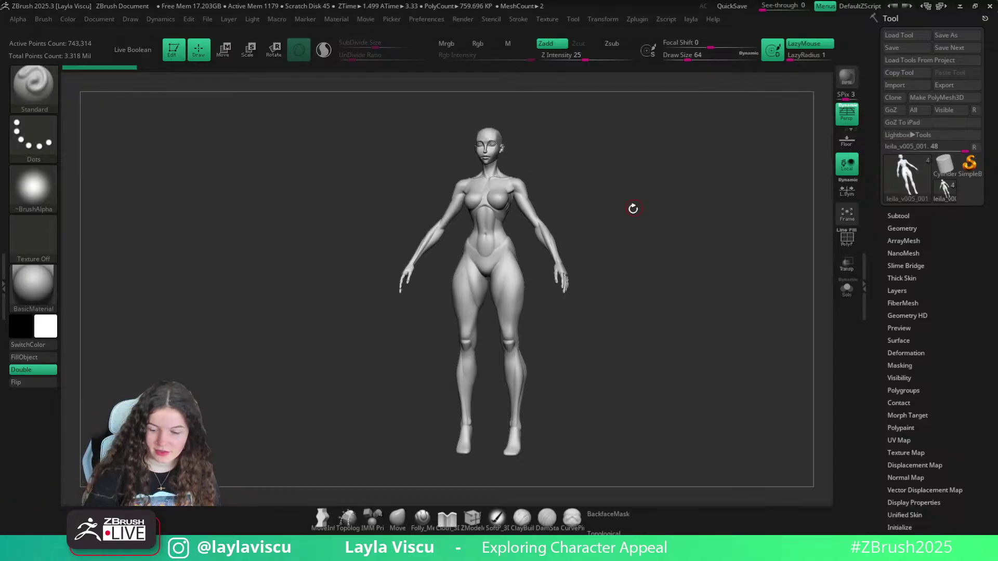
left_click_drag(633, 209, 623, 324)
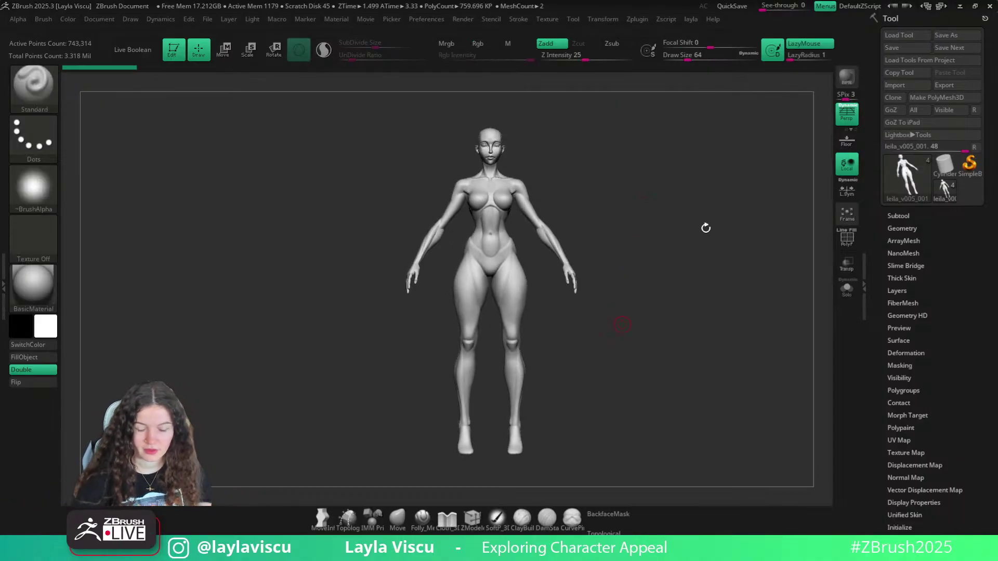
left_click_drag(704, 234, 717, 255)
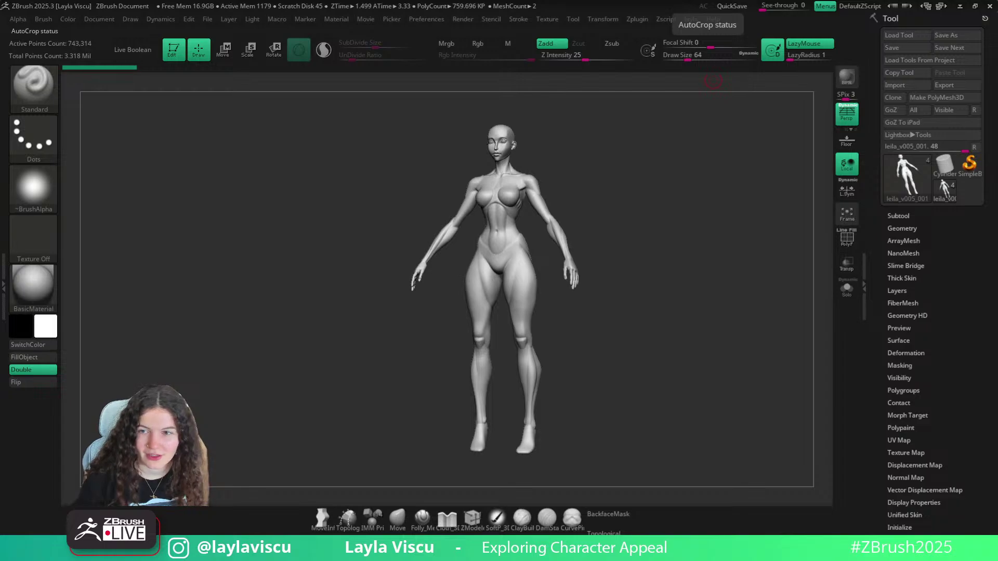
left_click_drag(713, 81, 644, 243)
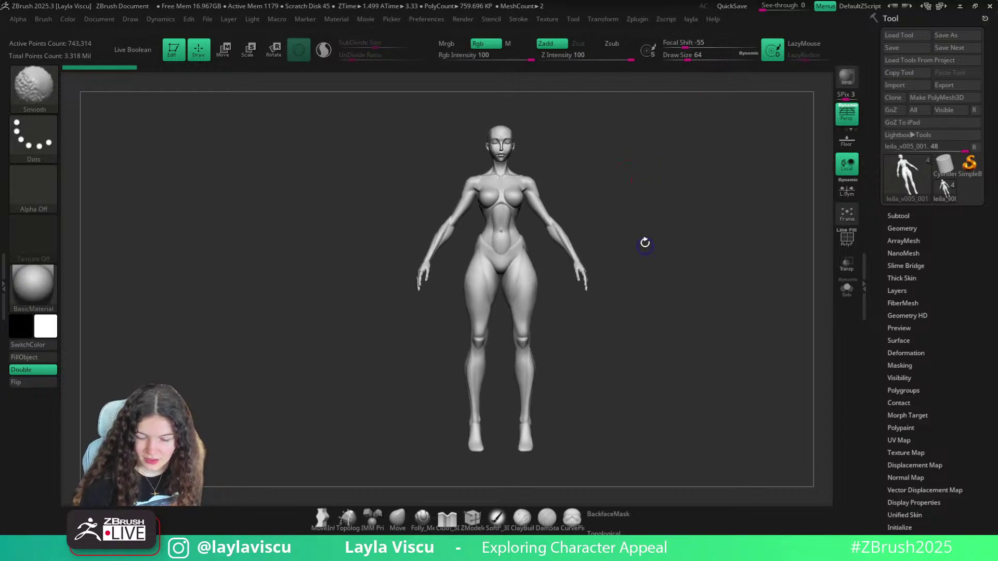
left_click_drag(627, 203, 616, 204)
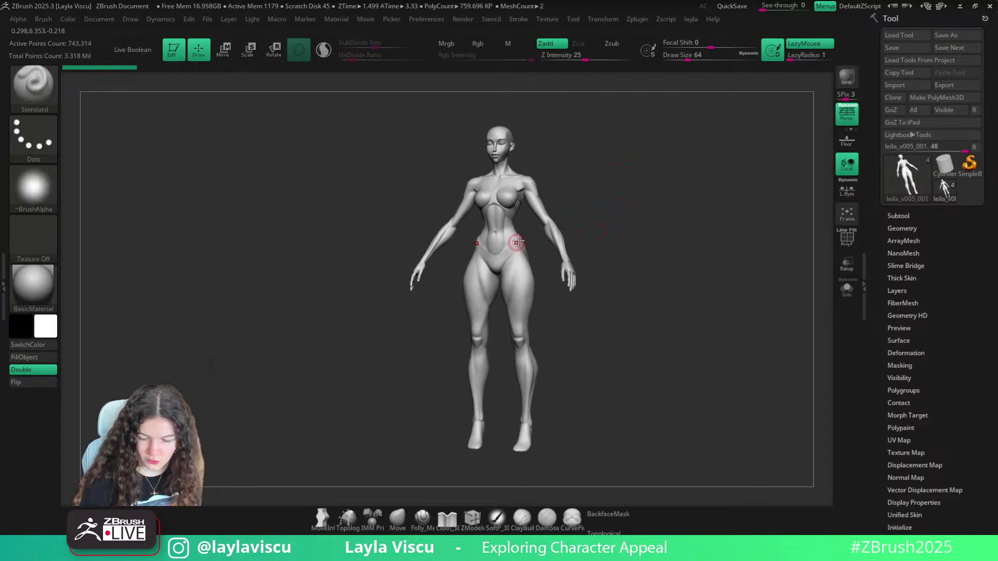
mouse_move(553, 191)
right_mouse_down("ctrl")
mouse_move(704, 216)
mouse_move(682, 252)
mouse_move(695, 205)
mouse_move(686, 220)
mouse_move(657, 219)
mouse_move(685, 202)
mouse_move(677, 269)
right_mouse_up("ctrl")
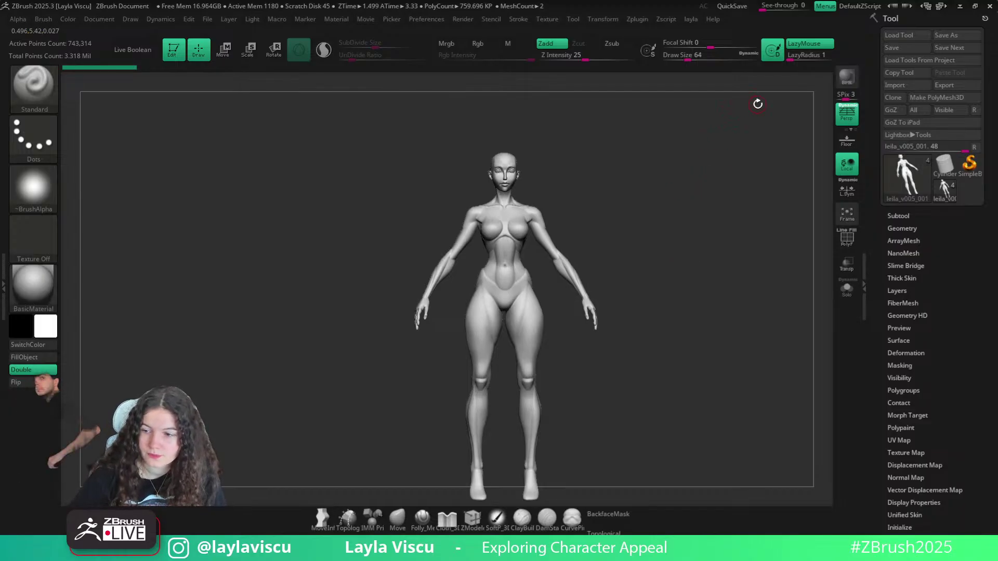
key("alt+Tab")
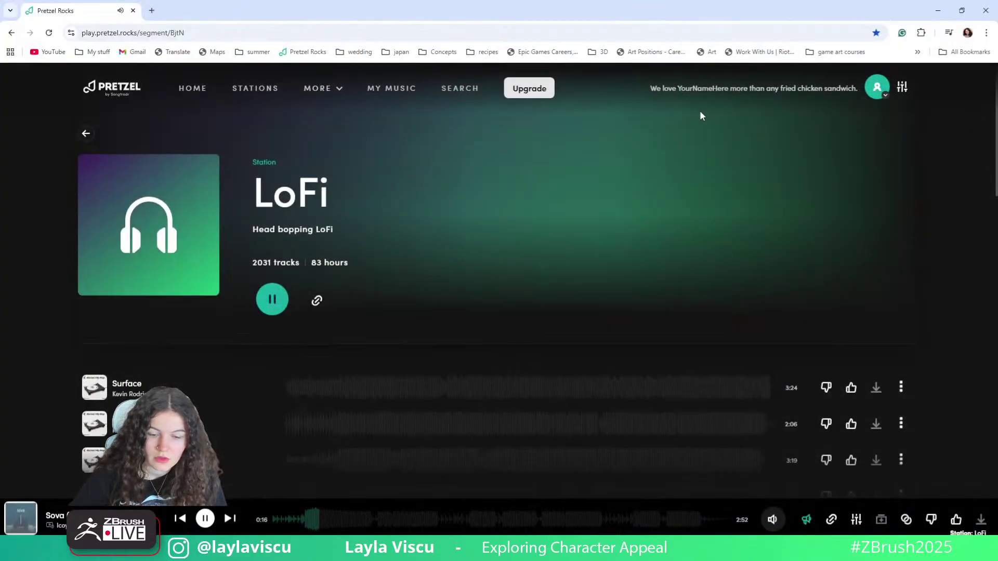
left_click_drag(894, 7, 879, 0)
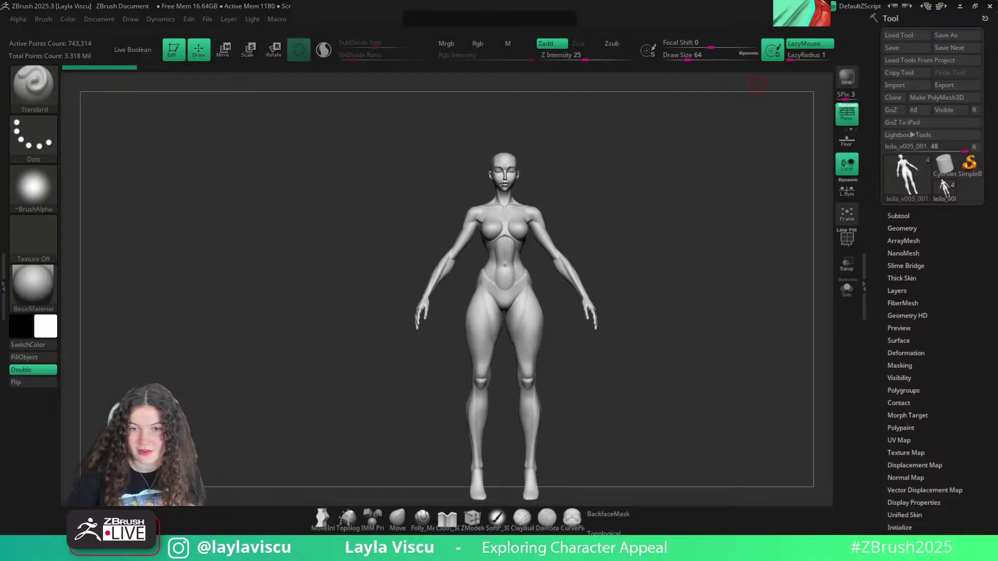
Bring up the character reference board and examine its full-body and upper-body images
right_click_drag(775, 0, 608, 142)
key("ctrl+shift+a")
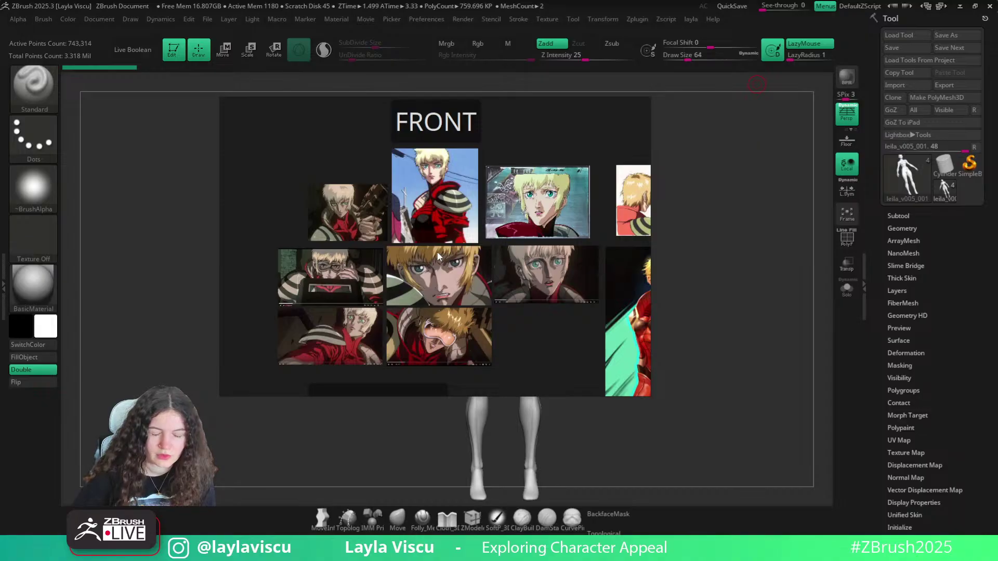
scroll(454, 266, "down", 5)
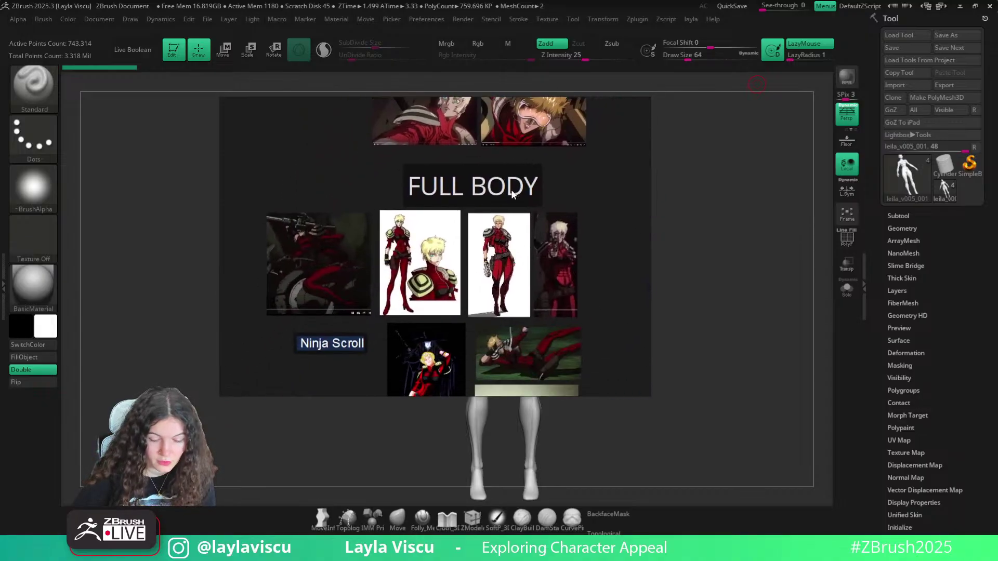
middle_click_drag(522, 354, 246, 183)
middle_click_drag(363, 268, 315, 143)
middle_click_drag(437, 288, 412, 269)
middle_click_drag(465, 203, 480, 321)
scroll(479, 321, "up", 5)
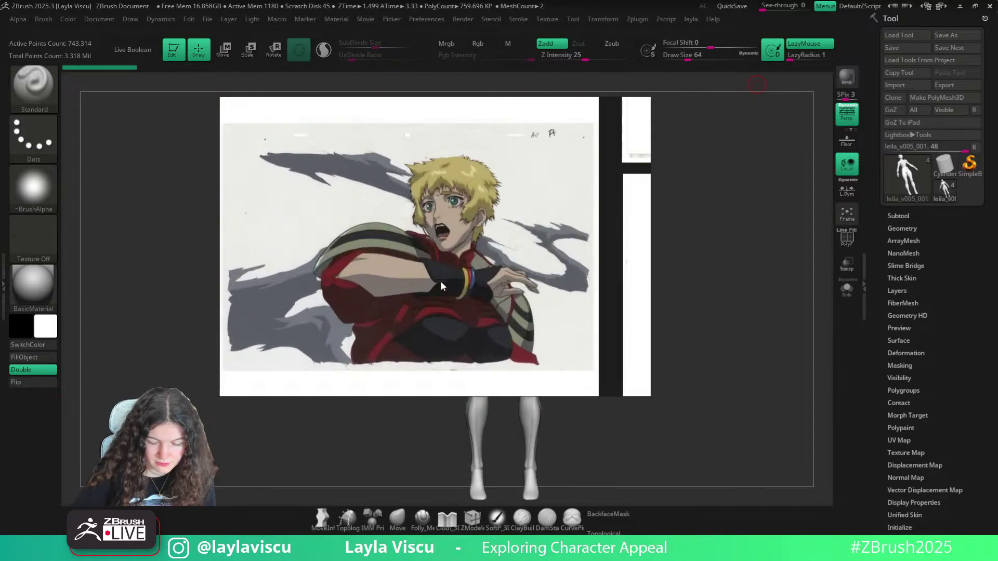
Examine the front-facing portraits on the reference board, then move the board away from the model
scroll(441, 280, "down", 6)
scroll(492, 302, "up", 2)
middle_click_drag(452, 175, 306, 277)
scroll(467, 283, "up", 1)
middle_click_drag(436, 273, 447, 240)
scroll(313, 252, "down", 2)
left_click_drag(302, 230, 529, 255)
left_click_drag(358, 260, 535, 231)
mouse_move(536, 235)
middle_mouse_down()
mouse_move(532, 180)
mouse_move(528, 245)
middle_mouse_up()
mouse_move(508, 286)
middle_mouse_down()
mouse_move(495, 244)
mouse_move(504, 289)
middle_mouse_up()
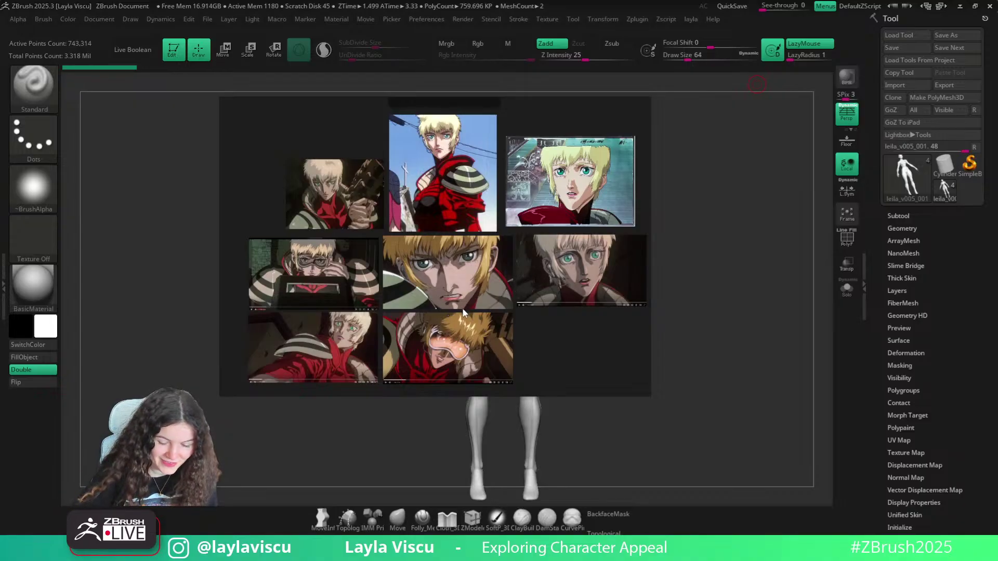
mouse_move(540, 351)
middle_mouse_down()
mouse_move(544, 340)
mouse_move(538, 349)
middle_mouse_up()
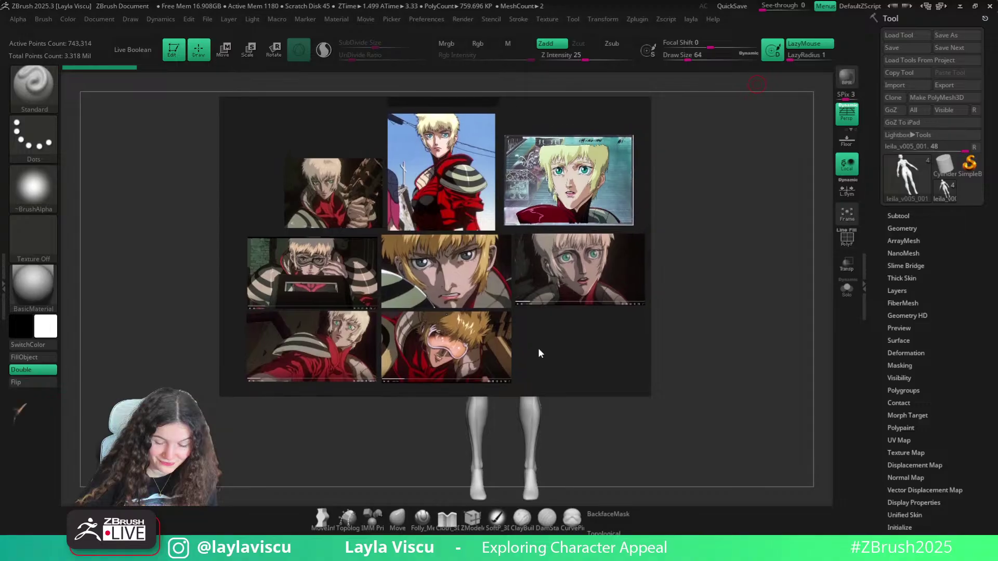
right_click_drag(558, 334, 645, 1)
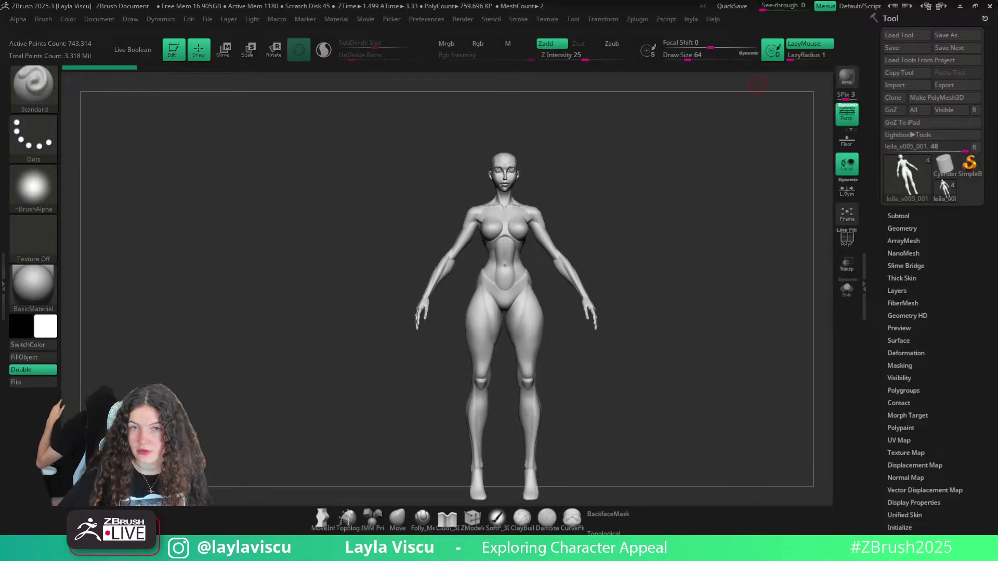
left_click_drag(737, 256, 689, 227)
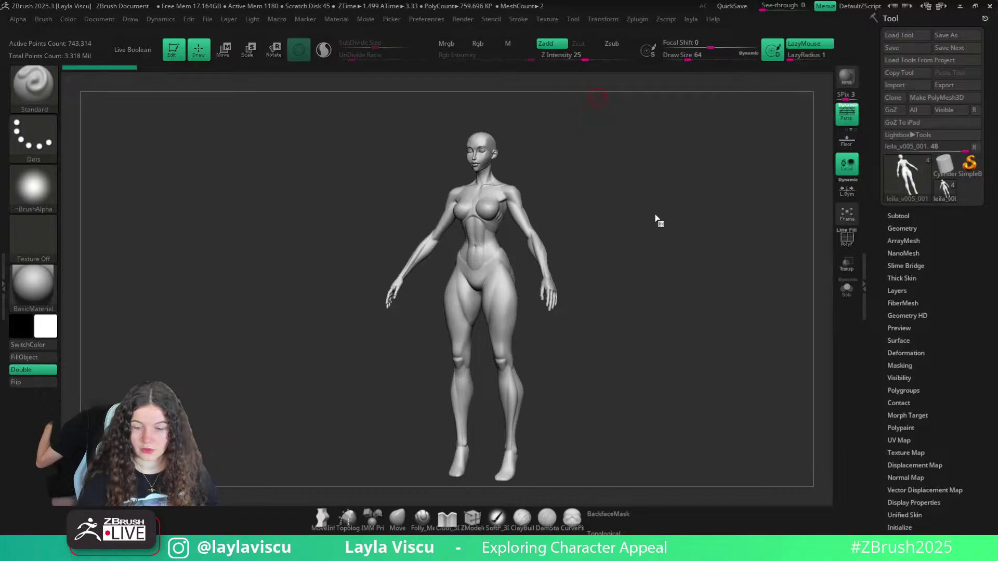
left_click(558, 19)
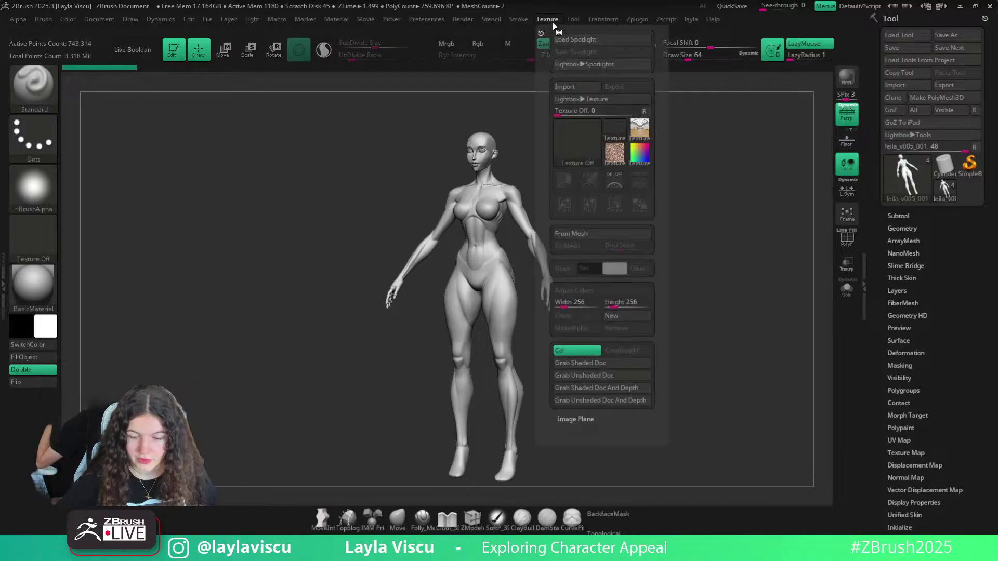
left_click(565, 38)
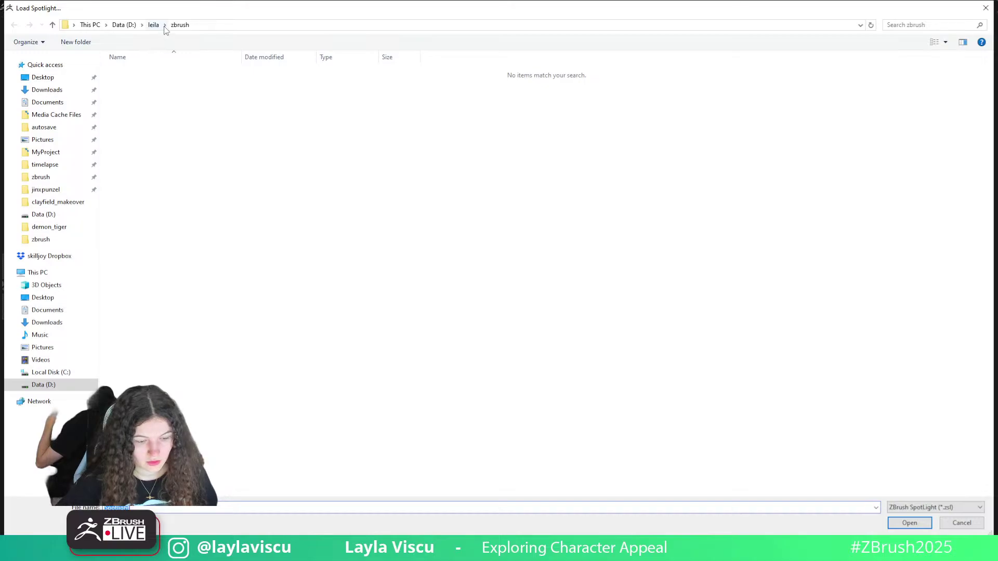
left_click(155, 26)
double_click(134, 83)
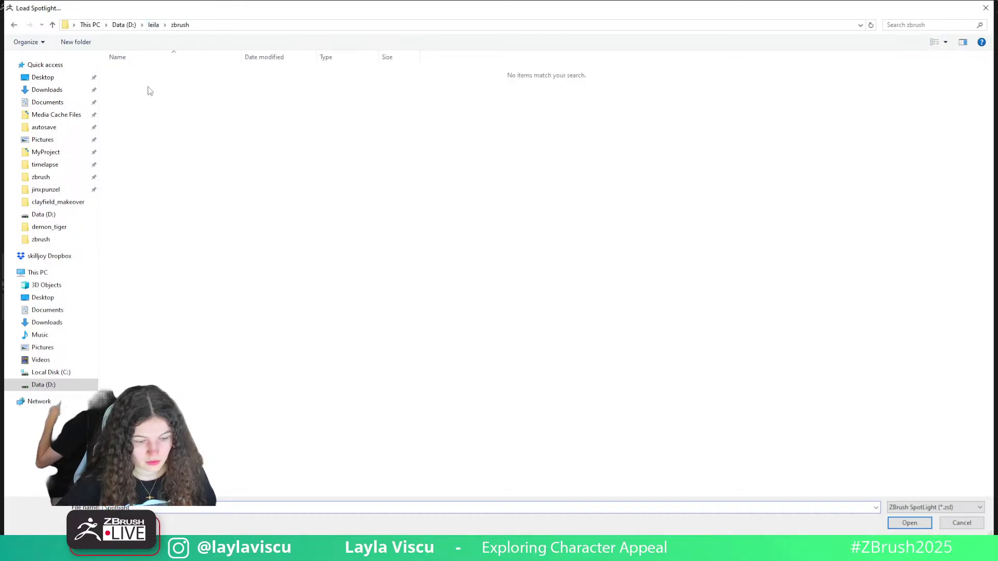
left_click(986, 8)
left_click(546, 19)
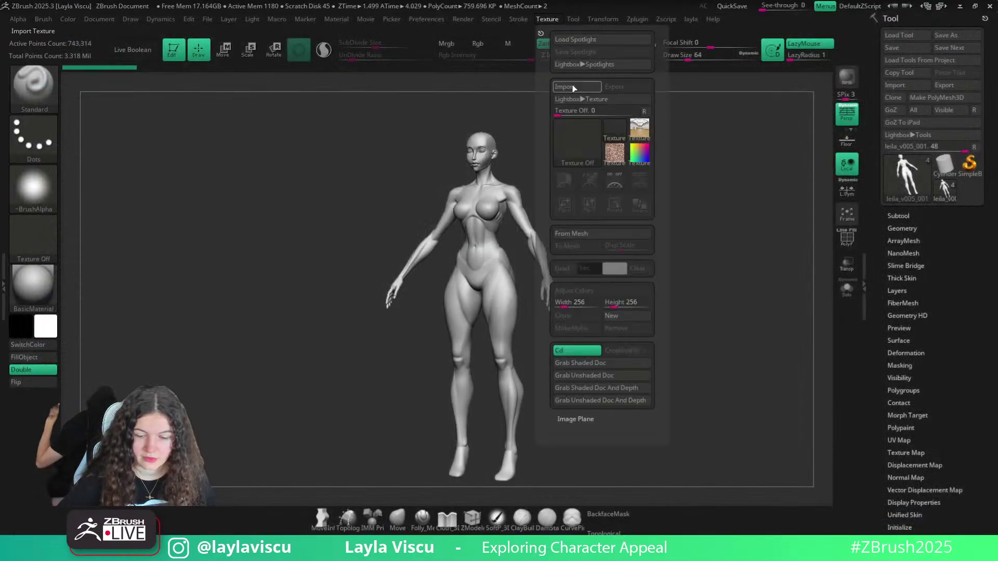
left_click(572, 86)
left_click(154, 24)
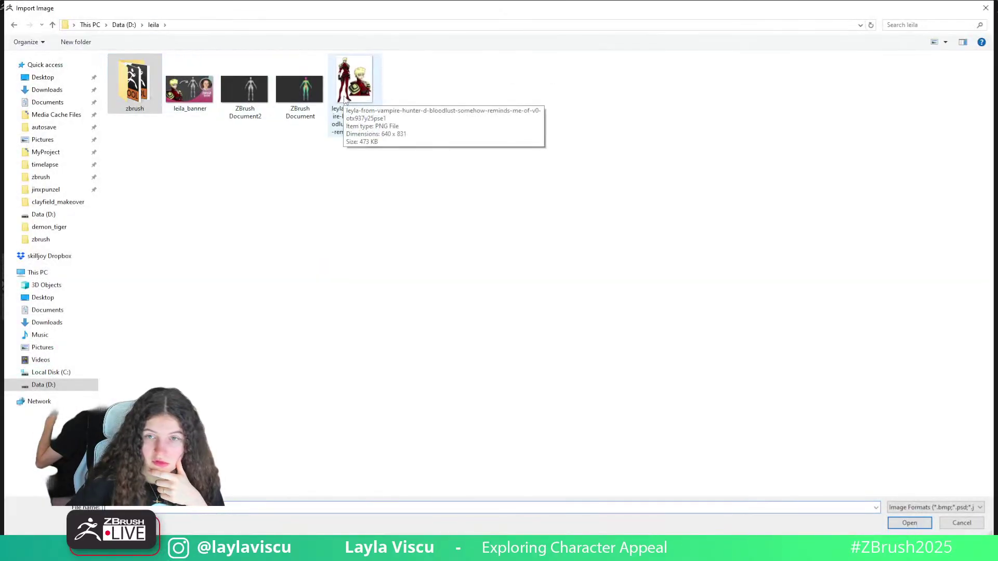
left_click(984, 9)
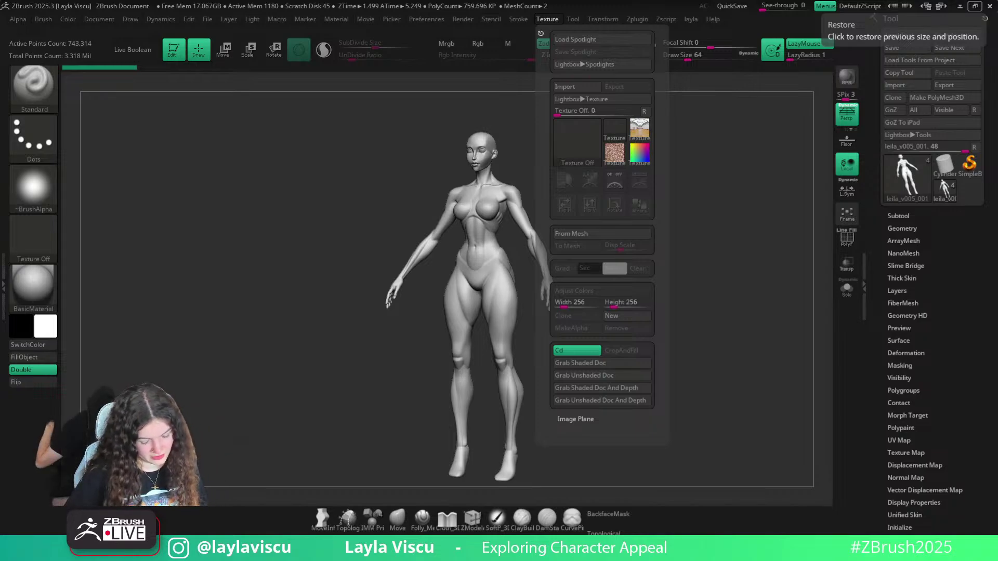
Bring back the reference board, examine the character's upper-body drawings, and return to the unobstructed model
right_click_drag(653, 1, 503, 199)
key("ctrl+f")
middle_click_drag(509, 156, 424, 190)
middle_click_drag(363, 256, 290, 131)
middle_click_drag(237, 220, 453, 179)
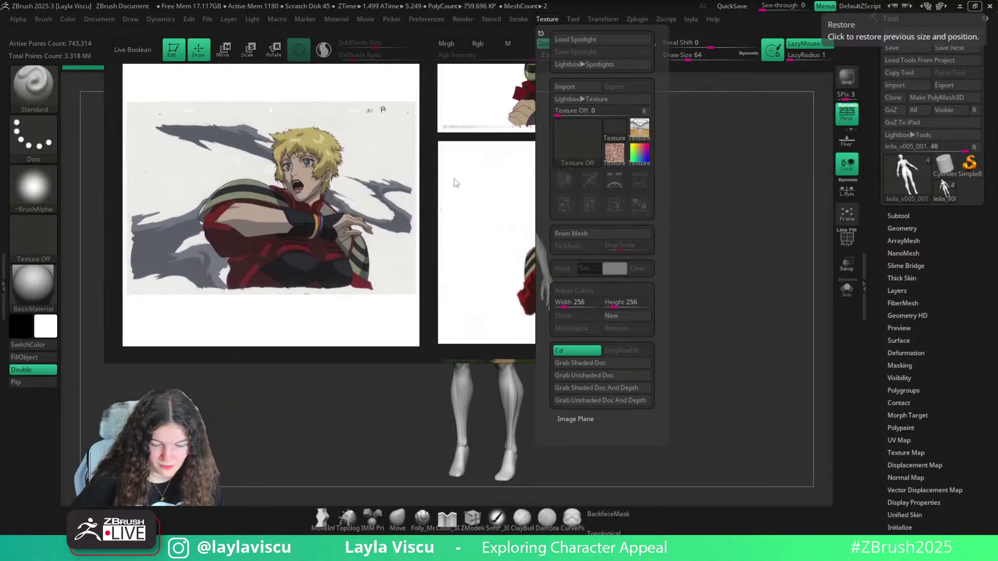
middle_click_drag(318, 198, 345, 218)
right_click_drag(325, 234, 374, 0)
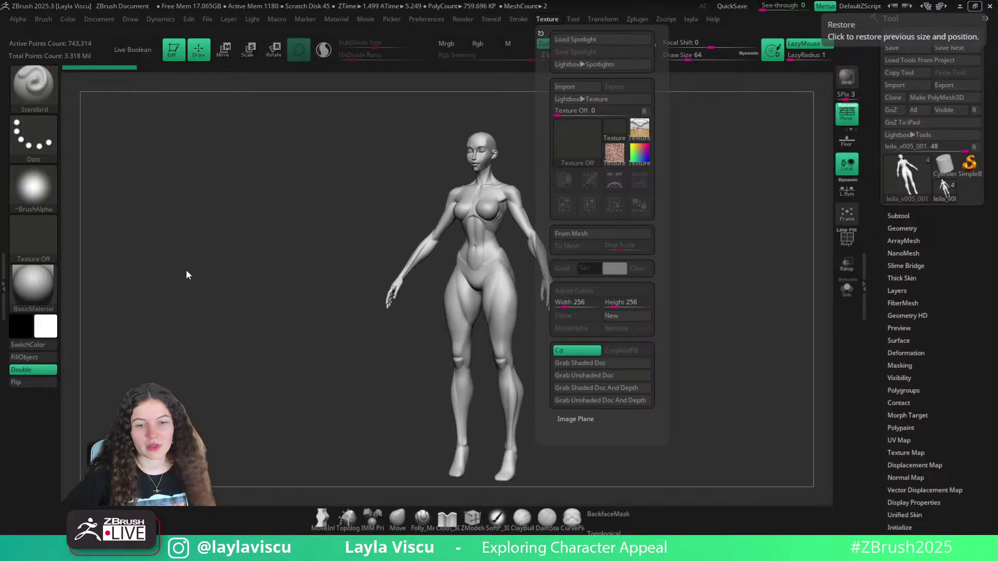
left_click(236, 267)
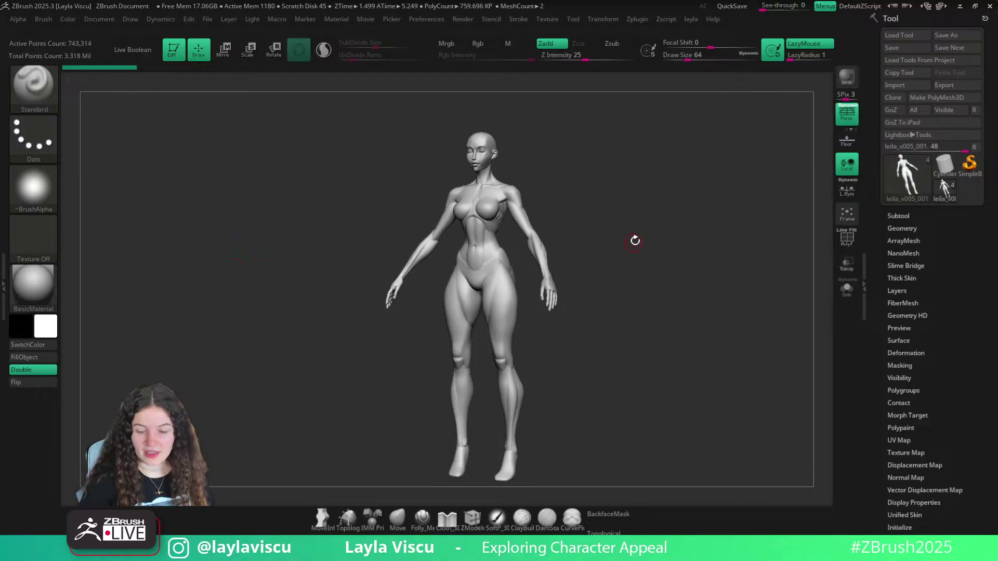
Examine the sculpt's head and upper body from the front and at closer range
mouse_move(654, 242)
left_mouse_down()
mouse_move(670, 234)
mouse_move(656, 270)
left_mouse_up()
right_click_drag(472, 148, 528, 228, "ctrl")
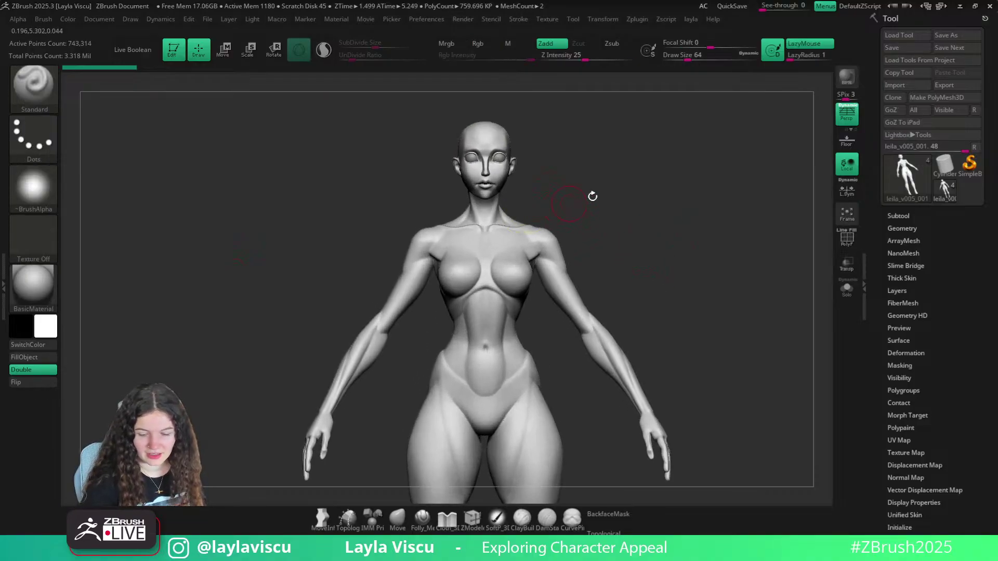
left_click_drag(592, 197, 610, 185)
right_click_drag(610, 185, 624, 229, "ctrl")
mouse_move(623, 208)
left_mouse_down()
mouse_move(653, 185)
mouse_move(657, 233)
left_mouse_up()
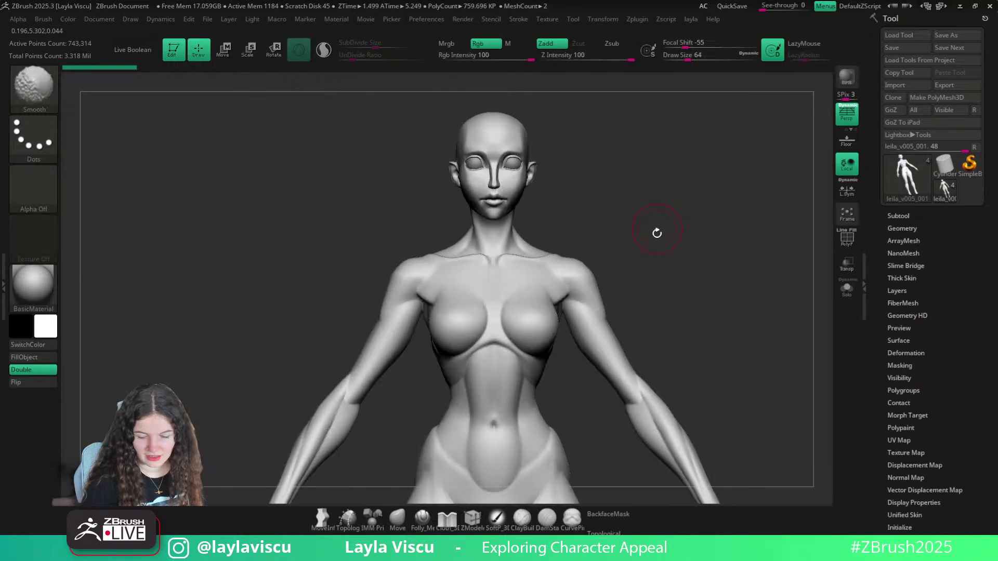
mouse_move(657, 233)
right_mouse_down("ctrl")
mouse_move(640, 198)
mouse_move(596, 229)
right_mouse_up("ctrl")
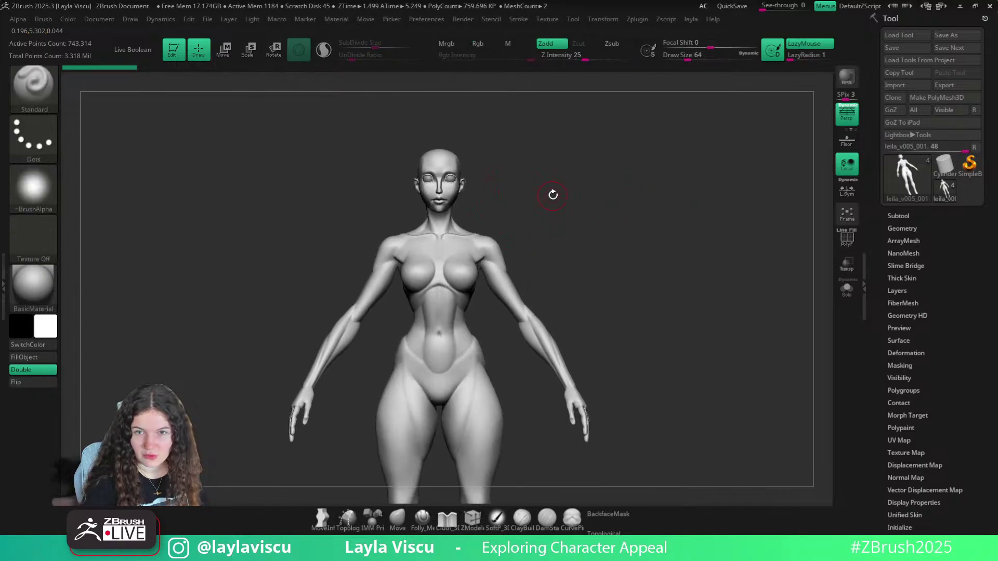
left_click_drag(553, 195, 507, 188)
mouse_move(463, 182)
right_mouse_down("ctrl")
mouse_move(519, 219)
mouse_move(452, 255)
mouse_move(442, 292)
right_mouse_up("ctrl")
Display the polyframe on the head mesh and reduce the Draw Size to about 18 around the mouth
key("shift+f")
mouse_move(588, 230)
left_mouse_down()
mouse_move(628, 248)
mouse_move(566, 298)
mouse_move(659, 233)
left_mouse_up()
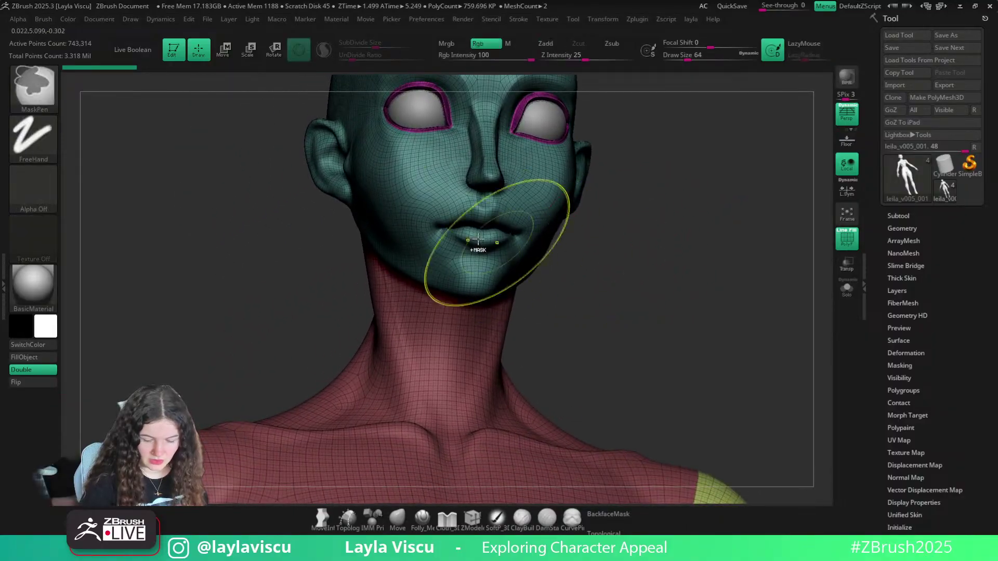
right_click_drag(478, 239, 629, 284, "ctrl")
key("shift+f")
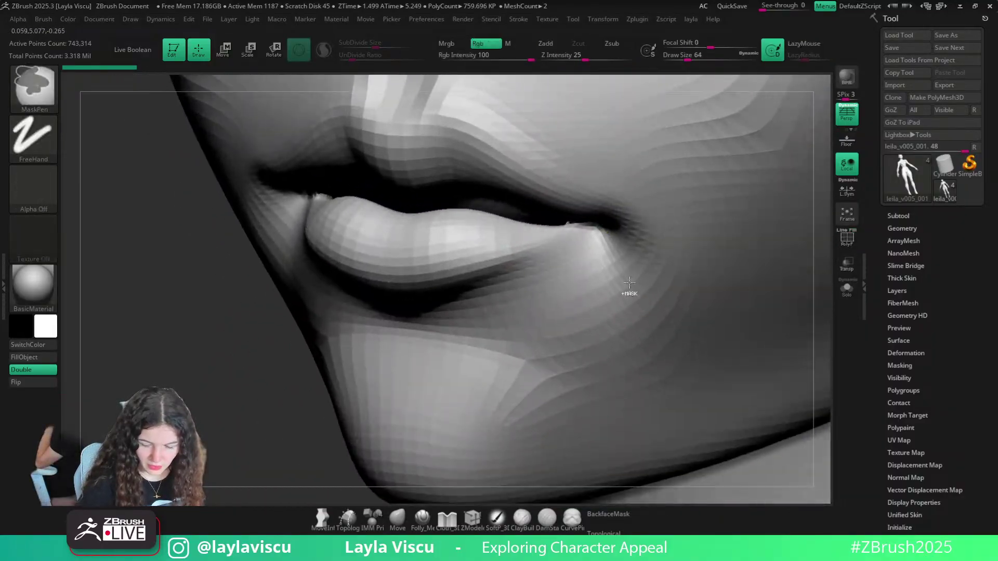
key("s")
left_click_drag(612, 240, 598, 239)
key("shift+f")
mouse_move(314, 408)
left_mouse_down()
mouse_move(259, 421)
mouse_move(306, 384)
left_mouse_up()
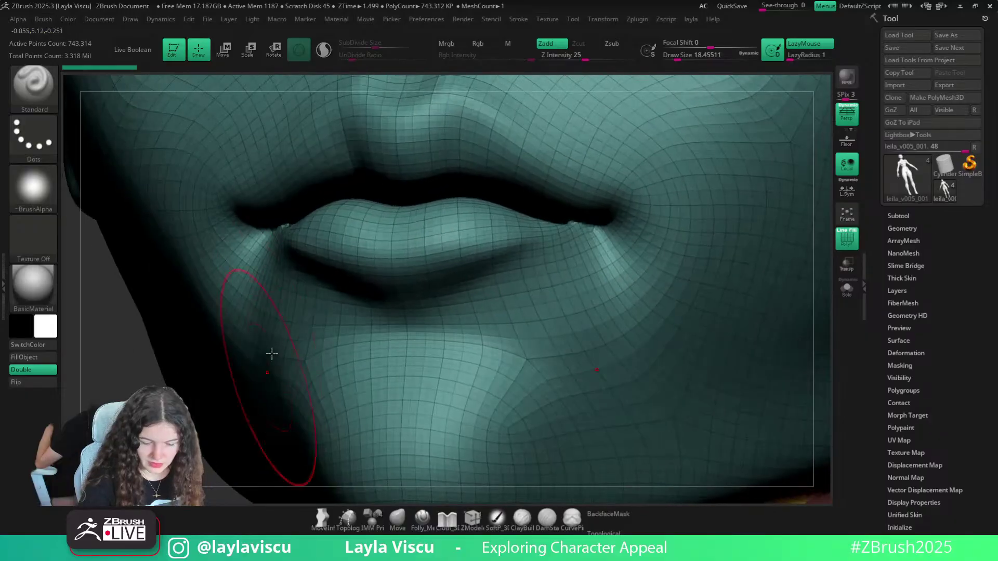
Smooth the uneven mesh at the corner of the lower lip with a Draw Size of about 1.3, then hide the polyframe
right_click_drag(287, 246, 317, 274, "ctrl")
key("s")
left_click_drag(291, 217, 279, 217)
left_click(284, 208, "shift")
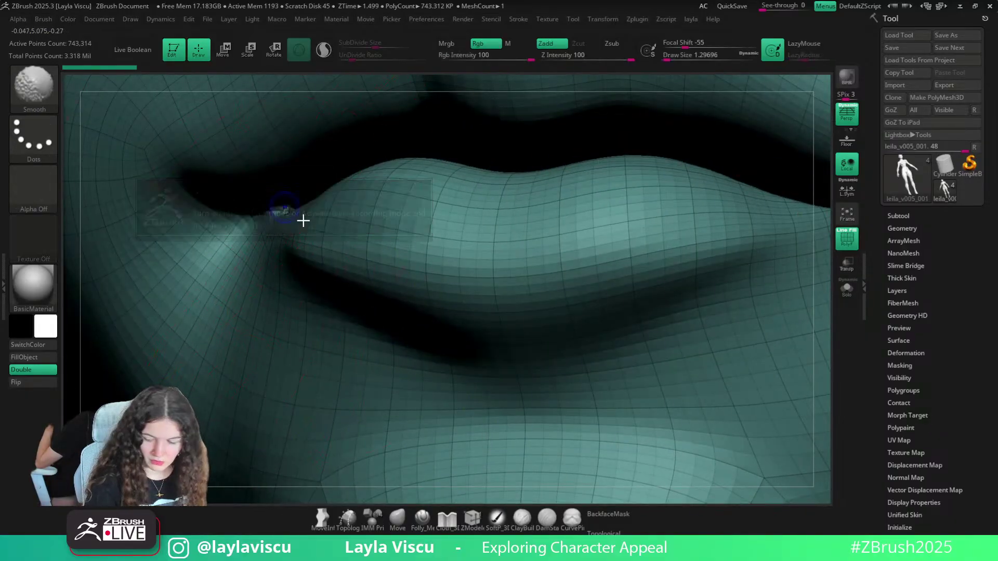
right_click_drag(572, 343, 790, 419, "ctrl")
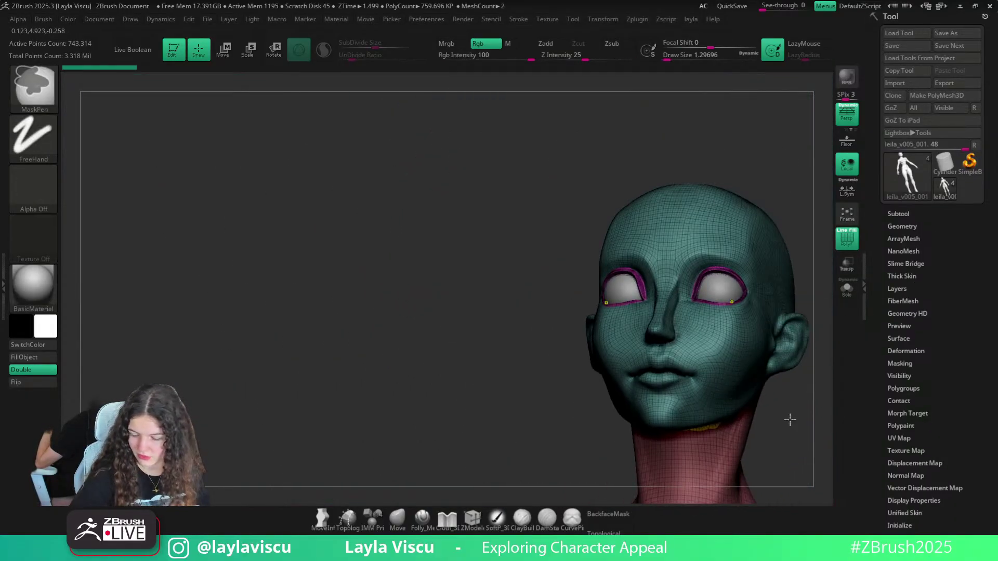
left_click_drag(790, 420, 789, 435, "shift")
right_click_drag(789, 434, 687, 254, "ctrl")
key("shift+f")
Expand the body's sculpt layers and toggle the visibility of the second layer from the top
left_click(905, 290)
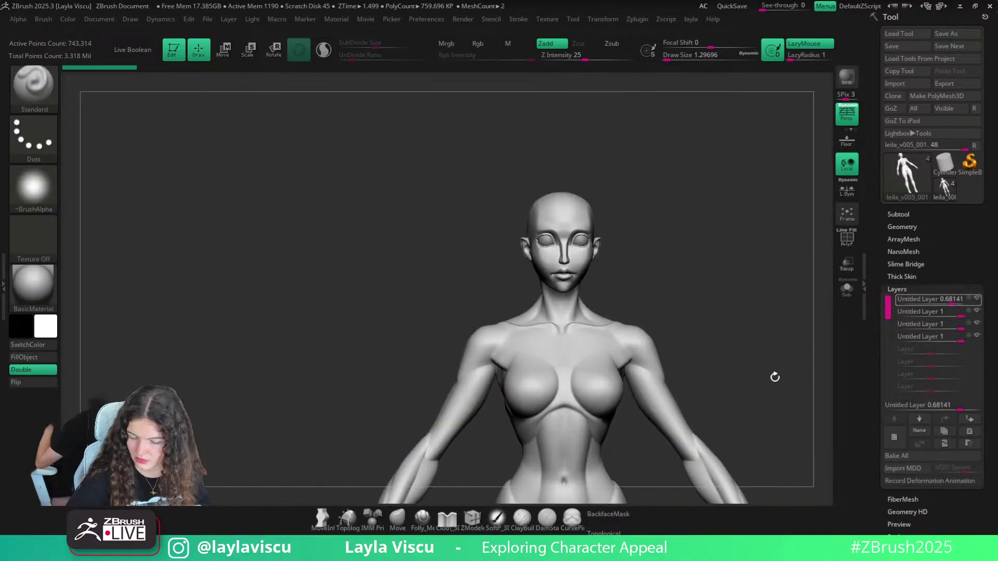
right_click_drag(776, 377, 642, 187, "ctrl")
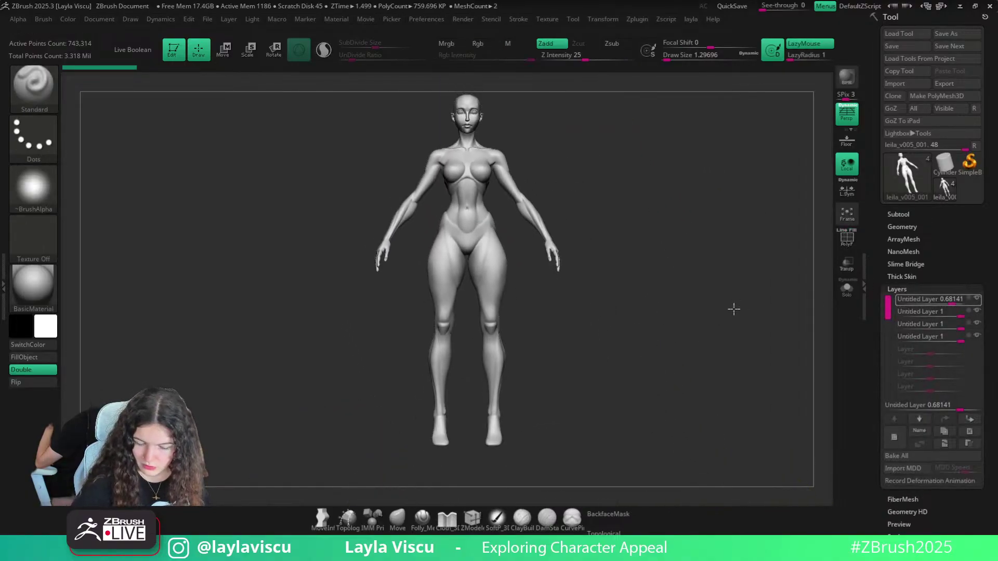
right_click_drag(734, 309, 726, 313)
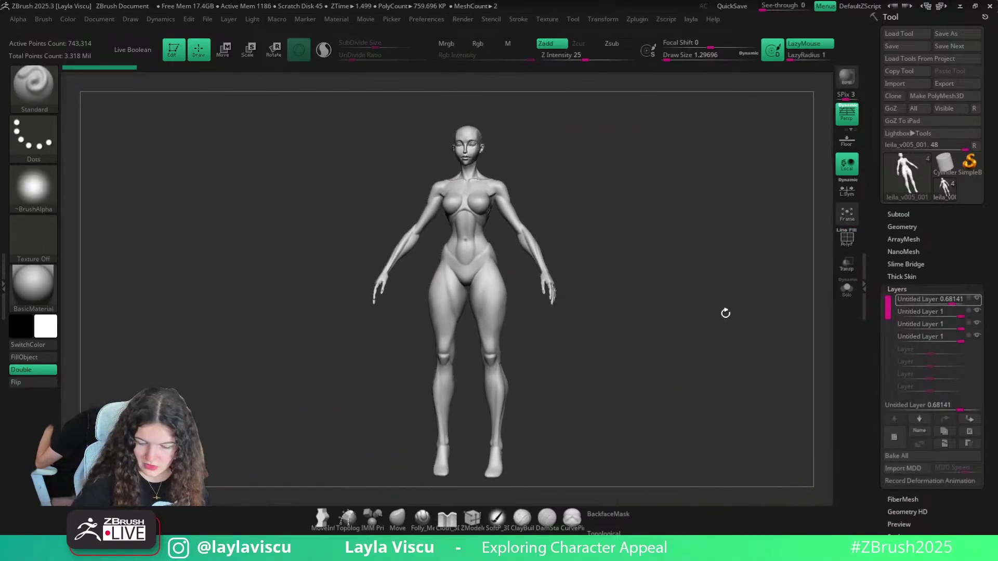
left_click(979, 312)
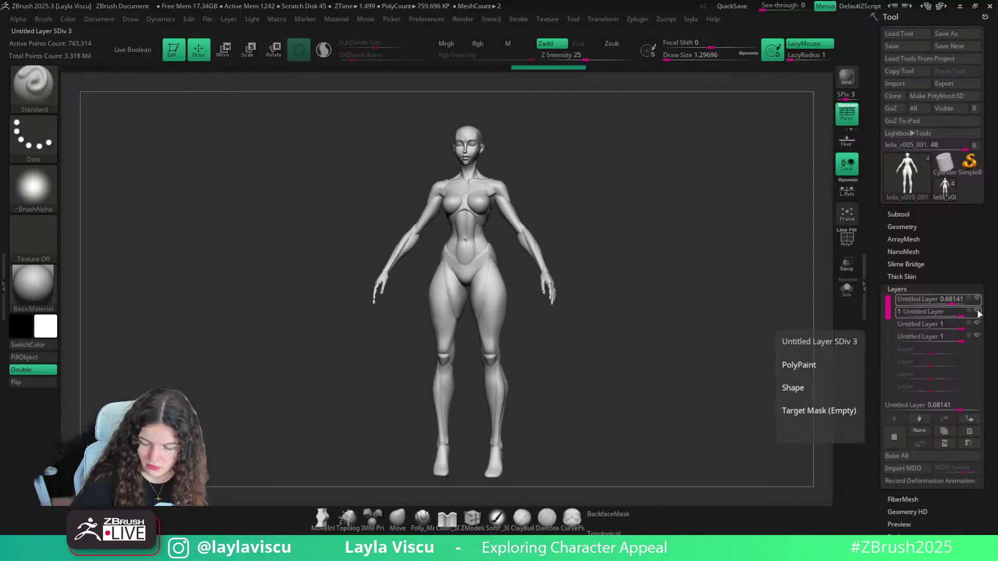
Compare the body with its lowest listed sculpt layer hidden and shown, then bake all layers into the mesh
left_click_drag(979, 313, 979, 338)
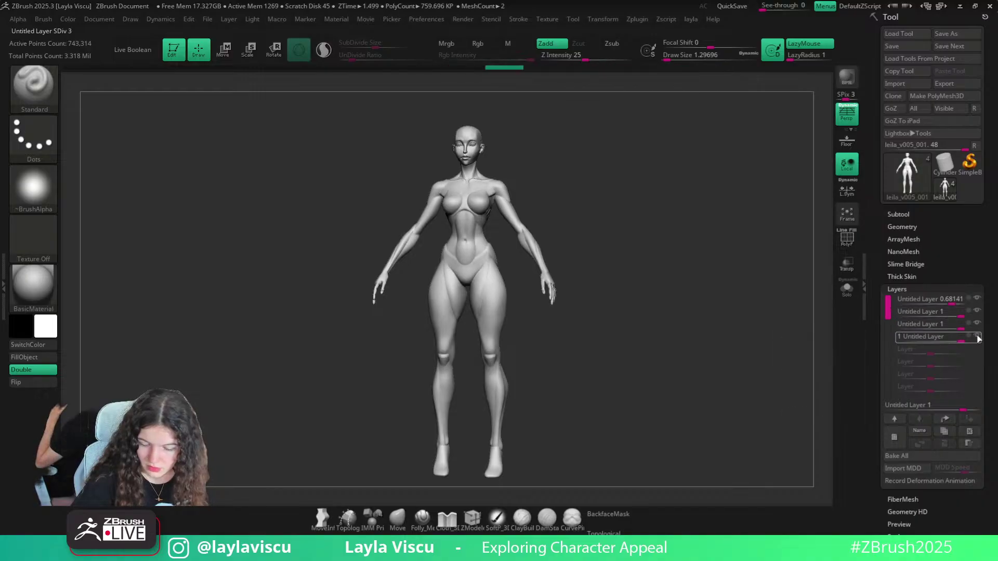
mouse_move(754, 380)
left_mouse_down()
mouse_move(671, 383)
mouse_move(789, 388)
mouse_move(722, 390)
left_mouse_up()
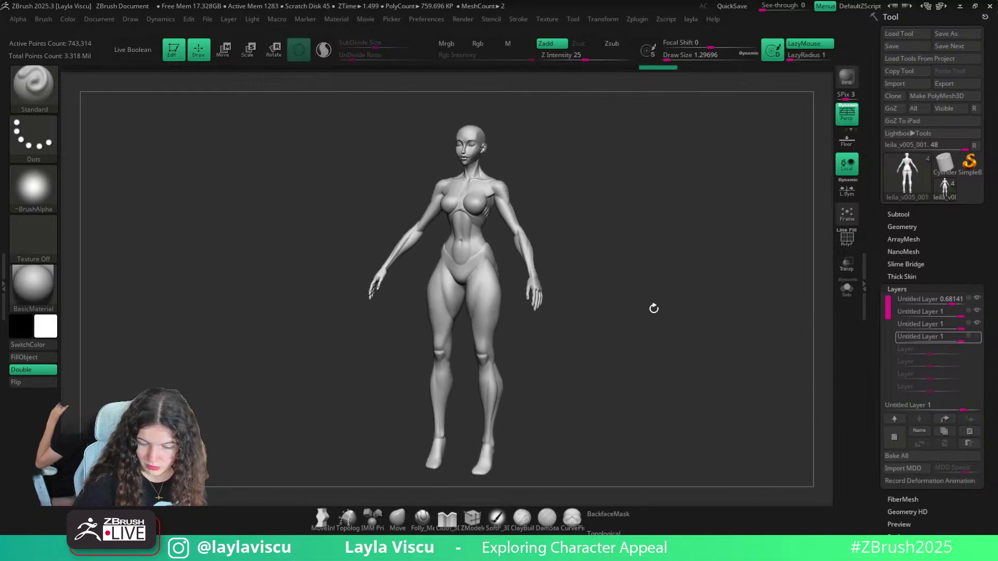
right_click_drag(624, 309, 576, 325, "ctrl")
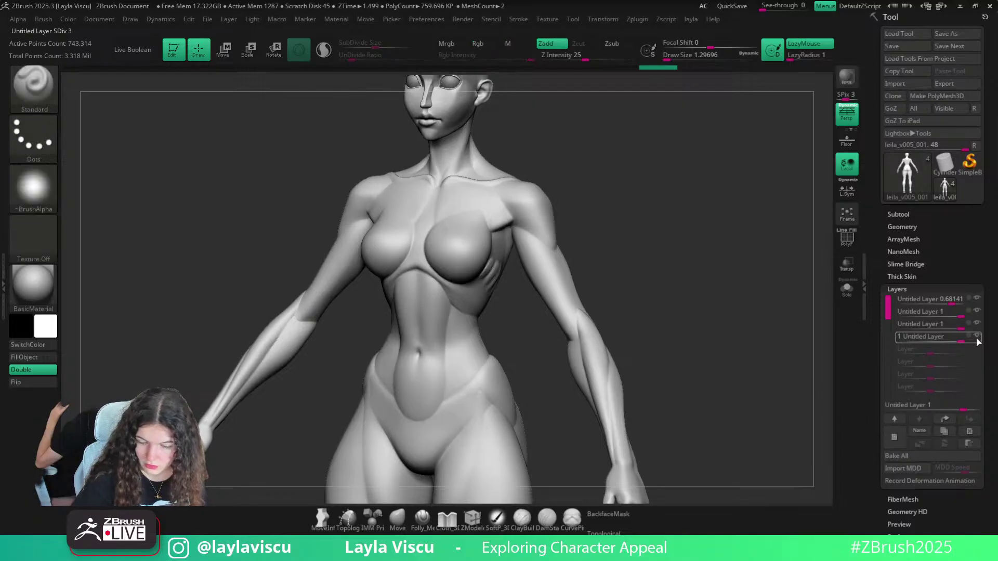
left_click_drag(796, 393, 767, 399)
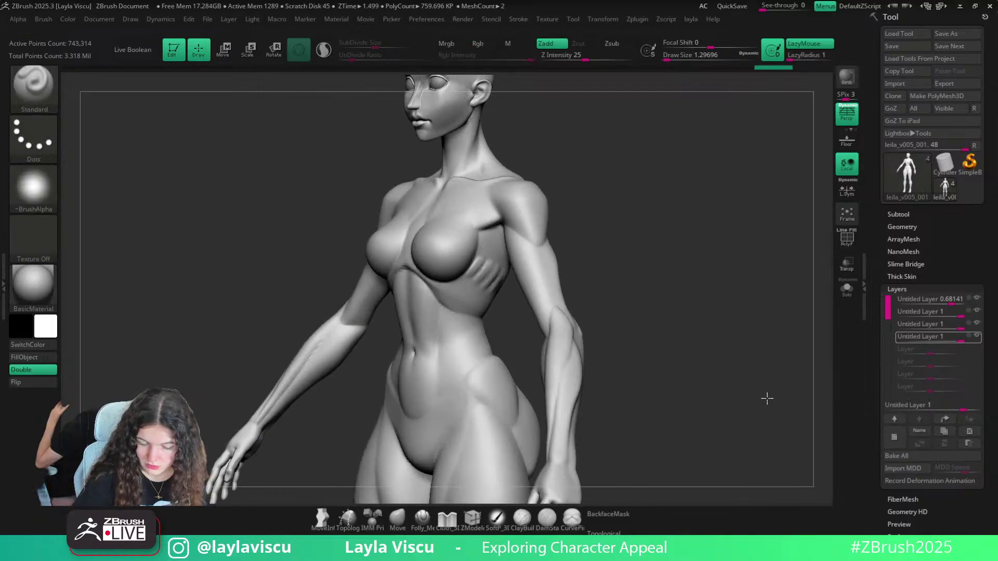
left_click(897, 456)
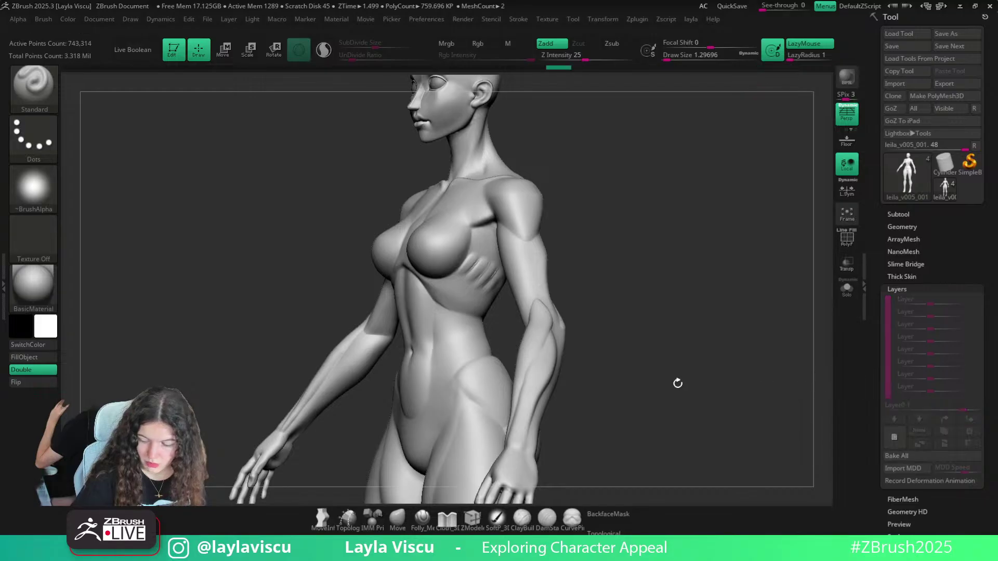
Smooth the muscle transitions on the ribs, back and pelvis with a Draw Size of about 104
key("s")
mouse_move(485, 265)
left_mouse_down()
mouse_move(506, 266)
mouse_move(480, 278)
mouse_move(488, 266)
left_mouse_up()
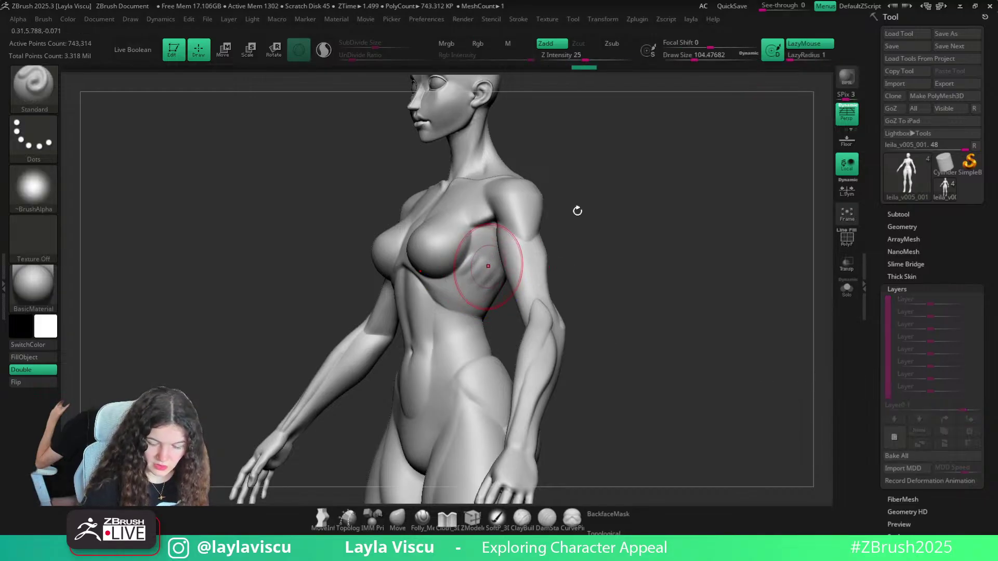
left_click_drag(590, 216, 546, 201, "shift")
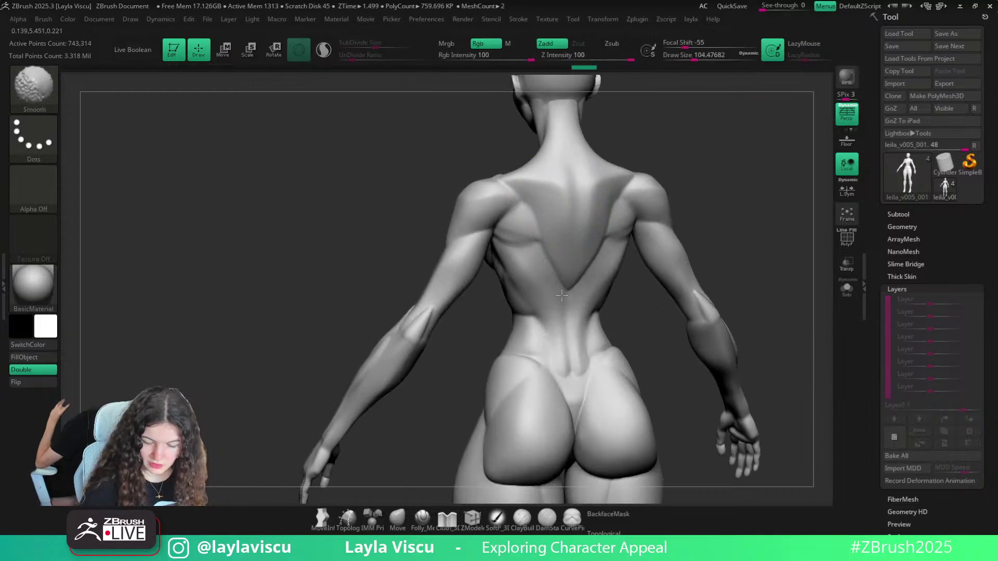
right_click_drag(556, 229, 494, 269, "ctrl")
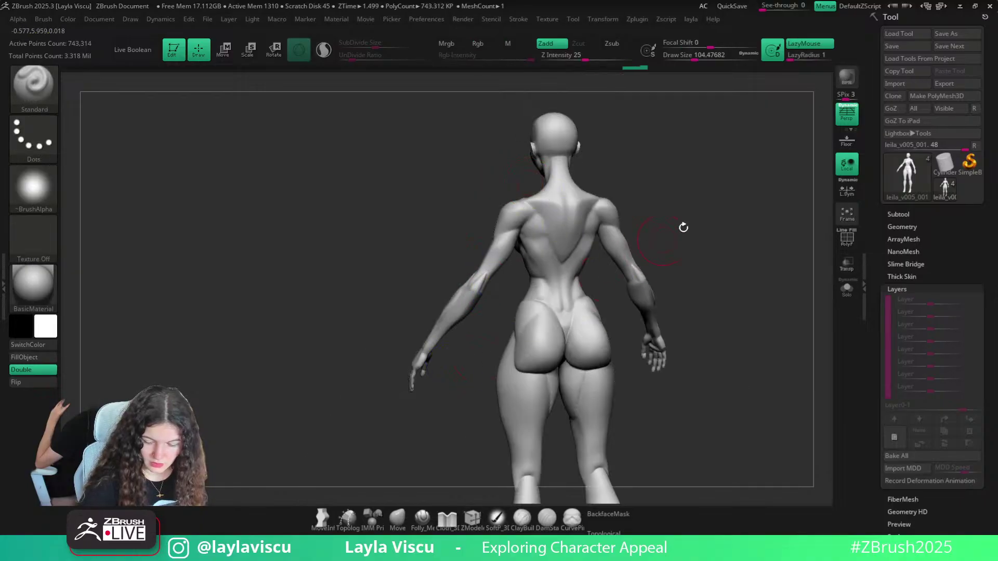
left_click_drag(683, 227, 865, 205, "shift")
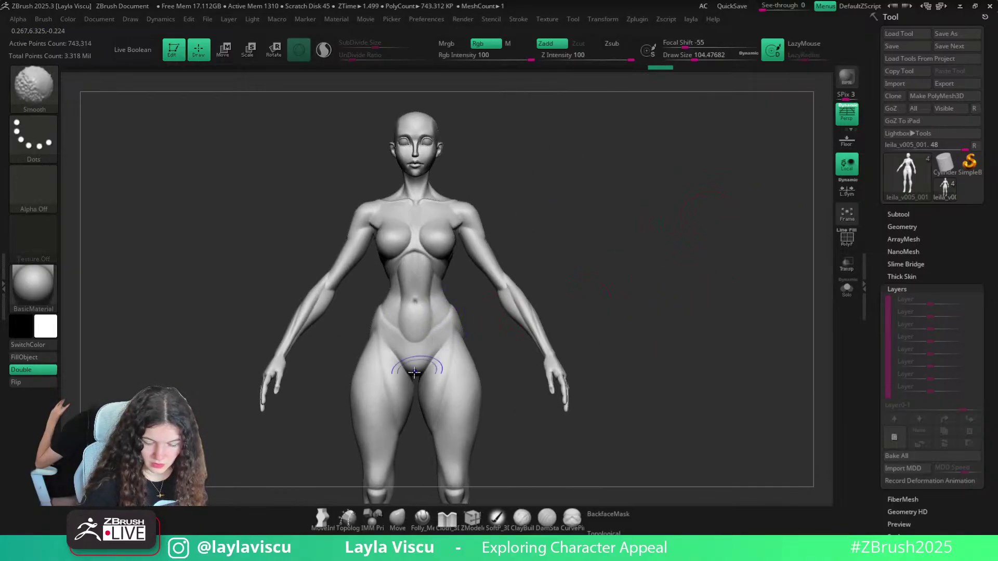
left_click_drag(590, 240, 626, 280, "alt")
right_click_drag(468, 239, 451, 281, "ctrl")
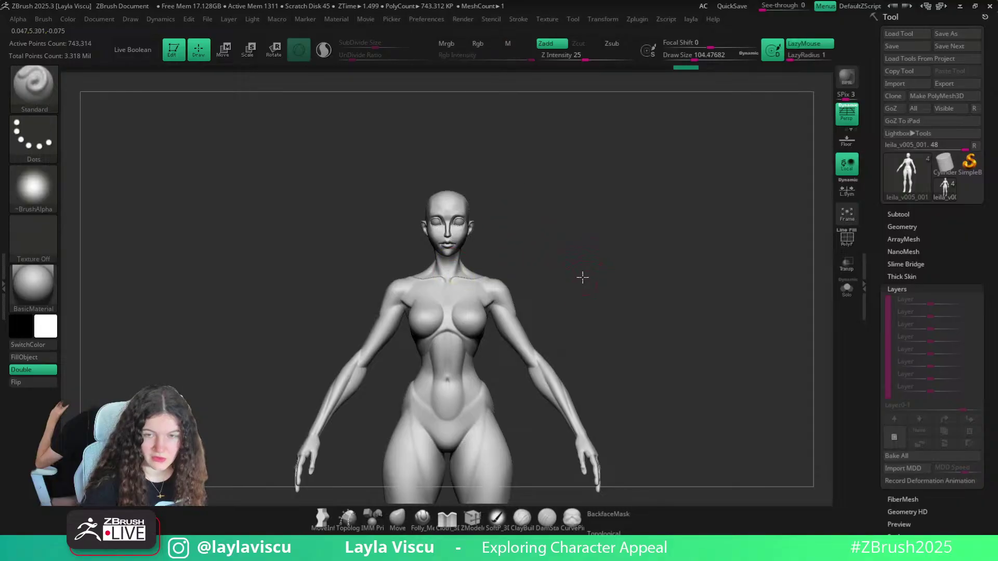
Smooth the creases of the lower back just above the buttocks
mouse_move(583, 278)
right_mouse_down("alt")
mouse_move(572, 209)
mouse_move(562, 203)
mouse_move(570, 212)
mouse_move(572, 182)
right_mouse_up("alt")
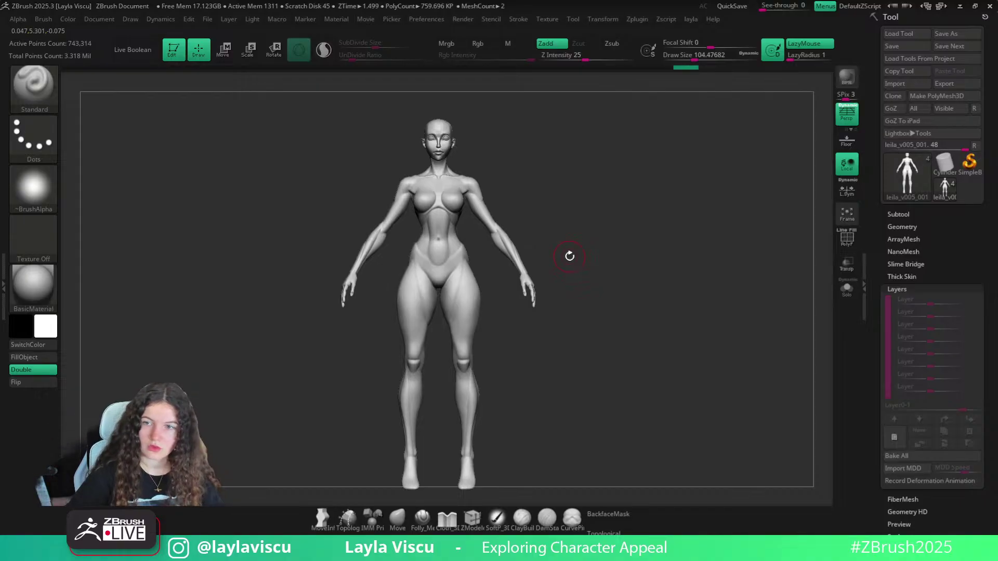
right_click_drag(614, 173, 607, 207)
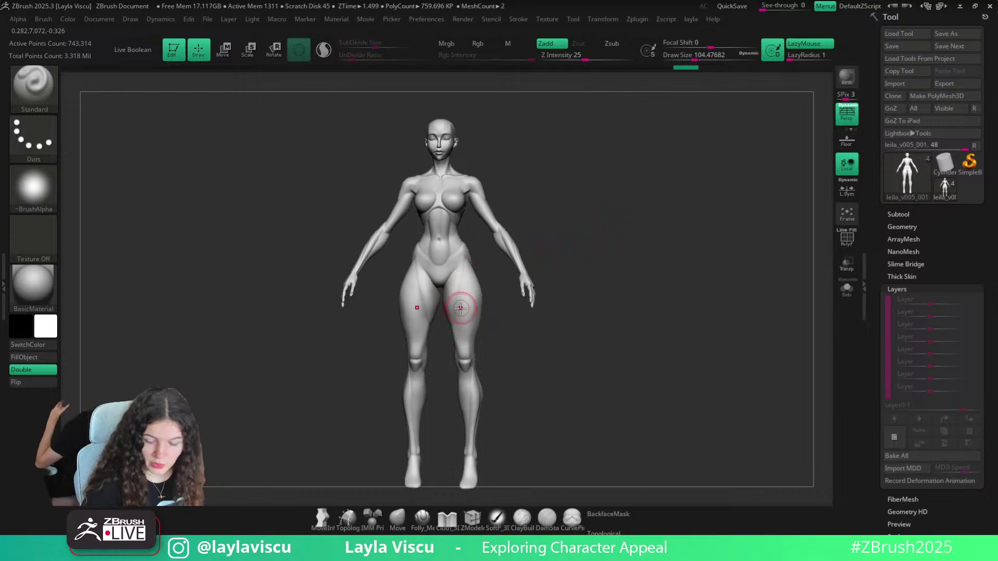
key("shift")
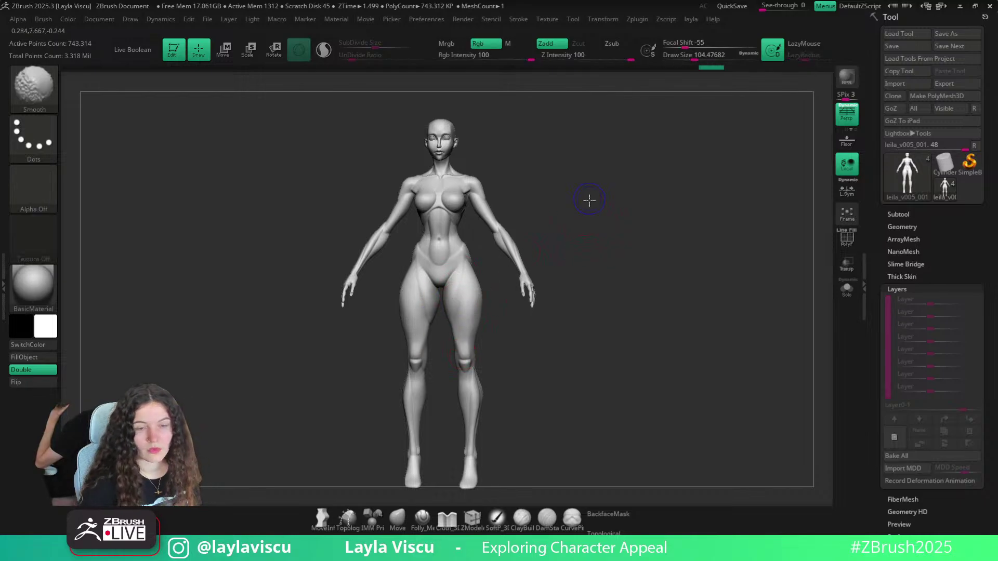
left_click_drag(588, 201, 588, 251, "shift")
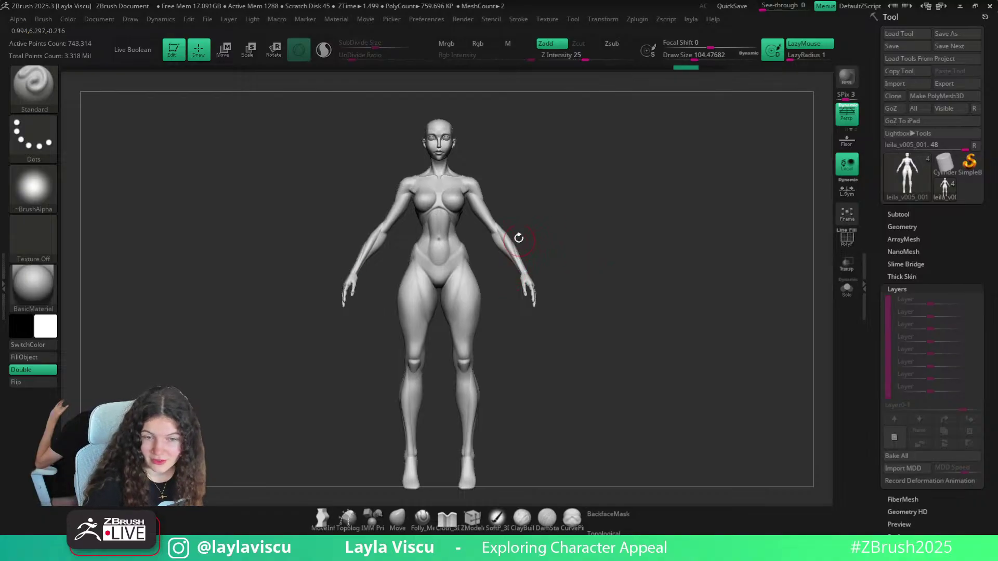
mouse_move(518, 236)
right_mouse_down("ctrl")
mouse_move(546, 194)
mouse_move(531, 258)
right_mouse_up("ctrl")
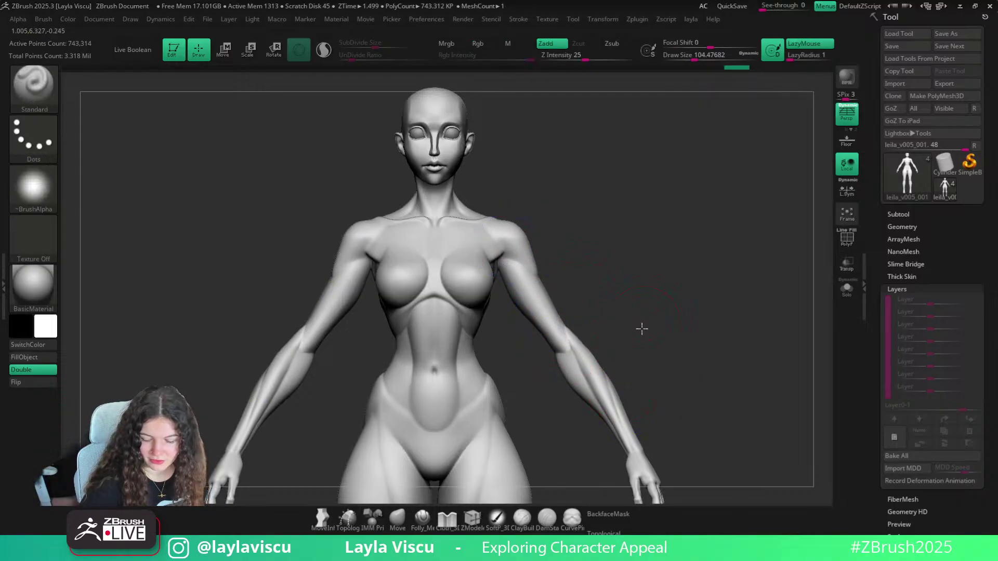
right_click_drag(642, 329, 442, 328)
mouse_move(765, 244)
right_mouse_down("shift")
mouse_move(789, 236)
mouse_move(599, 160)
right_mouse_up("shift")
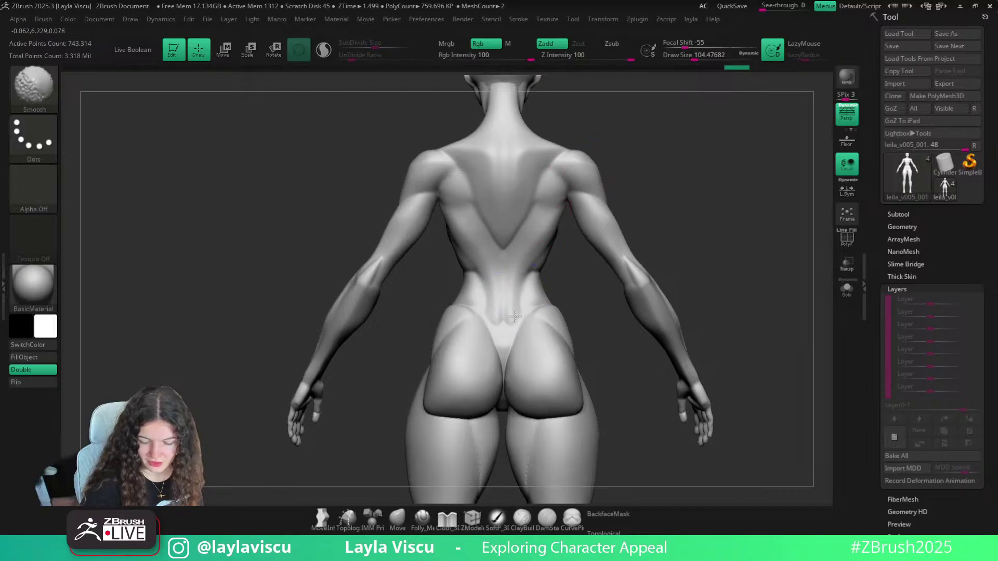
left_click_drag(514, 300, 515, 319, "shift")
right_click_drag(535, 312, 575, 330)
left_click_drag(524, 299, 515, 328, "shift")
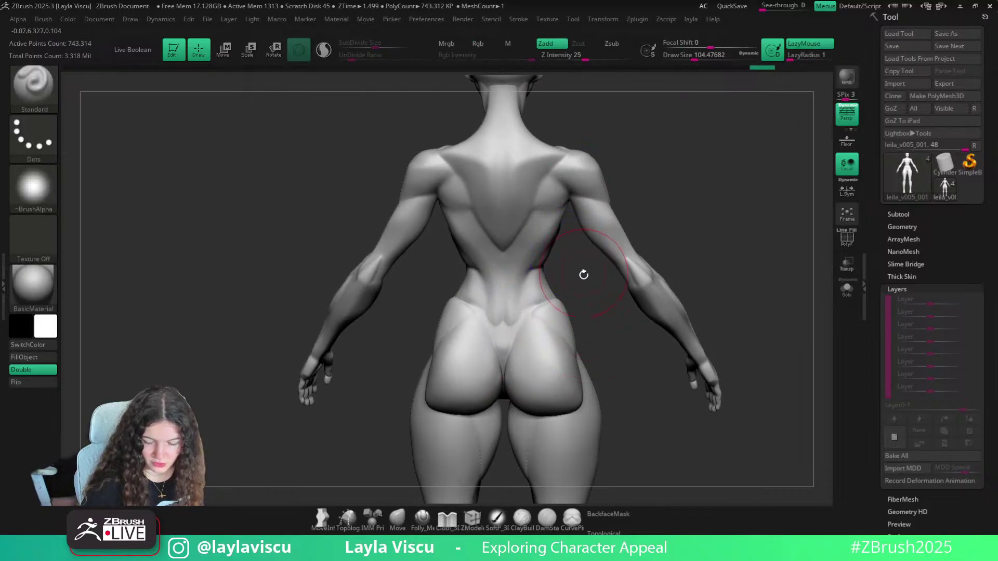
mouse_move(584, 276)
right_mouse_down()
mouse_move(582, 312)
mouse_move(578, 273)
right_mouse_up()
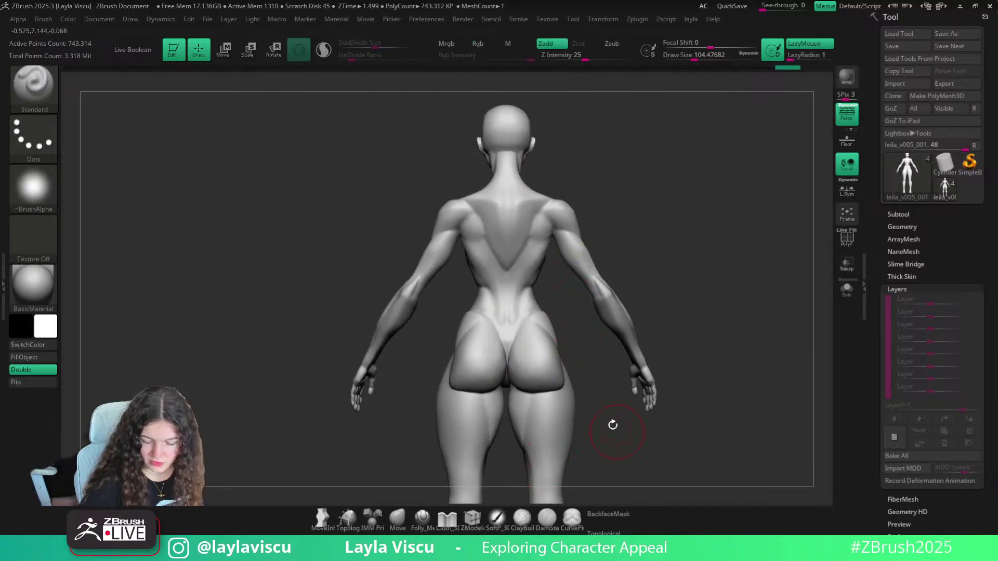
Smooth the lower legs around the calves and ankles from behind and in front
right_click_drag(613, 424, 498, 287, "alt")
right_click_drag(576, 390, 555, 228, "alt")
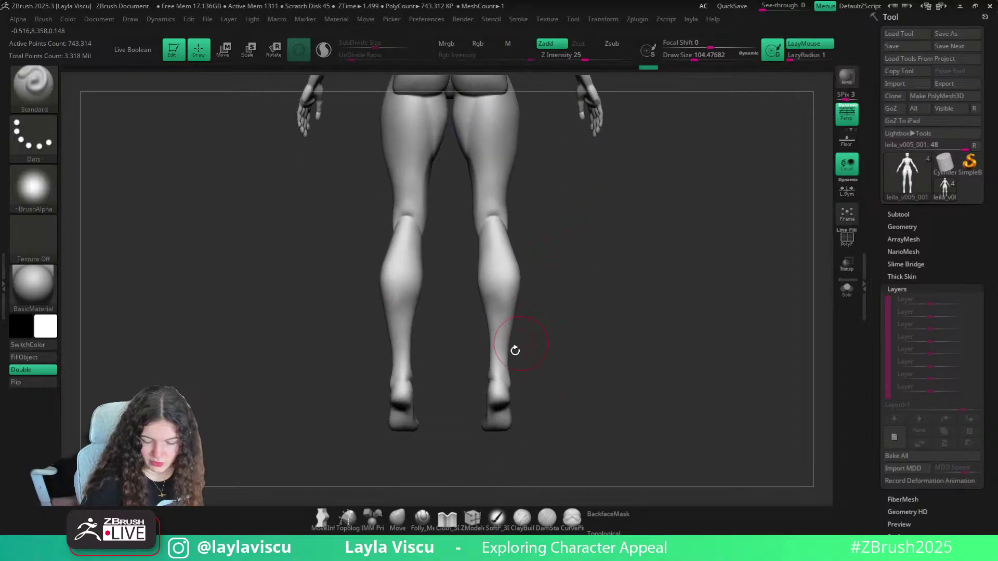
mouse_move(537, 350)
right_mouse_down()
mouse_move(490, 319)
mouse_move(657, 286)
mouse_move(463, 397)
right_mouse_up()
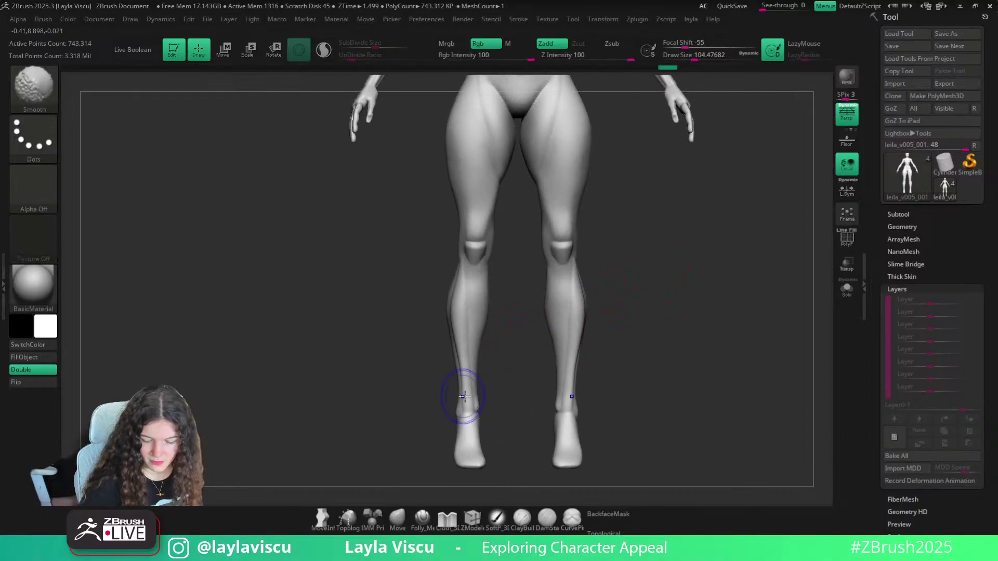
mouse_move(603, 305)
right_mouse_down("alt")
mouse_move(628, 323)
mouse_move(539, 263)
mouse_move(586, 239)
mouse_move(602, 249)
right_mouse_up("alt")
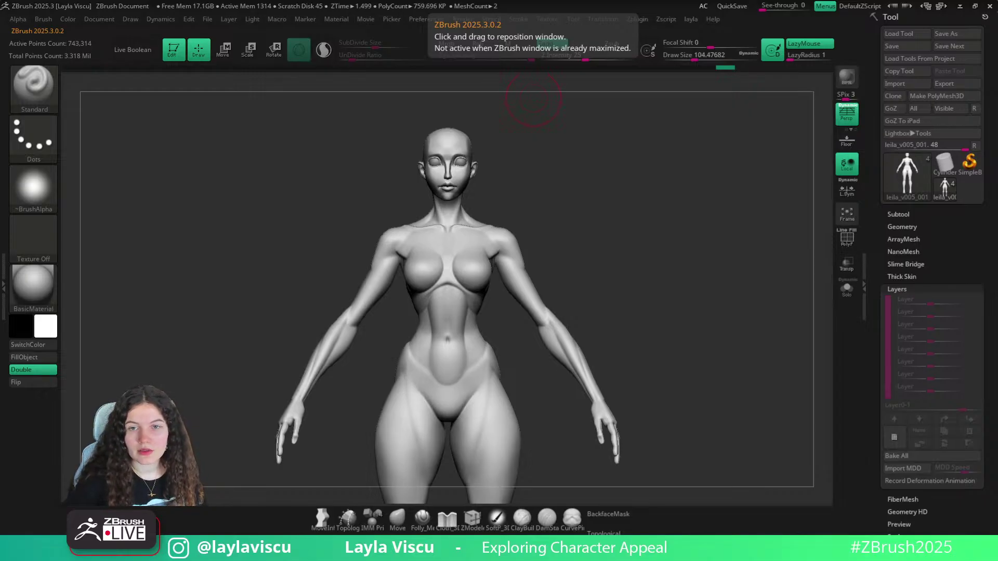
Set the Draw Size to about 41 and display the polyframe on the body at a lower subdivision level
right_click_drag(727, 288, 694, 255)
right_click_drag(496, 190, 489, 275, "ctrl")
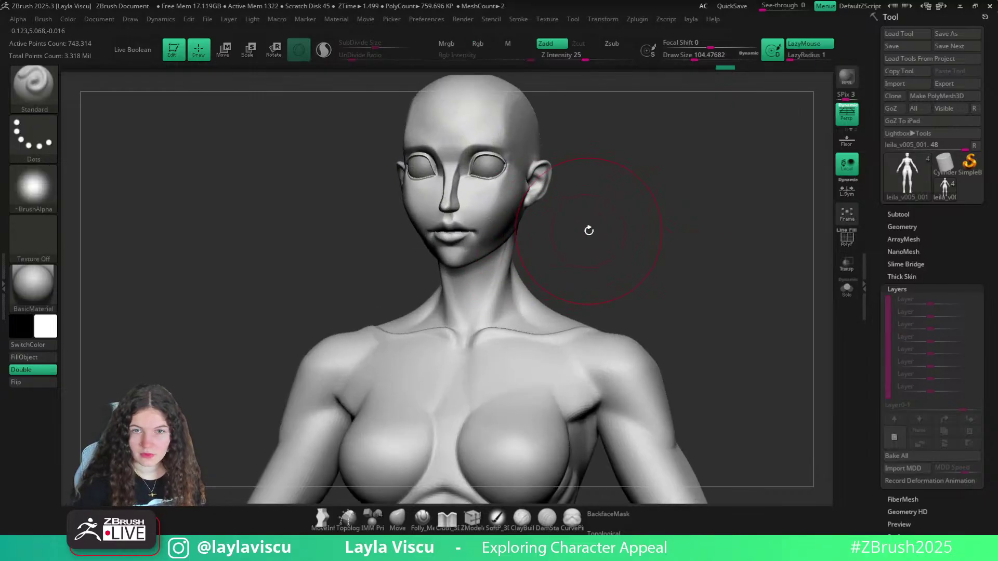
right_click_drag(461, 212, 470, 241, "ctrl")
key("s")
left_click_drag(482, 220, 471, 217)
mouse_move(470, 229)
right_mouse_down("ctrl")
mouse_move(471, 155)
mouse_move(581, 225)
right_mouse_up("ctrl")
key("shift+f")
right_click_drag(644, 196, 650, 225, "shift")
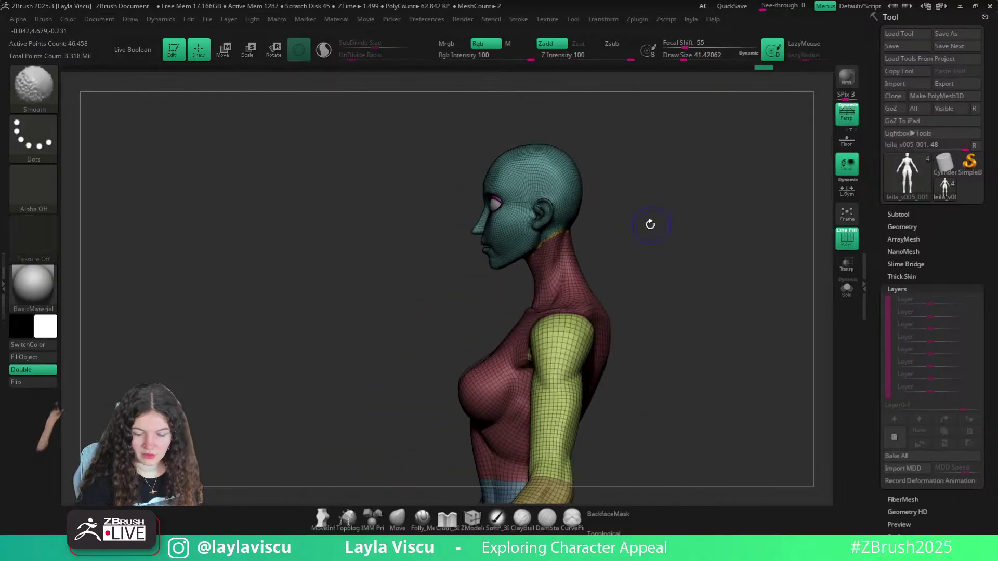
Set the MaskPen stroke to Lasso and mask the whole head in side view
left_click(33, 138, "ctrl")
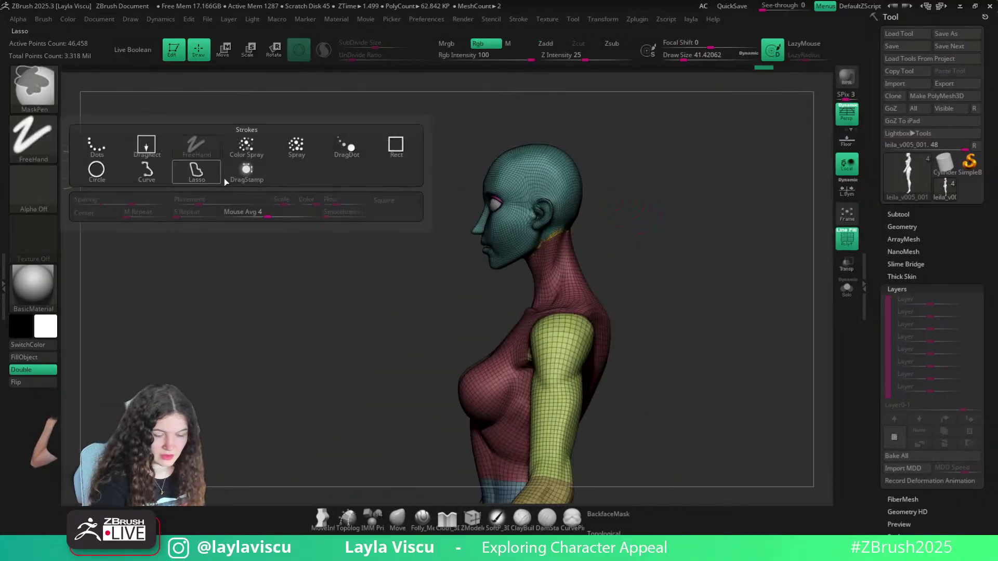
left_click(212, 177)
mouse_move(542, 262)
left_mouse_down("ctrl")
mouse_move(646, 122)
mouse_move(564, 225)
left_mouse_up("ctrl")
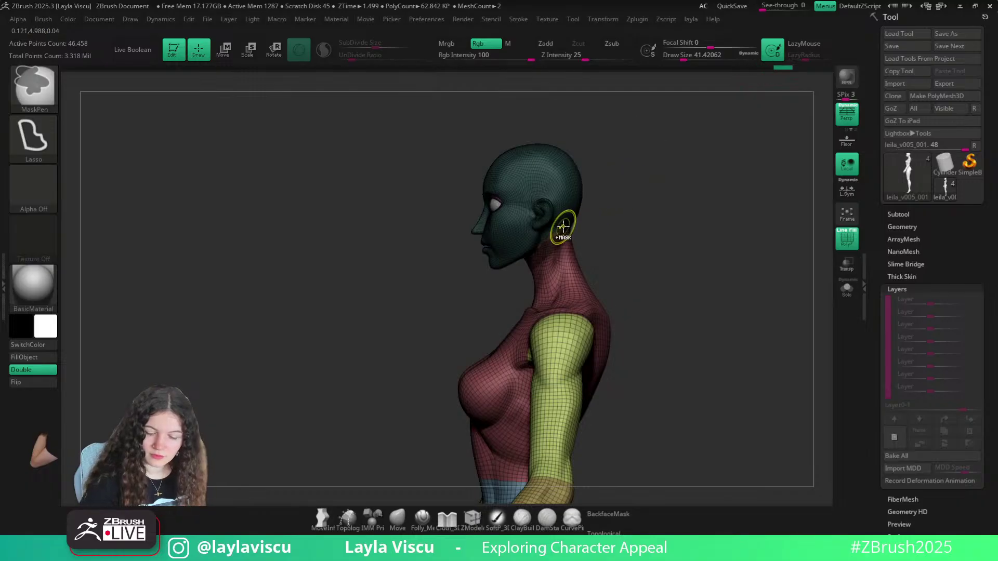
Soften the head mask's edge along the neck and invert it so the body is masked and the head is free
left_click(605, 208, "ctrl")
left_click(557, 223, "ctrl")
left_click(596, 221, "ctrl")
left_click(564, 257, "ctrl")
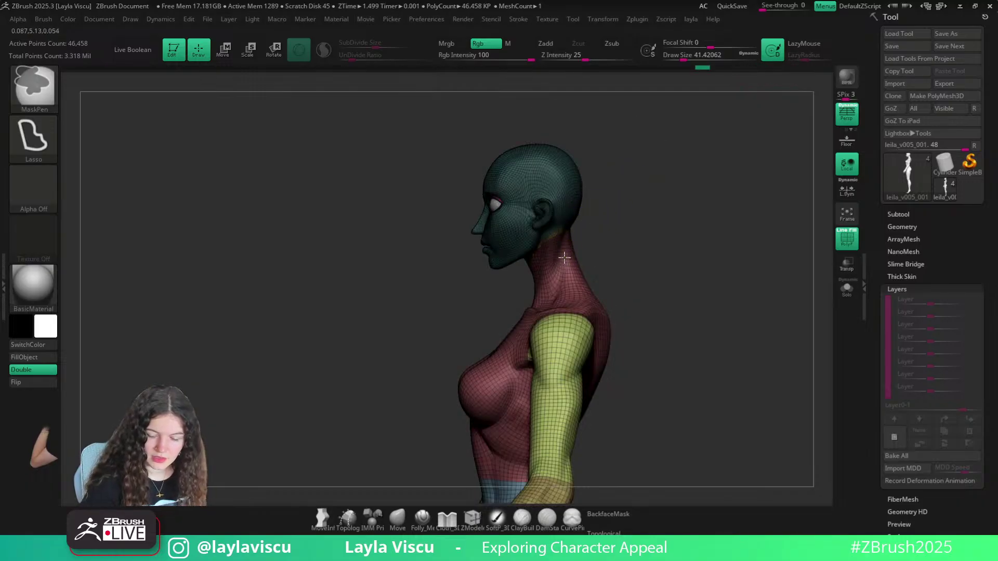
left_click(621, 222, "ctrl")
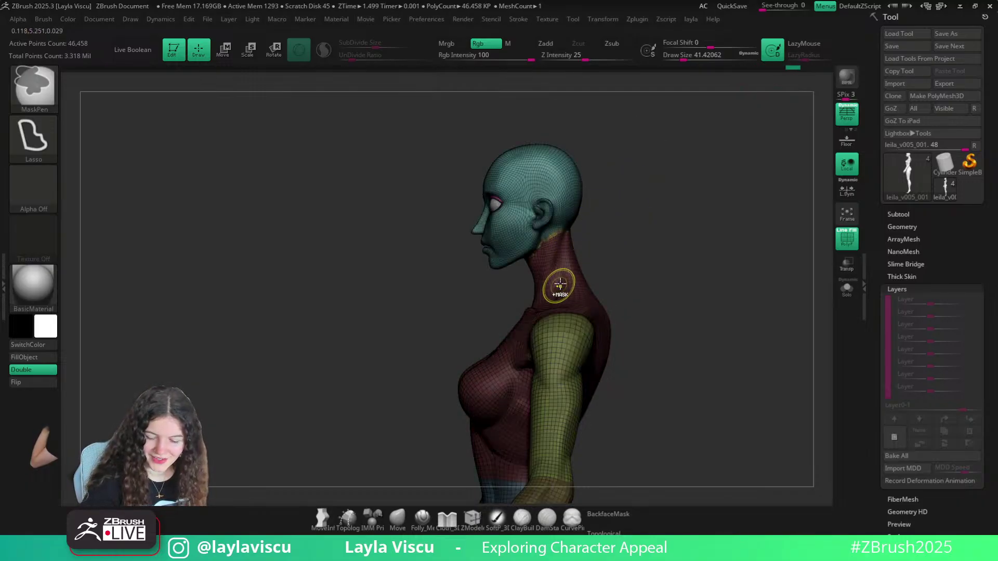
mouse_move(620, 223)
left_mouse_down("ctrl")
mouse_move(526, 299)
mouse_move(533, 262)
mouse_move(563, 216)
left_mouse_up("ctrl")
left_click(598, 232, "ctrl")
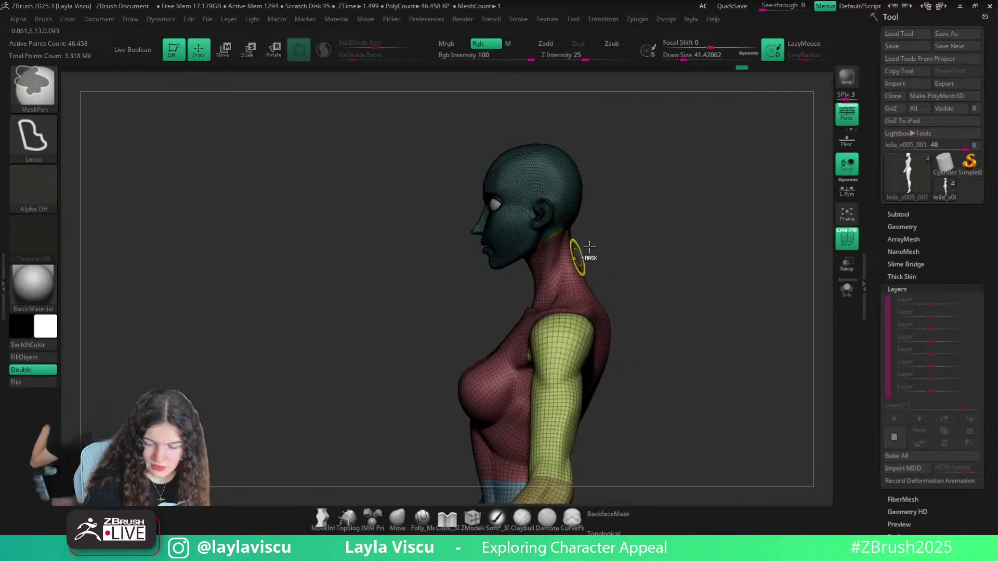
left_click(592, 245, "ctrl")
Activate the move gizmo on the unmasked head, reset its orientation and reposition it at the centre of the head's base
key("w")
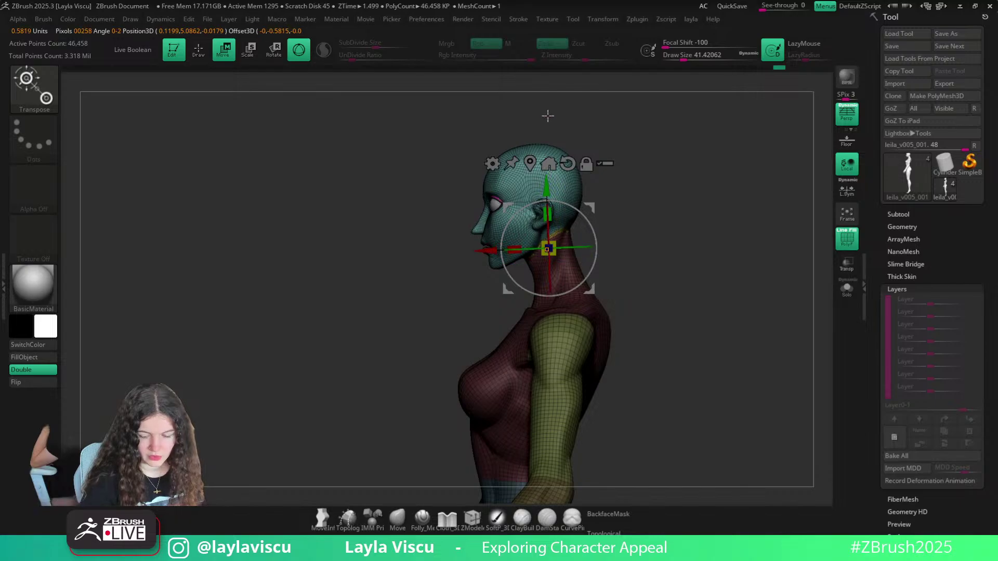
left_click(572, 163, "alt")
left_click(532, 164, "alt")
left_click_drag(576, 188, 587, 203, "alt")
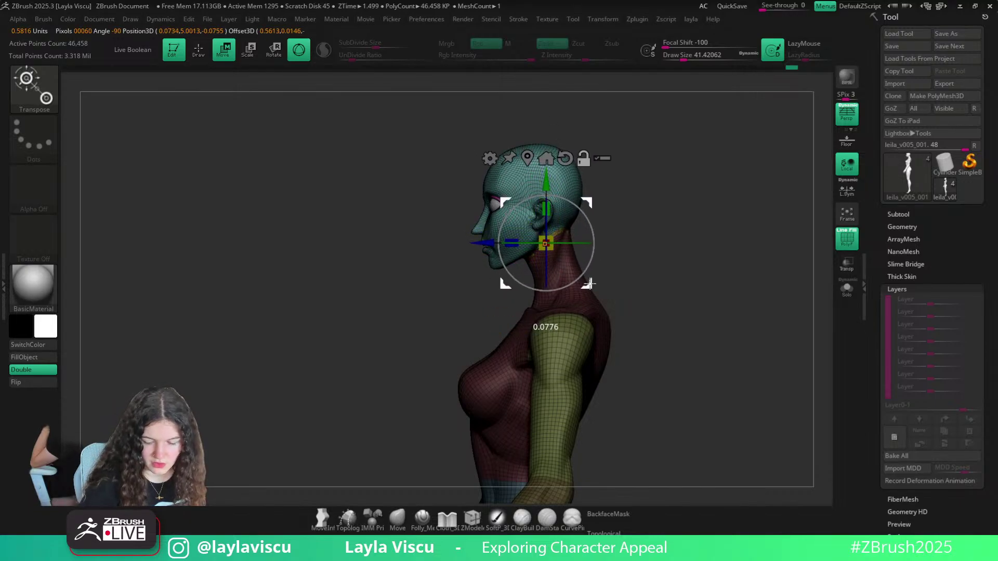
left_click_drag(621, 235, 687, 241)
left_click(529, 159)
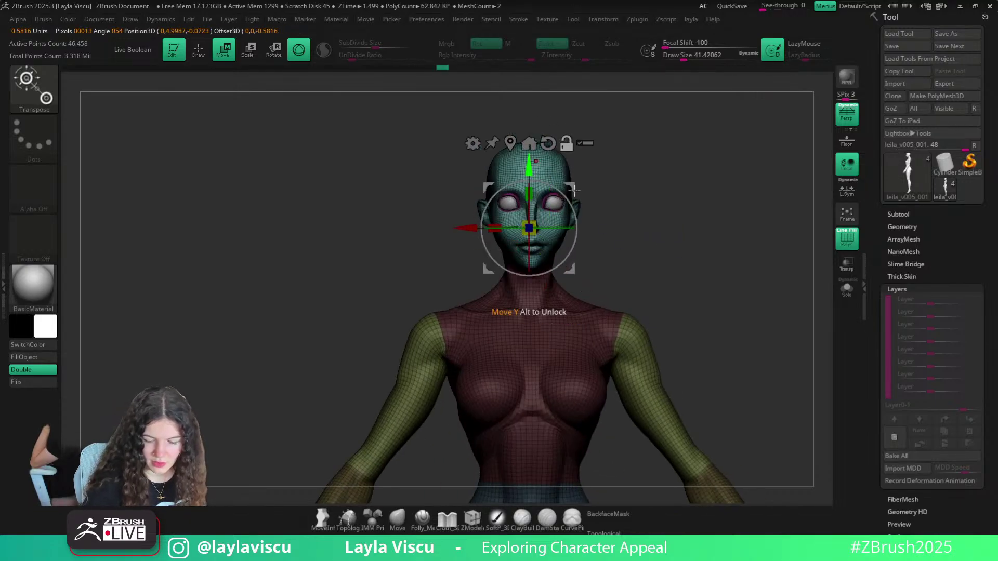
left_click_drag(529, 166, 528, 177, "alt")
left_click_drag(640, 223, 648, 259, "shift")
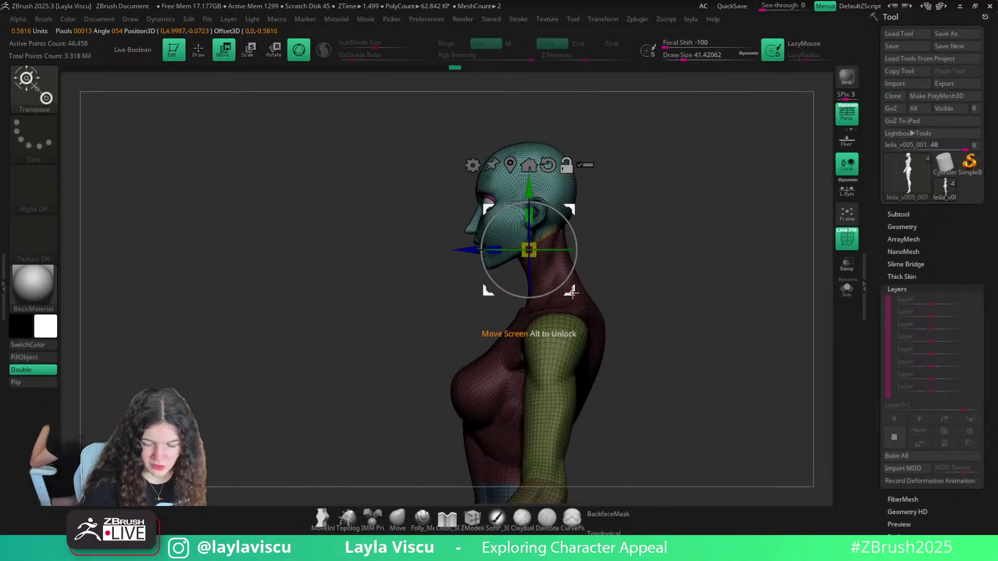
Reactivate the move gizmo on the unmasked head in front view and set it to transpose all selected subtools
left_click(397, 517)
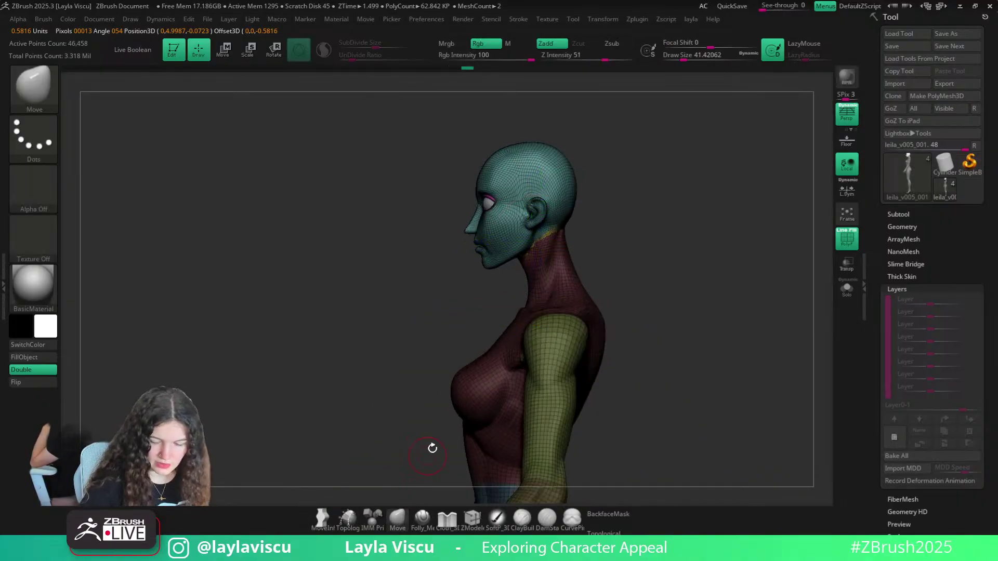
key("w")
left_click_drag(642, 192, 656, 221, "shift")
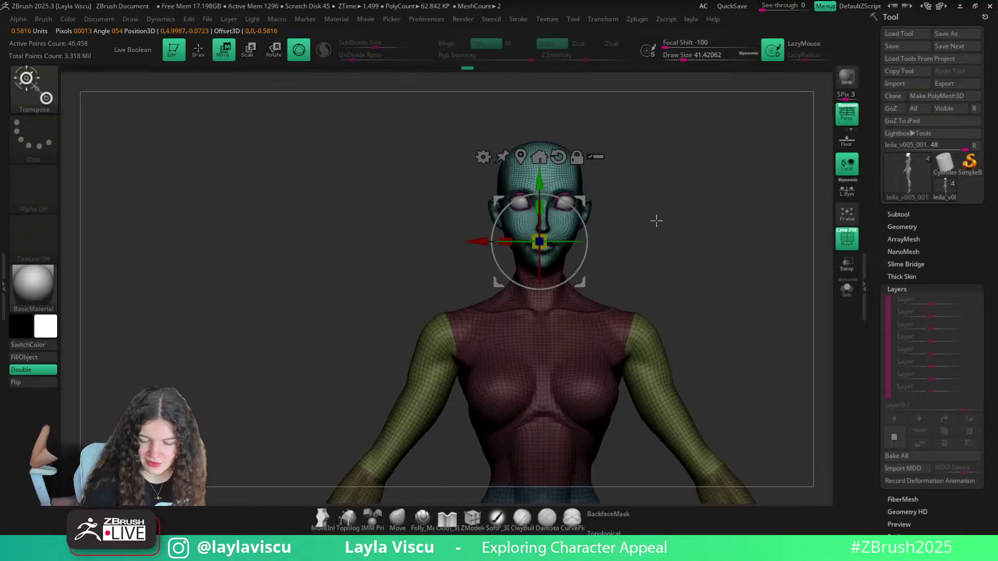
left_click(898, 215)
left_click_drag(759, 284, 697, 285)
left_click_drag(590, 287, 628, 275)
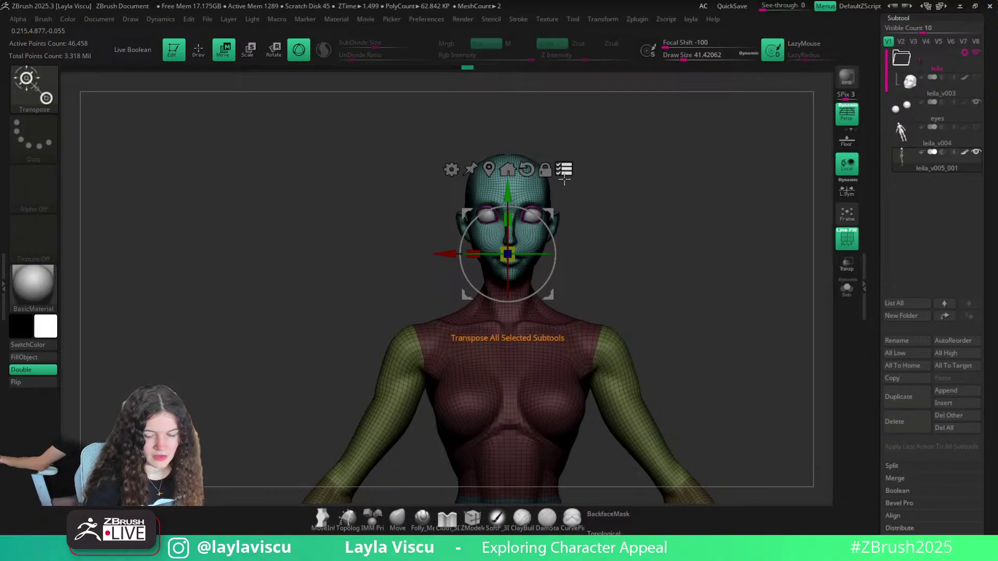
Include the eyes subtool in the shared transform and make the leila_v005_001 body the active subtool again
left_click(931, 114)
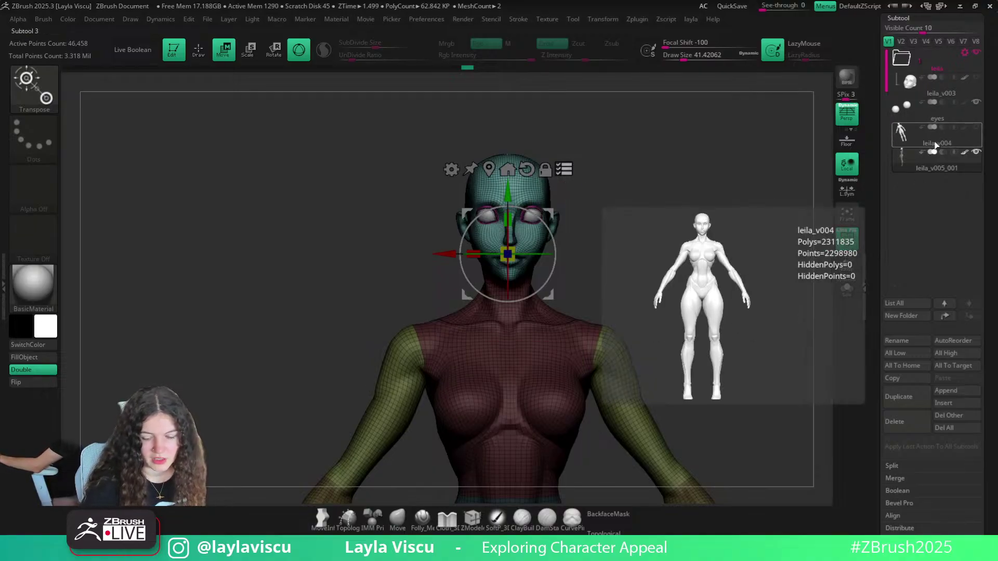
left_click_drag(508, 254, 551, 185)
key("ctrl+z")
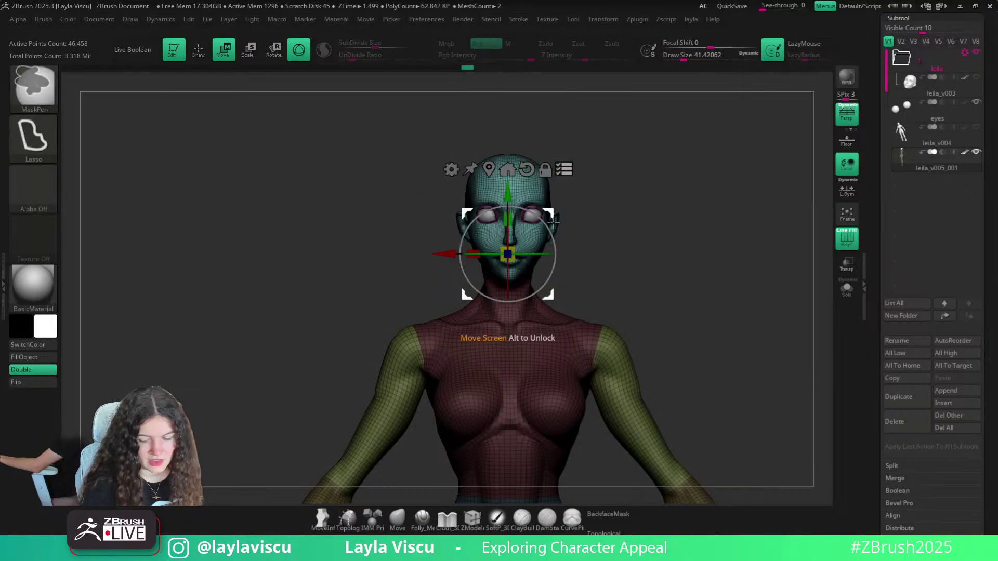
left_click(933, 112)
left_click(943, 169)
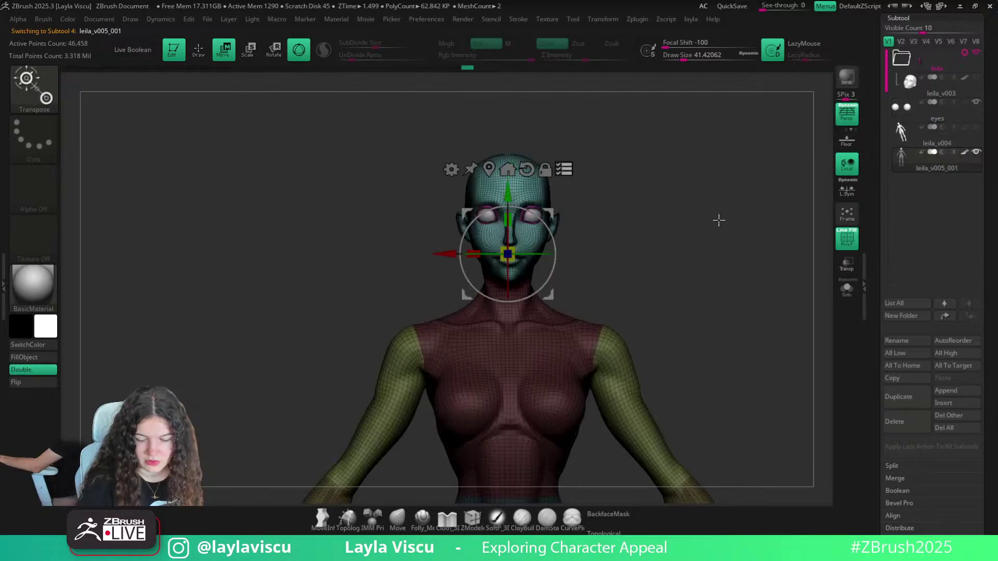
Try to scale the head and eyes up together with the gizmo, and undo the change
left_click_drag(638, 249, 520, 260)
key("q")
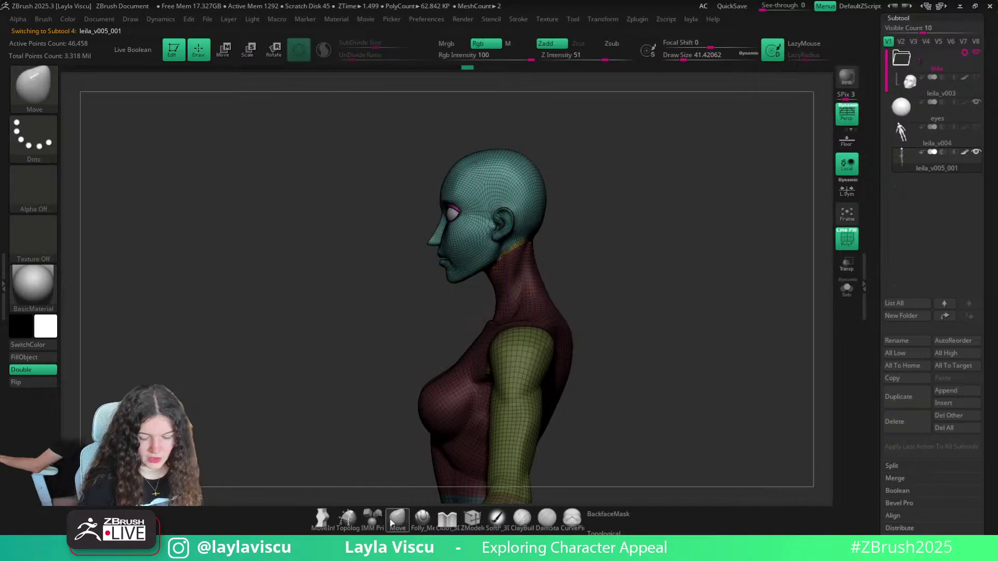
left_click_drag(347, 466, 639, 223)
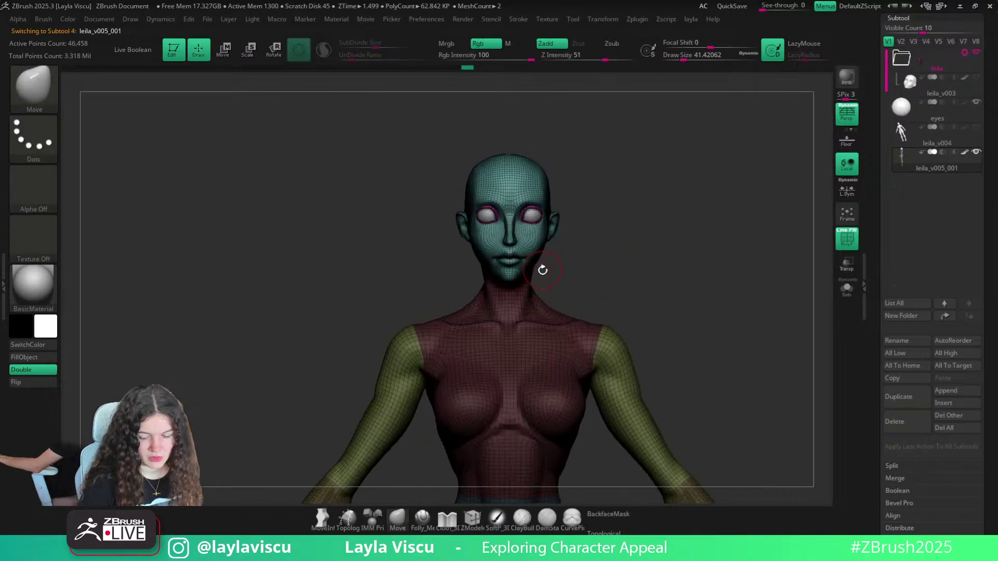
key("w")
left_click_drag(512, 256, 519, 258)
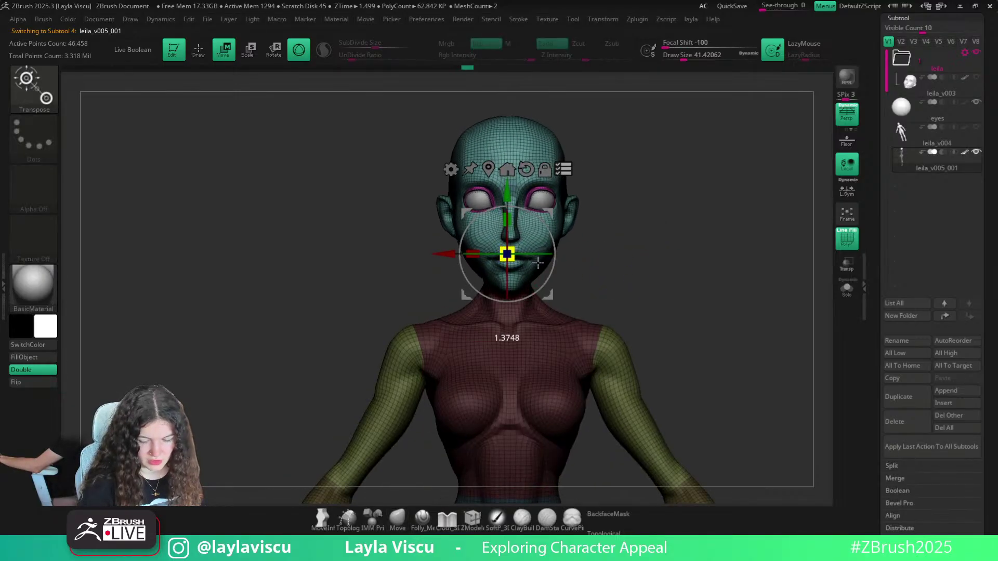
left_click_drag(585, 230, 547, 290)
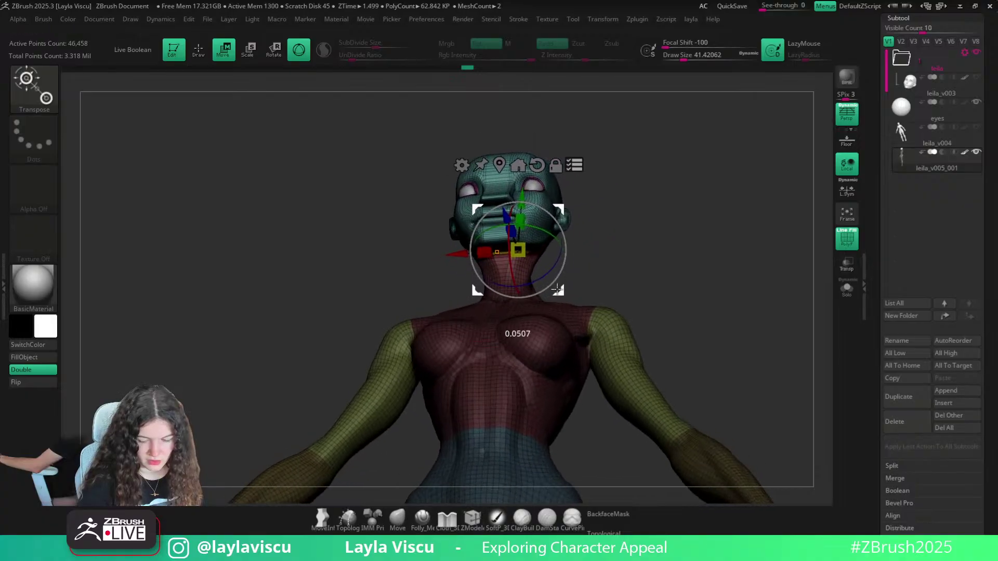
key("ctrl+z")
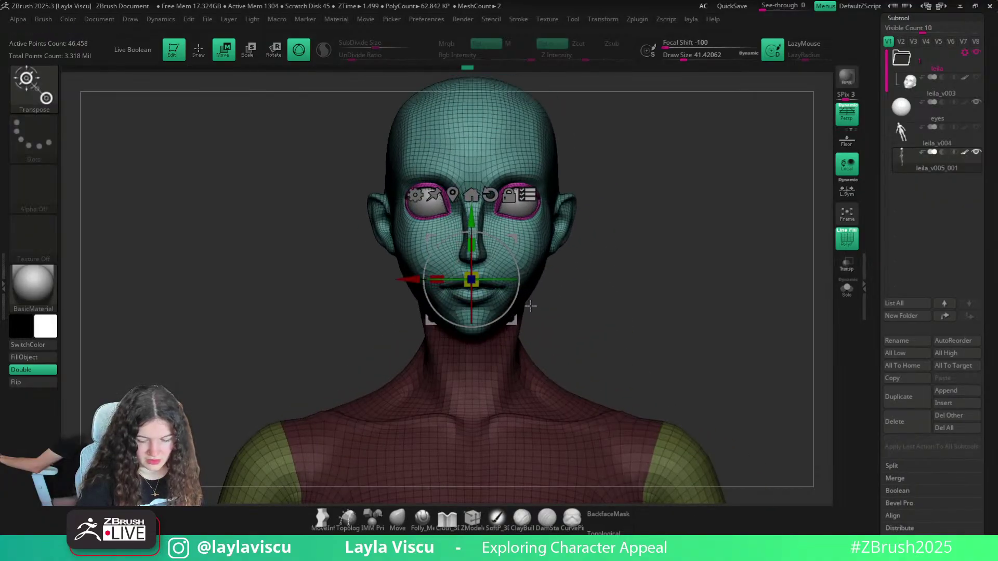
Scale the head and eyes up to about 1.04, return to the Move brush and hide the polyframe
left_click_drag(471, 280, 489, 287)
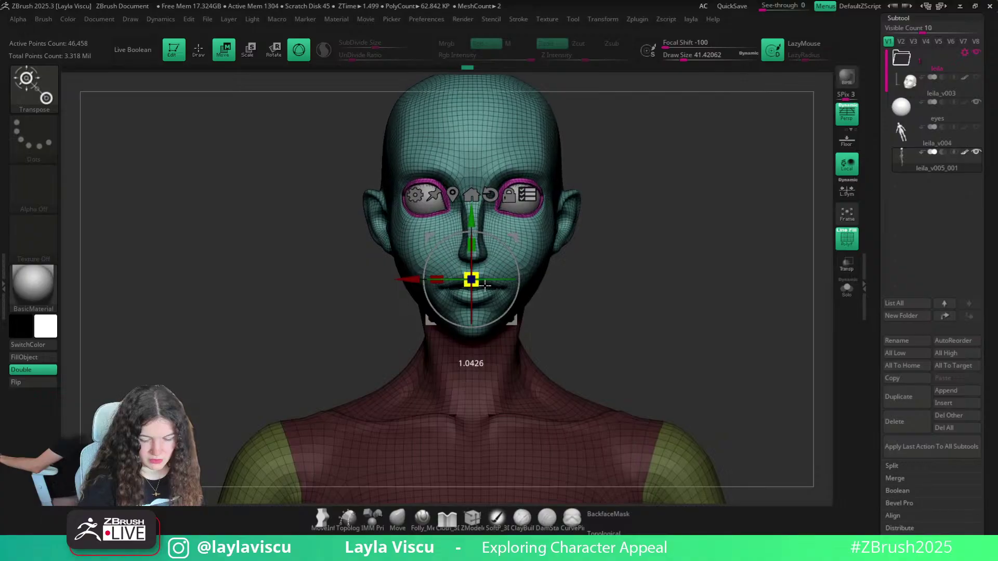
right_click_drag(487, 286, 450, 123, "ctrl")
left_click(398, 519)
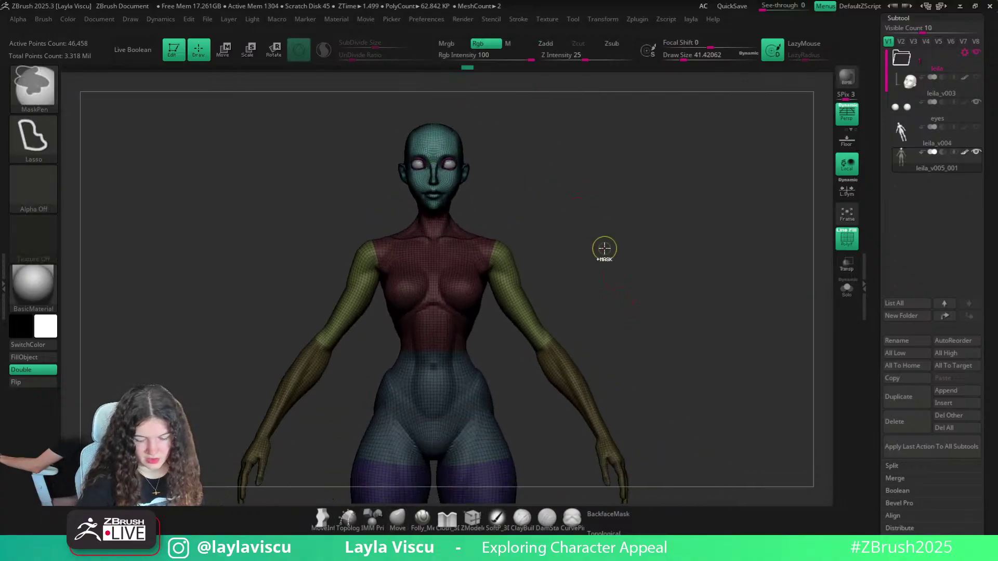
key("f")
key("shift+f")
mouse_move(589, 246)
right_mouse_down("ctrl")
mouse_move(598, 263)
mouse_move(589, 247)
right_mouse_up("ctrl")
key("ctrl+shift+z")
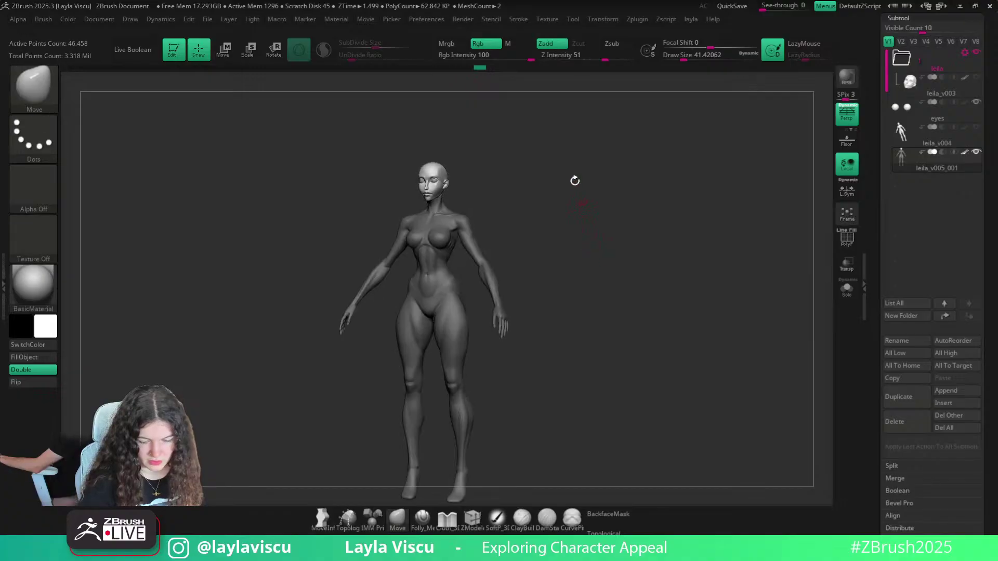
Step through the undo histories of the body and eyes, and return to the body at a higher subdivision level
left_click(478, 67)
right_click_drag(494, 125, 489, 302, "ctrl")
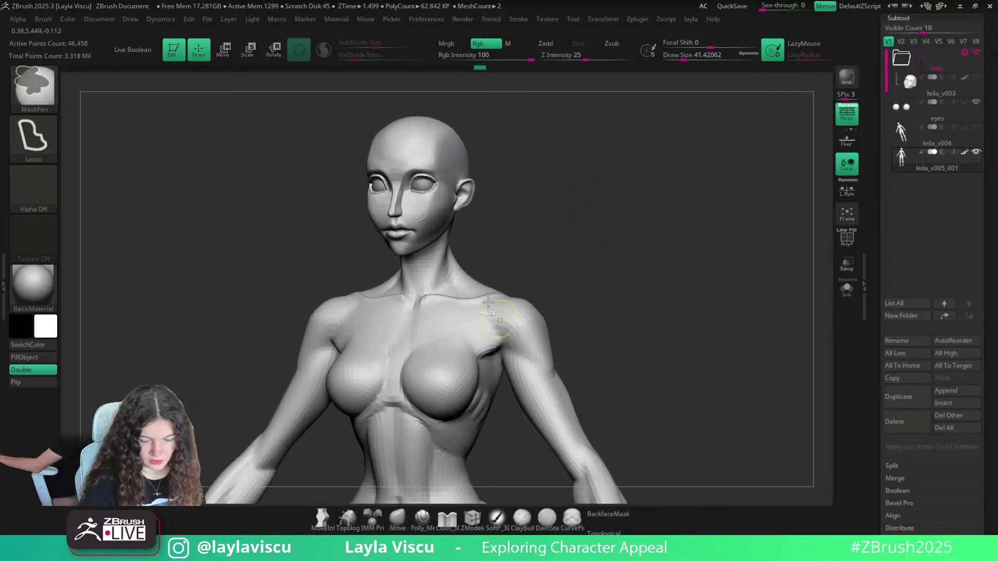
left_click(427, 190, "alt")
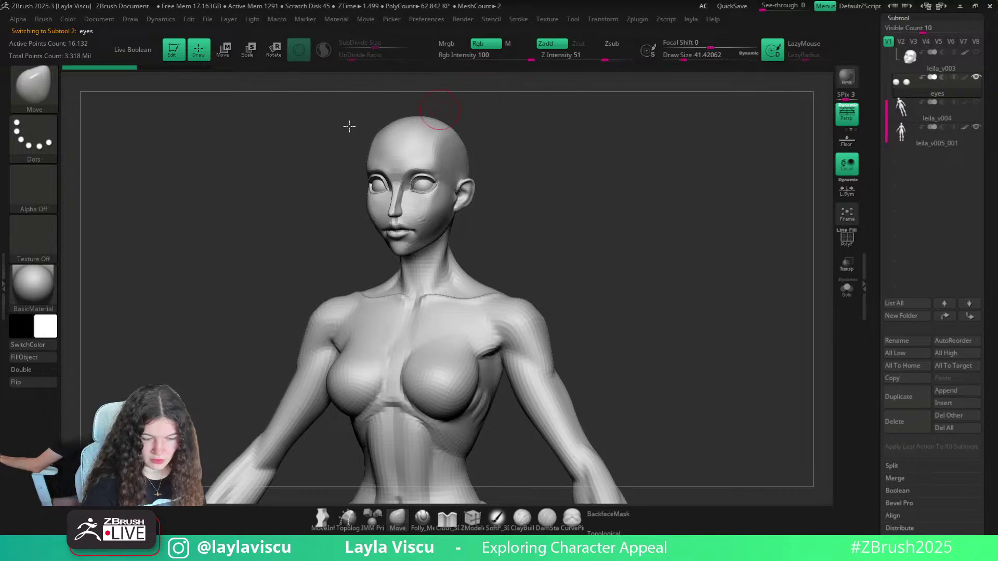
left_click(208, 68)
key("ctrl+shift+z")
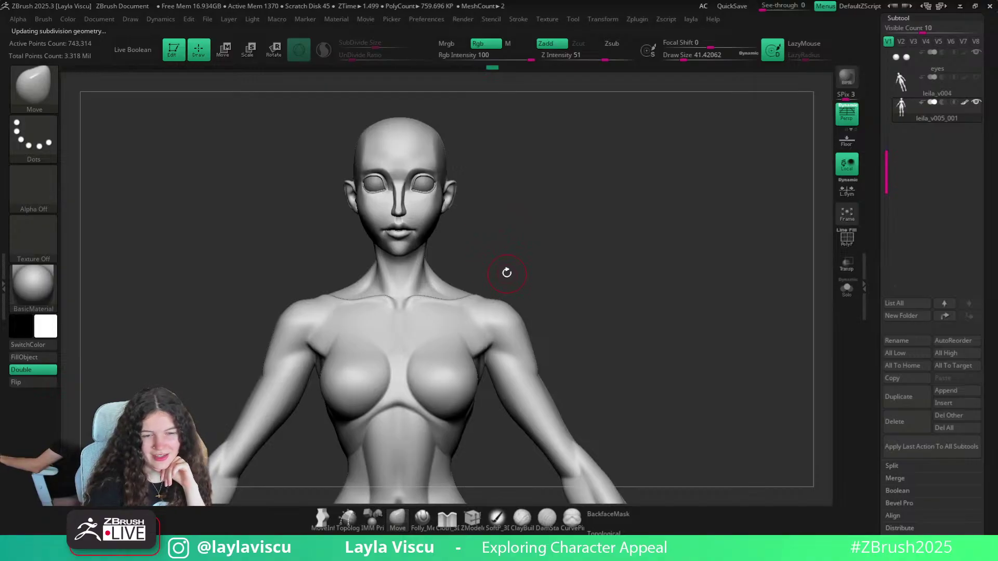
Try to narrow the nose bridge with the Move brush at Draw Sizes between about 29 and 14, and undo the strokes
scroll(520, 229, "up", 5)
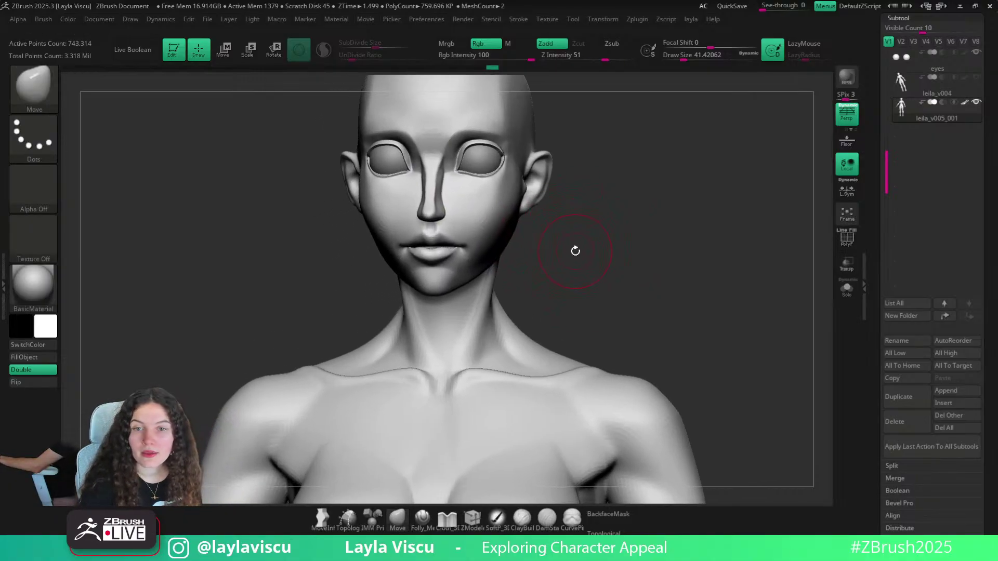
left_click_drag(582, 247, 594, 251, "shift")
left_click_drag(594, 251, 596, 312, "alt")
key("s")
left_click_drag(465, 221, 460, 222)
right_click_drag(460, 237, 454, 221, "ctrl")
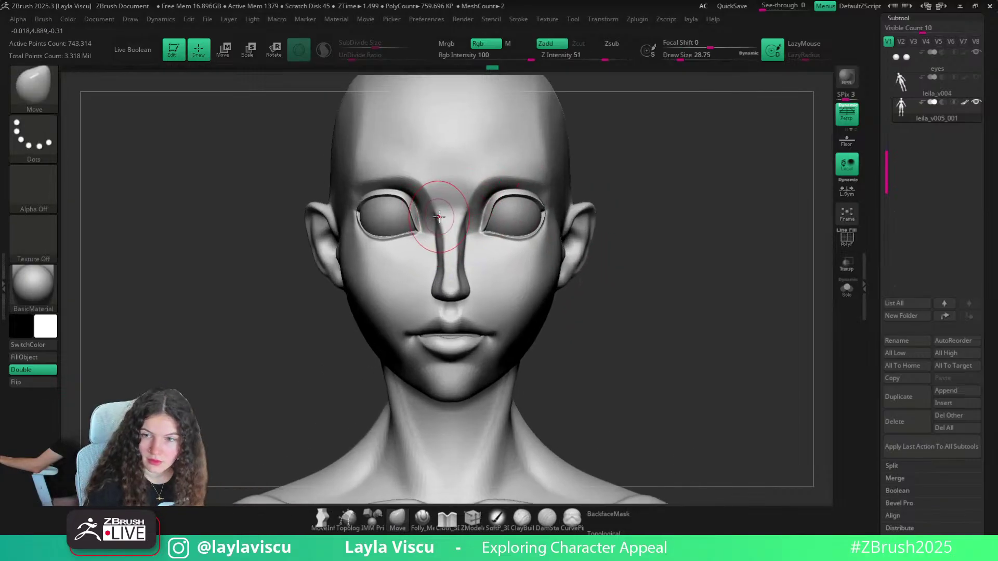
key("s")
left_click_drag(442, 239, 439, 239)
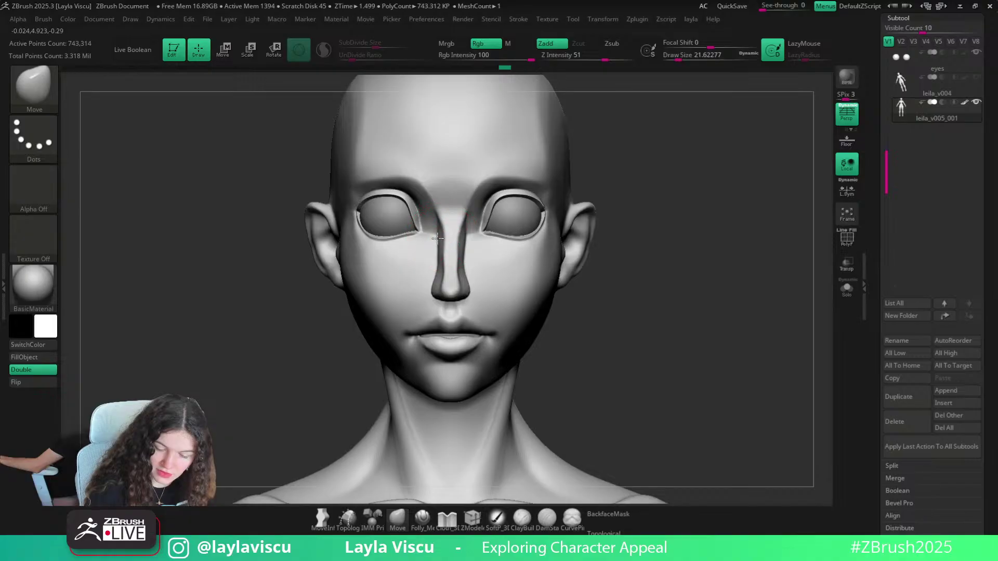
left_click_drag(461, 277, 460, 277)
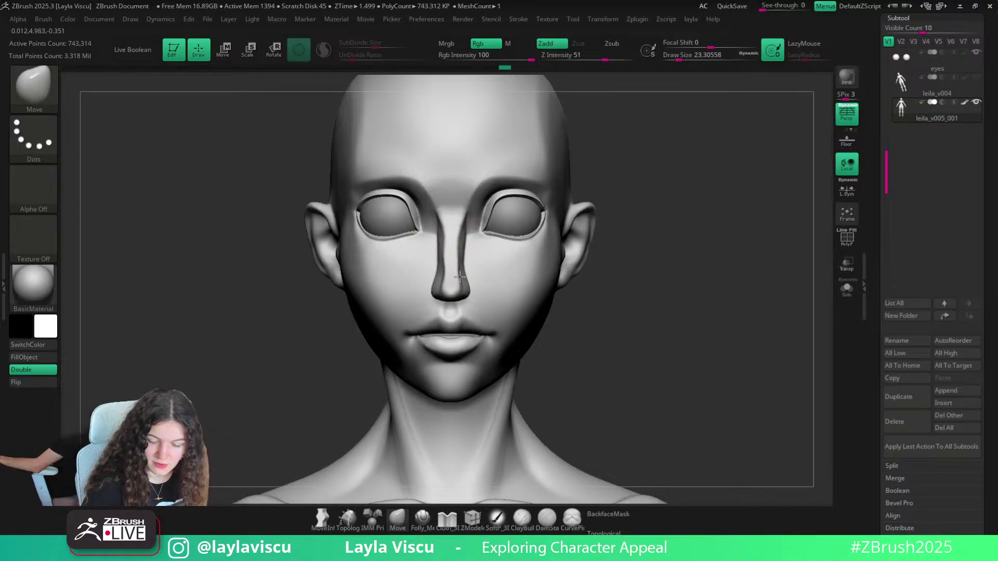
key("s")
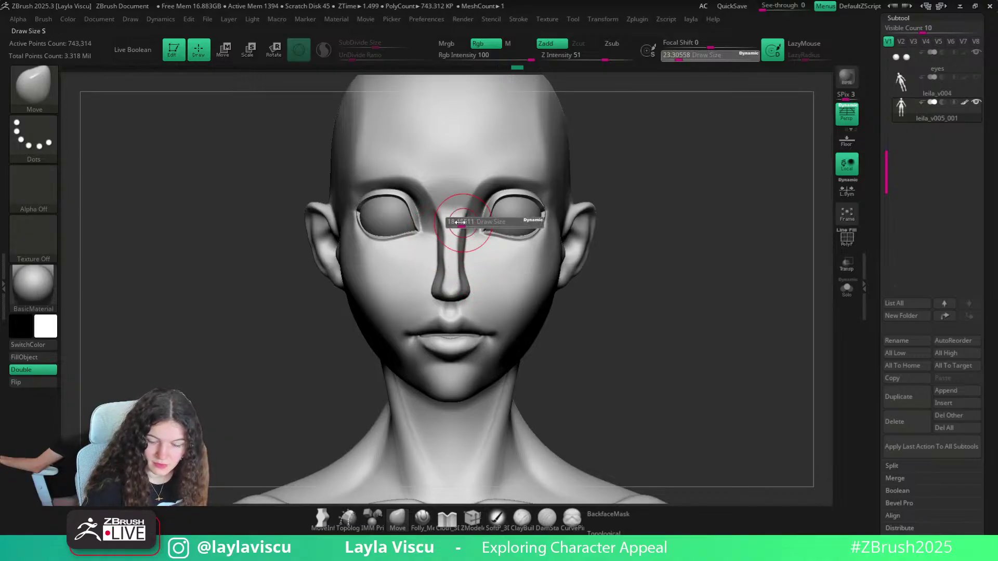
left_click_drag(468, 214, 462, 214)
key("ctrl")
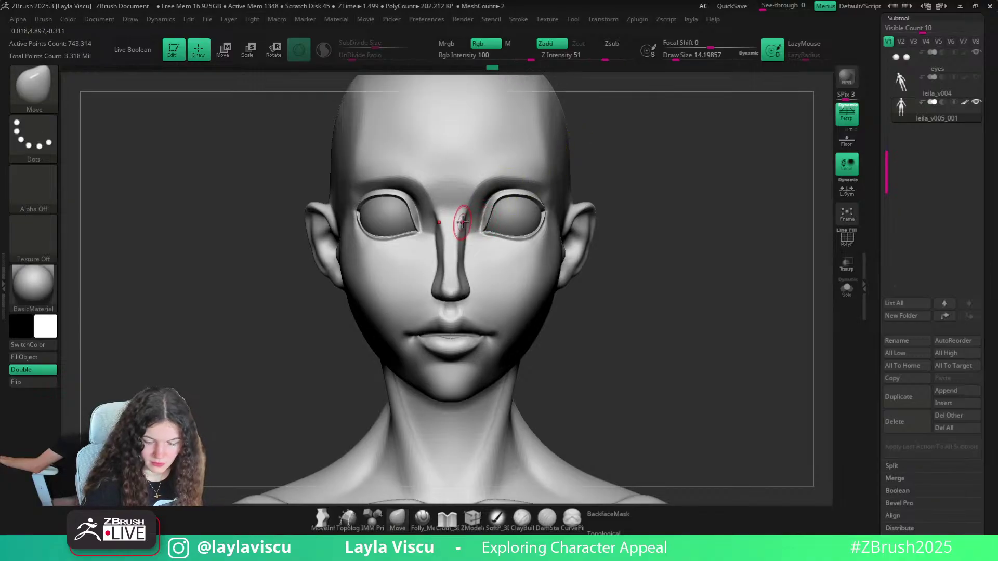
Reshape the sides of the nose from bridge to nostrils with the Move brush at Draw Sizes of about 23 and 35
key("s")
left_click_drag(462, 219, 467, 219)
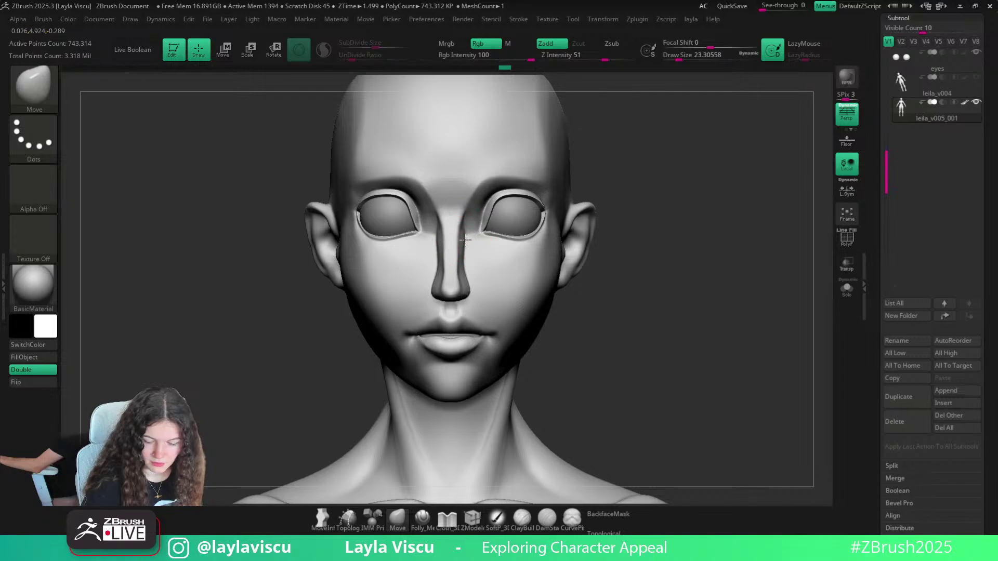
left_click_drag(466, 269, 471, 297)
key("s")
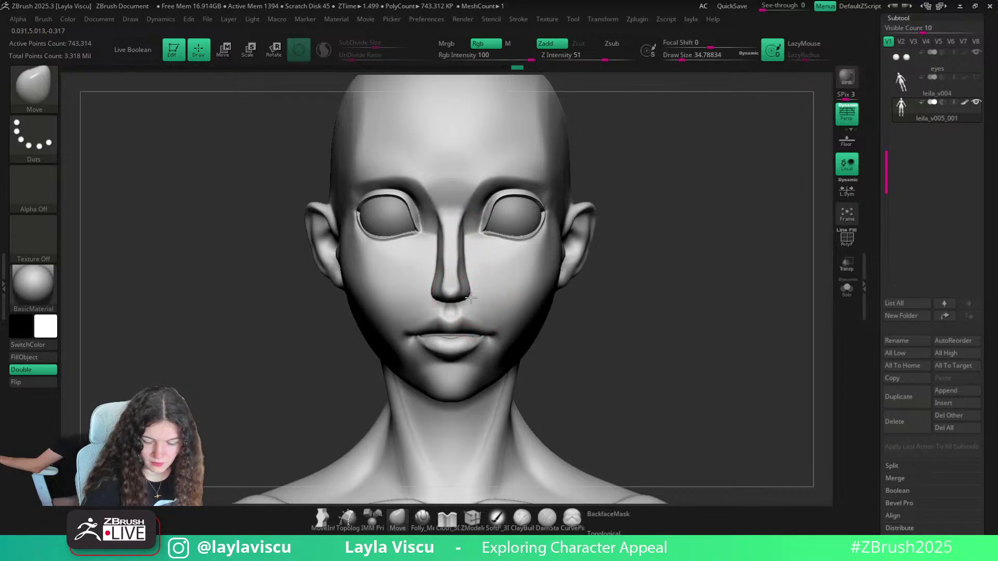
mouse_move(476, 286)
right_mouse_down("ctrl")
mouse_move(499, 221)
mouse_move(588, 245)
mouse_move(582, 203)
mouse_move(551, 211)
mouse_move(500, 253)
right_mouse_up("ctrl")
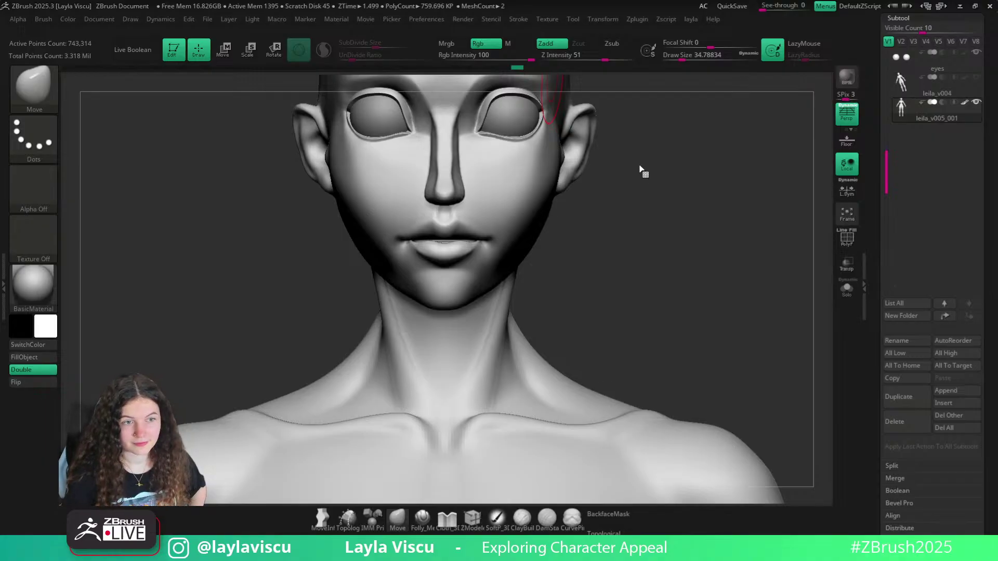
Set the Draw Size to about 22 and adjust the underside of the nose with the Move brush in side view
mouse_move(648, 239)
right_mouse_down("ctrl")
mouse_move(644, 216)
mouse_move(644, 244)
right_mouse_up("ctrl")
right_click_drag(526, 257, 528, 309, "ctrl")
key("s")
left_click_drag(452, 243, 445, 243)
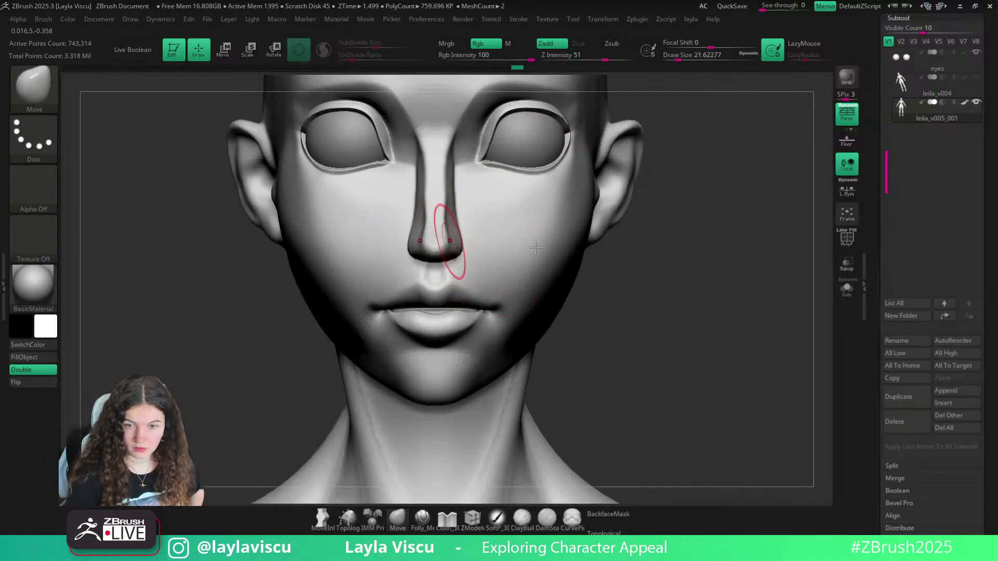
mouse_move(650, 275)
left_mouse_down()
mouse_move(696, 283)
mouse_move(686, 288)
left_mouse_up()
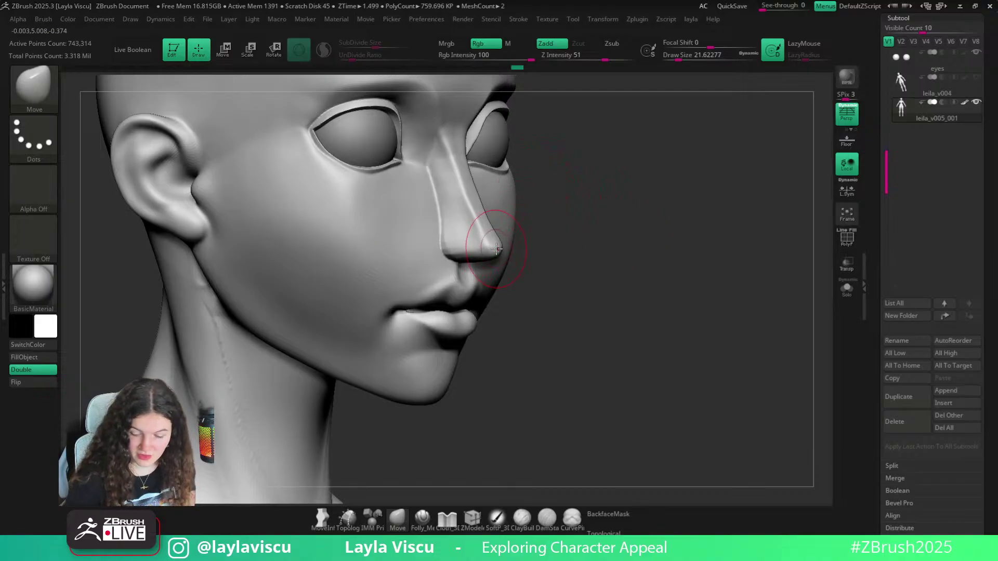
left_click_drag(586, 223, 516, 236, "shift")
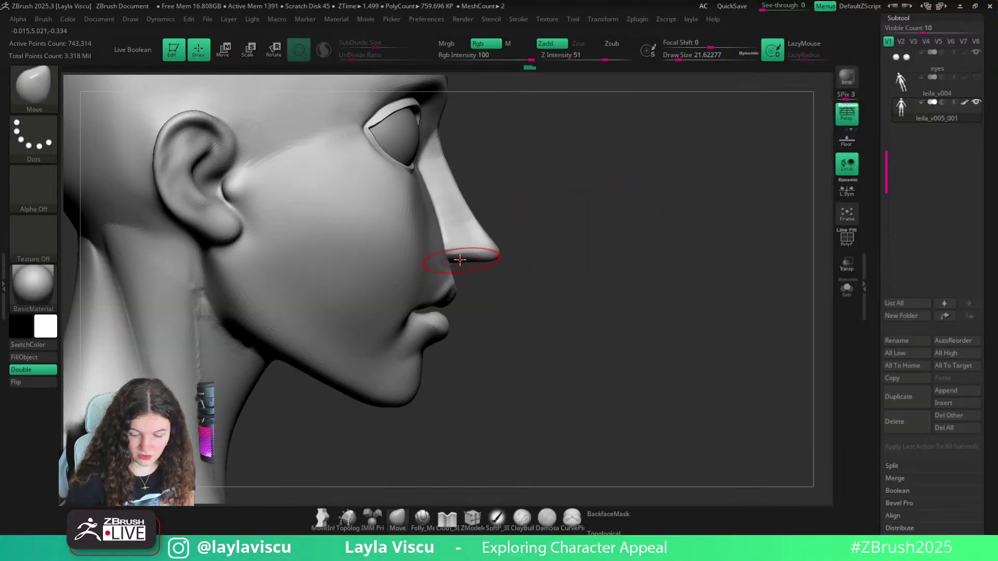
left_click_drag(459, 257, 460, 262)
left_click_drag(537, 223, 414, 228)
left_click_drag(686, 255, 663, 285, "shift")
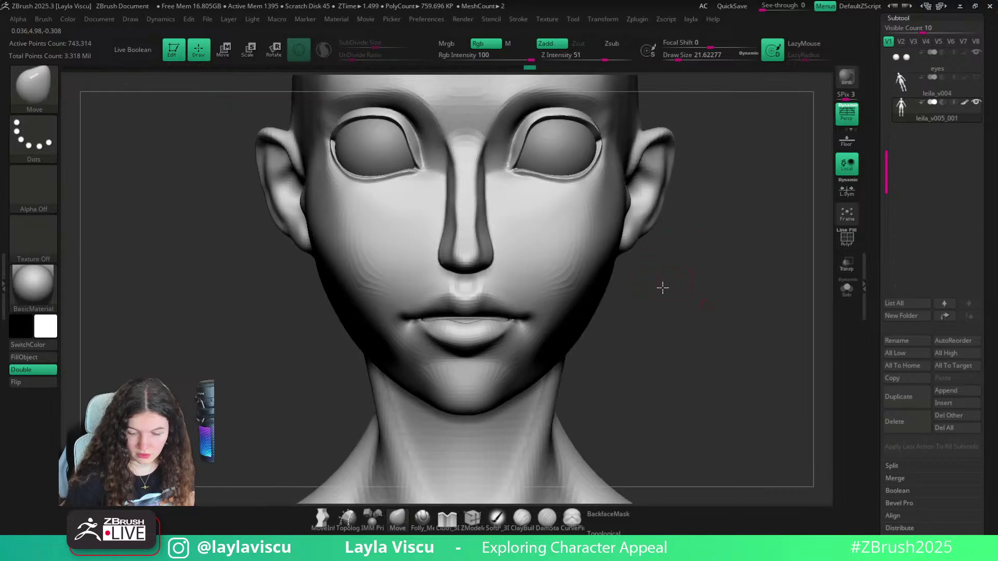
Narrow the nose bridge at Draw Size of about 16 and adjust the lower nose at about 25 with the Move brush
left_click_drag(636, 252, 597, 312, "alt")
key("s")
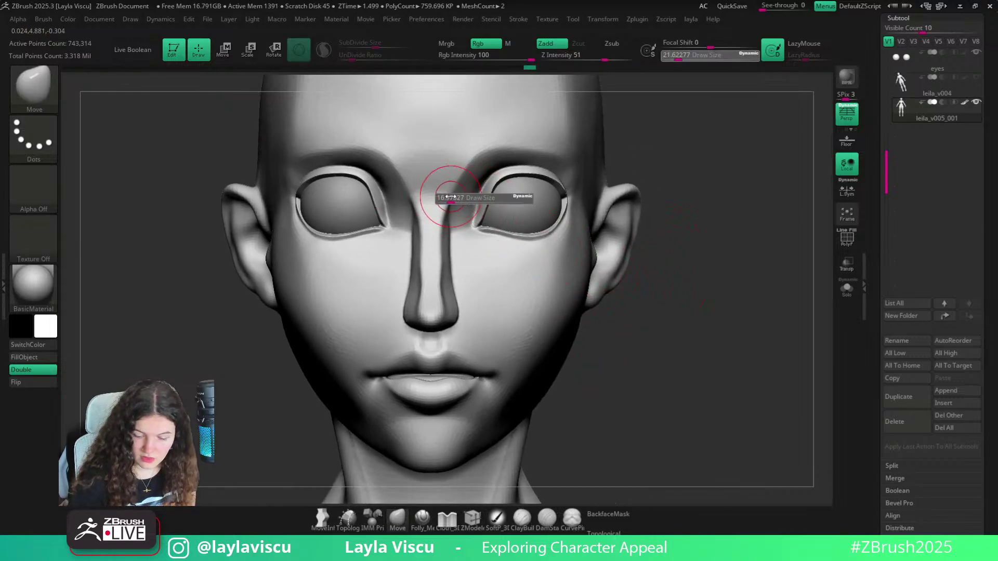
left_click(446, 196)
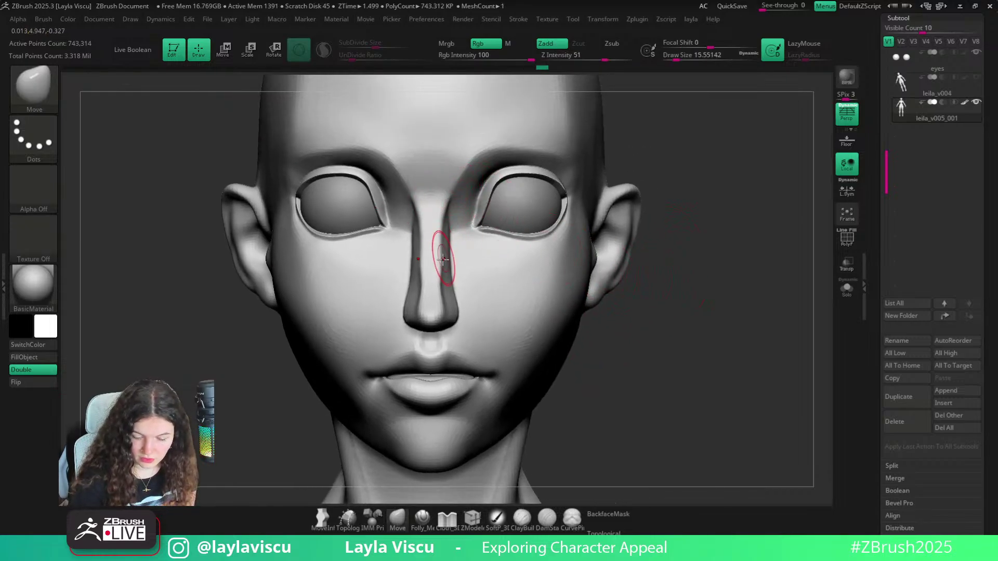
left_click_drag(441, 262, 438, 261)
key("s")
left_click(448, 309)
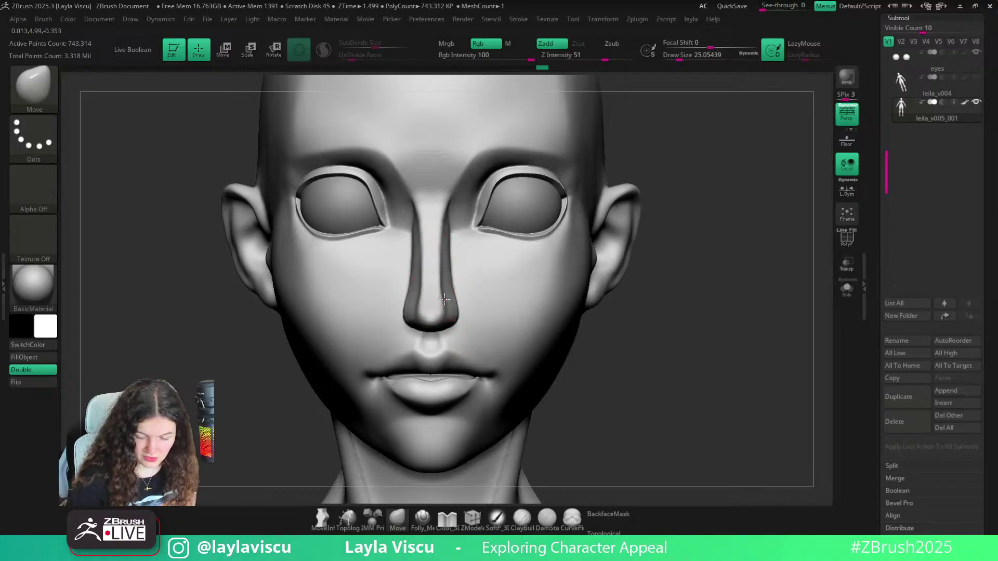
Build up the nose bridge with the ClayBuildup brush at a Draw Size of about 18 and smooth the strokes
mouse_move(454, 318)
right_mouse_down("ctrl")
mouse_move(457, 284)
mouse_move(641, 218)
mouse_move(615, 208)
mouse_move(446, 245)
mouse_move(364, 407)
mouse_move(438, 274)
mouse_move(438, 255)
mouse_move(388, 383)
mouse_move(691, 297)
right_mouse_up("ctrl")
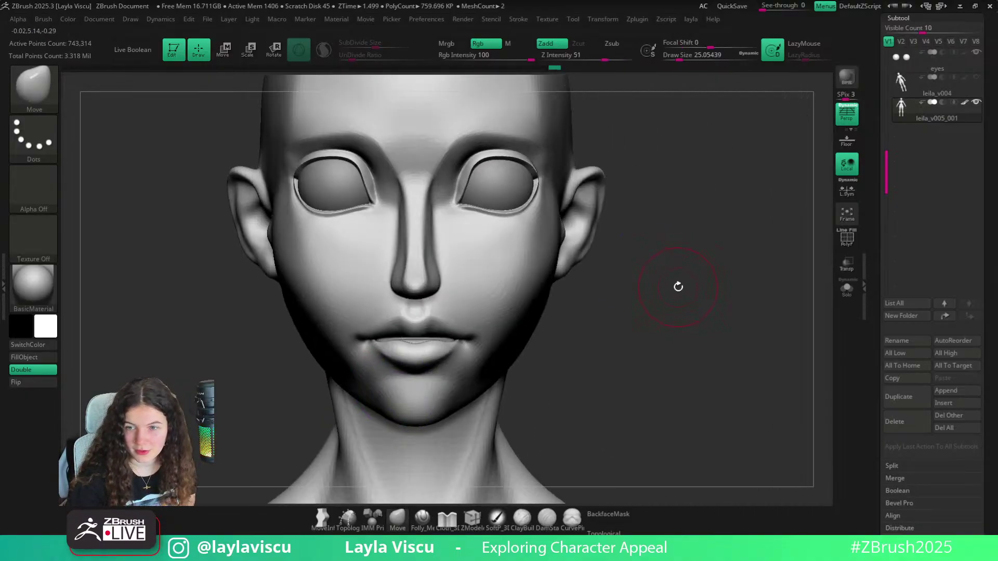
key("b")
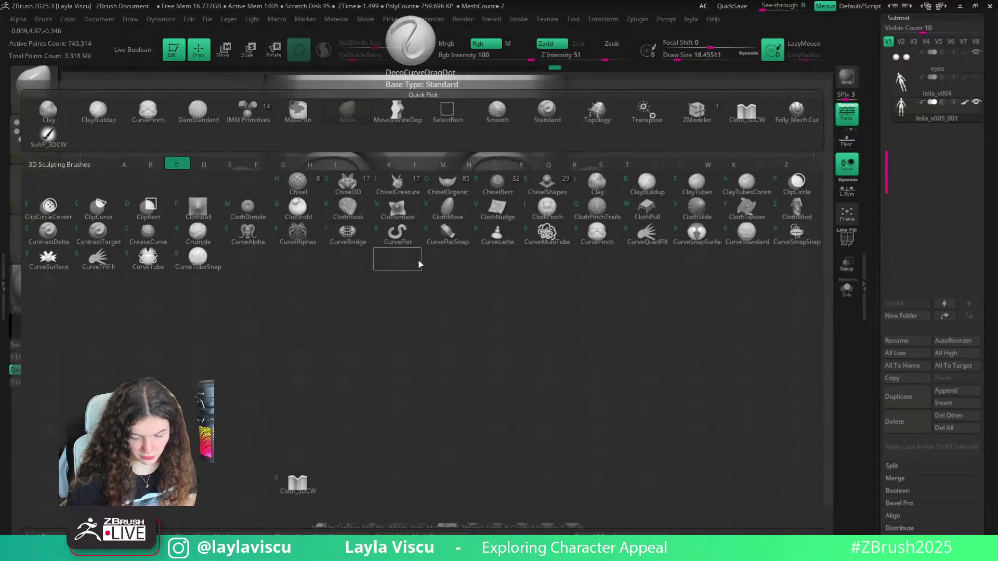
key("c")
key("b")
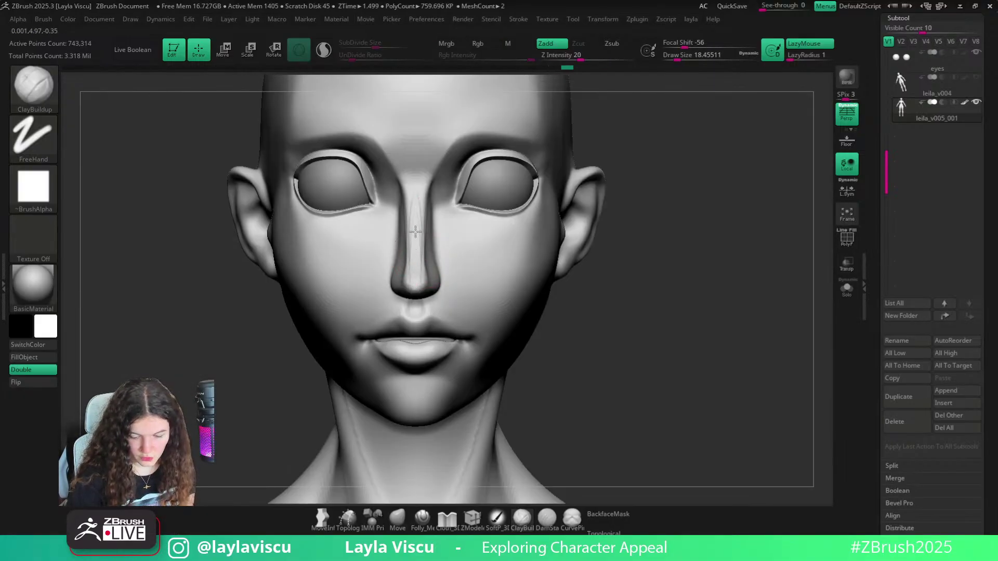
right_click_drag(446, 268, 508, 287)
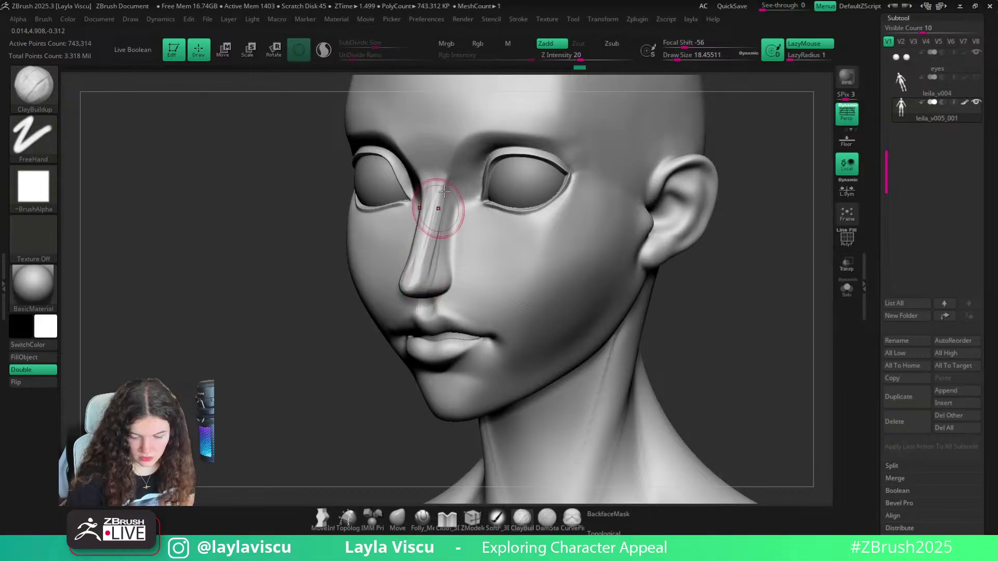
mouse_move(429, 281)
left_mouse_down()
mouse_move(436, 249)
mouse_move(426, 275)
left_mouse_up()
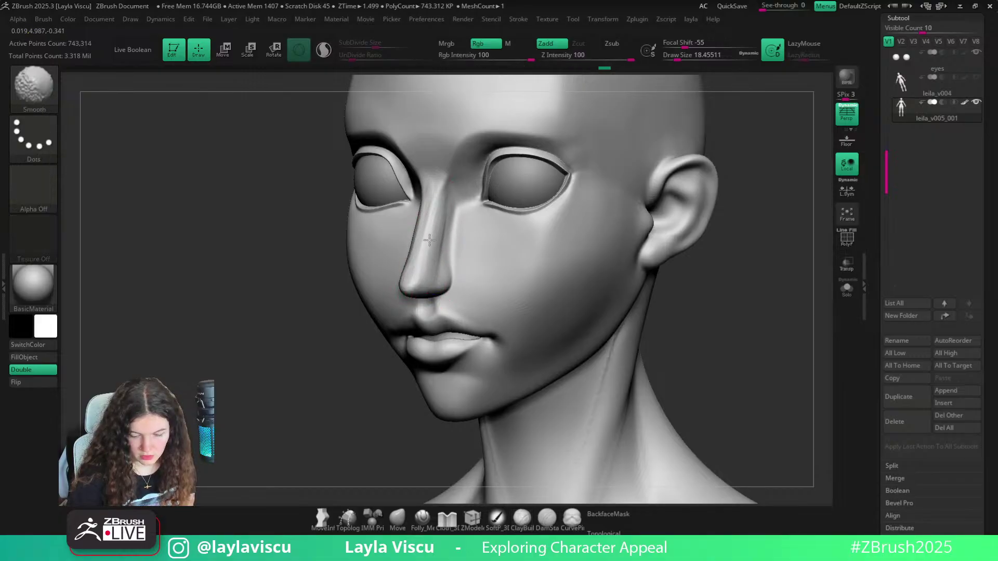
left_click_drag(685, 297, 678, 331, "shift")
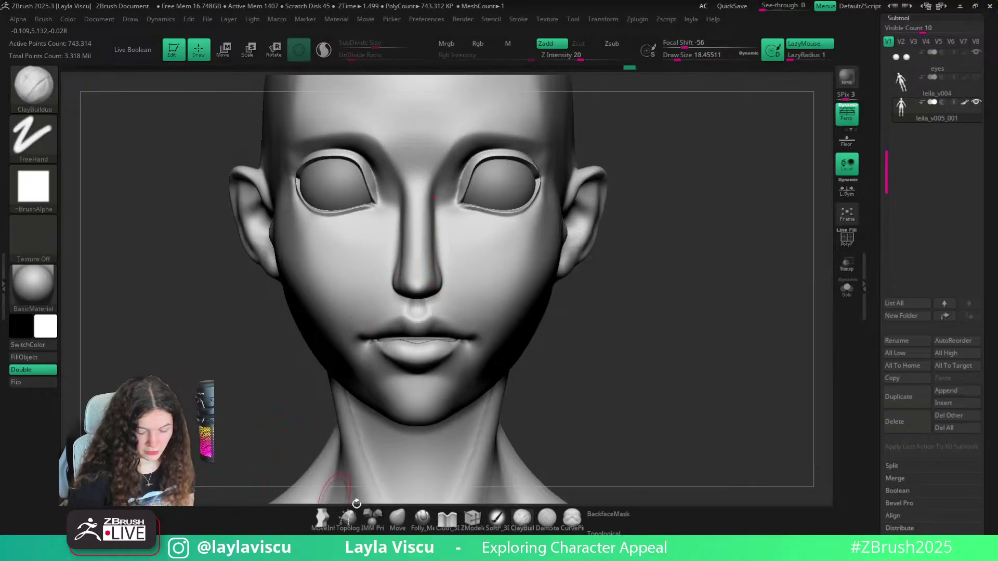
Build up the nostril wings with the ClayBuildup brush at a Draw Size of about 14 and smooth them
left_click(399, 518)
left_click_drag(595, 254, 643, 249)
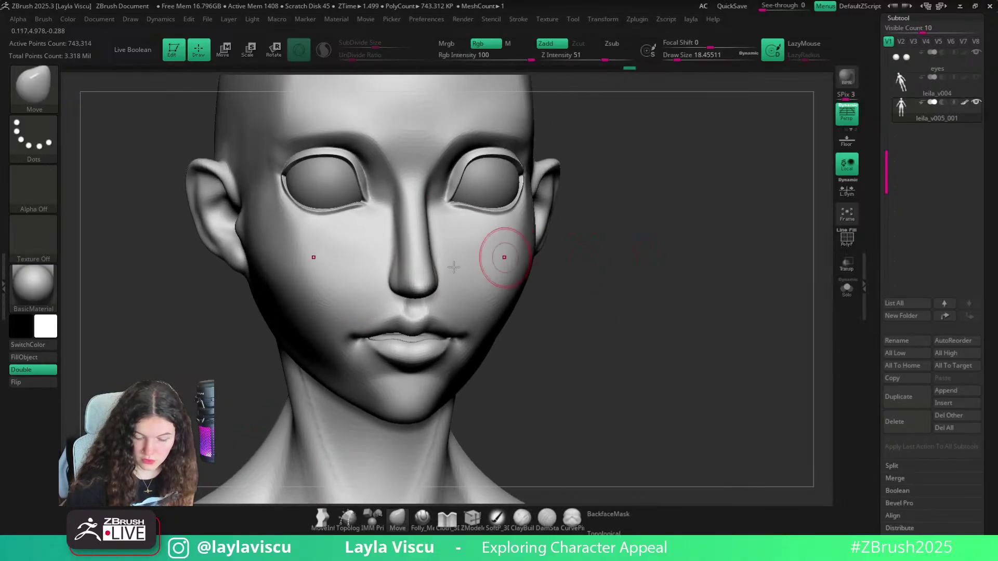
key("b")
key("c")
key("b")
left_click_drag(578, 256, 642, 254)
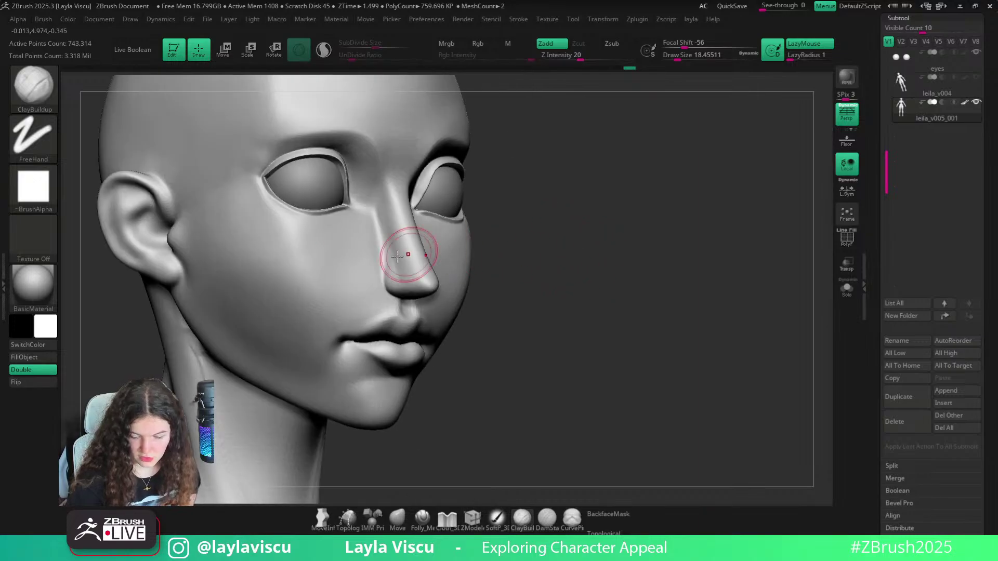
key("s")
left_click_drag(394, 271, 391, 289)
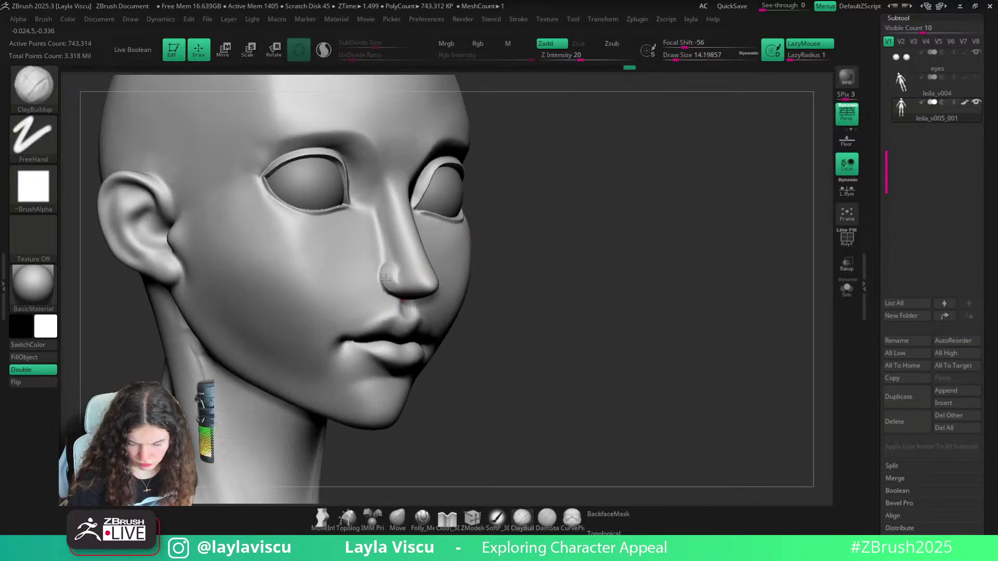
key("shift")
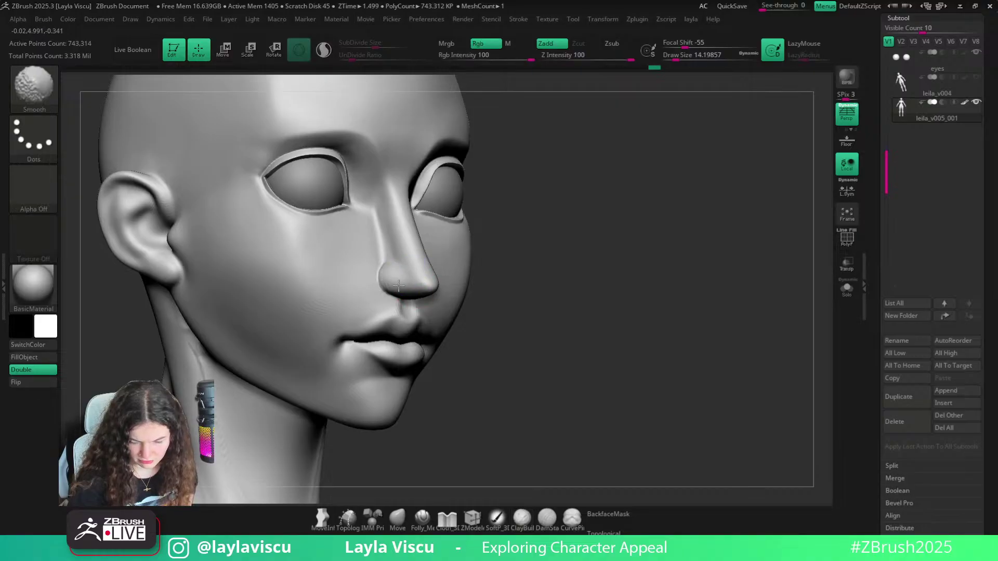
left_click_drag(399, 286, 405, 294, "shift")
Adjust the sides of the nose and the nostril wings with the Move brush, starting at a Draw Size of about 33
left_click_drag(637, 265, 571, 267)
right_click_drag(634, 331, 582, 273, "ctrl")
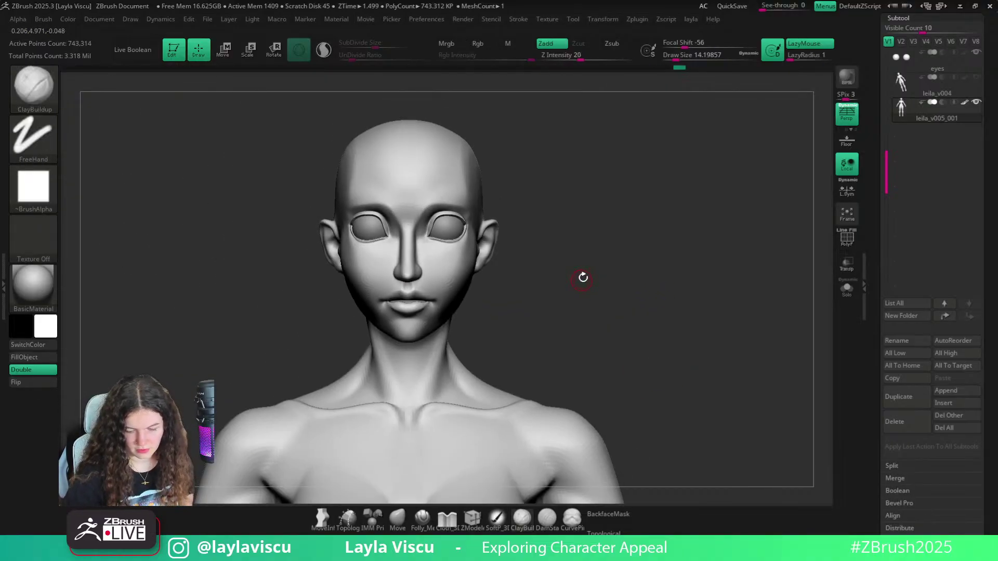
left_click_drag(583, 277, 596, 278)
right_click_drag(585, 278, 609, 328, "ctrl")
left_click(397, 519)
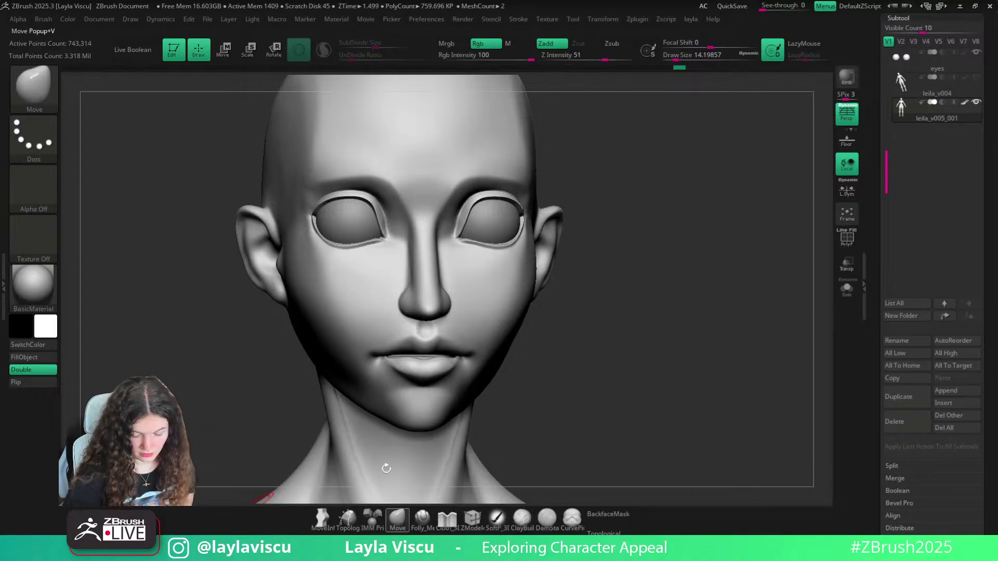
key("s")
left_click_drag(438, 247, 432, 258)
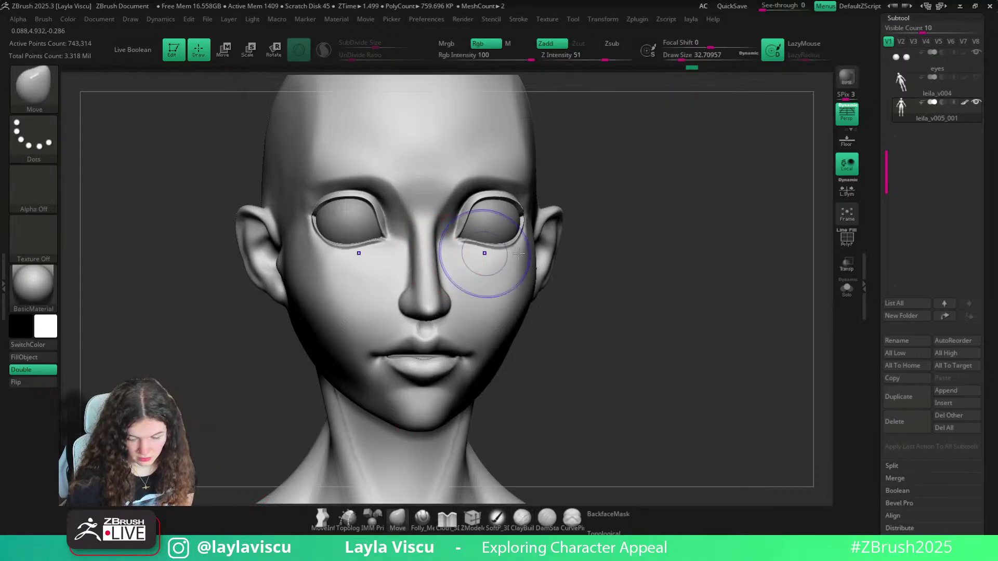
left_click_drag(618, 281, 604, 285)
key("s")
left_click_drag(454, 299, 450, 299)
Refine the nostril wings in side view with the Move brush at a Draw Size of about 23
left_click_drag(614, 312, 491, 339)
key("s")
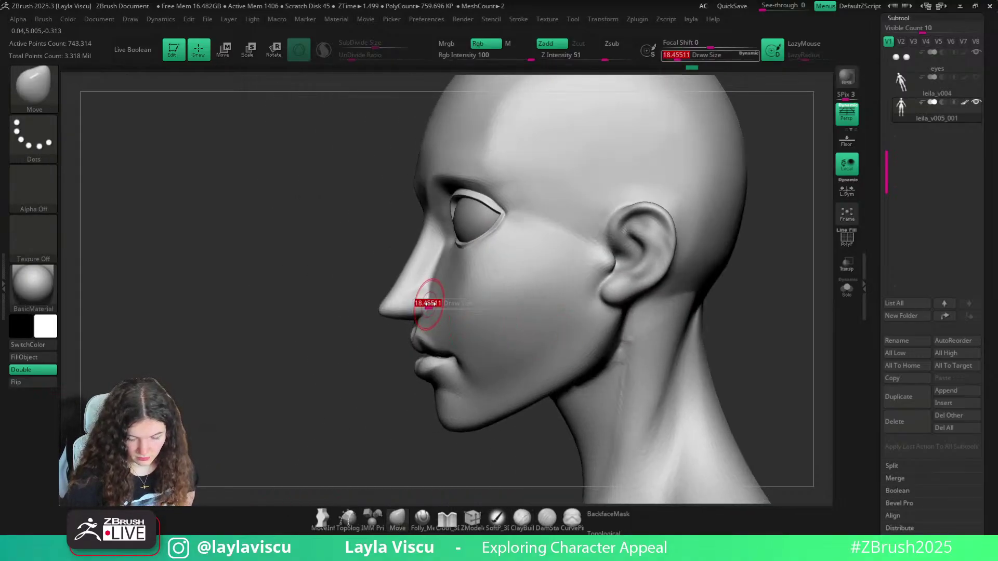
left_click_drag(430, 305, 432, 304)
left_click_drag(431, 306, 428, 303)
left_click_drag(379, 410, 676, 341, "shift")
left_click_drag(649, 302, 647, 257, "alt")
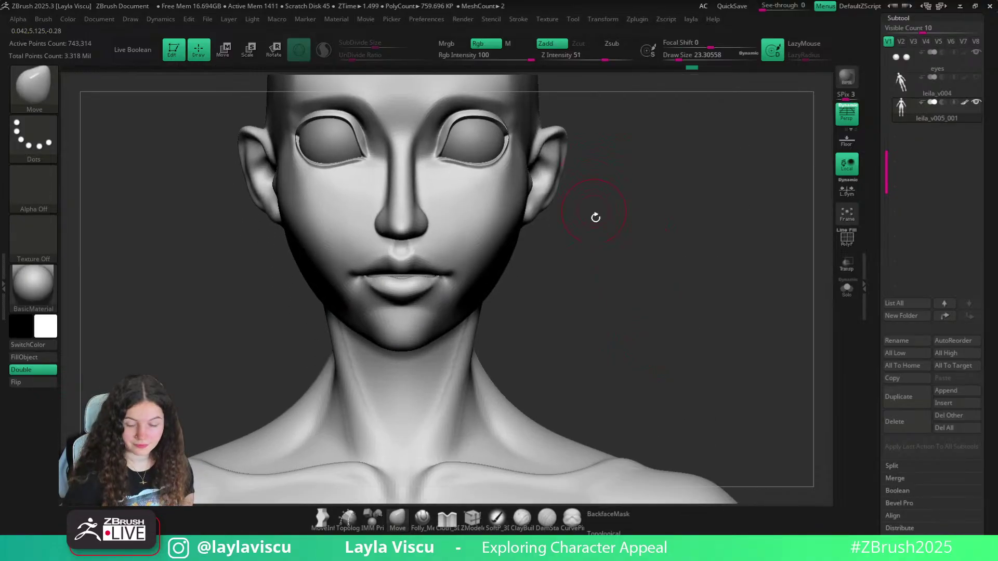
Smooth the transition from jaw to neck and the side of the neck at Draw Sizes of about 23 and 44
mouse_move(615, 226)
left_mouse_down("alt")
mouse_move(614, 310)
mouse_move(618, 240)
mouse_move(614, 260)
mouse_move(540, 218)
left_mouse_up("alt")
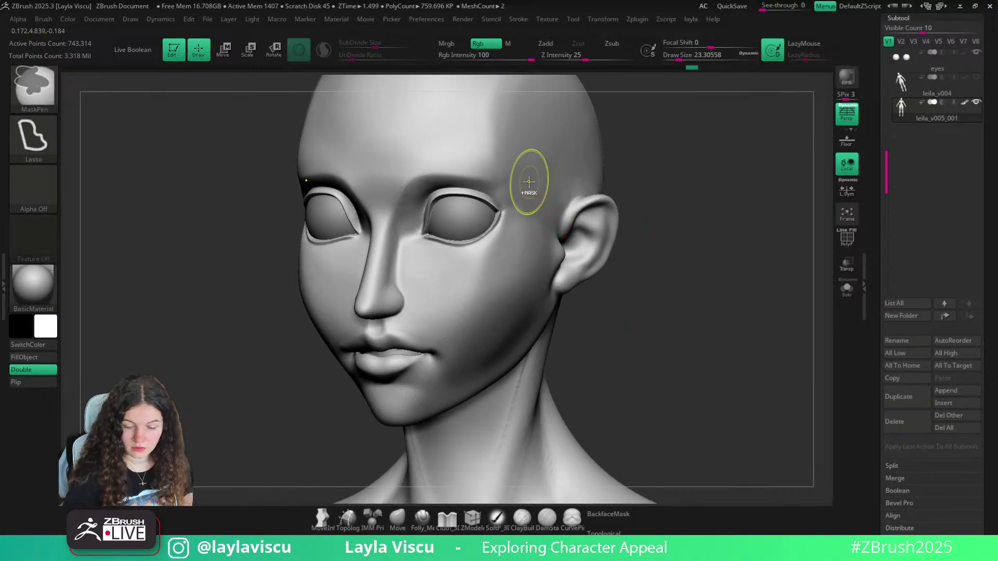
right_click_drag(529, 182, 524, 190, "ctrl")
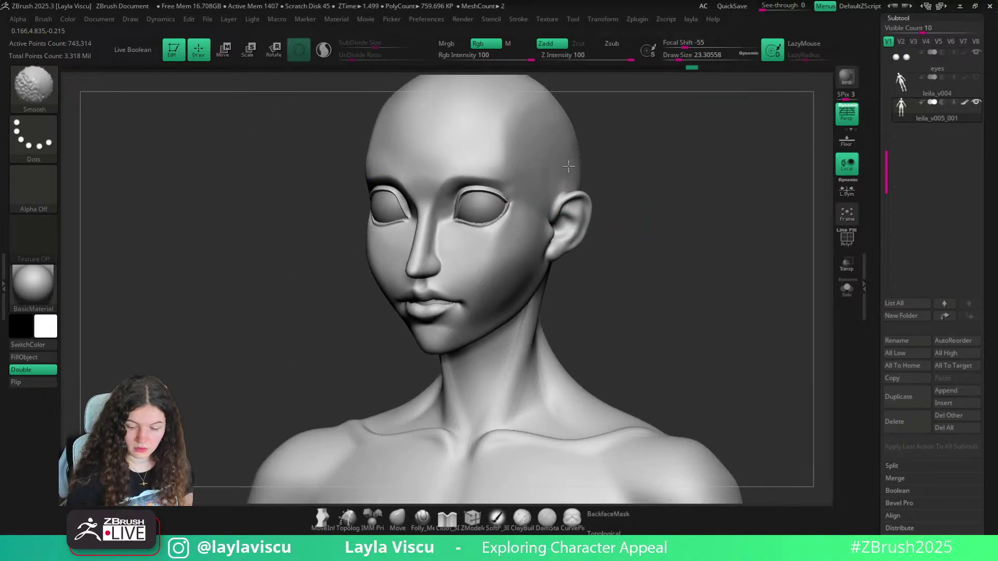
mouse_move(668, 189)
left_mouse_down()
mouse_move(662, 220)
mouse_move(619, 240)
mouse_move(619, 225)
mouse_move(601, 232)
mouse_move(618, 253)
left_mouse_up()
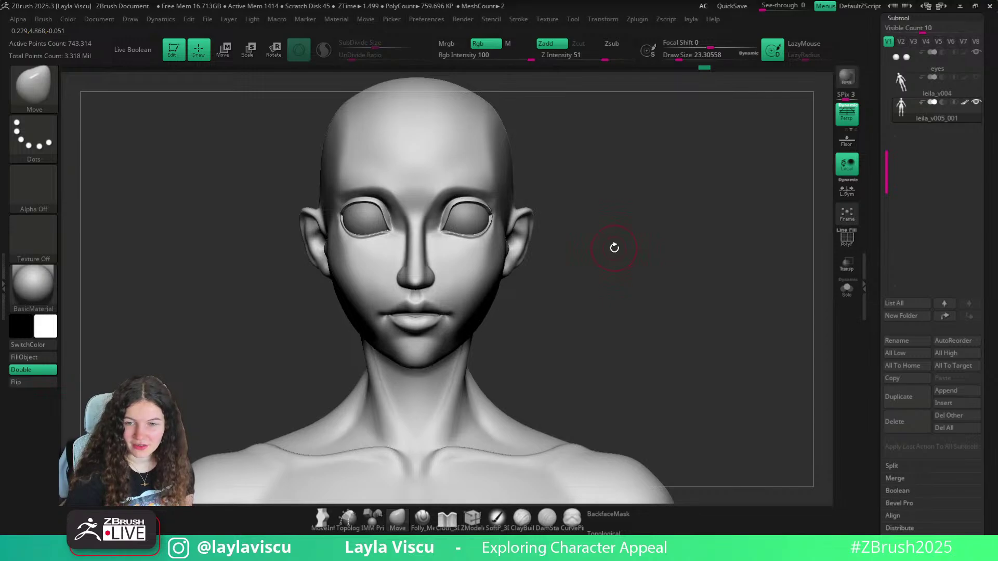
left_click_drag(614, 248, 544, 229, "alt")
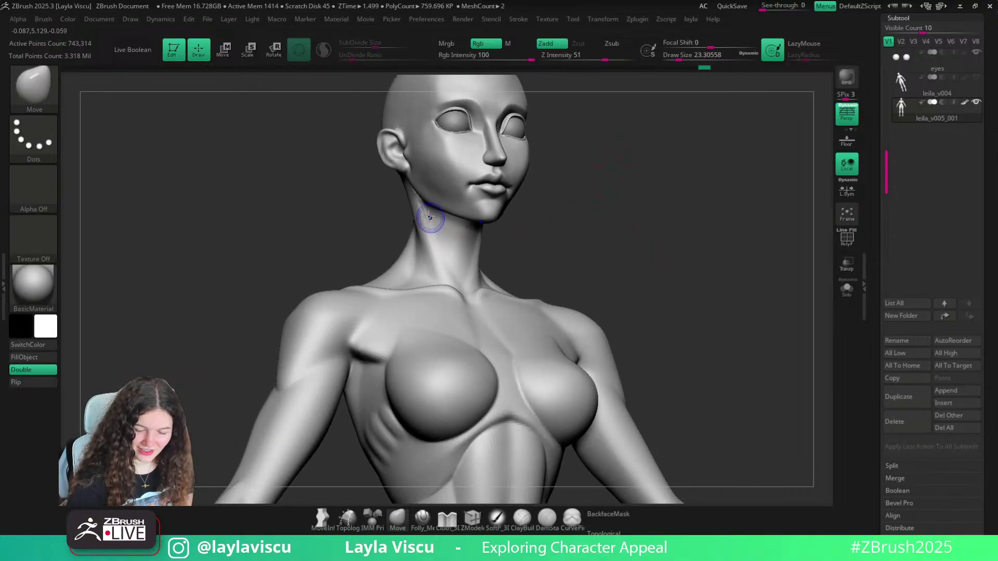
right_click_drag(435, 237, 441, 231)
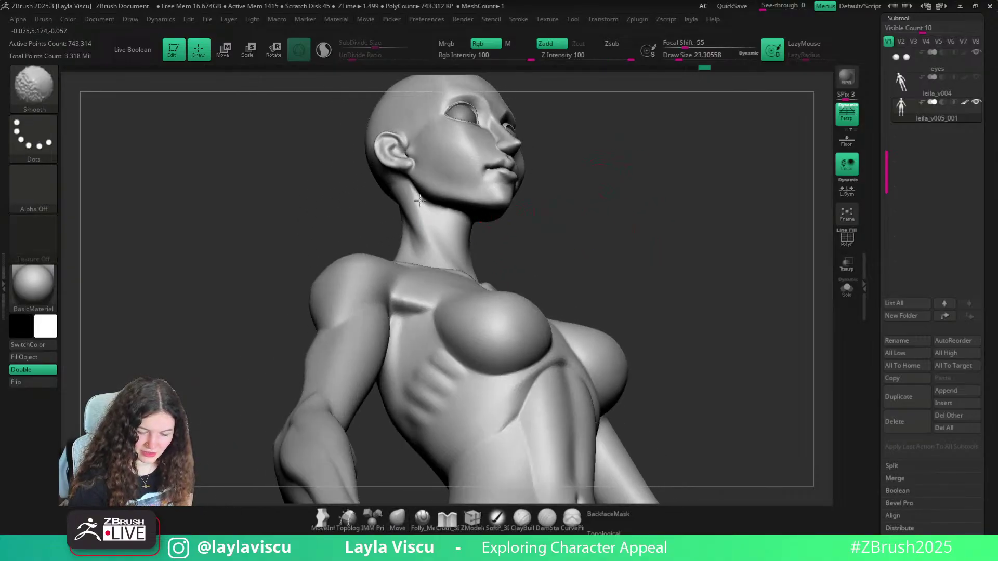
mouse_move(512, 222)
right_mouse_down()
mouse_move(619, 211)
mouse_move(597, 225)
mouse_move(564, 221)
right_mouse_up()
key("s")
key("shift")
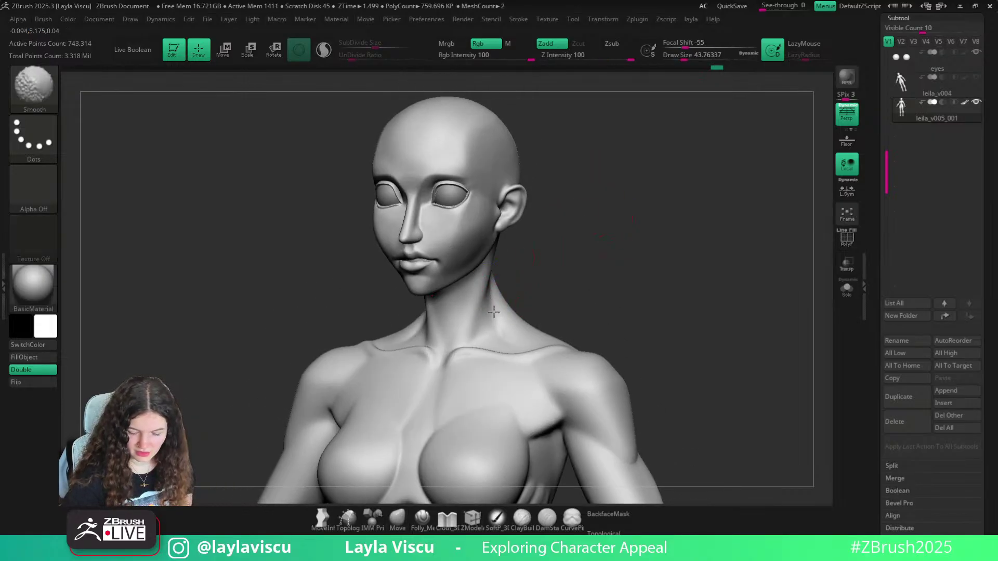
mouse_move(493, 312)
right_mouse_down("shift")
mouse_move(528, 243)
mouse_move(487, 270)
mouse_move(543, 210)
mouse_move(598, 216)
mouse_move(599, 232)
right_mouse_up("shift")
right_click_drag(521, 226, 494, 249, "ctrl")
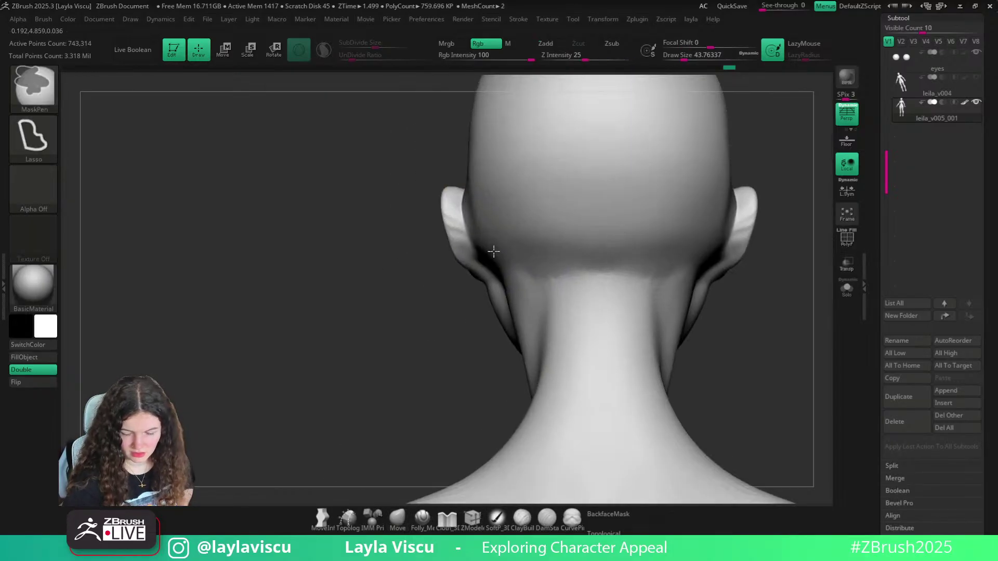
Touch up the head around the ears with the Move brush and smooth in front of the ear at a Draw Size of about 17
key("s")
left_click_drag(475, 217, 468, 217)
mouse_move(472, 238)
right_mouse_down()
mouse_move(602, 230)
mouse_move(517, 219)
right_mouse_up()
key("s")
left_click_drag(517, 223, 493, 222)
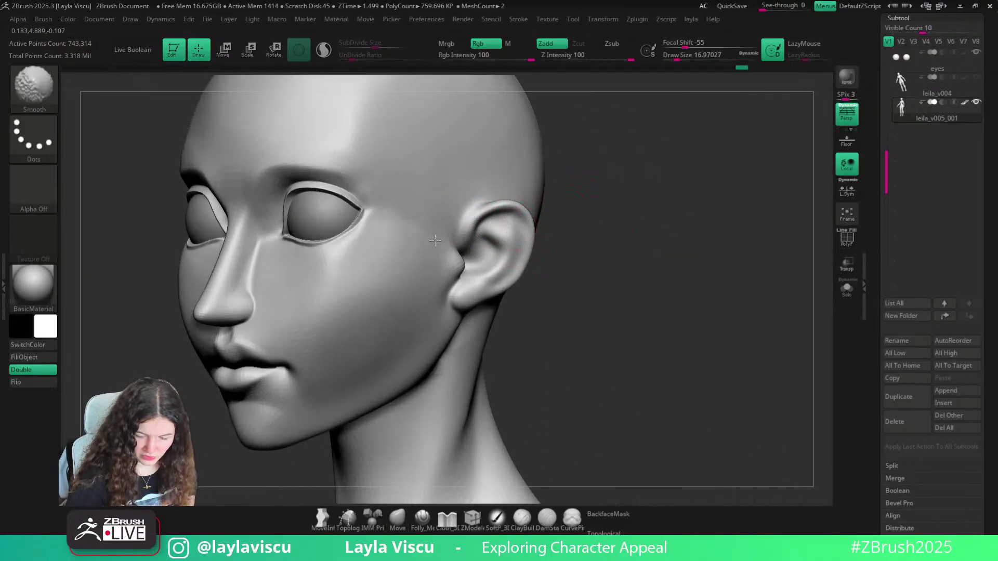
right_click_drag(564, 216, 704, 229)
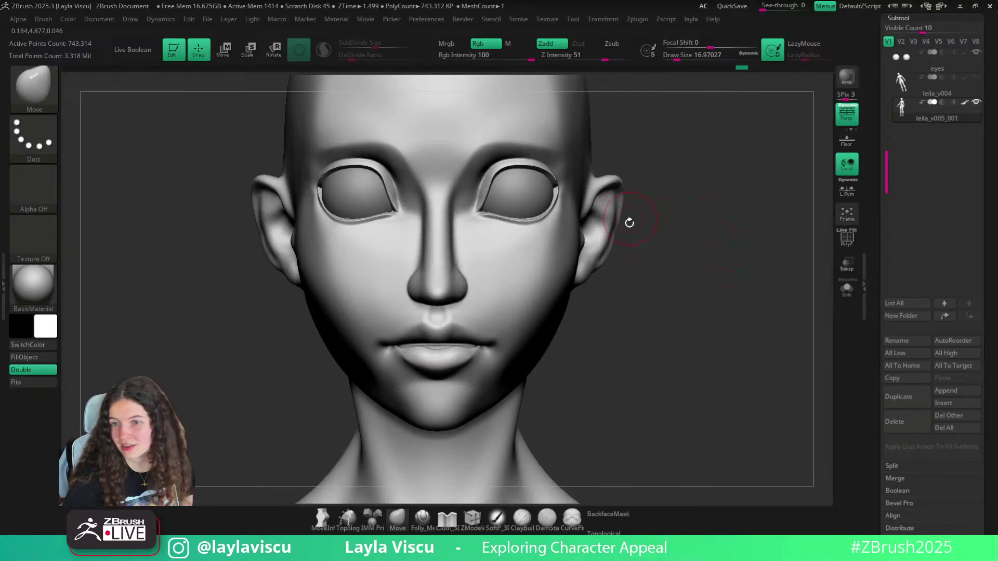
Lower the body mesh by two subdivision levels, smooth the area beside the nose, and return to the highest level
right_click_drag(643, 229, 633, 192, "ctrl")
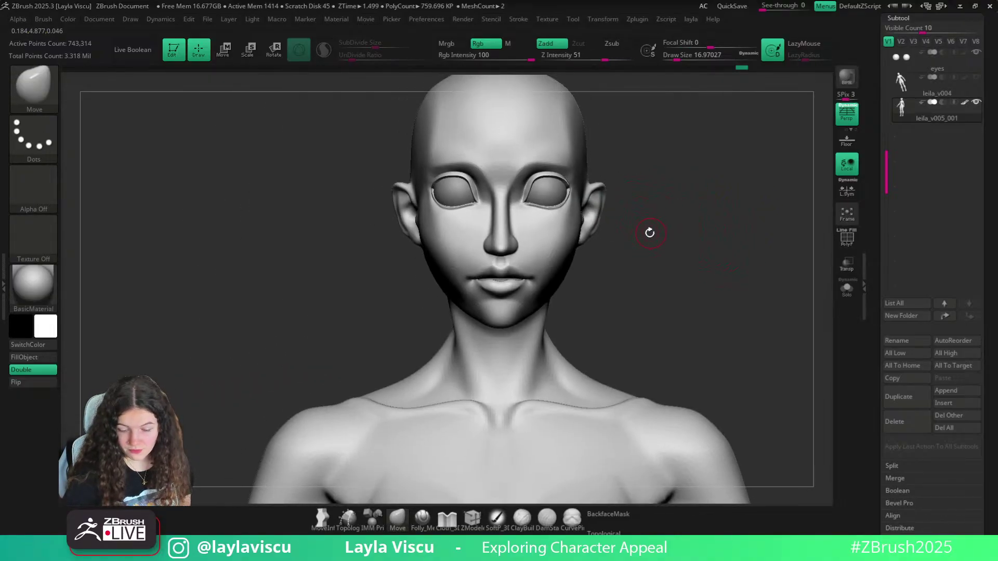
right_click_drag(648, 229, 615, 243, "alt")
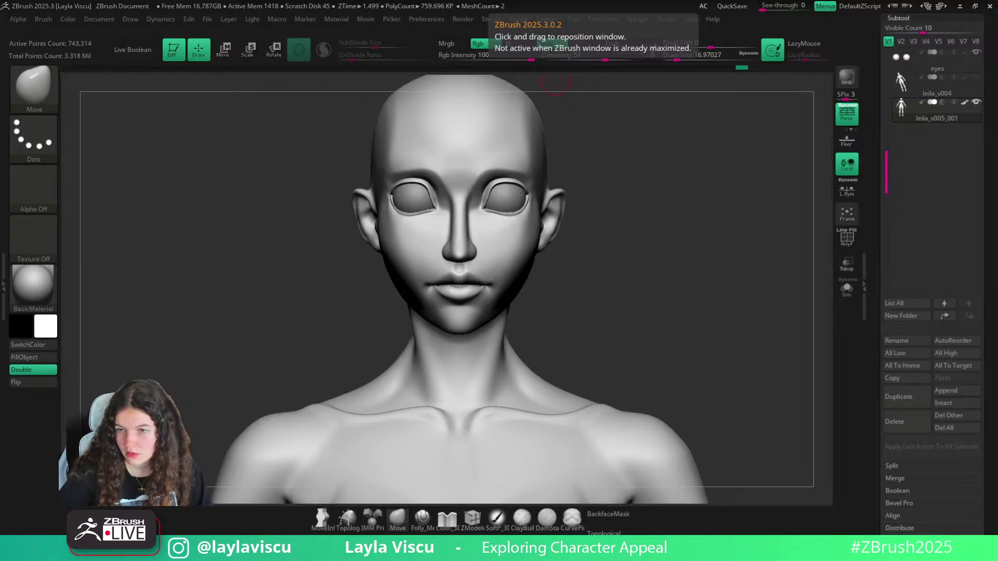
left_click_drag(739, 249, 727, 248)
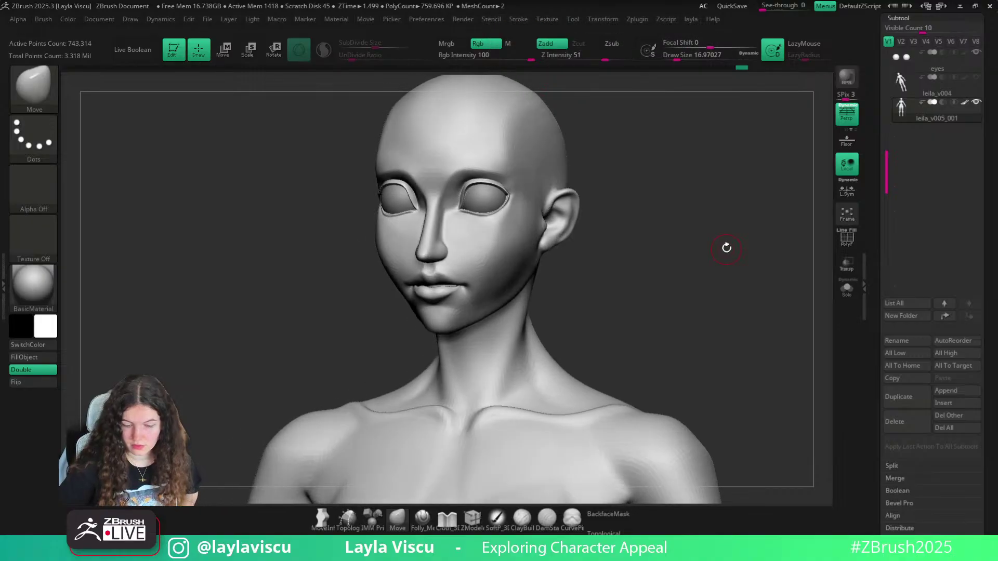
key("shift+d")
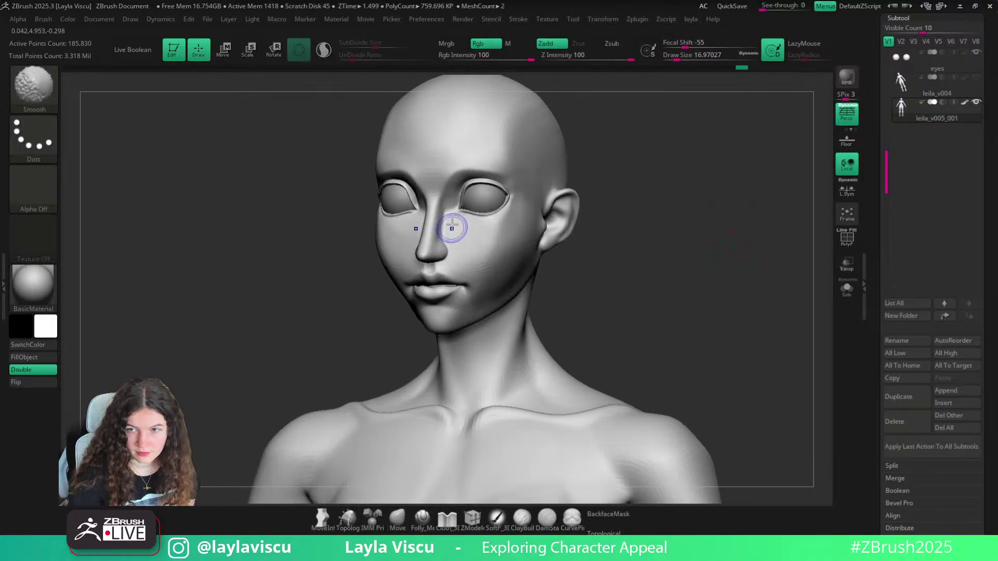
mouse_move(446, 223)
left_mouse_down("shift")
mouse_move(445, 212)
mouse_move(445, 240)
mouse_move(445, 219)
left_mouse_up("shift")
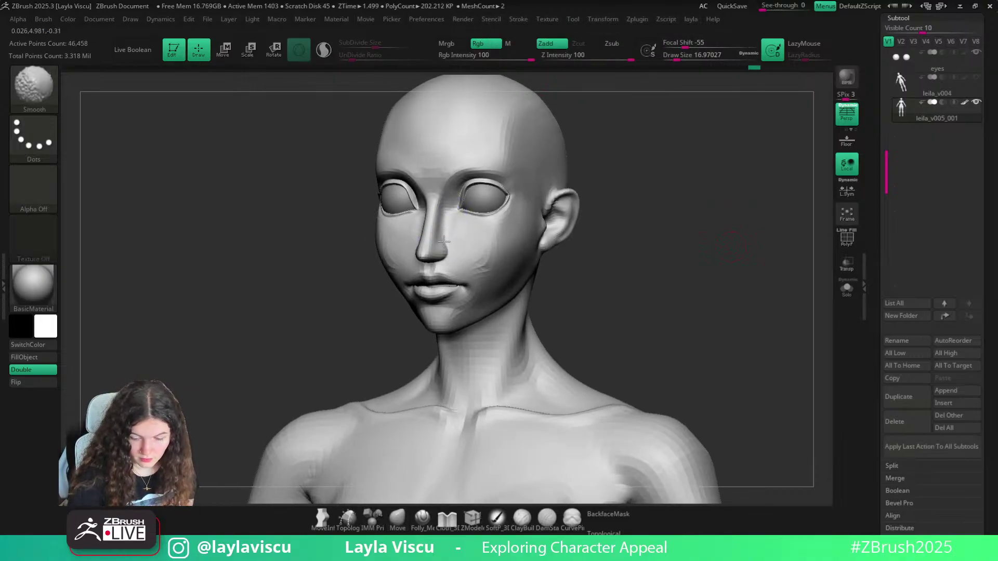
key("f")
left_click_drag(470, 123, 563, 270, "alt")
left_click_drag(665, 125, 593, 457, "alt")
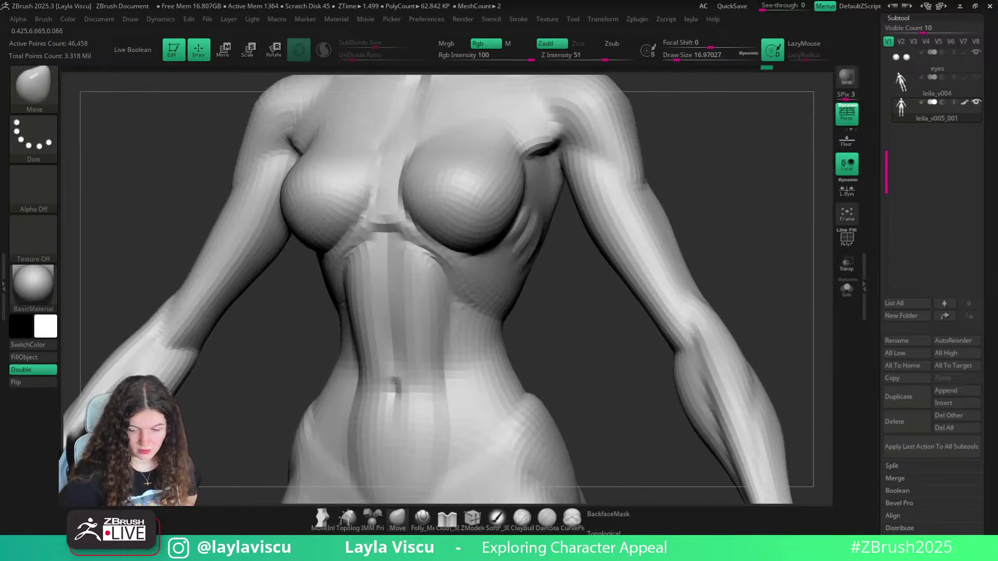
left_click_drag(701, 141, 748, 491, "alt")
key("ctrl+z")
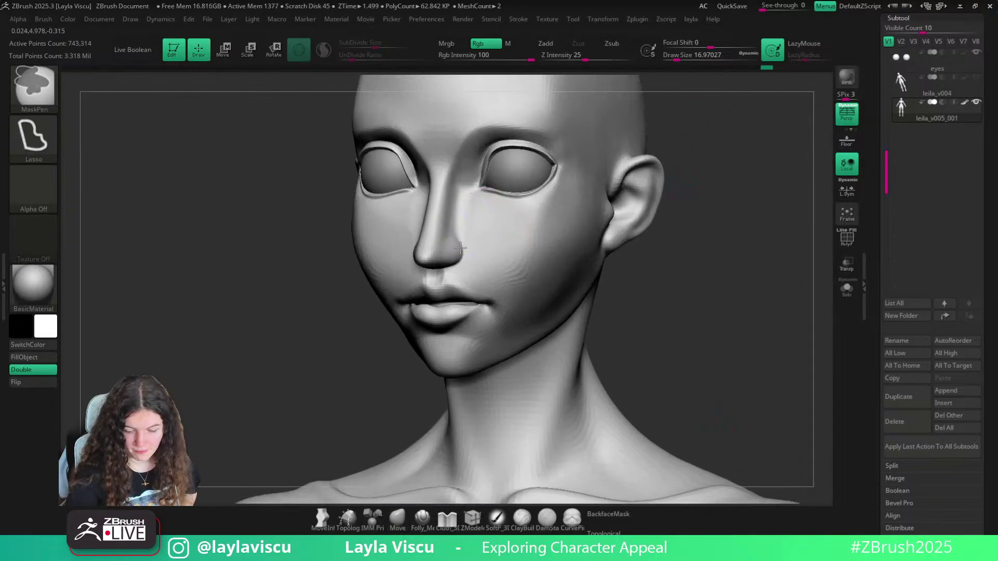
Build up the nostril area from below with the ClayBuildup brush at a Draw Size of about 7
mouse_move(461, 248)
right_mouse_down("ctrl")
mouse_move(463, 239)
mouse_move(444, 249)
right_mouse_up("ctrl")
key("b")
key("c")
key("b")
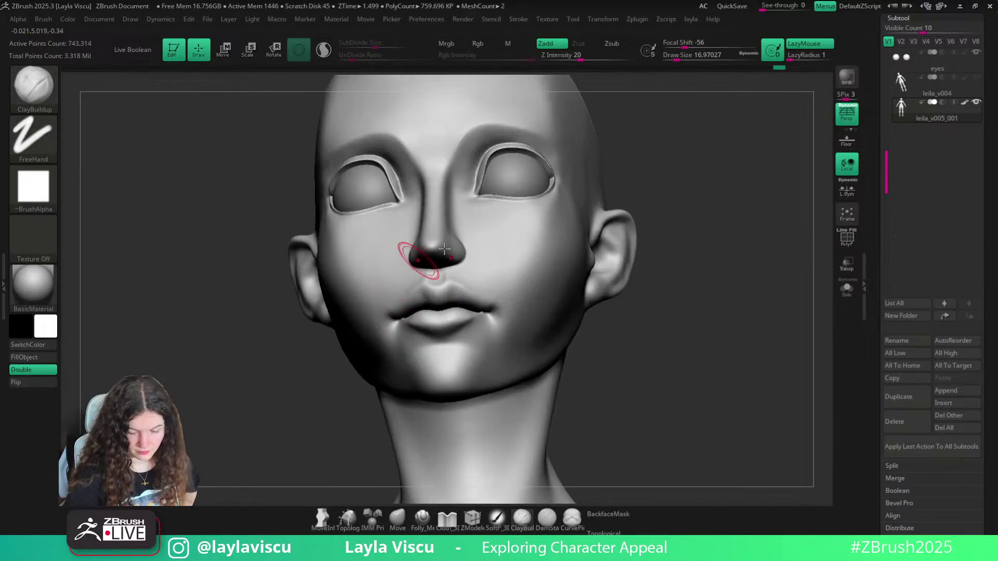
key("s")
left_click_drag(453, 255, 449, 254)
left_click_drag(664, 332, 647, 270)
right_click_drag(461, 241, 455, 255, "ctrl")
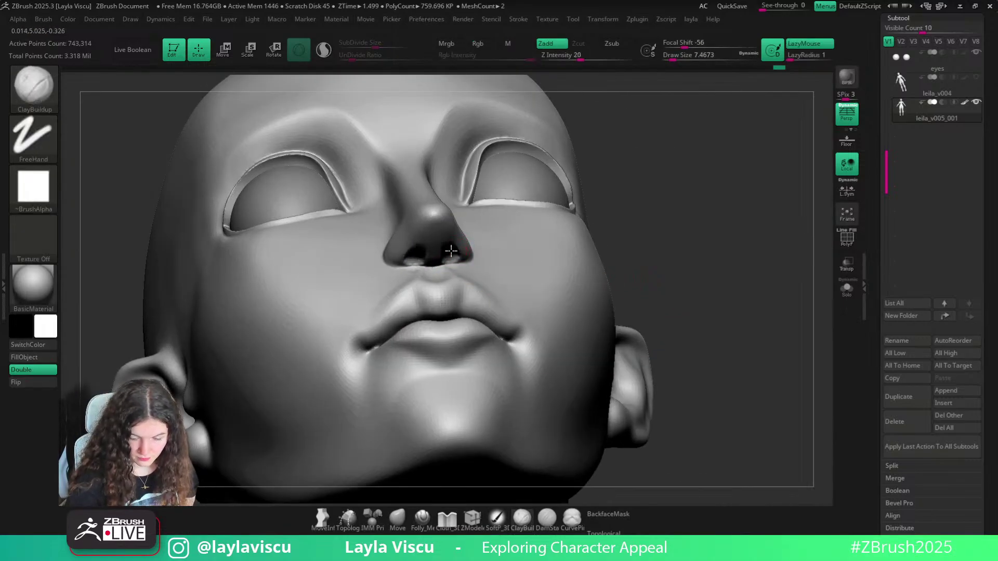
mouse_move(450, 257)
right_mouse_down()
mouse_move(619, 167)
mouse_move(497, 292)
right_mouse_up()
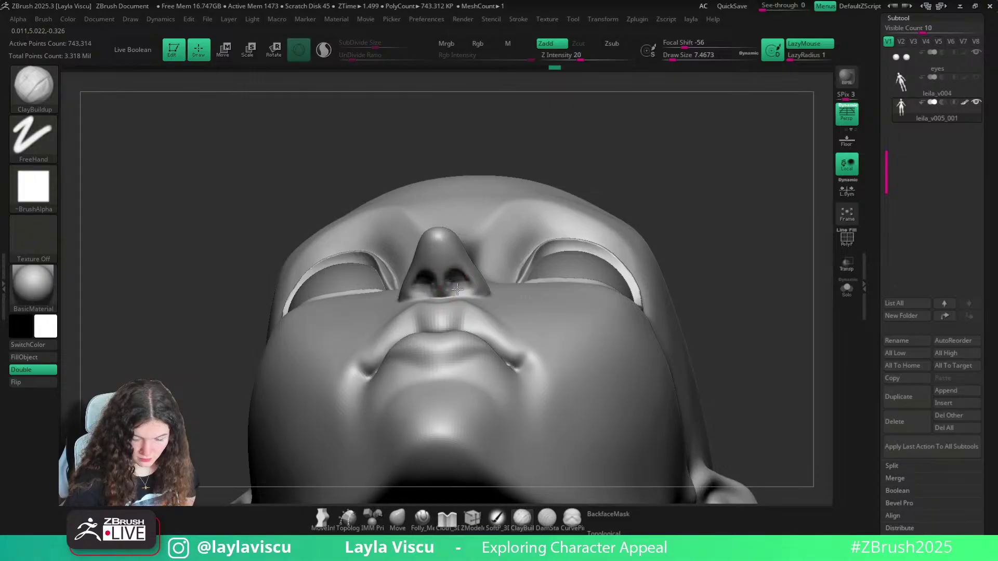
Carve the nostril openings with the Folly_Mech Cut brush at a LazyRadius of 51, redoing the first stroke
left_click(422, 519)
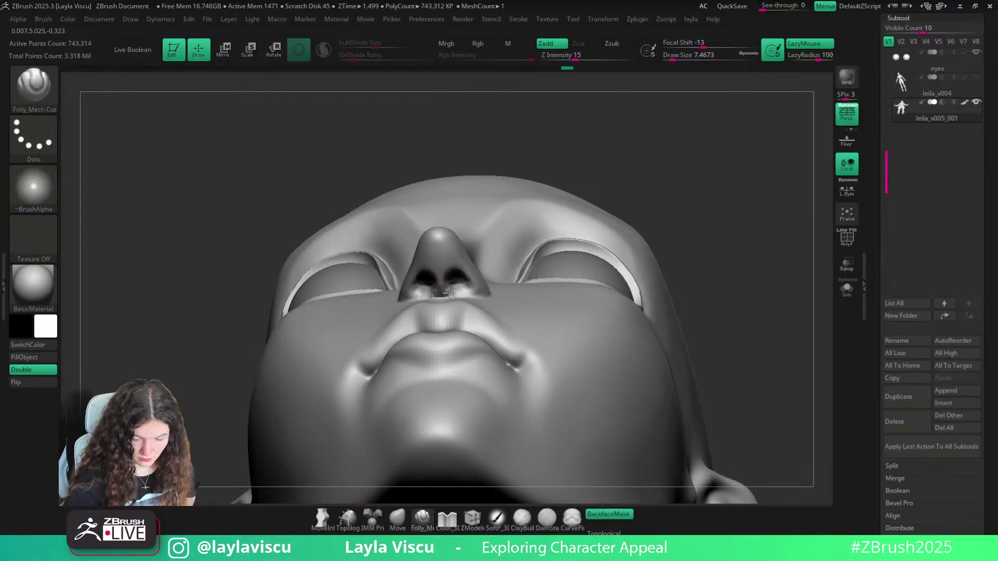
left_click(810, 56)
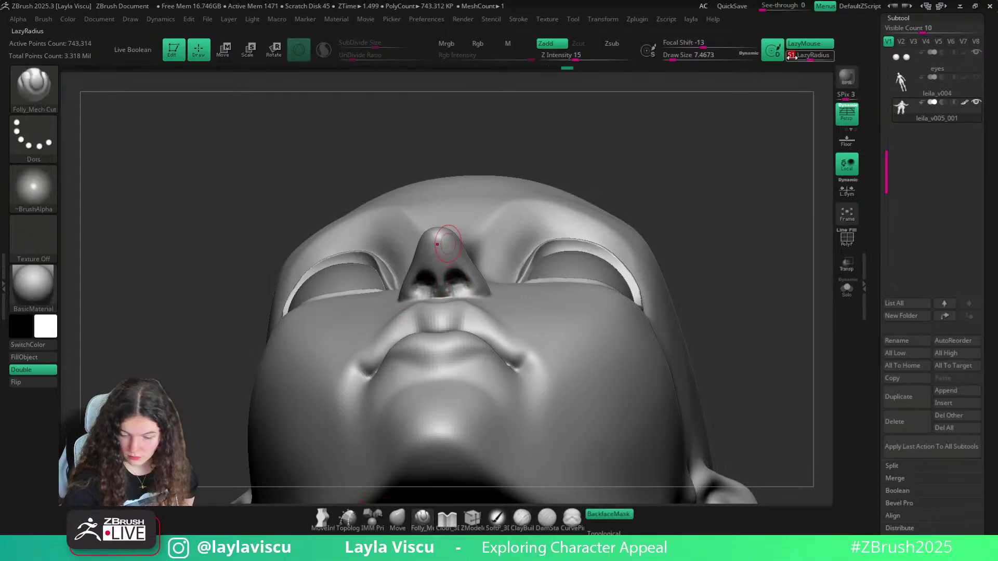
left_click_drag(448, 294, 456, 254)
key("ctrl+z")
mouse_move(448, 296)
left_mouse_down()
mouse_move(440, 264)
mouse_move(458, 248)
mouse_move(494, 308)
mouse_move(456, 265)
left_mouse_up()
mouse_move(447, 171)
left_mouse_down()
mouse_move(445, 152)
mouse_move(535, 205)
mouse_move(547, 154)
mouse_move(577, 215)
mouse_move(567, 291)
left_mouse_up()
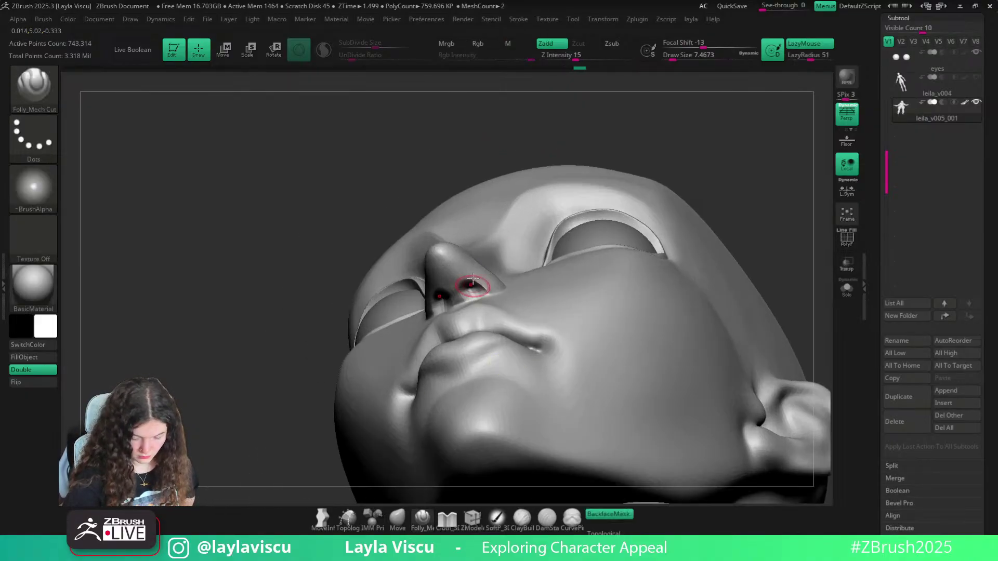
Shape the inside and rim of the nostrils with the Inflat brush at a Draw Size of about 7
key("b")
key("i")
key("n")
left_click_drag(494, 177, 503, 107)
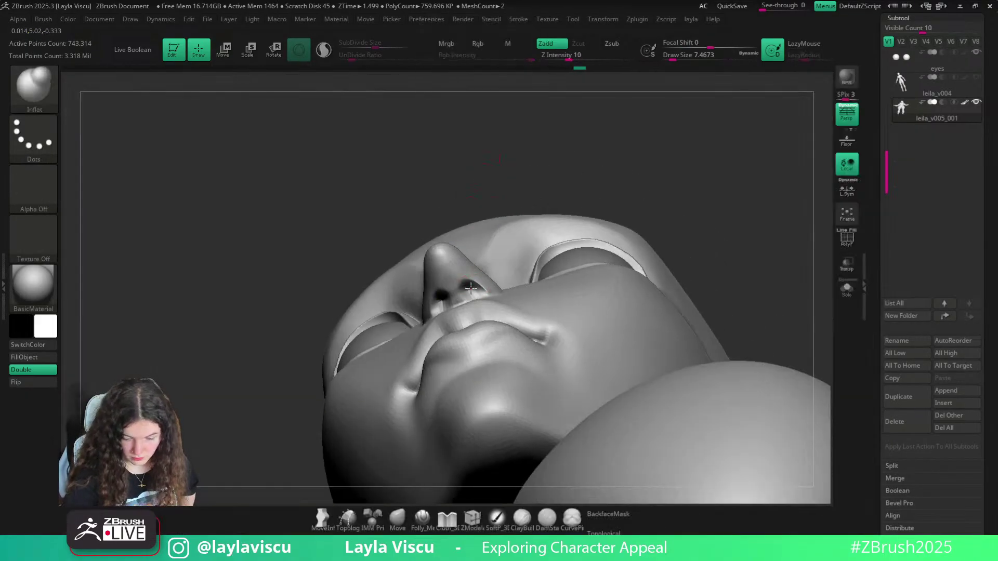
left_click_drag(467, 285, 475, 294)
left_click_drag(501, 166, 681, 315)
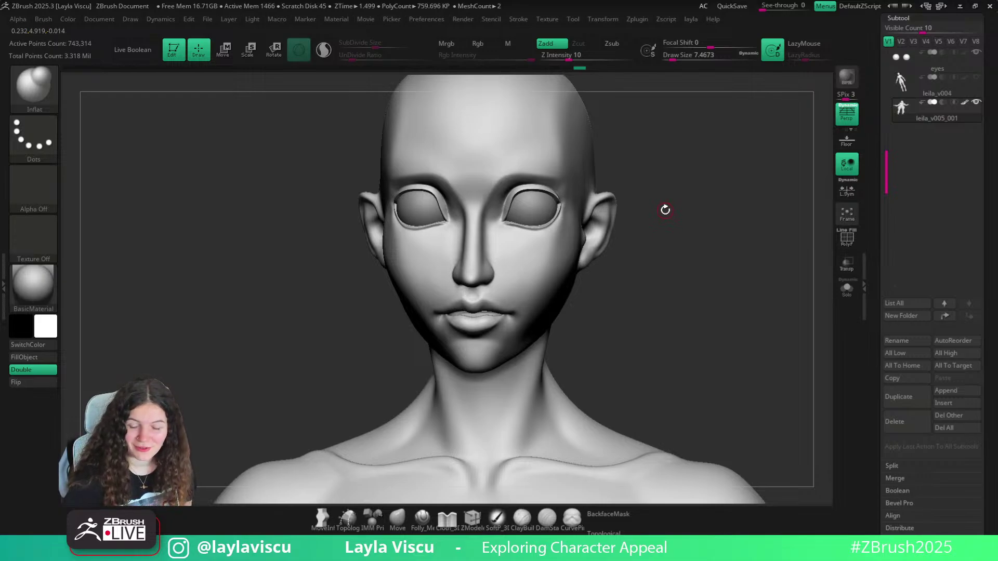
Smooth the inner eye corners, nose bridge and brows at a Draw Size of about 23
left_click_drag(665, 209, 670, 232)
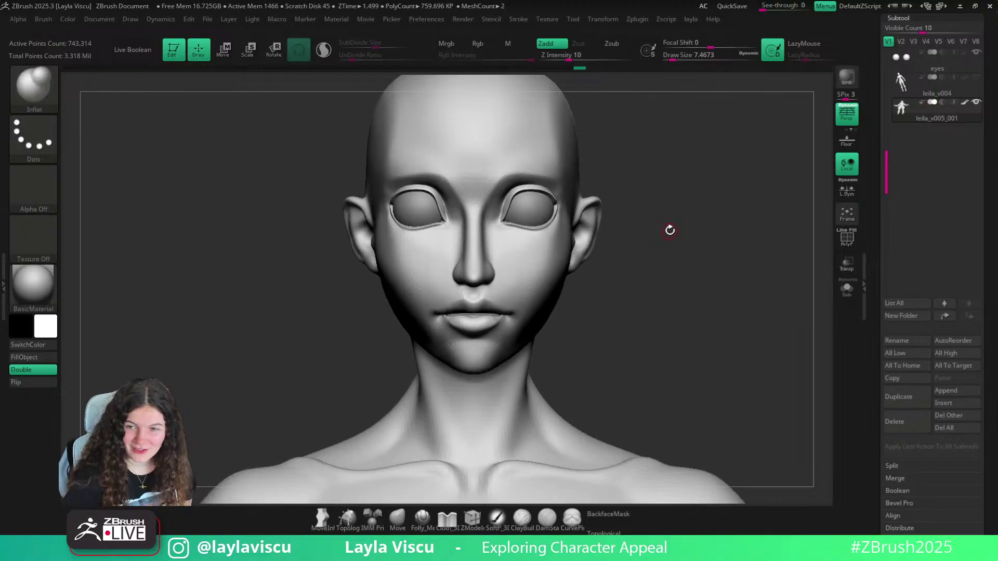
left_click_drag(663, 195, 658, 190)
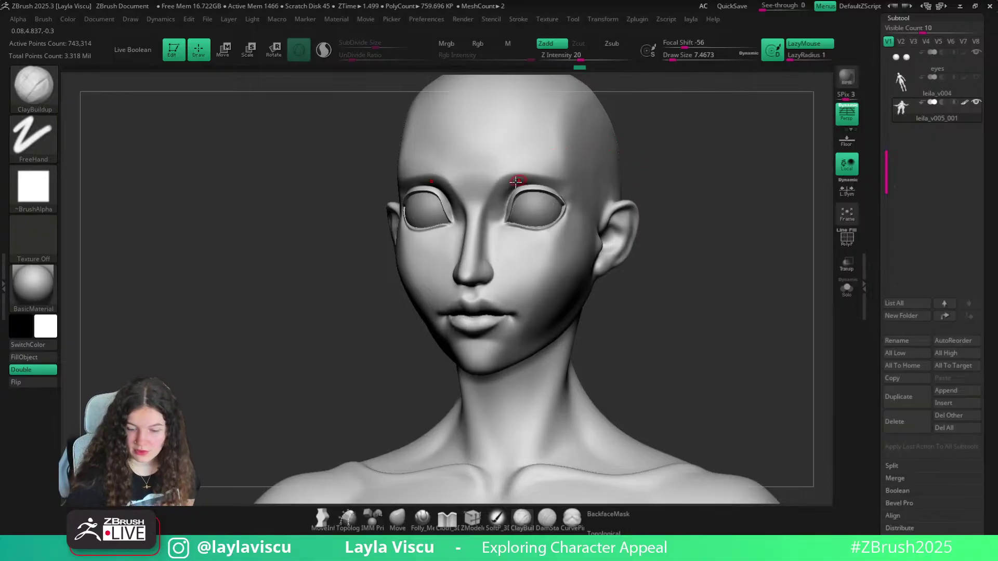
key("shift")
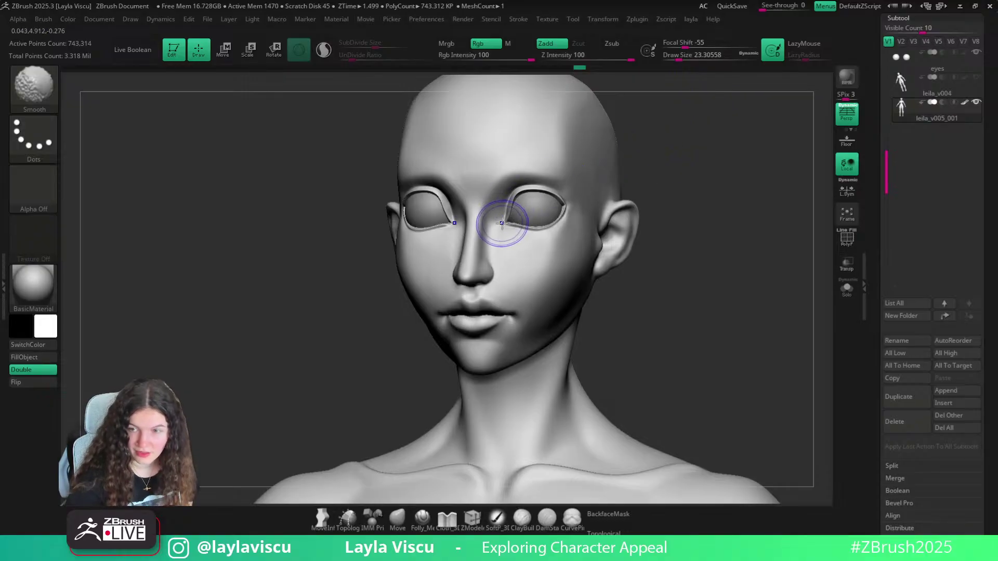
mouse_move(503, 225)
left_mouse_down()
mouse_move(511, 209)
mouse_move(479, 216)
left_mouse_up()
left_click_drag(491, 175, 475, 207)
left_click_drag(492, 180, 472, 208)
key("shift")
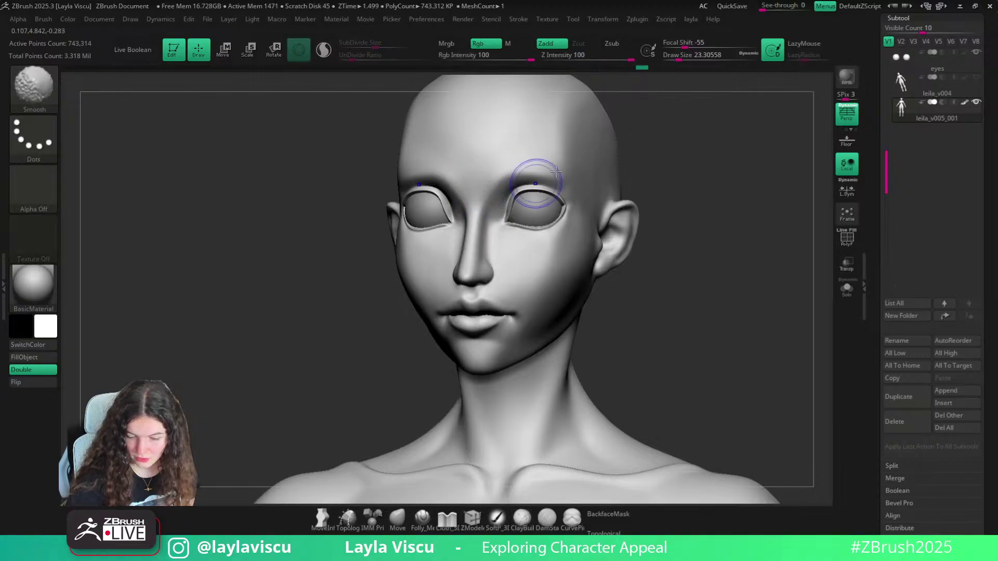
Define the brow ridges above the eyes with the Folly_Mech Cut brush at a Draw Size of about 23
left_click_drag(672, 145, 658, 157)
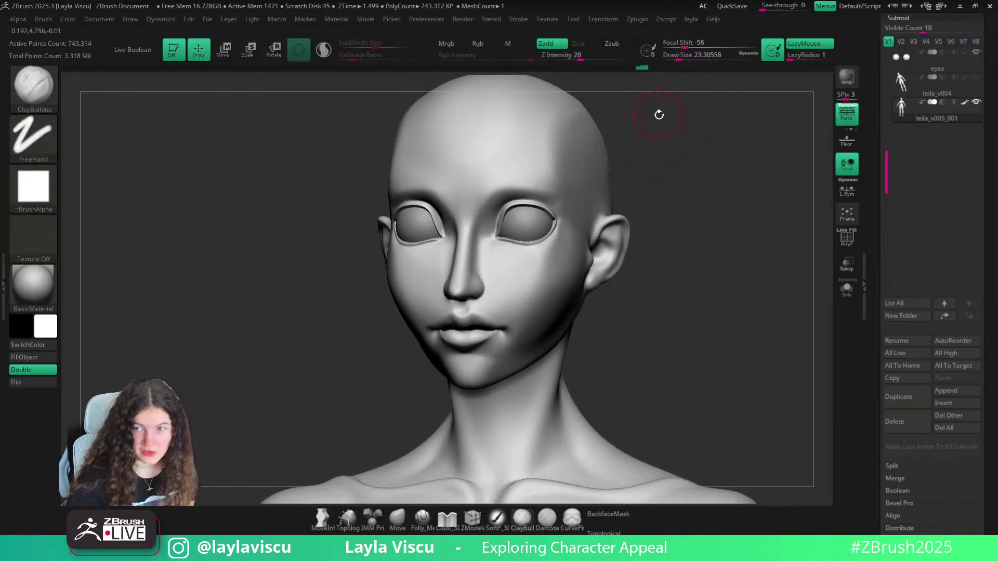
left_click(422, 517)
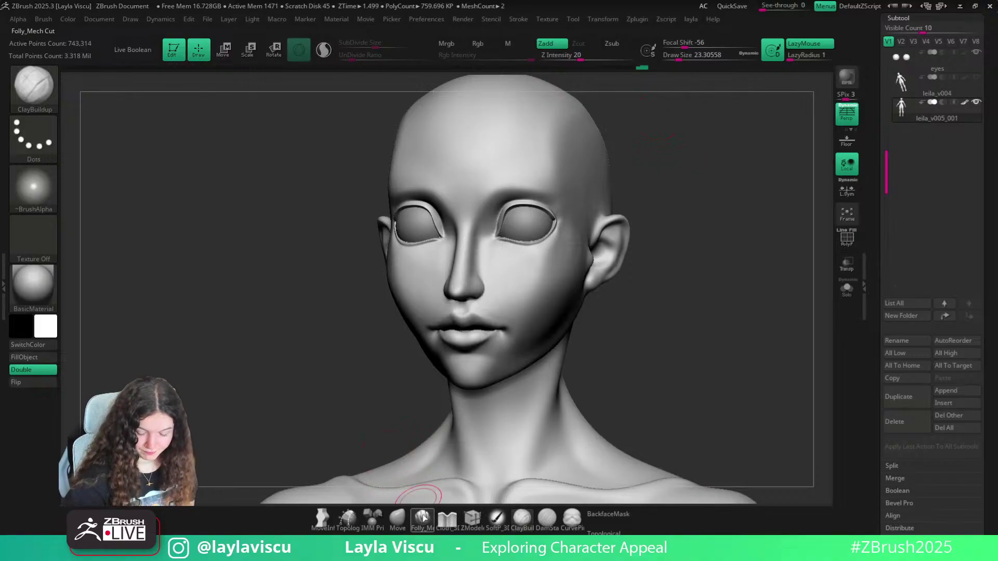
left_click_drag(501, 192, 588, 205)
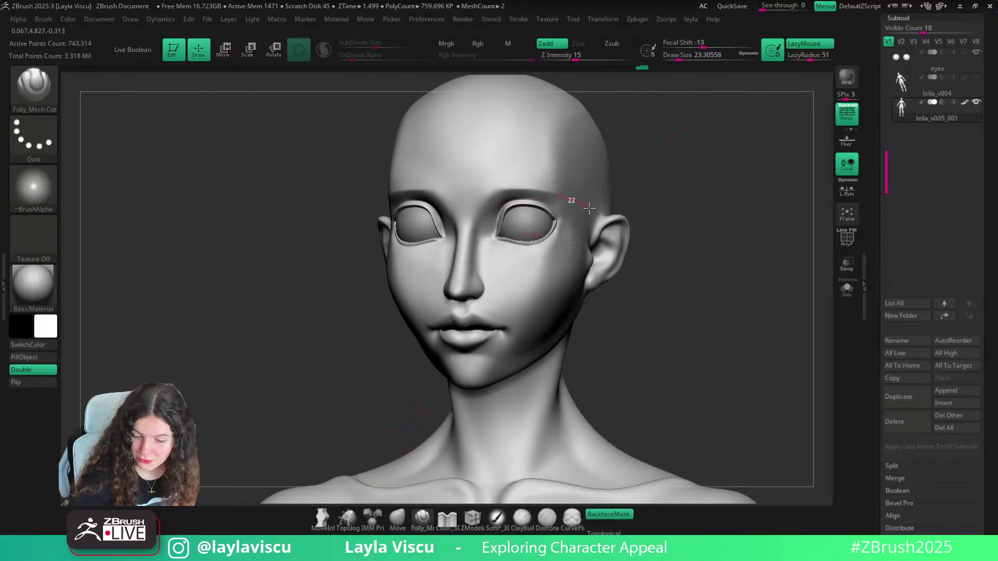
key("ctrl+z")
left_click_drag(506, 192, 569, 203)
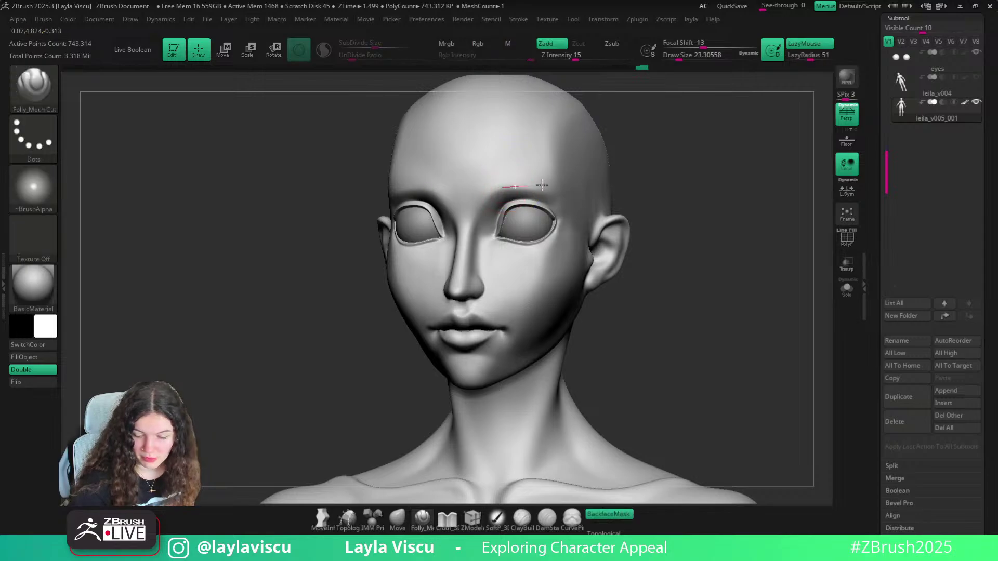
left_click_drag(502, 191, 576, 202)
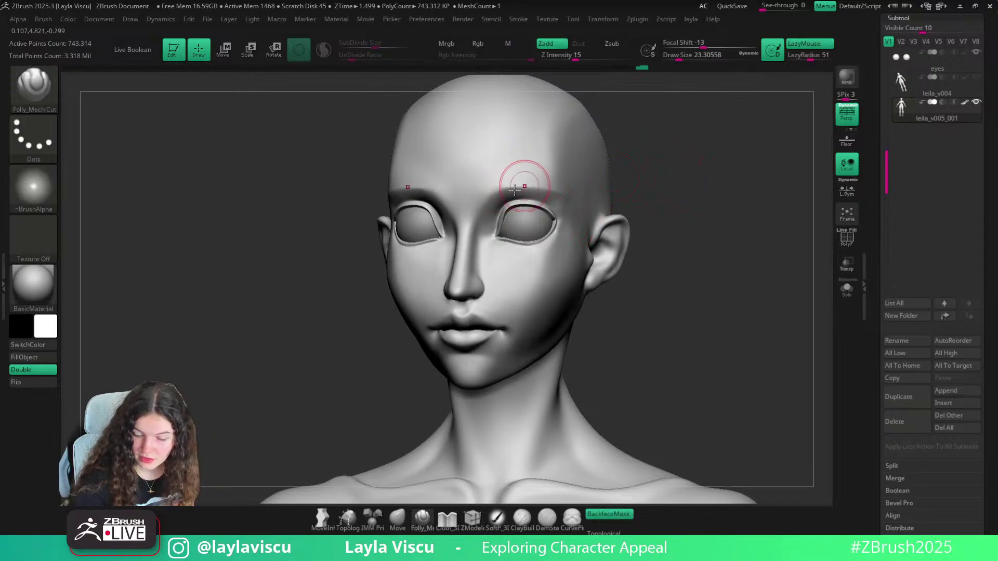
mouse_move(613, 181)
left_mouse_down()
mouse_move(660, 167)
mouse_move(512, 200)
mouse_move(473, 222)
left_mouse_up()
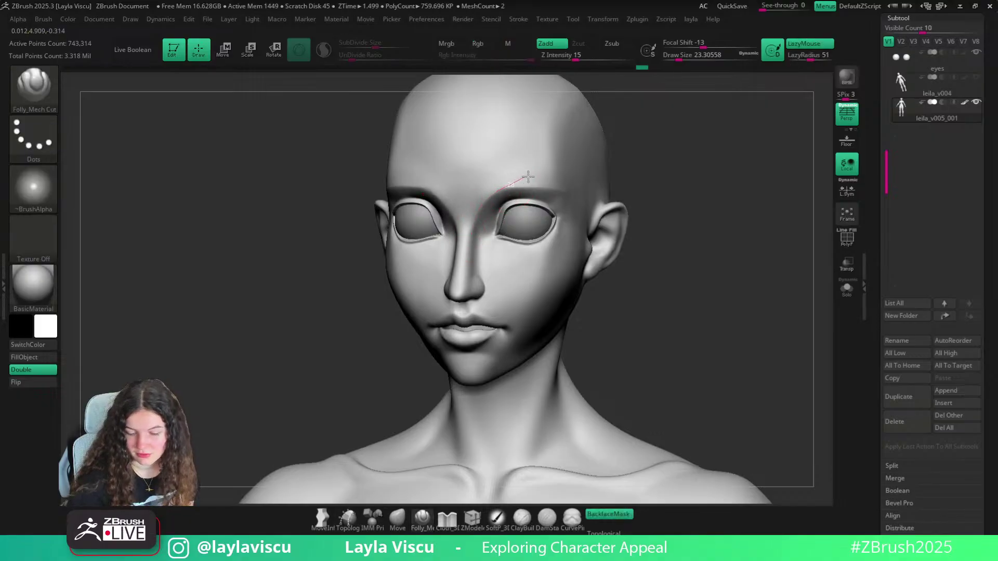
left_click_drag(680, 162, 684, 205, "shift")
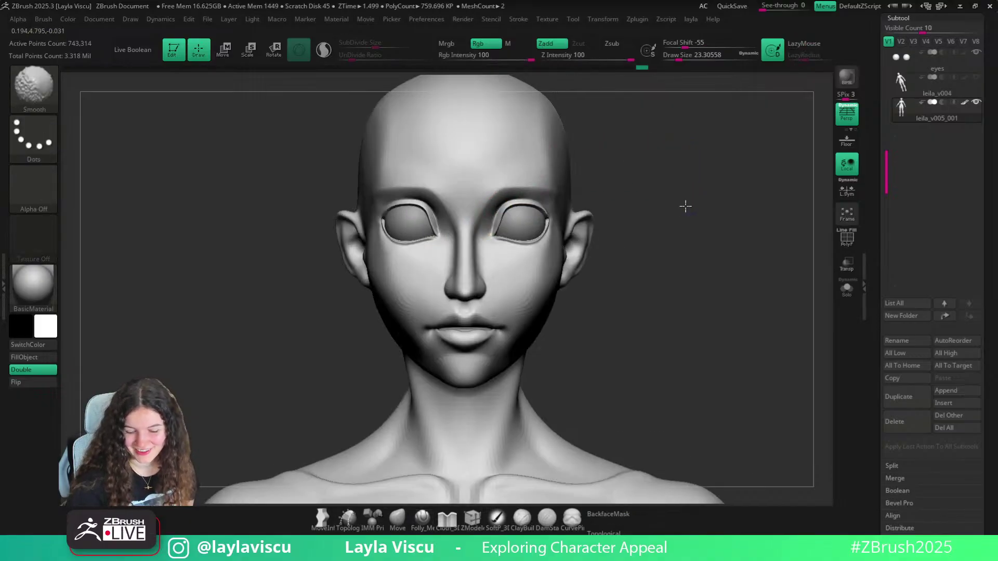
Sharpen the upper lip contour towards the mouth corners with the Folly_Mech Cut brush at a Draw Size of about 18, undoing unwanted strokes
right_click_drag(684, 205, 645, 174, "ctrl")
left_click_drag(644, 174, 551, 193)
mouse_move(486, 249)
right_mouse_down("ctrl")
mouse_move(588, 332)
mouse_move(571, 242)
mouse_move(519, 288)
mouse_move(521, 306)
right_mouse_up("ctrl")
key("bracketleft")
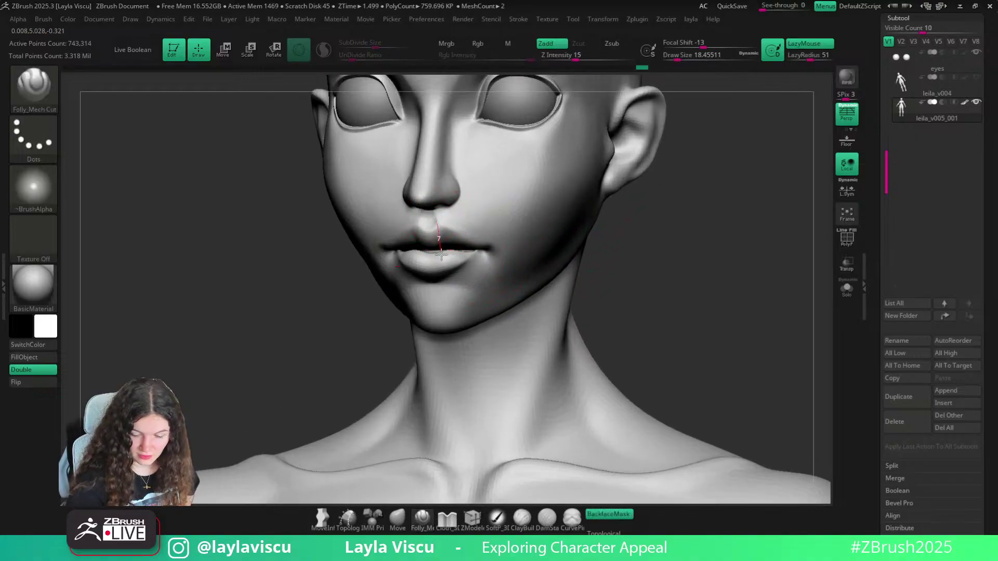
left_click_drag(441, 254, 443, 253)
key("ctrl+z")
mouse_move(437, 216)
left_mouse_down()
mouse_move(445, 250)
mouse_move(499, 254)
left_mouse_up()
key("ctrl+z")
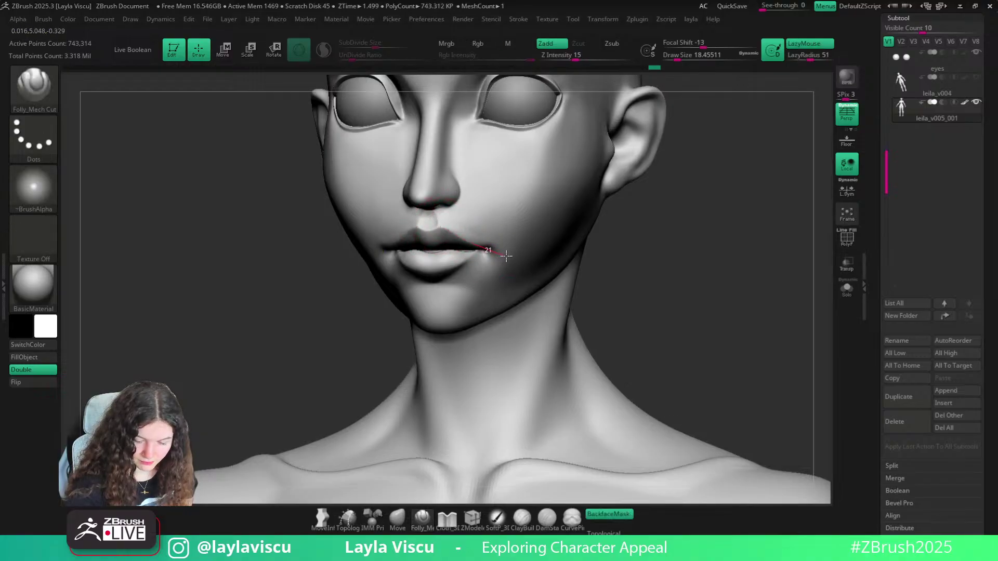
key("ctrl+z")
left_click_drag(507, 257, 515, 254)
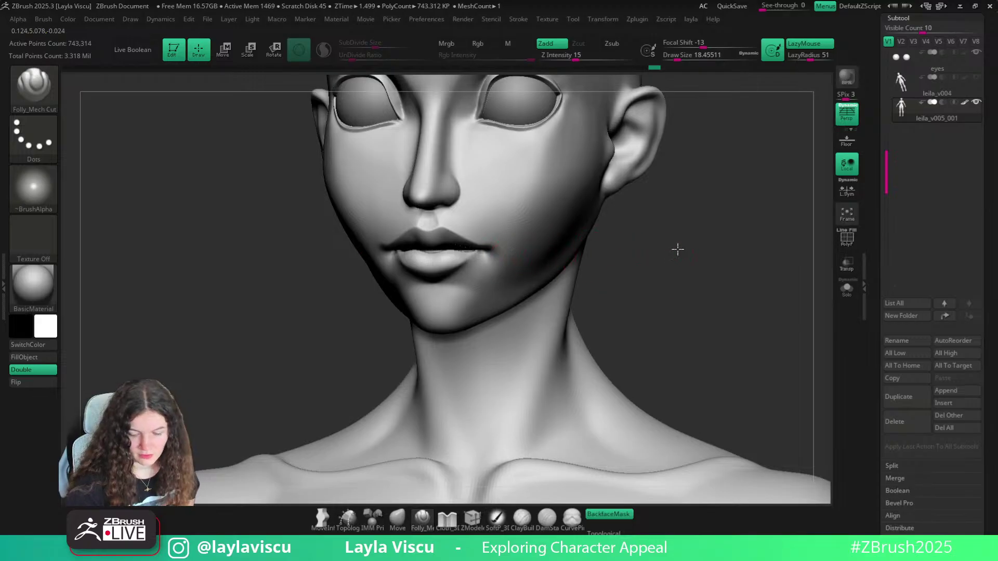
Refine the upper lip border below the philtrum from the opposite side with the Folly_Mech Cut brush
mouse_move(677, 250)
right_mouse_down()
mouse_move(642, 225)
mouse_move(631, 232)
mouse_move(702, 208)
right_mouse_up()
mouse_move(580, 236)
right_mouse_down()
mouse_move(588, 211)
mouse_move(546, 370)
right_mouse_up()
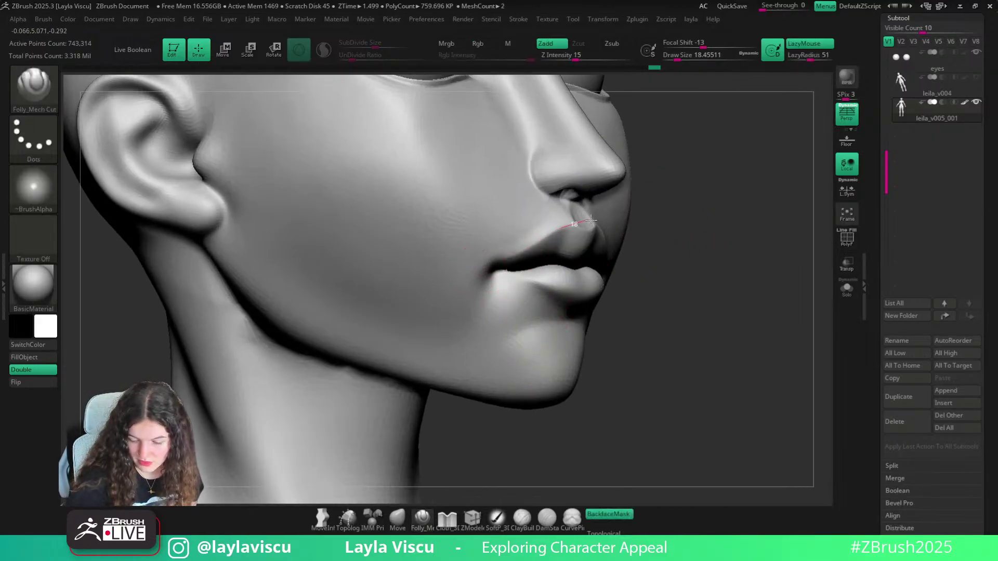
right_click_drag(667, 232, 645, 237)
right_click_drag(644, 237, 657, 192, "ctrl")
right_click_drag(754, 291, 575, 362)
Change the material to BasicMaterial2 and check the surface highlights on the face
left_click(33, 285)
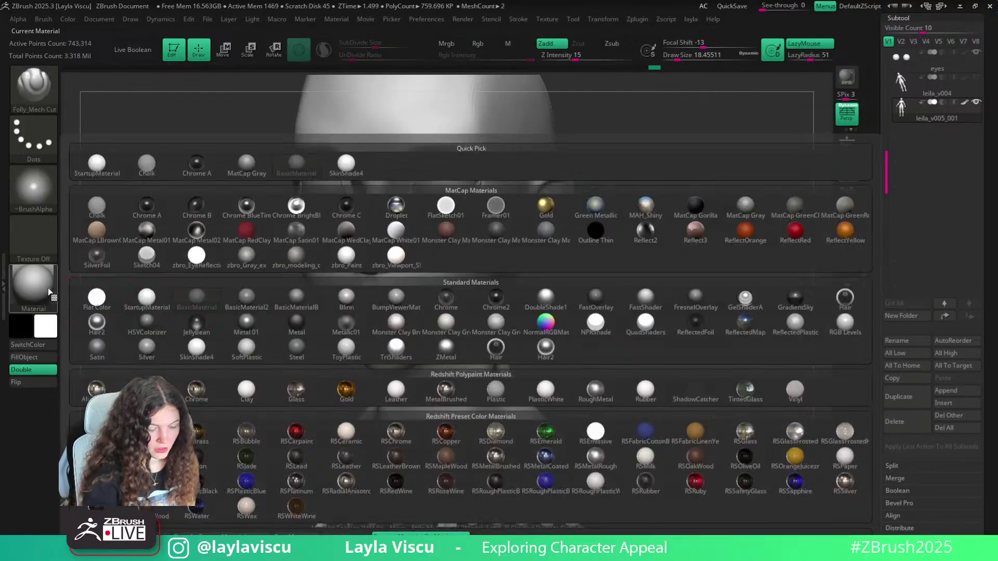
left_click(258, 307)
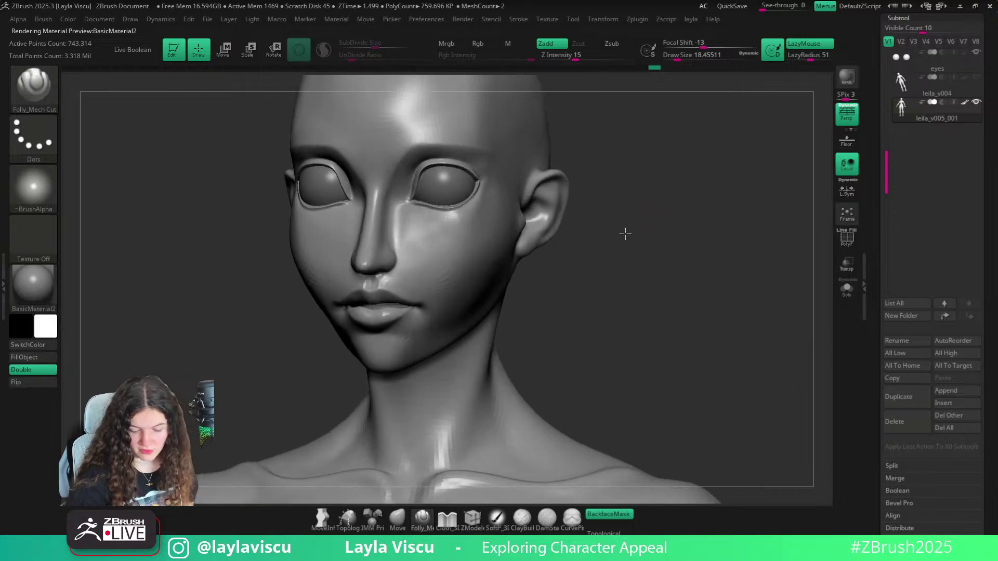
right_click_drag(625, 244, 464, 260)
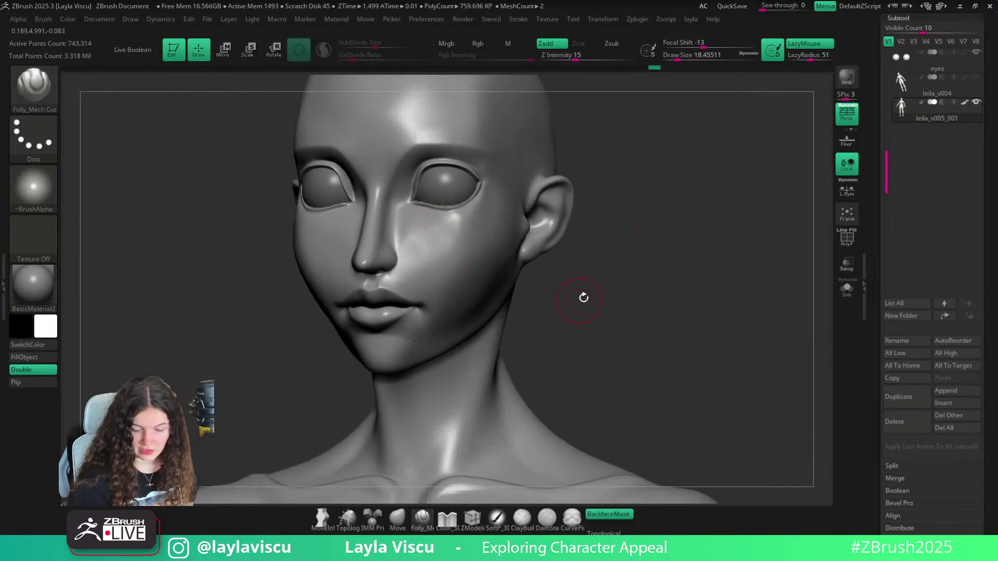
right_click_drag(584, 297, 425, 243)
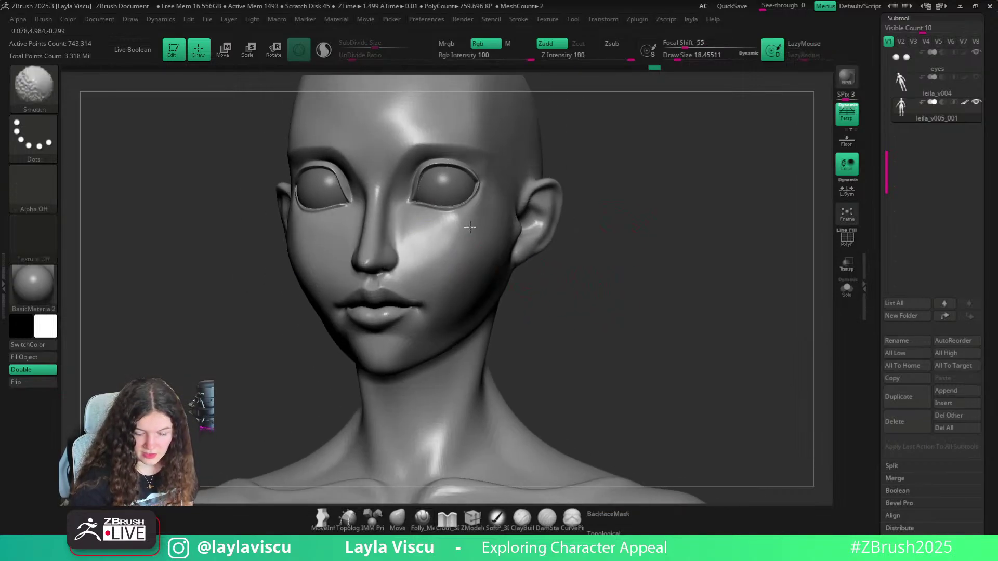
Smooth the cheek, lower the mesh by two subdivision levels to smooth beside the nose and mouth, and go back up one level
mouse_move(456, 230)
left_mouse_down("shift")
mouse_move(472, 236)
mouse_move(457, 238)
left_mouse_up("shift")
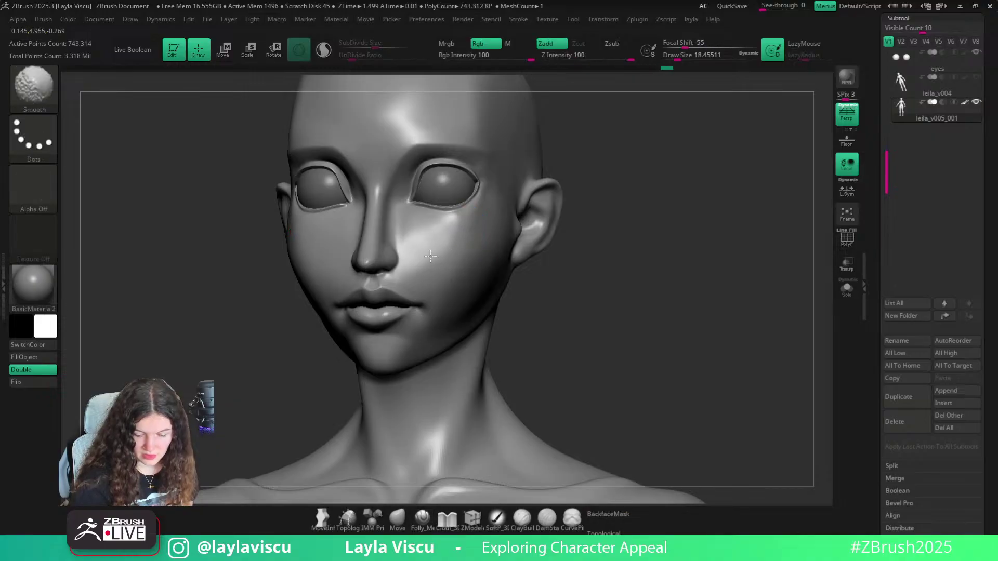
key("shift+d")
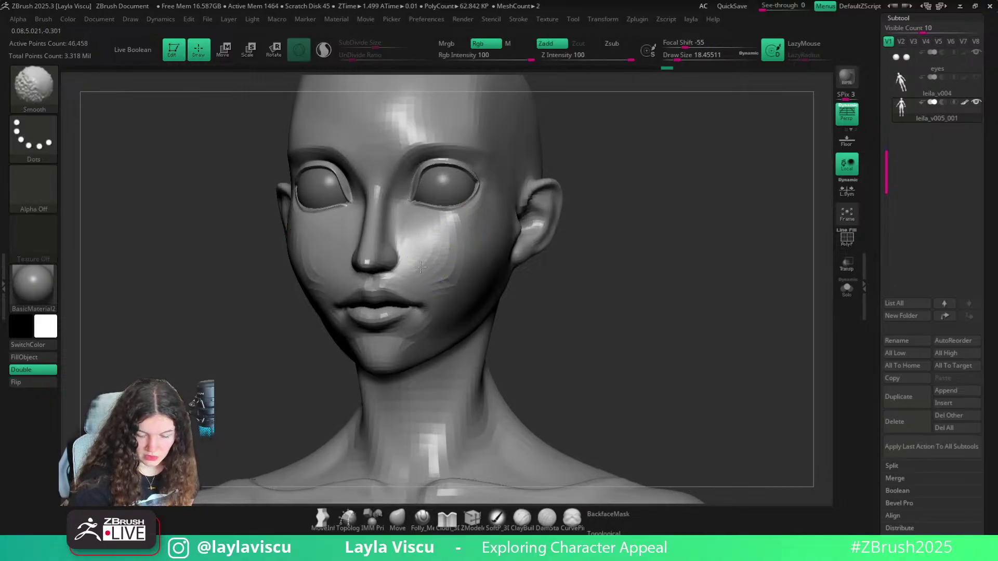
key("d")
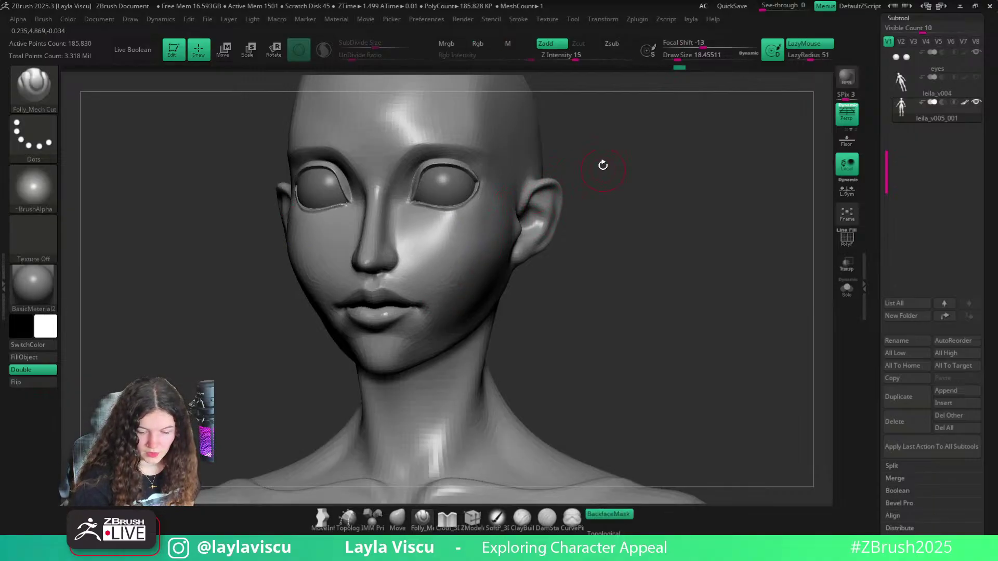
Try to smooth the area at the inner eye corner at a Draw Size of about 49
left_click_drag(604, 165, 610, 213, "alt")
key("bracketright")
key("bracketright")
key("bracketright")
mouse_move(411, 191)
left_mouse_down("shift")
mouse_move(409, 208)
mouse_move(414, 194)
left_mouse_up("shift")
key("ctrl+z")
Select the Move brush in side view of the head and set its Draw Size to about 49
mouse_move(635, 201)
left_mouse_down("alt")
mouse_move(622, 179)
mouse_move(593, 183)
mouse_move(711, 156)
mouse_move(715, 163)
mouse_move(692, 168)
left_mouse_up("alt")
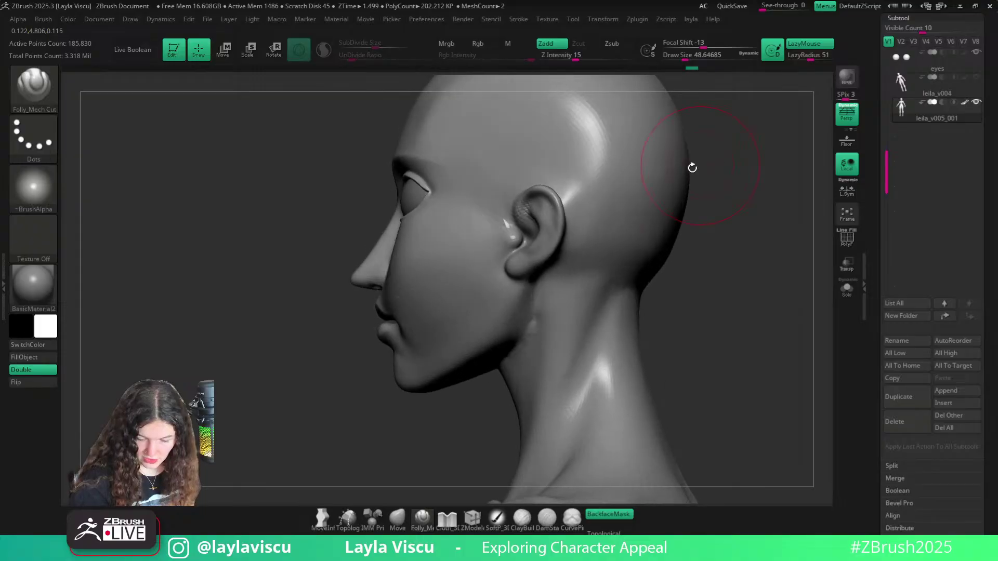
left_click_drag(366, 329, 316, 479)
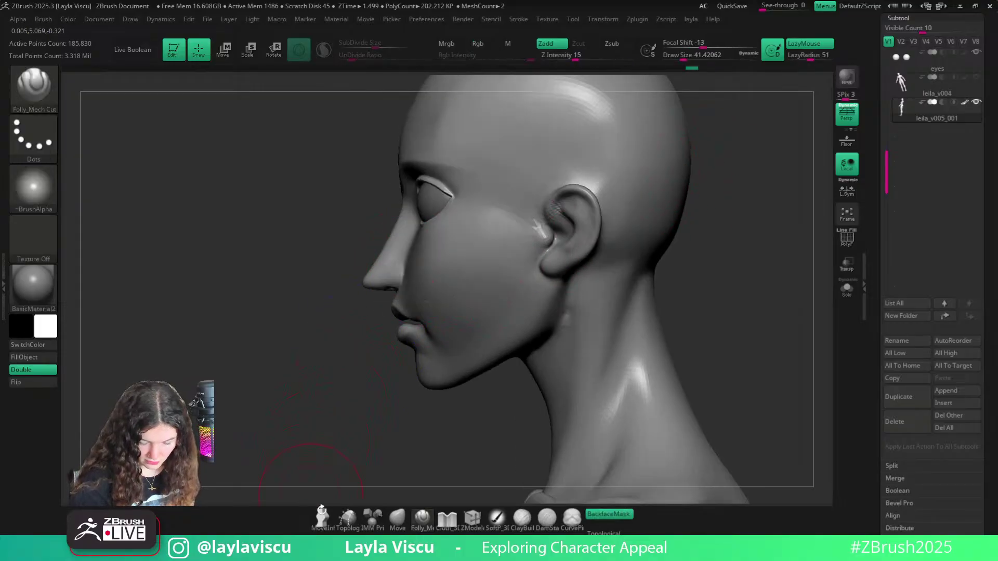
left_click(397, 518)
key("s")
left_click(416, 259)
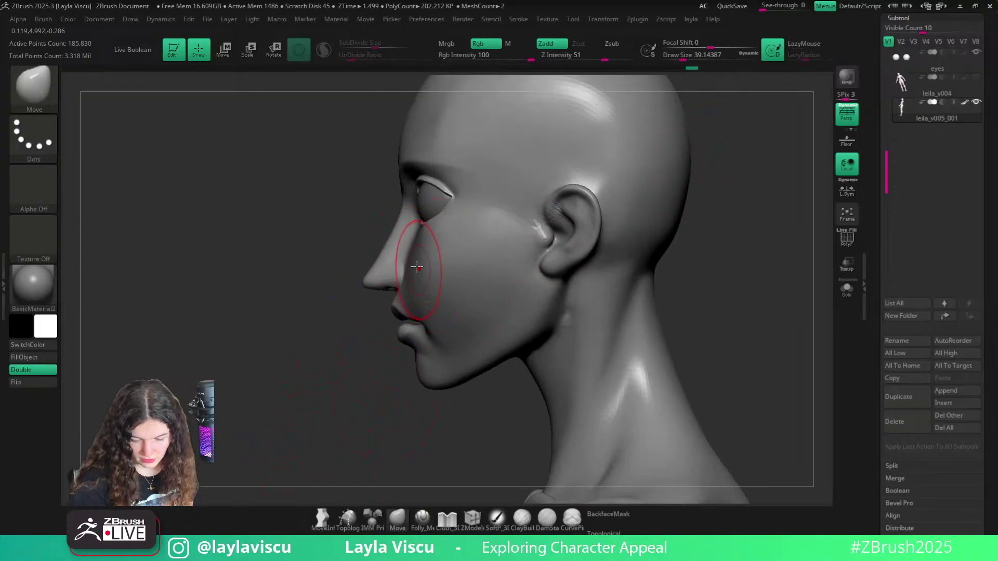
key("s")
left_click(437, 259)
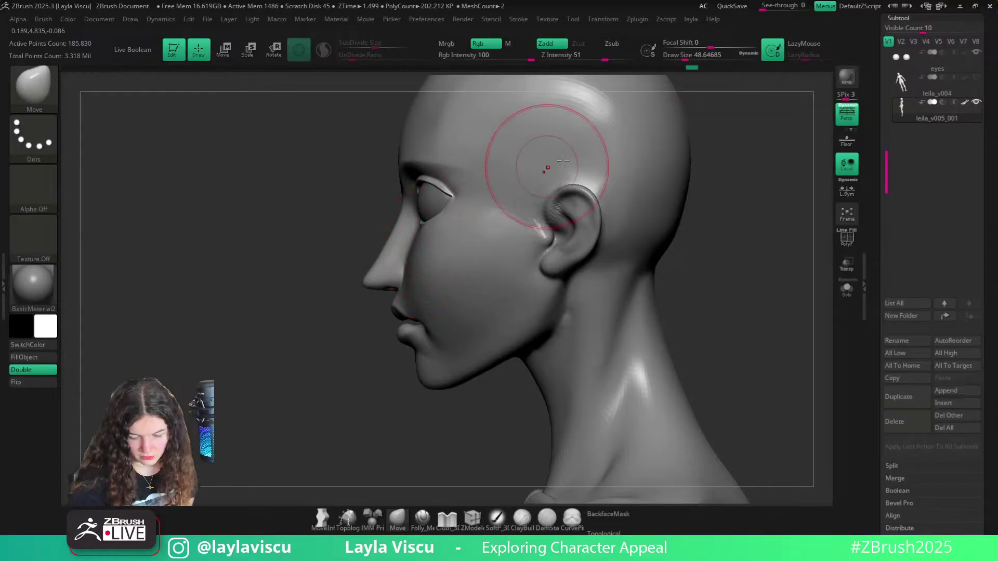
Check the mesh topology with the wireframe display, hide it again and return to the highest subdivision level
mouse_move(722, 234)
left_mouse_down("alt")
mouse_move(610, 194)
mouse_move(709, 185)
mouse_move(722, 223)
mouse_move(623, 141)
mouse_move(633, 245)
mouse_move(564, 250)
left_mouse_up("alt")
key("shift+f")
key("shift+f")
key("shift+f")
key("shift+f")
key("d")
key("d")
Reshape the philtrum and the base of the nose with the Move brush, using Draw Sizes of about 12 and about 8
mouse_move(466, 252)
right_mouse_down("ctrl")
mouse_move(381, 383)
mouse_move(472, 341)
mouse_move(472, 369)
right_mouse_up("ctrl")
key("s")
left_click_drag(421, 272, 388, 275)
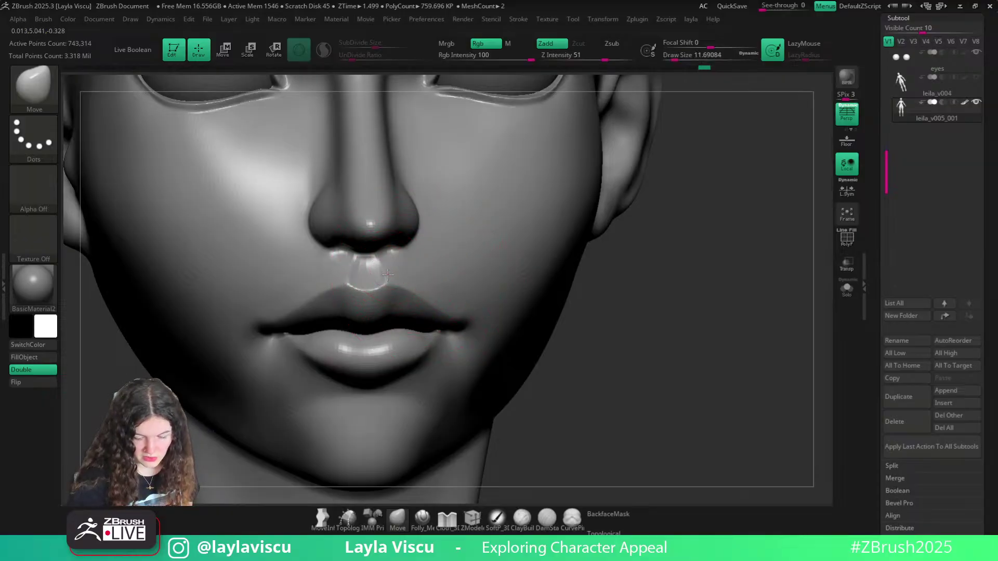
mouse_move(390, 265)
right_mouse_down("ctrl")
mouse_move(481, 194)
mouse_move(610, 205)
mouse_move(644, 169)
mouse_move(477, 217)
mouse_move(429, 251)
right_mouse_up("ctrl")
key("s")
left_click_drag(419, 274, 405, 274)
left_click_drag(417, 280, 419, 271)
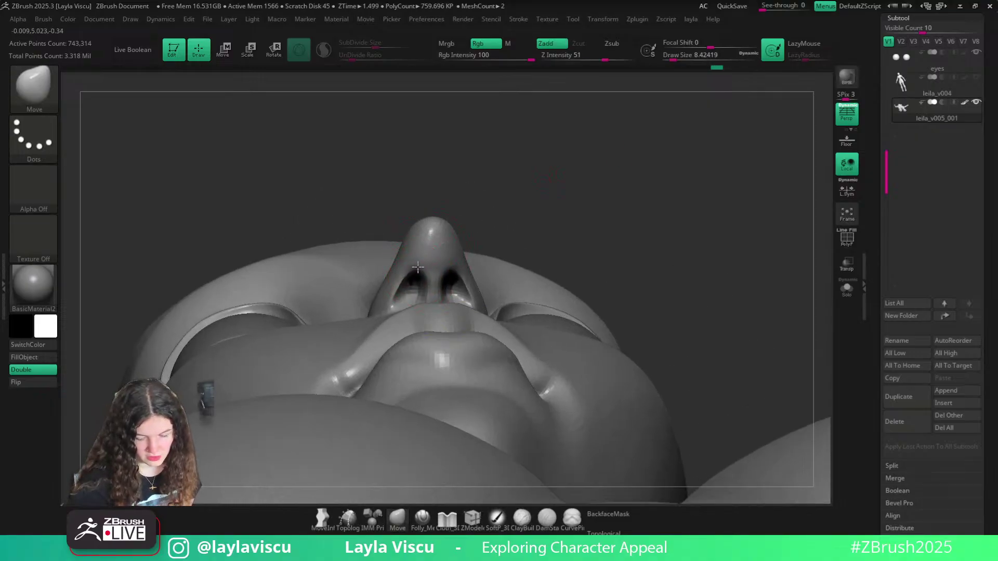
mouse_move(500, 222)
right_mouse_down()
mouse_move(470, 262)
mouse_move(568, 229)
mouse_move(669, 229)
mouse_move(669, 199)
mouse_move(681, 194)
mouse_move(670, 109)
mouse_move(453, 279)
mouse_move(484, 215)
right_mouse_up()
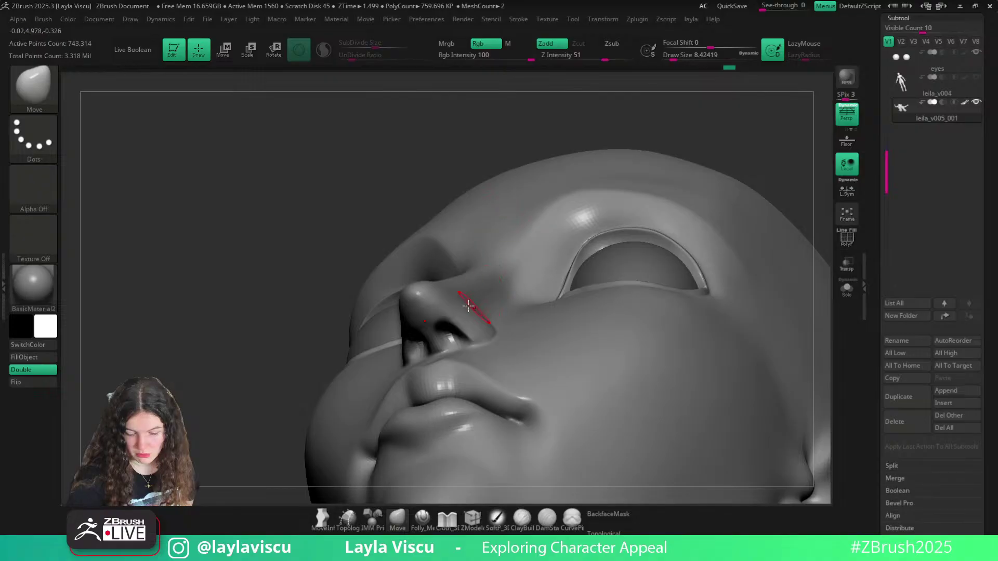
right_click_drag(447, 169, 450, 149)
right_click_drag(470, 320, 635, 281, "ctrl")
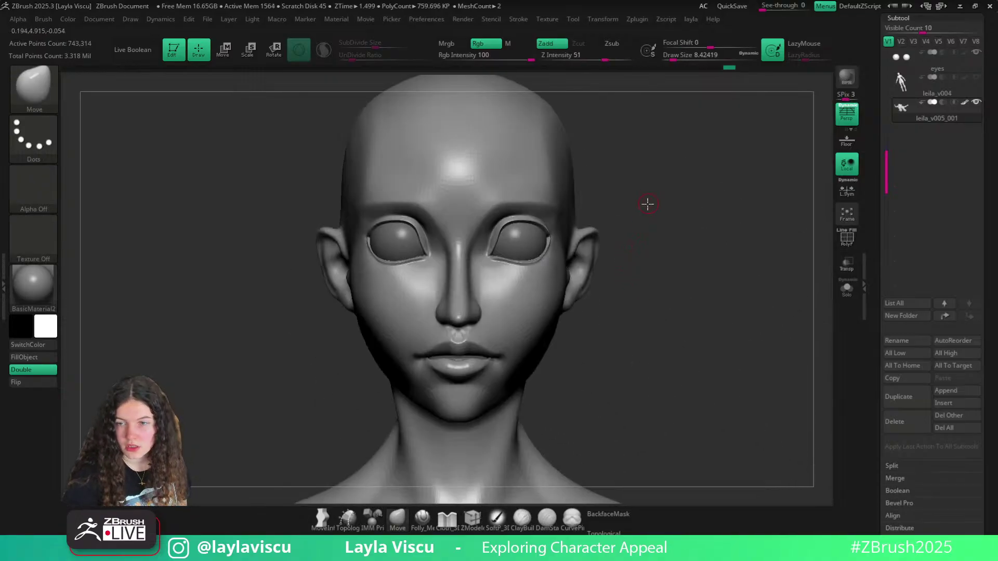
Set the Draw Size to about 18 and examine the face's proportions from the front and at an angle
right_click_drag(648, 204, 622, 206)
key("s")
left_click_drag(470, 256, 475, 257)
right_click_drag(477, 234, 607, 178, "ctrl")
right_click_drag(608, 178, 552, 143, "alt")
right_click_drag(524, 188, 487, 247, "ctrl")
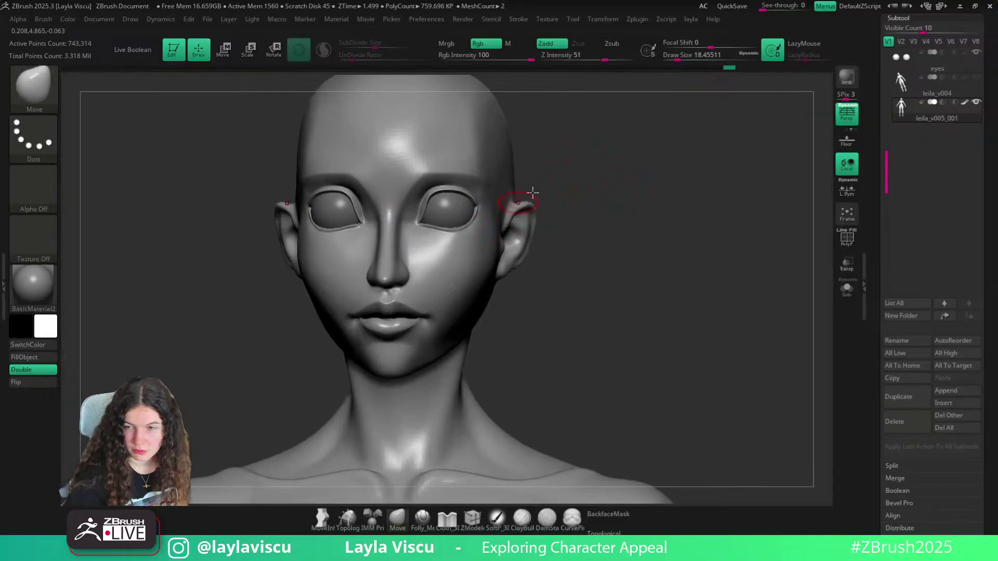
right_click_drag(568, 180, 598, 206, "shift")
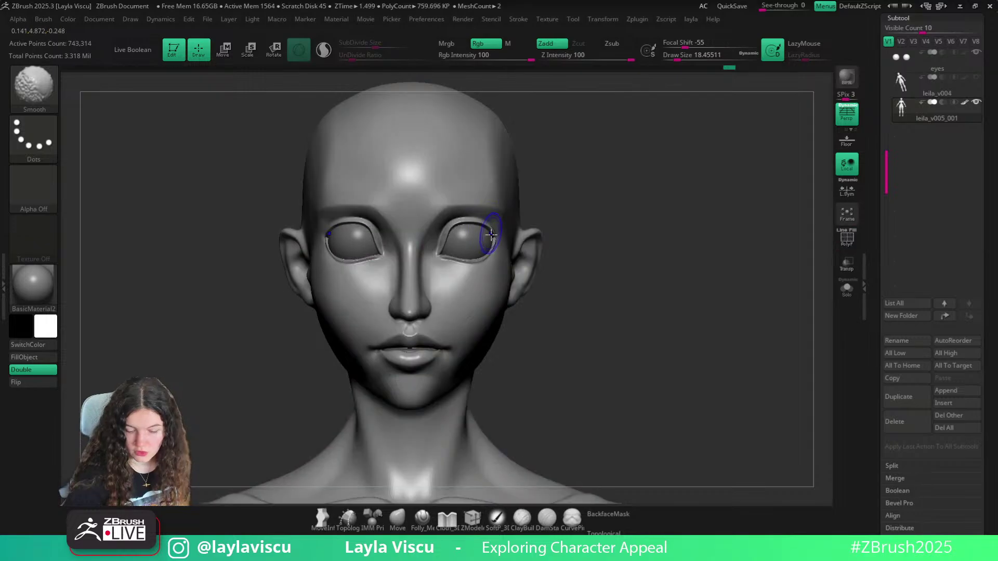
Mask the face above the lower lip with a topological mask started at the mouth corner and return to Draw mode
key("w")
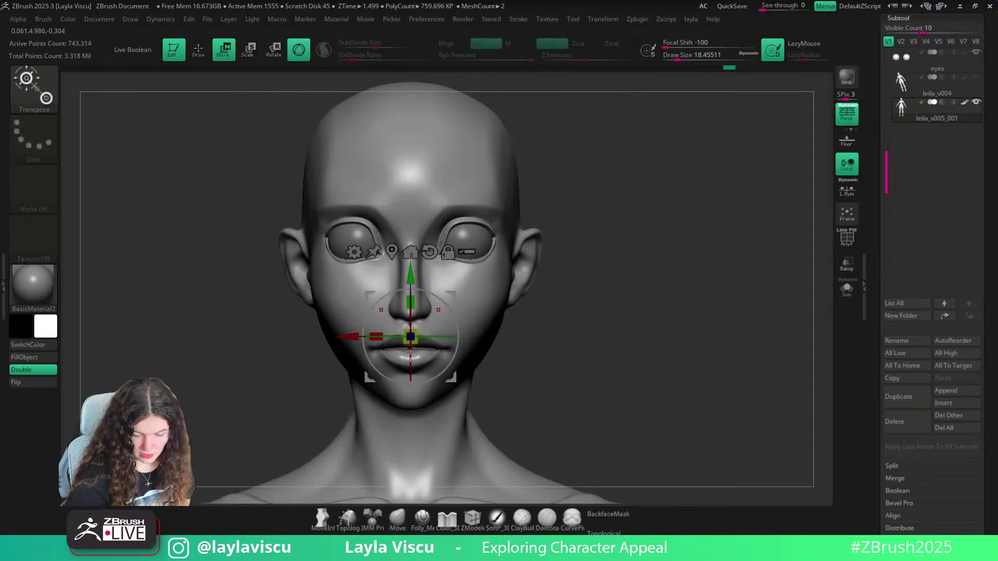
left_click(393, 531)
right_click_drag(451, 320, 451, 399, "ctrl")
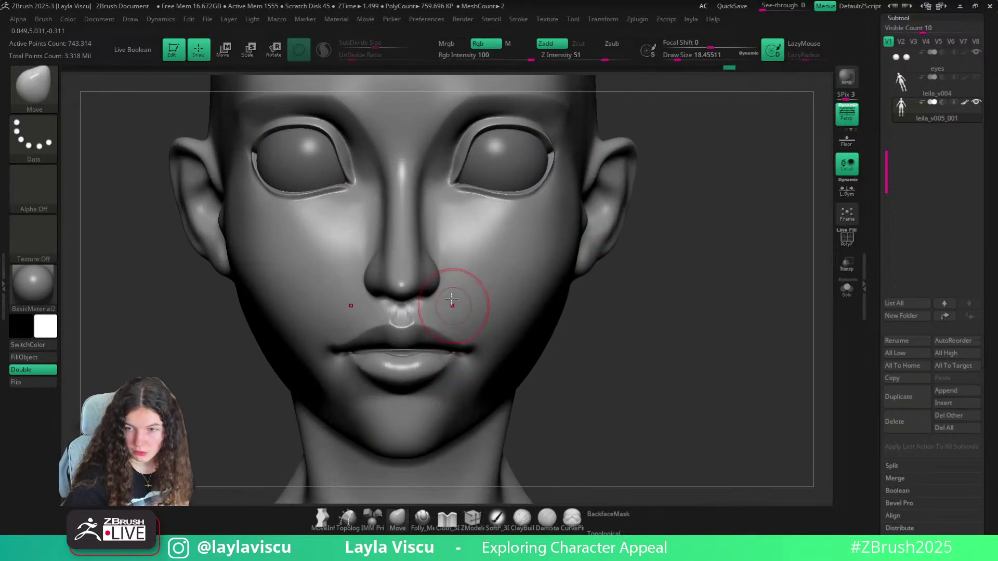
right_click_drag(593, 339, 597, 243)
key("w")
left_click_drag(382, 233, 386, 240, "ctrl")
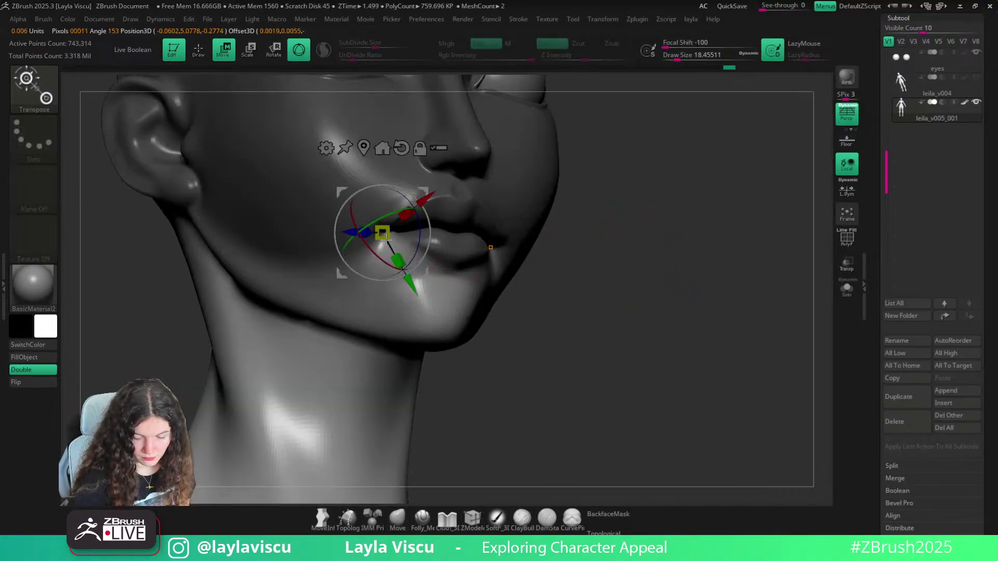
key("q")
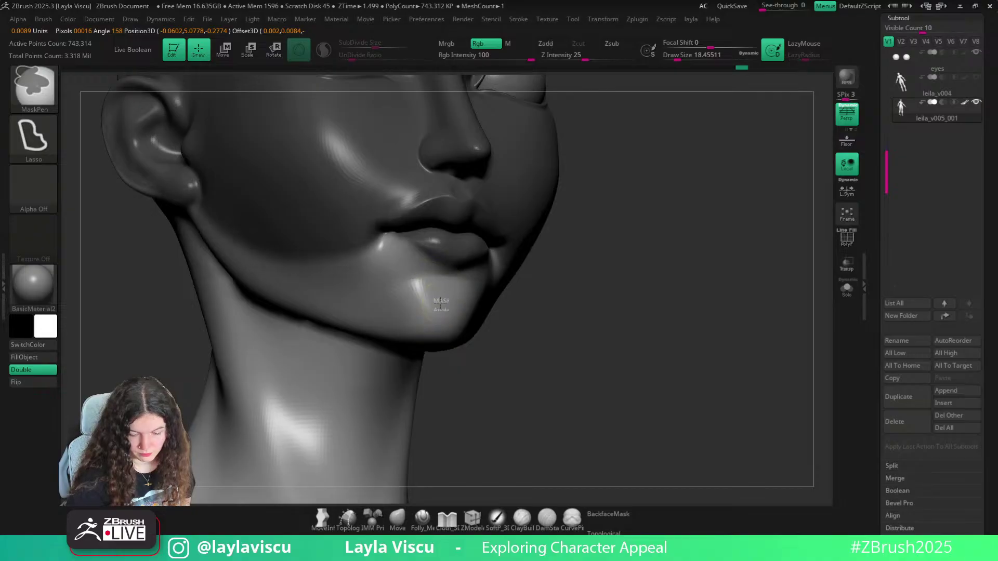
Set the MaskPen to the FreeHand stroke with backface masking on, at a Draw Size of about 12
right_click_drag(588, 232, 566, 276, "shift")
key("s")
left_click_drag(472, 255, 468, 255)
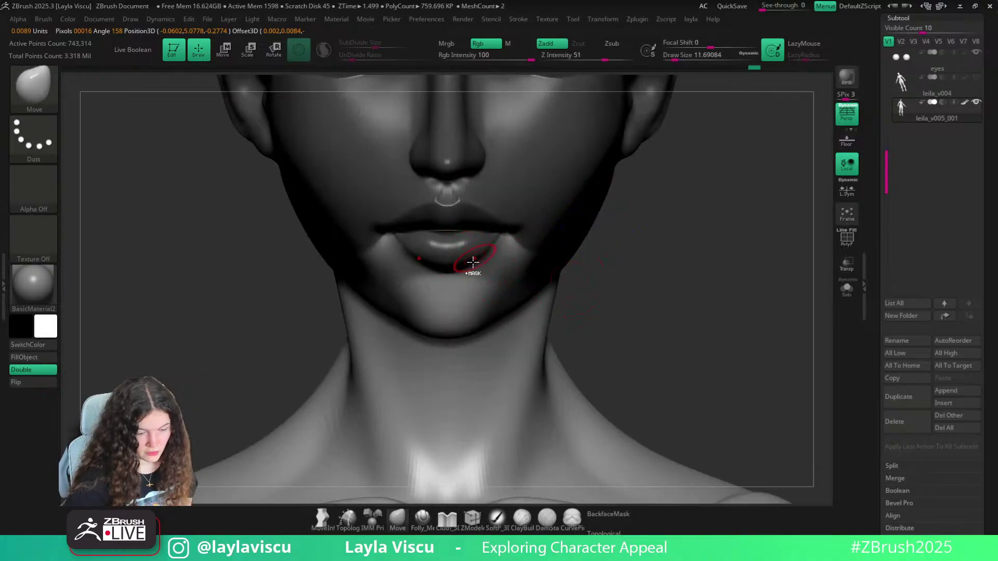
left_click(33, 138)
left_click(240, 149)
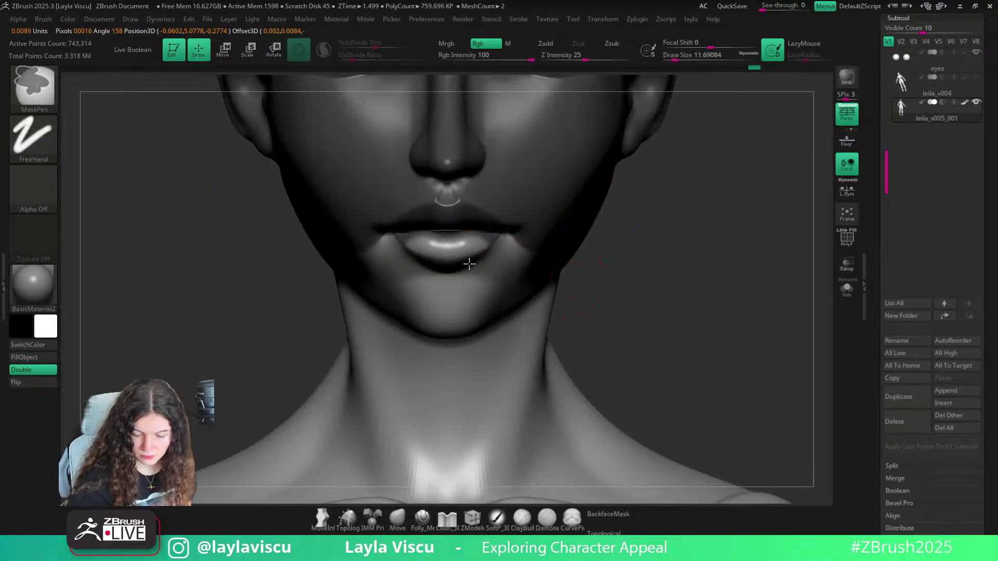
left_click(604, 514)
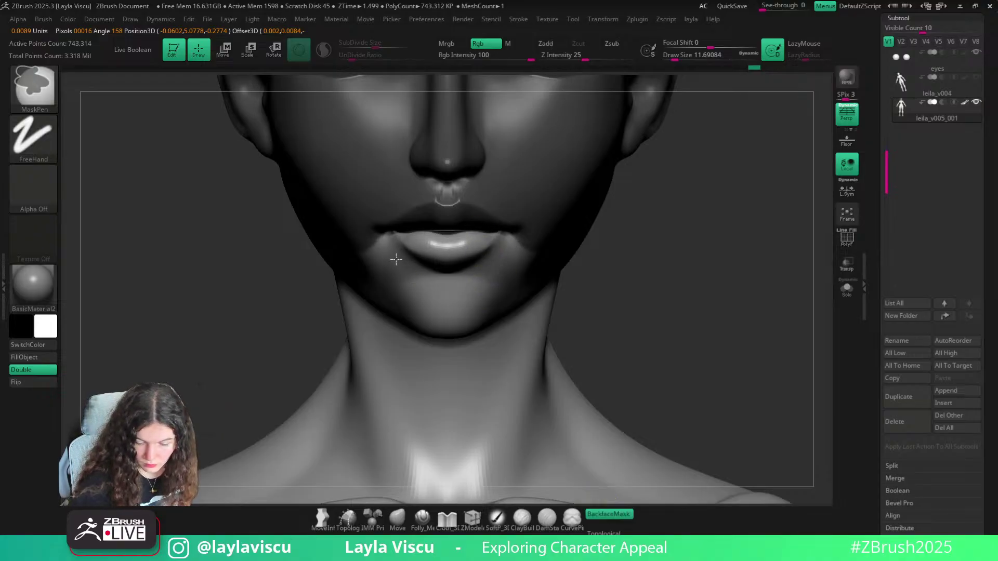
Refine the mask along the lip line and around the mouth corners
left_click_drag(714, 236, 683, 174)
left_click(566, 259, "ctrl")
mouse_move(697, 321)
left_mouse_down()
mouse_move(712, 322)
mouse_move(597, 245)
left_mouse_up()
key("ctrl")
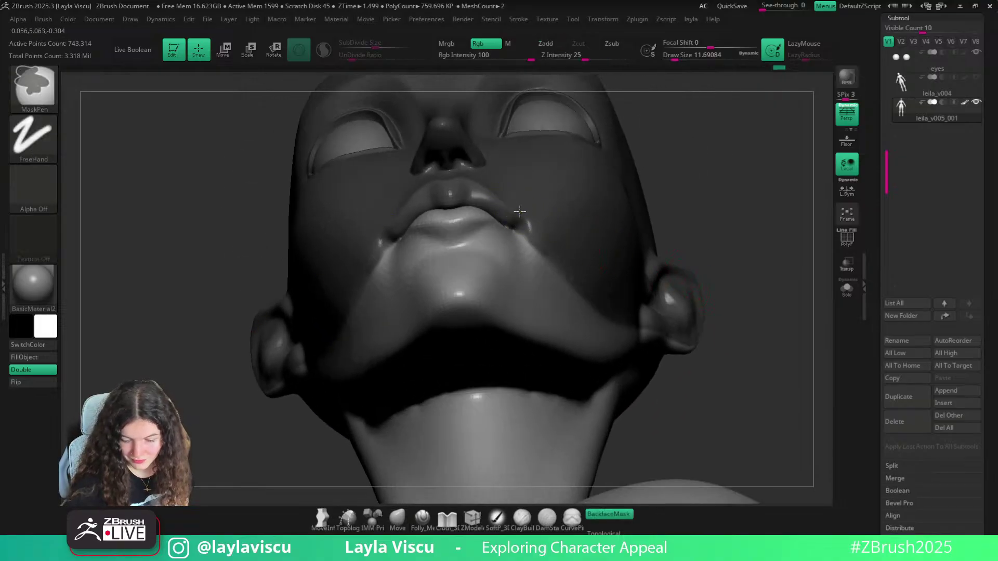
left_click_drag(541, 225, 565, 218, "alt")
Invert the mask and adjust the upper lip with the Move brush at a Draw Size of about 22
mouse_move(627, 214)
left_mouse_down()
mouse_move(664, 229)
mouse_move(568, 241)
mouse_move(653, 251)
mouse_move(546, 297)
mouse_move(662, 296)
mouse_move(640, 291)
left_mouse_up()
key("s")
left_click(484, 271)
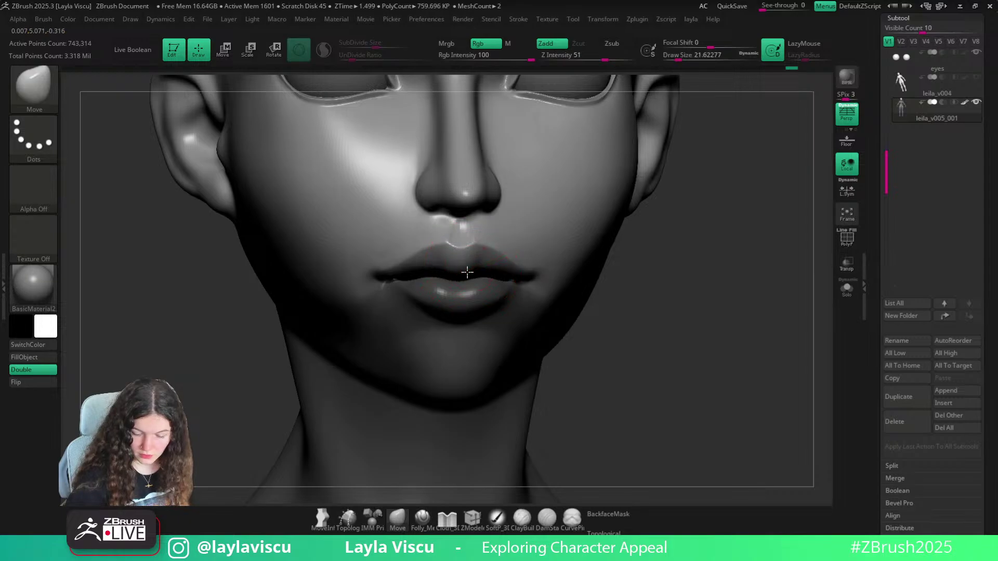
mouse_move(525, 260)
left_mouse_down()
mouse_move(624, 302)
mouse_move(457, 419)
left_mouse_up()
Turn on backface masking for the Move brush and shape the lower lip at a Draw Size of about 33
left_click(607, 513)
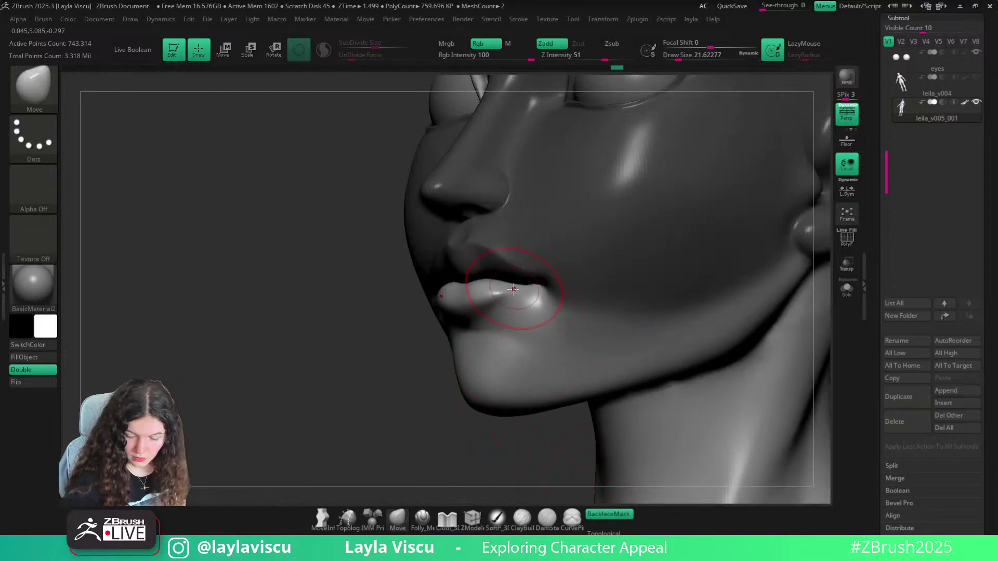
key("s")
left_click_drag(516, 278, 486, 277)
left_click(486, 276)
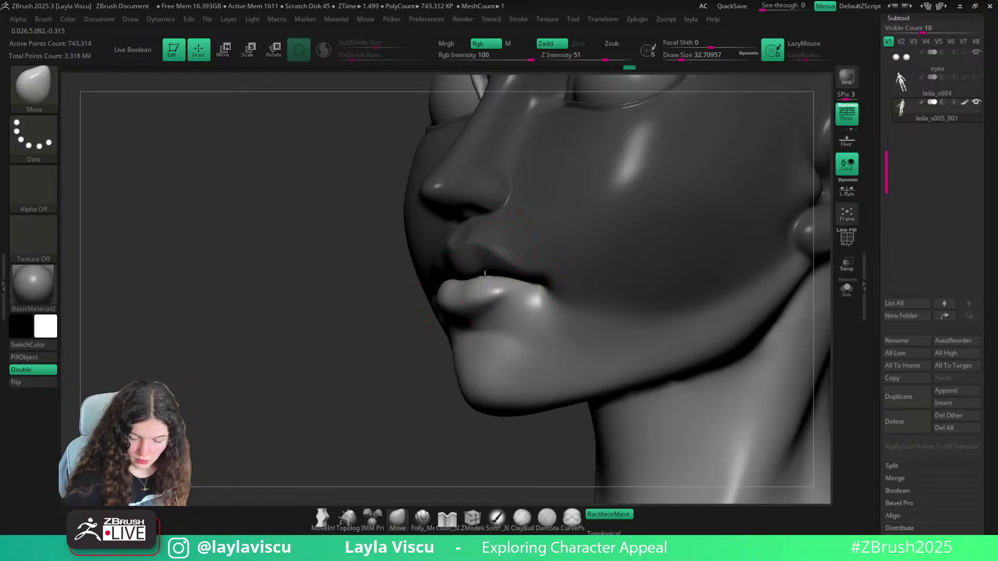
left_click_drag(431, 397, 490, 401)
Adjust the upper lip with the mask inverted and clear the mask from the head
left_click_drag(637, 377, 652, 375, "shift")
right_click_drag(652, 375, 612, 261, "ctrl")
left_click_drag(639, 316, 642, 335, "ctrl")
right_click_drag(641, 335, 572, 282, "ctrl")
right_click_drag(485, 286, 534, 423, "ctrl")
key("ctrl+z")
left_click(609, 326, "ctrl")
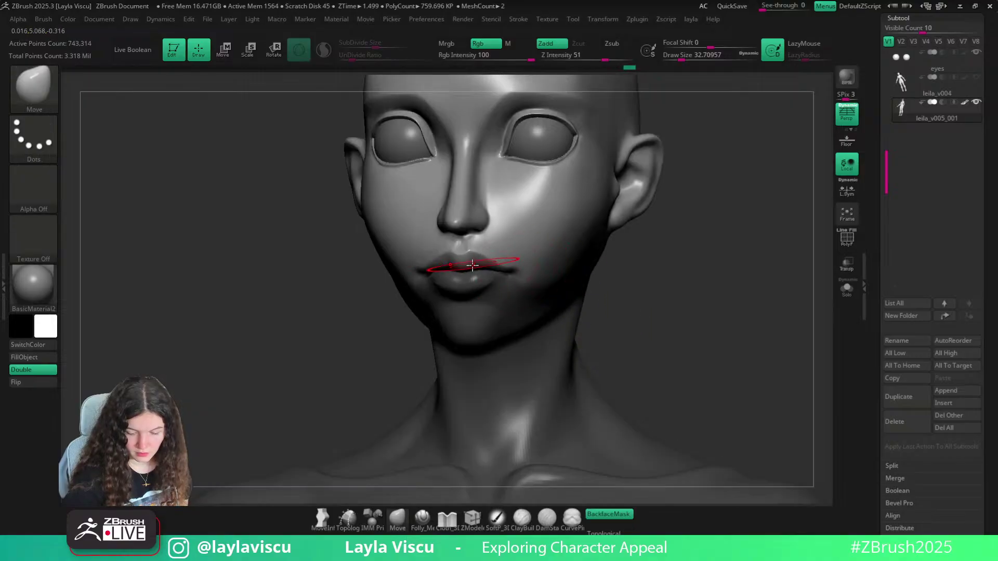
mouse_move(637, 306)
right_mouse_down("shift")
mouse_move(682, 317)
mouse_move(632, 267)
mouse_move(634, 298)
mouse_move(655, 289)
mouse_move(647, 294)
right_mouse_up("shift")
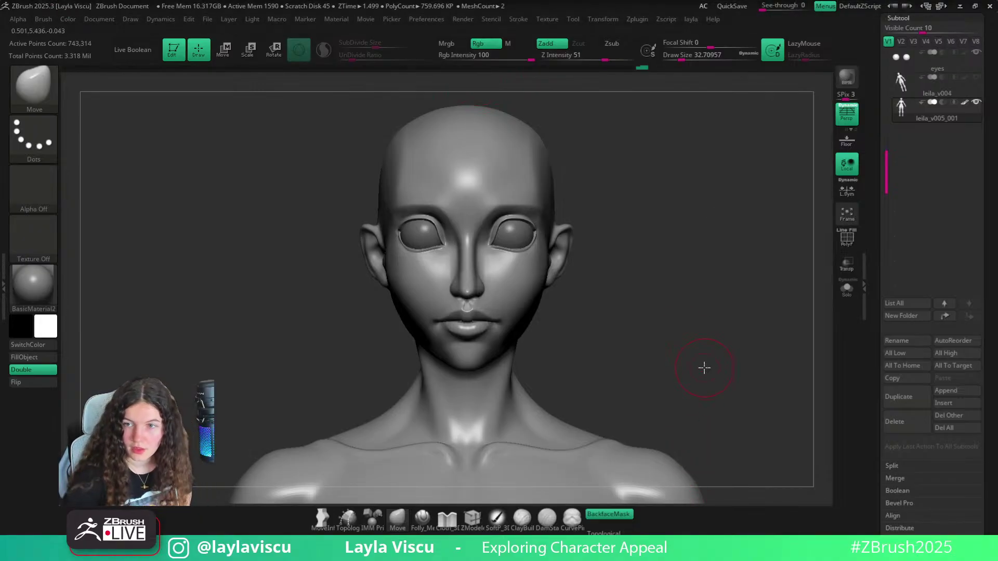
Adjust the philtrum with the Move brush at a Draw Size of about 16 and add one subdivision level to the mesh
left_click_drag(606, 155, 603, 156)
mouse_move(500, 282)
right_mouse_down("alt")
mouse_move(495, 216)
mouse_move(545, 291)
right_mouse_up("alt")
key("s")
left_click_drag(485, 229, 478, 229)
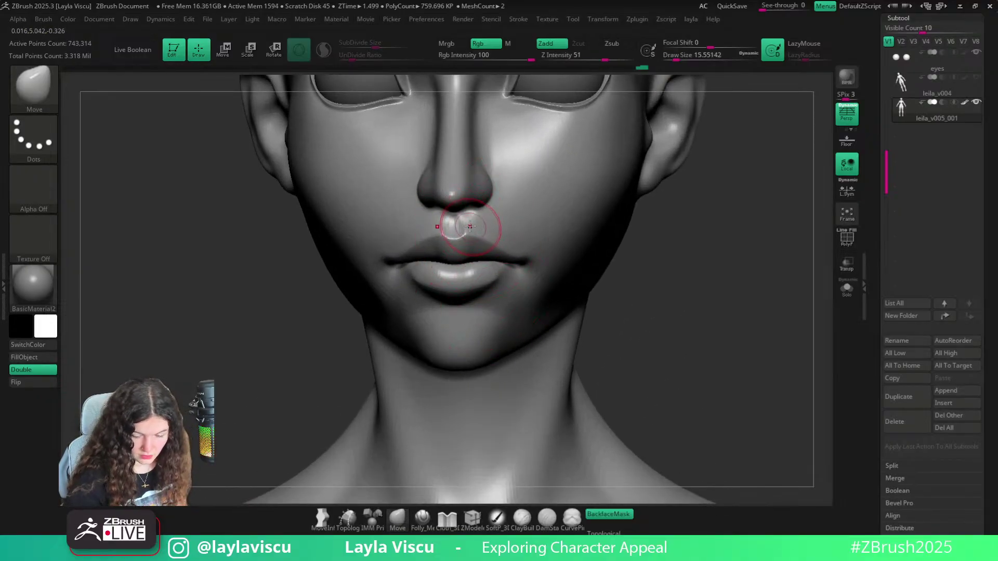
key("ctrl+d")
right_click_drag(501, 216, 463, 223, "ctrl")
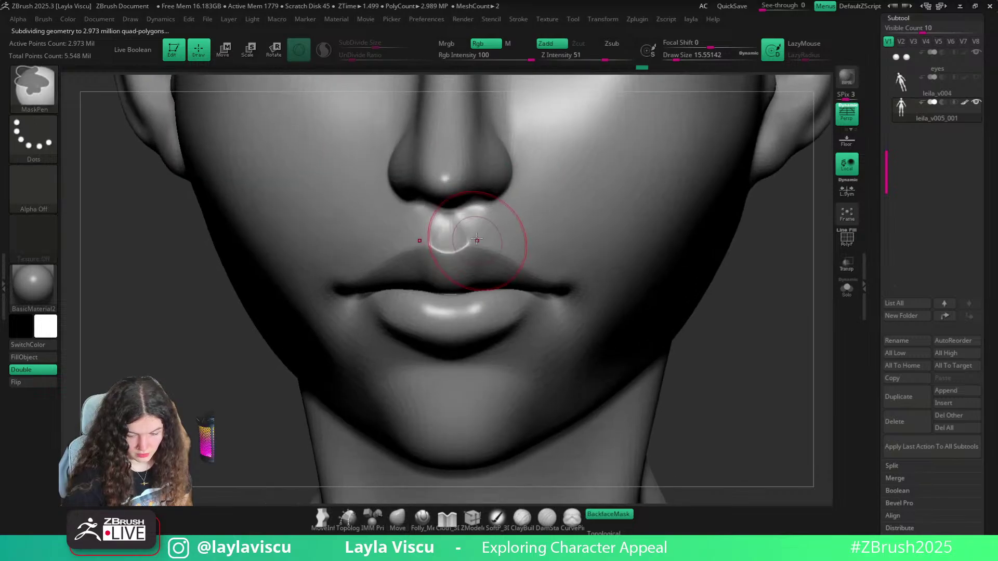
Define the philtrum with the Folly_Mech Cut brush at a Draw Size of about 8 and smooth its edge
left_click(422, 519)
key("s")
mouse_move(461, 234)
left_mouse_down()
mouse_move(460, 222)
mouse_move(469, 241)
left_mouse_up()
left_click_drag(453, 183, 450, 177)
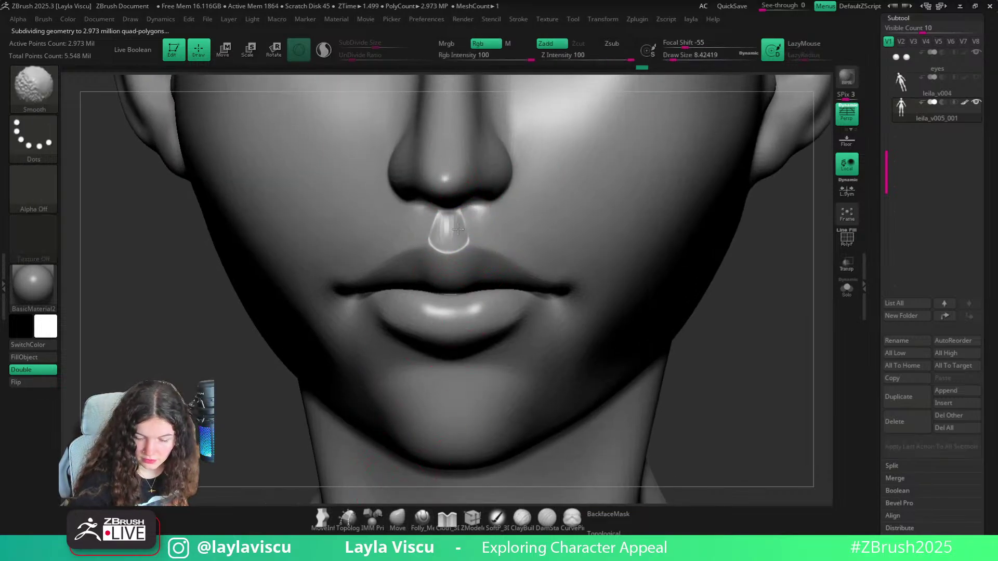
left_click_drag(470, 235, 463, 212, "shift")
Carve around the nostrils and the base of the nose from below with the Folly_Mech Cut brush
right_click_drag(588, 247, 677, 268, "ctrl")
mouse_move(679, 267)
right_mouse_down()
mouse_move(695, 239)
mouse_move(626, 283)
mouse_move(749, 291)
mouse_move(677, 274)
right_mouse_up()
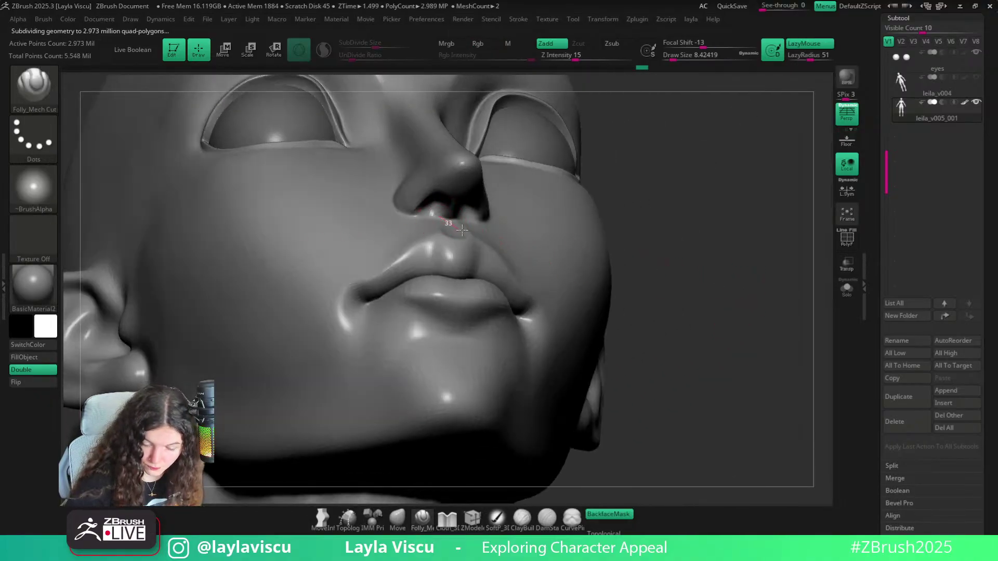
right_click_drag(613, 167, 610, 127)
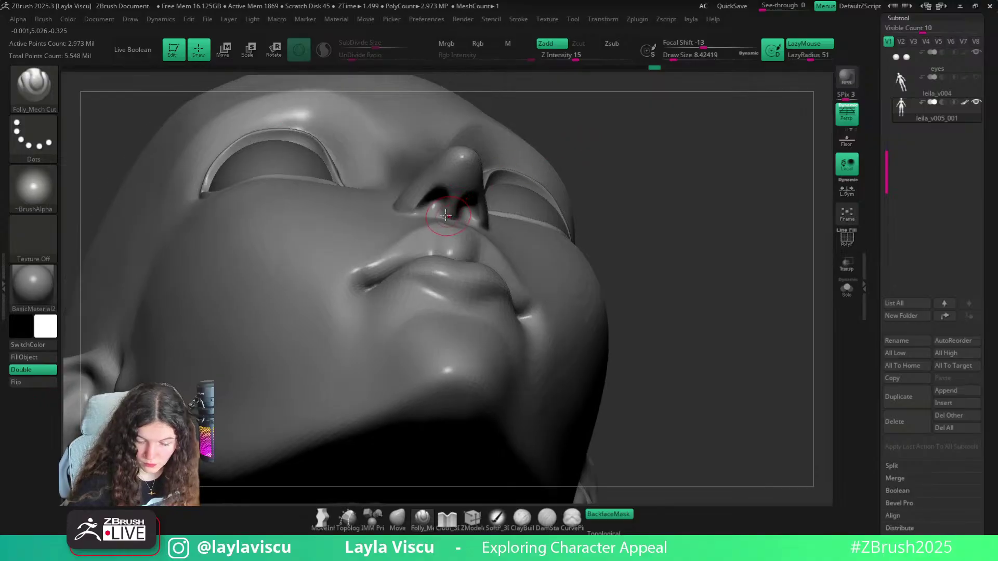
mouse_move(424, 180)
left_mouse_down()
mouse_move(416, 191)
mouse_move(427, 198)
left_mouse_up()
left_click_drag(423, 202, 415, 207)
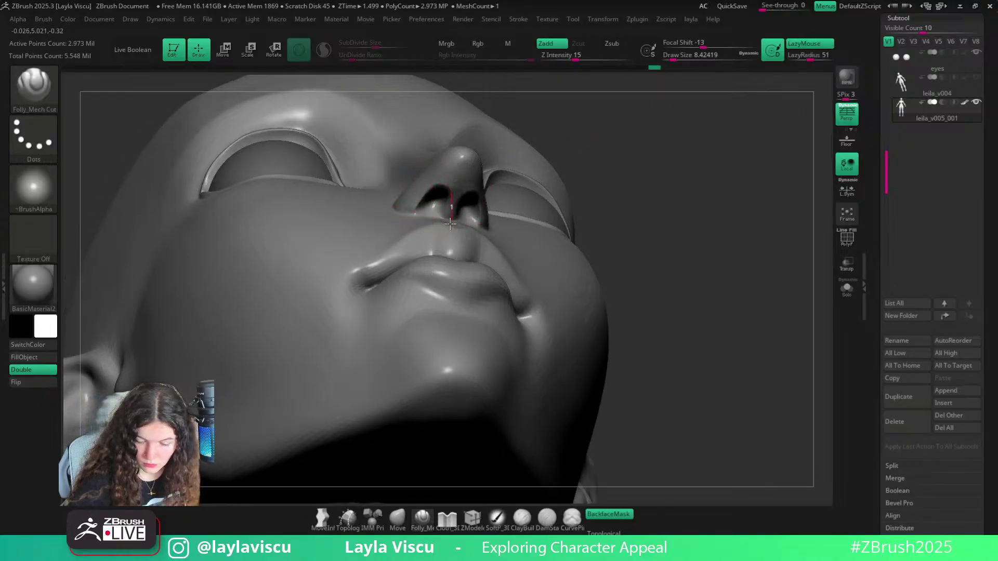
Soften the philtrum with the Move brush at a Draw Size of about 12, with backface masking off, and smooth it
mouse_move(544, 169)
right_mouse_down()
mouse_move(619, 201)
mouse_move(615, 138)
mouse_move(669, 158)
mouse_move(709, 274)
mouse_move(708, 260)
mouse_move(678, 272)
right_mouse_up()
left_click(399, 520)
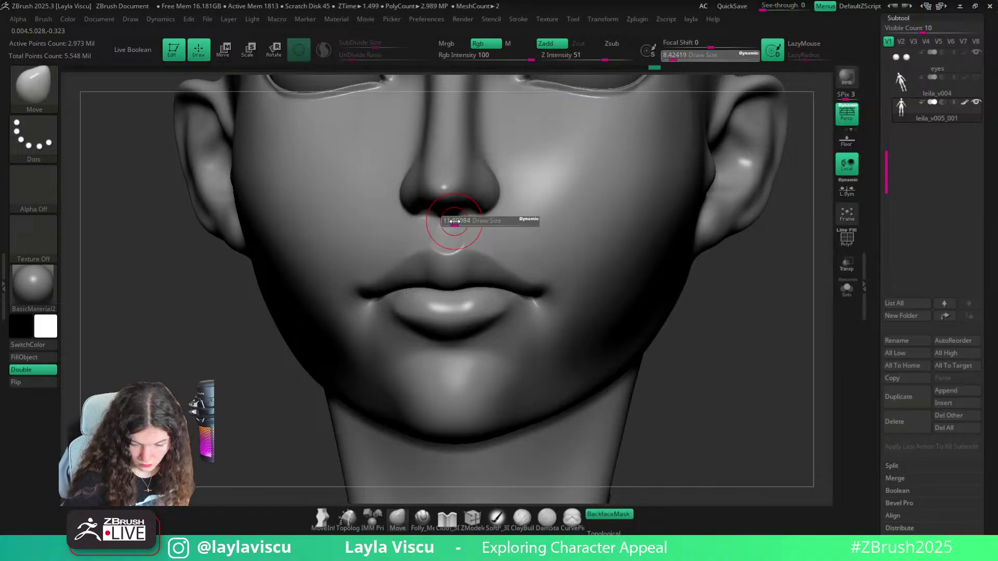
left_click(608, 514)
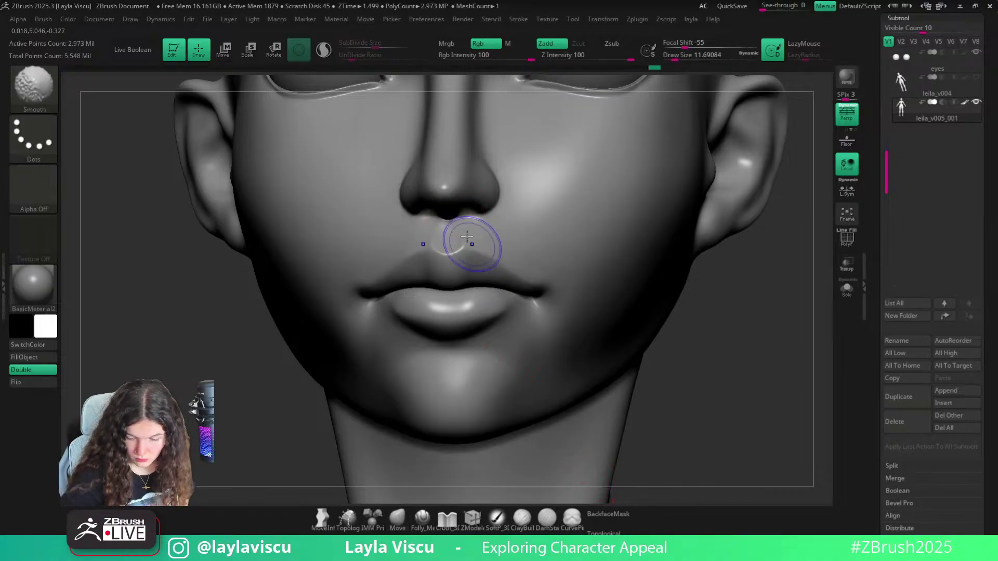
Lower the mesh by two subdivision levels and set the Move brush to a Draw Size of about 35 at the cheek
mouse_move(508, 216)
right_mouse_down("ctrl")
mouse_move(673, 341)
mouse_move(637, 284)
right_mouse_up("ctrl")
left_click_drag(637, 284, 559, 244)
key("s")
left_click_drag(507, 259, 514, 259)
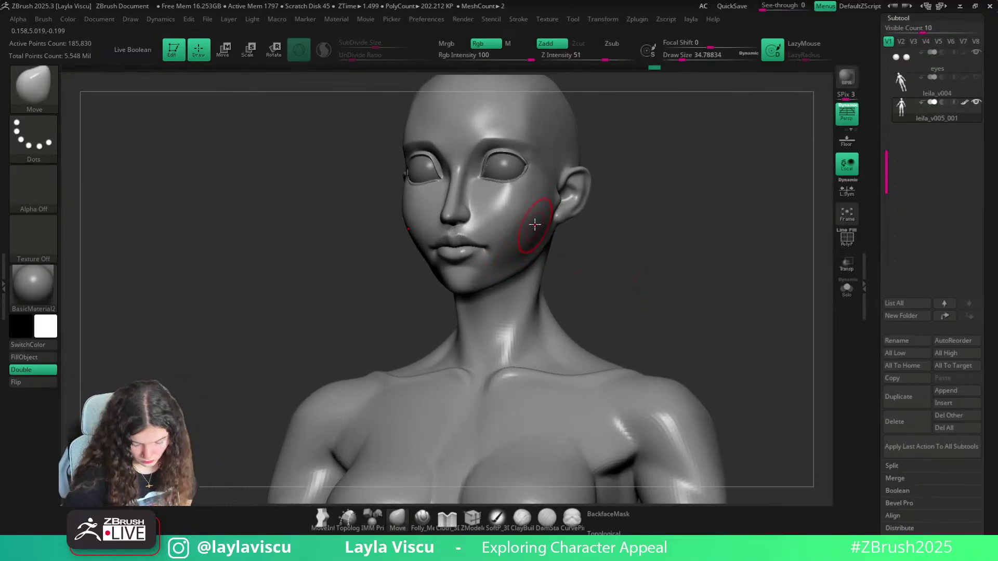
Sculpt the lower cheek near the jaw with the ClayBuildup brush at a Draw Size of about 51
key("b")
key("c")
key("b")
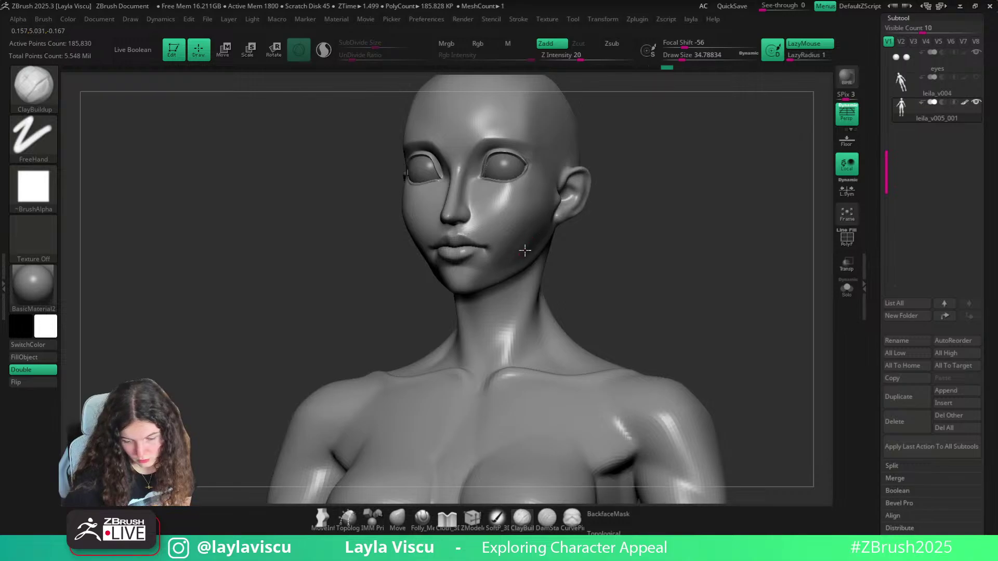
right_click_drag(524, 251, 557, 223)
key("bracketright")
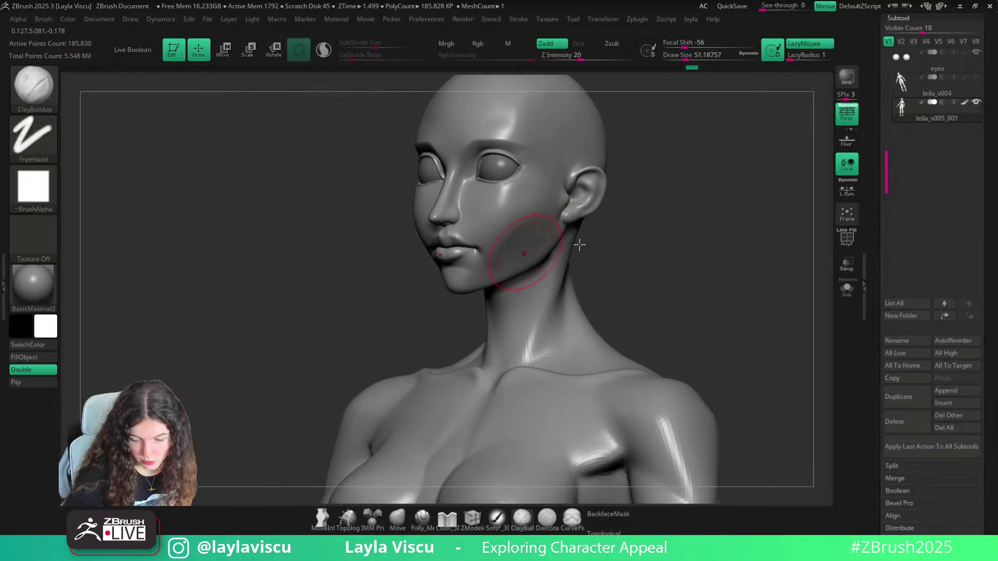
mouse_move(517, 223)
right_mouse_down("shift")
mouse_move(640, 247)
mouse_move(632, 243)
right_mouse_up("shift")
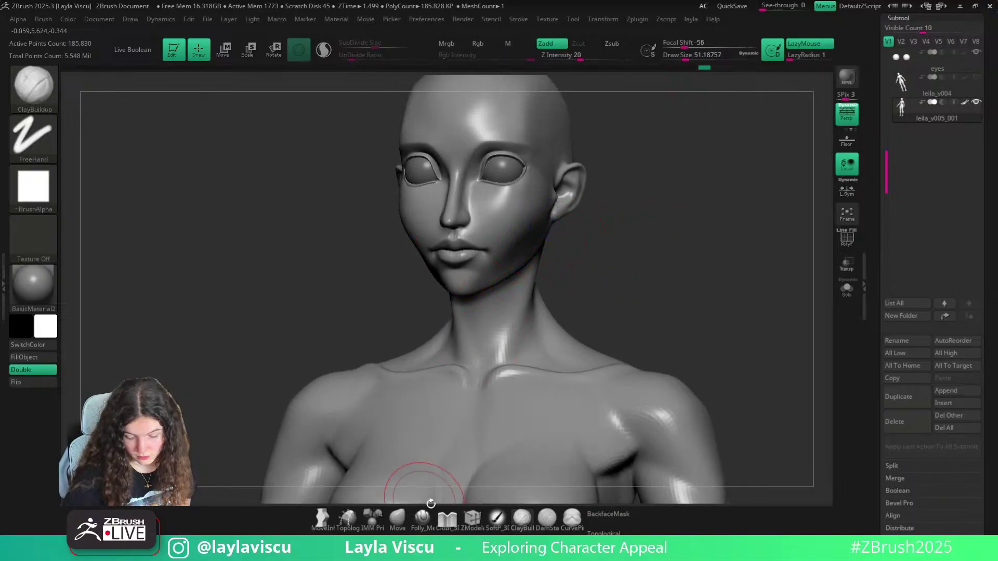
Carve the cheek hollow between cheekbone and jaw with the Folly_Mech Cut brush and smooth the transition
left_click(422, 517)
right_click_drag(412, 479, 492, 281)
mouse_move(523, 202)
left_mouse_down()
mouse_move(551, 192)
mouse_move(496, 227)
left_mouse_up()
mouse_move(593, 270)
right_mouse_down("shift")
mouse_move(657, 268)
mouse_move(624, 246)
right_mouse_up("shift")
left_click_drag(509, 222, 489, 281)
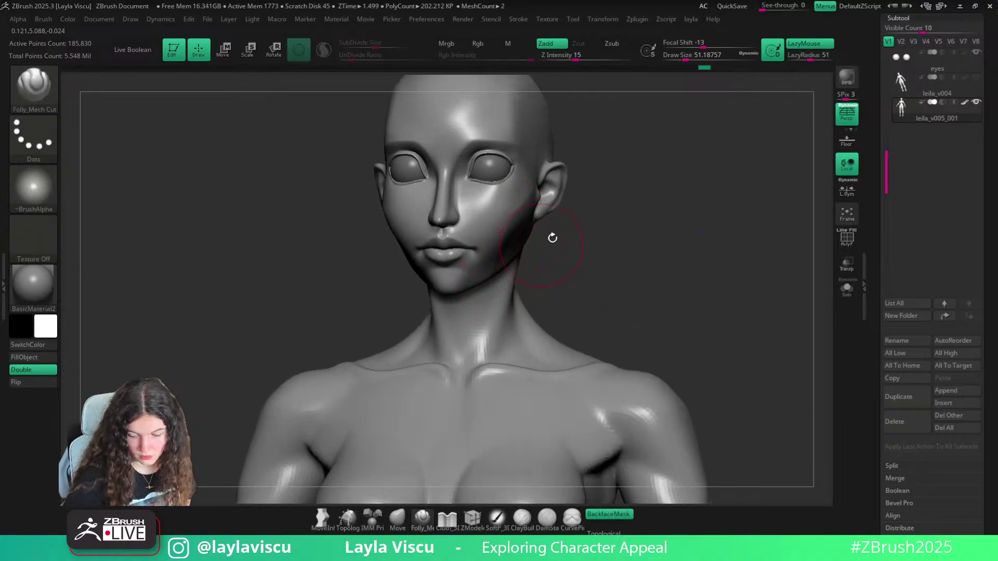
left_click_drag(515, 241, 543, 210, "shift")
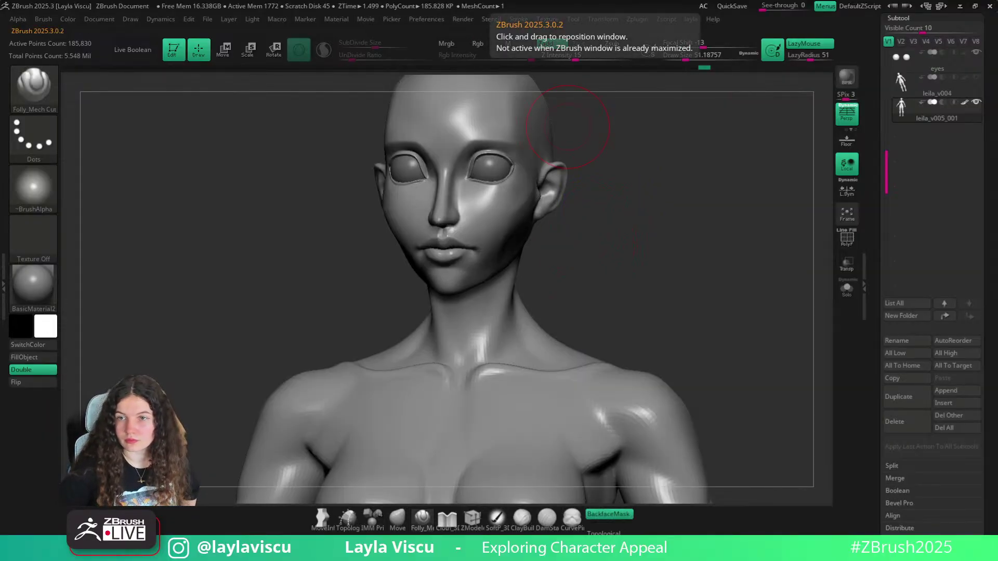
left_click_drag(697, 266, 720, 107)
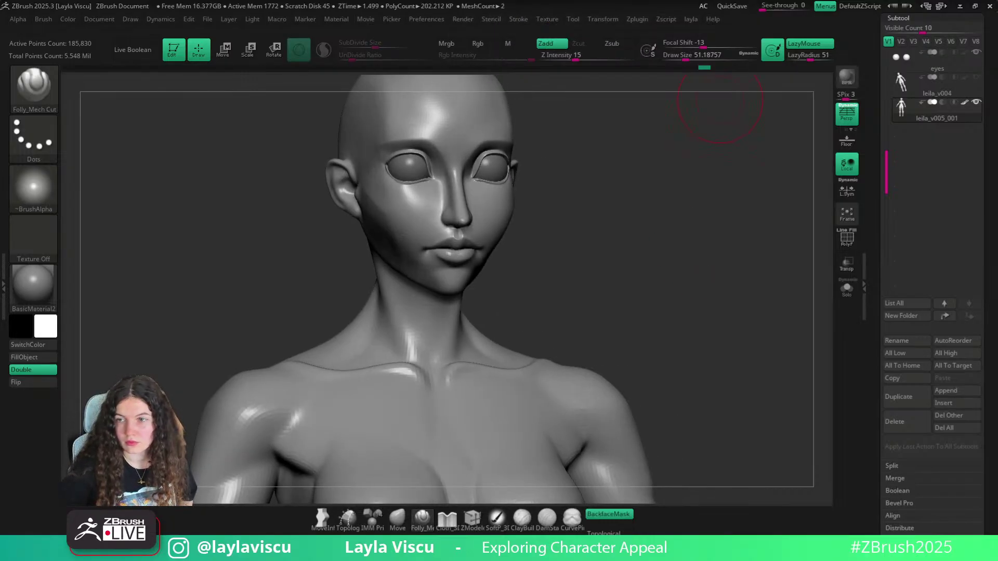
mouse_move(717, 253)
left_mouse_down()
mouse_move(590, 255)
mouse_move(655, 286)
mouse_move(695, 263)
mouse_move(718, 286)
left_mouse_up()
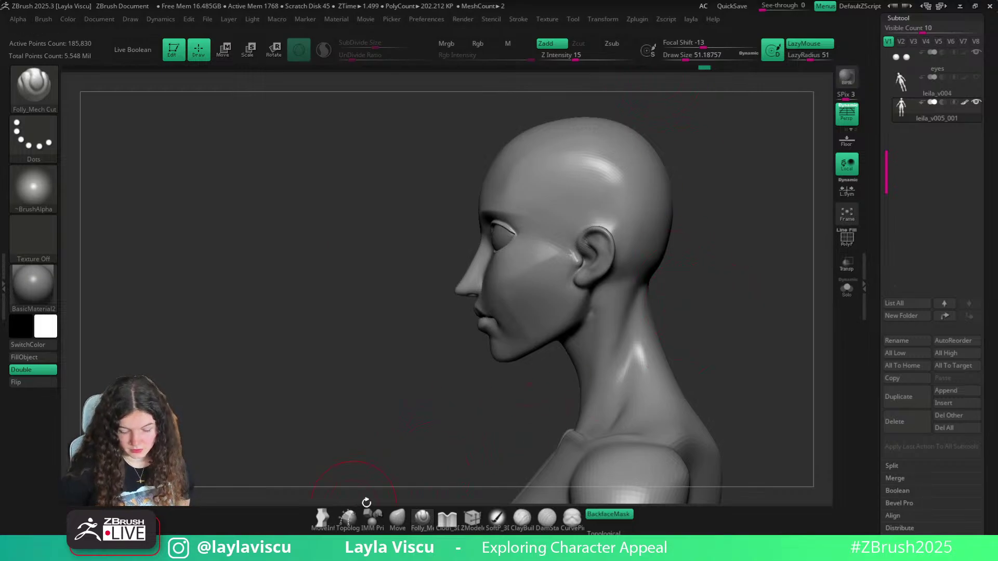
Reshape the mouth and chin profile with the Move brush at a Draw Size of about 120
left_click(398, 517)
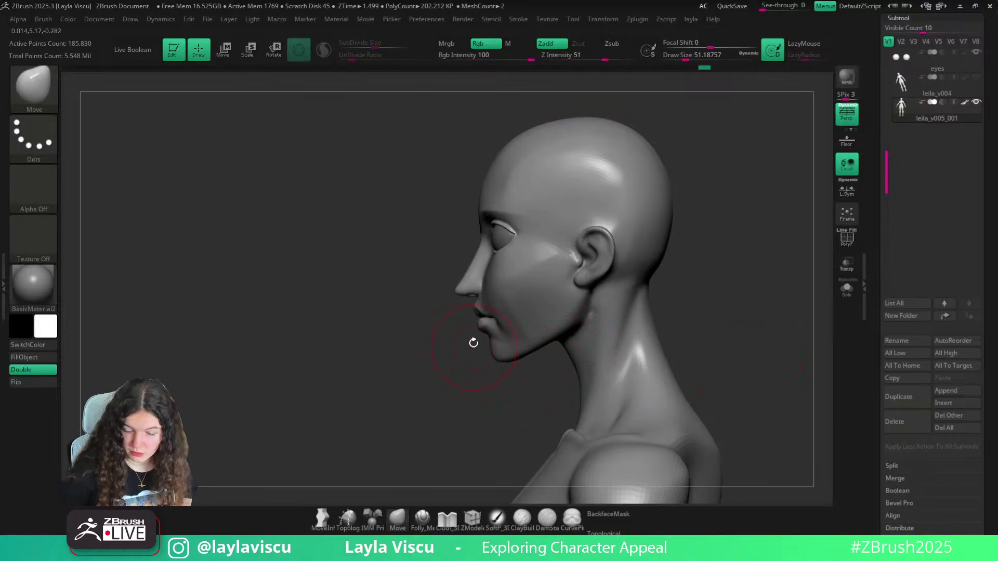
key("s")
left_click_drag(474, 343, 500, 350)
key("s")
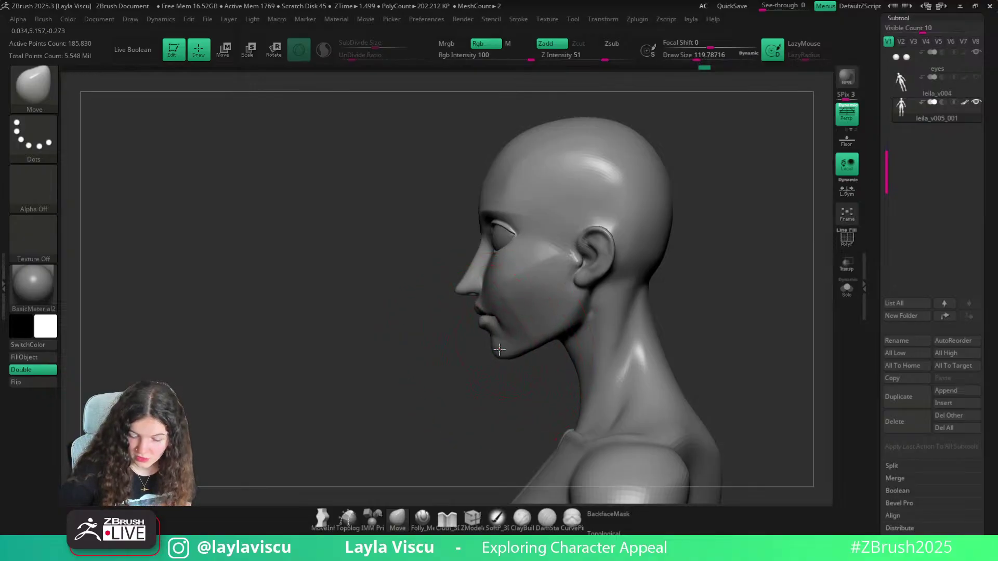
Adjust the nose and front-of-face profile with the Move brush, reducing the Draw Size to about 39
key("s")
left_click_drag(500, 263, 490, 264)
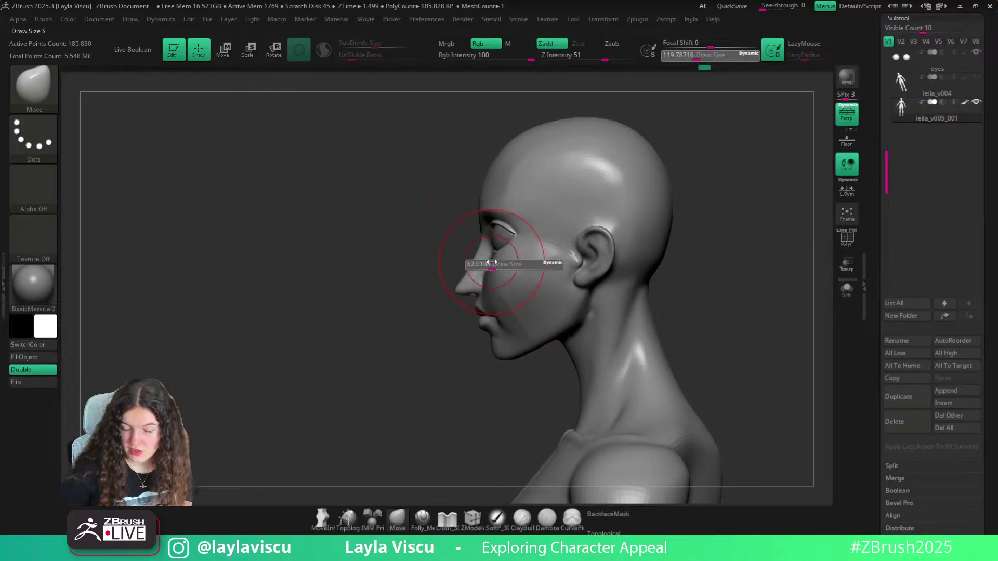
right_click_drag(456, 286, 454, 307, "ctrl")
key("s")
left_click_drag(455, 297, 451, 298)
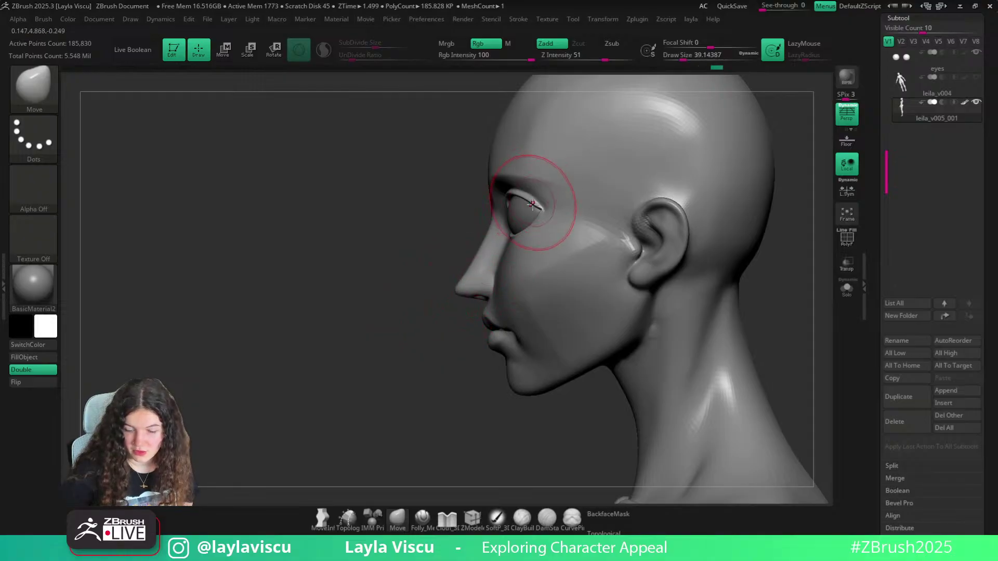
right_click_drag(800, 295, 766, 313, "alt")
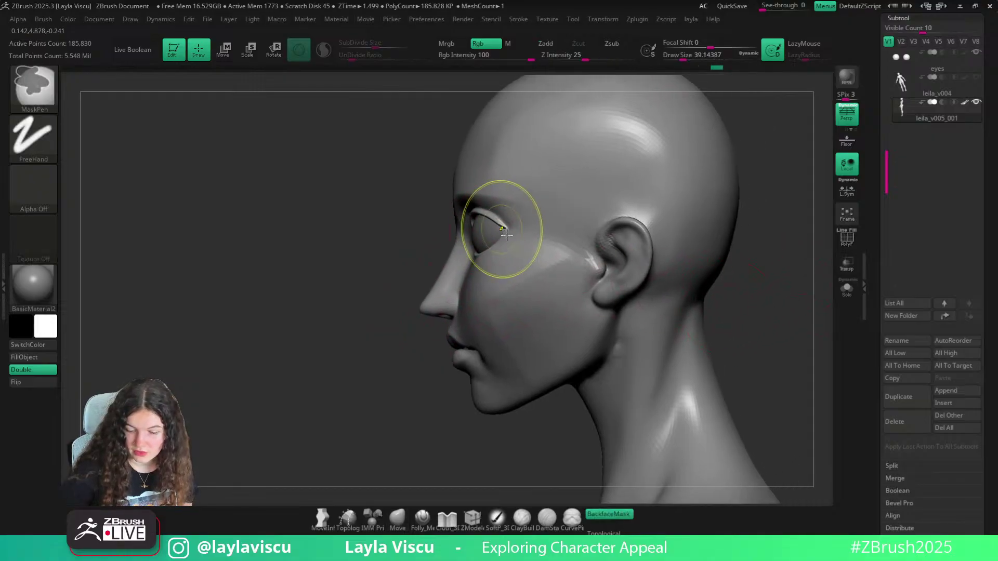
Shape the eyelid's outer corner and lower rim with the Move brush at Draw Sizes of about 18 and 14
right_click_drag(501, 229, 527, 230, "ctrl")
key("s")
left_click_drag(528, 229, 500, 220)
key("s")
key("s")
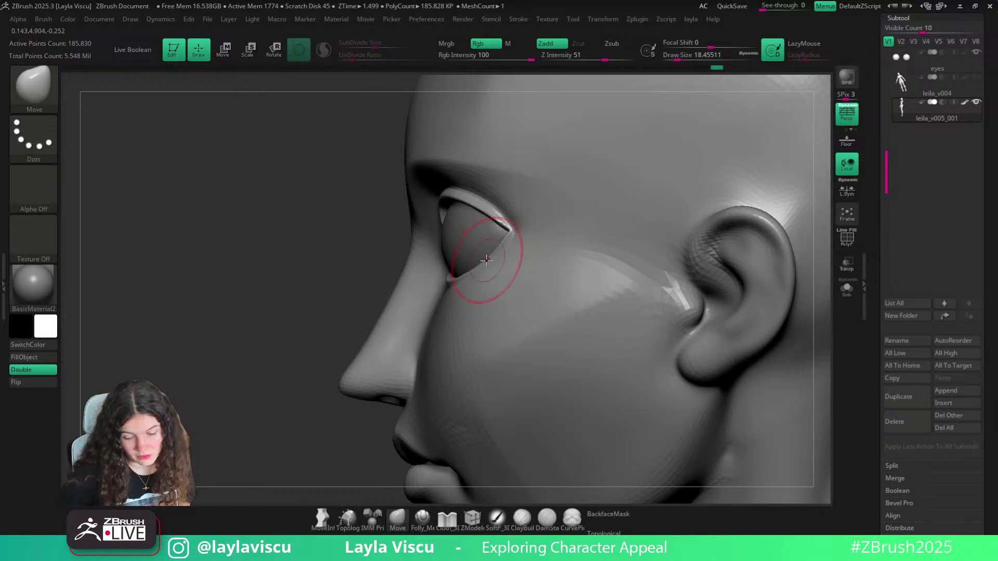
key("s")
left_click_drag(495, 254, 491, 254)
mouse_move(370, 237)
right_mouse_down("ctrl")
mouse_move(367, 251)
mouse_move(403, 307)
right_mouse_up("ctrl")
mouse_move(668, 295)
right_mouse_down("ctrl")
mouse_move(635, 212)
mouse_move(555, 203)
mouse_move(601, 179)
mouse_move(390, 312)
mouse_move(566, 281)
mouse_move(474, 276)
right_mouse_up("ctrl")
Display the polygroups, lower the mesh by one subdivision level and mask everything except the eyelid polygroup
key("shift+f")
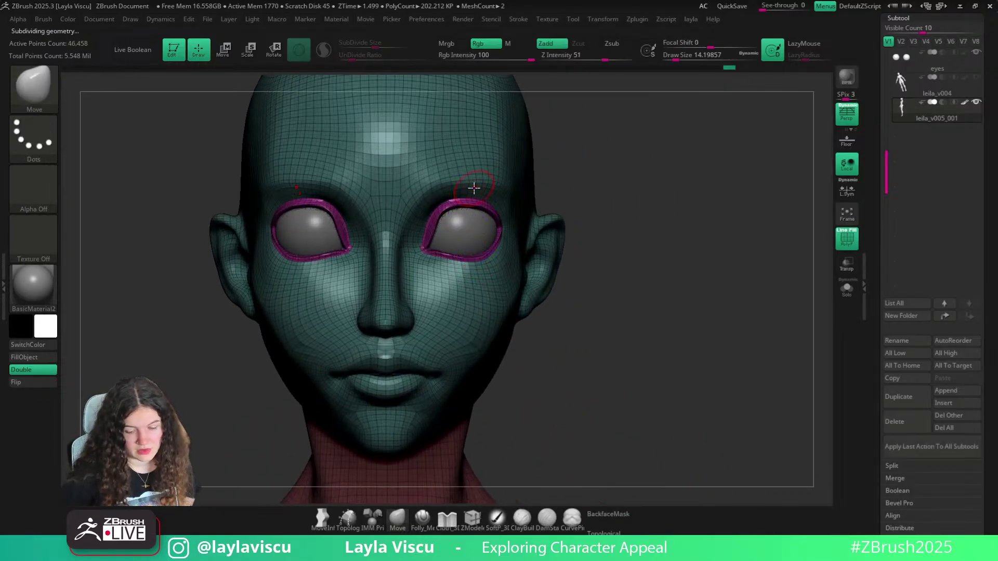
key("w")
key("shift+d")
left_click(471, 189)
right_click_drag(470, 195, 300, 369)
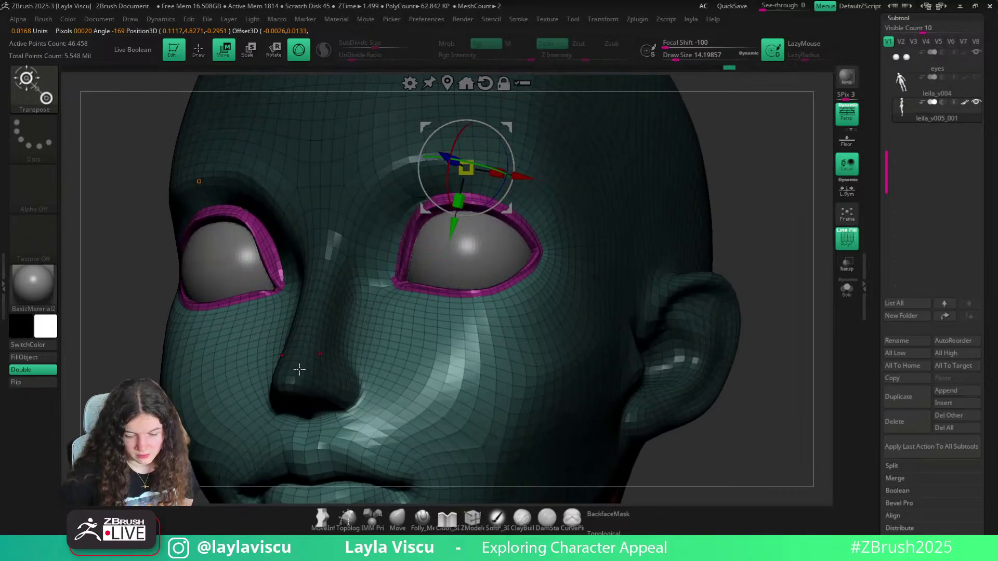
left_click(408, 525)
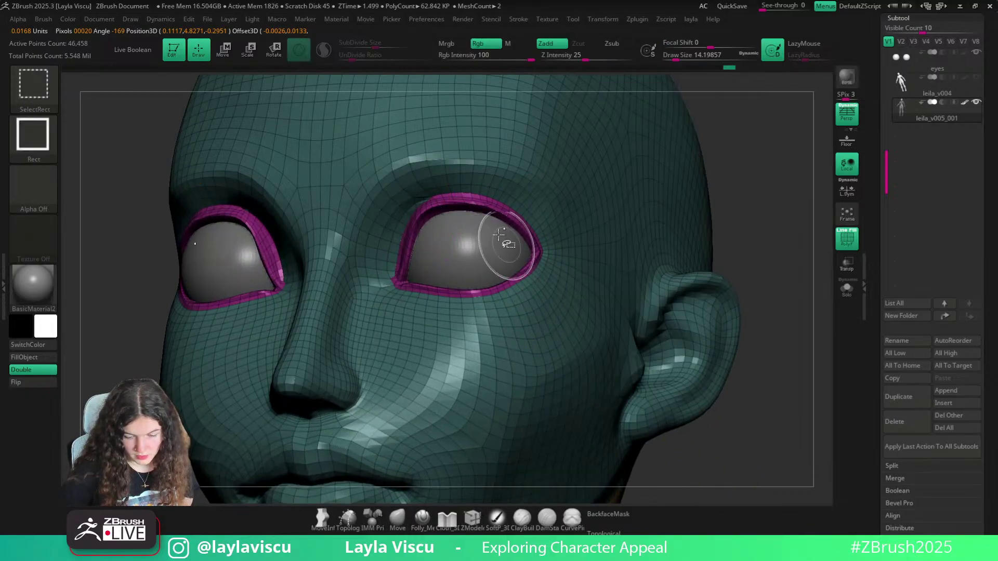
left_click(520, 229, "ctrl+shift")
left_click(846, 289)
left_click(770, 259, "ctrl")
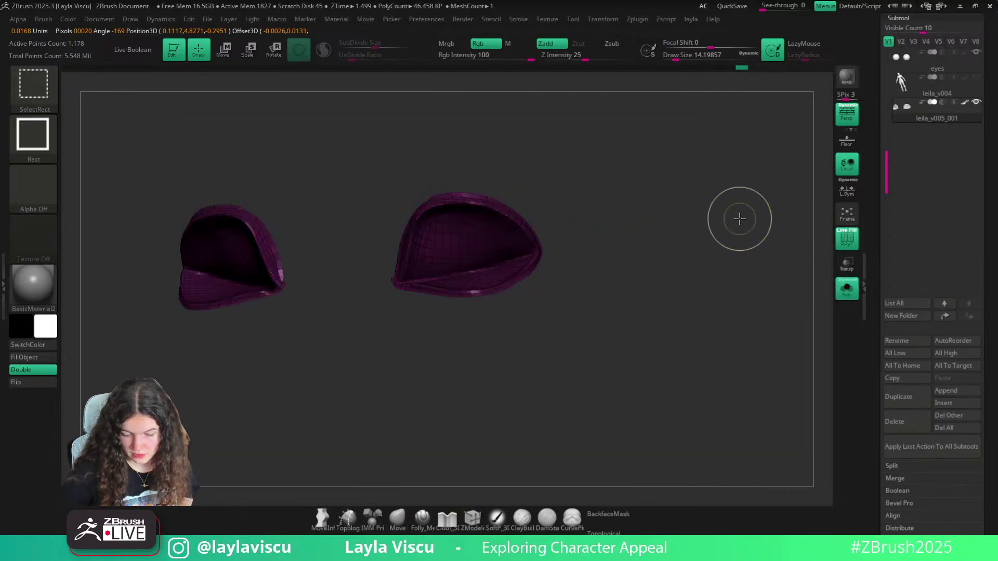
left_click(741, 220, "ctrl+shift")
left_click(755, 248, "ctrl")
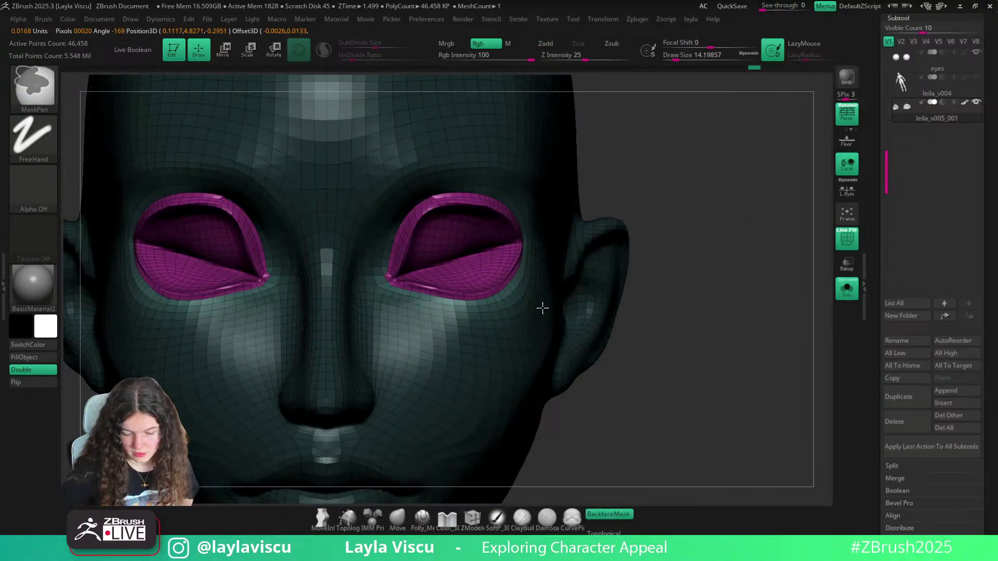
Place the Gizmo at the eye with its orientation reset, hide the wireframe and show the eyeballs again
key("w")
left_click(458, 256)
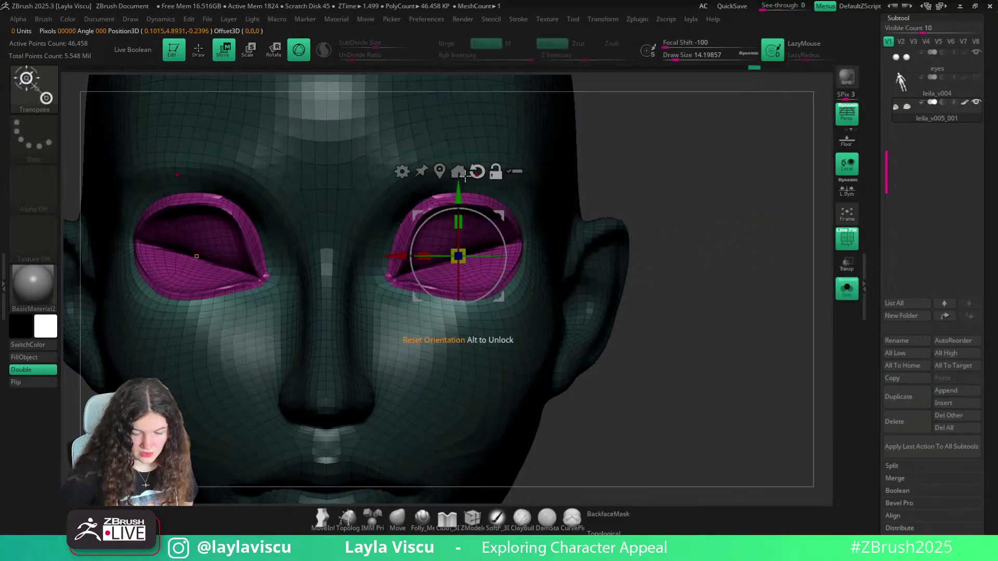
left_click(497, 290)
right_click_drag(494, 291, 627, 343, "ctrl")
key("shift+f")
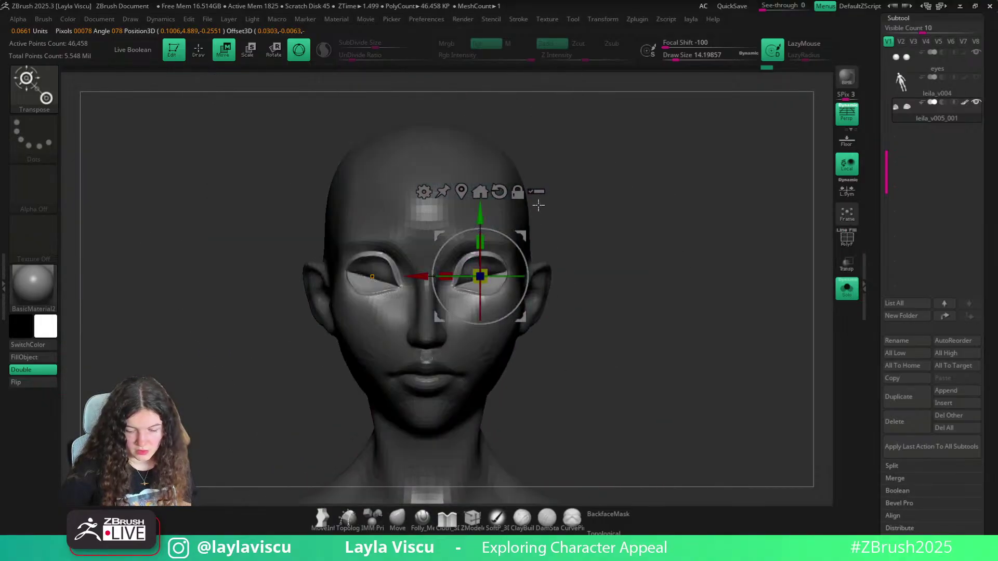
left_click(847, 289)
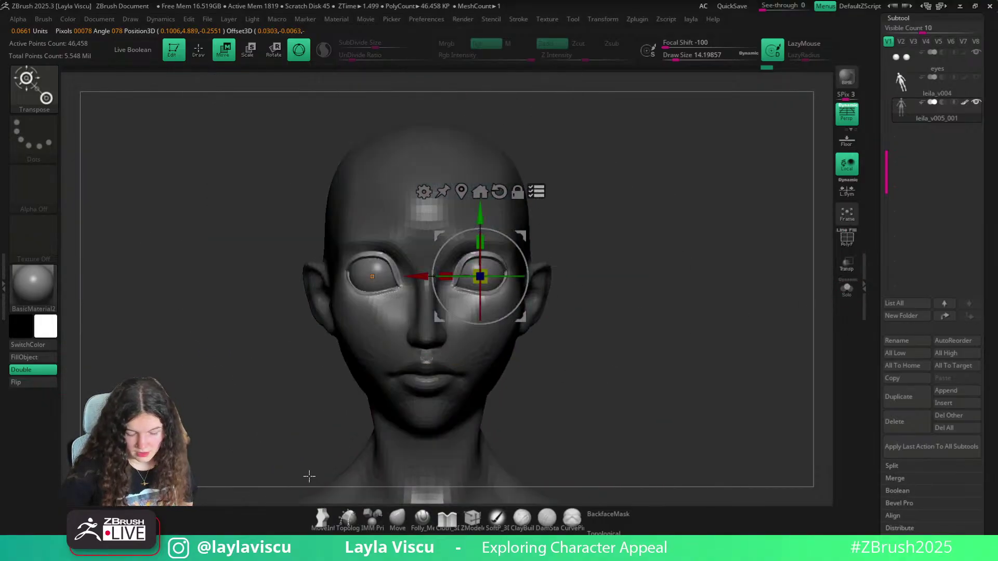
Shift the unmasked eyelids slightly back toward the ear with the Gizmo in side view
left_click(396, 518)
mouse_move(494, 357)
right_mouse_down()
mouse_move(591, 368)
mouse_move(597, 387)
right_mouse_up()
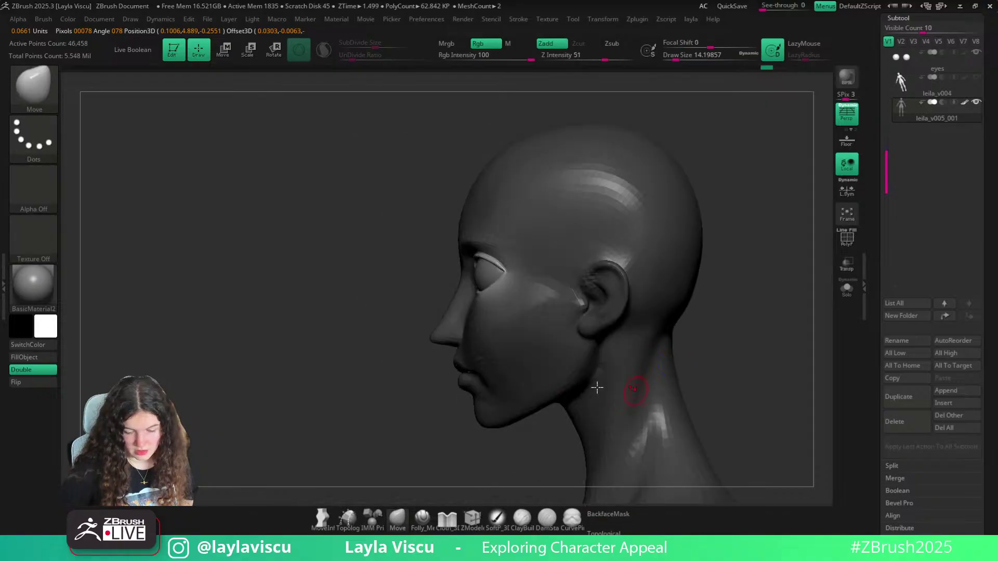
key("w")
right_click_drag(521, 354, 522, 324, "ctrl")
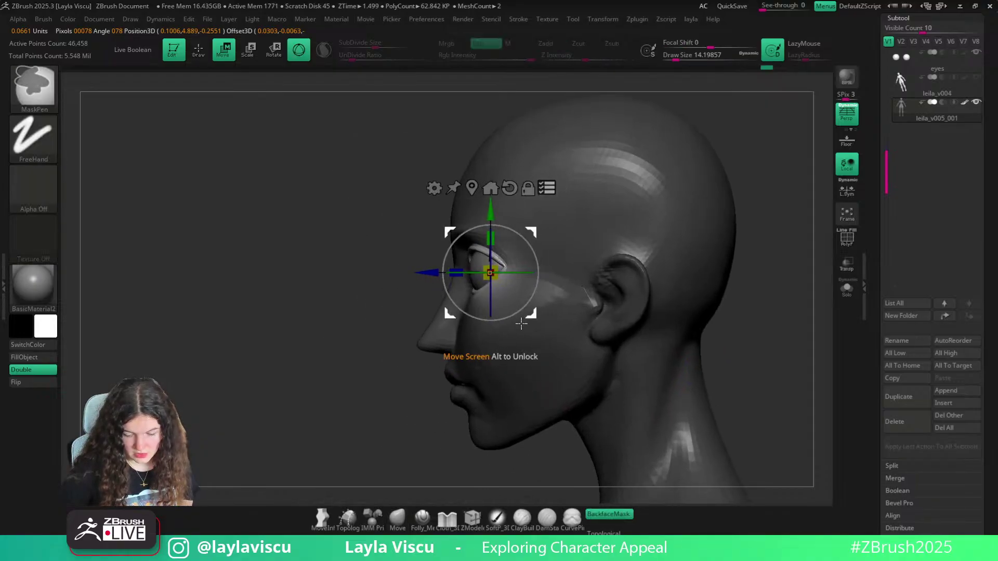
left_click_drag(521, 324, 527, 324)
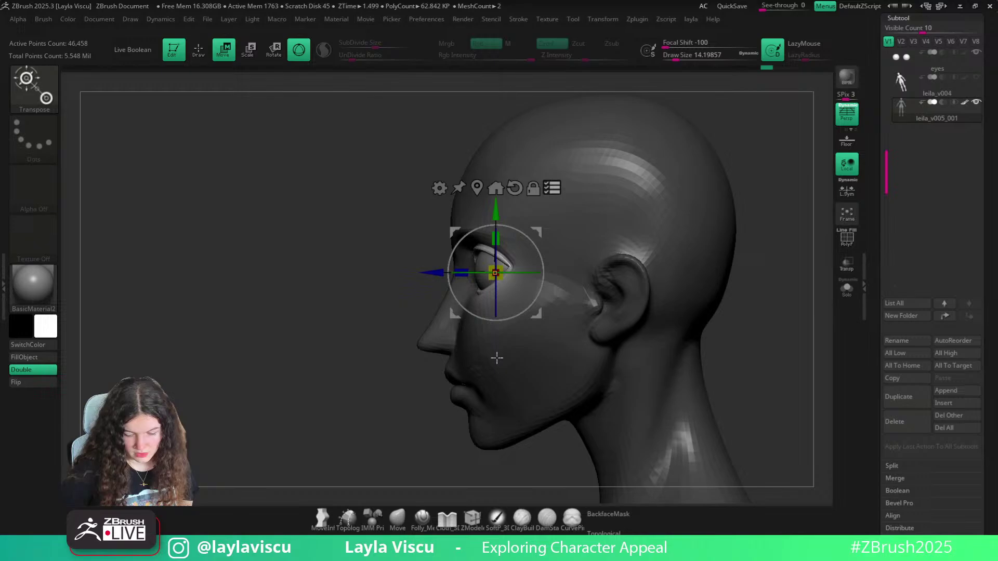
Try to shift the eyelids further back and slightly down with the Gizmo in side view
left_click(398, 521)
mouse_move(394, 395)
right_mouse_down("ctrl")
mouse_move(301, 348)
mouse_move(490, 354)
right_mouse_up("ctrl")
key("w")
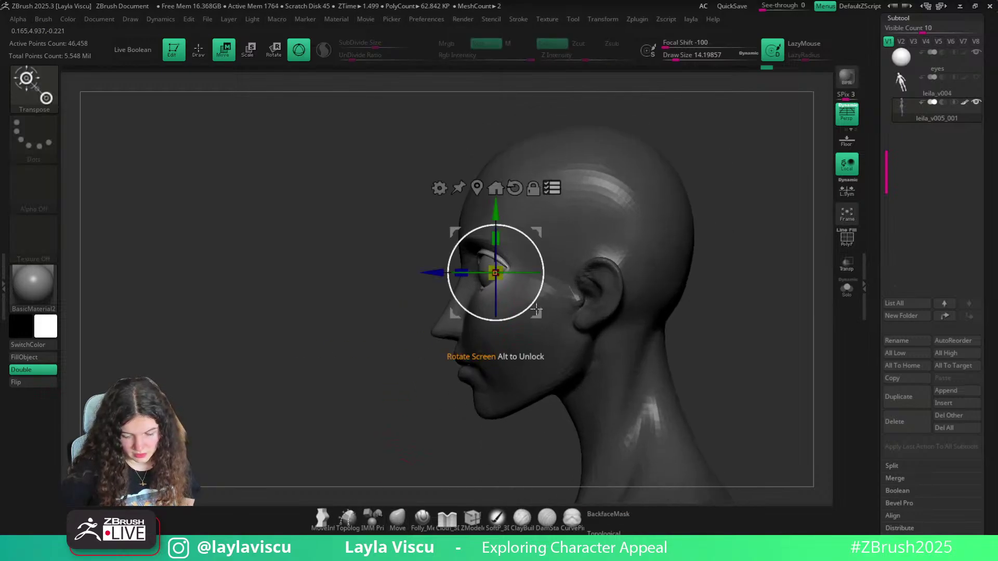
left_click_drag(536, 310, 541, 315)
right_click_drag(475, 392, 404, 331, "alt")
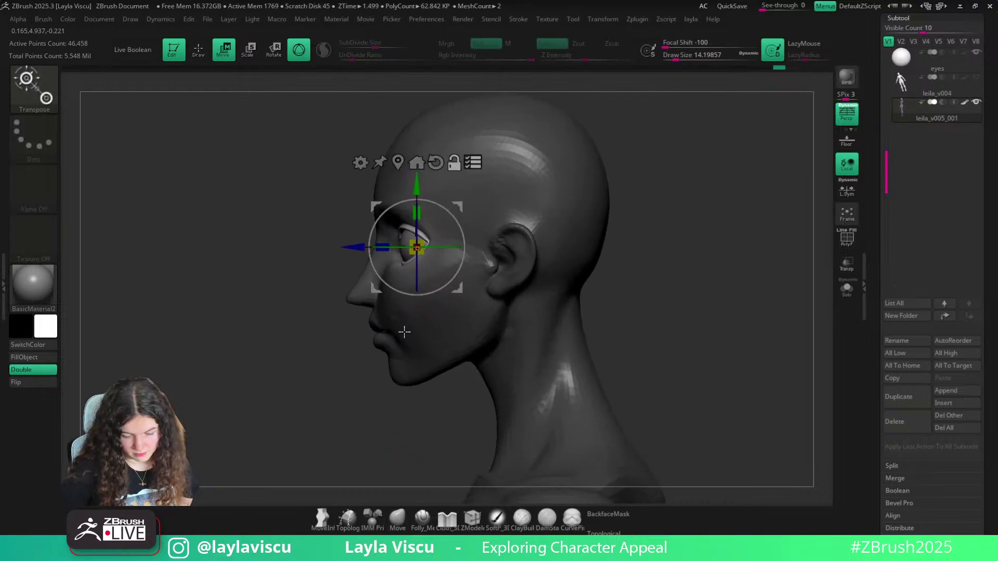
key("ctrl+z")
left_click_drag(442, 281, 454, 281)
key("ctrl+z")
key("ctrl+z")
key("q")
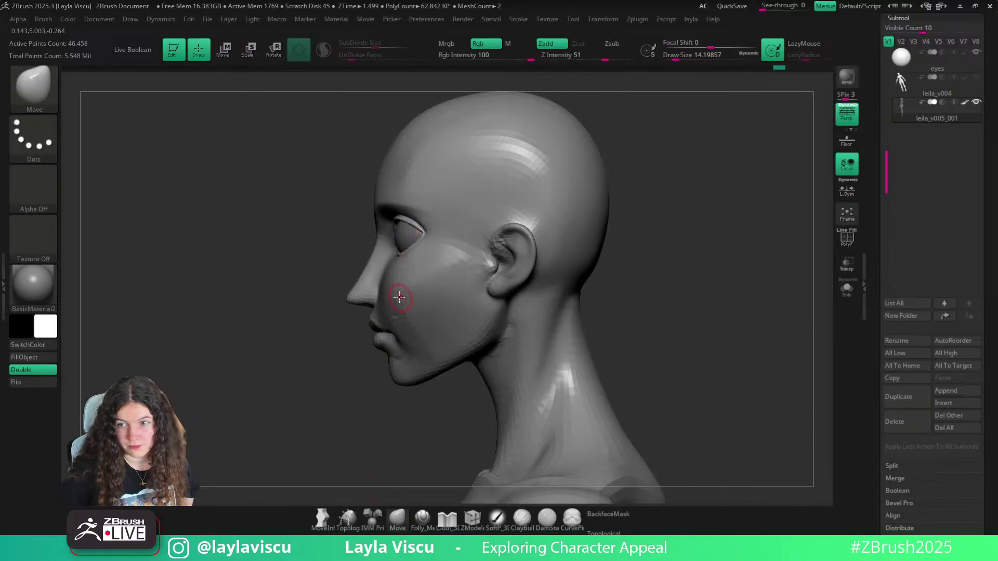
Reshape the cheek beside the mouth with the Move brush at Draw Sizes of about 31 to 49, and raise the mesh one subdivision level
right_click_drag(405, 244, 384, 269, "ctrl")
key("s")
left_click_drag(383, 269, 390, 264)
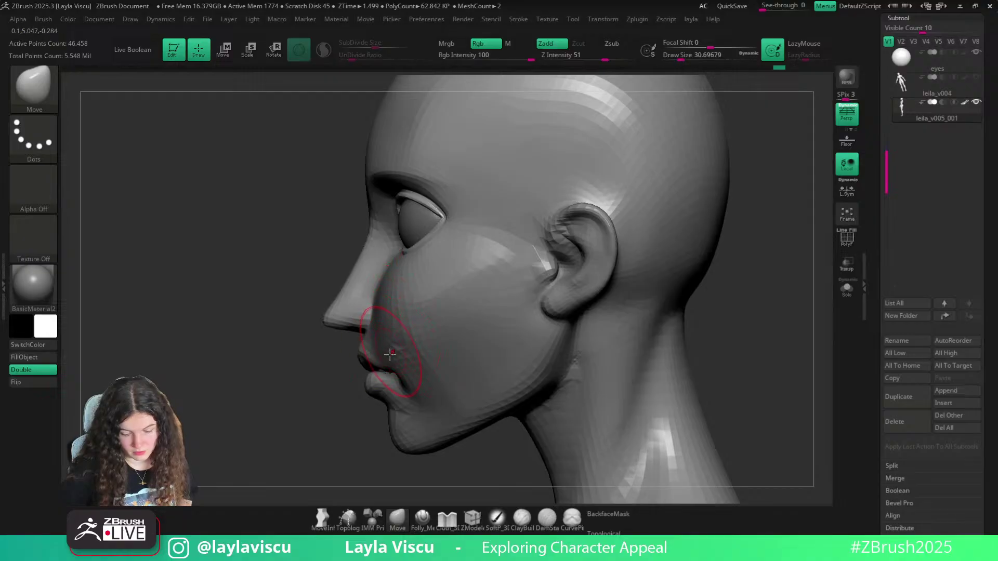
key("ctrl")
key("ctrl")
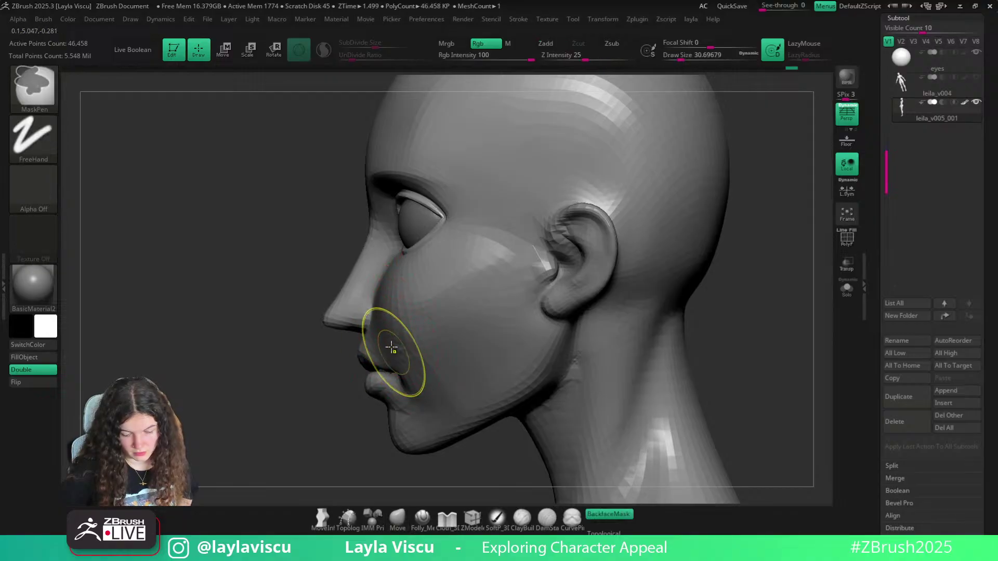
mouse_move(396, 334)
right_mouse_down("ctrl")
mouse_move(238, 279)
mouse_move(401, 334)
mouse_move(398, 348)
right_mouse_up("ctrl")
key("s")
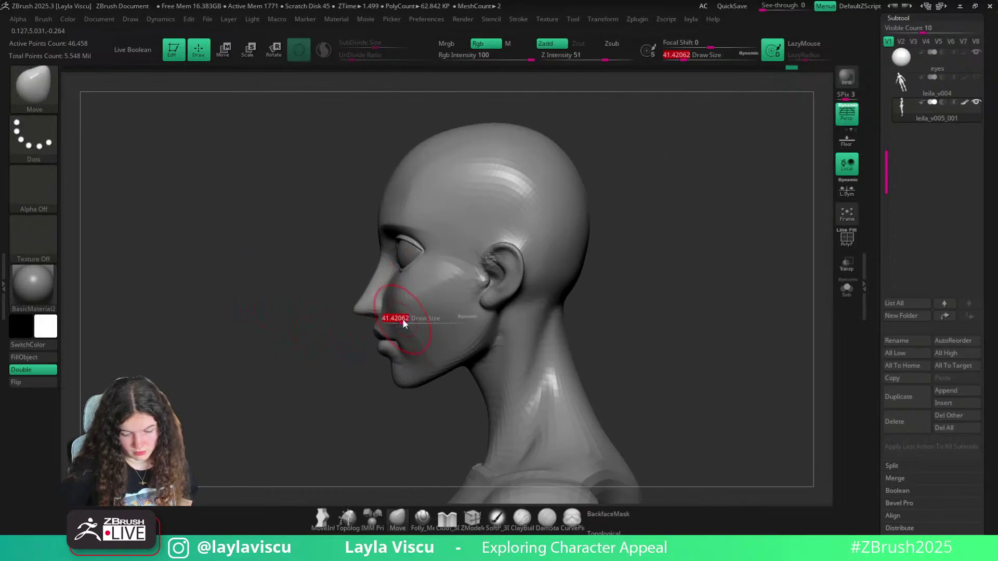
left_click_drag(403, 319, 405, 320)
key("shift")
key("d")
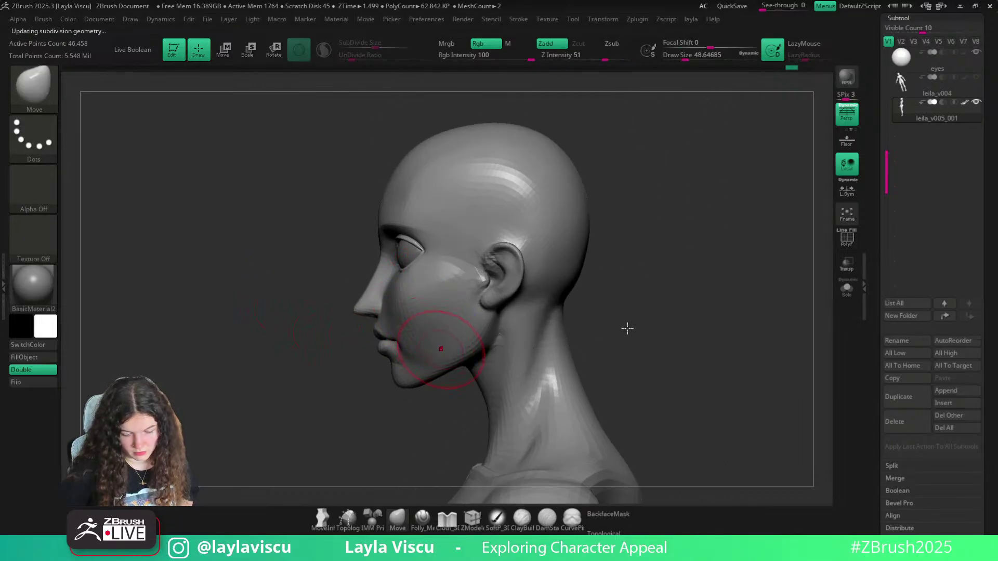
Examine the head and facial proportions in profile, front and three-quarter views
left_click_drag(628, 327, 517, 359)
key("shift")
mouse_move(500, 325)
left_mouse_down("shift")
mouse_move(577, 318)
mouse_move(442, 307)
mouse_move(536, 307)
left_mouse_up("shift")
left_click_drag(520, 312, 563, 307, "alt")
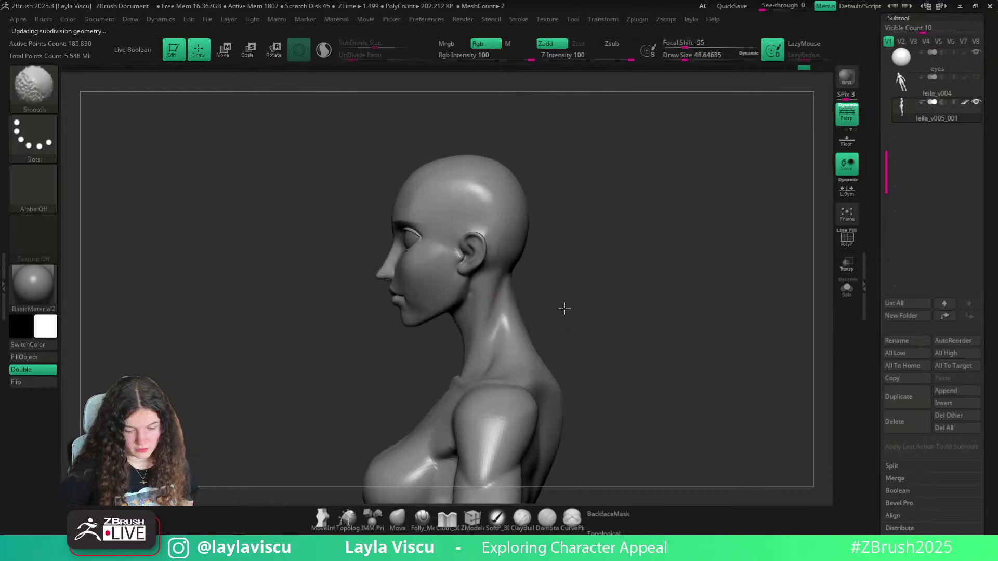
right_click_drag(455, 253, 520, 244, "ctrl")
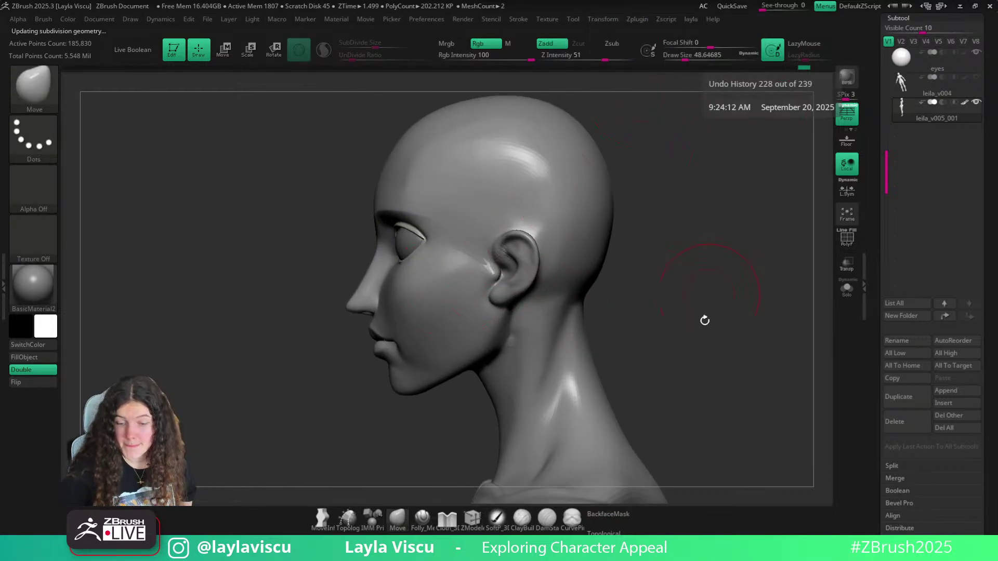
left_click_drag(706, 319, 681, 246, "shift")
key("b")
key("m")
key("v")
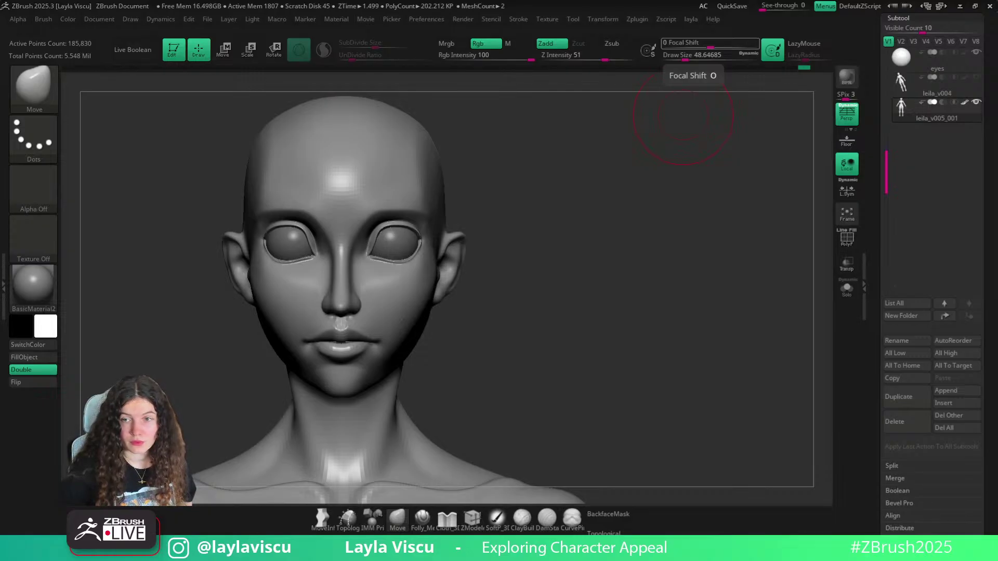
left_click_drag(627, 281, 530, 260)
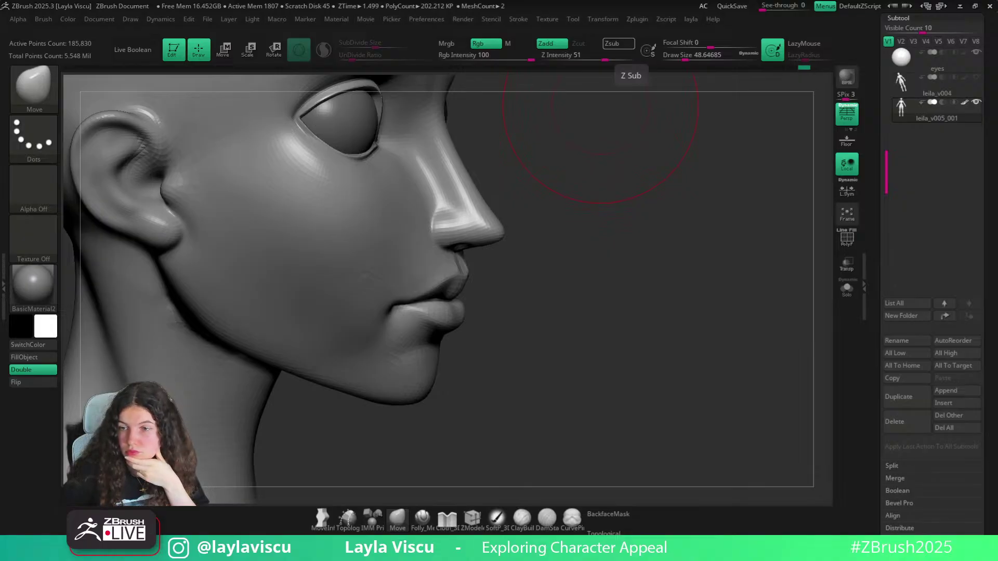
left_click_drag(615, 211, 606, 264)
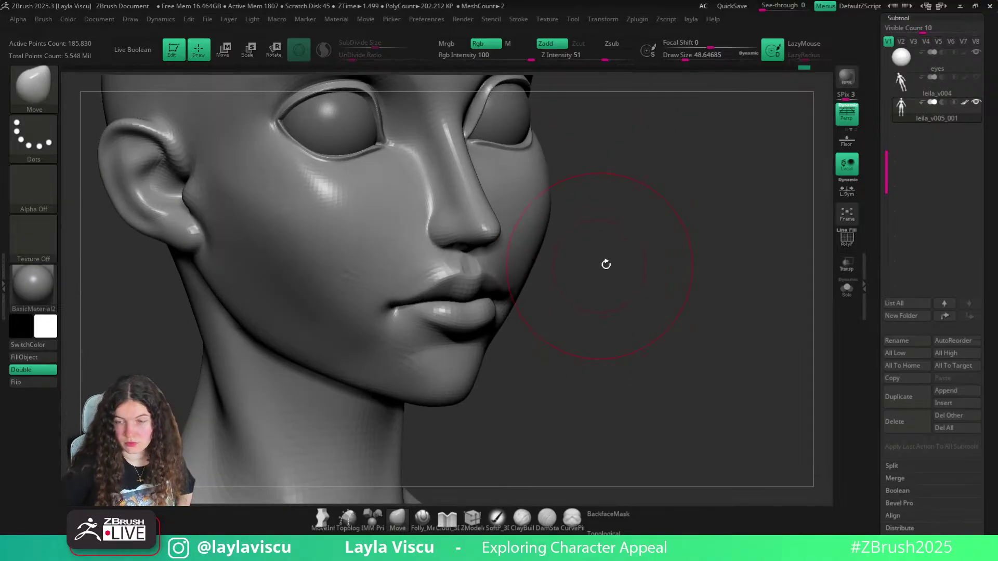
Try flattening the planes of the nose tip and wings with the TrimDynamic brush at a Draw Size of about 17
key("b")
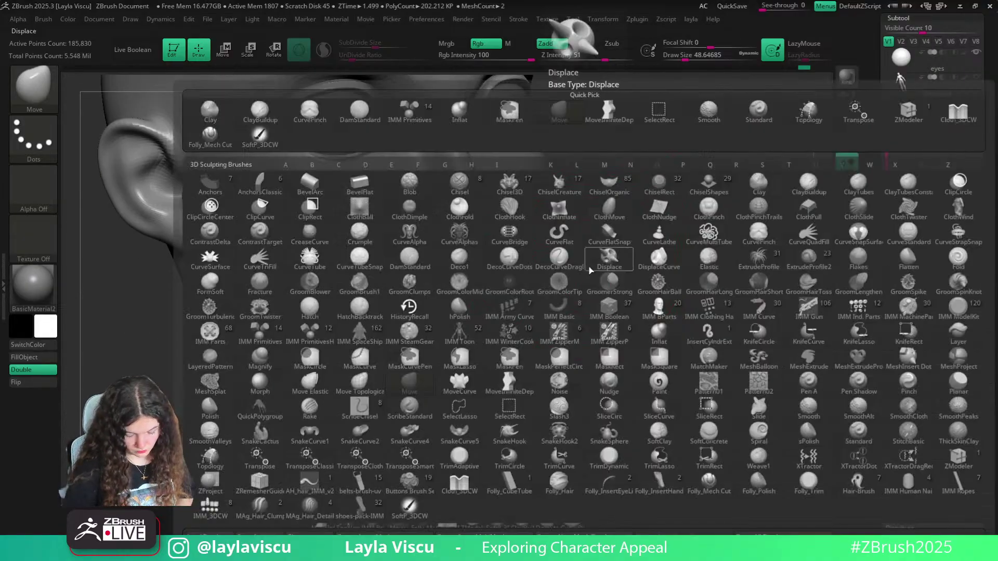
key("t")
key("d")
mouse_move(624, 269)
left_mouse_down()
mouse_move(536, 213)
mouse_move(478, 234)
left_mouse_up()
key("s")
key("ctrl+z")
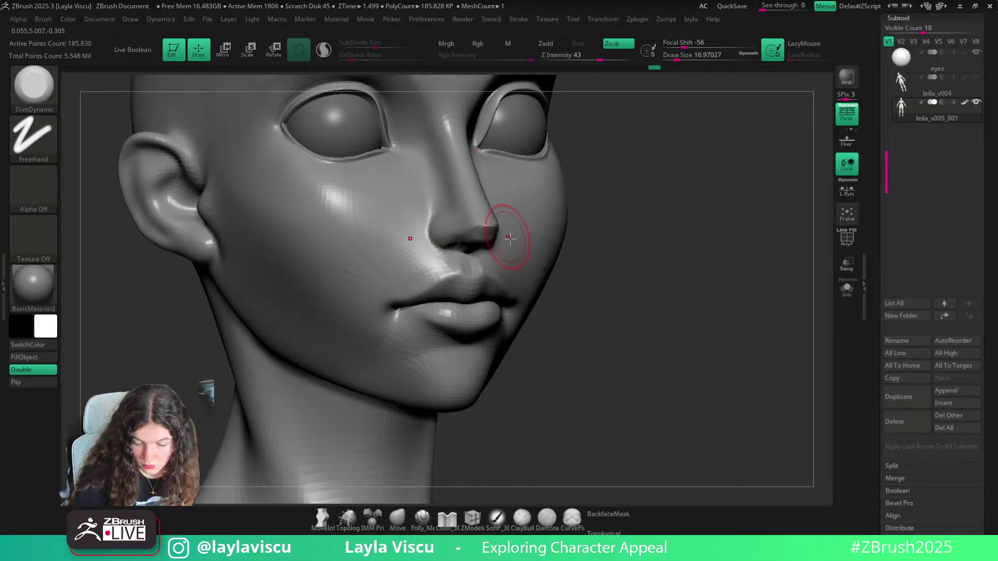
left_click_drag(611, 235, 490, 239)
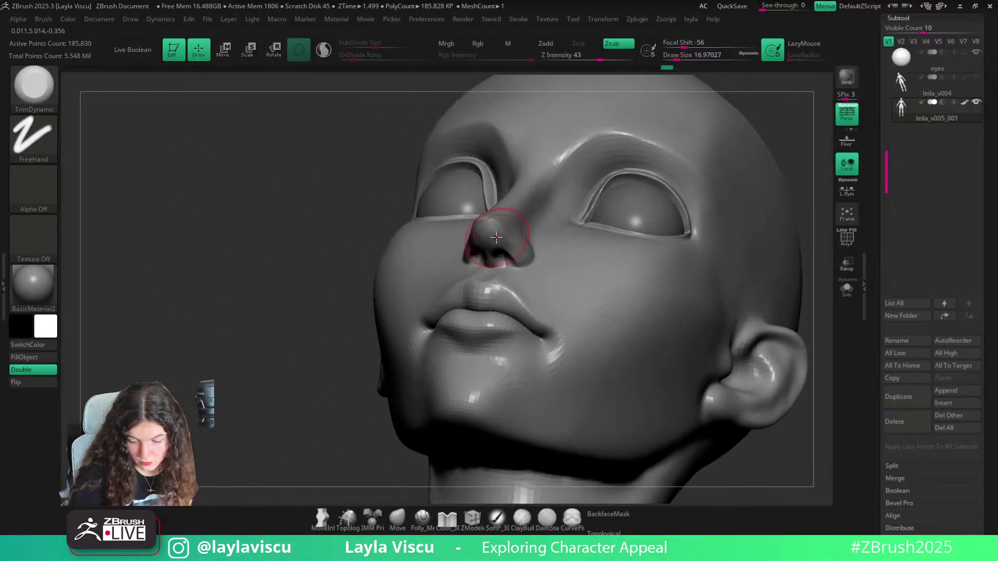
Subdivide the head mesh one more level and reduce the TrimDynamic brush's Draw Size to about 7.5 for the nose
key("ctrl+d")
left_click_drag(314, 376, 618, 215)
scroll(618, 214, "up", 10)
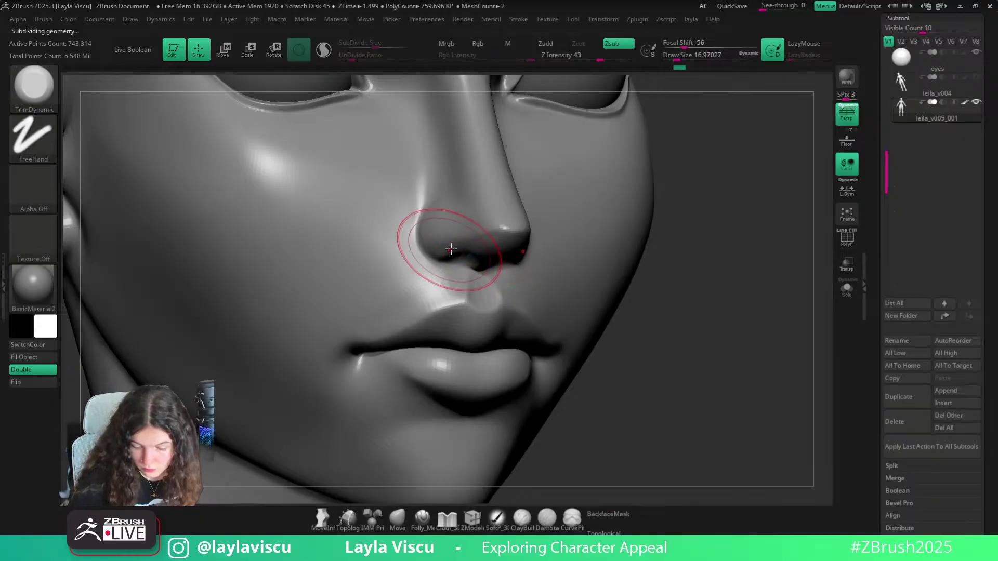
right_click_drag(514, 242, 676, 249, "ctrl")
right_click_drag(676, 250, 502, 281)
key("shift")
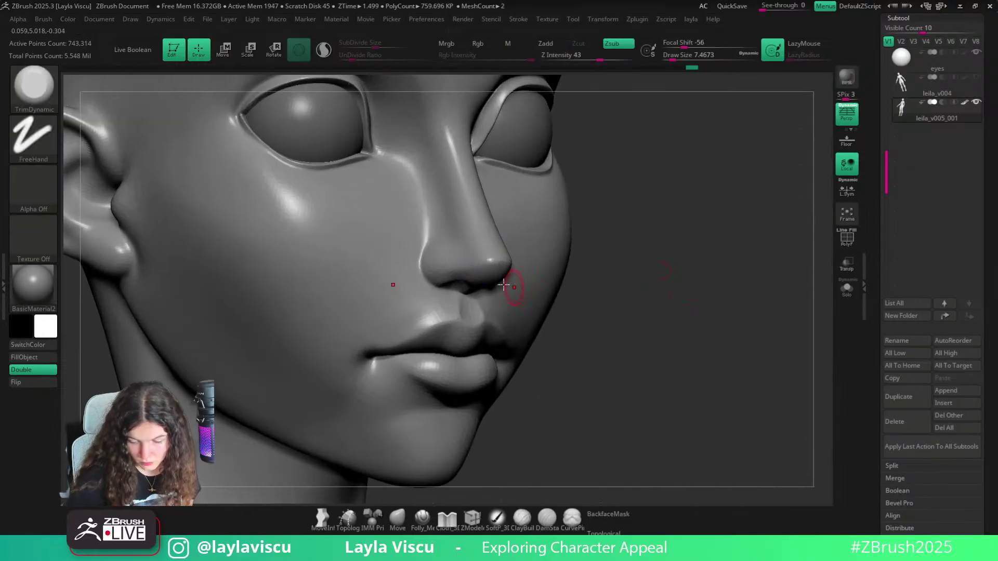
Refine the nose wing with the Folly_Mech Cut brush at a Draw Size of about 10.5
mouse_move(475, 328)
right_mouse_down("ctrl")
mouse_move(513, 419)
mouse_move(477, 206)
right_mouse_up("ctrl")
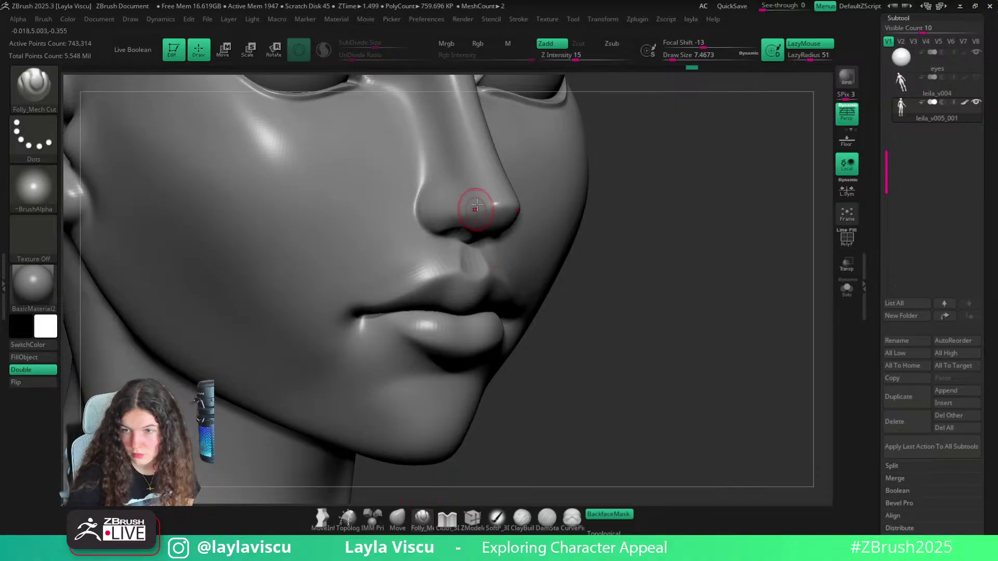
key("s")
mouse_move(479, 206)
left_mouse_down()
mouse_move(537, 205)
mouse_move(440, 218)
left_mouse_up()
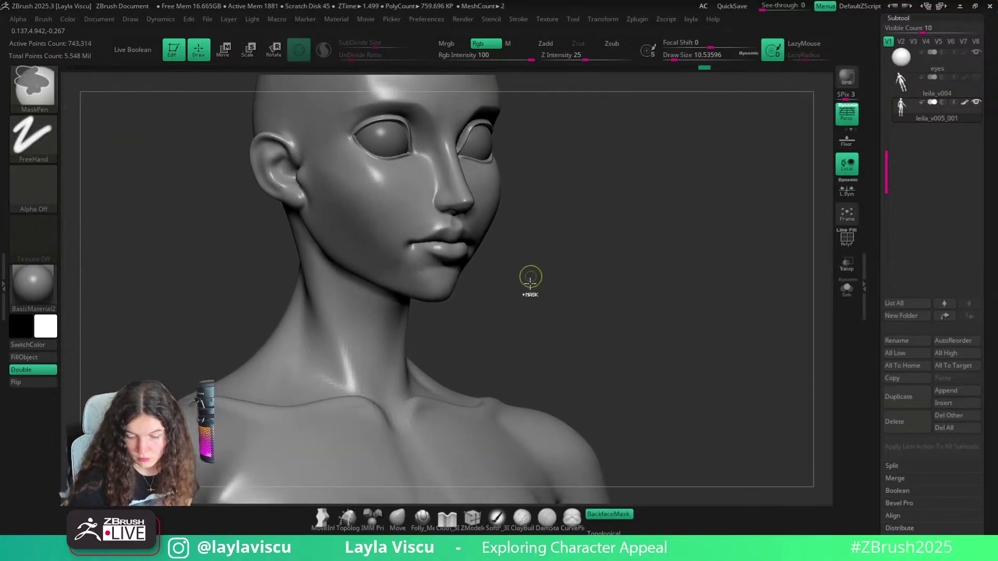
mouse_move(530, 278)
left_mouse_down("alt")
mouse_move(596, 258)
mouse_move(602, 229)
left_mouse_up("alt")
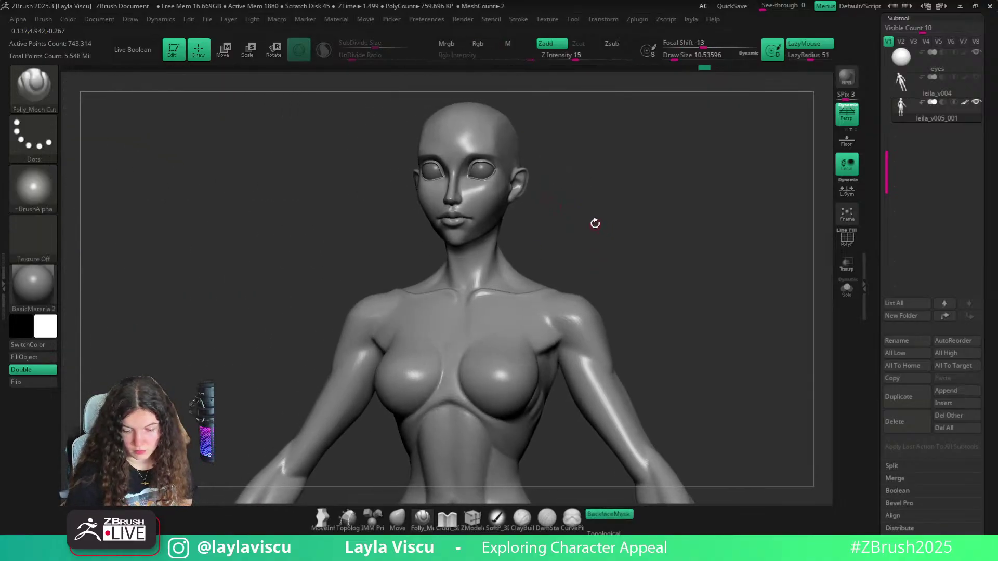
mouse_move(596, 223)
right_mouse_down()
mouse_move(593, 213)
mouse_move(557, 217)
mouse_move(490, 272)
mouse_move(484, 258)
right_mouse_up()
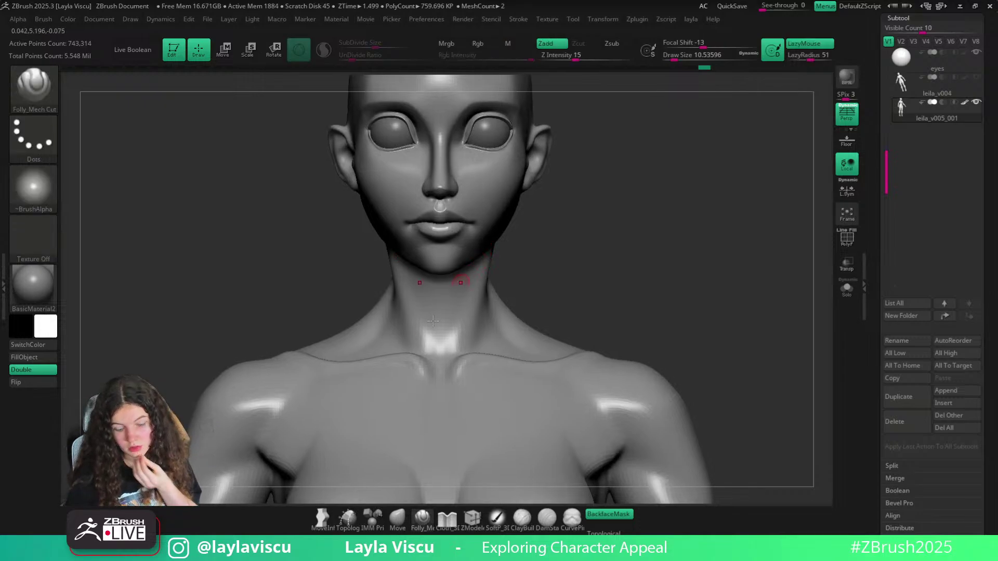
Adjust the lip contour and mouth corners with the Move brush at Draw Sizes of about 15.6 and 10.5, toggling BackfaceMask
left_click(398, 518)
right_click_drag(451, 226, 496, 330, "ctrl")
key("s")
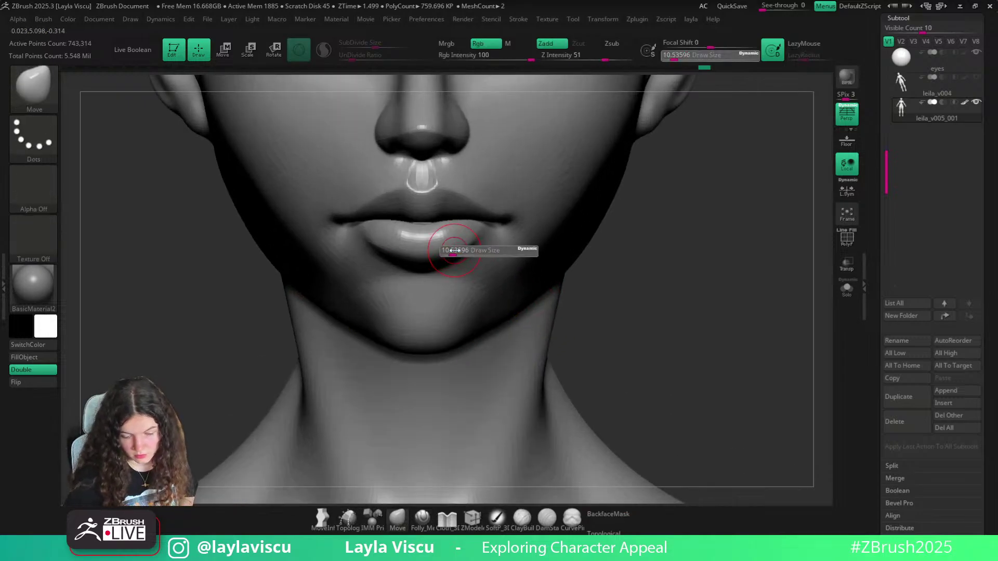
left_click_drag(452, 255, 455, 255)
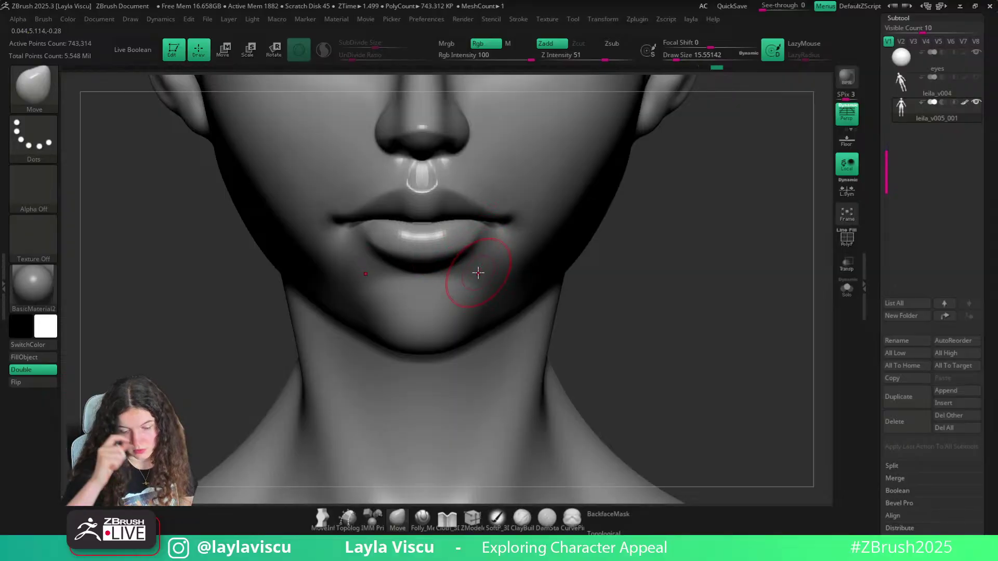
left_click(608, 514)
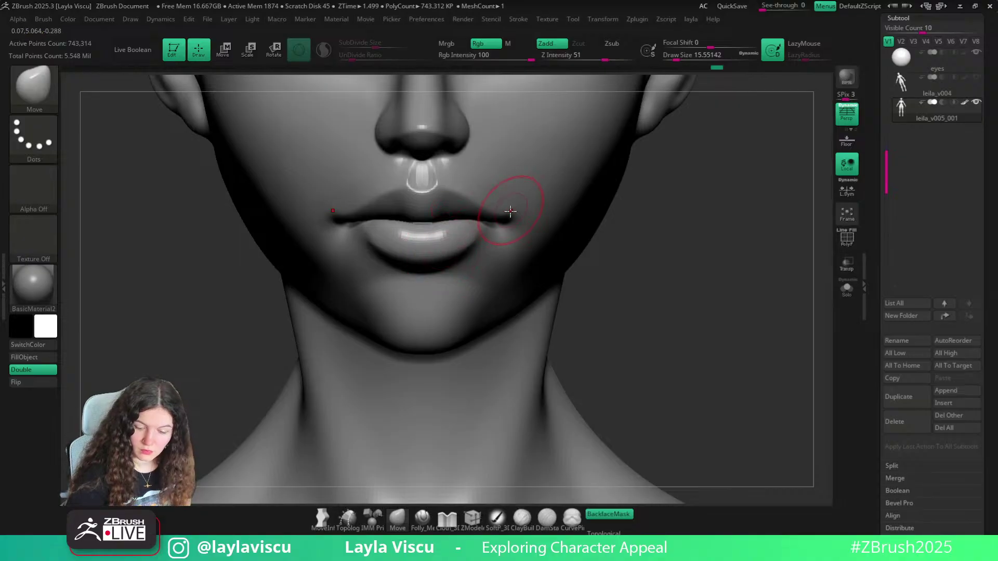
key("s")
left_click(397, 188)
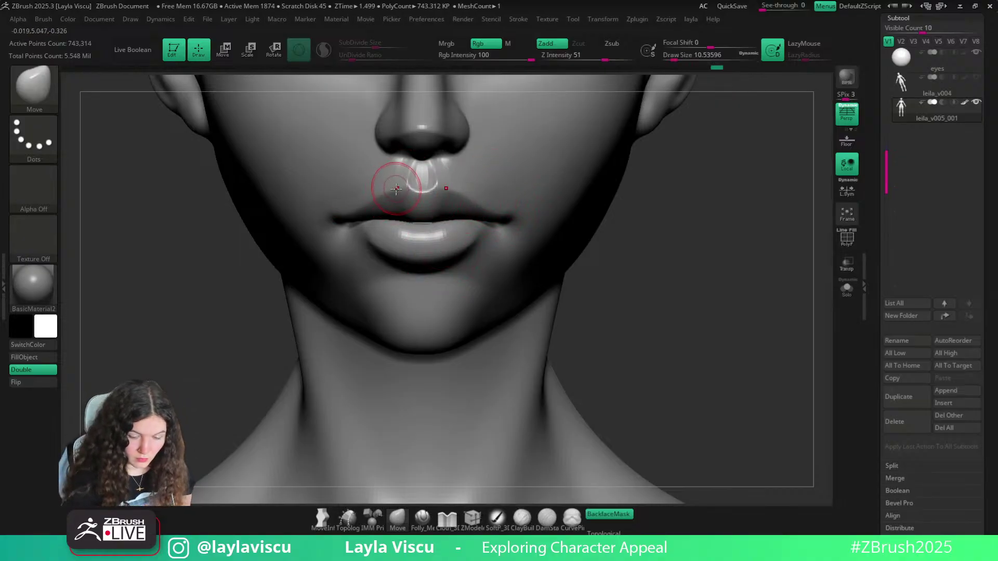
left_click(608, 515)
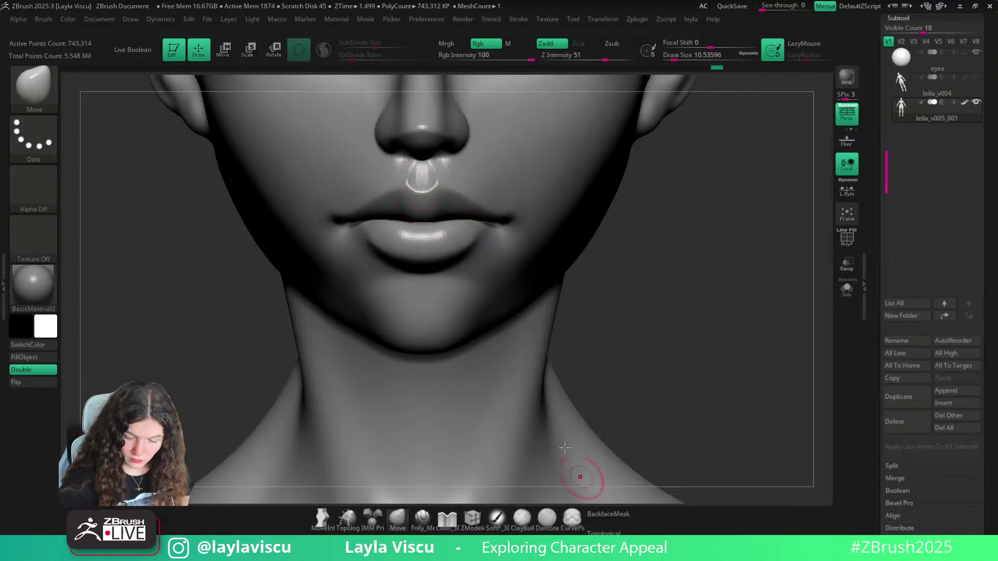
Reshape the upper lip's peaks beside the philtrum with the Move brush at a Draw Size of about 8.4
key("s")
left_click(405, 187)
right_click_drag(401, 184, 410, 130, "ctrl")
left_click_drag(606, 209, 630, 223)
right_click_drag(631, 223, 495, 245, "ctrl")
mouse_move(494, 245)
left_mouse_down()
mouse_move(461, 213)
mouse_move(408, 219)
left_mouse_up()
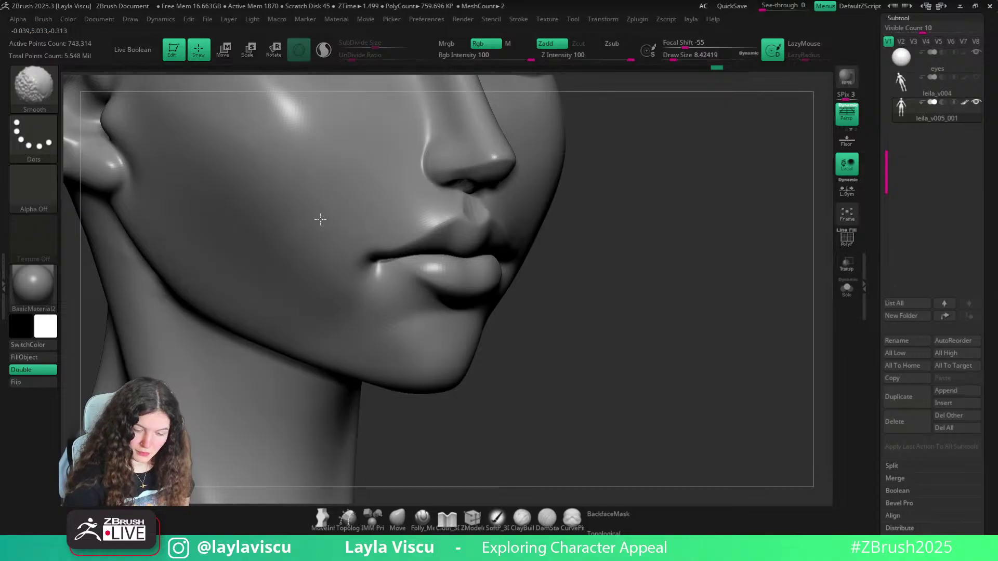
Smooth the philtrum between the nose and upper lip at a Draw Size of about 9.4
right_click_drag(427, 260, 407, 172, "ctrl")
left_click_drag(649, 238, 581, 240)
right_click_drag(471, 221, 481, 247, "ctrl")
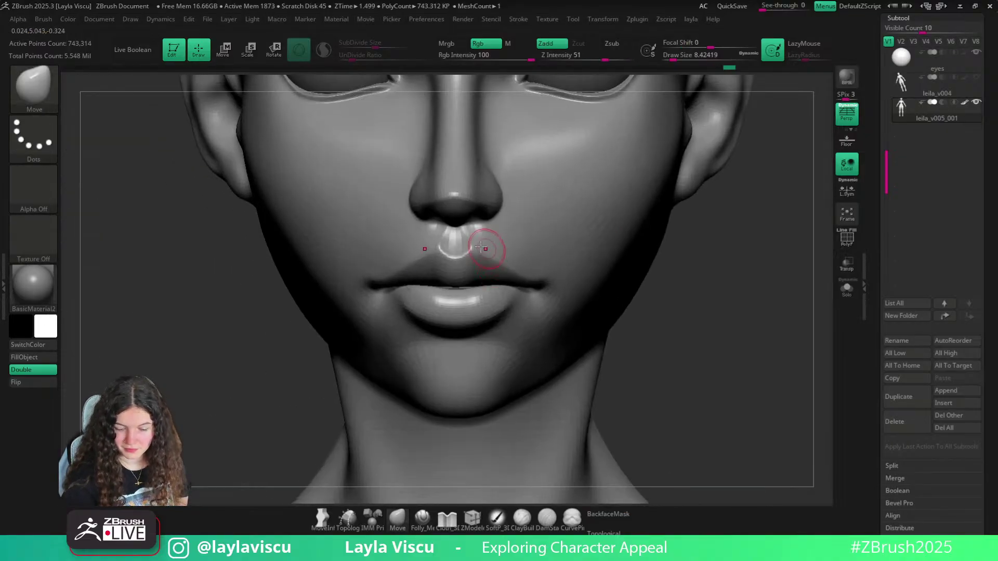
key("bracketright")
left_click_drag(474, 238, 488, 234, "shift")
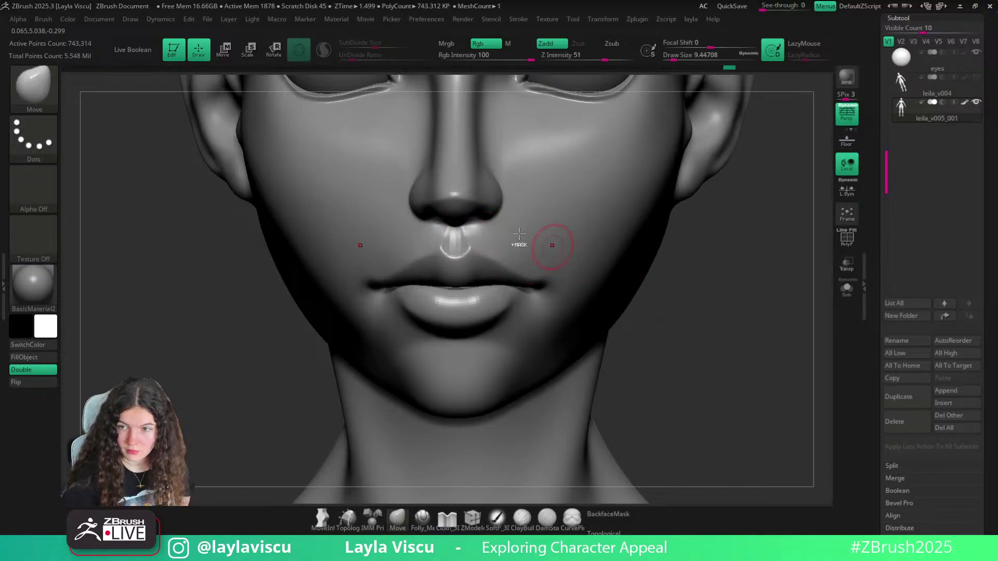
right_click_drag(520, 234, 473, 235, "ctrl")
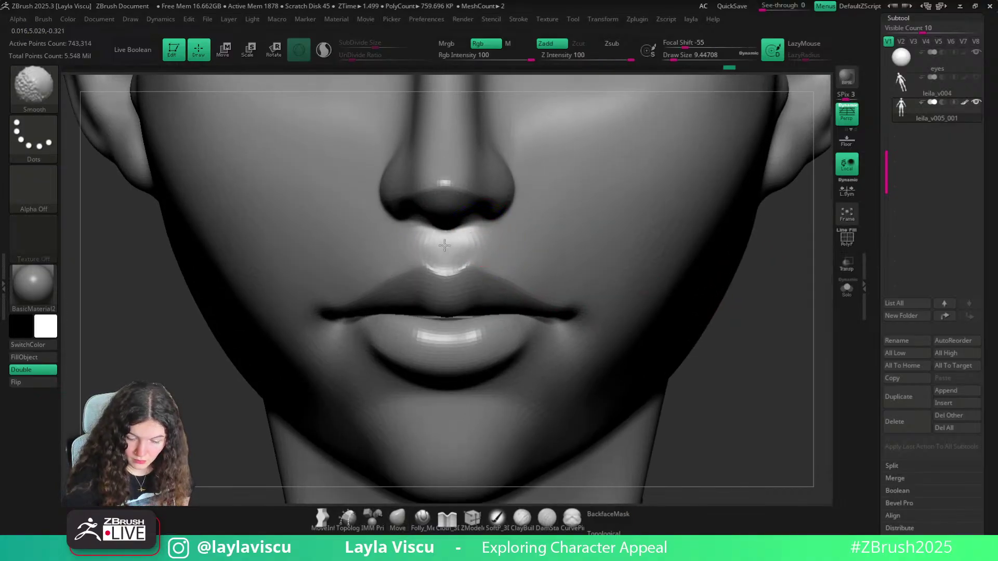
left_click_drag(445, 245, 454, 244, "shift")
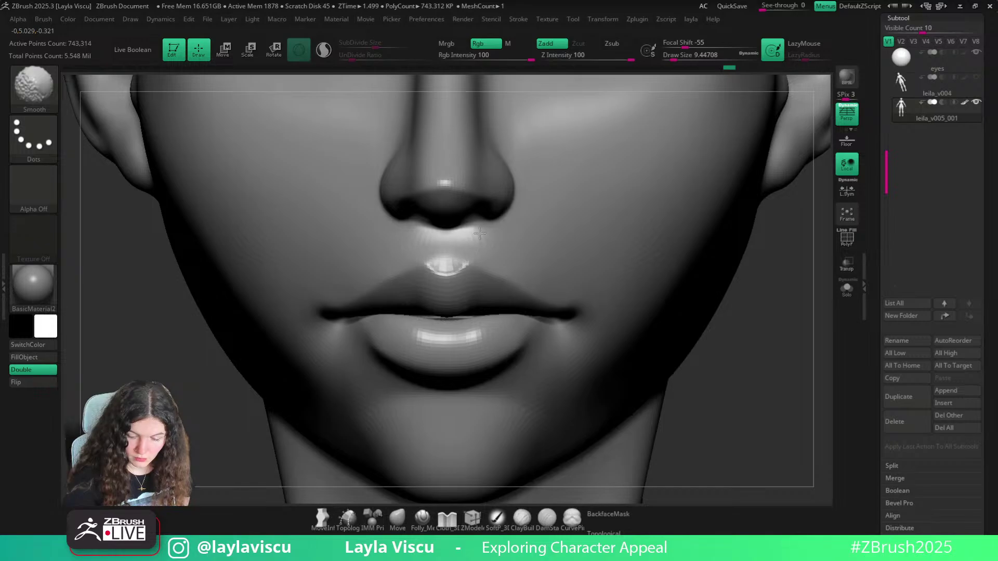
Sculpt the philtrum and the upper lip's center with the Folly_Mech Cut brush at a Draw Size of about 9.4
right_click_drag(447, 249, 416, 112, "ctrl")
mouse_move(613, 260)
right_mouse_down()
mouse_move(640, 242)
mouse_move(621, 271)
right_mouse_up()
left_click(422, 519)
right_click_drag(468, 281, 458, 270, "ctrl")
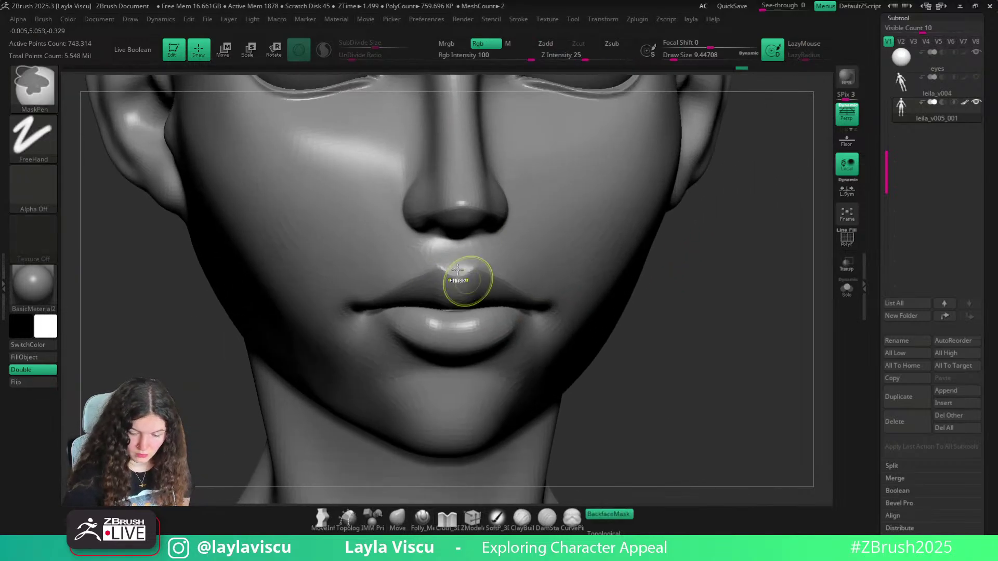
mouse_move(440, 213)
left_mouse_down()
mouse_move(445, 234)
mouse_move(448, 213)
left_mouse_up()
key("f")
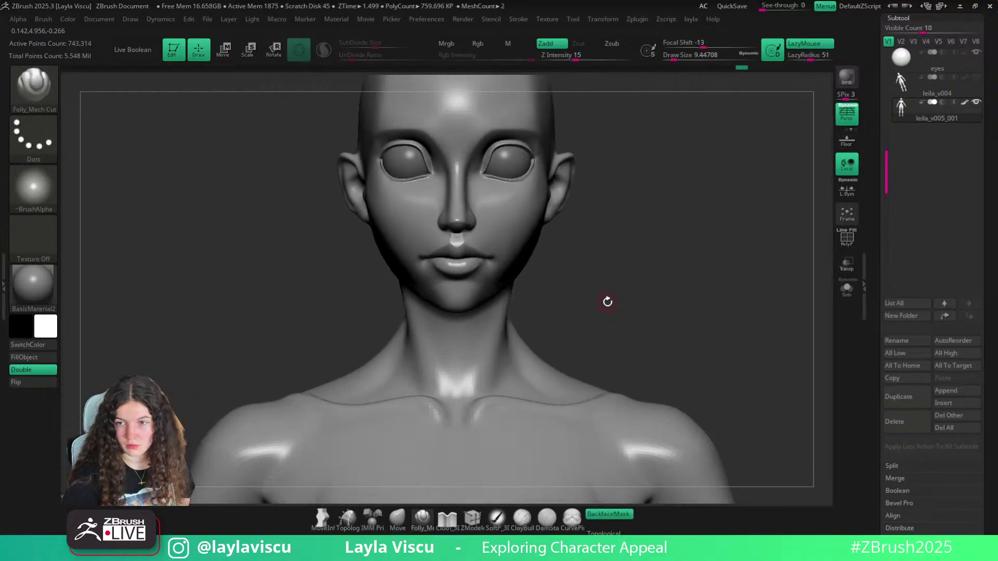
Define the philtrum groove with the DamStandard brush at a Draw Size of about 9.4 and soften its edges by smoothing
key("ctrl")
key("b")
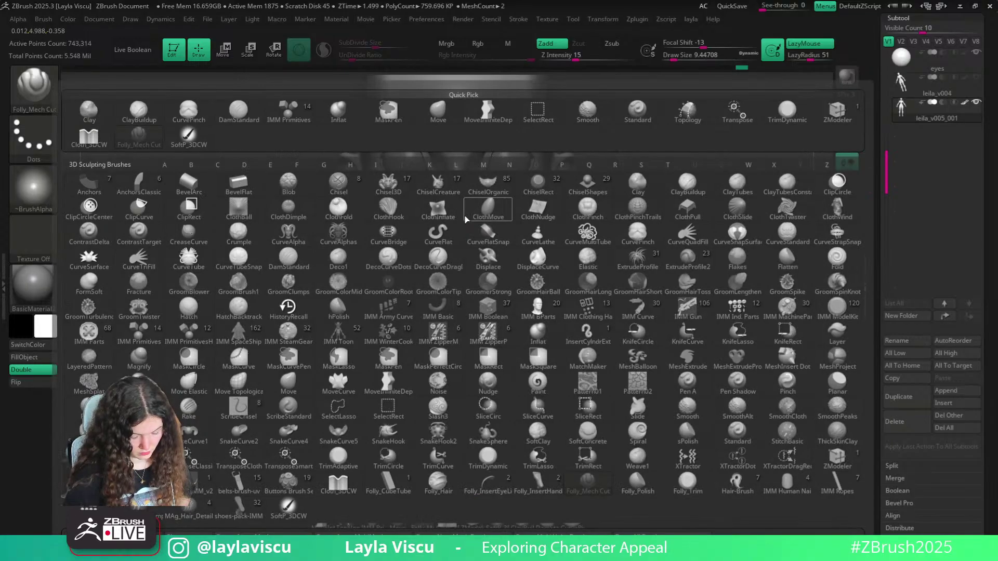
key("d")
key("s")
right_click_drag(456, 216, 448, 271, "ctrl")
key("ctrl+z")
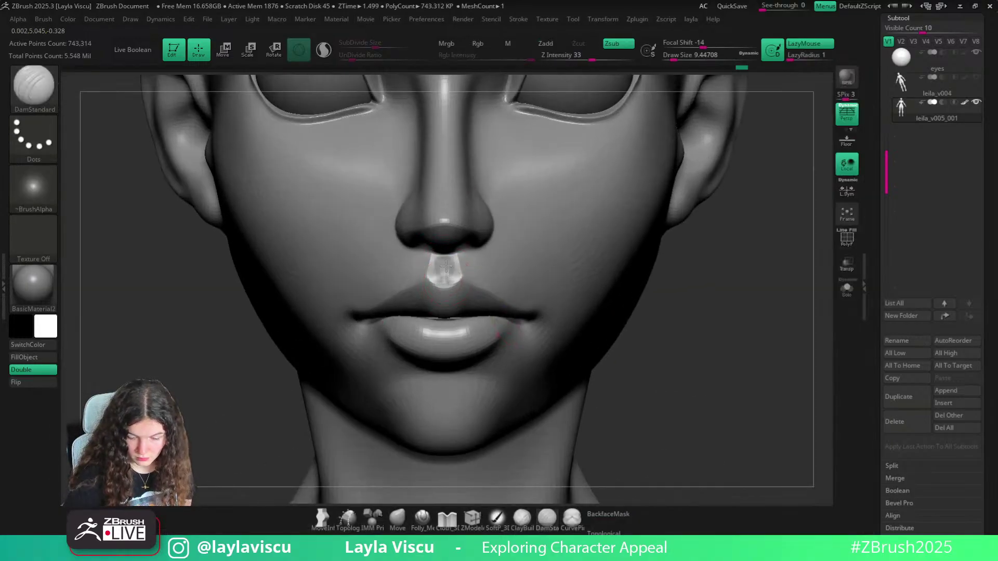
right_click_drag(728, 304, 635, 276)
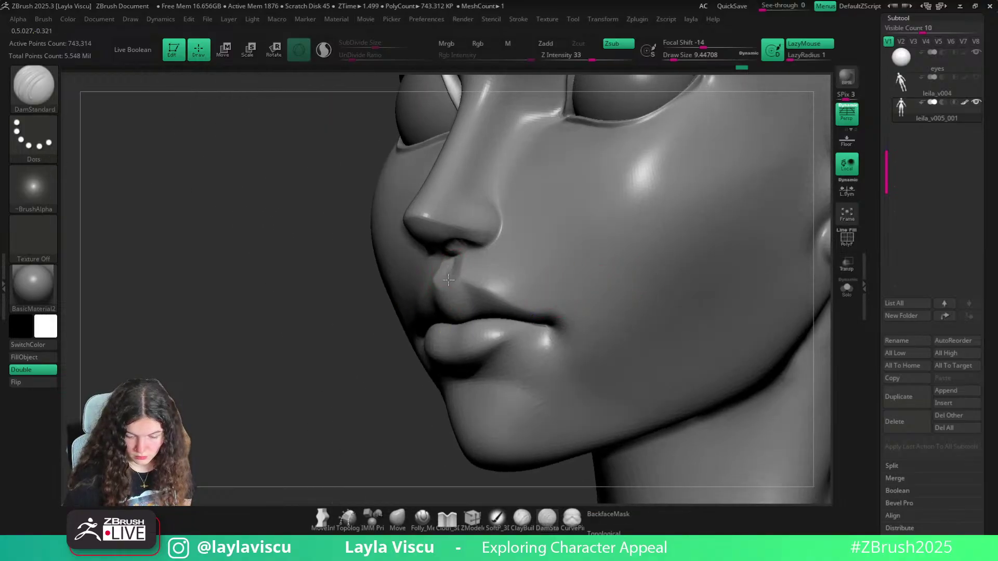
right_click_drag(389, 372, 432, 312)
left_click_drag(449, 280, 446, 272)
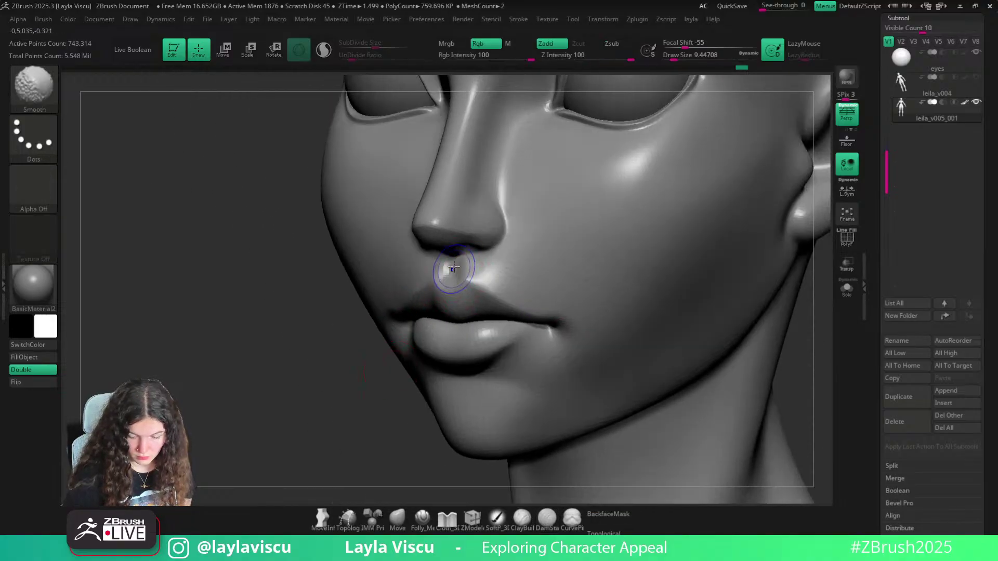
right_click_drag(447, 271, 629, 266, "ctrl")
Examine the face and upper body proportions in front, three-quarter and profile views
right_click_drag(694, 341, 744, 229, "ctrl")
right_click_drag(769, 274, 811, 270)
right_click_drag(642, 220, 582, 247, "ctrl")
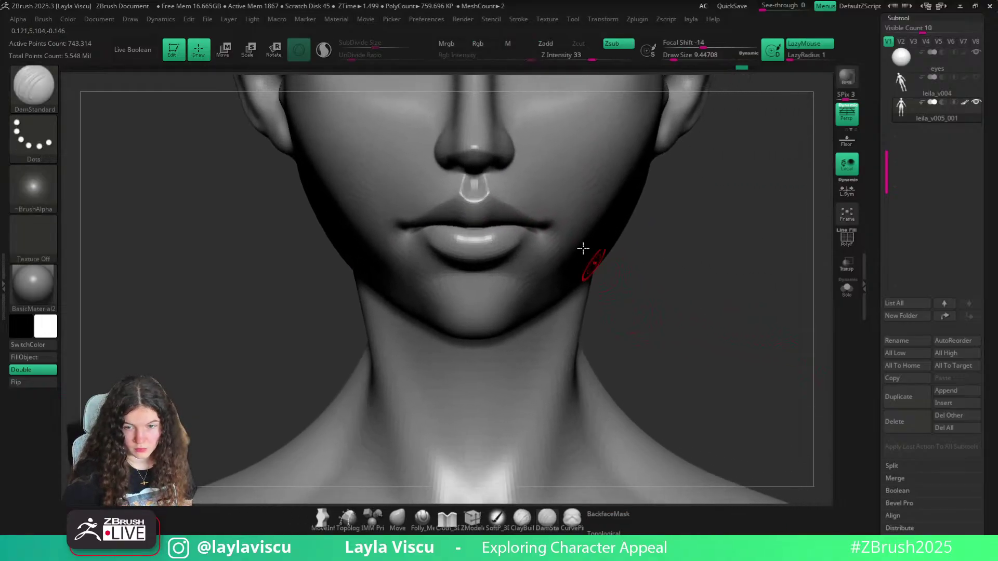
right_click_drag(478, 200, 460, 130, "ctrl")
right_click_drag(606, 276, 597, 203, "ctrl")
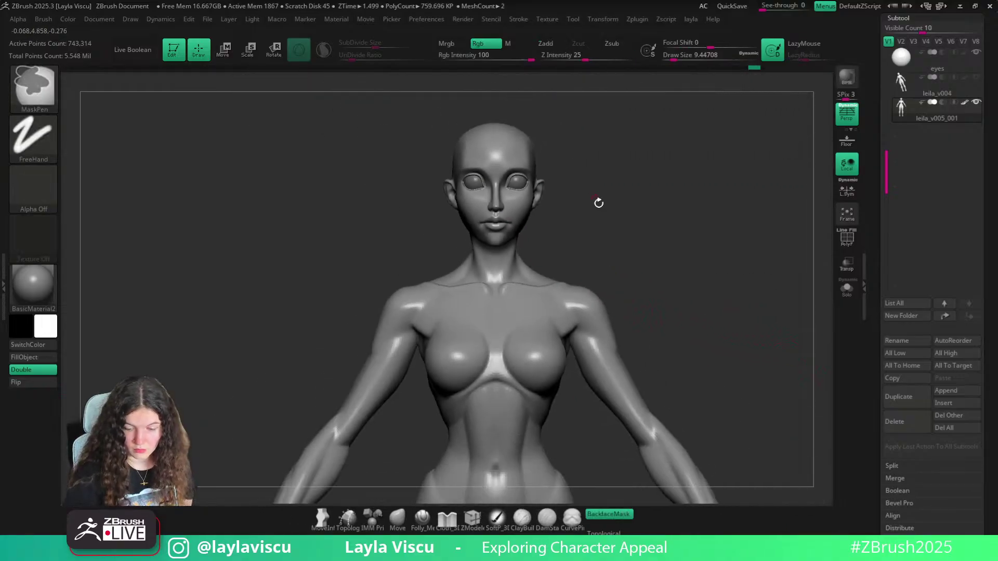
right_click_drag(656, 234, 587, 221)
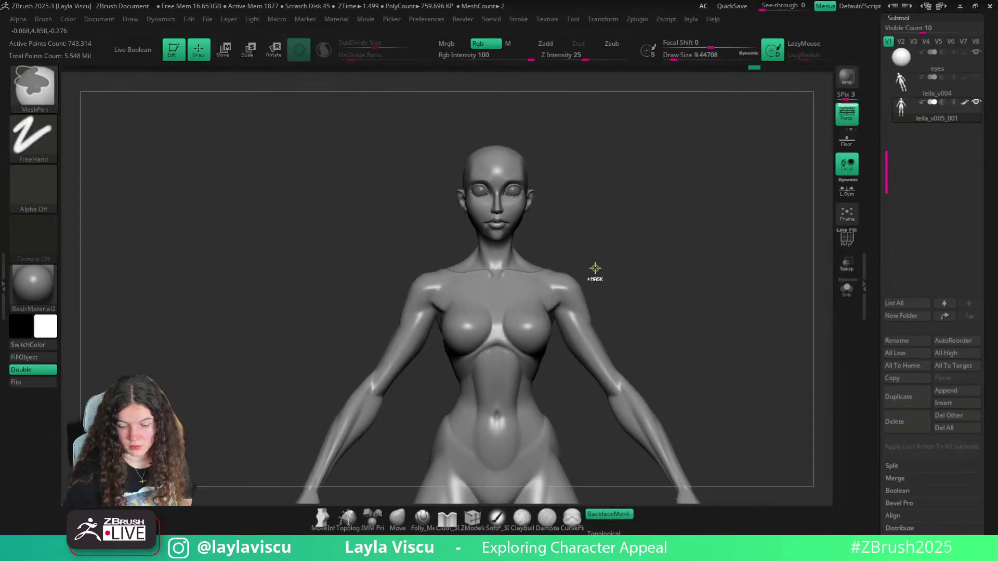
right_click_drag(595, 271, 619, 227, "ctrl")
key("shift+f")
key("shift+f")
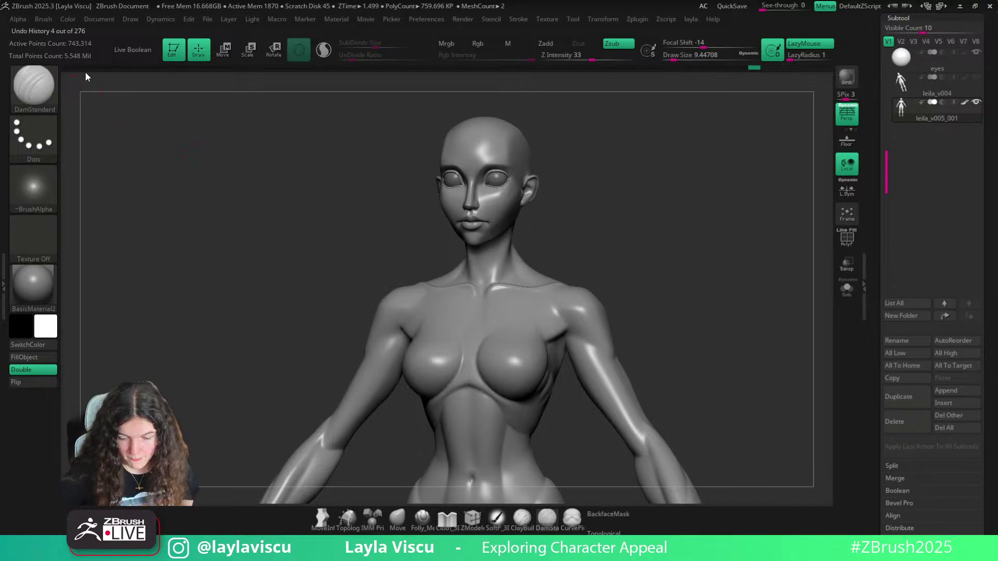
mouse_move(757, 68)
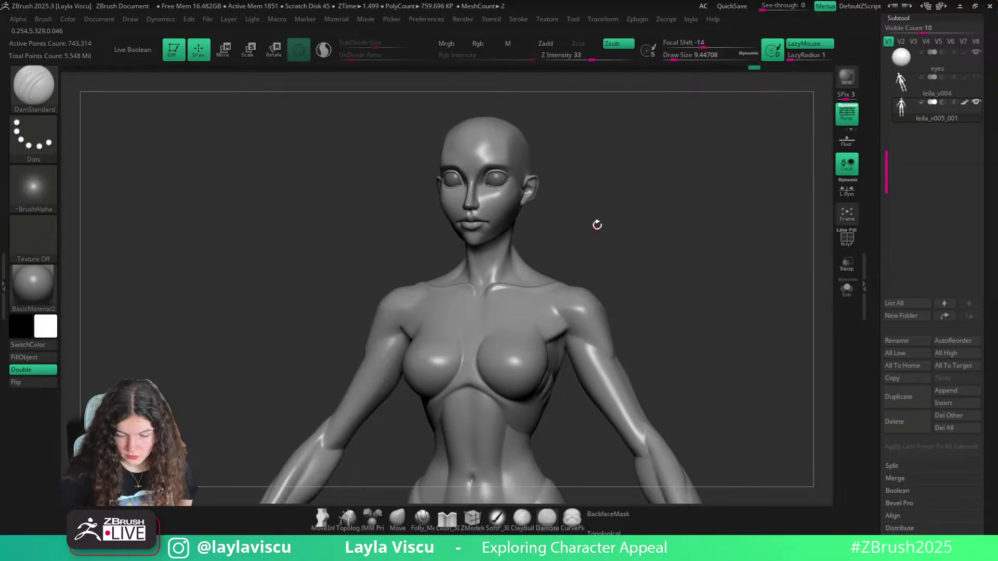
mouse_move(597, 222)
left_mouse_down("shift")
mouse_move(509, 241)
mouse_move(541, 232)
mouse_move(617, 275)
left_mouse_up("shift")
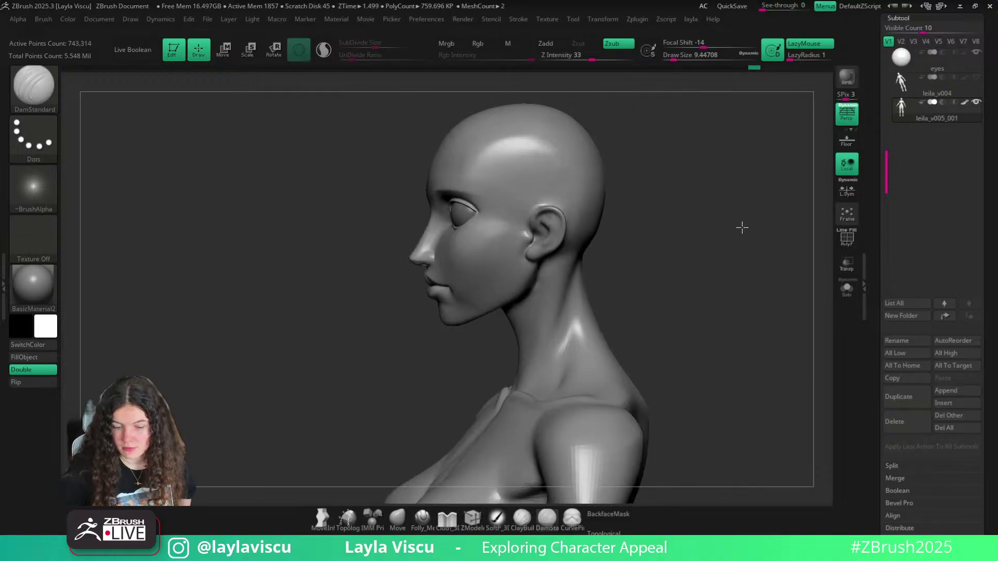
left_click_drag(741, 225, 481, 232, "shift")
Make the eyes subtool active and switch the model's material to SkinShade4
left_click(481, 232, "alt")
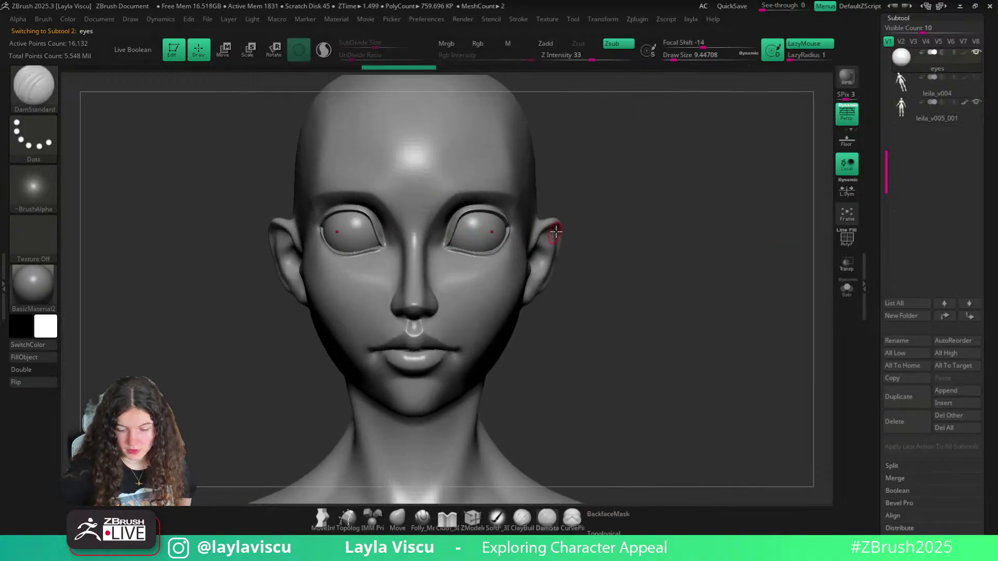
left_click(19, 288)
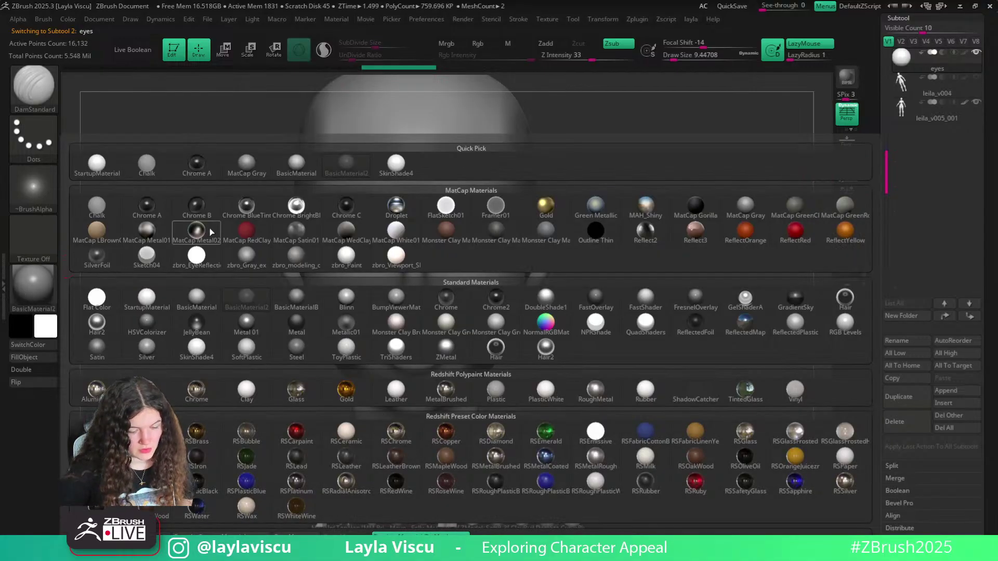
left_click(388, 172)
left_click_drag(581, 194, 628, 225, "alt")
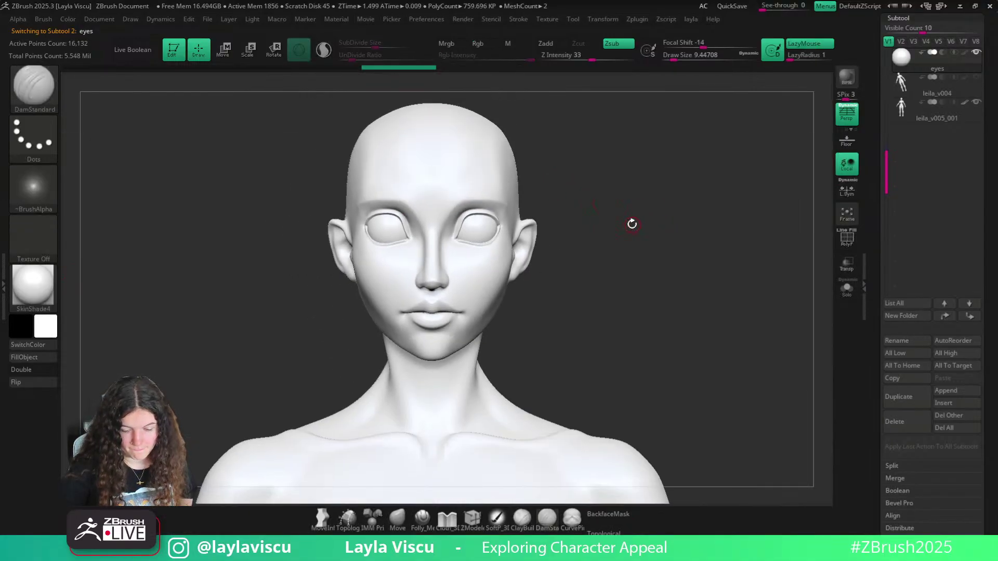
Import the i-img1200x837 PNG image from the leila zbrush folder as a texture
left_click(549, 19)
left_click(563, 87)
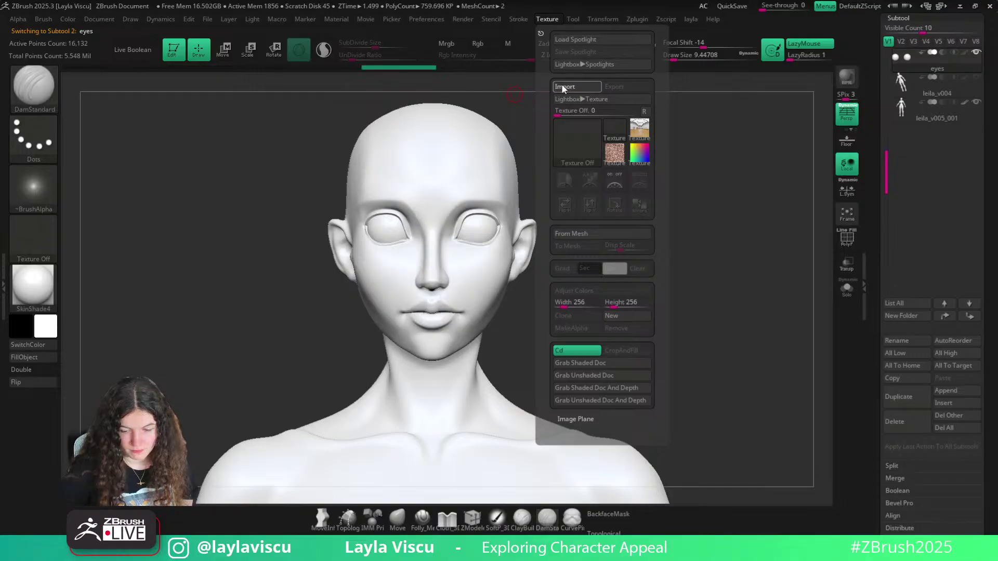
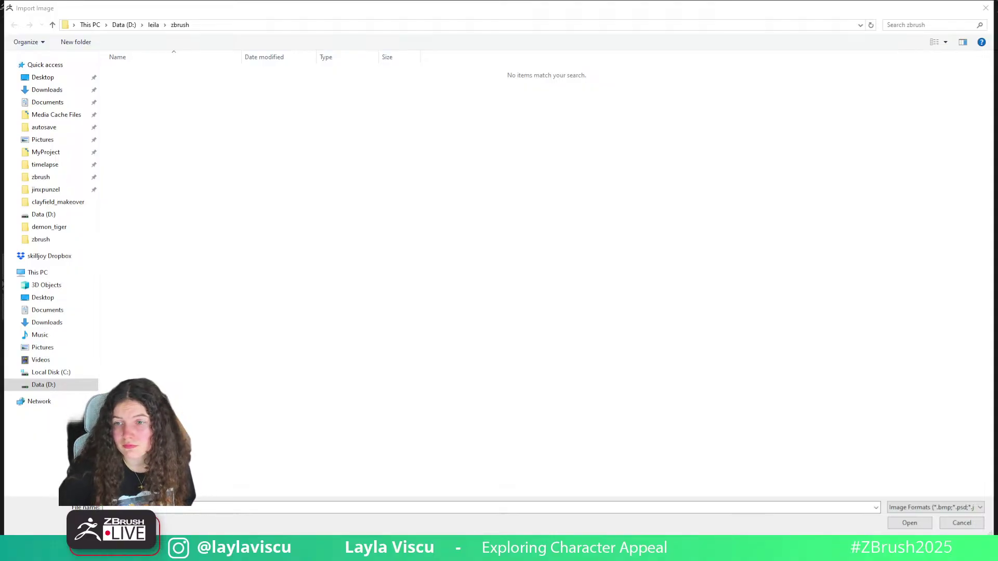
double_click(216, 74)
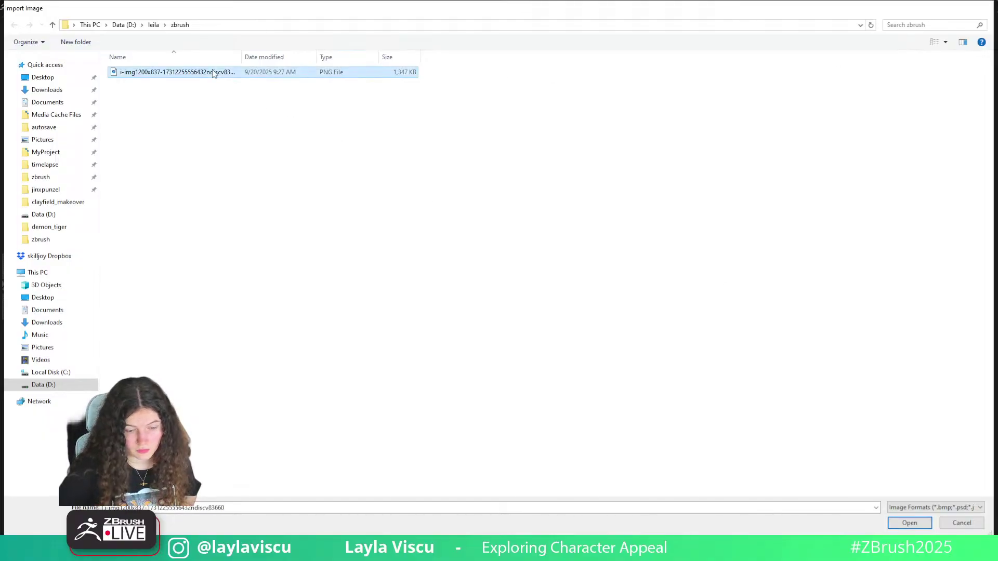
left_click(547, 19)
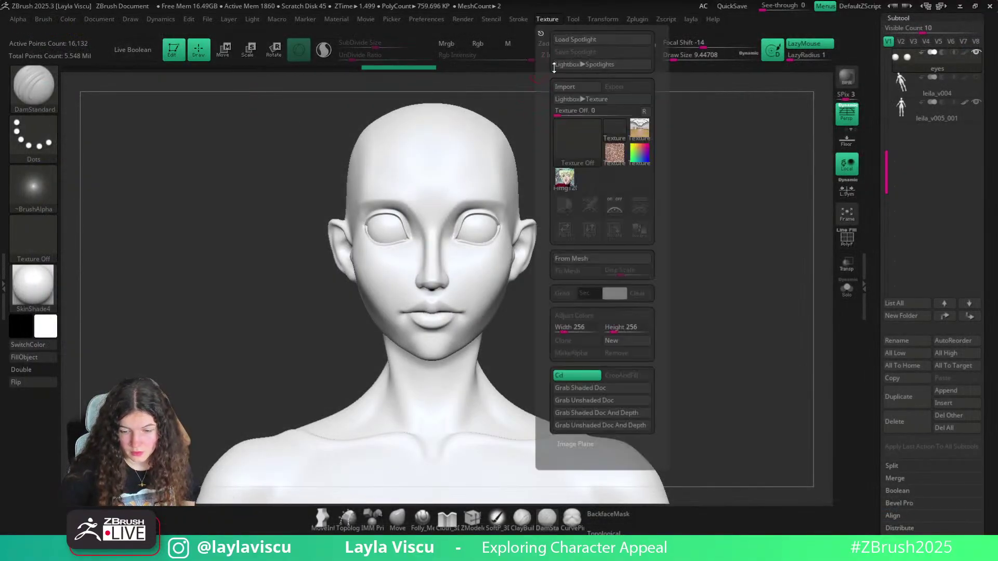
Load the imported anime image into Spotlight, place it beside the head, and sample the teal from its iris as the paint colour
left_click(405, 278)
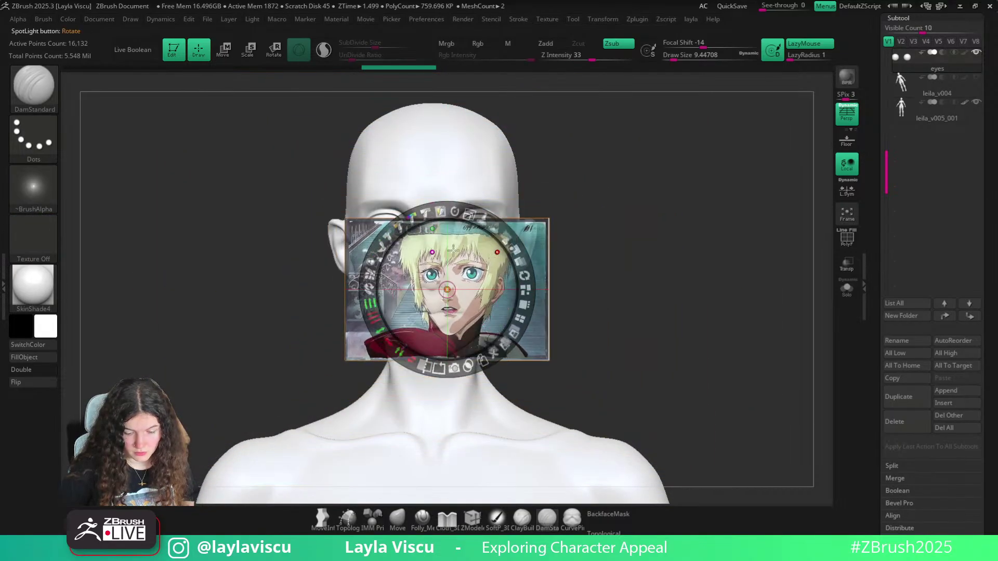
left_click_drag(464, 216, 228, 144)
key("c")
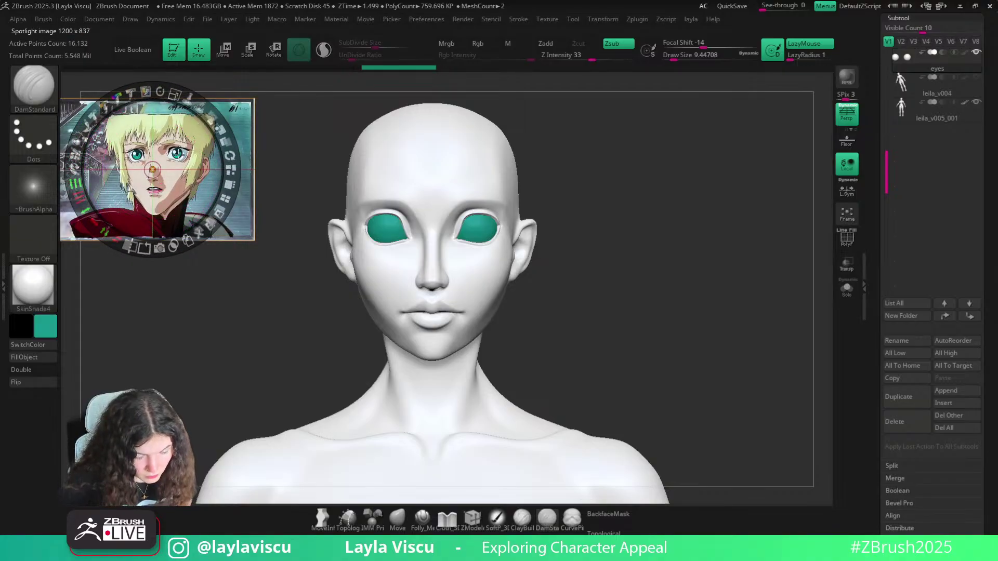
key("z")
key("z")
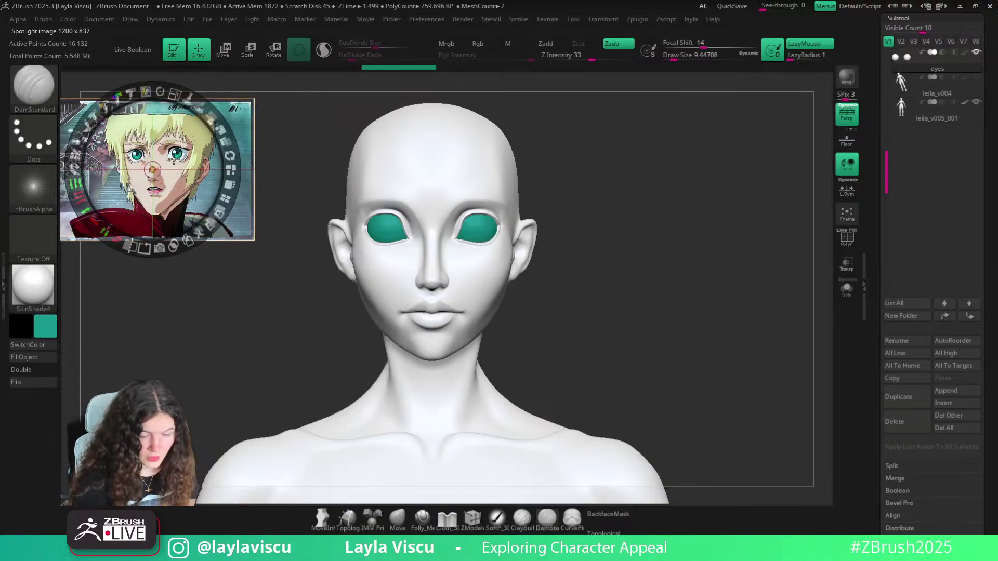
Sample an off-white colour from the Spotlight reference and fill the eyes subtool with it
key("c")
key("z")
left_click(46, 327)
left_click_drag(174, 238, 100, 235)
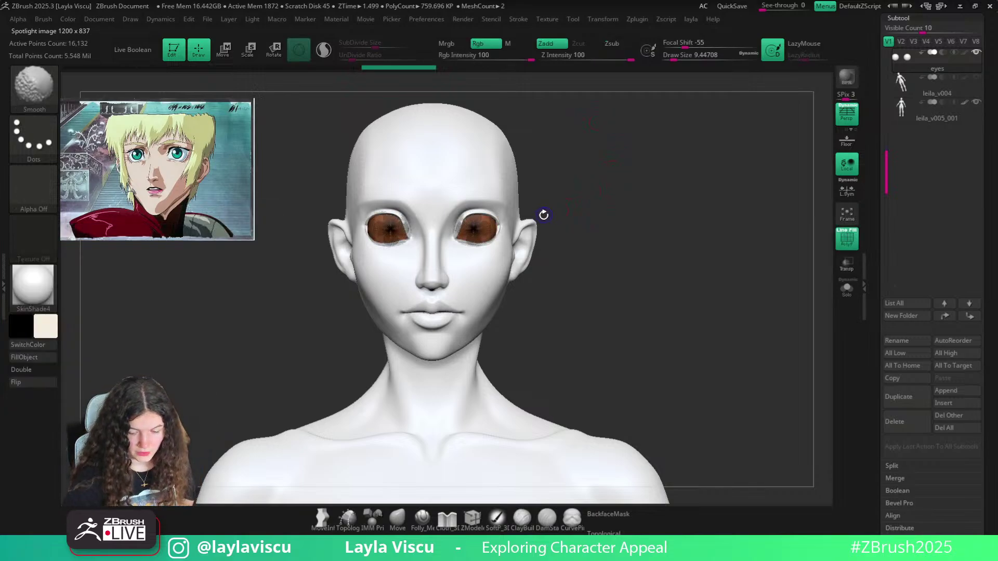
left_click(45, 326)
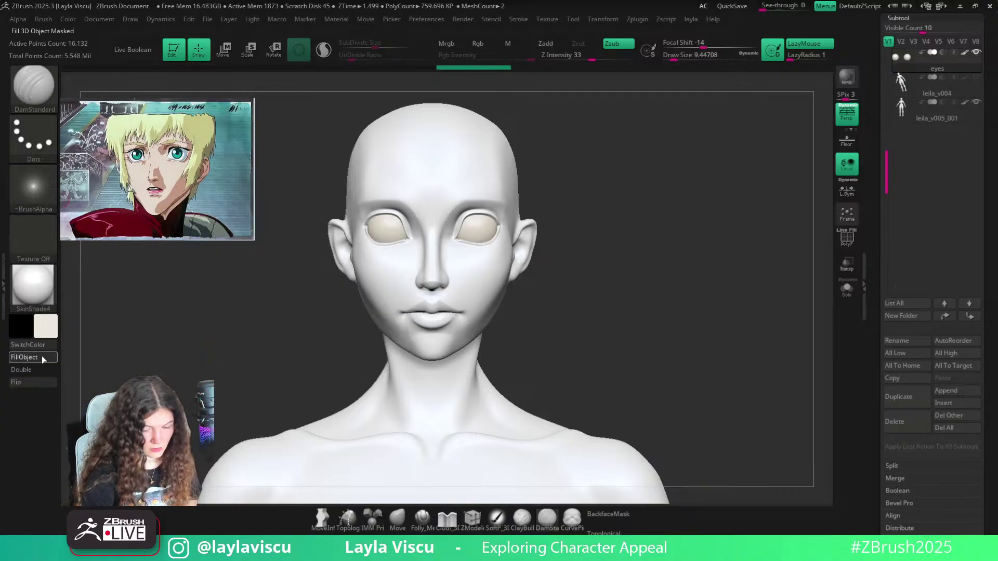
Choose a dark teal paint colour and subdivide the eyes mesh to subdivision level 3
key("space")
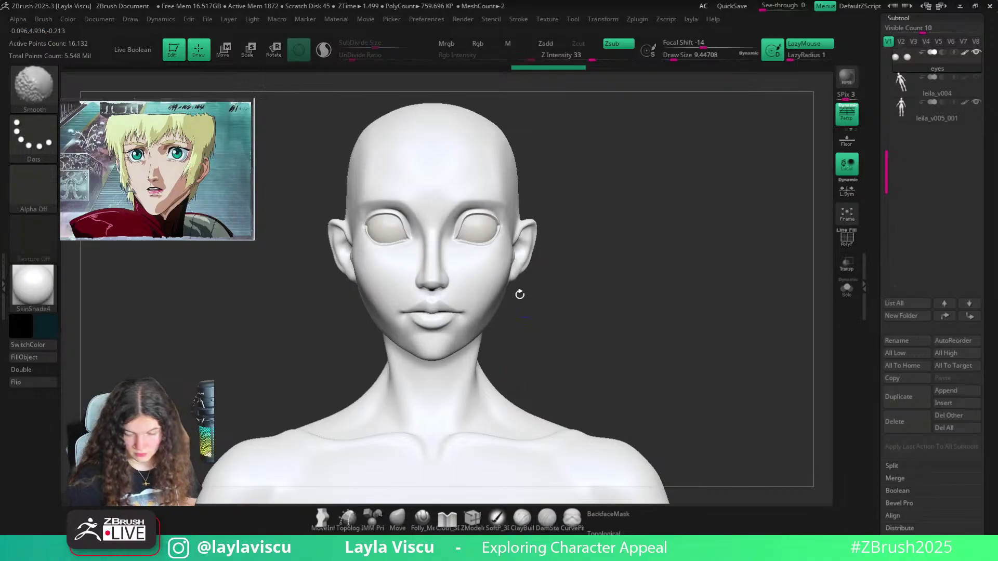
key("shift+f")
key("shift+f")
scroll(917, 434, "down", 3)
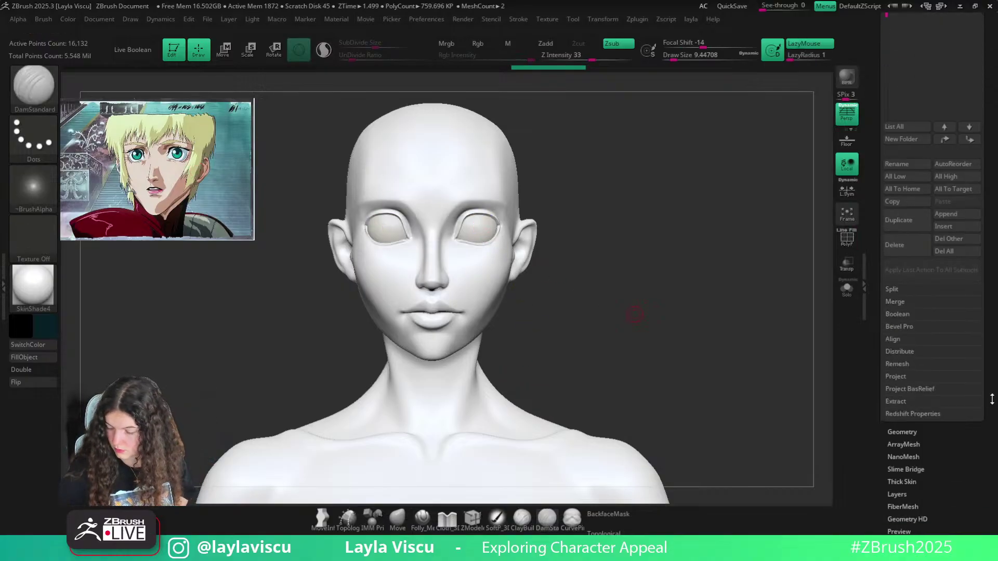
left_click(912, 432)
key("d")
key("d")
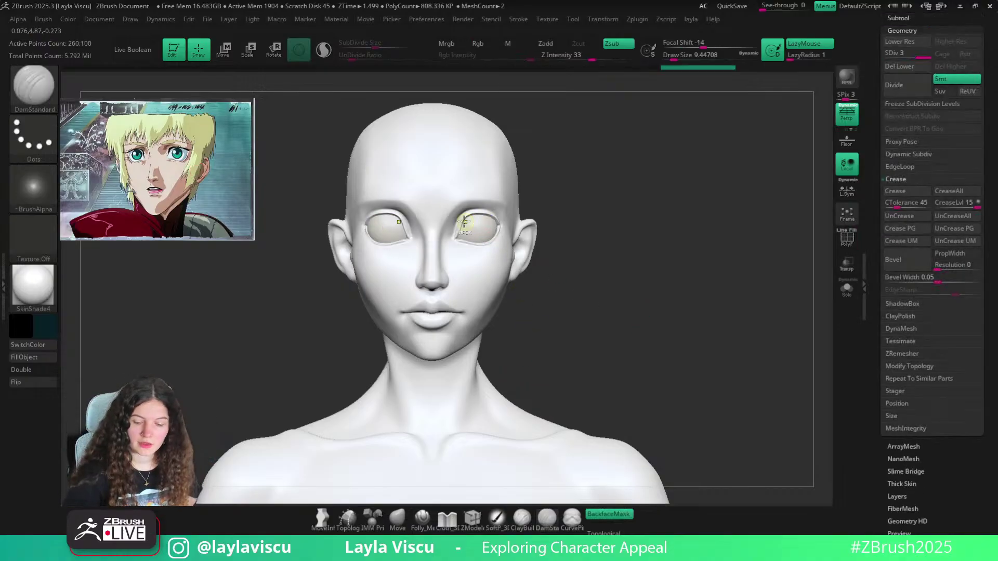
right_click_drag(464, 223, 498, 236, "ctrl")
left_click(912, 141)
left_click(915, 140)
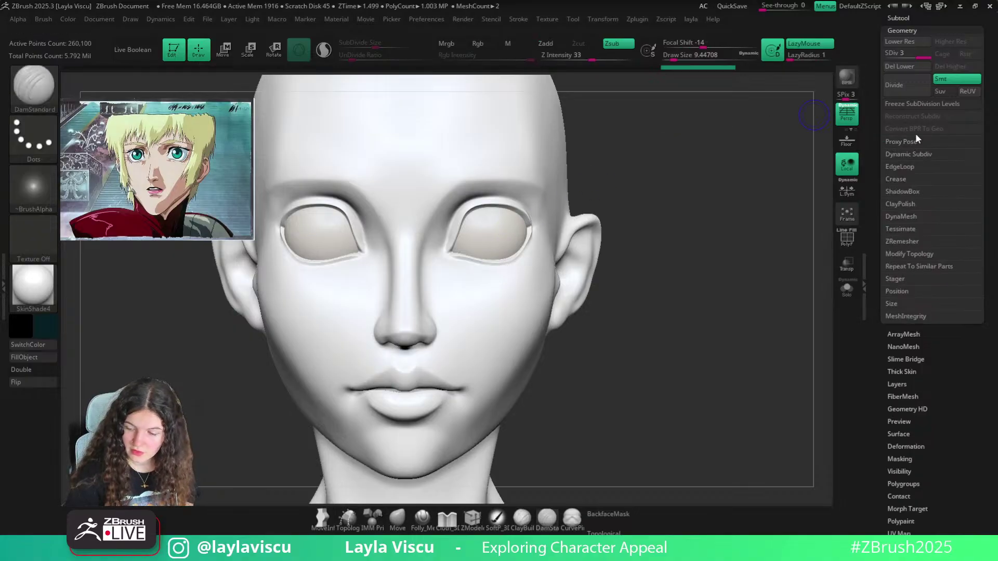
left_click(916, 154)
left_click(917, 155)
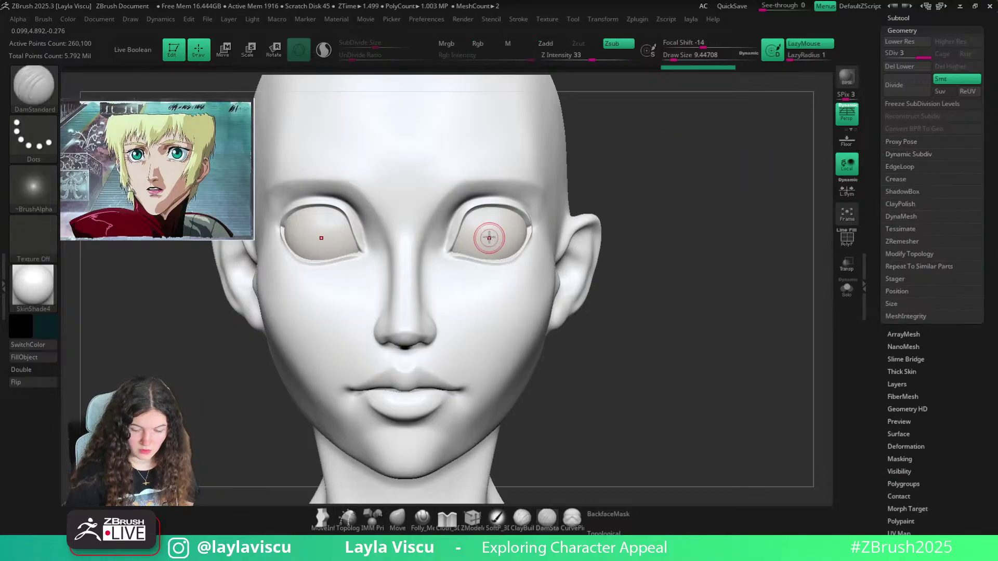
Set up the Standard brush for Rgb-only painting with Zadd and LazyMouse off, Focal Shift -81 and a Draw Size of about 17
key("b")
key("s")
key("t")
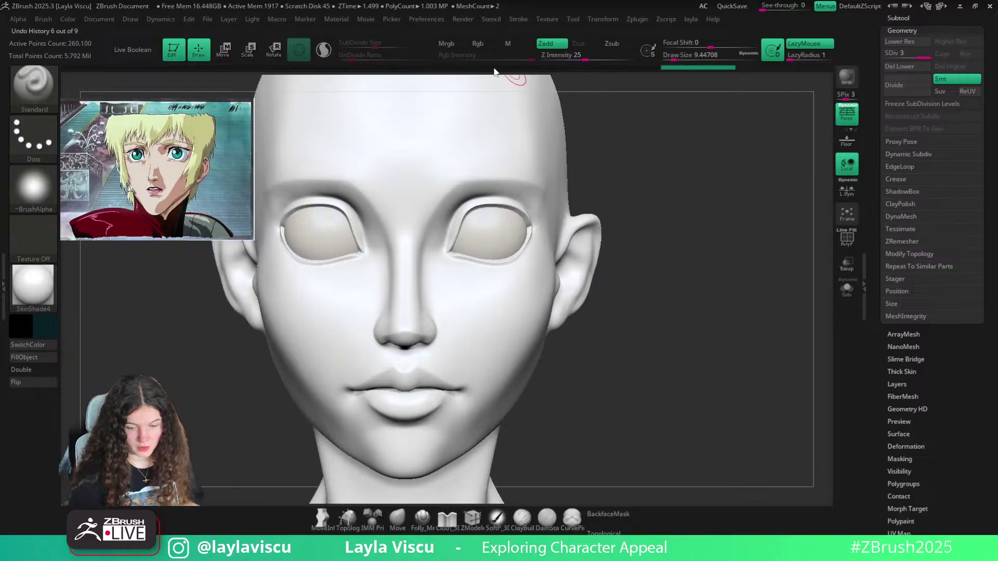
left_click(478, 43)
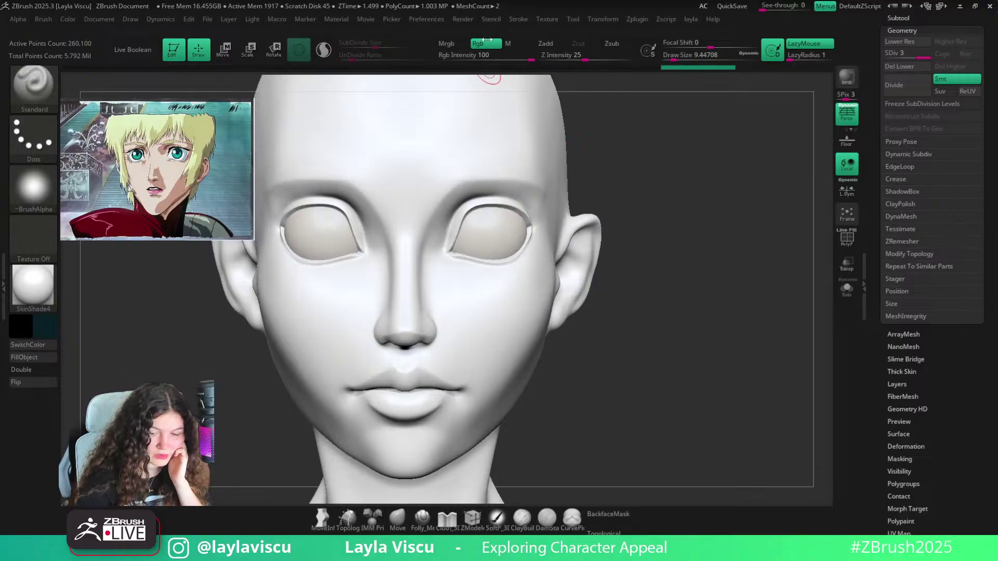
left_click_drag(702, 43, 689, 40)
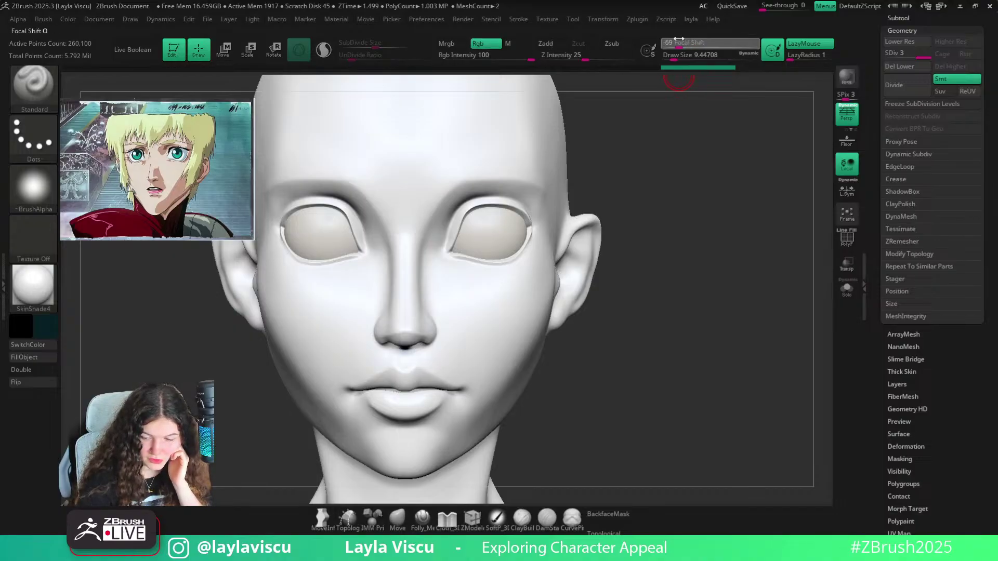
left_click_drag(677, 39, 675, 39)
key("s")
left_click_drag(491, 230, 495, 230)
Turn off Spotlight Projection and paint a dark teal iris disc on both eyes, centred on the eyeball's pole
key("shift+f")
key("shift+f")
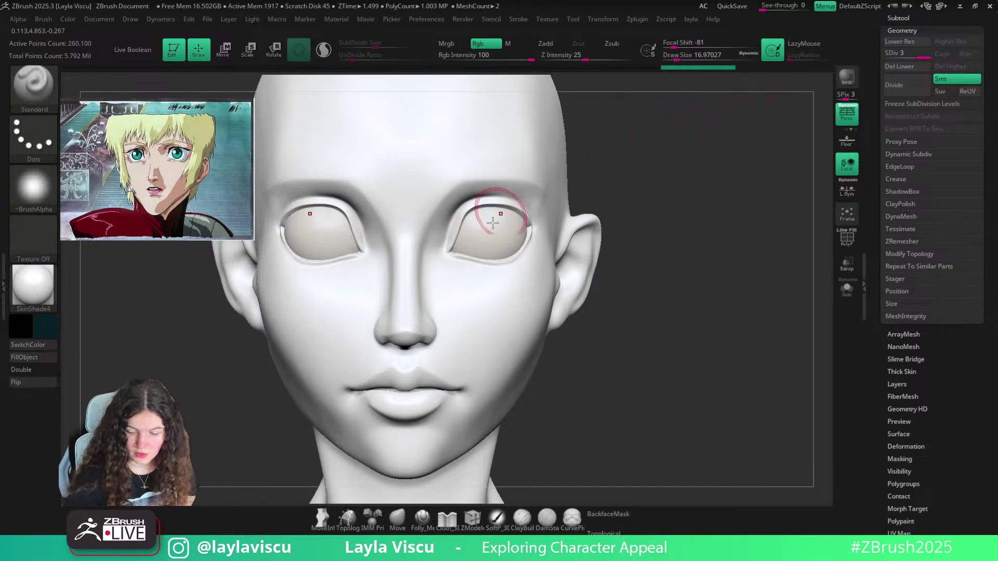
key("shift+f")
key("shift+f")
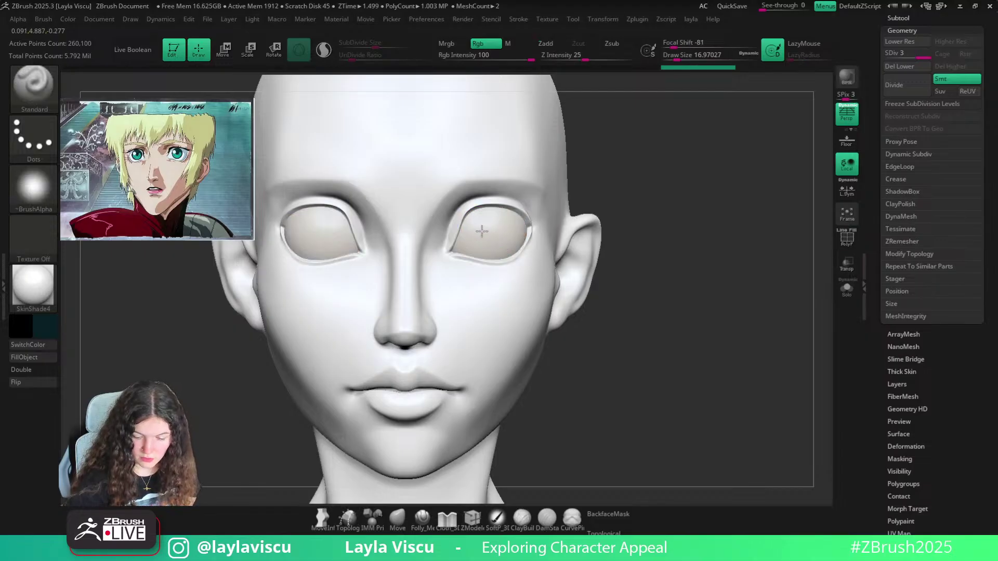
key("space")
left_click(484, 366)
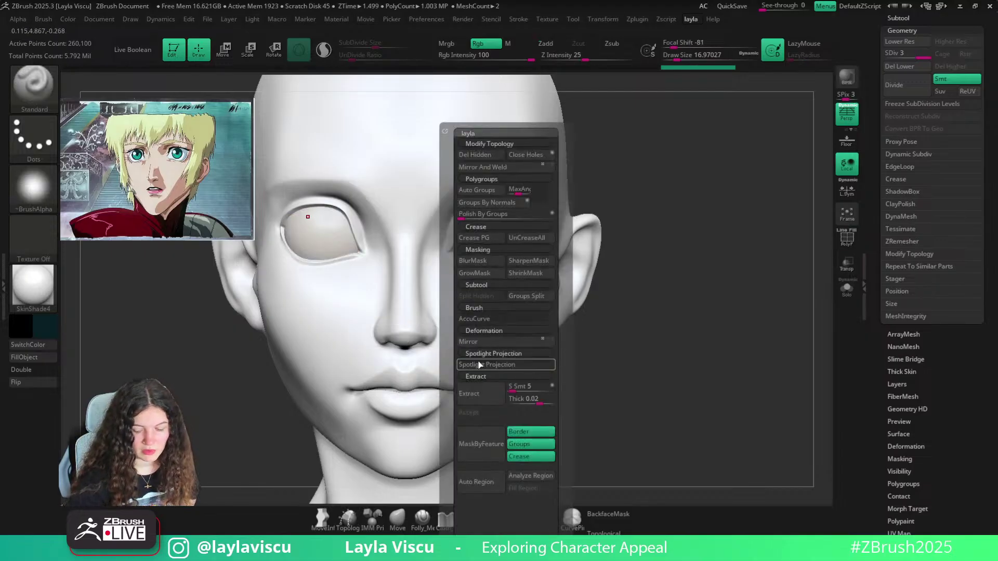
key("shift")
key("shift+f")
key("shift+f")
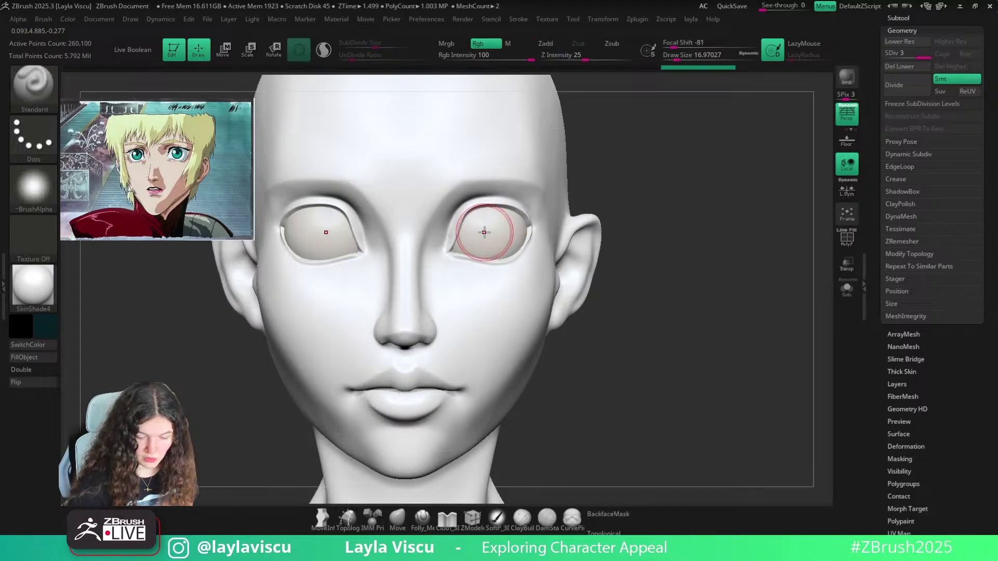
key("shift+f")
key("shift+f")
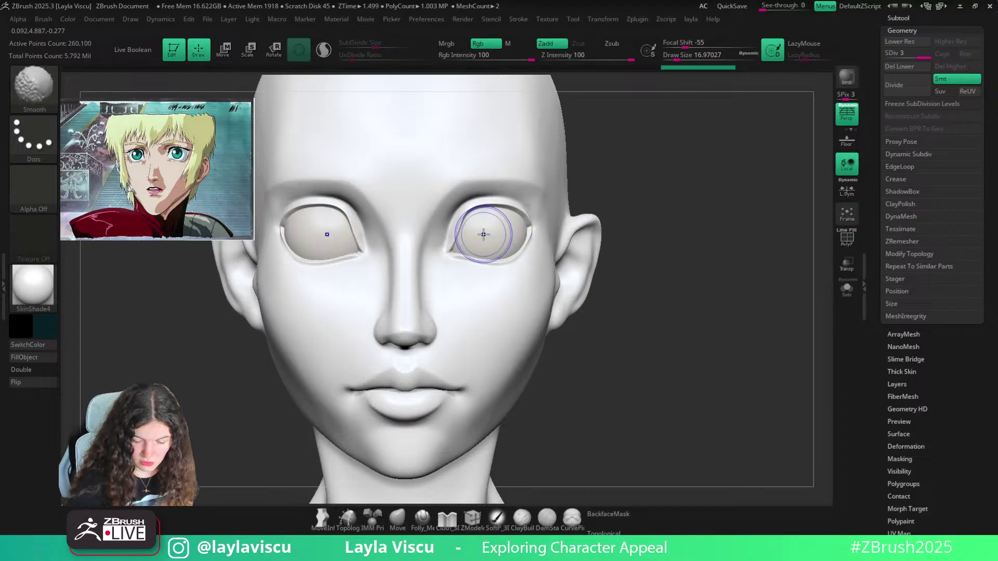
left_click_drag(483, 233, 482, 233)
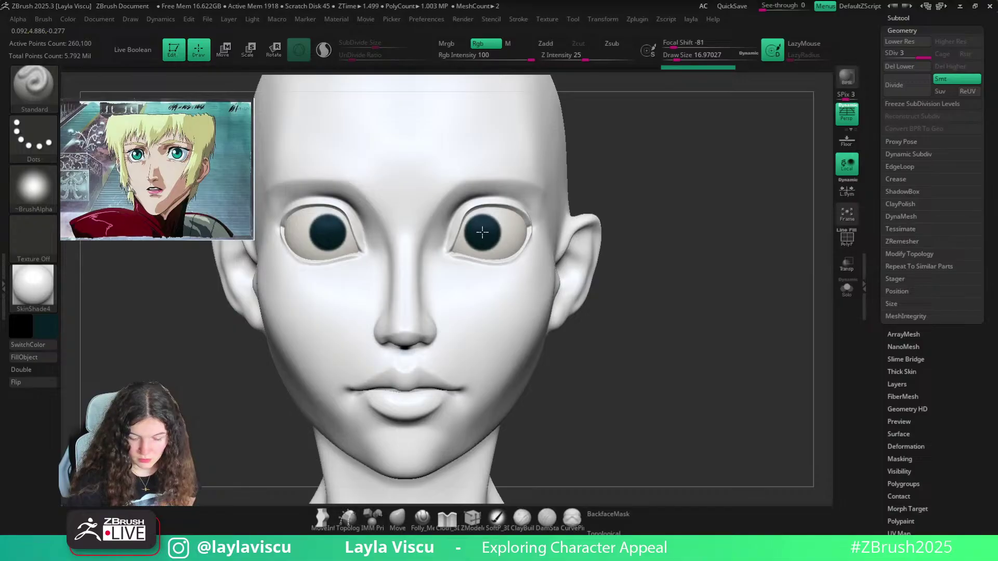
Try to paint larger irises with a Draw Size of about 21.6 and a Focal Shift of -88
left_click_drag(674, 44, 664, 48)
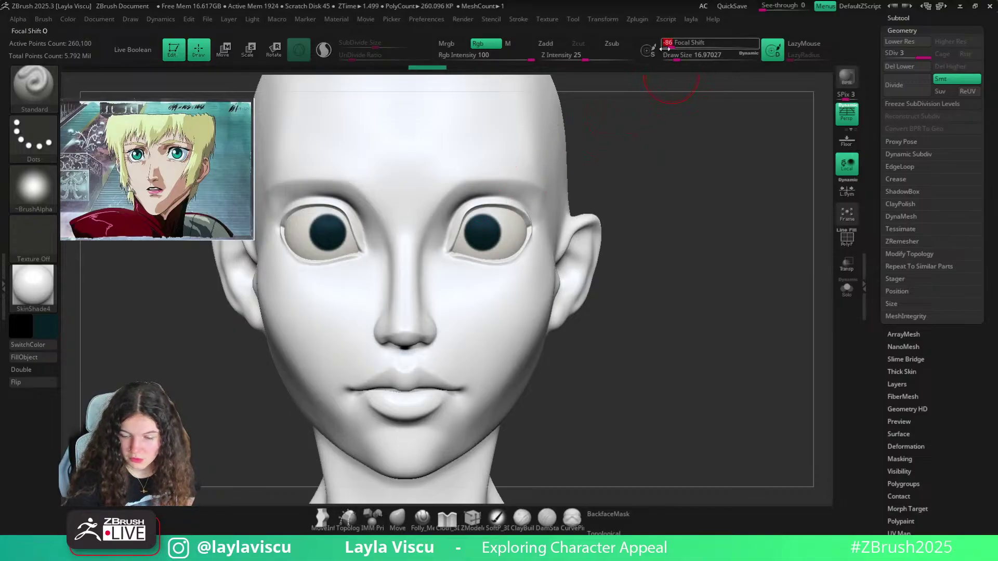
right_click_drag(474, 235, 483, 206, "ctrl")
key("shift+f")
key("shift+f")
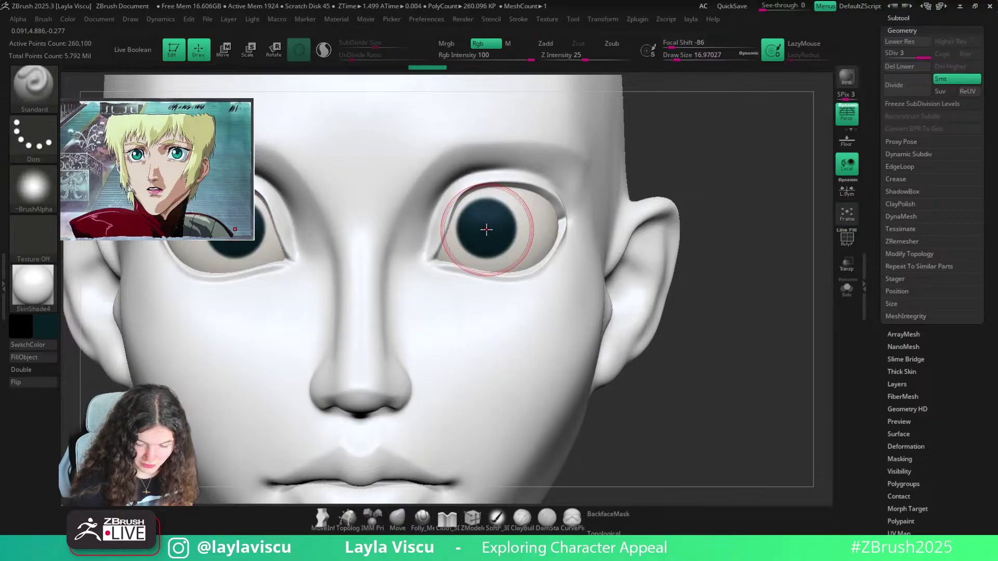
key("s")
left_click_drag(485, 230, 487, 230)
left_click(674, 47)
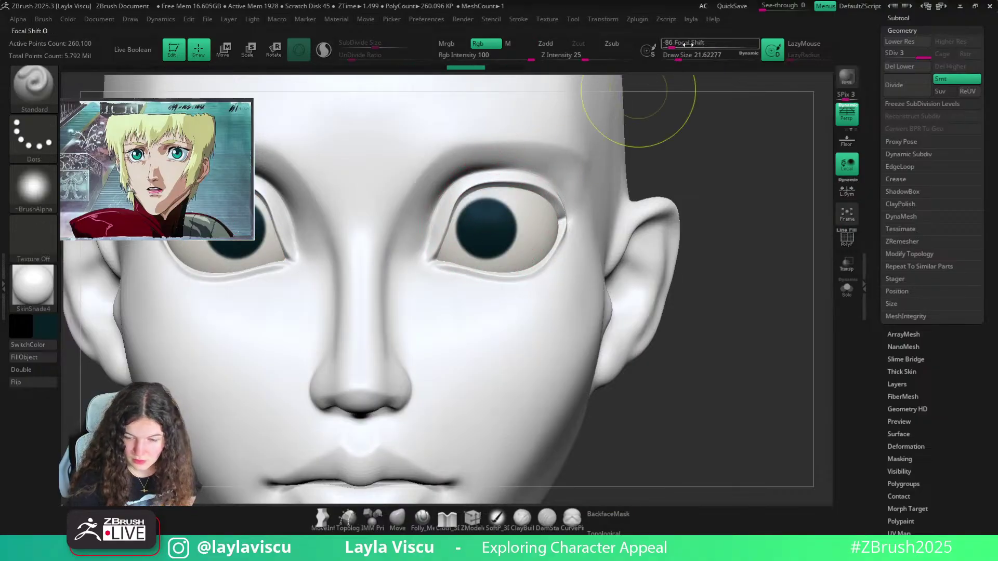
left_click_drag(674, 48, 672, 48)
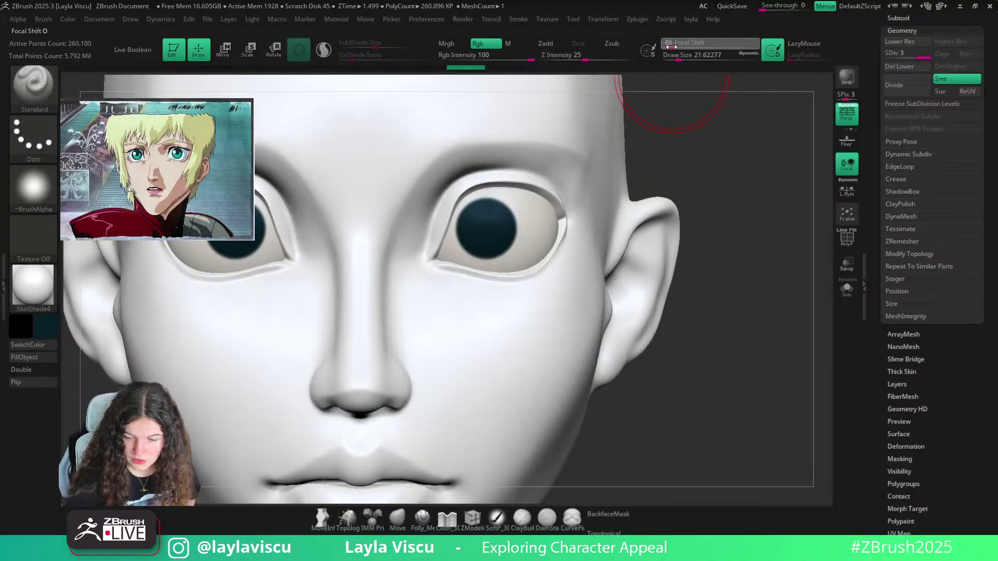
left_click_drag(485, 229, 485, 230)
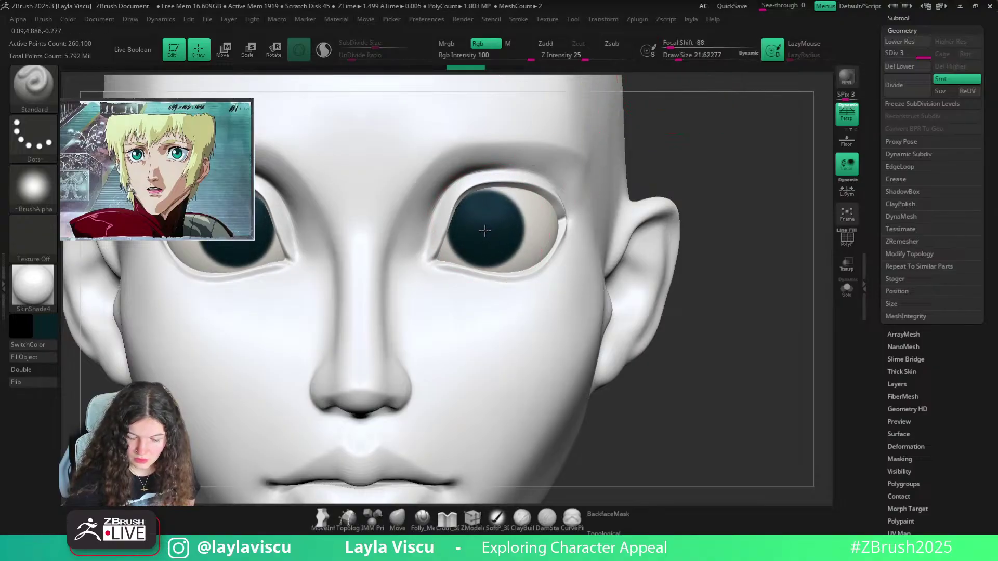
key("ctrl+z")
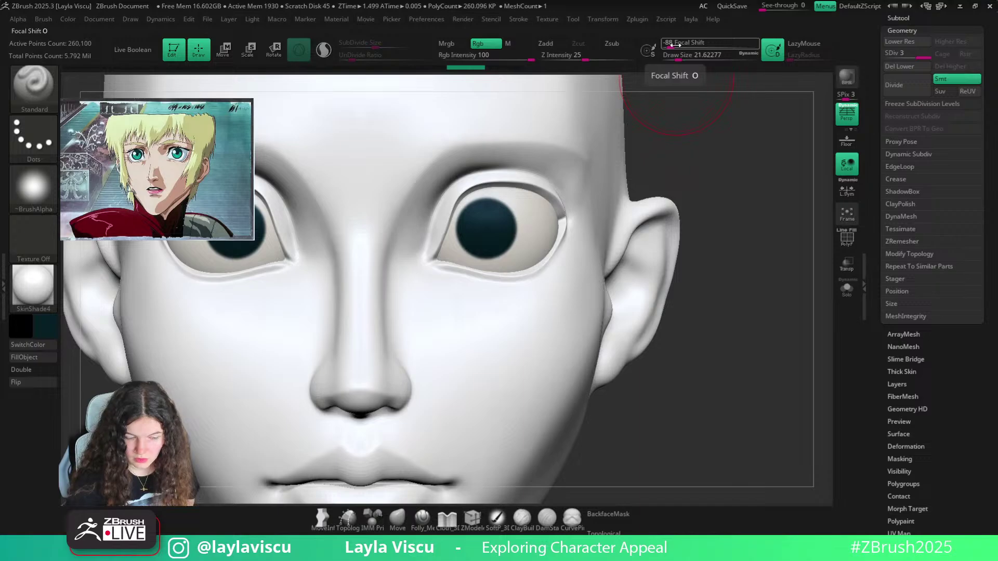
Remove the brush alpha and repaint the irises with a Focal Shift of -76 and a Draw Size of about 17
left_click(33, 187)
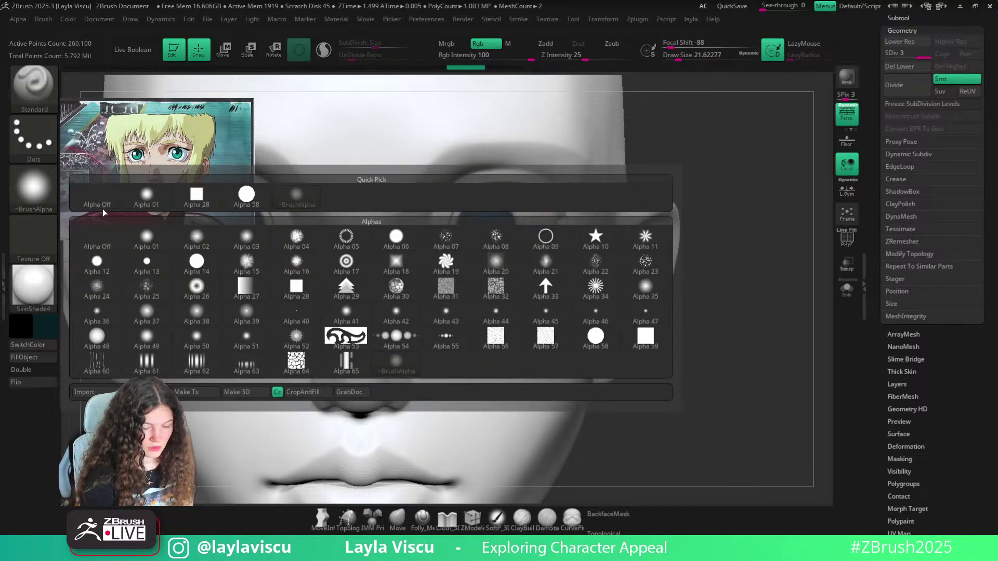
left_click(101, 209)
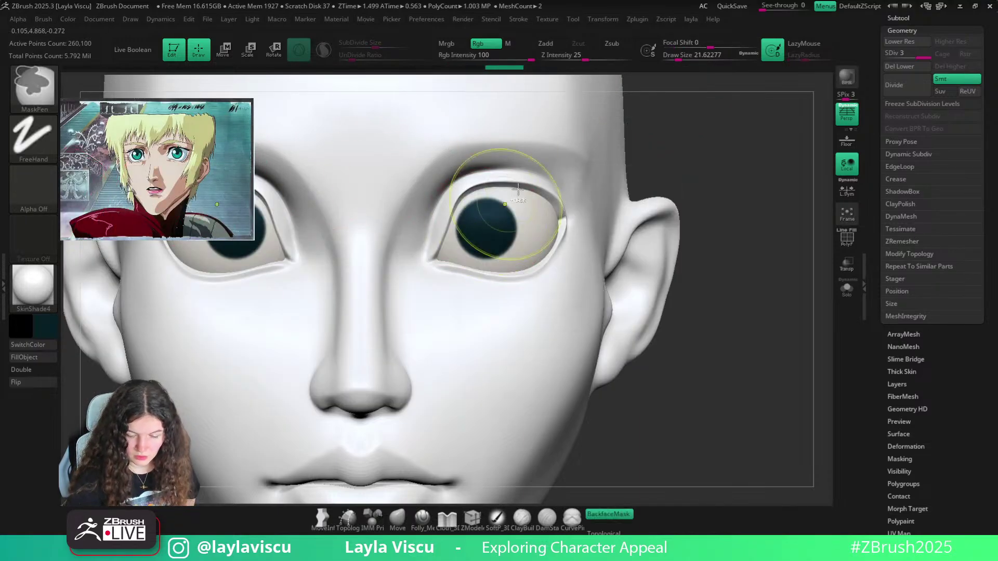
key("shift")
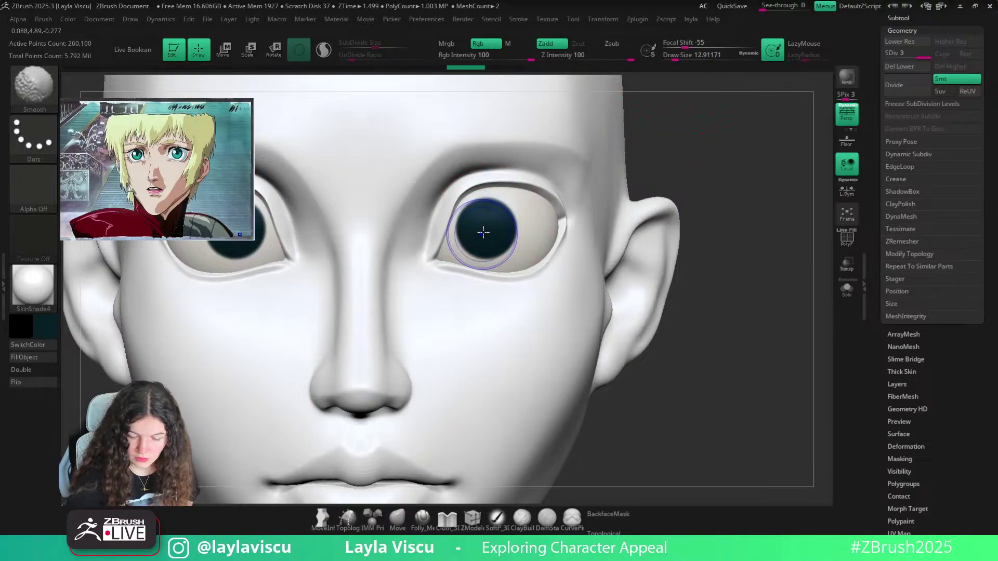
key("s")
left_click_drag(483, 233, 487, 230)
key("shift+f")
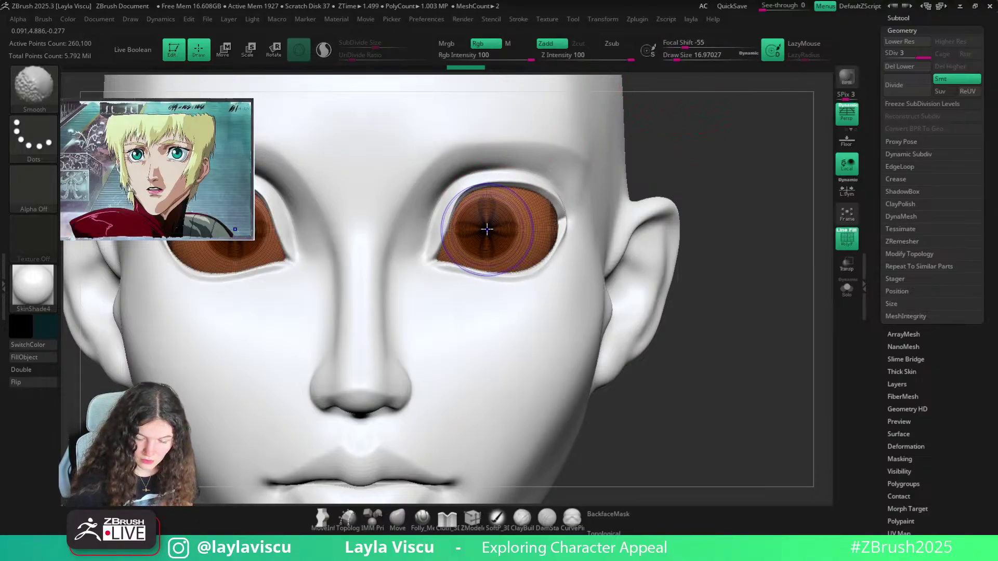
key("shift+f")
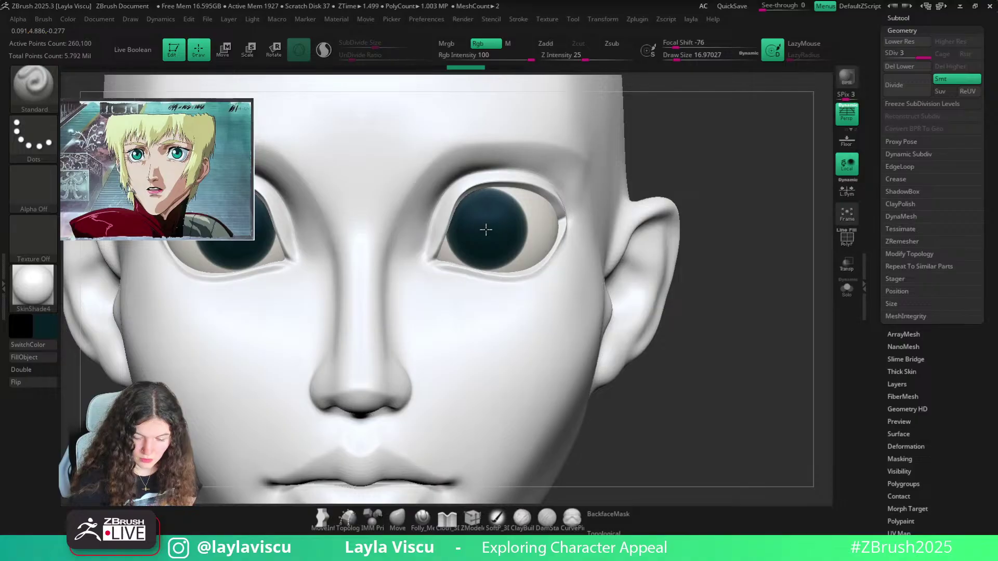
Repaint the dark teal irises smaller with a Draw Size of about 14.2 and check them on the whole face
key("f")
scroll(544, 319, "up", 5)
key("s")
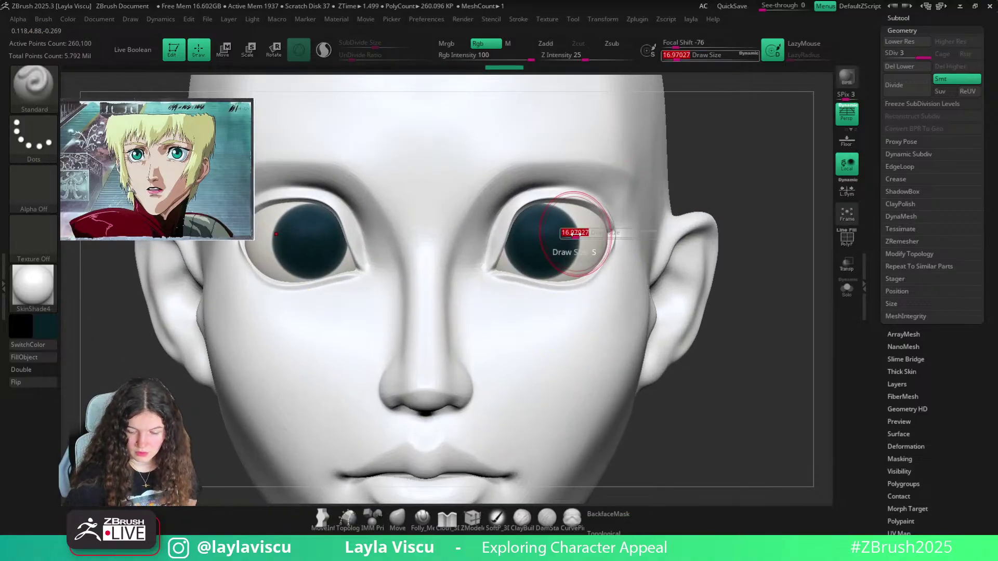
left_click_drag(575, 234, 572, 233)
key("shift+f")
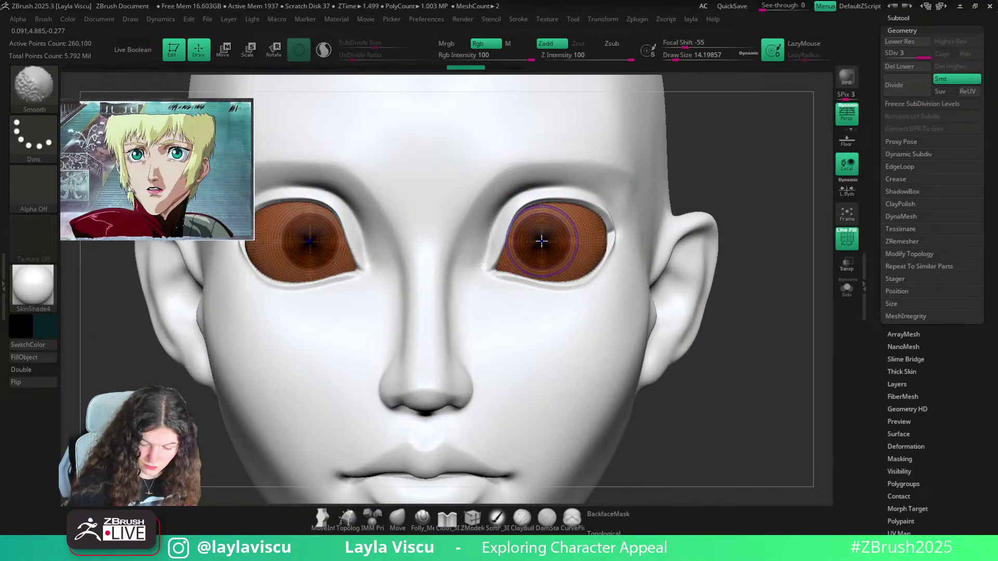
key("shift+f")
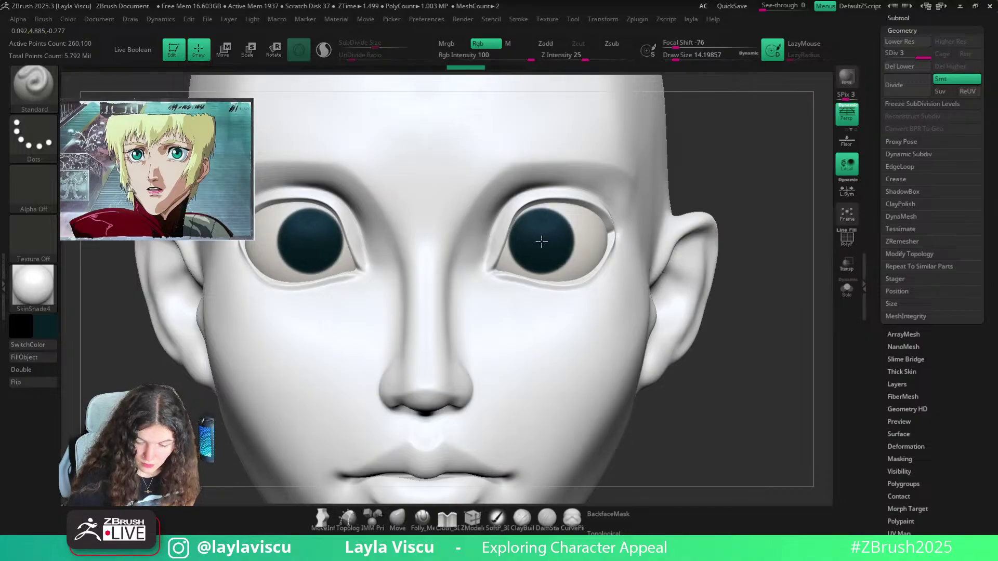
key("f")
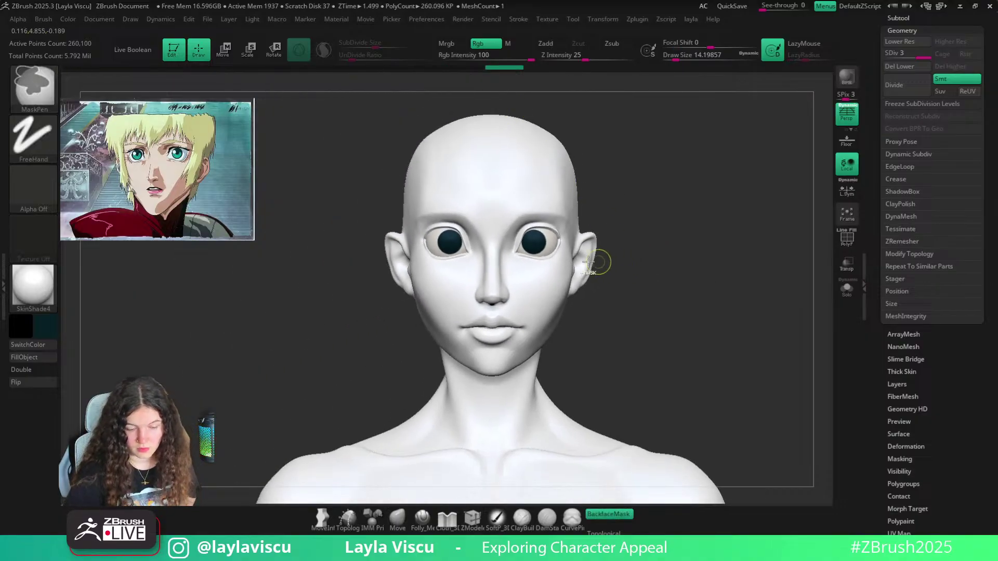
right_click_drag(578, 244, 571, 289, "ctrl")
right_click_drag(512, 238, 529, 268, "ctrl")
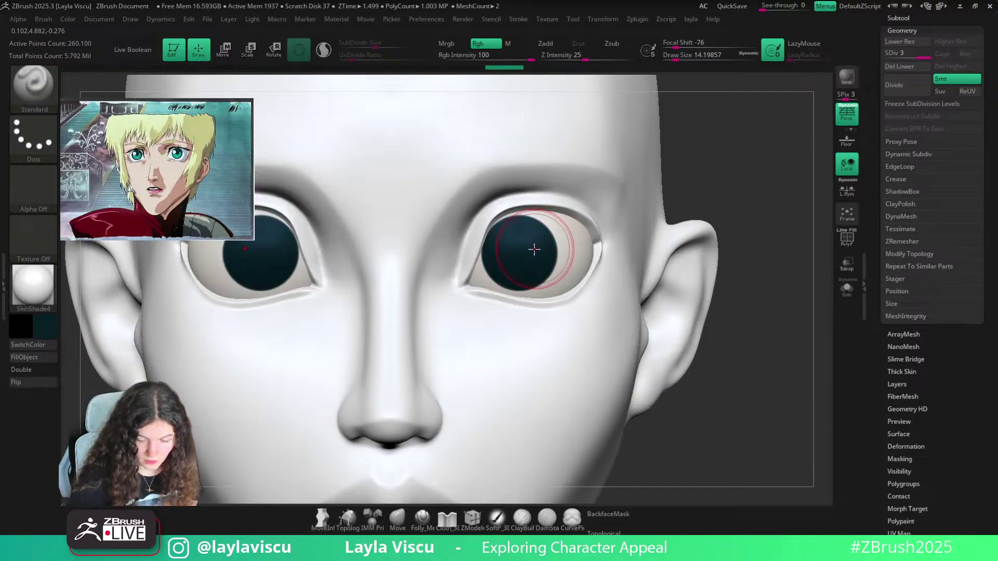
Try to mask the eyeballs with the masking options
left_click(900, 459)
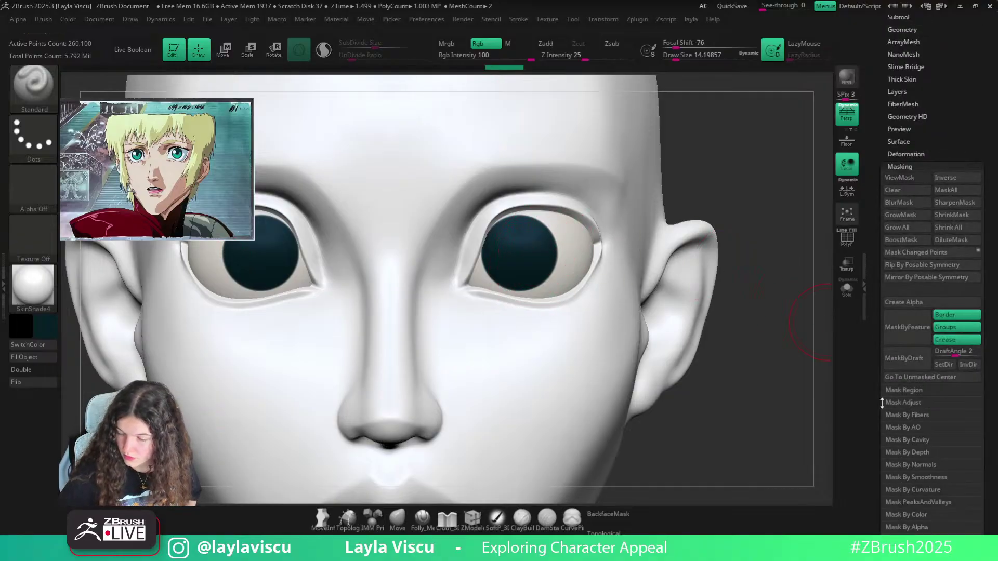
left_click(933, 265)
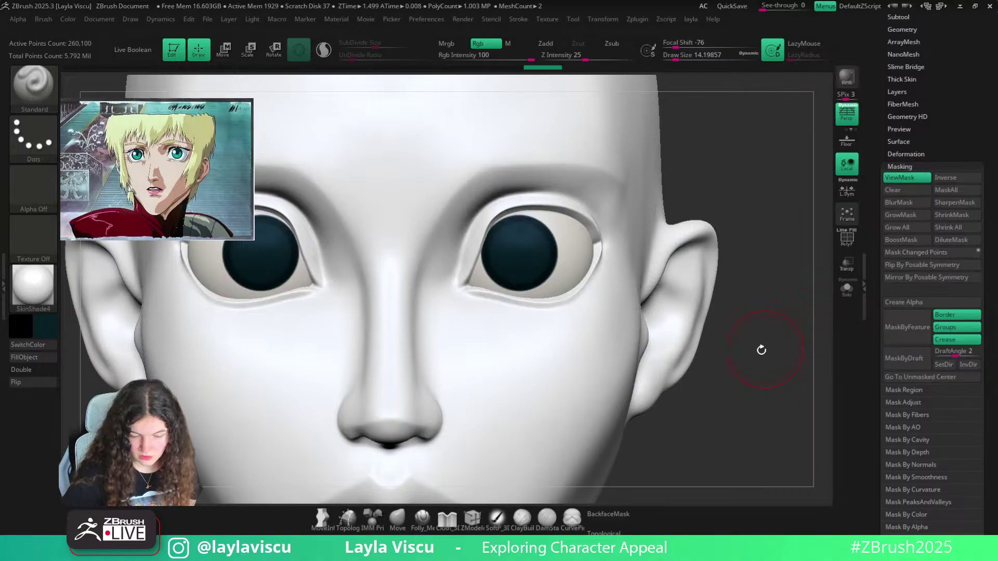
left_click(757, 217, "ctrl")
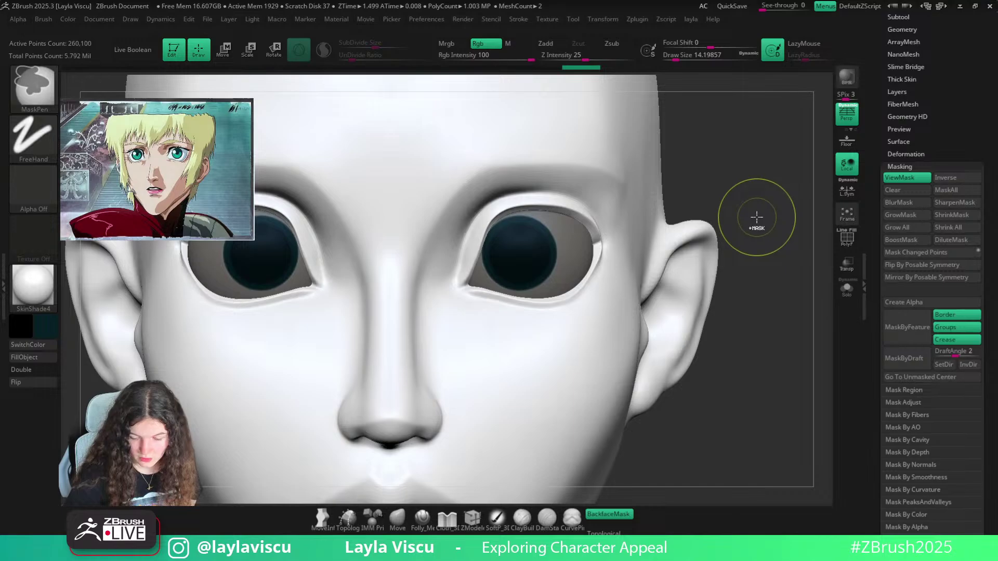
left_click_drag(757, 216, 758, 214, "ctrl")
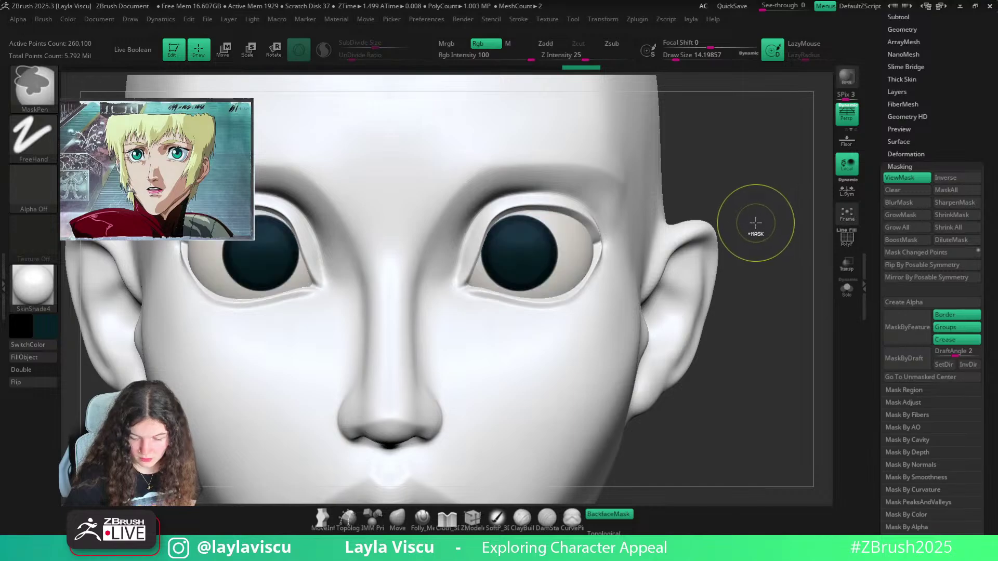
left_click(902, 166)
left_click(902, 166)
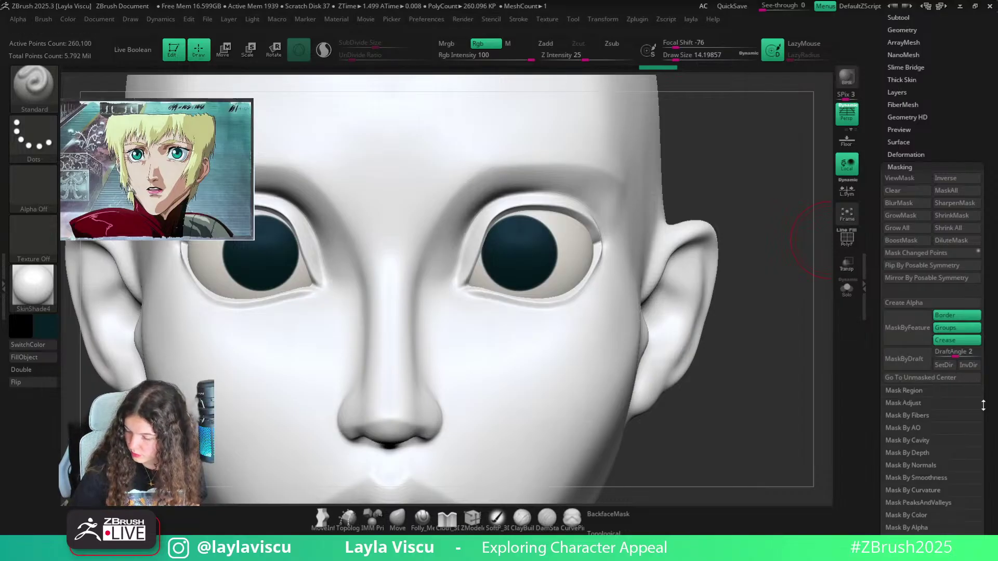
Mask the whites of both eyes with Mask By Intensity, leaving the dark irises unmasked for painting
scroll(983, 371, "down", 2)
scroll(983, 371, "down", 1)
left_click(919, 460)
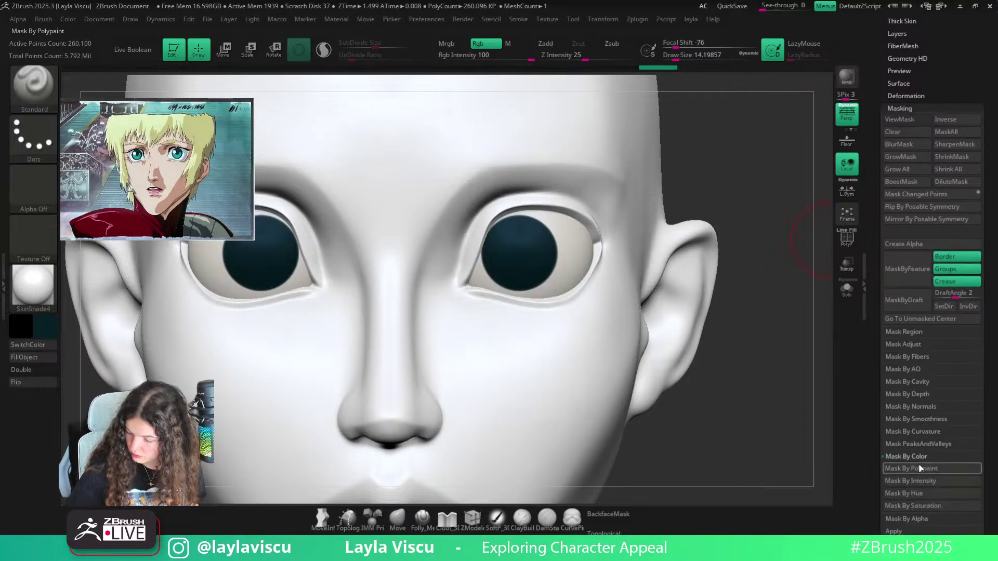
left_click(929, 481)
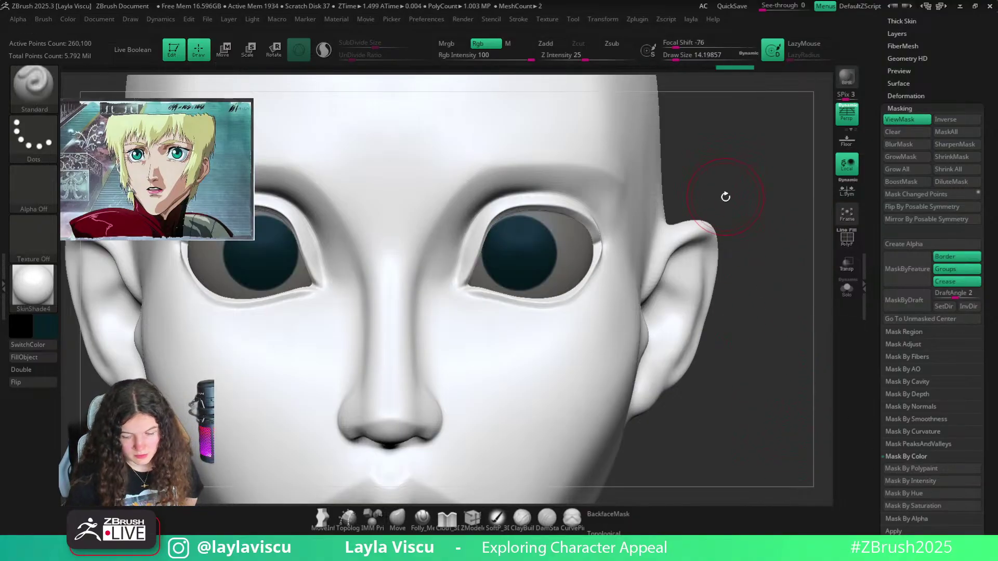
left_click(847, 289)
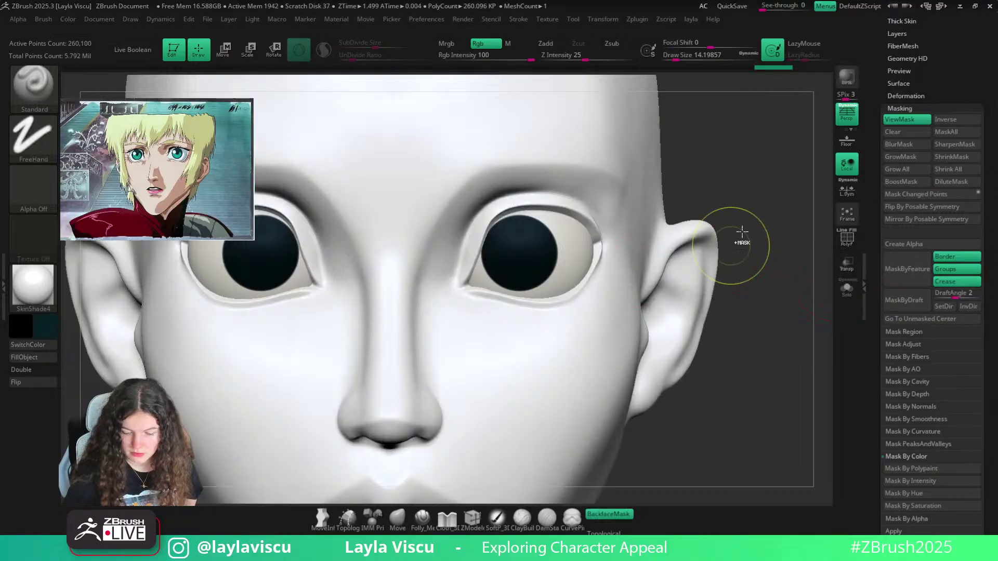
left_click(742, 232, "ctrl")
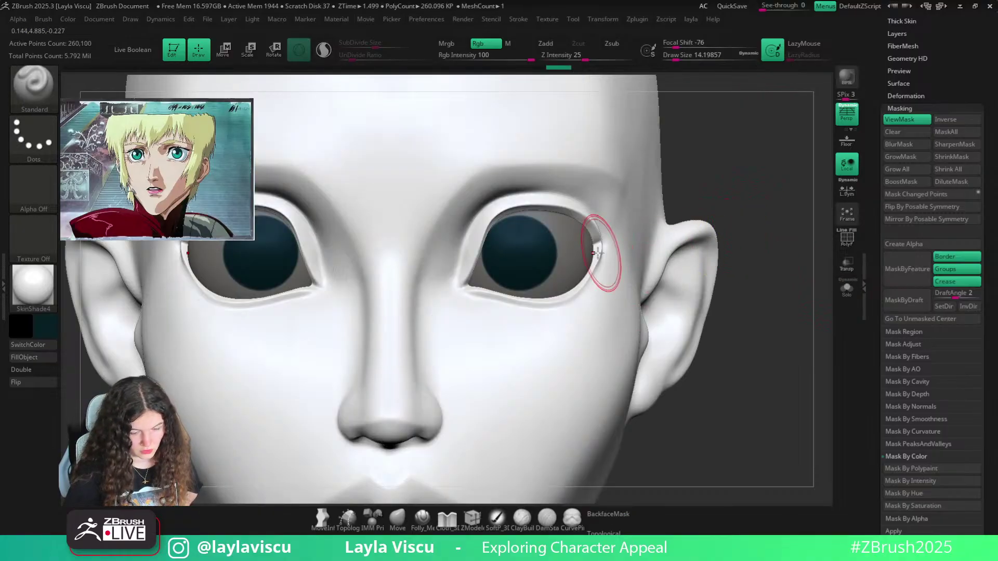
Pick a lighter teal from the reference image and tint the irises softly with a Focal Shift of 0
key("w")
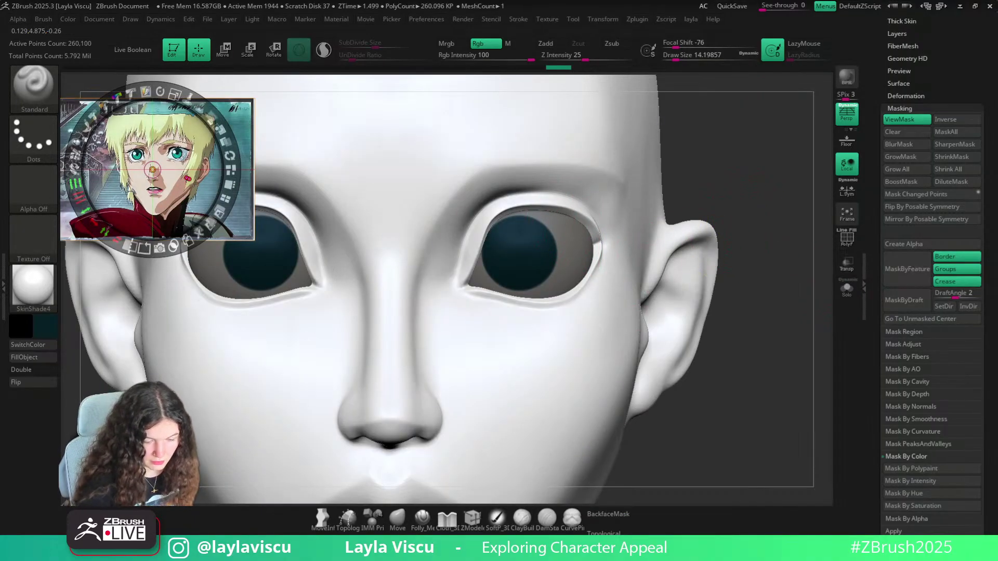
key("q")
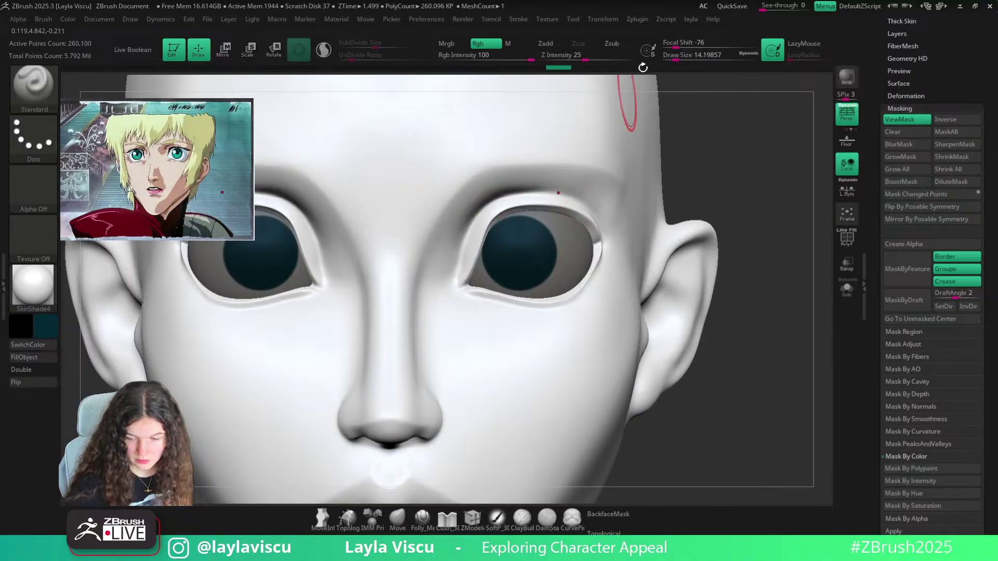
left_click(700, 43)
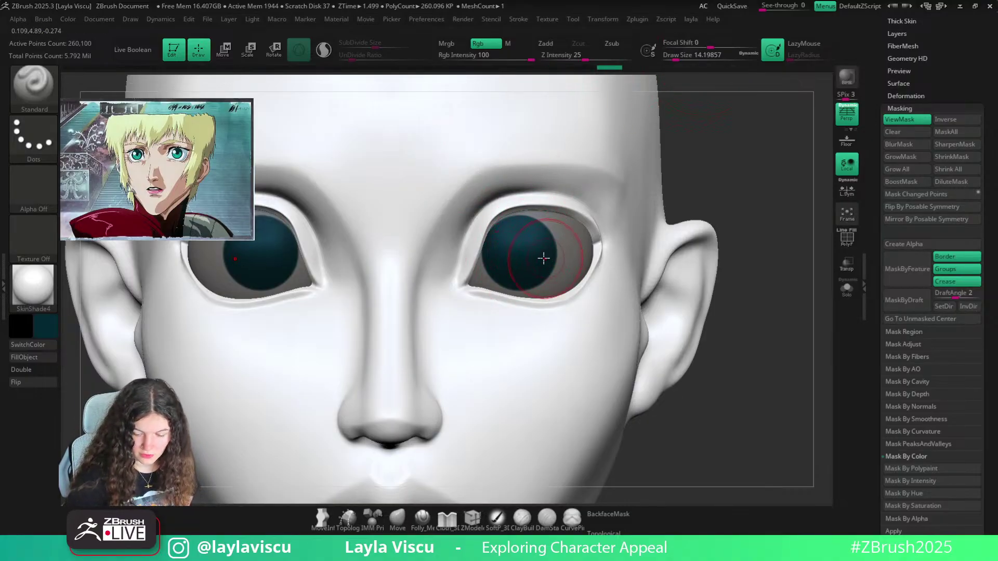
key("shift")
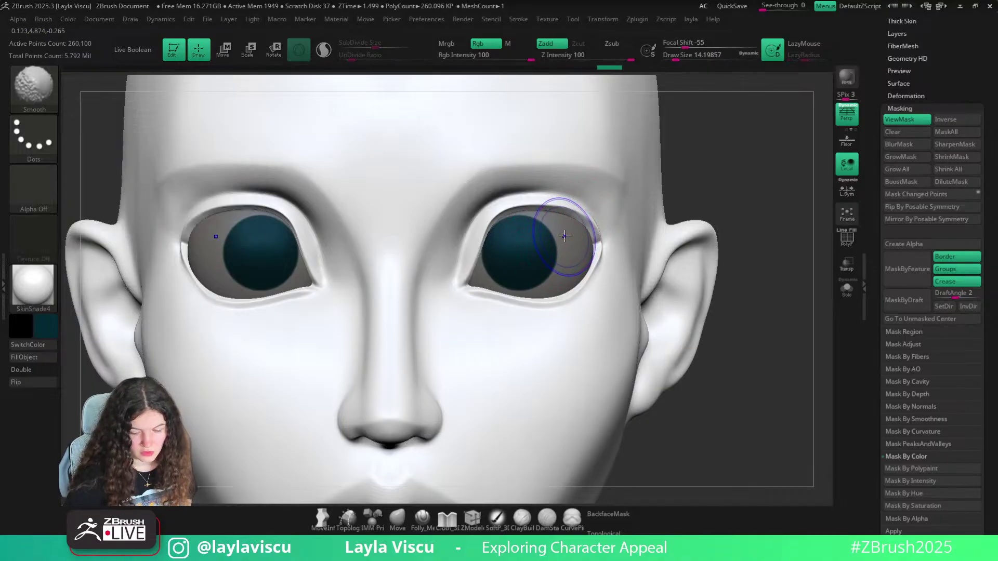
Hide the mask display and isolate the two eyeballs in Solo mode
right_click_drag(573, 243, 558, 206, "ctrl")
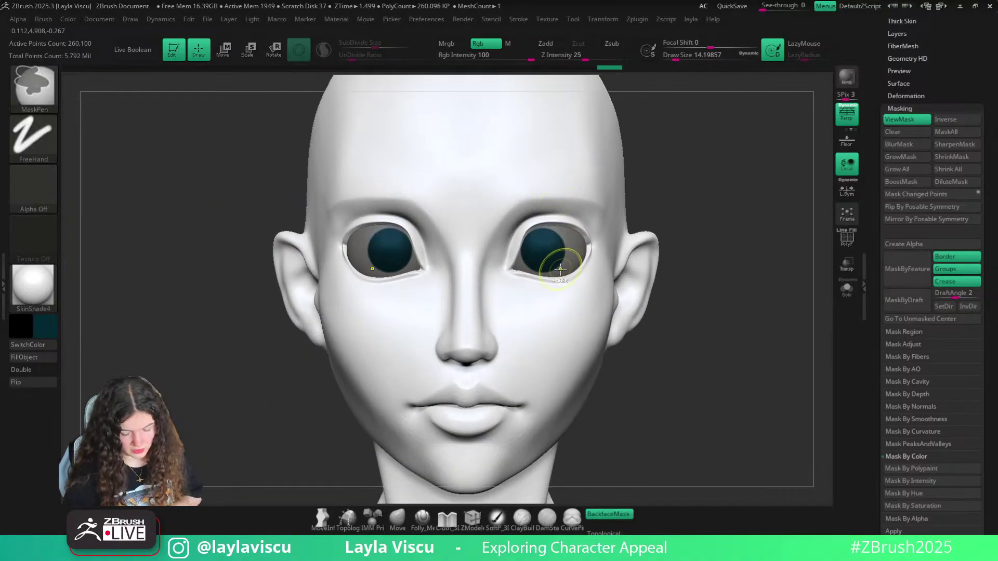
key("ctrl+h")
right_click_drag(553, 245, 566, 296, "ctrl")
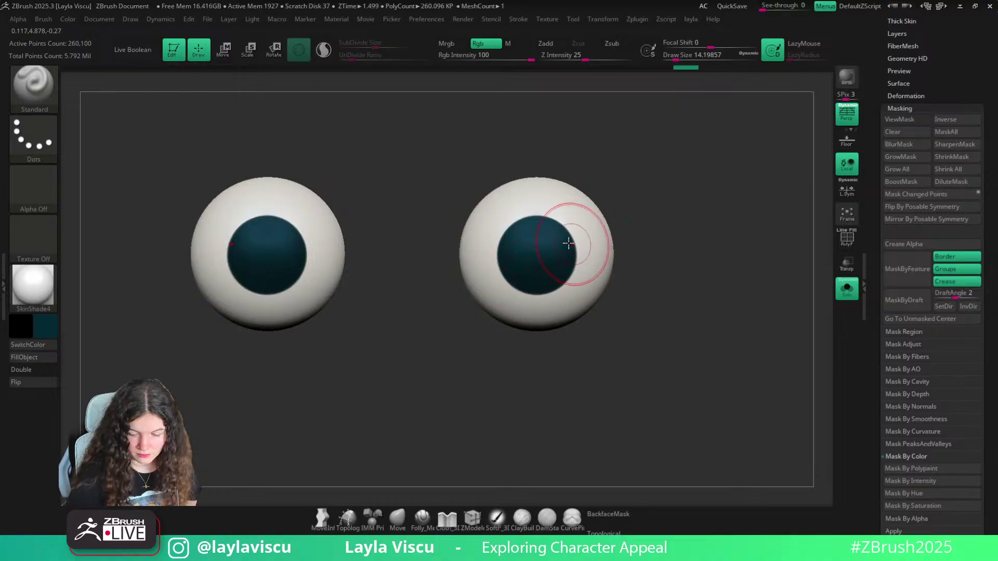
Pick a bright turquoise from the reference and paint the lower part of both irises with a Draw Size of about 11.7
key("shift+z")
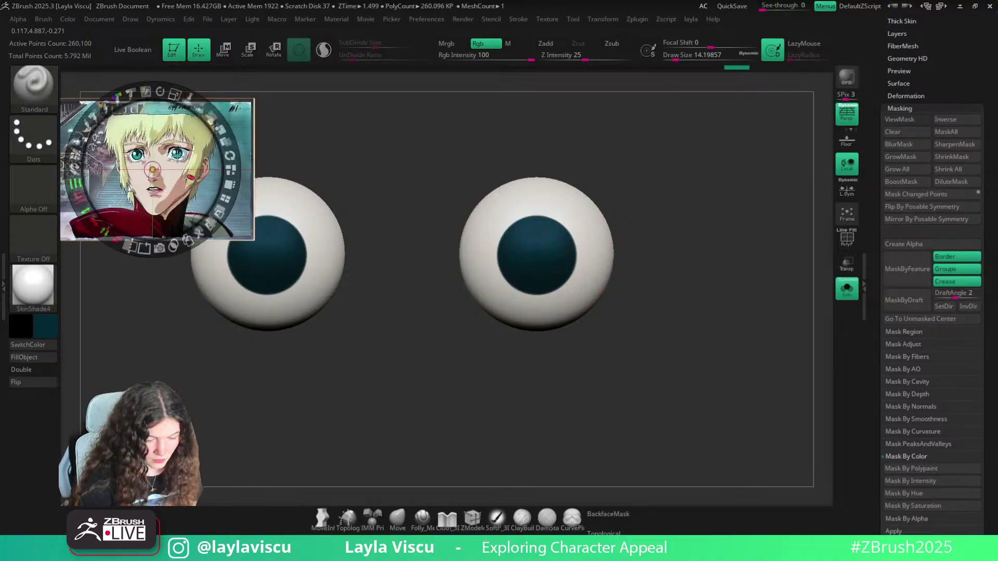
key("c")
key("z")
key("shift+z")
key("s")
mouse_move(535, 251)
left_mouse_down()
mouse_move(522, 275)
mouse_move(517, 239)
mouse_move(568, 244)
mouse_move(527, 258)
mouse_move(561, 252)
mouse_move(526, 272)
left_mouse_up()
mouse_move(563, 244)
left_mouse_down()
mouse_move(530, 272)
mouse_move(513, 234)
mouse_move(552, 258)
mouse_move(513, 235)
mouse_move(534, 269)
left_mouse_up()
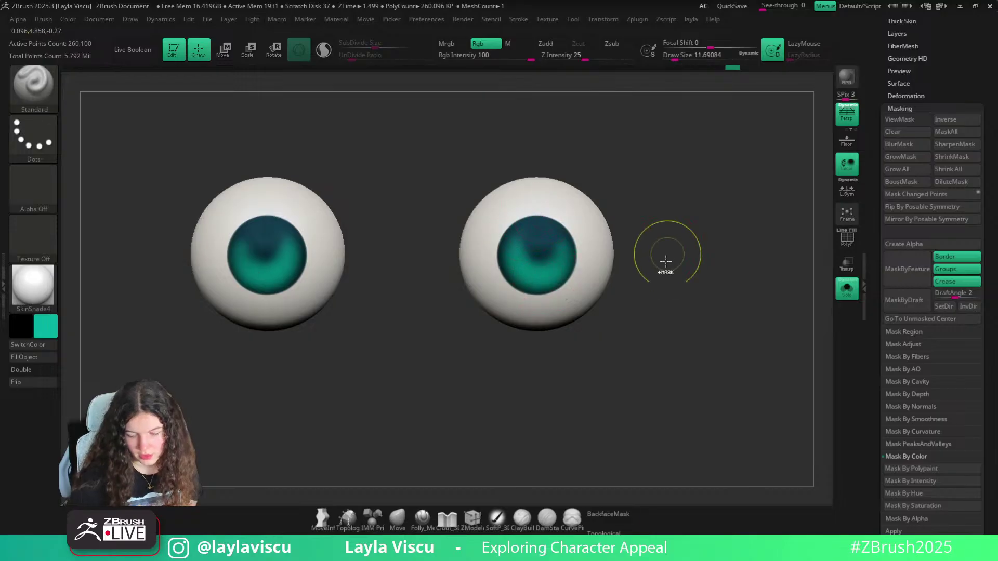
left_click(846, 289)
left_click(847, 289)
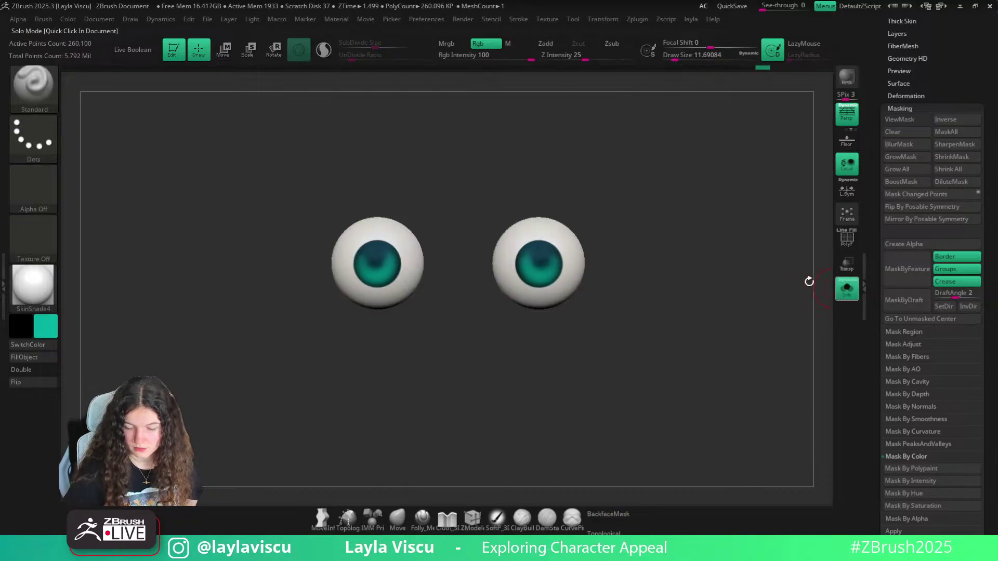
Pick a dark blue from the reference and try it on the iris centres with a Draw Size of about 20
key("shift+z")
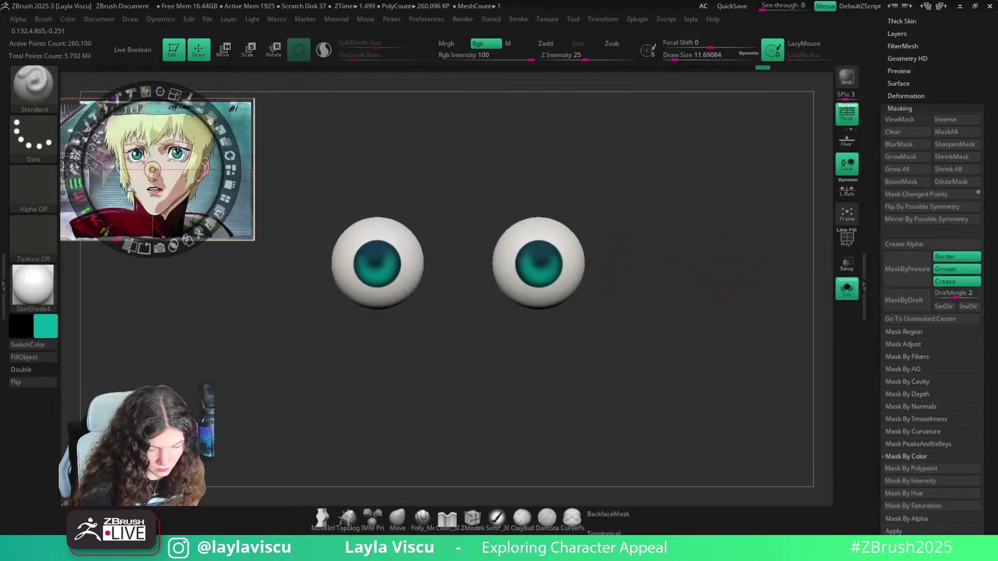
key("c")
key("shift+z")
right_click_drag(523, 229, 539, 265, "ctrl")
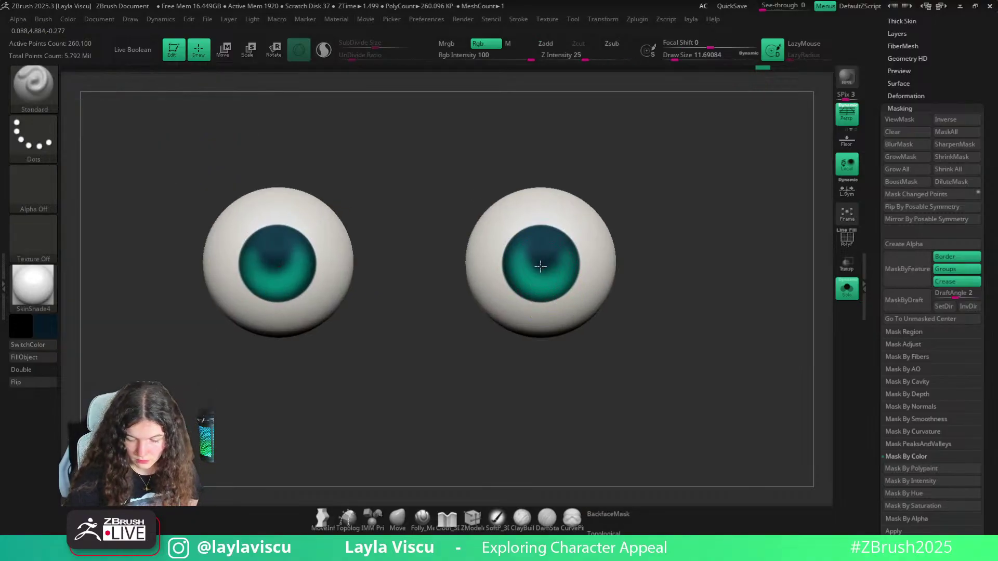
key("]")
left_click_drag(540, 266, 543, 271)
key("ctrl+z")
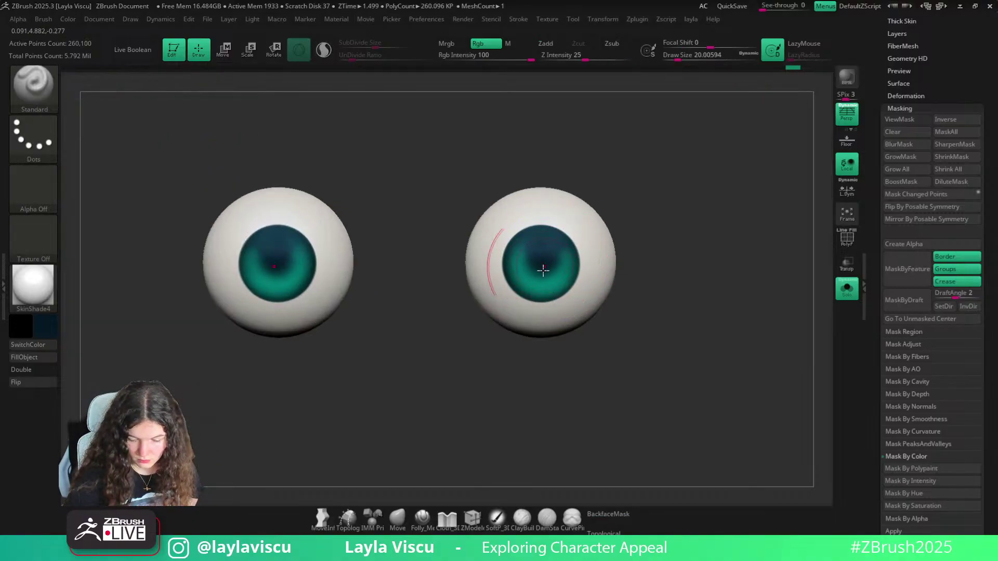
Switch to black and try pupils in both irises with a Draw Size of about 8.4 and a Focal Shift of -92
key("v")
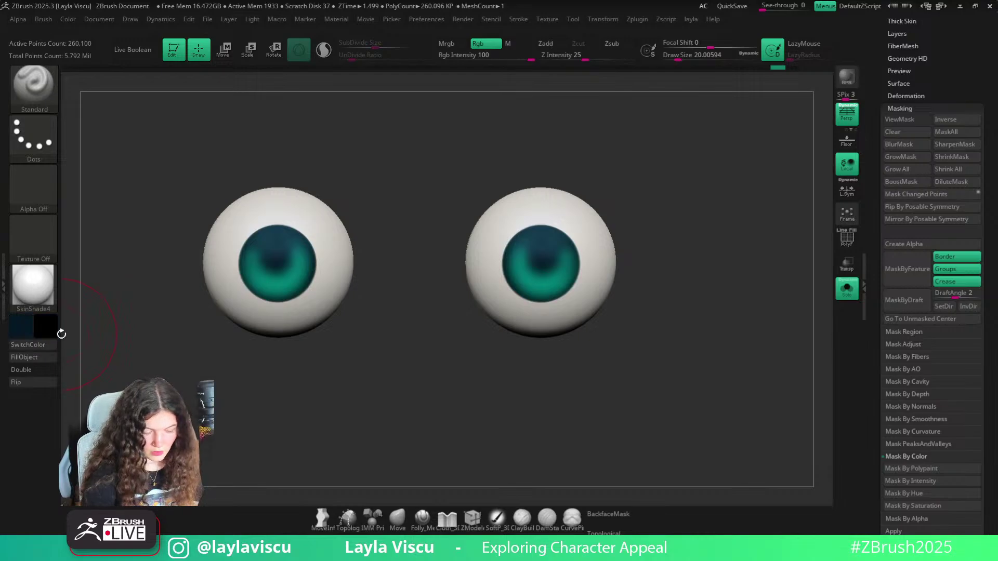
key("s")
left_click_drag(545, 258, 540, 258)
left_click_drag(683, 42, 670, 41)
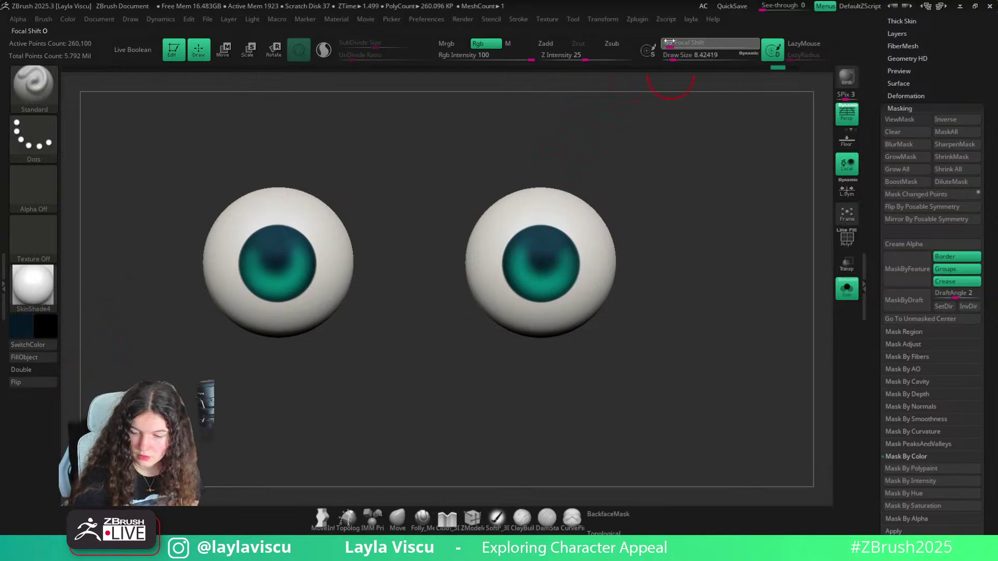
left_click(542, 265)
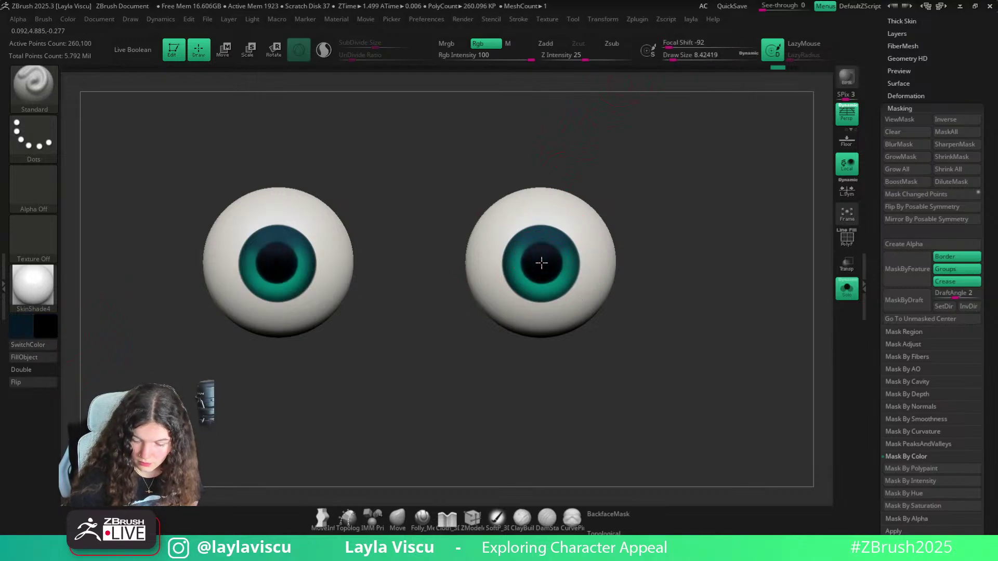
Repaint the black pupils smaller with a Draw Size of about 5.8 and a Focal Shift of -67
key("shift")
key("s")
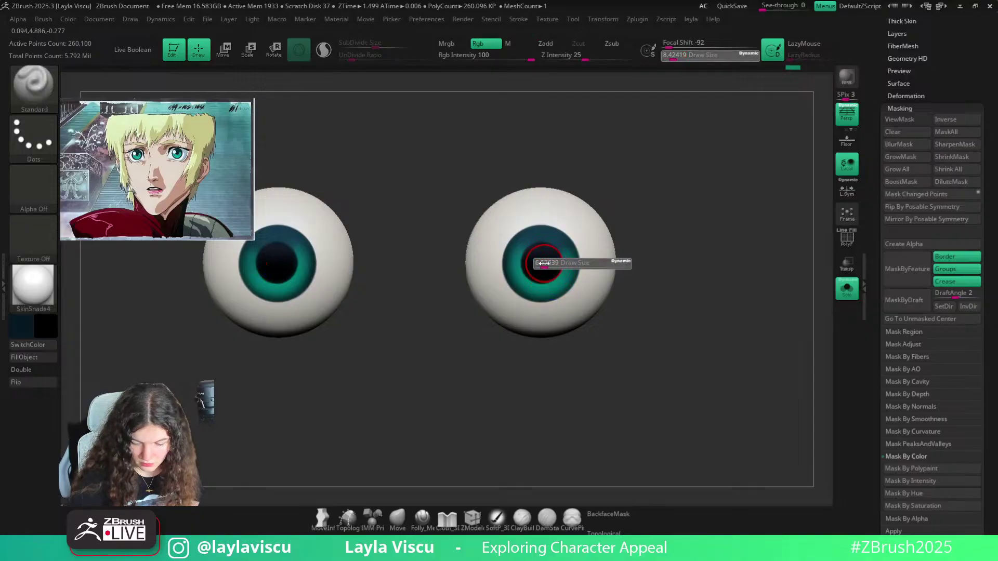
left_click_drag(546, 264, 543, 264)
key("shift")
left_click(540, 263, "shift")
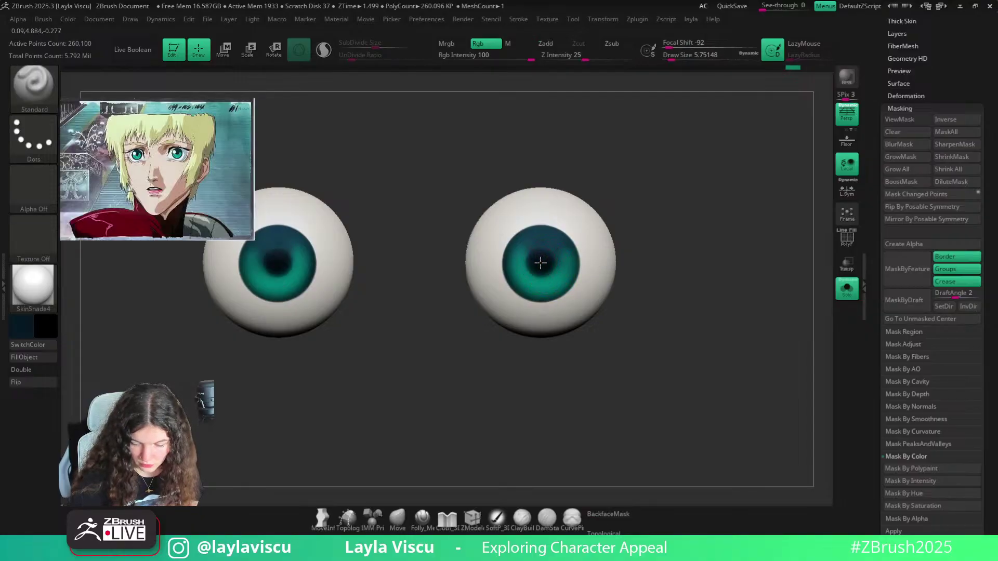
key("ctrl+z")
left_click(680, 45)
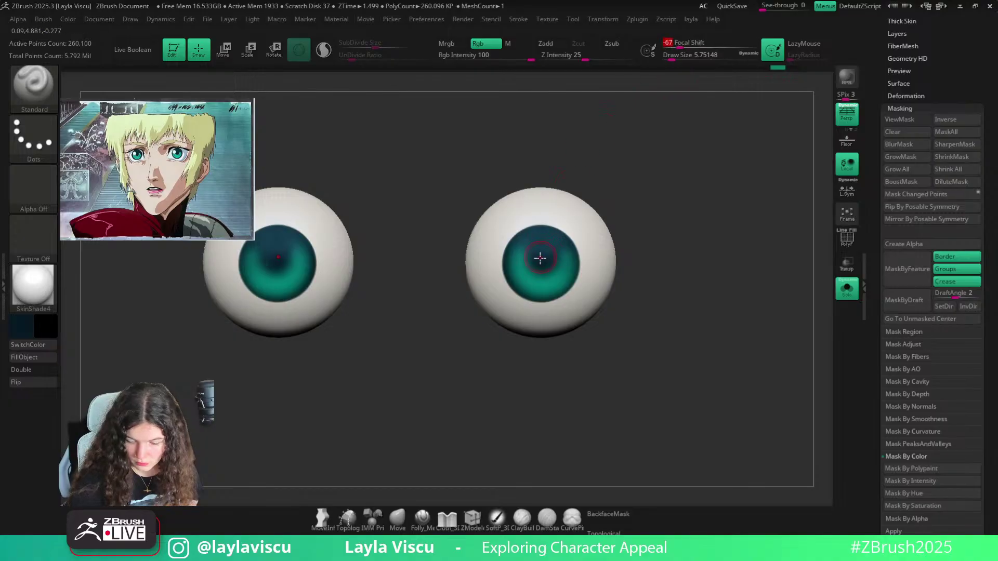
left_click(542, 263)
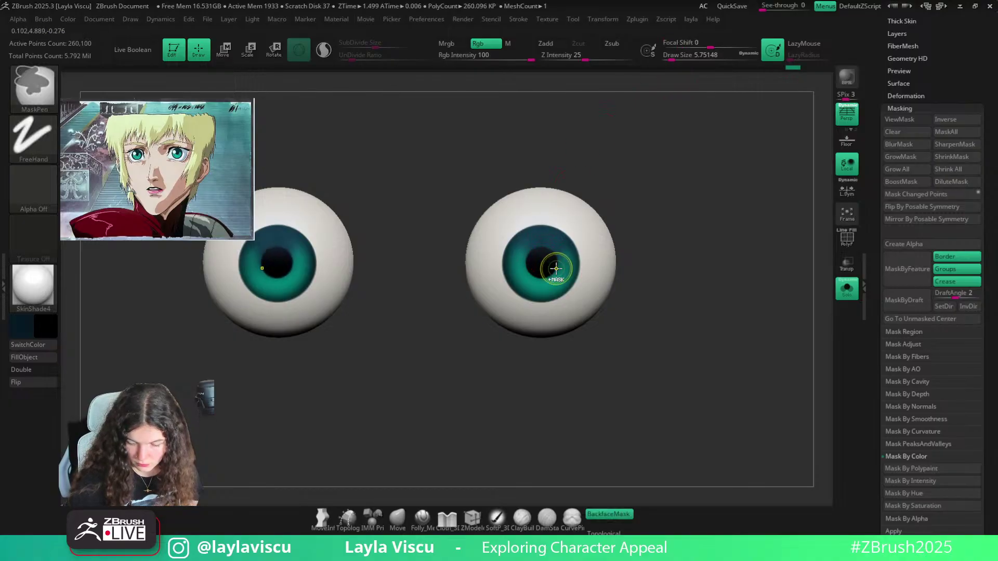
Leave Solo mode and examine the painted irises and pupils on the whole face
left_click(847, 288)
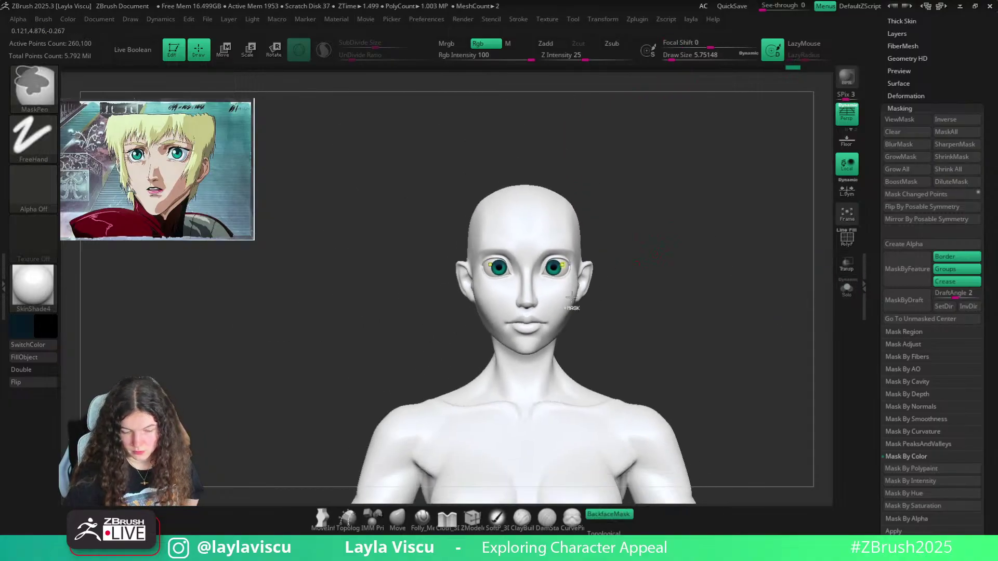
left_click_drag(673, 225, 579, 370, "alt")
key("s")
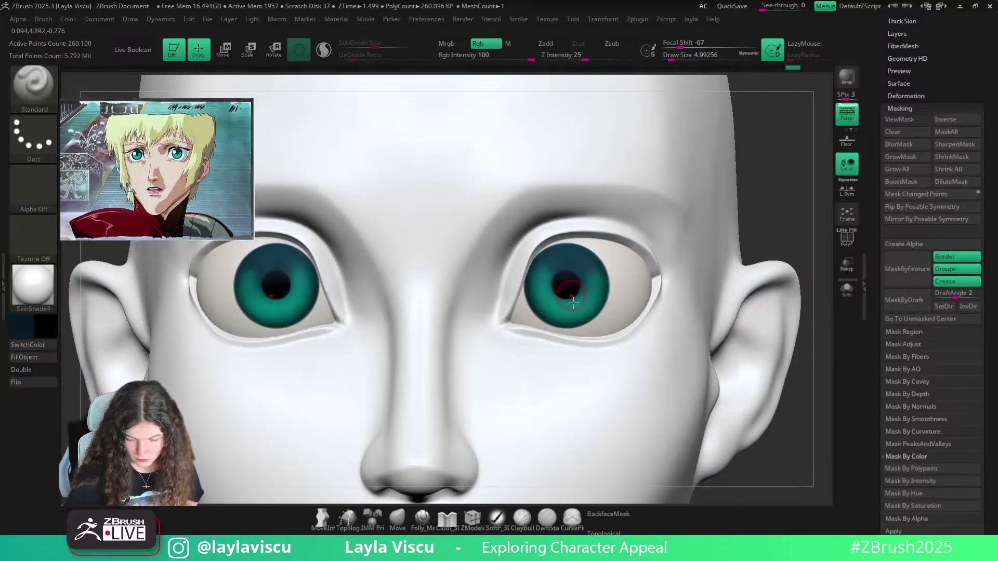
right_click_drag(566, 285, 536, 187, "ctrl")
right_click_drag(588, 308, 724, 238, "ctrl")
key("s")
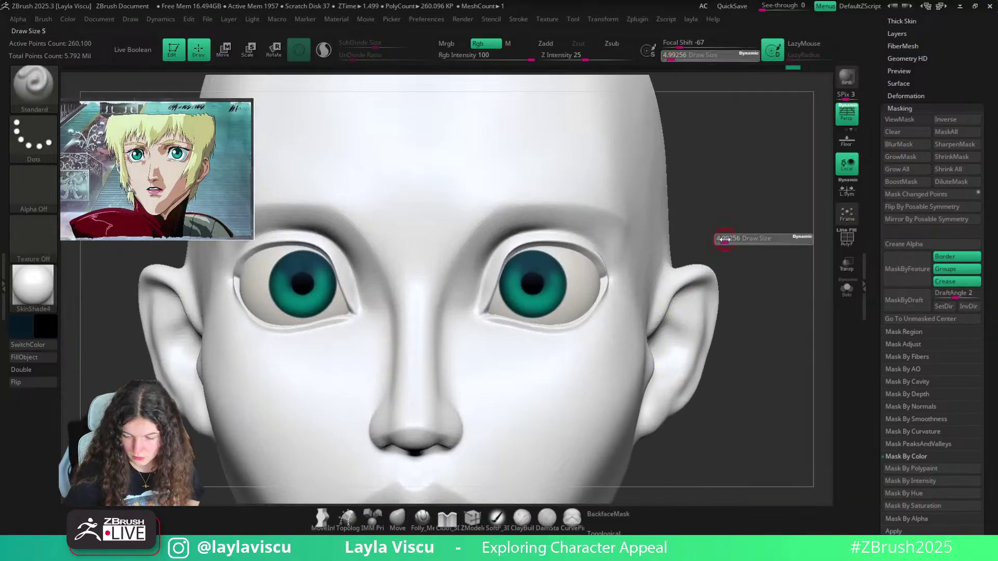
left_click_drag(726, 240, 725, 240)
mouse_move(527, 287)
right_mouse_down("ctrl")
mouse_move(538, 281)
mouse_move(510, 168)
right_mouse_up("ctrl")
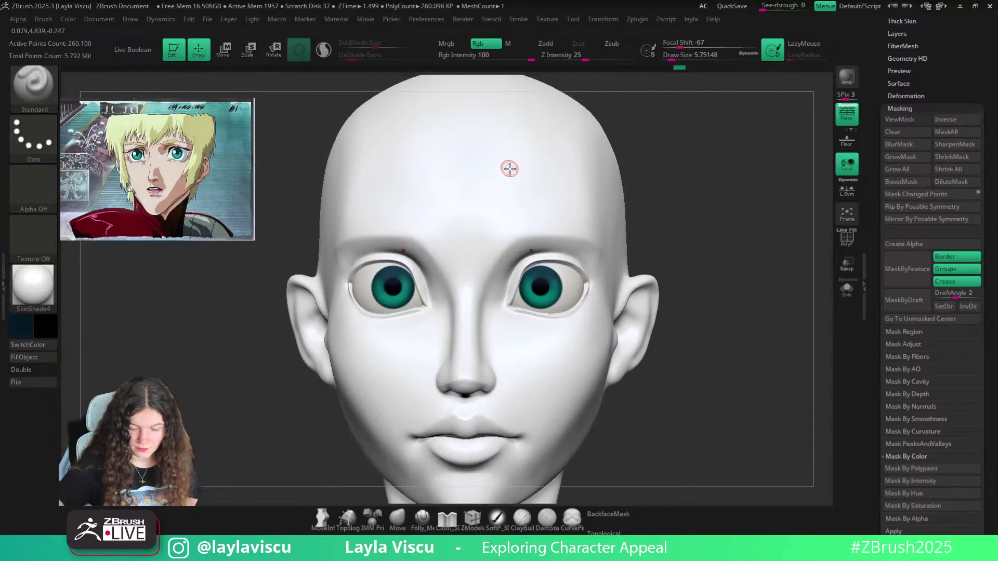
Fill the eyes with the ToyPlastic material only, without color, and set the current material back to SkinShade4
left_click(33, 285)
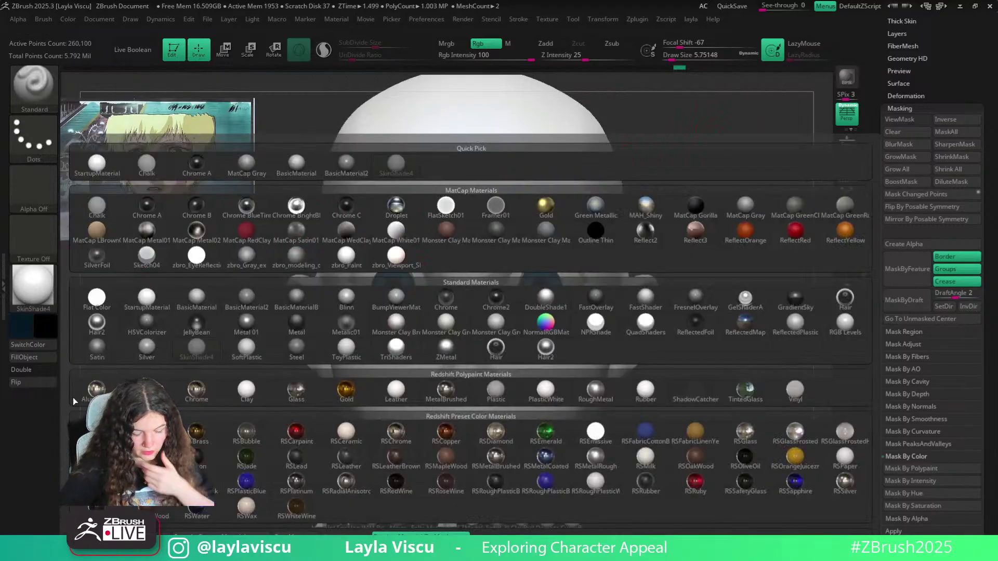
left_click(346, 348)
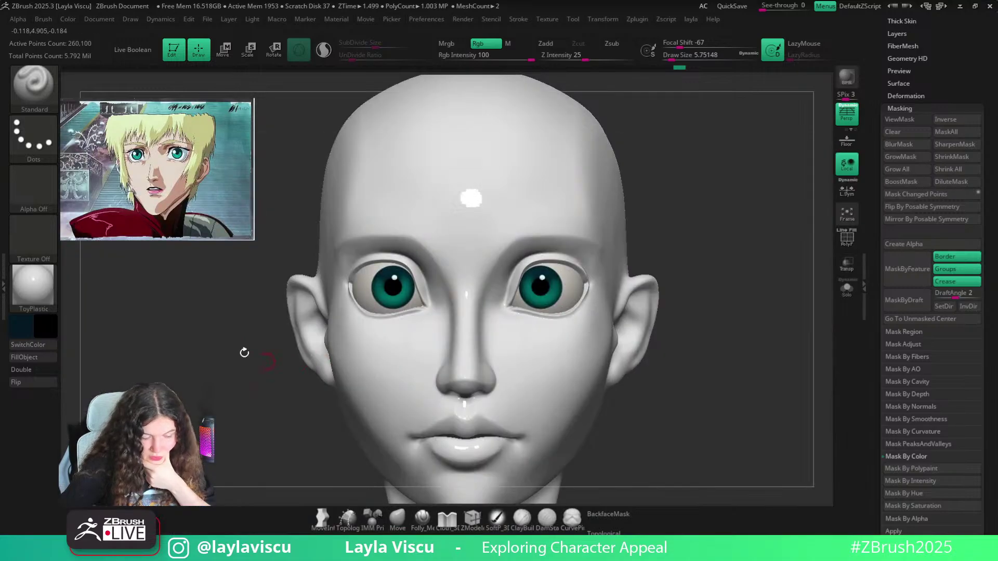
left_click(508, 44)
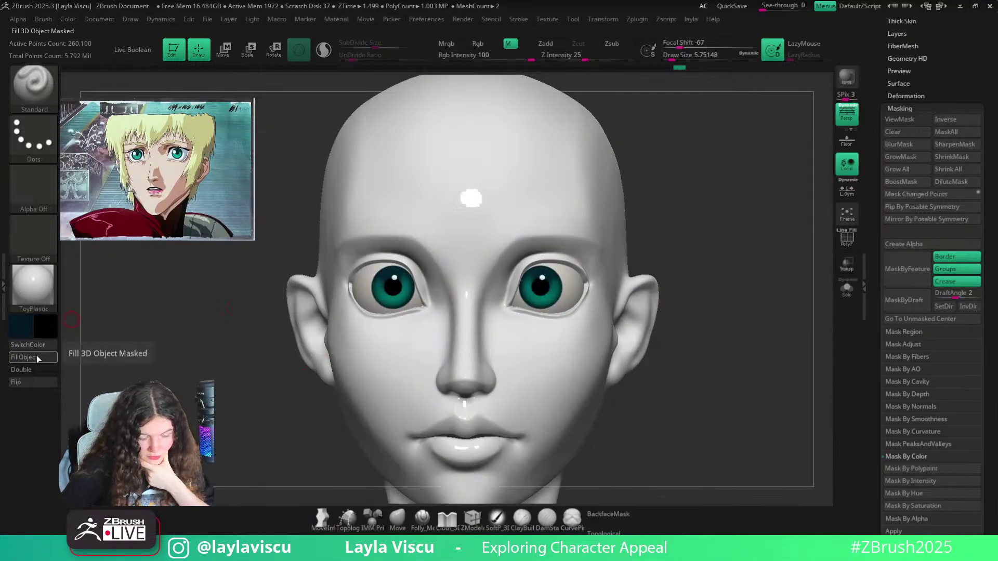
left_click(35, 289)
left_click(396, 165)
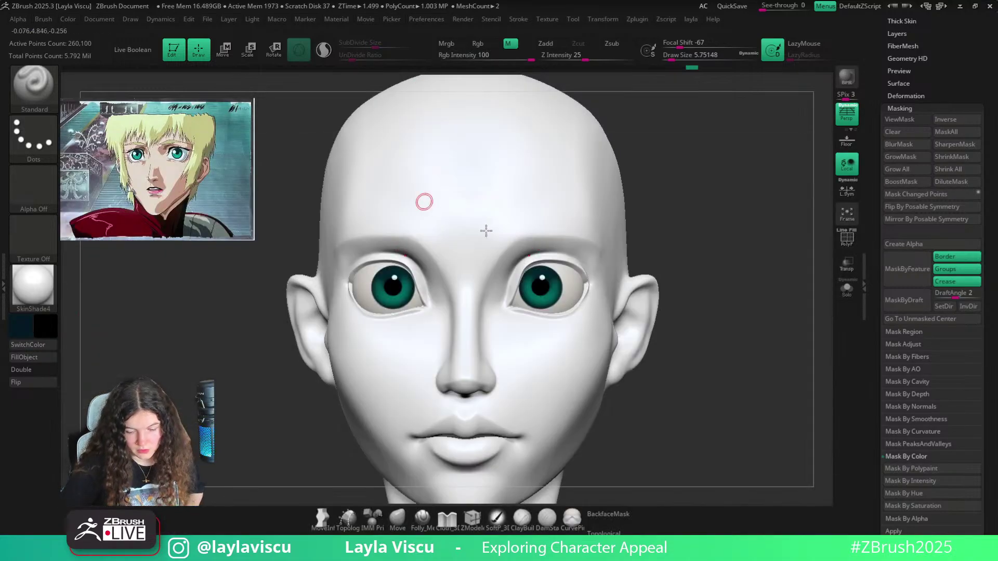
Isolate the eyes, center the transform gizmo on the eyeball and show the whole figure again
right_click_drag(696, 262, 549, 168)
right_click_drag(530, 263, 517, 290, "ctrl")
key("w")
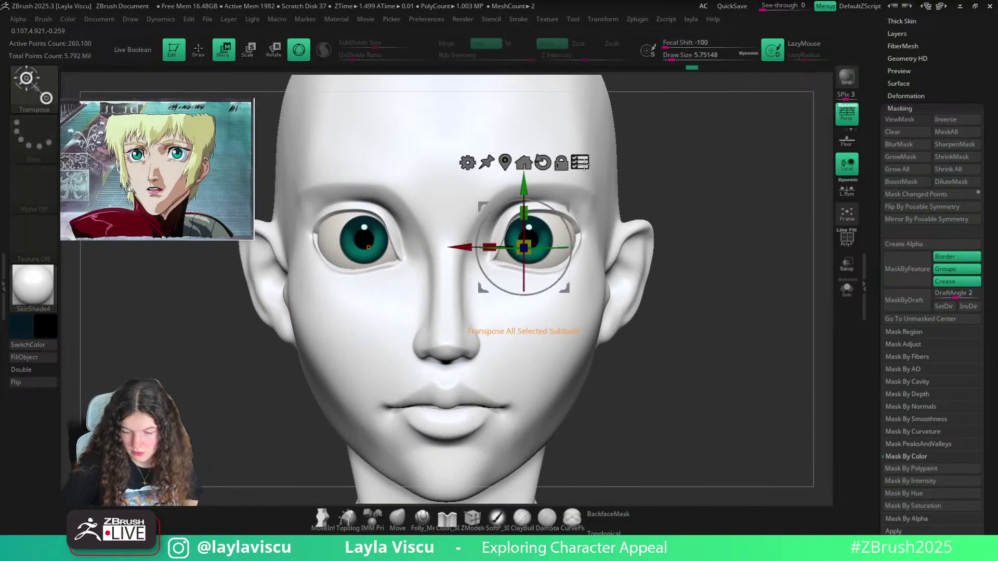
left_click(847, 288)
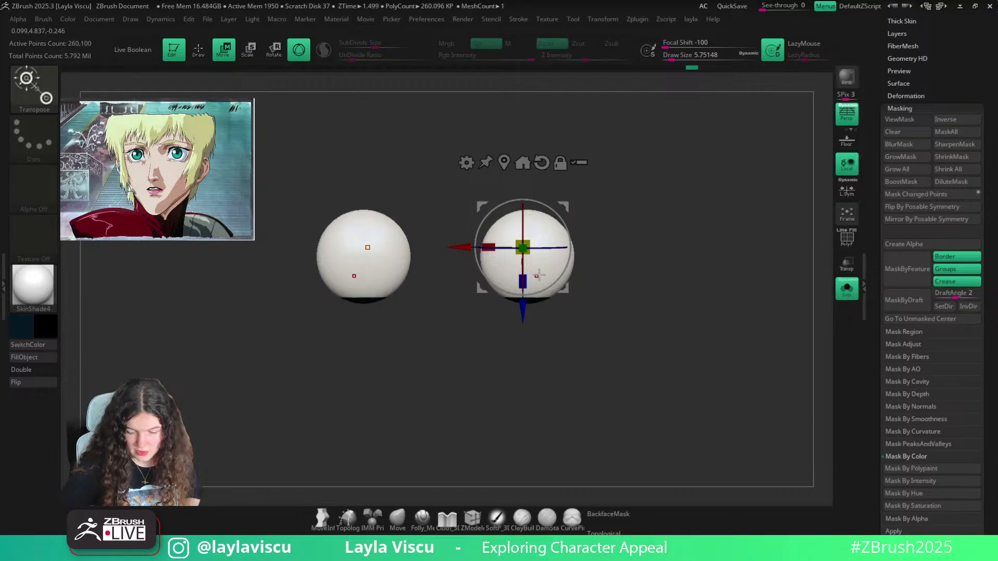
left_click(504, 163)
left_click_drag(614, 253, 626, 285, "ctrl")
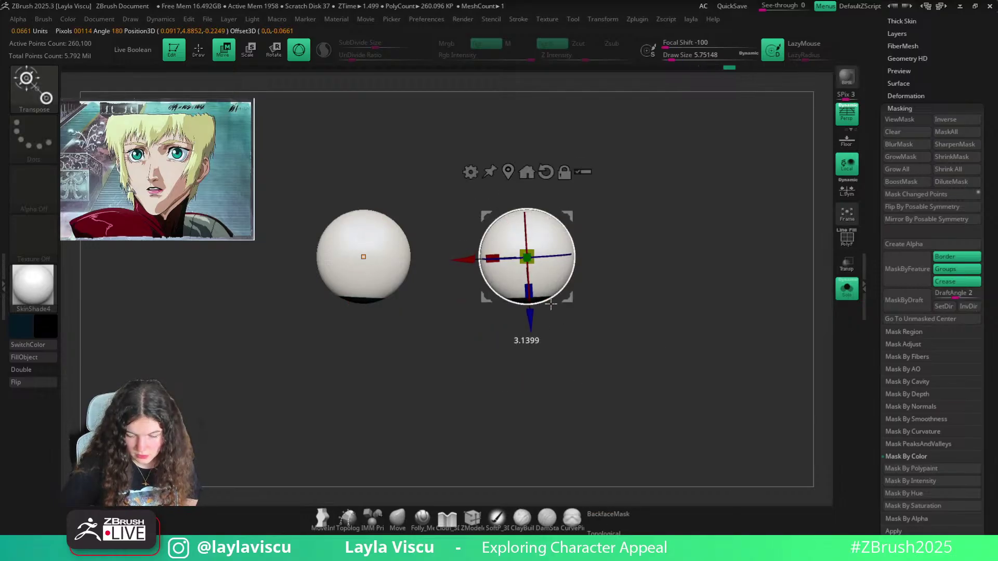
left_click(847, 289)
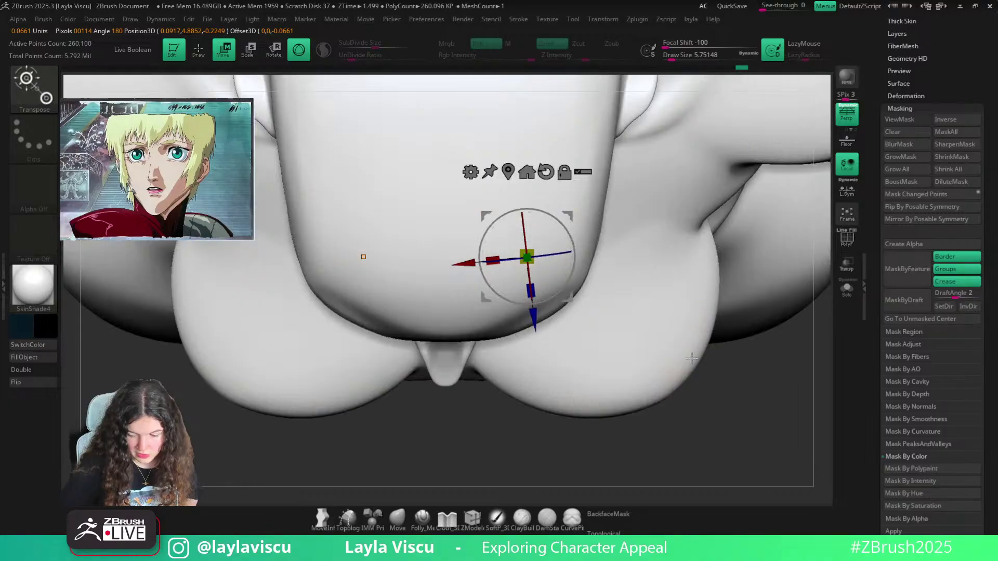
Return to the Move brush and switch the figure's display material to BasicMaterial
left_click(398, 518)
mouse_move(544, 461)
left_mouse_down()
mouse_move(706, 232)
mouse_move(742, 286)
mouse_move(618, 262)
left_mouse_up()
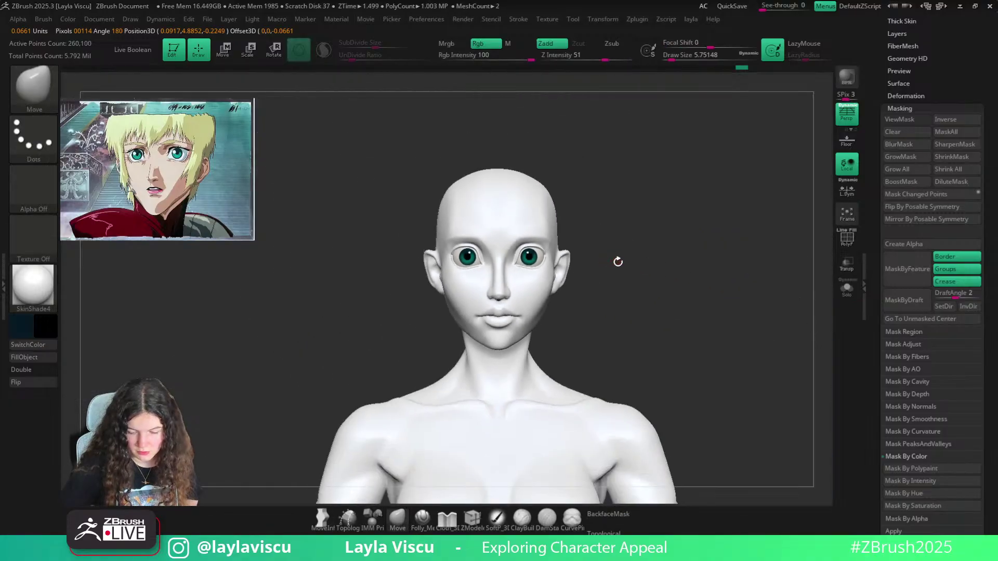
right_click_drag(544, 254, 545, 295, "ctrl")
key("e")
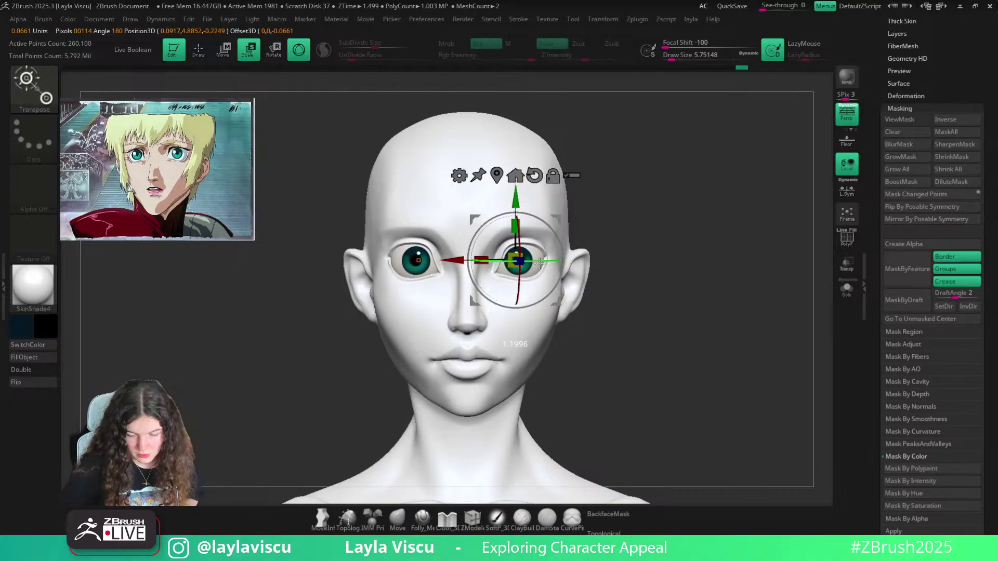
left_click(396, 520)
mouse_move(531, 416)
right_mouse_down("ctrl")
mouse_move(560, 348)
mouse_move(535, 310)
mouse_move(536, 323)
right_mouse_up("ctrl")
left_click(33, 285)
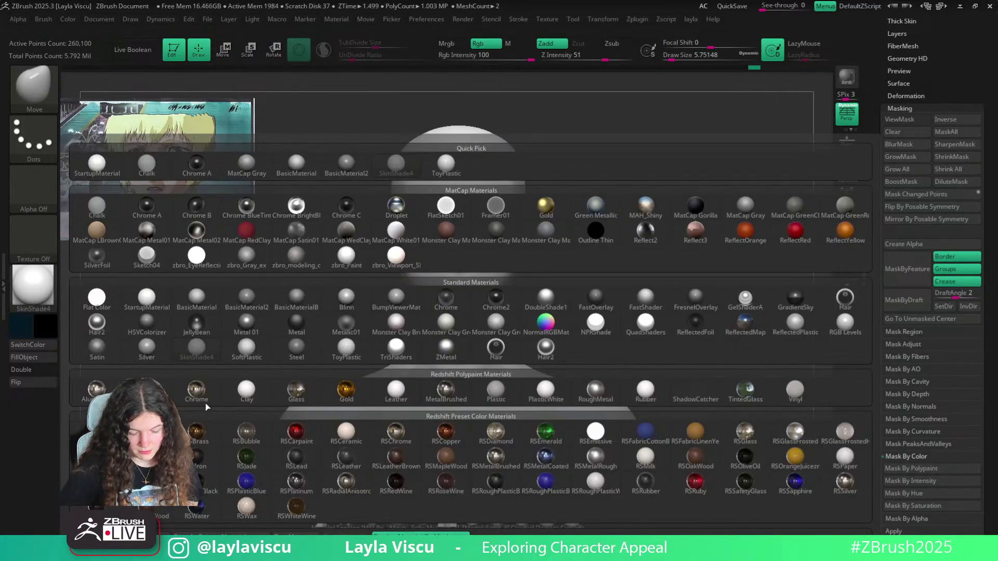
left_click(201, 300)
right_click_drag(594, 285, 468, 307, "alt")
right_click_drag(468, 307, 637, 364, "ctrl")
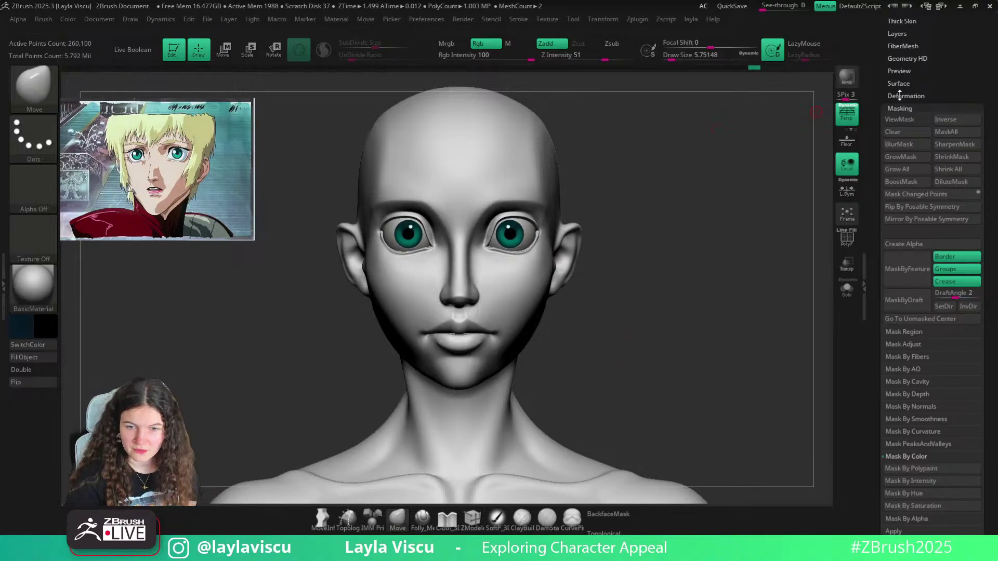
Select the body mesh, show its polygroup wireframe and duplicate it as a new subtool
scroll(908, 83, "up", 3)
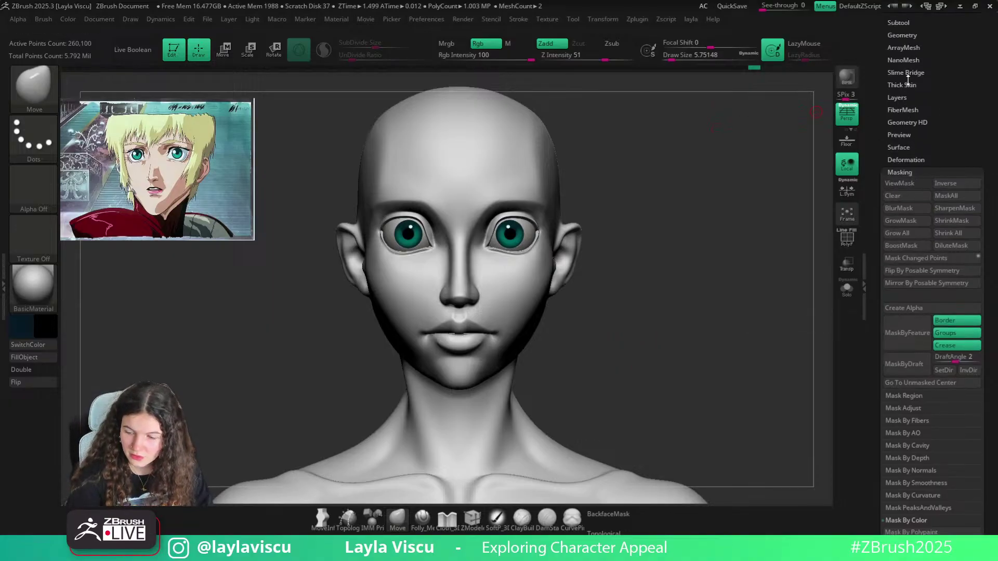
scroll(907, 84, "up", 2)
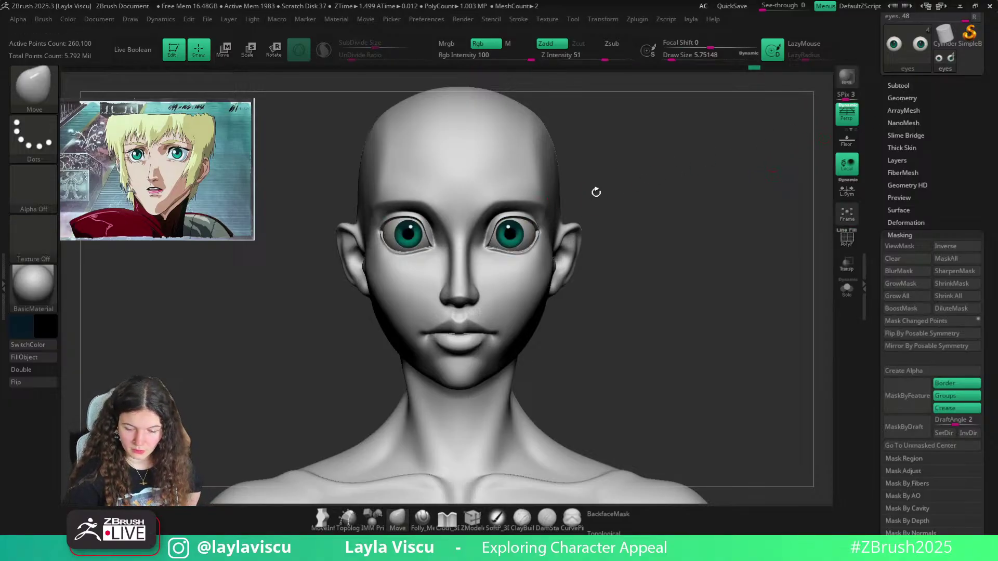
left_click(558, 196, "alt")
key("shift+f")
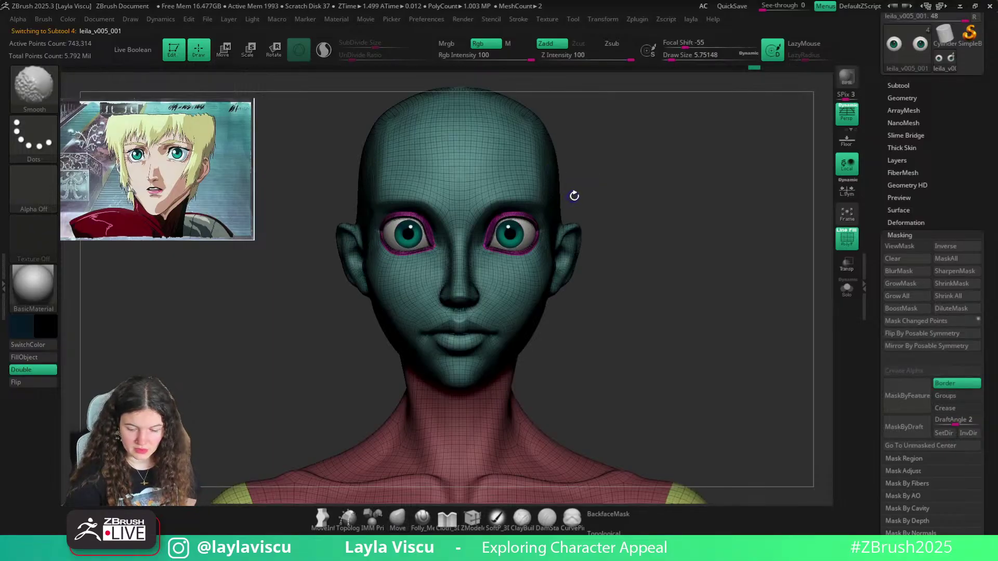
key("ctrl+shift+d")
Drop the duplicated body to its lowest subdivision level and delete the higher levels
left_click(901, 87)
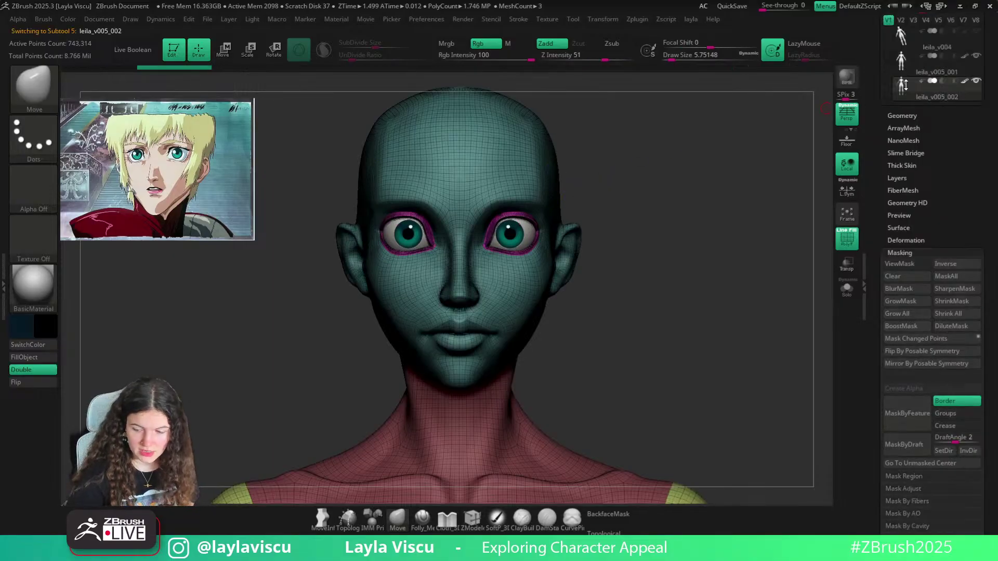
left_click(898, 18)
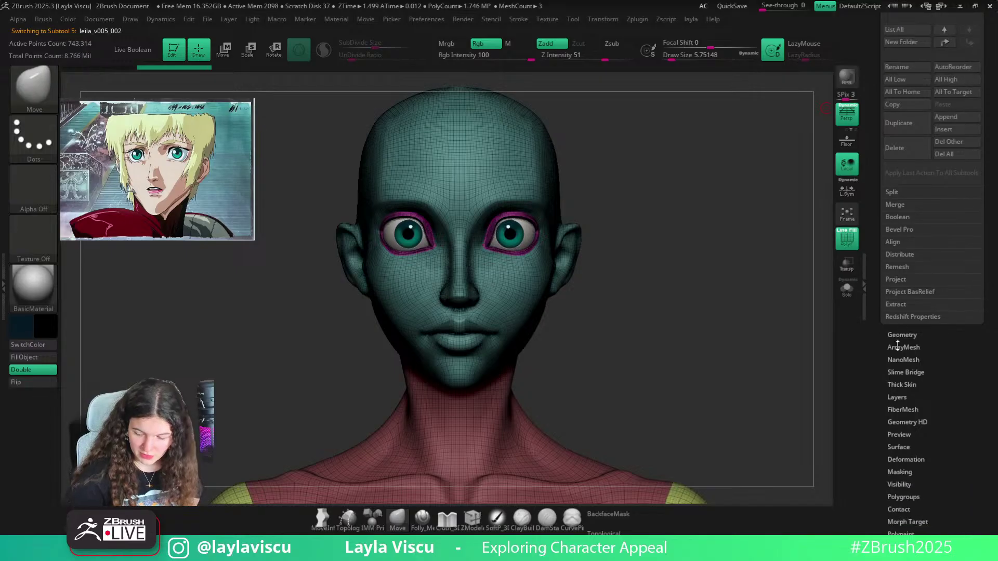
left_click(902, 30)
left_click(892, 53)
left_click(950, 67)
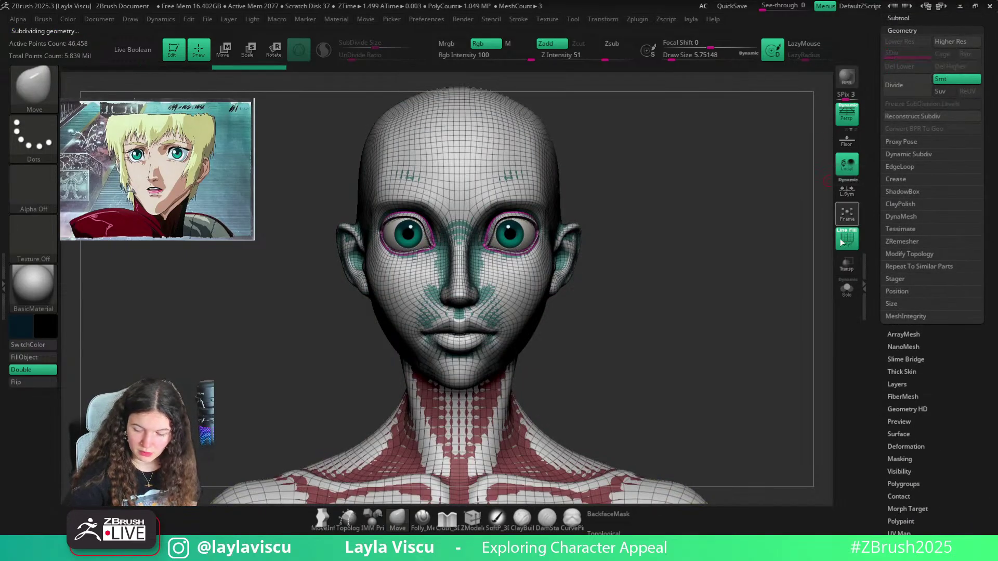
Isolate the duplicated body and set up the ZRemesherGuides brush with a Draw Size of about 1.8
left_click(847, 288)
right_click_drag(508, 227, 540, 308, "ctrl")
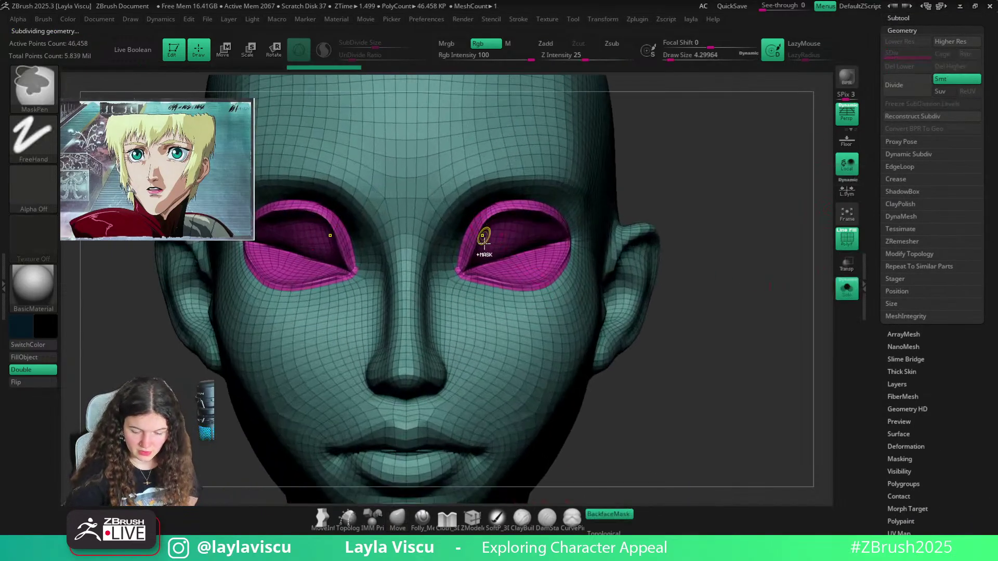
right_click_drag(479, 223, 479, 254, "ctrl")
key("b")
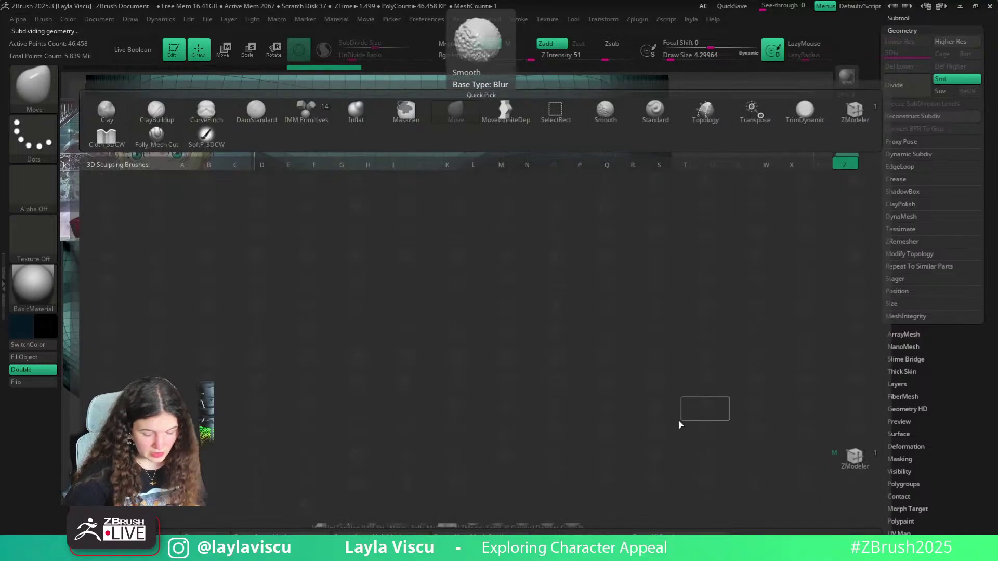
key("r")
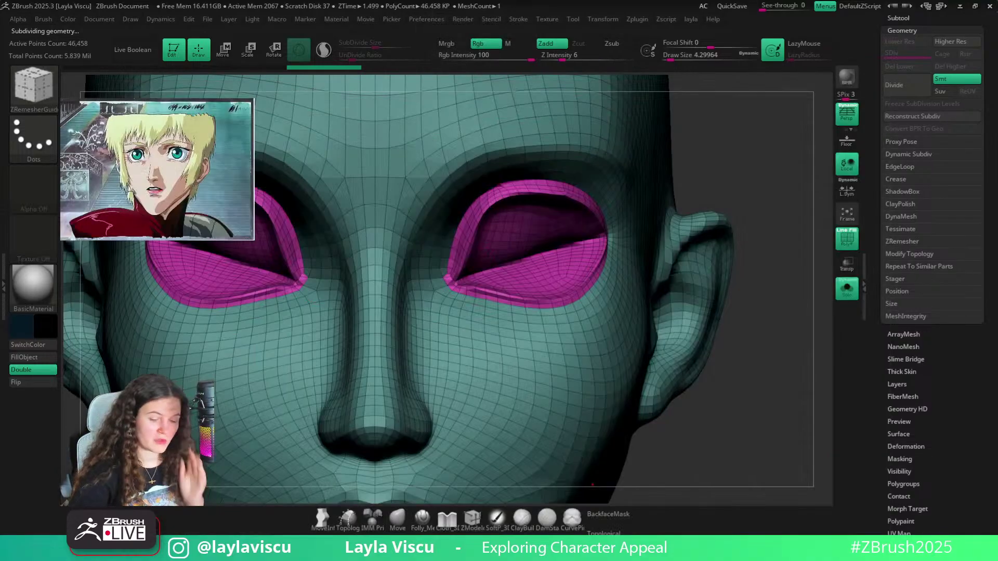
key("s")
left_click_drag(483, 202, 478, 203)
Draw a guide curve along the upper eyelid rim from the inner corner to slightly past the outer corner
mouse_move(728, 170)
left_mouse_down()
mouse_move(786, 178)
mouse_move(754, 185)
left_mouse_up()
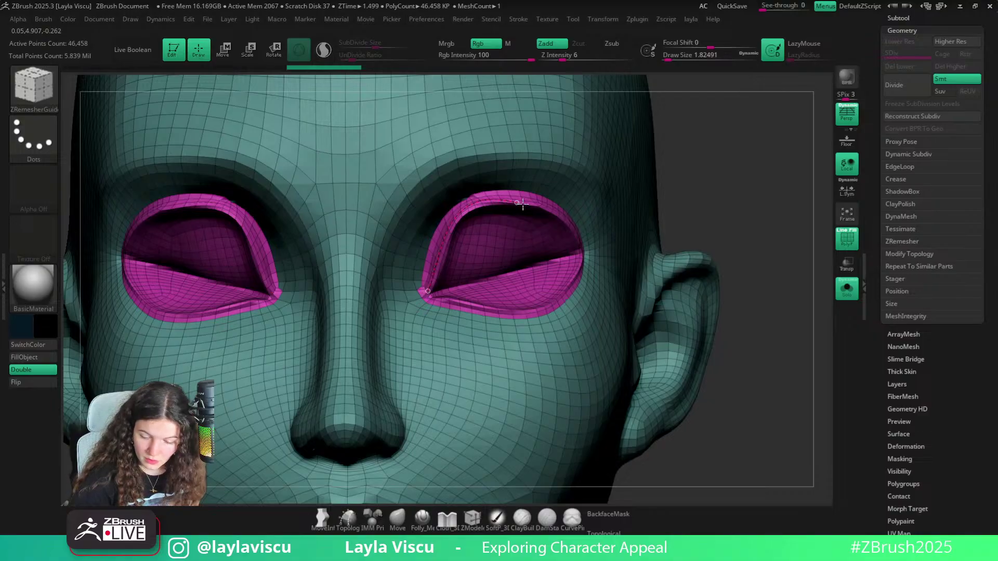
scroll(444, 260, "up", 3)
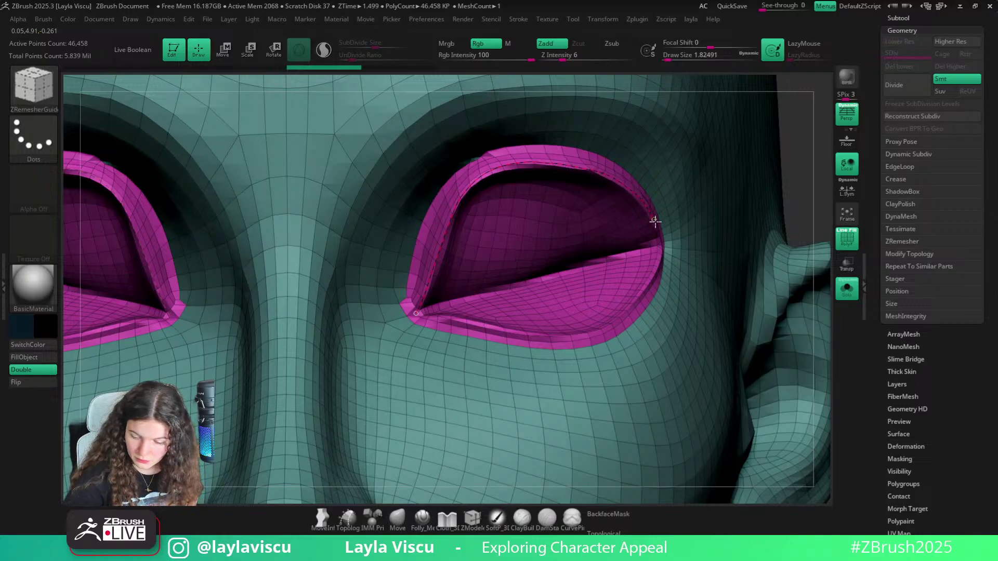
left_click_drag(655, 221, 658, 223)
mouse_move(797, 259)
right_mouse_down()
mouse_move(784, 225)
mouse_move(739, 218)
right_mouse_up()
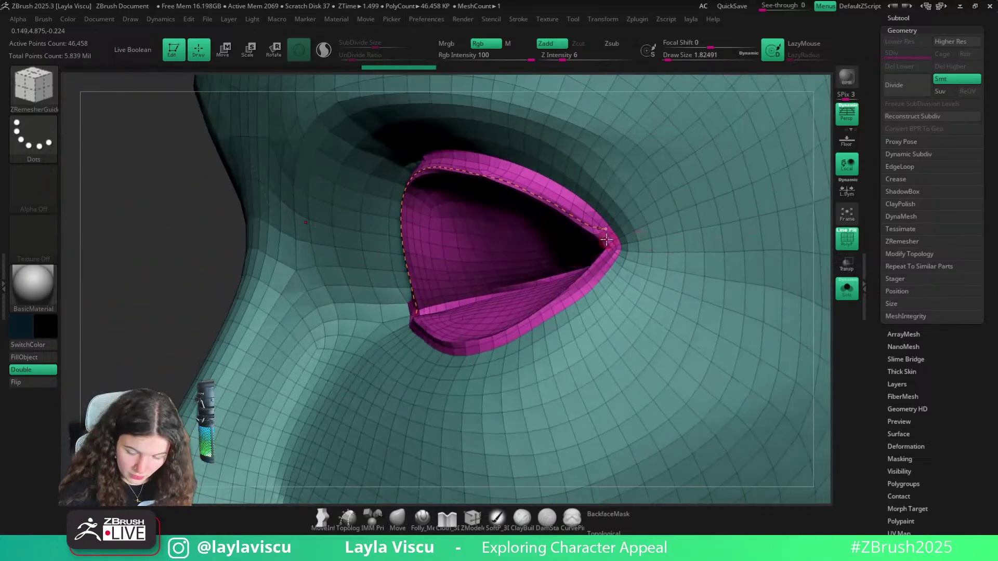
left_click_drag(607, 231, 668, 229)
key("ctrl+z")
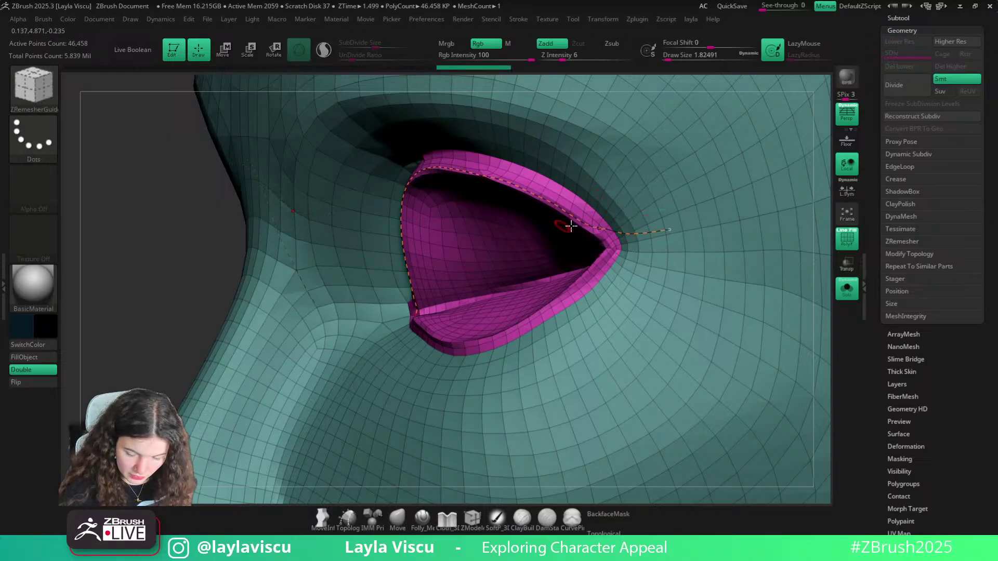
key("f")
right_click_drag(798, 352, 713, 379)
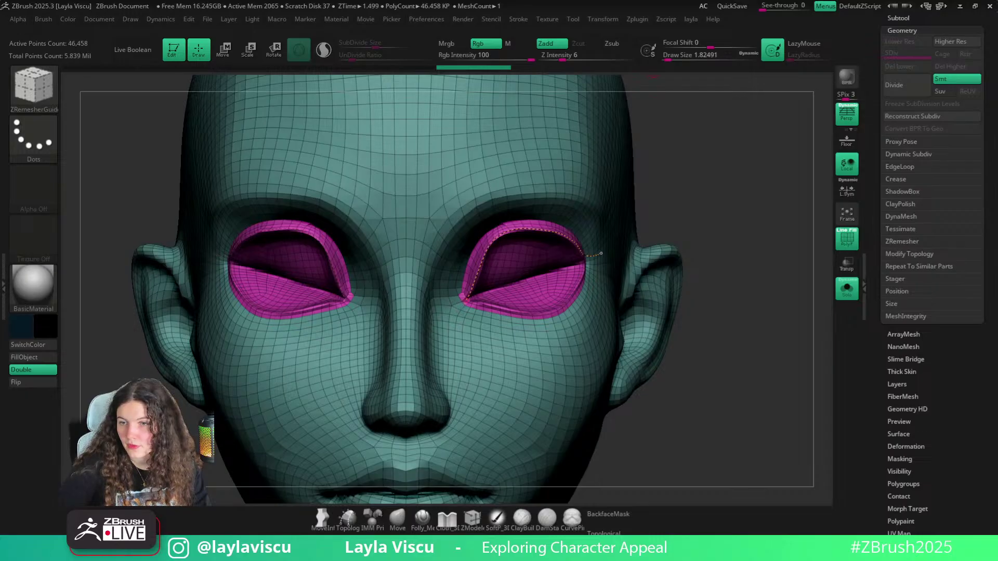
right_click_drag(816, 395, 753, 387)
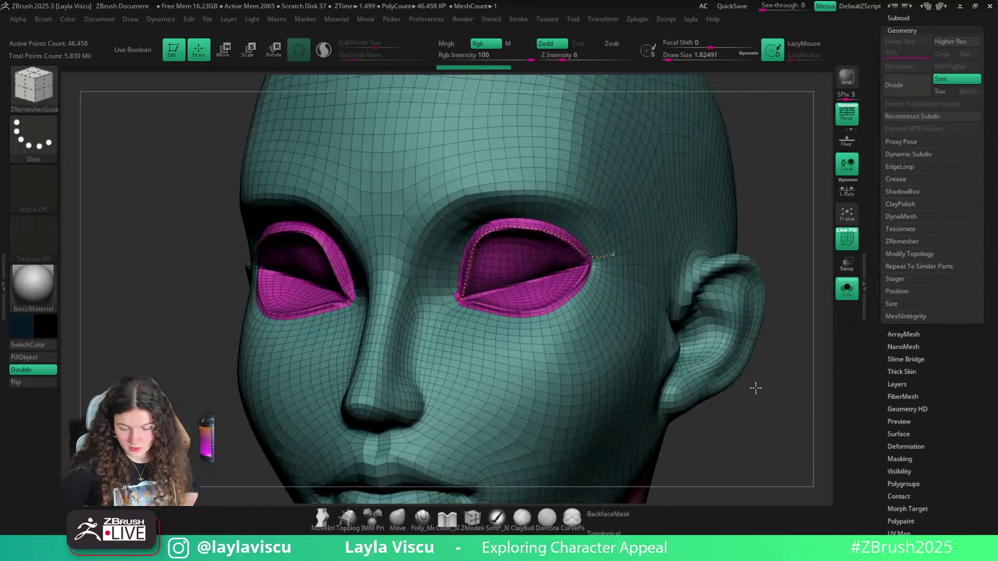
Build an eyelash strap along the eyelid curve with the CurveStrapSnap brush at a Draw Size of about 5.75
key("b")
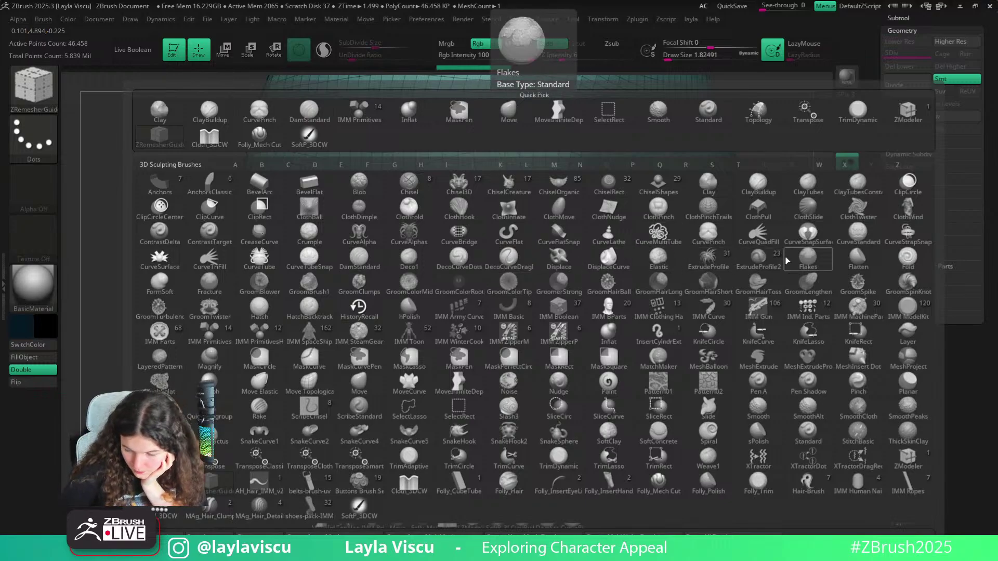
left_click(896, 236)
left_click(553, 236)
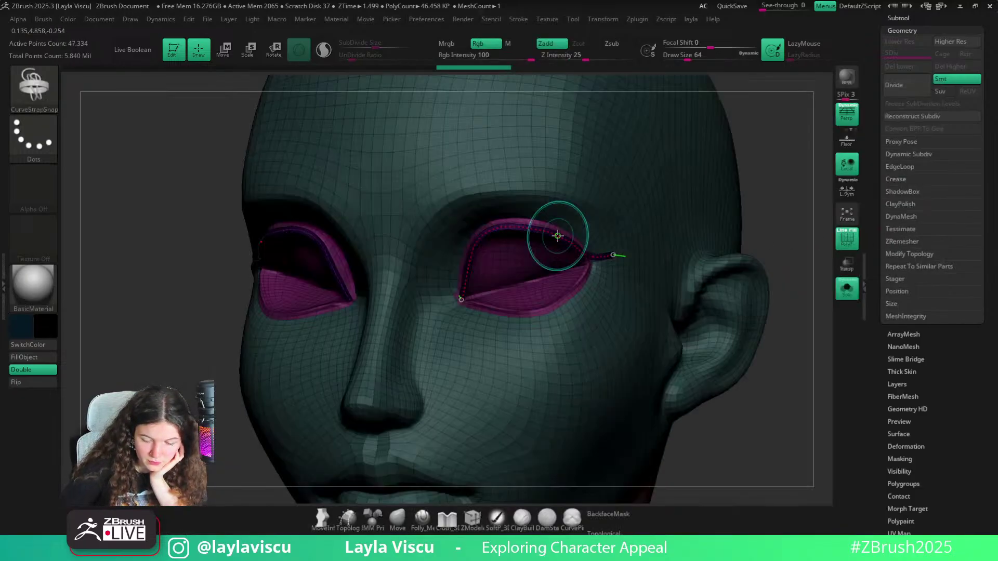
key("s")
left_click(637, 223)
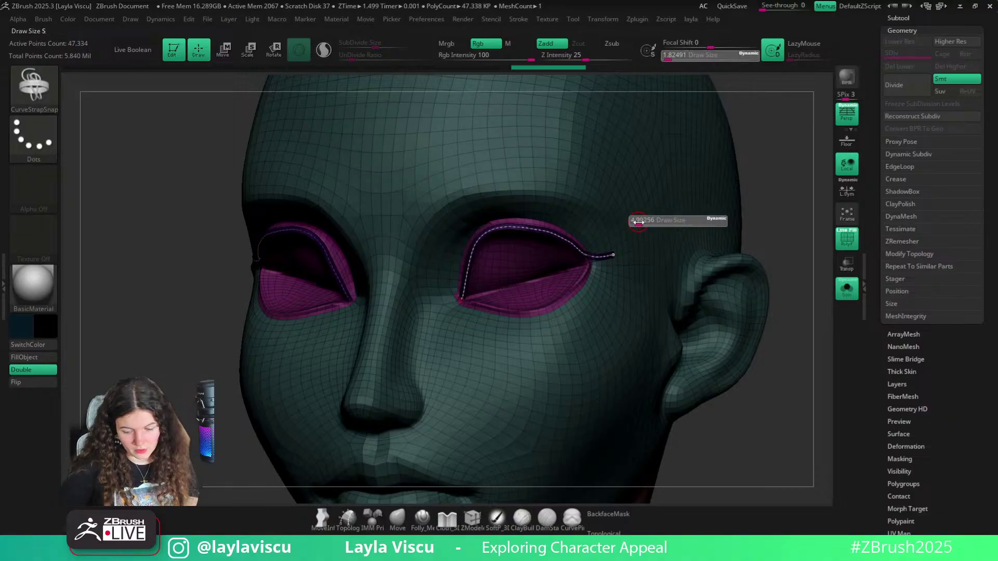
left_click(568, 244)
left_click_drag(717, 241, 784, 235, "shift")
key("shift+f")
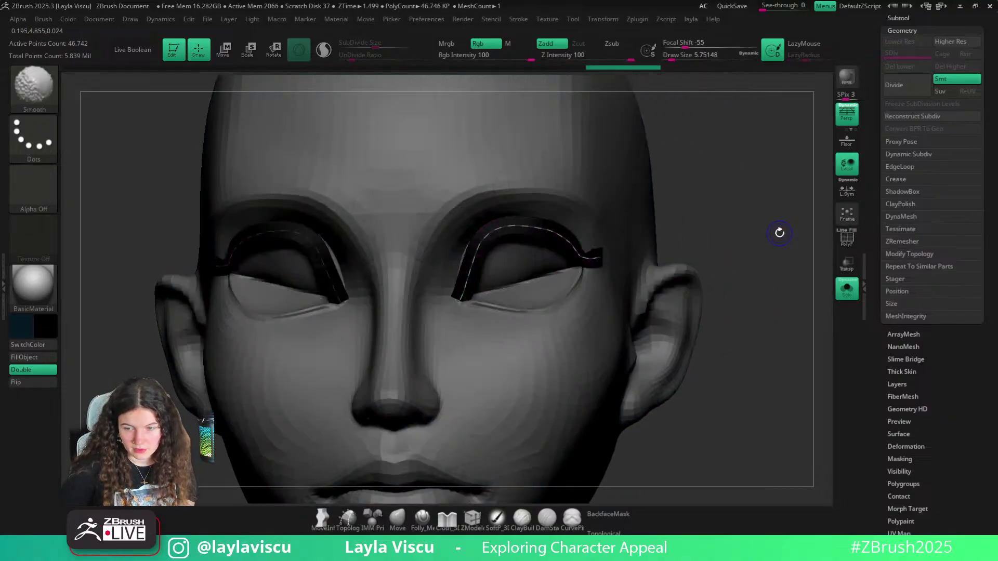
key("shift+f")
Enable the Size curve modifier and rebuild the eyelash strap with a taper
left_click(519, 20)
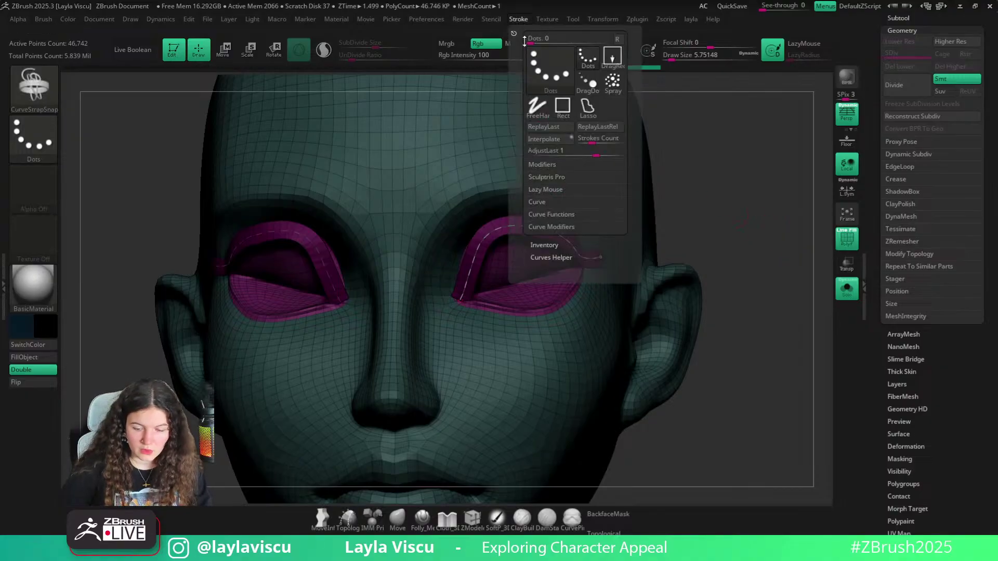
left_click(549, 228)
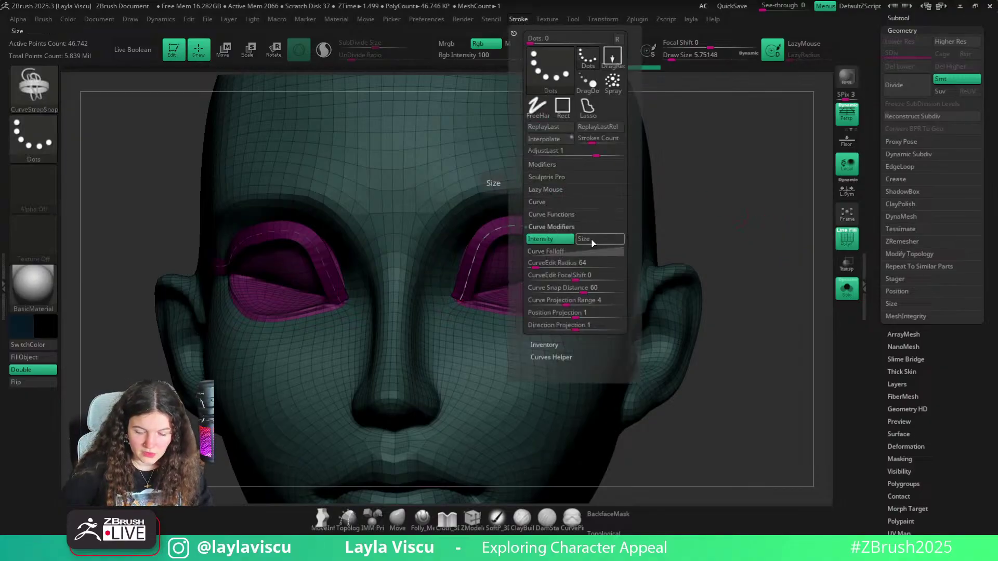
left_click(496, 230)
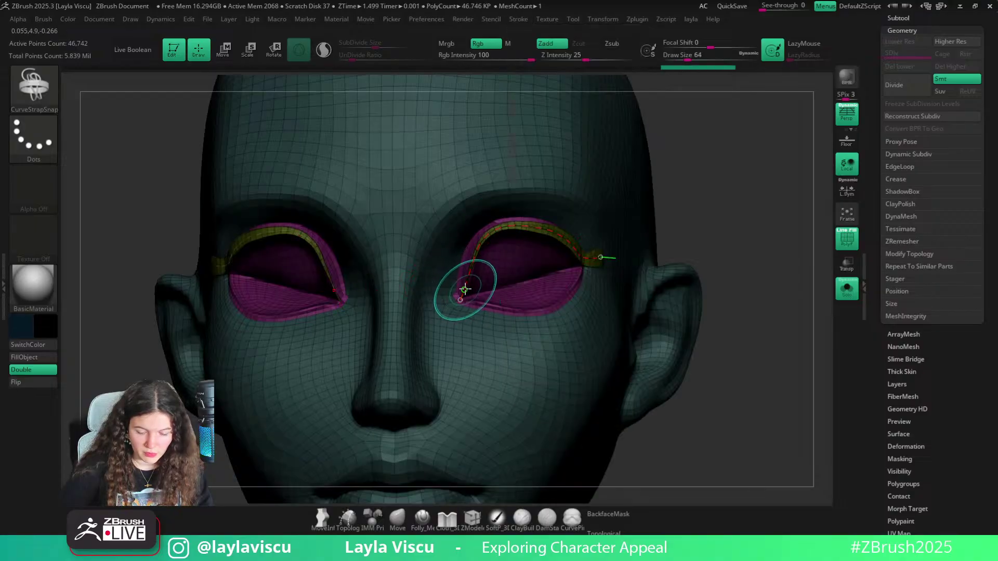
Shape the Curve Falloff into a central peak with ends at about 0.07 and 0.09, and update the strap
left_click(518, 18)
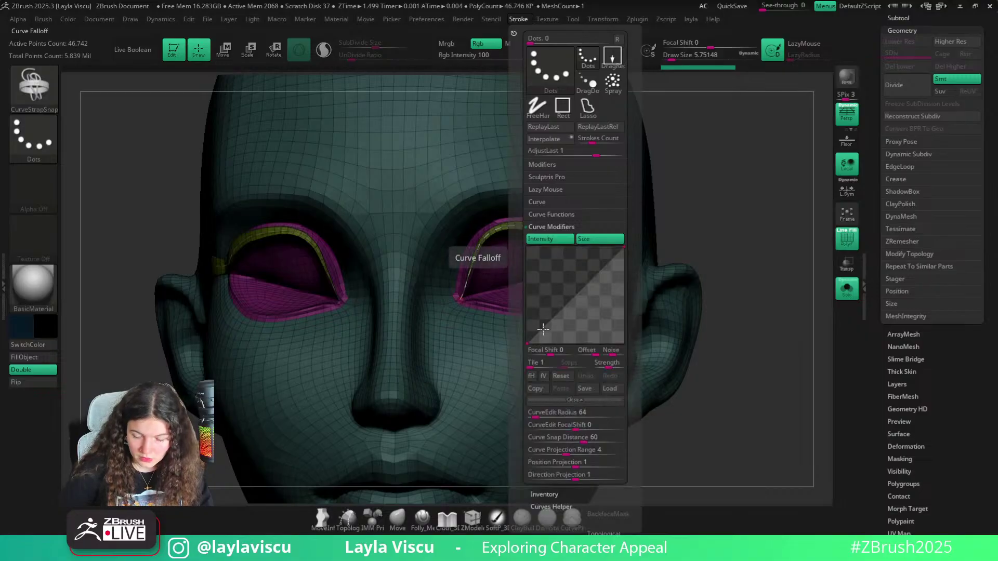
left_click_drag(570, 300, 567, 273)
left_click_drag(528, 344, 523, 335)
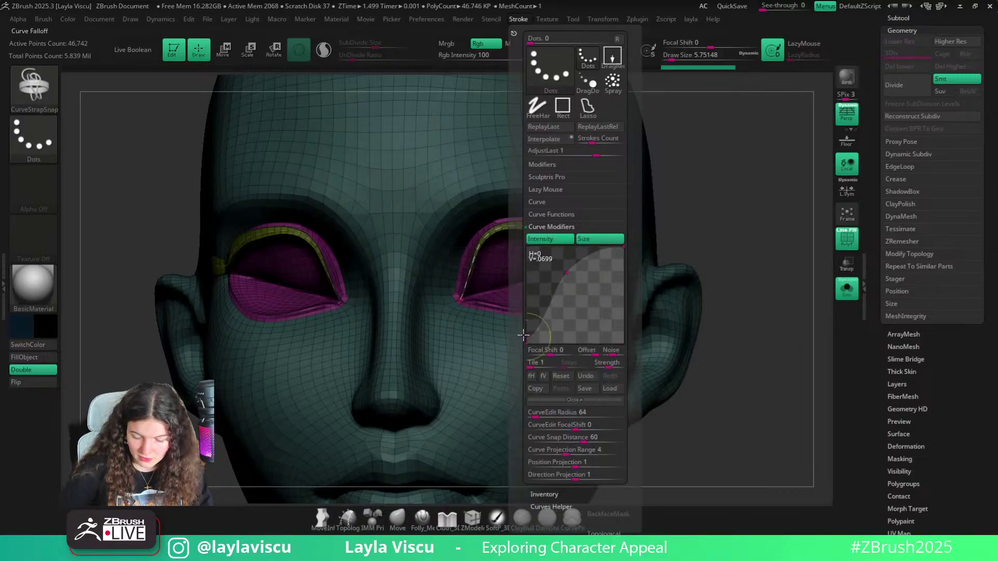
left_click_drag(624, 248, 626, 335)
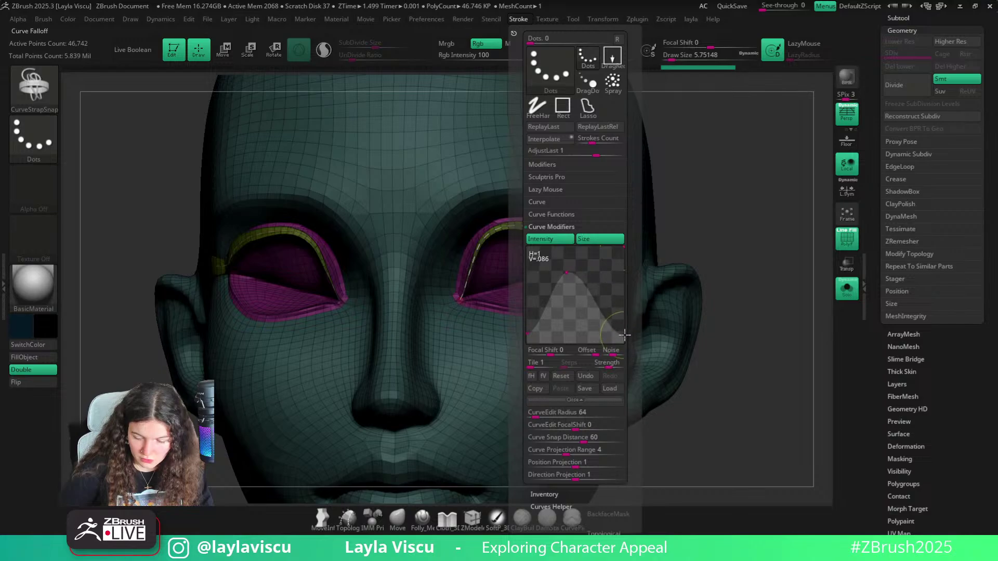
left_click(468, 262)
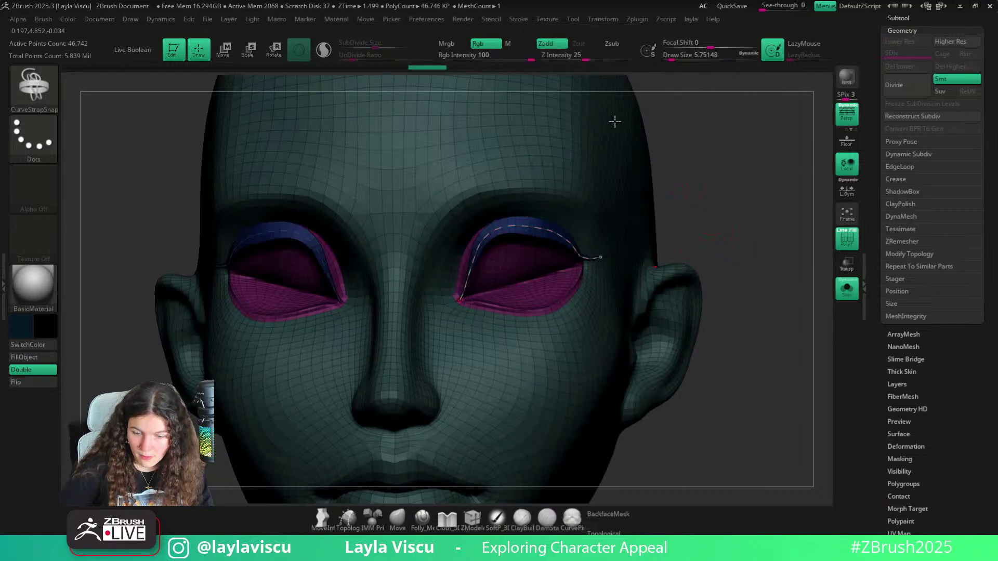
Raise the descending side of the Curve Falloff, rebuild the eyelash strap and check it from the side
left_click(518, 19)
left_click_drag(616, 302, 607, 281)
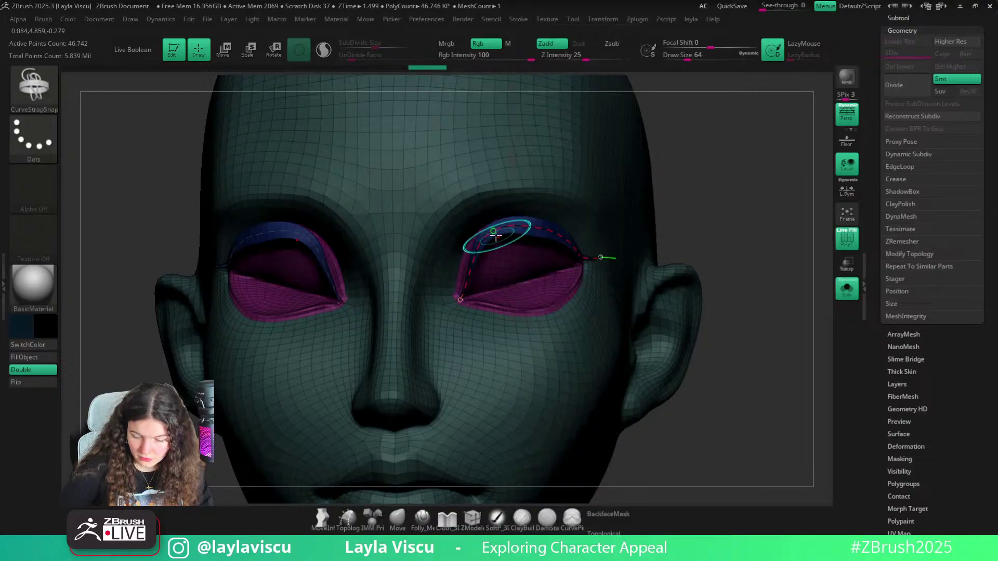
left_click(494, 232)
left_click_drag(734, 210, 684, 216)
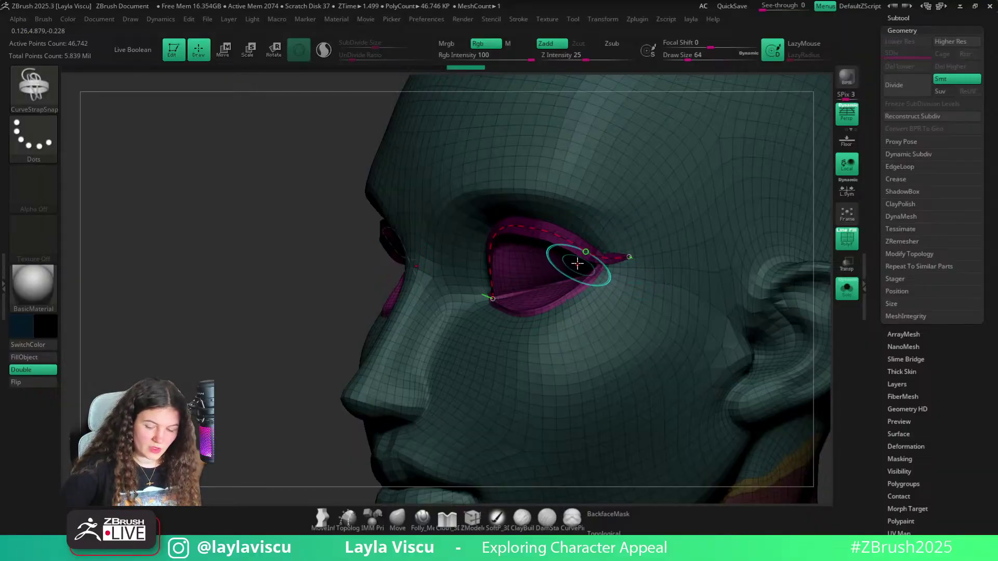
Regenerate the curve strap along the upper eyelids with a smaller draw size of about 5.75
scroll(596, 243, "up", 5)
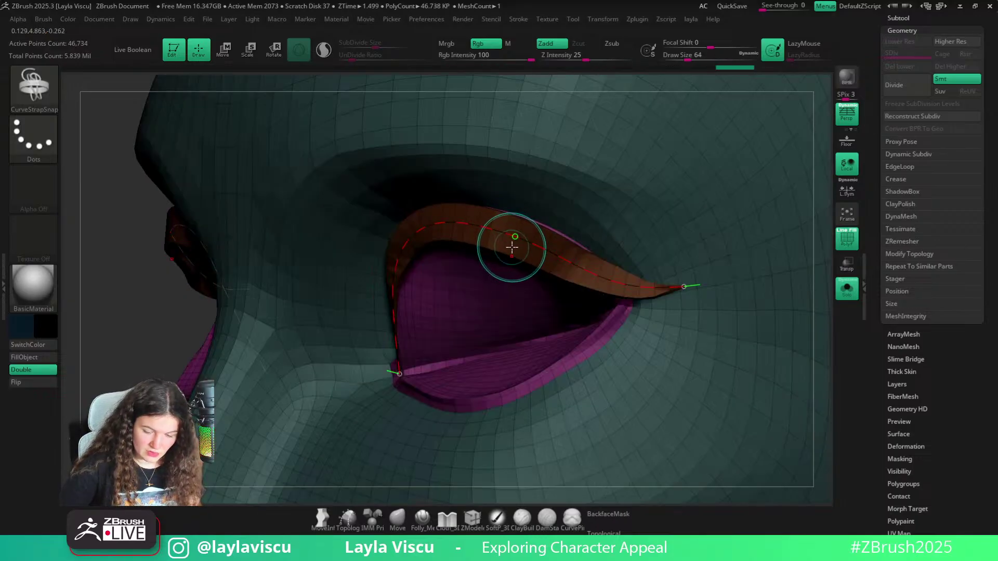
right_click_drag(512, 247, 317, 307, "ctrl")
mouse_move(675, 266)
right_mouse_down()
mouse_move(707, 263)
mouse_move(723, 231)
mouse_move(680, 232)
mouse_move(646, 198)
mouse_move(704, 241)
mouse_move(536, 276)
right_mouse_up()
mouse_move(674, 200)
right_mouse_down()
mouse_move(684, 213)
mouse_move(697, 156)
mouse_move(680, 120)
mouse_move(702, 172)
mouse_move(676, 198)
right_mouse_up()
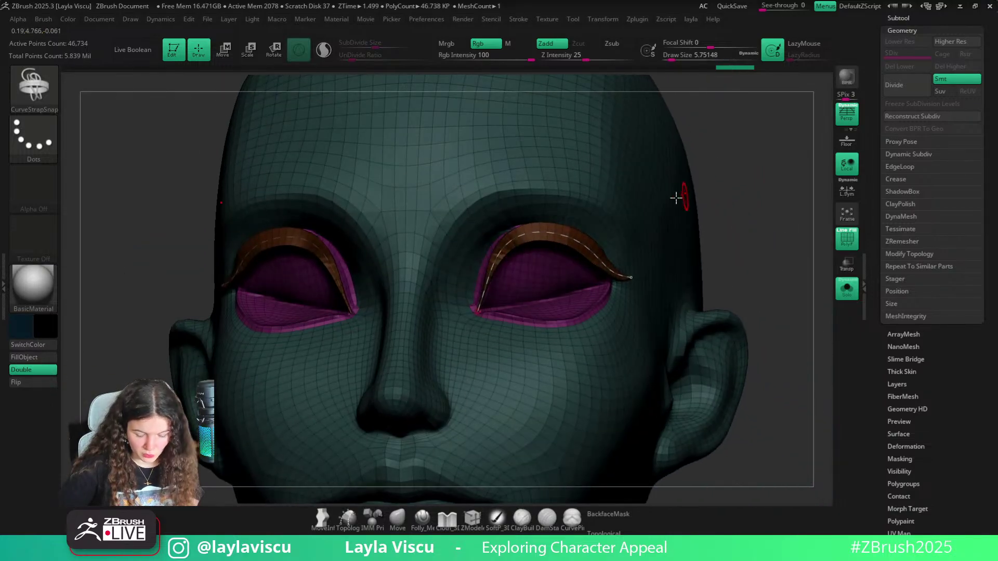
left_click(562, 240)
mouse_move(694, 245)
right_mouse_down()
mouse_move(756, 248)
mouse_move(728, 254)
mouse_move(665, 229)
mouse_move(624, 269)
mouse_move(624, 284)
right_mouse_up()
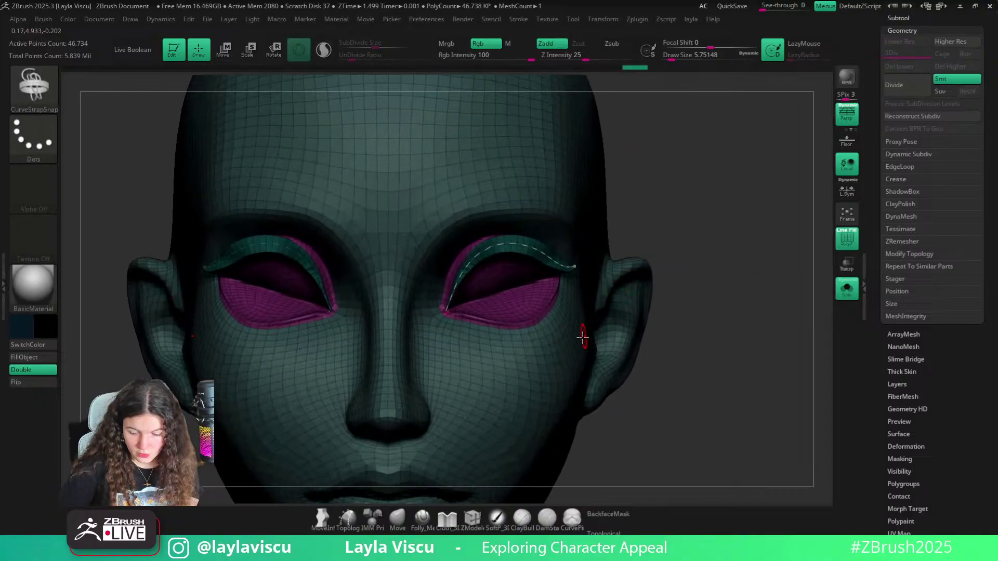
Isolate the two lash strips, delete the hidden head geometry and switch to the Move brush
key("shift+f")
left_click(490, 241, "ctrl+shift")
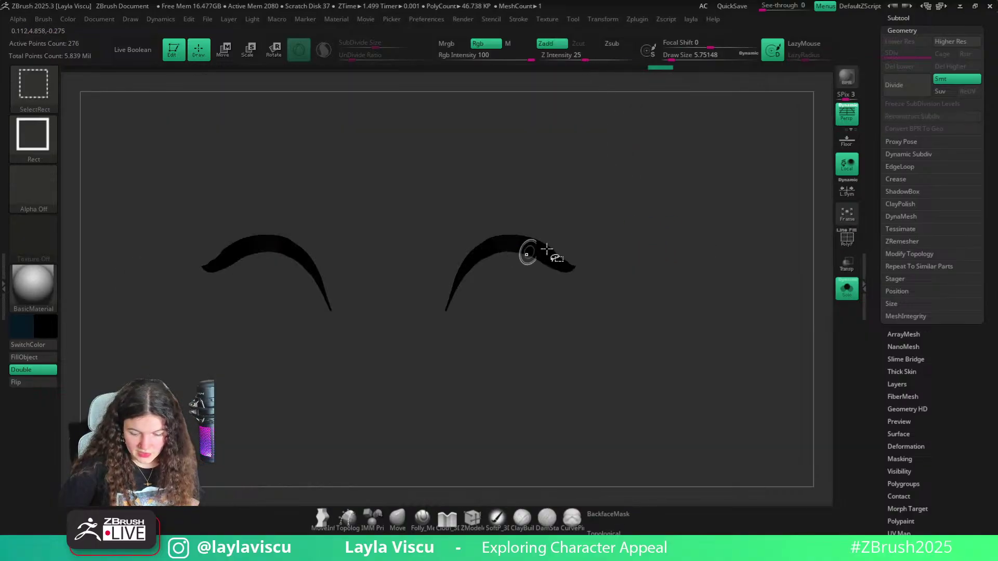
key("space")
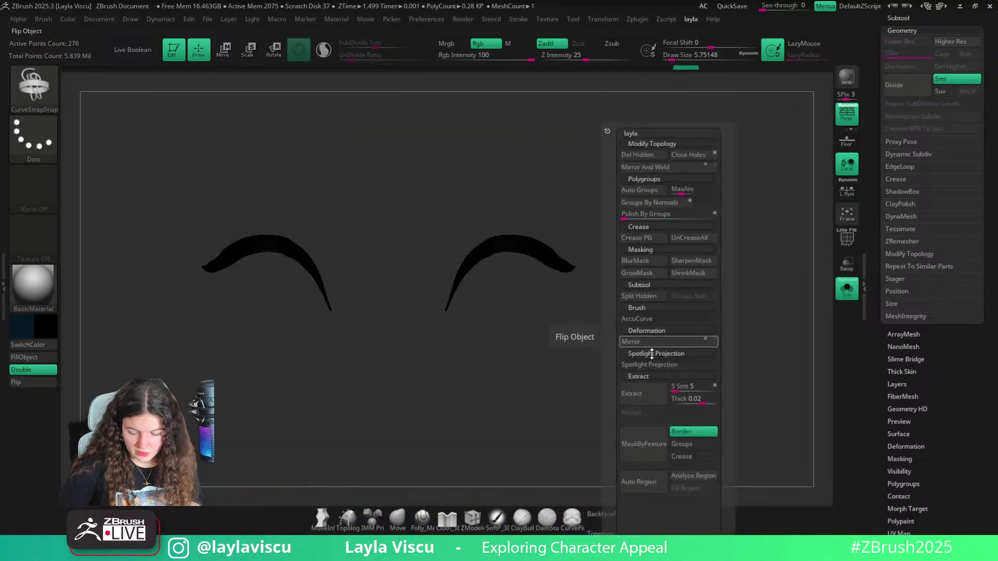
left_click(635, 155)
key("shift+f")
left_click(401, 520)
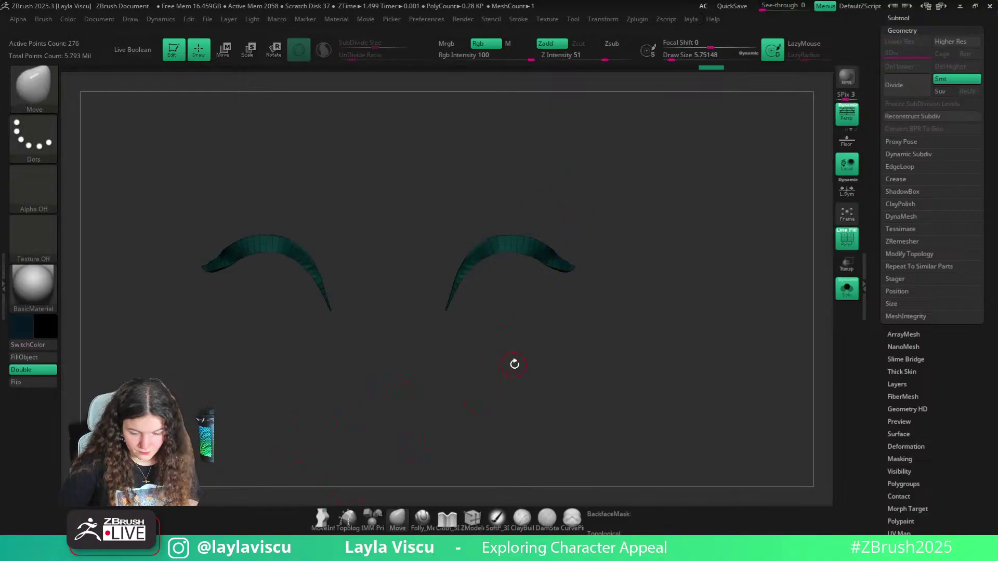
Regroup the faces of the lash strips into polygroups by their normals
mouse_move(513, 364)
left_mouse_down()
mouse_move(477, 350)
mouse_move(541, 352)
mouse_move(530, 357)
mouse_move(528, 450)
mouse_move(498, 225)
mouse_move(513, 361)
mouse_move(504, 307)
mouse_move(541, 313)
mouse_move(501, 421)
left_mouse_up()
key("space")
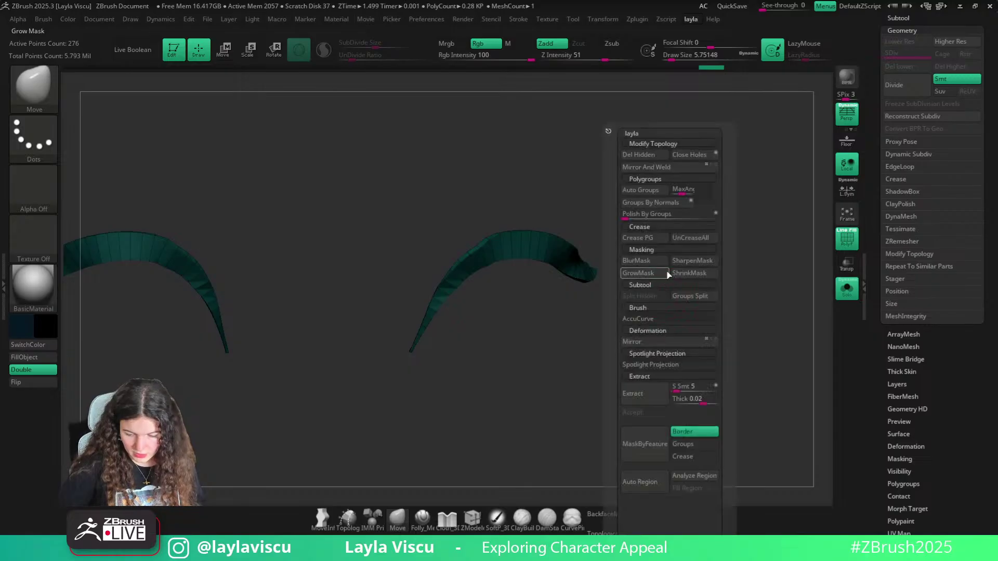
left_click(658, 204)
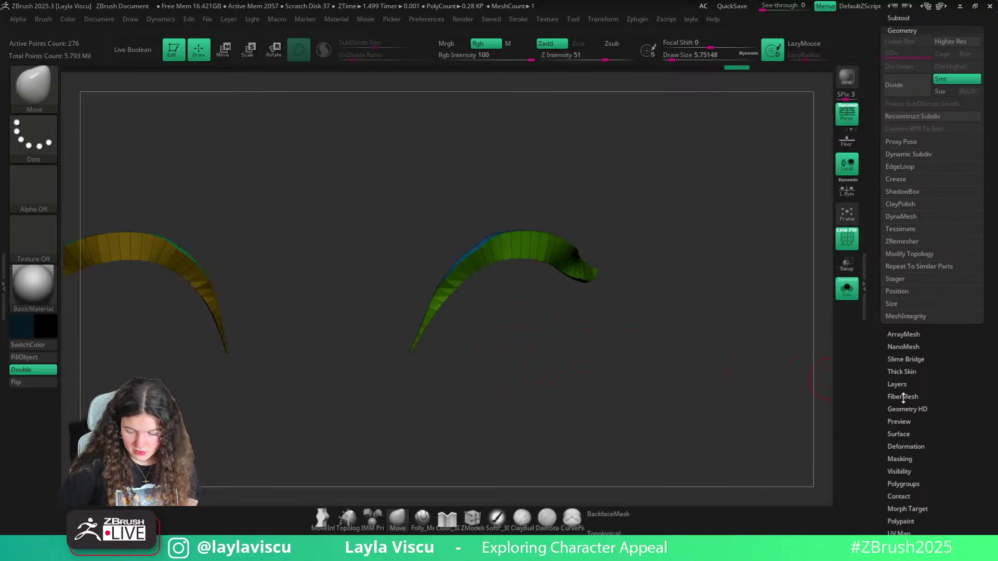
scroll(906, 402, "down", 2)
left_click(902, 441)
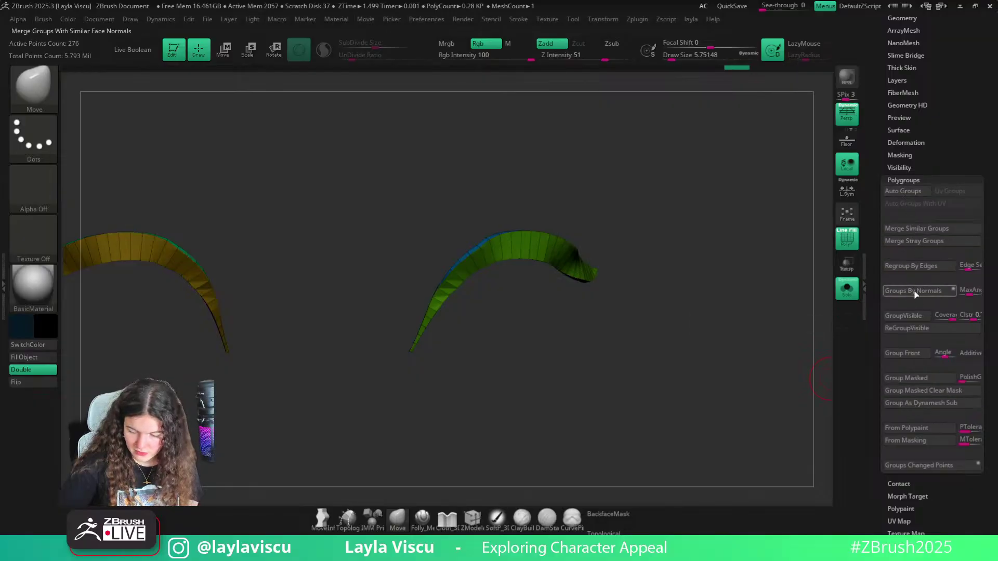
Isolate the front-face polygroup of one lash strip and delete all hidden geometry
left_click(596, 283, "ctrl+shift")
left_click_drag(596, 281, 630, 280)
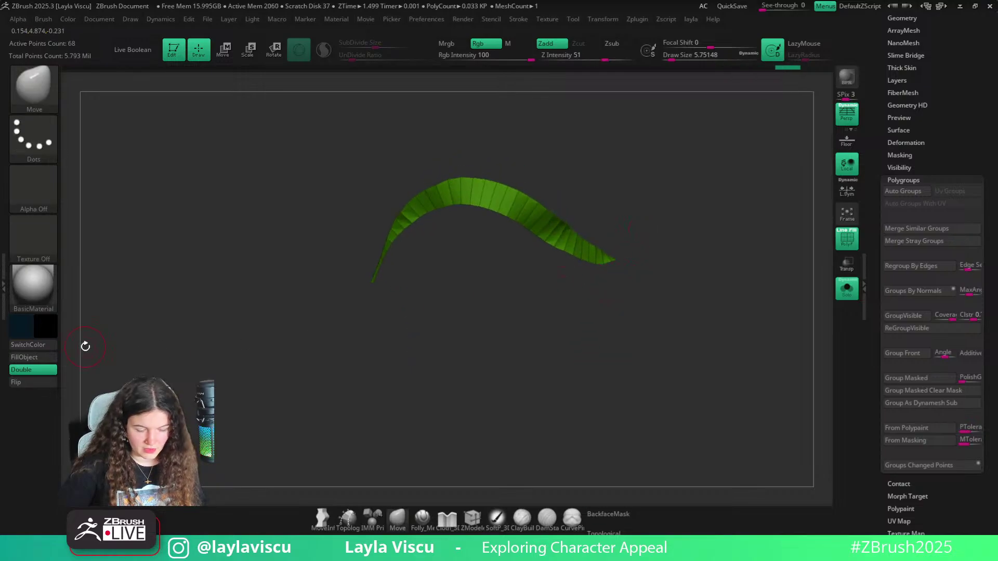
left_click_drag(156, 359, 648, 189)
key("space")
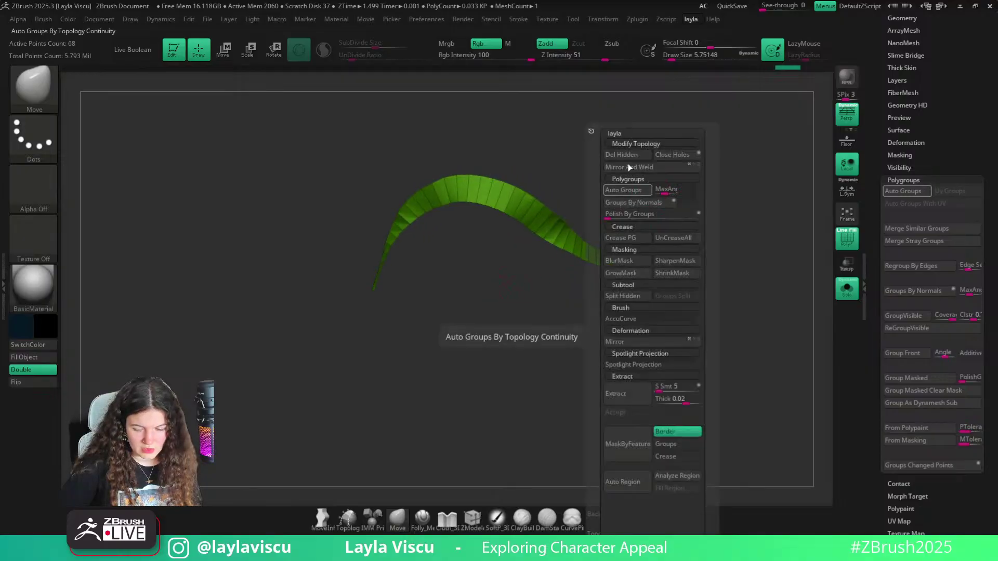
left_click(627, 155)
Mirror and weld the single-sided lash strip onto the other eye, and show it together with the head
left_click_drag(766, 197, 830, 249)
left_click_drag(743, 257, 615, 196, "alt")
key("space")
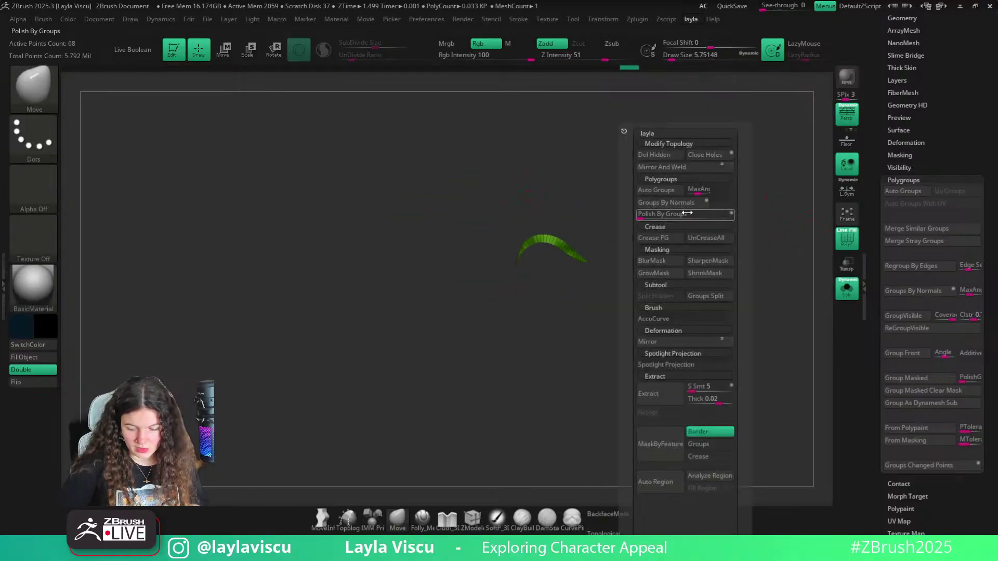
left_click(683, 168)
left_click(847, 290)
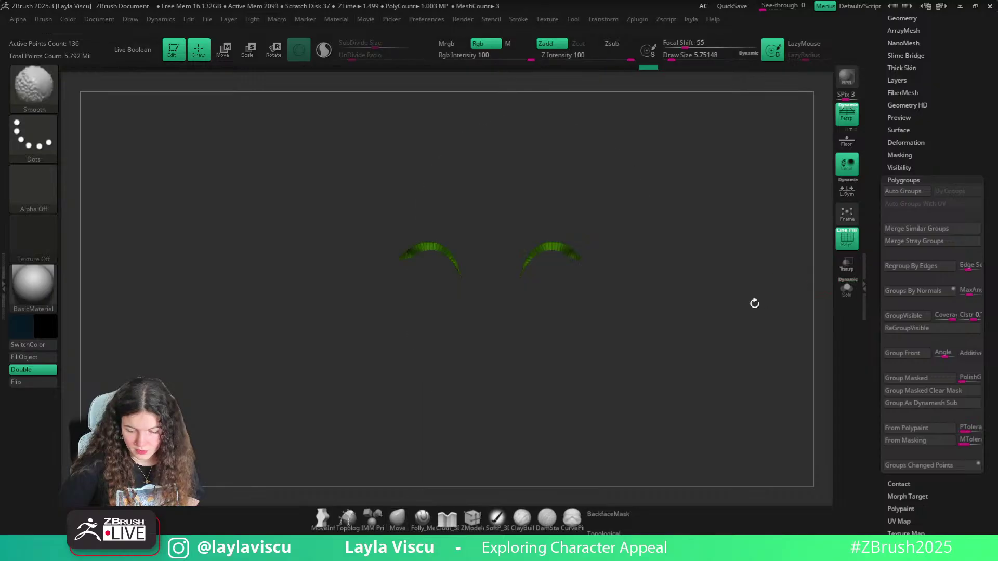
left_click_drag(781, 288, 712, 292)
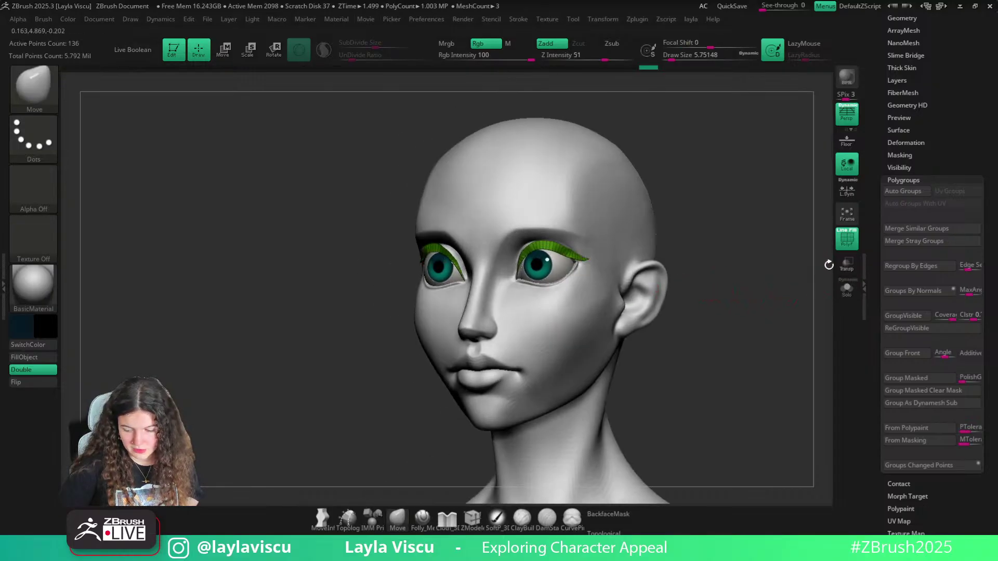
Isolate the lash strips and thin out their topology with ZModeler by deleting alternate edge loops from the inner corner to the outer tip
left_click(846, 287)
left_click_drag(626, 271, 632, 312, "alt")
key("shift+f")
key("shift+f")
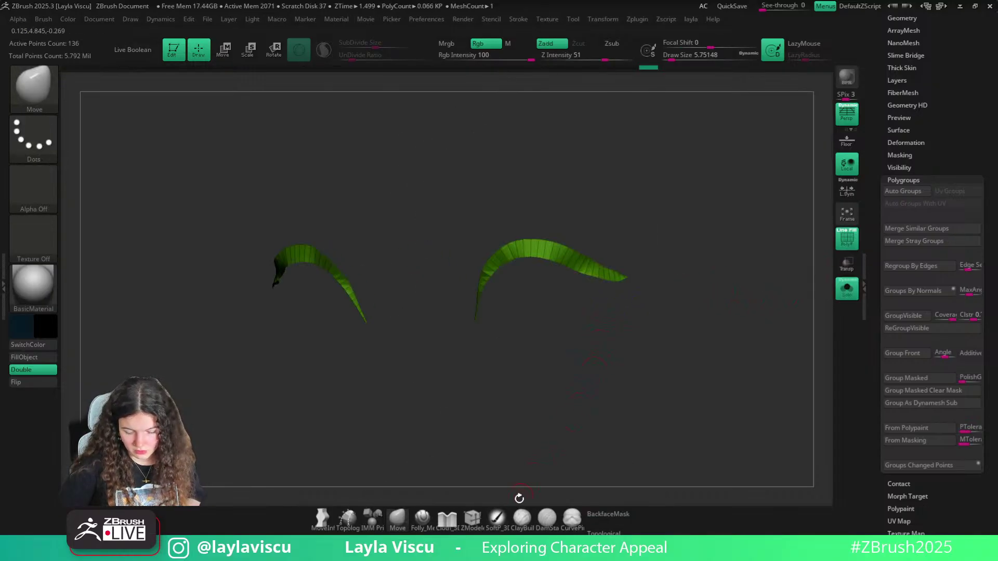
left_click(479, 524)
mouse_move(502, 338)
left_mouse_down("alt")
mouse_move(508, 370)
mouse_move(500, 341)
left_mouse_up("alt")
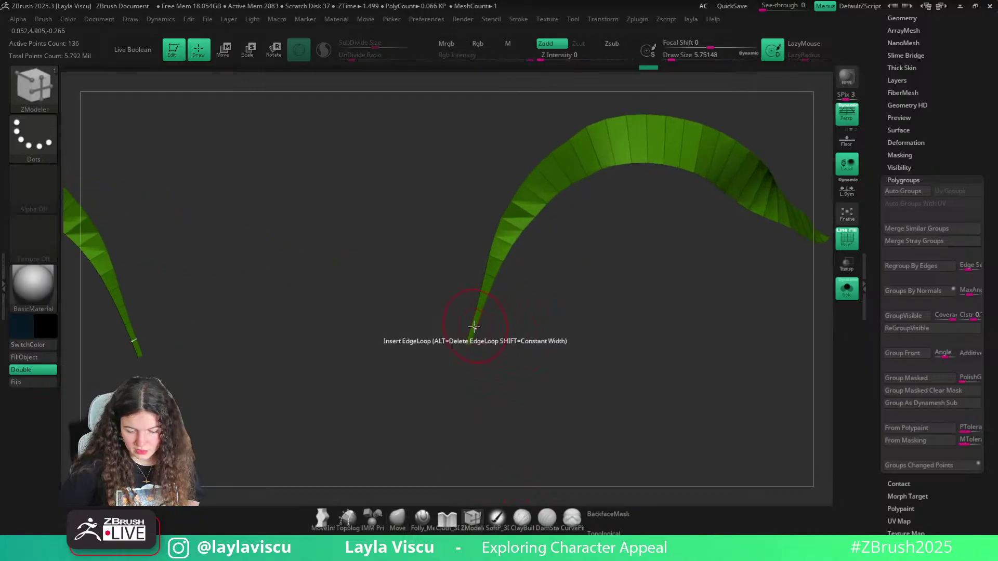
left_click(486, 292, "alt")
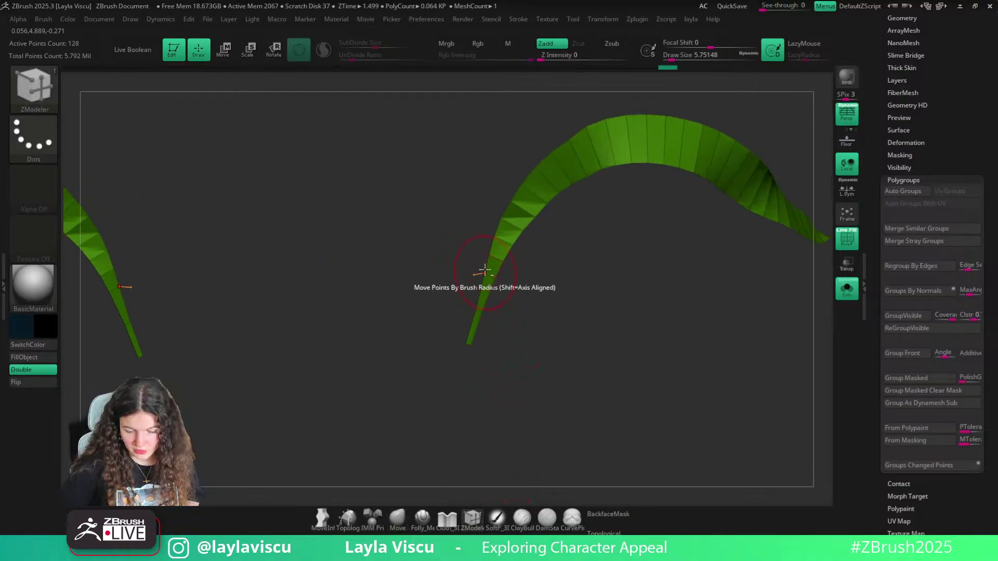
left_click(495, 257, "alt")
left_click(513, 227, "alt")
left_click(535, 193, "alt")
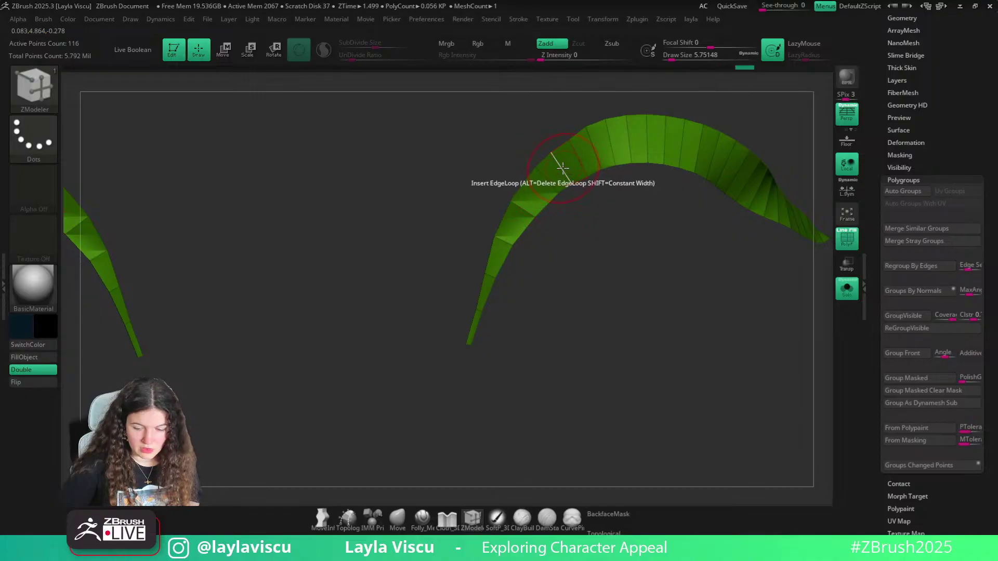
left_click(593, 148, "alt")
left_click(633, 151, "alt")
left_click(671, 154, "alt")
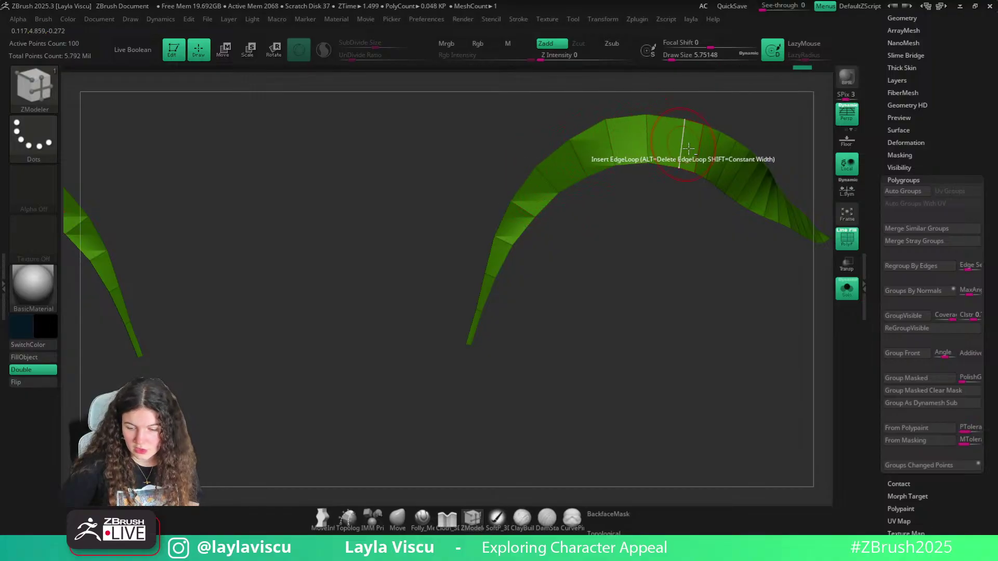
left_click(710, 161, "alt")
left_click(746, 181, "alt")
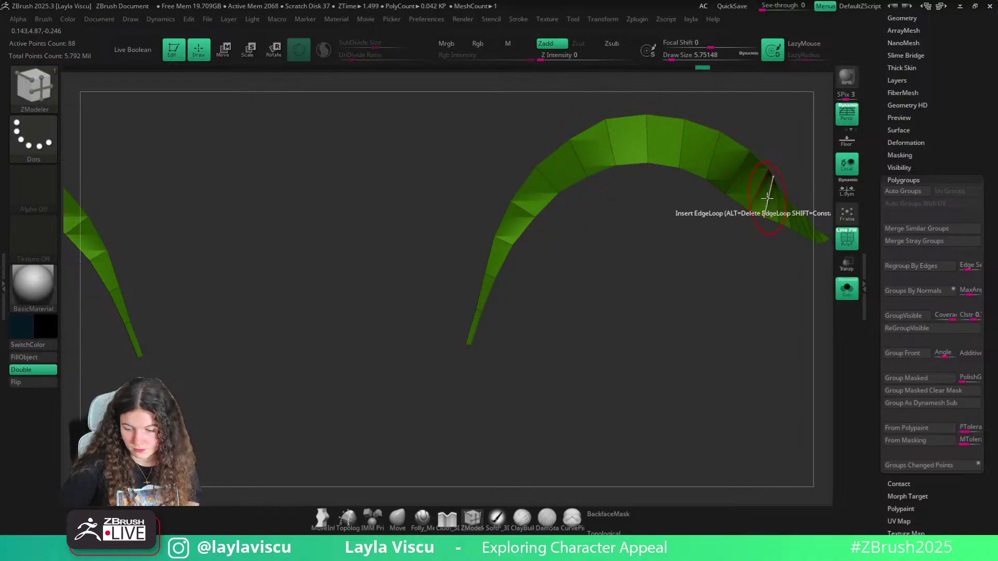
left_click(768, 199, "alt")
left_click_drag(789, 267, 582, 303, "alt")
left_click(623, 239, "alt")
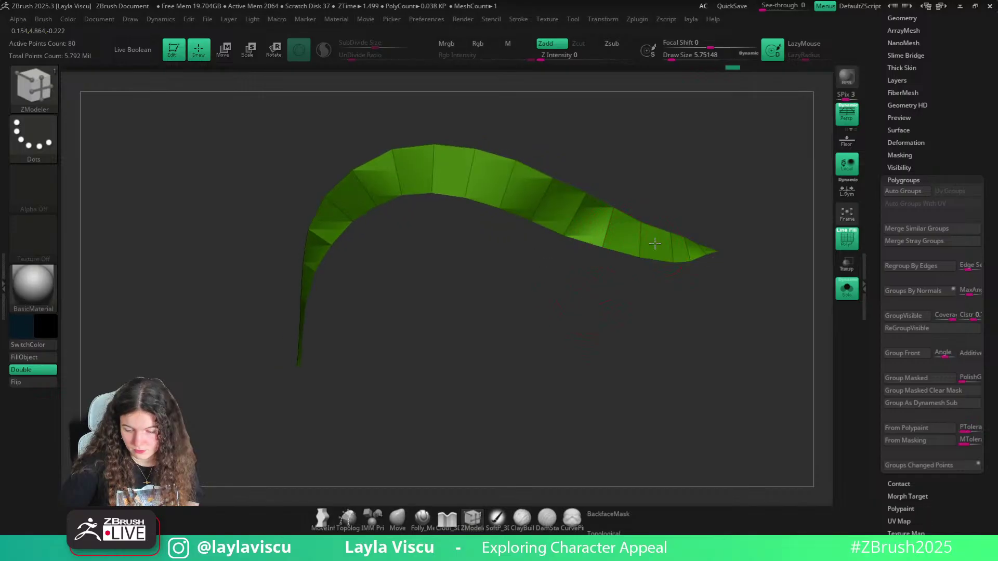
left_click_drag(724, 291, 754, 276)
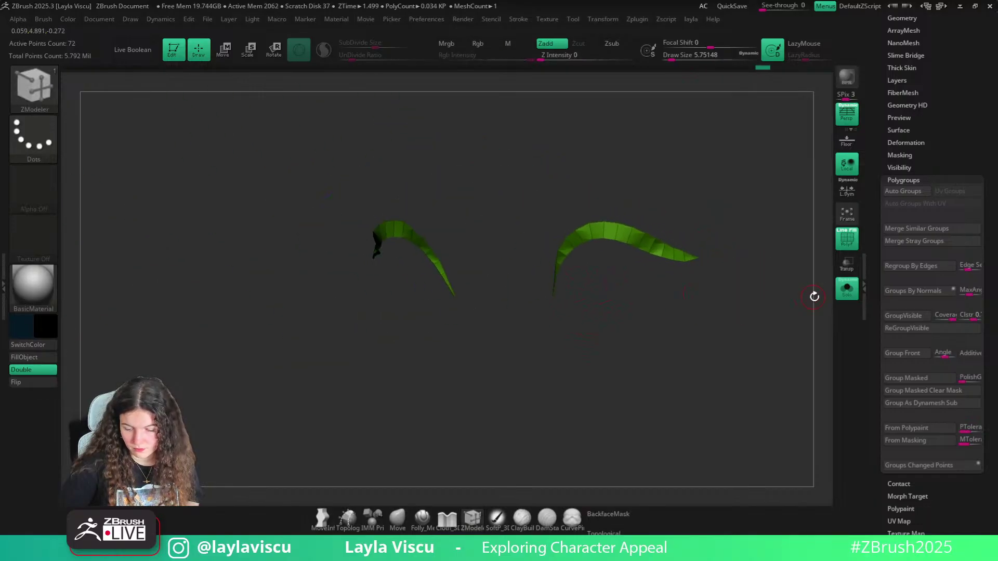
Show the head with the lash strips again and open the geometry settings
left_click(847, 289)
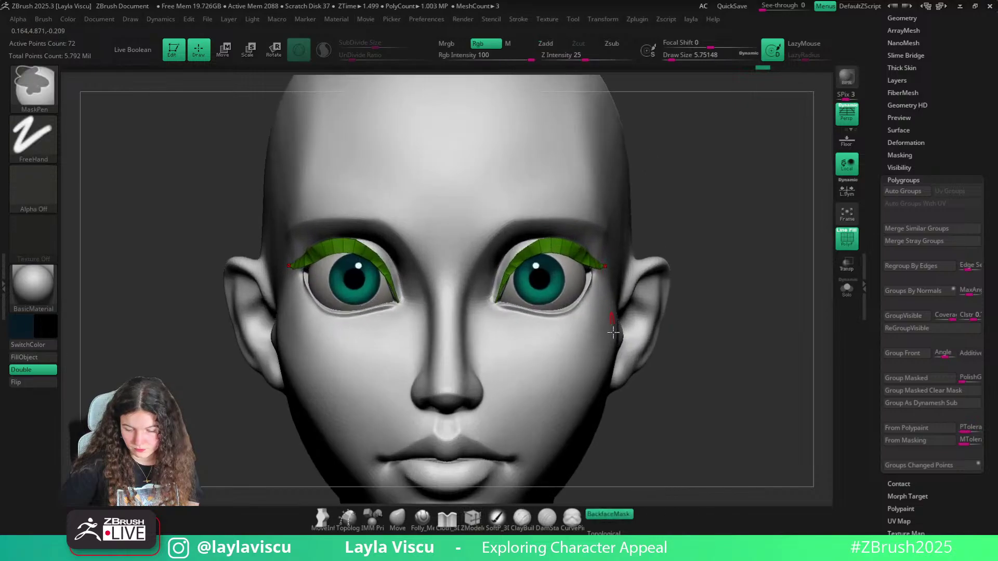
scroll(911, 127, "up", 2)
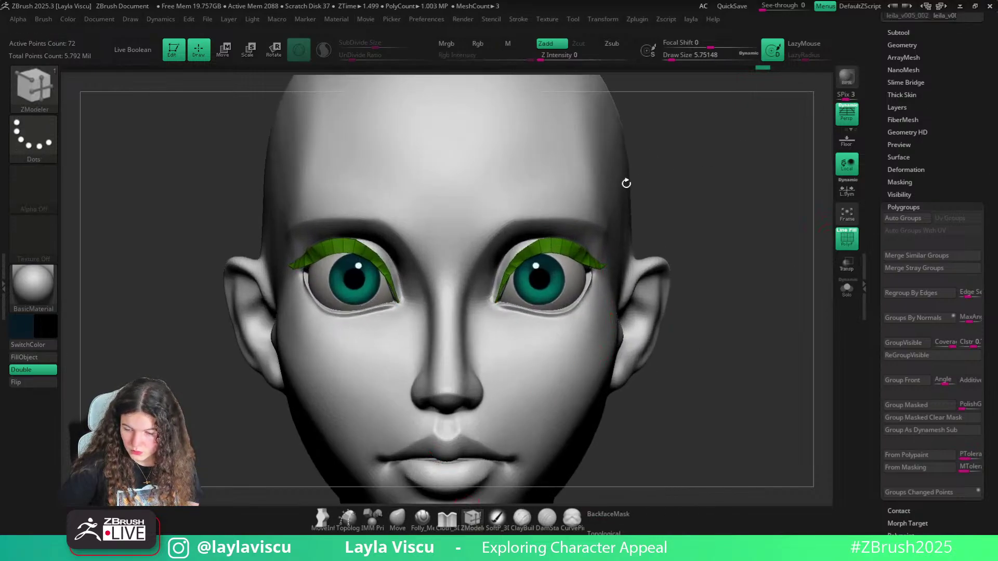
scroll(627, 183, "up", 3)
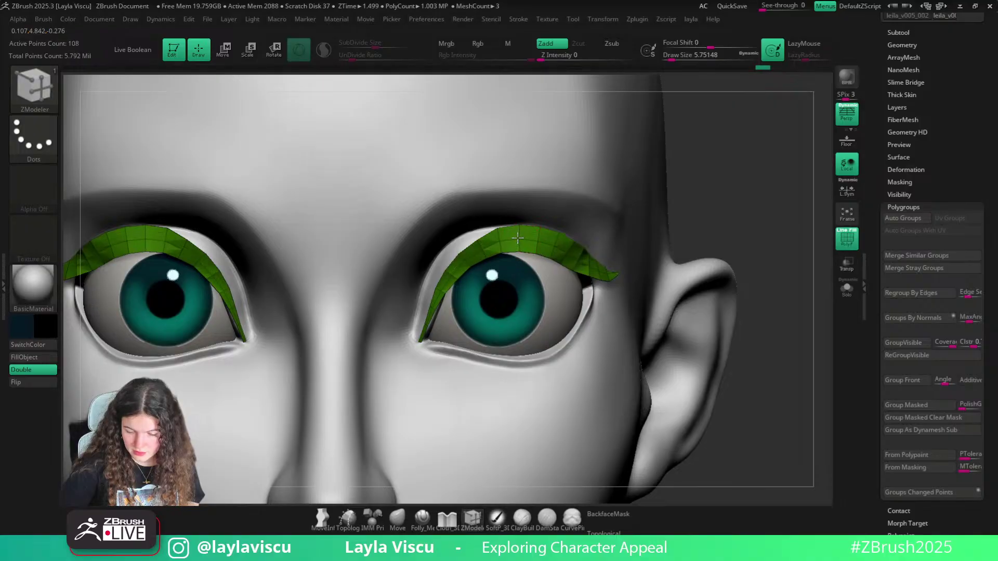
left_click(894, 45)
left_click_drag(818, 188, 798, 110)
Fit the lash strips against the upper eyelids using the Move brush with draw sizes of about 13 and 41
left_click(403, 518)
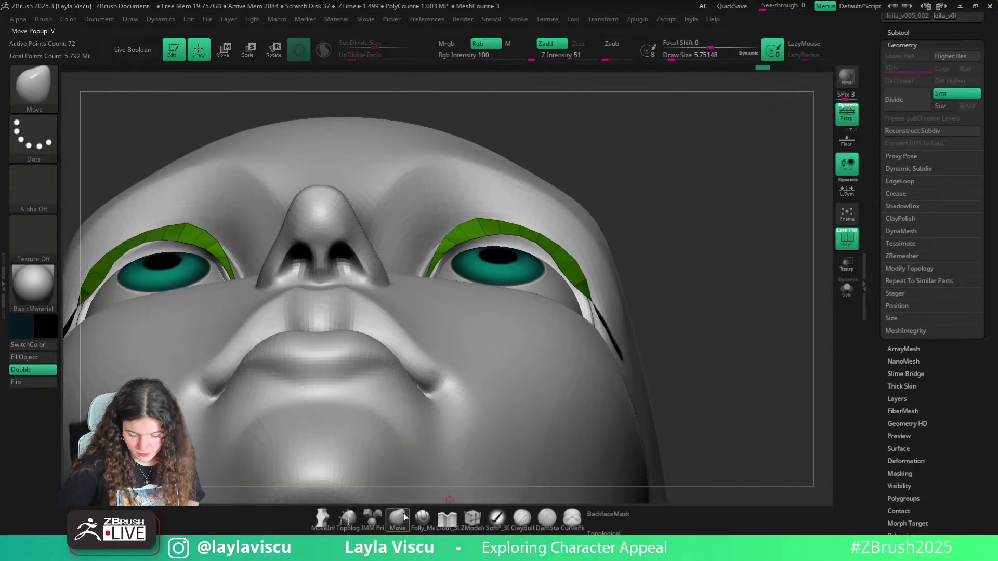
mouse_move(656, 203)
left_mouse_down()
mouse_move(650, 240)
mouse_move(548, 289)
left_mouse_up()
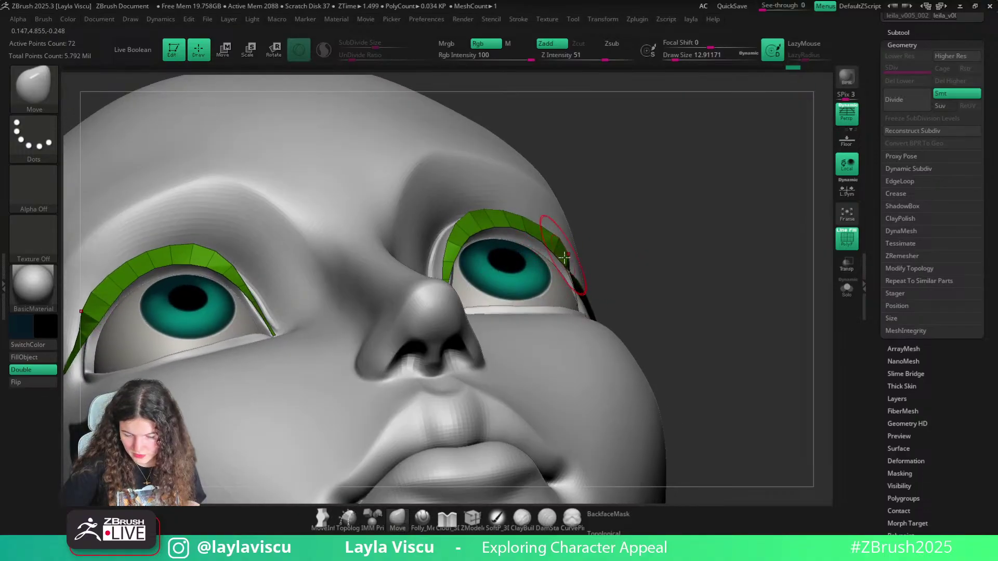
mouse_move(641, 246)
left_mouse_down()
mouse_move(525, 283)
mouse_move(395, 291)
left_mouse_up()
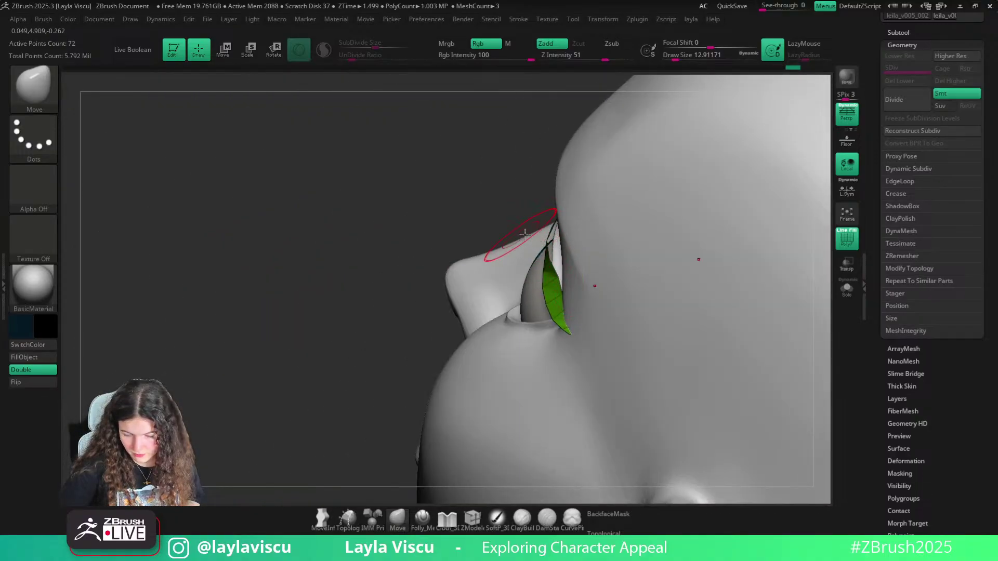
key("s")
mouse_move(525, 235)
left_mouse_down()
mouse_move(550, 242)
mouse_move(567, 229)
left_mouse_up()
mouse_move(416, 291)
left_mouse_down()
mouse_move(577, 250)
mouse_move(575, 229)
left_mouse_up()
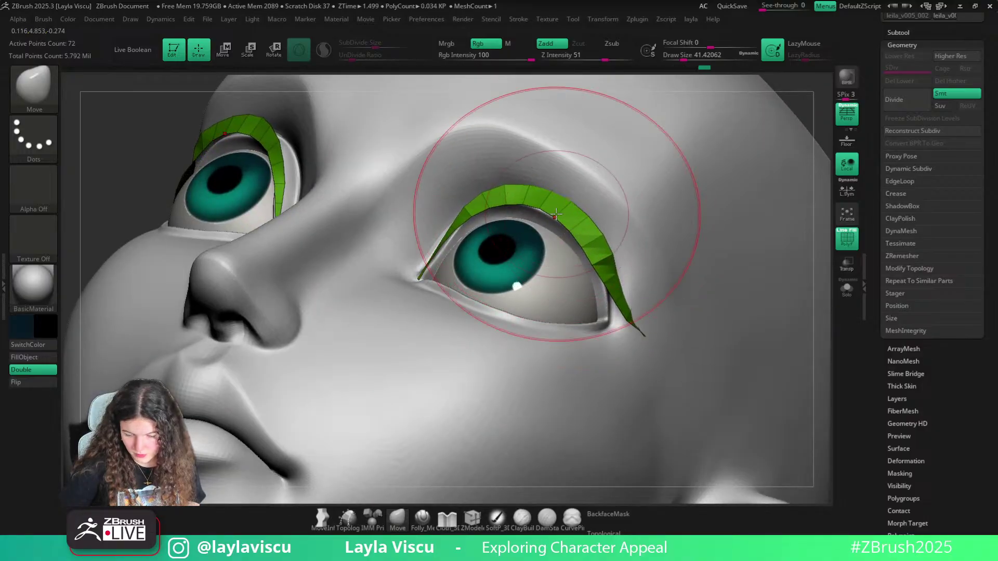
key("f")
mouse_move(546, 200)
right_mouse_down()
mouse_move(748, 177)
mouse_move(722, 258)
right_mouse_up()
Reduce the Move brush draw size to about 13 and turn off the polyframe display
key("s")
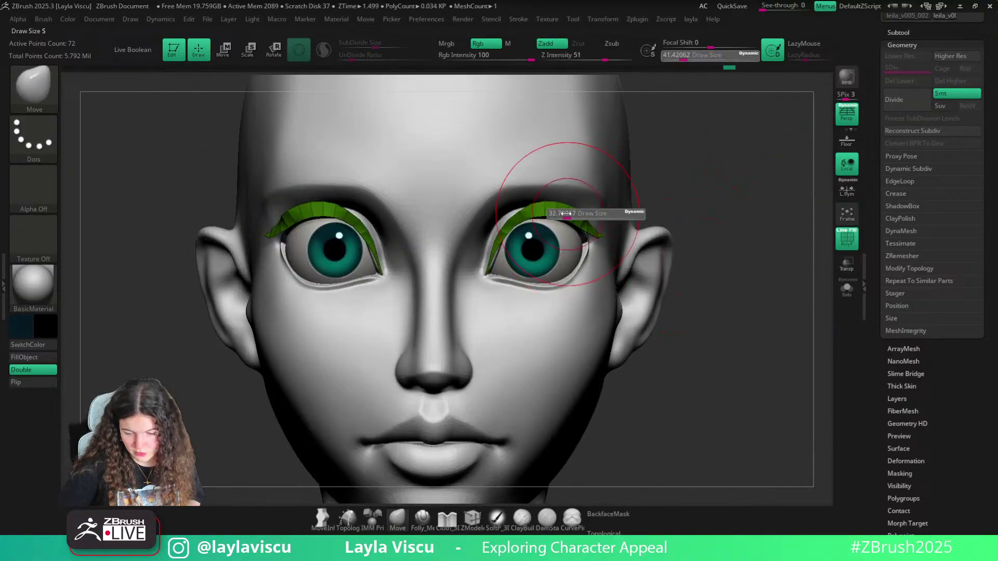
left_click_drag(566, 214, 514, 210)
key("s")
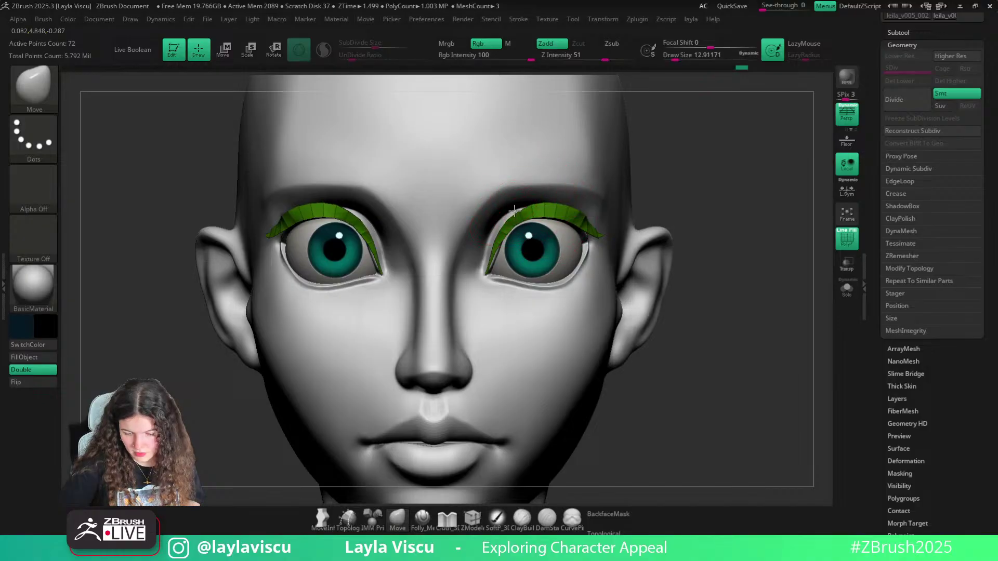
key("shift+f")
key("shift+f")
key("shift+f")
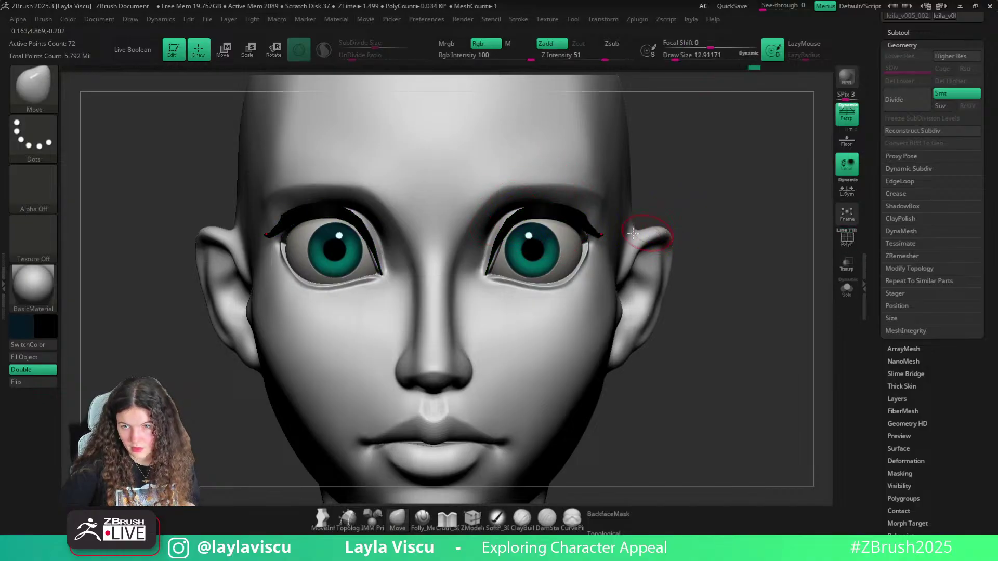
Reshape the outer tips and upper arch of the lash strips using the Move brush with a draw size of about 35
key("s")
left_click_drag(593, 223, 600, 223)
left_click_drag(545, 207, 548, 213)
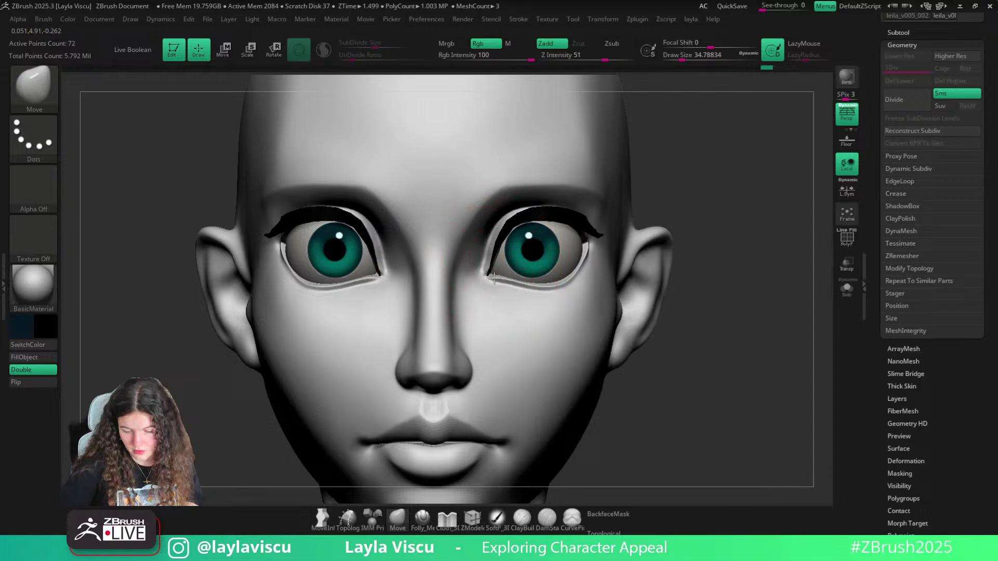
left_click_drag(717, 232, 607, 253)
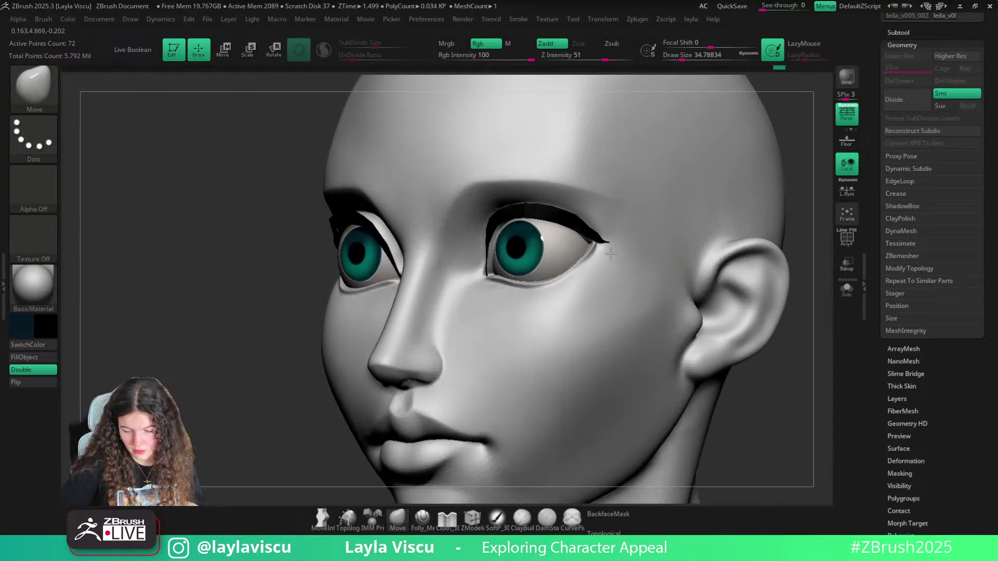
Refine the outer lash corners from the side and reduce the Move brush draw size to about 11
left_click_drag(796, 308, 624, 268)
key("s")
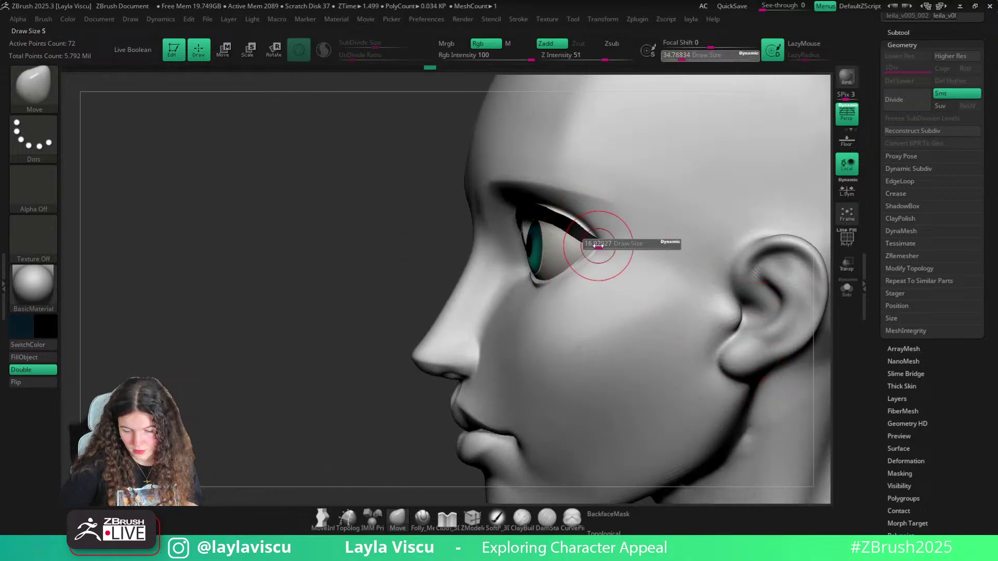
left_click_drag(638, 228, 631, 235)
mouse_move(448, 301)
left_mouse_down()
mouse_move(550, 264)
mouse_move(566, 233)
left_mouse_up()
key("s")
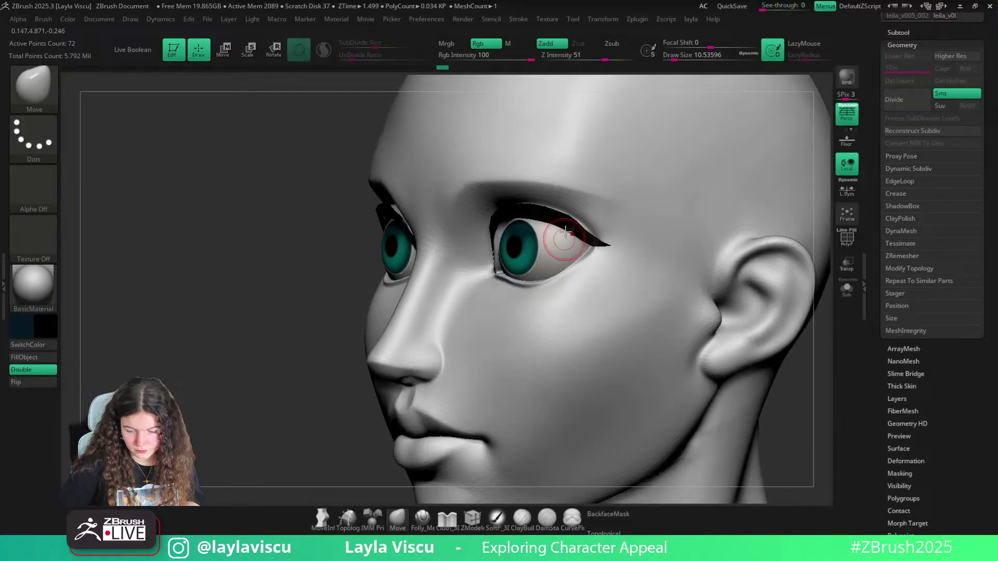
Isolate the lash strips, remove the pointed polygons at their outer ends, and bring the head back into view
key("shift+f")
left_click_drag(804, 388, 796, 333)
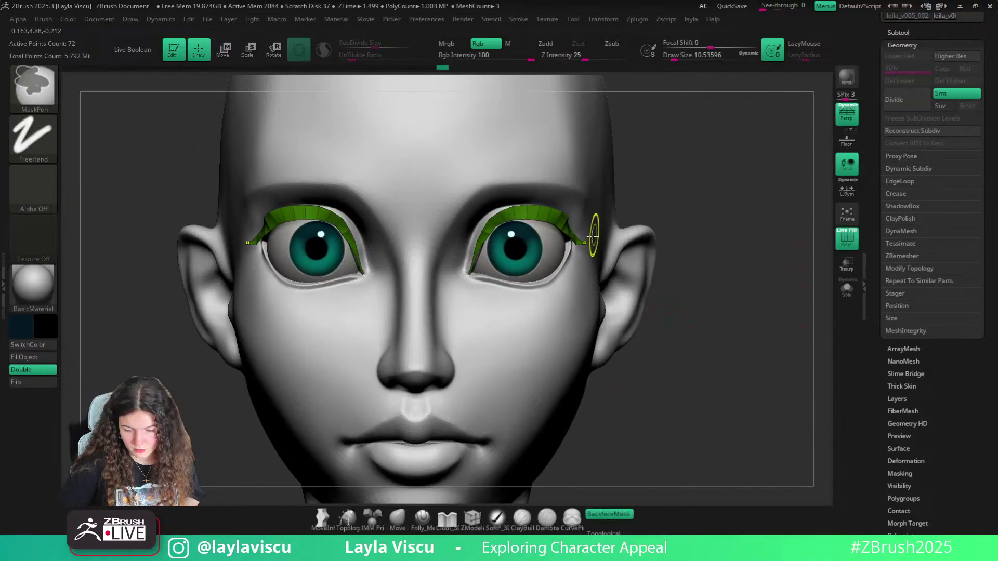
right_click_drag(593, 234, 584, 268, "ctrl")
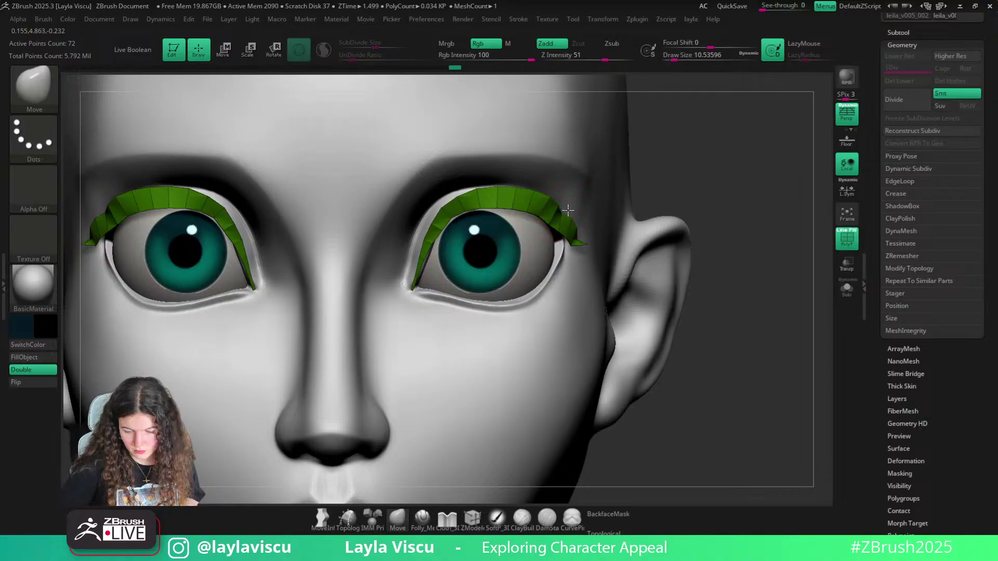
left_click_drag(749, 243, 576, 289)
left_click(847, 289)
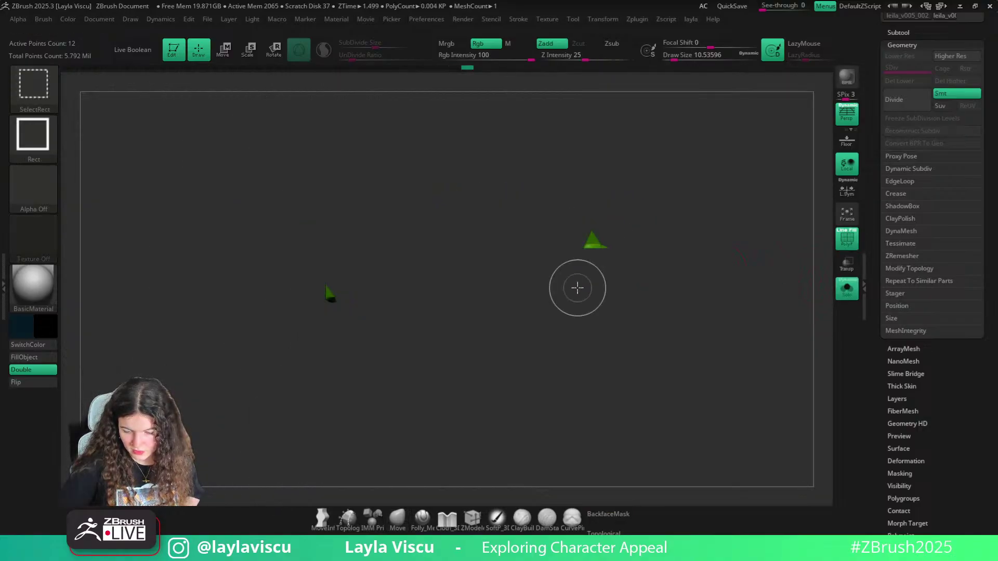
left_click_drag(672, 243, 695, 221, "ctrl+shift")
key("1")
left_click(674, 167)
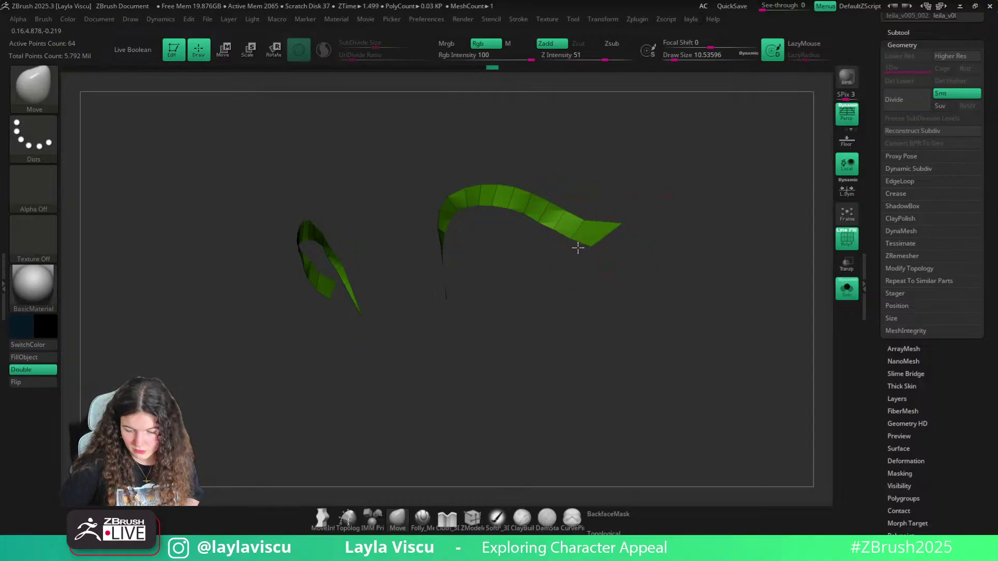
left_click_drag(647, 221, 731, 187, "shift")
left_click(847, 288)
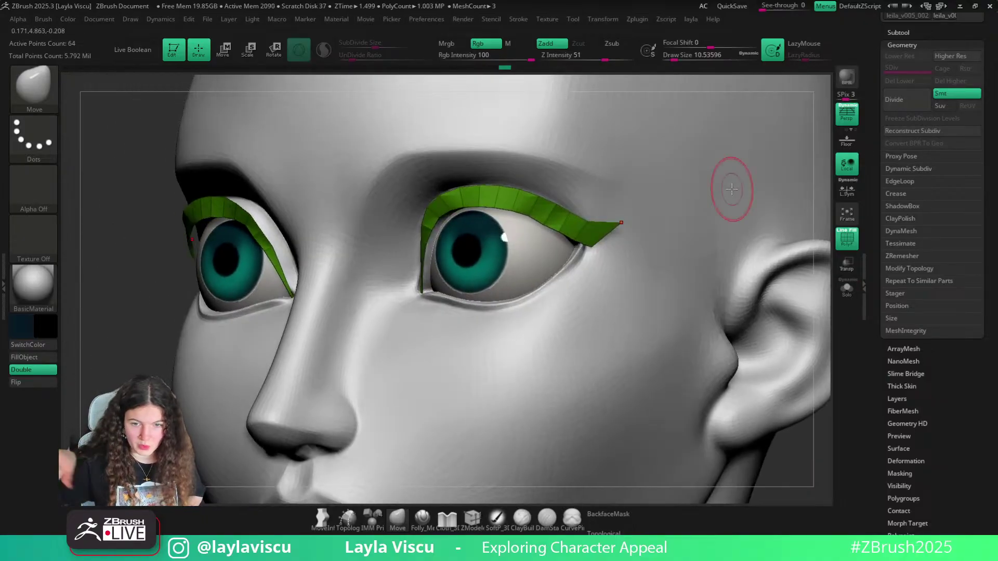
Fit the shortened outer lash ends against the eyelids using the Move brush with a draw size of about 25
left_click_drag(830, 471, 805, 455)
right_click_drag(802, 454, 714, 364, "ctrl")
right_click_drag(570, 249, 518, 213, "ctrl")
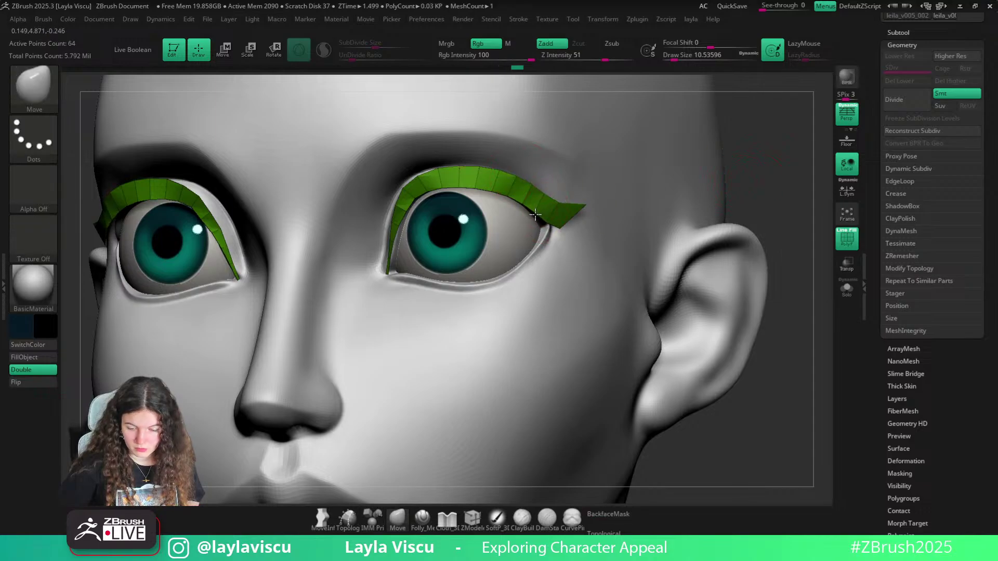
right_click_drag(666, 229, 704, 187)
key("s")
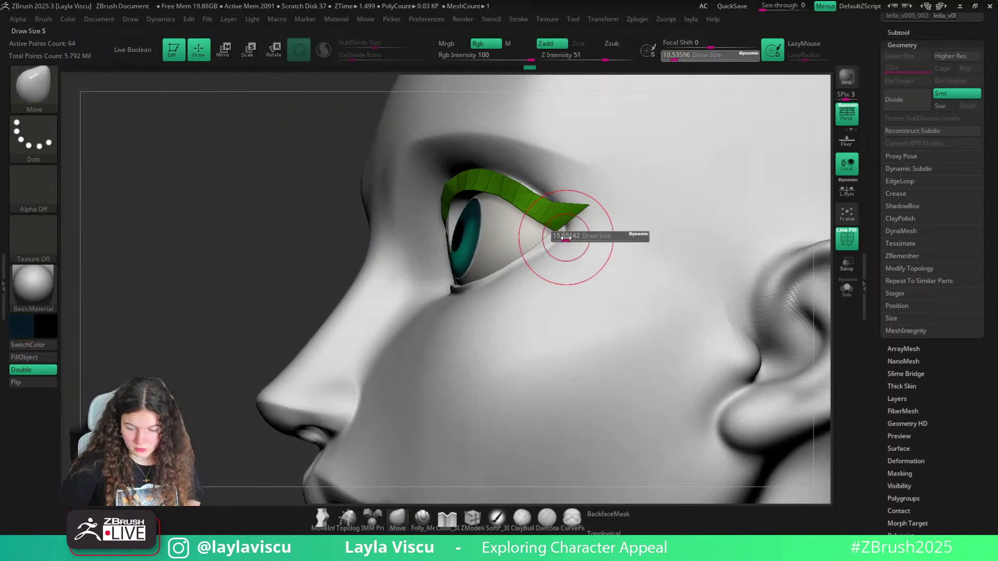
left_click_drag(566, 229, 536, 229)
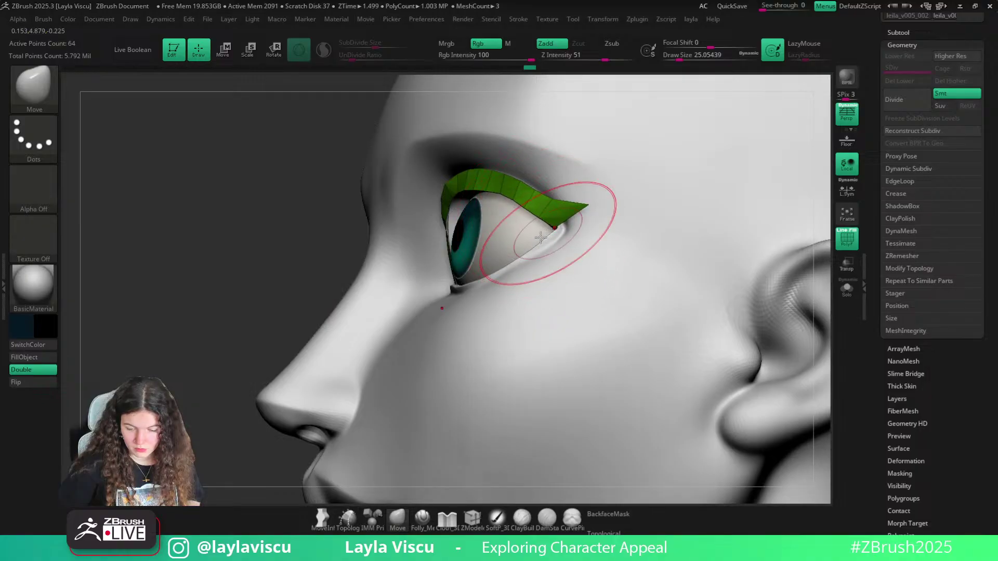
right_click_drag(540, 237, 530, 220)
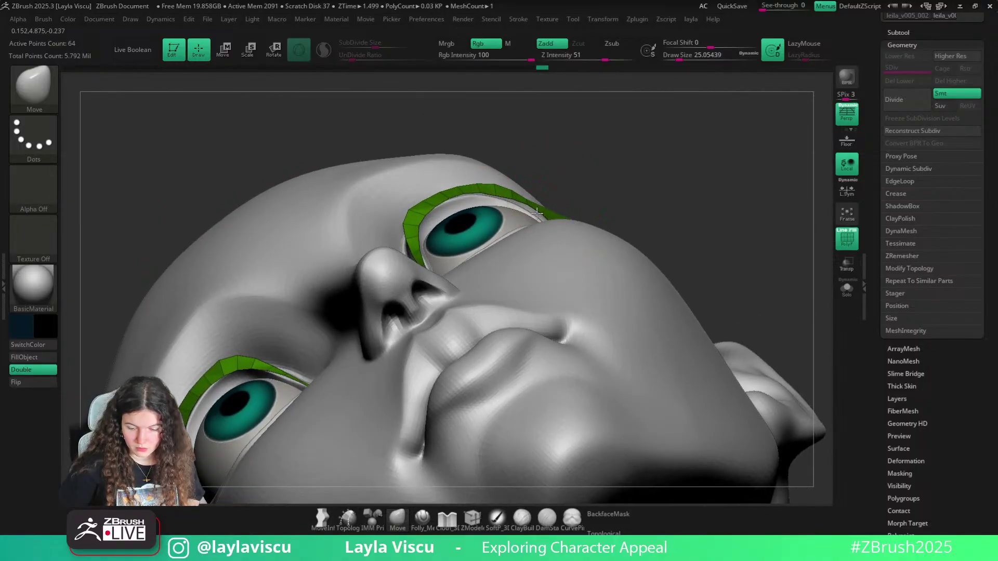
right_click_drag(575, 167, 529, 274)
right_click_drag(336, 239, 294, 235)
Adjust the lash strips in profile with a Move brush draw size of about 8, then check them without the polyframe
key("s")
left_click_drag(484, 221, 477, 221)
right_click_drag(481, 208, 488, 216, "ctrl")
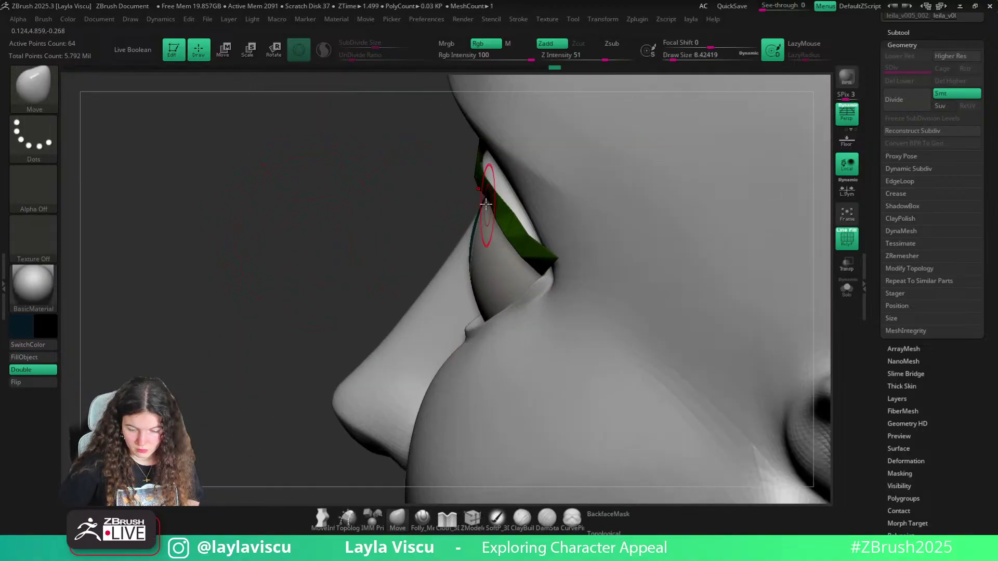
right_click_drag(489, 211, 458, 209, "ctrl")
right_click_drag(458, 209, 655, 254)
key("shift+f")
key("shift+z")
key("shift+z")
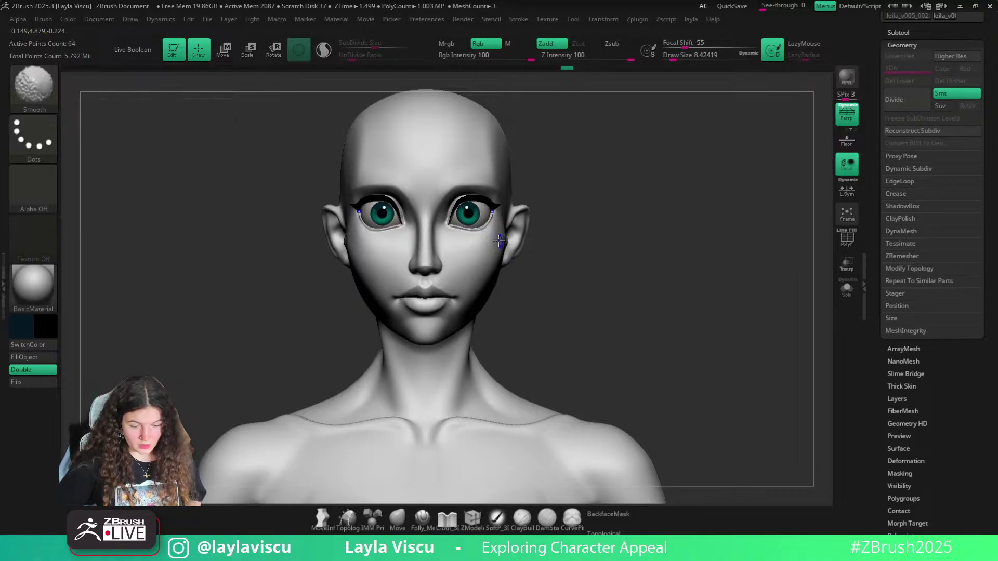
Try to insert a lengthwise edge loop through the lash strips with ZModeler, choosing Polyloop as the polygon target
right_click_drag(512, 249, 590, 272, "ctrl")
key("shift+f")
right_click_drag(713, 235, 671, 223)
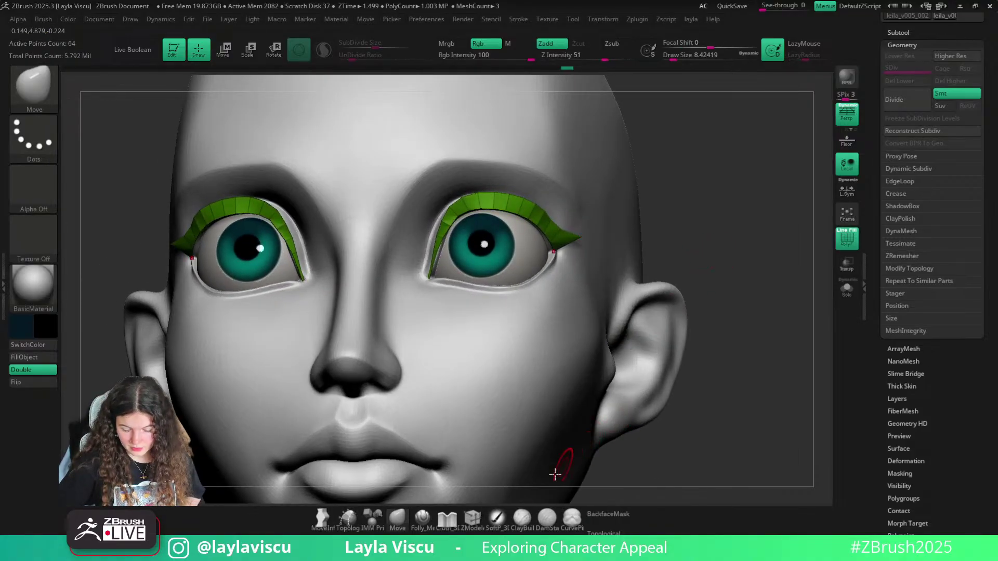
left_click(475, 522)
right_click_drag(468, 213, 505, 270, "ctrl")
left_click(488, 187)
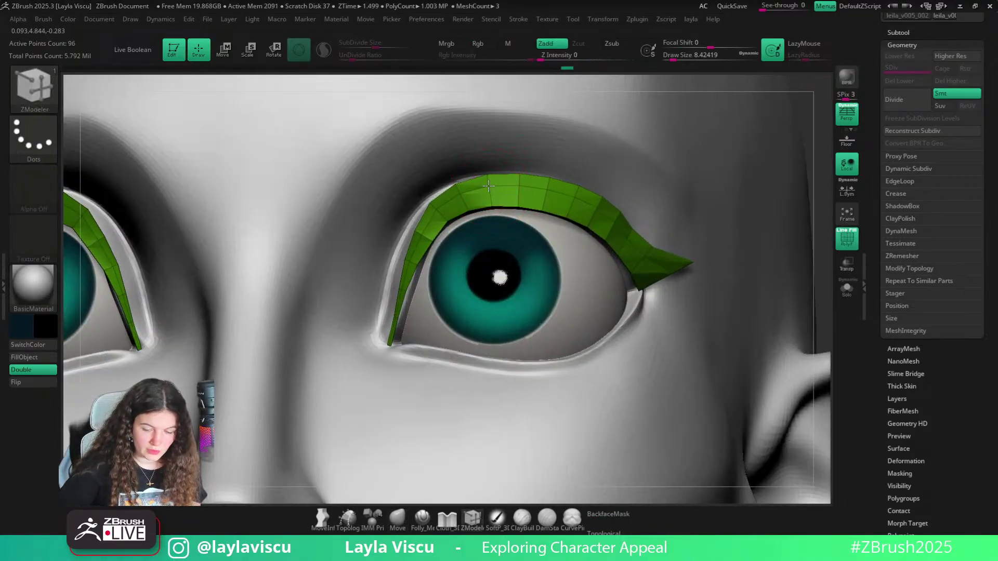
right_click_drag(489, 186, 473, 188, "ctrl")
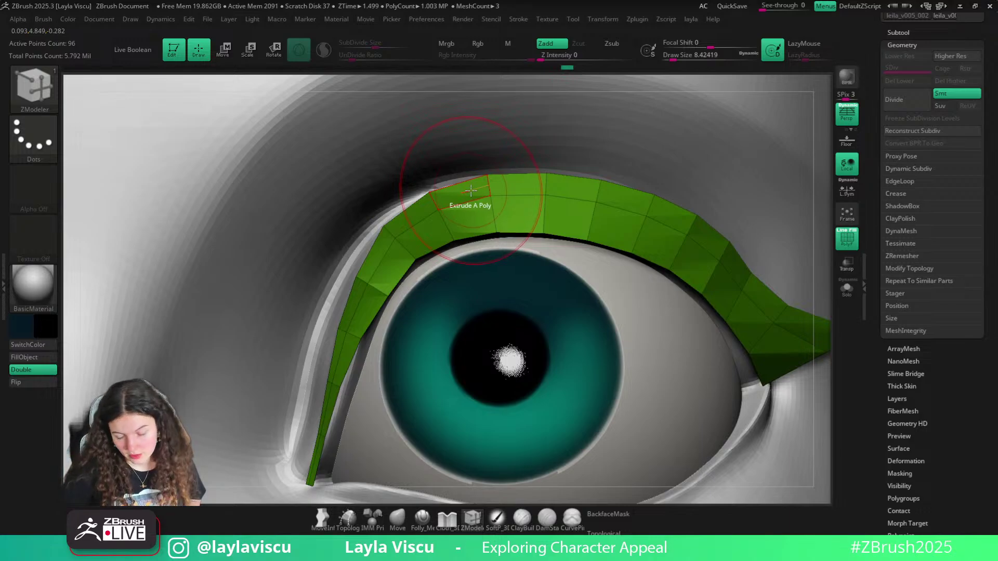
key("space")
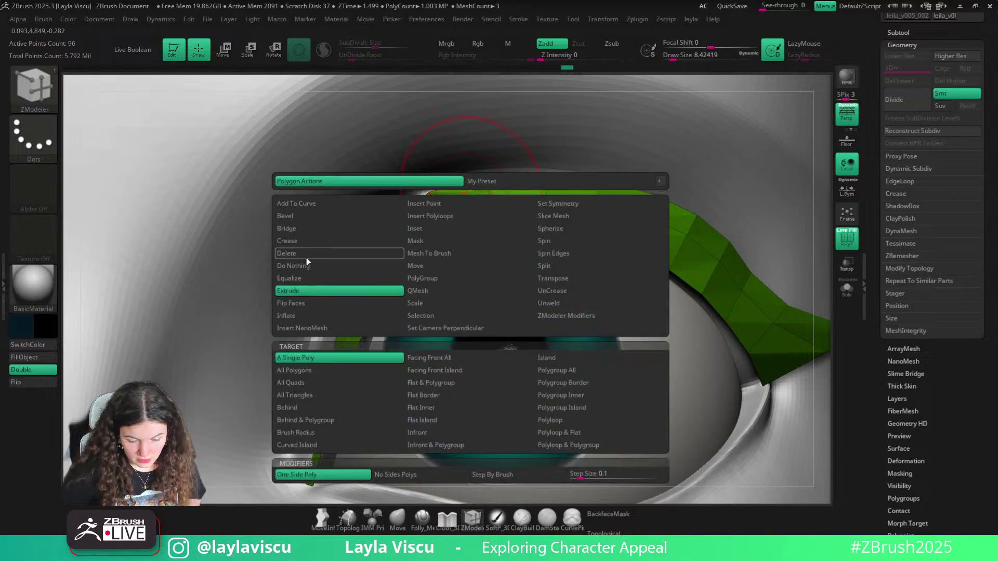
left_click(551, 420)
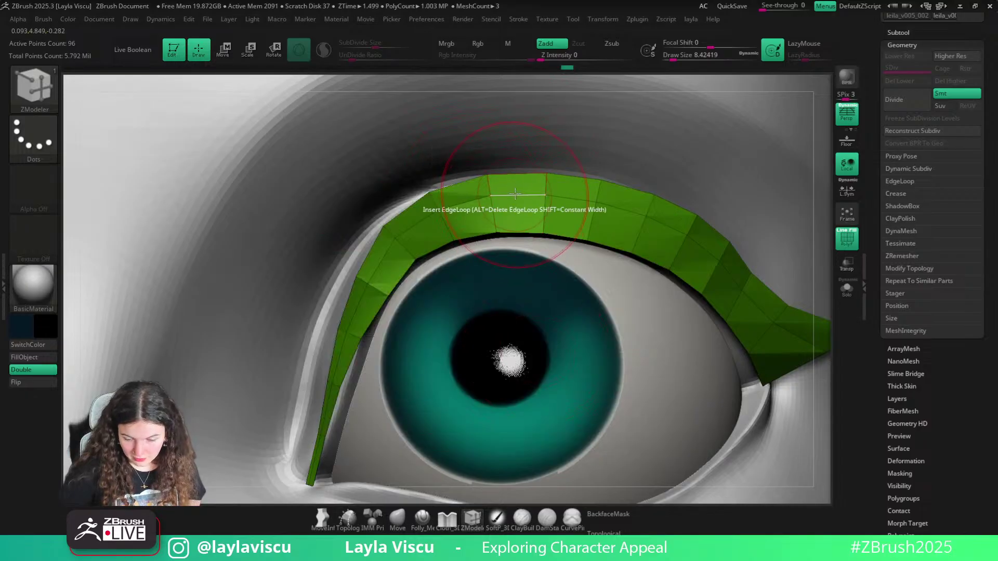
left_click(531, 187)
right_click_drag(534, 187, 305, 216, "ctrl")
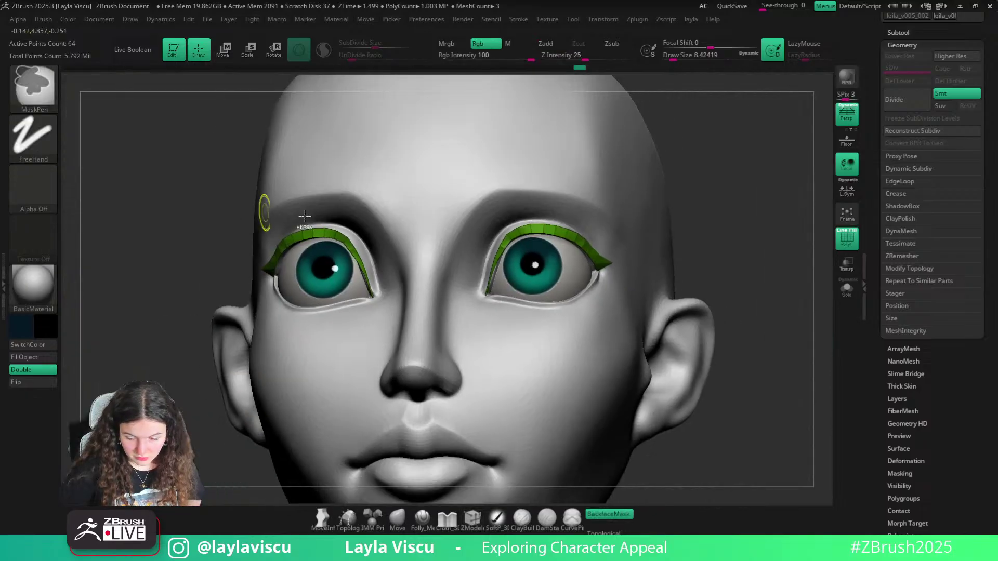
Refit the lash strips to the eyelids from several angles using the Move brush with a draw size of about 18
key("shift+f")
left_click(394, 520)
mouse_move(686, 458)
right_mouse_down("shift")
mouse_move(703, 470)
mouse_move(512, 315)
right_mouse_up("shift")
mouse_move(549, 232)
right_mouse_down("ctrl")
mouse_move(606, 276)
mouse_move(704, 310)
mouse_move(704, 290)
mouse_move(730, 267)
mouse_move(751, 279)
mouse_move(464, 281)
mouse_move(483, 301)
mouse_move(552, 296)
mouse_move(571, 236)
mouse_move(696, 280)
right_mouse_up("ctrl")
key("shift+f")
key("shift+f")
right_click_drag(697, 280, 520, 354)
mouse_move(560, 204)
right_mouse_down("ctrl")
mouse_move(560, 232)
mouse_move(513, 253)
right_mouse_up("ctrl")
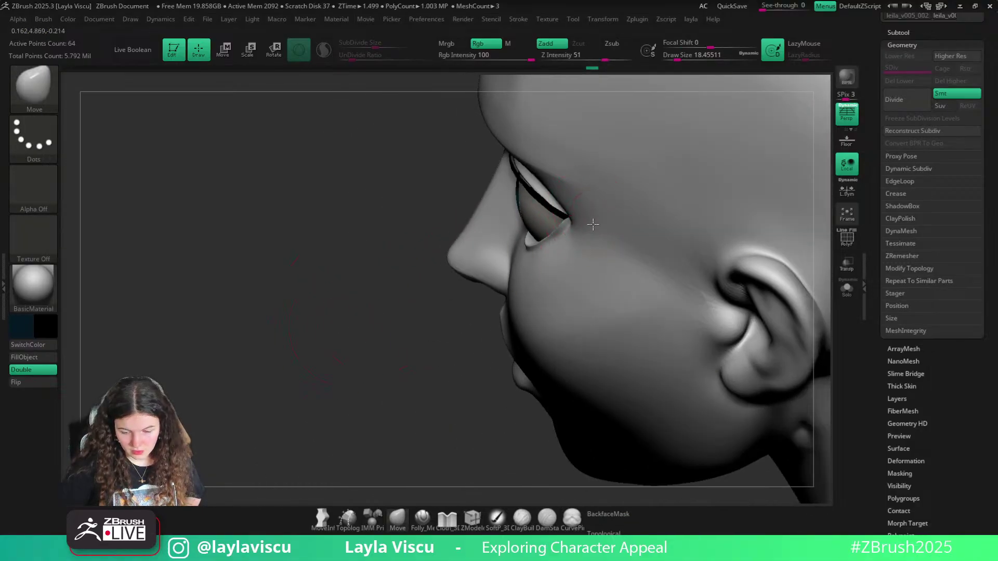
mouse_move(588, 230)
right_mouse_down()
mouse_move(390, 278)
mouse_move(392, 314)
mouse_move(461, 297)
mouse_move(519, 344)
mouse_move(474, 268)
mouse_move(514, 322)
mouse_move(593, 232)
right_mouse_up()
Isolate the lash strips and insert a lengthwise edge loop plus supporting loops near the ends with ZModeler
key("shift+f")
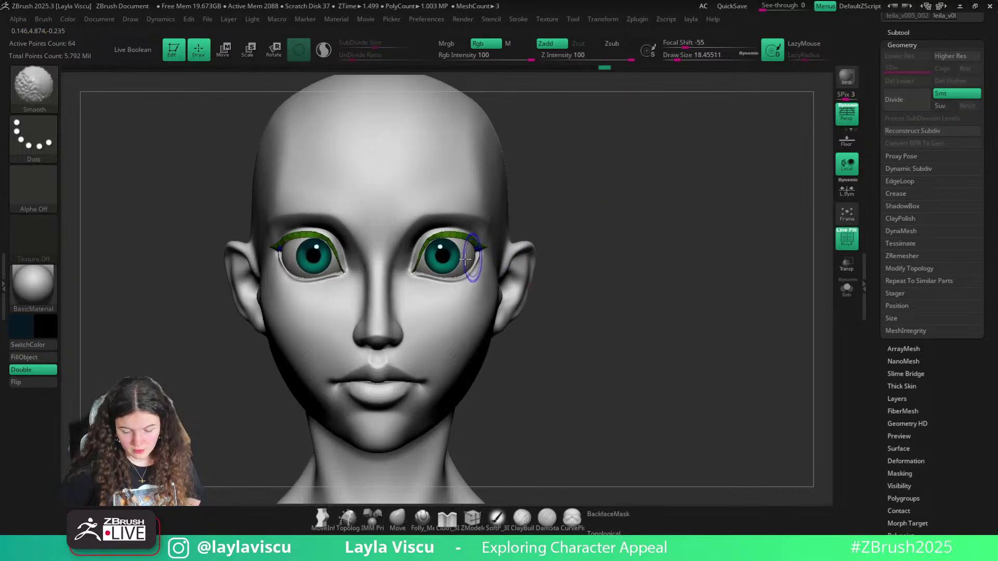
right_click_drag(473, 276, 531, 274, "ctrl")
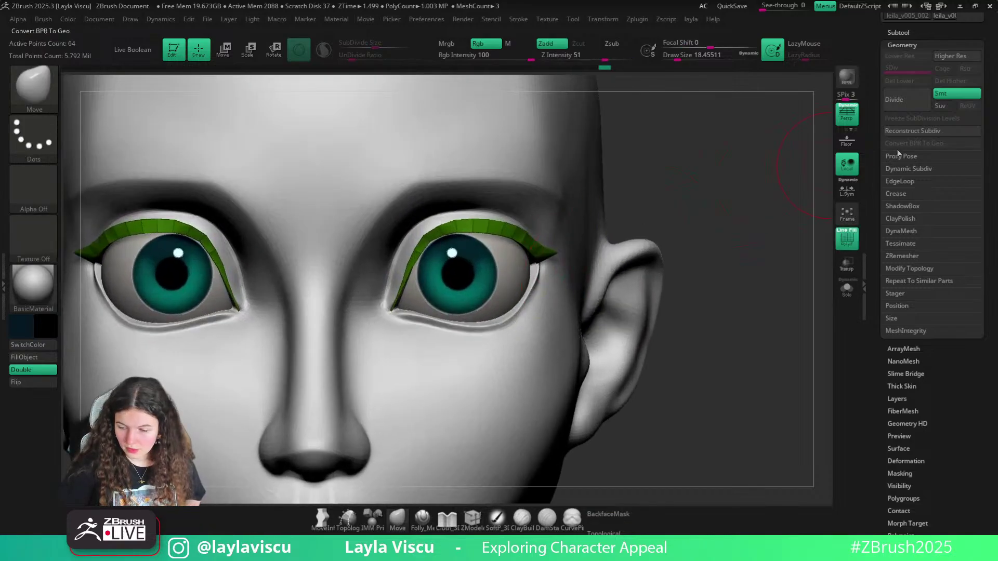
left_click(896, 193)
mouse_move(506, 244)
right_mouse_down("ctrl")
mouse_move(465, 357)
mouse_move(407, 405)
mouse_move(444, 248)
mouse_move(395, 359)
right_mouse_up("ctrl")
left_click(473, 518)
left_click(847, 288)
right_click_drag(343, 433, 356, 354, "alt")
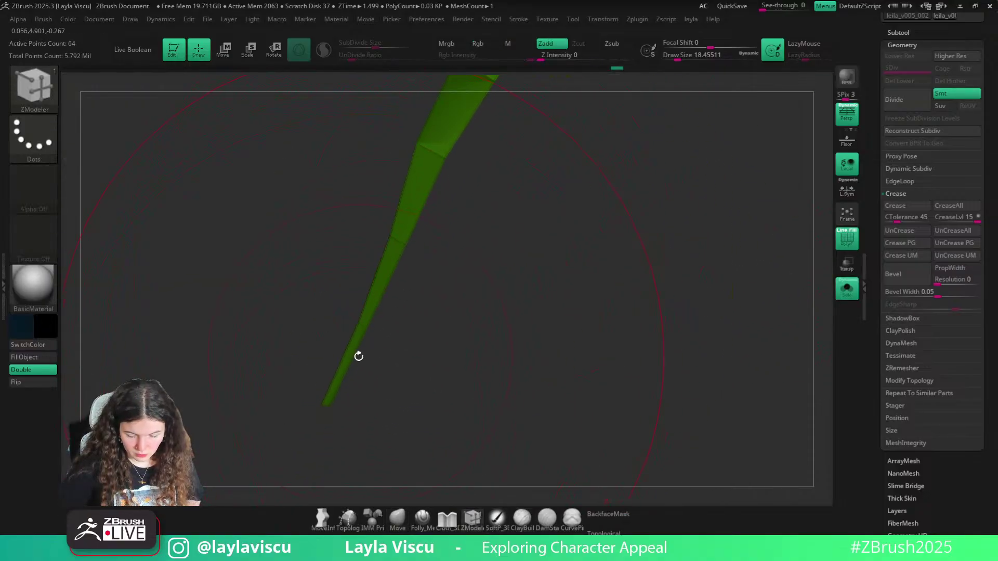
left_click_drag(622, 282, 404, 298)
mouse_move(598, 267)
left_mouse_down()
mouse_move(589, 236)
mouse_move(598, 256)
left_mouse_up()
left_click_drag(631, 298, 750, 373)
left_click(575, 297)
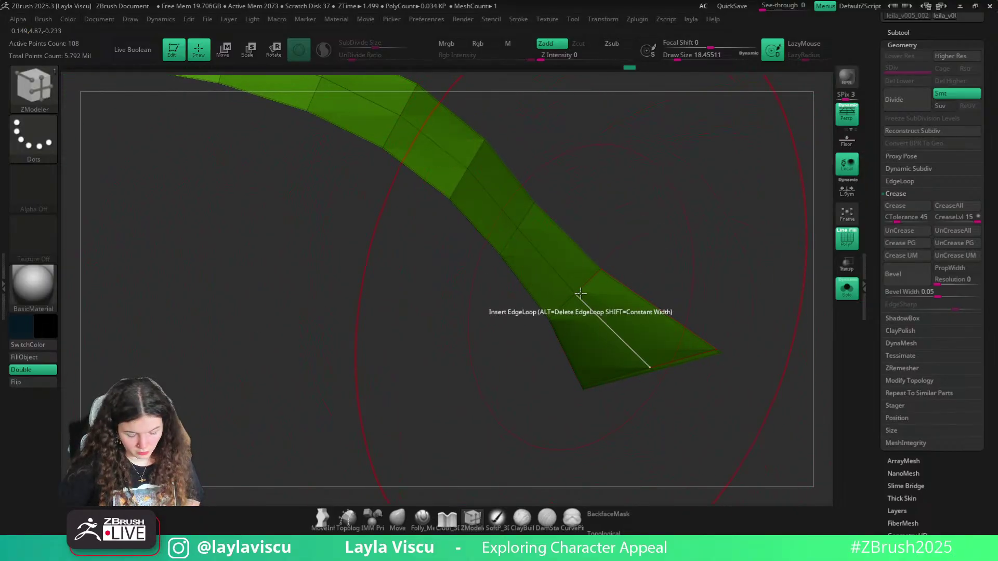
Turn on dynamic subdivision for the lash strips and inspect their smoothed shape with and without the polyframe
key("d")
left_click(607, 349)
key("f")
right_click_drag(608, 332, 575, 216)
key("shift+f")
right_click_drag(575, 215, 646, 239, "ctrl")
key("shift+f")
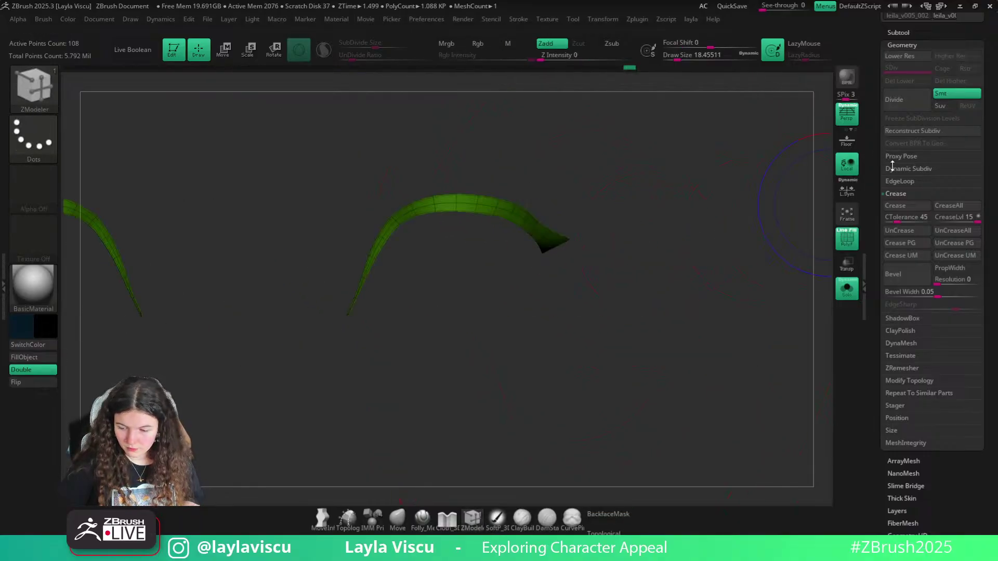
Set the lash strips' Dynamic Subdiv thickness to 0.00088 and show the head again without the polyframe
left_click(892, 167)
right_click_drag(717, 239, 510, 223)
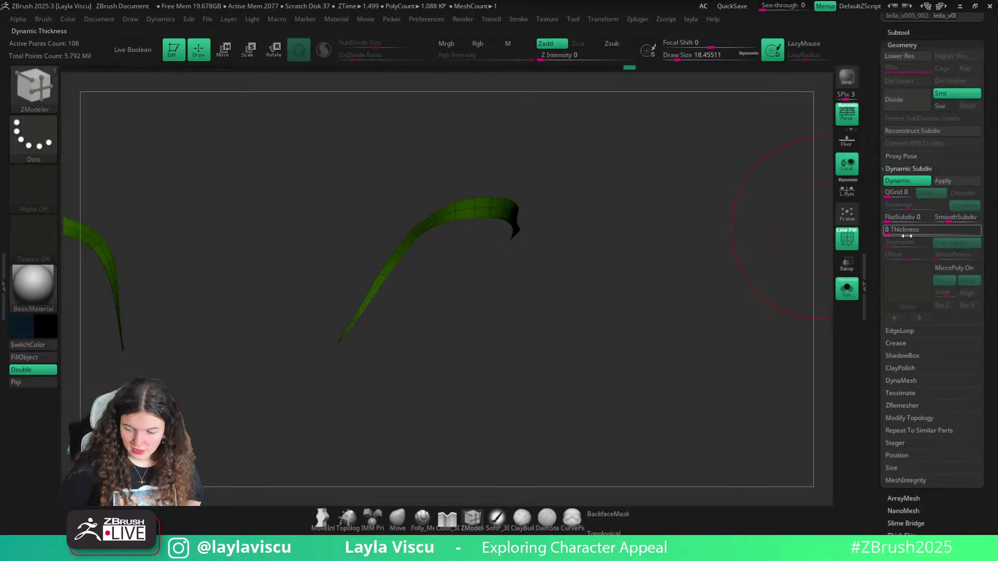
left_click_drag(888, 229, 902, 232)
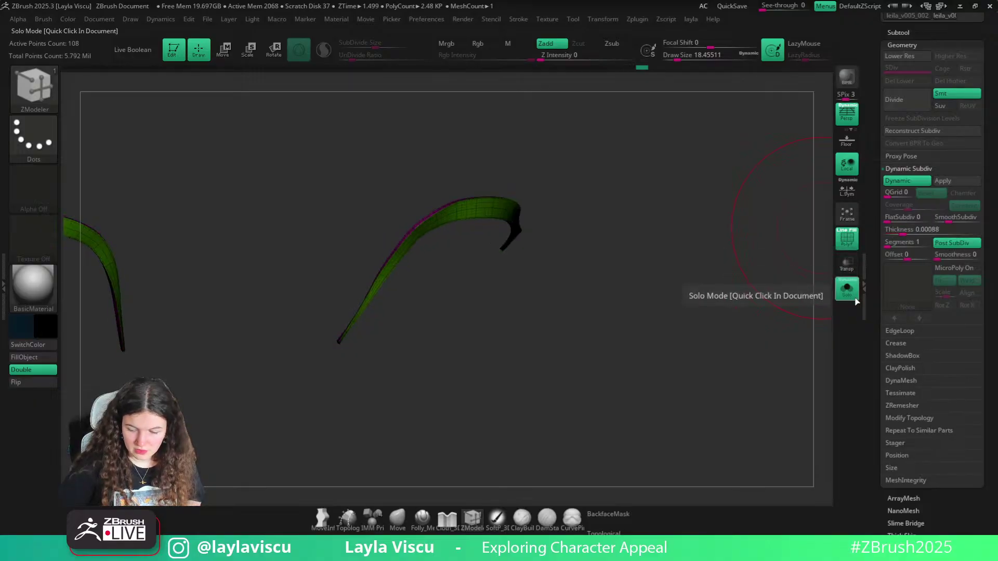
left_click(847, 289)
right_click_drag(705, 270, 606, 215, "ctrl")
key("shift+f")
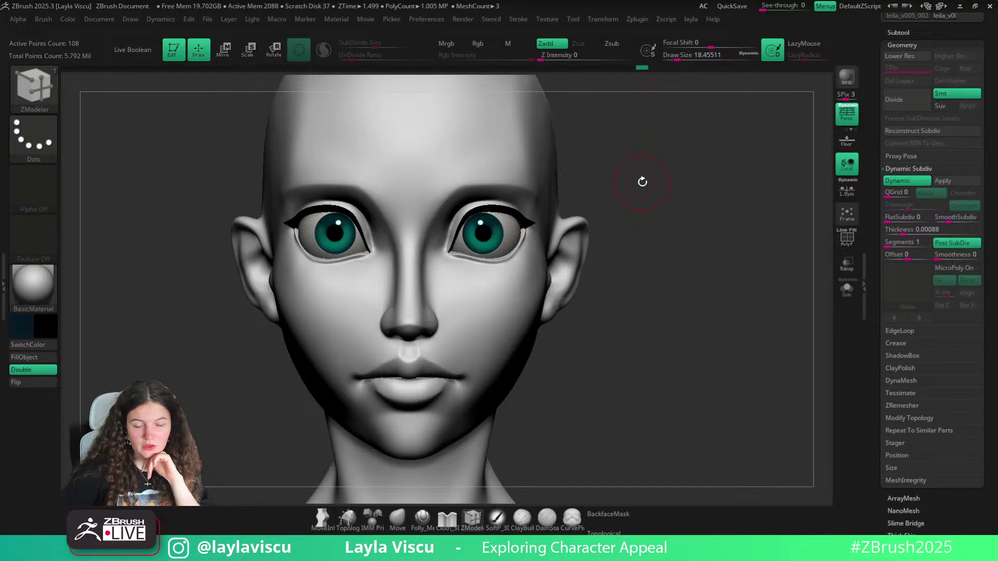
Adjust the upper arch of the thickened lashes using the Move brush with a draw size of about 33
left_click(397, 517)
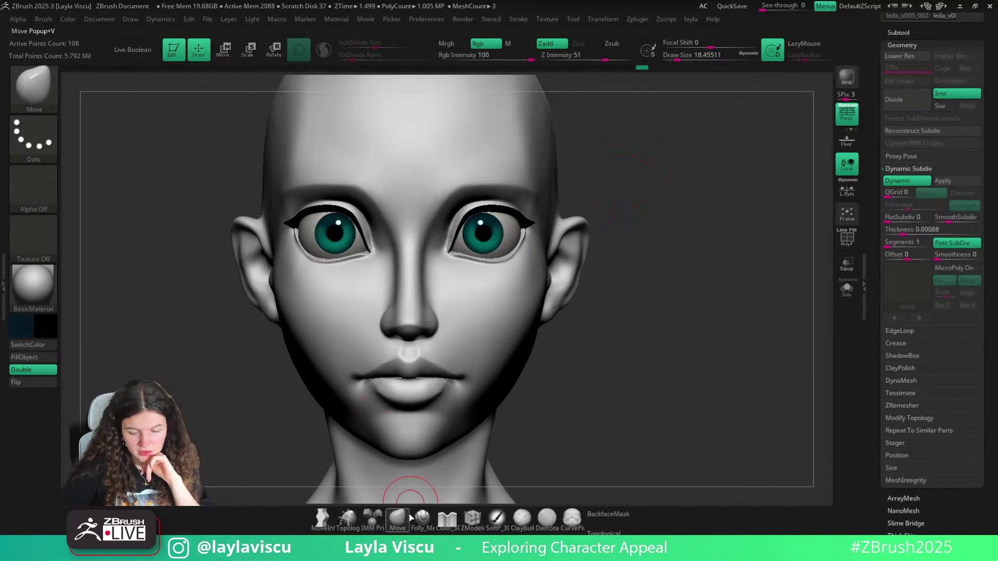
right_click_drag(667, 252, 615, 227, "ctrl")
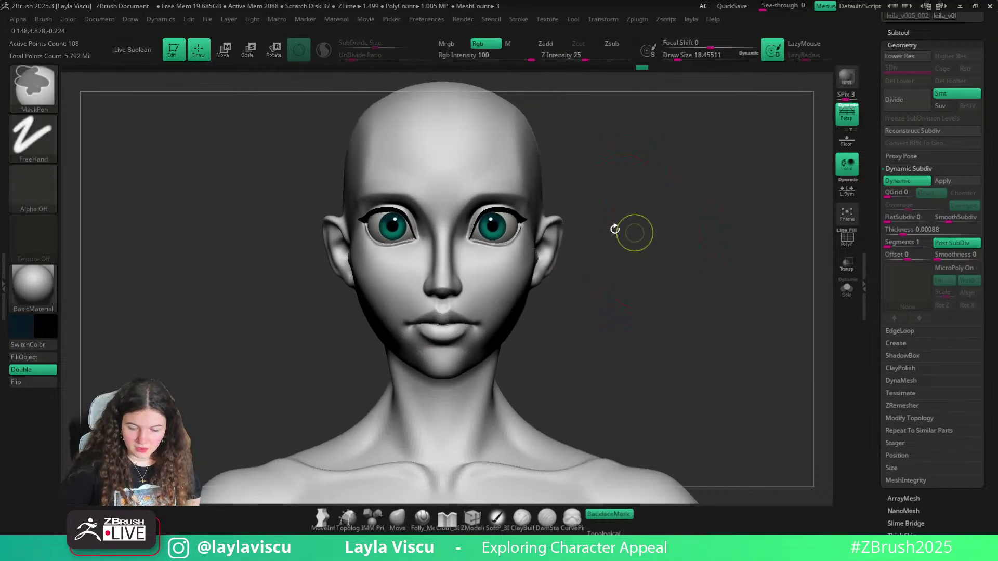
right_click_drag(504, 208, 555, 239, "ctrl")
right_click_drag(769, 221, 714, 193)
right_click_drag(436, 225, 468, 230, "ctrl")
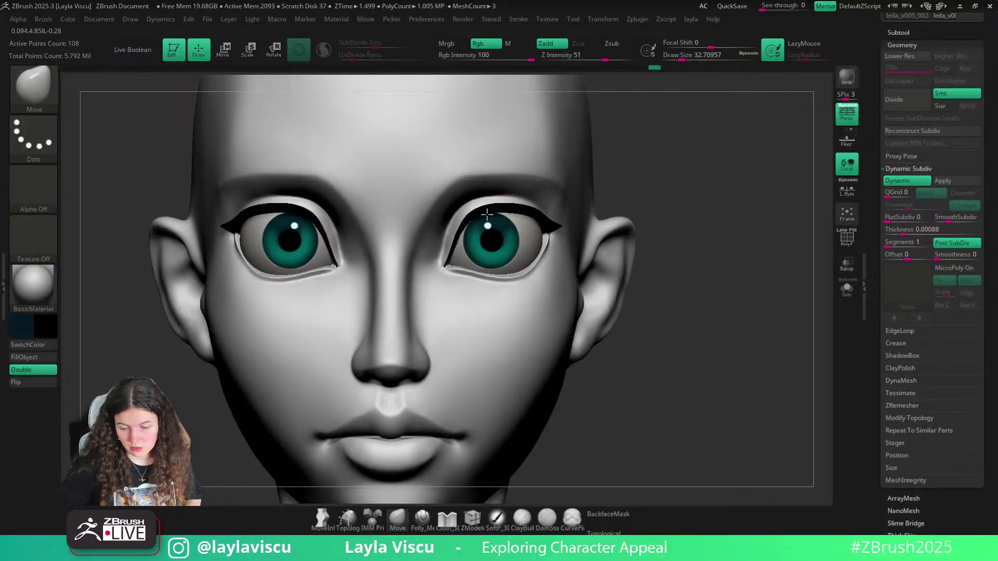
left_click_drag(488, 216, 489, 213)
mouse_move(514, 249)
right_mouse_down("ctrl")
mouse_move(482, 211)
mouse_move(502, 218)
right_mouse_up("ctrl")
Switch to the head subtool and isolate it to expose the upper eyelids
left_click(492, 200, "alt")
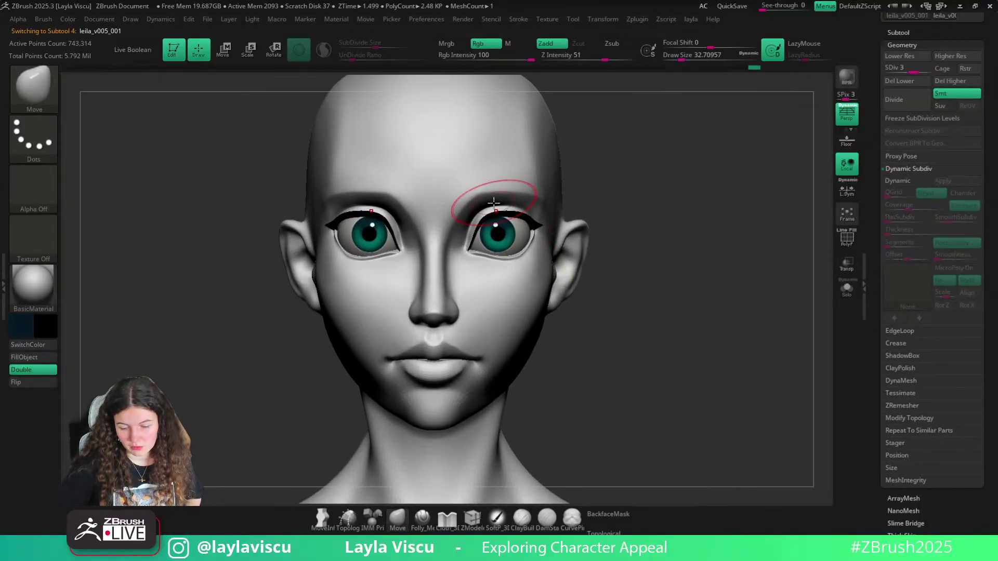
right_click_drag(748, 203, 806, 224, "ctrl")
left_click(847, 287)
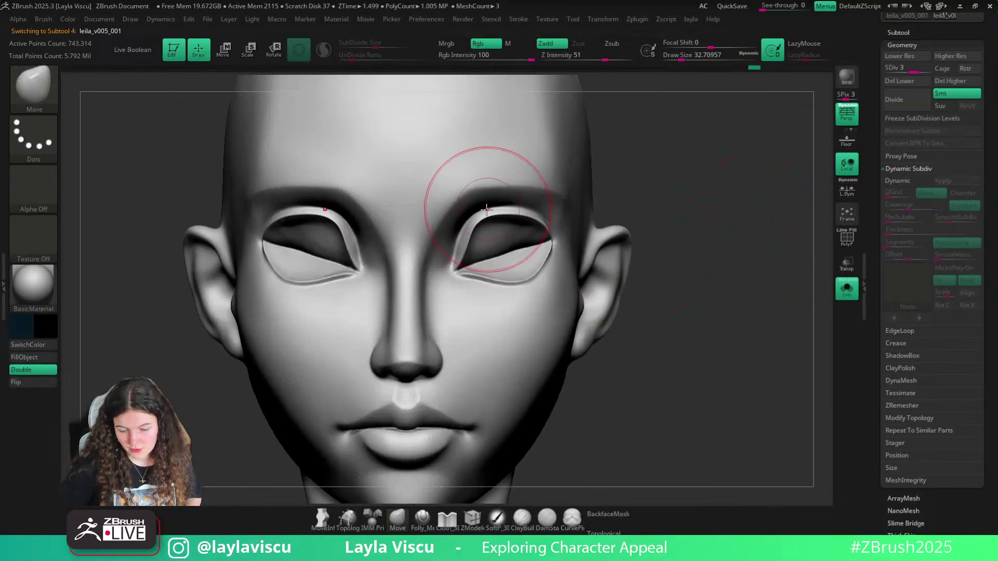
Show all subtools again and refine the lower eyelid's outer corner on the head using the Move brush at small draw sizes
left_click(839, 288)
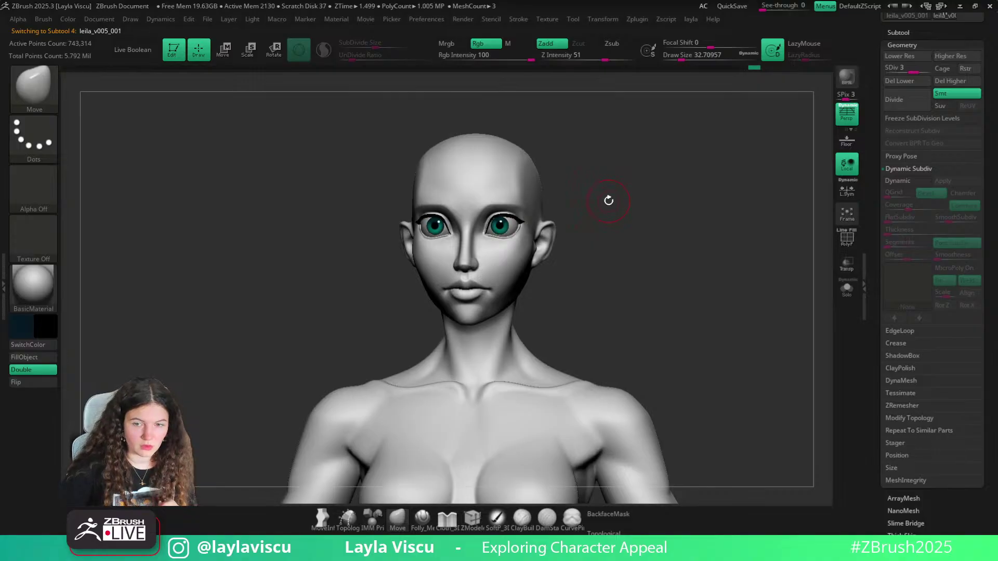
mouse_move(679, 186)
right_mouse_down()
mouse_move(646, 187)
mouse_move(628, 242)
right_mouse_up()
mouse_move(577, 223)
right_mouse_down("ctrl")
mouse_move(555, 245)
mouse_move(563, 264)
right_mouse_up("ctrl")
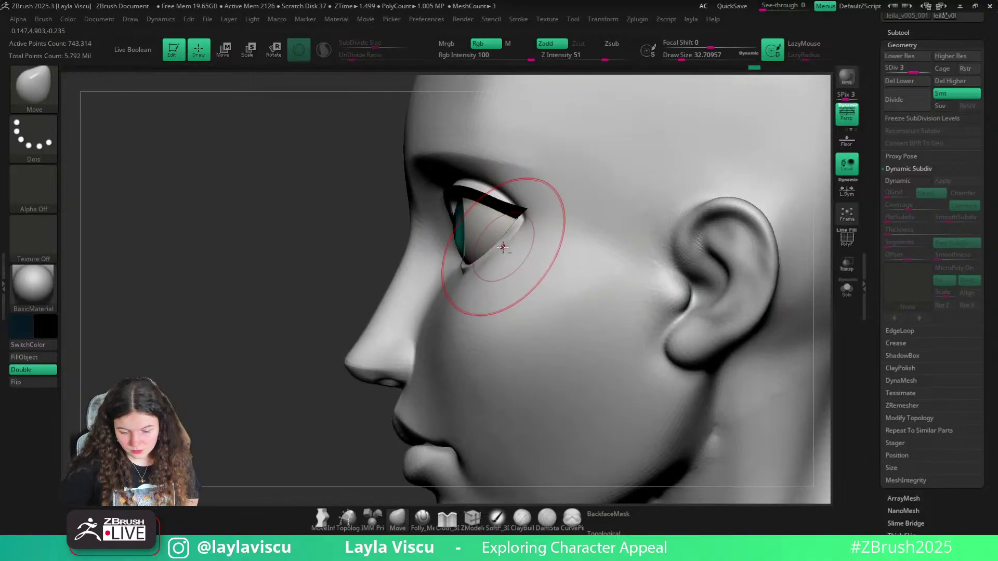
key("bracketleft")
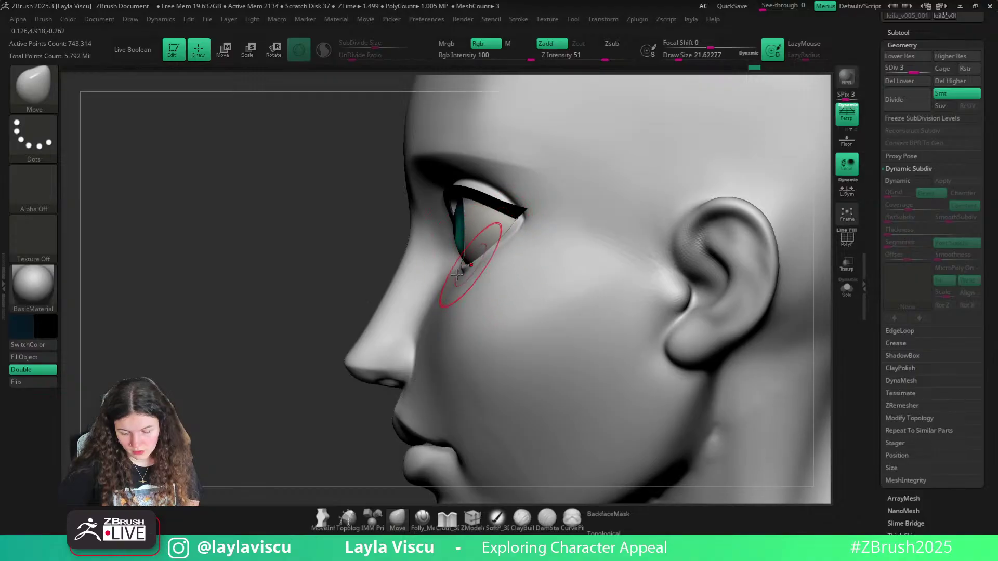
right_click_drag(364, 313, 416, 292)
right_click_drag(763, 370, 680, 366, "shift")
mouse_move(526, 234)
right_mouse_down("ctrl")
mouse_move(523, 279)
mouse_move(536, 244)
right_mouse_up("ctrl")
key("bracketleft")
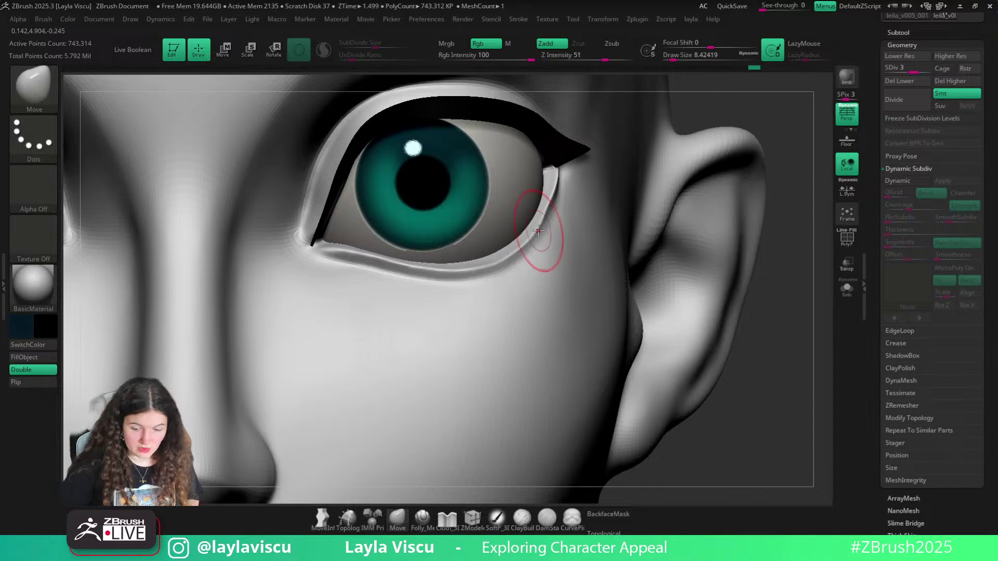
right_click_drag(517, 234, 601, 242, "ctrl")
right_click_drag(557, 205, 576, 252, "ctrl")
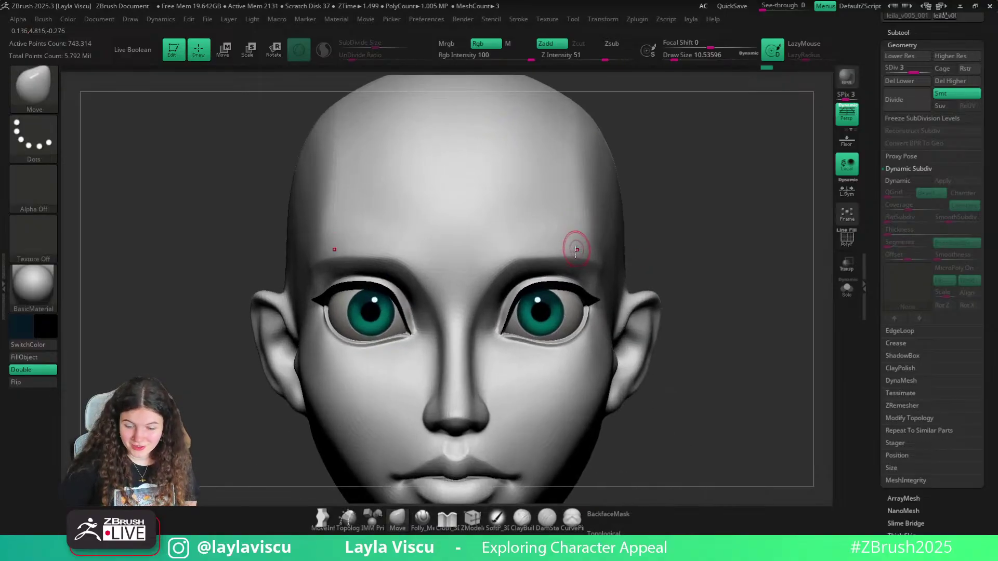
Switch to the lash strips and reshape their outer wing tips using the Move brush with a draw size of about 27
left_click(574, 288, "alt")
left_click_drag(708, 303, 642, 292)
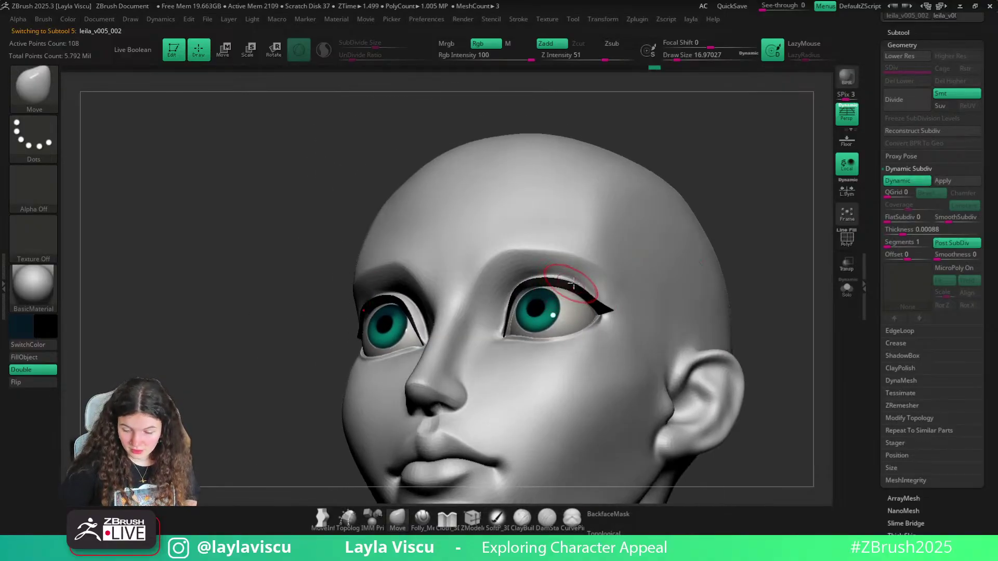
left_click_drag(724, 260, 740, 274, "shift")
right_click_drag(740, 274, 630, 232, "ctrl")
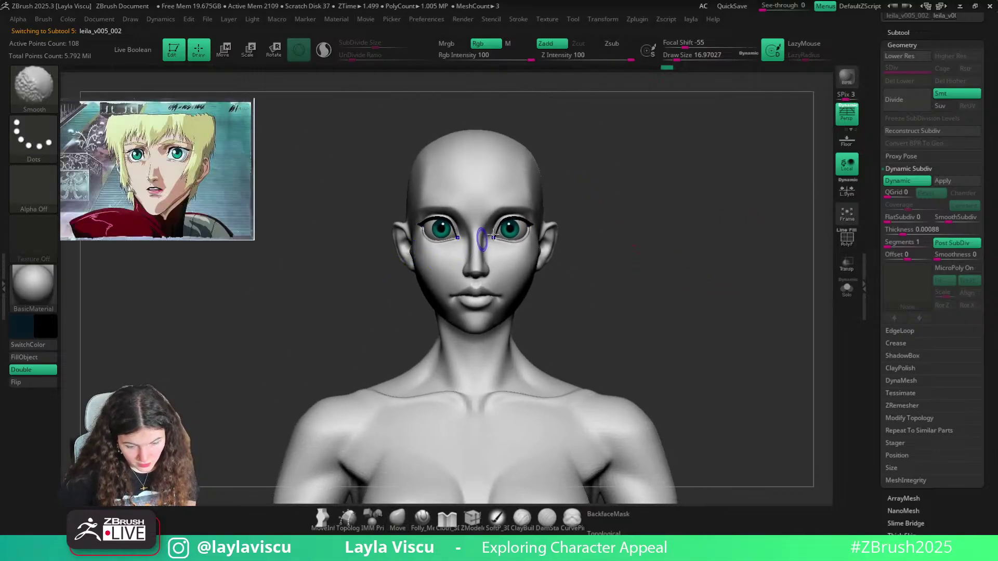
key("shift+z")
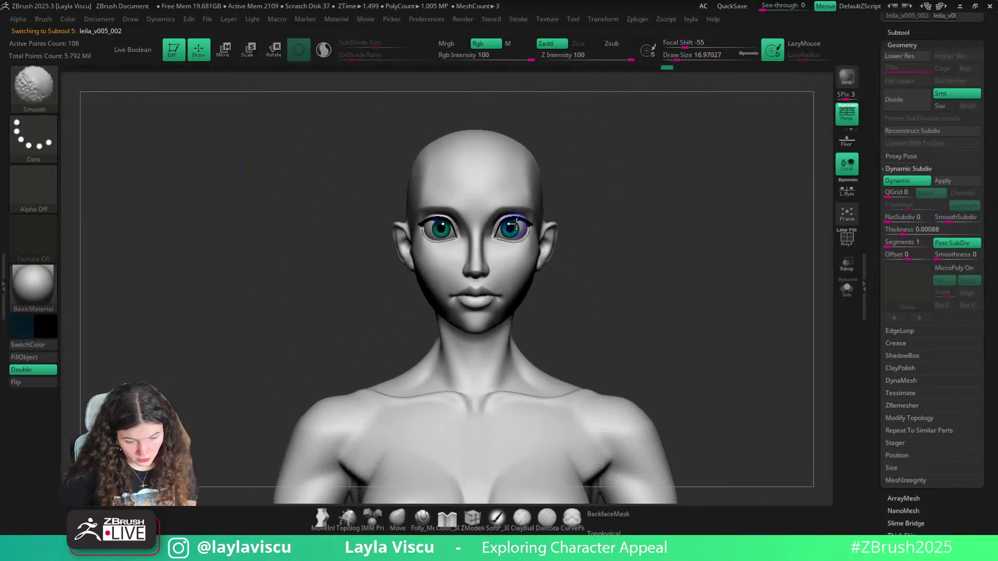
right_click_drag(520, 224, 561, 242, "ctrl")
key("bracketright")
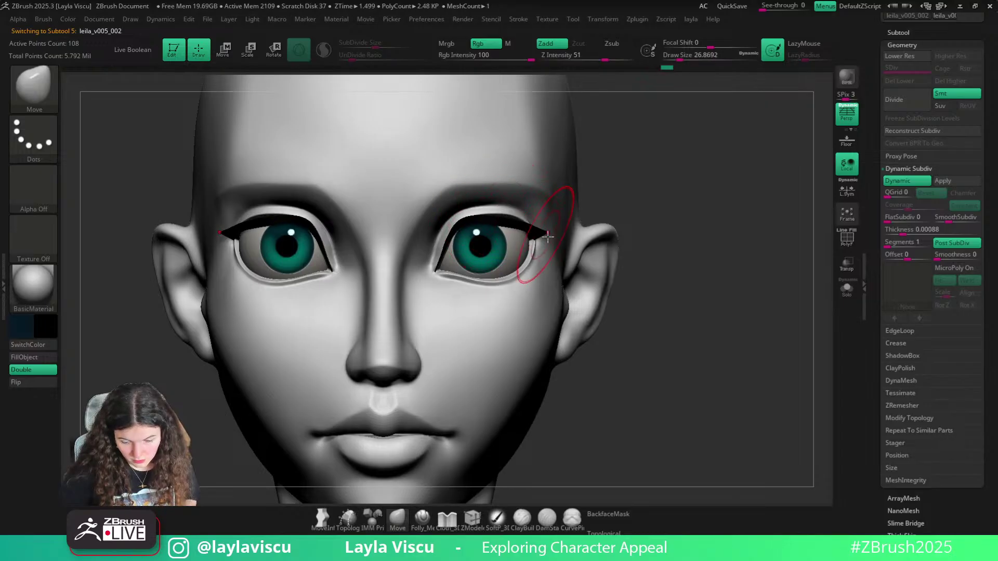
key("bracketright")
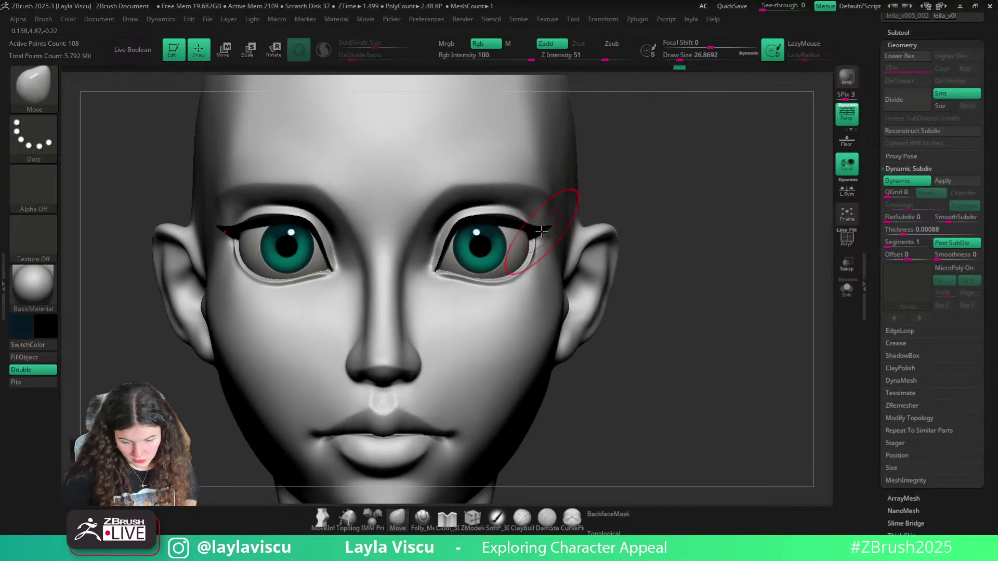
Adjust the head's eyelid area with the Move brush at subdivision level 1, and return the head to level 4
left_click(508, 210, "alt")
key("shift+d")
key("shift+d")
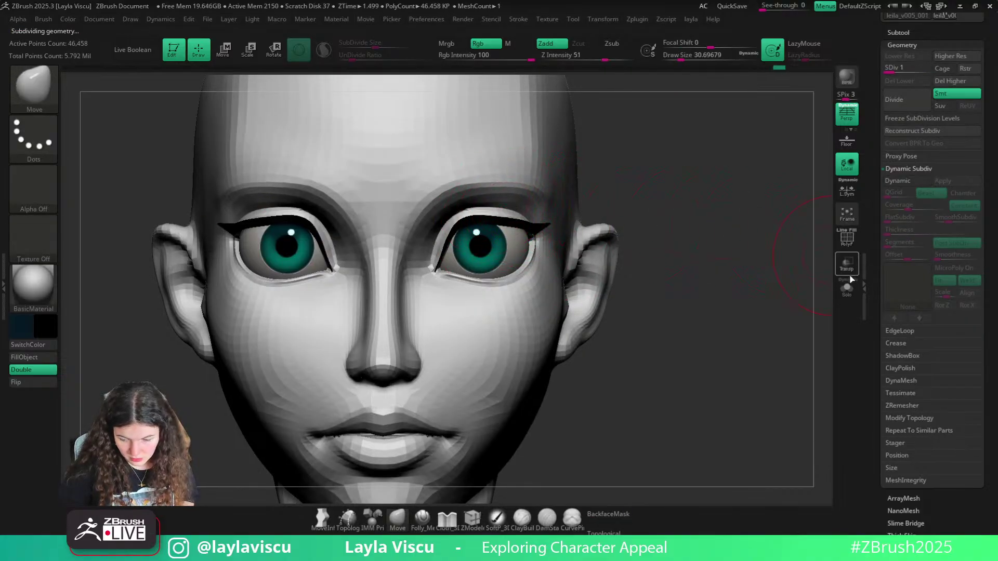
left_click_drag(823, 234, 728, 237)
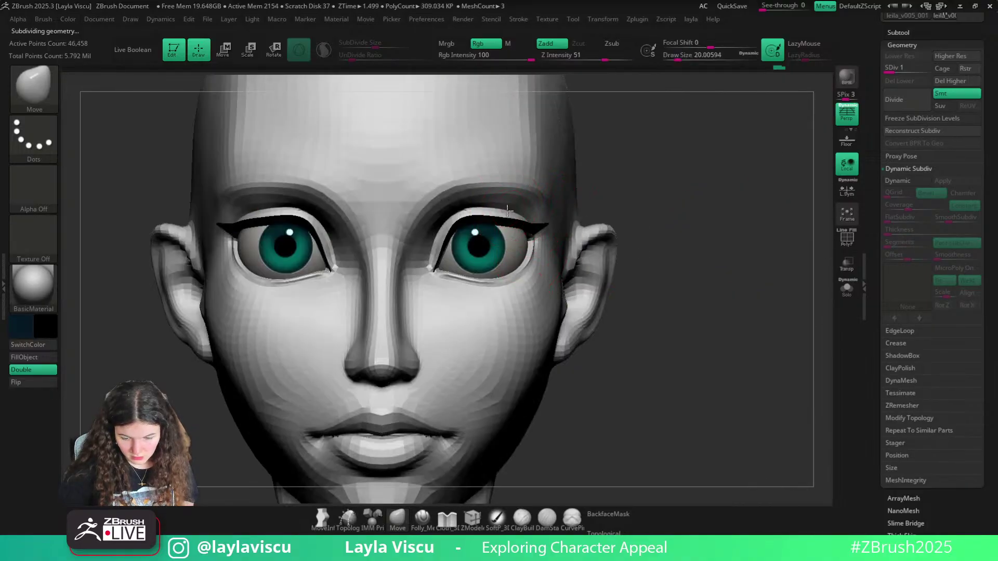
right_click_drag(524, 213, 595, 239, "ctrl")
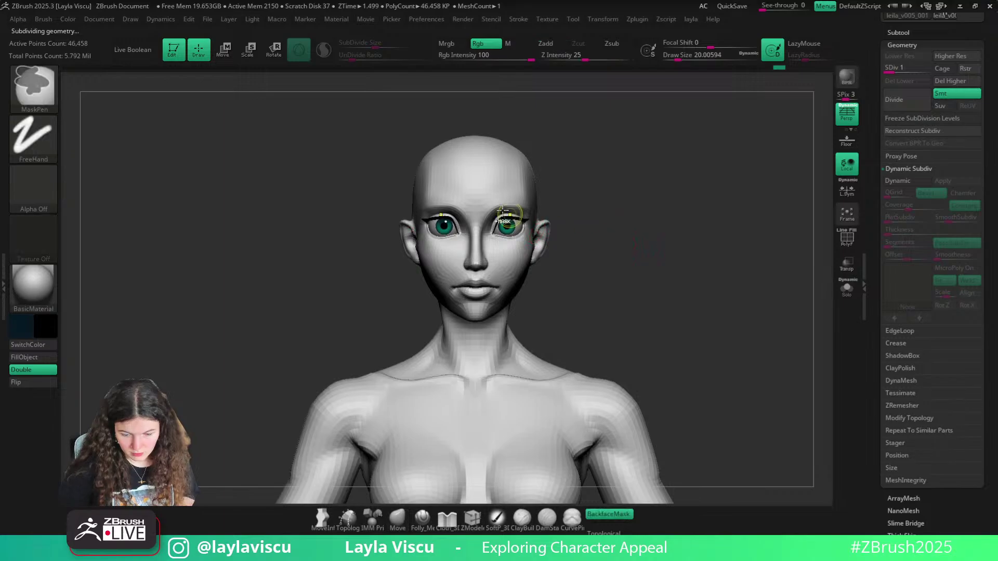
right_click_drag(511, 215, 522, 229, "ctrl")
left_click(517, 226, "alt")
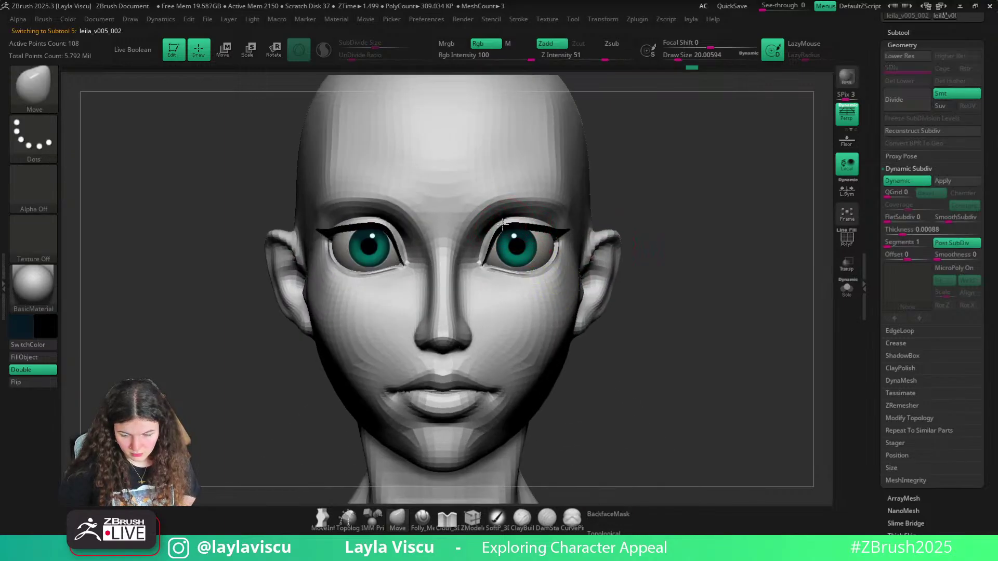
left_click(505, 214, "alt")
key("d")
key("d")
key("d")
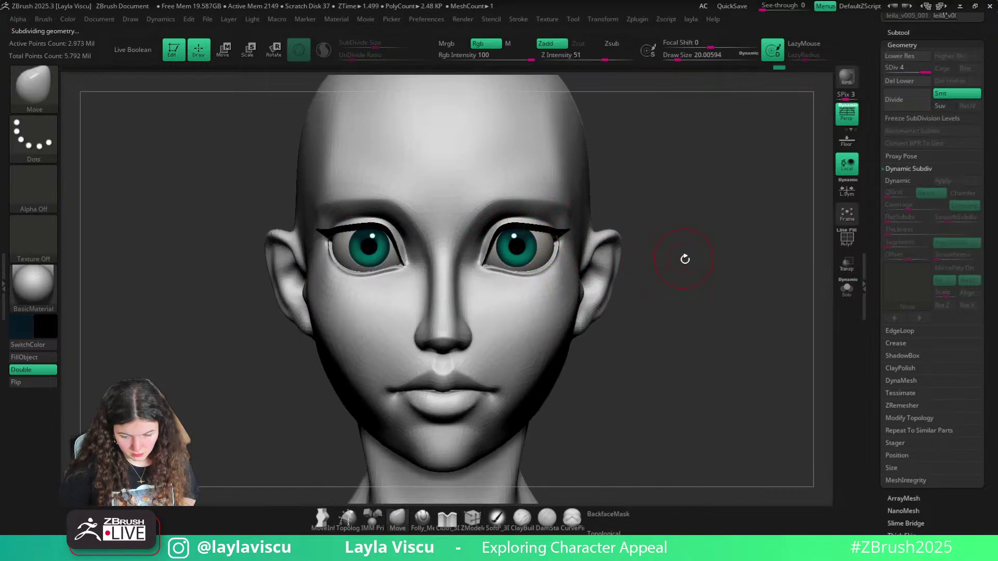
Refine the upper arch of the lash strips using the Move brush at draw size 20, checking them isolated and from the side
left_click(513, 225, "alt")
key("shift+z")
key("shift+z")
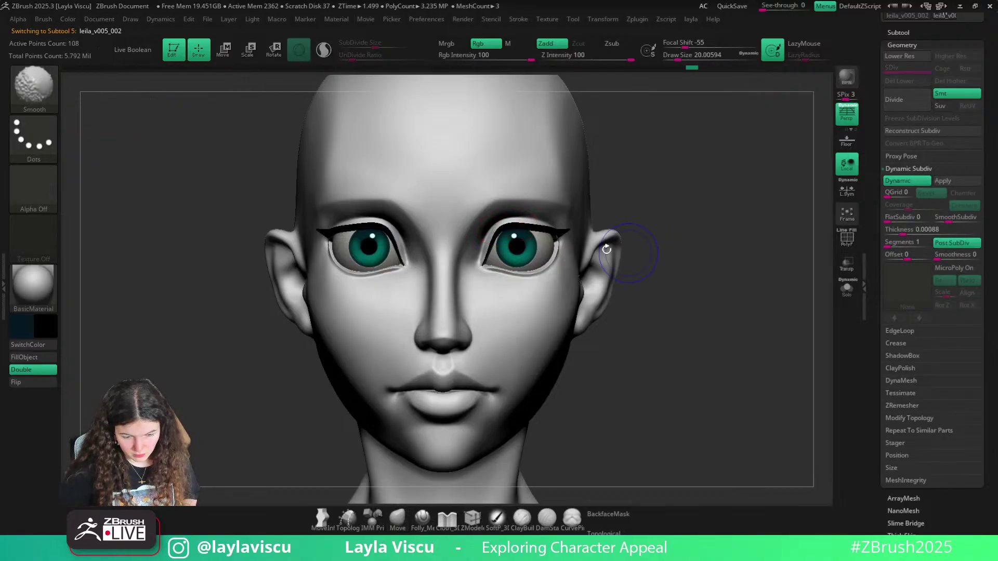
right_click_drag(554, 229, 546, 265, "ctrl")
left_click_drag(517, 224, 525, 221)
right_click_drag(529, 224, 445, 215, "ctrl")
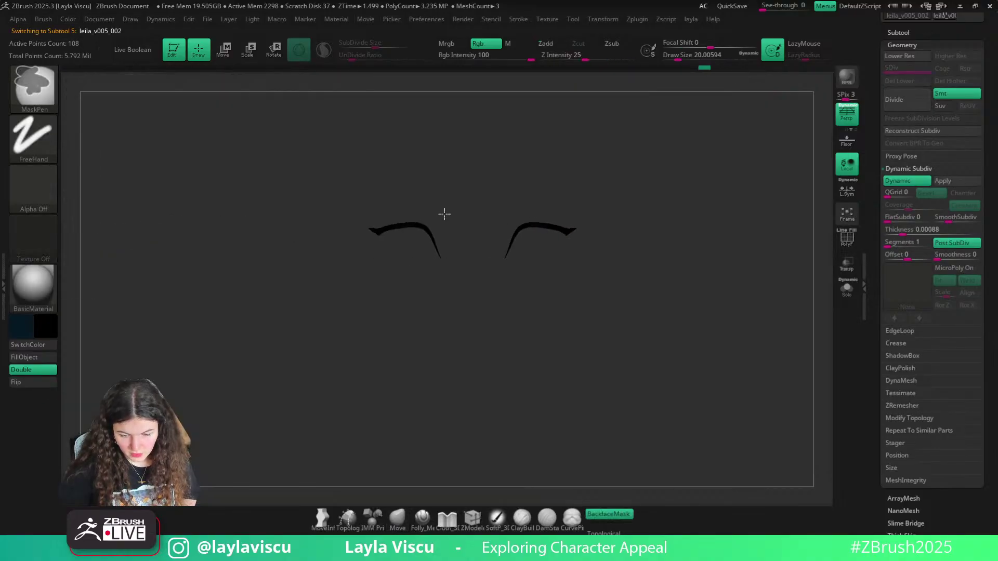
mouse_move(642, 260)
right_mouse_down("ctrl")
mouse_move(617, 247)
mouse_move(672, 279)
right_mouse_up("ctrl")
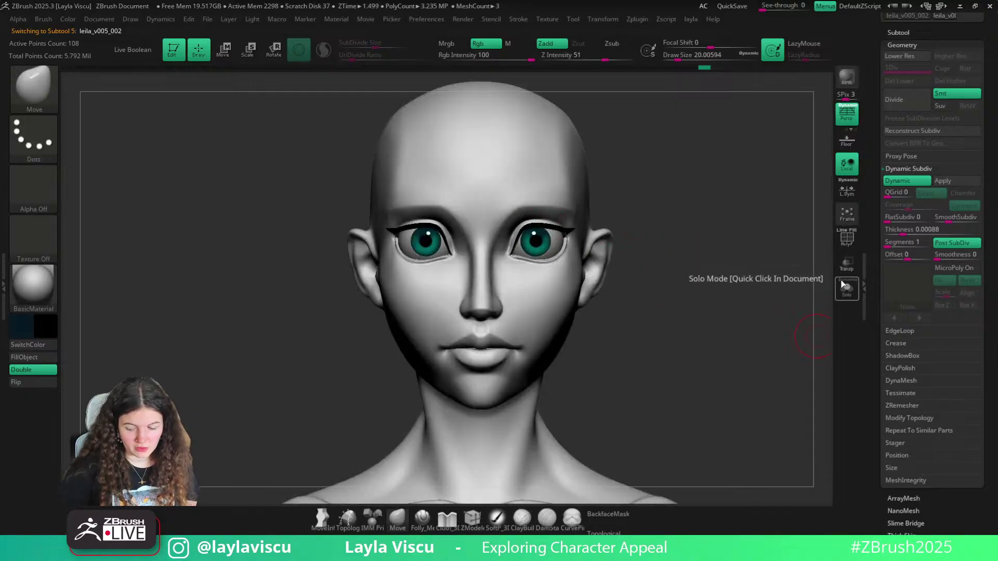
mouse_move(754, 307)
left_mouse_down()
mouse_move(728, 309)
mouse_move(740, 305)
mouse_move(722, 223)
mouse_move(717, 247)
left_mouse_up()
right_click_drag(566, 240, 574, 245, "ctrl")
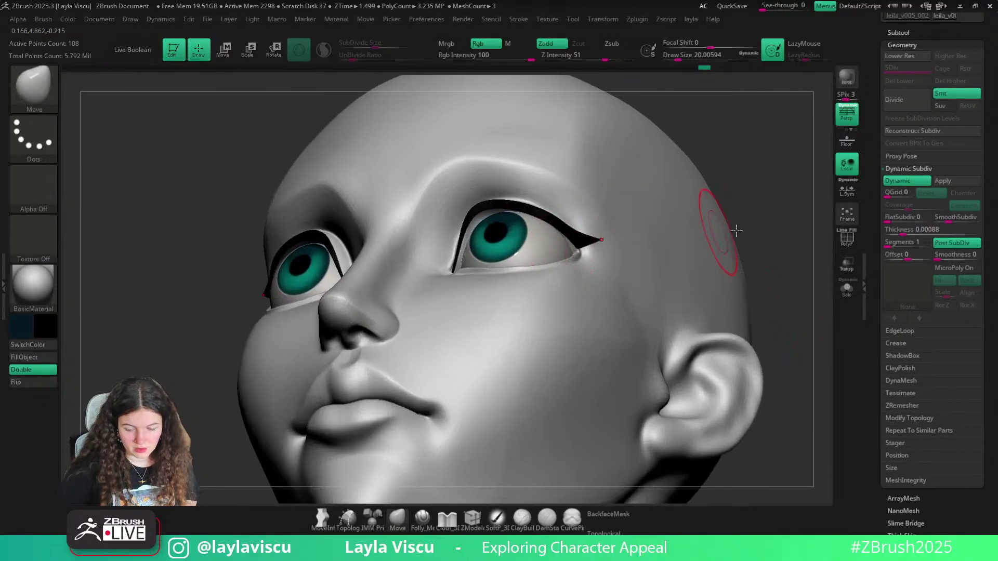
left_click_drag(737, 231, 407, 379)
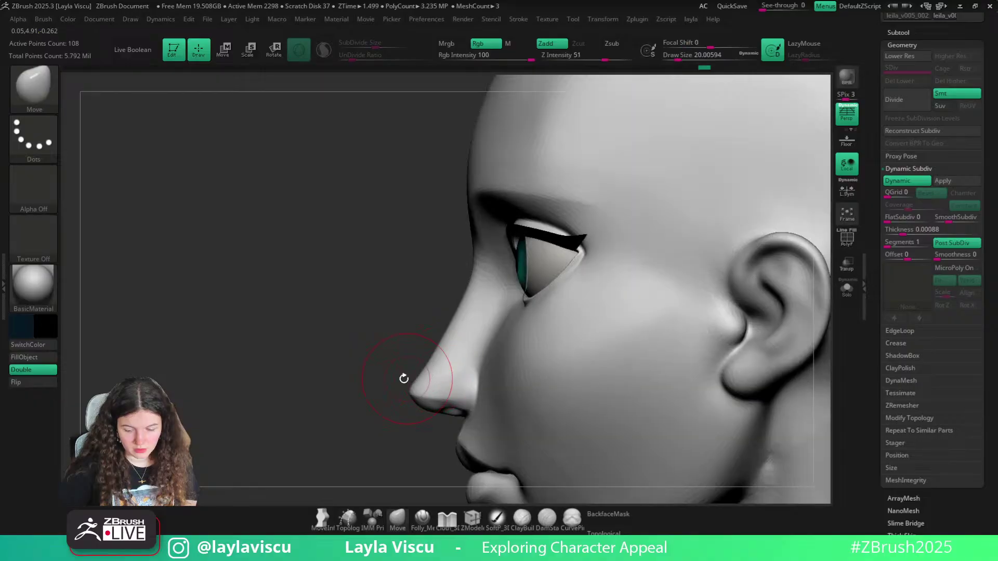
right_click_drag(404, 379, 379, 336, "ctrl")
left_click_drag(379, 336, 639, 293)
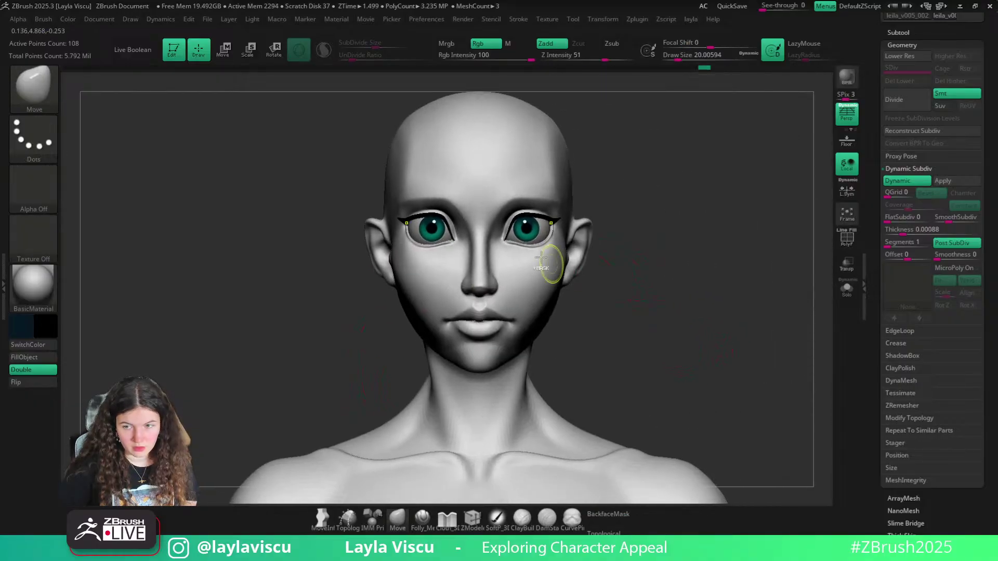
Try to reshape the lashes' outer tips using the Move brush with a draw size of about 31
right_click_drag(542, 257, 570, 260, "ctrl")
key("shift+z")
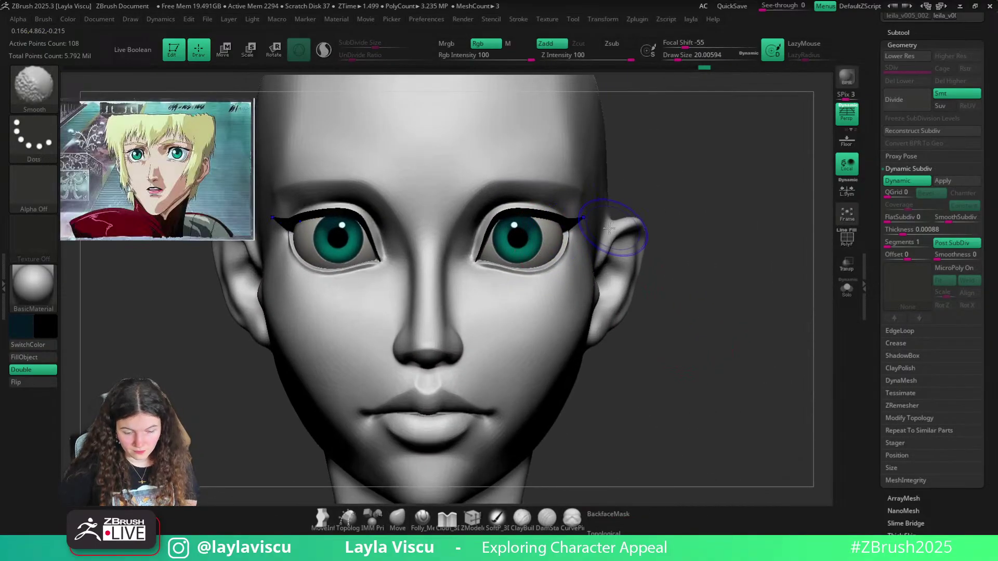
key("shift+z")
key("s")
left_click_drag(587, 221, 571, 236)
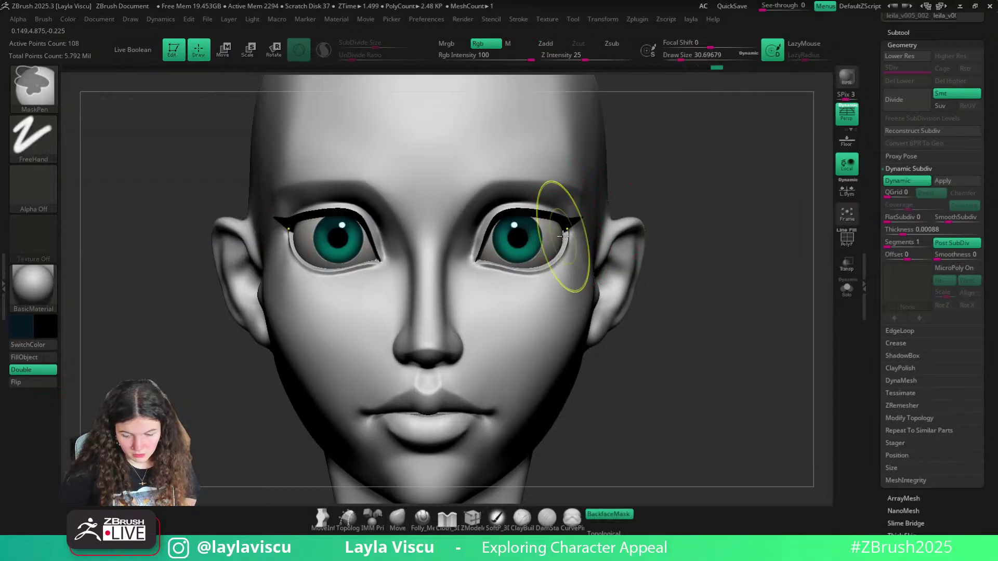
right_click_drag(576, 237, 403, 229, "ctrl")
mouse_move(641, 243)
right_mouse_down("alt")
mouse_move(551, 251)
mouse_move(602, 265)
mouse_move(591, 262)
right_mouse_up("alt")
Switch to the head subtool and compare the face and eyes with the anime reference image from the front
key("shift+z")
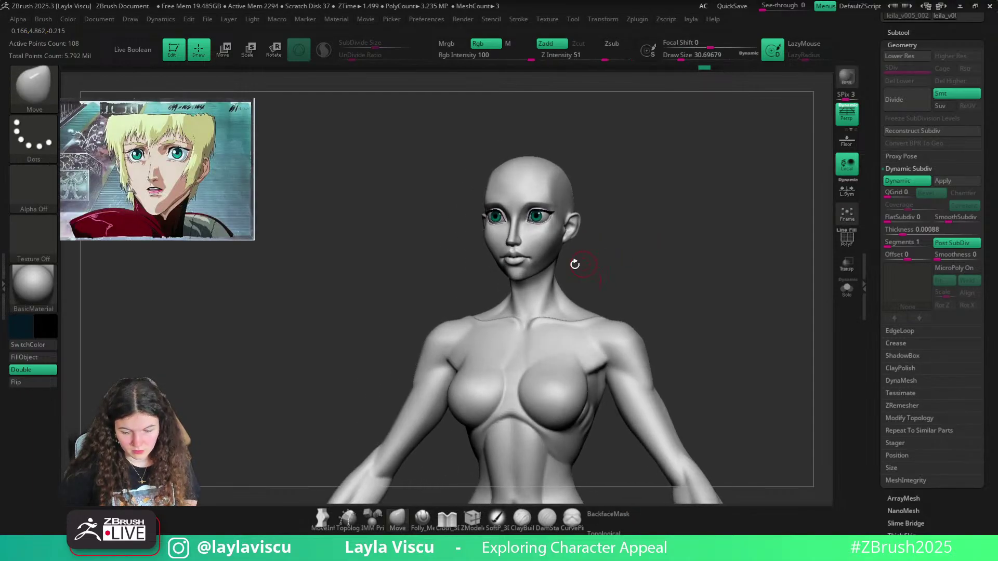
left_click(515, 261, "alt")
right_click_drag(515, 261, 641, 280, "shift")
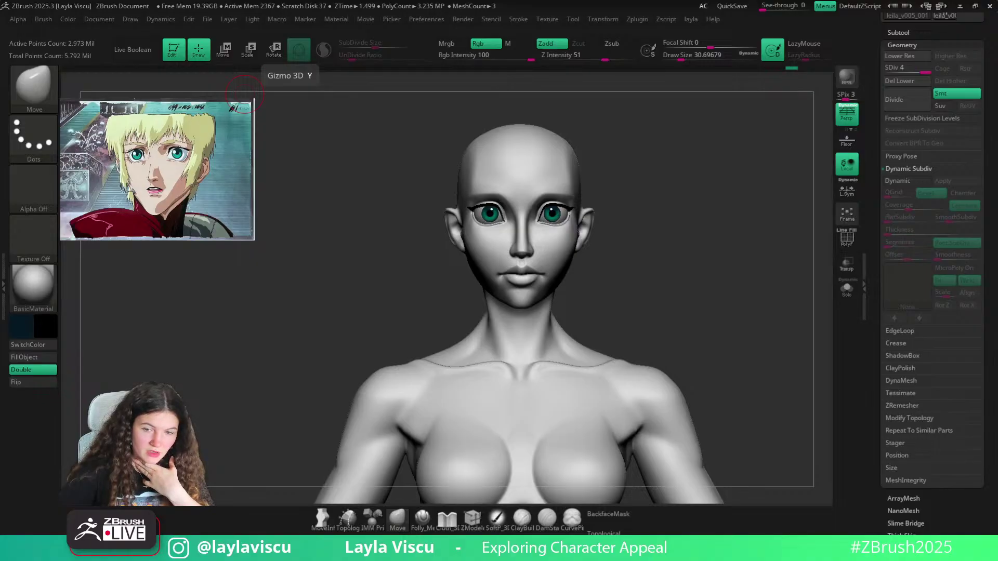
left_click_drag(693, 246, 672, 247)
mouse_move(618, 218)
right_mouse_down("ctrl")
mouse_move(588, 261)
mouse_move(591, 289)
right_mouse_up("ctrl")
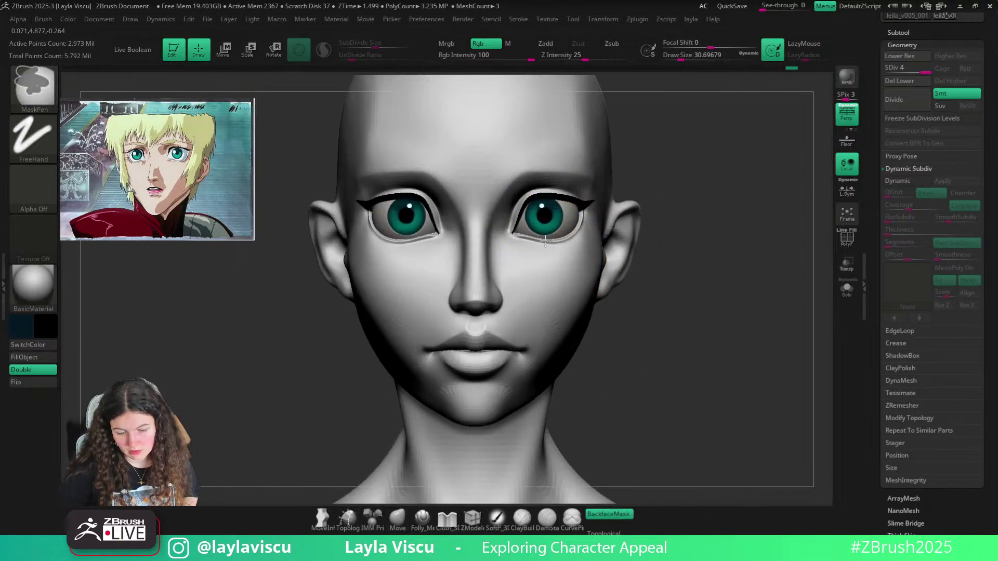
right_click_drag(690, 251, 702, 284, "alt")
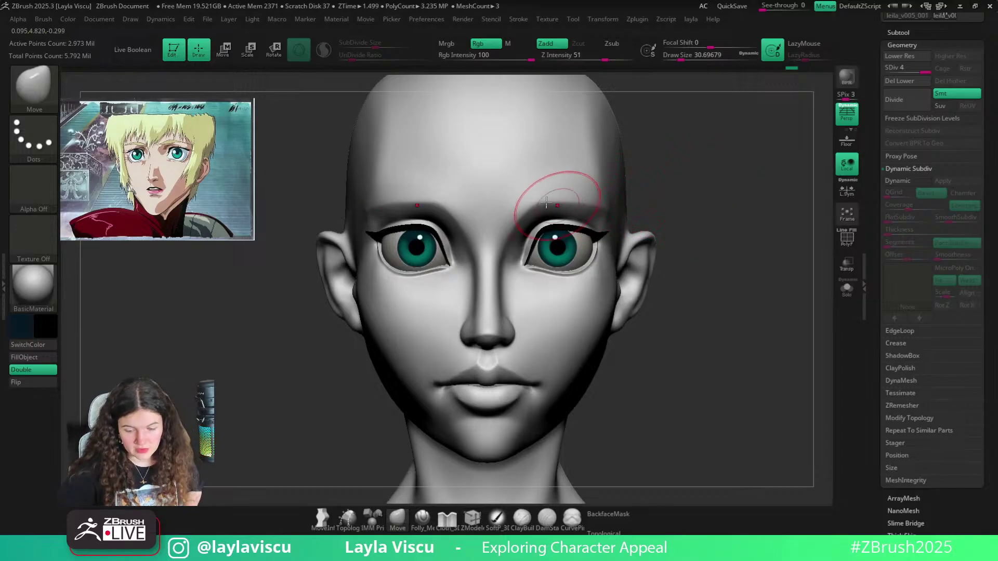
key("shift+f")
key("shift+f")
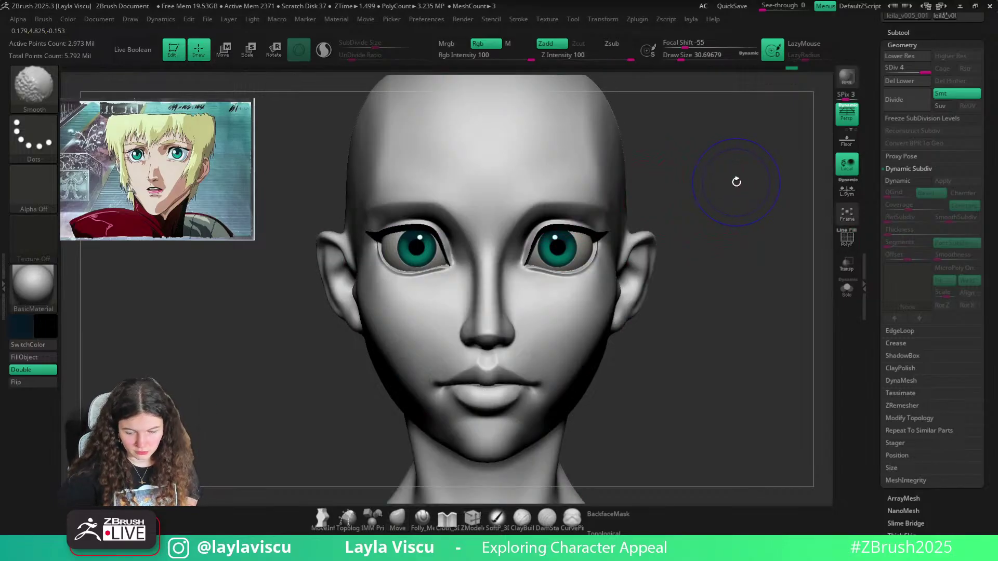
Select the Topology brush and show the head's polyframe
key("b")
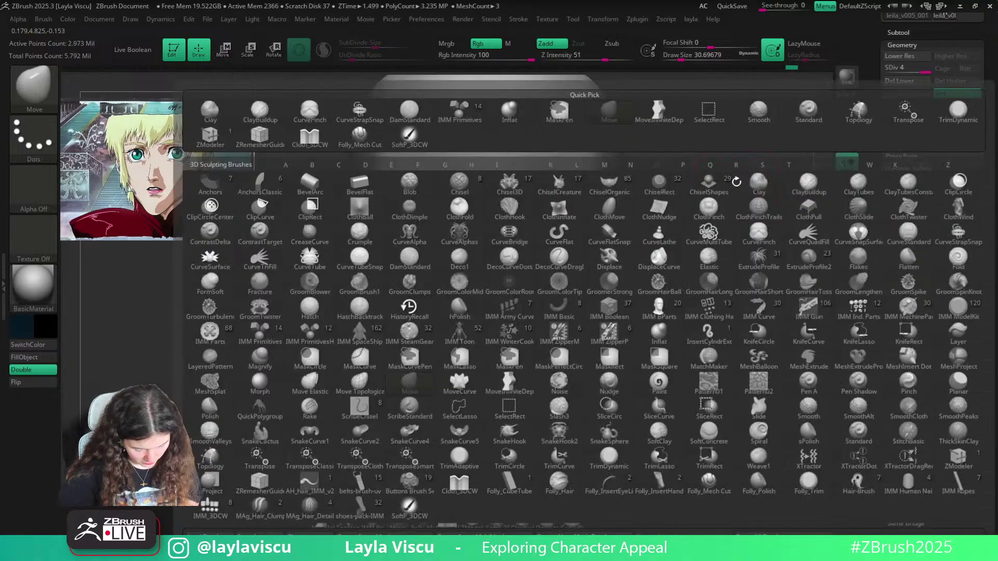
key("t")
key("o")
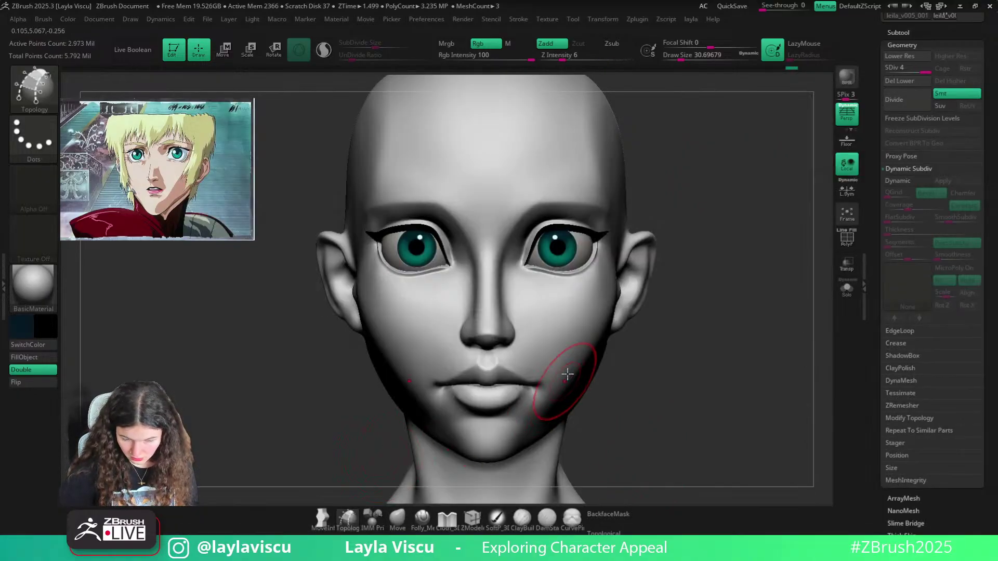
key("f")
key("shift+f")
key("ctrl+shift")
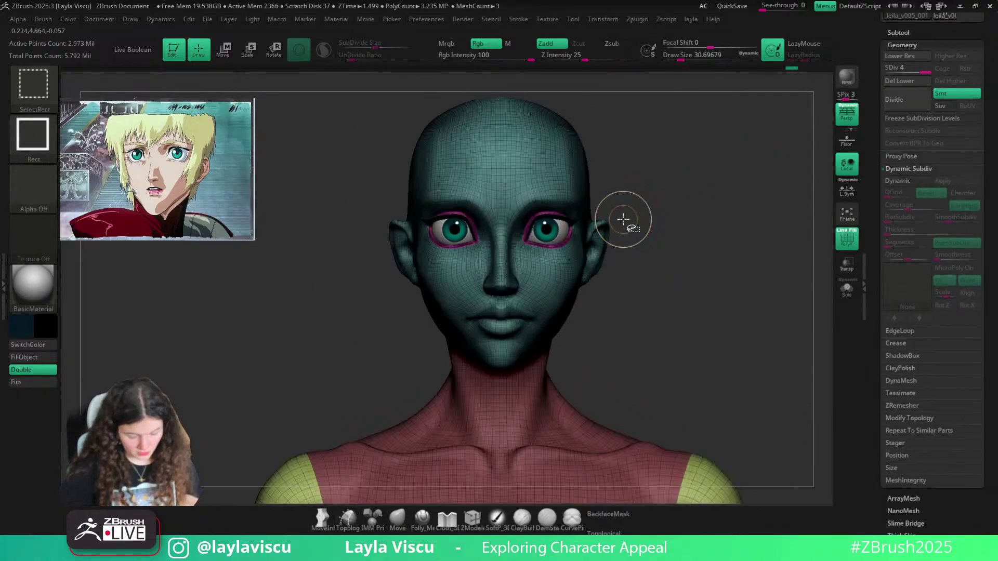
Duplicate the head subtool, keep only the copy's lowest subdivision level, and isolate it with a draw size of about 12
left_click(546, 213, "alt")
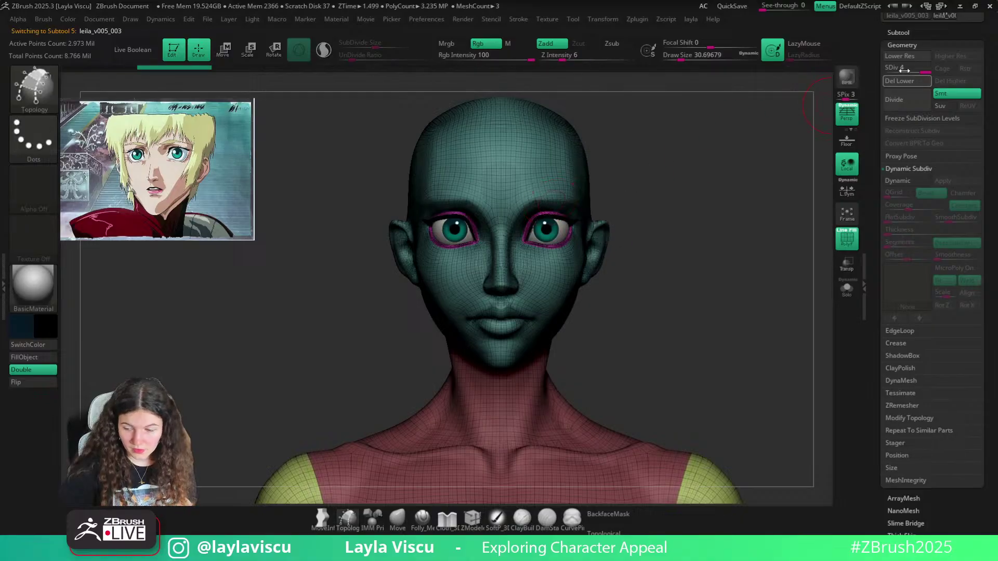
left_click(895, 33)
left_click_drag(987, 347, 987, 65)
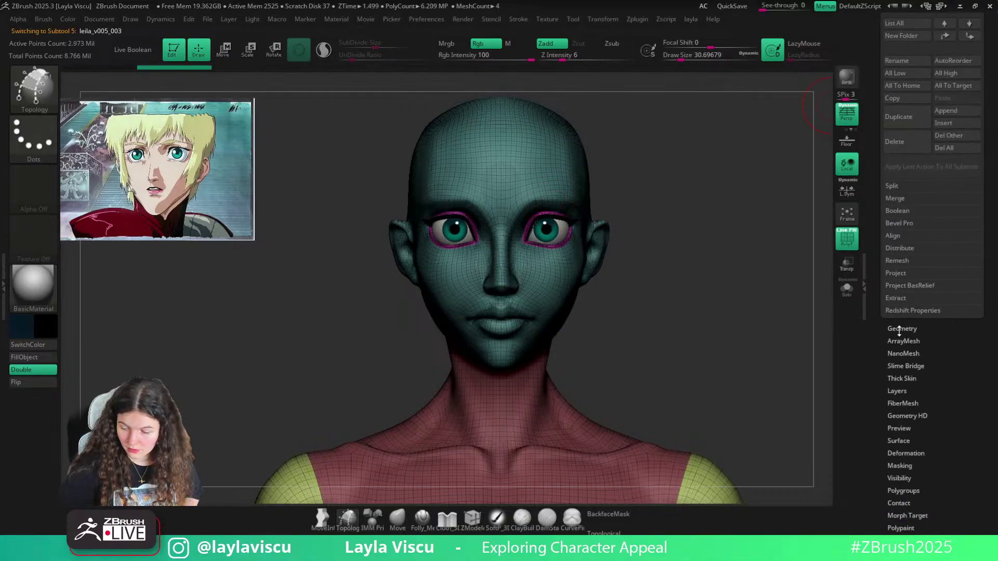
left_click(899, 328)
left_click_drag(899, 53, 887, 53)
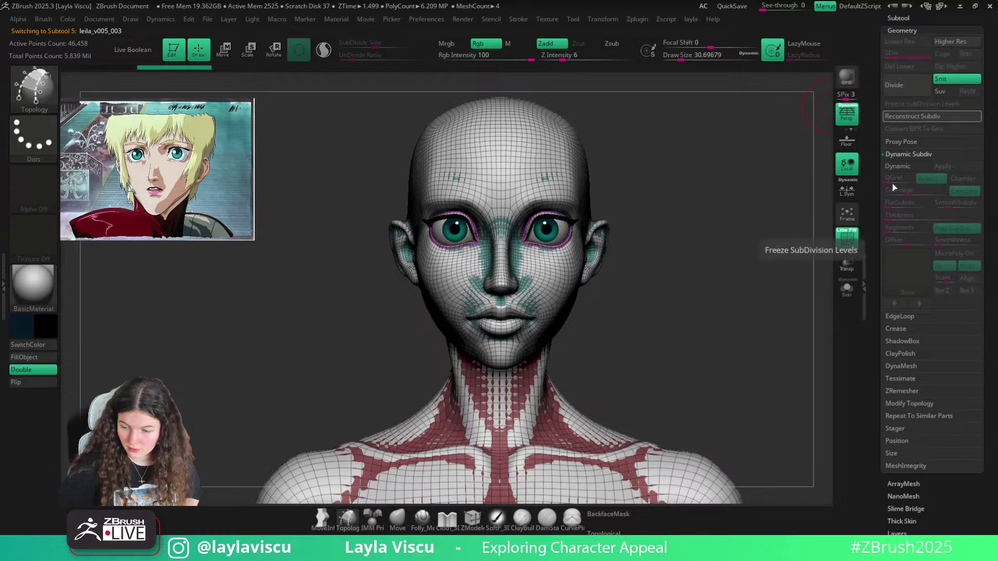
left_click(847, 288)
key("[")
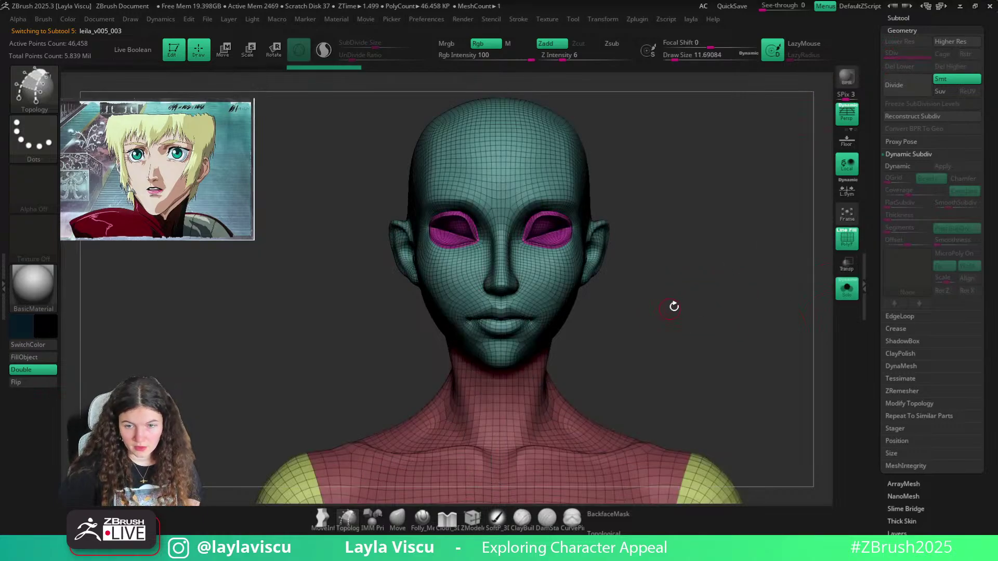
Hide the low-resolution leila_v005_003, return to leila_v005_001 with all visible subtools shown, and turn off the polyframe
left_click_drag(674, 306, 670, 318)
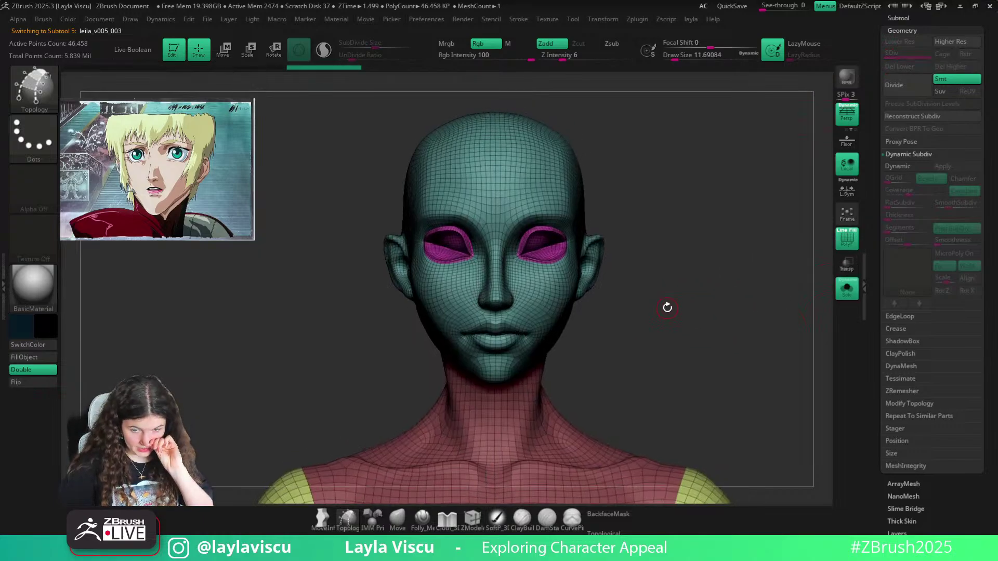
left_click(899, 18)
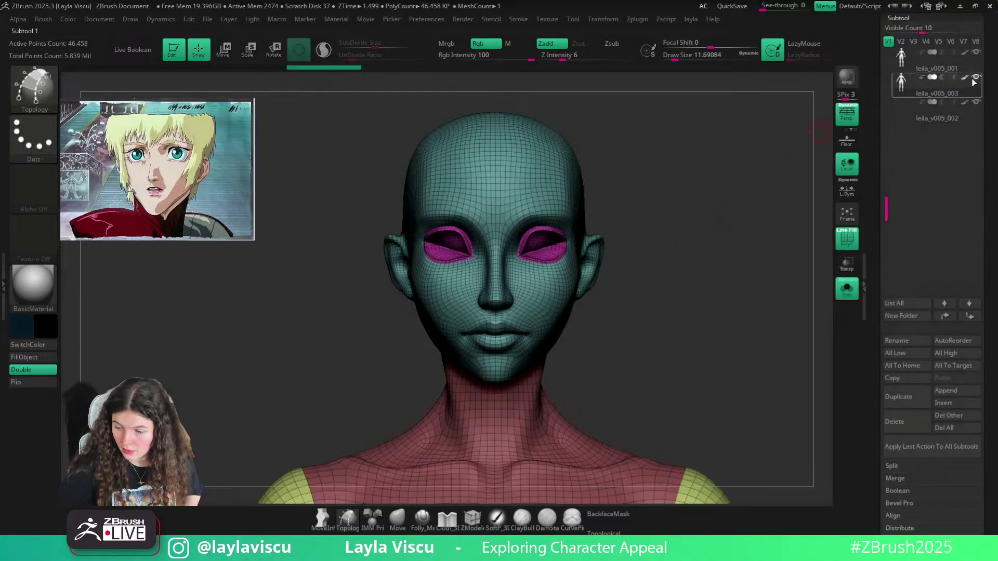
left_click(959, 68)
left_click(839, 284)
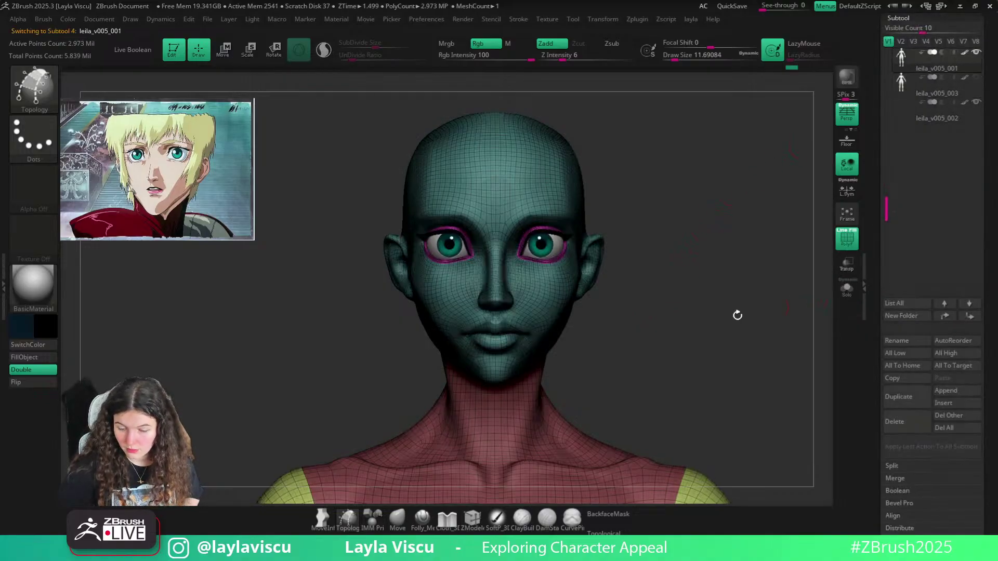
key("shift+f")
Select the eyes subtool and duplicate it
left_click_drag(887, 203, 887, 104)
left_click(936, 86)
left_click_drag(723, 294, 687, 285)
right_click_drag(687, 285, 644, 260, "alt")
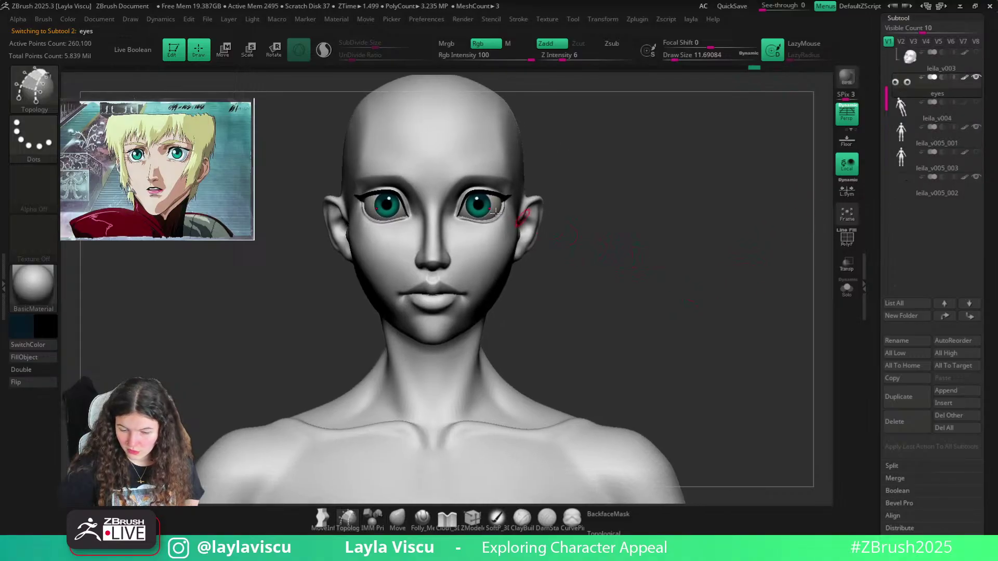
mouse_move(528, 229)
right_mouse_down("ctrl")
mouse_move(604, 231)
mouse_move(701, 276)
right_mouse_up("ctrl")
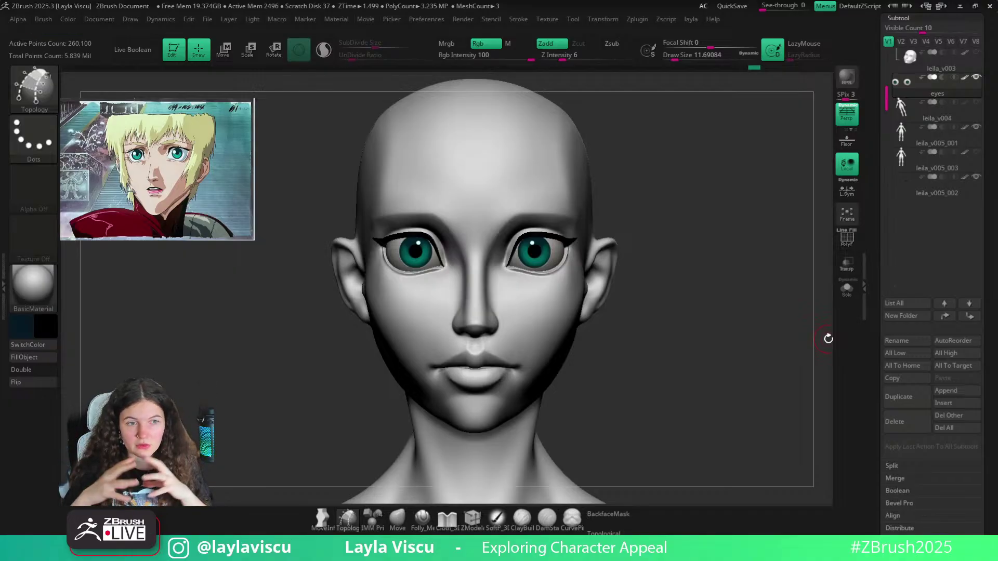
left_click(905, 403)
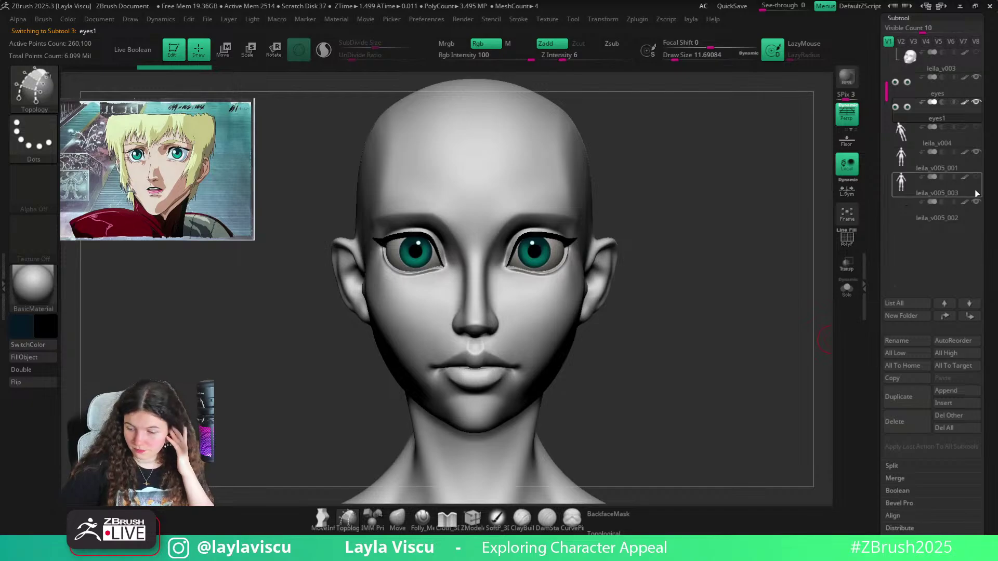
Compare how the eyes look inside the low-resolution leila_v005_003 and the full-resolution leila_v005_001 by switching their visibility
left_click(976, 151)
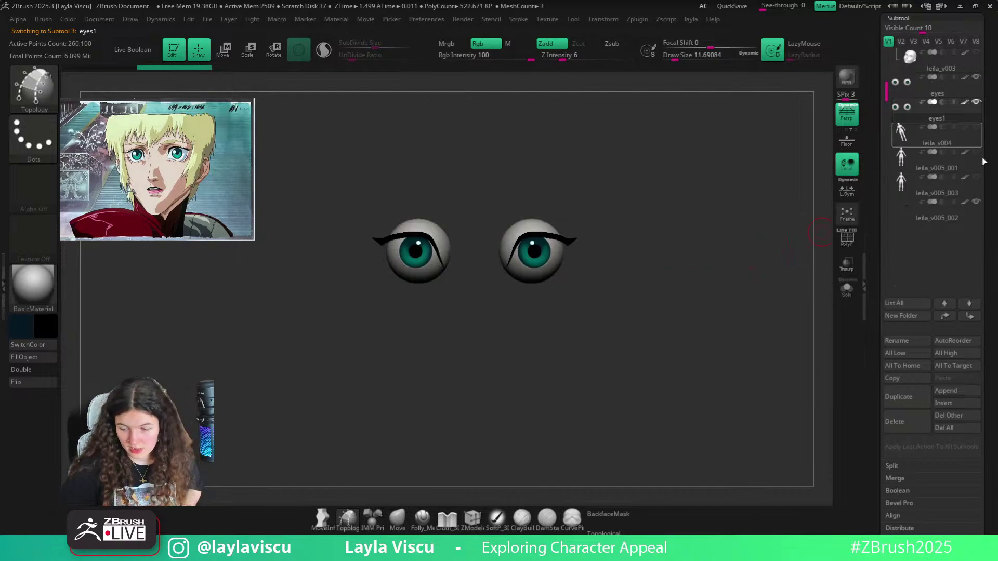
mouse_move(977, 201)
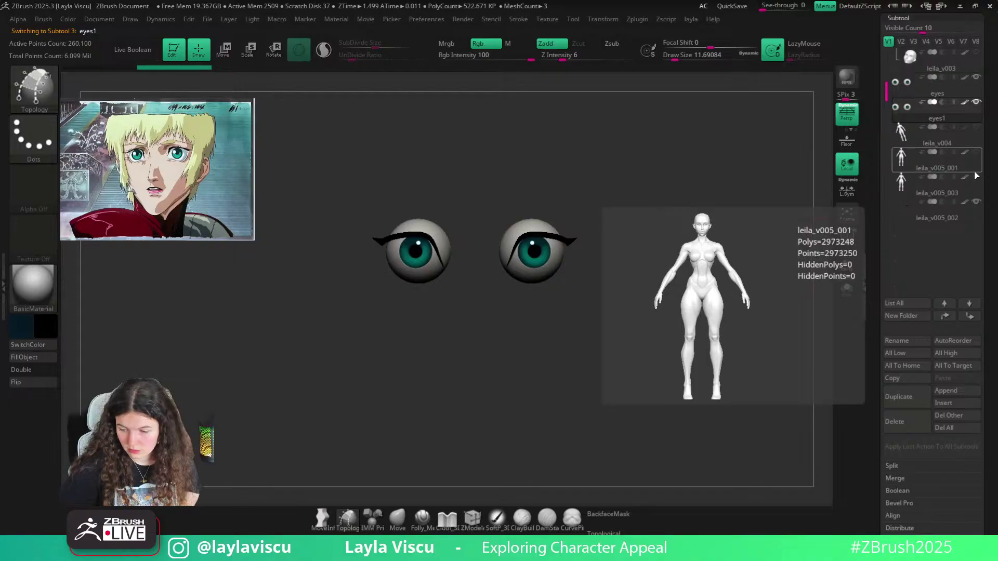
left_click(976, 177)
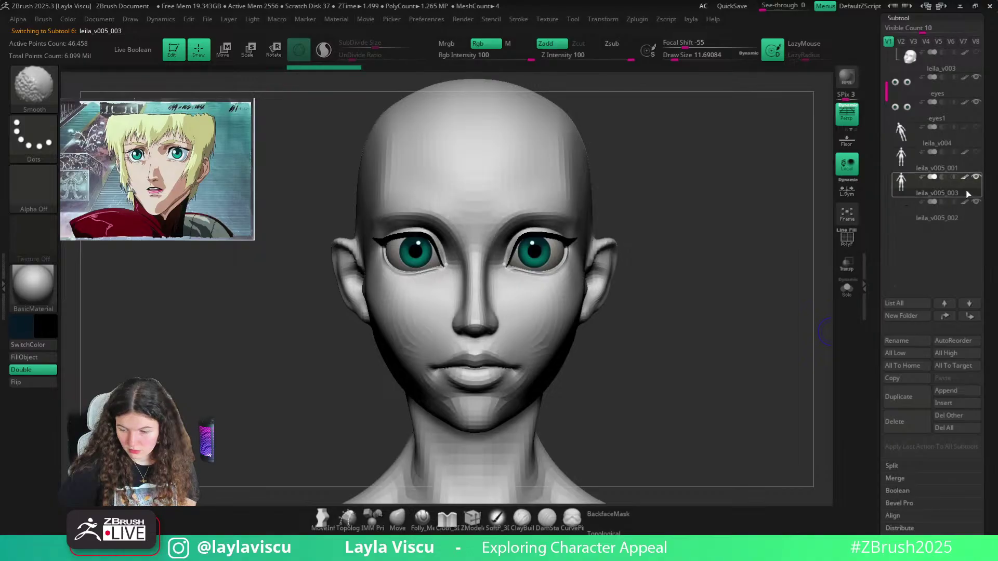
mouse_move(968, 205)
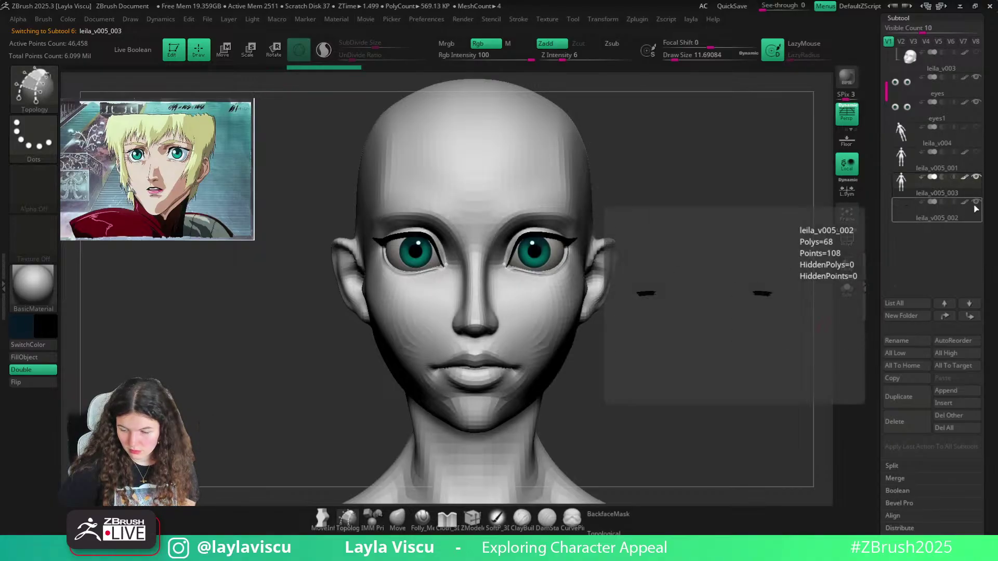
left_click(936, 161)
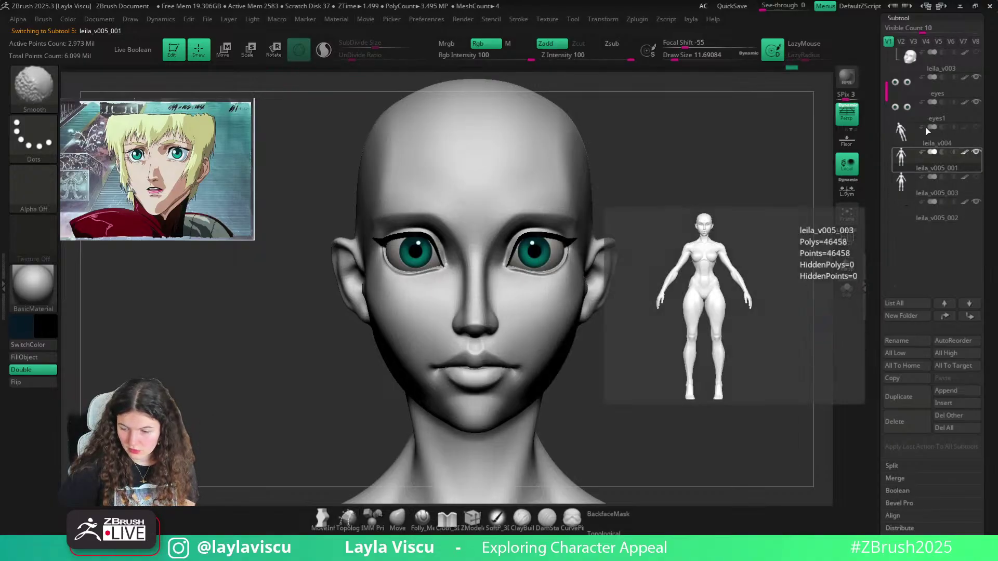
Isolate the duplicated eyes1 subtool and try to scale it down to about 0.91 with the gizmo
left_click(931, 116)
key("w")
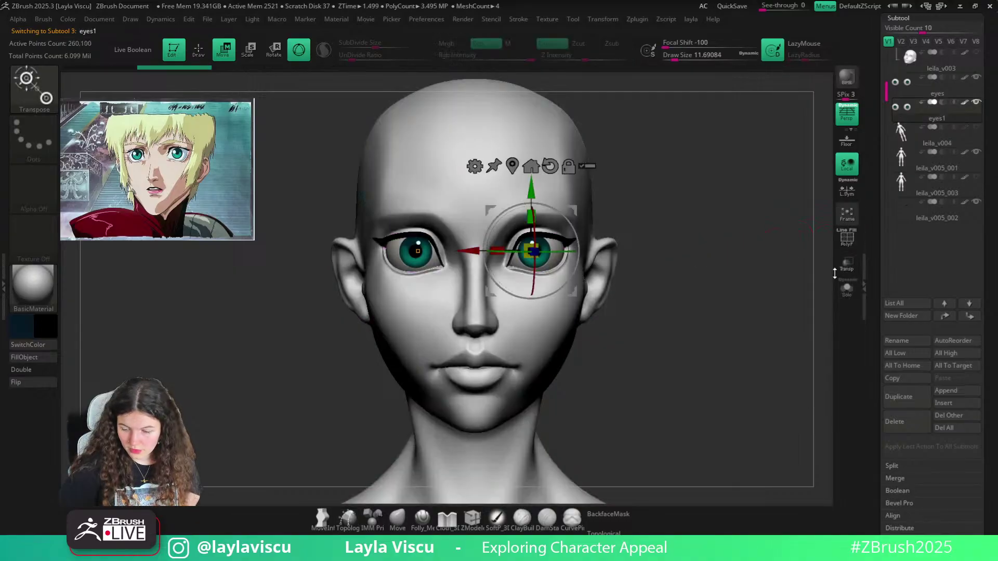
left_click(847, 288)
right_click_drag(733, 236, 695, 349)
right_click_drag(536, 255, 544, 282, "ctrl")
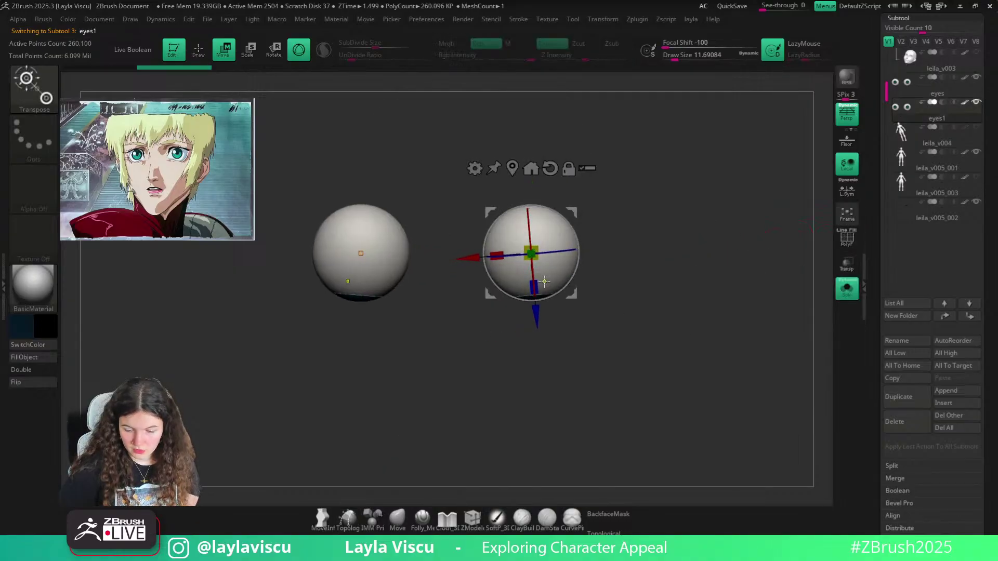
right_click_drag(651, 284, 650, 187)
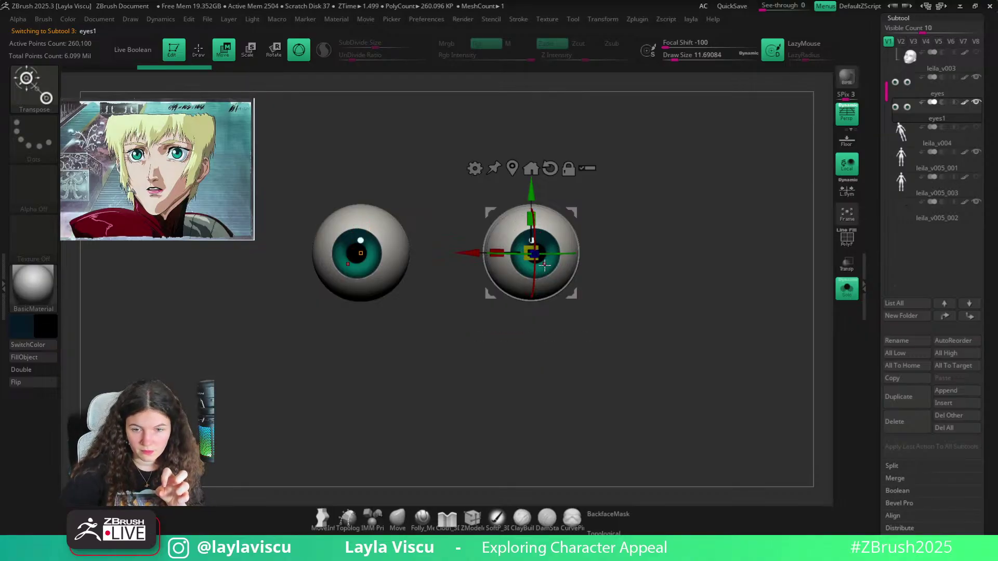
left_click_drag(532, 254, 534, 260)
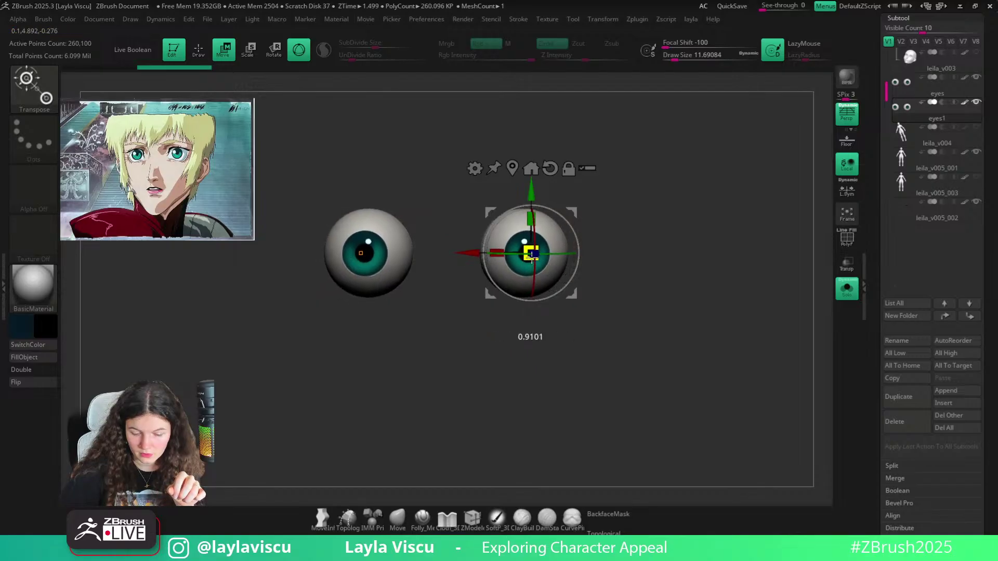
Turn on Local Symmetry, scale both duplicated eyeballs down slightly about their own centers, and check their fit in the head
left_click(845, 191)
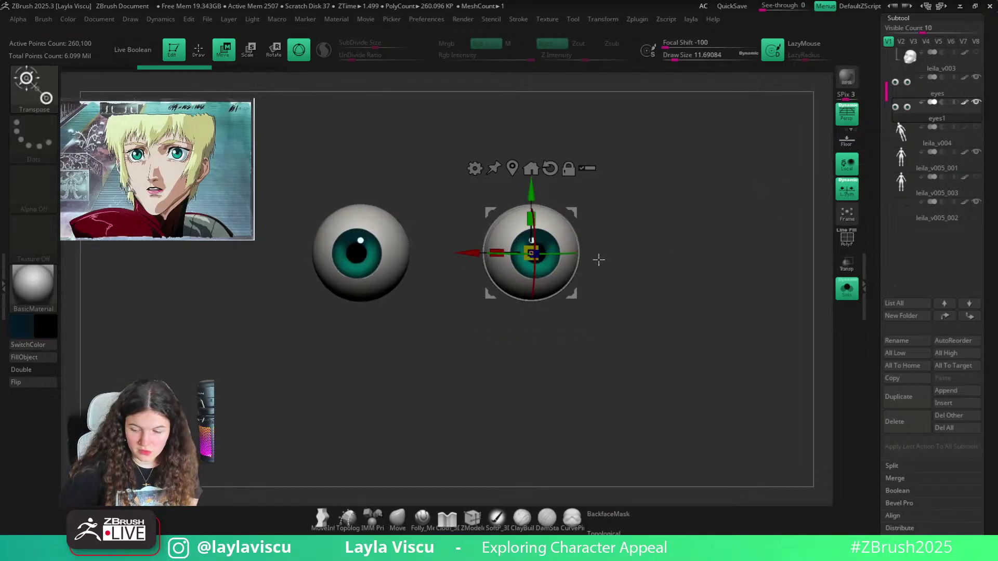
left_click(530, 253)
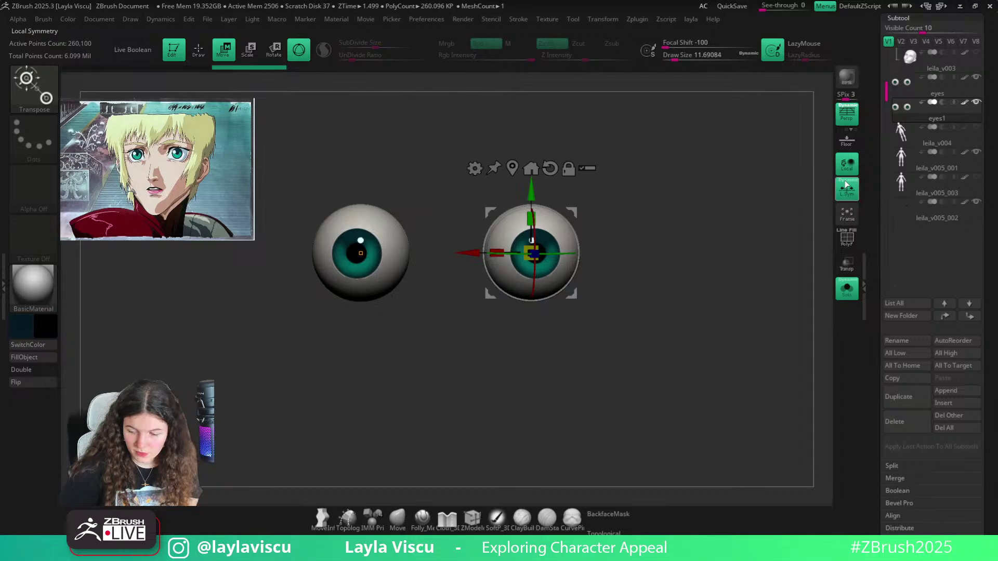
left_click_drag(531, 254, 538, 265)
key("shift+ctrl+s")
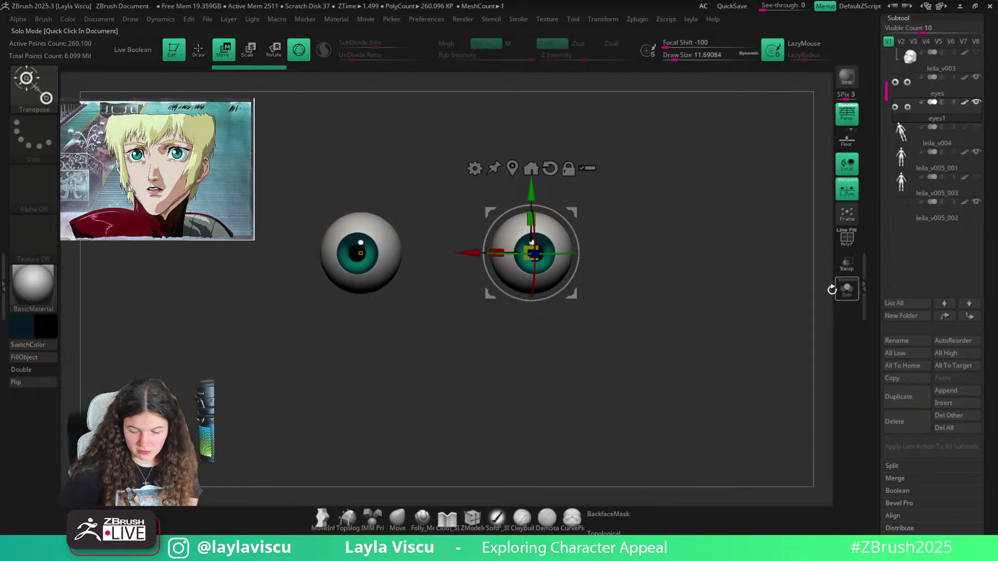
left_click_drag(621, 254, 598, 257, "shift")
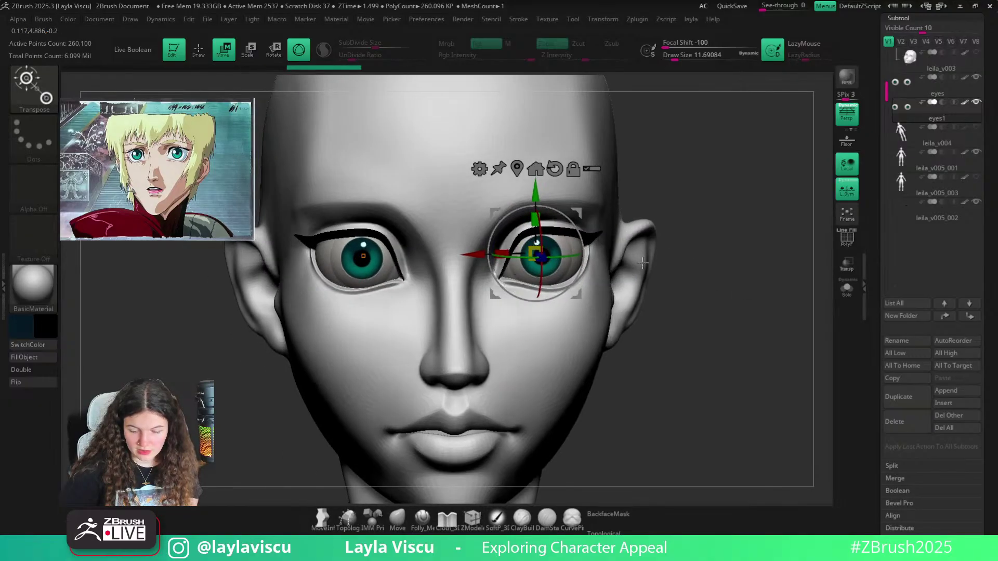
left_click(376, 270)
left_click_drag(653, 396, 611, 464)
left_click_drag(379, 290, 380, 291)
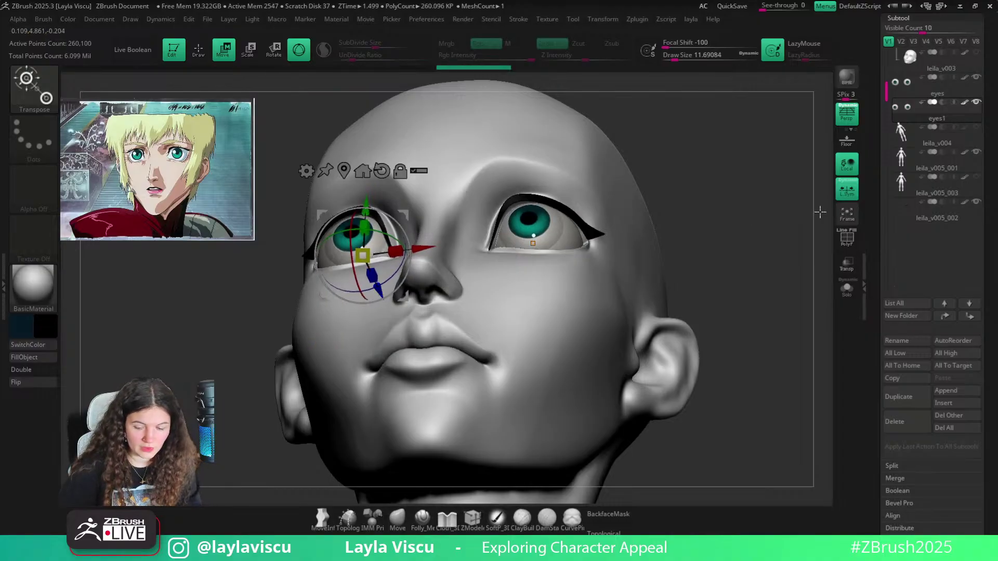
Isolate the original eyes subtool in draw mode and pick the eyeball's off-white as the active color
left_click(937, 119)
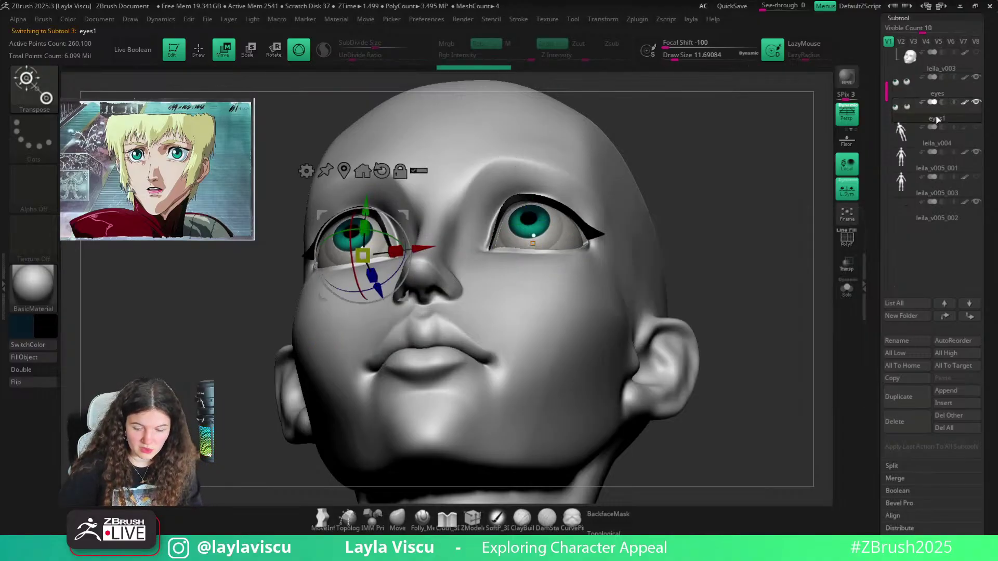
left_click(937, 95)
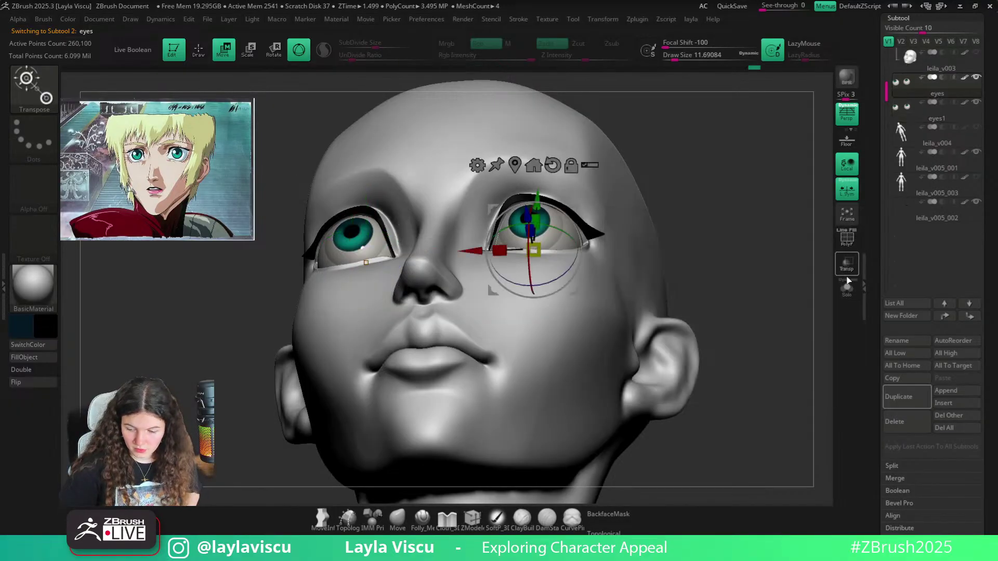
left_click(847, 289)
key("q")
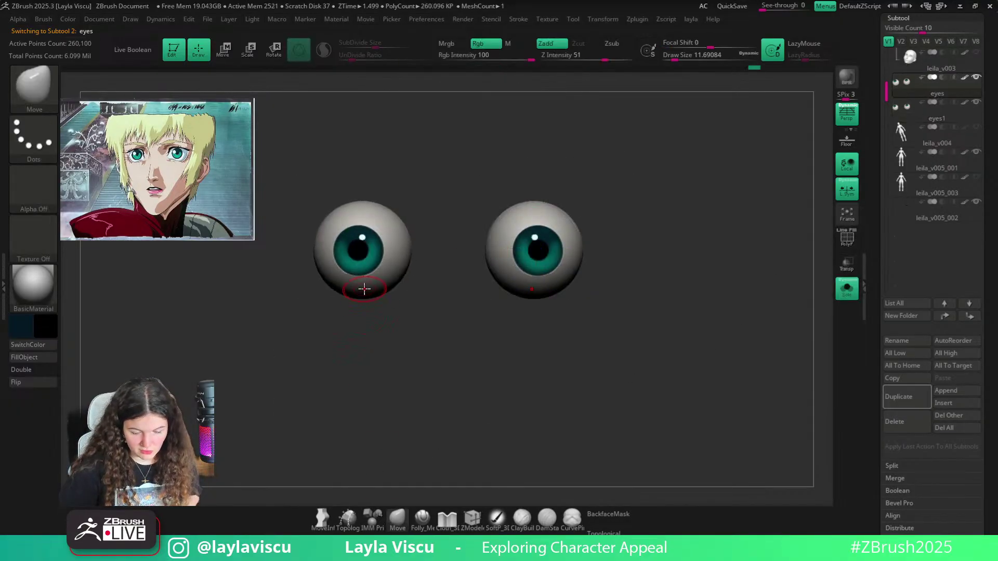
left_click(32, 357)
key("ctrl+z")
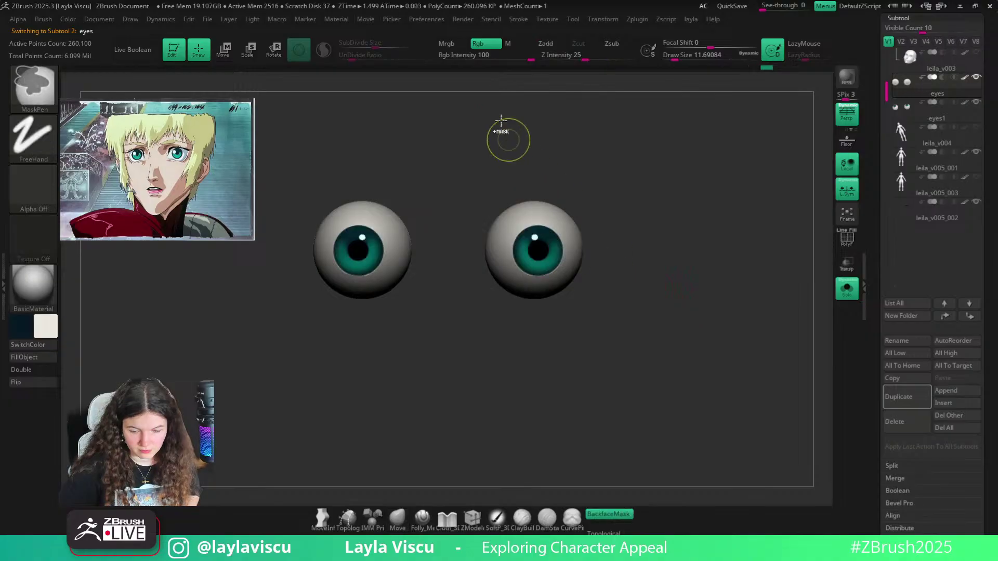
Fill only the material channel of the original eyes with the ToyPlastic material
left_click(35, 288)
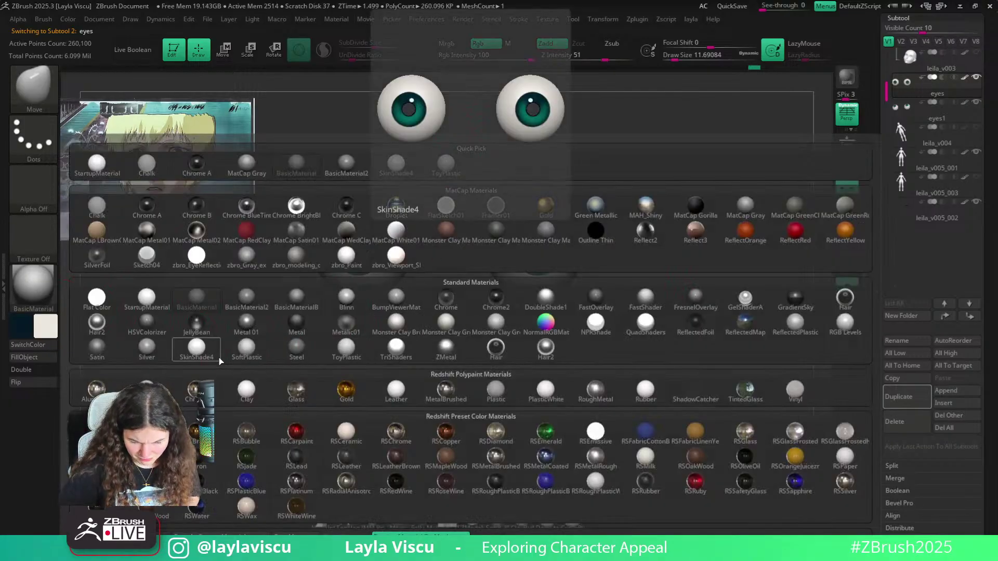
left_click(97, 298)
left_click(507, 45)
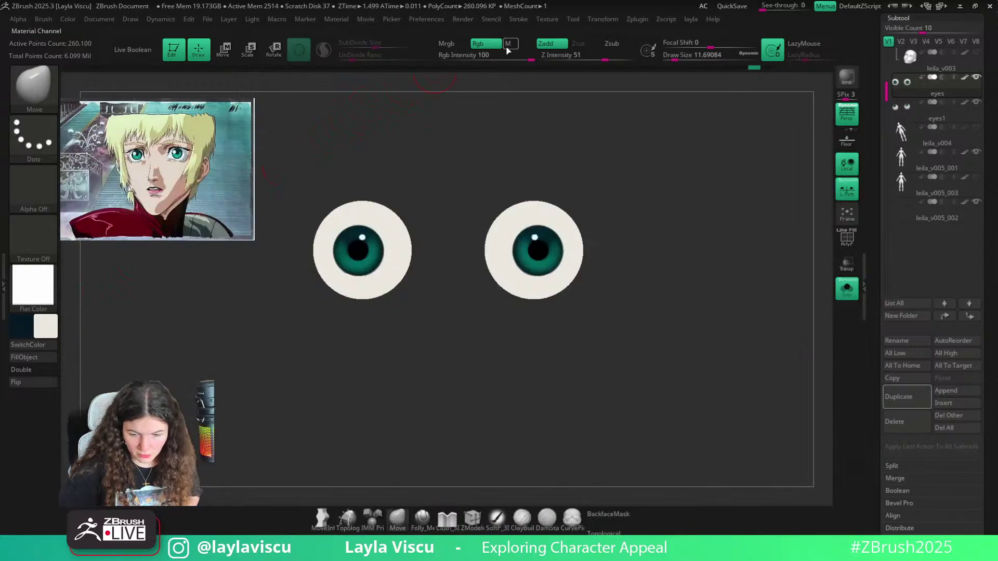
left_click(32, 285)
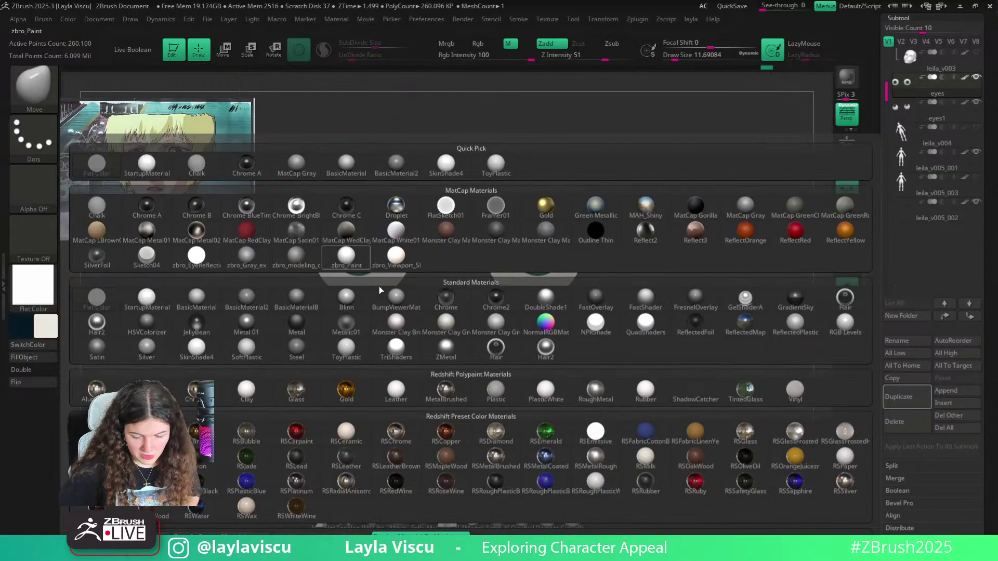
left_click(339, 360)
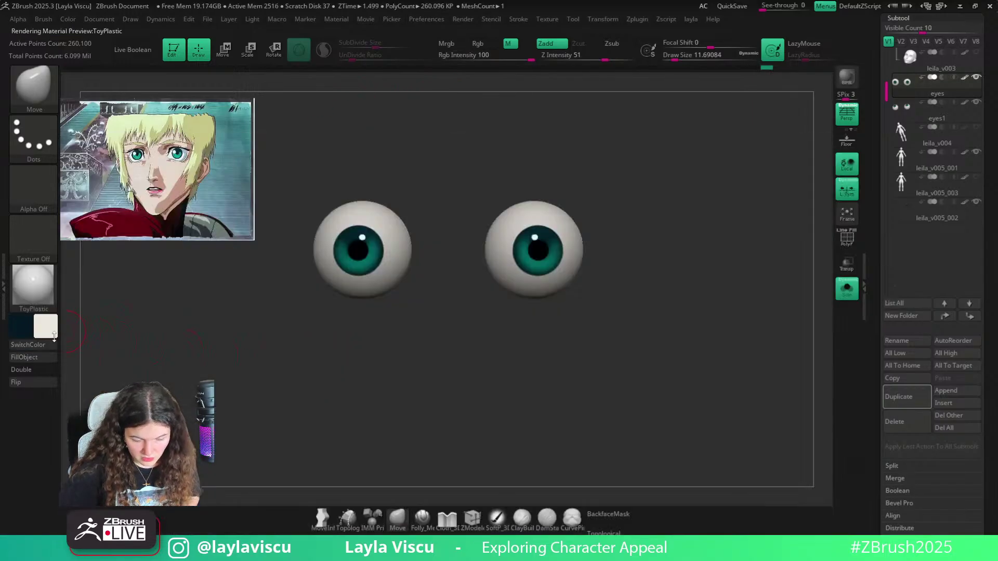
left_click(24, 357)
Fill the original eyes with solid off-white in the Rgb channel and check them against the face
left_click(478, 44)
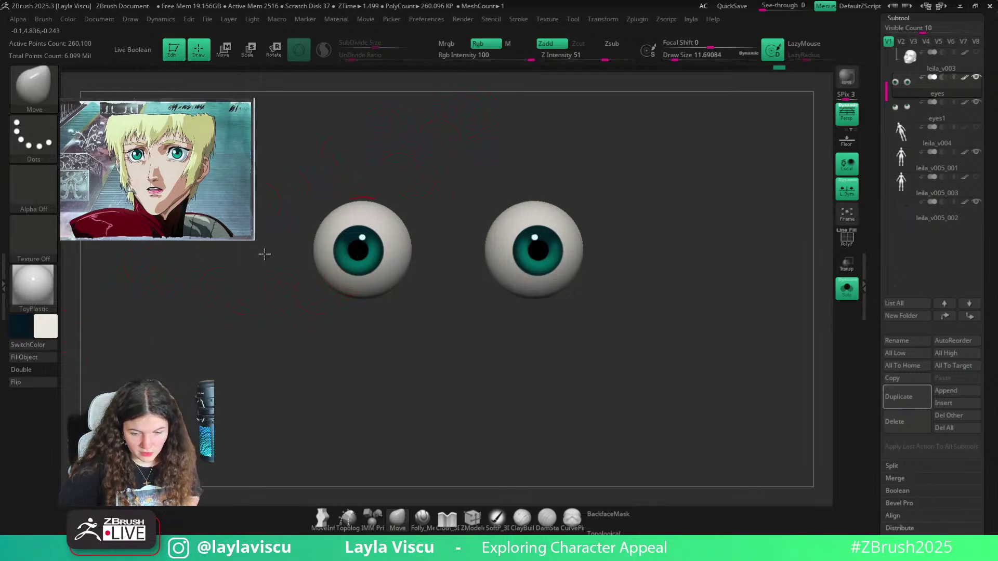
left_click(26, 357)
left_click(853, 292)
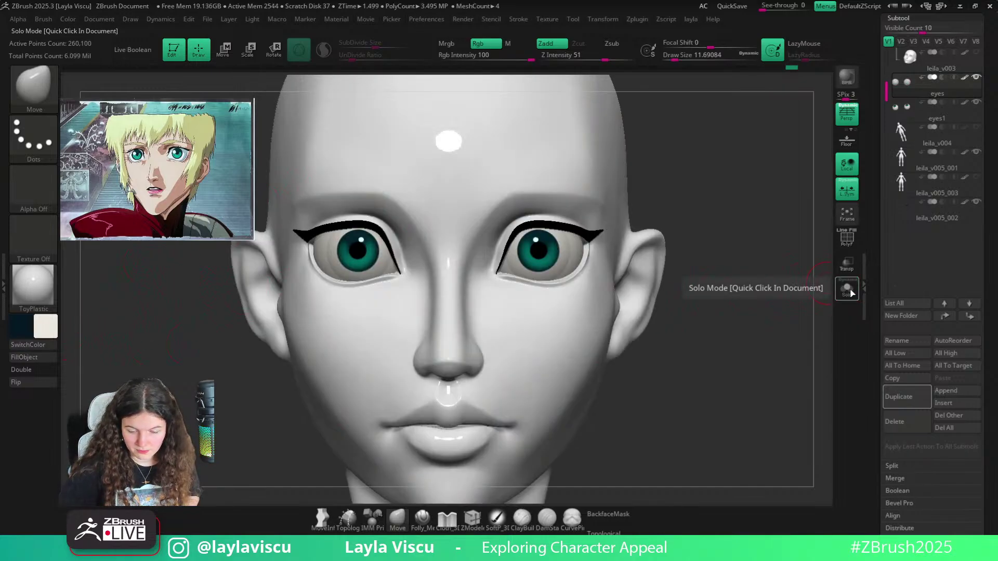
left_click(853, 293)
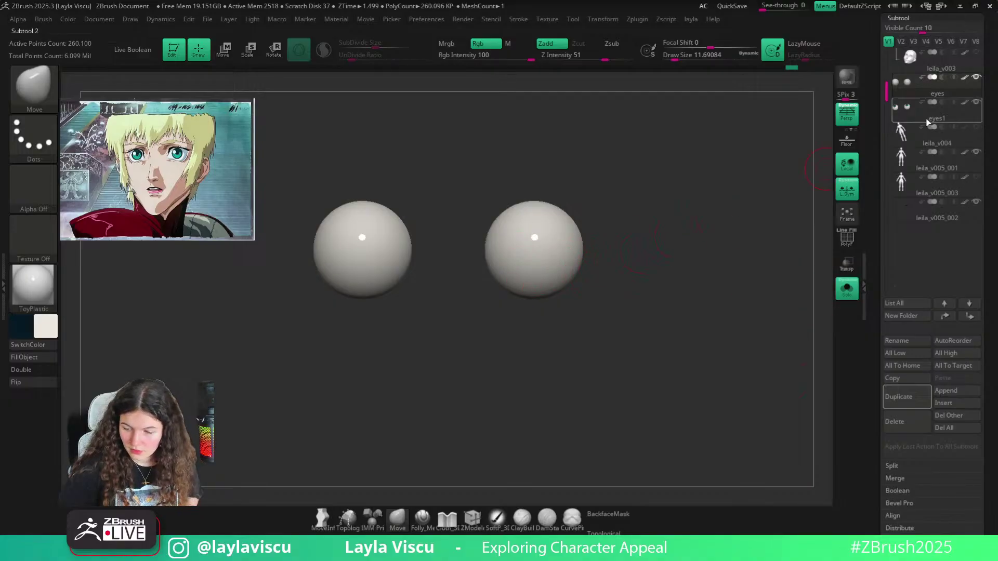
Select the eyes1 subtool and hide the body and lash subtools so only the two sets of eyeballs show
left_click(929, 120)
left_click(976, 153)
left_click(976, 177)
left_click(976, 202)
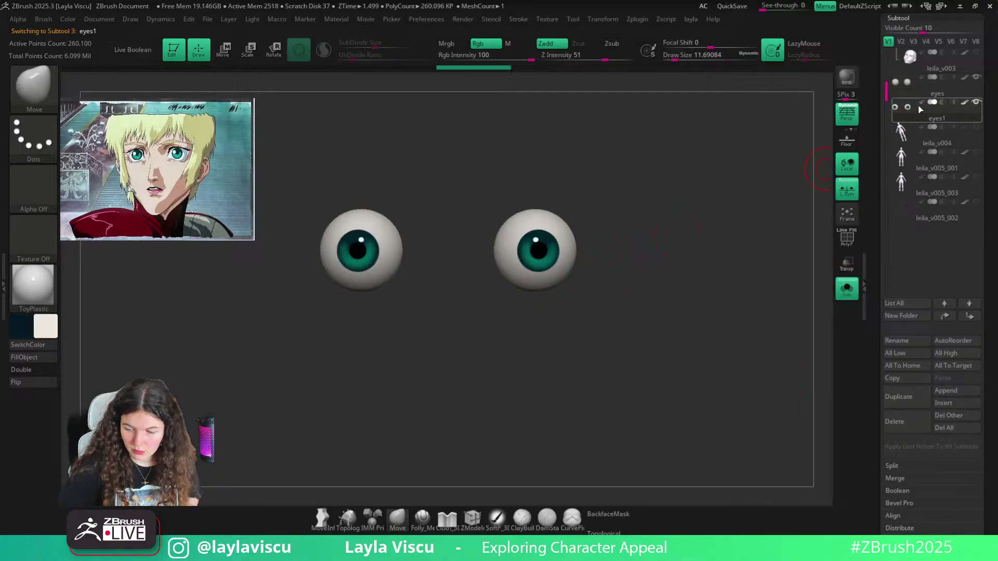
left_click(853, 288)
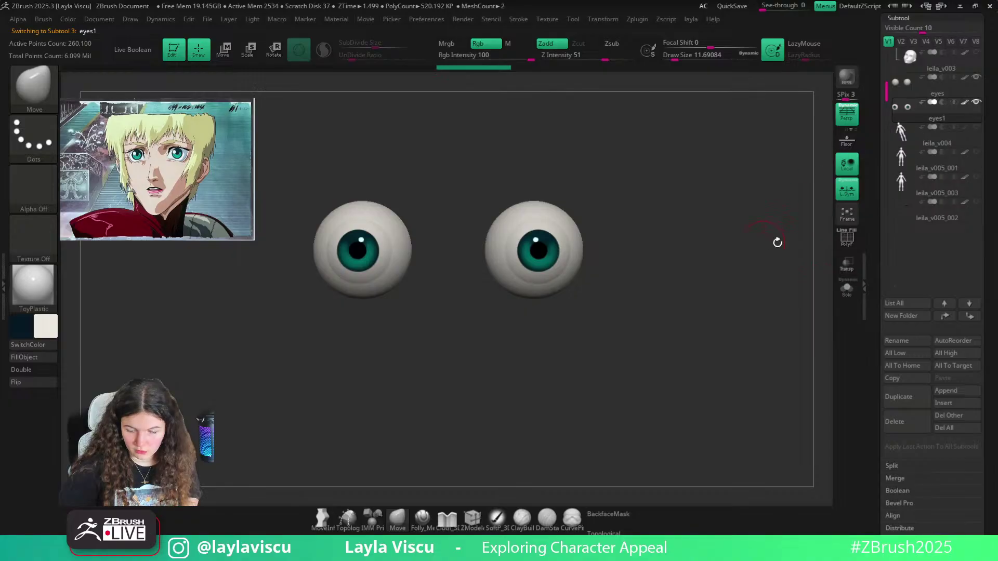
Select the plain off-white eyes subtool and isolate it
left_click(933, 89)
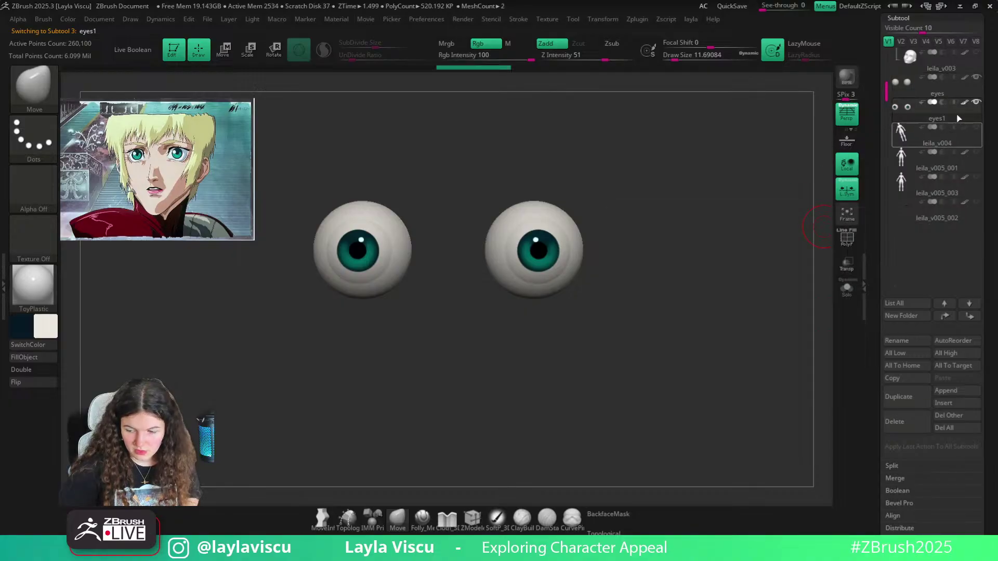
left_click_drag(863, 271, 861, 291)
left_click(853, 290)
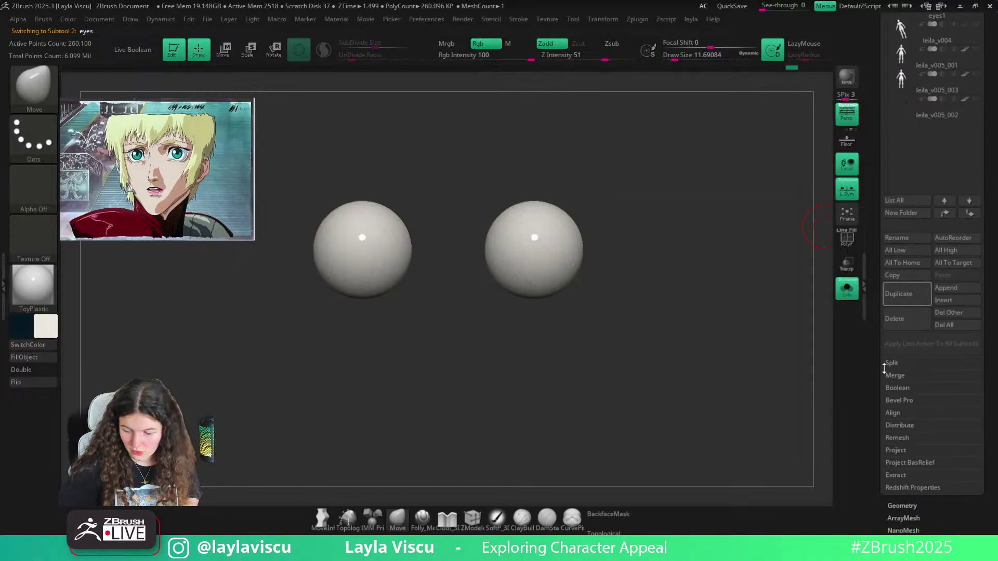
Project only the color of the iris-painted eyes1 subtool onto the isolated off-white eyes and leave Solo mode
left_click(895, 450)
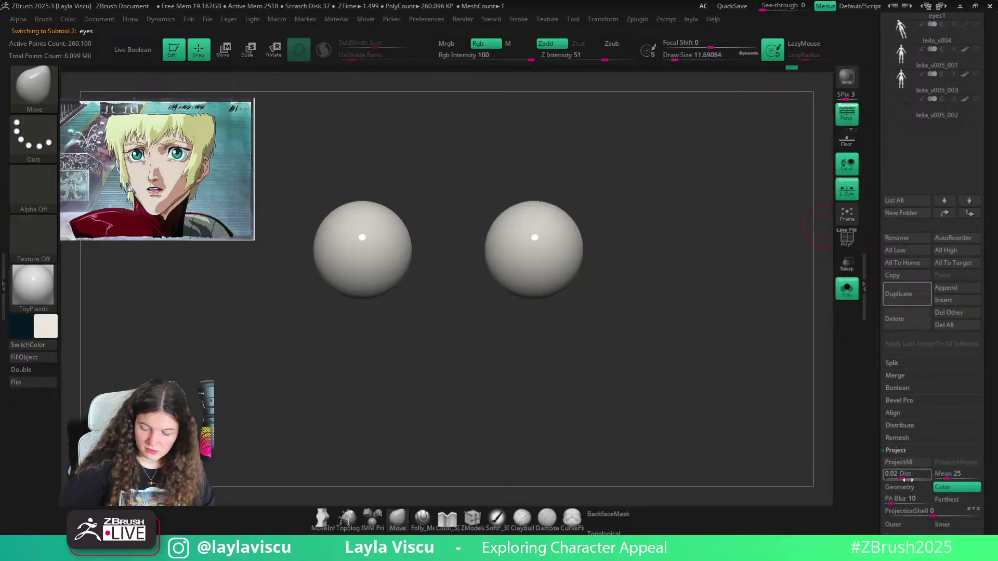
left_click(957, 487)
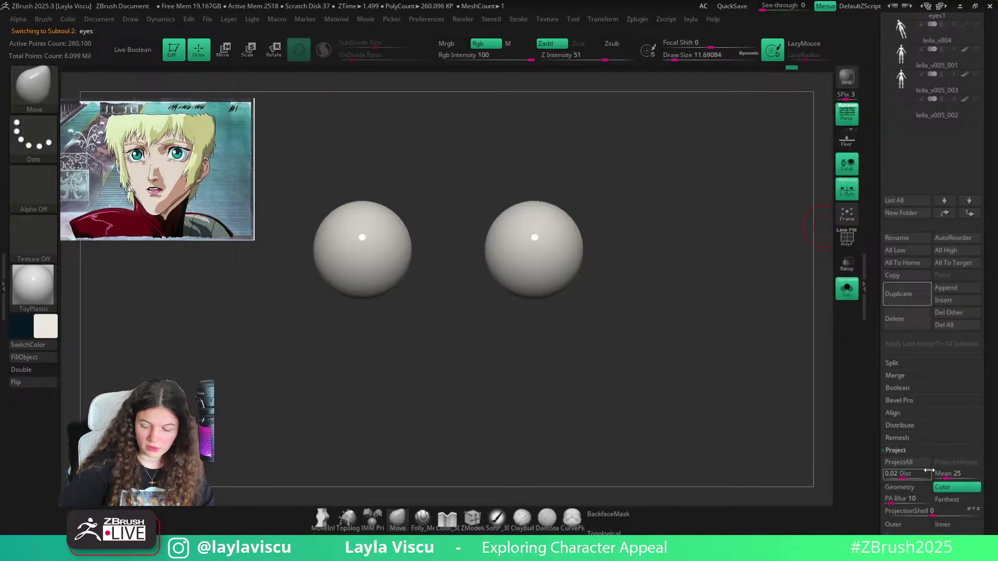
left_click(899, 462)
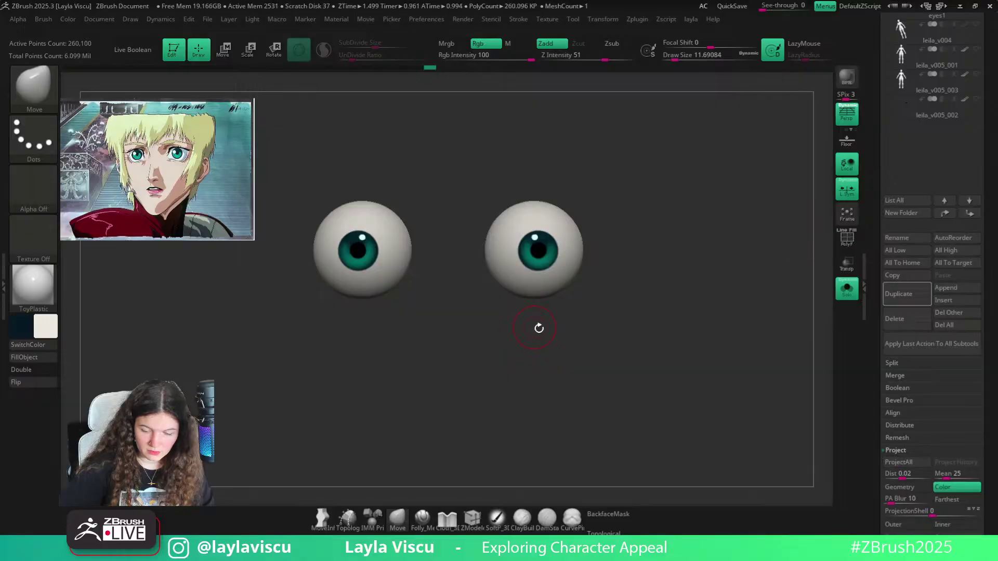
left_click(847, 290)
Show the leila_v005_001 body subtool and check the projected irises against the face
scroll(936, 208, "up", 5)
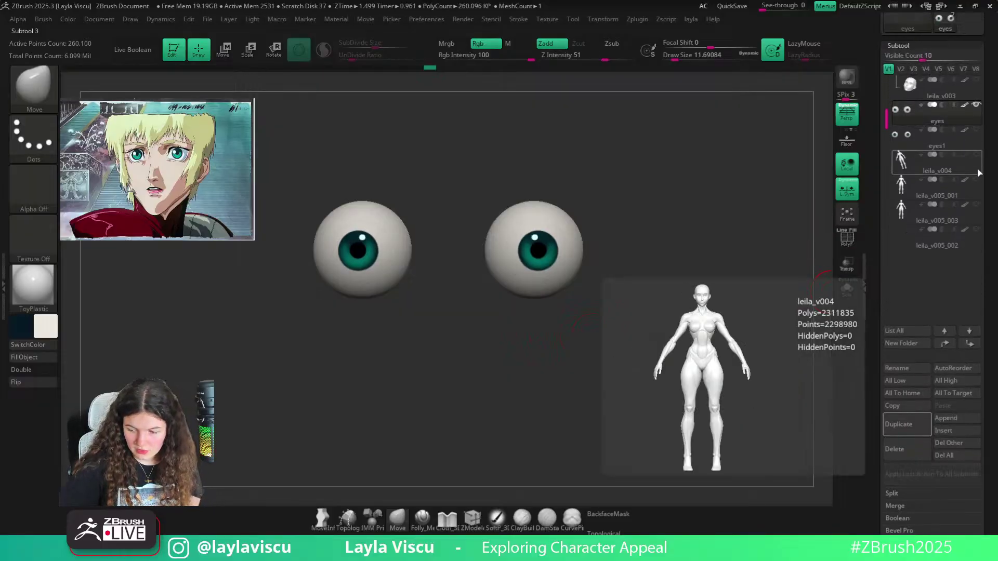
left_click(981, 183)
left_click(977, 181)
scroll(541, 254, "down", 5)
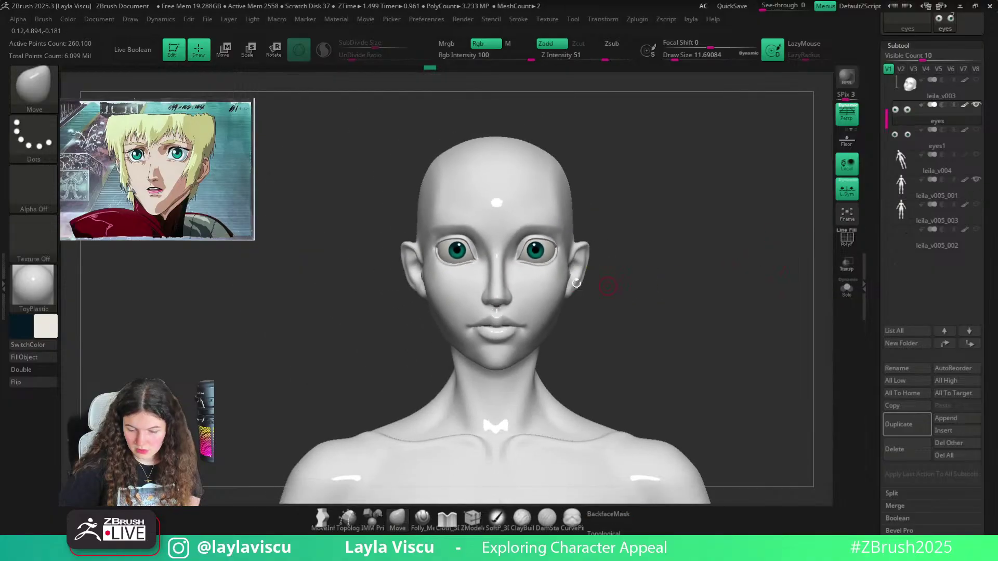
scroll(541, 254, "up", 3)
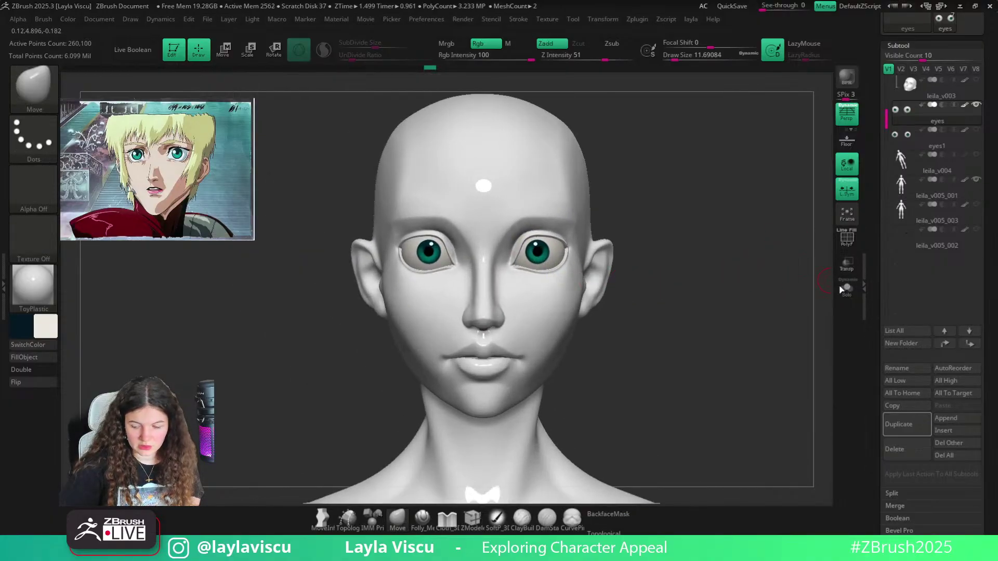
scroll(529, 257, "up", 3)
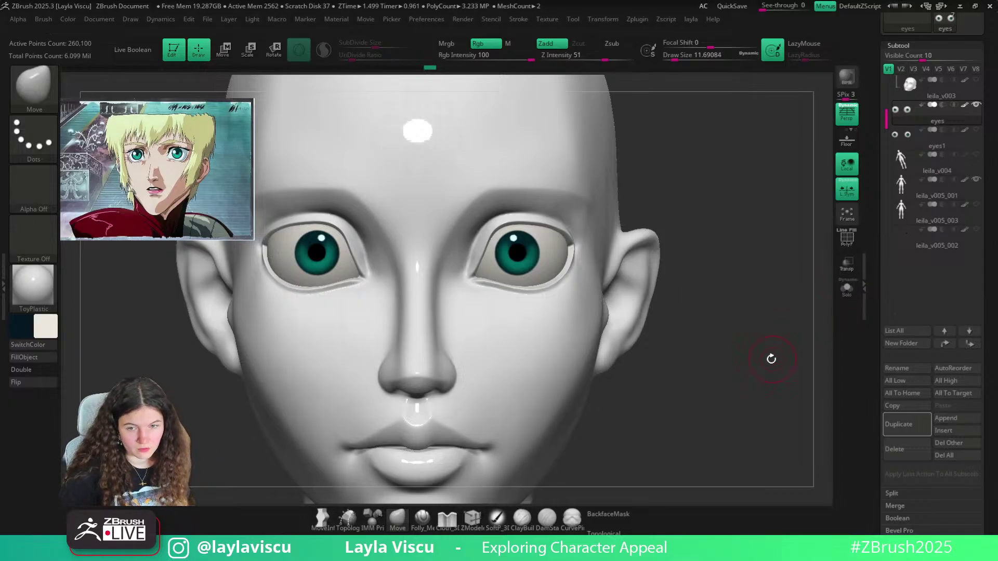
left_click_drag(771, 359, 728, 348)
left_click_drag(728, 348, 698, 349, "alt")
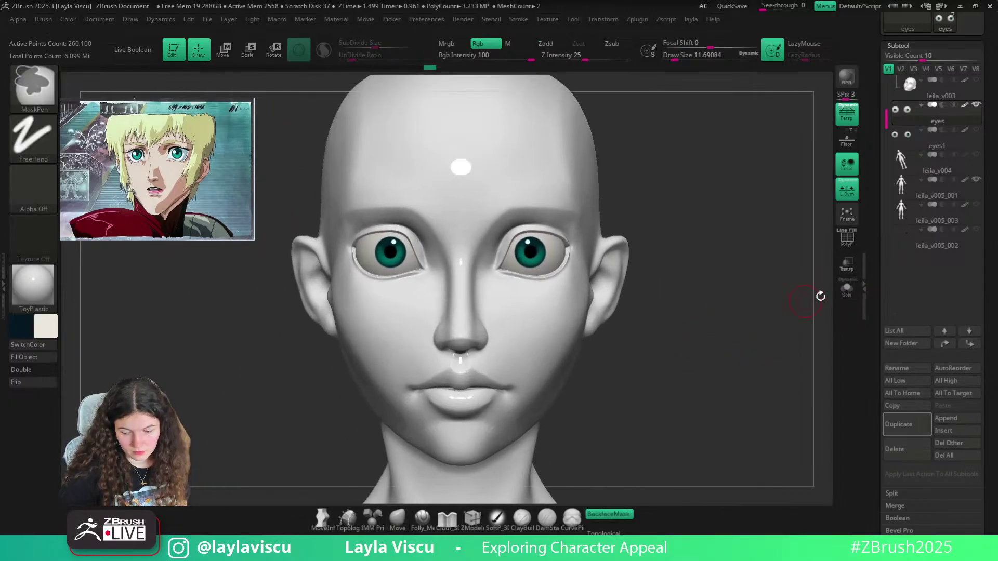
Compare the projected eyes in isolation and on the face, stepping through their undo history and inspecting their wireframe
left_click(847, 288)
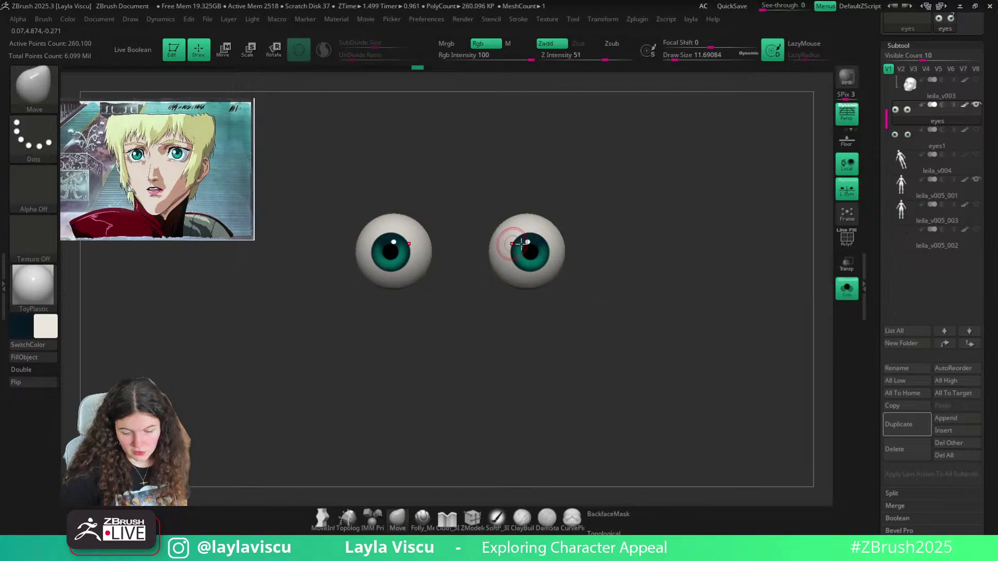
left_click(847, 288)
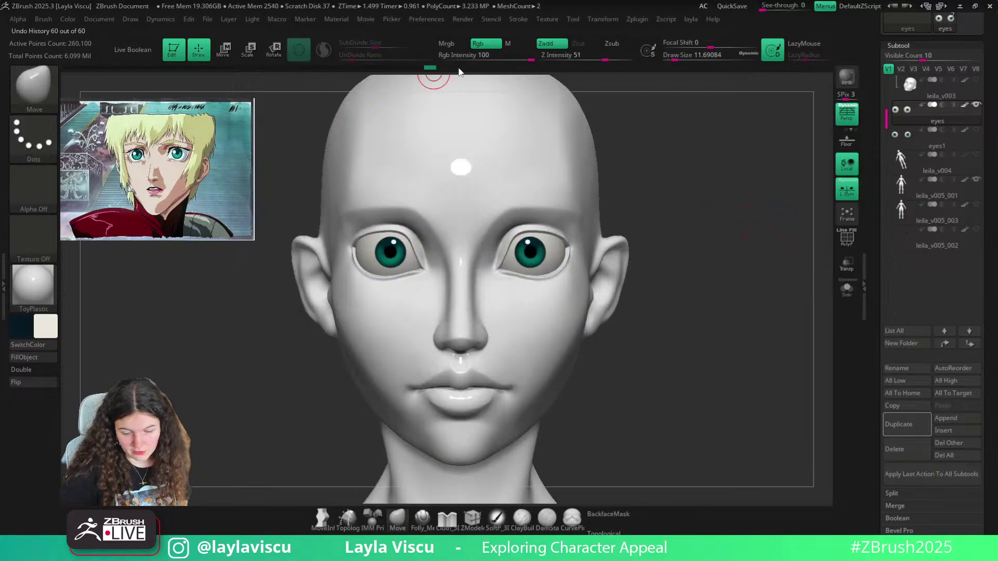
mouse_move(433, 69)
left_mouse_down()
mouse_move(404, 69)
mouse_move(459, 72)
left_mouse_up()
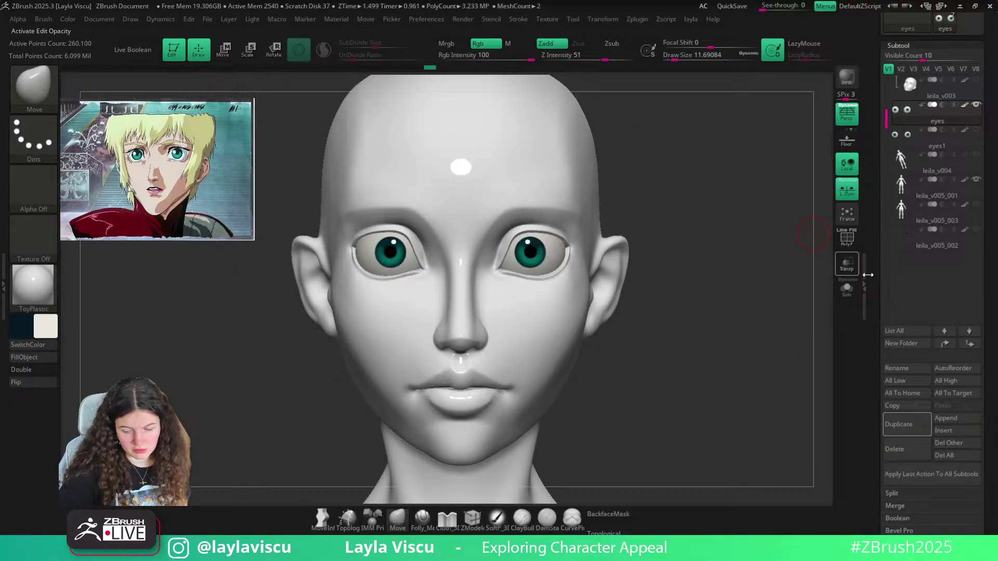
left_click(847, 289)
key("ctrl+z")
key("ctrl+z")
key("ctrl+shift+z")
key("shift+f")
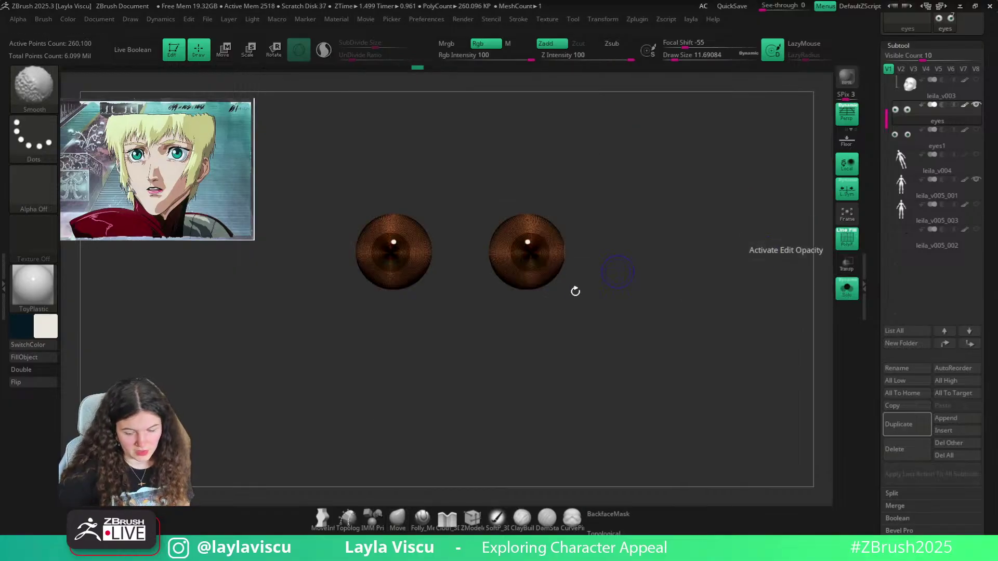
key("shift+f")
Delete the redundant eyes1 subtool and bring the rest of the model back from Solo mode
left_click(933, 146)
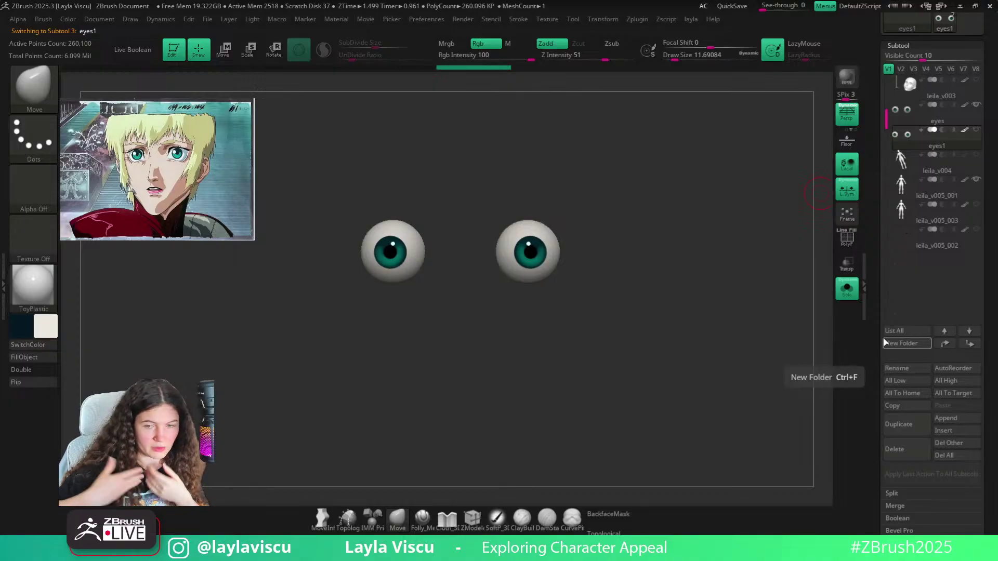
left_click(895, 449)
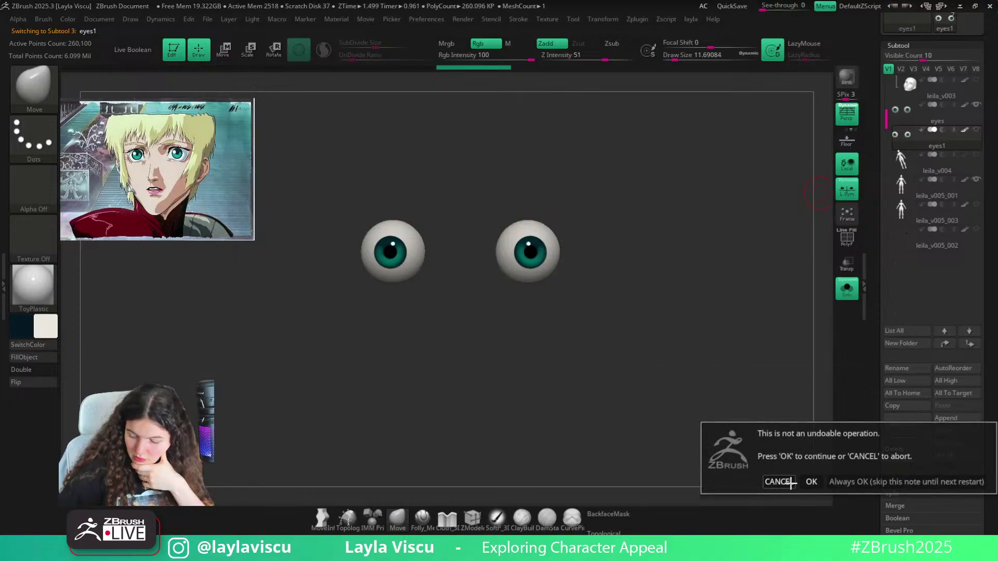
left_click(808, 483)
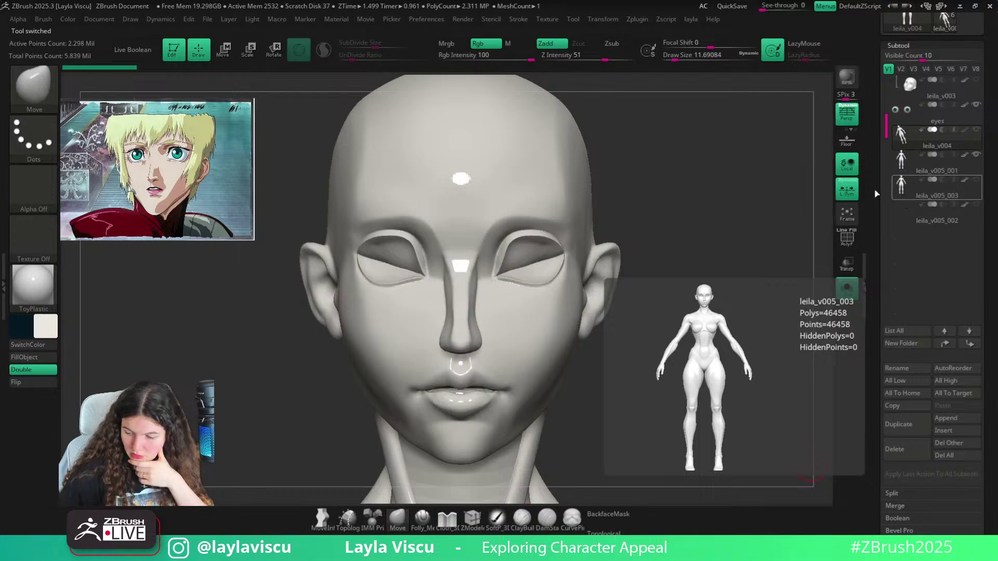
left_click(846, 289)
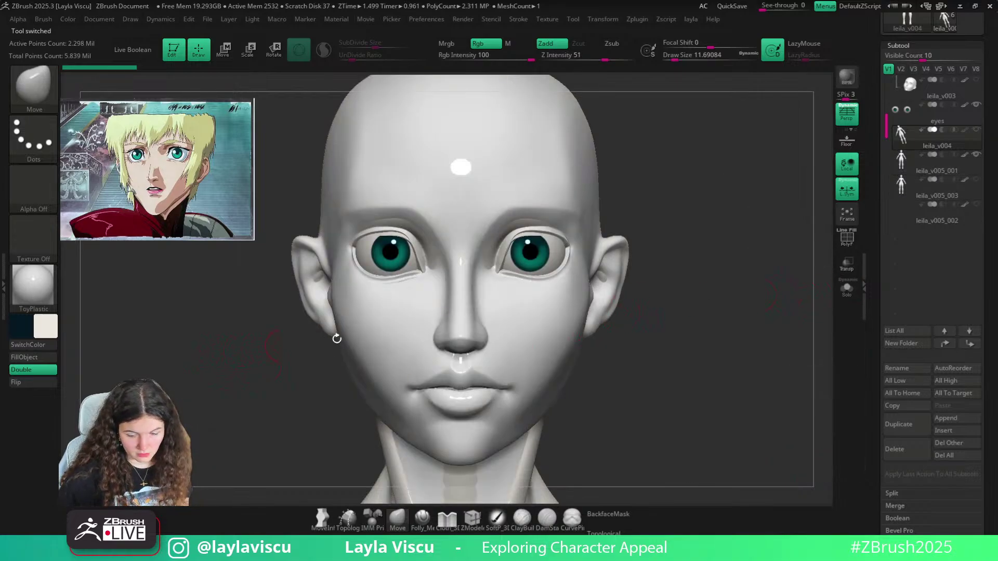
Select the leila_v005_001 body and switch its display material to BasicMaterial
left_click(915, 161)
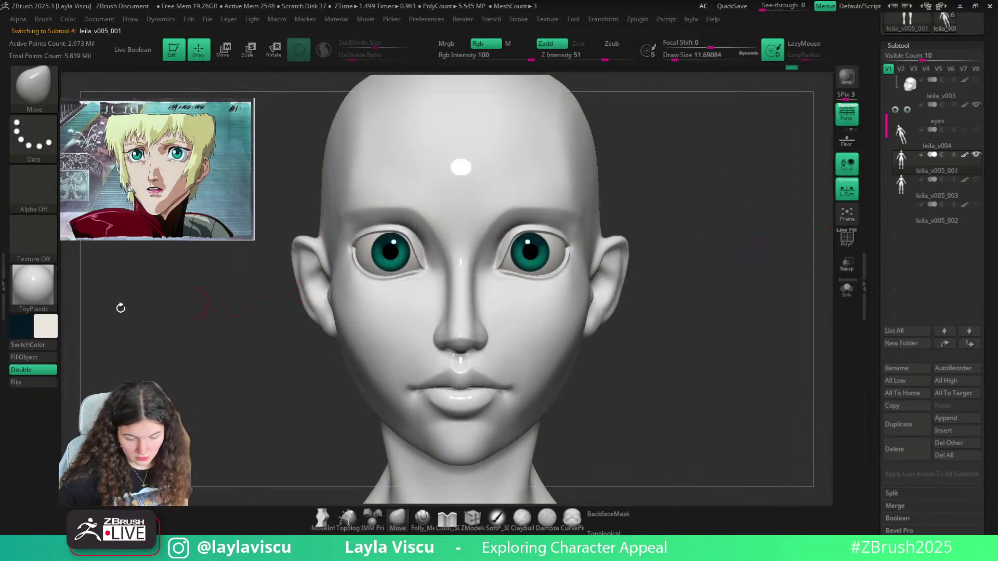
left_click(42, 293)
left_click(198, 299)
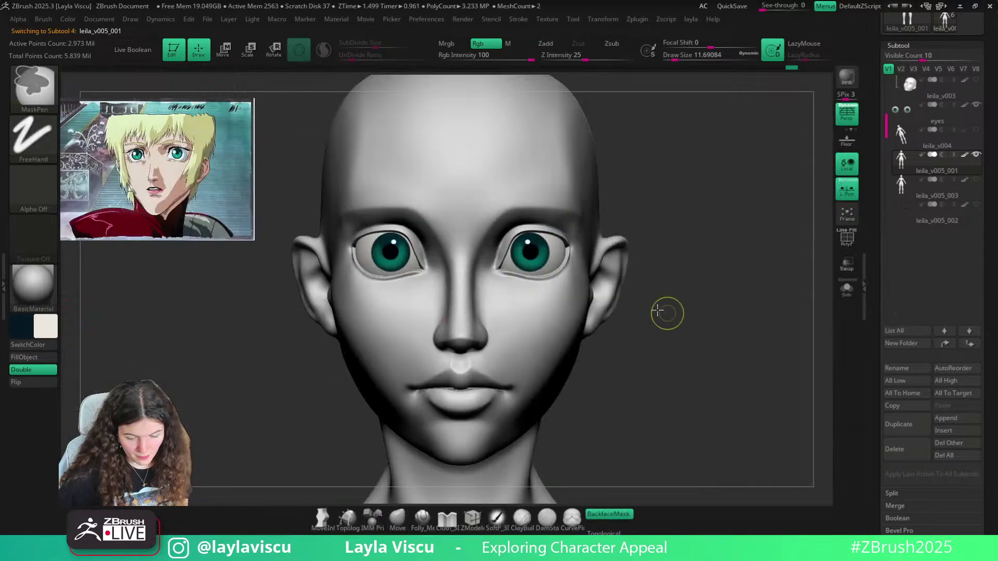
mouse_move(657, 311)
right_mouse_down("ctrl")
mouse_move(626, 289)
mouse_move(542, 267)
right_mouse_up("ctrl")
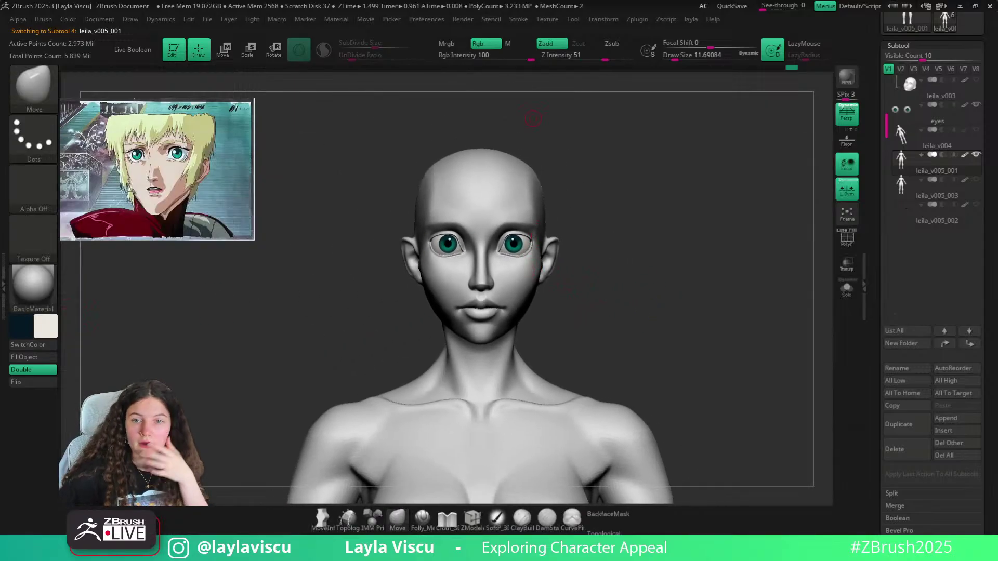
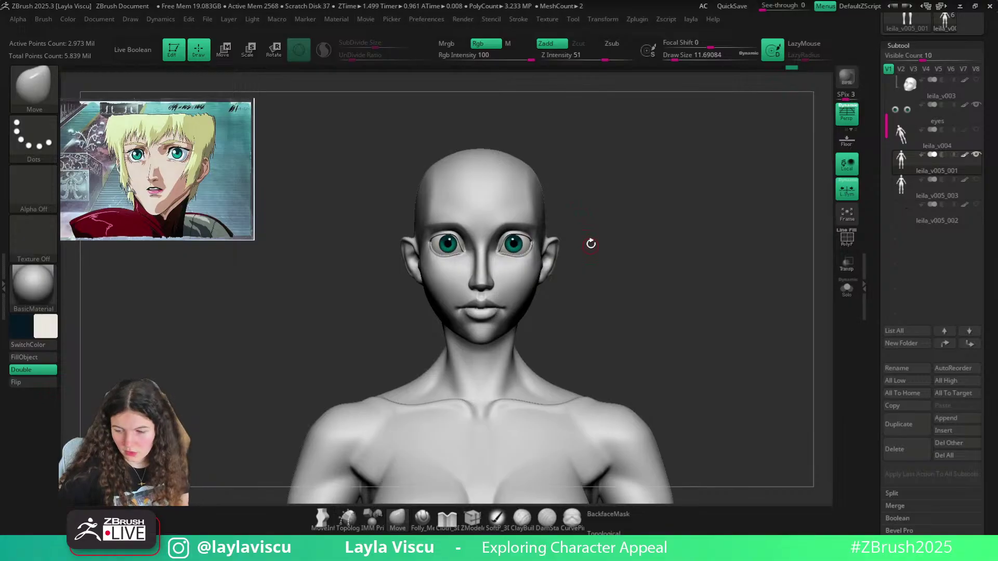
Show the lash subtool leila_v005_002 and check the lashes against the eyes up close
left_click_drag(591, 244, 591, 252)
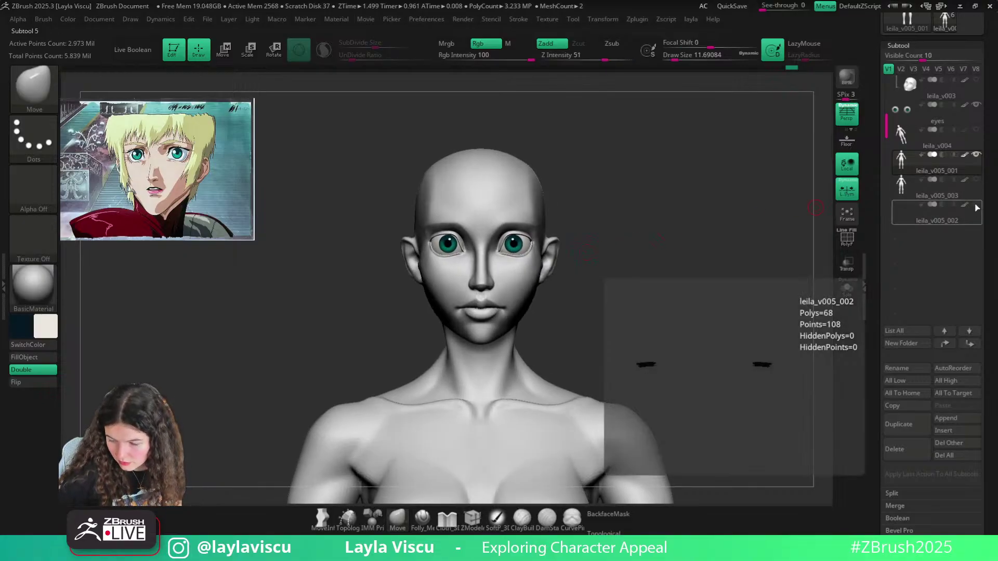
left_click(977, 206)
left_click_drag(680, 246, 641, 217, "alt")
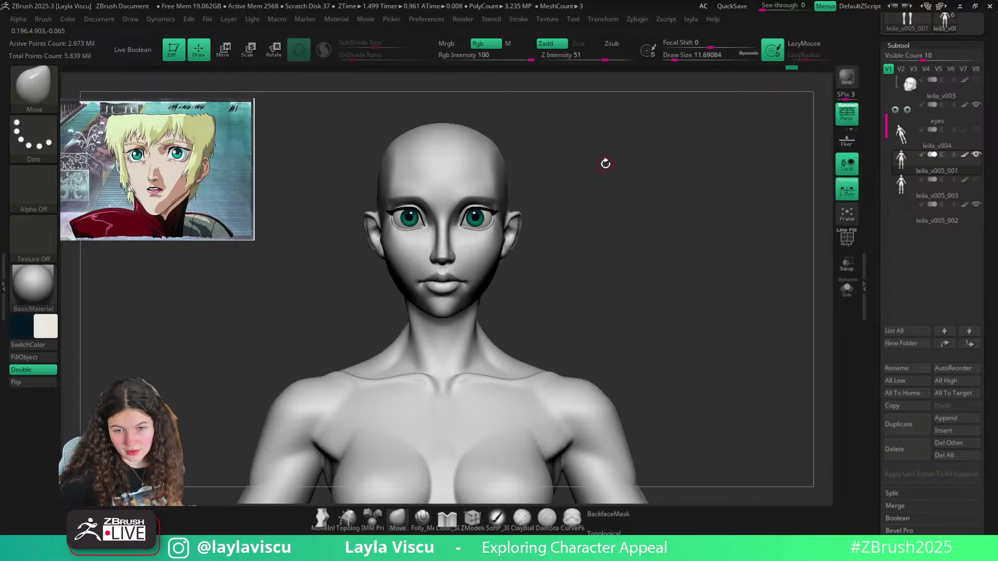
left_click_drag(614, 186, 628, 203)
right_click_drag(462, 212, 491, 260, "ctrl")
right_click_drag(498, 197, 526, 246, "ctrl")
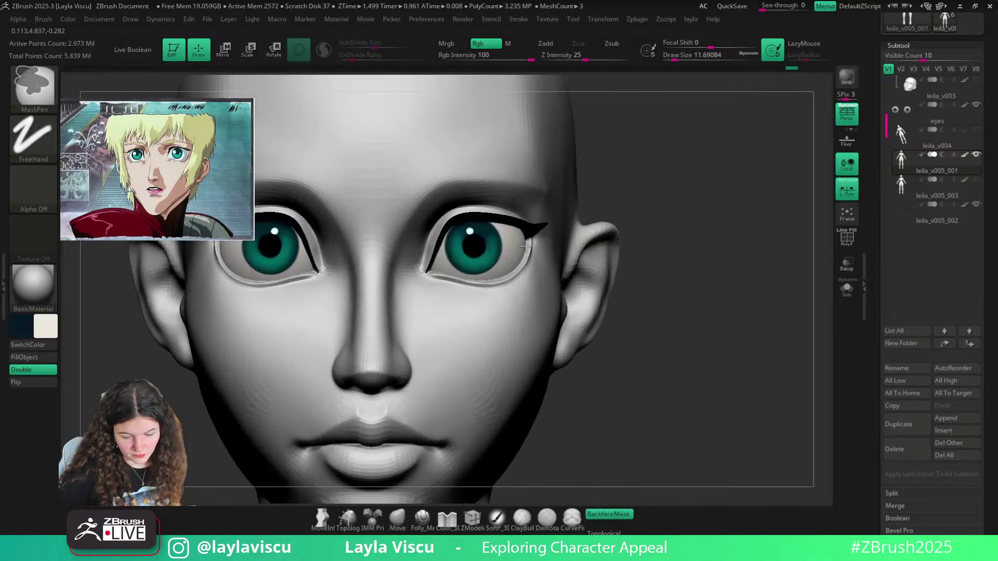
Select the low-poly body leila_v005_003 and isolate it with its polygroup wireframe shown, framing the brow area
left_click(524, 225, "alt")
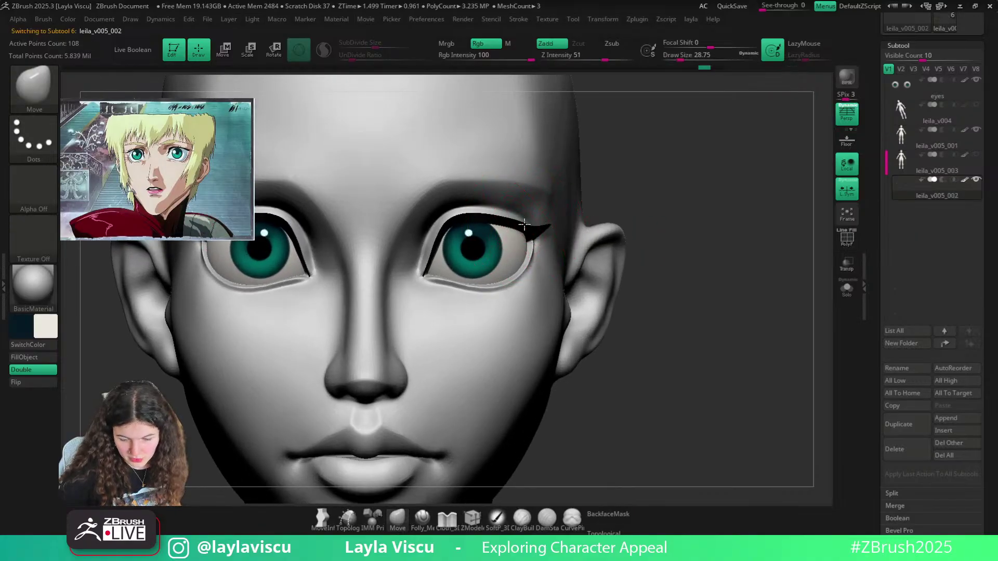
left_click(948, 173)
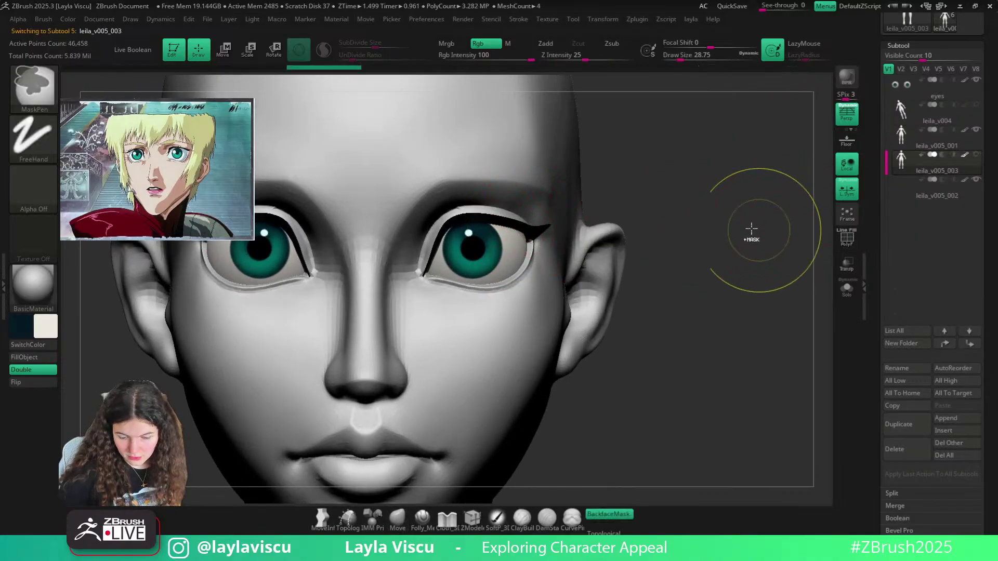
key("f")
scroll(911, 468, "down", 5)
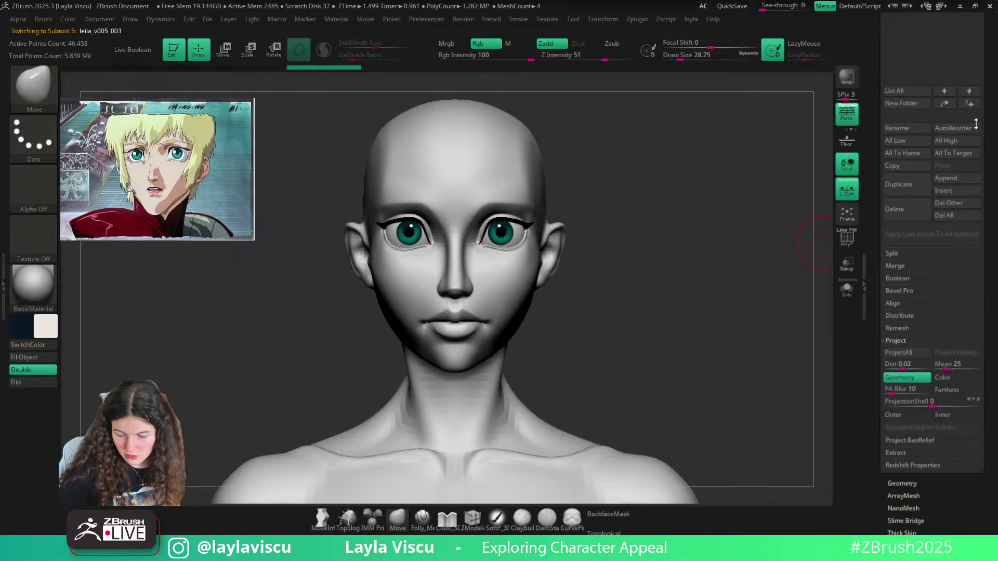
left_click(902, 478)
key("shift+f")
key("shift+f")
key("s")
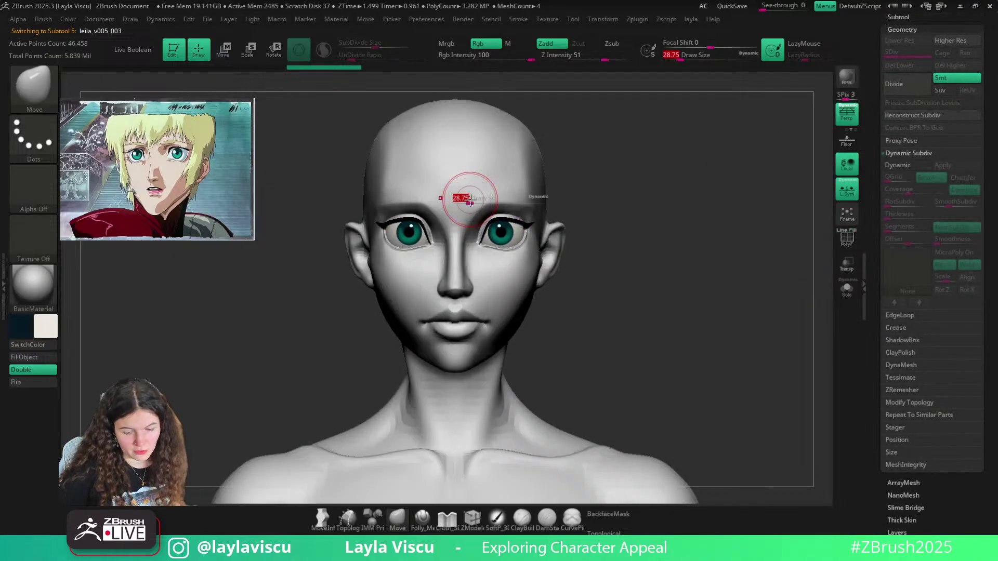
left_click_drag(470, 200, 458, 199)
key("shift+f")
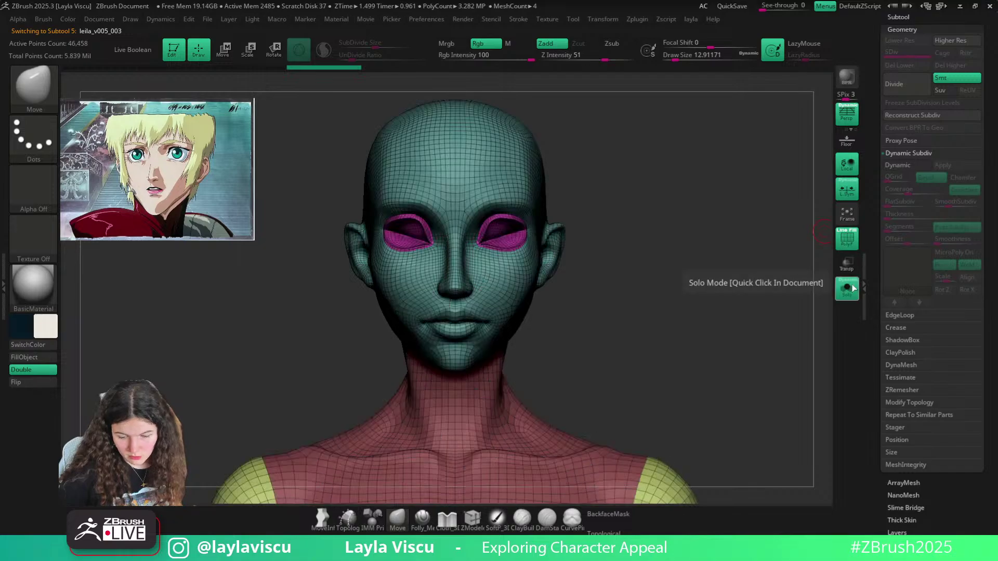
left_click(848, 288)
right_click_drag(685, 261, 495, 247, "ctrl")
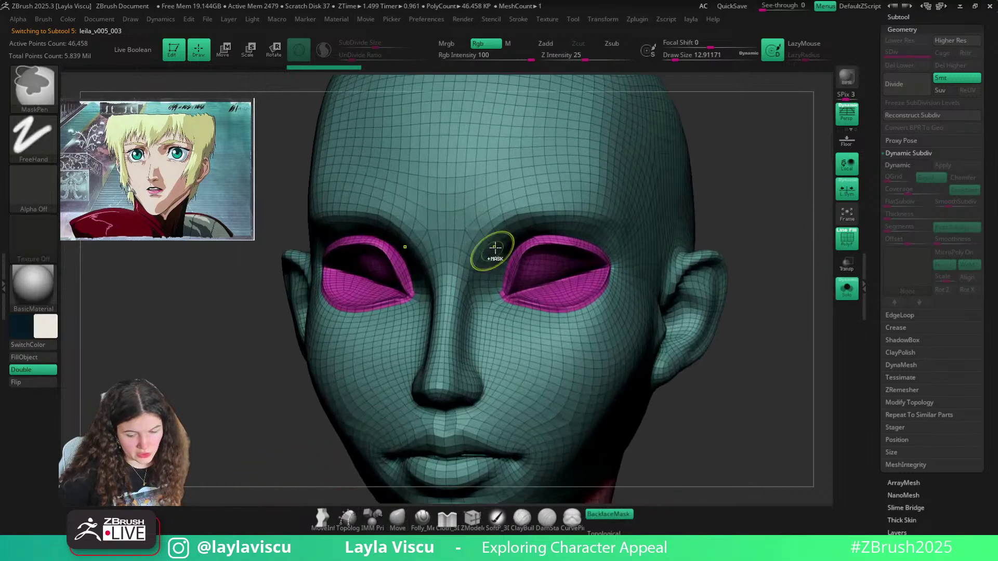
With the Topology brush, draw a row of near-vertical curves across the brow above the character's left eye, from nose bridge to temple
key("b")
key("t")
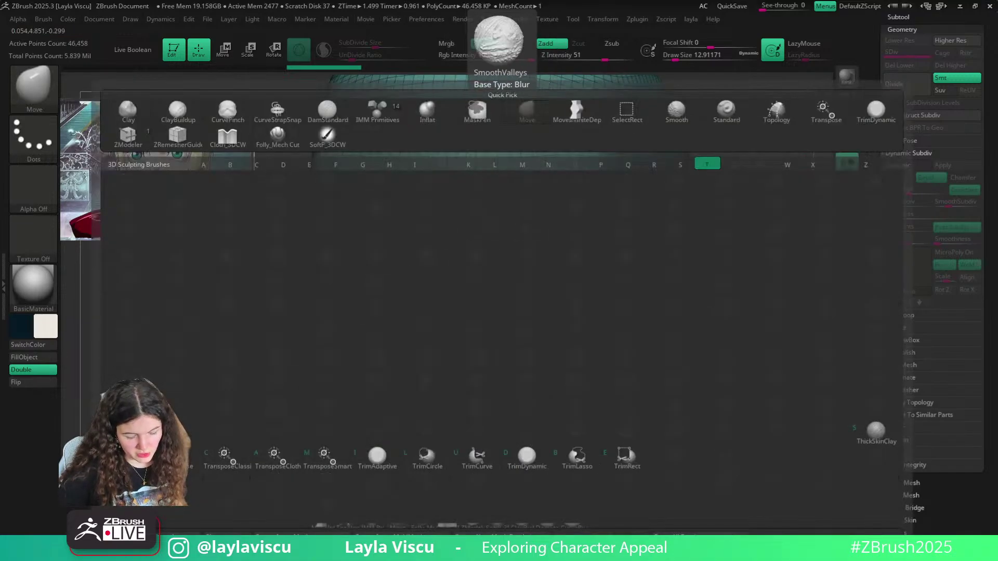
key("o")
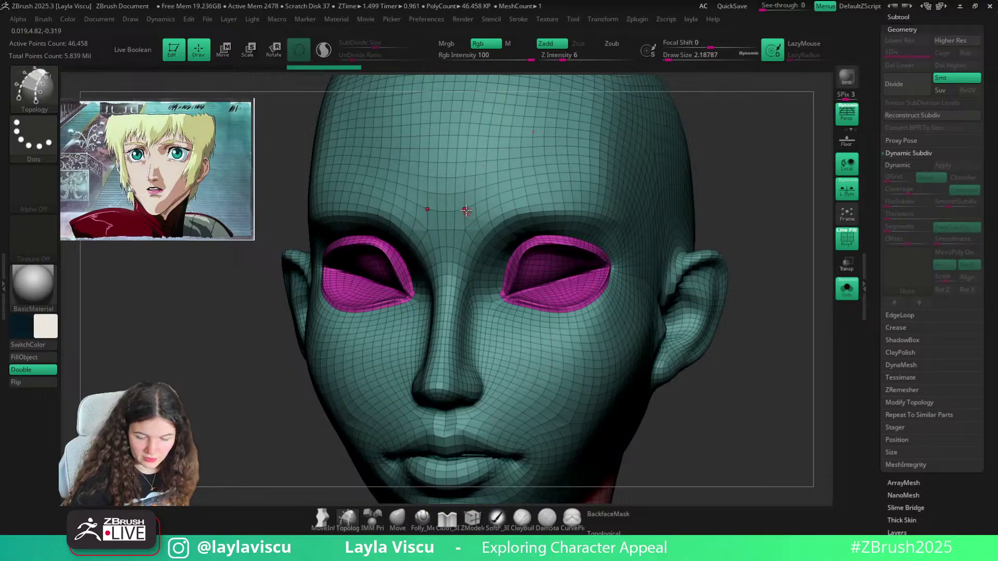
left_click_drag(463, 195, 482, 257)
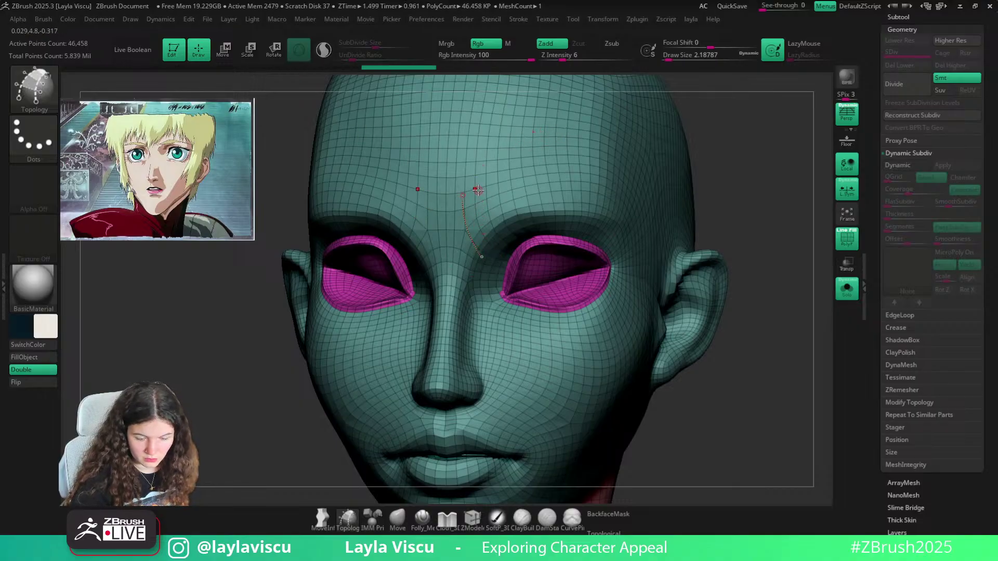
left_click_drag(477, 189, 492, 244)
mouse_move(512, 170)
left_mouse_down()
mouse_move(519, 228)
mouse_move(554, 219)
left_mouse_up()
mouse_move(576, 165)
left_mouse_down()
mouse_move(570, 223)
mouse_move(586, 222)
left_mouse_up()
left_click_drag(803, 178, 748, 176)
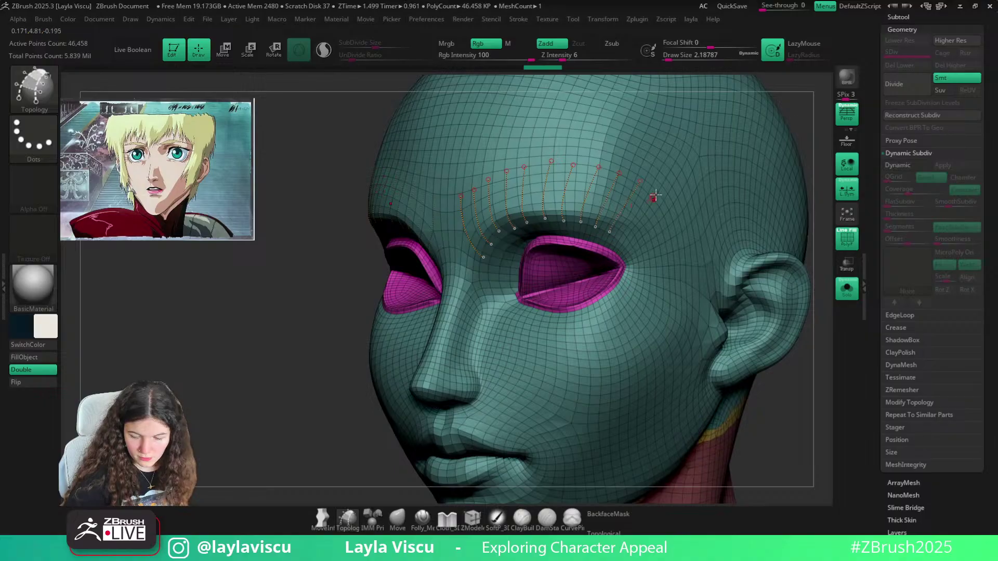
mouse_move(819, 181)
left_mouse_down()
mouse_move(797, 167)
mouse_move(672, 210)
left_mouse_up()
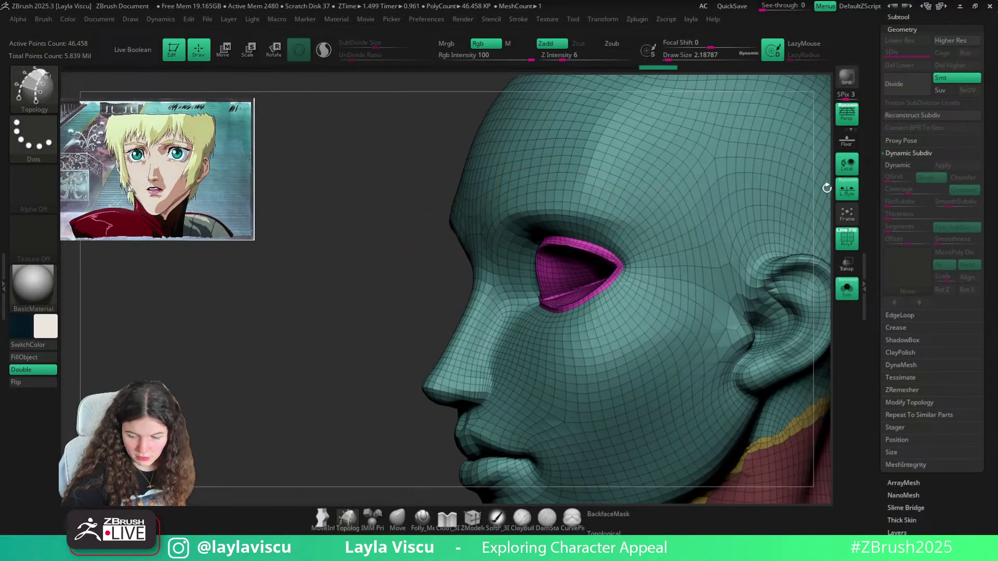
left_click_drag(827, 188, 765, 209)
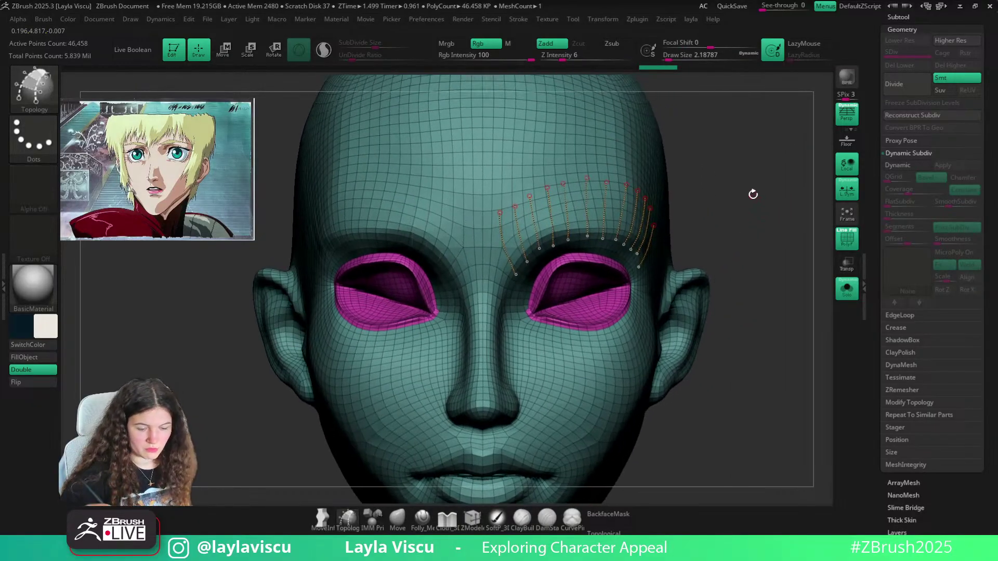
Draw two lengthwise Topology curves across the vertical ones, along the brow's upper and lower edges, from nose bridge to temple
left_click_drag(747, 189, 667, 221)
right_click_drag(541, 244, 431, 255)
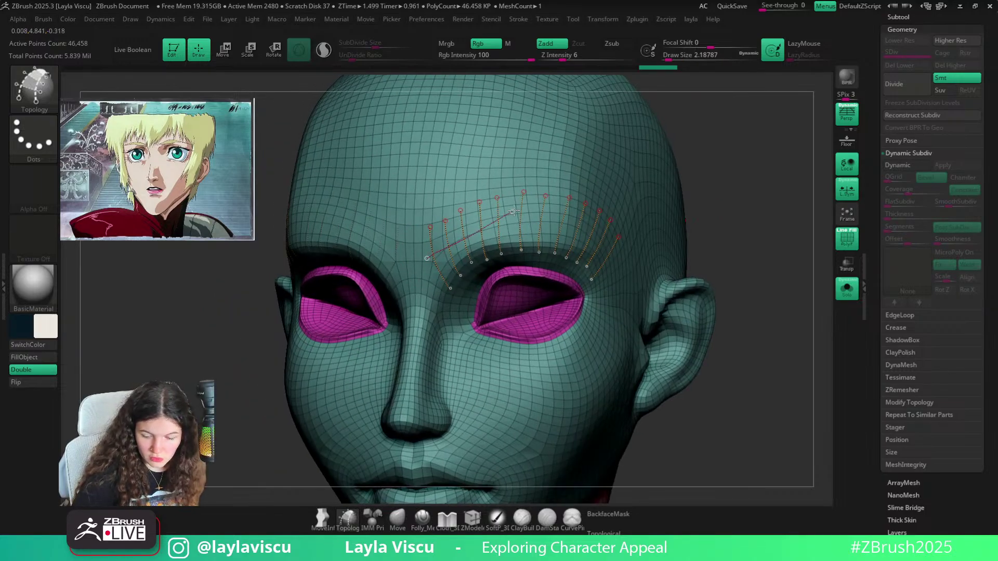
key("ctrl+z")
left_click_drag(426, 262, 525, 210)
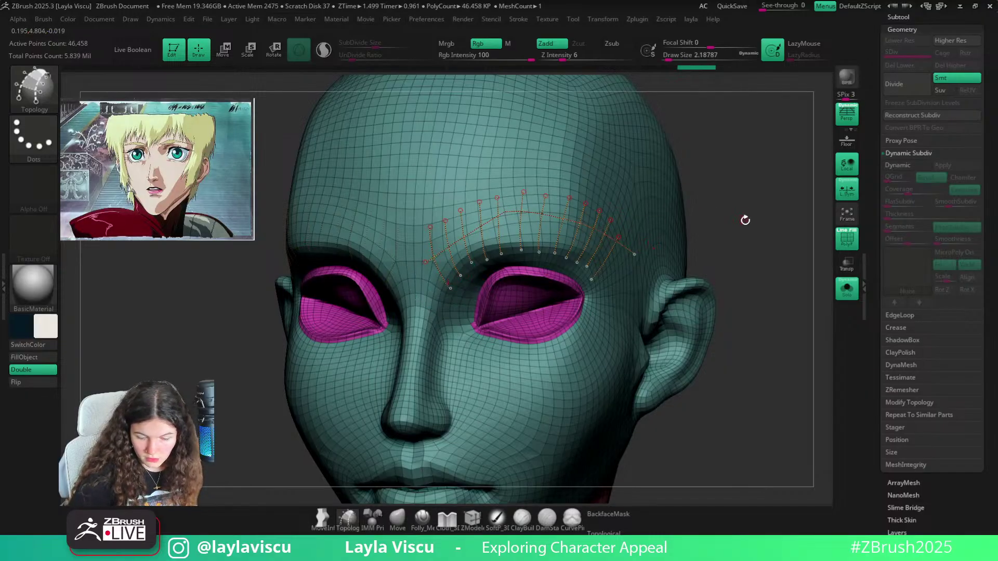
right_click_drag(746, 218, 717, 236)
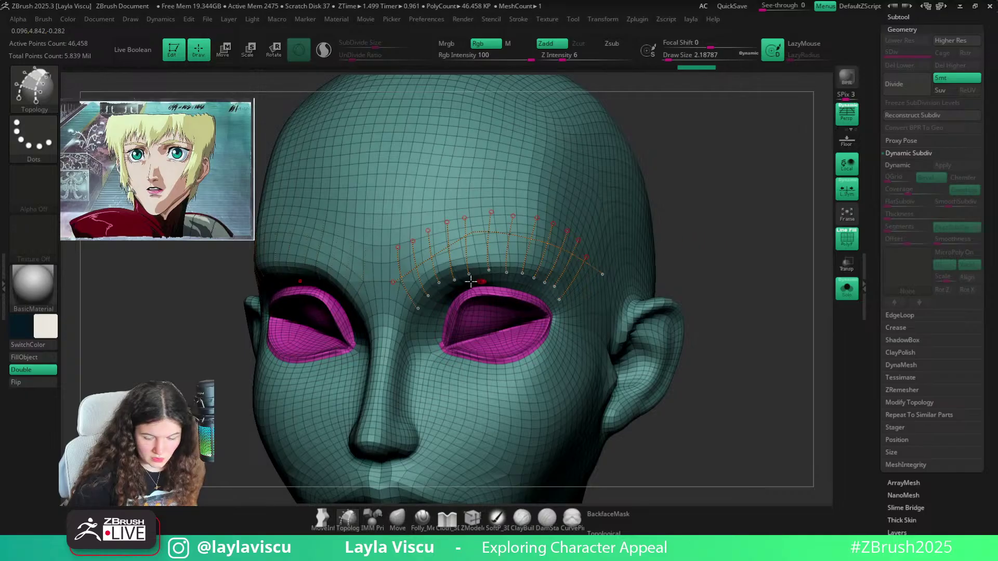
key("shift")
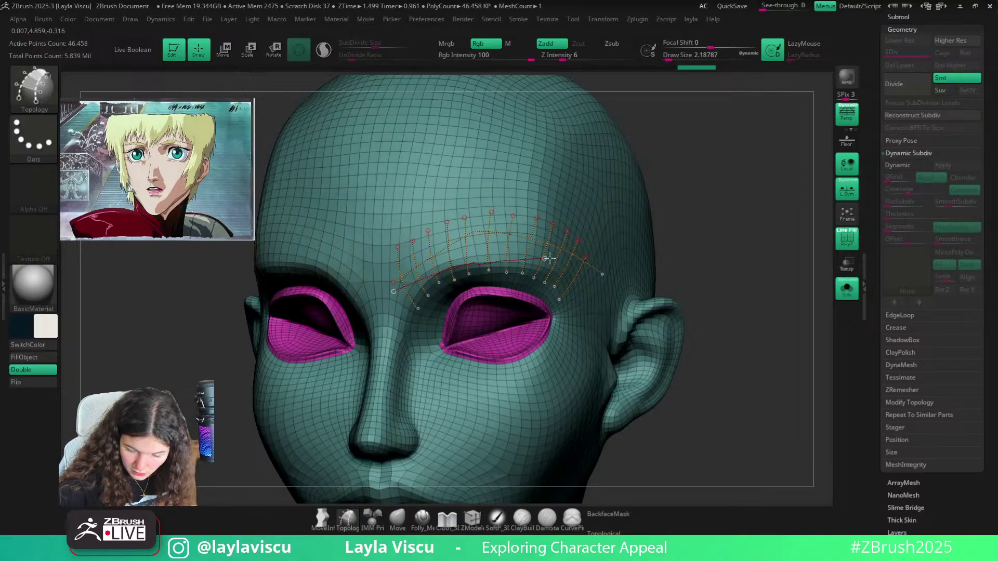
left_click(585, 267)
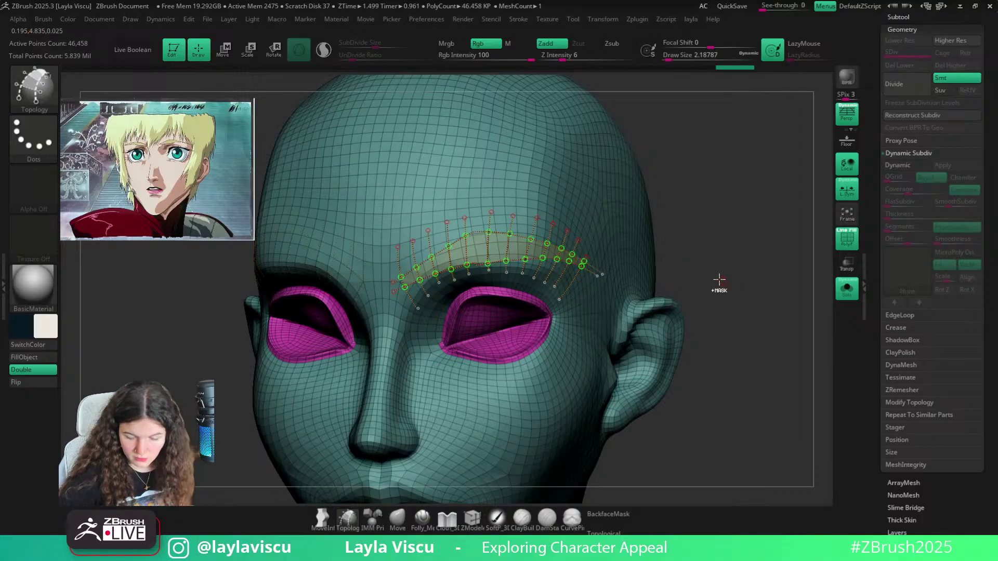
Generate the brow mesh from the Topology curves, undo the thick version, and regenerate it with a Draw Size of 1
left_click_drag(720, 282, 676, 299)
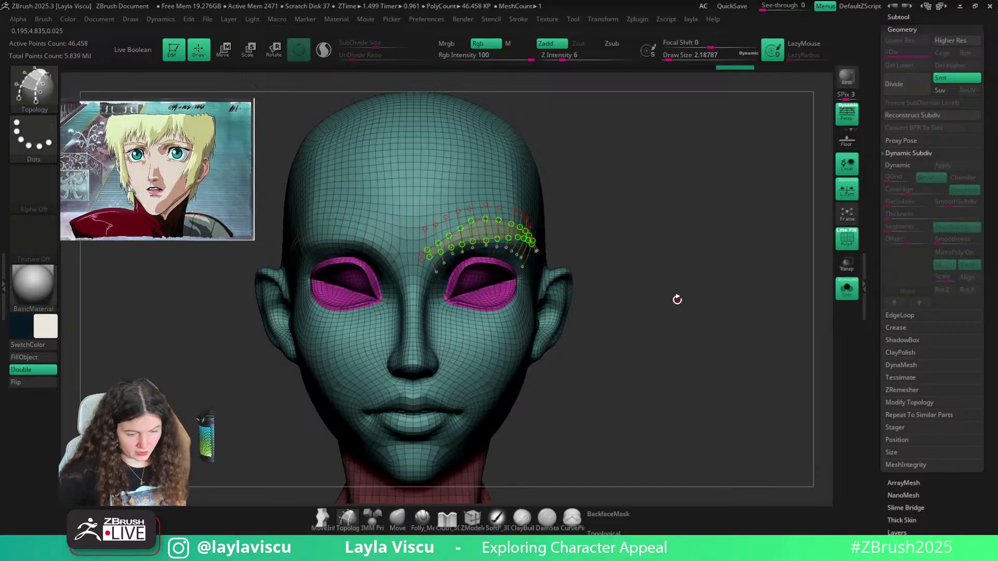
right_click_drag(470, 238, 500, 231, "ctrl")
left_click(498, 237)
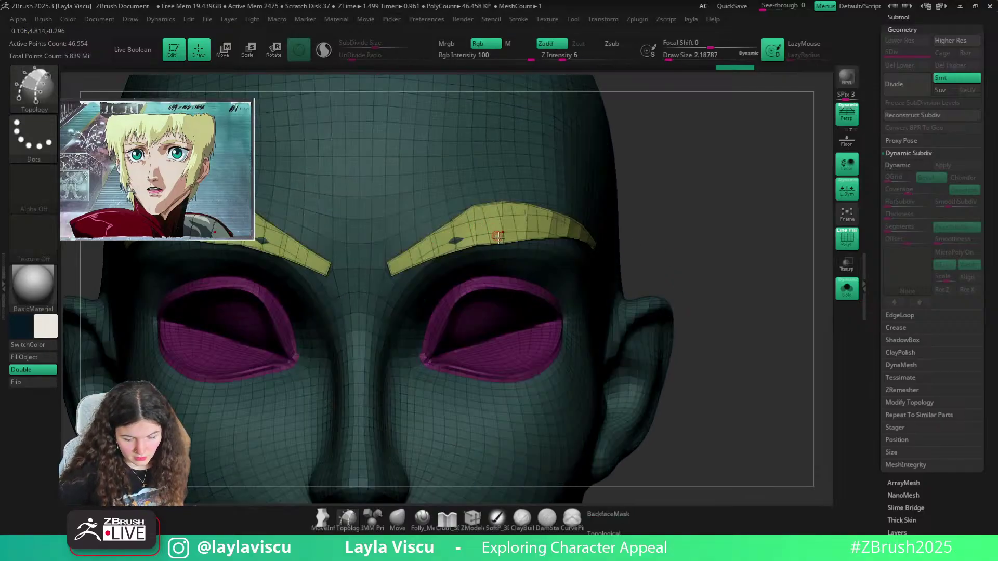
key("ctrl+z")
key("s")
left_click_drag(697, 217, 681, 214)
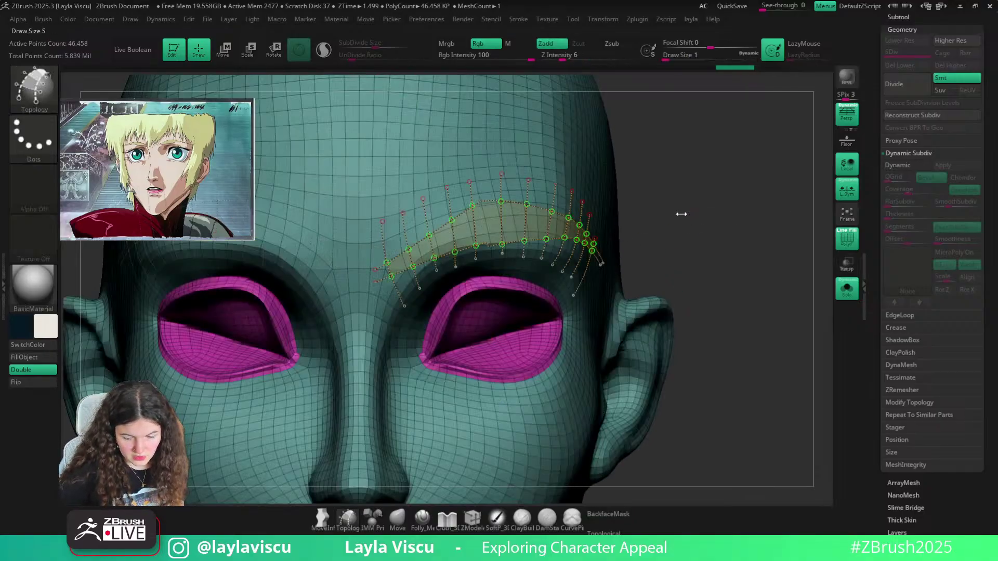
left_click(491, 228)
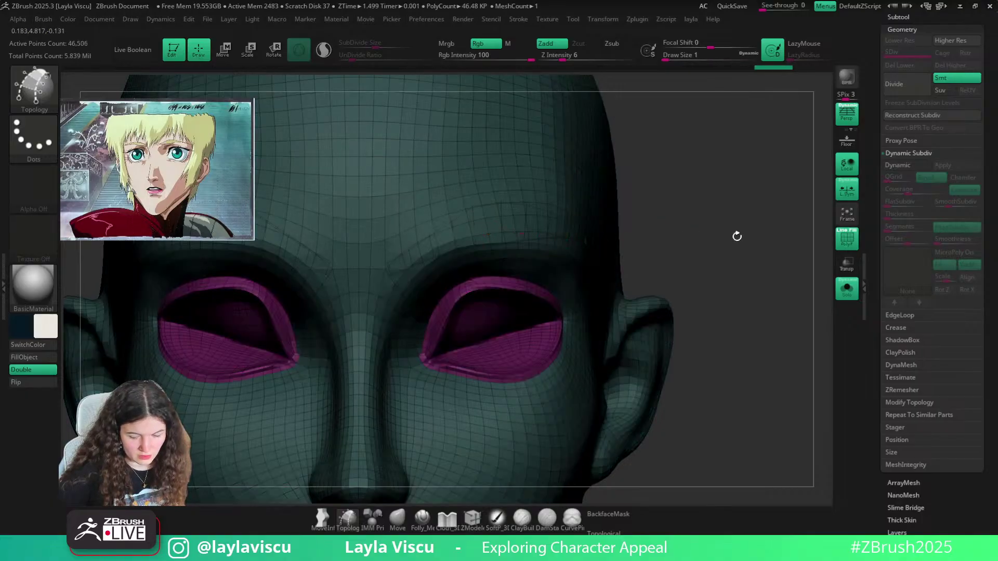
Isolate the two new brow strips and delete the hidden head geometry from this subtool
left_click(474, 209, "ctrl")
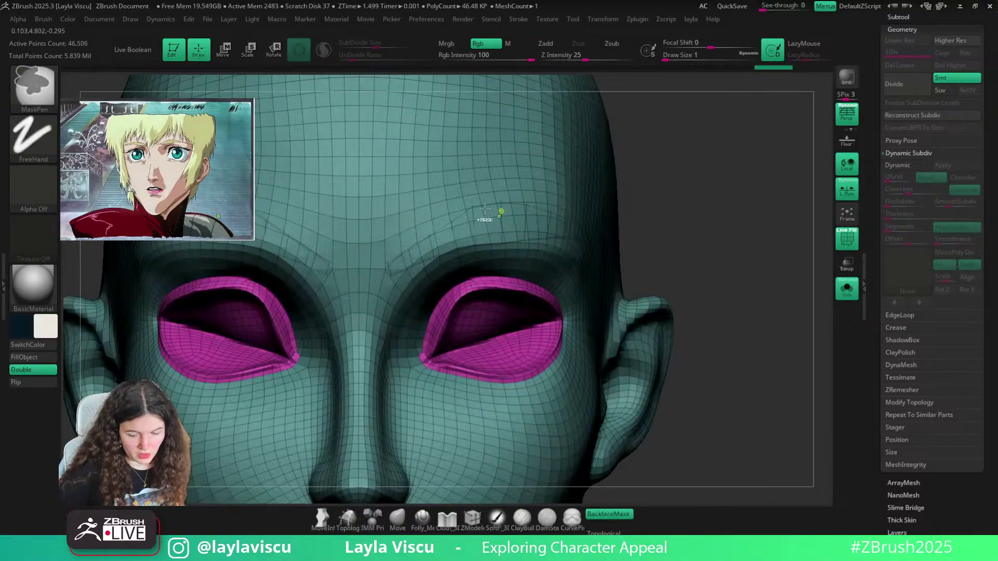
left_click(491, 204, "ctrl+shift")
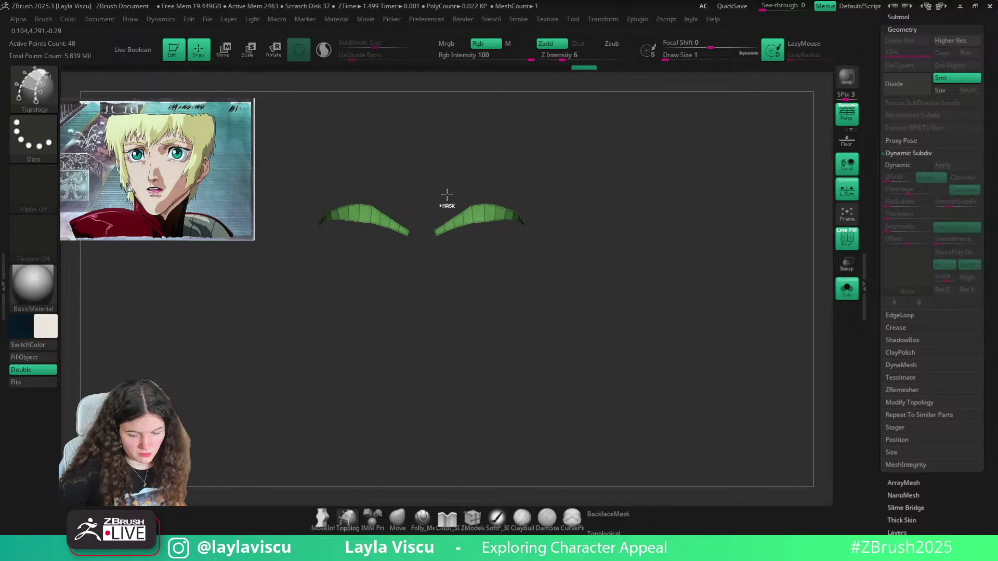
right_click_drag(445, 196, 602, 190, "ctrl")
key("1")
left_click(575, 155)
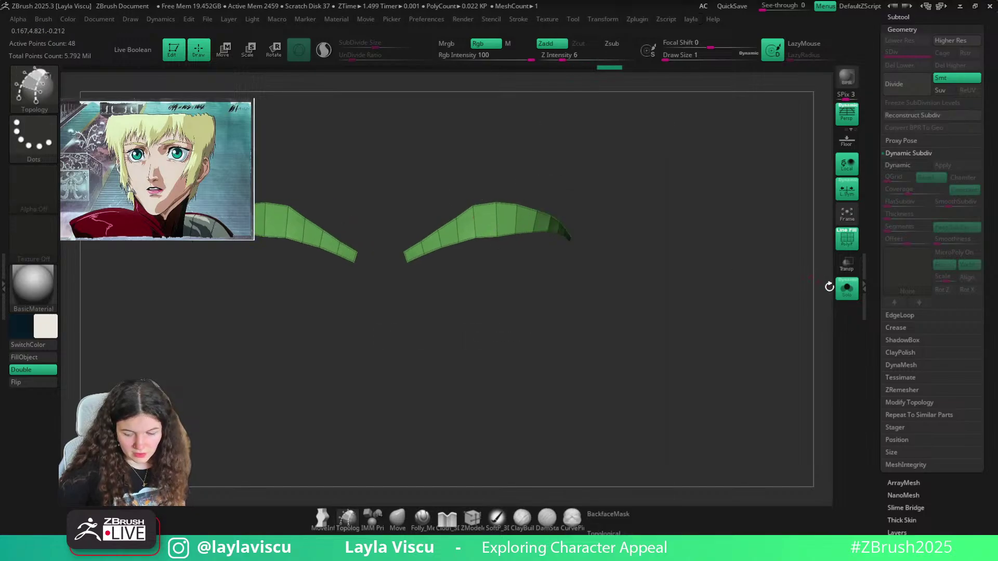
Show the full character again and reshape the brow strips' arch and inner ends with the Move brush at a draw size of about 13
left_click(847, 289)
right_click_drag(692, 239, 371, 403, "ctrl")
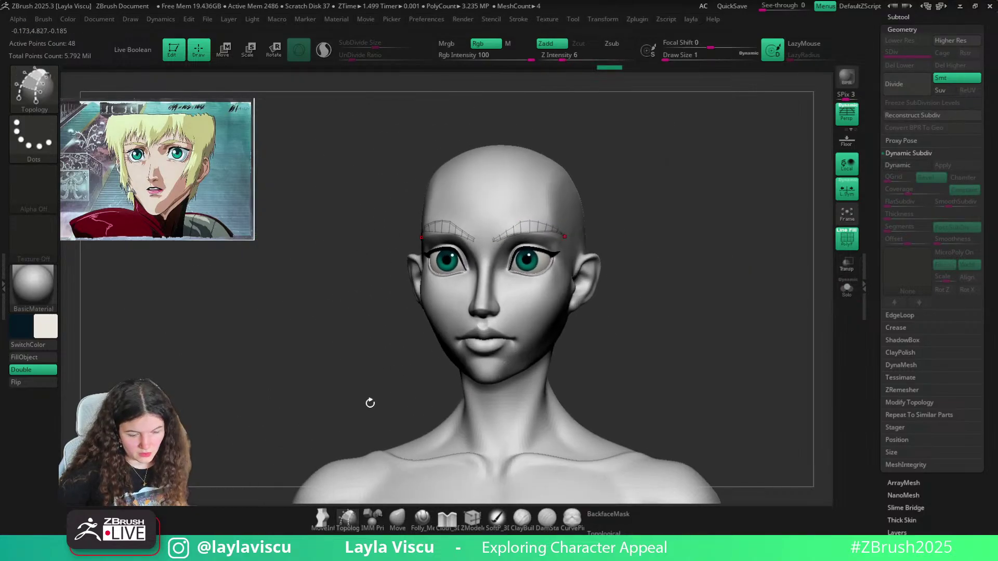
left_click(396, 519)
right_click_drag(544, 231, 593, 235, "ctrl")
key("s")
left_click_drag(499, 229, 504, 231)
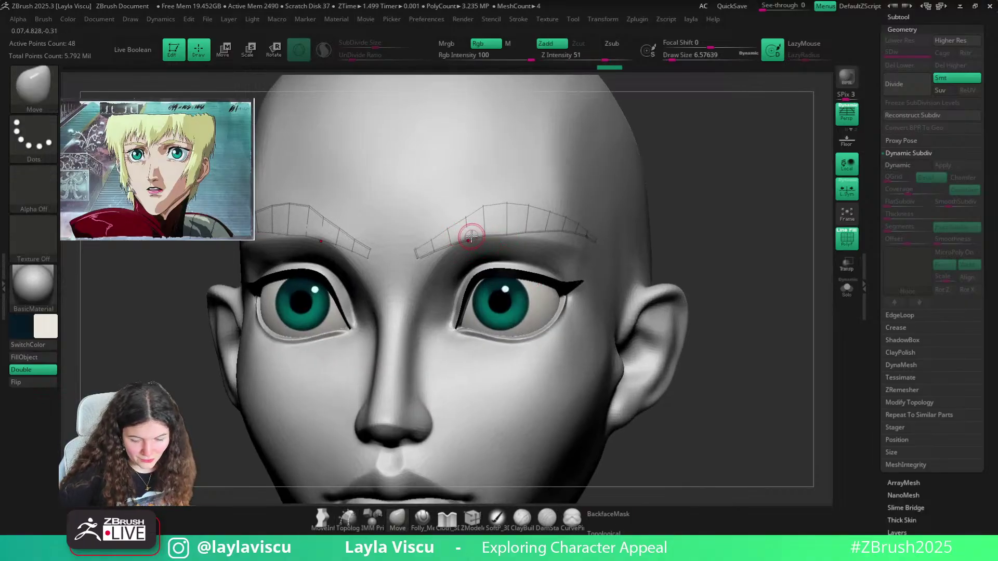
key("bracketright")
left_click_drag(470, 236, 471, 221)
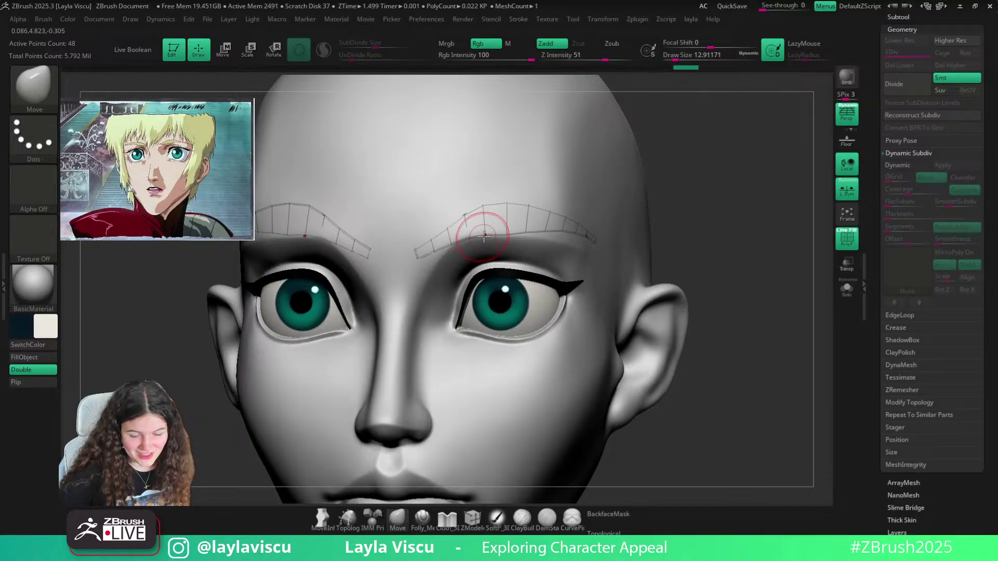
key("bracketleft")
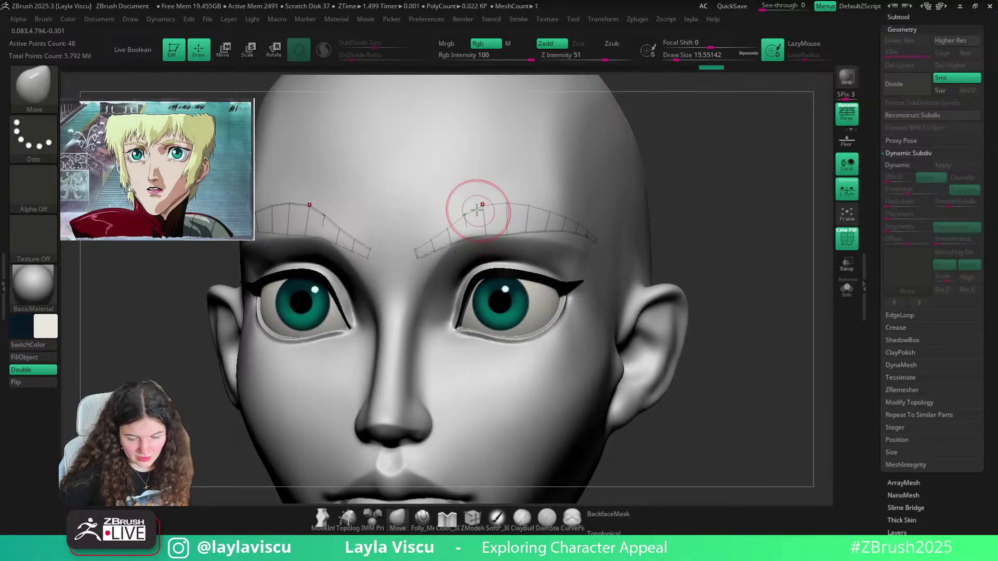
key("bracketright")
key("bracketleft")
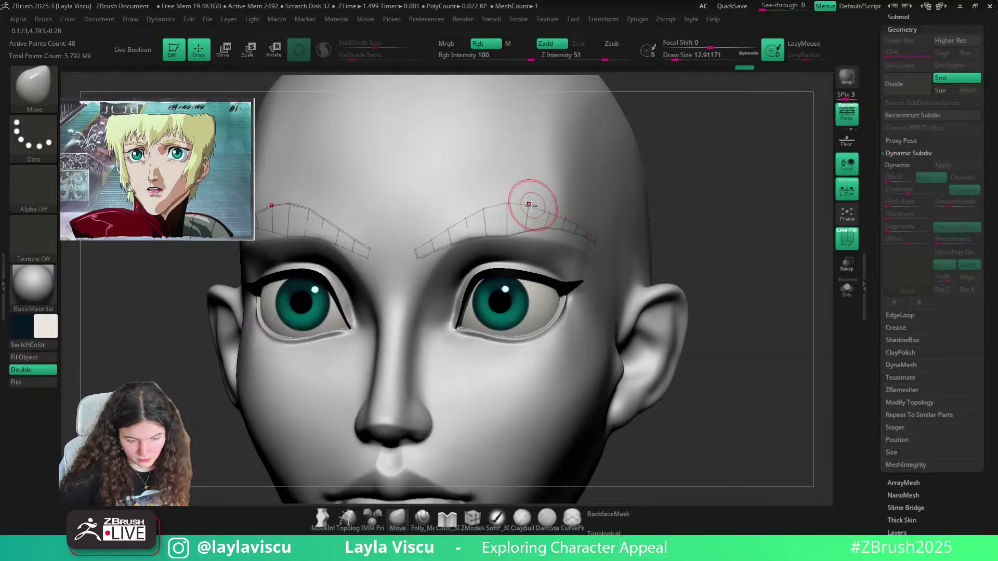
left_click_drag(422, 260, 421, 251)
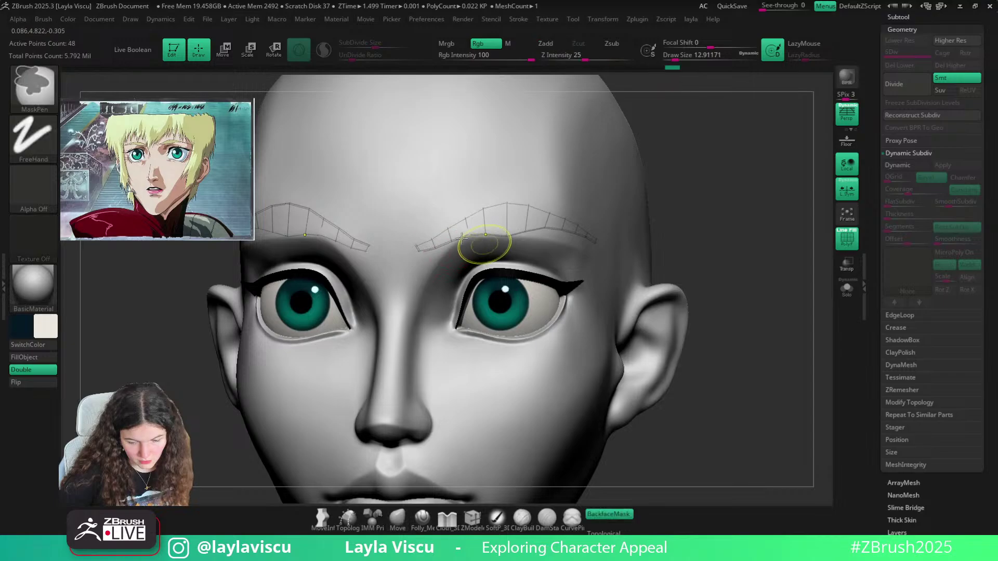
From the side, straighten the brow's outer tail against the temple using a larger Move brush
right_click_drag(483, 240, 651, 253, "ctrl")
left_click_drag(651, 253, 637, 253)
right_click_drag(637, 252, 609, 253)
right_click_drag(608, 253, 598, 276, "ctrl")
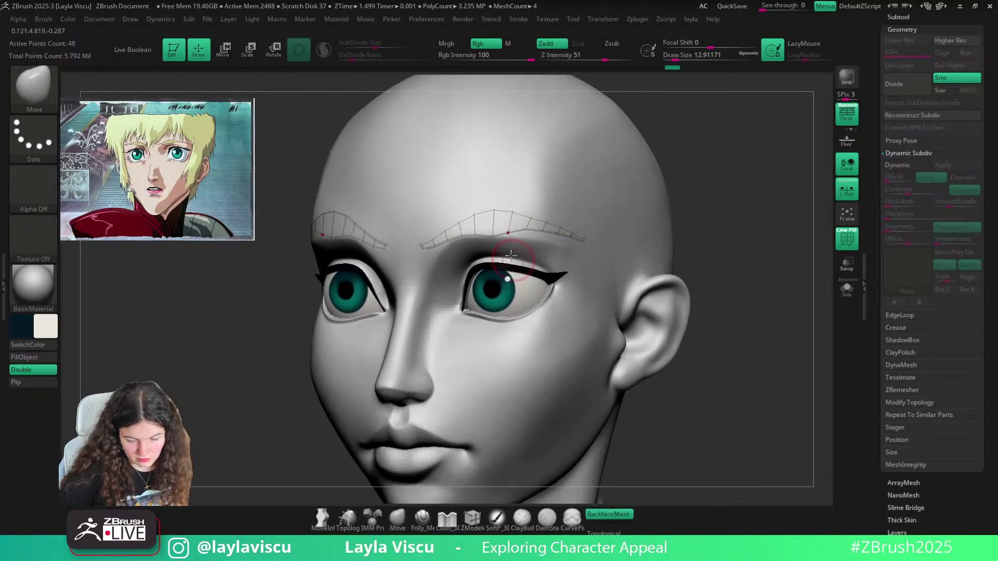
mouse_move(499, 237)
right_mouse_down("ctrl")
mouse_move(496, 200)
mouse_move(499, 221)
right_mouse_up("ctrl")
right_click_drag(499, 221, 452, 223)
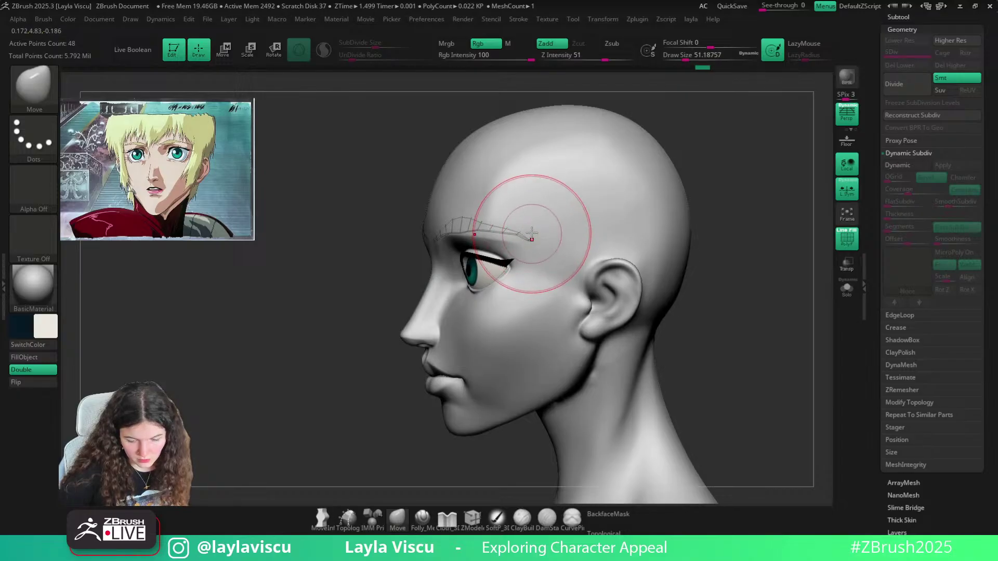
left_click_drag(532, 235, 481, 229)
key("s")
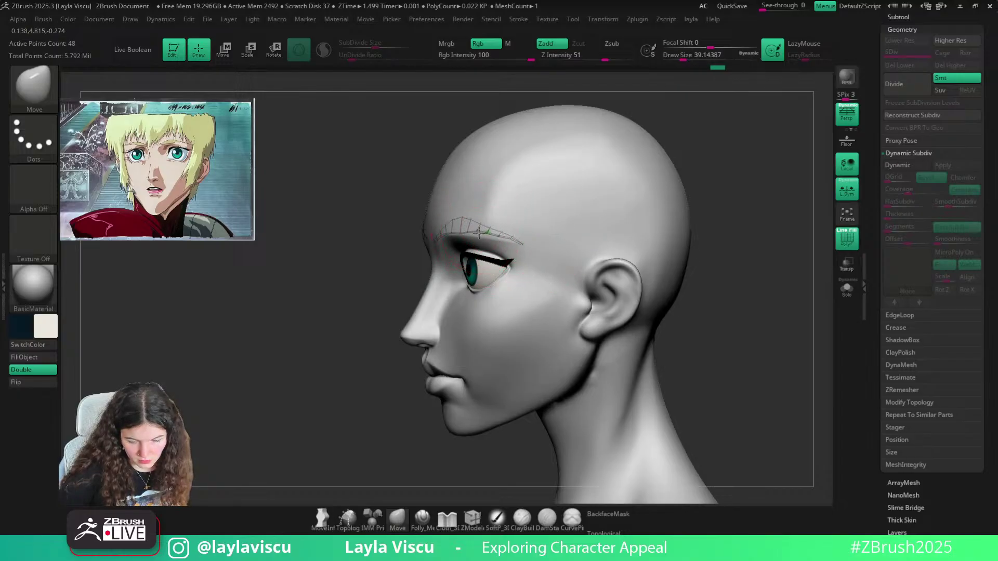
Refine the brow's outer tail and lower edge in side view with the Move brush at a draw size of about 10.5
right_click_drag(482, 228, 486, 273, "ctrl")
mouse_move(536, 248)
left_mouse_down()
mouse_move(528, 254)
mouse_move(555, 262)
left_mouse_up()
key("s")
mouse_move(588, 261)
left_mouse_down()
mouse_move(596, 254)
mouse_move(526, 244)
left_mouse_up()
key("s")
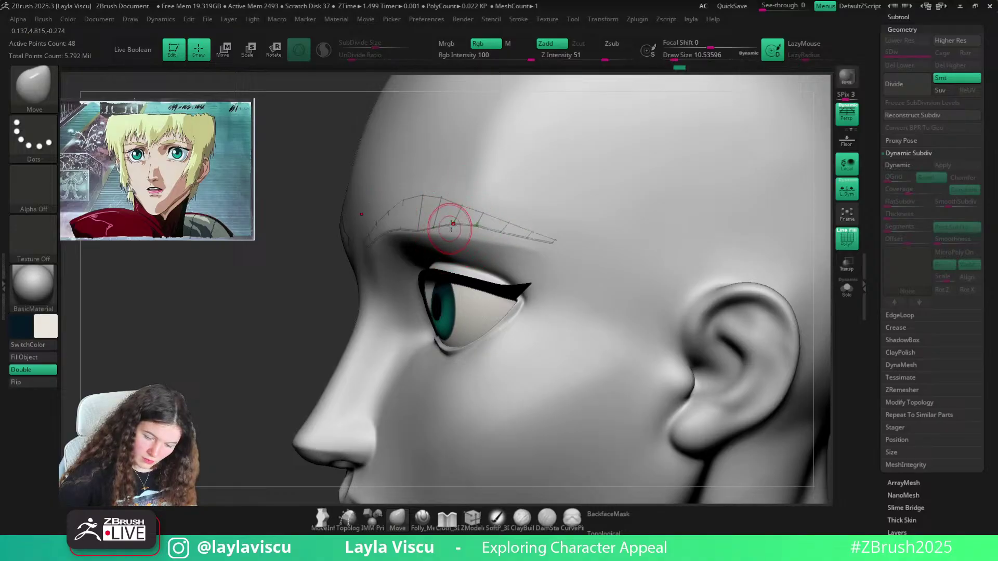
Isolate the brows, remove the innermost segment of each near the nose bridge, and show the full character again
key("f")
left_click_drag(334, 239, 531, 273, "shift")
right_click_drag(563, 246, 632, 245, "alt")
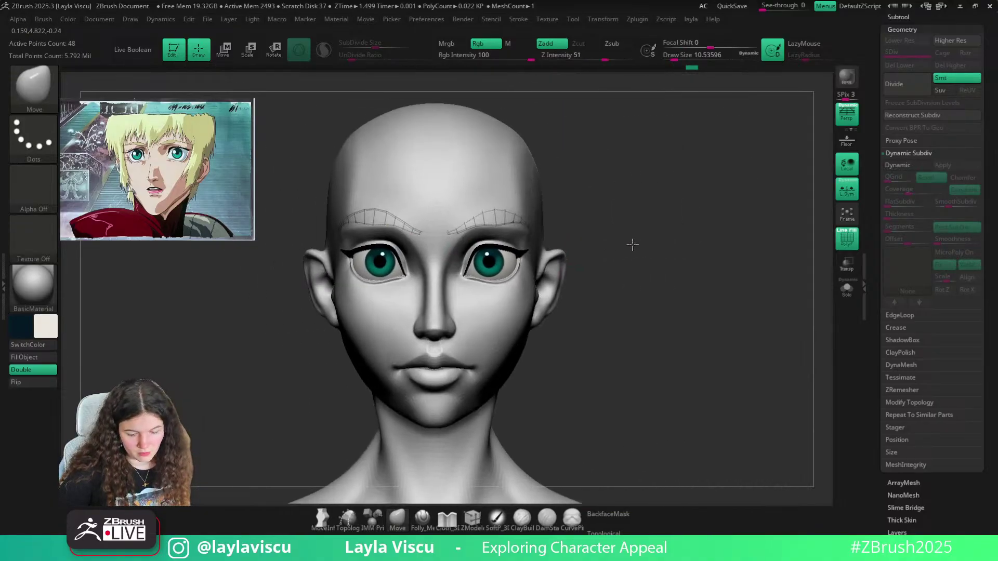
right_click_drag(575, 234, 512, 281, "ctrl")
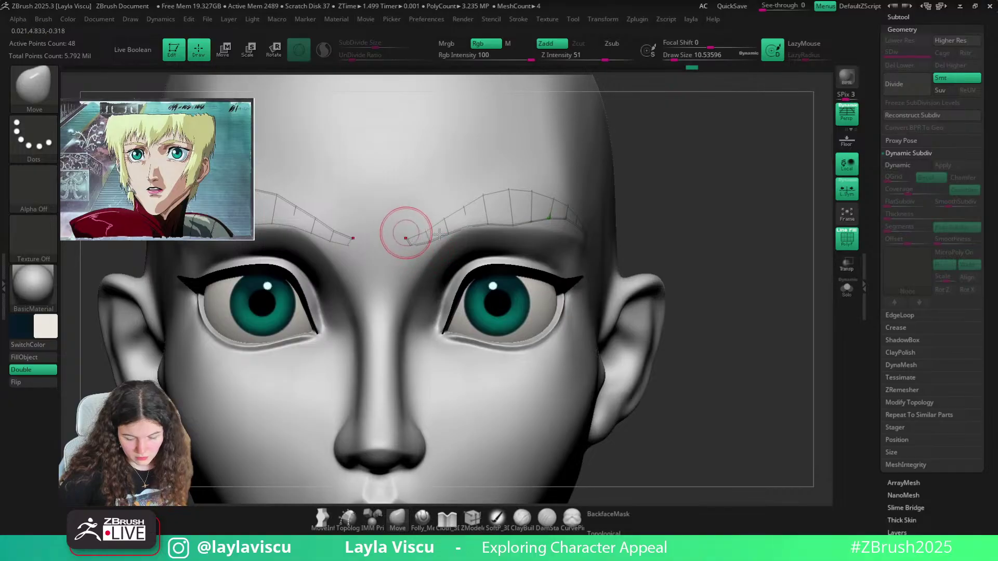
left_click(840, 289)
left_click_drag(401, 200, 476, 281, "ctrl+shift")
key("space")
left_click(598, 157)
left_click(847, 287)
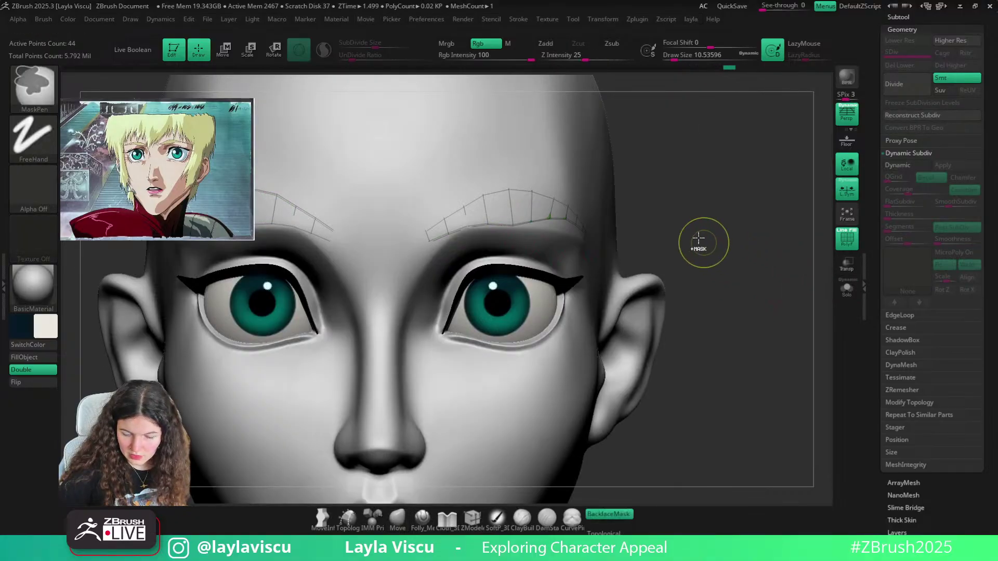
From the front, reshape the shortened inner ends and raise the arch into a sharper peak with the Move brush
right_click_drag(704, 243, 681, 236, "ctrl")
right_click_drag(681, 235, 658, 278, "ctrl")
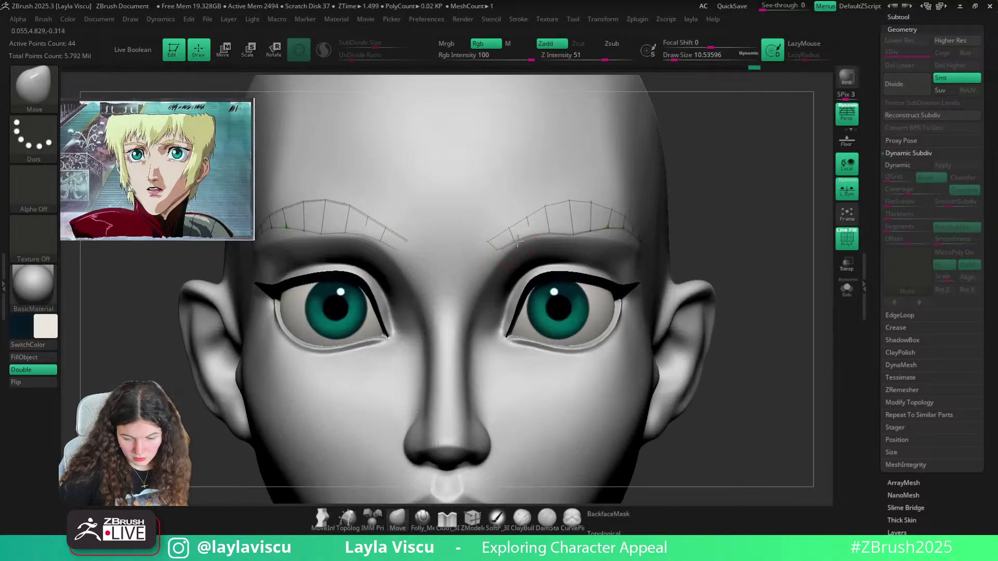
mouse_move(515, 245)
right_mouse_down("ctrl")
mouse_move(701, 262)
mouse_move(661, 223)
right_mouse_up("ctrl")
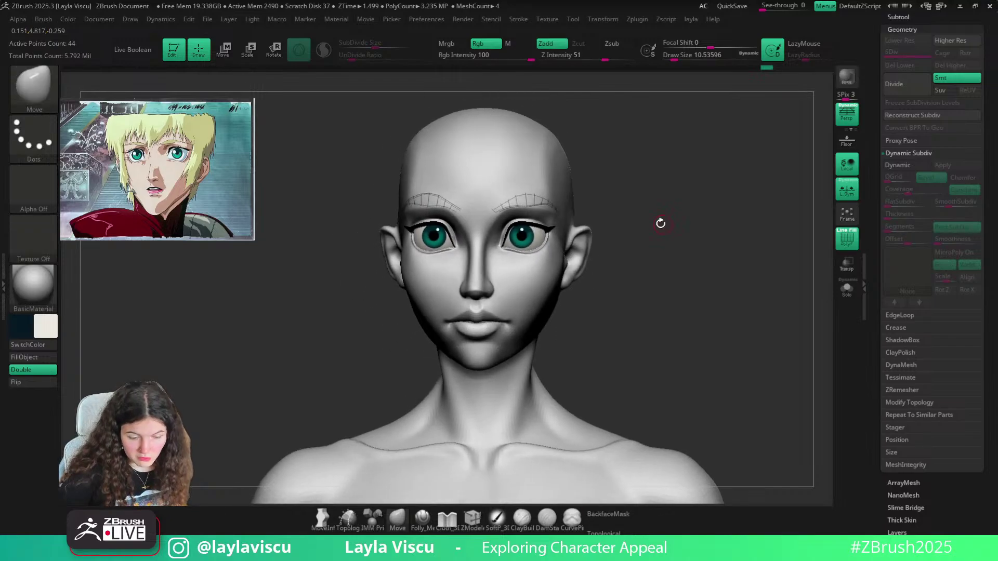
right_click_drag(489, 184, 553, 240, "ctrl")
right_click_drag(556, 193, 571, 203, "ctrl")
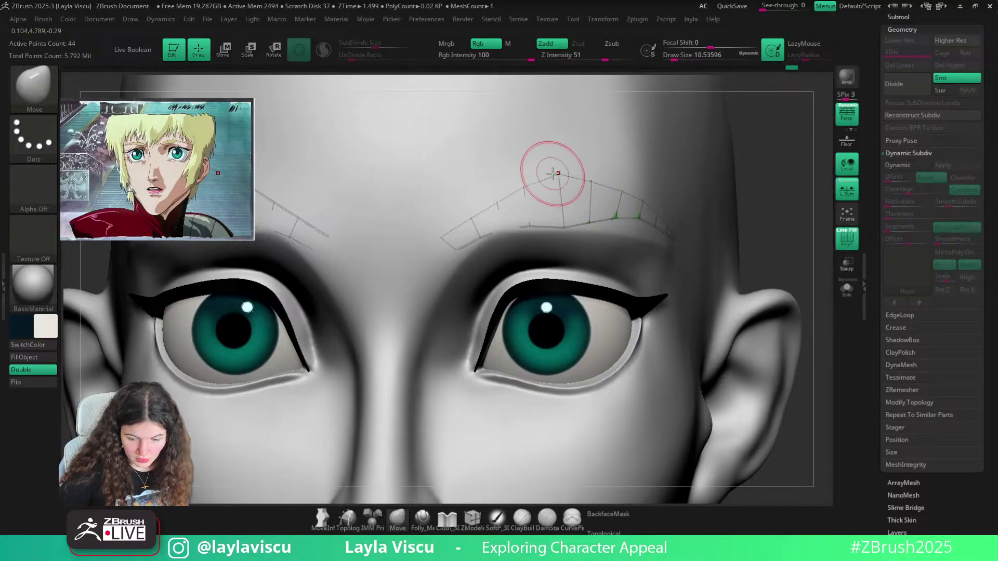
left_click(558, 169)
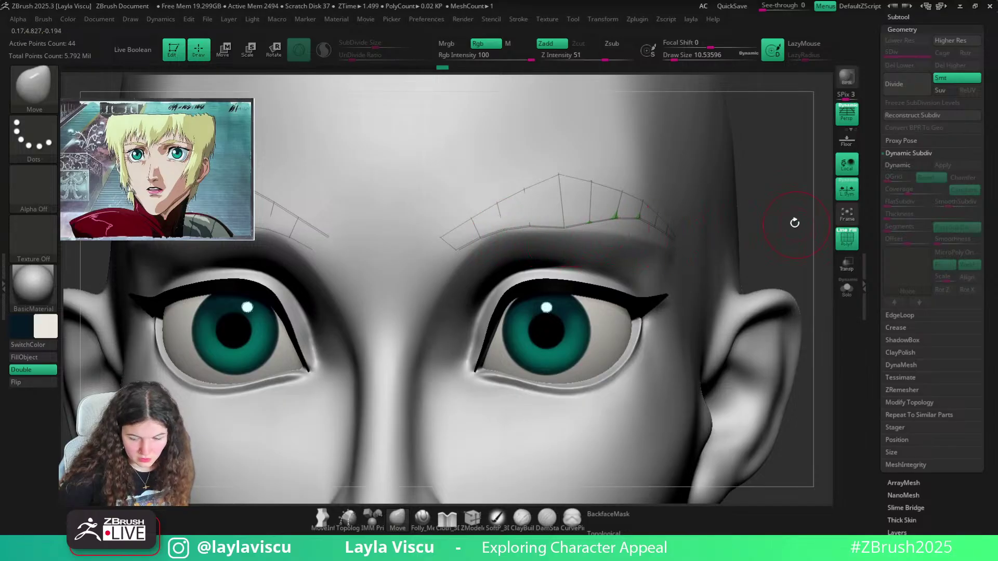
Adjust the brow's outer half and lower edge along the brow bone from three-quarter views with the Move brush
left_click_drag(794, 223, 654, 238)
left_click_drag(738, 226, 513, 247)
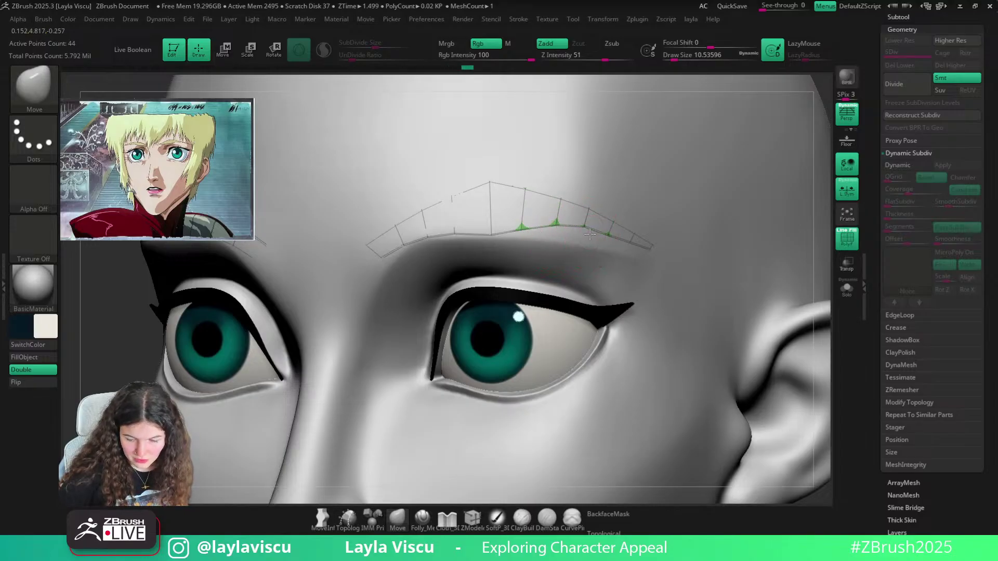
key("f")
left_click_drag(725, 227, 669, 229)
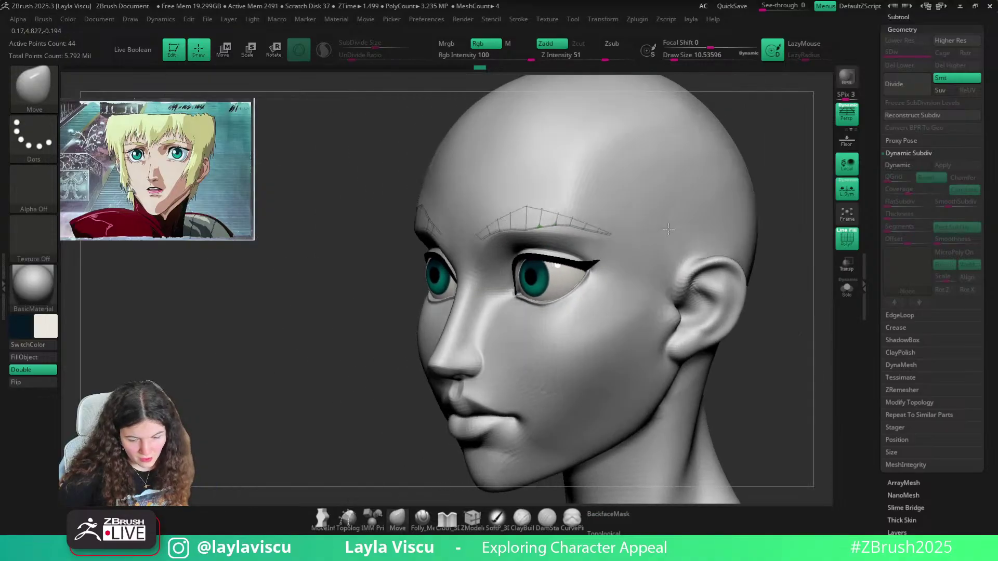
right_click_drag(668, 230, 651, 230)
right_click_drag(651, 231, 649, 254, "ctrl")
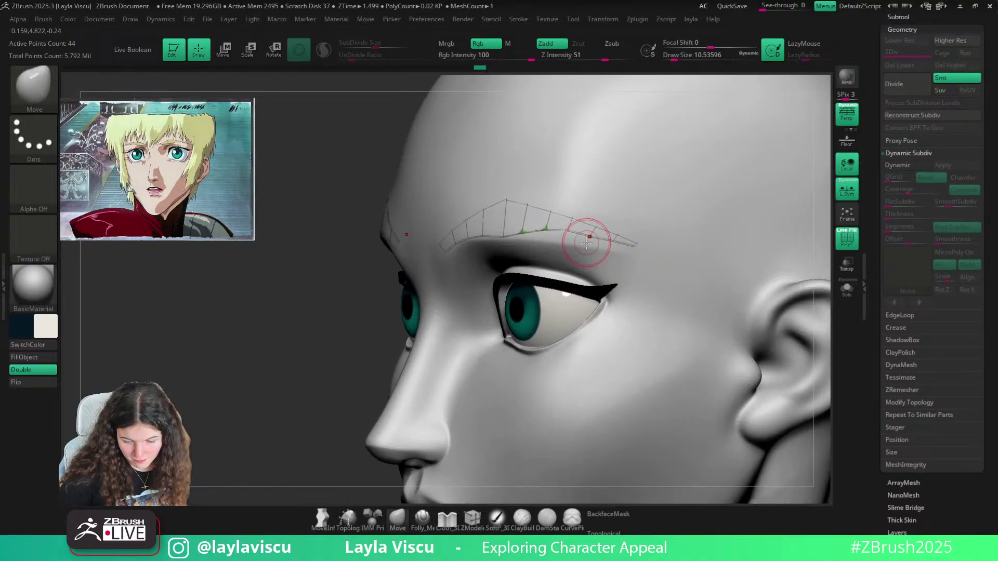
Taper the brow's outer tail with the Pinch brush, trying different draw sizes and undoing unwanted strokes
key("b")
key("p")
key("i")
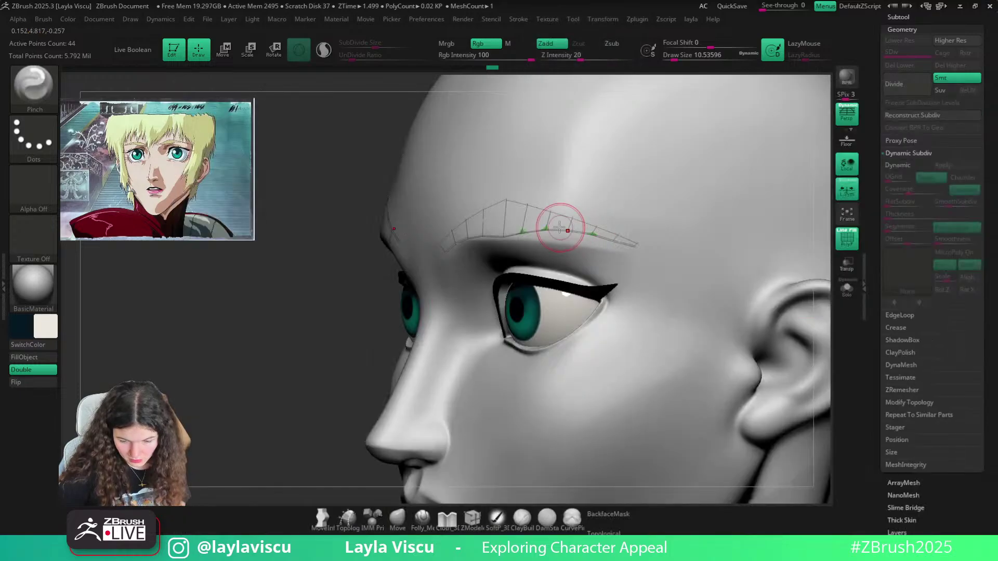
left_click_drag(631, 249, 635, 250)
key("ctrl+z")
key("s")
left_click_drag(585, 230, 591, 230)
mouse_move(581, 231)
left_mouse_down()
mouse_move(659, 258)
mouse_move(575, 240)
mouse_move(619, 247)
left_mouse_up()
key("ctrl+z")
Adjust the underside of the brow's arch with the Move brush at a draw size of about 27, and isolate the brows from the front
key("b")
key("m")
key("v")
left_click_drag(548, 234, 545, 233)
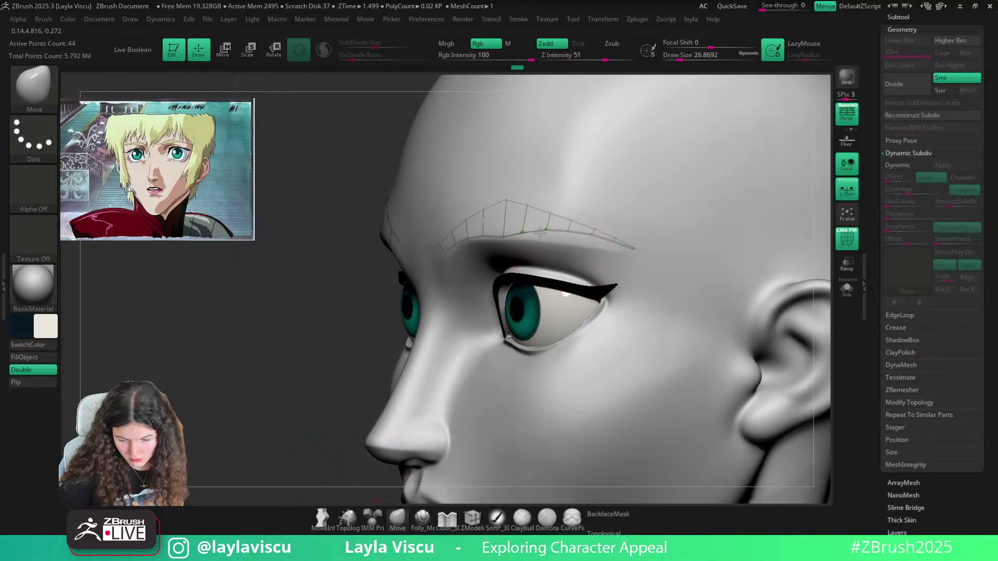
key("f")
left_click_drag(392, 261, 655, 309, "shift")
left_click(847, 287)
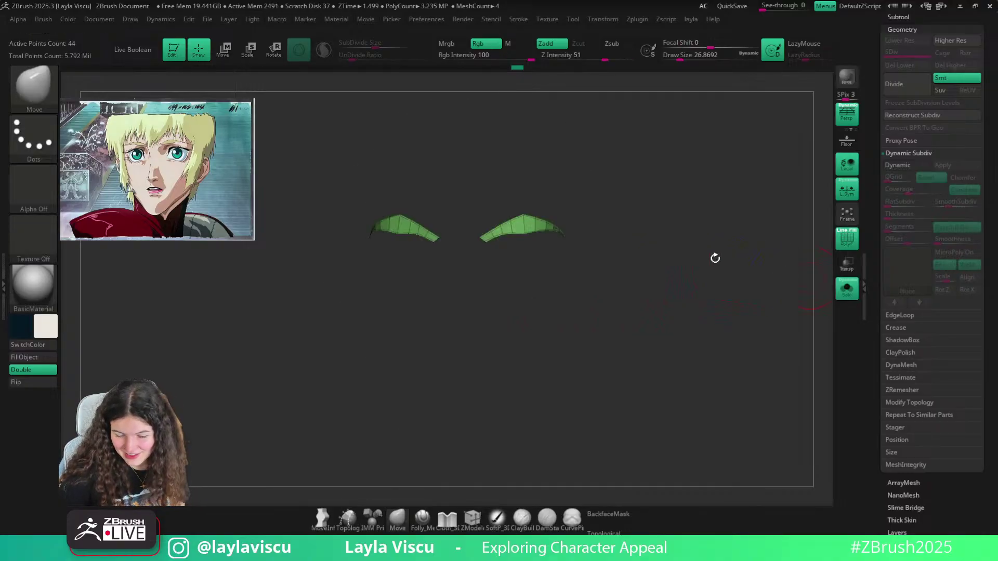
Raise the lower corner of the brow's inner end with the Move brush at a draw size of about 3
scroll(501, 269, "up", 5)
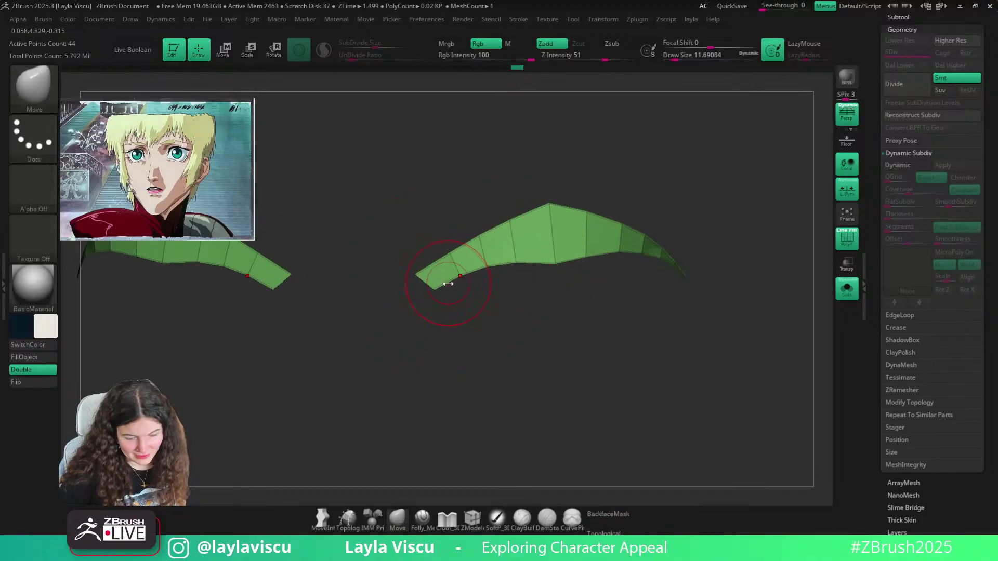
key("s")
left_click_drag(428, 298, 423, 298)
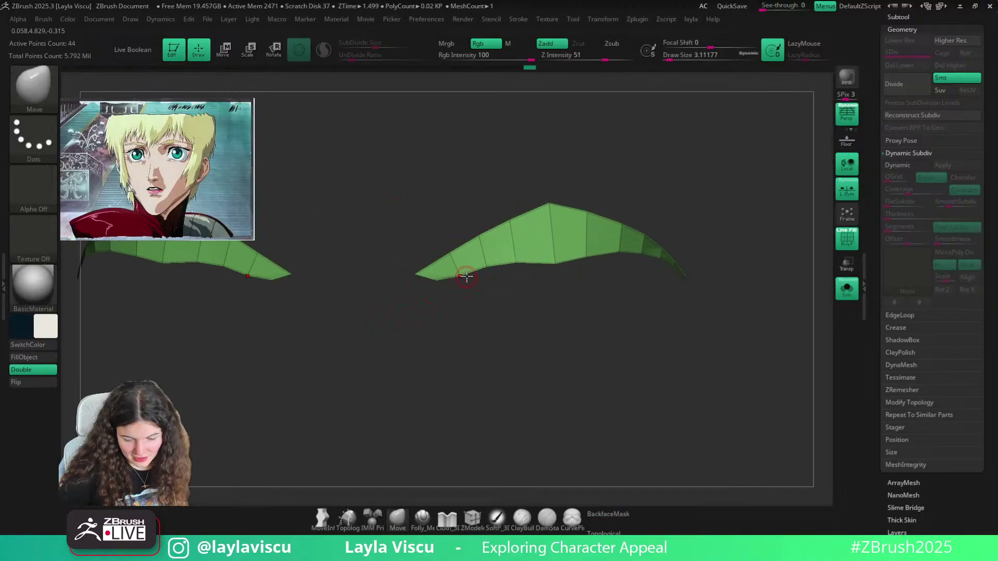
Insert edge loops along the brow's length and across its inner end and outer tail with the ZModeler brush
left_click(472, 519)
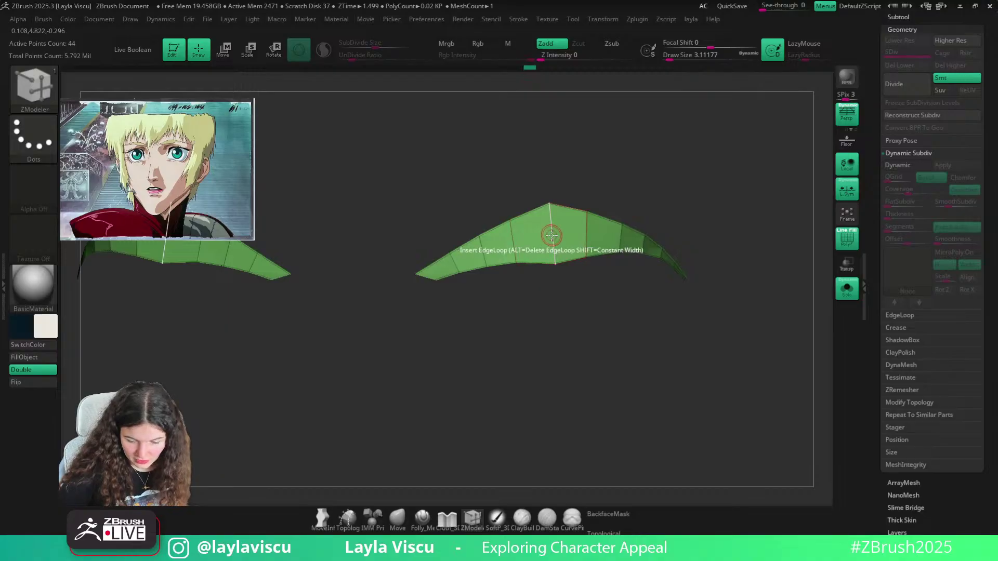
left_click(553, 236)
key("space")
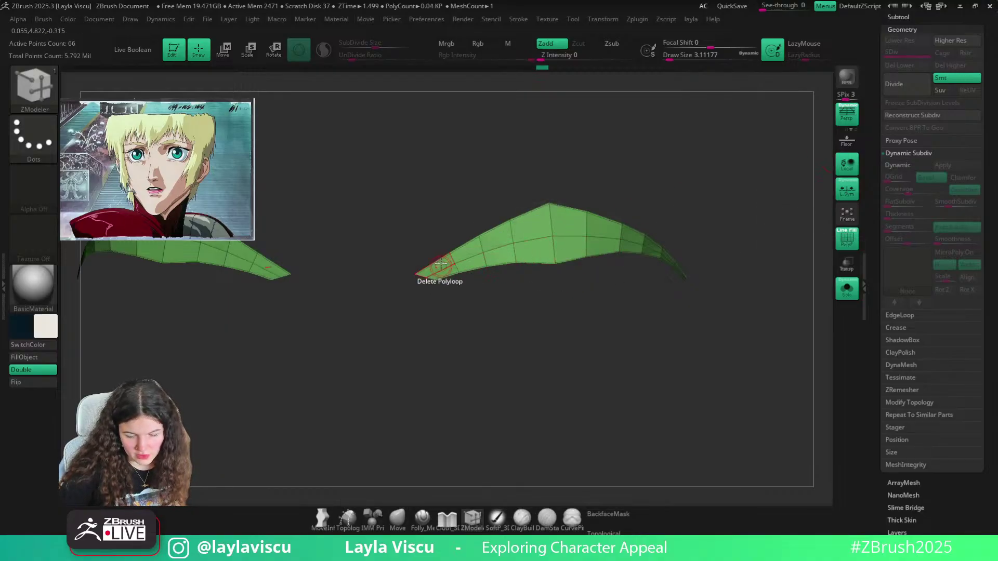
left_click(440, 269)
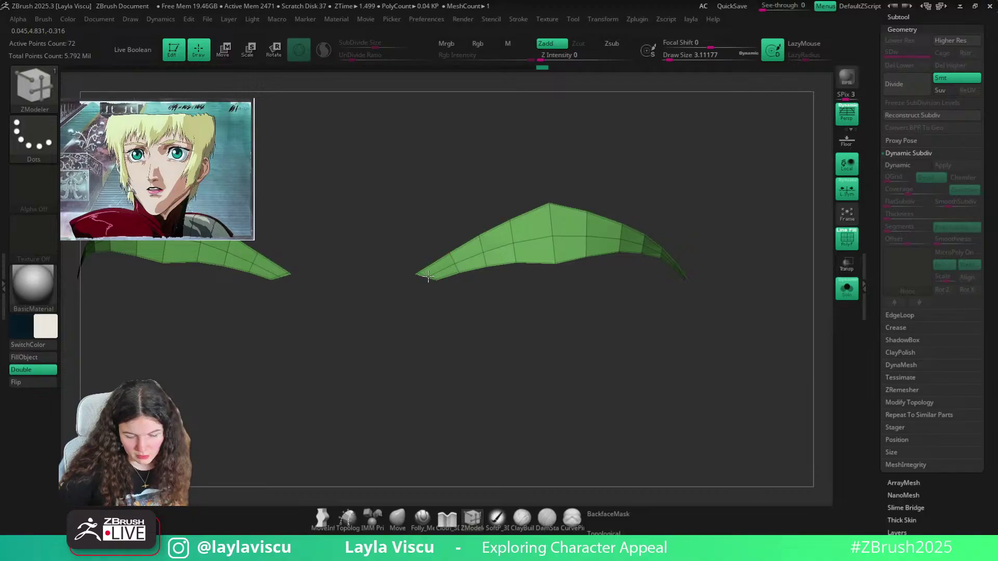
left_click_drag(428, 276, 560, 267)
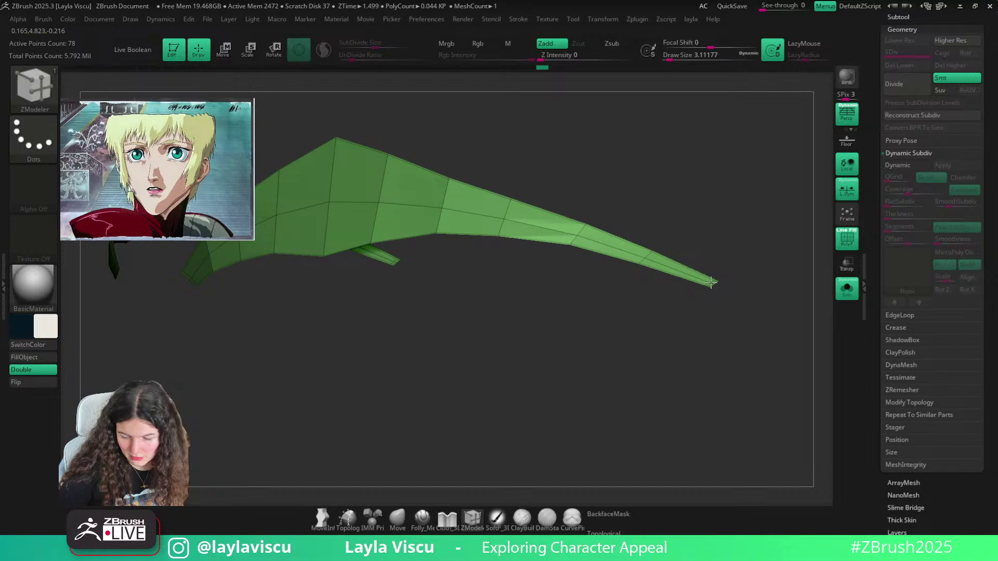
left_click_drag(711, 282, 750, 277)
Enable dynamic subdivision on the brows with a thickness of 0.00049, 1 segment and Post SubDiv off, and hide the wireframe
left_click(902, 165)
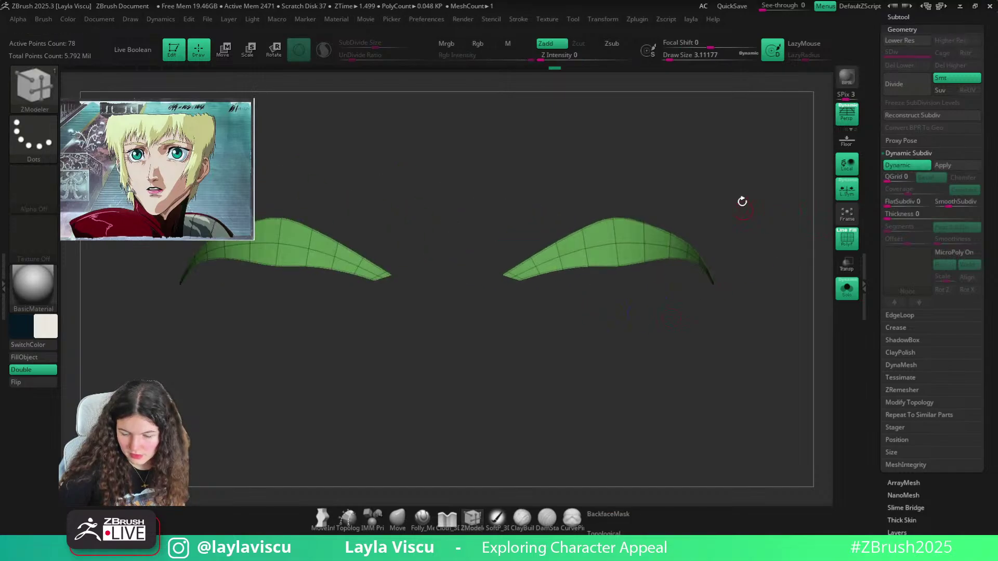
left_click_drag(741, 202, 661, 198, "alt")
key("shift+f")
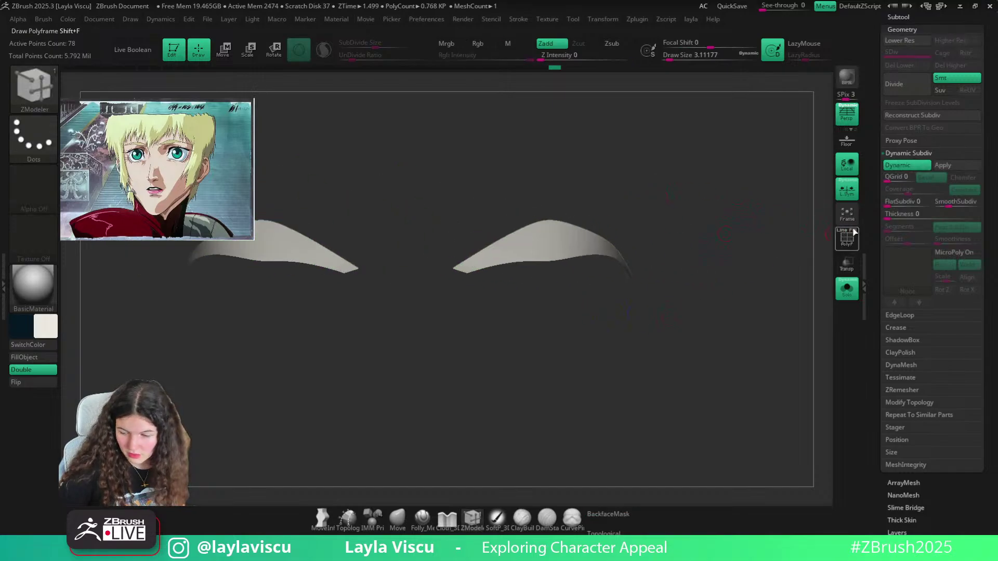
left_click_drag(889, 215, 948, 205)
left_click(948, 229)
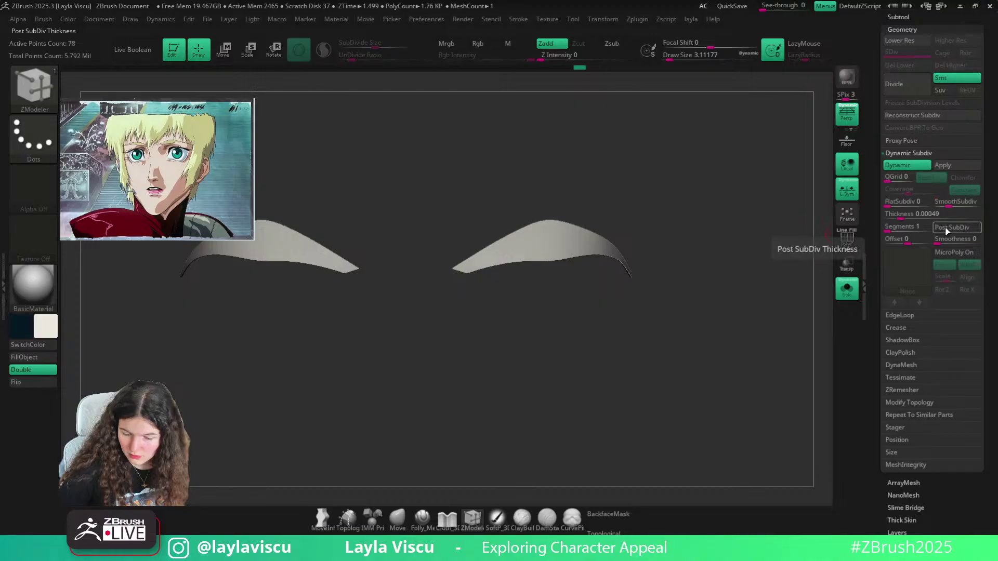
left_click(888, 228)
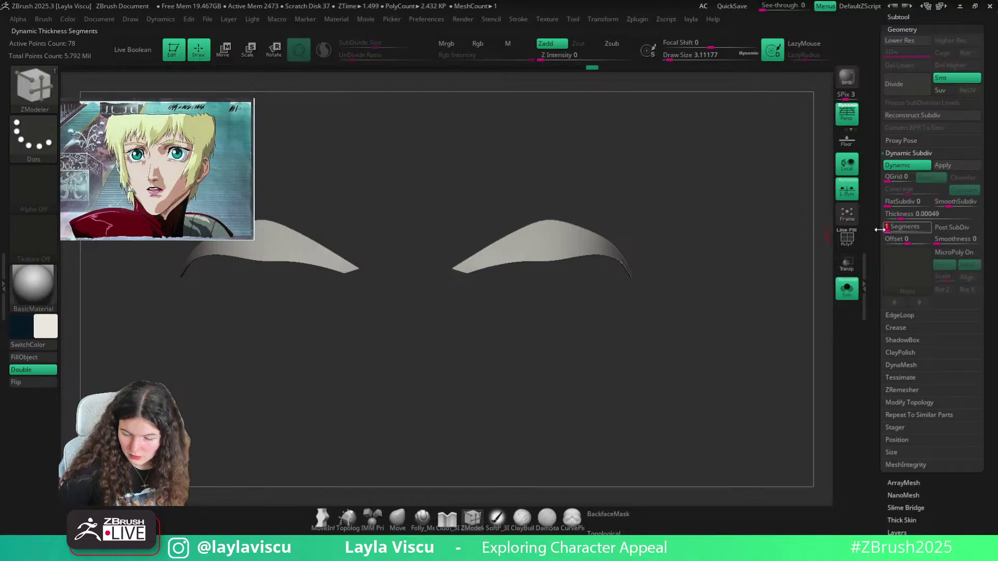
Show the whole figure again and sample the reference hair's pale blond as the brow colour
left_click(845, 289)
key("w")
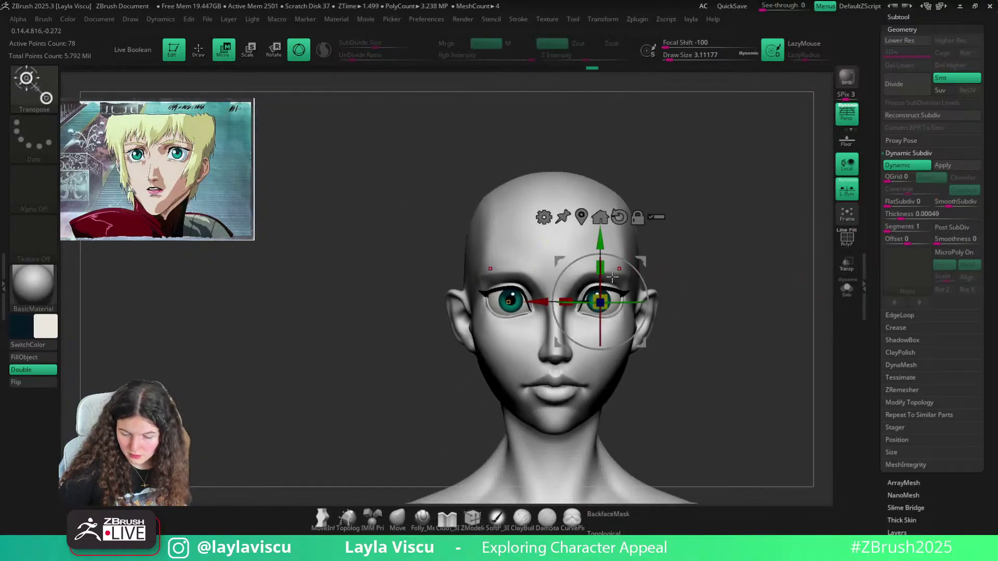
key("q")
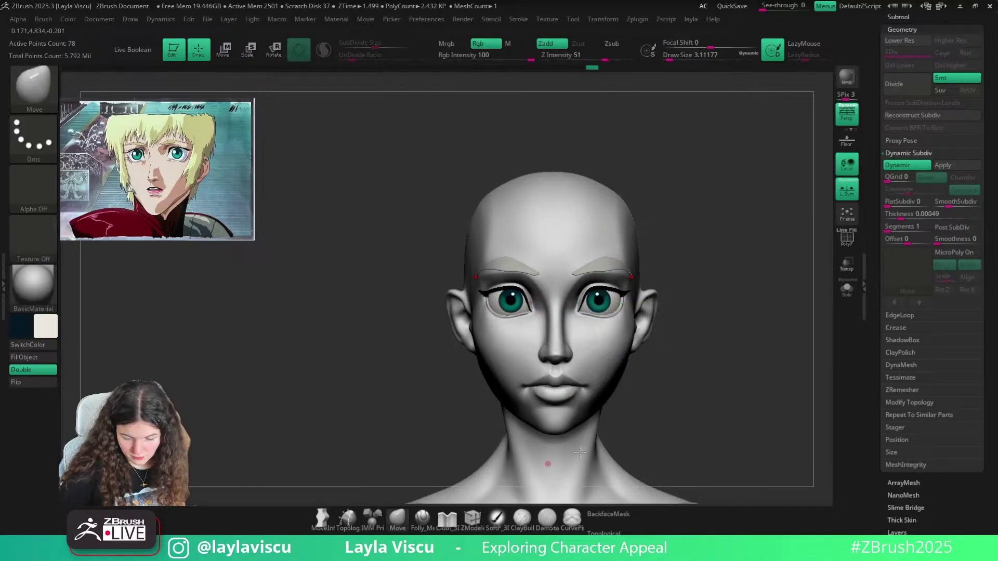
key("shift+z")
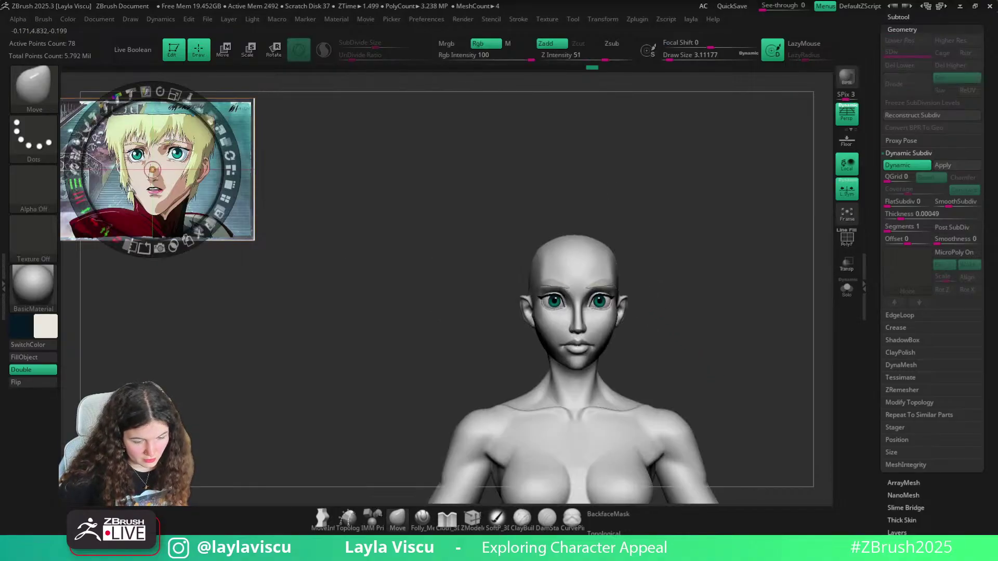
key("shift+z")
mouse_move(557, 343)
right_mouse_down("ctrl")
mouse_move(564, 245)
mouse_move(619, 281)
mouse_move(719, 234)
mouse_move(571, 244)
mouse_move(481, 487)
right_mouse_up("ctrl")
Delete the edge loop near the brow's inner end and add loops at the arch with ZModeler, and preview the subdivided brows without wireframe
key("shift+f")
key("shift+d")
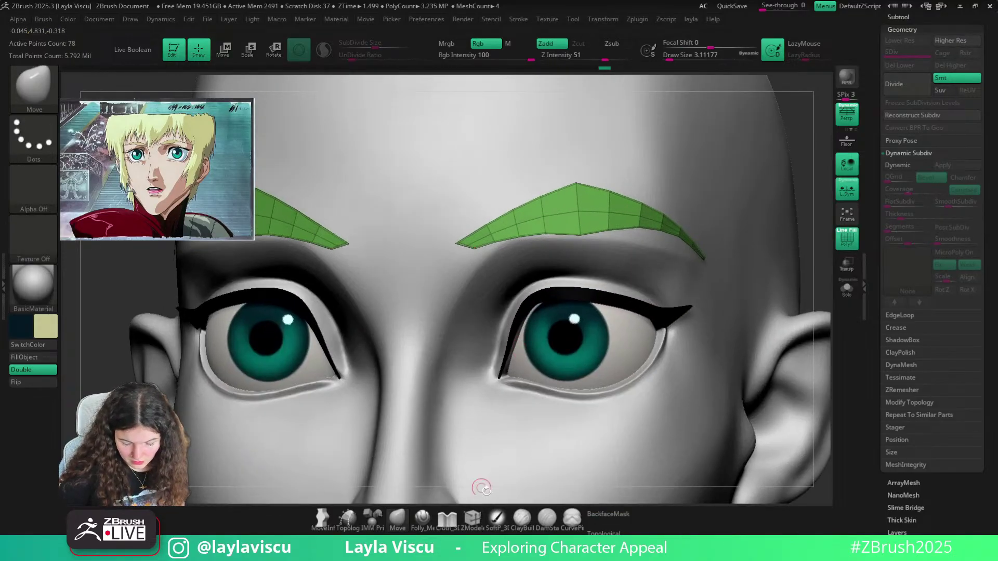
left_click(474, 520)
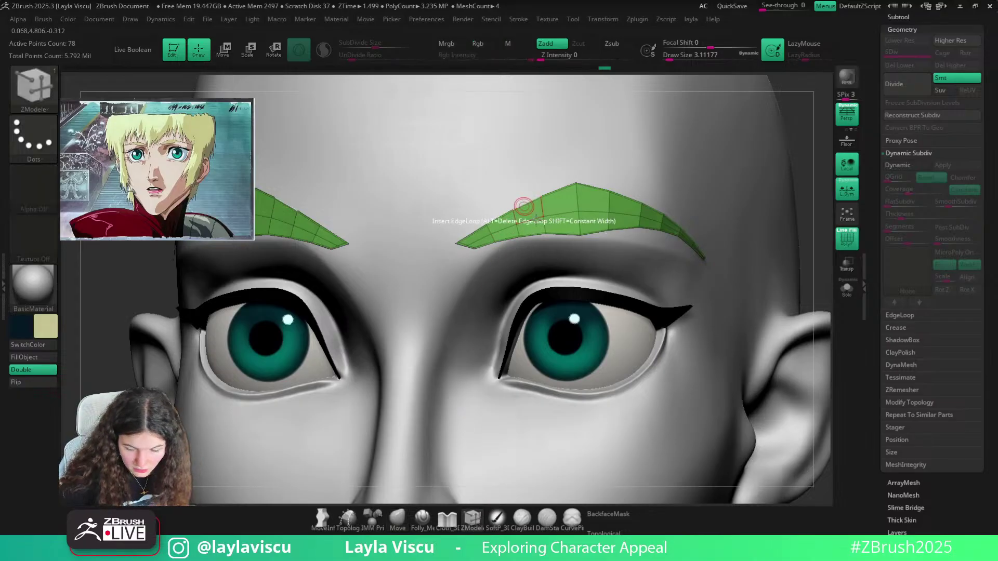
left_click(518, 230, "alt")
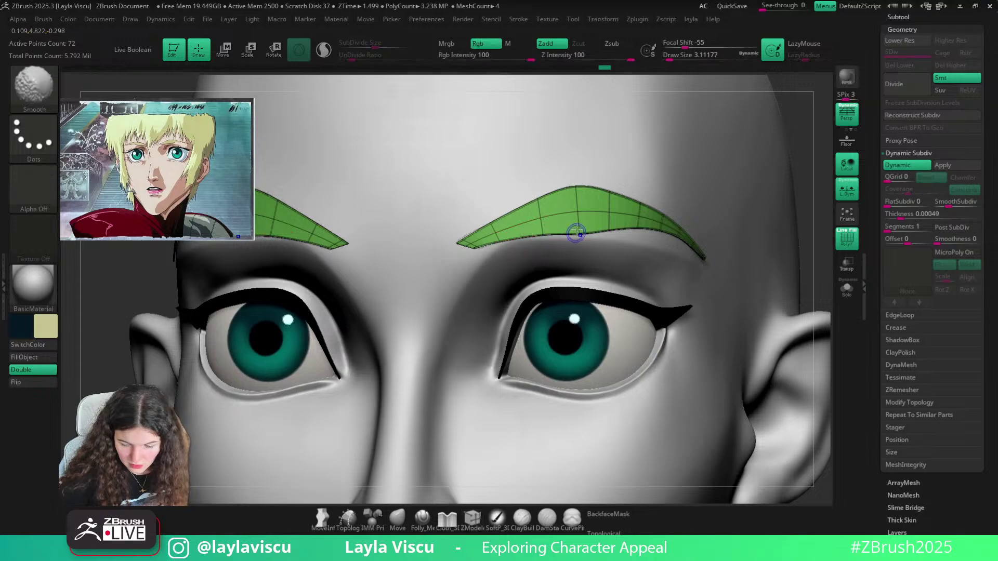
key("space")
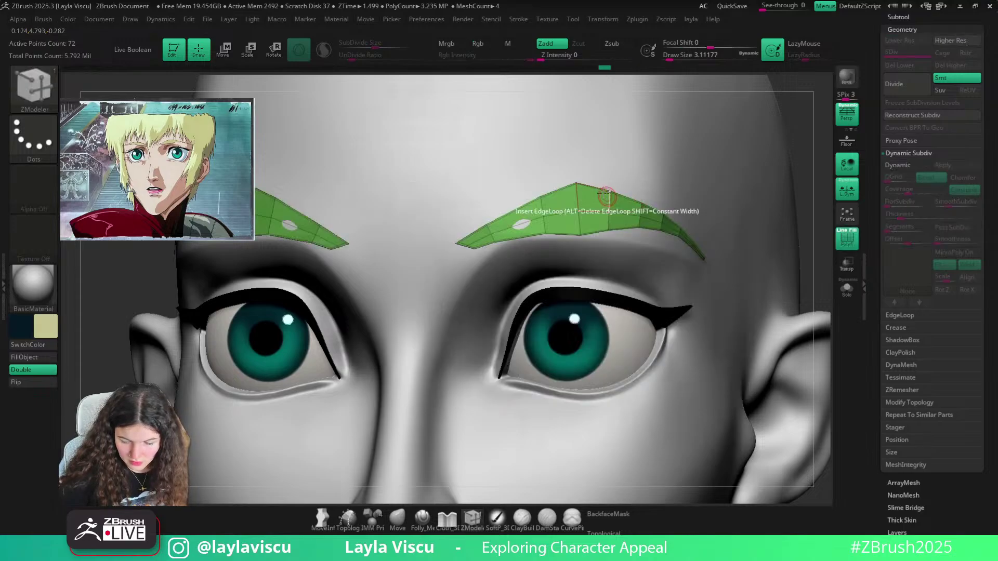
left_click(586, 212)
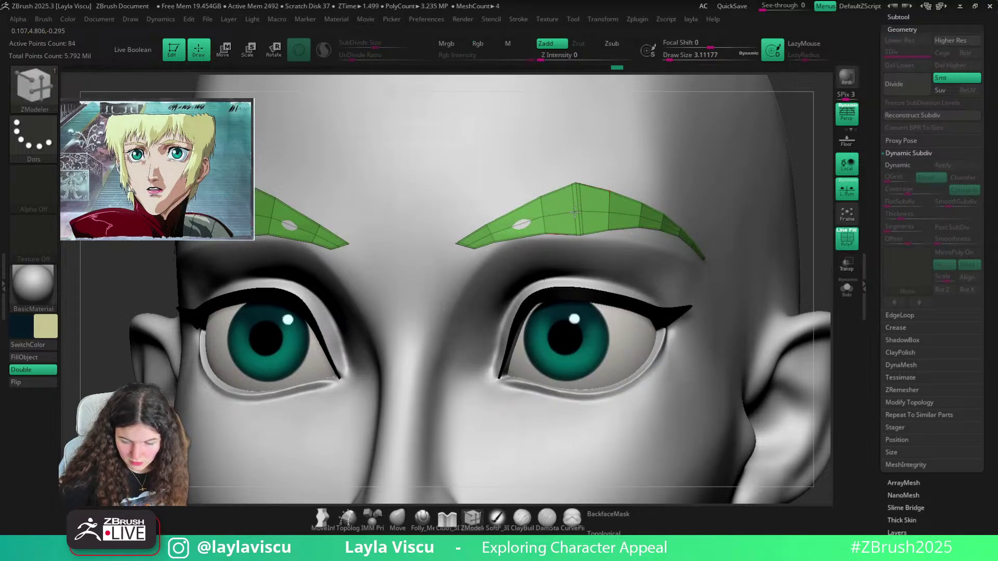
key("d")
key("shift+f")
key("f")
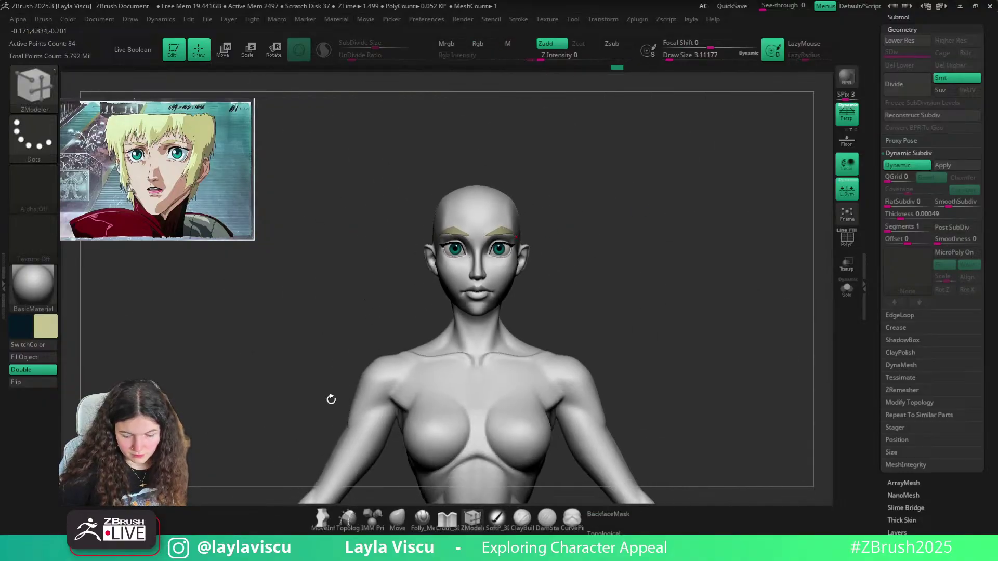
Adjust the brow's lower edge and inner half with the Move brush at a draw size of about 17
left_click(406, 519)
mouse_move(489, 216)
right_mouse_down("ctrl")
mouse_move(610, 260)
mouse_move(538, 234)
right_mouse_up("ctrl")
key("ctrl")
key("s")
left_click_drag(526, 245, 532, 246)
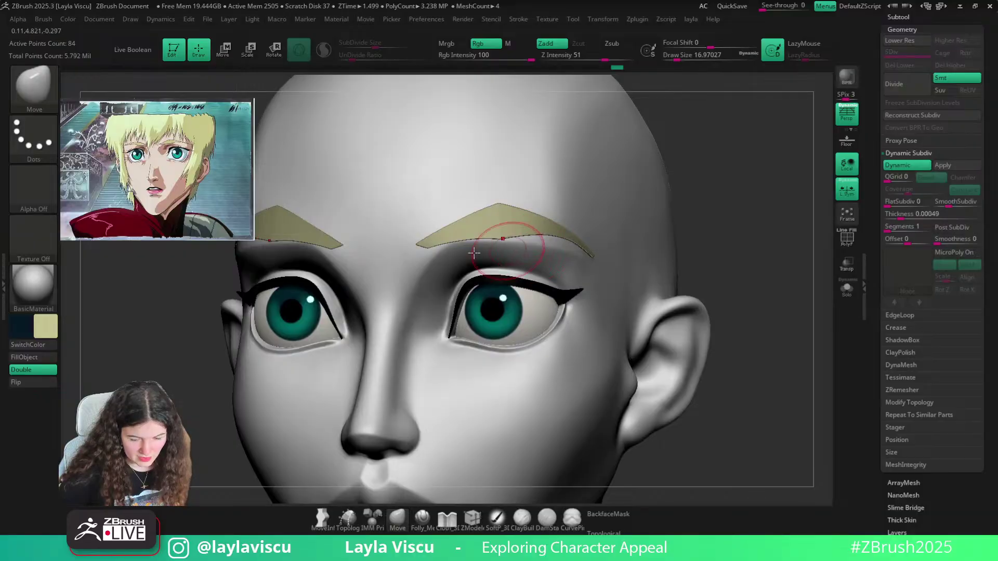
mouse_move(426, 254)
left_mouse_down()
mouse_move(422, 263)
mouse_move(494, 227)
mouse_move(490, 208)
left_mouse_up()
Reshape the brow's inner end into a broader, blunter start with the Move brush at draw sizes of about 46 and 20
key("s")
key("s")
right_click_drag(490, 217, 442, 192, "ctrl")
right_click_drag(520, 223, 575, 238, "shift")
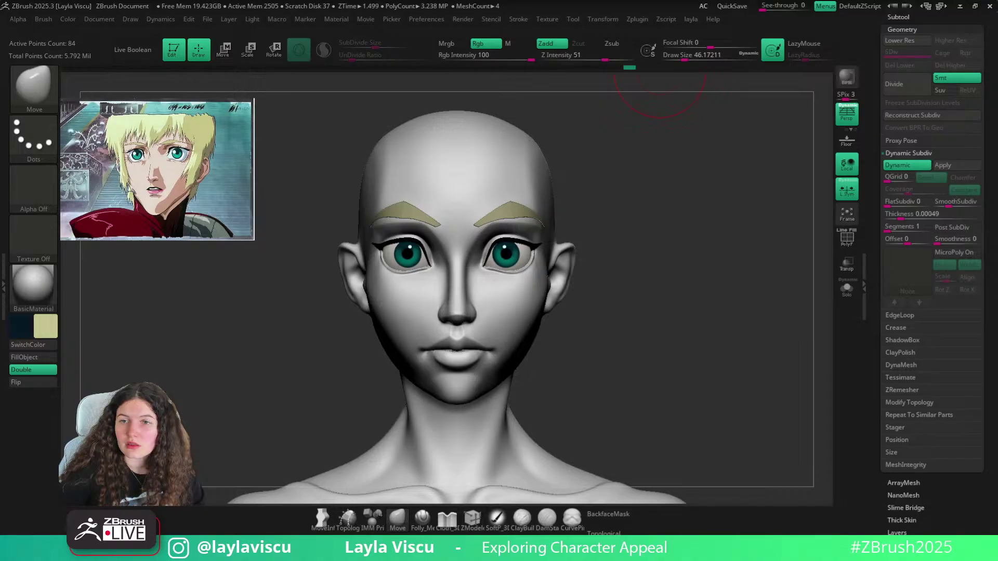
mouse_move(624, 239)
right_mouse_down()
mouse_move(615, 255)
mouse_move(596, 252)
right_mouse_up()
right_click_drag(595, 252, 621, 306, "ctrl")
key("s")
left_click_drag(427, 243, 420, 242)
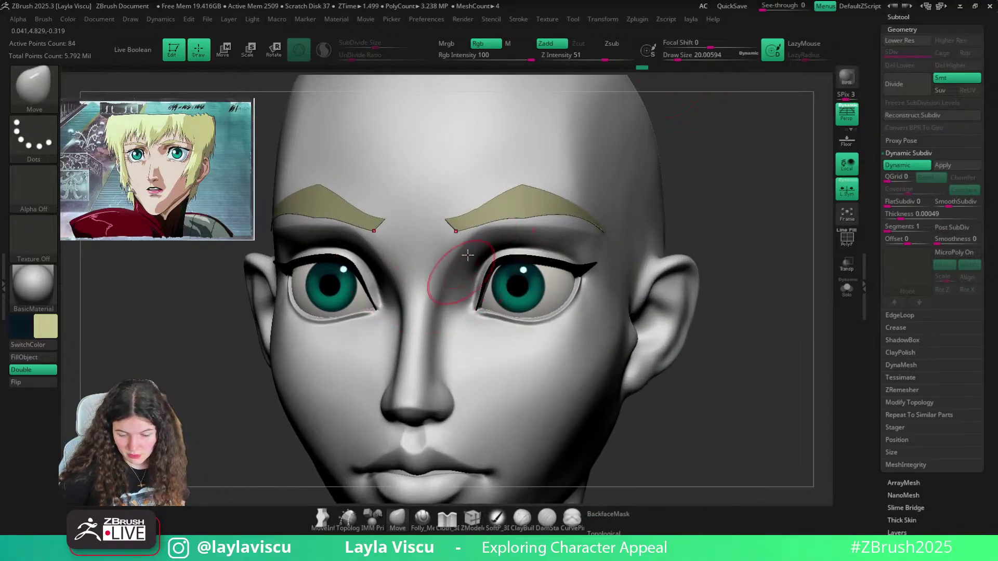
left_click(468, 202, "alt")
key("shift+f")
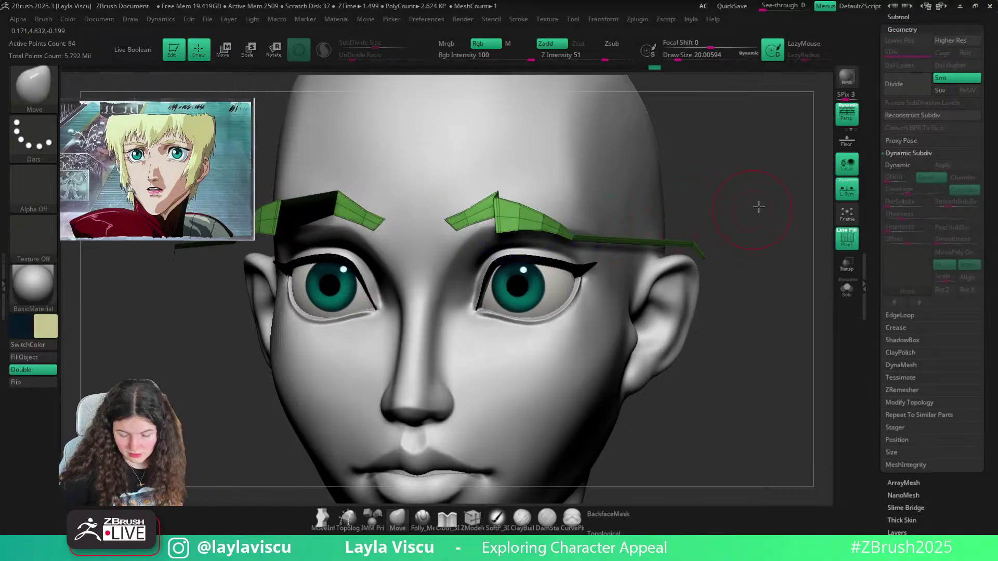
key("ctrl+z")
Pull down the lower corner of the brow's inner end from a three-quarter view with a Move brush of about 6.6 draw size
right_click_drag(759, 207, 663, 219)
key("s")
left_click_drag(511, 225, 502, 227)
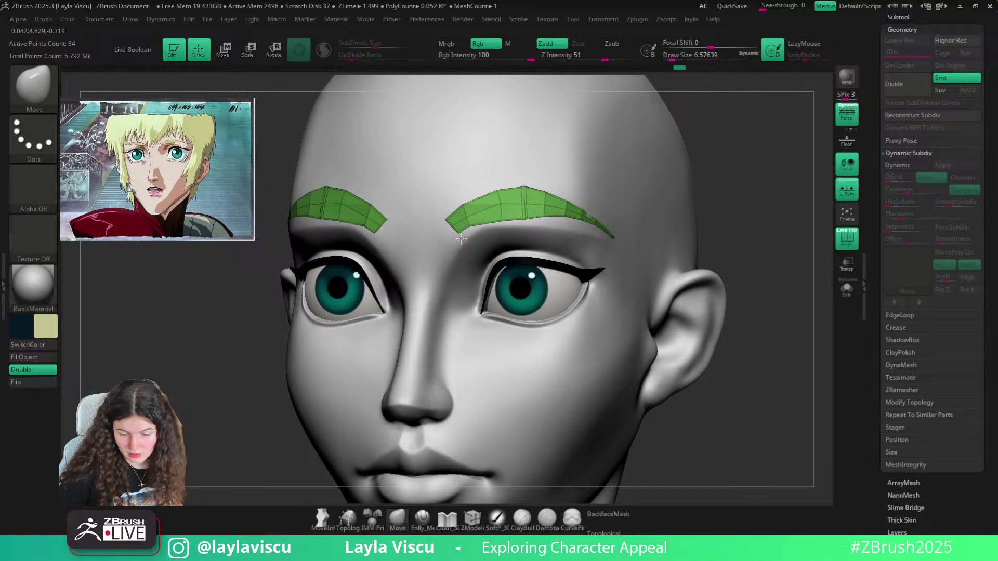
key("s")
left_click_drag(497, 201, 501, 198)
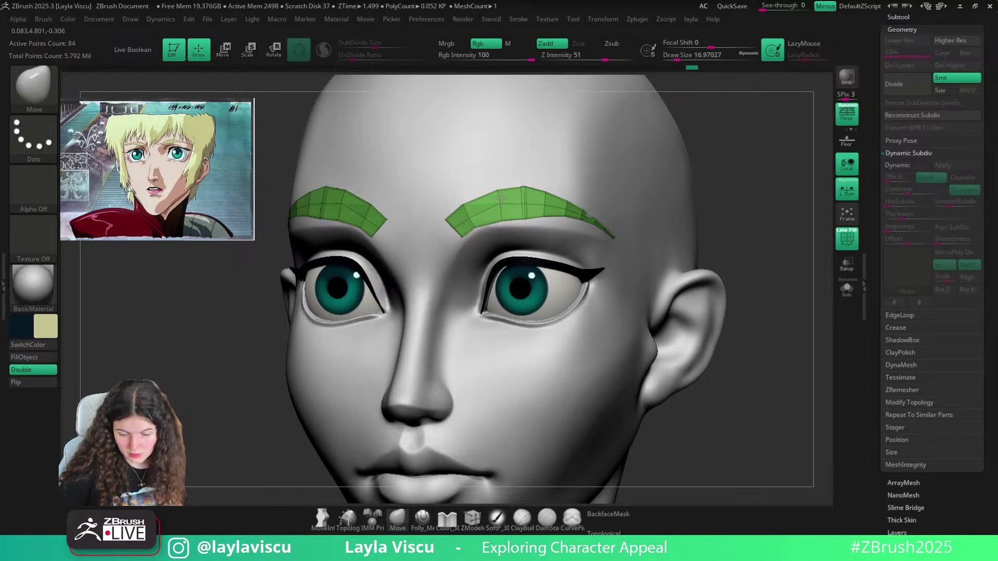
Delete the extra loops at the brow's arch and tail and the lengthwise loop with ZModeler, undoing an unwanted edit
left_click(472, 519)
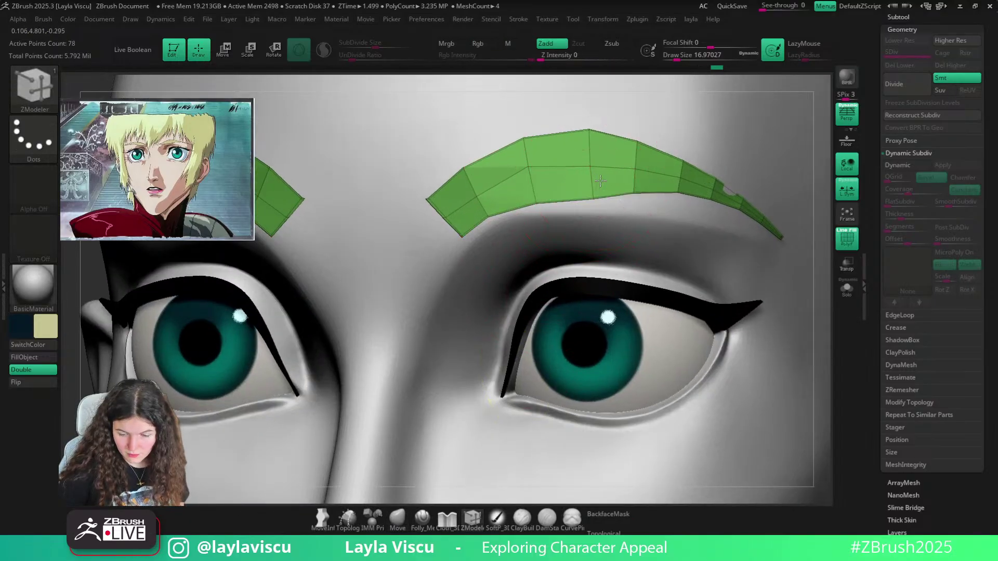
key("ctrl+z")
right_click_drag(601, 181, 421, 201, "ctrl")
Shift the brow's peak outward and straighten its inner half with the Move brush at draw sizes of about 7 to 18
left_click(398, 519)
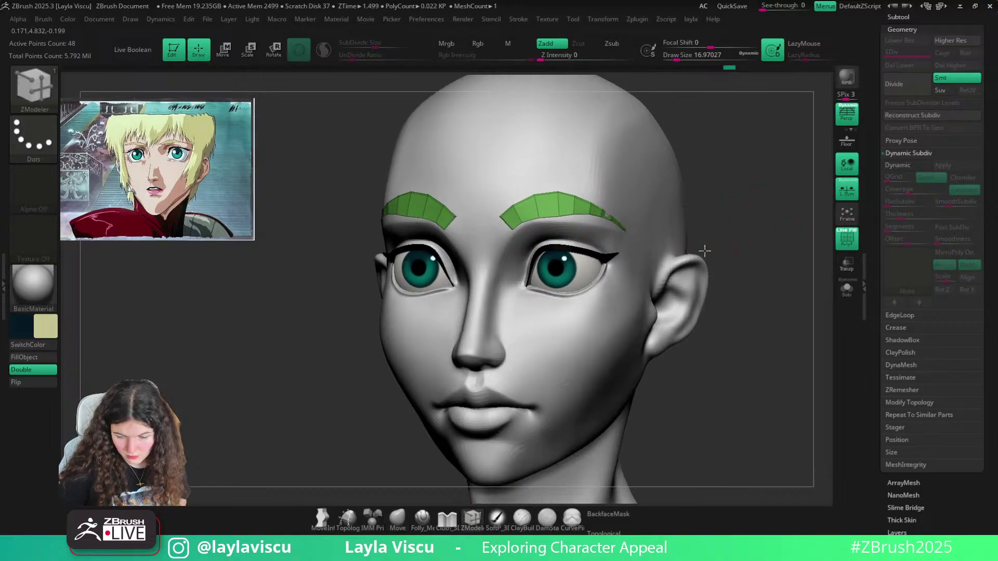
left_click(373, 518)
left_click(396, 519)
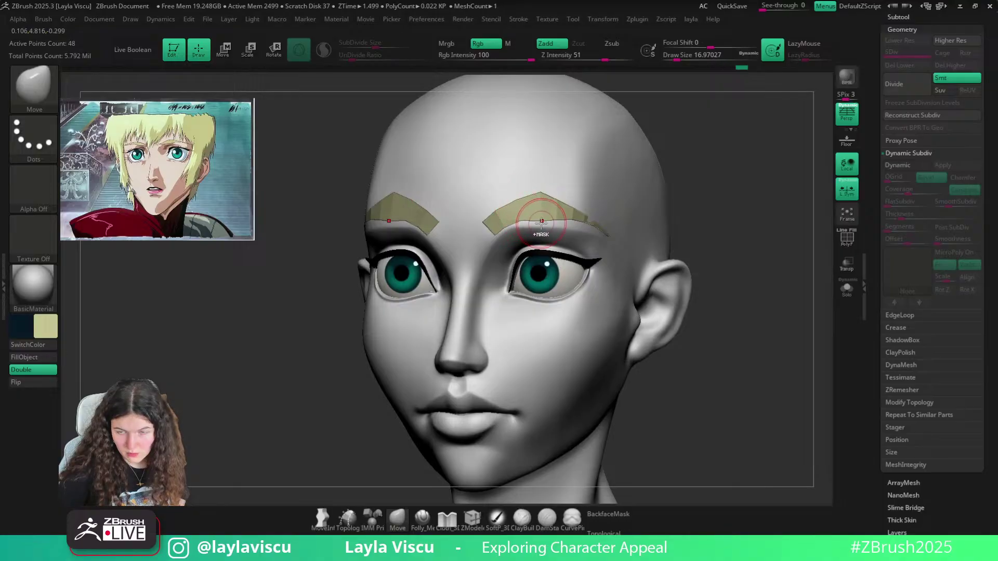
right_click_drag(541, 223, 553, 194, "ctrl")
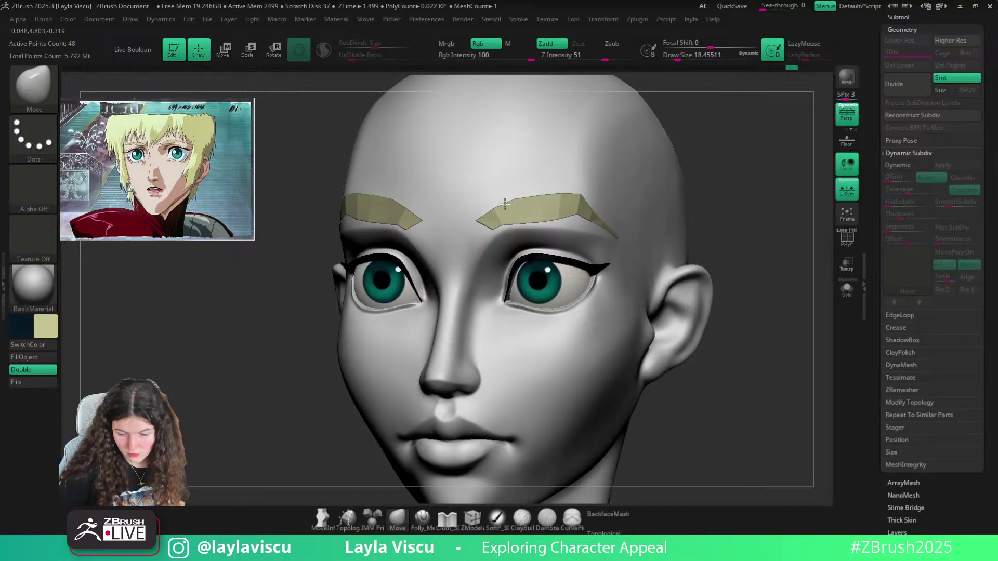
key("bracketleft")
key("bracketleft")
key("bracketright")
key("bracketright")
key("bracketright")
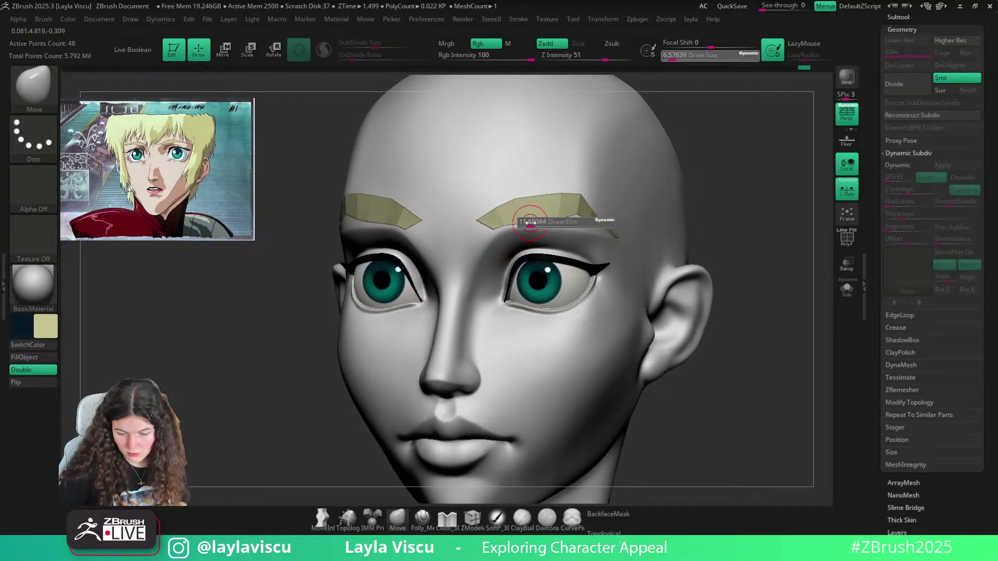
key("bracketright")
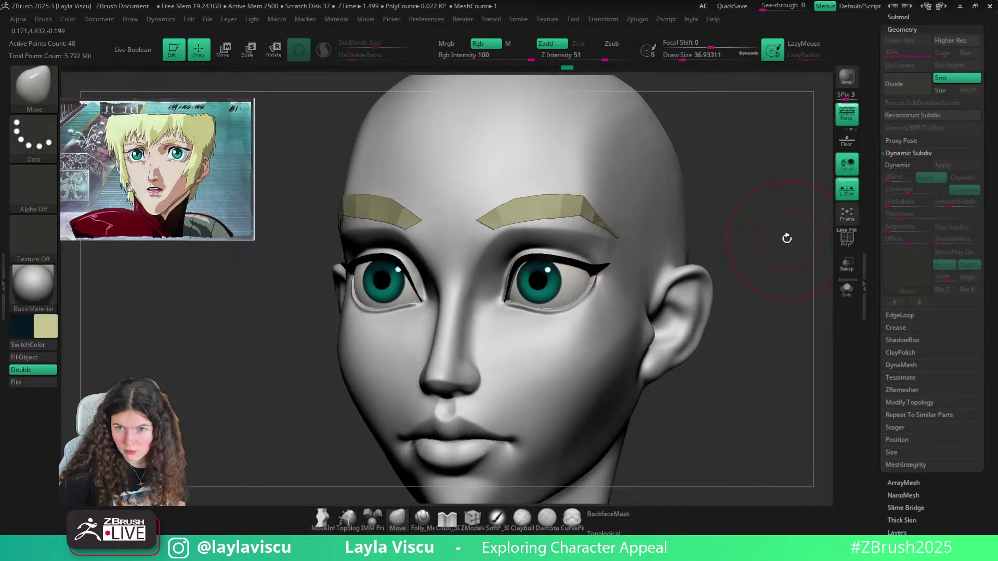
Adjust the brow's arch and outer tail from a side view with the Move brush at draw sizes of about 13 and 31
mouse_move(787, 238)
left_mouse_down()
mouse_move(738, 221)
mouse_move(669, 223)
mouse_move(614, 208)
mouse_move(720, 202)
mouse_move(528, 180)
left_mouse_up()
key("bracketleft")
key("s")
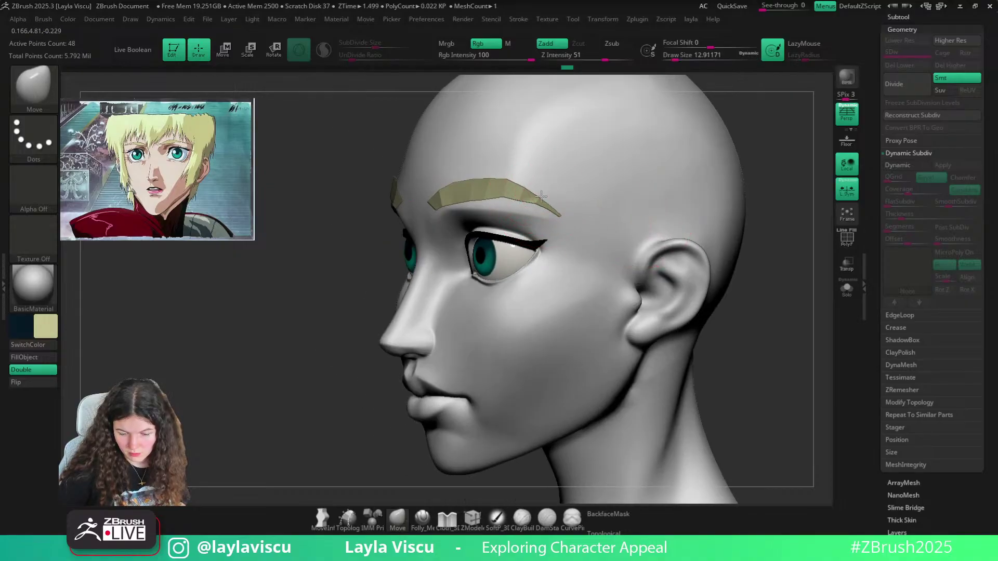
key("shift+f")
key("s")
left_click_drag(567, 227, 573, 228)
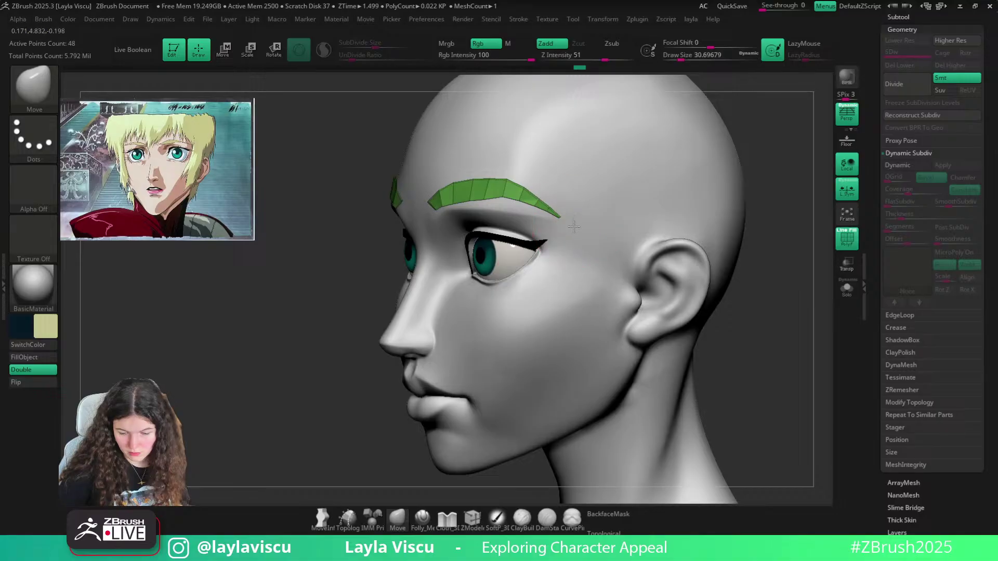
left_click_drag(812, 280, 738, 273)
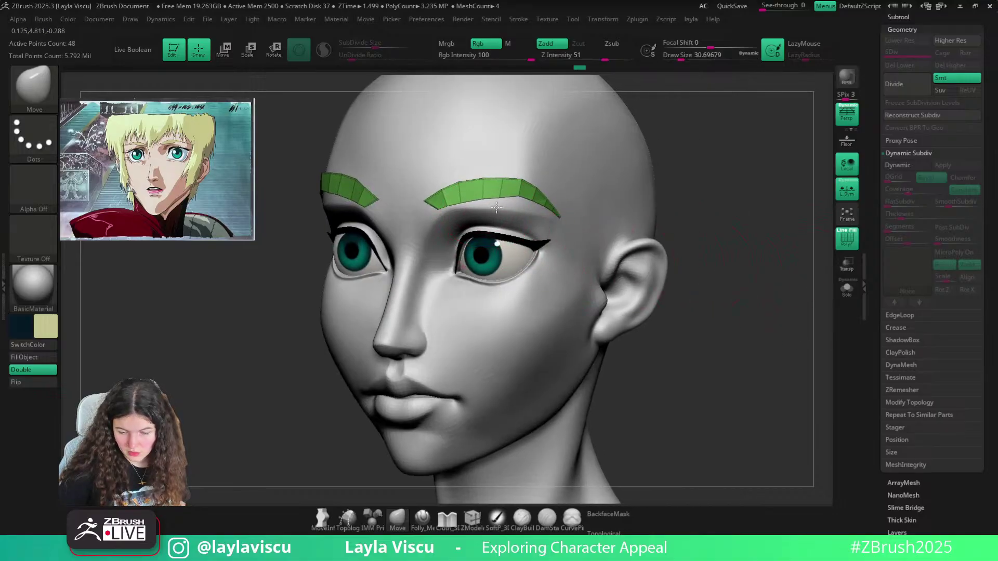
Save the tool as a new file version, changing the last digit of the file name to 4
scroll(994, 123, "up", 3)
scroll(988, 42, "up", 1)
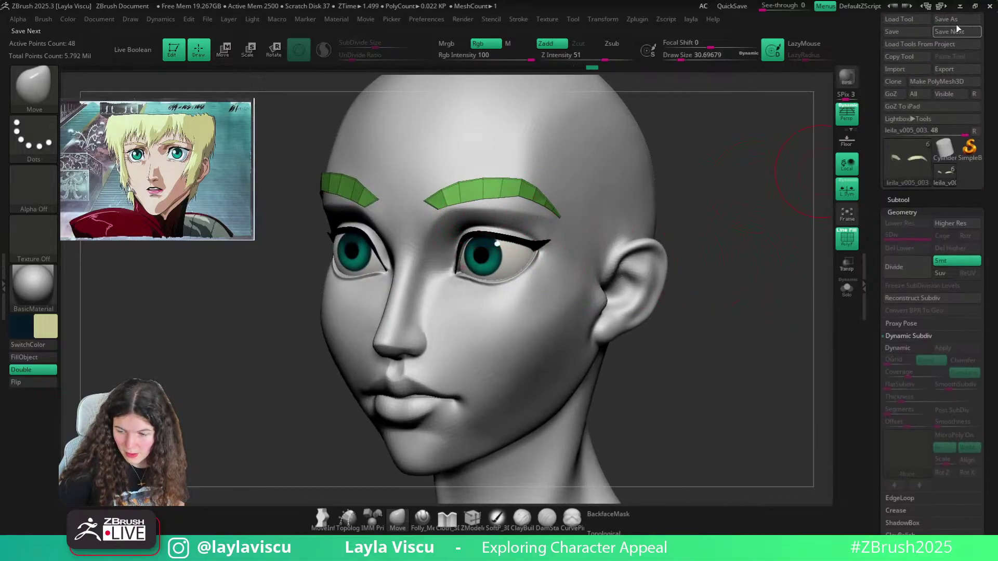
key("ctrl+s")
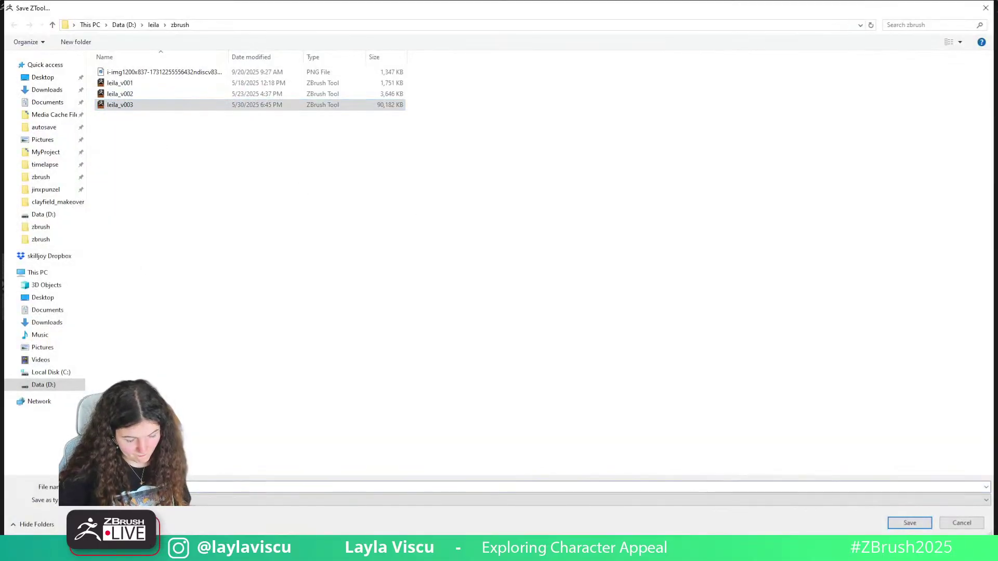
key("BackSpace")
type("4")
key("Return")
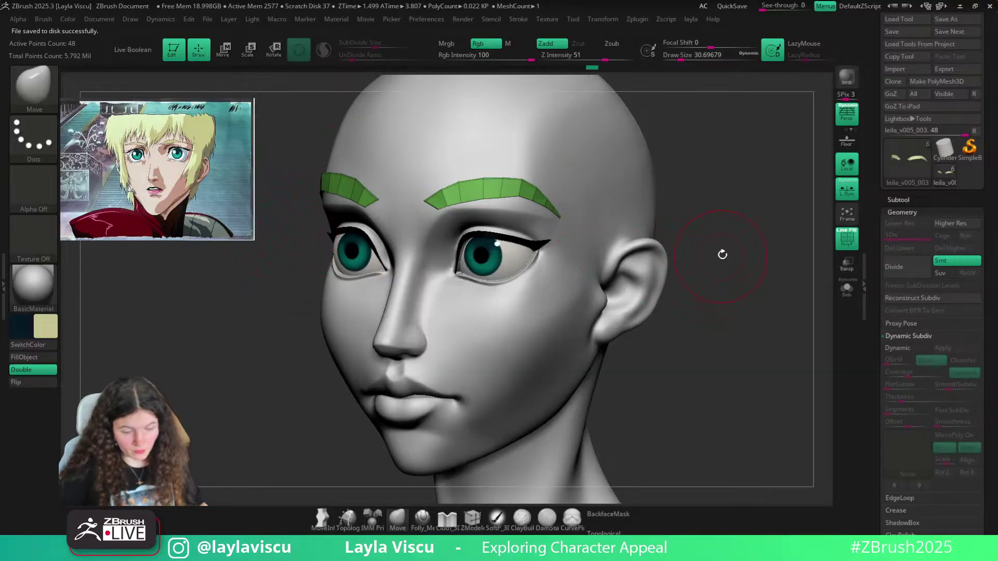
left_click_drag(722, 255, 679, 260)
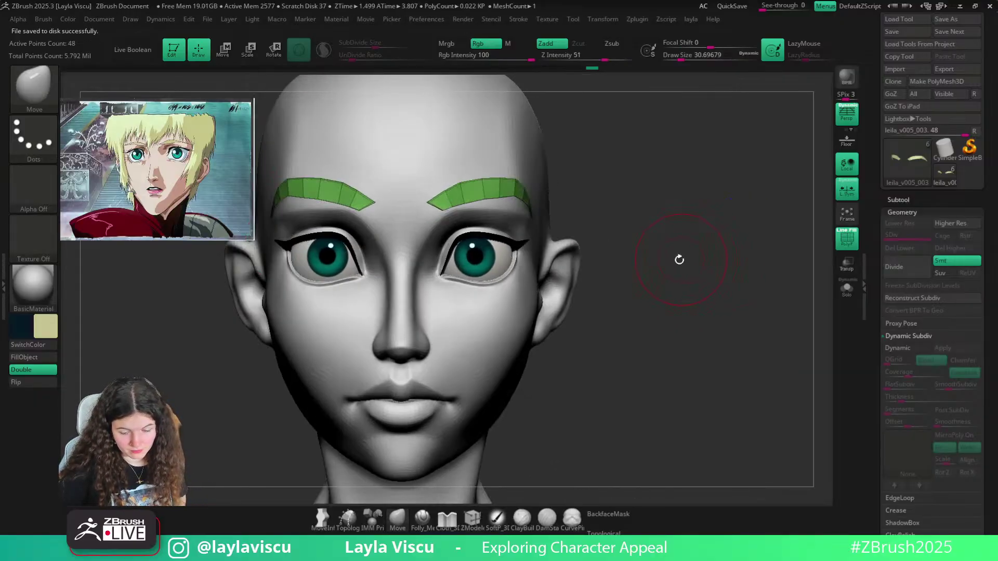
left_click(915, 195)
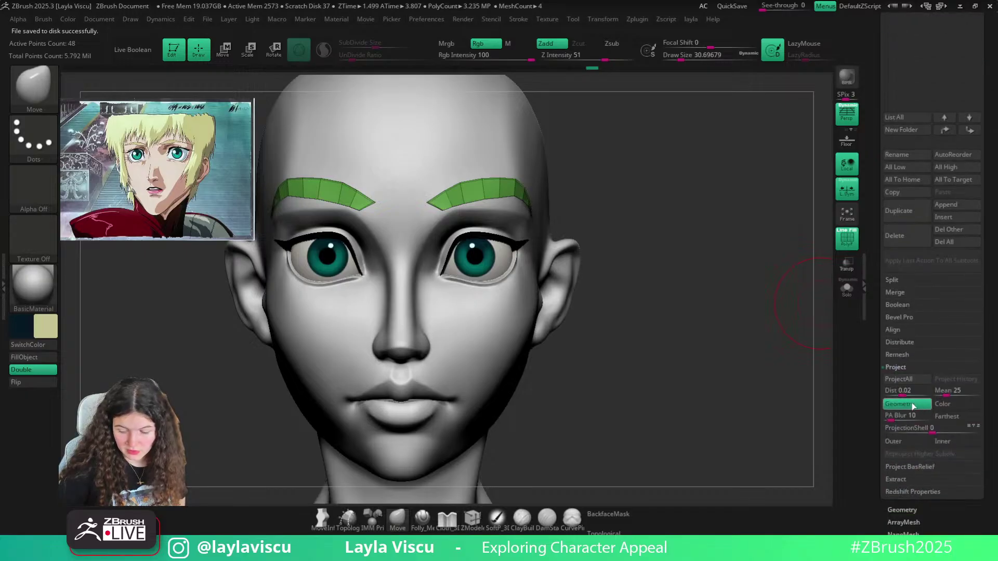
key("w")
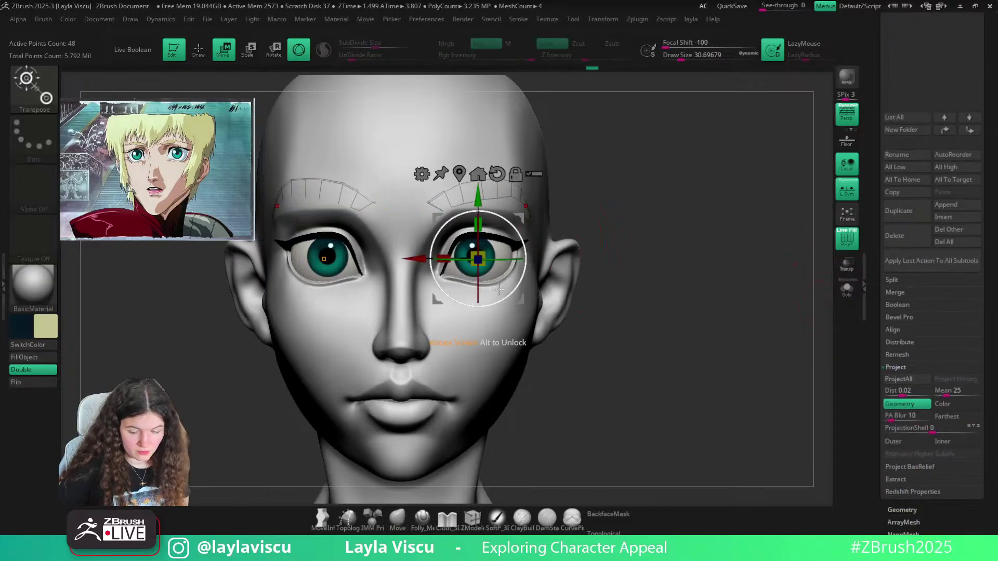
left_click(396, 528)
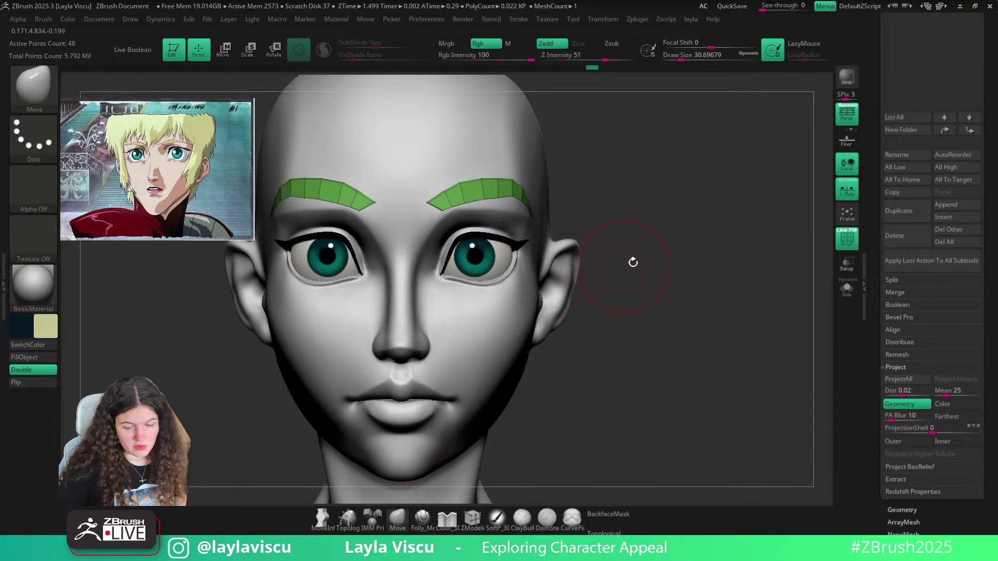
Set the ZModeler edge action to Slide with a single edge as the target on the brow
left_click_drag(633, 262, 601, 263)
key("b")
key("z")
key("m")
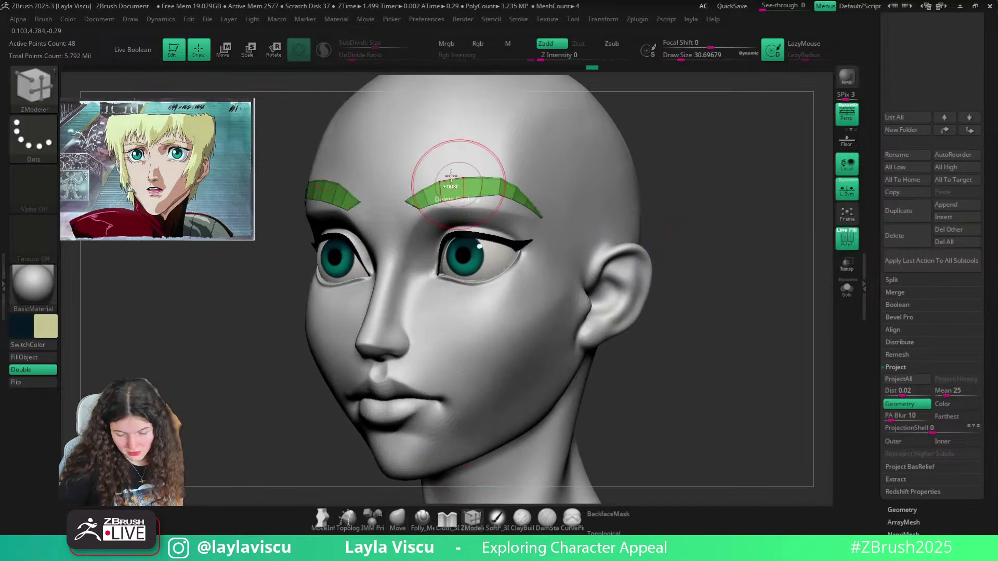
scroll(451, 176, "up", 4)
key("space")
left_click(501, 234)
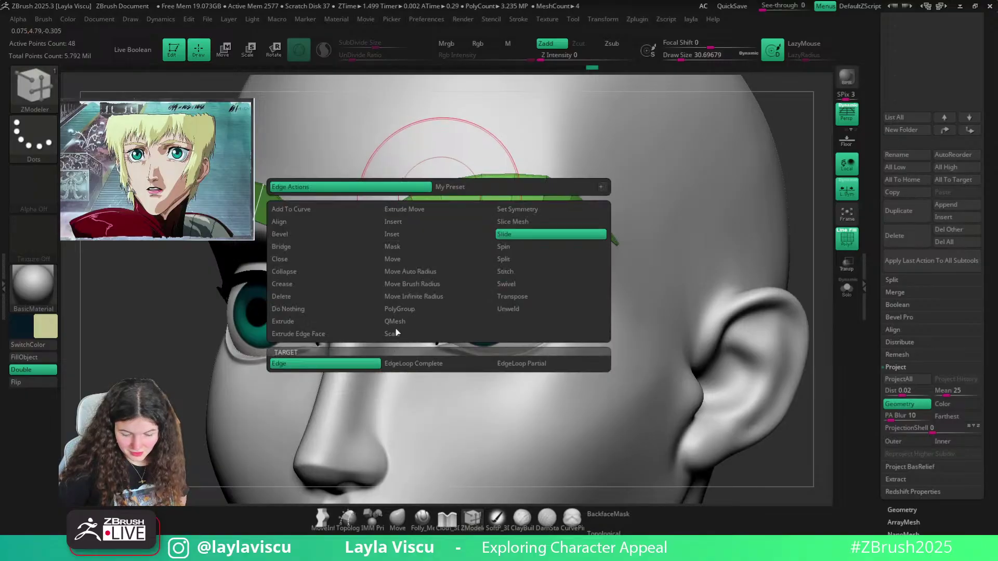
Hide the polyframe and refine the brow's arch from the front with the Move brush at draw sizes of about 25 and 17
left_click(398, 518)
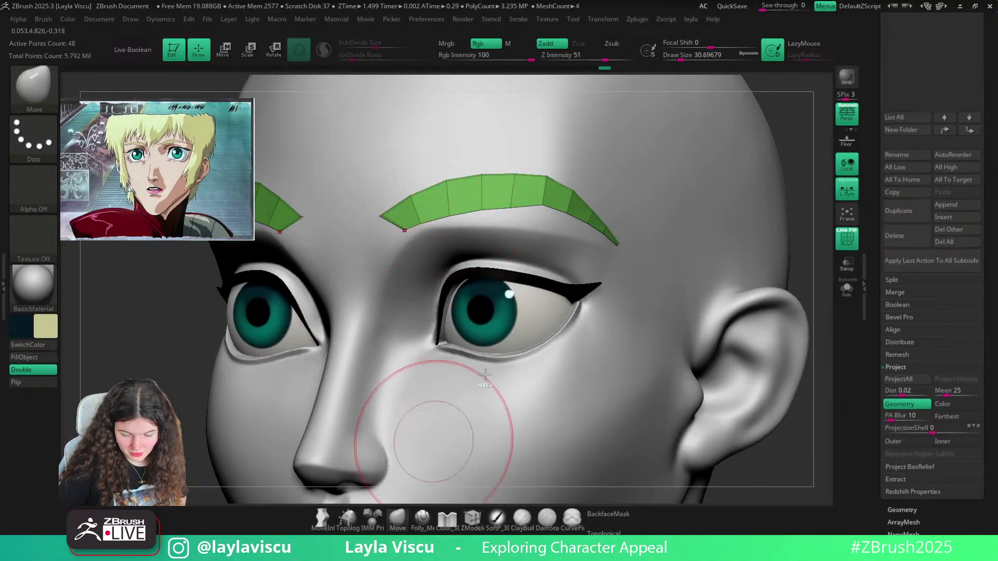
scroll(447, 416, "down", 5)
left_click_drag(632, 251, 603, 269, "shift")
key("shift+f")
scroll(556, 206, "up", 3)
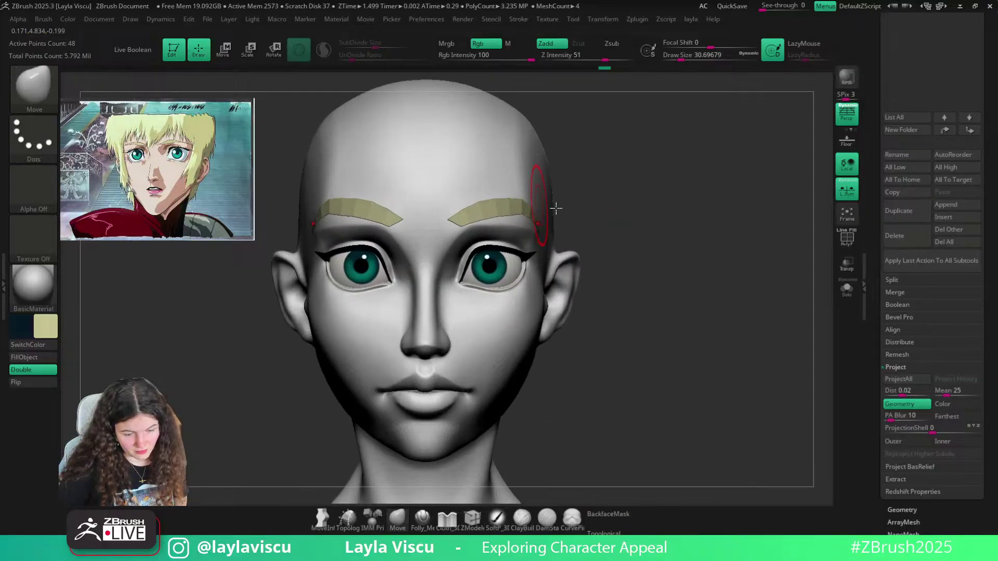
scroll(513, 224, "up", 4)
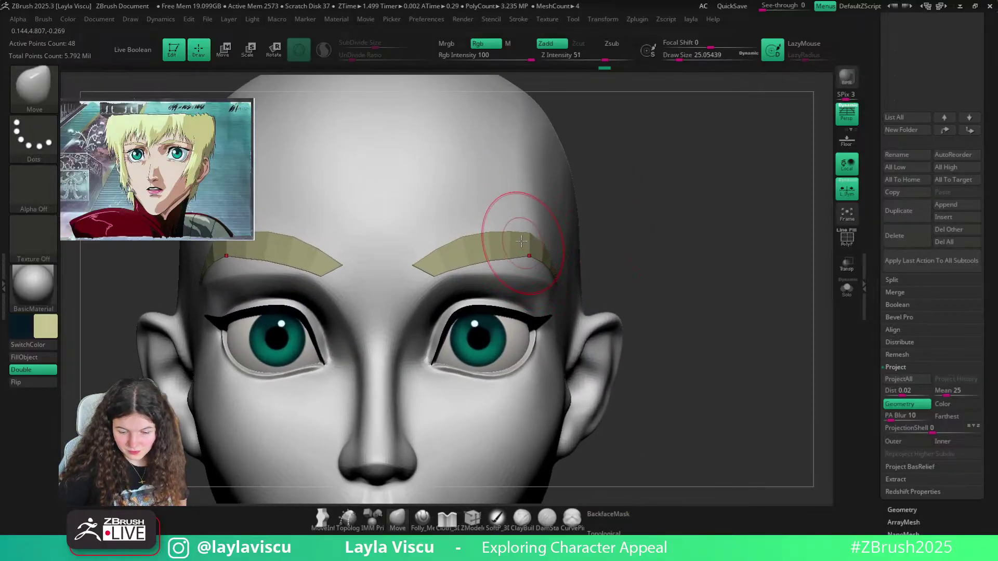
mouse_move(712, 249)
left_mouse_down()
mouse_move(666, 245)
mouse_move(707, 262)
left_mouse_up()
scroll(681, 242, "down", 5)
scroll(677, 218, "up", 6)
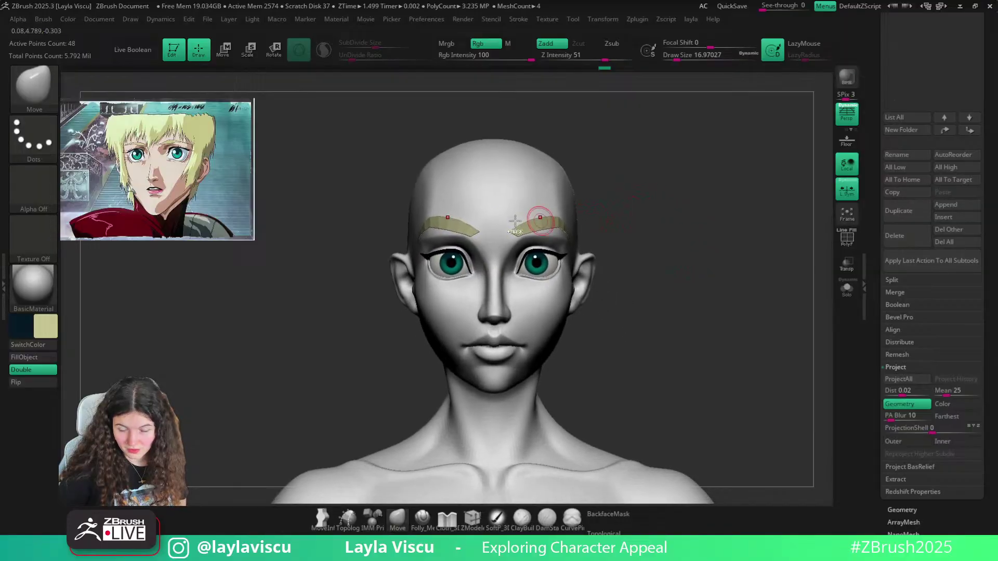
Adjust the brow's curve and inner end from a side view with the Move brush at a draw size of about 23
scroll(676, 233, "down", 4)
left_click_drag(622, 225, 600, 226)
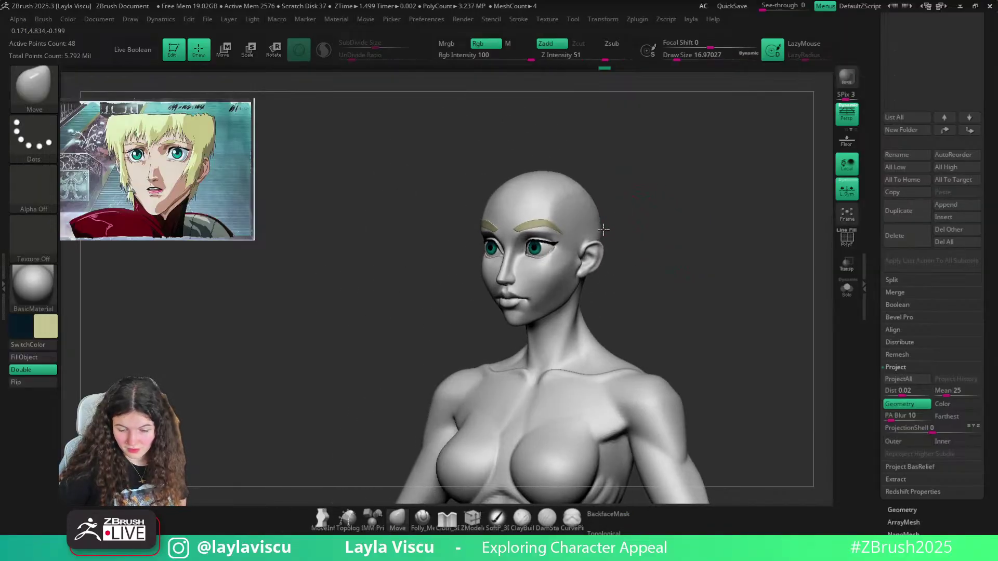
scroll(600, 226, "up", 3)
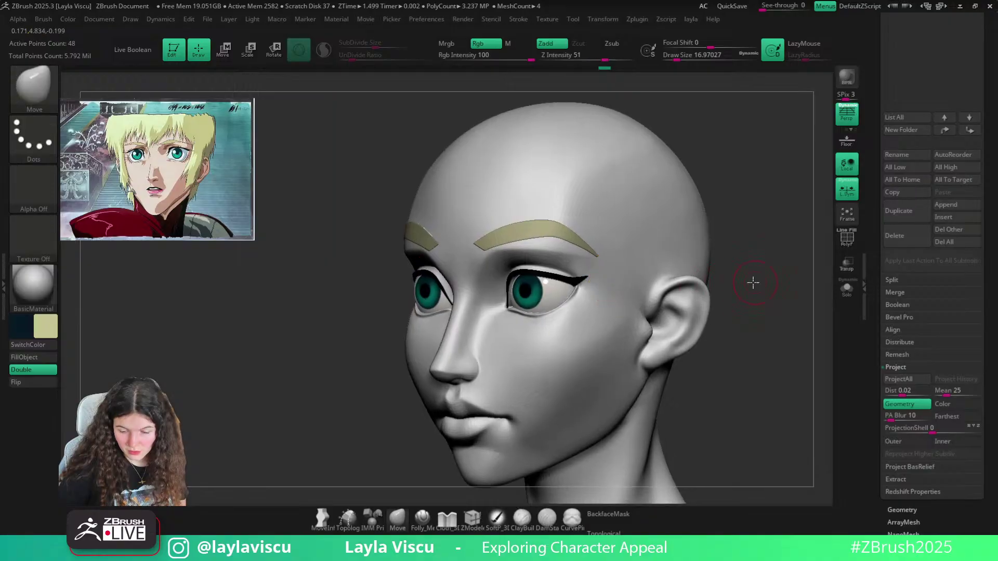
left_click_drag(753, 283, 635, 261)
key("s")
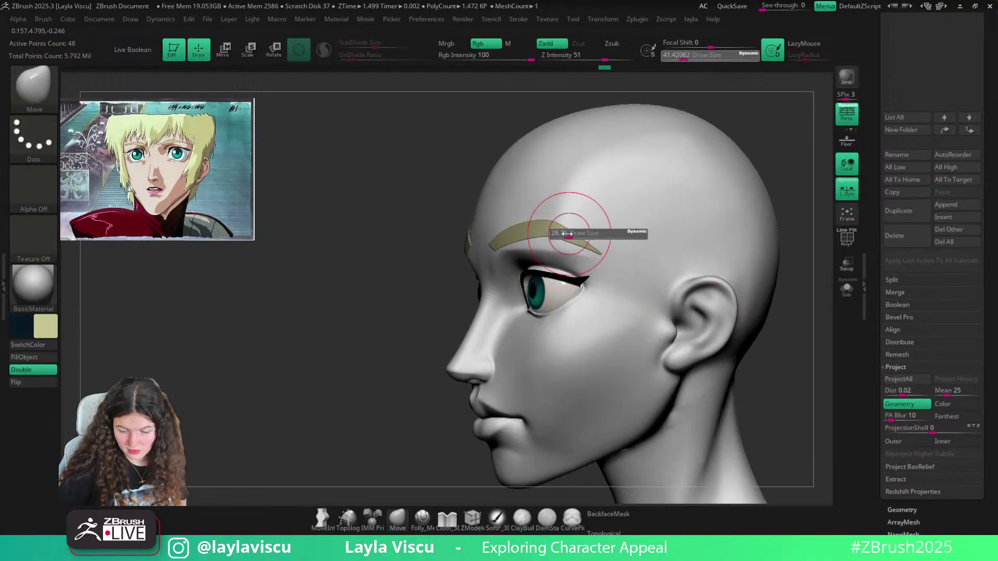
left_click_drag(520, 224, 499, 224)
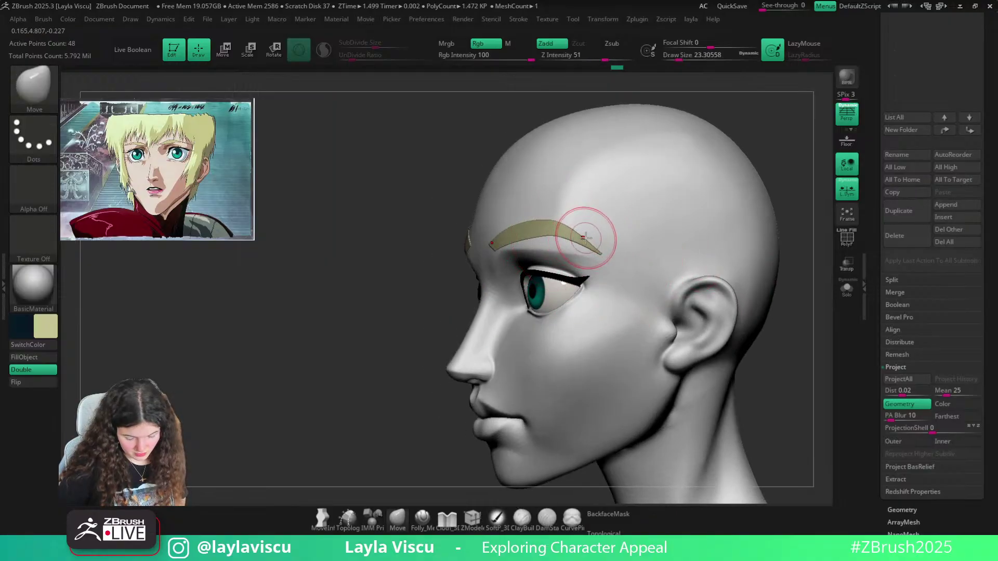
key("b")
key("p")
key("i")
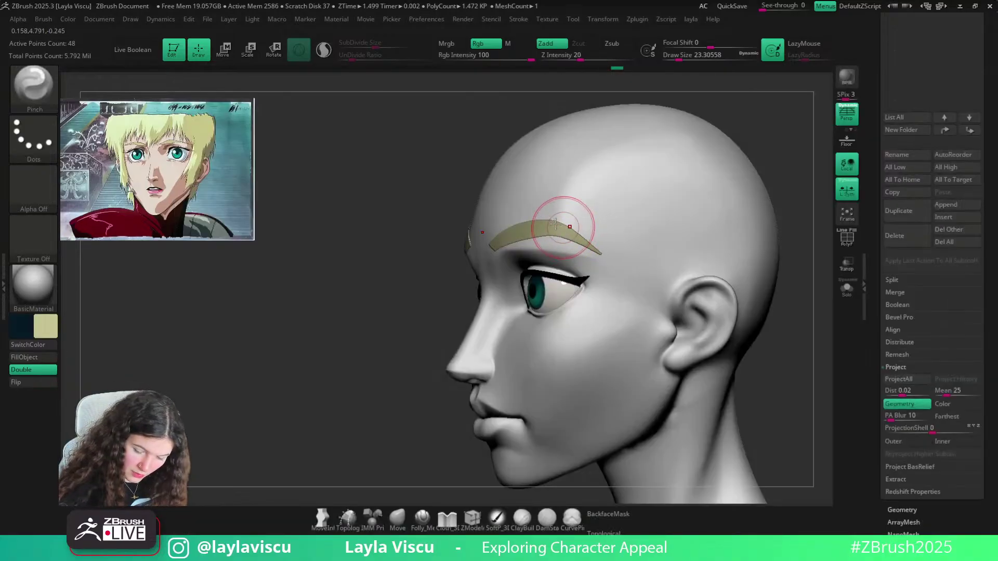
Sharpen the brow's outer peak into a defined angle with the Move brush at draw sizes of about 17 and 14
left_click(397, 518)
left_click_drag(364, 484, 431, 223)
left_click(538, 232, "alt")
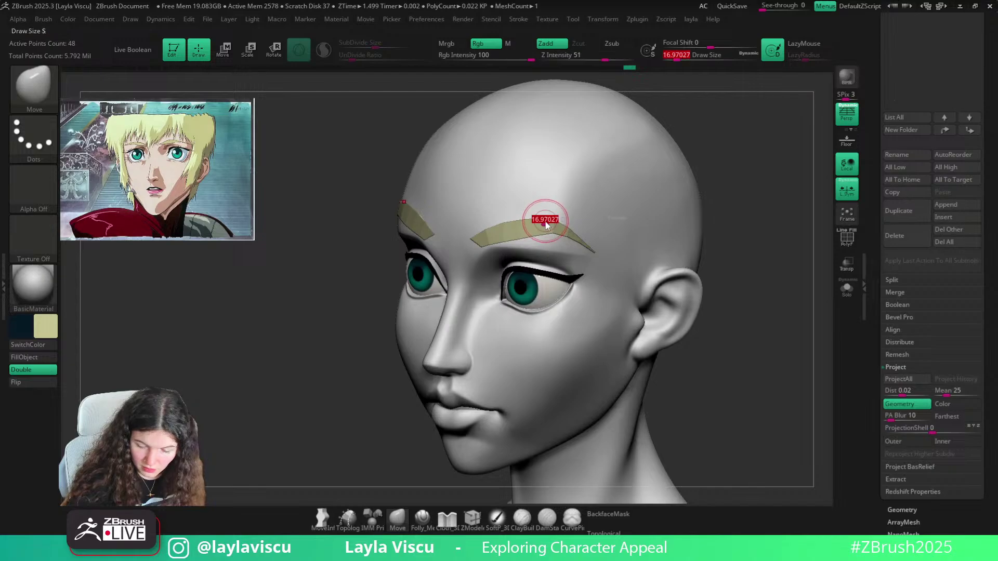
left_click_drag(745, 216, 709, 304)
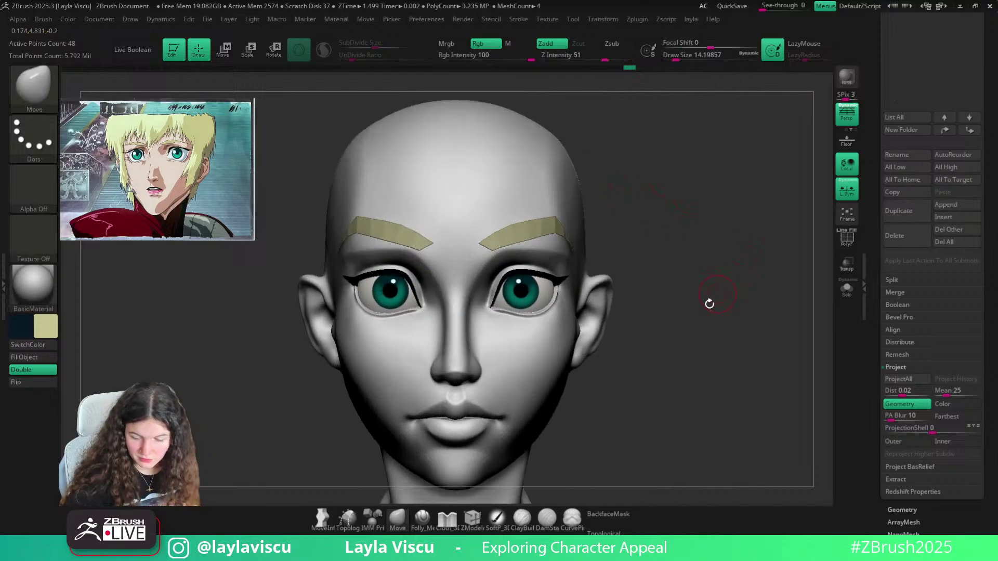
Slide the brow's crosswise edges along its inner half and tail toward the peak with ZModeler, and hide the polyframe
key("b")
key("z")
key("m")
key("shift+f")
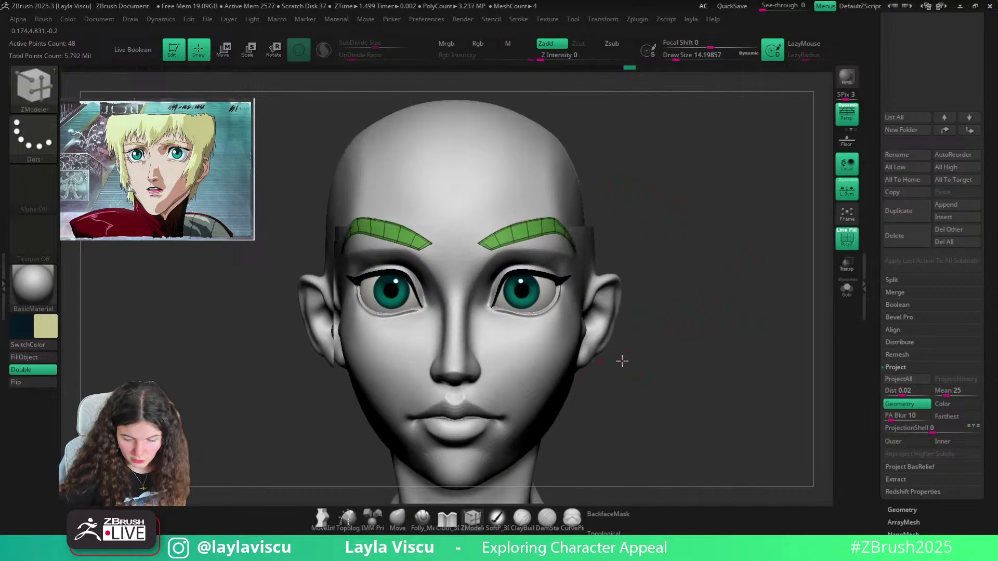
left_click_drag(622, 359, 501, 217)
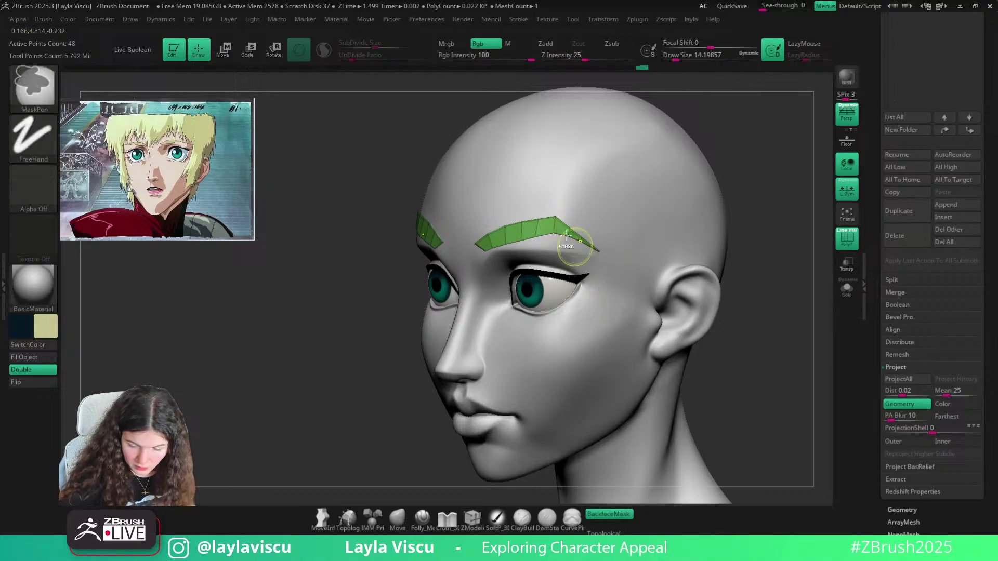
right_click_drag(574, 250, 591, 263, "ctrl")
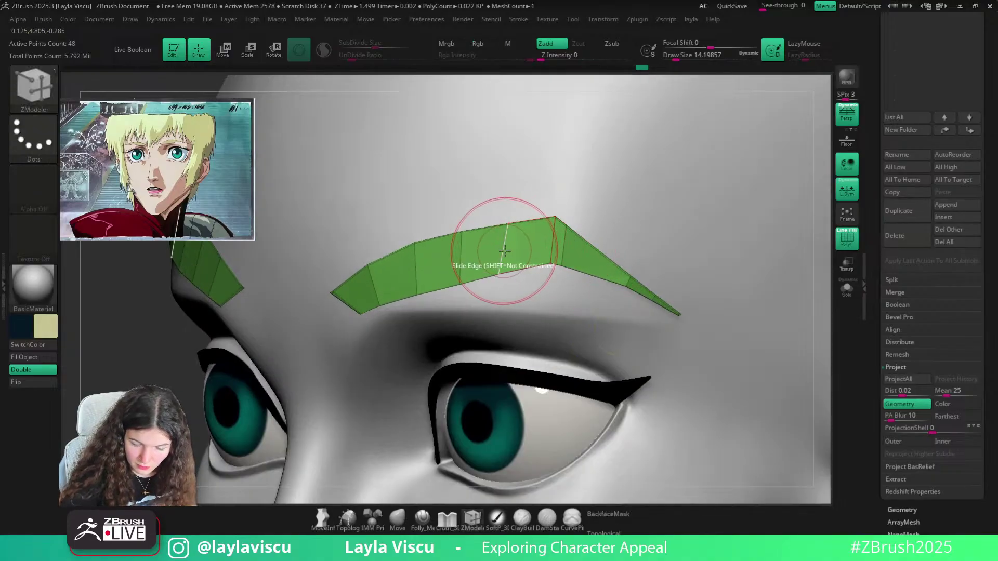
left_click(539, 242)
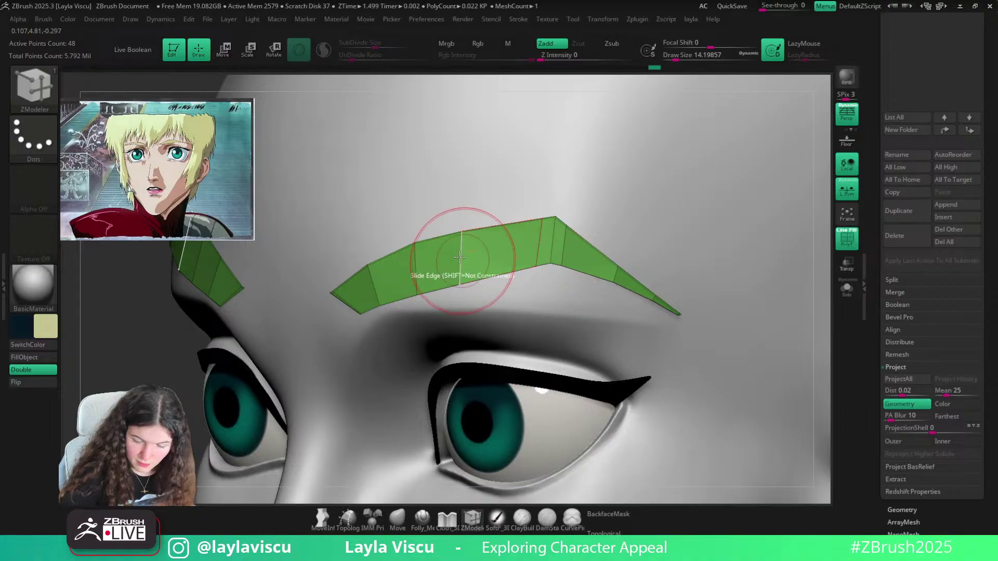
left_click(477, 254)
left_click(423, 272)
key("shift+f")
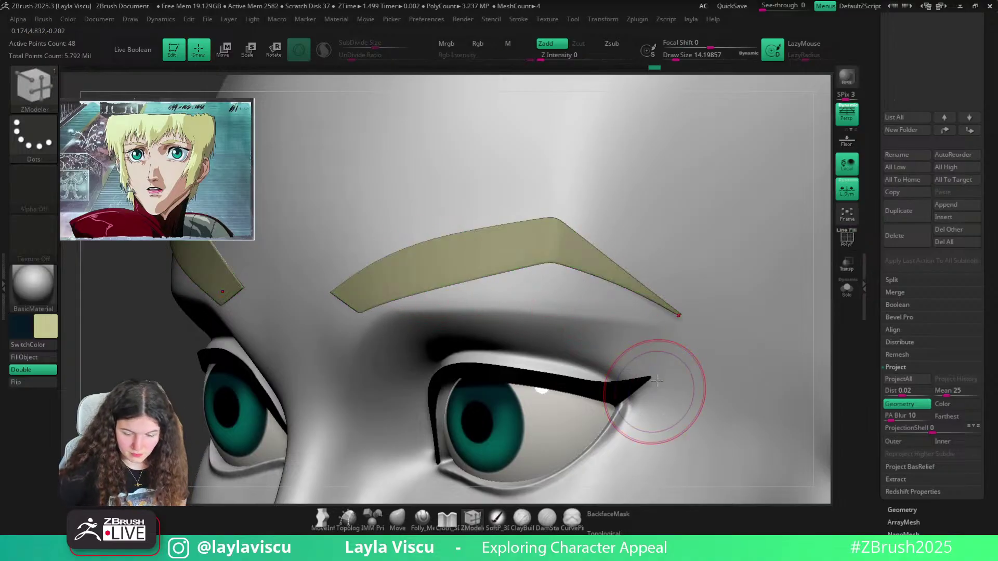
Adjust the brow's slant and peak from front and three-quarter views with the Move brush at a draw size of about 27
right_click_drag(585, 246, 265, 198, "ctrl")
right_click_drag(653, 310, 551, 378, "shift")
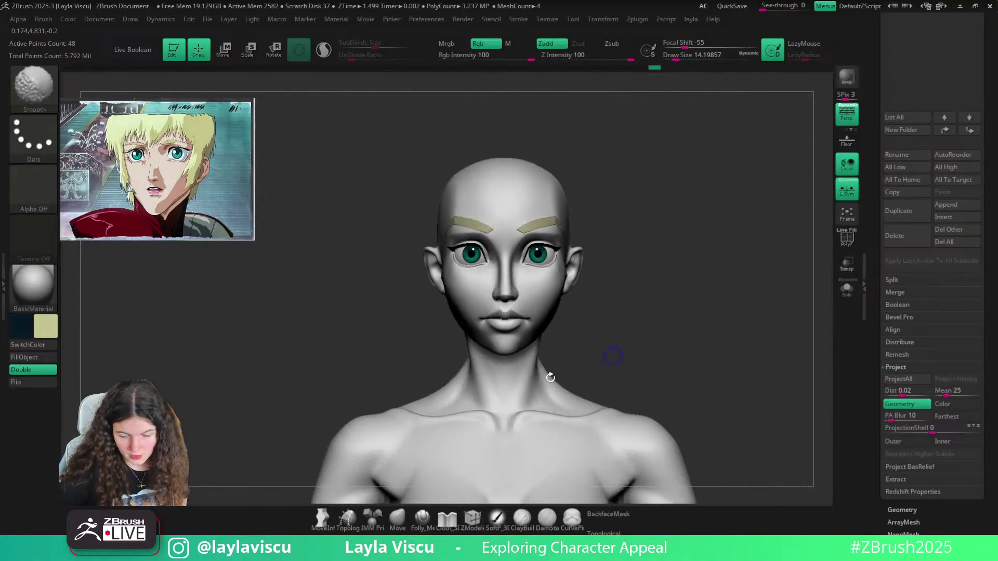
left_click(398, 520)
right_click_drag(560, 221, 540, 312, "ctrl")
key("s")
left_click_drag(491, 246, 495, 245)
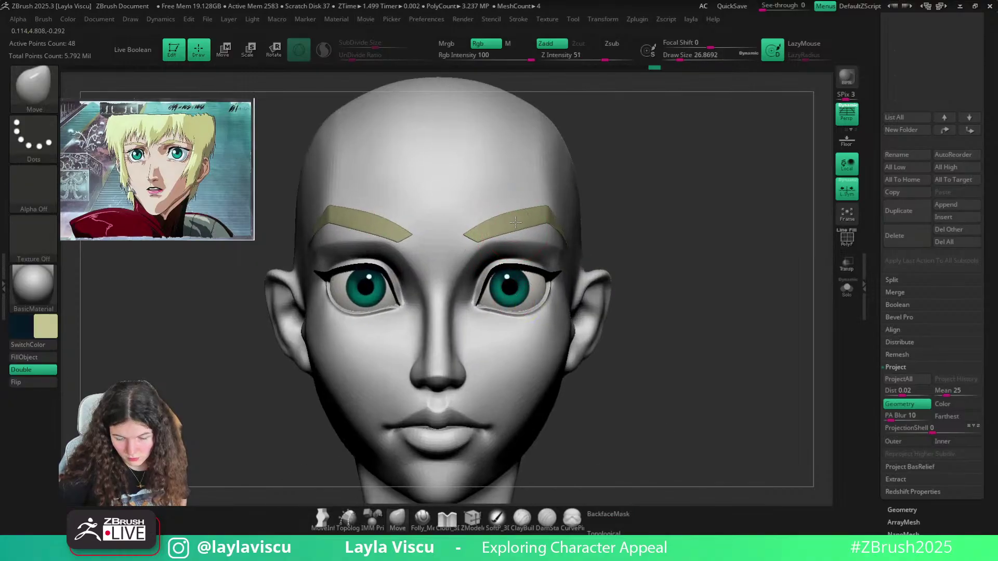
right_click_drag(673, 334, 660, 292, "ctrl")
mouse_move(535, 232)
right_mouse_down("ctrl")
mouse_move(537, 248)
mouse_move(539, 210)
right_mouse_up("ctrl")
mouse_move(628, 295)
right_mouse_down()
mouse_move(615, 291)
mouse_move(618, 359)
right_mouse_up()
right_click_drag(676, 286, 513, 256)
Slide the crosswise edges beside the brow's peak farther apart with ZModeler, showing the polyframe only for this edit
key("shift+f")
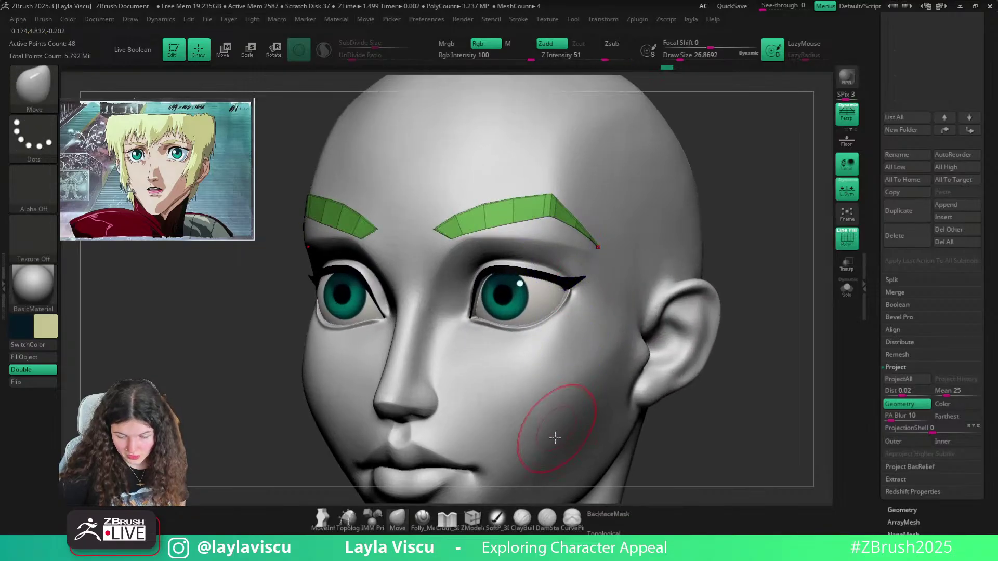
left_click(474, 519)
key("f")
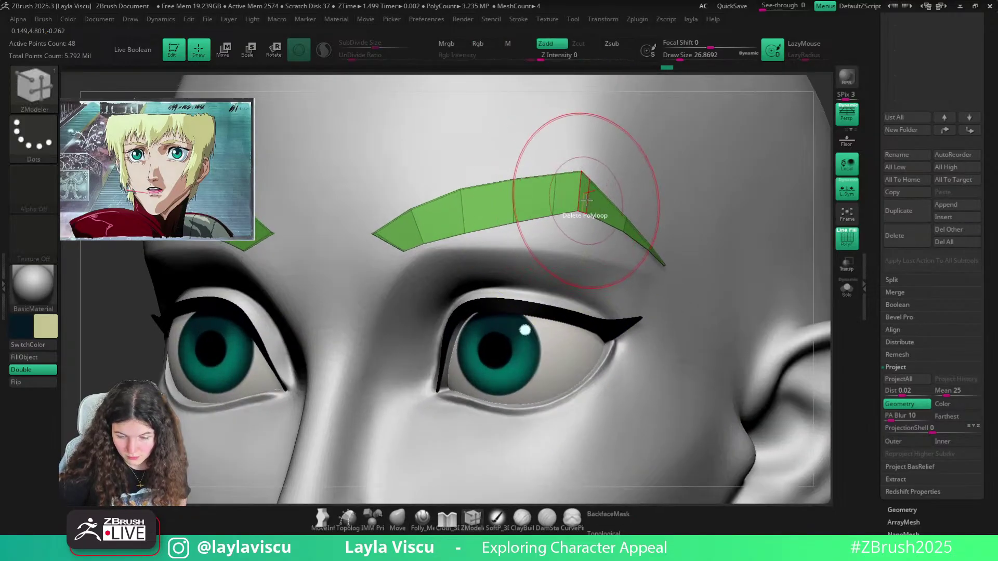
left_click(587, 199)
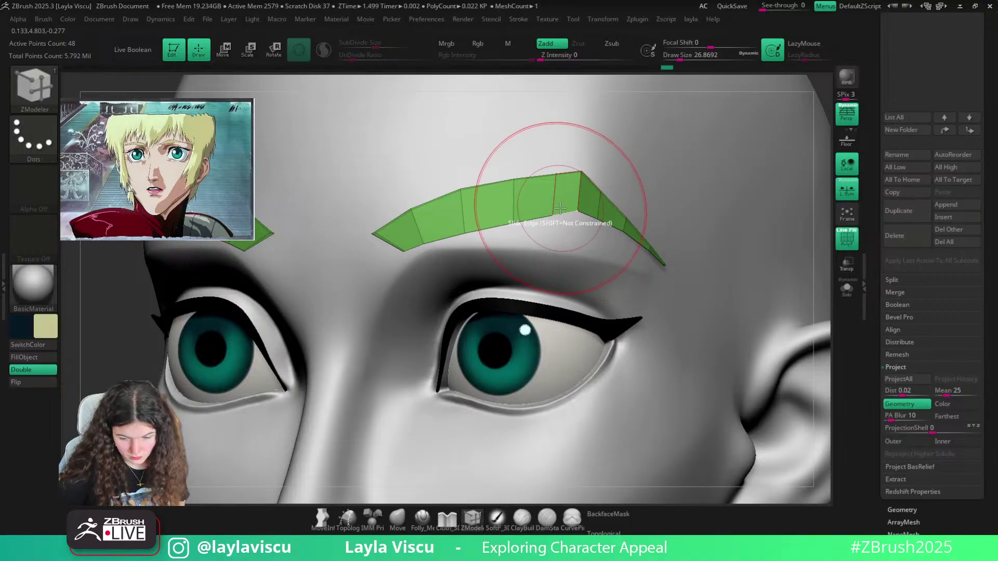
key("w")
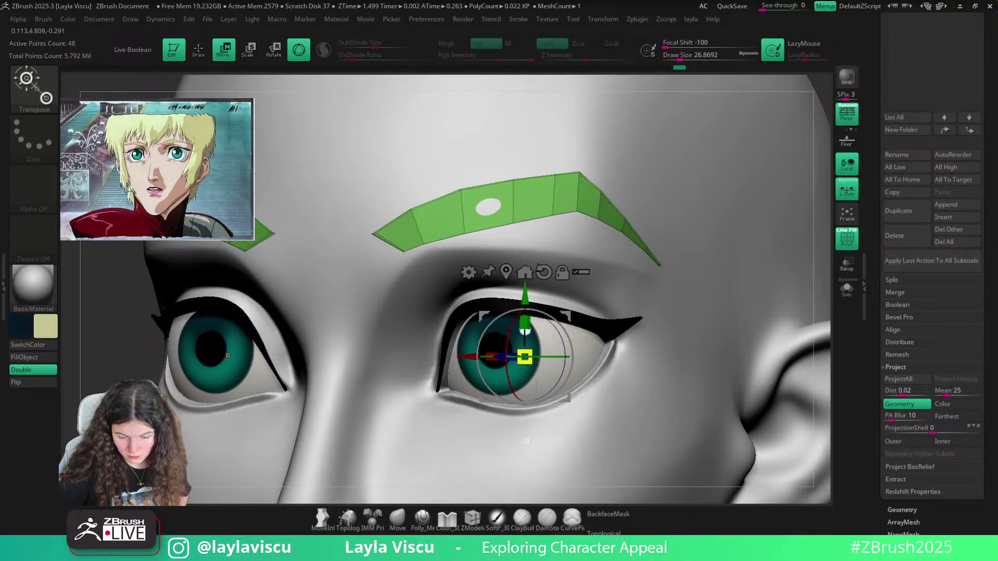
left_click(398, 519)
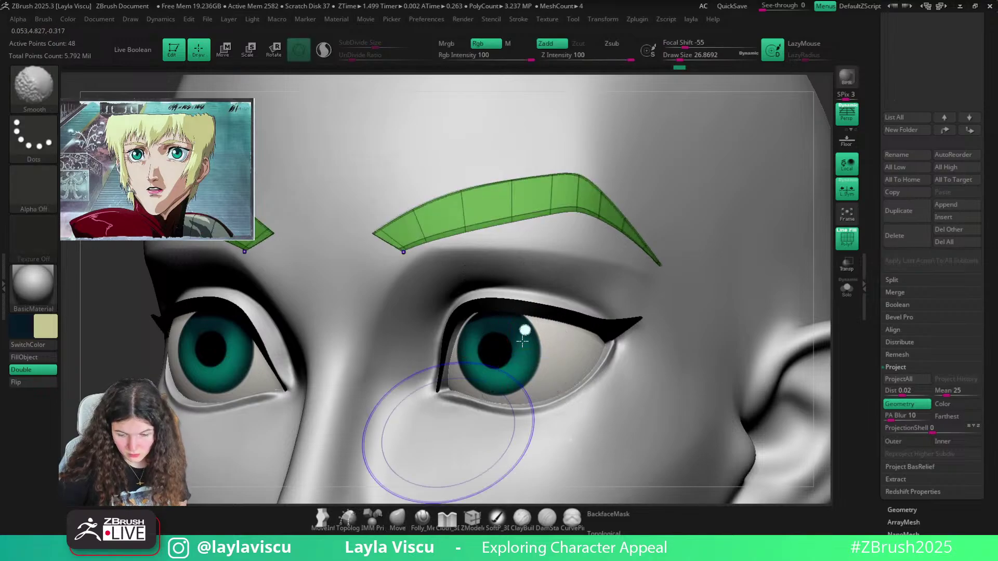
key("shift+f")
Set the brow's Dynamic Subdiv thickness to 0.00204
right_click_drag(445, 424, 453, 268, "ctrl")
left_click_drag(772, 408, 795, 431, "shift")
left_click(901, 511)
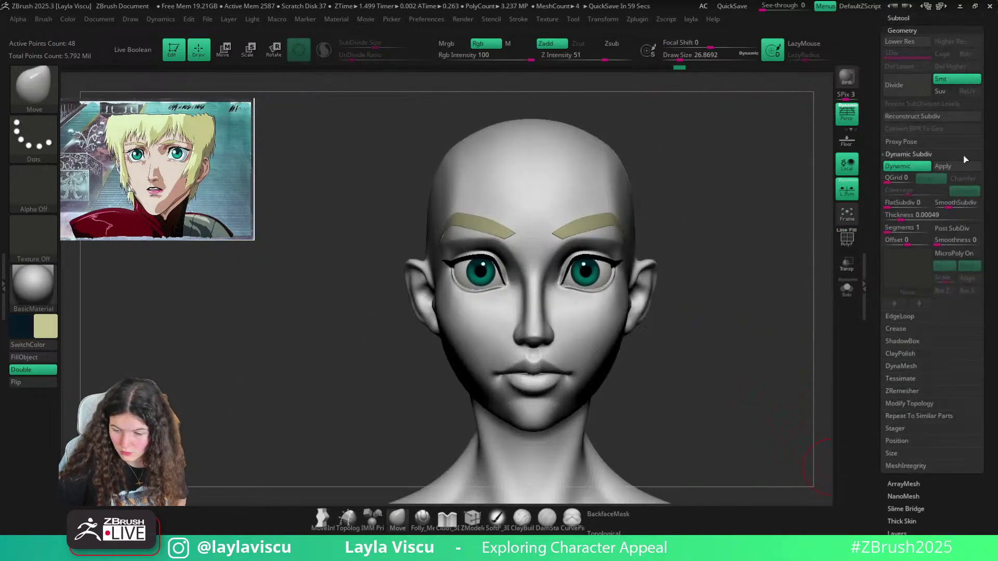
left_click_drag(902, 220, 907, 219)
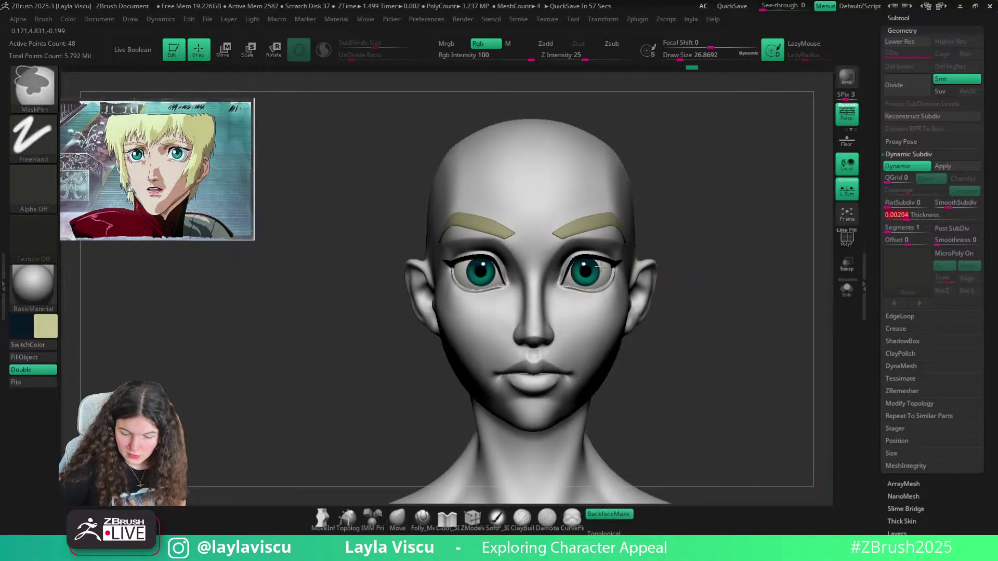
right_click_drag(727, 291, 588, 244, "ctrl")
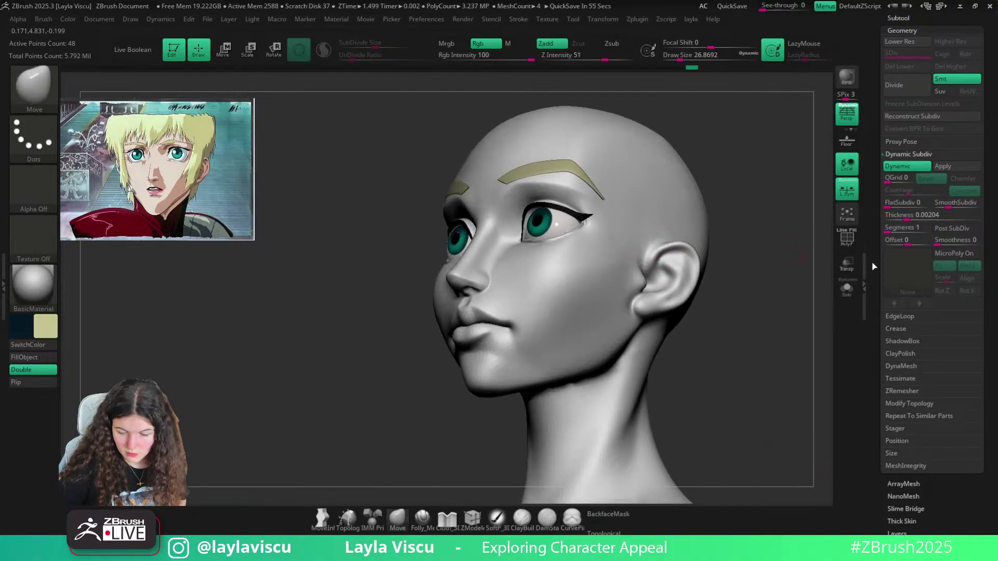
Set the brow's Dynamic Subdiv thickness to 0.00579 and its smooth subdivision level to 3
left_click_drag(910, 219, 914, 219)
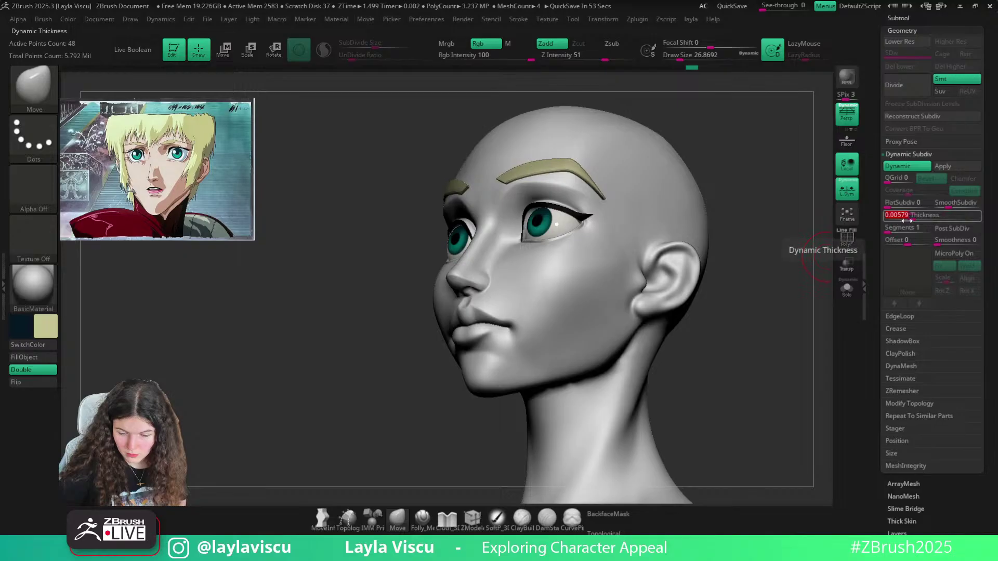
mouse_move(538, 169)
right_mouse_down("ctrl")
mouse_move(552, 203)
mouse_move(486, 189)
right_mouse_up("ctrl")
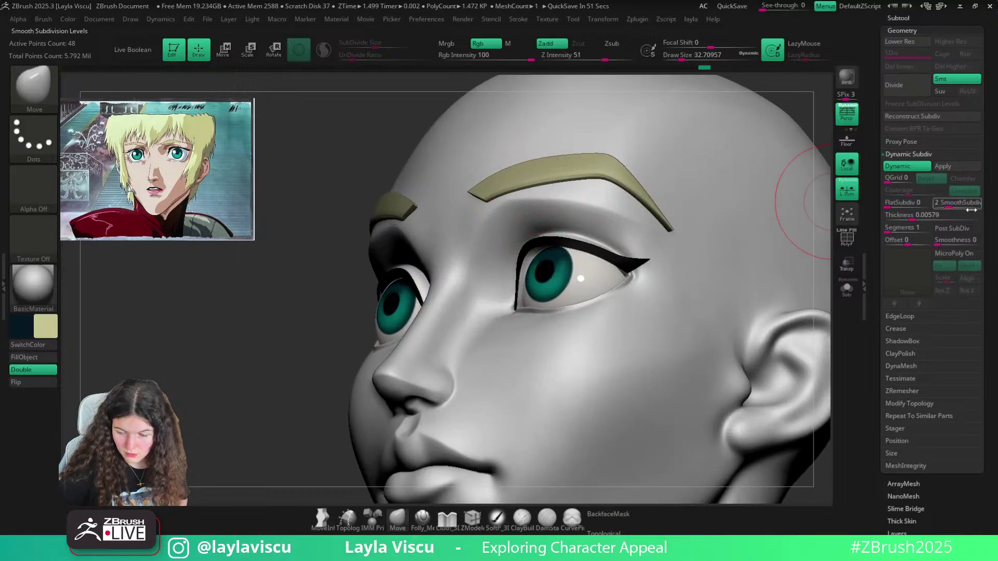
left_click_drag(951, 204, 955, 204)
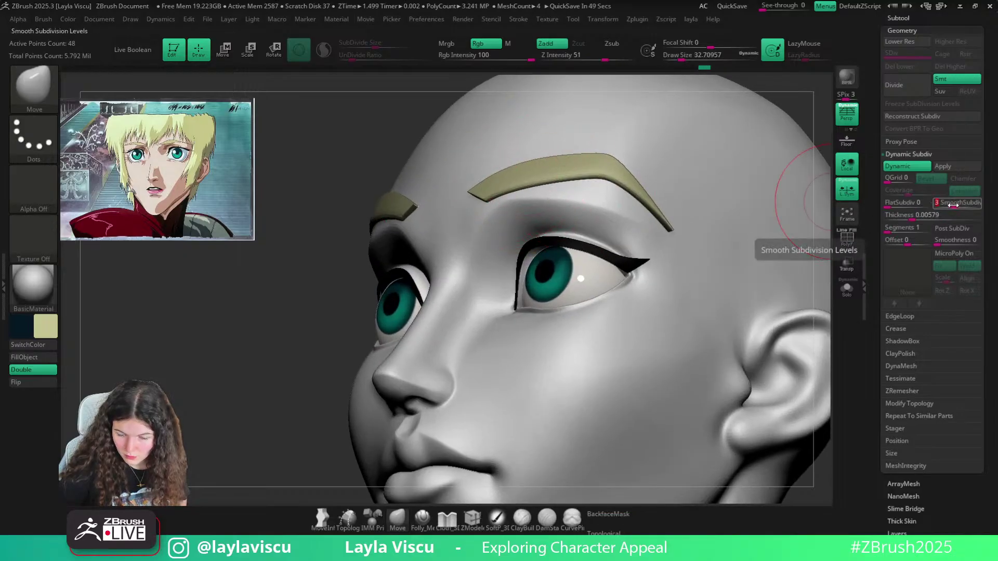
Nudge the brow's outer peak upward from a three-quarter view with the Move brush at a draw size of about 33
right_click_drag(728, 249, 696, 193, "ctrl")
right_click_drag(697, 192, 655, 208)
right_click_drag(655, 208, 616, 233, "ctrl")
right_click_drag(731, 222, 715, 224)
right_click_drag(715, 225, 702, 177, "ctrl")
right_click_drag(648, 199, 647, 223)
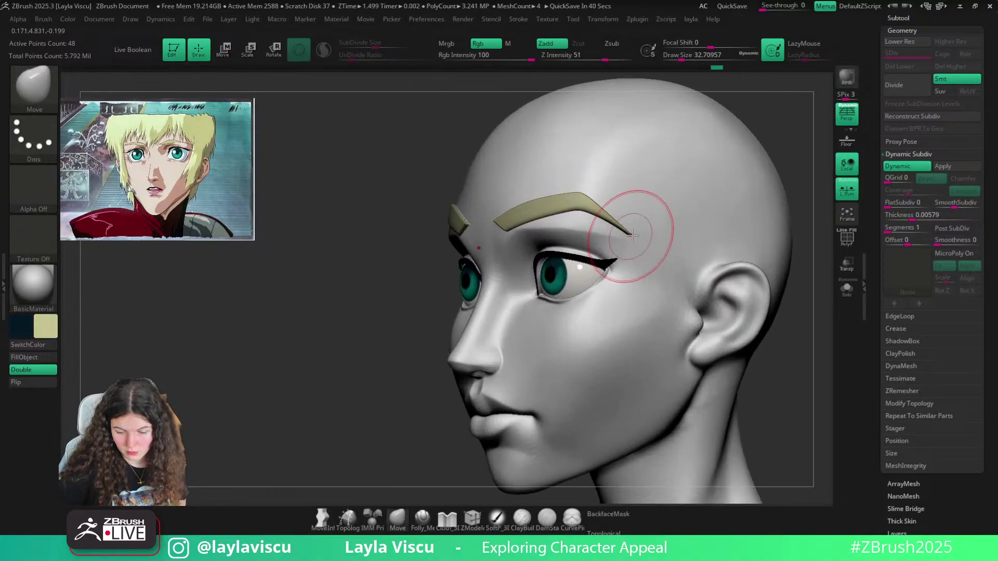
key("w")
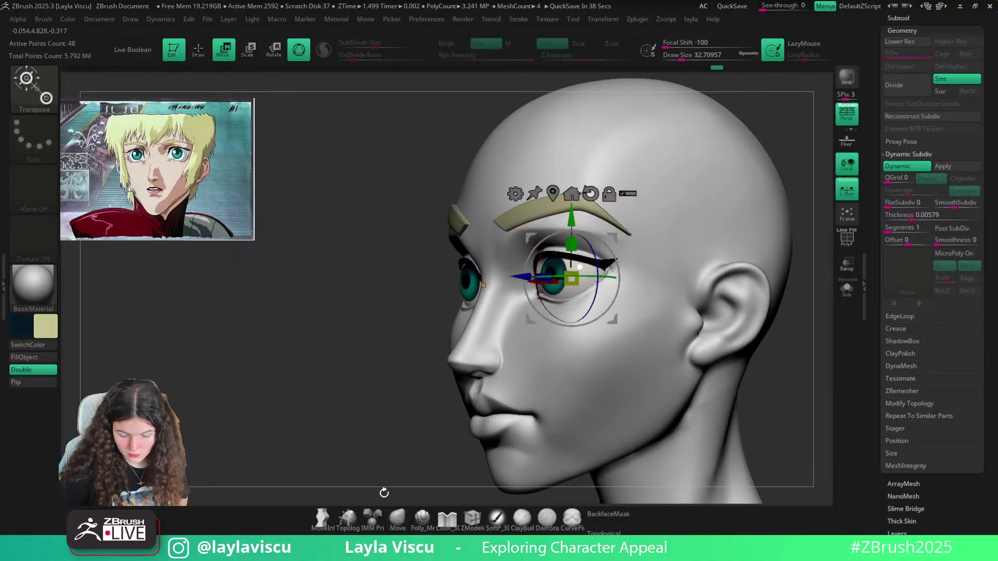
left_click(398, 517)
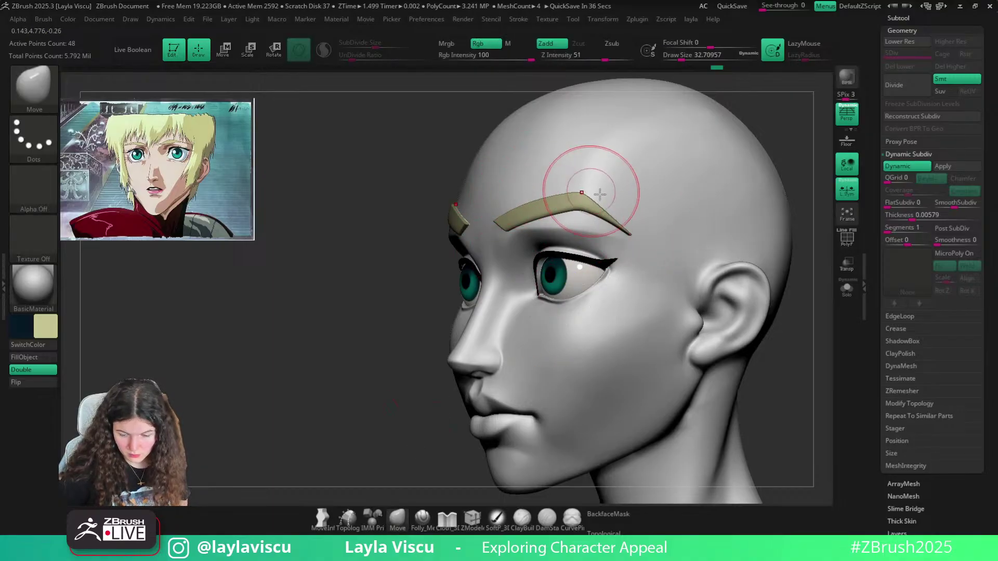
left_click_drag(612, 198, 603, 185)
Reduce the brow's Dynamic Subdiv thickness to 0.00279
mouse_move(603, 185)
right_mouse_down("ctrl")
mouse_move(468, 185)
mouse_move(724, 254)
mouse_move(821, 264)
right_mouse_up("ctrl")
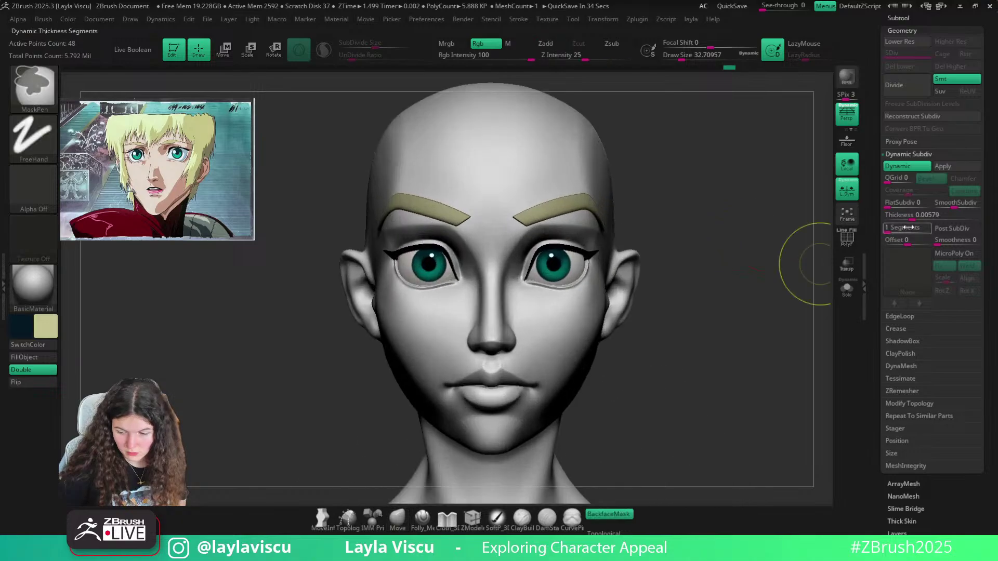
left_click(907, 216)
right_click_drag(798, 231, 597, 230, "ctrl")
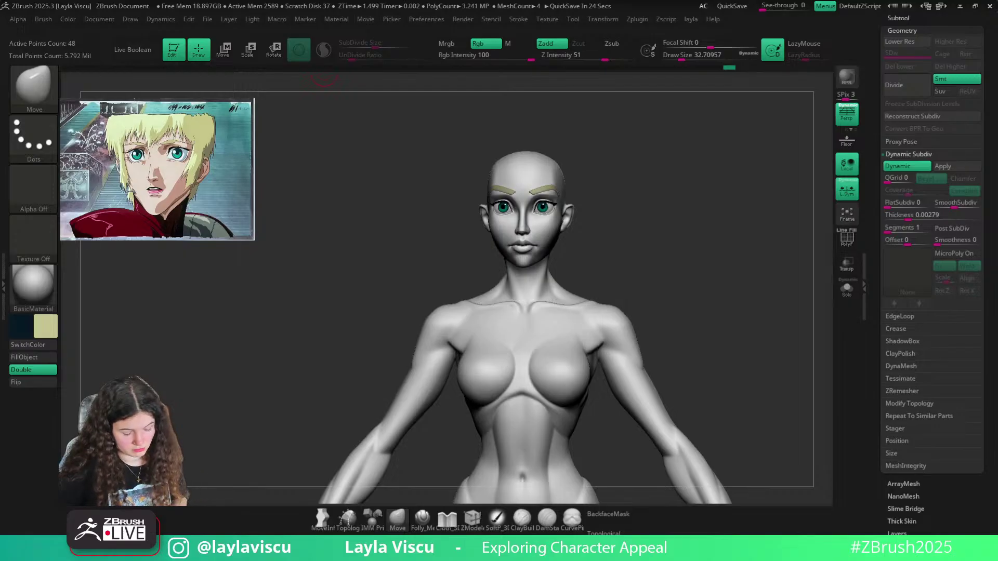
Examine the blond character's brows, eyes and face across the images on the reference board
right_click_drag(884, 2, 485, 282)
middle_click_drag(485, 282, 291, 201)
scroll(303, 250, "up", 5)
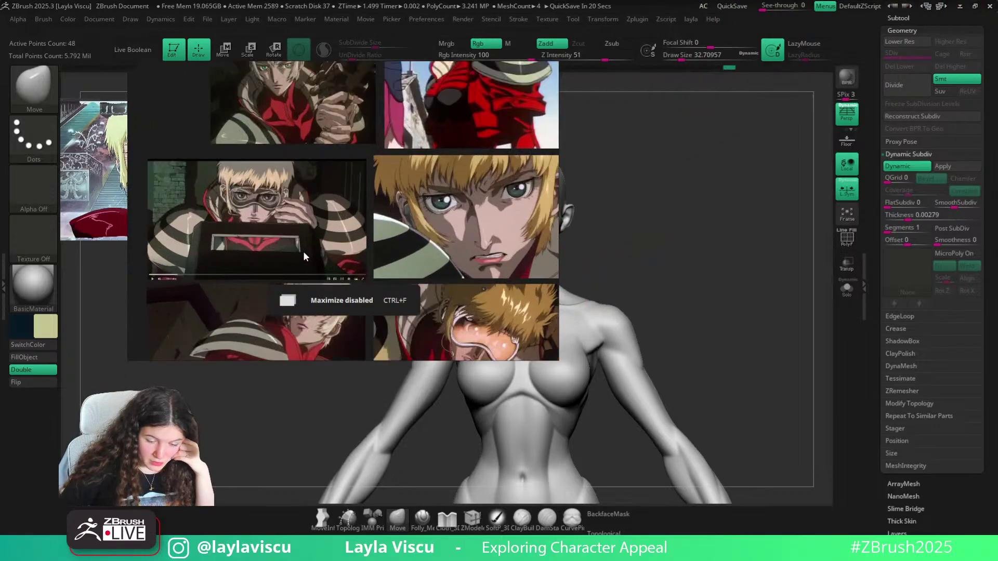
middle_click_drag(459, 216, 321, 164)
middle_click_drag(474, 174, 389, 201)
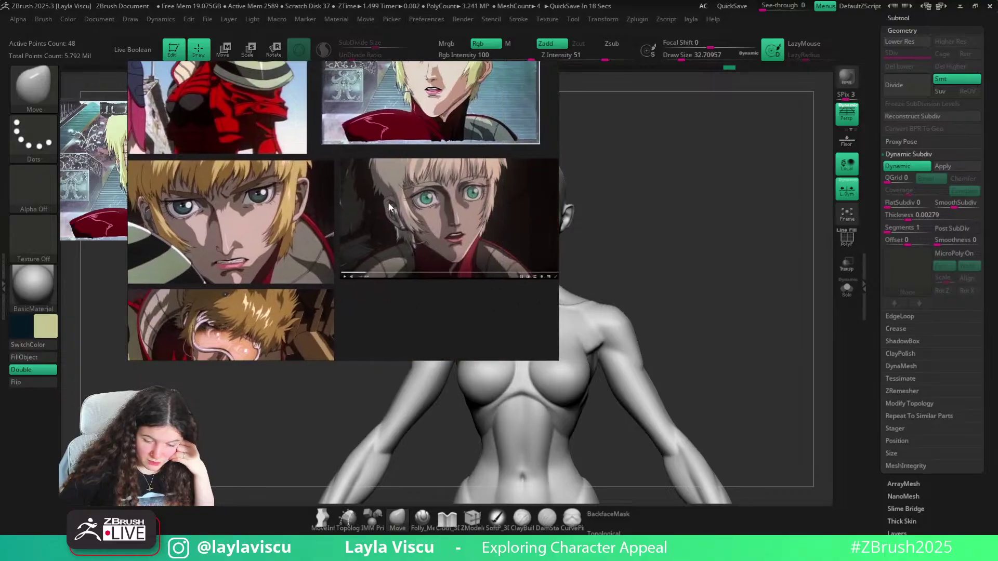
scroll(437, 177, "up", 3)
middle_click_drag(450, 189, 451, 289)
scroll(448, 325, "up", 2)
middle_click_drag(448, 325, 560, 221)
middle_click_drag(263, 212, 334, 176)
scroll(344, 197, "down", 3)
scroll(315, 248, "up", 5)
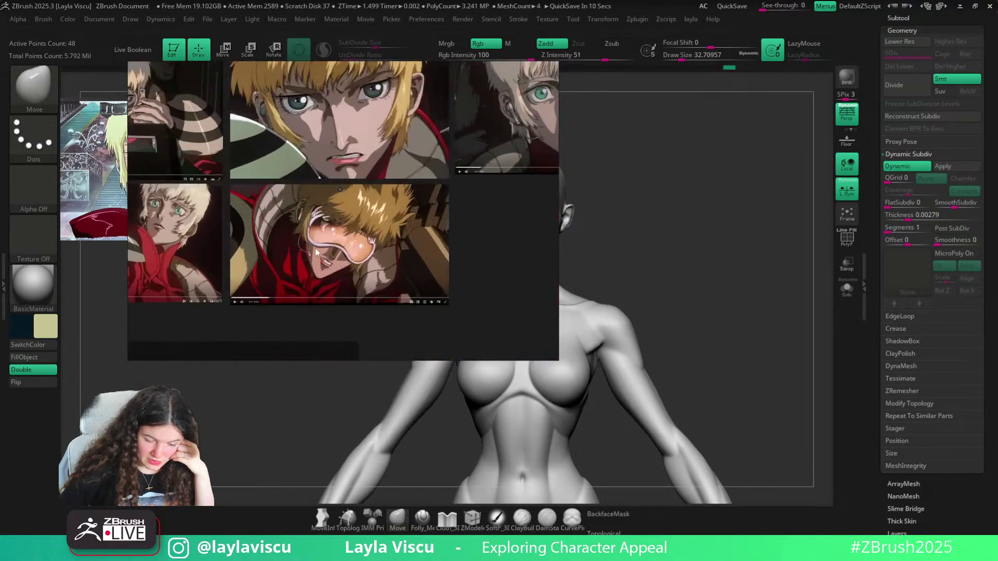
scroll(323, 211, "down", 4)
scroll(307, 279, "up", 3)
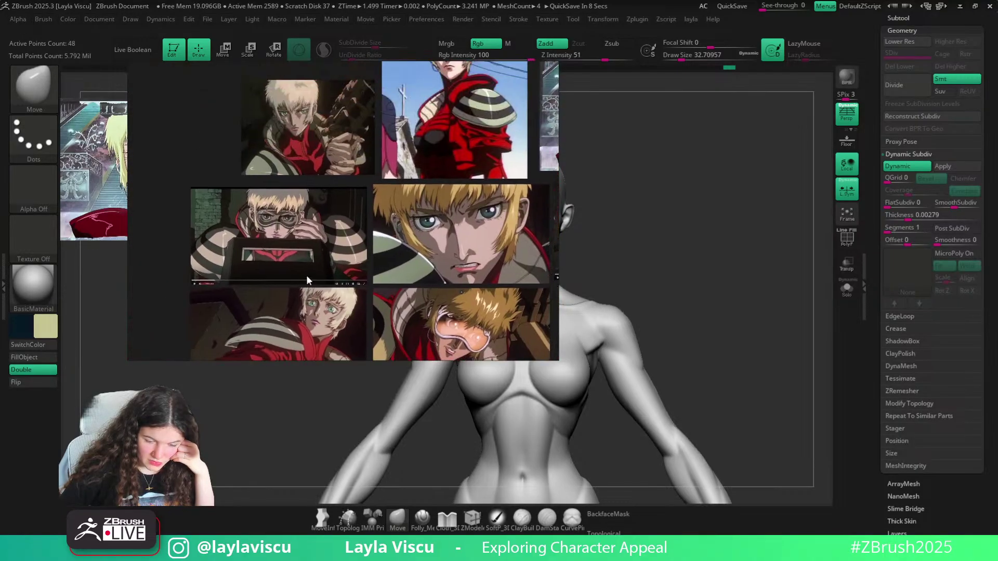
scroll(353, 150, "down", 3)
scroll(387, 133, "up", 4)
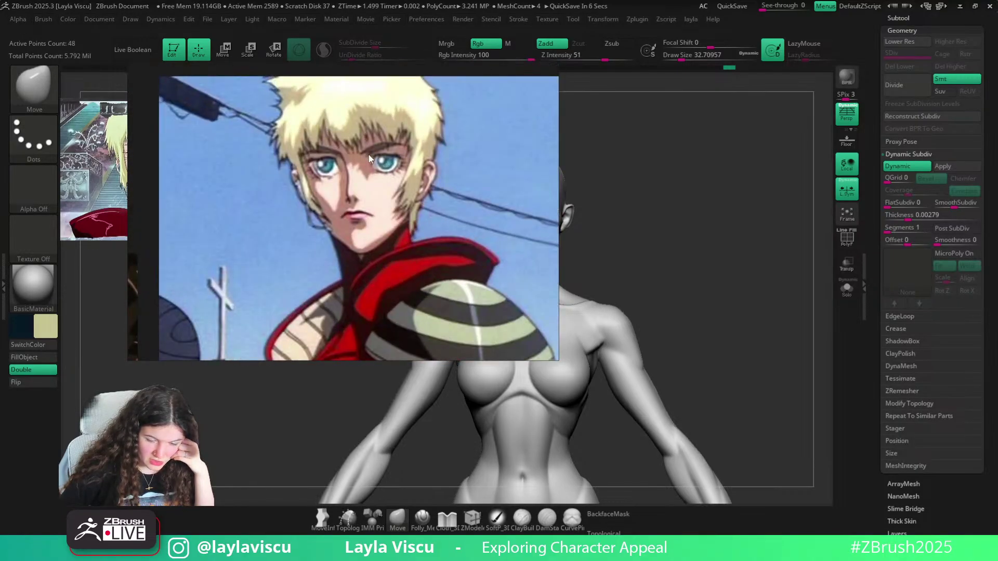
right_click_drag(369, 159, 598, 0)
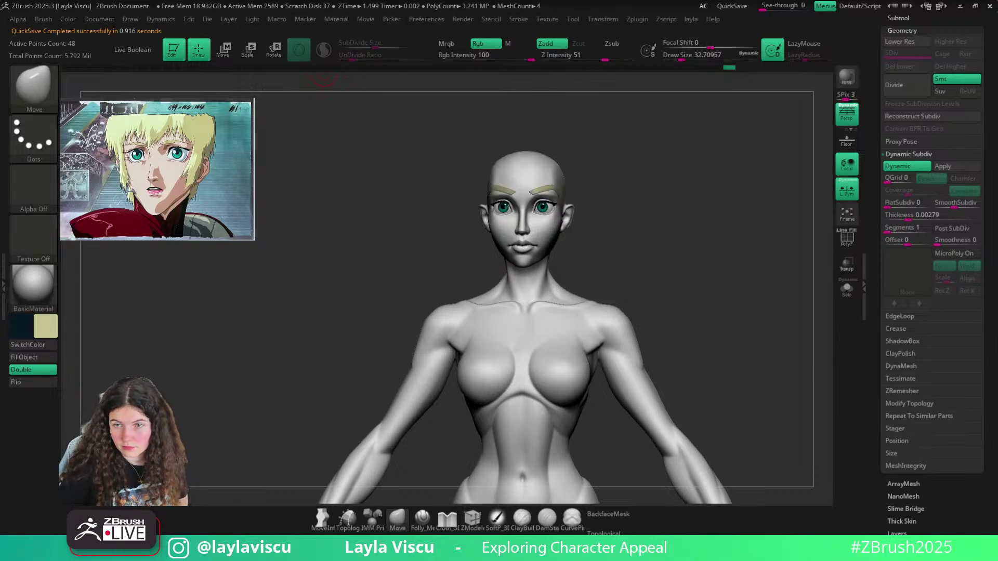
Reshape the brow's inner end into a blunt vertical edge with the Move brush at a draw size of about 31
right_click_drag(605, 221, 597, 286, "ctrl")
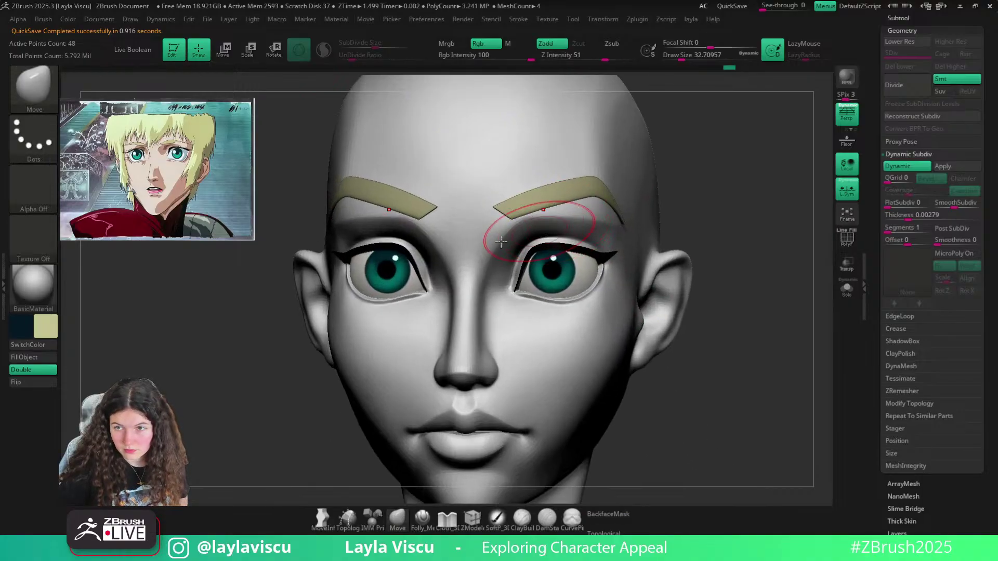
key("bracketleft")
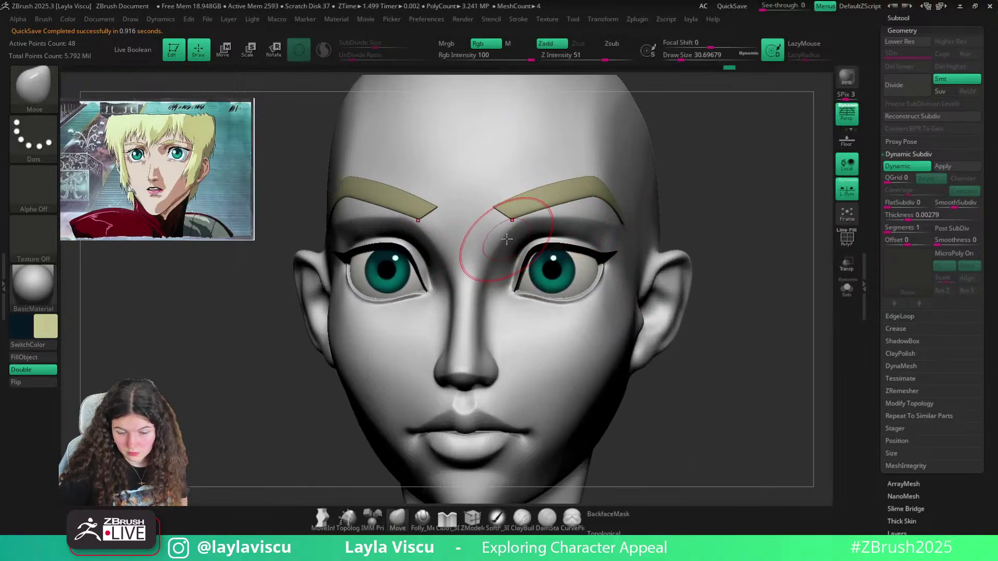
left_click_drag(474, 178, 536, 172)
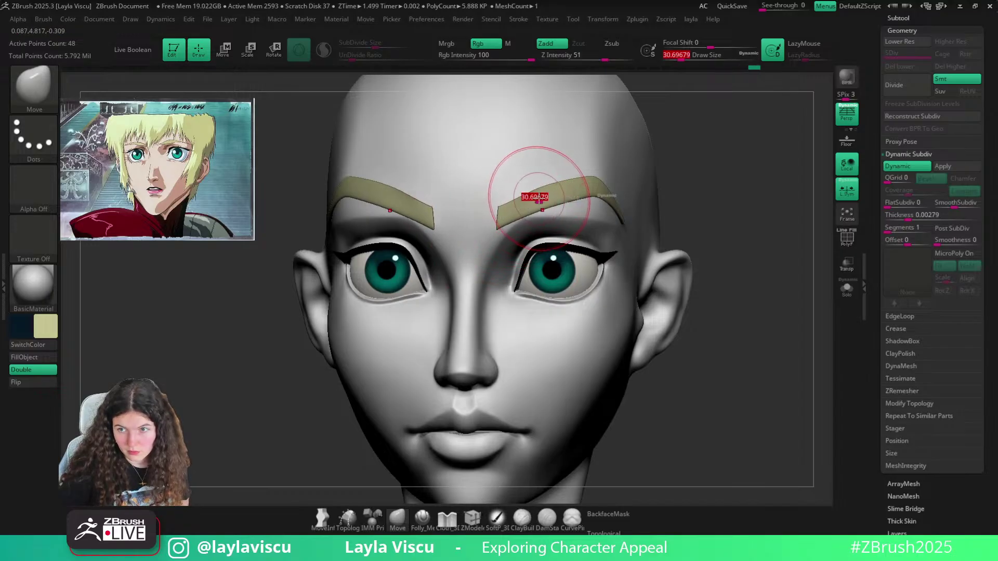
Lower and soften the brow's arch near the peak with the Move brush at a draw size of about 46
key("bracketright")
key("bracketright")
key("bracketright")
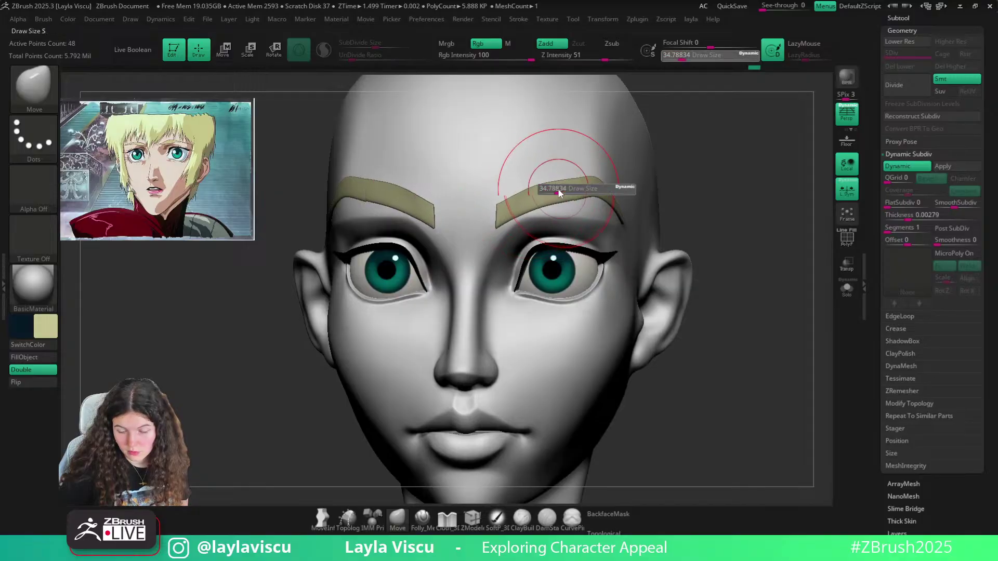
key("bracketright")
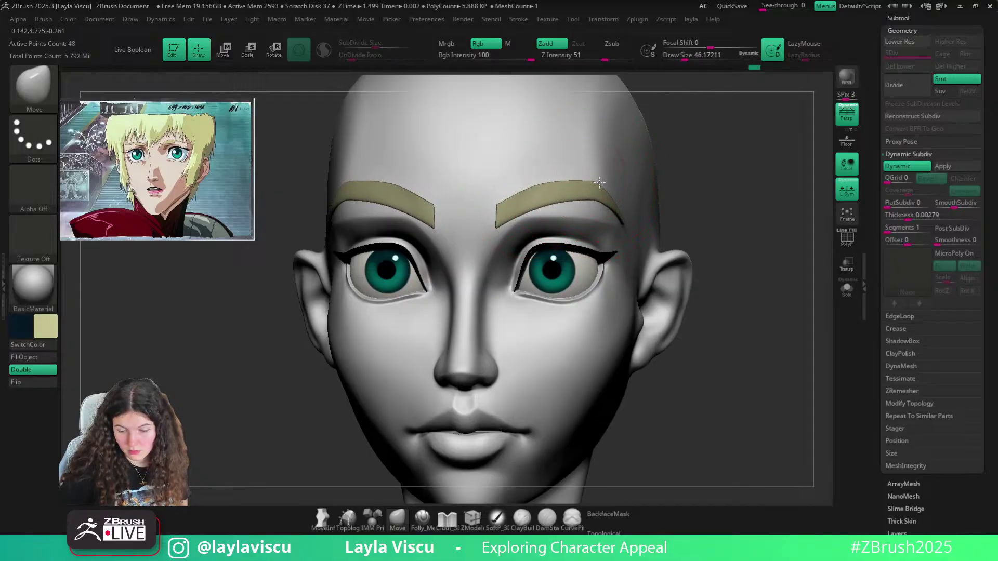
Adjust the brow's peak and its fit to the forehead from side and low views at a draw size of about 25
mouse_move(727, 211)
left_mouse_down()
mouse_move(684, 247)
mouse_move(537, 196)
left_mouse_up()
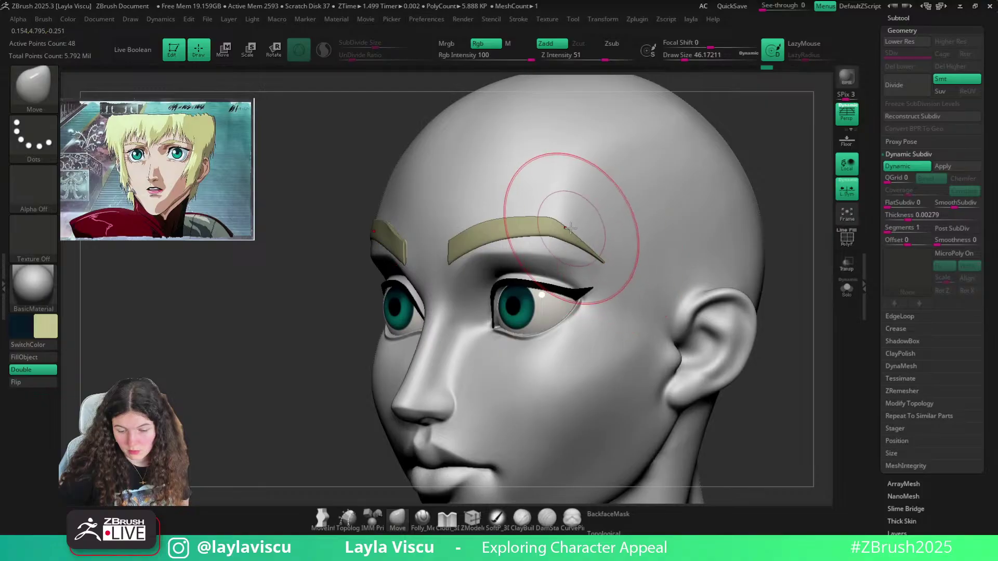
key("bracketleft")
key("bracketleft")
key("bracketleft")
key("bracketleft")
left_click_drag(264, 295, 291, 294)
left_click_drag(742, 232, 715, 182)
left_click_drag(562, 130, 553, 127)
Turn off the brow's Dynamic Subdiv, show the polyframe and refine the peak's vertices at a draw size of about 12
key("shift+d")
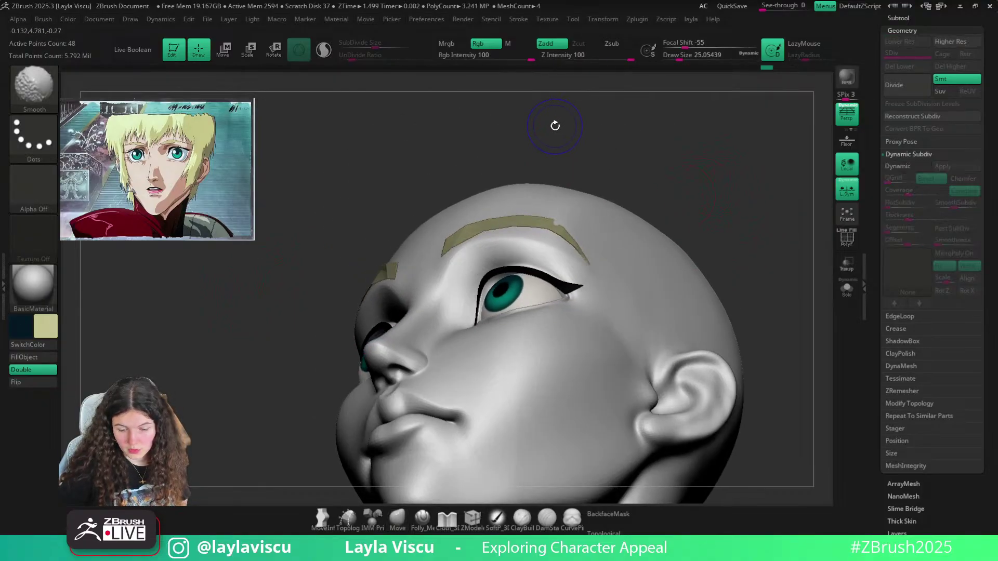
key("shift+f")
left_click_drag(637, 131, 650, 207)
key("bracketleft")
key("bracketleft")
key("bracketleft")
key("bracketleft")
key("bracketleft")
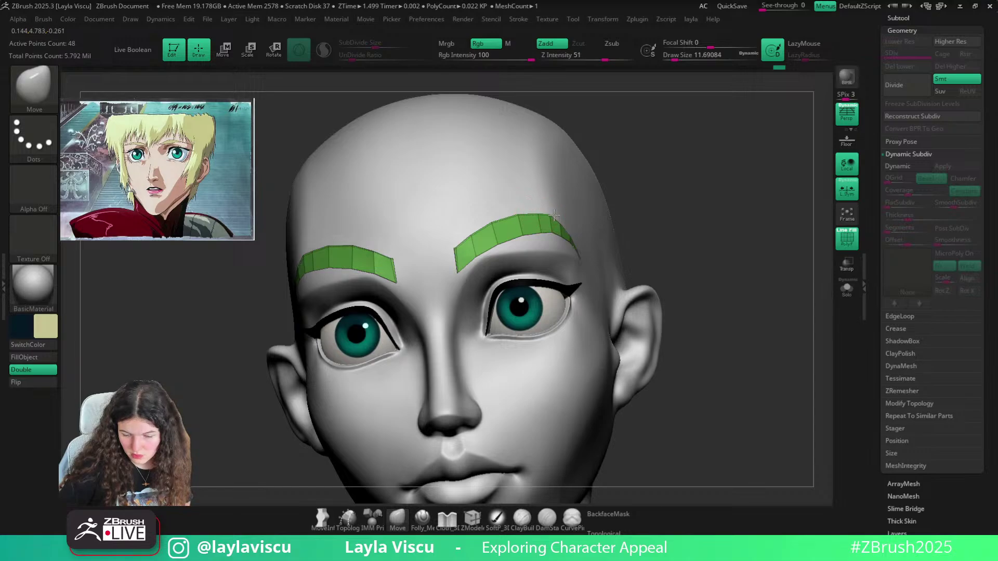
Slant the brow's inner end to a low inner corner and refine its upper edge and tail at a draw size of about 17
left_click_drag(727, 217, 673, 188, "shift")
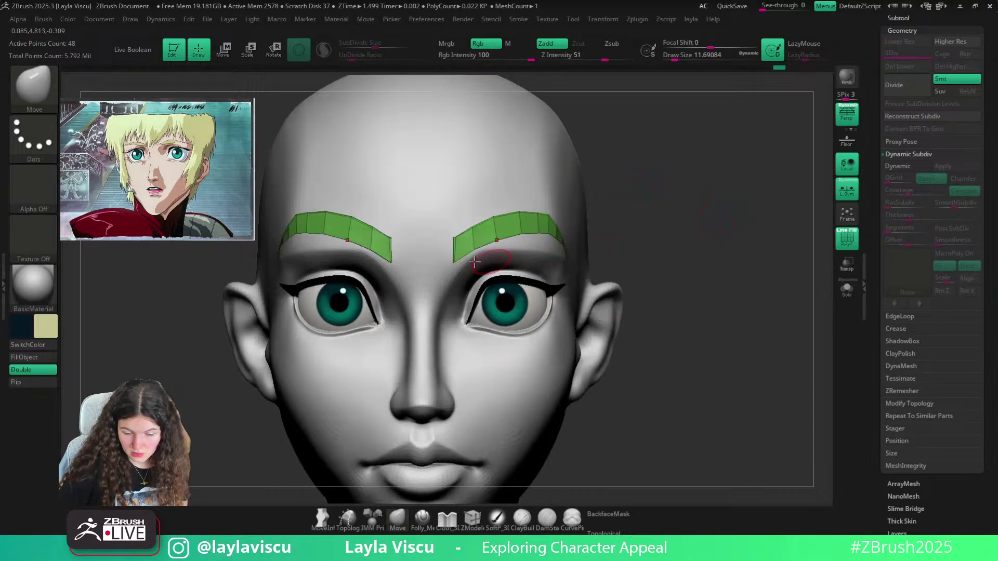
key("bracketright")
key("bracketright")
key("bracketright")
left_click_drag(457, 256, 445, 277)
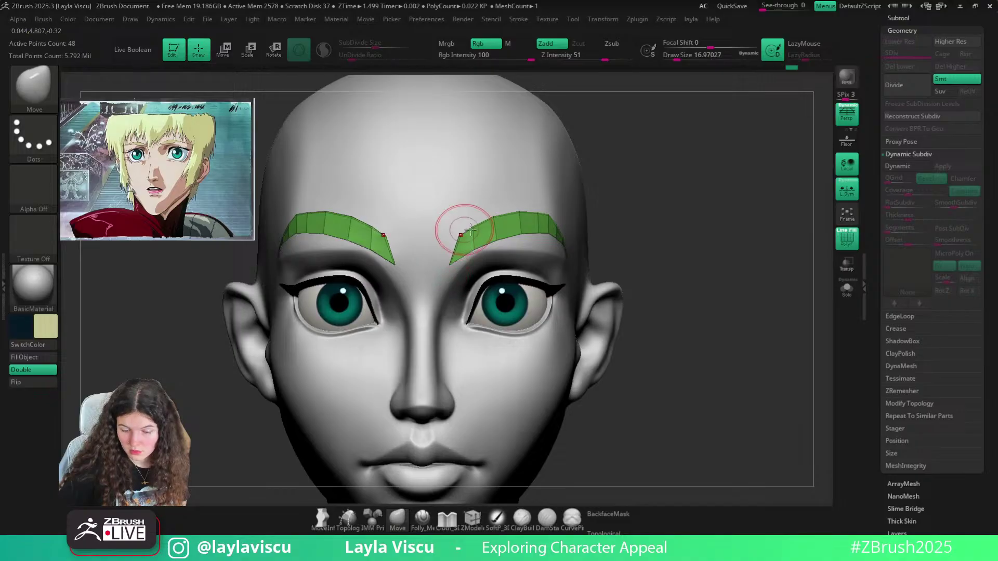
left_click_drag(656, 184, 494, 216)
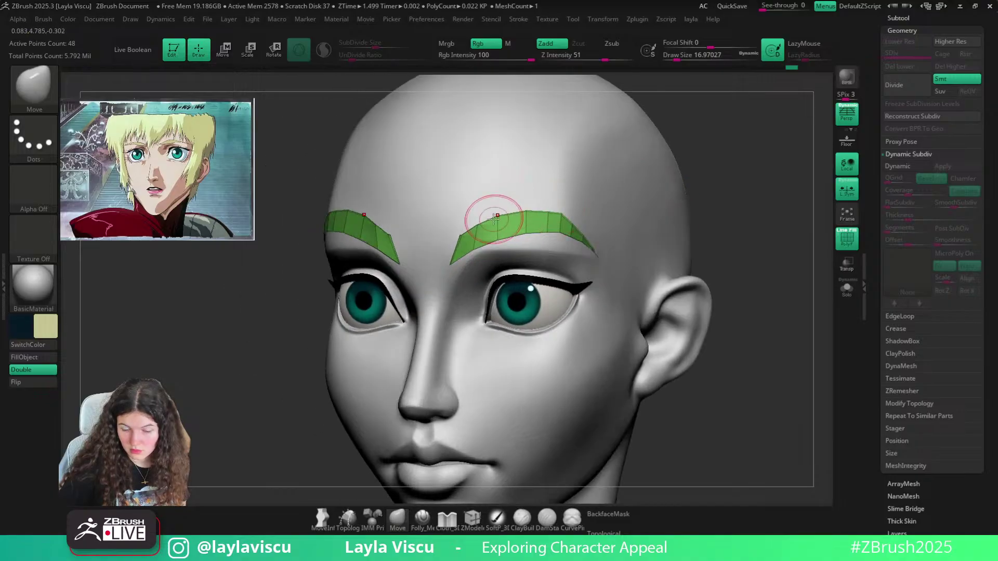
left_click_drag(727, 200, 572, 218)
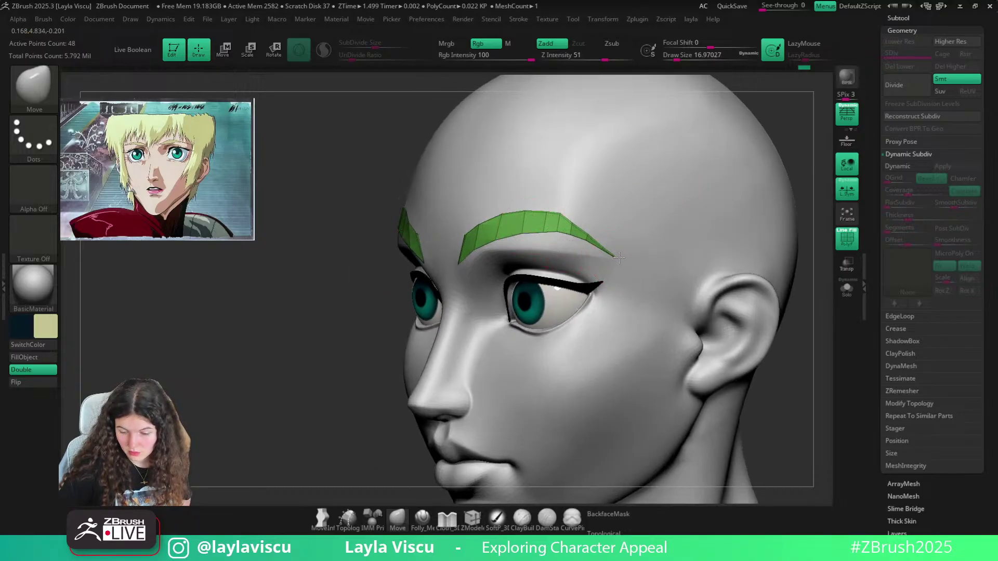
Turn the brow's Dynamic Subdiv back on, hide the polyframe and adjust the arch with the Move brush
key("d")
mouse_move(765, 323)
left_mouse_down("shift")
mouse_move(793, 373)
mouse_move(697, 256)
left_mouse_up("shift")
key("shift+f")
mouse_move(697, 256)
right_mouse_down("ctrl")
mouse_move(581, 221)
mouse_move(541, 238)
right_mouse_up("ctrl")
left_click_drag(541, 238, 535, 233)
mouse_move(738, 300)
right_mouse_down("alt")
mouse_move(646, 289)
mouse_move(622, 257)
right_mouse_up("alt")
key("bracketright")
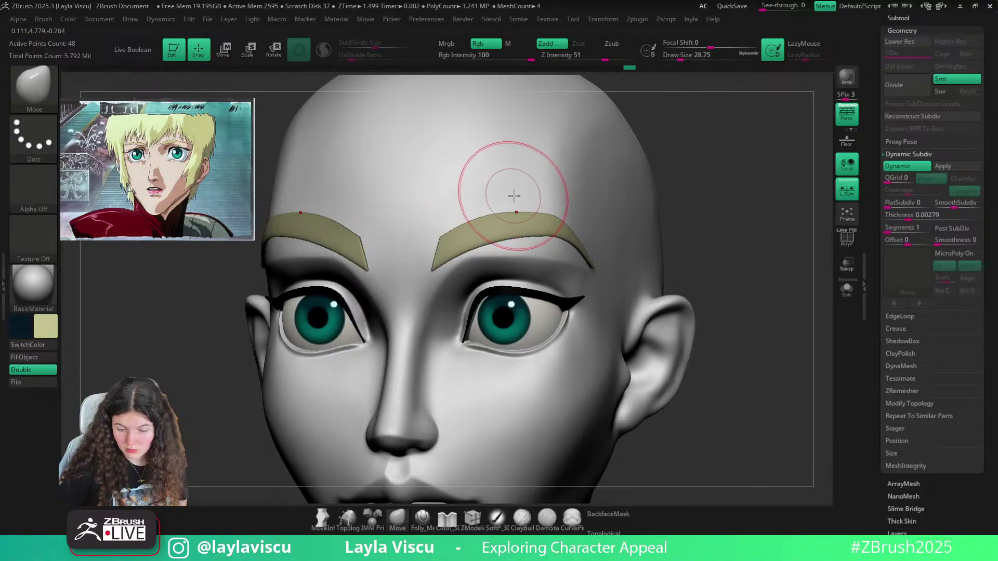
Refine the brow's peak and tail from three-quarter and low views with the Move brush at a draw size of about 39
mouse_move(585, 200)
right_mouse_down("shift")
mouse_move(689, 246)
mouse_move(653, 230)
mouse_move(619, 231)
right_mouse_up("shift")
key("bracketright")
left_click_drag(557, 234, 559, 230)
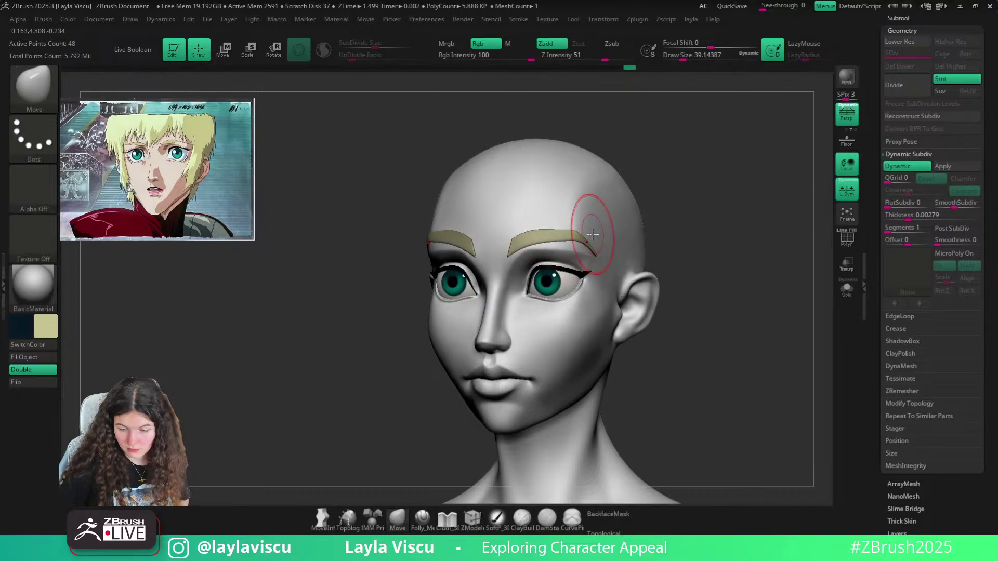
right_click_drag(689, 239, 720, 265)
right_click_drag(720, 265, 676, 219)
left_click_drag(659, 286, 655, 279)
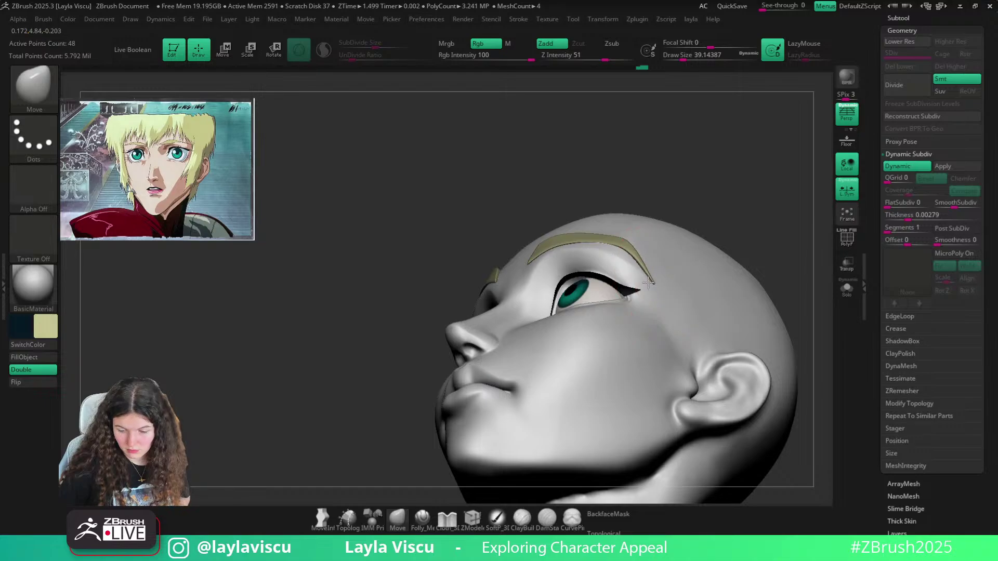
right_click_drag(702, 247, 740, 264)
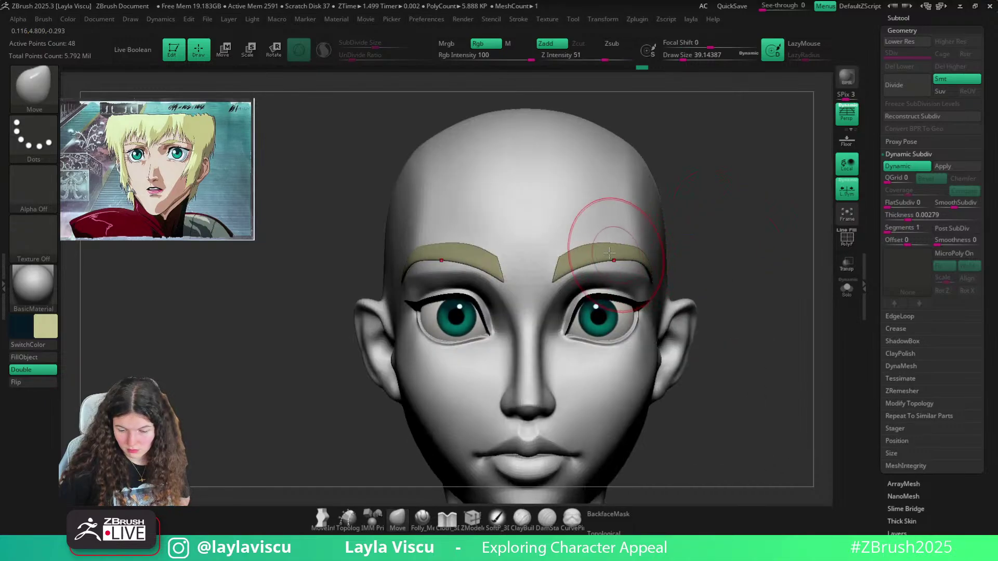
key("s")
mouse_move(586, 239)
left_mouse_down()
mouse_move(621, 233)
mouse_move(613, 234)
left_mouse_up()
key("ctrl+z")
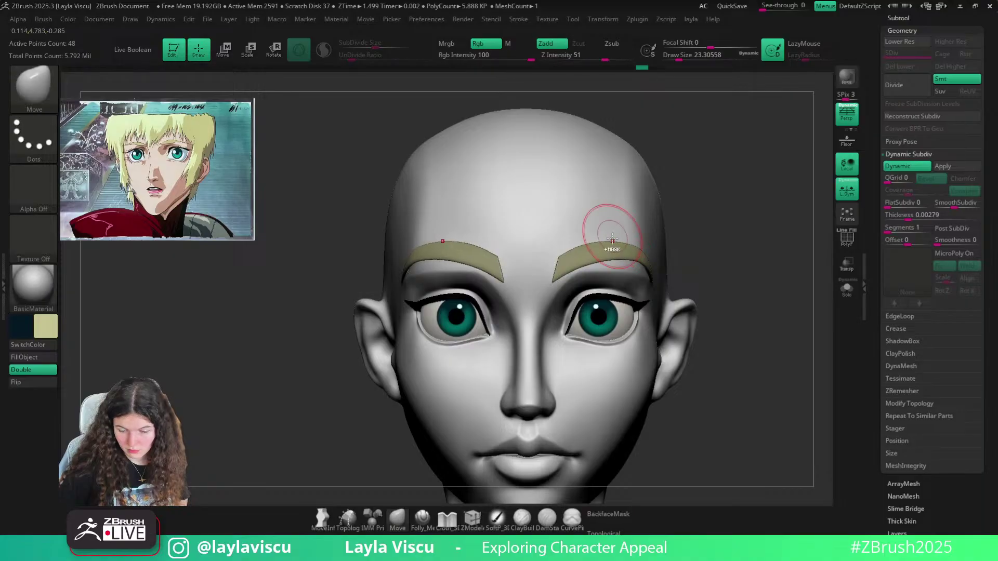
Turn off the brow's Dynamic Subdiv, show the polyframe and insert a lengthwise edge loop through the brow with ZModeler
mouse_move(612, 238)
right_mouse_down("ctrl")
mouse_move(691, 256)
mouse_move(572, 198)
right_mouse_up("ctrl")
key("shift+d")
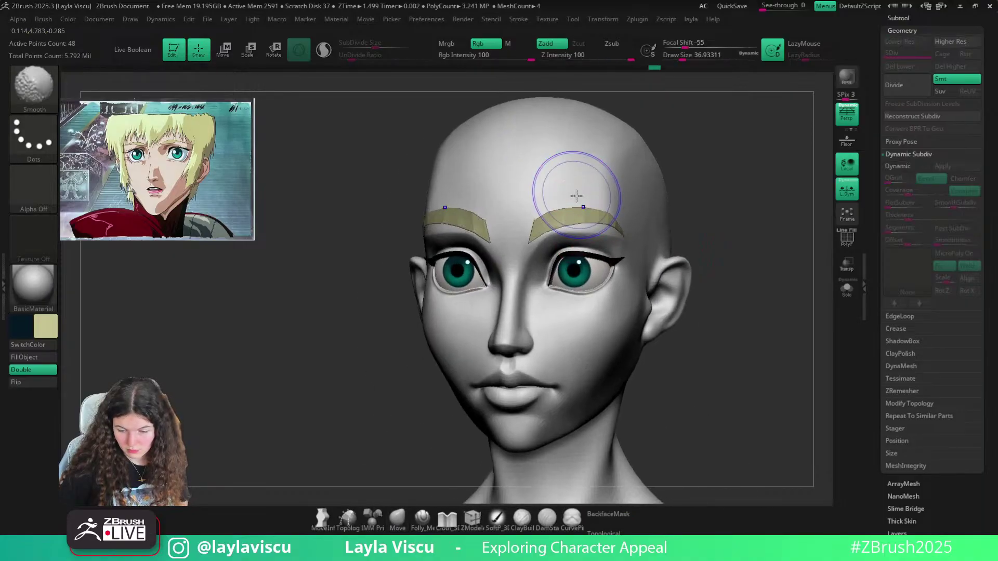
key("shift+f")
left_click(472, 519)
key("f")
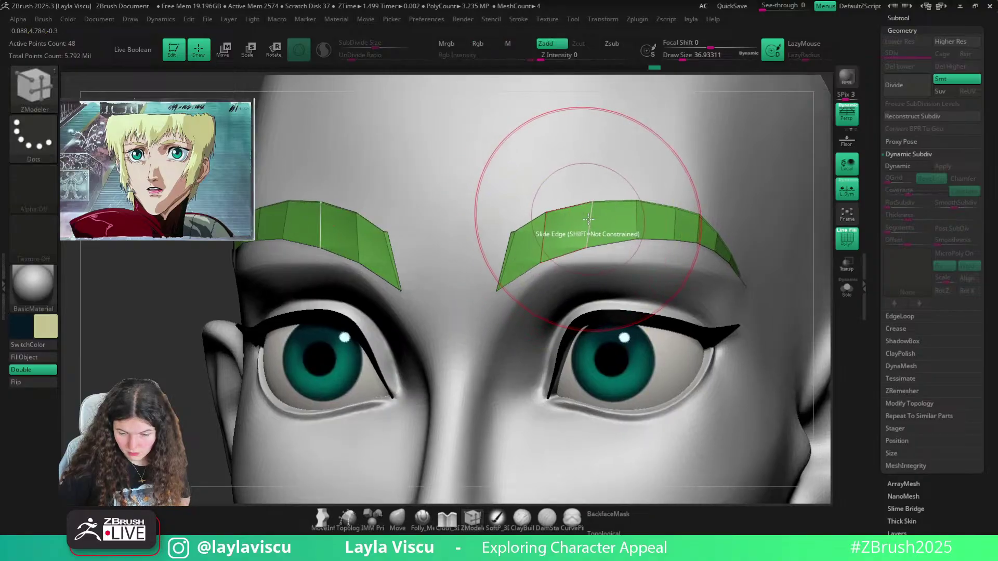
key("space")
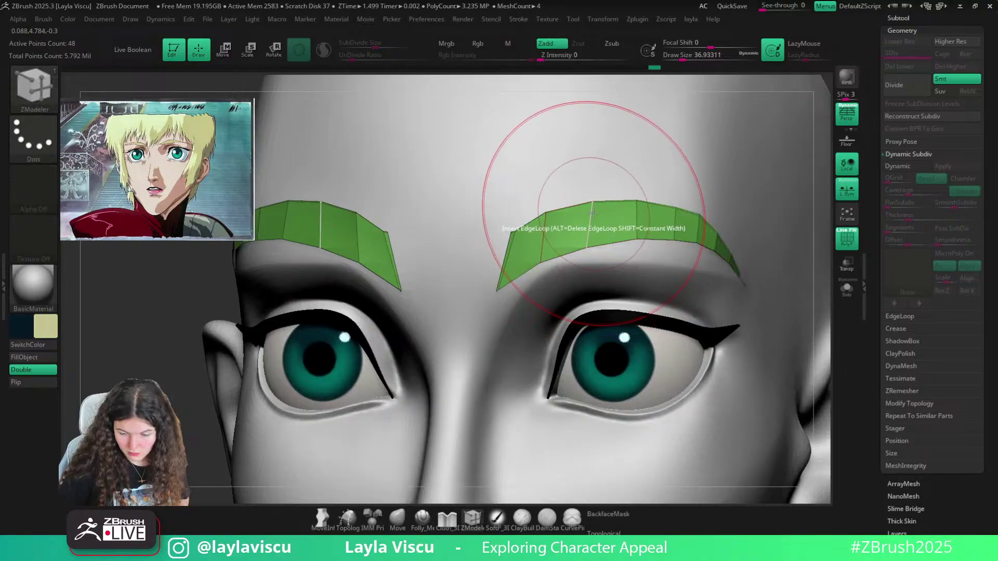
key("ctrl")
right_click_drag(525, 205, 458, 201, "ctrl")
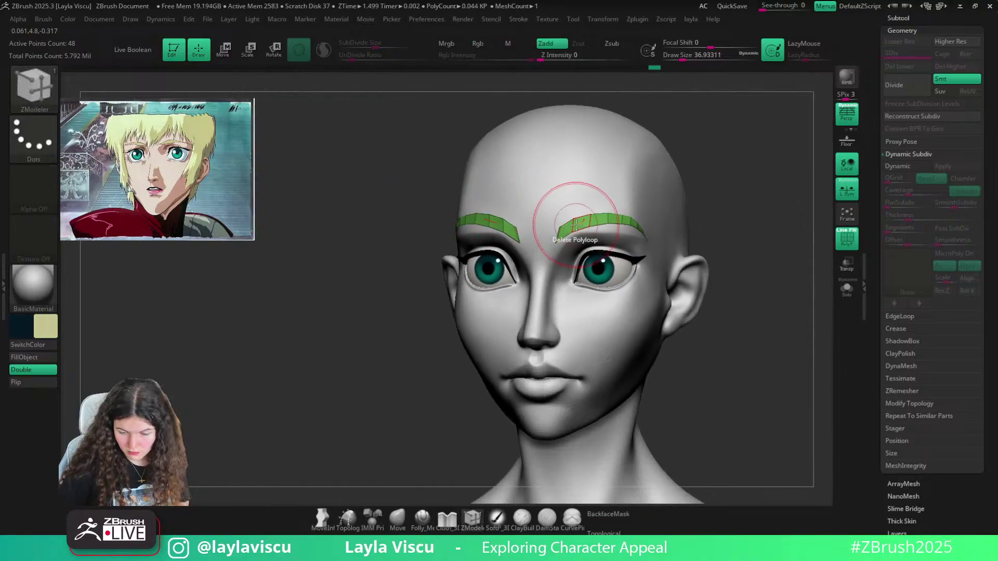
right_click_drag(573, 211, 662, 265, "ctrl")
left_click(588, 231)
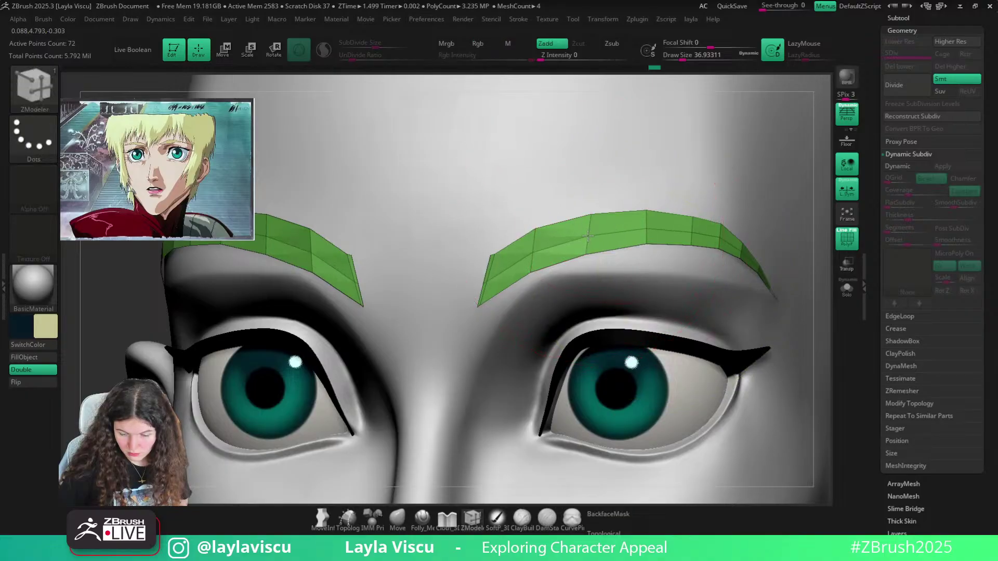
Open the Crease options, turn Dynamic Subdiv back on and hide the polyframe to check the smoothed brow
left_click(896, 329)
key("ctrl")
key("shift+f")
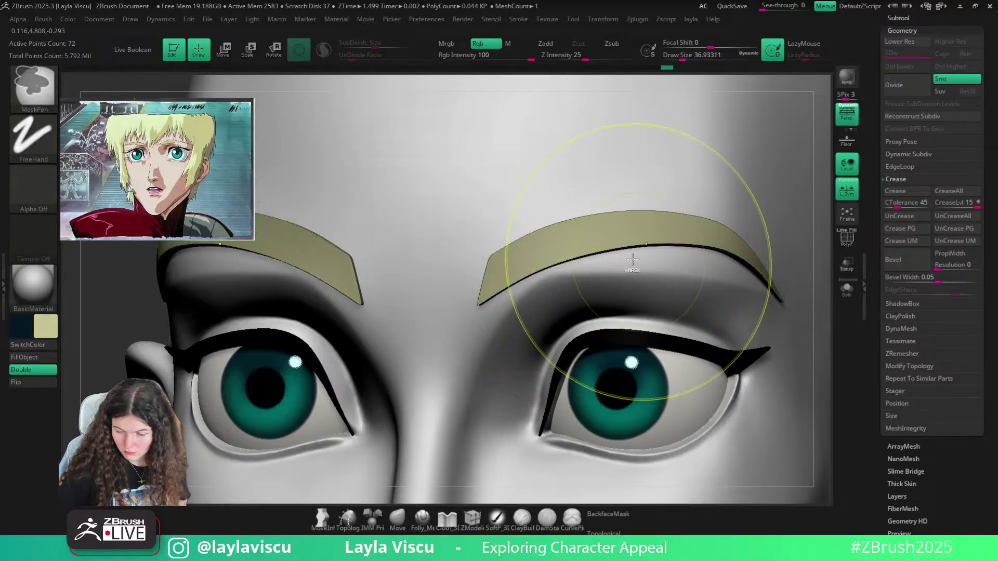
right_click_drag(633, 260, 587, 229, "ctrl")
right_click_drag(757, 251, 727, 262, "shift")
mouse_move(727, 262)
right_mouse_down("alt")
mouse_move(644, 215)
mouse_move(628, 281)
mouse_move(633, 212)
right_mouse_up("alt")
Adjust the unsmoothed brow with the Move brush at a draw size of about 9, then restore Dynamic Subdiv
left_click(398, 519)
right_click_drag(540, 182, 542, 169, "ctrl")
key("shift+d")
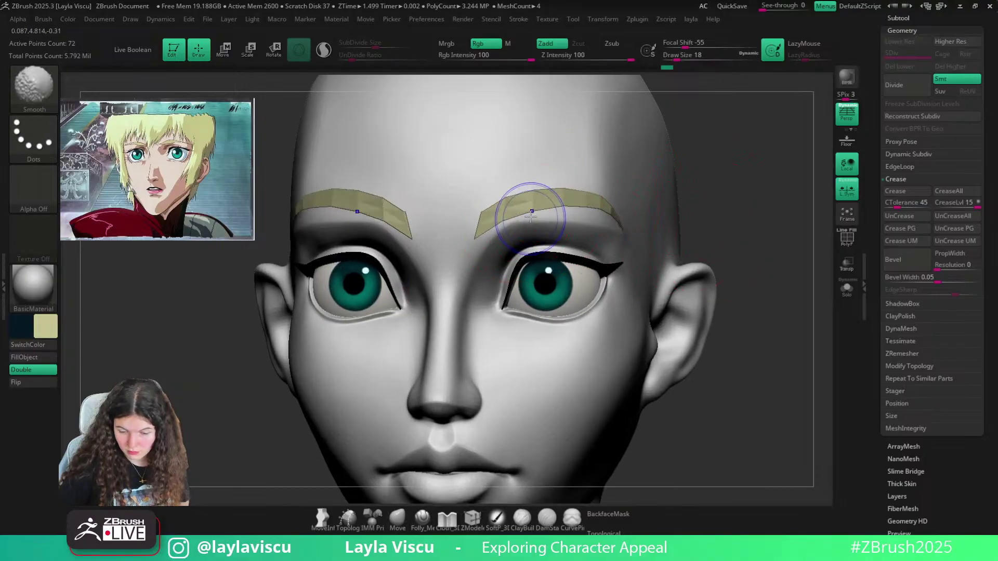
key("s")
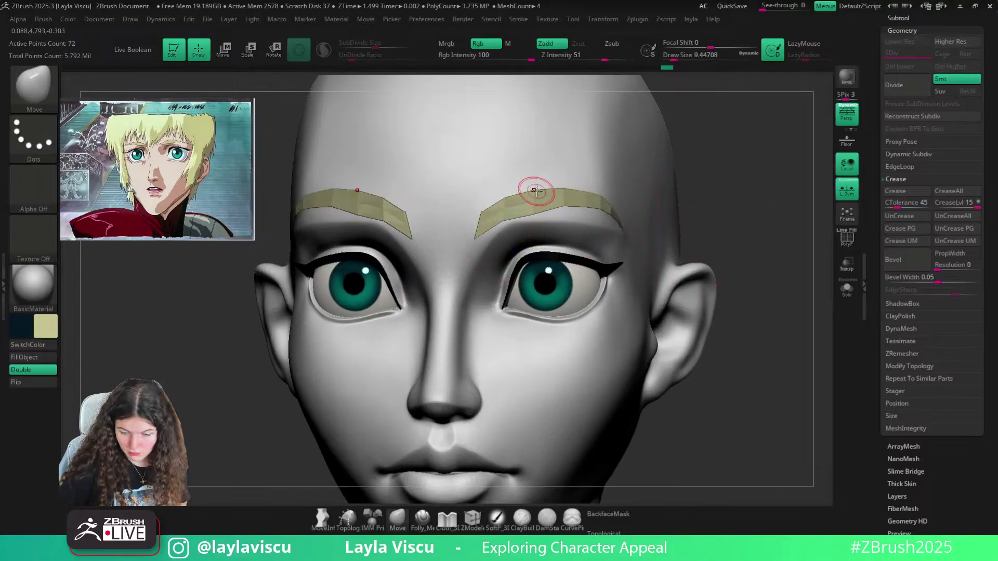
key("f")
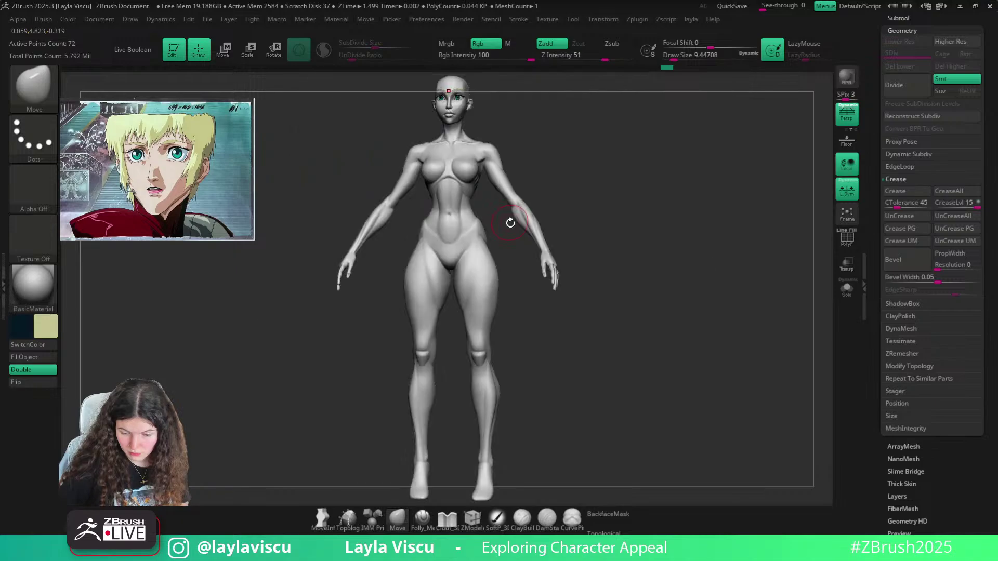
right_click_drag(523, 123, 543, 265, "alt")
key("d")
right_click_drag(522, 214, 548, 234, "ctrl")
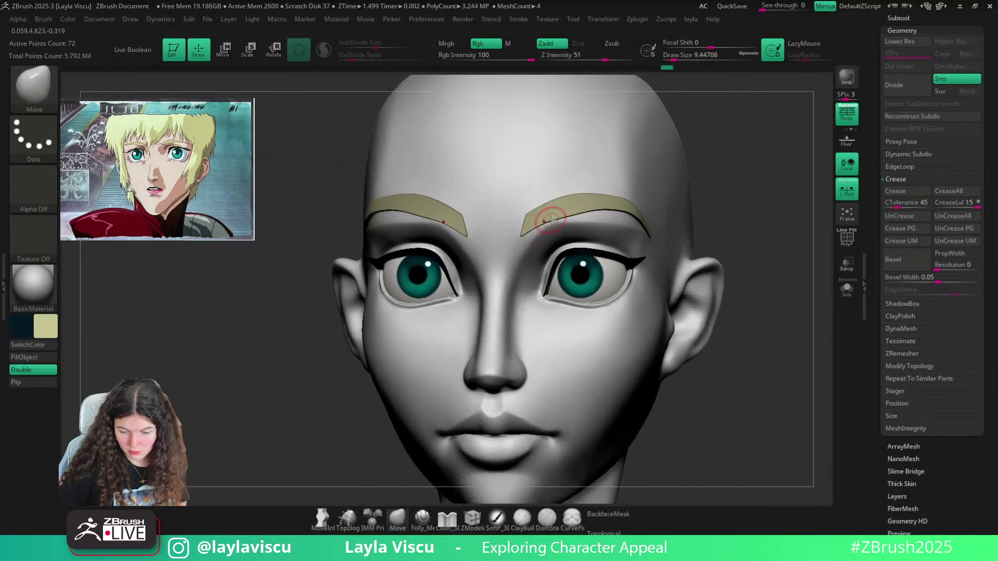
Nudge the brow's upper edge beyond the peak with the polyframe shown, then hide it and check the whole head
key("shift+f")
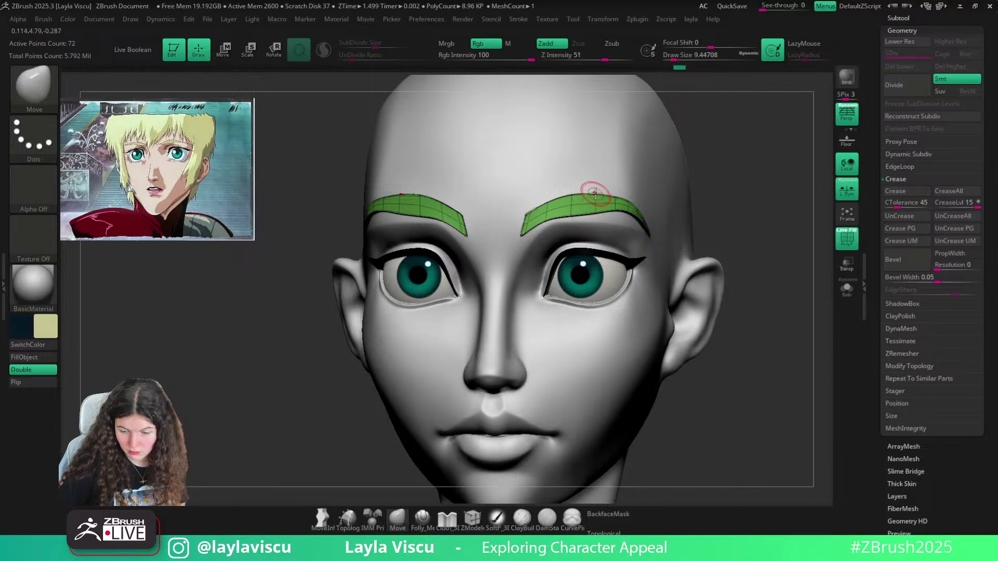
left_click_drag(595, 193, 593, 190)
key("shift+f")
mouse_move(598, 215)
right_mouse_down("ctrl")
mouse_move(692, 235)
mouse_move(594, 245)
right_mouse_up("ctrl")
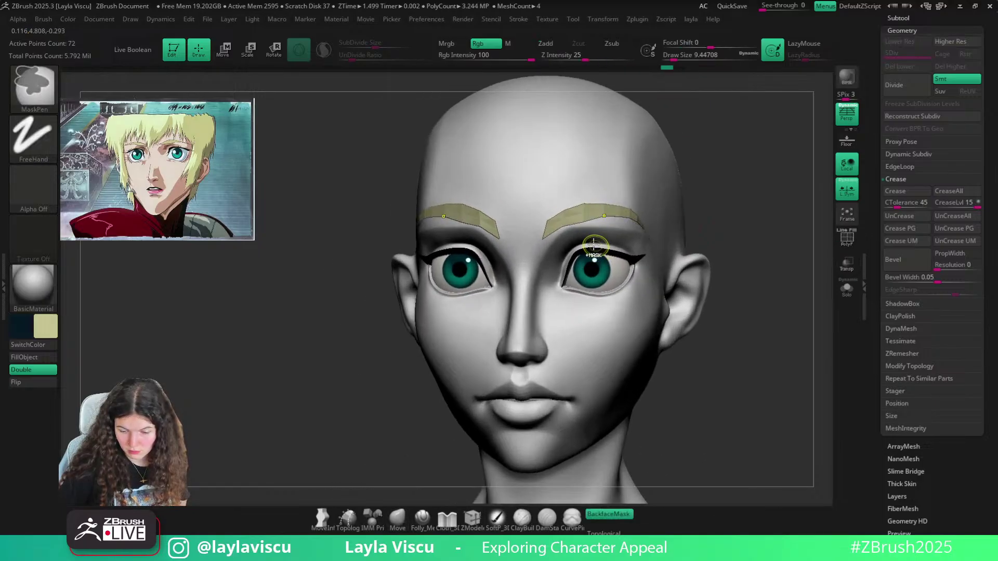
left_click(588, 218, "alt")
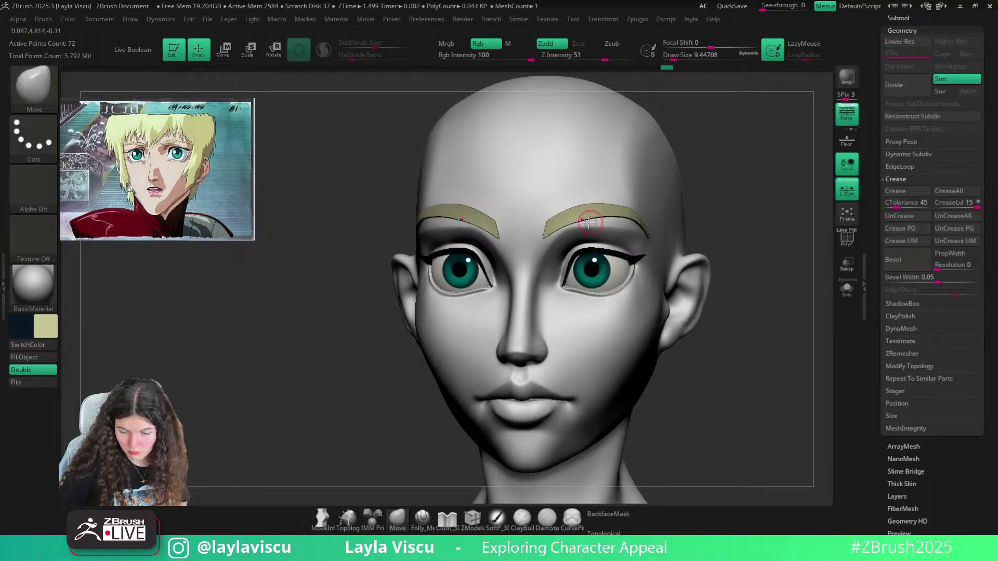
Show the polyframe and change ZModeler's edge action from Insert to Slide for the loops near the brow's inner end
key("shift+f")
left_click(472, 519)
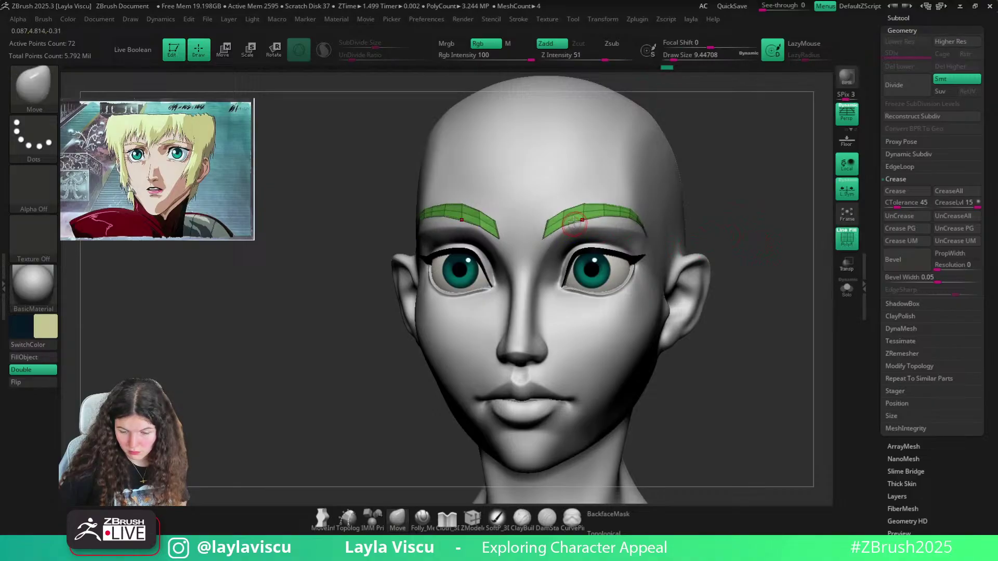
key("f")
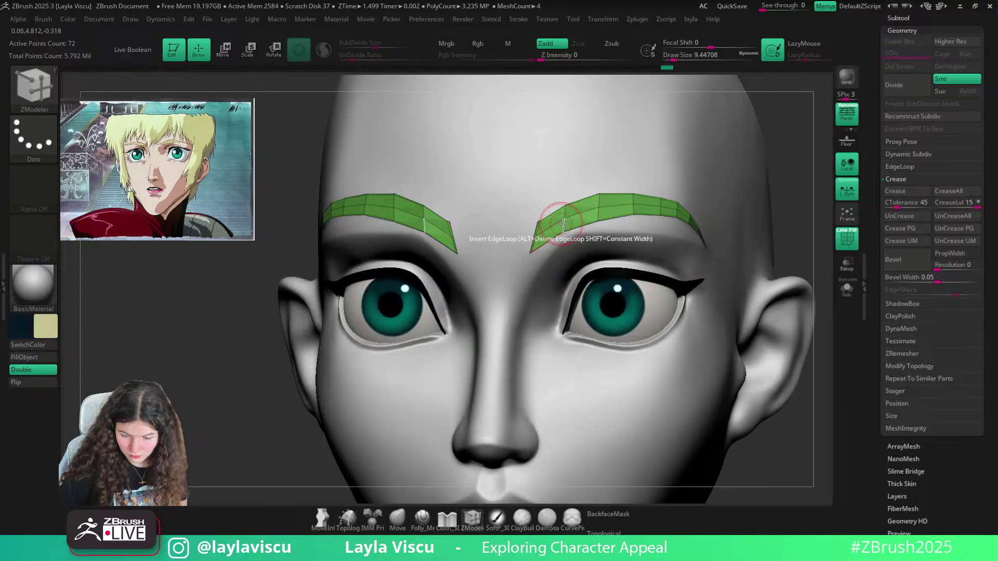
key("space")
left_click(619, 261)
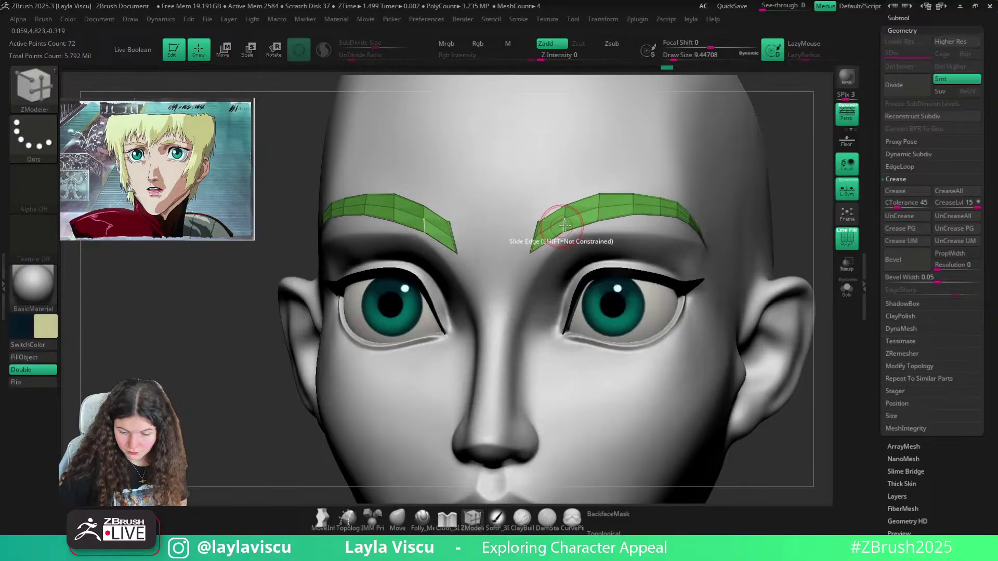
key("space")
left_click(535, 388)
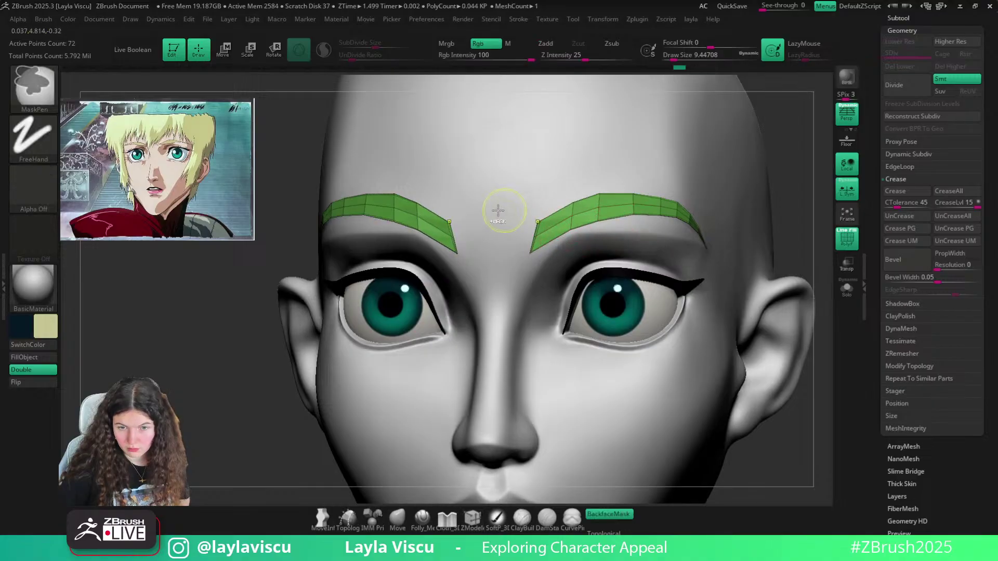
mouse_move(499, 213)
right_mouse_down("ctrl")
mouse_move(708, 194)
mouse_move(644, 194)
right_mouse_up("ctrl")
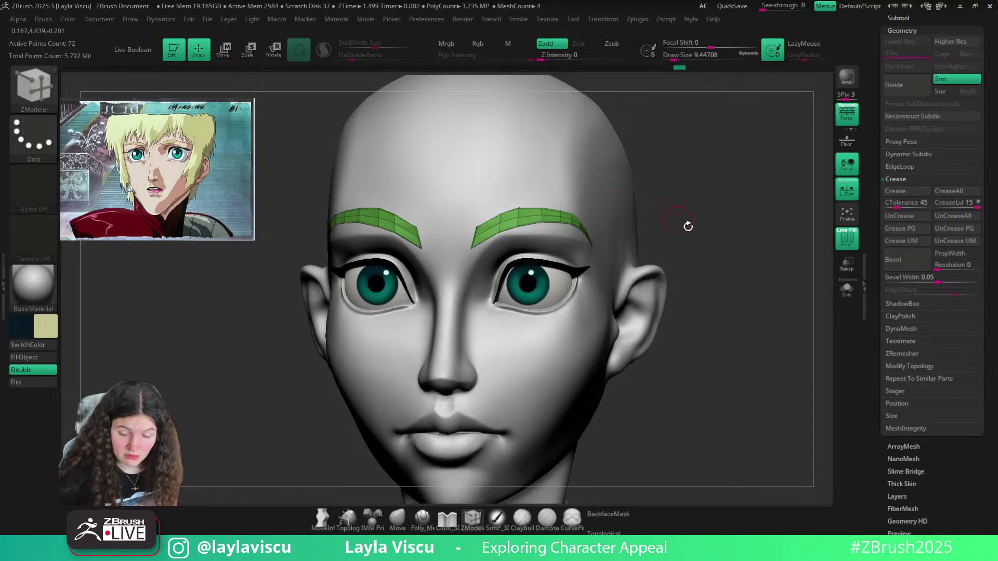
Reshape the brow's arch and tail from three-quarter views with the Move brush, reducing the draw size from about 37 to 16
left_click(398, 517)
right_click_drag(740, 223, 527, 194)
key("s")
left_click_drag(575, 214, 586, 215)
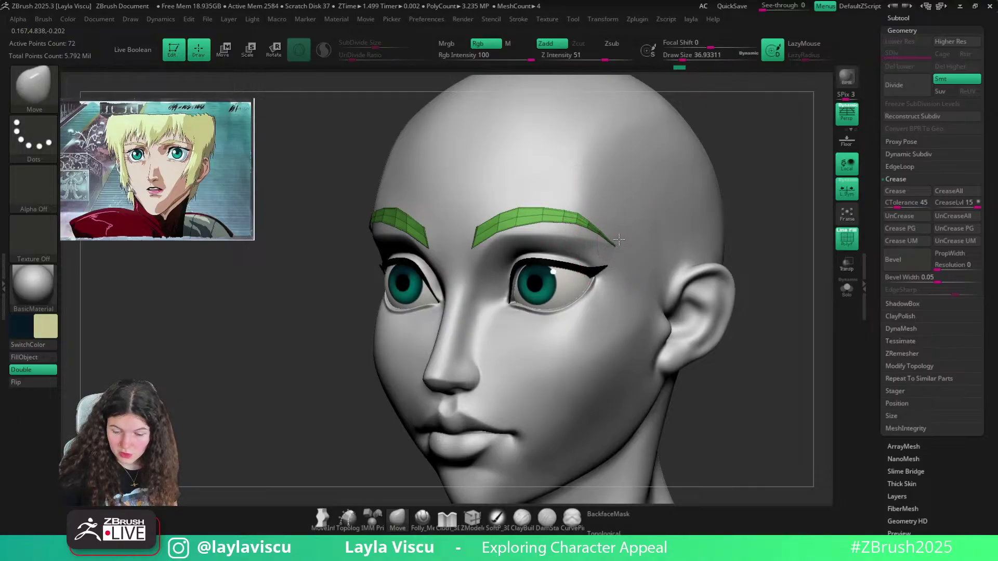
right_click_drag(746, 244, 611, 245)
key("s")
left_click_drag(612, 245, 604, 242)
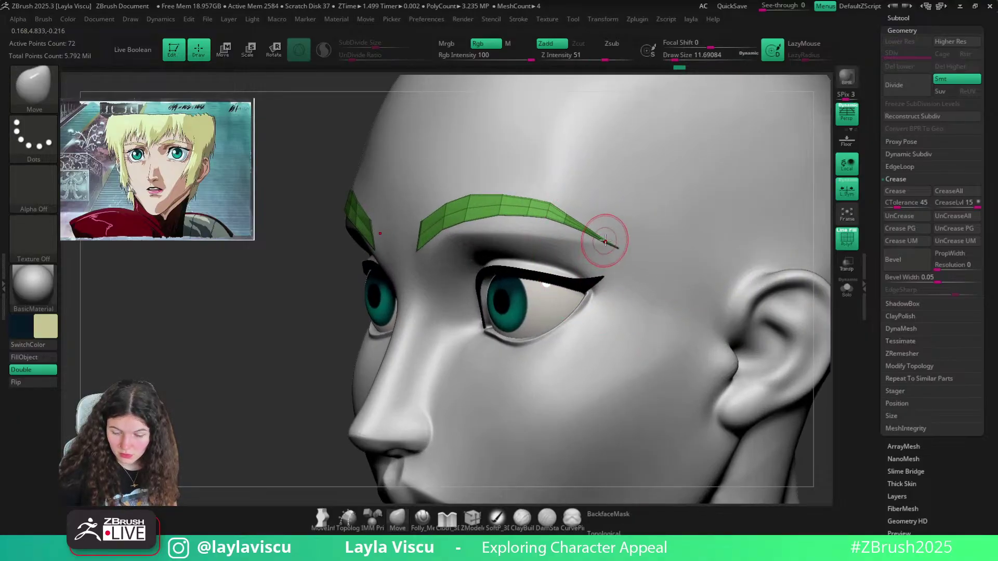
key("s")
left_click_drag(505, 212, 530, 212)
key("s")
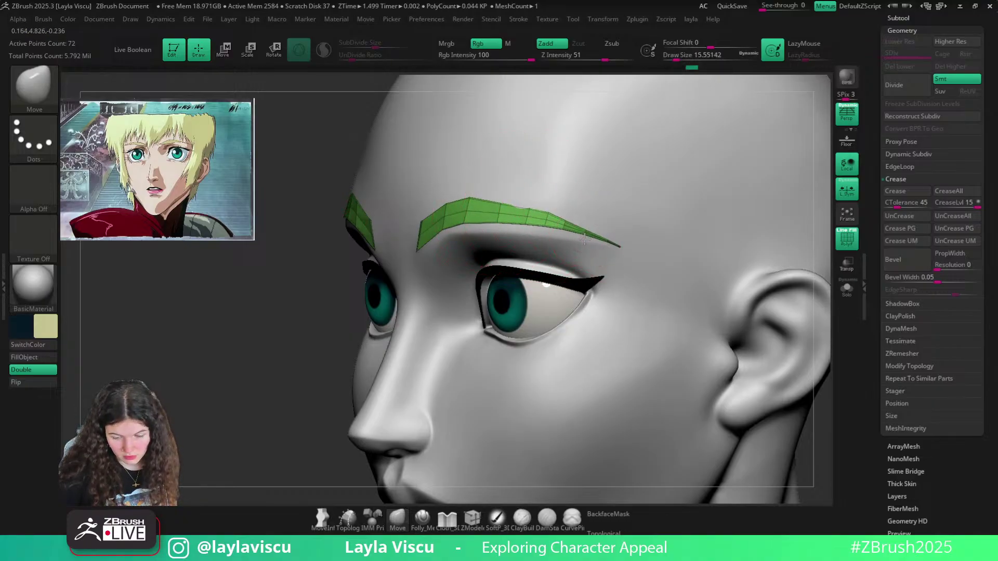
left_click_drag(522, 206, 527, 212)
Refine the brow's tail from the front at a draw size of about 22, then restore Dynamic Subdiv and hide the polyframe
mouse_move(528, 213)
right_mouse_down("ctrl")
mouse_move(392, 252)
mouse_move(442, 249)
right_mouse_up("ctrl")
mouse_move(572, 239)
right_mouse_down("ctrl")
mouse_move(799, 229)
mouse_move(583, 221)
right_mouse_up("ctrl")
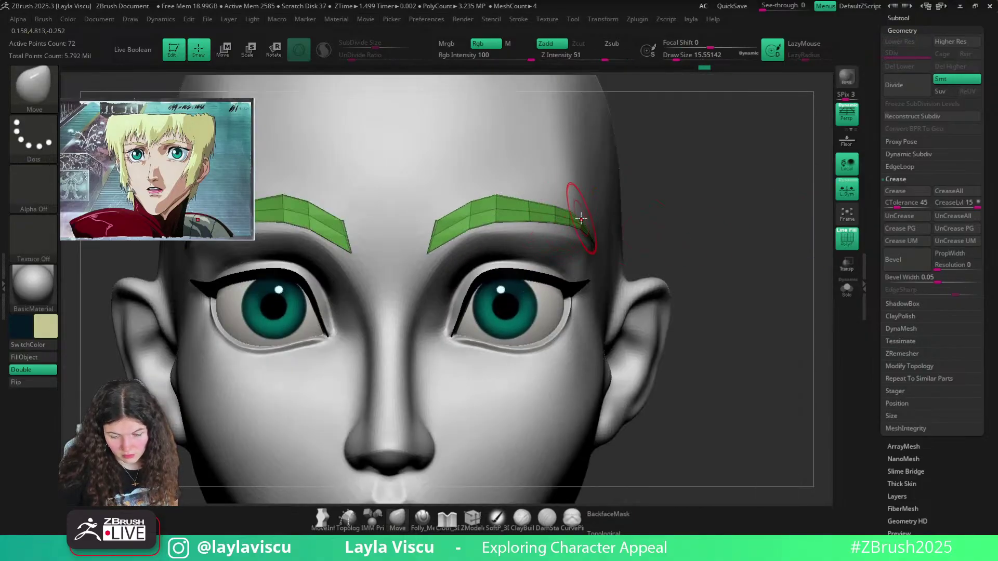
key("s")
left_click_drag(581, 218, 576, 214)
key("s")
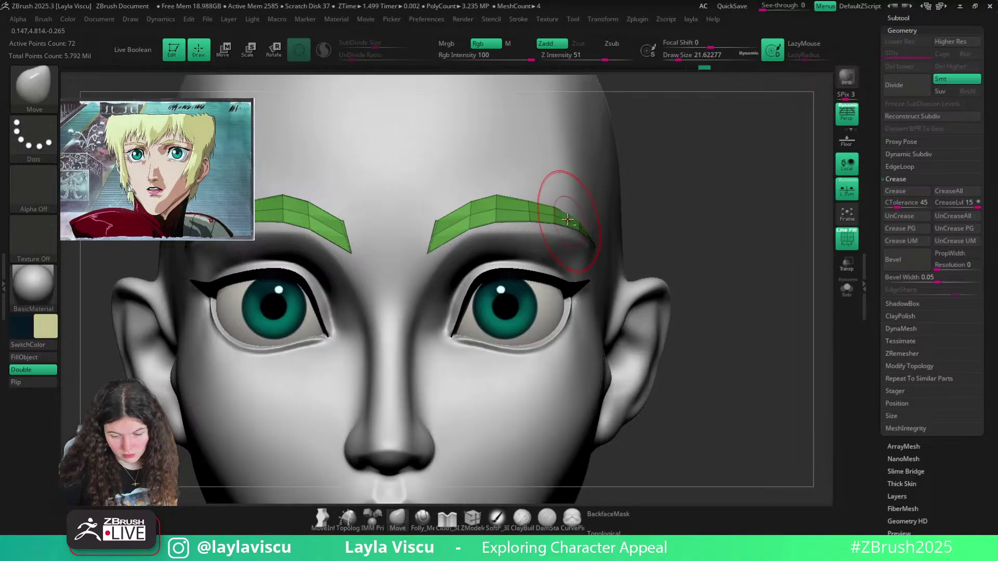
key("d")
key("shift+f")
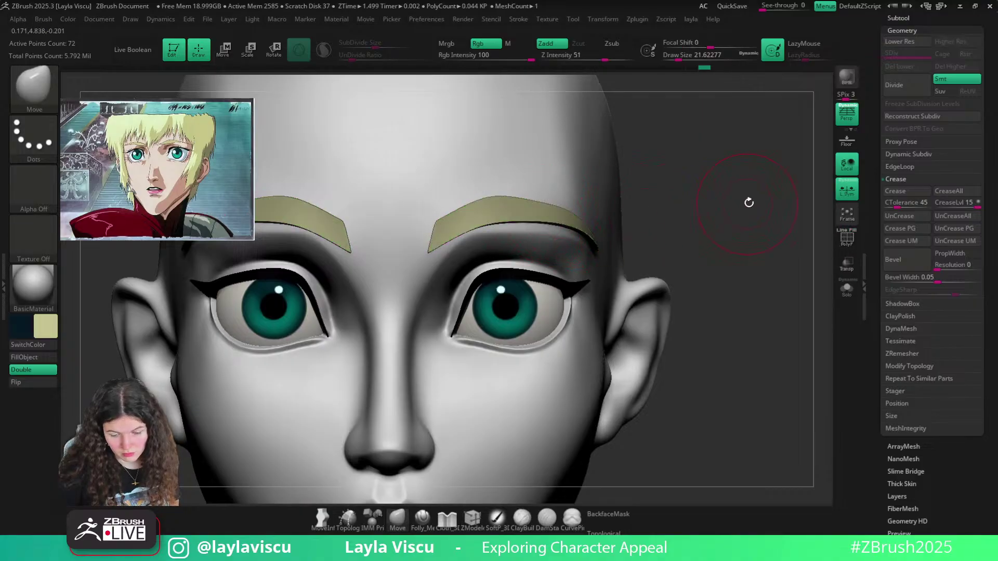
Fit the smoothed brow to the forehead from low views with the Move brush at draw sizes of about 71 and 46
right_click_drag(748, 203, 632, 148, "ctrl")
right_click_drag(632, 148, 612, 283, "ctrl")
right_click_drag(612, 283, 582, 232)
key("s")
mouse_move(579, 233)
left_mouse_down()
mouse_move(590, 234)
mouse_move(577, 249)
left_mouse_up()
right_click_drag(677, 208, 662, 240)
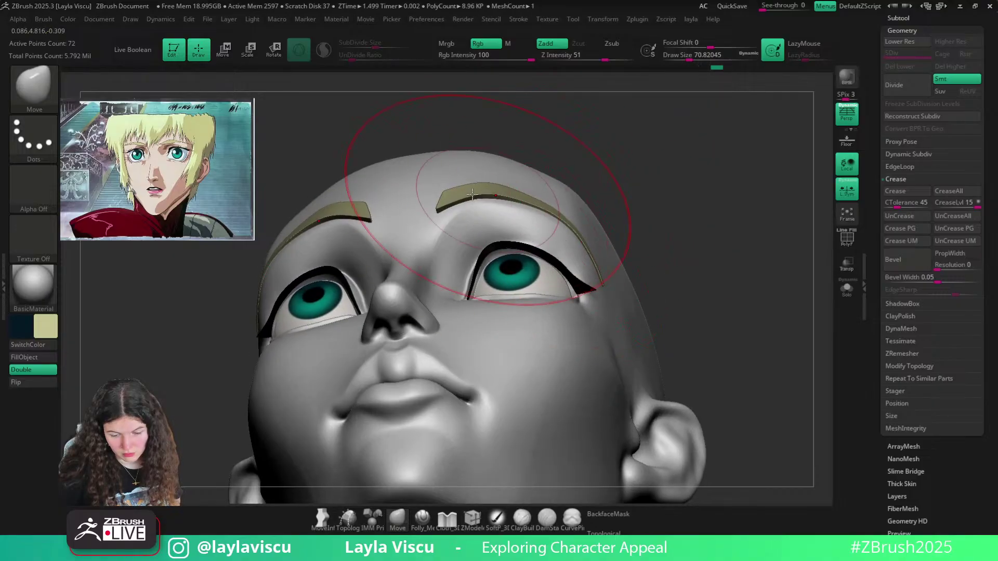
key("s")
left_click_drag(469, 191, 464, 190)
mouse_move(656, 246)
right_mouse_down("ctrl")
mouse_move(632, 194)
mouse_move(653, 227)
right_mouse_up("ctrl")
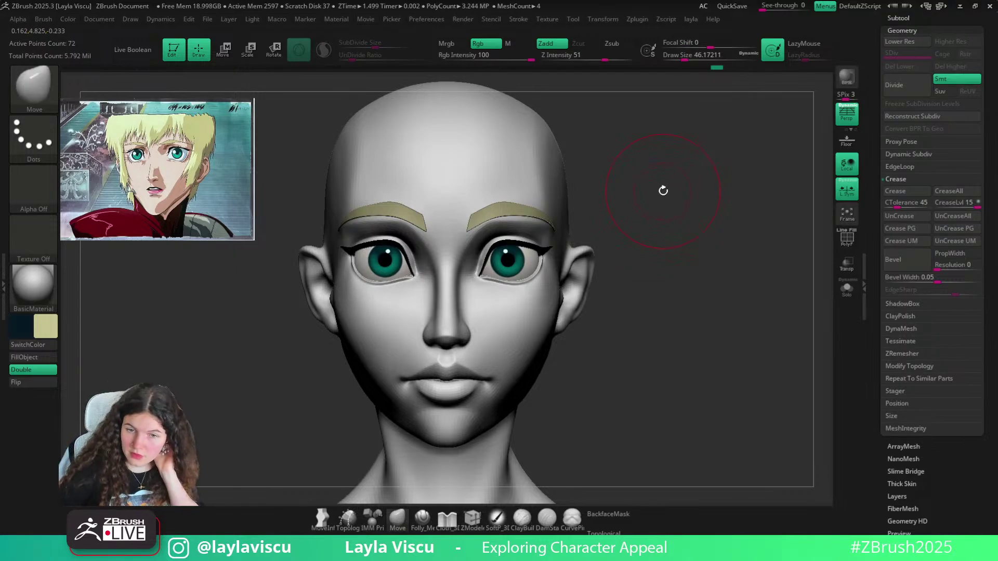
Show the unsmoothed brow's polyframe and refine the tail's vertices with the Move brush at a draw size of about 14
right_click_drag(659, 202, 664, 200)
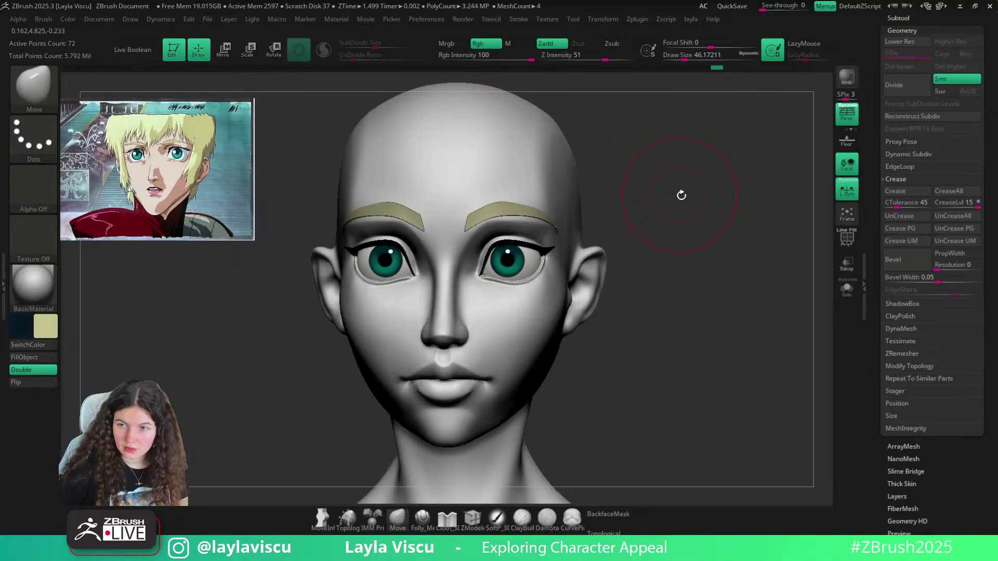
right_click_drag(711, 188, 675, 191)
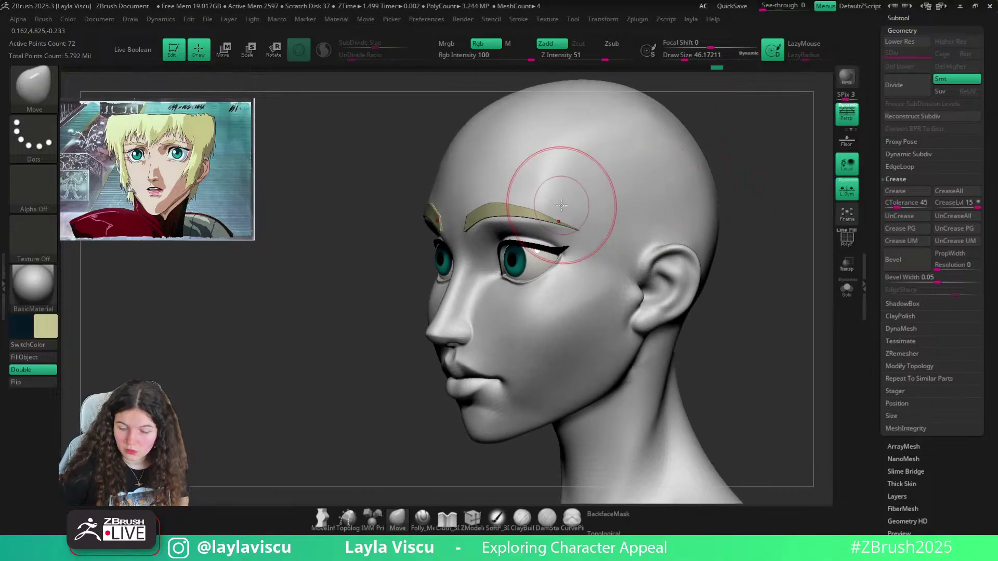
key("bracketleft")
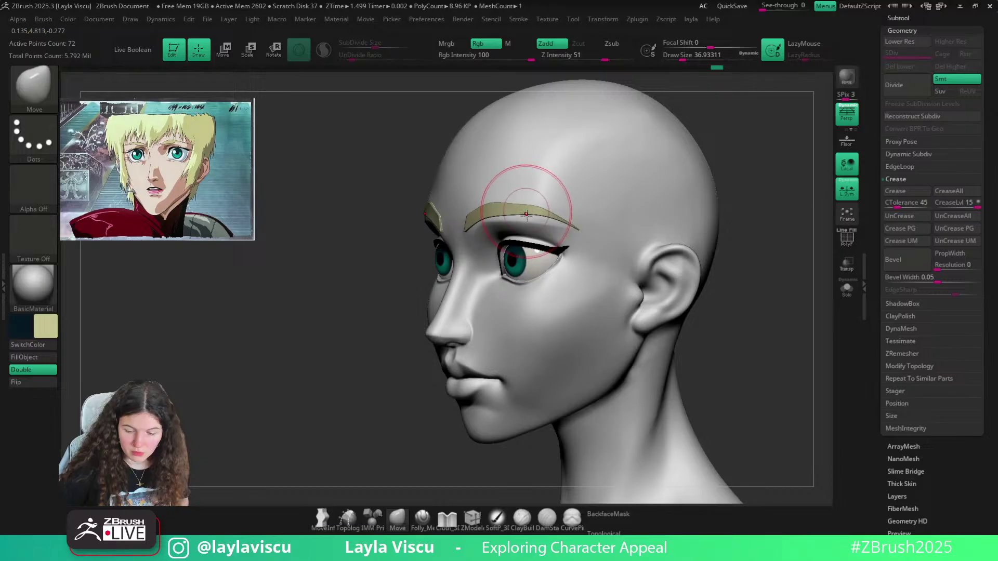
key("bracketleft")
right_click_drag(805, 208, 753, 210)
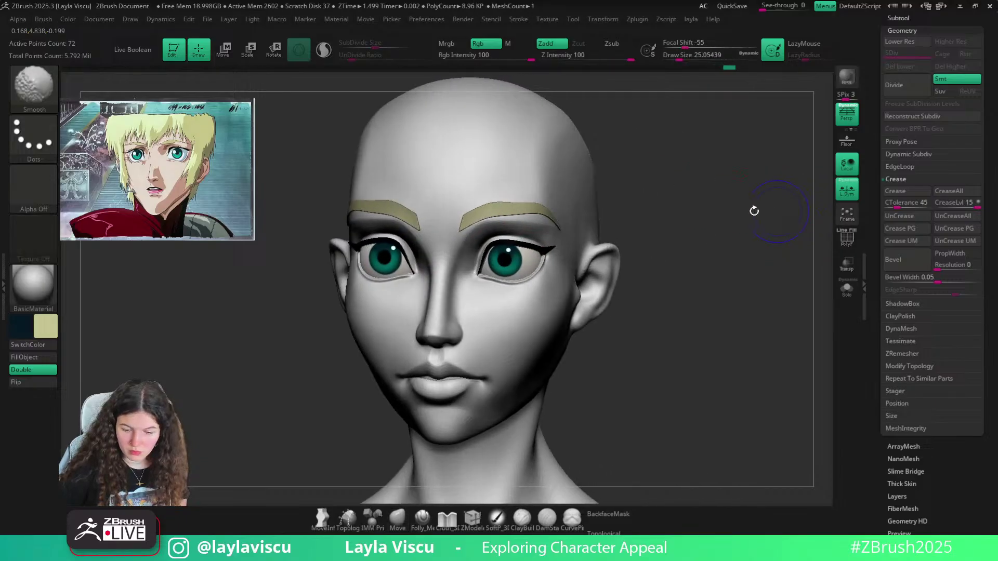
key("shift+f")
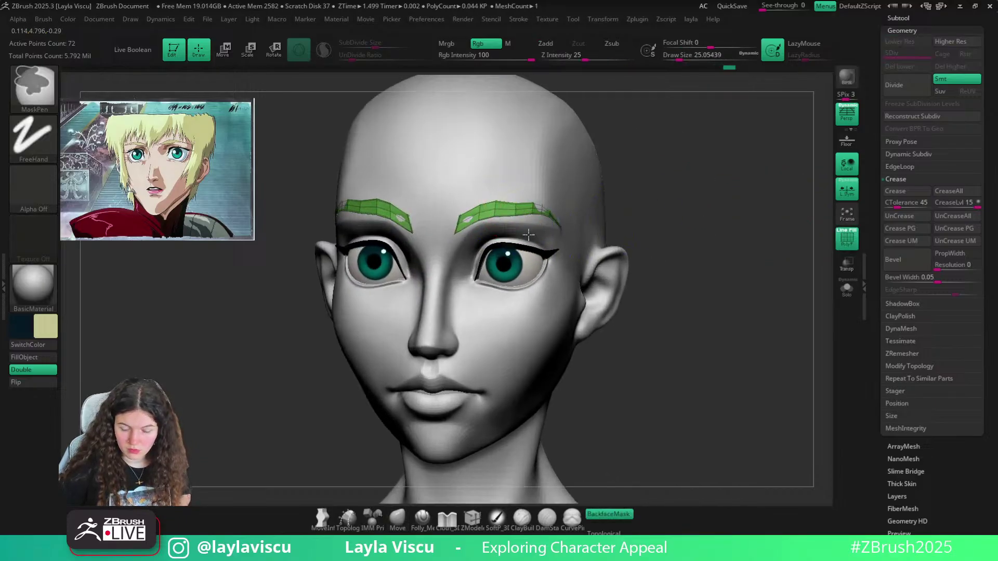
scroll(515, 207, "up", 3)
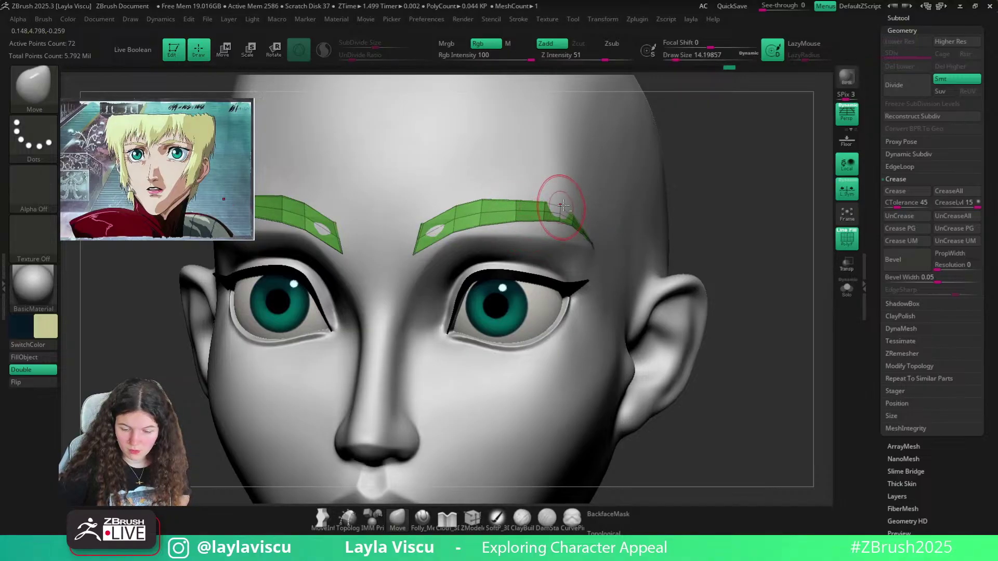
left_click_drag(569, 204, 567, 203)
mouse_move(557, 206)
right_mouse_down("ctrl")
mouse_move(500, 212)
mouse_move(567, 221)
right_mouse_up("ctrl")
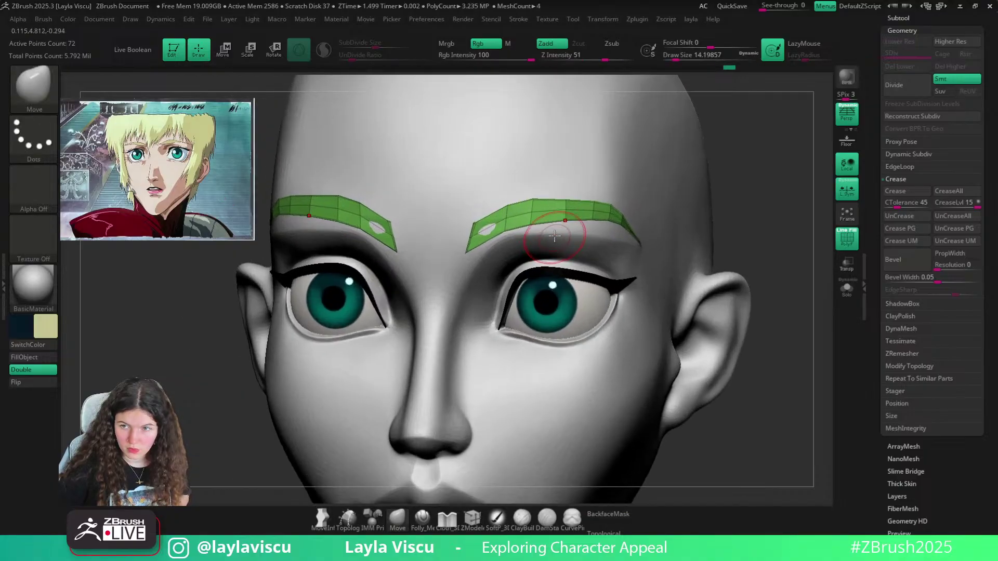
Nudge the brow's inner end clear of the forehead surface with the Move brush at a draw size of about 14
left_click_drag(487, 226, 489, 224)
mouse_move(517, 232)
right_mouse_down("ctrl")
mouse_move(427, 223)
mouse_move(547, 229)
mouse_move(517, 346)
right_mouse_up("ctrl")
Use ZModeler's Swivel action on the brow's lengthwise edge loop, then set the edge action to Delete
left_click(473, 519)
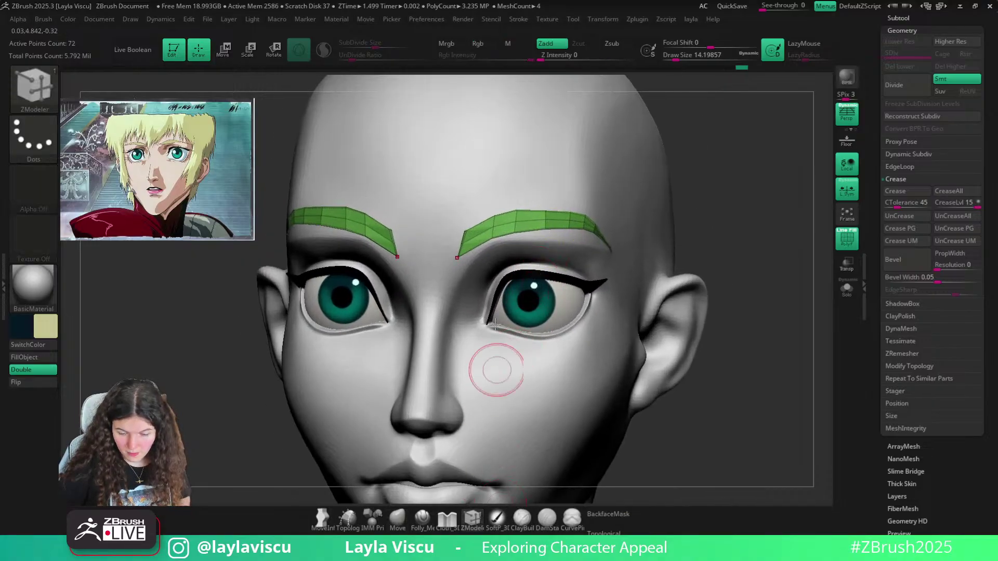
key("space")
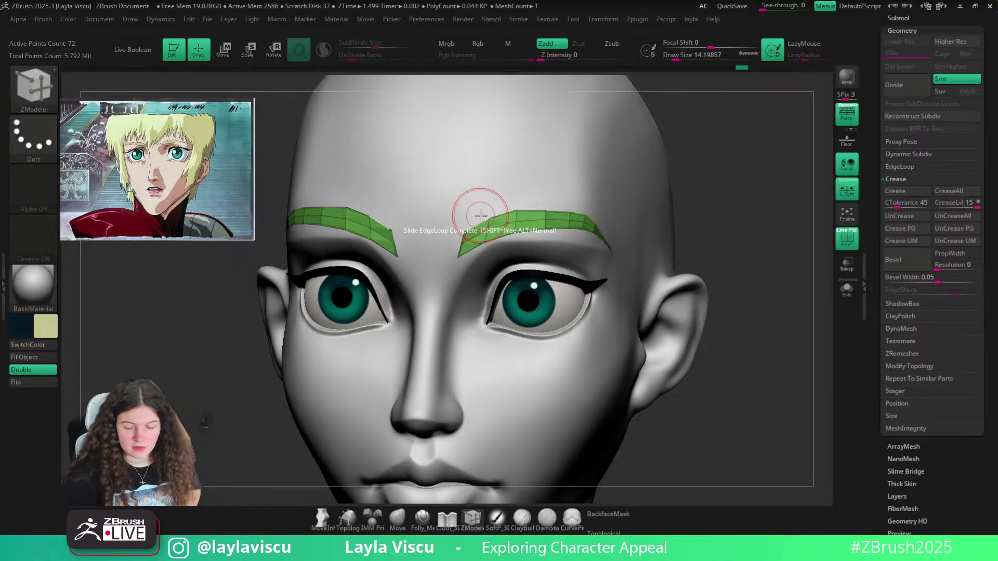
key("space")
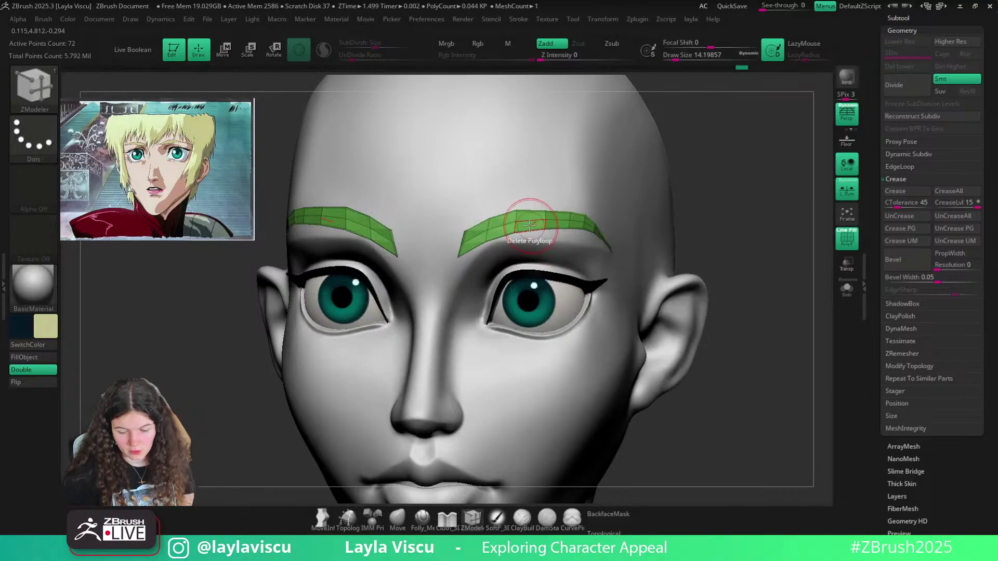
key("space")
left_click(613, 309)
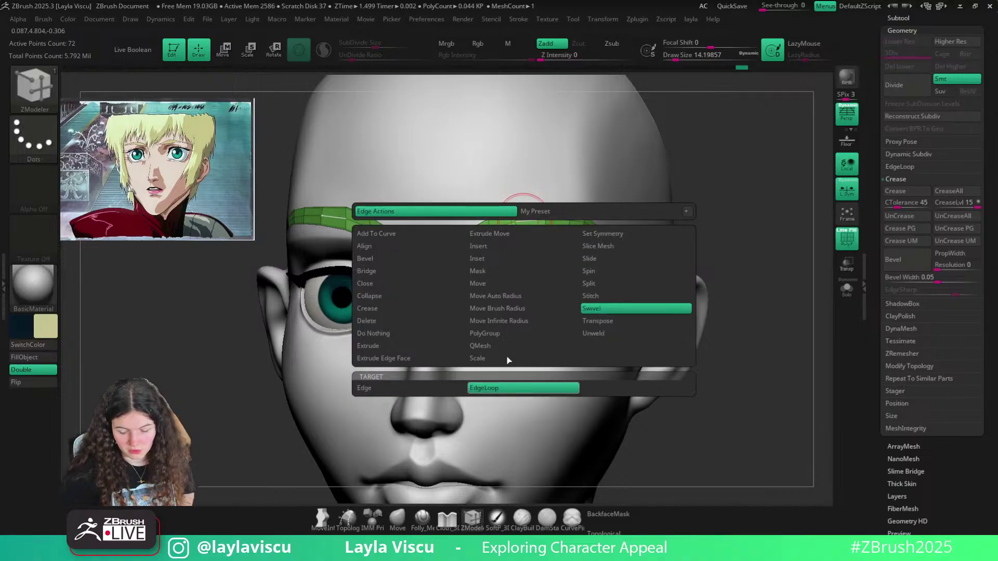
right_click_drag(742, 258, 777, 265)
right_click_drag(777, 265, 769, 317, "ctrl")
left_click_drag(511, 230, 520, 231)
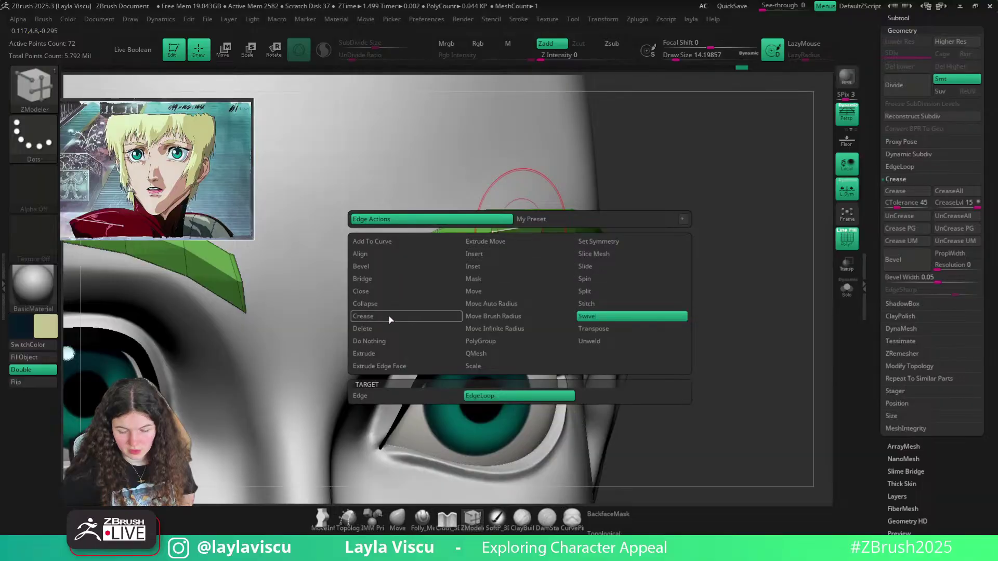
left_click(362, 329)
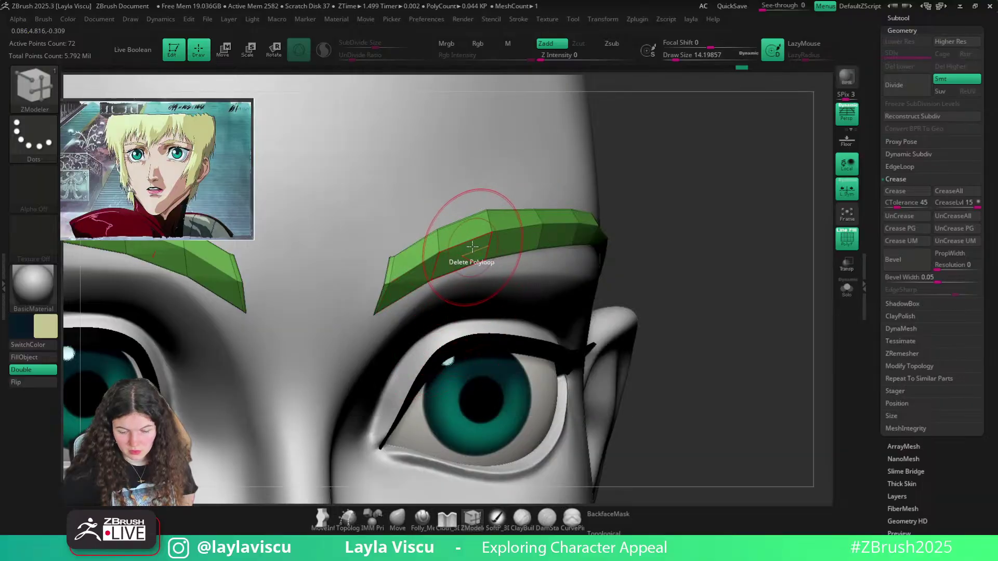
Hide the polyframe and restore Dynamic Subdiv on the brows in the front view
right_click_drag(501, 247, 651, 218, "ctrl")
left_click_drag(651, 218, 648, 250, "shift")
key("shift+f")
key("d")
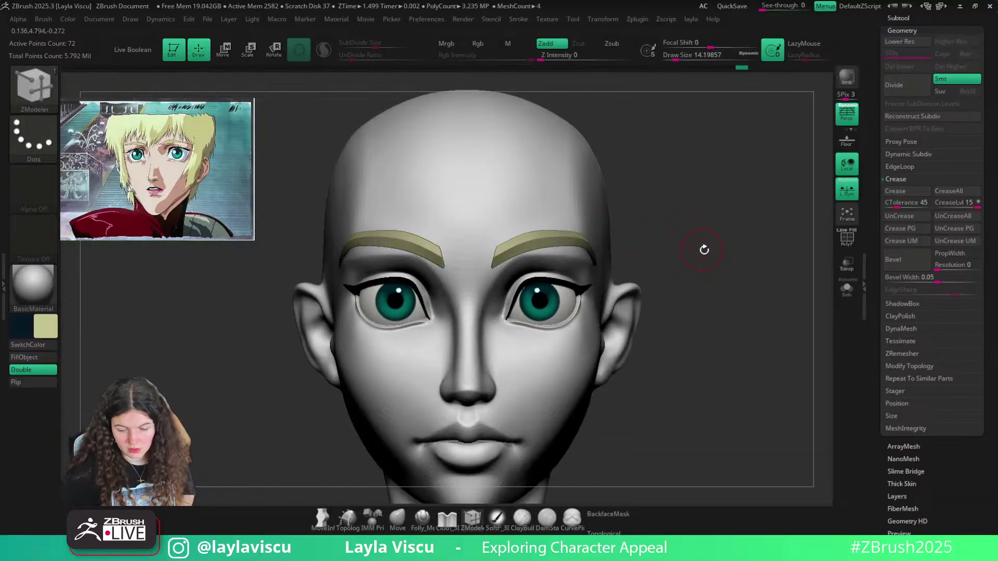
Set ZModeler's edge action to Slide with the EdgeLoop Complete target and slide the brow's lengthwise edge loop
right_click_drag(704, 250, 651, 240, "ctrl")
right_click_drag(574, 208, 582, 283, "ctrl")
key("space")
left_click(644, 272)
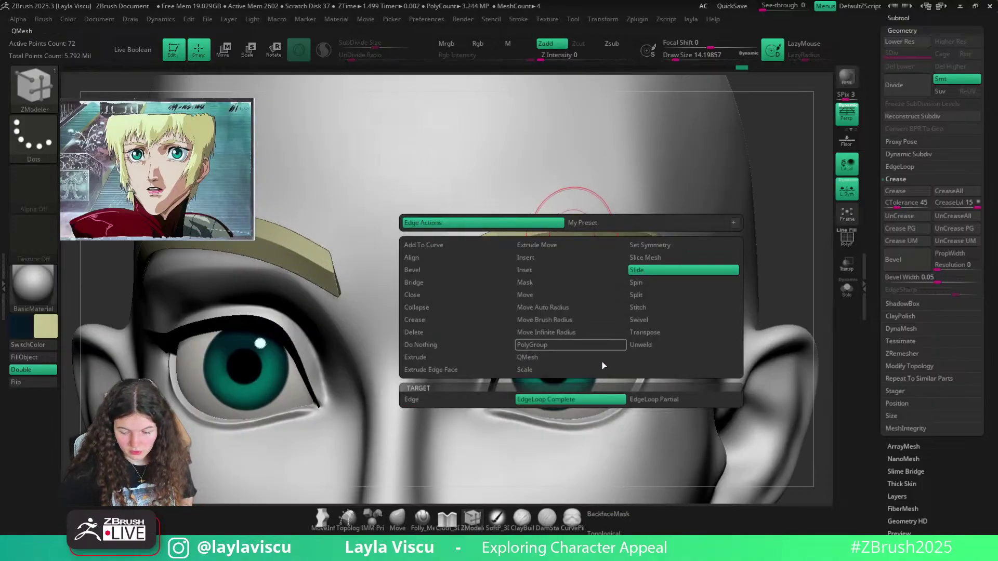
left_click_drag(556, 228, 556, 214)
right_click_drag(387, 271, 363, 235, "ctrl")
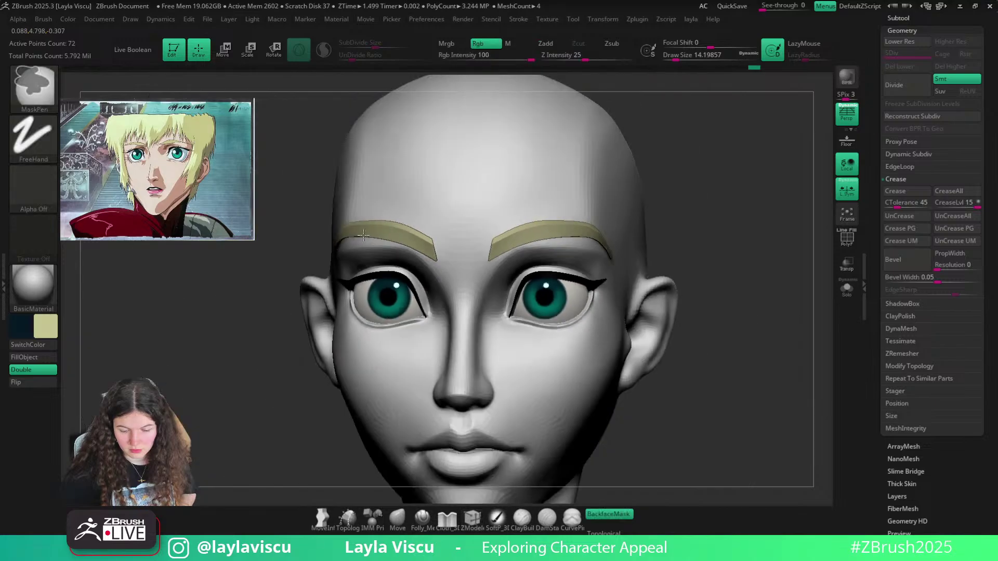
right_click_drag(546, 198, 546, 223, "ctrl")
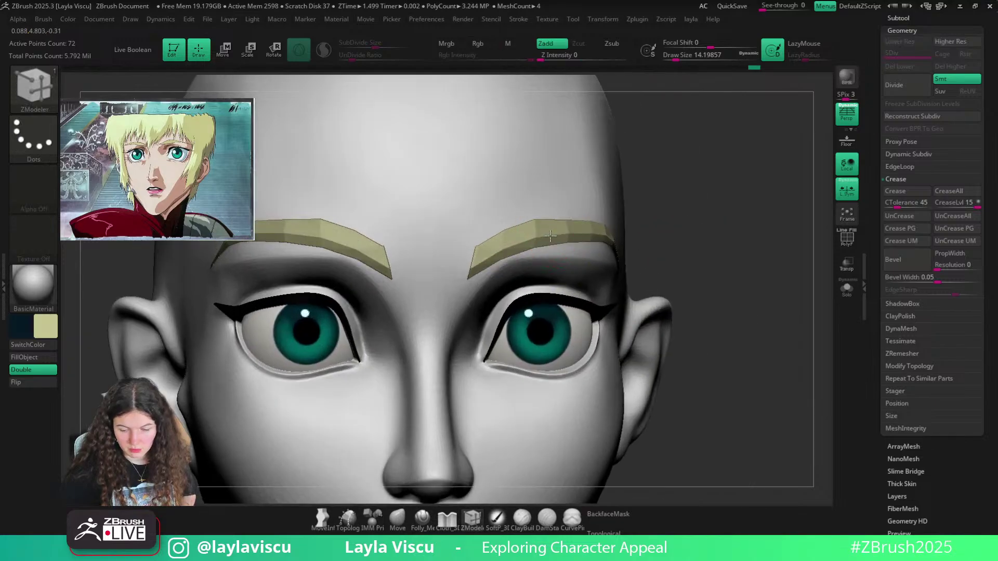
right_click_drag(740, 245, 642, 258, "ctrl")
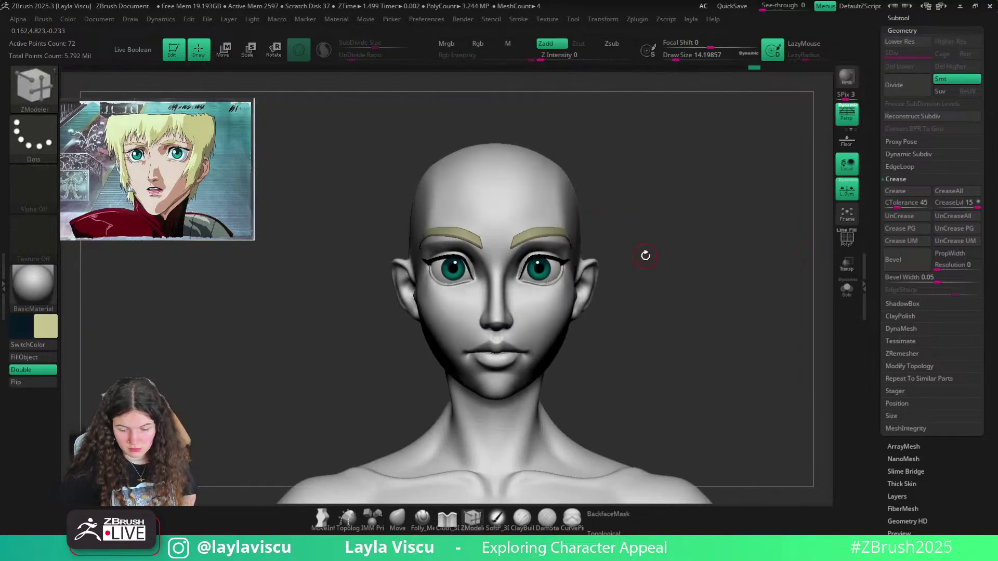
Fit the smoothed brow from front and side views with the Move brush, raising the draw size to about 37
left_click(397, 518)
right_click_drag(547, 261, 676, 230, "ctrl")
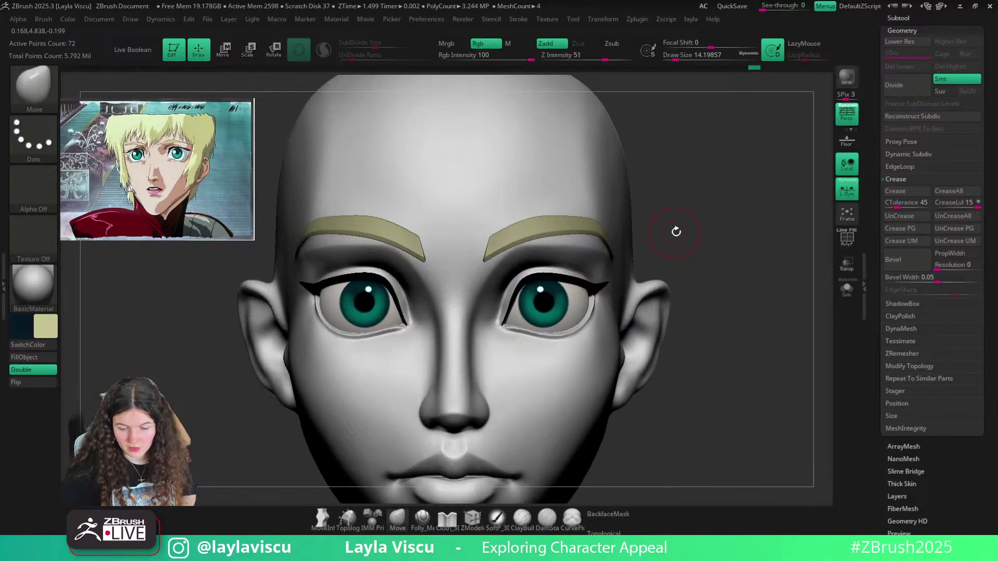
right_click_drag(539, 220, 615, 218, "ctrl")
key("bracketright")
right_click_drag(689, 224, 618, 220)
right_click_drag(619, 221, 606, 209, "ctrl")
key("s")
left_click_drag(596, 209, 602, 209)
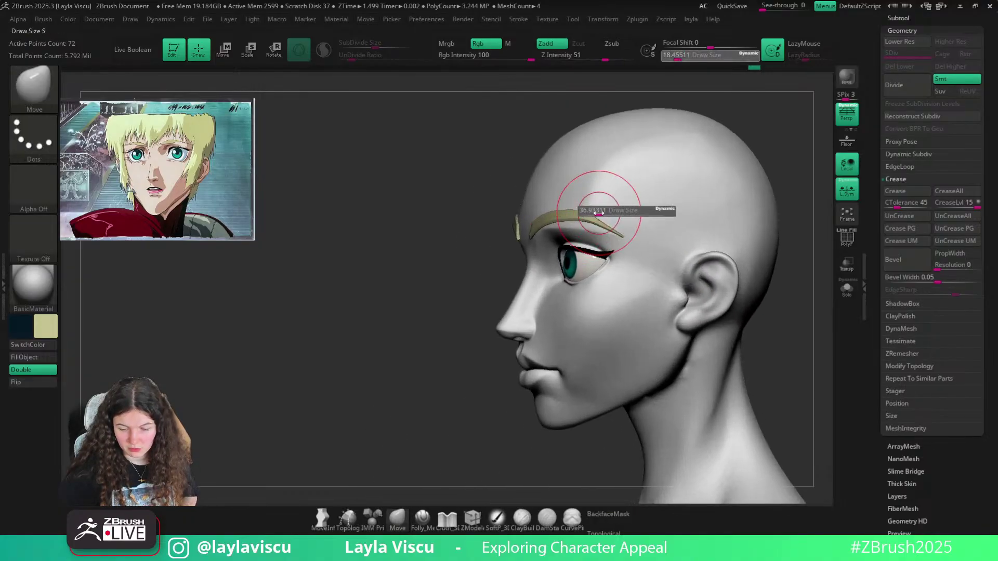
right_click_drag(801, 283, 679, 267, "shift")
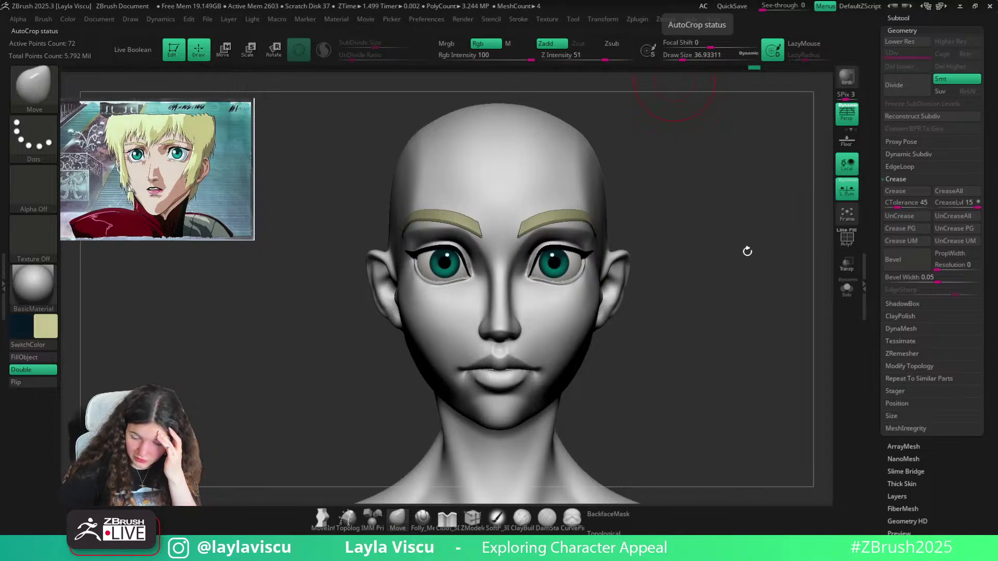
left_click_drag(748, 251, 731, 258)
Turn off Dynamic Subdiv, show the polyframe, and slide the edge loop near the brow's inner end with ZModeler
right_click_drag(517, 218, 541, 217, "ctrl")
key("shift+d")
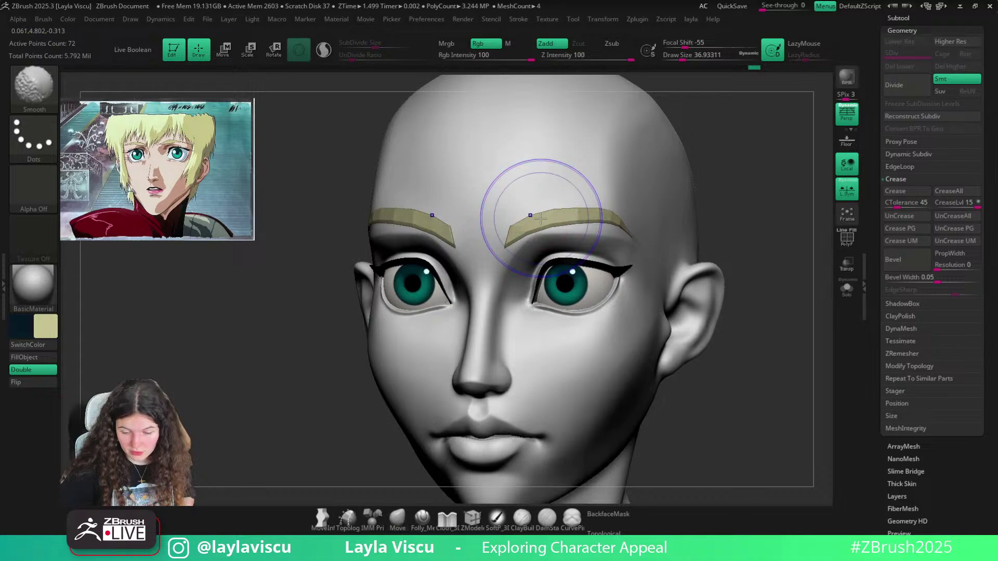
key("shift+f")
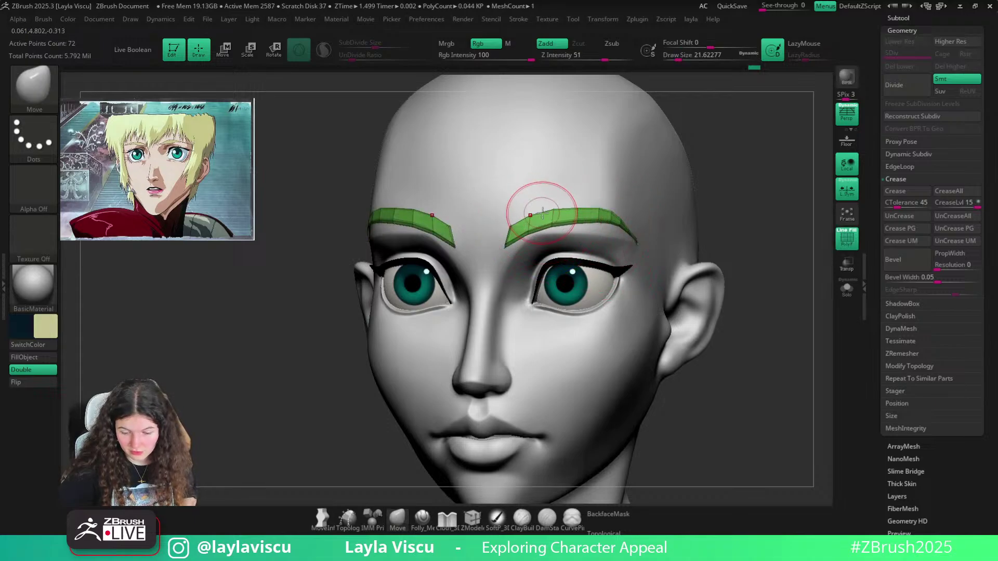
left_click(498, 518)
right_click_drag(529, 231, 541, 234, "ctrl")
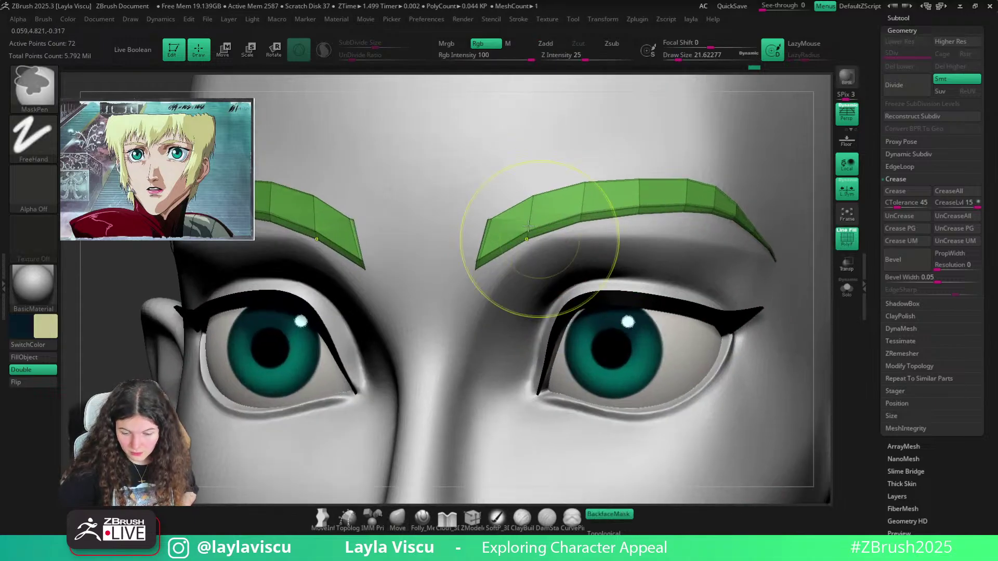
left_click(473, 517)
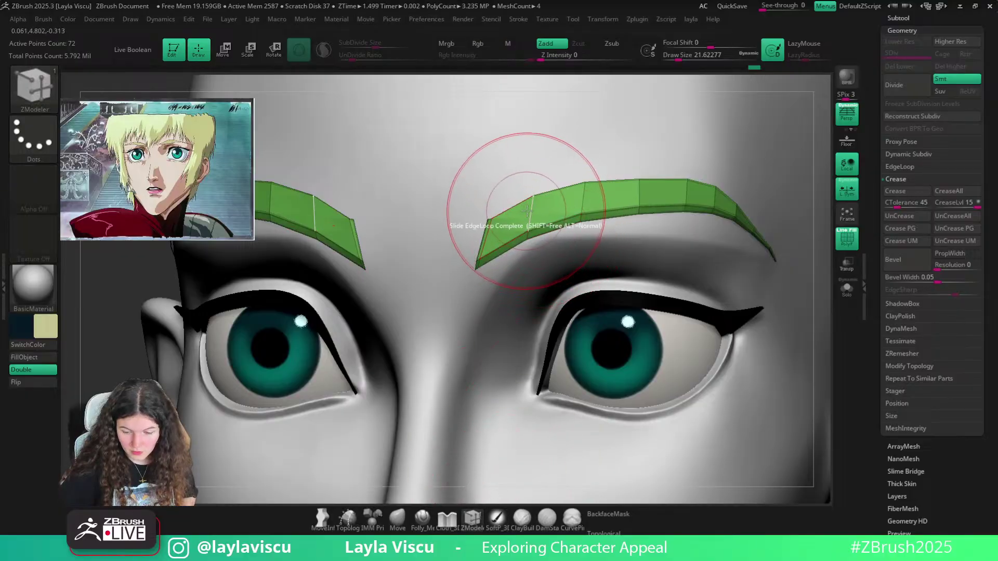
left_click_drag(527, 214, 535, 207)
right_click_drag(520, 216, 541, 254, "ctrl")
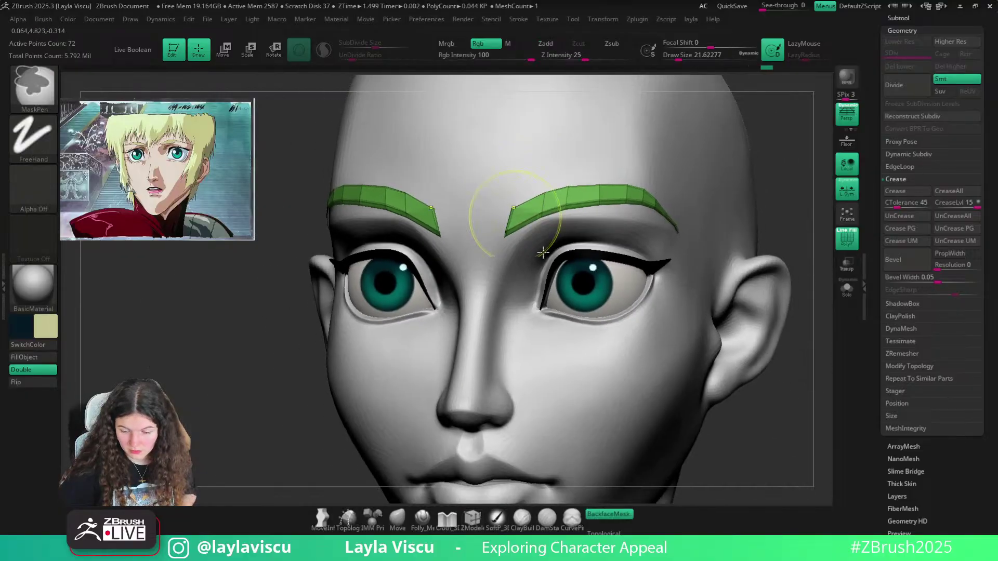
Pull the brow's arch up into a more angular peak with the Move brush at a draw size of about 14
left_click(397, 518)
key("s")
left_click_drag(631, 206, 575, 195)
key("s")
left_click_drag(569, 186, 570, 175)
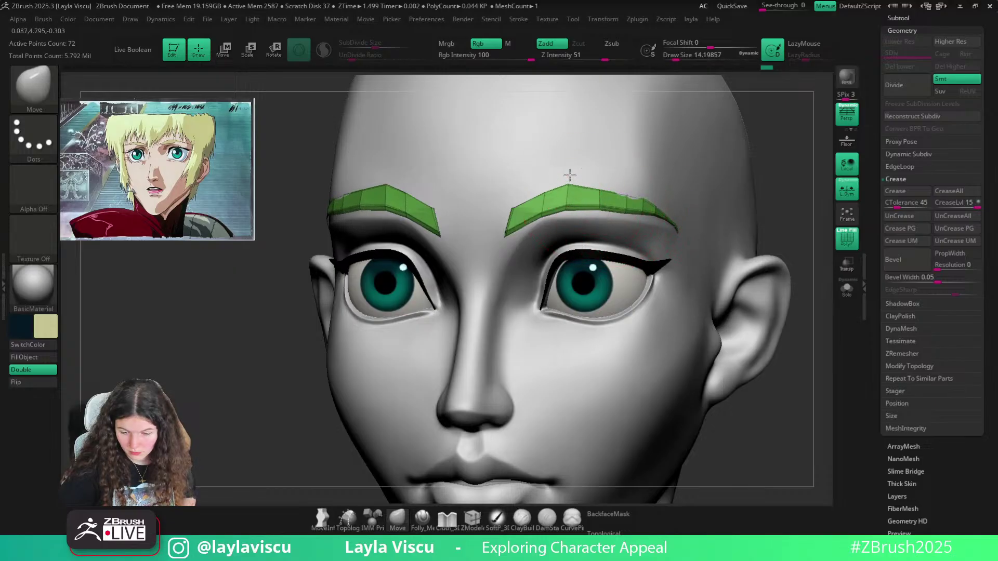
Adjust the brow's outer arch and tail from three-quarter and side views, raising the draw size to about 22
key("s")
left_click_drag(661, 206, 660, 211)
right_click_drag(779, 219, 716, 225)
key("s")
left_click_drag(710, 229, 702, 230)
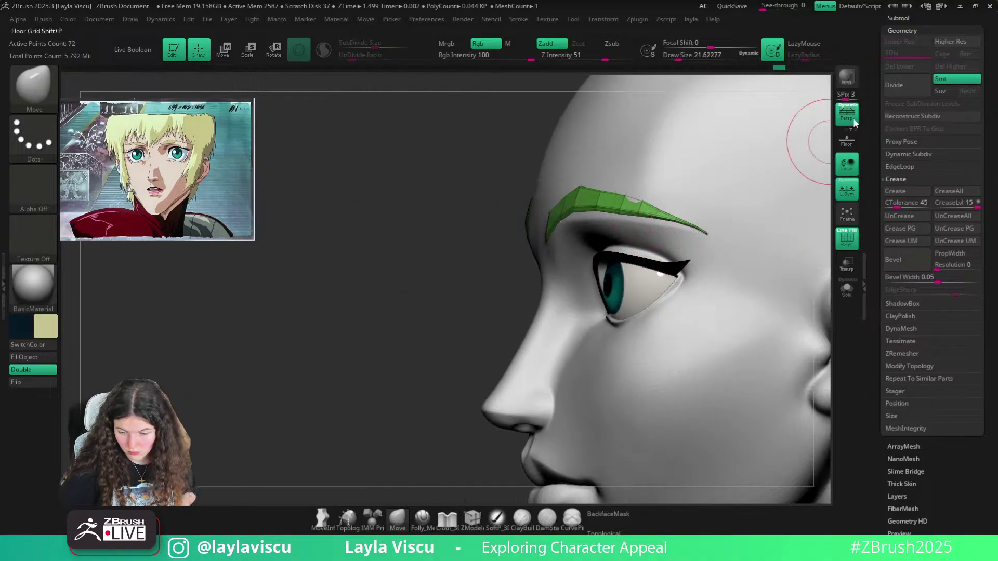
left_click(900, 17)
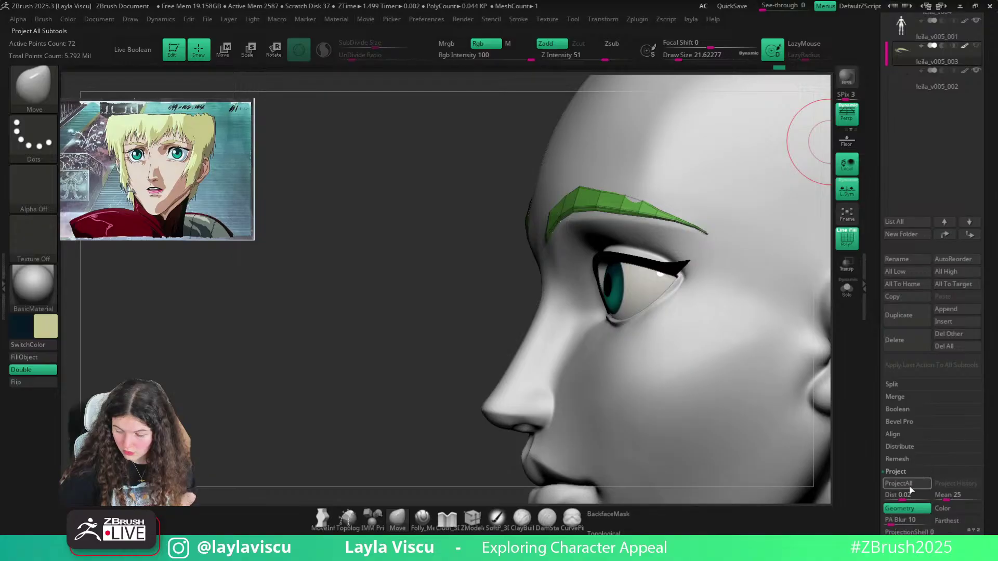
key("w")
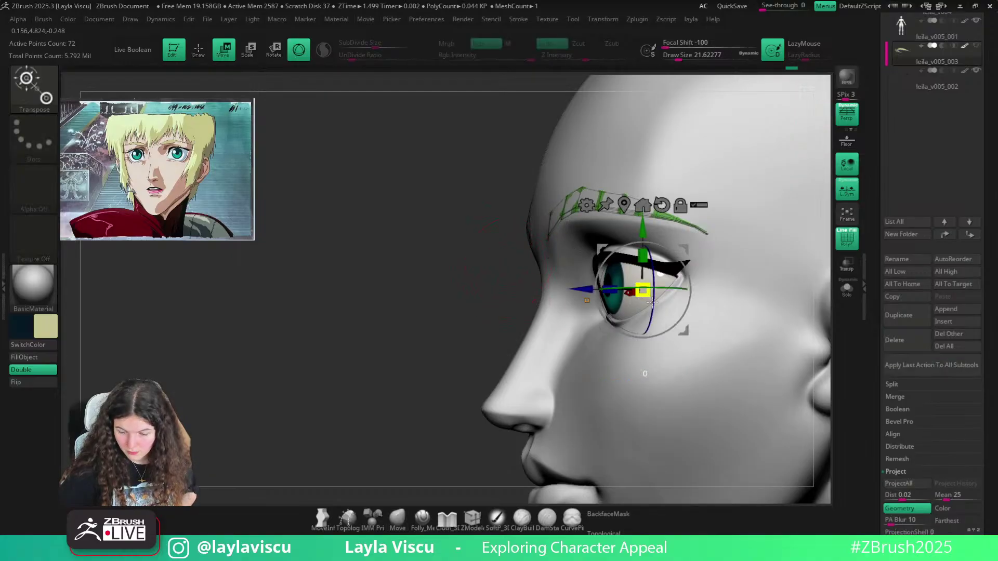
left_click(399, 516)
mouse_move(333, 395)
left_mouse_down()
mouse_move(450, 388)
mouse_move(769, 326)
mouse_move(784, 229)
mouse_move(707, 254)
left_mouse_up()
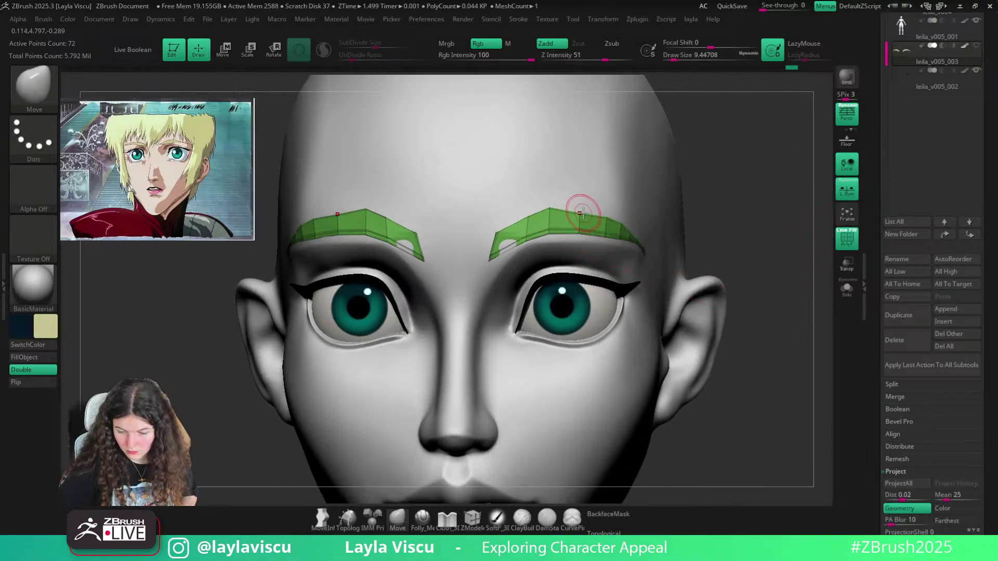
Refine the brow's tail at a draw size of about 12, then hide the polyframe and adjust its shape at about 23
mouse_move(585, 208)
right_mouse_down()
mouse_move(660, 240)
mouse_move(651, 255)
right_mouse_up()
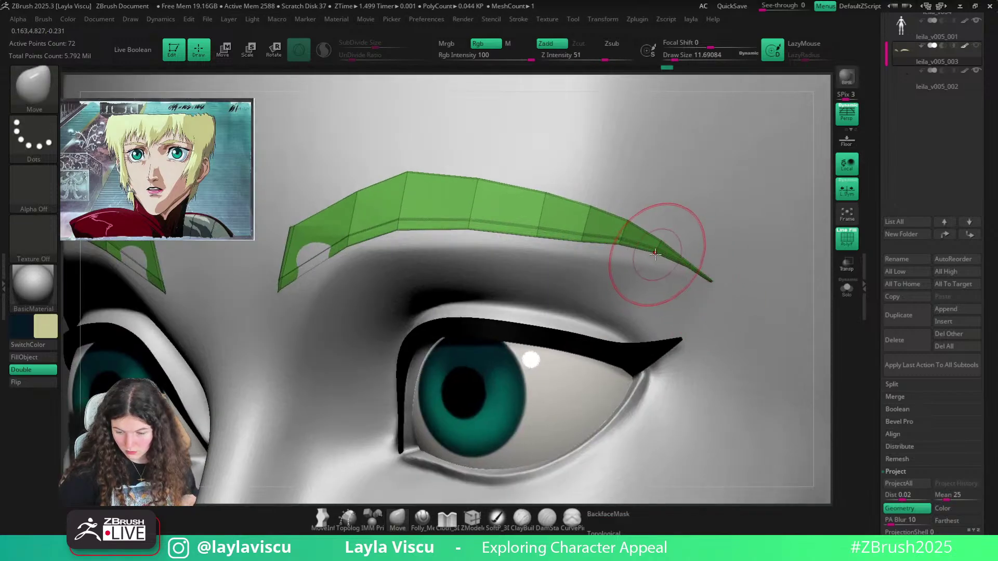
right_click_drag(619, 249, 735, 334, "ctrl")
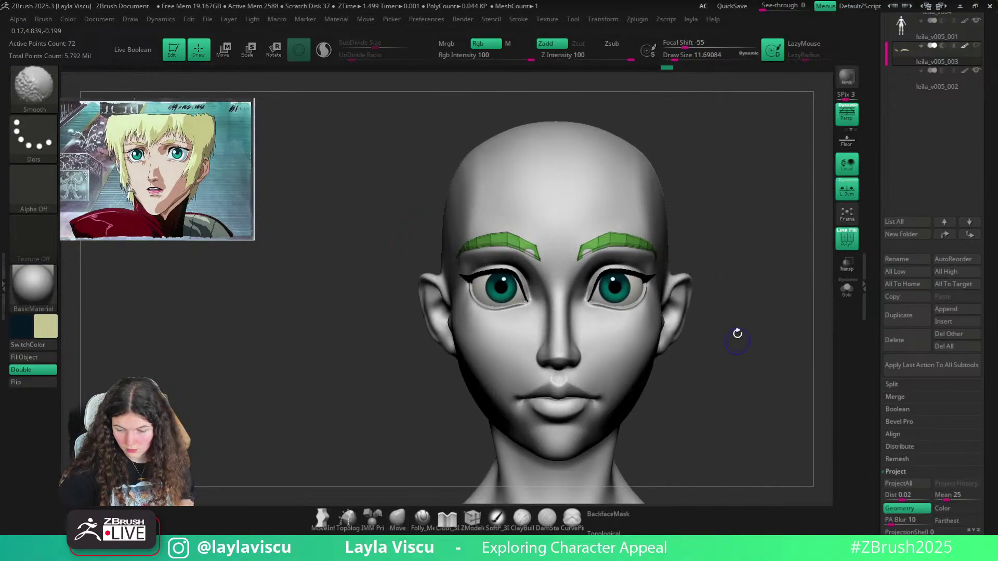
key("shift+f")
right_click_drag(667, 253, 620, 256, "ctrl")
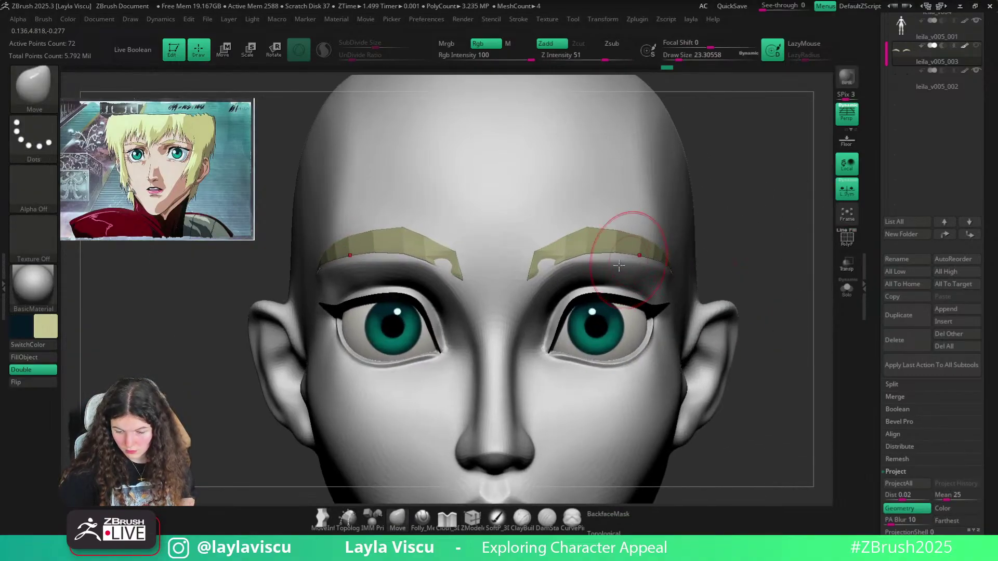
right_click_drag(553, 270, 738, 259, "ctrl")
right_click_drag(738, 260, 656, 256)
Sharpen the arch corner and lower edge on the polyframe at draw sizes of about 11 and 20, then hide the polyframe
key("shift+f")
right_click_drag(572, 261, 557, 230, "ctrl")
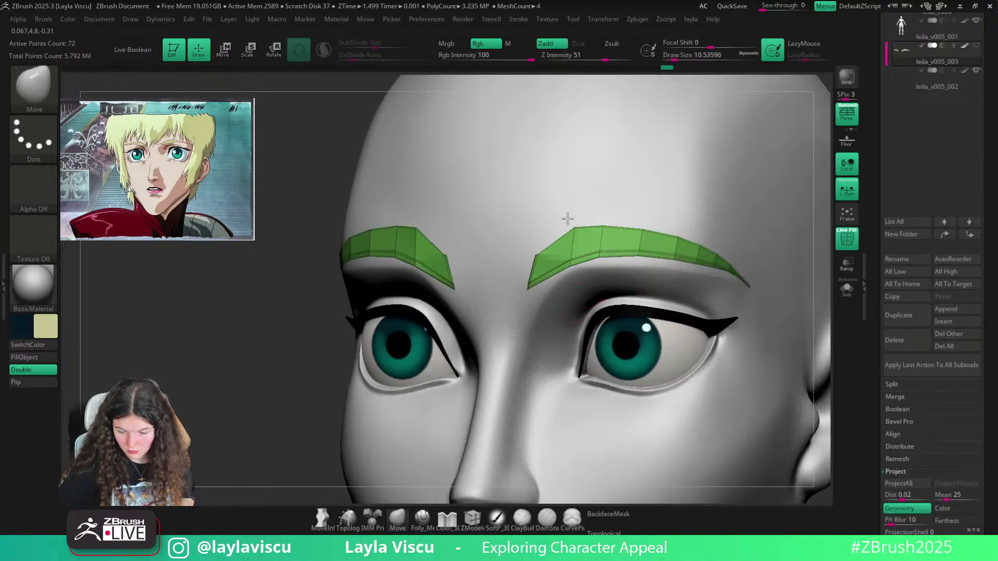
key("s")
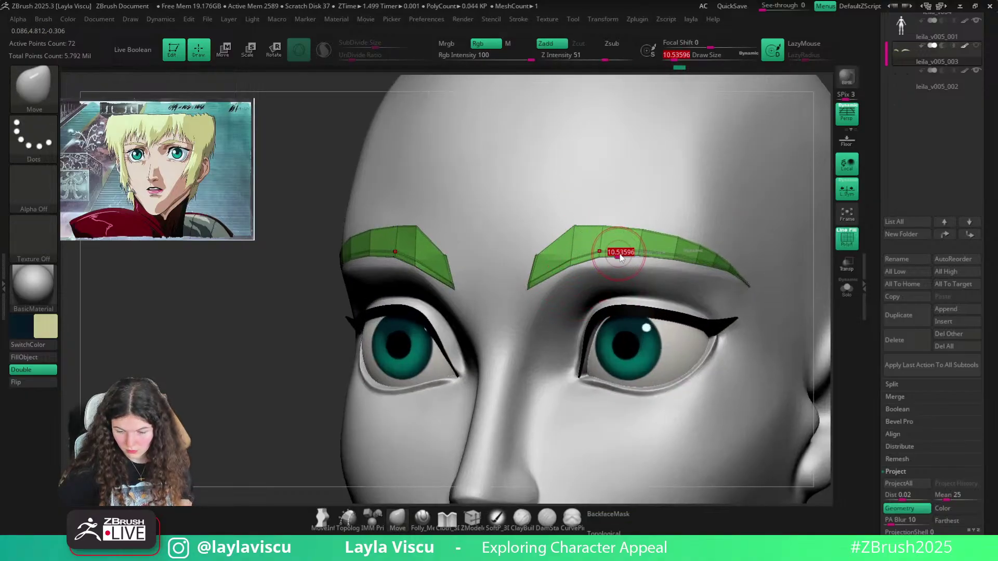
left_click_drag(571, 259, 572, 249)
mouse_move(572, 248)
right_mouse_down("ctrl")
mouse_move(704, 263)
mouse_move(689, 283)
mouse_move(758, 274)
mouse_move(676, 291)
mouse_move(557, 244)
right_mouse_up("ctrl")
key("shift+f")
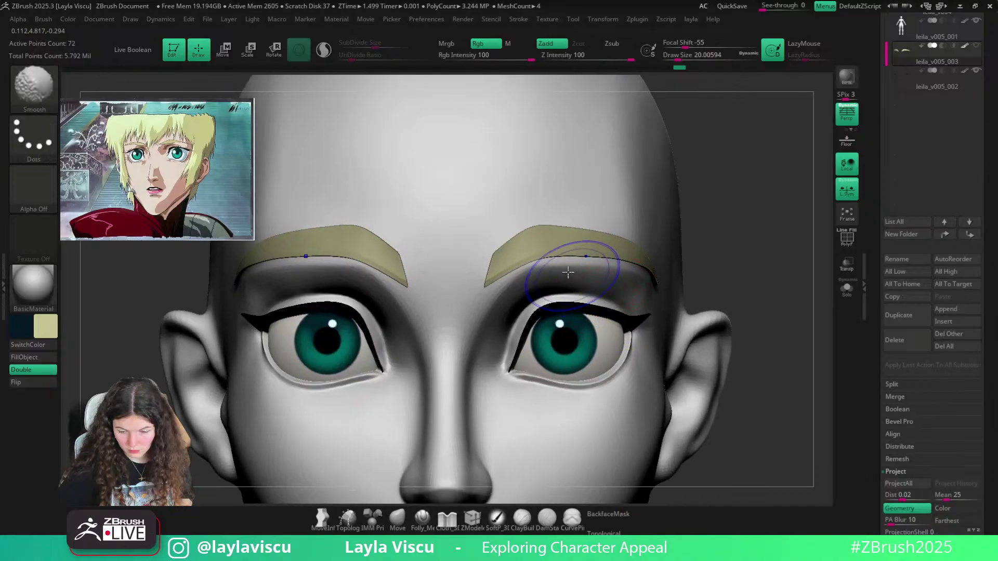
Show the polyframe from the opposite three-quarter view and set ZModeler's edge action to Swivel
key("shift+f")
left_click(472, 517)
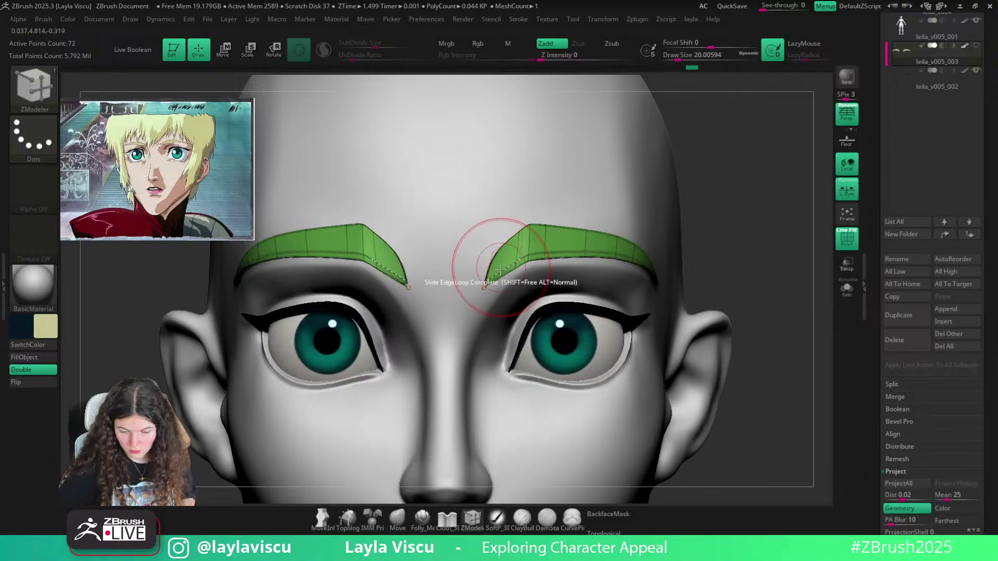
key("shift+f")
right_click_drag(647, 223, 780, 291, "ctrl")
key("shift+f")
key("space")
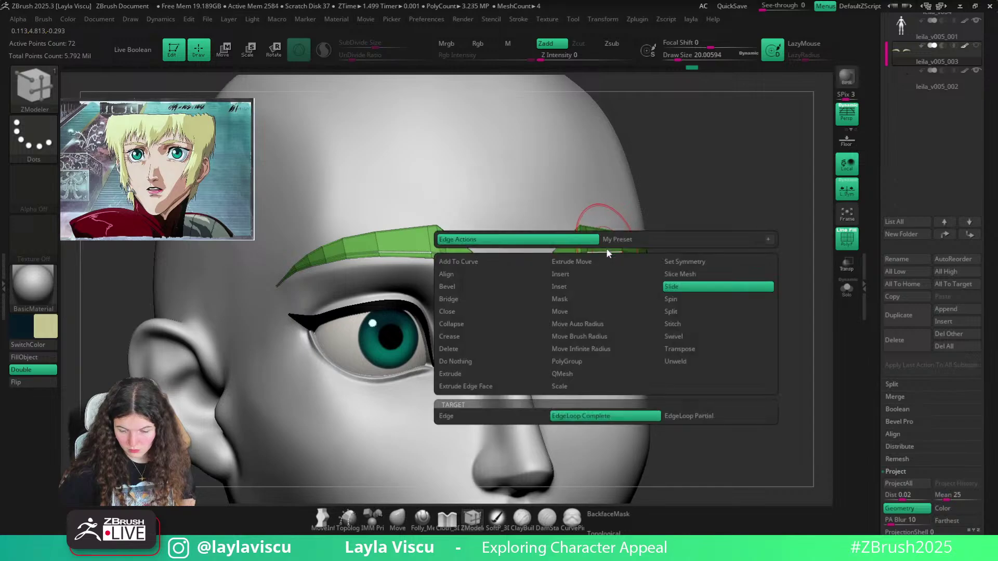
left_click(678, 339)
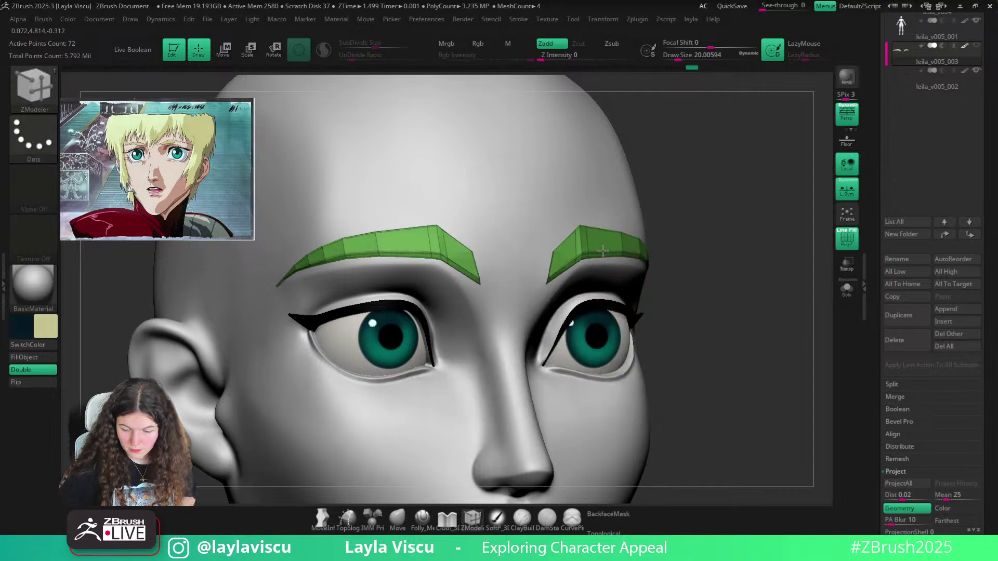
Set ZModeler's edge action to Slide and slide the lengthwise edge loop of the eyebrows
key("shift+f")
key("d")
right_click_drag(723, 254, 662, 243, "shift")
right_click_drag(662, 244, 569, 338, "ctrl")
key("shift+f")
key("shift+d")
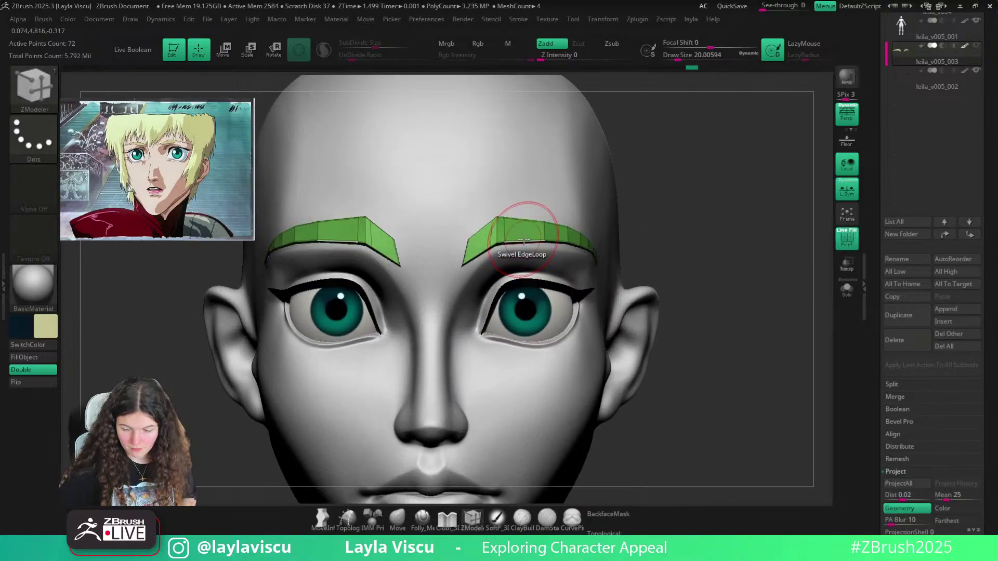
key("space")
left_click(592, 276)
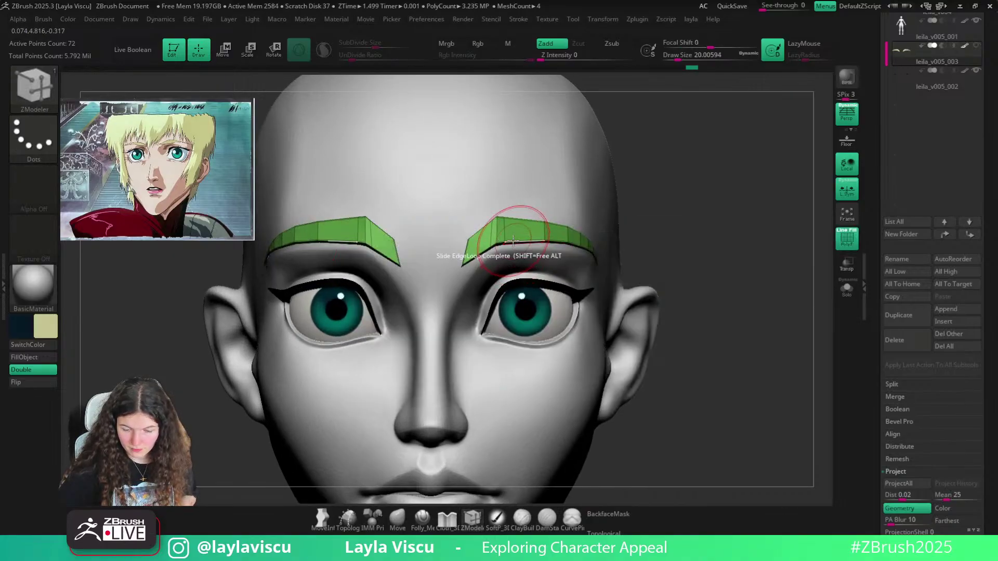
key("shift+f")
key("d")
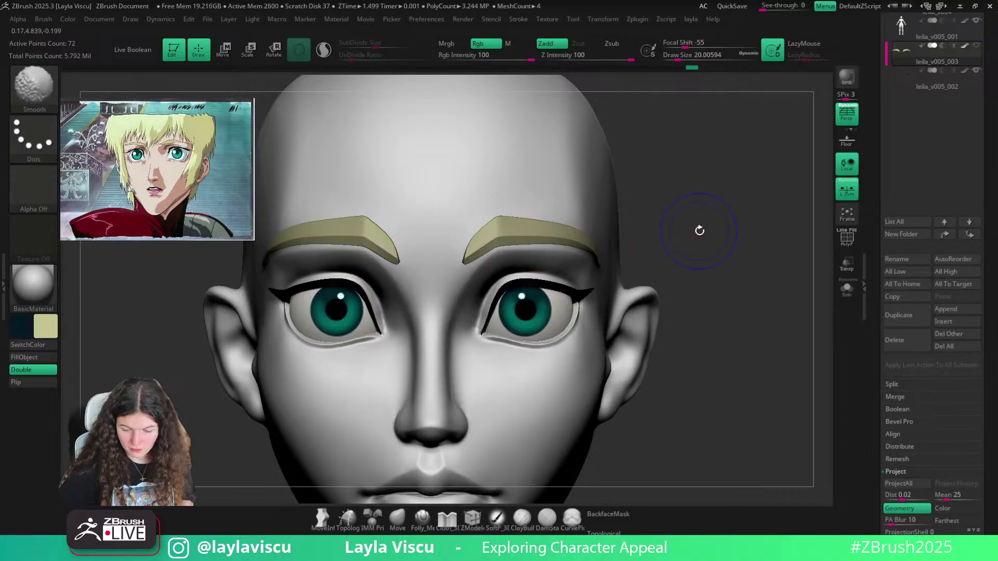
Insert an edge loop across the eyebrows near their inner ends with ZModeler
mouse_move(697, 229)
right_mouse_down("ctrl")
mouse_move(580, 215)
mouse_move(500, 224)
right_mouse_up("ctrl")
key("shift+f")
key("shift+d")
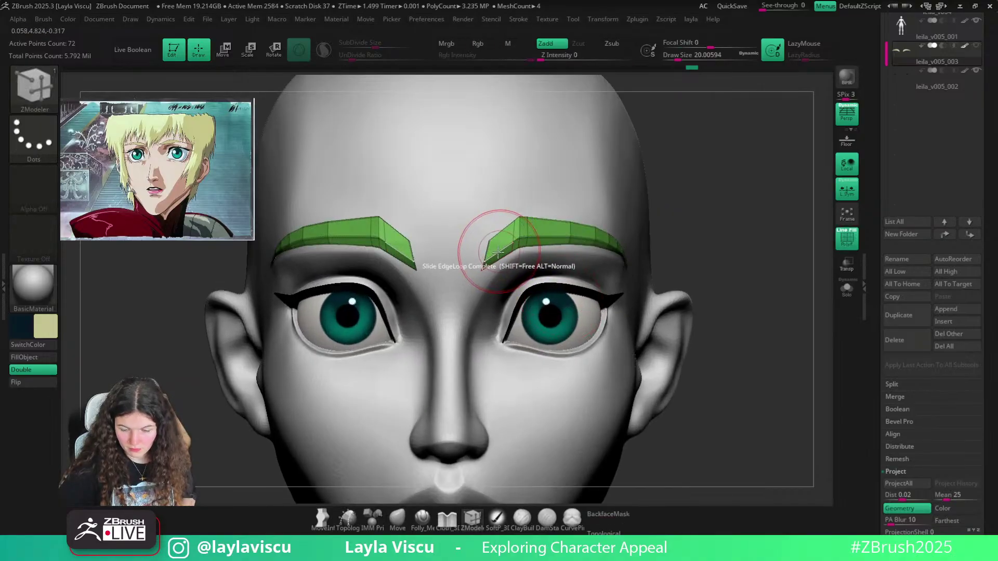
key("space")
left_click(452, 278)
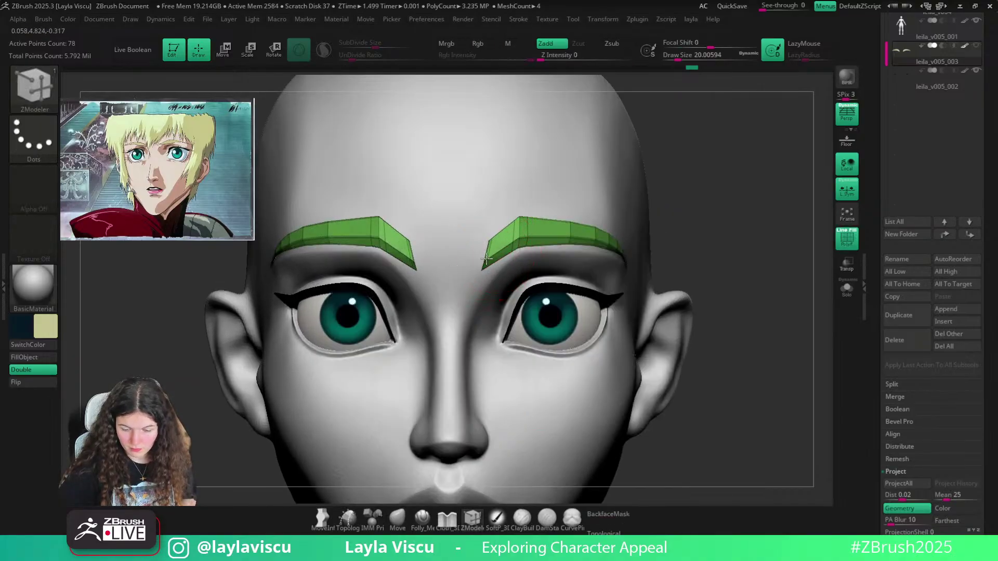
key("shift+f")
Slide the edge loop beside the eyebrows' arch slightly outward and preview the brows smoothed without the wireframe
right_click_drag(726, 265, 598, 235, "ctrl")
mouse_move(598, 235)
right_mouse_down()
mouse_move(677, 246)
mouse_move(662, 265)
mouse_move(522, 258)
mouse_move(638, 291)
mouse_move(577, 307)
mouse_move(458, 224)
right_mouse_up()
key("shift+f")
key("b")
key("z")
key("m")
key("space")
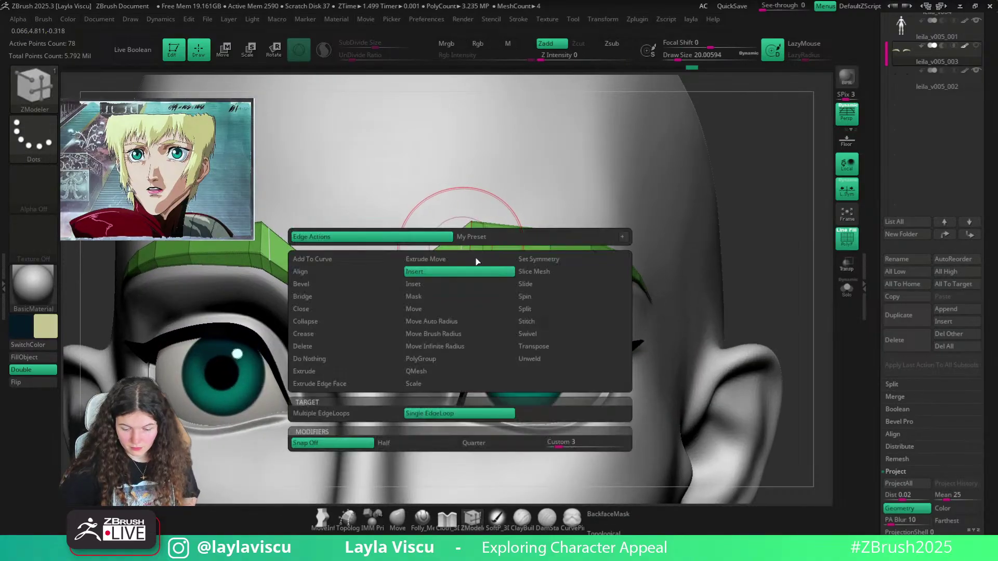
left_click(526, 284)
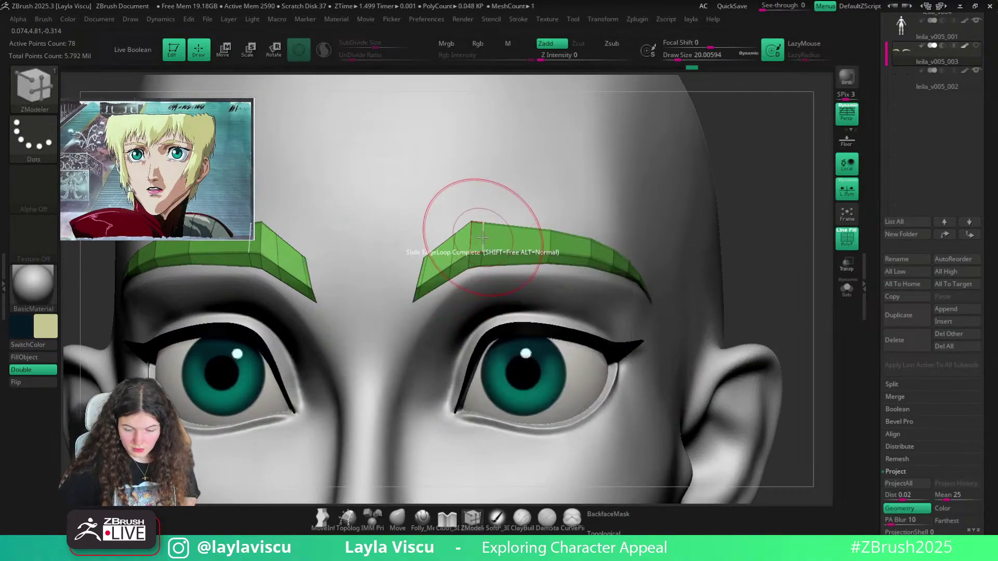
left_click_drag(483, 238, 491, 234)
key("shift+f")
right_click_drag(491, 234, 361, 244, "ctrl")
key("d")
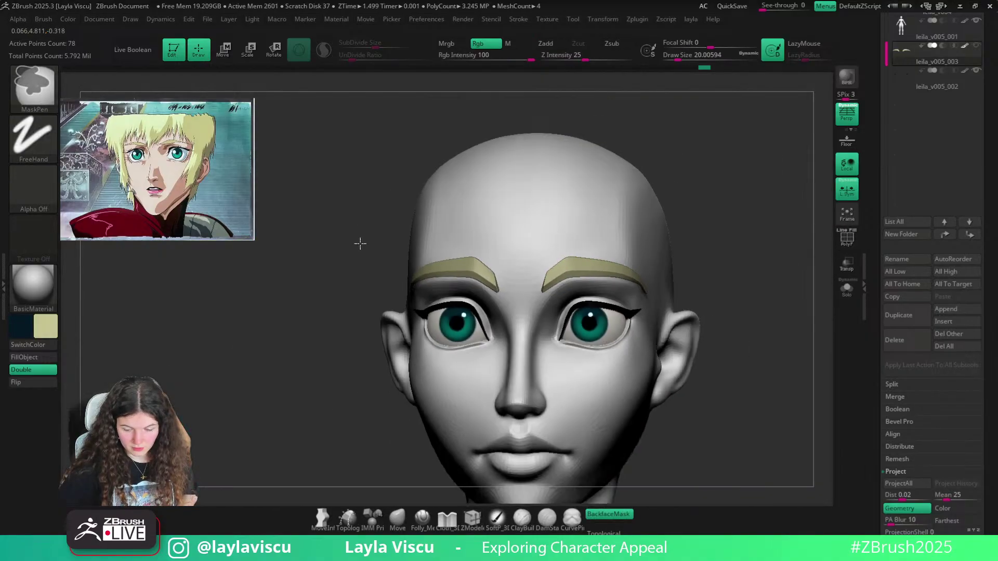
Set the eyebrows' Dynamic Subdiv thickness to 0.001
scroll(891, 216, "down", 10)
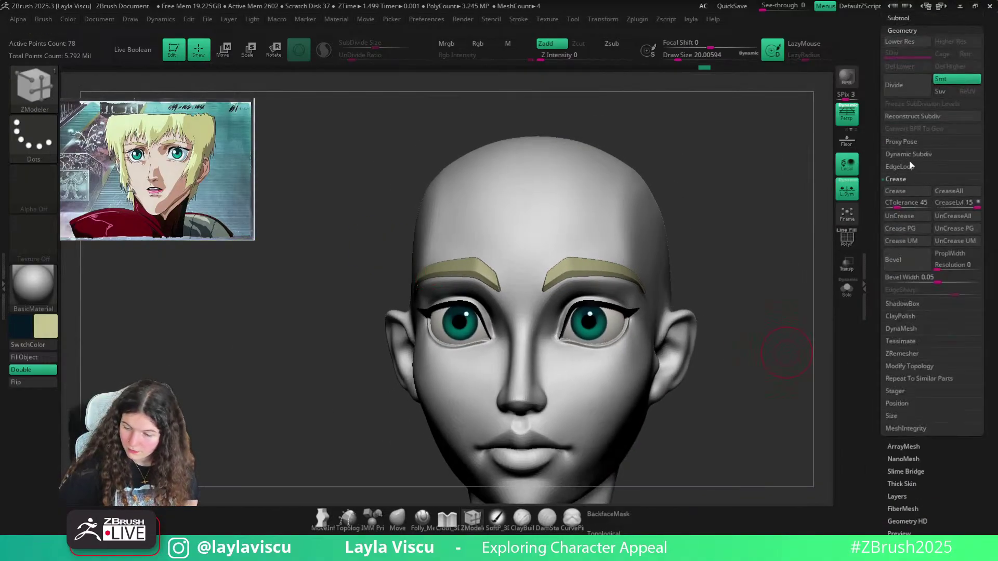
left_click(909, 154)
type("0.001")
key("Return")
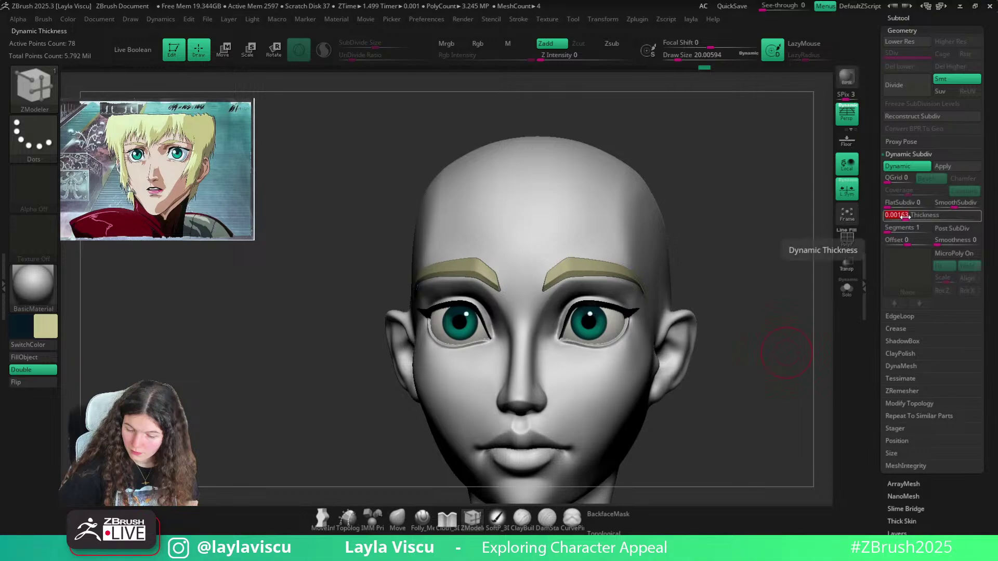
left_click_drag(798, 265, 650, 324)
mouse_move(650, 324)
right_mouse_down()
mouse_move(621, 282)
mouse_move(610, 336)
mouse_move(666, 332)
mouse_move(634, 291)
right_mouse_up()
Nudge the points along the eyebrows' lower edge slightly with ZModeler
left_click(391, 520)
right_click_drag(511, 224, 578, 279, "ctrl")
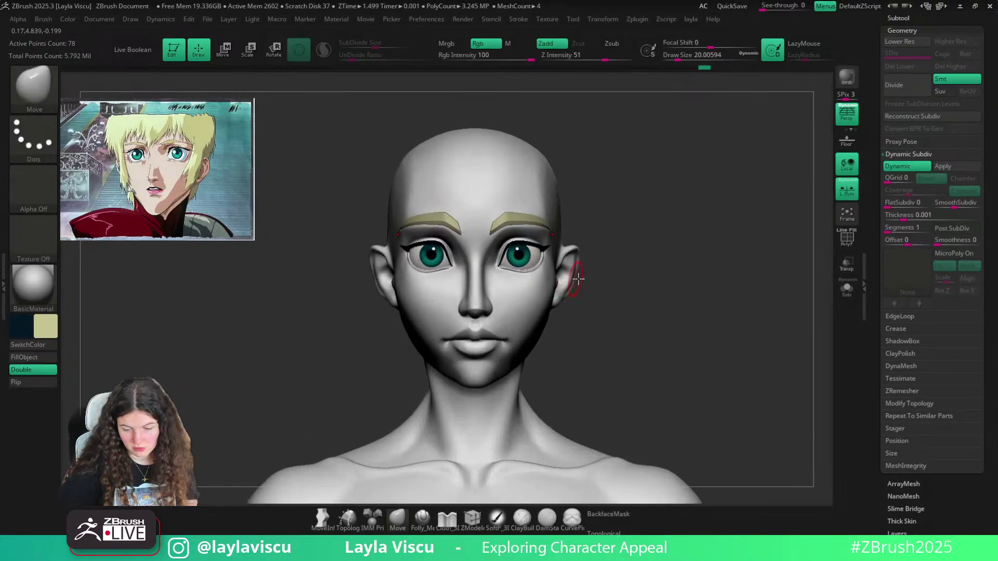
right_click_drag(570, 222, 546, 338, "ctrl")
left_click(473, 517)
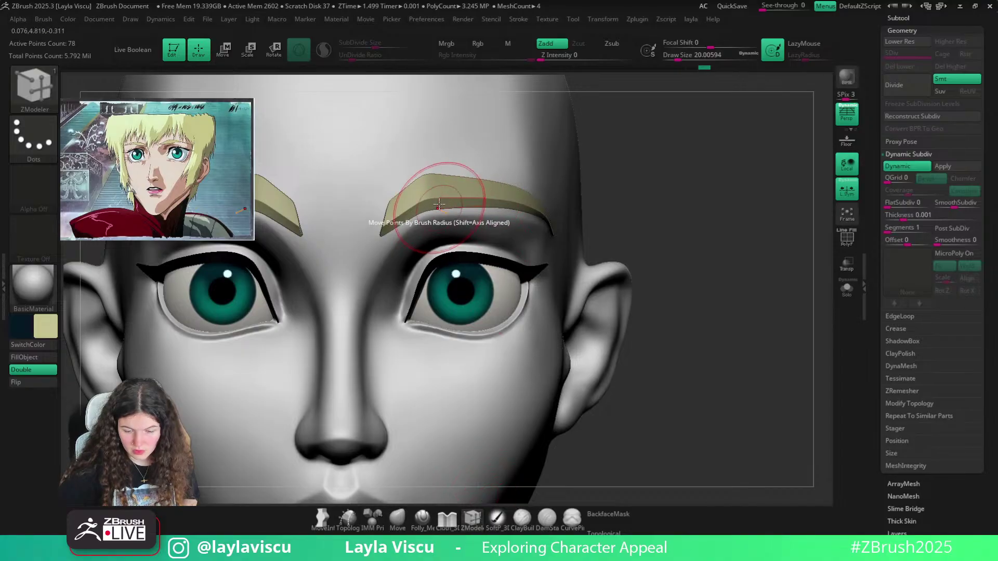
key("space")
left_click_drag(454, 198, 458, 204)
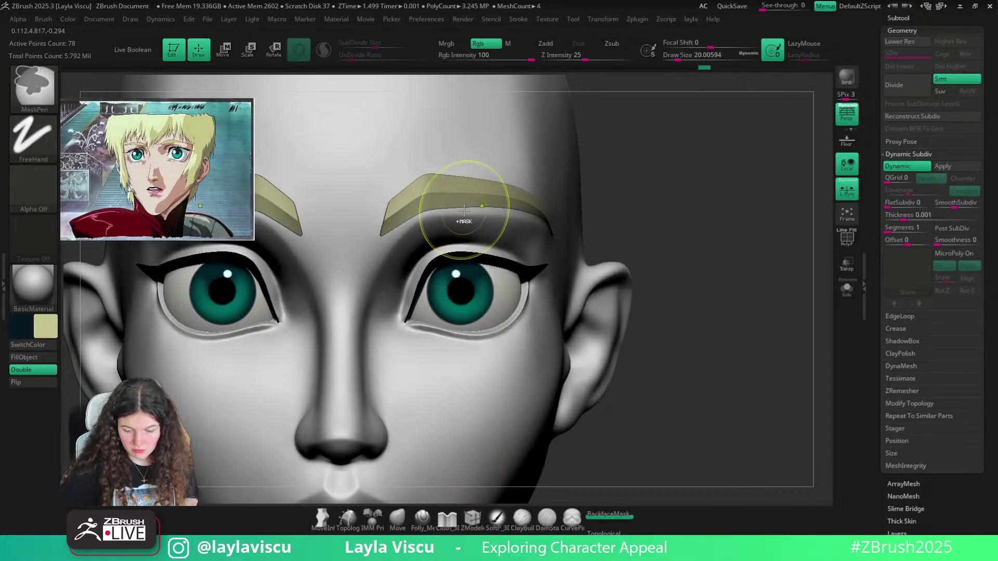
mouse_move(464, 205)
right_mouse_down("ctrl")
mouse_move(411, 193)
mouse_move(658, 198)
mouse_move(632, 196)
mouse_move(640, 216)
right_mouse_up("ctrl")
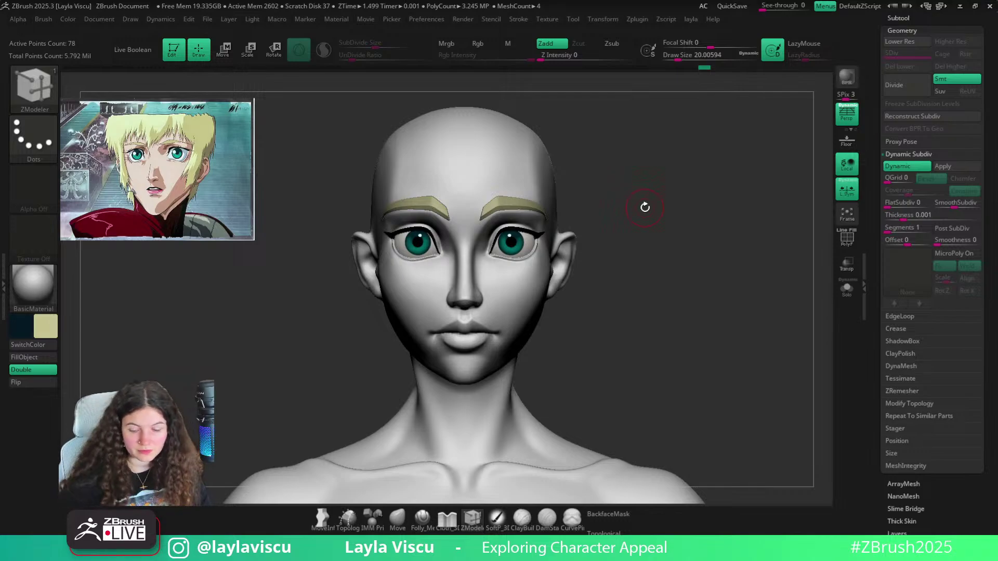
Raise the inner tips of the eyebrows with the Move brush at a draw size of about 37
right_click_drag(621, 205, 598, 312, "ctrl")
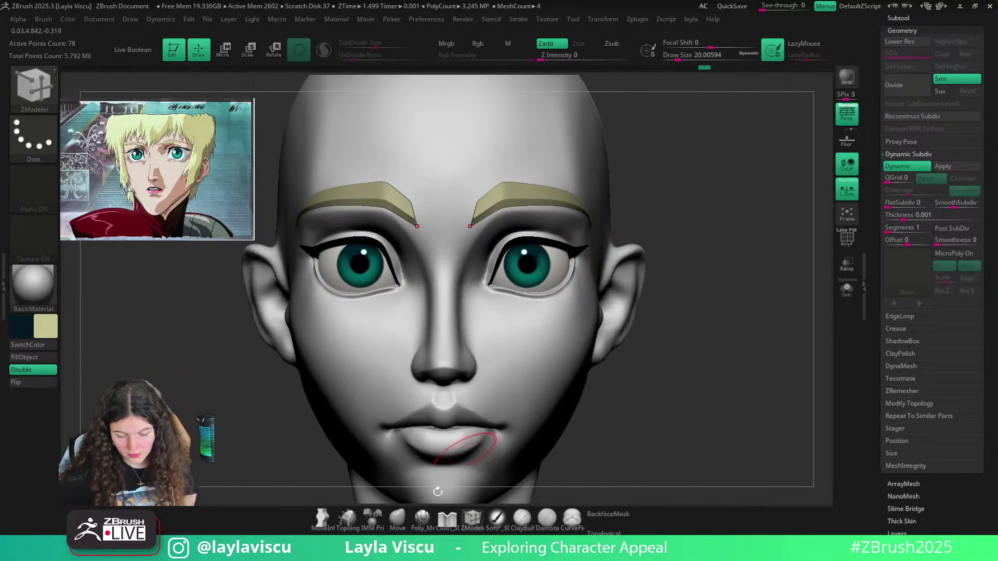
left_click(397, 518)
key("s")
left_click_drag(447, 253, 458, 232)
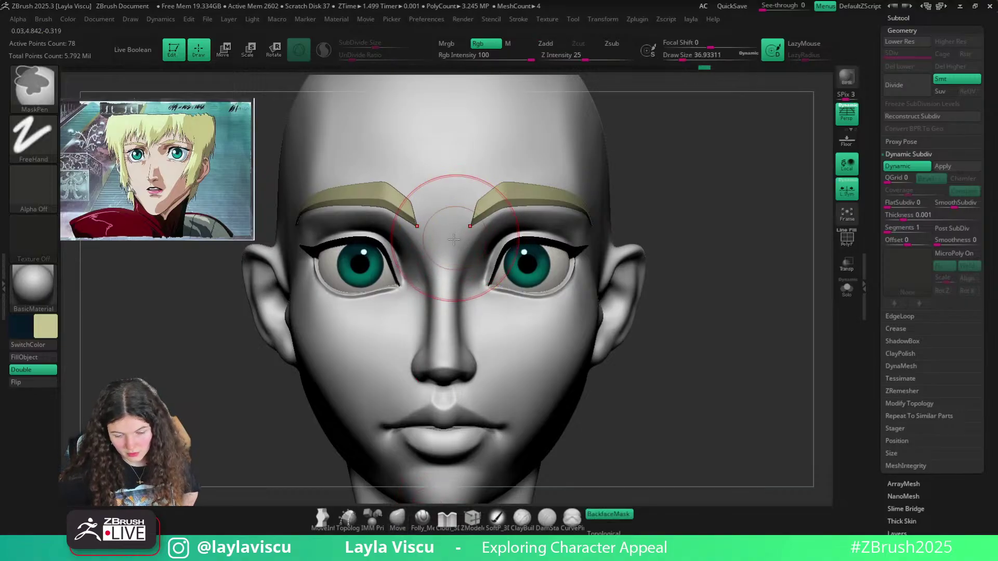
left_click_drag(458, 249, 465, 235)
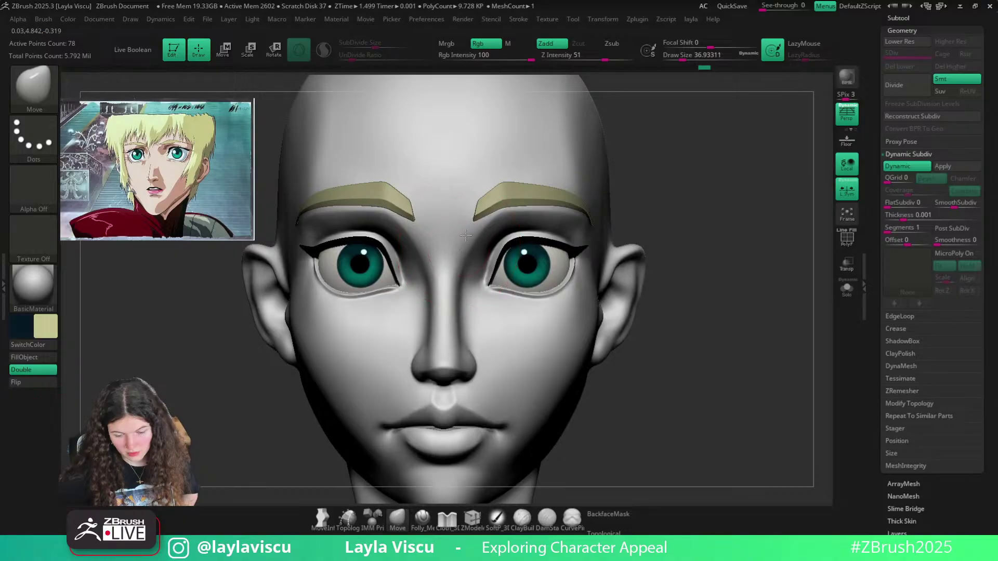
key("f")
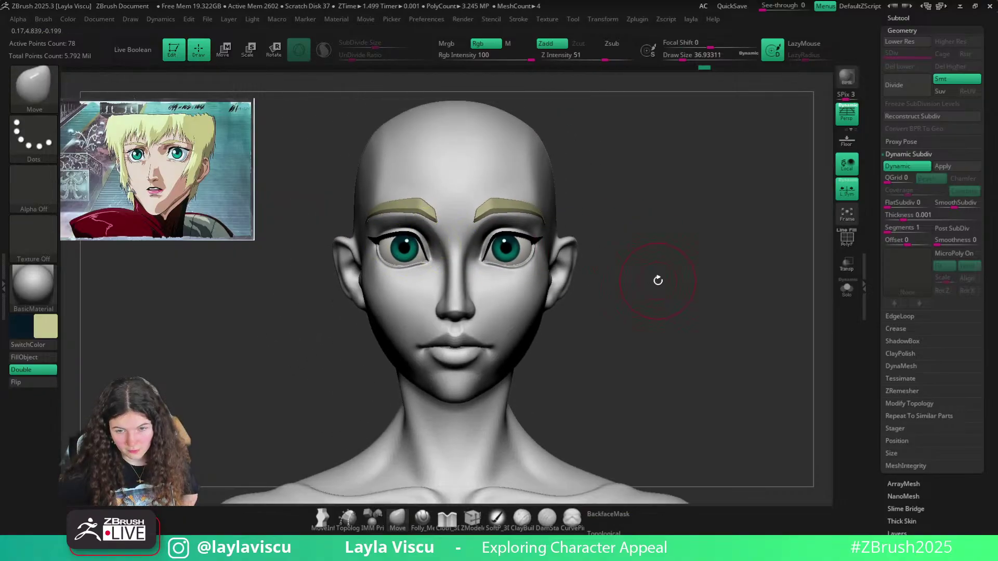
Remove the lengthwise middle edge loop from the eyebrows using ZModeler's Insert edge action
right_click_drag(658, 281, 638, 284)
mouse_move(726, 290)
right_mouse_down("ctrl")
mouse_move(644, 279)
mouse_move(677, 294)
mouse_move(608, 271)
mouse_move(528, 268)
mouse_move(494, 461)
right_mouse_up("ctrl")
left_click(473, 519)
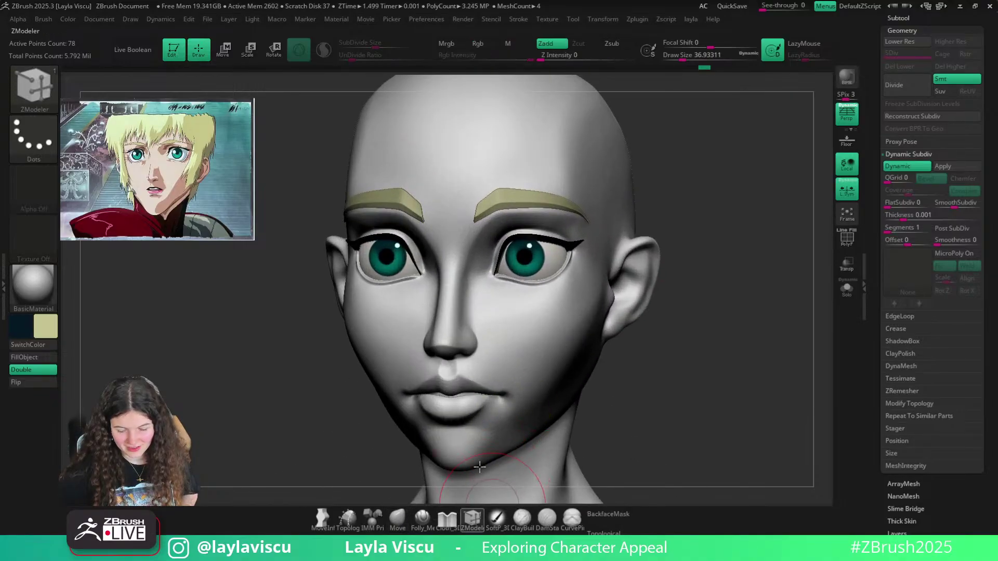
key("shift+f")
key("space")
left_click(525, 227)
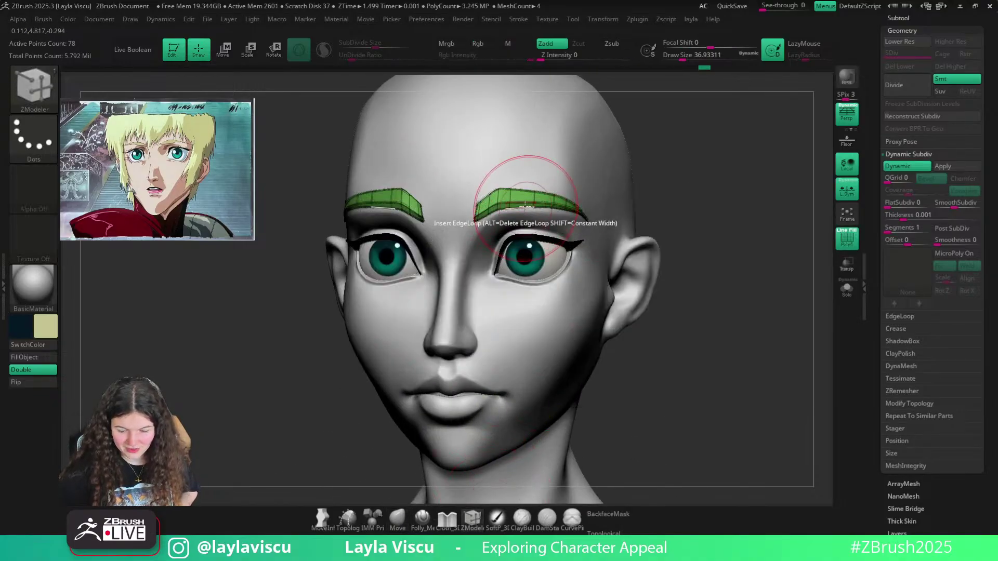
left_click(523, 201)
Apply the dynamic subdivision to the eyebrow mesh and hide the wireframe
key("shift+f")
right_click_drag(720, 247, 628, 262, "ctrl")
key("shift+f")
left_click(945, 165)
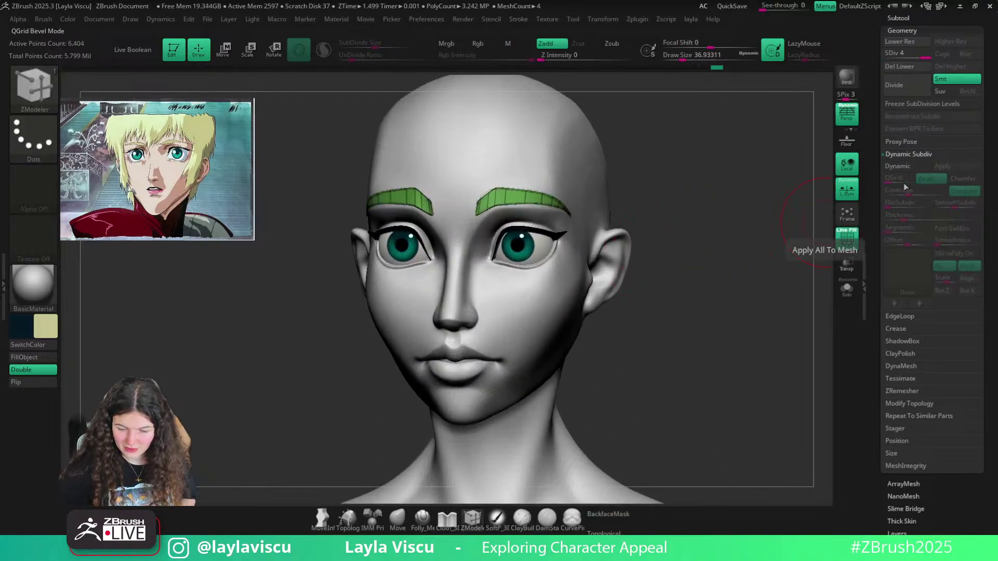
key("shift+f")
right_click_drag(746, 216, 776, 215)
left_click(900, 155)
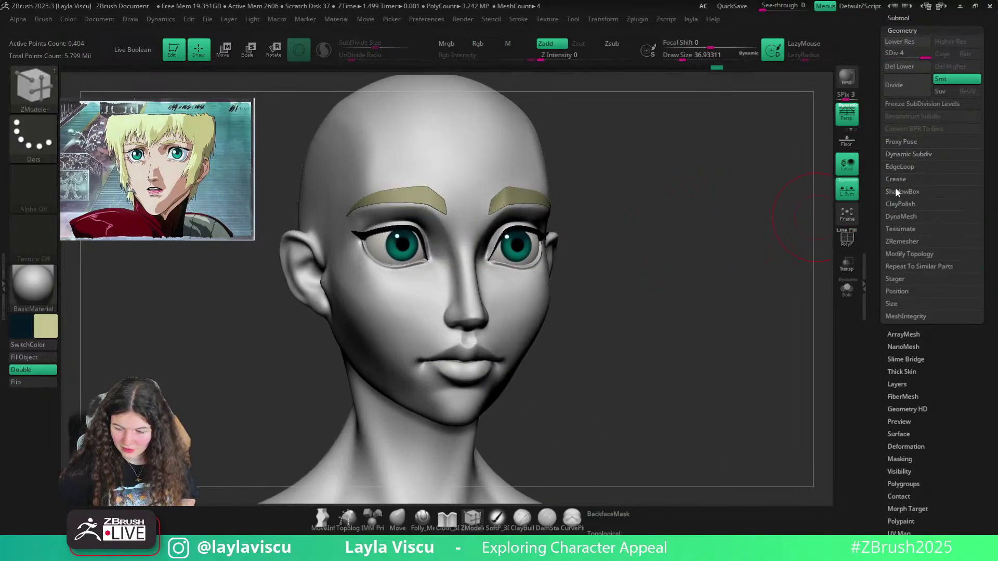
Remove all creases from the eyebrow mesh
left_click(896, 179)
left_click(948, 218)
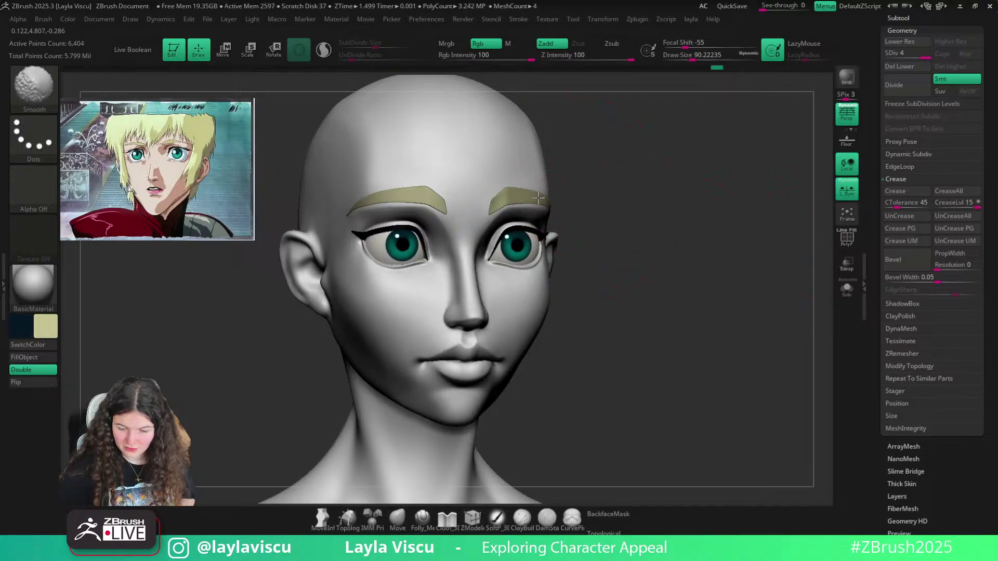
mouse_move(624, 216)
right_mouse_down()
mouse_move(512, 203)
mouse_move(707, 220)
right_mouse_up()
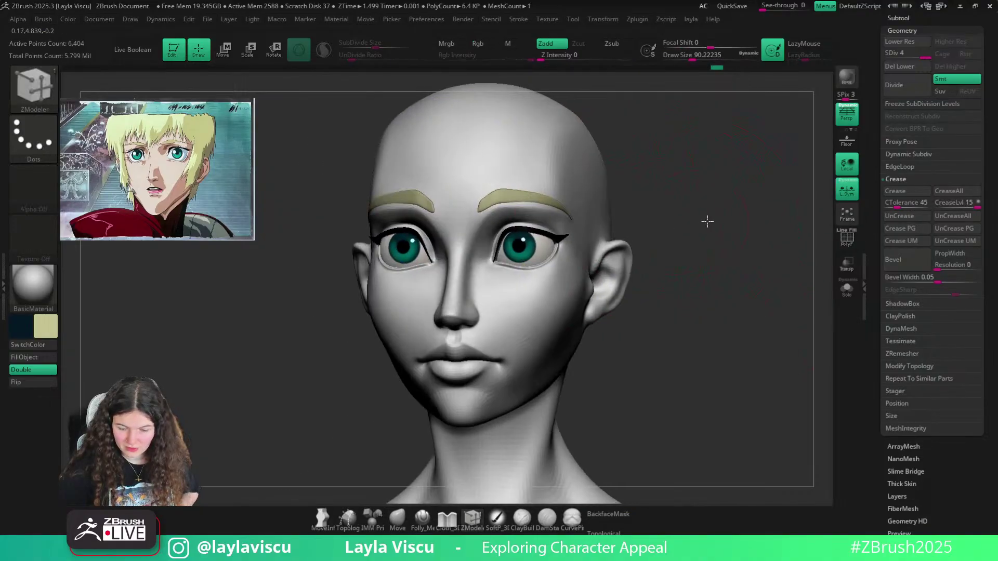
Puff up the eyebrows with the Inflat brush at Z Intensity 10
key("b")
key("i")
key("n")
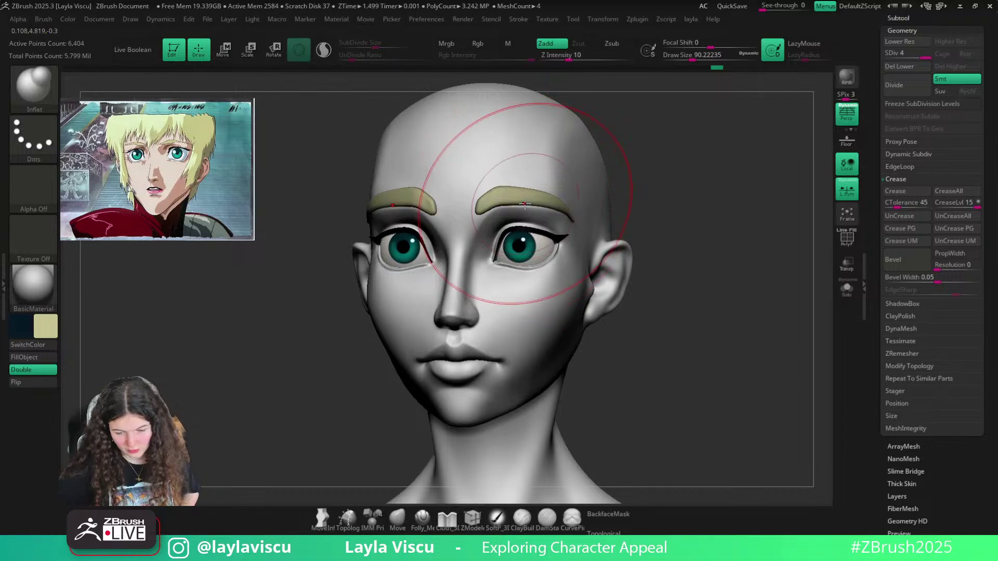
right_click_drag(524, 201, 693, 238, "shift")
mouse_move(693, 238)
right_mouse_down("ctrl")
mouse_move(637, 222)
mouse_move(572, 236)
mouse_move(582, 271)
right_mouse_up("ctrl")
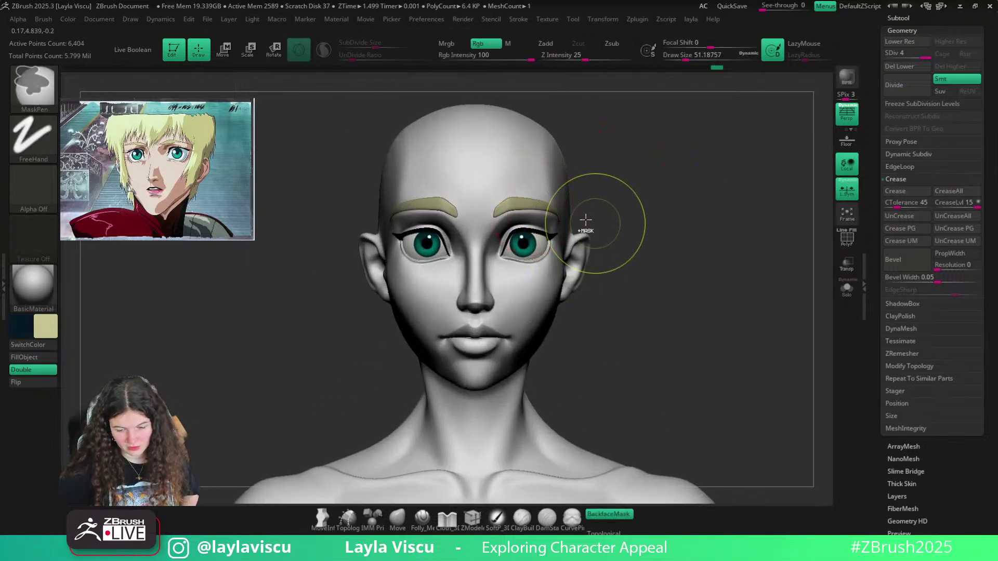
mouse_move(584, 221)
right_mouse_down("ctrl")
mouse_move(541, 201)
mouse_move(536, 225)
right_mouse_up("ctrl")
mouse_move(615, 225)
right_mouse_down()
mouse_move(607, 218)
mouse_move(715, 223)
right_mouse_up()
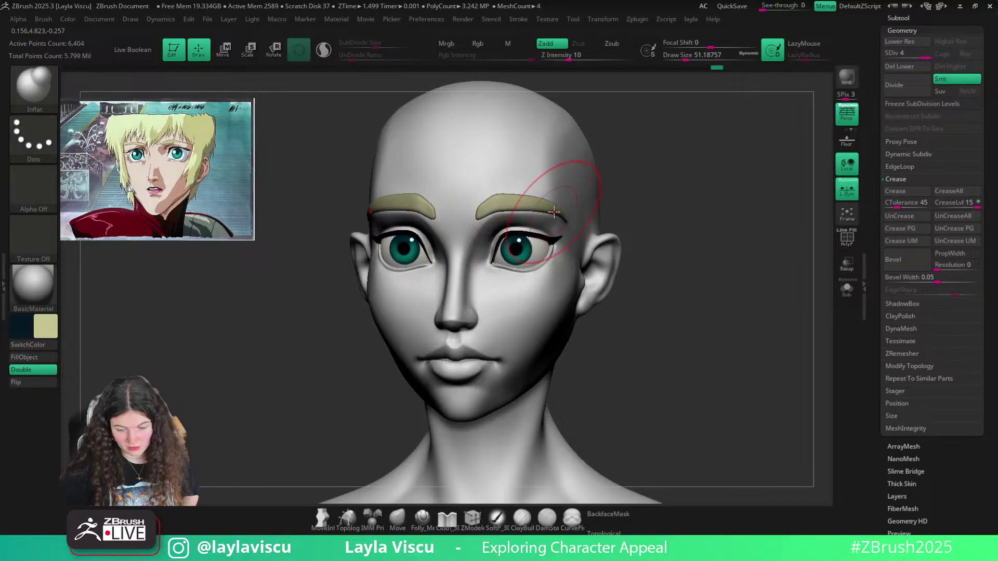
Apply ClayPolish with Max 25 to the eyebrows and clear the mask
left_click(895, 179)
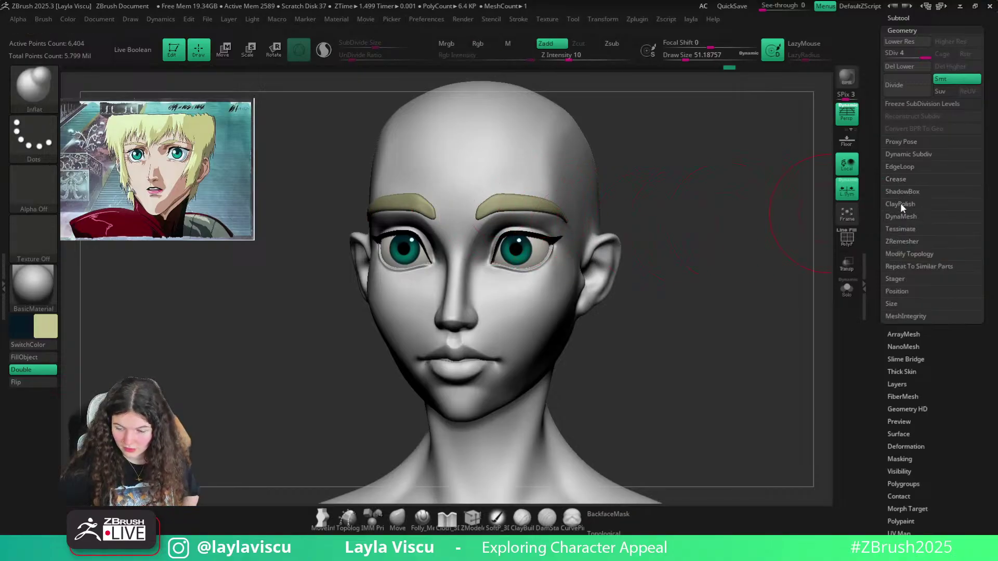
left_click(901, 204)
key("ctrl")
right_click_drag(753, 268, 696, 238, "ctrl")
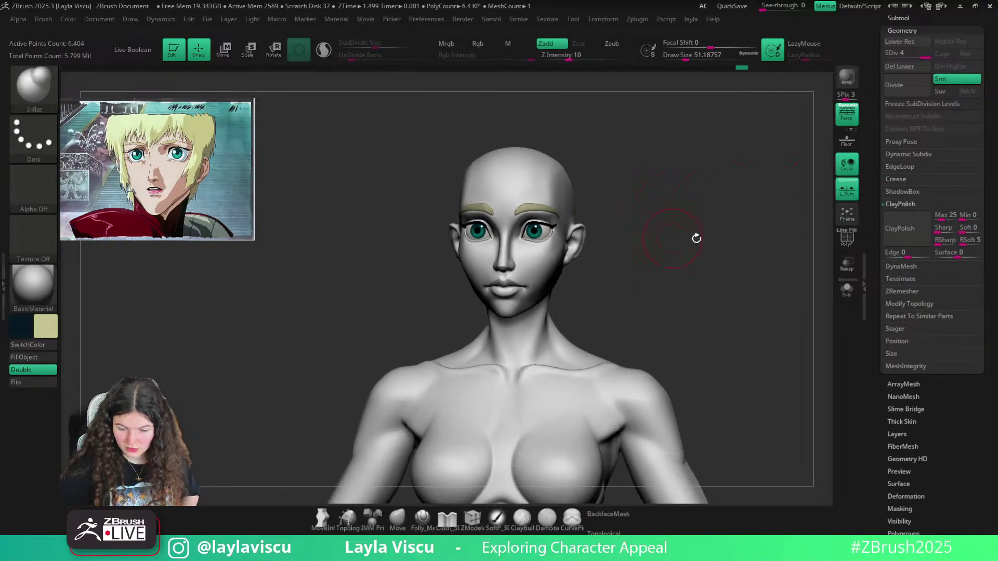
left_click(902, 237)
left_click_drag(700, 238, 728, 260, "ctrl")
left_click_drag(754, 257, 609, 242)
right_click_drag(584, 243, 545, 257, "ctrl")
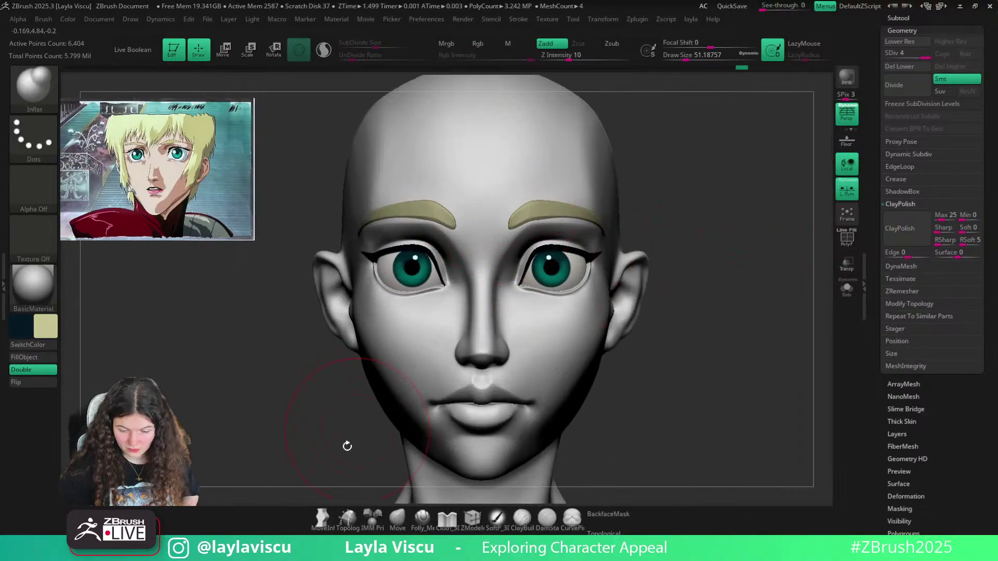
Refine the eyebrows' arch and lower edge with the Move brush, using draw sizes from about 11 to 25
left_click(397, 519)
right_click_drag(539, 201, 521, 196, "ctrl")
key("s")
left_click_drag(519, 193, 503, 193)
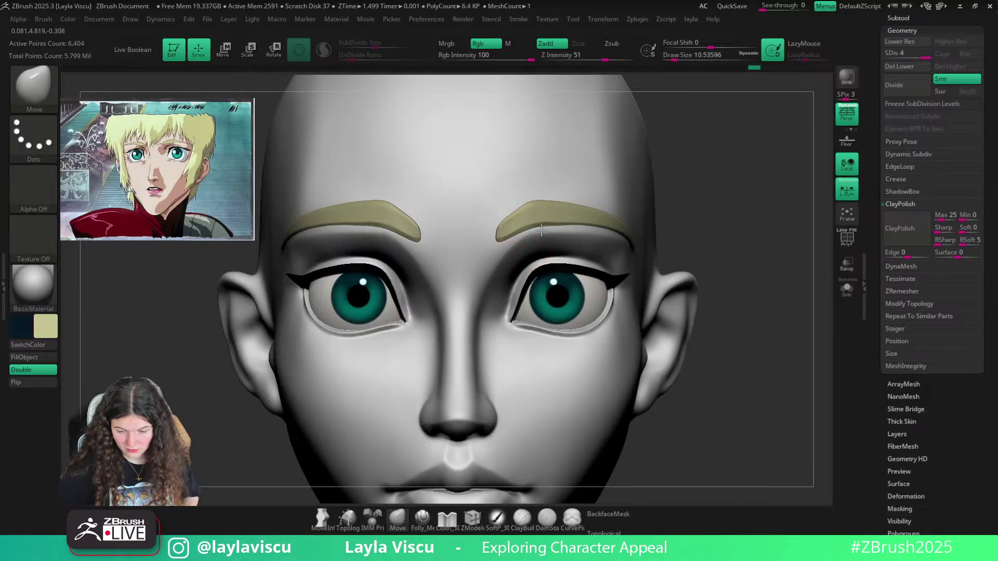
left_click_drag(545, 232, 545, 228)
right_click_drag(544, 241, 637, 240, "ctrl")
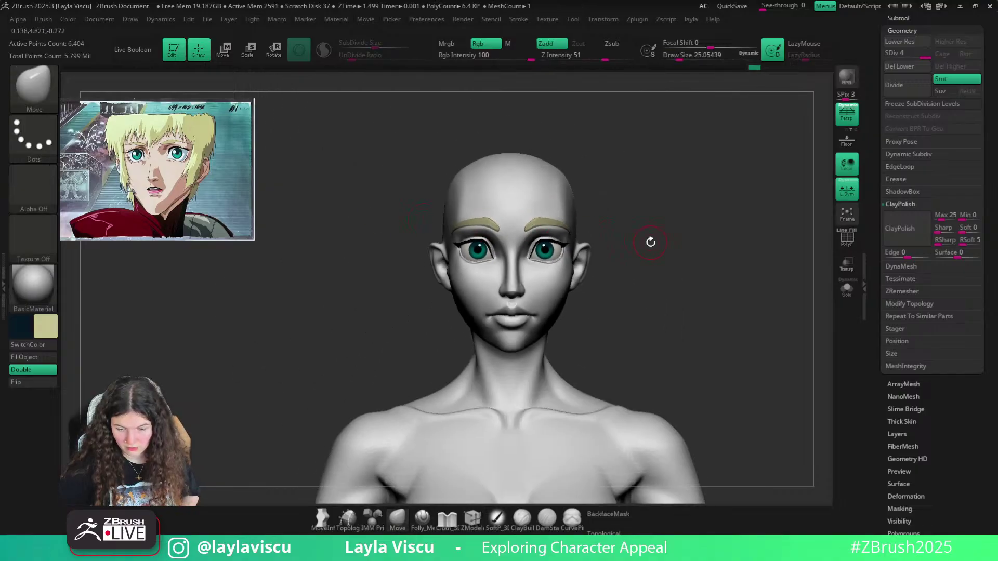
left_click_drag(648, 240, 630, 240)
right_click_drag(524, 236, 489, 231, "ctrl")
left_click_drag(738, 311, 722, 309, "shift")
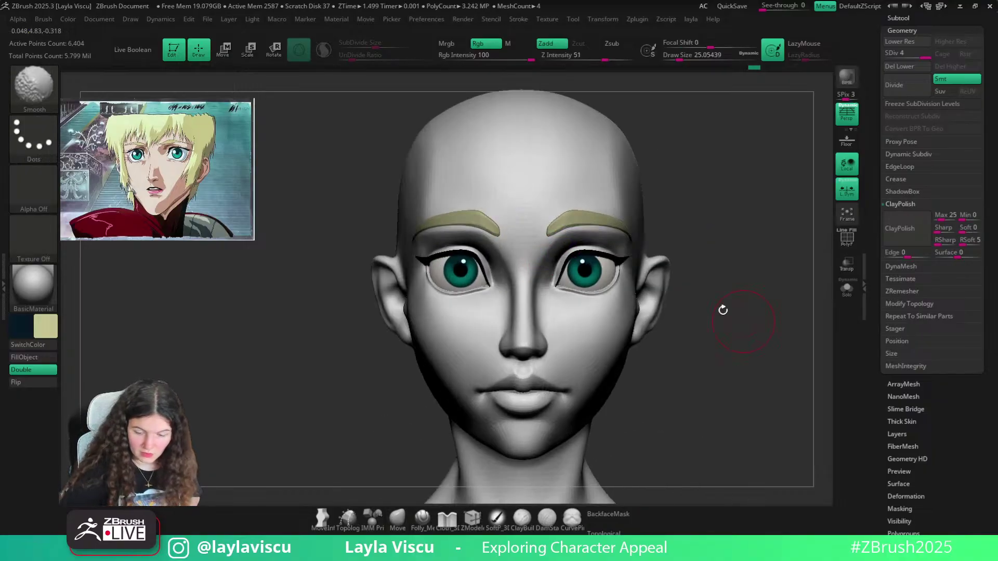
Trim away the character's right eyebrow and cut the left eyebrow's inner end at a slant with the TrimCurve brush
left_click(23, 96)
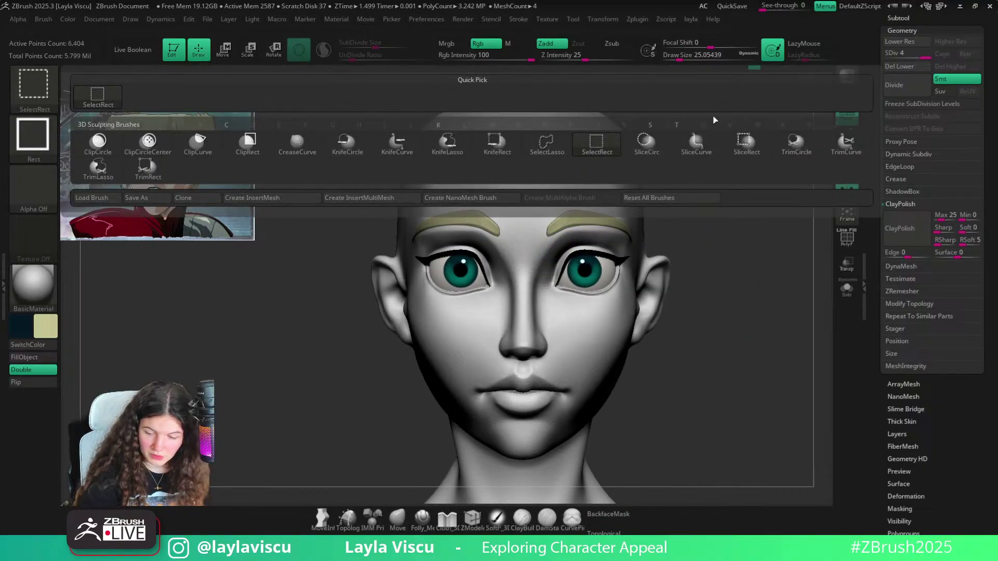
left_click(697, 143)
left_click(26, 94)
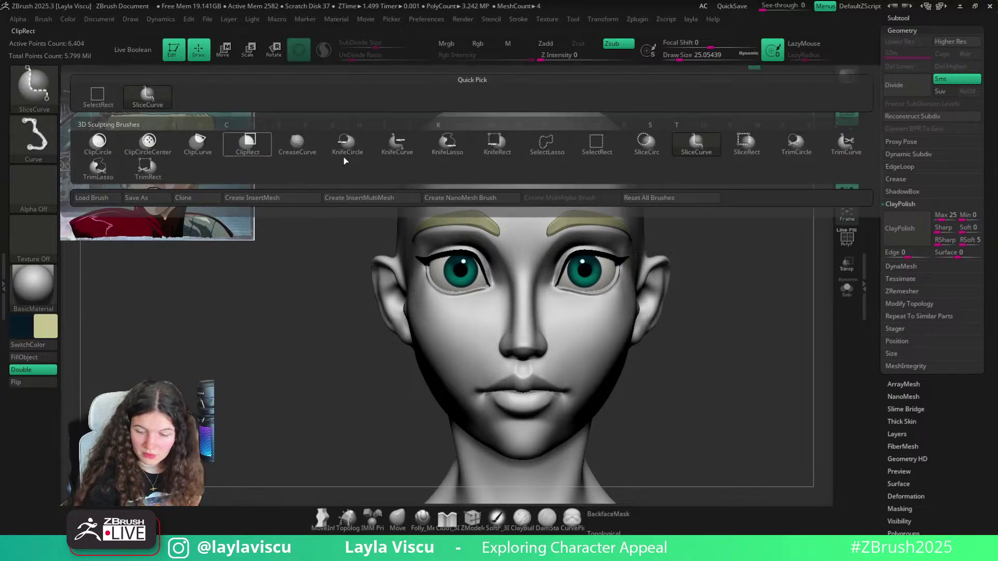
left_click(824, 154, "ctrl+shift")
left_click_drag(526, 267, 580, 165, "ctrl+shift")
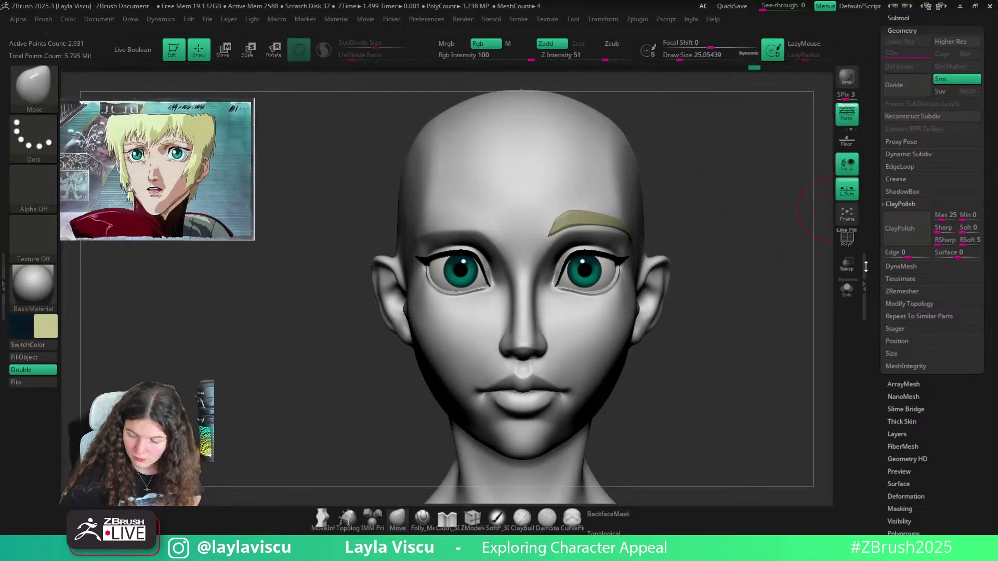
left_click(847, 287)
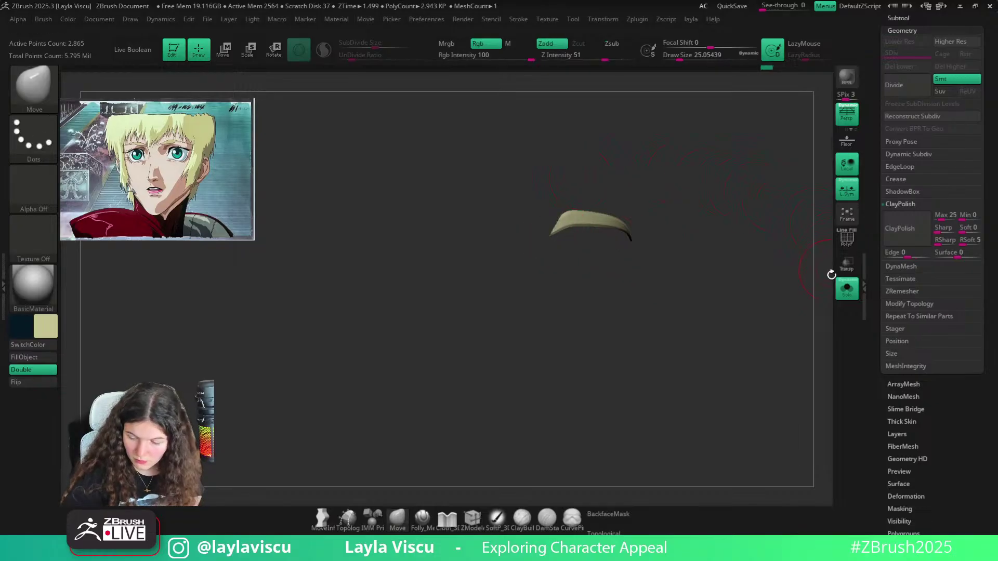
left_click(835, 288)
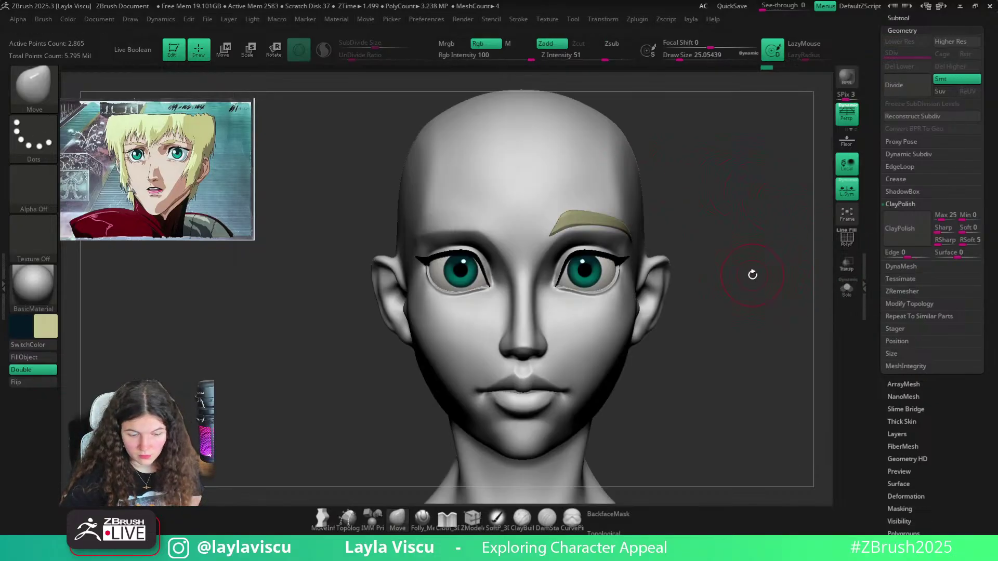
key("ctrl+z")
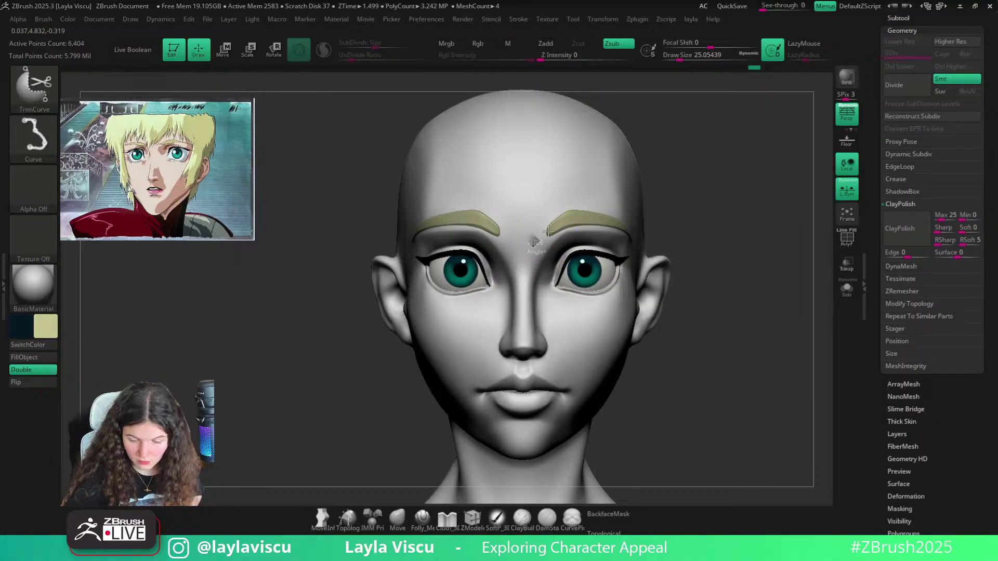
left_click_drag(536, 248, 595, 177, "ctrl+shift")
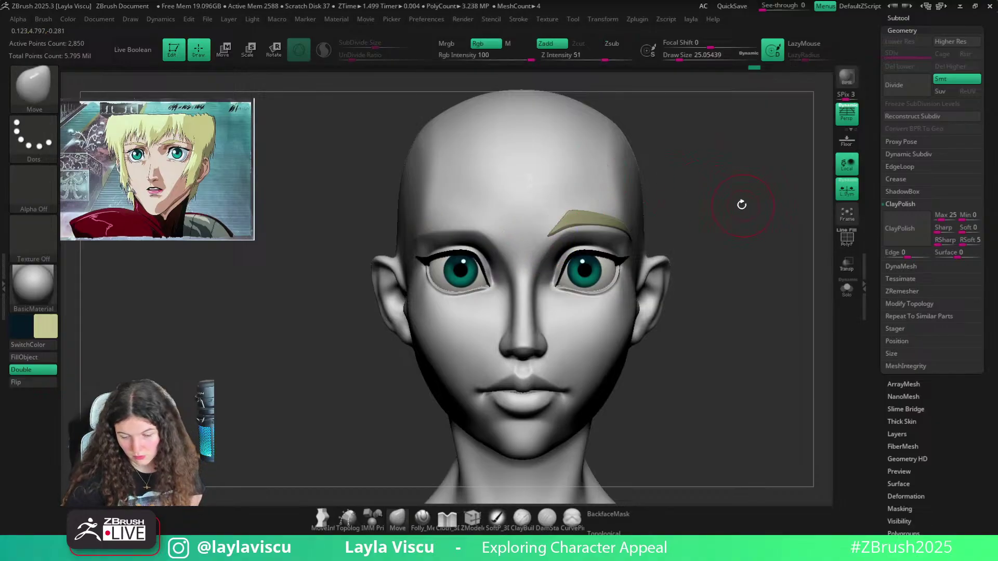
left_click_drag(541, 245, 584, 168, "ctrl+shift")
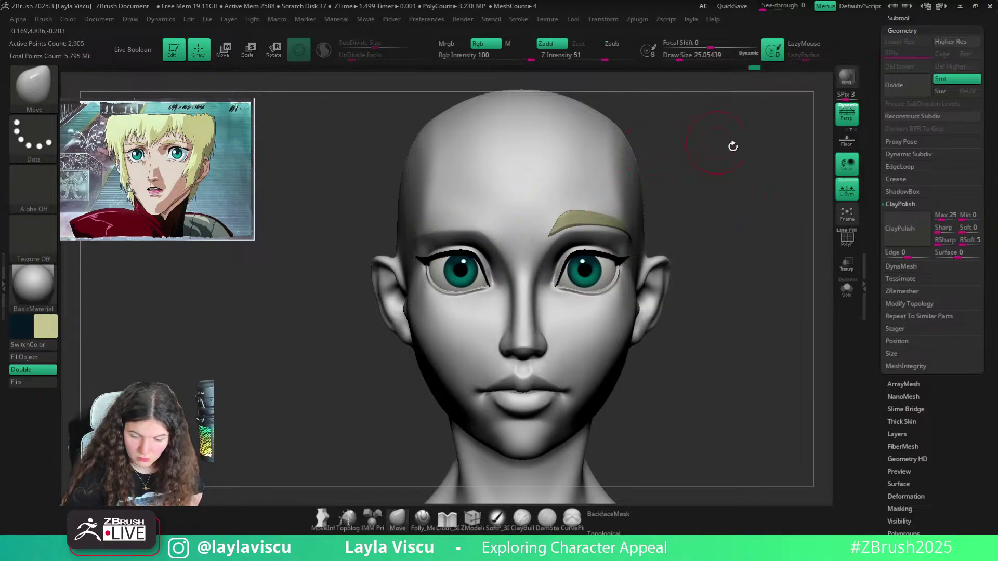
Mirror and weld the trimmed eyebrow to the other side with local symmetry off, and turn local symmetry back on
key("space")
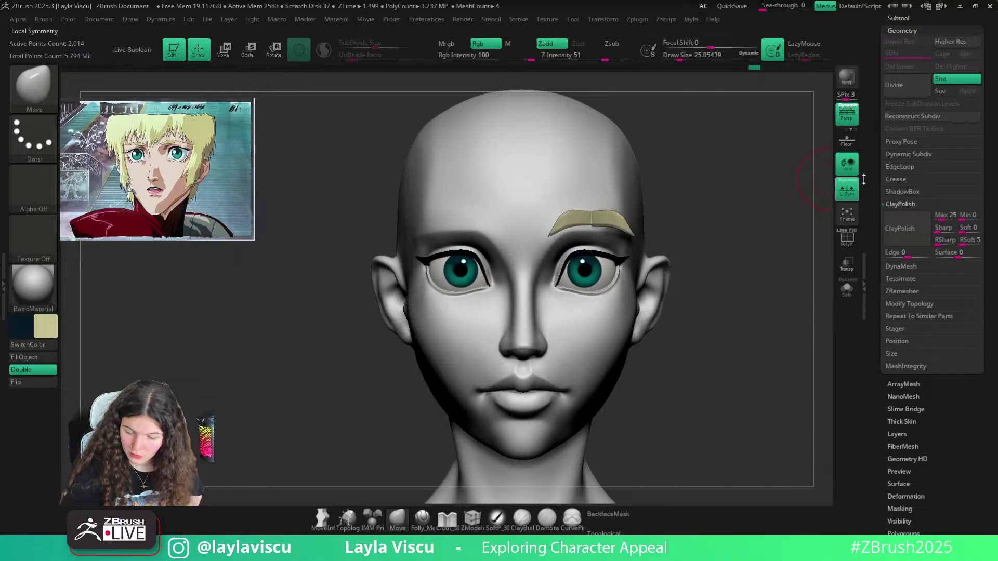
left_click(849, 196)
key("space")
left_click(751, 204)
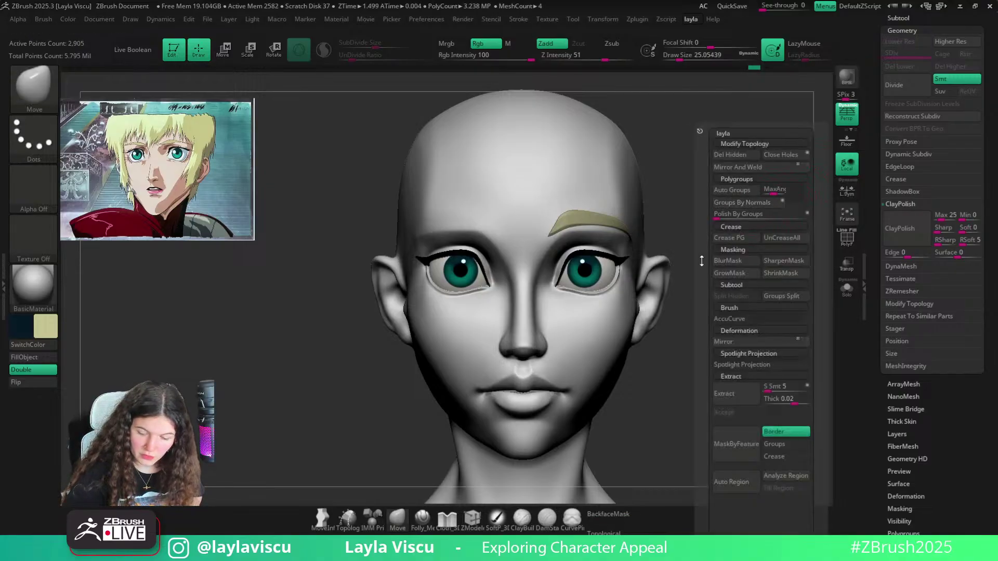
key("space")
left_click(784, 171)
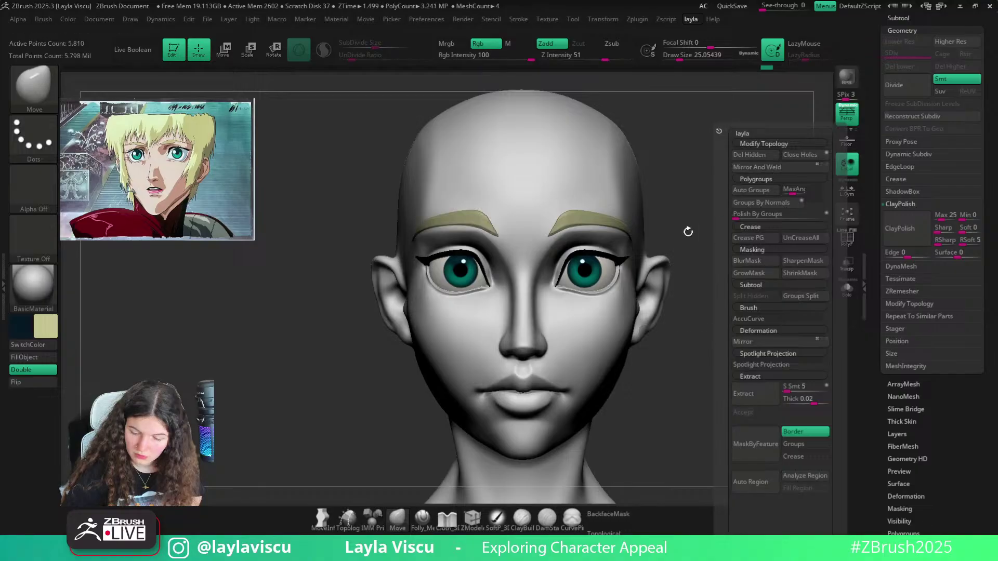
right_click_drag(703, 272, 668, 219, "ctrl")
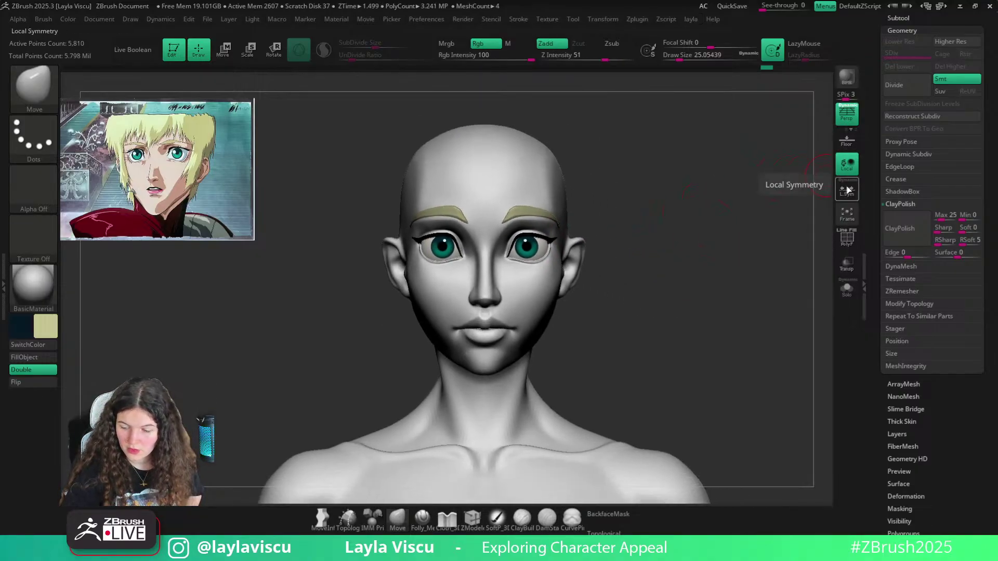
left_click(847, 189)
Examine the mirrored eyebrows on the face from the front and the side, near and far
right_click_drag(726, 254, 681, 213, "ctrl")
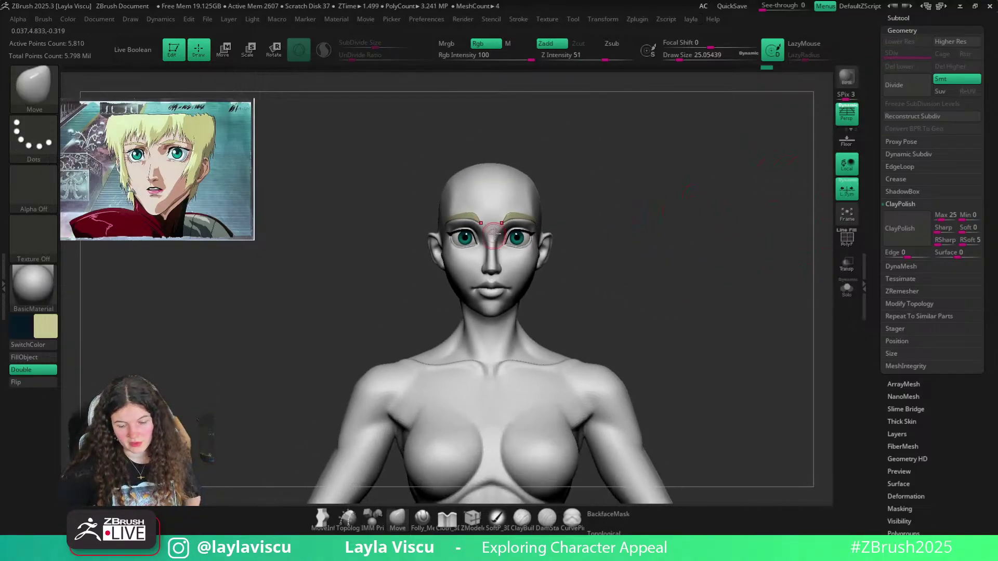
right_click_drag(619, 280, 572, 273, "alt")
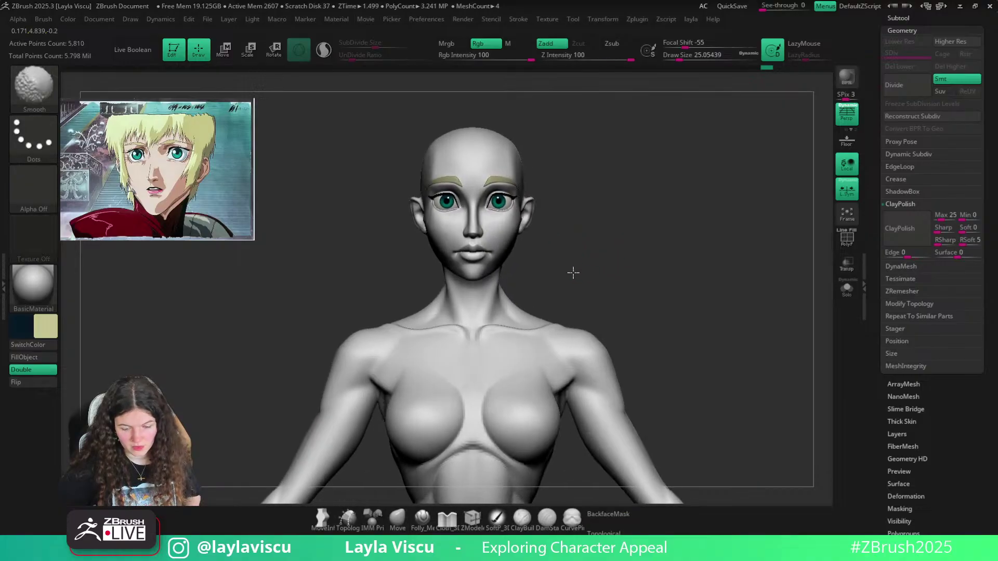
right_click_drag(465, 218, 499, 237, "ctrl")
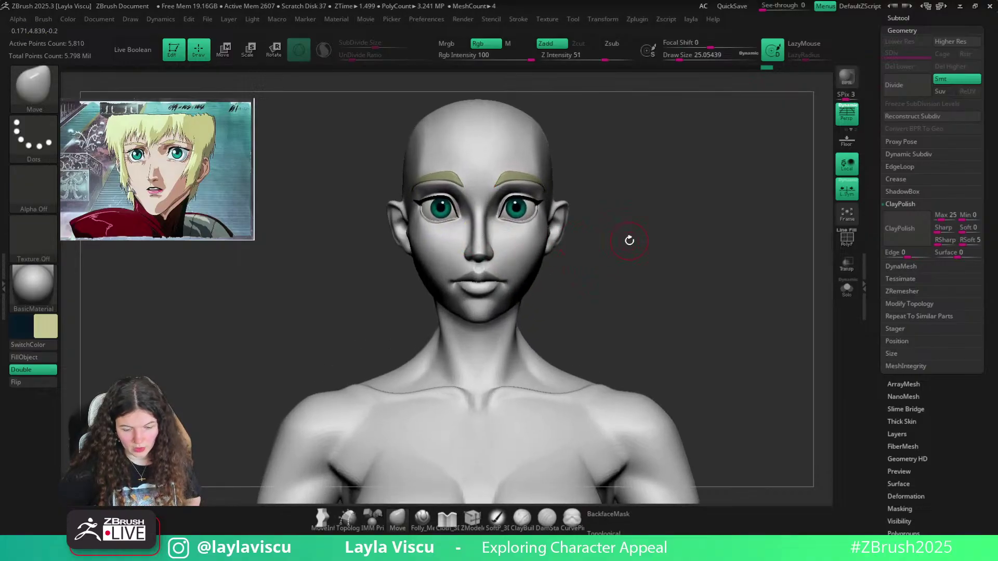
right_click_drag(764, 180, 735, 195)
right_click_drag(736, 195, 635, 239, "ctrl")
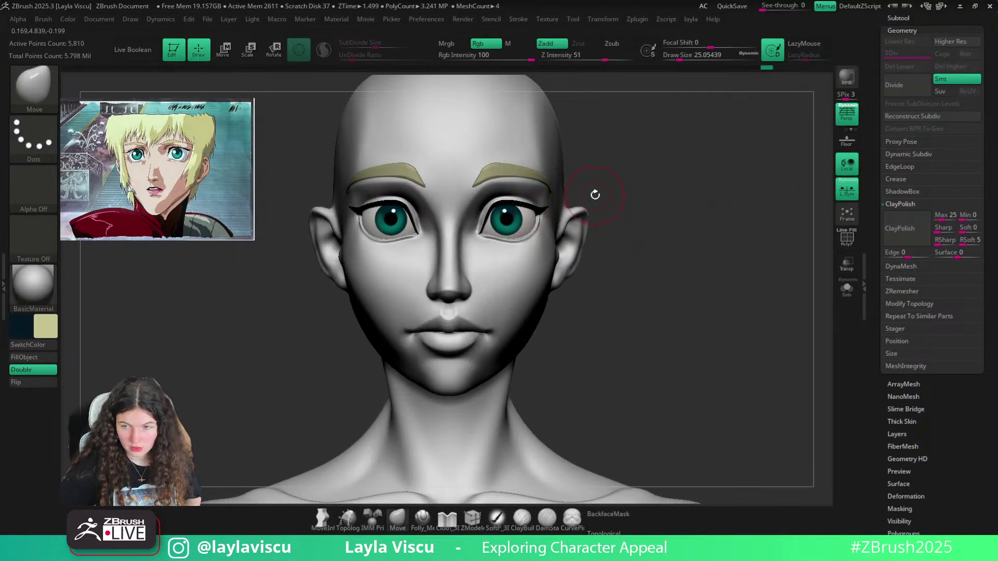
right_click_drag(604, 235, 578, 245, "ctrl")
right_click_drag(578, 244, 617, 260, "ctrl")
right_click_drag(618, 260, 552, 261)
Build up the ear's upper rim on the head mesh with ClayBuildup at draw size about 13, and enable BackfaceMask
left_click(537, 258, "alt")
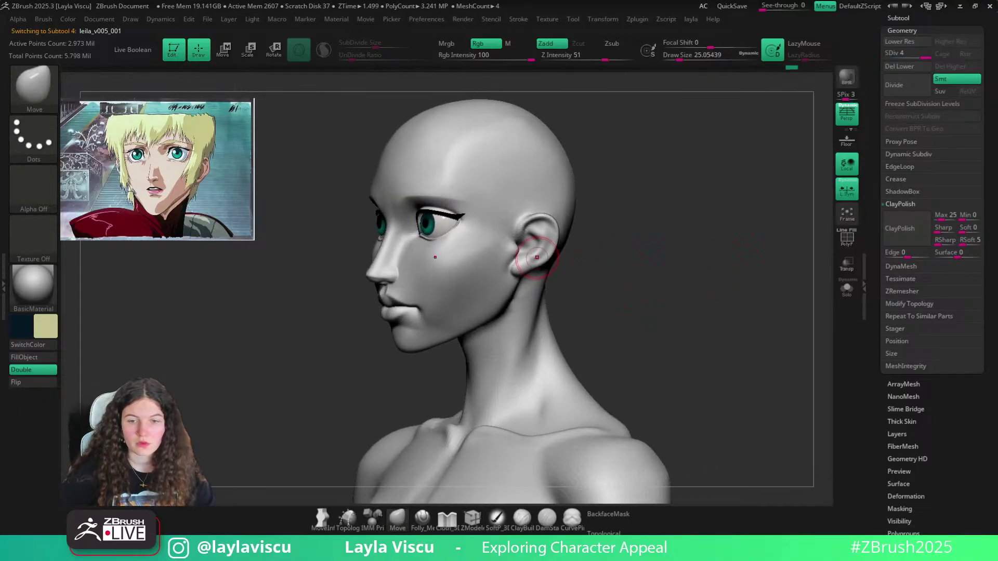
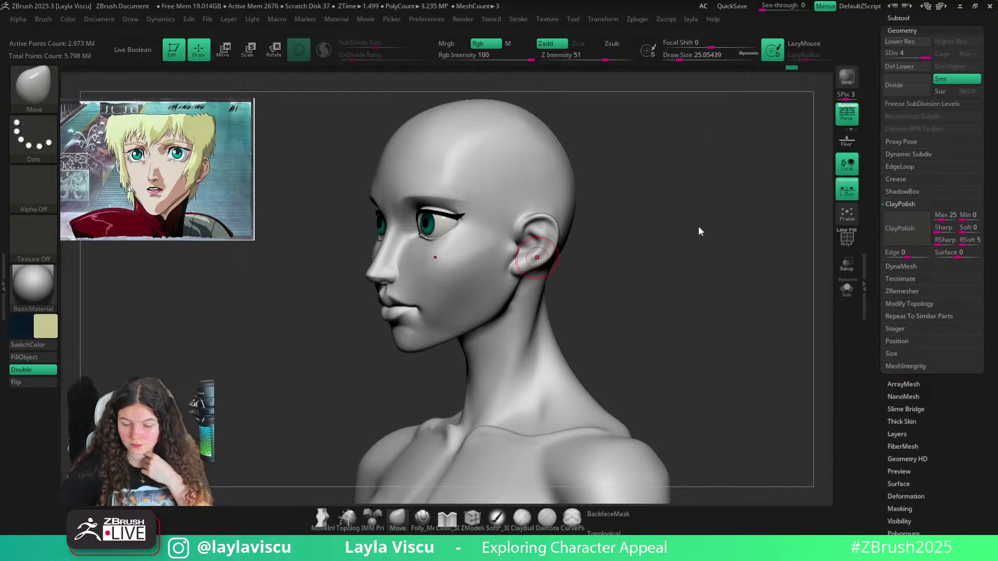
mouse_move(699, 231)
right_mouse_down()
mouse_move(613, 250)
mouse_move(589, 269)
right_mouse_up()
key("b")
key("c")
key("b")
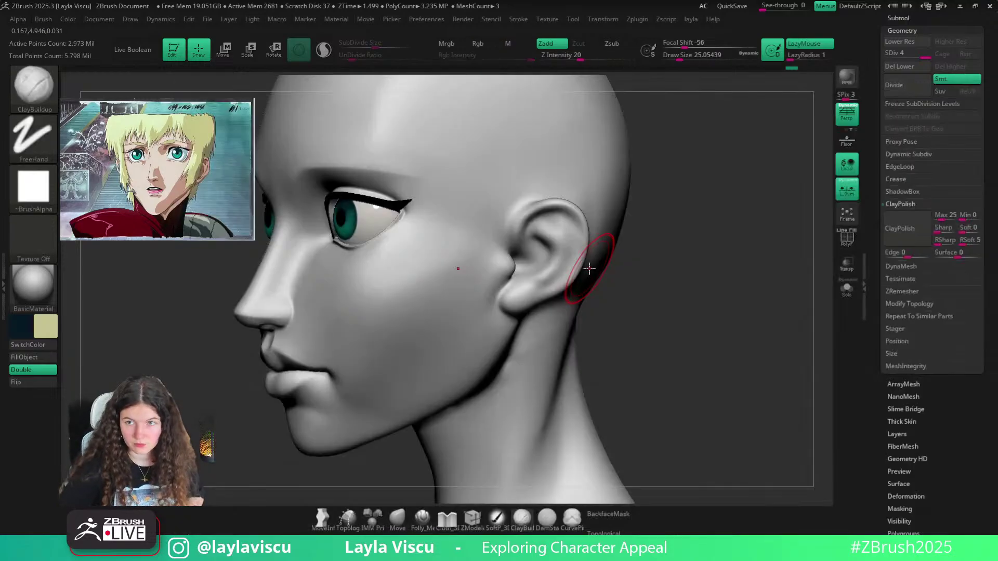
key("s")
mouse_move(541, 238)
left_mouse_down()
mouse_move(529, 237)
mouse_move(555, 209)
left_mouse_up()
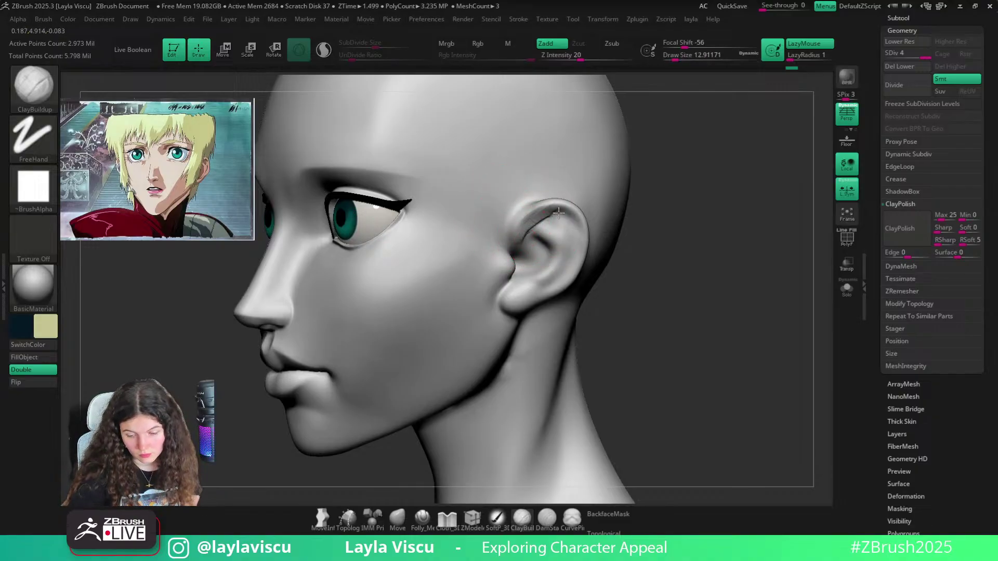
left_click(609, 515)
left_click_drag(639, 442, 608, 395)
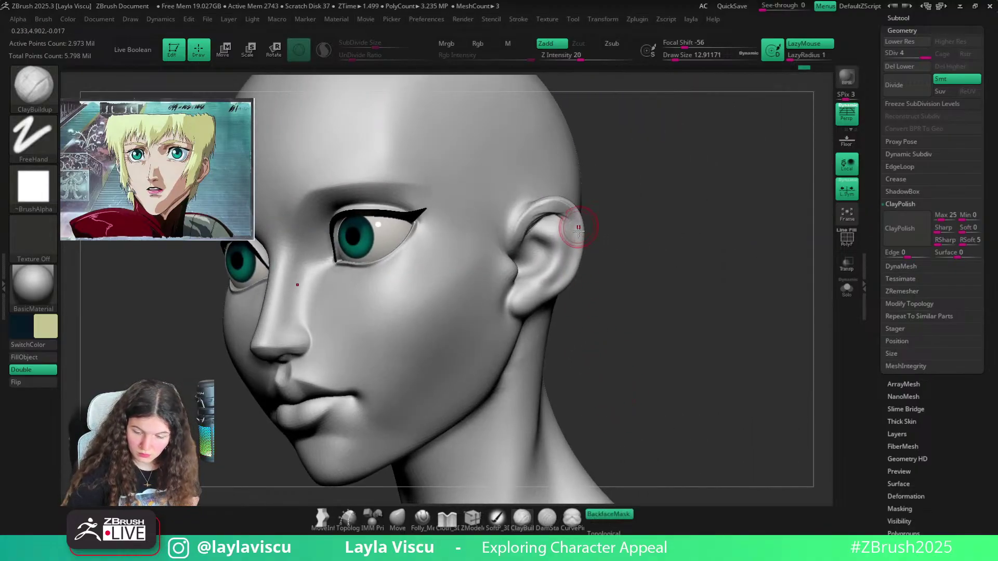
Smooth the ear's outer rim from its upper curve down towards the lobe, keeping BackfaceMask on for ClayBuildup
key("shift")
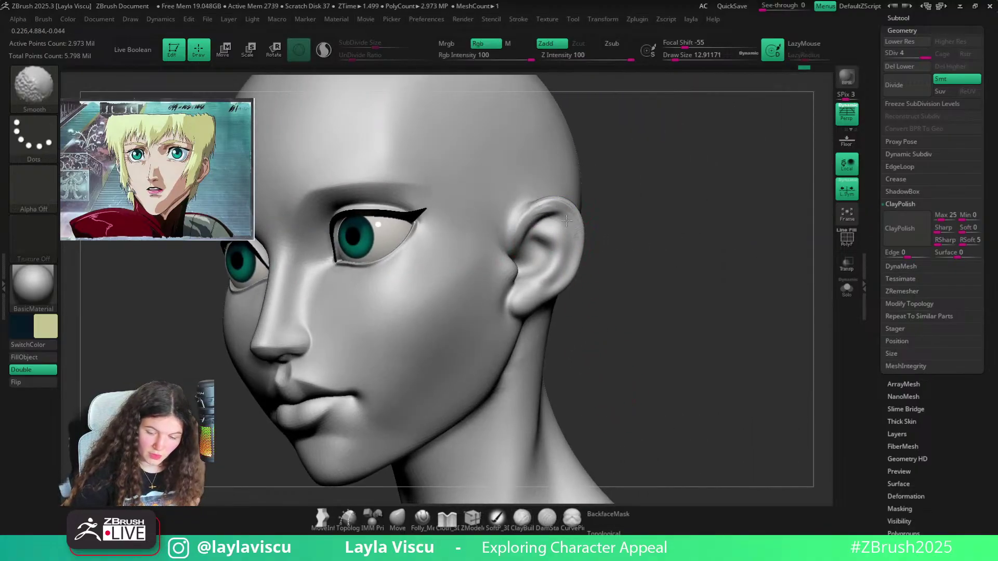
mouse_move(567, 221)
left_mouse_down("shift")
mouse_move(545, 210)
mouse_move(572, 253)
left_mouse_up("shift")
left_click(607, 518)
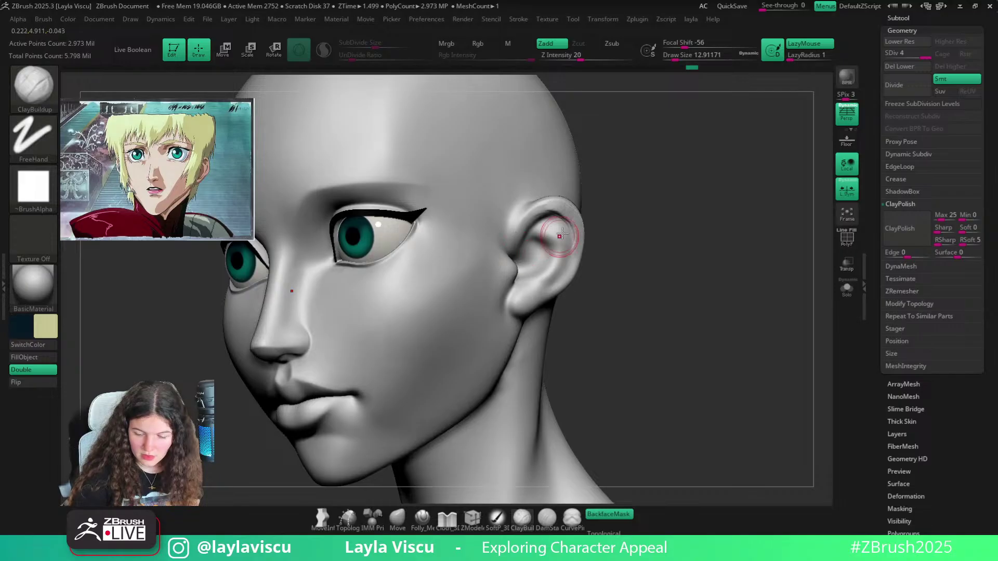
key("shift")
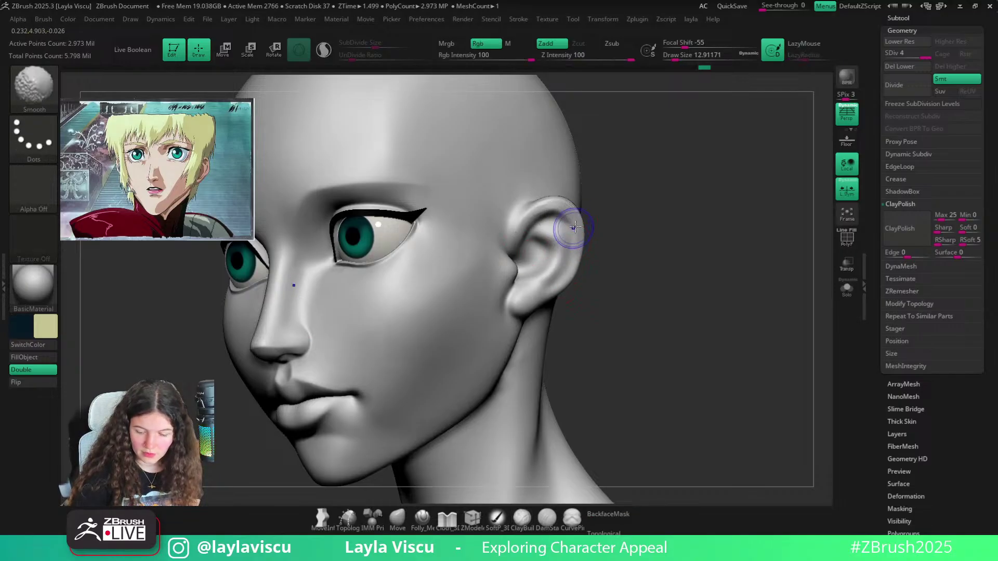
left_click_drag(574, 225, 570, 286, "shift")
Reshape the ear's outer contour with the Move brush, using draw sizes from about 20 to 23
left_click_drag(630, 224, 402, 495)
left_click(397, 517)
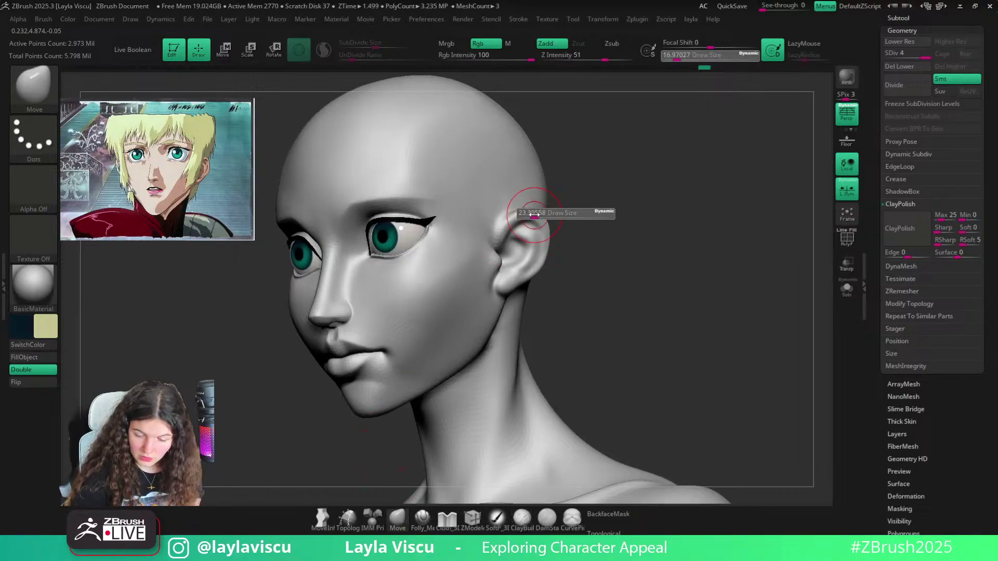
right_click_drag(540, 206, 549, 242, "ctrl")
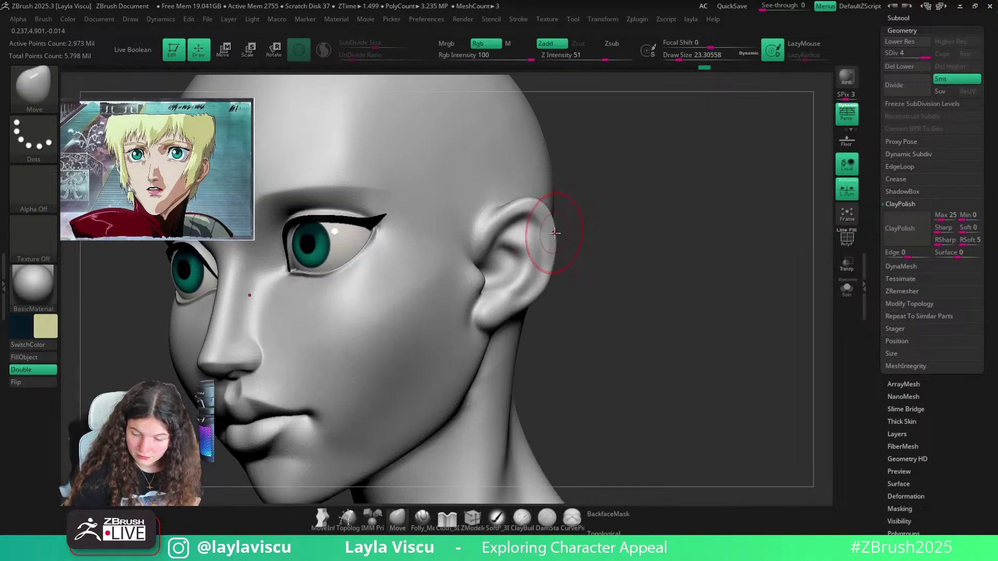
key("s")
left_click_drag(556, 237, 555, 237)
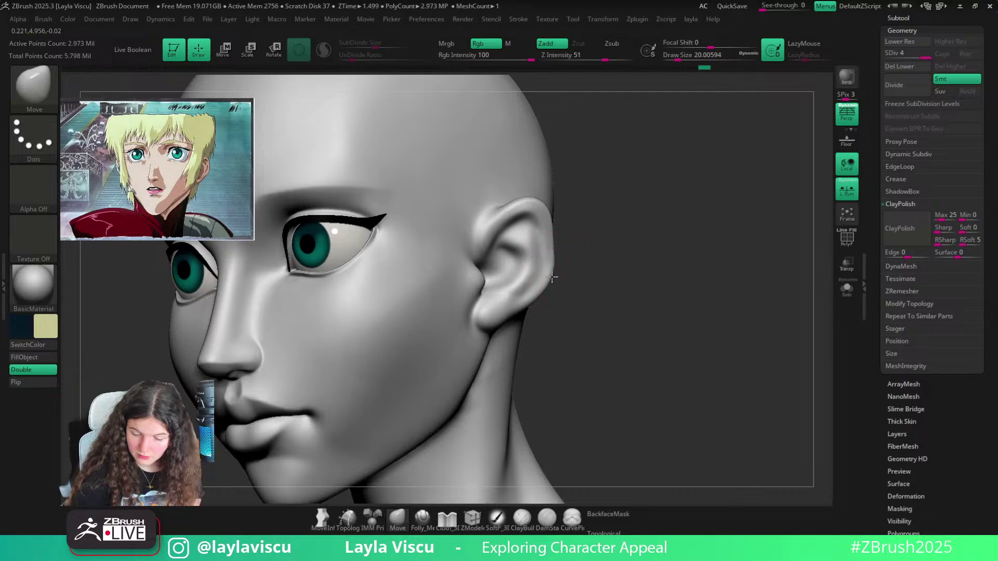
left_click_drag(612, 264, 664, 261)
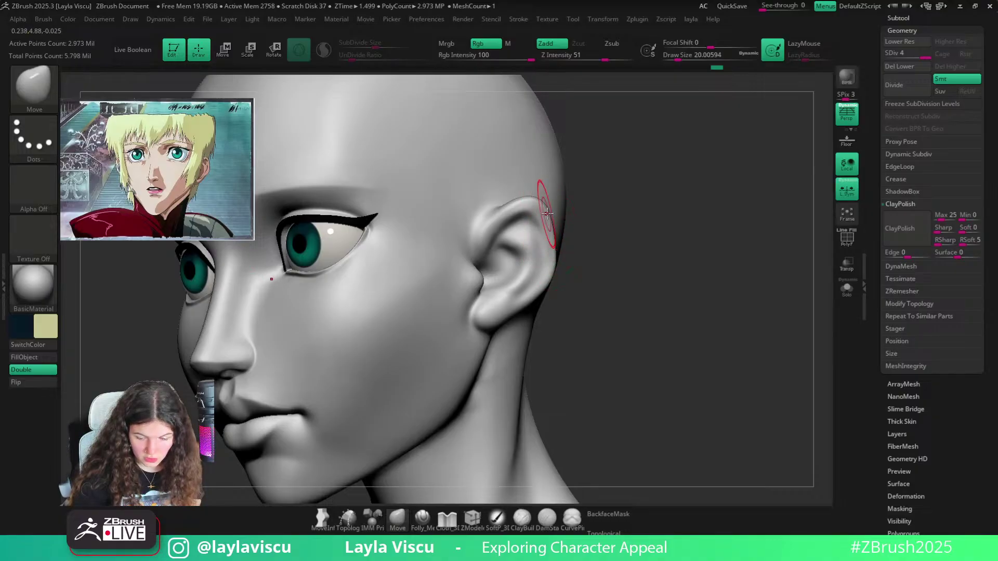
mouse_move(561, 276)
left_mouse_down()
mouse_move(572, 288)
mouse_move(561, 279)
left_mouse_up()
Reshape the ear's tragus with the Move brush at subdivision level 1, draw size about 13, and return to level 4
left_click(422, 519)
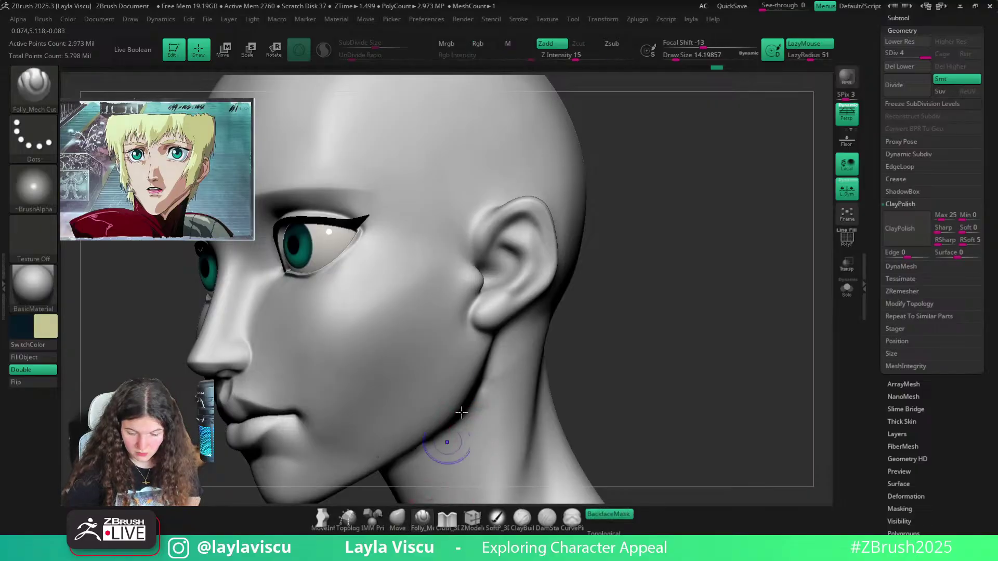
key("shift+d")
key("shift+d")
key("shift+d")
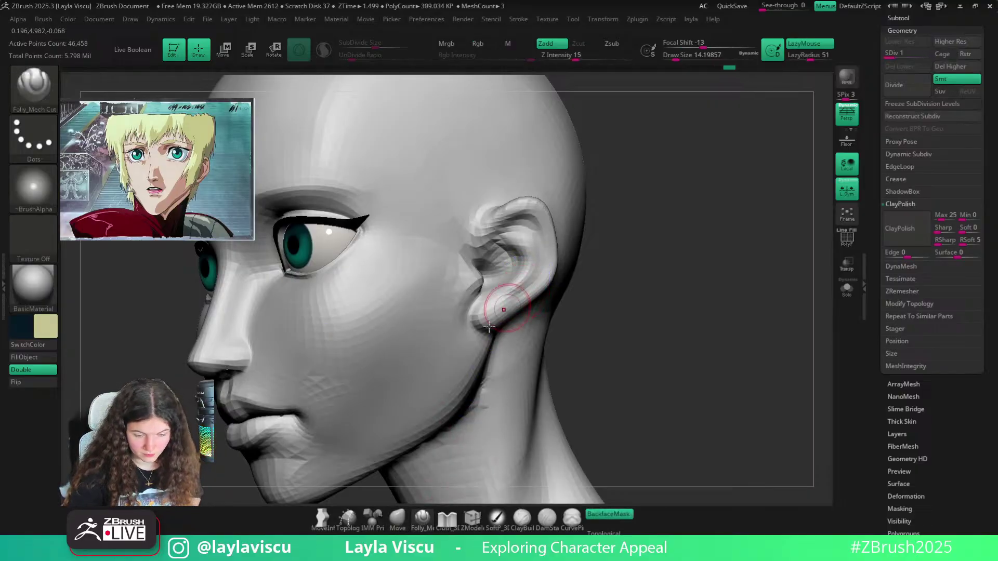
left_click(397, 520)
left_click_drag(474, 270, 481, 264)
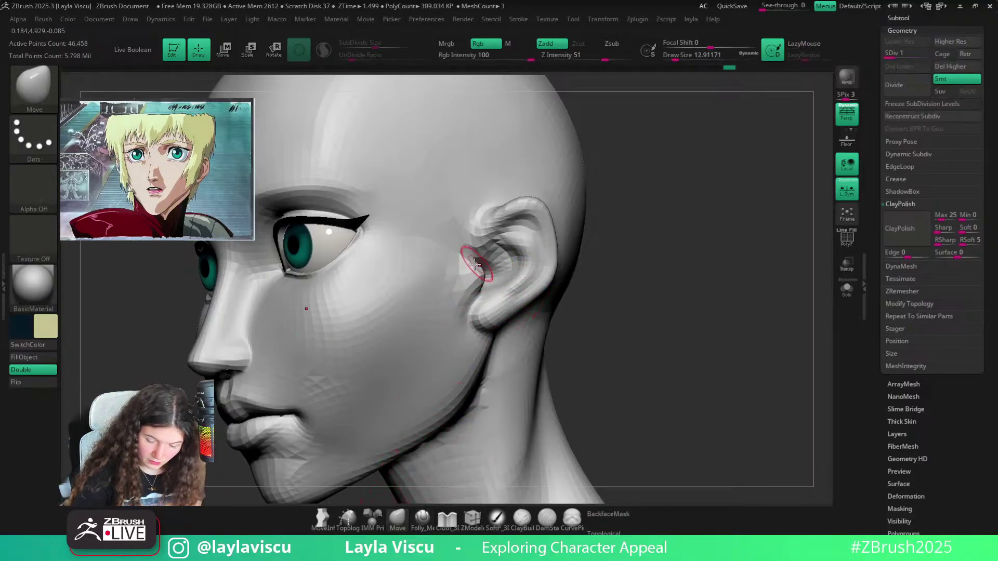
key("d")
key("d")
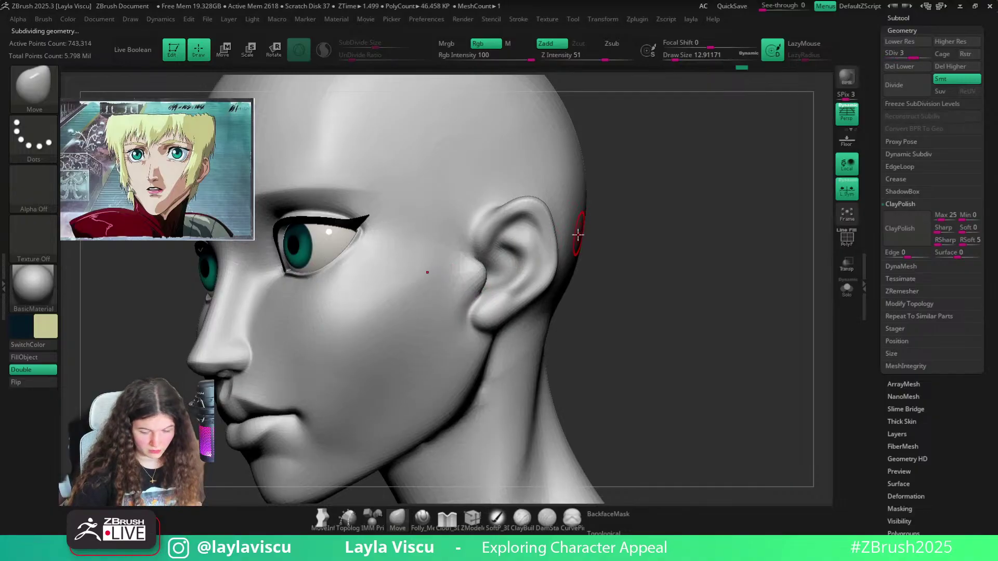
key("d")
Define the inner edge of the ear's outer rim with the Folly_Mech Cut brush at Z Intensity 15 and draw size about 13
mouse_move(525, 243)
right_mouse_down("ctrl")
mouse_move(564, 195)
mouse_move(651, 188)
mouse_move(525, 231)
mouse_move(718, 218)
mouse_move(499, 267)
right_mouse_up("ctrl")
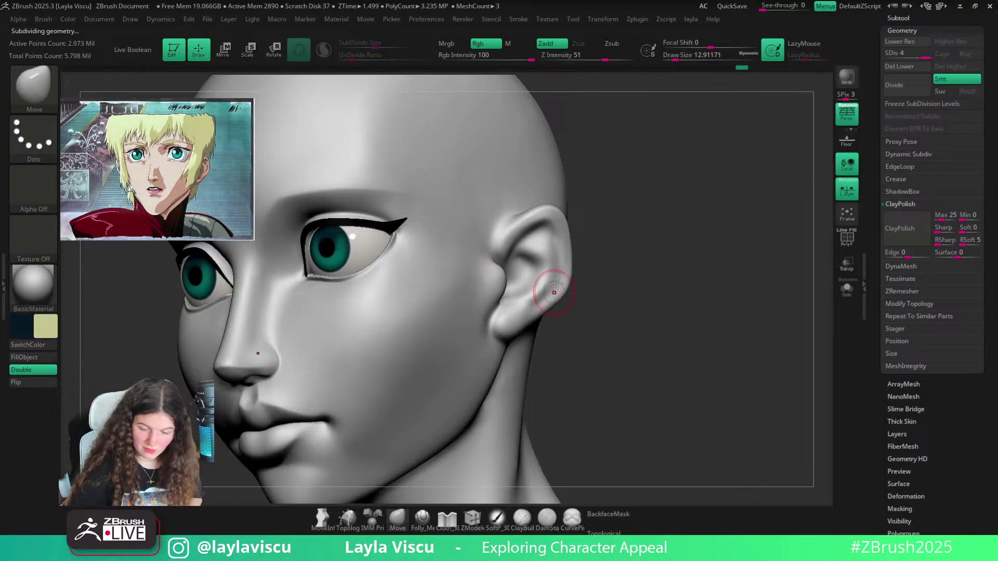
left_click(422, 517)
mouse_move(524, 225)
left_mouse_down()
mouse_move(566, 211)
mouse_move(559, 268)
left_mouse_up()
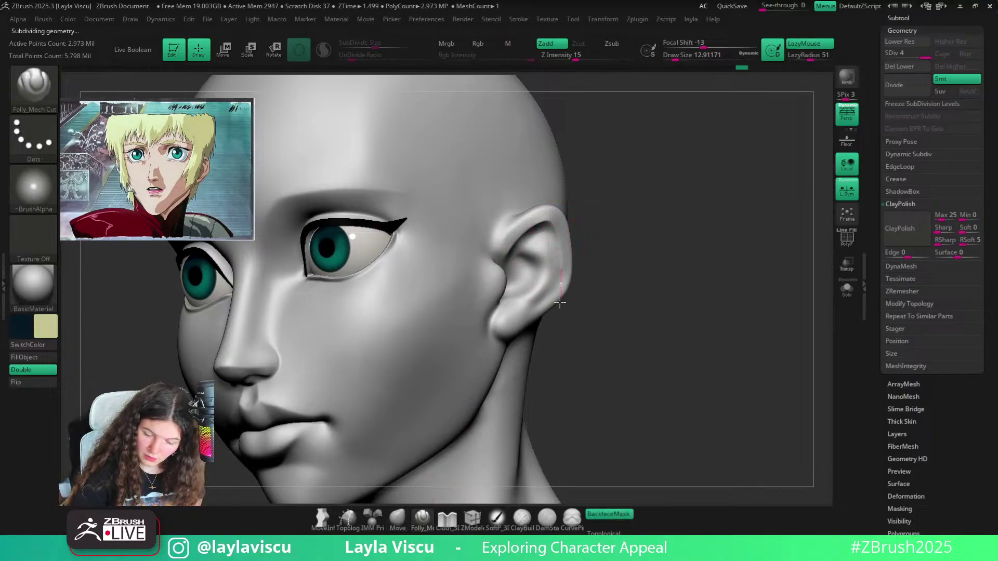
left_click_drag(560, 303, 558, 306)
left_click_drag(552, 222, 564, 263)
left_click_drag(559, 305, 555, 309)
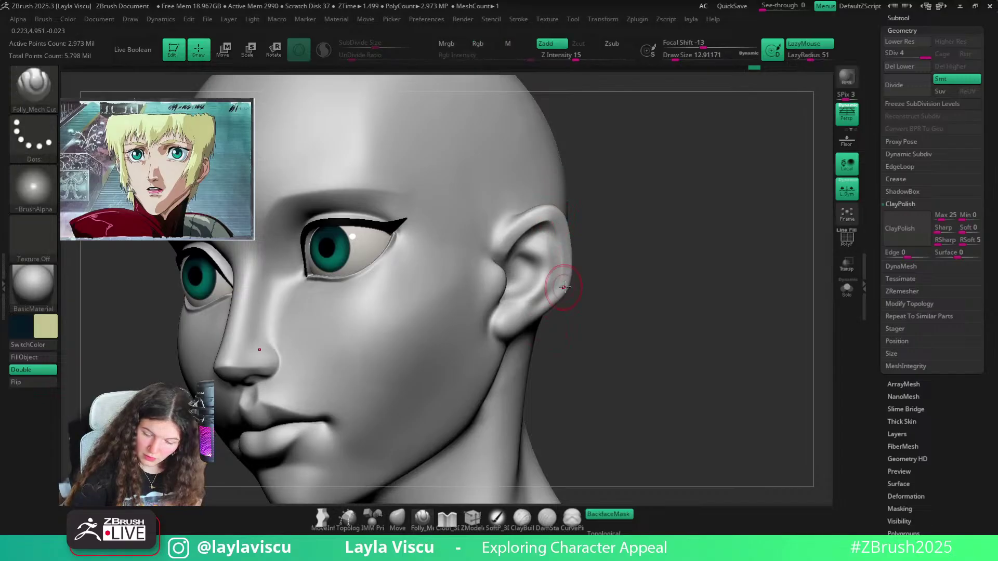
Sculpt the ear's lower rim down to the lobe with the Folly_Mech Cut brush at Z Intensity 15 and smooth it
mouse_move(563, 272)
left_mouse_down()
mouse_move(559, 292)
mouse_move(512, 330)
left_mouse_up()
mouse_move(598, 298)
left_mouse_down()
mouse_move(554, 304)
mouse_move(558, 294)
left_mouse_up()
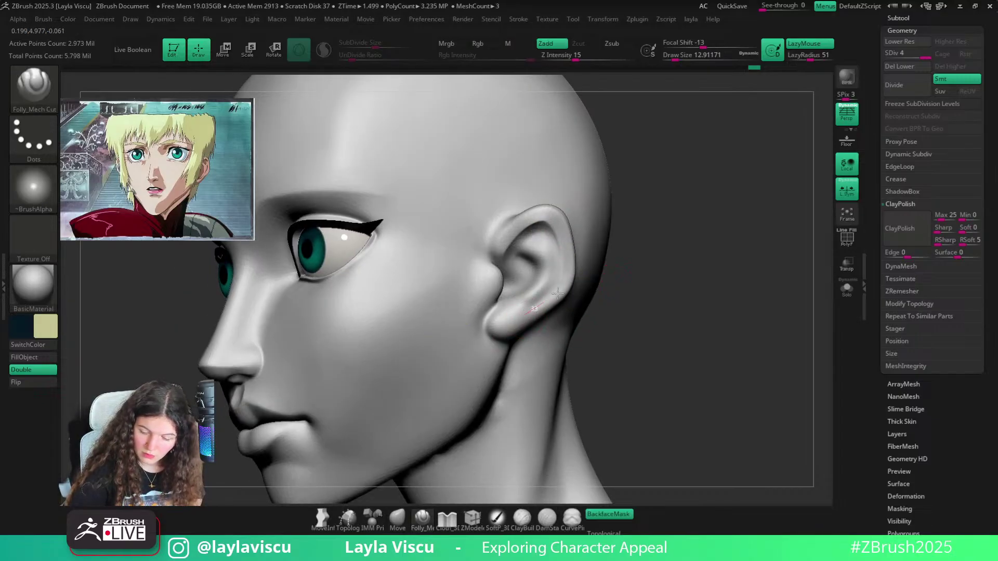
key("shift")
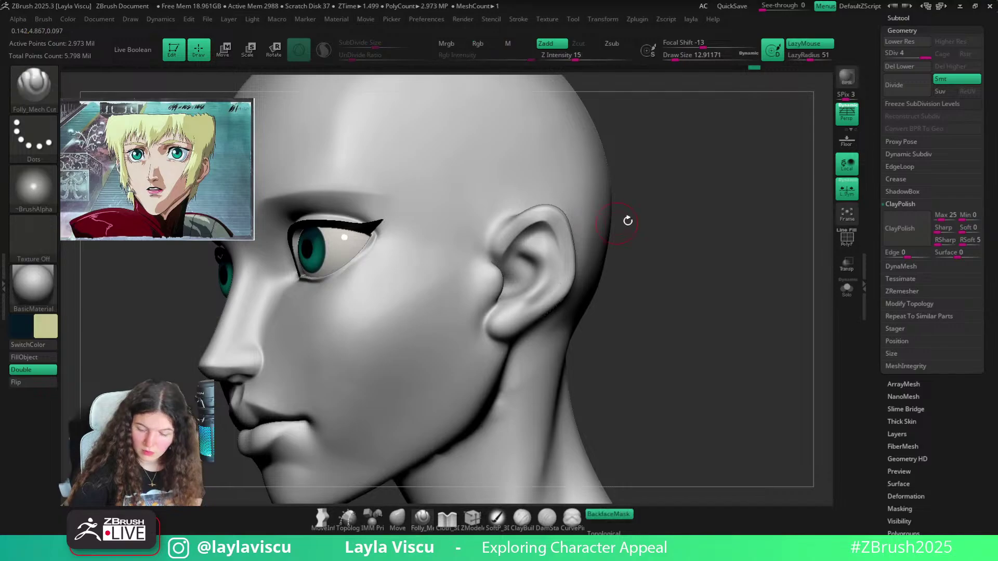
left_click_drag(650, 225, 650, 221)
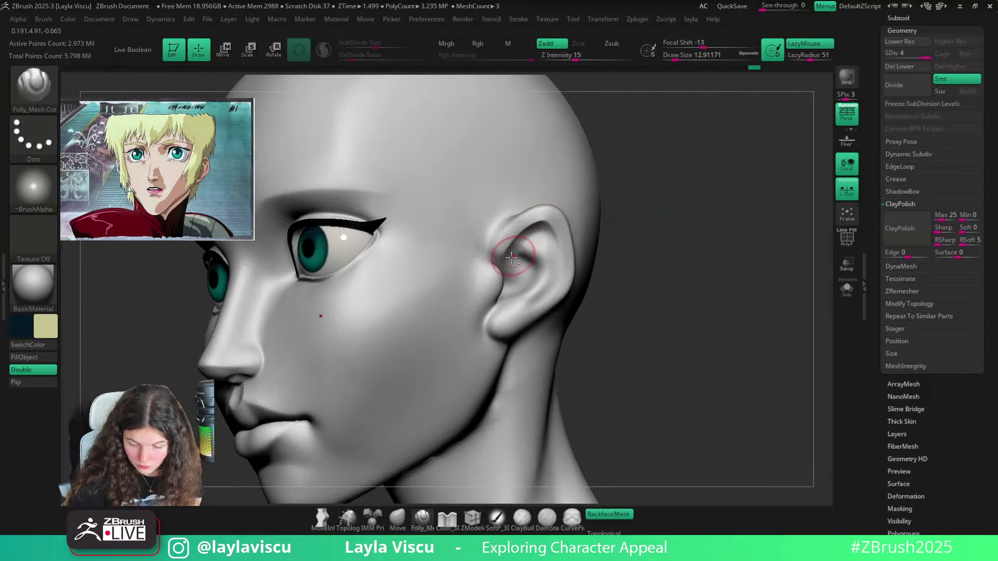
Refine the ear's inner ridge behind the concha with the Folly_Mech Cut brush, smoothing the transition to the outer rim
key("shift")
left_click_drag(538, 229, 552, 233)
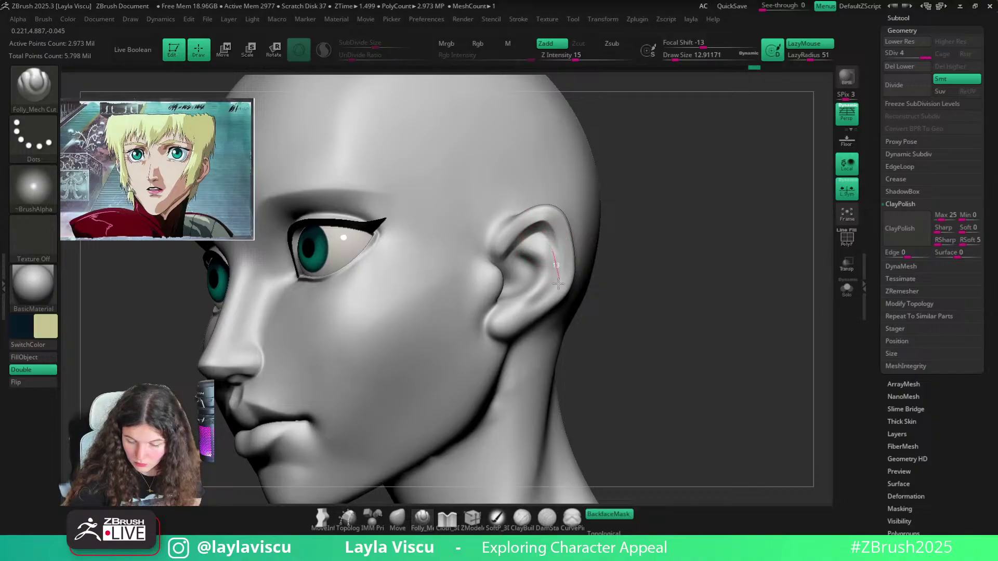
left_click_drag(558, 283, 560, 280)
key("shift")
mouse_move(640, 231)
left_mouse_down()
mouse_move(795, 299)
mouse_move(780, 277)
left_mouse_up()
left_click_drag(516, 309, 554, 263)
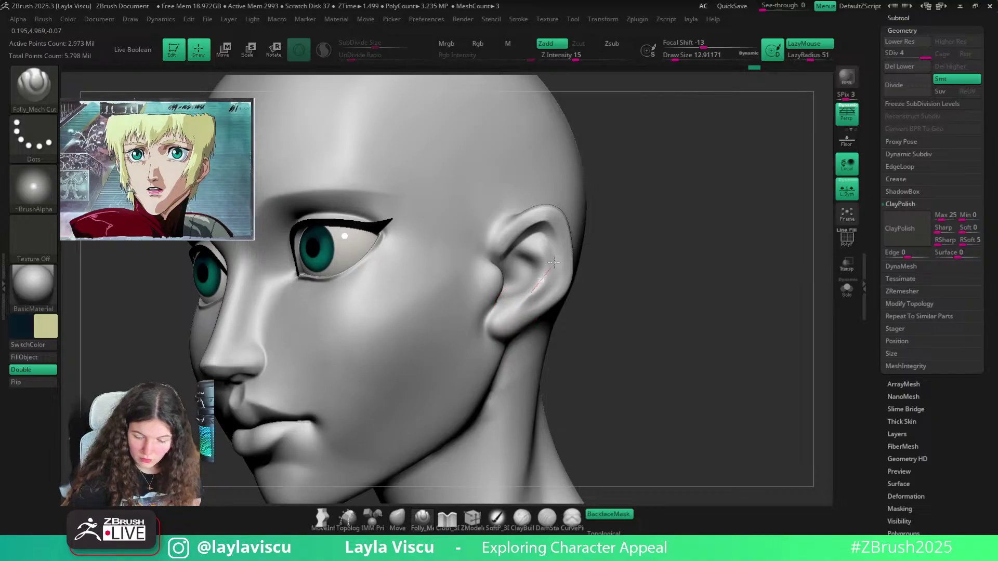
left_click_drag(492, 235, 493, 232)
Sharpen the inner ear folds below the upper rim and down along the concha with the Folly_Mech Cut brush
mouse_move(605, 234)
left_mouse_down("alt")
mouse_move(594, 182)
mouse_move(599, 295)
mouse_move(666, 254)
mouse_move(628, 254)
mouse_move(662, 268)
mouse_move(641, 277)
left_mouse_up("alt")
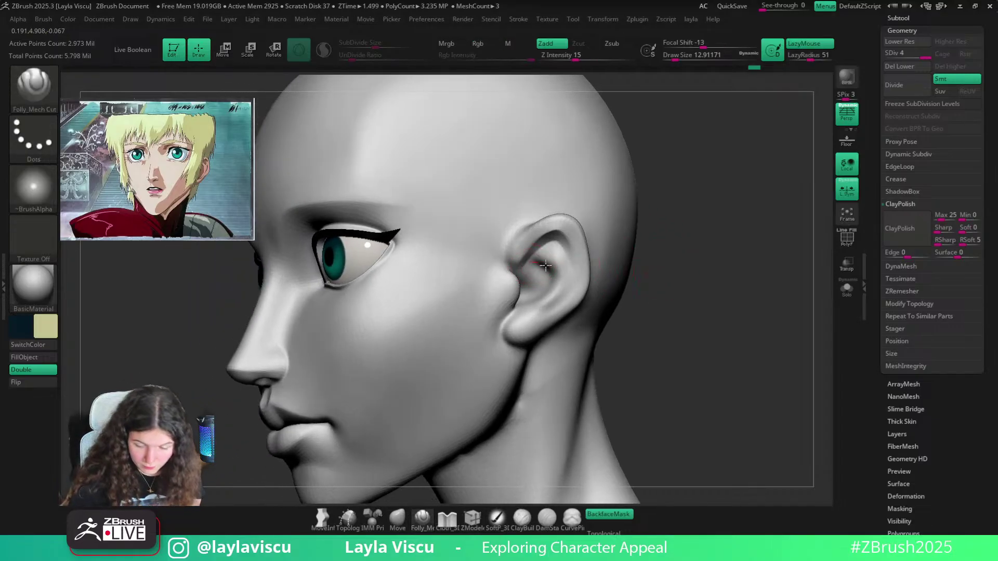
mouse_move(541, 311)
left_mouse_down()
mouse_move(509, 321)
mouse_move(554, 292)
left_mouse_up()
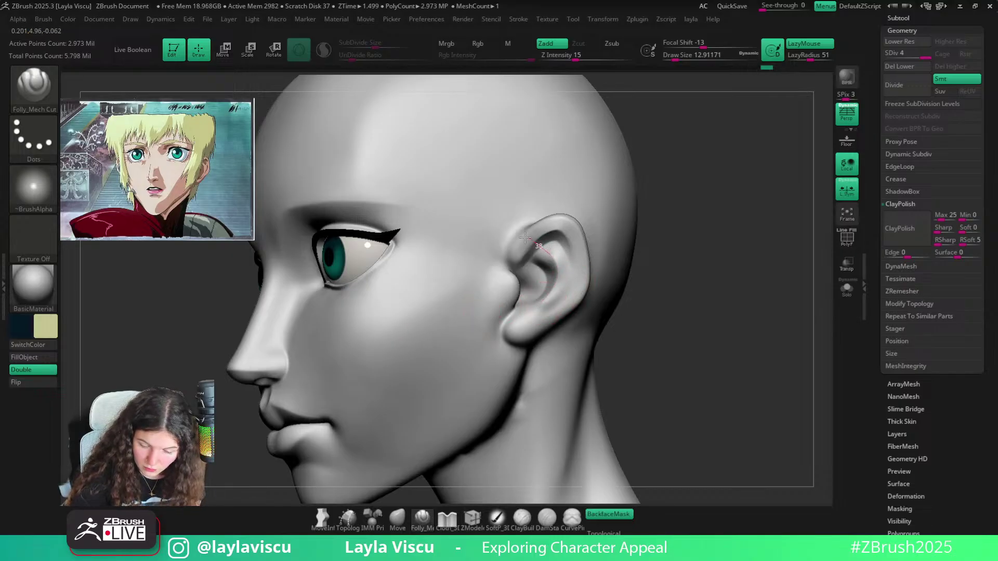
left_click_drag(525, 238, 513, 239)
right_click_drag(603, 244, 584, 210, "ctrl")
right_click_drag(572, 253, 571, 291, "ctrl")
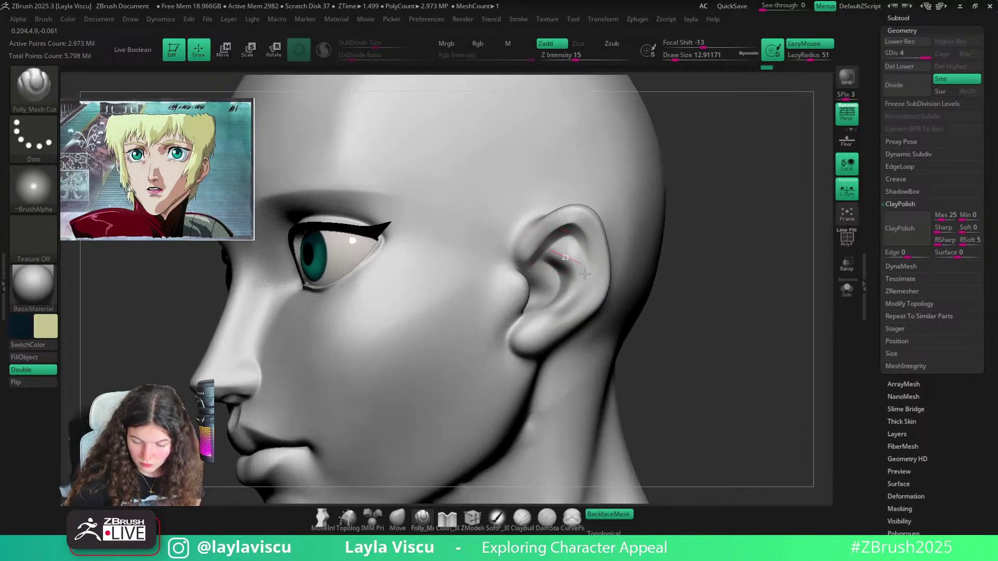
left_click_drag(572, 307, 579, 270)
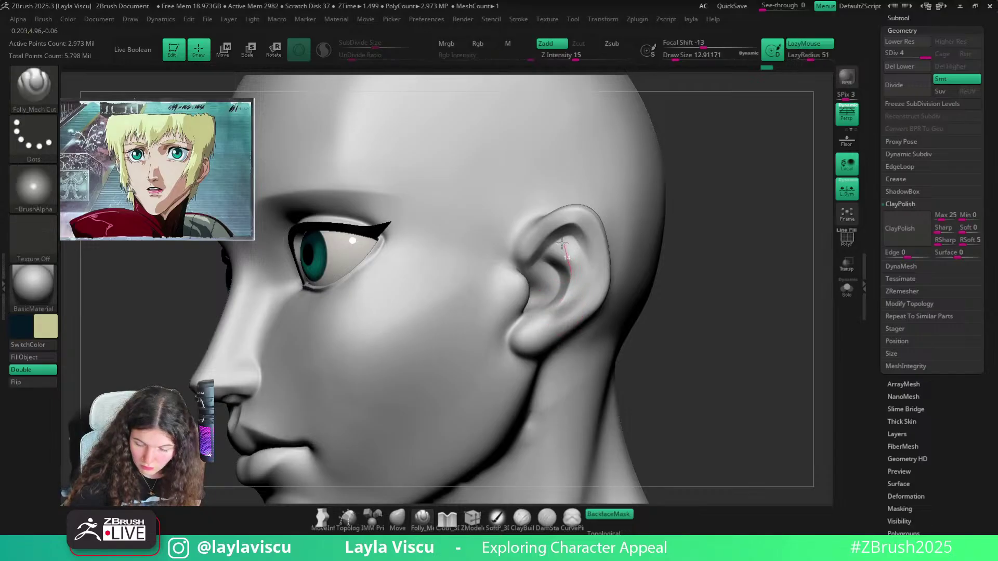
Refine the surface between the ear's inner ridge and rear rim down to the lobe, keeping draw size about 13
mouse_move(529, 239)
right_mouse_down("ctrl")
mouse_move(574, 194)
mouse_move(699, 240)
right_mouse_up("ctrl")
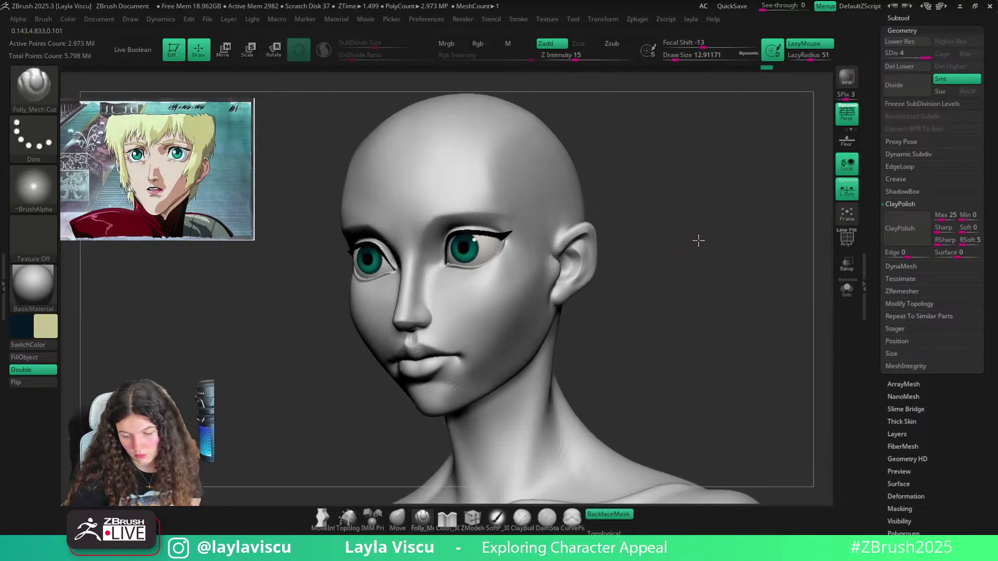
key("ctrl")
right_click_drag(598, 318, 570, 291, "ctrl")
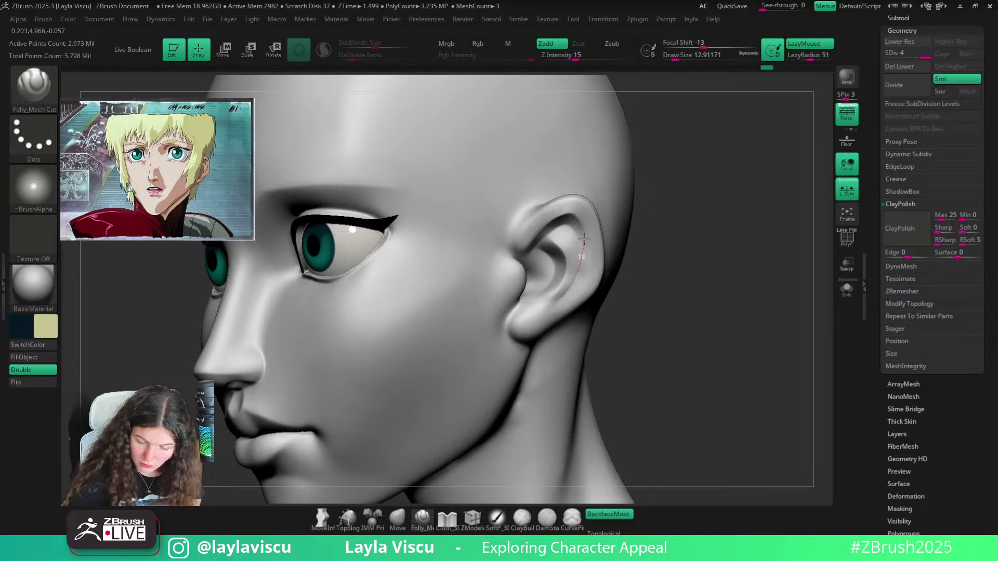
mouse_move(565, 212)
right_mouse_down("ctrl")
mouse_move(664, 290)
mouse_move(731, 249)
mouse_move(572, 264)
mouse_move(541, 285)
right_mouse_up("ctrl")
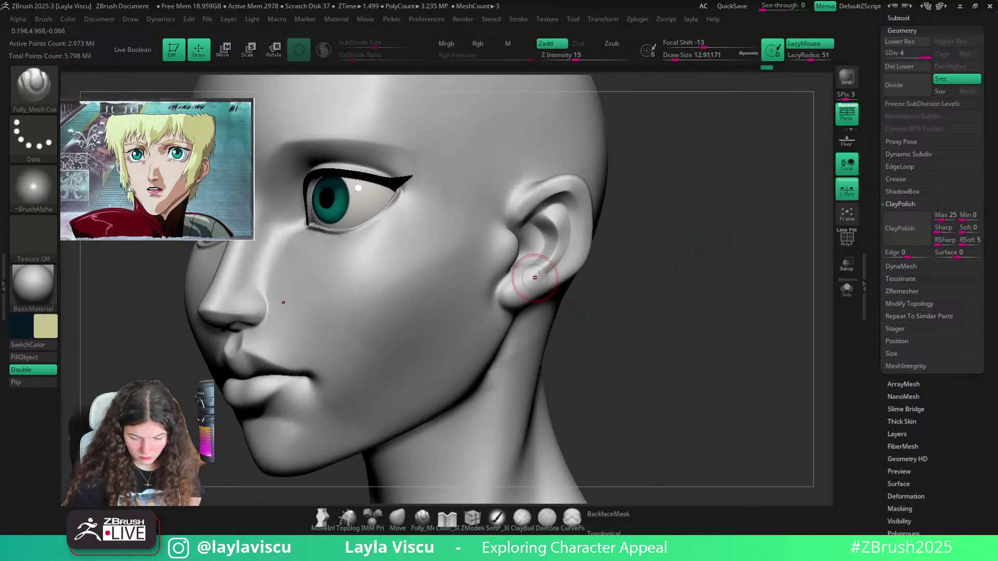
left_click_drag(532, 321, 541, 319)
mouse_move(551, 312)
right_mouse_down("ctrl")
mouse_move(649, 259)
mouse_move(630, 258)
right_mouse_up("ctrl")
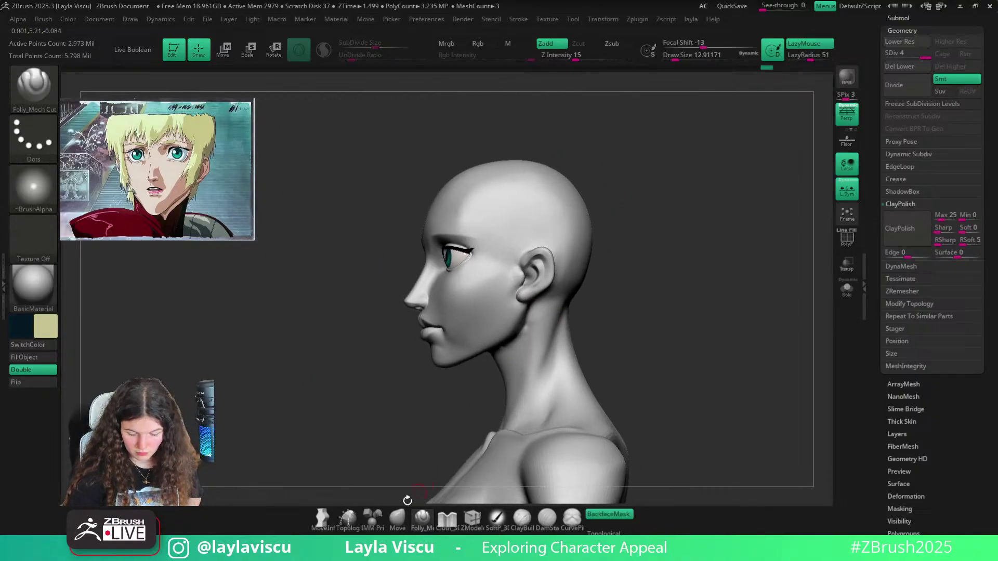
Refine the ear's upper rim with the DamStandard brush at draw size about 6.6, working at subdivision level 2 and returning to level 4
left_click(398, 518)
mouse_move(507, 314)
right_mouse_down("ctrl")
mouse_move(595, 278)
mouse_move(688, 198)
mouse_move(689, 247)
mouse_move(697, 238)
mouse_move(589, 301)
right_mouse_up("ctrl")
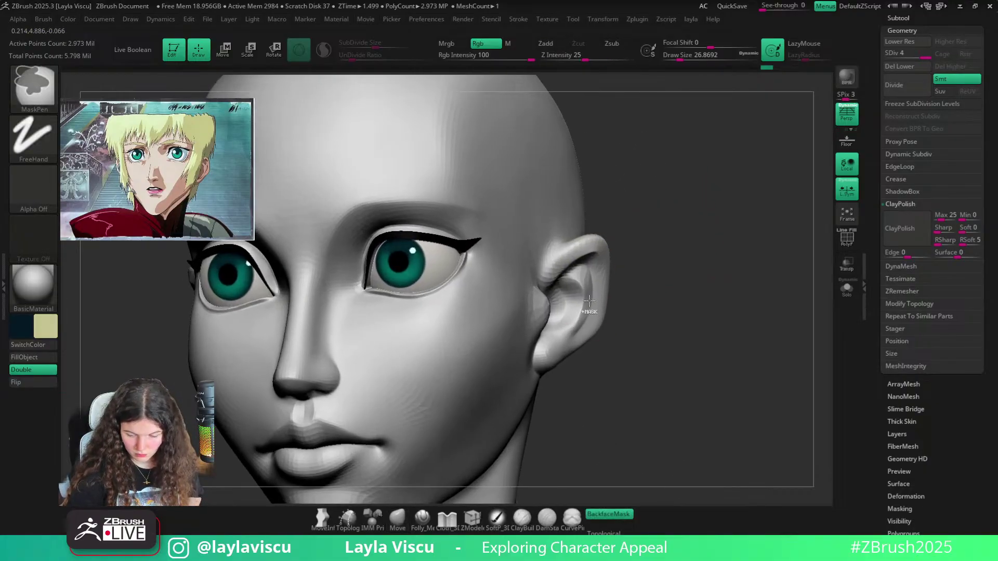
key("b")
key("d")
key("s")
mouse_move(661, 207)
right_mouse_down()
mouse_move(649, 241)
mouse_move(557, 240)
right_mouse_up()
key("s")
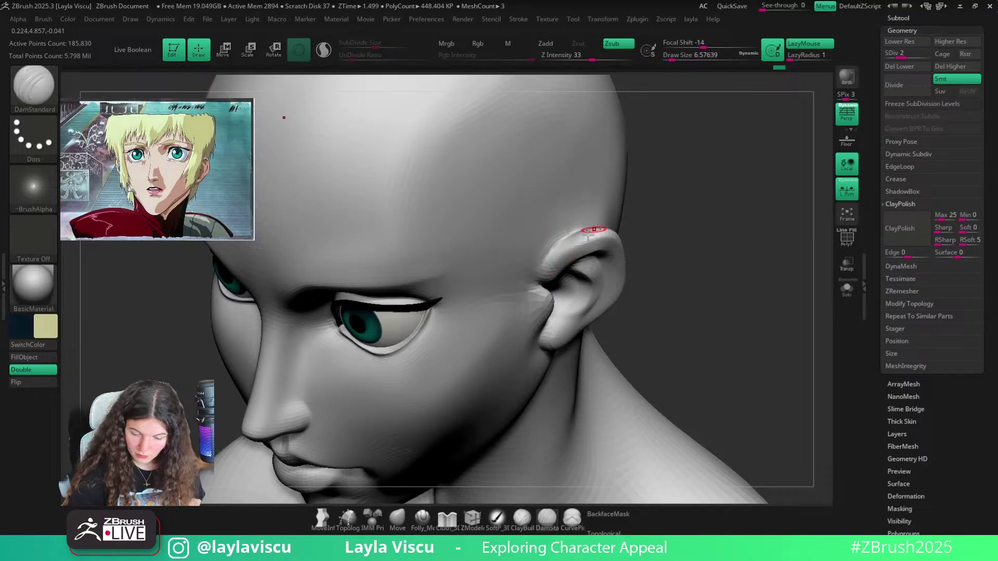
key("d")
mouse_move(602, 217)
right_mouse_down()
mouse_move(635, 250)
mouse_move(706, 232)
mouse_move(684, 204)
mouse_move(685, 238)
mouse_move(684, 227)
mouse_move(602, 263)
right_mouse_up()
Flatten the ear's upper rim with the TrimDynamic brush at draw size about 10.5 and smooth the rear edge
key("b")
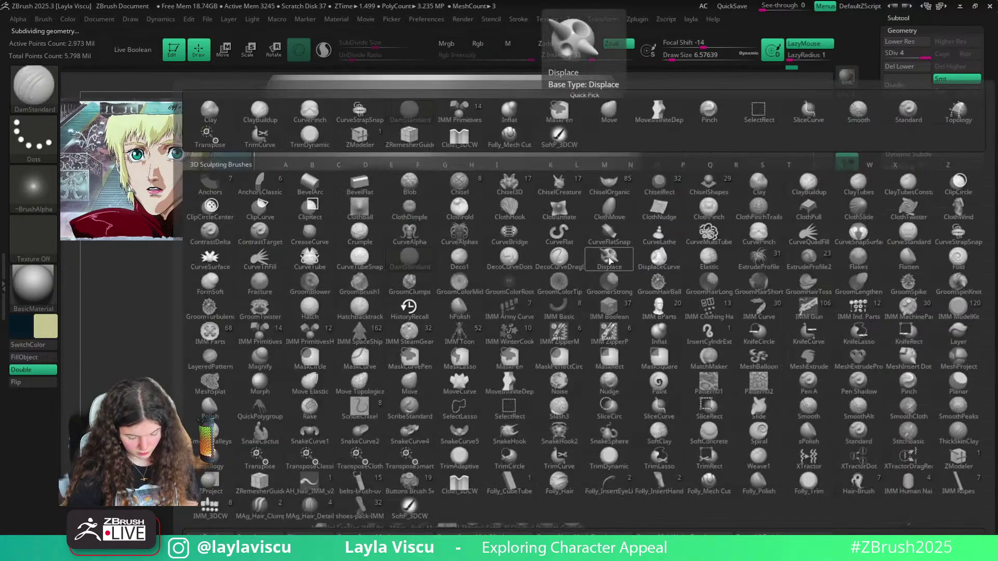
key("t")
key("d")
key("bracketright")
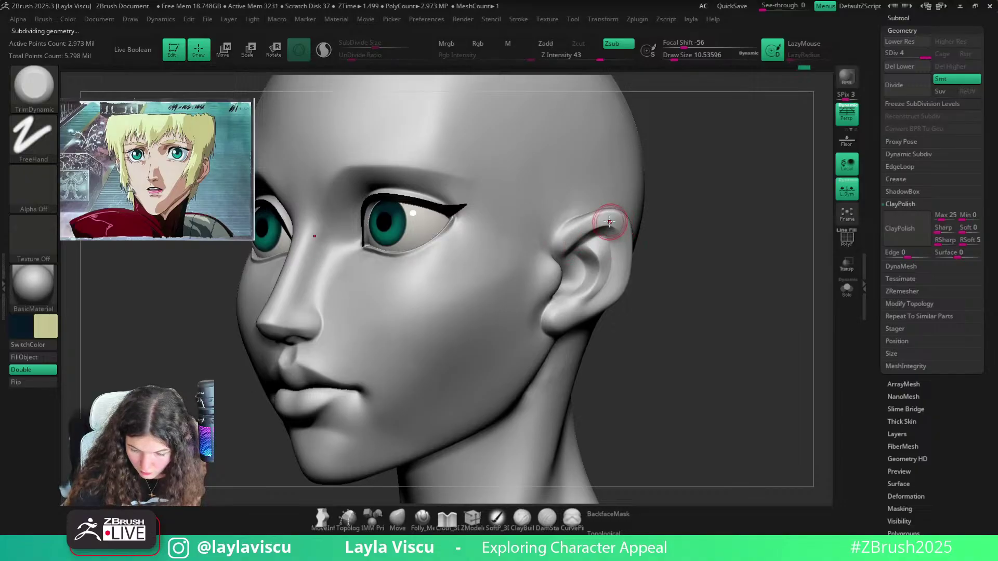
key("shift")
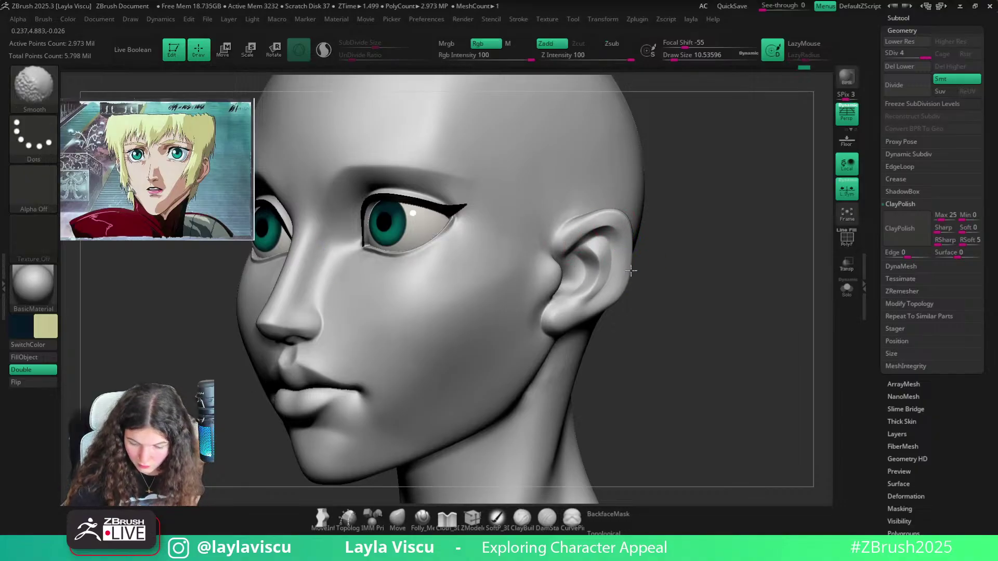
left_click_drag(632, 271, 572, 269)
Adjust the tragus and the front edge of the ear with the Move brush at draw size about 10.5
left_click(395, 524)
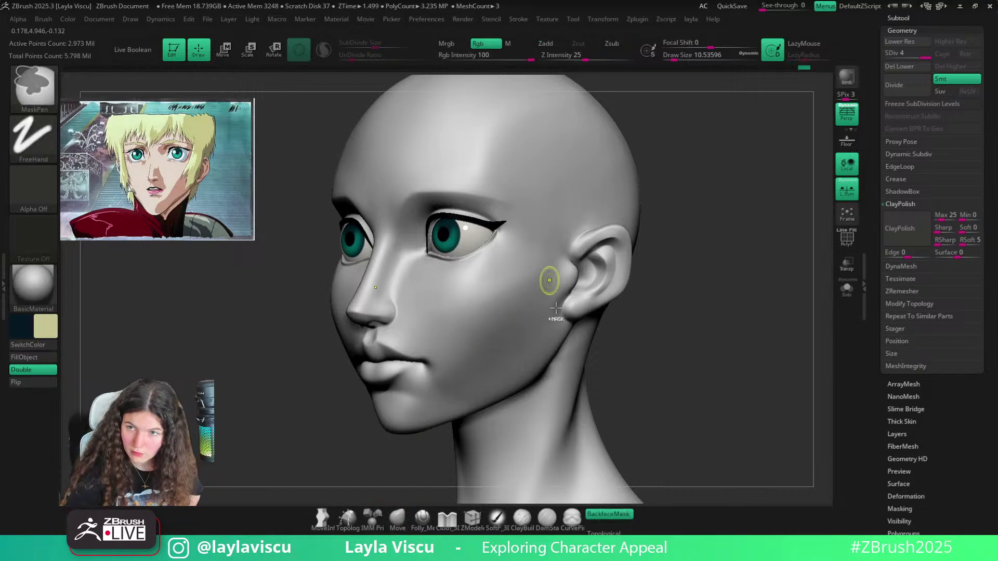
right_click_drag(549, 282, 558, 324, "ctrl")
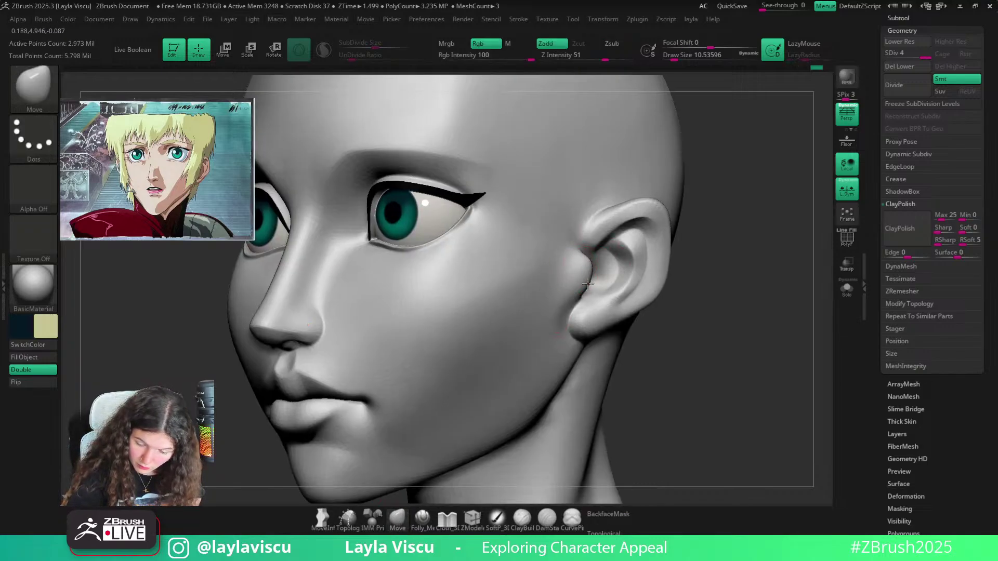
right_click_drag(622, 268, 637, 216, "ctrl")
mouse_move(688, 244)
right_mouse_down()
mouse_move(699, 245)
mouse_move(670, 283)
mouse_move(685, 202)
mouse_move(707, 255)
mouse_move(693, 227)
mouse_move(693, 296)
right_mouse_up()
Isolate the head and build up the area between outer brow and eye corner with ClayBuildup at Z Intensity 20, smoothing the strokes
key("b")
key("c")
key("b")
left_click(847, 290)
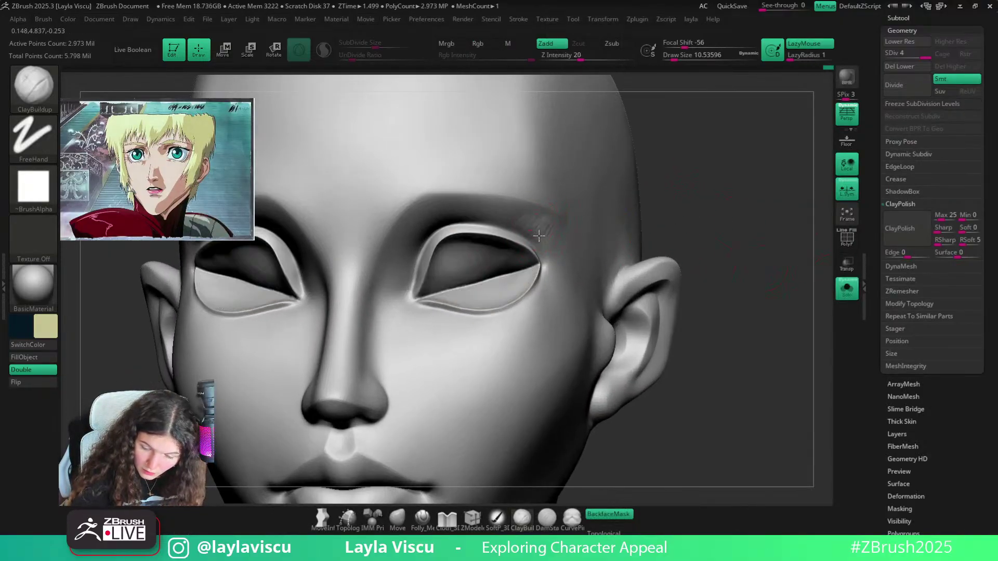
left_click_drag(561, 233, 553, 251)
left_click_drag(553, 244, 546, 231, "shift")
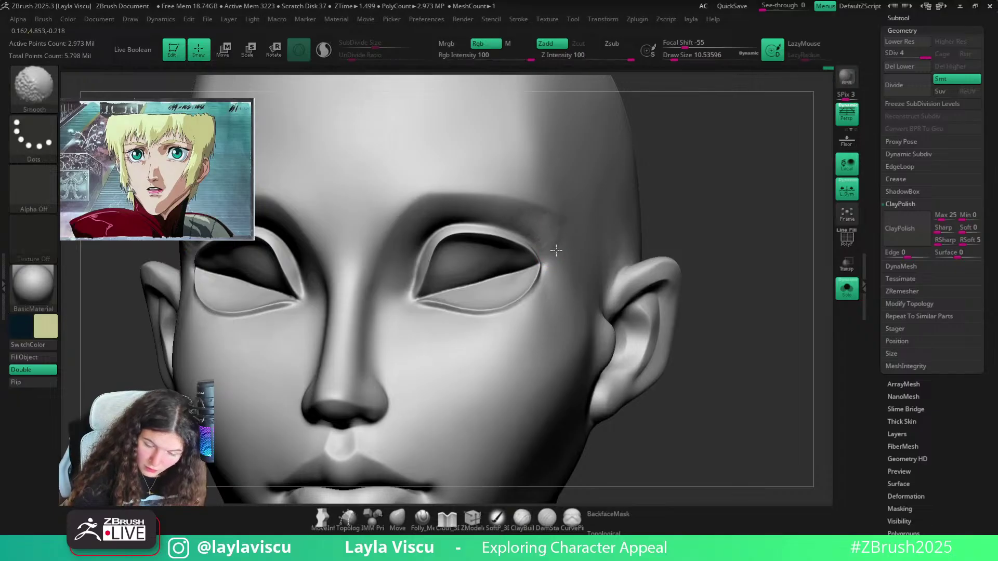
Smooth the outer brow ridge at subdivision level 2, return to level 4 and turn off the head's isolation
key("shift+d")
key("shift+d")
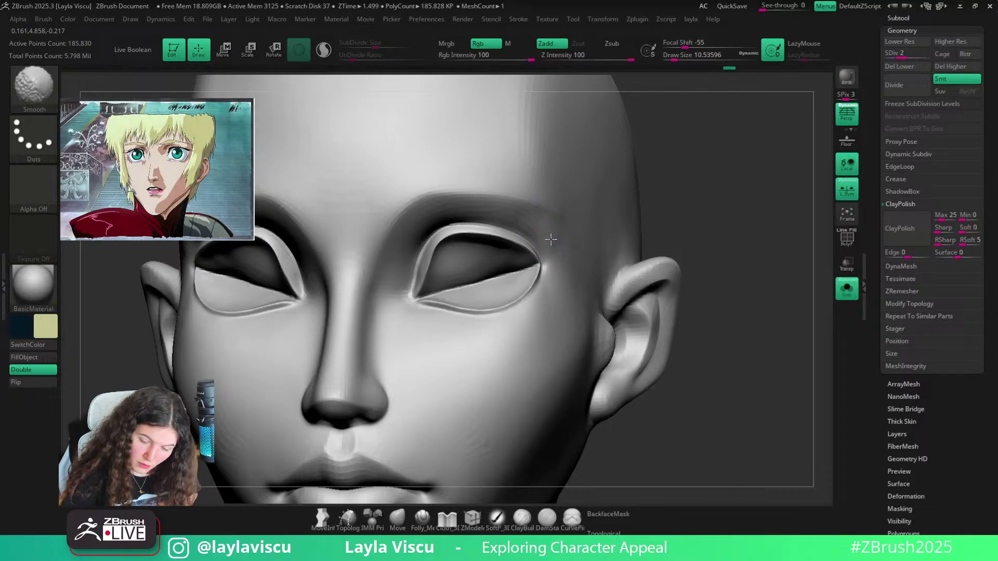
mouse_move(550, 237)
left_mouse_down("shift")
mouse_move(525, 238)
mouse_move(481, 203)
left_mouse_up("shift")
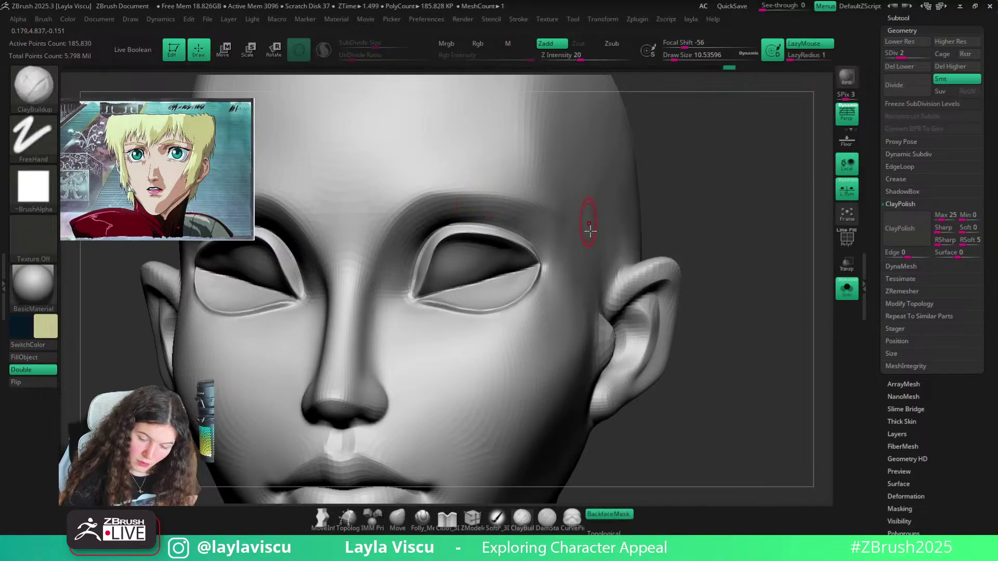
key("d")
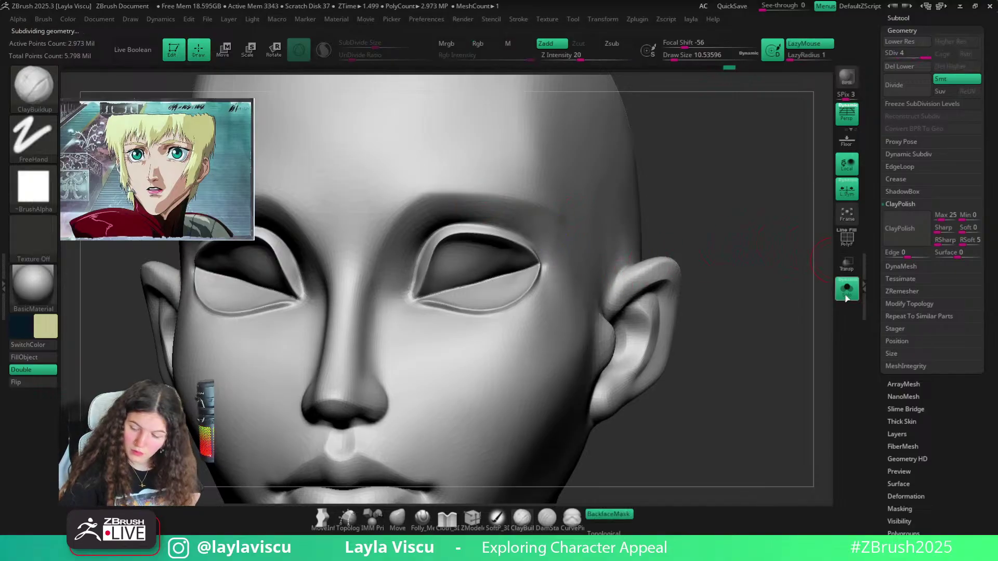
left_click(846, 289)
Smooth the neck below the jaw and ear at draw size about 22, starting at subdivision level 2 and moving up to 3
key("f")
mouse_move(731, 356)
left_mouse_down()
mouse_move(681, 358)
mouse_move(726, 375)
mouse_move(712, 323)
mouse_move(704, 332)
mouse_move(731, 341)
mouse_move(715, 321)
left_mouse_up()
mouse_move(715, 321)
right_mouse_down("ctrl")
mouse_move(721, 358)
mouse_move(706, 288)
right_mouse_up("ctrl")
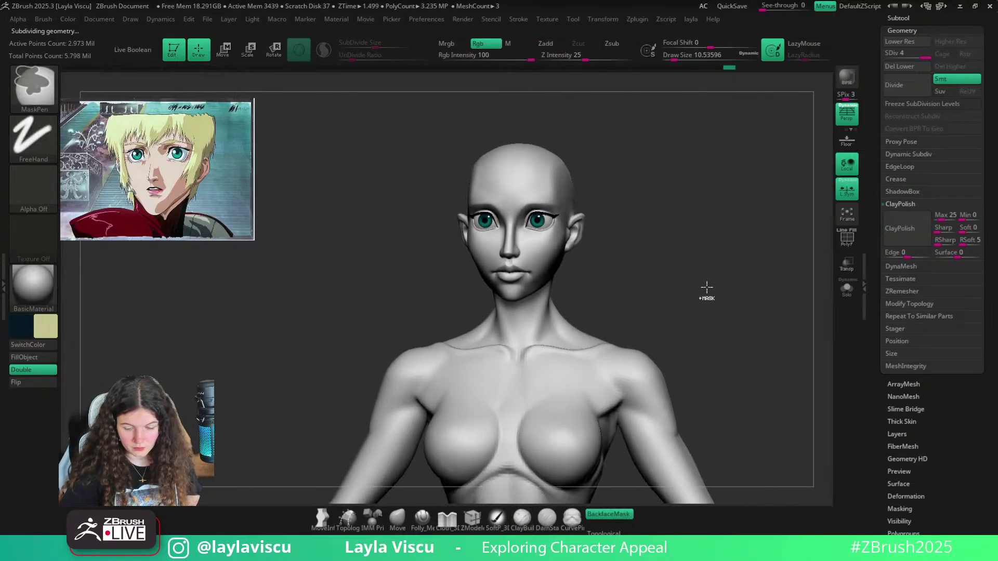
mouse_move(693, 273)
left_mouse_down()
mouse_move(665, 275)
mouse_move(686, 276)
left_mouse_up()
right_click_drag(686, 276, 676, 312, "ctrl")
mouse_move(676, 312)
left_mouse_down()
mouse_move(540, 336)
mouse_move(586, 320)
mouse_move(506, 310)
mouse_move(626, 258)
mouse_move(487, 330)
left_mouse_up()
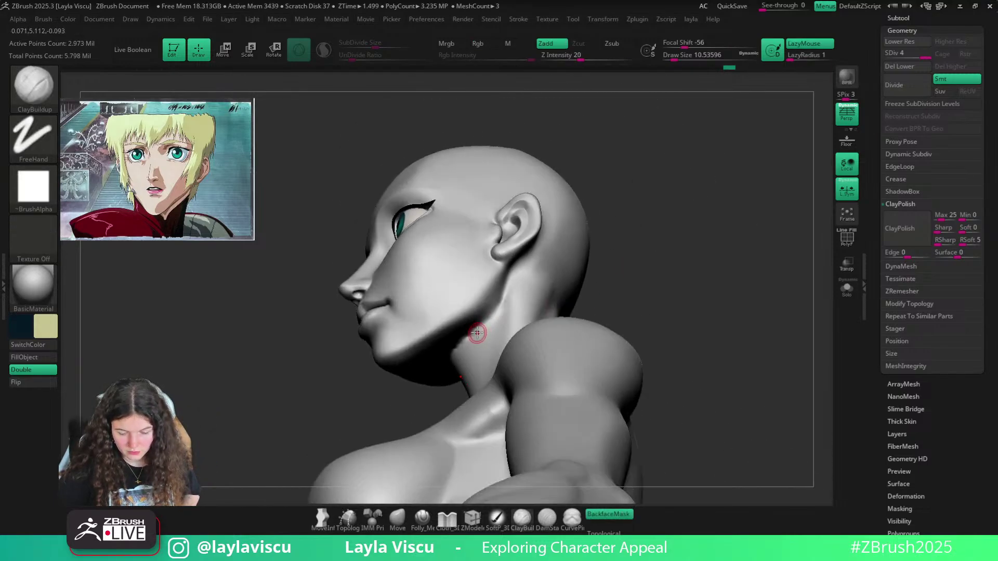
key("shift+d")
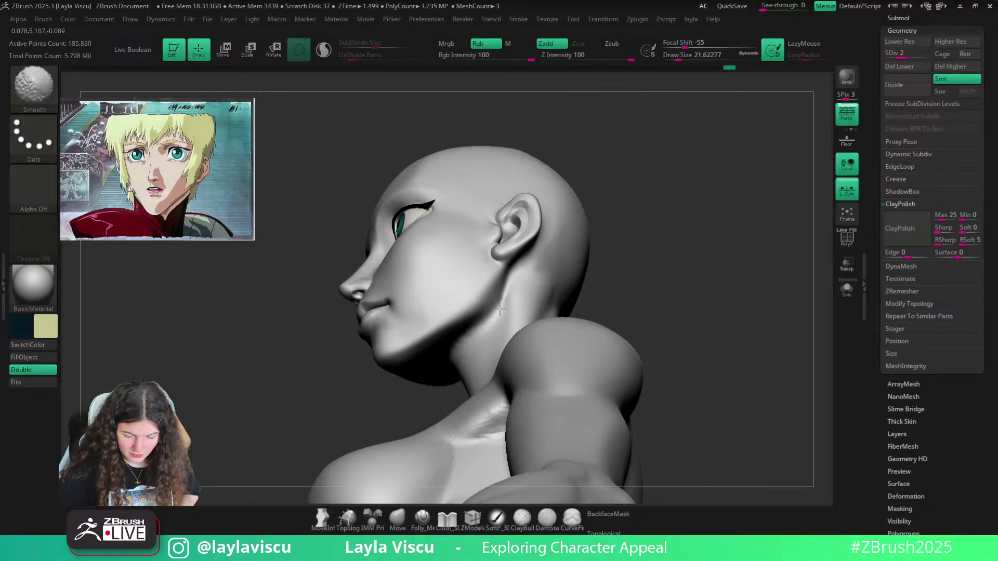
key("d")
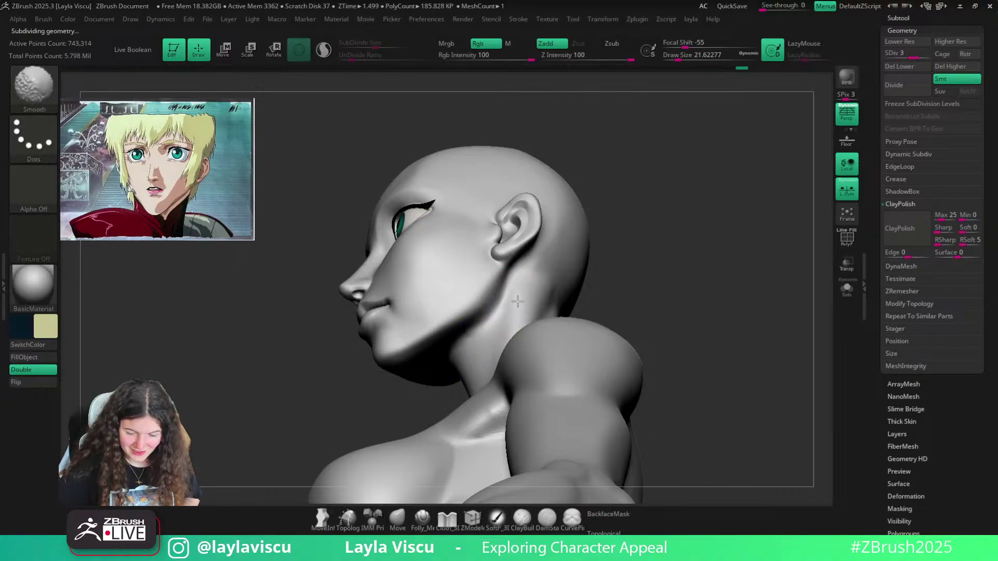
left_click_drag(557, 303, 564, 312)
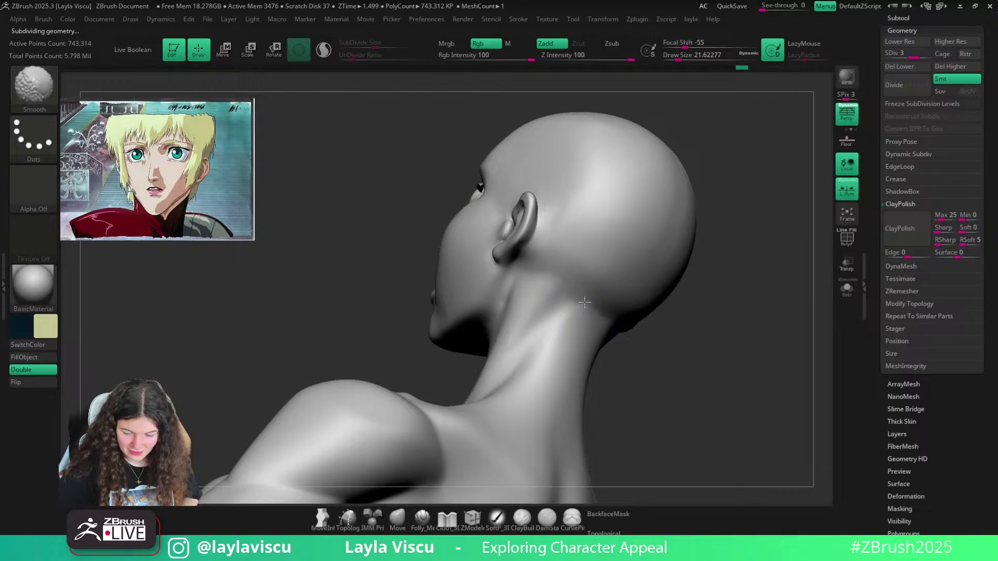
mouse_move(652, 345)
left_mouse_down("shift")
mouse_move(685, 366)
mouse_move(653, 330)
mouse_move(676, 328)
mouse_move(634, 300)
left_mouse_up("shift")
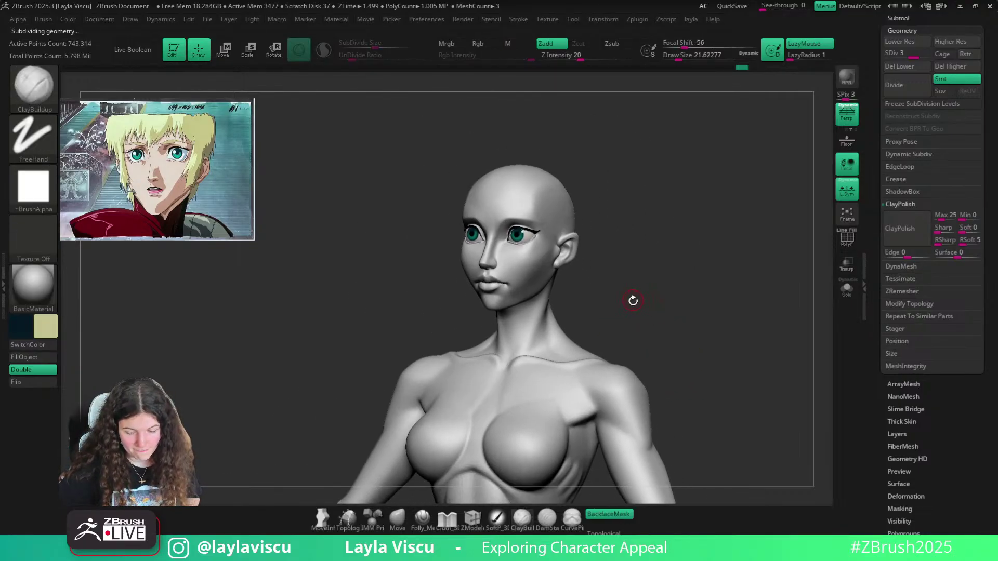
Set the MaskPen stroke type to Lasso with the head in front view
right_click_drag(511, 286, 503, 310, "ctrl")
mouse_move(624, 321)
left_mouse_down()
mouse_move(651, 323)
mouse_move(642, 326)
left_mouse_up()
right_click_drag(641, 326, 599, 294, "ctrl")
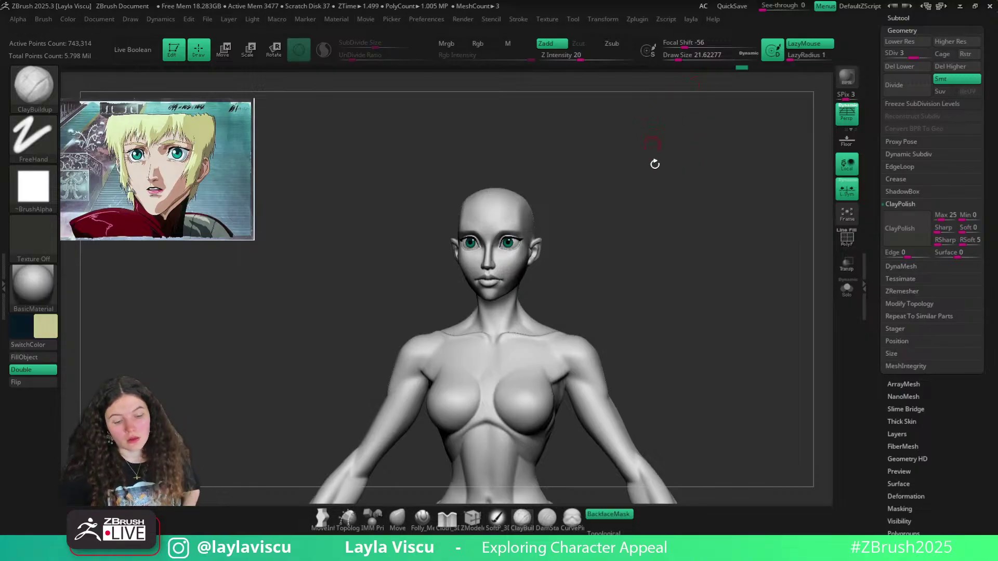
left_click_drag(565, 201, 538, 197)
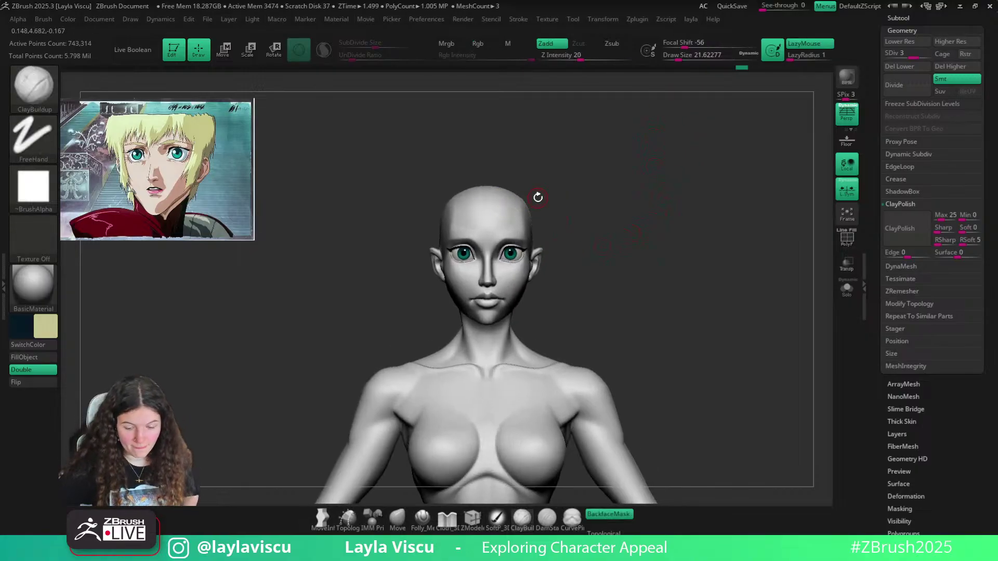
left_click(34, 137, "ctrl")
left_click(200, 178, "ctrl")
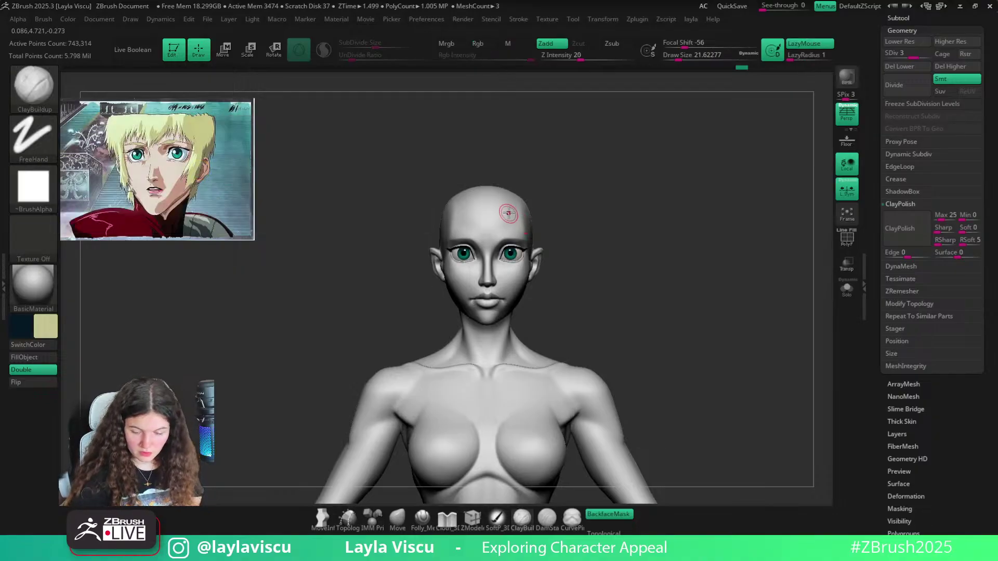
key("ctrl")
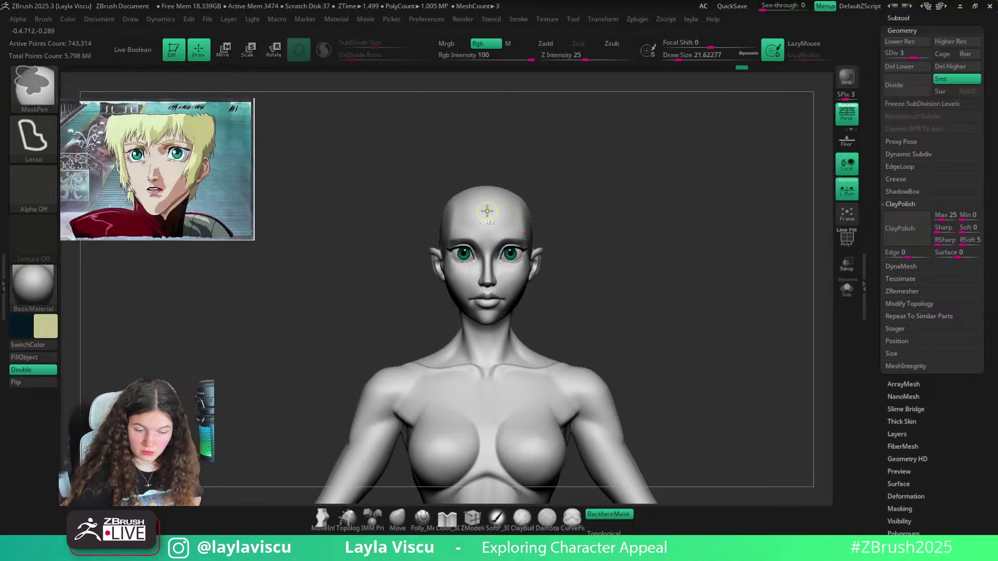
Lasso-mask the scalp as a hair cap, from the upper forehead back above the ears to the nape
mouse_move(485, 209)
left_mouse_down("ctrl")
mouse_move(424, 232)
mouse_move(488, 146)
left_mouse_up("ctrl")
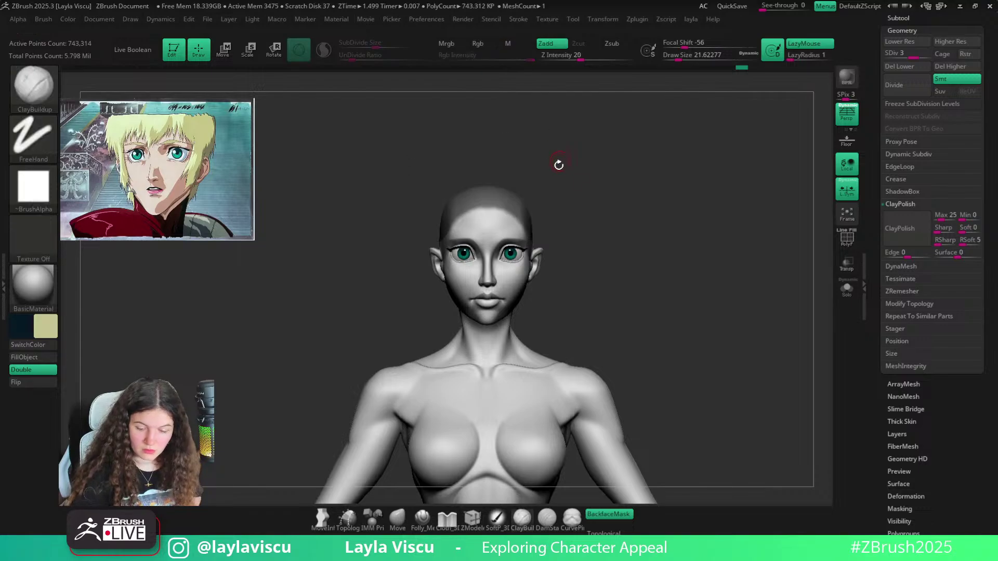
mouse_move(575, 159)
left_mouse_down()
mouse_move(610, 163)
mouse_move(614, 185)
left_mouse_up()
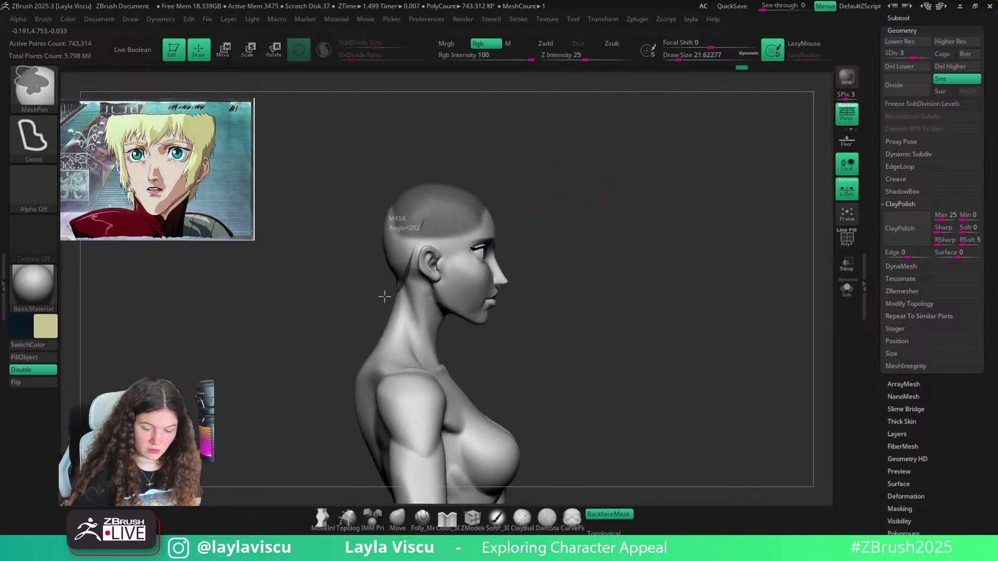
mouse_move(384, 297)
left_mouse_down("ctrl")
mouse_move(443, 229)
mouse_move(453, 190)
mouse_move(411, 245)
mouse_move(478, 146)
mouse_move(489, 156)
left_mouse_up("ctrl")
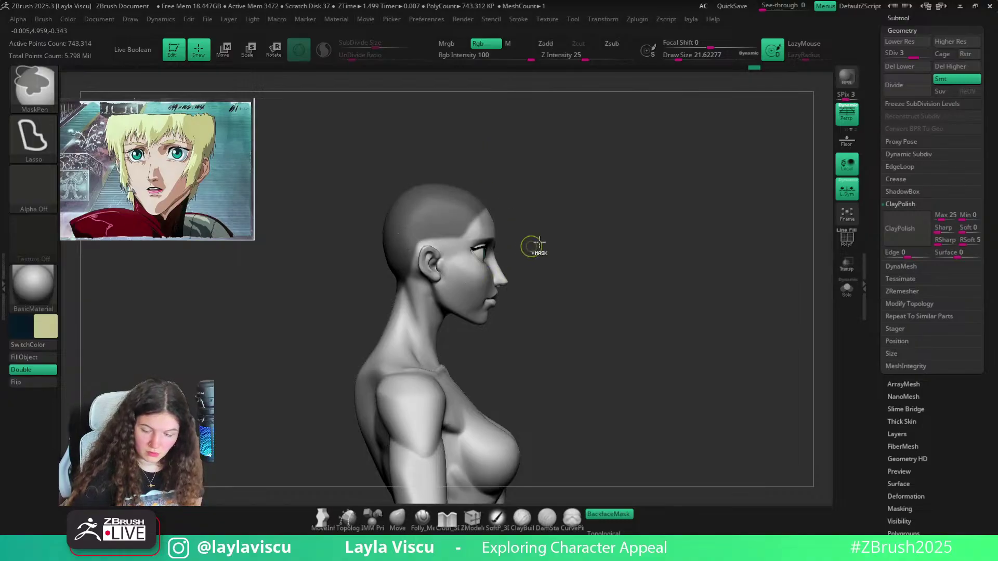
mouse_move(530, 247)
left_mouse_down()
mouse_move(582, 214)
mouse_move(633, 202)
mouse_move(647, 241)
mouse_move(644, 205)
mouse_move(606, 207)
mouse_move(572, 187)
mouse_move(557, 196)
mouse_move(628, 205)
mouse_move(553, 225)
mouse_move(580, 264)
left_mouse_up()
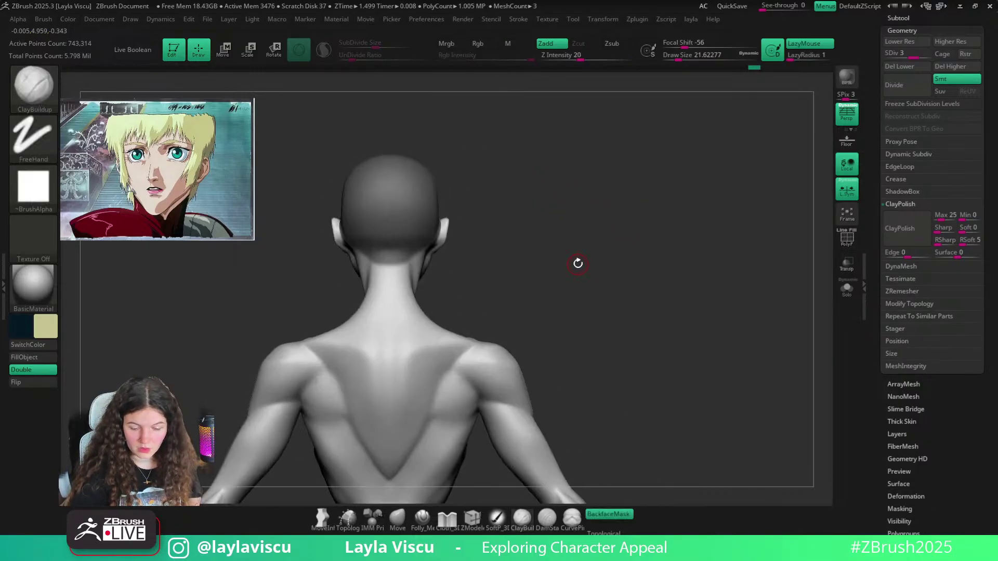
key("ctrl")
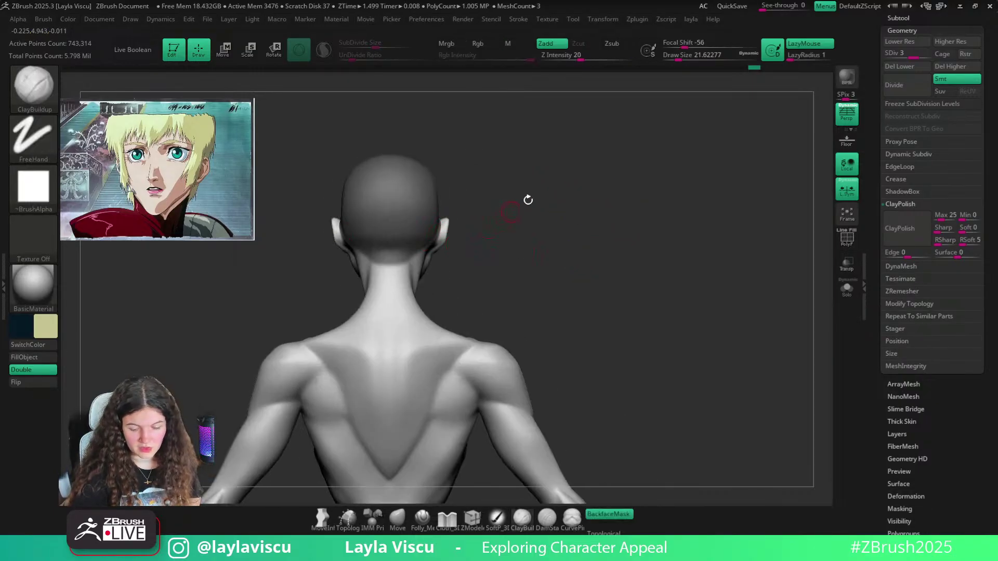
mouse_move(529, 201)
left_mouse_down()
mouse_move(624, 185)
mouse_move(611, 240)
left_mouse_up()
Extract a hair shell from the scalp mask with thickness 0.02 and S Smt 5, and accept it as a subtool
left_click(898, 17)
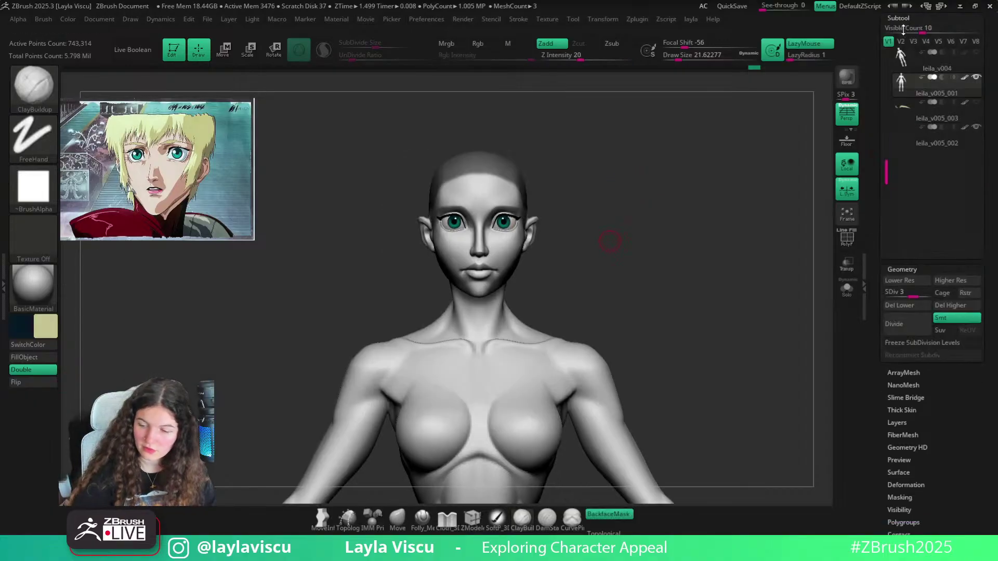
left_click_drag(997, 417, 984, 328)
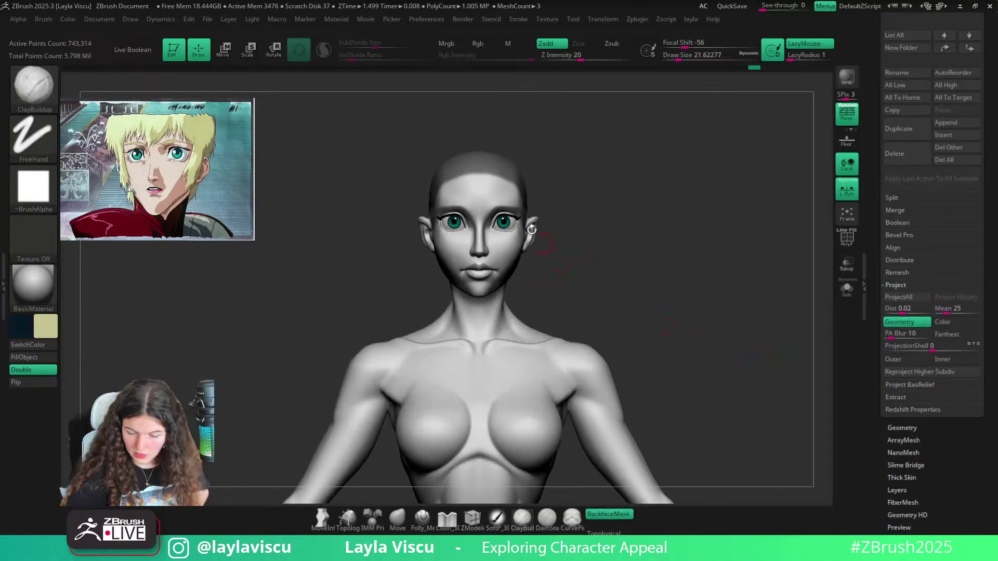
left_click(521, 200, "ctrl")
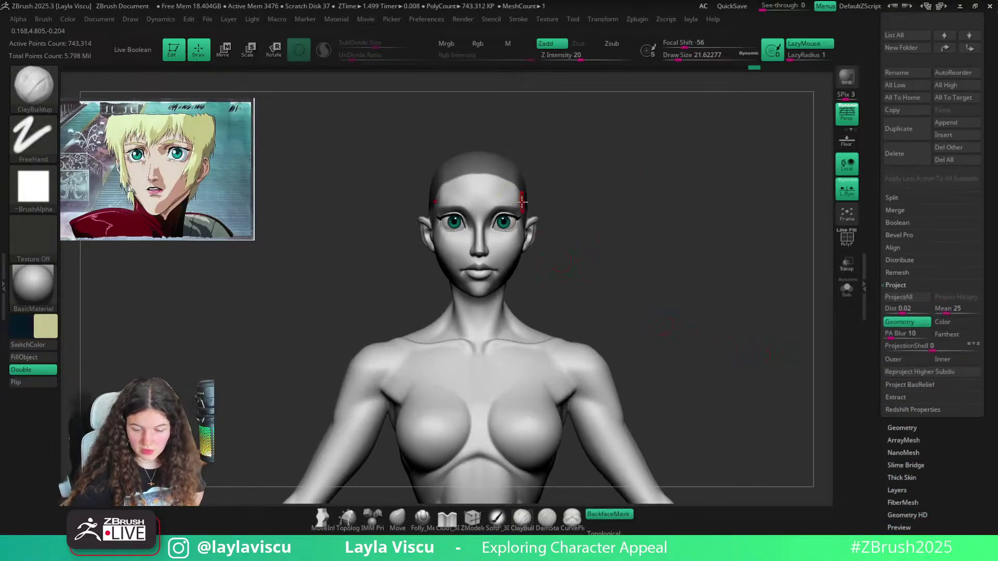
left_click(902, 398)
left_click(895, 328)
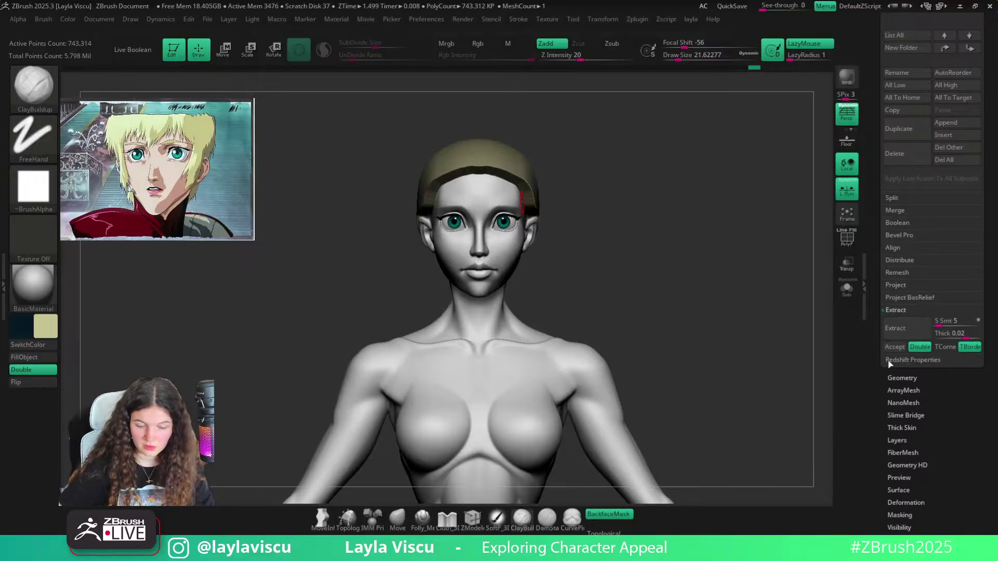
left_click(895, 347)
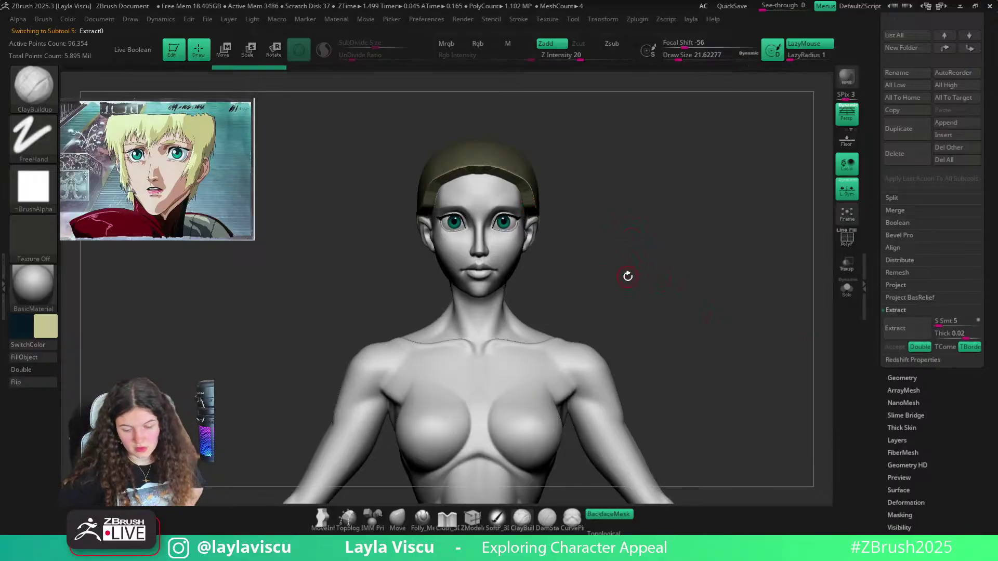
Hide the extracted hair shell, make the leila_v005_001 body subtool active and clear its scalp mask
left_click_drag(811, 361, 645, 309)
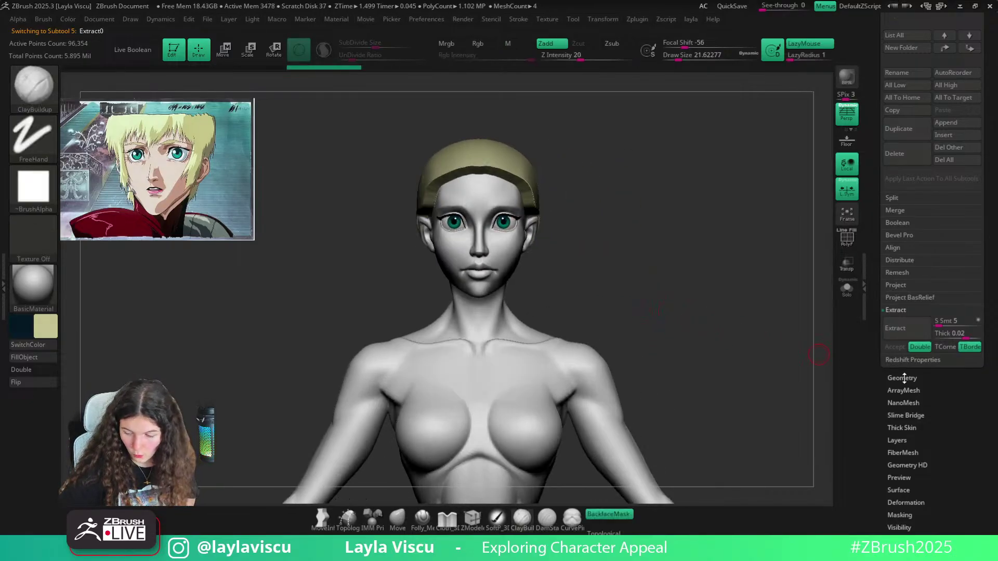
left_click_drag(986, 69, 996, 182)
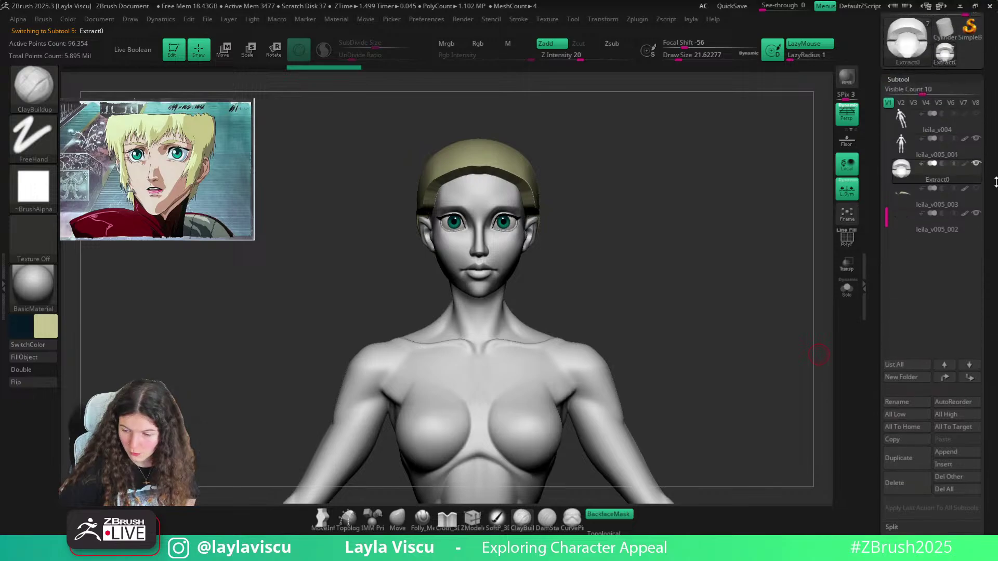
left_click(978, 165)
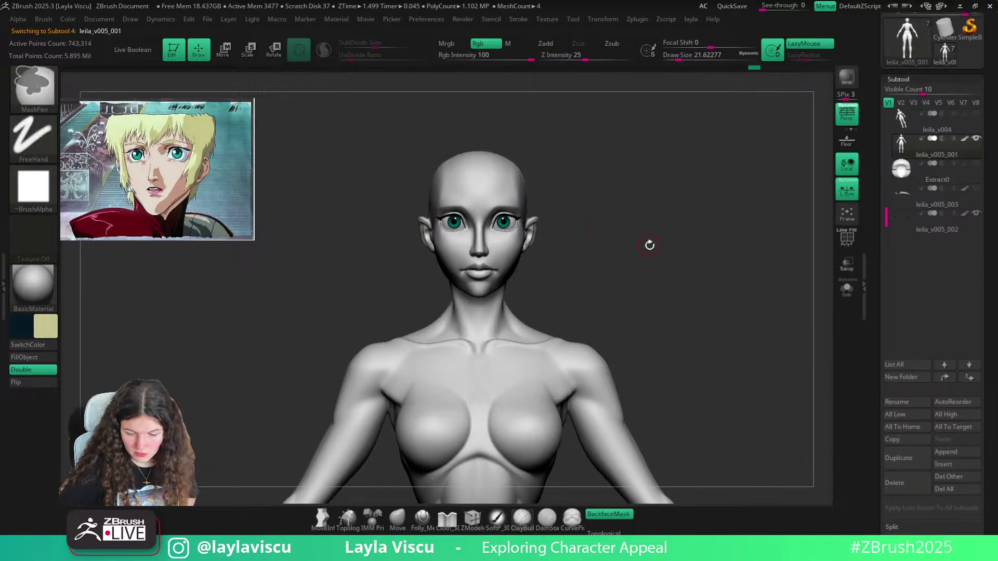
mouse_move(648, 245)
left_mouse_down()
mouse_move(536, 244)
mouse_move(528, 233)
left_mouse_up()
At subdivision level 1, push the sides of the skull inward from the back view with Move at draw size about 97
key("s")
key("shift+d")
key("shift+d")
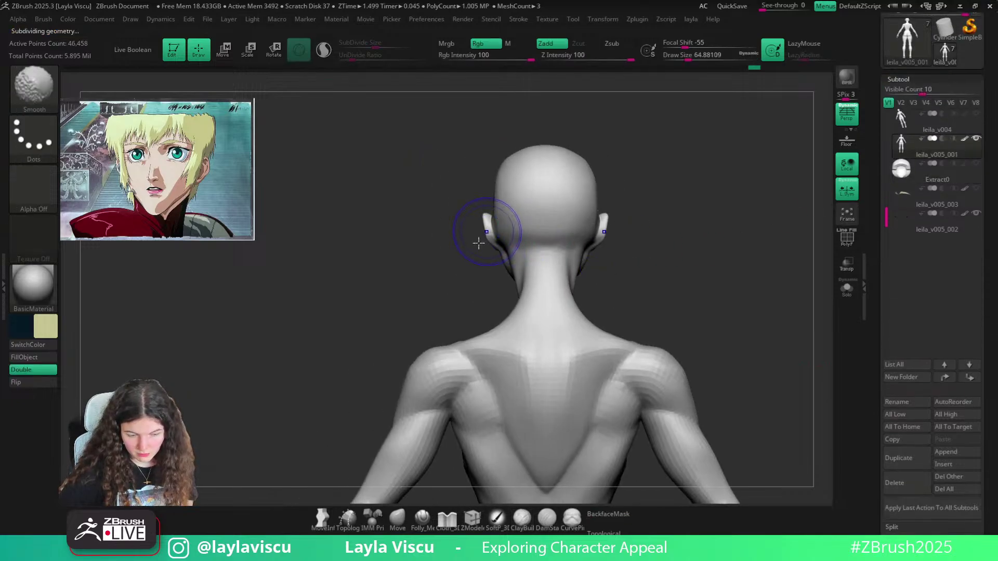
left_click(398, 517)
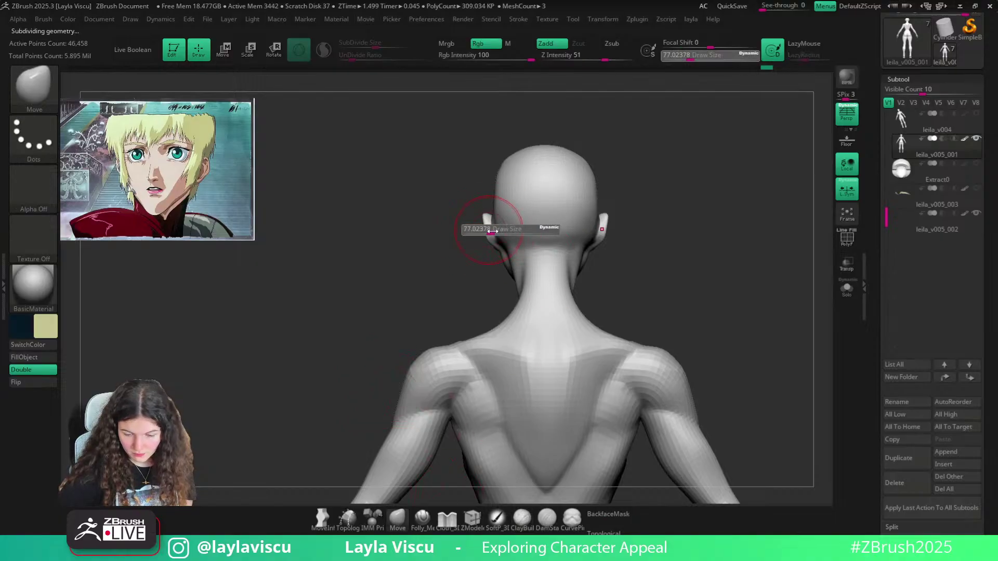
left_click_drag(497, 233, 505, 232)
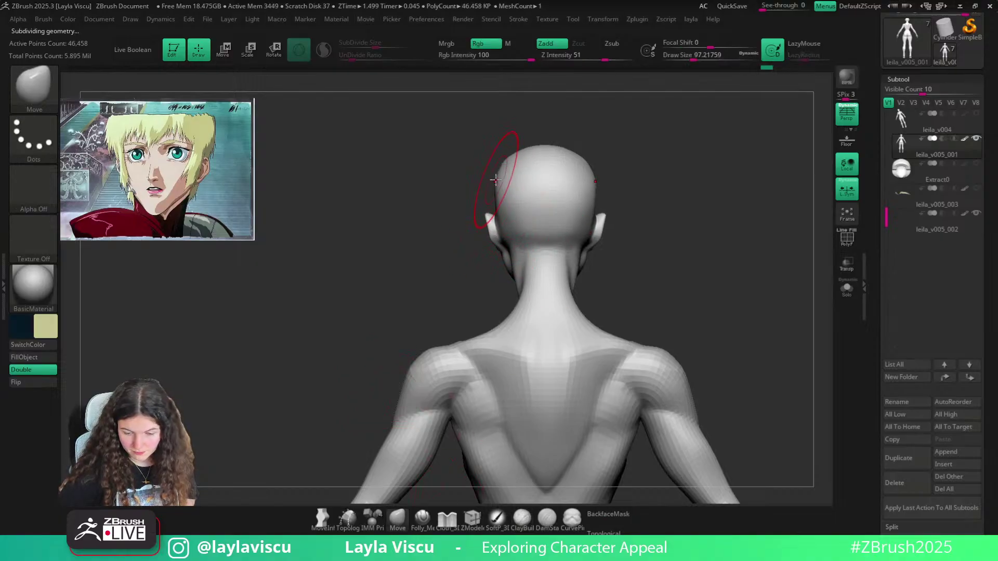
left_click_drag(499, 180, 504, 183)
At subdivision level 2, smooth the back of the head behind the ears and adjust it with Move at draw size about 59
key("s")
left_click_drag(519, 267, 520, 266)
key("d")
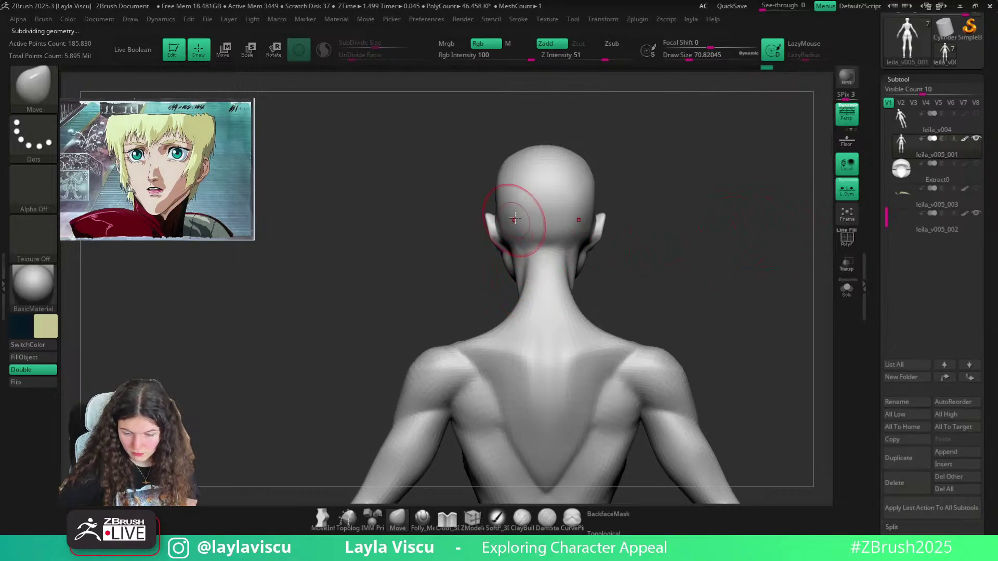
left_click_drag(514, 218, 529, 212, "shift")
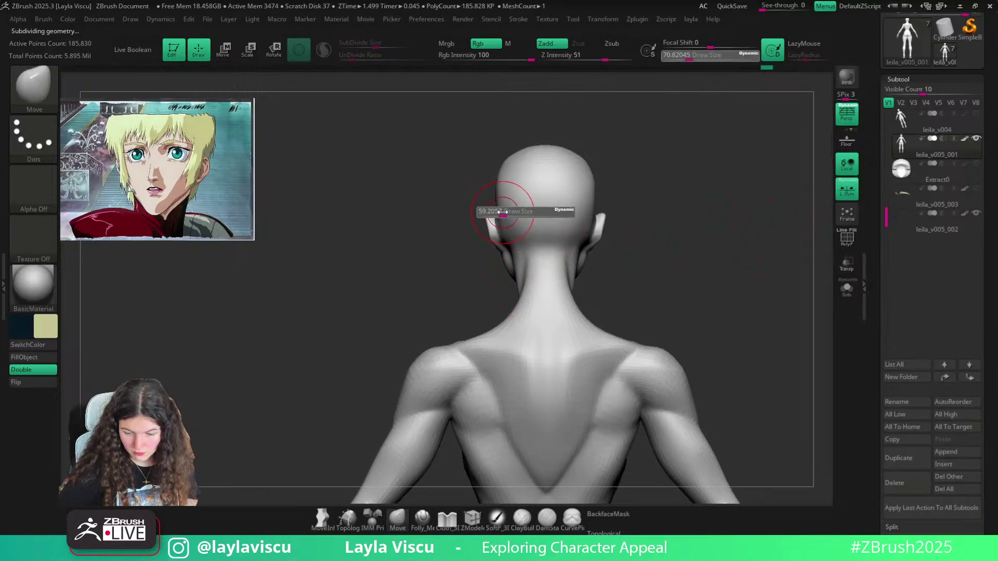
left_click_drag(508, 222, 498, 213)
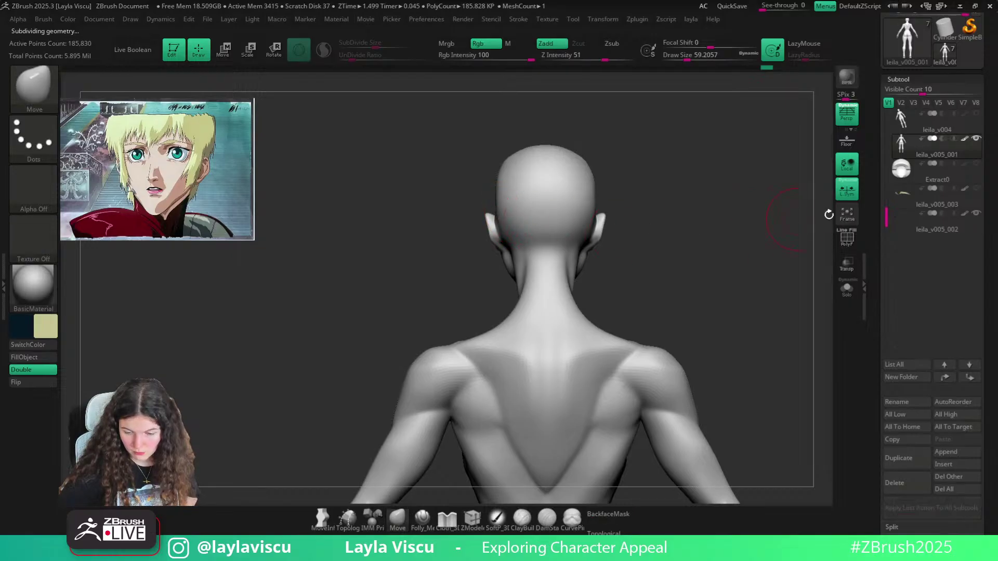
Show and select the extracted hair shell, set the Move draw size to about 124, and unhide the eyebrows subtool
left_click(925, 169)
key("s")
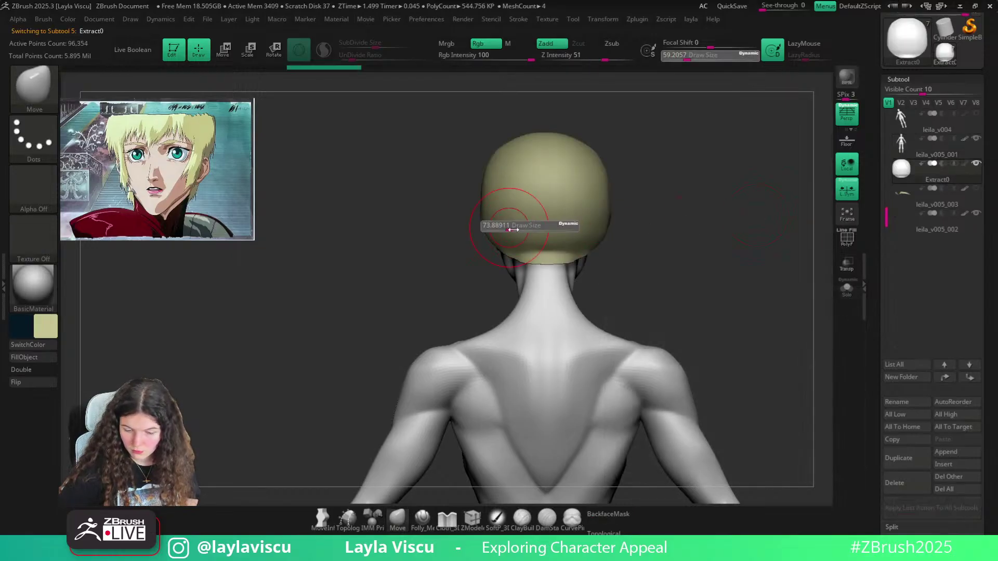
left_click_drag(513, 230, 492, 232)
left_click_drag(648, 239, 770, 247)
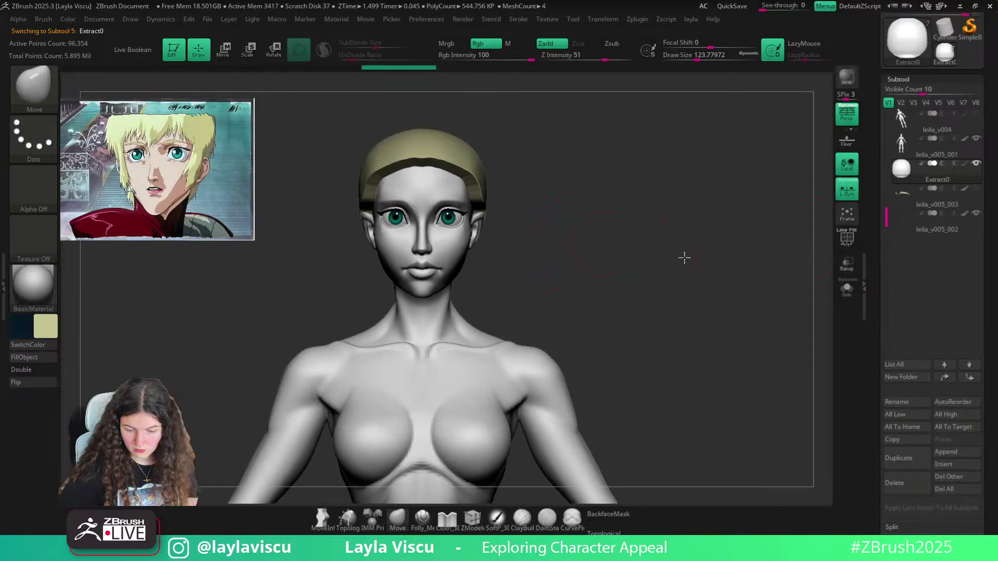
left_click_drag(684, 258, 776, 266, "alt")
scroll(931, 234, "down", 1)
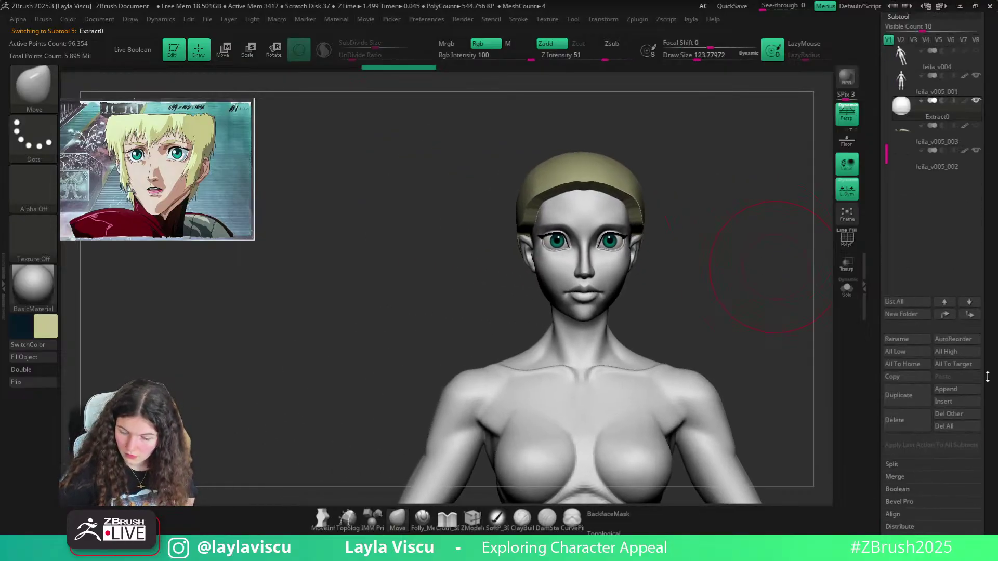
left_click(977, 178)
Try to DynaMesh the hair shell at resolution 128
left_click_drag(994, 382, 959, 264)
left_click(909, 211)
left_click(903, 204)
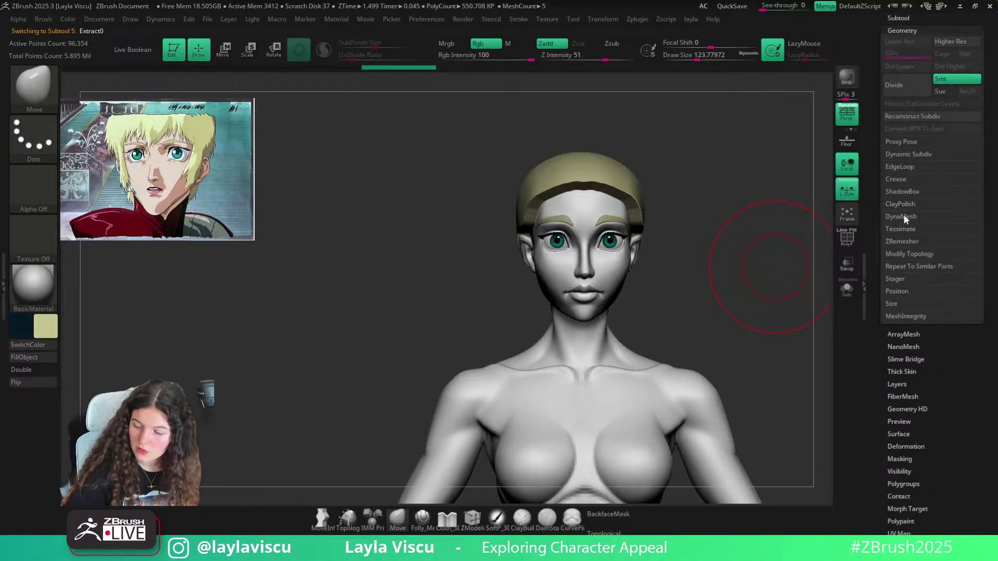
left_click(905, 216)
left_click(907, 234)
Select the TrimDynamic brush and set its draw size to about 46 with the head in front view
left_click_drag(728, 261, 681, 282, "shift")
key("b")
key("t")
key("d")
key("s")
mouse_move(697, 254)
left_mouse_down("alt")
mouse_move(691, 270)
mouse_move(705, 263)
left_mouse_up("alt")
left_click_drag(694, 206, 509, 227, "alt")
key("s")
right_click_drag(505, 230, 525, 258, "ctrl")
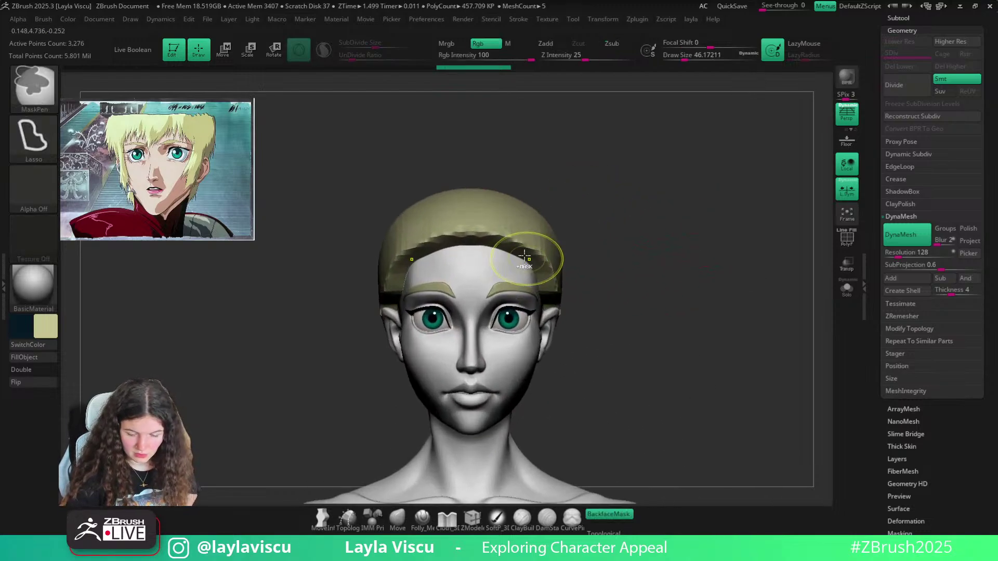
Undo the DynaMesh and remesh the hair shell at resolution 304, checking its wireframe
left_click(905, 237)
left_click(904, 255)
key("ctrl+z")
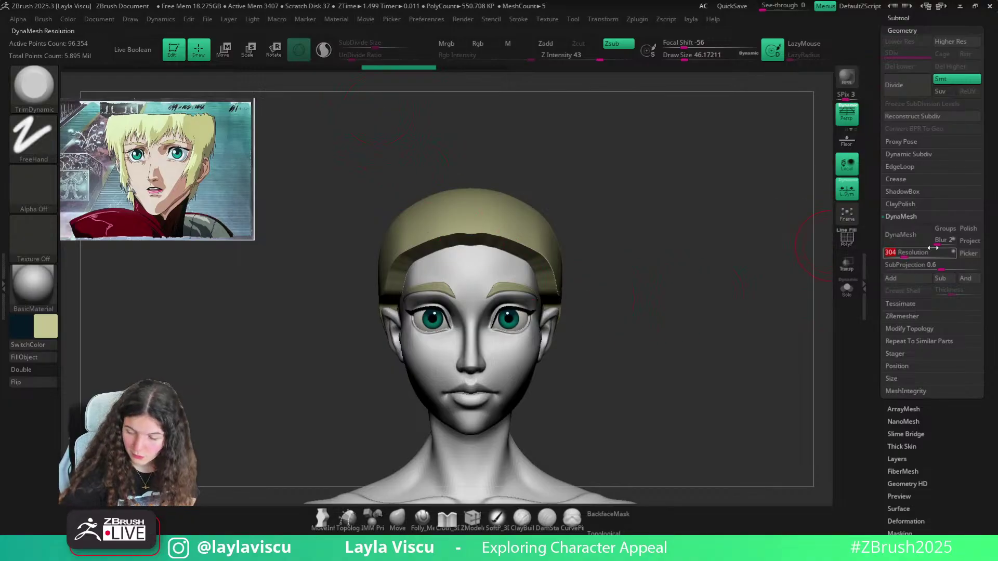
left_click(900, 235)
key("shift+f")
key("shift+f")
Bevel the thick rim of the hair shell with TrimDynamic from the forehead around to behind the ear
left_click_drag(554, 286, 468, 222)
left_click_drag(593, 292, 564, 250)
left_click_drag(489, 233, 571, 314)
mouse_move(627, 333)
left_mouse_down()
mouse_move(587, 294)
mouse_move(588, 413)
left_mouse_up()
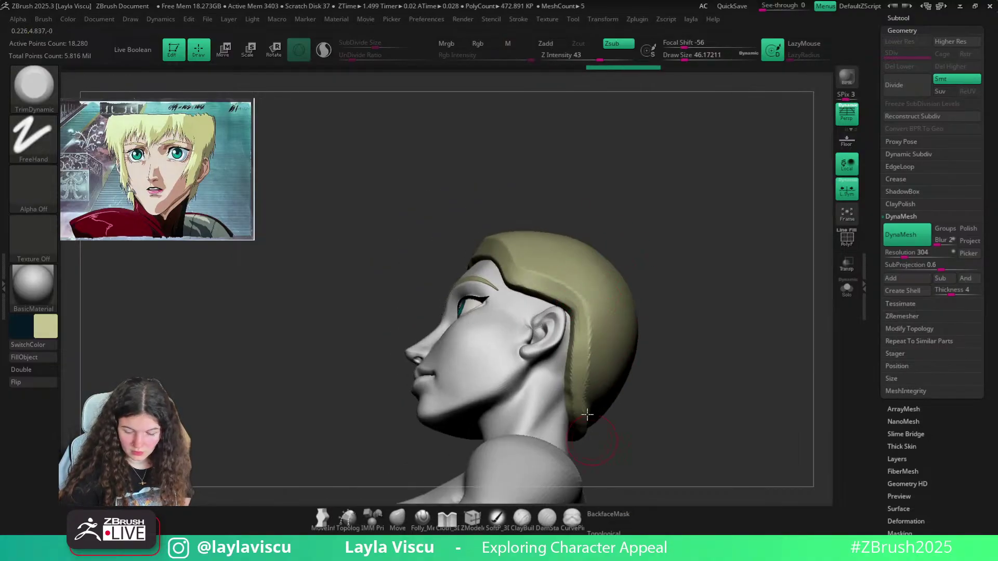
mouse_move(582, 341)
left_mouse_down()
mouse_move(587, 415)
mouse_move(635, 374)
mouse_move(588, 390)
left_mouse_up()
left_click_drag(626, 325, 618, 291)
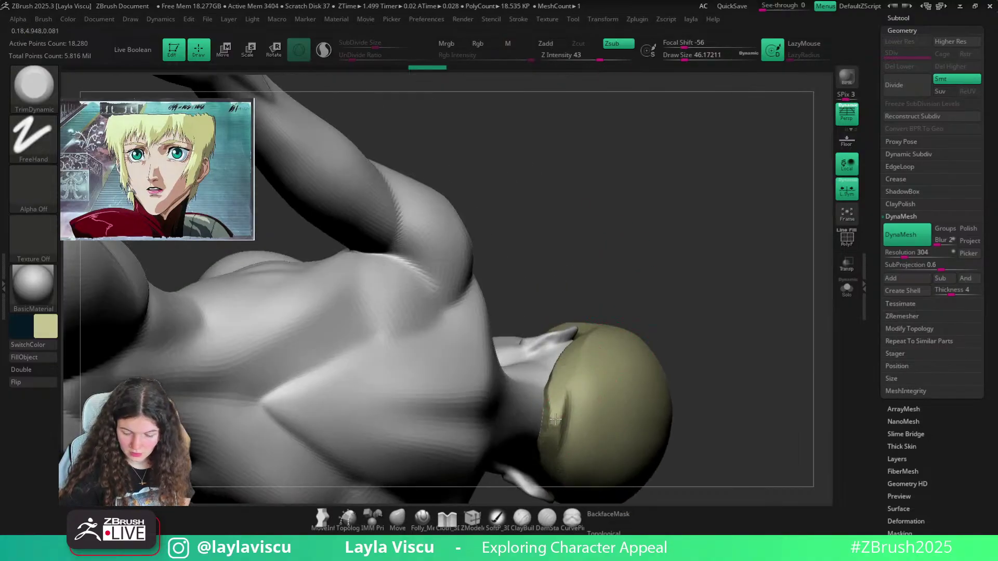
Trim the lower rim of the hair shell flush to the neck along the nape with TrimDynamic
left_click_drag(556, 421, 612, 296)
left_click_drag(554, 439, 578, 387)
left_click_drag(685, 317, 678, 426)
mouse_move(562, 364)
left_mouse_down()
mouse_move(582, 354)
mouse_move(597, 307)
left_mouse_up()
mouse_move(557, 406)
left_mouse_down()
mouse_move(595, 346)
mouse_move(572, 333)
left_mouse_up()
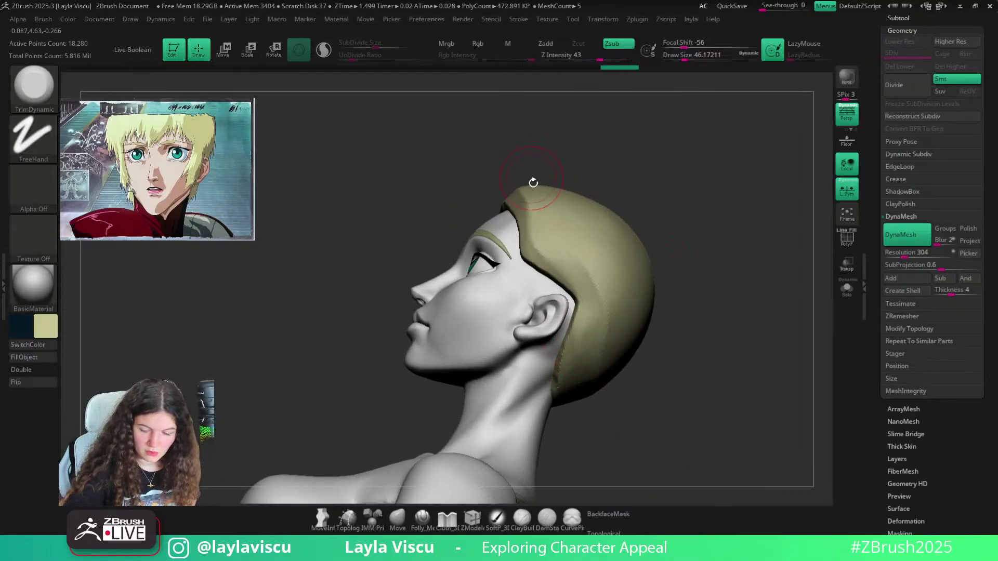
Trim the front rim of the hair shell above the forehead and check the hairline from the front
right_click_drag(534, 155, 548, 248)
left_click_drag(527, 205, 461, 114)
right_click_drag(644, 291, 631, 272, "shift")
mouse_move(653, 212)
left_mouse_down()
mouse_move(590, 193)
mouse_move(662, 178)
mouse_move(650, 173)
mouse_move(673, 228)
mouse_move(651, 228)
left_mouse_up()
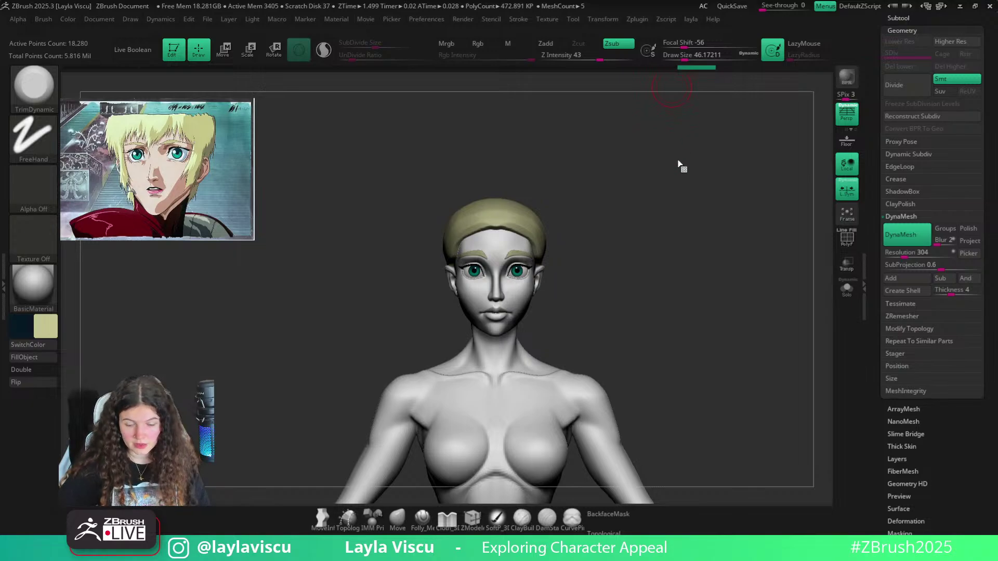
left_click_drag(746, 245, 688, 247)
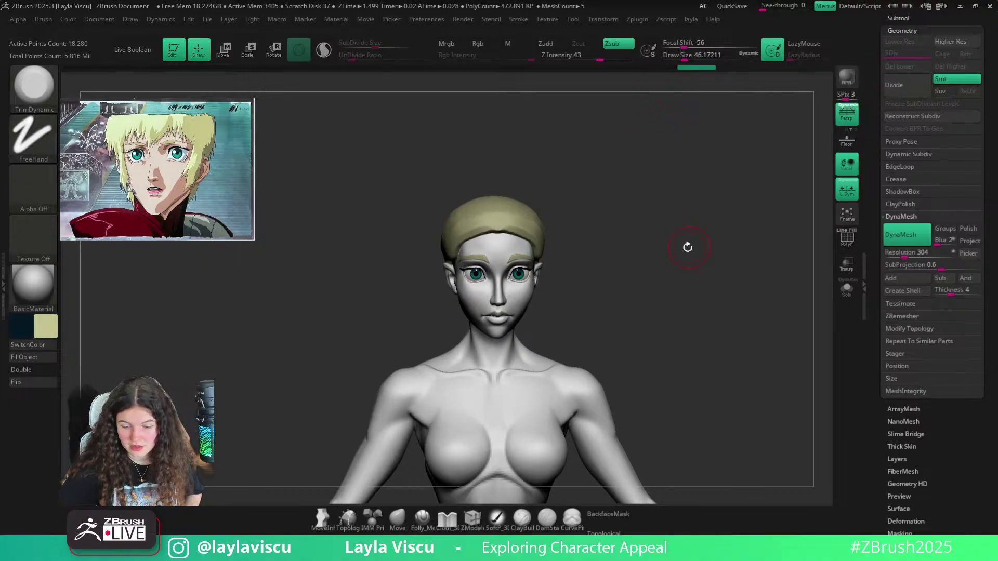
left_click_drag(589, 227, 671, 114)
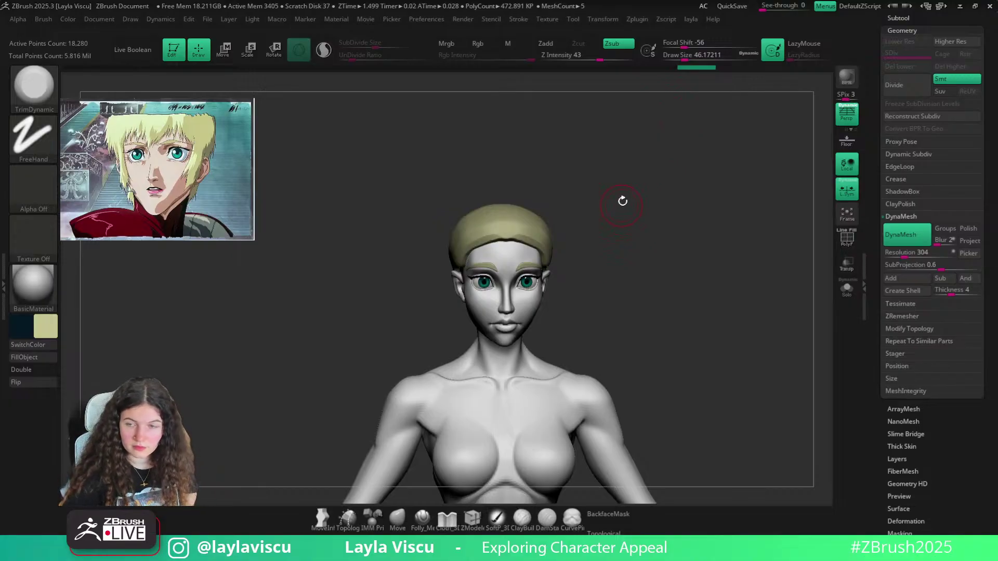
Select the CurvePinch brush at draw size about 39 and orient the head to show the top of the hair shell
key("b")
key("c")
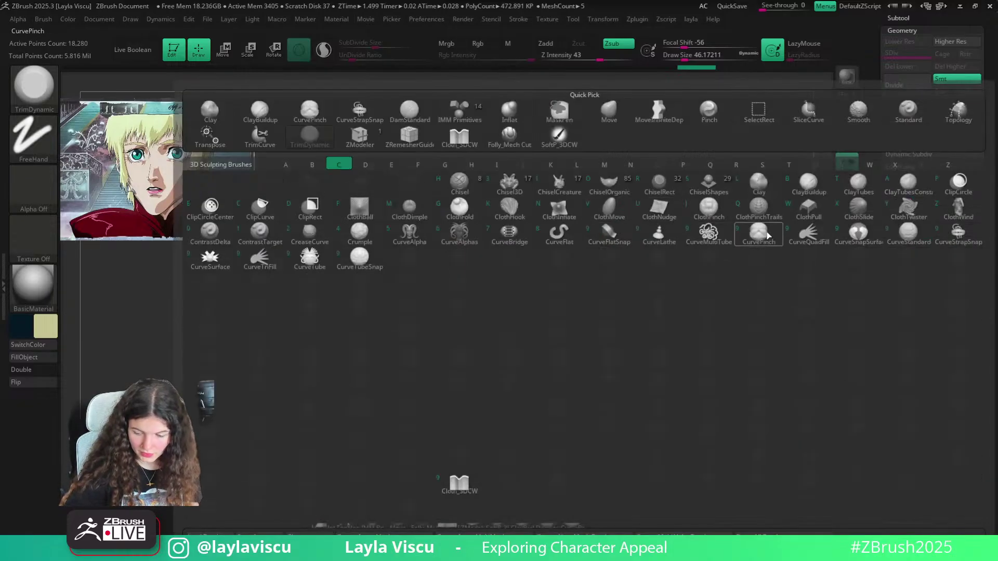
key("p")
key("bracketleft")
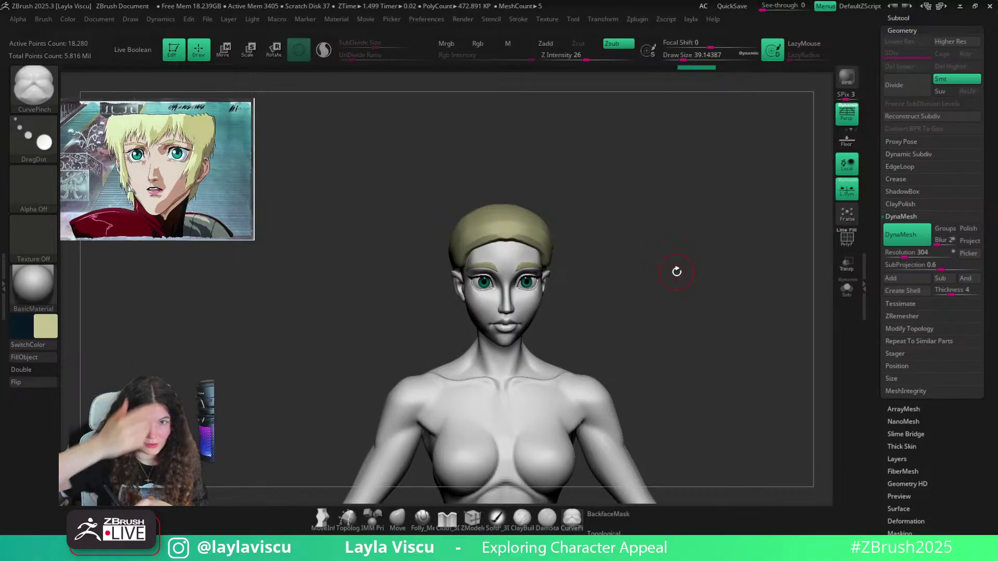
left_click_drag(603, 167, 595, 205)
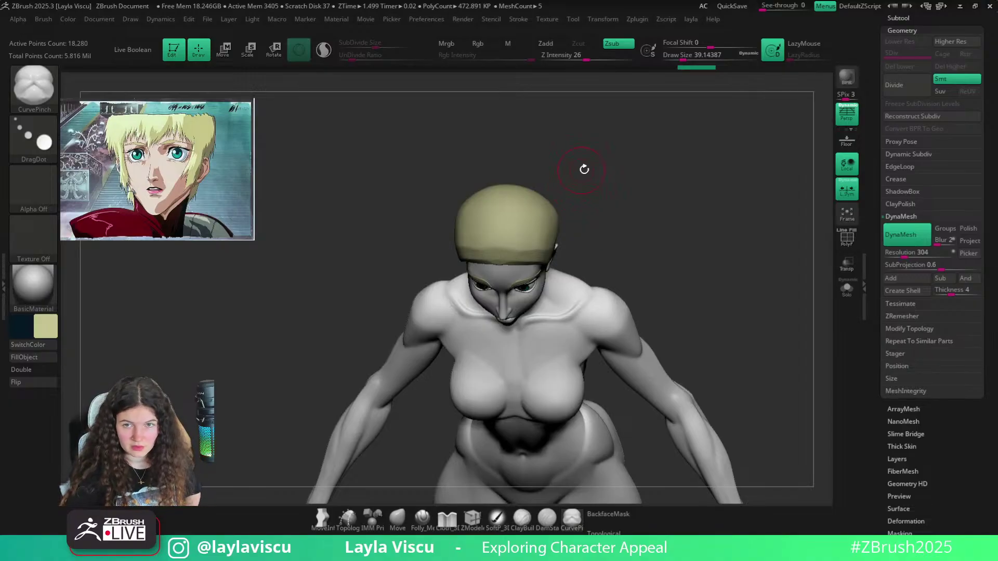
left_click_drag(584, 170, 586, 216)
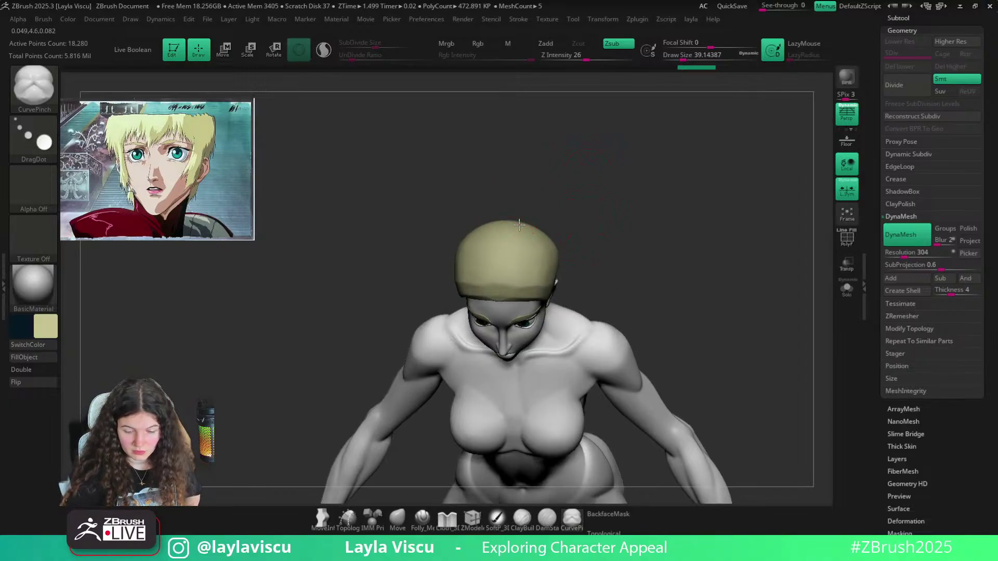
Crease a side parting into the top of the hair shell, running back from the front hairline, with CurvePinch
mouse_move(615, 223)
left_mouse_down()
mouse_move(615, 187)
mouse_move(616, 210)
left_mouse_up()
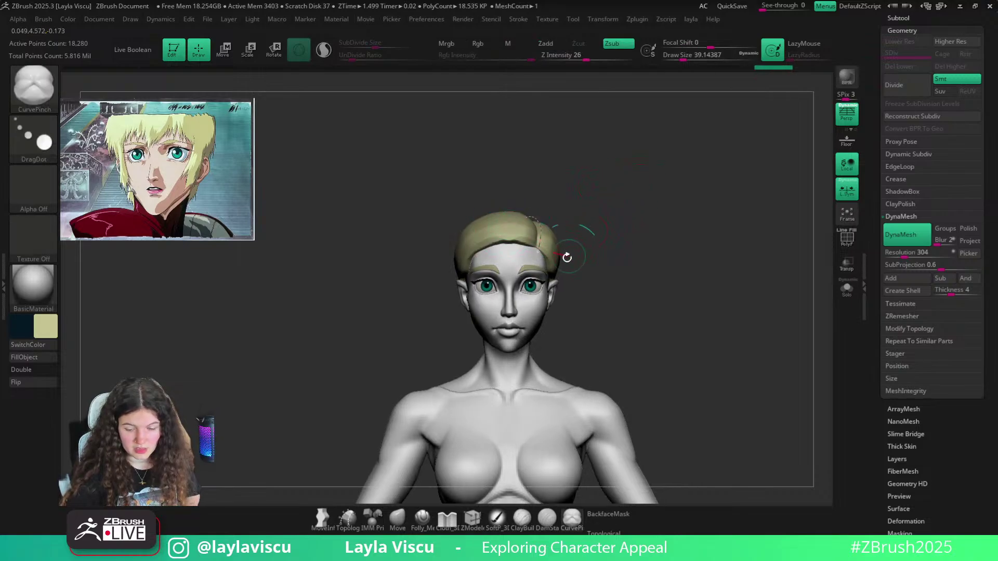
left_click_drag(653, 201, 596, 177)
Try to pull pointed sideburns out of the hair shell in front of the ears with the Move brush at draw sizes of about 39 and 62
left_click(397, 519)
right_click_drag(575, 179, 572, 239, "ctrl")
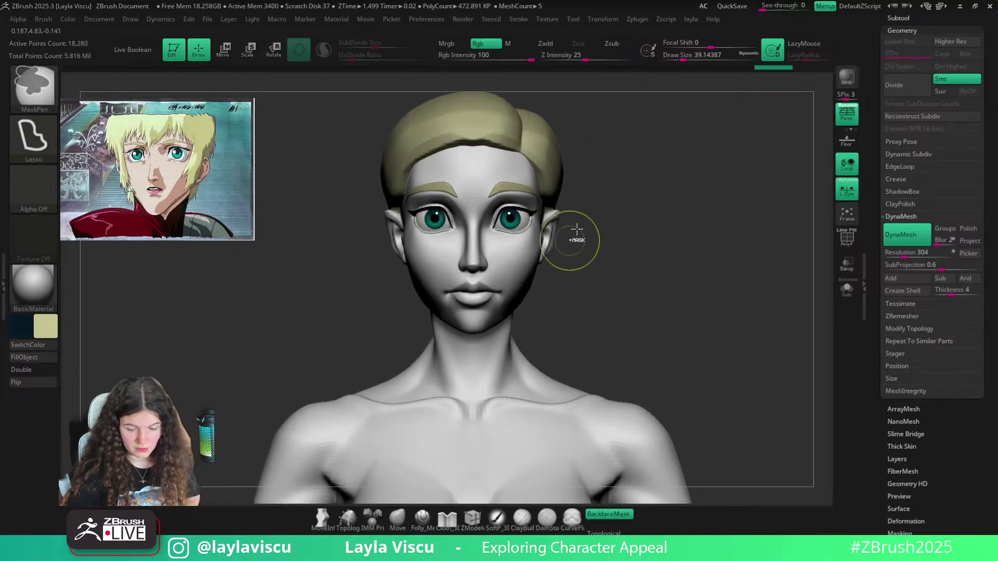
right_click_drag(642, 183, 652, 222, "alt")
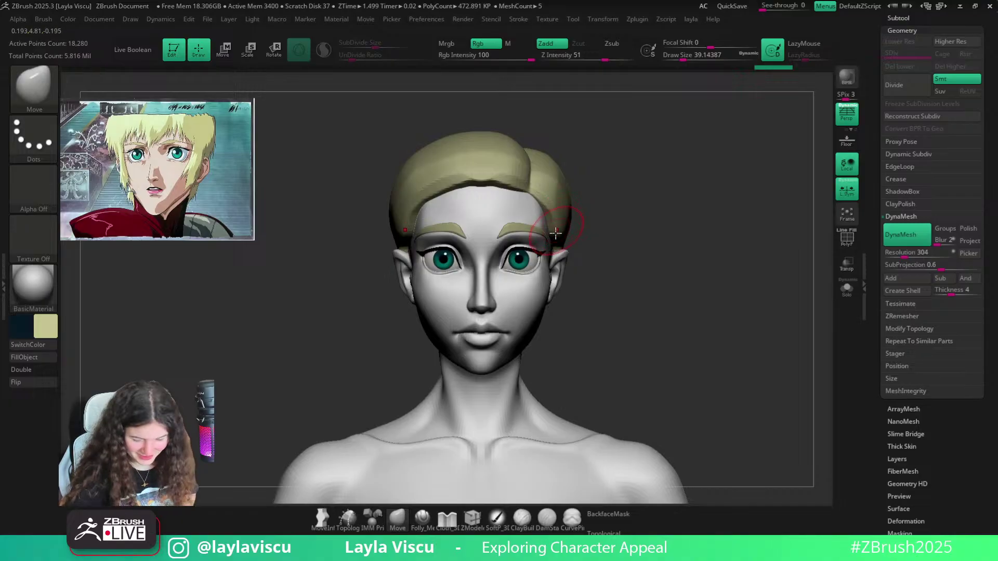
left_click_drag(649, 199, 564, 243)
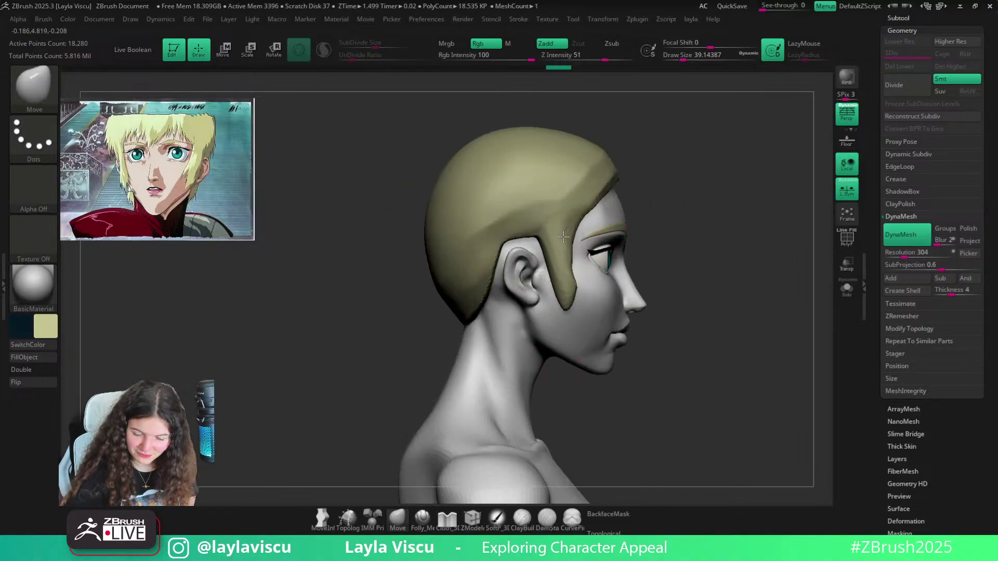
mouse_move(550, 279)
left_mouse_down()
mouse_move(542, 276)
mouse_move(559, 293)
left_mouse_up()
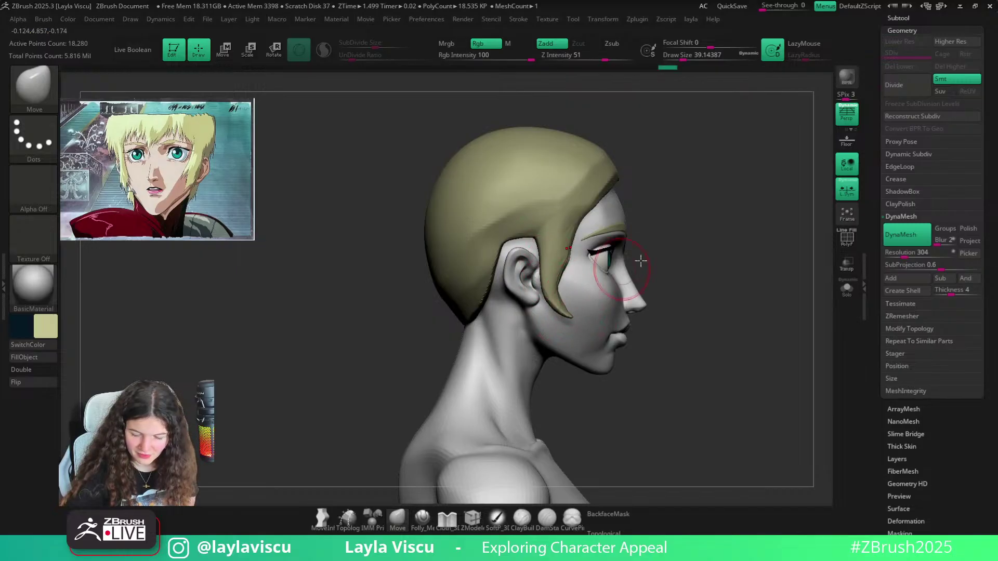
mouse_move(684, 207)
left_mouse_down()
mouse_move(780, 238)
mouse_move(628, 214)
left_mouse_up()
key("s")
left_click_drag(577, 262, 593, 264)
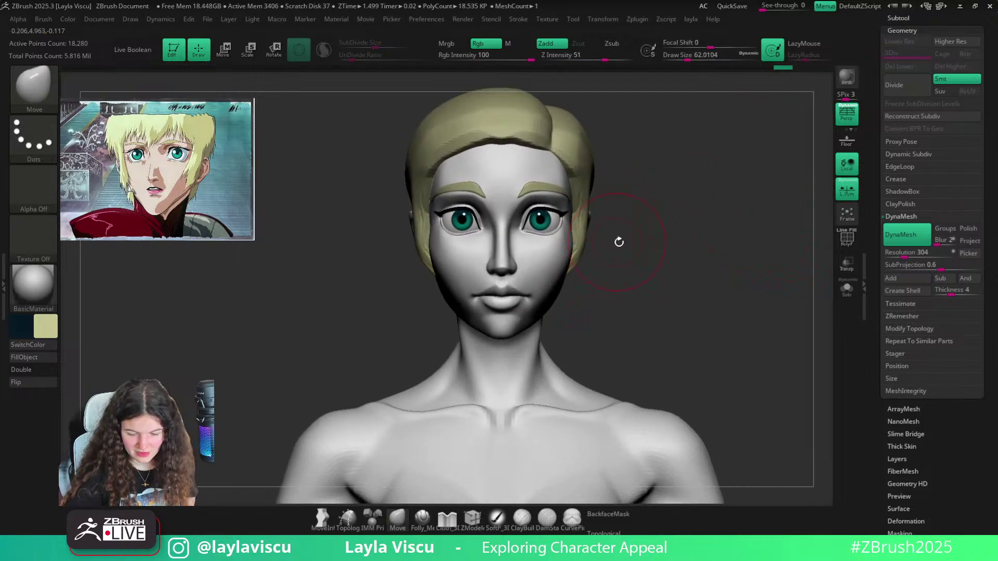
left_click_drag(655, 217, 653, 253)
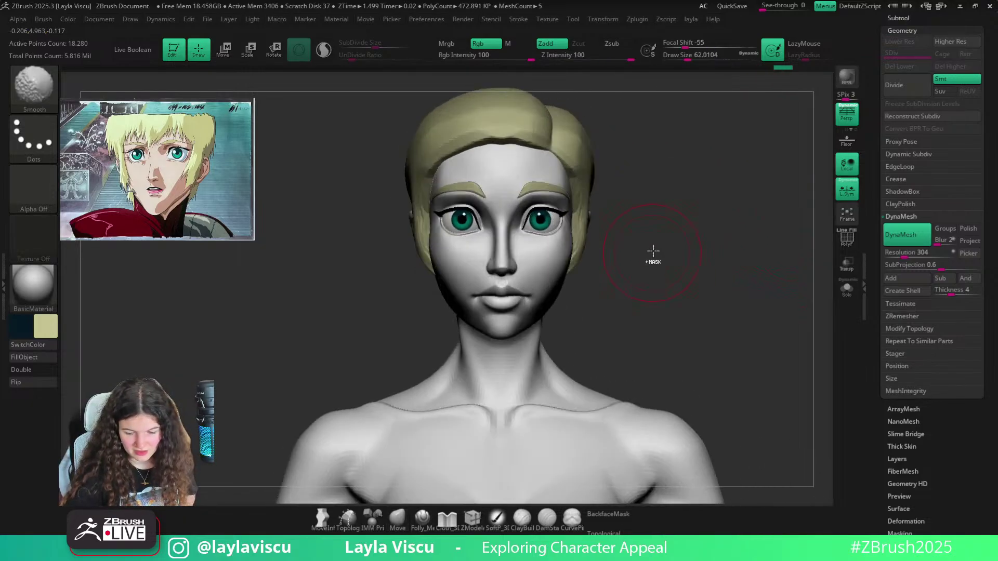
right_click_drag(653, 254, 639, 212, "ctrl")
left_click_drag(639, 213, 650, 223)
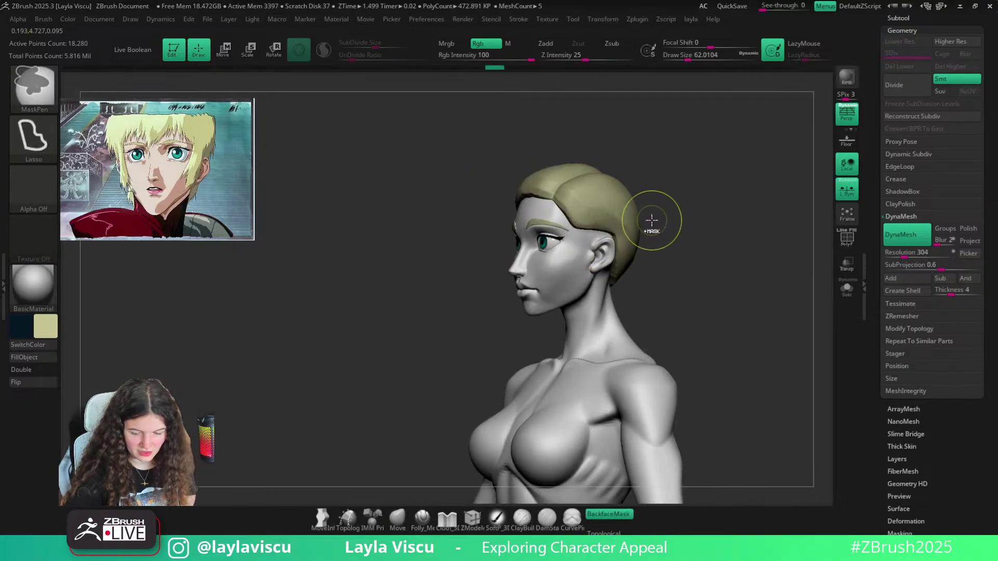
Draw a mirrored hair strand from the temple toward the jaw with the Hair-Brush insert mesh at draw size about 25
mouse_move(652, 219)
left_mouse_down()
mouse_move(693, 216)
mouse_move(664, 224)
left_mouse_up()
key("b")
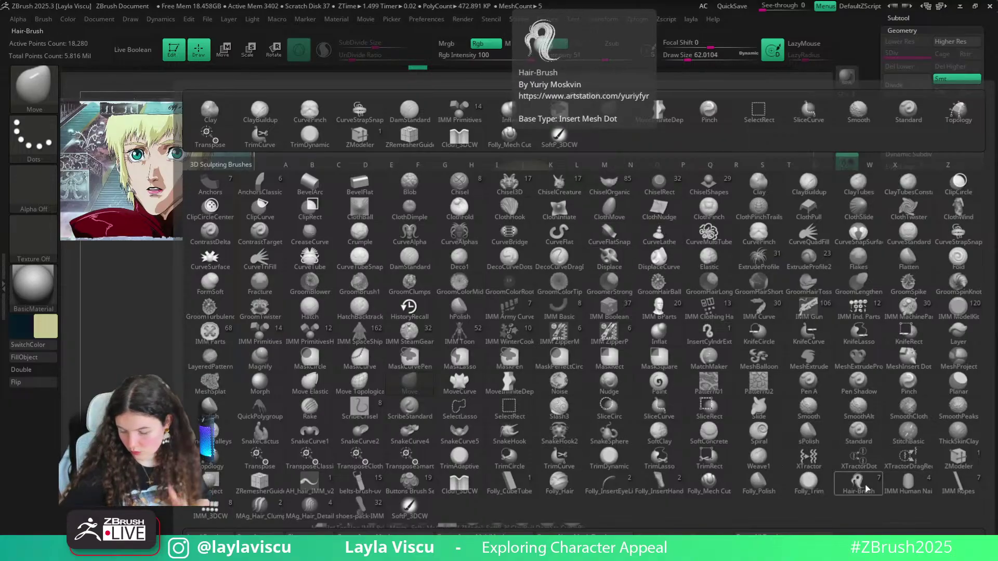
left_click(858, 481)
key("s")
mouse_move(637, 221)
left_mouse_down()
mouse_move(629, 217)
mouse_move(677, 228)
left_mouse_up()
left_click_drag(521, 278, 537, 315)
left_click_drag(602, 252, 640, 241)
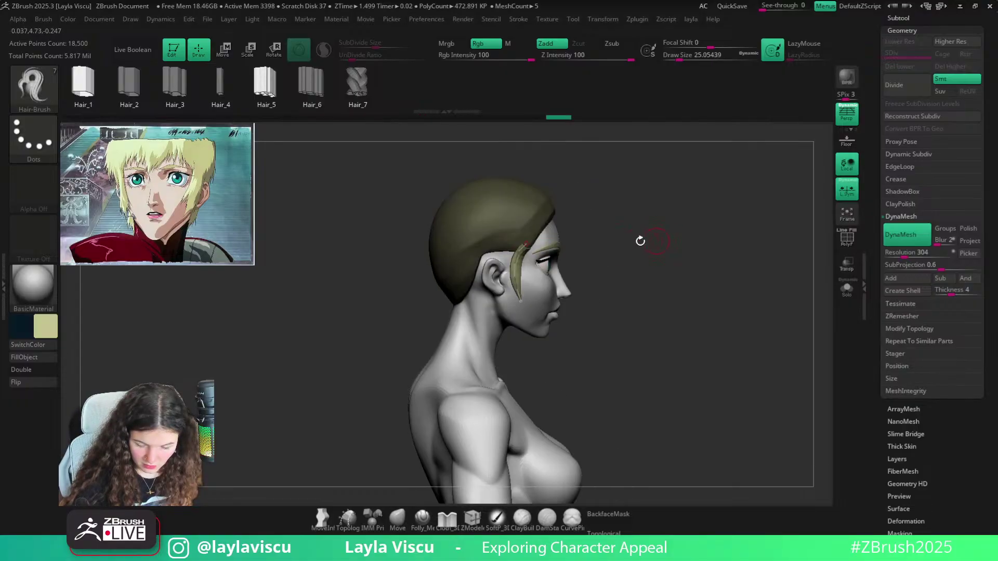
key("ctrl+z")
left_click_drag(521, 242, 539, 312)
left_click_drag(582, 264, 647, 286)
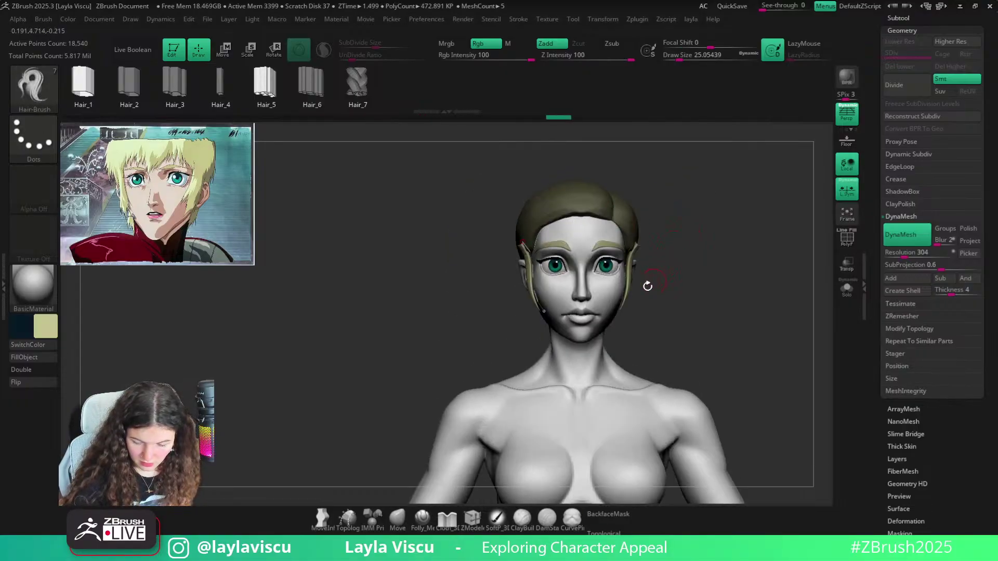
Adjust the hair strand's curve ends so its root sits just in front of the ear and its tip bends toward the jaw
left_click_drag(543, 311, 518, 314)
mouse_move(524, 242)
left_mouse_down()
mouse_move(531, 247)
mouse_move(533, 229)
left_mouse_up()
left_click_drag(673, 211, 762, 215)
right_click_drag(530, 232, 529, 268, "ctrl")
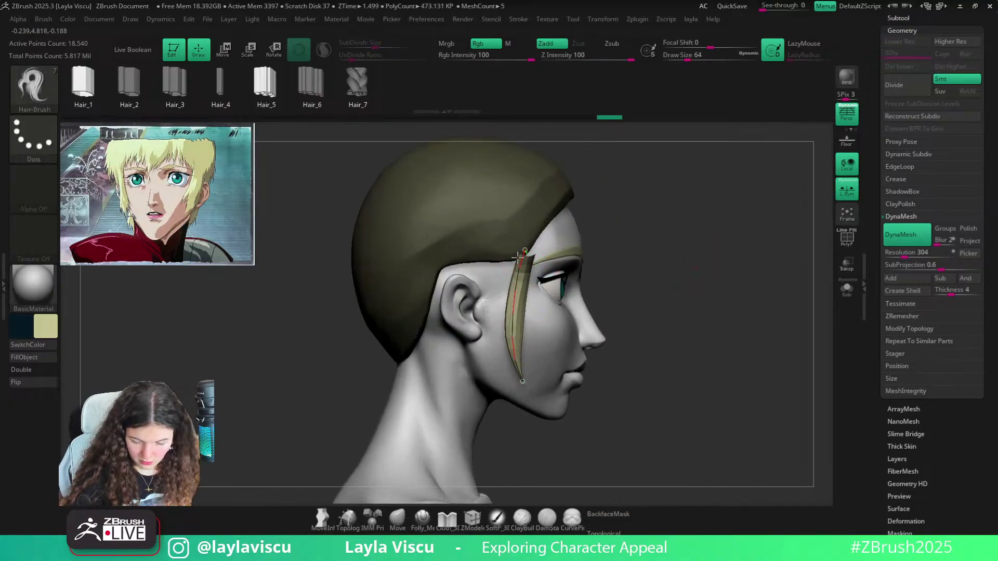
mouse_move(525, 251)
left_mouse_down()
mouse_move(495, 259)
mouse_move(507, 244)
left_mouse_up()
key("ctrl+z")
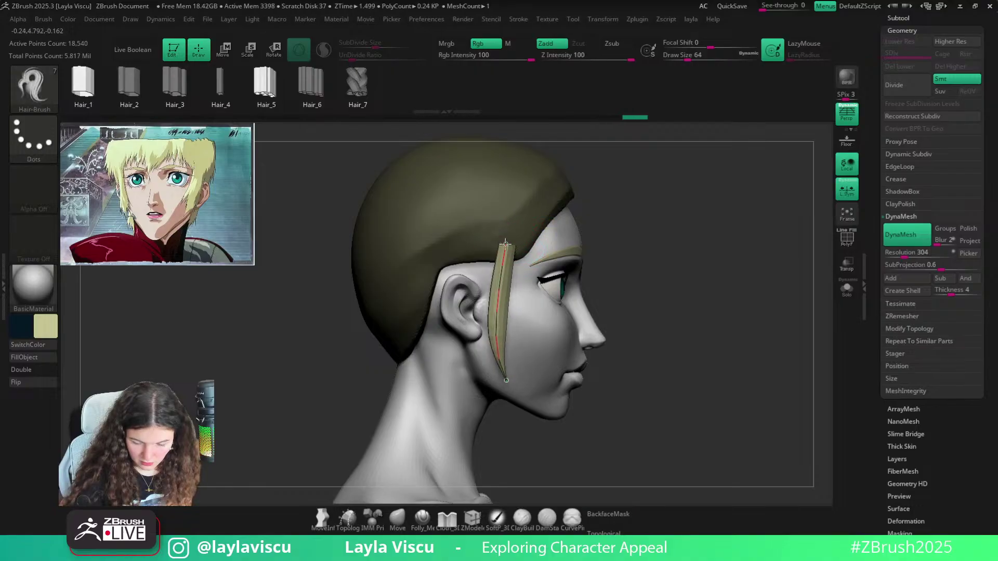
left_click_drag(669, 179, 598, 182)
left_click_drag(784, 255, 651, 225, "alt")
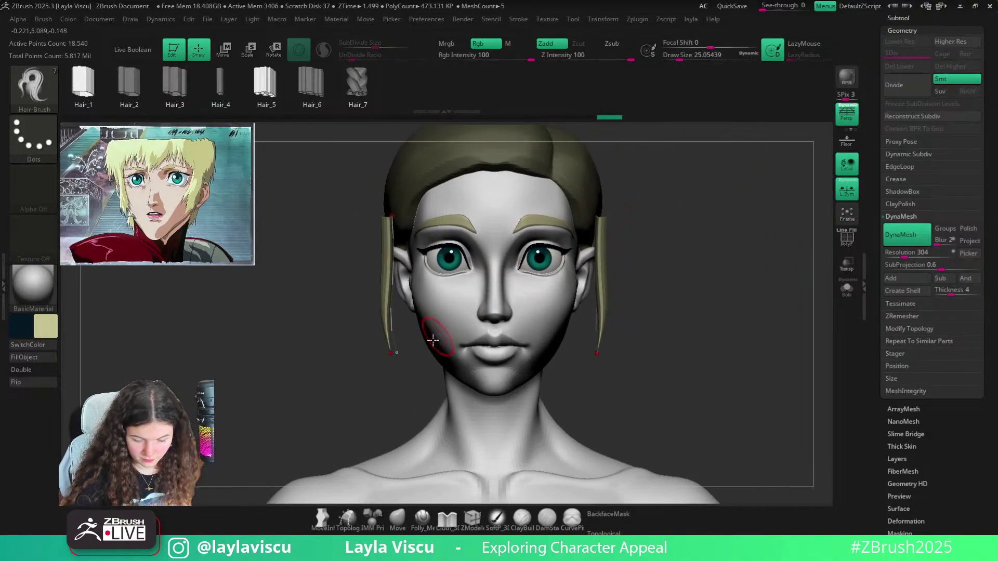
left_click_drag(398, 352, 408, 346)
Thicken the hair strand by reapplying its curve at draw size 64
key("s")
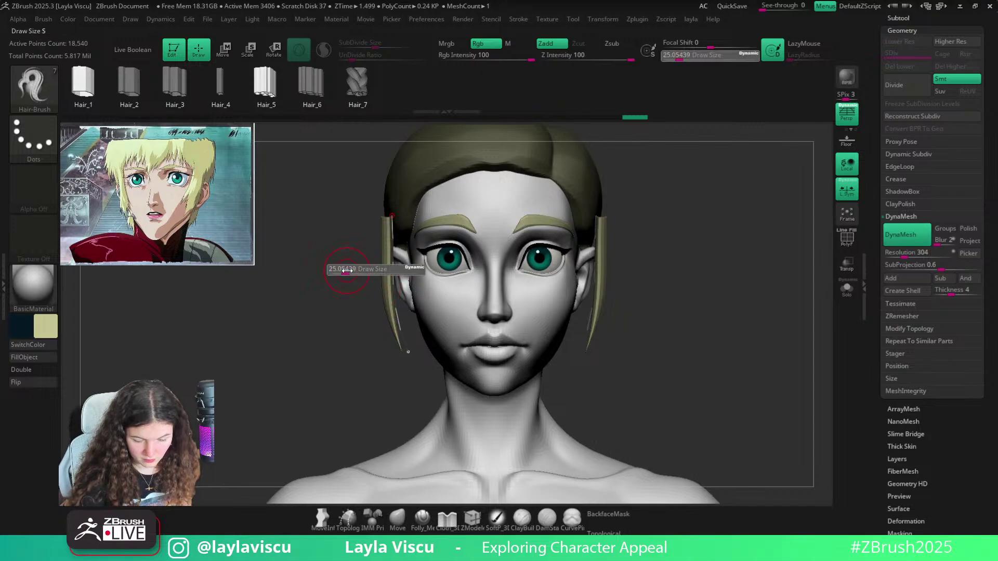
left_click(393, 307)
key("ctrl+z")
left_click(397, 323)
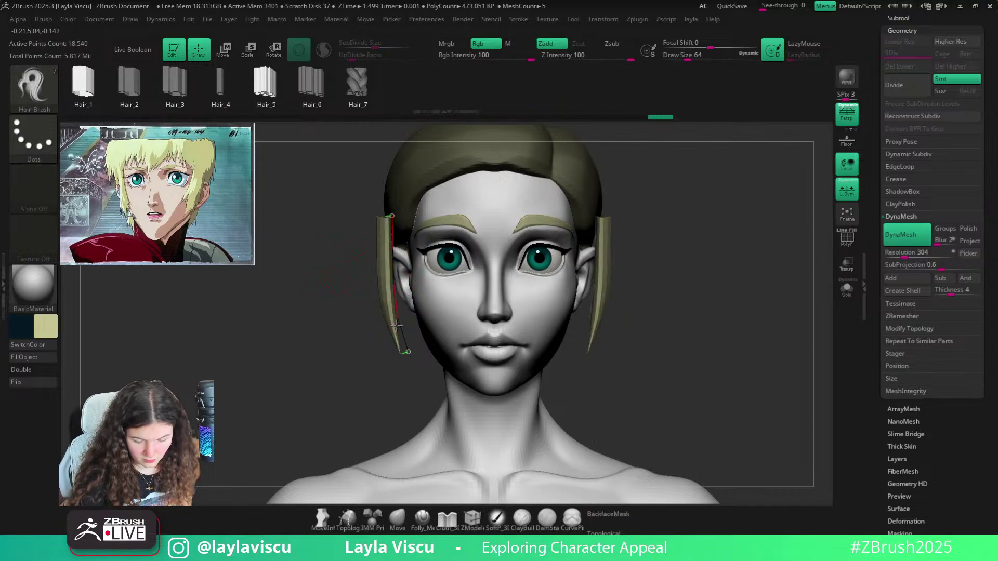
Position the strand with the Transpose gizmo and tilt it in profile so its tip points toward the jaw
key("w")
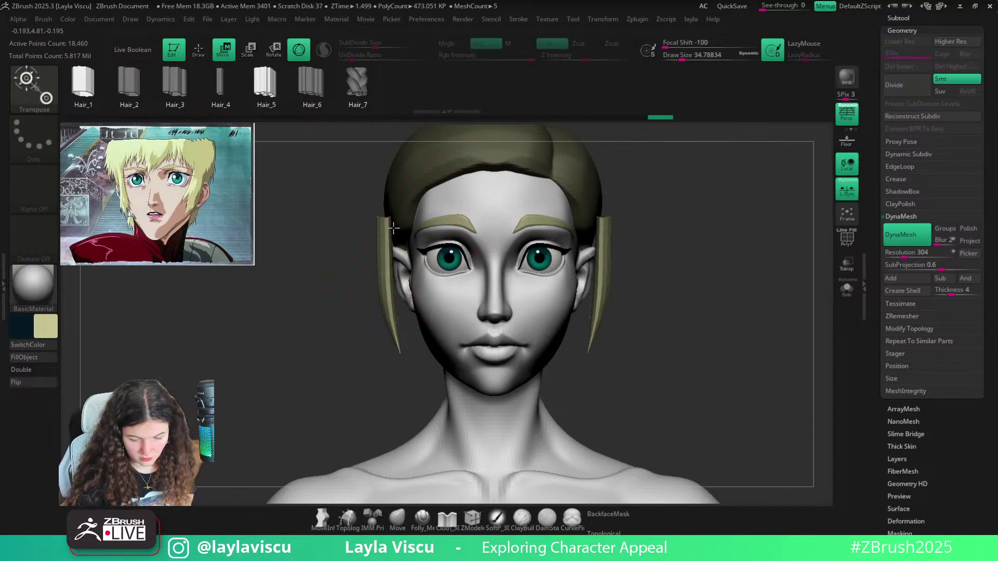
left_click(399, 149, "alt")
left_click(361, 149, "alt")
left_click_drag(428, 318, 423, 260, "alt")
left_click_drag(350, 225, 340, 224)
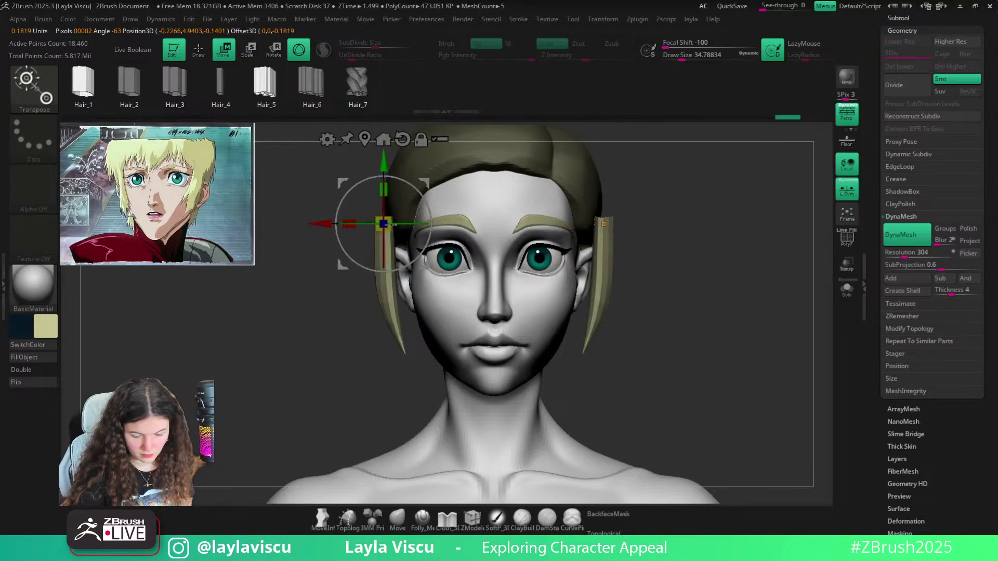
left_click_drag(424, 264, 444, 266)
left_click_drag(365, 367, 537, 310, "shift")
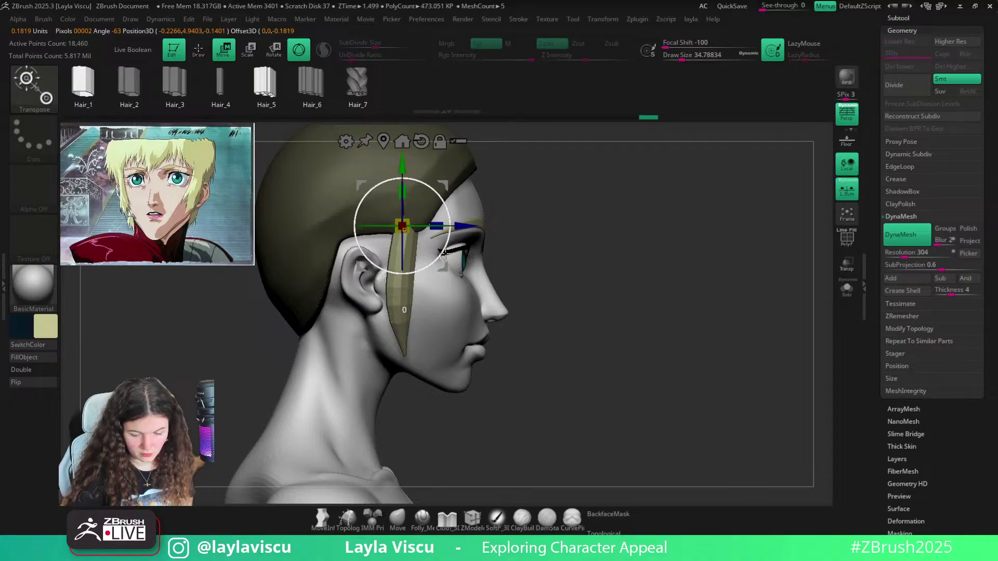
mouse_move(444, 252)
left_mouse_down()
mouse_move(451, 245)
mouse_move(432, 267)
left_mouse_up()
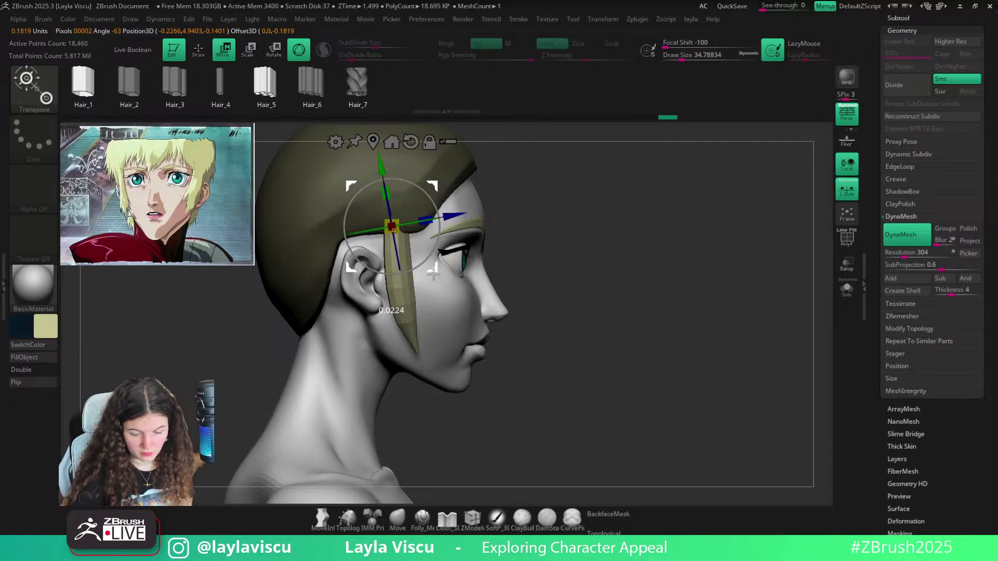
Bend the strand along the cheek and sweep its tip forward with the Move brush at draw sizes of about 54 and 104
left_click(398, 517)
key("s")
left_click_drag(391, 210, 396, 210)
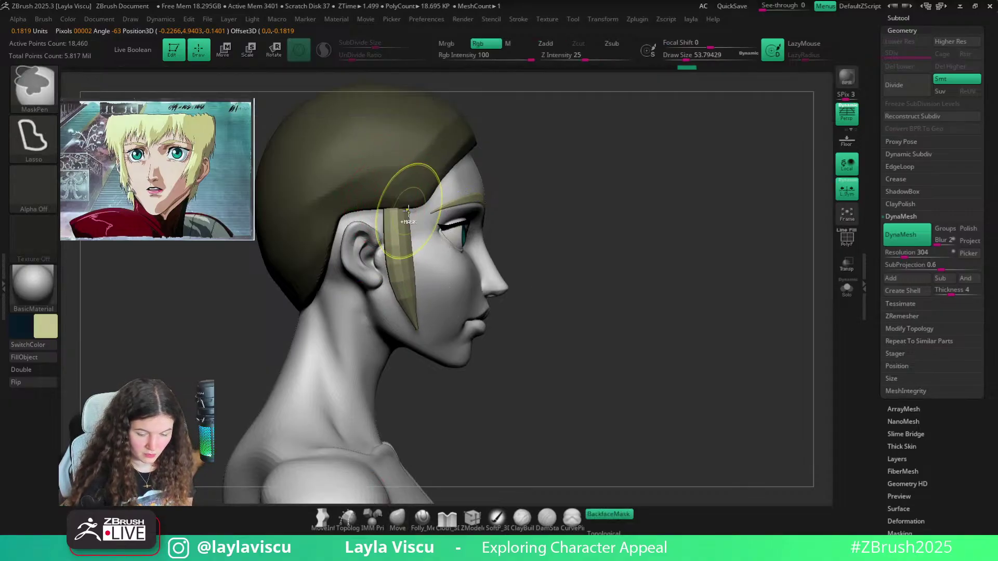
left_click_drag(770, 249, 618, 269)
right_click_drag(617, 270, 608, 316, "ctrl")
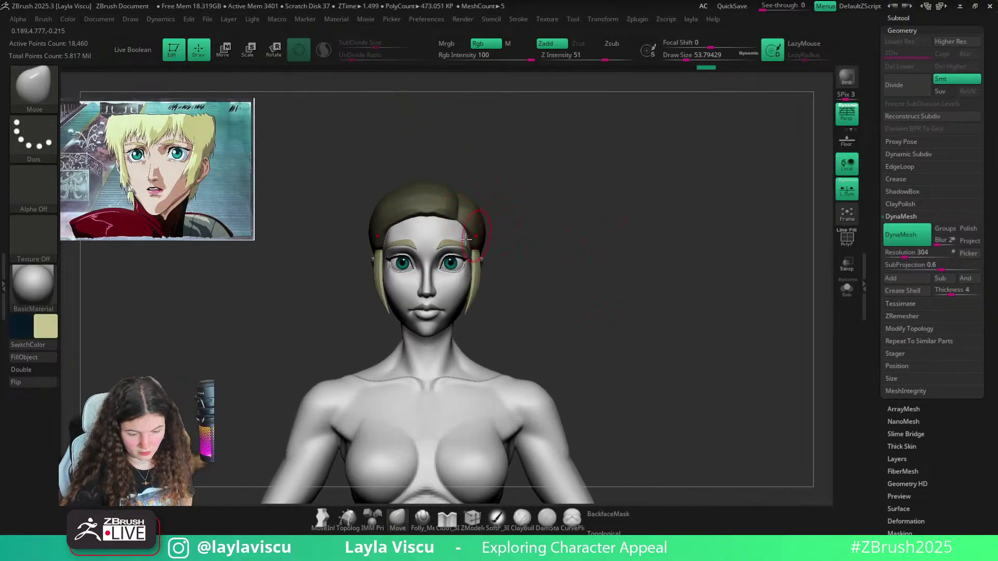
mouse_move(343, 319)
left_mouse_down()
mouse_move(497, 303)
mouse_move(468, 303)
left_mouse_up()
key("s")
left_click_drag(394, 313, 403, 312)
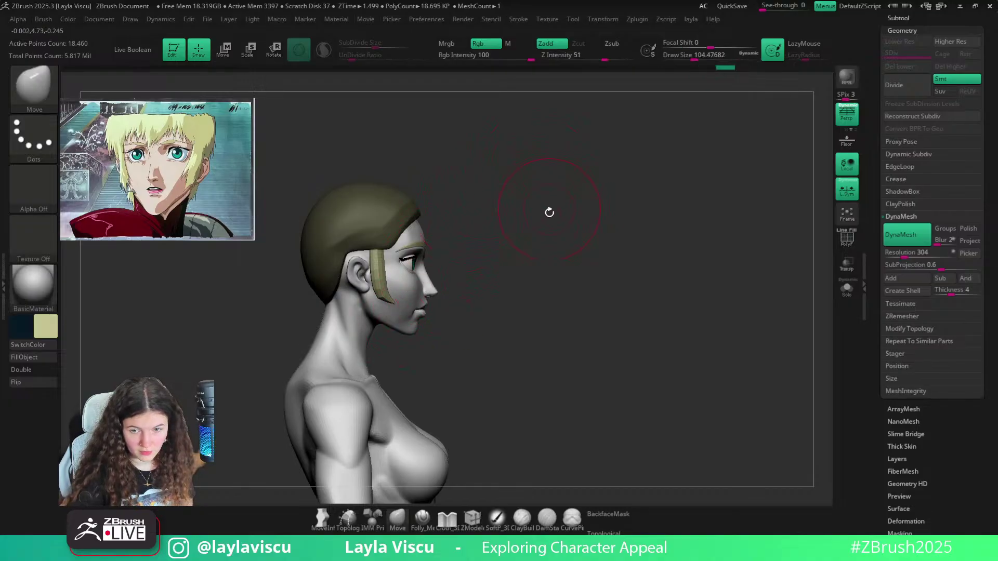
mouse_move(550, 213)
right_mouse_down("alt")
mouse_move(566, 207)
mouse_move(583, 219)
right_mouse_up("alt")
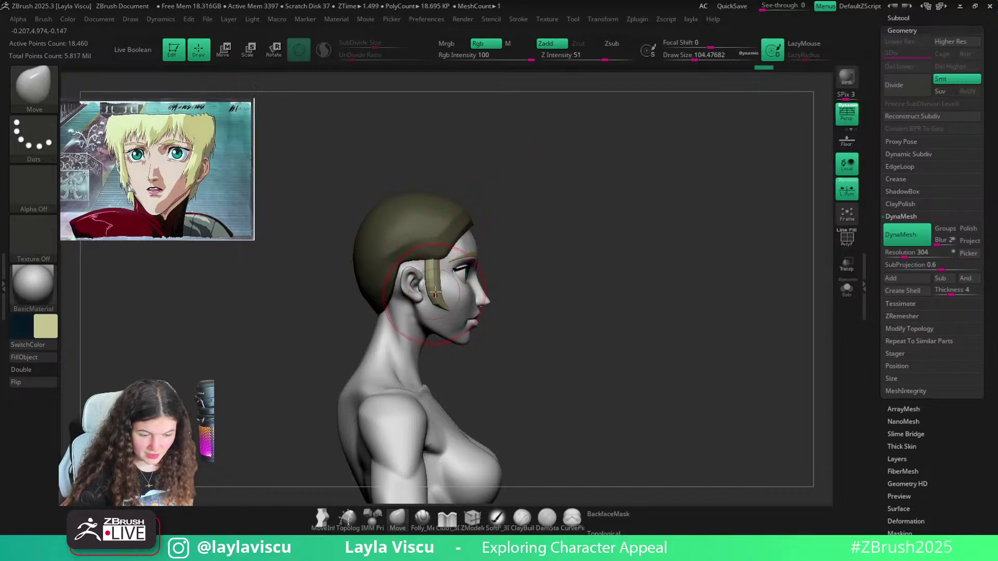
left_click_drag(627, 180, 592, 179)
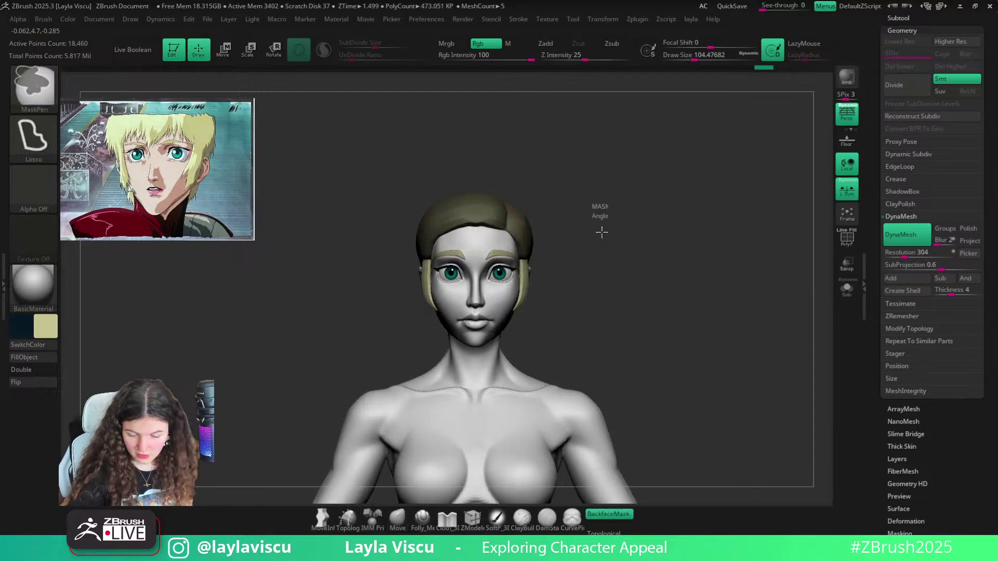
Clear the mask from the hair shell and set the Move brush to draw size about 68 with Topological enabled
left_click_drag(602, 230, 613, 239, "ctrl")
left_click_drag(606, 229, 552, 225)
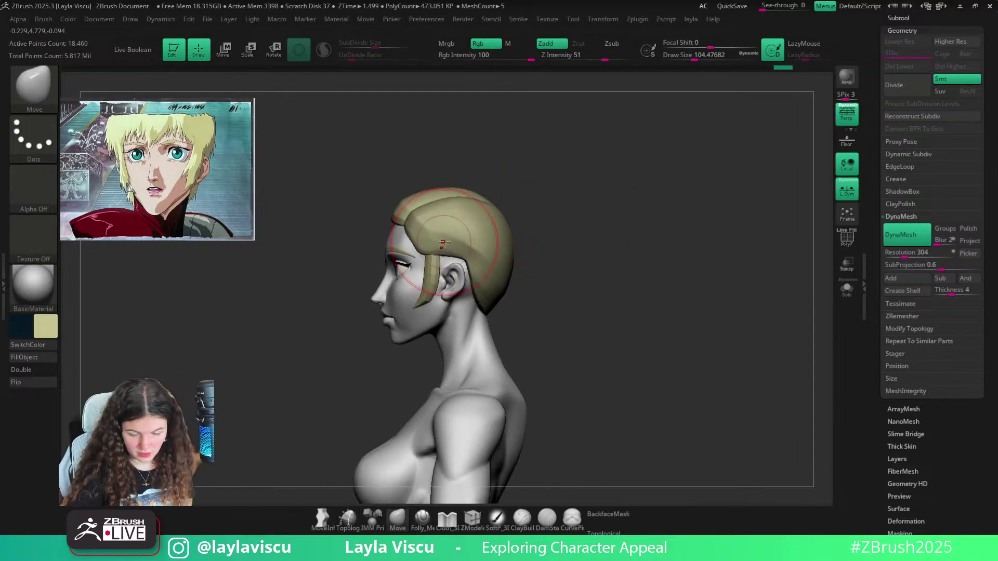
key("bracketleft")
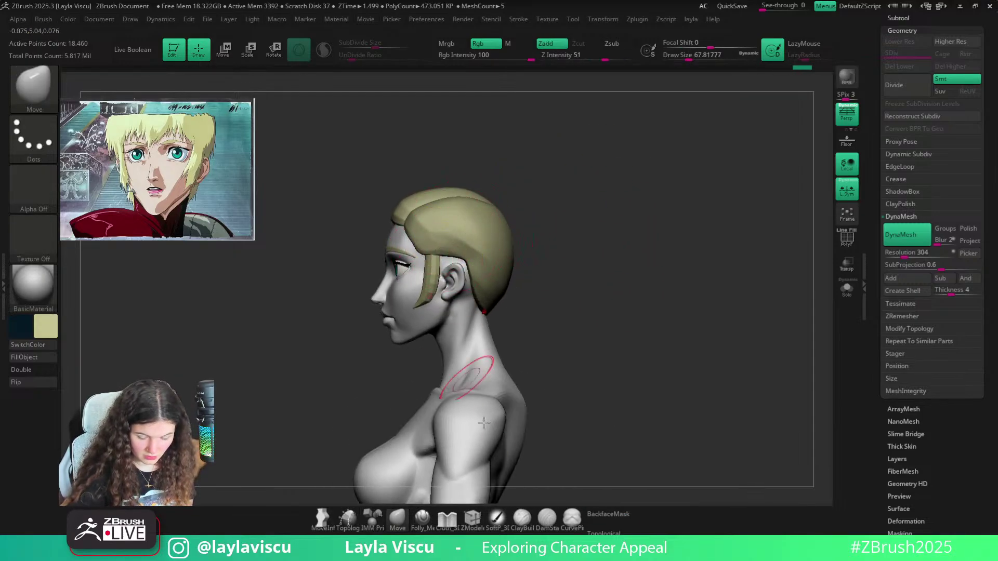
left_click(597, 527)
left_click_drag(564, 208, 527, 193)
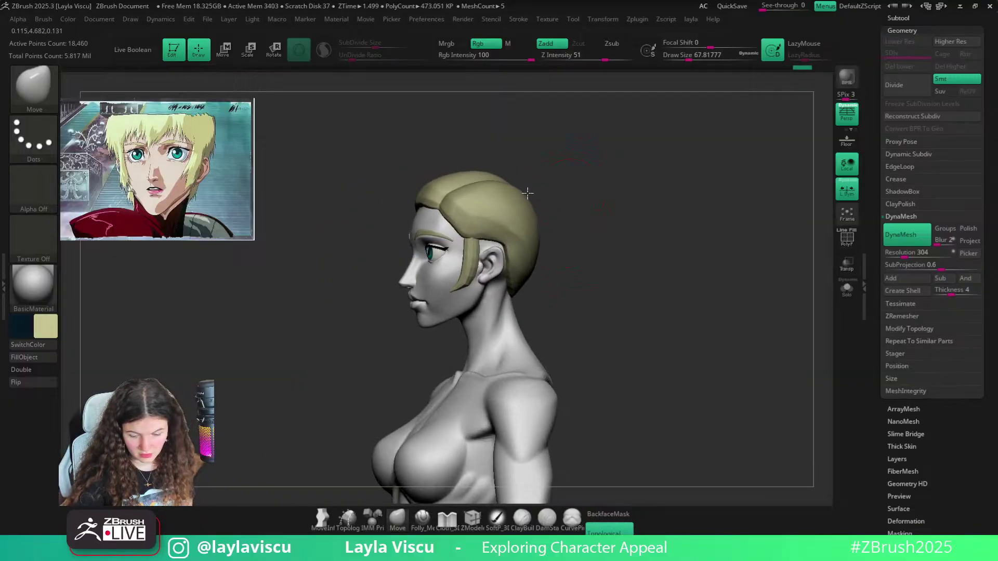
Isolate the sideburn strand by its polygroup and split it from the hair shell into its own subtool
key("shift+f")
left_click(473, 266, "ctrl+shift")
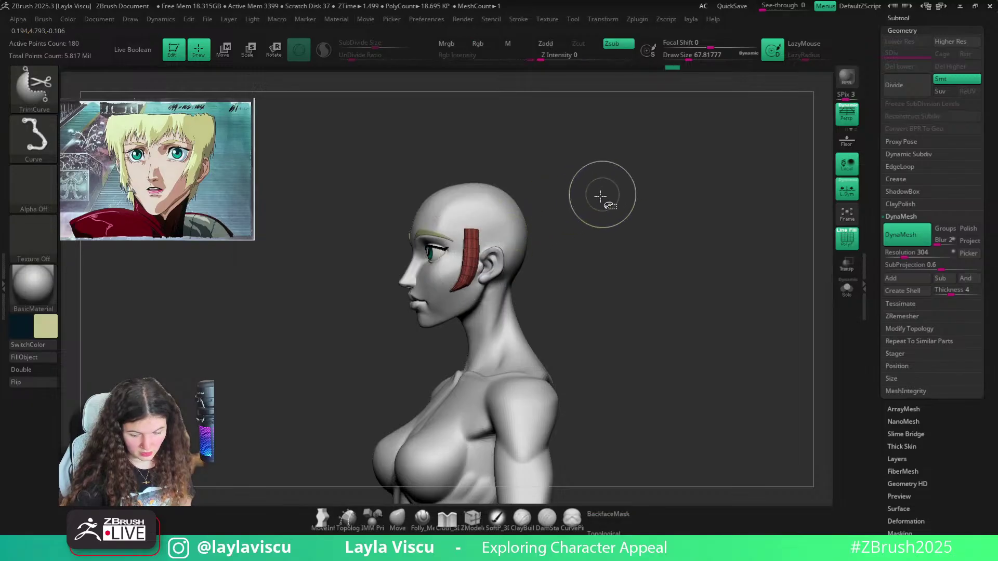
key("l")
left_click(581, 296)
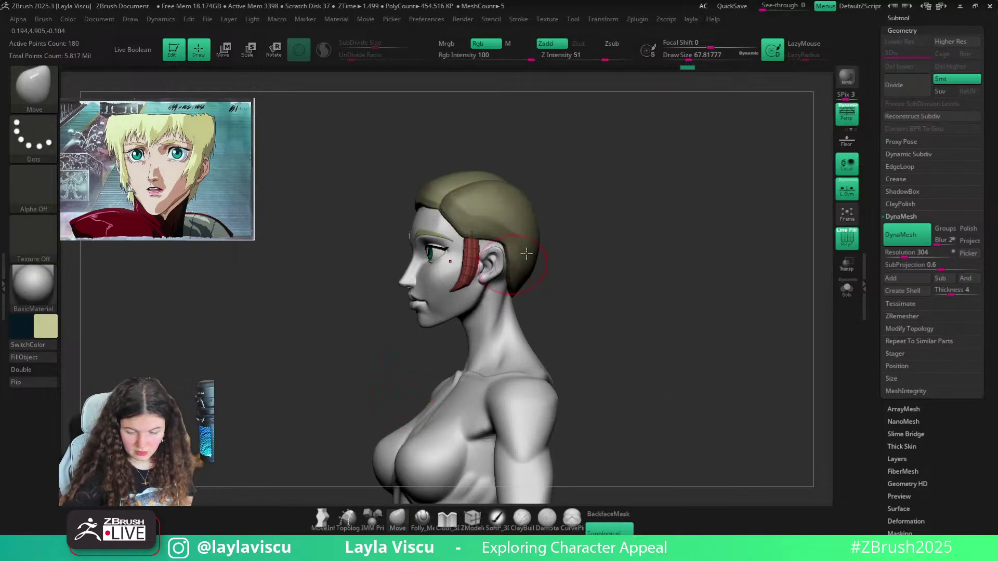
Duplicate the sideburn strand with the Transpose gizmo, placing the copy between the first strand and the ear
key("w")
left_click_drag(520, 197, 637, 202)
key("shift+f")
left_click_drag(441, 238, 442, 239)
left_click_drag(531, 239, 458, 255, "alt")
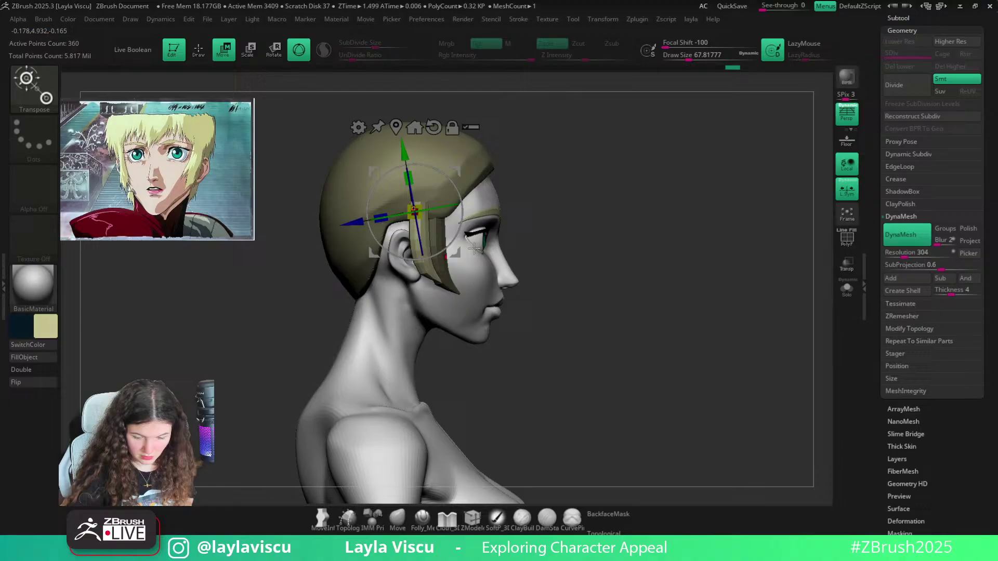
Reshape the second strand to curve along the front of the ear with the Move brush at draw size about 108
left_click(396, 516)
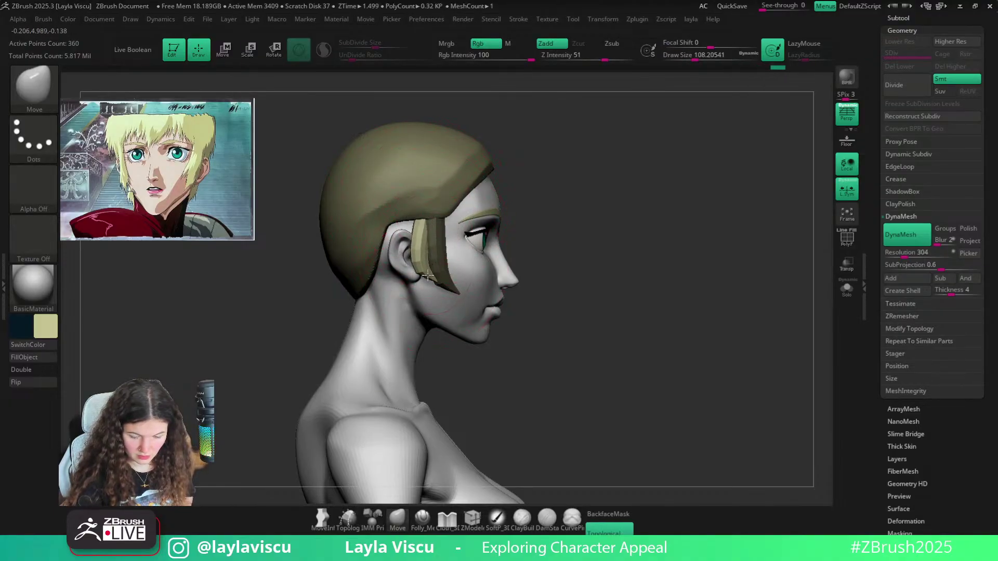
mouse_move(590, 208)
left_mouse_down()
mouse_move(678, 227)
mouse_move(669, 232)
left_mouse_up()
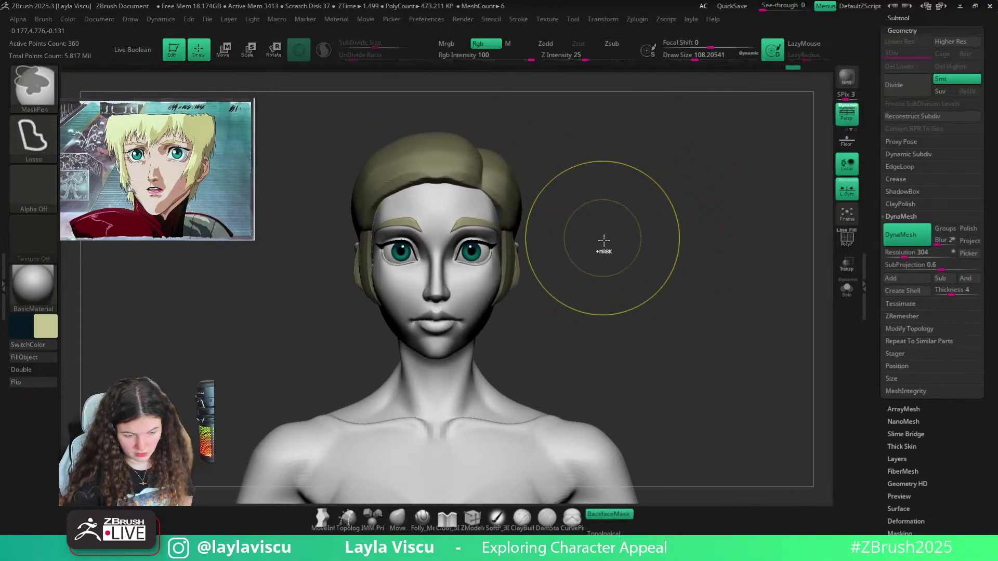
right_click_drag(552, 253, 614, 233, "alt")
mouse_move(510, 292)
right_mouse_down("ctrl")
mouse_move(551, 270)
mouse_move(478, 268)
right_mouse_up("ctrl")
key("s")
mouse_move(531, 267)
left_mouse_down()
mouse_move(535, 279)
mouse_move(528, 265)
mouse_move(519, 289)
mouse_move(520, 260)
mouse_move(525, 278)
left_mouse_up()
Sharpen the second strand with the Pinch brush at draw size about 71 and return to the Move brush
key("s")
key("b")
key("p")
key("i")
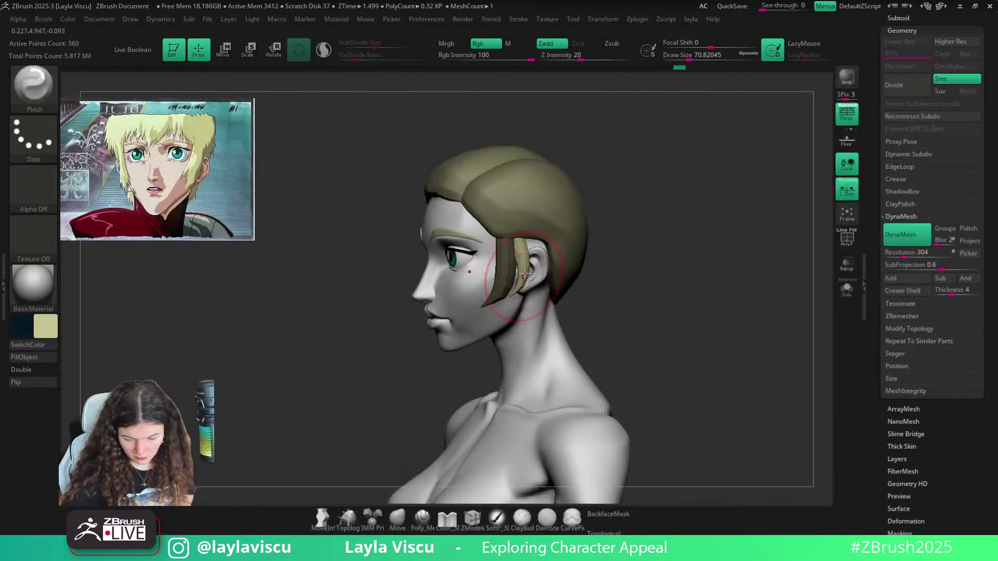
left_click(398, 519)
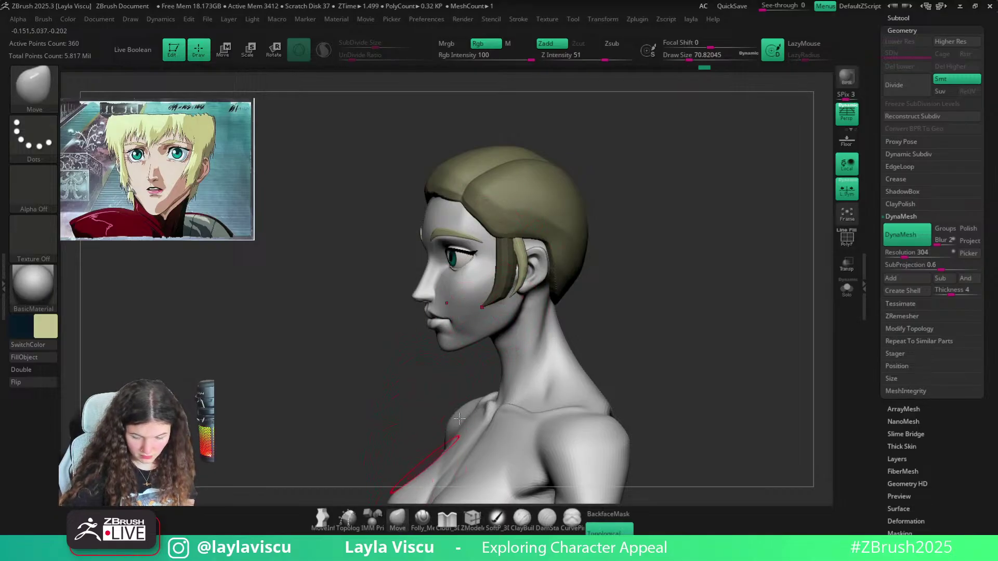
Refine the second sideburn strand from its root to its tip in front of the ear with the Move brush at draw size about 108
left_click_drag(403, 442, 598, 270)
left_click_drag(521, 290, 507, 296)
left_click_drag(558, 274, 668, 263)
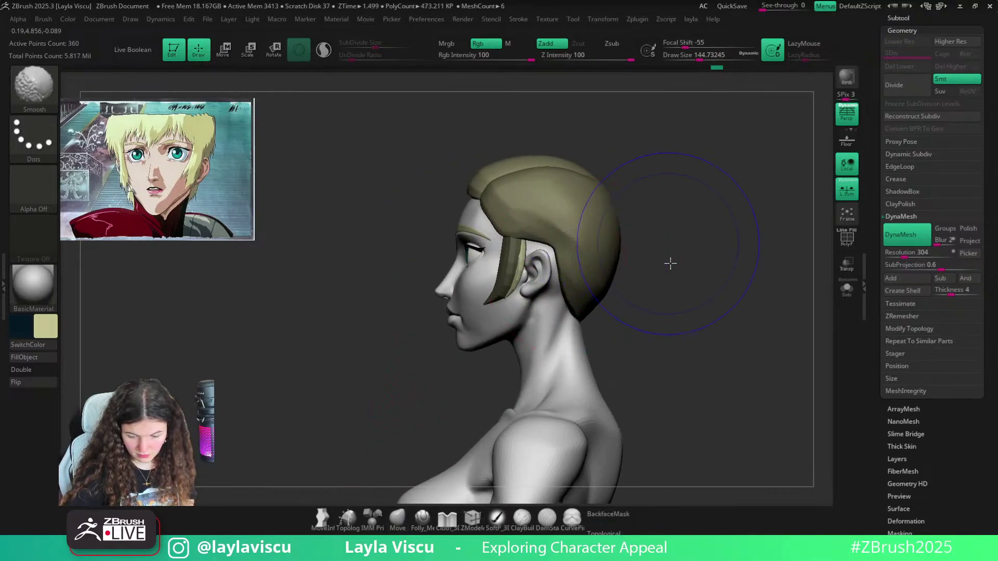
key("s")
left_click_drag(525, 263, 512, 263)
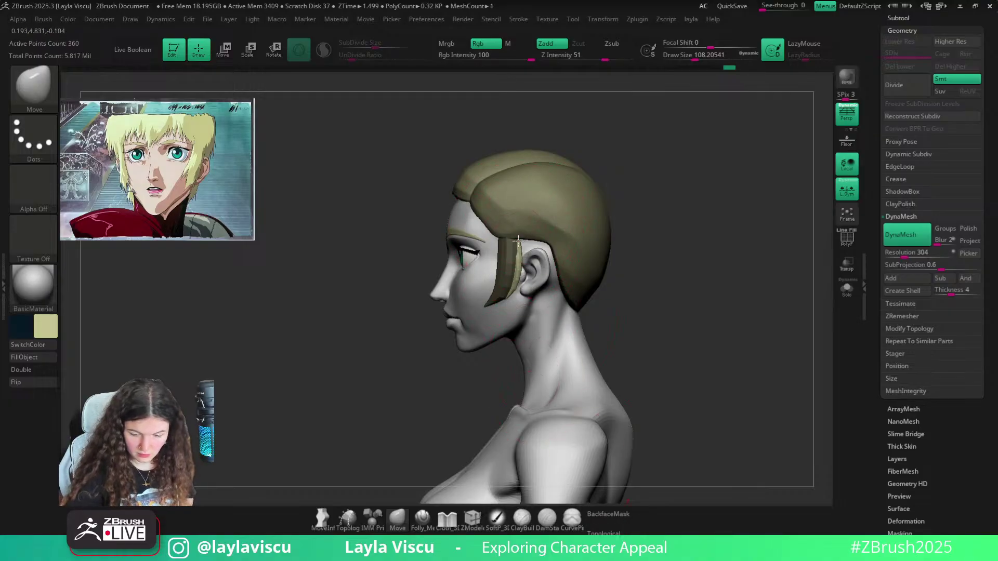
mouse_move(525, 241)
left_mouse_down()
mouse_move(521, 228)
mouse_move(515, 300)
left_mouse_up()
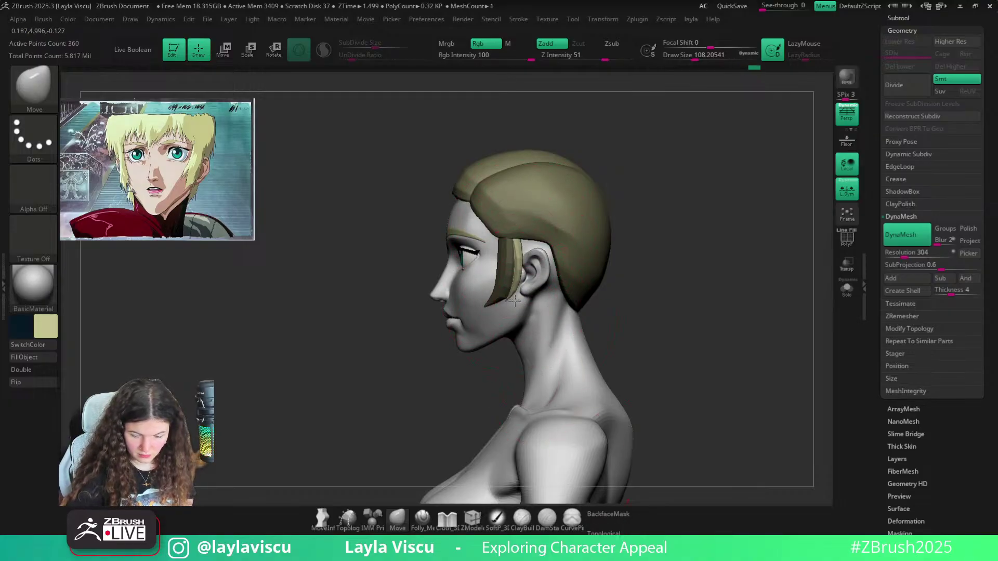
left_click_drag(668, 310, 676, 275, "shift")
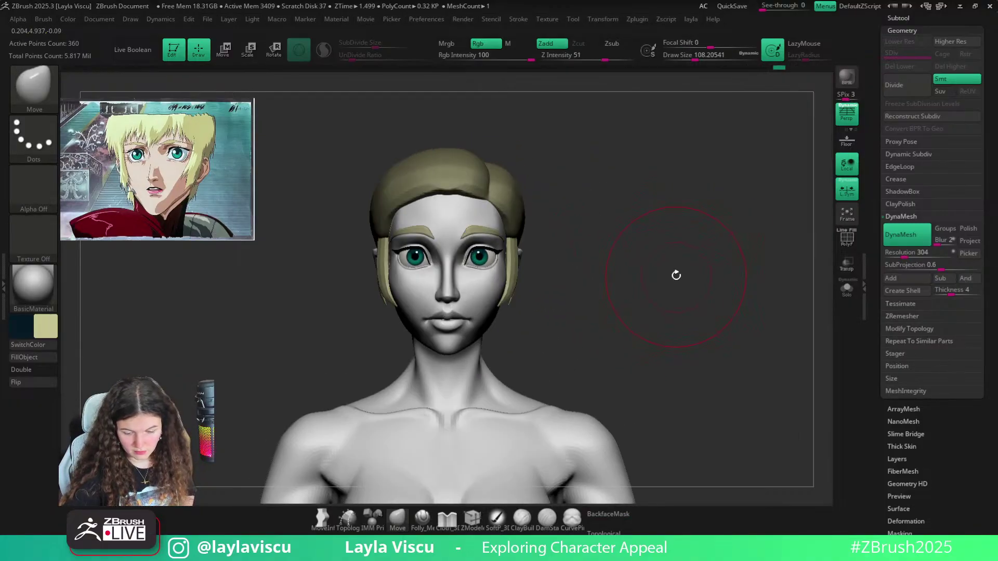
Adjust the lower ends of the sideburn strands in profile with the Move brush at draw size about 77
left_click_drag(650, 244, 572, 244, "shift")
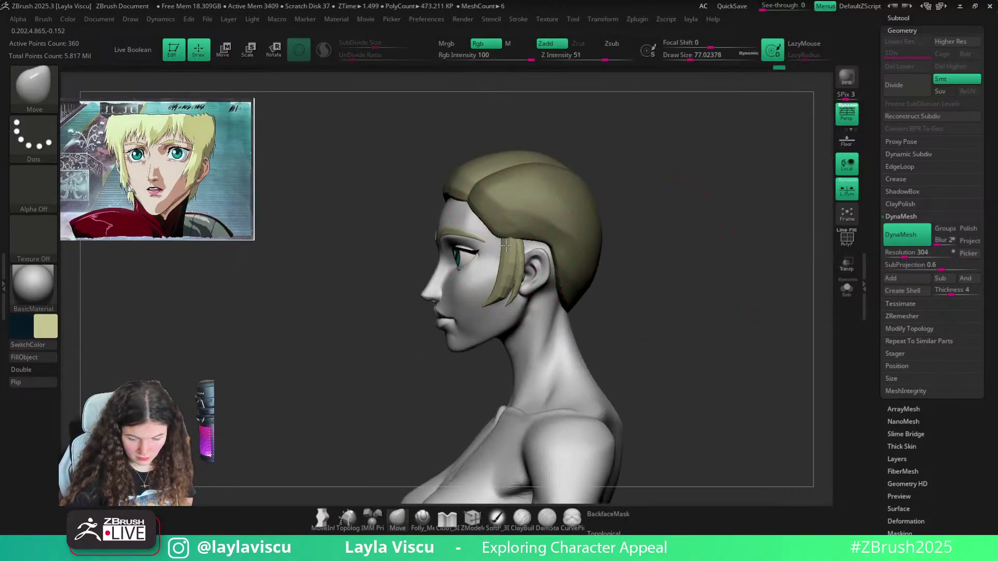
left_click_drag(483, 305, 479, 308)
mouse_move(640, 212)
left_mouse_down()
mouse_move(638, 203)
mouse_move(613, 208)
mouse_move(678, 178)
mouse_move(591, 200)
left_mouse_up()
Select the hair shell and draw a Hair-Brush strand from the parting down to the forehead at draw size about 22
left_click(526, 226, "alt")
key("bracketleft")
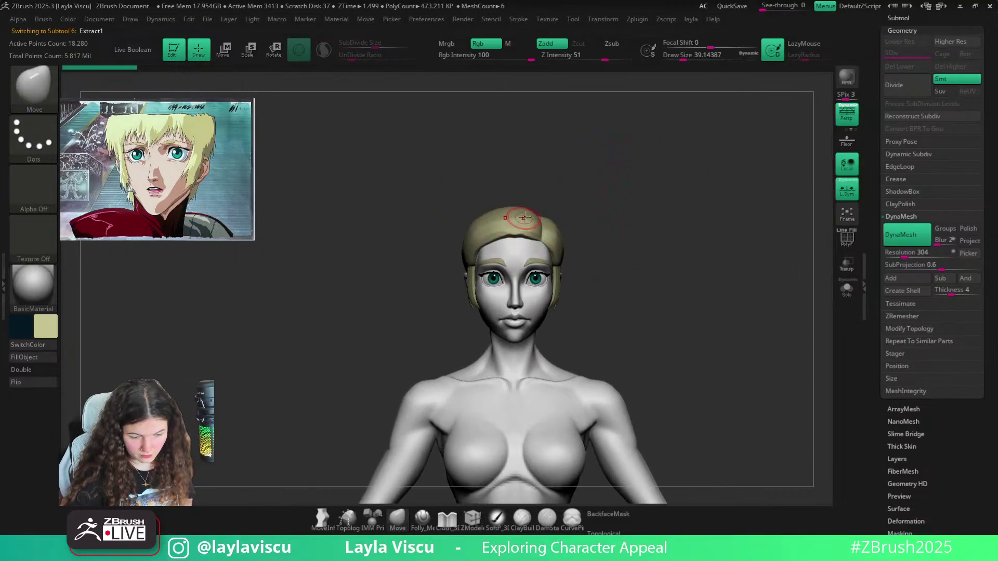
key("b")
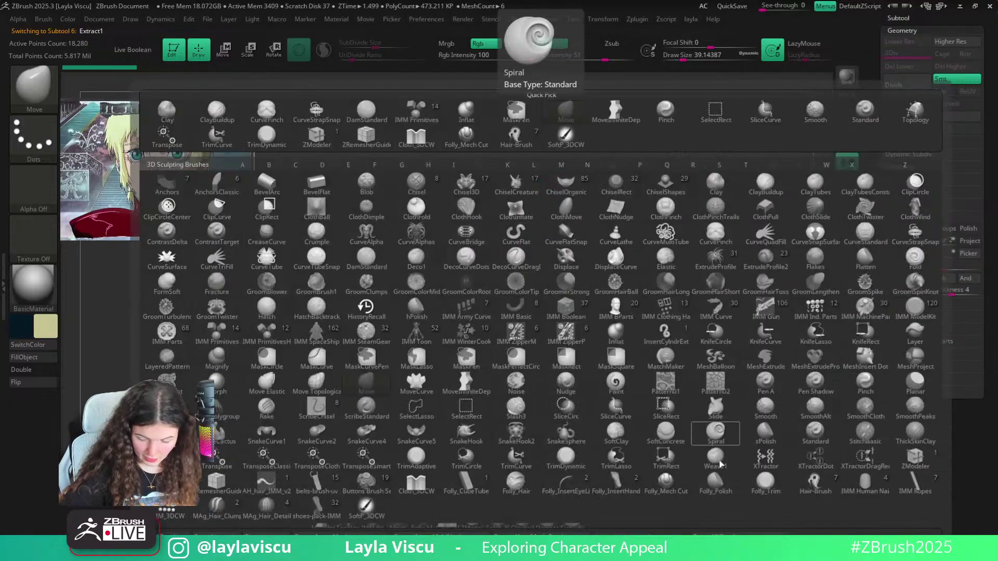
left_click(814, 482)
mouse_move(691, 404)
left_mouse_down()
mouse_move(585, 241)
mouse_move(529, 238)
left_mouse_up()
key("bracketleft")
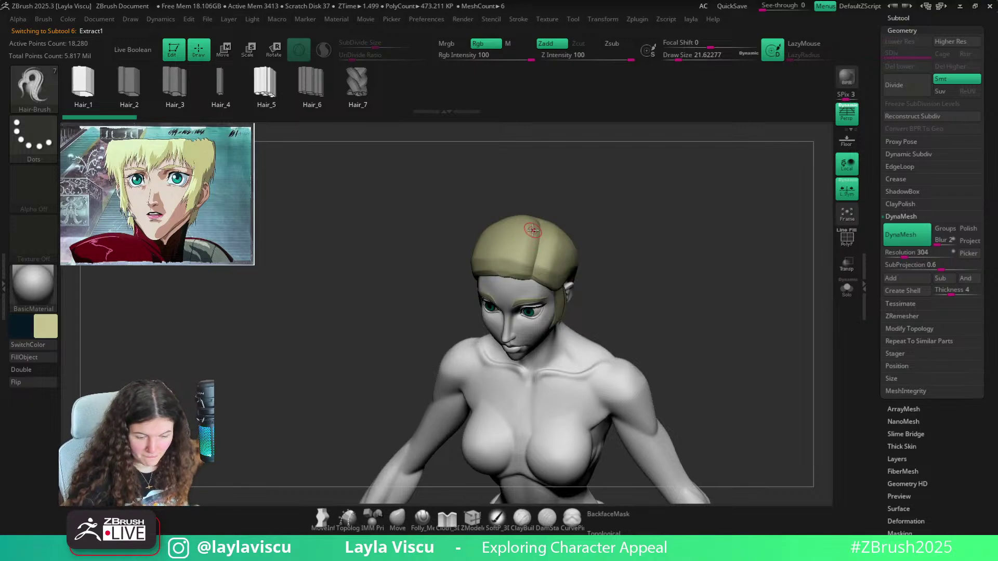
left_click_drag(508, 283, 504, 286)
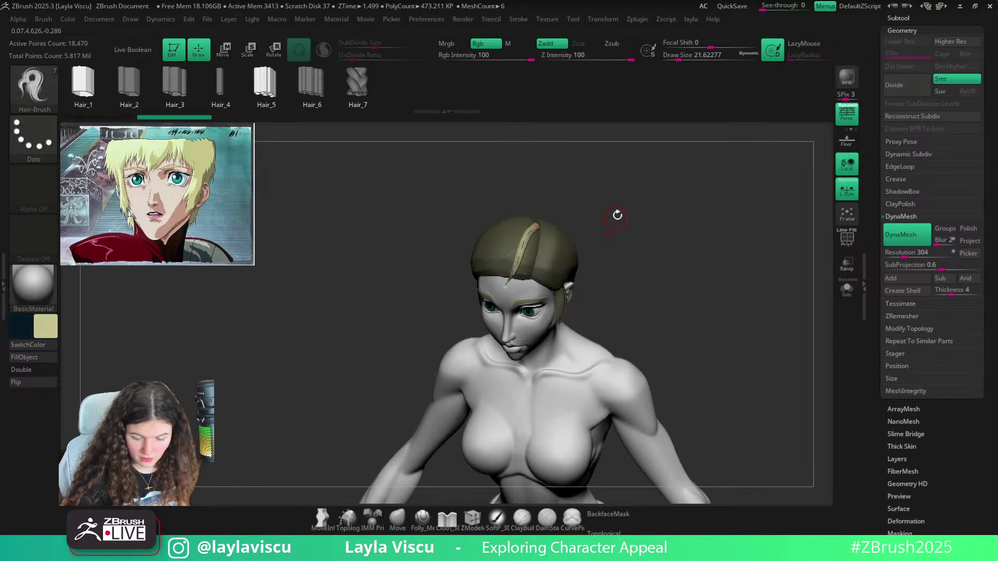
left_click_drag(617, 216, 616, 215)
Regenerate the forehead strand at draw size about 37 and adjust the Size falloff curve in the stroke's curve modifiers
key("s")
left_click_drag(565, 243, 575, 243)
left_click(525, 253)
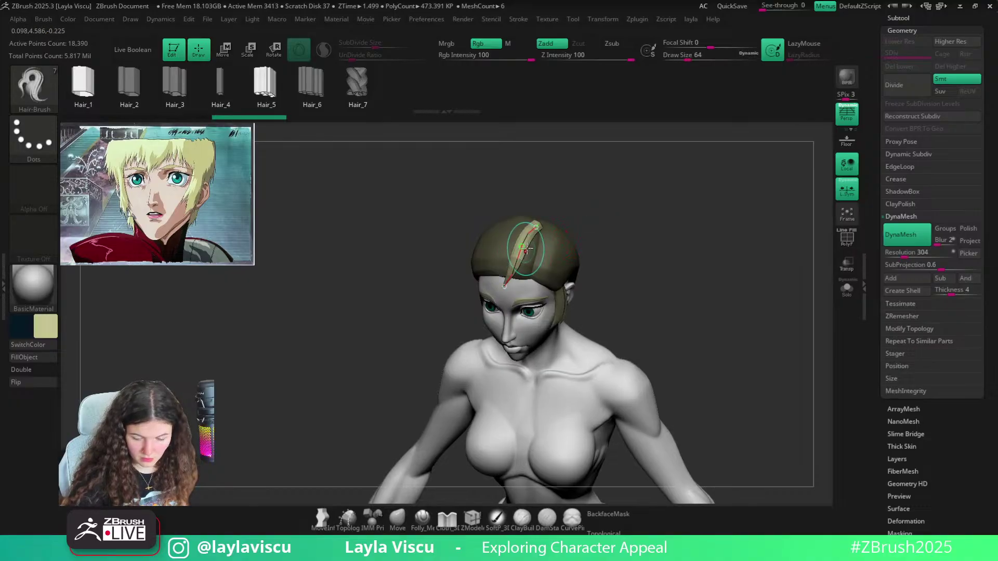
key("bracketleft")
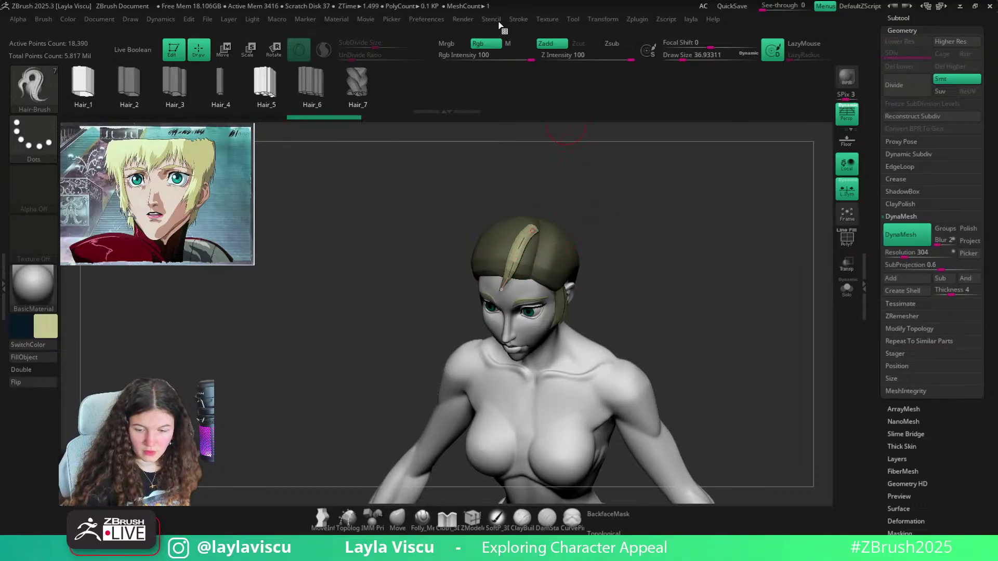
left_click(519, 20)
left_click(574, 252)
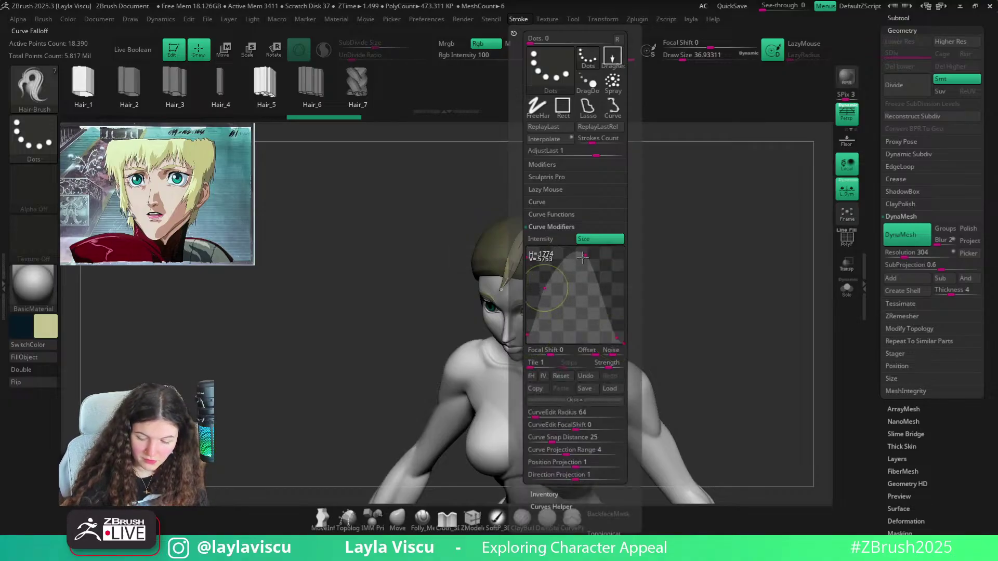
left_click_drag(451, 314, 624, 191)
key("f")
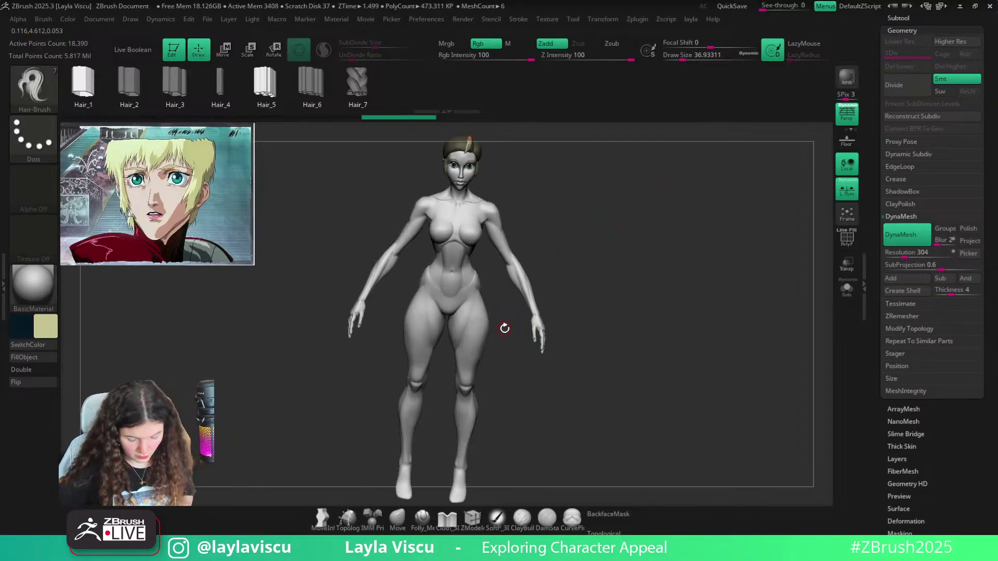
Widen the forehead strand by reapplying the Hair-Brush to its curve at draw size about 54
key("f")
right_click_drag(528, 341, 538, 289, "ctrl")
left_click_drag(621, 327, 602, 310)
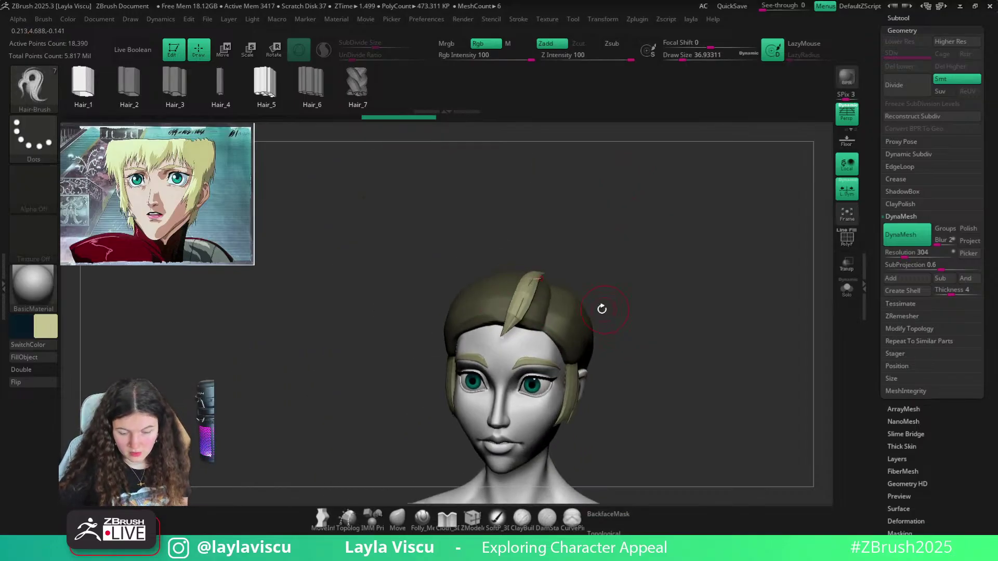
type("s")
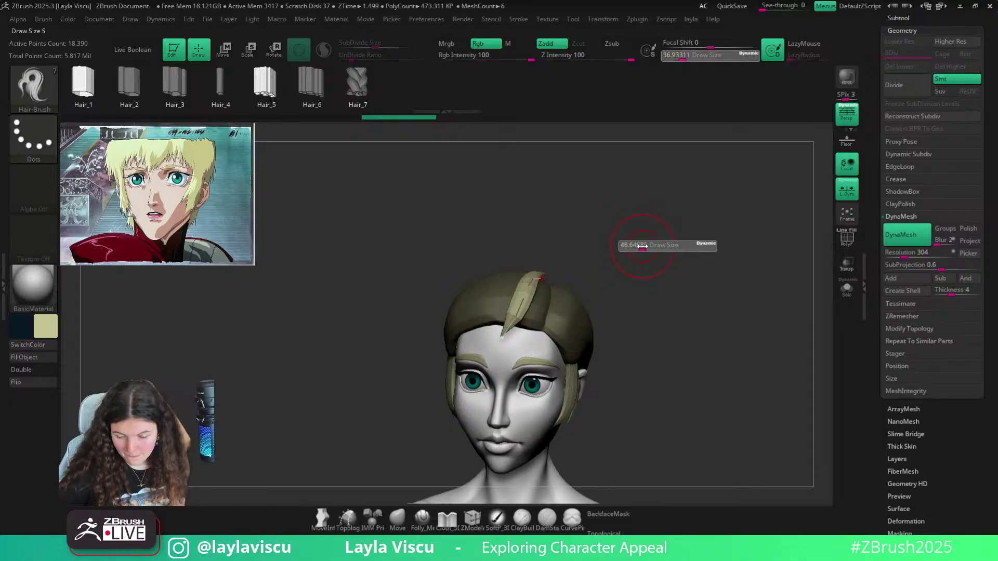
type("64")
key("Return")
left_click_drag(572, 316, 651, 263)
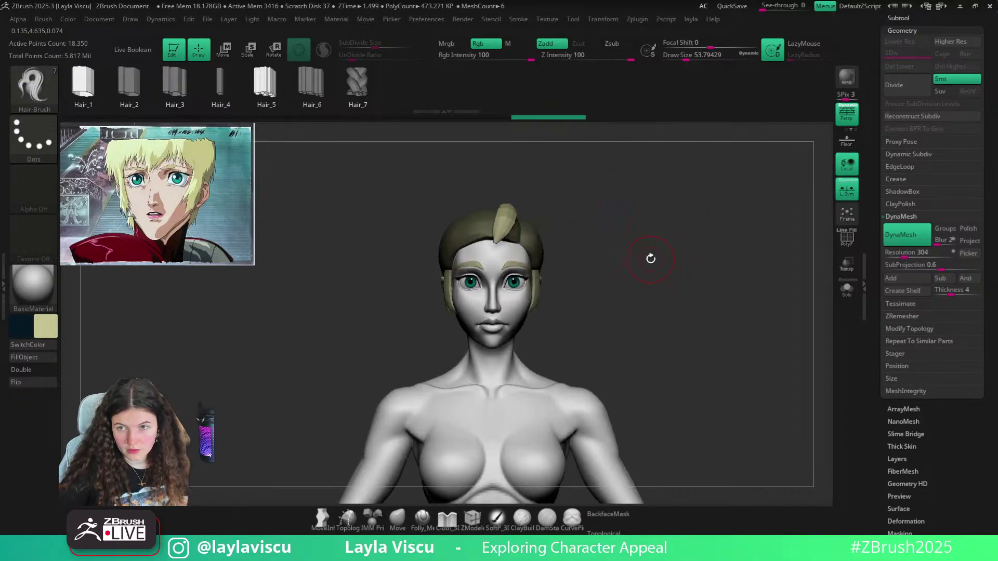
Extend the strand's tip down to the inner eyebrow with the Move brush, using a draw size of about 77
left_click(397, 519)
right_click_drag(489, 203, 484, 237, "ctrl")
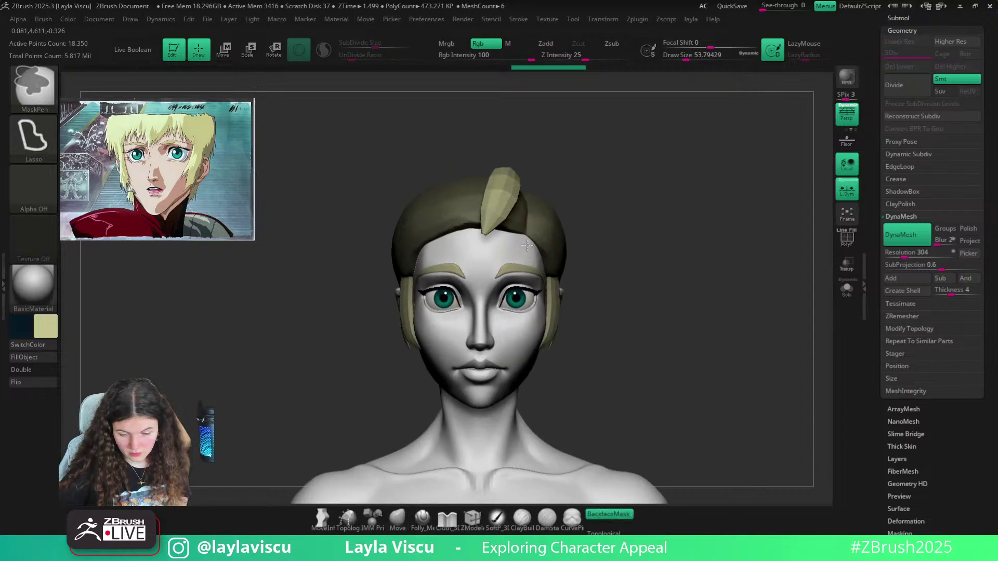
left_click_drag(477, 242, 485, 234)
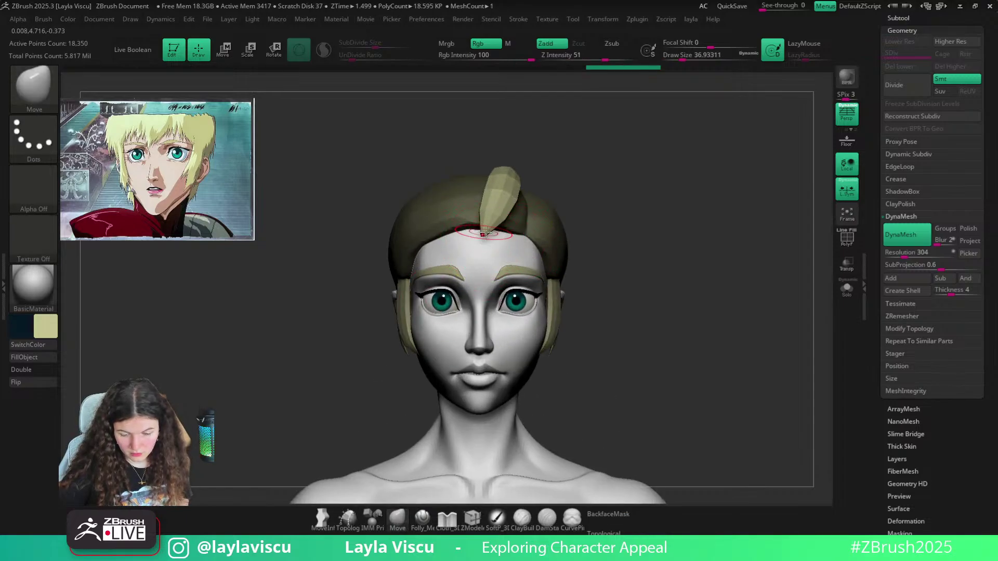
key("s")
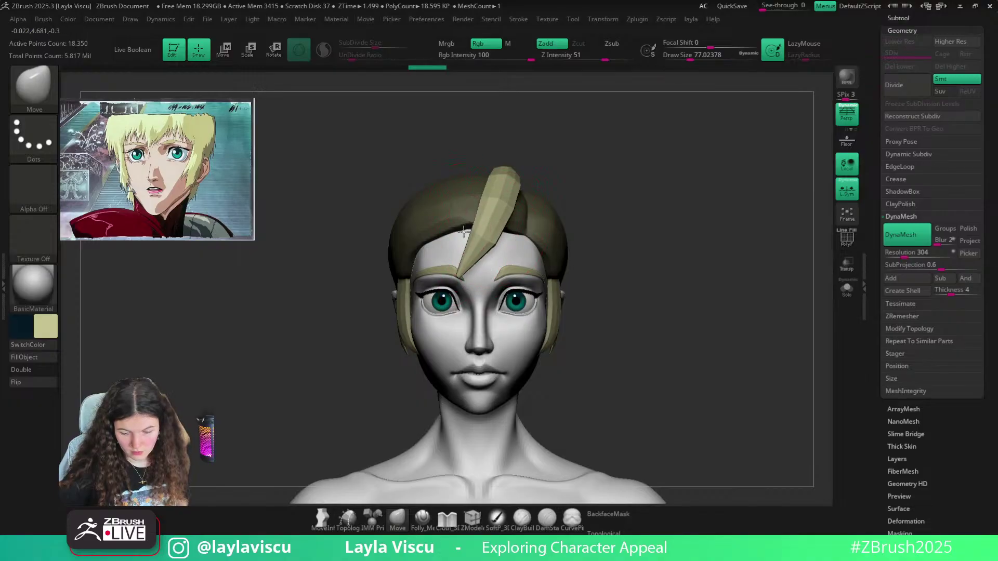
key("shift+f")
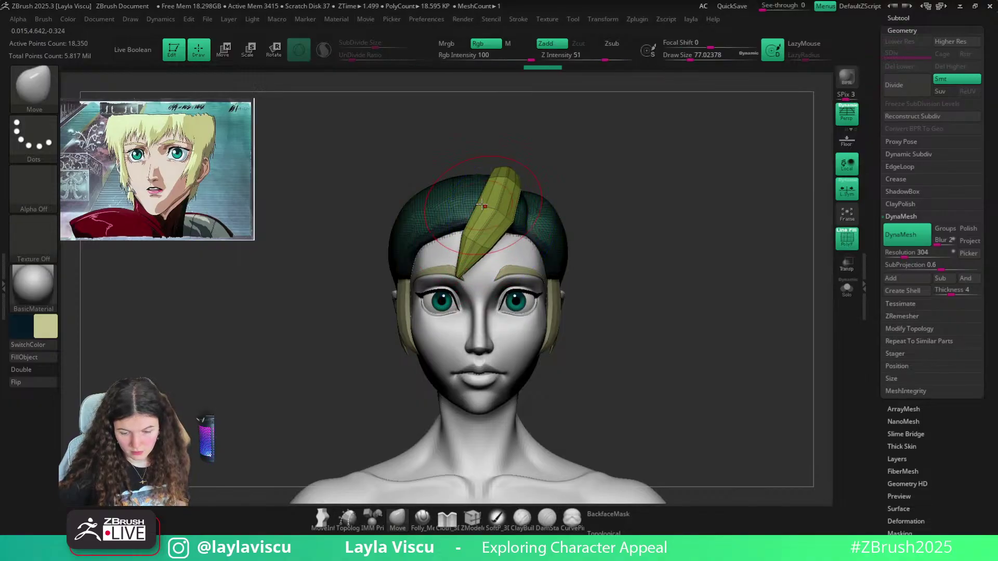
key("shift+f")
Reshape the strand's root and body over the parting with the Move brush at draw size about 94
left_click_drag(575, 205, 527, 258)
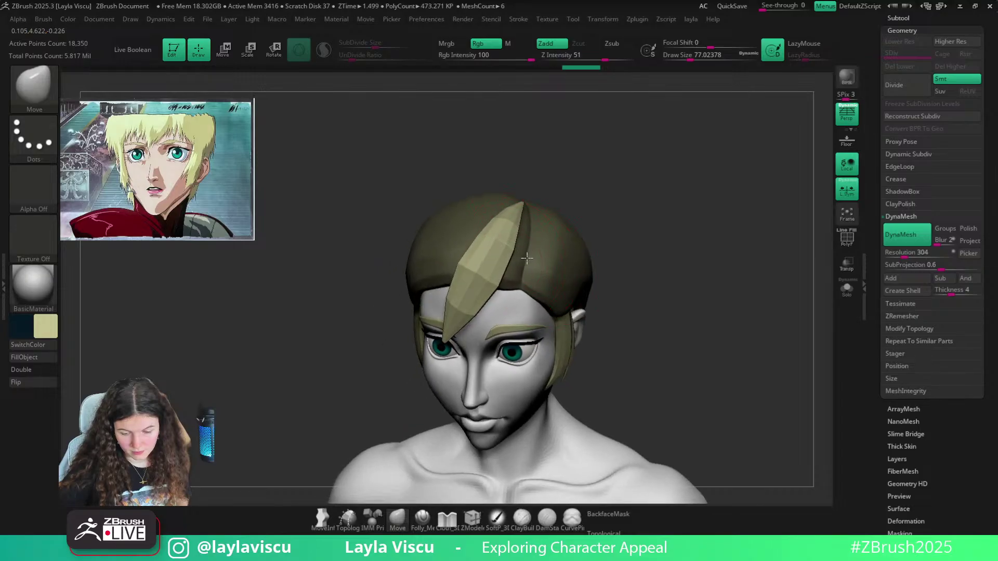
left_click_drag(606, 229, 551, 265, "shift")
key("s")
left_click(521, 224)
left_click_drag(588, 218, 638, 239, "shift")
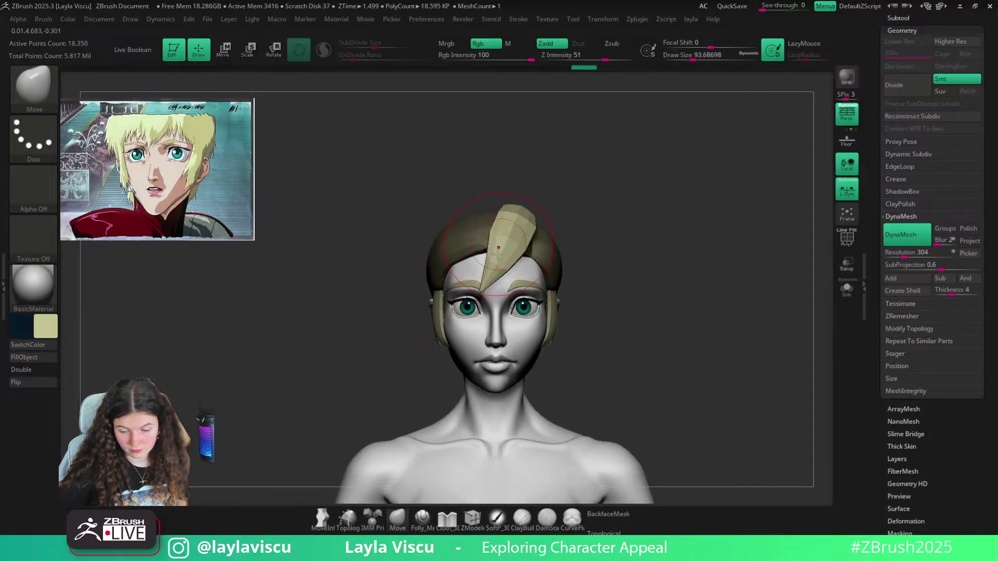
mouse_move(492, 233)
right_mouse_down()
mouse_move(537, 204)
mouse_move(600, 235)
right_mouse_up()
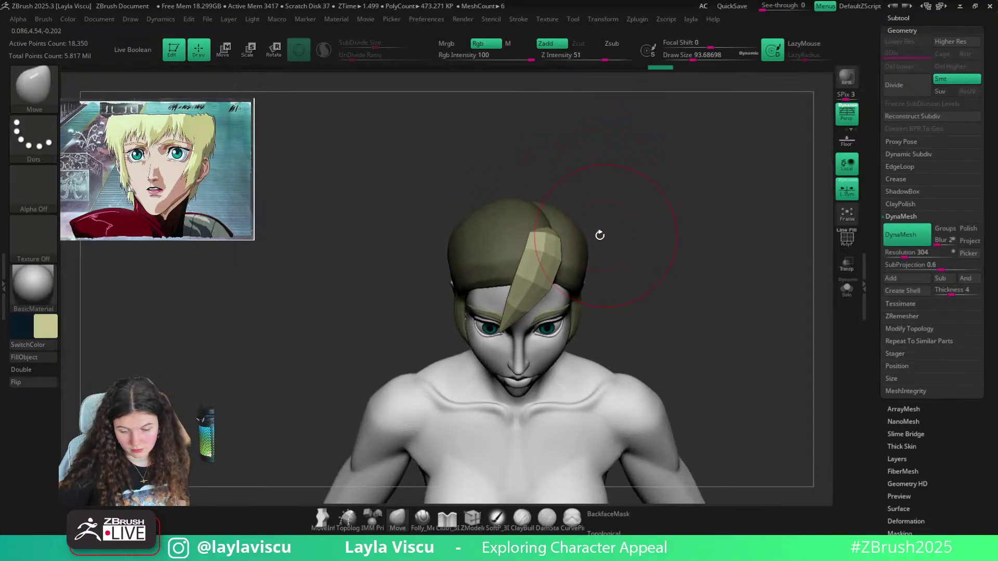
right_click_drag(595, 198, 537, 216)
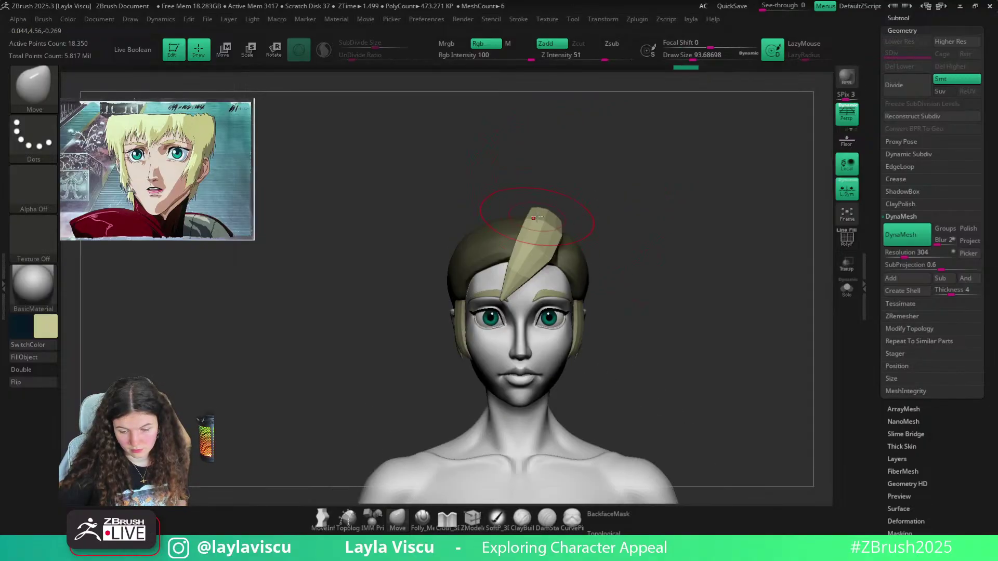
Narrow the strand's lower part above the eyebrow with the Move brush at draw size about 77
key("s")
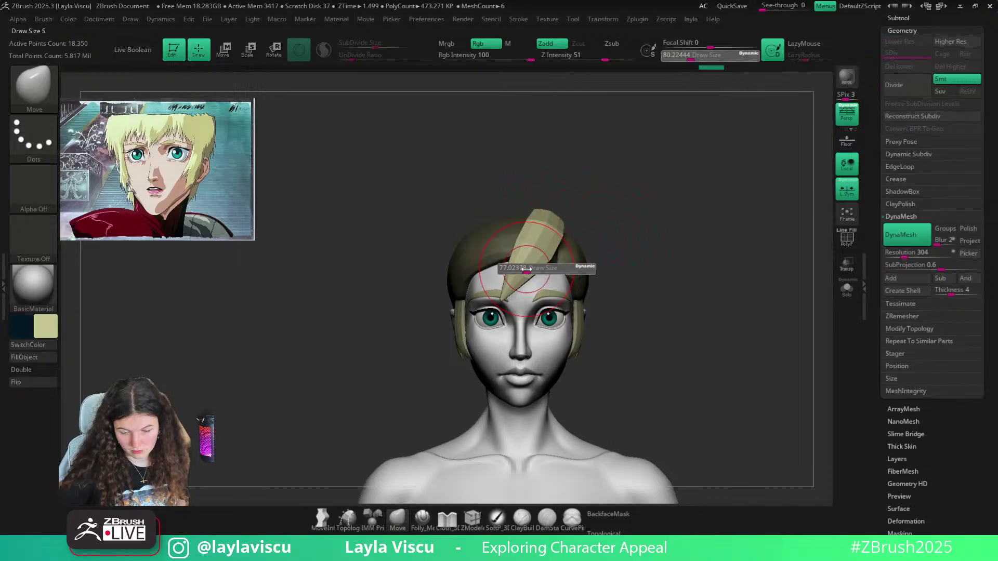
left_click(525, 270)
left_click_drag(519, 274, 523, 276)
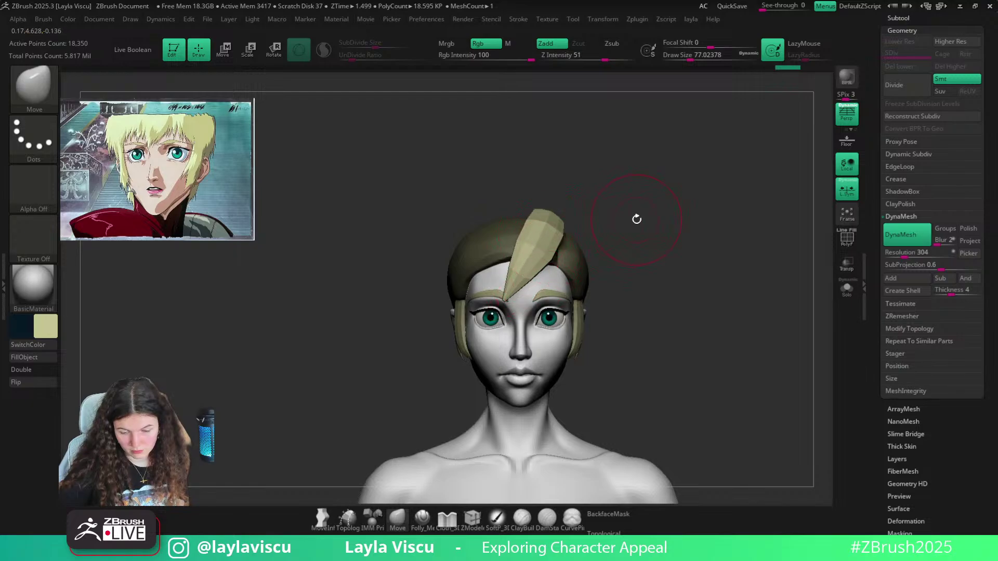
Duplicate the fringe strand with the Transpose gizmo and place the copy alongside it, toward the character's right temple
key("shift+f")
left_click_drag(636, 191, 574, 278)
key("w")
left_click(543, 241, "alt")
left_click_drag(601, 326, 603, 220)
left_click_drag(534, 239, 515, 265)
key("q")
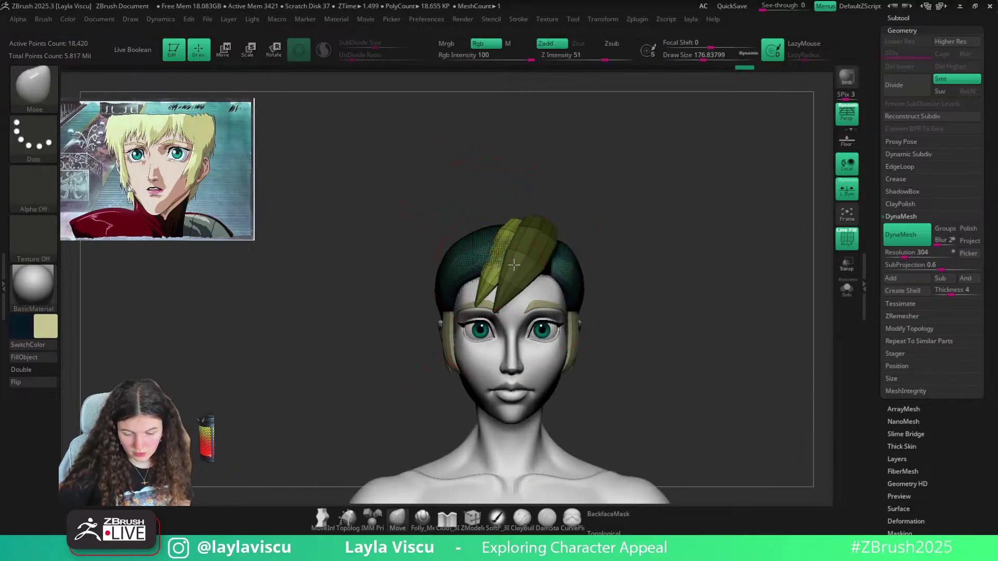
Reshape the copied fringe strand beside the first one with the Move brush at draw size about 101
key("shift+f")
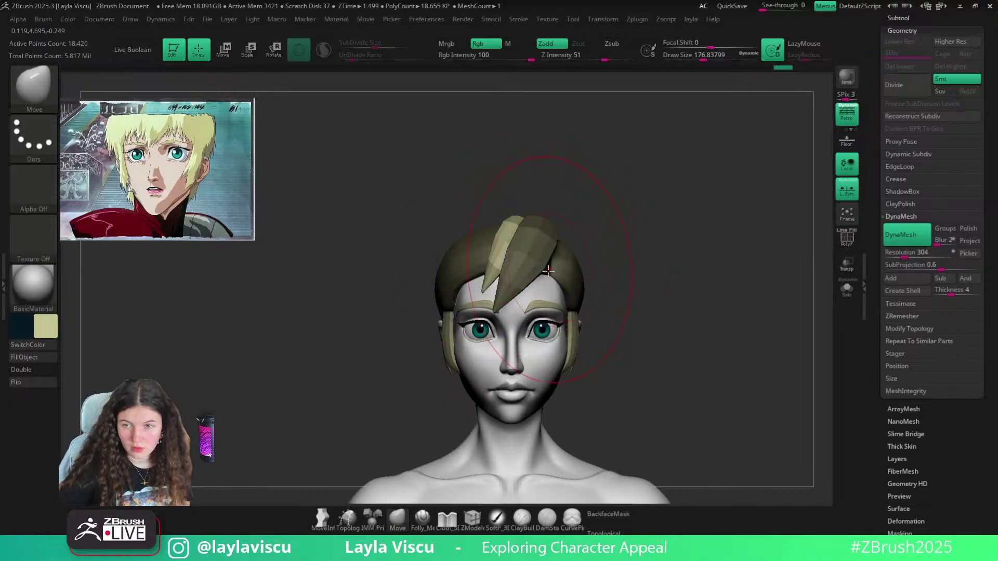
right_click_drag(549, 271, 512, 301, "ctrl")
key("s")
left_click_drag(507, 302, 475, 301)
key("s")
mouse_move(593, 182)
left_mouse_down()
mouse_move(591, 155)
mouse_move(592, 188)
left_mouse_up()
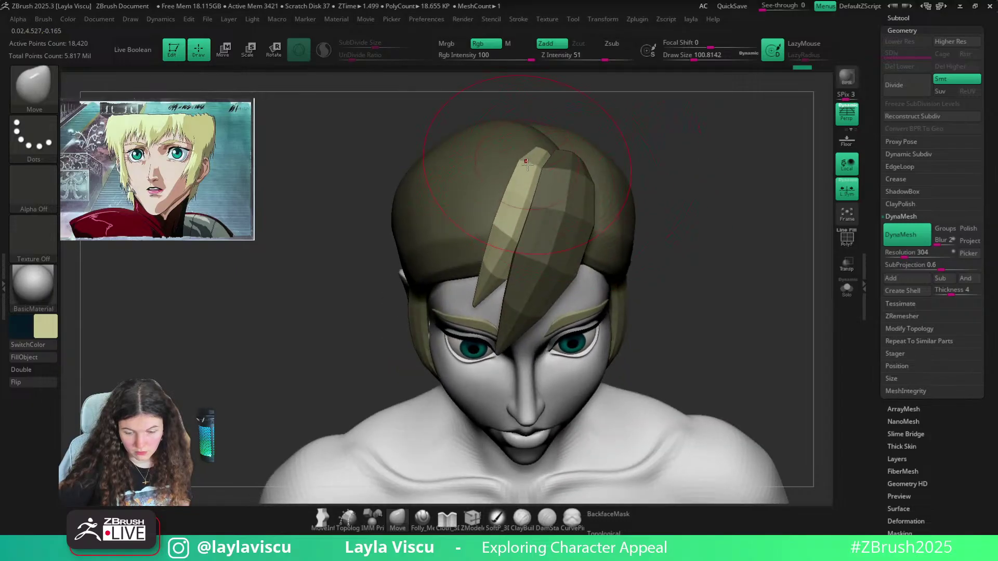
Enable BackfaceMask and widen the copied strand's upper part over the scalp with the Move brush at draw size about 116
left_click(608, 516)
key("s")
left_click_drag(489, 191, 499, 191)
left_click_drag(493, 192, 475, 185)
mouse_move(638, 192)
left_mouse_down()
mouse_move(633, 218)
mouse_move(571, 243)
left_mouse_up()
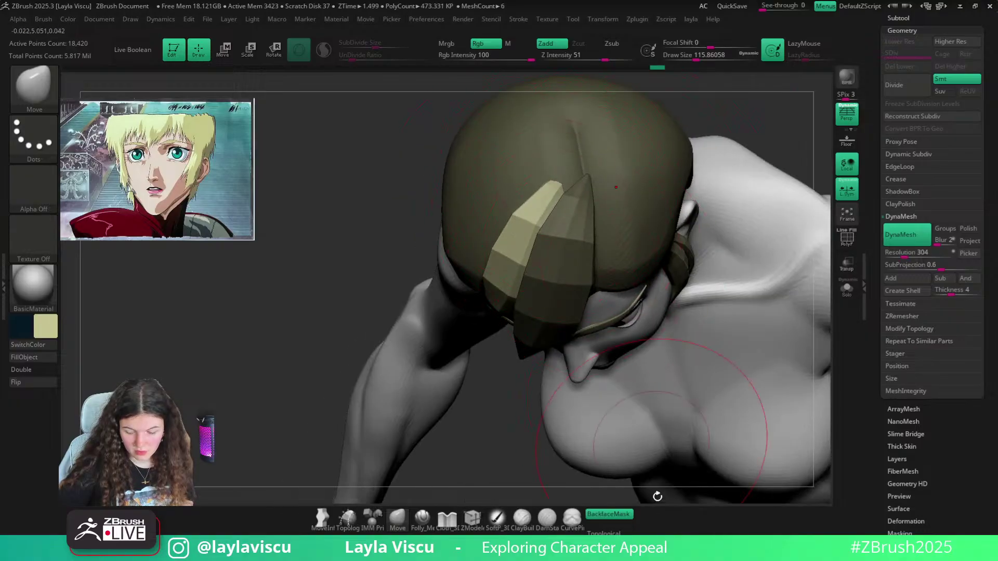
Disable BackfaceMask and refine the copied strand's root and tip with the Move brush at draw size about 71
left_click(614, 515)
mouse_move(593, 166)
left_mouse_down()
mouse_move(603, 183)
mouse_move(581, 170)
left_mouse_up()
mouse_move(426, 234)
right_mouse_down()
mouse_move(450, 190)
mouse_move(468, 183)
mouse_move(534, 212)
right_mouse_up()
key("s")
left_click_drag(535, 213, 526, 231)
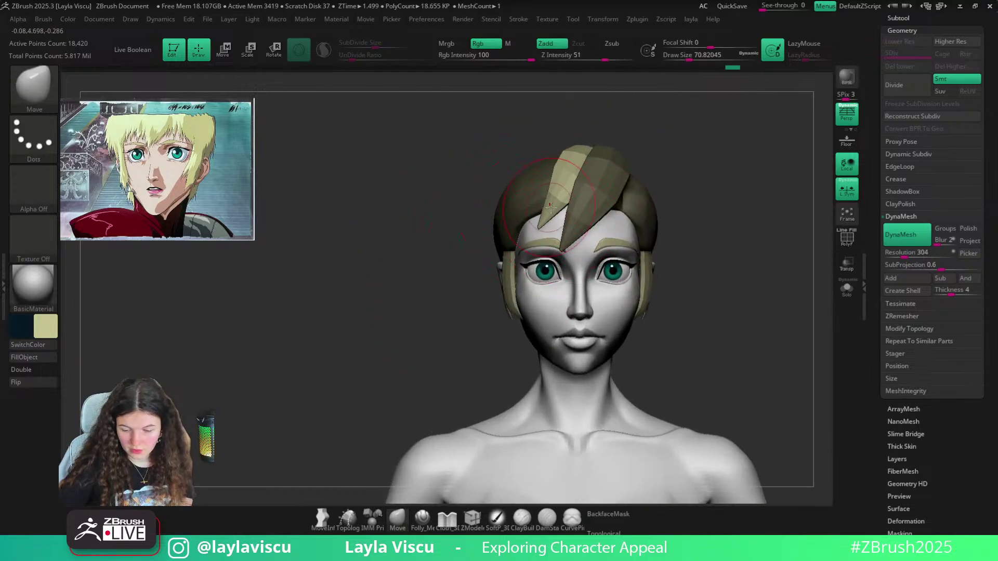
Insert an edge loop near the tip of each of the two fringe strands with ZModeler and turn on the subdivision preview
right_click_drag(705, 173, 640, 226, "alt")
key("d")
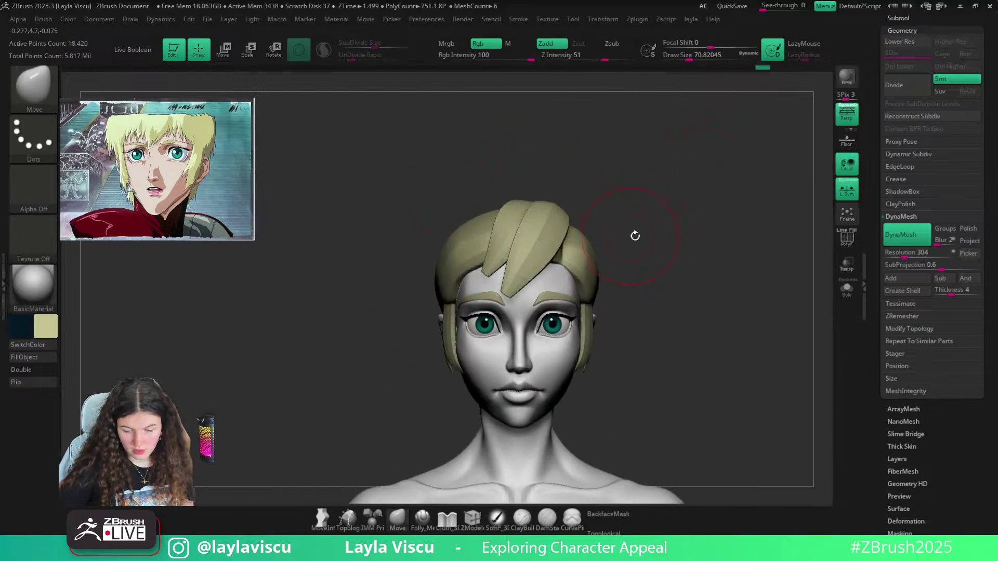
key("shift+d")
key("shift+f")
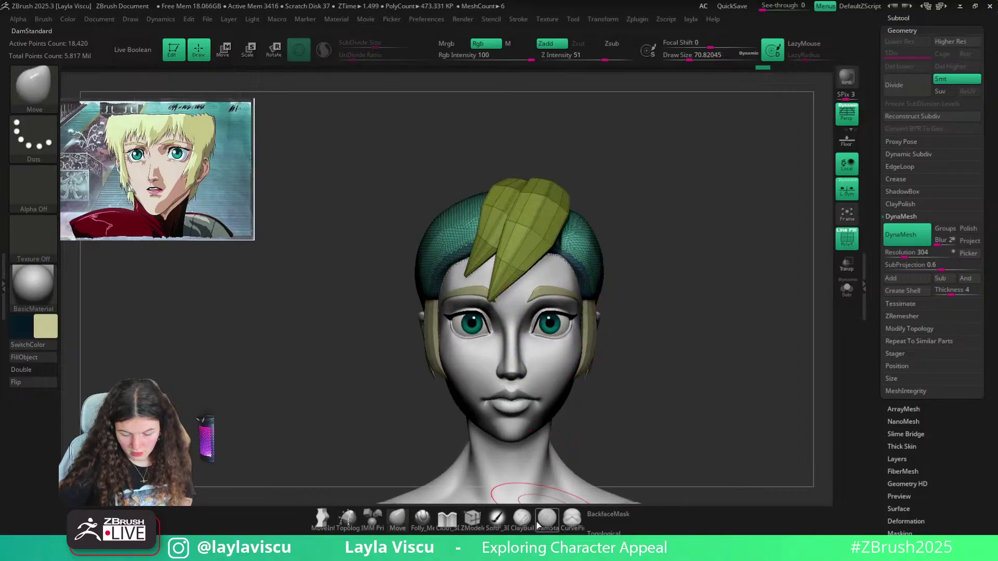
left_click(472, 518)
scroll(493, 260, "up", 5)
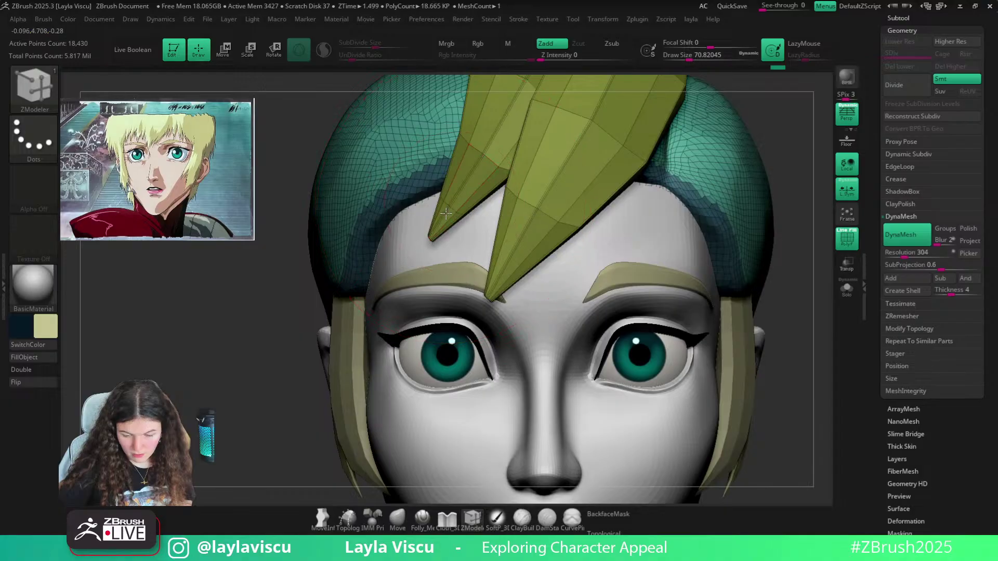
key("d")
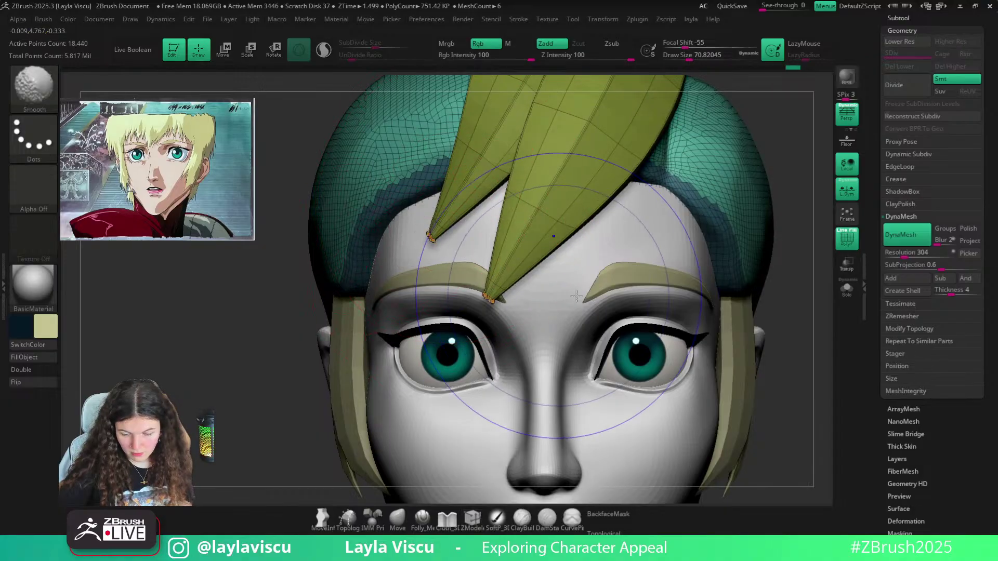
Turn off the subdivision preview and insert an edge loop near the root of each of the two fringe strands with ZModeler
key("shift+f")
right_click_drag(553, 297, 306, 285, "ctrl")
right_click_drag(677, 338, 613, 335, "alt")
right_click_drag(474, 448, 359, 455)
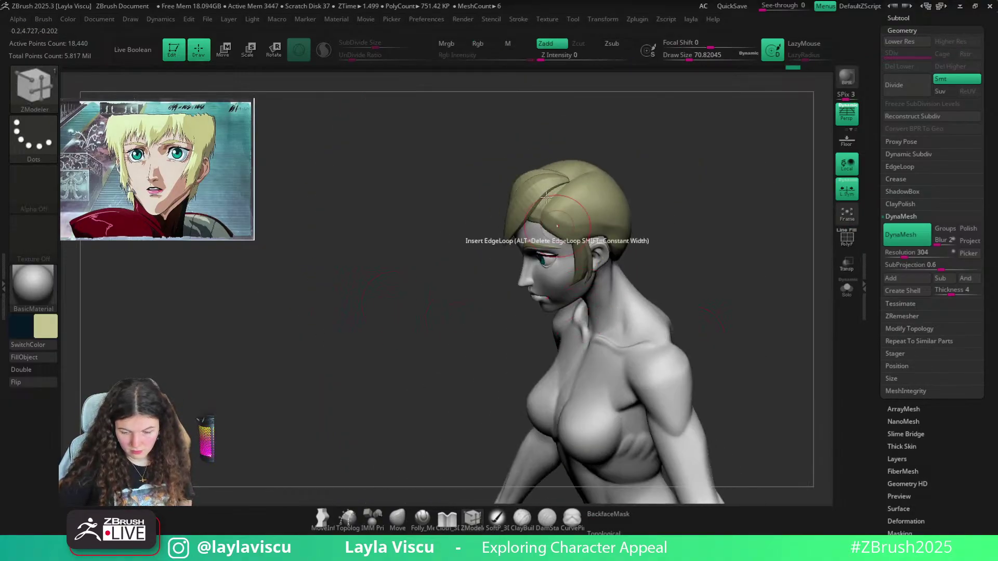
mouse_move(558, 221)
right_mouse_down("ctrl")
mouse_move(719, 212)
mouse_move(595, 276)
mouse_move(702, 280)
right_mouse_up("ctrl")
key("shift+d")
key("shift+f")
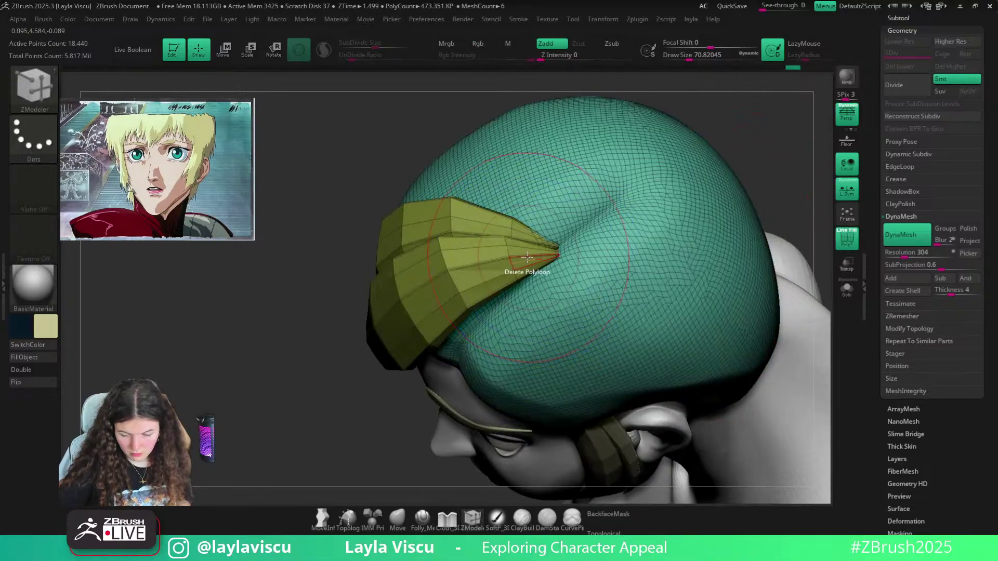
right_click_drag(540, 268, 530, 262, "ctrl")
left_click(529, 263)
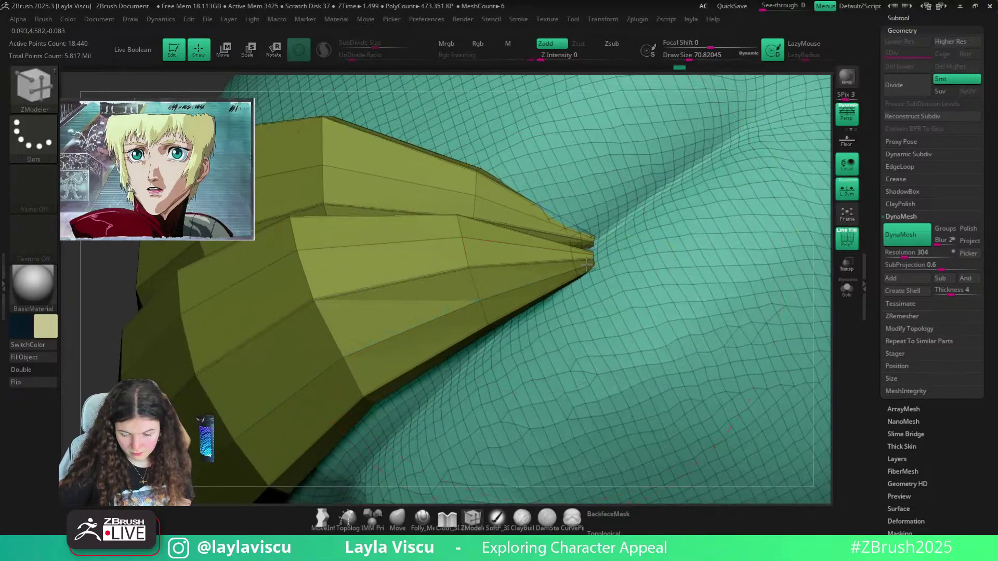
left_click(581, 238)
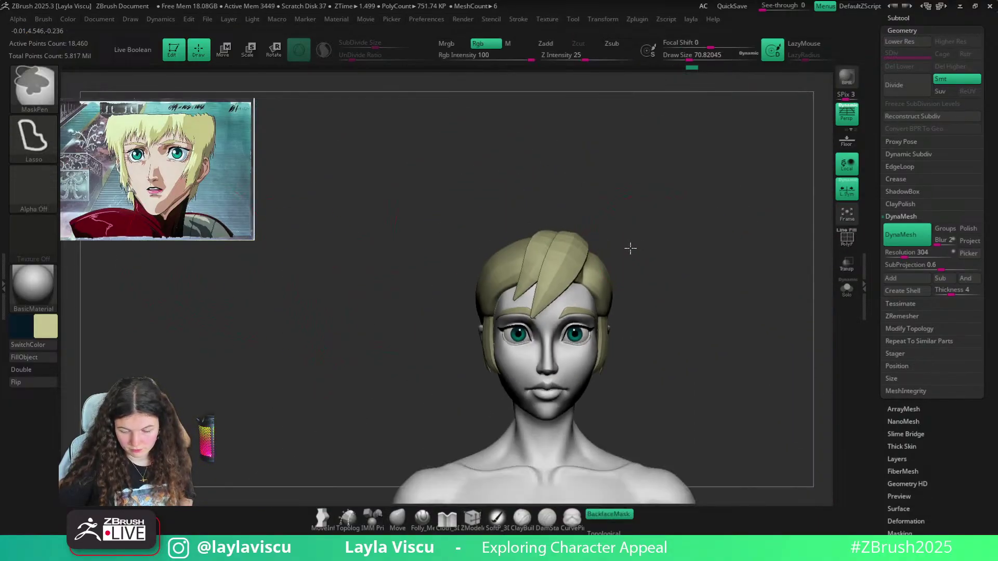
Compare the two fringe strands from the front with the subdivision preview on and off
right_click_drag(631, 248, 628, 221, "ctrl")
right_click_drag(628, 221, 599, 176, "alt")
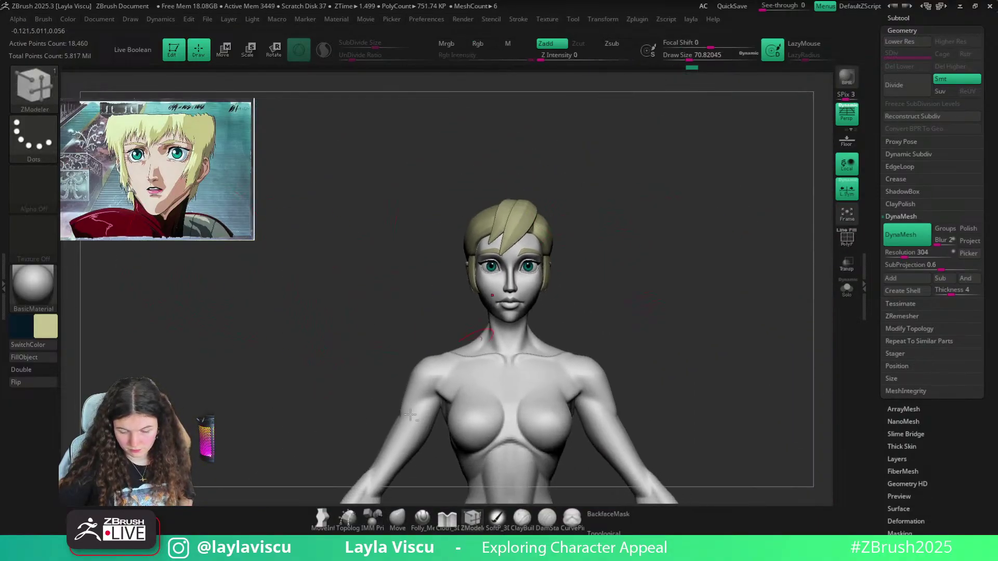
left_click(397, 518)
right_click_drag(574, 236, 593, 284, "ctrl")
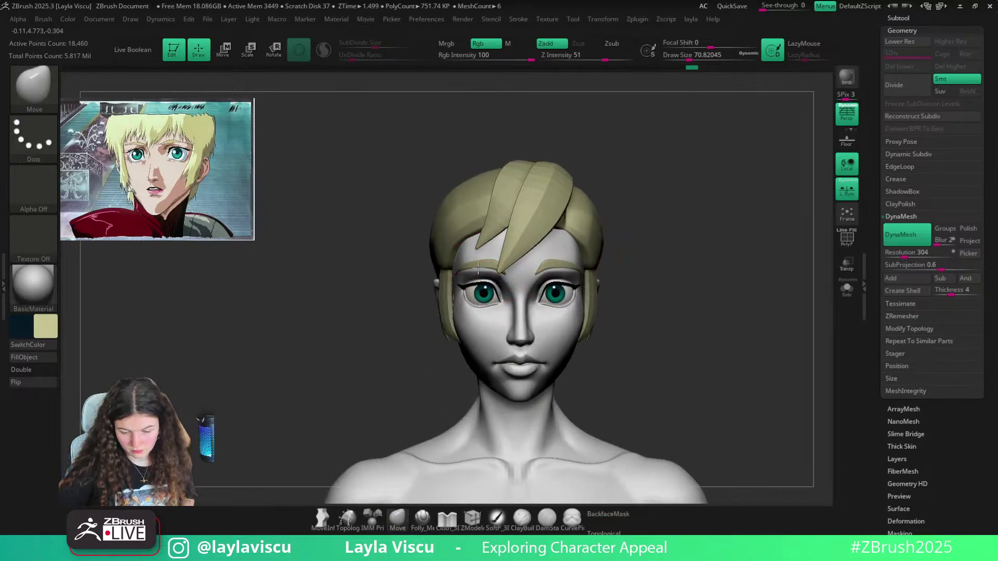
key("shift+d")
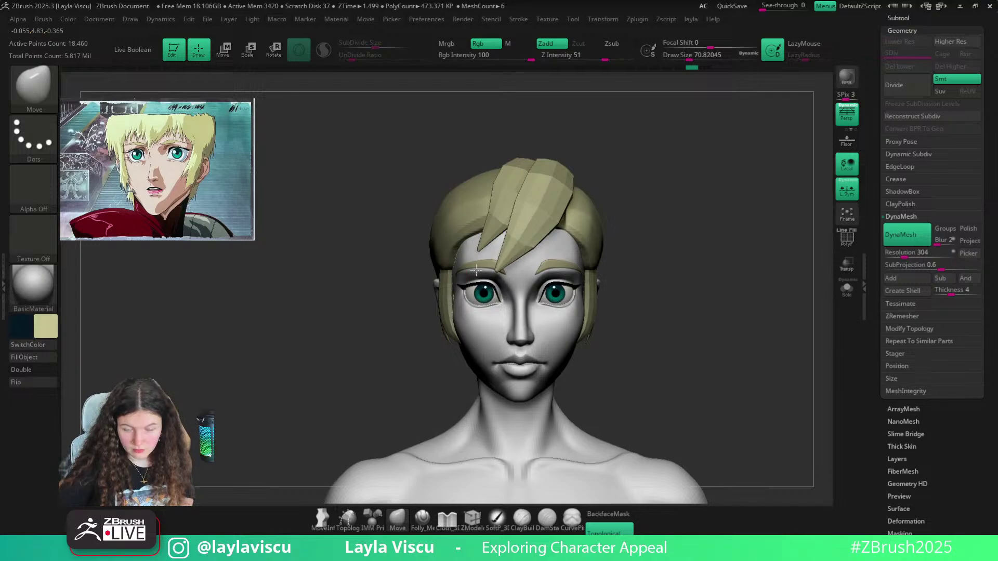
key("d")
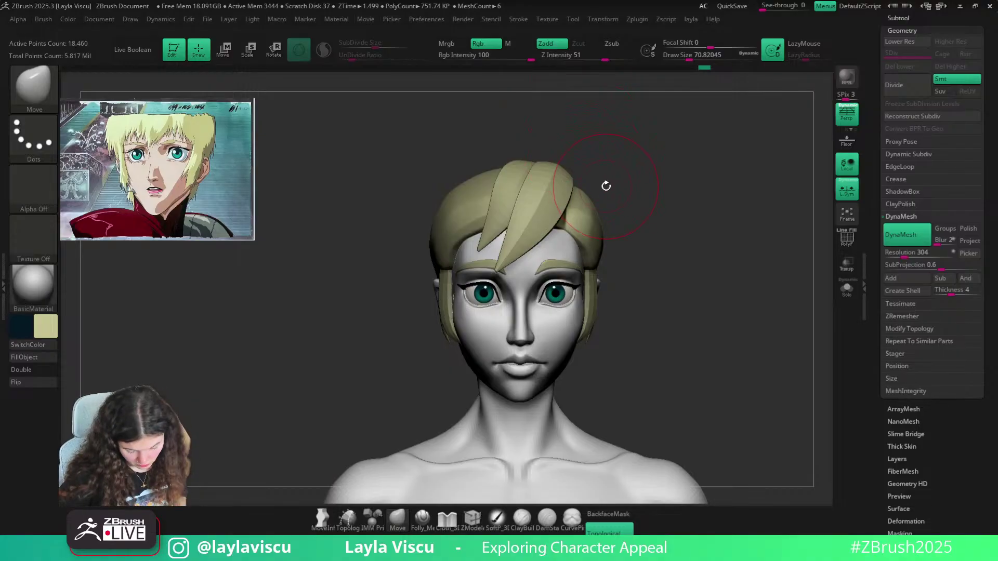
Try drawing a curved hair strand off the side of the scalp with the CurveStrapSnap brush at draw size about 20
key("b")
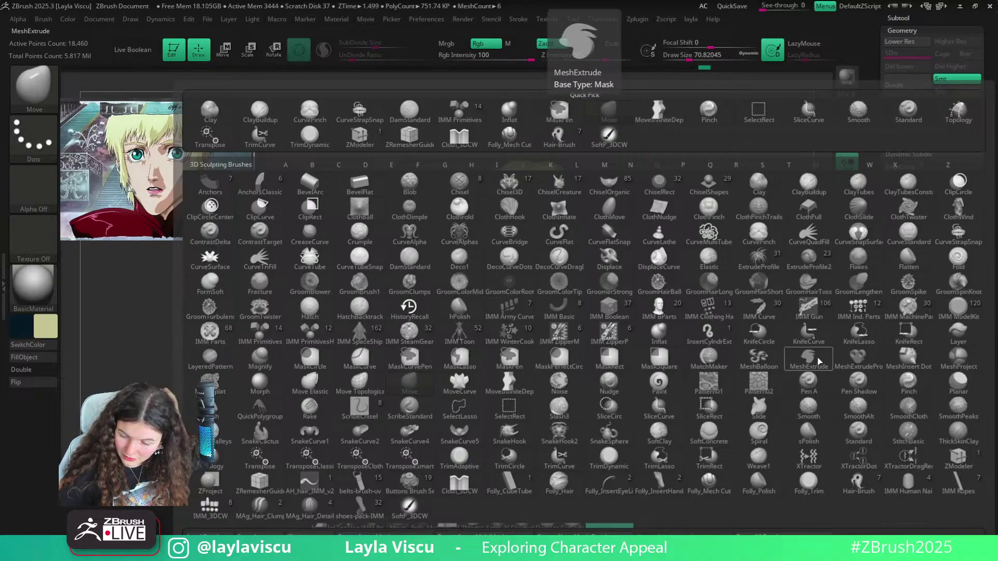
left_click(955, 241)
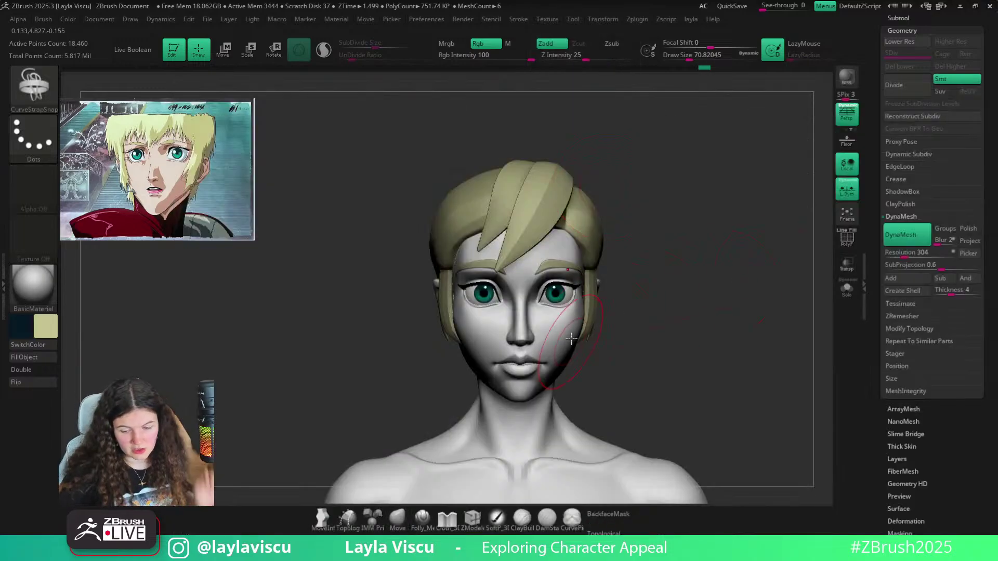
key("s")
left_click_drag(617, 270, 604, 270)
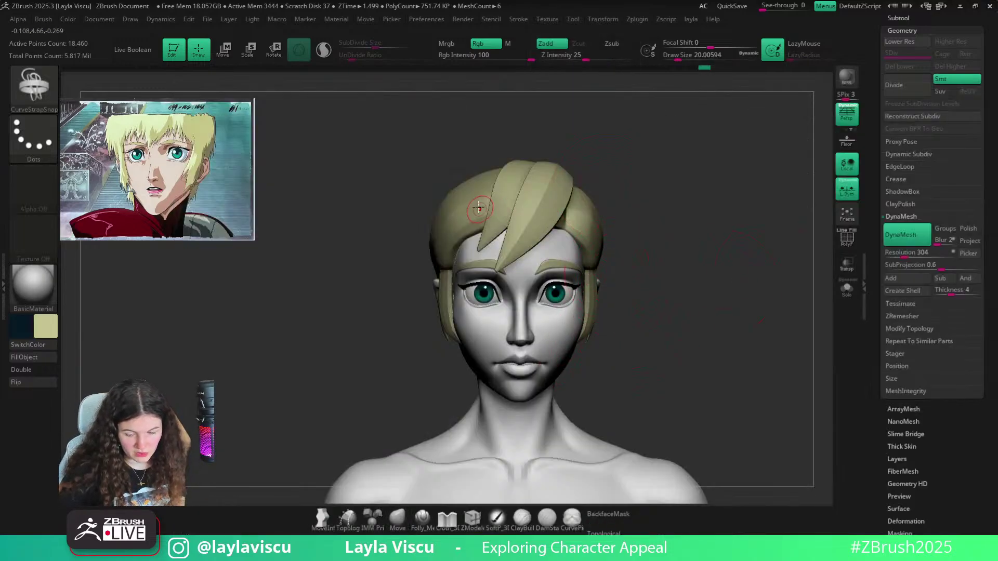
left_click_drag(452, 223, 445, 229)
key("ctrl+z")
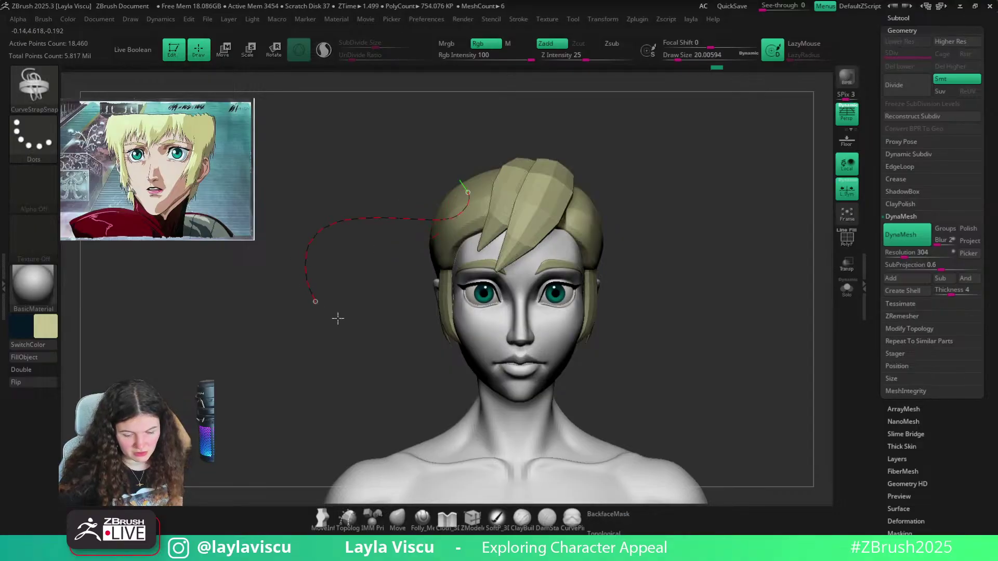
left_click(349, 282)
key("shift+f")
left_click_drag(352, 279, 530, 192)
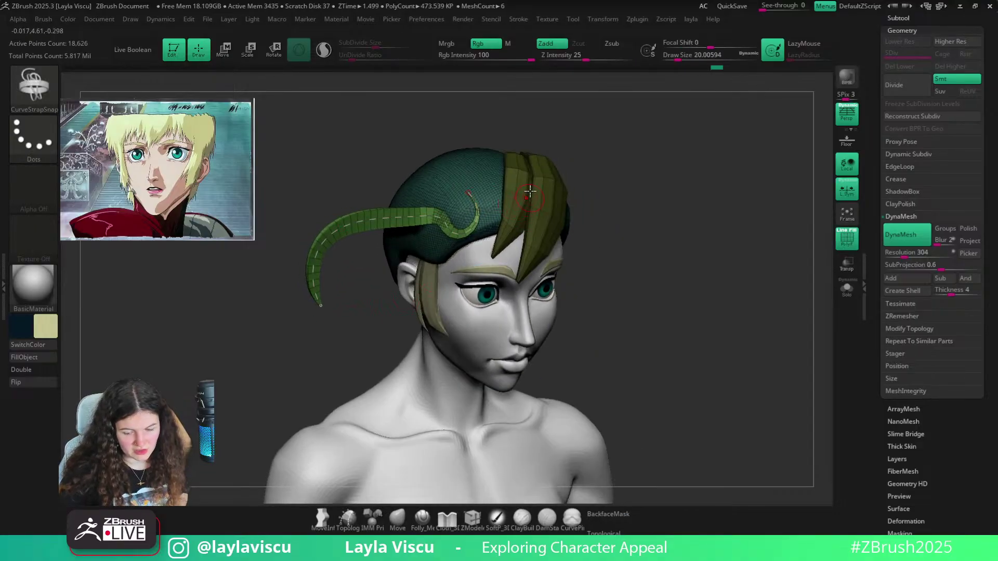
left_click_drag(643, 220, 673, 213)
key("ctrl+z")
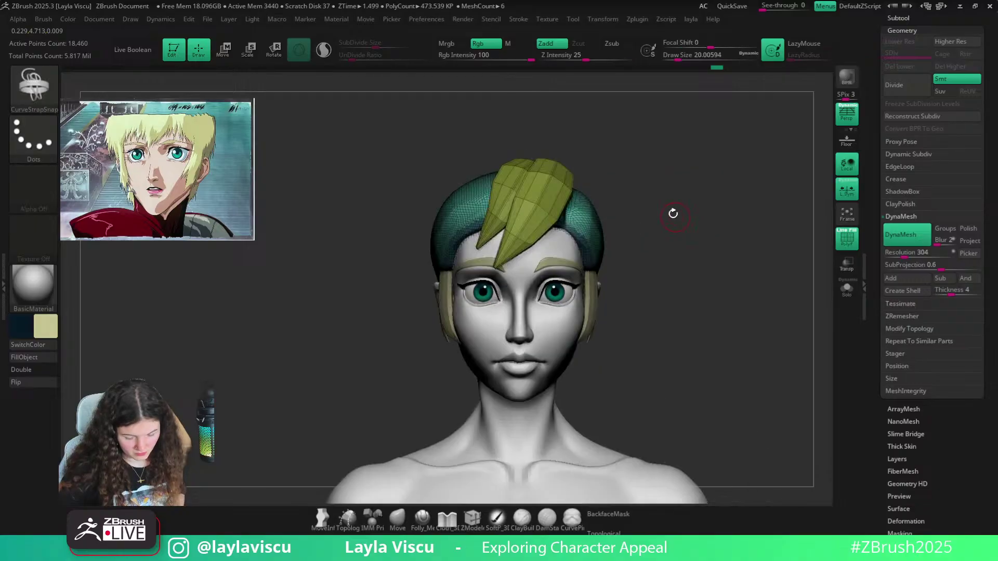
Try a strand off the scalp with the ExtrudeProfile brush, testing the hair08, hair05, hair02 and hair09 profiles, and undo it
key("b")
key("Escape")
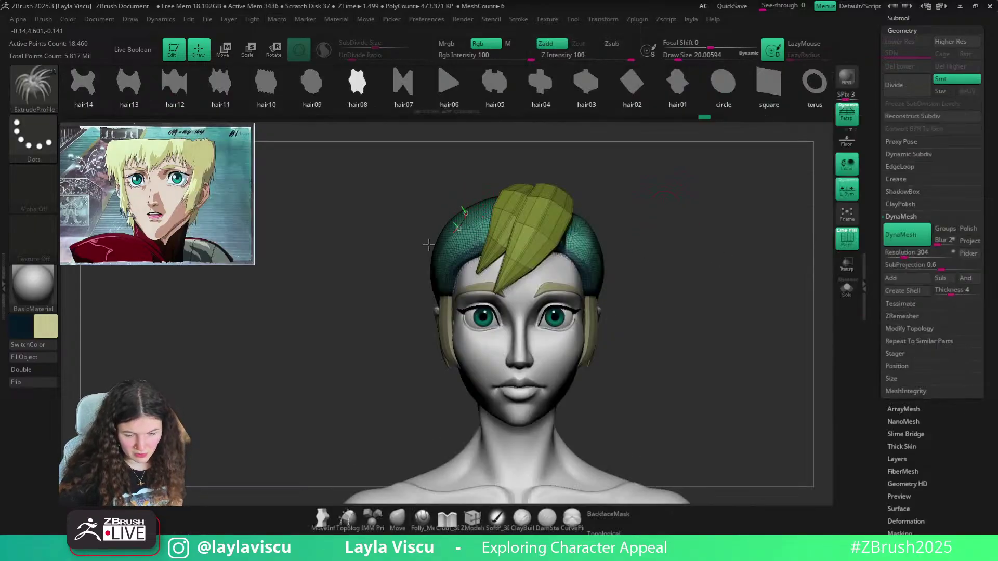
left_click_drag(429, 244, 343, 289)
left_click(493, 86)
left_click(452, 200)
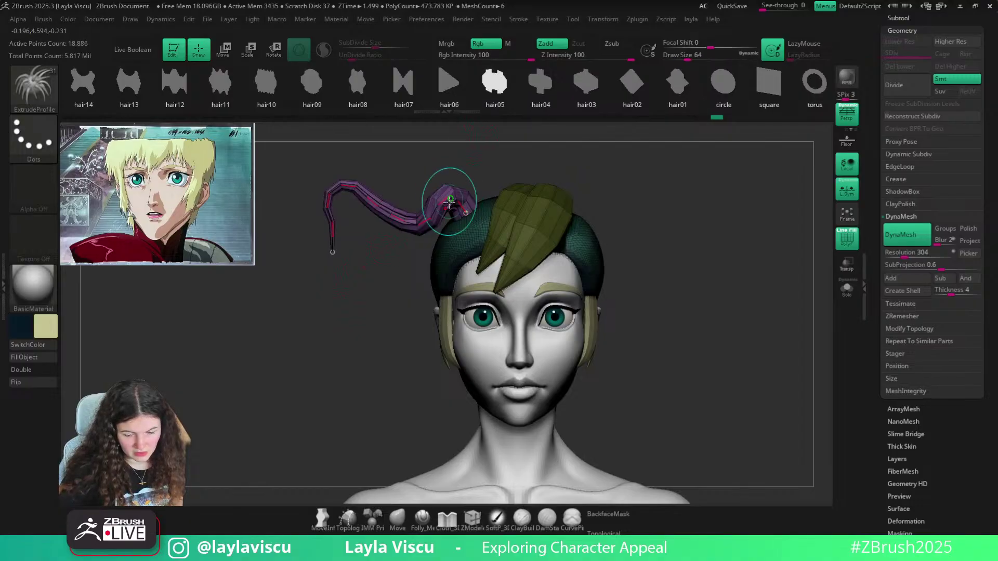
left_click(638, 83)
left_click(499, 151)
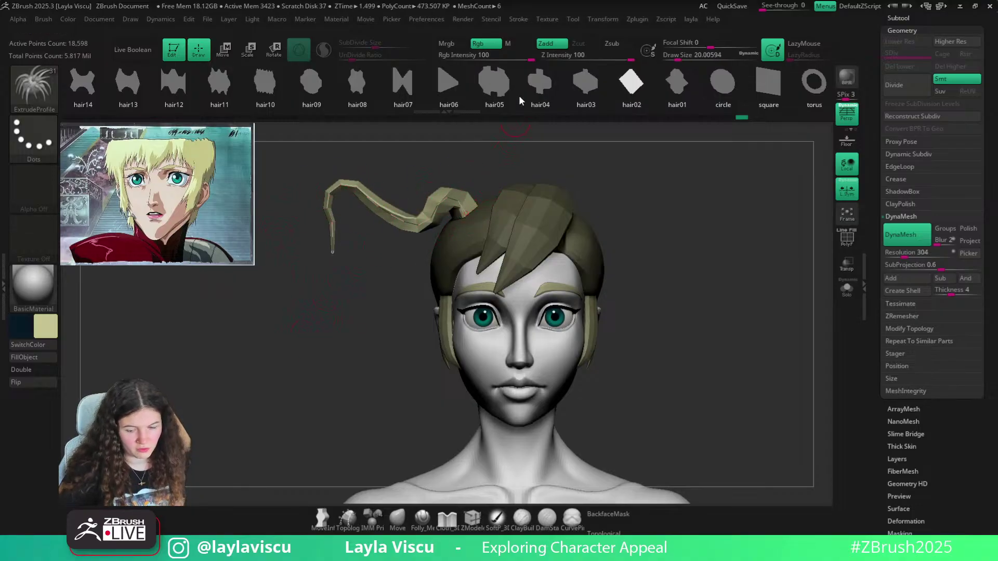
left_click(310, 94)
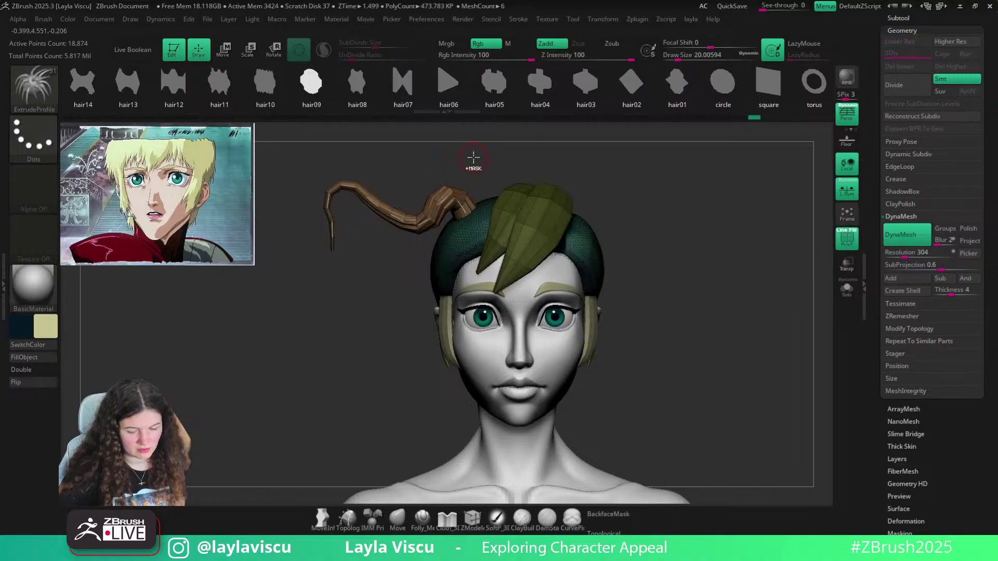
key("ctrl+z")
key("ctrl+z")
key("ctrl+z")
key("b")
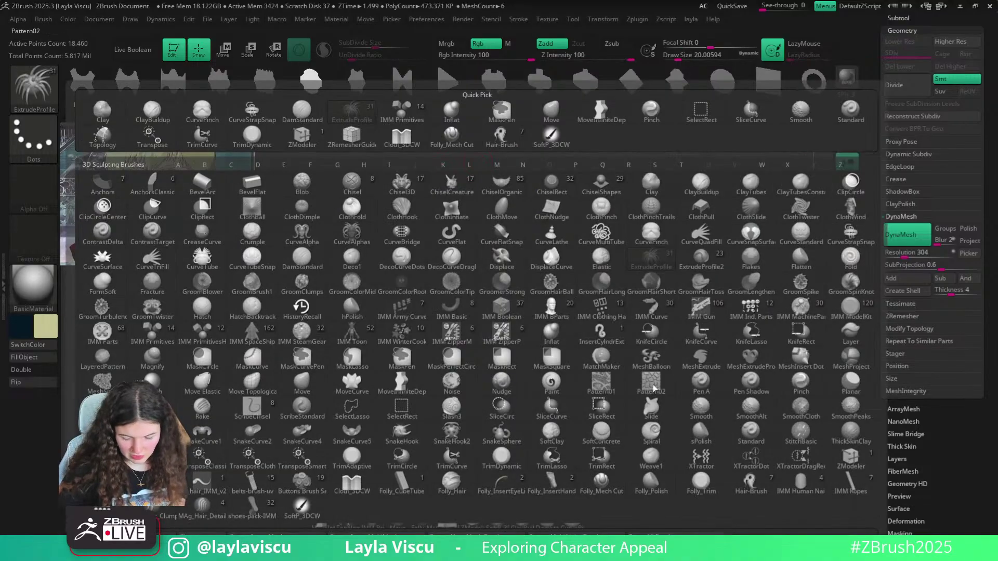
left_click(701, 483)
key("b")
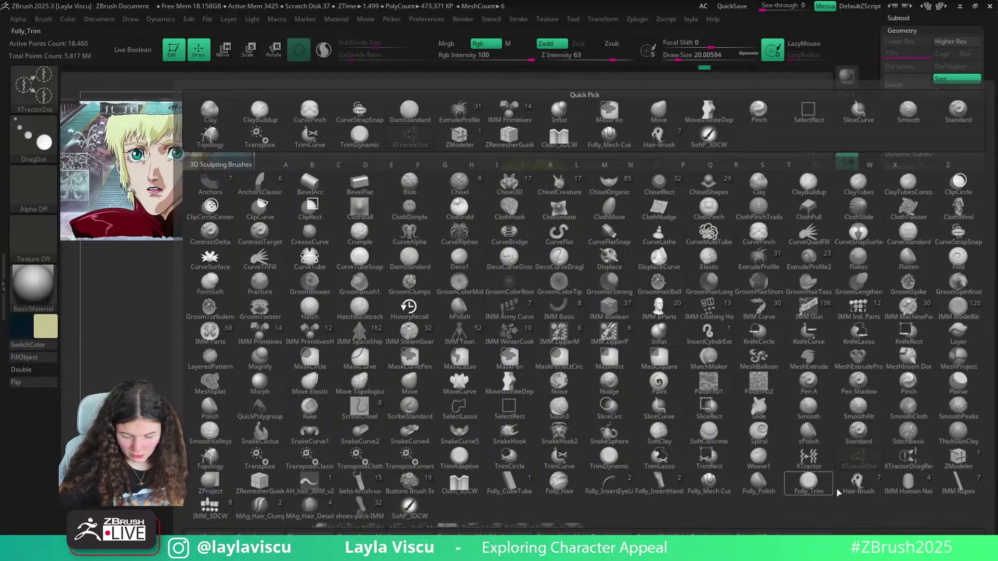
left_click(850, 479)
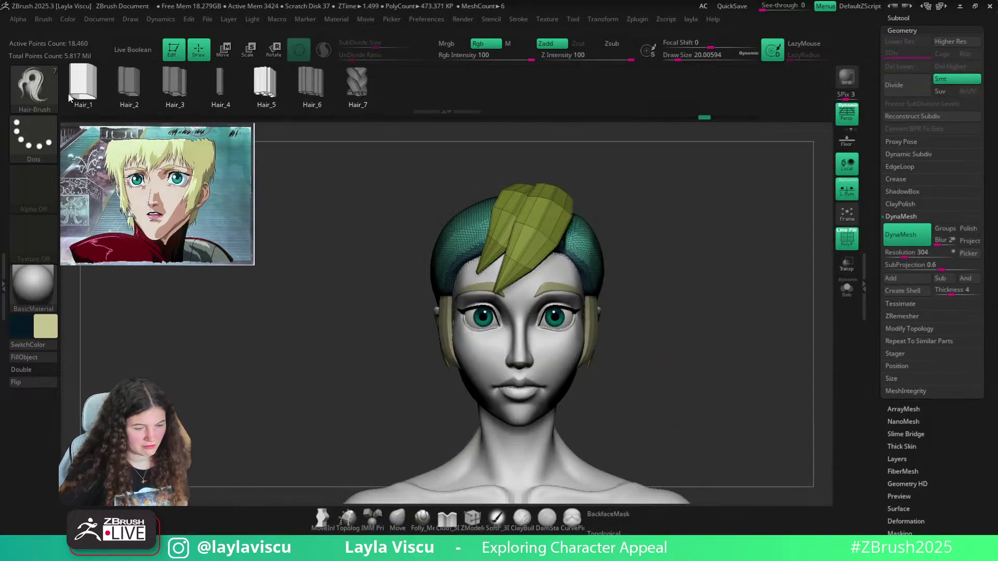
mouse_move(405, 198)
left_mouse_down()
mouse_move(650, 166)
mouse_move(654, 281)
mouse_move(691, 253)
mouse_move(697, 204)
mouse_move(700, 283)
mouse_move(733, 291)
mouse_move(593, 286)
mouse_move(600, 260)
mouse_move(670, 279)
mouse_move(665, 203)
left_mouse_up()
right_click_drag(682, 236, 624, 223, "ctrl")
left_click_drag(625, 222, 634, 248, "alt")
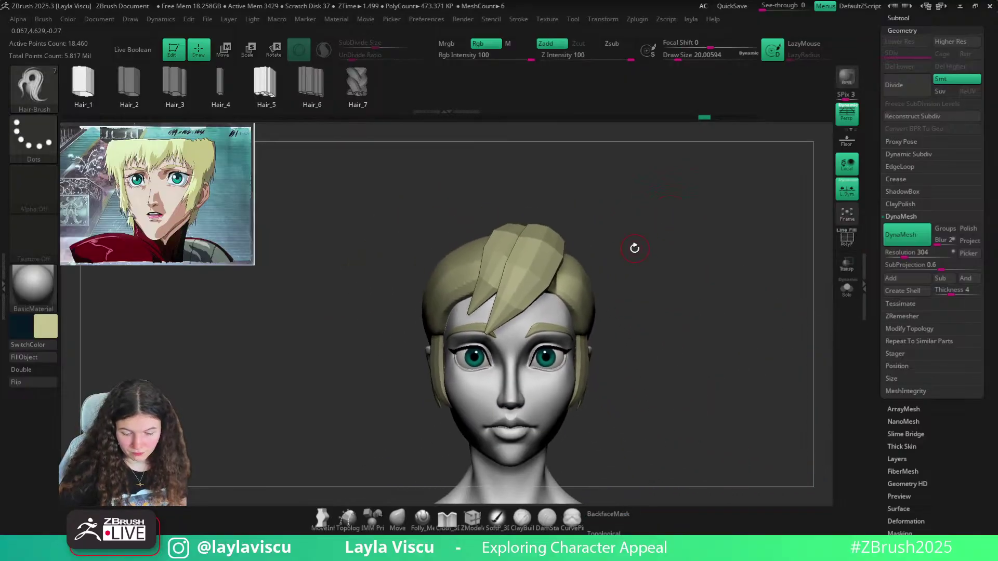
key("d")
mouse_move(657, 287)
right_mouse_down("ctrl")
mouse_move(567, 268)
mouse_move(551, 354)
right_mouse_up("ctrl")
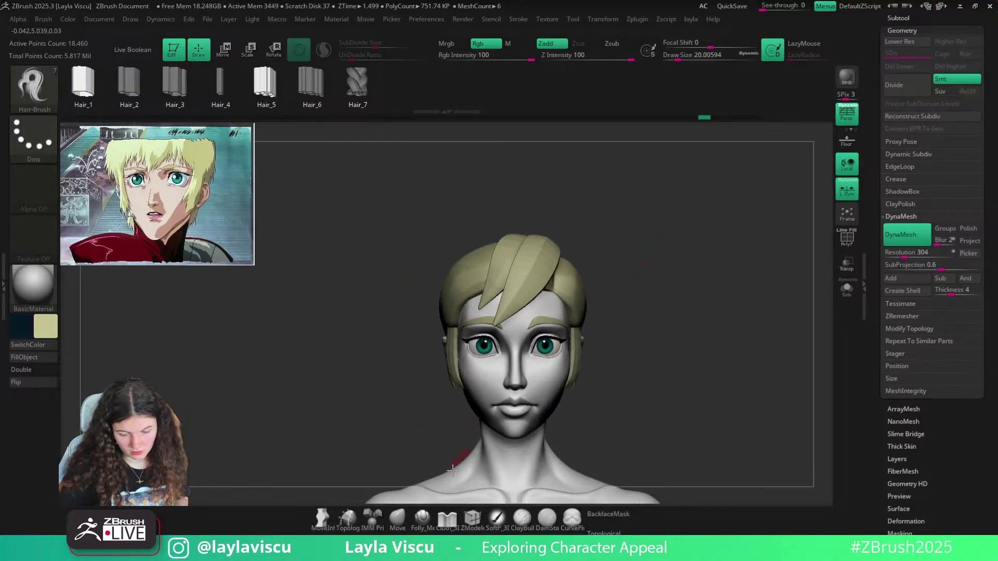
left_click(398, 519)
key("[")
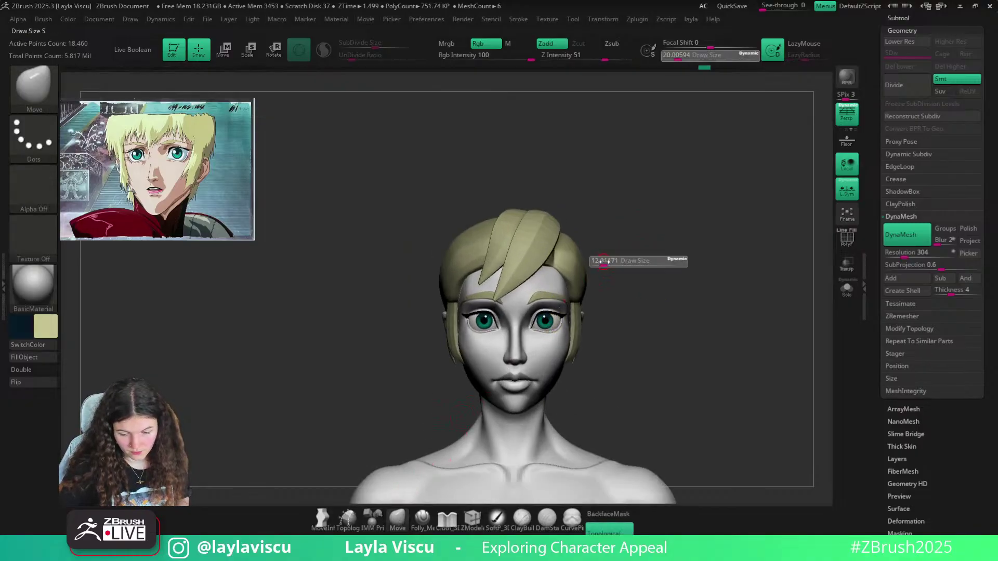
Select the Hair-Brush at draw size about 20 for drawing strands on the scalp
key("b")
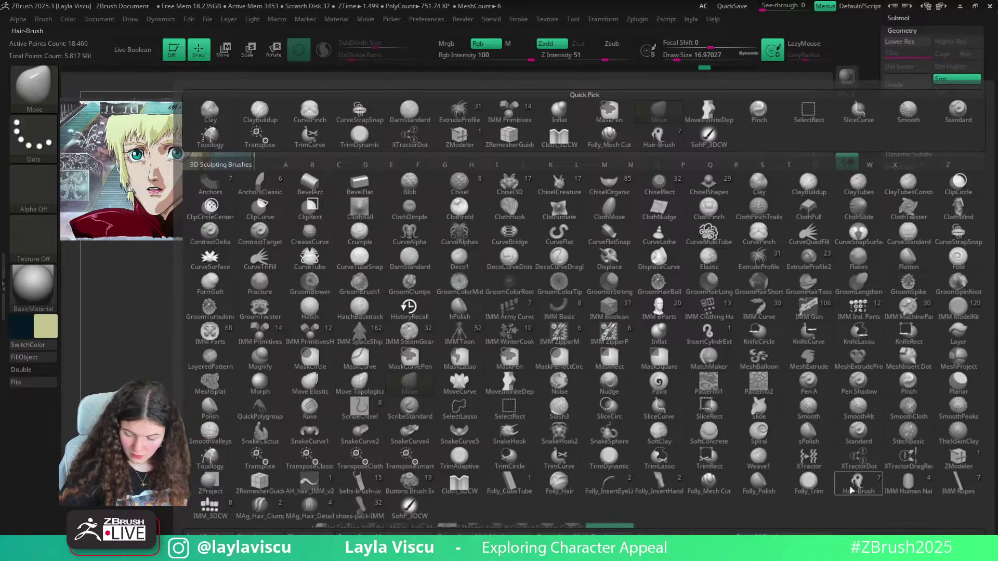
left_click(859, 483)
mouse_move(699, 311)
left_mouse_down()
mouse_move(672, 225)
mouse_move(662, 279)
mouse_move(661, 261)
mouse_move(653, 267)
mouse_move(664, 276)
left_mouse_up()
key("]")
Try Hair-Brush strands growing from the top of the hair parting at draw sizes about 20 and 39, undoing each
mouse_move(499, 248)
left_mouse_down()
mouse_move(534, 238)
mouse_move(566, 200)
mouse_move(600, 202)
mouse_move(595, 223)
mouse_move(595, 191)
left_mouse_up()
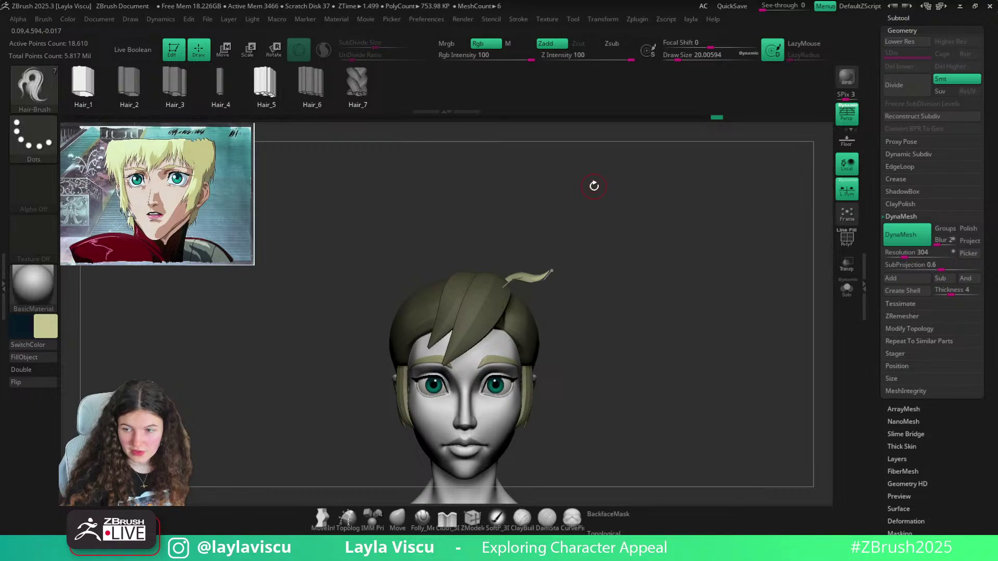
mouse_move(591, 185)
left_mouse_down()
mouse_move(575, 238)
mouse_move(527, 278)
mouse_move(567, 223)
left_mouse_up()
key("]")
key("]")
key("]")
key("]")
left_click_drag(577, 208, 586, 151)
key("ctrl+z")
left_click_drag(505, 252, 517, 272)
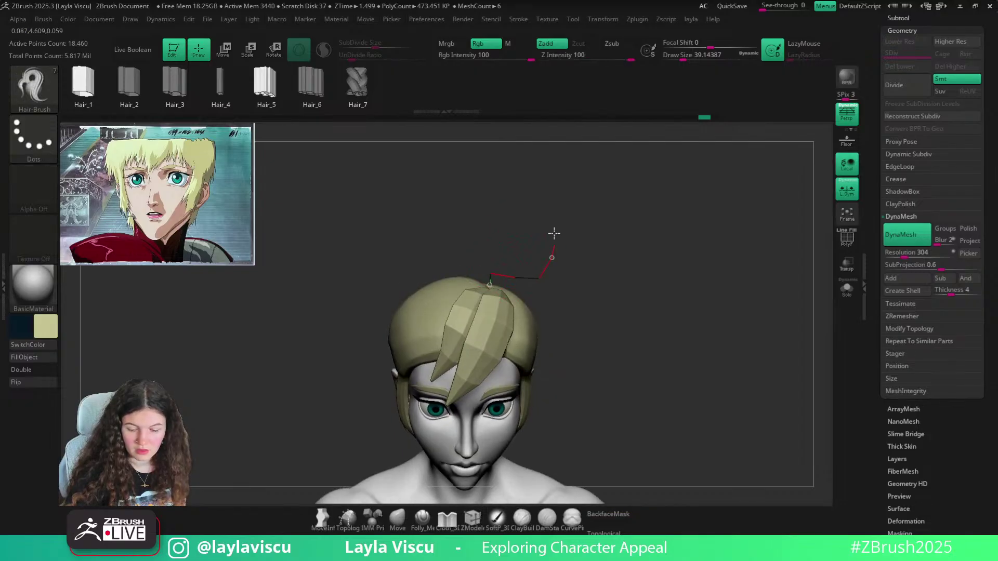
mouse_move(554, 233)
left_mouse_down()
mouse_move(584, 232)
mouse_move(495, 296)
left_mouse_up()
key("ctrl+z")
Draw a short strand outward from the top of the hair parting with the Hair-Brush at draw size about 20
key("[")
key("[")
key("[")
key("[")
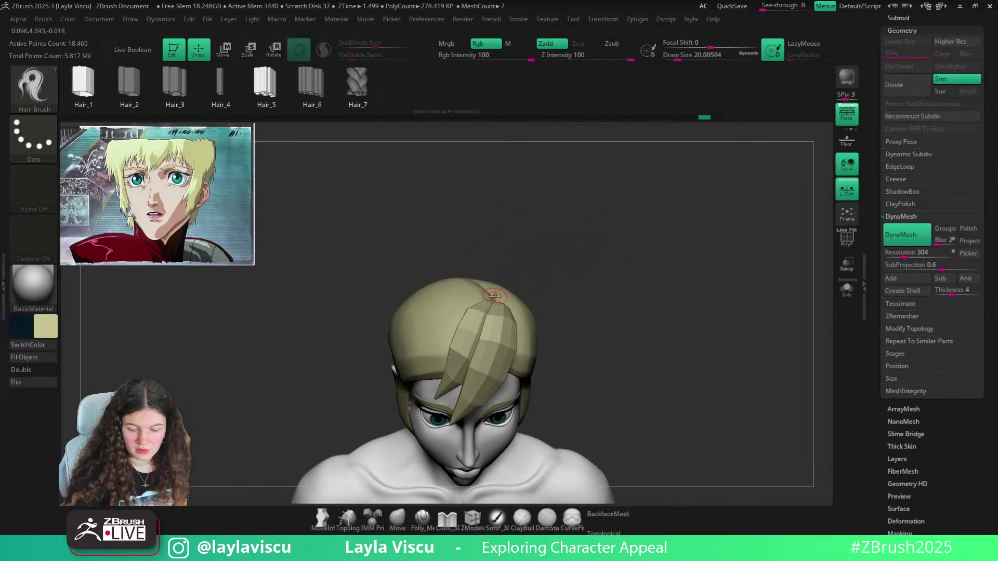
mouse_move(544, 243)
left_mouse_down()
mouse_move(588, 251)
mouse_move(543, 245)
mouse_move(502, 297)
mouse_move(546, 218)
mouse_move(629, 225)
left_mouse_up()
key("]")
key("]")
key("]")
key("]")
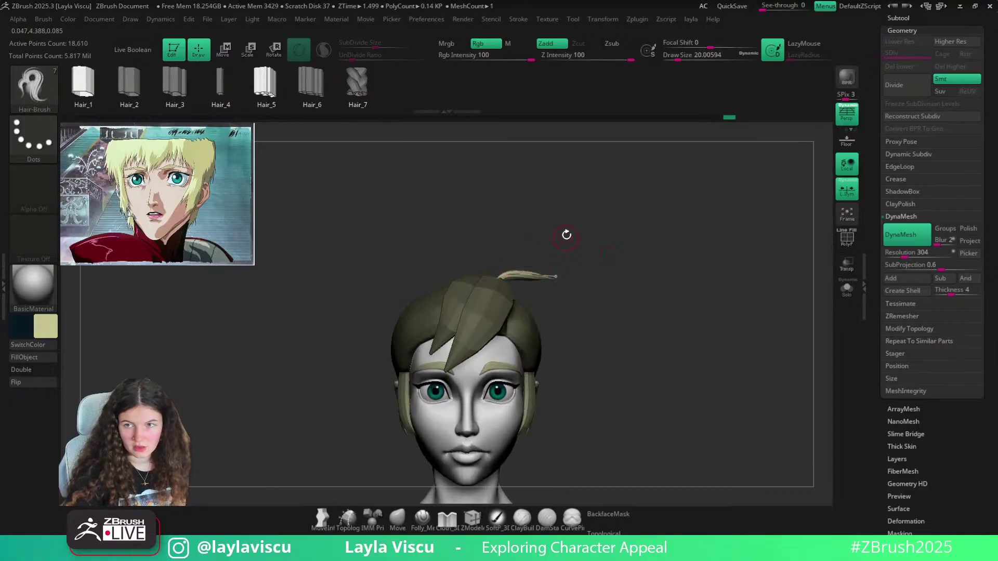
Examine the new strand's shape and placement from above and from the front, with its wireframe displayed
mouse_move(566, 233)
left_mouse_down()
mouse_move(581, 254)
mouse_move(511, 278)
mouse_move(552, 305)
left_mouse_up()
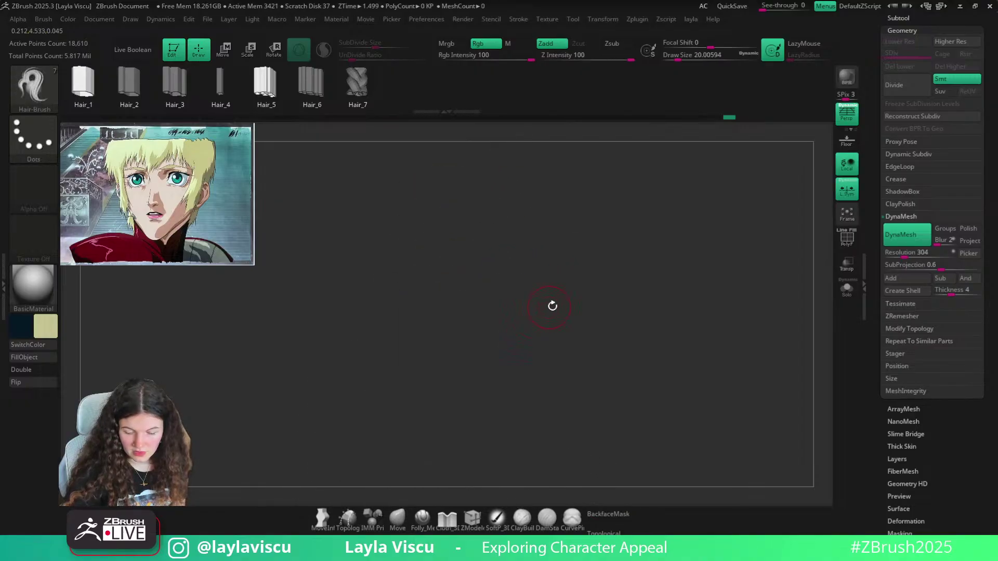
key("f")
right_click_drag(560, 190, 588, 322, "alt")
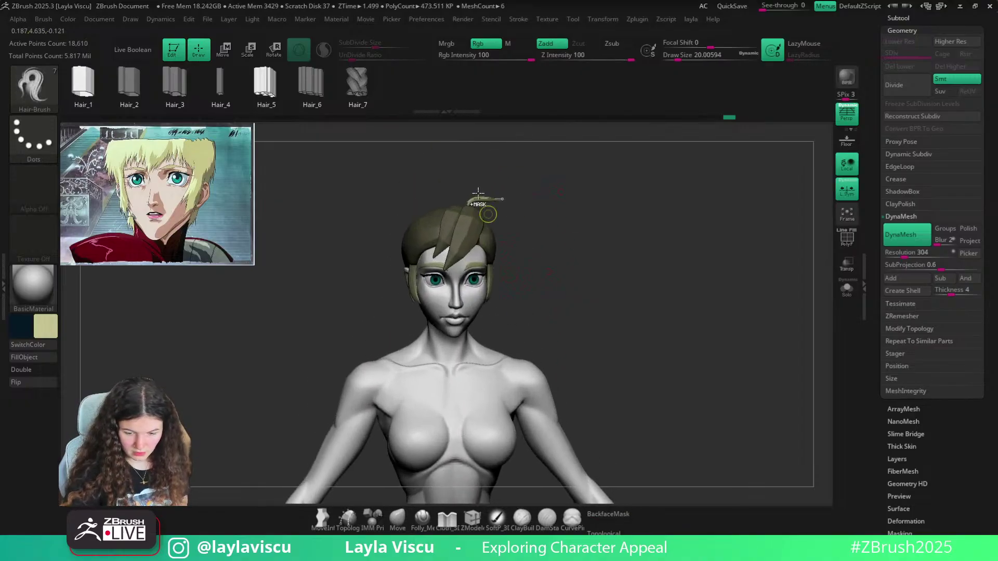
mouse_move(587, 219)
right_mouse_down("ctrl")
mouse_move(622, 285)
mouse_move(501, 292)
right_mouse_up("ctrl")
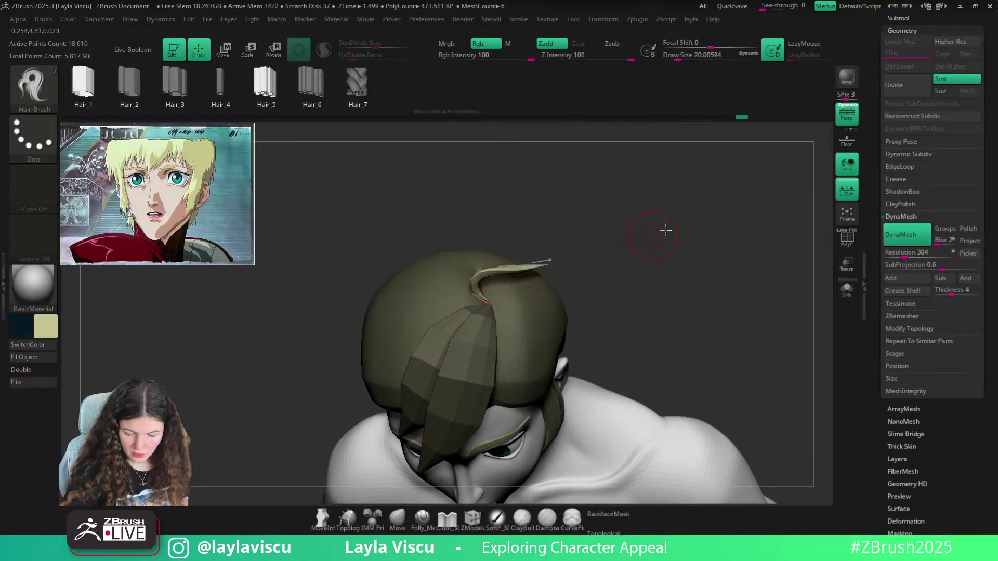
right_click_drag(664, 230, 646, 257, "shift")
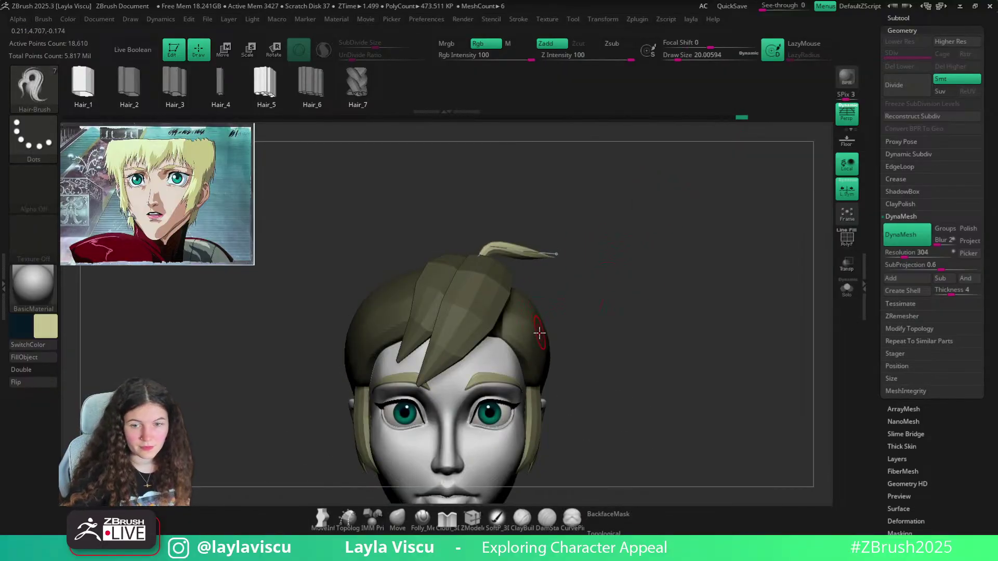
right_click_drag(651, 282, 675, 213, "alt")
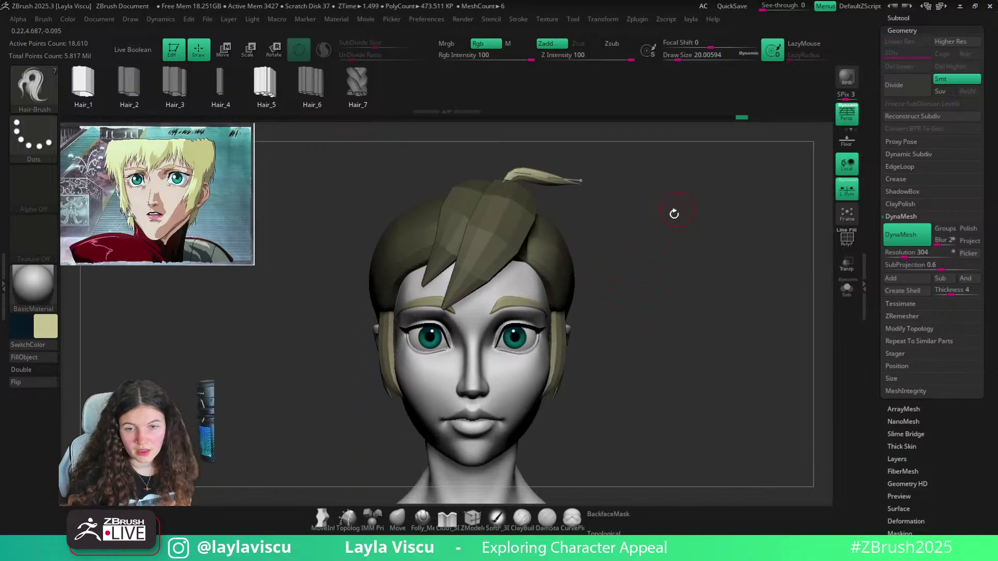
right_click_drag(665, 248, 643, 207)
key("shift+f")
mouse_move(643, 206)
right_mouse_down("alt")
mouse_move(635, 305)
mouse_move(533, 352)
mouse_move(719, 203)
mouse_move(707, 276)
mouse_move(684, 262)
mouse_move(684, 239)
mouse_move(559, 306)
mouse_move(655, 232)
mouse_move(645, 302)
mouse_move(680, 248)
mouse_move(668, 249)
mouse_move(657, 227)
right_mouse_up("alt")
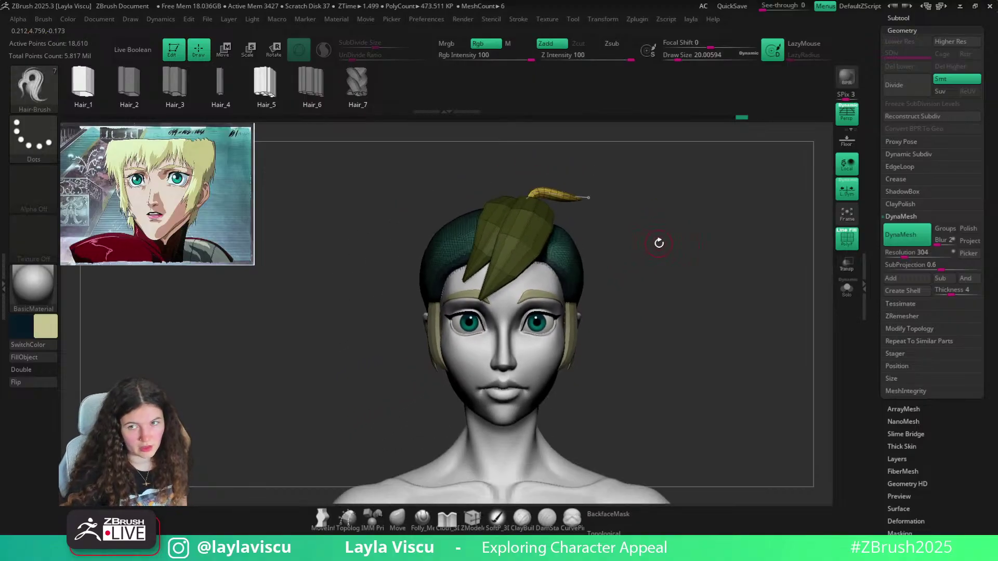
Hide the wireframe and bend the short strand into an upward curve with the Move brush at draw sizes about 51 and 77
left_click(398, 517)
key("shift+f")
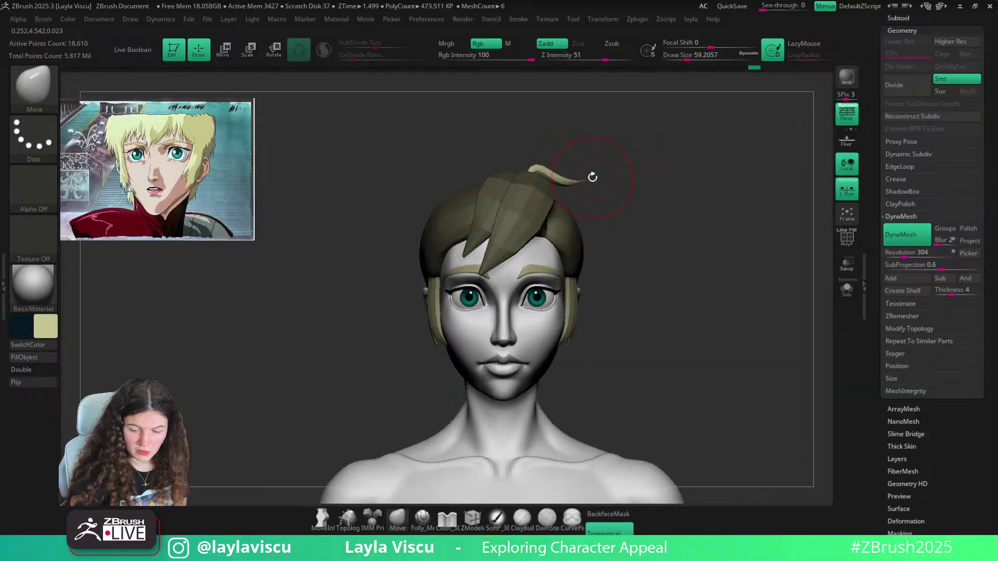
right_click_drag(592, 177, 590, 175)
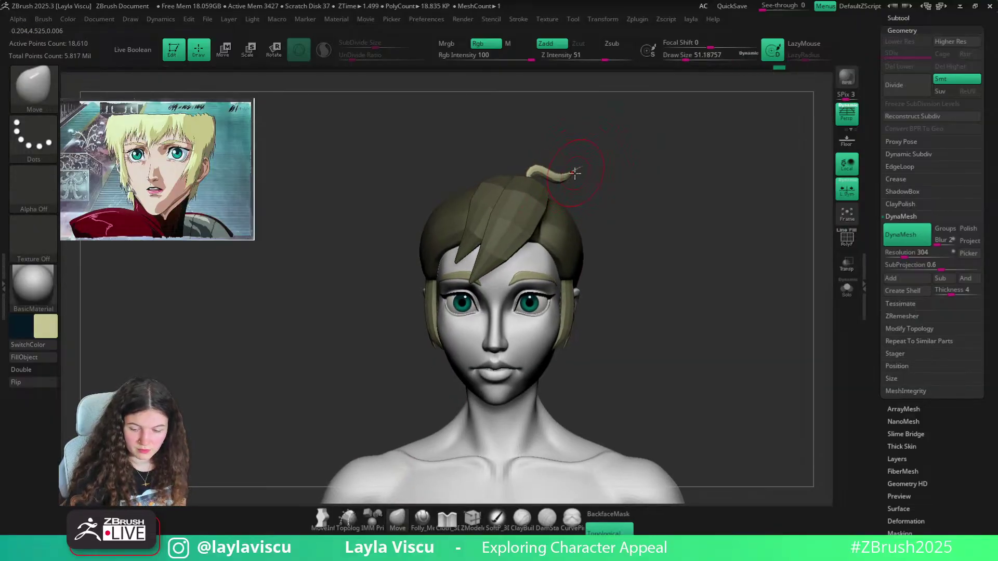
key("s")
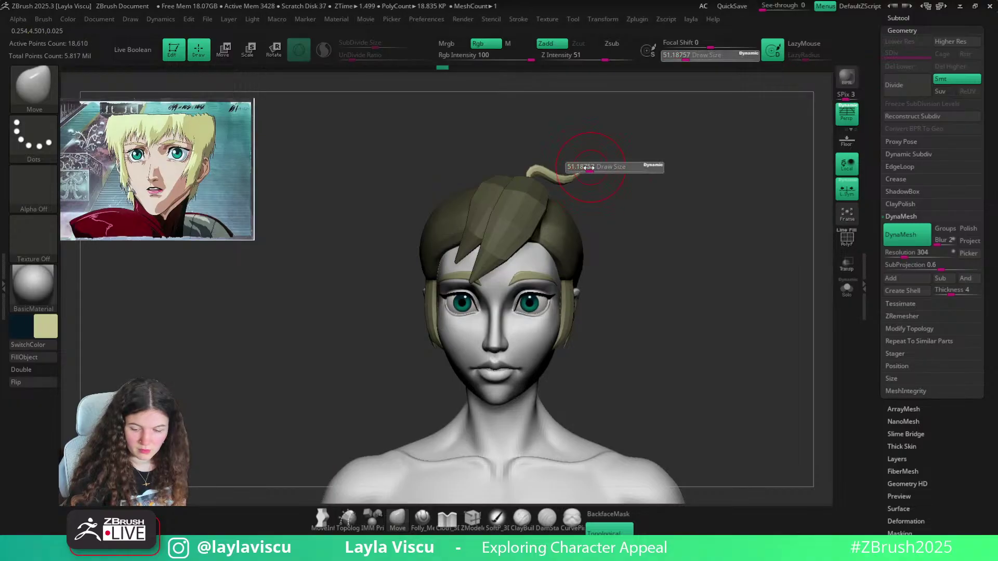
mouse_move(635, 190)
right_mouse_down()
mouse_move(598, 231)
mouse_move(523, 277)
right_mouse_up()
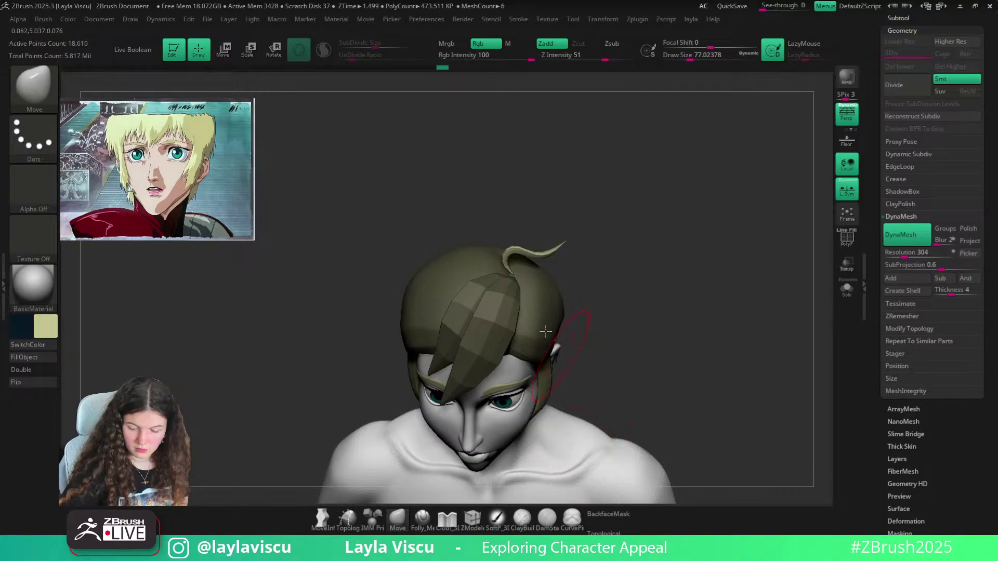
right_click_drag(535, 317, 530, 265)
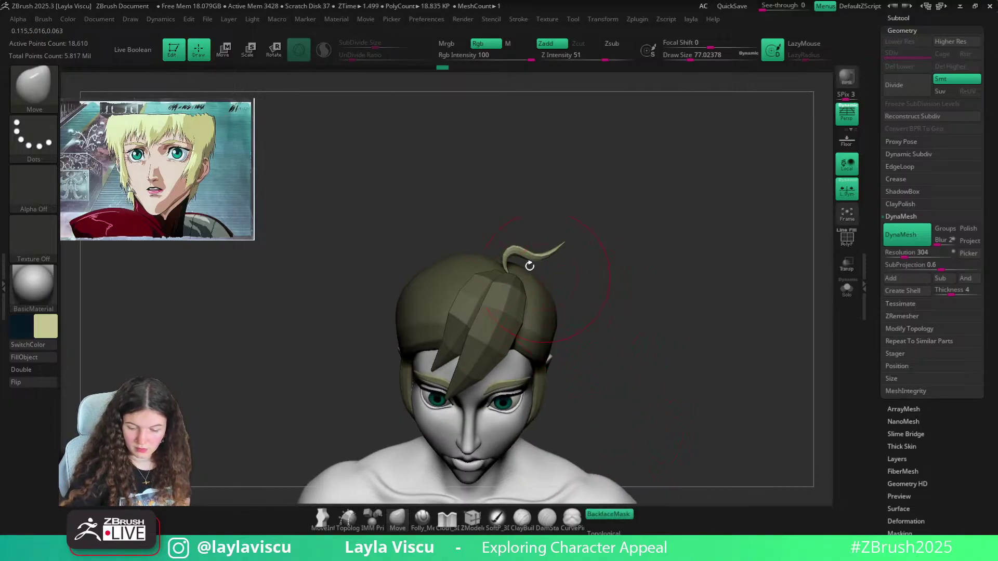
right_click_drag(515, 229, 546, 212)
Reshape the strand's curve with the Move brush at draw size about 56 and turn off backface masking
key("s")
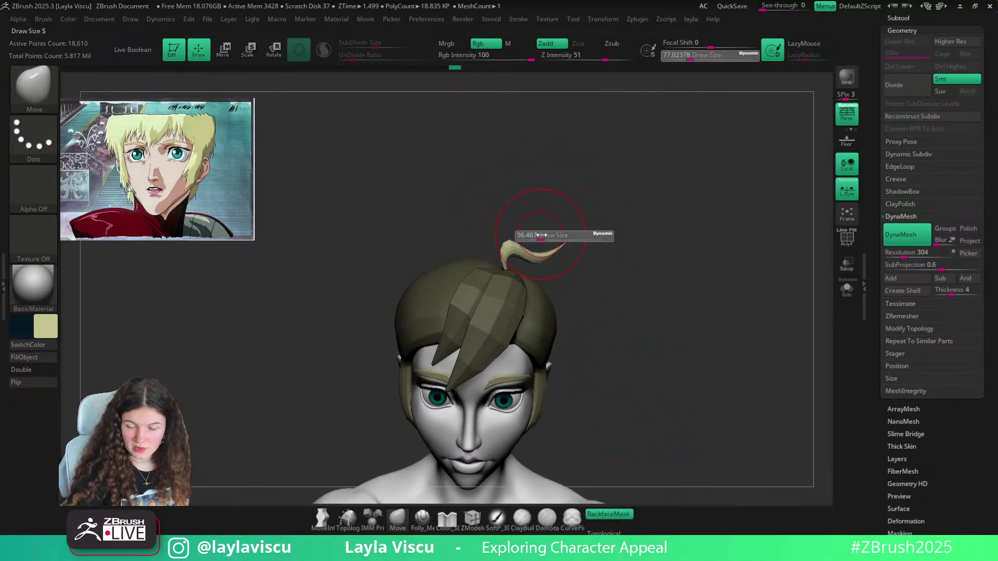
left_click_drag(540, 236, 520, 236)
right_click_drag(514, 253, 617, 210)
left_click_drag(587, 217, 534, 271)
left_click_drag(592, 207, 575, 271)
left_click(604, 515)
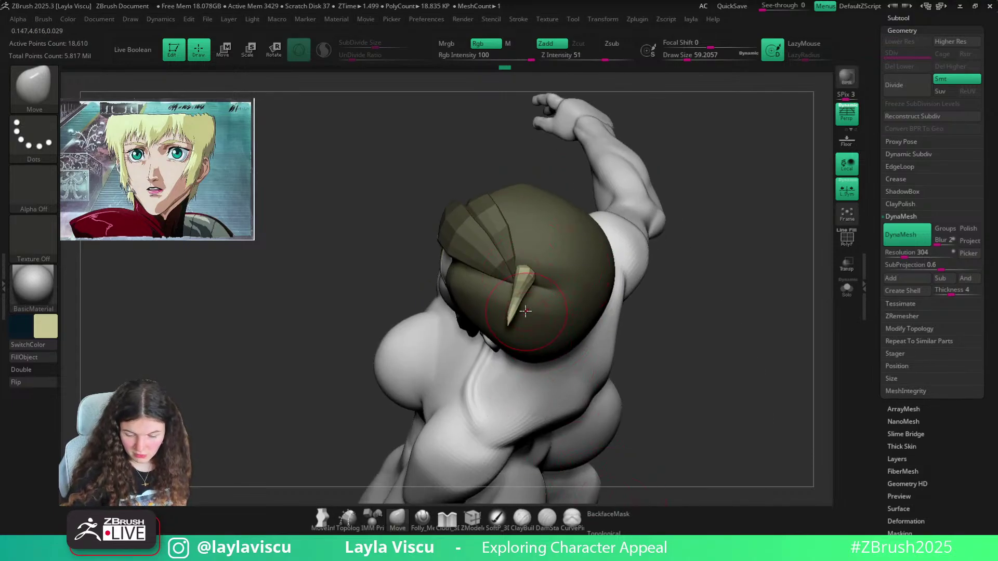
Push the strand's middle and tip sideways across the crown with the Move brush at draw size about 65
key("bracketright")
key("s")
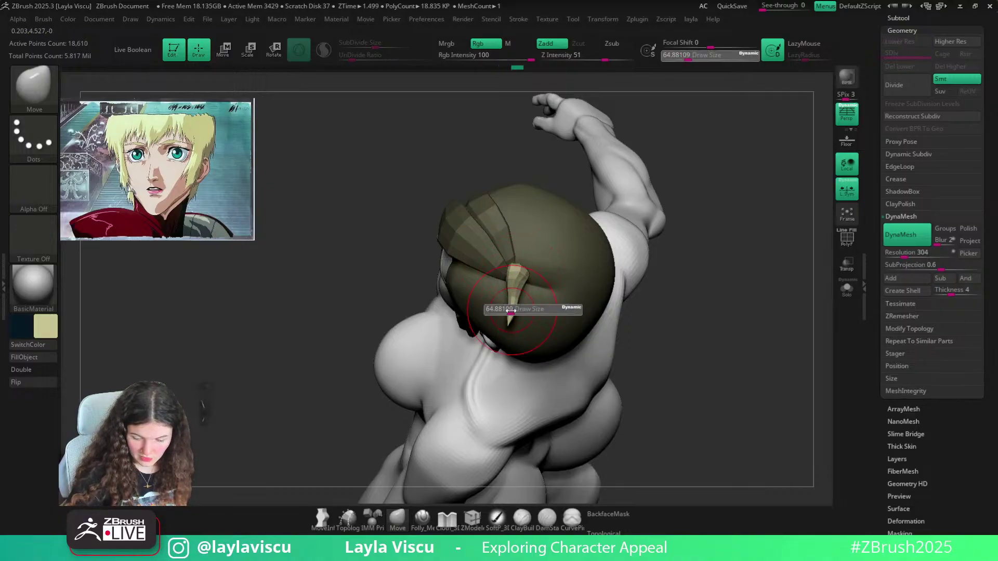
left_click(509, 310)
left_click_drag(512, 313, 535, 309)
mouse_move(680, 297)
left_mouse_down()
mouse_move(692, 204)
mouse_move(678, 217)
mouse_move(698, 327)
mouse_move(686, 290)
mouse_move(628, 297)
left_mouse_up()
left_click_drag(509, 318, 515, 314)
Refine the strand's tip from above and from the side with the Move brush at draw sizes about 49 and 51
key("s")
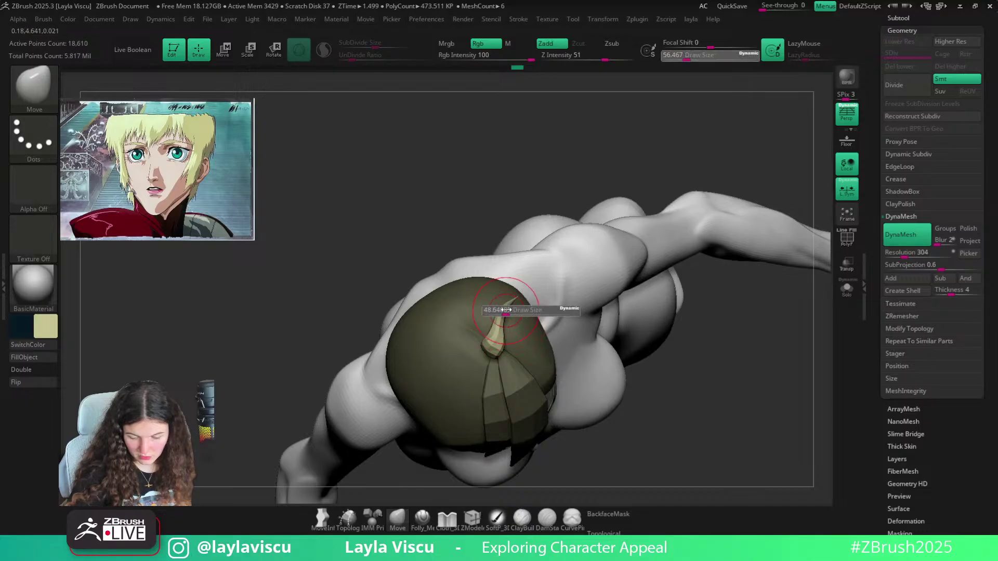
left_click(513, 311)
mouse_move(666, 370)
left_mouse_down()
mouse_move(689, 358)
mouse_move(699, 278)
mouse_move(597, 254)
mouse_move(588, 268)
mouse_move(557, 249)
mouse_move(555, 279)
mouse_move(541, 232)
mouse_move(501, 289)
mouse_move(508, 286)
left_mouse_up()
key("s")
key("s")
left_click_drag(506, 288, 501, 290)
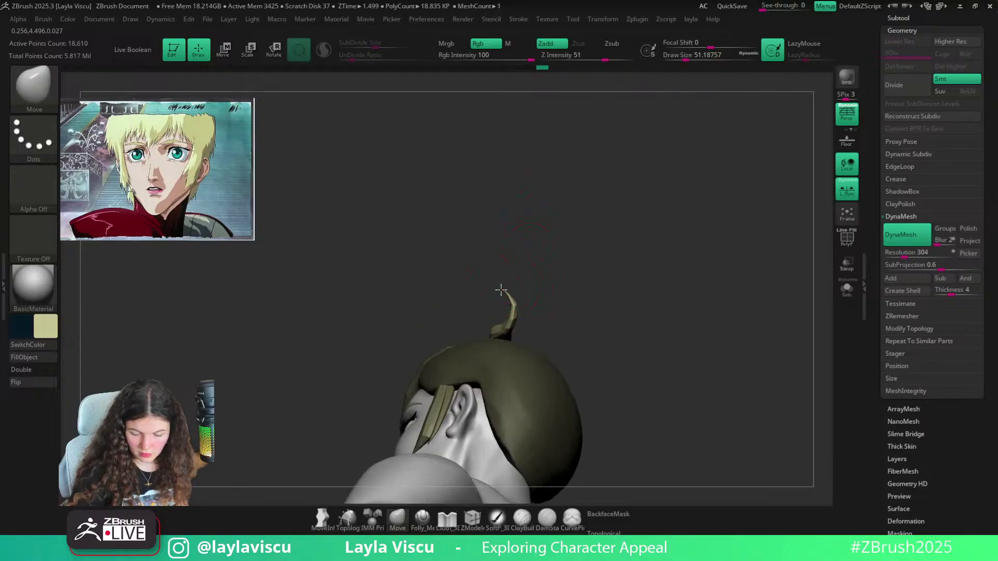
Hide the anime reference and display the model's white silhouette thumbnail at size 512
mouse_move(549, 267)
left_mouse_down()
mouse_move(585, 262)
mouse_move(593, 194)
mouse_move(635, 229)
mouse_move(620, 254)
left_mouse_up()
key("shift+z")
right_click_drag(647, 235, 540, 208, "alt")
right_click_drag(540, 208, 513, 283, "ctrl")
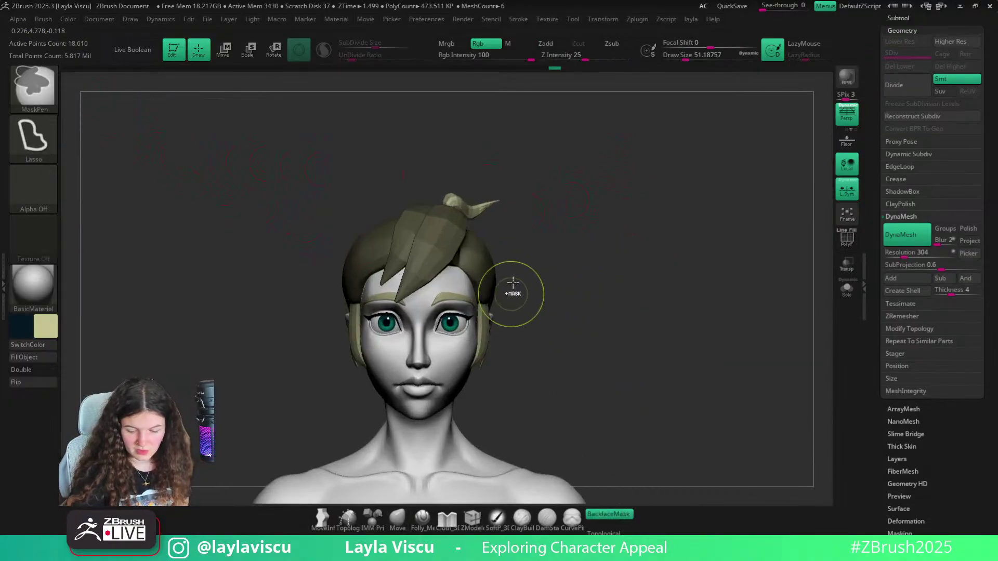
left_click(425, 18)
left_click_drag(462, 381, 465, 353)
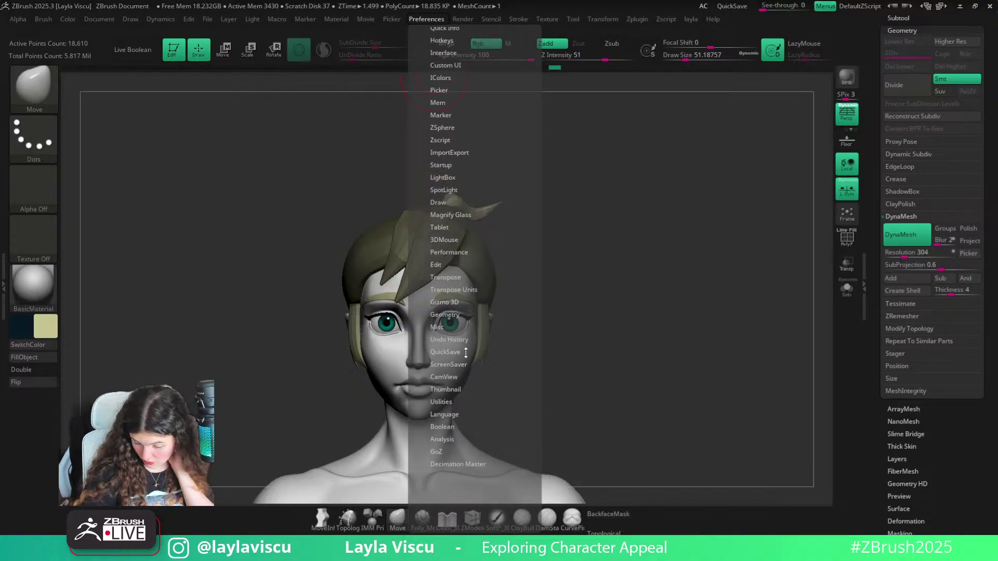
left_click(453, 388)
left_click(460, 402)
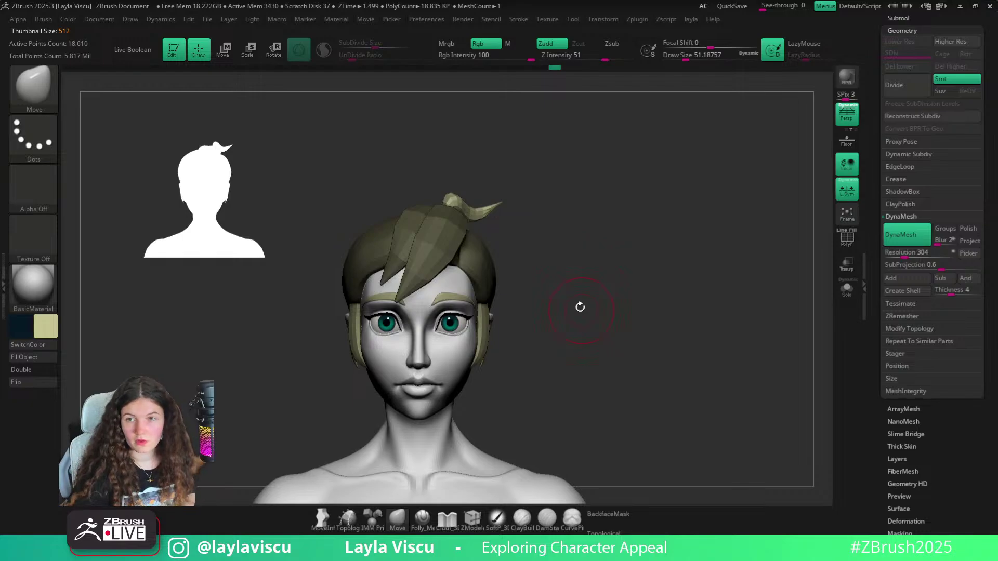
Lower the strand's base toward the scalp and lift its tip with the Move brush at draw size about 124 to 128
key("w")
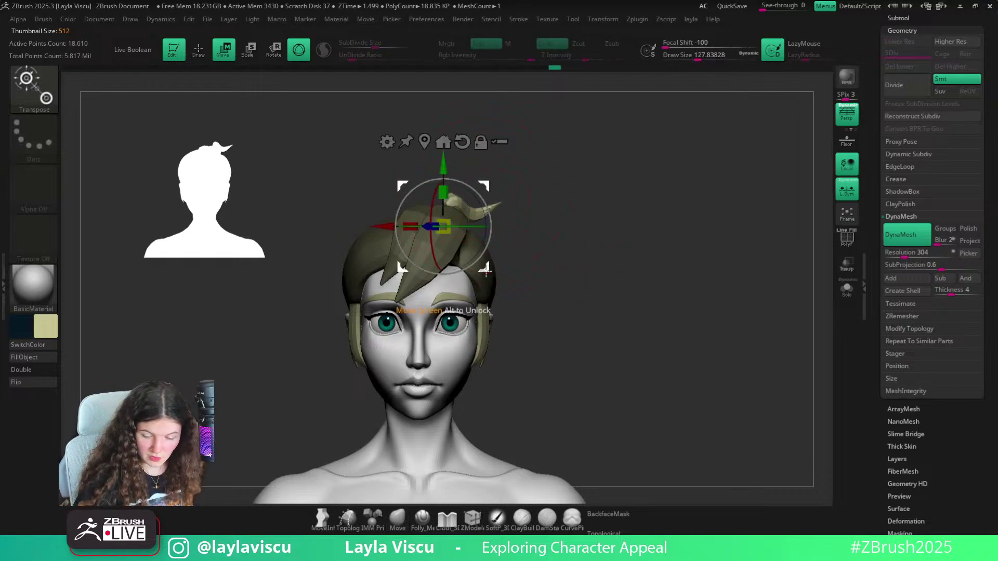
key("q")
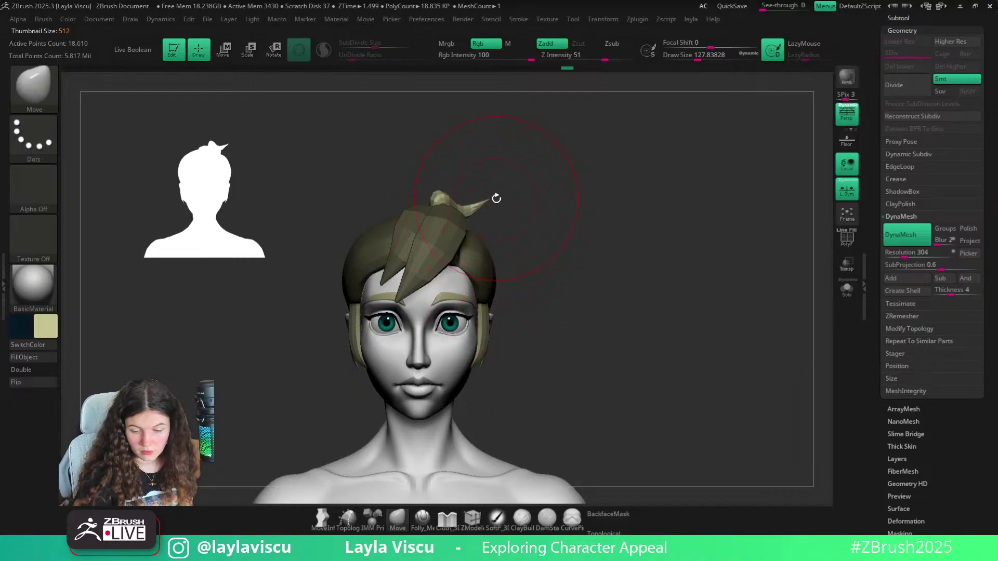
key("s")
left_click_drag(496, 199, 491, 198)
left_click_drag(472, 166, 470, 164)
key("s")
left_click_drag(476, 197, 481, 197)
key("s")
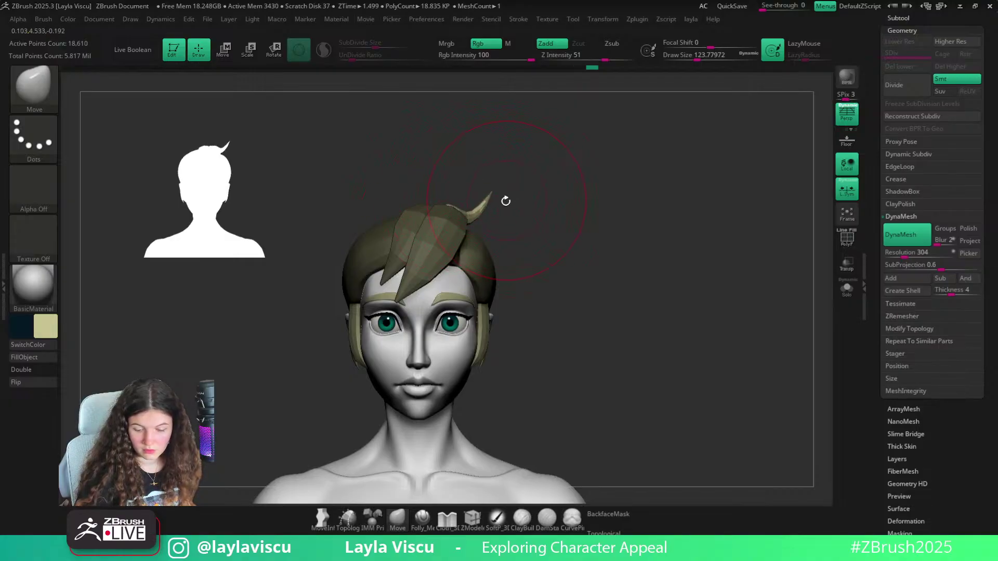
Refine the strand's upturned tip with the Move brush at draw size about 59
key("s")
mouse_move(506, 201)
left_mouse_down()
mouse_move(487, 205)
mouse_move(481, 192)
left_mouse_up()
key("s")
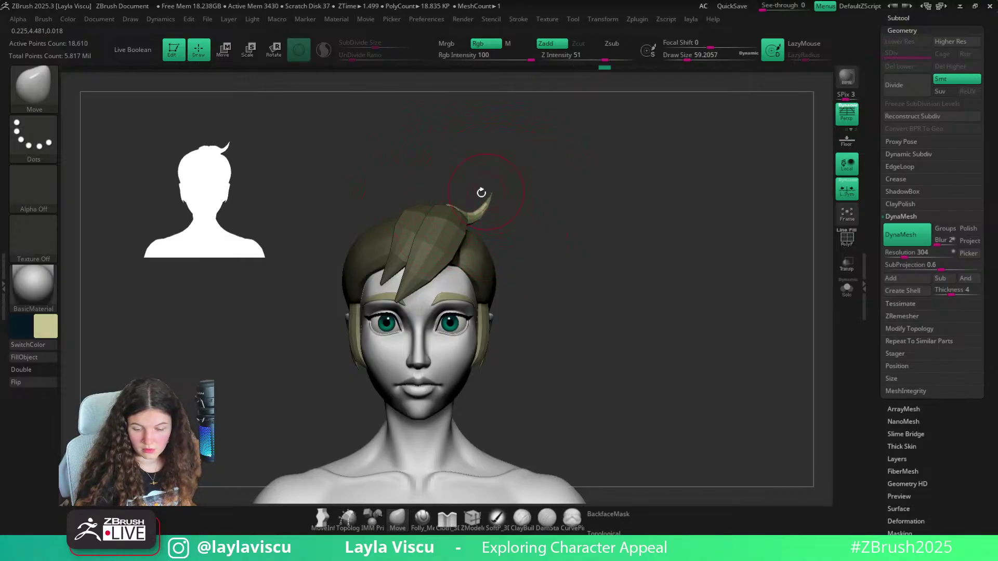
mouse_move(443, 203)
right_mouse_down()
mouse_move(484, 224)
mouse_move(461, 206)
right_mouse_up()
Shrink the silhouette thumbnail to size 196 and reshape the strand from above with the Move brush at draw size about 65
key("s")
left_click_drag(439, 210, 446, 211)
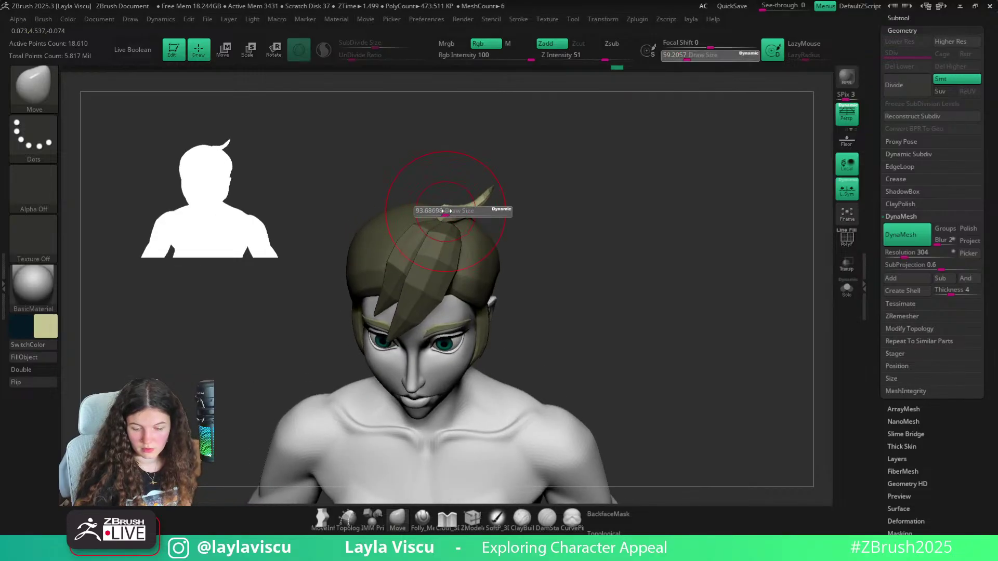
left_click_drag(303, 245, 135, 77)
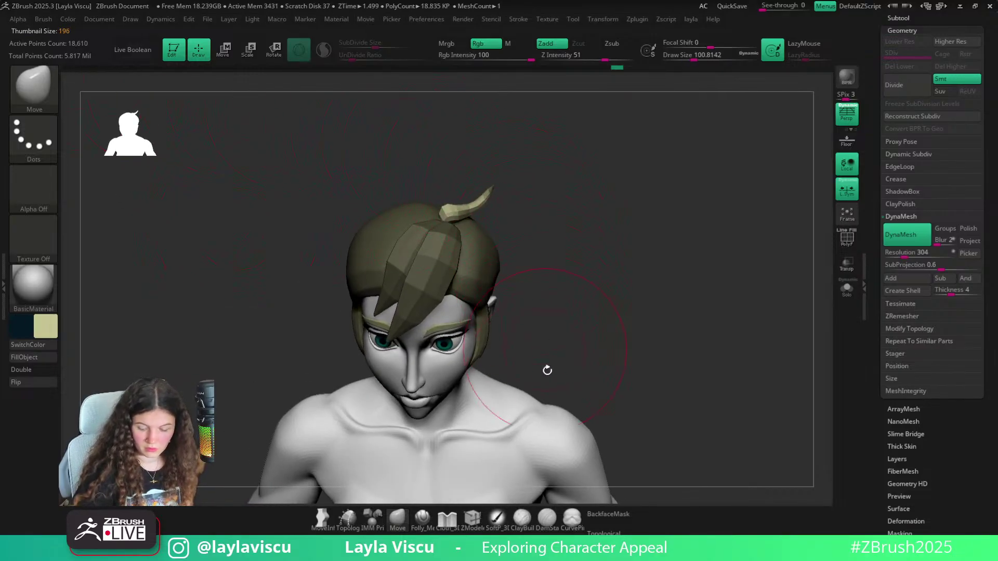
mouse_move(494, 416)
right_mouse_down()
mouse_move(568, 327)
mouse_move(445, 177)
right_mouse_up()
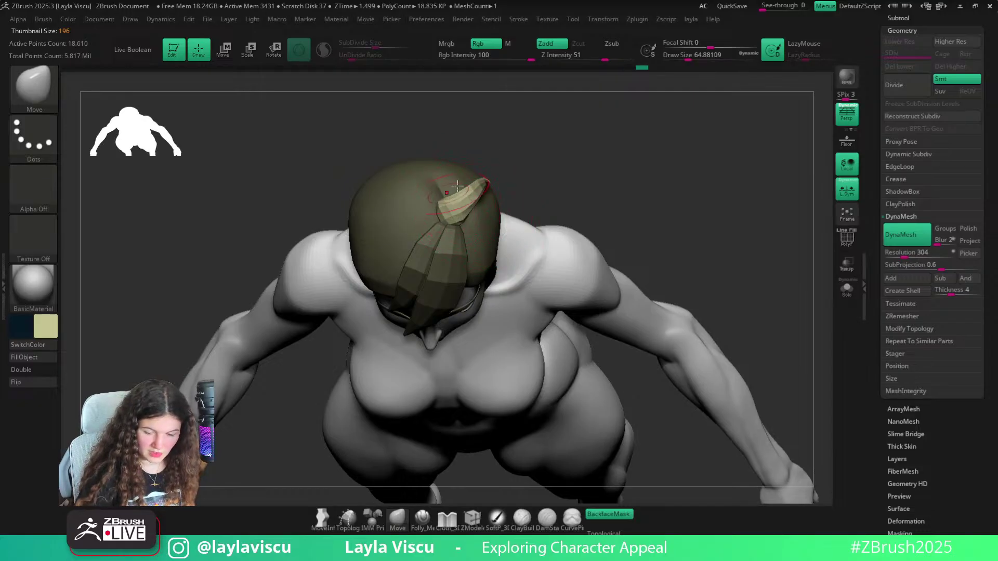
mouse_move(450, 216)
right_mouse_down()
mouse_move(563, 149)
mouse_move(559, 338)
right_mouse_up()
Duplicate the strand with the transform gizmo and place the copy beside the original at the parting
key("w")
left_click(452, 131, "alt")
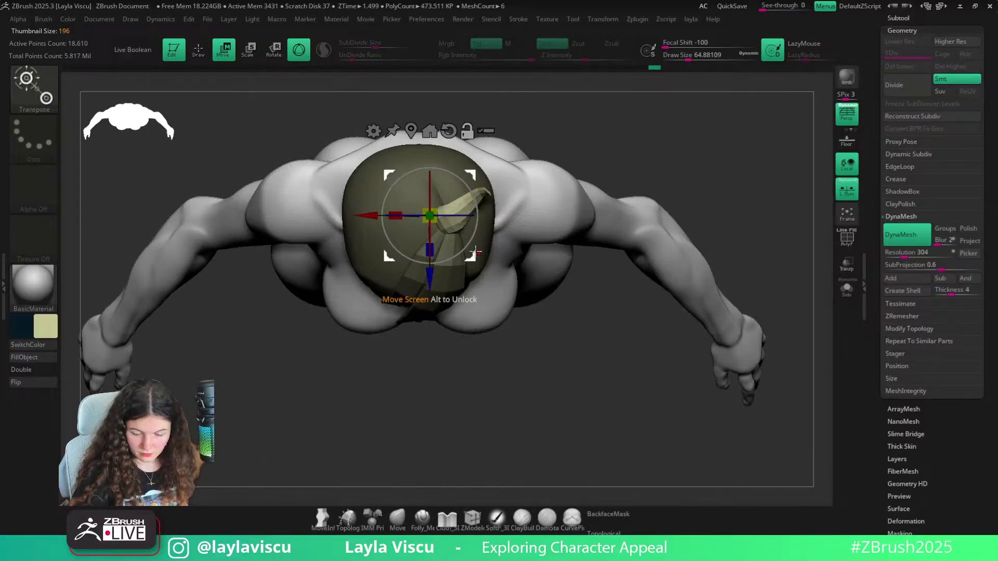
left_click_drag(470, 175, 498, 194, "ctrl")
right_click_drag(554, 358, 446, 339)
key("q")
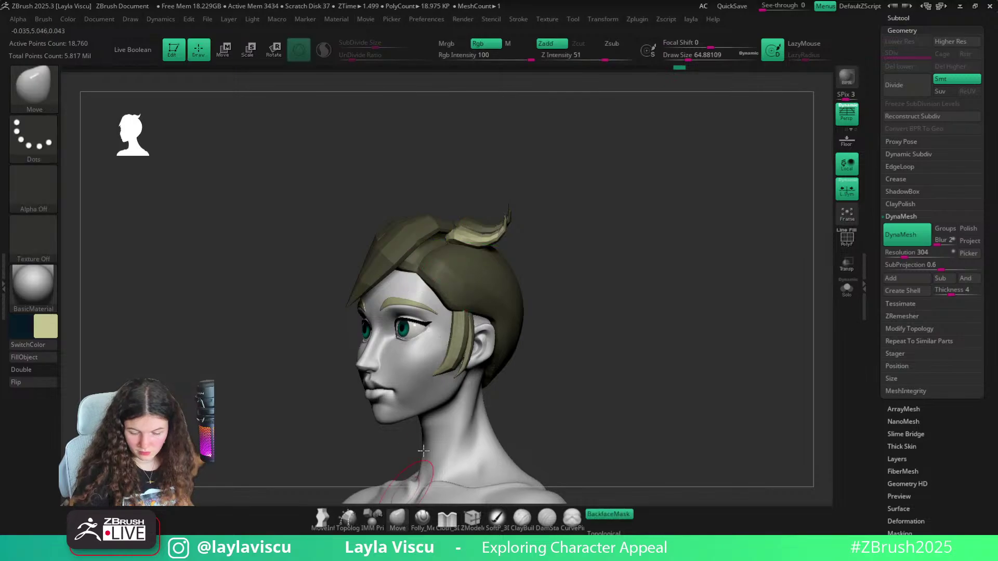
Adjust the duplicated strand's placement and size with the transform gizmo
mouse_move(525, 307)
right_mouse_down("shift")
mouse_move(601, 263)
mouse_move(580, 210)
mouse_move(581, 310)
right_mouse_up("shift")
key("e")
left_click_drag(508, 261, 509, 282)
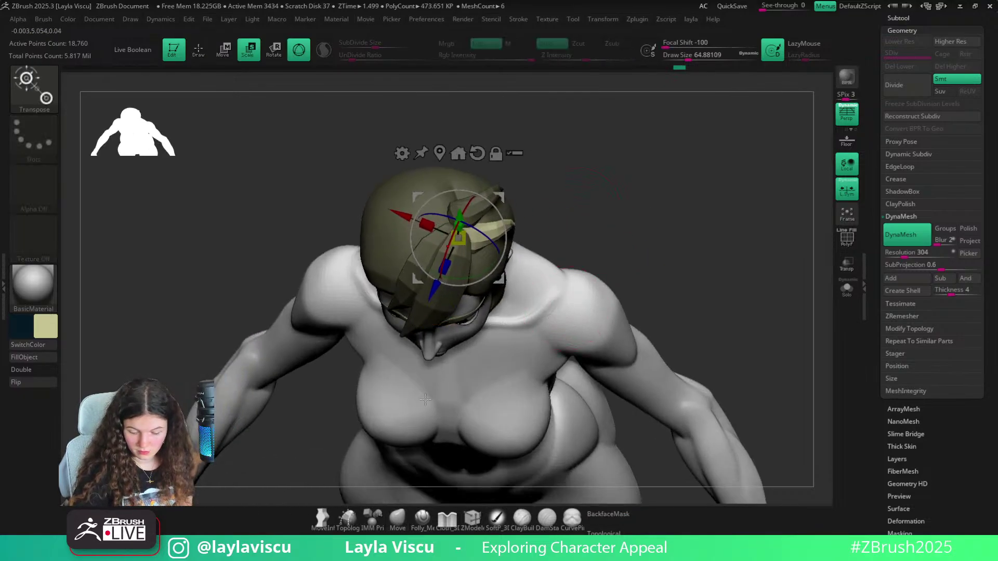
key("q")
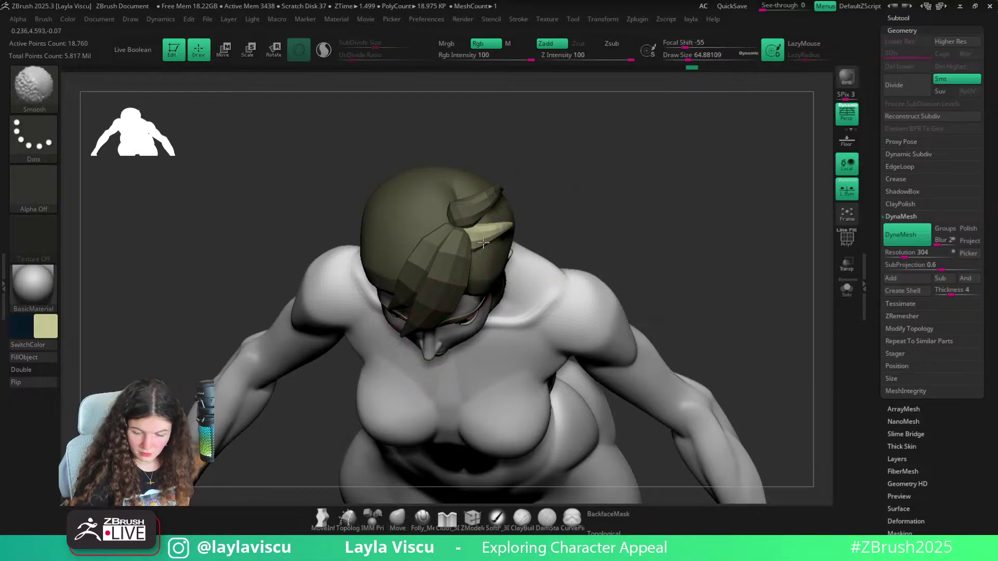
Curve the duplicated strand's tip upward beside the fringe with the Move brush at draw size about 44
mouse_move(530, 225)
right_mouse_down("shift")
mouse_move(608, 141)
mouse_move(562, 220)
right_mouse_up("shift")
key("s")
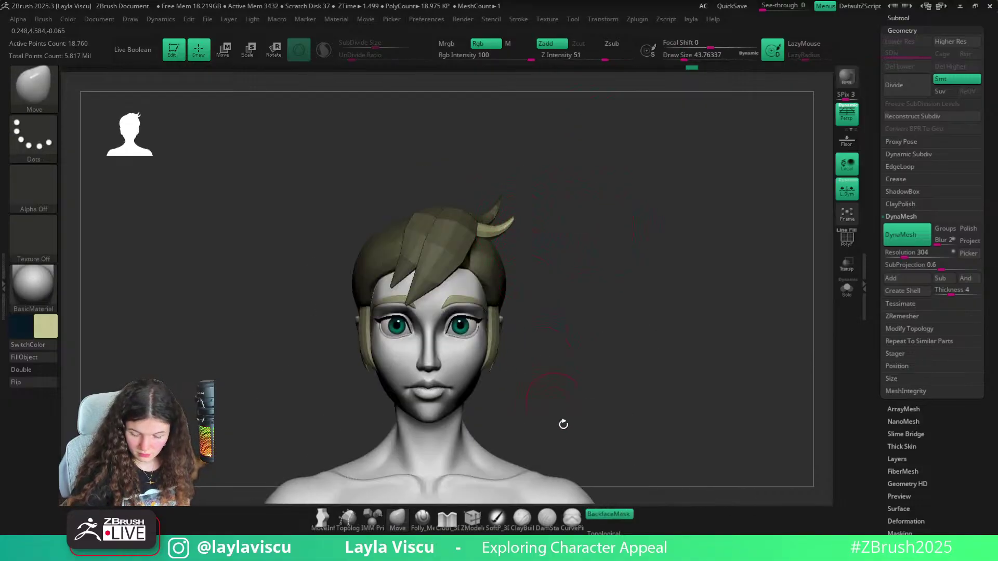
key("s")
mouse_move(508, 235)
left_mouse_down()
mouse_move(516, 217)
mouse_move(506, 214)
left_mouse_up()
key("s")
key("s")
left_click(526, 224)
Reshape the two crown strands from the front and above with the Move brush at draw size about 94
right_click_drag(533, 245, 543, 231, "ctrl")
left_click_drag(546, 229, 555, 226, "ctrl")
right_click_drag(555, 225, 560, 214, "alt")
key("s")
left_click_drag(524, 215, 531, 214)
mouse_move(535, 207)
right_mouse_down()
mouse_move(523, 250)
mouse_move(504, 248)
right_mouse_up()
mouse_move(513, 187)
right_mouse_down("ctrl")
mouse_move(524, 217)
mouse_move(512, 236)
right_mouse_up("ctrl")
key("ctrl+shift")
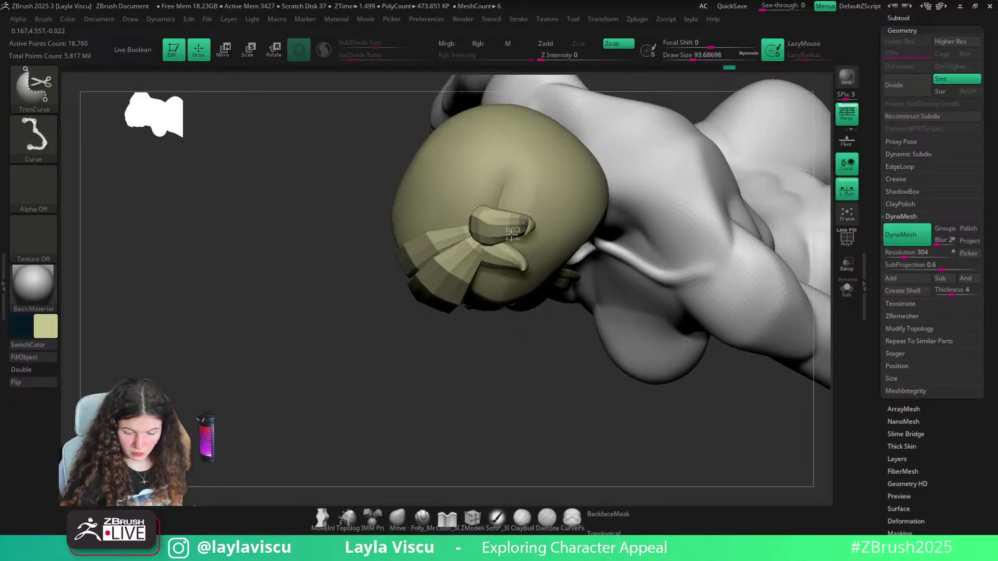
left_click(512, 236, "ctrl+shift")
key("space")
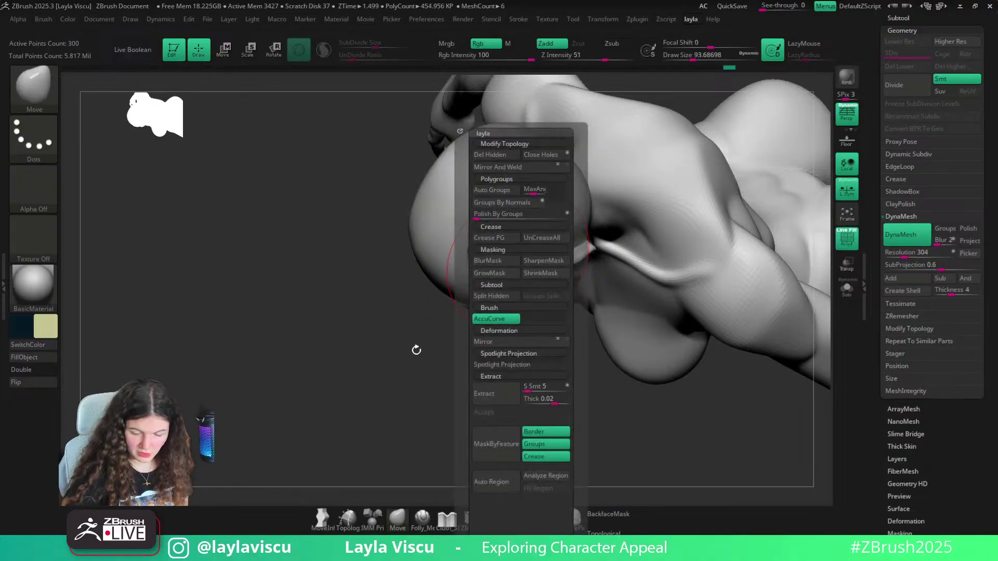
left_click(345, 405, "ctrl+shift")
key("shift+f")
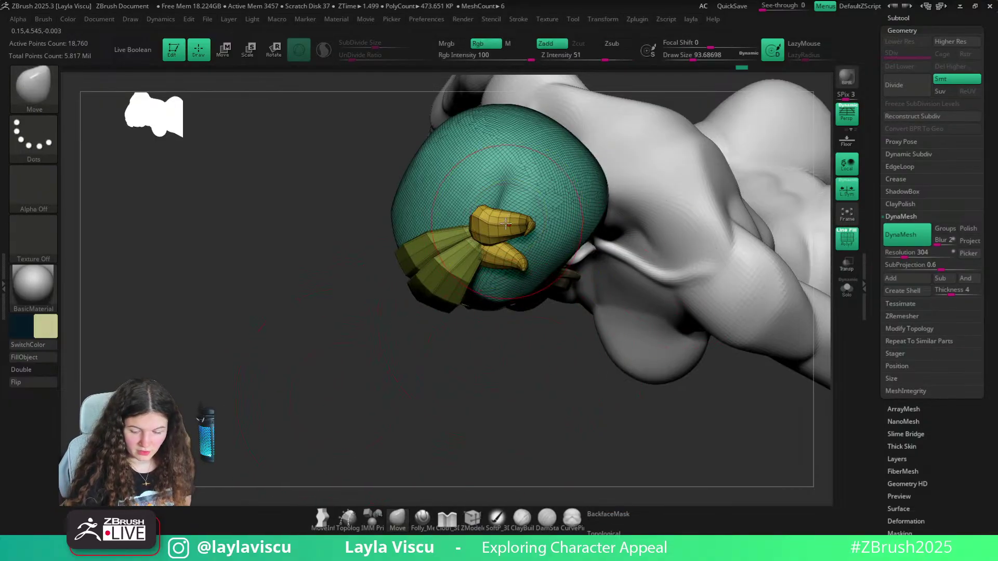
Isolate the two crown strands and split the hidden scalp and fringe into a separate subtool
left_click(908, 18)
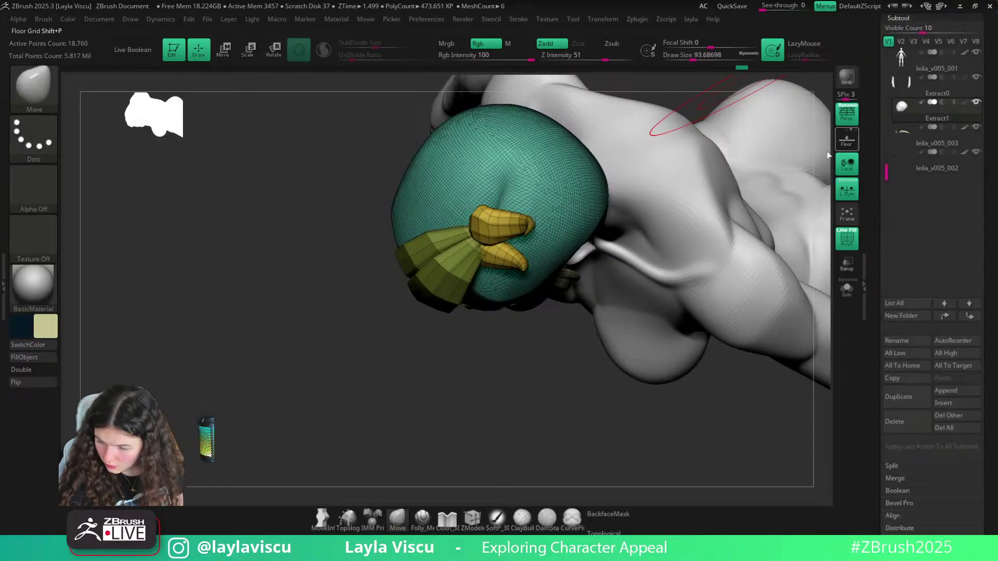
left_click(502, 224, "ctrl+shift")
key("1")
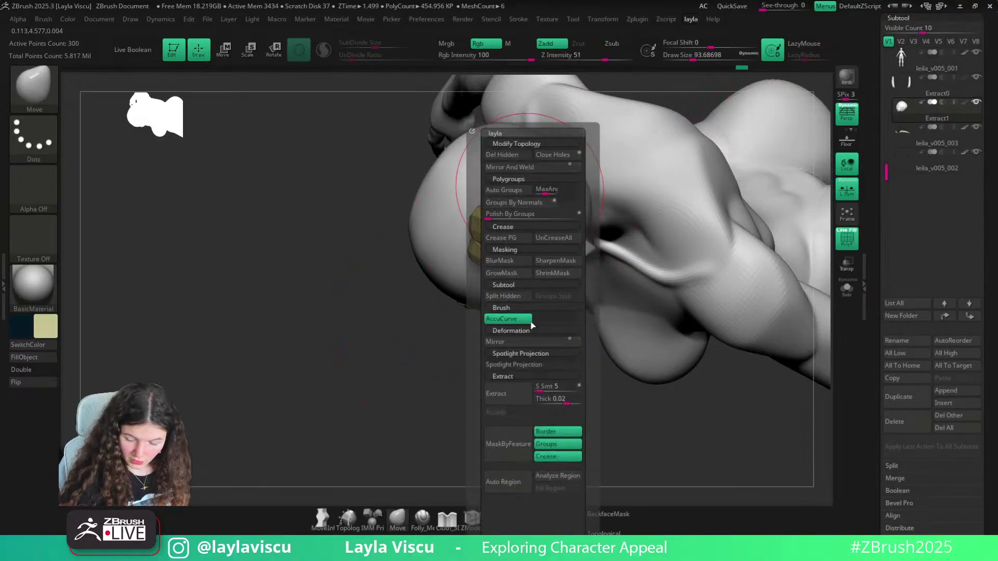
left_click(523, 299)
left_click_drag(401, 429, 426, 373)
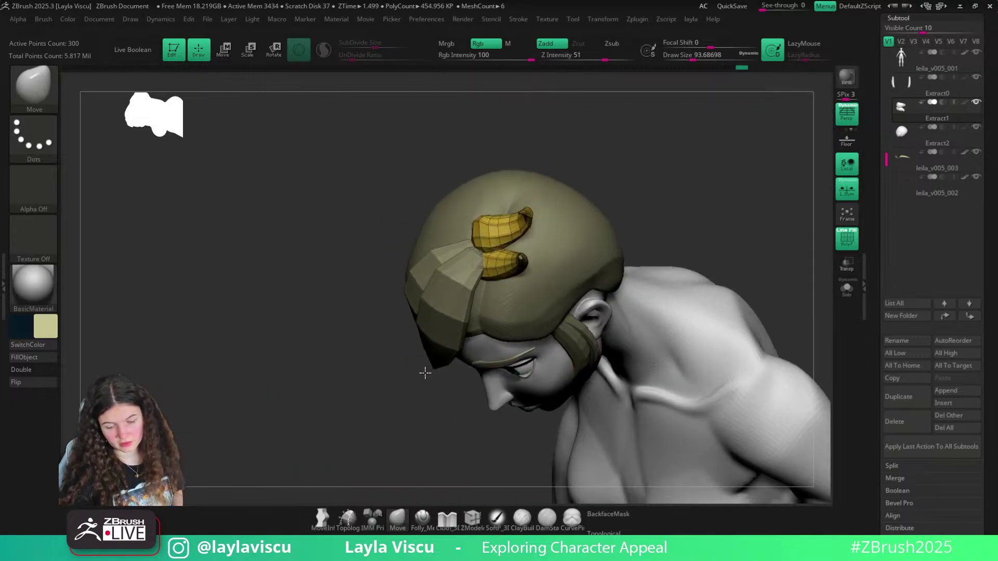
key("1")
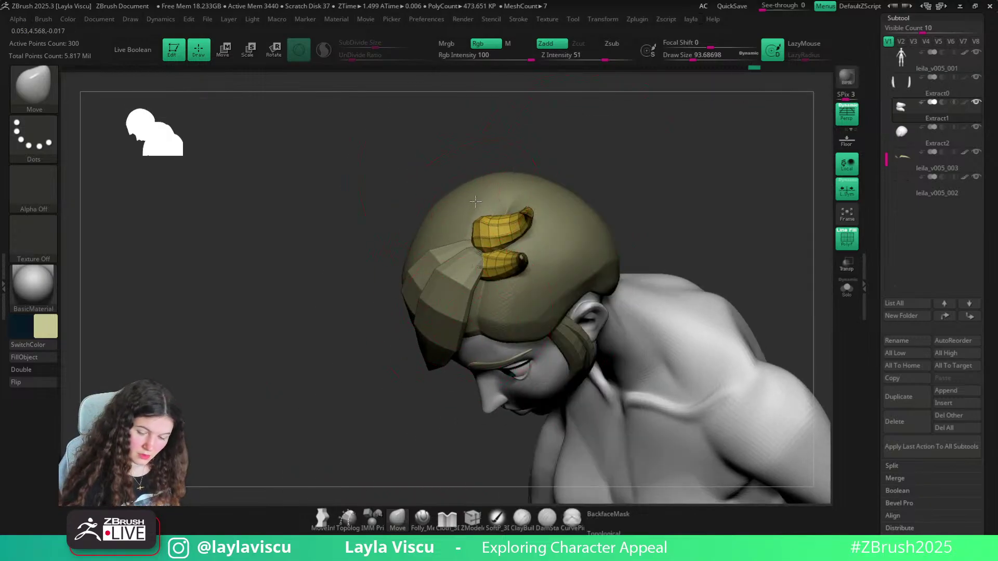
Hide the wireframe and make the scalp and fringe subtool active
left_click_drag(543, 133, 655, 249)
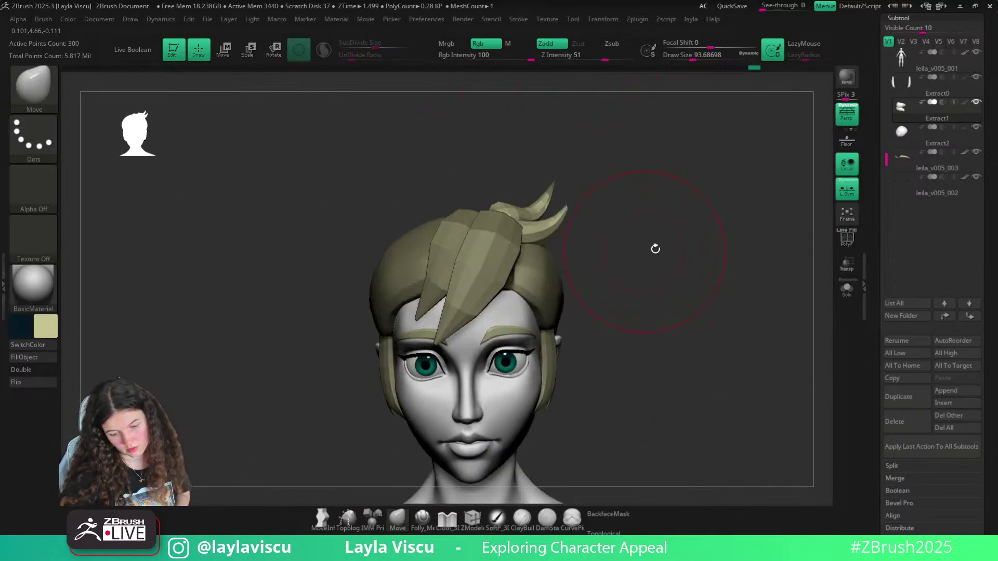
left_click(655, 248, "ctrl+shift")
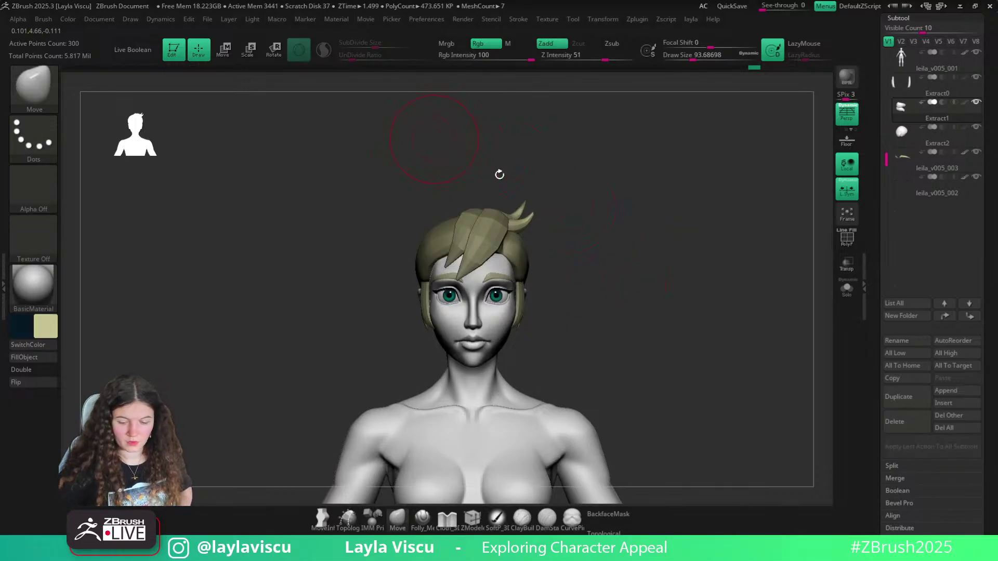
right_click_drag(552, 243, 522, 227, "ctrl")
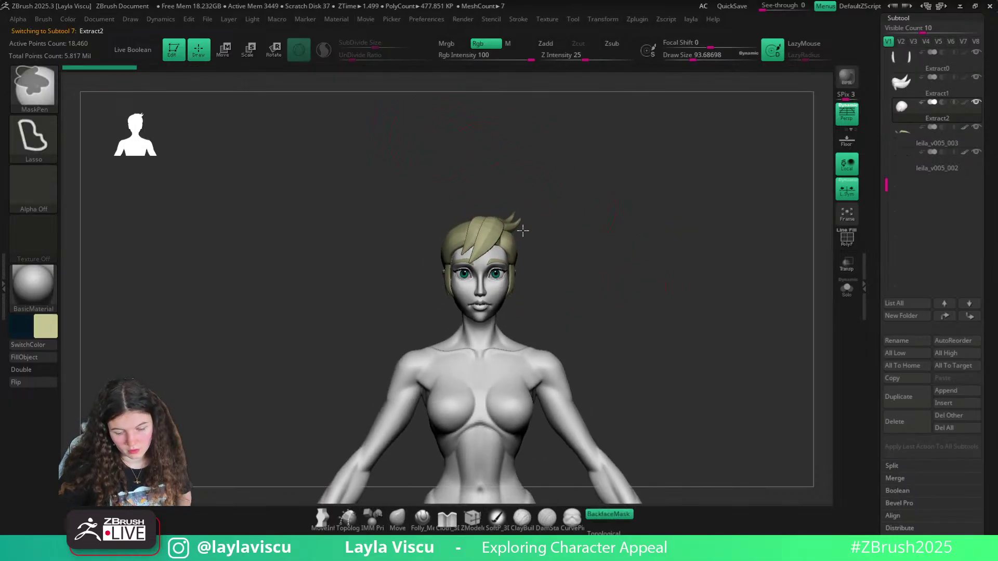
Hide the fringe strands of the scalp subtool and split them off into a separate subtool
key("shift+f")
left_click(494, 232, "ctrl+shift")
left_click_drag(542, 252, 580, 242, "ctrl+shift")
key("2")
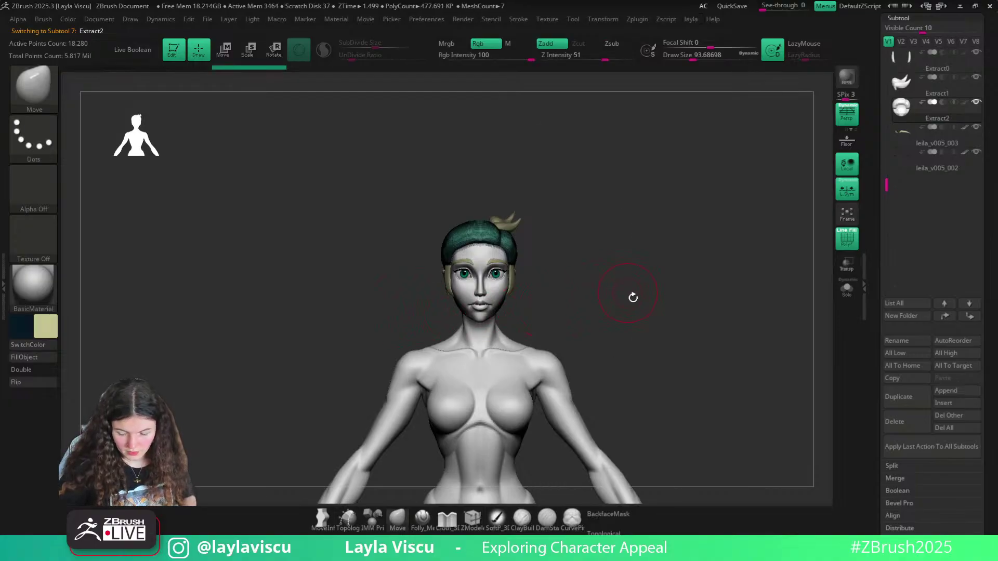
key("b")
key("2")
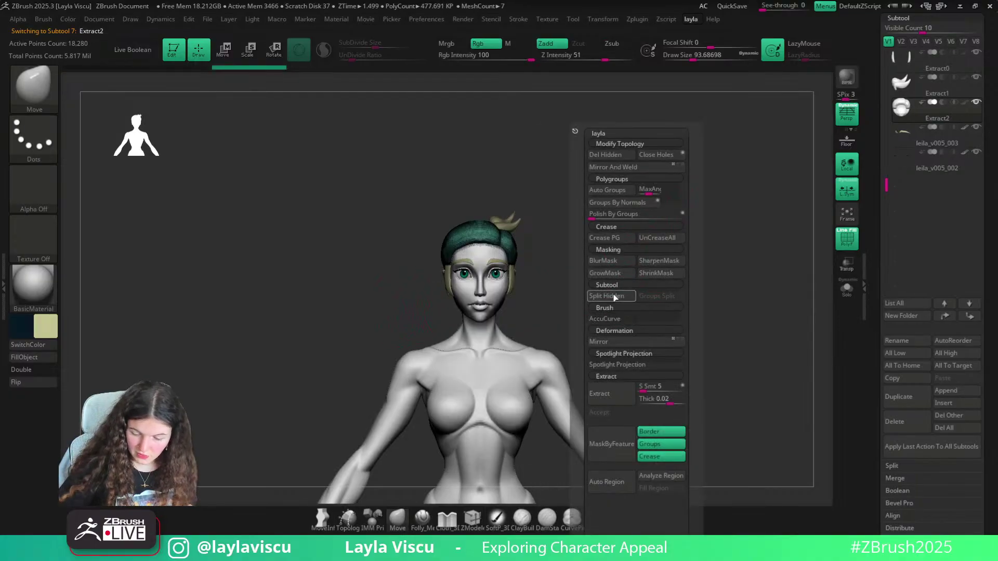
left_click(610, 296)
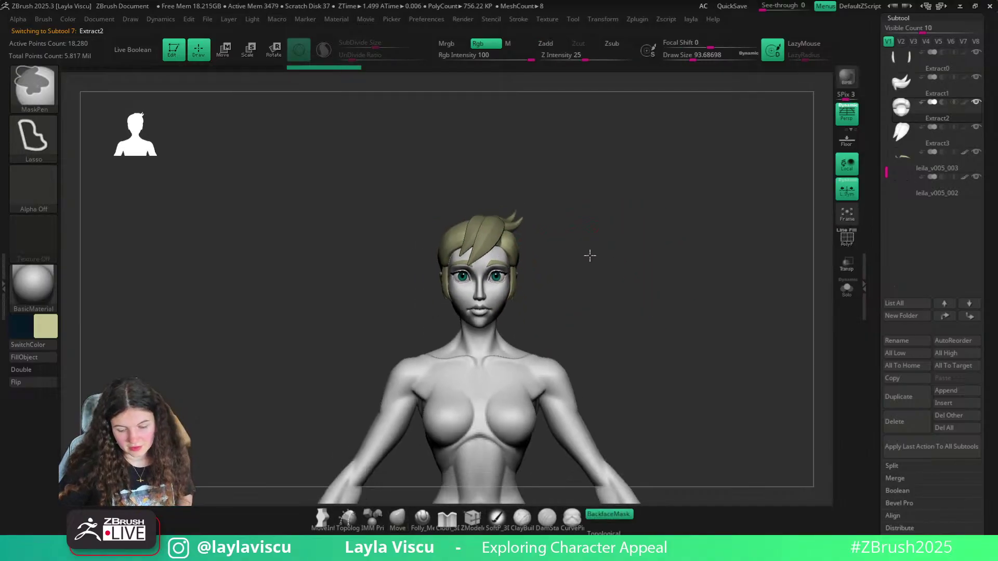
right_click_drag(590, 255, 598, 258, "ctrl")
right_click_drag(598, 258, 519, 297)
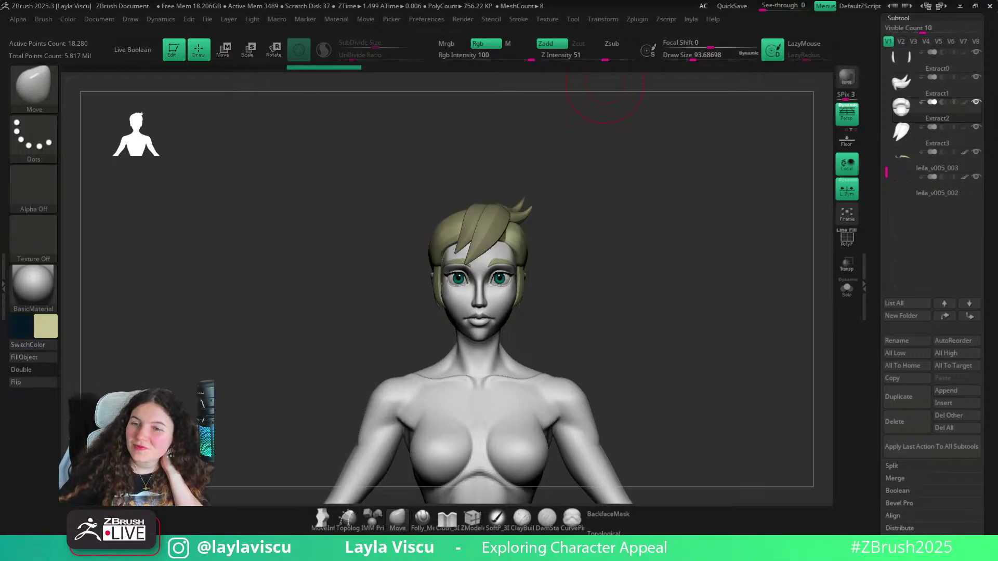
Check the head from the side and front, make the scalp subtool active and choose the Hair-Brush insert brush
mouse_move(621, 236)
right_mouse_down()
mouse_move(561, 227)
mouse_move(609, 222)
right_mouse_up()
right_click_drag(573, 250, 554, 270, "shift")
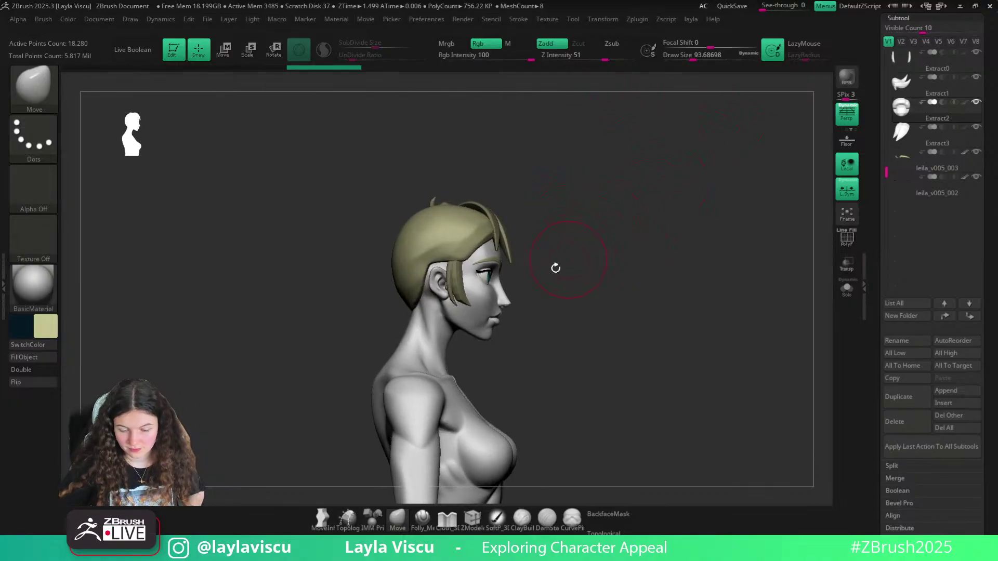
left_click(458, 270, "alt")
right_click_drag(485, 243, 620, 281, "shift")
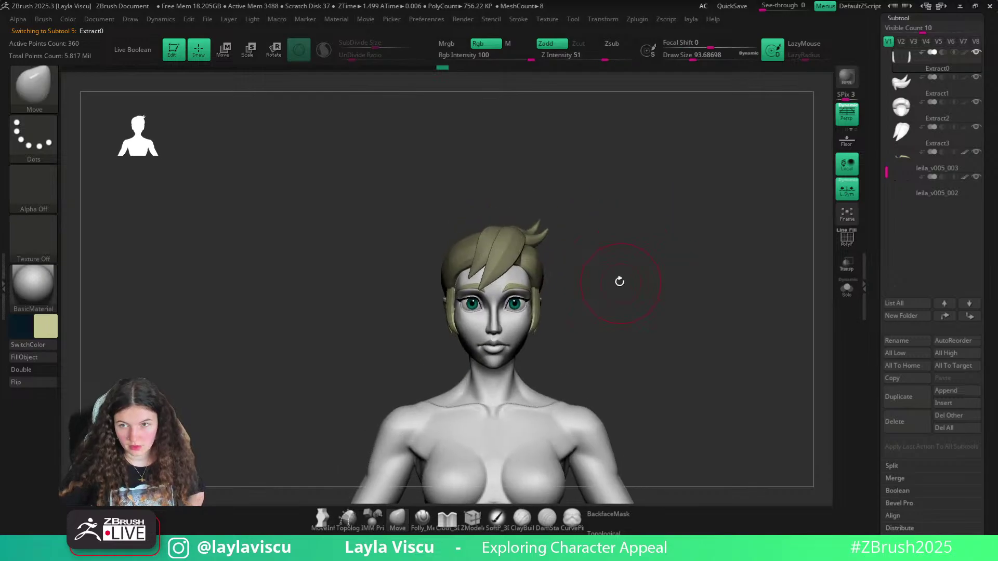
left_click(469, 253, "alt")
key("b")
left_click(755, 483)
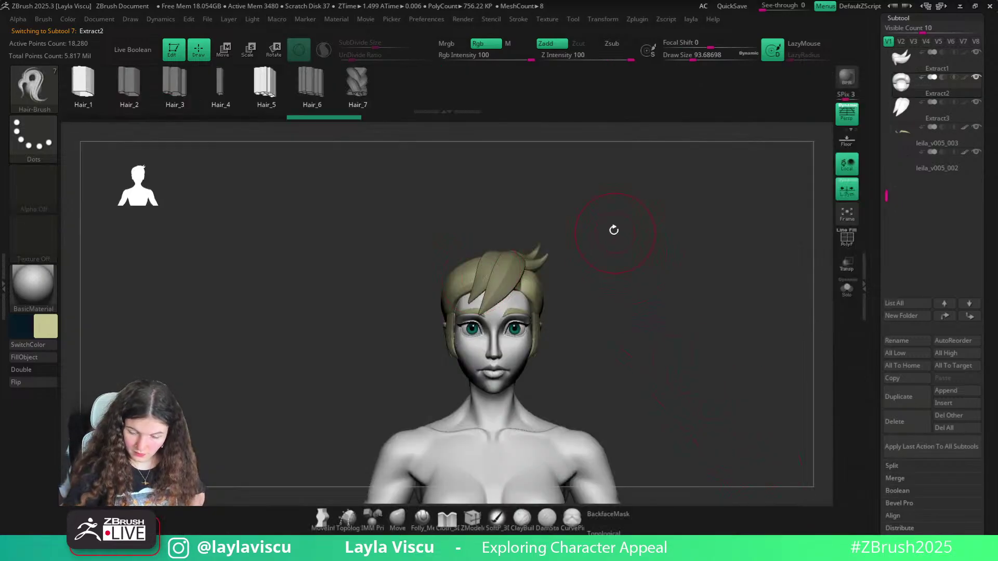
Try a hair strand from the crown past the temple to the sideburn at draw size about 29
key("s")
mouse_move(615, 196)
left_mouse_down()
mouse_move(643, 243)
mouse_move(598, 249)
left_mouse_up()
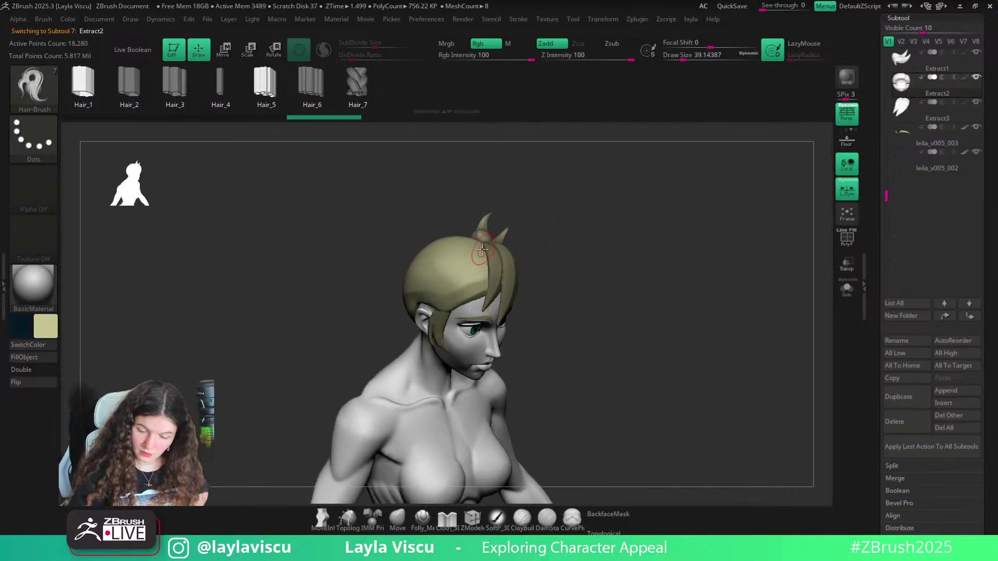
key("s")
left_click(481, 253)
left_click_drag(454, 302, 453, 303)
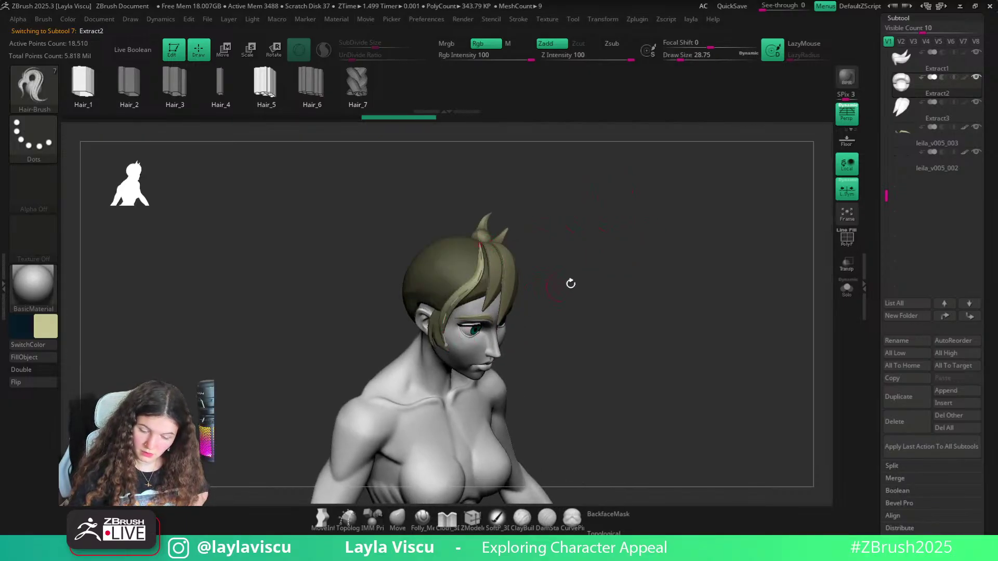
mouse_move(571, 283)
left_mouse_down()
mouse_move(609, 245)
mouse_move(631, 269)
left_mouse_up()
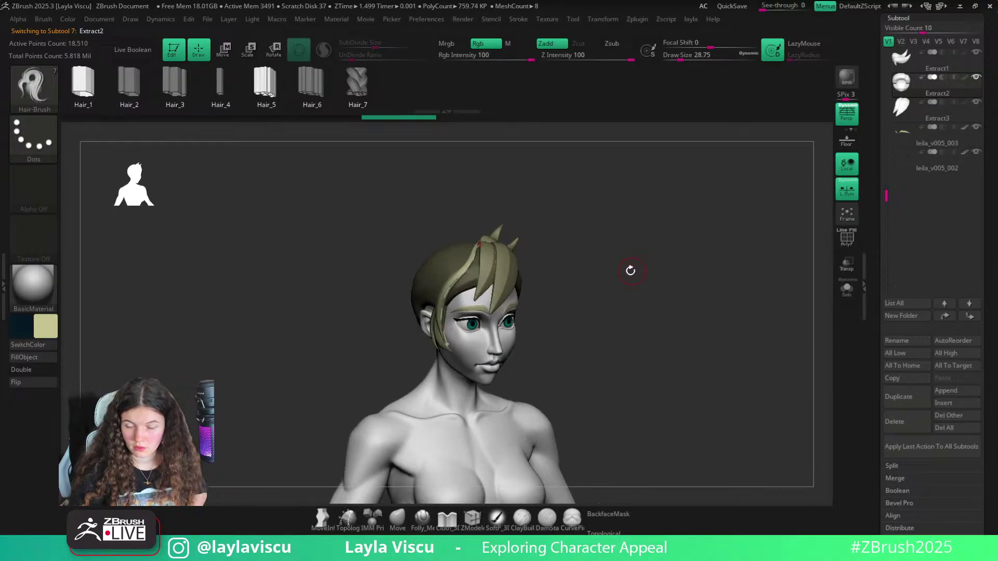
Redraw the side strand from the crown to the sideburn wider, at draw size about 37
key("s")
left_click(608, 268)
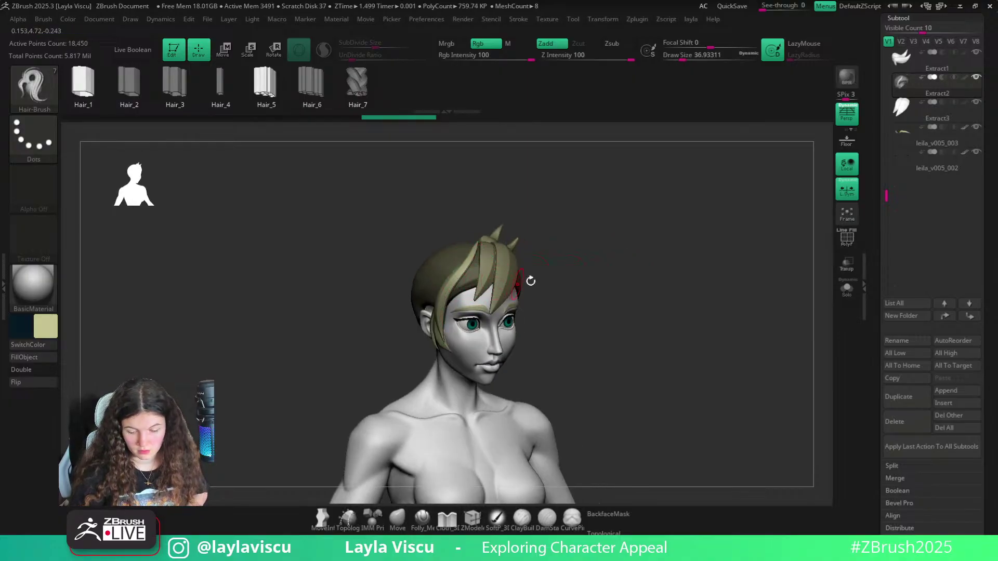
mouse_move(551, 273)
left_mouse_down()
mouse_move(606, 255)
mouse_move(585, 276)
left_mouse_up()
Reshape the new side strand around the temple with the Move brush at draw size about 108, with backface masking on
key("b")
key("m")
key("v")
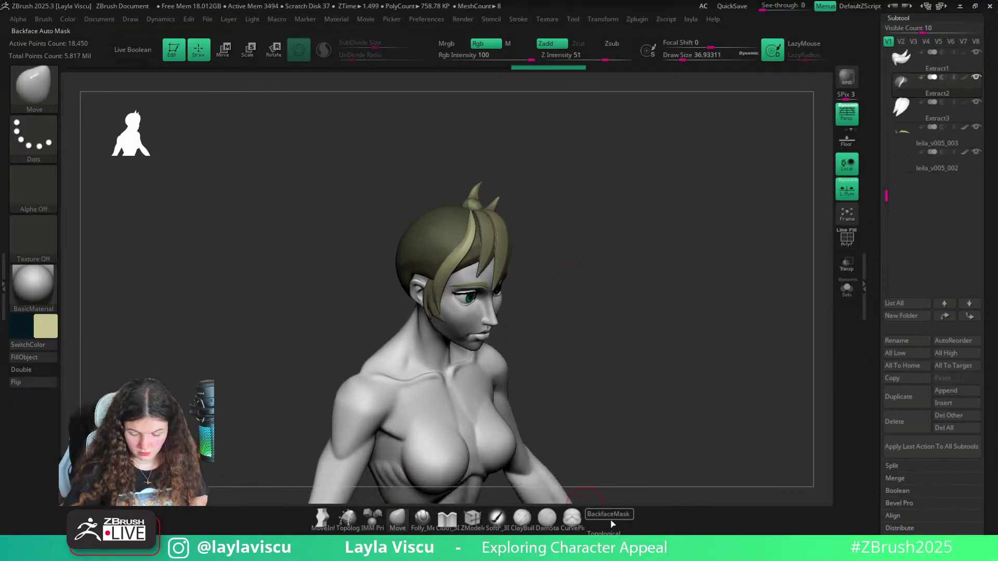
left_click(608, 515)
left_click_drag(606, 416, 525, 323)
key("s")
left_click(475, 240)
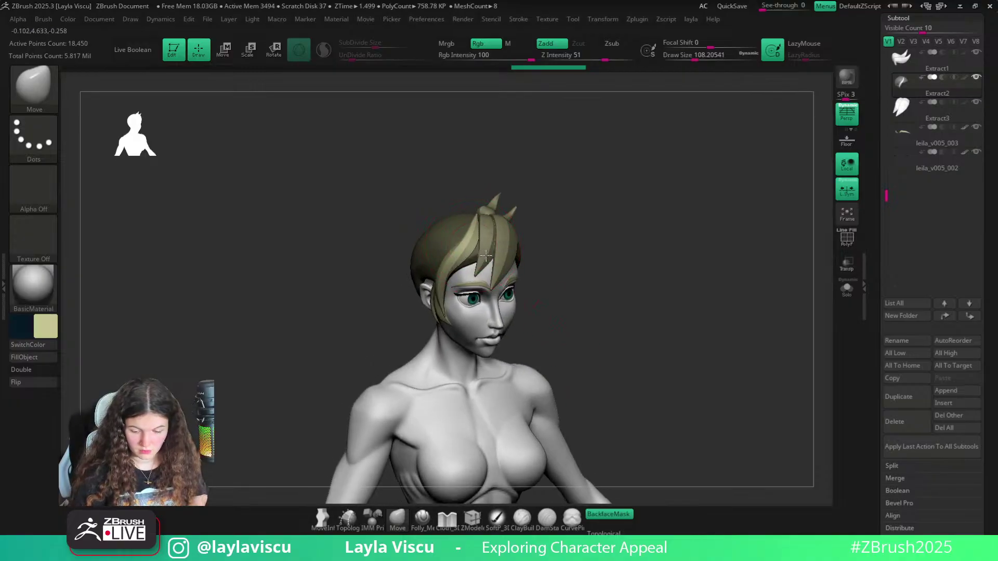
right_click_drag(491, 259, 584, 227, "shift")
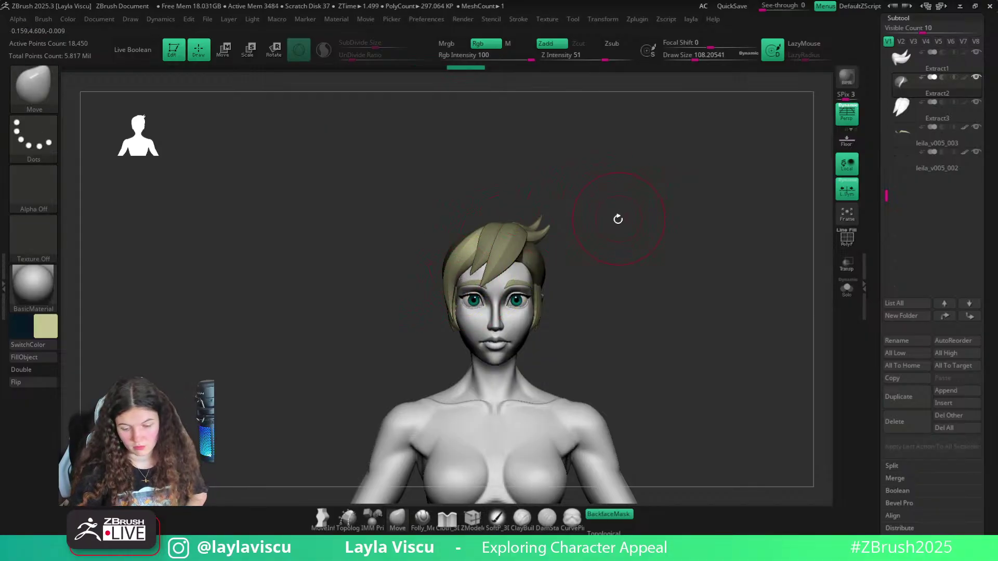
Turn off backface masking and refine the side strand's outline from the front with the Move brush, up to draw size about 136
left_click(607, 514)
key("s")
left_click(484, 234)
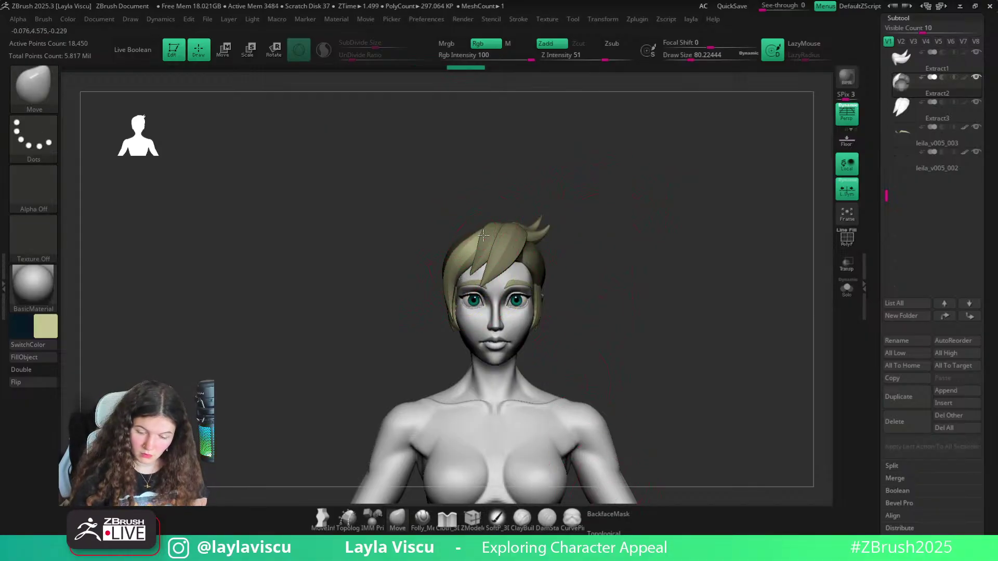
right_click_drag(481, 238, 615, 218, "shift")
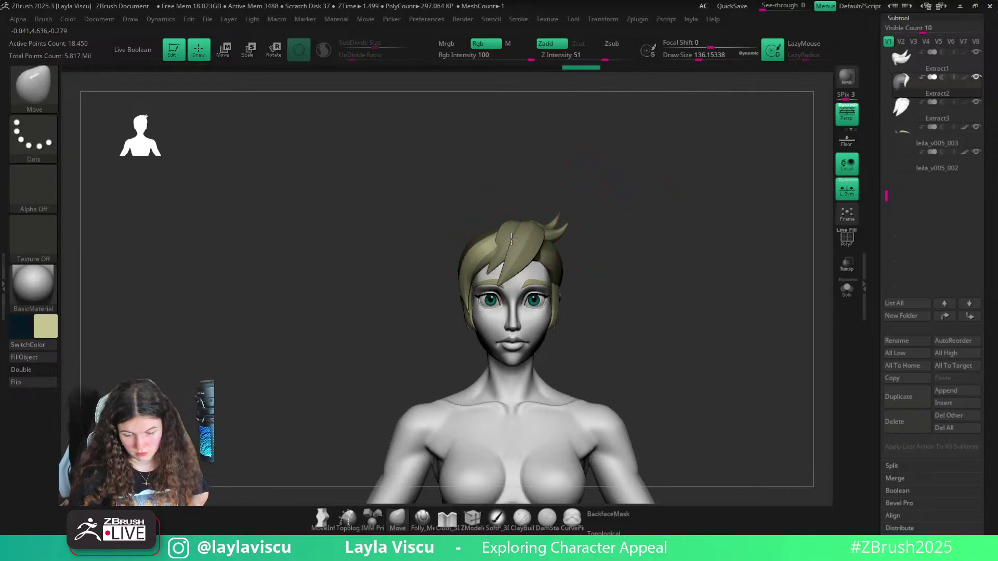
right_click_drag(569, 216, 569, 238)
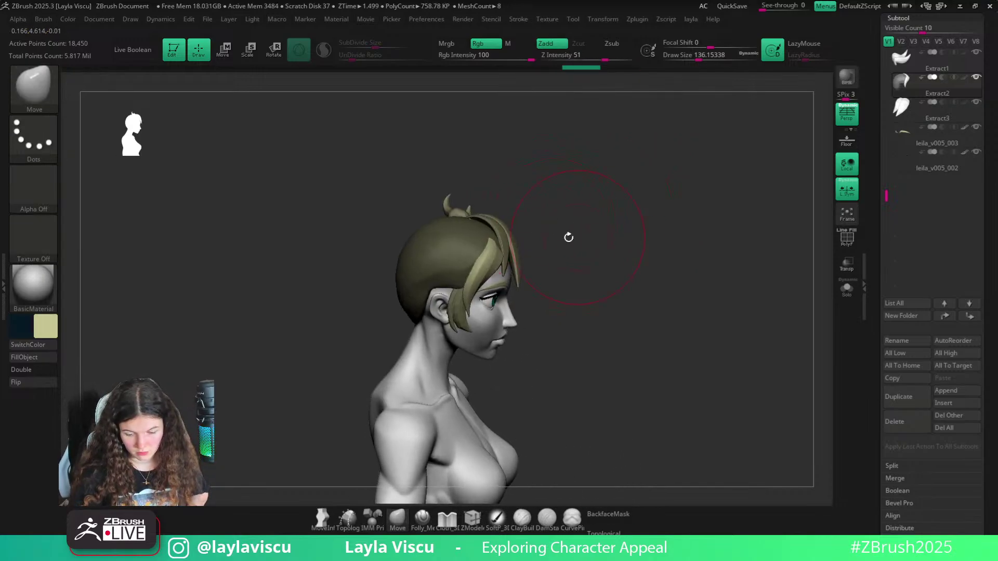
Make the fringe subtool active and adjust it with the Move brush, with backface masking on
left_click(505, 240, "alt")
right_click_drag(512, 251, 564, 227)
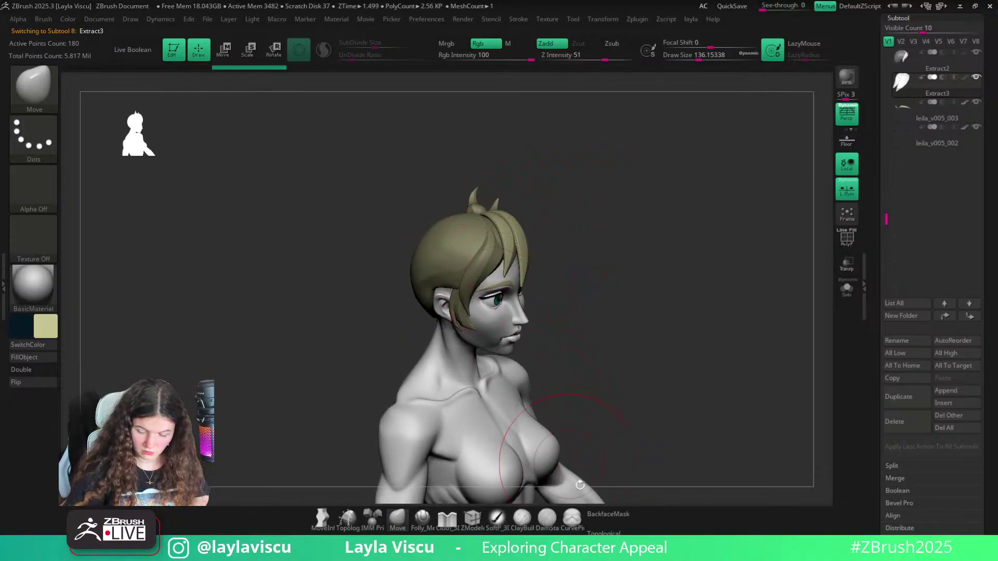
left_click(609, 514)
Return to the side strand, turn off backface masking and shift its root under the fringe at draw size about 35
left_click(495, 222, "alt")
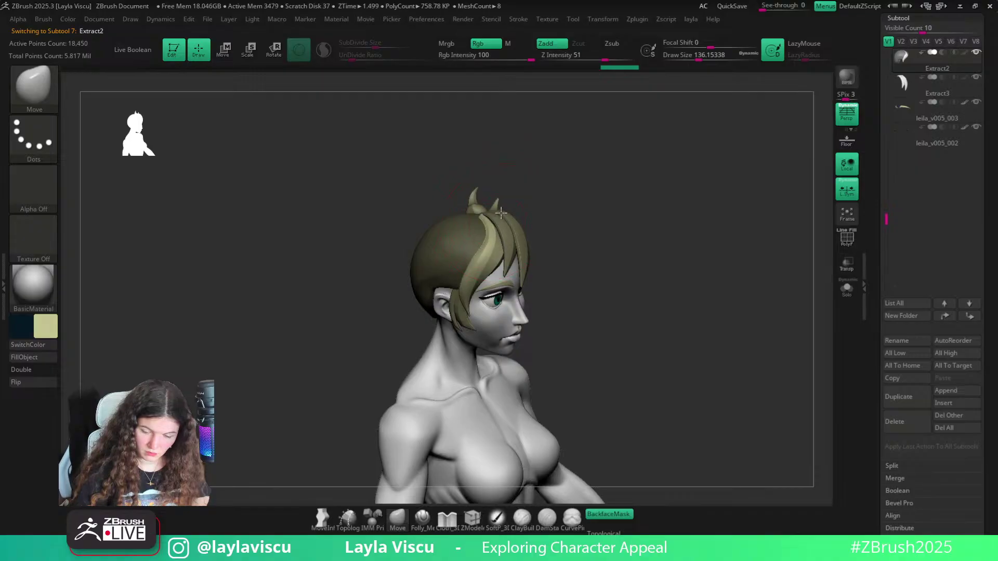
right_click_drag(540, 203, 593, 224)
left_click(614, 516)
right_click_drag(652, 444, 650, 312, "alt")
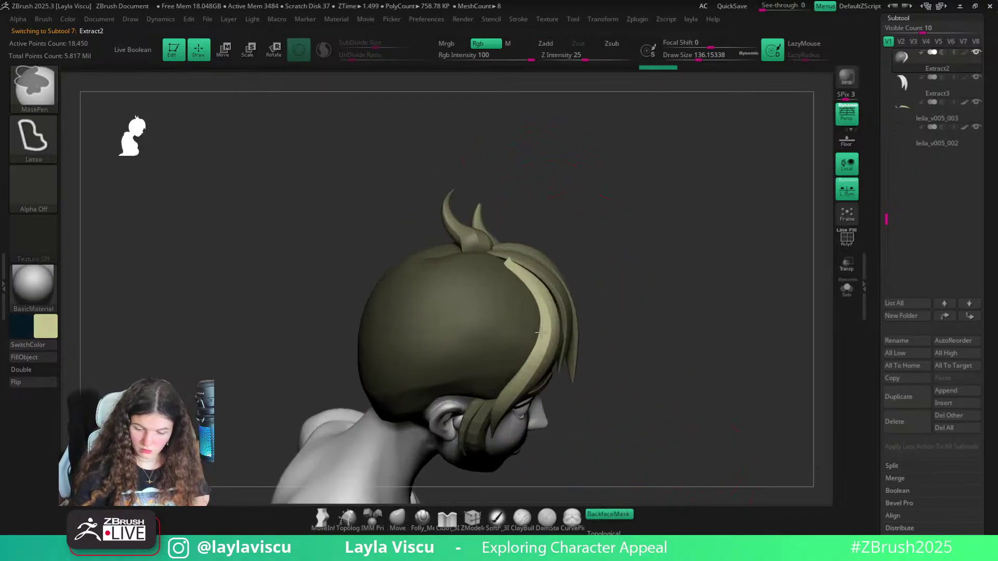
right_click_drag(645, 261, 596, 257)
key("s")
mouse_move(540, 267)
left_mouse_down()
mouse_move(524, 266)
mouse_move(535, 275)
mouse_move(520, 264)
left_mouse_up()
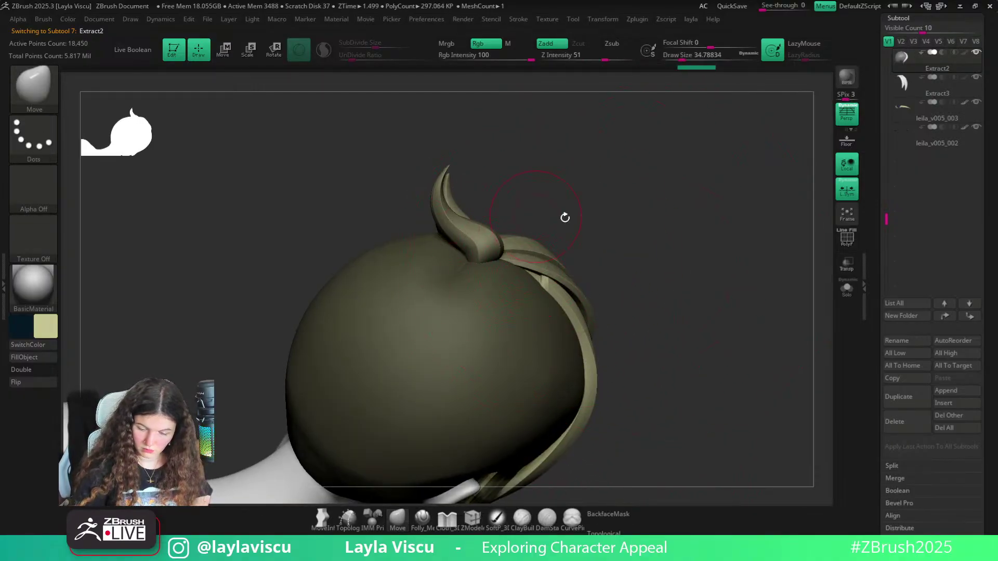
Refine the side strand's root near the crown with the Move brush at draw size about 74
right_click_drag(565, 217, 514, 208)
key("s")
left_click_drag(536, 267, 547, 267)
right_click_drag(486, 130, 483, 191, "ctrl")
right_click_drag(676, 210, 525, 204)
right_click_drag(658, 286, 631, 237, "alt")
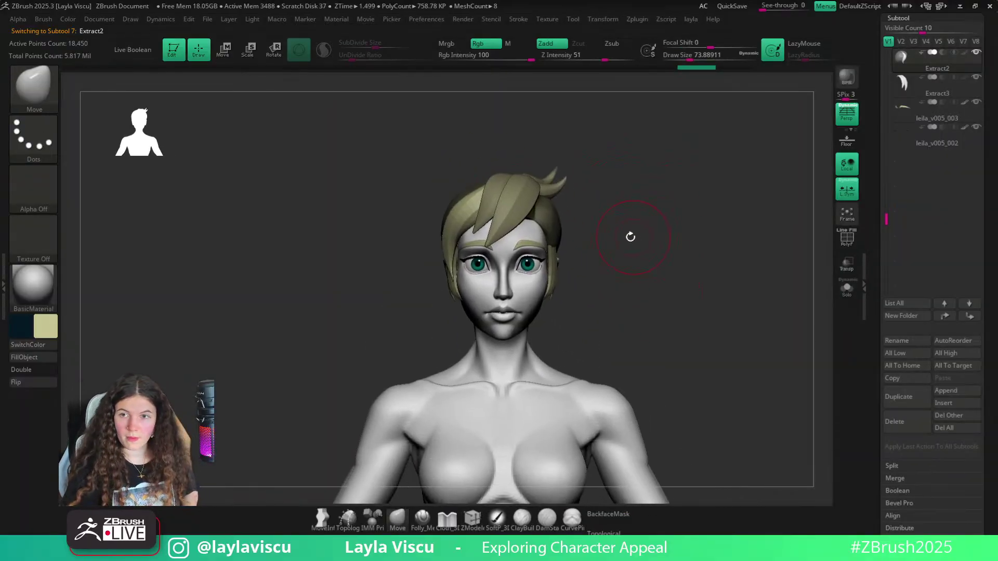
Undo the last fringe move, enable topological masking and sweep the fringe tips sideways above the brow
left_click(511, 222, "alt")
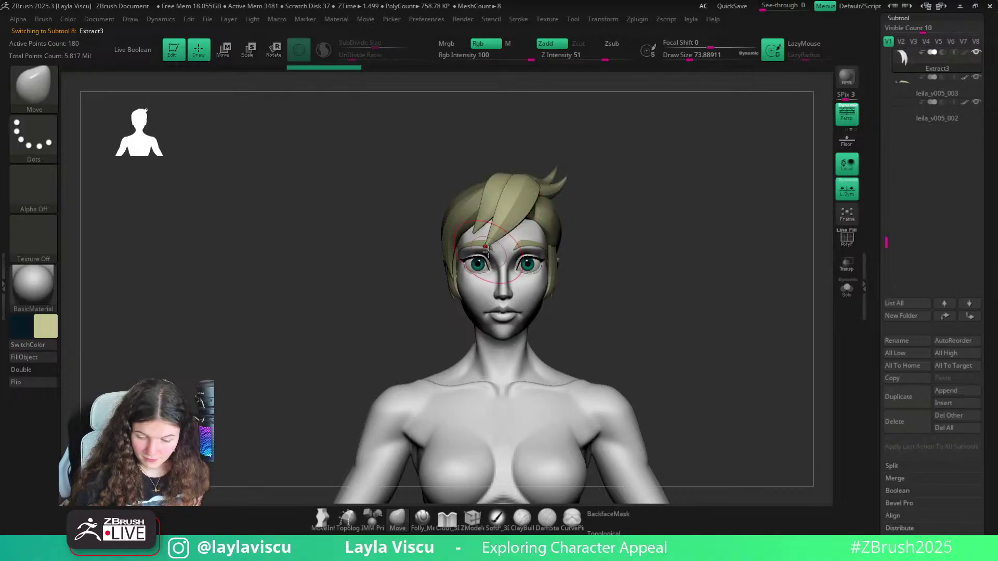
key("ctrl+z")
left_click(606, 529)
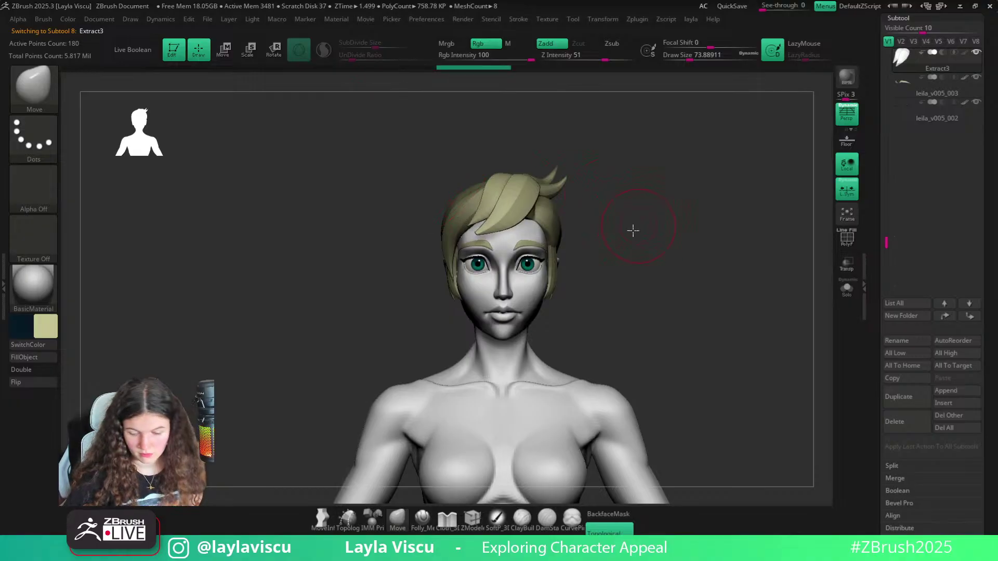
right_click_drag(633, 230, 626, 300, "ctrl")
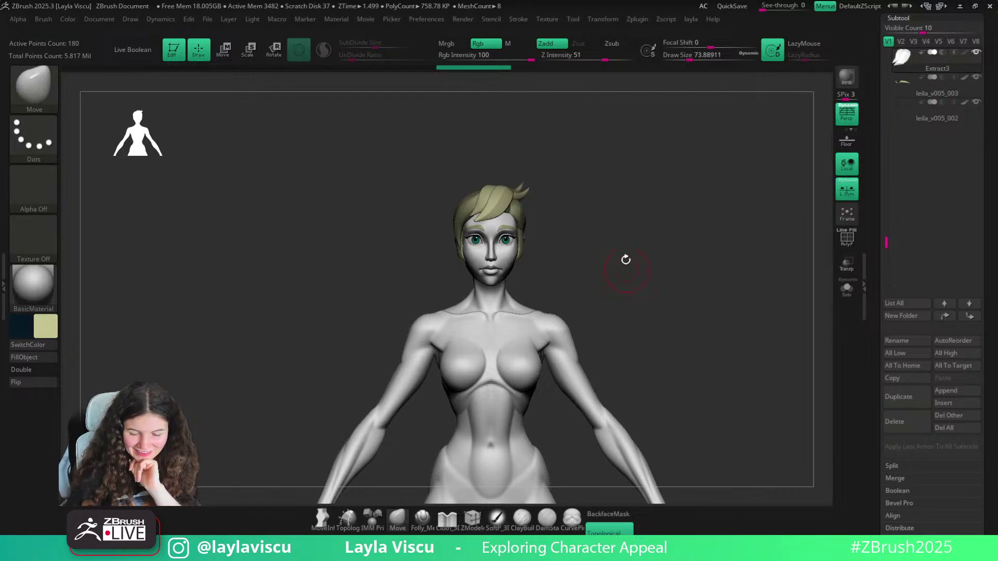
mouse_move(601, 245)
right_mouse_down("ctrl")
mouse_move(613, 200)
mouse_move(656, 250)
mouse_move(613, 173)
mouse_move(473, 221)
right_mouse_up("ctrl")
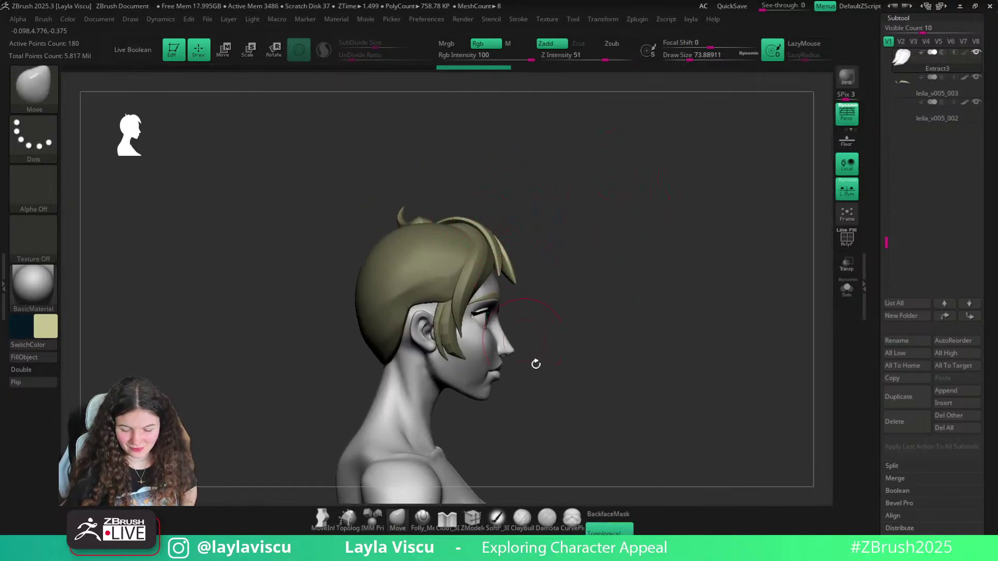
Reshape the fringe's arc over the forehead from both sides with the Move brush at draw size about 108, using backface masking
right_click_drag(536, 364, 519, 205)
key("s")
left_click_drag(439, 229, 449, 213)
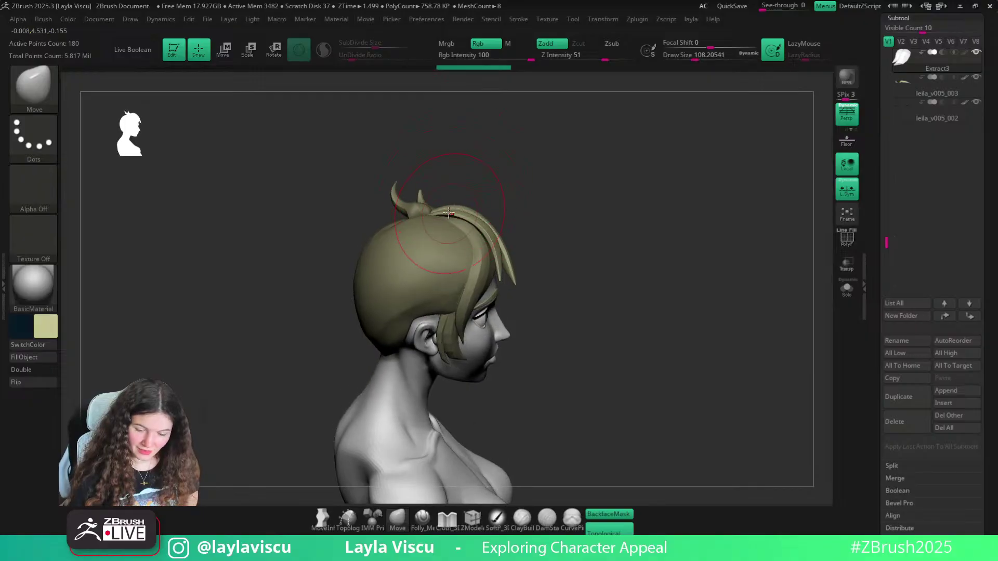
mouse_move(449, 226)
right_mouse_down()
mouse_move(530, 169)
mouse_move(470, 154)
mouse_move(458, 225)
right_mouse_up()
left_click_drag(479, 176, 462, 181)
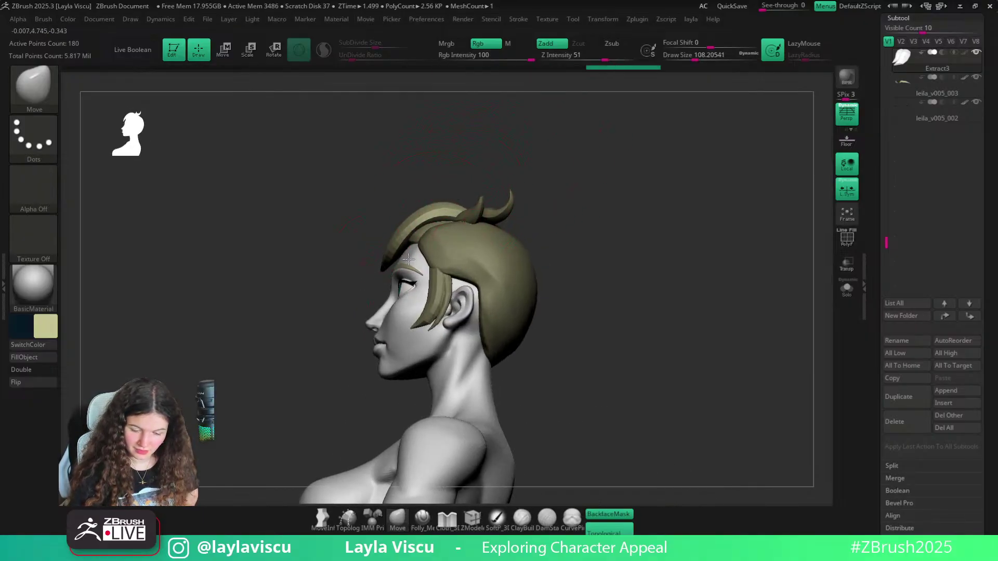
mouse_move(454, 176)
right_mouse_down()
mouse_move(524, 173)
mouse_move(401, 230)
right_mouse_up()
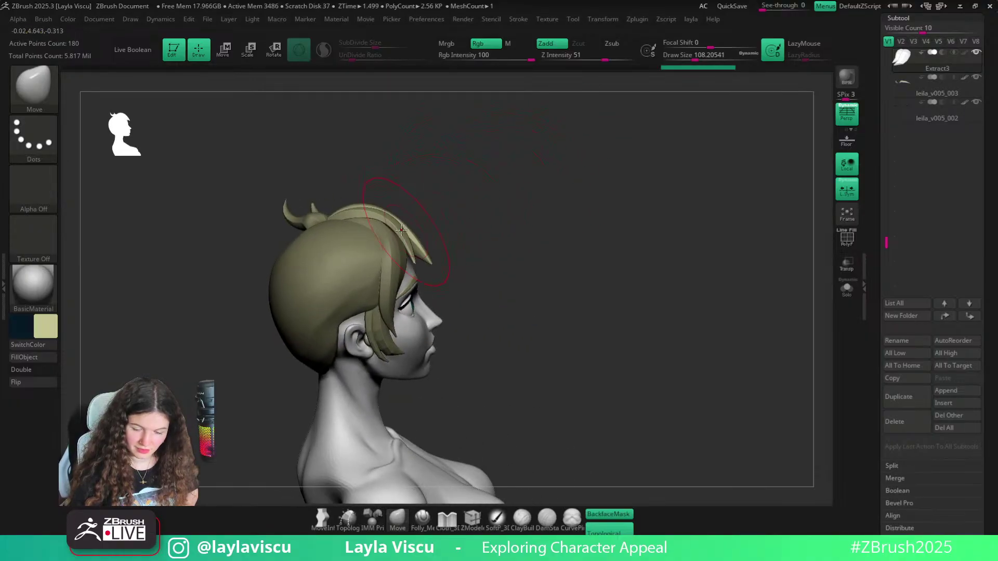
mouse_move(437, 200)
right_mouse_down()
mouse_move(544, 174)
mouse_move(585, 200)
mouse_move(574, 227)
right_mouse_up()
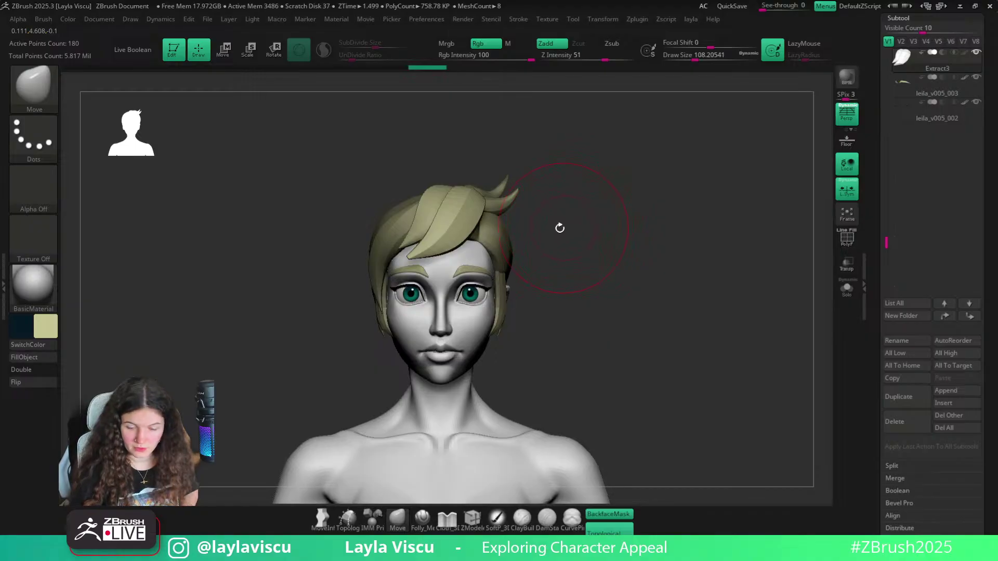
Choose ZModeler's Swivel edge action for the fringe, then smooth it with dynamic subdivision and hide the wireframe
left_click(472, 517)
key("space")
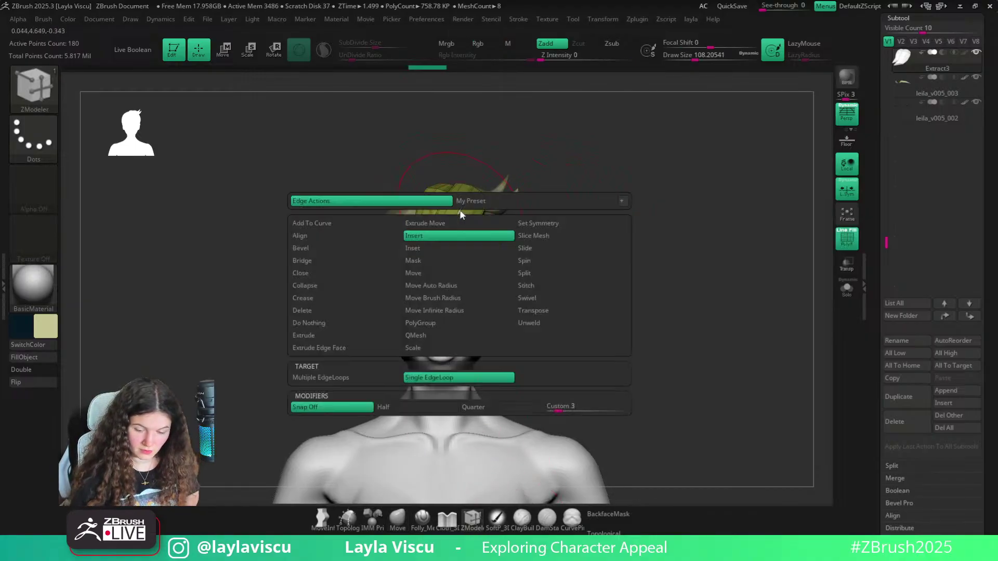
left_click(526, 298)
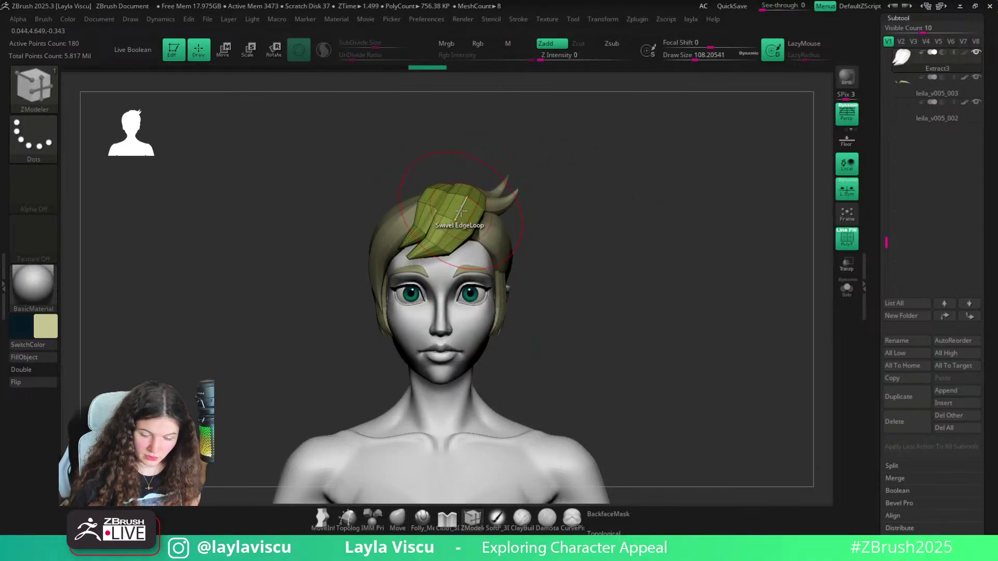
key("d")
key("shift+f")
right_click_drag(613, 248, 594, 199, "ctrl")
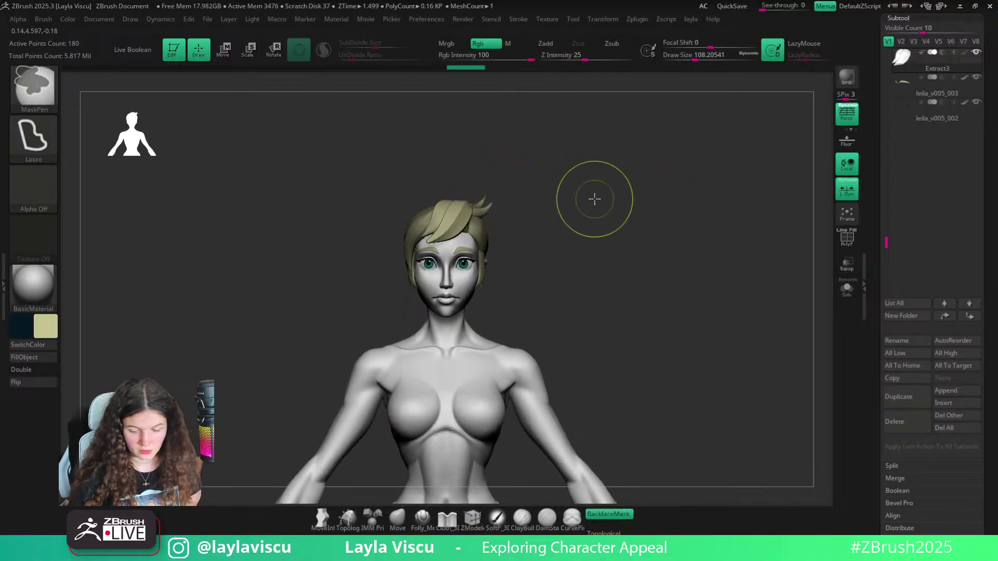
mouse_move(538, 231)
right_mouse_down("alt")
mouse_move(570, 249)
mouse_move(549, 273)
mouse_move(491, 243)
right_mouse_up("alt")
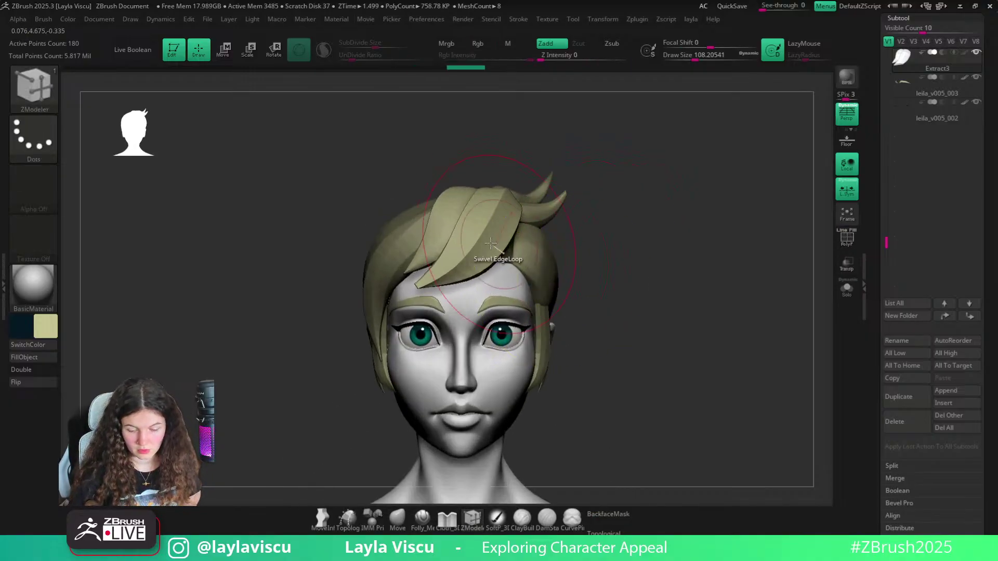
Set ZModeler's edge action to Slide with EdgeLoop Complete and slide edge loops along the front fringe lock
key("space")
left_click(550, 281)
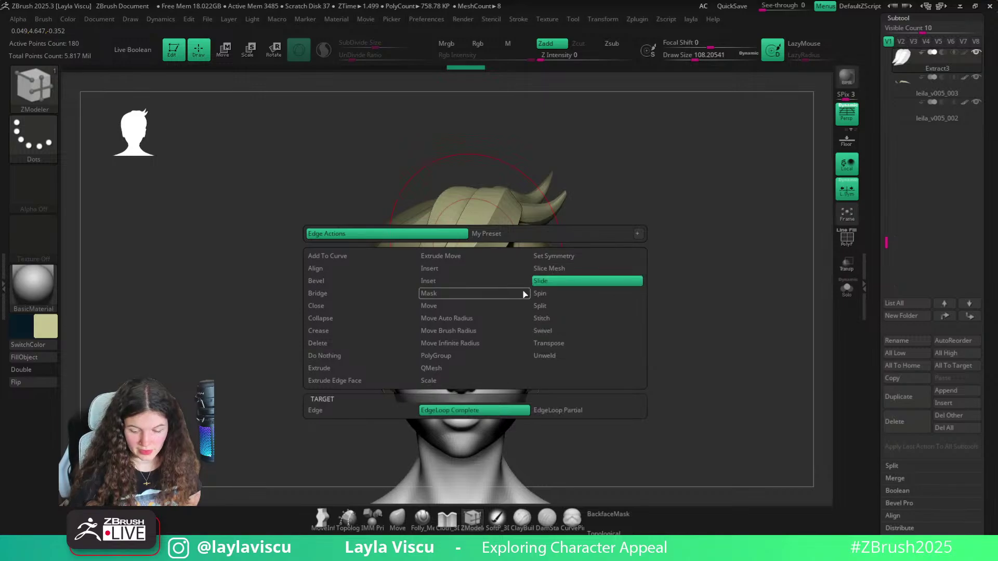
left_click_drag(476, 245, 471, 238)
right_click_drag(606, 177, 612, 135, "ctrl")
right_click_drag(498, 259, 498, 301, "ctrl")
left_click_drag(477, 246, 473, 269)
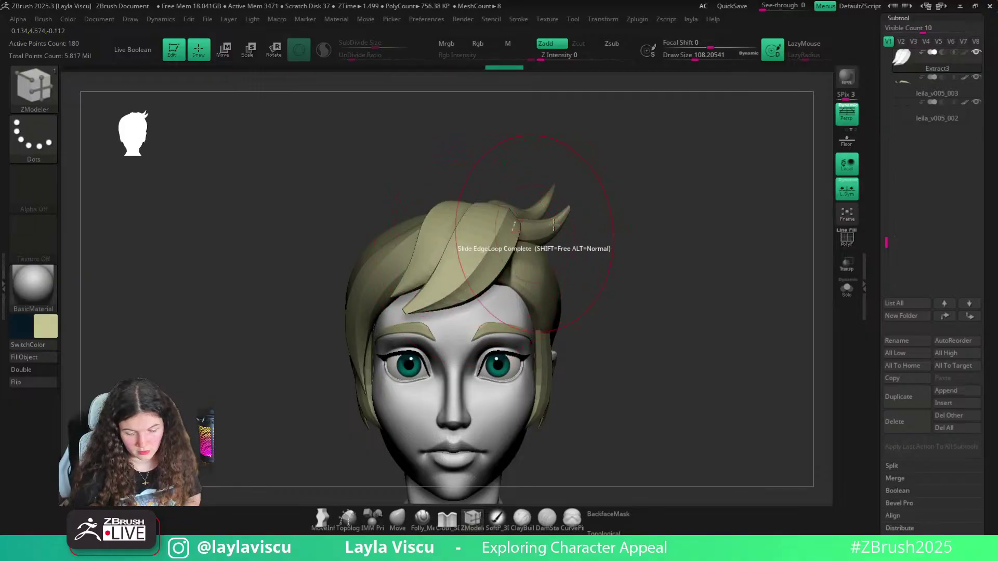
right_click_drag(554, 225, 592, 170, "ctrl")
right_click_drag(583, 215, 561, 178, "ctrl")
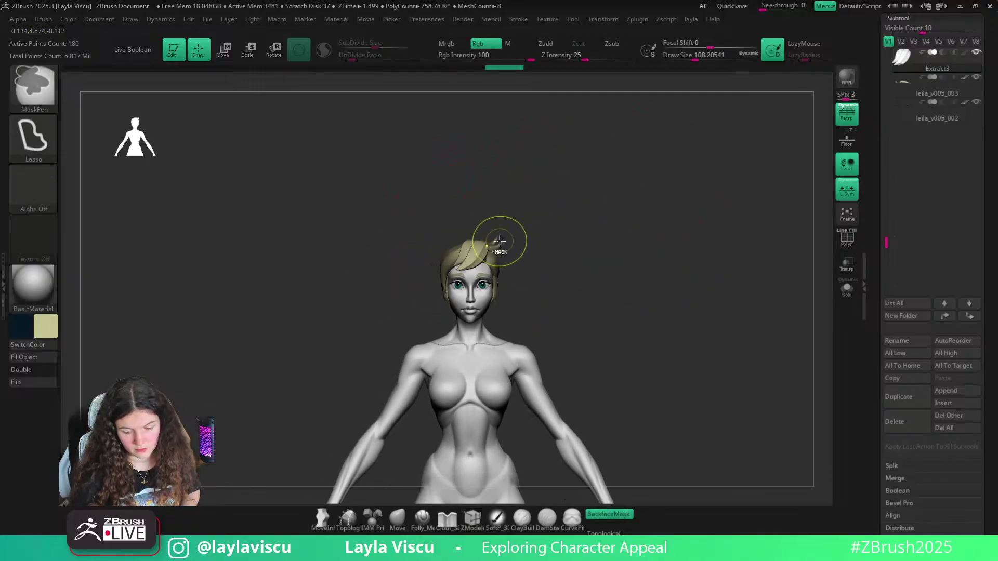
right_click_drag(513, 240, 546, 356, "ctrl")
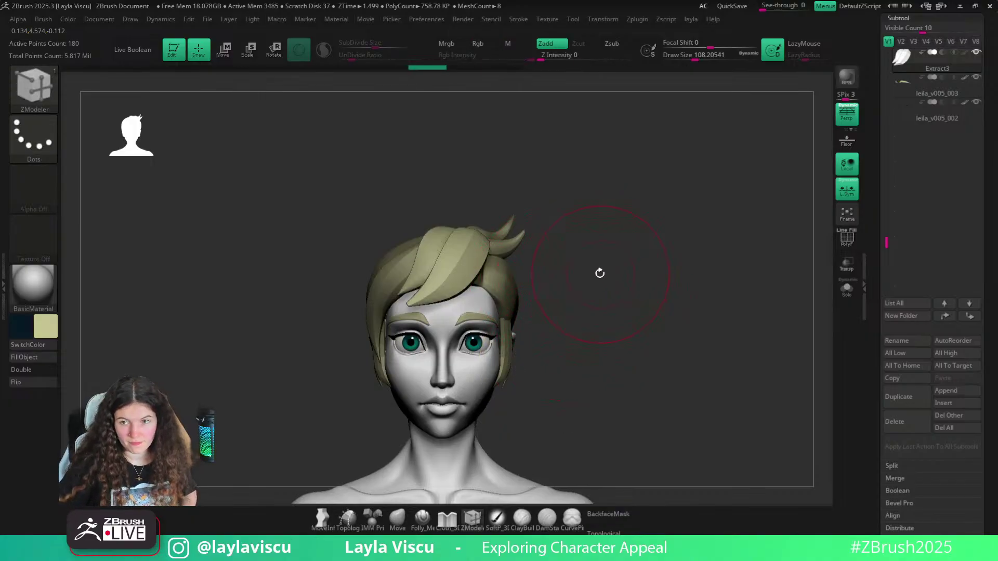
Reshape the fringe's root near the crown with the Move brush at draw size about 228, then hide the wireframe
key("bracketright")
left_click_drag(571, 241, 428, 338)
key("shift+f")
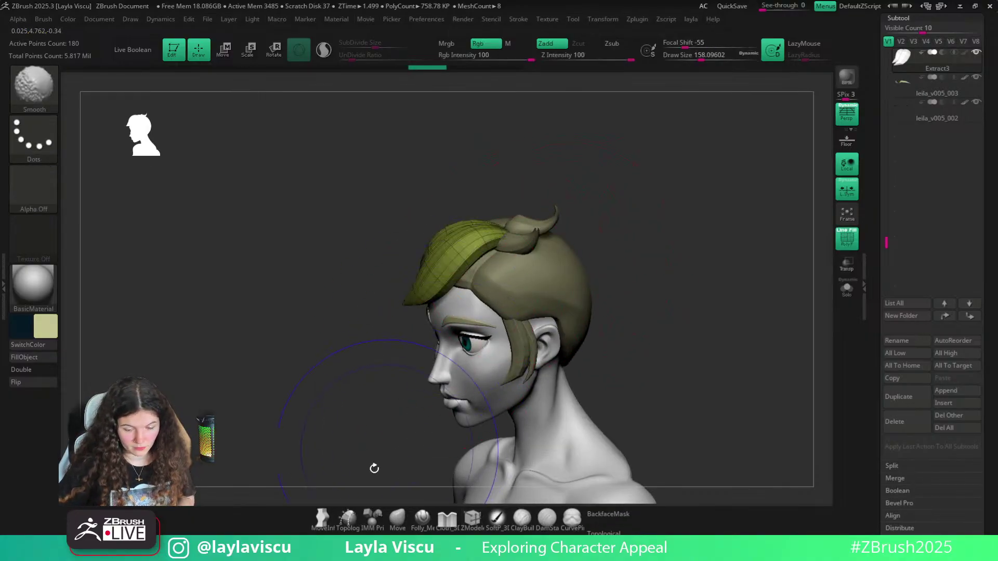
left_click(398, 520)
key("bracketright")
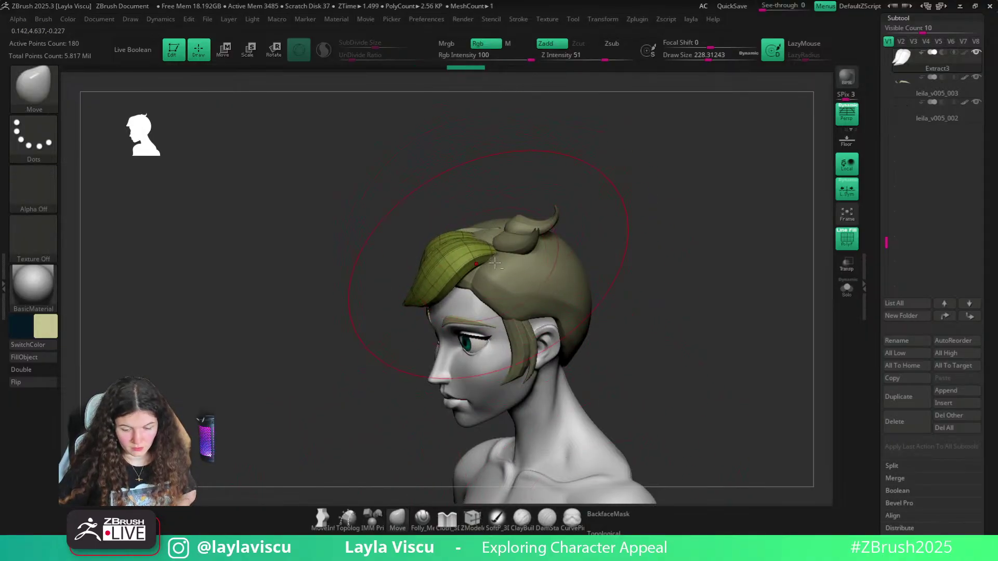
right_click_drag(495, 263, 498, 228)
key("bracketleft")
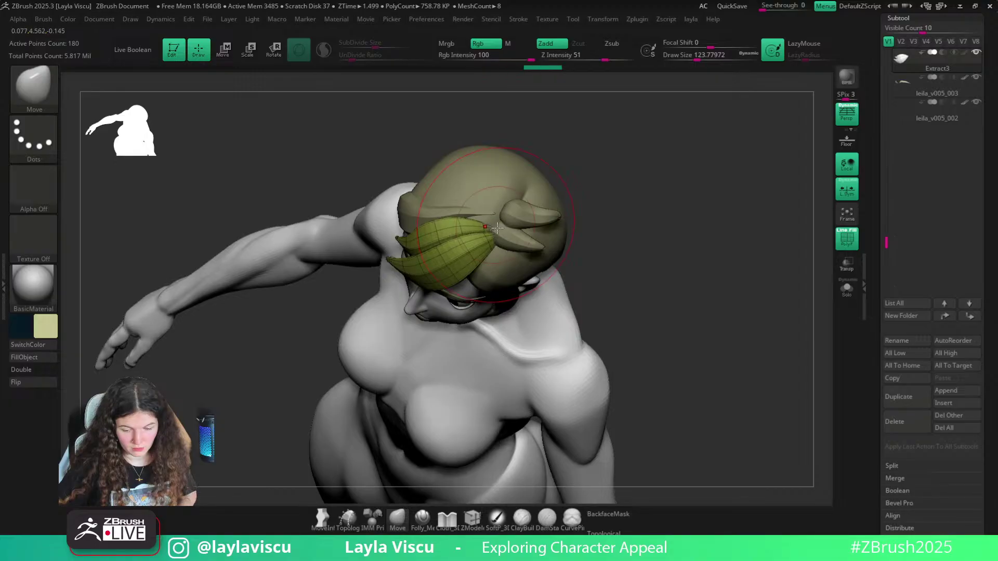
right_click_drag(613, 267, 468, 249, "shift")
key("shift+f")
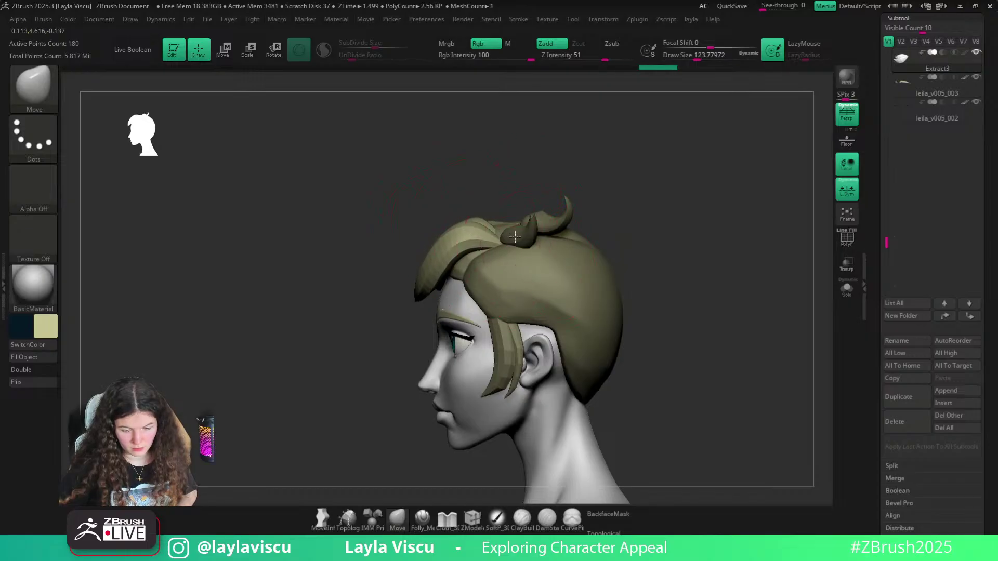
Try to reshape the fringe's front profile over the forehead with the Move brush at draw size about 101
key("bracketleft")
key("bracketleft")
left_click_drag(435, 245, 418, 237)
left_click_drag(419, 294, 427, 299)
mouse_move(377, 258)
right_mouse_down("ctrl")
mouse_move(357, 309)
mouse_move(450, 299)
mouse_move(426, 297)
right_mouse_up("ctrl")
mouse_move(426, 297)
right_mouse_down("ctrl")
mouse_move(499, 294)
mouse_move(598, 317)
mouse_move(527, 333)
right_mouse_up("ctrl")
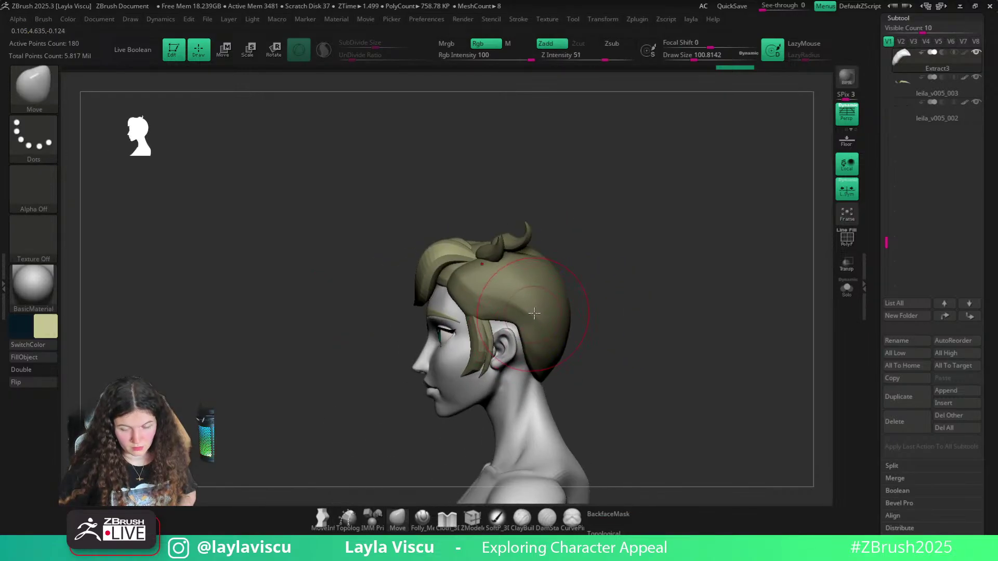
key("ctrl+z")
key("ctrl+z")
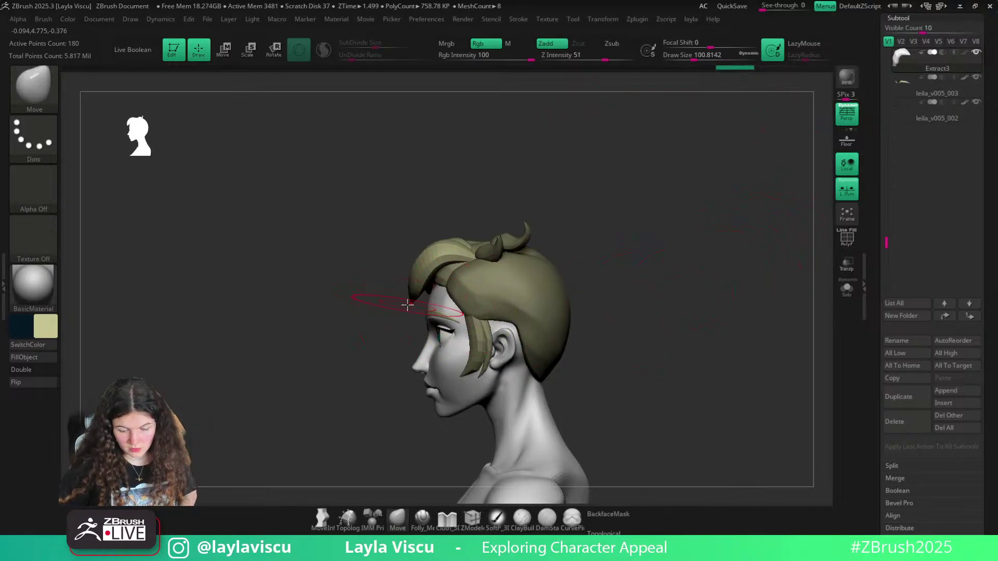
key("ctrl+z")
Adjust the fringe's overhang above the forehead with the Move brush at draw size about 116
mouse_move(424, 300)
right_mouse_down()
mouse_move(500, 308)
mouse_move(473, 323)
mouse_move(436, 310)
right_mouse_up()
mouse_move(436, 310)
left_mouse_down()
mouse_move(413, 337)
mouse_move(426, 334)
left_mouse_up()
key("s")
mouse_move(474, 320)
right_mouse_down("shift")
mouse_move(459, 256)
mouse_move(602, 305)
mouse_move(494, 270)
mouse_move(359, 256)
right_mouse_up("shift")
key("s")
mouse_move(359, 257)
left_mouse_down()
mouse_move(377, 256)
mouse_move(416, 210)
left_mouse_up()
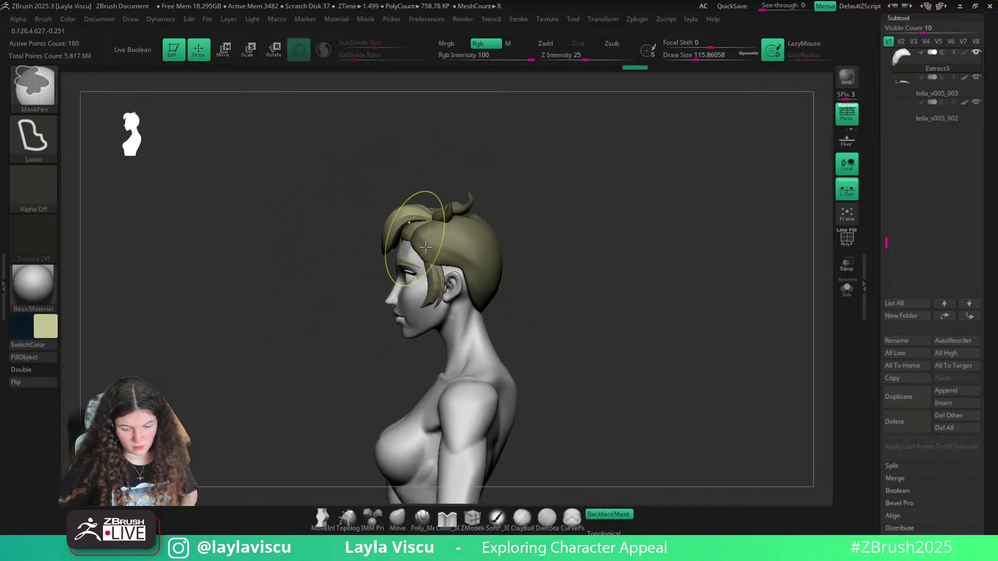
right_click_drag(519, 238, 565, 260, "shift")
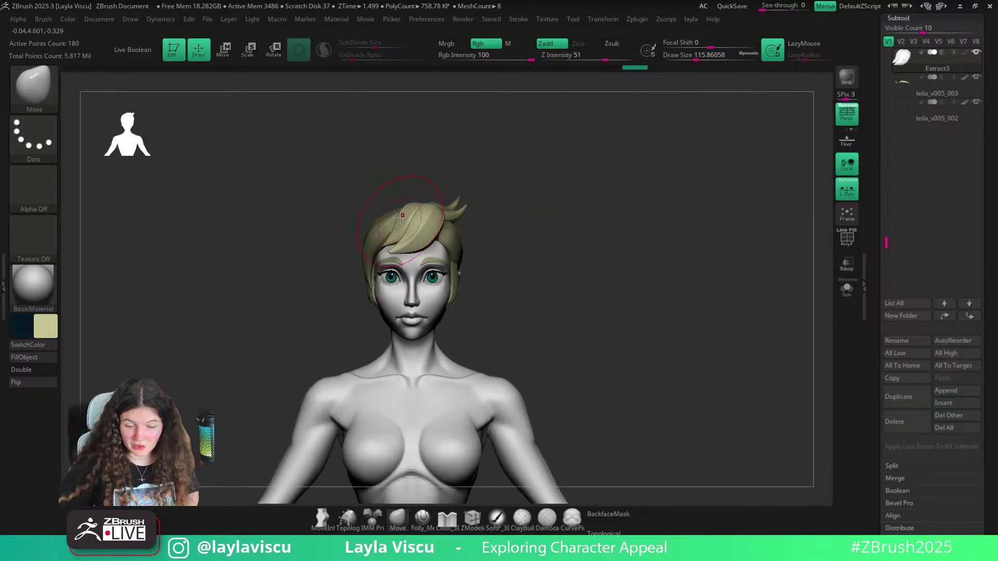
Enable topological masking and refine the rear fringe lock's tip along the hairline with the Move brush at draw size about 33
right_click_drag(400, 239, 440, 255, "ctrl")
key("s")
left_click_drag(418, 217, 407, 217)
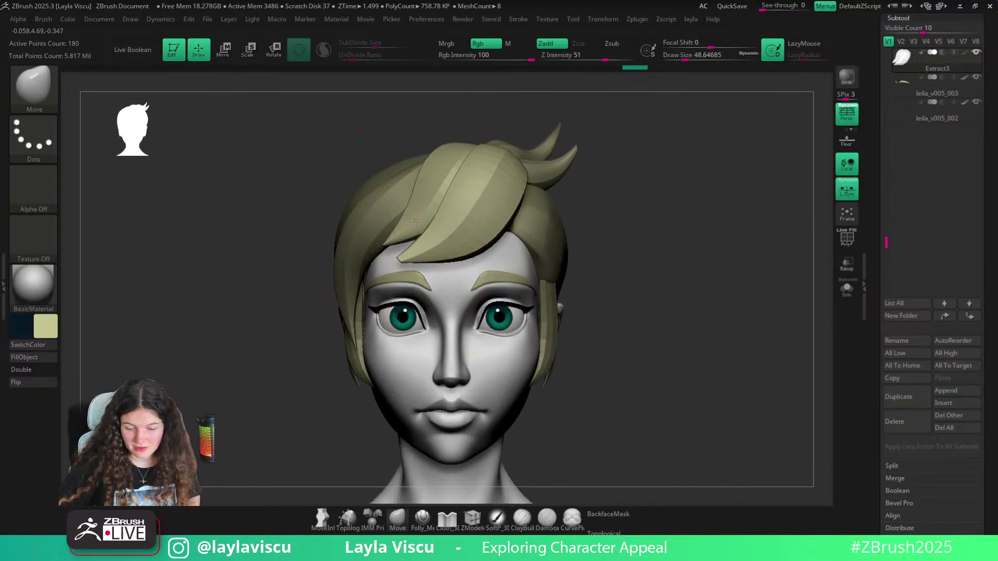
left_click(604, 532)
key("s")
mouse_move(405, 232)
left_mouse_down()
mouse_move(399, 247)
mouse_move(399, 232)
left_mouse_up()
key("s")
left_click_drag(399, 239, 400, 245)
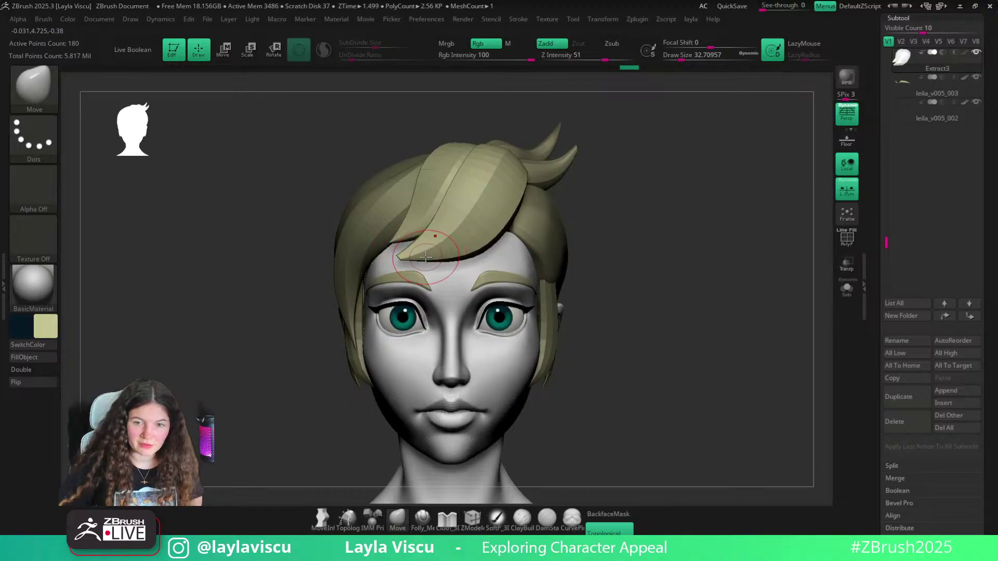
Show the fringe's wireframe, choose the Pinch brush and split the fringe locks into polygroups with Auto Groups
left_click_drag(583, 229, 632, 223)
key("shift+f")
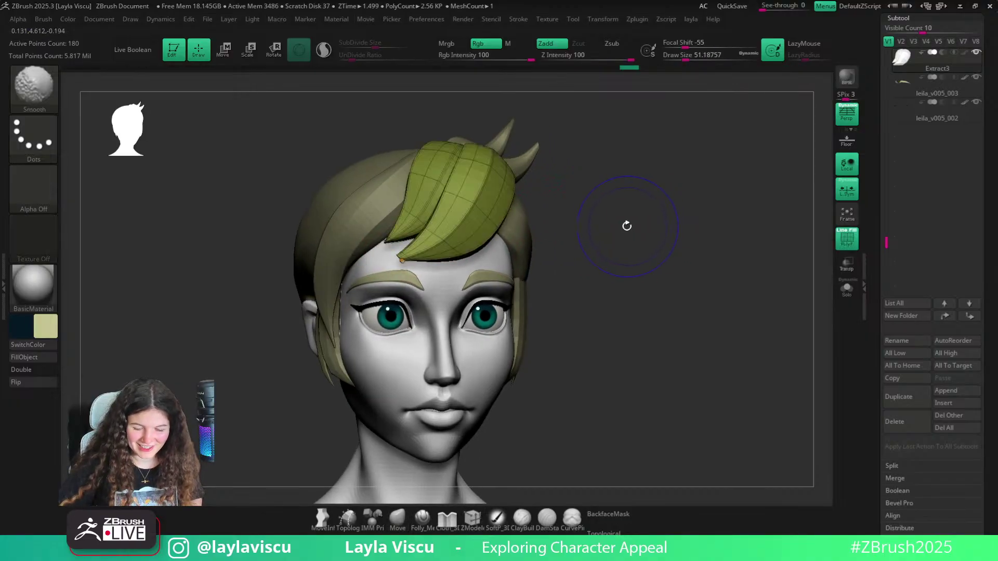
key("b")
key("p")
key("i")
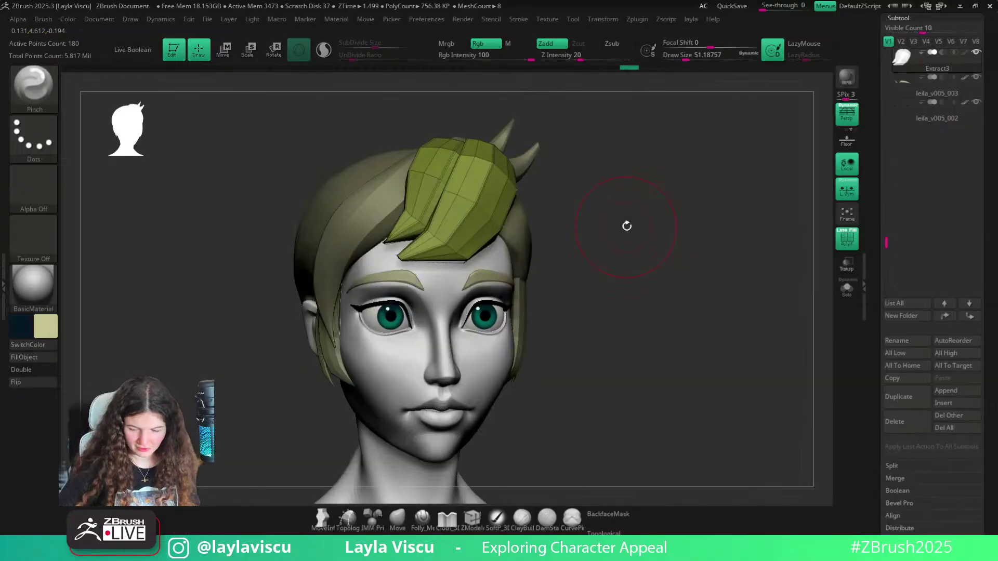
key("space")
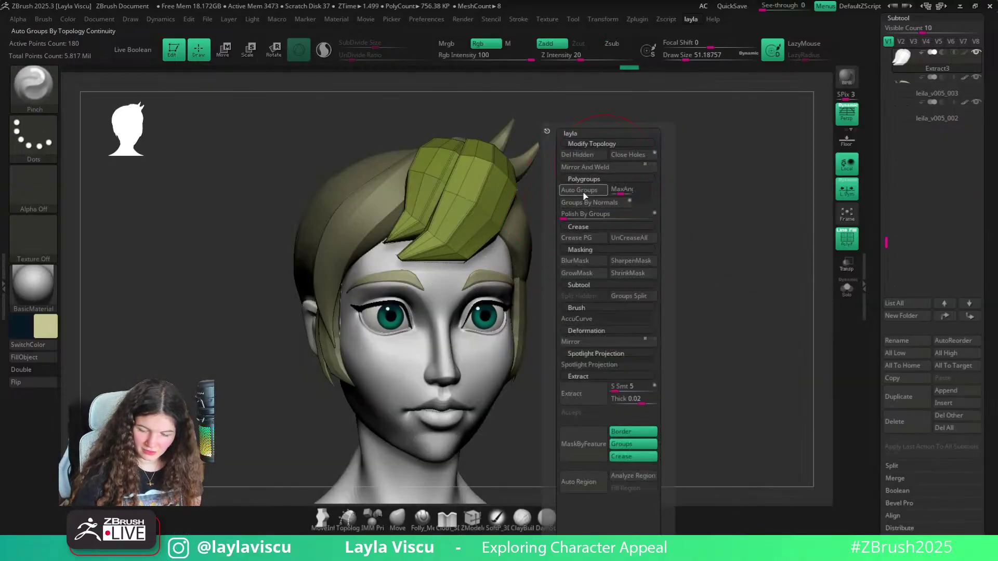
left_click_drag(583, 192, 546, 187)
Isolate each fringe lock in turn to pinch its tip at draw size about 33, and show both locks again
key("ctrl+shift")
left_click(457, 243, "ctrl+shift")
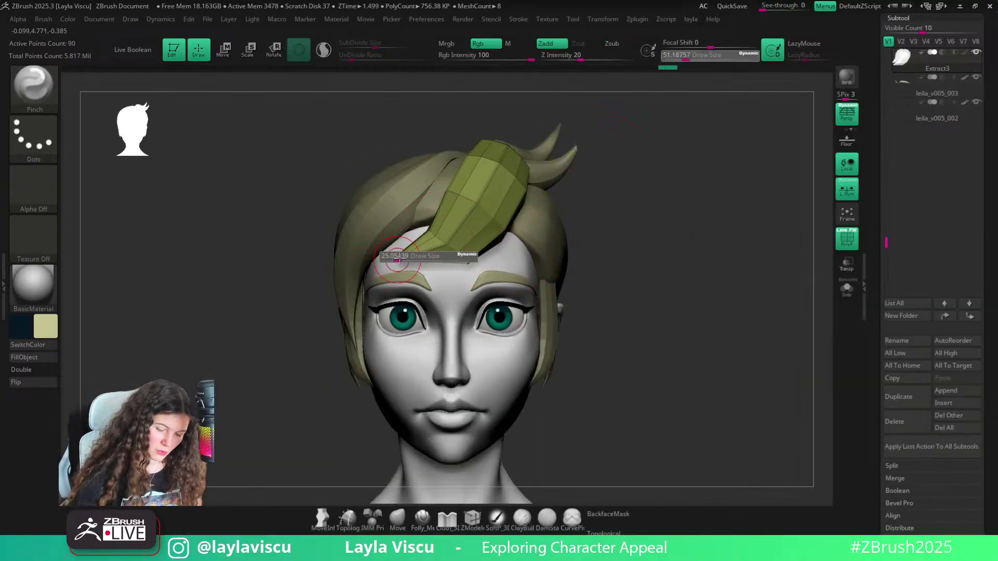
left_click(664, 201, "ctrl+shift")
left_click(413, 218, "ctrl+shift")
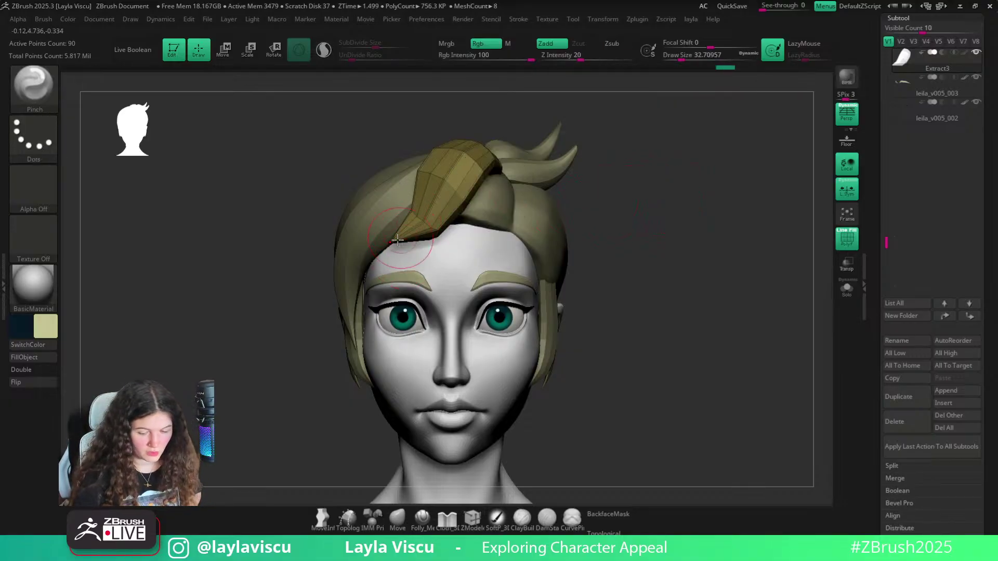
left_click(716, 372, "ctrl+shift")
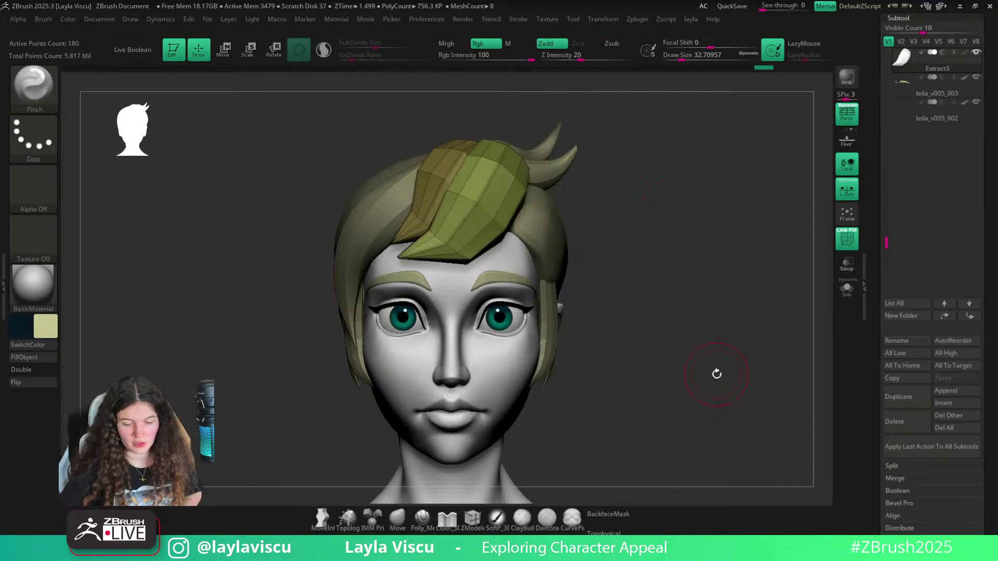
Display the anime reference image and hide the fringe's wireframe
key("shift+z")
key("z")
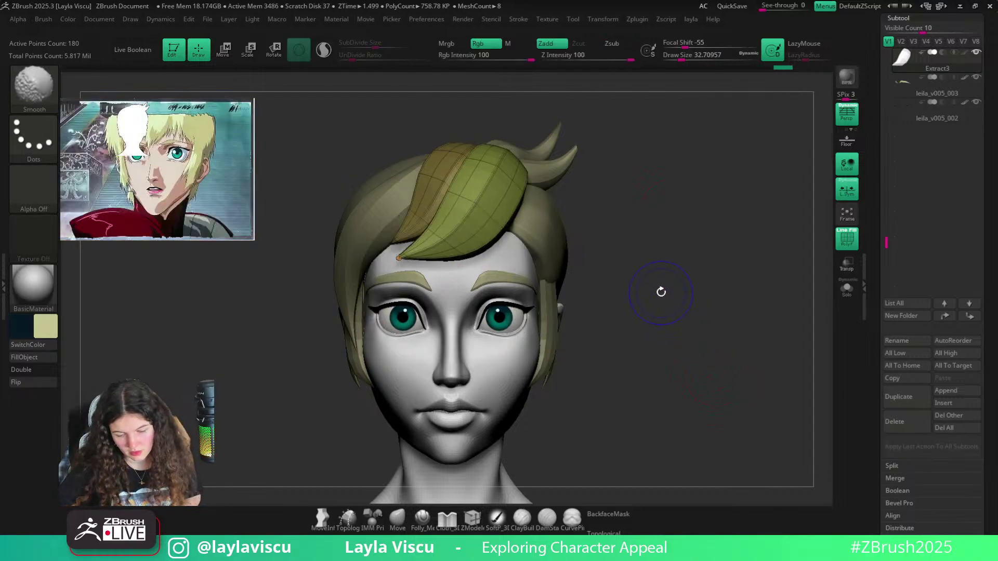
key("shift+f")
mouse_move(702, 301)
right_mouse_down("ctrl")
mouse_move(619, 277)
mouse_move(588, 316)
mouse_move(686, 290)
mouse_move(581, 308)
right_mouse_up("ctrl")
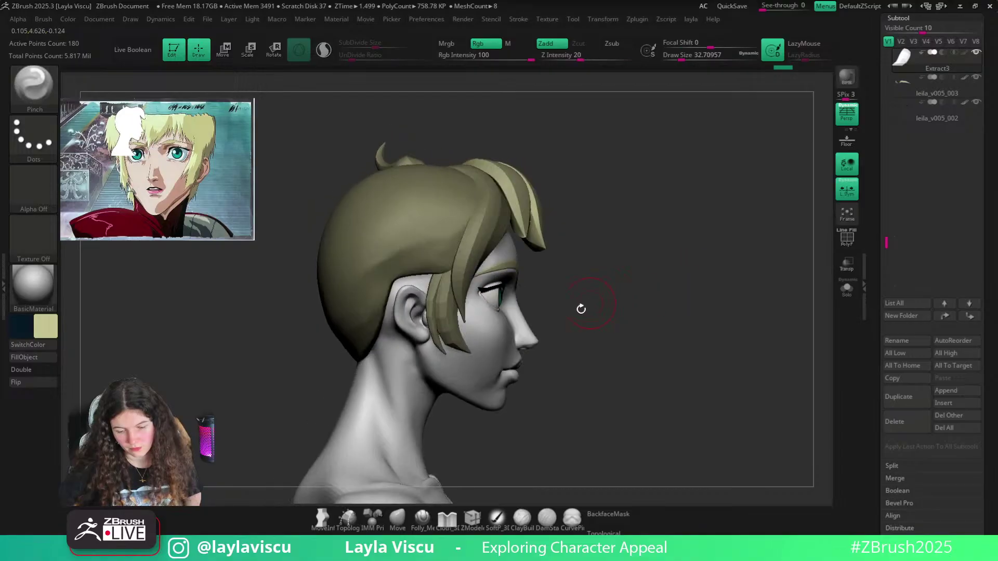
Adjust the fringe's root and front edge in side profile with the Move brush at draw size about 80
left_click(398, 519)
key("bracketright")
key("bracketright")
key("bracketright")
key("bracketright")
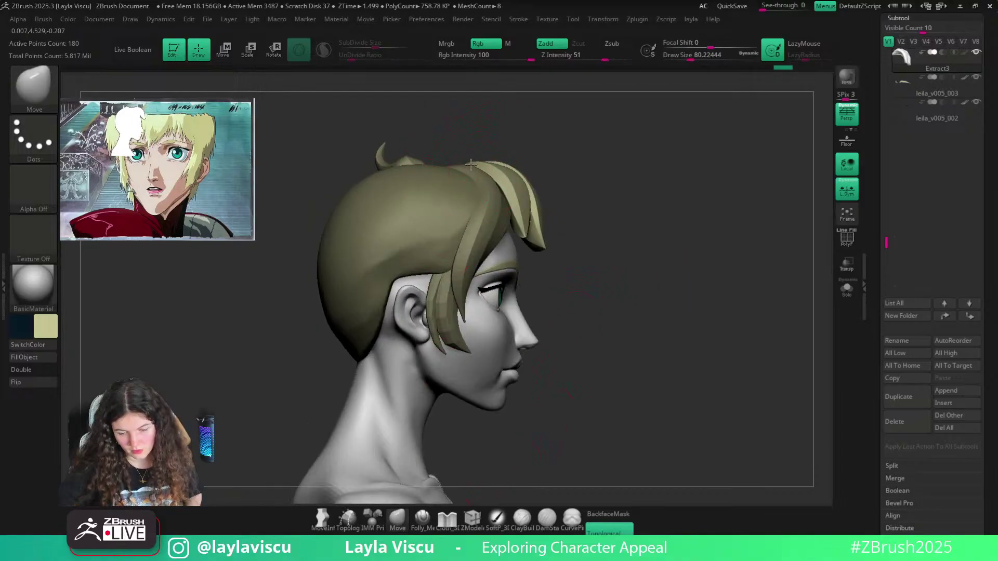
left_click_drag(471, 165, 469, 162)
left_click_drag(516, 223, 510, 220)
Turn off the thumbnail's silhouette mode and hide the thumbnail covering the reference image
right_click_drag(659, 215, 587, 216, "shift")
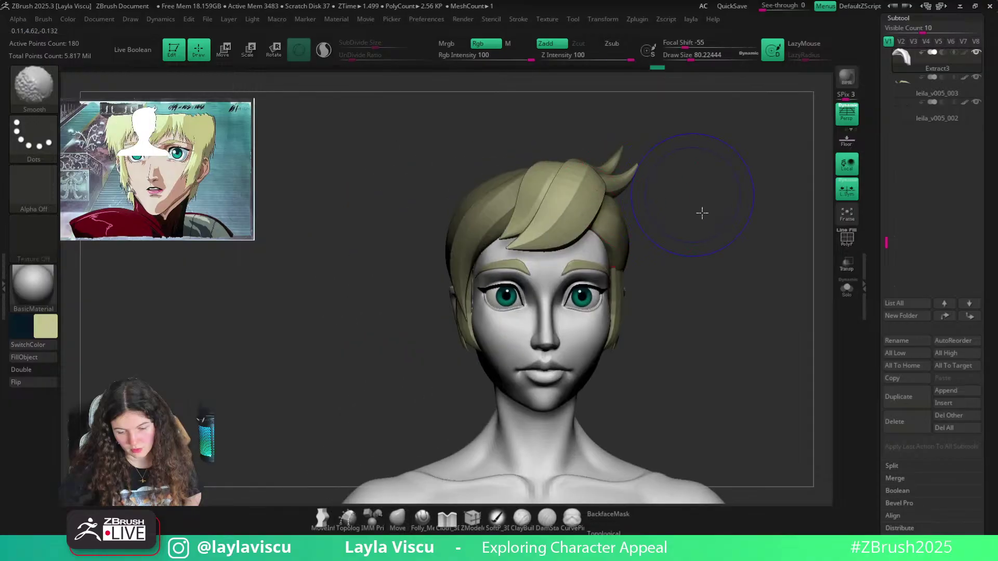
mouse_move(702, 214)
right_mouse_down("alt")
mouse_move(645, 256)
mouse_move(580, 247)
right_mouse_up("alt")
mouse_move(652, 247)
right_mouse_down("ctrl")
mouse_move(622, 240)
mouse_move(627, 229)
right_mouse_up("ctrl")
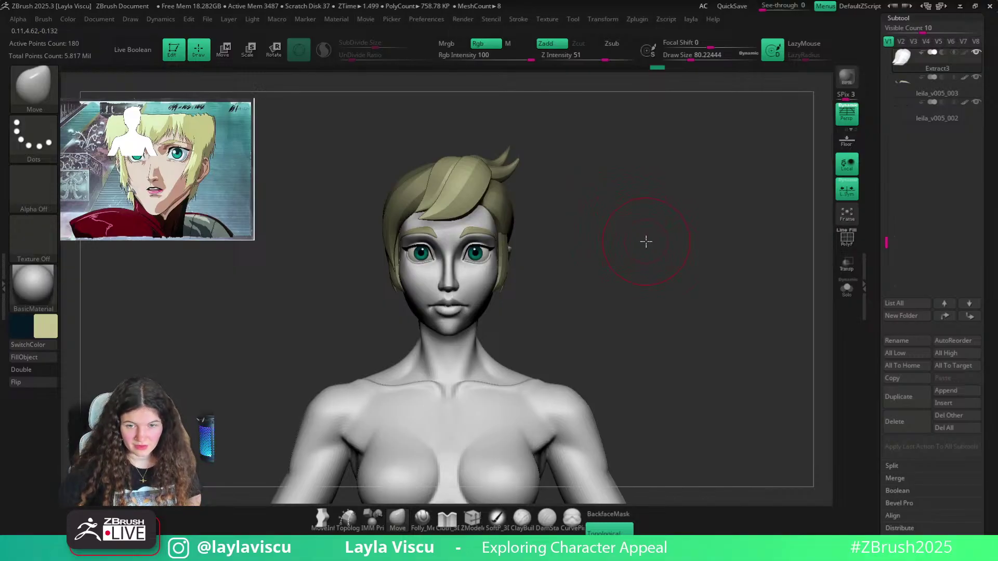
right_click_drag(646, 241, 613, 278)
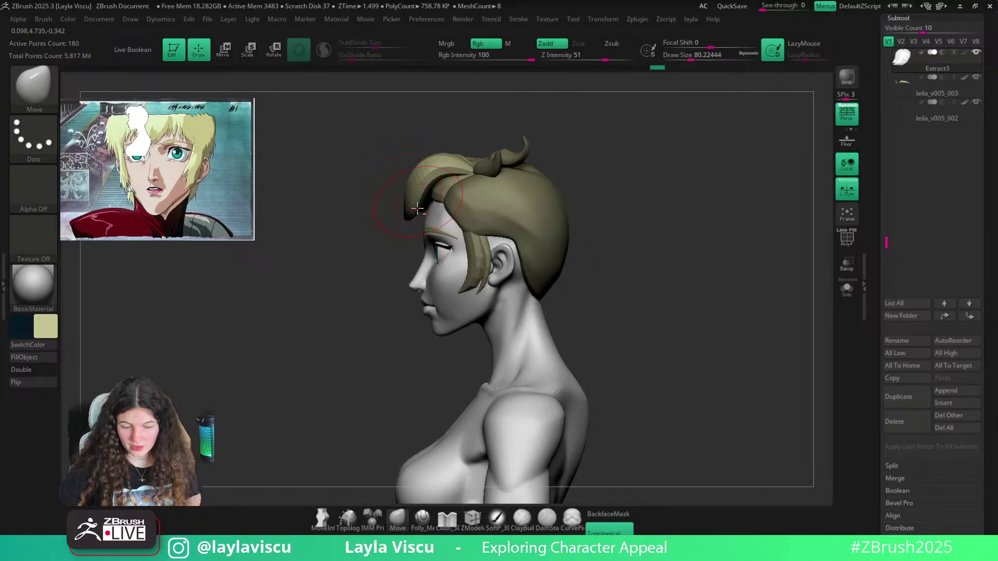
right_click_drag(418, 209, 416, 192, "ctrl")
left_click(414, 19)
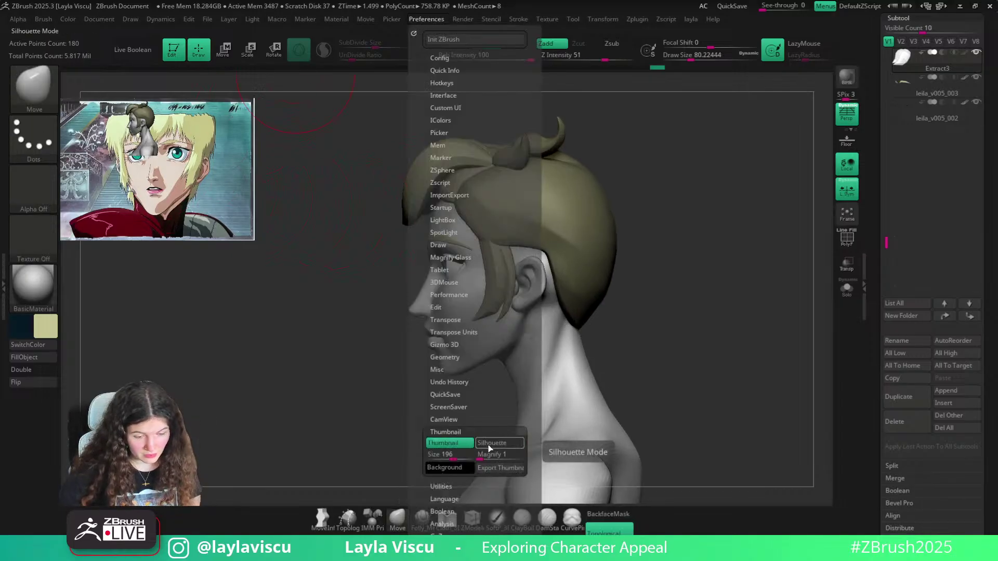
left_click(450, 443)
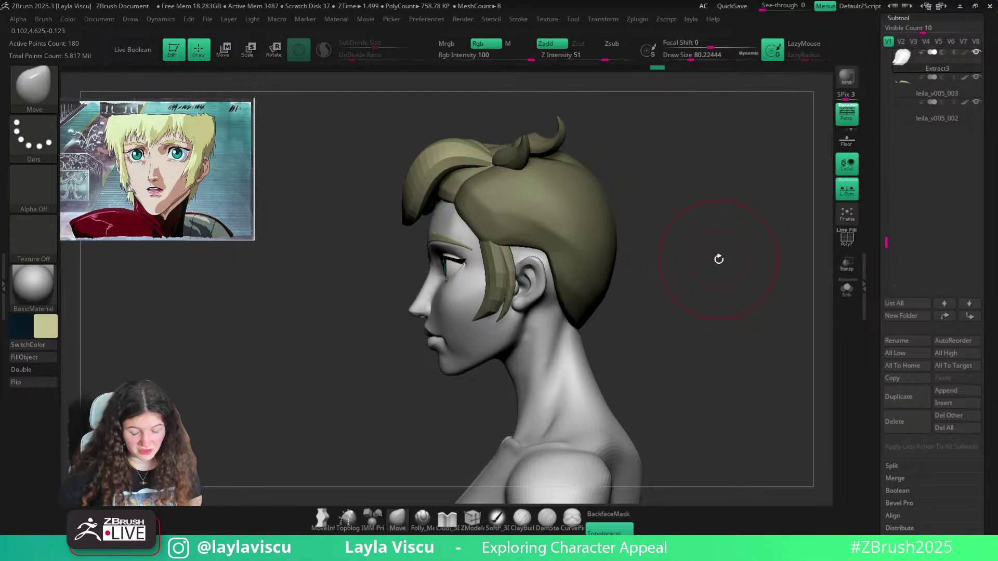
Pull the front fringe lock's tip down toward the brow and shape the rear lock's tip, using Move at draw size about 59
left_click_drag(719, 259, 647, 286)
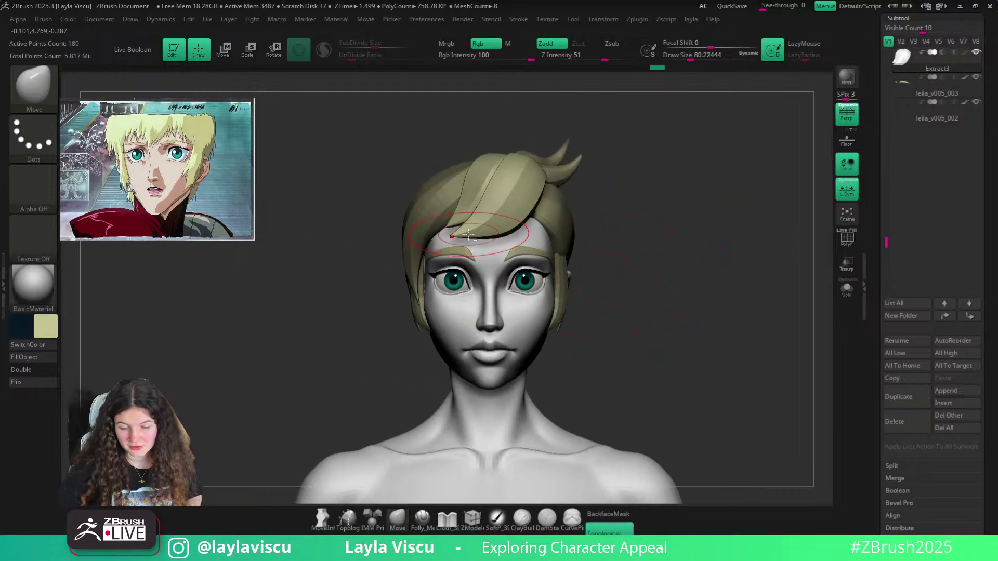
key("bracketleft")
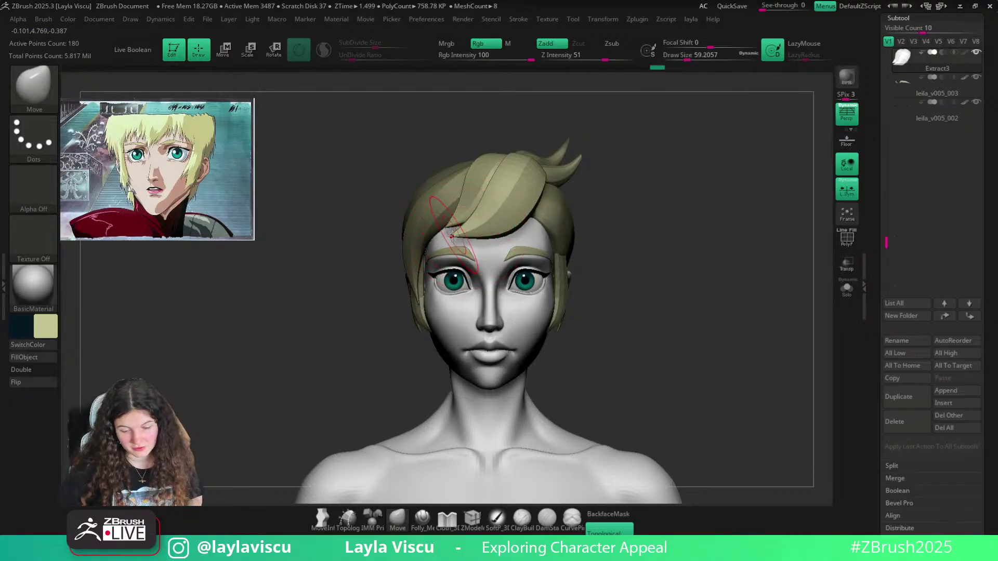
left_click_drag(455, 237, 462, 247)
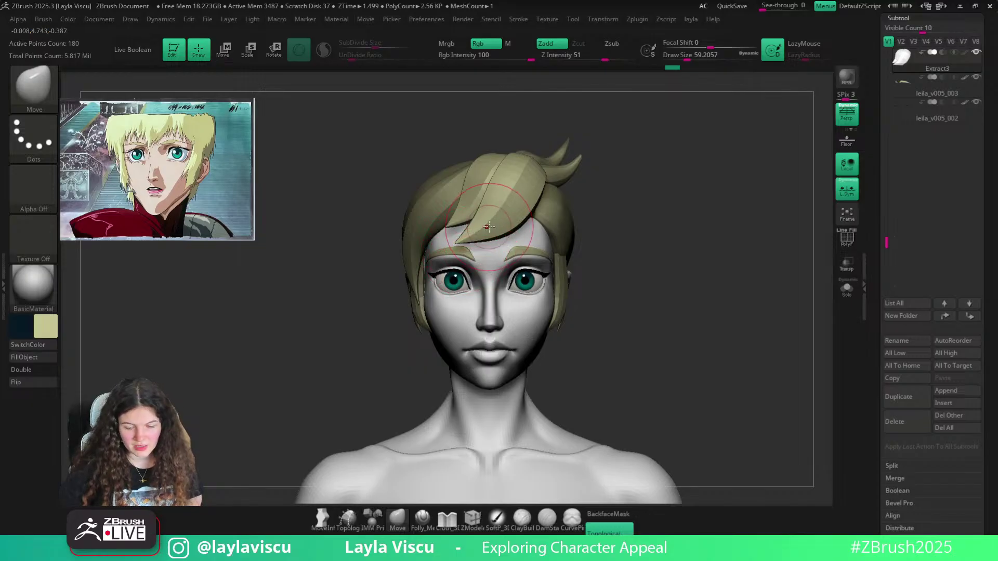
scroll(488, 226, "up", 3)
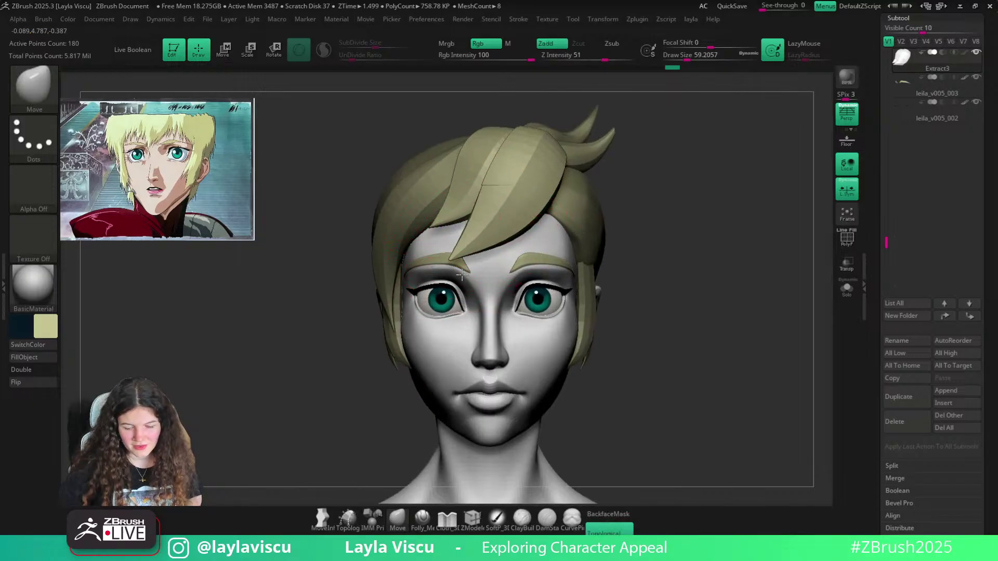
left_click_drag(462, 275, 470, 281)
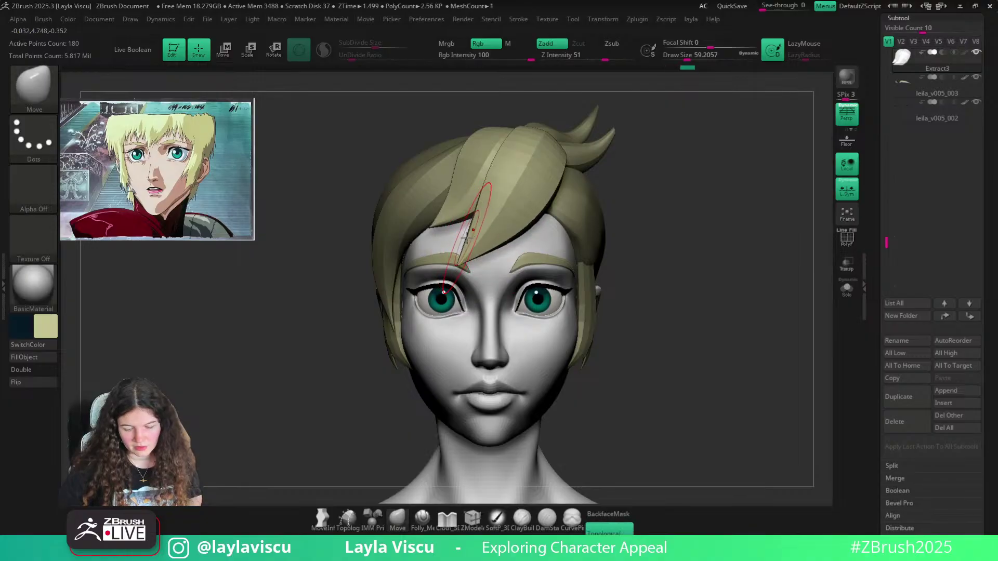
left_click_drag(467, 238, 446, 244)
Try to shift the front fringe lock's tip over the brow with the Move brush
mouse_move(444, 241)
right_mouse_down("ctrl")
mouse_move(368, 228)
mouse_move(451, 214)
right_mouse_up("ctrl")
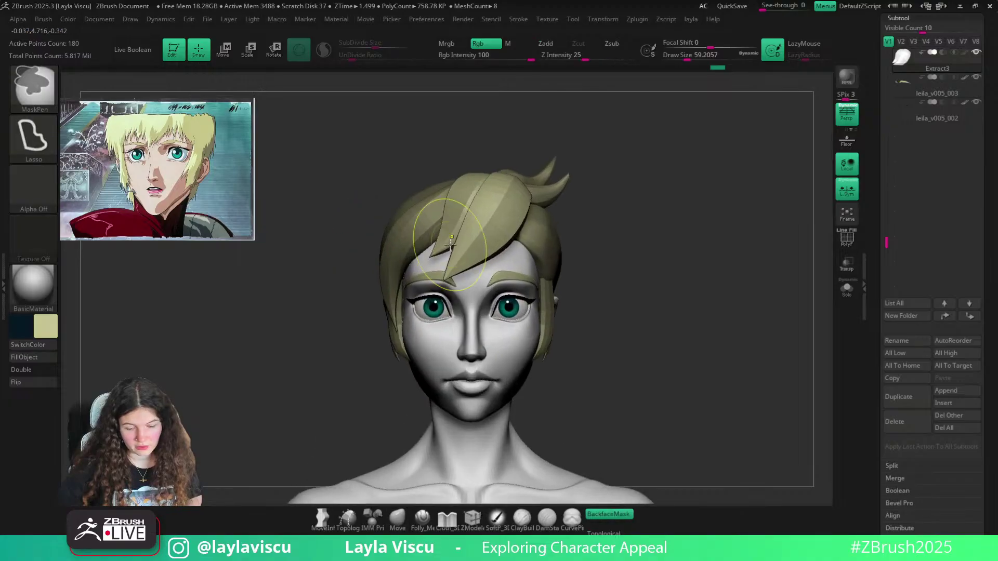
left_click_drag(460, 304, 468, 295)
key("ctrl+z")
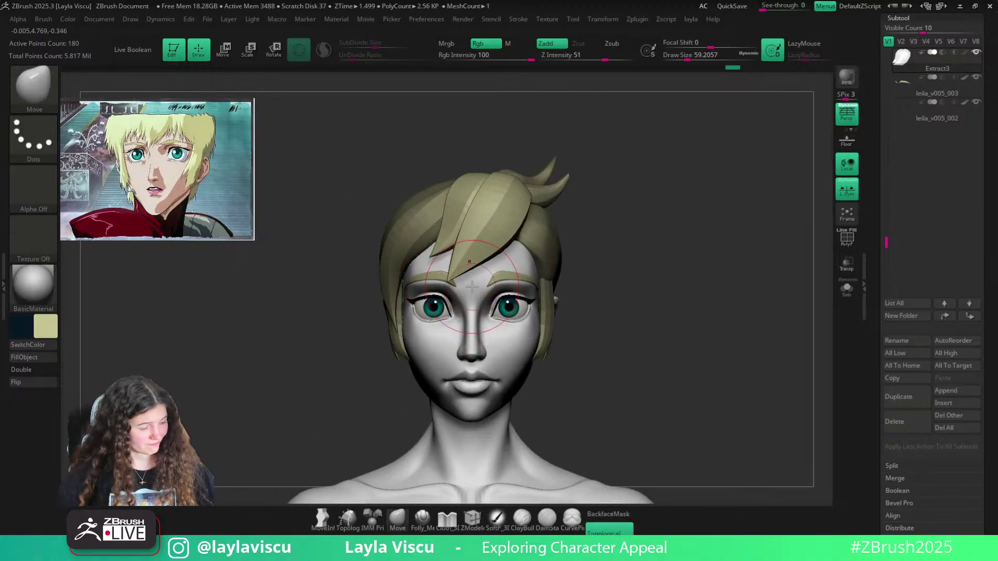
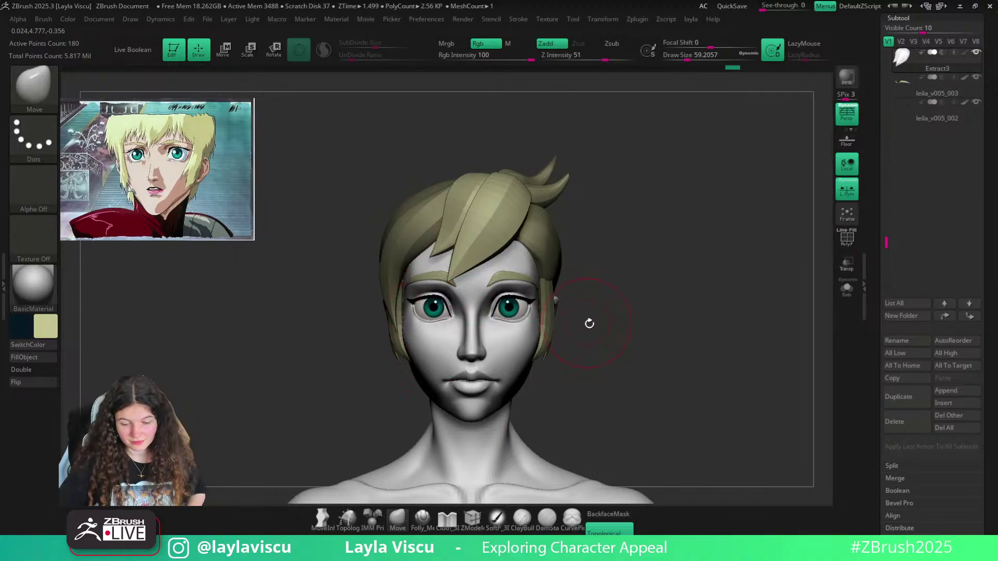
Draw a new hair strand from the fringe root down over the temple on subtool Extract2, using Hair-Brush at draw size about 31
mouse_move(624, 341)
right_mouse_down("ctrl")
mouse_move(512, 285)
mouse_move(550, 263)
mouse_move(539, 247)
mouse_move(570, 269)
right_mouse_up("ctrl")
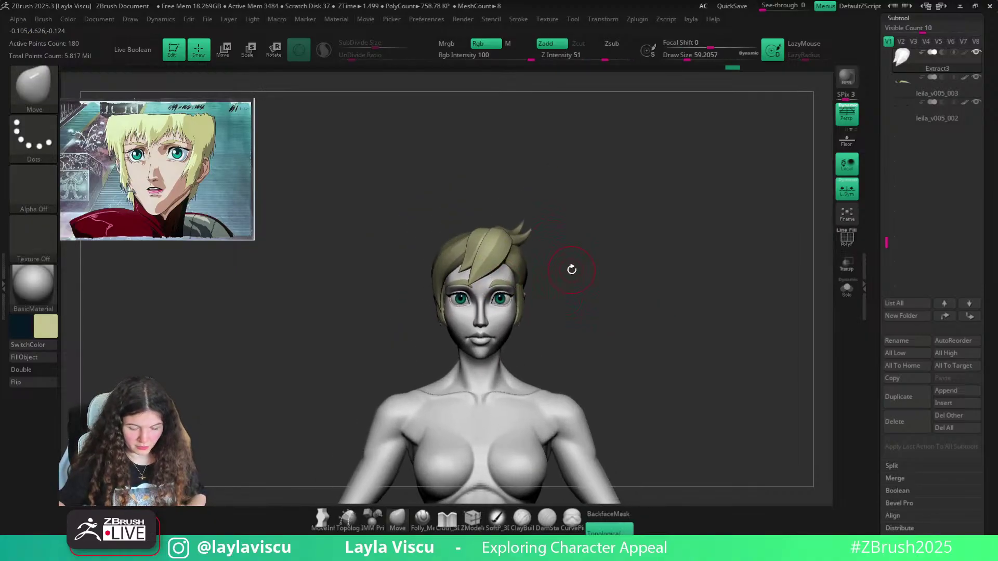
key("b")
left_click(846, 482)
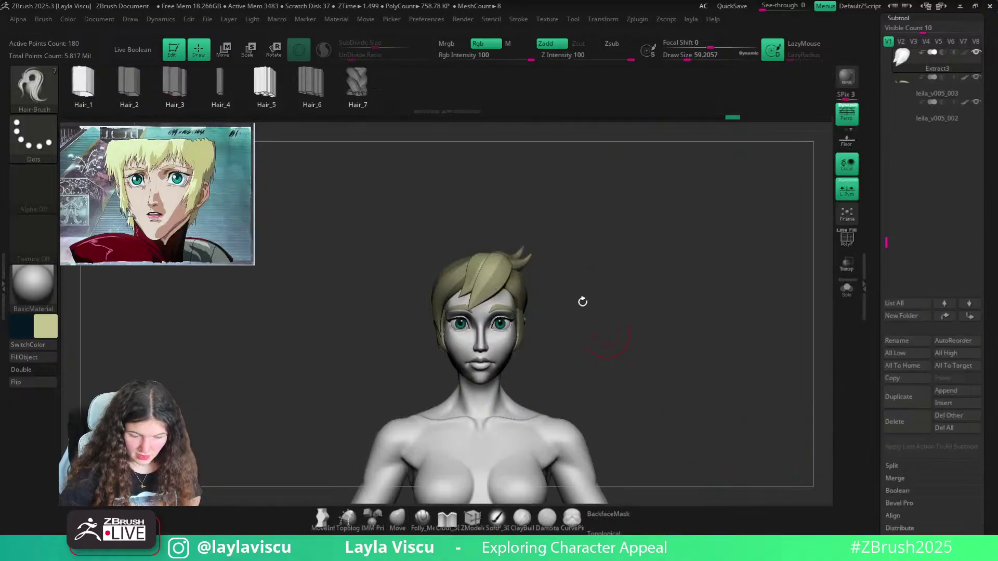
key("s")
left_click_drag(544, 279, 538, 278)
right_click_drag(557, 259, 545, 276)
left_click(524, 267, "alt")
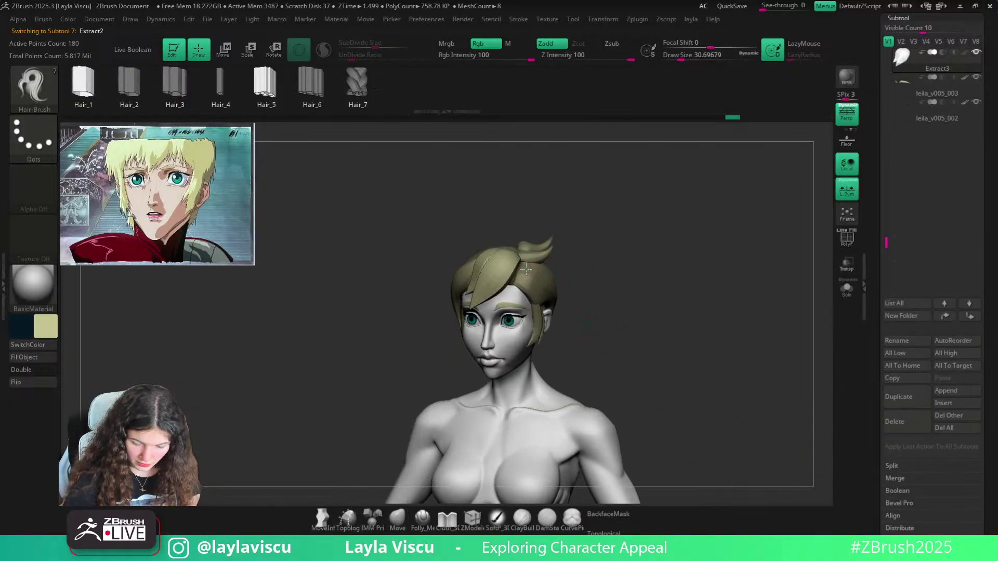
right_click_drag(588, 270, 522, 270)
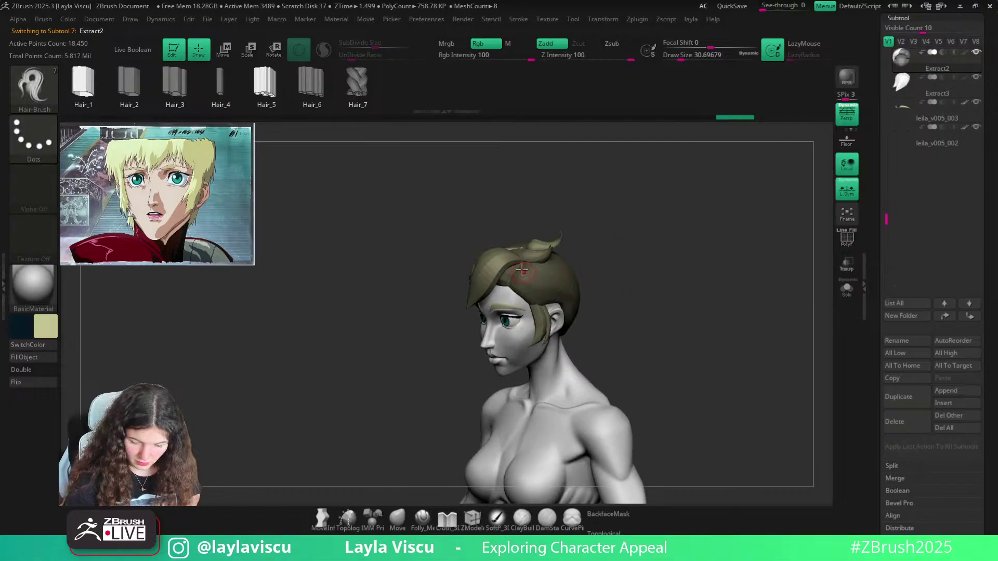
left_click_drag(531, 309, 532, 310)
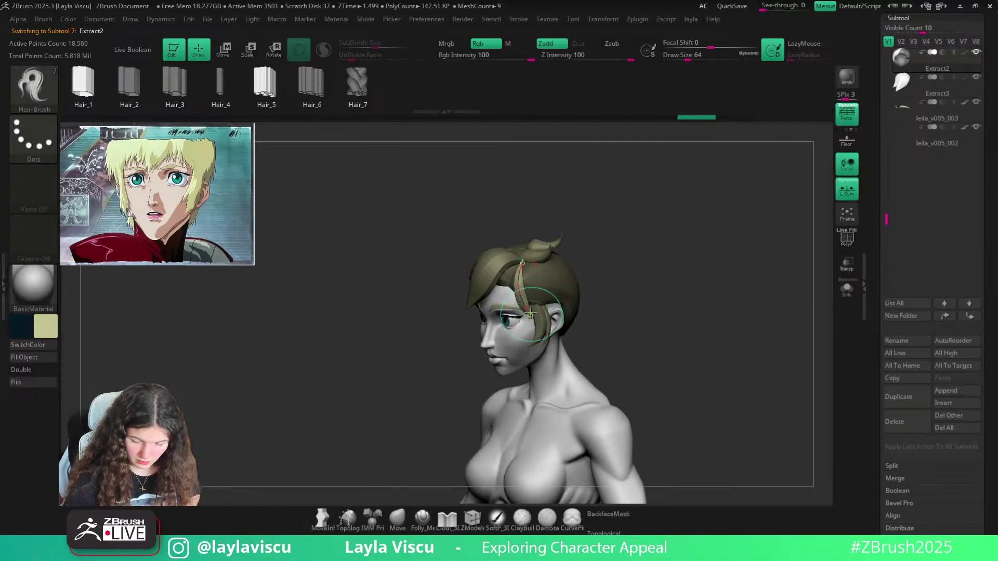
Pull the new temple strand's lower end outward and back toward the ear
mouse_move(567, 286)
right_mouse_down()
mouse_move(643, 241)
mouse_move(567, 290)
mouse_move(577, 314)
right_mouse_up()
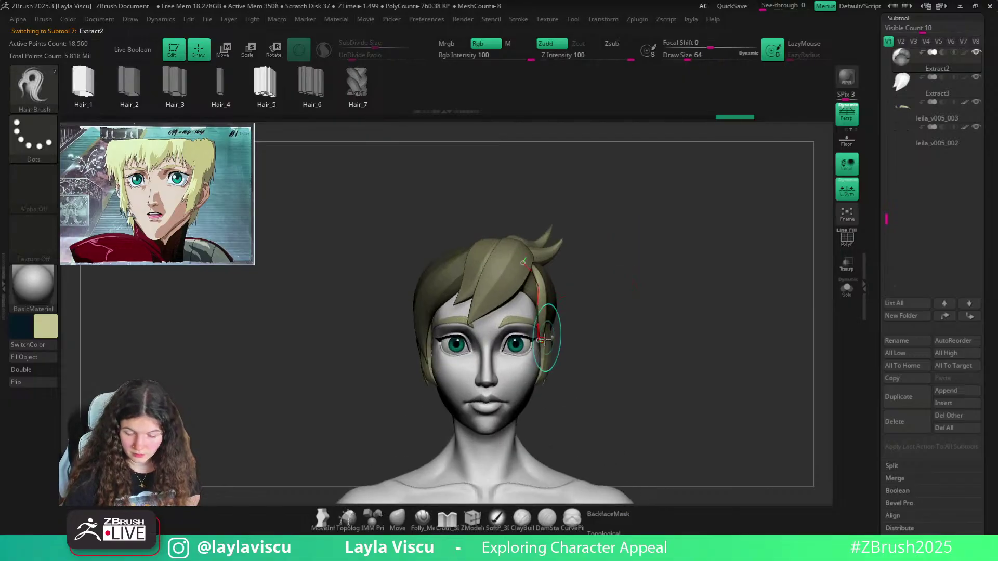
left_click_drag(548, 337, 568, 336)
mouse_move(559, 334)
right_mouse_down()
mouse_move(576, 278)
mouse_move(571, 256)
right_mouse_up()
key("w")
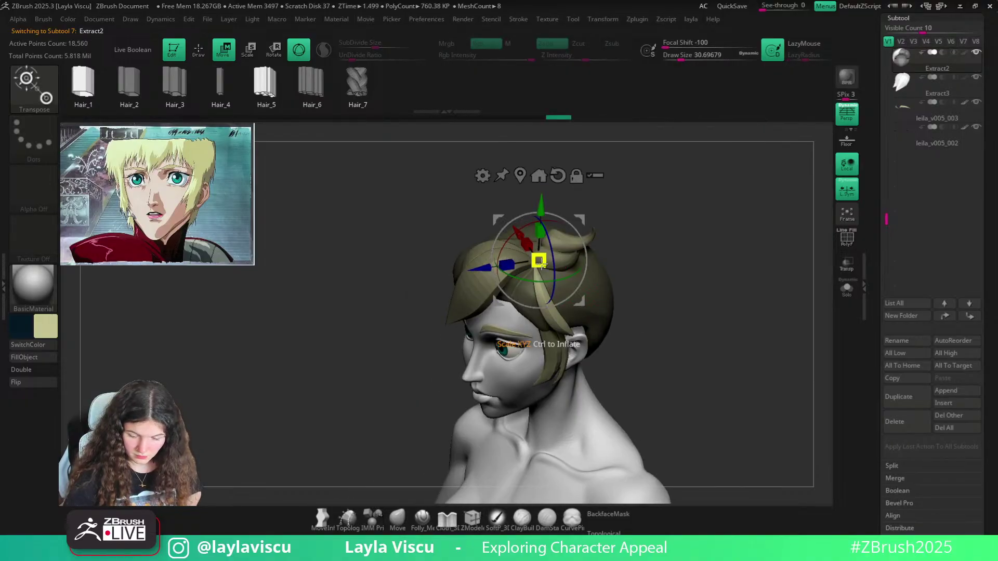
key("q")
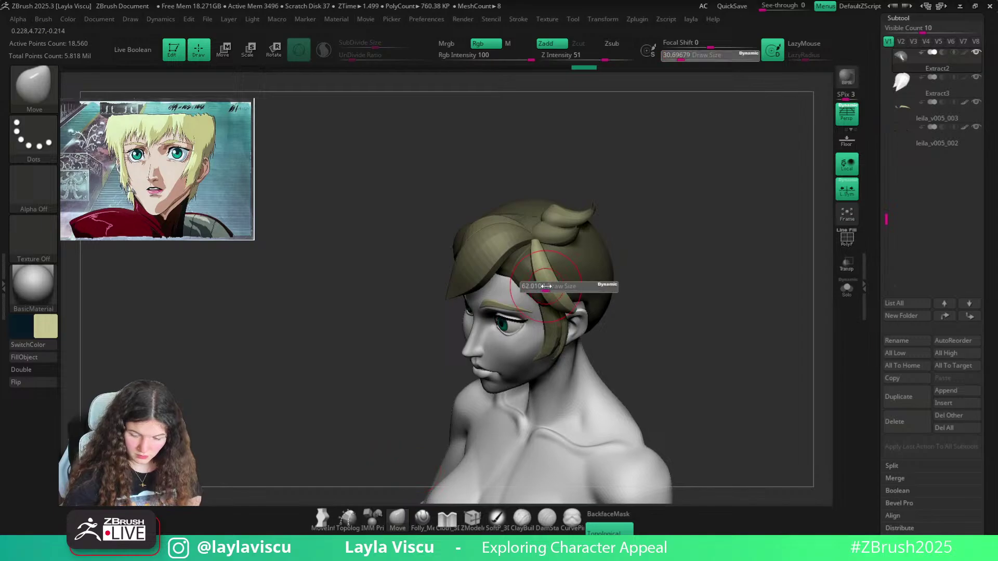
Tighten the temple strand's root beneath the crown locks with the Pinch brush at draw size about 39
mouse_move(563, 229)
right_mouse_down()
mouse_move(638, 237)
mouse_move(564, 245)
right_mouse_up()
key("b")
key("p")
key("i")
key("s")
left_click_drag(531, 256, 532, 255)
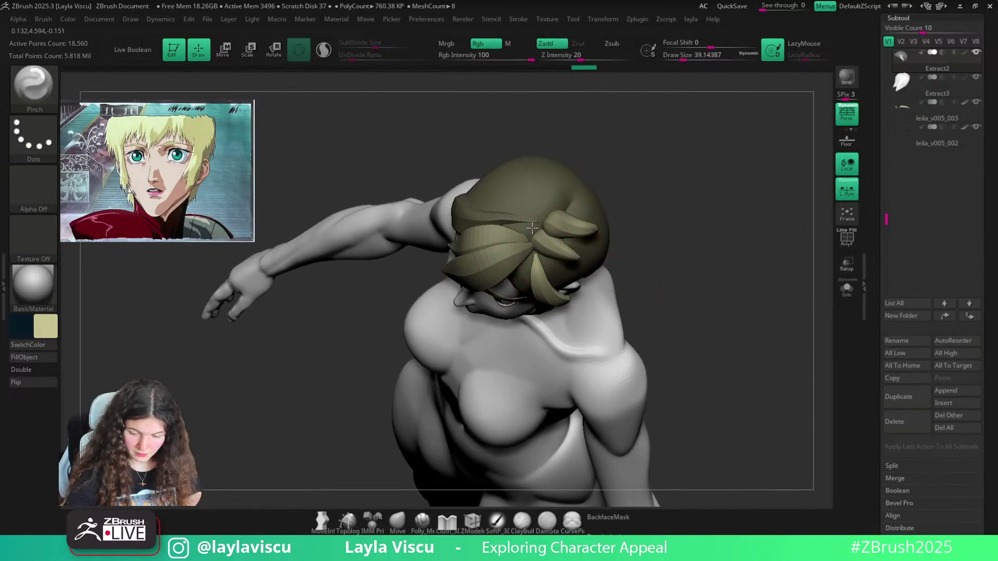
right_click_drag(670, 234, 617, 253)
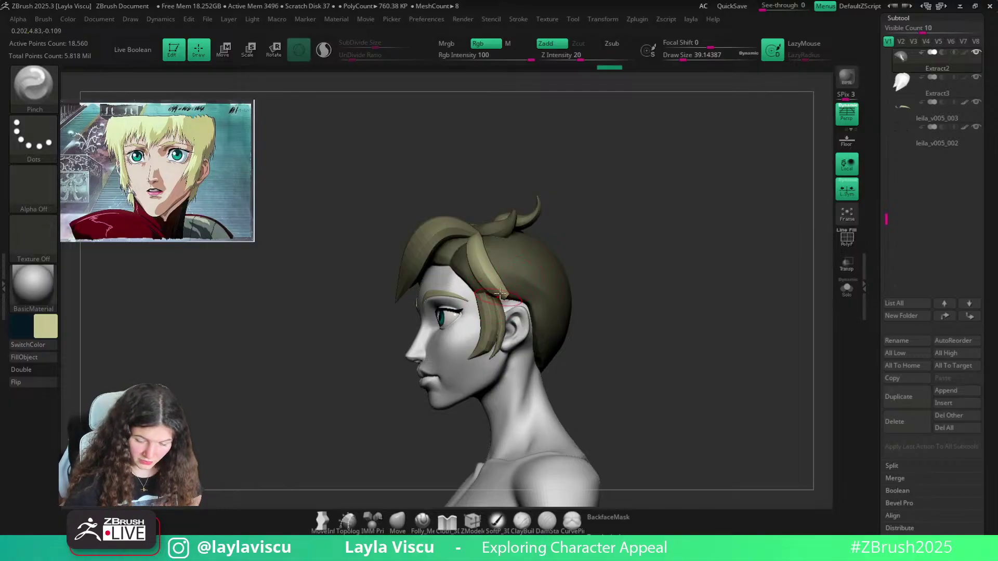
Shape the temple strand's root and upper front edge with the Move brush at draw size about 74
key("bracketright")
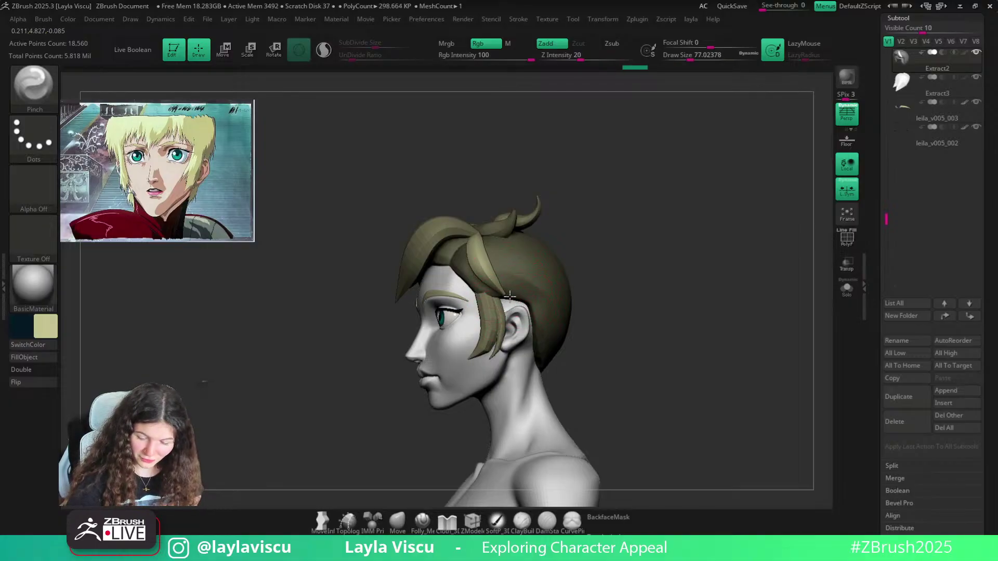
key("b")
key("m")
key("v")
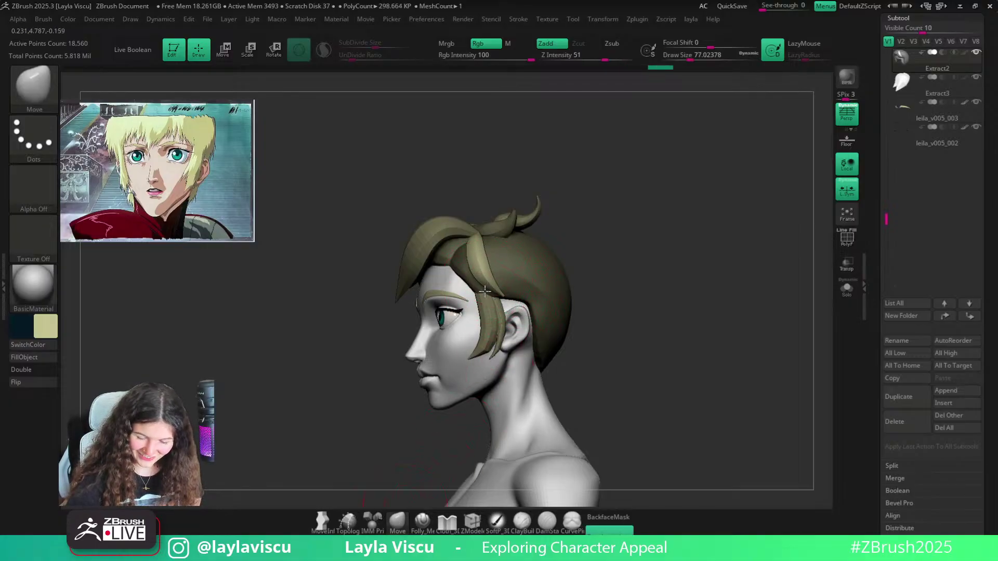
left_click_drag(547, 214, 499, 234)
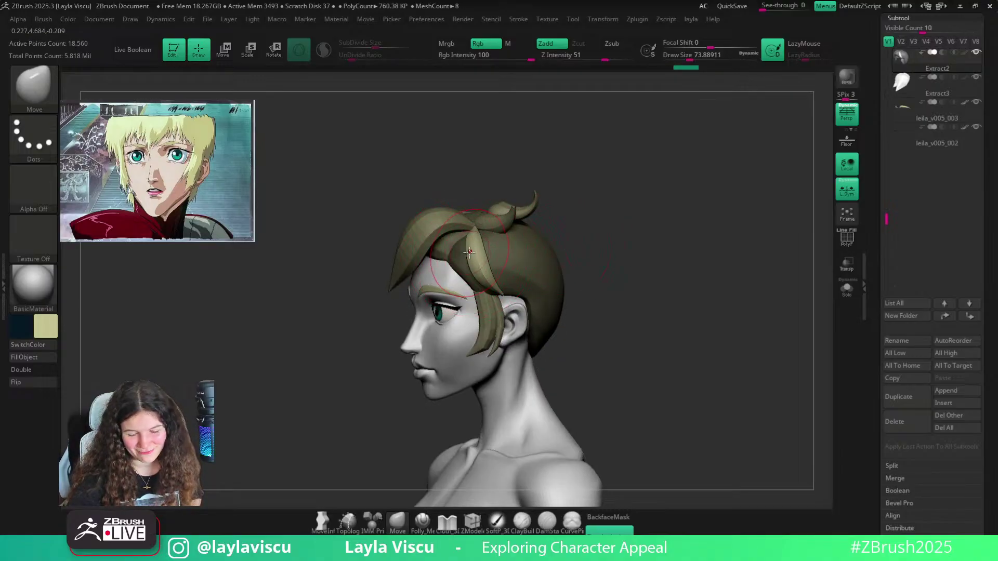
left_click_drag(604, 239, 637, 224)
key("s")
left_click_drag(468, 249, 450, 234)
key("s")
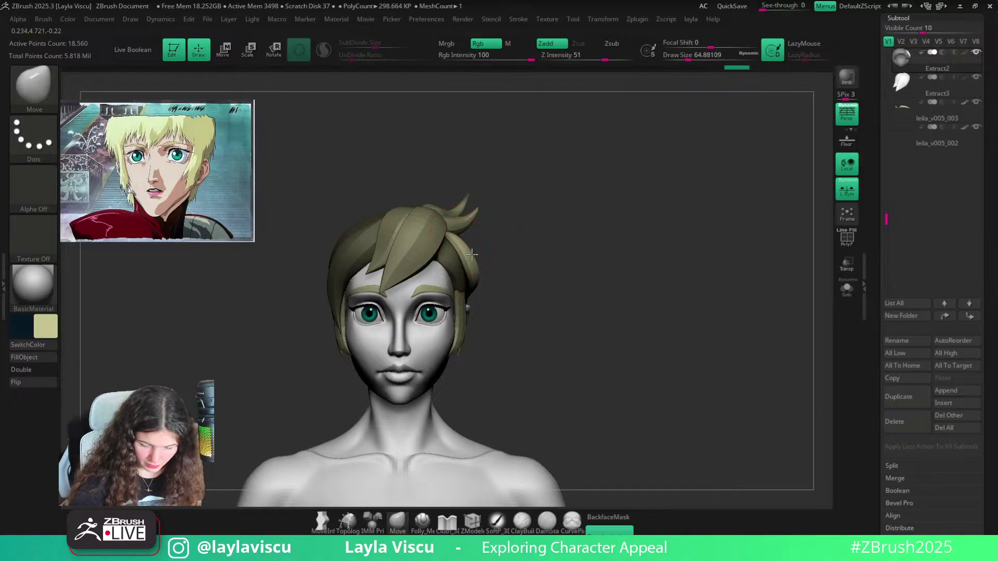
Curve the temple strand forward along the hairline and tuck its root under the fringe, using Move at draw size about 77 to 80
right_click_drag(501, 240, 513, 228, "ctrl")
mouse_move(513, 227)
left_mouse_down()
mouse_move(484, 235)
mouse_move(517, 270)
mouse_move(519, 247)
mouse_move(593, 232)
left_mouse_up()
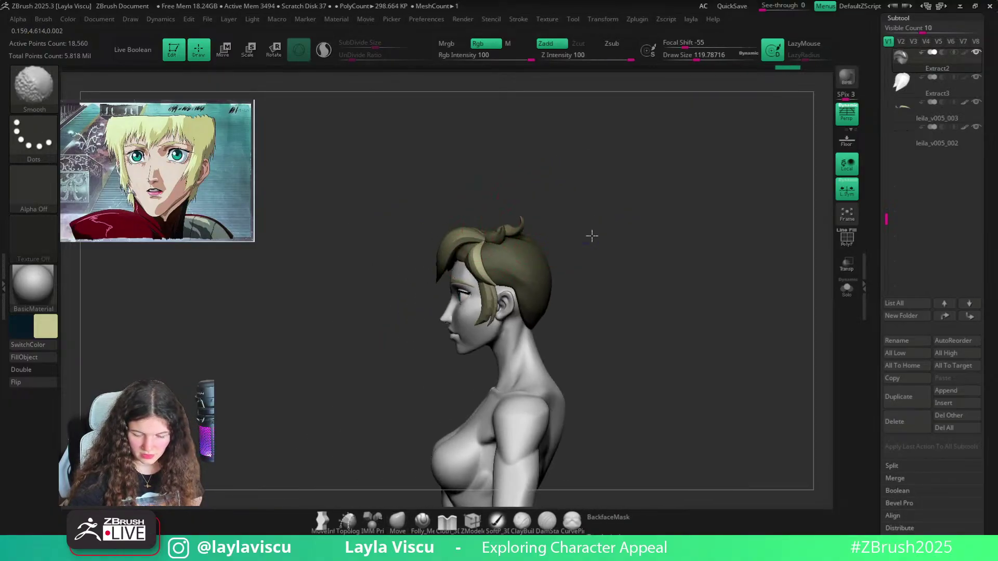
right_click_drag(482, 267, 462, 281, "ctrl")
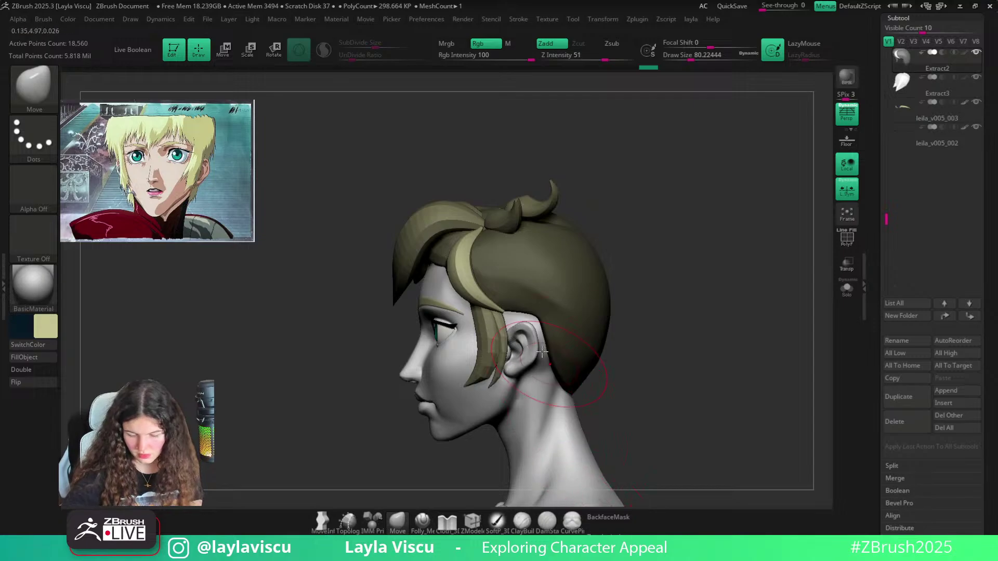
mouse_move(520, 304)
right_mouse_down()
mouse_move(590, 230)
mouse_move(522, 214)
mouse_move(522, 245)
right_mouse_up()
key("s")
left_click_drag(522, 245, 514, 258)
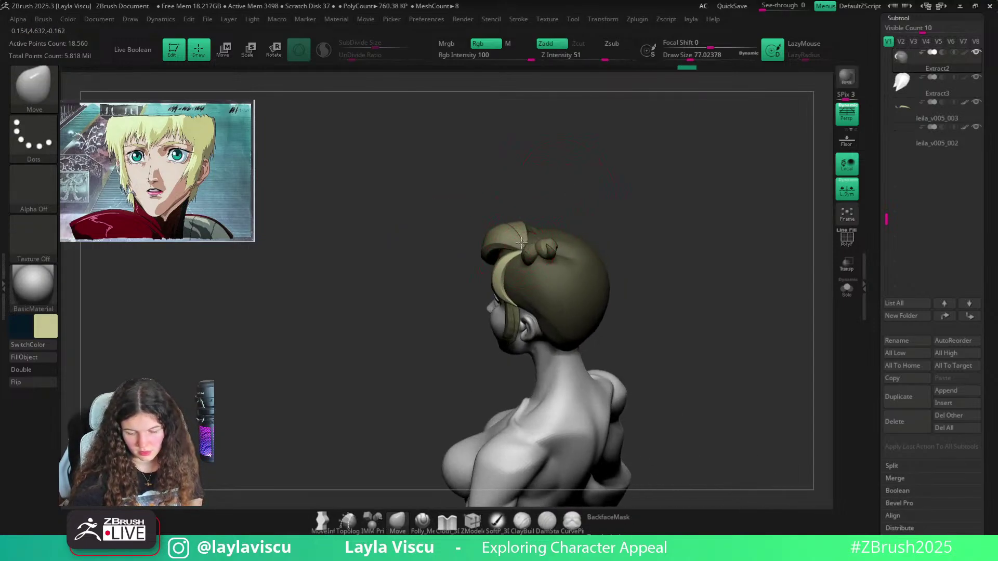
mouse_move(522, 242)
right_mouse_down("shift")
mouse_move(635, 187)
mouse_move(623, 239)
mouse_move(571, 254)
right_mouse_up("shift")
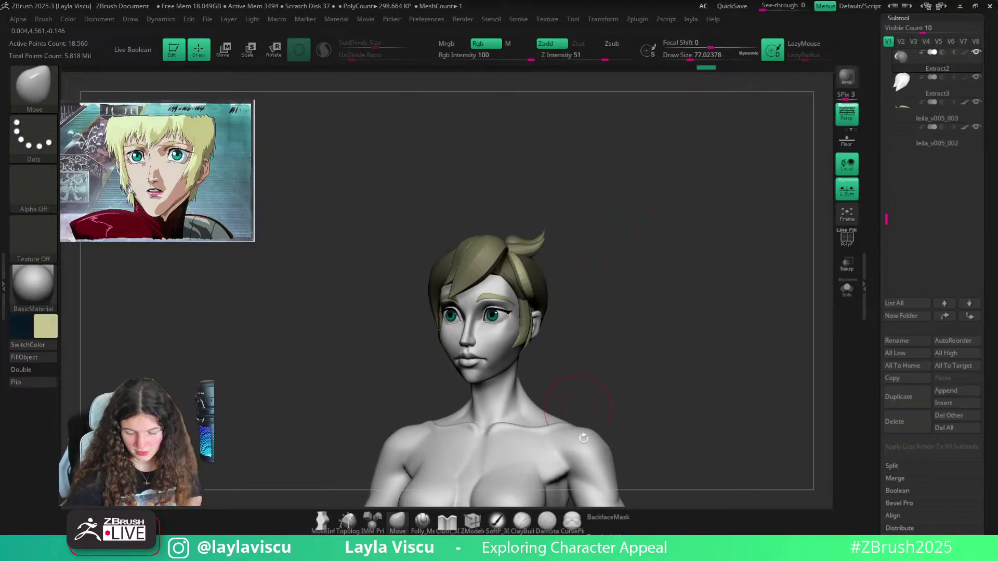
Turn on BackfaceMask and widen the temple strand's outer curve with the Move brush at draw size about 87
left_click(608, 518)
key("s")
left_click_drag(521, 281, 530, 282)
left_click(514, 288, "alt")
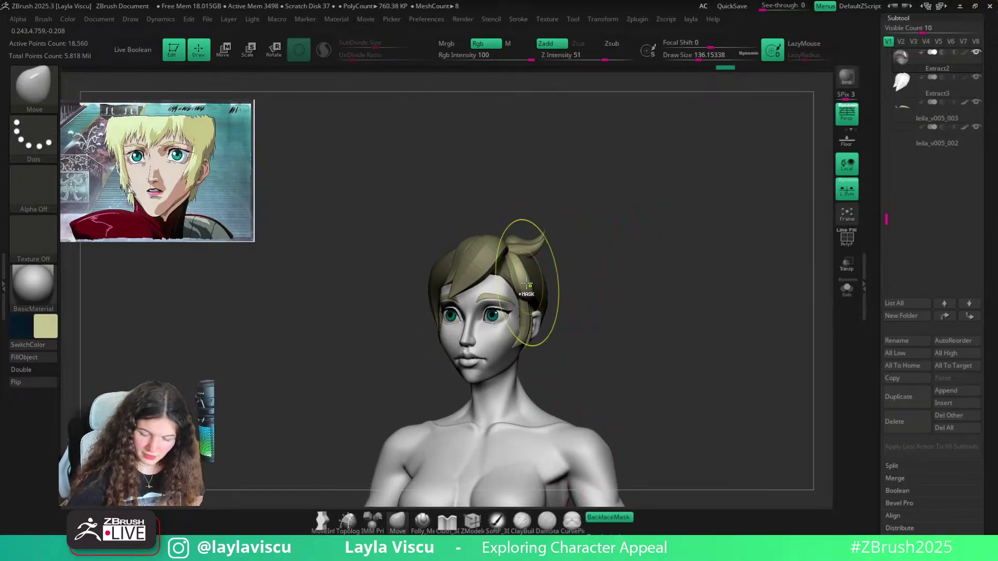
key("f")
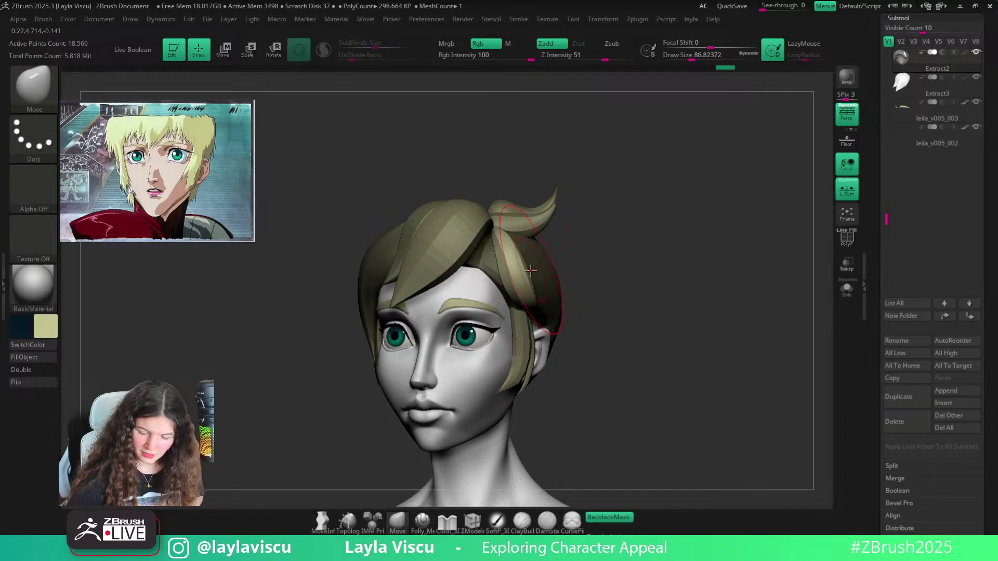
key("s")
left_click_drag(571, 280, 568, 321)
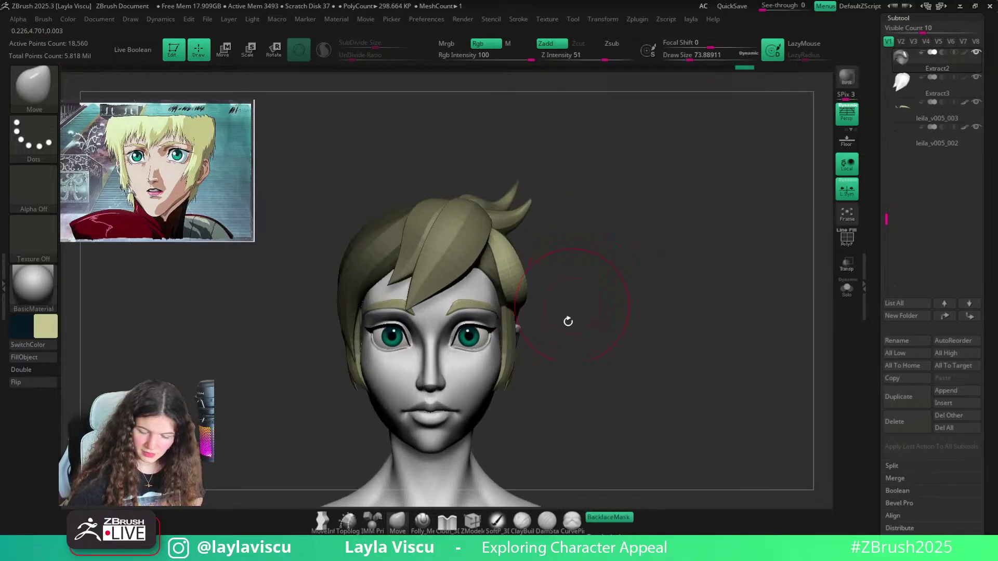
Refine the temple strand's root and front edge in front and side views with Move at draw size about 65 to 74
left_click_drag(508, 240, 498, 234)
mouse_move(564, 258)
left_mouse_down()
mouse_move(559, 281)
mouse_move(567, 276)
left_mouse_up()
key("s")
key("ctrl")
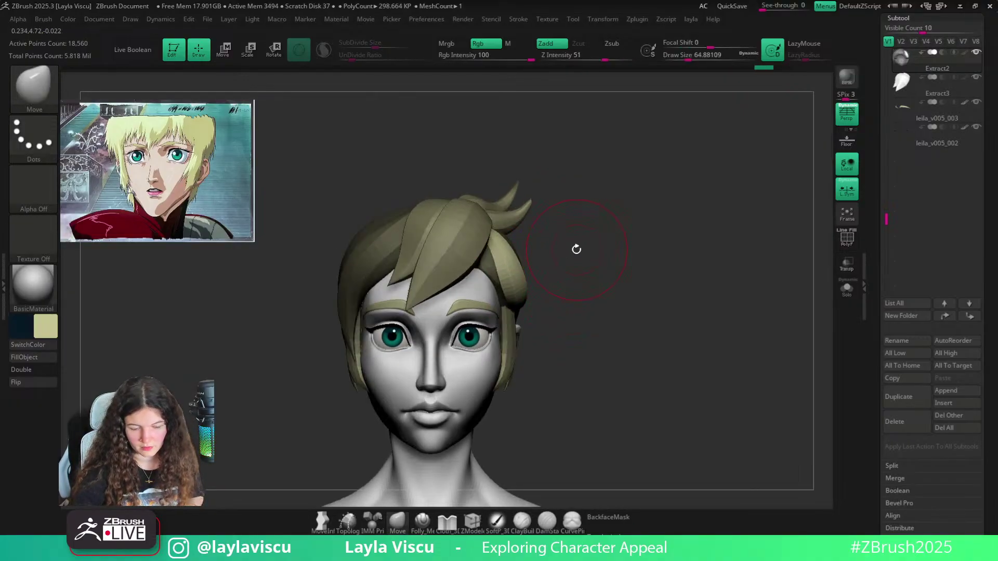
key("s")
mouse_move(539, 272)
right_mouse_down("ctrl")
mouse_move(546, 249)
mouse_move(591, 287)
mouse_move(584, 245)
mouse_move(672, 223)
mouse_move(624, 234)
right_mouse_up("ctrl")
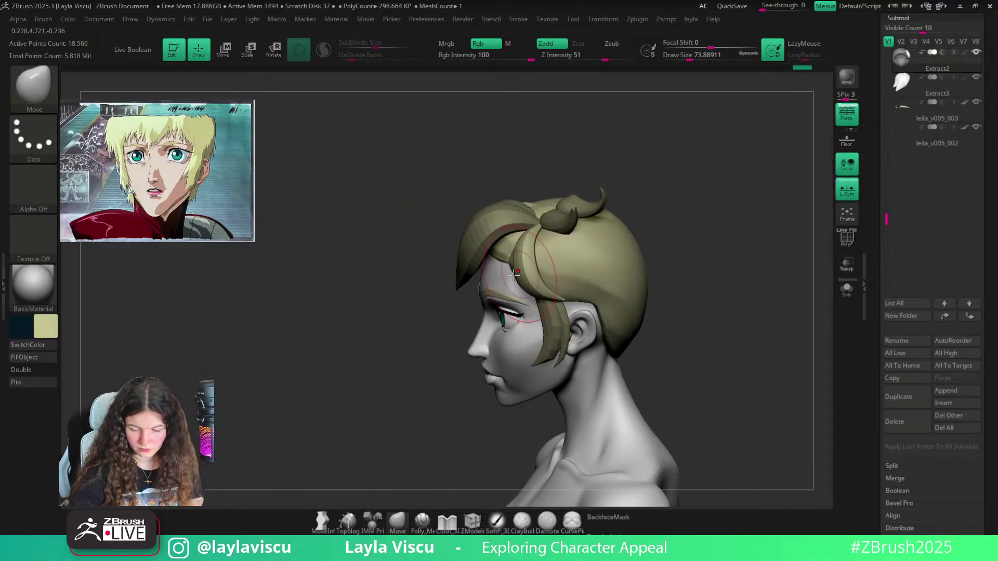
key("s")
left_click_drag(577, 248, 565, 248)
Invert and clear the mask on the hair, then display the polygroup wireframe
key("ctrl+i")
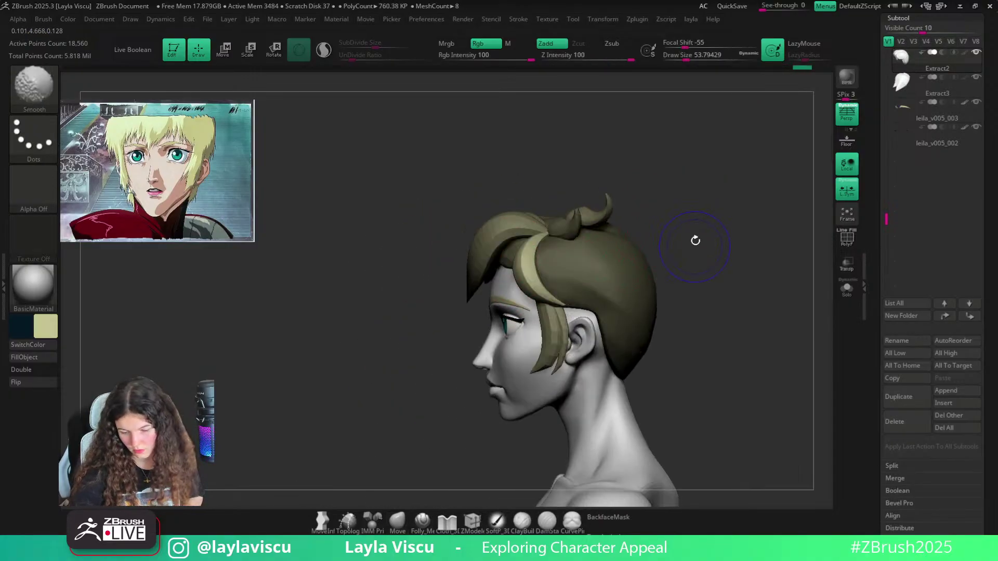
left_click_drag(695, 241, 702, 261, "ctrl")
mouse_move(697, 232)
right_mouse_down()
mouse_move(719, 254)
mouse_move(623, 249)
right_mouse_up()
key("shift+f")
Switch to the Hair-Brush and set its draw size to about 25 for another strand
key("b")
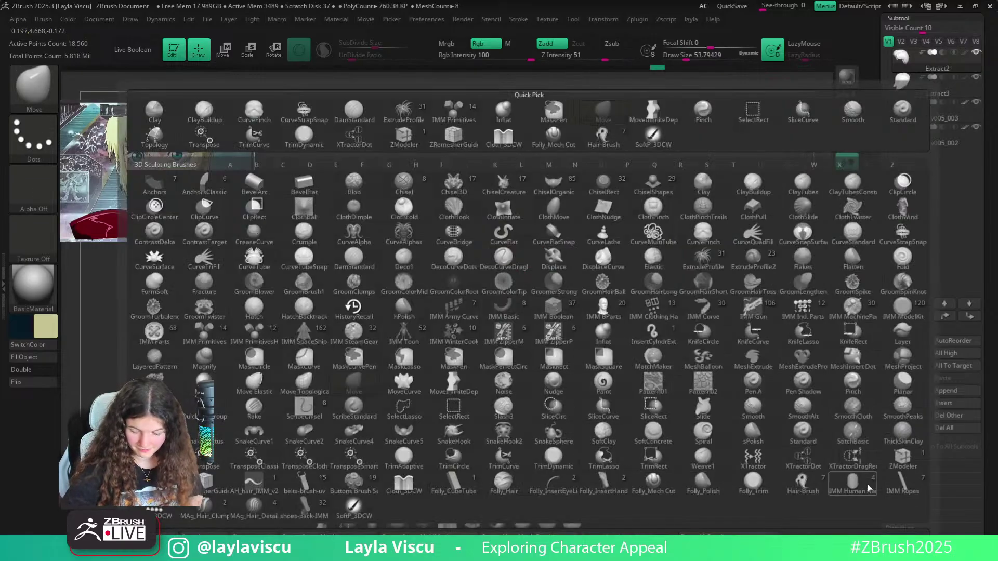
left_click(803, 485)
key("s")
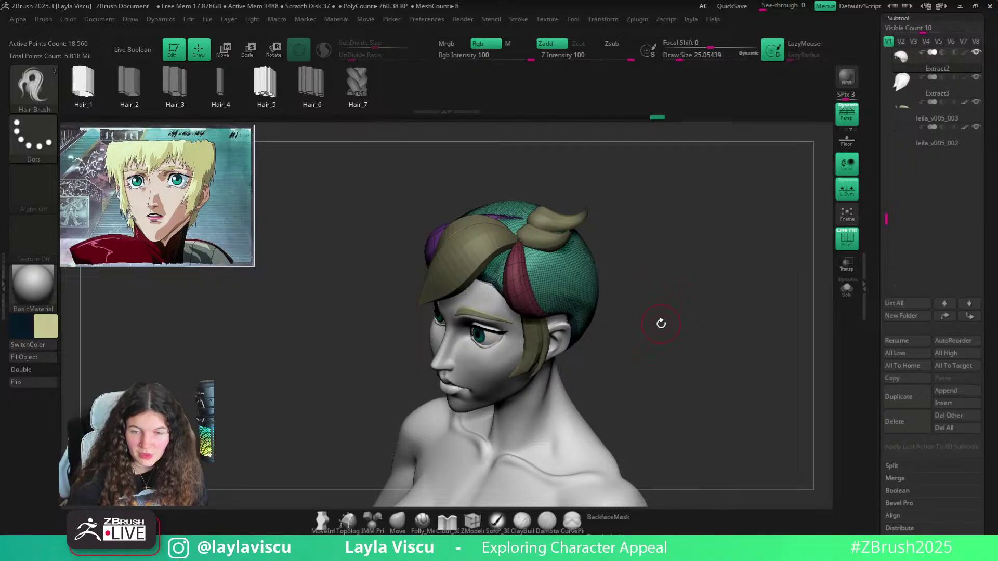
left_click(847, 289)
key("shift")
right_click_drag(547, 263, 517, 251)
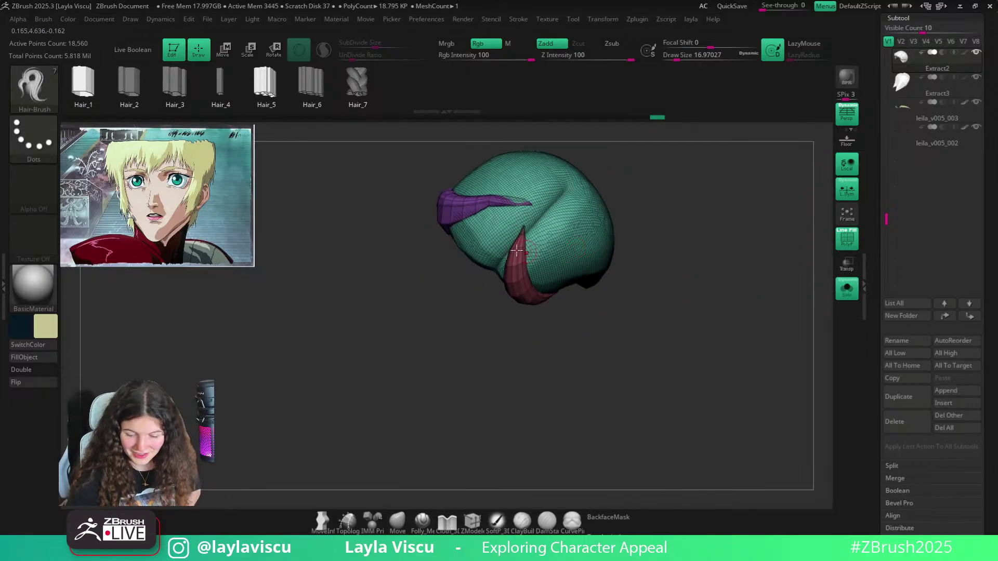
left_click_drag(507, 315, 511, 318)
right_click_drag(596, 304, 603, 228)
left_click_drag(603, 229, 610, 219, "ctrl")
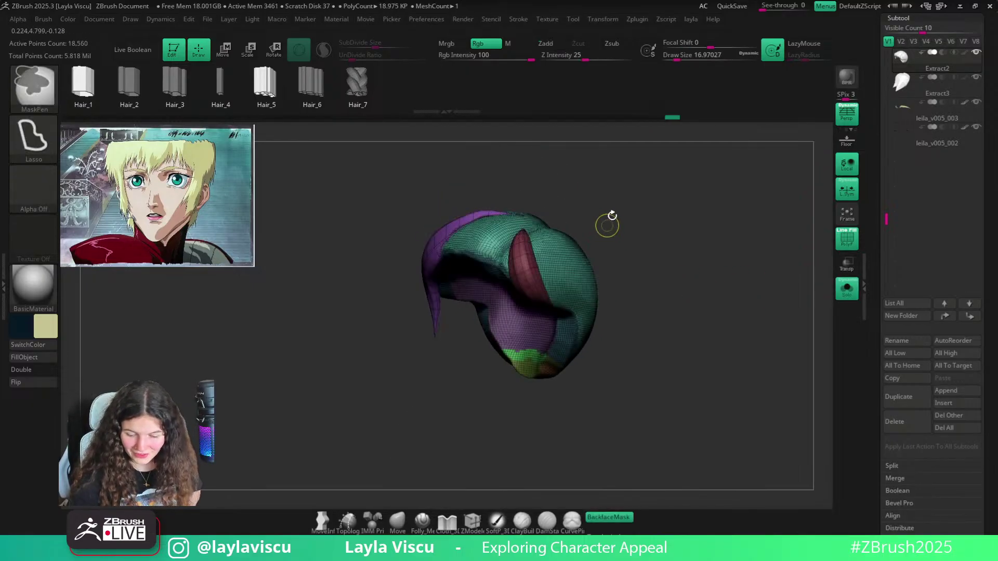
left_click(846, 290)
right_click_drag(708, 239, 615, 236)
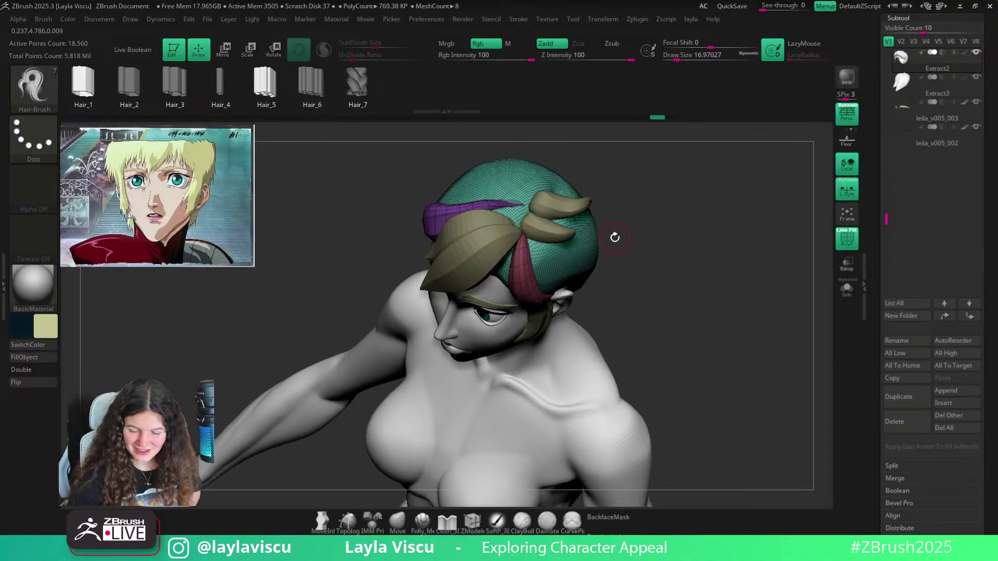
Isolate the hair cap, draw a new hair strand with the Hair-Brush in front of the red side strand, and show the full character
left_click(847, 289)
left_click_drag(522, 237, 528, 343)
key("ctrl+z")
left_click_drag(524, 229, 517, 329)
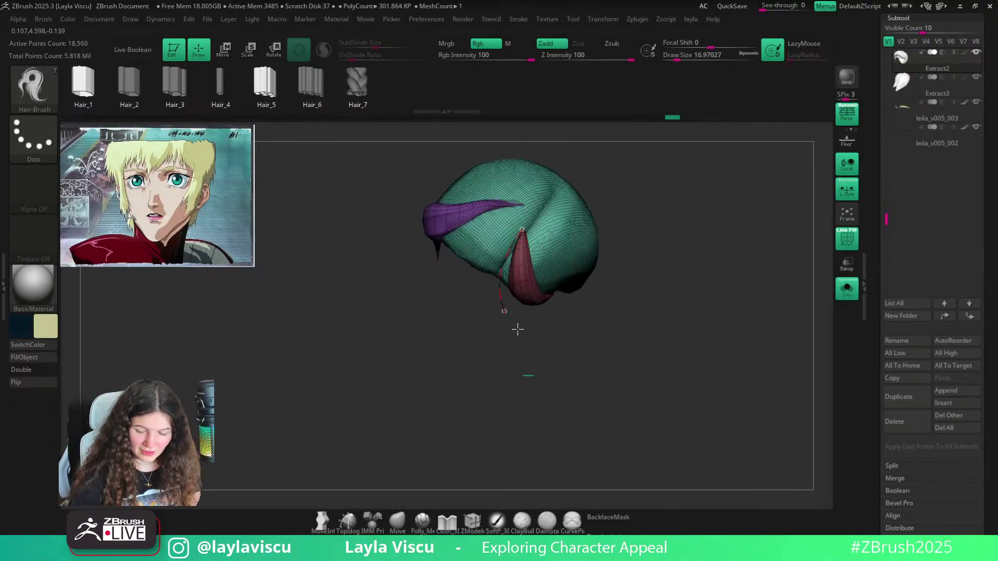
left_click(847, 288)
mouse_move(757, 279)
right_mouse_down()
mouse_move(749, 225)
mouse_move(675, 223)
right_mouse_up()
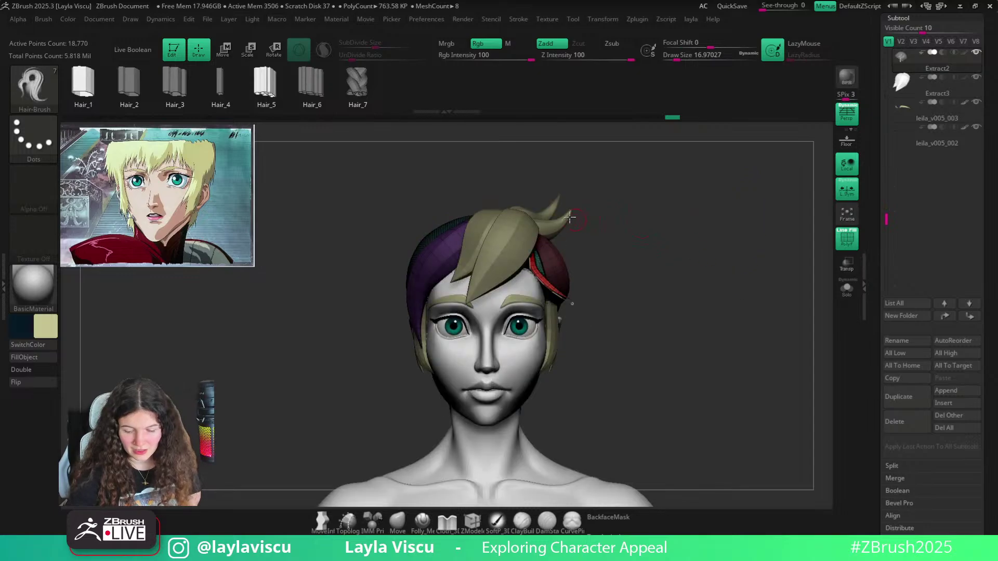
Resize the new strand by refreshing its curve at draw size about 33, then hide the polyframe and finish the curve
key("s")
left_click_drag(611, 220, 614, 219)
left_click(542, 276)
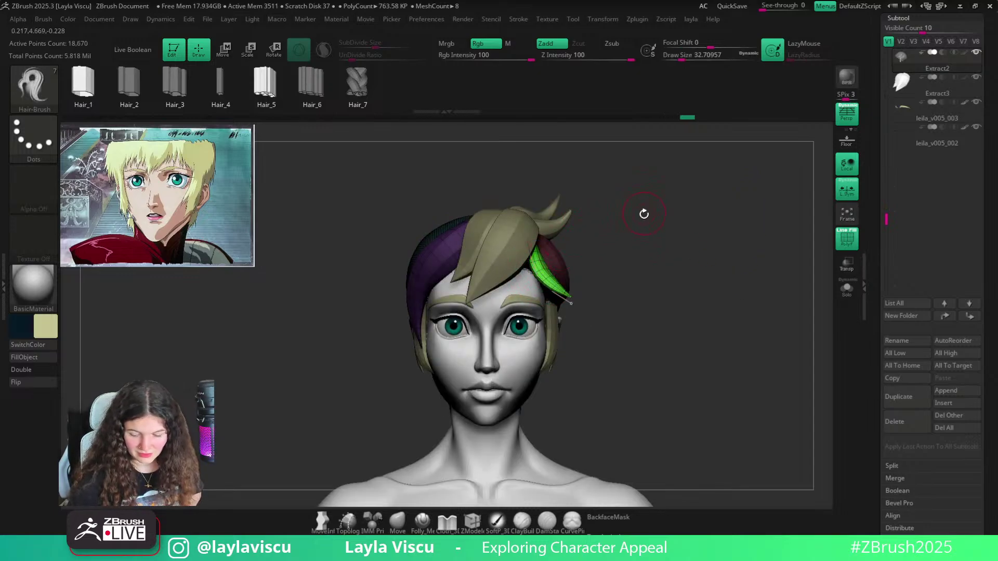
key("shift+f")
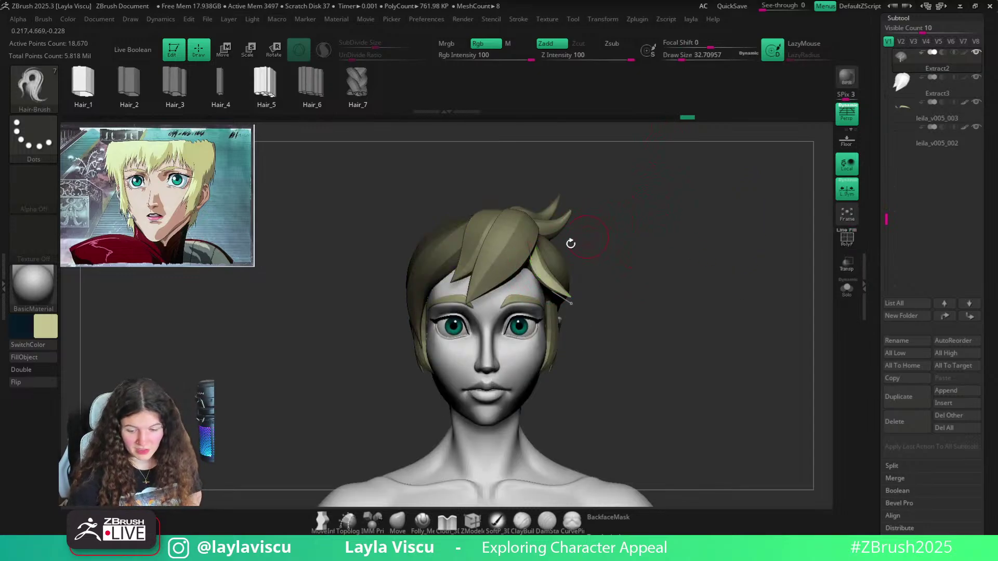
left_click(497, 244)
left_click_drag(657, 228, 584, 240)
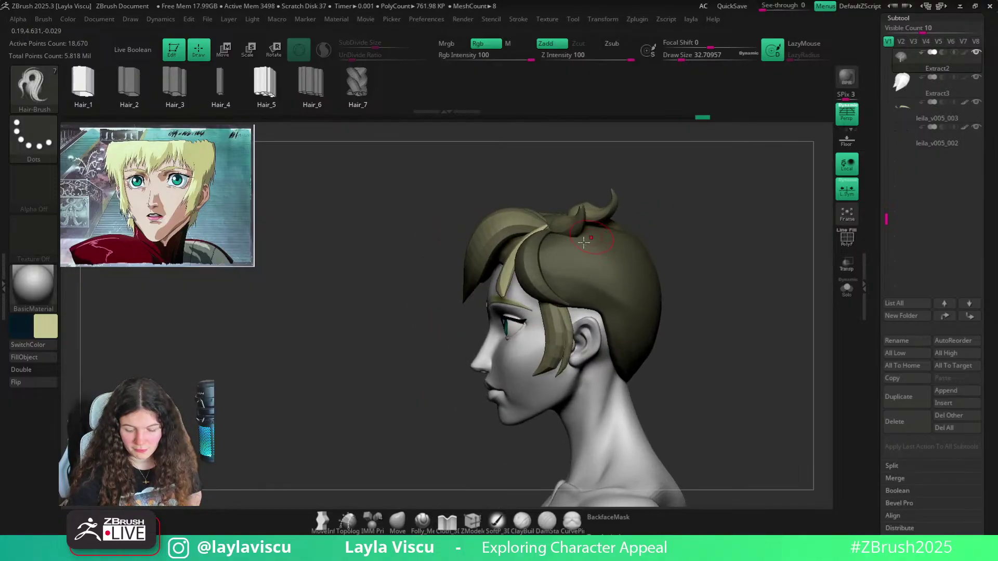
Reshape the new side strand with the Move brush at draw size about 77
left_click(400, 521)
key("s")
mouse_move(514, 225)
left_mouse_down()
mouse_move(555, 215)
mouse_move(521, 215)
mouse_move(503, 262)
mouse_move(542, 275)
mouse_move(515, 268)
left_mouse_up()
key("s")
key("s")
left_click(540, 205)
left_click_drag(676, 249, 805, 245)
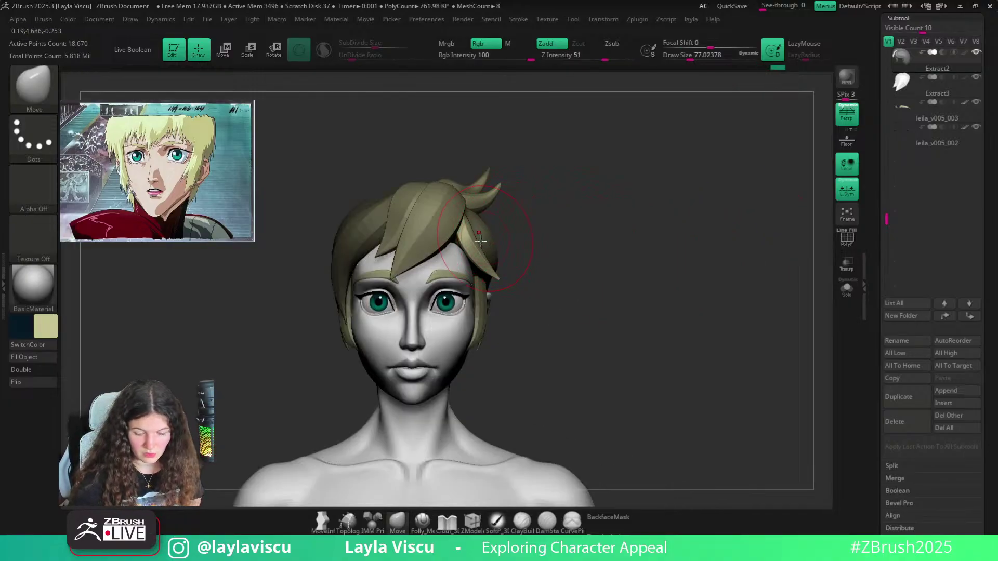
Refine the side strand's outline in front view with the Move brush at draw size about 51
key("s")
left_click_drag(494, 252, 479, 253)
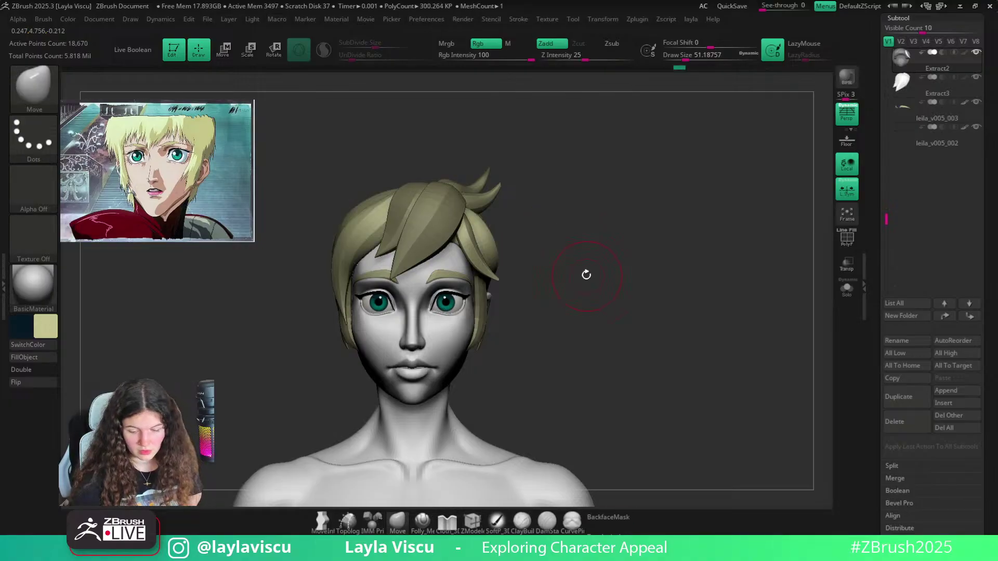
left_click_drag(586, 274, 520, 260)
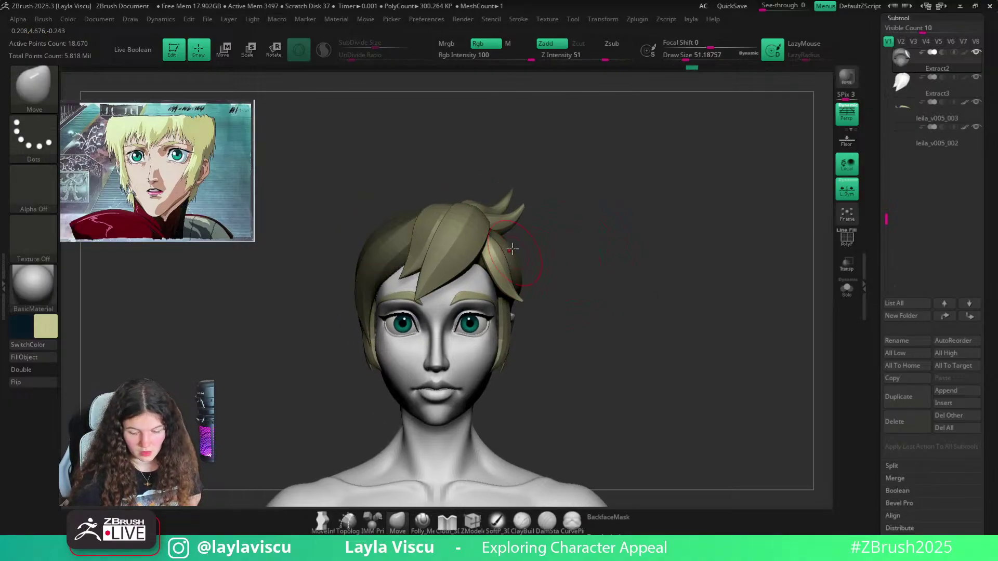
mouse_move(577, 281)
right_mouse_down("ctrl")
mouse_move(543, 229)
mouse_move(552, 306)
right_mouse_up("ctrl")
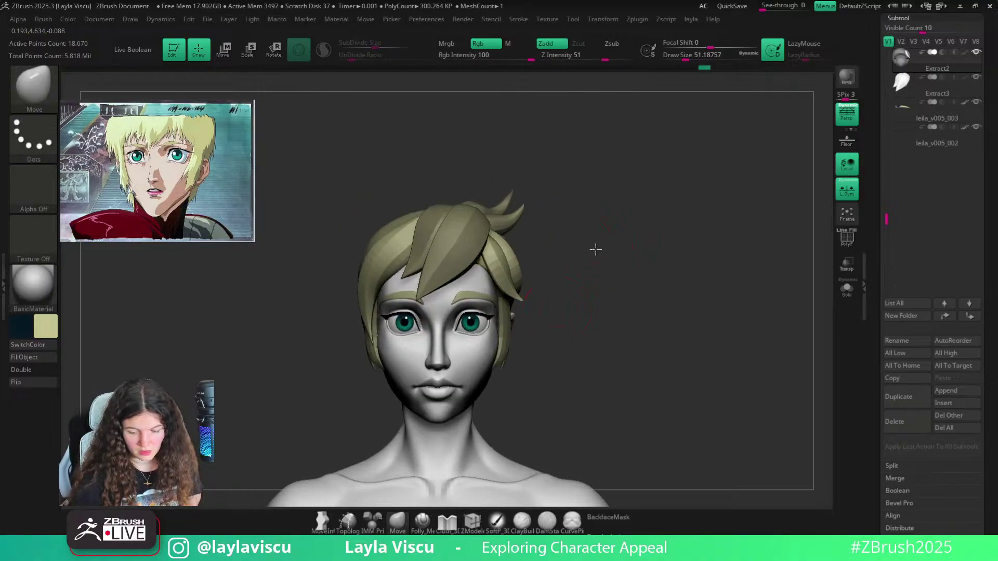
right_click_drag(595, 250, 546, 247)
Turn on backface masking and adjust the hair around the side strand from the side and back, enlarging the Move brush to about 94
left_click(609, 518)
left_click(502, 244, "ctrl")
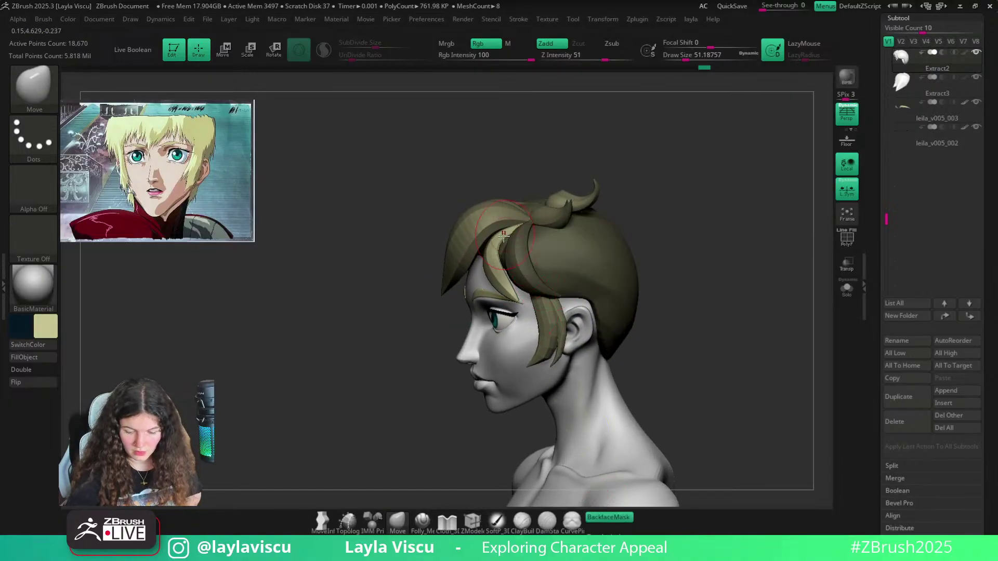
key("s")
left_click_drag(502, 244, 507, 244)
right_click_drag(637, 213, 504, 270)
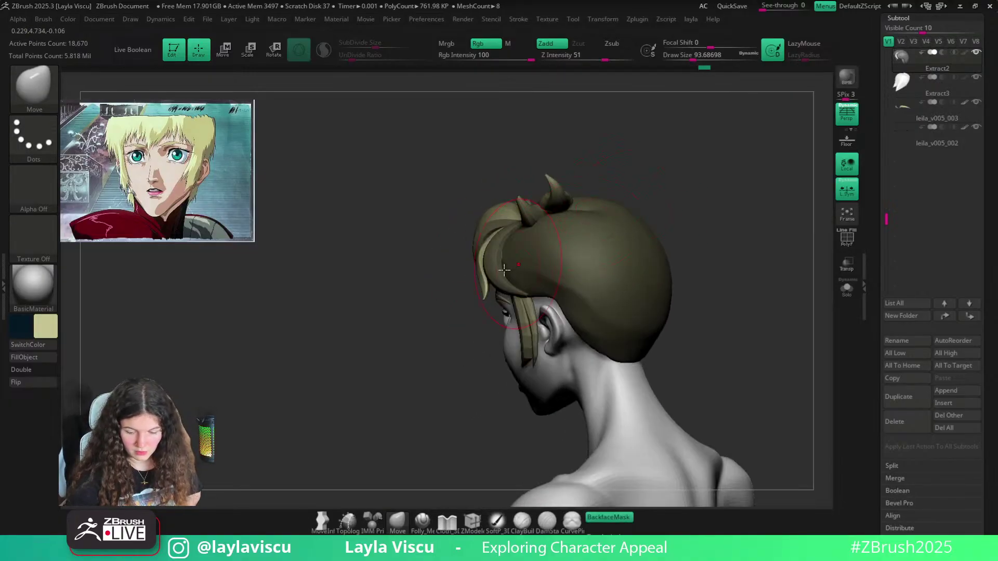
key("s")
left_click_drag(510, 260, 506, 260)
left_click_drag(466, 347, 477, 359, "ctrl")
mouse_move(477, 359)
right_mouse_down()
mouse_move(546, 326)
mouse_move(547, 343)
right_mouse_up()
right_click_drag(546, 254, 510, 237)
Turn off backface masking and fine-tune the side strand in three-quarter view with the Move brush at draw sizes of about 54 and 44
left_click(523, 225, "ctrl")
key("s")
left_click_drag(489, 234, 466, 234)
left_click(608, 518)
key("s")
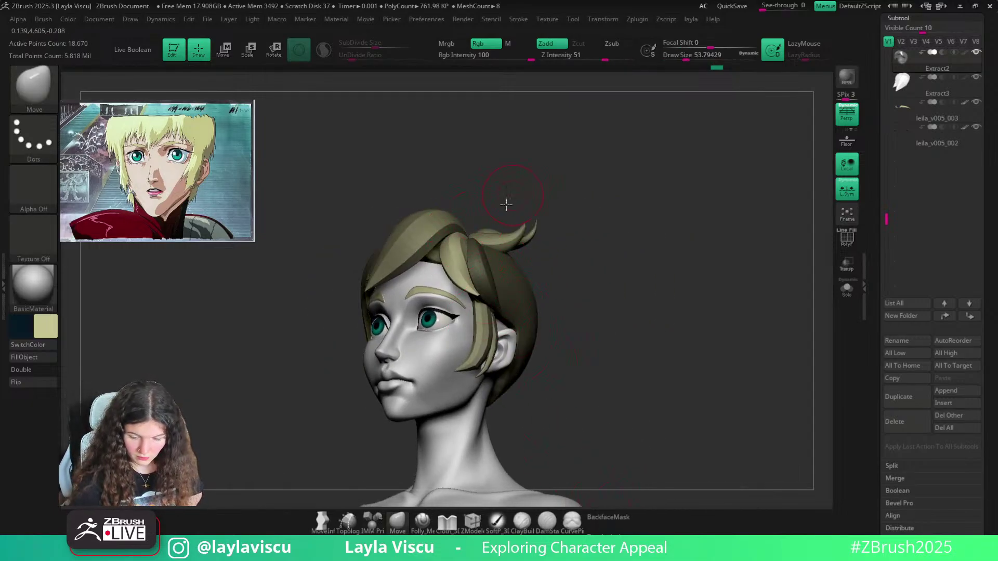
right_click_drag(507, 205, 479, 212)
key("s")
left_click_drag(470, 237, 460, 237)
mouse_move(520, 188)
right_mouse_down()
mouse_move(561, 201)
mouse_move(560, 190)
mouse_move(479, 224)
right_mouse_up()
mouse_move(535, 171)
right_mouse_down("shift")
mouse_move(544, 223)
mouse_move(551, 182)
right_mouse_up("shift")
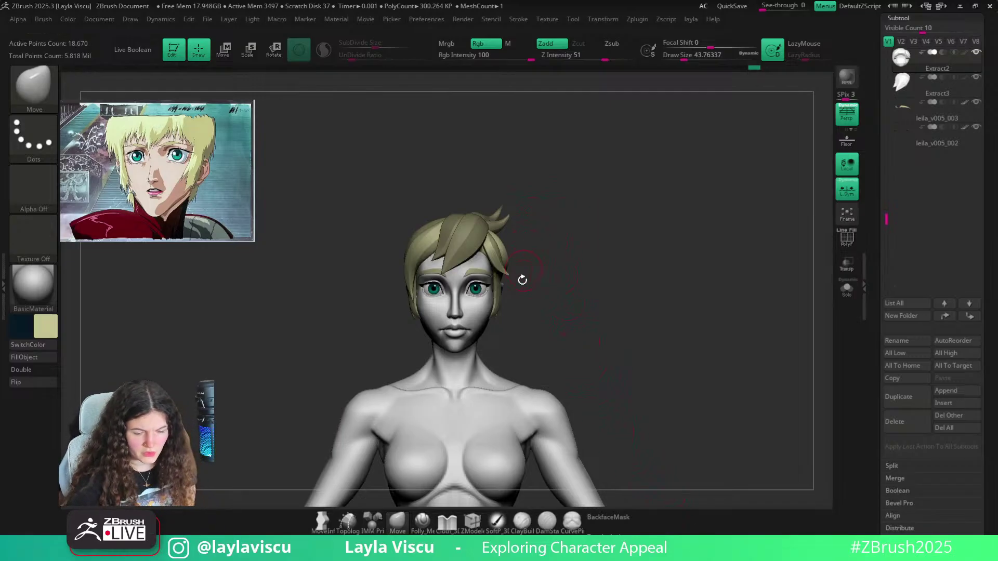
Turn on backface masking and adjust the hair around the side strand's root up close with the Move brush at draw size about 71
left_click(617, 518)
mouse_move(547, 296)
right_mouse_down("ctrl")
mouse_move(541, 359)
mouse_move(568, 160)
right_mouse_up("ctrl")
key("s")
left_click(481, 250)
left_click_drag(471, 270, 481, 257)
right_click_drag(519, 210, 551, 179)
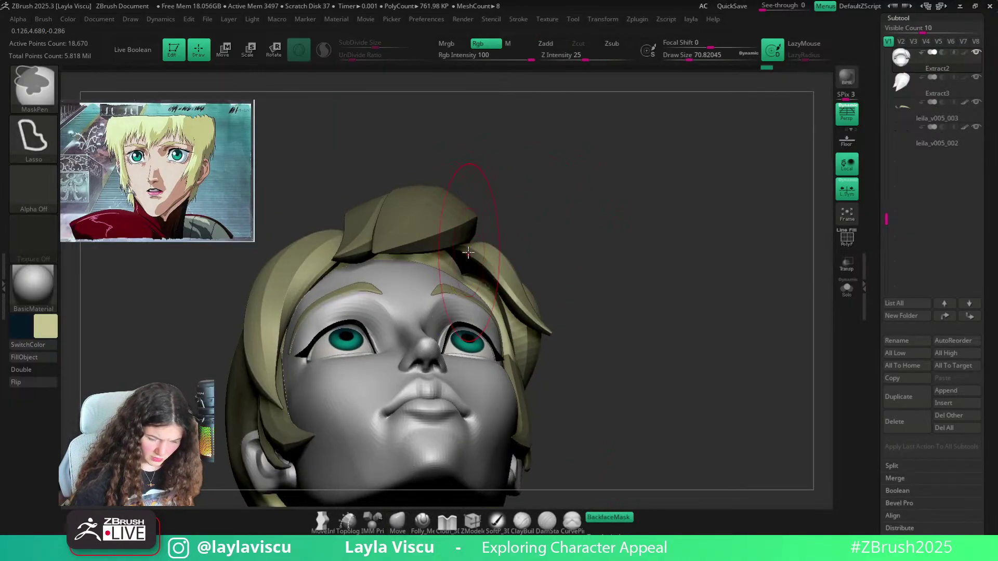
mouse_move(528, 212)
right_mouse_down()
mouse_move(606, 239)
mouse_move(550, 265)
mouse_move(577, 287)
right_mouse_up()
key("s")
key("ctrl")
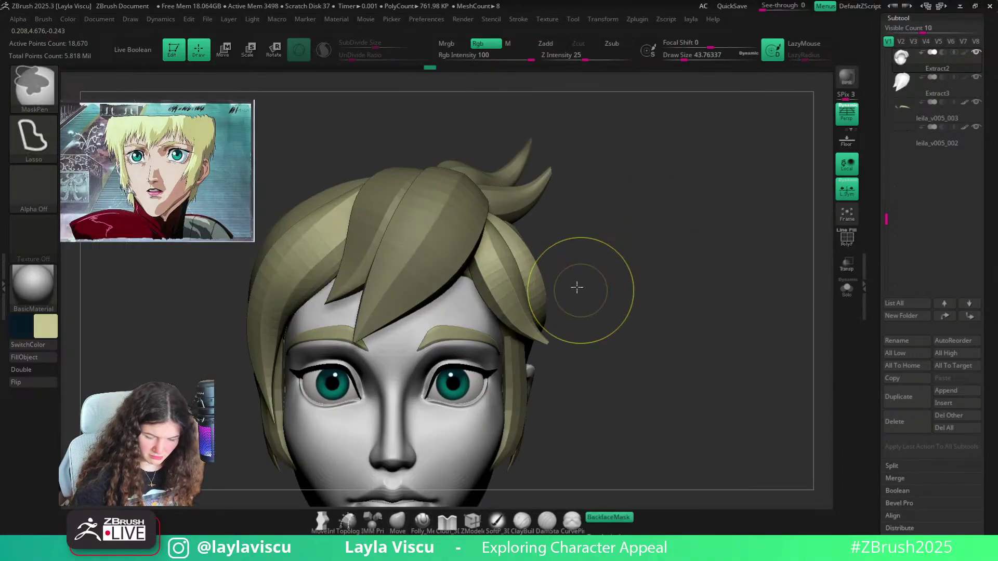
Save the tool as leila_v004 in the leila project's zbrush folder, replacing the existing file
key("f")
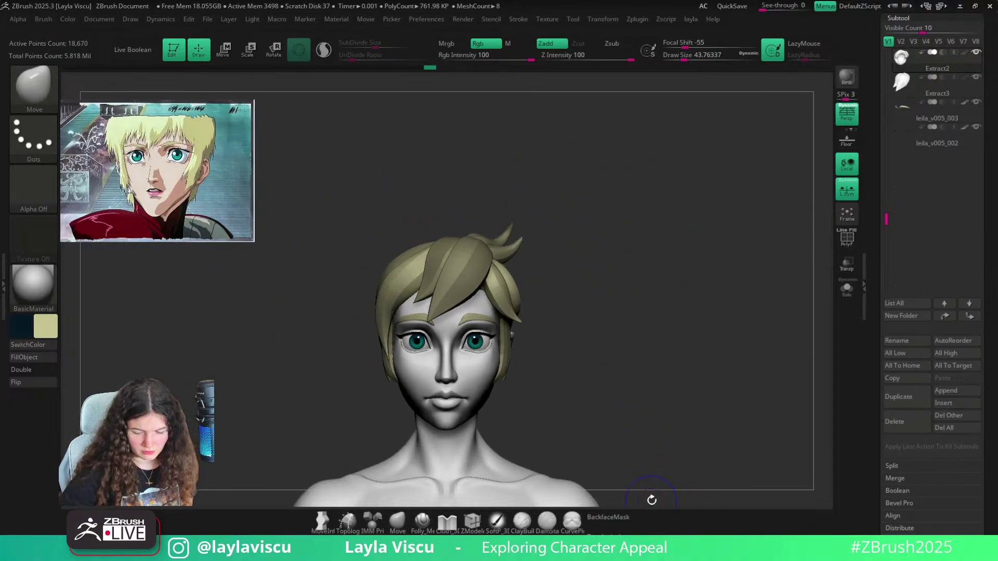
key("shift+f")
right_click_drag(639, 330, 741, 278)
key("shift+f")
scroll(966, 60, "up", 5)
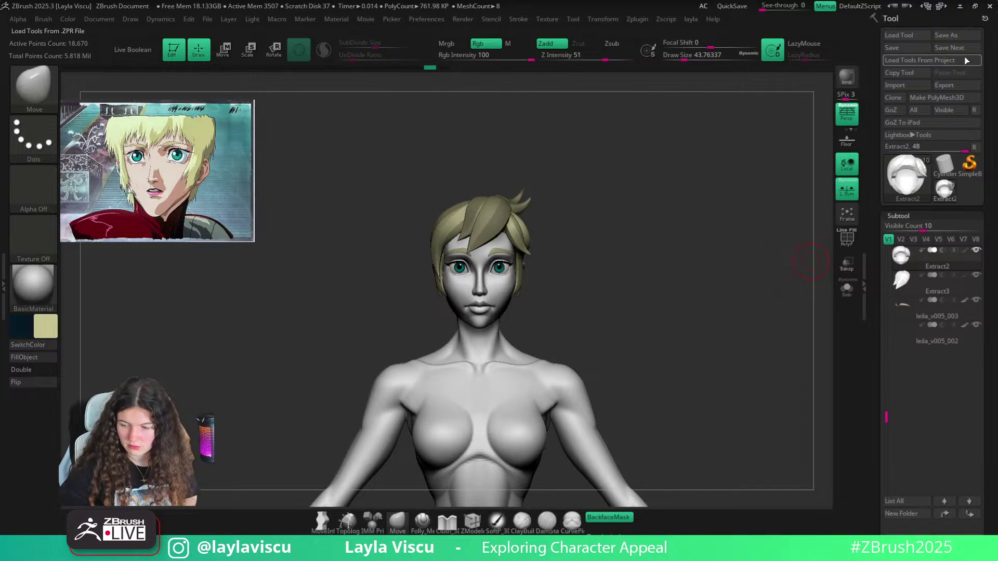
left_click(949, 35)
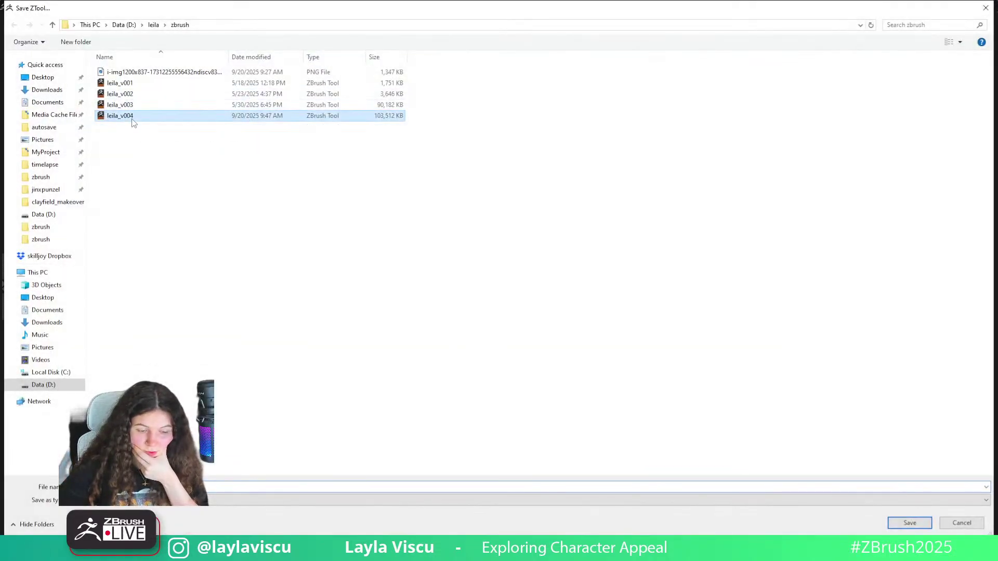
double_click(132, 118)
left_click(532, 276)
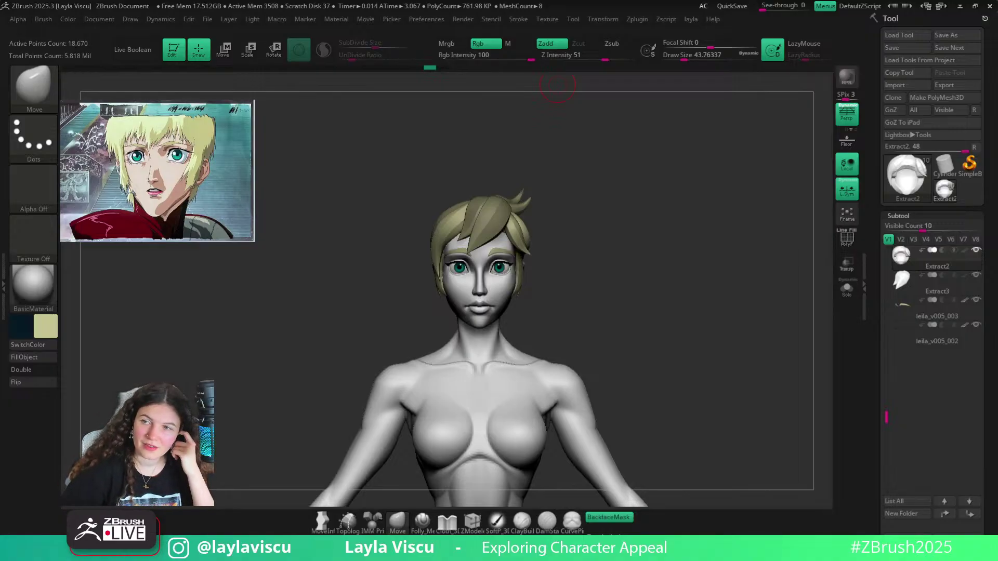
Switch to the browser, examine the hair in the "Toon me Luca!" ArtStation project, and return to ZBrush
left_click_drag(633, 0, 613, 124)
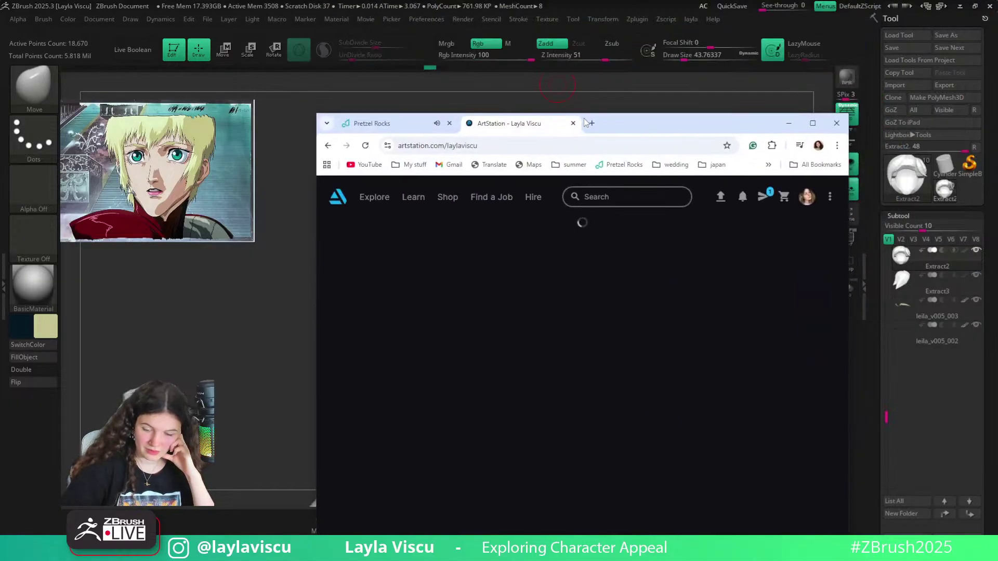
double_click(613, 123)
scroll(350, 334, "down", 4)
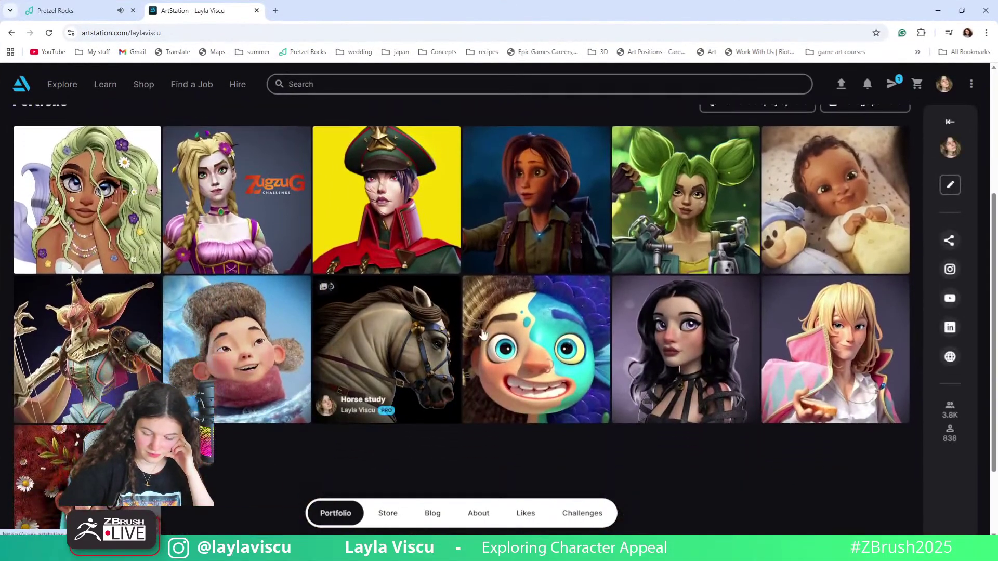
left_click(488, 333)
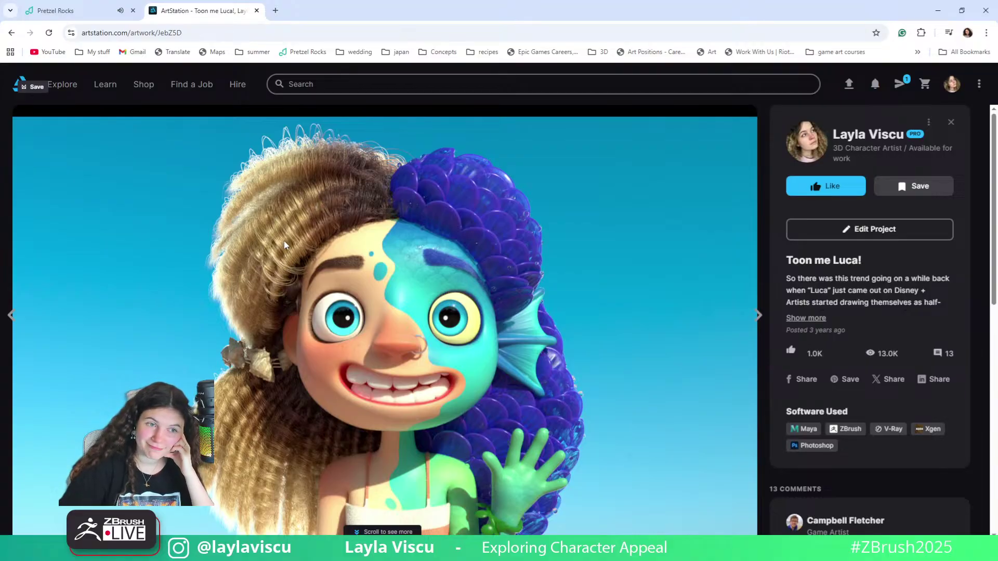
scroll(284, 241, "down", 8)
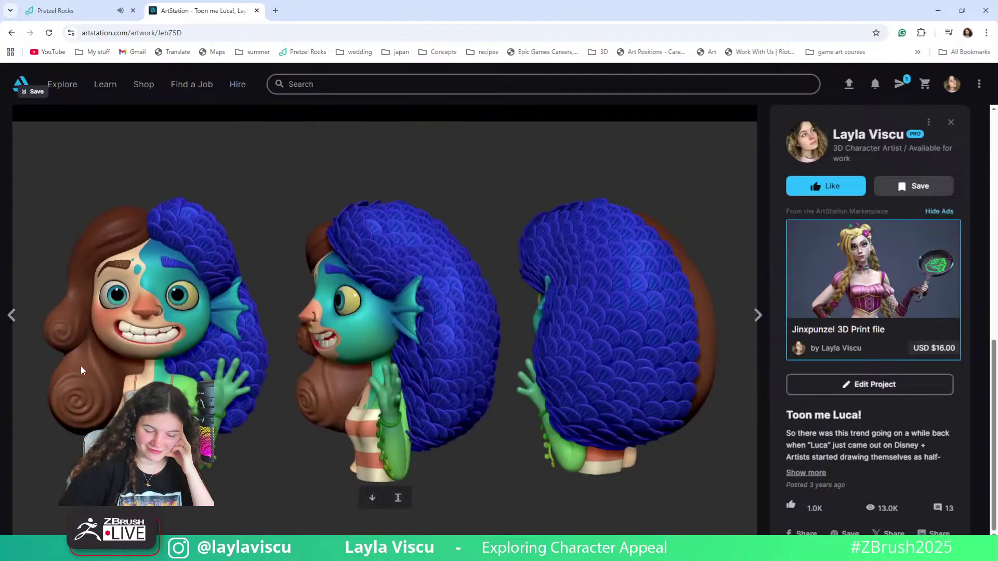
scroll(89, 349, "up", 8)
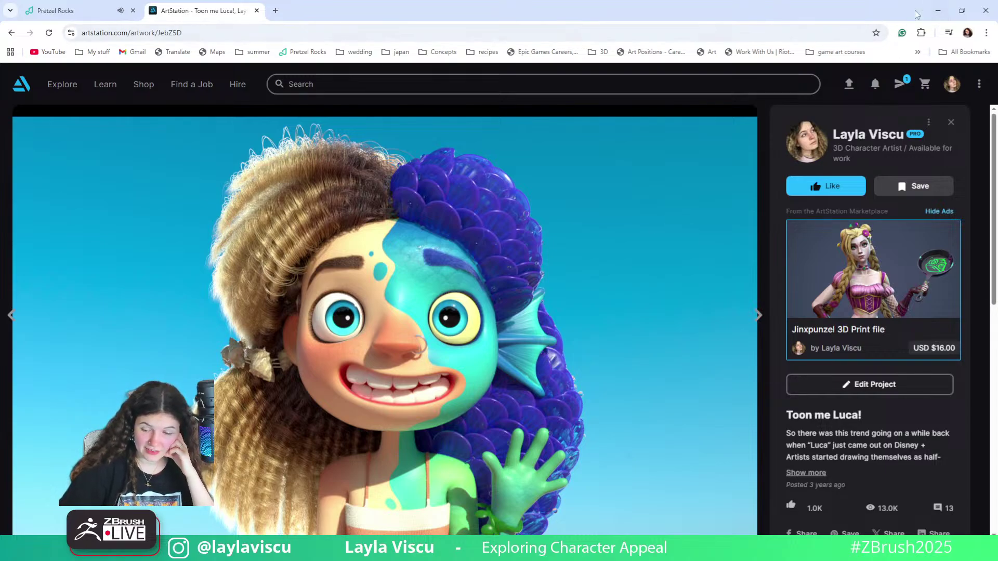
left_click(941, 16)
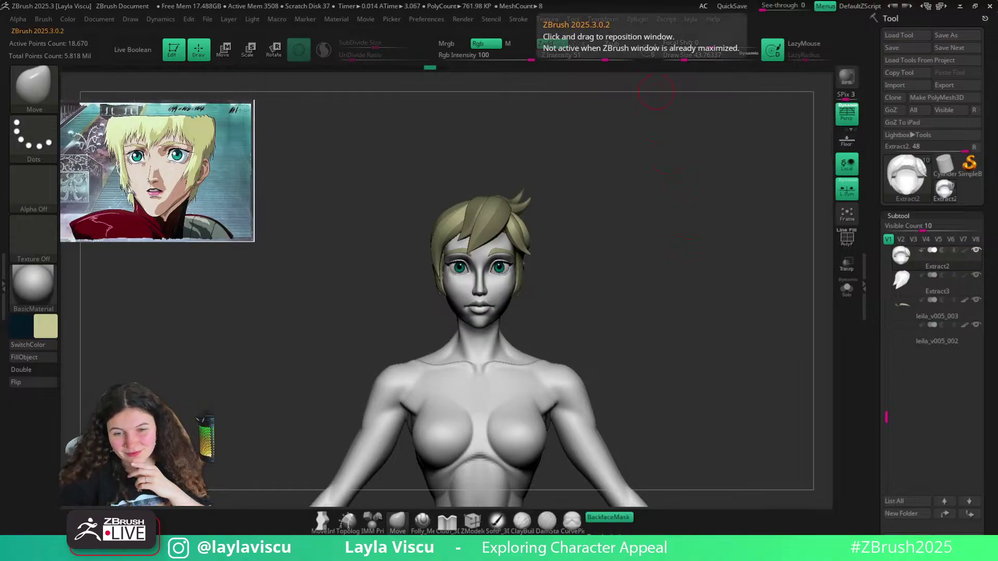
Switch to the Hair-Brush at draw size about 25 and look over the hairstyle from the front and from above
right_click_drag(517, 276, 603, 276, "ctrl")
key("b")
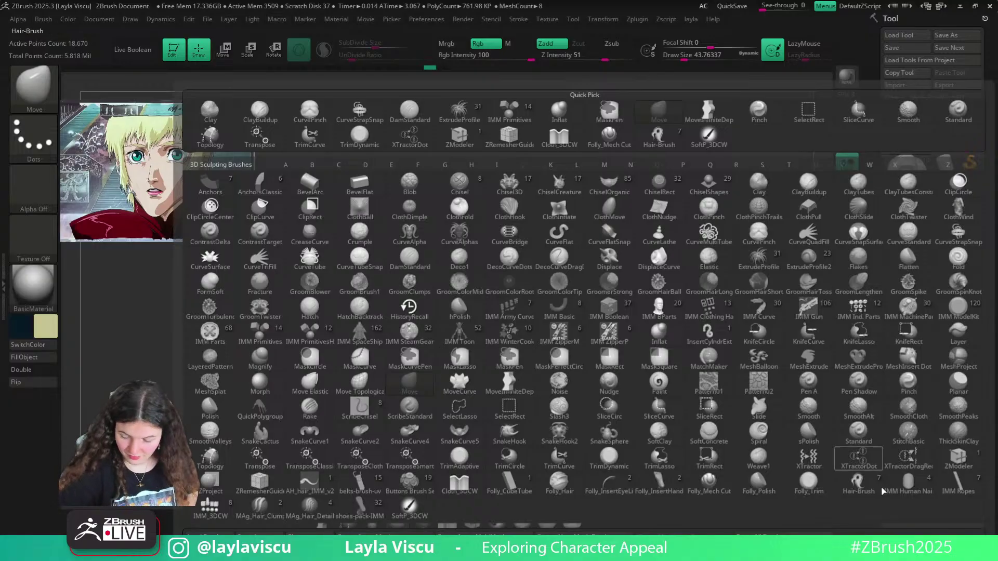
left_click(774, 422)
key("s")
left_click_drag(620, 258, 616, 258)
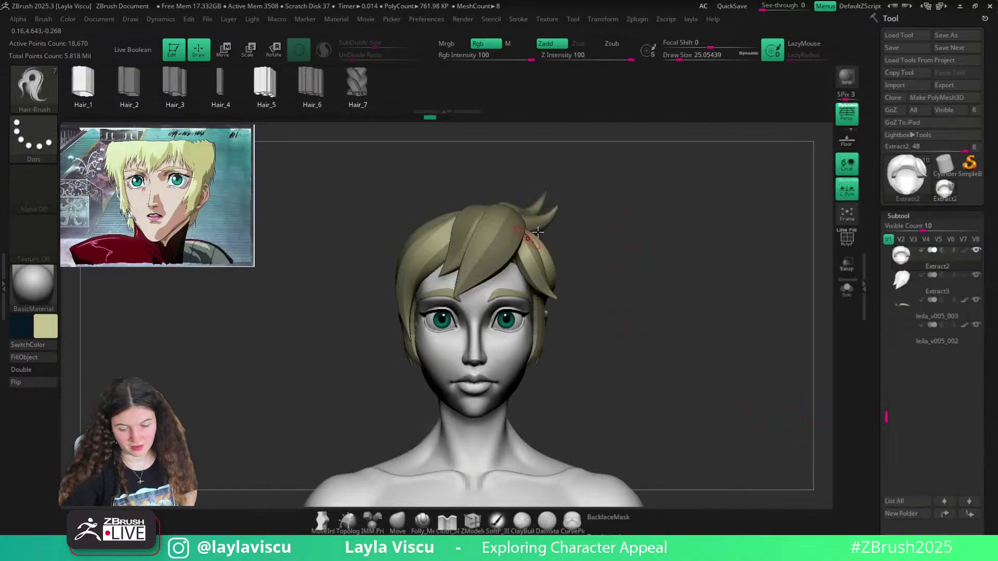
right_click_drag(622, 204, 622, 238, "alt")
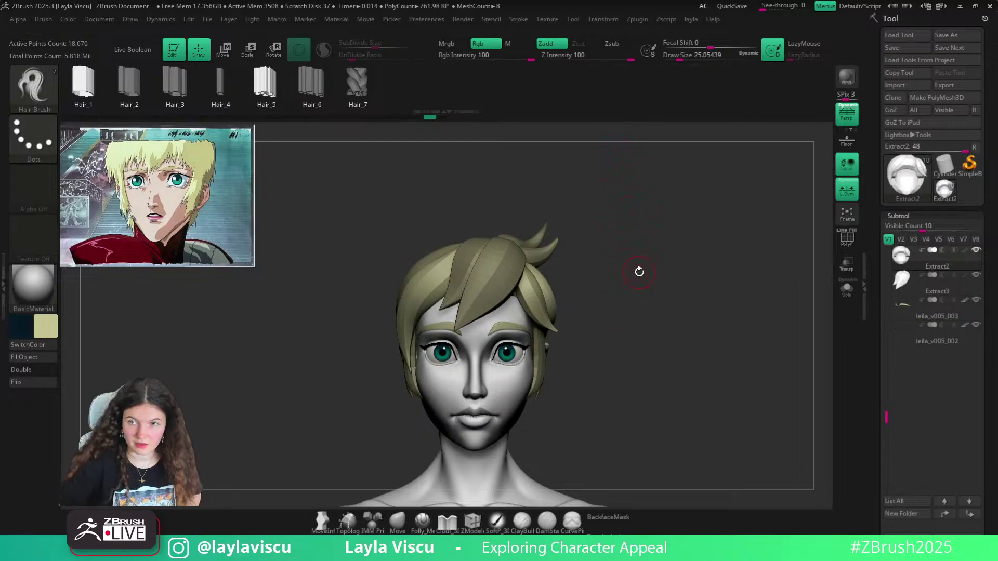
left_click_drag(650, 234, 649, 296)
left_click_drag(567, 193, 563, 240)
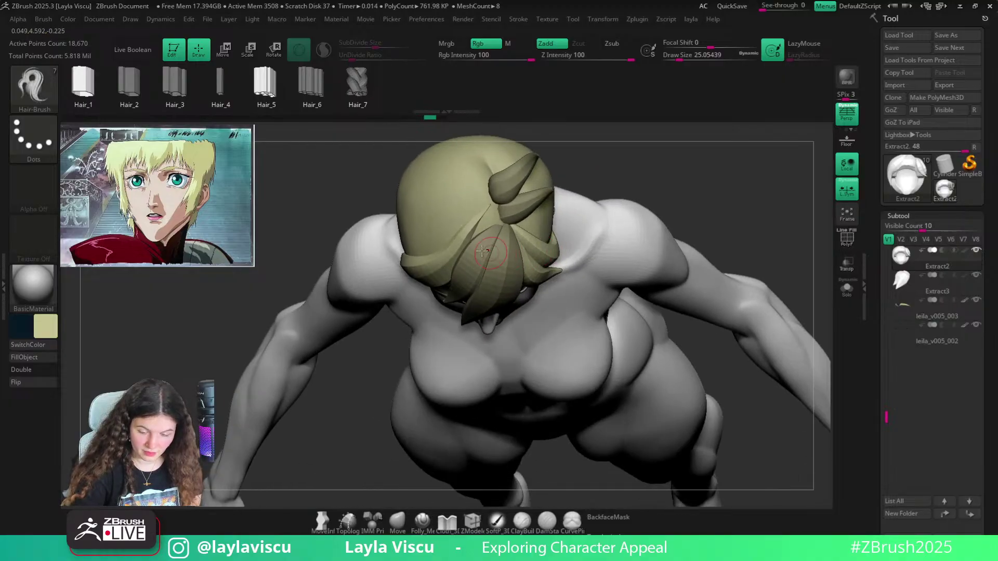
Select the Move brush at draw size 65, show the polyframe, and isolate the green hair cap polygroup
left_click(398, 522)
key("s")
left_click_drag(474, 202, 484, 201)
key("shift+f")
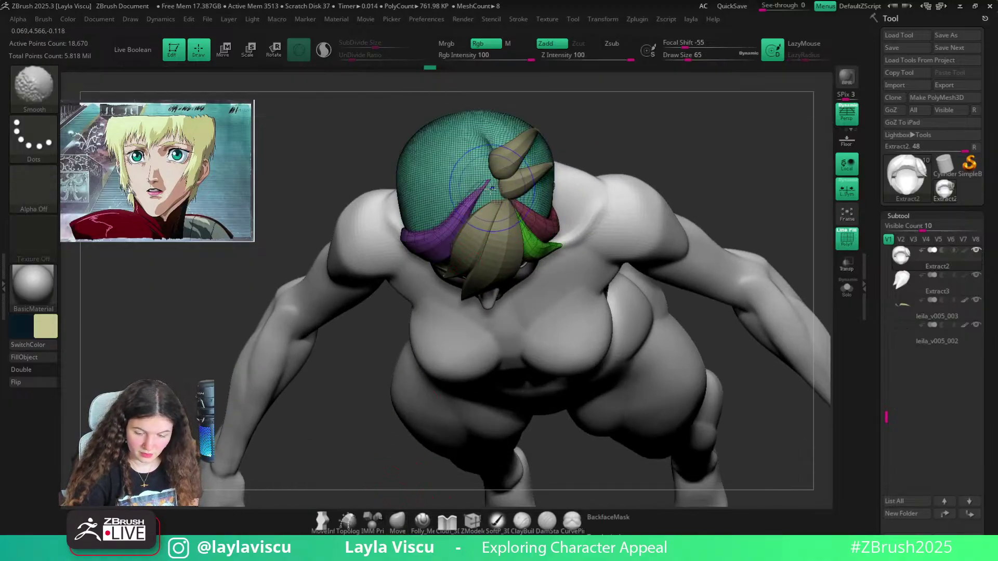
left_click(464, 217, "ctrl+shift")
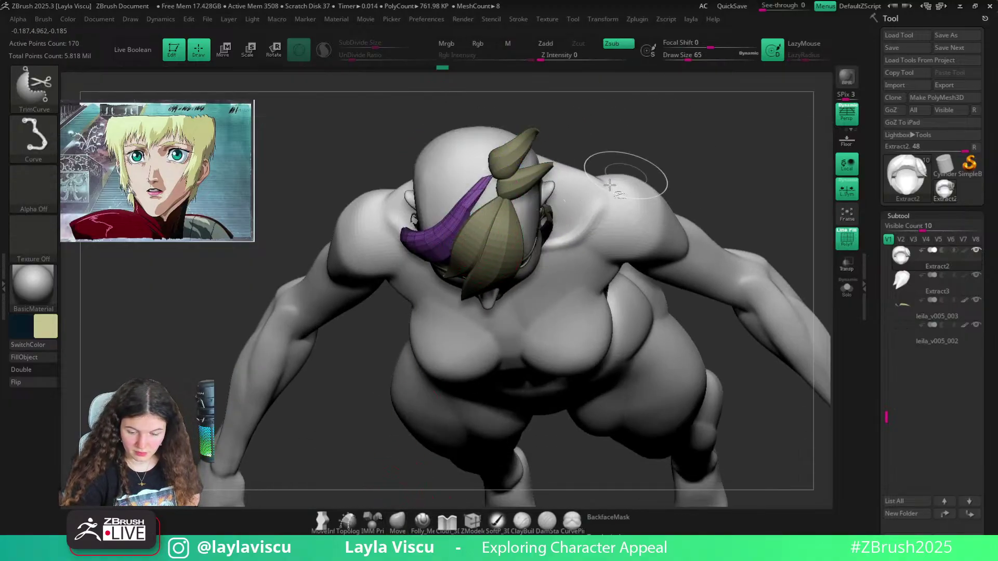
left_click(597, 133, "ctrl+shift")
left_click(477, 161, "ctrl+shift")
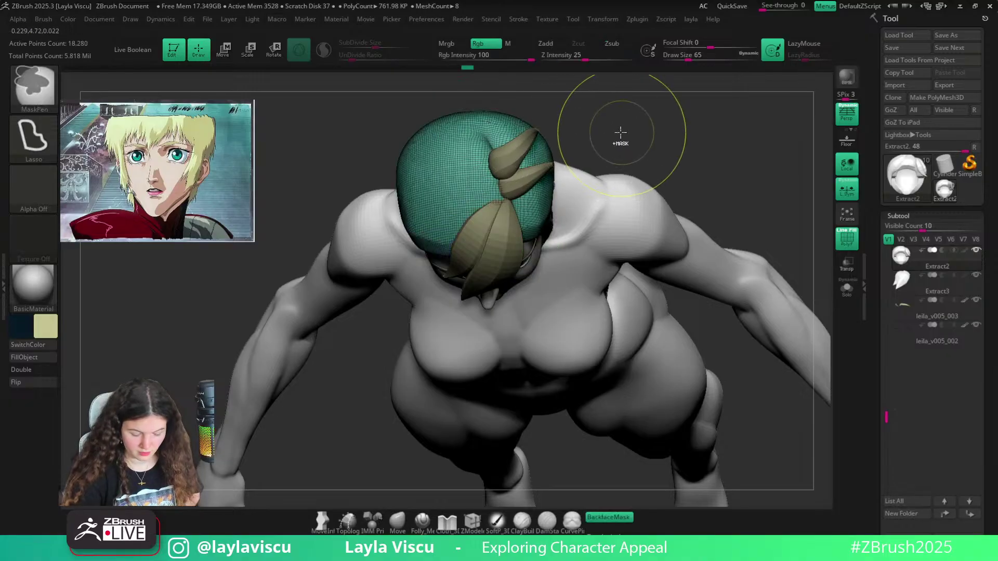
Assign the isolated hair cap a new polygroup and split the hidden strands off into their own subtool
key("ctrl+w")
key("1")
left_click(597, 289)
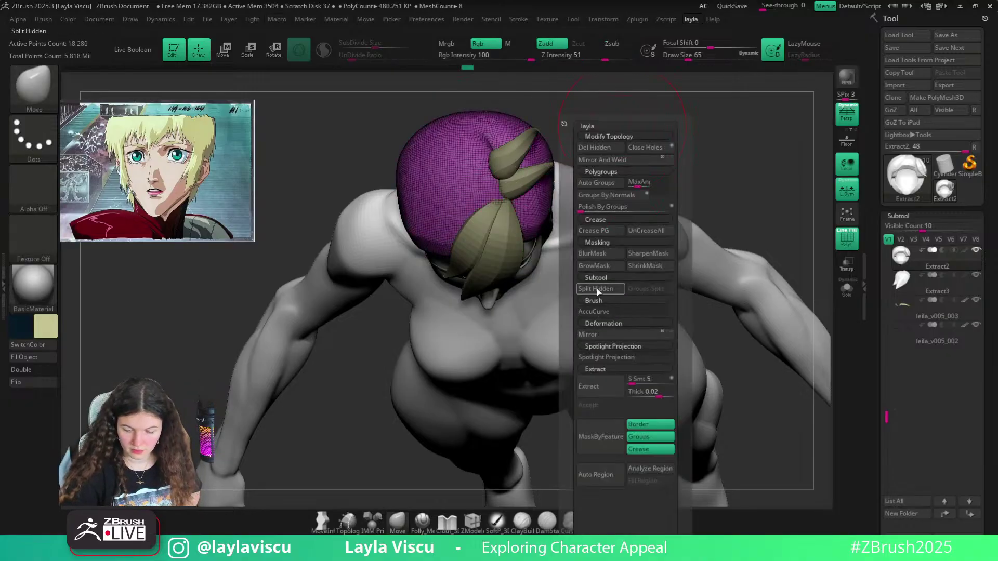
Select the split-off side-bang subtool, set the Move brush to draw size about 59, and check the strands from above and in profile
key("s")
left_click_drag(490, 192, 492, 191)
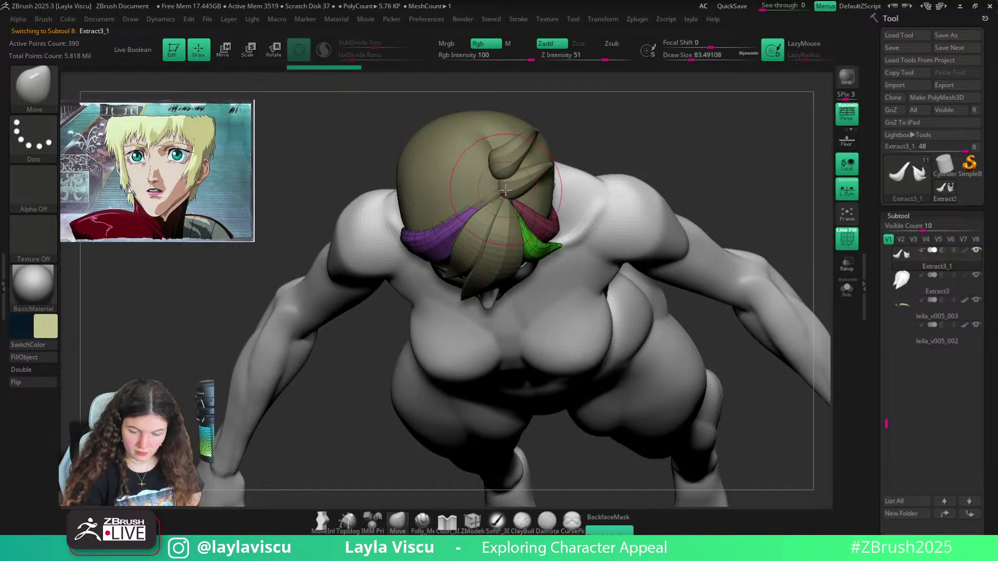
mouse_move(569, 143)
left_mouse_down()
mouse_move(619, 91)
mouse_move(565, 180)
left_mouse_up()
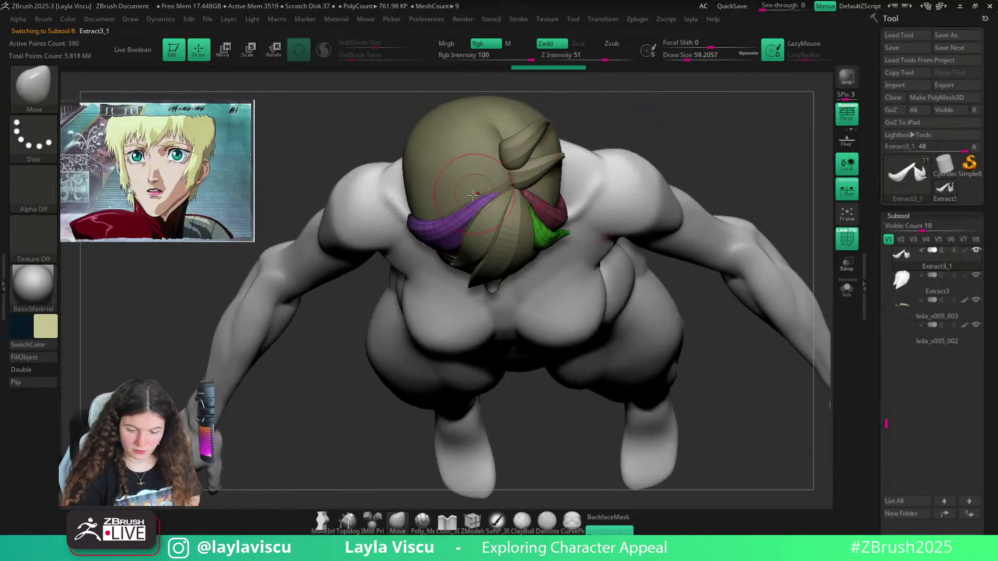
key("shift+f")
left_click_drag(662, 138, 671, 179, "shift")
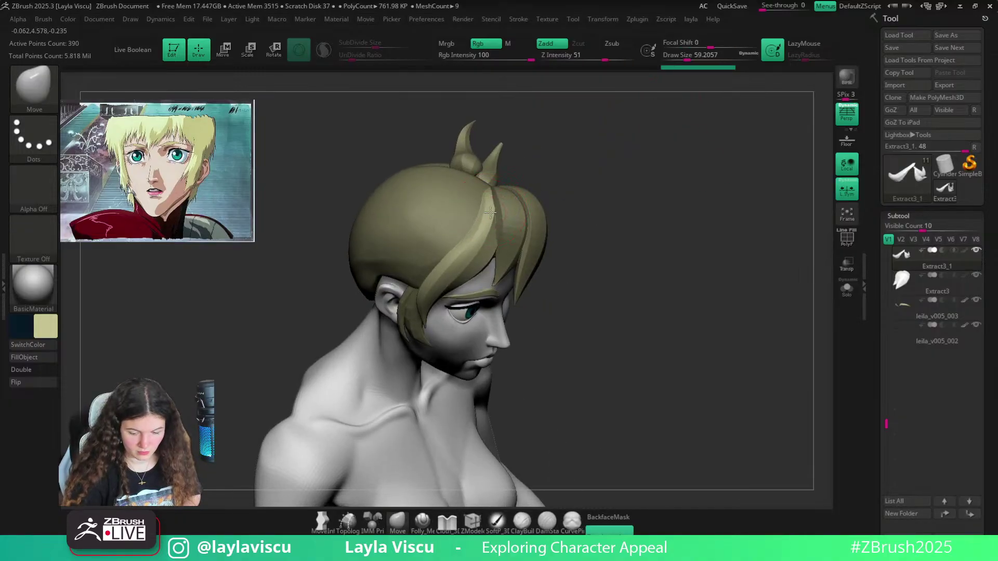
left_click_drag(600, 179, 608, 143)
key("shift+f")
left_click_drag(598, 178, 604, 200)
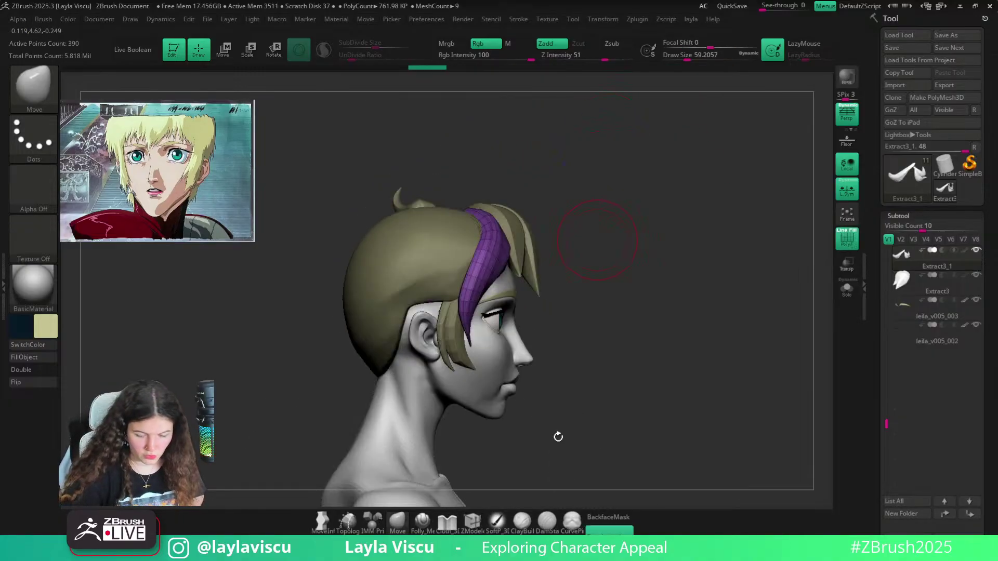
Isolate the side-bang strands in Solo mode and reduce the draw size to about 18
left_click_drag(532, 369, 569, 411, "alt")
left_click(847, 289)
mouse_move(657, 333)
right_mouse_down("ctrl")
mouse_move(559, 368)
mouse_move(653, 357)
mouse_move(649, 328)
right_mouse_up("ctrl")
right_click_drag(608, 221, 540, 235)
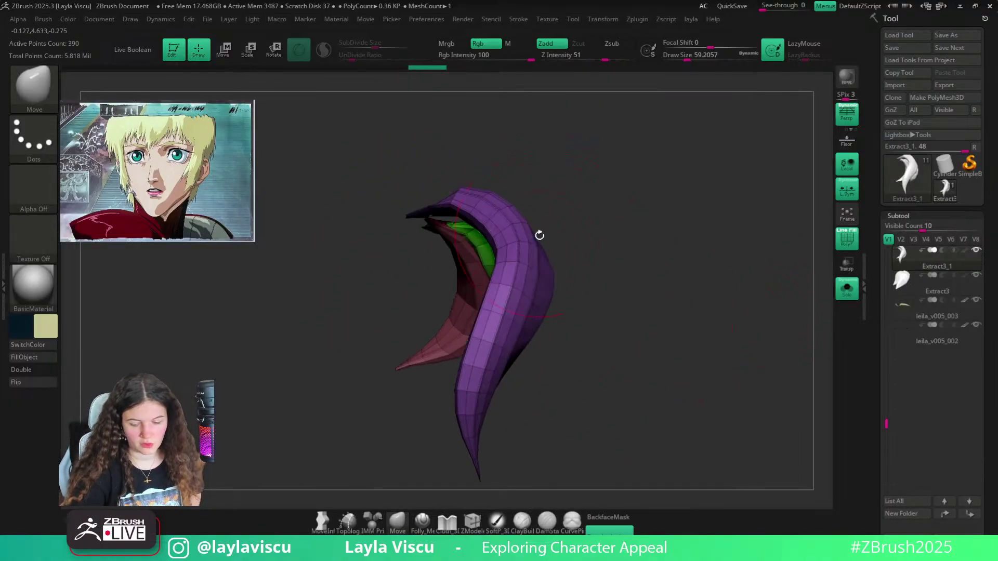
key("s")
left_click_drag(537, 259, 526, 258)
mouse_move(535, 253)
right_mouse_down()
mouse_move(553, 230)
mouse_move(577, 250)
mouse_move(595, 232)
mouse_move(566, 307)
right_mouse_up()
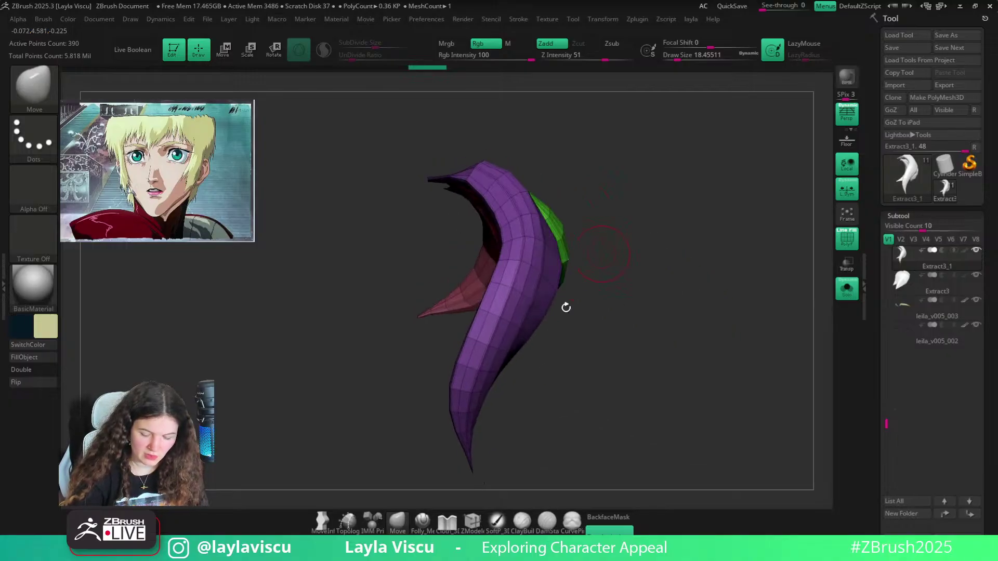
Use ZModeler's PolyGroup Polyloop action to separate the long purple strand's front-facing faces, and give them a new polygroup
left_click(474, 522)
right_click_drag(517, 246, 516, 230)
key("space")
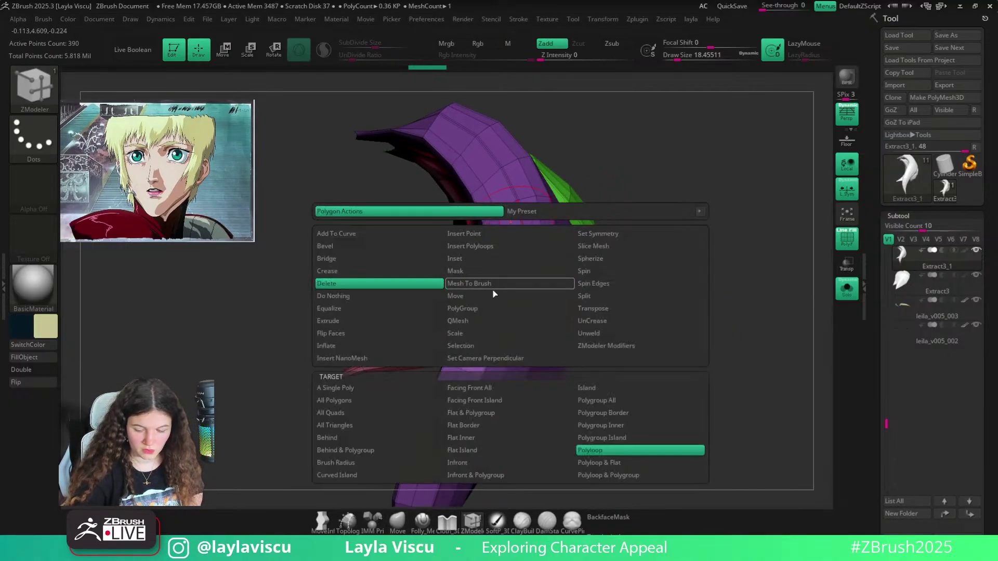
left_click(462, 308)
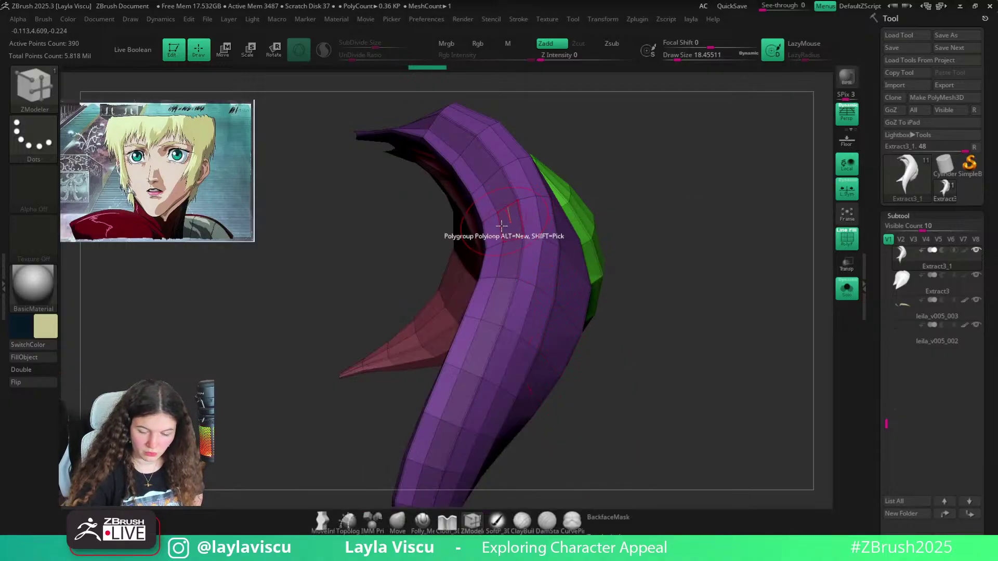
left_click(489, 225)
left_click(549, 240, "ctrl+shift")
key("ctrl+w")
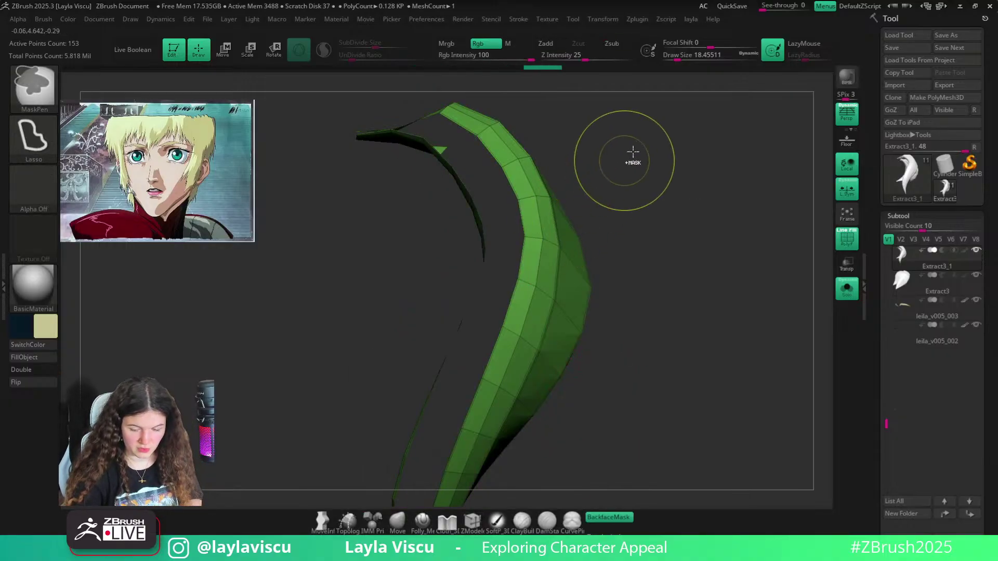
left_click(626, 162, "ctrl+shift")
Continue assigning polyloops on the long strand's inner side to polygroups, isolating the strand briefly to check the grouping
right_click_drag(626, 165, 631, 155, "ctrl")
mouse_move(632, 154)
right_mouse_down()
mouse_move(646, 146)
mouse_move(607, 157)
mouse_move(653, 146)
mouse_move(528, 233)
mouse_move(573, 179)
mouse_move(575, 200)
right_mouse_up()
left_click(506, 238)
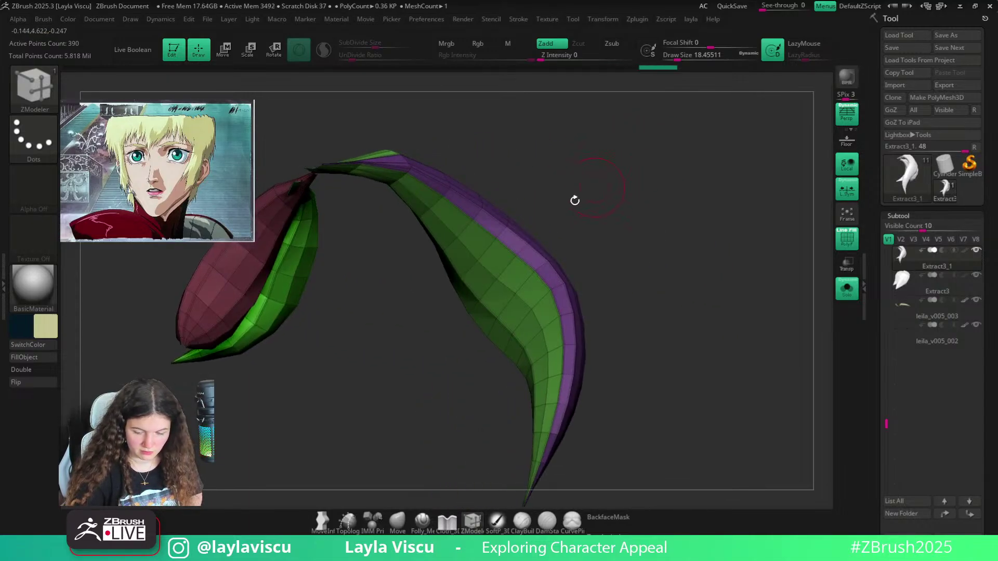
left_click(491, 257)
right_click_drag(475, 276, 577, 200)
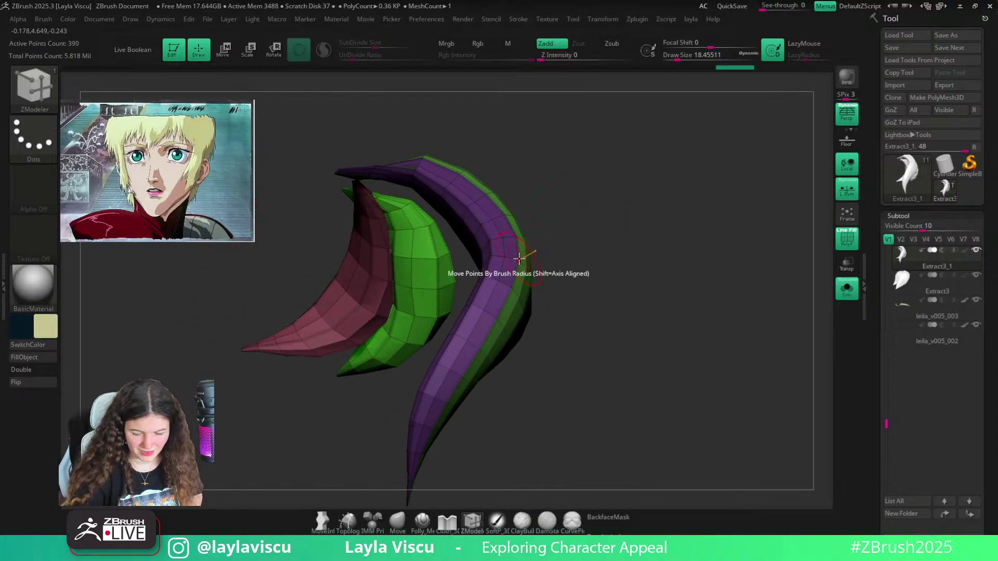
left_click(523, 271, "ctrl+shift")
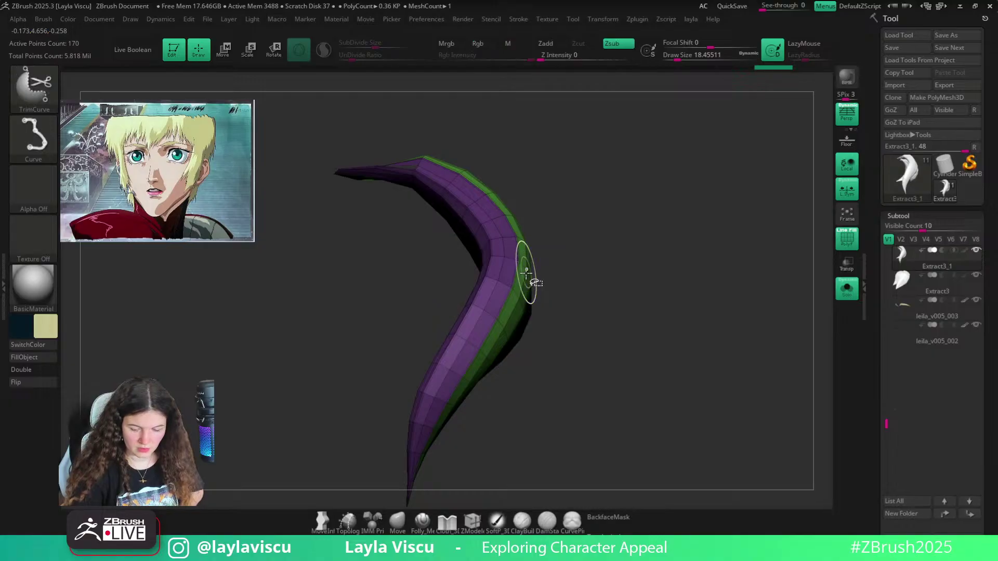
left_click(575, 196, "ctrl+shift")
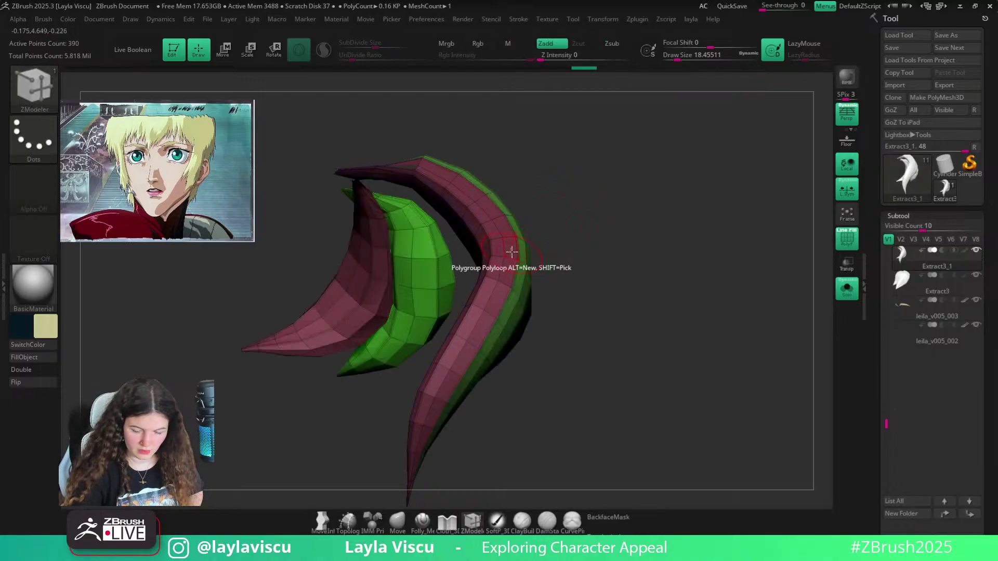
mouse_move(497, 244)
right_mouse_down()
mouse_move(503, 214)
mouse_move(590, 192)
mouse_move(533, 187)
mouse_move(575, 225)
mouse_move(548, 232)
mouse_move(554, 206)
right_mouse_up()
Switch back to the Move brush and leave Solo mode to show the strands on the whole head
left_click(397, 520)
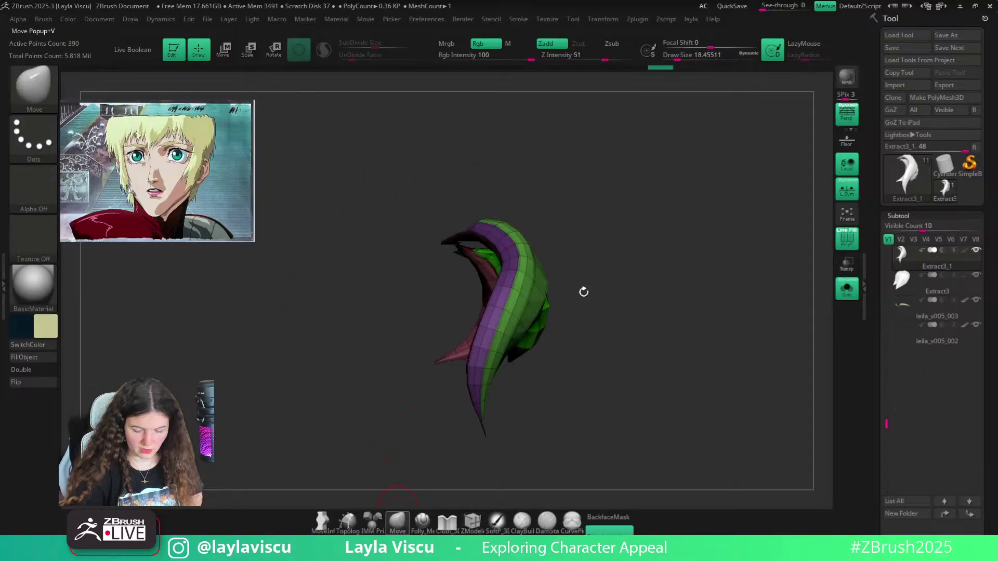
right_click_drag(584, 290, 635, 118)
left_click(847, 290)
right_click_drag(770, 283, 695, 286)
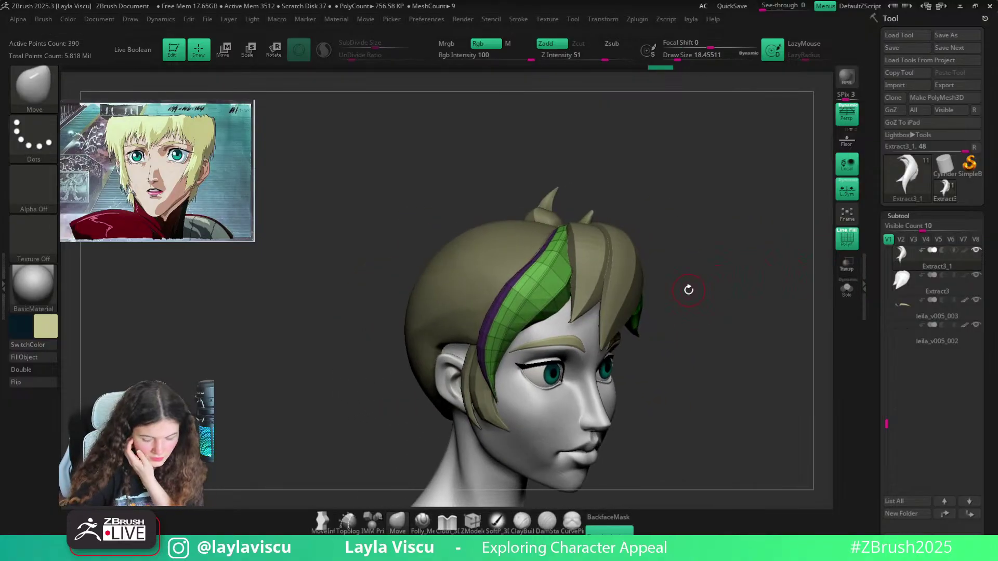
Set the Move brush's auto-masking option Mask By Polygroups to 100
left_click(46, 22)
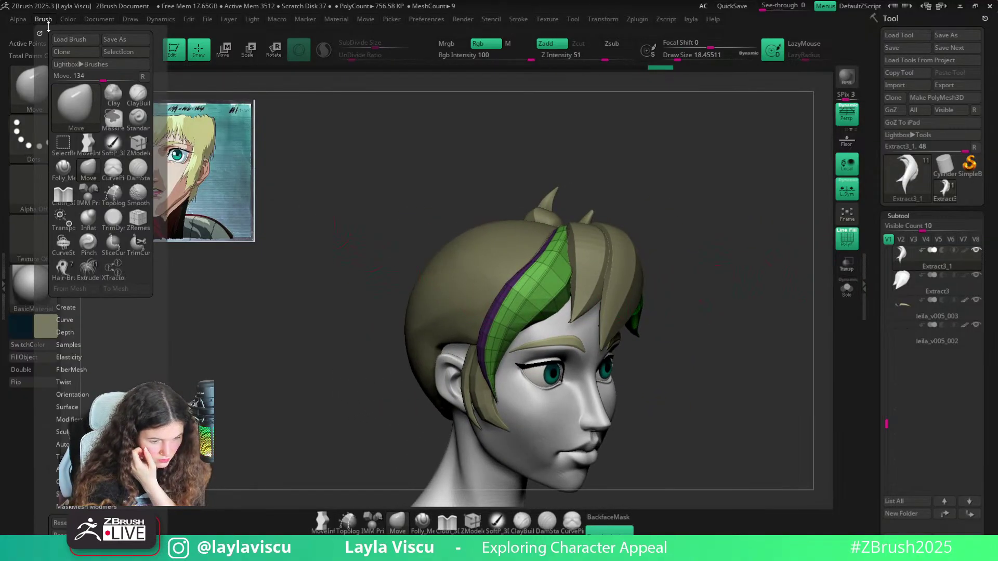
left_click(36, 31)
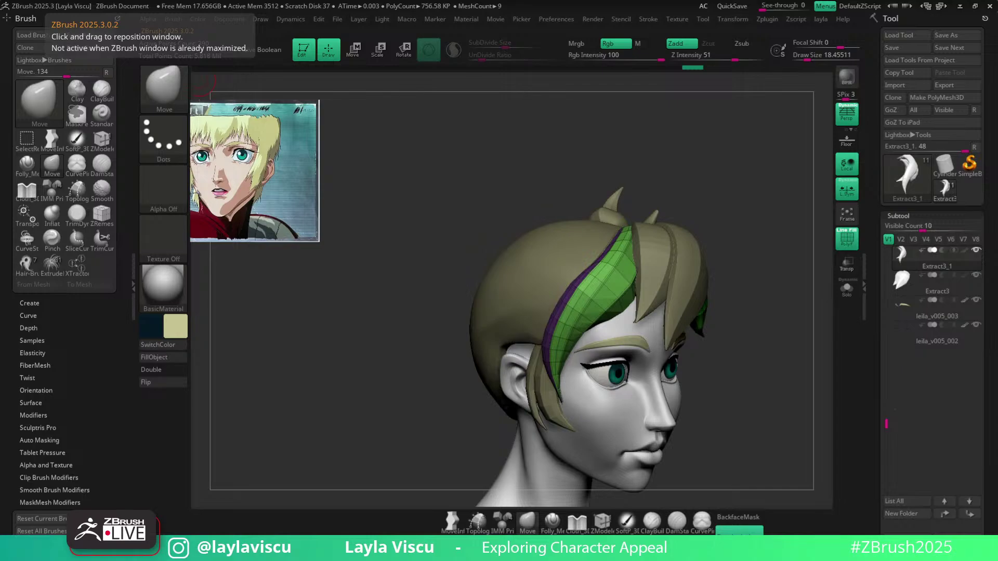
scroll(58, 421, "down", 1)
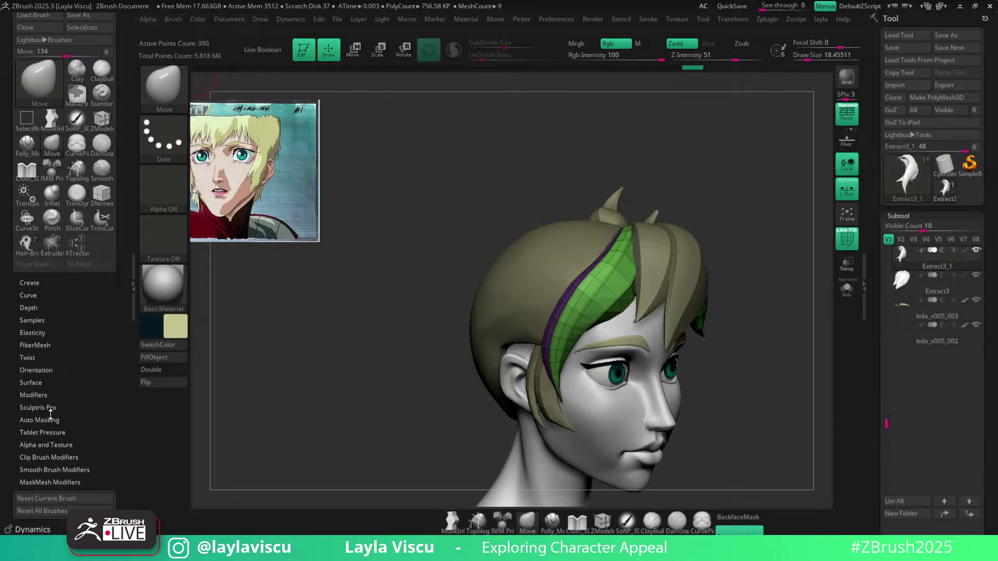
left_click(48, 420)
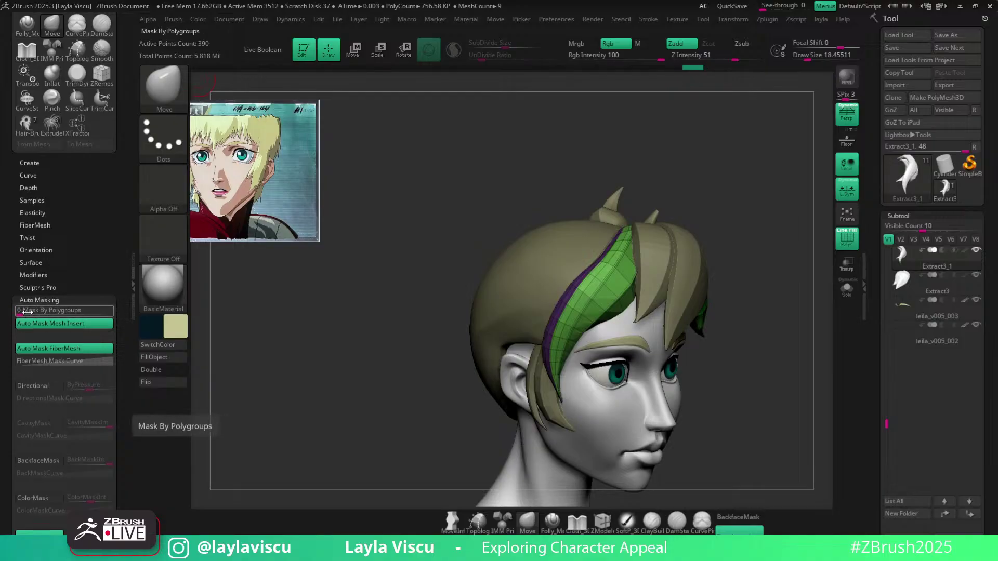
left_click_drag(27, 311, 85, 311)
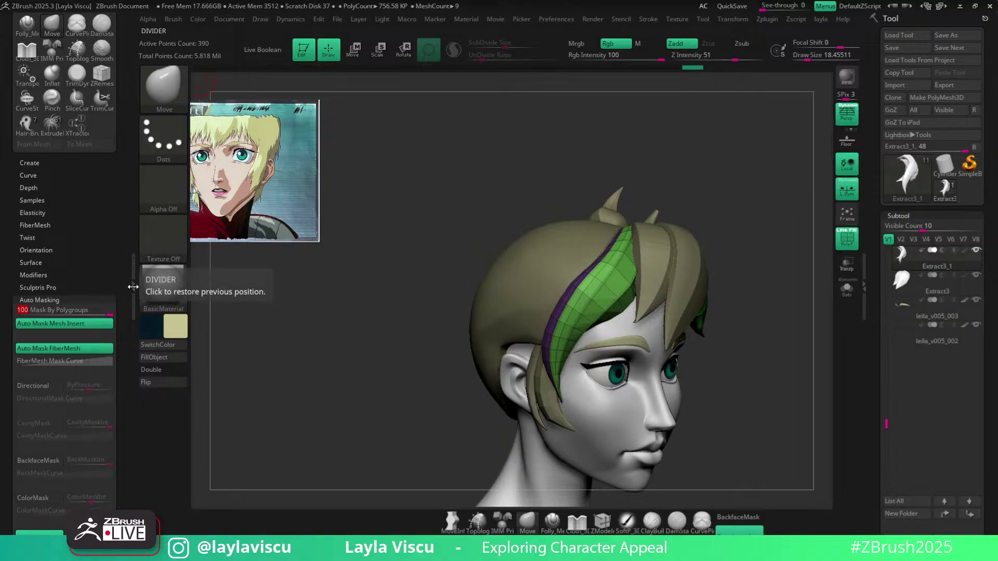
left_click(133, 309)
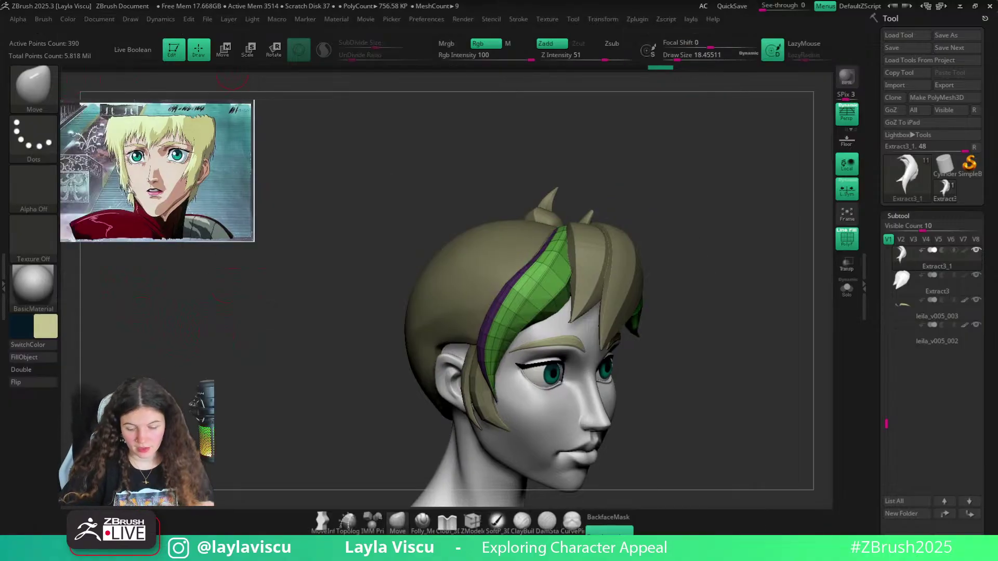
Set the draw size to about 90 and pull the long strand's purple edge back over the hair cap, undoing the first attempt
key("s")
left_click_drag(514, 284, 528, 284)
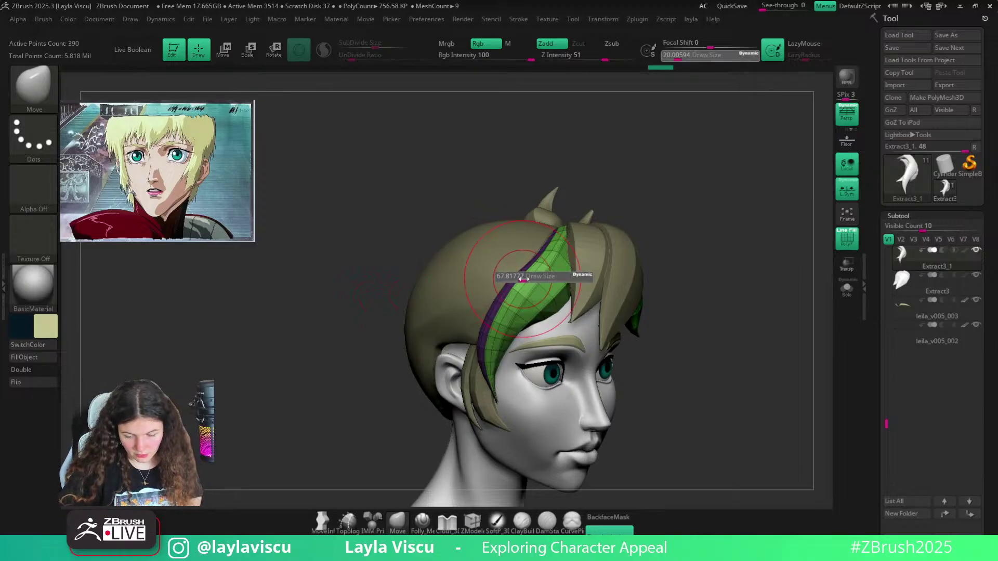
left_click(47, 21)
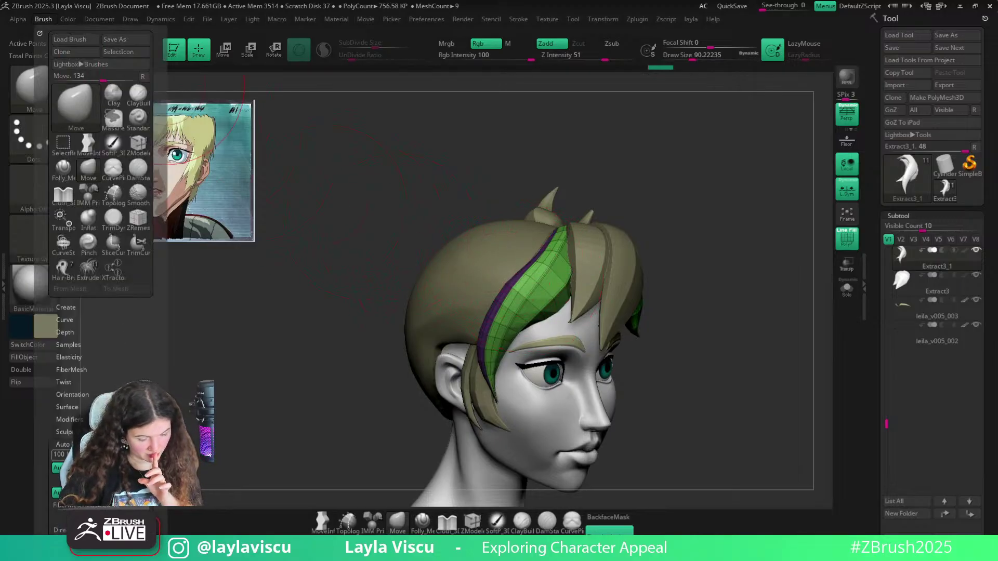
mouse_move(523, 267)
left_mouse_down()
mouse_move(466, 220)
mouse_move(489, 249)
left_mouse_up()
key("ctrl+z")
right_click_drag(626, 358, 569, 315)
right_click_drag(412, 218, 424, 237, "ctrl")
left_click_drag(424, 236, 407, 255)
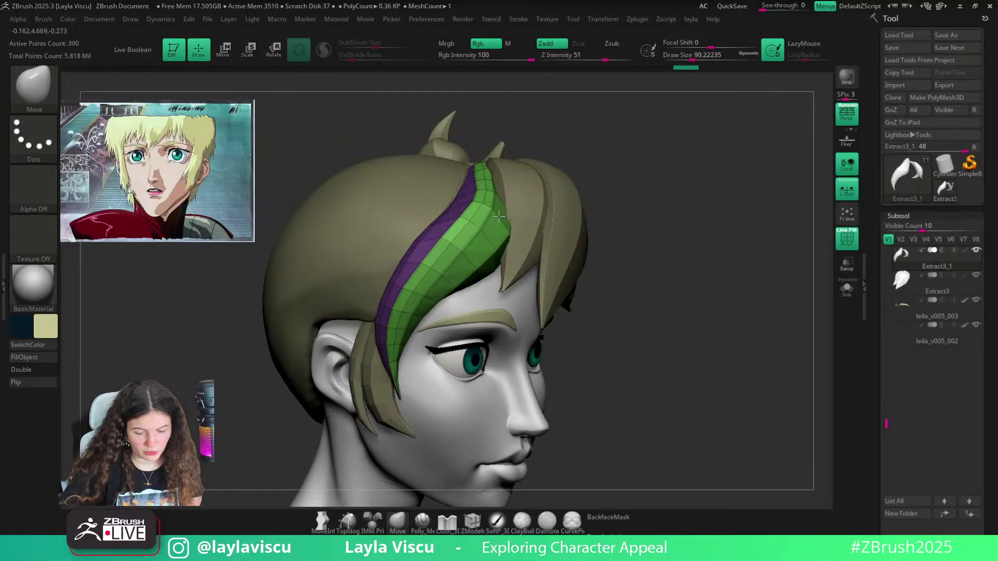
Enlarge the draw size to about 101 and reshape the long strand's purple side in profile
right_click_drag(613, 218, 738, 218)
key("s")
left_click_drag(472, 234, 474, 234)
mouse_move(456, 242)
left_mouse_down()
mouse_move(470, 249)
mouse_move(451, 267)
left_mouse_up()
left_click_drag(446, 197, 456, 179)
key("shift+f")
Set the draw size to about 62 and adjust the upper curve of the long strand's purple side
key("s")
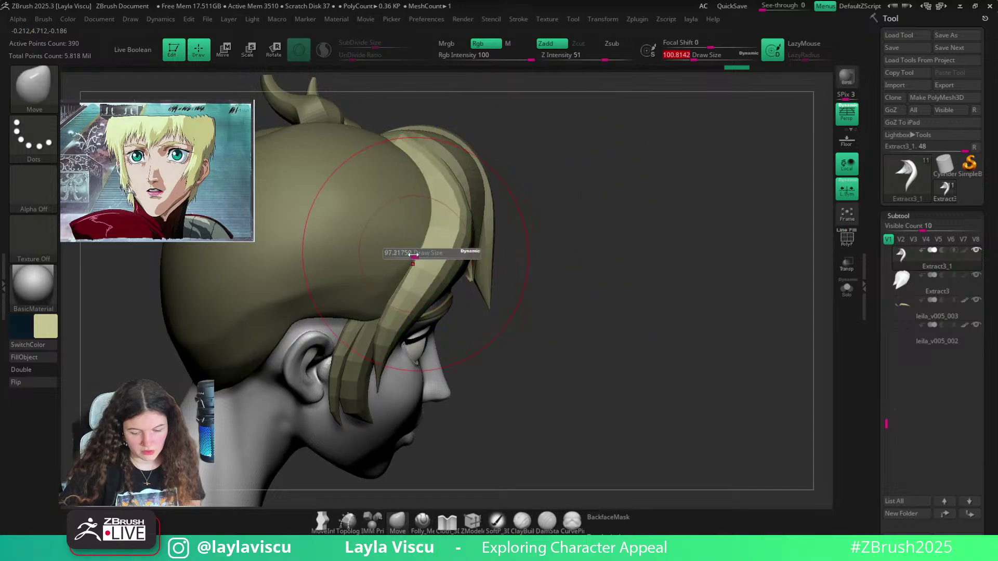
left_click_drag(415, 254, 408, 255)
left_click_drag(568, 265, 559, 198)
key("shift+f")
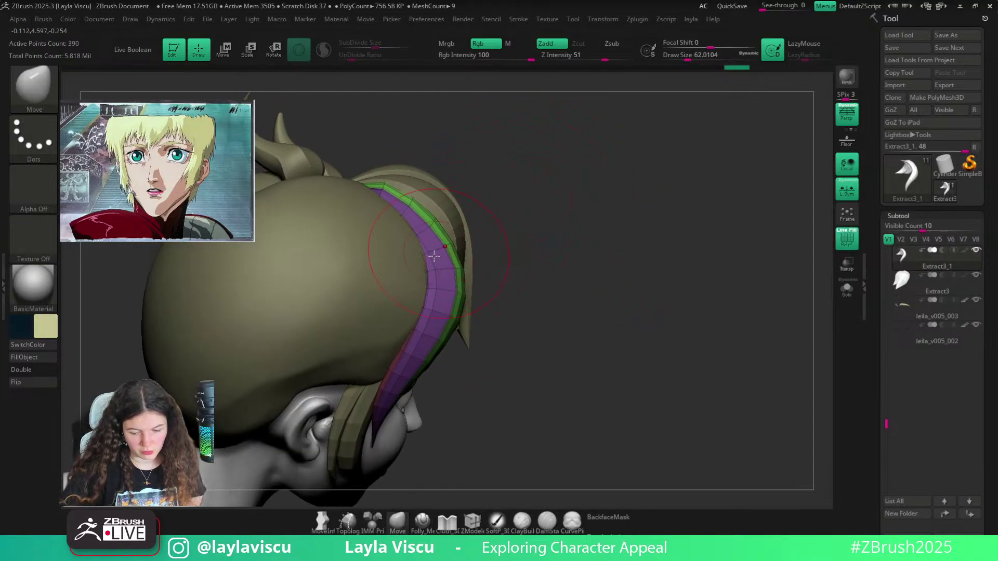
left_click_drag(440, 234, 434, 230)
Pull the long strand's lower part back toward the ear, refining its tip with the draw size at about 46
mouse_move(533, 291)
left_mouse_down("alt")
mouse_move(528, 270)
mouse_move(502, 276)
left_mouse_up("alt")
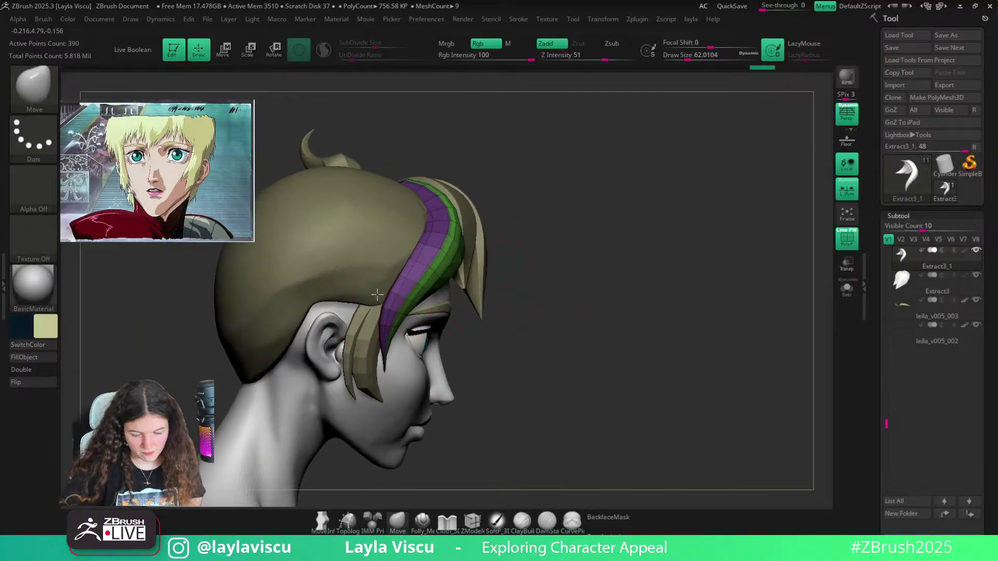
mouse_move(379, 297)
left_mouse_down()
mouse_move(354, 283)
mouse_move(366, 291)
left_mouse_up()
key("shift+f")
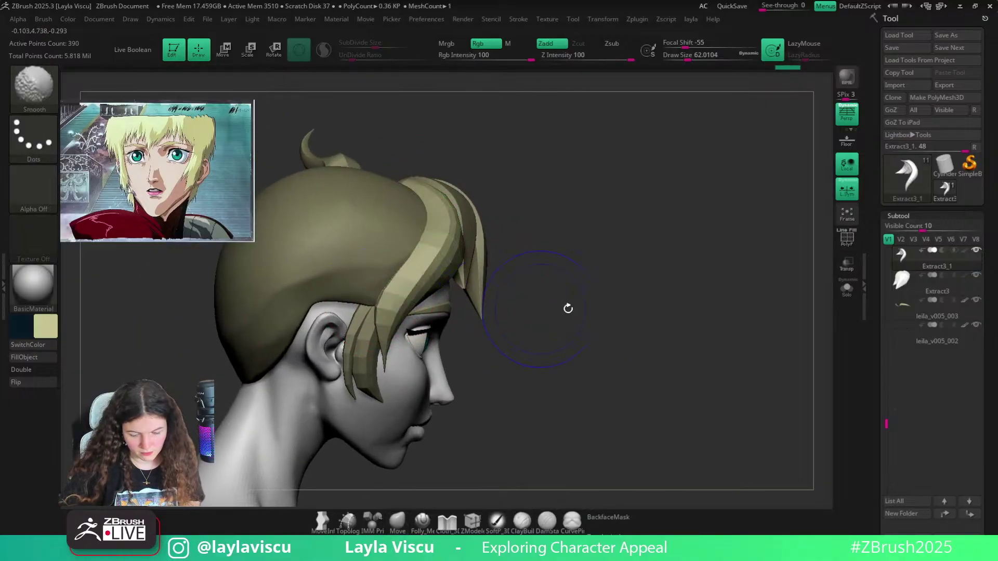
left_click_drag(569, 307, 529, 310, "alt")
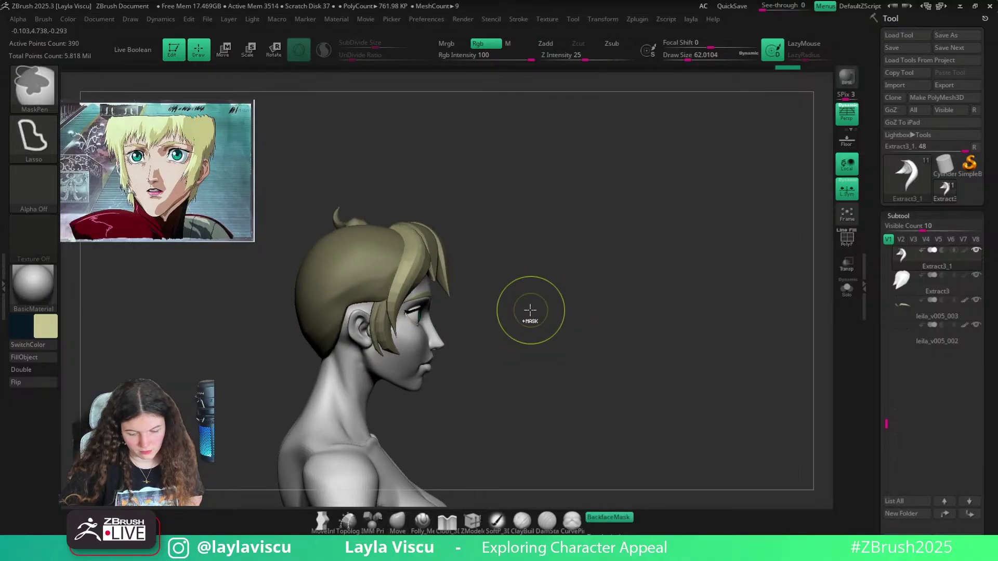
mouse_move(528, 308)
right_mouse_down("ctrl")
mouse_move(473, 339)
mouse_move(389, 353)
right_mouse_up("ctrl")
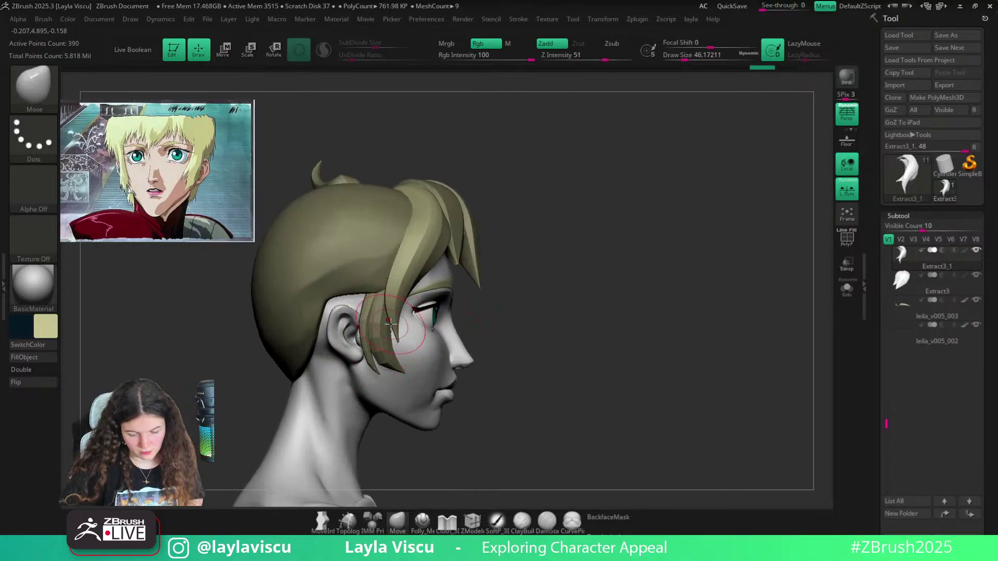
left_click_drag(394, 324, 388, 330)
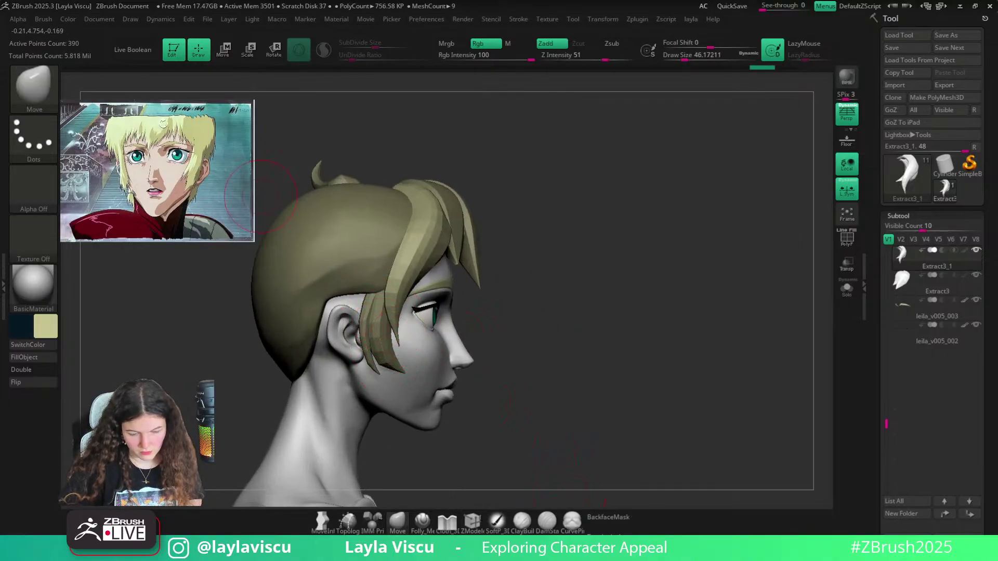
Reduce the Move brush's draw size to about 37 at the strand's tip and turn on BackfaceMask
left_click(45, 20)
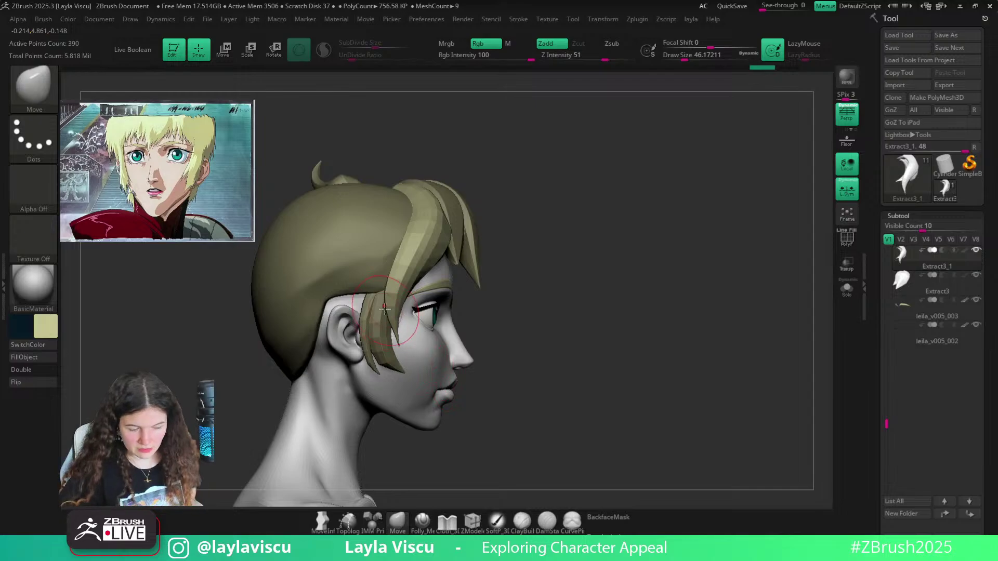
right_click_drag(378, 299, 423, 348, "ctrl")
key("s")
left_click(399, 351)
left_click_drag(399, 350, 391, 350)
key("bracketleft")
left_click(607, 518)
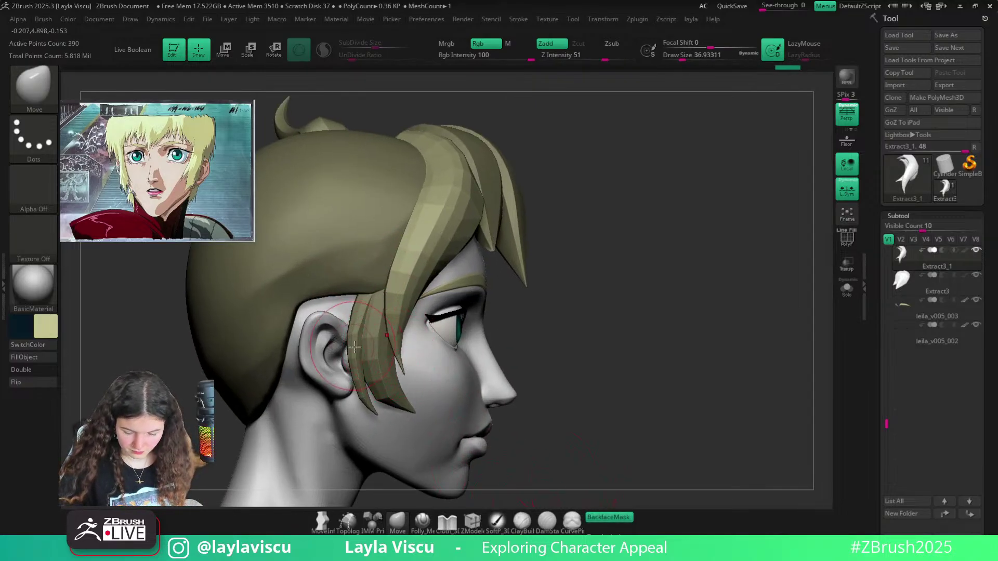
Enlarge the Move brush to draw size about 46 for working on the strand's tip beside the ear
key("bracketright")
key("bracketright")
key("bracketright")
key("bracketright")
key("bracketright")
key("bracketright")
key("bracketleft")
key("bracketleft")
key("bracketleft")
key("bracketleft")
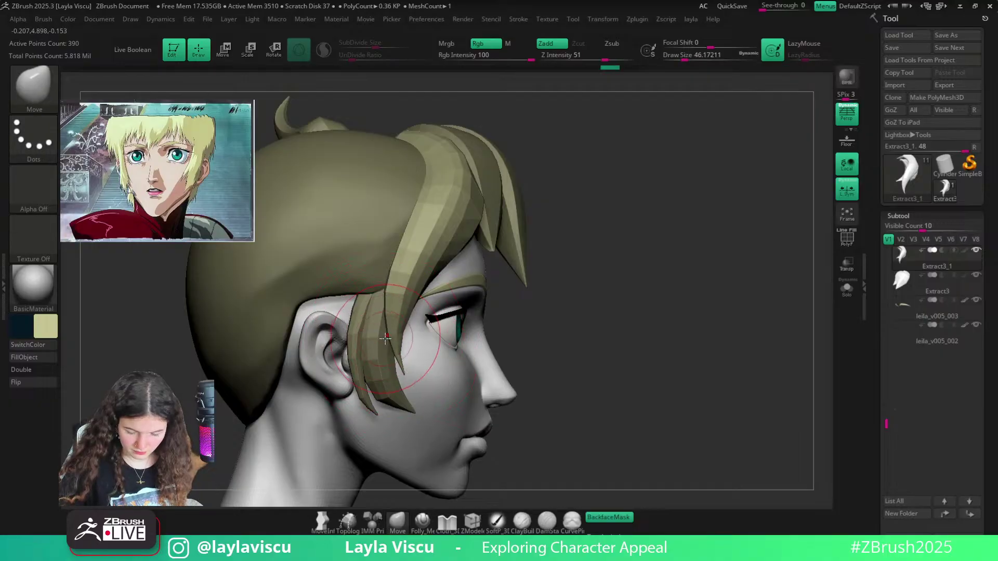
Turn off BackfaceMask and set the Move brush's draw size to about 54 for the long strand
right_click_drag(375, 302, 347, 301, "ctrl")
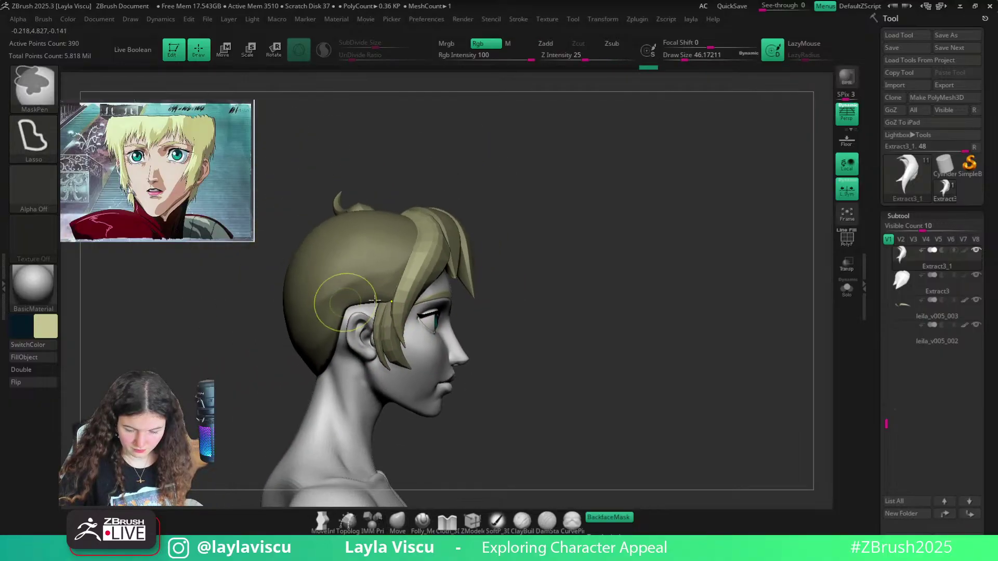
left_click(609, 517)
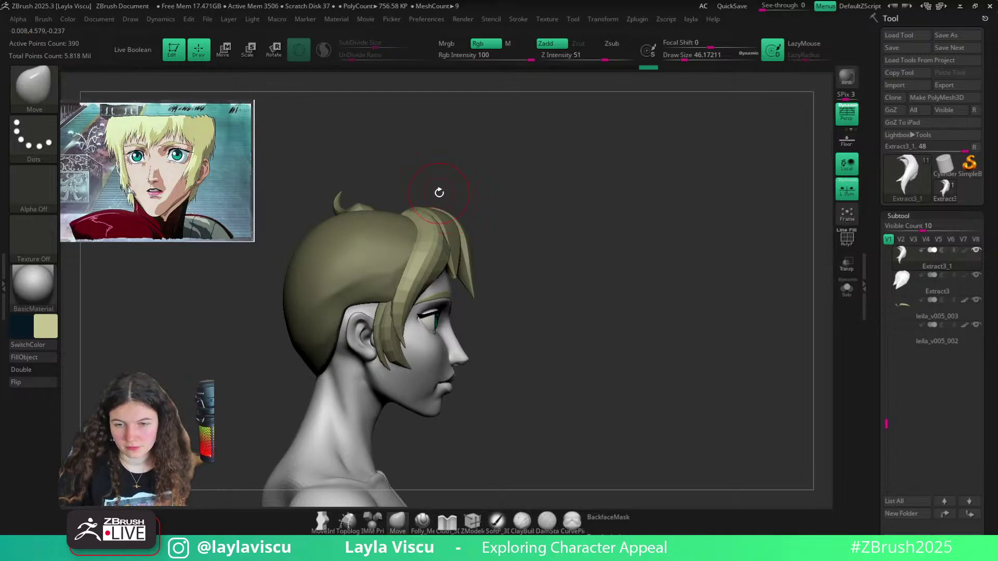
key("bracketright")
key("bracketright")
key("bracketright")
key("bracketright")
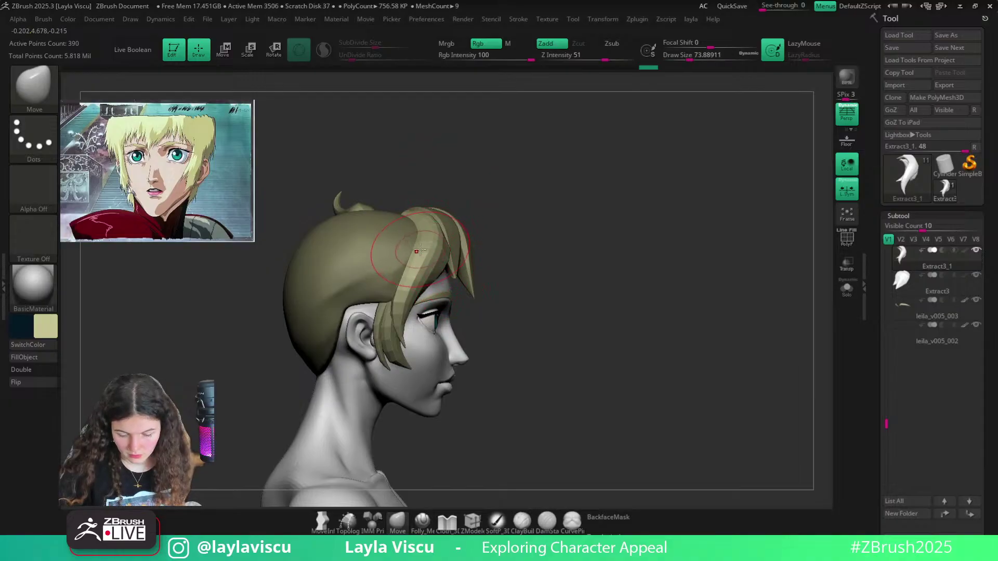
key("bracketleft")
key("bracketleft")
key("bracketleft")
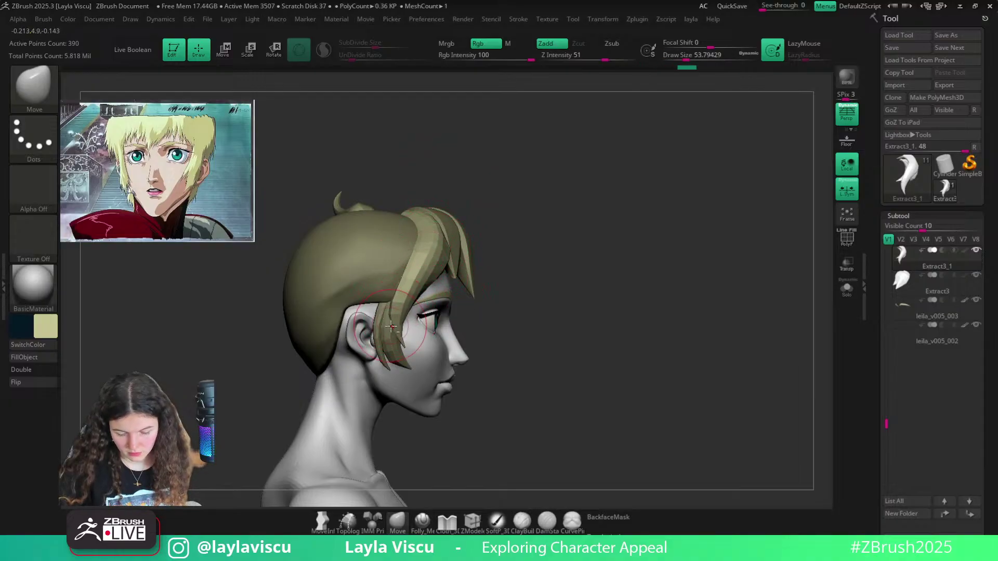
Reduce the Move brush's draw size to about 25 for working on the long strand from the front
mouse_move(557, 325)
left_mouse_down()
mouse_move(364, 324)
mouse_move(354, 371)
left_mouse_up()
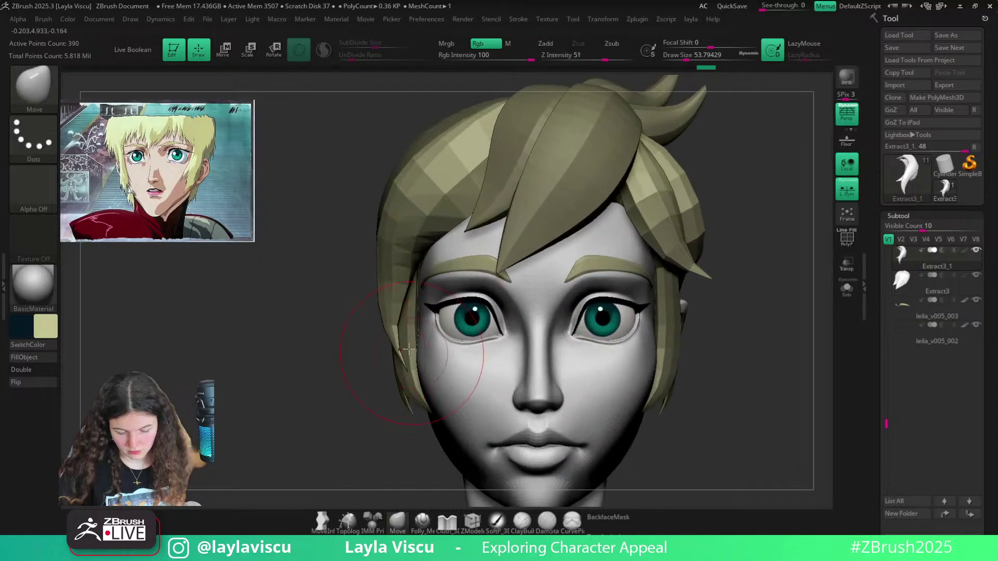
key("bracketleft")
key("bracketleft")
key("bracketleft")
key("bracketleft")
key("bracketleft")
key("bracketleft")
key("bracketleft")
key("bracketleft")
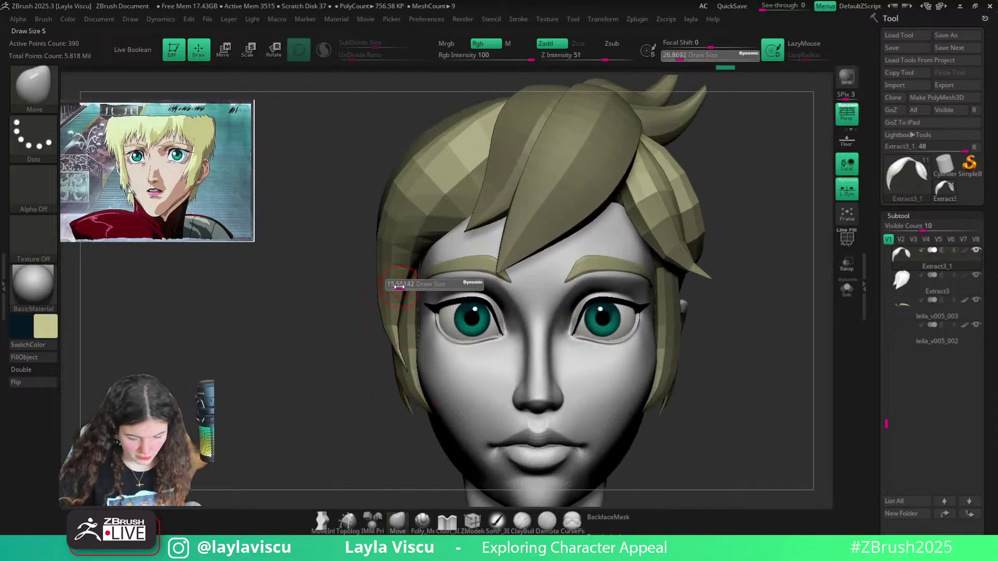
key("bracketright")
key("bracketright")
key("bracketright")
key("bracketright")
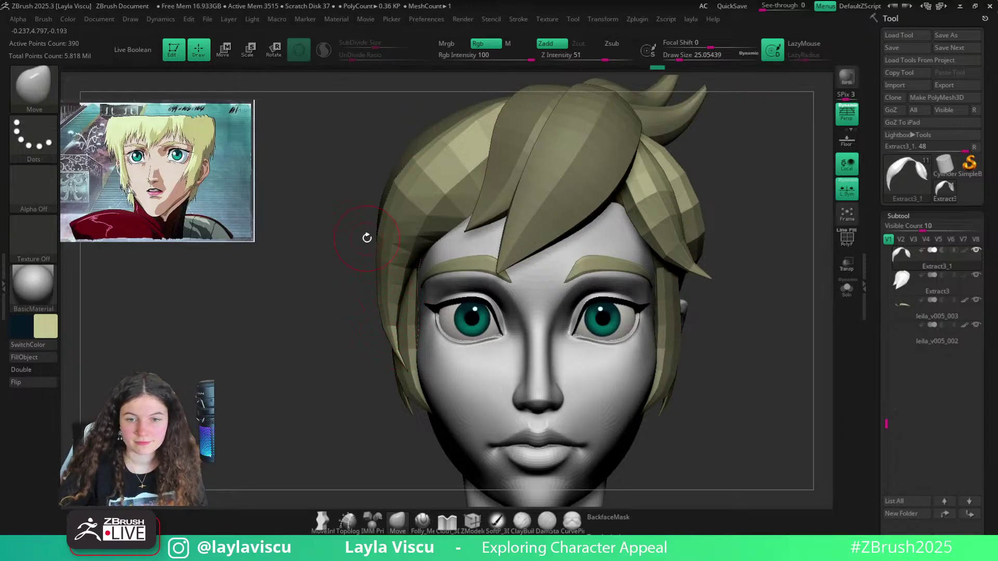
left_click(601, 526)
key("bracketright")
key("bracketright")
key("bracketright")
key("bracketright")
key("bracketright")
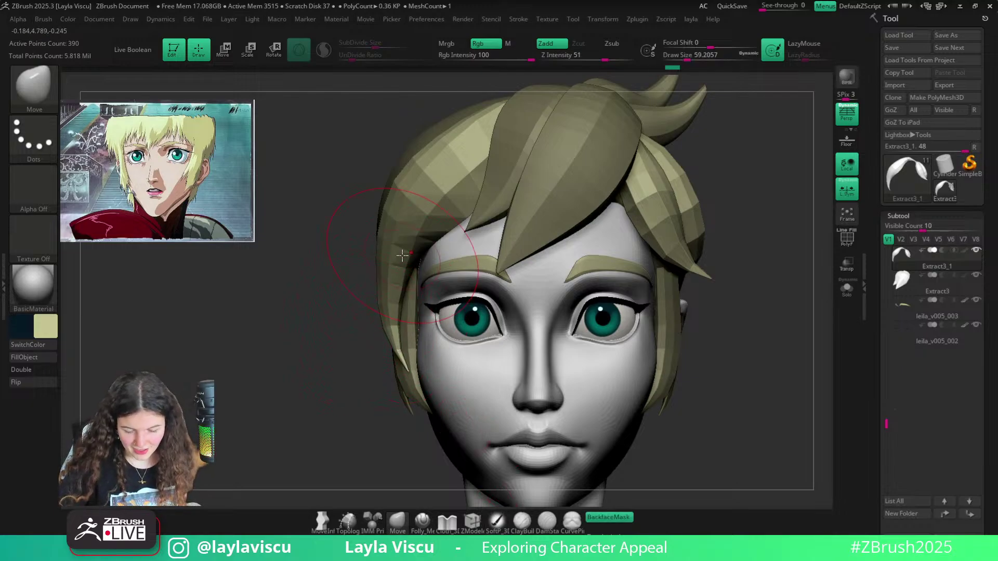
left_click(598, 517)
Lower the Move brush's draw size to about 13 for the strand's narrow part beside the eye
key("bracketleft")
key("bracketleft")
key("bracketleft")
key("bracketleft")
key("bracketleft")
key("bracketleft")
key("bracketleft")
key("bracketleft")
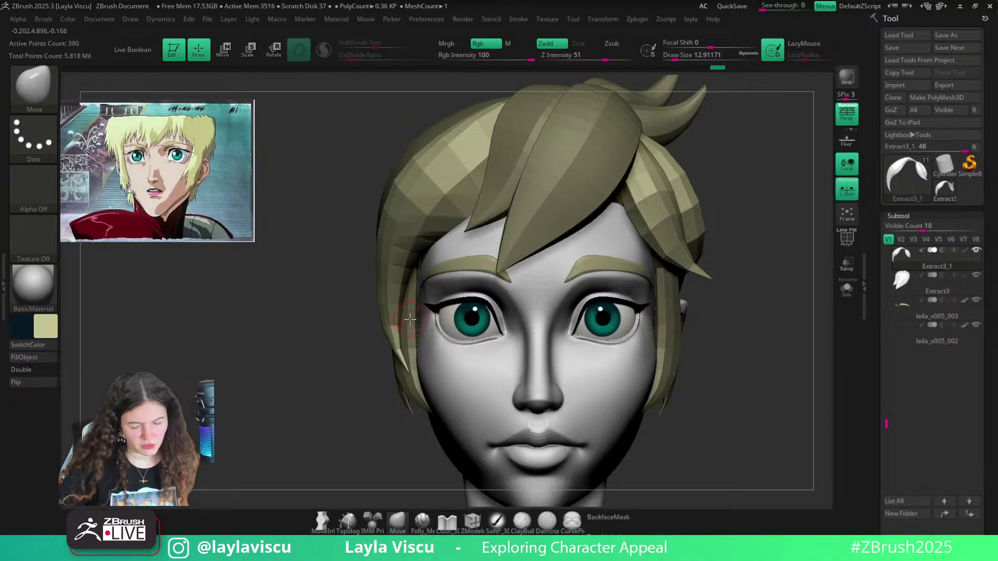
Adjust the long strand's outer contour at the temple with the draw size at about 39
key("bracketright")
key("bracketright")
key("bracketright")
key("bracketright")
key("bracketright")
key("bracketright")
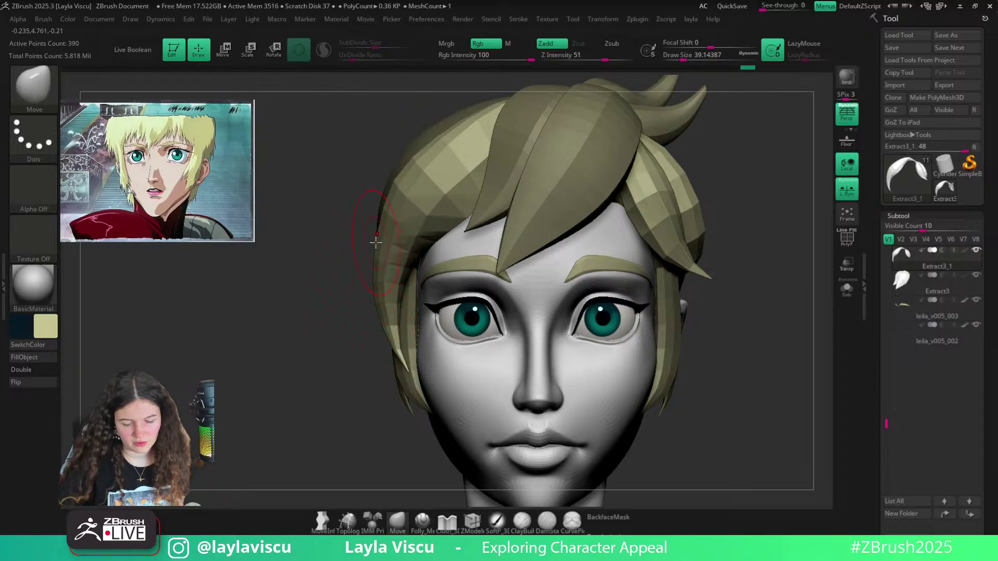
Preview the hair with dynamic subdivision and smooth the long strand's outer side at draw size about 46, checking its polygroups
key("bracketleft")
key("bracketleft")
key("d")
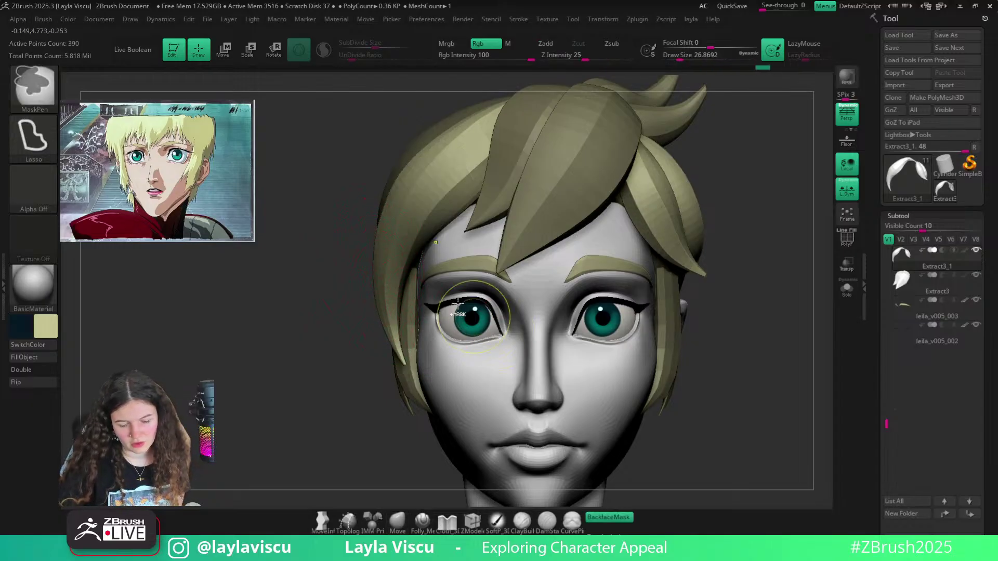
key("s")
left_click_drag(405, 185, 410, 185)
key("shift+f")
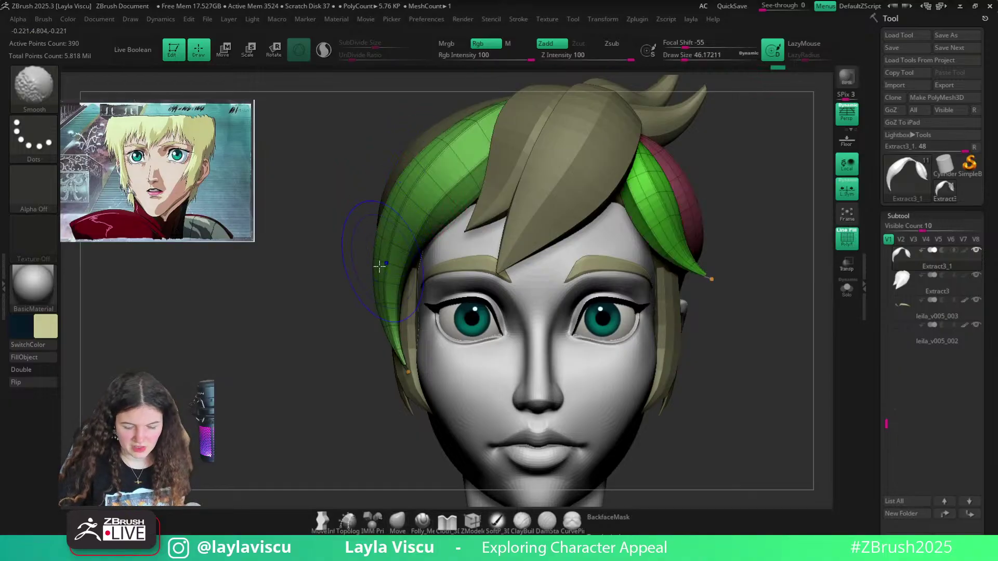
key("shift+f")
Set the draw size to about 54 and pull the long strand's inner curve outward beside the brow
key("s")
left_click_drag(375, 259, 379, 258)
mouse_move(375, 247)
right_mouse_down("ctrl")
mouse_move(360, 271)
mouse_move(368, 256)
right_mouse_up("ctrl")
key("s")
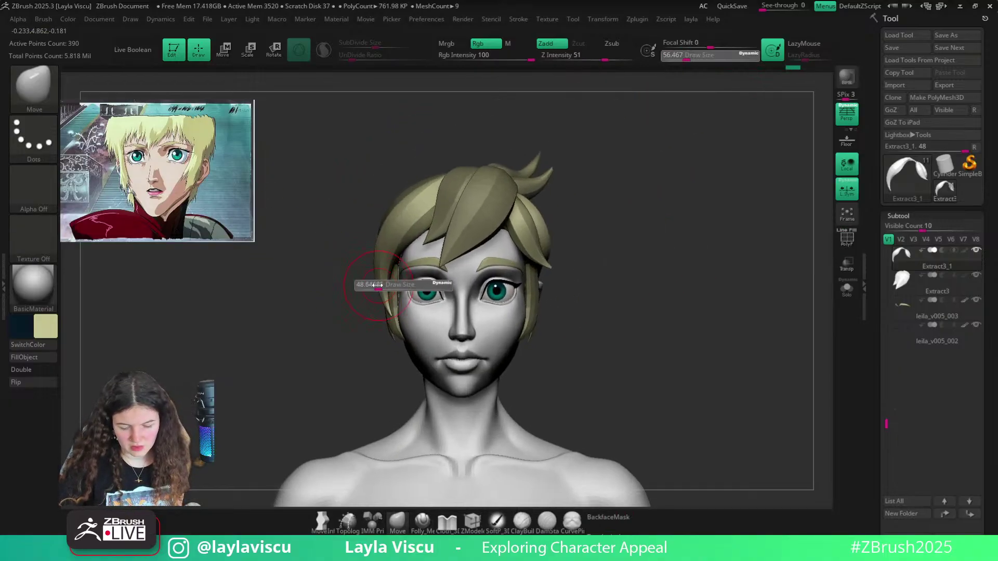
left_click_drag(378, 285, 374, 285)
key("bracketright")
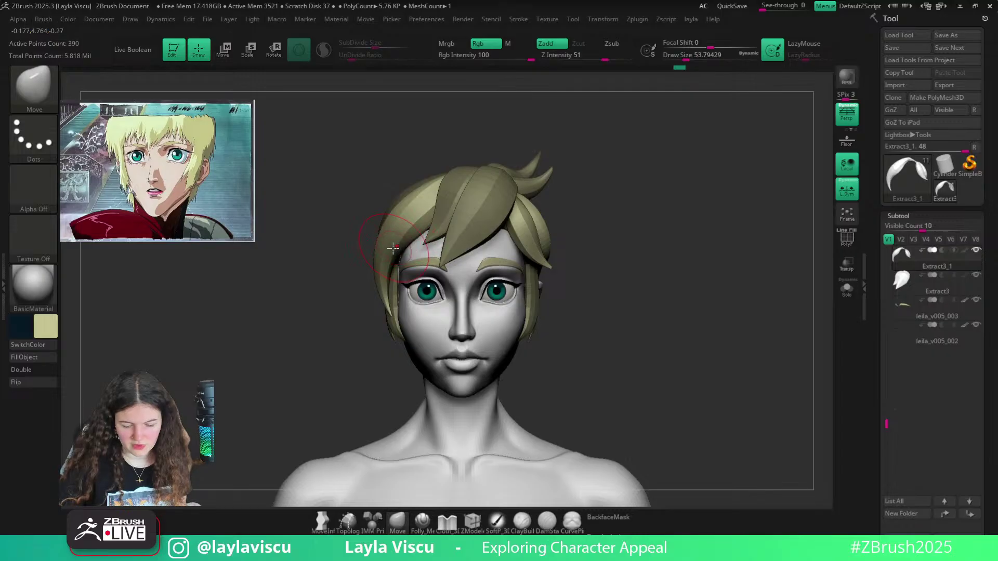
left_click_drag(400, 248, 388, 253)
Enlarge the Move brush to draw size about 112 and push the long strand toward the head from behind
mouse_move(572, 260)
left_mouse_down()
mouse_move(653, 271)
mouse_move(644, 271)
left_mouse_up()
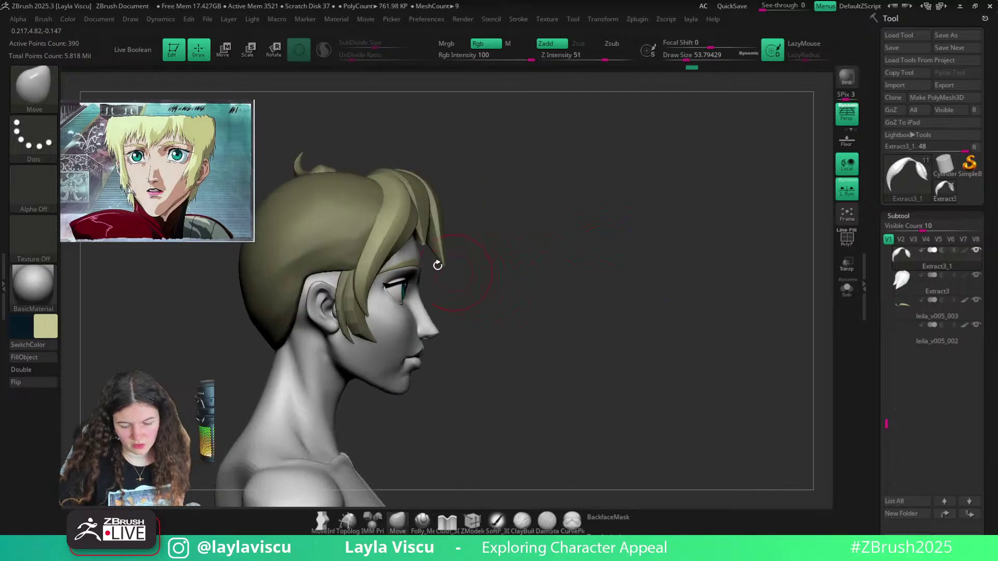
key("s")
left_click_drag(370, 216, 376, 217)
left_click_drag(496, 232, 555, 289, "alt")
key("s")
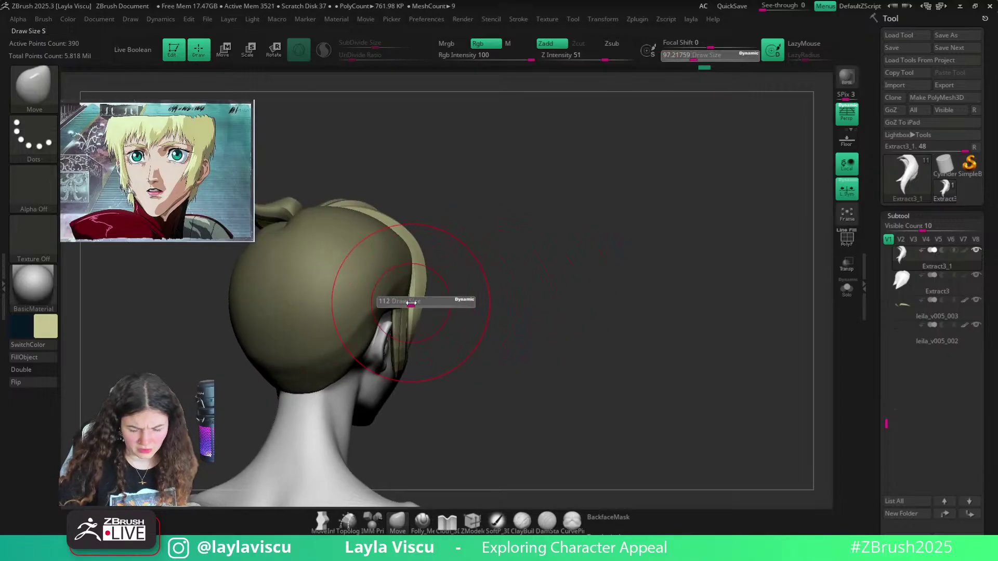
left_click_drag(407, 300, 411, 300)
left_click_drag(417, 293, 409, 295)
Push the long strand's middle in toward the face and pull its lower end down and outward with a smaller Move brush
mouse_move(529, 298)
left_mouse_down()
mouse_move(648, 282)
mouse_move(642, 261)
mouse_move(574, 222)
left_mouse_up()
key("s")
left_click_drag(367, 295, 358, 295)
left_click_drag(359, 286, 371, 281)
left_click_drag(359, 315, 345, 338)
Refine the long strand's lower end beside the ear, taking the draw size from about 39 down to about 29
right_click_drag(349, 289, 367, 323, "ctrl")
key("s")
left_click_drag(368, 325, 363, 325)
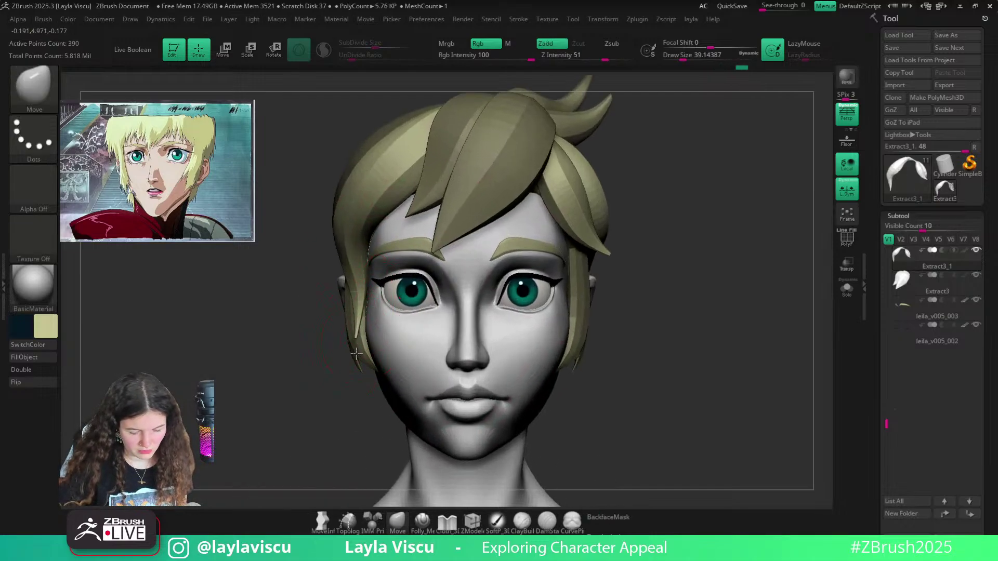
key("s")
left_click_drag(340, 277, 345, 274)
right_click_drag(346, 274, 327, 249, "ctrl")
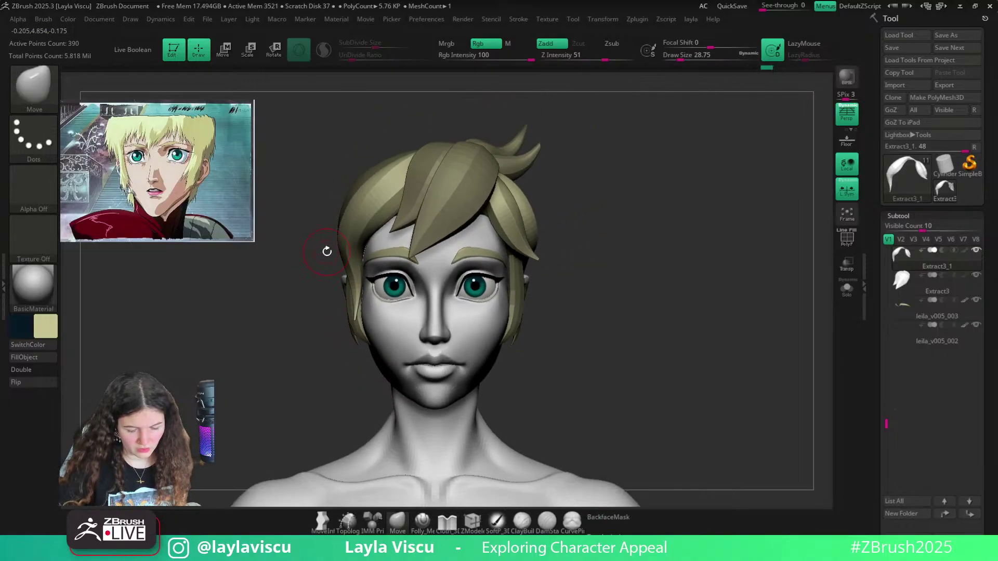
Flick the long strand's tip outward with Move at draw size about 59 and smooth it at about 35
key("s")
left_click_drag(328, 251, 335, 251)
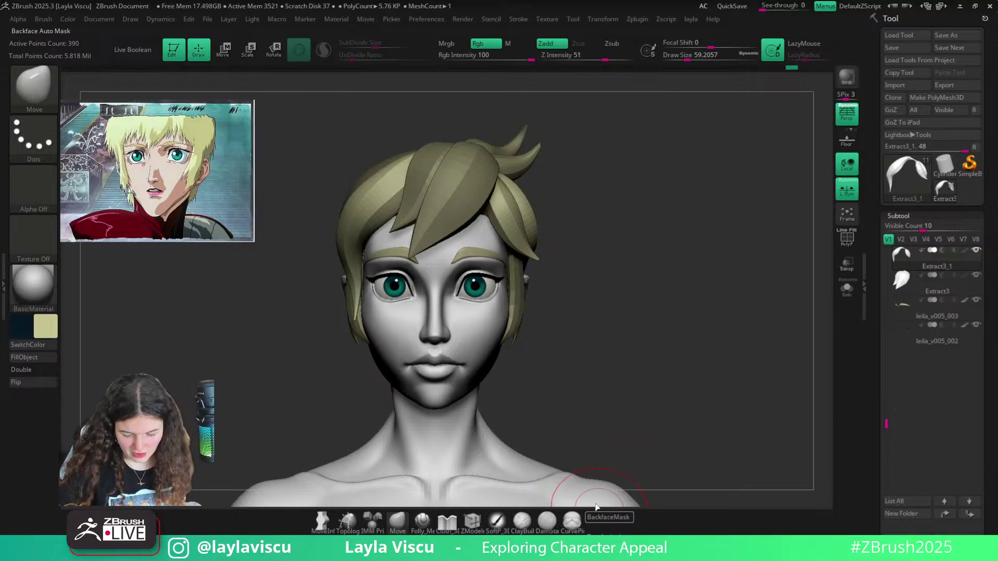
left_click(606, 517)
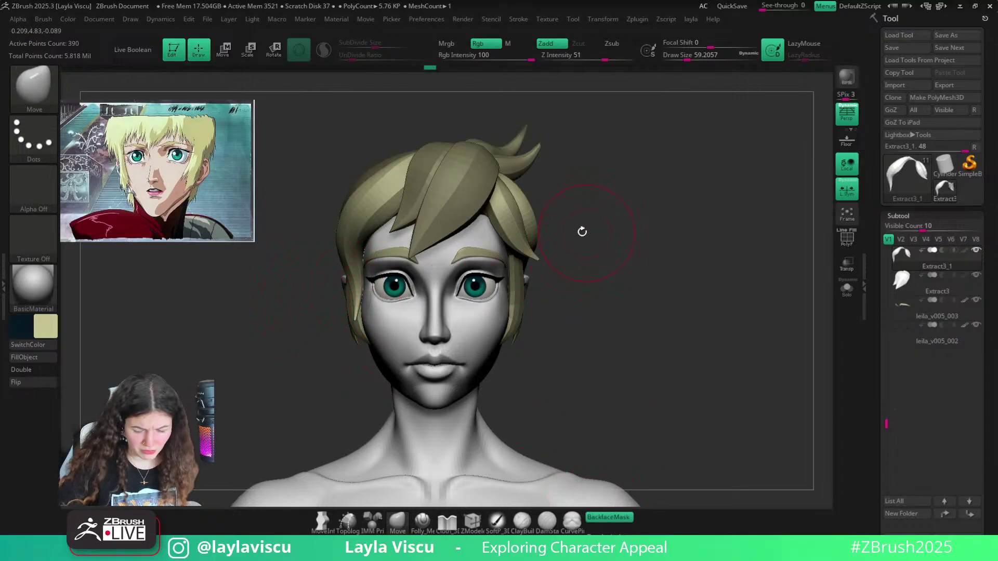
left_click(607, 517)
mouse_move(357, 362)
left_mouse_down()
mouse_move(339, 332)
mouse_move(349, 324)
left_mouse_up()
key("[")
left_click_drag(332, 362, 323, 373, "shift")
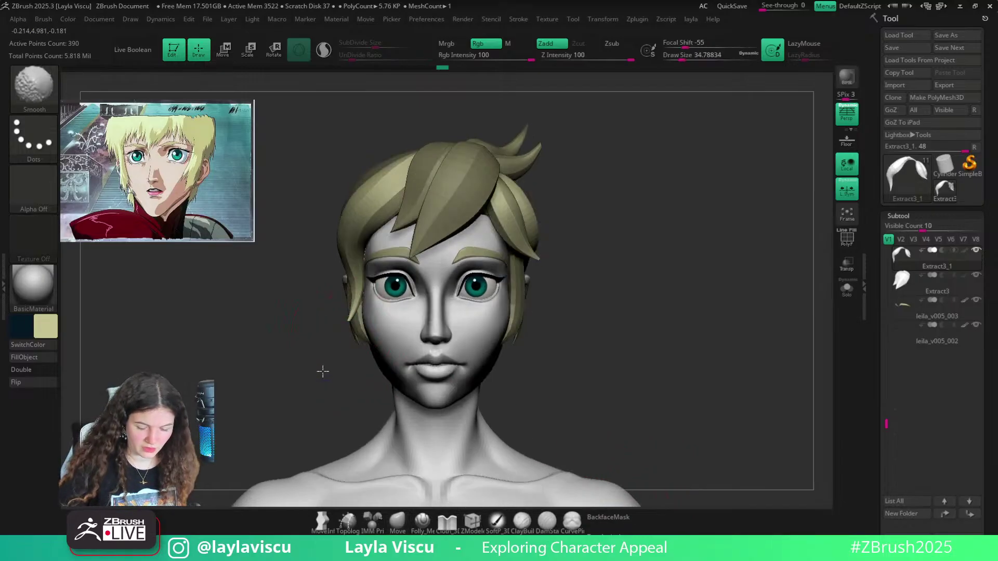
Show the strand's polygroup wireframe, turn off the dynamic subdivision preview, and choose the ZModeler brush for the strand's tip
right_click_drag(623, 337, 474, 288, "ctrl")
mouse_move(357, 302)
right_mouse_down("ctrl")
mouse_move(442, 313)
mouse_move(354, 372)
mouse_move(360, 416)
right_mouse_up("ctrl")
key("shift+f")
key("shift+d")
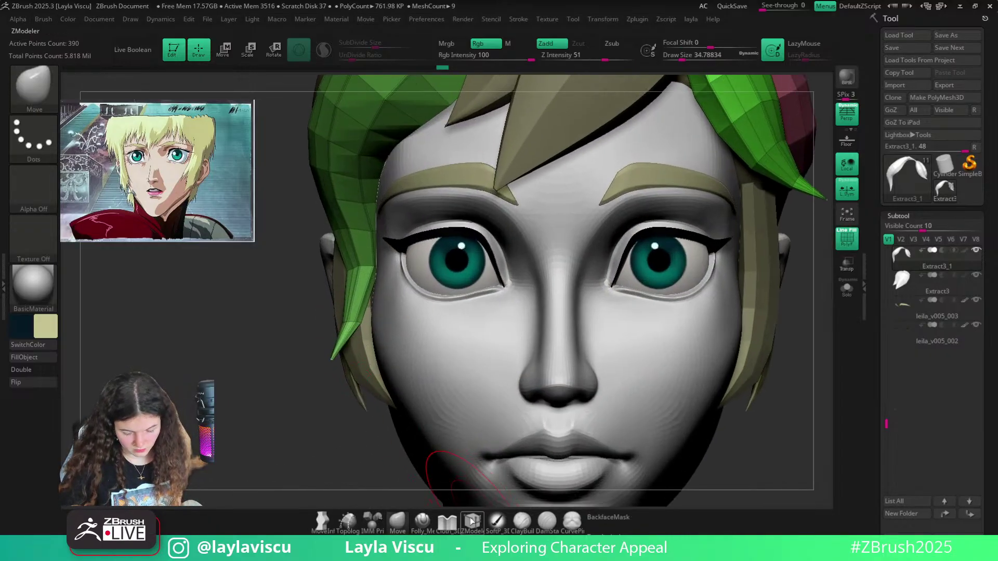
left_click(473, 522)
right_click_drag(365, 343, 371, 390, "ctrl")
key("space")
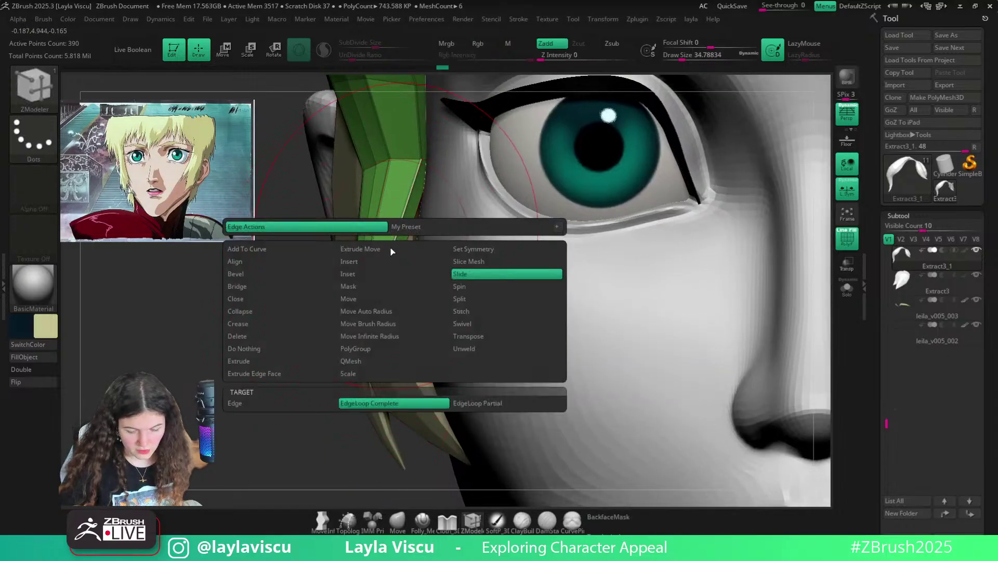
left_click(473, 274)
left_click(447, 488)
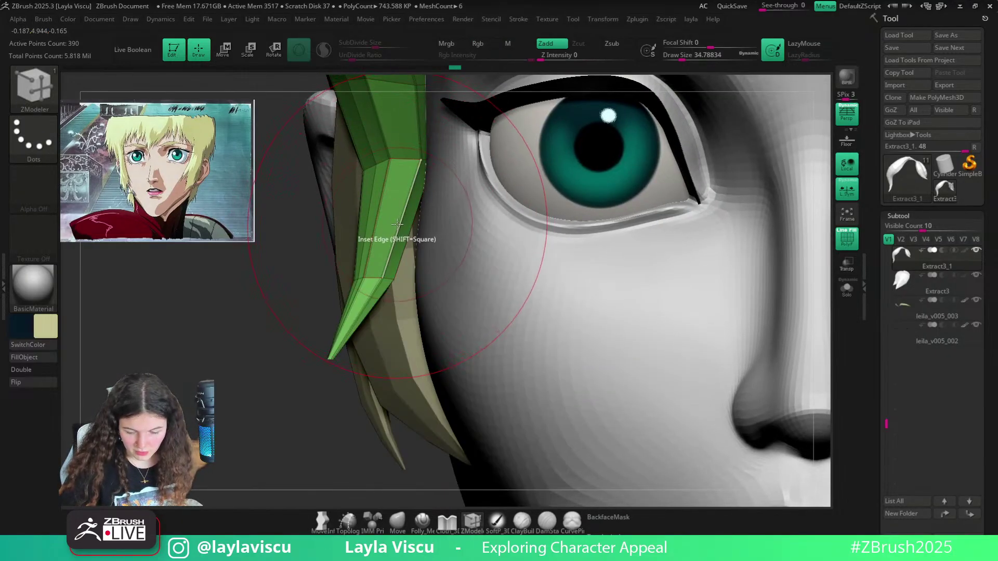
left_click_drag(399, 222, 397, 227)
key("ctrl+z")
key("ctrl+z")
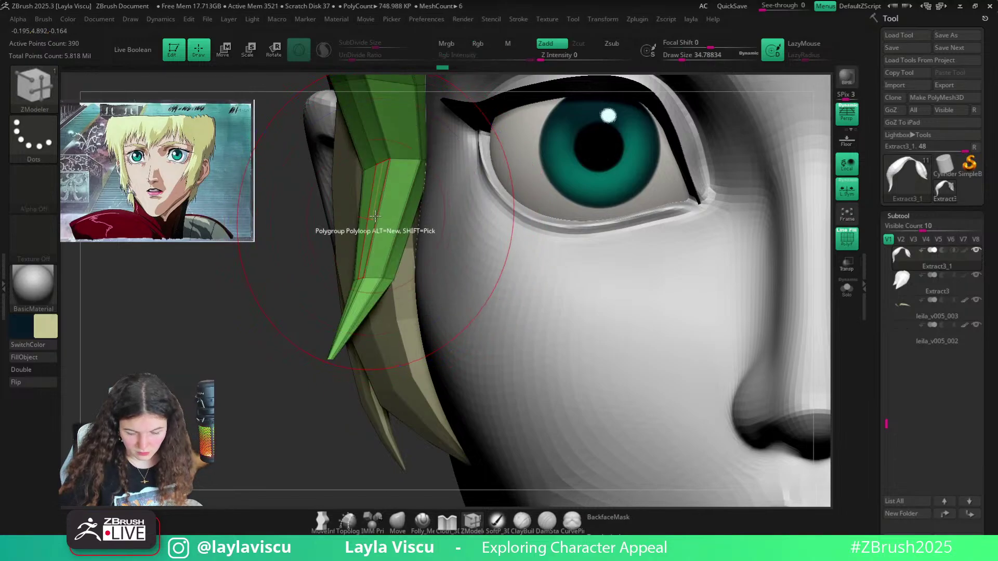
Insert edge loops across the long strand's lower part and tip, and switch to the Move brush at draw size about 12
key("space")
left_click(379, 245)
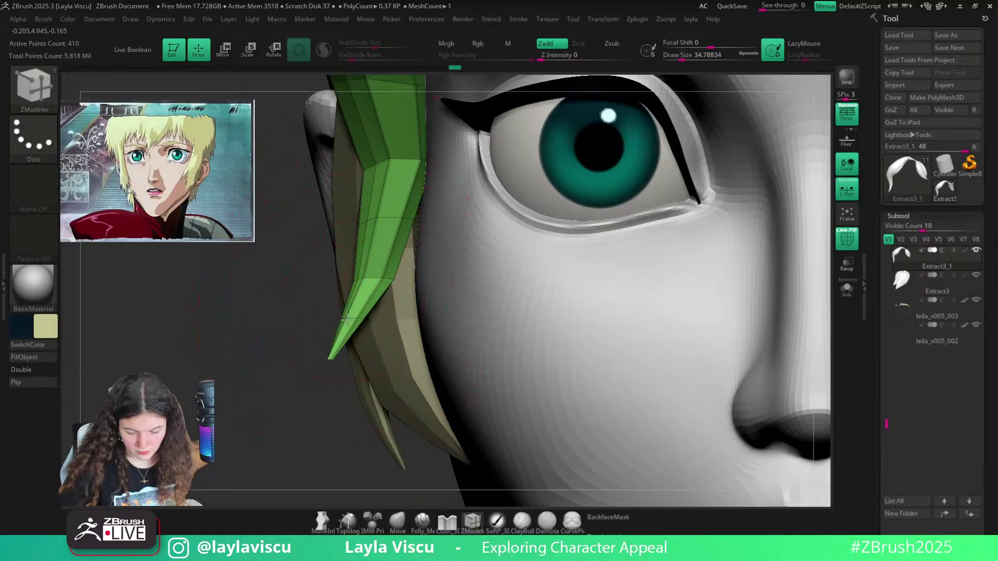
left_click(397, 520)
key("s")
left_click_drag(353, 337, 345, 337)
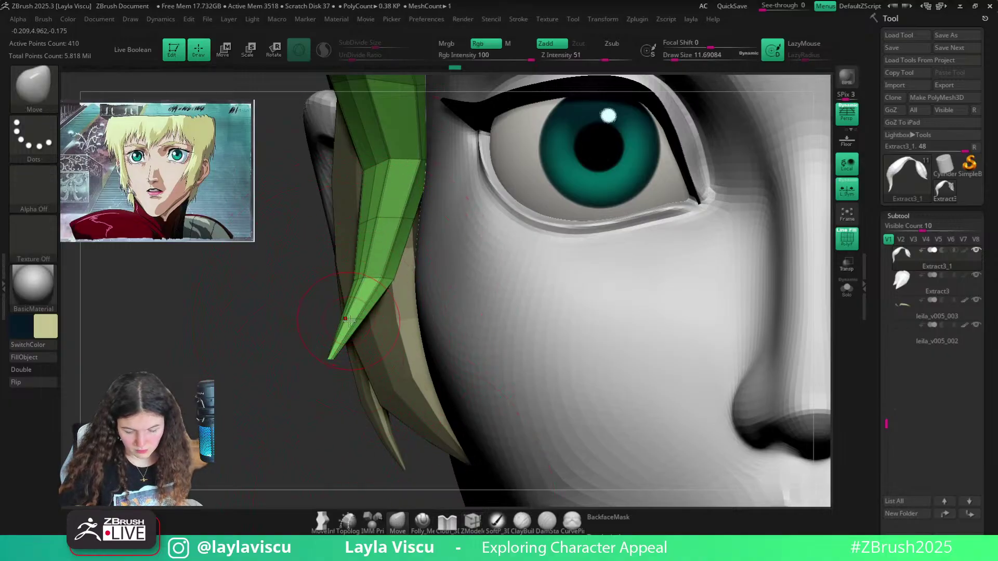
Refine the strand's lower edge and tip at draw size about 11, hide the wireframe, and enlarge the brush to about 128
mouse_move(298, 265)
left_mouse_down()
mouse_move(353, 244)
mouse_move(359, 217)
left_mouse_up()
key("s")
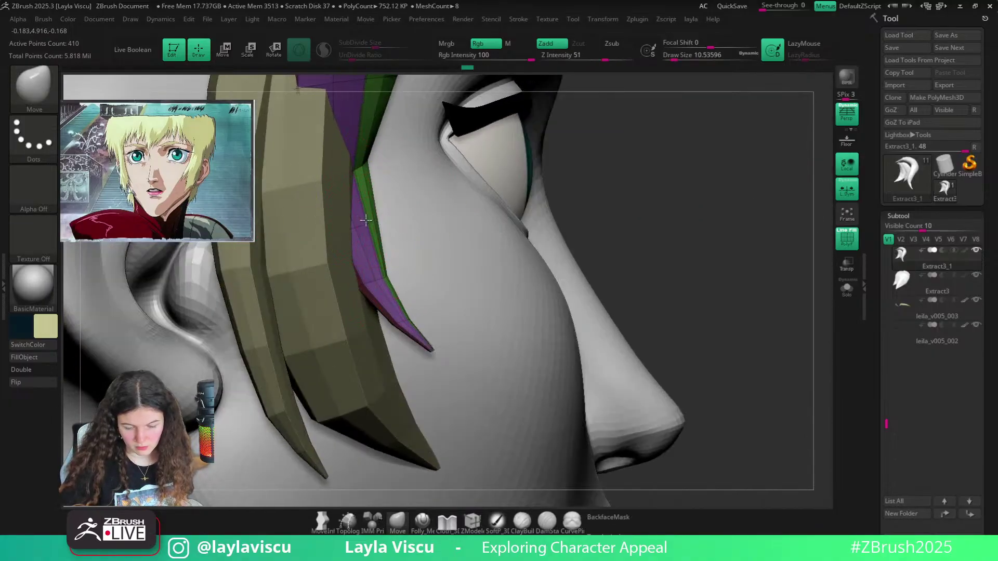
mouse_move(367, 234)
right_mouse_down("ctrl")
mouse_move(356, 251)
mouse_move(307, 252)
right_mouse_up("ctrl")
key("shift+f")
key("s")
left_click_drag(367, 285, 379, 256)
key("s")
right_click_drag(379, 256, 546, 311, "ctrl")
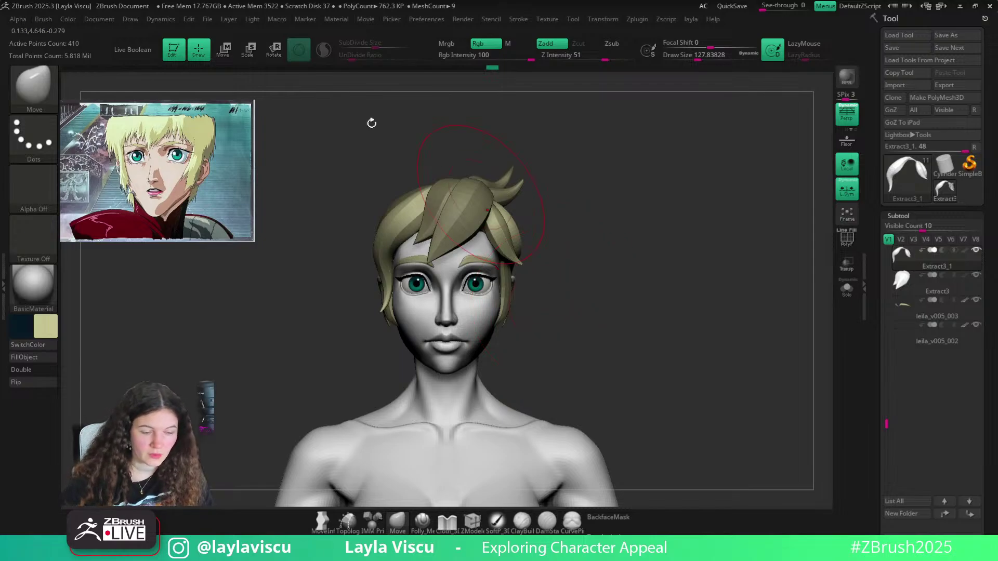
Examine the Mask By Polygroups setting in the Move brush's auto-masking options
left_click(44, 20)
scroll(77, 363, "down", 3)
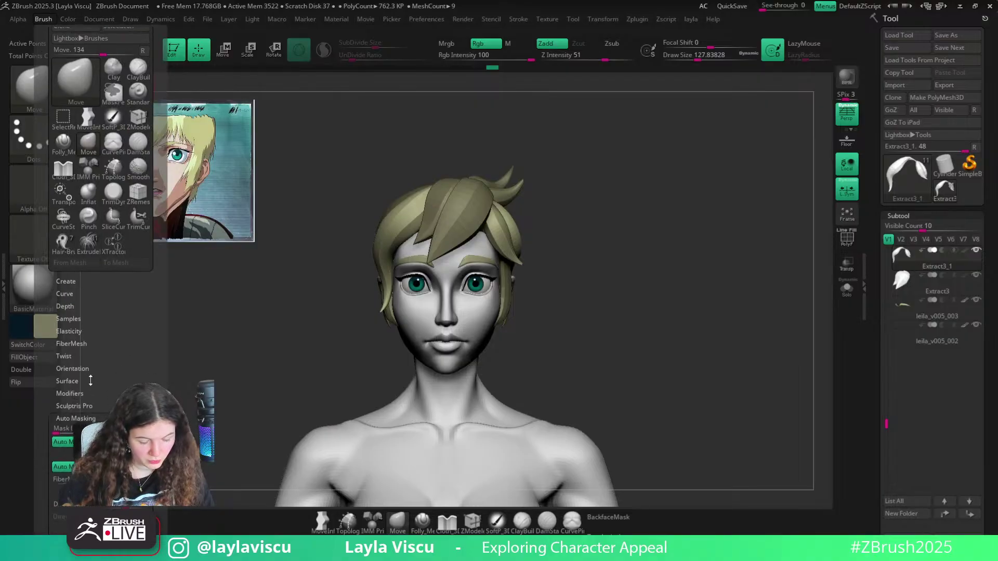
scroll(90, 397, "down", 6)
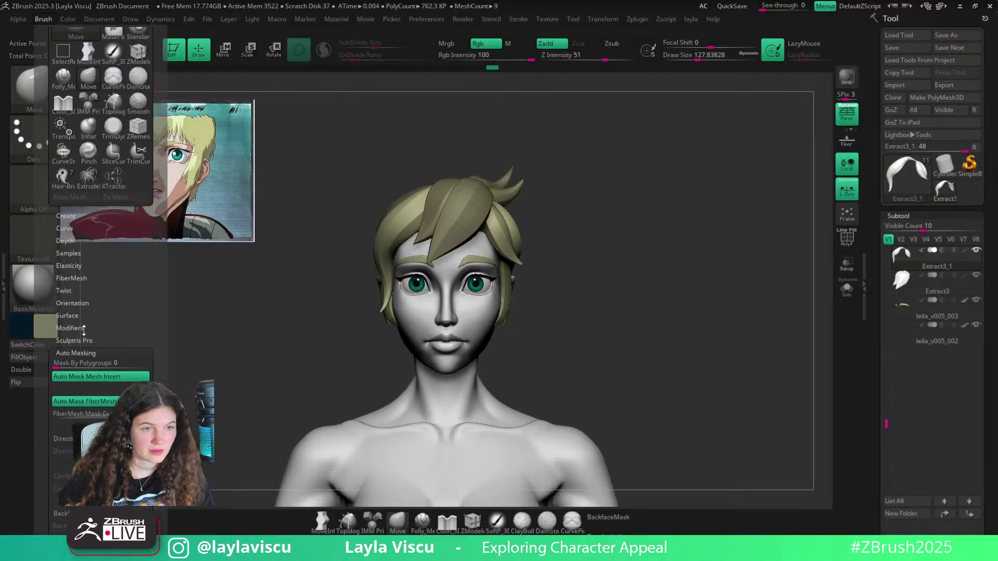
mouse_move(89, 279)
left_mouse_down()
mouse_move(151, 278)
mouse_move(57, 281)
left_mouse_up()
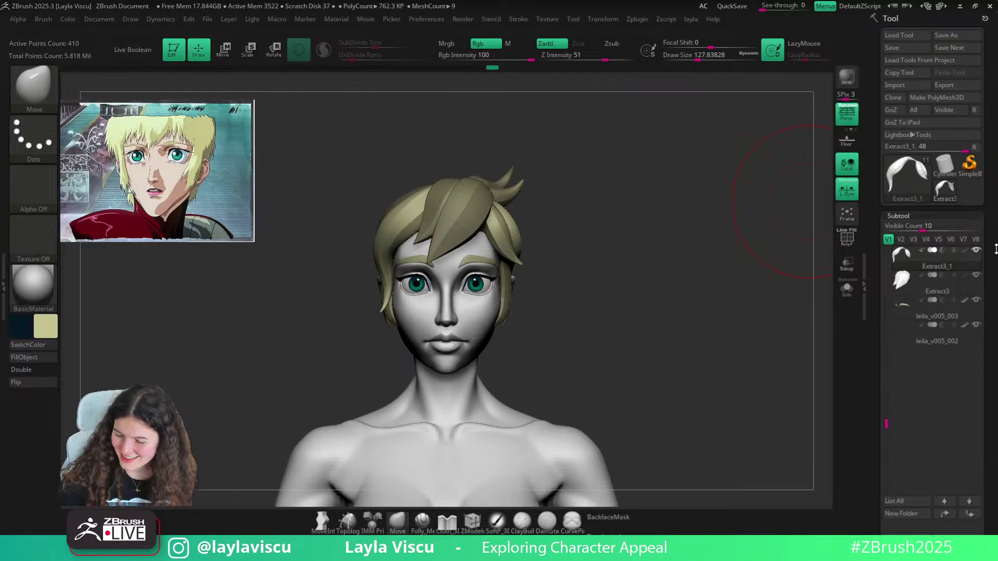
Dock the Document palette in the side tray and expand its ZAppLink Properties with the saved view slots
left_click(92, 20)
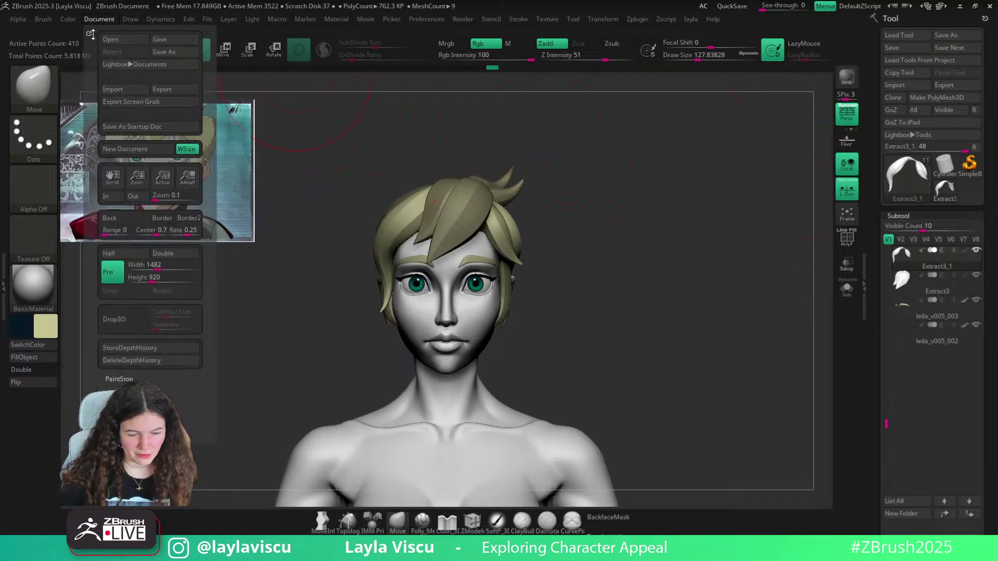
left_click_drag(89, 35, 925, 21)
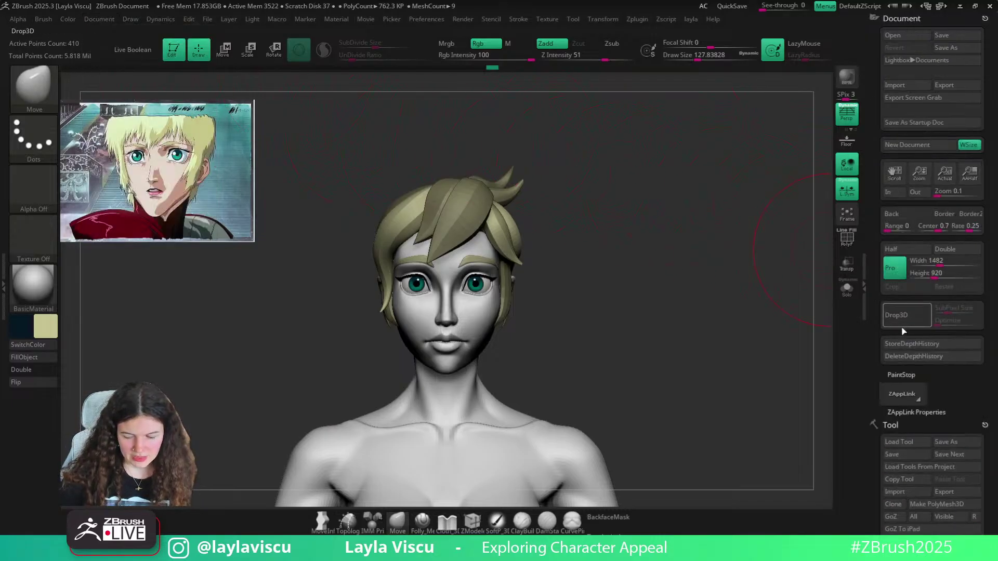
left_click(956, 414)
left_click_drag(956, 414, 949, 304)
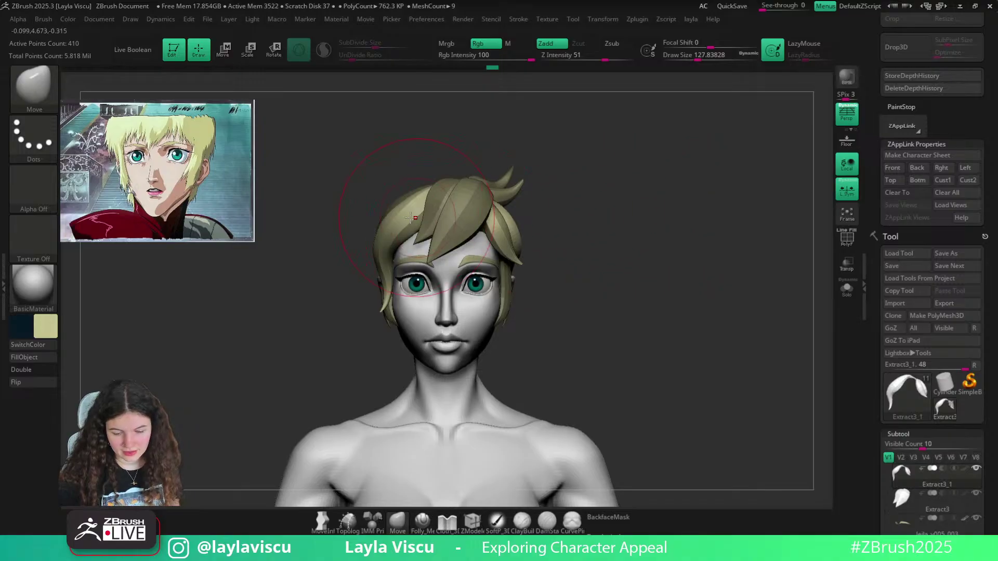
Set the Move draw size to about 104 and check the hair from several sides, keeping the Extract3_1 strands active
key("bracketleft")
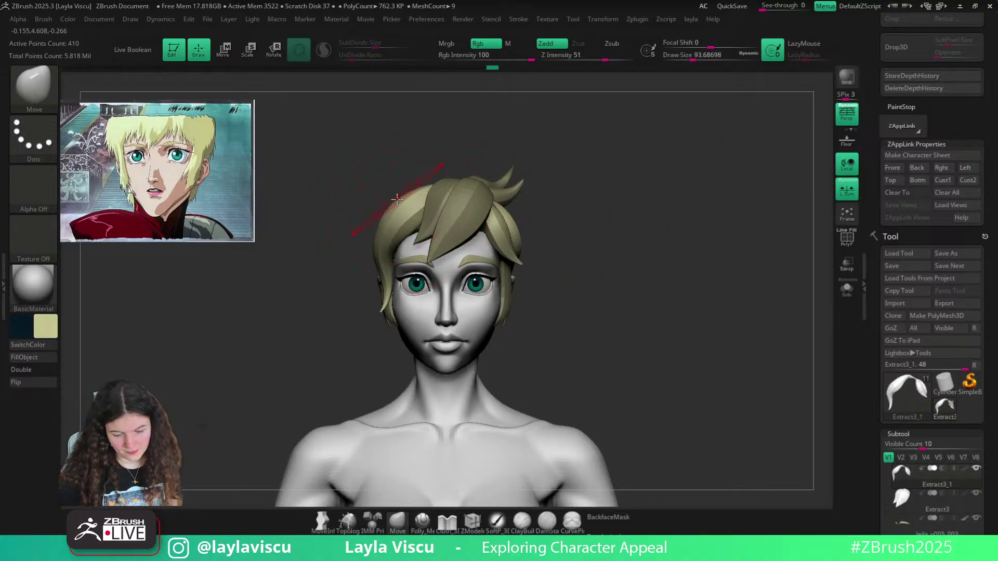
key("bracketright")
key("ctrl")
mouse_move(492, 203)
right_mouse_down("ctrl")
mouse_move(431, 202)
mouse_move(436, 219)
right_mouse_up("ctrl")
mouse_move(661, 221)
right_mouse_down("ctrl")
mouse_move(643, 203)
mouse_move(691, 216)
mouse_move(470, 197)
mouse_move(431, 256)
right_mouse_up("ctrl")
left_click(461, 212, "alt")
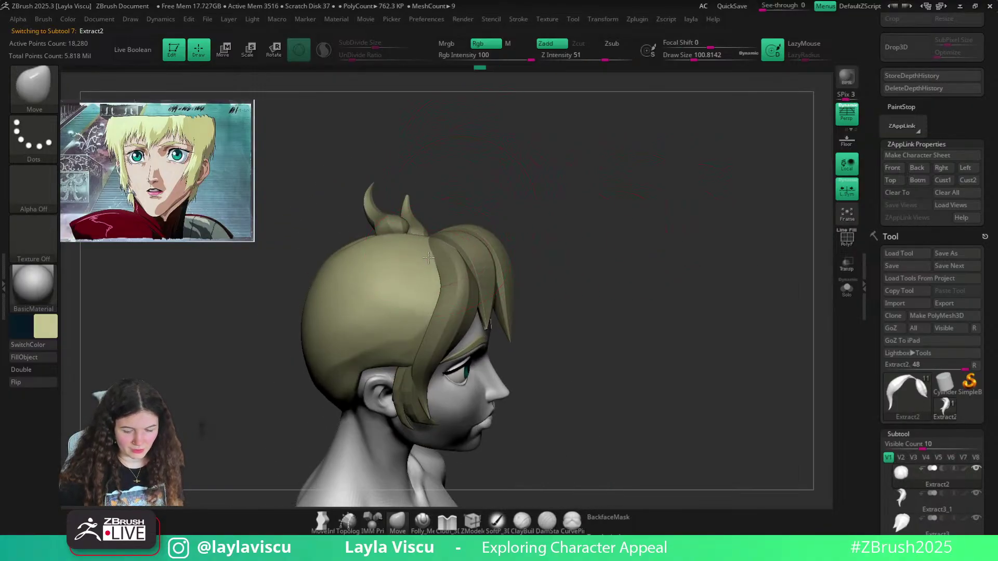
right_click_drag(528, 225, 621, 251)
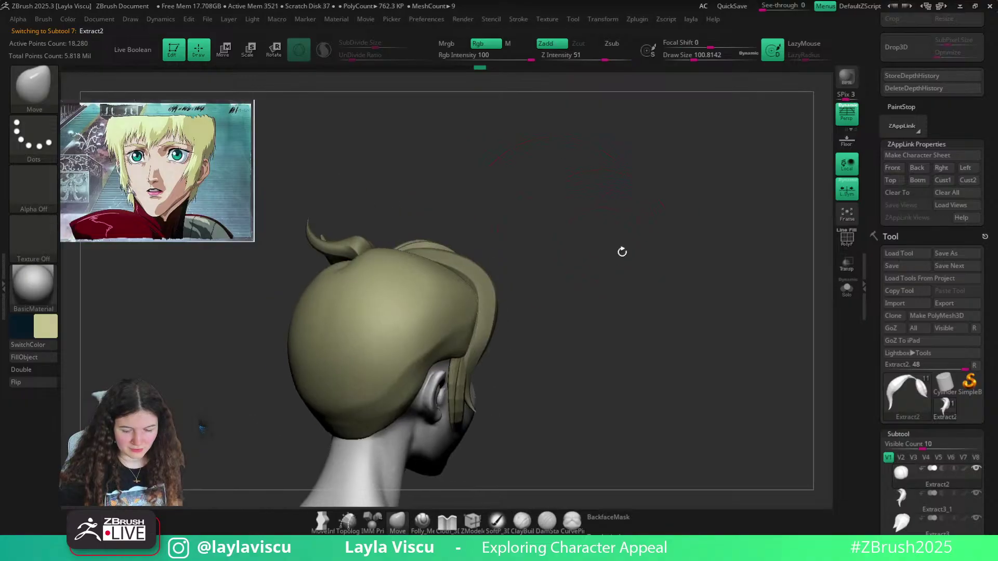
left_click(451, 254, "alt")
right_click_drag(453, 254, 574, 140)
right_click_drag(574, 140, 562, 213, "ctrl")
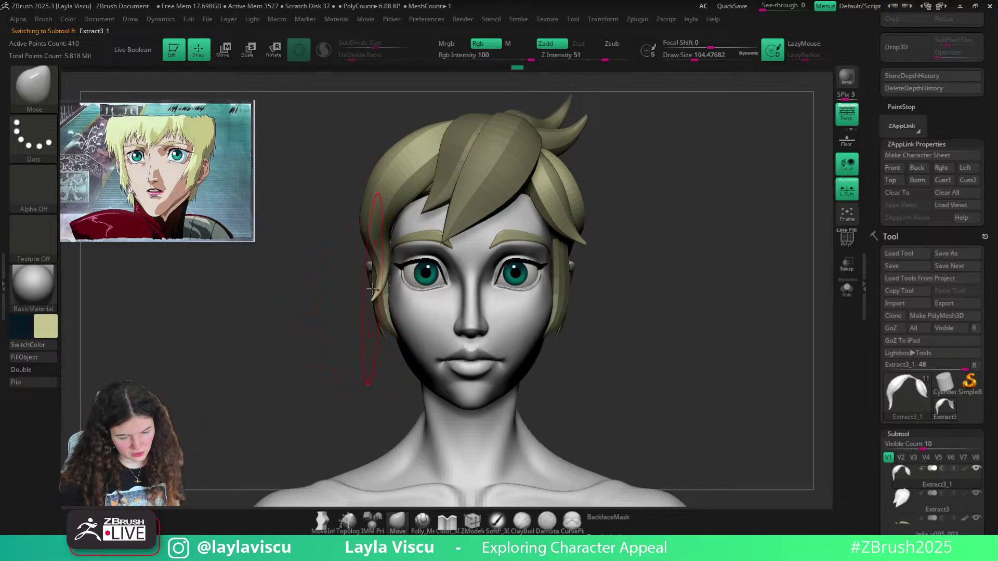
Refine the long side strand beside the face with the Move brush at draw size about 46
key("bracketleft")
key("bracketleft")
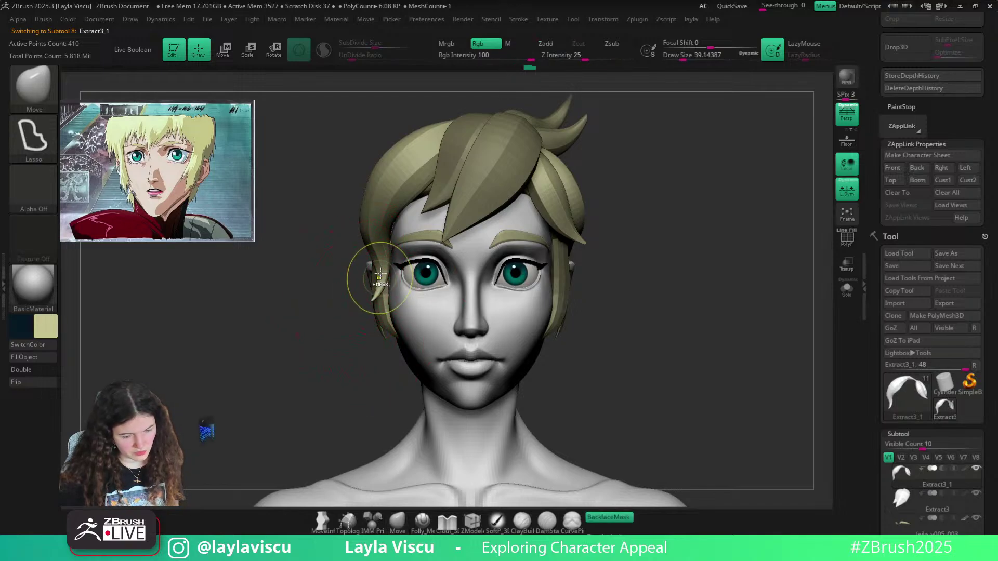
mouse_move(368, 279)
right_mouse_down("ctrl")
mouse_move(402, 295)
mouse_move(245, 282)
right_mouse_up("ctrl")
key("bracketleft")
key("bracketleft")
key("bracketright")
key("bracketright")
key("bracketright")
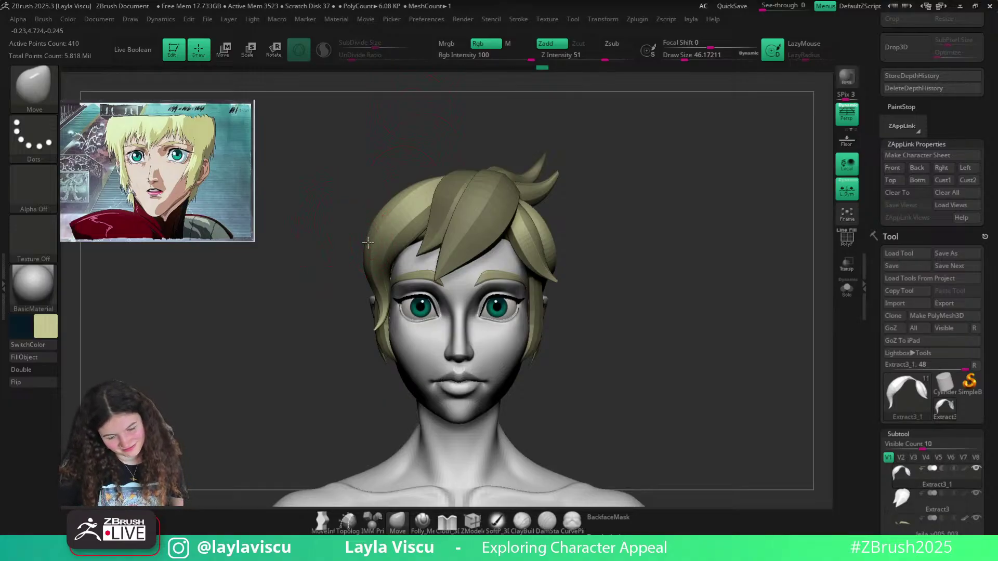
right_click_drag(598, 249, 472, 260, "ctrl")
right_click_drag(539, 269, 564, 232, "ctrl")
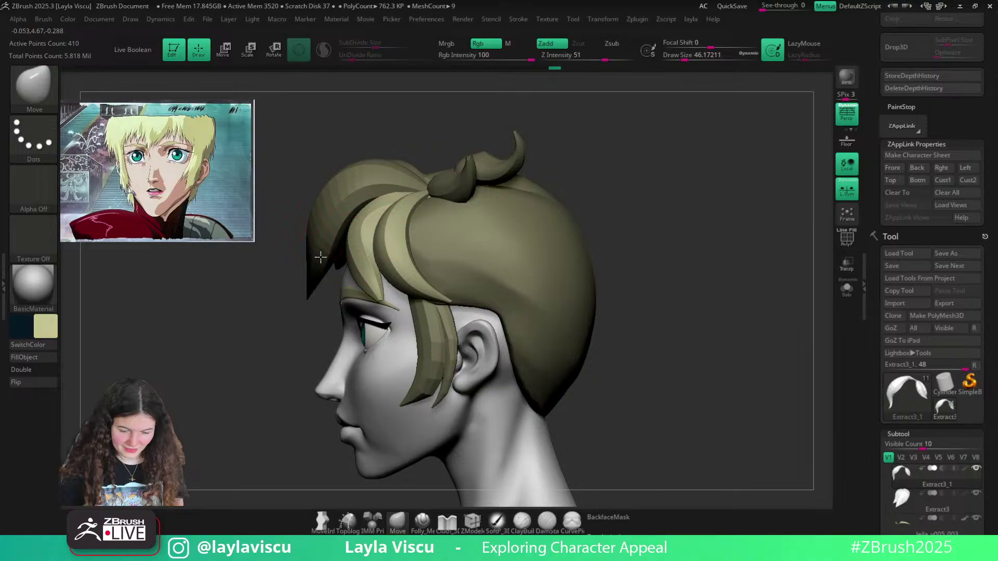
Switch to the Extract3 bangs, set the Move draw size to about 41, and check their wireframe around the shorter lock
mouse_move(321, 257)
right_mouse_down()
mouse_move(294, 280)
mouse_move(388, 237)
mouse_move(675, 227)
mouse_move(584, 259)
mouse_move(609, 246)
right_mouse_up()
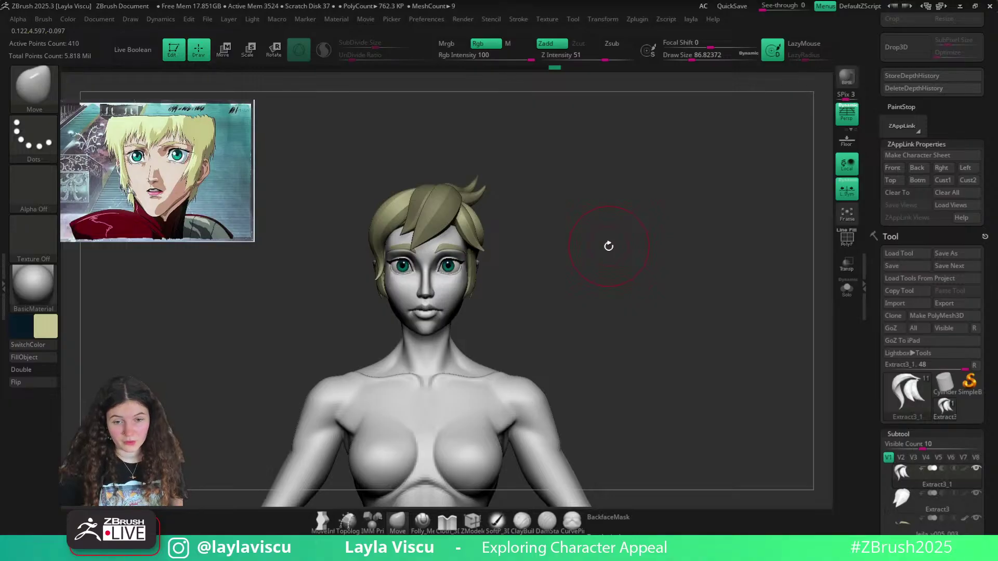
left_click(417, 208, "alt")
right_click_drag(499, 204, 548, 237, "alt")
right_click_drag(473, 245, 466, 266, "ctrl")
key("s")
left_click_drag(464, 262, 455, 263)
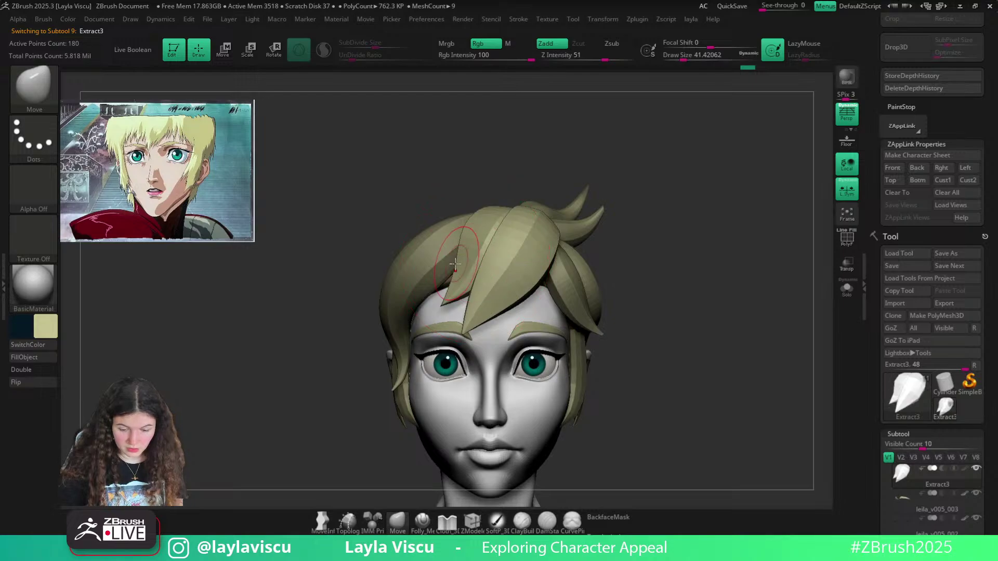
key("shift+f")
right_click_drag(458, 272, 466, 237, "ctrl")
key("shift+f")
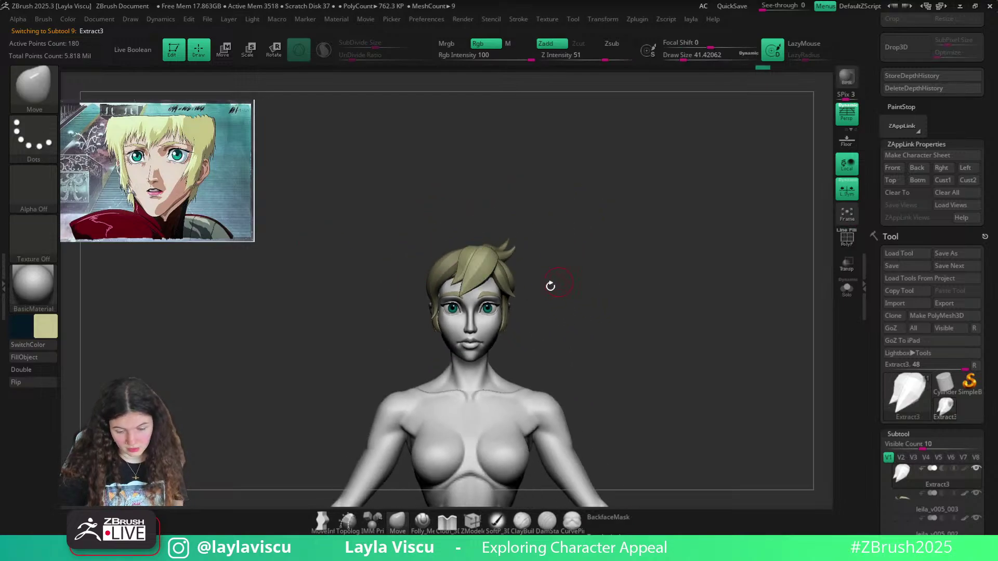
Reactivate the Extract3_1 strands, set the draw size to about 101, and inspect their wireframe from the front
left_click(448, 269, "alt")
right_click_drag(556, 274, 584, 278)
right_click_drag(464, 283, 464, 309, "ctrl")
right_click_drag(565, 229, 540, 231)
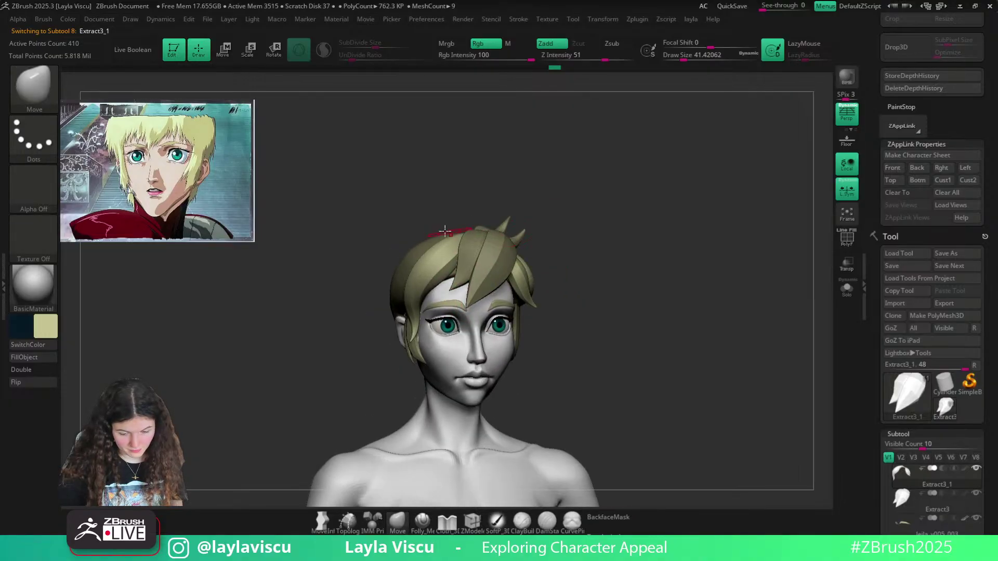
key("s")
left_click_drag(445, 232, 457, 234)
mouse_move(573, 238)
right_mouse_down("shift")
mouse_move(596, 276)
mouse_move(523, 266)
right_mouse_up("shift")
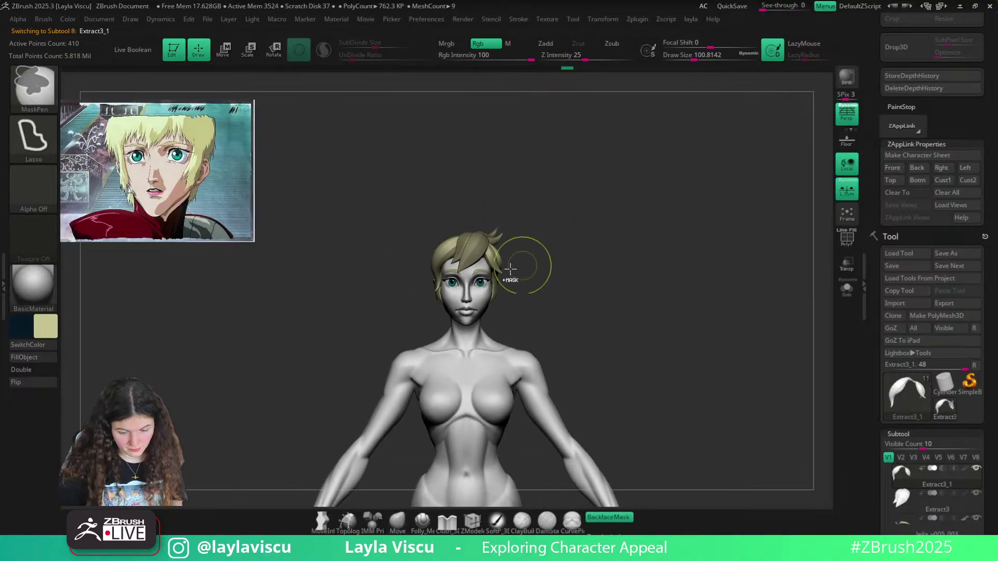
right_click_drag(445, 262, 447, 287, "ctrl")
key("shift+f")
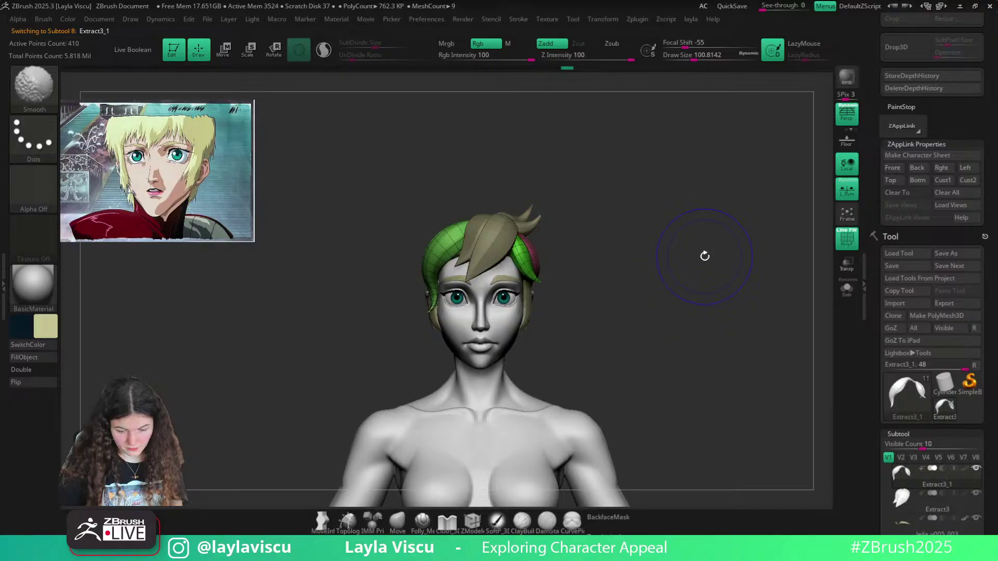
key("shift+f")
Isolate the Extract3_1 strands and insert a new Hair-Brush strand along the long side strand at draw size 64
key("b")
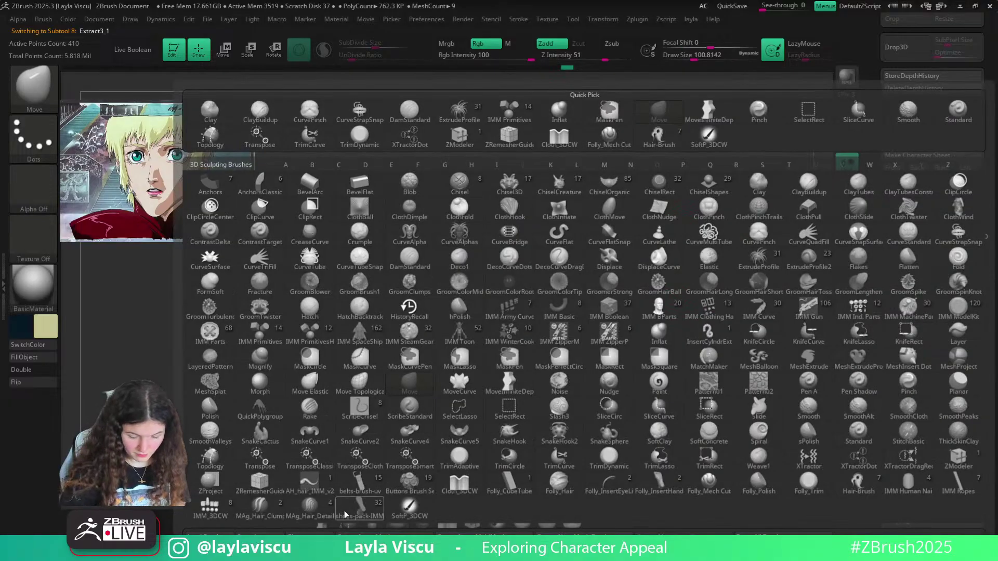
left_click(864, 490)
left_click(847, 289)
key("s")
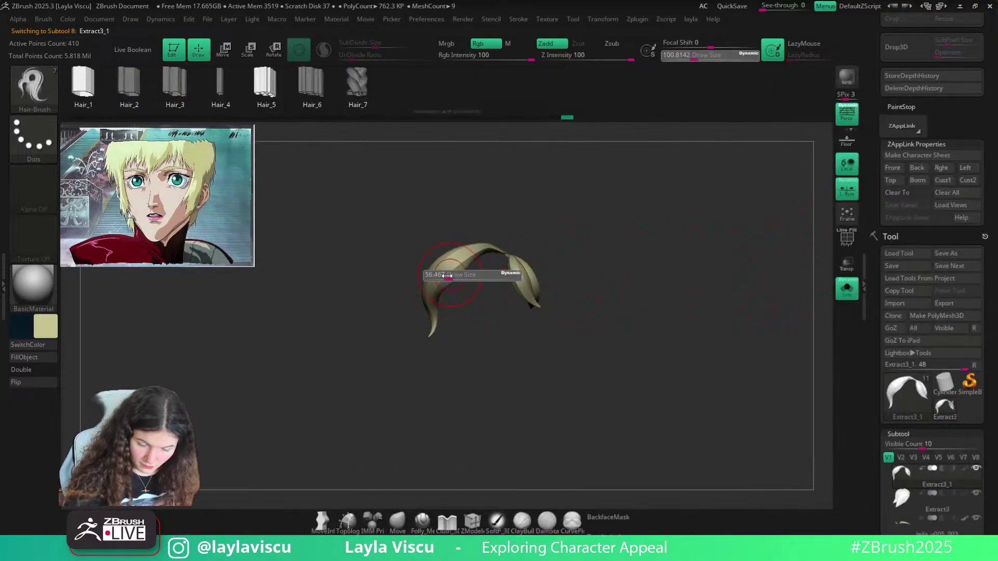
left_click(441, 275)
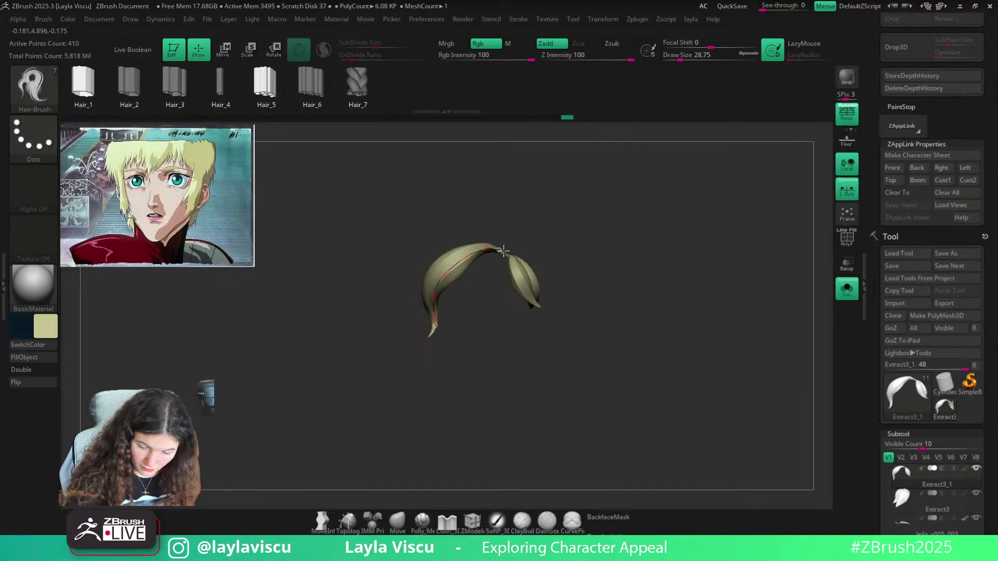
type("s64")
key("Return")
left_click(486, 249)
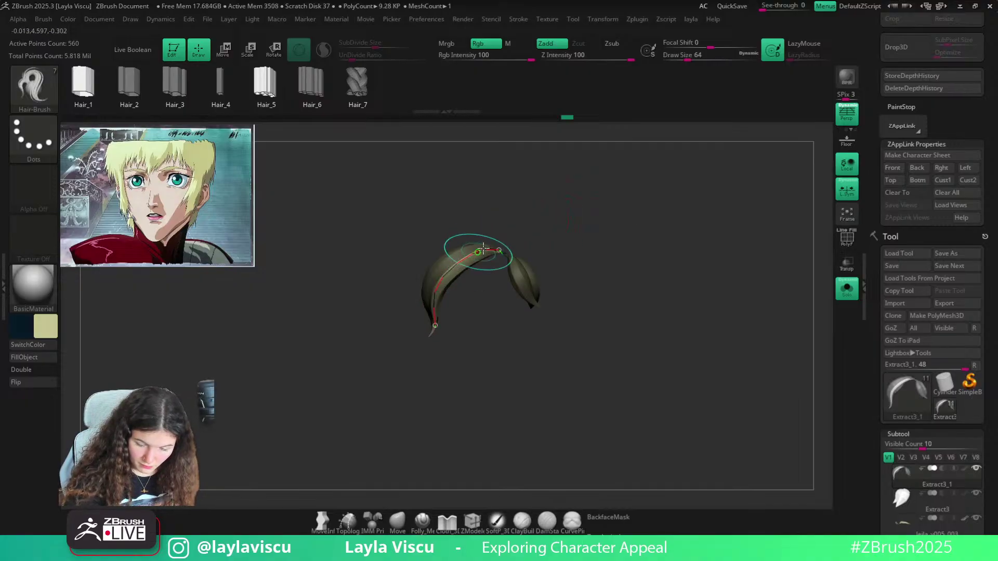
left_click(484, 249)
End the isolated view, switch to Move with backface masking on, and reposition the new strand at draw size about 228
left_click(853, 293)
left_click_drag(744, 301, 759, 299)
left_click(398, 521)
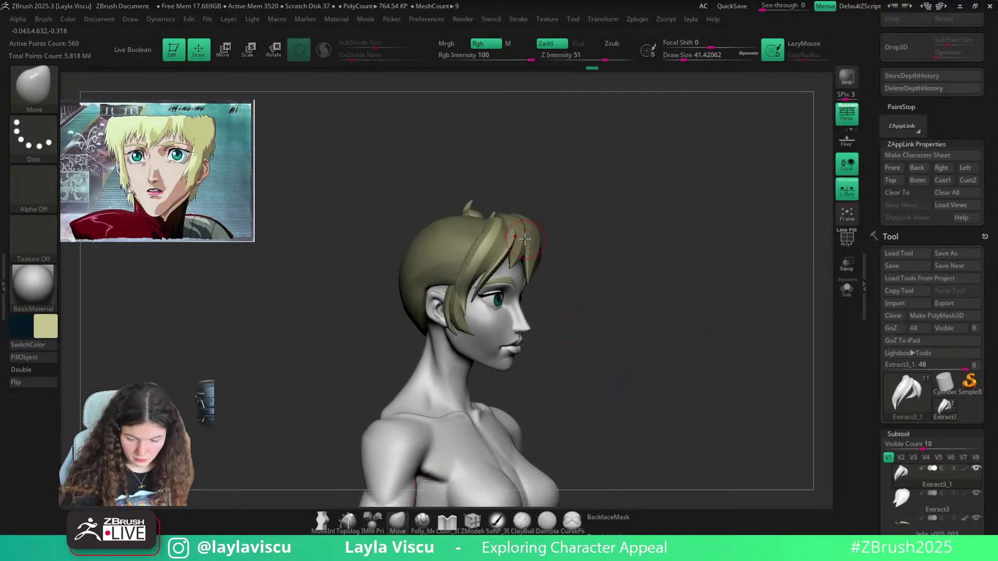
left_click(608, 517)
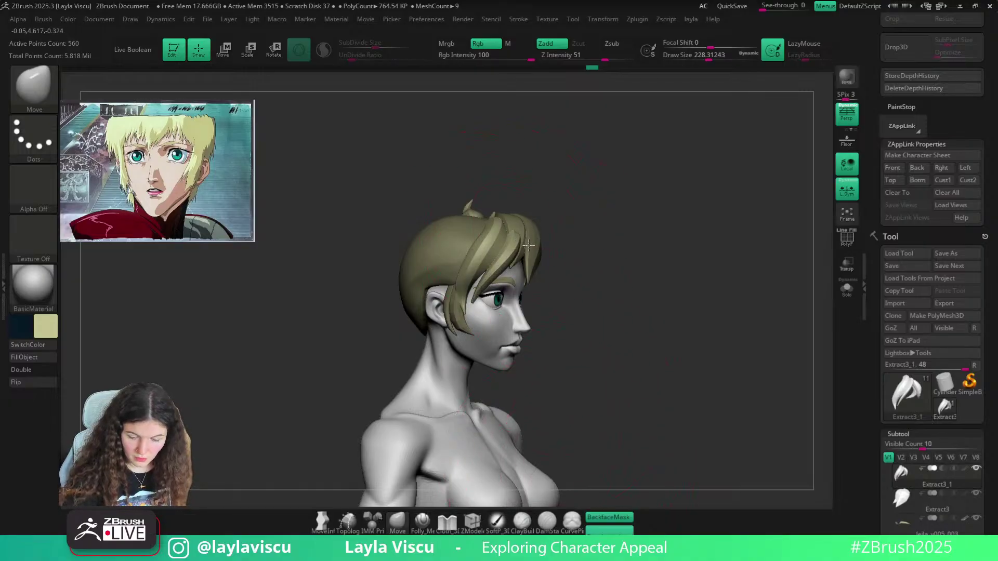
left_click_drag(493, 266, 489, 265)
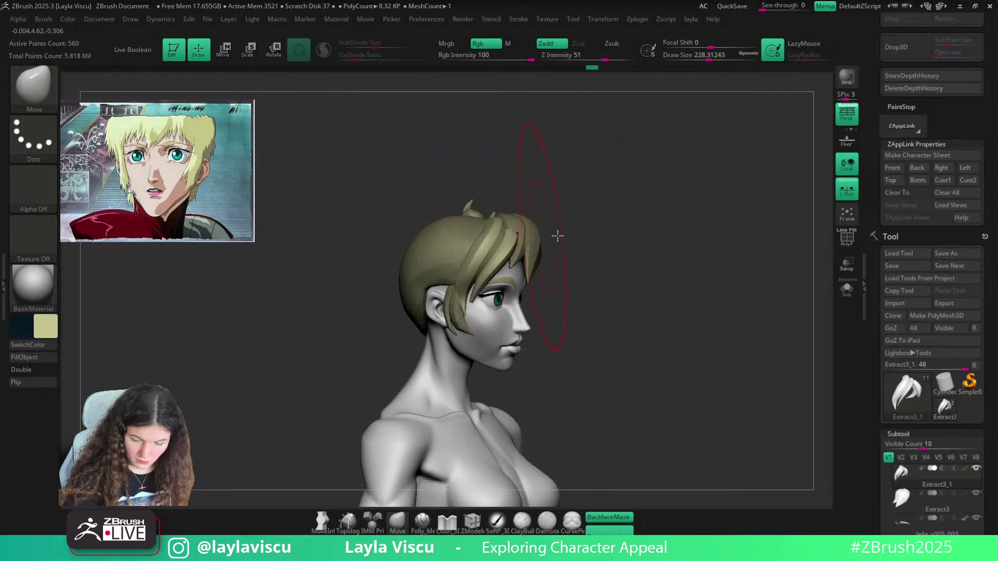
mouse_move(557, 236)
left_mouse_down()
mouse_move(626, 194)
mouse_move(749, 447)
mouse_move(540, 243)
mouse_move(572, 208)
mouse_move(632, 200)
left_mouse_up()
Fit the new strand beside the forehead and eye from several angles, using Move draw sizes about 128 and 71
key("bracketleft")
key("s")
mouse_move(522, 255)
left_mouse_down()
mouse_move(495, 217)
mouse_move(513, 240)
left_mouse_up()
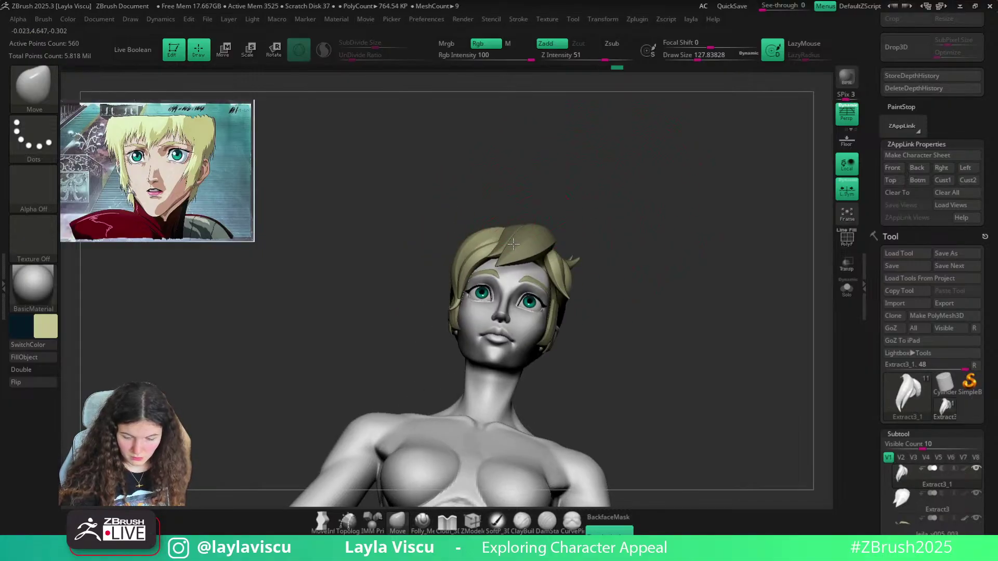
left_click_drag(568, 197, 595, 238)
key("s")
left_click_drag(494, 300, 486, 301)
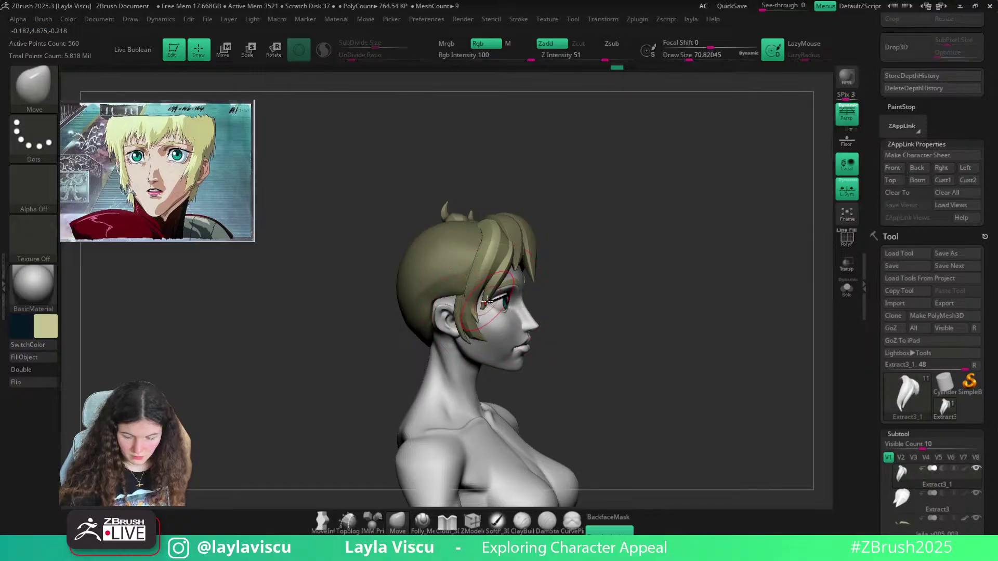
left_click_drag(577, 229, 517, 258, "alt")
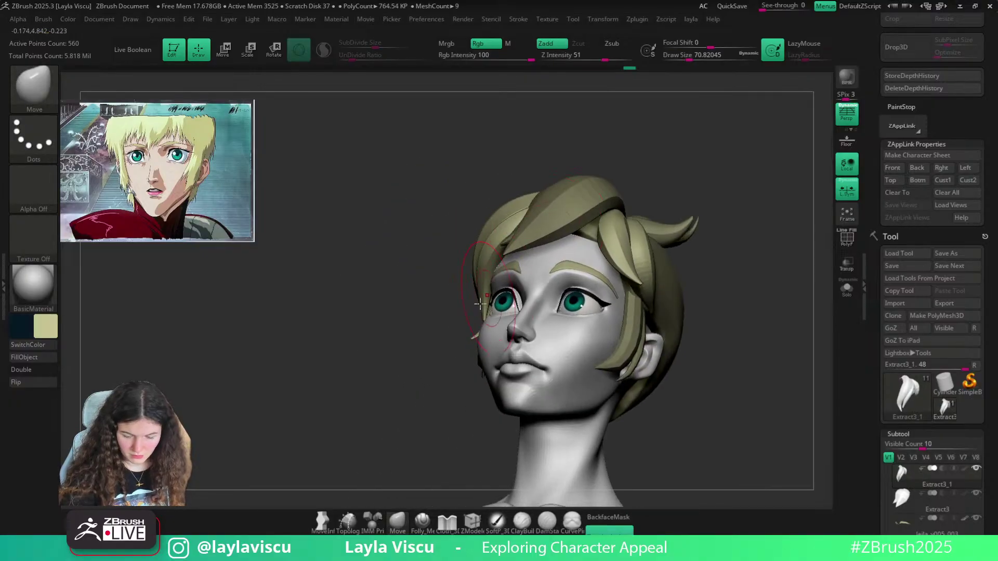
left_click_drag(455, 324, 693, 263)
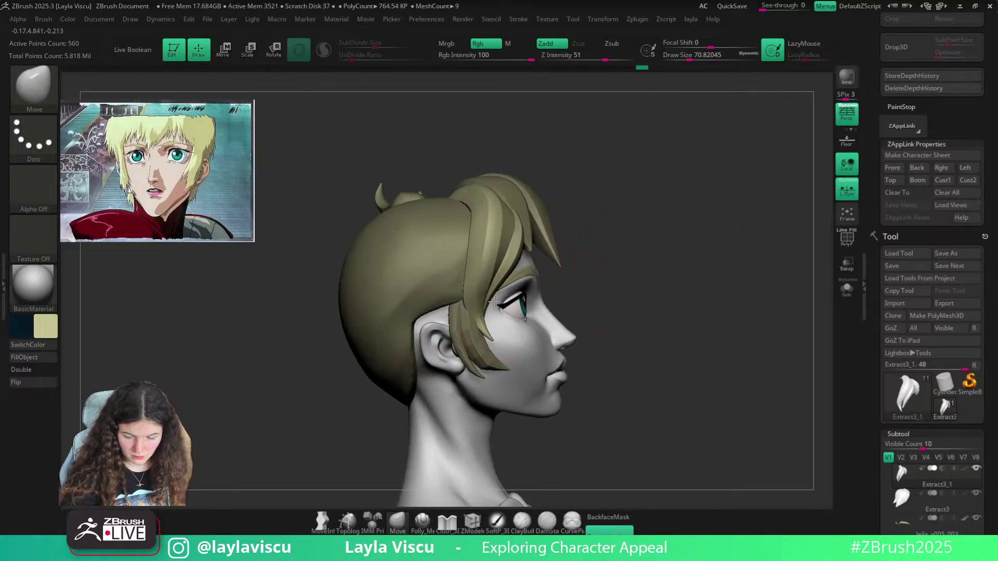
Adjust the new strand in side view, reselect the Extract3_1 strands, and set the Move draw size to about 97
mouse_move(495, 302)
left_mouse_down()
mouse_move(693, 194)
mouse_move(737, 194)
mouse_move(564, 222)
mouse_move(633, 206)
mouse_move(715, 220)
mouse_move(697, 209)
mouse_move(541, 254)
left_mouse_up()
key("s")
left_click(566, 225, "alt")
left_click(543, 248, "alt")
key("s")
key("shift+f")
key("shift+f")
key("s")
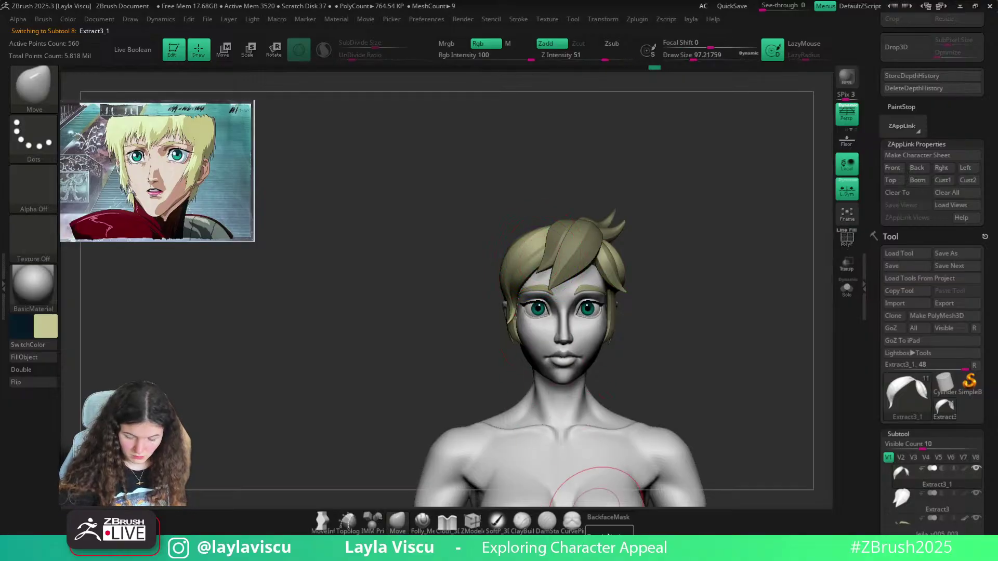
Shape the side strands along the forehead and temple with the Move brush at draw size about 68
right_click_drag(594, 226, 572, 271, "ctrl")
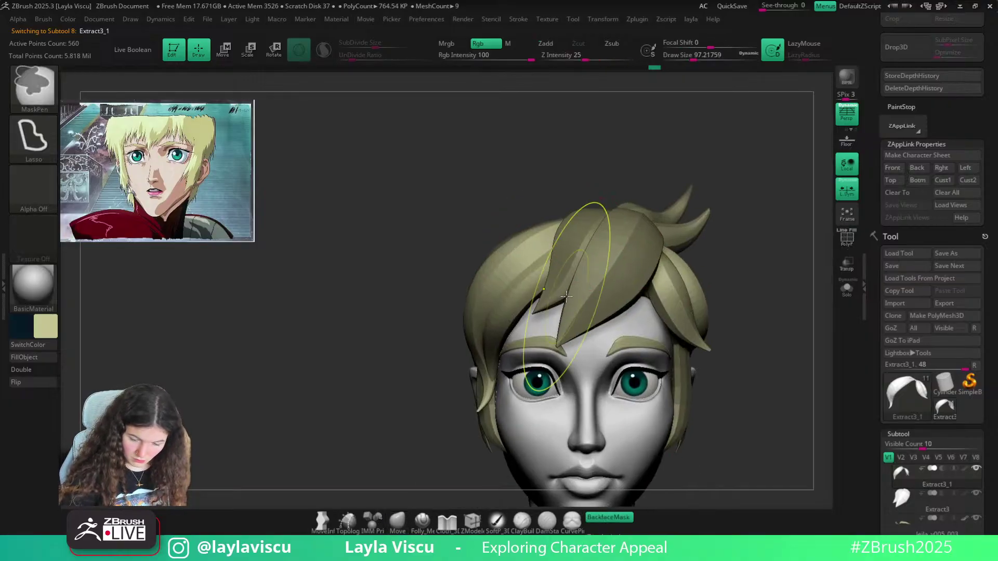
key("s")
left_click_drag(551, 260, 544, 261)
right_click_drag(544, 260, 540, 230, "ctrl")
left_click_drag(540, 231, 610, 229)
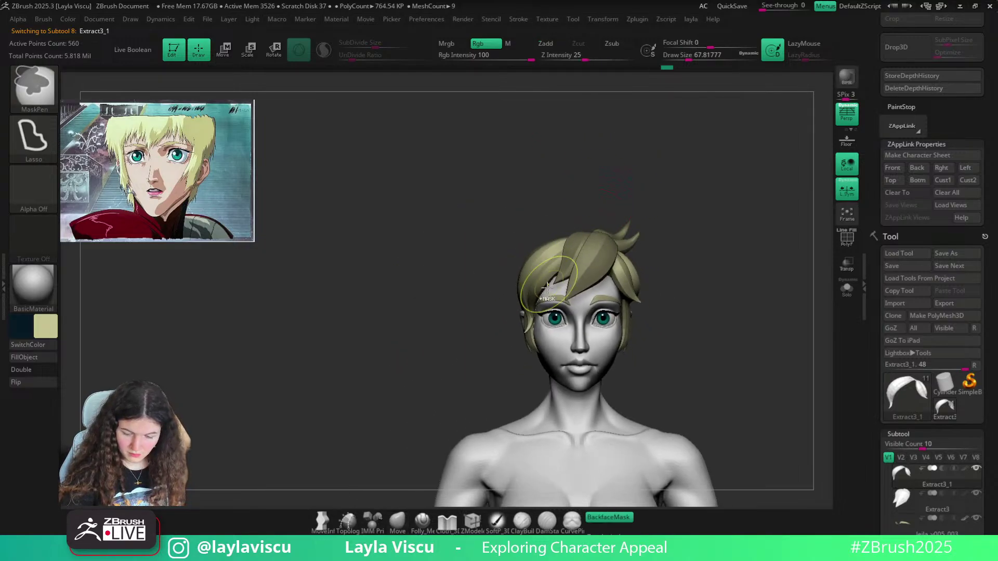
right_click_drag(609, 229, 524, 352, "ctrl")
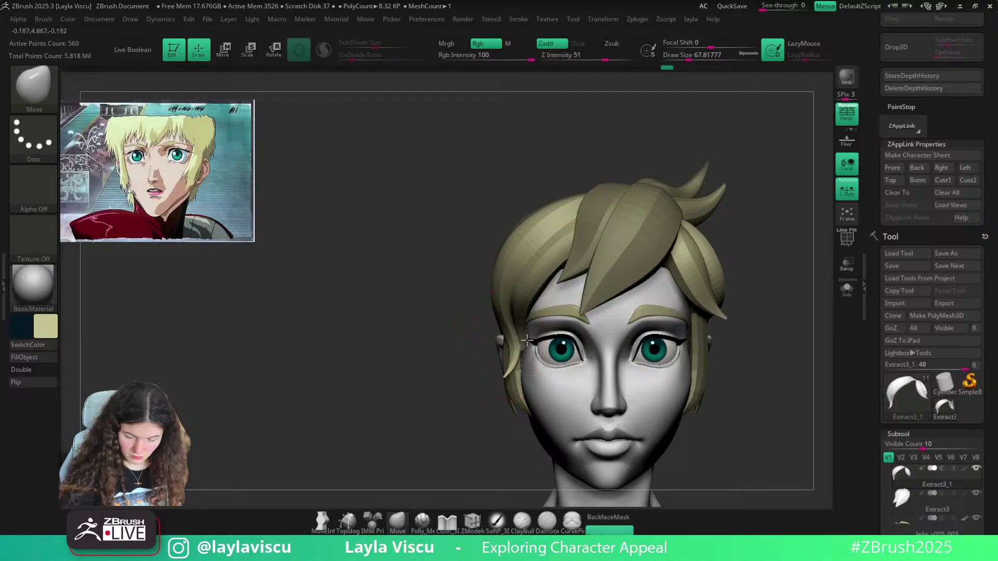
mouse_move(526, 353)
right_mouse_down("ctrl")
mouse_move(728, 266)
mouse_move(722, 278)
mouse_move(559, 306)
mouse_move(608, 333)
right_mouse_up("ctrl")
left_click_drag(598, 329, 588, 312)
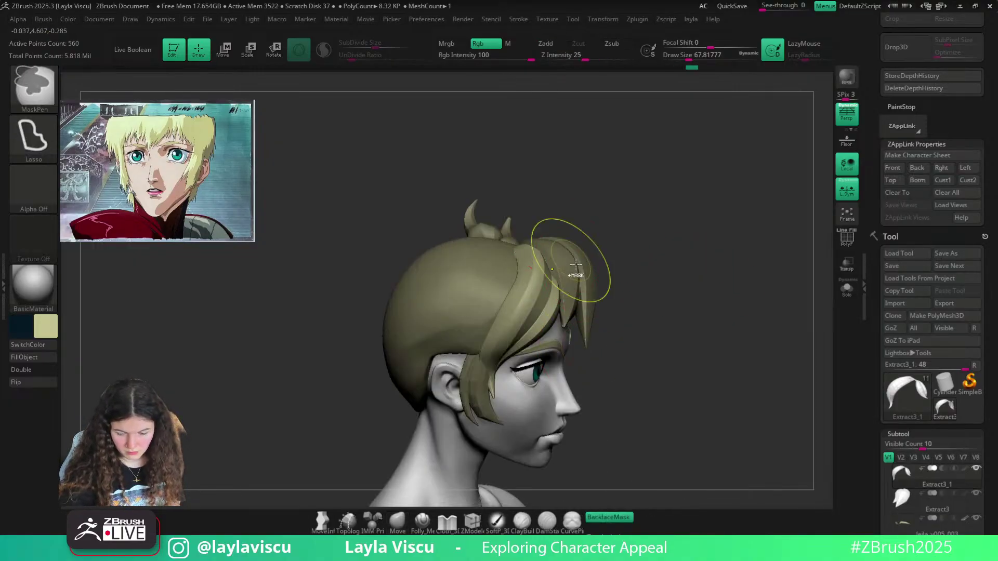
Isolate the Extract3_1 strands with their wireframe shown and keep only the new strand's polygroup visible
right_click_drag(575, 267, 595, 188, "ctrl")
mouse_move(596, 189)
right_mouse_down()
mouse_move(730, 250)
mouse_move(708, 214)
mouse_move(569, 282)
mouse_move(615, 229)
mouse_move(626, 279)
mouse_move(679, 231)
mouse_move(695, 232)
right_mouse_up()
left_click(850, 237)
left_click(848, 290)
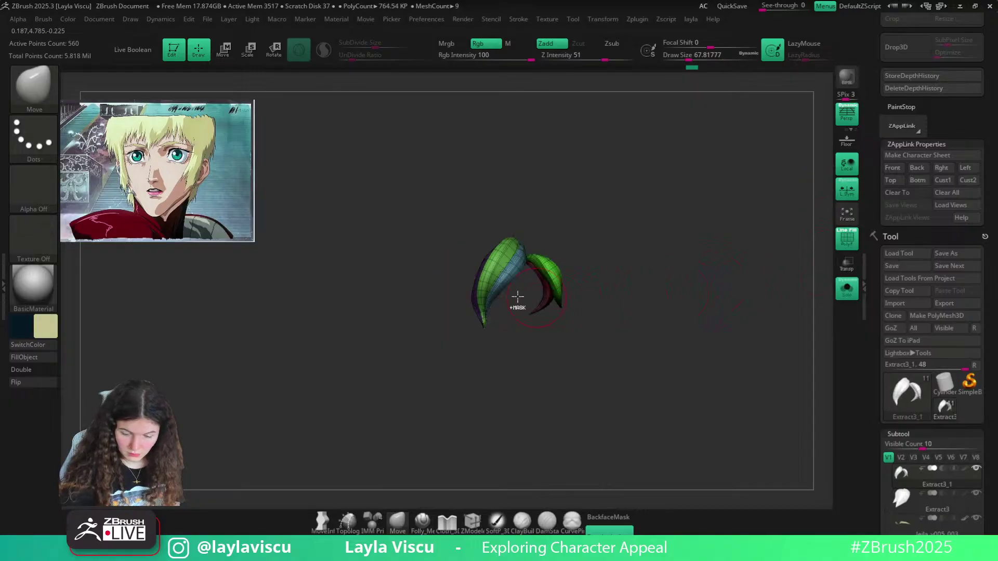
left_click(490, 297, "ctrl+shift")
left_click(501, 284, "ctrl+shift")
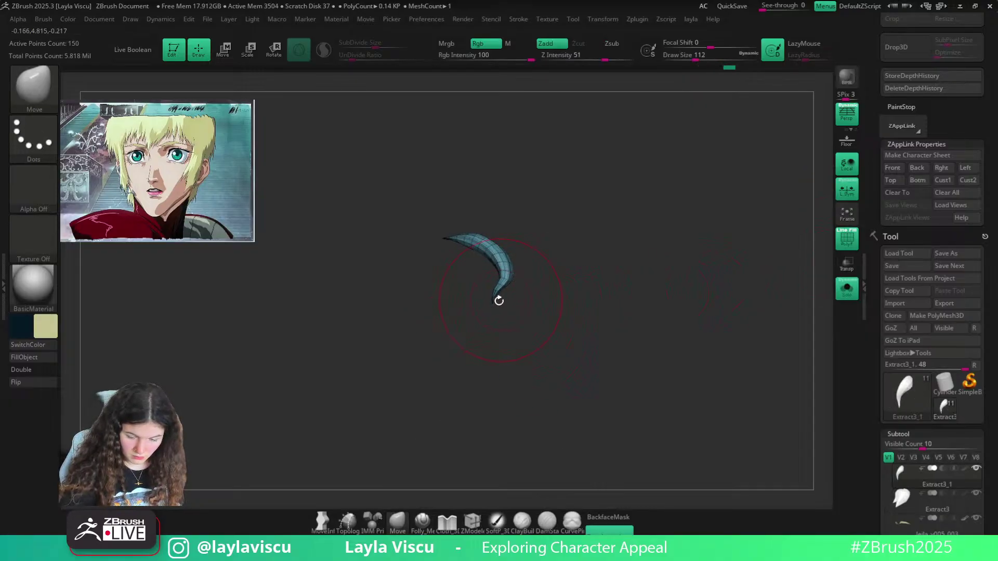
Adjust the new strand with Move at draw size 112, restore the hidden strands, and reduce the draw size to about 62
key("s")
left_click_drag(520, 292, 510, 292)
left_click(588, 257, "ctrl+shift")
mouse_move(588, 258)
left_mouse_down()
mouse_move(538, 247)
mouse_move(544, 261)
mouse_move(503, 258)
left_mouse_up()
key("s")
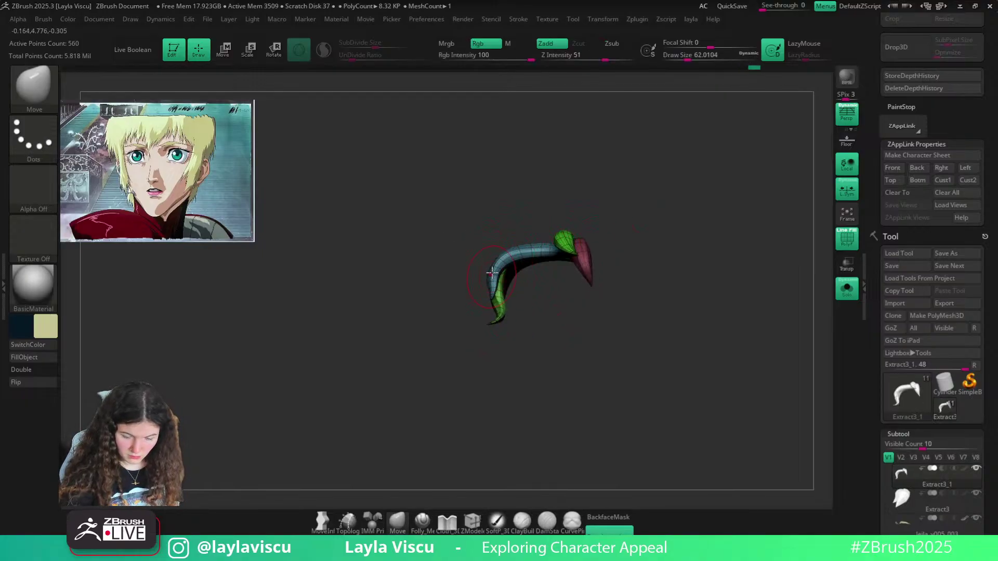
Hide the wireframe, show the full character again, and switch to the Pinch brush for the new strand's tip
key("shift+f")
left_click(846, 289)
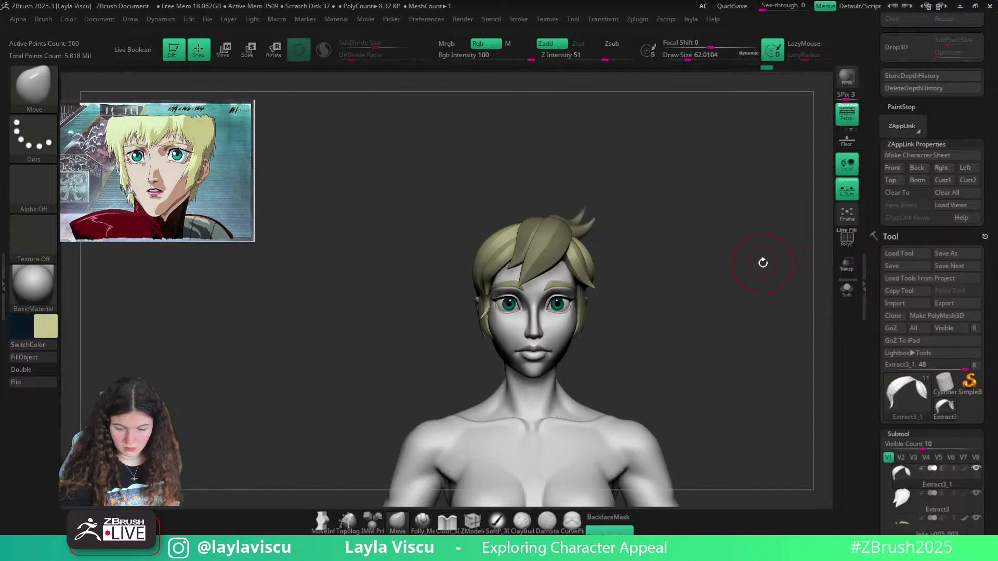
mouse_move(763, 263)
left_mouse_down()
mouse_move(729, 240)
mouse_move(598, 249)
left_mouse_up()
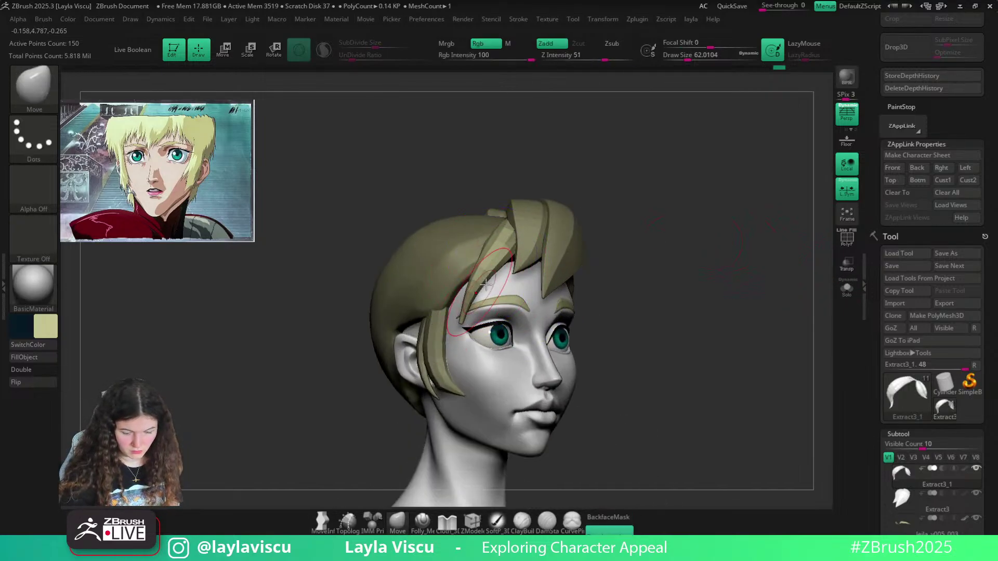
key("b")
key("p")
key("i")
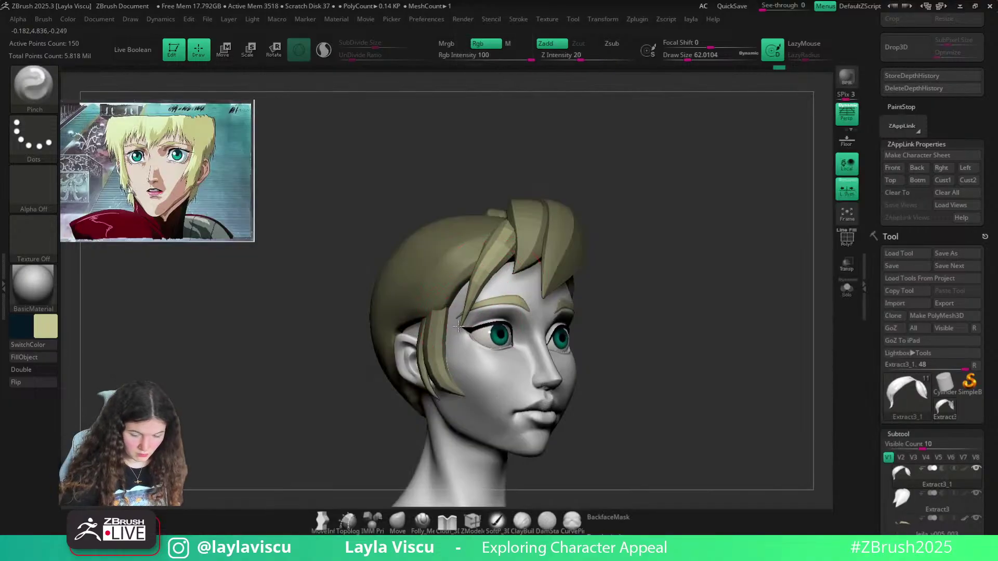
Shape the Extract3_1 strands over the forehead and temple with the Move brush
key("b")
key("m")
key("v")
key("s")
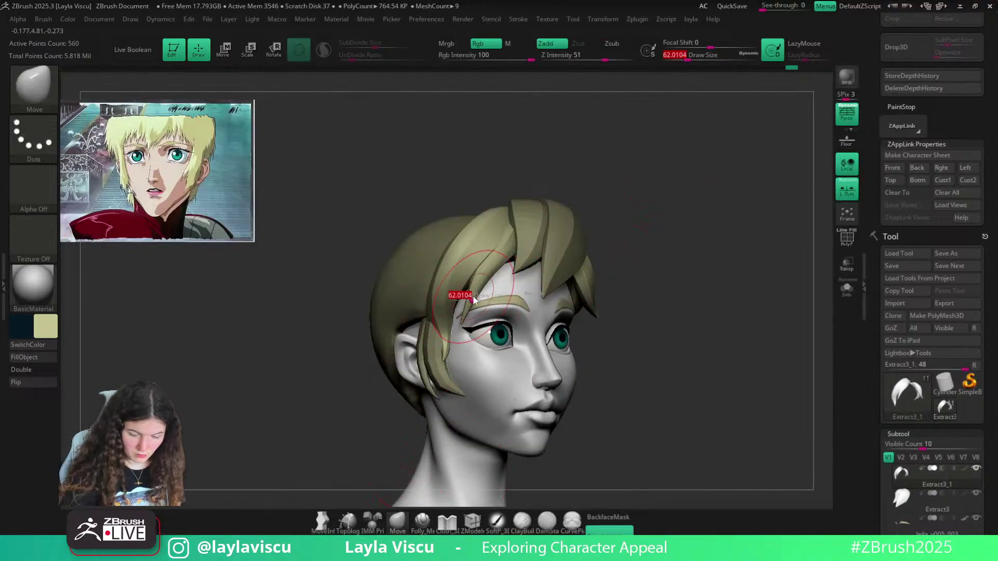
mouse_move(648, 229)
left_mouse_down()
mouse_move(498, 286)
mouse_move(662, 201)
mouse_move(711, 205)
mouse_move(540, 254)
mouse_move(545, 272)
left_mouse_up()
key("s")
right_click_drag(548, 266, 660, 205, "ctrl")
mouse_move(660, 205)
right_mouse_down()
mouse_move(593, 187)
mouse_move(524, 253)
right_mouse_up()
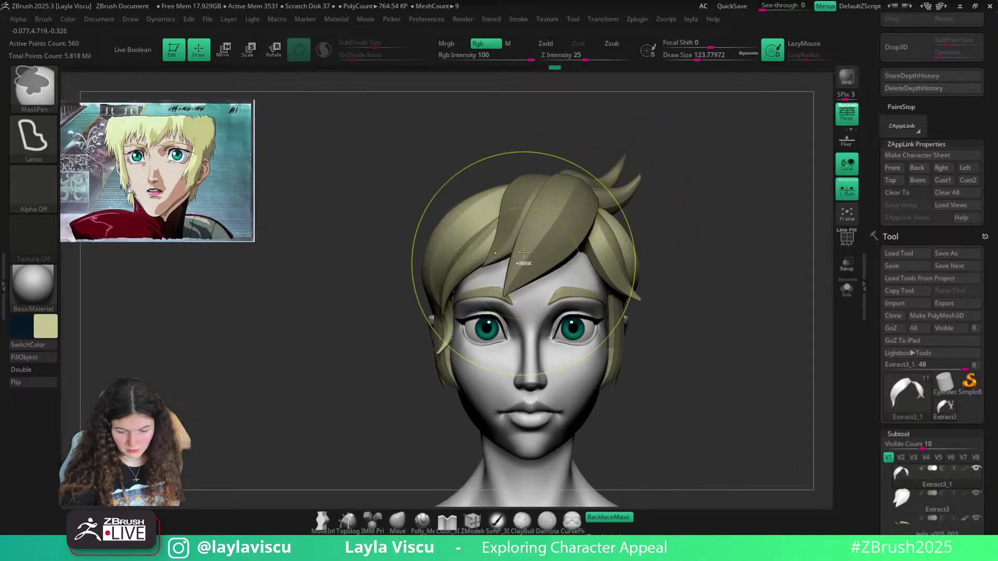
Isolate the Extract3_1 strands to examine their roots and arrangement, and show the full character again
key("ctrl+shift+s")
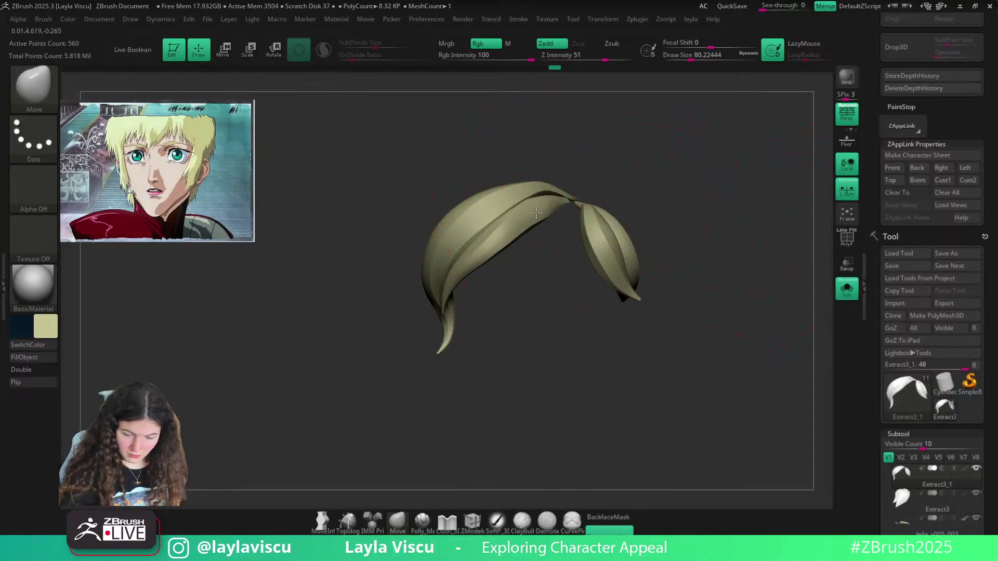
right_click_drag(536, 213, 507, 253)
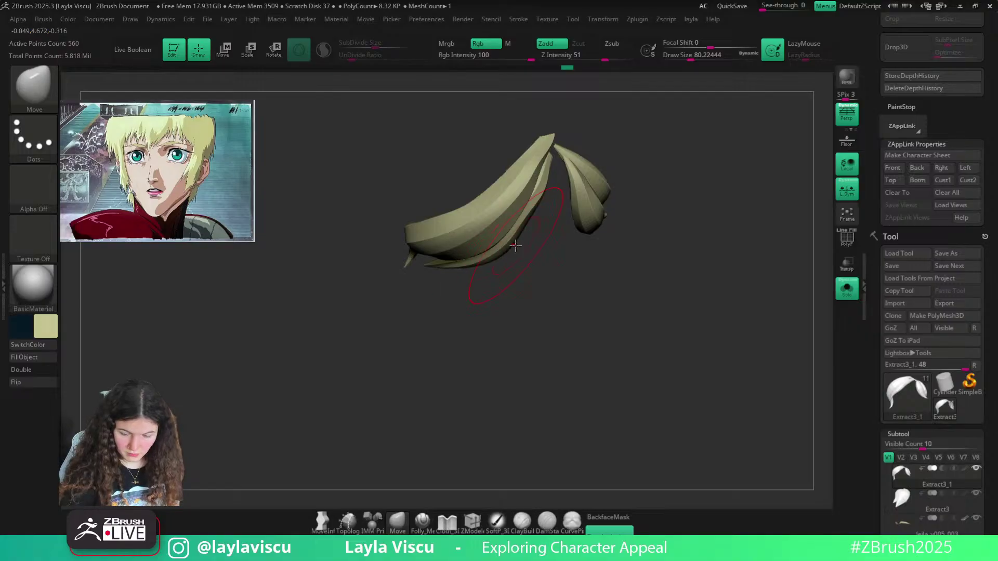
left_click(847, 290)
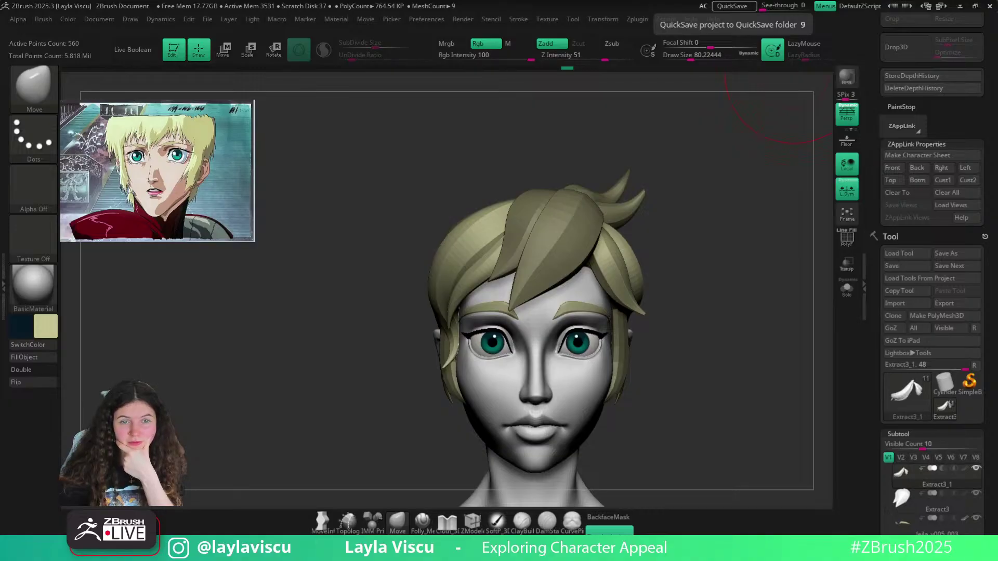
Switch to the browser, examine the IMDb image among the wolfwalkers image results, and return to ZBrush
left_click_drag(286, 560, 336, 33)
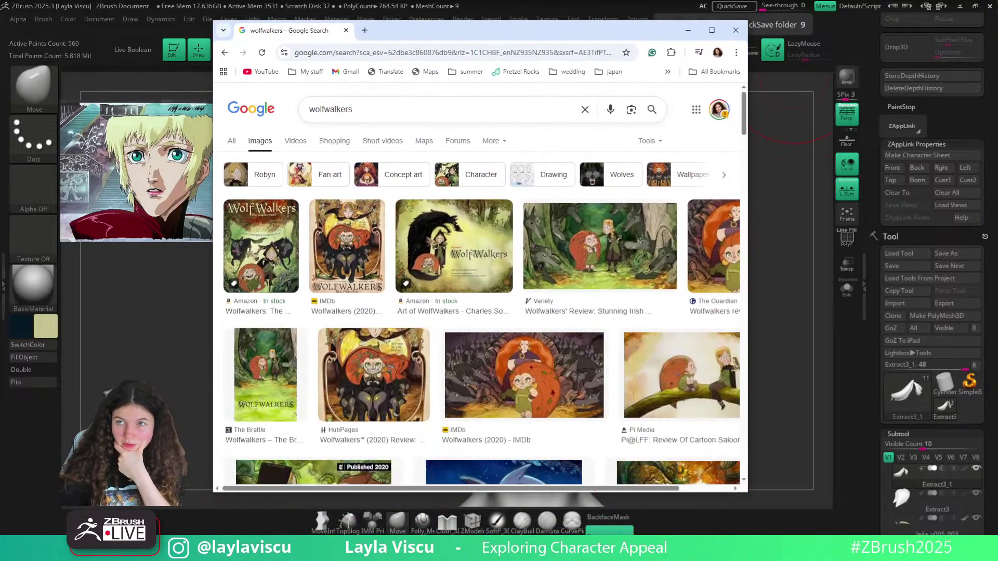
left_click(712, 30)
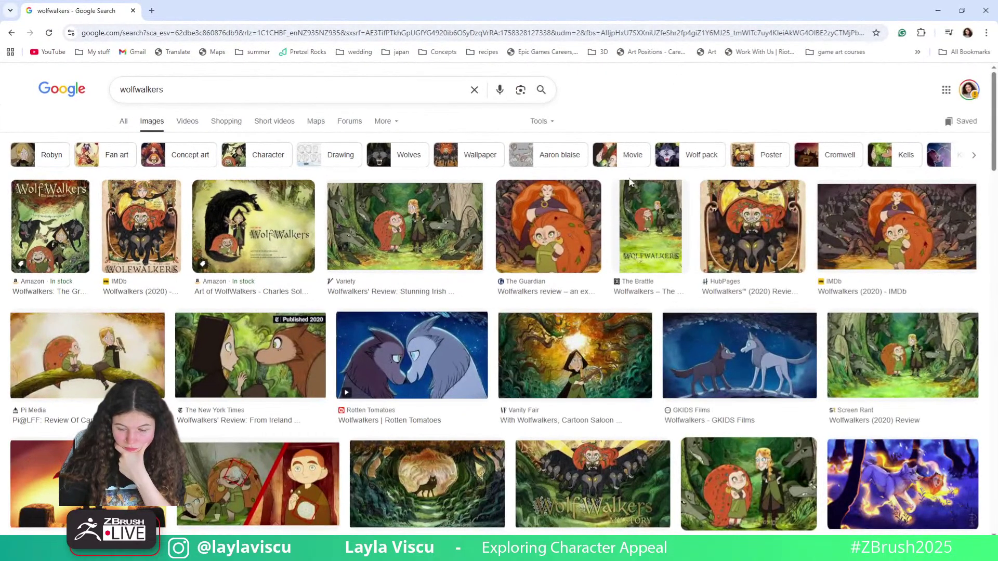
left_click(899, 240)
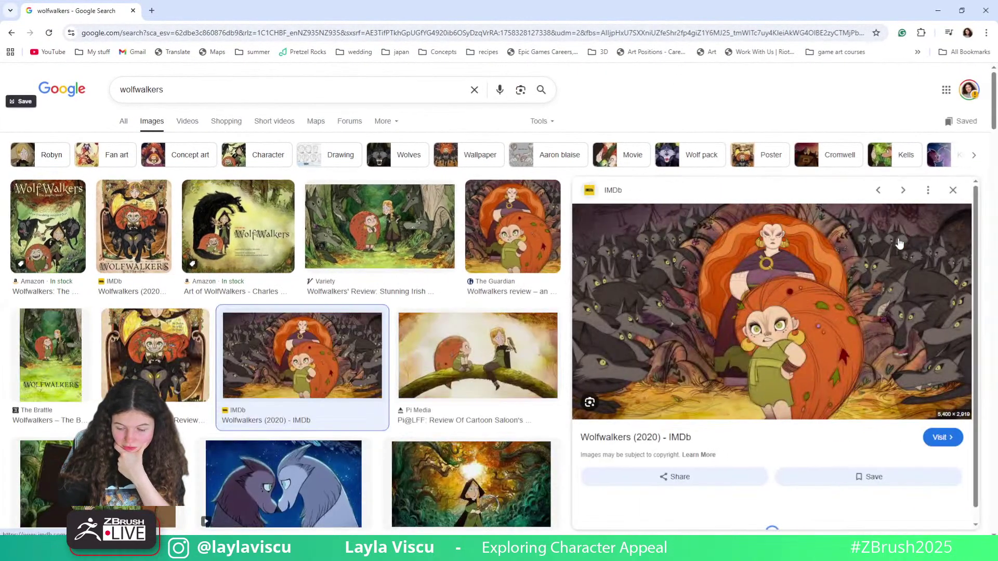
left_click(940, 12)
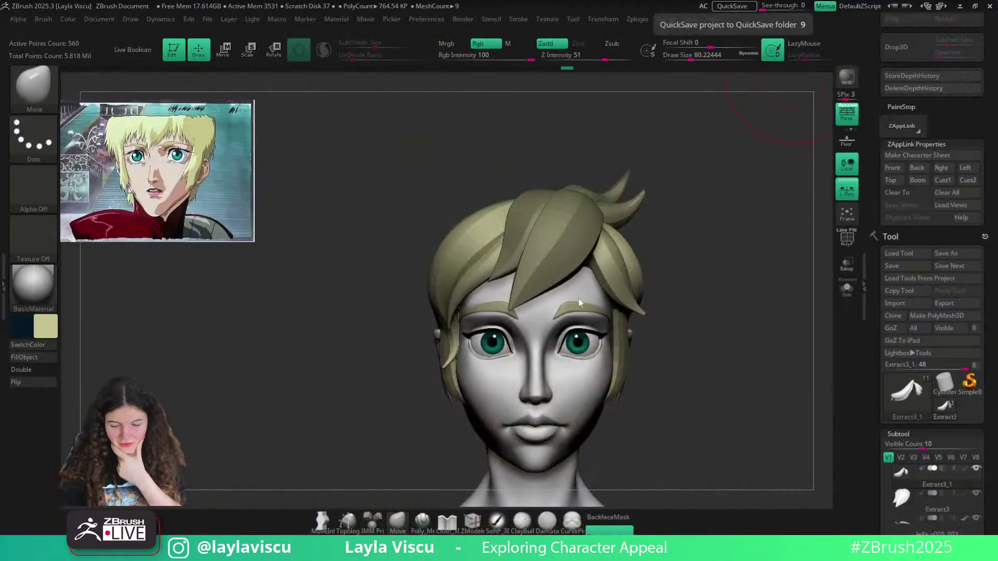
Activate the Extract0 sideburn strands in front of the ear and set the Move draw size to about 154
left_click_drag(683, 277, 702, 274)
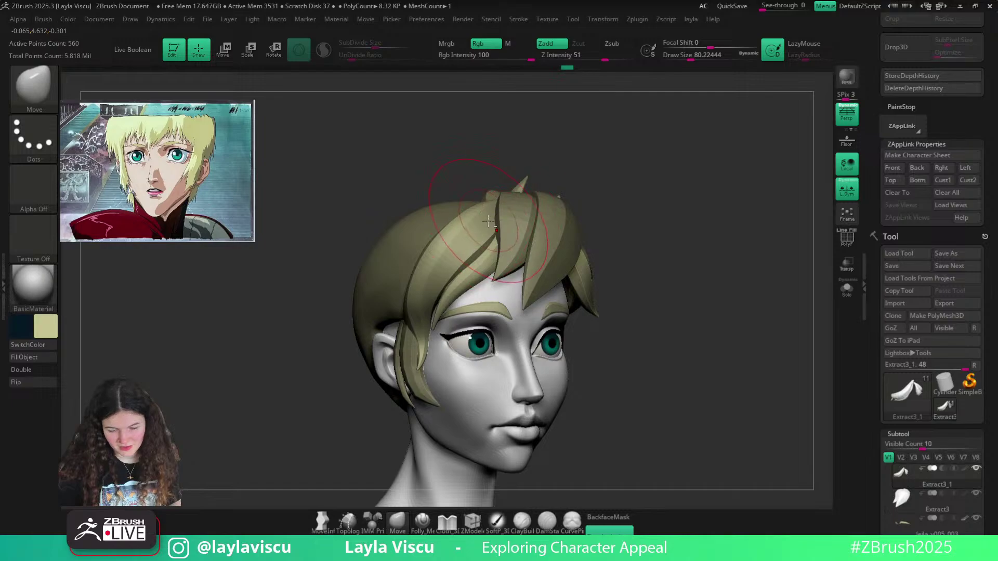
mouse_move(674, 289)
left_mouse_down()
mouse_move(715, 297)
mouse_move(502, 294)
mouse_move(480, 308)
left_mouse_up()
key("s")
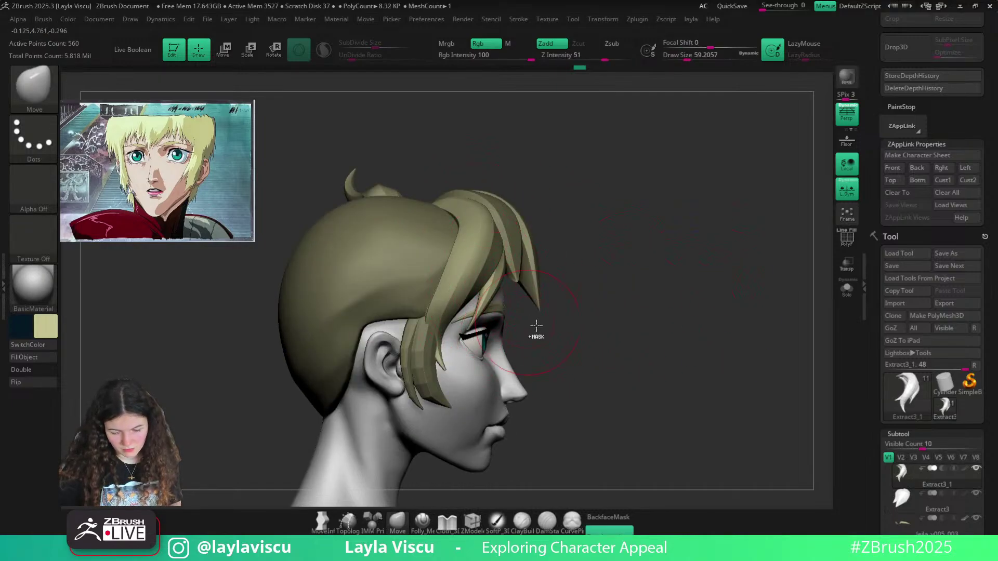
left_click_drag(535, 328, 507, 312, "alt")
right_click_drag(475, 322, 468, 344, "ctrl")
left_click(441, 339, "alt")
key("s")
mouse_move(440, 338)
left_mouse_down()
mouse_move(454, 338)
mouse_move(419, 343)
left_mouse_up()
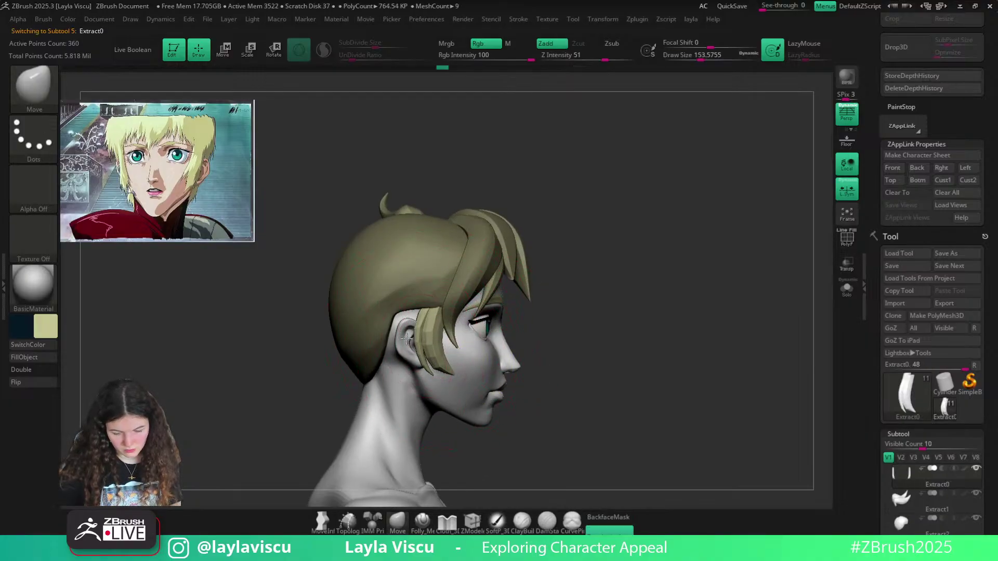
Undo the last two changes and pull the sideburn strand tips down and toward the cheek with Move at draw size about 154
mouse_move(601, 351)
left_mouse_down()
mouse_move(657, 345)
mouse_move(415, 318)
mouse_move(447, 337)
left_mouse_up()
key("ctrl+z")
key("ctrl+z")
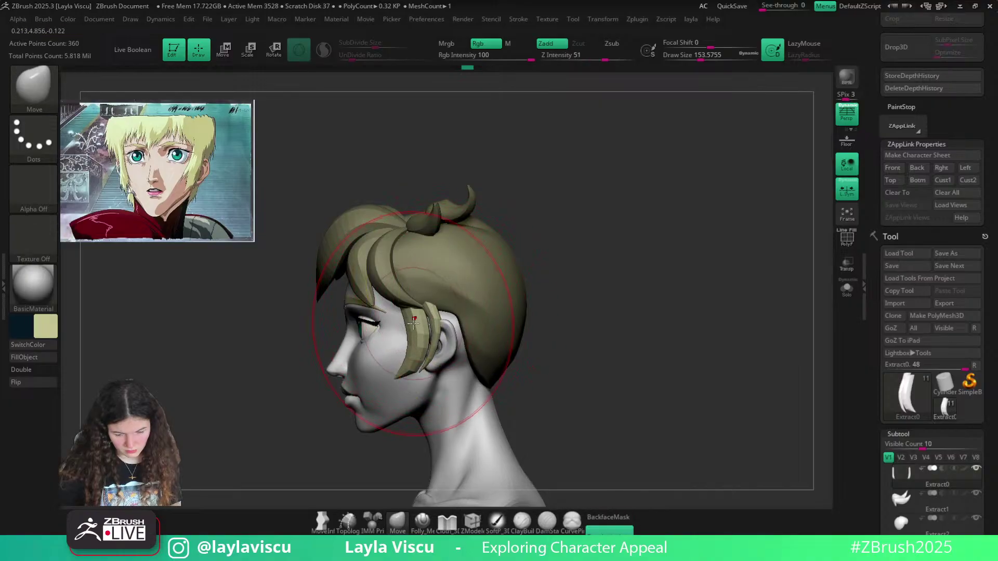
mouse_move(468, 302)
left_mouse_down("shift")
mouse_move(543, 289)
mouse_move(477, 311)
left_mouse_up("shift")
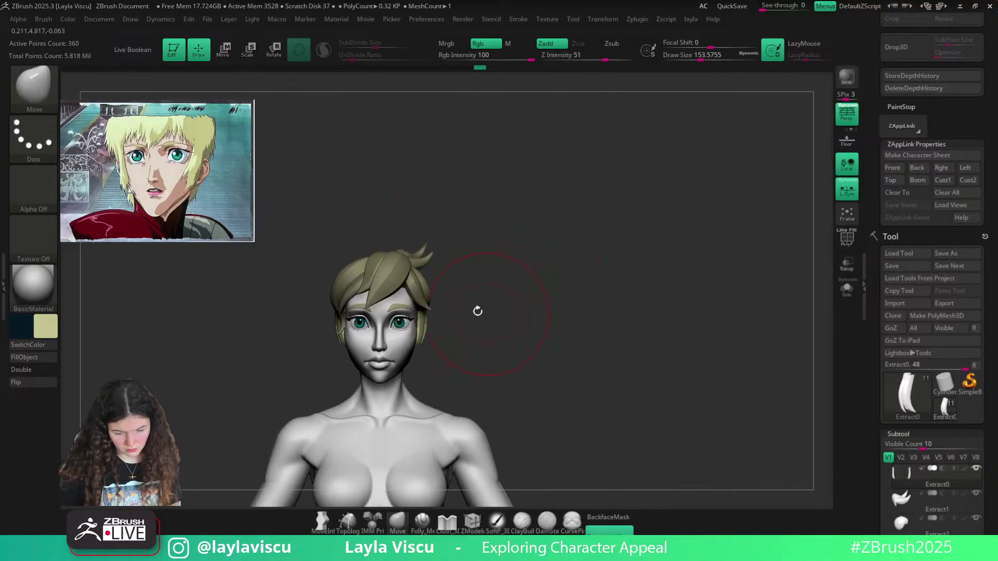
mouse_move(477, 311)
right_mouse_down("alt")
mouse_move(561, 268)
mouse_move(561, 312)
right_mouse_up("alt")
right_click_drag(562, 312, 517, 305, "shift")
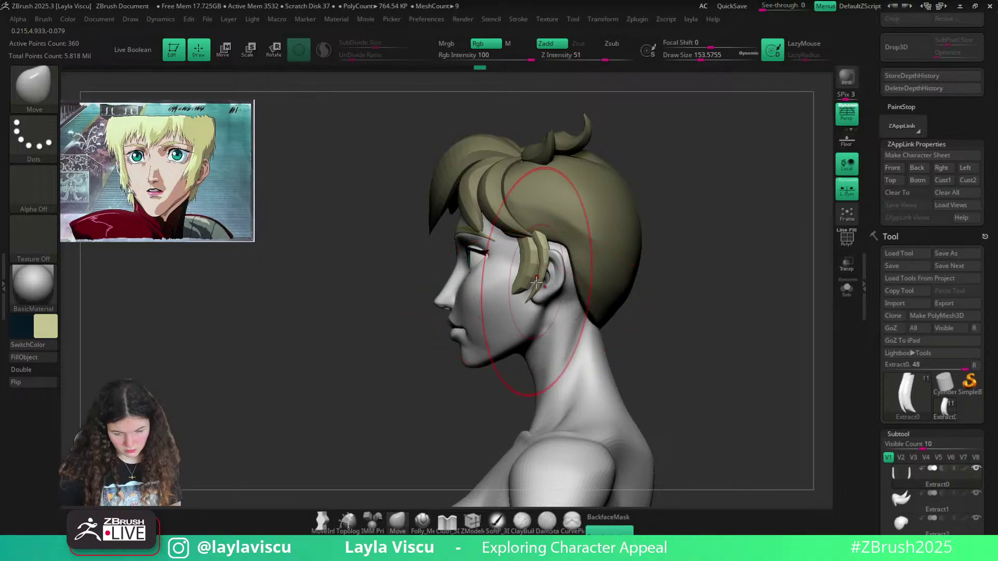
mouse_move(516, 292)
left_mouse_down()
mouse_move(520, 307)
mouse_move(497, 314)
left_mouse_up()
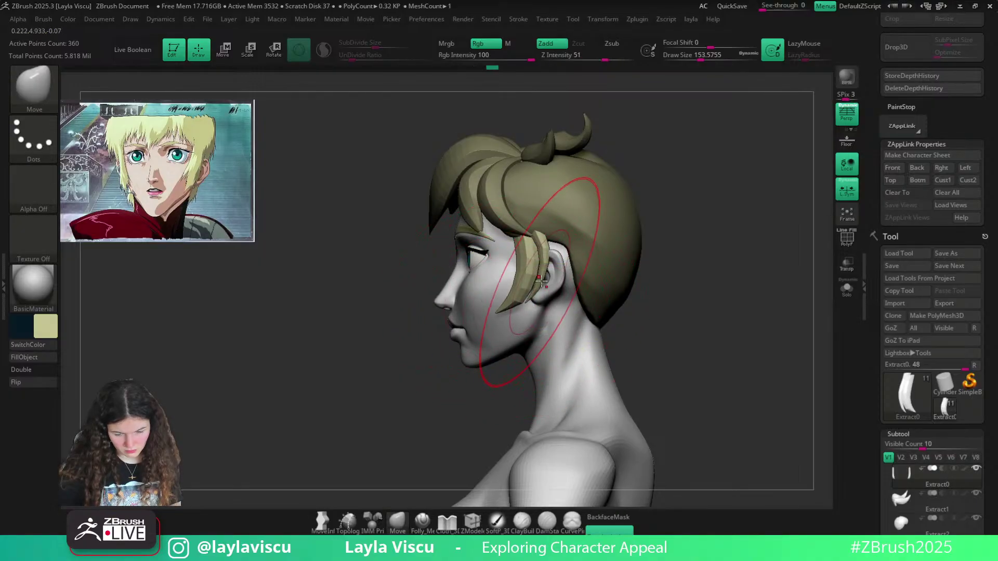
mouse_move(542, 282)
left_mouse_down()
mouse_move(540, 270)
mouse_move(532, 291)
mouse_move(547, 274)
mouse_move(540, 282)
left_mouse_up()
Reduce the draw size to about 71 and nudge the sideburn strands beside the ear closer to the face
key("s")
key("s")
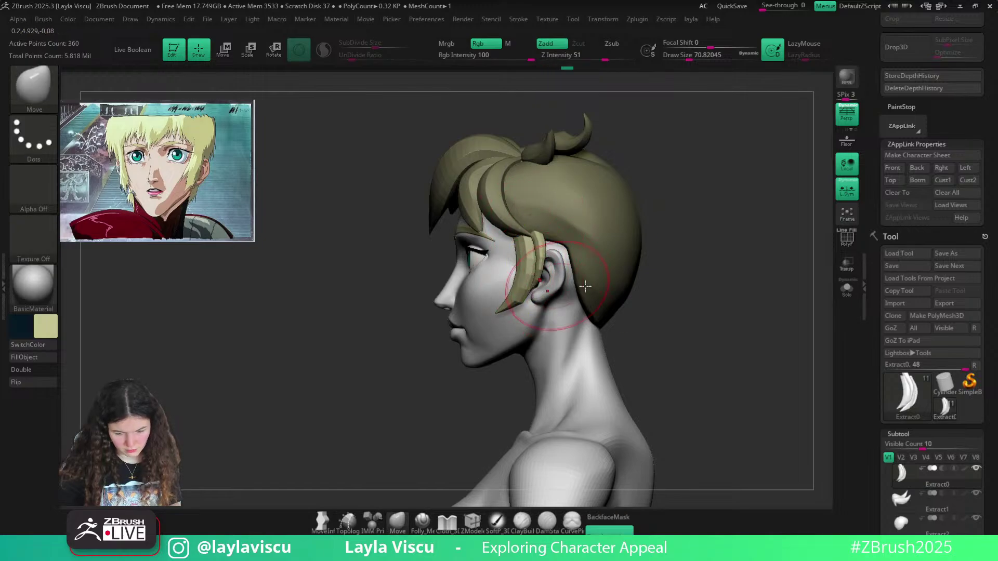
mouse_move(644, 296)
left_mouse_down()
mouse_move(720, 269)
mouse_move(613, 283)
mouse_move(630, 309)
left_mouse_up()
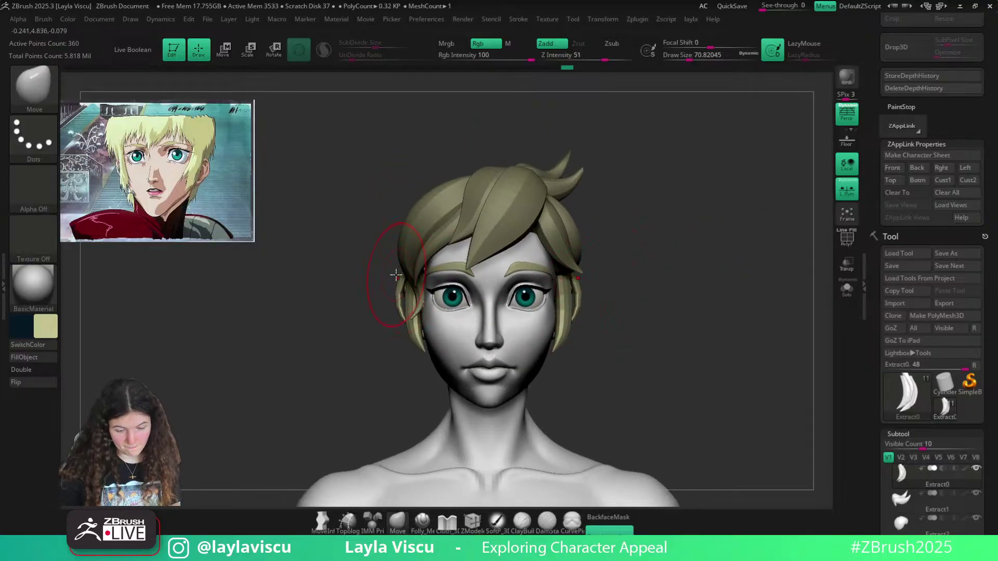
left_click_drag(400, 309, 405, 311)
Select the Extract3 bangs, show their polygroup wireframe, and mask the longer bang strand so only the shorter one stays editable
mouse_move(611, 280)
left_mouse_down("alt")
mouse_move(568, 299)
mouse_move(607, 252)
mouse_move(610, 275)
left_mouse_up("alt")
left_click(469, 244, "alt")
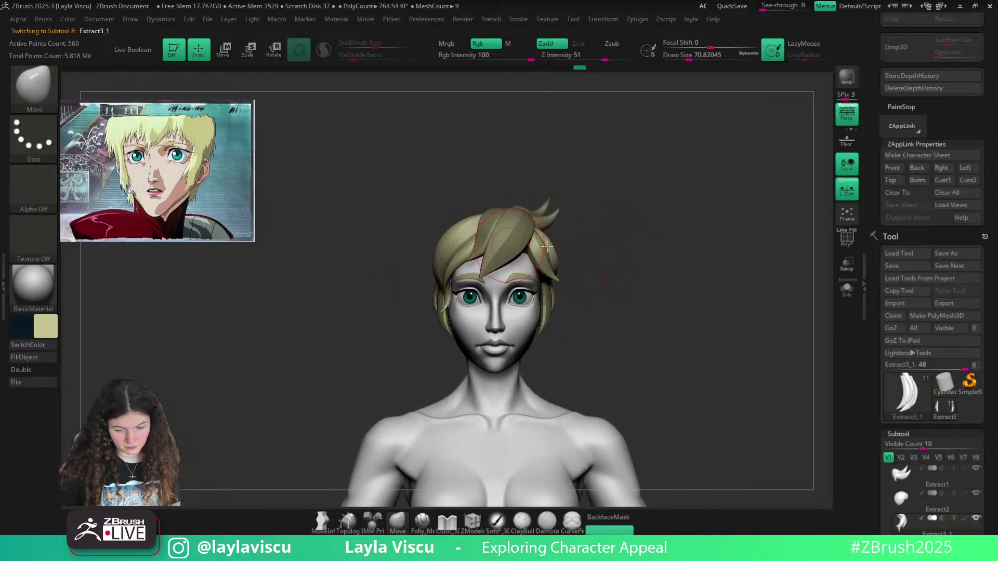
left_click_drag(582, 244, 621, 268)
left_click(519, 256, "alt")
key("shift+f")
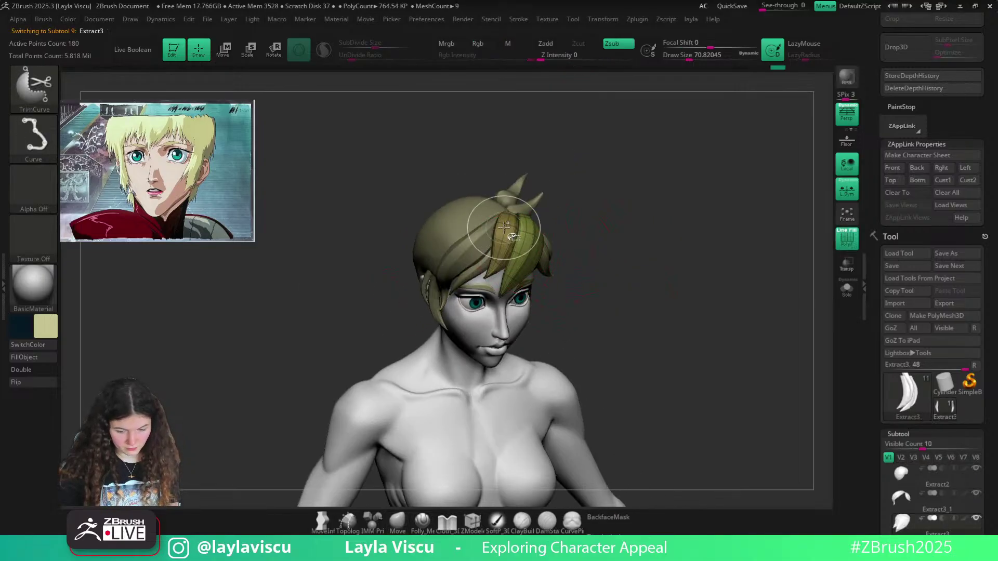
left_click(510, 230, "ctrl+shift")
left_click_drag(603, 224, 650, 242)
left_click(675, 200, "ctrl")
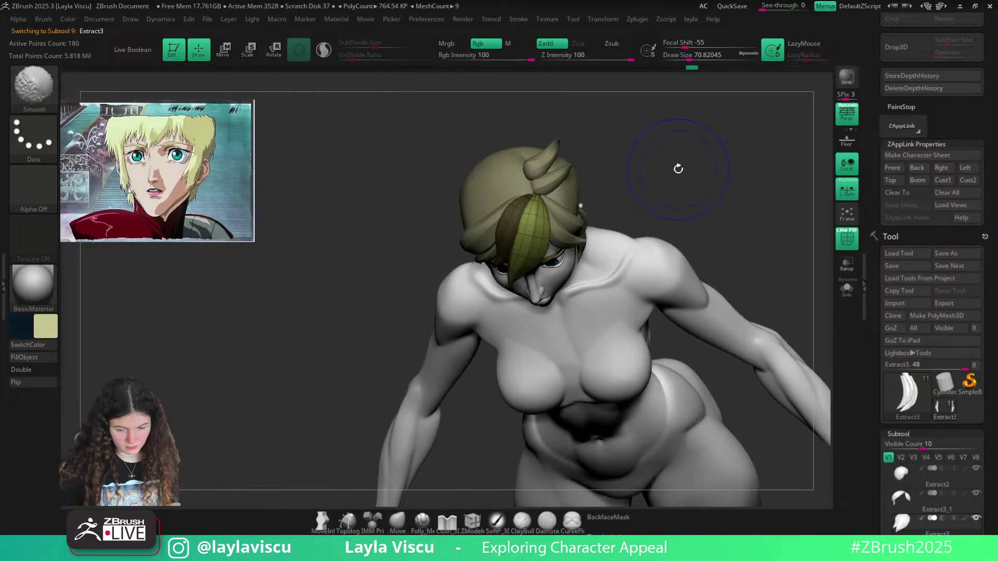
left_click(678, 168, "ctrl+shift")
left_click(679, 168, "ctrl")
Duplicate the unmasked bang strand with the gizmo, place the copy farther along the hairline, and hide the wireframe
key("w")
left_click_drag(680, 168, 684, 191, "shift")
left_click_drag(578, 232, 550, 238, "ctrl")
left_click_drag(606, 260, 627, 244)
mouse_move(495, 217)
left_mouse_down()
mouse_move(496, 232)
mouse_move(554, 223)
left_mouse_up()
key("shift+f")
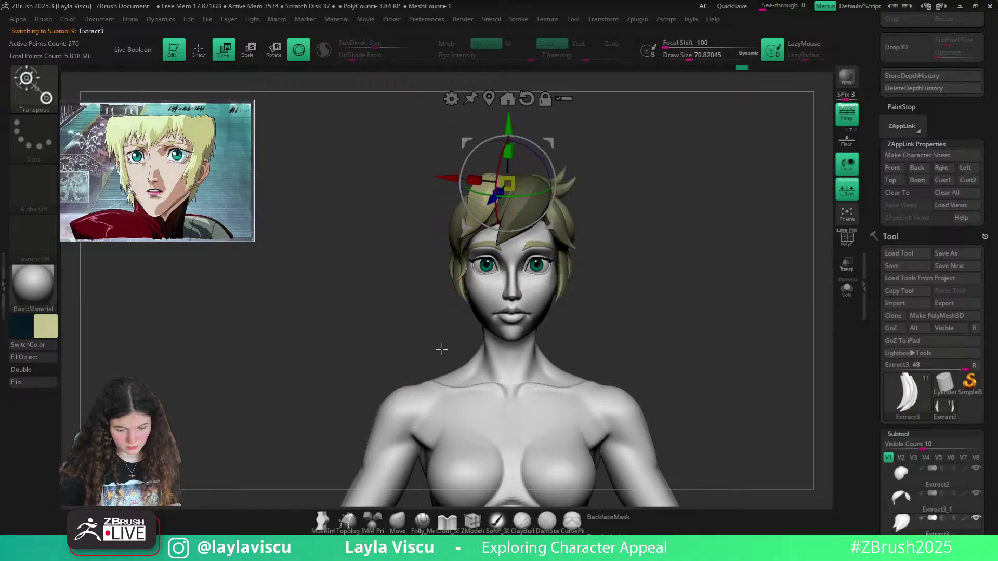
Shape the duplicated bang strand over the forehead with the Move brush, enlarging the draw size to about 167
left_click(398, 521)
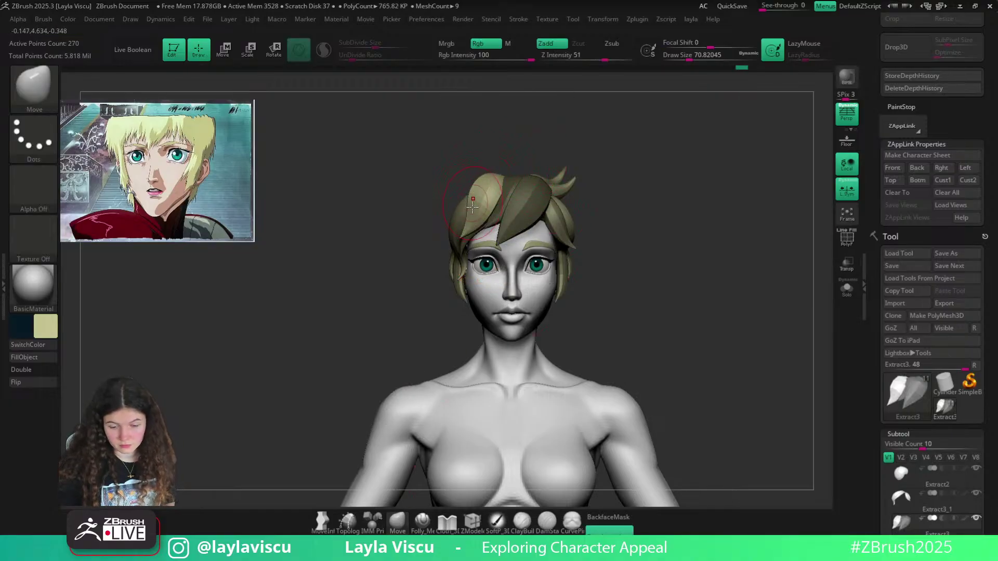
key("bracketright")
left_click_drag(480, 212, 463, 208)
left_click_drag(546, 147, 474, 167)
key("bracketright")
key("bracketright")
key("bracketright")
key("bracketright")
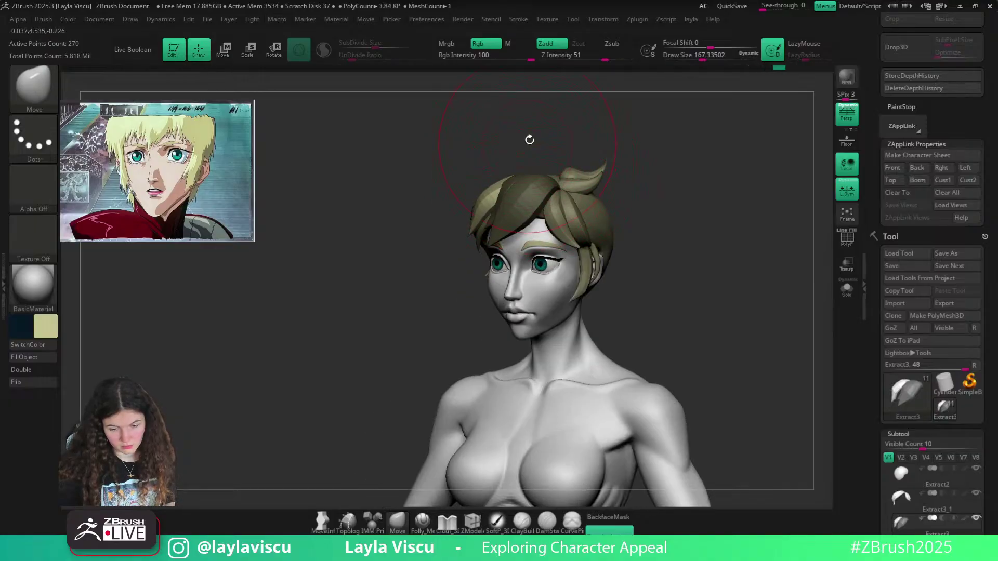
mouse_move(528, 140)
left_mouse_down("shift")
mouse_move(475, 146)
mouse_move(486, 196)
mouse_move(492, 185)
mouse_move(479, 189)
mouse_move(486, 209)
mouse_move(498, 180)
left_mouse_up("shift")
Set the Move draw size to about 116 and fit the new bang strand and the Extract3_1 side strands together
key("s")
left_click(603, 531)
key("s")
key("s")
mouse_move(598, 183)
left_mouse_down()
mouse_move(545, 197)
mouse_move(510, 127)
left_mouse_up()
left_click(486, 195, "alt")
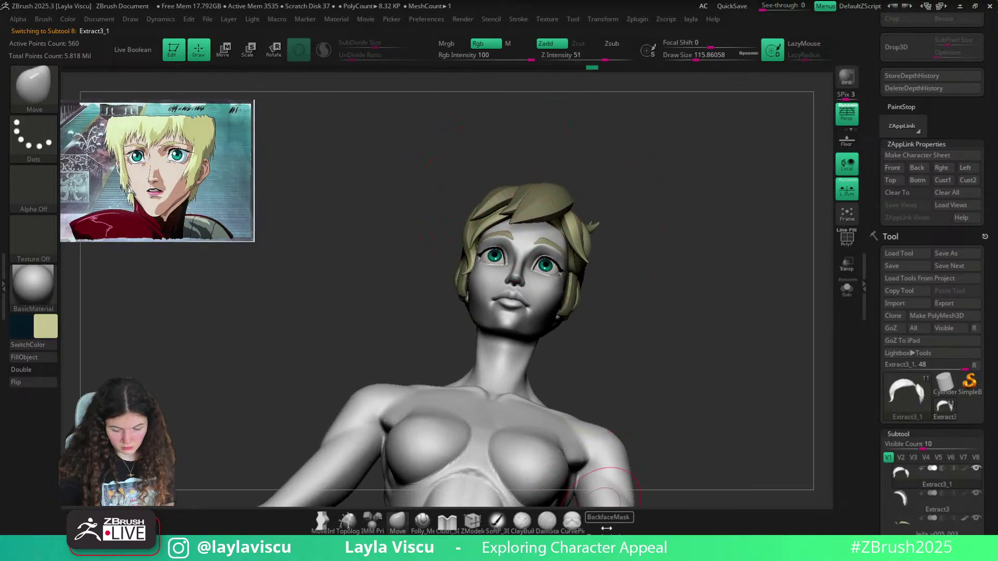
mouse_move(501, 203)
left_mouse_down()
mouse_move(552, 178)
mouse_move(626, 198)
mouse_move(566, 211)
left_mouse_up()
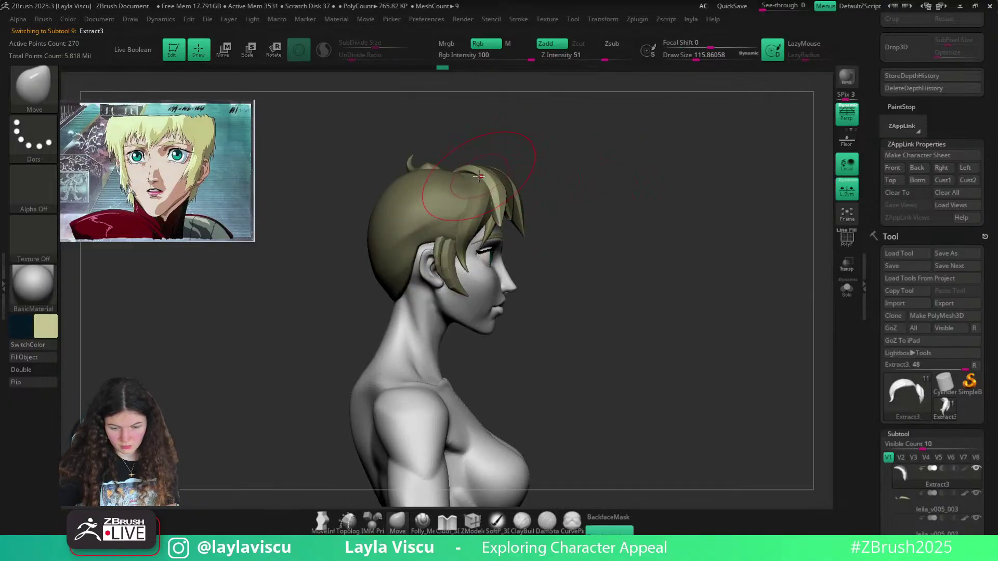
left_click_drag(480, 179, 473, 178)
right_click_drag(535, 174, 486, 177)
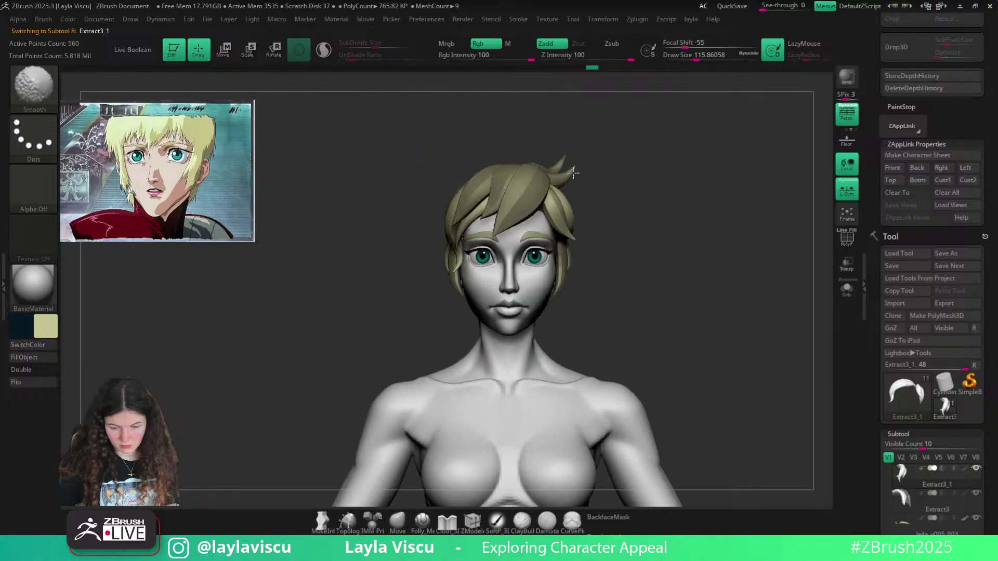
mouse_move(556, 216)
right_mouse_down("ctrl")
mouse_move(553, 181)
mouse_move(551, 231)
right_mouse_up("ctrl")
Select the Extract3 bangs again, clear their mask, and prepare all their strands for Move editing
left_click(477, 233, "alt")
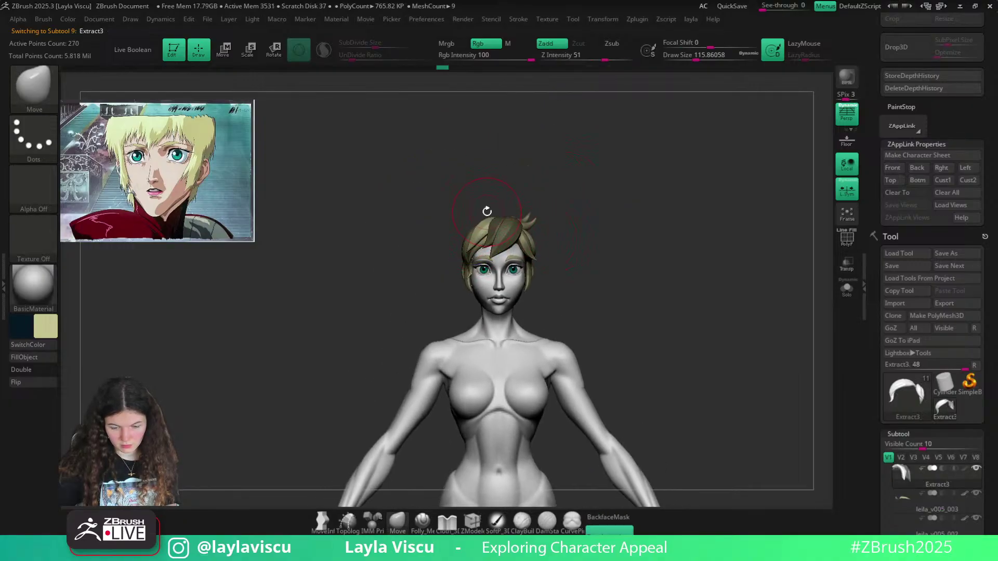
right_click_drag(486, 212, 491, 235, "ctrl")
right_click_drag(501, 194, 502, 241)
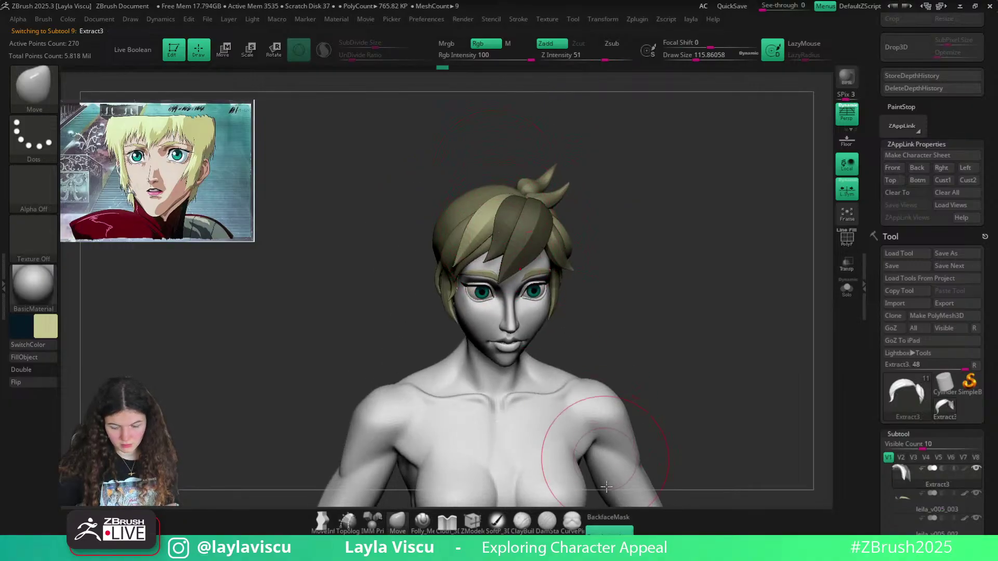
right_click_drag(640, 300, 609, 237)
left_click_drag(613, 251, 619, 259, "ctrl")
right_click_drag(495, 213, 520, 232, "ctrl")
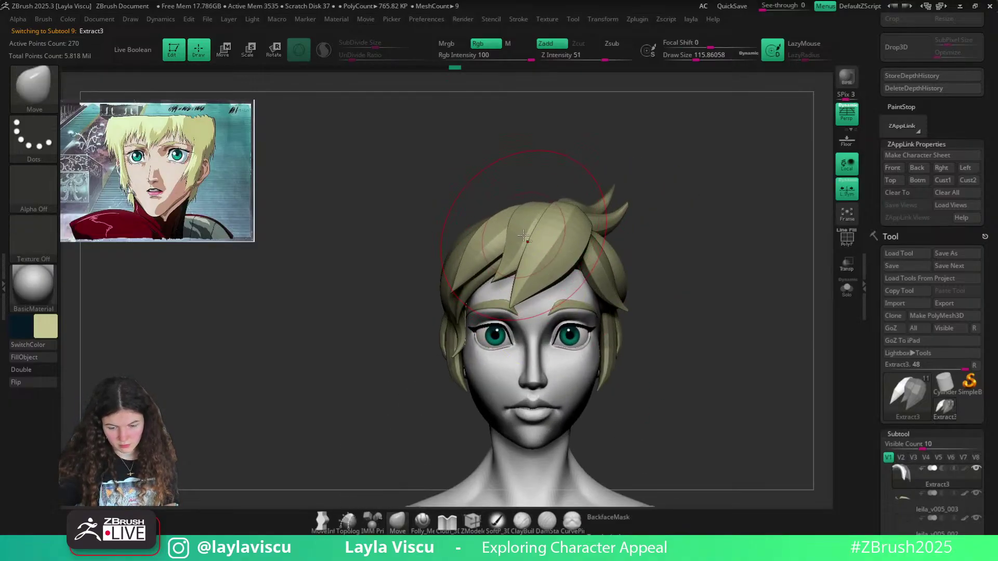
left_click(609, 531)
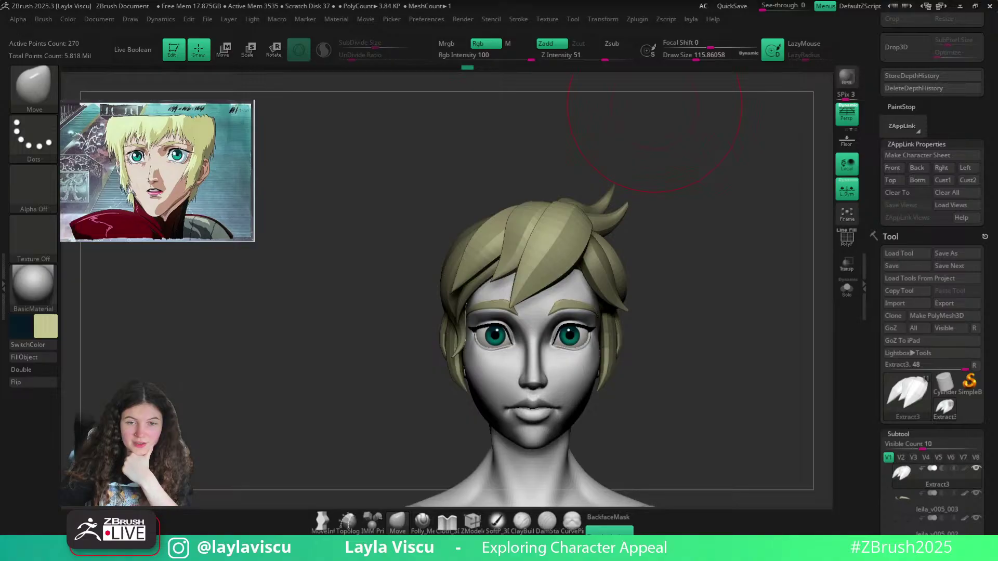
Reshape the Extract3 bang strands in side view with the Move brush at a draw size of about 87
mouse_move(662, 289)
left_mouse_down("shift")
mouse_move(669, 276)
mouse_move(704, 276)
mouse_move(576, 280)
left_mouse_up("shift")
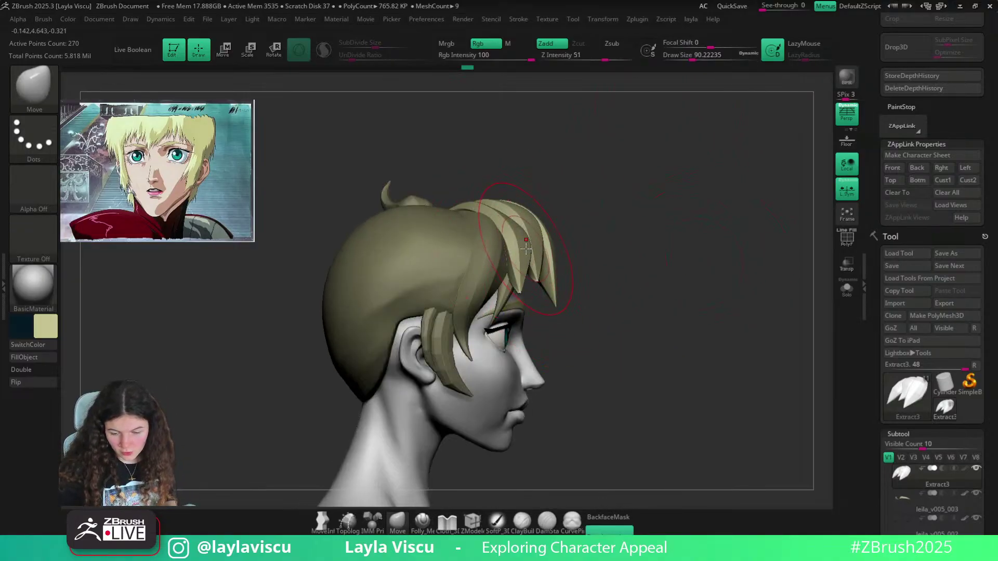
left_click_drag(564, 207, 468, 178)
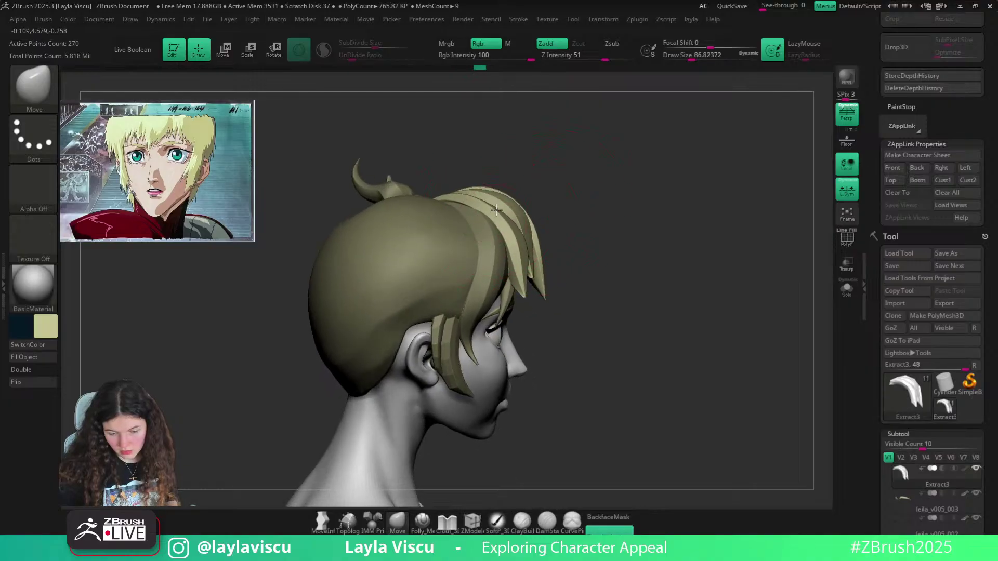
left_click_drag(633, 223, 442, 194)
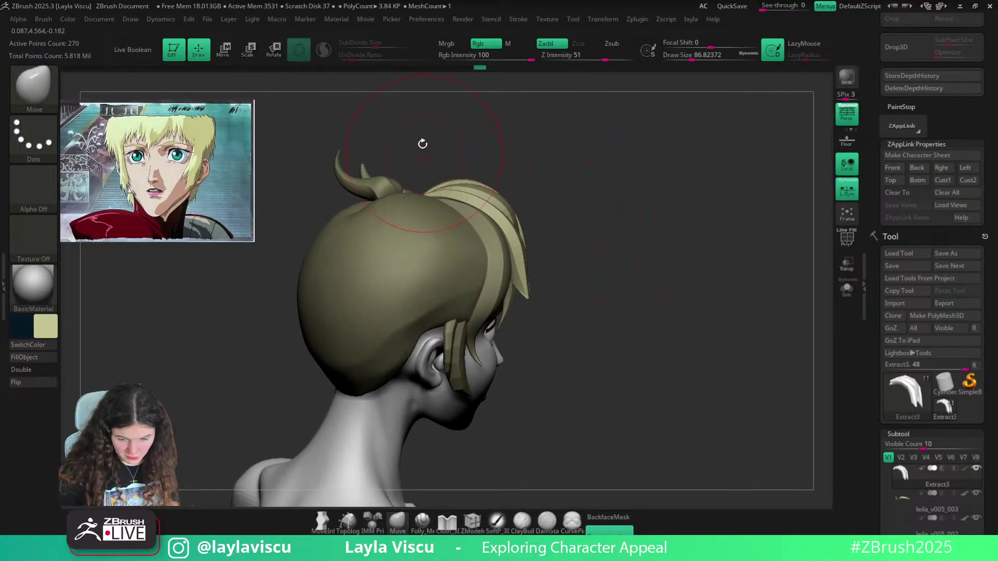
mouse_move(422, 143)
left_mouse_down()
mouse_move(426, 189)
mouse_move(609, 165)
mouse_move(550, 245)
mouse_move(526, 252)
left_mouse_up()
Refine the tip and upper edge of the central front bang with Move at a draw size of about 54
key("s")
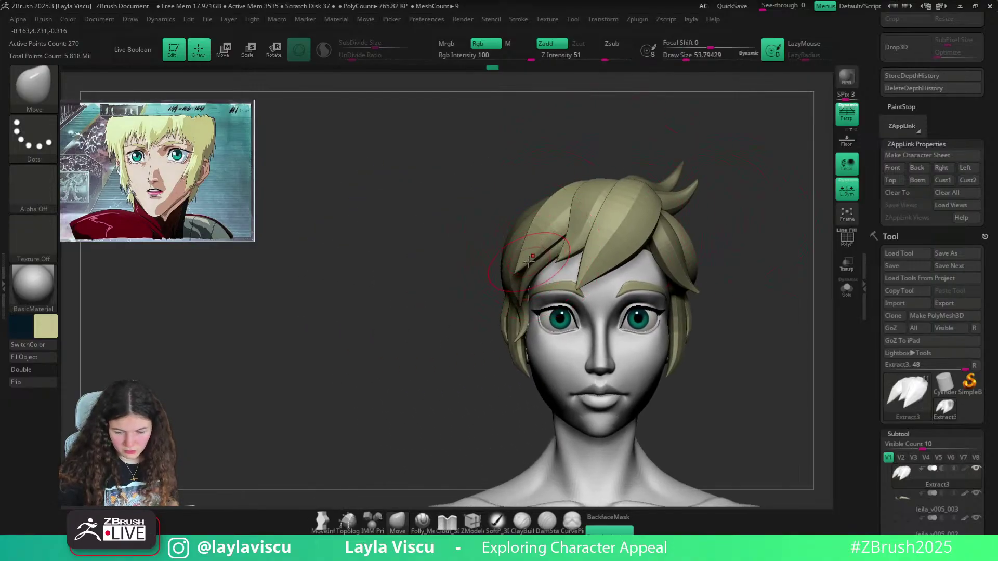
left_click_drag(508, 200, 422, 214, "alt")
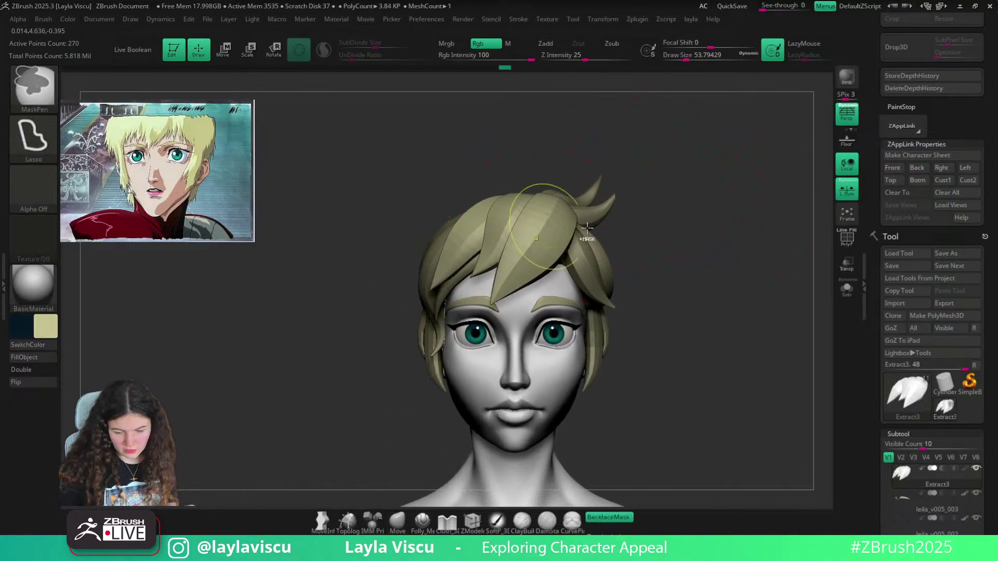
left_click_drag(672, 251, 598, 242, "alt")
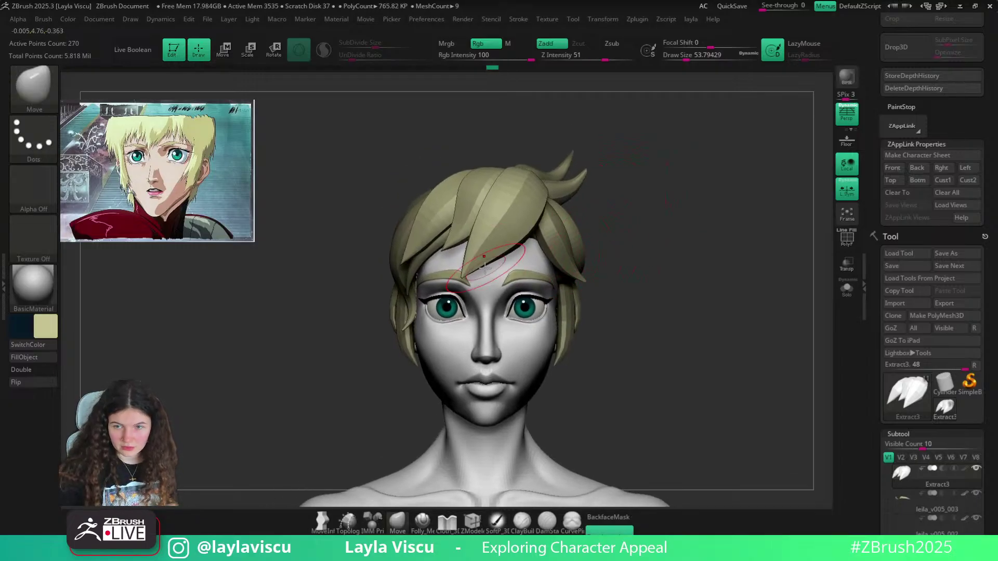
left_click_drag(475, 263, 481, 252)
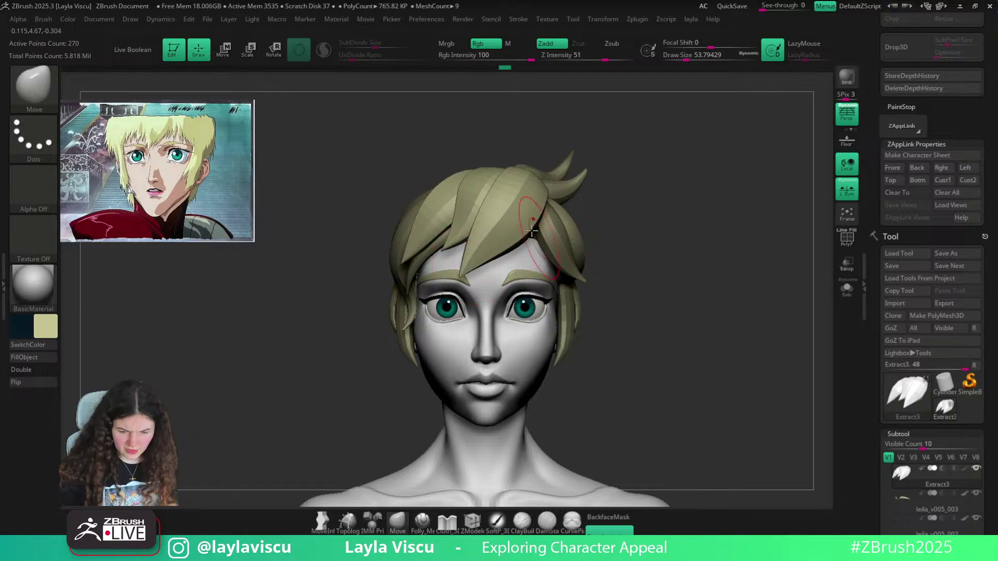
left_click_drag(520, 196, 523, 193)
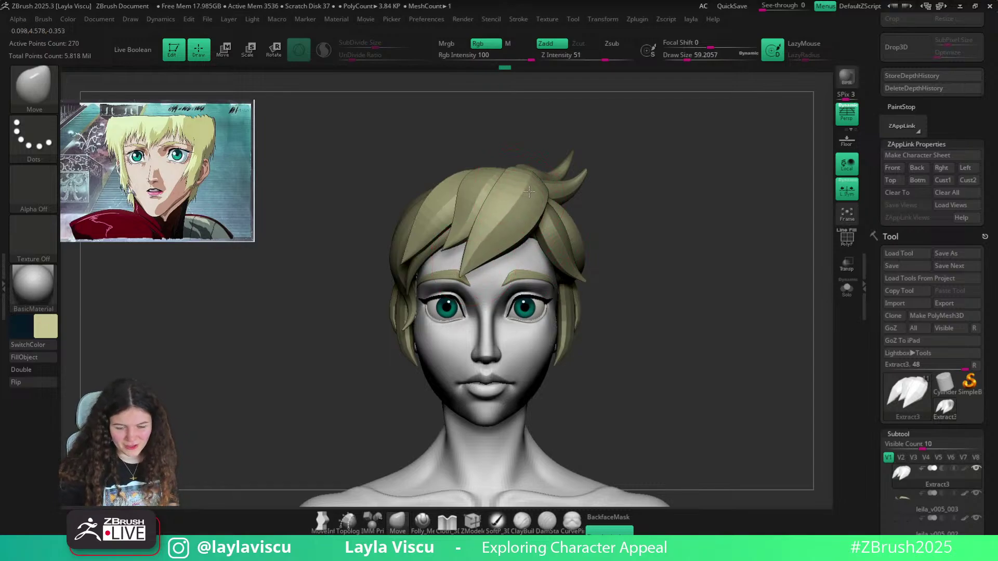
Capture the upper body in Snip & Sketch and set the annotation pen to yellow
mouse_move(619, 212)
right_mouse_down("ctrl")
mouse_move(639, 232)
mouse_move(599, 268)
mouse_move(583, 250)
mouse_move(542, 252)
right_mouse_up("ctrl")
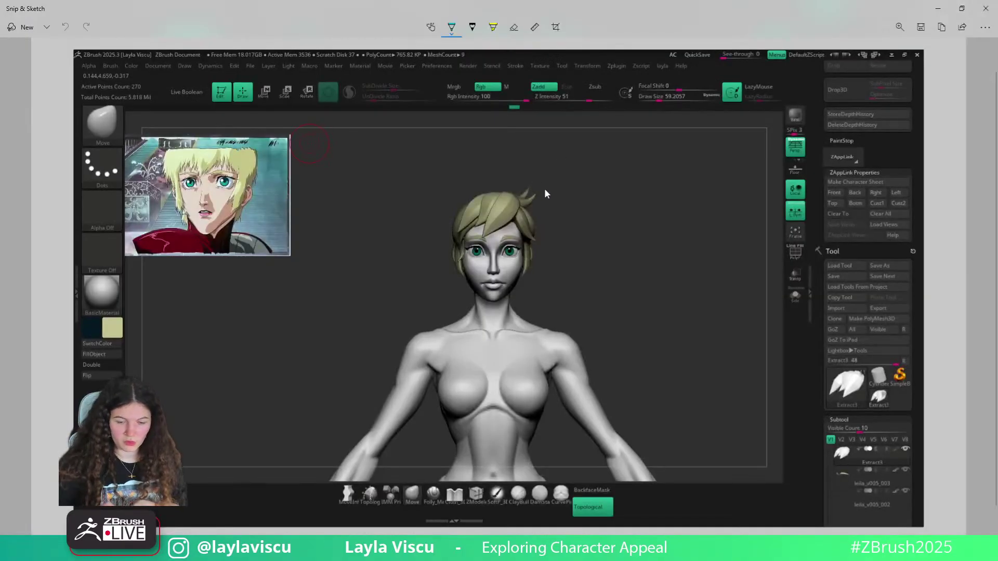
left_click(451, 27)
left_click(519, 99)
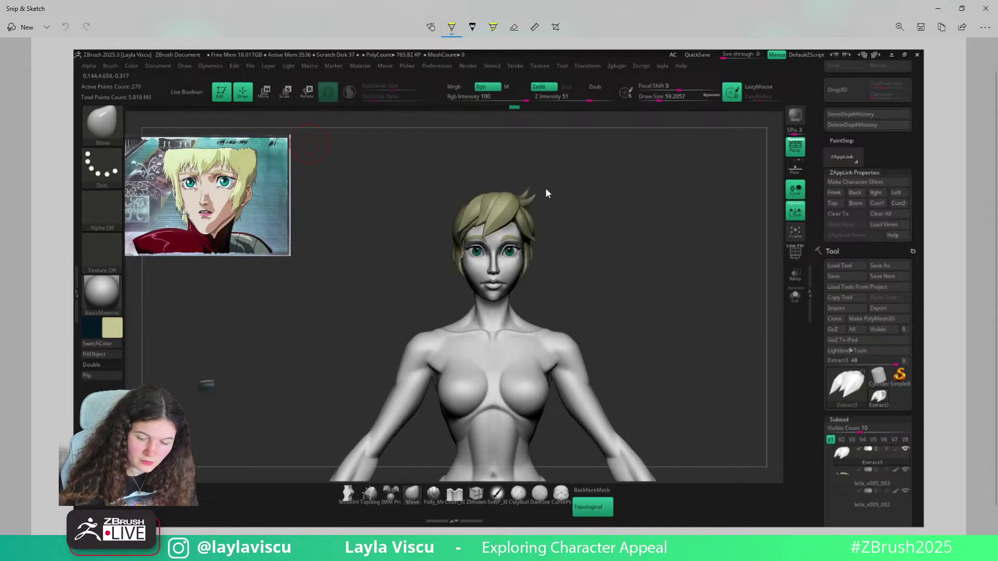
left_click(451, 27)
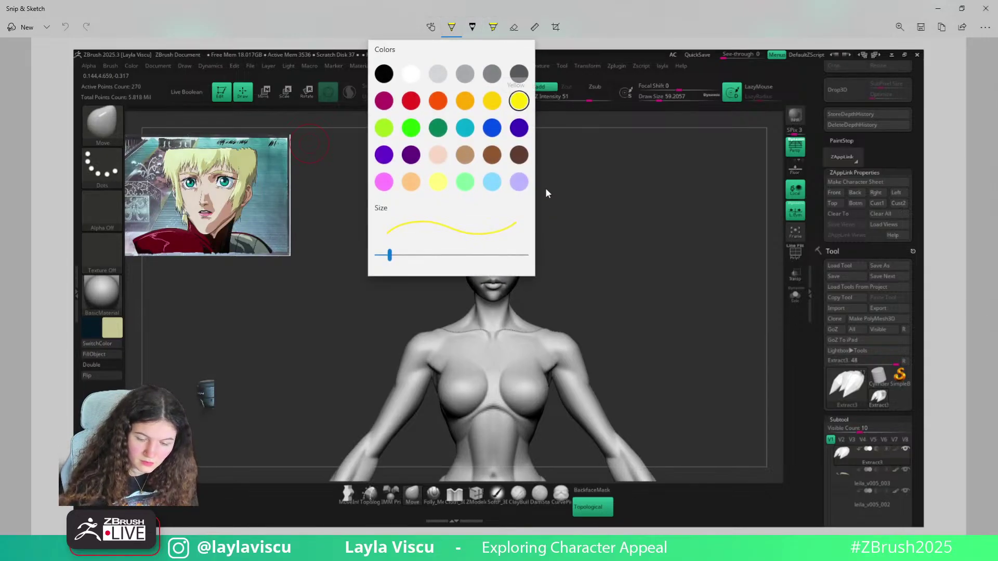
left_click(546, 194)
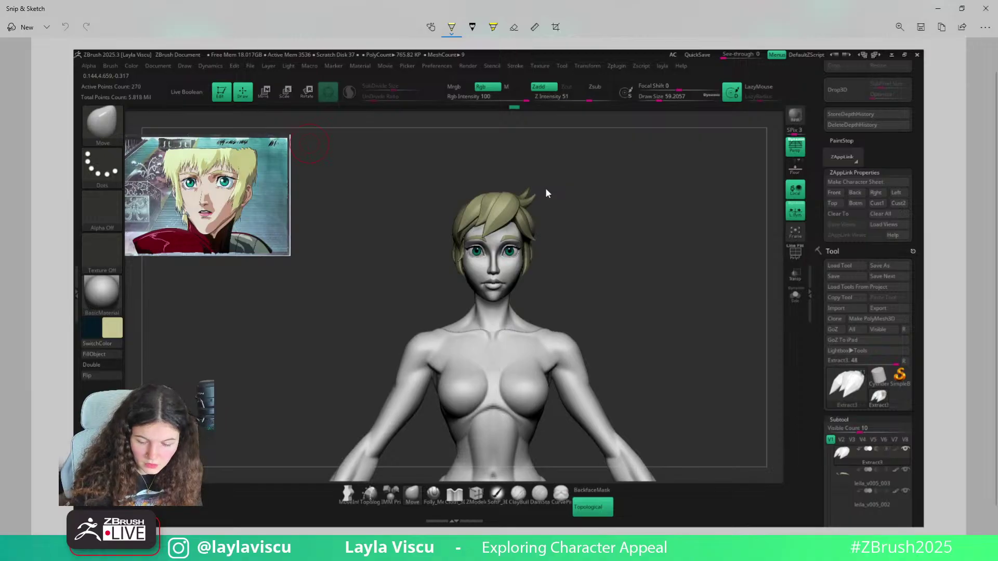
Sketch yellow loose strands around the crown and both upper sides of the hair on the screenshot
left_click_drag(494, 187, 455, 230)
key("ctrl+z")
mouse_move(479, 194)
left_mouse_down()
mouse_move(463, 199)
mouse_move(447, 239)
left_mouse_up()
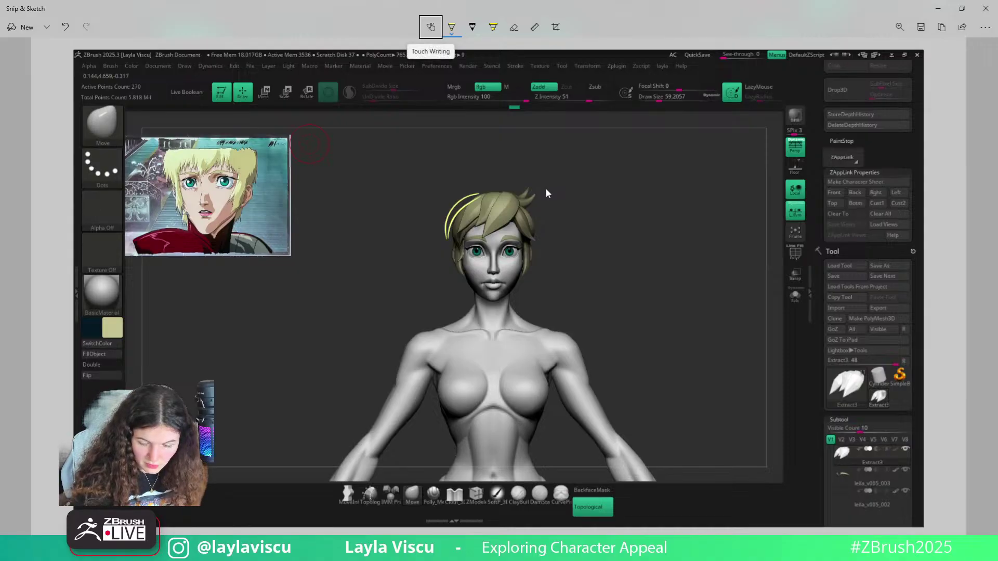
mouse_move(478, 190)
left_mouse_down()
mouse_move(440, 207)
mouse_move(506, 182)
left_mouse_up()
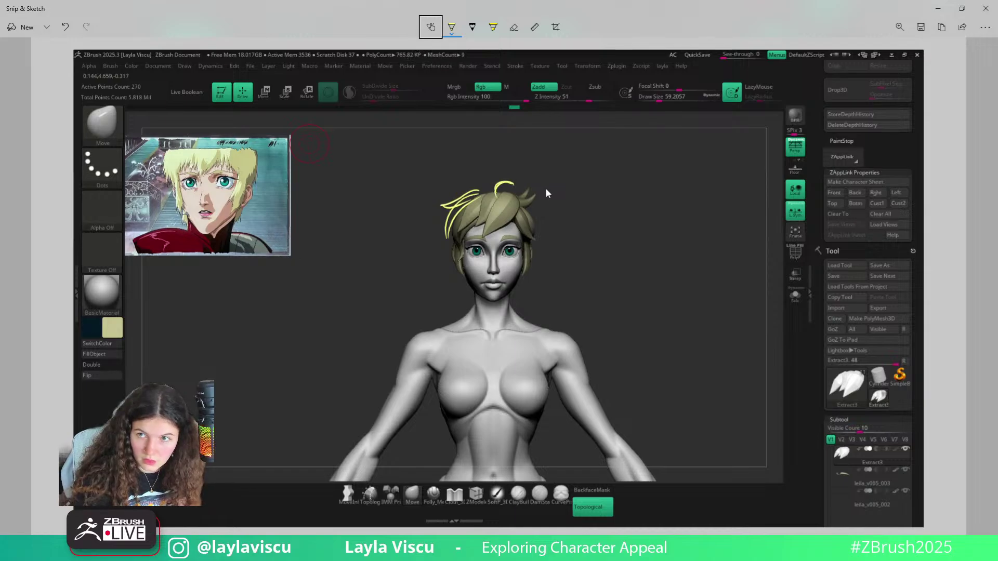
left_click_drag(529, 216, 550, 225)
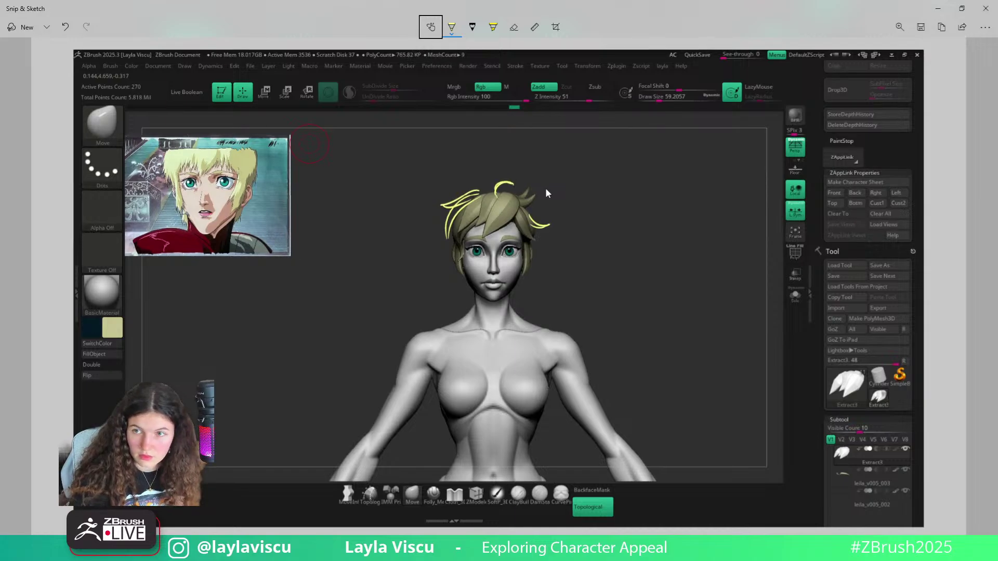
Sketch yellow flicked tips beside the jaw and fuller hair contours along both sides of the face
left_click_drag(522, 276, 524, 291)
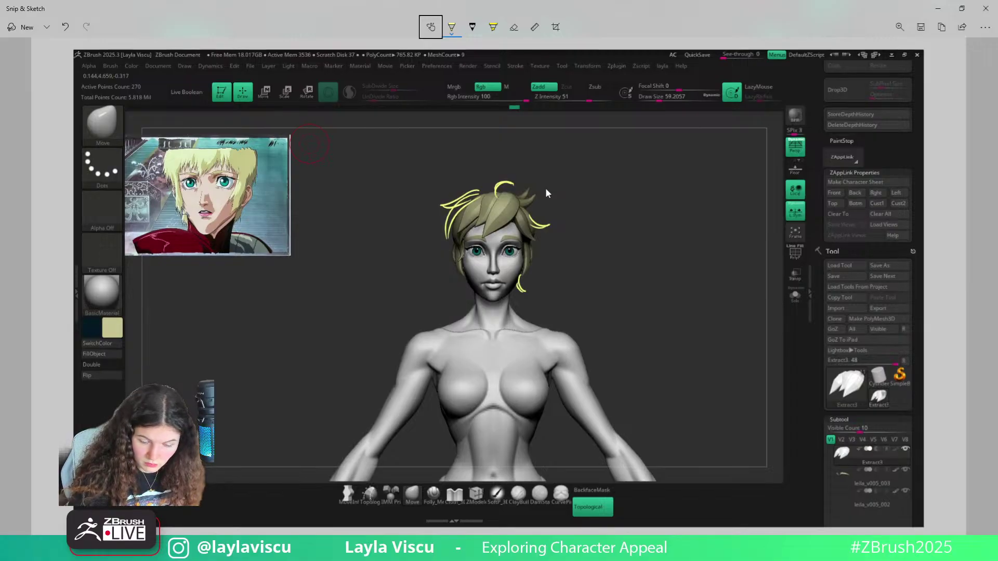
left_click_drag(466, 276, 463, 291)
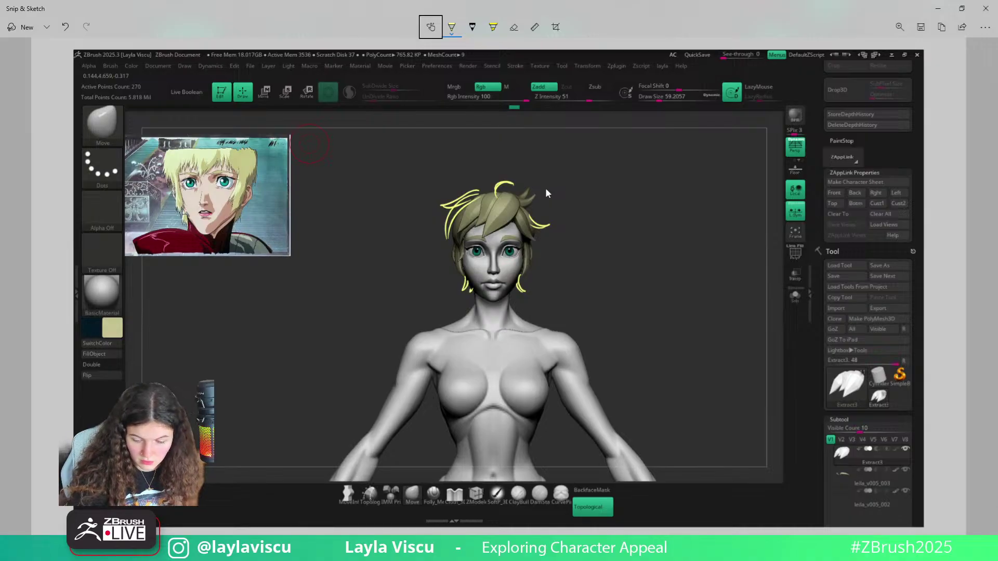
left_click_drag(447, 234, 451, 266)
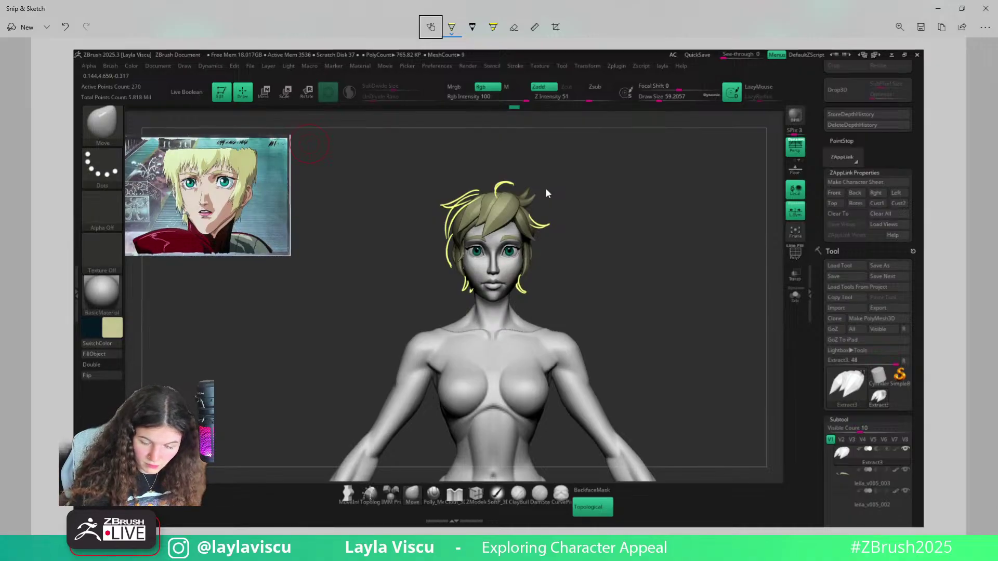
left_click_drag(533, 238, 537, 261)
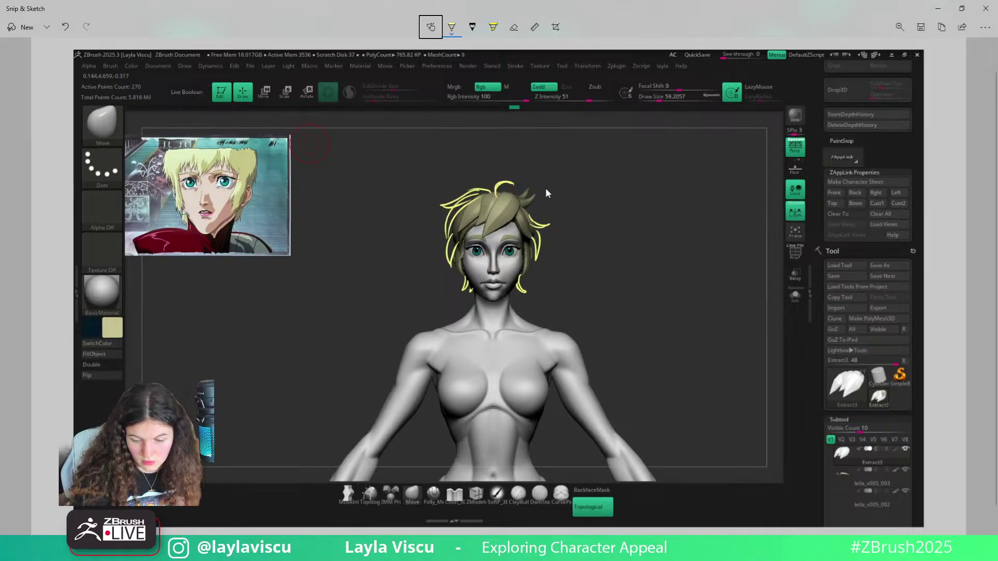
Add a flicked yellow strand beside the crown tufts and rework its line
left_click_drag(524, 204, 553, 217)
key("ctrl+z")
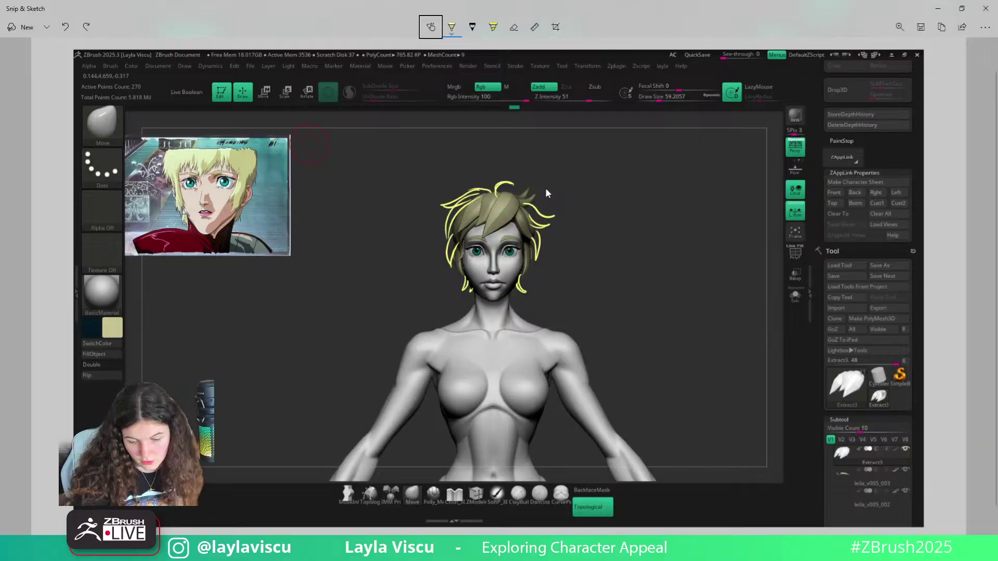
key("ctrl+z")
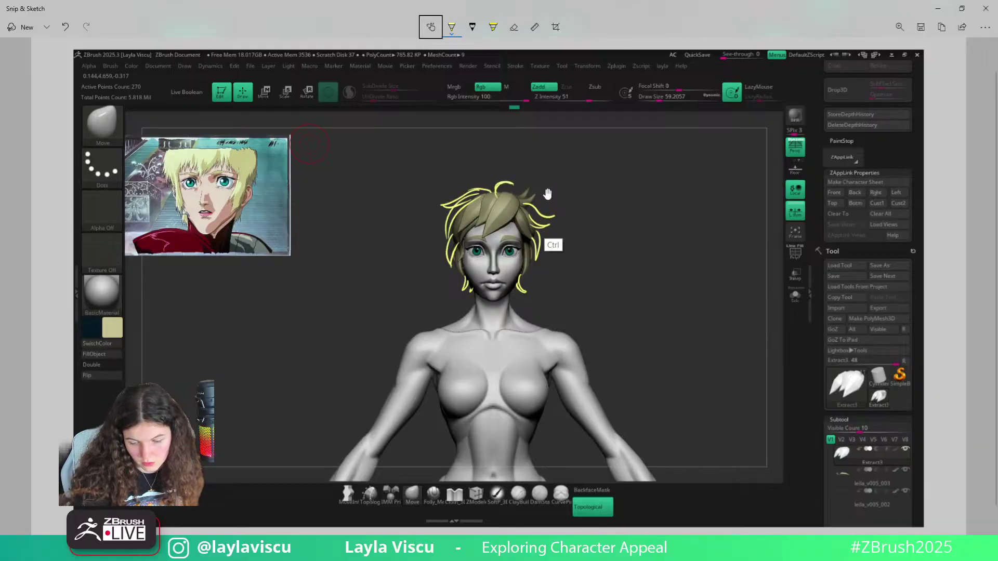
key("ctrl+z")
key("ctrl+y")
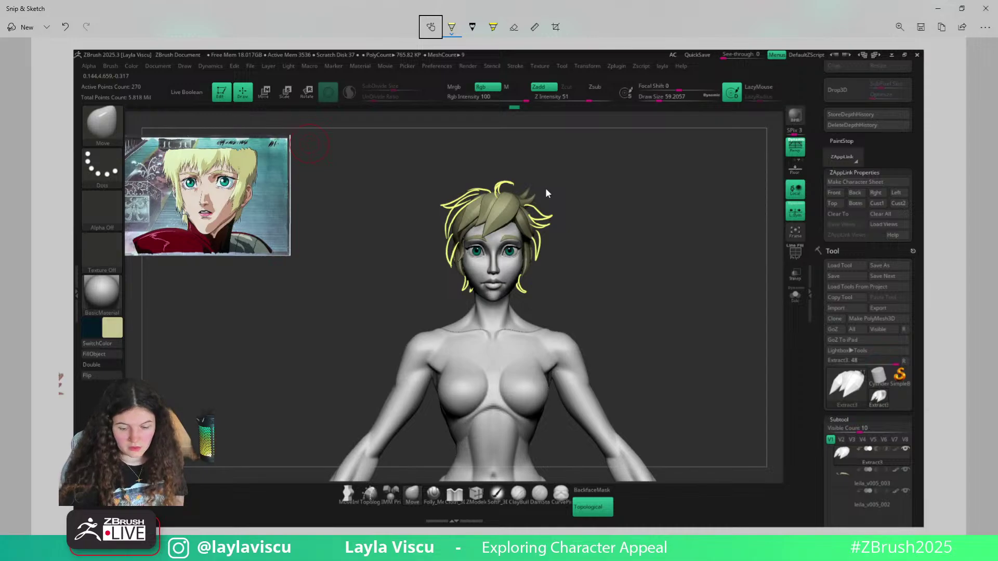
Undo the extra arc around the head, copy the annotated screenshot, and switch back to ZBrush
mouse_move(404, 240)
left_mouse_down()
mouse_move(575, 180)
mouse_move(480, 157)
left_mouse_up()
key("ctrl+z")
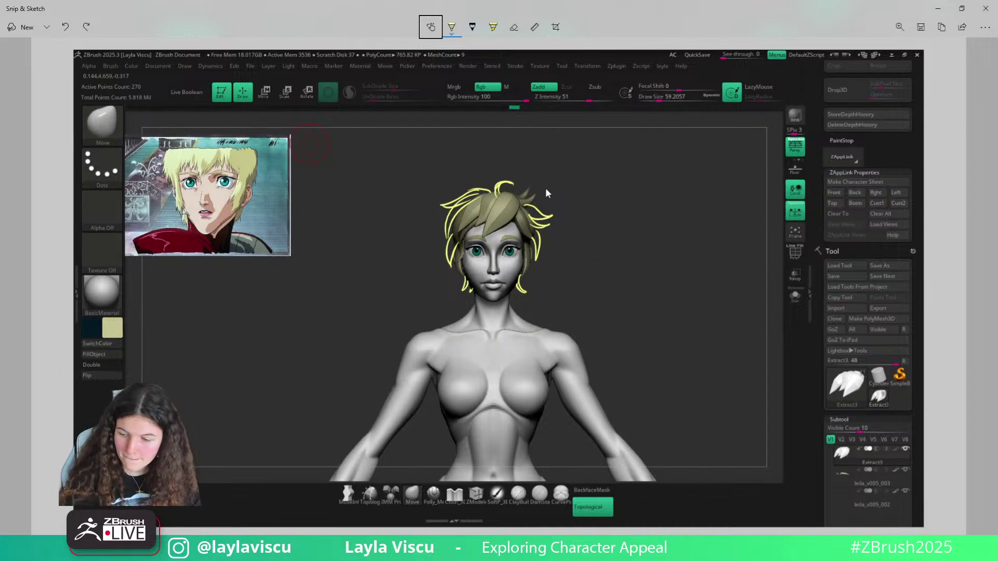
key("ctrl+c")
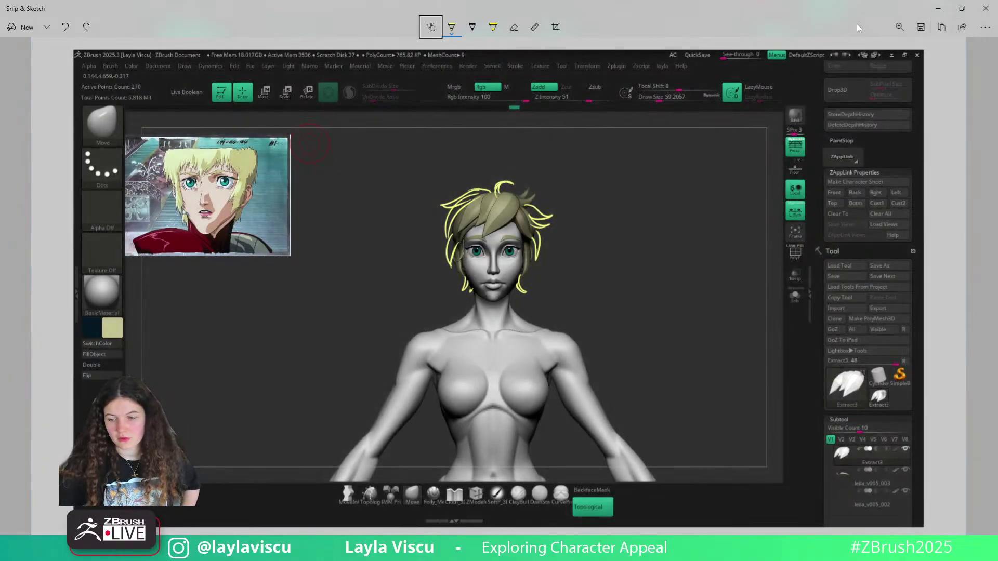
left_click(939, 8)
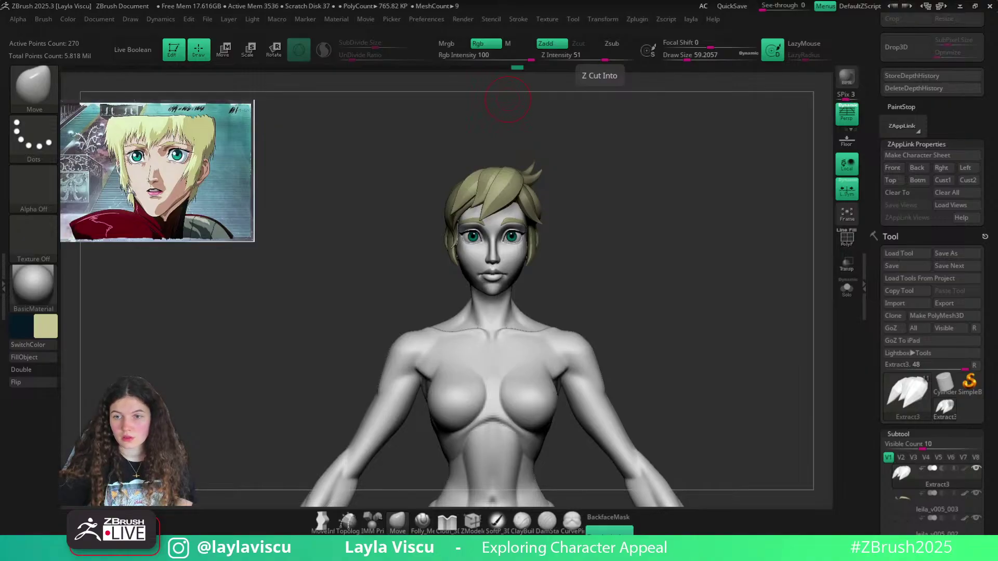
Set the Move draw size to about 108 and adjust the top of the Extract3 bangs in front view
left_click_drag(588, 245, 584, 241)
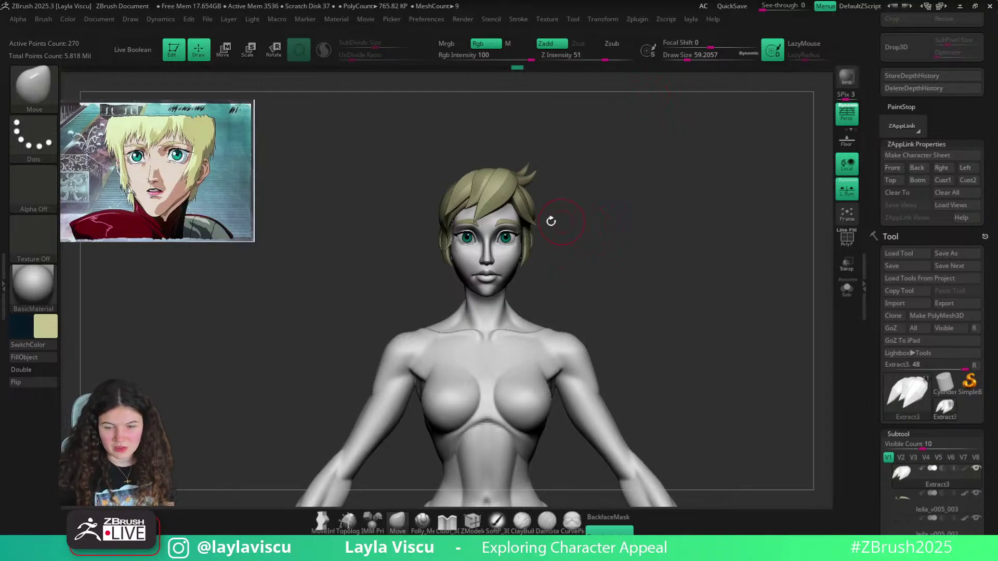
scroll(481, 187, "up", 3)
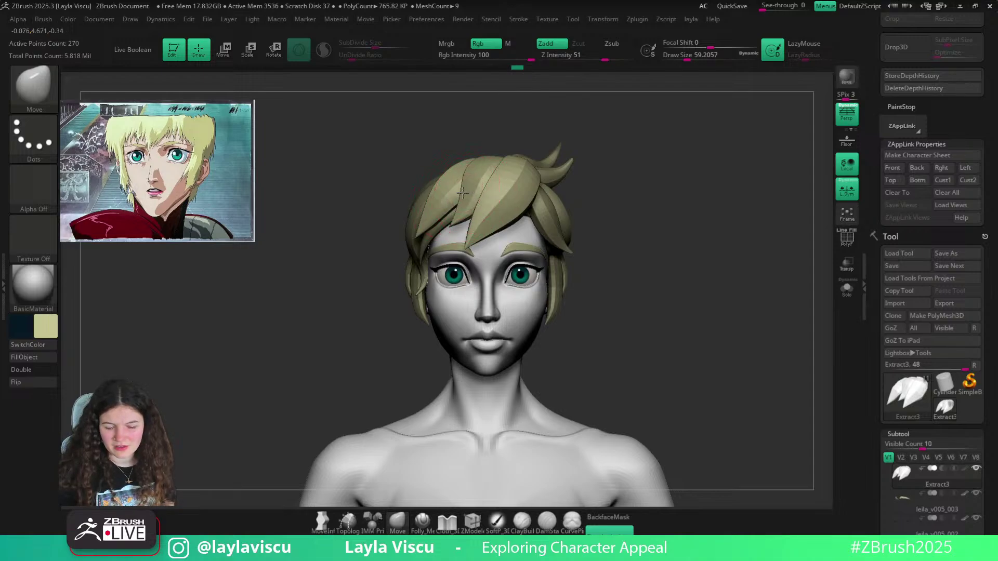
key("s")
left_click_drag(477, 161, 491, 148)
right_click_drag(490, 148, 489, 200, "ctrl")
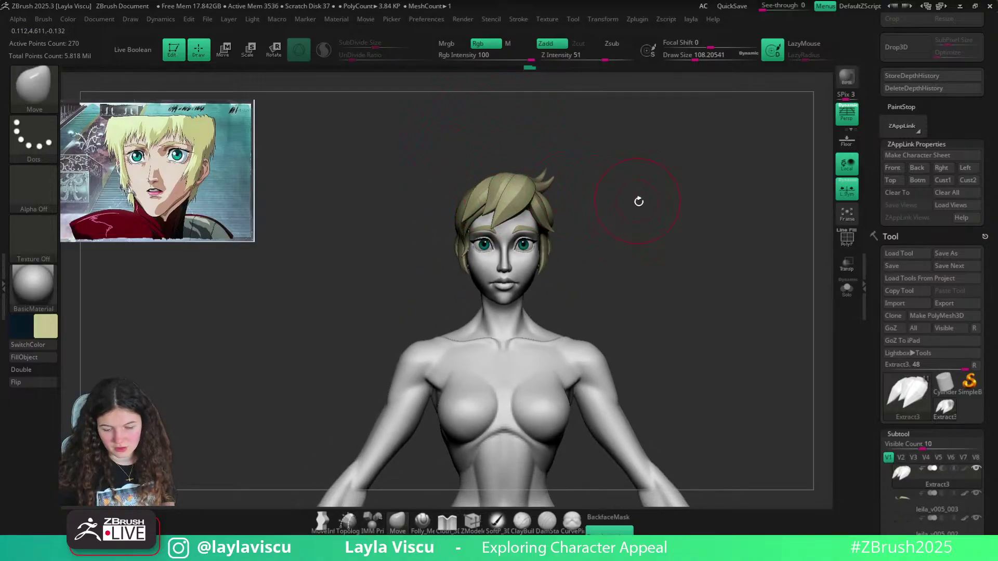
right_click_drag(638, 201, 604, 222, "alt")
right_click_drag(492, 233, 497, 255, "ctrl")
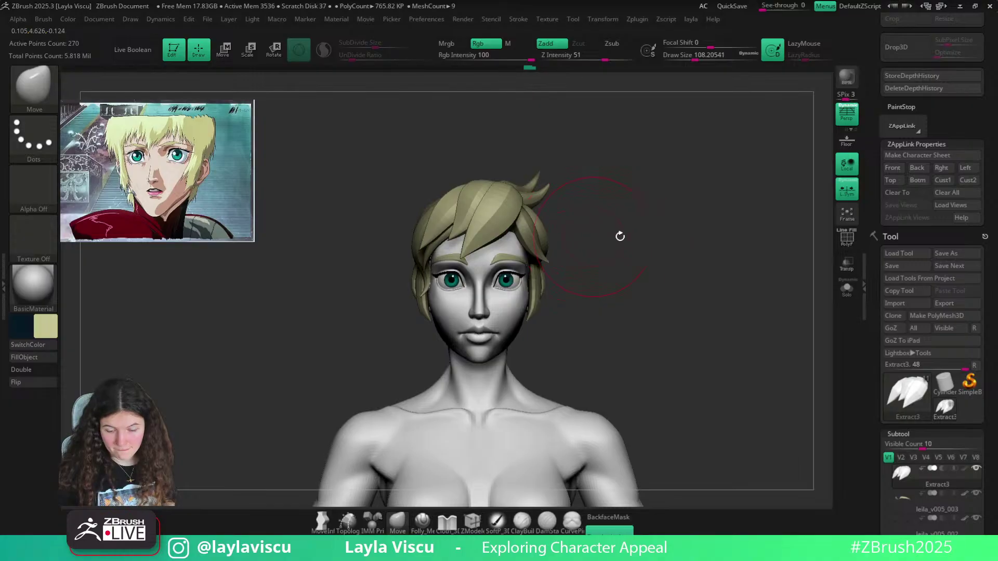
right_click_drag(620, 236, 571, 243)
right_click_drag(682, 230, 692, 253)
Check the Extract3_1 side strands, then reselect the Extract3 bangs and adjust their outer side with Move at a draw size of about 108
left_click(502, 247, "alt")
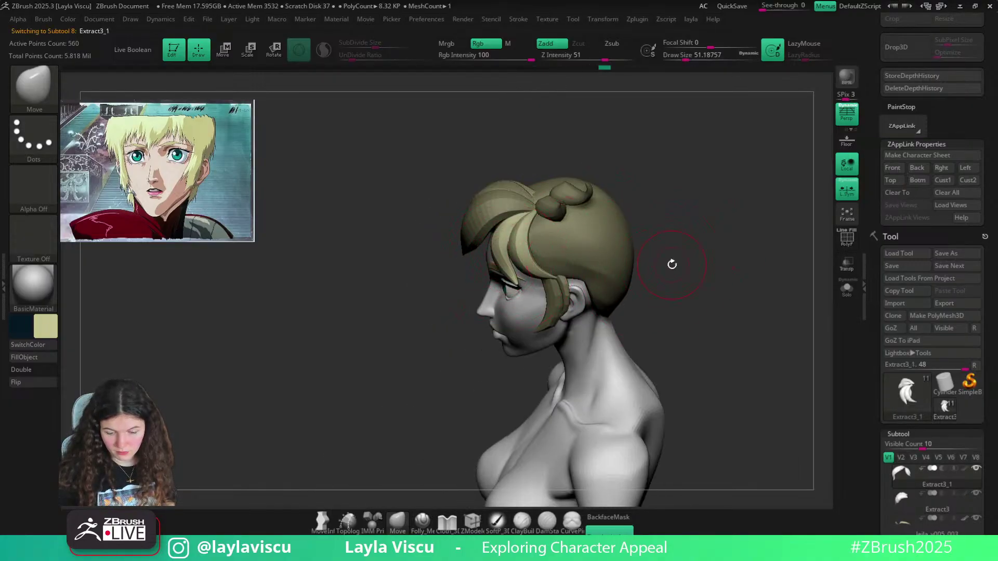
right_click_drag(671, 265, 626, 232)
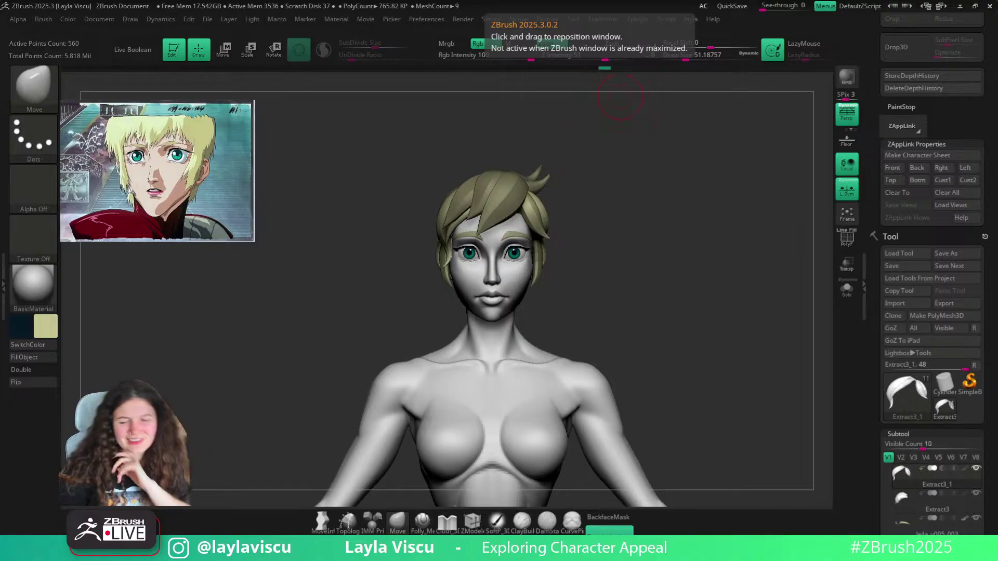
left_click(512, 185, "alt")
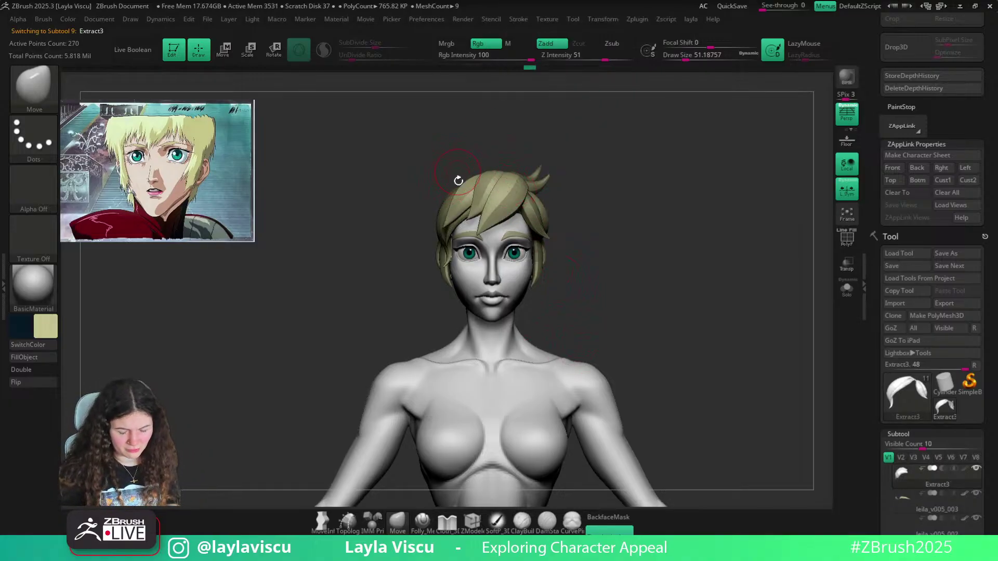
key("s")
left_click_drag(456, 198, 465, 198)
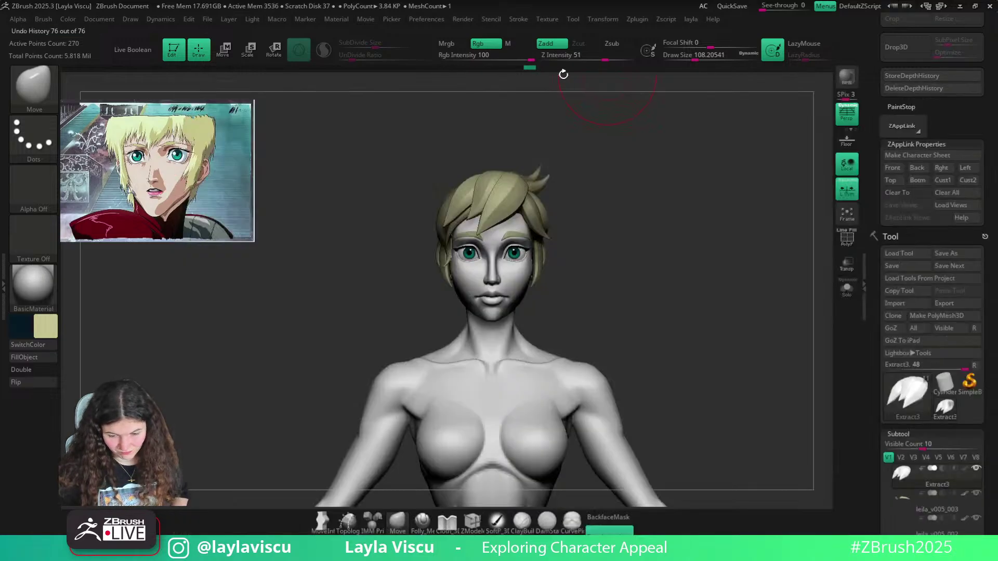
Select the Extract1 crown tufts and reshape their roots with Move from above, using draw sizes from about 44 to 71
mouse_move(564, 73)
left_mouse_down()
mouse_move(565, 209)
mouse_move(595, 222)
mouse_move(548, 264)
left_mouse_up()
right_click_drag(549, 265, 542, 291, "ctrl")
key("s")
left_click_drag(531, 224, 520, 225)
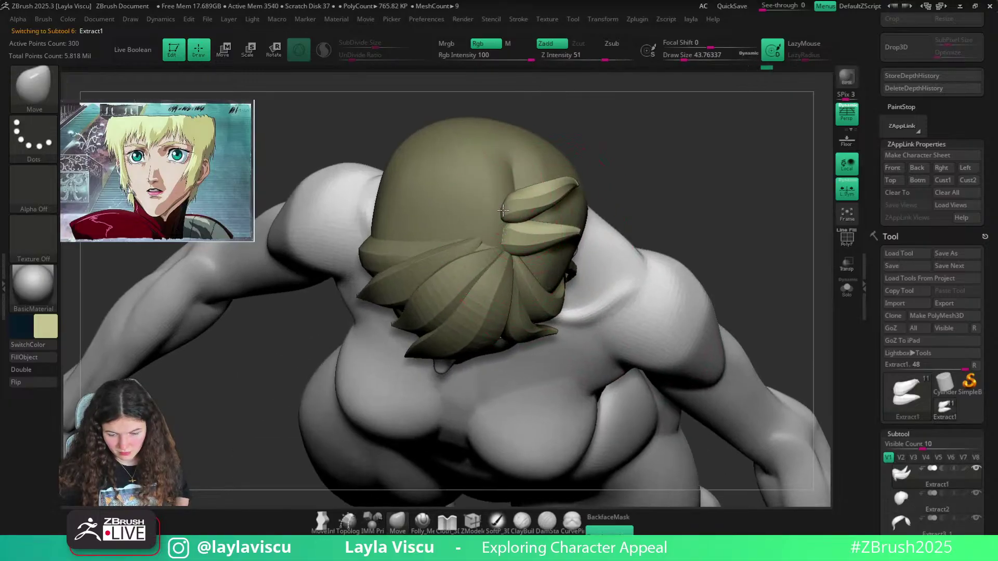
left_click_drag(507, 198, 517, 205, "shift")
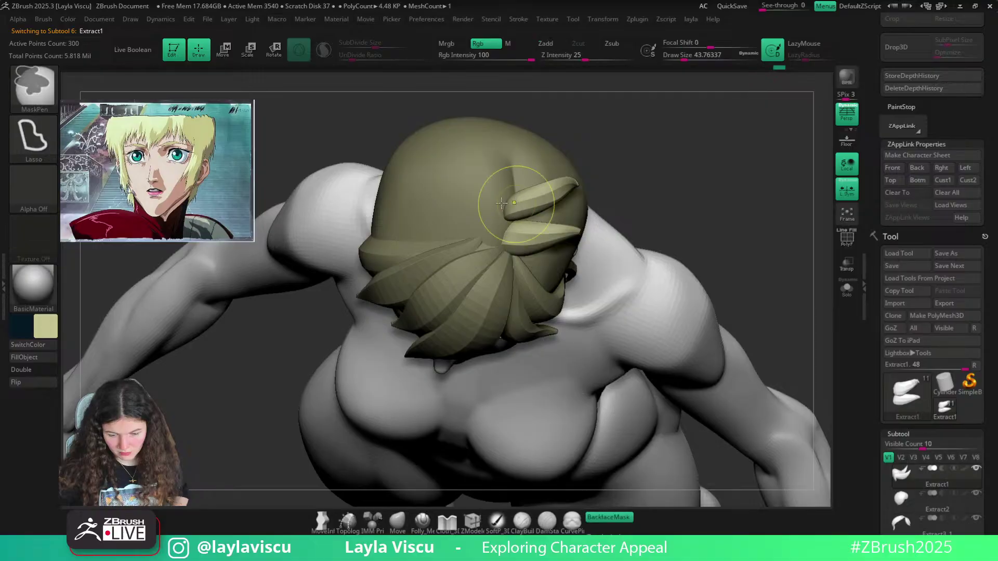
right_click_drag(516, 200, 606, 202, "ctrl")
mouse_move(607, 201)
right_mouse_down()
mouse_move(608, 154)
mouse_move(597, 177)
right_mouse_up()
key("s")
left_click_drag(522, 209, 516, 223)
mouse_move(515, 223)
left_mouse_down("shift")
mouse_move(522, 229)
mouse_move(520, 219)
left_mouse_up("shift")
Spread the two Extract1 tufts apart from above with Move at a draw size of about 83
right_click_drag(619, 196, 618, 244)
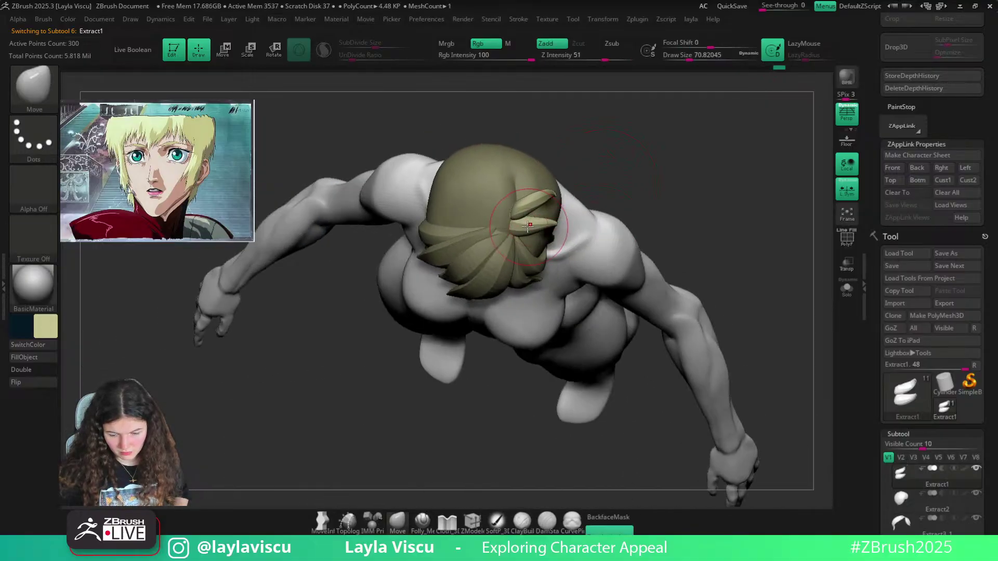
key("s")
left_click_drag(544, 220, 547, 220)
mouse_move(544, 218)
left_mouse_down()
mouse_move(551, 222)
mouse_move(529, 209)
left_mouse_up()
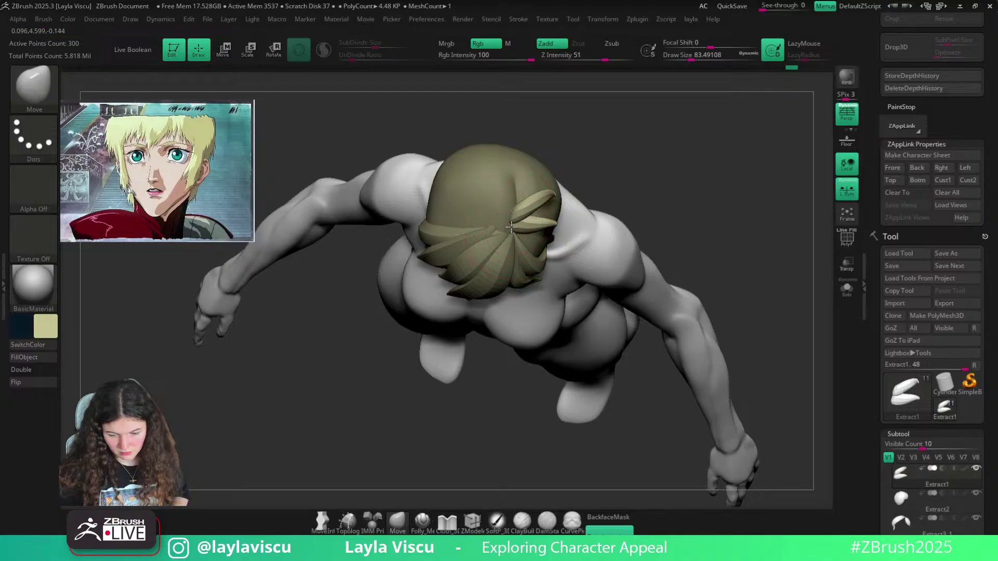
right_click_drag(511, 227, 611, 177, "shift")
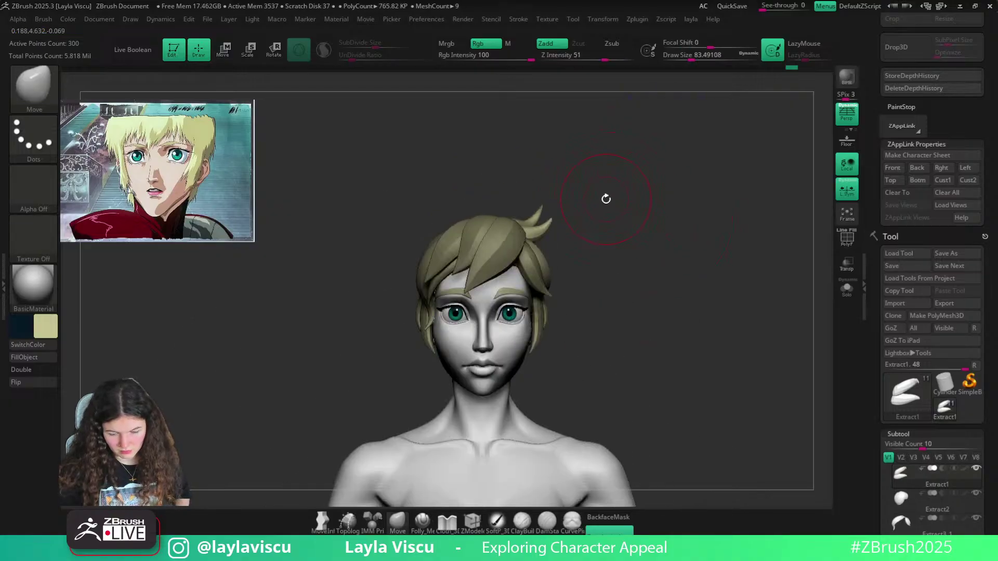
Choose the Hair-Brush, isolate the Extract1 tufts, and set the draw size to about 17
key("b")
left_click(767, 352)
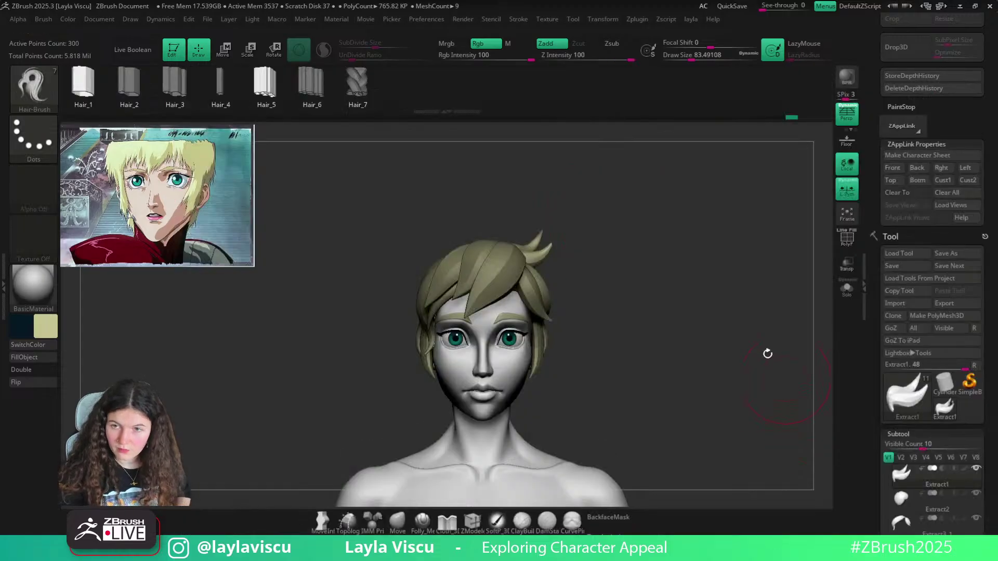
key("s")
left_click_drag(647, 235, 632, 212)
left_click(847, 289)
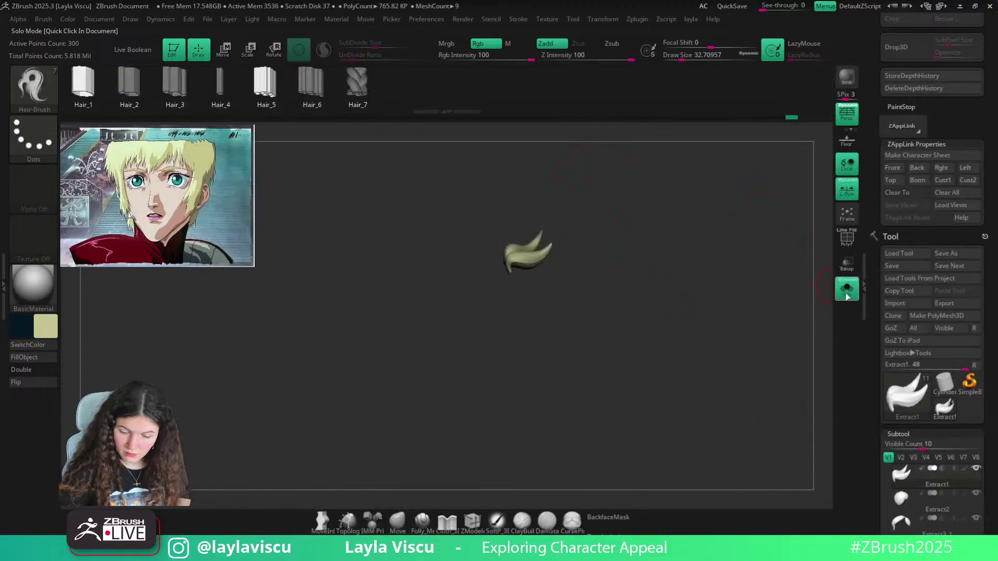
key("s")
Draw a curled strand arching up from the base of the Extract1 tufts, redoing the first stroke, and show all subtools again
mouse_move(520, 253)
left_mouse_down()
mouse_move(504, 252)
mouse_move(520, 220)
left_mouse_up()
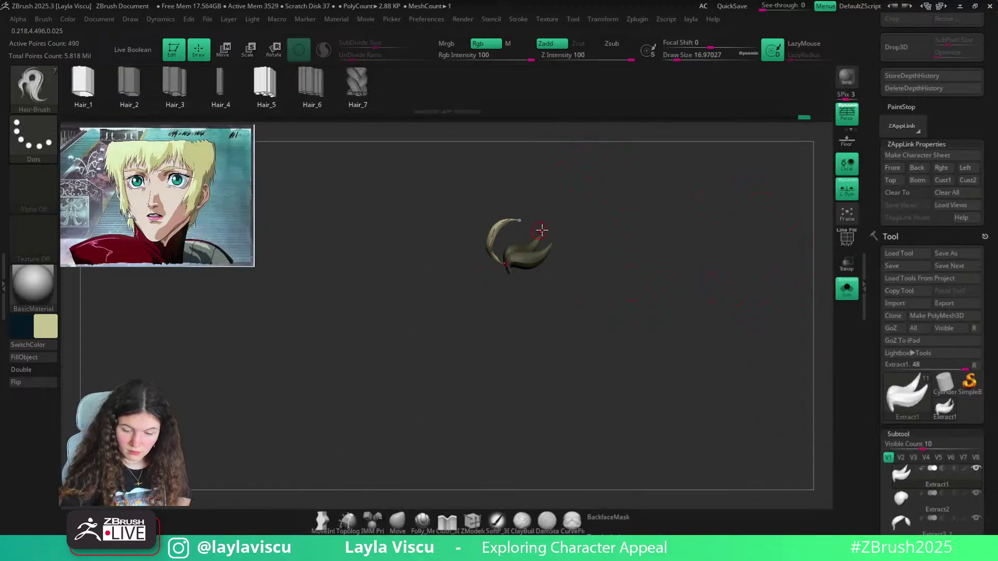
key("ctrl+z")
mouse_move(506, 256)
left_mouse_down()
mouse_move(484, 229)
mouse_move(517, 232)
left_mouse_up()
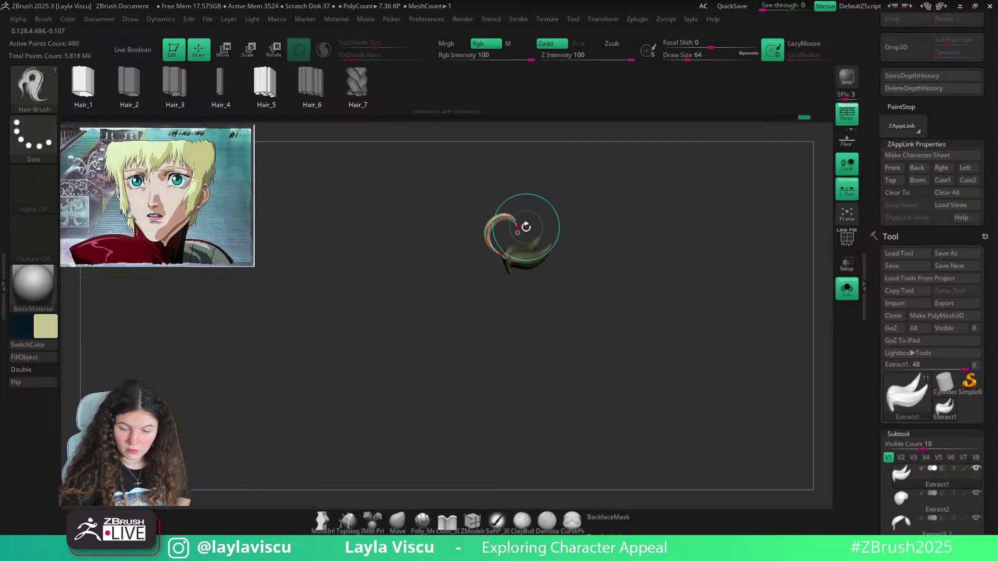
left_click(847, 289)
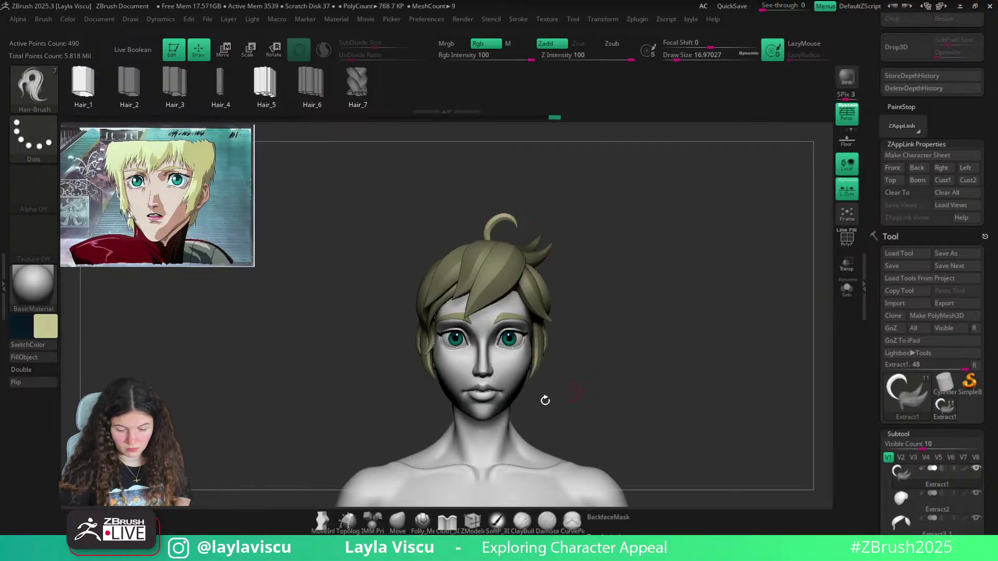
Reposition the new curled strand on the crown with the transform gizmo, and return to the Move brush
key("w")
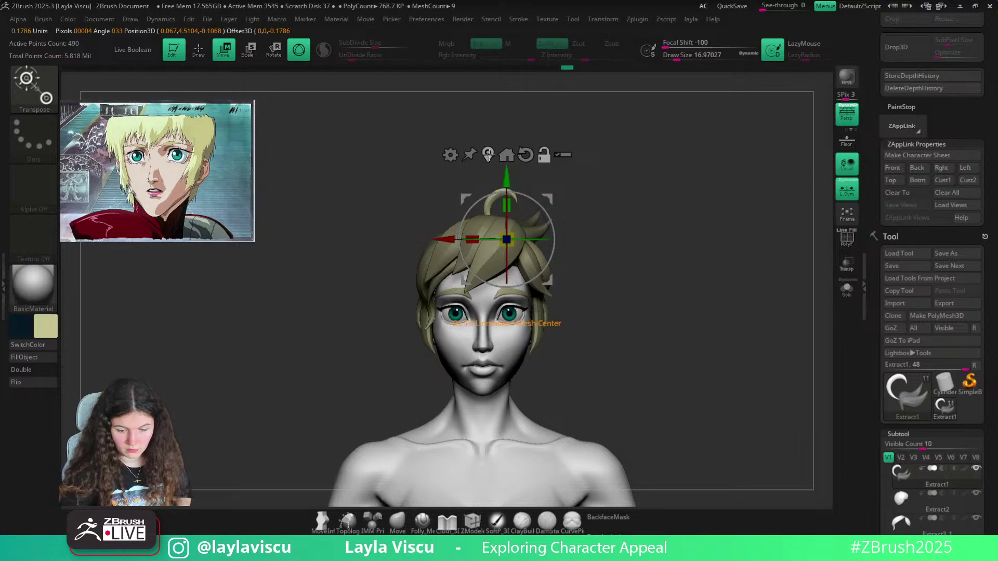
left_click_drag(549, 255, 554, 276)
key("q")
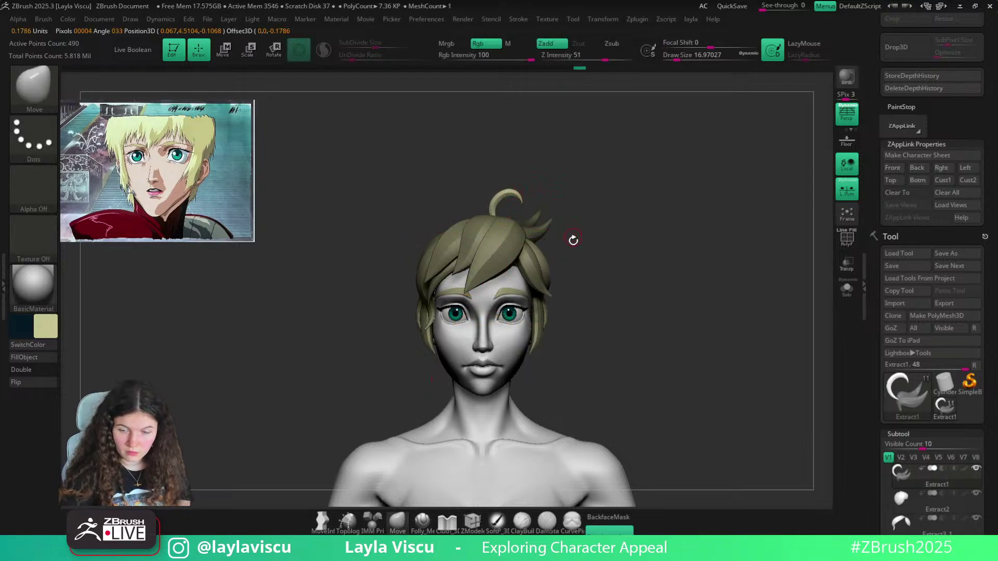
key("w")
left_click_drag(548, 272, 553, 271)
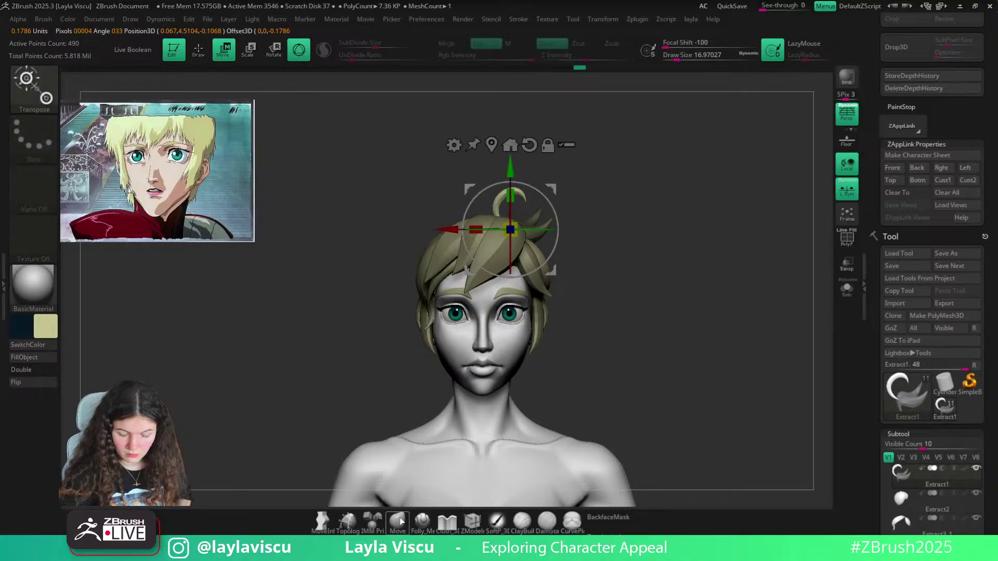
key("q")
Bend the curled strand in front and side views with Move at a draw size of about 90
key("bracketright")
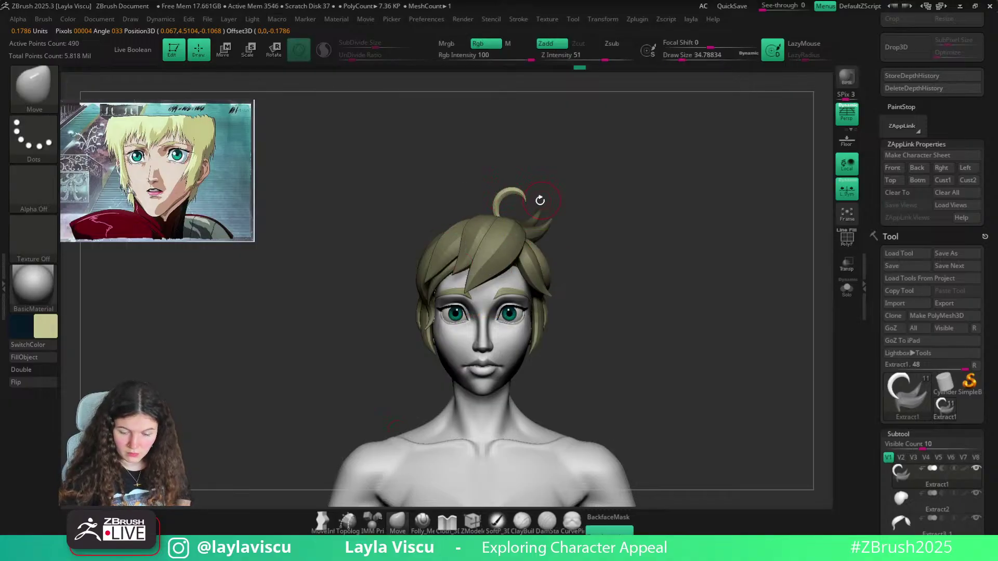
key("bracketright")
key("bracketright")
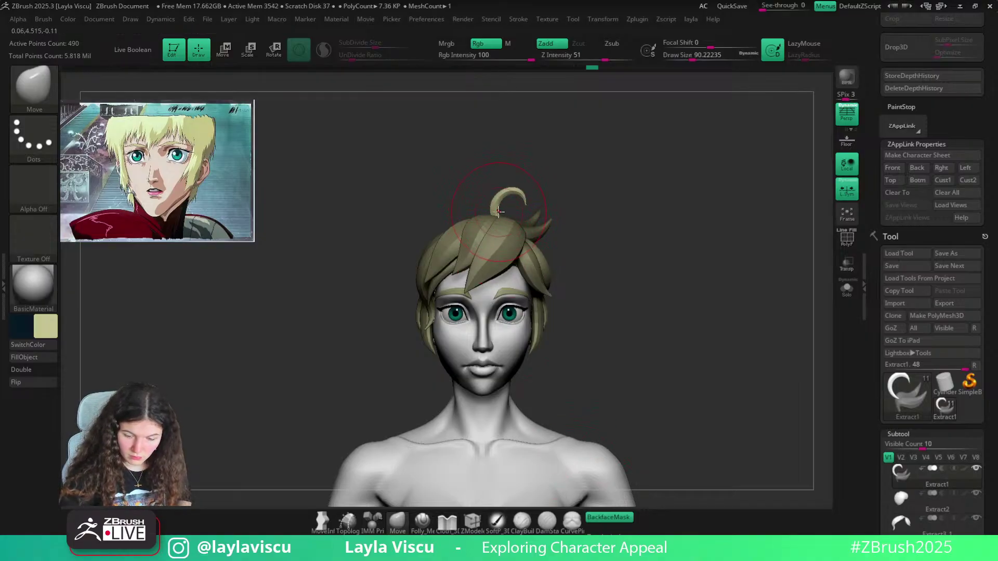
left_click_drag(600, 185, 579, 466)
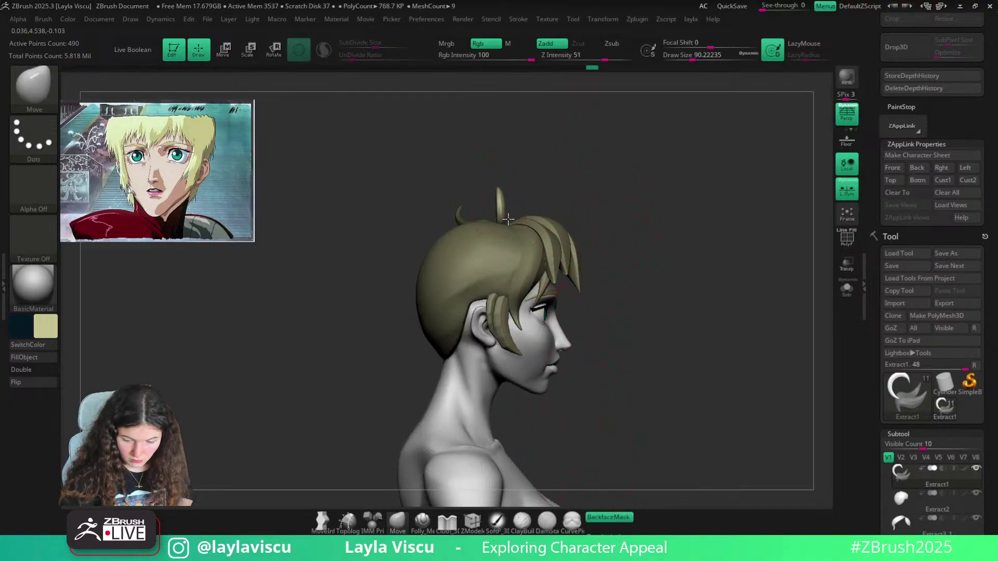
left_click(503, 196, "alt")
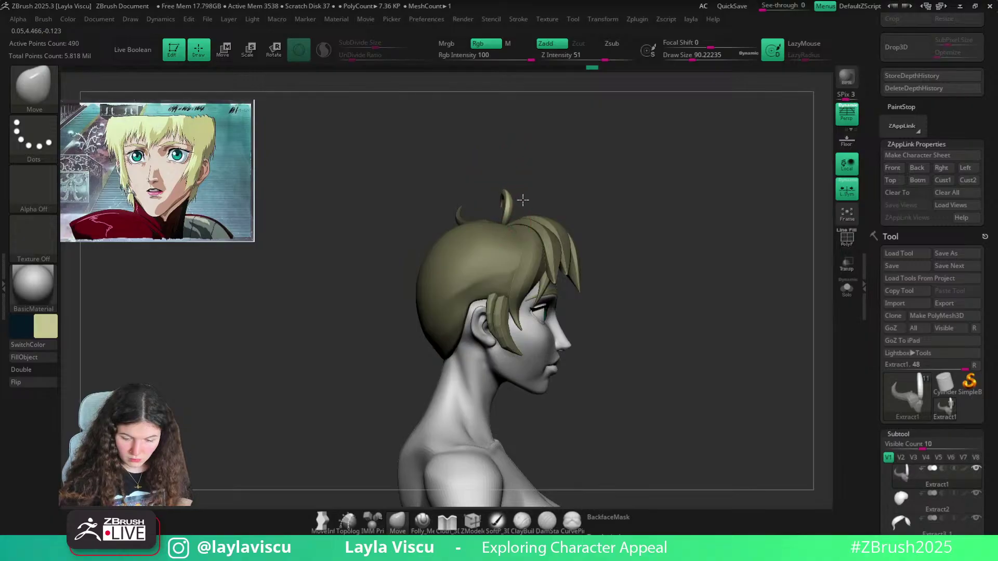
key("s")
left_click_drag(514, 202, 512, 202)
left_click_drag(508, 197, 525, 201)
Refine the curled strand's flow beside the tufts from several angles with Move, ending at a draw size of about 136
key("s")
left_click_drag(598, 169, 540, 173)
left_click_drag(637, 175, 551, 164)
key("s")
left_click_drag(521, 217, 531, 212)
key("s")
mouse_move(603, 159)
left_mouse_down()
mouse_move(559, 201)
mouse_move(534, 205)
left_mouse_up()
mouse_move(582, 177)
left_mouse_down()
mouse_move(633, 152)
mouse_move(657, 194)
left_mouse_up()
key("s")
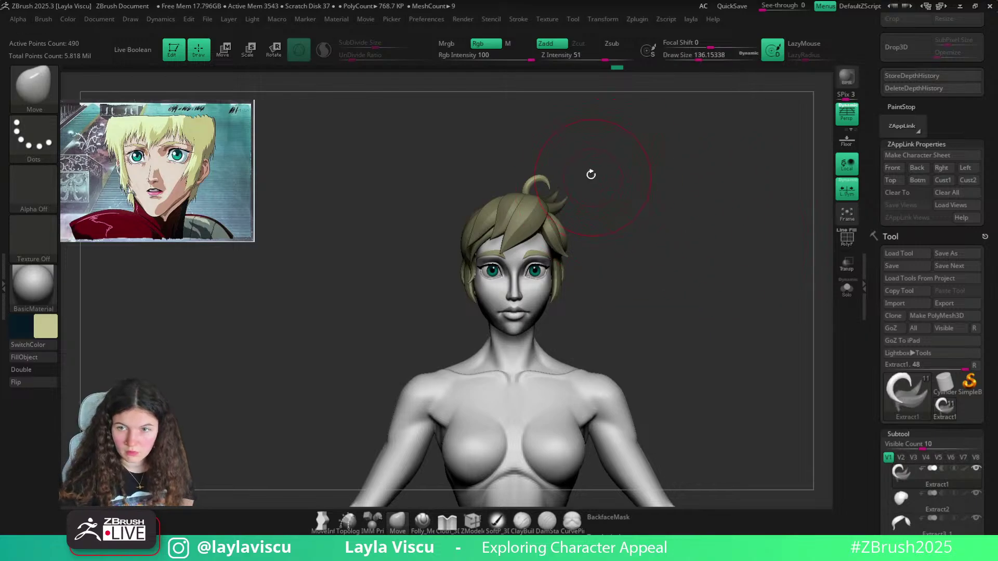
Adjust the upper arc of the curled strand in front view with Move at a draw size of about 71
right_click_drag(572, 169, 564, 219, "ctrl")
key("s")
mouse_move(549, 156)
left_mouse_down()
mouse_move(533, 157)
mouse_move(560, 158)
left_mouse_up()
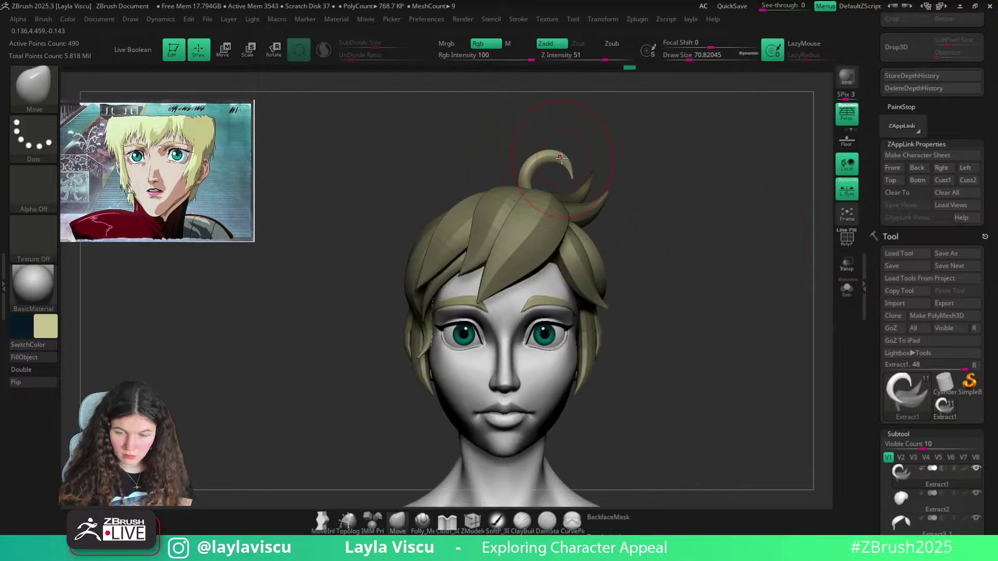
Sharpen the curled strand's tip using the Pinch brush at a draw size of about 71 and Z Intensity 20
key("b")
key("p")
key("i")
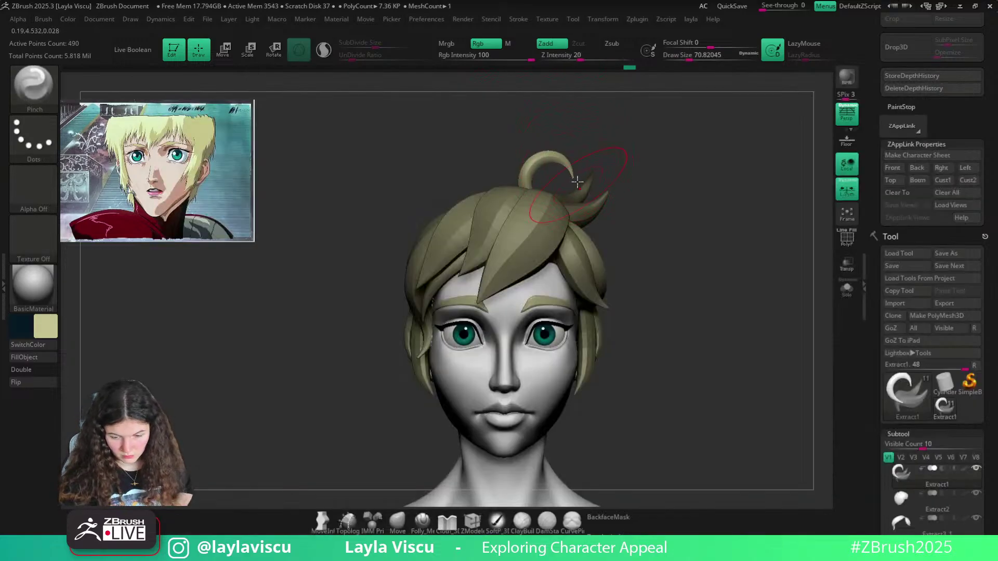
left_click_drag(572, 166, 601, 157)
mouse_move(546, 177)
right_mouse_down("ctrl")
mouse_move(556, 149)
mouse_move(543, 183)
right_mouse_up("ctrl")
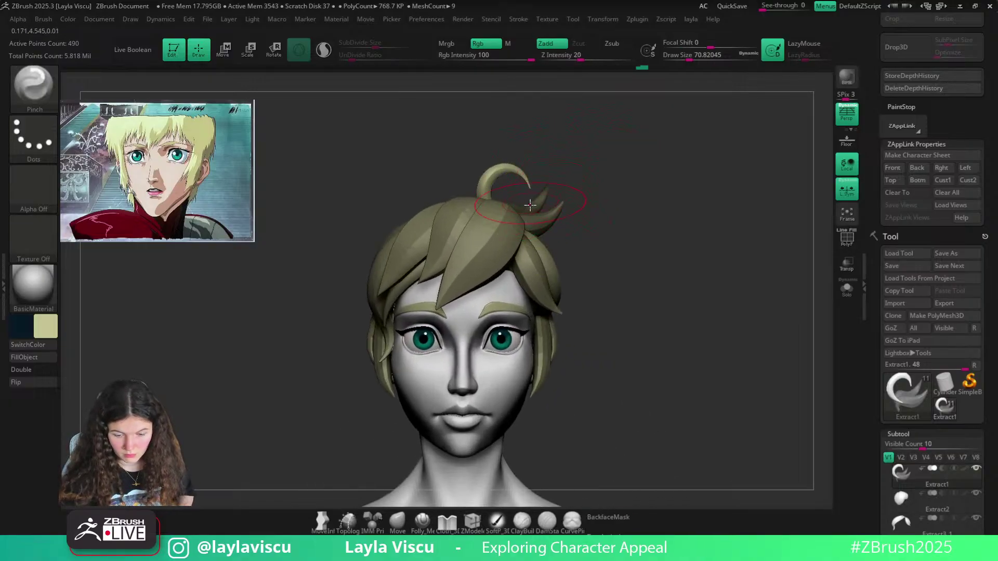
Shift the curled strand slightly on the crown with the transform gizmo and switch back to the Move brush
key("w")
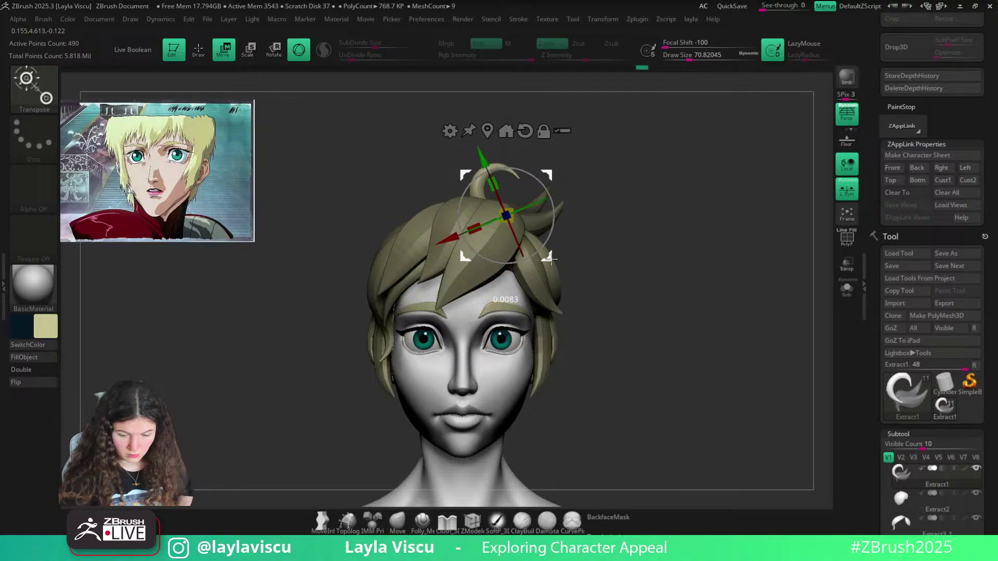
left_click_drag(552, 260, 559, 260)
left_click(399, 522)
mouse_move(545, 229)
right_mouse_down("ctrl")
mouse_move(546, 196)
mouse_move(573, 261)
right_mouse_up("ctrl")
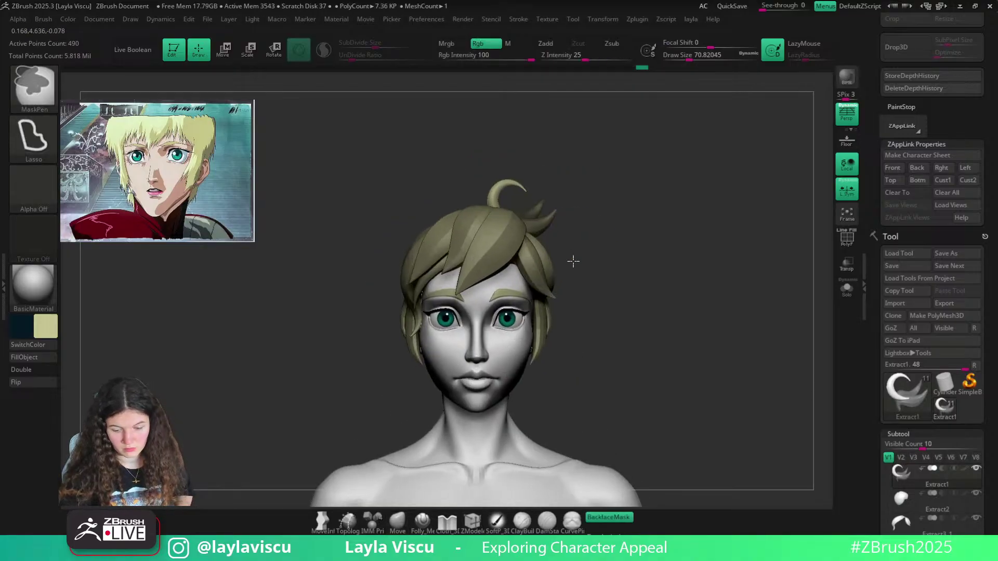
Turn off BackfaceMask and reshape the curled strand from the side with Move at a draw size of about 65
mouse_move(545, 189)
right_mouse_down()
mouse_move(513, 237)
mouse_move(521, 238)
mouse_move(517, 161)
mouse_move(596, 165)
mouse_move(601, 149)
mouse_move(576, 245)
right_mouse_up()
key("s")
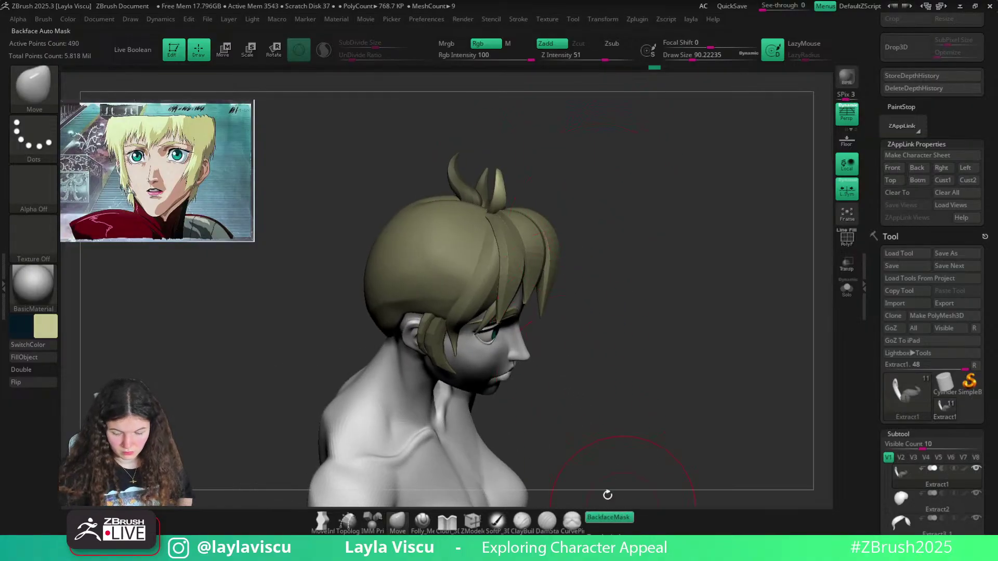
left_click(608, 515)
key("s")
left_click(508, 178)
right_click_drag(544, 166, 539, 211)
Nudge the curled strand's placement on the crown from above with the transform gizmo
key("w")
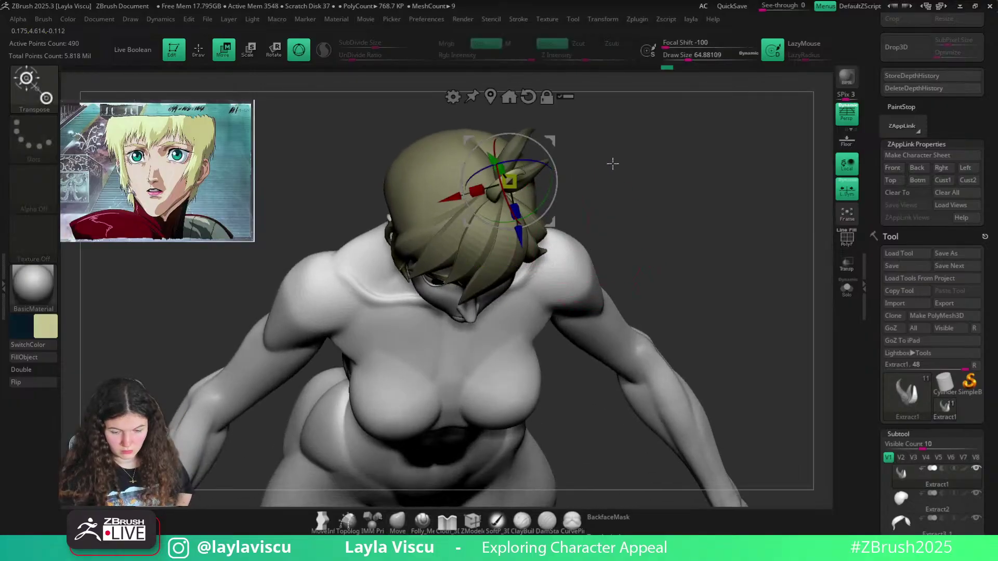
right_click_drag(613, 160, 474, 143)
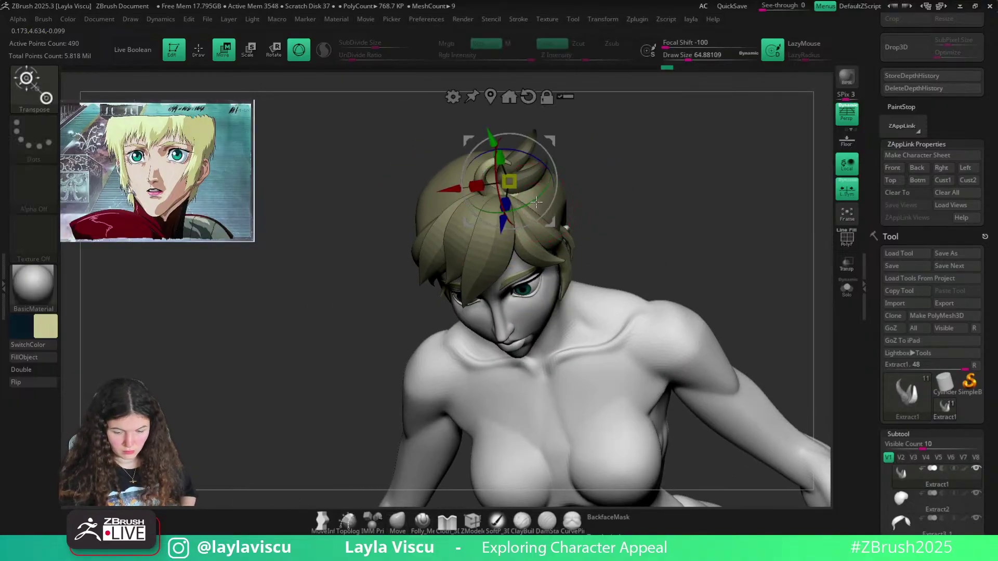
right_click_drag(547, 200, 576, 216)
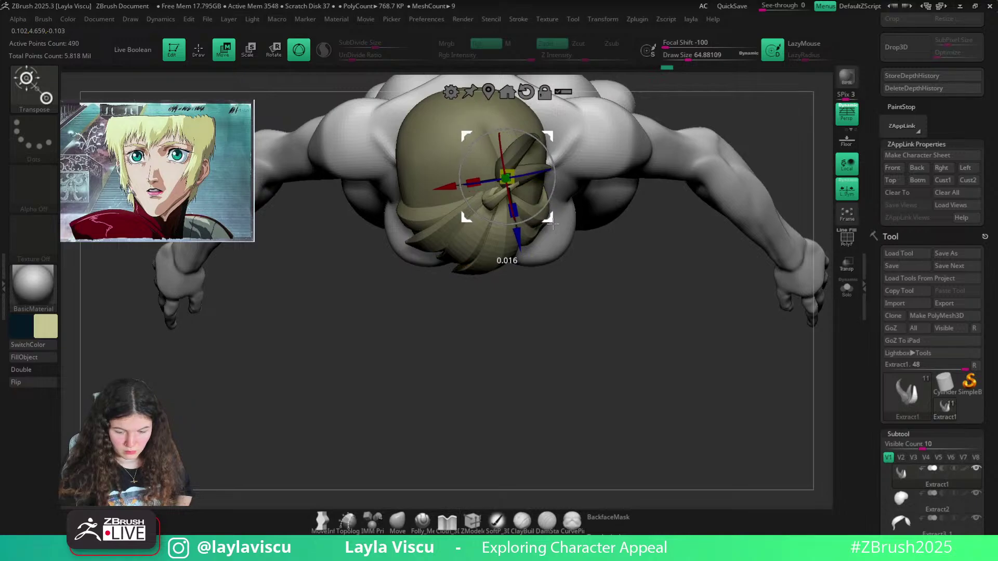
key("q")
Refine the curl's arc and tip in front view with Move, reducing the draw size to about 68
mouse_move(510, 197)
right_mouse_down()
mouse_move(569, 160)
mouse_move(662, 188)
mouse_move(509, 141)
right_mouse_up()
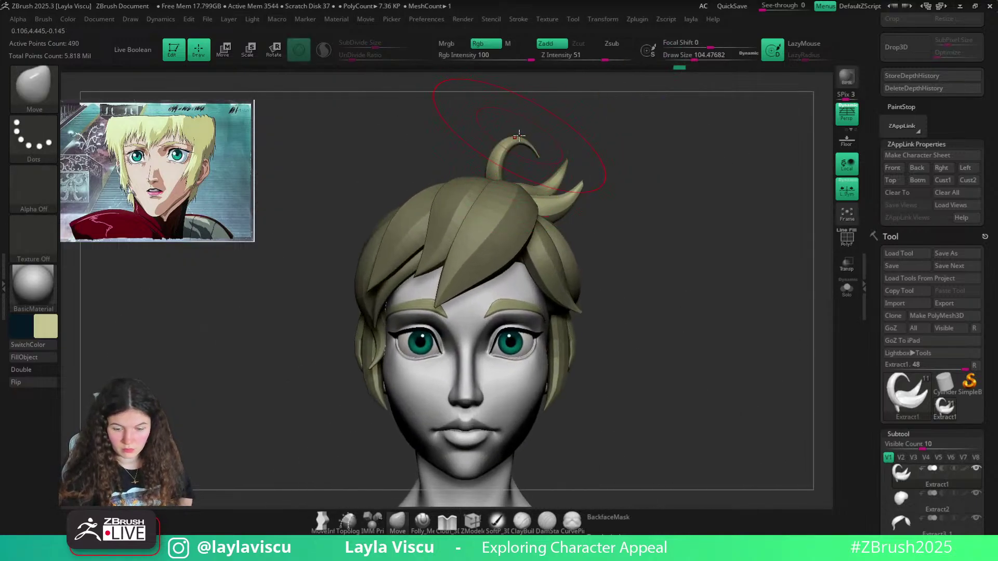
left_click_drag(509, 141, 530, 141)
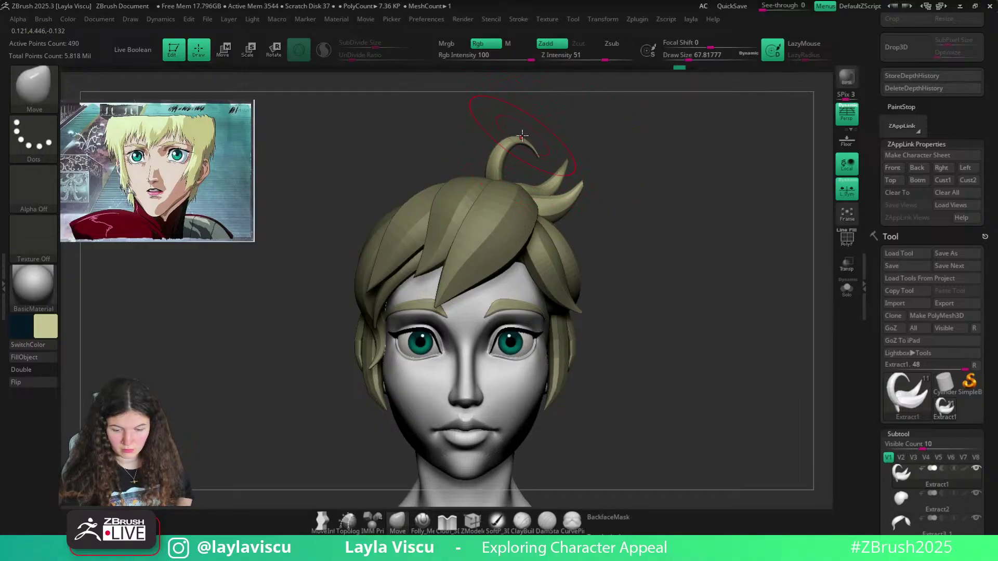
right_click_drag(530, 140, 499, 103, "ctrl")
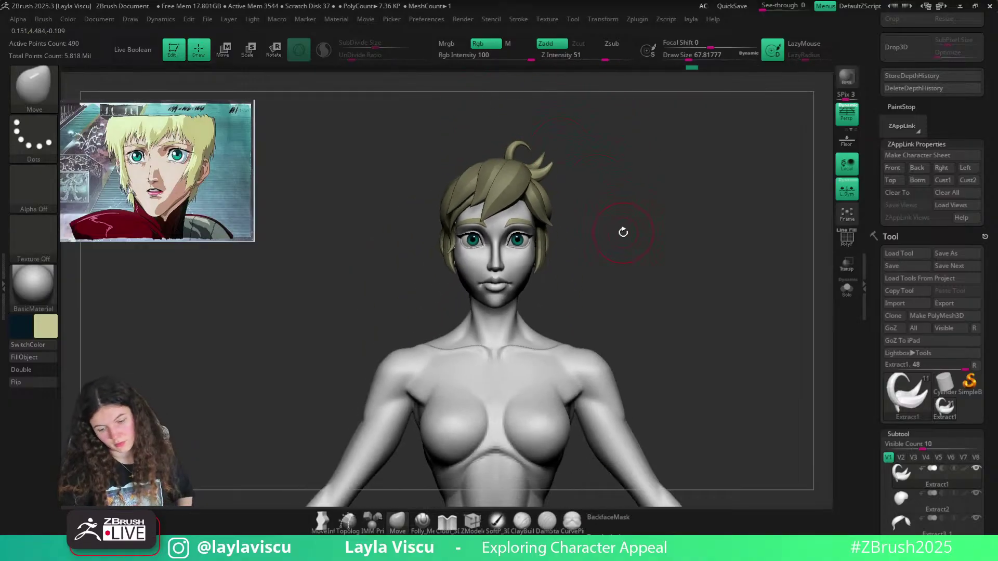
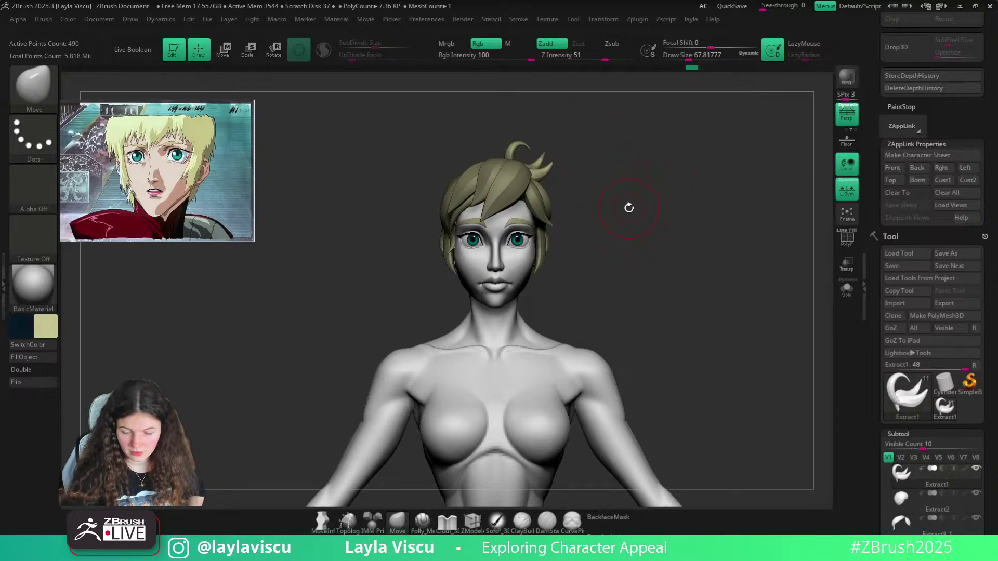
Choose the Hair-Brush and set its draw size to about 33
left_click_drag(700, 222, 696, 236)
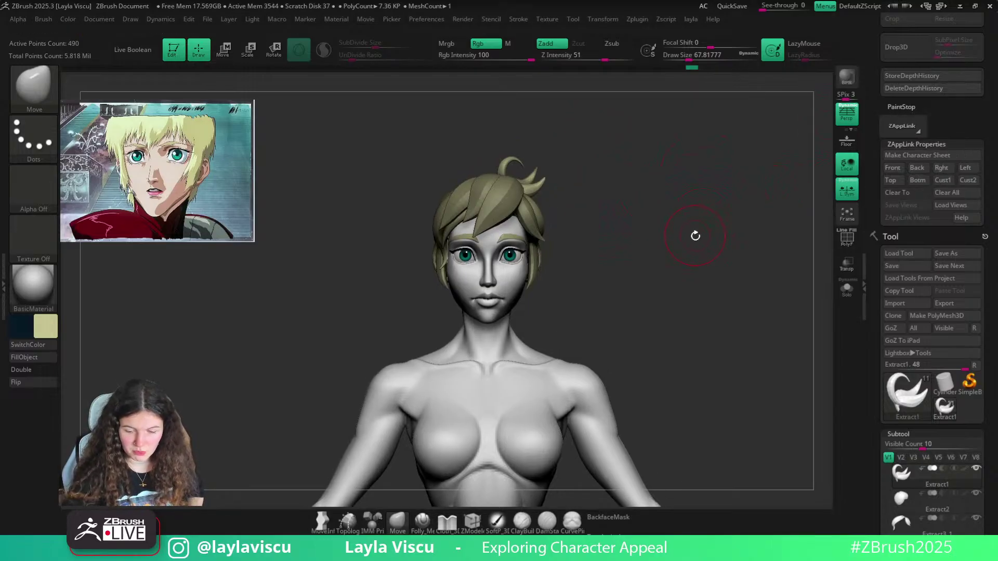
key("b")
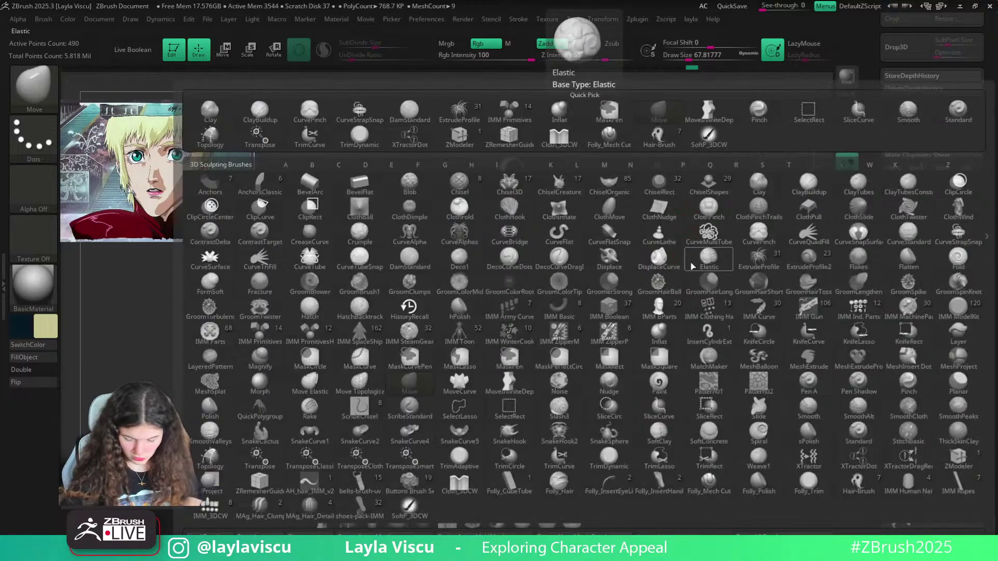
left_click(853, 492)
key("s")
left_click_drag(608, 227, 597, 233)
key("s")
Try to draw a hair strand over the crown from behind, and undo it
mouse_move(571, 175)
left_mouse_down("alt")
mouse_move(596, 223)
mouse_move(593, 301)
mouse_move(524, 250)
left_mouse_up("alt")
left_click_drag(584, 201, 635, 229)
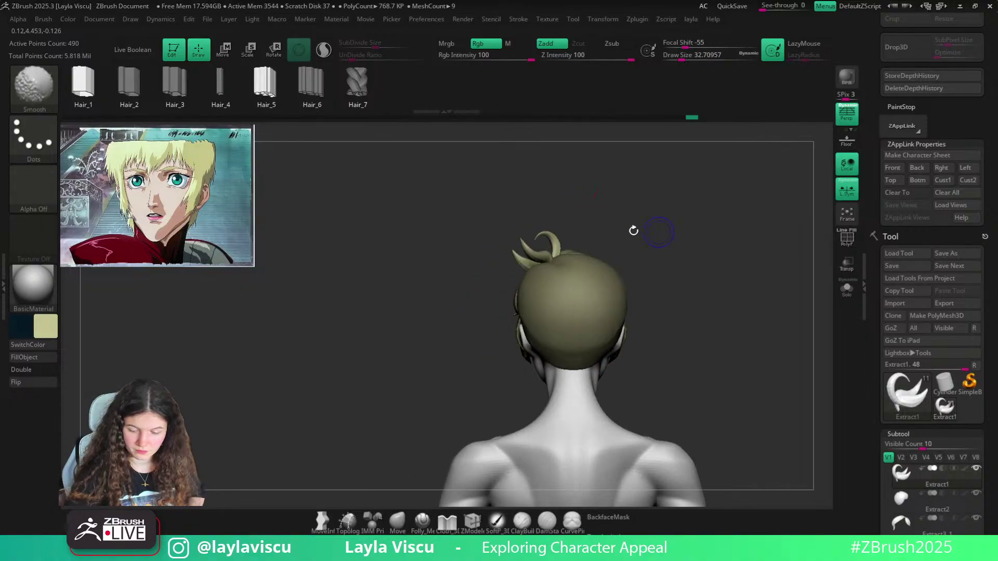
left_click_drag(634, 270, 652, 273)
mouse_move(722, 238)
left_mouse_down()
mouse_move(657, 248)
mouse_move(710, 262)
left_mouse_up()
key("ctrl+z")
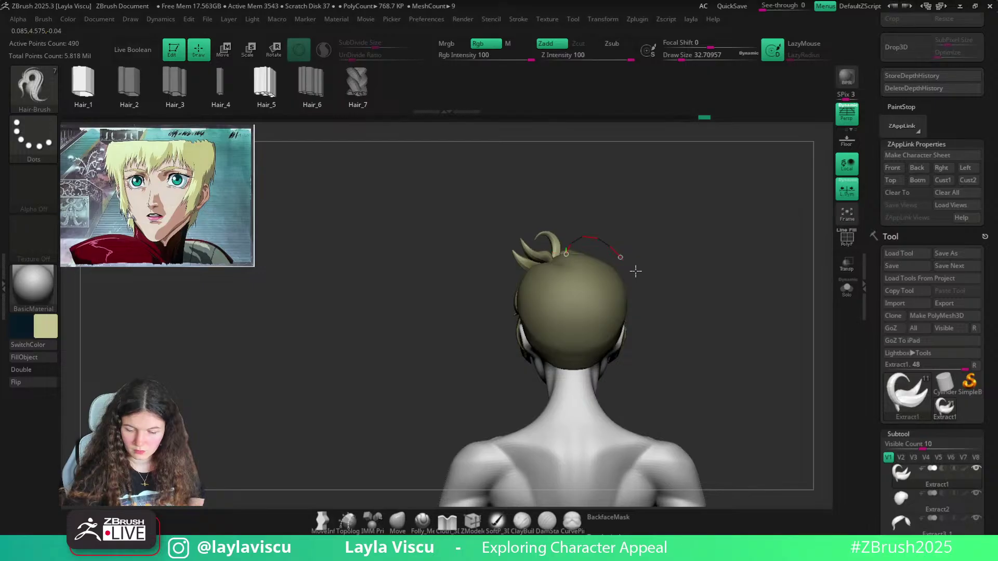
Draw a long strand arching from the crown toward the character's right side, undoing the stray edits to its curve
mouse_move(636, 271)
left_mouse_down()
mouse_move(704, 234)
mouse_move(680, 268)
mouse_move(710, 243)
mouse_move(646, 227)
left_mouse_up()
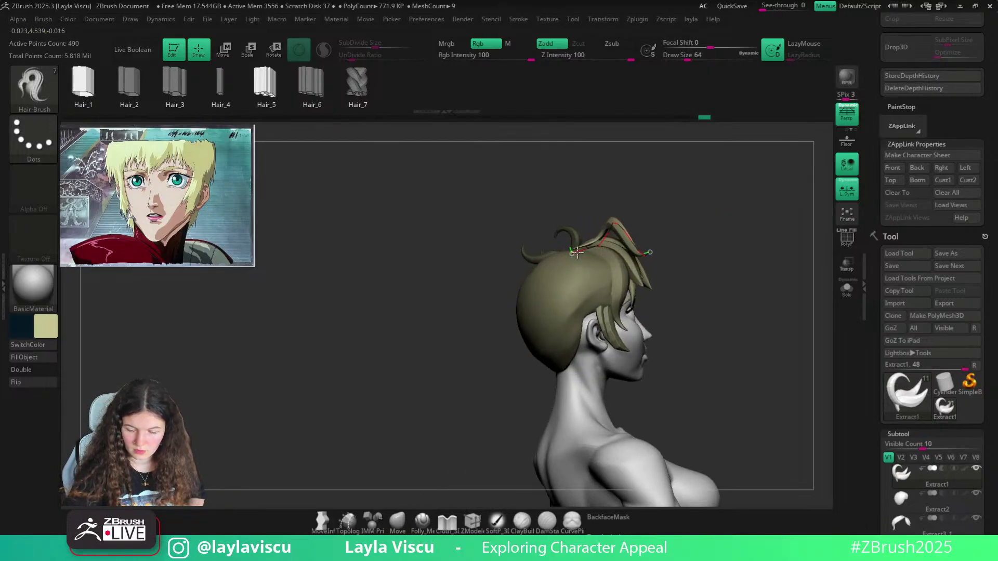
left_click_drag(681, 197, 619, 196)
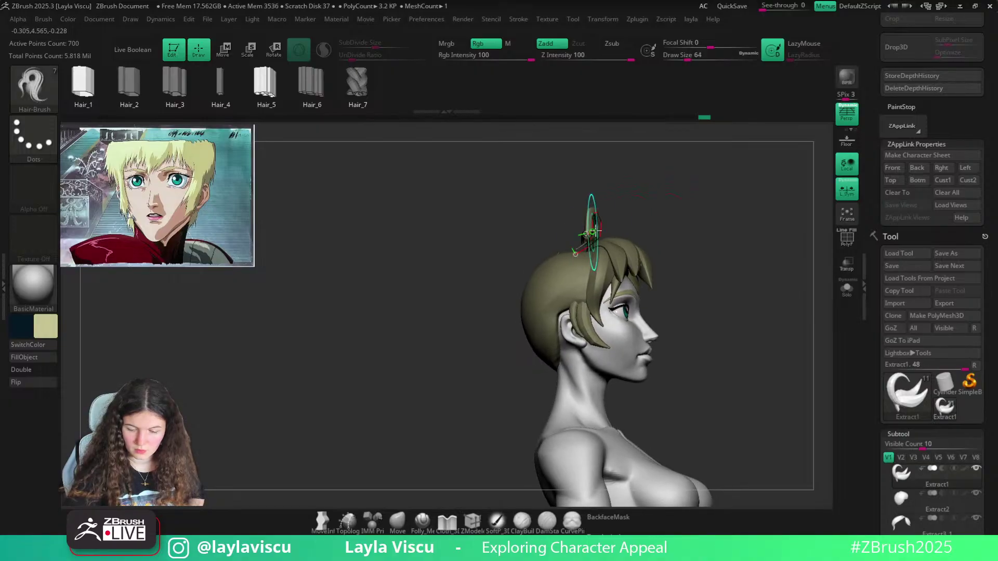
left_click_drag(594, 230, 585, 224)
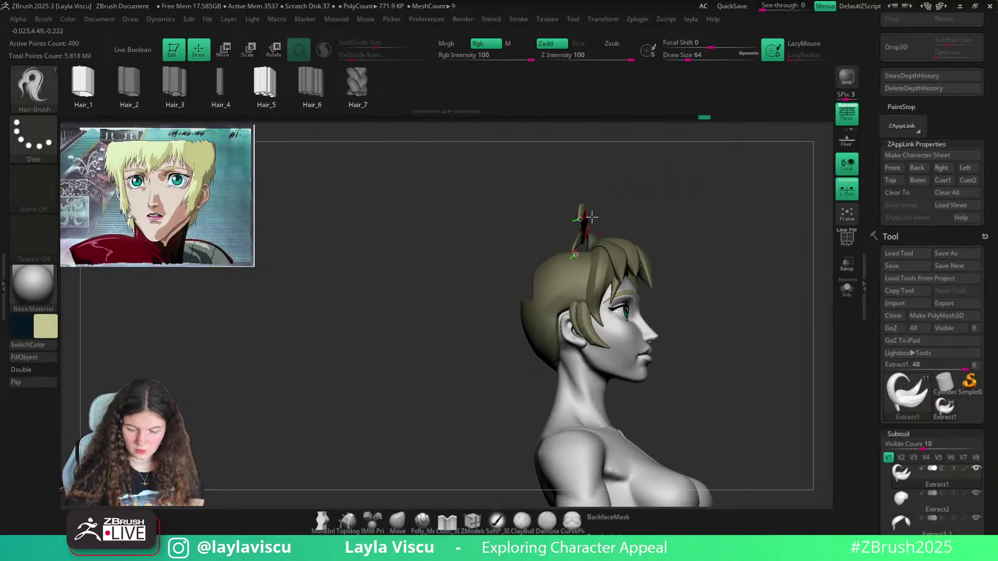
mouse_move(573, 214)
left_mouse_down()
mouse_move(701, 218)
mouse_move(706, 196)
mouse_move(695, 193)
mouse_move(667, 228)
mouse_move(706, 223)
mouse_move(666, 204)
mouse_move(580, 315)
left_mouse_up()
key("ctrl+z")
key("ctrl+z")
Reposition the long side strand on the crown with the transform gizmo
key("w")
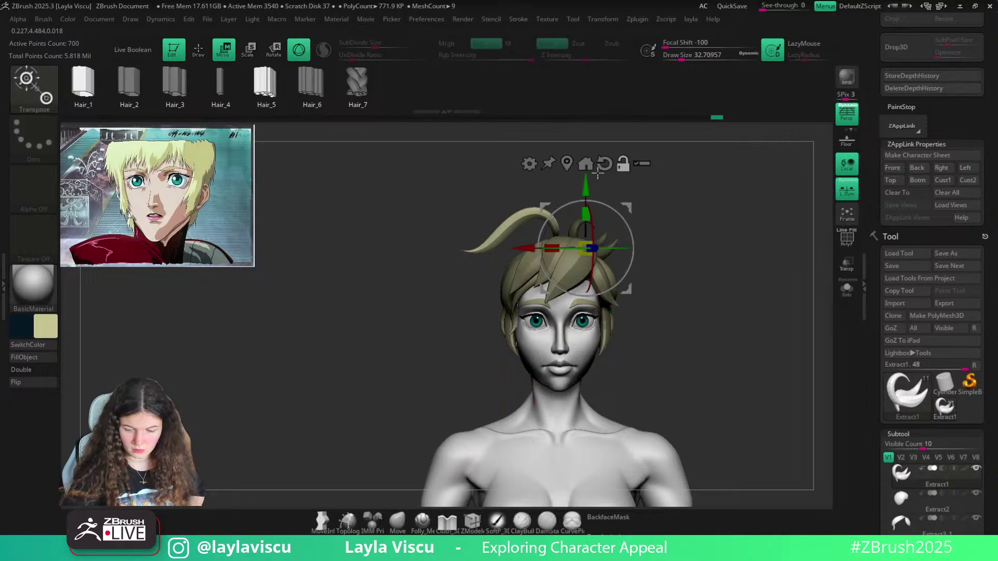
mouse_move(628, 290)
left_mouse_down("alt")
mouse_move(597, 283)
mouse_move(610, 293)
left_mouse_up("alt")
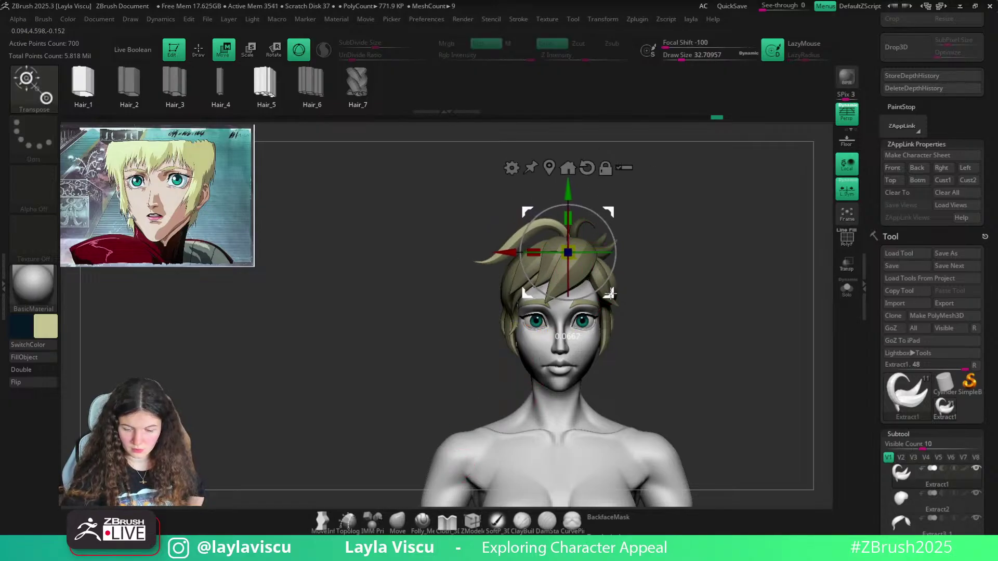
left_click_drag(685, 260, 646, 276)
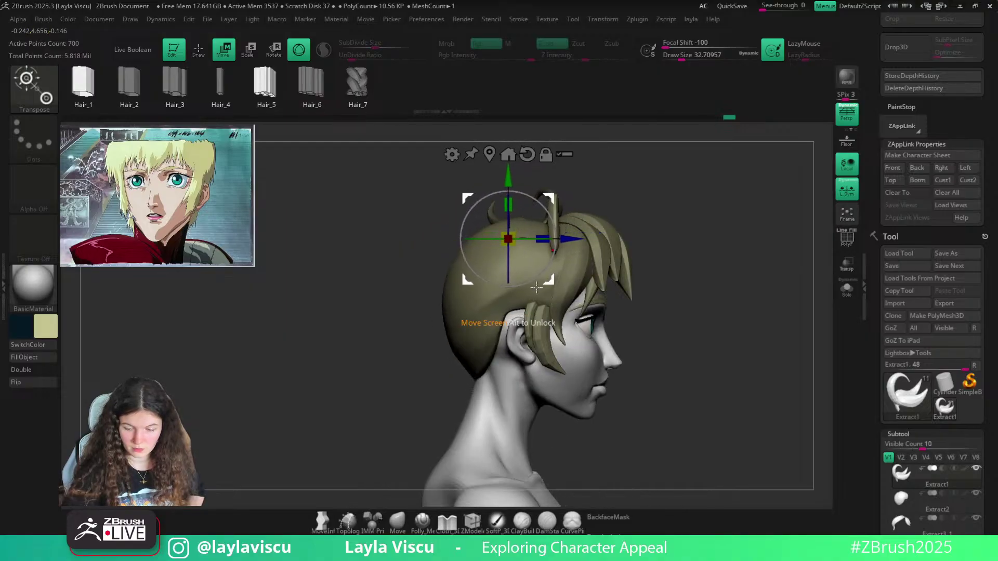
Reshape the long side strand from above with Move at a draw size of about 128 and BackfaceMask turned on
left_click(398, 517)
mouse_move(397, 504)
left_mouse_down("alt")
mouse_move(655, 186)
mouse_move(657, 225)
mouse_move(528, 245)
left_mouse_up("alt")
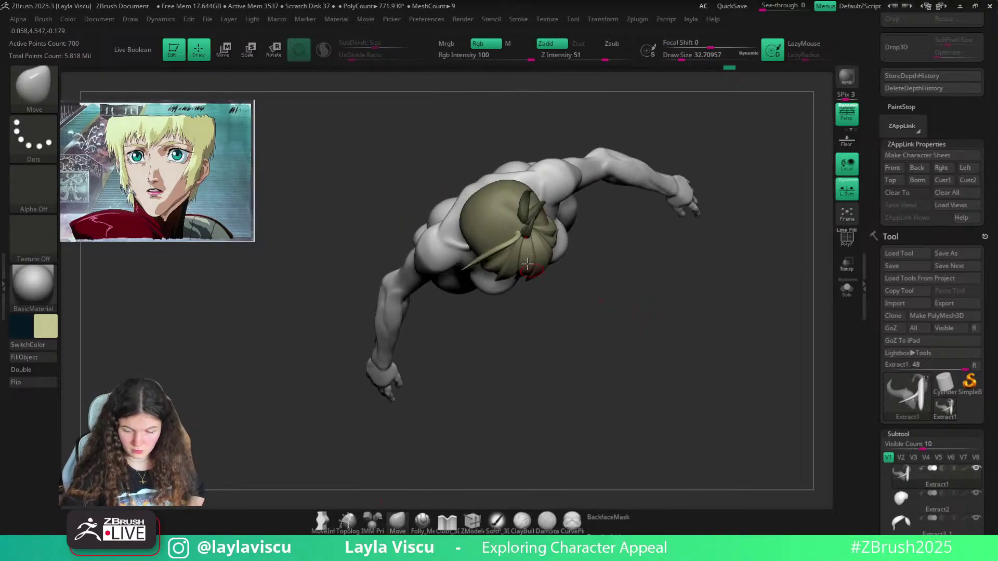
left_click(603, 517)
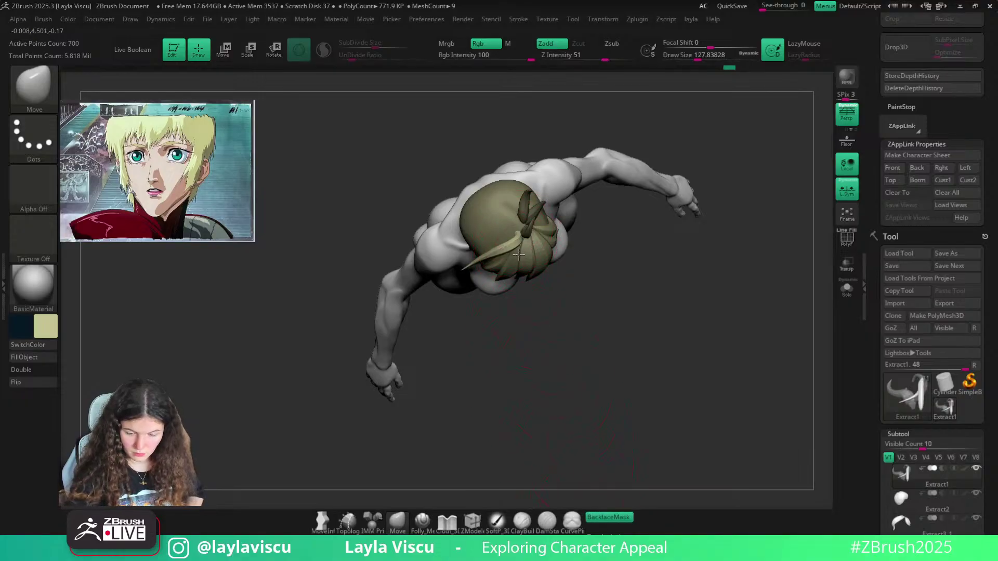
right_click_drag(494, 291, 497, 267, "ctrl")
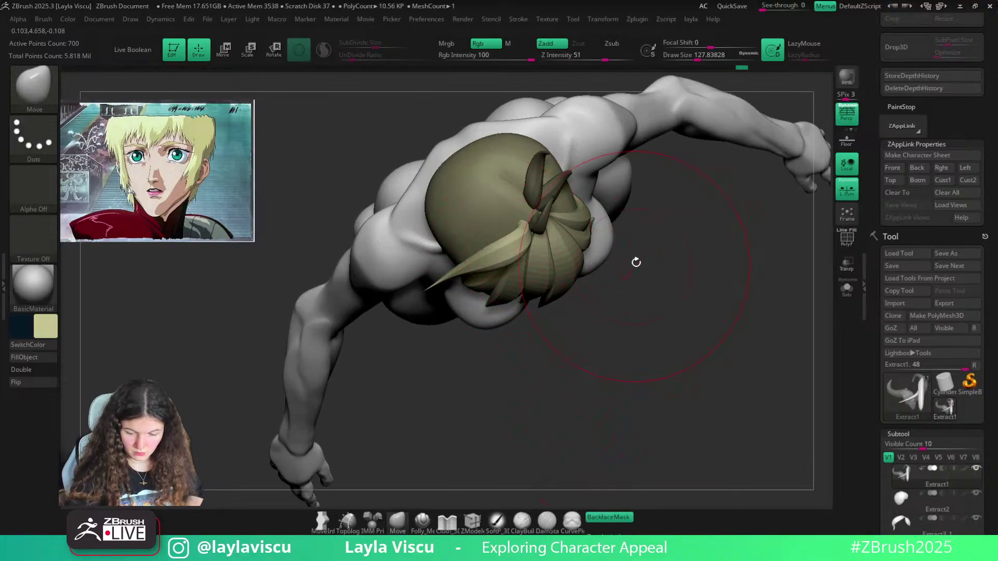
left_click_drag(637, 262, 509, 246)
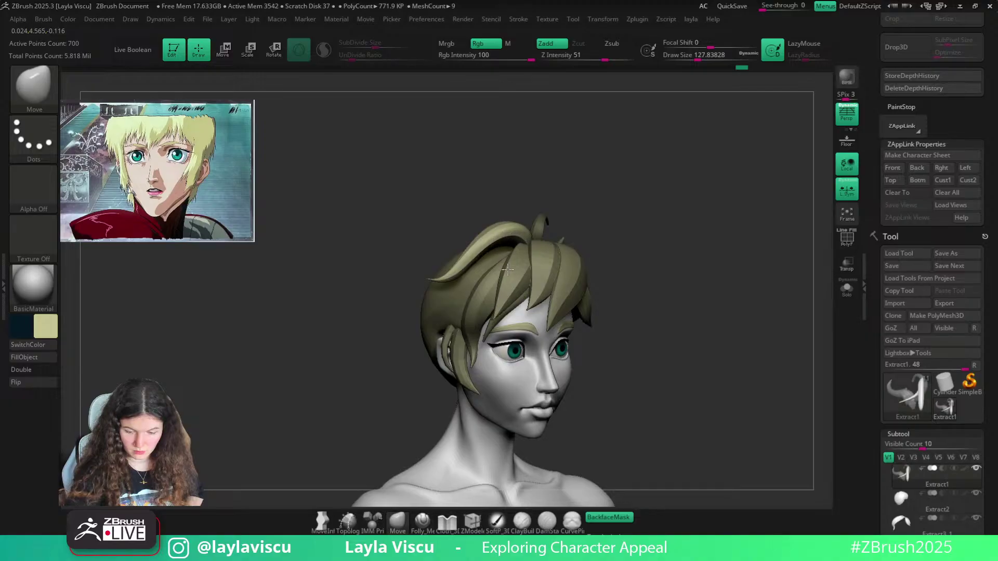
left_click_drag(605, 207, 616, 219, "shift")
right_click_drag(615, 218, 602, 221, "ctrl")
left_click_drag(601, 220, 583, 199, "alt")
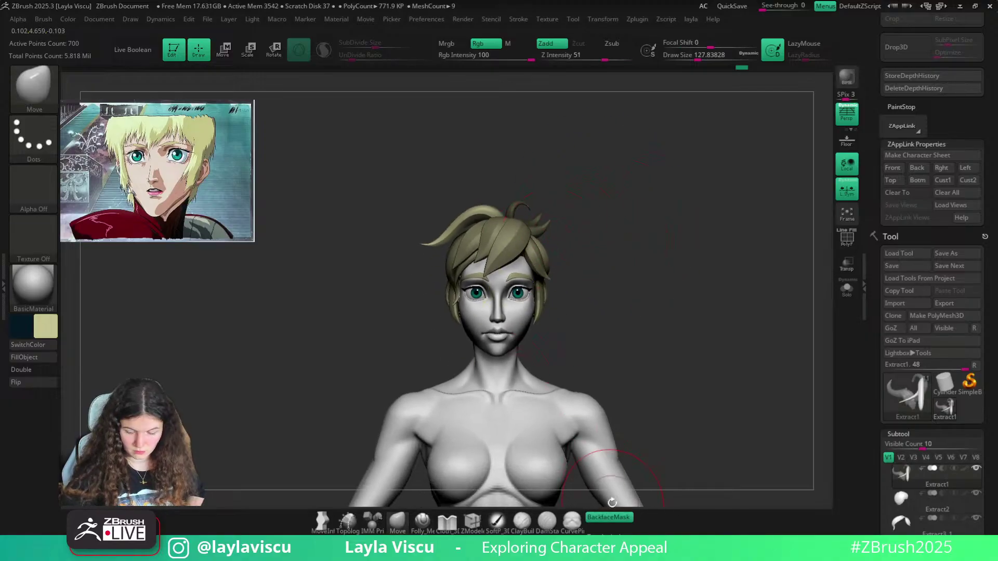
Turn off BackfaceMask and adjust the side strand's tip and arch from the front with Move, reducing the draw size to about 74
left_click(608, 517)
key("bracketright")
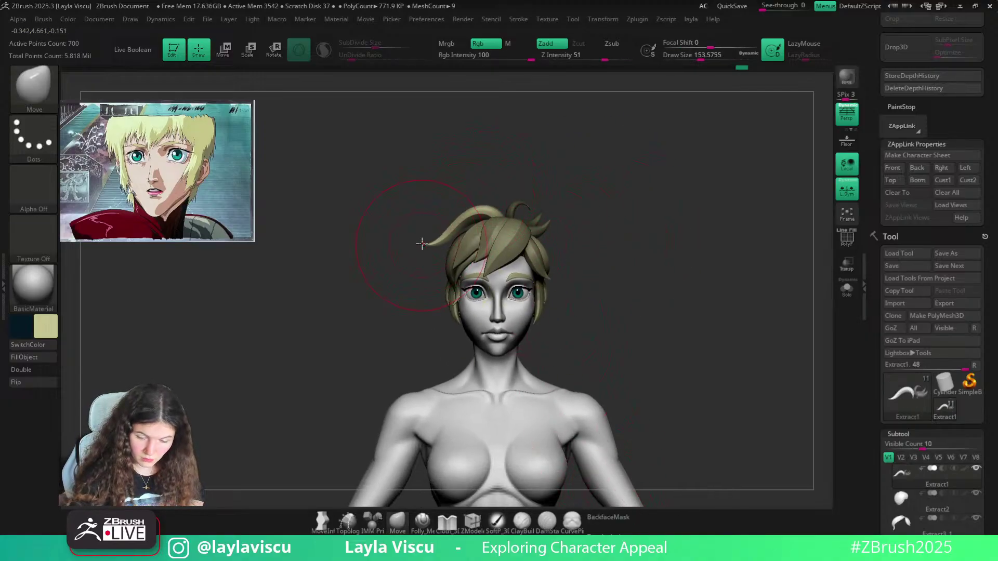
key("bracketleft")
key("bracketleft")
key("bracketleft")
key("bracketleft")
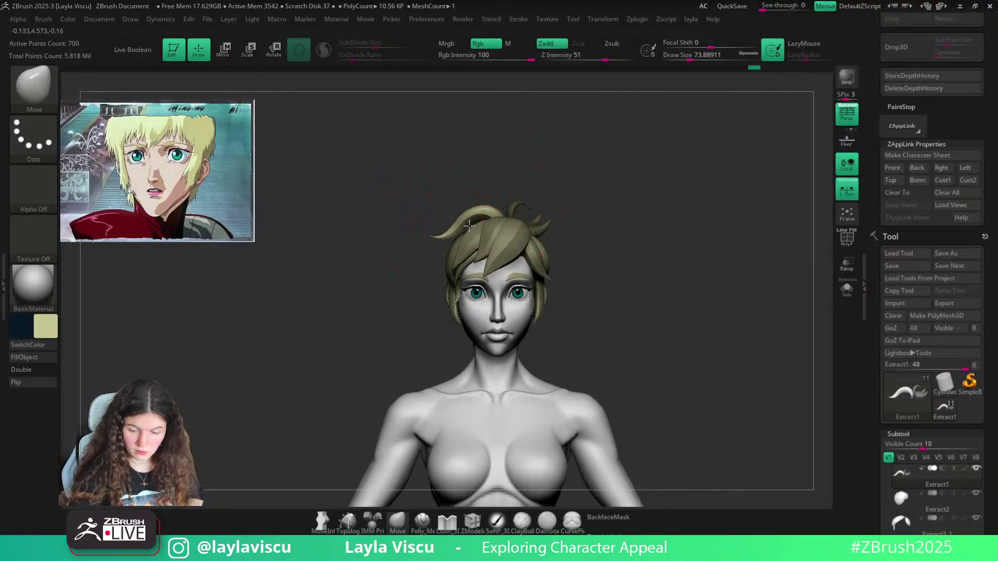
mouse_move(568, 213)
right_mouse_down("ctrl")
mouse_move(499, 221)
mouse_move(476, 210)
right_mouse_up("ctrl")
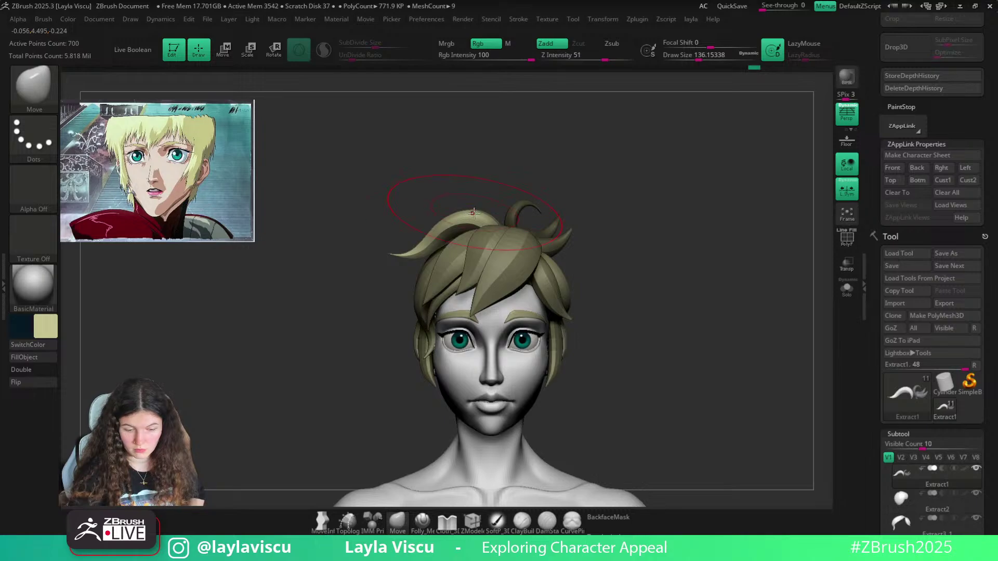
Refine the side strand's width and root from above with Move at a draw size of about 68, toggling BackfaceMask
key("ctrl")
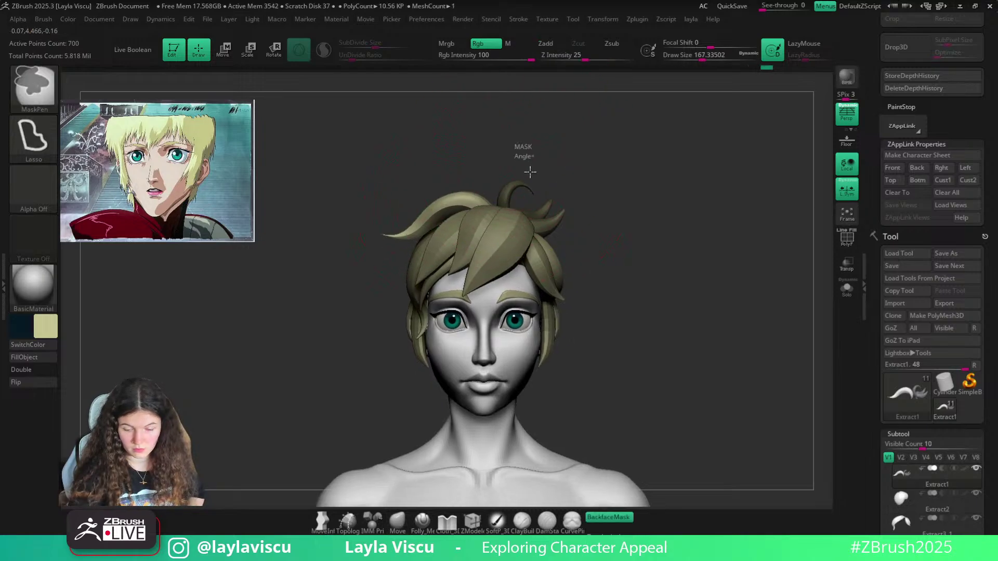
mouse_move(530, 171)
left_mouse_down()
mouse_move(566, 163)
mouse_move(554, 163)
mouse_move(564, 333)
left_mouse_up()
key("s")
left_click_drag(433, 154, 419, 155)
left_click_drag(434, 117, 417, 121)
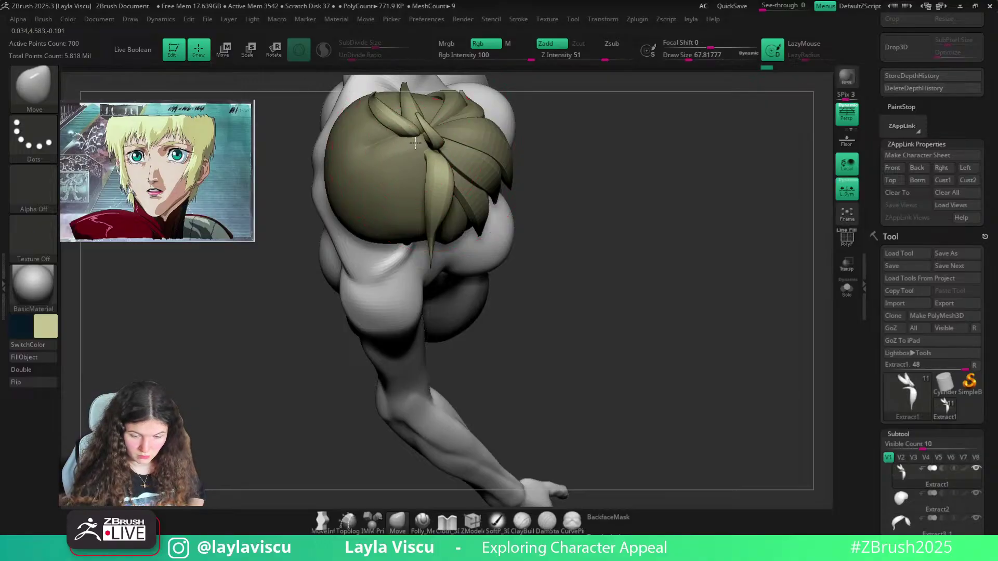
left_click(601, 530)
left_click_drag(537, 150, 567, 226)
Choose the Hair-Brush with a draw size of about 29 and make the hair cap Extract2 the active subtool
key("b")
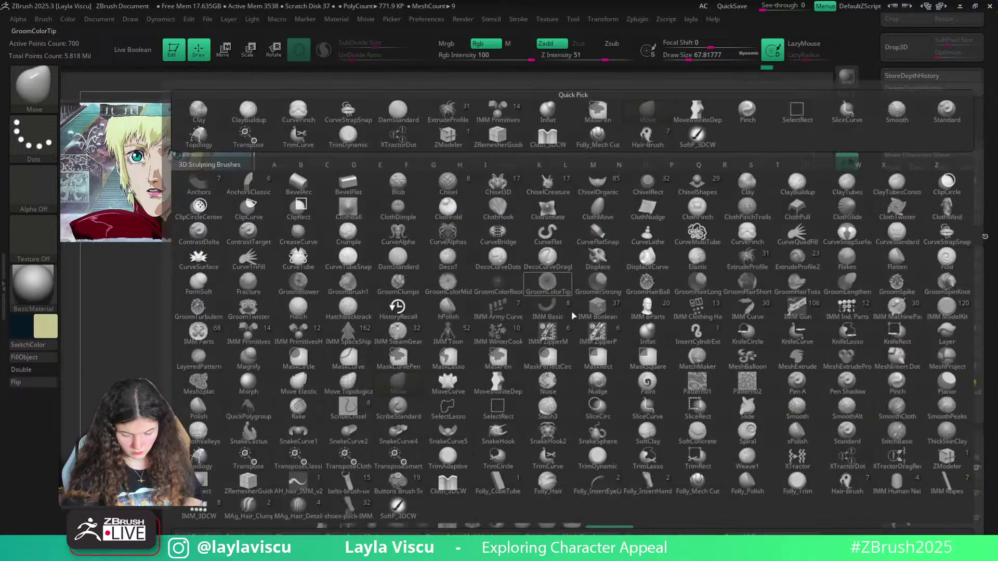
left_click(848, 482)
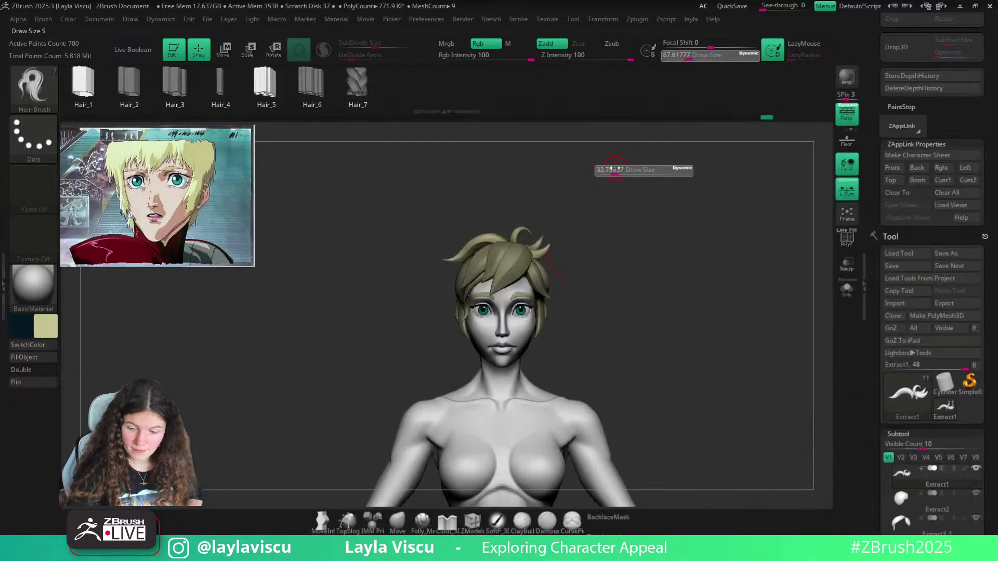
left_click_drag(571, 147, 522, 289)
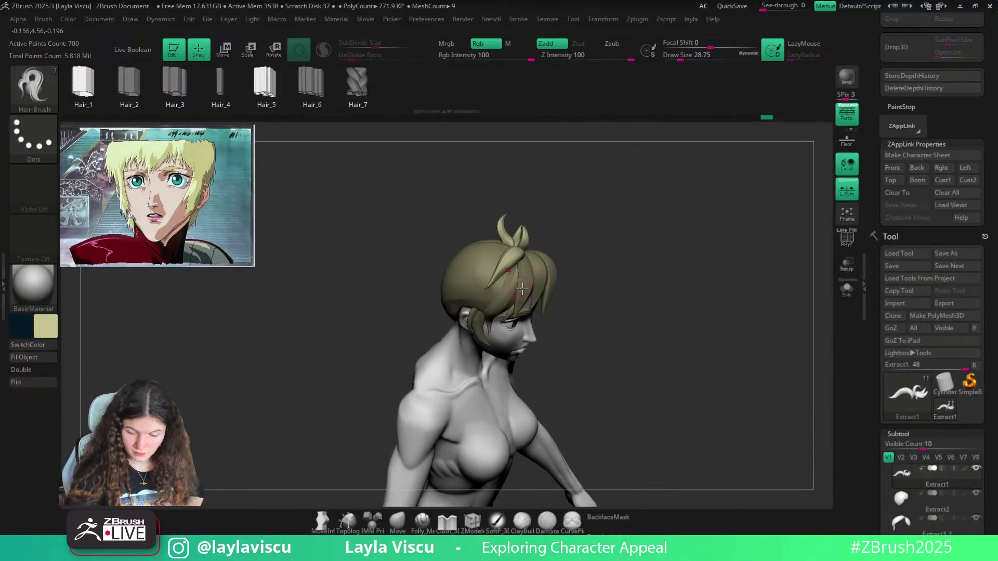
left_click(847, 289)
left_click(847, 288)
left_click(489, 300, "alt")
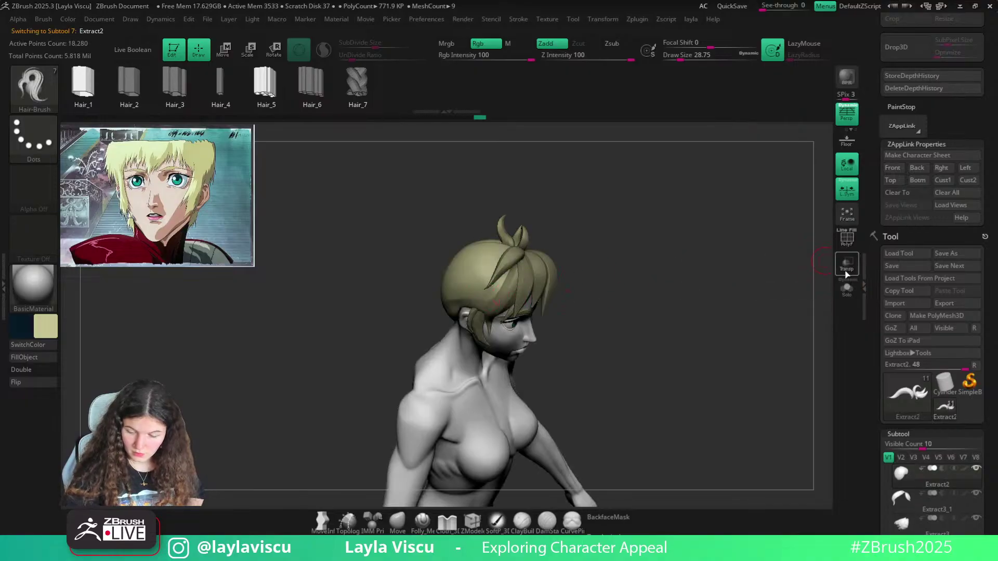
Isolate the hair cap and draw a strand down its side from the crown, checking it against the full head
left_click(847, 289)
left_click_drag(503, 274, 485, 313)
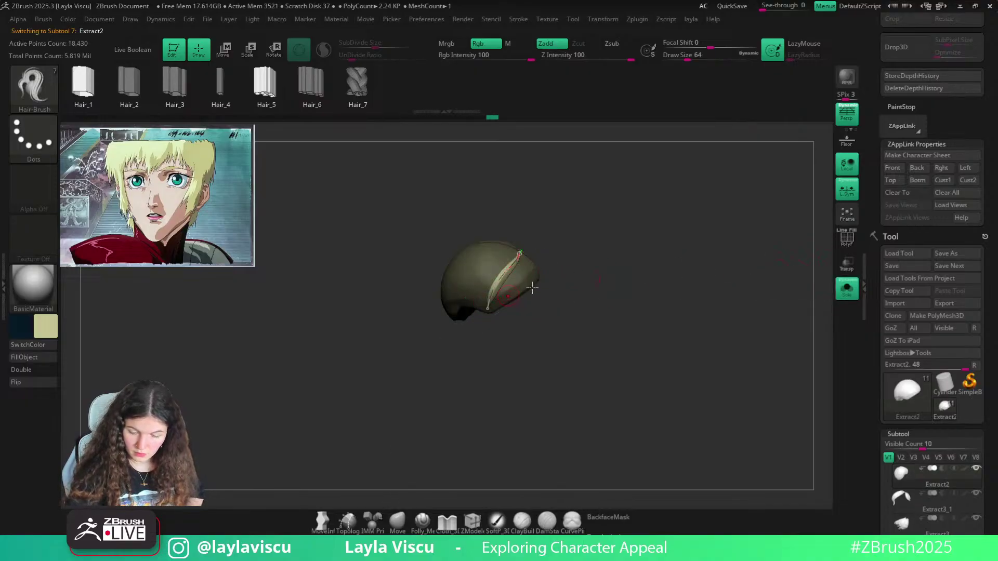
left_click_drag(613, 268, 543, 253)
left_click(477, 291, "ctrl+shift")
left_click(482, 314, "ctrl+shift")
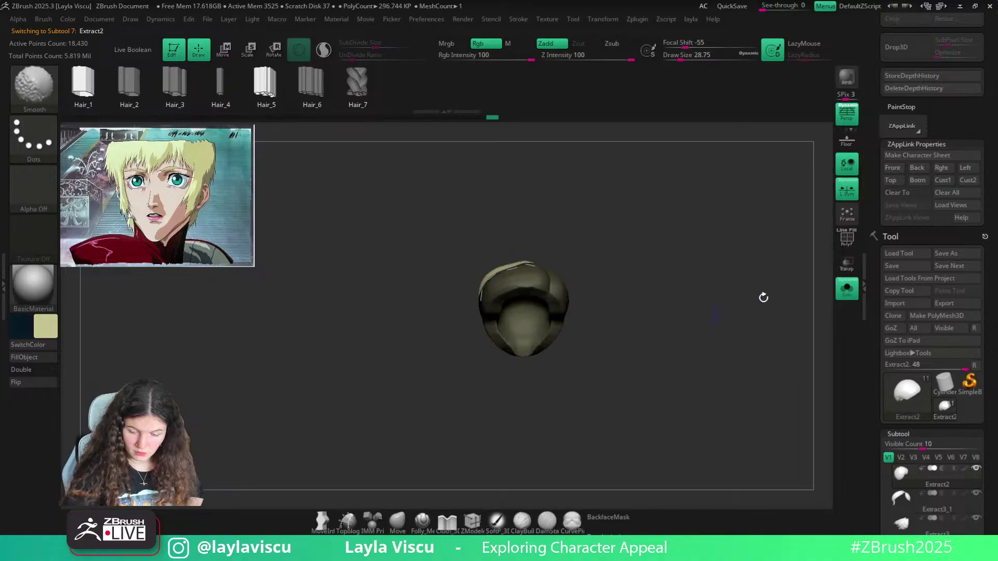
left_click(847, 289)
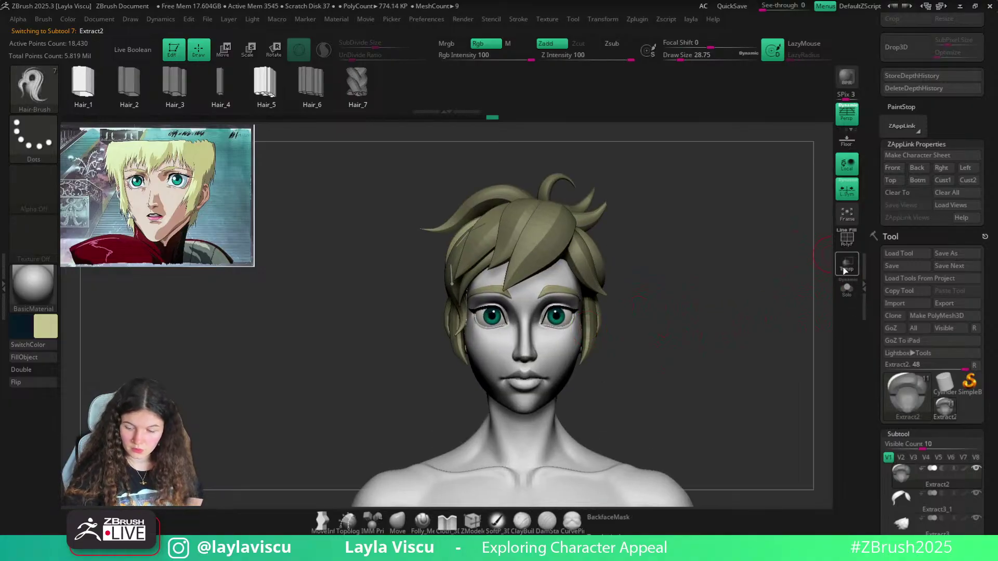
left_click(846, 292)
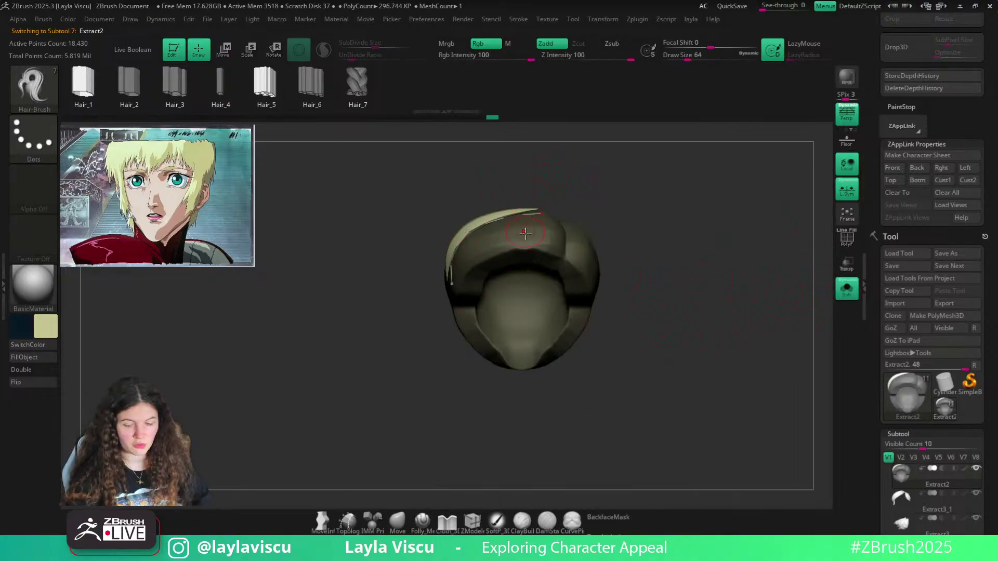
Try to extend the lower end of the cap strand's curve with a smaller brush, and undo it
key("bracketleft")
key("bracketleft")
key("bracketleft")
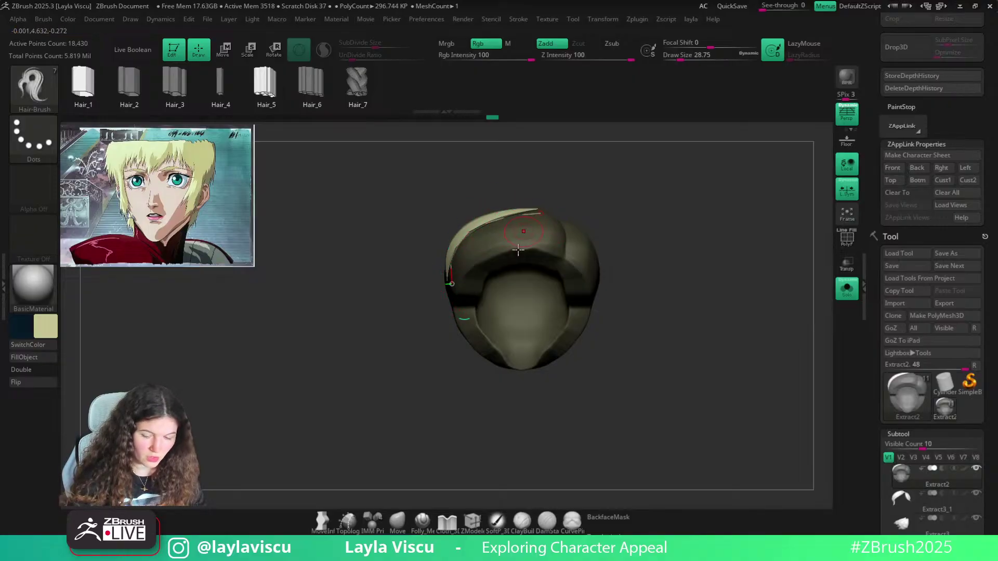
left_click_drag(451, 293, 444, 315)
key("ctrl+z")
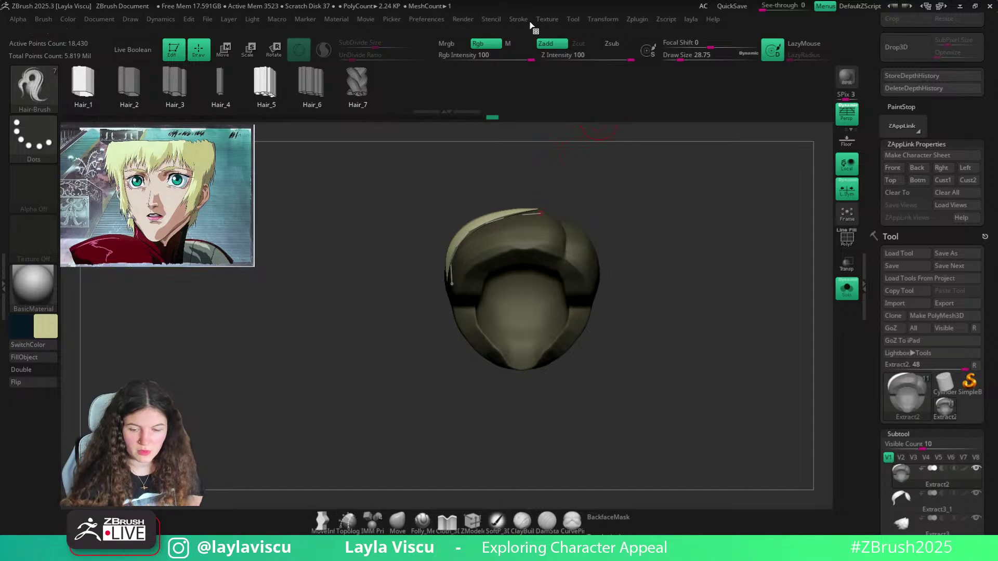
Check the stroke's Curve settings, including the Lock Start option
left_click(521, 20)
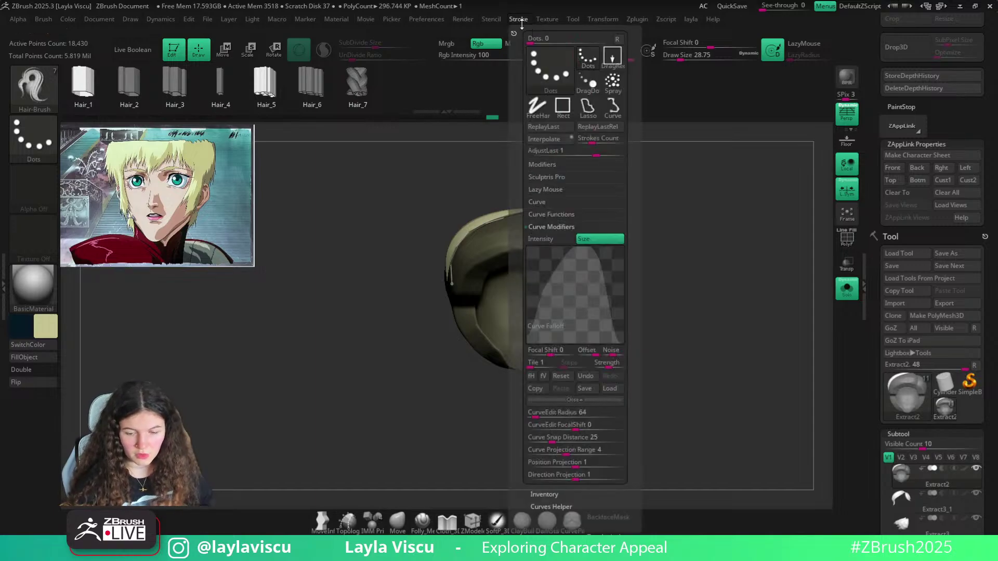
left_click(552, 215)
left_click(540, 202)
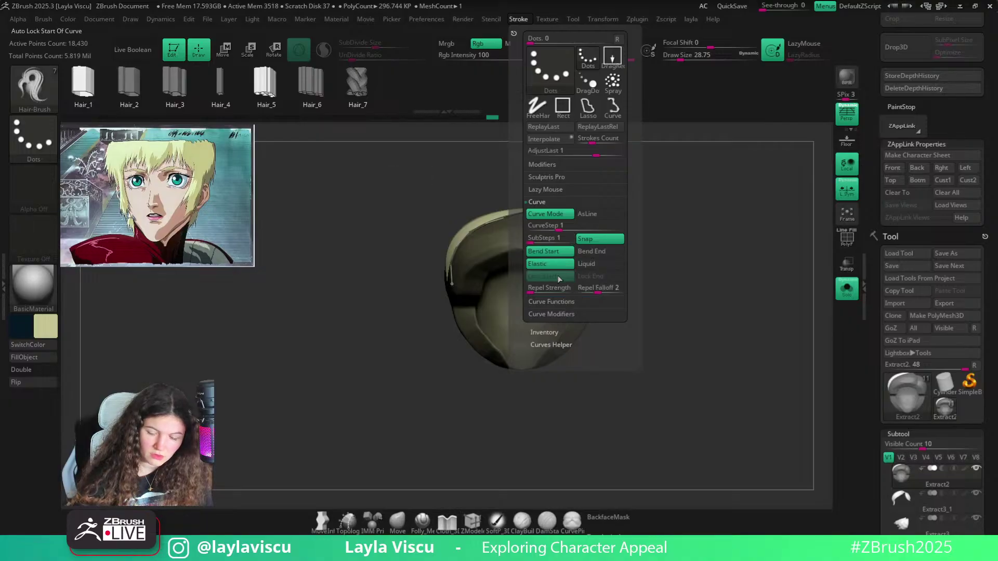
Pull the free end of the cap strand's curve outward beyond the cap's lower edge to lengthen the strand
mouse_move(541, 212)
left_mouse_down()
mouse_move(415, 314)
mouse_move(379, 314)
mouse_move(319, 294)
mouse_move(272, 210)
mouse_move(331, 386)
mouse_move(393, 505)
mouse_move(188, 377)
mouse_move(310, 453)
mouse_move(427, 388)
left_mouse_up()
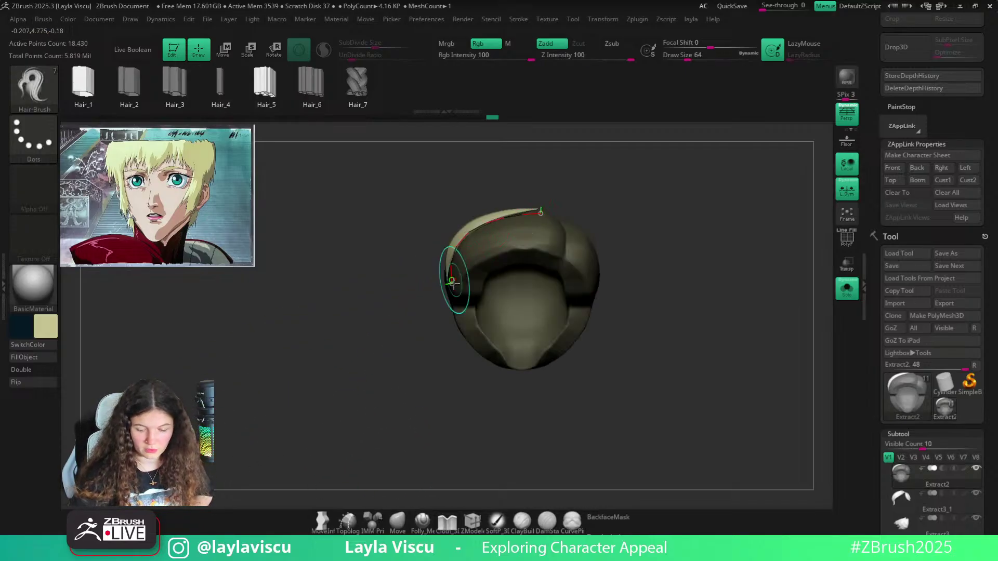
mouse_move(446, 330)
left_mouse_down()
mouse_move(446, 307)
mouse_move(375, 360)
mouse_move(323, 311)
left_mouse_up()
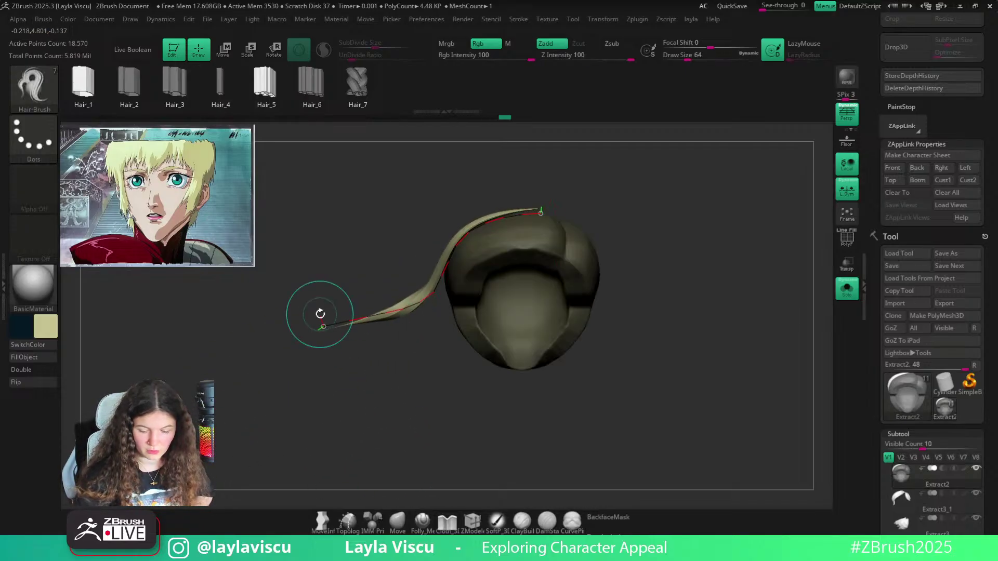
mouse_move(413, 312)
left_mouse_down()
mouse_move(413, 343)
mouse_move(338, 302)
left_mouse_up()
key("[")
left_click_drag(644, 220, 619, 247)
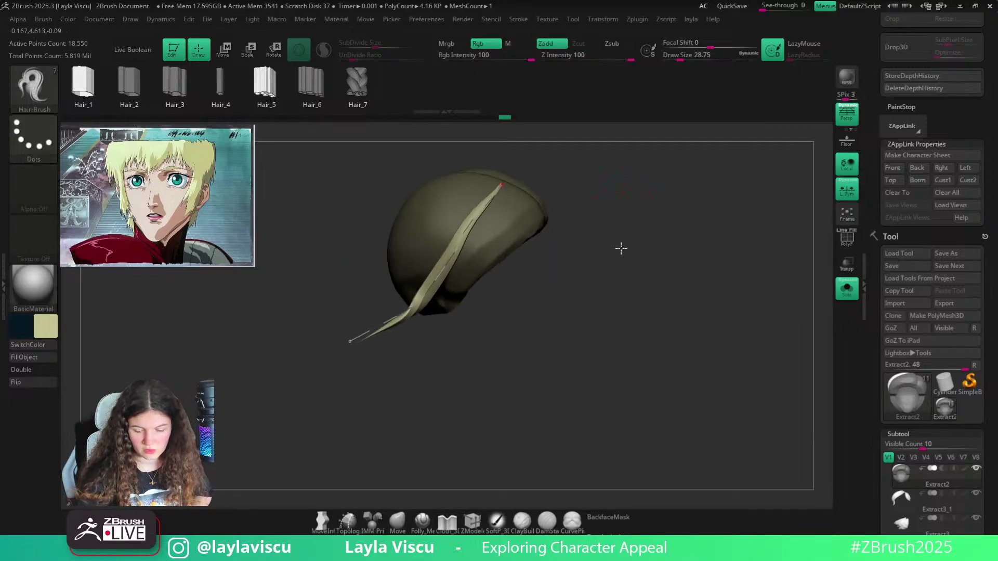
Try to reposition the free end of the cap strand's curve with a larger brush of size 64, and undo the attempts
key("]")
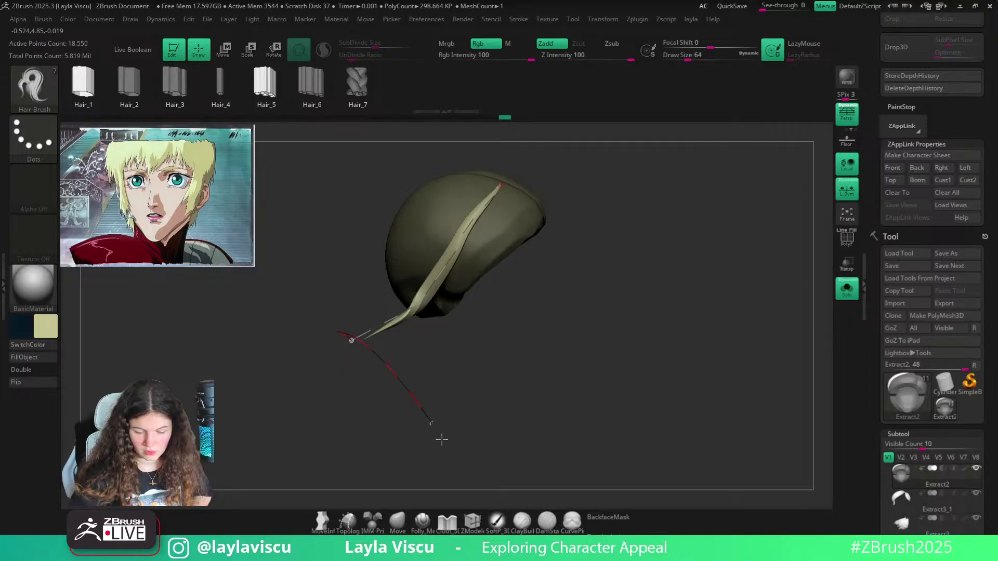
left_click_drag(352, 341, 352, 341)
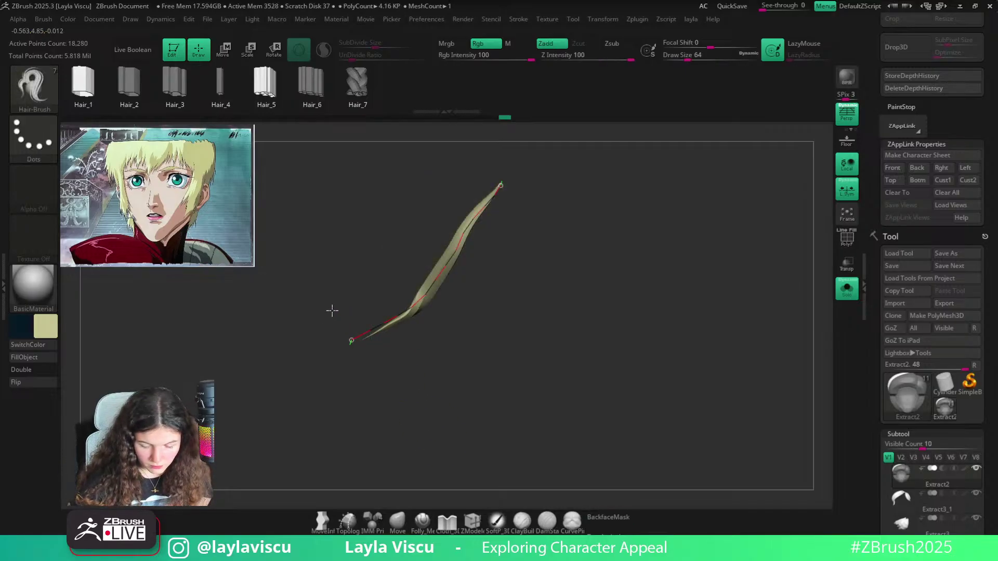
key("ctrl+z")
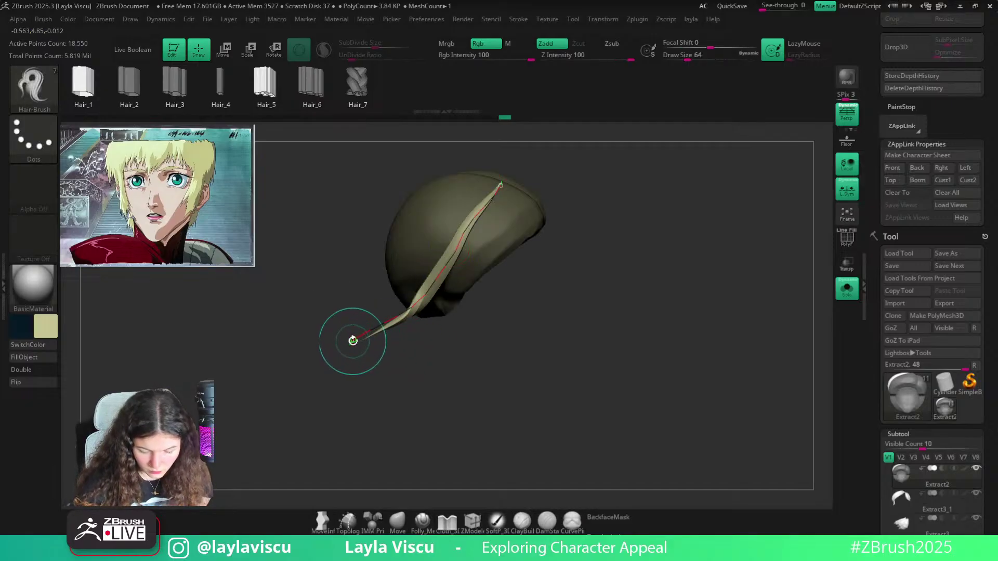
left_click_drag(352, 341, 472, 260)
key("ctrl+z")
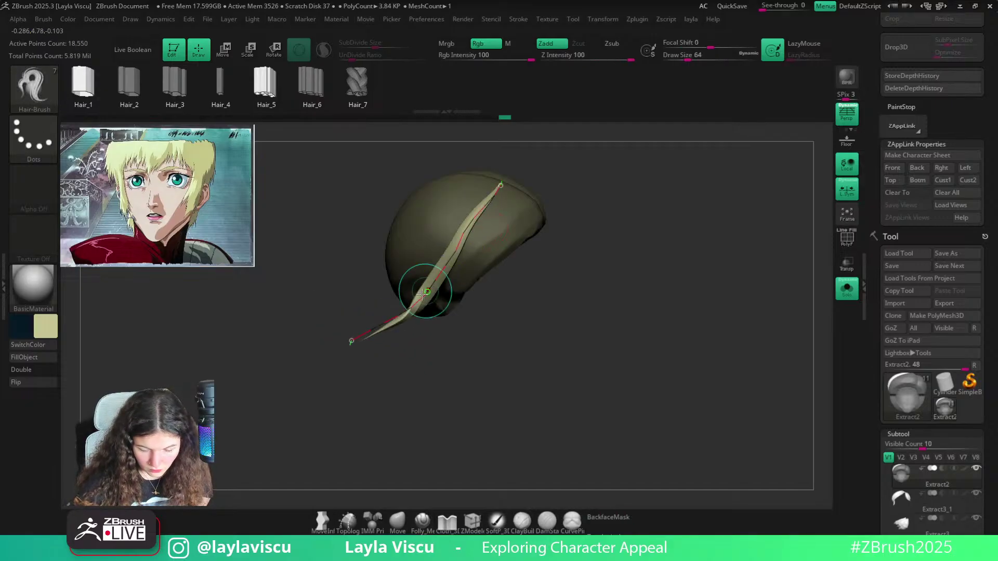
Bend the cap strand's curve downward beside the temple, checking it from the front with the full head shown
mouse_move(355, 338)
left_mouse_down()
mouse_move(379, 333)
mouse_move(352, 341)
mouse_move(377, 356)
mouse_move(462, 223)
mouse_move(490, 221)
mouse_move(351, 345)
mouse_move(510, 207)
left_mouse_up()
key("ctrl")
right_click_drag(489, 187, 591, 265)
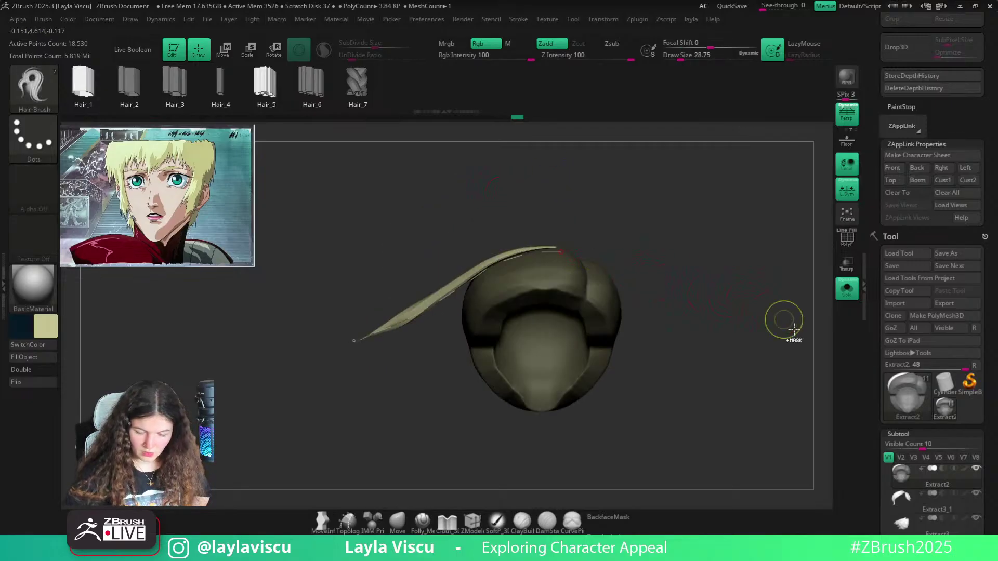
right_click_drag(794, 329, 749, 326, "shift")
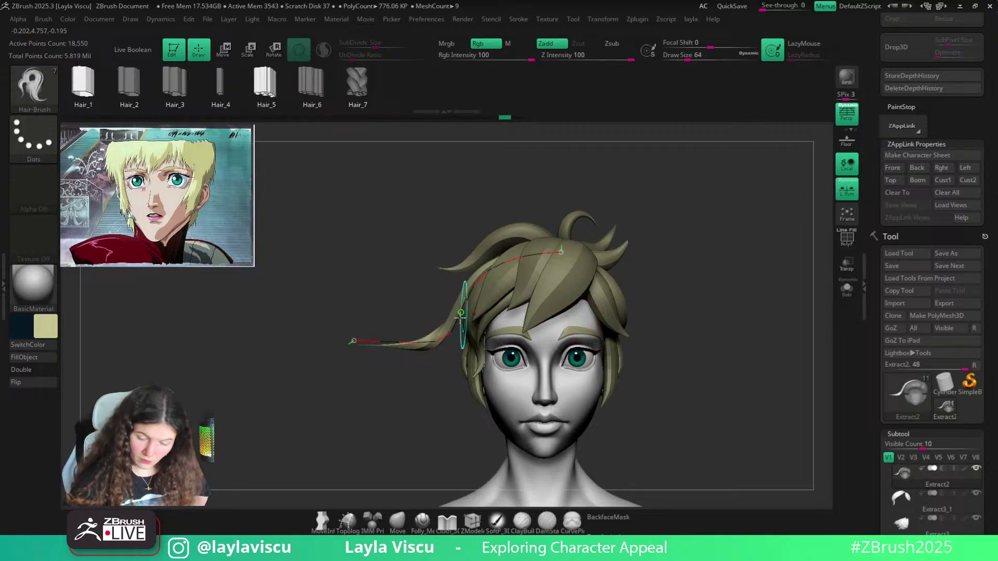
left_click_drag(464, 312, 450, 319, "shift")
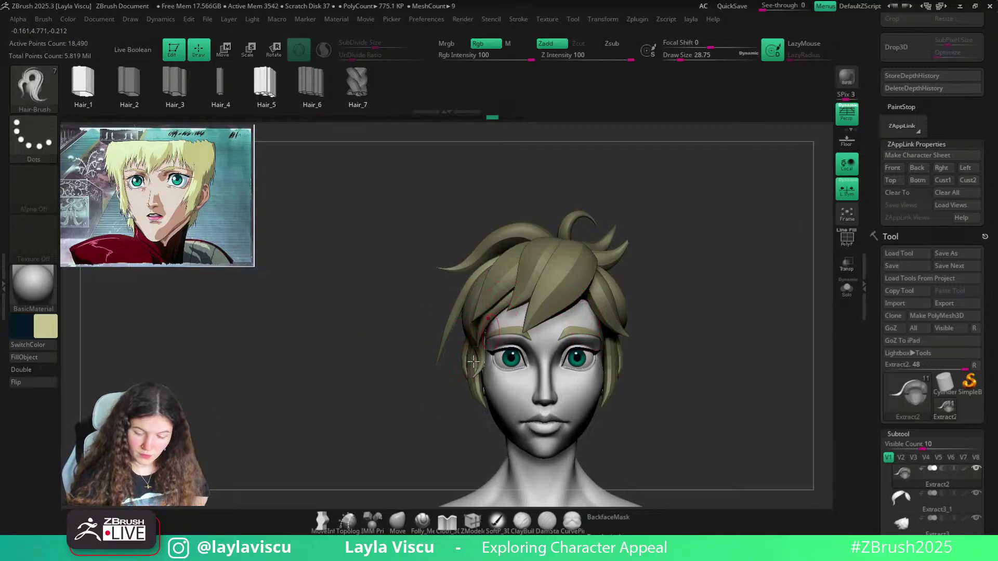
Switch to the Move brush and shape the new side strand beside the temple, leaving the polygroup wireframe display off
left_click(398, 520)
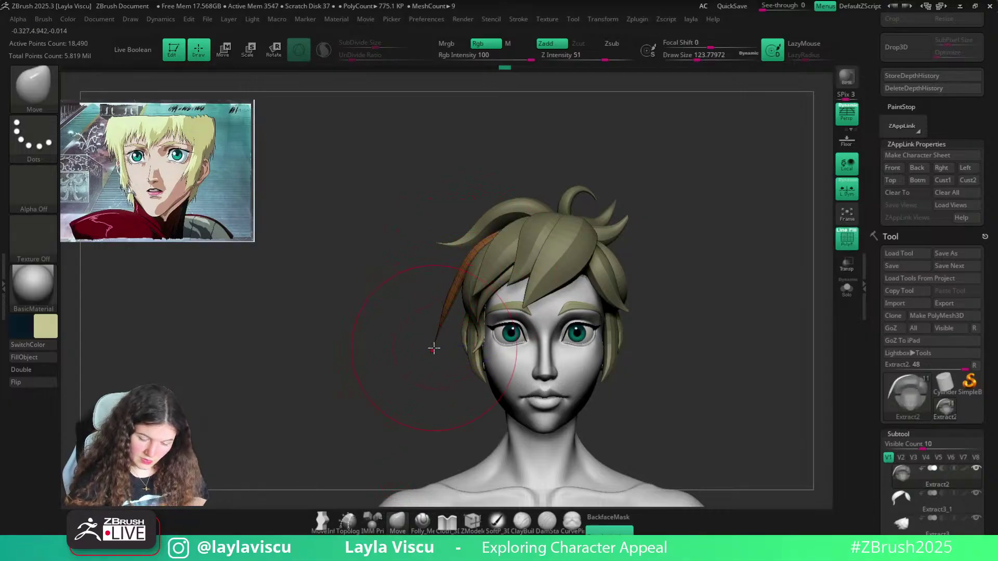
key("s")
mouse_move(455, 273)
left_mouse_down()
mouse_move(443, 272)
mouse_move(474, 243)
left_mouse_up()
key("shift+f")
key("s")
left_click_drag(516, 218, 522, 218)
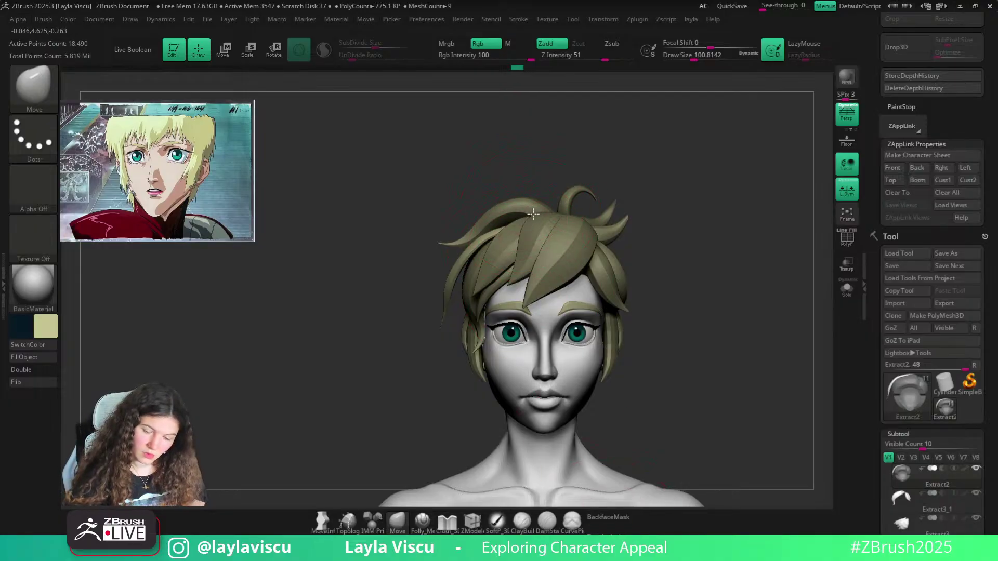
Adjust the side strand's outer curve in front view using larger and smaller Move brush sizes
key("s")
left_click_drag(488, 229, 484, 229)
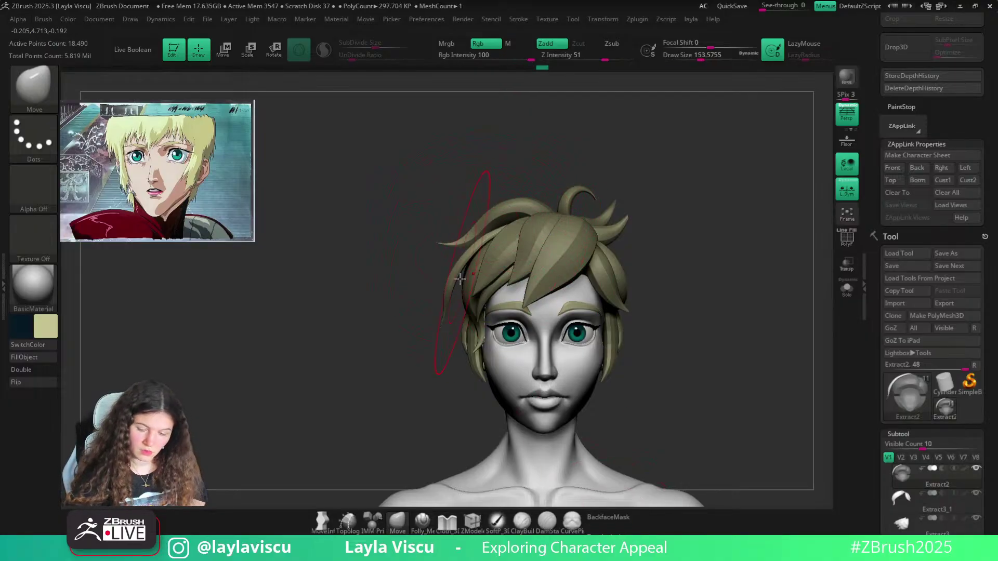
key("s")
left_click_drag(450, 301, 445, 303)
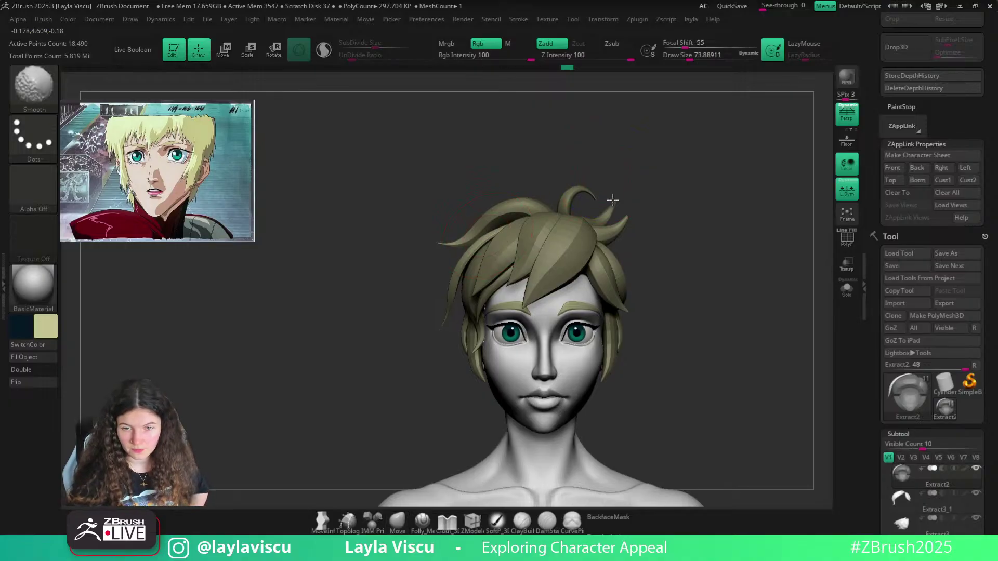
mouse_move(664, 192)
left_mouse_down("alt")
mouse_move(635, 192)
mouse_move(632, 215)
left_mouse_up("alt")
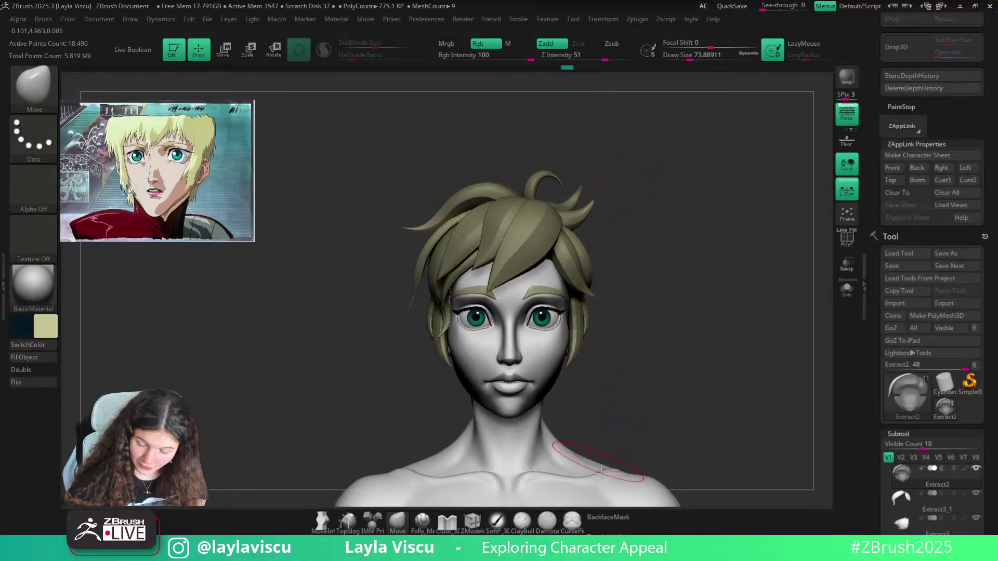
Enable BackfaceMask and refine the side strand's outline beside the temple from the front with the Move brush
left_click(608, 517)
key("s")
left_click_drag(455, 218, 464, 223)
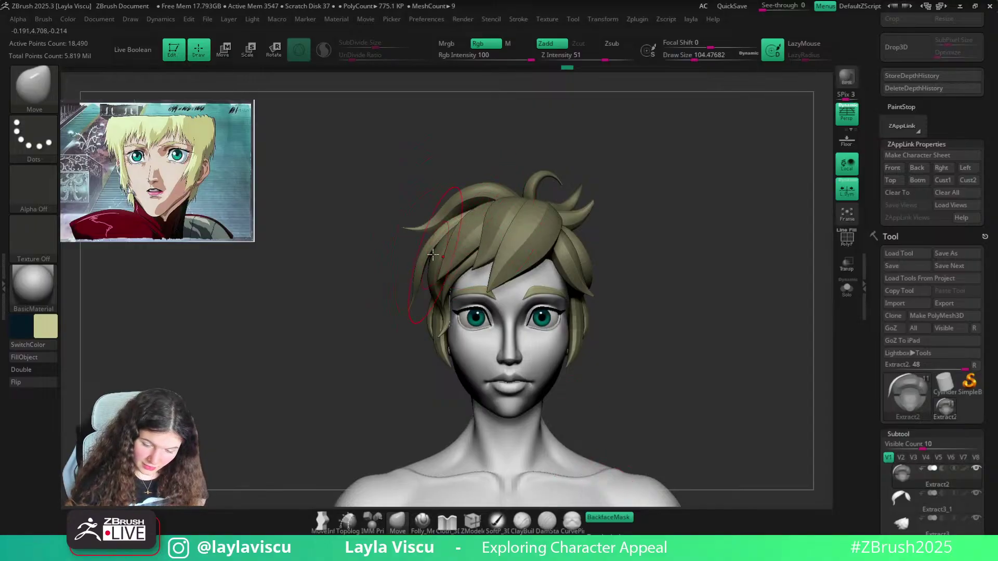
key("bracketleft")
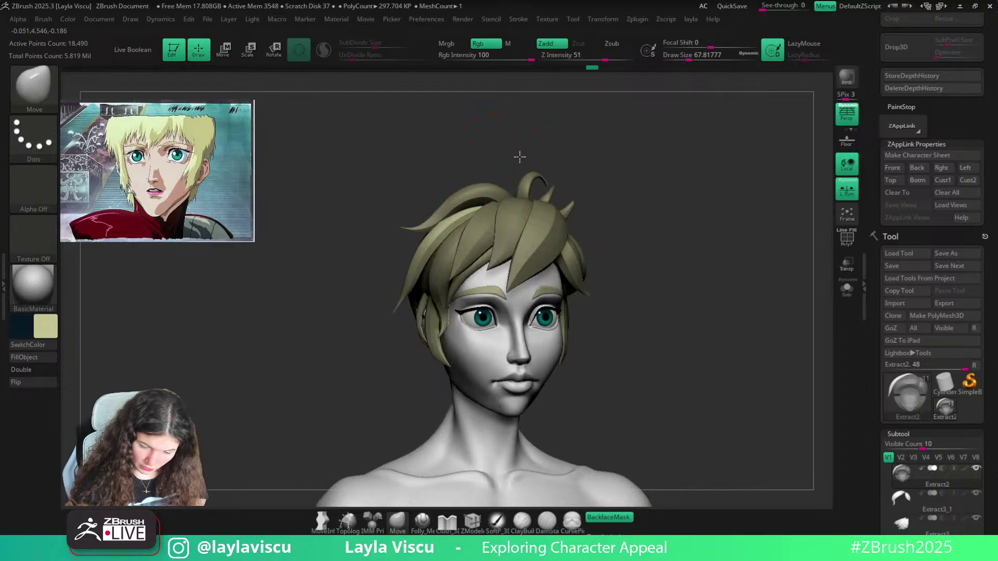
mouse_move(519, 156)
right_mouse_down()
mouse_move(519, 185)
mouse_move(463, 214)
right_mouse_up()
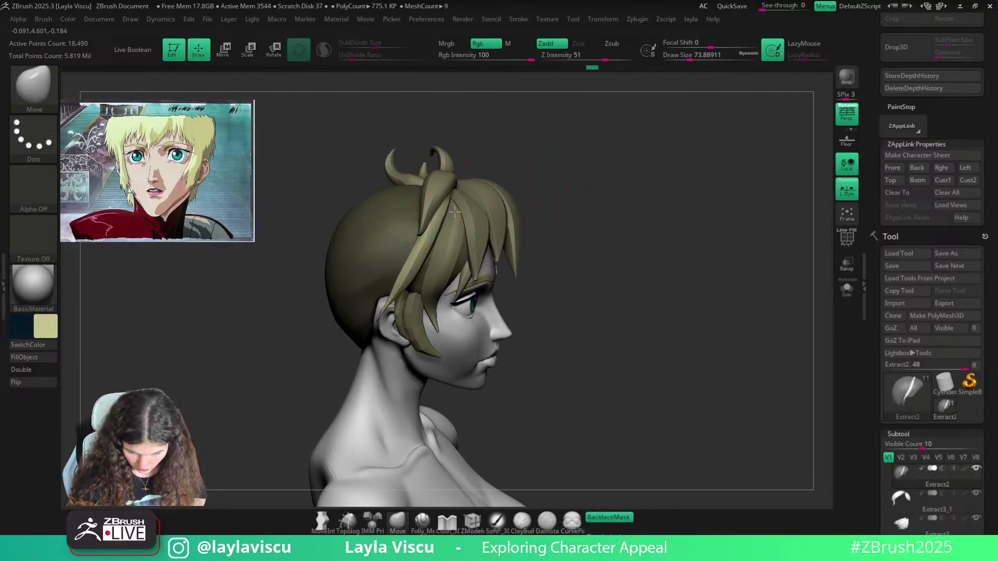
Fit the side strand's upper part against the neighbouring fringe strands in side view with a medium Move brush
key("bracketright")
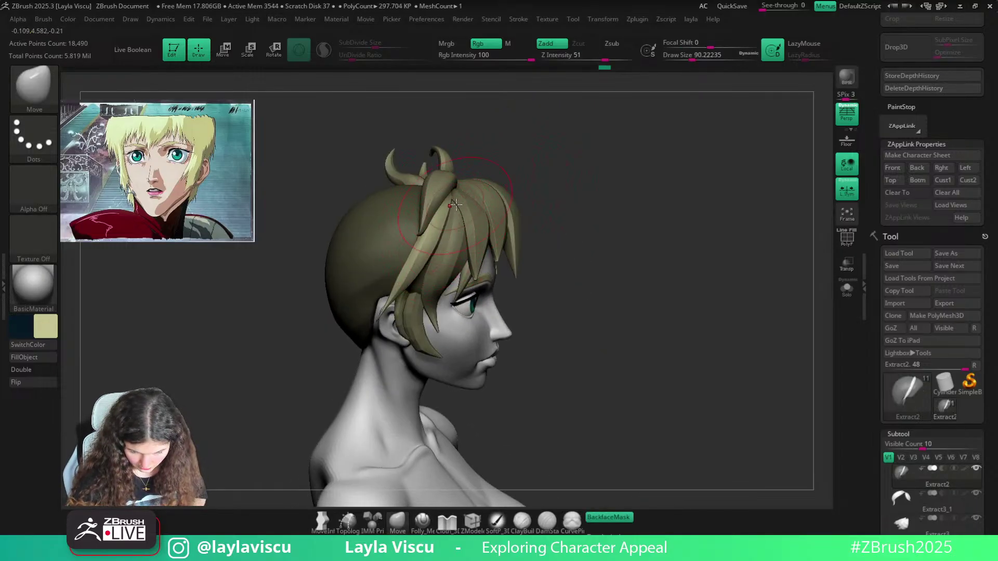
right_click_drag(456, 206, 458, 209)
key("bracketleft")
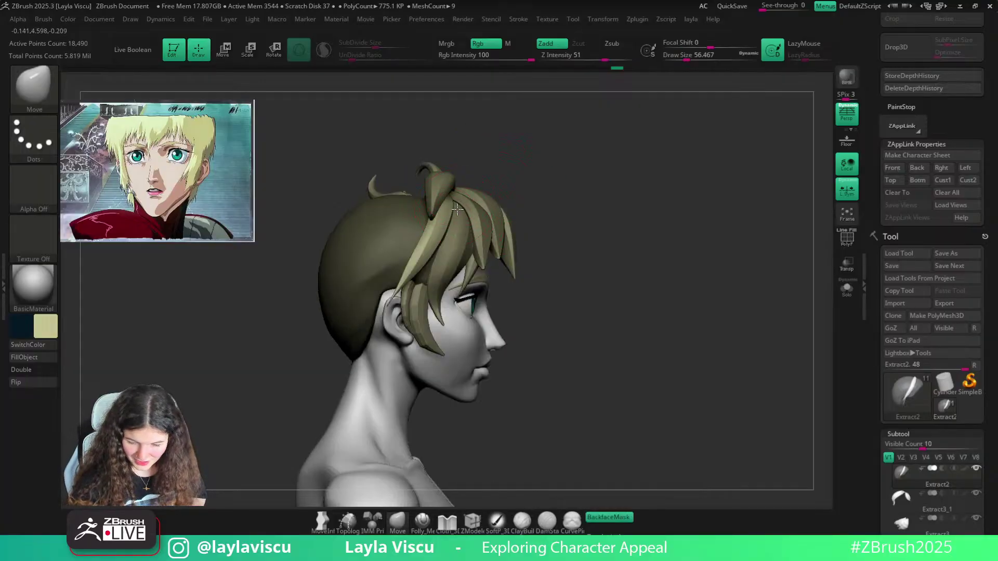
key("bracketright")
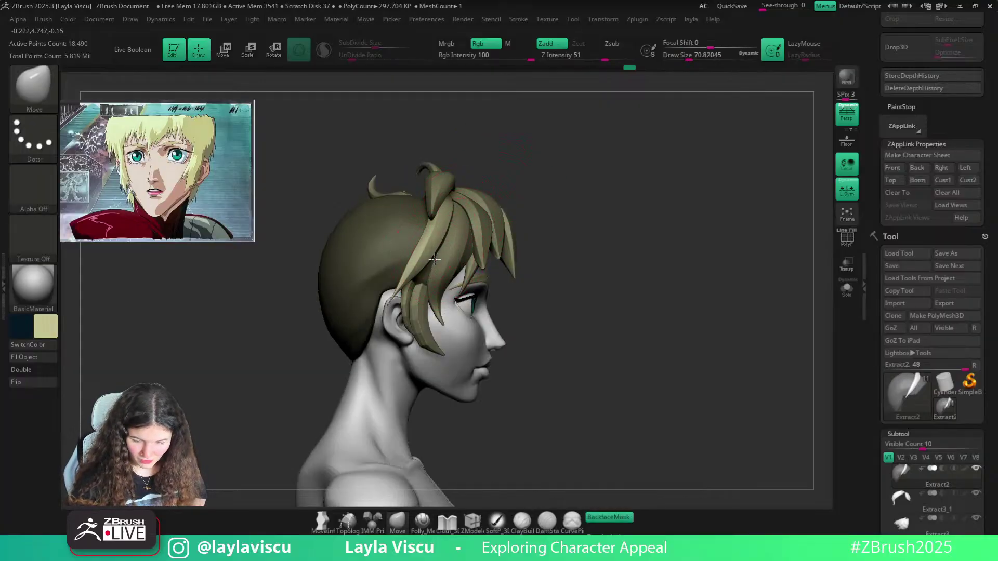
right_click_drag(487, 209, 521, 241)
key("s")
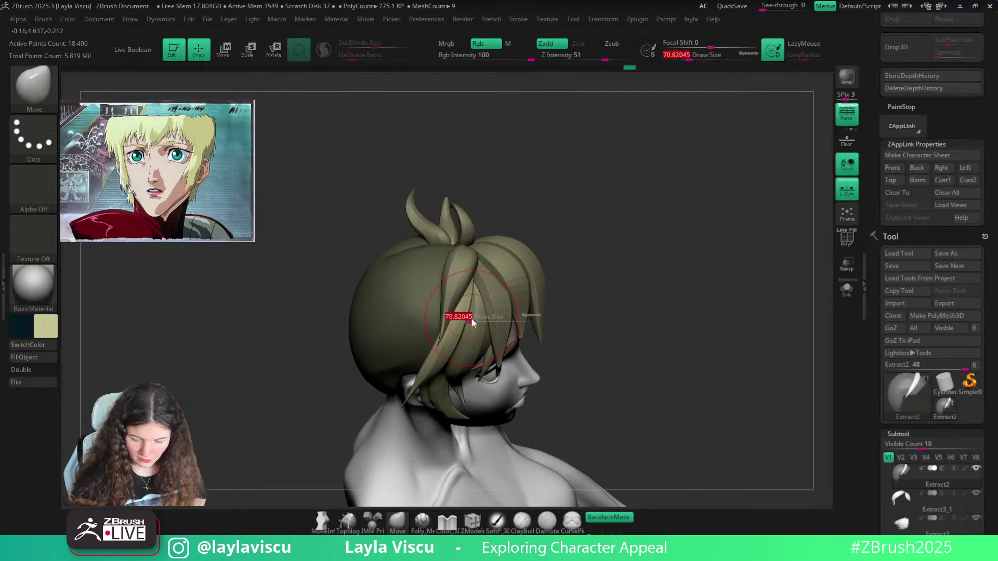
left_click_drag(472, 317, 470, 317)
mouse_move(553, 235)
left_mouse_down("shift")
mouse_move(575, 267)
mouse_move(559, 187)
mouse_move(566, 201)
left_mouse_up("shift")
Disable BackfaceMask and move the side strand's lower end above the ear, checking the silhouette from the front
left_click(609, 518)
key("s")
left_click_drag(400, 301, 404, 302)
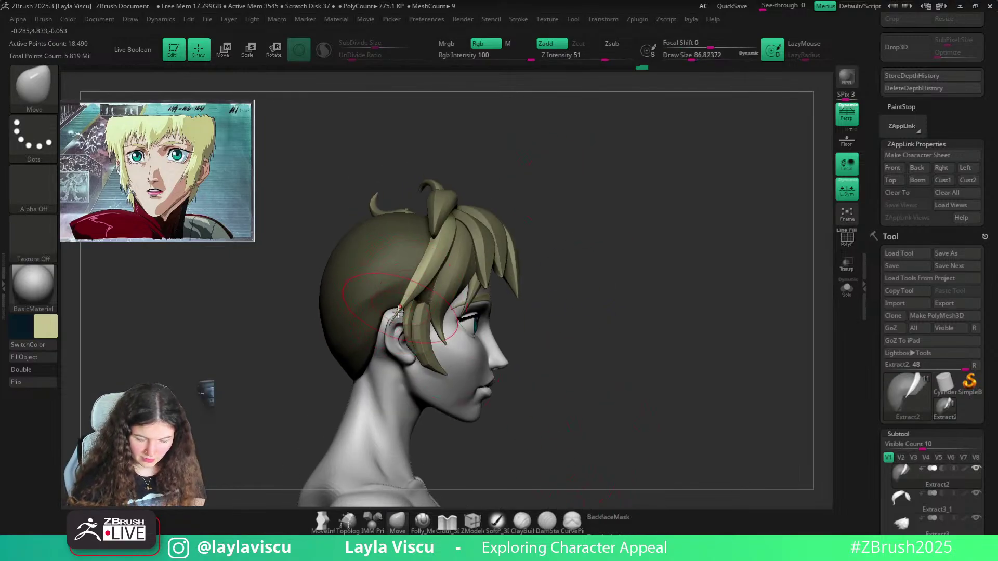
left_click_drag(574, 194, 578, 203, "shift")
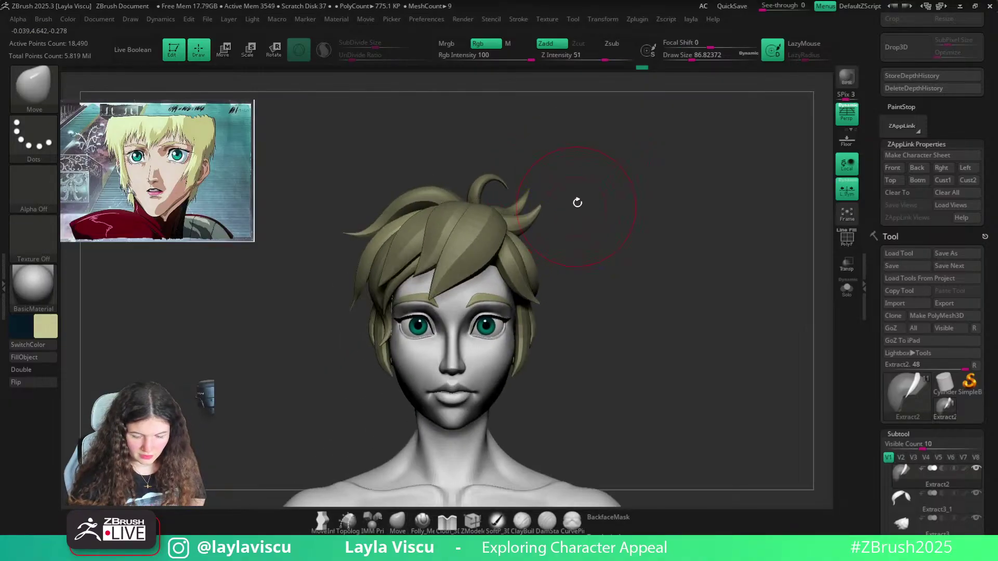
Enable BackfaceMask again and adjust the side strand's tip from the front and a low angle
left_click(613, 518)
key("s")
mouse_move(372, 298)
left_mouse_down()
mouse_move(359, 286)
mouse_move(356, 295)
left_mouse_up()
key("s")
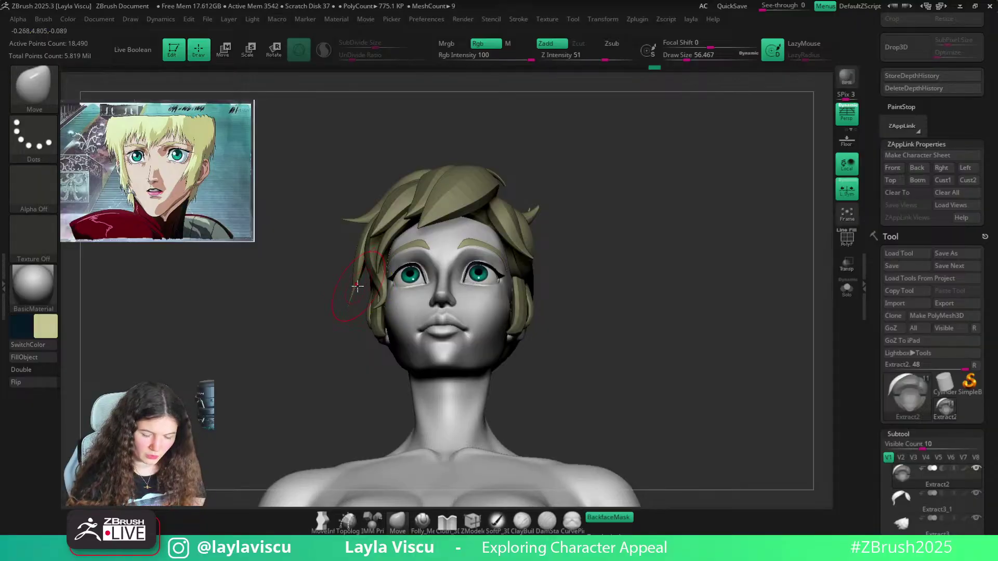
right_click_drag(371, 303, 470, 301)
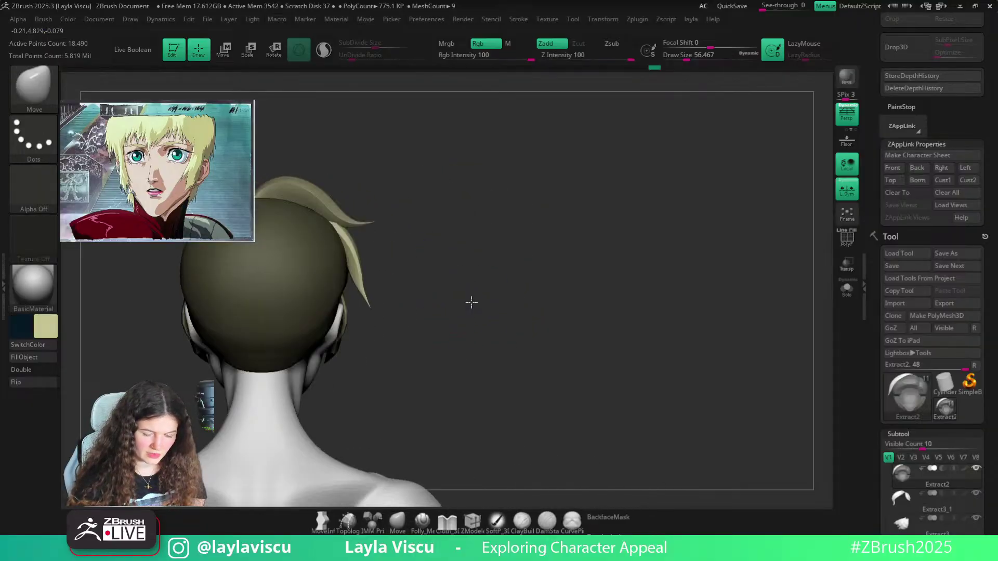
Turn BackfaceMask off and shape the side strand's length and lower end from behind using varied Move brush sizes
left_click(600, 517)
mouse_move(576, 411)
right_mouse_down()
mouse_move(586, 383)
mouse_move(564, 400)
right_mouse_up()
key("s")
key("s")
left_click_drag(470, 336, 467, 361)
mouse_move(458, 362)
right_mouse_down()
mouse_move(557, 306)
mouse_move(515, 343)
right_mouse_up()
key("s")
left_click_drag(489, 370, 465, 377)
right_click_drag(518, 332, 506, 335)
key("s")
left_click_drag(469, 343, 473, 343)
Refine the side strand's fit along the hair cap from a rear three-quarter view, with and without BackfaceMask
left_click(602, 517)
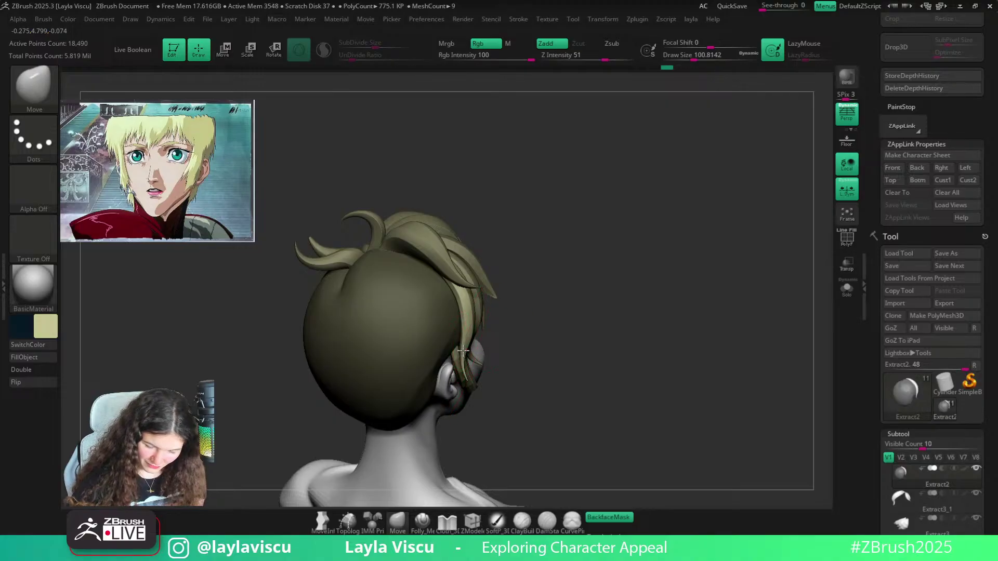
mouse_move(540, 287)
right_mouse_down()
mouse_move(568, 260)
mouse_move(555, 279)
right_mouse_up()
right_click_drag(606, 503, 490, 312)
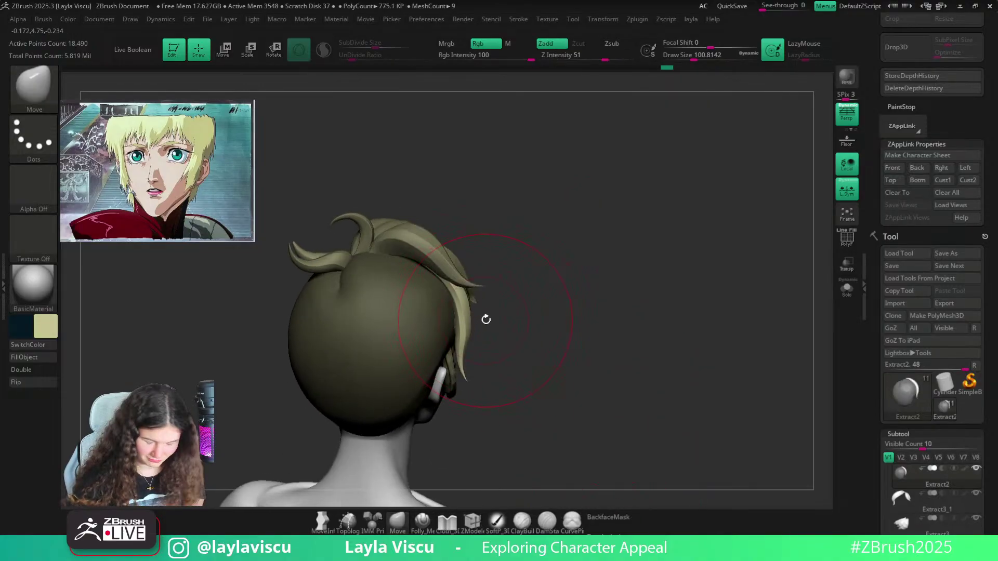
key("s")
left_click_drag(486, 319, 477, 319)
mouse_move(463, 339)
right_mouse_down("ctrl")
mouse_move(516, 288)
mouse_move(499, 313)
right_mouse_up("ctrl")
right_click_drag(461, 207, 431, 209)
key("s")
left_click_drag(394, 238, 414, 254)
key("s")
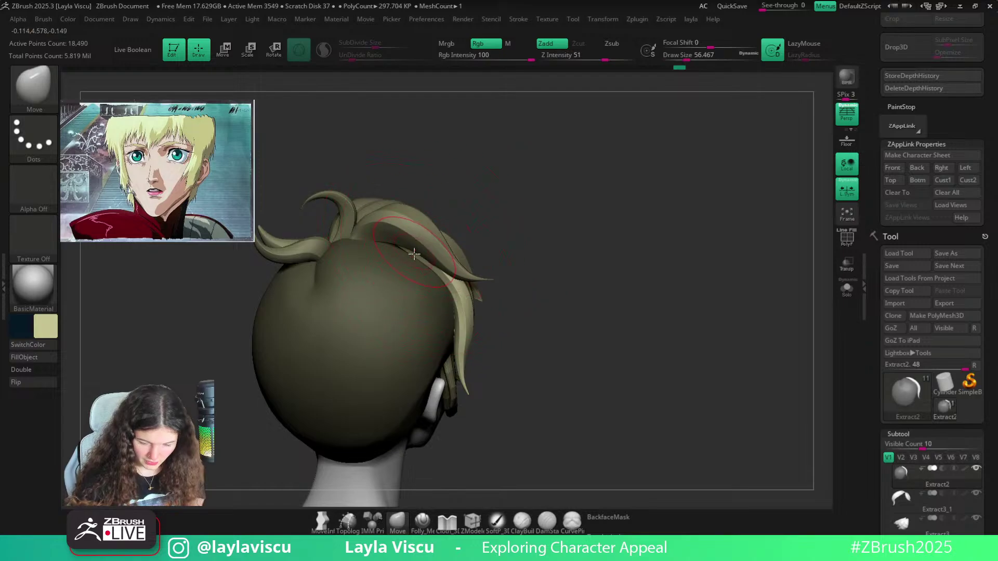
Reshape the side strand's tip with a small Move brush from the front and from below, checking the whole figure
mouse_move(417, 249)
right_mouse_down()
mouse_move(483, 194)
mouse_move(477, 149)
mouse_move(459, 203)
mouse_move(416, 192)
mouse_move(463, 219)
mouse_move(461, 196)
right_mouse_up()
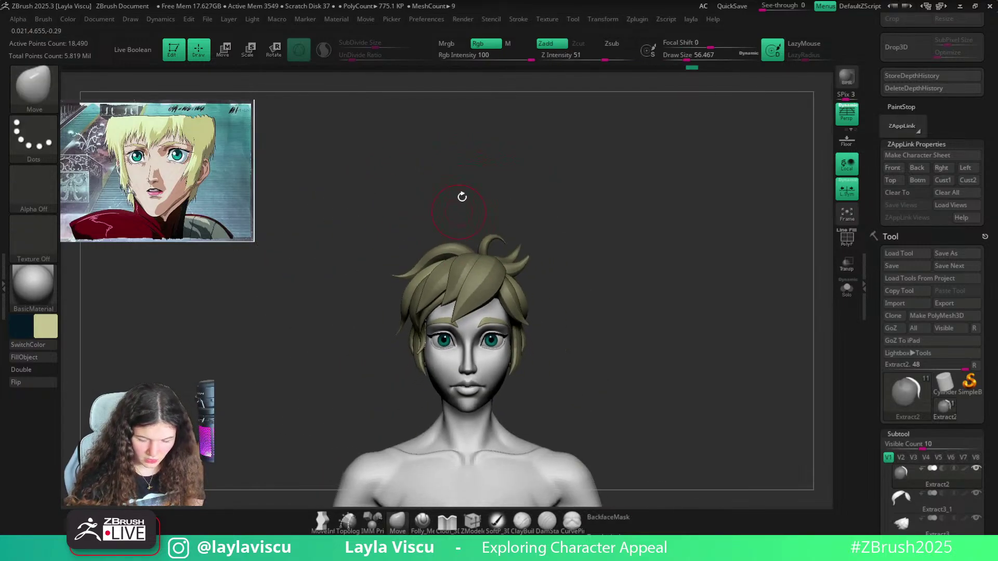
right_click_drag(468, 231, 470, 253, "ctrl")
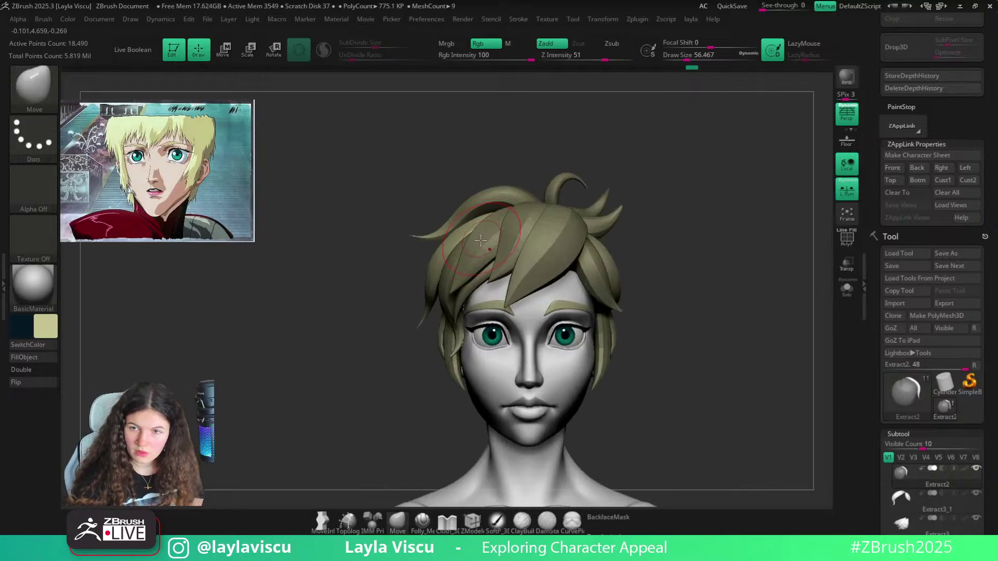
key("shift")
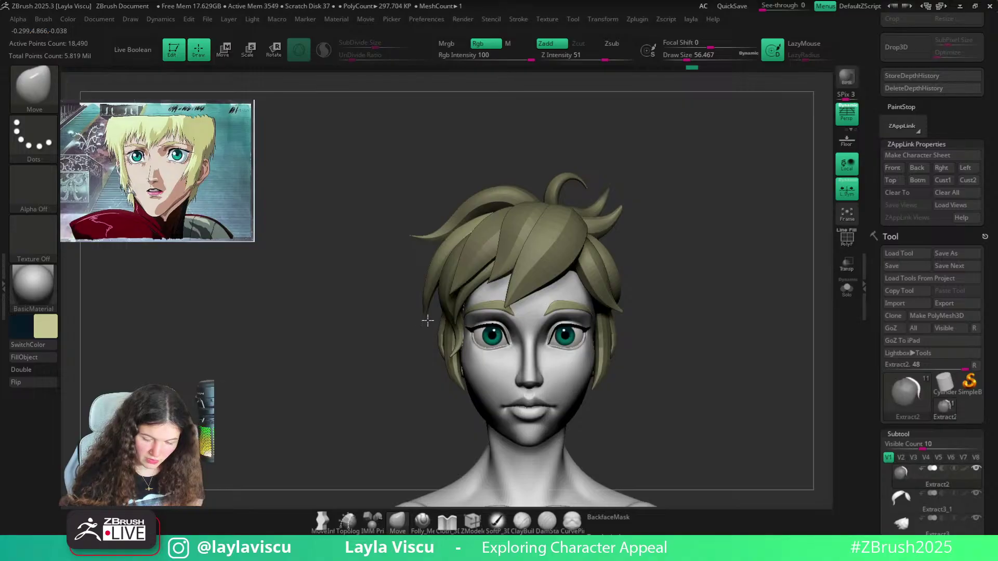
key("shift")
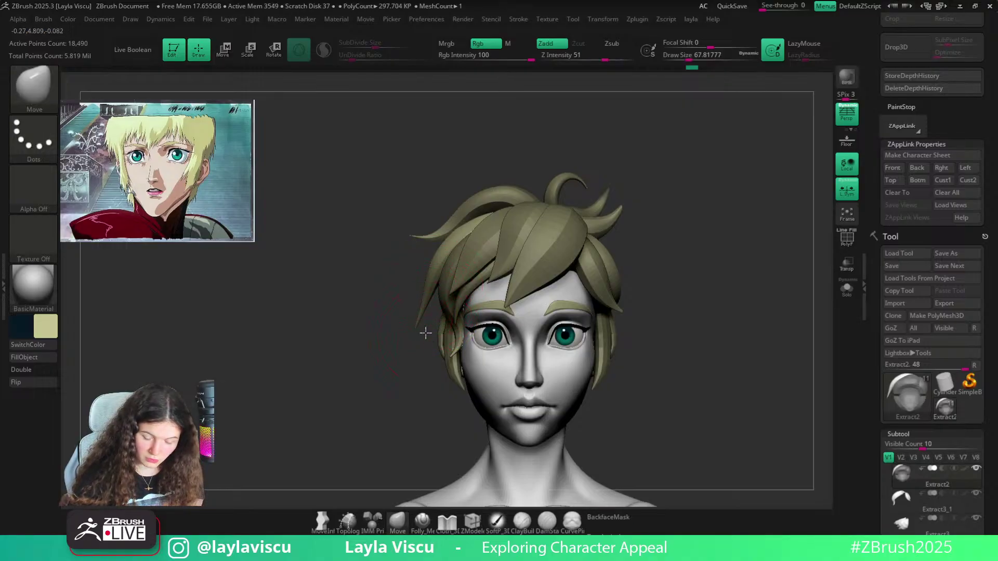
right_click_drag(424, 330, 418, 290)
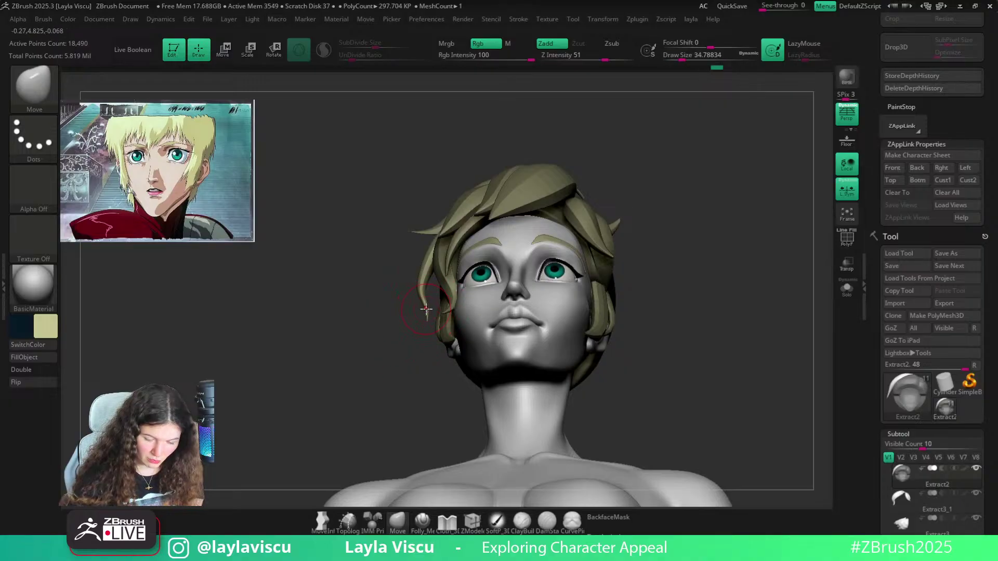
key("s")
key("s")
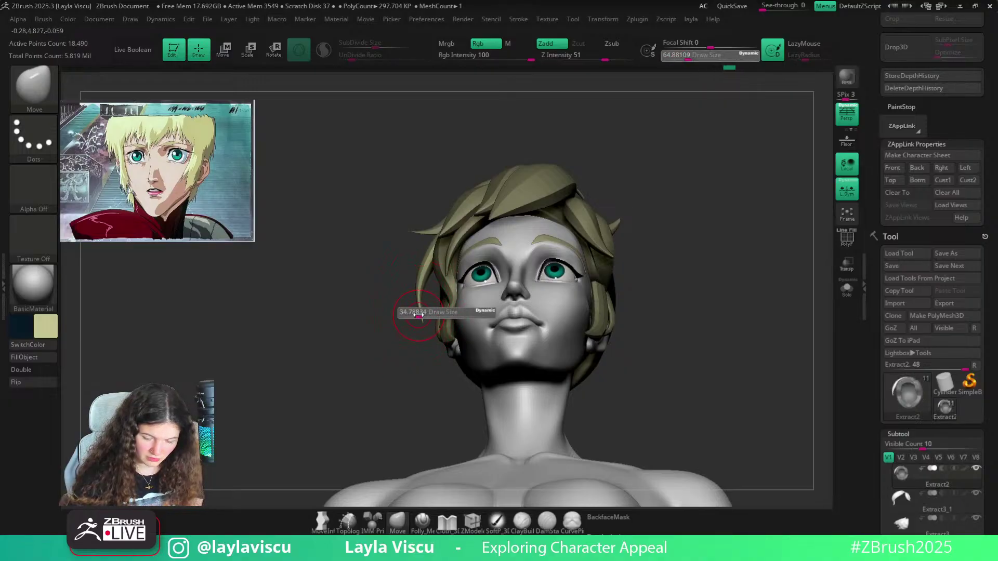
mouse_move(414, 314)
right_mouse_down()
mouse_move(436, 366)
mouse_move(597, 234)
mouse_move(582, 159)
right_mouse_up()
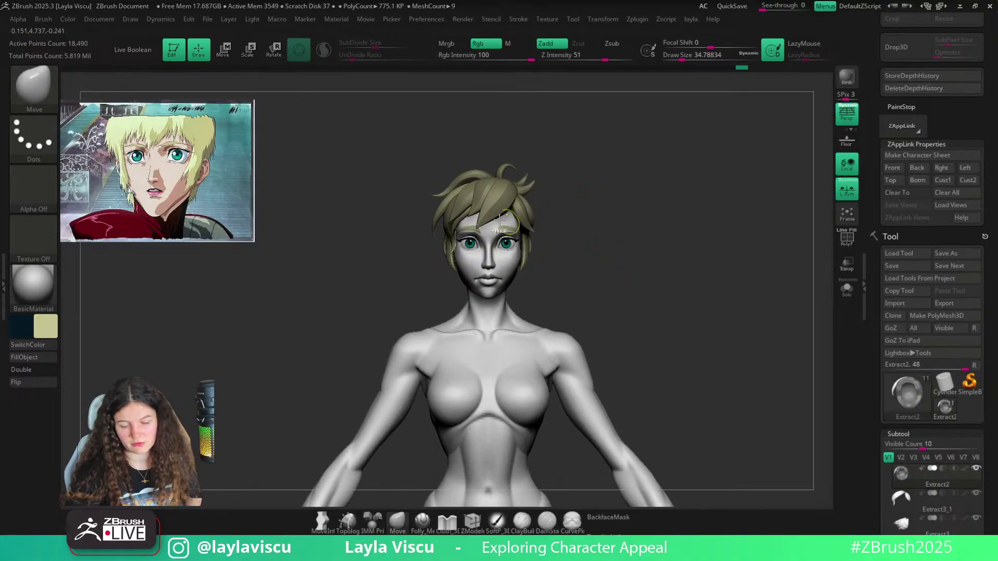
Adjust the side strand's overall sweep over the ear from the front and side with a medium Move brush
right_click_drag(500, 221, 486, 262, "ctrl")
key("s")
mouse_move(442, 187)
left_mouse_down()
mouse_move(462, 186)
mouse_move(427, 215)
left_mouse_up()
key("s")
mouse_move(427, 216)
right_mouse_down()
mouse_move(546, 229)
mouse_move(556, 240)
right_mouse_up()
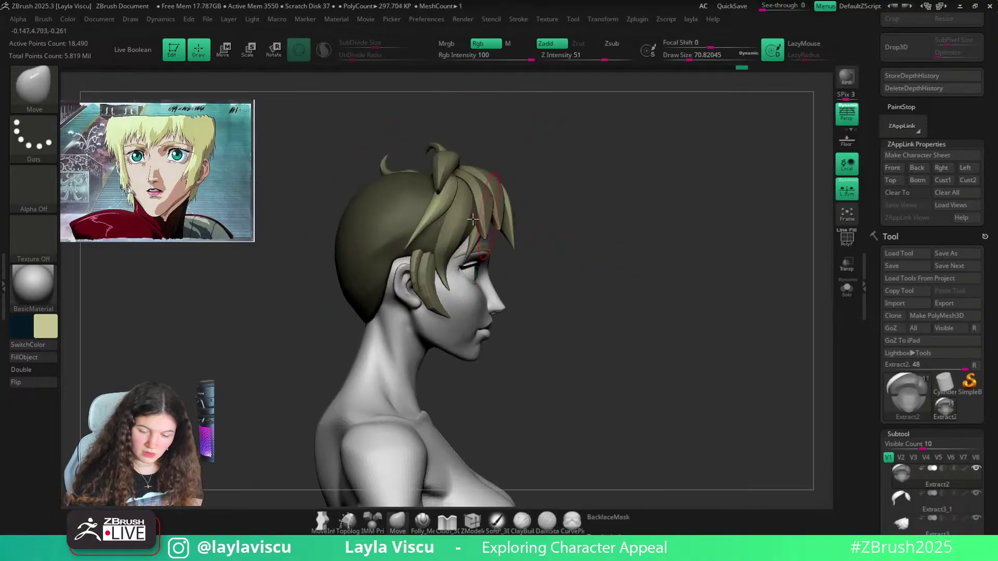
key("s")
left_click_drag(430, 233, 424, 233)
right_click_drag(538, 170, 536, 368)
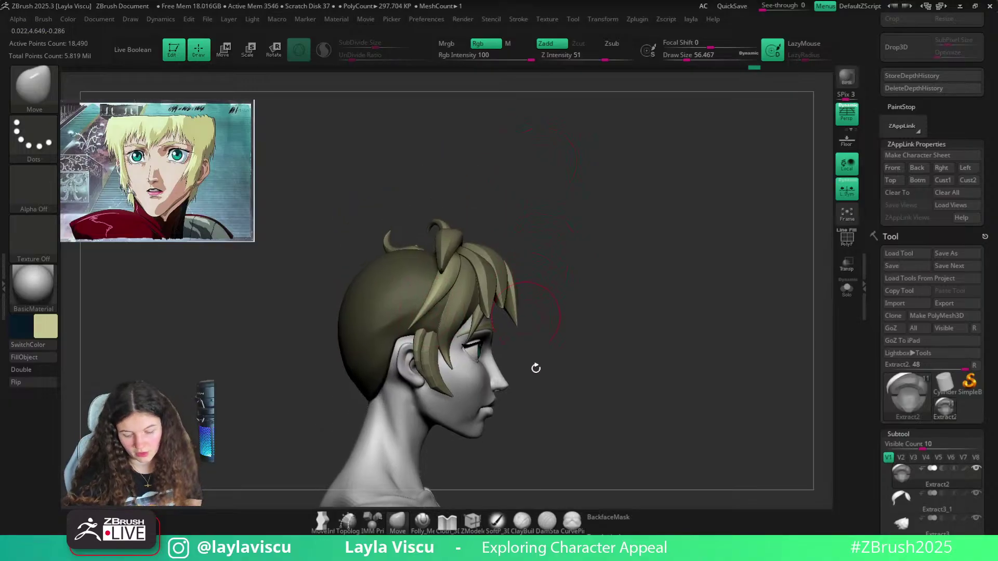
Adjust the temple strand's fit in side profile with a smaller Move brush and BackfaceMask on, checking it from the front
left_click(615, 518)
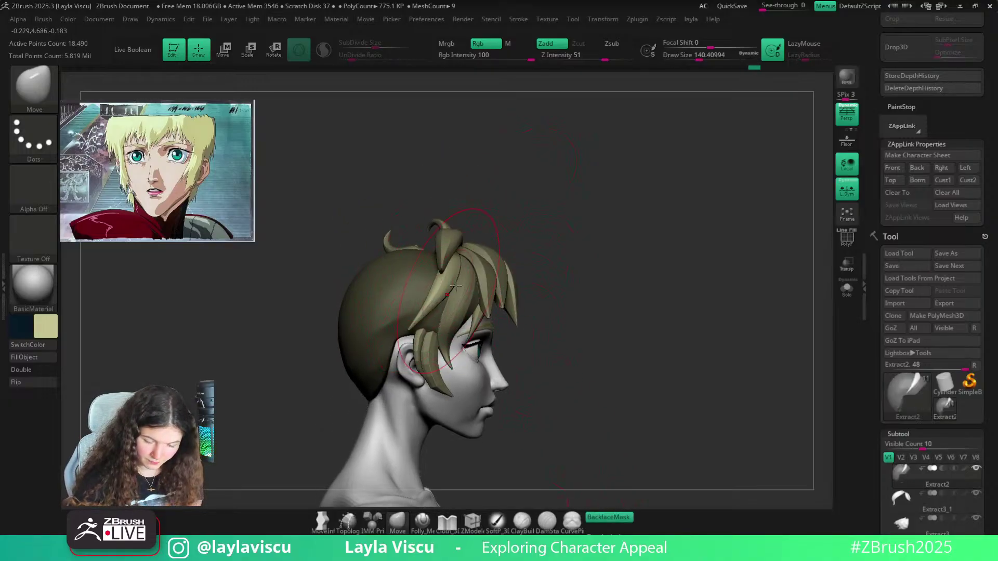
key("bracketleft")
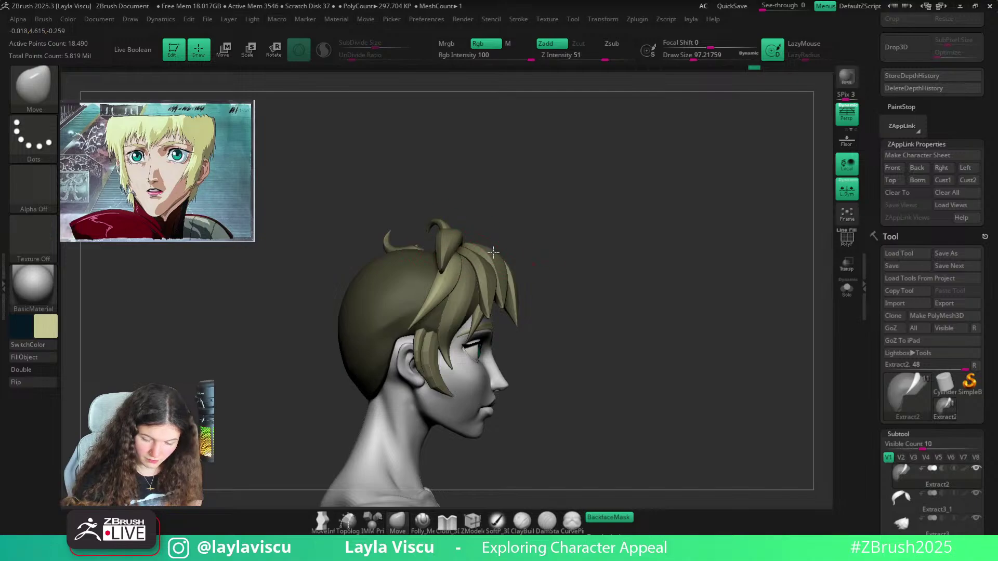
key("s")
left_click_drag(451, 296, 437, 296)
right_click_drag(619, 234, 491, 229)
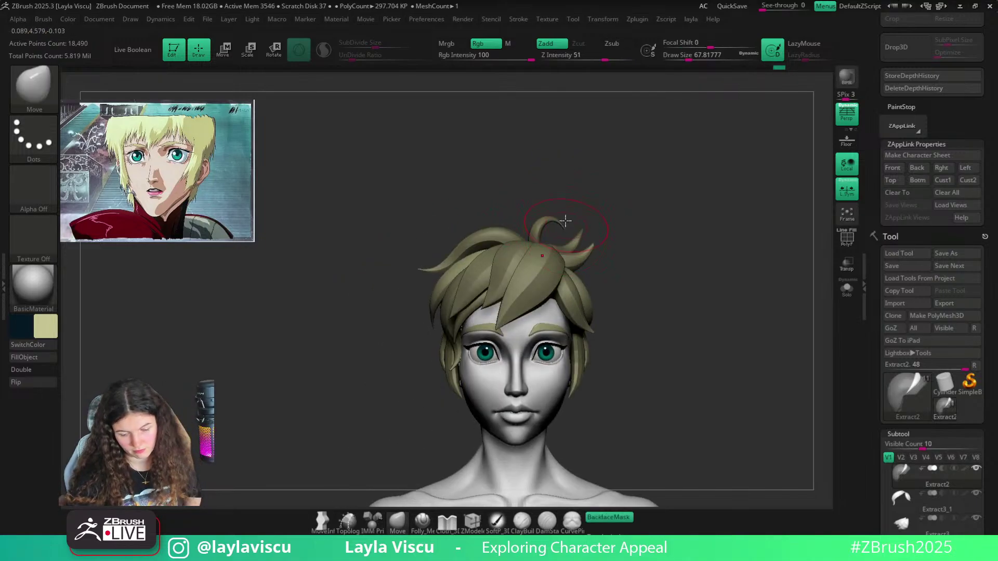
right_click_drag(565, 221, 504, 364)
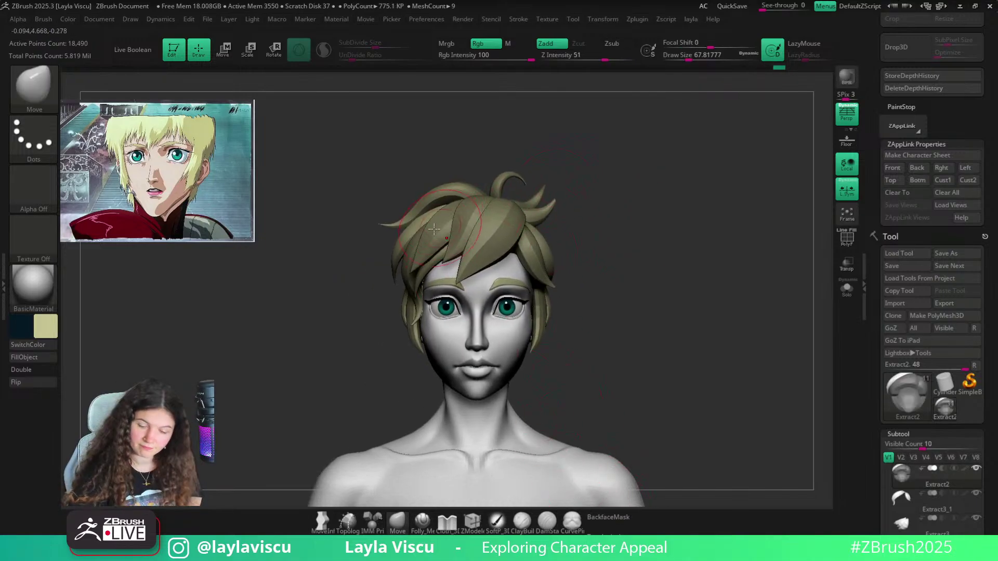
Refine the outer edge and upper contour of the Extract2 side strand from the front with progressively larger Move brush sizes
key("bracketright")
left_click_drag(396, 254, 402, 256)
key("bracketright")
left_click_drag(445, 214, 444, 197)
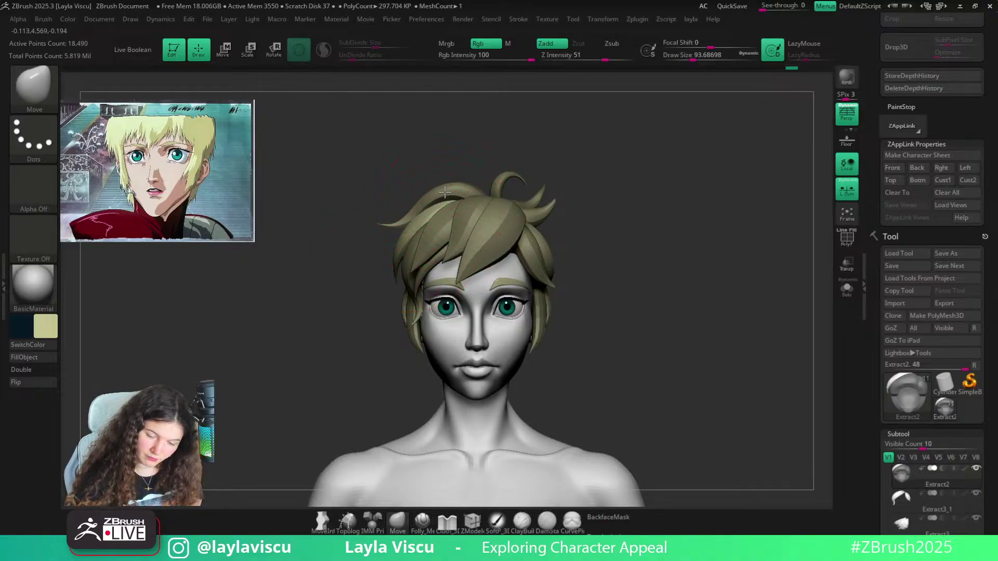
key("bracketright")
key("bracketright")
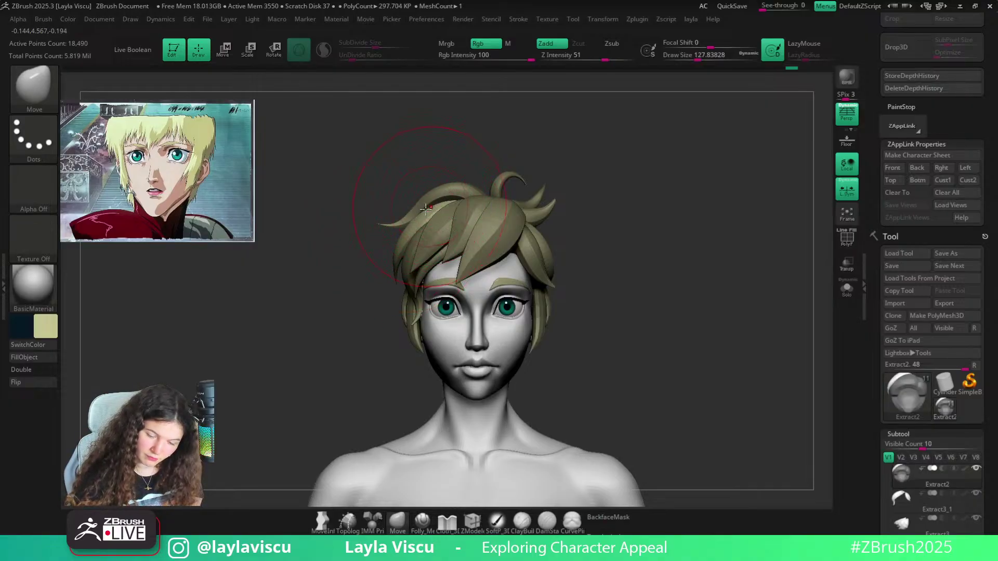
Examine how the Extract2 side strand sits beside the fringe using PolyFrame and three-quarter, side and front views
left_click(503, 176, "alt")
left_click_drag(440, 163, 465, 193)
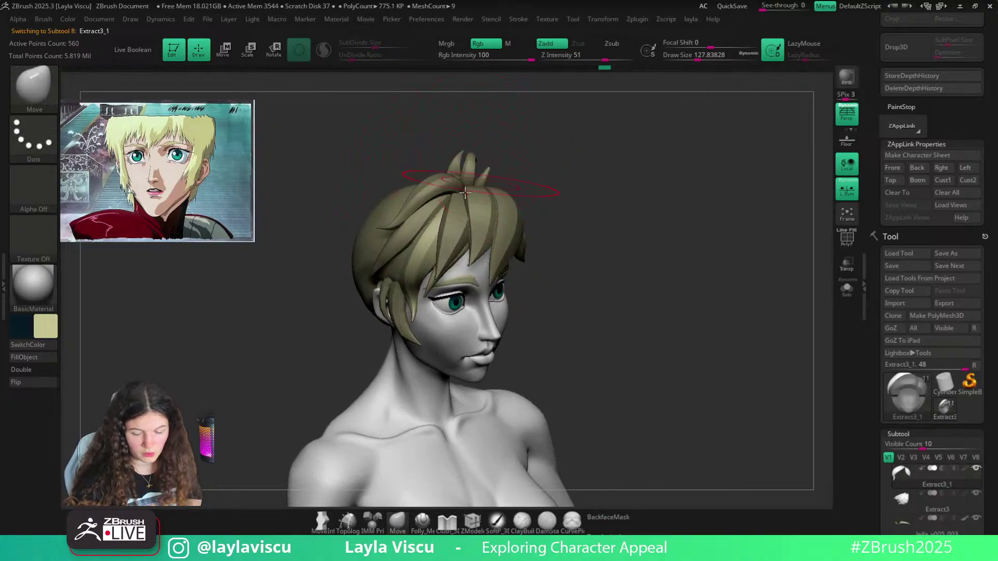
left_click(439, 208, "alt")
key("bracketleft")
key("bracketleft")
key("bracketleft")
key("bracketleft")
key("shift+f")
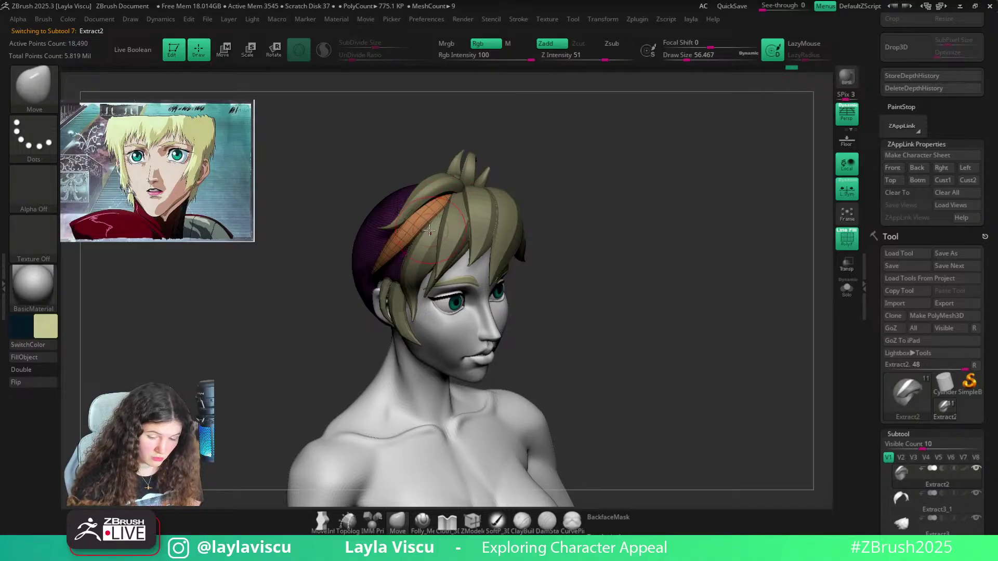
key("shift+f")
left_click_drag(551, 170, 550, 194)
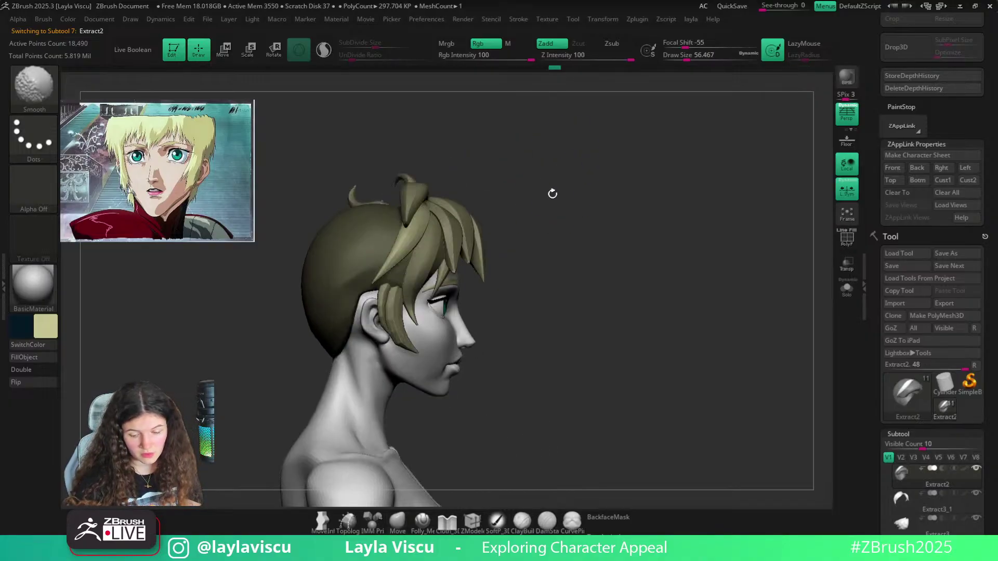
key("bracketright")
left_click_drag(470, 156, 518, 138, "shift")
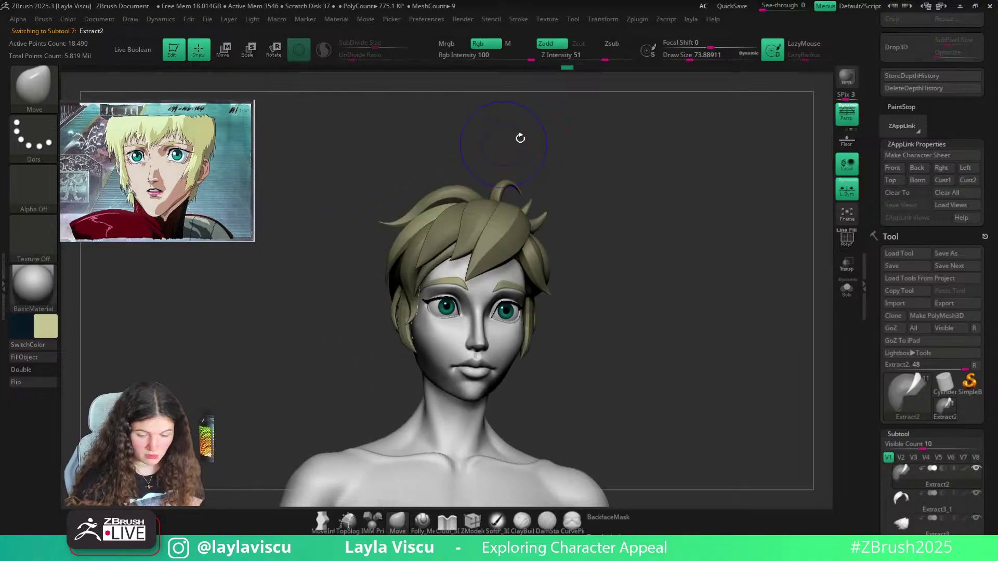
key("bracketright")
key("bracketright")
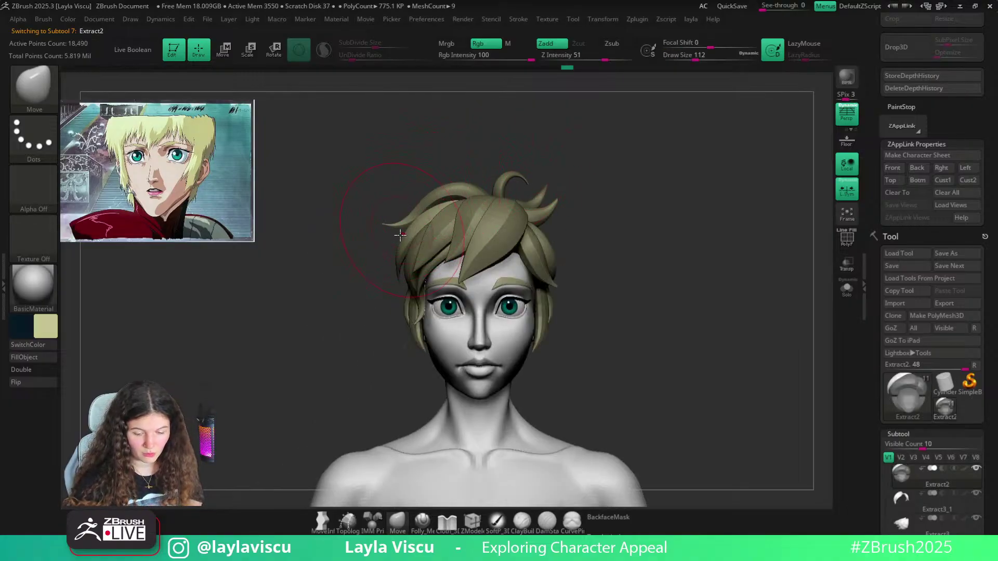
Select the Extract1 crown strands and refine the outward-flicking strand's pointed tip up close with a Move brush of about size 20
left_click(407, 220, "alt")
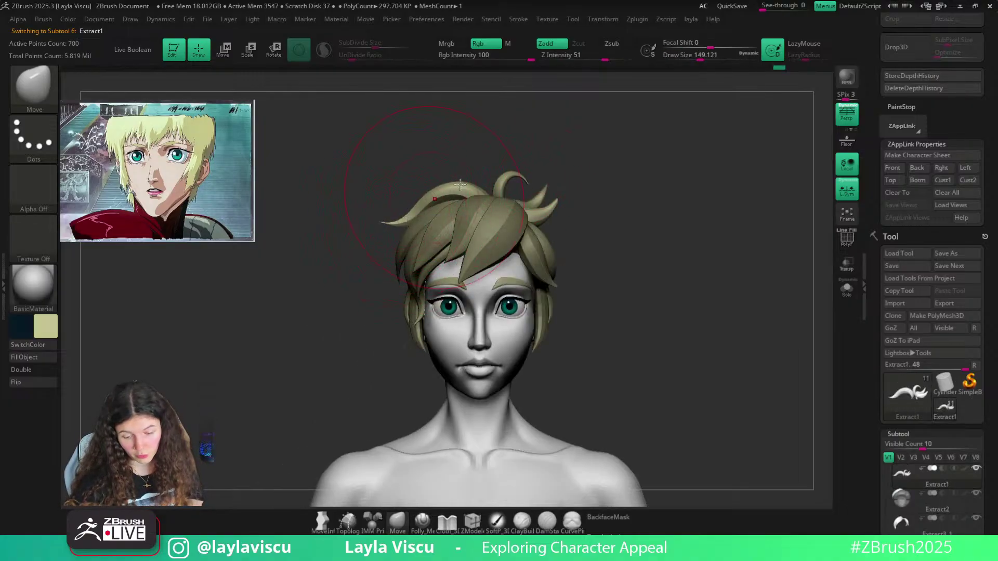
right_click_drag(460, 184, 436, 166, "alt")
key("bracketleft")
key("bracketleft")
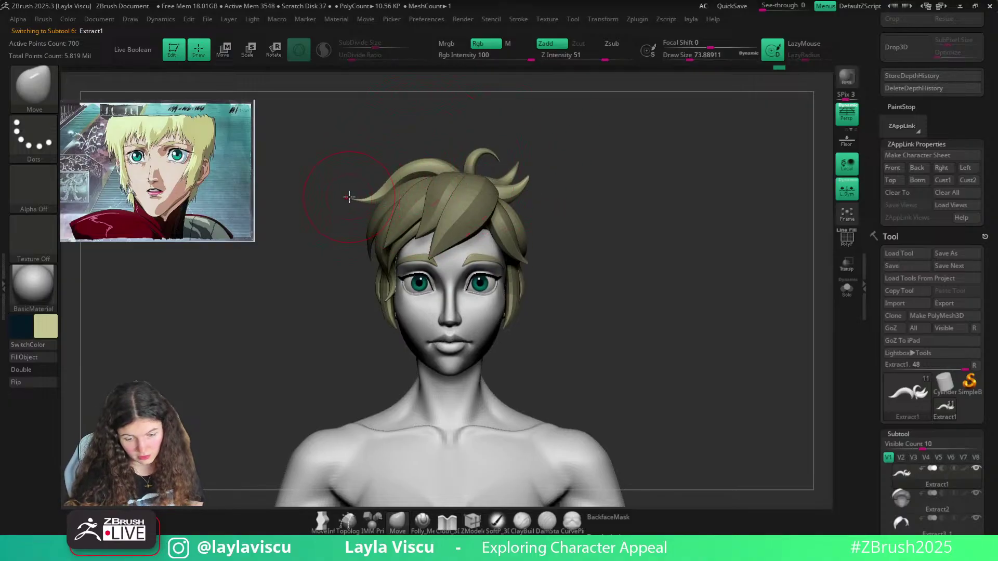
key("bracketleft")
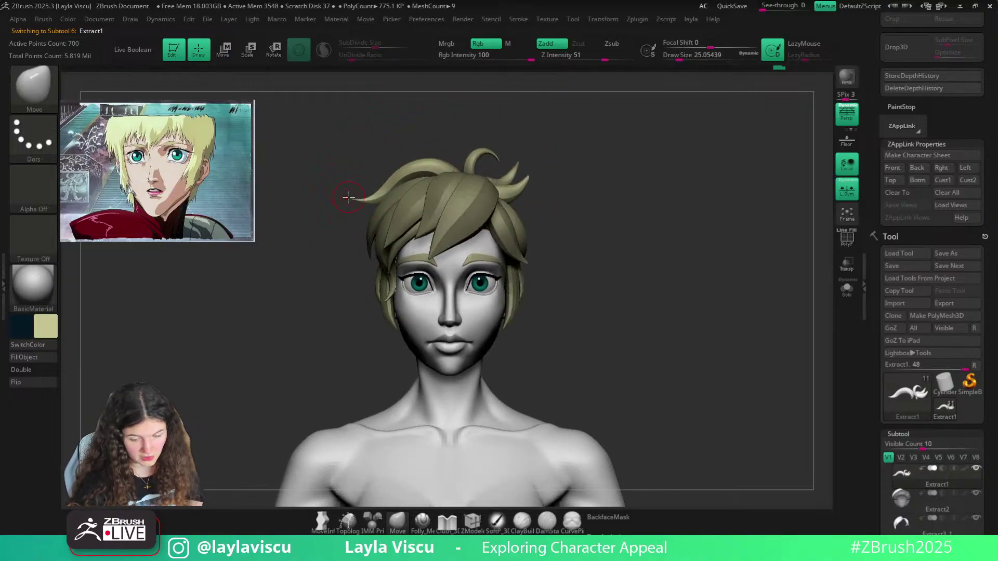
key("bracketleft")
key("bracketleft")
right_click_drag(351, 182, 381, 225, "ctrl")
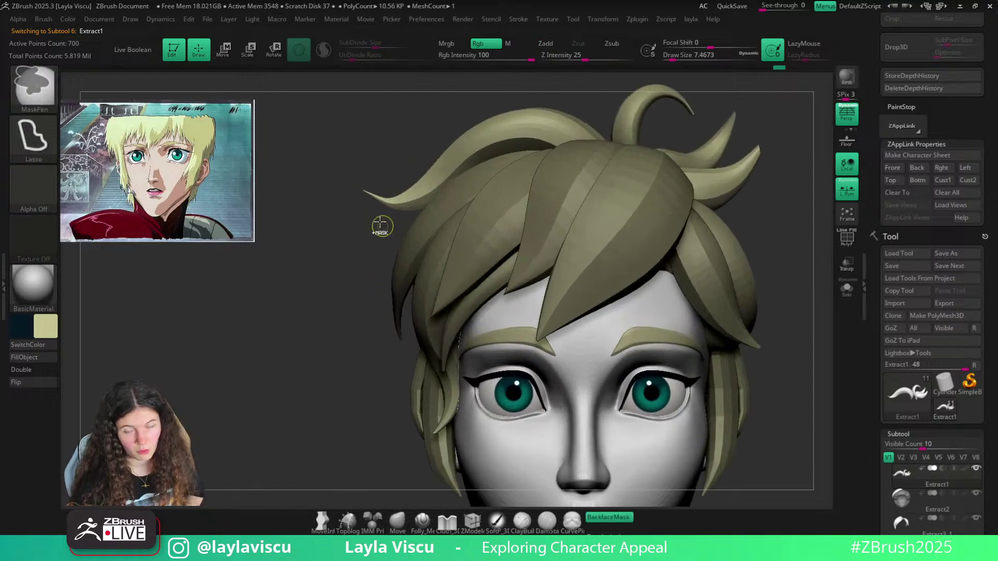
key("bracketright")
key("bracketright")
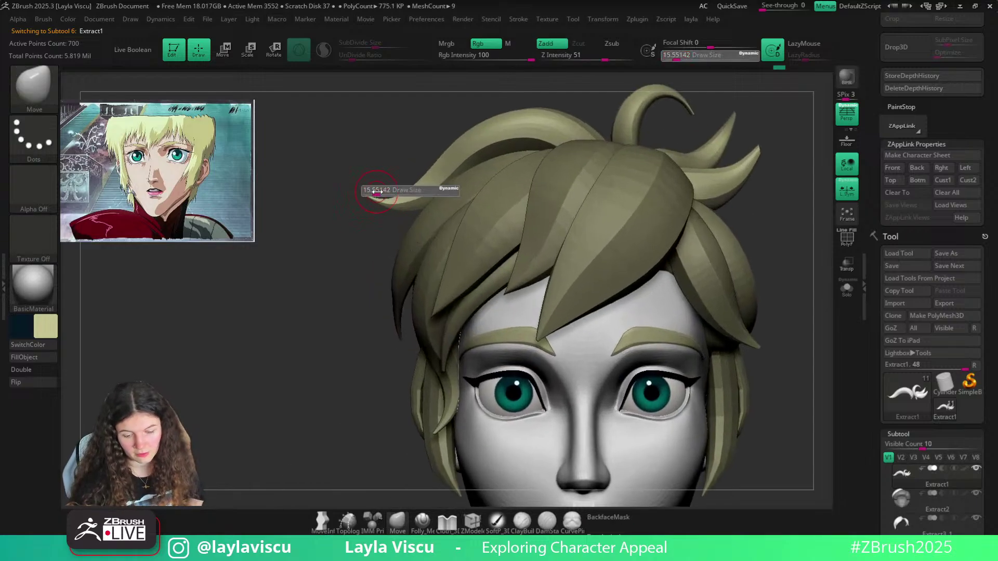
key("bracketright")
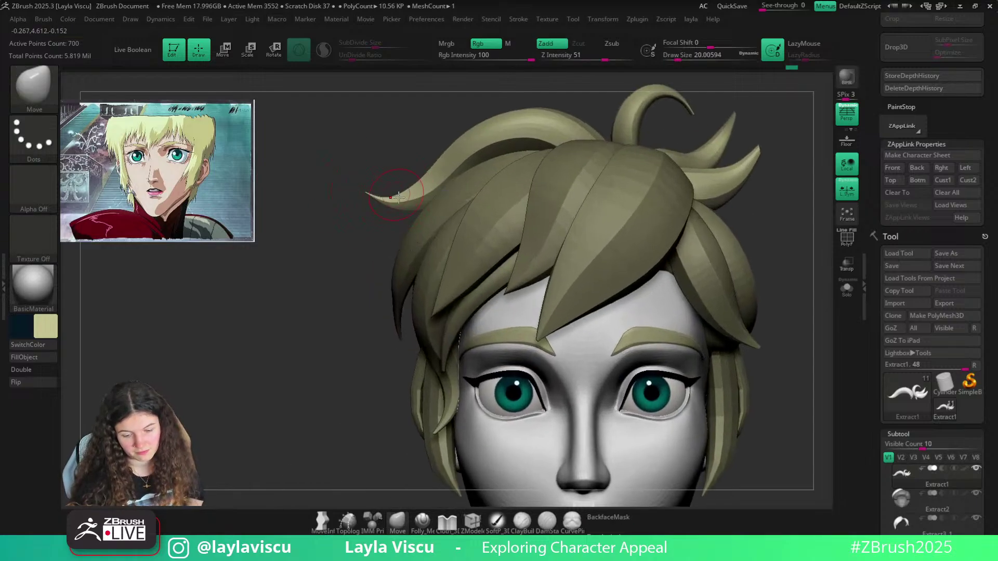
mouse_move(398, 196)
right_mouse_down("ctrl")
mouse_move(397, 151)
mouse_move(397, 212)
mouse_move(390, 116)
right_mouse_up("ctrl")
Adjust the outward-flicking crown strand's end from the front with a Move brush of about size 80, judging the overall silhouette
right_click_drag(637, 268, 608, 244, "alt")
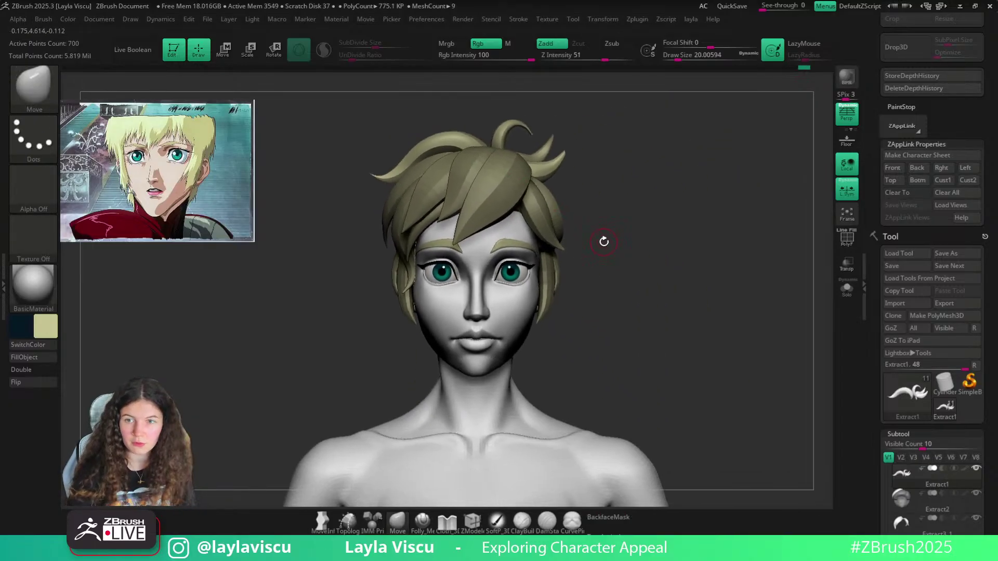
right_click_drag(614, 177, 600, 180)
mouse_move(599, 226)
right_mouse_down("ctrl")
mouse_move(598, 187)
mouse_move(601, 215)
right_mouse_up("ctrl")
key("s")
left_click_drag(384, 184, 398, 196)
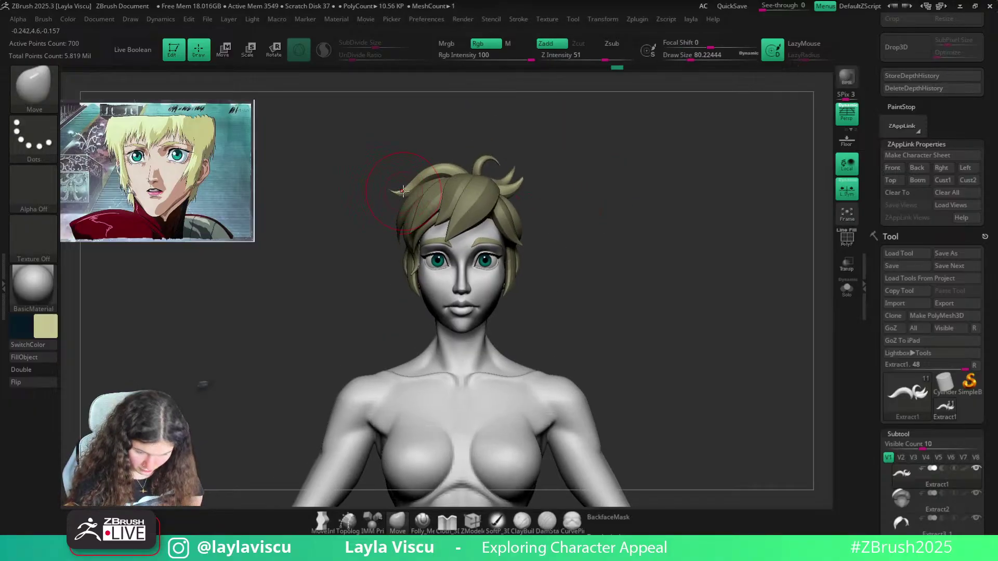
Balance the outer Extract2 side strand against the Extract1 crown strand from the front, using a Move brush of about size 158
right_click_drag(580, 214, 564, 190, "alt")
left_click(388, 164, "alt")
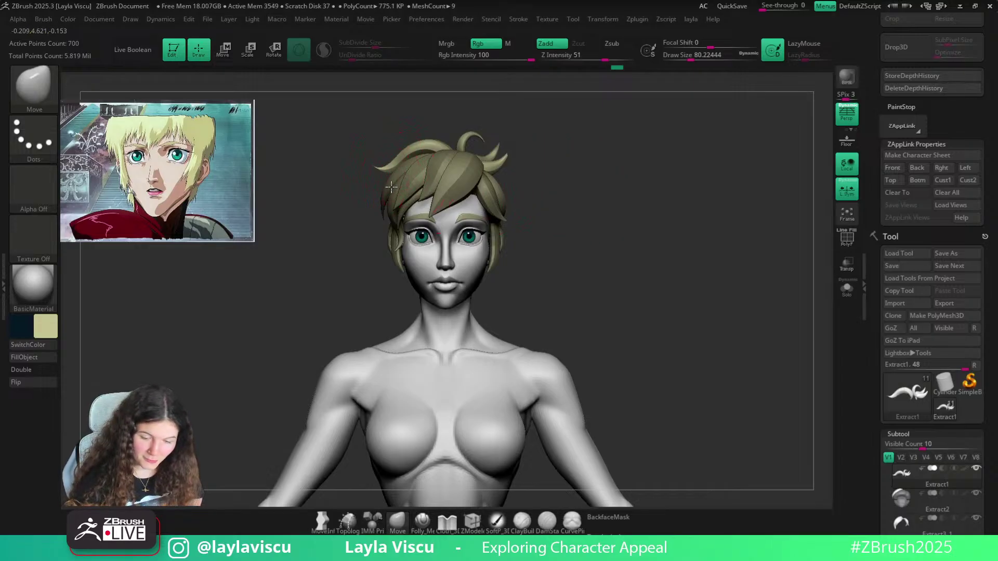
left_click(392, 187, "alt")
key("s")
left_click_drag(391, 190, 382, 206)
left_click(391, 196, "alt")
key("s")
left_click(401, 164, "alt")
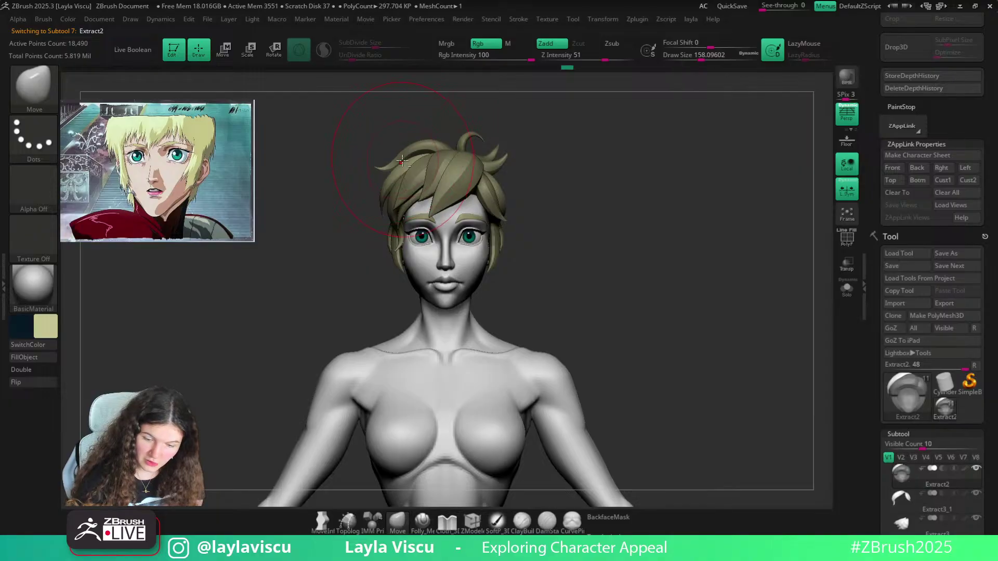
left_click(404, 157, "alt")
left_click_drag(577, 155, 572, 178)
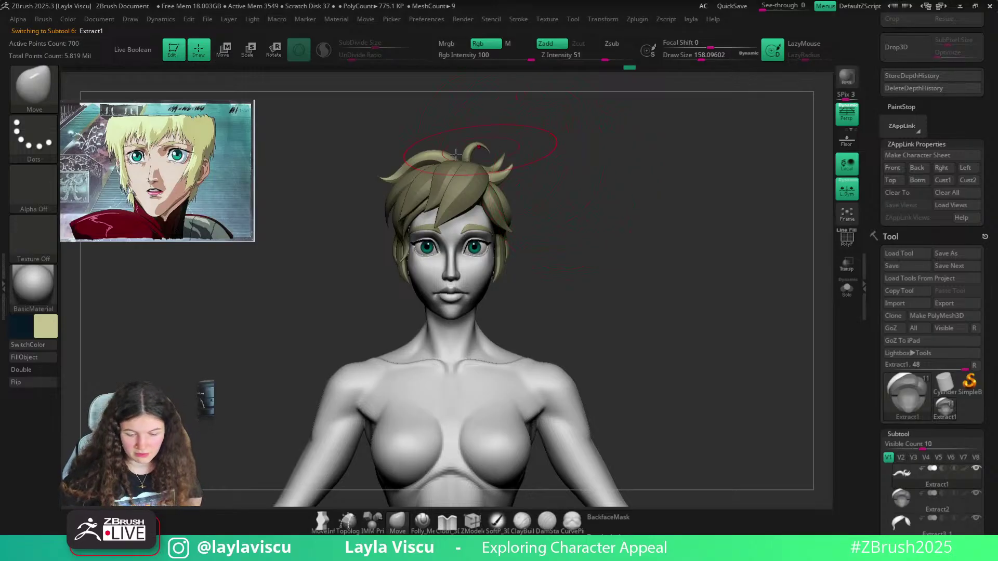
Isolate the Extract2 hair cap, reset the transform gizmo's orientation and reposition the gizmo on the long side strand
left_click(411, 180, "alt")
left_click_drag(527, 200, 578, 217, "shift")
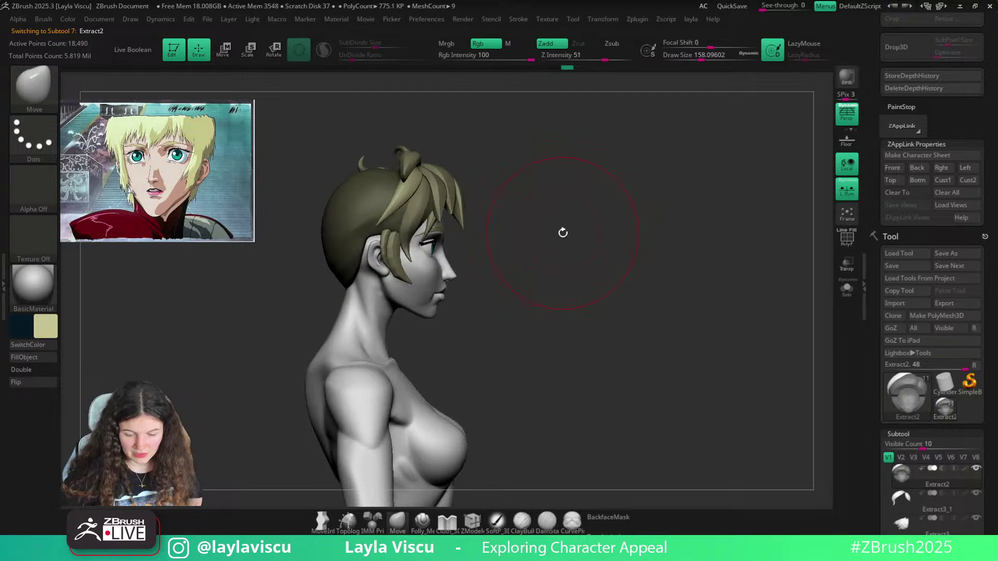
key("w")
left_click(847, 289)
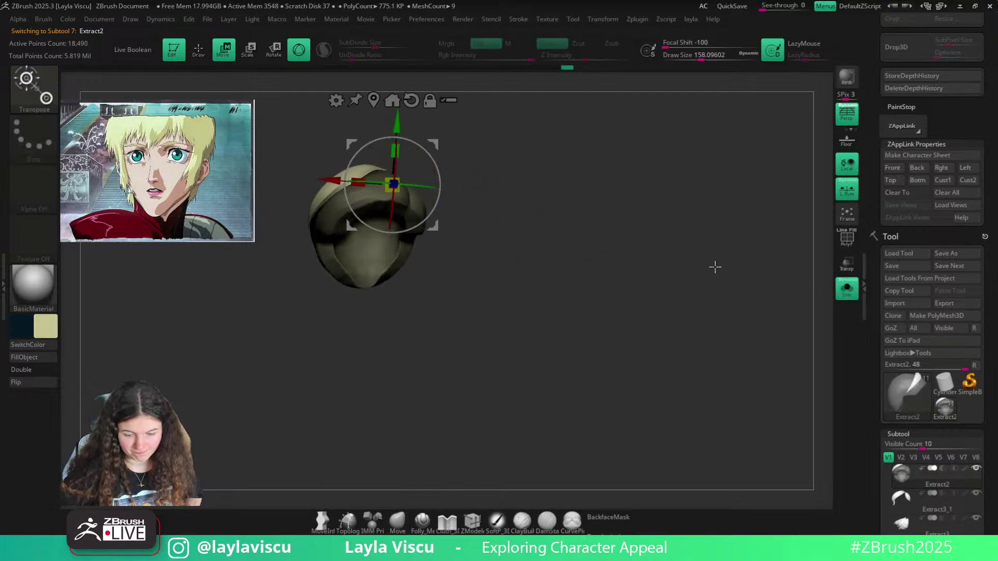
left_click_drag(624, 291, 408, 123)
left_click(411, 101, "alt")
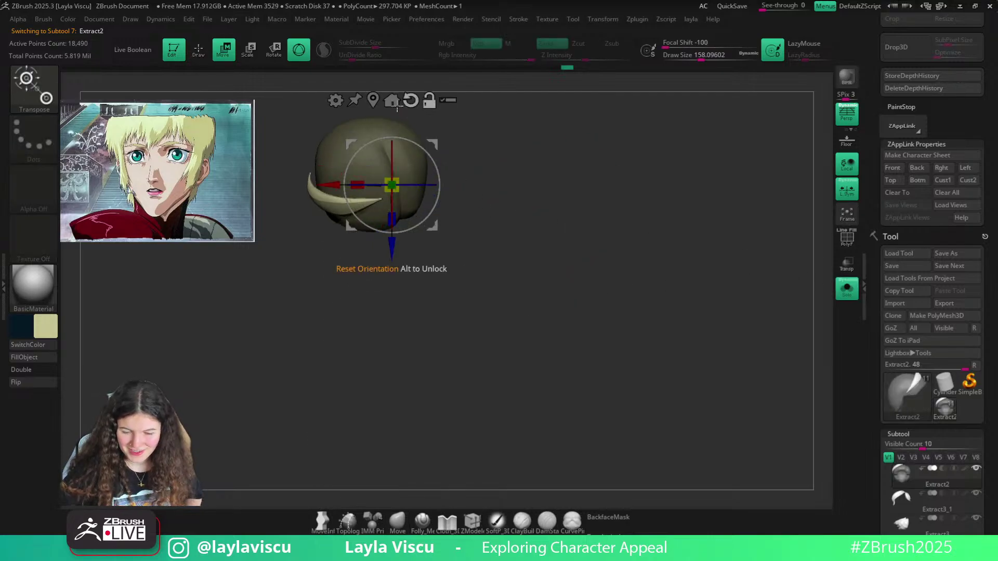
left_click(408, 191, "alt")
left_click_drag(389, 236, 425, 244, "alt")
left_click_drag(479, 228, 484, 150)
left_click_drag(379, 139, 375, 114, "alt")
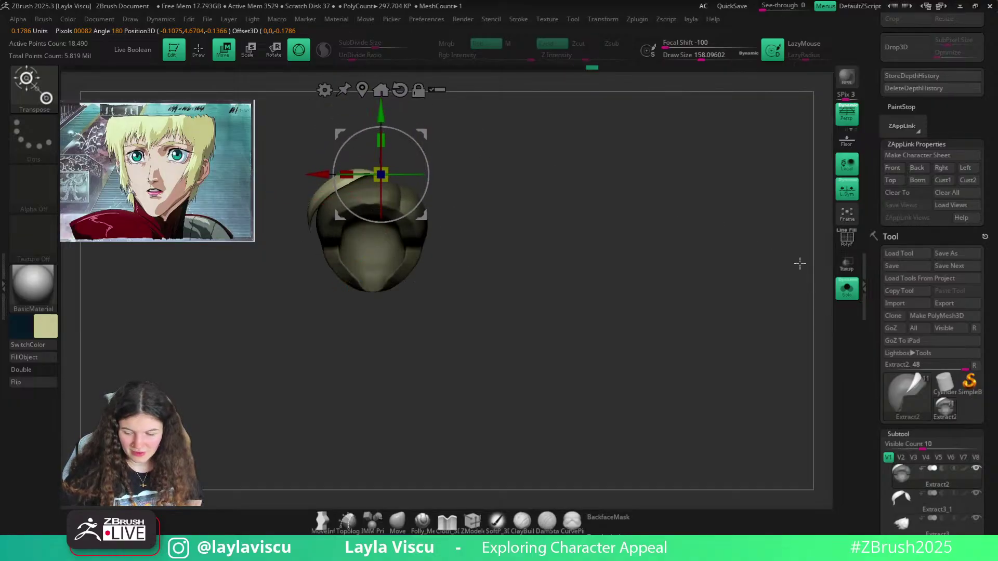
Restore the full figure, duplicate the side strand within Extract2 and shift the copy slightly backward in side profile
left_click(847, 289)
left_click_drag(480, 217, 585, 232, "alt")
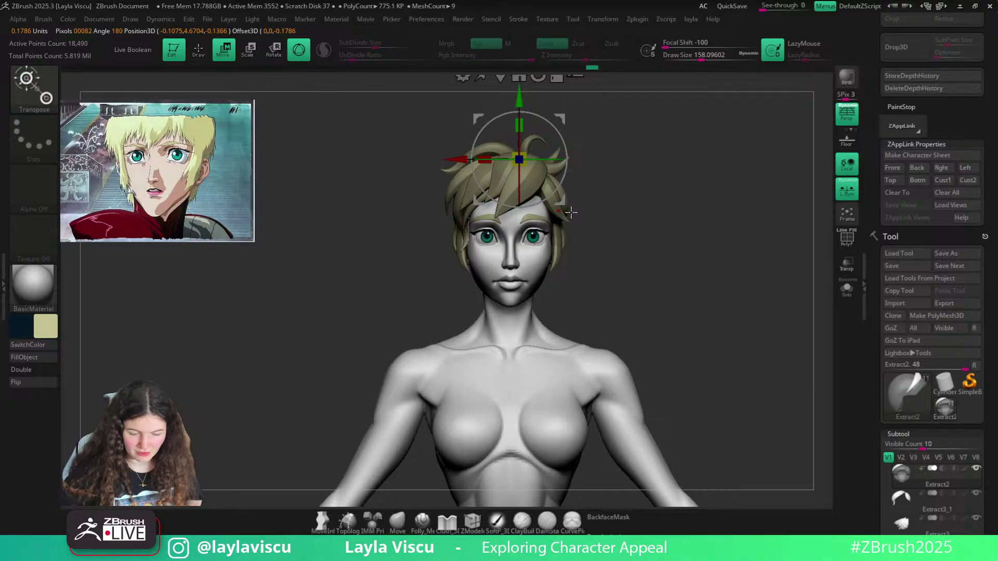
left_click_drag(634, 209, 546, 230)
left_click_drag(628, 231, 617, 252)
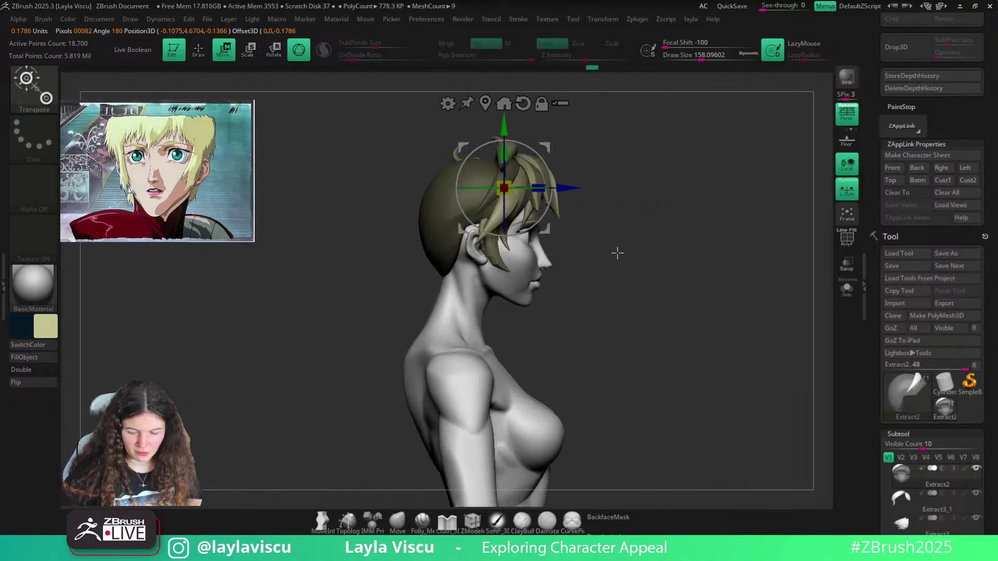
left_click_drag(550, 234, 536, 234)
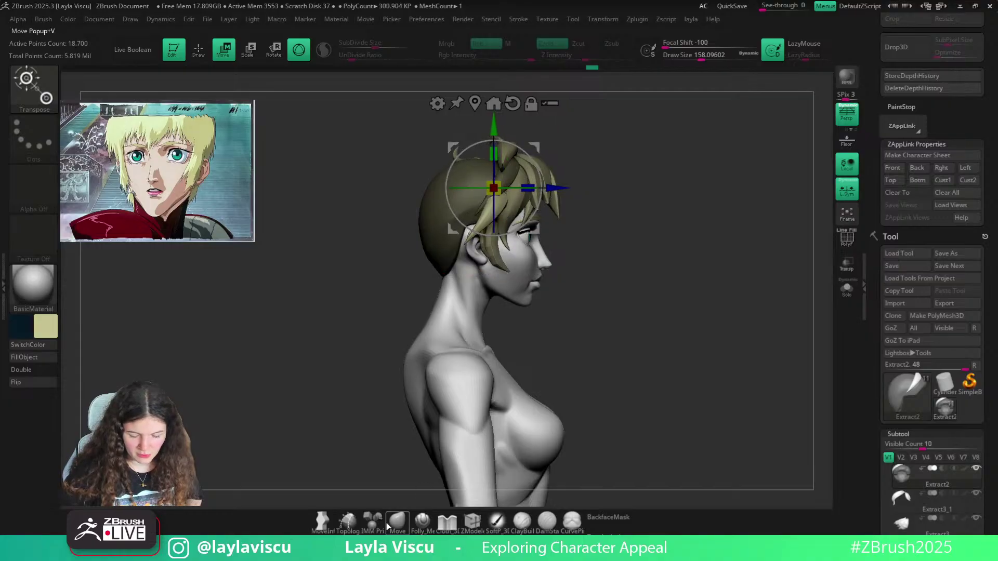
Reposition the copied side strand with the gizmo so it sits close to the head from the front, and return to the Move brush
key("q")
left_click_drag(586, 356, 631, 333, "shift")
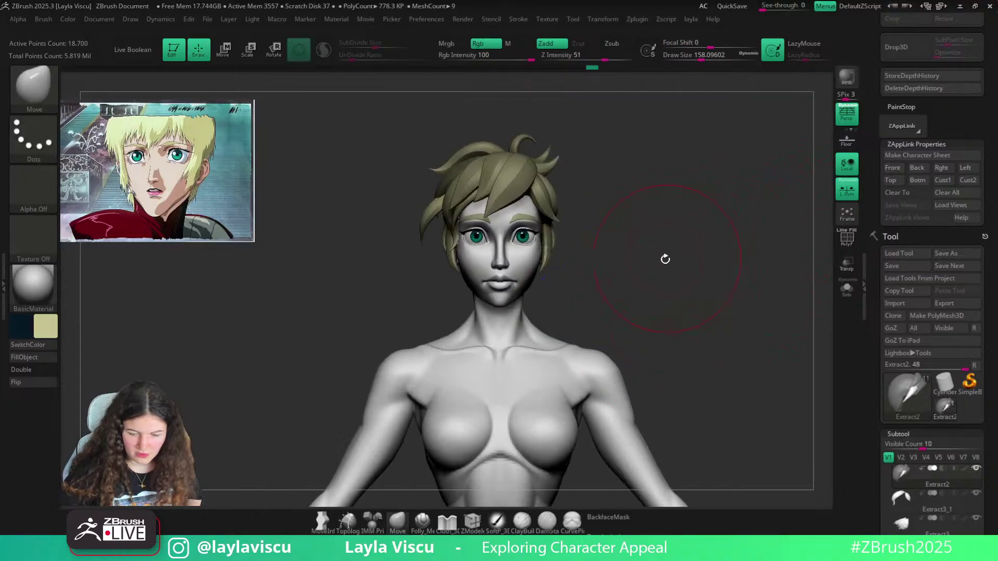
mouse_move(664, 257)
left_mouse_down("alt")
mouse_move(433, 220)
mouse_move(507, 212)
left_mouse_up("alt")
key("w")
left_click_drag(489, 165, 493, 135)
left_click(397, 522)
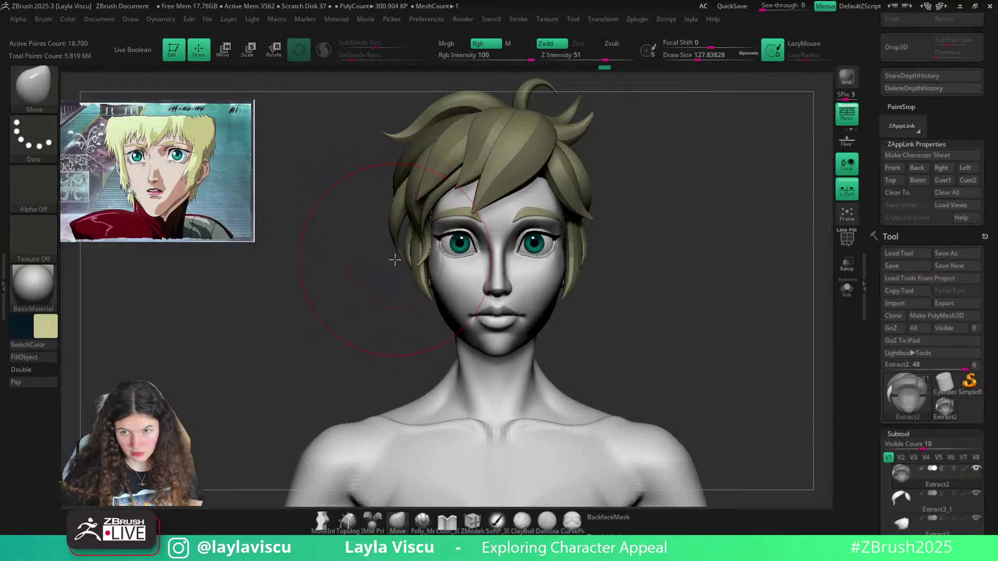
Enable BackfaceMask for the Move brush and adjust the Extract2 side strands in profile at a size of about 94
key("[")
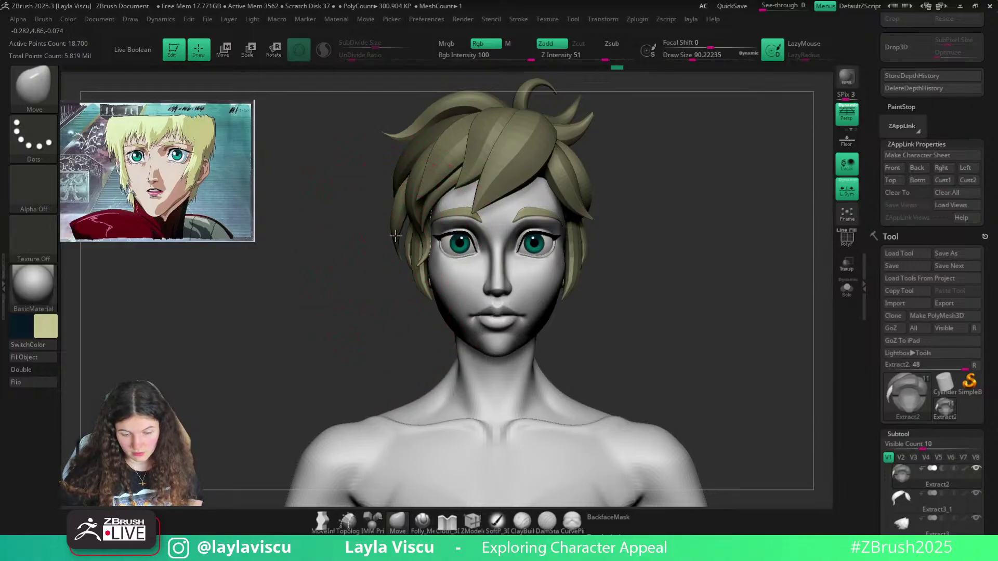
left_click(608, 517)
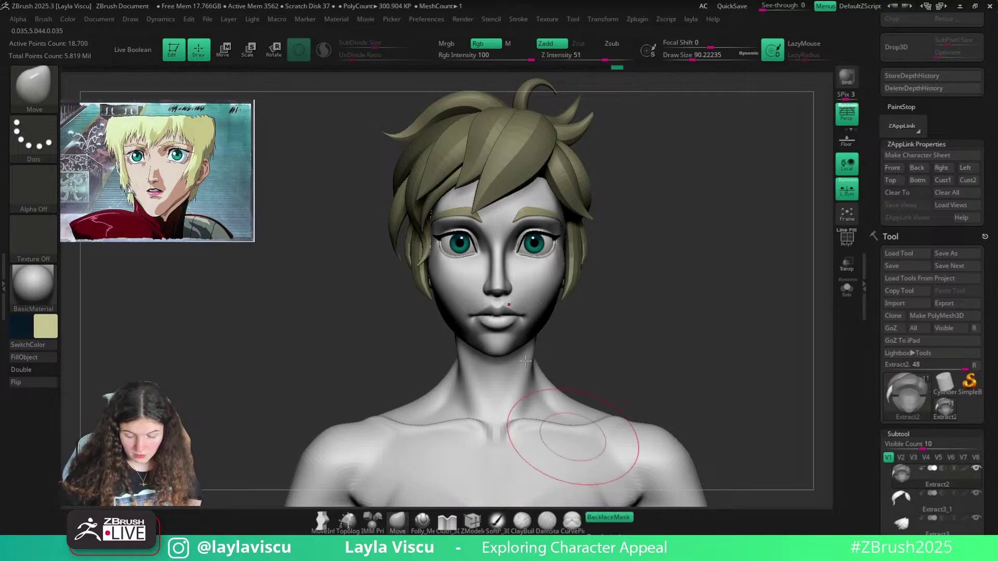
key("]")
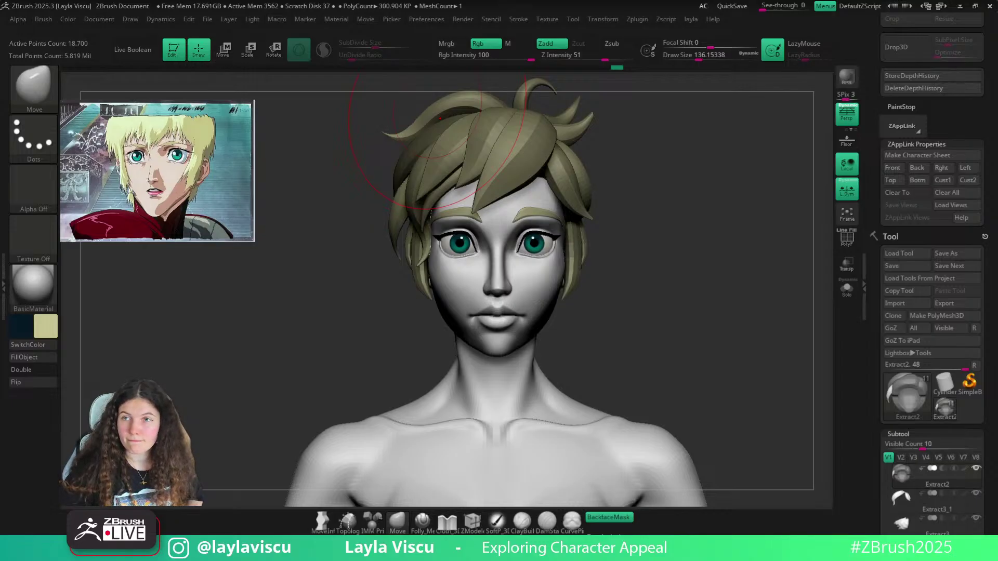
right_click_drag(363, 276, 385, 331, "alt")
mouse_move(386, 331)
right_mouse_down("ctrl")
mouse_move(437, 250)
mouse_move(424, 234)
right_mouse_up("ctrl")
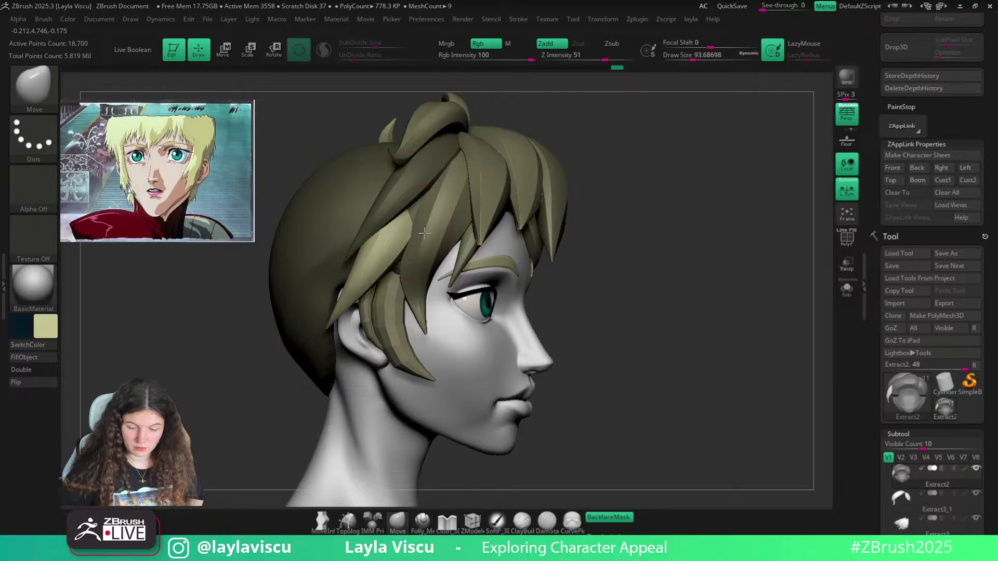
right_click_drag(465, 151, 598, 206, "ctrl")
right_click_drag(598, 205, 571, 203)
right_click_drag(488, 233, 407, 261, "ctrl")
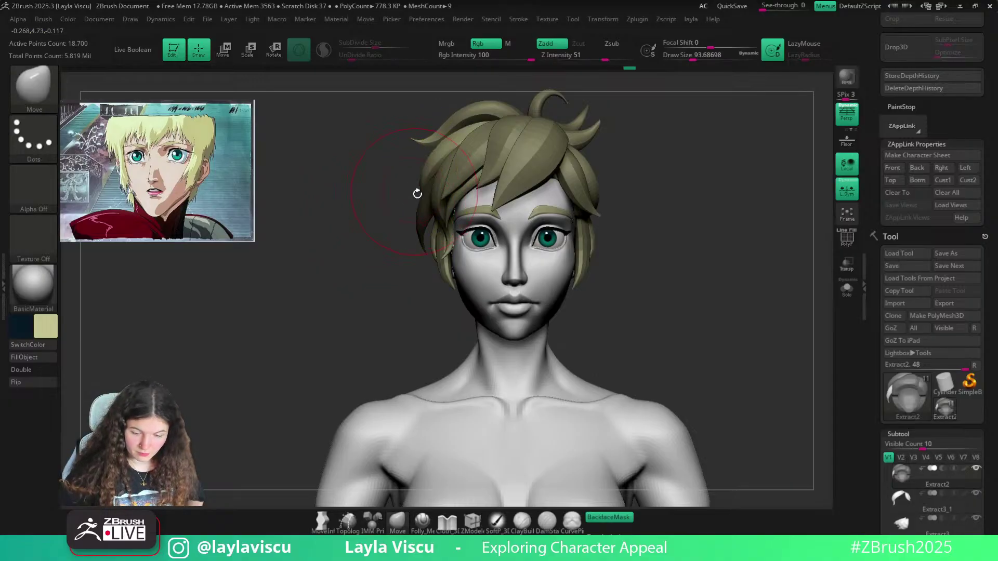
Switch the Move brush from BackfaceMask to topological masking, undoing the last nudge of the Extract2 side strand
left_click(606, 517)
left_click_drag(416, 206, 414, 207)
key("ctrl+z")
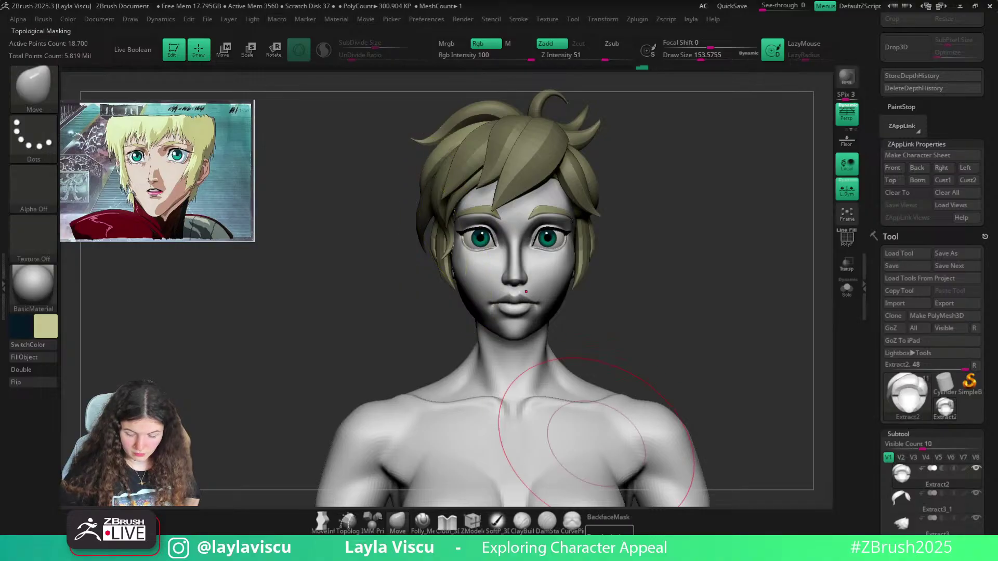
left_click(610, 530)
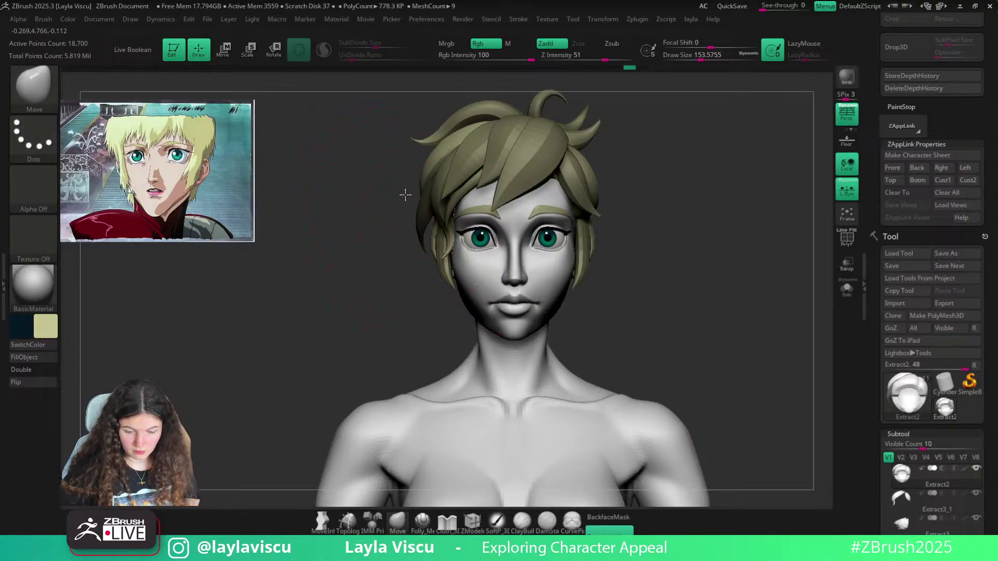
Reshape the upper Extract2 side strand from the front with a topologically masked Move brush of about size 71
key("s")
left_click_drag(413, 202, 399, 201)
key("s")
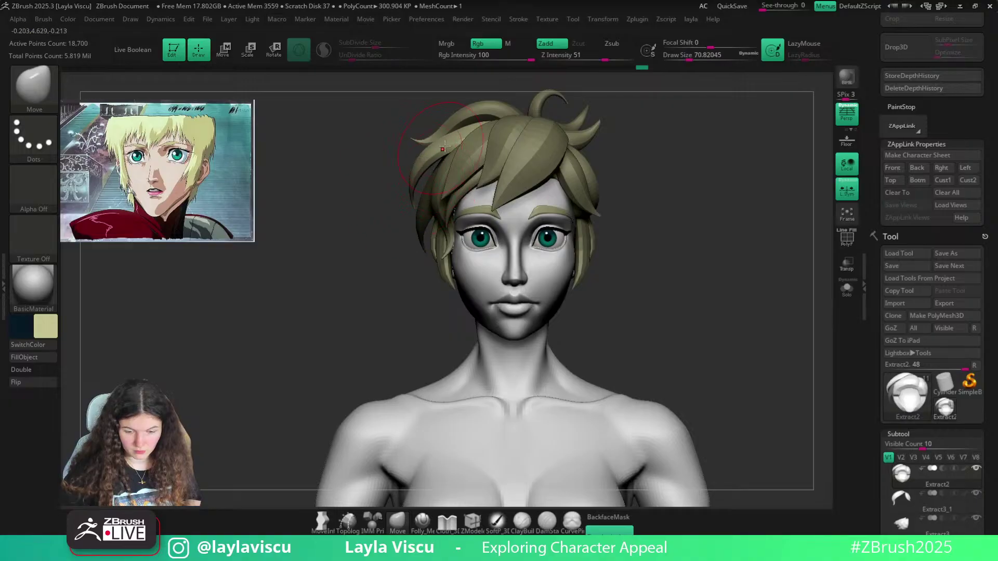
key("s")
mouse_move(412, 145)
left_mouse_down()
mouse_move(426, 145)
mouse_move(433, 159)
left_mouse_up()
key("s")
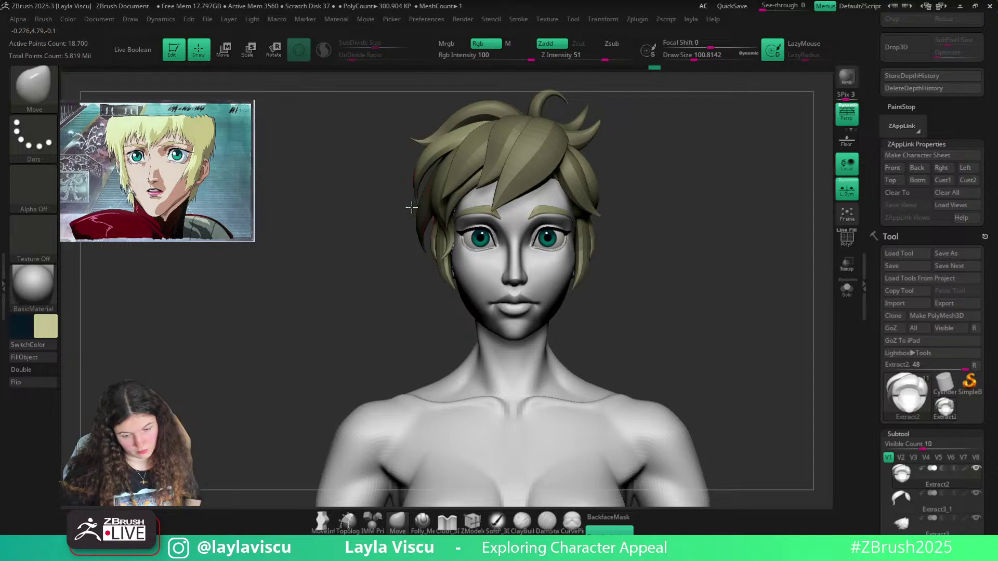
Refine the outer Extract2 strands' silhouette from the front and a low angle, using Move sizes of about 120 to 145
mouse_move(390, 212)
left_mouse_down()
mouse_move(484, 214)
mouse_move(418, 206)
mouse_move(426, 196)
mouse_move(367, 210)
left_mouse_up()
key("s")
key("s")
key("s")
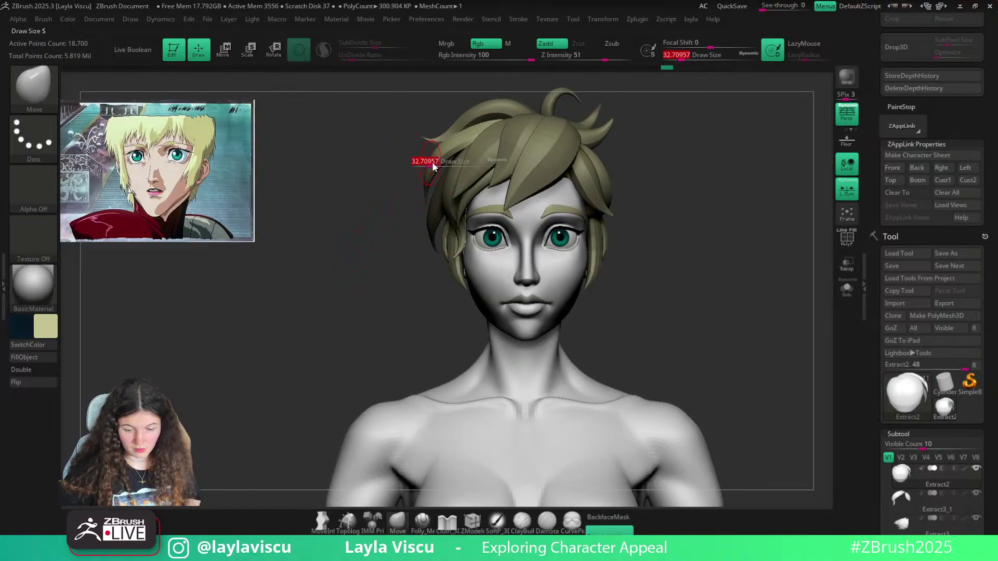
left_click_drag(424, 161, 435, 161)
left_click_drag(378, 196, 359, 236, "alt")
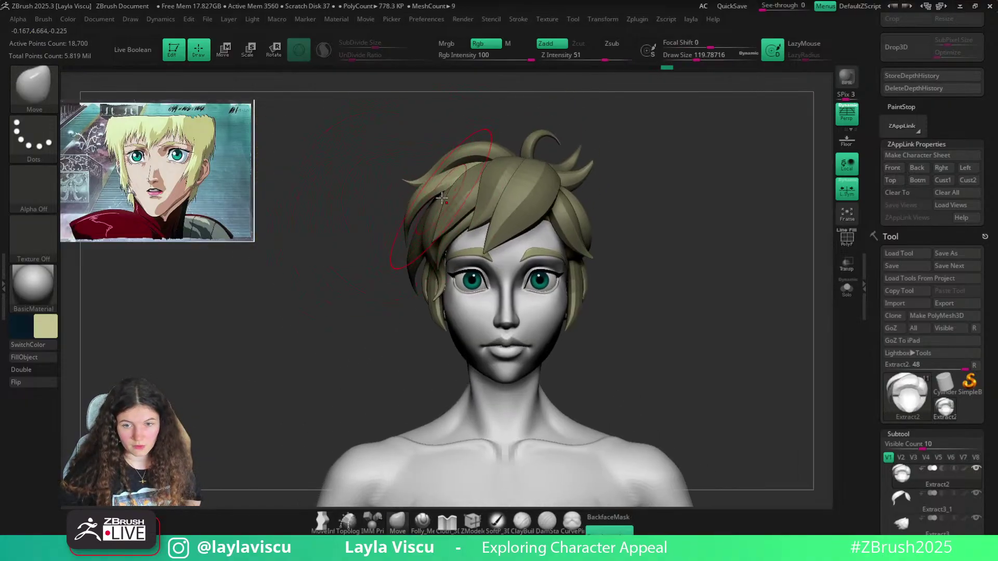
mouse_move(653, 176)
left_mouse_down("alt")
mouse_move(649, 193)
mouse_move(650, 162)
left_mouse_up("alt")
key("s")
key("s")
left_click_drag(422, 192, 429, 191)
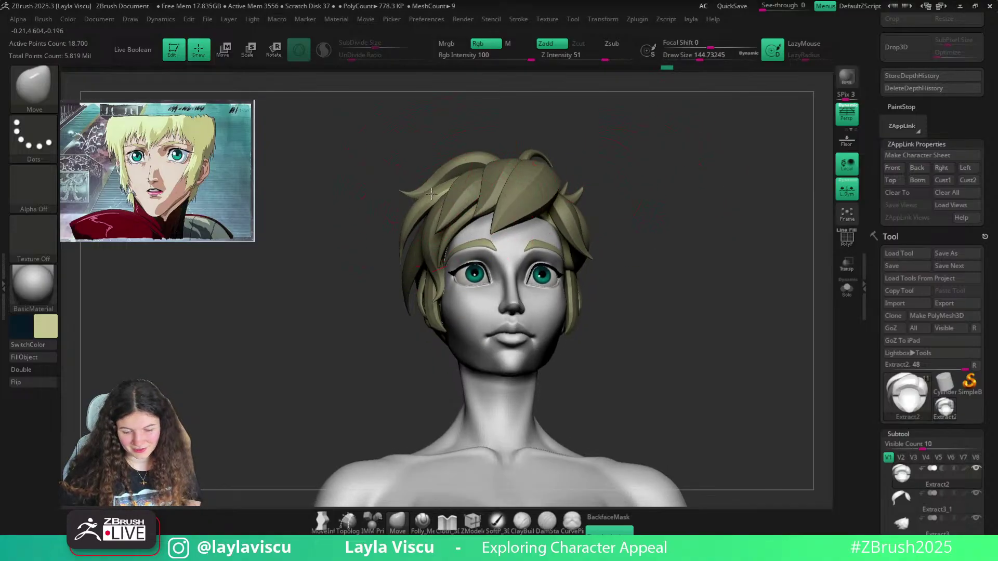
Sweep the Extract2 strands above the ear backward in side profile with a Move brush of about size 54
mouse_move(357, 220)
left_mouse_down("shift")
mouse_move(352, 243)
mouse_move(477, 224)
left_mouse_up("shift")
key("s")
left_click_drag(599, 213, 572, 217)
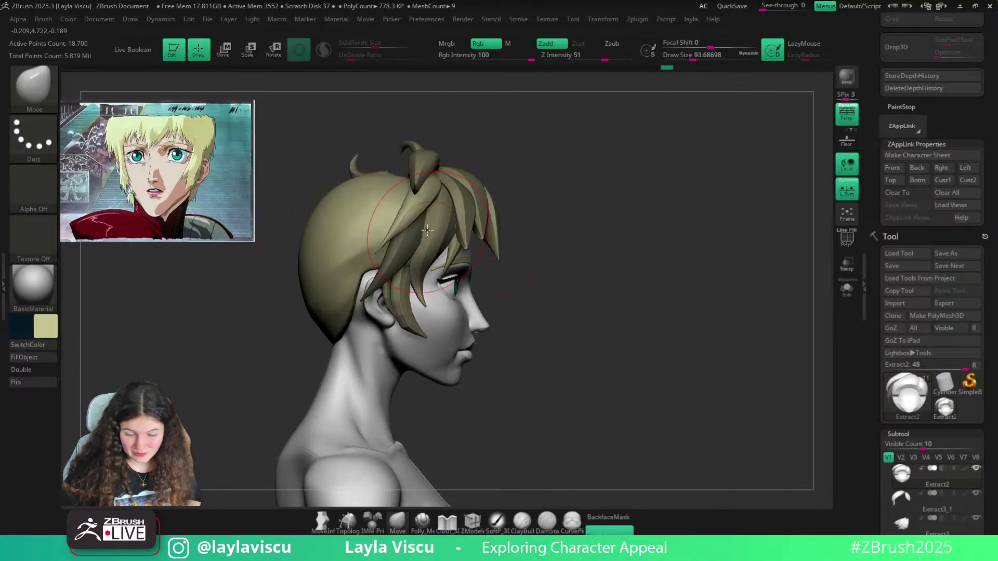
key("s")
left_click_drag(416, 218, 396, 232)
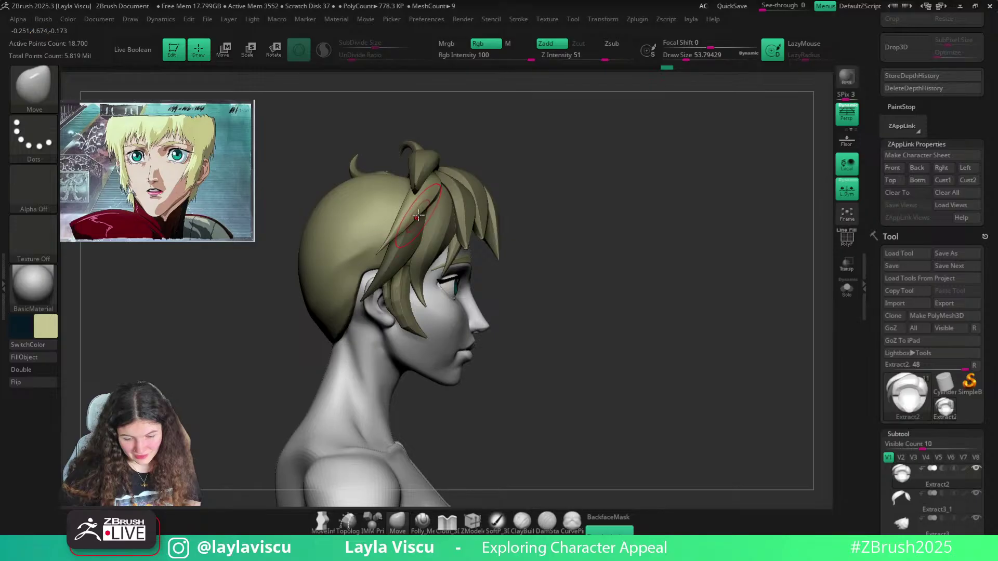
right_click_drag(421, 218, 397, 235, "ctrl")
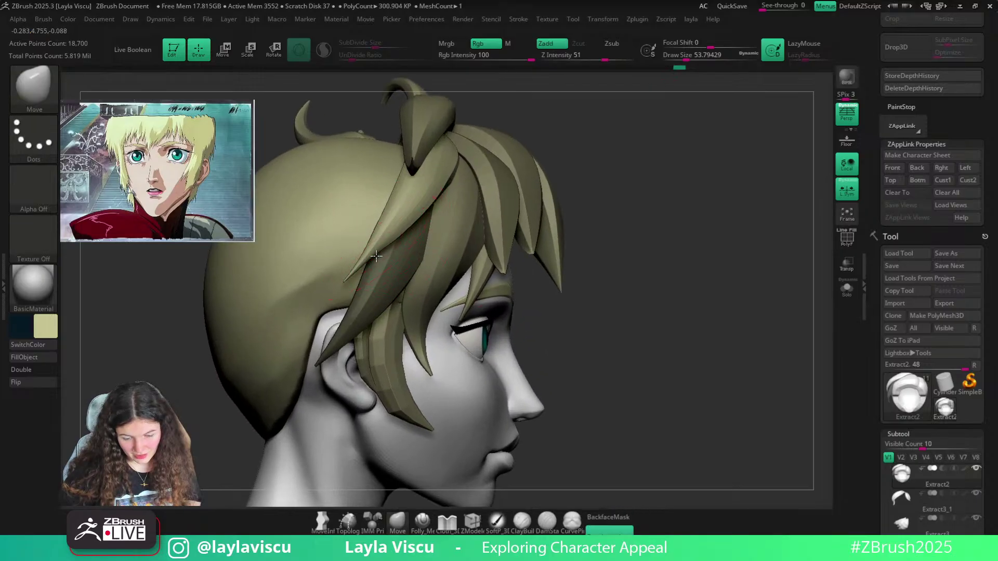
key("[")
left_click_drag(448, 186, 420, 208)
key("s")
mouse_move(415, 213)
right_mouse_down("ctrl")
mouse_move(418, 205)
mouse_move(413, 220)
right_mouse_up("ctrl")
left_click_drag(536, 239, 597, 250)
Adjust the Extract2 strands above the ear with BackfaceMask and about size 68 in profile, and nudge the upper strand from the front
left_click(609, 517)
left_click_drag(555, 383, 494, 364)
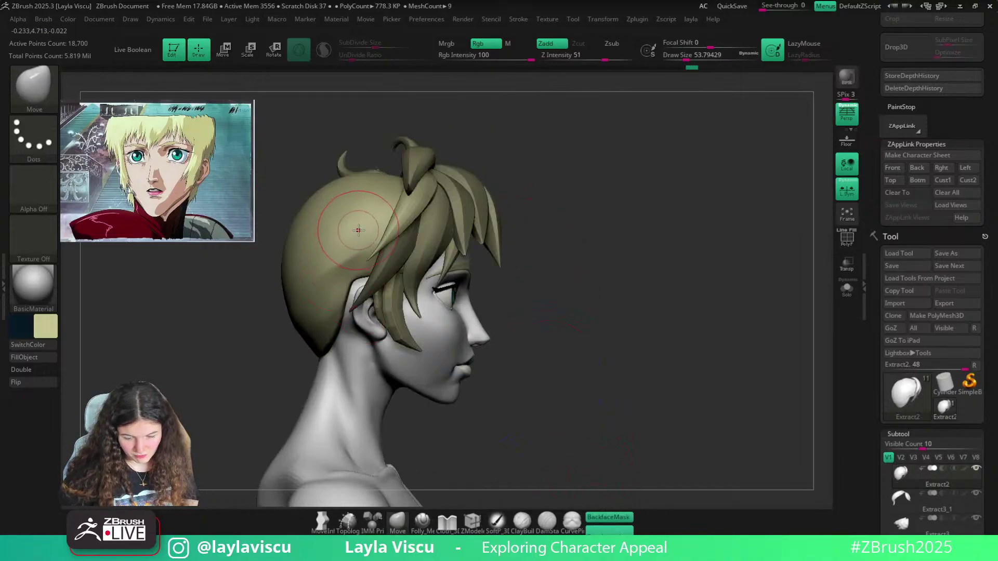
key("s")
left_click_drag(395, 231, 399, 230)
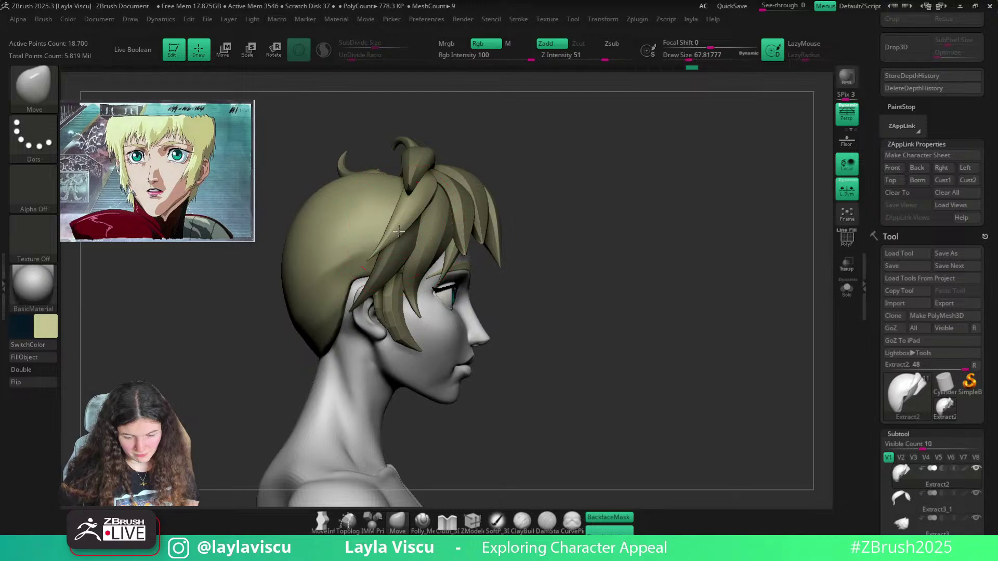
right_click_drag(560, 216, 563, 180, "ctrl")
left_click_drag(606, 179, 520, 179)
right_click_drag(340, 281, 341, 323, "ctrl")
mouse_move(387, 299)
left_mouse_down()
mouse_move(457, 203)
mouse_move(675, 195)
left_mouse_up()
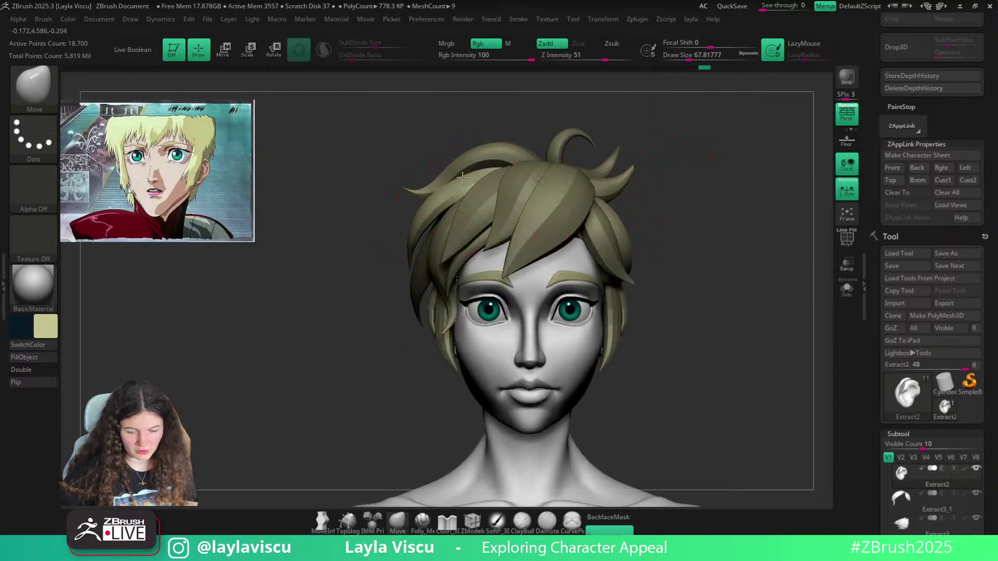
left_click_drag(463, 178, 454, 184)
Select Extract1 and adjust its long swept crown strand over the side hair with a brush of about size 120
key("]")
key("]")
key("]")
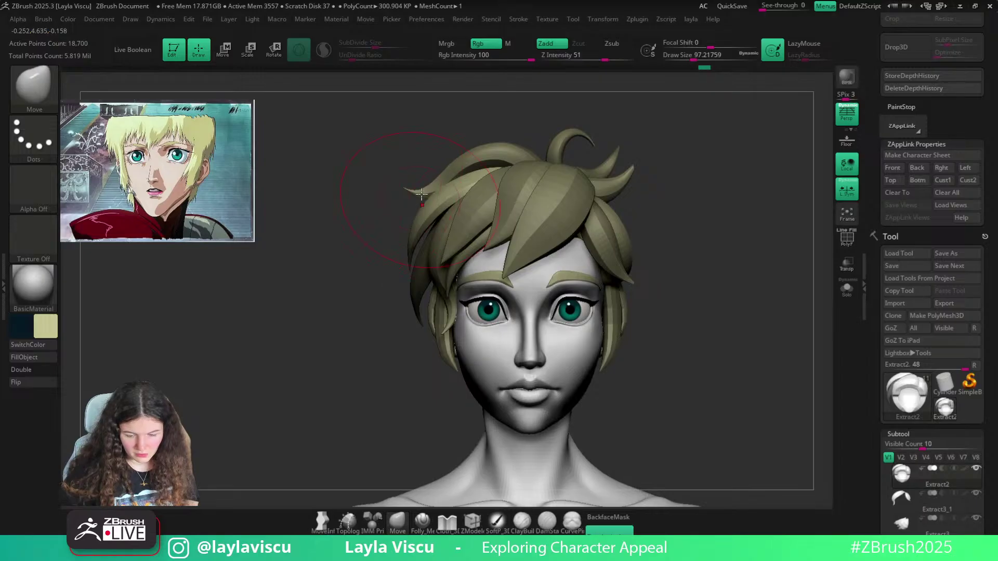
left_click(423, 192, "alt")
key("s")
left_click_drag(431, 183, 434, 183)
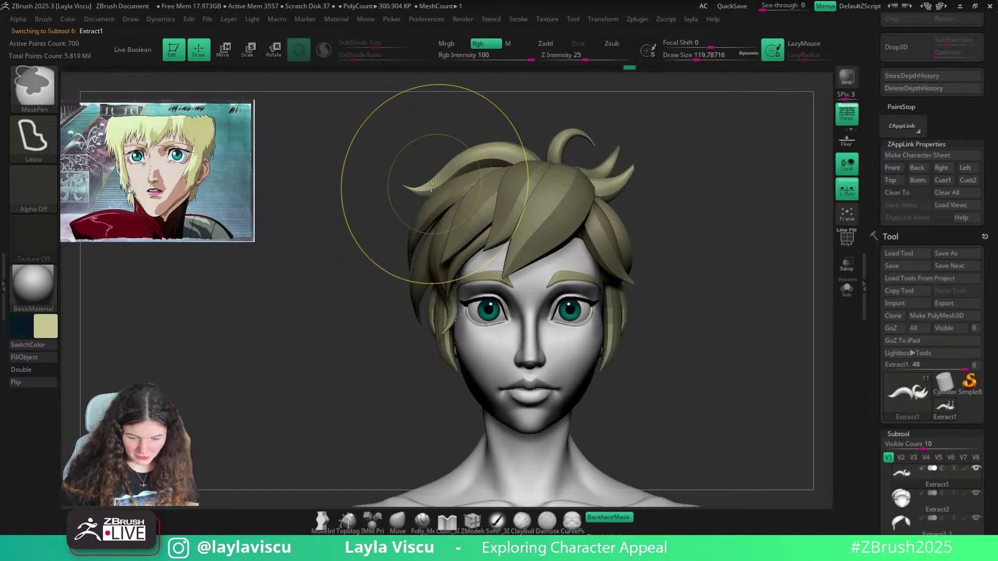
right_click_drag(431, 181, 415, 197, "ctrl")
right_click_drag(568, 221, 549, 189, "alt")
right_click_drag(420, 186, 443, 166, "ctrl")
mouse_move(591, 185)
right_mouse_down("alt")
mouse_move(592, 221)
mouse_move(513, 203)
mouse_move(559, 203)
right_mouse_up("alt")
Reselect Extract2 and briefly display its polygroups to check the strands against the head
left_click(553, 217, "alt")
right_click_drag(475, 232, 524, 236, "ctrl")
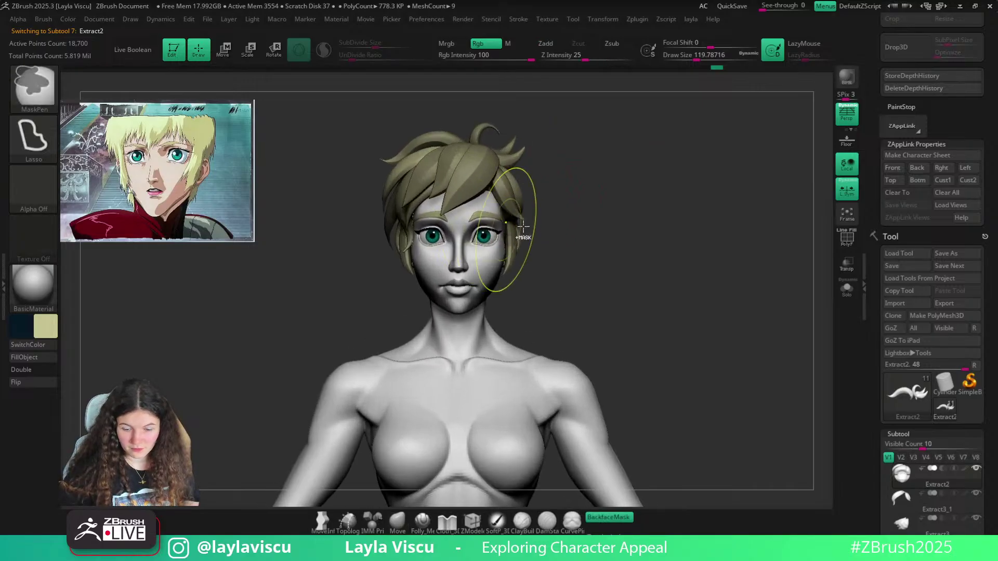
key("shift+f")
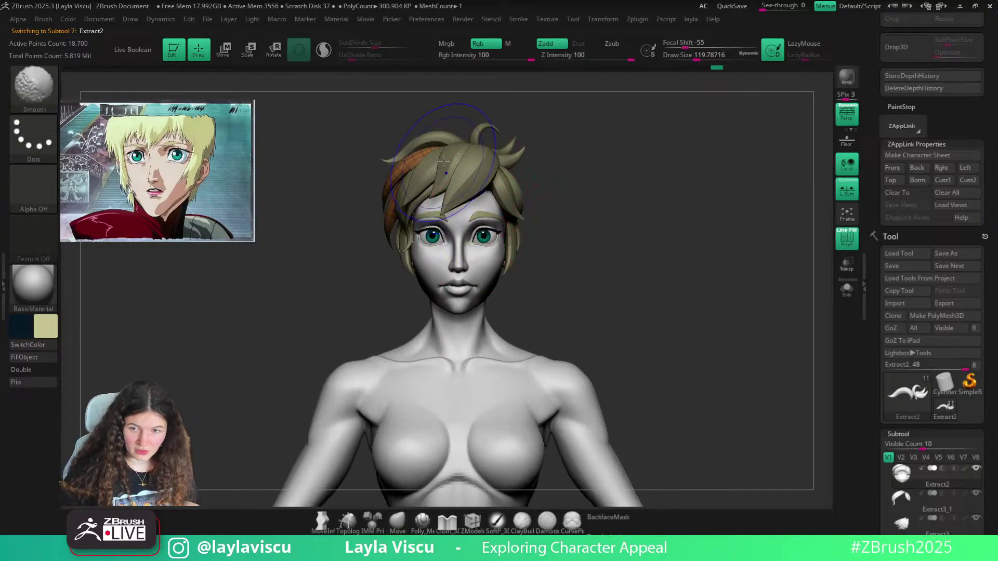
key("shift+f")
Save the tool over the existing leila_v004 file in the zbrush folder
mouse_move(602, 167)
right_mouse_down()
mouse_move(586, 236)
mouse_move(546, 211)
mouse_move(570, 281)
mouse_move(599, 270)
mouse_move(569, 252)
mouse_move(568, 156)
mouse_move(597, 181)
mouse_move(570, 263)
right_mouse_up()
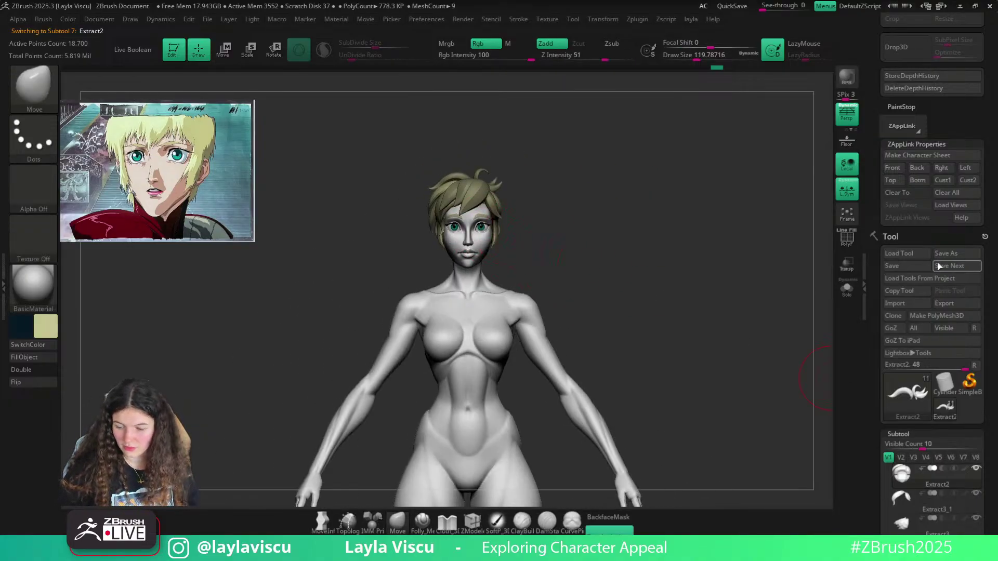
key("ctrl+s")
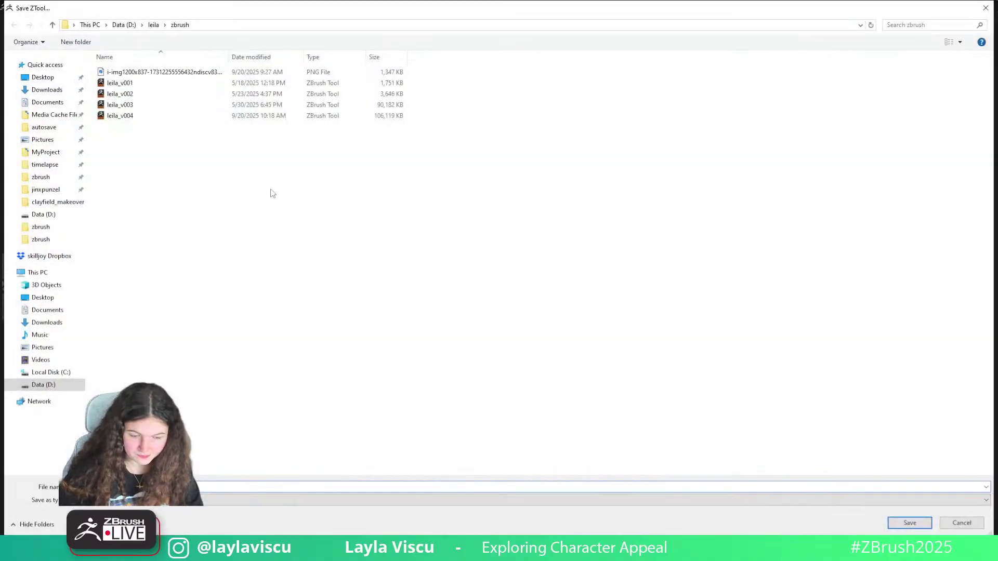
double_click(134, 117)
left_click(529, 276)
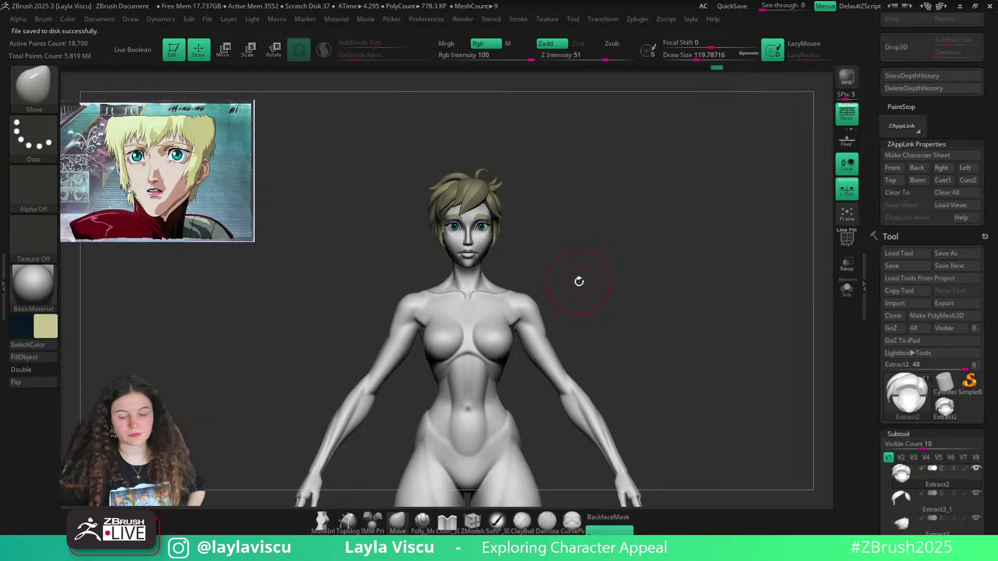
Select the Extract2 hair cap from the subtool list and show it on its own
left_click(474, 202, "alt")
scroll(979, 346, "down", 5)
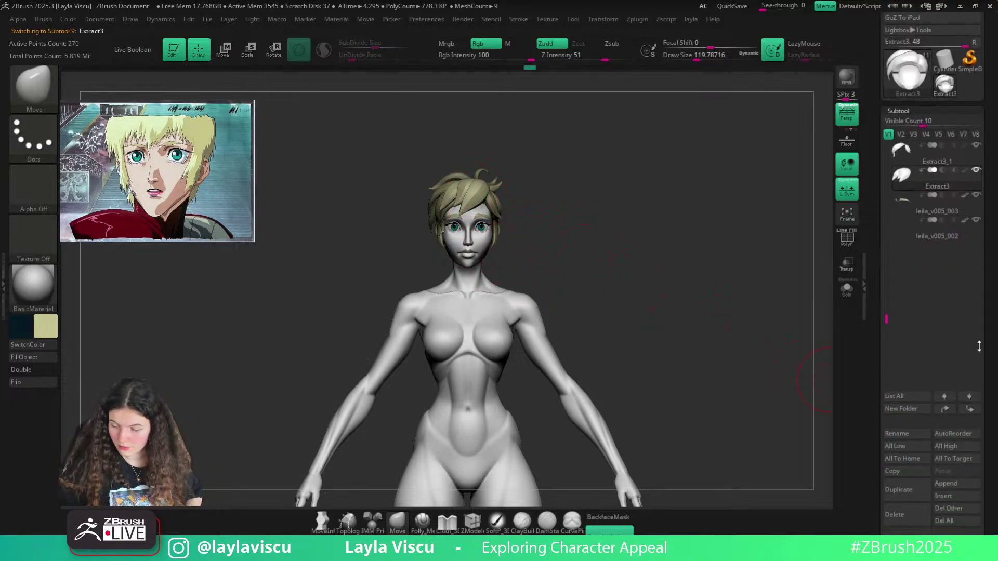
scroll(913, 236, "down", 1)
scroll(887, 298, "up", 3)
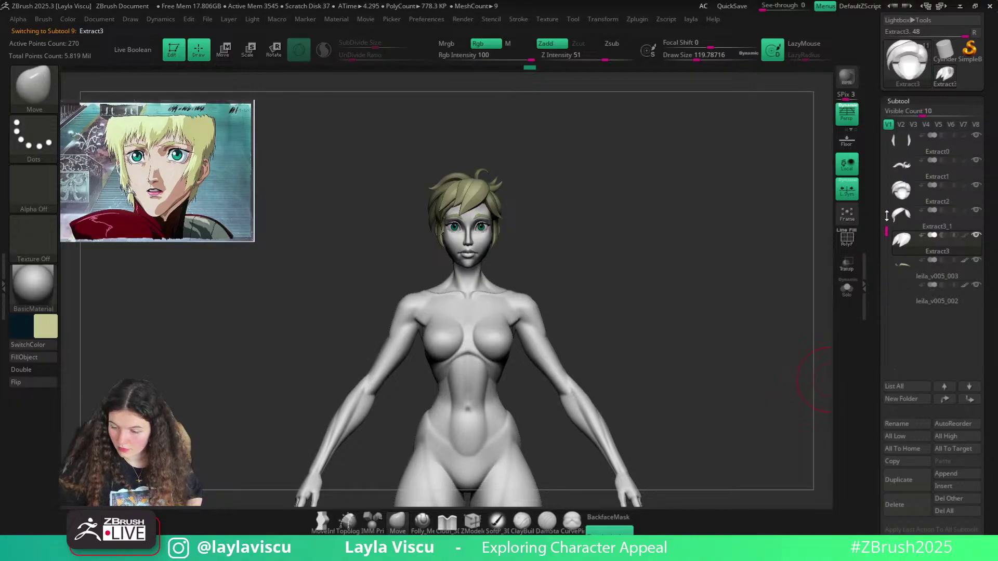
left_click(920, 200)
left_click(847, 289)
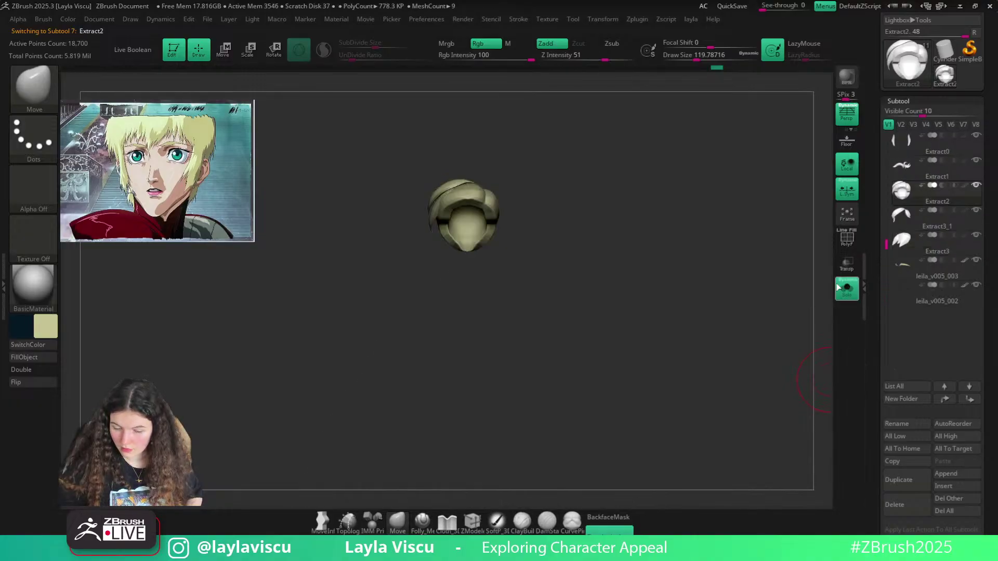
Select Extract0 and merge it down with the Extract1 crown strands and the Extract2 hair cap
key("ctrl+shift")
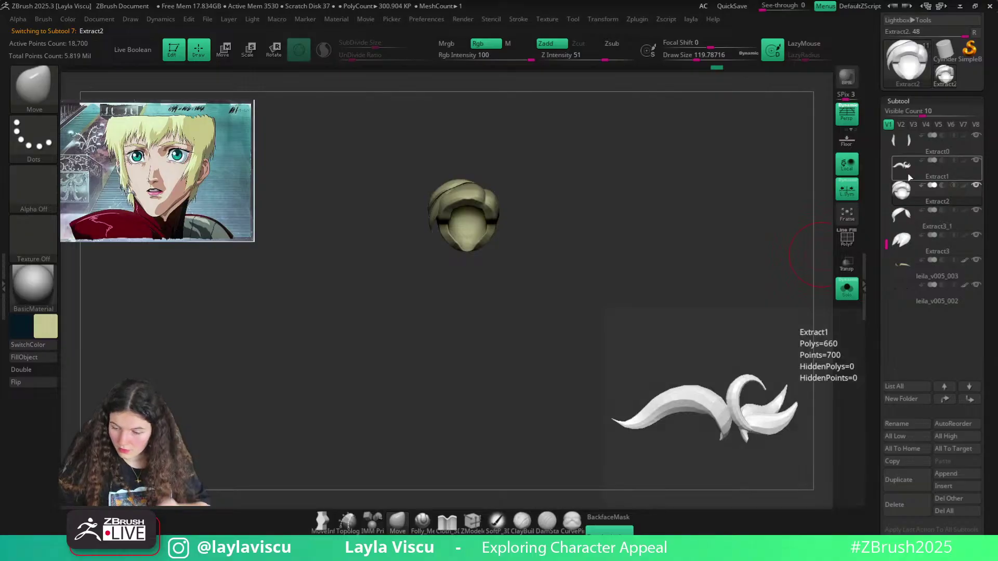
left_click_drag(887, 240, 888, 200)
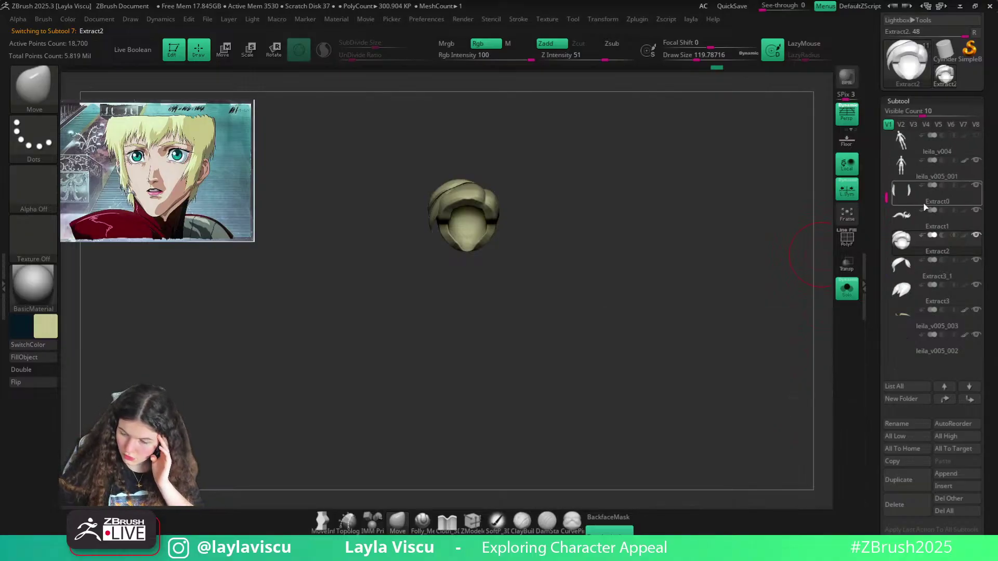
left_click(923, 203)
left_click_drag(929, 555, 929, 474)
left_click(898, 479)
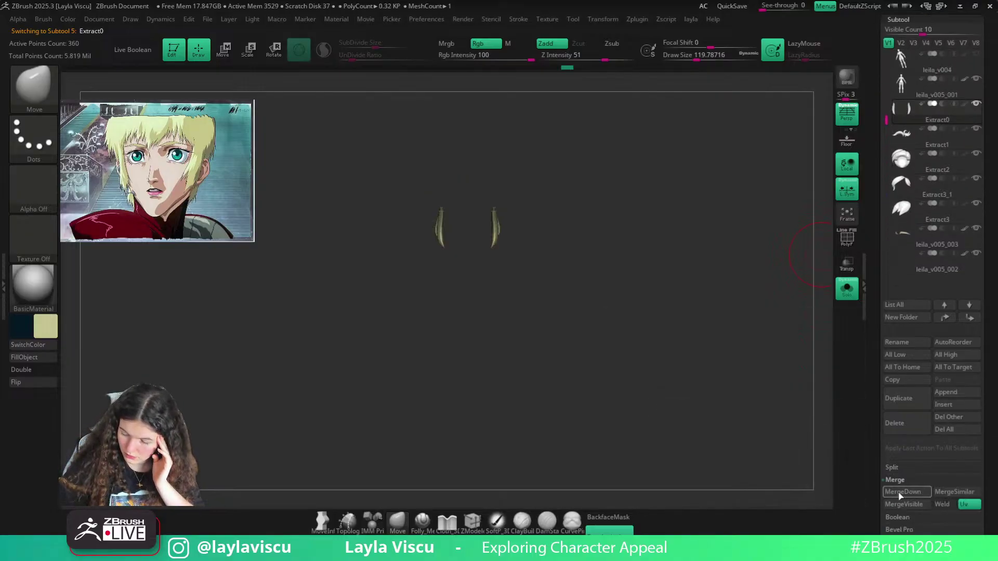
left_click(907, 492)
left_click(835, 521)
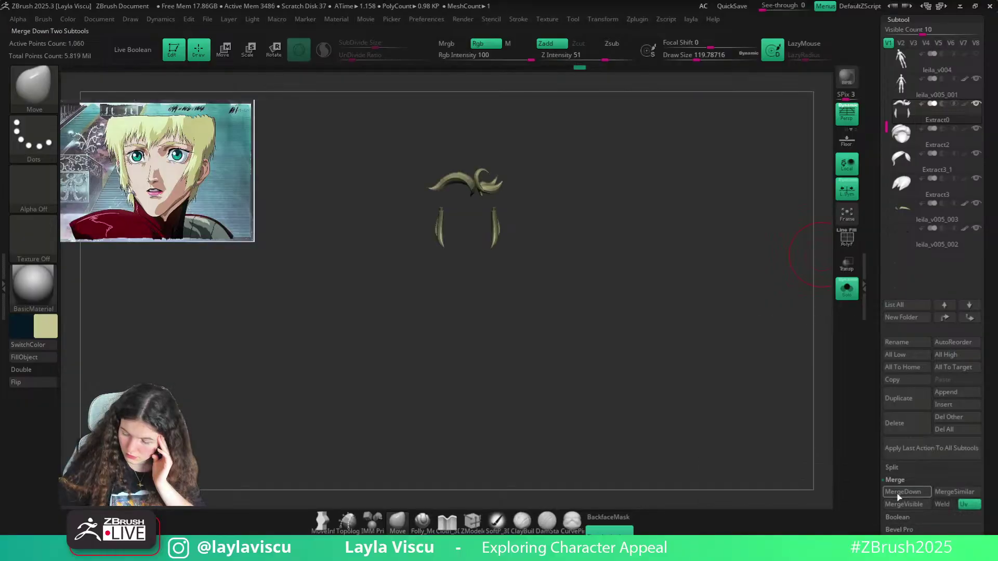
left_click(812, 518)
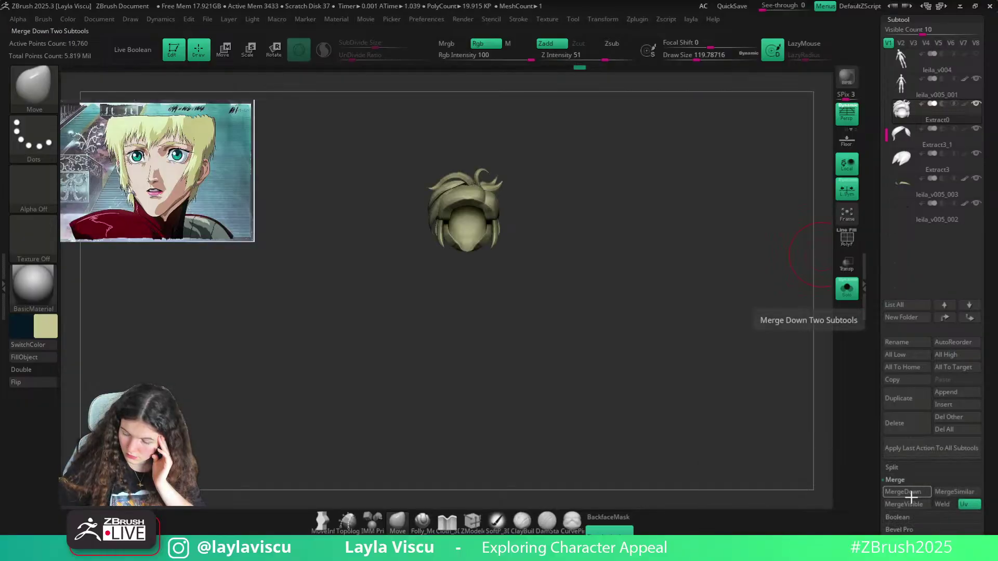
Merge the combined hair down with Extract3_1 and Extract3, and restore the full figure
left_click(907, 492)
left_click(811, 515)
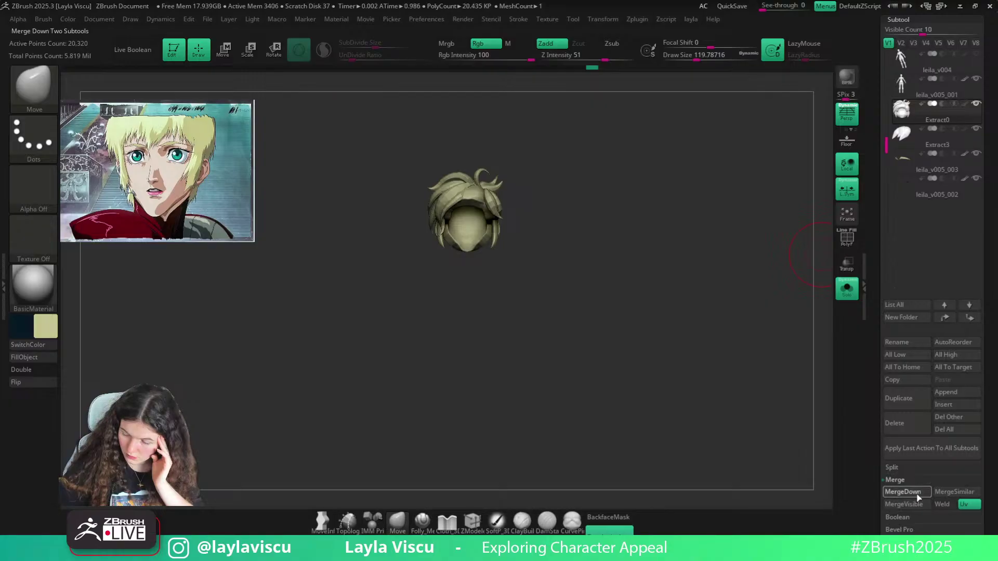
left_click(904, 492)
left_click(809, 516)
key("shift")
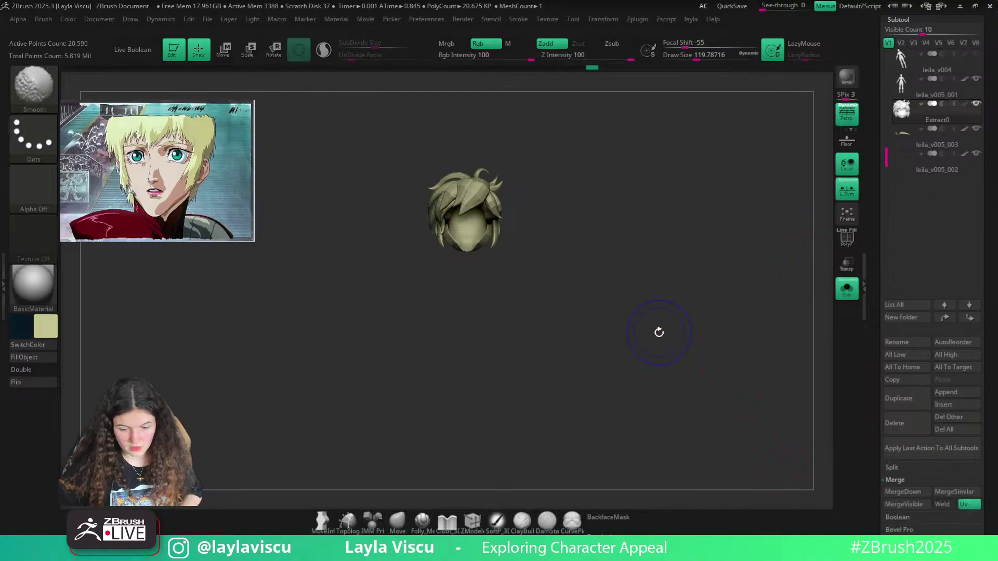
left_click(846, 289)
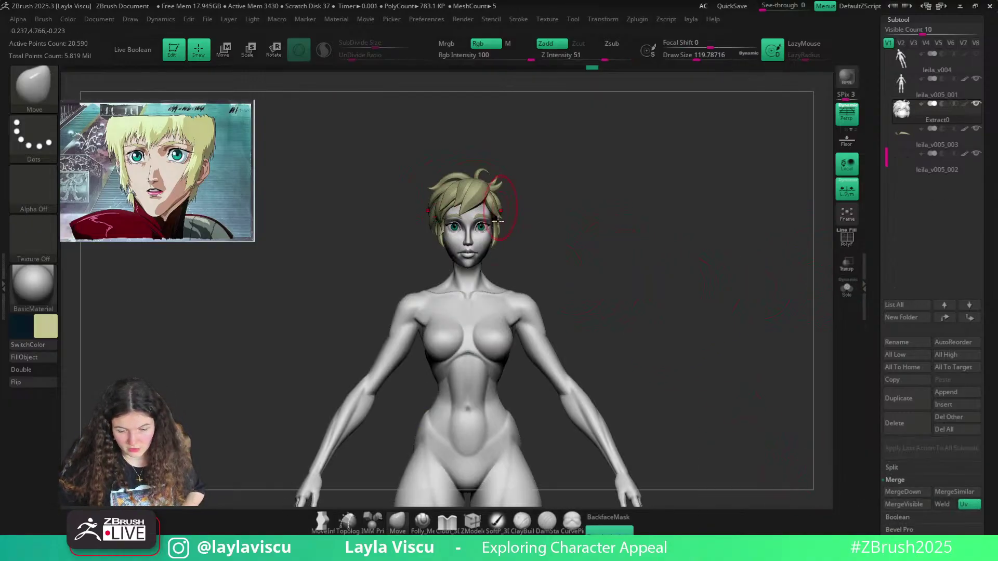
Enlarge the Move brush to about size 163 for working on the merged Extract0 hair from the front
key("ctrl")
right_click_drag(475, 190, 476, 222, "ctrl")
key("s")
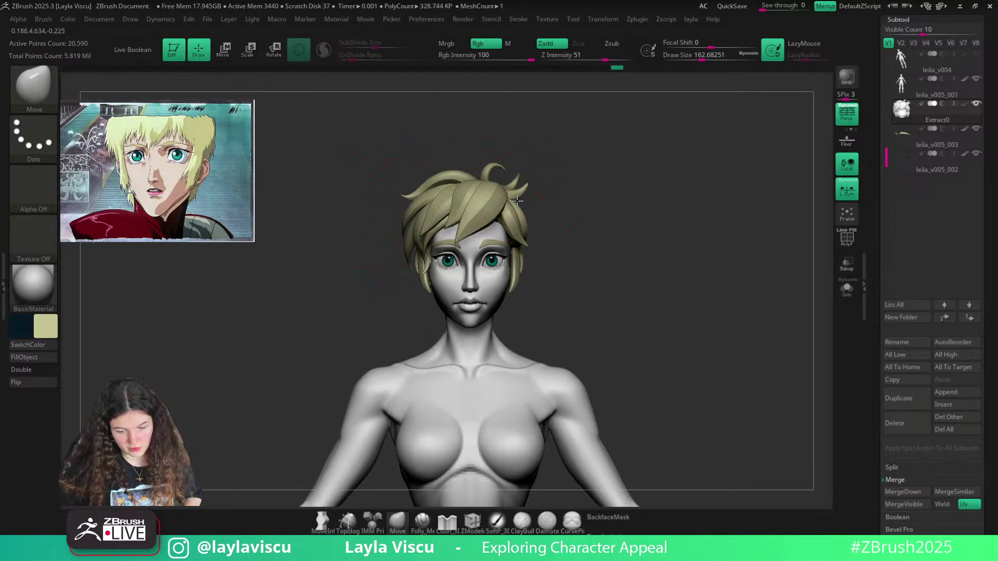
left_click_drag(574, 238, 559, 250, "alt")
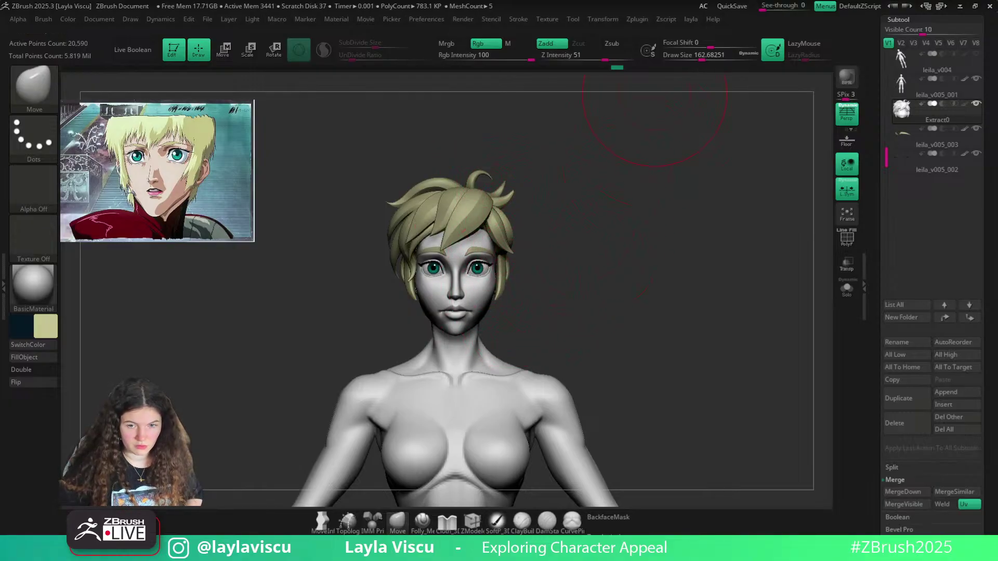
Check the marked-up hair plan in Snip & Sketch, return to ZBrush and examine the current hairstyle from several angles
key("alt+Tab")
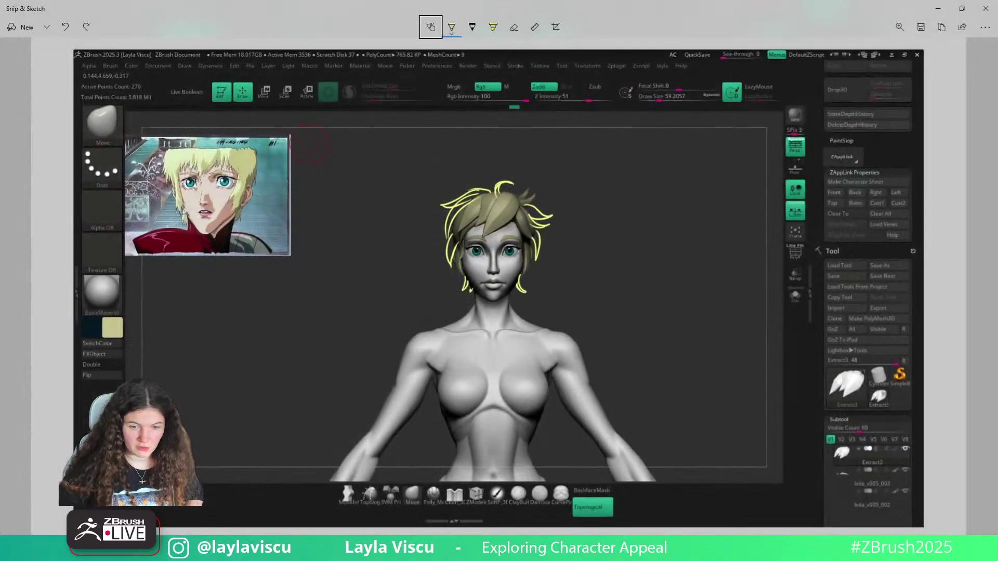
left_click(938, 8)
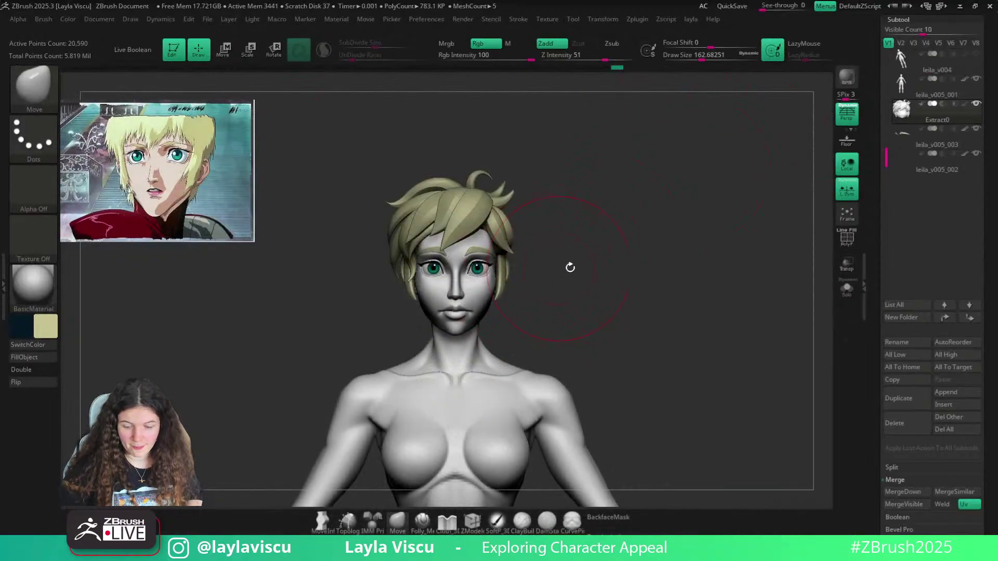
key("shift+f")
key("shift+f")
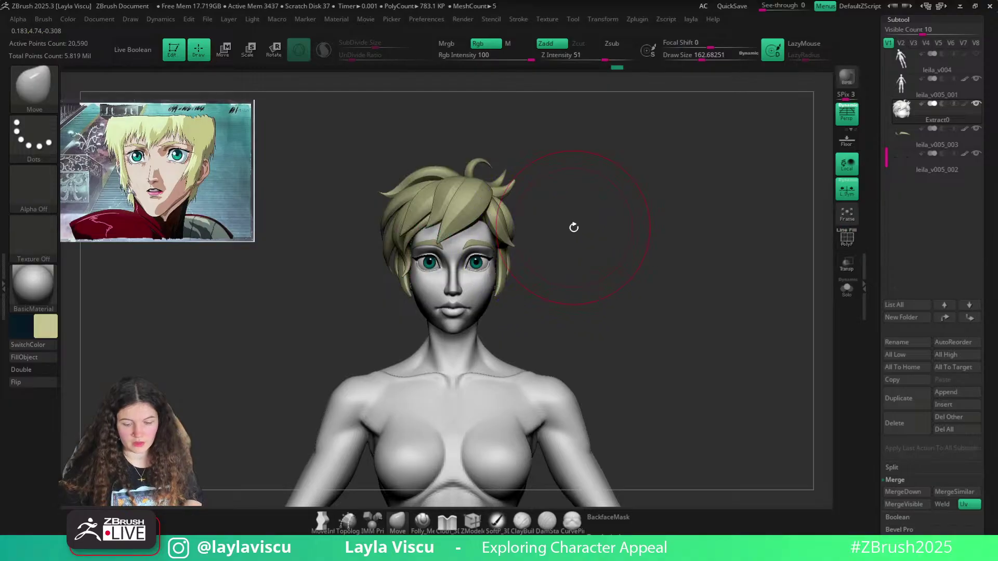
mouse_move(598, 195)
left_mouse_down()
mouse_move(657, 228)
mouse_move(617, 250)
mouse_move(581, 337)
mouse_move(640, 252)
mouse_move(718, 214)
mouse_move(637, 272)
mouse_move(416, 216)
mouse_move(573, 323)
left_mouse_up()
left_click_drag(513, 254, 510, 258)
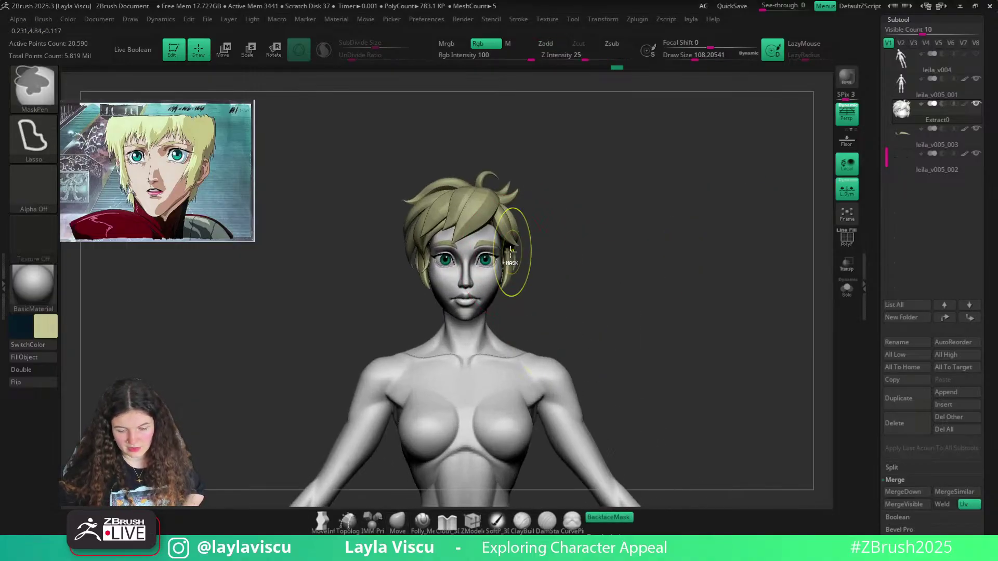
right_click_drag(509, 260, 521, 279, "ctrl")
left_click_drag(510, 258, 517, 262)
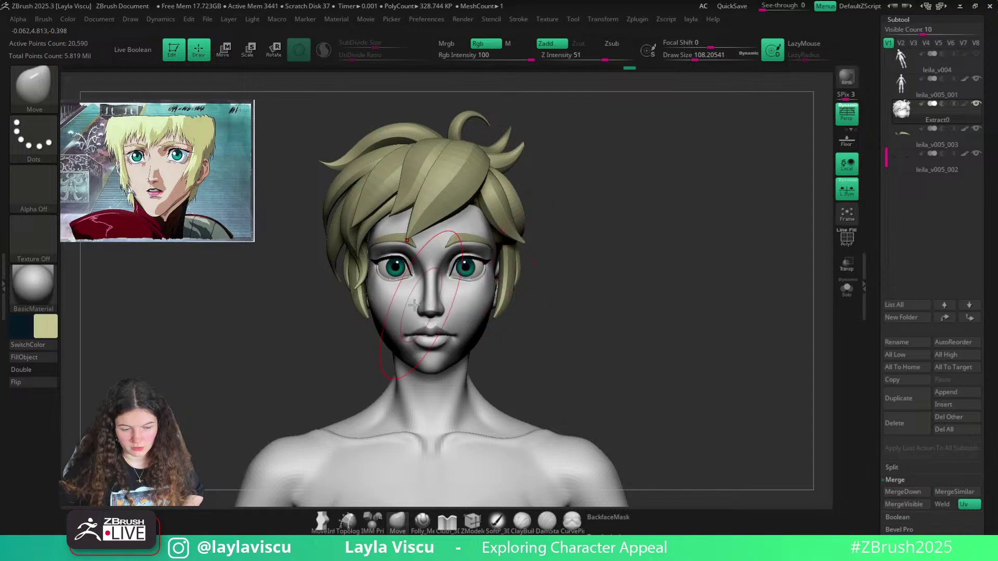
right_click_drag(400, 296, 286, 277, "ctrl")
mouse_move(508, 328)
right_mouse_down("alt")
mouse_move(582, 236)
mouse_move(629, 259)
mouse_move(552, 220)
mouse_move(566, 240)
right_mouse_up("alt")
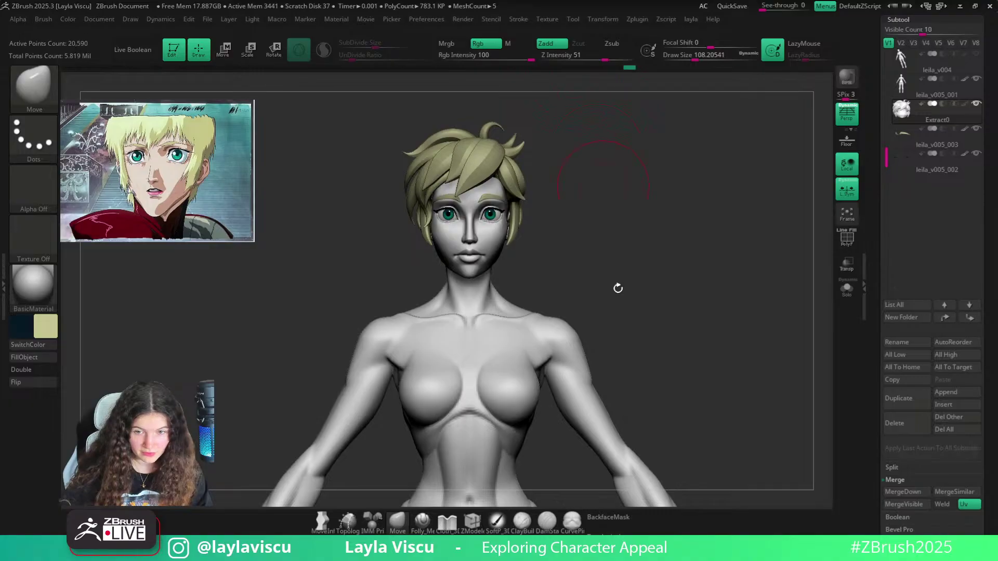
left_click_drag(671, 218, 676, 270)
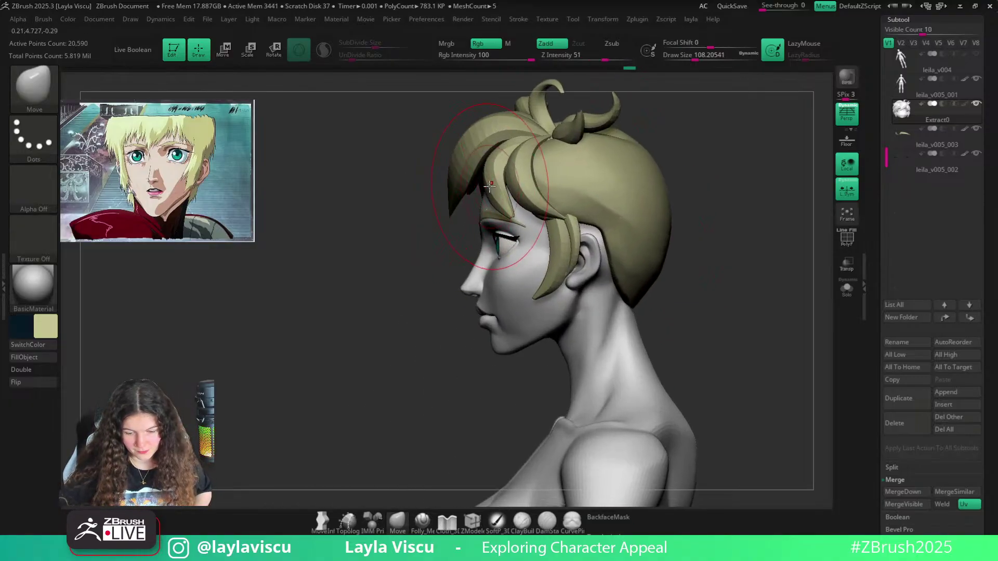
Turn on Topological for the Move brush, reduce the draw size to about 31 and reshape the thin lock beside the forehead
left_click_drag(486, 190, 493, 197)
key("ctrl+z")
left_click(609, 530)
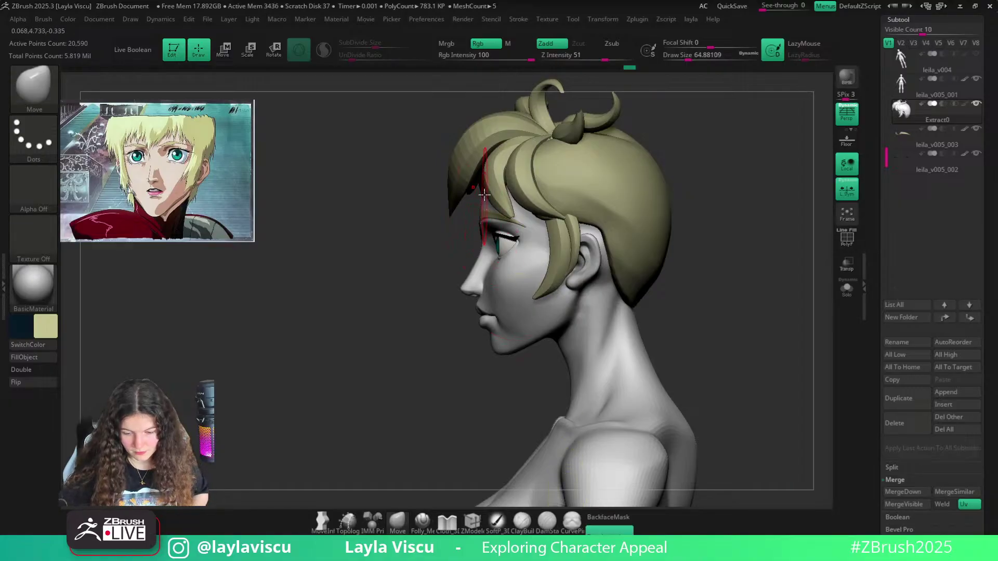
key("]")
key("[")
key("[")
key("[")
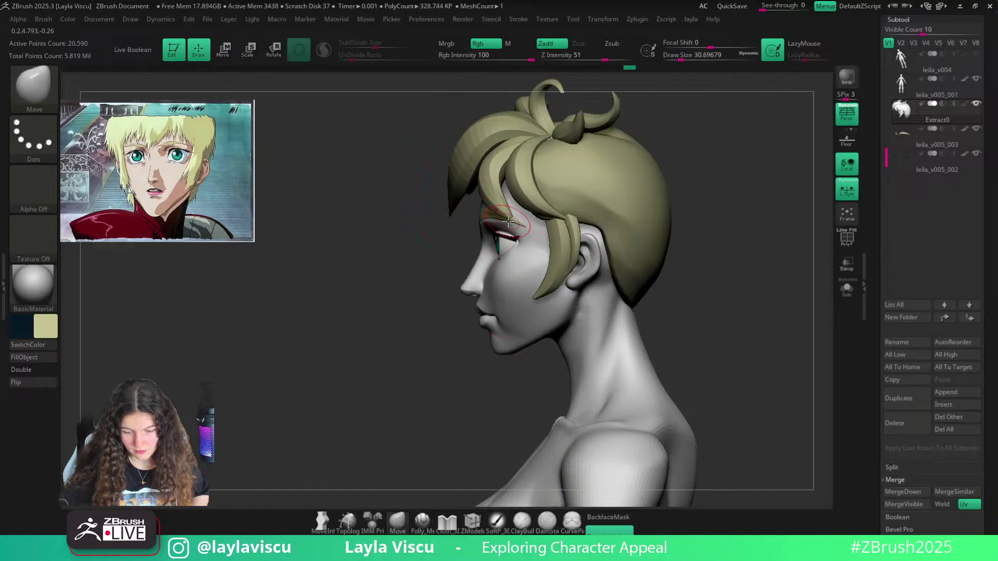
left_click_drag(517, 216, 489, 191)
Enlarge the Move brush to about 68 and refine the forehead lock's shape in side and three-quarter views
mouse_move(497, 221)
right_mouse_down("ctrl")
mouse_move(428, 191)
mouse_move(525, 255)
mouse_move(590, 263)
mouse_move(528, 230)
mouse_move(541, 223)
mouse_move(434, 268)
right_mouse_up("ctrl")
key("]")
key("]")
key("s")
mouse_move(483, 200)
left_mouse_down()
mouse_move(470, 198)
mouse_move(492, 183)
left_mouse_up()
key("s")
mouse_move(497, 176)
left_mouse_down()
mouse_move(461, 167)
mouse_move(499, 219)
mouse_move(478, 253)
left_mouse_up()
right_click_drag(477, 253, 520, 244)
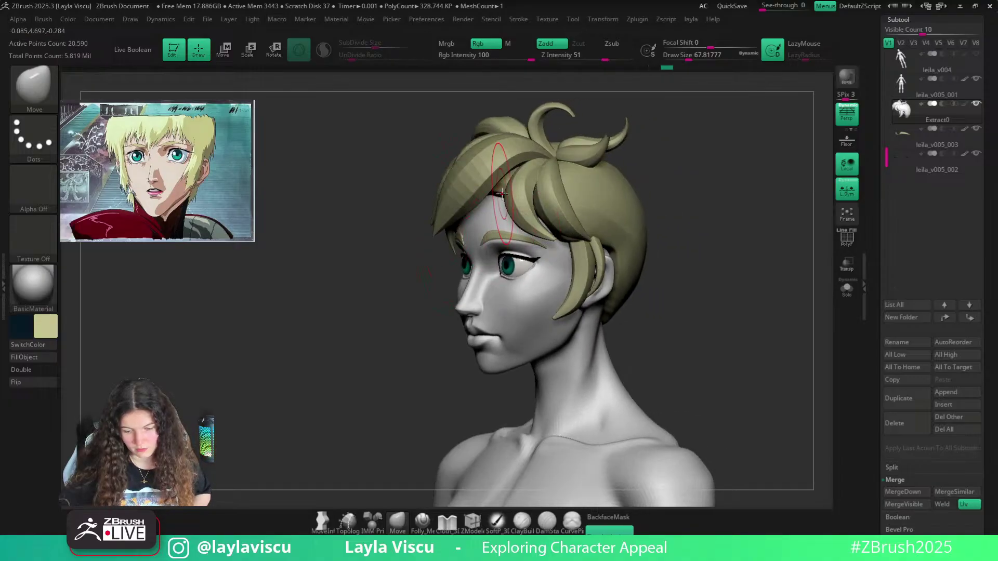
right_click_drag(587, 322, 669, 336, "shift")
right_click_drag(631, 295, 604, 256, "ctrl")
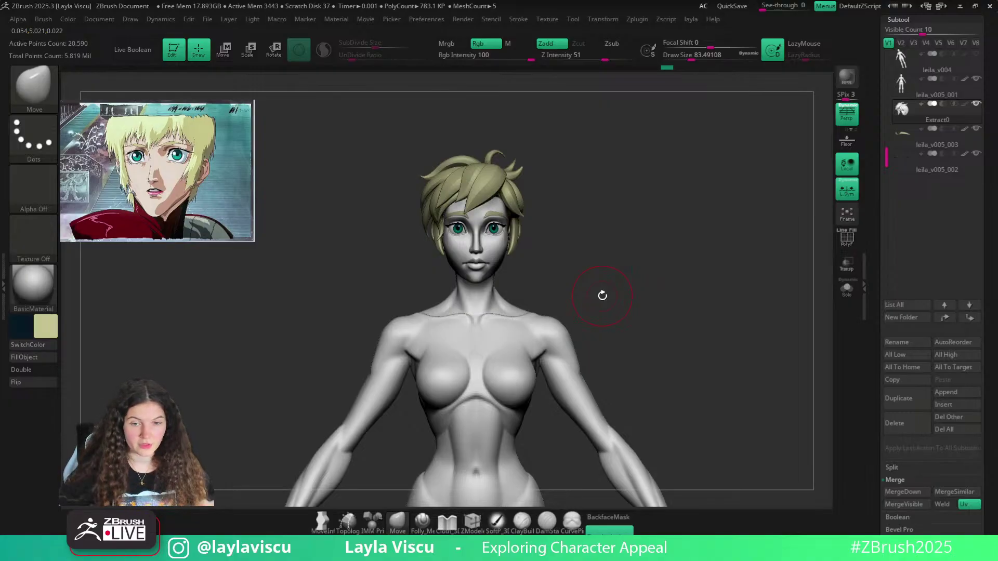
Switch to the Hair-Brush insert brush and reduce its draw size to about 17
key("b")
left_click(873, 489)
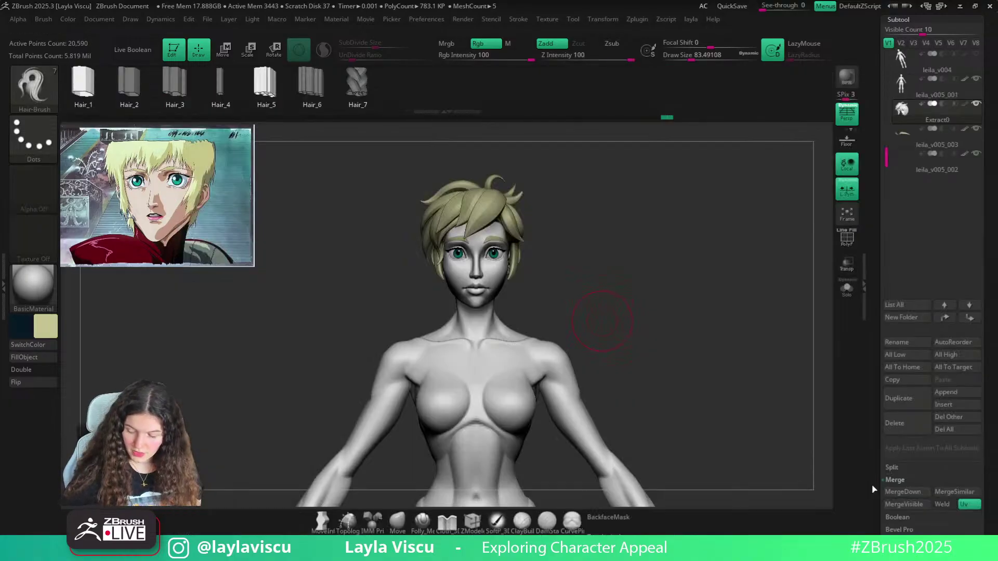
key("s")
left_click_drag(577, 226, 541, 225)
right_click_drag(535, 223, 566, 229, "ctrl")
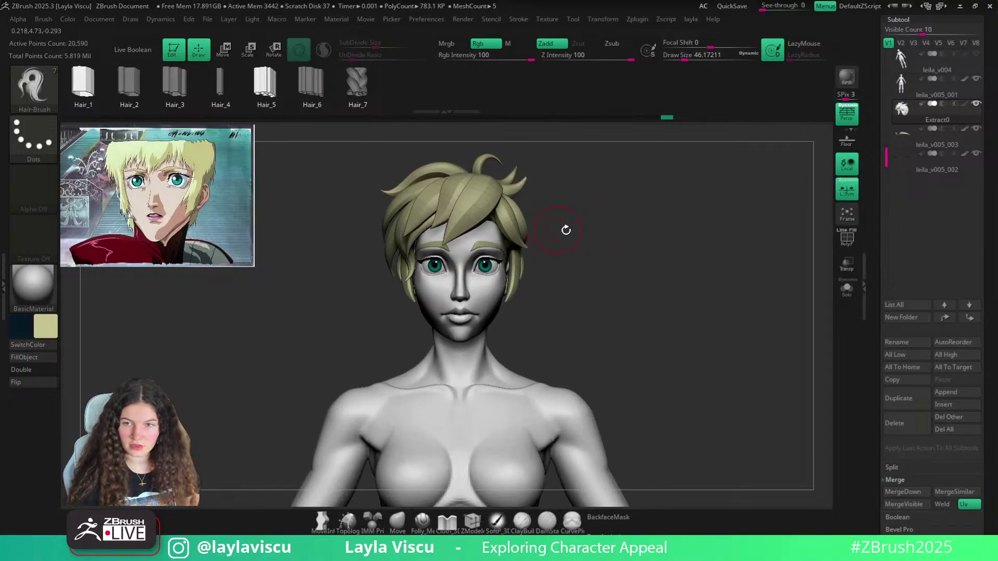
key("s")
left_click_drag(577, 206, 569, 207)
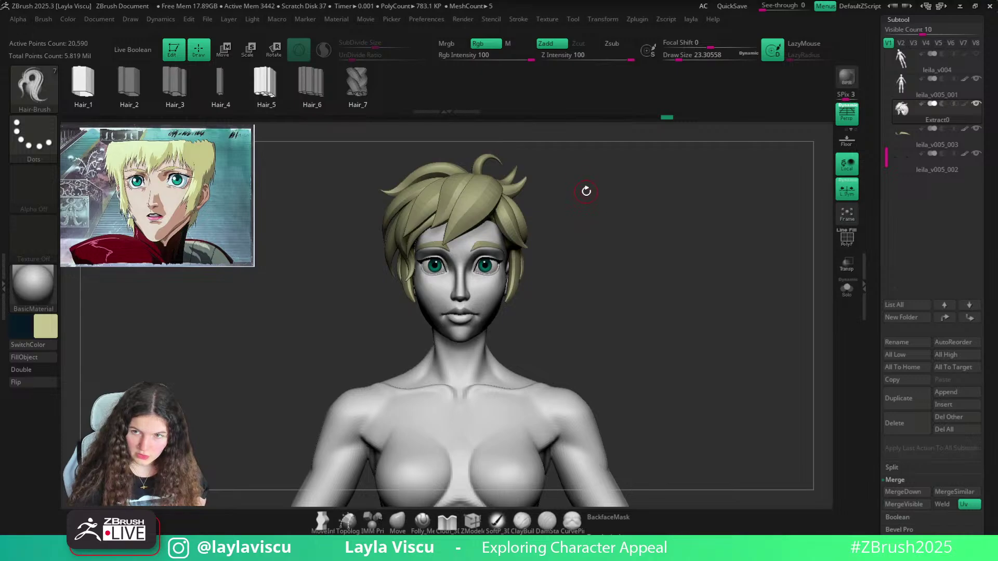
key("s")
left_click_drag(586, 191, 556, 204)
Try several outward-curving hair strands from the crown on the character's left side, undoing each stroke
key("ctrl+z")
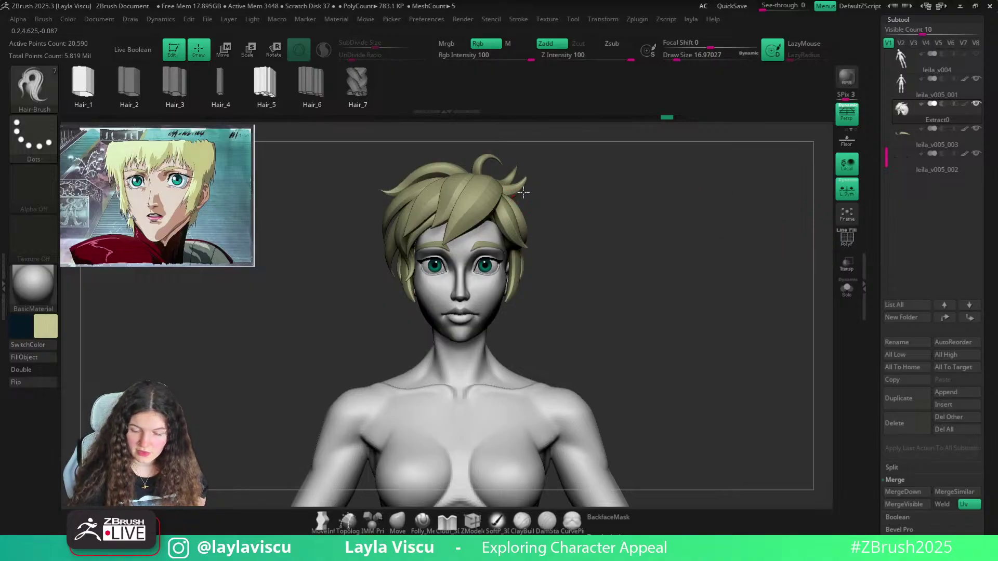
mouse_move(512, 196)
left_mouse_down()
mouse_move(568, 203)
mouse_move(566, 213)
left_mouse_up()
key("ctrl+z")
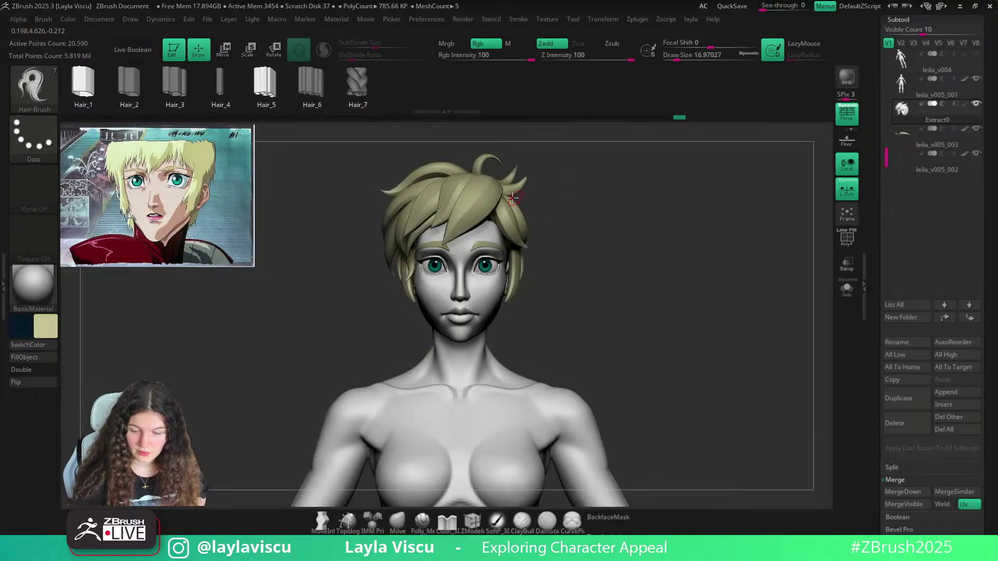
left_click_drag(529, 196, 565, 211)
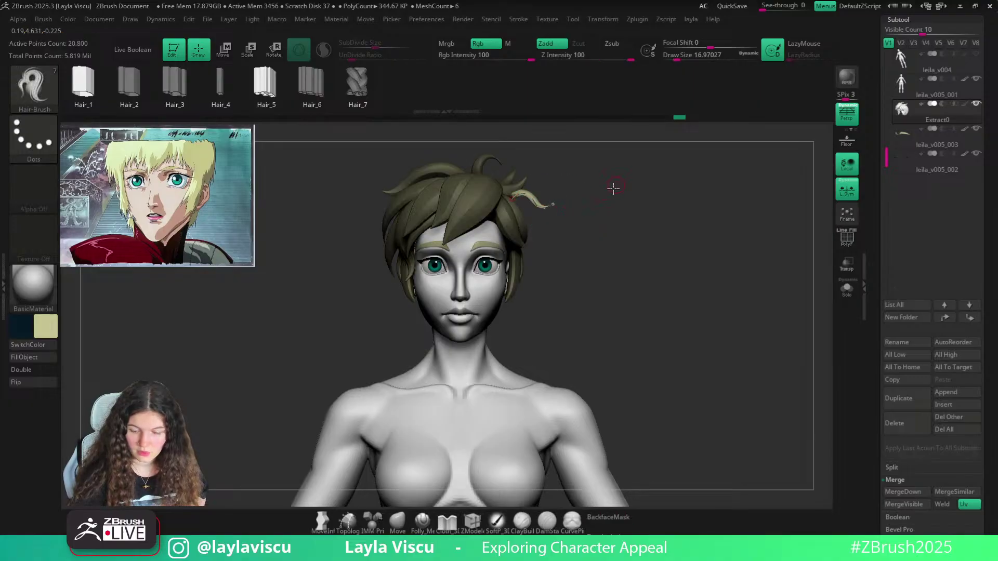
left_click_drag(613, 188, 541, 190)
key("ctrl+z")
left_click_drag(624, 187, 582, 150)
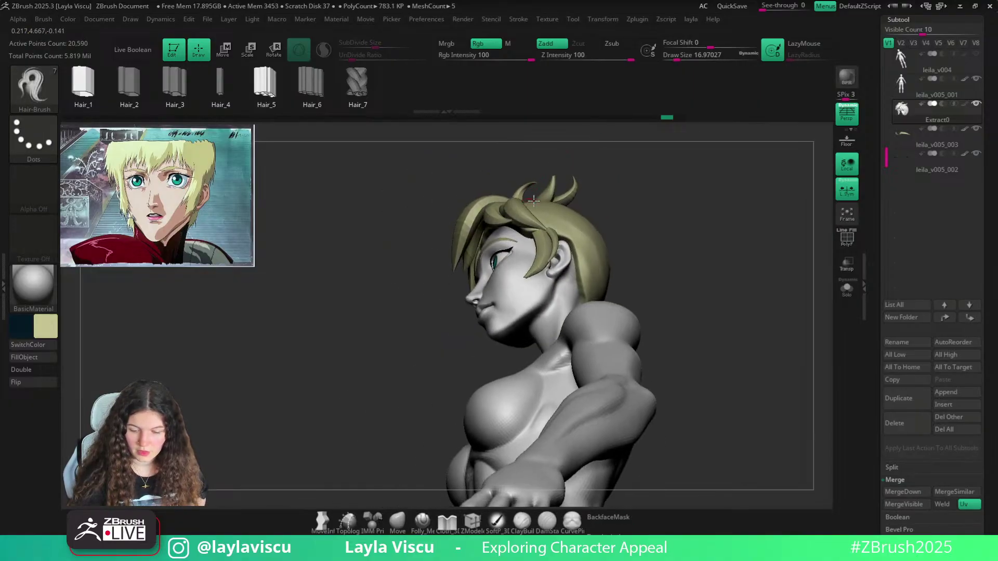
mouse_move(534, 200)
left_mouse_down()
mouse_move(579, 147)
mouse_move(633, 216)
mouse_move(629, 176)
mouse_move(621, 197)
mouse_move(588, 180)
left_mouse_up()
key("ctrl+z")
Draw a curved strand from the crown out over the character's left side and adjust its curve so the root sits at the parting
mouse_move(588, 180)
left_mouse_down()
mouse_move(629, 183)
mouse_move(603, 208)
mouse_move(568, 196)
mouse_move(553, 230)
mouse_move(572, 220)
left_mouse_up()
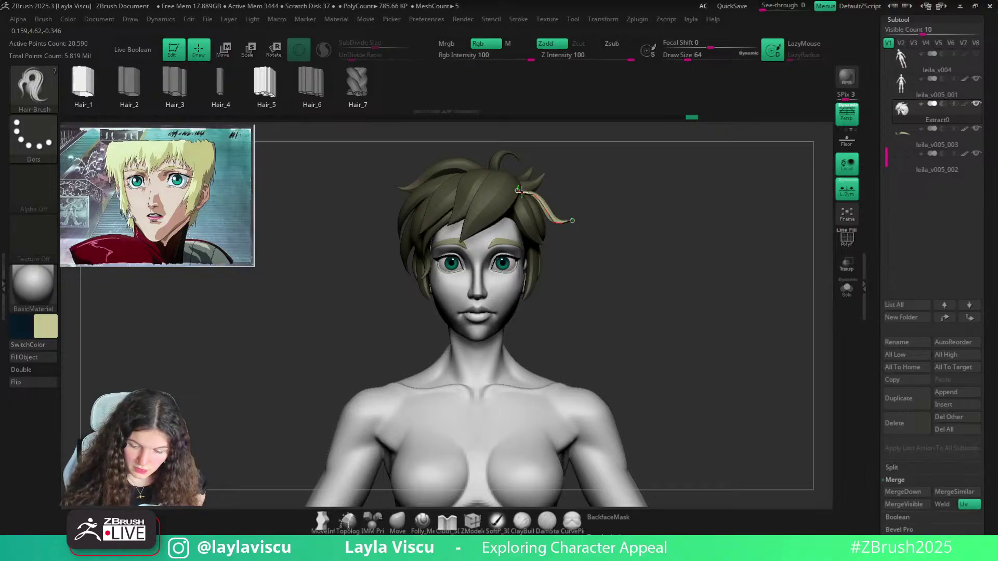
left_click_drag(522, 192, 521, 192)
right_click_drag(603, 245, 703, 272, "ctrl")
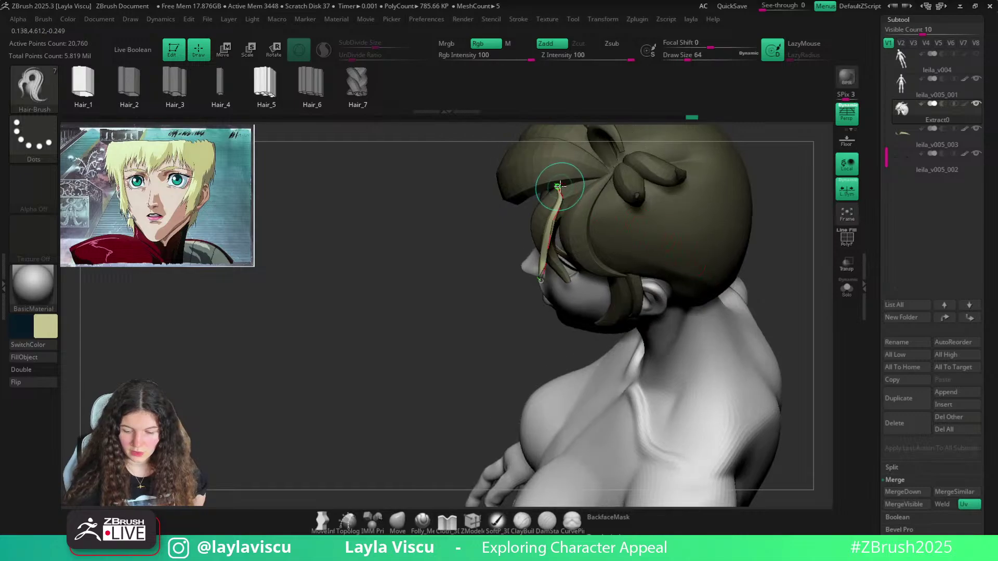
left_click_drag(559, 187, 618, 166)
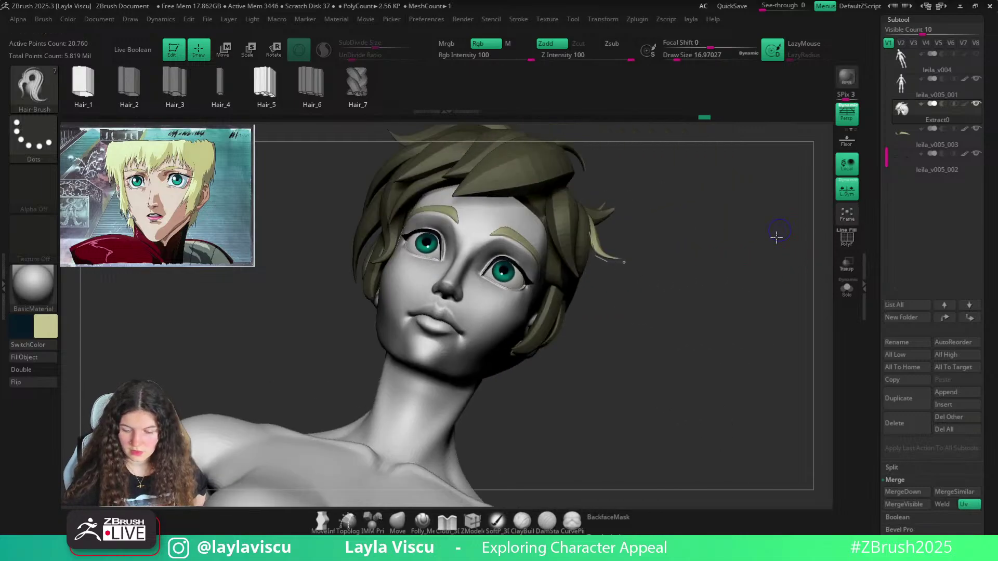
right_click_drag(776, 237, 692, 225)
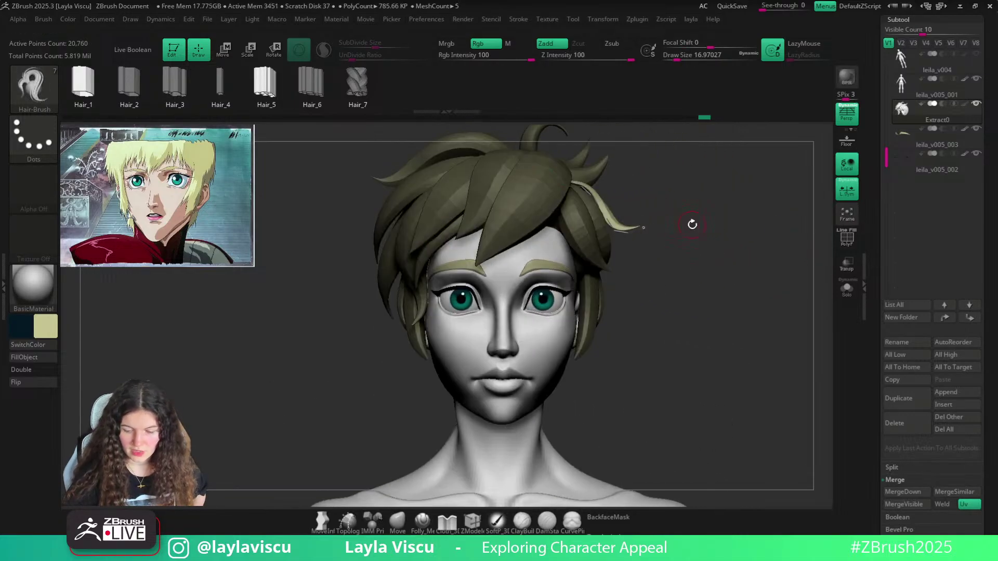
mouse_move(682, 163)
right_mouse_down()
mouse_move(642, 189)
mouse_move(649, 235)
mouse_move(637, 278)
right_mouse_up()
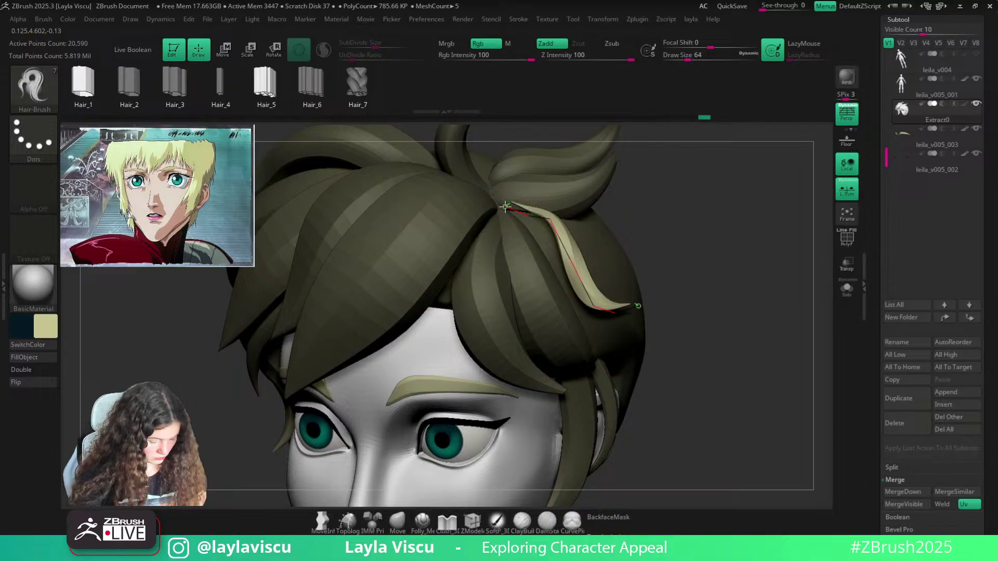
mouse_move(505, 207)
left_mouse_down()
mouse_move(534, 214)
mouse_move(499, 197)
mouse_move(523, 193)
left_mouse_up()
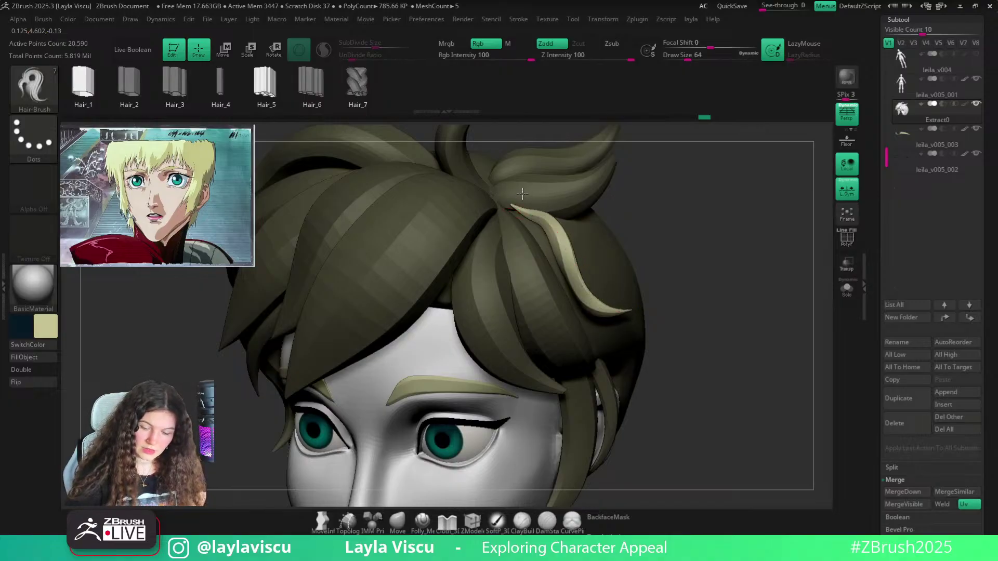
right_click_drag(663, 256, 717, 230)
Set the draw size to about 22, update the new strand's curve to that thickness and release the curve
key("s")
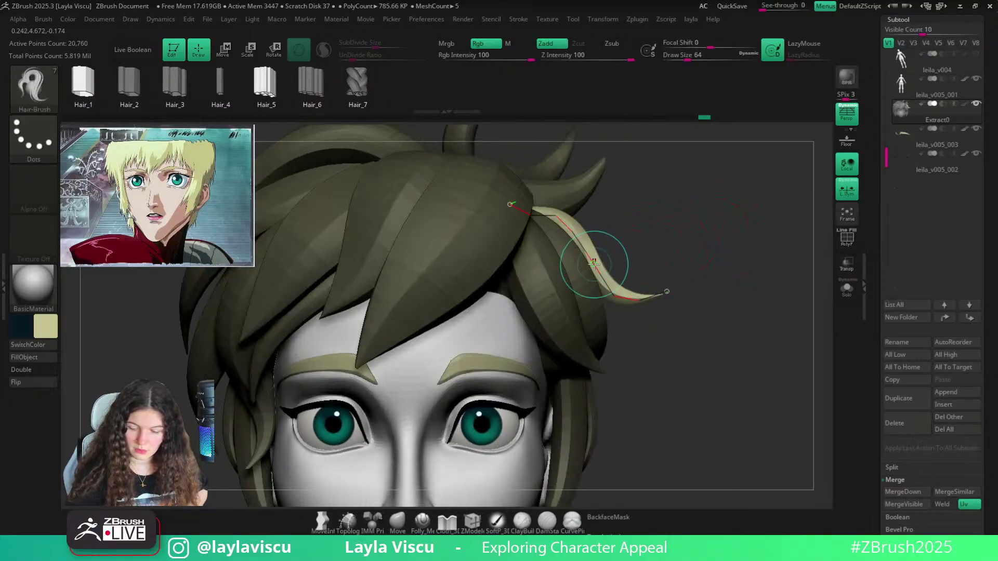
left_click(595, 265)
left_click(597, 318)
right_click_drag(588, 341, 597, 177, "ctrl")
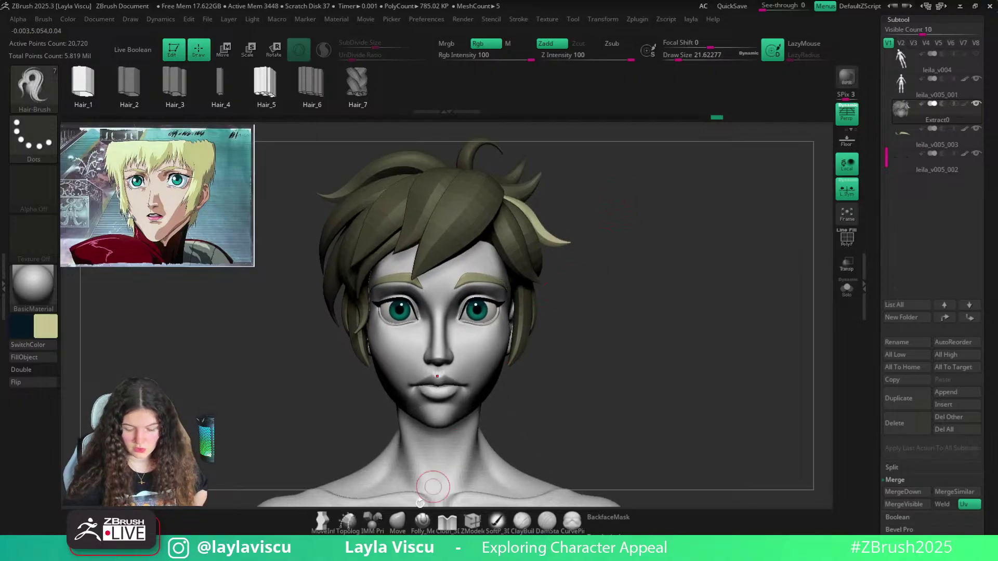
Select the Move brush and compare the new strand with the marked-up hair plan in Snip & Sketch
key("b")
key("m")
key("v")
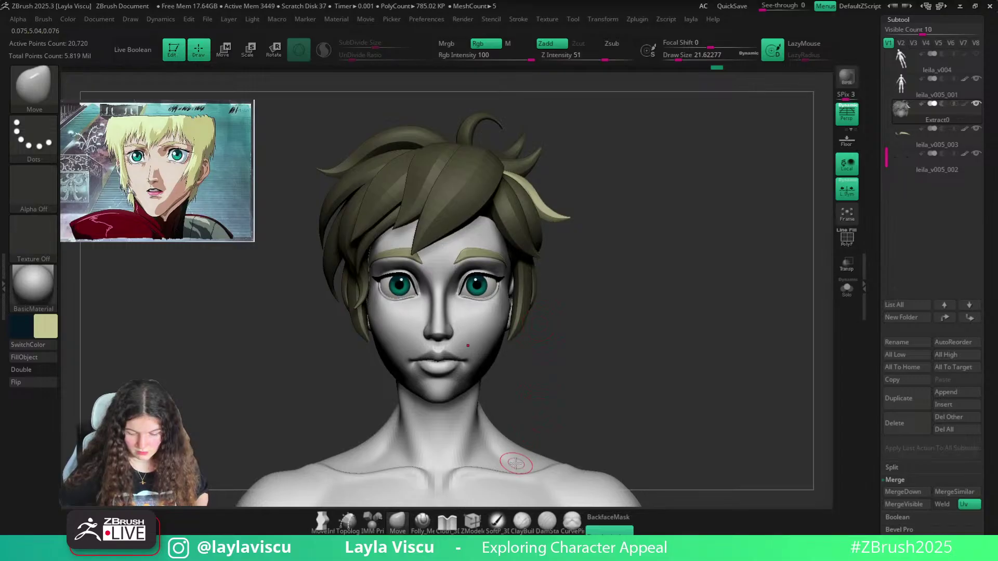
key("alt+Tab")
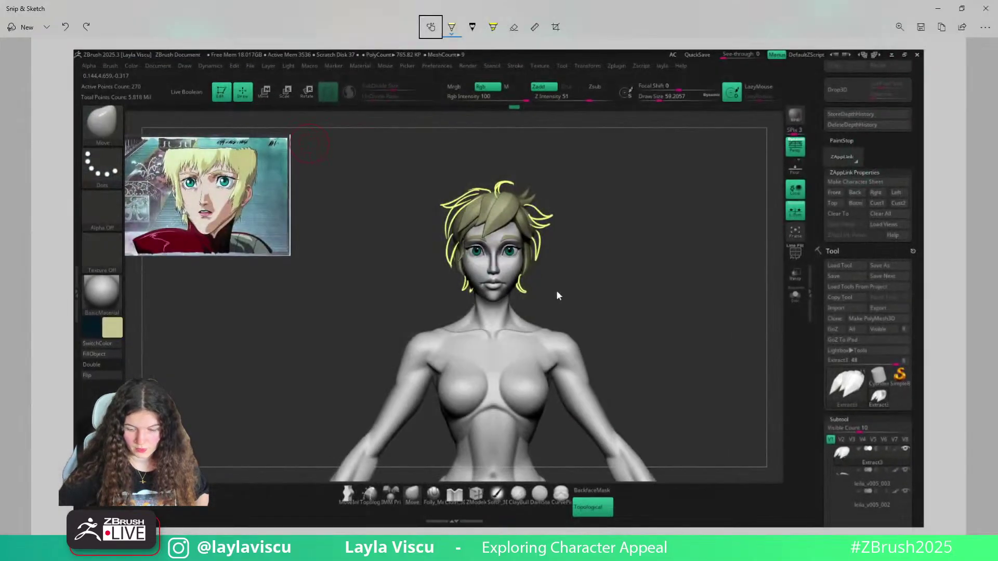
left_click(943, 15)
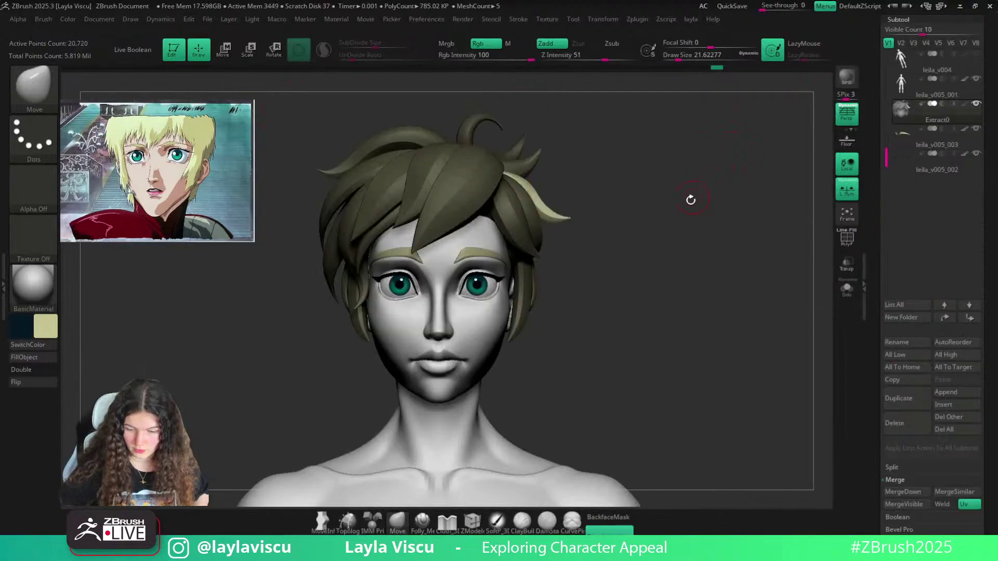
Set the Move brush's draw size to about 56, turn on BackfaceMask and broaden the new strand's upper part
key("s")
left_click(544, 185)
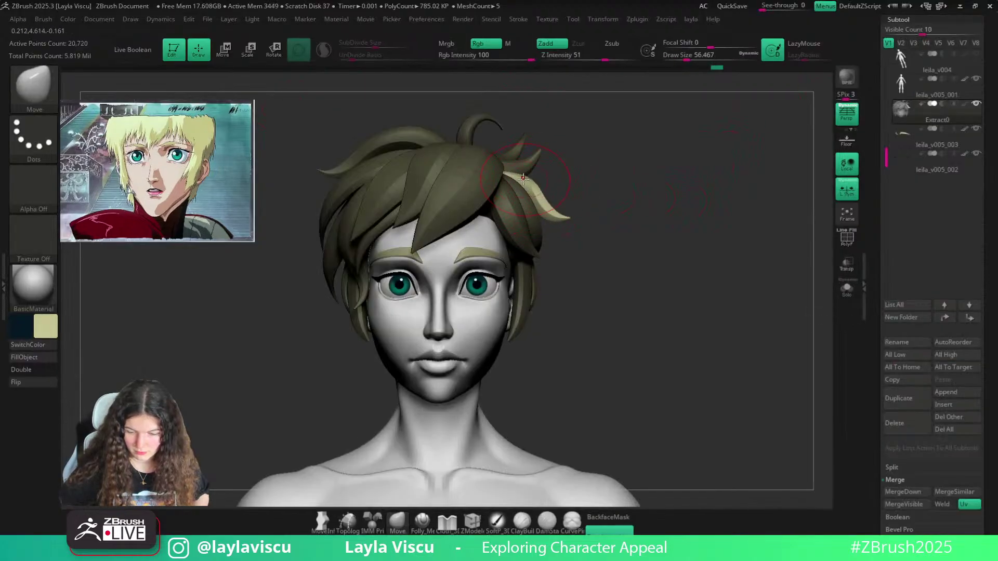
left_click(614, 519)
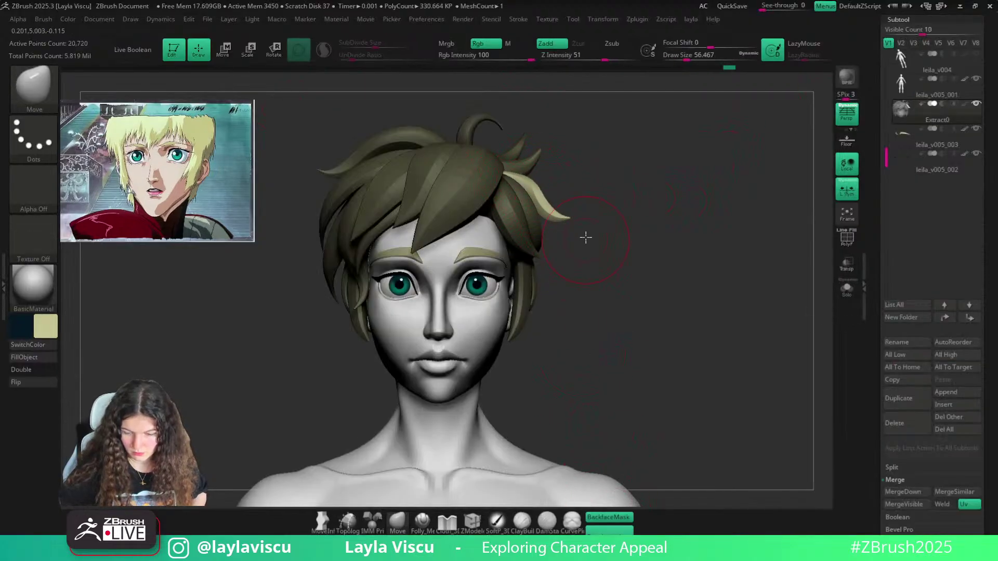
left_click_drag(586, 238, 565, 230)
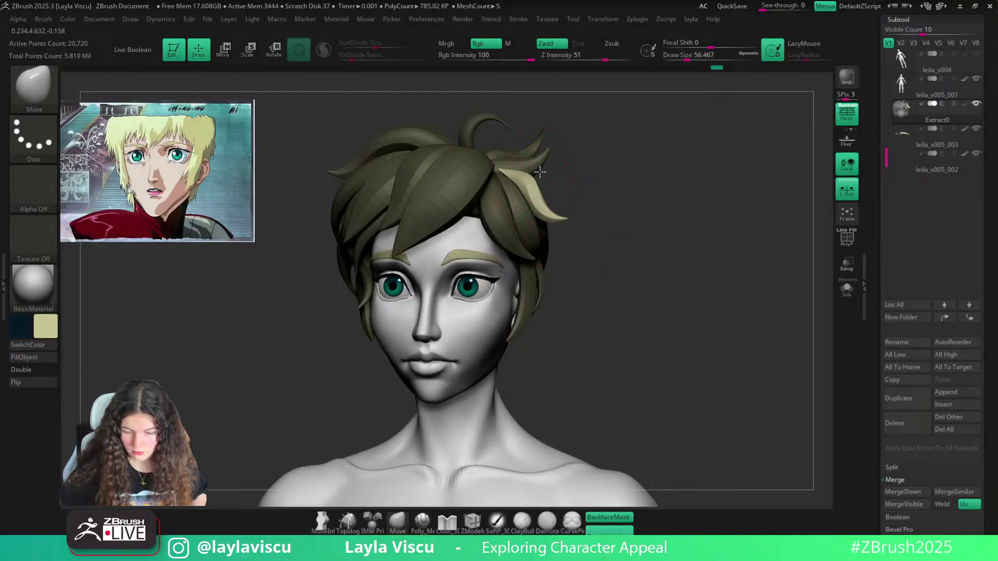
left_click_drag(540, 172, 542, 187)
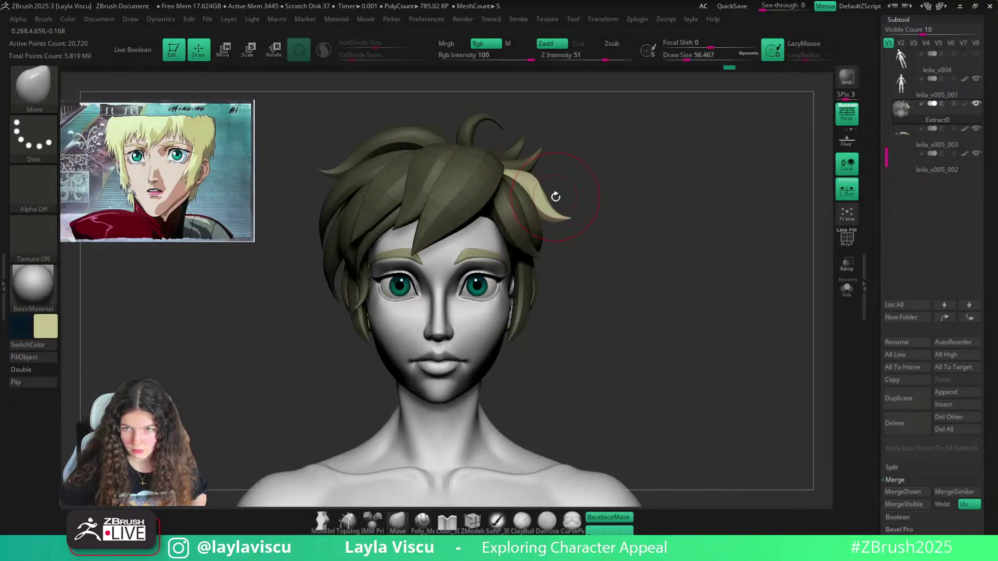
Turn off BackfaceMask, lift the new strand up and outward with the Move brush, and set the draw size to about 37
scroll(556, 197, "up", 3)
left_click(609, 517)
key("s")
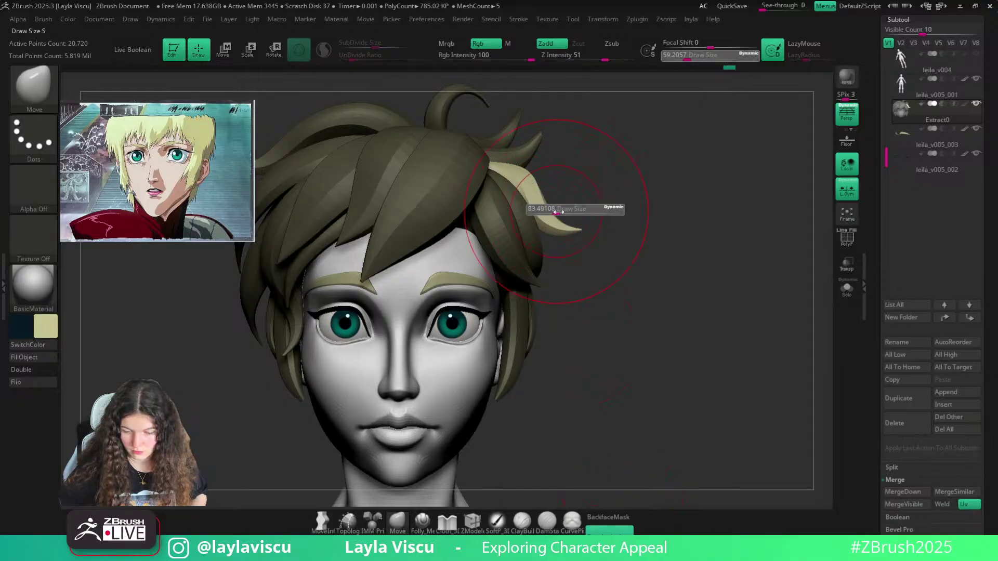
mouse_move(558, 212)
left_mouse_down()
mouse_move(581, 175)
mouse_move(593, 176)
mouse_move(569, 180)
left_mouse_up()
key("s")
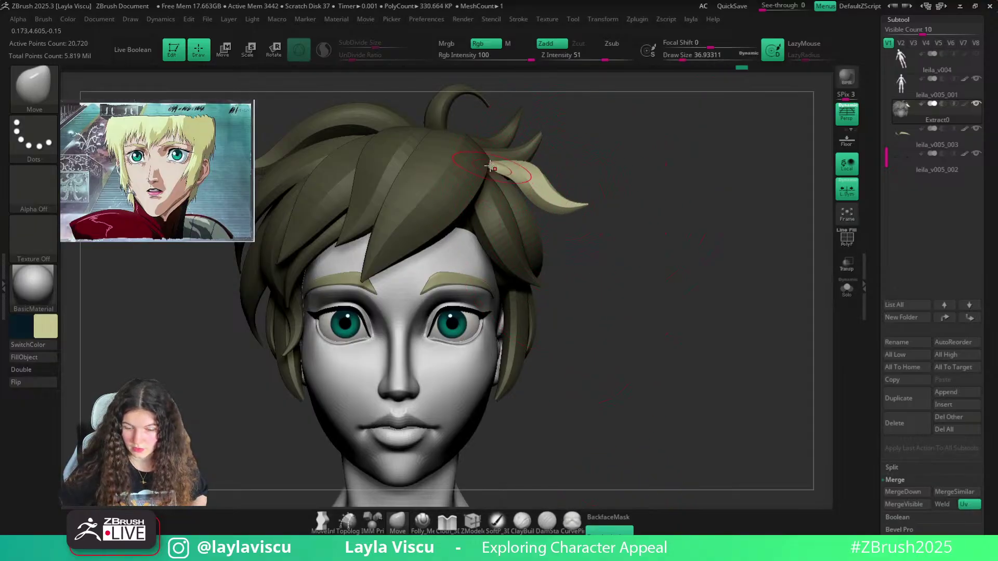
Set the Move brush's draw size to about 59 and adjust the new strand's root and upper part from the front and above
left_click_drag(491, 166, 494, 178)
left_click_drag(670, 187, 533, 194)
left_click_drag(676, 147, 634, 250)
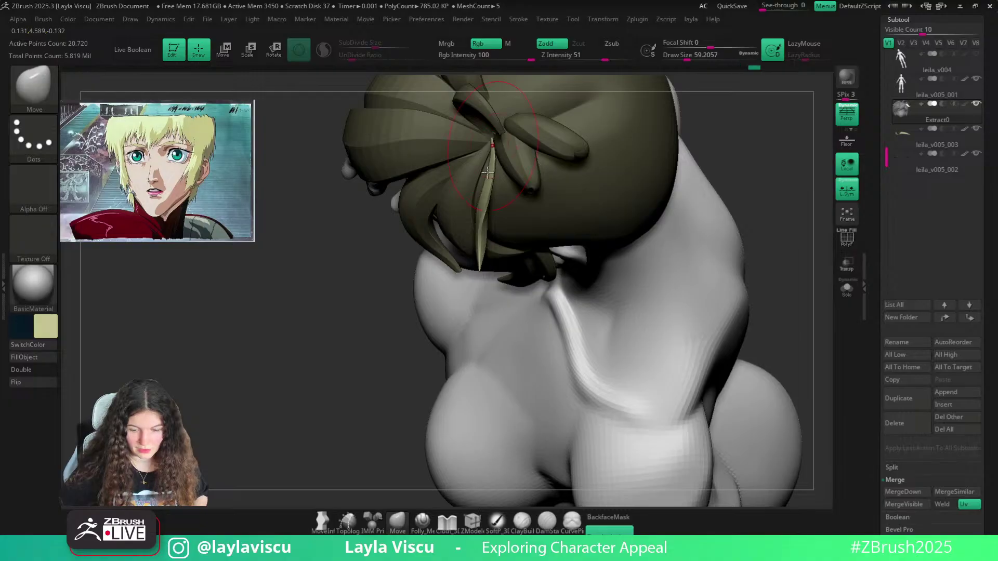
left_click_drag(487, 173, 675, 287)
mouse_move(738, 292)
left_mouse_down()
mouse_move(719, 368)
mouse_move(540, 296)
mouse_move(565, 292)
left_mouse_up()
Turn on BackfaceMask, set the draw size to about 71 and broaden the middle of the new strand
left_click(609, 517)
key("s")
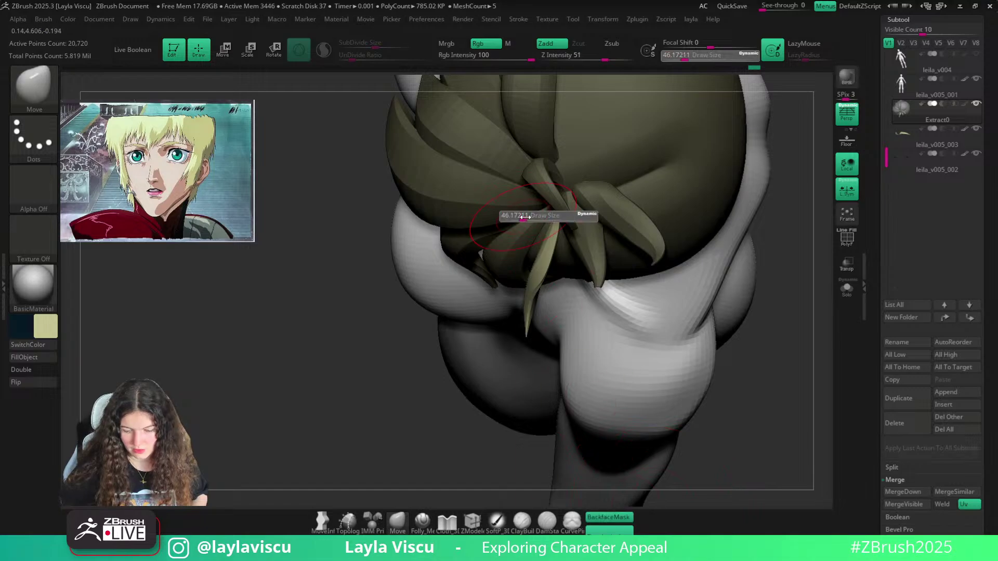
left_click_drag(530, 217, 543, 243)
left_click_drag(465, 413, 481, 358)
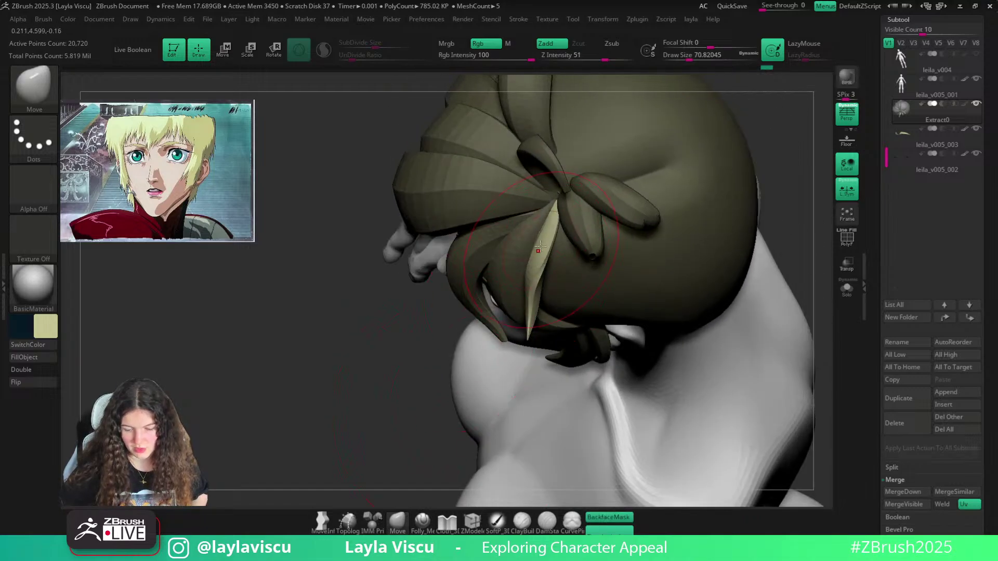
left_click_drag(427, 404, 436, 346)
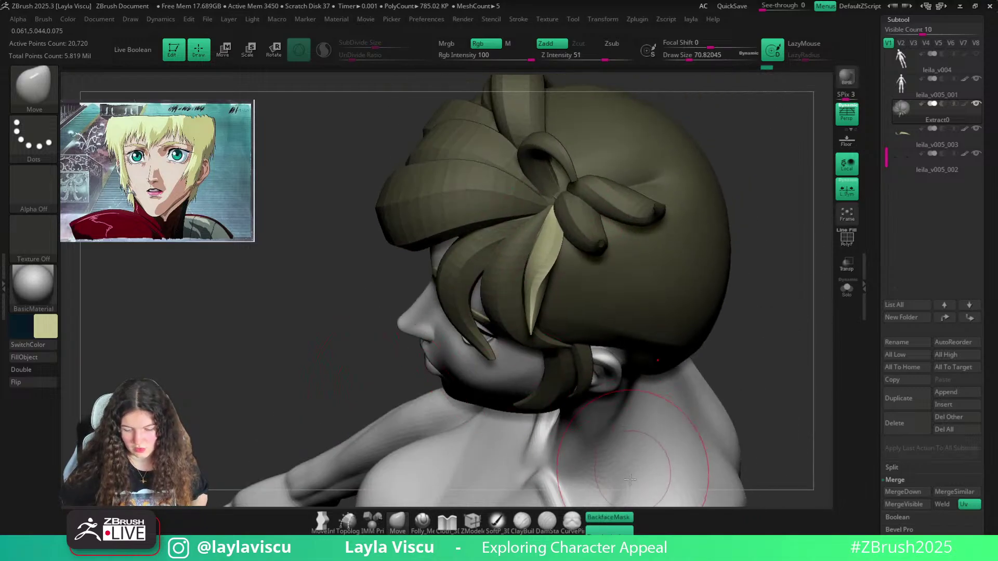
Turn off BackfaceMask and bend the new strand into a stronger S-curve with draw sizes of about 46 and 65
left_click(617, 519)
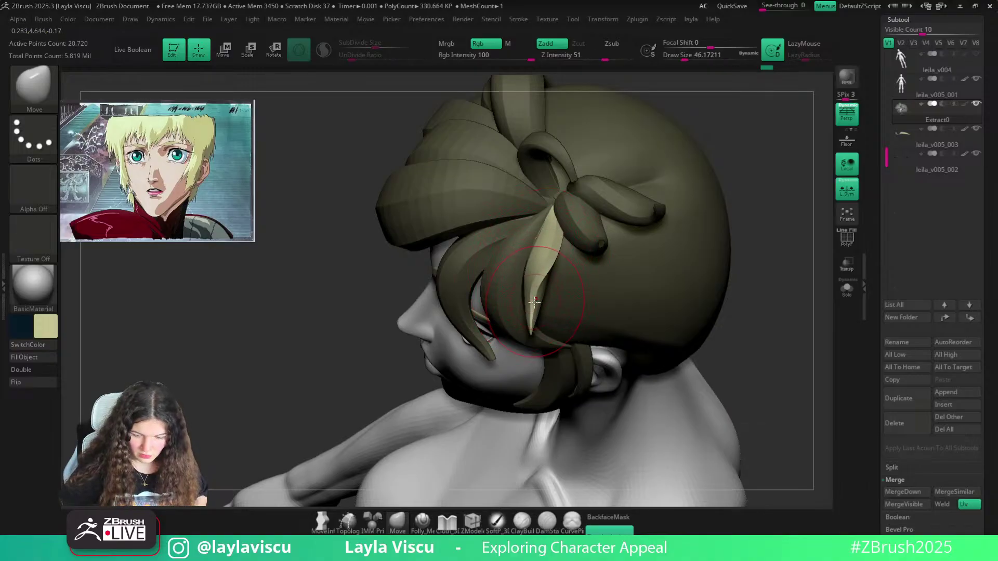
key("s")
left_click_drag(534, 301, 533, 308)
key("s")
left_click_drag(564, 261, 575, 261)
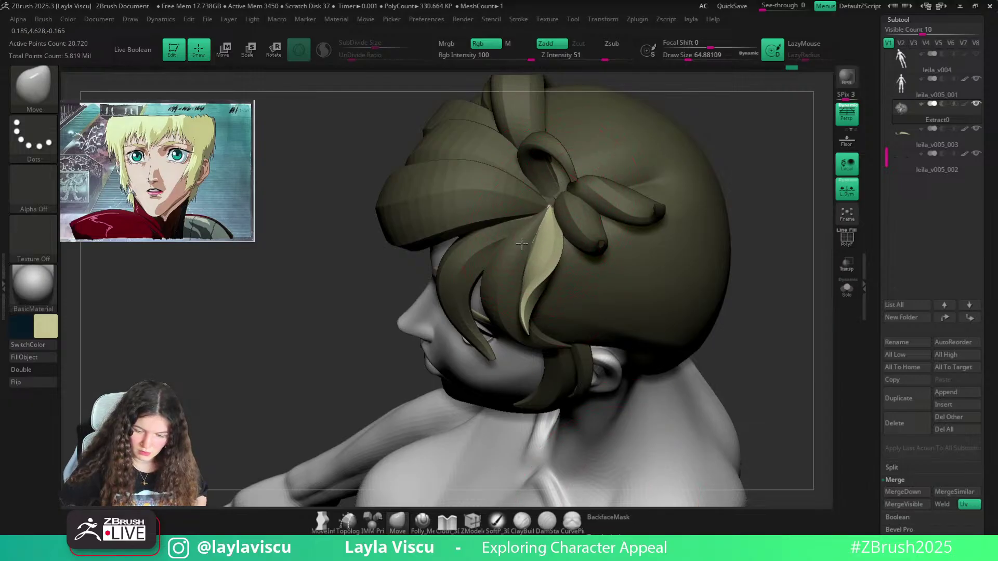
Refine the new strand's volume and curve around the side of the head with draw sizes of about 56 and 39
right_click_drag(548, 268, 541, 254, "ctrl")
key("s")
left_click_drag(534, 270, 528, 271)
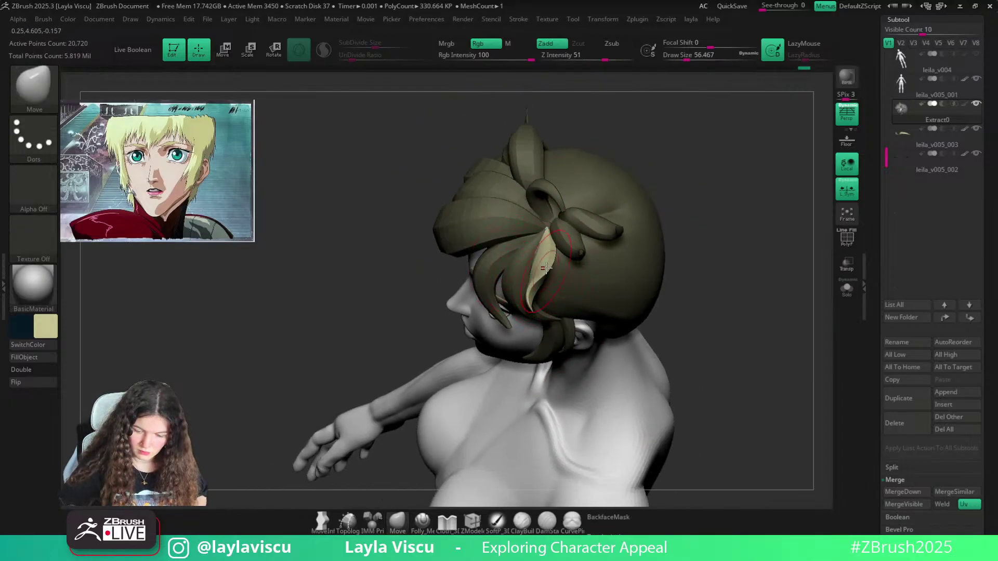
right_click_drag(545, 234, 521, 272)
right_click_drag(670, 304, 543, 282)
mouse_move(558, 230)
right_mouse_down()
mouse_move(523, 178)
mouse_move(530, 272)
mouse_move(477, 225)
mouse_move(552, 217)
mouse_move(657, 266)
mouse_move(522, 245)
mouse_move(514, 256)
mouse_move(640, 232)
mouse_move(586, 328)
mouse_move(659, 257)
mouse_move(631, 261)
right_mouse_up()
right_click_drag(518, 263, 559, 238, "ctrl")
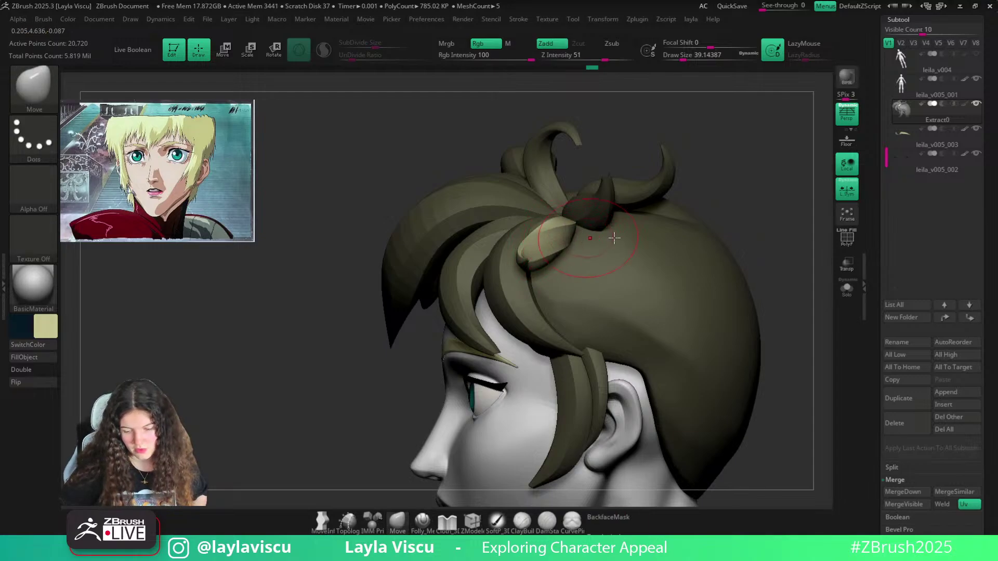
mouse_move(614, 238)
right_mouse_down()
mouse_move(775, 220)
mouse_move(712, 227)
mouse_move(675, 212)
mouse_move(681, 247)
mouse_move(520, 205)
mouse_move(615, 253)
right_mouse_up()
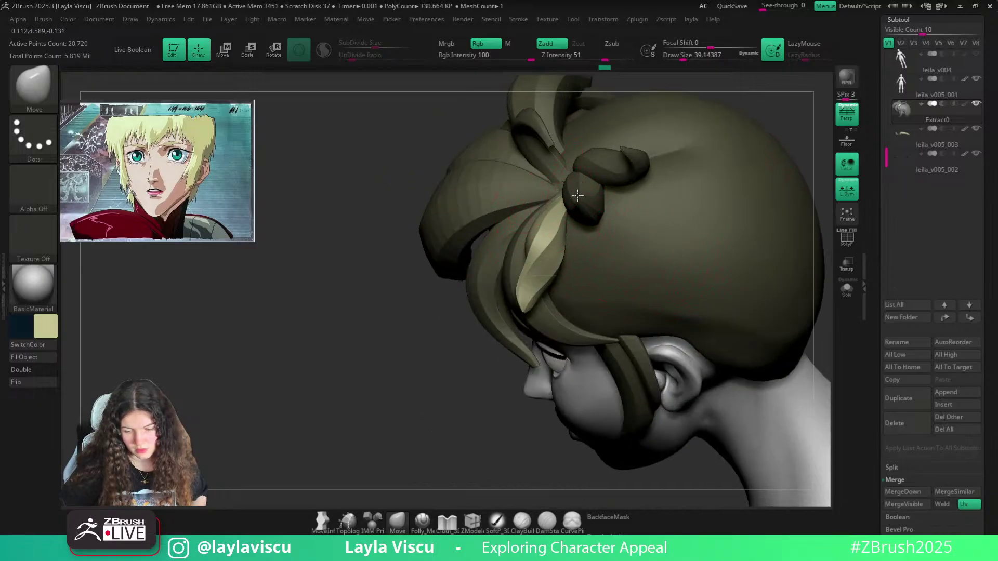
mouse_move(577, 196)
right_mouse_down()
mouse_move(707, 264)
mouse_move(576, 216)
right_mouse_up()
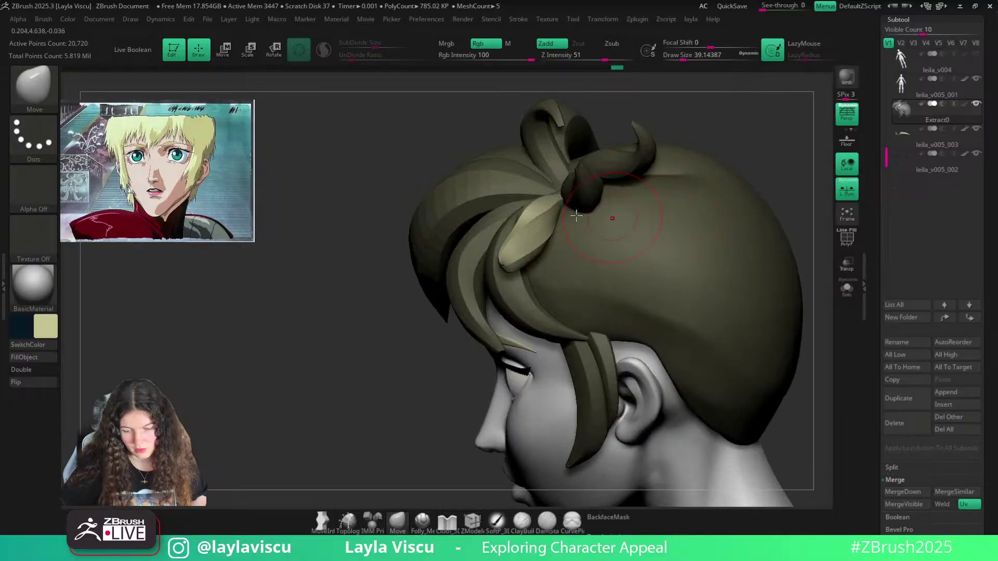
Reduce the Move brush's draw size to about 23 and then 11 to refine the new strand's edges and tapered end
key("s")
mouse_move(578, 211)
left_mouse_down()
mouse_move(528, 197)
mouse_move(545, 211)
left_mouse_up()
key("s")
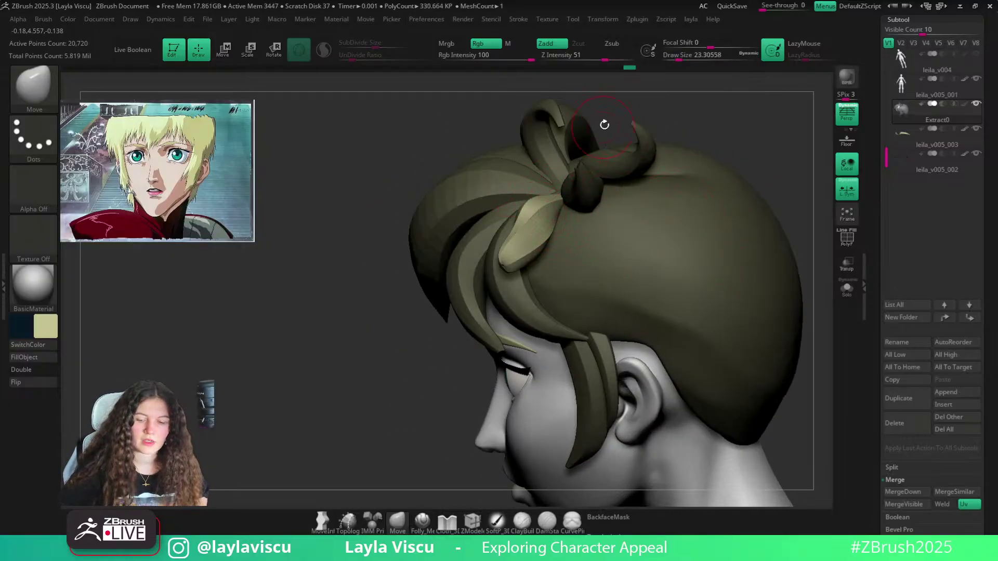
right_click_drag(604, 125, 684, 127)
mouse_move(702, 198)
right_mouse_down("ctrl")
mouse_move(600, 272)
mouse_move(561, 224)
right_mouse_up("ctrl")
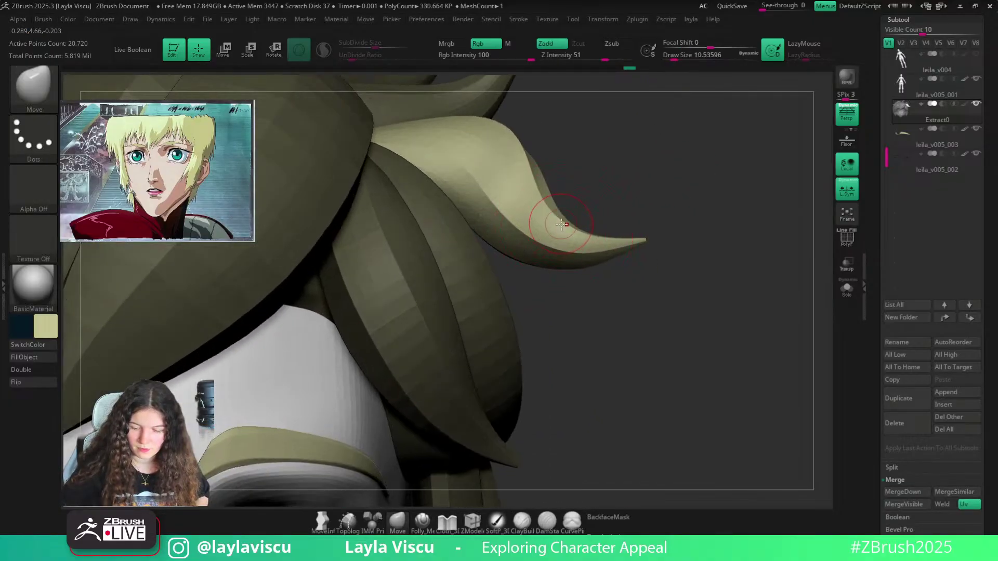
mouse_move(598, 260)
right_mouse_down("ctrl")
mouse_move(492, 223)
mouse_move(633, 247)
mouse_move(542, 234)
right_mouse_up("ctrl")
Adjust the new strand's silhouette from three-quarter and front views with draw sizes of about 31 and 46
mouse_move(671, 117)
right_mouse_down()
mouse_move(598, 135)
mouse_move(647, 144)
right_mouse_up()
key("bracketleft")
key("bracketleft")
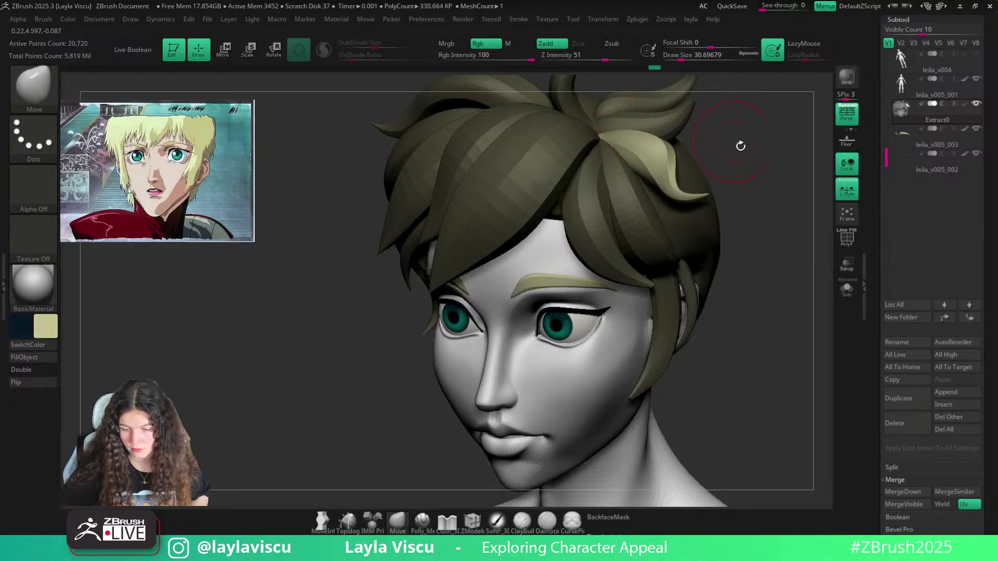
right_click_drag(740, 146, 582, 118)
mouse_move(537, 226)
right_mouse_down()
mouse_move(757, 247)
mouse_move(670, 296)
mouse_move(540, 194)
right_mouse_up()
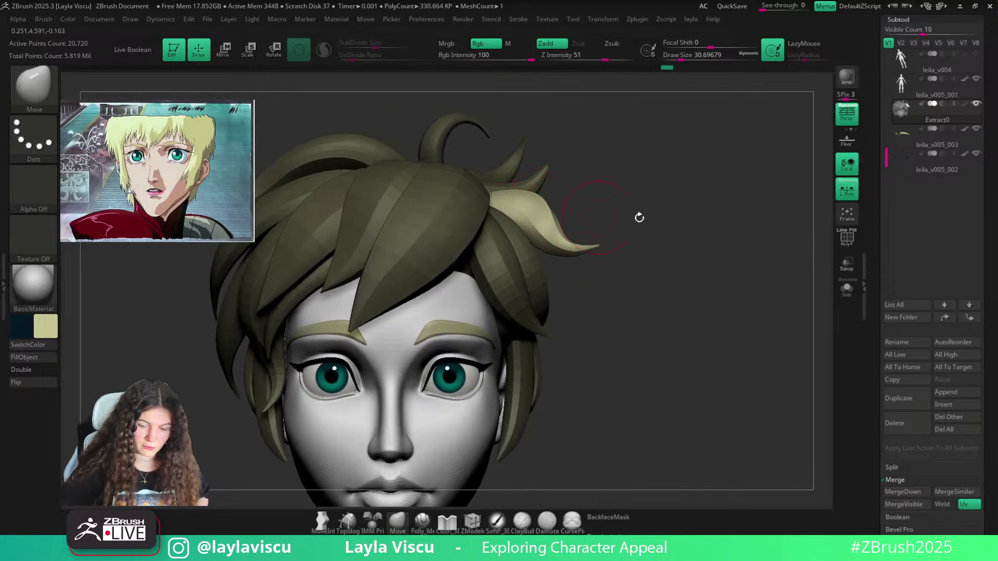
right_click_drag(639, 218, 588, 261, "ctrl")
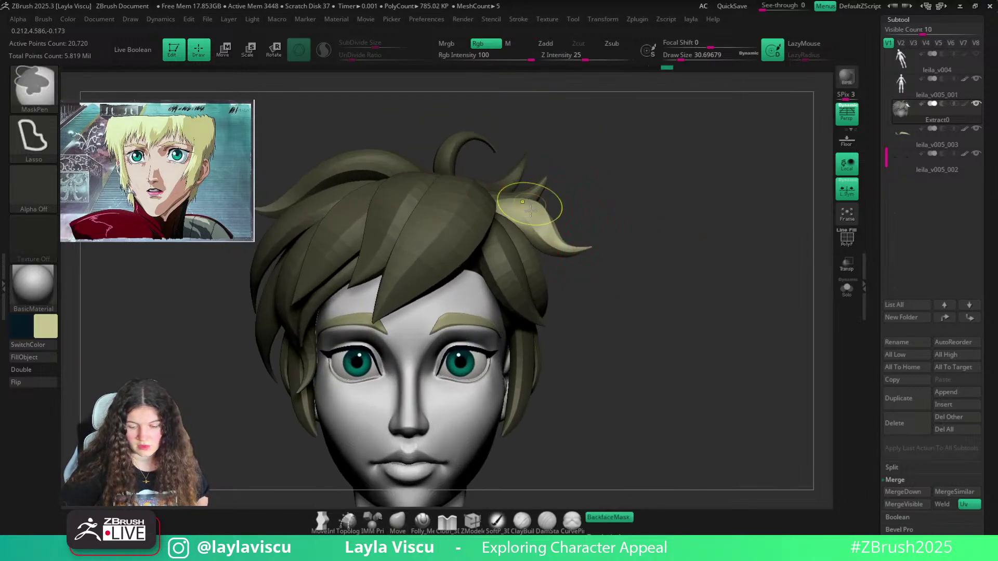
mouse_move(531, 209)
right_mouse_down()
mouse_move(632, 229)
mouse_move(481, 232)
mouse_move(719, 217)
mouse_move(720, 236)
mouse_move(541, 230)
right_mouse_up()
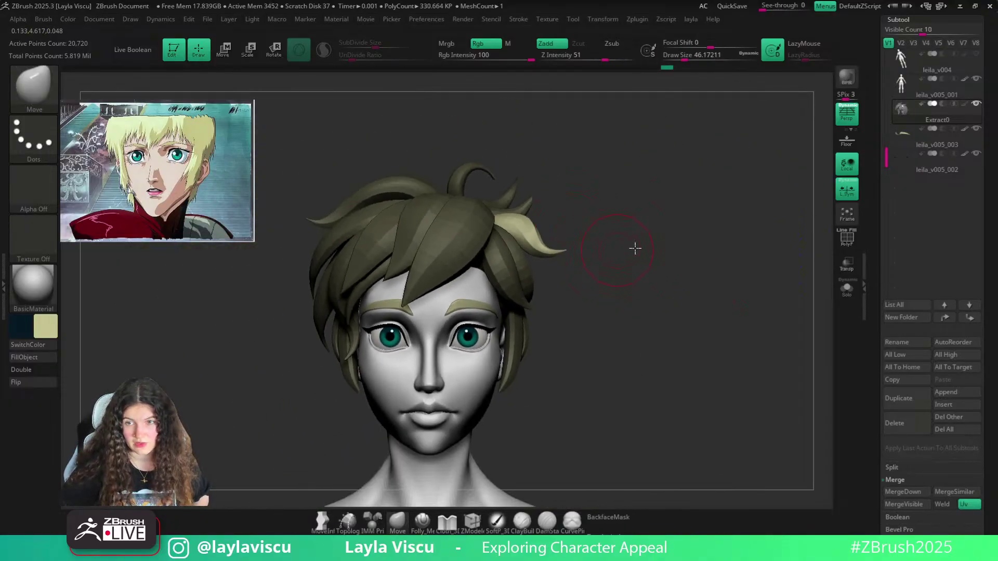
Enlarge the Move brush's draw size to about 104 and reposition the whole new strand against the side of the head
right_click_drag(635, 249, 679, 223, "alt")
mouse_move(679, 222)
right_mouse_down("ctrl")
mouse_move(633, 261)
mouse_move(624, 284)
right_mouse_up("ctrl")
key("s")
mouse_move(621, 227)
left_mouse_down()
mouse_move(630, 226)
mouse_move(621, 207)
mouse_move(616, 218)
mouse_move(583, 206)
mouse_move(592, 216)
left_mouse_up()
key("s")
key("s")
key("s")
key("s")
key("s")
mouse_move(540, 174)
left_mouse_down()
mouse_move(650, 151)
mouse_move(569, 147)
left_mouse_up()
key("s")
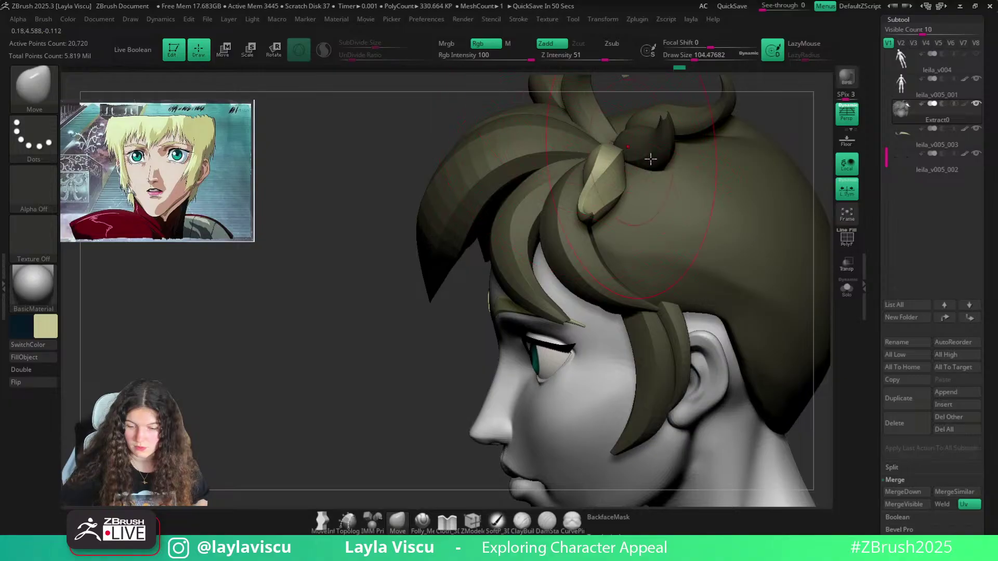
Clear the mask from the rest of the hair and set the Move brush's draw size to about 68
left_click_drag(786, 164, 631, 229)
mouse_move(505, 204)
left_mouse_down()
mouse_move(520, 210)
mouse_move(457, 185)
mouse_move(653, 248)
mouse_move(684, 148)
mouse_move(685, 201)
left_mouse_up()
right_click_drag(685, 201, 576, 223, "ctrl")
left_click_drag(576, 224, 581, 228, "ctrl")
right_click_drag(581, 227, 590, 237, "ctrl")
key("s")
left_click_drag(571, 212, 575, 212)
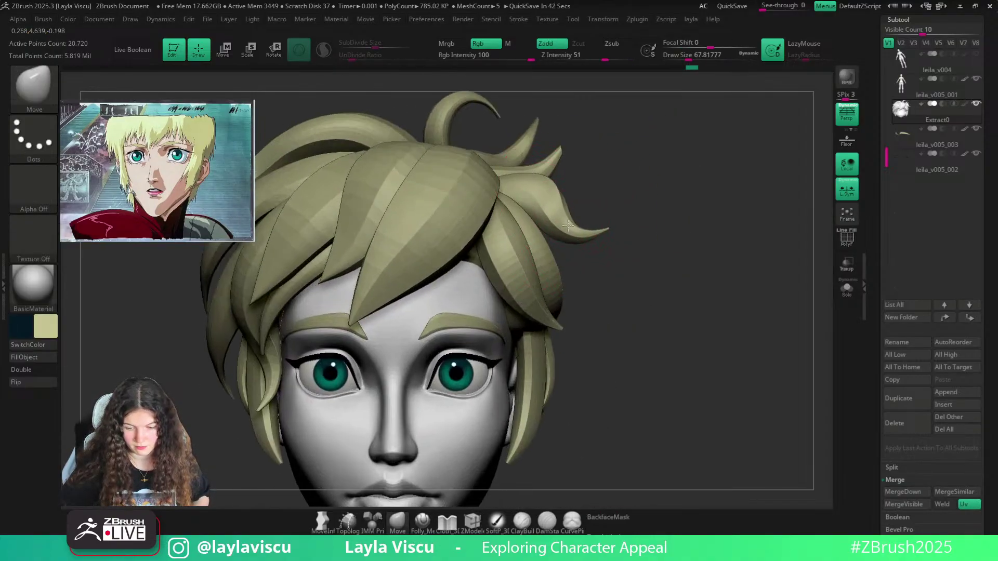
Nudge the flyaway strands at the crown into a balanced silhouette at draw size about 128, then reduce it to about 44
key("ctrl")
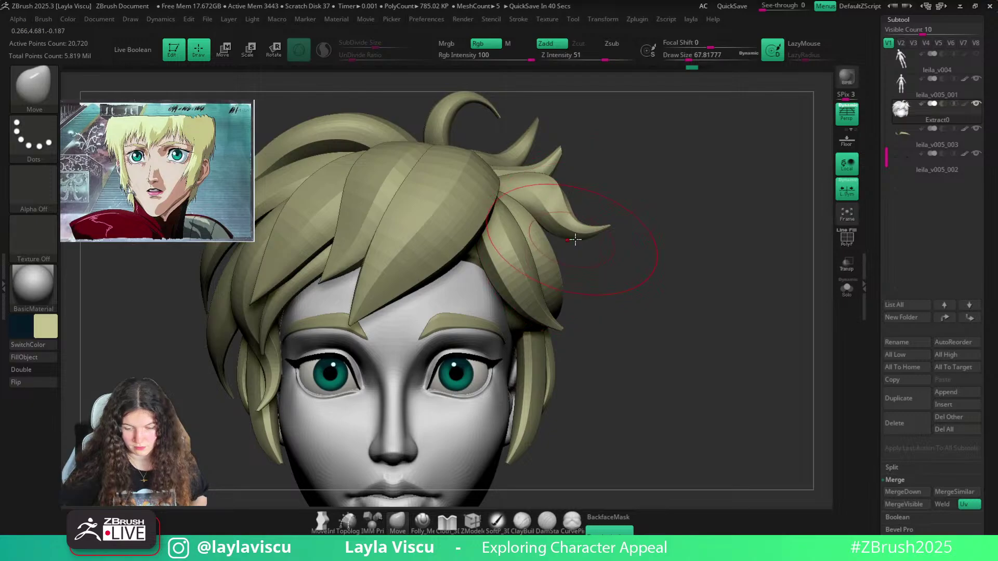
mouse_move(541, 182)
right_mouse_down("ctrl")
mouse_move(538, 197)
mouse_move(532, 180)
right_mouse_up("ctrl")
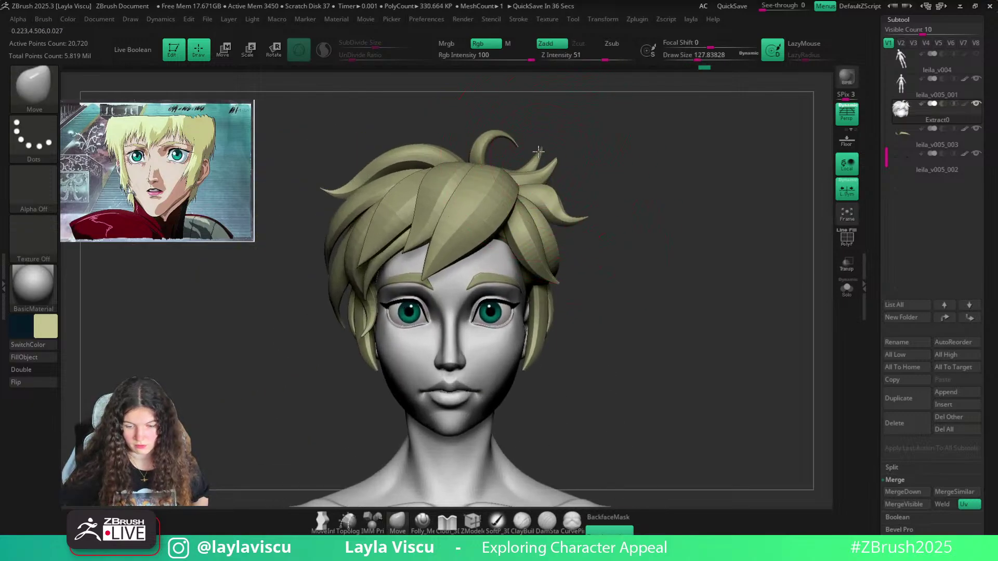
left_click_drag(538, 152, 531, 143)
mouse_move(548, 154)
right_mouse_down("ctrl")
mouse_move(567, 177)
mouse_move(628, 194)
right_mouse_up("ctrl")
key("s")
left_click_drag(628, 194, 615, 194)
Select the Pinch brush, set its draw size to 25 and check the hair's unsubdivided wireframe and polygroups
type("bpi")
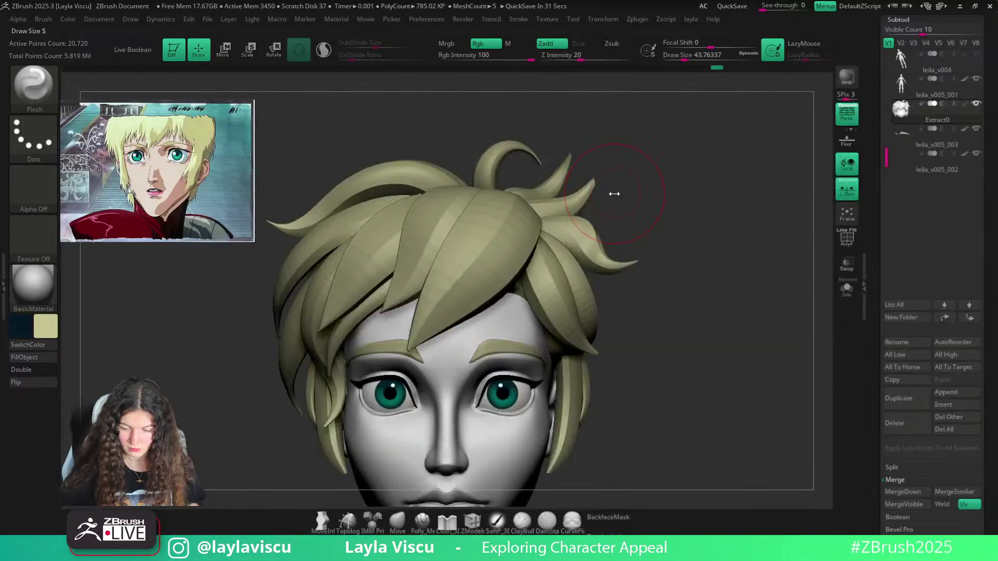
type("25")
key("Return")
key("shift+d")
key("shift+f")
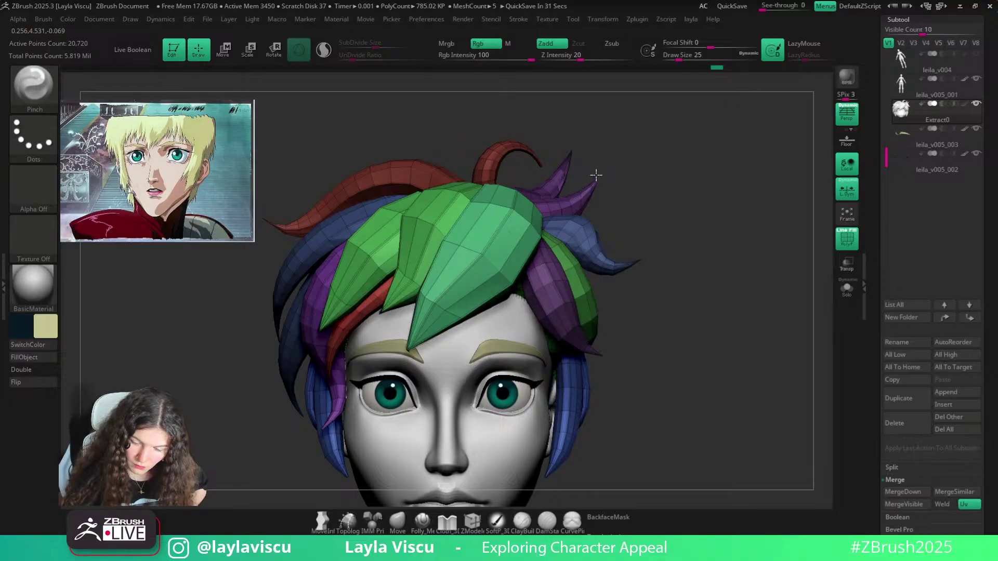
key("shift+d")
key("shift+f")
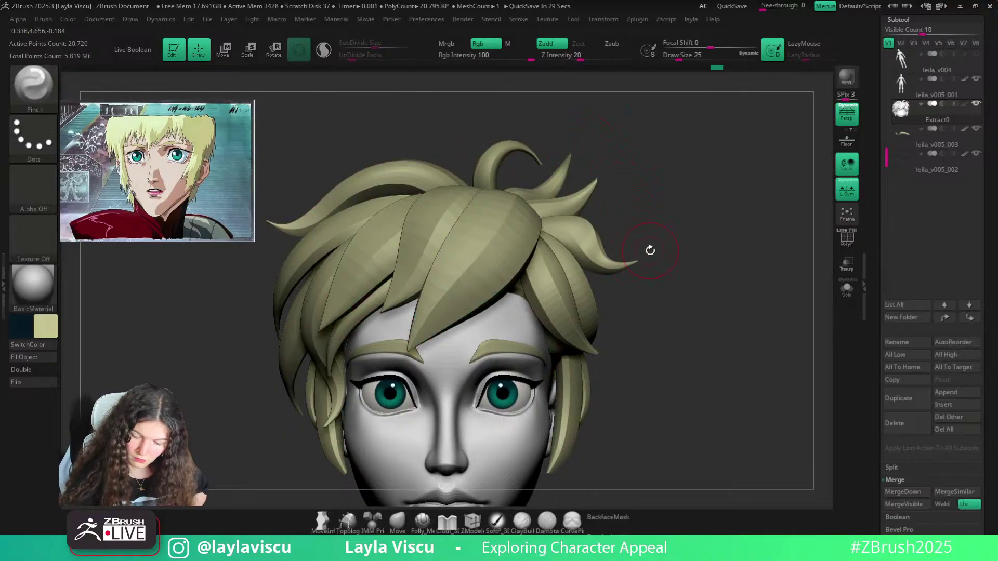
mouse_move(650, 251)
right_mouse_down("ctrl")
mouse_move(657, 220)
mouse_move(591, 201)
mouse_move(578, 210)
mouse_move(535, 165)
mouse_move(593, 258)
mouse_move(604, 219)
right_mouse_up("ctrl")
Select the Move brush and refine the side flyaway strand's root and outline with draw sizes of about 20, 31 and 65
left_click(397, 521)
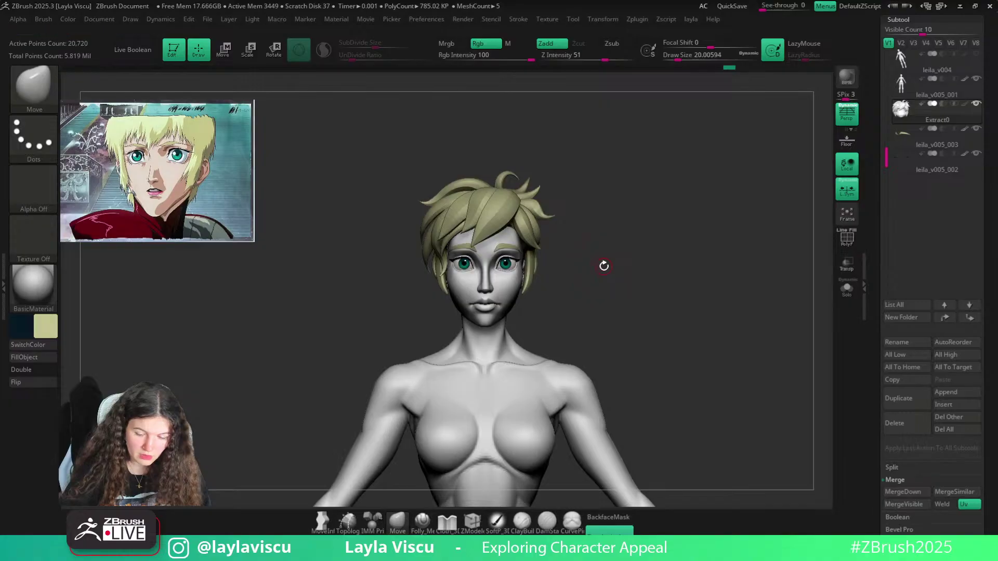
right_click_drag(606, 242, 585, 306, "ctrl")
mouse_move(687, 271)
right_mouse_down("shift")
mouse_move(713, 275)
mouse_move(728, 350)
right_mouse_up("shift")
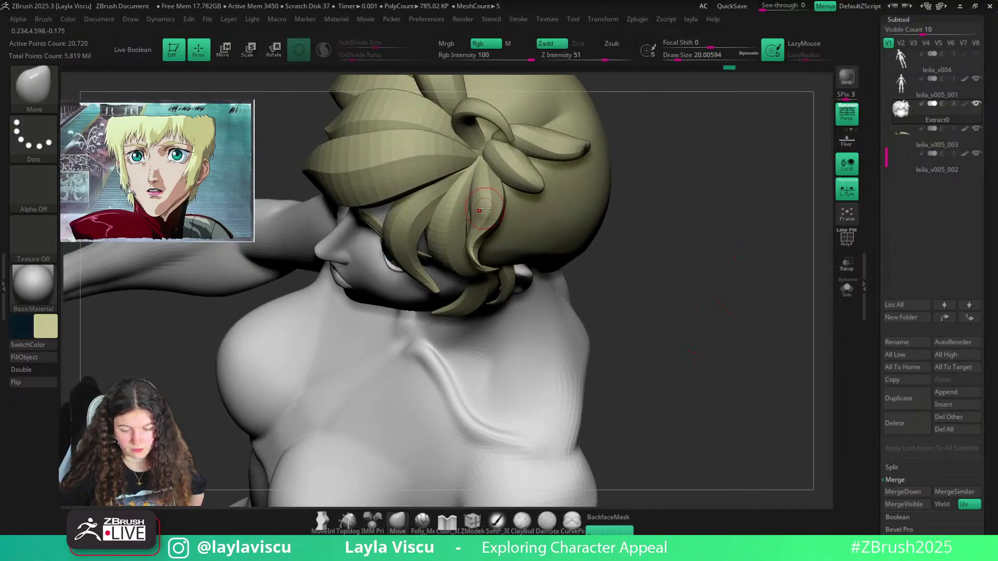
left_click(471, 183, "alt")
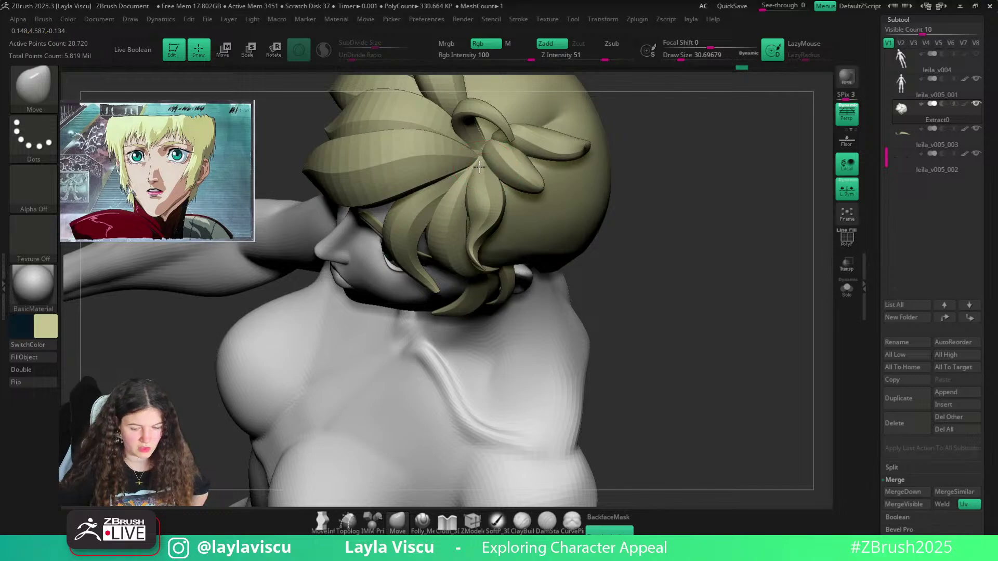
left_click_drag(617, 269, 689, 224)
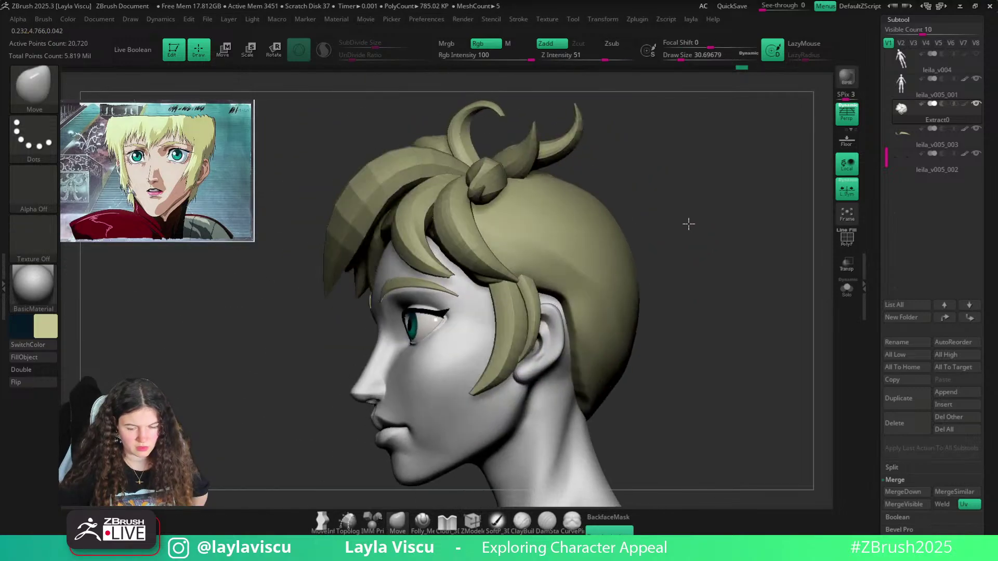
left_click(478, 189, "alt")
left_click_drag(624, 208, 681, 210)
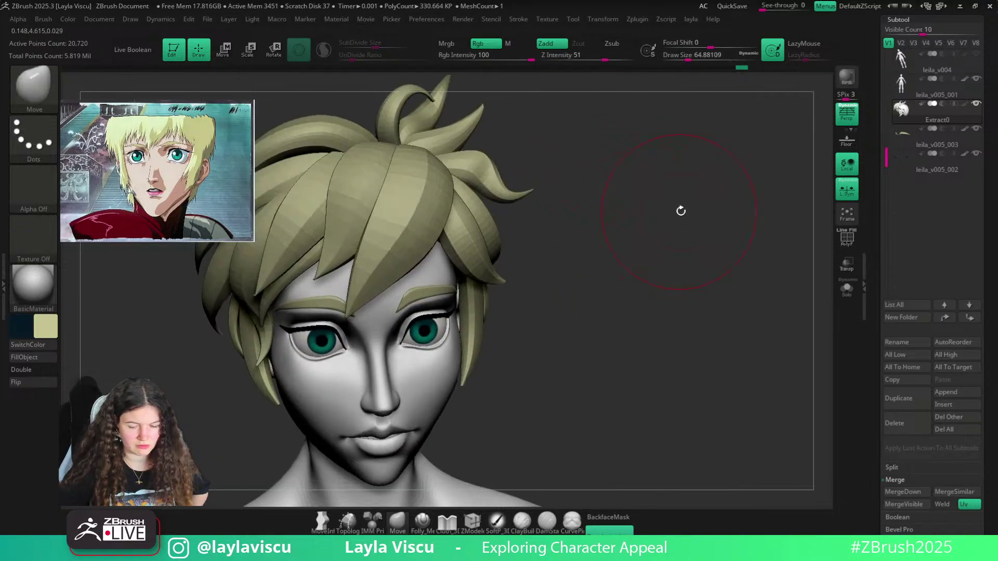
Show the wireframe and slide a complete edge loop at the side flyaway strand's bend with ZModeler, then restore the smooth preview
left_click_drag(563, 196, 520, 201)
key("shift+f")
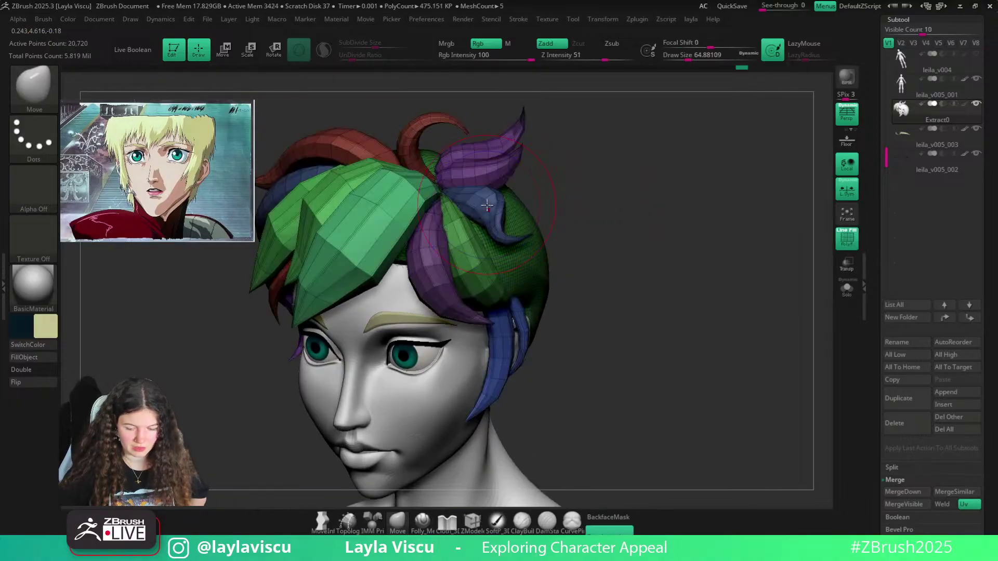
scroll(487, 211, "up", 5)
left_click(473, 520)
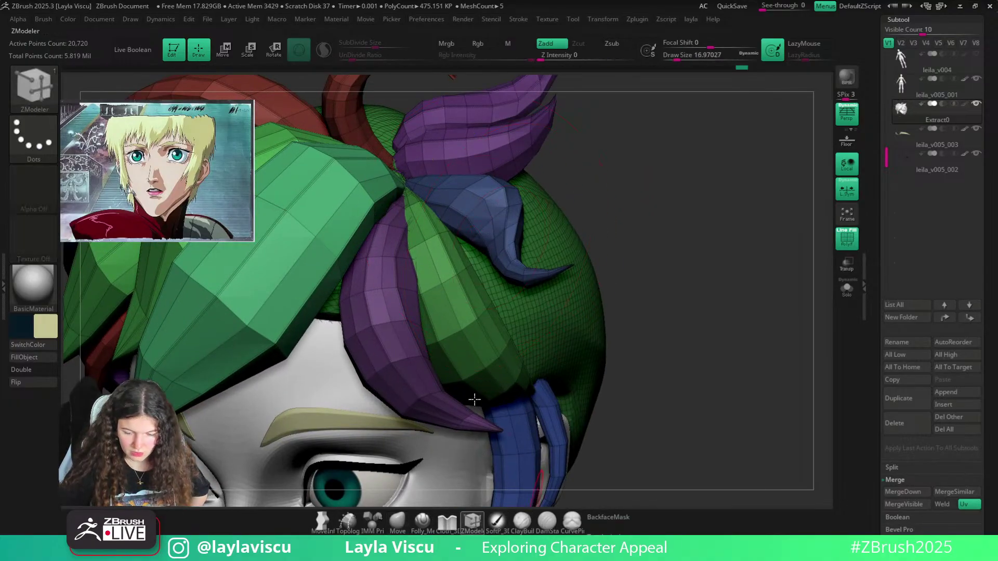
scroll(488, 241, "up", 3)
key("space")
left_click(572, 252)
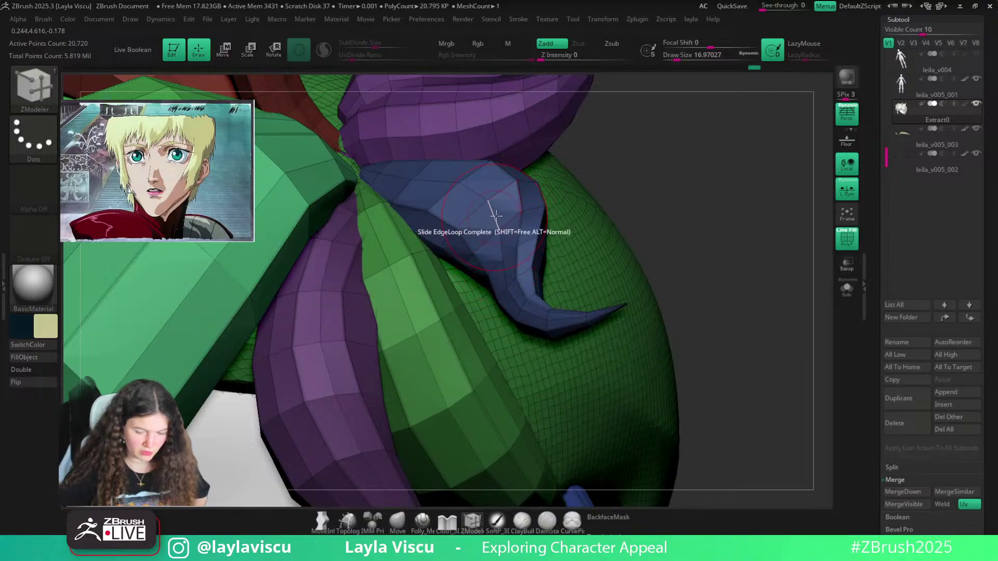
left_click_drag(505, 205, 489, 222)
key("d")
key("shift+f")
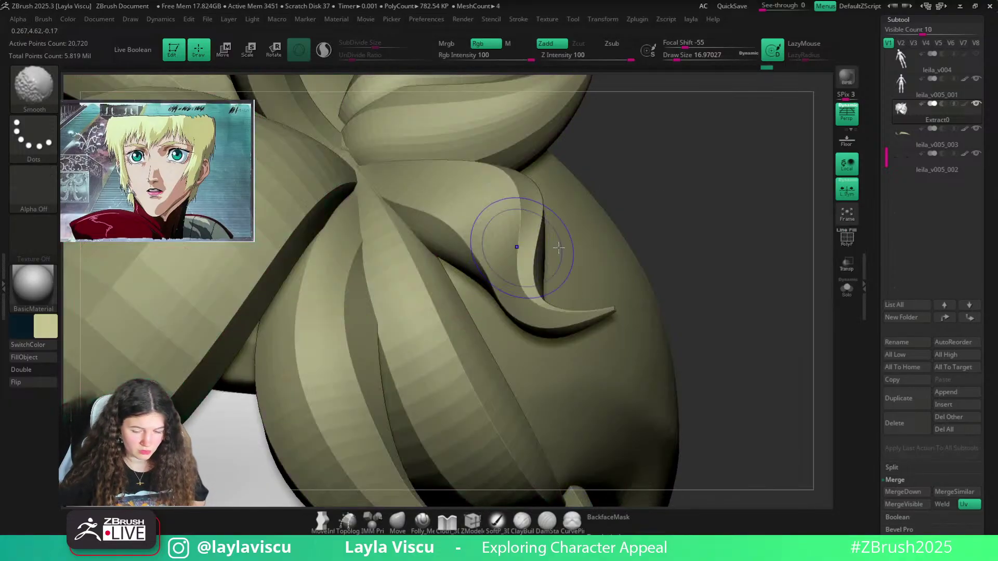
Smooth the side flyaway strand's bend and adjust its shape with the Move brush
right_click_drag(559, 248, 564, 193, "ctrl")
key("b")
key("m")
key("v")
right_click_drag(675, 329, 499, 243, "shift")
right_click_drag(504, 201, 558, 350, "ctrl")
Show the wireframe and delete a complete edge loop on the side flyaway strand with ZModeler, then hide the wireframe
key("shift+f")
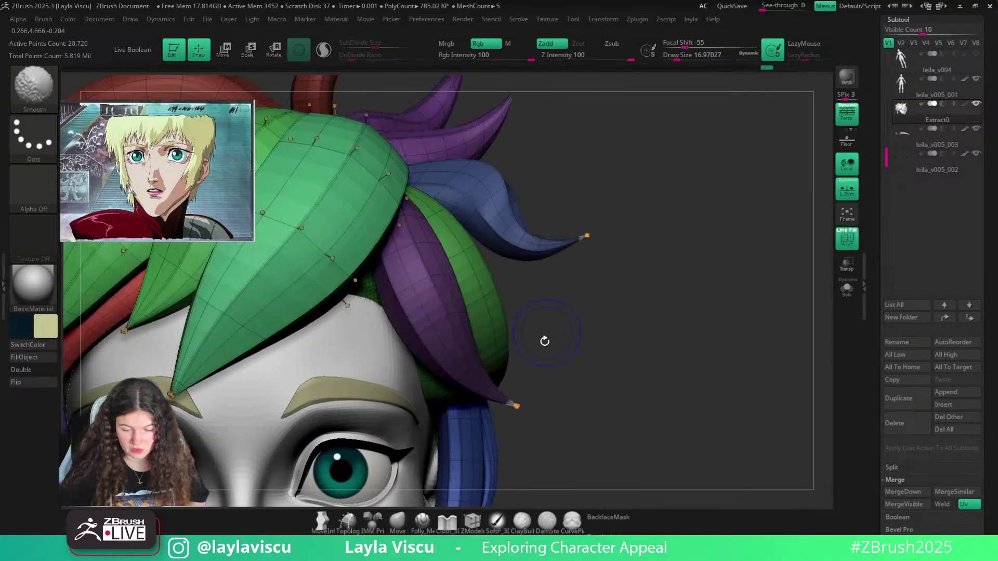
left_click(472, 521)
right_click_drag(475, 232, 484, 248, "ctrl")
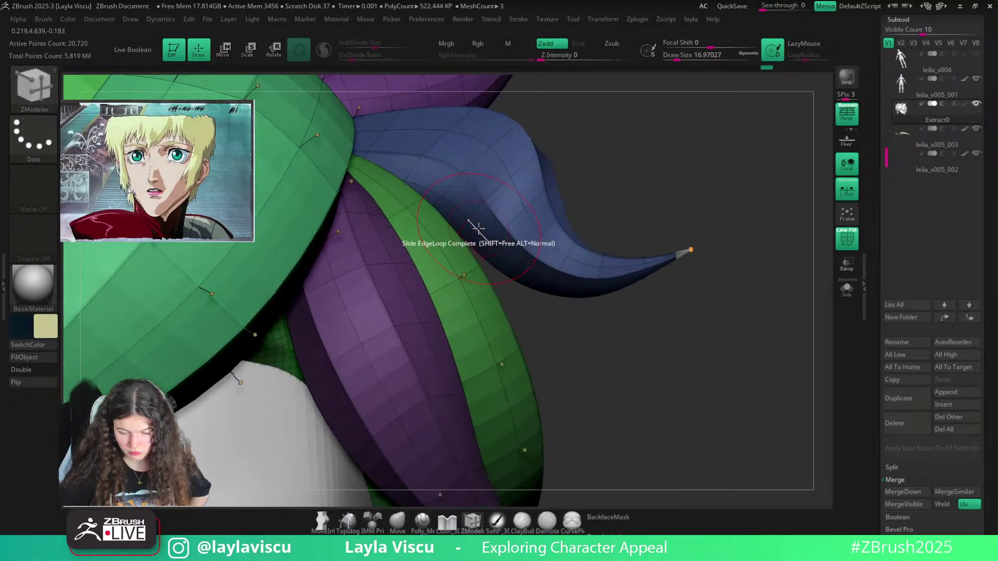
key("space")
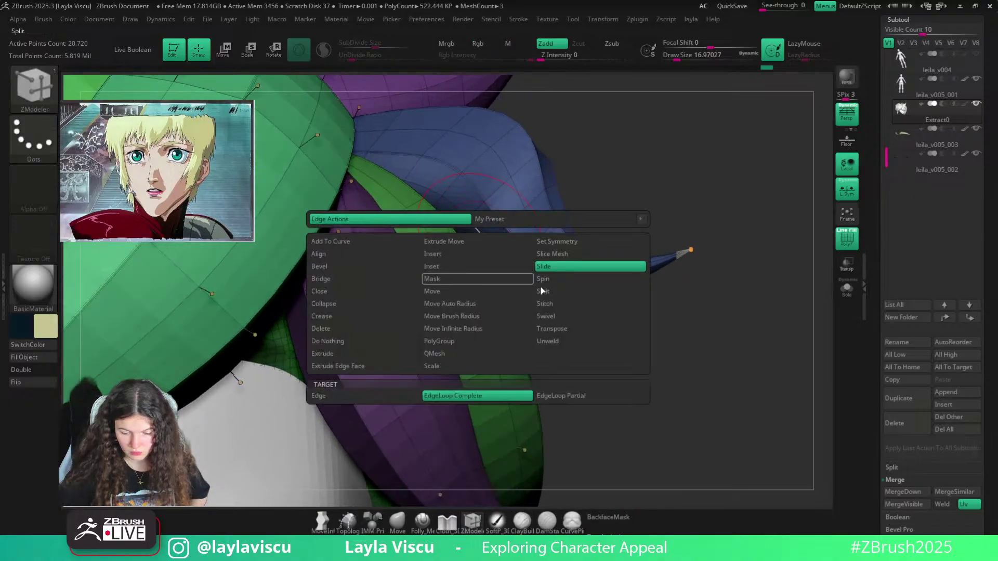
left_click(333, 328)
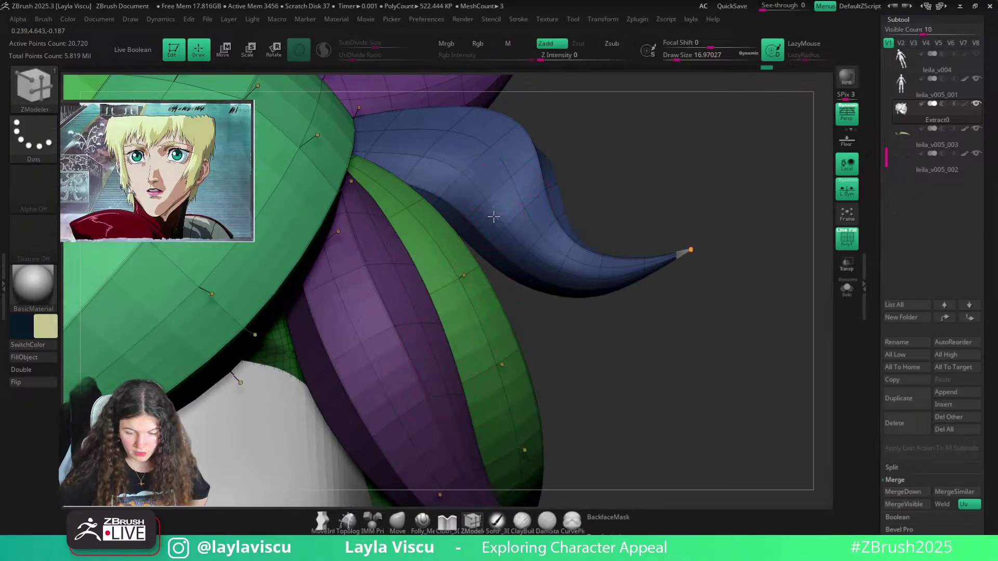
right_click_drag(494, 217, 492, 177, "ctrl")
key("shift+f")
Try inserting a single edge loop on the side flyaway strand with ZModeler, undo it and return to the smooth preview without wireframe
mouse_move(693, 246)
right_mouse_down()
mouse_move(605, 241)
mouse_move(605, 224)
right_mouse_up()
key("shift+f")
key("space")
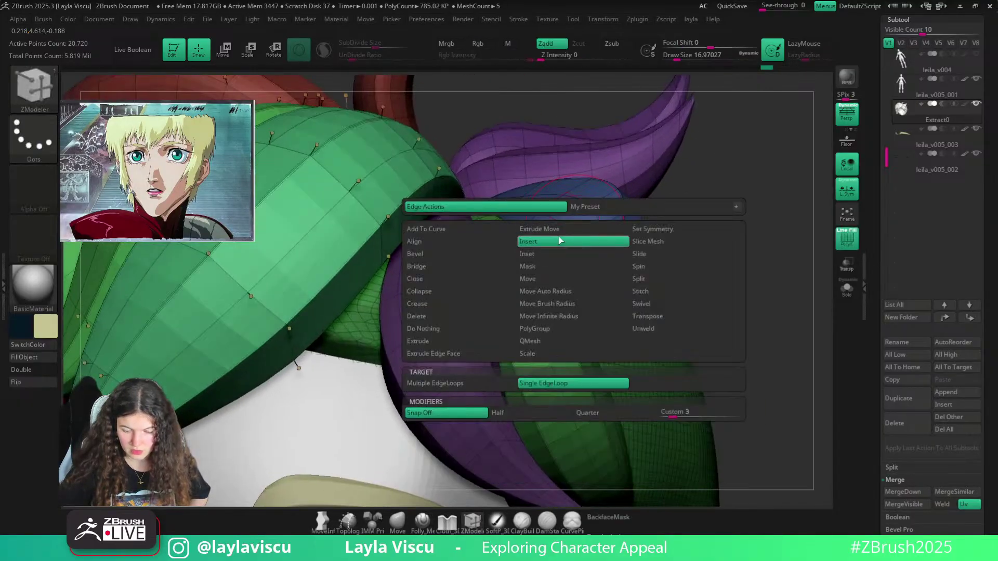
left_click(560, 241)
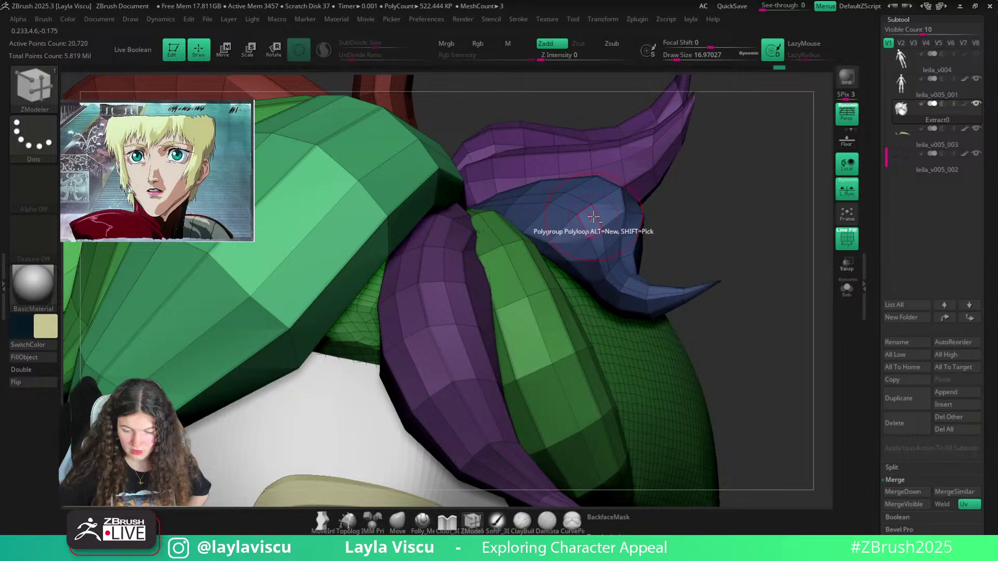
key("ctrl+z")
key("d")
key("shift+f")
mouse_move(725, 220)
right_mouse_down()
mouse_move(747, 246)
mouse_move(666, 249)
mouse_move(671, 240)
right_mouse_up()
key("f")
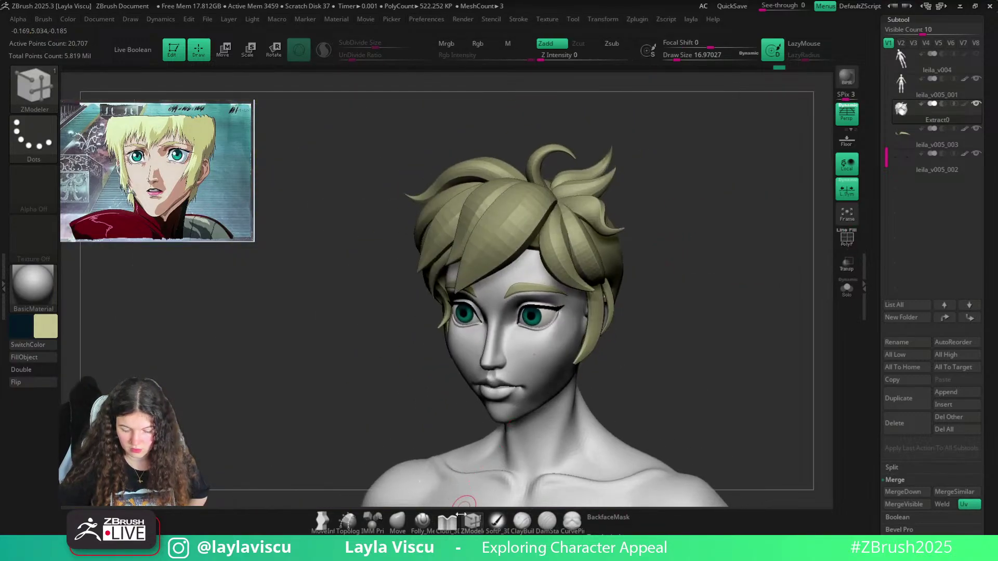
Select the Move brush at a draw size of about 23 and reshape the side flyaway strand's inner edge on the unsubdivided mesh
left_click(398, 520)
mouse_move(624, 390)
right_mouse_down()
mouse_move(659, 334)
mouse_move(656, 342)
mouse_move(598, 243)
right_mouse_up()
key("bracketright")
key("shift+d")
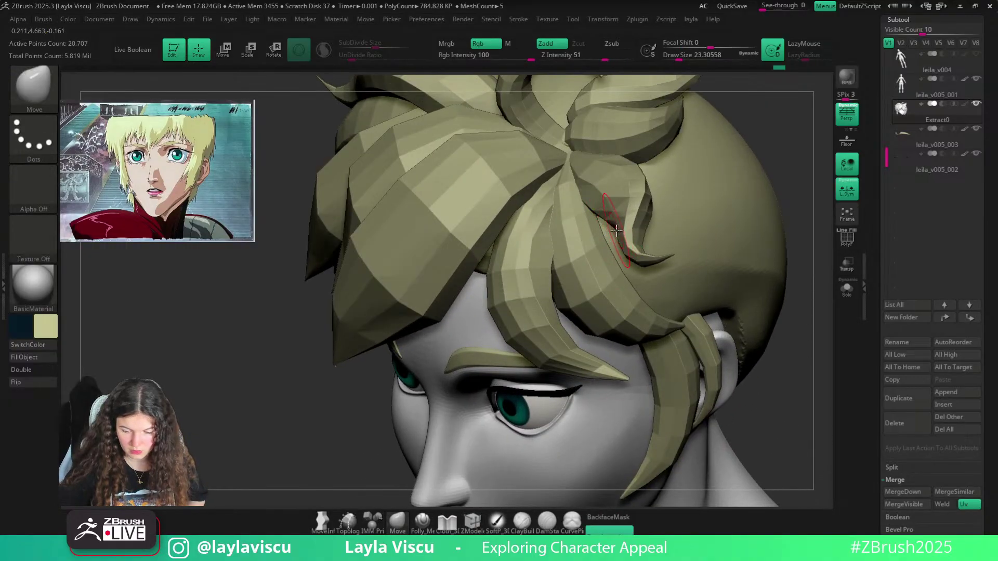
left_click_drag(616, 232, 594, 236)
key("d")
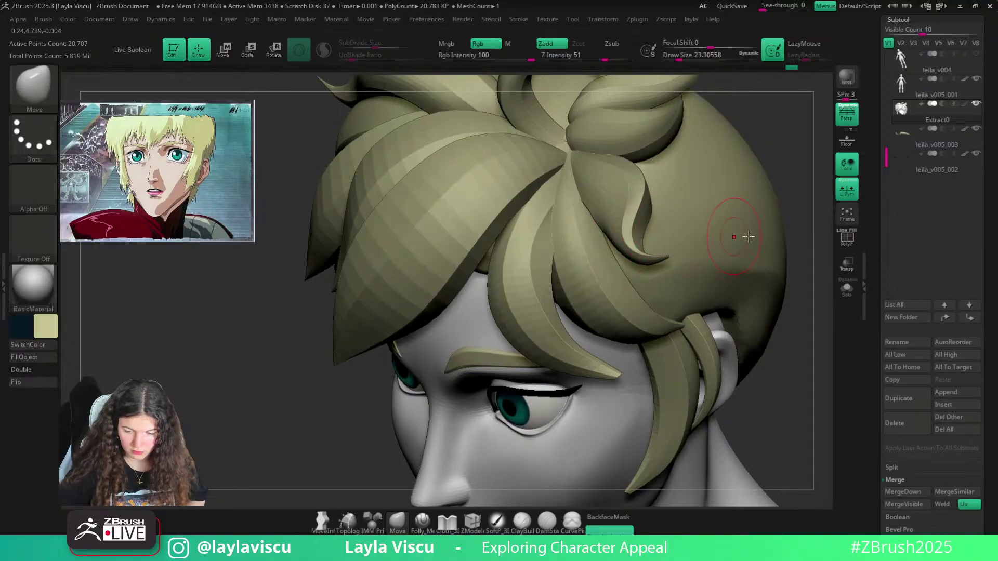
Adjust how the side flyaway strand sits against the head with the Move brush, working from the side
mouse_move(780, 223)
right_mouse_down()
mouse_move(809, 213)
mouse_move(731, 212)
mouse_move(775, 211)
right_mouse_up()
key("d")
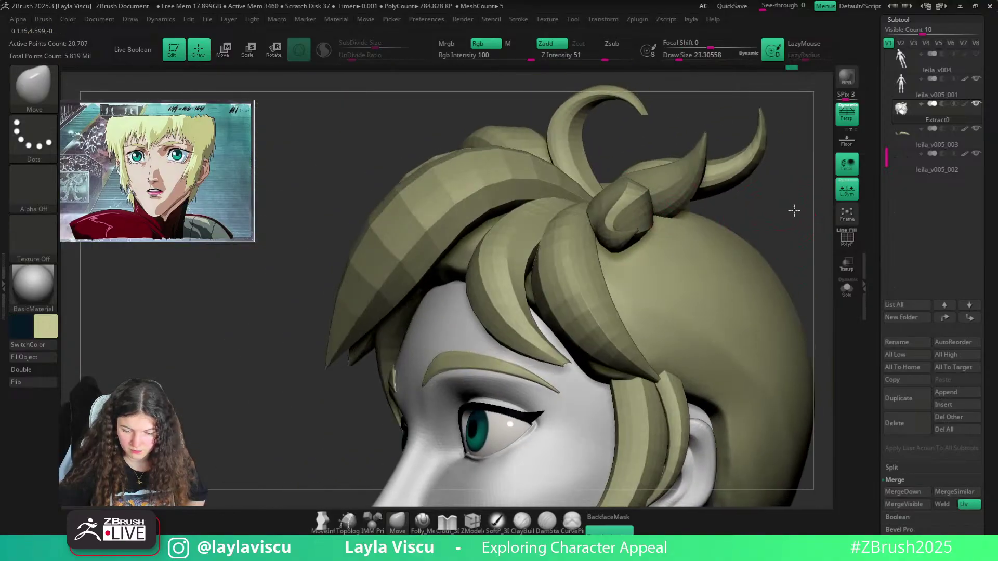
left_click_drag(583, 236, 586, 234)
mouse_move(732, 219)
right_mouse_down()
mouse_move(708, 236)
mouse_move(726, 235)
right_mouse_up()
mouse_move(601, 248)
right_mouse_down("ctrl")
mouse_move(700, 254)
mouse_move(715, 292)
mouse_move(621, 234)
mouse_move(607, 263)
mouse_move(579, 216)
mouse_move(662, 250)
mouse_move(636, 244)
right_mouse_up("ctrl")
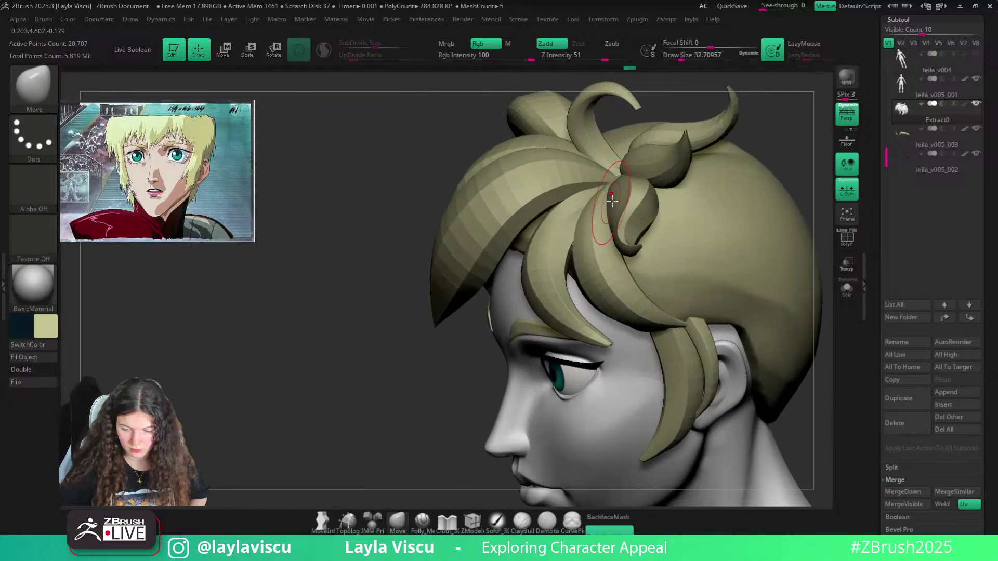
Isolate the side flyaway strand's polygroup, adjust its inner edge with the Move brush and show all the hair again
right_click_drag(605, 198, 626, 249, "ctrl")
left_click(510, 280, "ctrl+shift")
left_click_drag(504, 271, 514, 268)
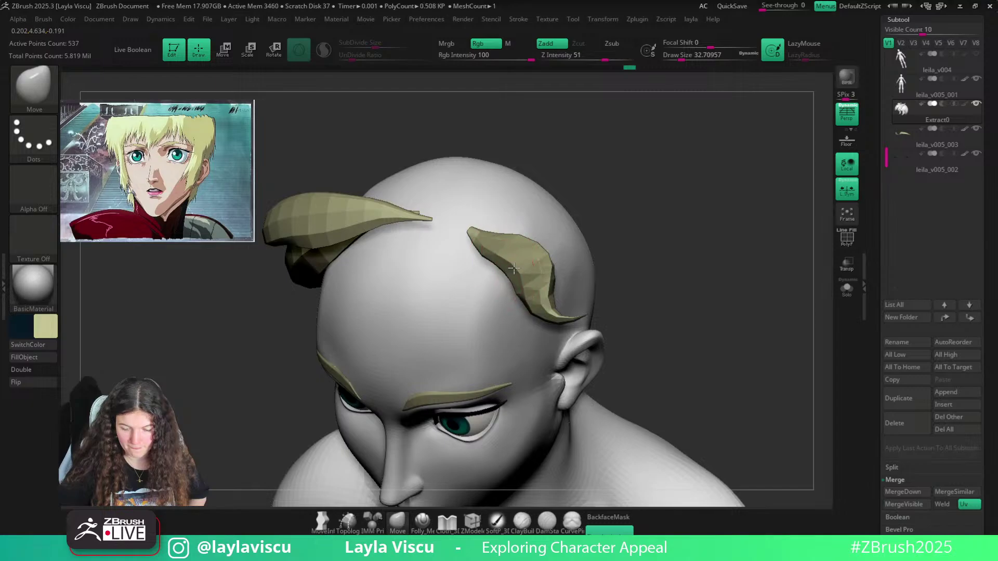
left_click(691, 257, "ctrl+shift")
right_click_drag(691, 256, 704, 238)
Refine the side flyaway strand's curve from the front and three-quarter angles with Move brush draw sizes of about 49, 31 and 51
key("s")
left_click(544, 283)
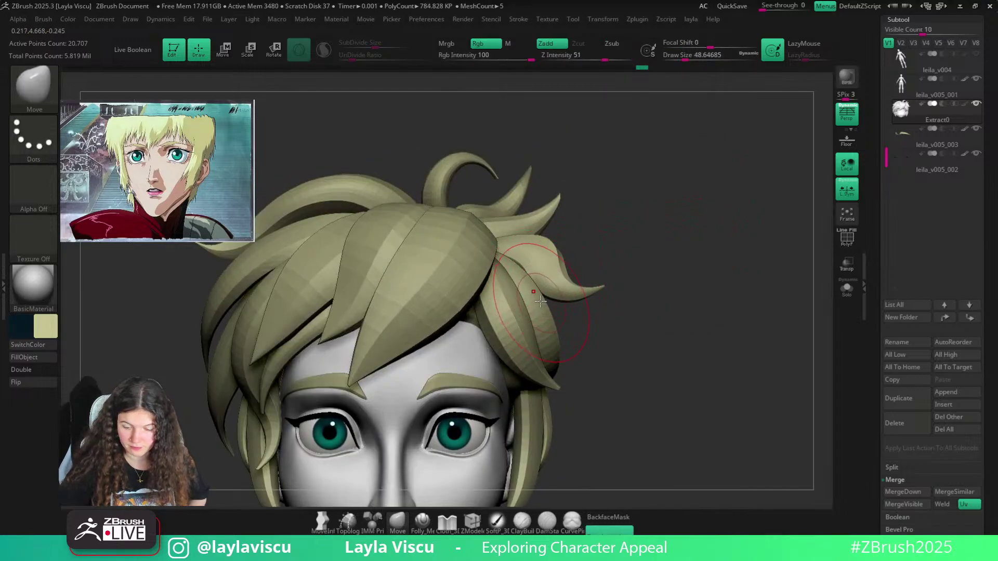
mouse_move(551, 283)
right_mouse_down("ctrl")
mouse_move(634, 298)
mouse_move(618, 200)
right_mouse_up("ctrl")
mouse_move(618, 200)
right_mouse_down()
mouse_move(592, 220)
mouse_move(499, 227)
right_mouse_up()
key("s")
left_click(490, 224)
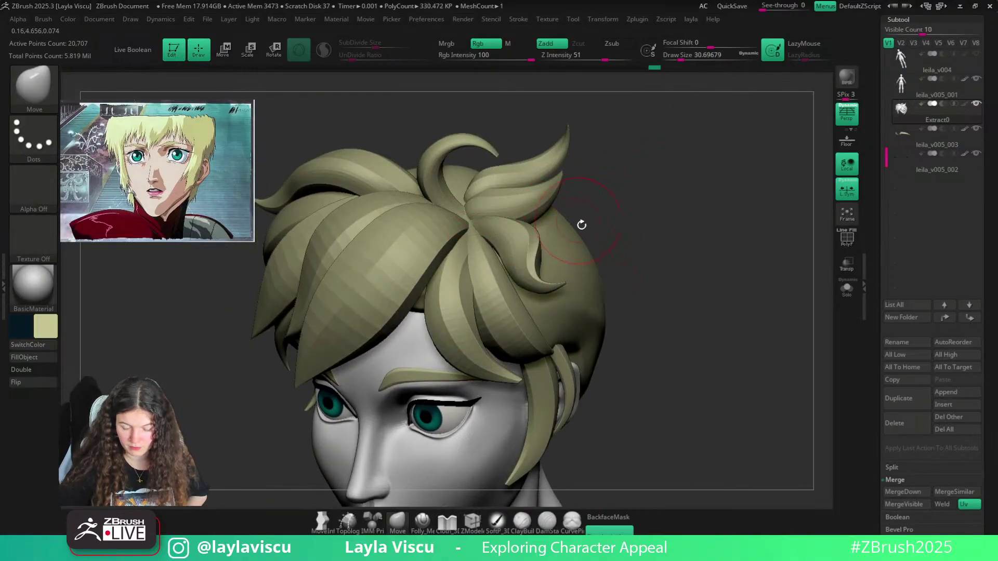
right_click_drag(582, 223, 561, 248)
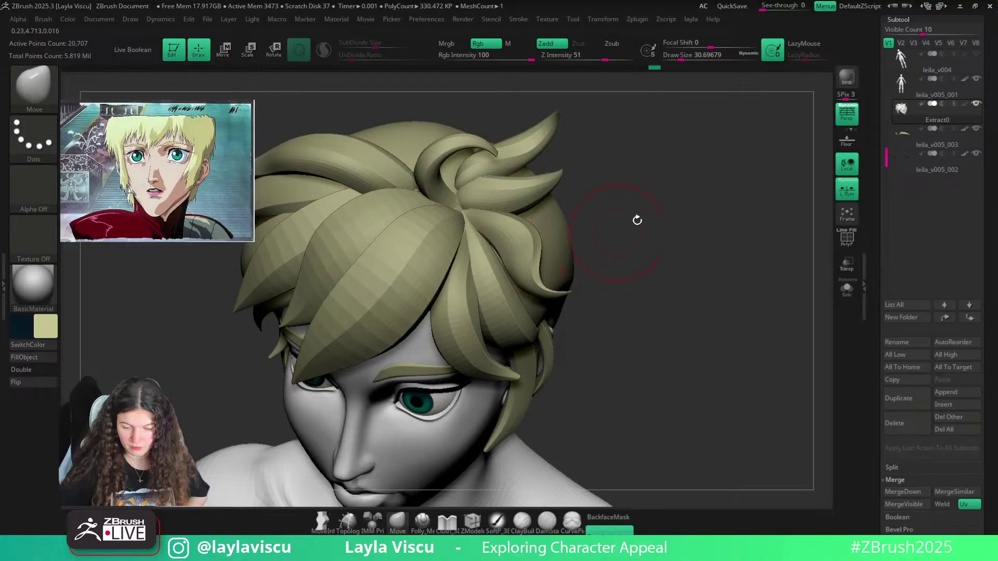
mouse_move(638, 220)
right_mouse_down("shift")
mouse_move(646, 240)
mouse_move(562, 223)
mouse_move(546, 237)
right_mouse_up("shift")
key("s")
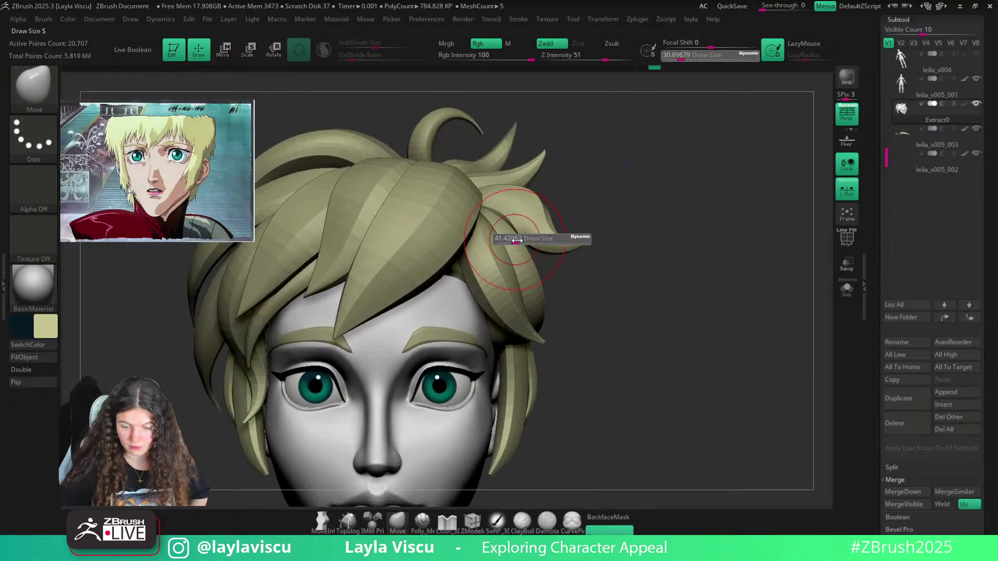
left_click(523, 240)
right_click_drag(676, 241, 601, 232, "ctrl")
Select the Pinch brush and set its draw size to about 23 for the side flyaway strand's tip
key("b")
key("p")
key("i")
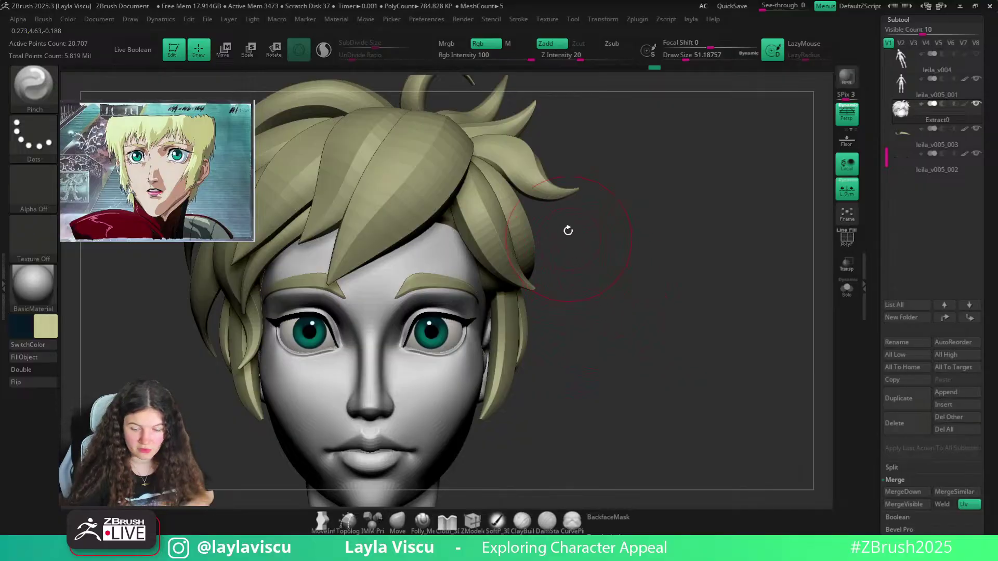
key("s")
left_click(567, 192)
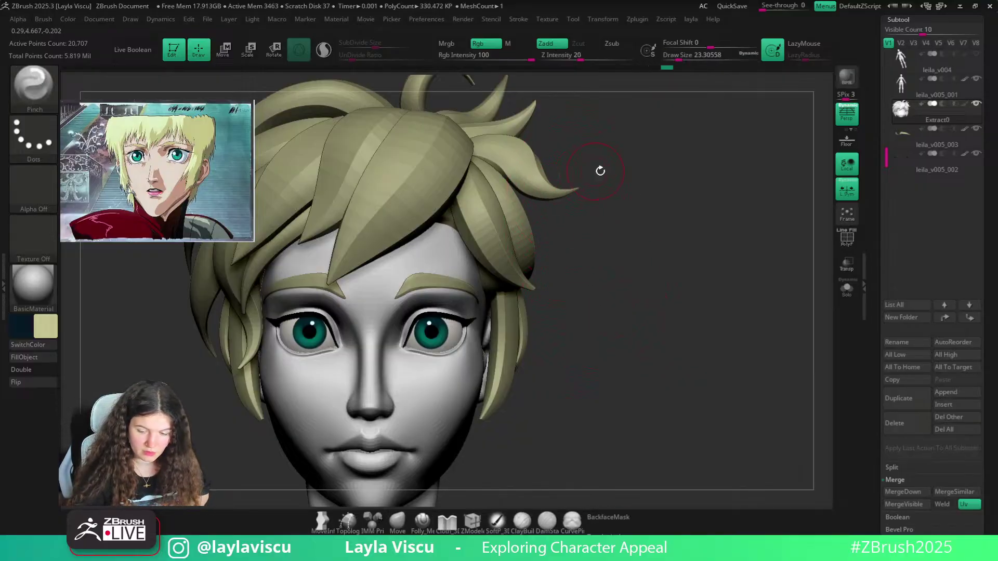
right_click_drag(601, 170, 624, 185, "ctrl")
Select the Move brush and fine-tune the side flyaway strand's outline with draw sizes of about 71, 44, 51 and 29
left_click(393, 531)
key("s")
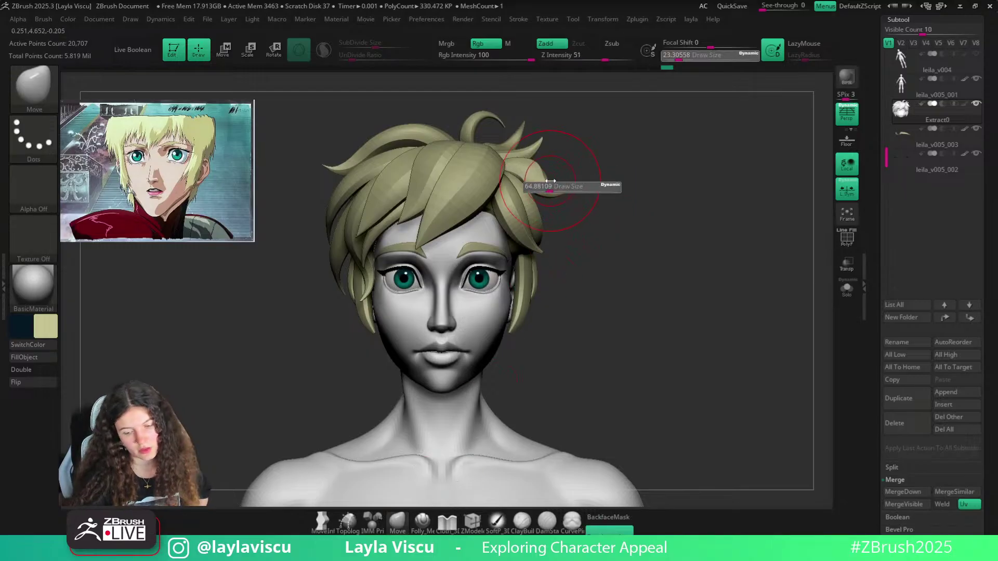
left_click(547, 190)
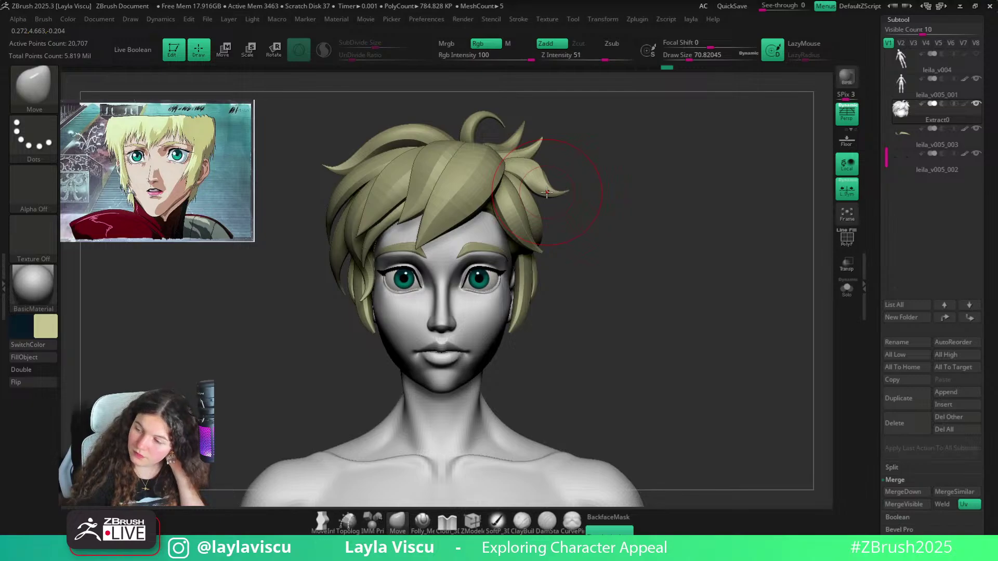
key("s")
left_click(548, 193)
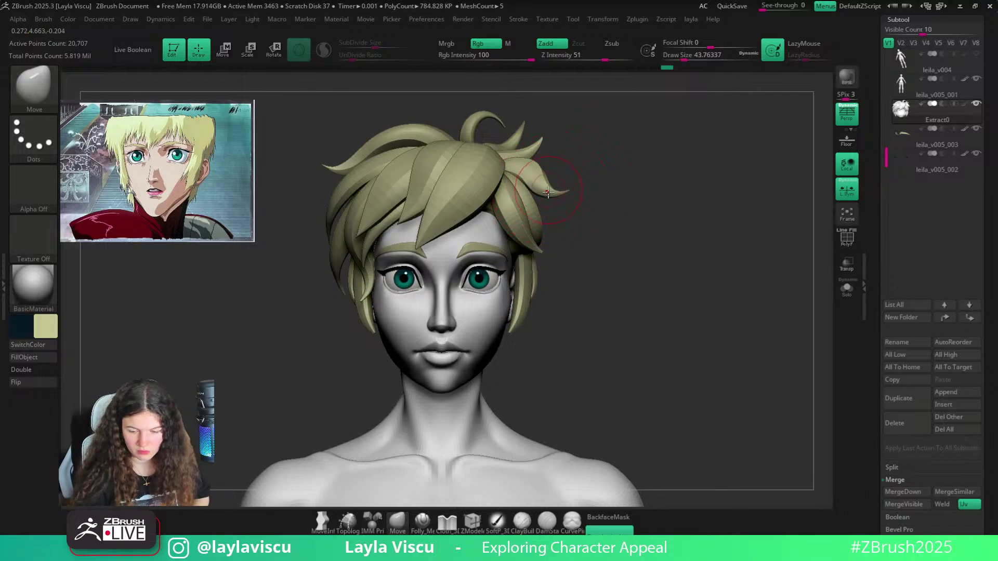
key("s")
left_click(543, 192)
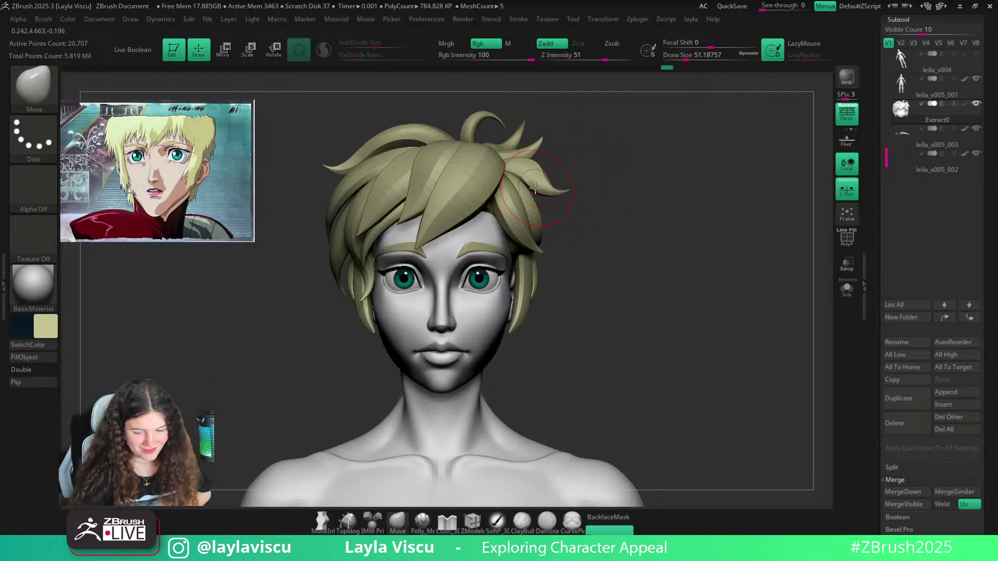
key("s")
left_click(530, 181)
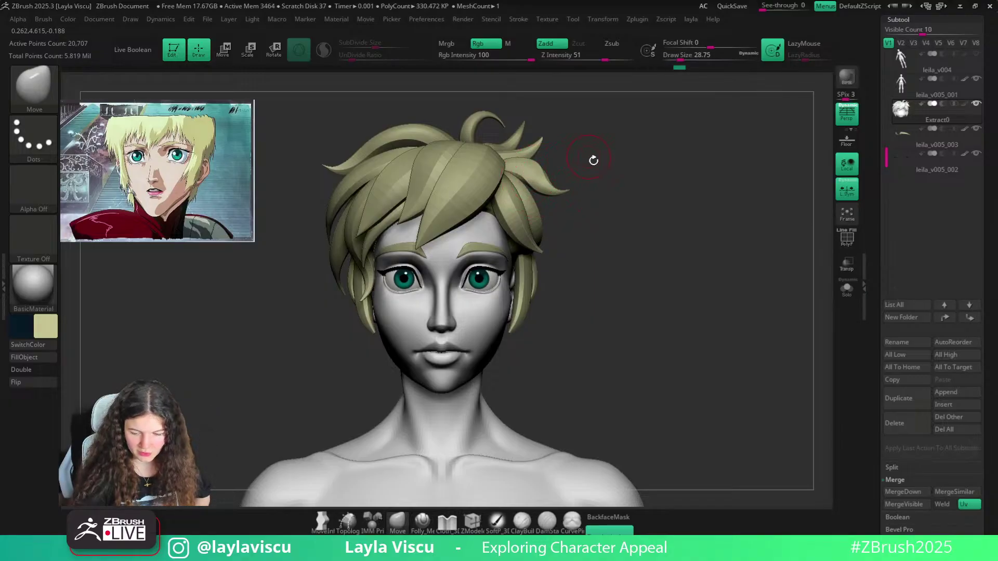
Reshape the side flyaway strand's tip with the Move brush at a draw size of about 14 and smooth its curve
scroll(521, 155, "up", 3)
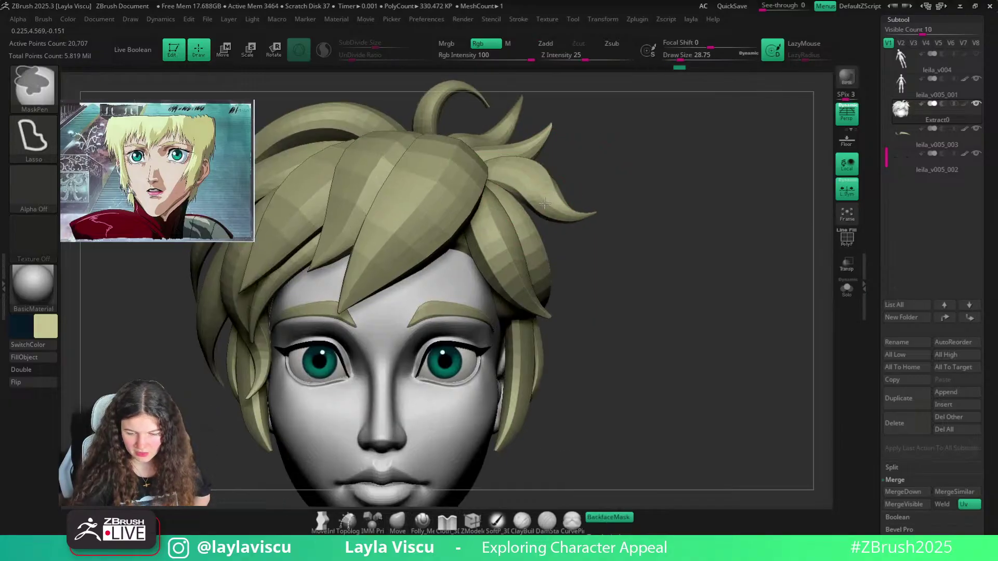
left_click_drag(565, 207, 599, 218)
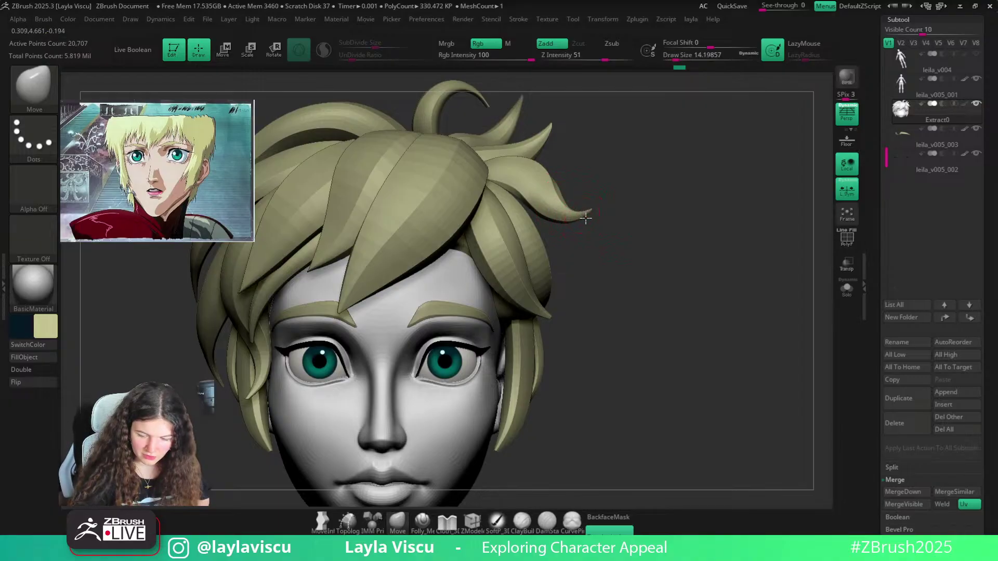
scroll(609, 187, "down", 3)
scroll(581, 180, "up", 3)
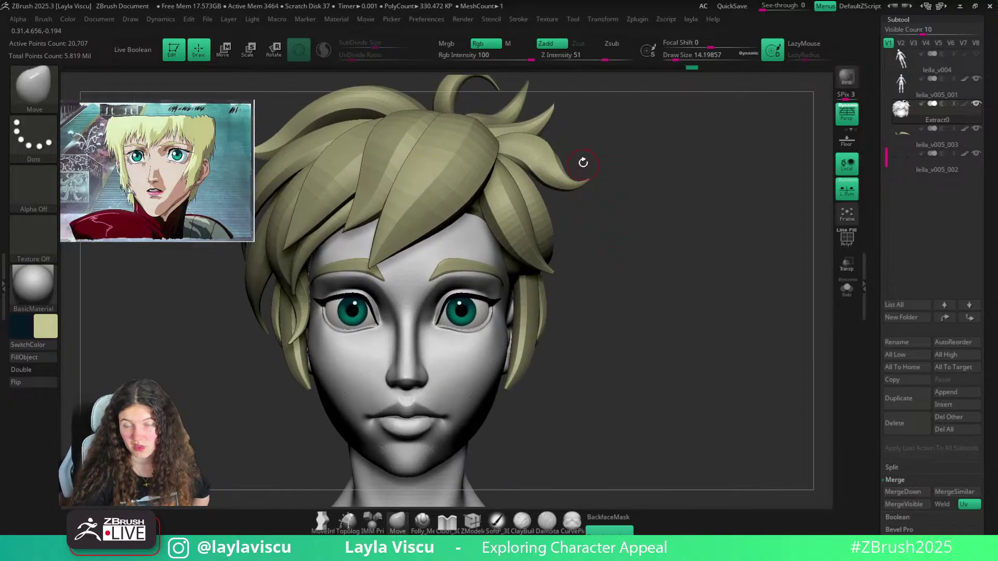
left_click_drag(582, 183, 600, 176, "shift")
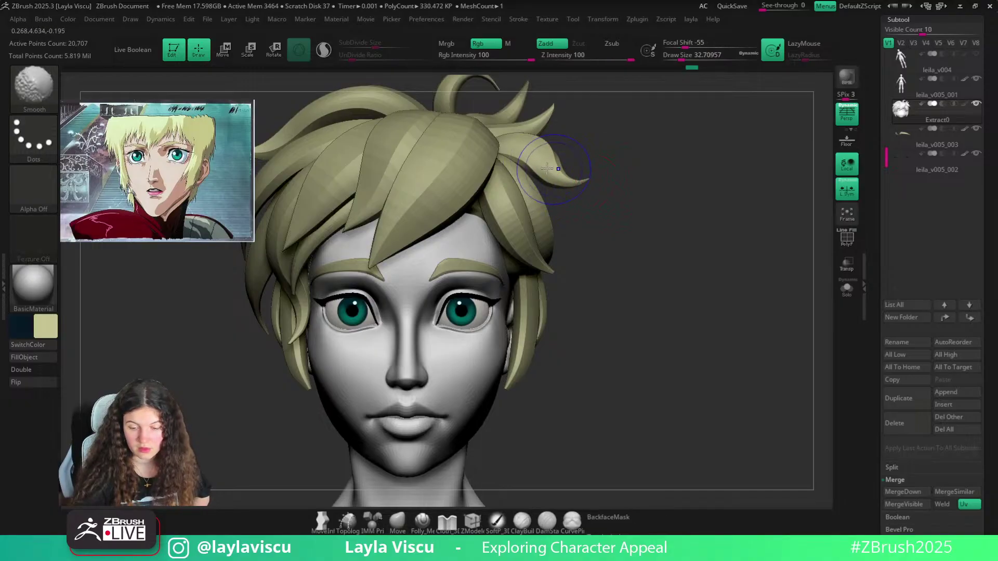
scroll(589, 145, "down", 3, "ctrl")
scroll(575, 179, "up", 3)
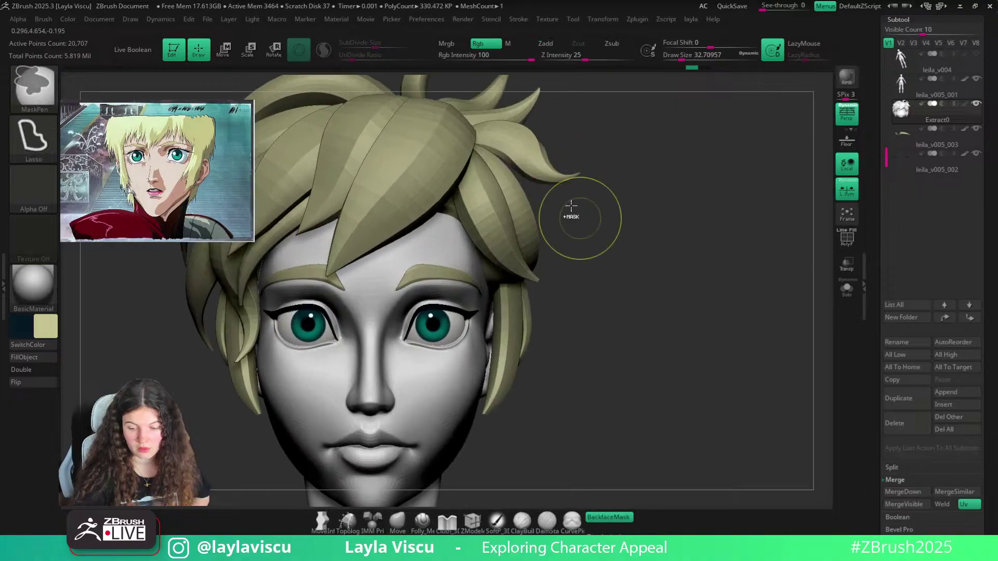
scroll(577, 178, "down", 5)
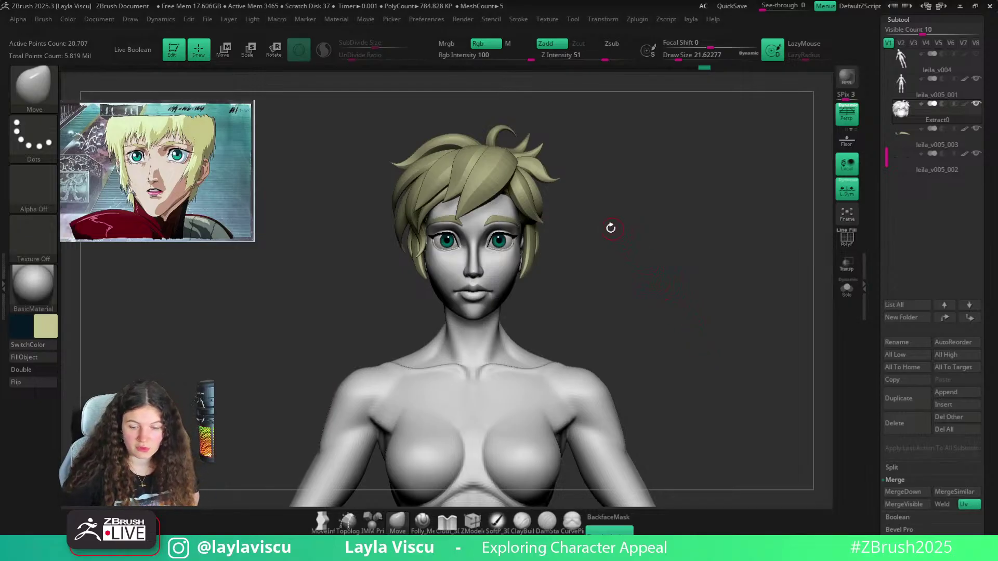
Set the Move brush's draw size to about 41, review the hair's silhouette from above and the front, then enlarge the brush to about 101
mouse_move(611, 227)
left_mouse_down()
mouse_move(595, 249)
mouse_move(753, 221)
mouse_move(746, 296)
left_mouse_up()
key("s")
left_click_drag(541, 175, 536, 197)
left_click_drag(462, 312, 473, 334)
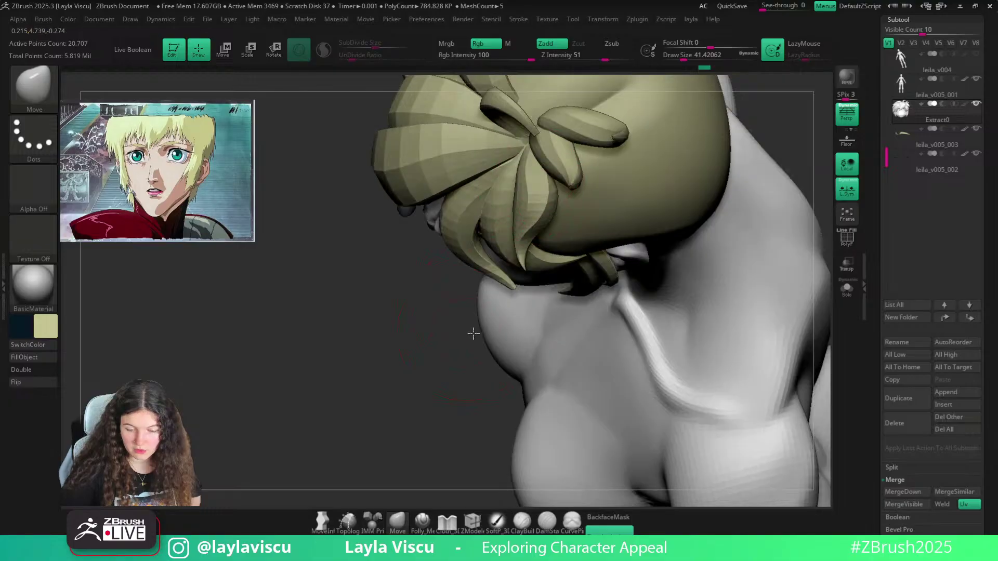
right_click_drag(474, 334, 500, 344)
right_click_drag(697, 307, 697, 233)
right_click_drag(698, 233, 725, 262)
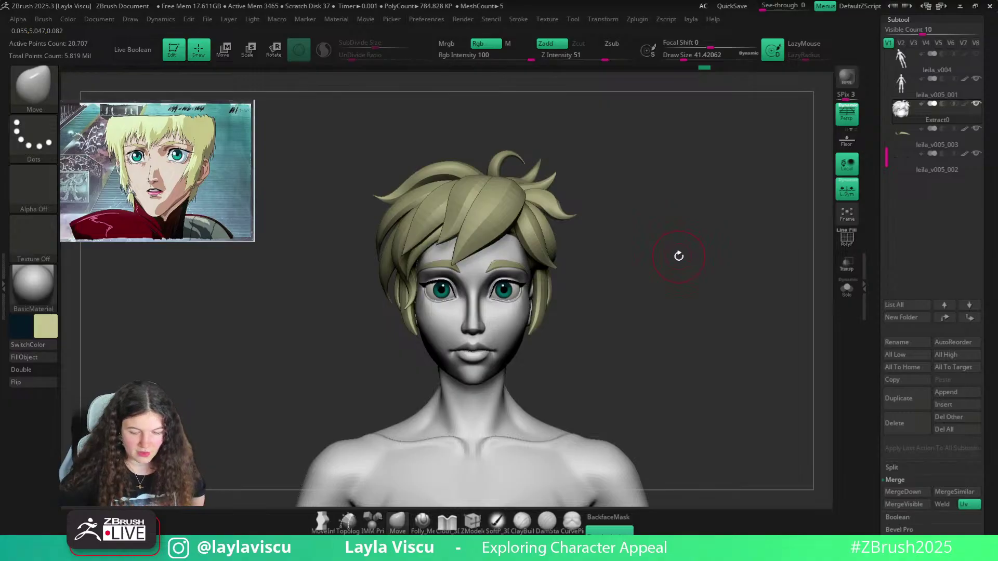
right_click_drag(679, 256, 662, 250, "alt")
key("]")
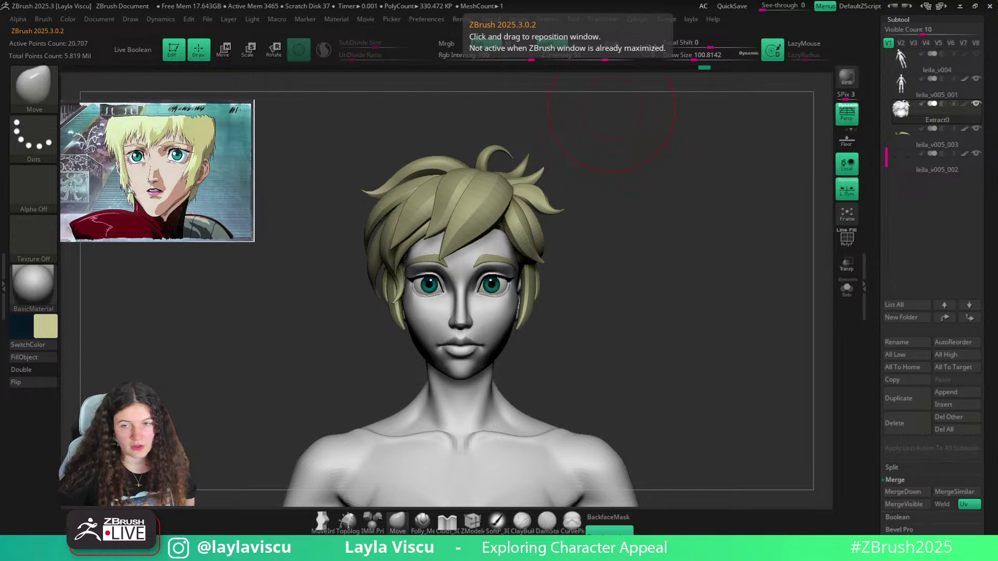
Bring up the reference board on top of the sculpt and examine the marked-up hair plan and the character's hairstyle references
key("ctrl+shift+a")
right_click_drag(728, 1, 575, 441)
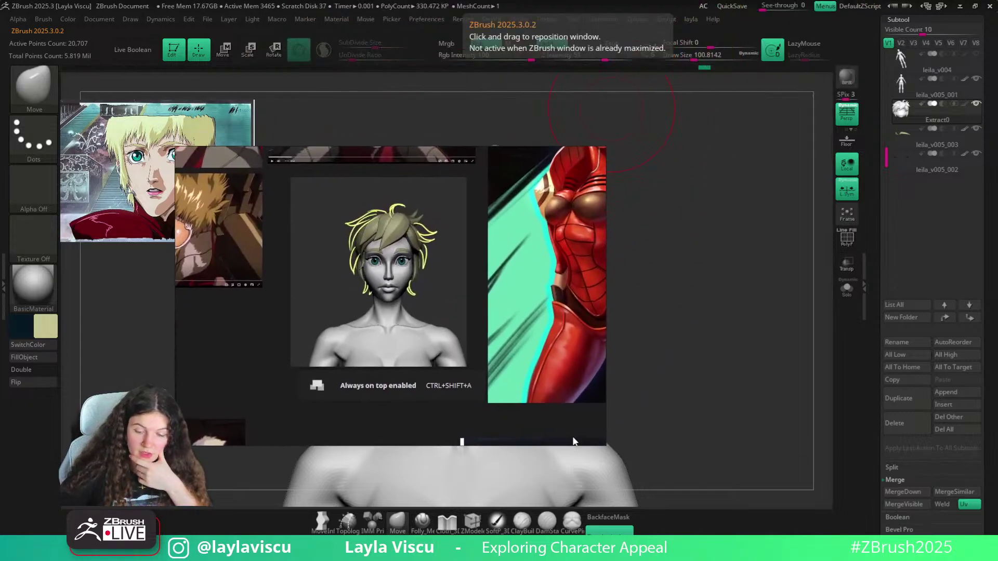
key("ctrl+f")
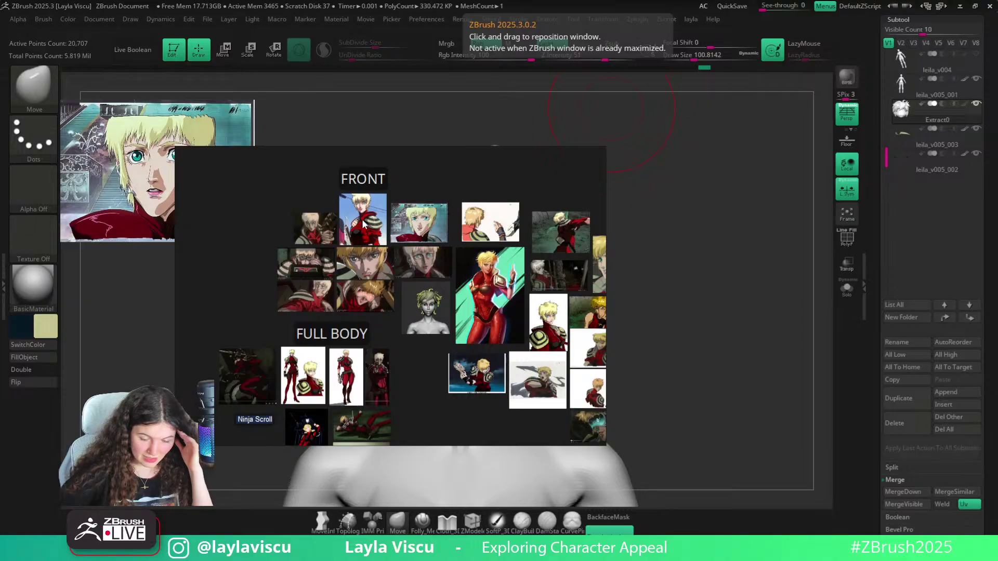
scroll(362, 214, "up", 2)
middle_click_drag(427, 284, 343, 287)
middle_click_drag(425, 334, 336, 314)
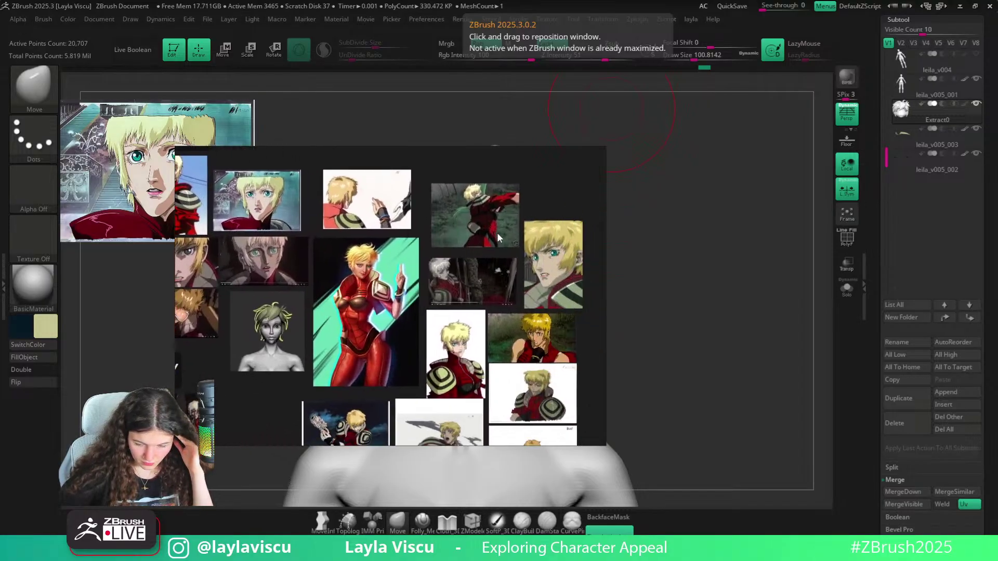
Examine the character's front-view and full-body hairstyle references on the reference board, then hide the board
middle_click_drag(521, 284, 473, 204)
scroll(406, 367, "up", 5)
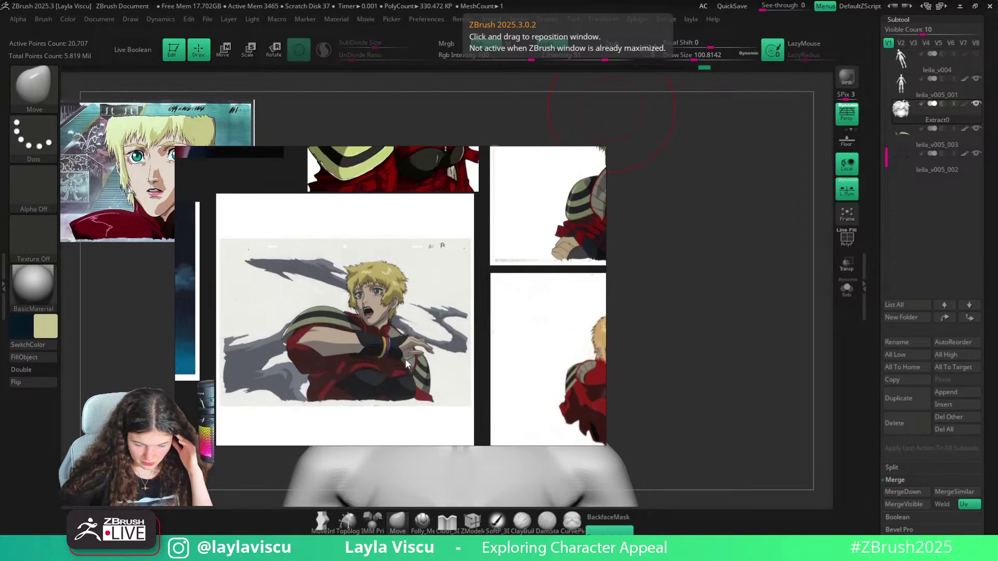
scroll(398, 311, "down", 6)
middle_click_drag(350, 309, 530, 290)
middle_click_drag(337, 290, 458, 319)
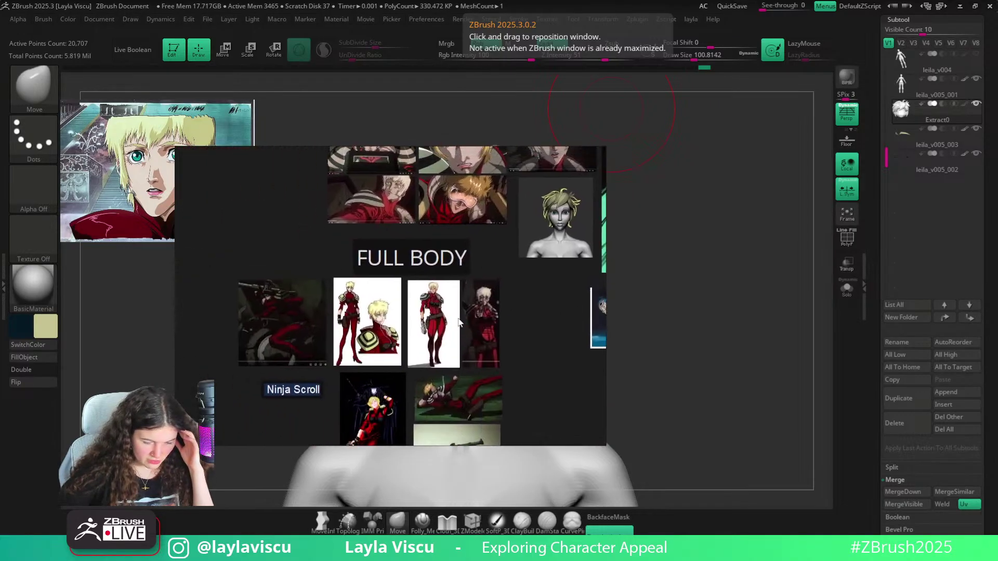
scroll(255, 319, "up", 3)
scroll(253, 321, "down", 5)
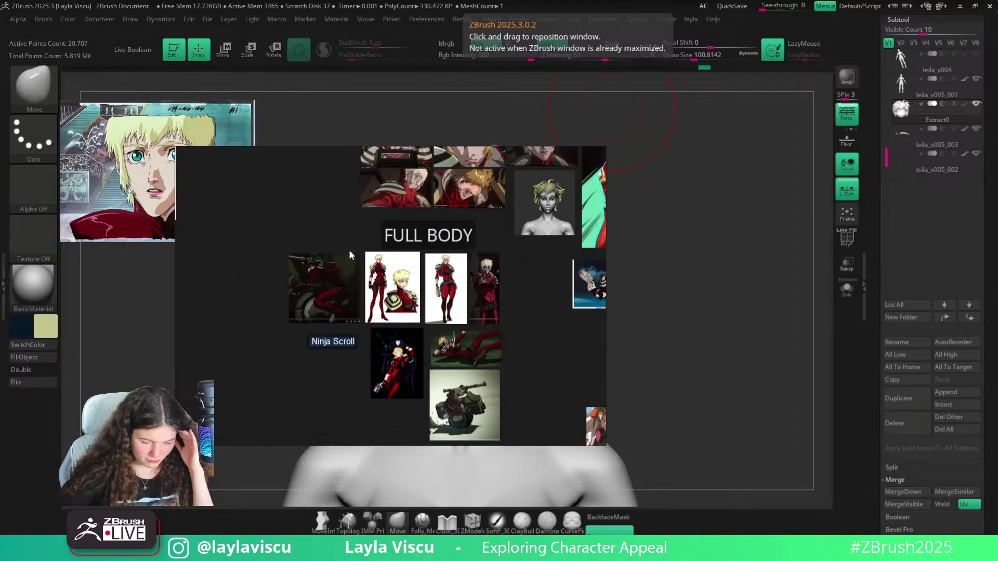
scroll(335, 334, "up", 2)
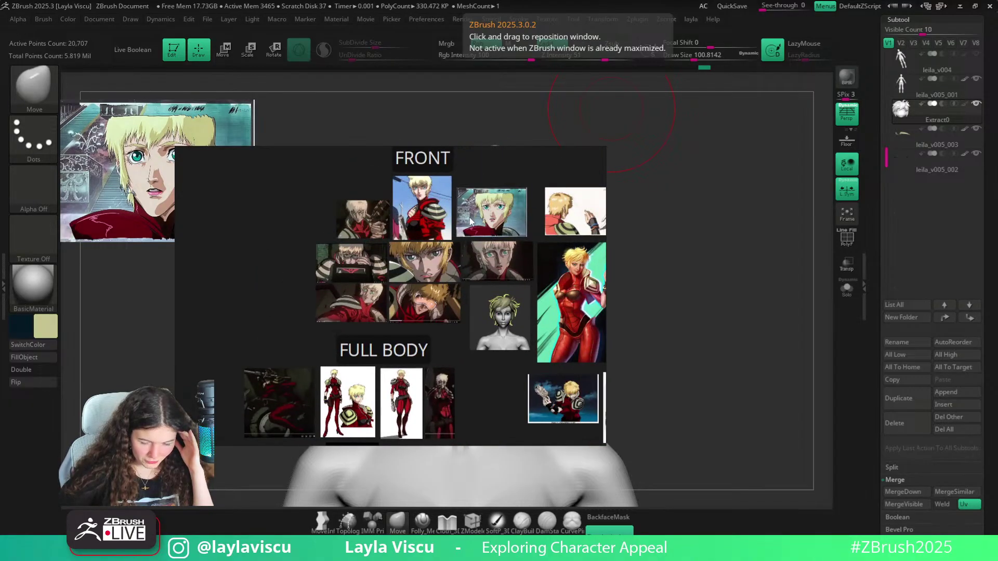
scroll(475, 227, "up", 2)
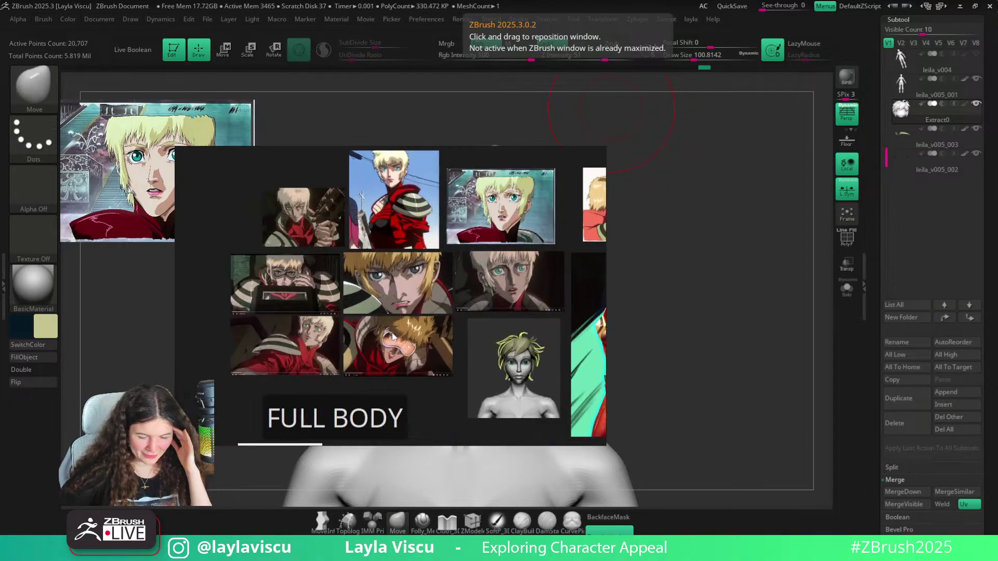
right_click_drag(298, 170, 754, 0)
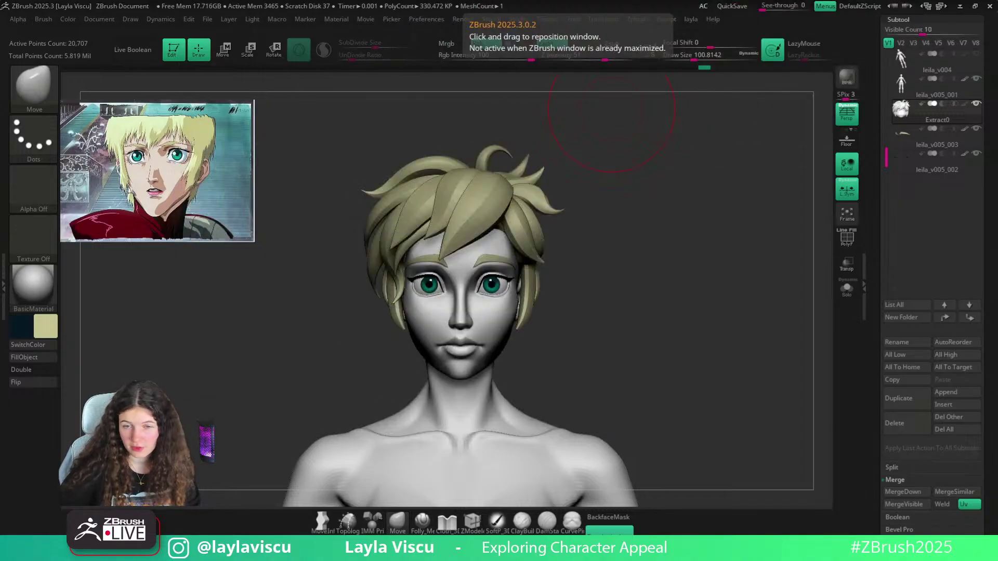
Select the body subtool, adjust the jaw with the Move brush at a draw size of about 136 on a lower subdivision level, and restore the detail
mouse_move(639, 288)
right_mouse_down()
mouse_move(605, 287)
mouse_move(636, 271)
mouse_move(596, 281)
mouse_move(677, 269)
mouse_move(595, 266)
mouse_move(544, 241)
mouse_move(500, 265)
right_mouse_up()
mouse_move(583, 221)
right_mouse_down("alt")
mouse_move(553, 265)
mouse_move(517, 292)
right_mouse_up("alt")
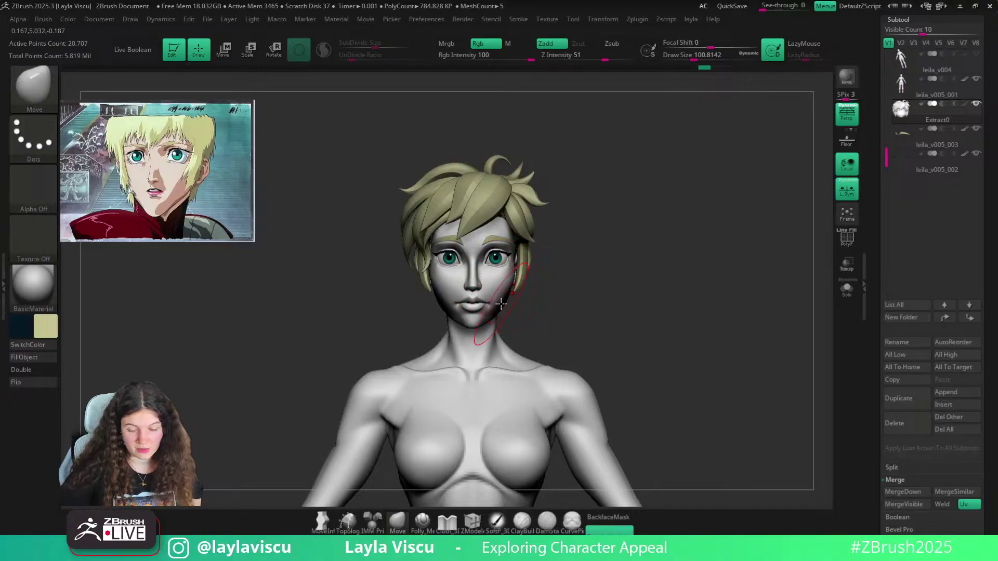
left_click(499, 305, "alt")
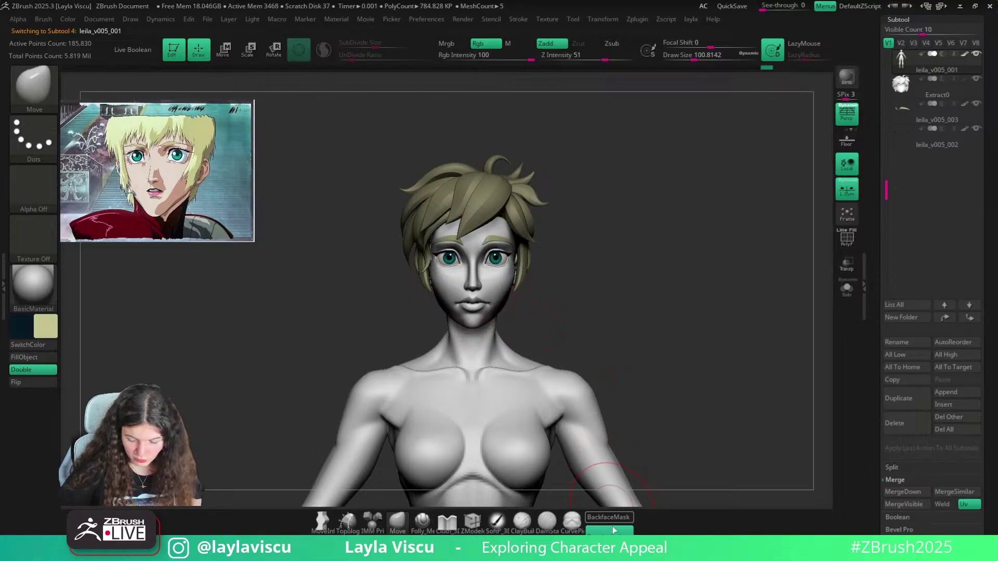
key("shift+d")
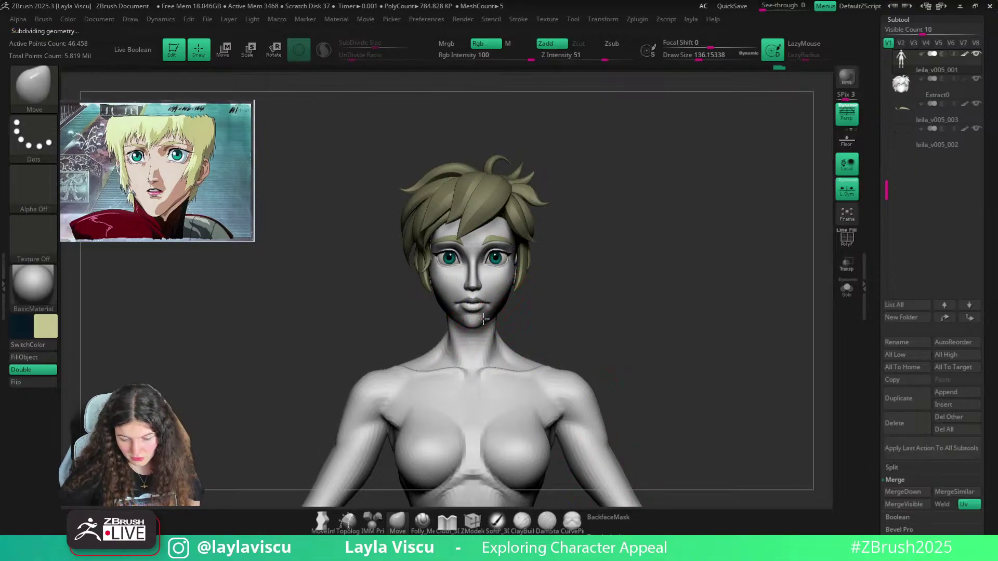
mouse_move(591, 330)
left_mouse_down()
mouse_move(524, 323)
mouse_move(511, 300)
mouse_move(485, 315)
left_mouse_up()
key("d")
key("d")
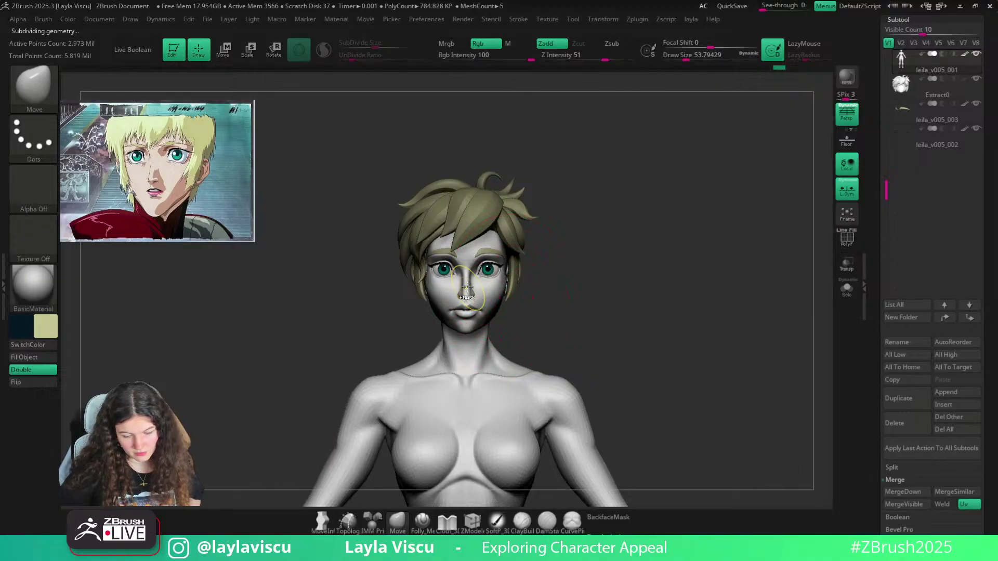
mouse_move(484, 315)
right_mouse_down("ctrl")
mouse_move(484, 296)
mouse_move(483, 330)
mouse_move(488, 315)
right_mouse_up("ctrl")
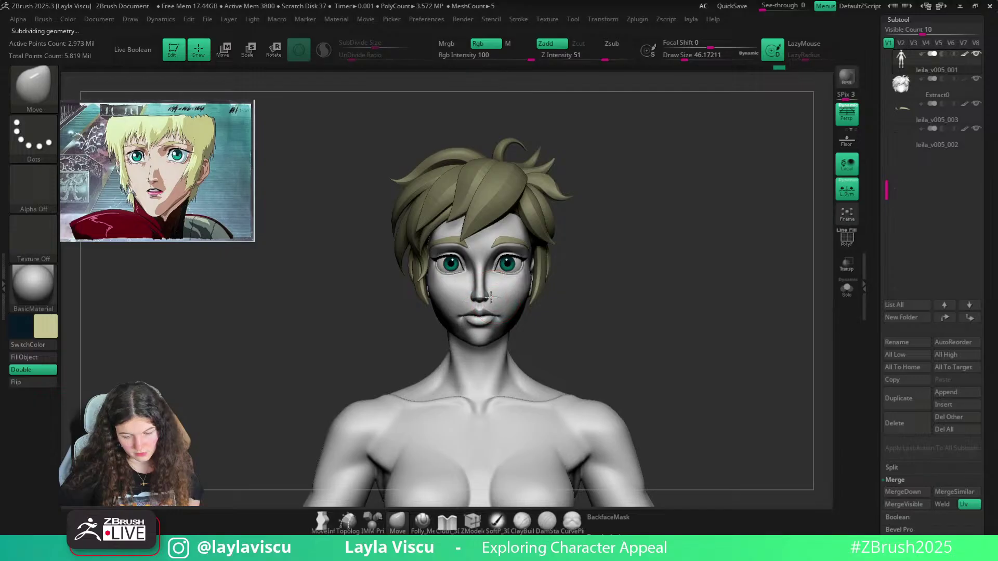
right_click_drag(492, 298, 514, 317, "ctrl")
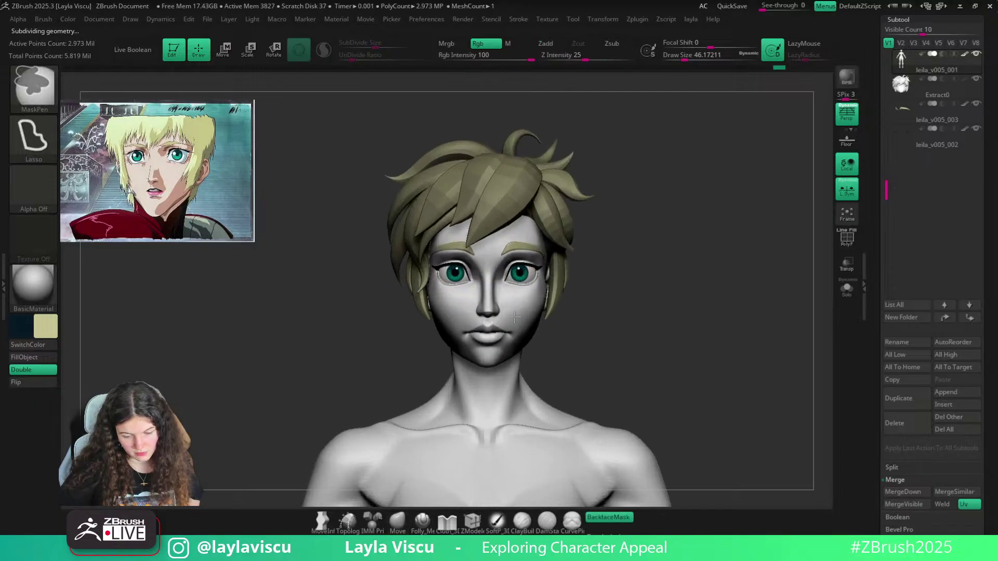
right_click_drag(504, 265, 445, 272, "ctrl")
right_click_drag(546, 273, 587, 346, "ctrl")
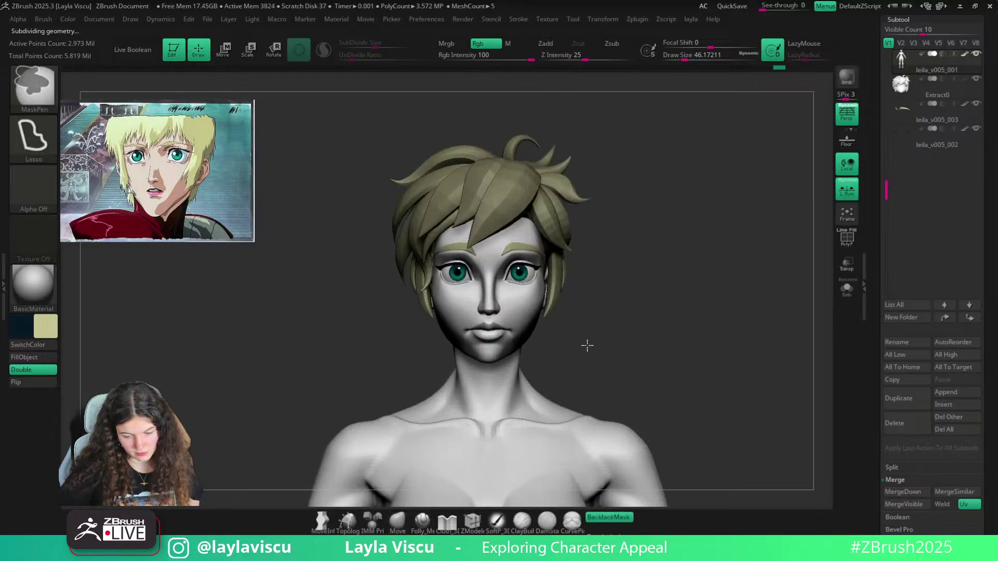
right_click_drag(504, 260, 543, 249, "ctrl")
Undo the last hair stroke and refine the side fringe strands in profile with the Move brush at draw sizes of about 71 and 39
right_click_drag(588, 195, 517, 187)
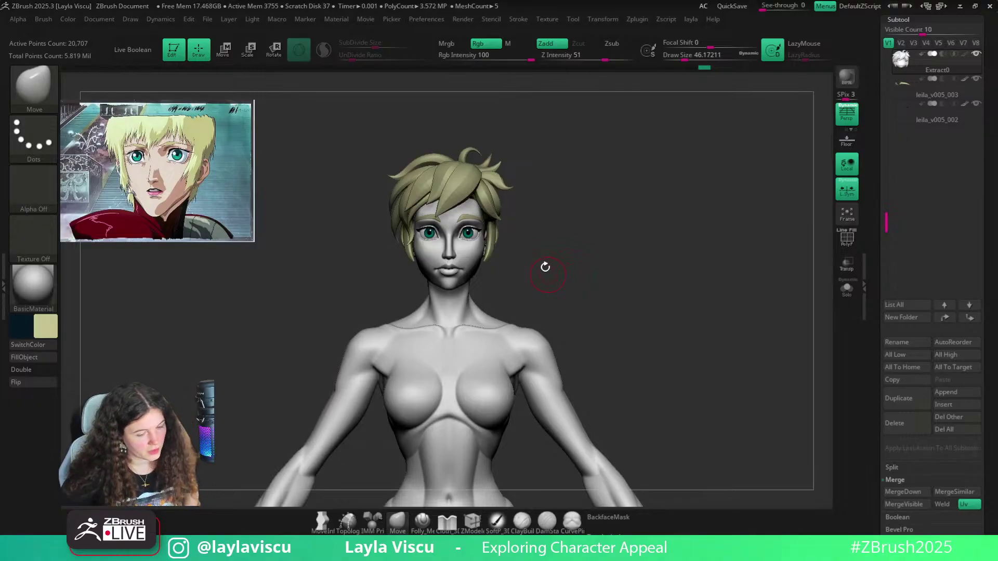
mouse_move(548, 244)
left_mouse_down()
mouse_move(598, 218)
mouse_move(449, 229)
left_mouse_up()
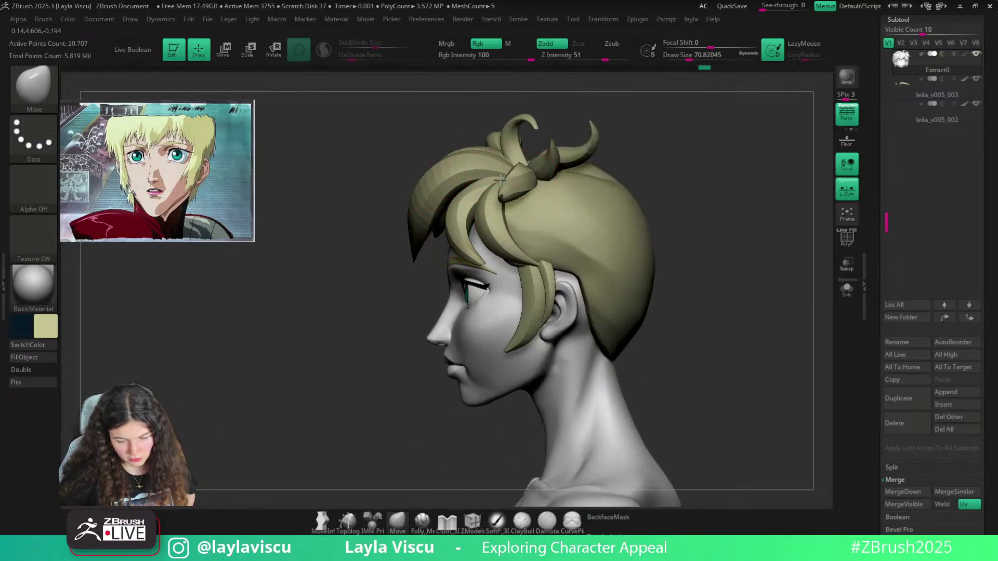
key("ctrl")
key("ctrl")
scroll(483, 179, "up", 5)
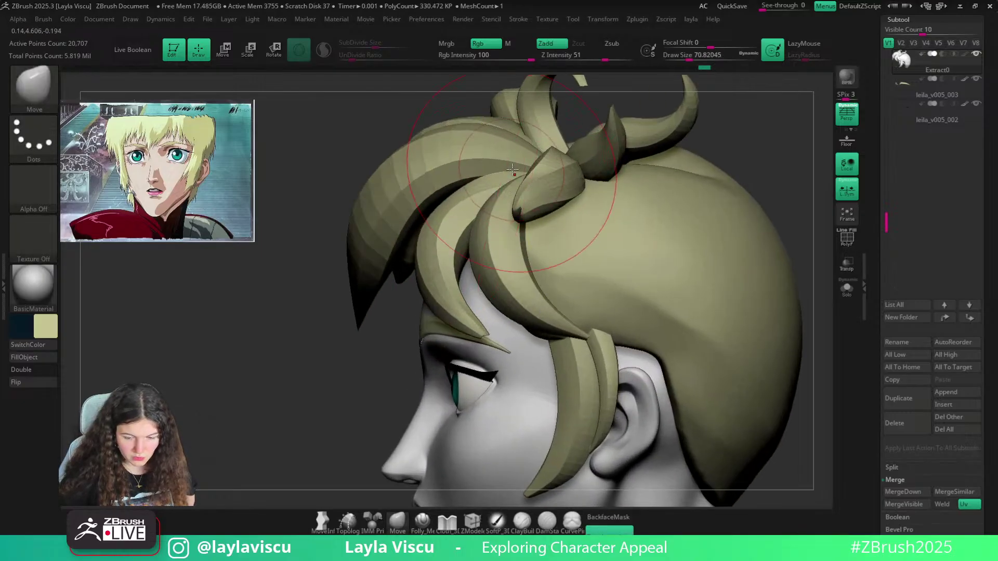
key("ctrl+z")
mouse_move(506, 185)
left_mouse_down()
mouse_move(473, 185)
mouse_move(448, 205)
left_mouse_up()
key("s")
left_click(457, 196)
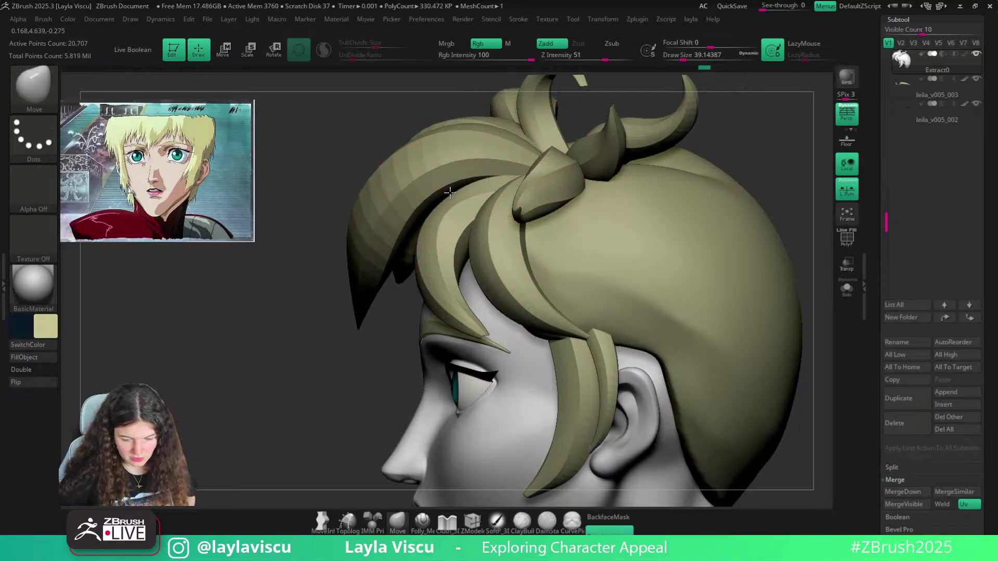
mouse_move(435, 213)
right_mouse_down("ctrl")
mouse_move(381, 274)
mouse_move(400, 295)
mouse_move(431, 249)
right_mouse_up("ctrl")
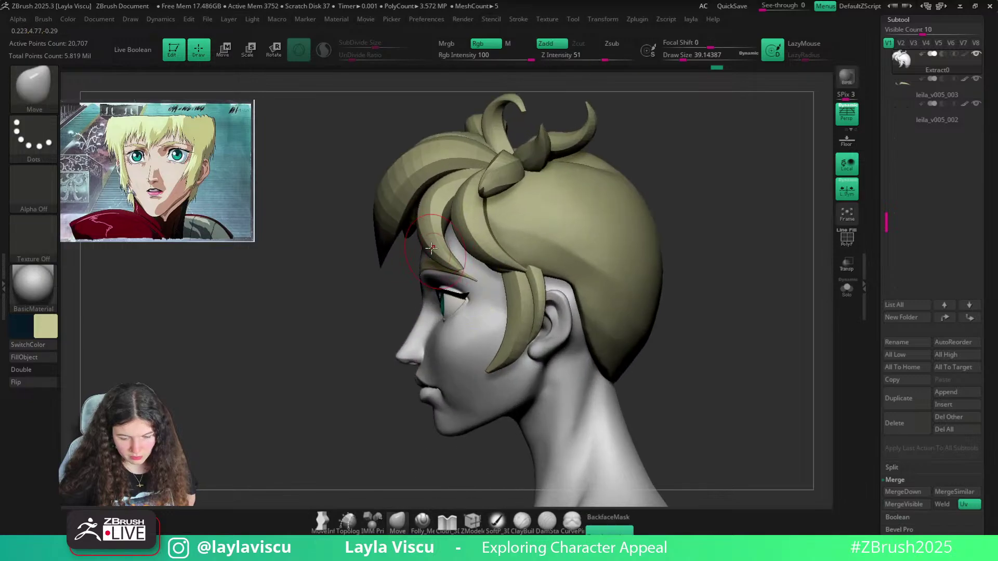
Check the hair silhouette from the side and front, and set the Move brush's draw size to about 25 at the side flyaway strand
right_click_drag(292, 341, 207, 304, "ctrl")
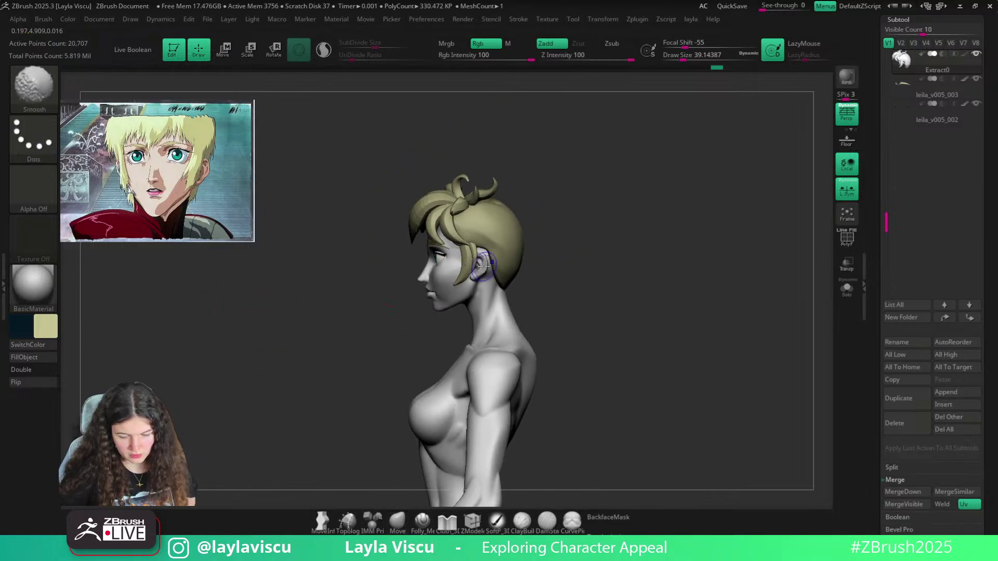
key("shift+f")
right_click_drag(436, 249, 539, 219, "ctrl")
key("shift+f")
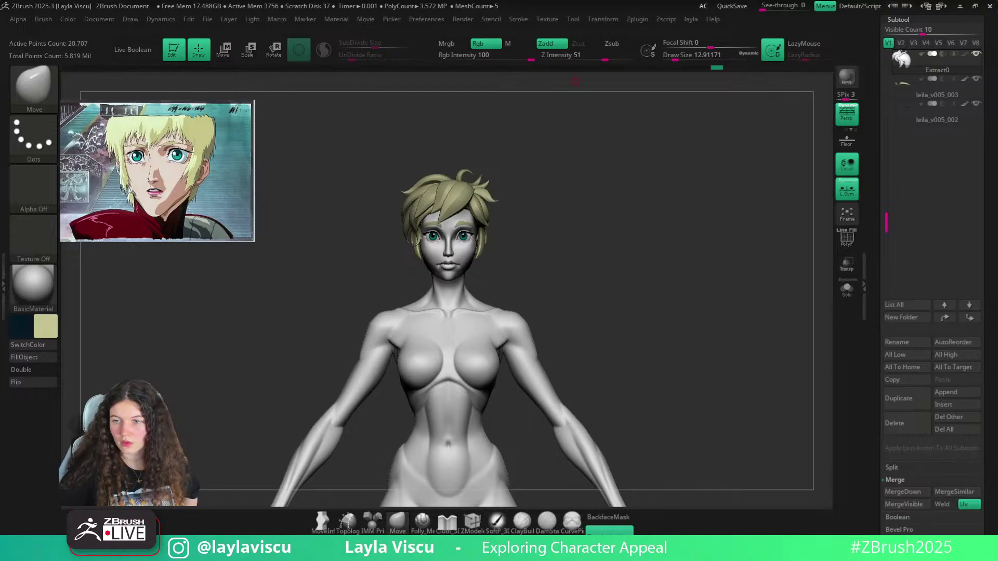
right_click_drag(395, 216, 564, 225, "ctrl")
mouse_move(647, 223)
right_mouse_down("alt")
mouse_move(630, 215)
mouse_move(639, 219)
right_mouse_up("alt")
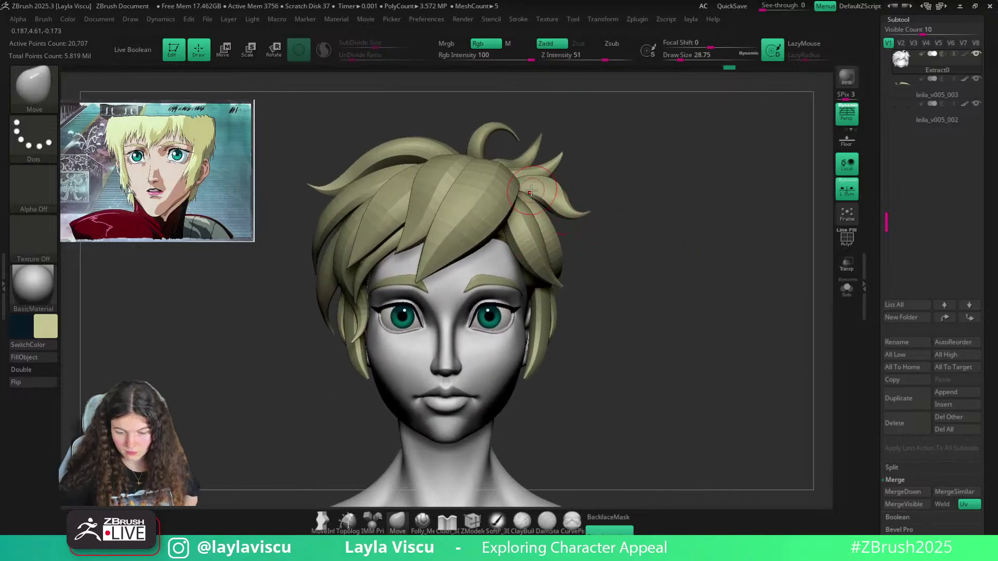
right_click_drag(530, 183, 553, 232, "ctrl")
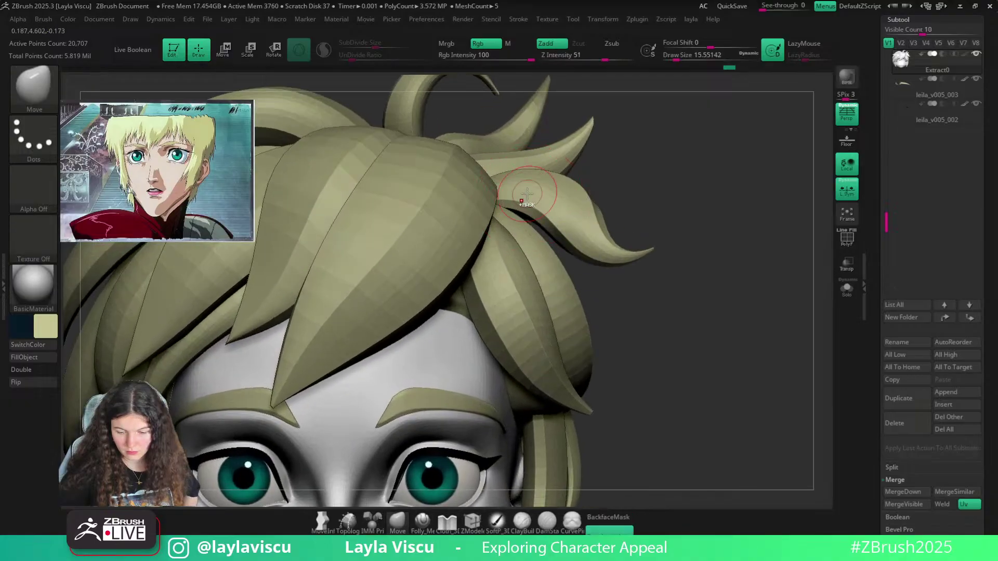
right_click_drag(527, 193, 564, 193, "ctrl")
mouse_move(626, 187)
right_mouse_down()
mouse_move(581, 163)
mouse_move(543, 217)
mouse_move(520, 187)
mouse_move(523, 156)
mouse_move(542, 186)
right_mouse_up()
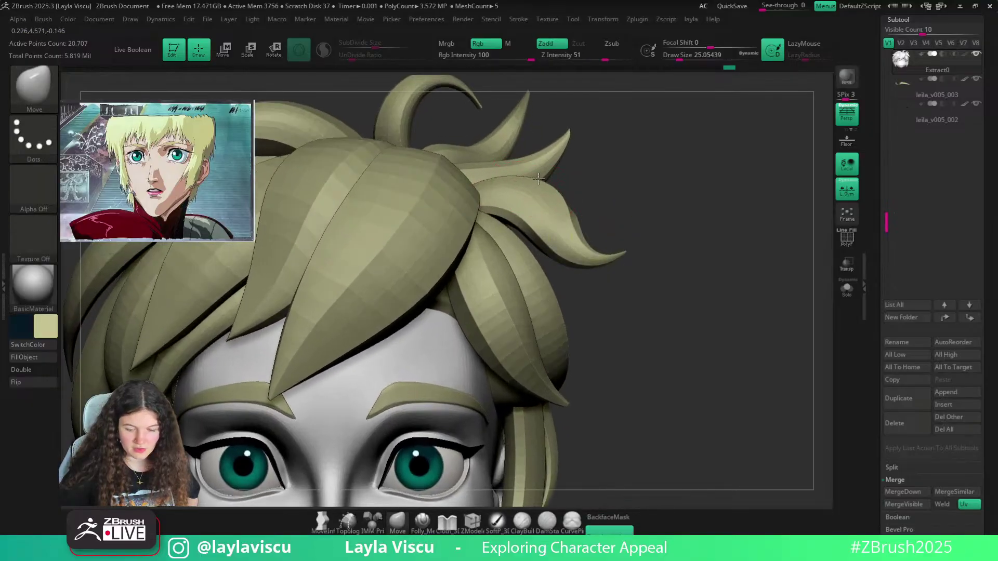
Try to pull a pointed tip out of the back of the hair cap with the Move brush while the polygroup wireframe is shown
key("f")
left_click_drag(606, 205, 672, 167)
key("w")
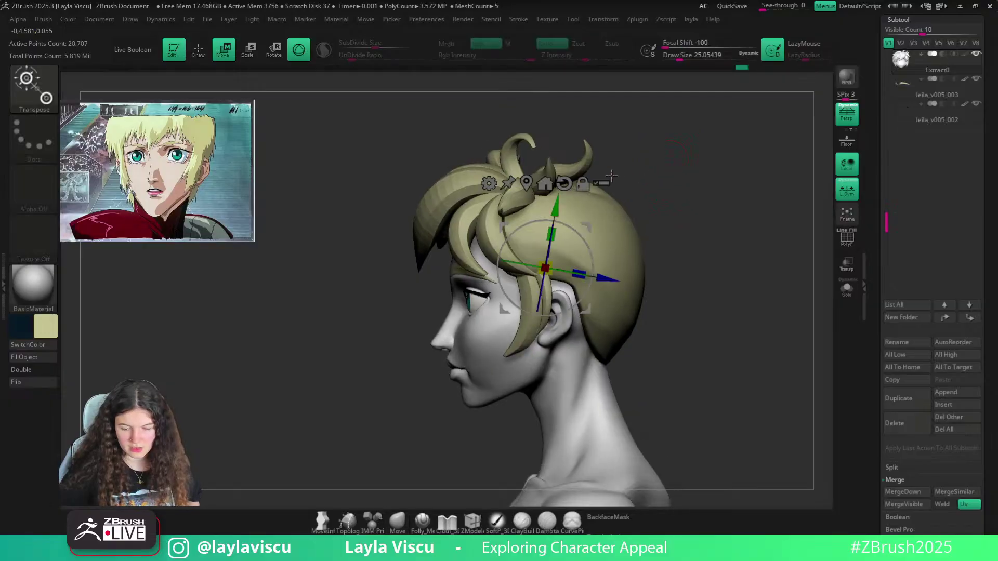
left_click(529, 201)
key("shift+f")
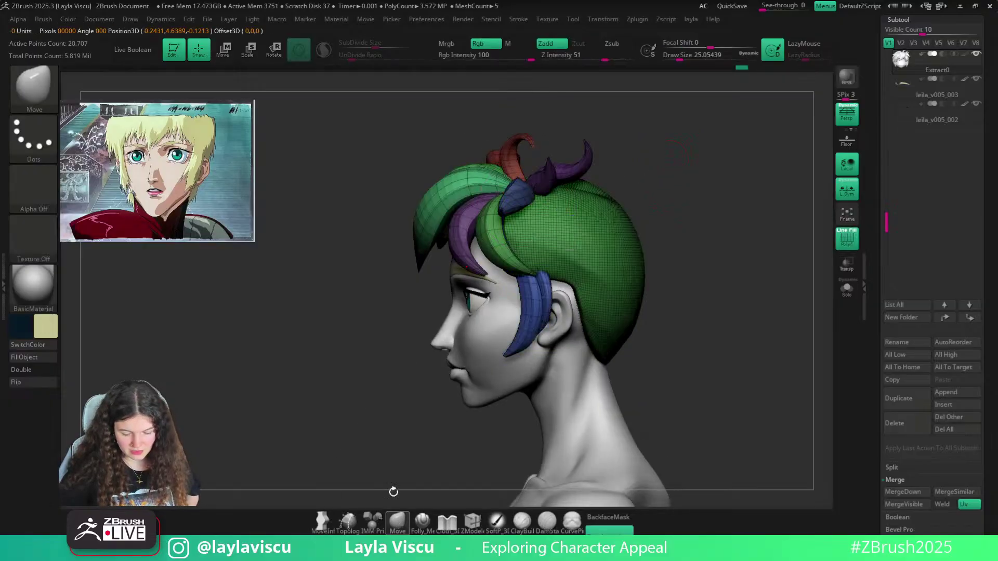
key("ctrl+shift")
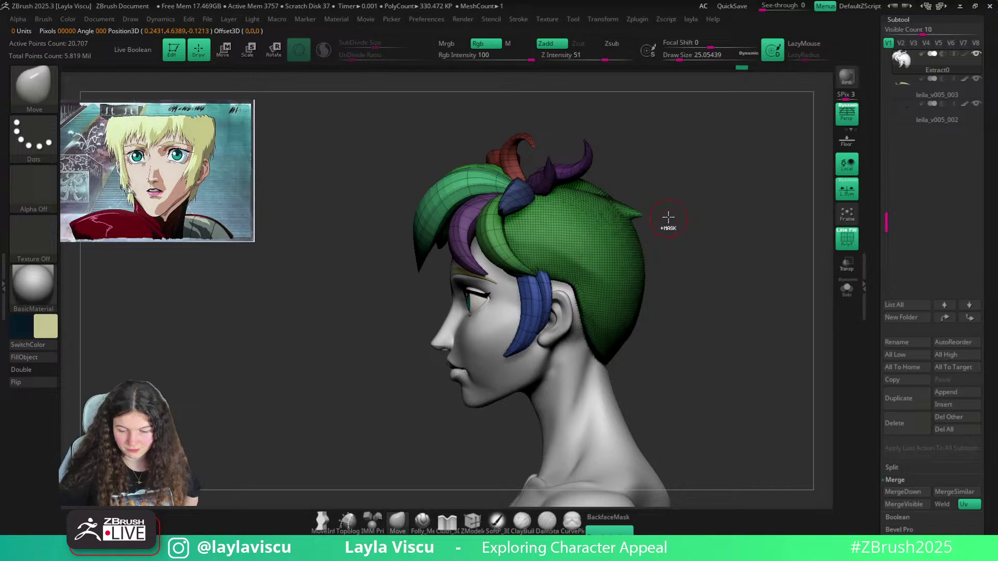
left_click_drag(668, 217, 644, 359)
left_click_drag(590, 462, 650, 291)
key("shift+f")
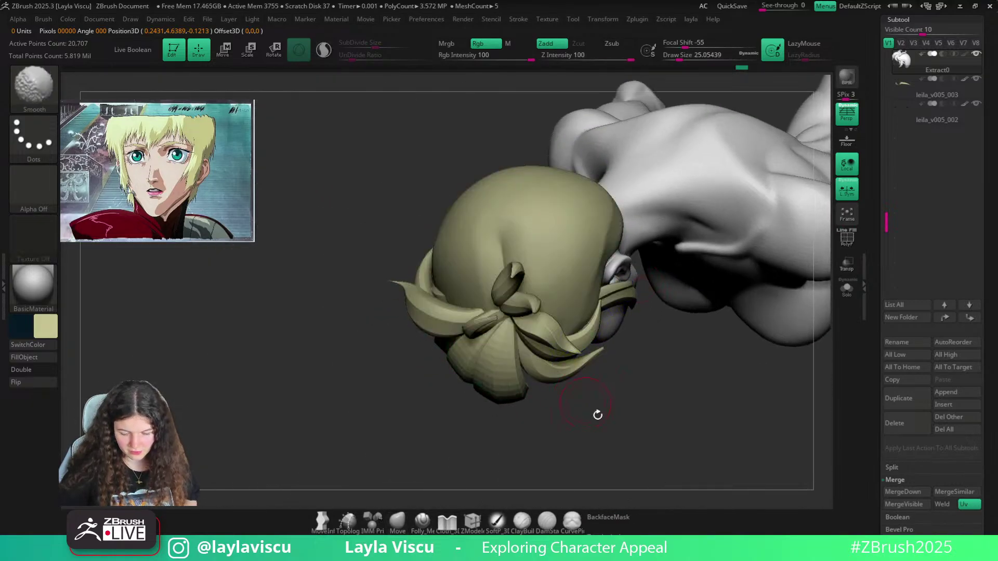
Adjust the side flyaway strand with the Move brush at a draw size of about 25, using BackfaceMask temporarily
mouse_move(598, 415)
left_mouse_down("alt")
mouse_move(613, 400)
mouse_move(373, 318)
mouse_move(460, 428)
mouse_move(640, 389)
mouse_move(544, 298)
mouse_move(507, 277)
left_mouse_up("alt")
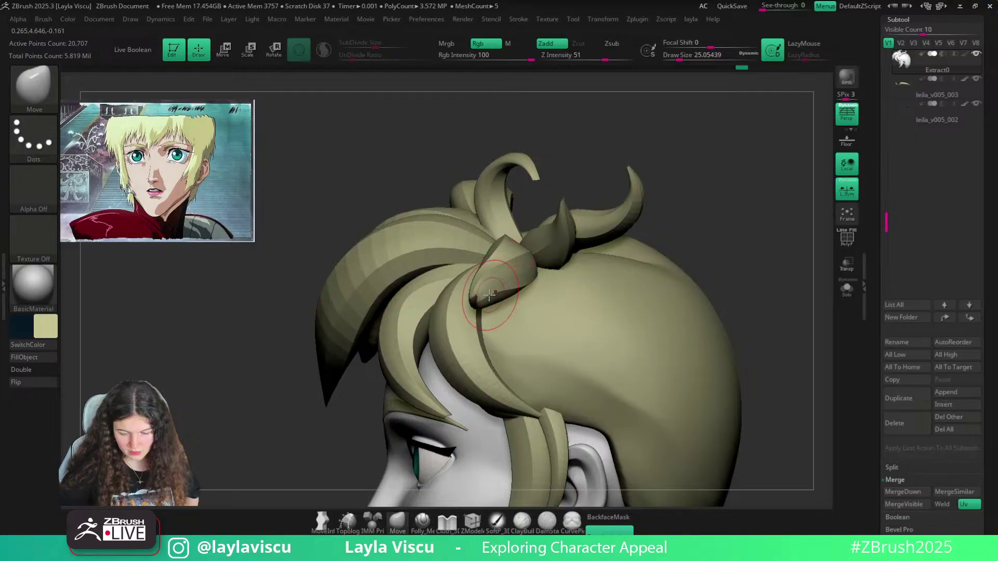
left_click_drag(531, 164, 488, 312)
left_click(612, 518)
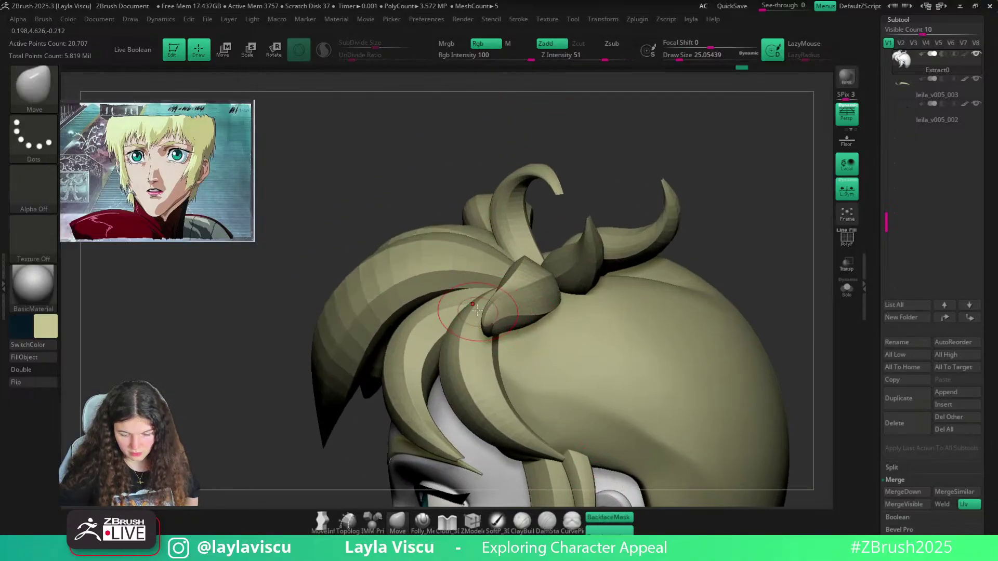
mouse_move(483, 311)
right_mouse_down("ctrl")
mouse_move(395, 207)
mouse_move(613, 332)
mouse_move(666, 352)
mouse_move(668, 333)
right_mouse_up("ctrl")
right_click_drag(526, 326, 577, 442, "ctrl")
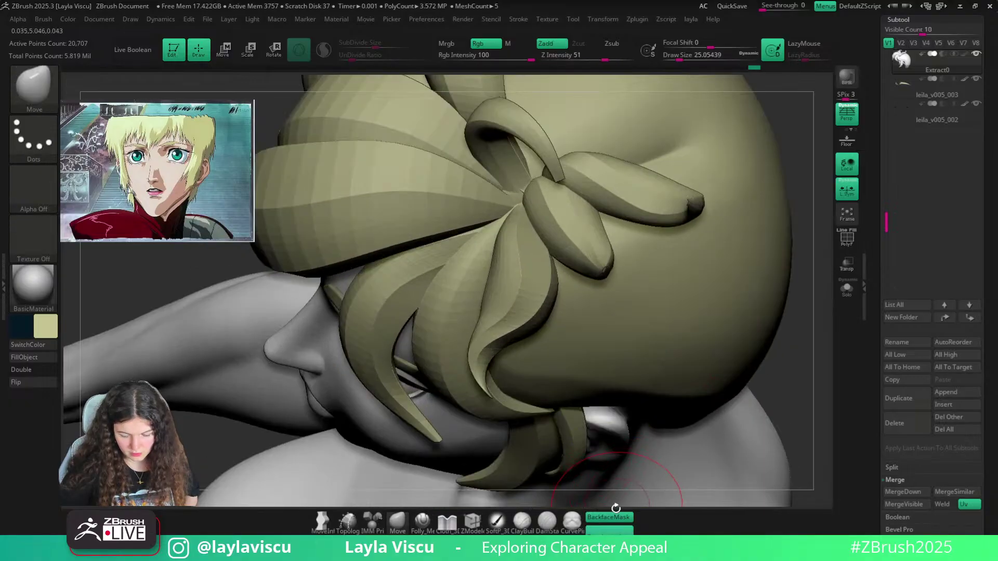
left_click(614, 517)
Isolate the side flyaway strand, smooth its front edge up to the root, and show all the hair again
left_click(491, 283, "ctrl+shift")
left_click_drag(489, 280, 492, 284, "shift")
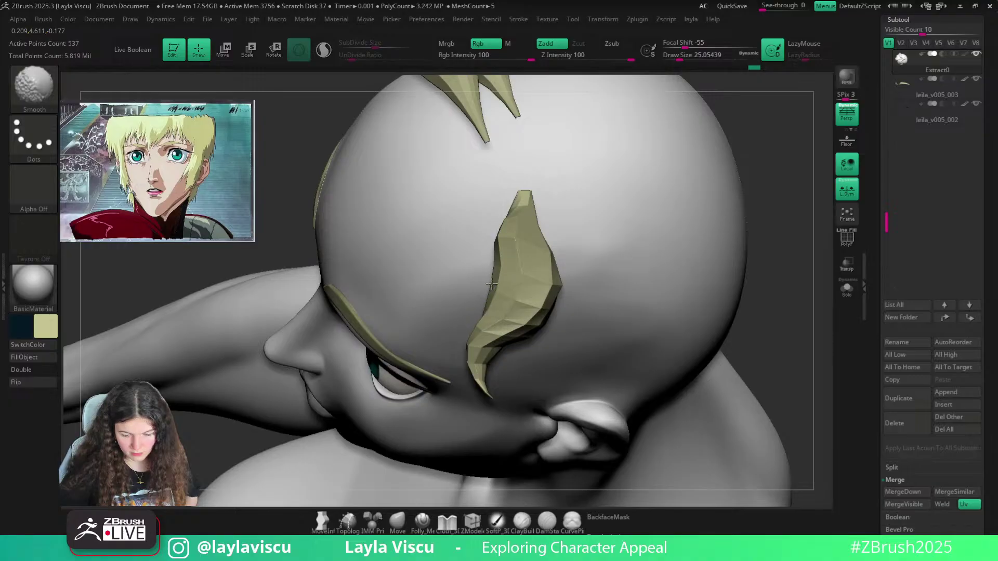
left_click_drag(498, 241, 508, 209, "shift")
left_click(796, 282, "ctrl+shift")
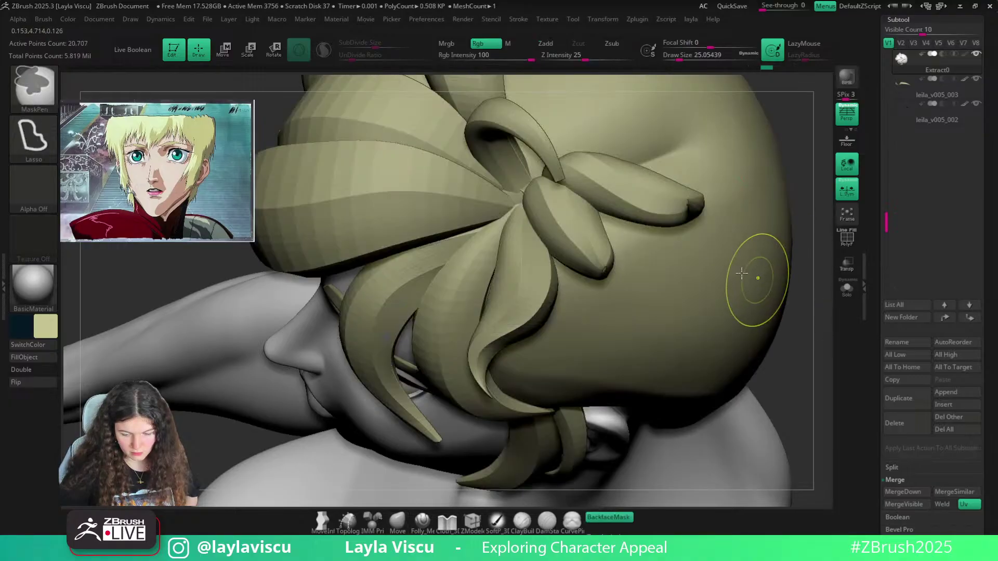
Review the full hairstyle from the front and from above, and display the polygroup wireframe on the hair
right_click_drag(756, 276, 671, 208, "ctrl")
mouse_move(613, 182)
right_mouse_down("ctrl")
mouse_move(641, 245)
mouse_move(546, 229)
right_mouse_up("ctrl")
left_click_drag(749, 312, 822, 242)
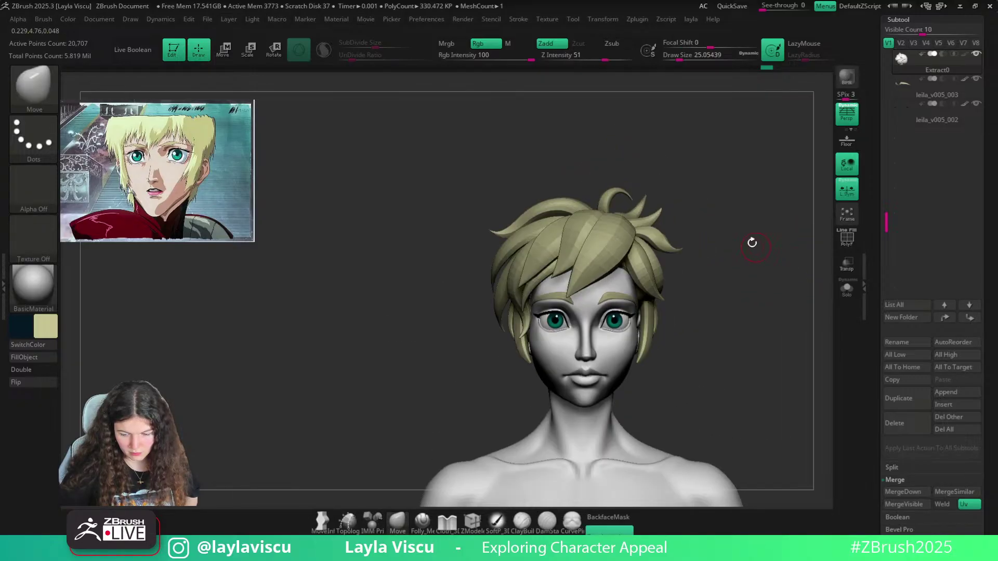
left_click_drag(753, 242, 643, 304)
left_click(577, 223, "ctrl+shift")
left_click(671, 200, "ctrl+shift")
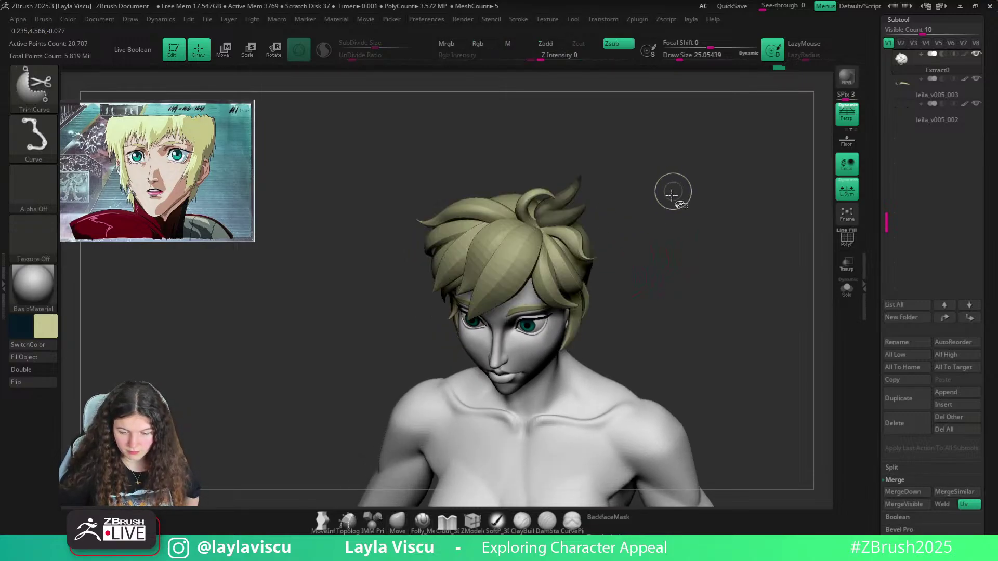
key("shift+f")
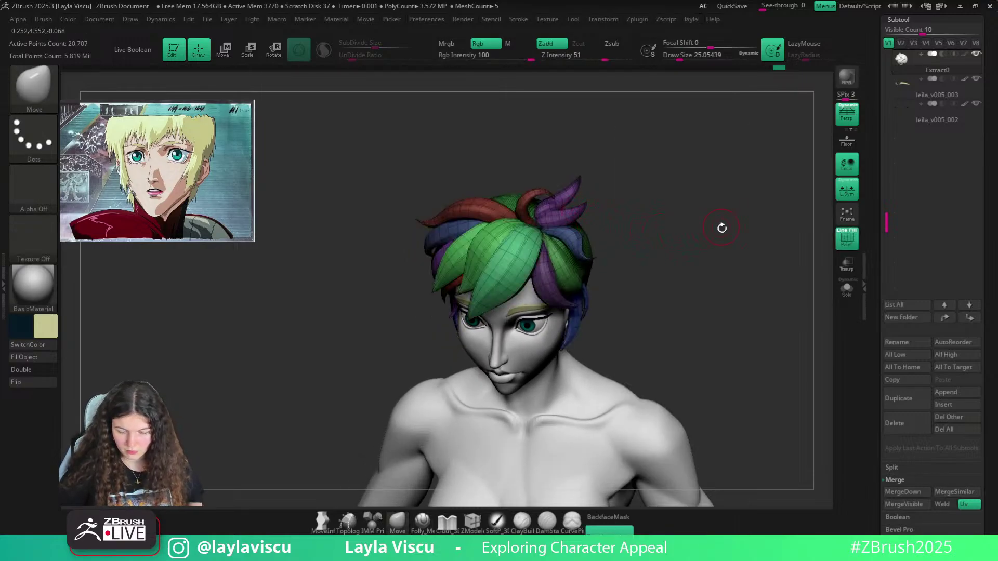
Isolate the small side flyaway strand at the crown, mask the remaining hair, and place a duplicate of the strand lower, pointing outward
key("space")
left_click(698, 190)
left_click(575, 208, "ctrl+shift")
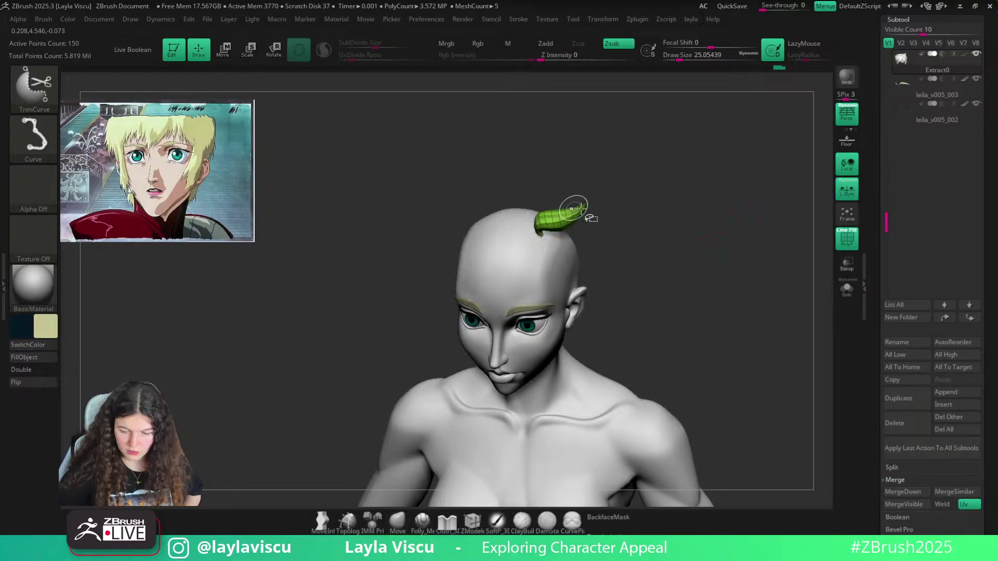
left_click(702, 192, "ctrl+shift")
key("w")
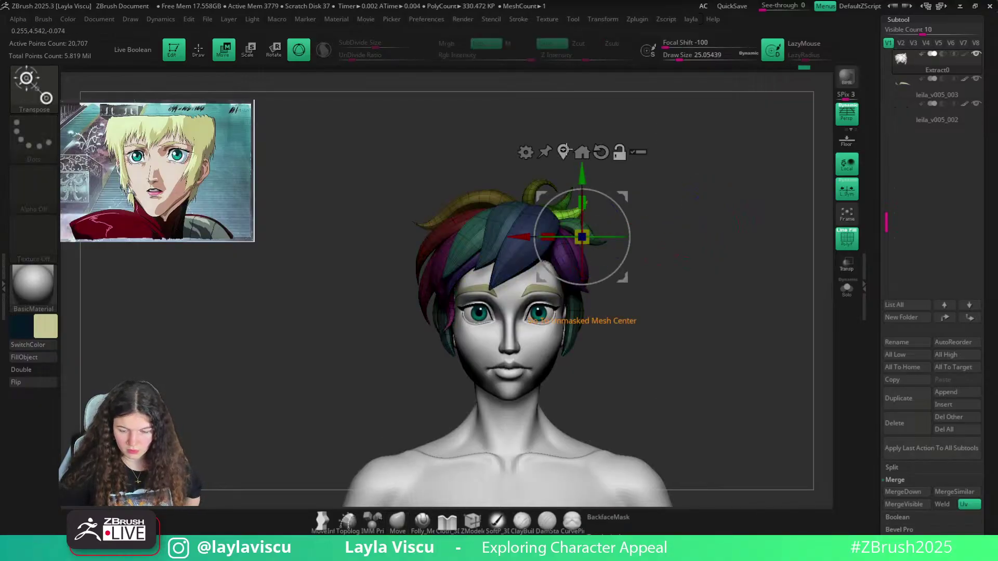
left_click(564, 151)
left_click(578, 252)
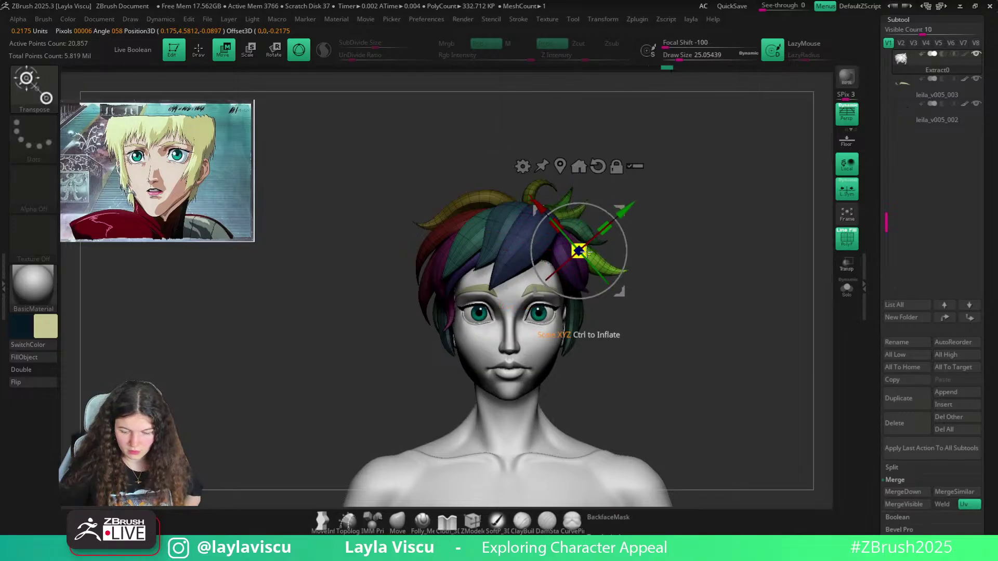
Hide the polygroup wireframe and slim the duplicated strand with the Move brush at a draw size of about 49
left_click(403, 528)
key("shift+f")
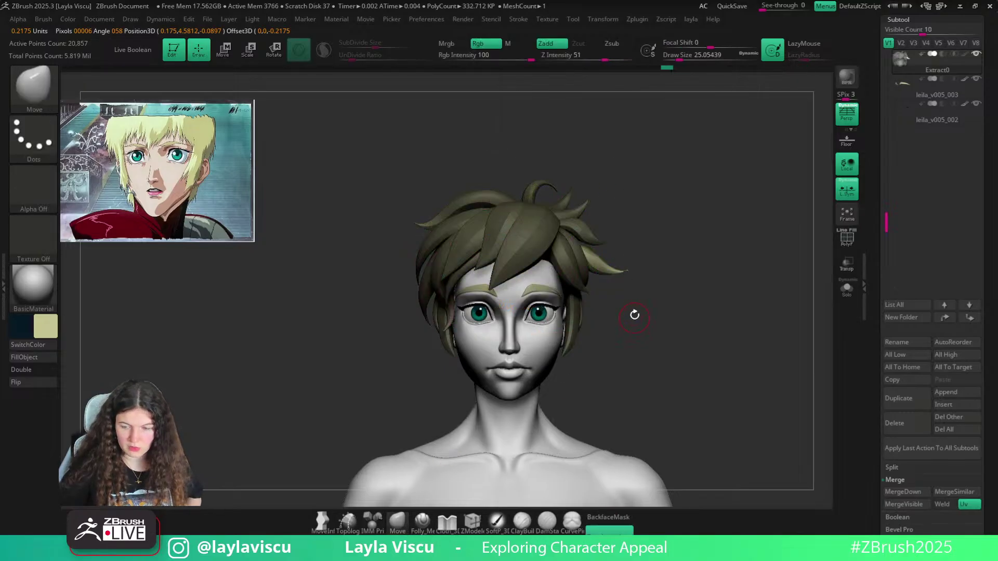
scroll(620, 273, "up", 3)
key("shift")
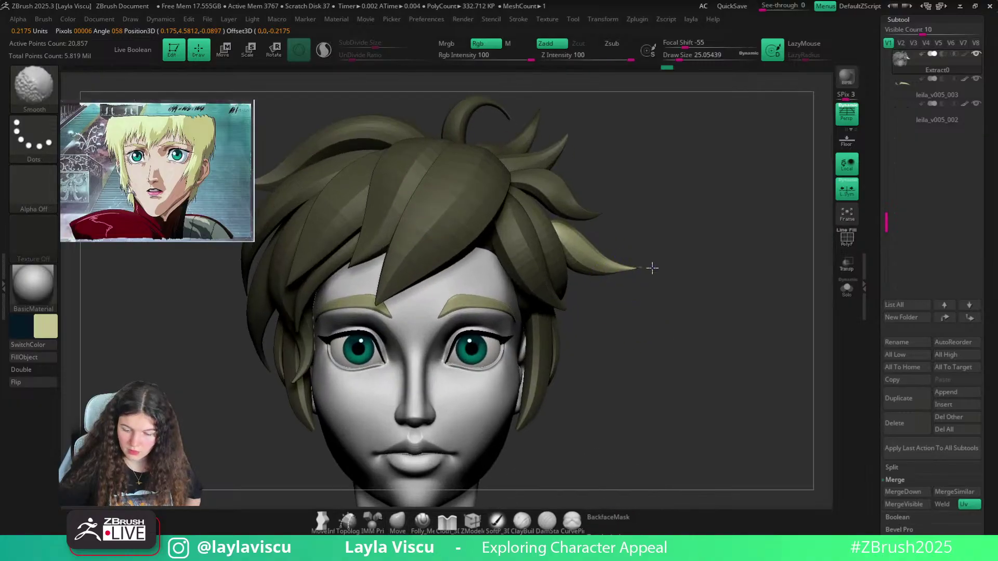
key("w")
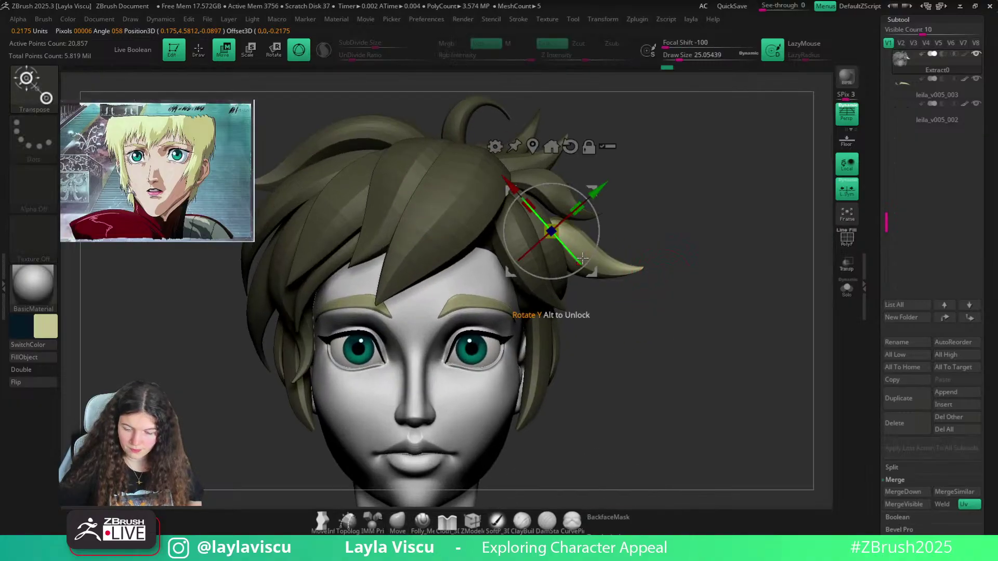
key("q")
key("shift")
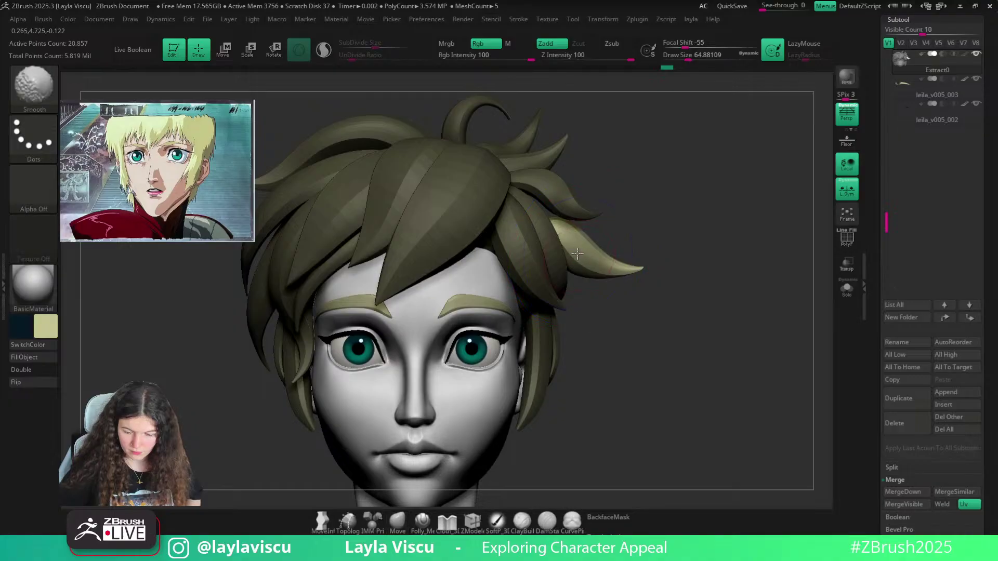
key("s")
mouse_move(584, 252)
left_mouse_down()
mouse_move(603, 257)
mouse_move(567, 237)
left_mouse_up()
key("s")
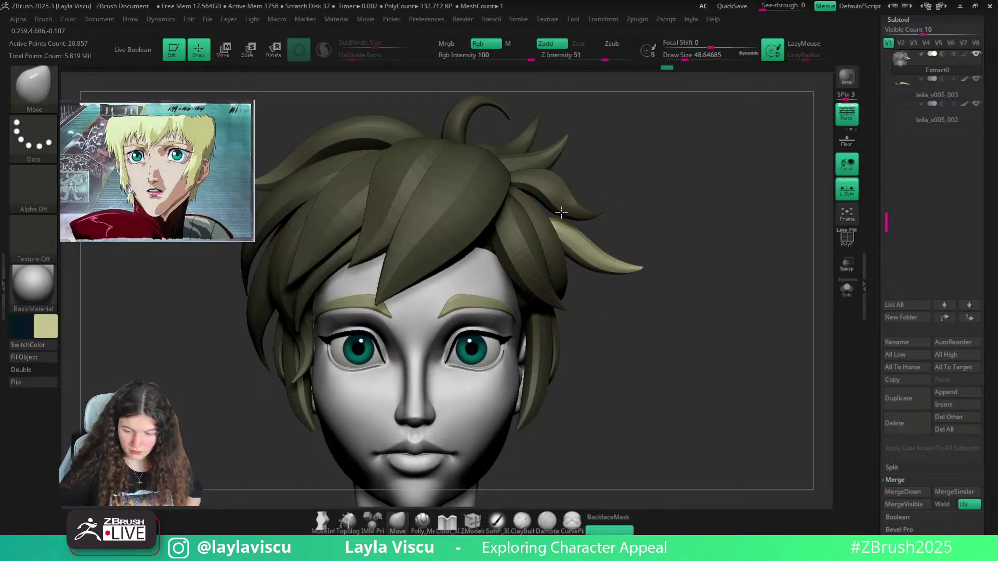
key("s")
Shift the duplicated strand closer to the head with the gizmo and bend its tip upward with the Move brush
key("w")
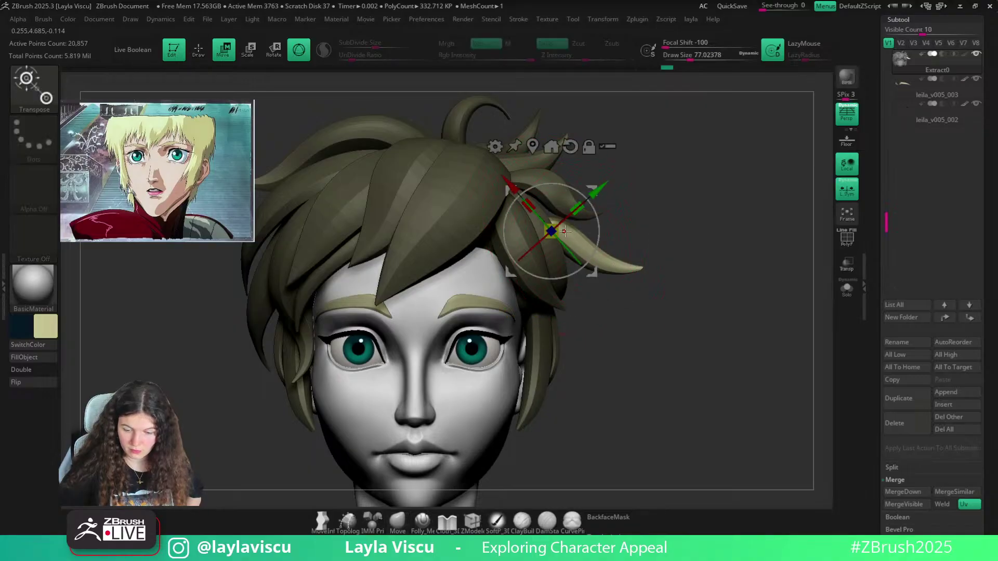
mouse_move(562, 231)
left_mouse_down()
mouse_move(561, 251)
mouse_move(569, 233)
left_mouse_up()
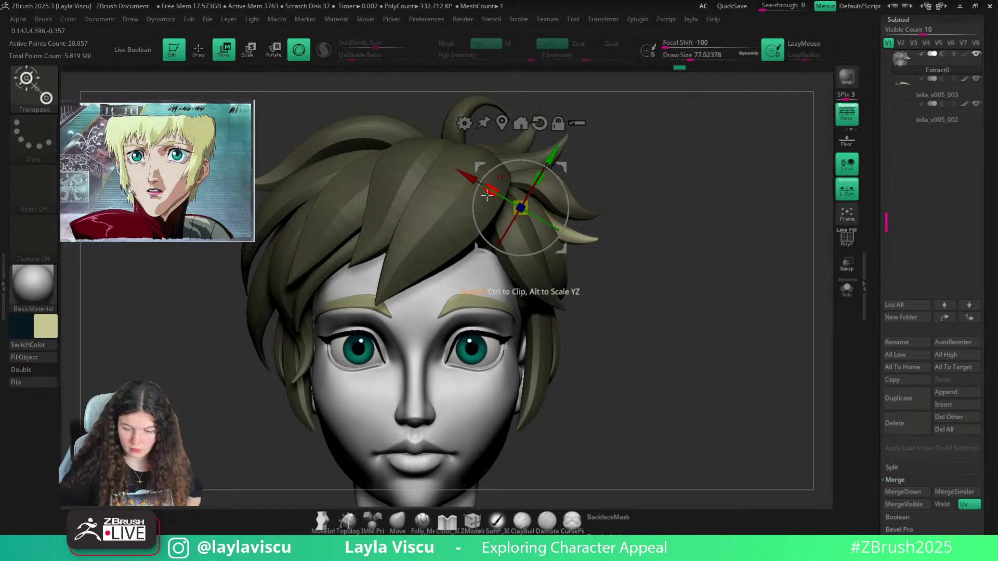
left_click(397, 520)
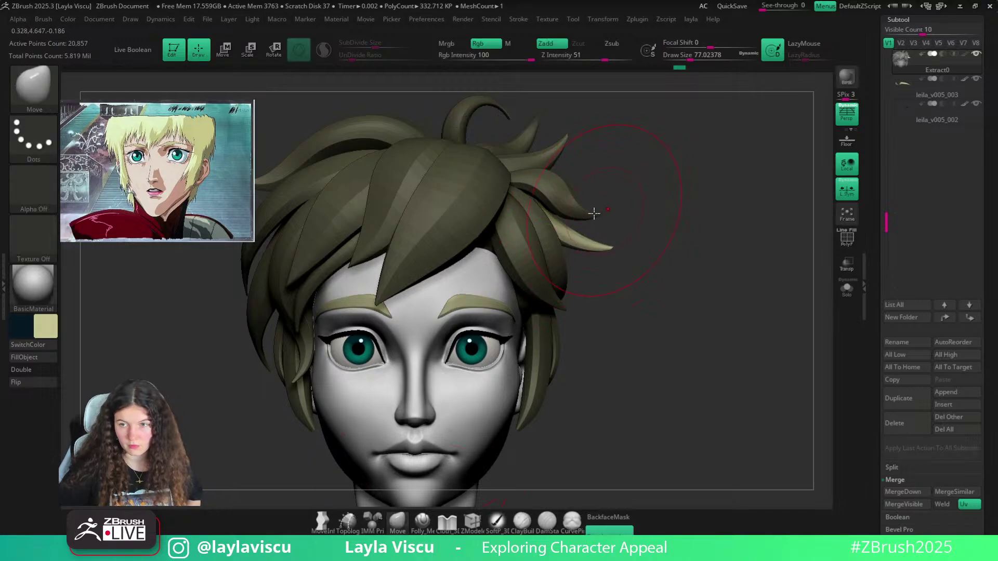
key("bracketleft")
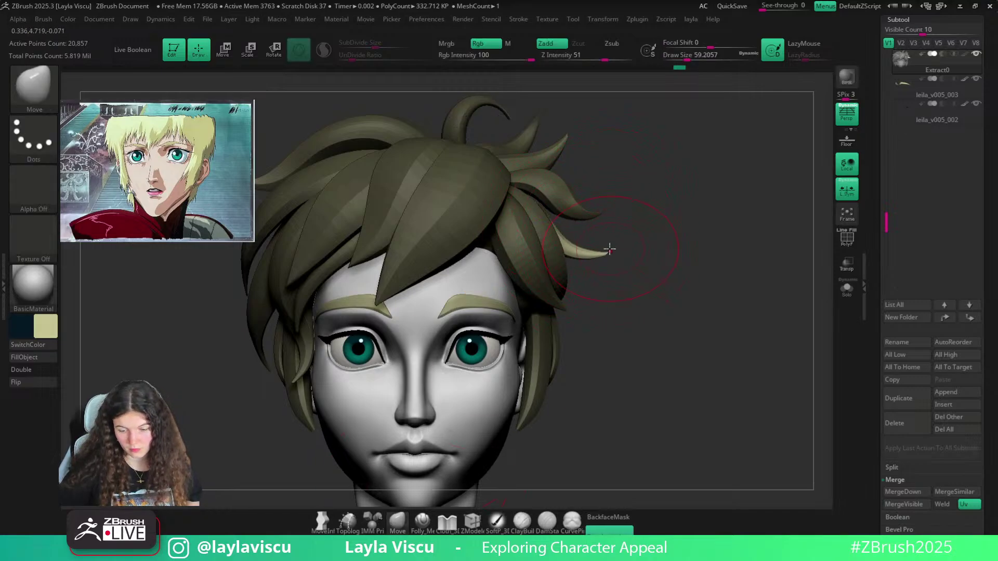
key("bracketleft")
key("bracketleft")
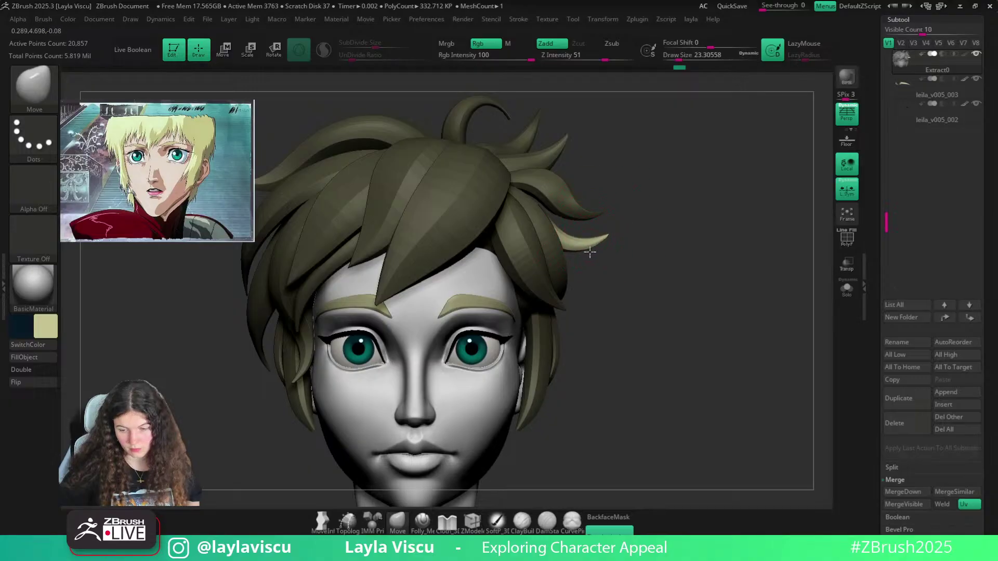
key("s")
left_click_drag(582, 249, 588, 249)
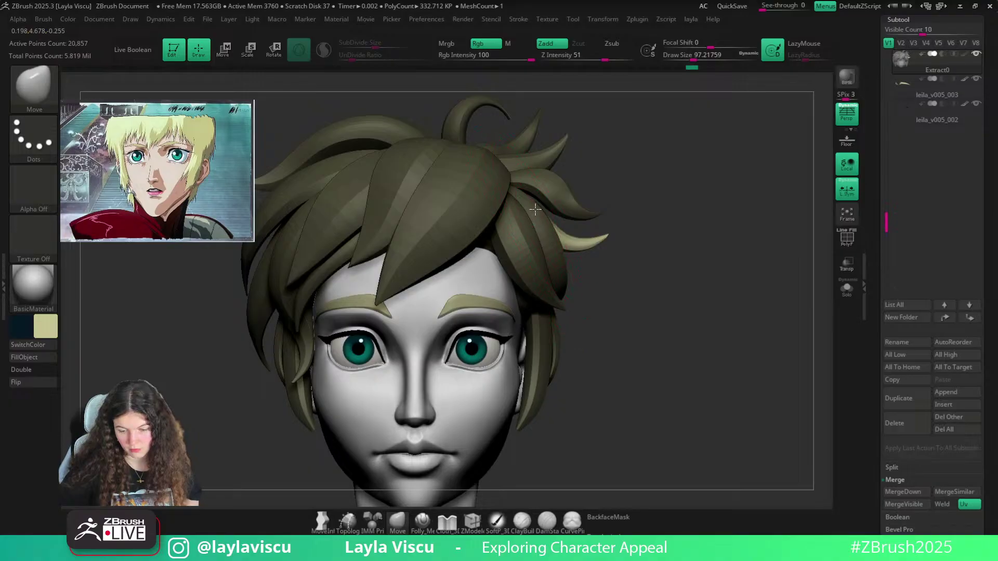
Adjust the duplicated strand from behind with the Move brush at a draw size of about 65
mouse_move(549, 214)
right_mouse_down()
mouse_move(603, 265)
mouse_move(753, 253)
mouse_move(632, 228)
right_mouse_up()
key("s")
left_click_drag(679, 216, 670, 216)
left_click_drag(607, 254, 621, 239)
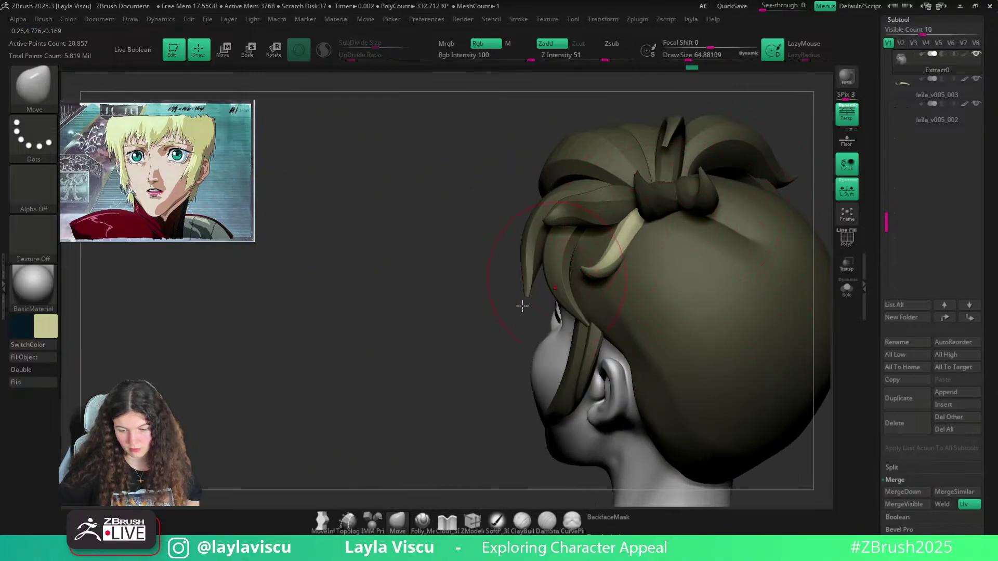
Move the duplicated strand forward along the side of the head with the gizmo in profile view
mouse_move(523, 305)
right_mouse_down()
mouse_move(741, 319)
mouse_move(762, 364)
mouse_move(654, 220)
mouse_move(753, 274)
mouse_move(697, 374)
right_mouse_up()
mouse_move(616, 499)
right_mouse_down("ctrl")
mouse_move(657, 271)
mouse_move(650, 207)
mouse_move(713, 279)
mouse_move(789, 267)
mouse_move(766, 295)
mouse_move(644, 232)
right_mouse_up("ctrl")
right_click_drag(561, 193, 593, 179, "ctrl")
left_click(597, 197, "ctrl")
key("w")
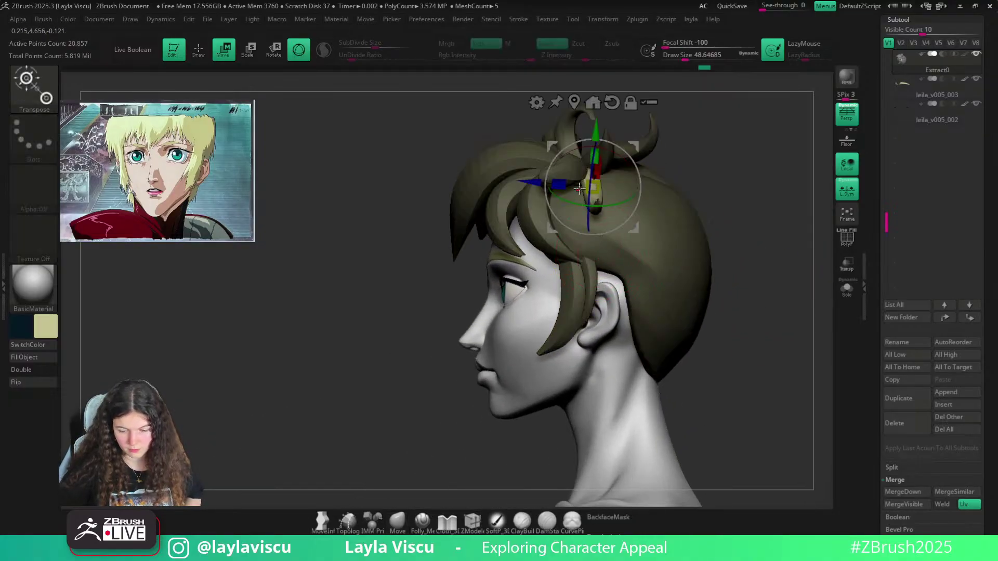
left_click_drag(540, 188, 505, 188)
key("q")
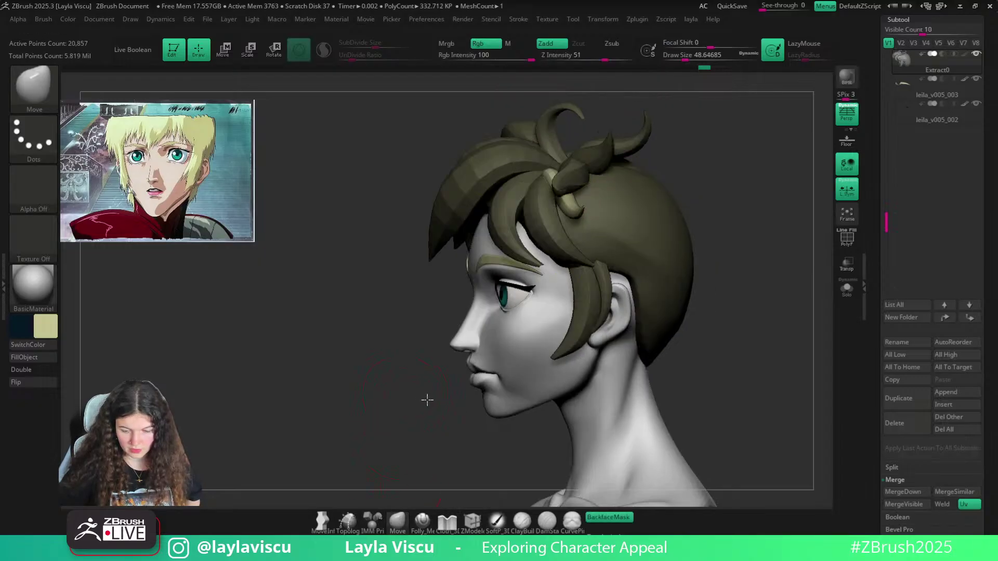
Rotate and shift the duplicated strand with the gizmo from above so it sits among the neighbouring side locks
mouse_move(424, 401)
right_mouse_down()
mouse_move(669, 335)
mouse_move(558, 180)
right_mouse_up()
key("w")
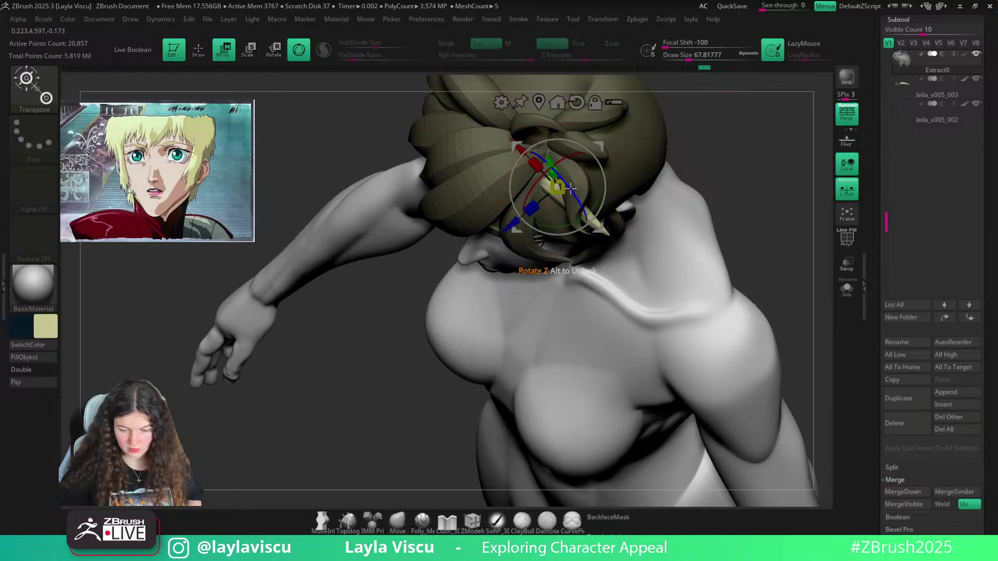
left_click_drag(608, 233, 602, 209)
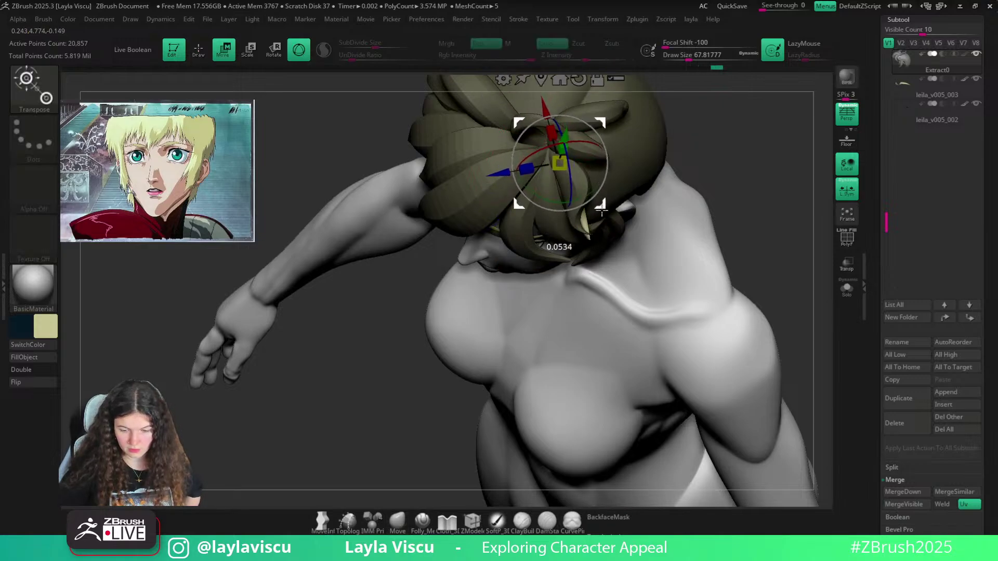
left_click(399, 518)
Fit the duplicated strand's root against the side locks with the Move brush at a draw size of about 77, using BackfaceMask temporarily
mouse_move(416, 462)
left_mouse_down()
mouse_move(638, 272)
mouse_move(682, 246)
mouse_move(577, 218)
left_mouse_up()
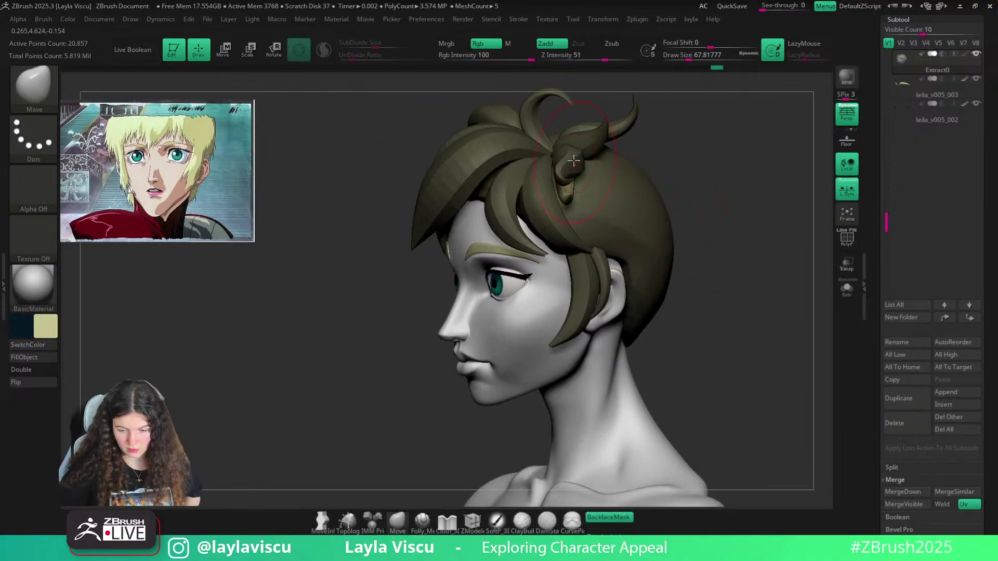
left_click_drag(699, 154, 743, 174)
key("bracketright")
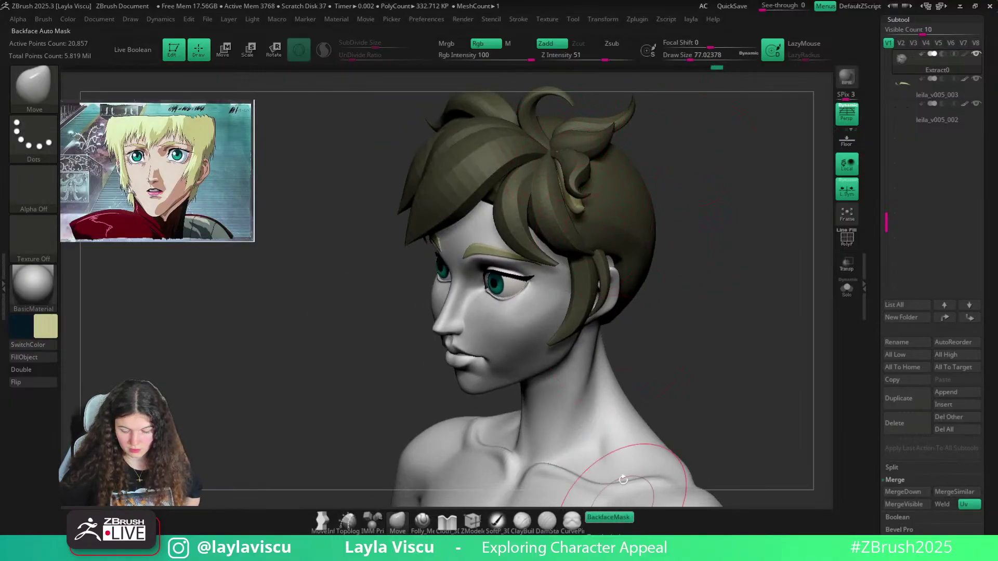
left_click_drag(623, 480, 624, 189)
right_click_drag(605, 183, 653, 229, "shift")
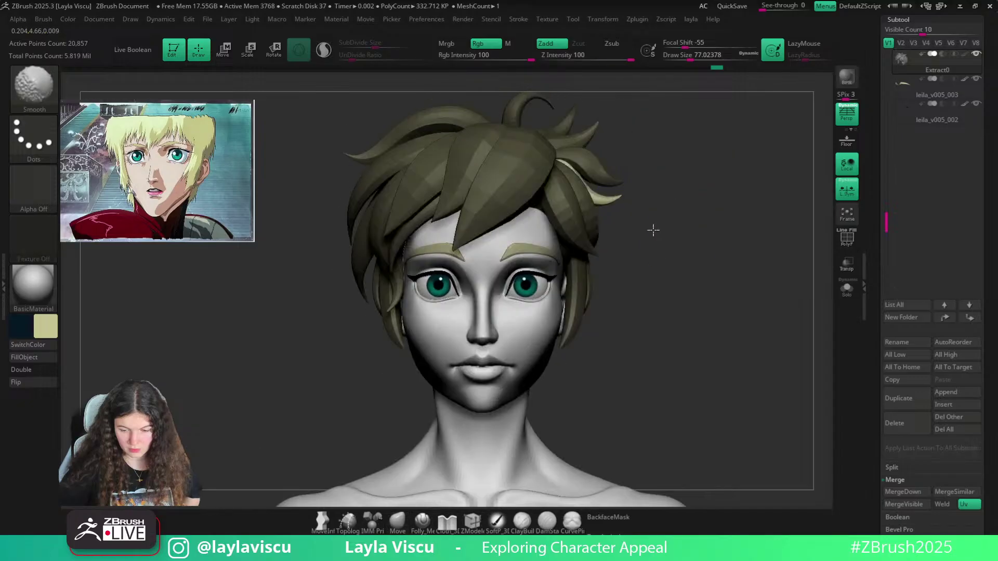
Refine the duplicated strand from the front with a draw size of about 108, and clear the mask from the remaining hair
key("s")
left_click_drag(604, 202, 633, 206)
key("s")
key("s")
right_click_drag(632, 206, 600, 209, "ctrl")
left_click_drag(635, 217, 644, 230, "ctrl")
right_click_drag(644, 253, 595, 219, "alt")
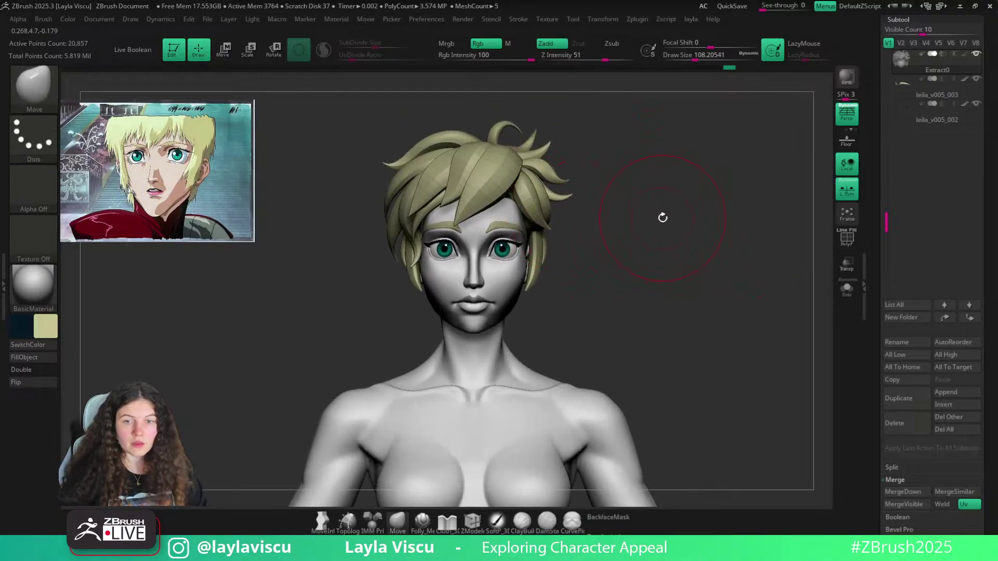
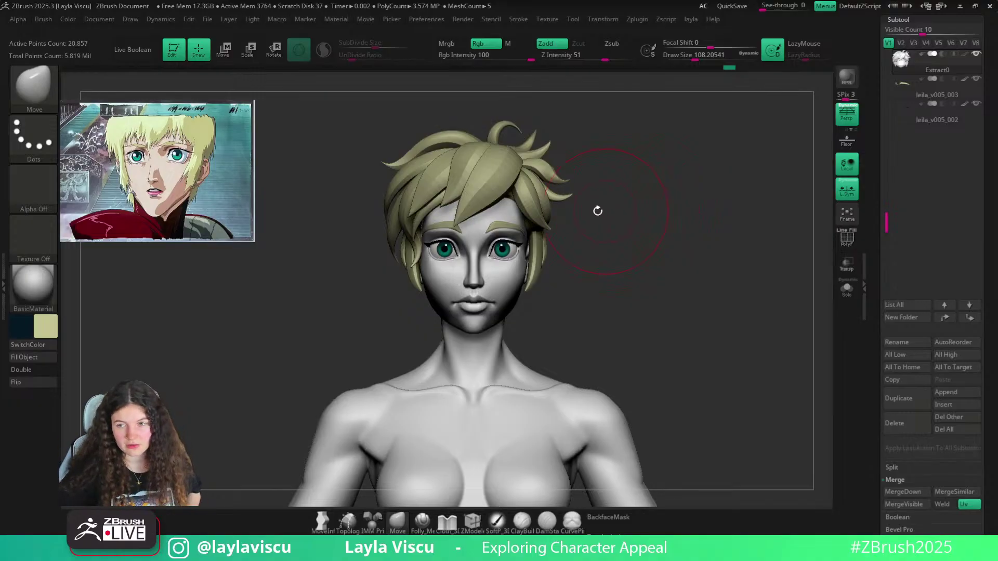
Adjust the side flyaway strands with the Move brush at draw sizes of about 71 and 31
right_click_drag(551, 185, 562, 198, "ctrl")
key("s")
left_click_drag(562, 199, 555, 198)
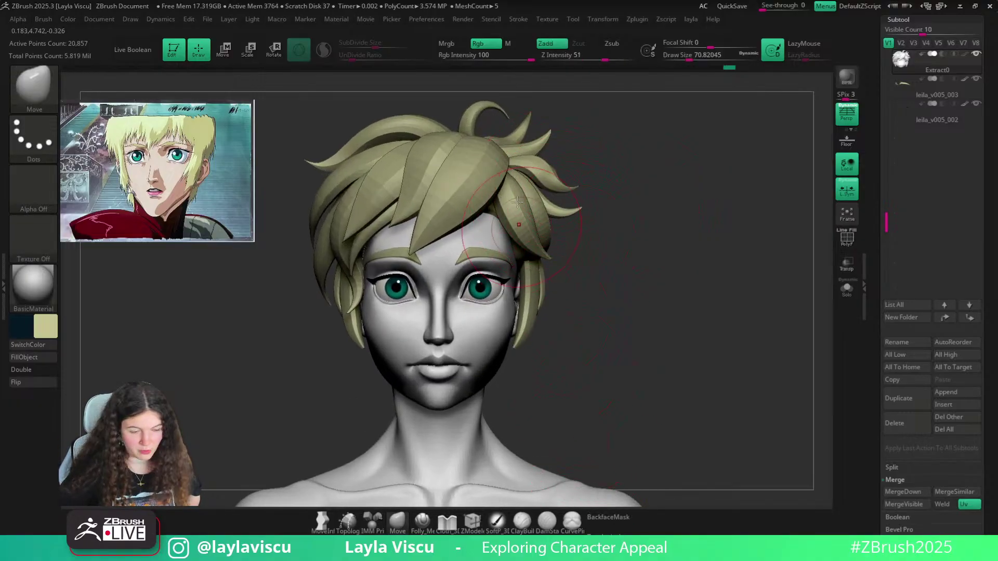
right_click_drag(584, 489, 601, 475, "ctrl")
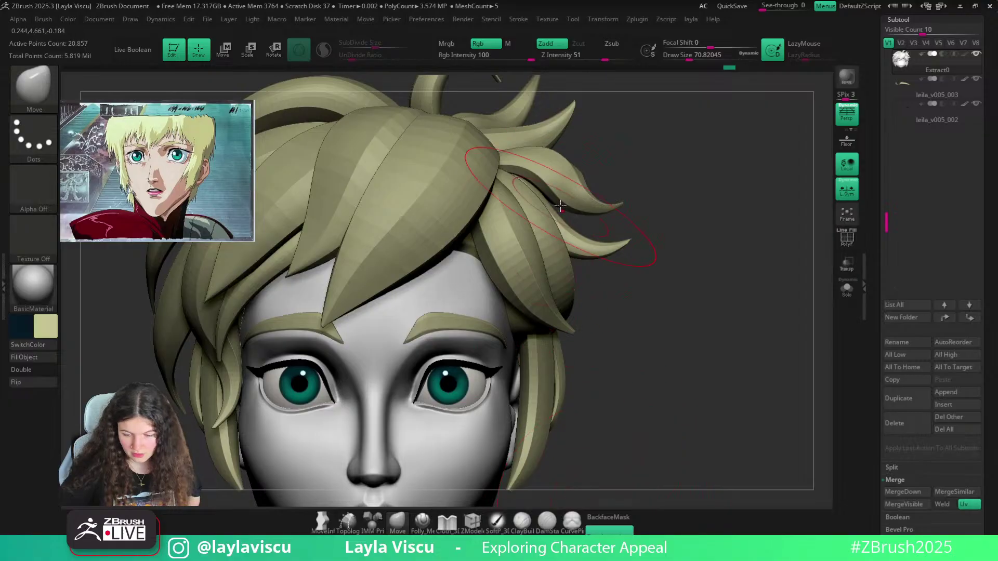
mouse_move(555, 197)
right_mouse_down("ctrl")
mouse_move(551, 239)
mouse_move(566, 219)
mouse_move(577, 252)
right_mouse_up("ctrl")
key("s")
left_click_drag(577, 253, 571, 253)
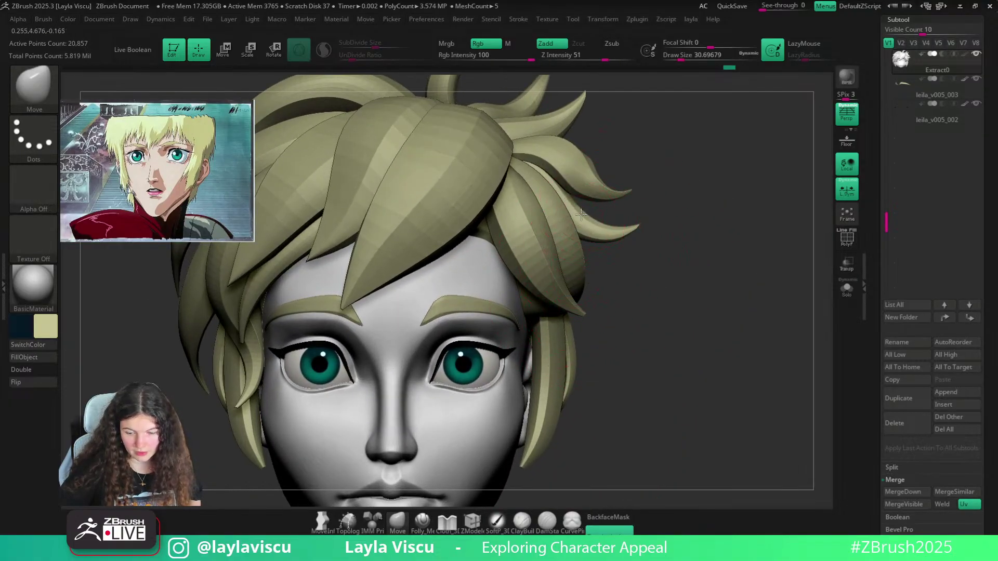
mouse_move(598, 237)
right_mouse_down("ctrl")
mouse_move(638, 290)
mouse_move(601, 261)
mouse_move(598, 290)
mouse_move(585, 277)
mouse_move(614, 283)
mouse_move(535, 292)
mouse_move(586, 291)
mouse_move(619, 315)
mouse_move(648, 386)
mouse_move(641, 421)
mouse_move(613, 415)
mouse_move(574, 303)
mouse_move(530, 235)
right_mouse_up("ctrl")
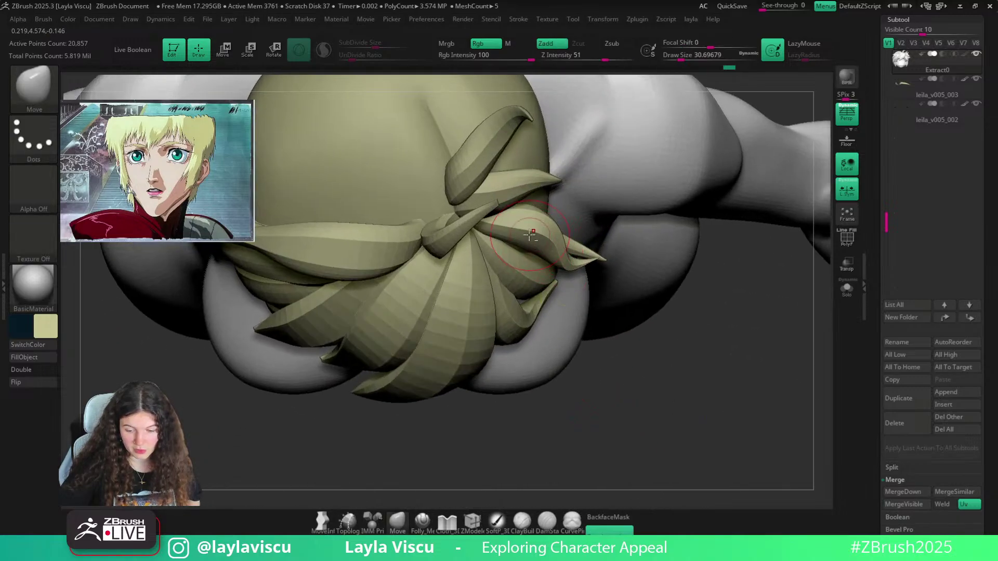
Reshape the side flyaway strands from above with the Move brush at a draw size of about 39
key("f")
right_click_drag(575, 333, 569, 273, "ctrl")
right_click_drag(569, 273, 607, 327)
key("s")
left_click_drag(456, 230, 464, 225)
mouse_move(451, 307)
right_mouse_down("ctrl")
mouse_move(449, 296)
mouse_move(435, 416)
mouse_move(456, 250)
mouse_move(458, 342)
mouse_move(573, 241)
mouse_move(510, 227)
mouse_move(577, 200)
mouse_move(535, 234)
mouse_move(678, 224)
right_mouse_up("ctrl")
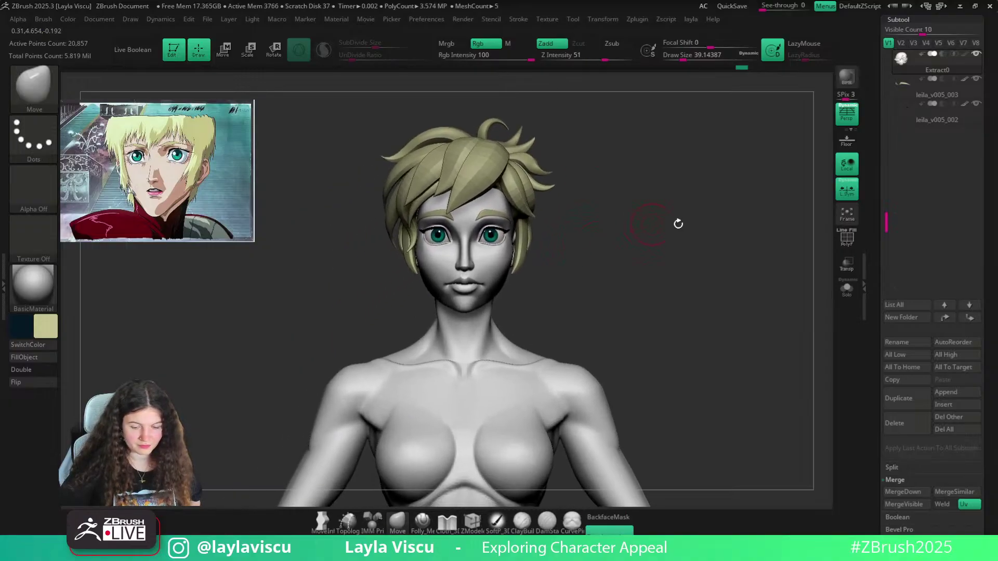
Save the character tool over the existing file leila_v004
scroll(995, 146, "up", 5)
key("ctrl+s")
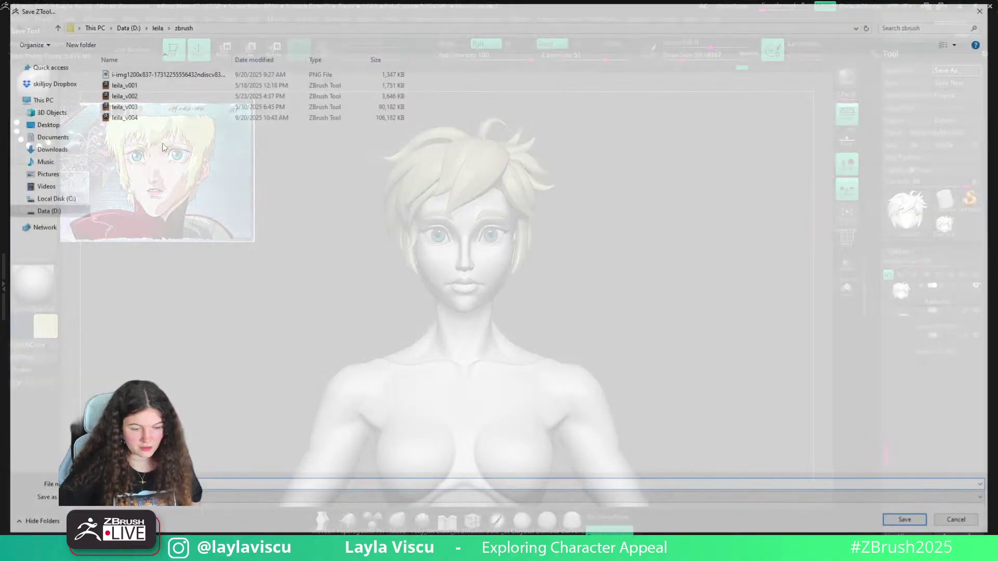
double_click(118, 117)
left_click(534, 280)
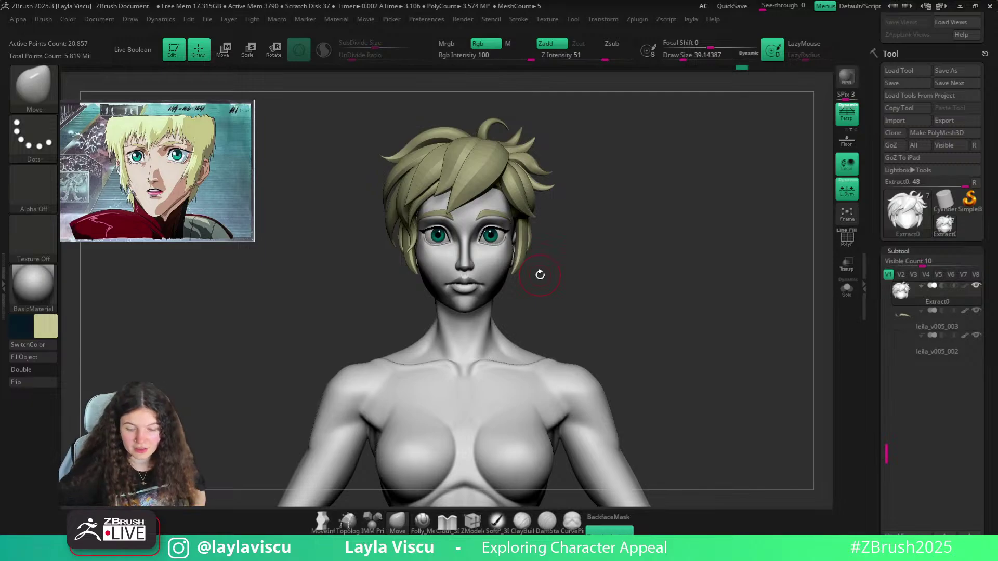
Adjust the lower side flyaway strand in profile with the Move brush, using a draw size of about 104
left_click_drag(615, 207, 610, 205)
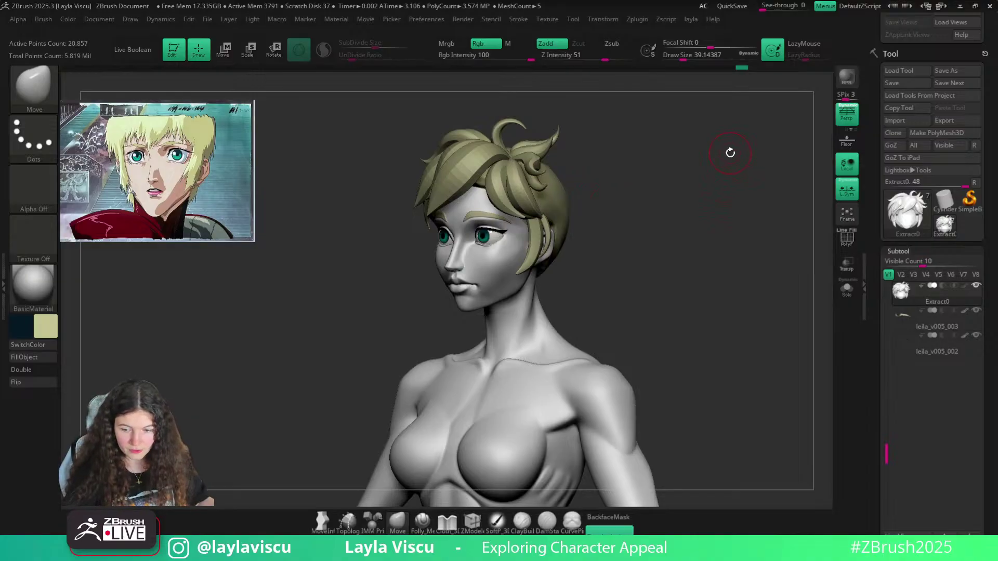
mouse_move(730, 153)
left_mouse_down()
mouse_move(650, 206)
mouse_move(605, 204)
mouse_move(681, 149)
left_mouse_up()
left_click_drag(512, 174, 599, 139)
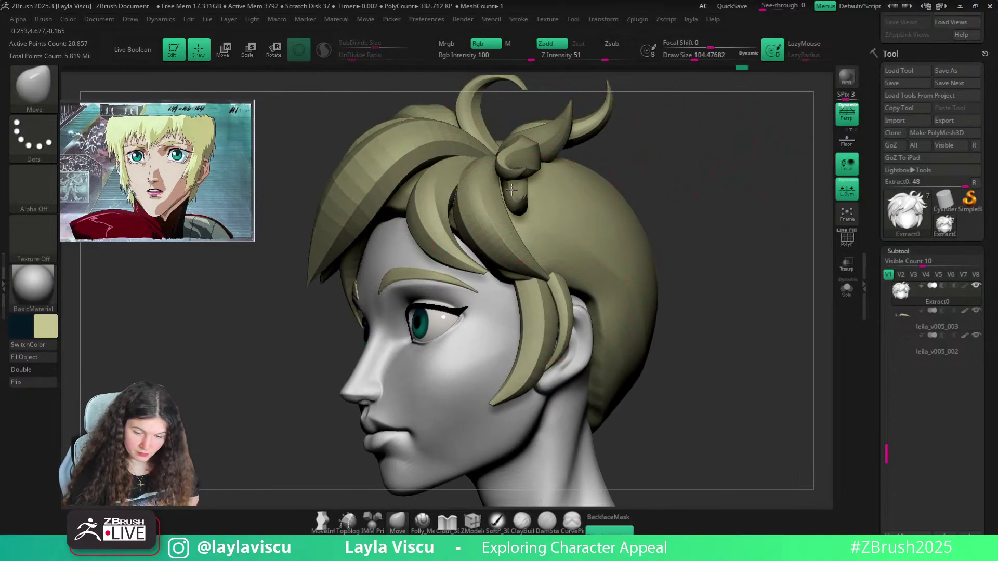
mouse_move(598, 151)
left_mouse_down("alt")
mouse_move(557, 110)
mouse_move(635, 225)
mouse_move(626, 199)
mouse_move(614, 200)
left_mouse_up("alt")
key("s")
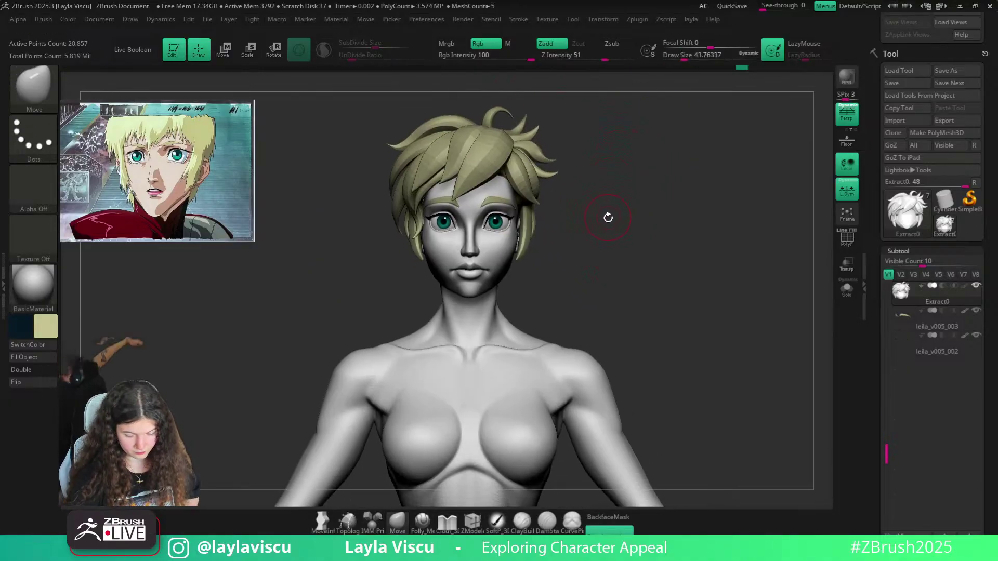
key("b")
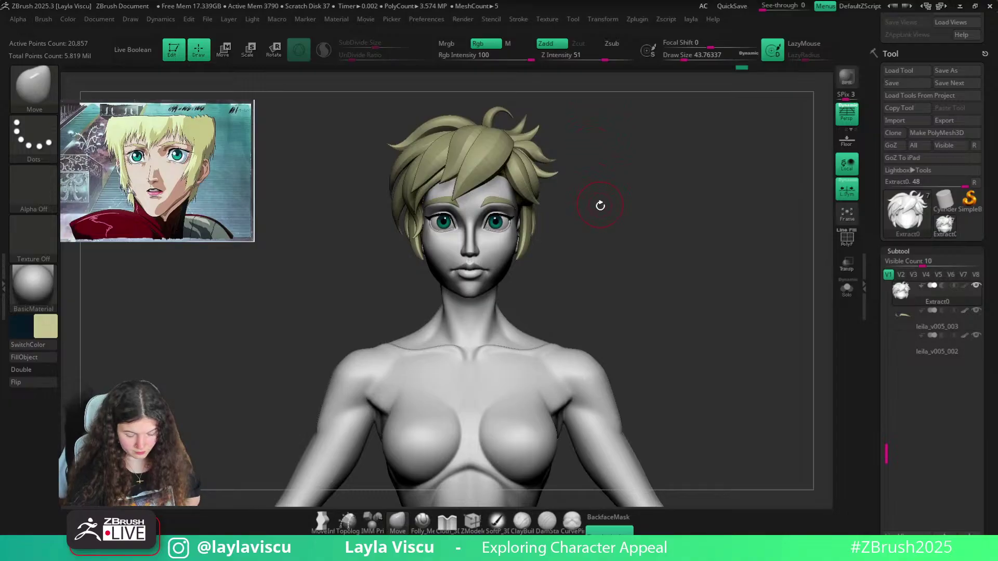
Draw a new hair strand on the side of the head with the Hair-Brush at a draw size of about 18
key("b")
left_click(798, 442)
key("s")
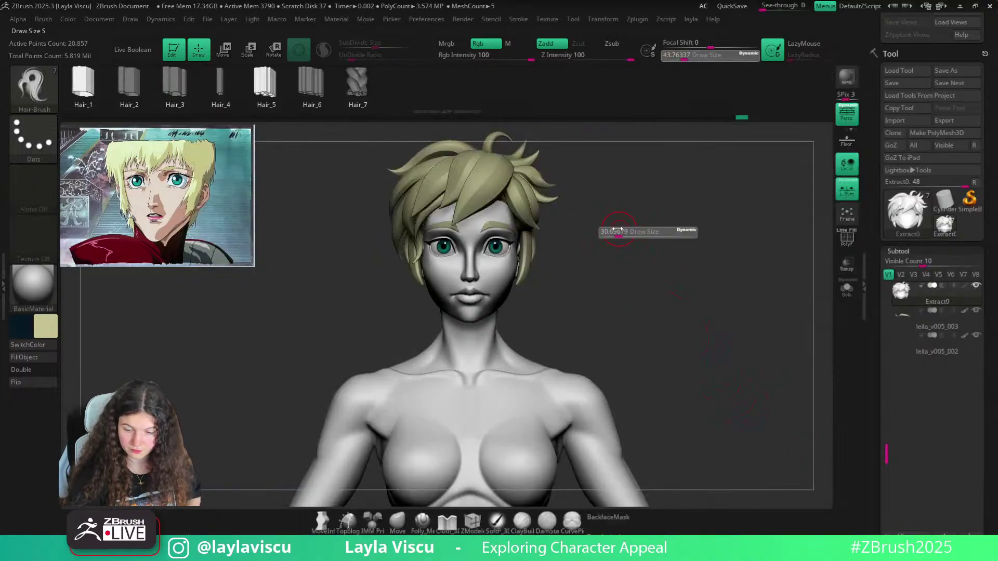
mouse_move(617, 230)
left_mouse_down()
mouse_move(546, 212)
mouse_move(567, 212)
mouse_move(537, 218)
left_mouse_up()
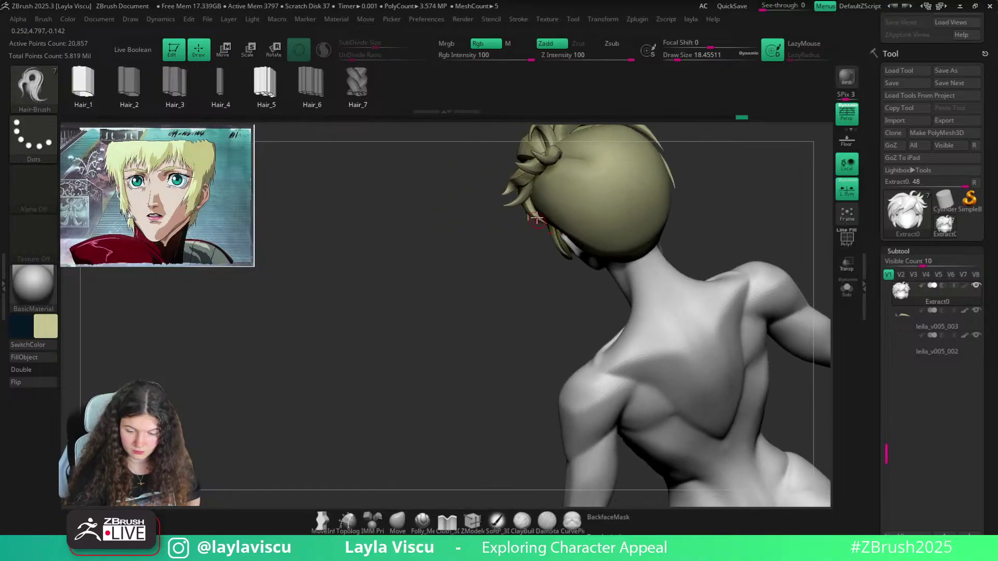
left_click_drag(538, 273, 539, 274)
left_click_drag(573, 303, 526, 251)
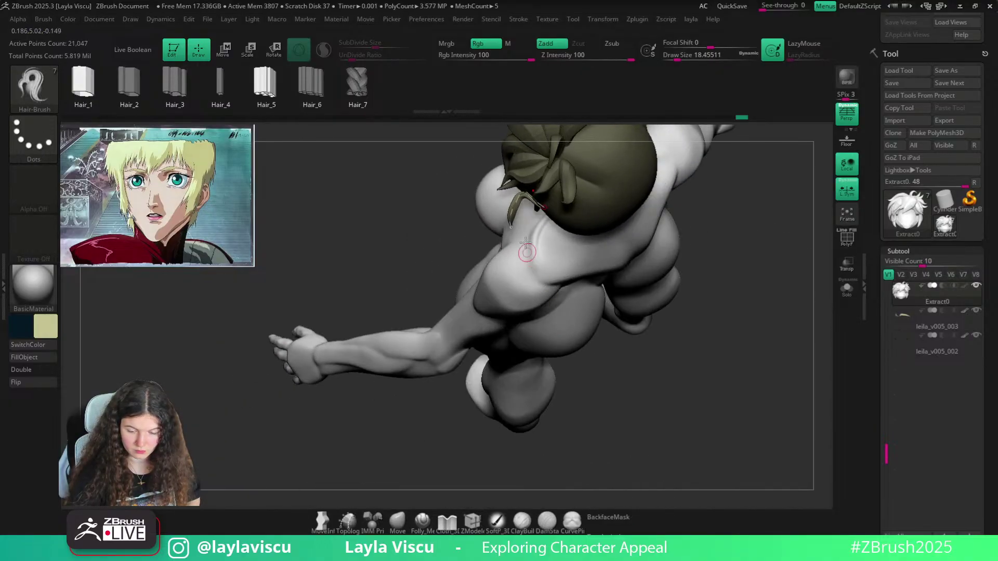
left_click_drag(544, 208, 503, 242)
left_click_drag(728, 244, 717, 151)
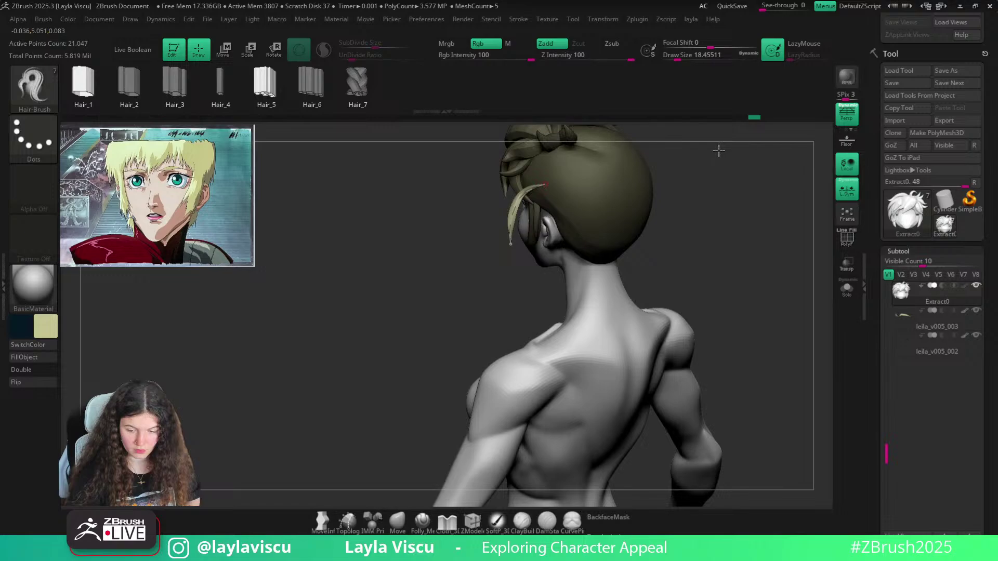
Bend the new side strand's curve outward and downward beside the face
left_click(519, 18)
left_click_drag(489, 297, 399, 358)
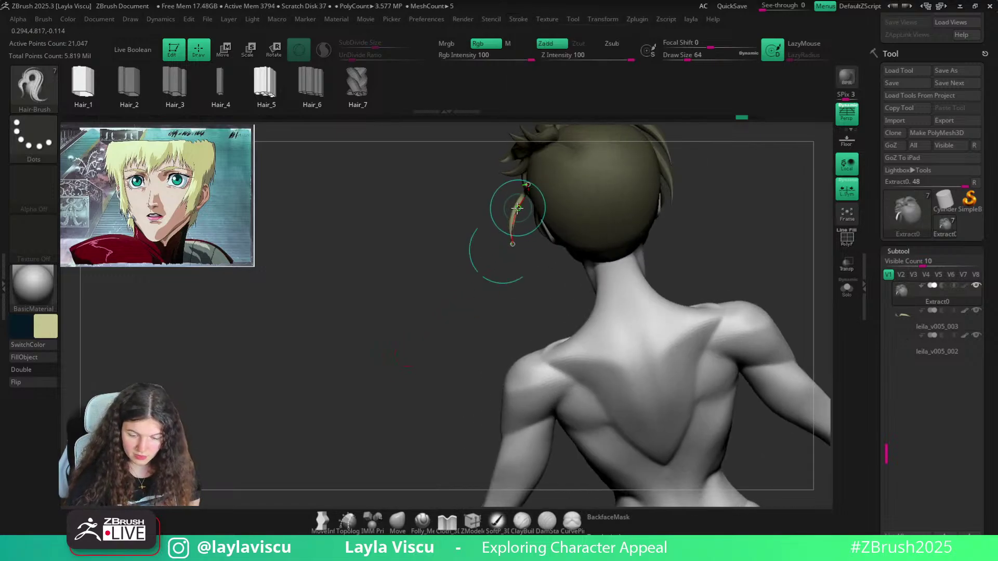
mouse_move(516, 213)
left_mouse_down()
mouse_move(500, 231)
mouse_move(559, 244)
mouse_move(602, 241)
mouse_move(626, 211)
mouse_move(650, 211)
left_mouse_up()
left_click_drag(540, 218, 556, 222)
left_click_drag(603, 208, 611, 237)
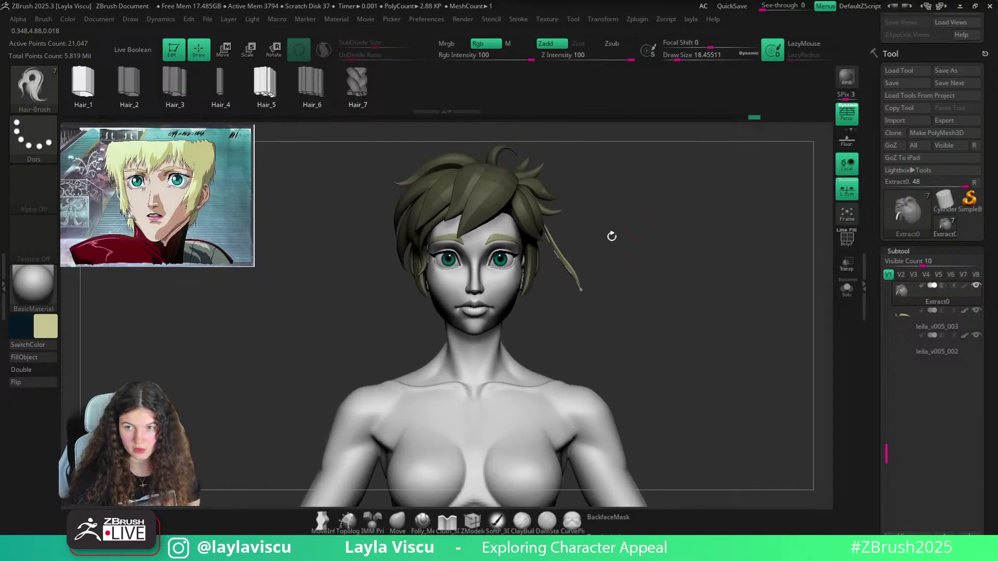
mouse_move(552, 247)
left_mouse_down()
mouse_move(572, 258)
mouse_move(564, 267)
mouse_move(565, 240)
mouse_move(616, 257)
mouse_move(593, 269)
mouse_move(572, 204)
mouse_move(631, 279)
left_mouse_up()
Enlarge the side strand to a draw size of about 29, curve its lower end inward, and undo the last stray change
key("s")
left_click(590, 244)
left_click(572, 256)
left_click_drag(627, 239, 647, 234, "alt")
mouse_move(605, 307)
left_mouse_down()
mouse_move(587, 311)
mouse_move(595, 312)
left_mouse_up()
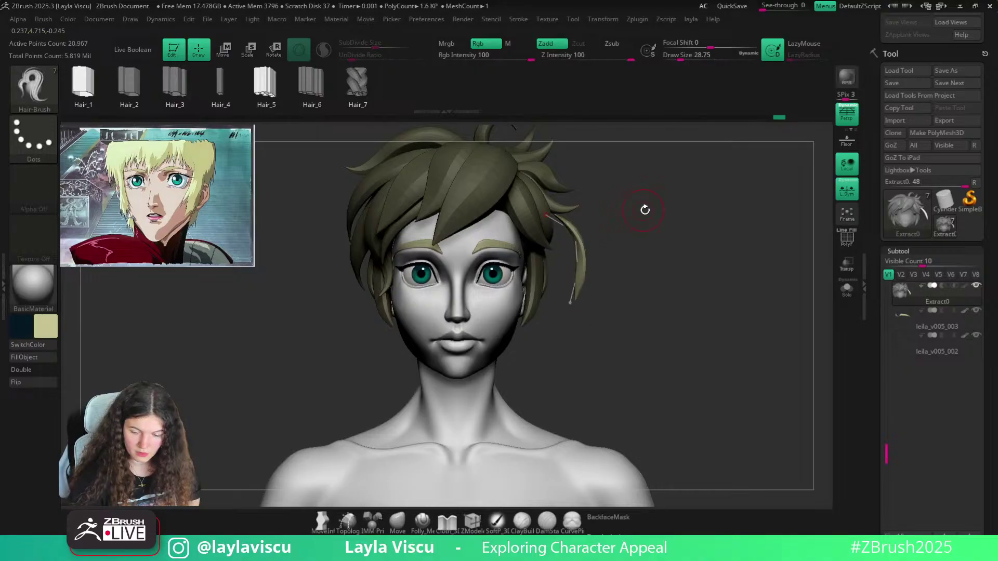
left_click_drag(643, 207, 723, 201)
key("ctrl+z")
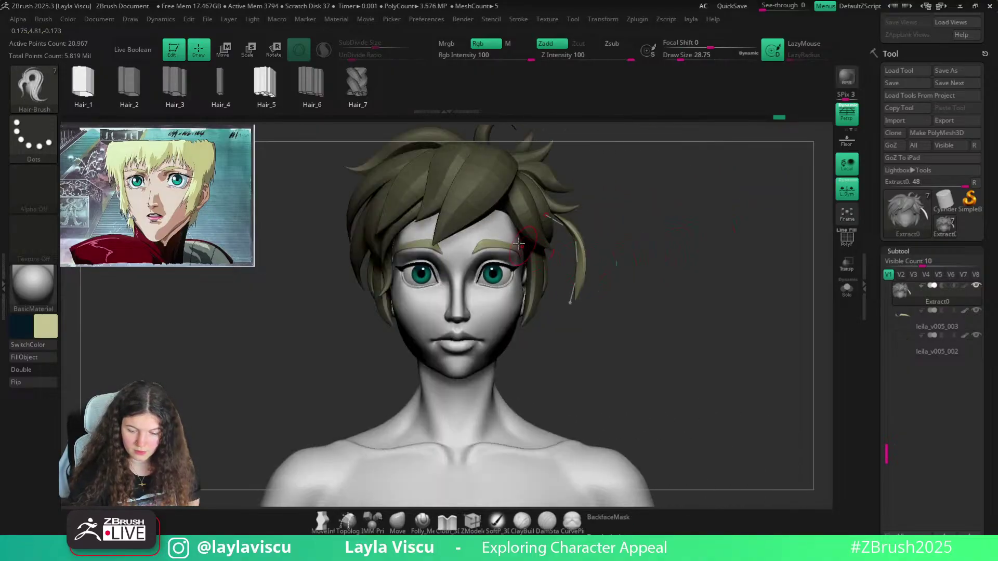
Move and rotate the unmasked side strand closer to the head with the Gizmo
key("w")
key("f")
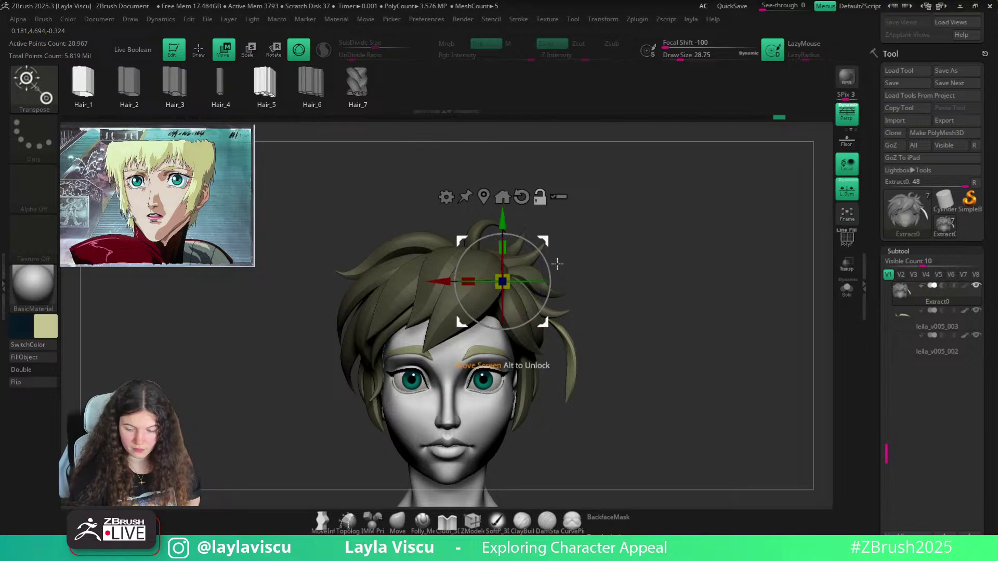
left_click_drag(547, 328, 576, 364)
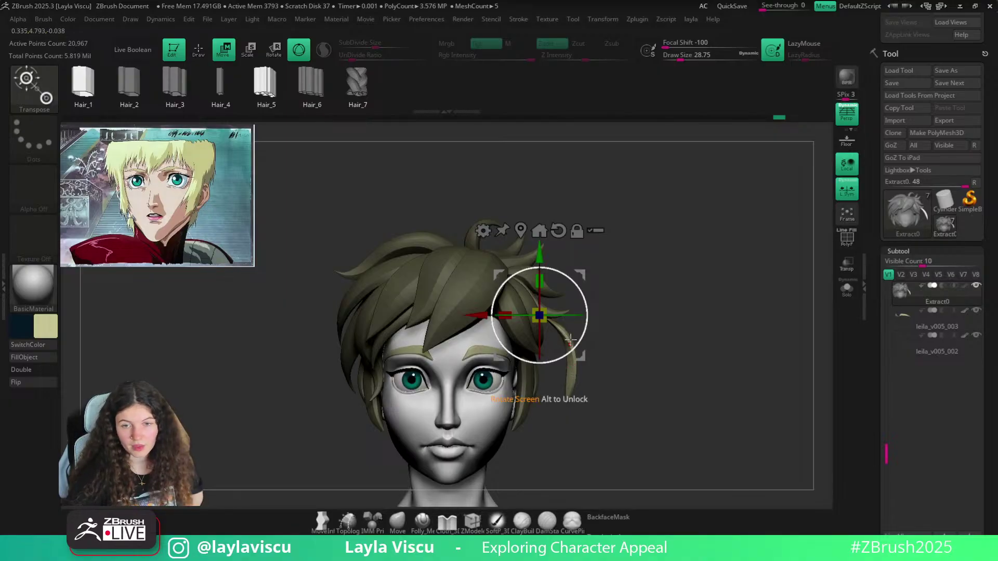
left_click_drag(583, 355, 568, 349)
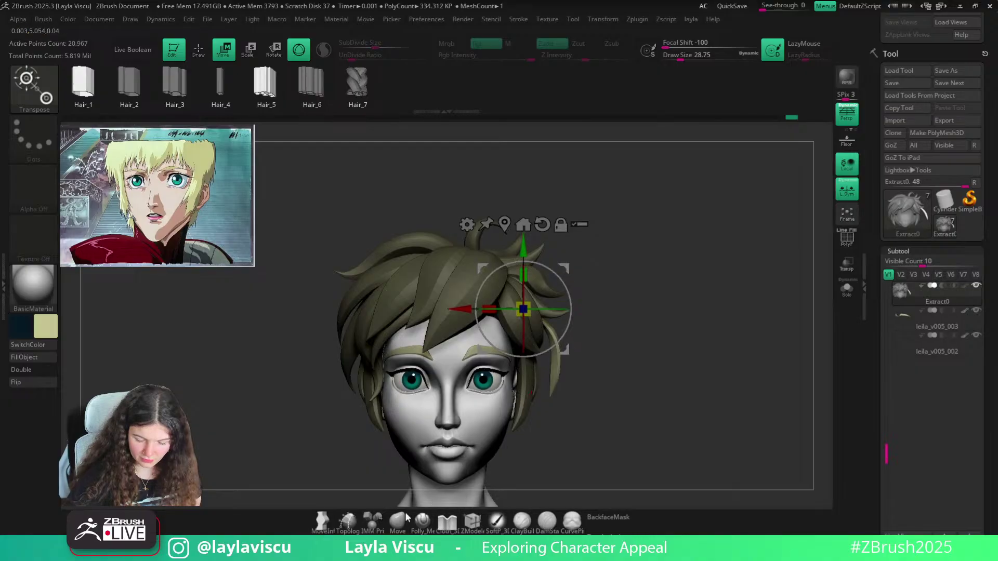
Reshape the side strand with the Move brush at a draw size of about 87, with backface masking on
key("q")
left_click(609, 517)
key("s")
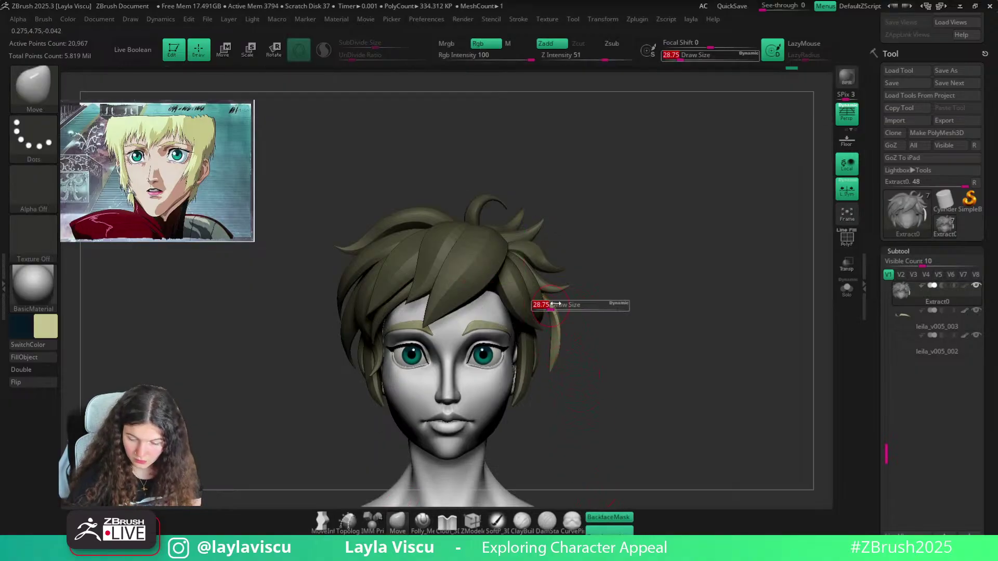
left_click_drag(552, 305, 562, 306)
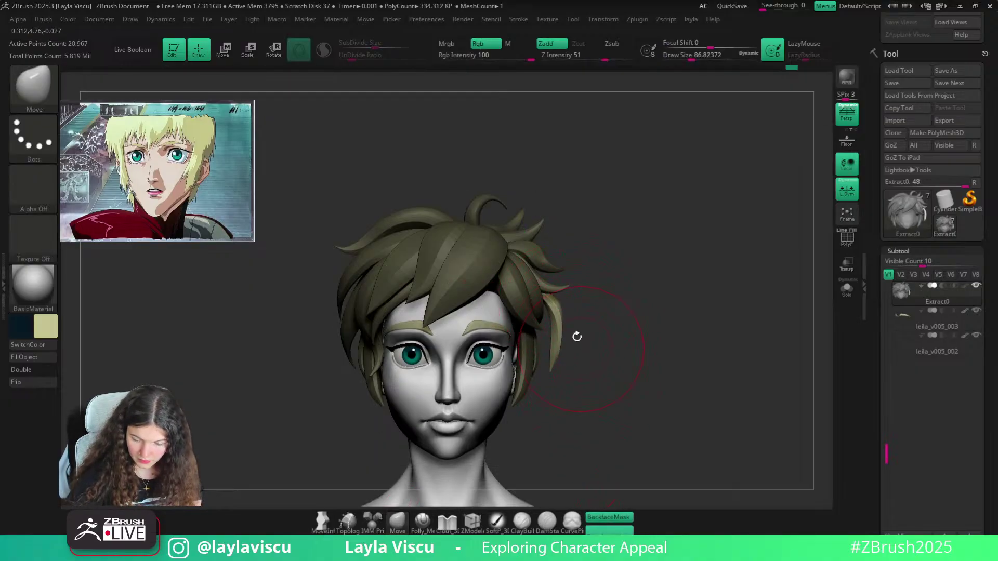
left_click_drag(619, 287, 563, 279)
left_click_drag(666, 292, 645, 293)
Reposition the side strand in profile and front views with the Gizmo
key("w")
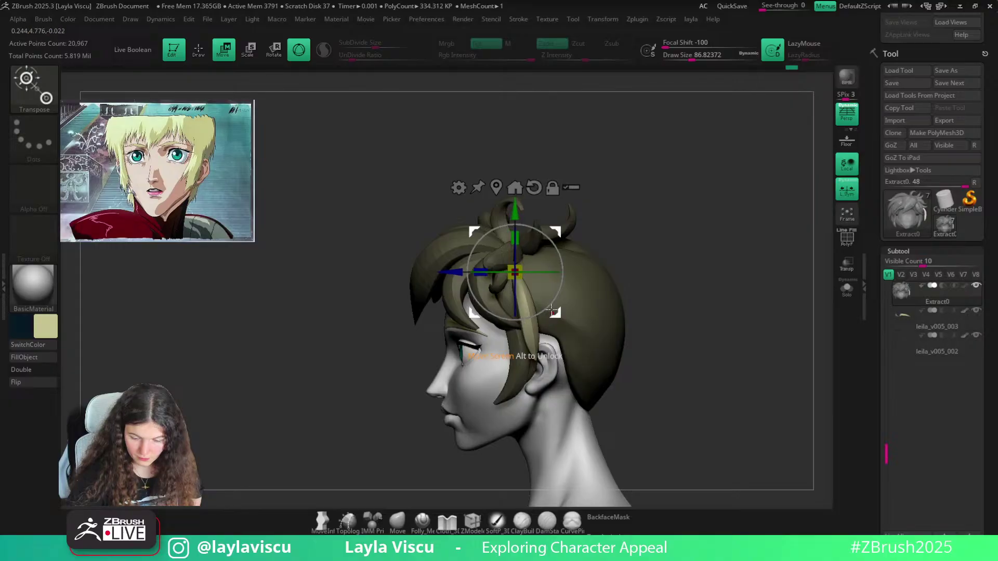
key("q")
left_click_drag(623, 313, 609, 289, "shift")
key("w")
left_click_drag(563, 319, 557, 332)
key("q")
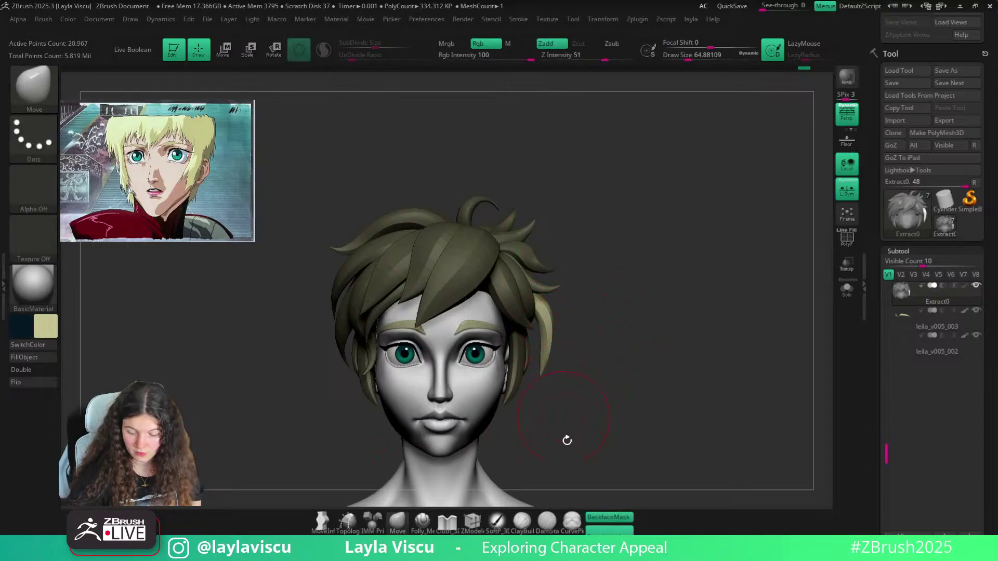
key("b")
key("p")
key("i")
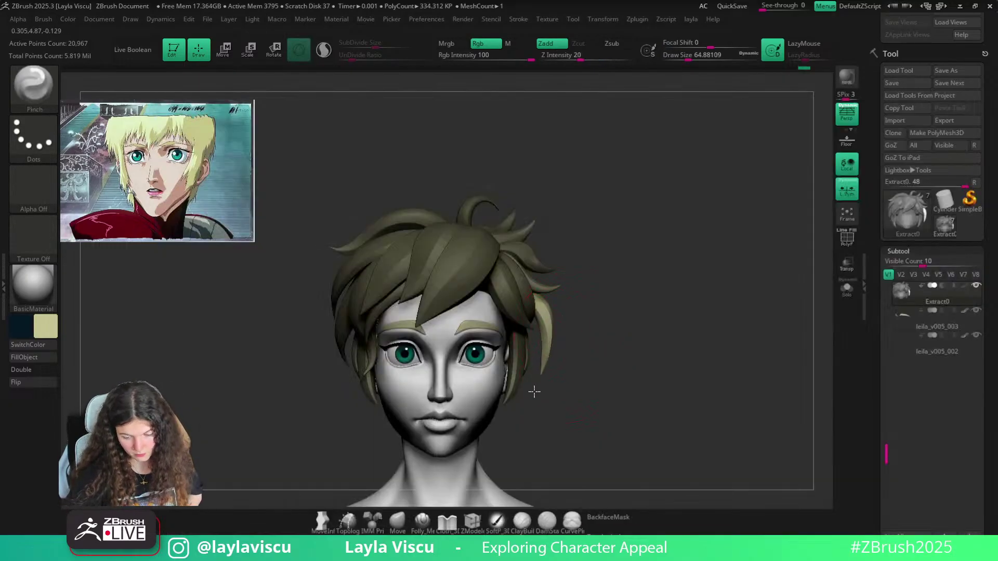
Refine the side strand's curve and tip with the Move brush at draw sizes of about 56, 120 and 140
left_click(398, 522)
key("s")
left_click_drag(555, 346, 553, 346)
left_click_drag(549, 350, 552, 352)
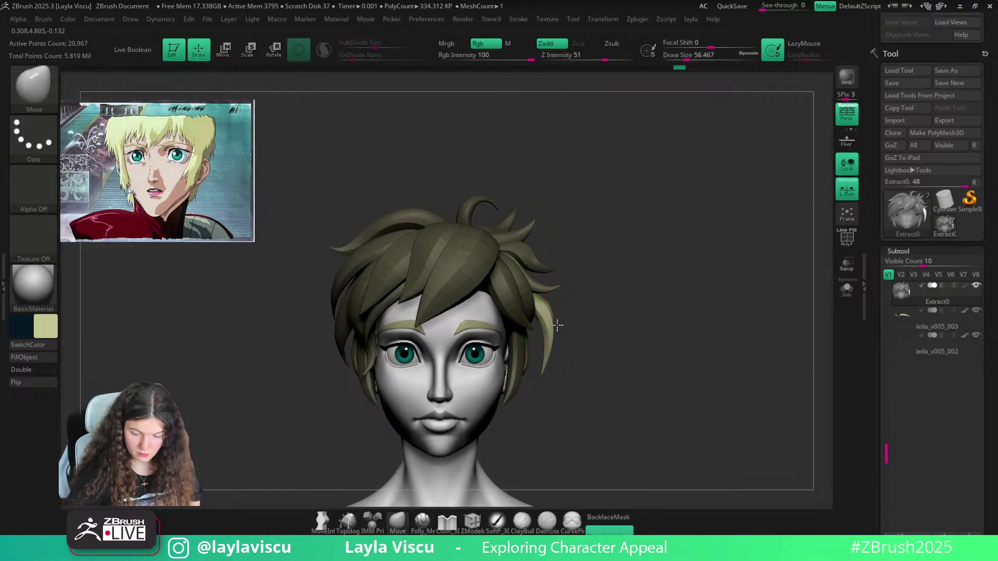
key("s")
left_click(533, 341)
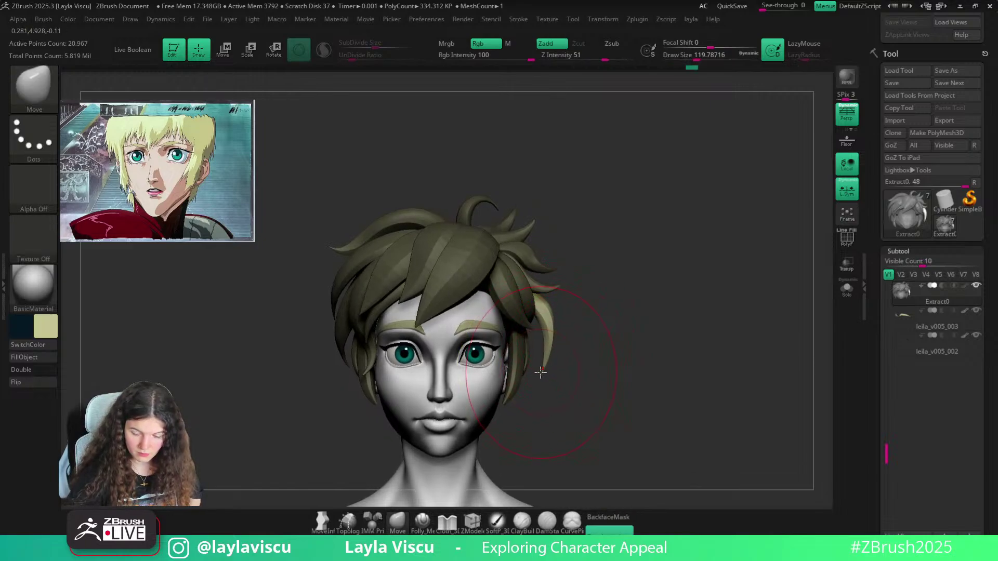
key("s")
left_click(527, 329)
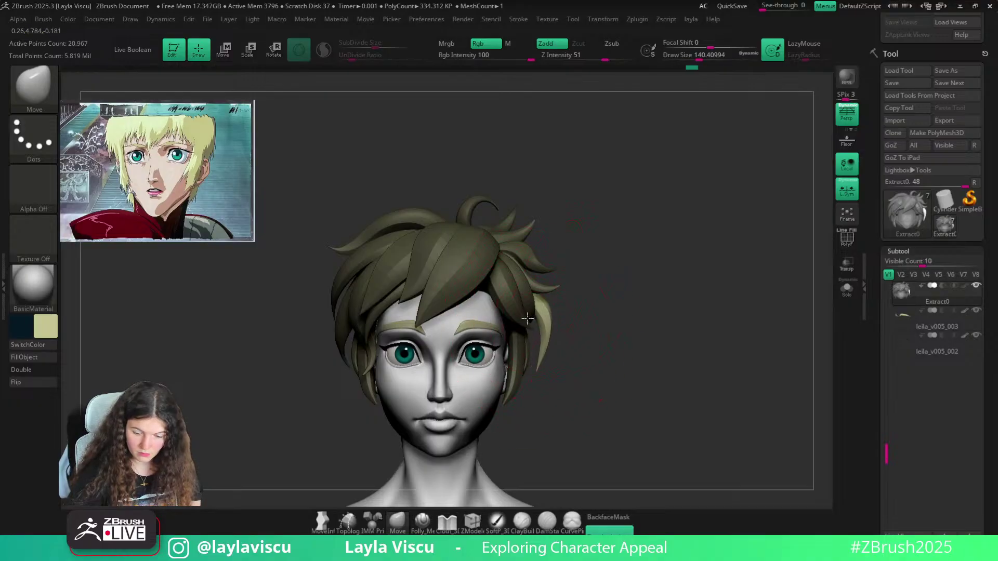
left_click_drag(528, 318, 523, 319)
Pull the side strand in toward the head with the Move brush at draw sizes of about 136 and 56
mouse_move(531, 333)
right_mouse_down("ctrl")
mouse_move(535, 290)
mouse_move(545, 339)
right_mouse_up("ctrl")
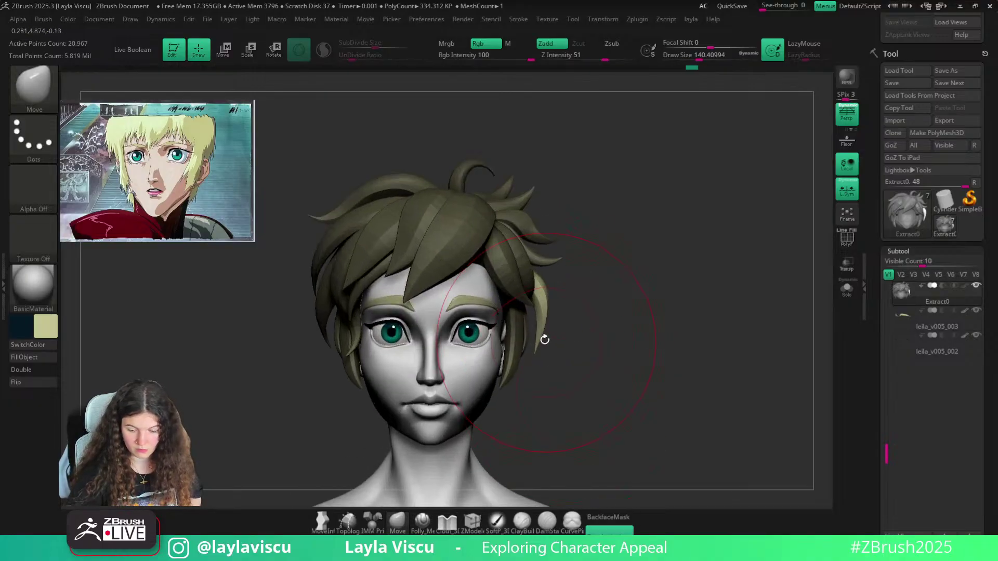
key("s")
left_click(544, 341)
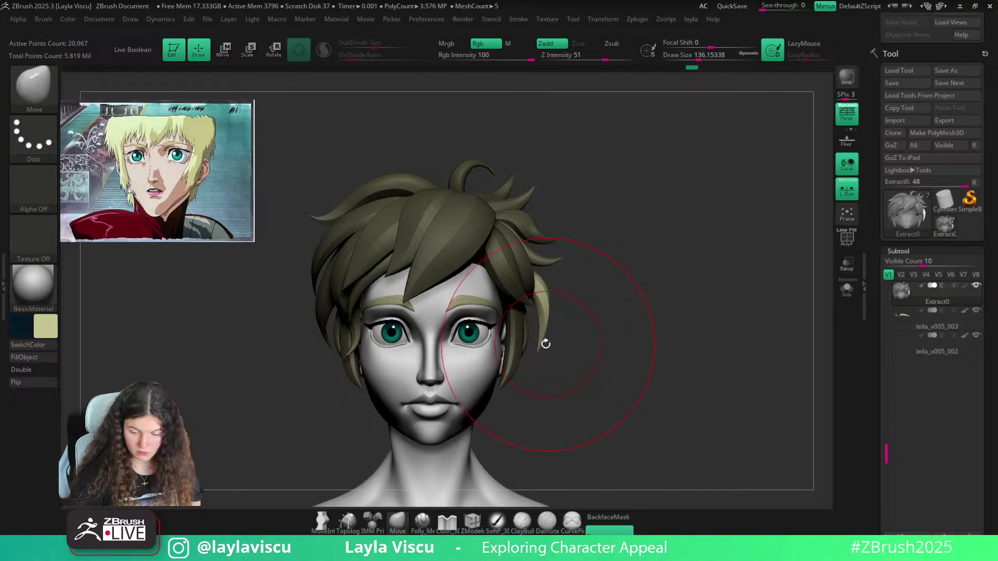
left_click_drag(545, 284, 525, 266)
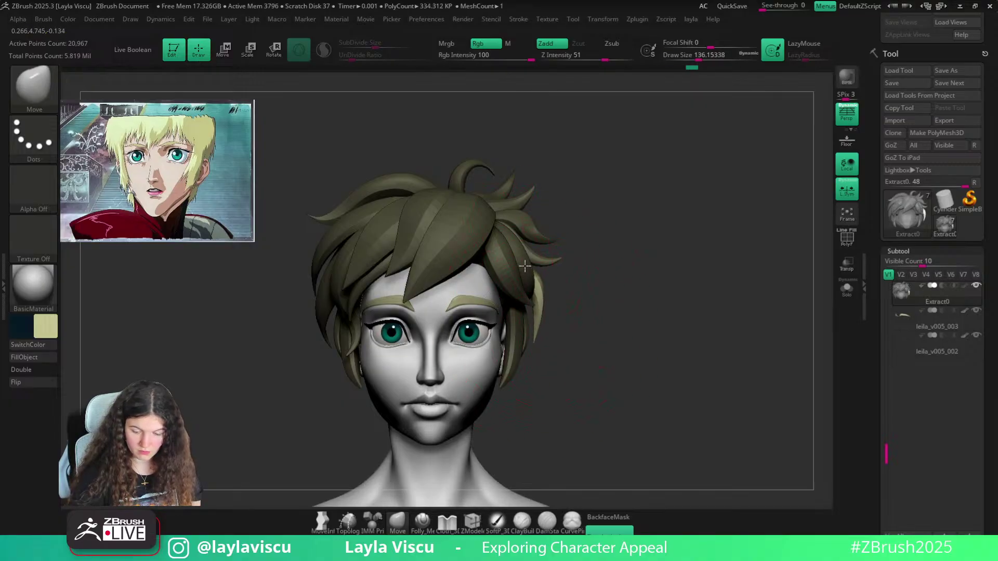
key("s")
left_click(528, 311)
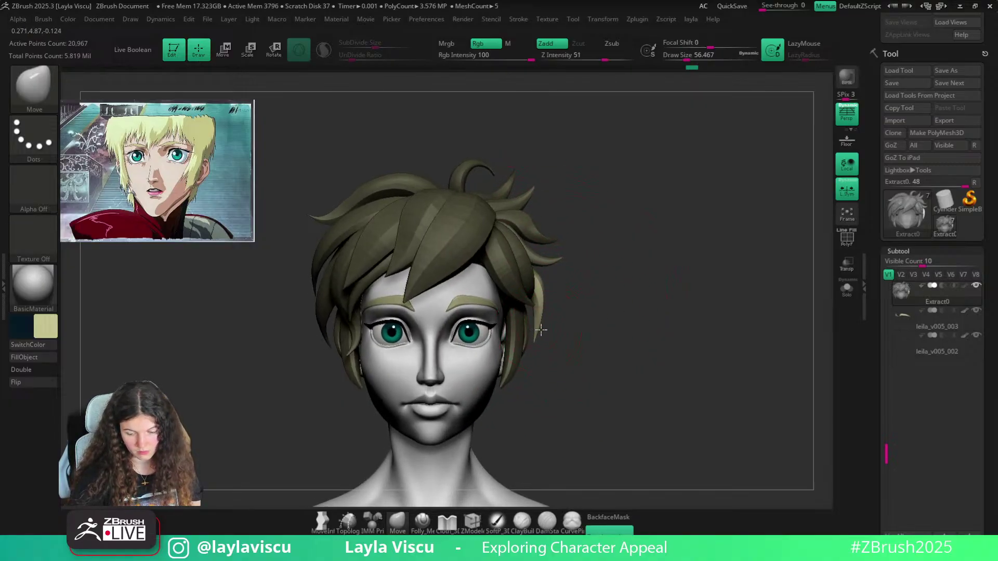
Push the upper part of the side strand outward with the Move brush at draw sizes of about 74 and 104
key("s")
left_click(543, 291)
key("s")
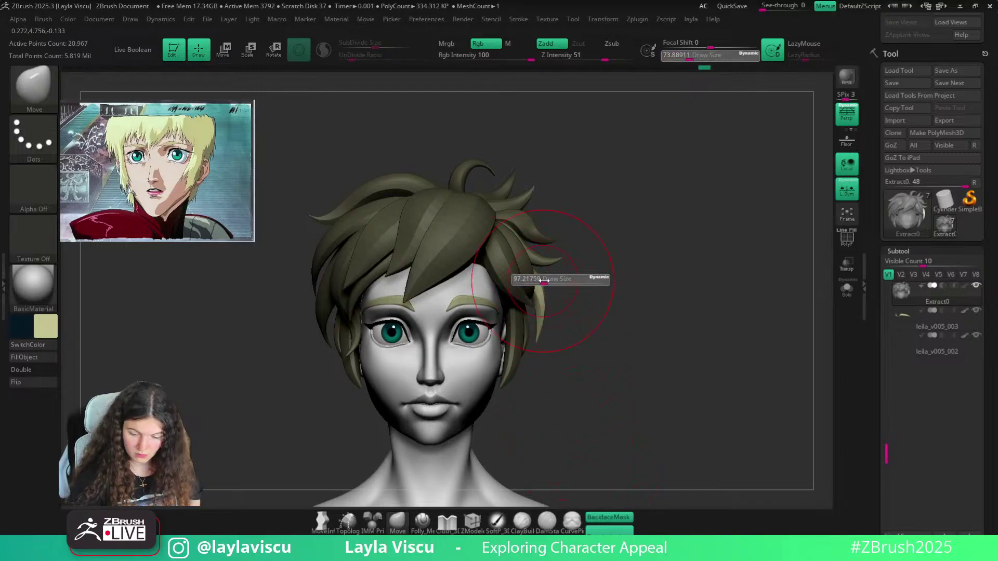
left_click(544, 281)
left_click_drag(530, 297, 548, 292)
Shape the side strand in profile with the Move brush at draw sizes of about 116, 83 and 62, with backface masking off
right_click_drag(575, 310, 564, 278, "ctrl")
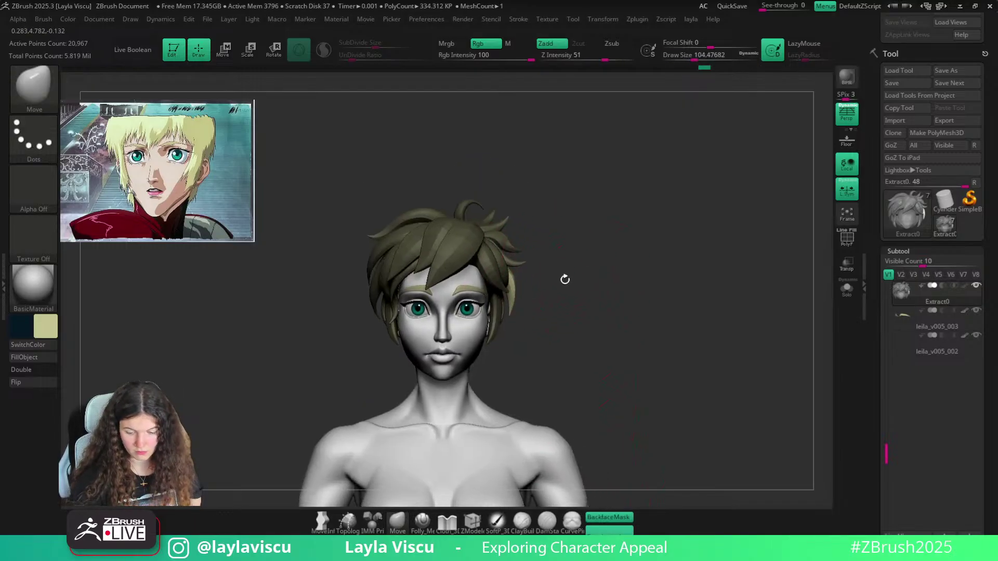
left_click_drag(566, 286, 582, 336, "ctrl")
mouse_move(582, 338)
right_mouse_down("ctrl")
mouse_move(558, 294)
mouse_move(593, 283)
mouse_move(529, 276)
right_mouse_up("ctrl")
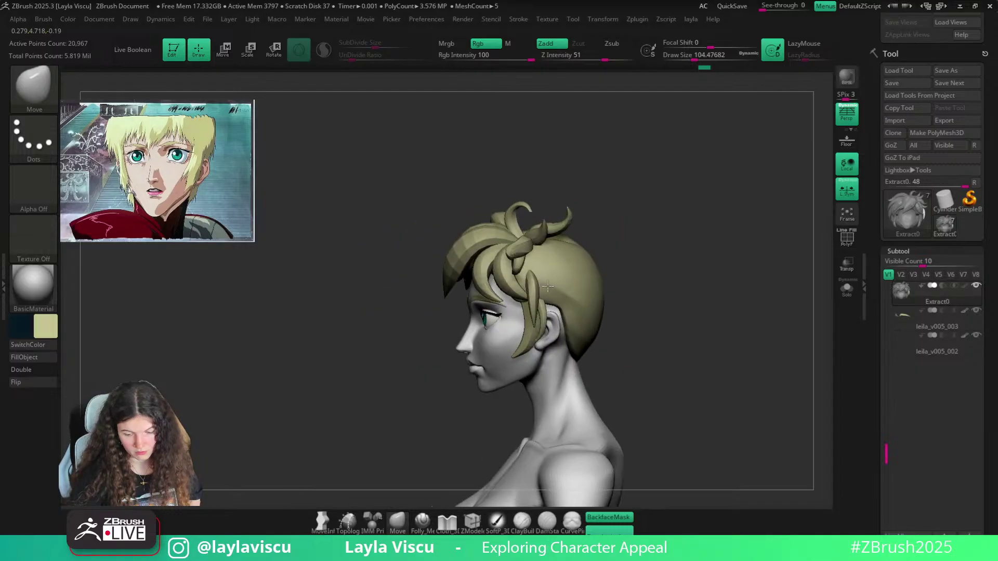
key("s")
left_click(530, 280)
left_click(529, 287, "ctrl")
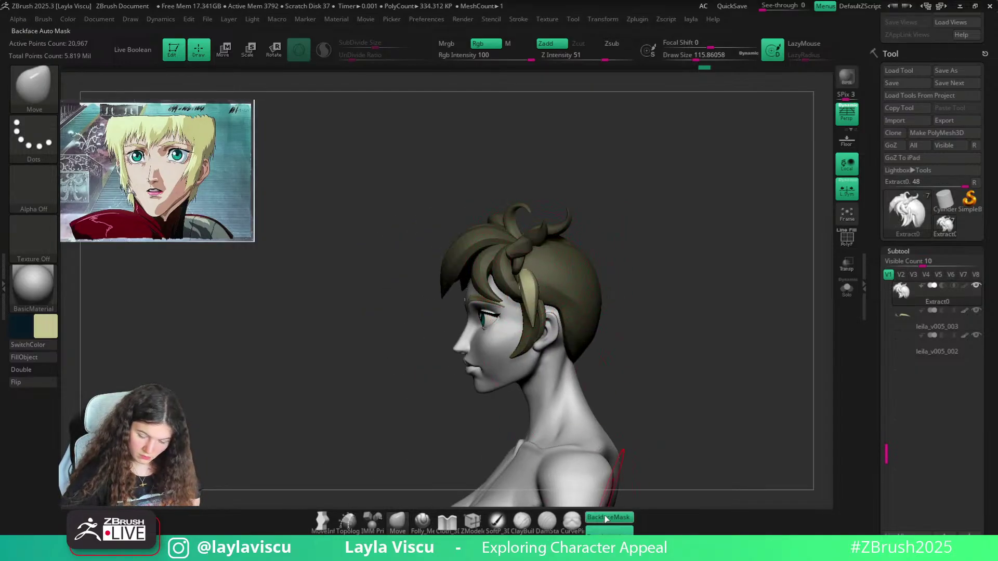
key("s")
left_click(515, 287)
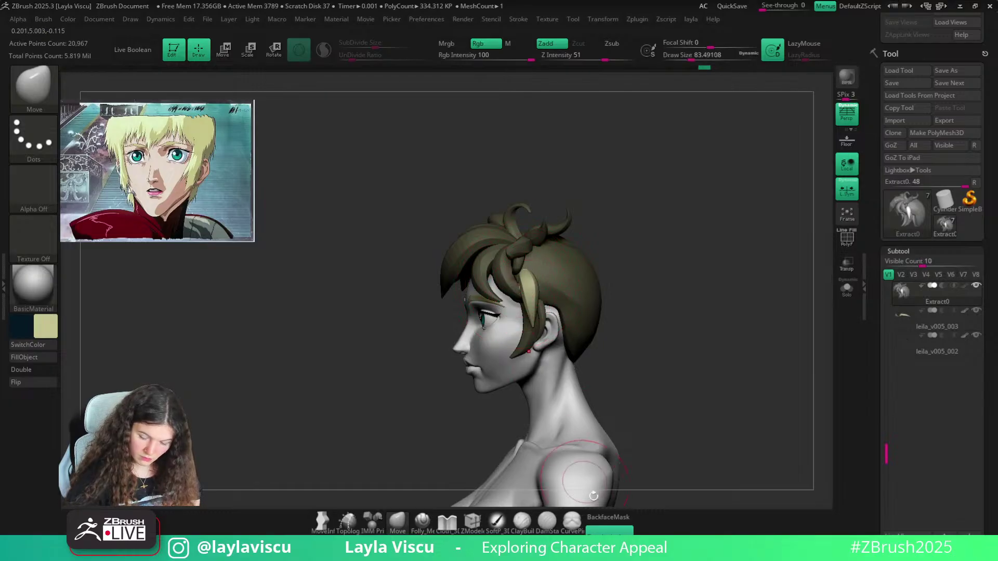
key("s")
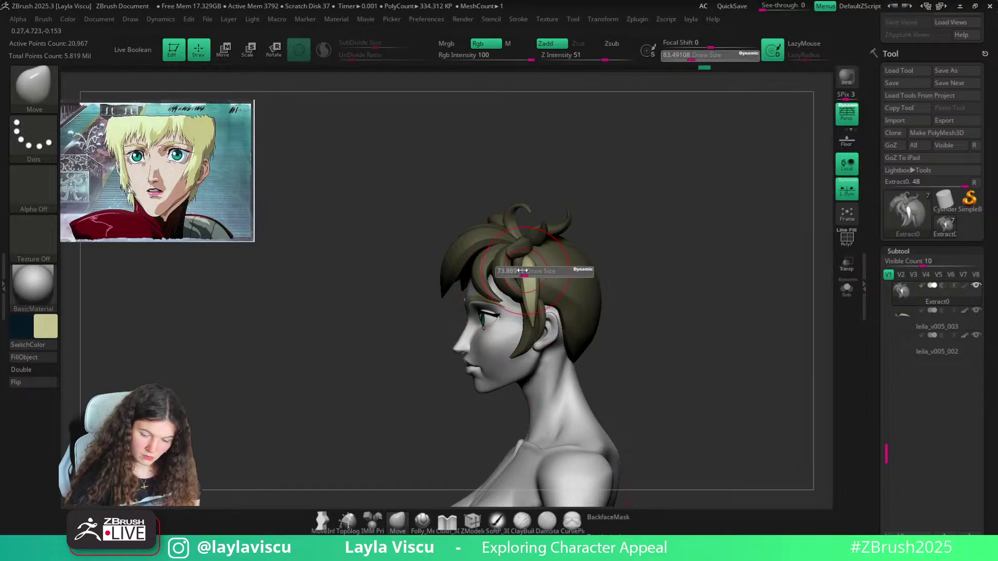
left_click(505, 271)
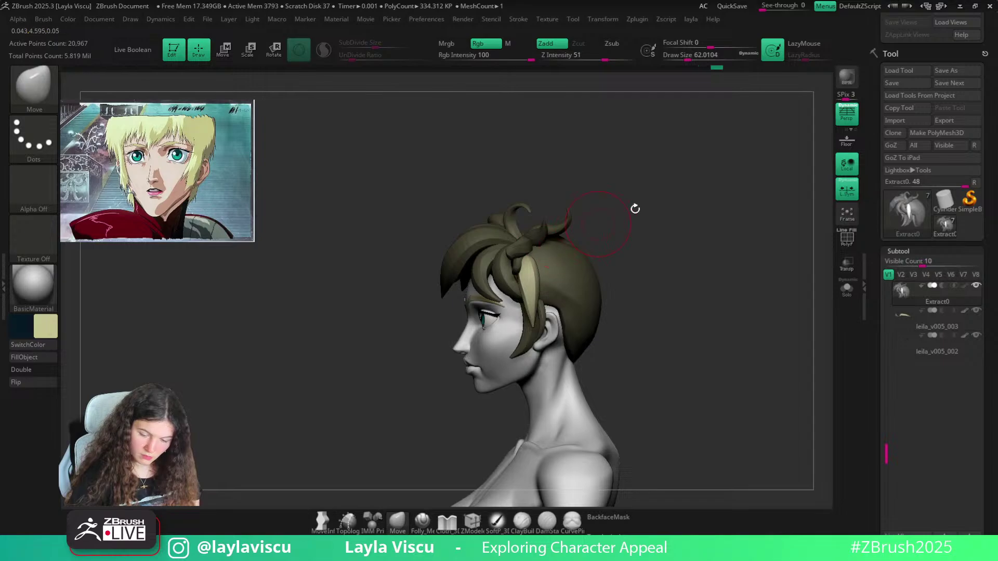
Adjust where the side strand's root meets the surrounding hair with the Move brush, ending at a draw size of about 77
left_click_drag(635, 209, 697, 214)
key("s")
left_click_drag(534, 262, 542, 261)
mouse_move(697, 208)
left_mouse_down()
mouse_move(637, 208)
mouse_move(689, 231)
left_mouse_up()
key("s")
left_click_drag(551, 292, 545, 292)
Turn on backface masking and pull the side strand outward from the front with the Move brush at a draw size of about 83
left_click(609, 518)
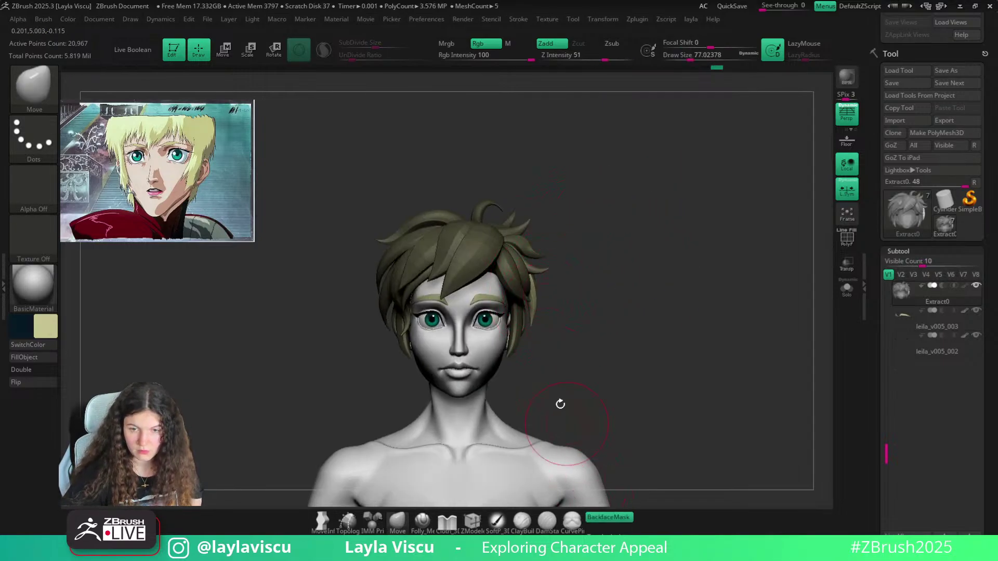
right_click_drag(530, 297, 526, 318, "ctrl")
key("s")
left_click_drag(542, 291, 566, 285)
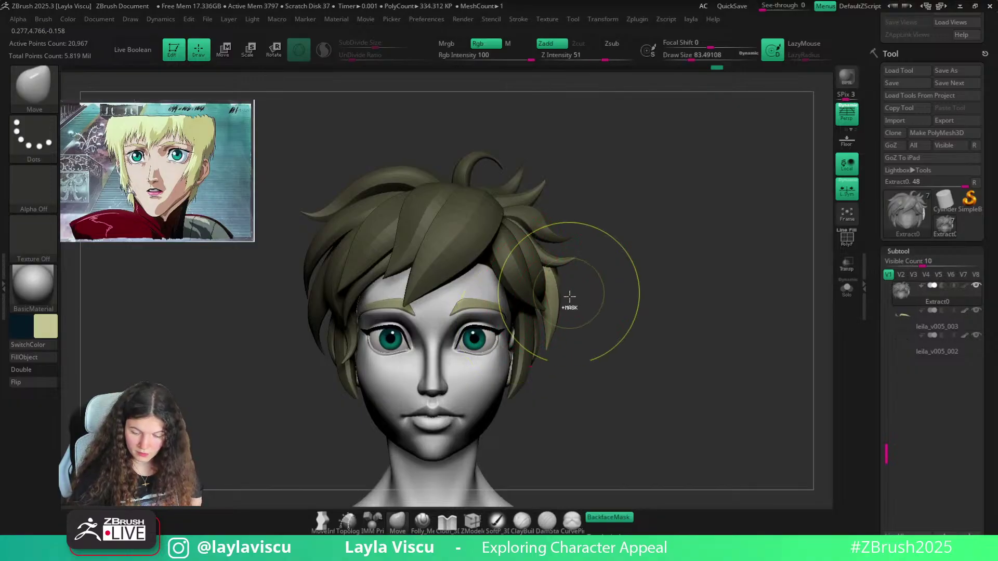
Clear the mask from the hair and show its polygroup wireframe, with the Move brush's draw size at about 65
right_click_drag(568, 297, 557, 253, "ctrl")
left_click_drag(609, 260, 626, 314, "ctrl")
mouse_move(624, 332)
right_mouse_down("alt")
mouse_move(621, 276)
mouse_move(577, 245)
mouse_move(602, 403)
right_mouse_up("alt")
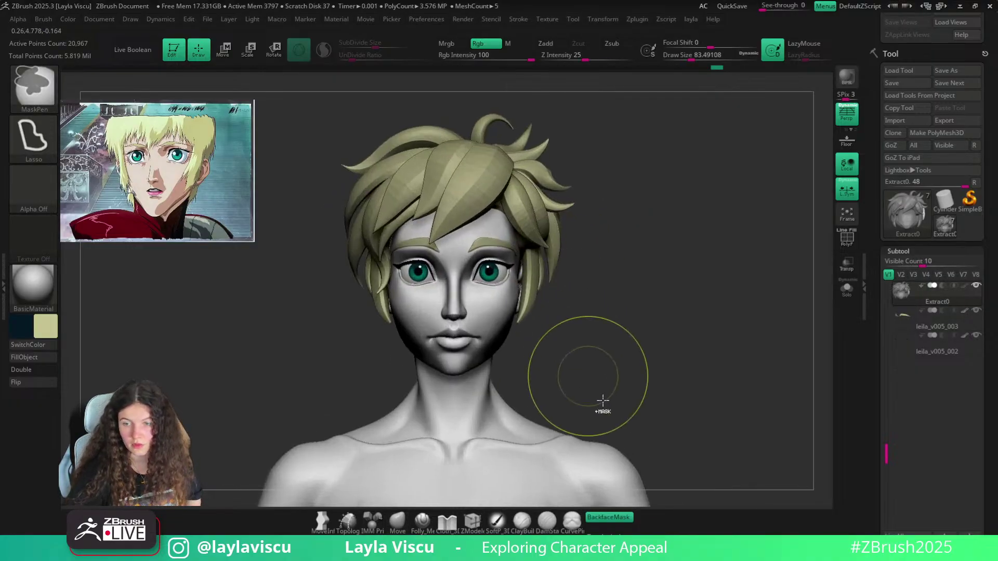
key("shift+f")
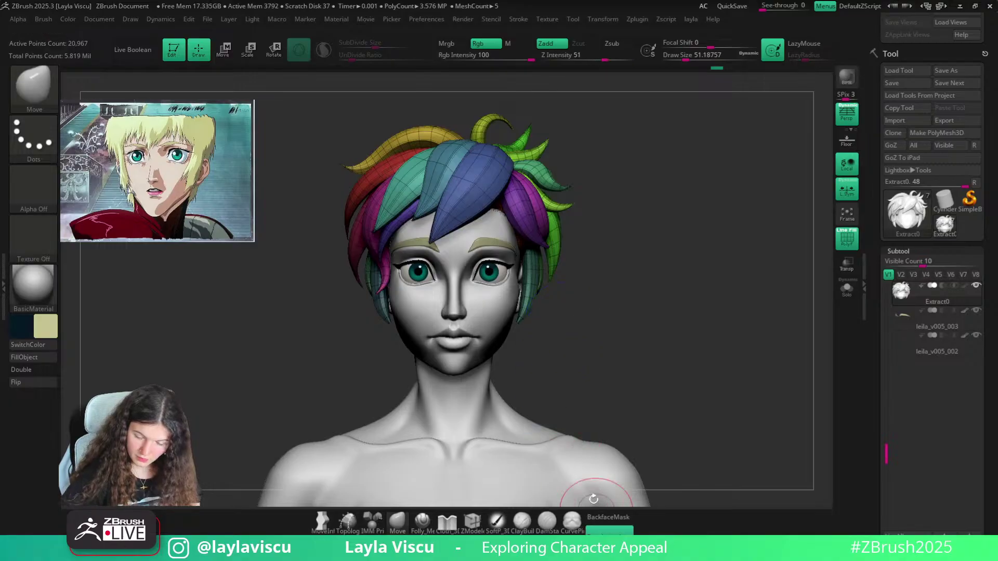
key("bracketright")
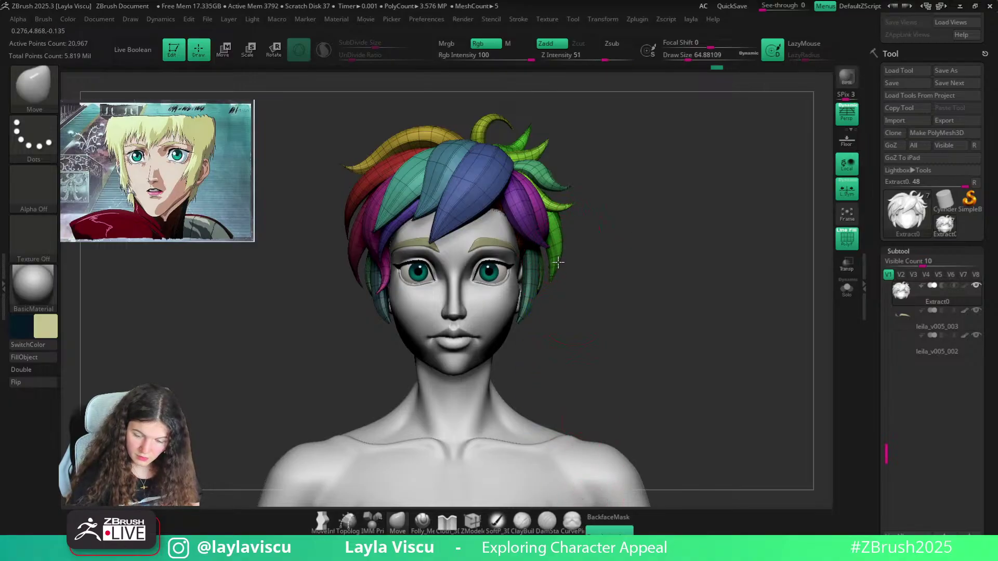
Examine the hairstyle's silhouette from the front at close and far distances, with and without polygroup colours
key("shift+f")
mouse_move(558, 275)
right_mouse_down("ctrl")
mouse_move(551, 219)
mouse_move(656, 426)
mouse_move(546, 218)
right_mouse_up("ctrl")
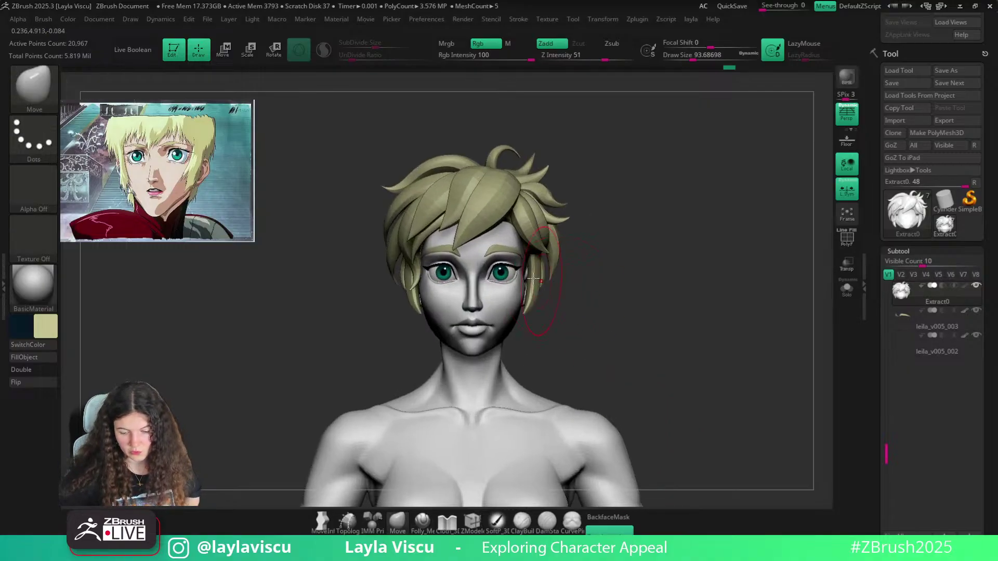
key("bracketright")
key("shift+f")
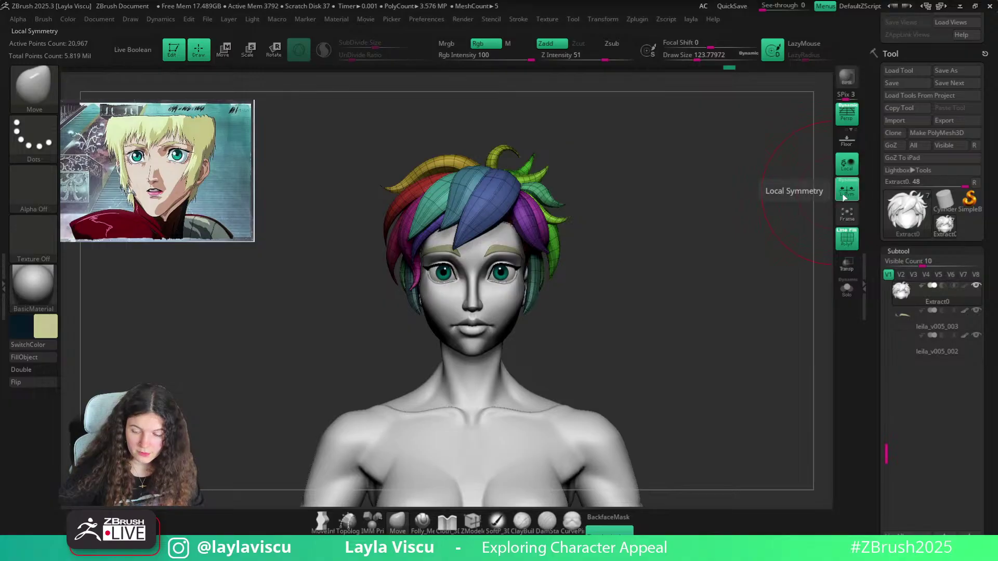
left_click(841, 234)
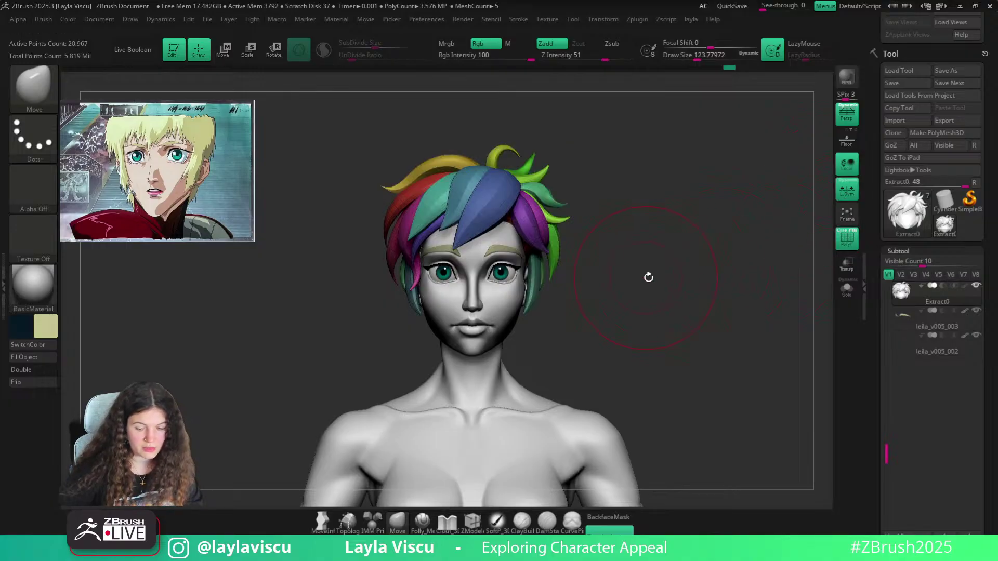
mouse_move(698, 252)
right_mouse_down("ctrl")
mouse_move(484, 251)
mouse_move(662, 252)
mouse_move(584, 301)
mouse_move(577, 250)
right_mouse_up("ctrl")
right_click_drag(627, 286, 609, 258, "alt")
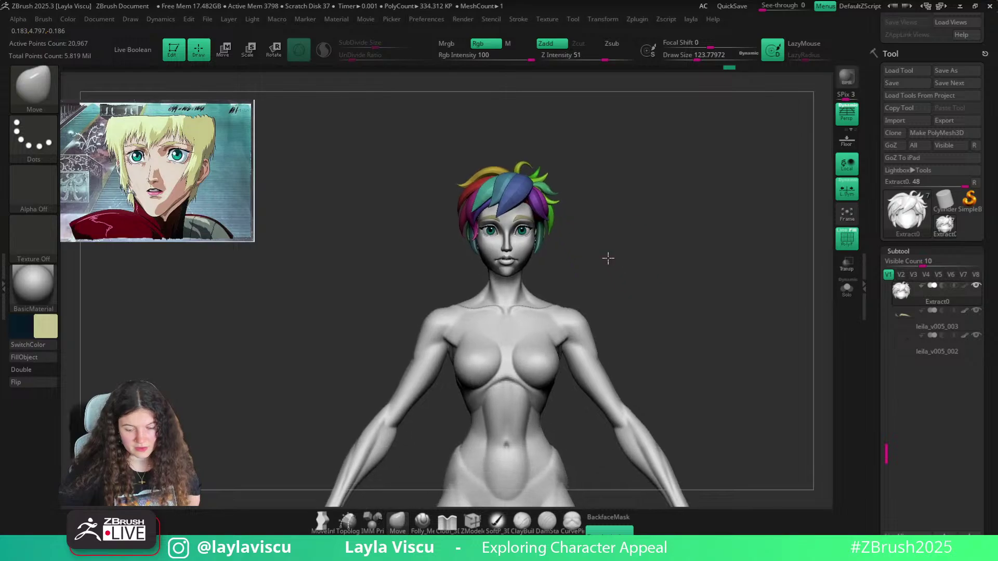
right_click_drag(613, 203, 633, 234, "ctrl")
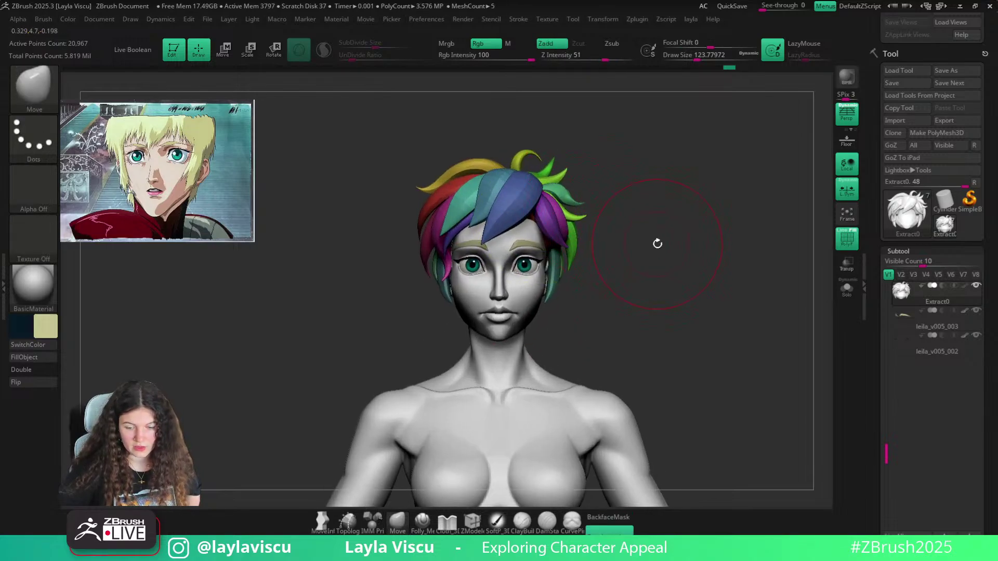
mouse_move(658, 243)
right_mouse_down("ctrl")
mouse_move(603, 213)
mouse_move(566, 251)
mouse_move(629, 253)
mouse_move(615, 258)
mouse_move(648, 294)
mouse_move(559, 294)
mouse_move(568, 310)
right_mouse_up("ctrl")
key("shift+f")
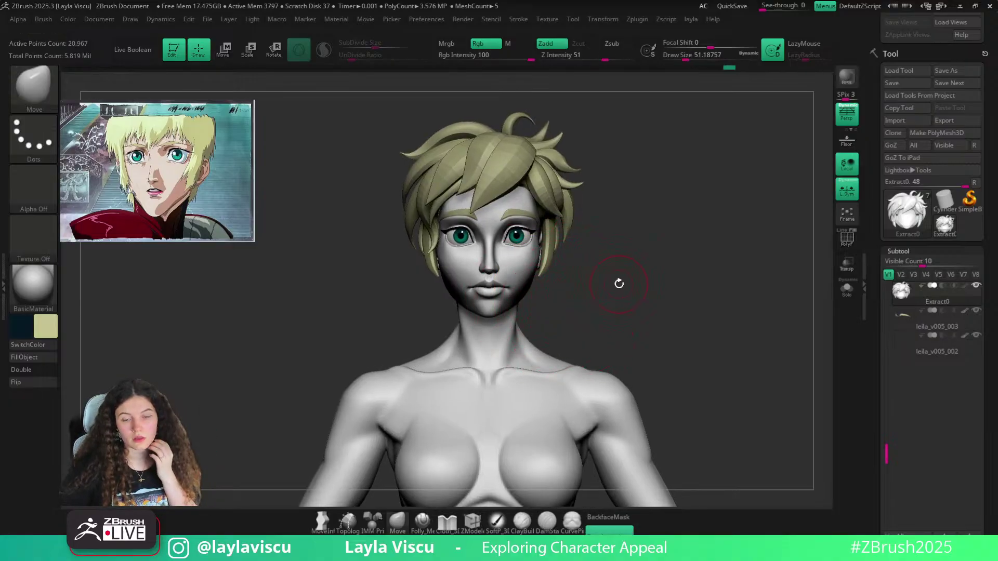
Undo the last strand adjustment and nudge the front fringe in profile with the Move brush at a draw size of about 62
mouse_move(656, 300)
right_mouse_down("ctrl")
mouse_move(628, 270)
mouse_move(620, 415)
mouse_move(629, 311)
mouse_move(676, 301)
mouse_move(627, 338)
right_mouse_up("ctrl")
right_click_drag(598, 213, 597, 234, "ctrl")
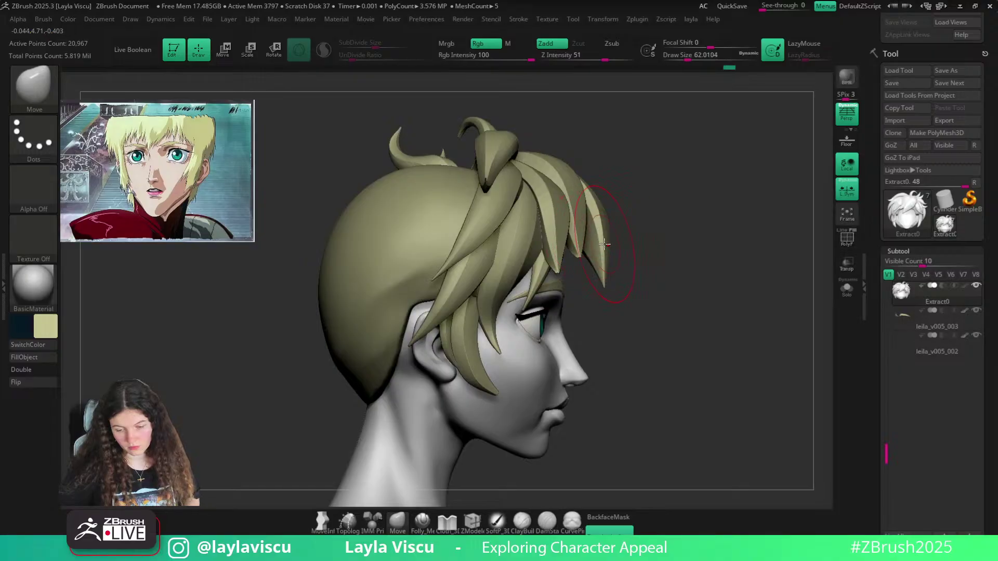
key("ctrl+z")
left_click_drag(596, 186, 597, 181)
mouse_move(621, 317)
right_mouse_down("ctrl")
mouse_move(620, 264)
mouse_move(564, 253)
mouse_move(559, 315)
mouse_move(543, 276)
right_mouse_up("ctrl")
Select the body mesh, try raising the nose tip with the Move brush, and switch to a lower subdivision level with backface masking off
left_click(521, 282, "alt")
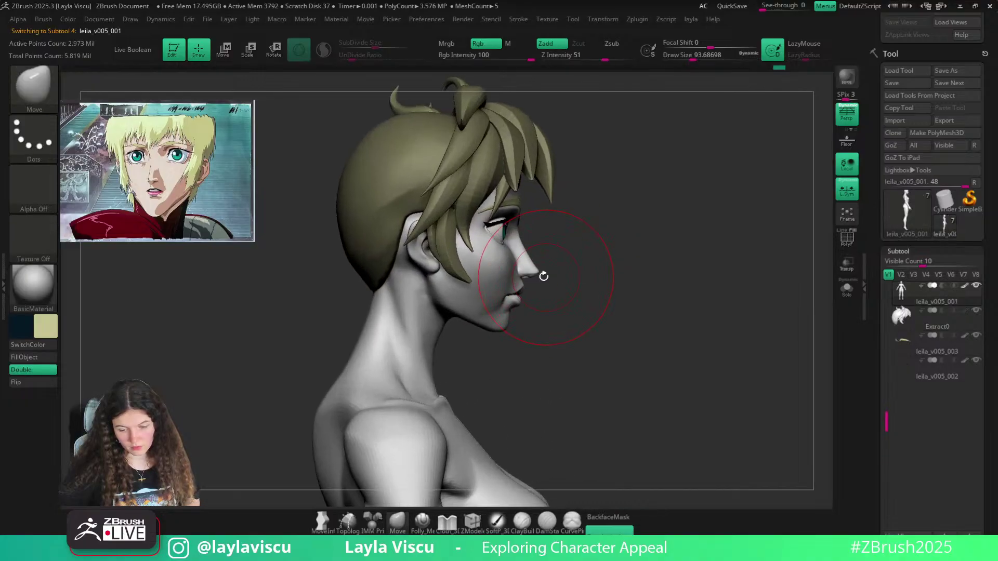
left_click_drag(538, 270, 537, 255)
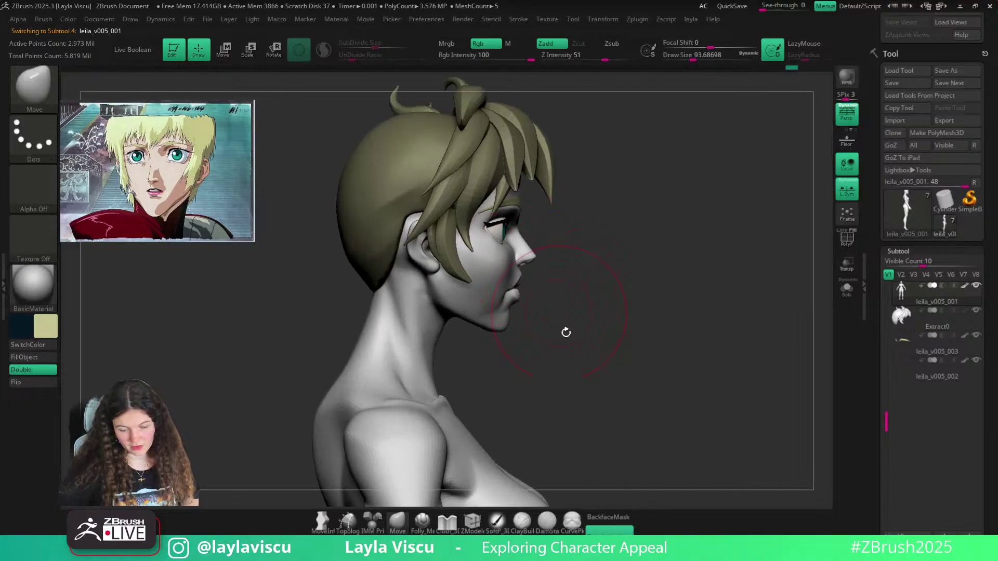
key("ctrl+z")
left_click(609, 518)
key("shift+d")
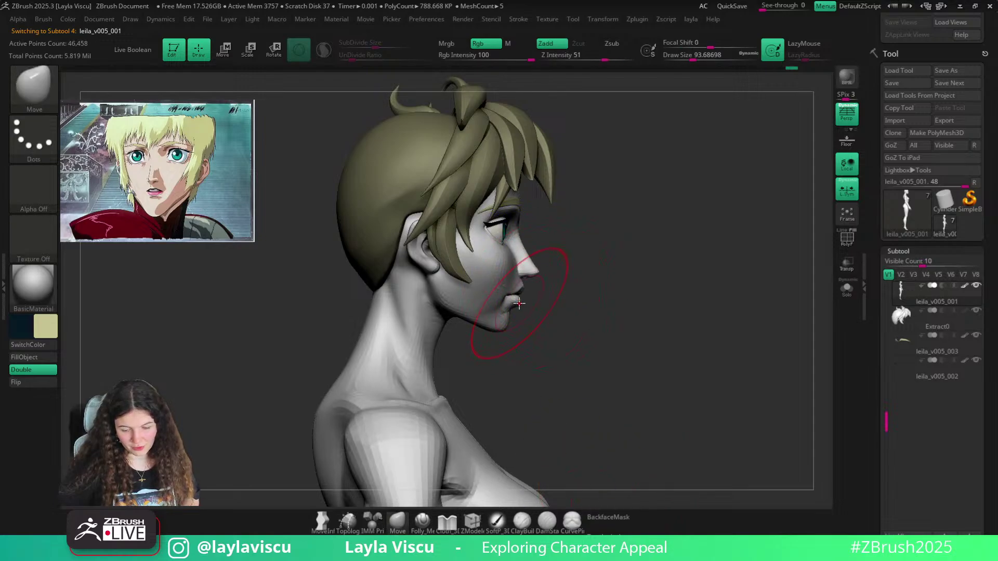
mouse_move(519, 300)
right_mouse_down()
mouse_move(575, 334)
mouse_move(601, 330)
mouse_move(559, 294)
mouse_move(624, 286)
mouse_move(631, 309)
mouse_move(578, 338)
mouse_move(575, 279)
right_mouse_up()
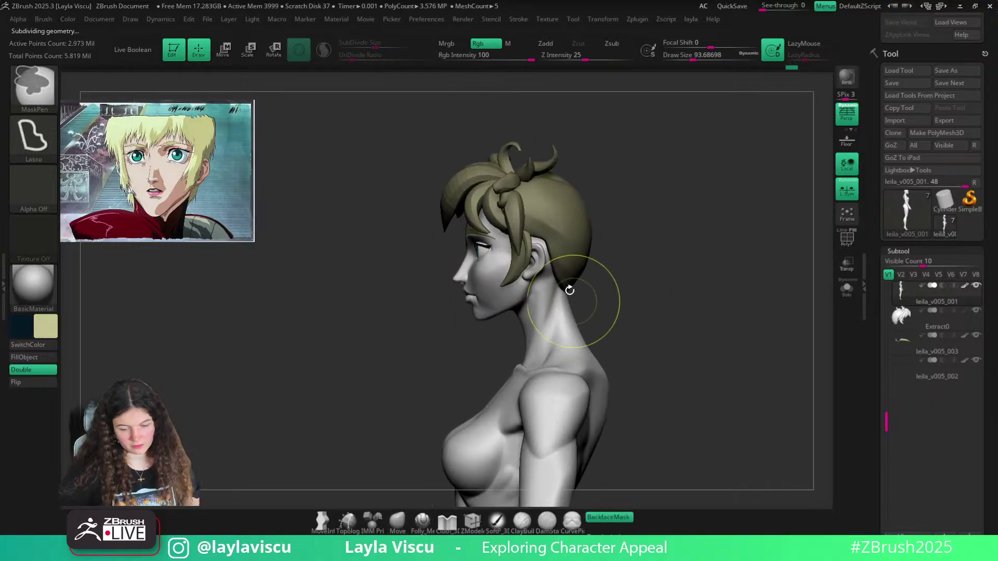
Select the hair and pinch the tip of the curled strand on top with the Pinch brush at a draw size of about 31
left_click(513, 255, "alt")
mouse_move(512, 252)
right_mouse_down("ctrl")
mouse_move(515, 224)
mouse_move(519, 250)
right_mouse_up("ctrl")
right_click_drag(648, 238, 498, 277)
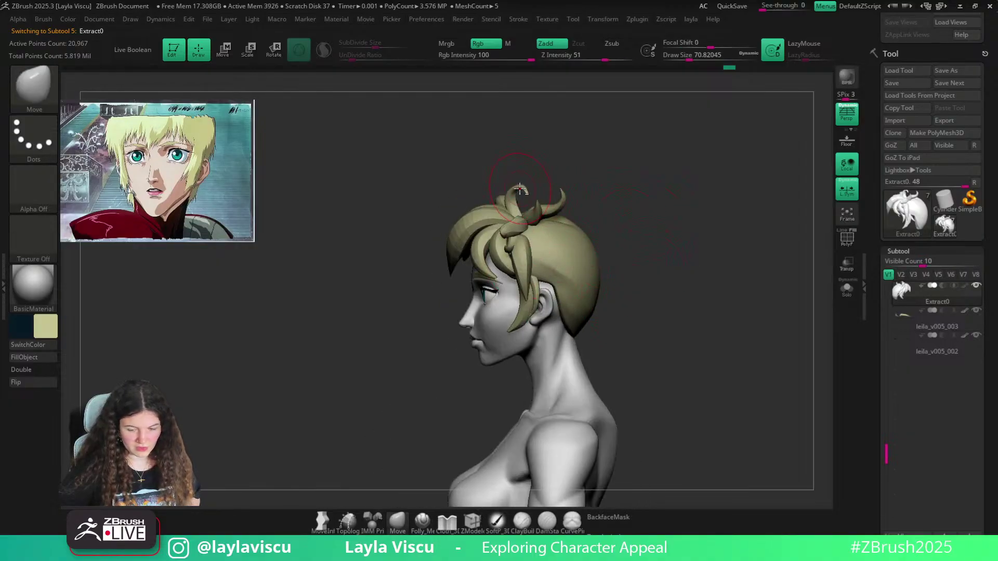
right_click_drag(520, 189, 502, 173, "ctrl")
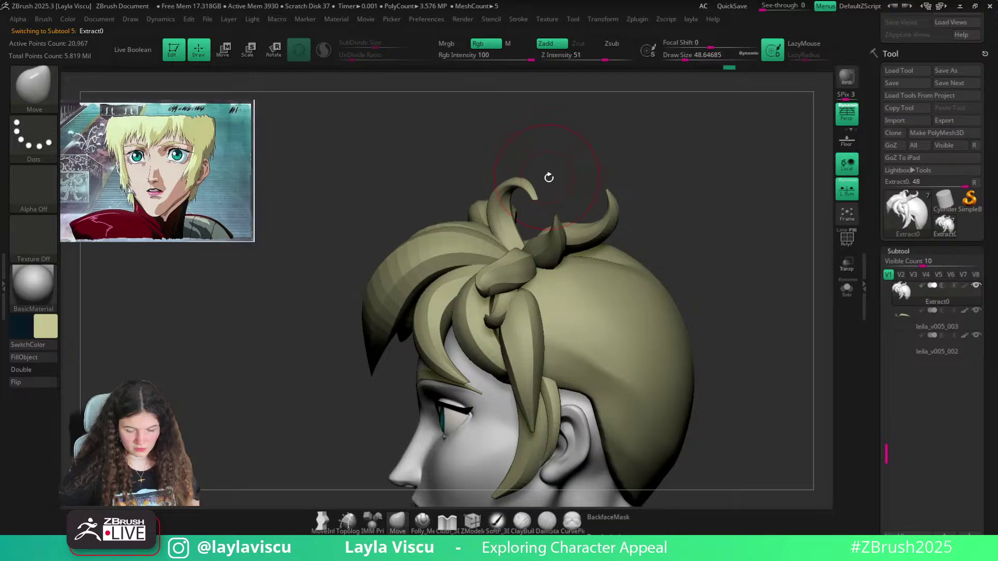
key("b")
key("p")
key("i")
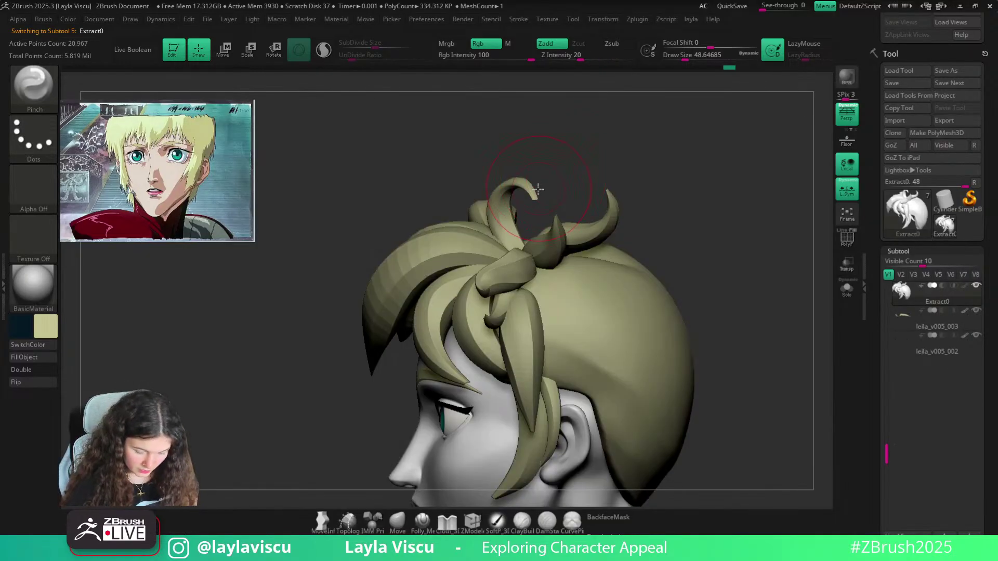
key("s")
left_click_drag(537, 190, 539, 202)
key("f")
right_click_drag(534, 196, 673, 279)
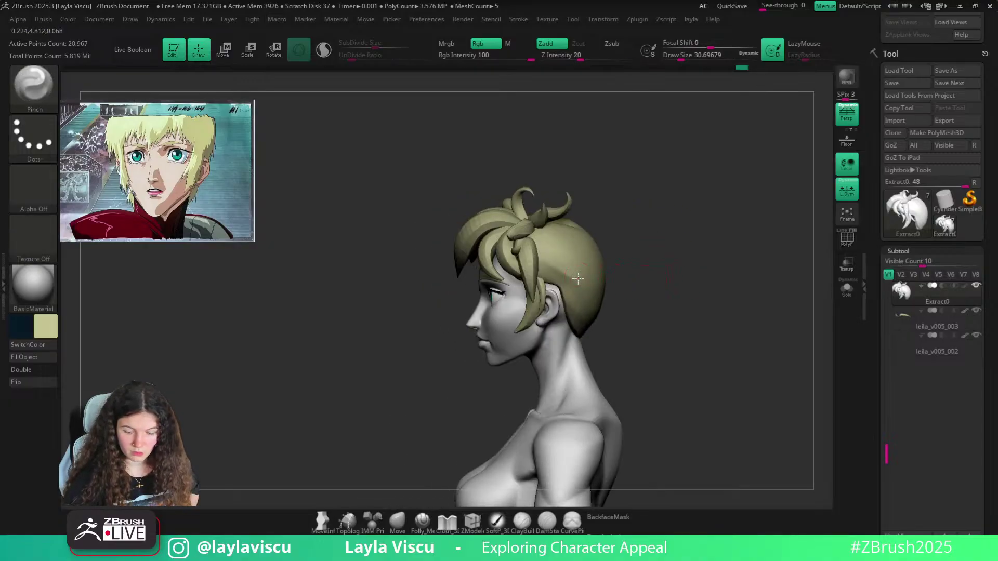
Isolate the skull-cap polygroup of the hair and split the hidden strands off into a separate subtool
key("shift+f")
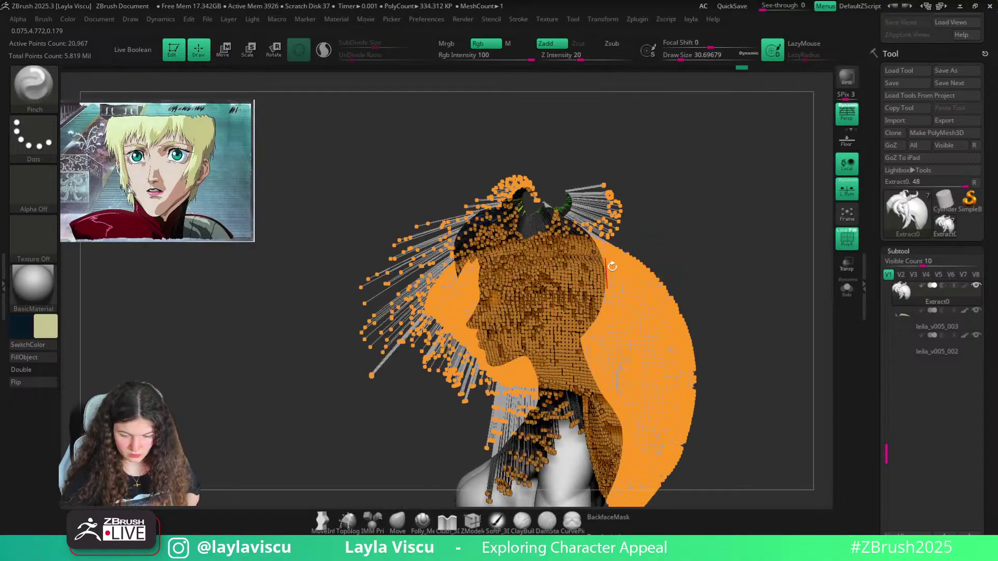
right_click_drag(613, 266, 661, 230)
left_click(621, 259, "ctrl+shift")
key("1")
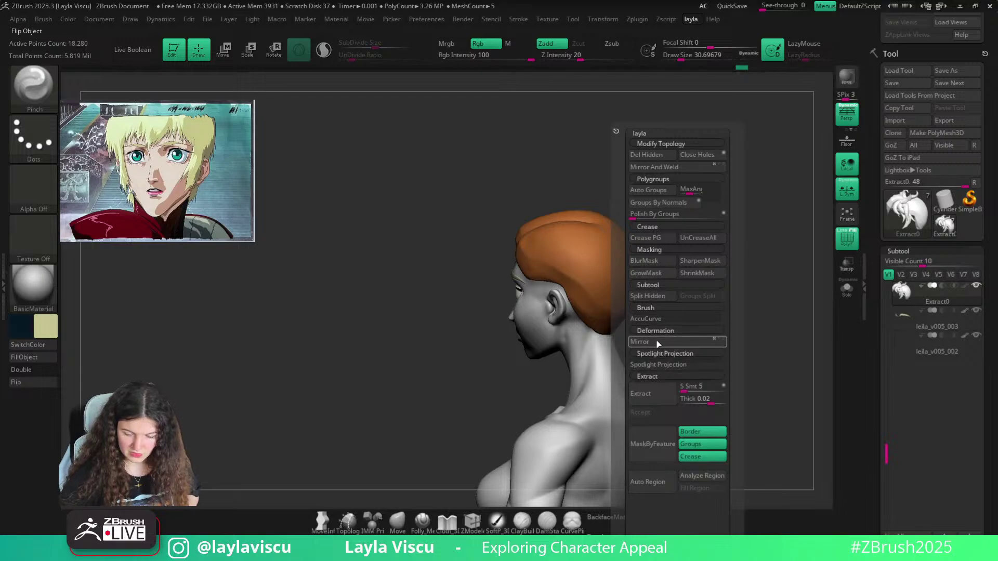
left_click(657, 298)
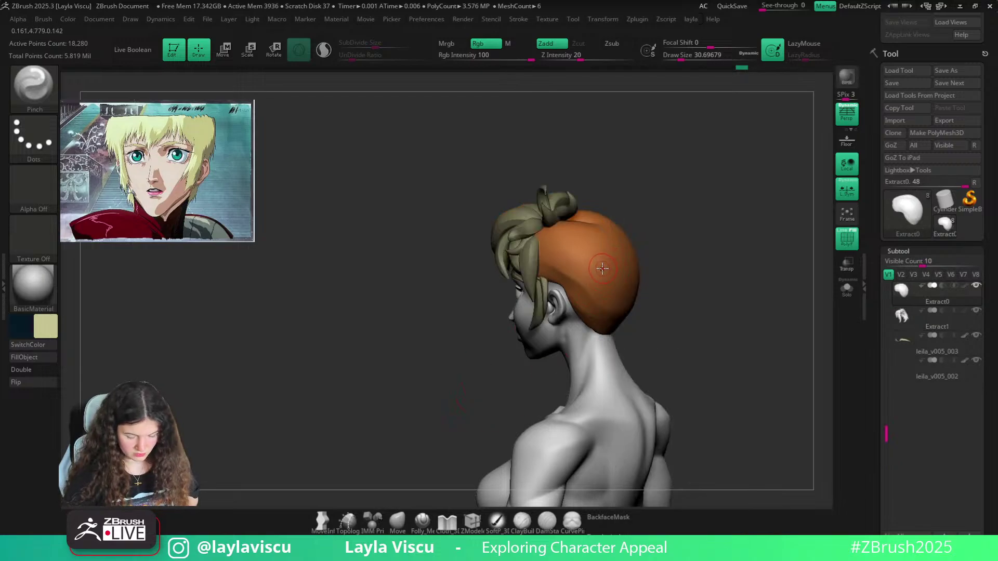
Examine the skull cap's wireframe density, its dynamic subdivision settings and the subtool list
key("b")
key("c")
key("b")
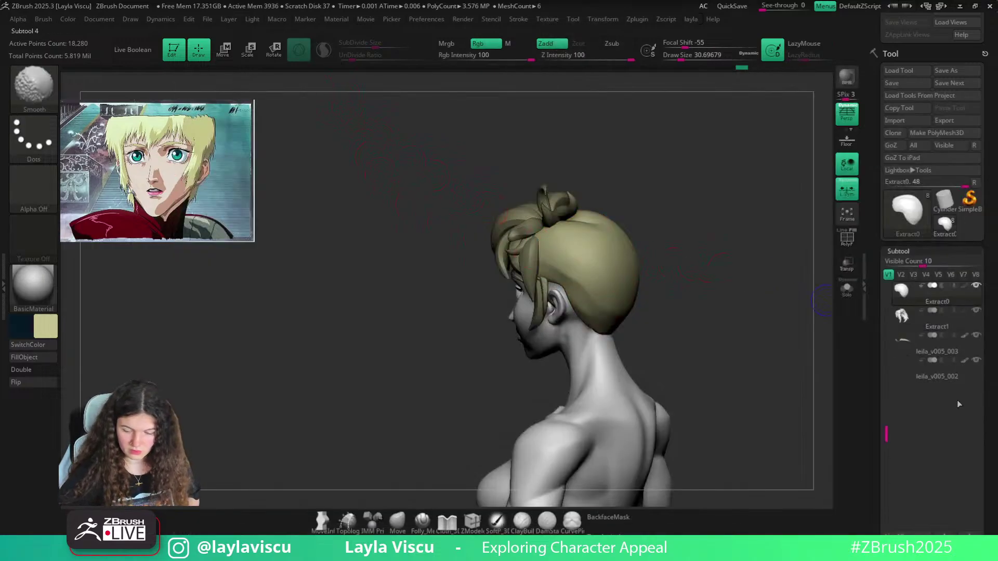
scroll(879, 286, "down", 5)
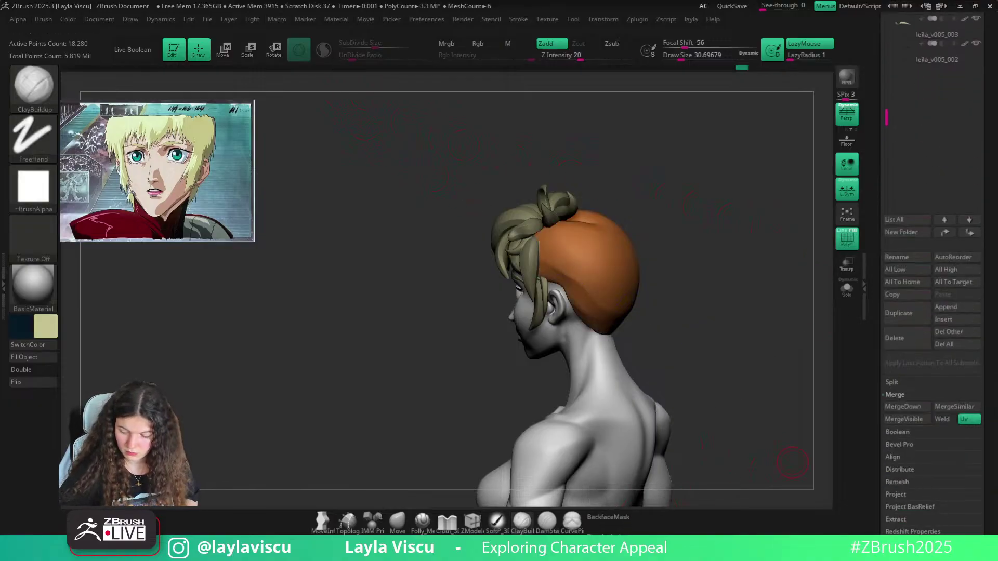
scroll(871, 281, "down", 8)
left_click(909, 154)
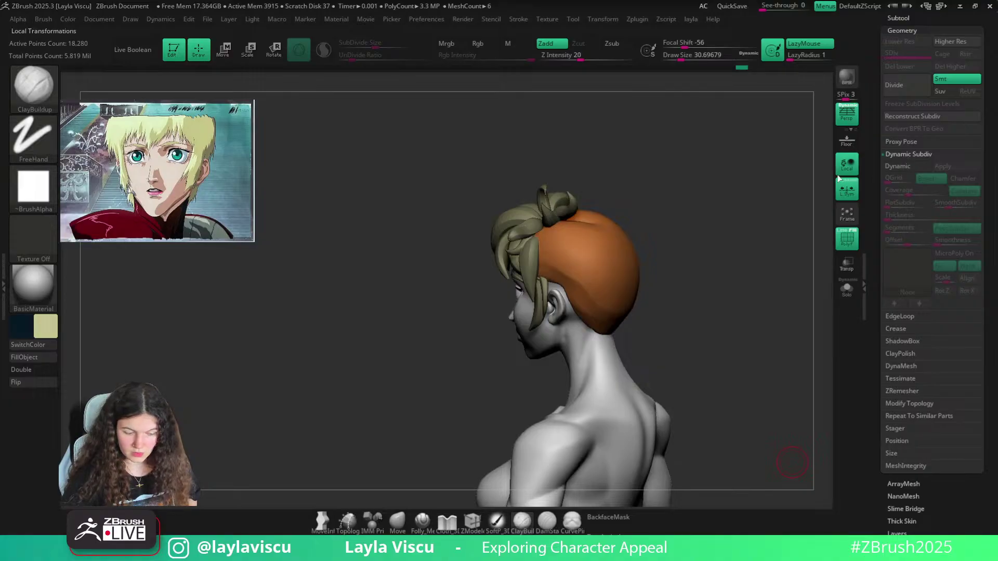
left_click_drag(665, 224, 659, 239)
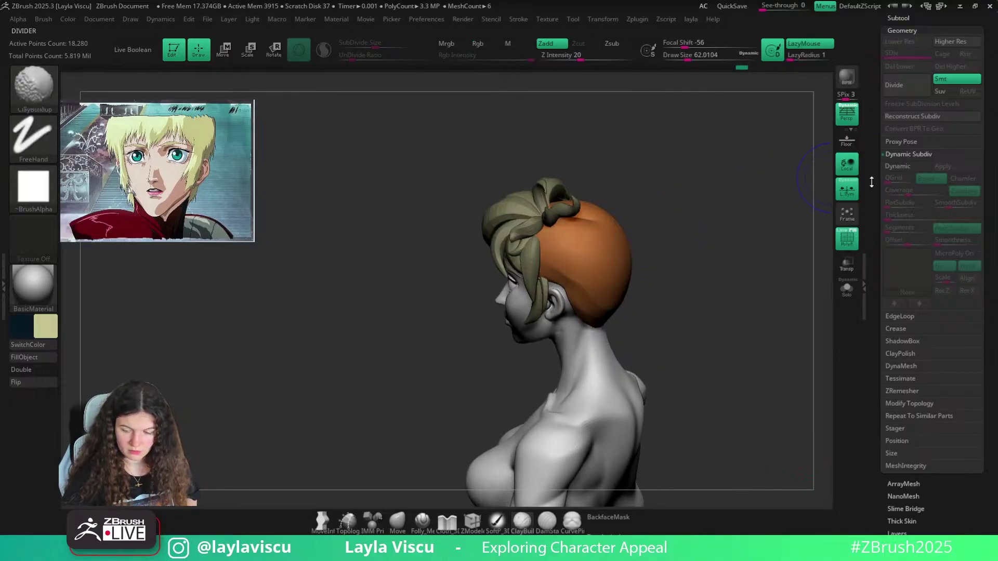
left_click(846, 236)
scroll(931, 104, "up", 8)
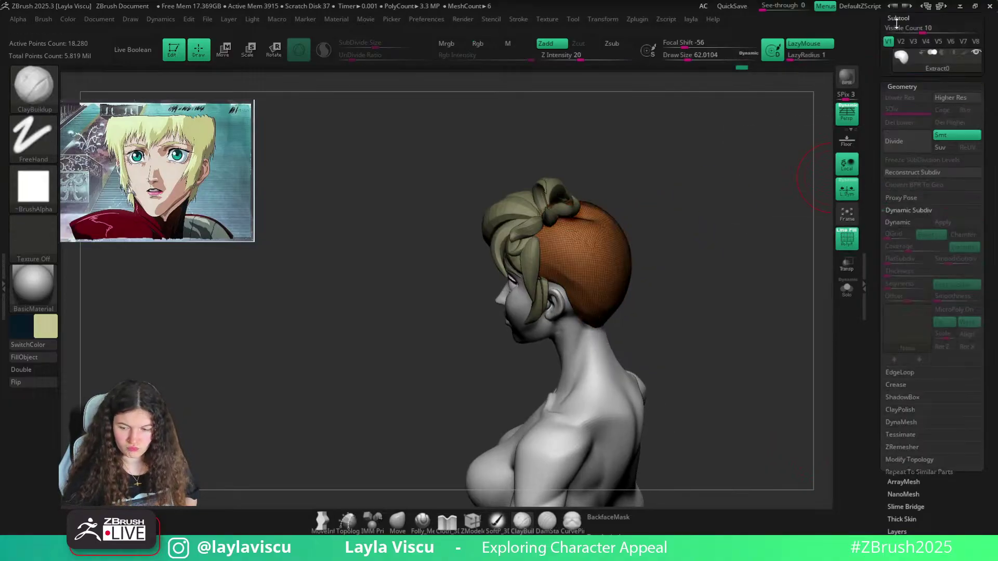
left_click(955, 65)
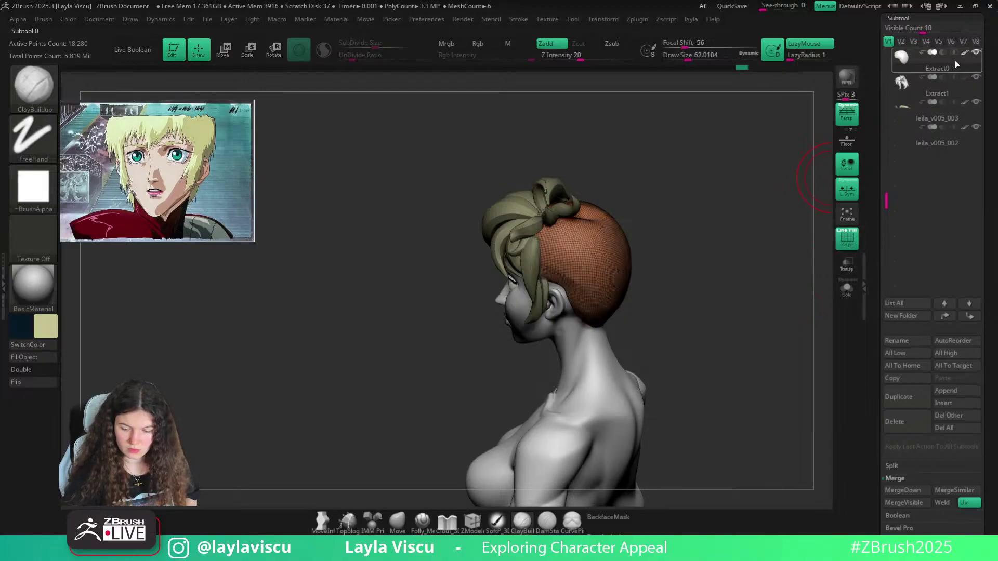
left_click_drag(715, 196, 707, 206)
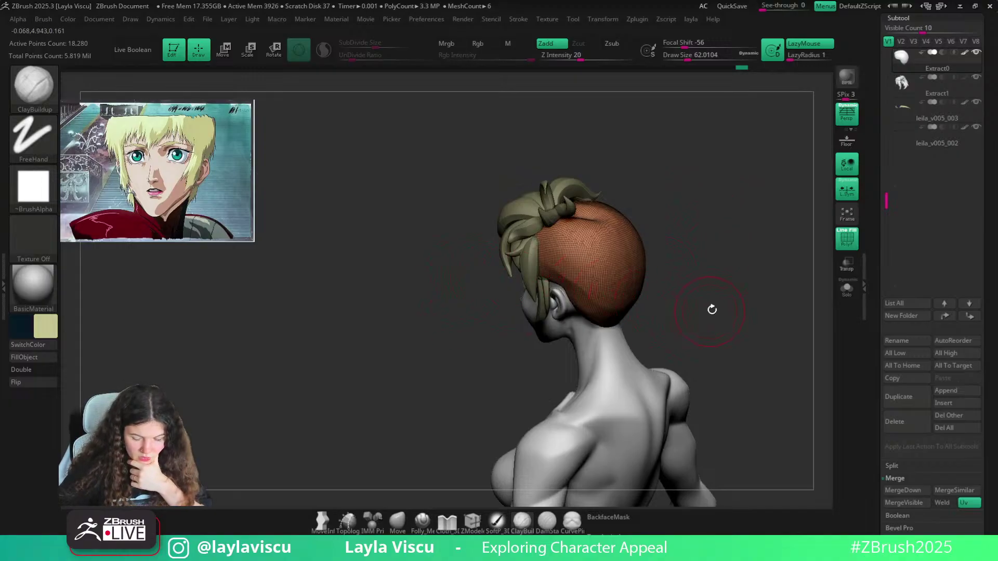
Set up the ClayBuildup brush at a draw size of about 62 with Sculptris Pro enabled and the polygroup wireframe hidden
left_click(423, 521)
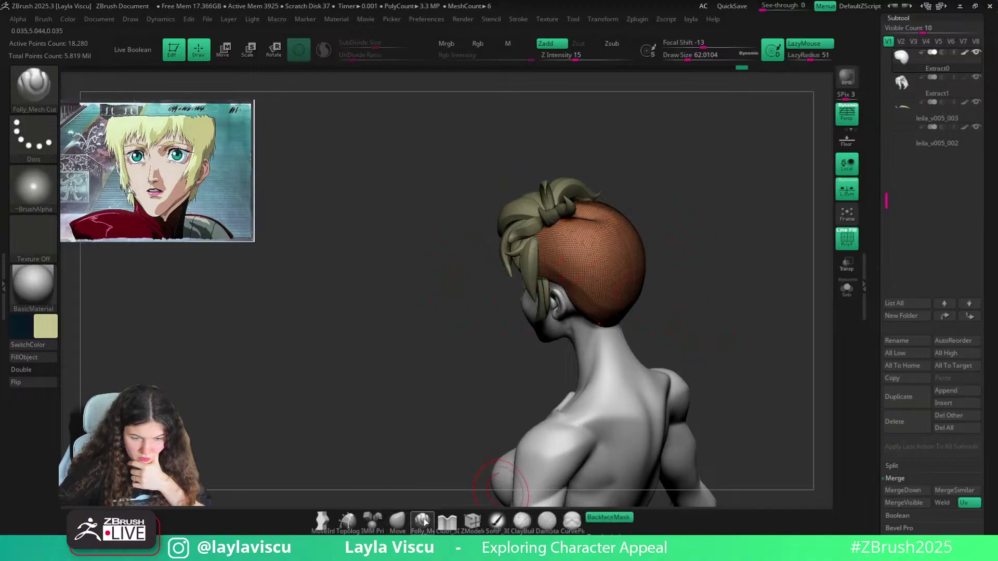
left_click(333, 528)
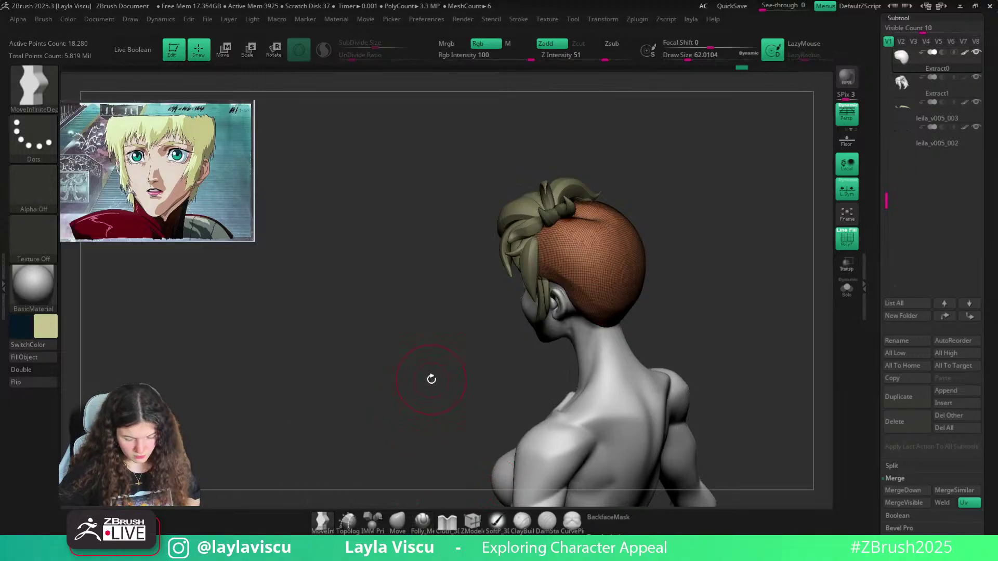
key("b")
key("c")
key("b")
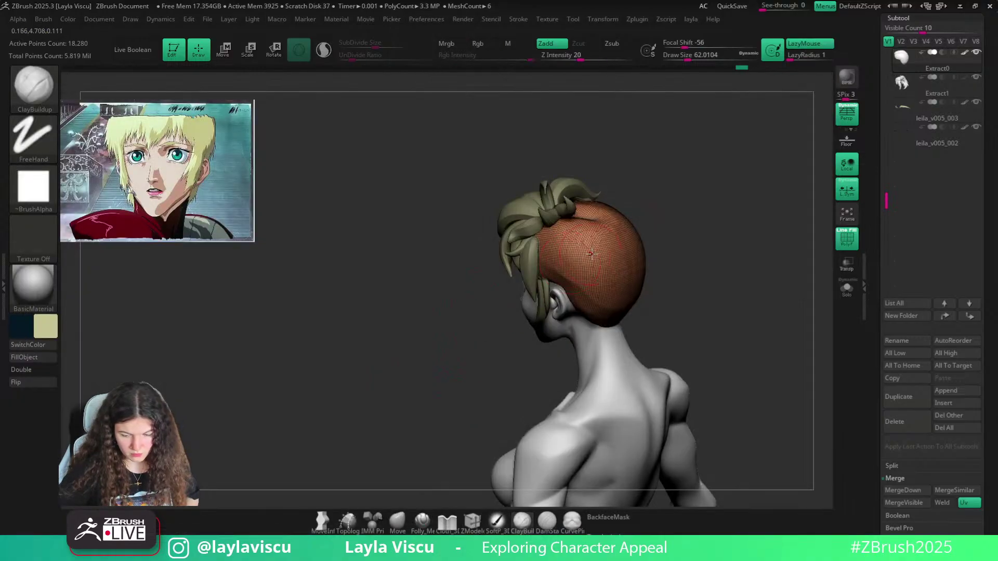
left_click(323, 50)
key("shift+f")
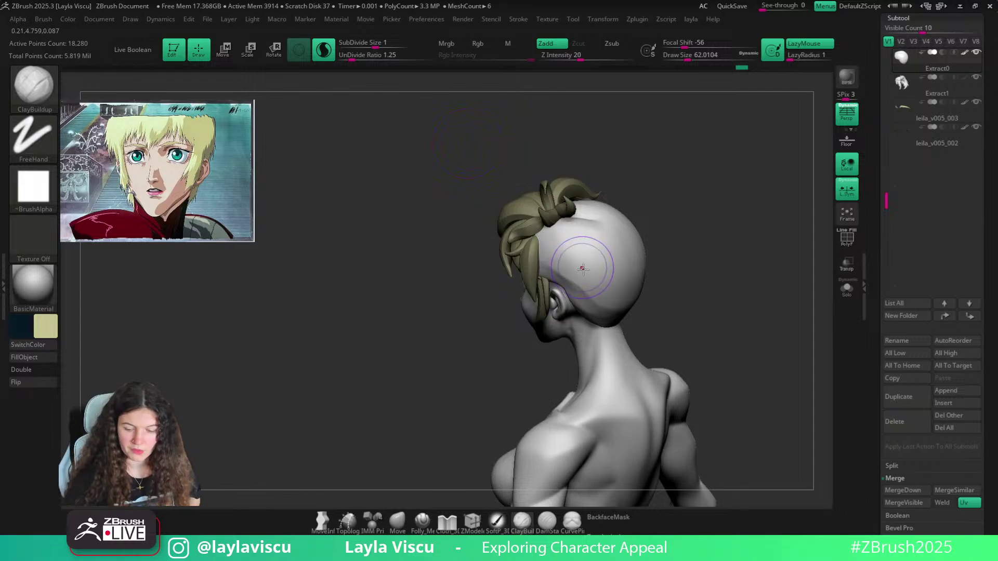
Fill the skull cap and the separate hair strands with the same darker olive colour
mouse_move(619, 196)
left_mouse_down()
mouse_move(663, 206)
mouse_move(672, 169)
left_mouse_up()
left_click(39, 360)
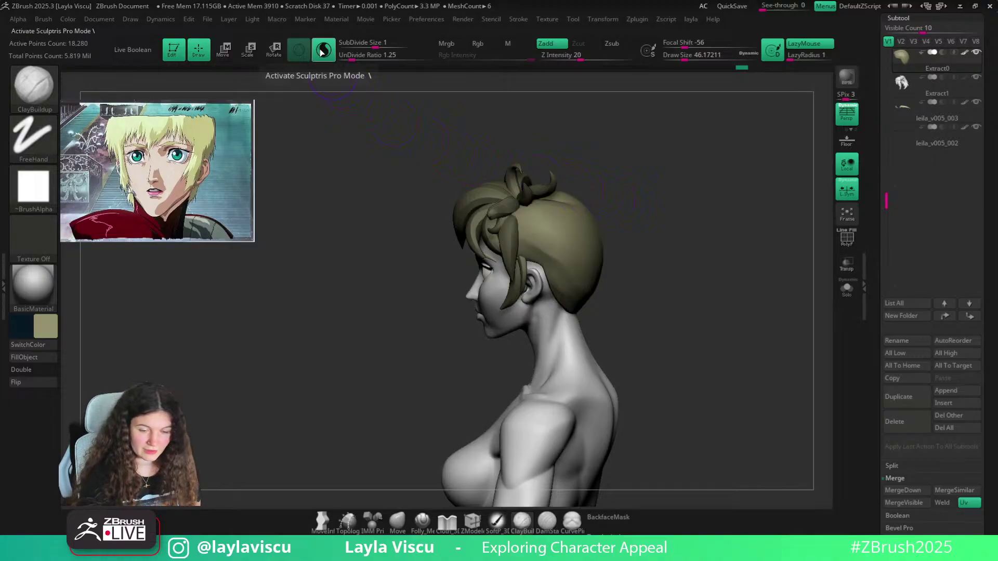
mouse_move(627, 207)
left_mouse_down()
mouse_move(648, 189)
mouse_move(664, 196)
mouse_move(634, 212)
left_mouse_up()
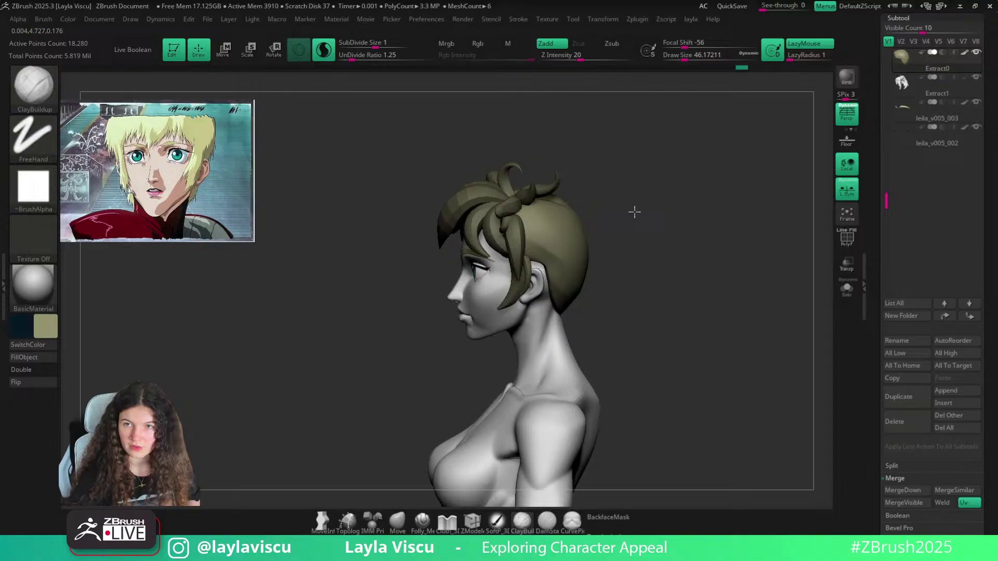
left_click(510, 229, "alt")
left_click(36, 358)
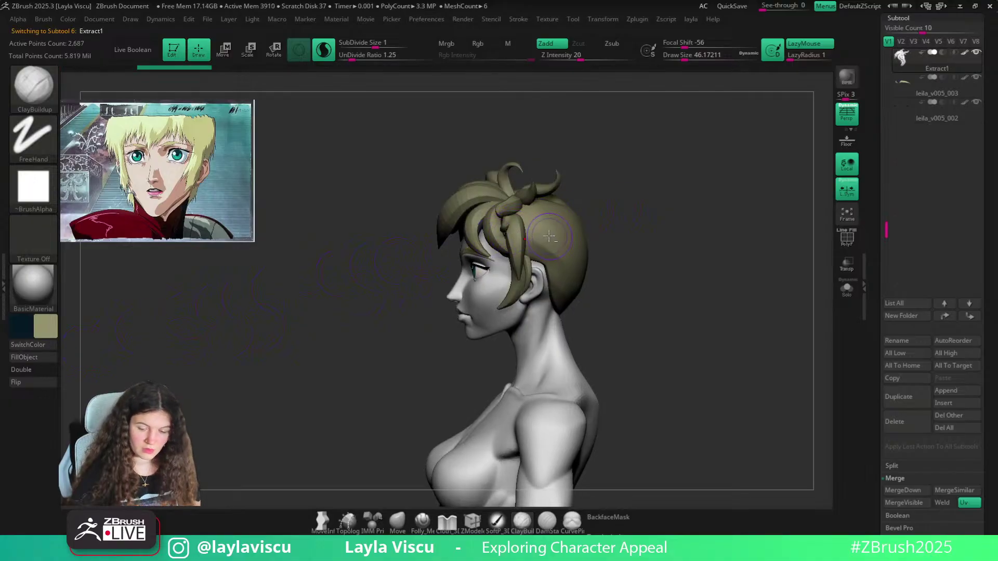
Select the skull cap and build up the first raised hair locks along its side and back with ClayBuildup
left_click(551, 228, "alt")
left_click_drag(603, 236, 625, 239)
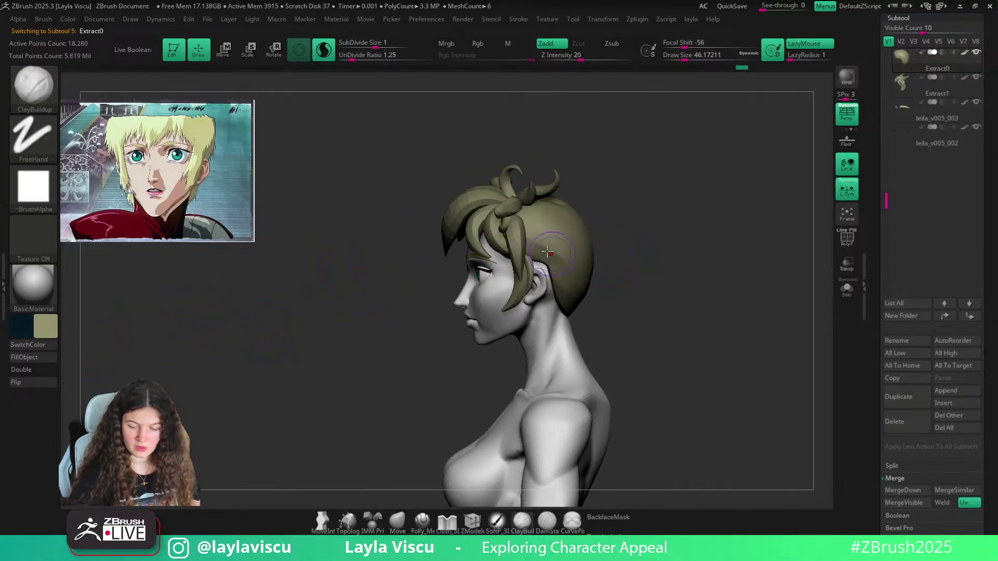
left_click_drag(553, 270, 561, 297)
left_click_drag(640, 272, 598, 267)
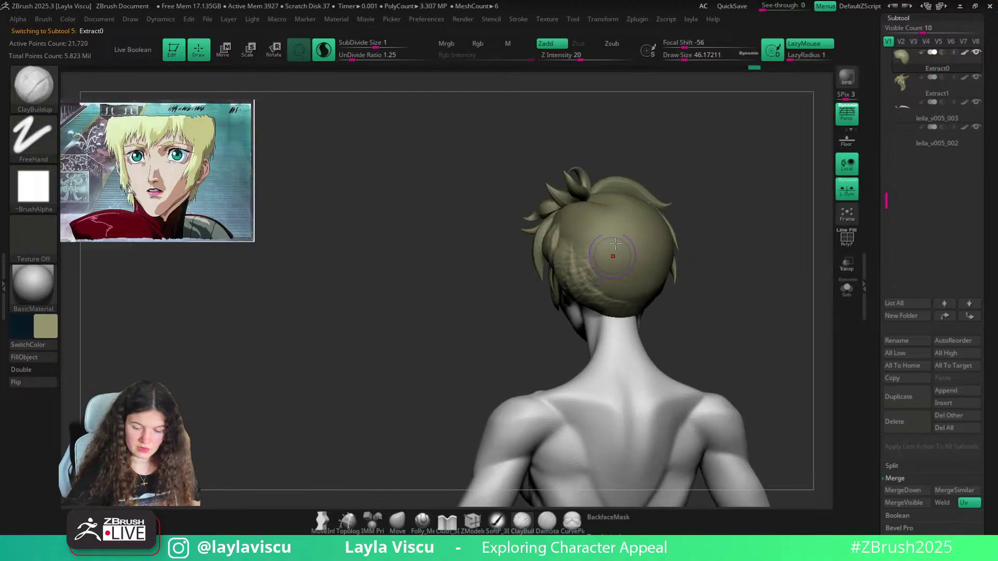
mouse_move(609, 228)
left_mouse_down()
mouse_move(606, 311)
mouse_move(619, 312)
left_mouse_up()
left_click_drag(638, 226, 629, 308)
mouse_move(733, 262)
left_mouse_down()
mouse_move(652, 297)
mouse_move(676, 291)
left_mouse_up()
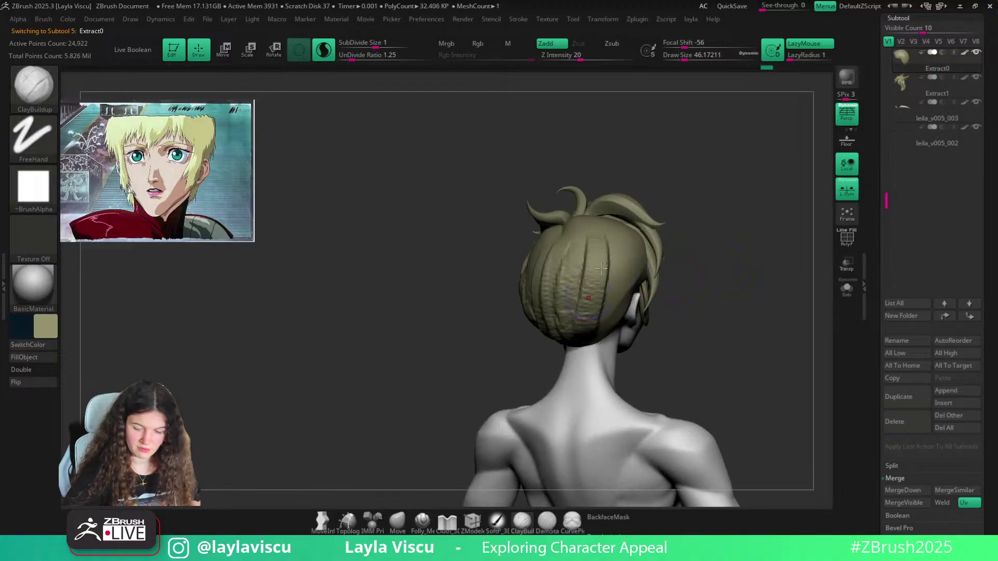
Sculpt further vertical clay locks across the back and the opposite side of the skull cap
left_click_drag(616, 242, 601, 330)
left_click_drag(693, 257, 642, 263)
left_click_drag(582, 233, 572, 328)
mouse_move(549, 237)
left_mouse_down()
mouse_move(544, 328)
mouse_move(517, 323)
left_mouse_up()
left_click_drag(669, 268, 696, 263)
left_click_drag(577, 234, 570, 325)
mouse_move(690, 262)
left_mouse_down()
mouse_move(639, 266)
mouse_move(598, 355)
left_mouse_up()
left_click_drag(712, 187, 687, 239)
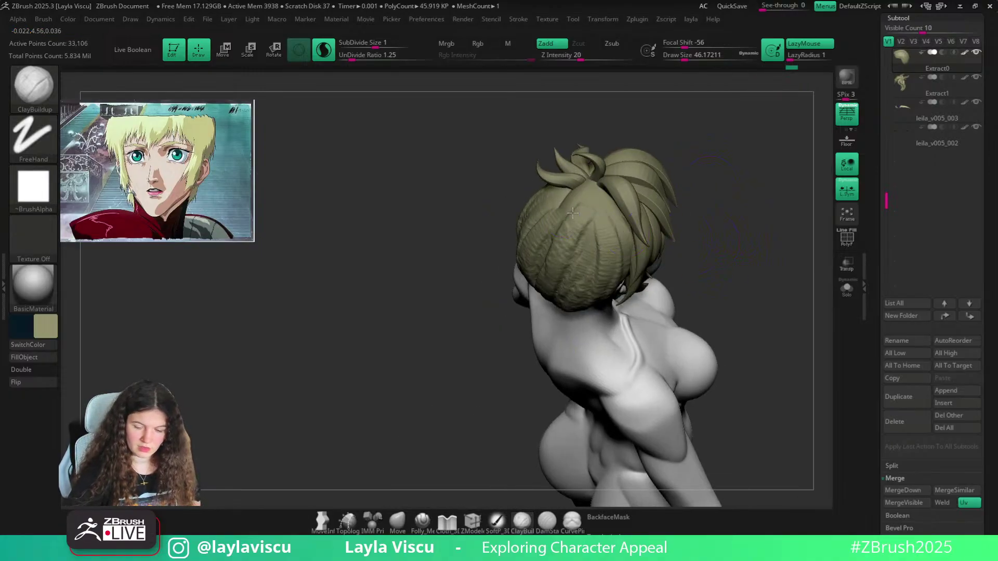
Add long clay ridges running from the crown toward the nape to fill out the skull cap's back locks
mouse_move(572, 203)
left_mouse_down()
mouse_move(546, 286)
mouse_move(577, 298)
left_mouse_up()
left_click_drag(609, 187, 598, 280)
mouse_move(679, 254)
left_mouse_down()
mouse_move(737, 225)
mouse_move(734, 252)
left_mouse_up()
left_click_drag(596, 202, 583, 291)
mouse_move(568, 200)
left_mouse_down()
mouse_move(559, 275)
mouse_move(533, 266)
left_mouse_up()
left_click_drag(705, 227, 665, 238)
Reshape the skull cap's rear silhouette in profile with the Move brush, reducing the draw size to about 90
left_click(405, 531)
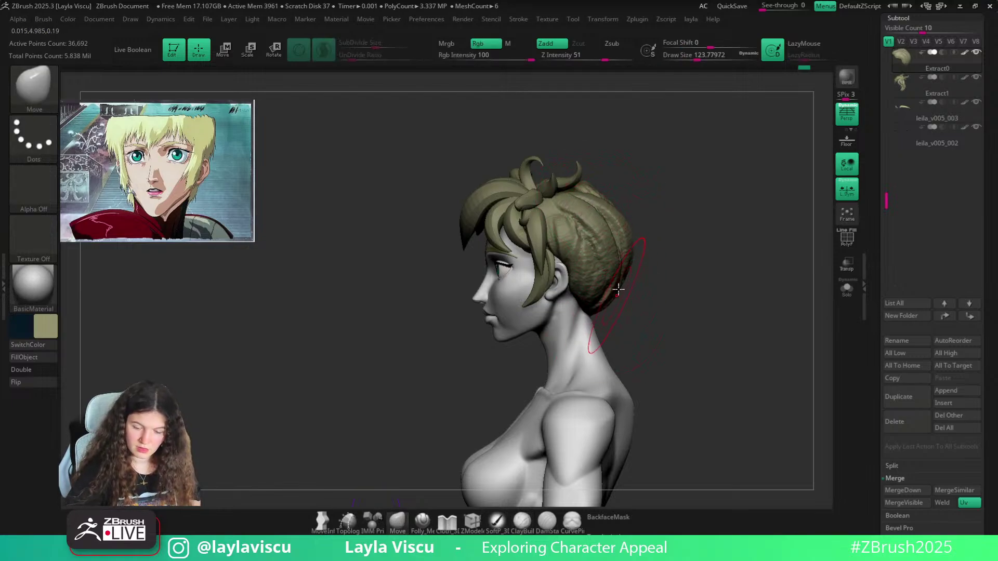
mouse_move(625, 236)
left_mouse_down()
mouse_move(631, 156)
mouse_move(639, 232)
mouse_move(592, 201)
mouse_move(609, 193)
left_mouse_up()
key("s")
left_click_drag(628, 263, 635, 262)
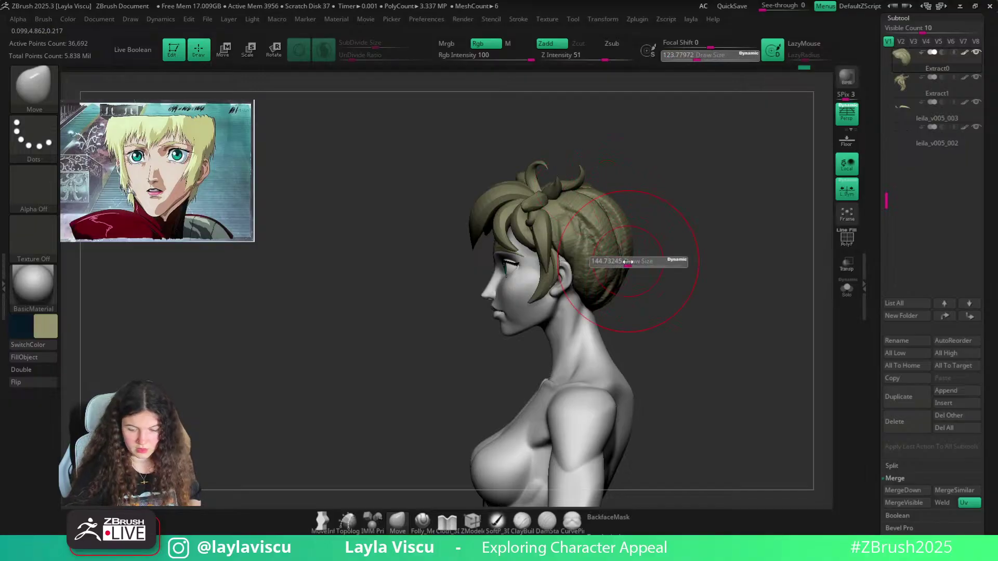
key("s")
mouse_move(613, 298)
left_mouse_down()
mouse_move(635, 252)
mouse_move(718, 230)
mouse_move(698, 193)
mouse_move(686, 203)
left_mouse_up()
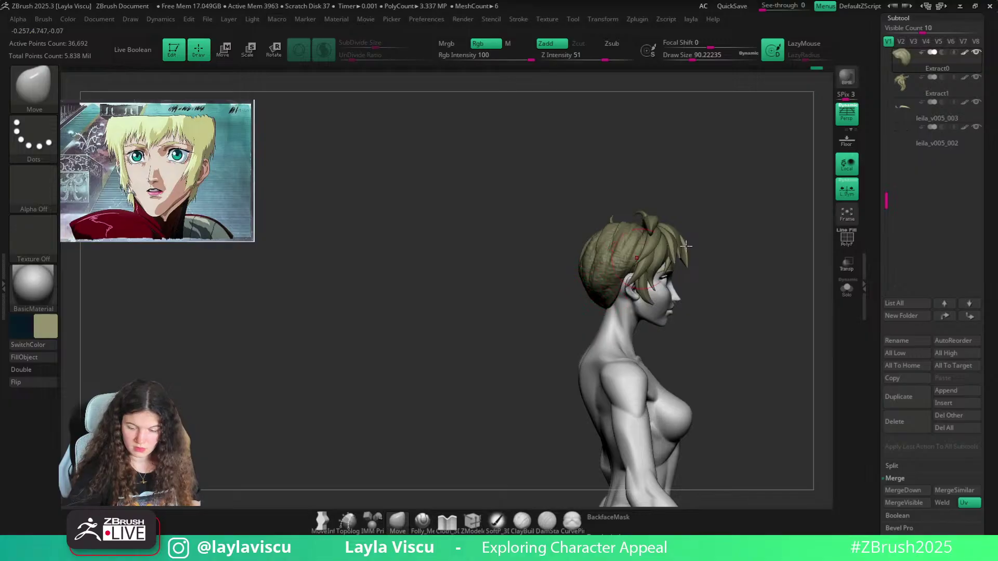
mouse_move(686, 245)
left_mouse_down()
mouse_move(659, 236)
mouse_move(660, 244)
left_mouse_up()
Refine the back contour of the skull cap from the opposite profile with the Move brush at draw size 112
key("s")
left_click_drag(507, 262, 508, 266)
left_click_drag(575, 178, 598, 188)
right_click_drag(540, 208, 515, 283, "ctrl")
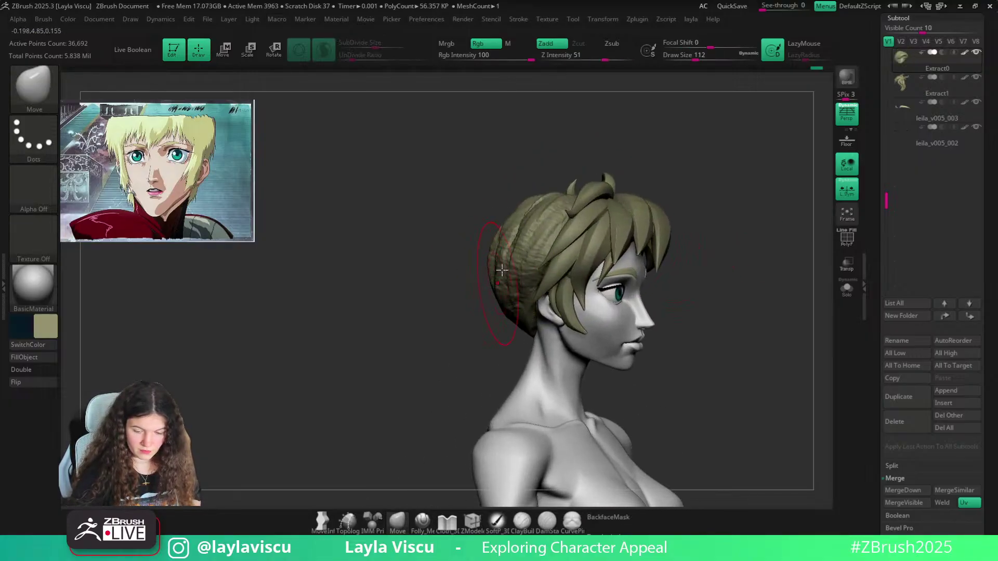
key("s")
left_click_drag(512, 254, 507, 255)
right_click_drag(521, 208, 579, 133, "ctrl")
mouse_move(580, 133)
left_mouse_down()
mouse_move(631, 200)
mouse_move(502, 196)
mouse_move(535, 196)
mouse_move(579, 289)
mouse_move(562, 263)
mouse_move(571, 265)
mouse_move(483, 255)
left_mouse_up()
Switch to the Folly_Hair brush, undo a test stroke on the back of the cap, and turn off Rgb painting
key("b")
key("d")
key("s")
key("s")
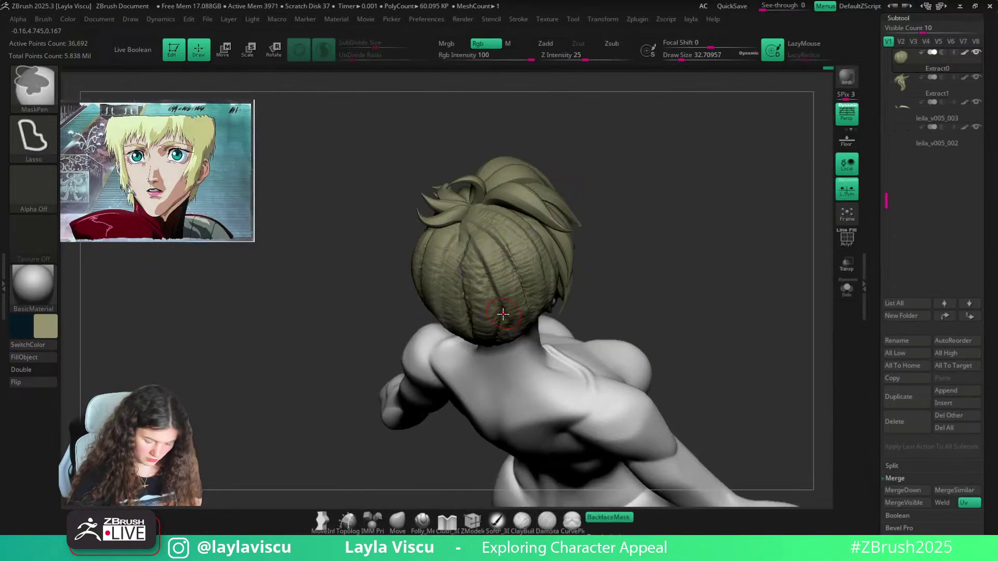
key("b")
key("f")
key("h")
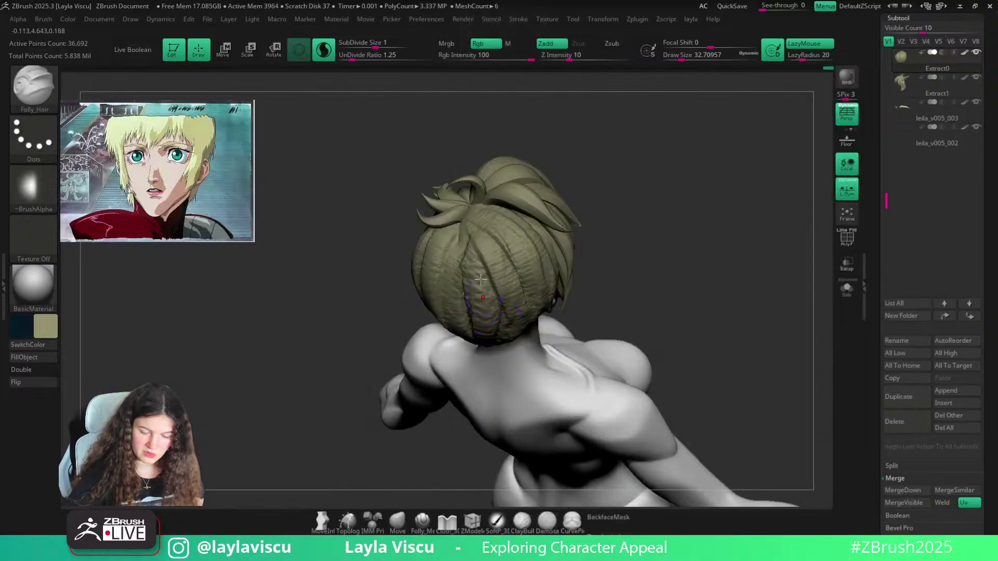
left_click_drag(481, 267, 512, 343)
key("ctrl+z")
key("ctrl+z")
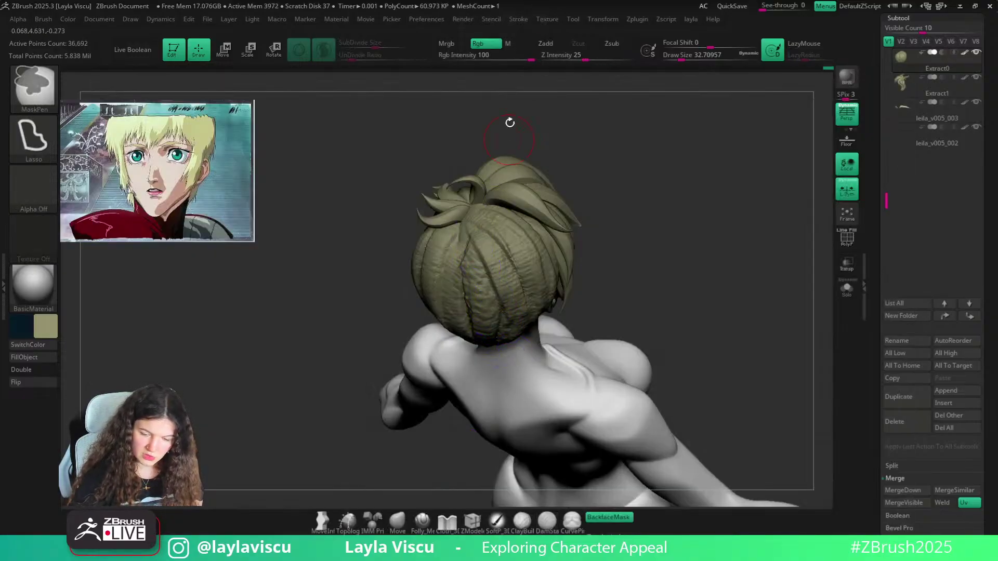
left_click(483, 44)
Try Folly_Hair strand strokes down the back of the skull cap at Z intensity 28 and undo them
left_click_drag(629, 209, 604, 118)
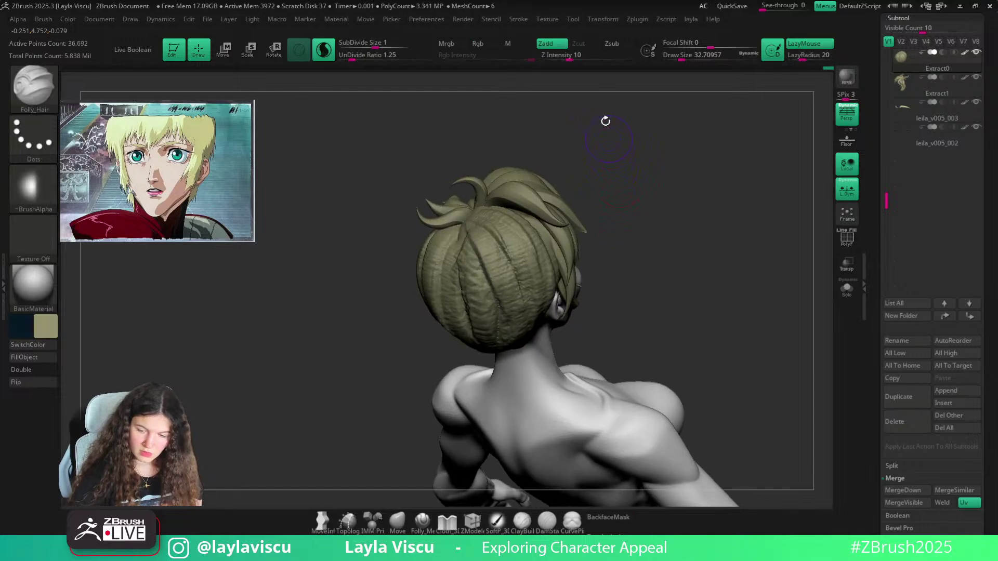
left_click(579, 53)
left_click_drag(587, 52, 589, 53)
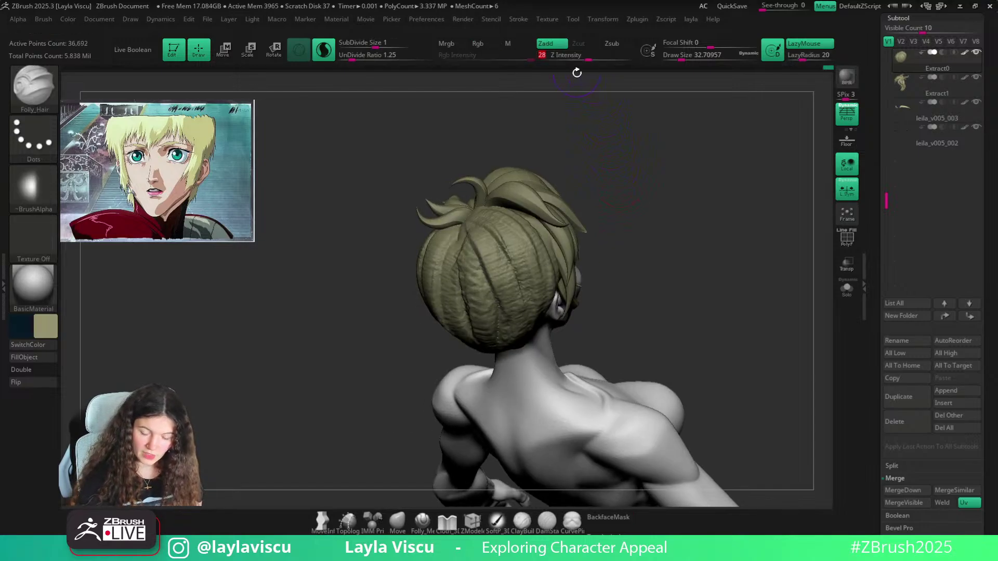
left_click_drag(465, 238, 514, 348)
key("ctrl+z")
left_click_drag(466, 238, 514, 341)
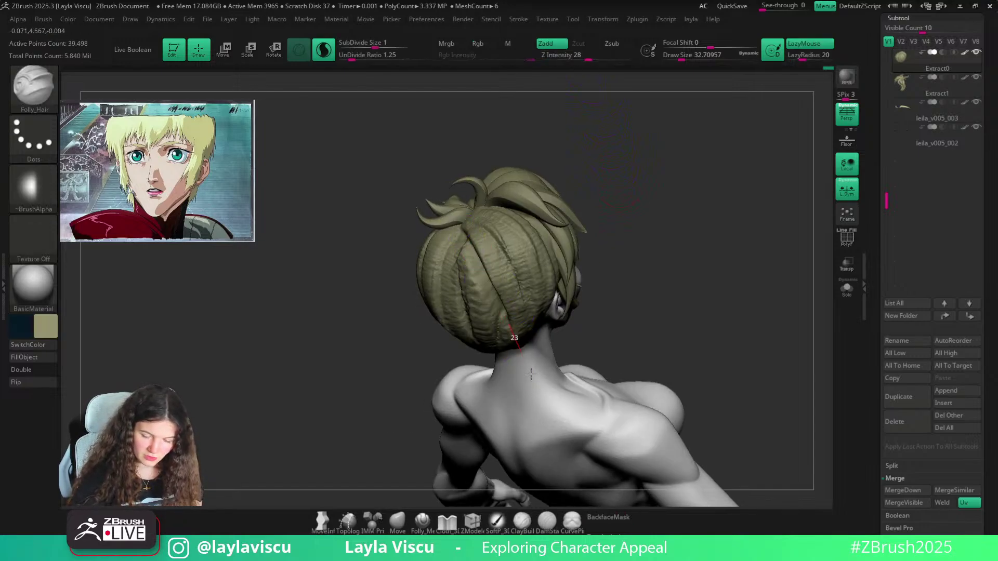
mouse_move(663, 204)
left_mouse_down()
mouse_move(619, 172)
mouse_move(610, 193)
mouse_move(597, 118)
left_mouse_up()
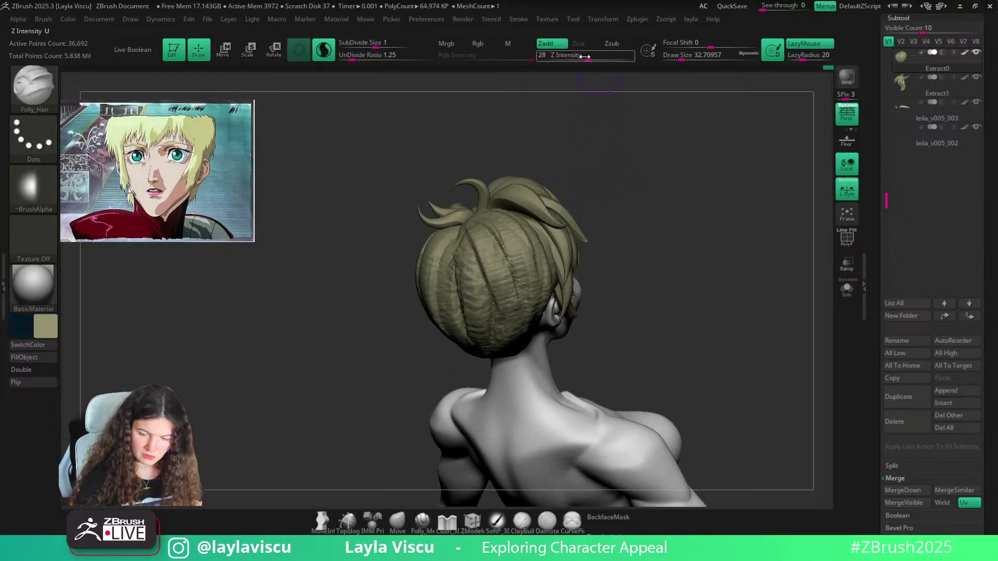
Set the Folly_Hair brush's Z intensity to 21 and sculpt strands down the back of the skull cap
left_click_drag(585, 56, 578, 56)
left_click_drag(460, 227, 494, 330)
mouse_move(629, 234)
left_mouse_down()
mouse_move(613, 192)
mouse_move(232, 281)
left_mouse_up()
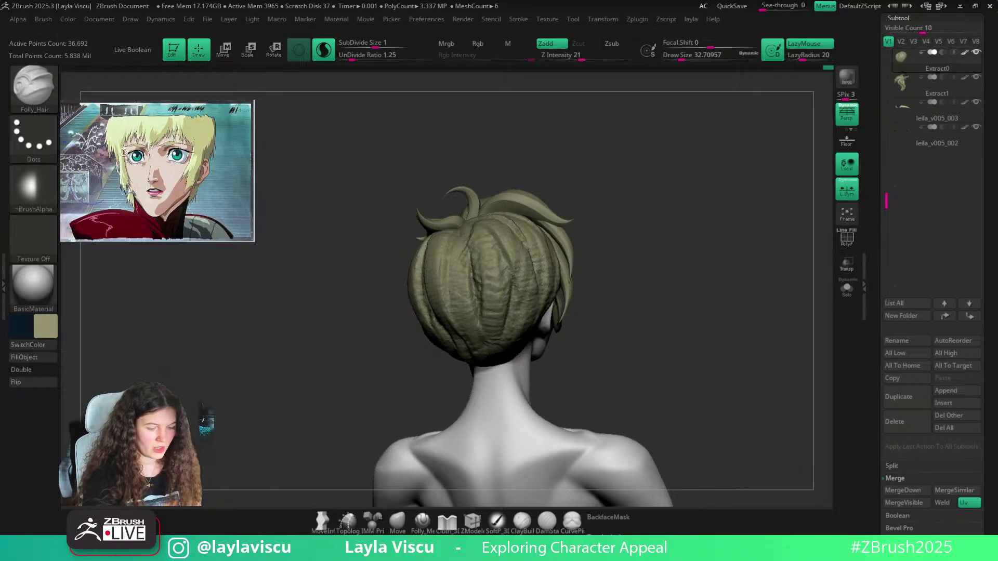
mouse_move(580, 162)
left_mouse_down()
mouse_move(559, 169)
mouse_move(572, 151)
mouse_move(479, 239)
left_mouse_up()
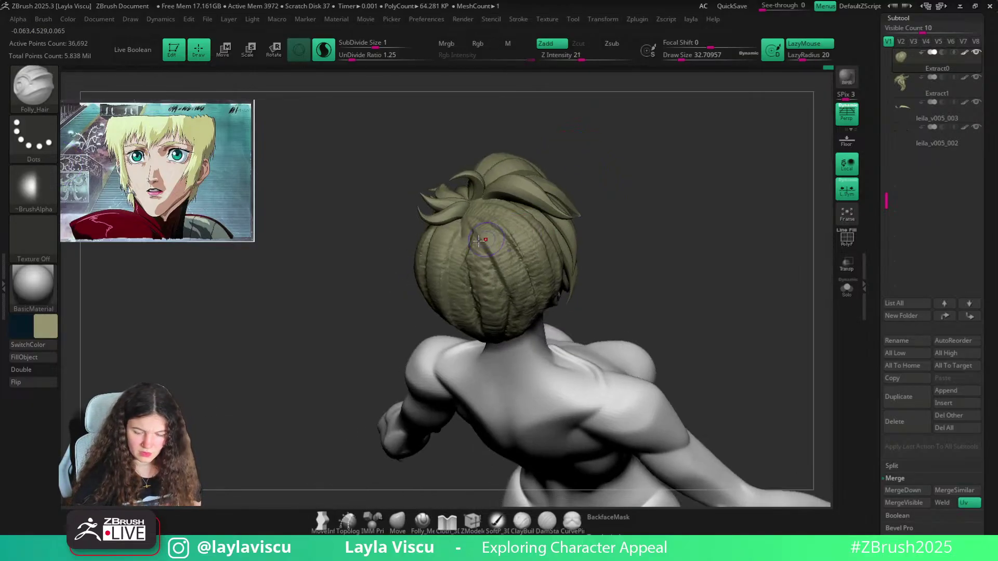
mouse_move(577, 165)
left_mouse_down()
mouse_move(486, 231)
mouse_move(535, 318)
left_mouse_up()
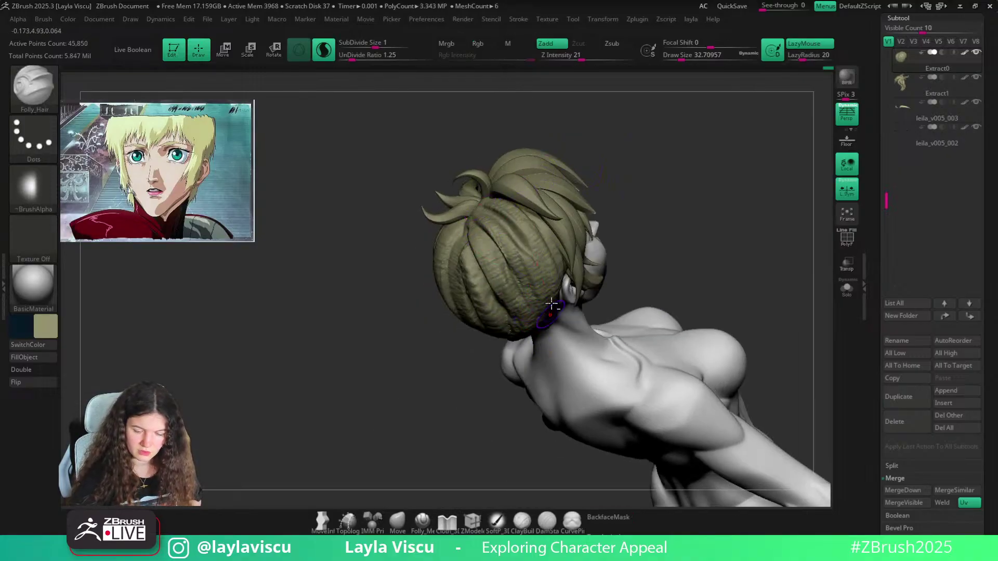
Sculpt Folly_Hair strands radiating from the crown over the sides and back of the skull cap
left_click_drag(610, 143, 597, 209)
left_click_drag(645, 234, 621, 242)
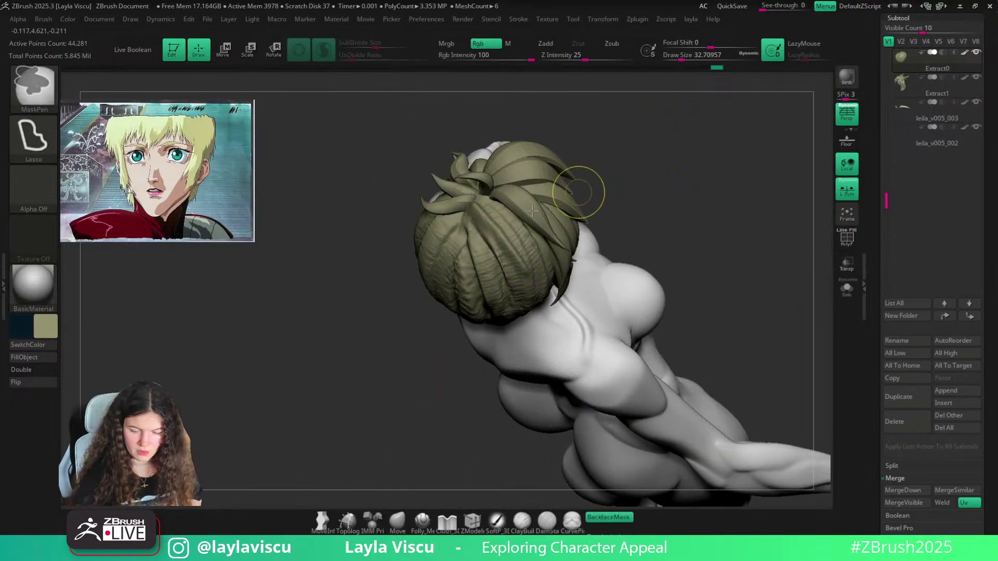
left_click_drag(667, 196, 476, 210)
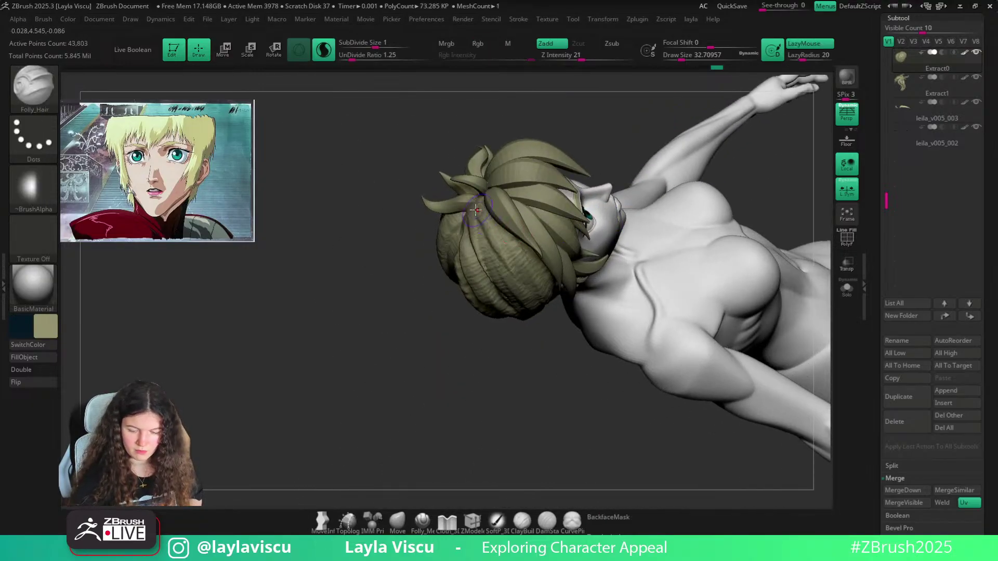
left_click_drag(577, 356, 467, 312)
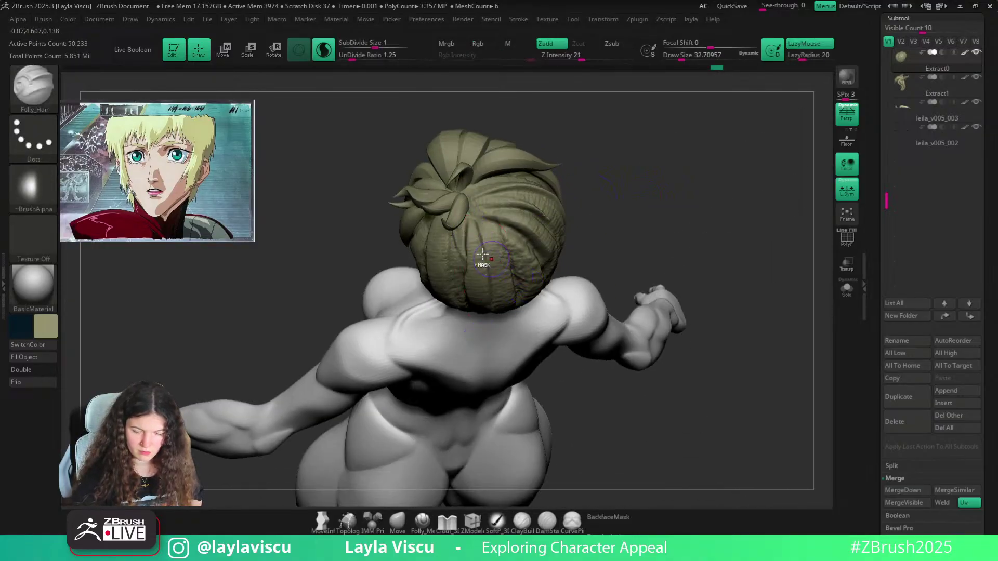
left_click_drag(501, 361, 501, 367)
Add a long Folly_Hair strand from the crown down to the nape along the middle of the cap
left_click_drag(646, 207, 627, 146)
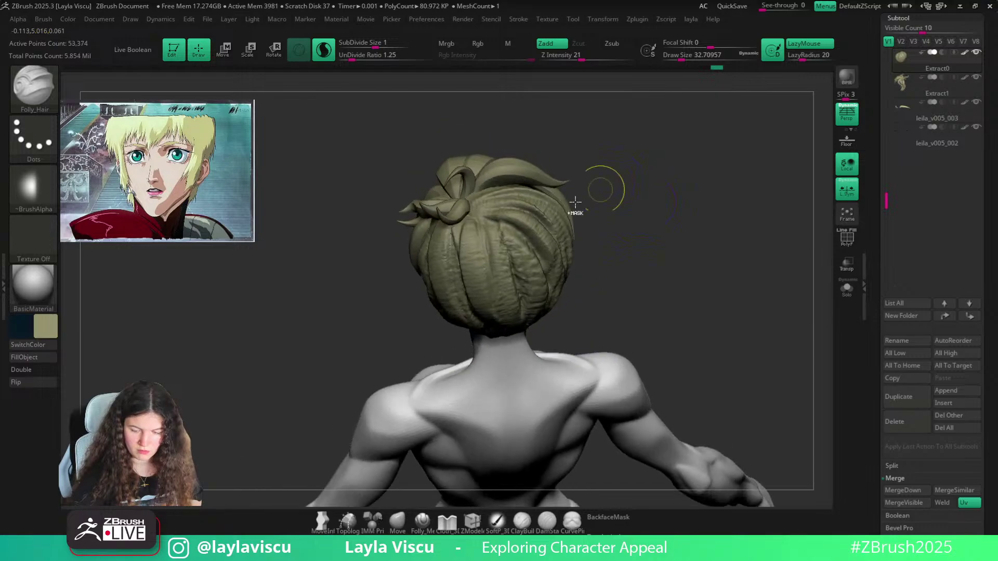
left_click_drag(481, 213, 499, 346)
left_click_drag(584, 253, 642, 127)
mouse_move(614, 237)
left_mouse_down()
mouse_move(563, 196)
mouse_move(579, 170)
mouse_move(584, 215)
mouse_move(553, 225)
mouse_move(580, 228)
mouse_move(582, 239)
mouse_move(566, 296)
mouse_move(570, 234)
mouse_move(581, 247)
left_mouse_up()
Widen and adjust the skull cap's outline from behind with the Move brush at a draw size of about 94
left_click_drag(984, 458, 984, 210)
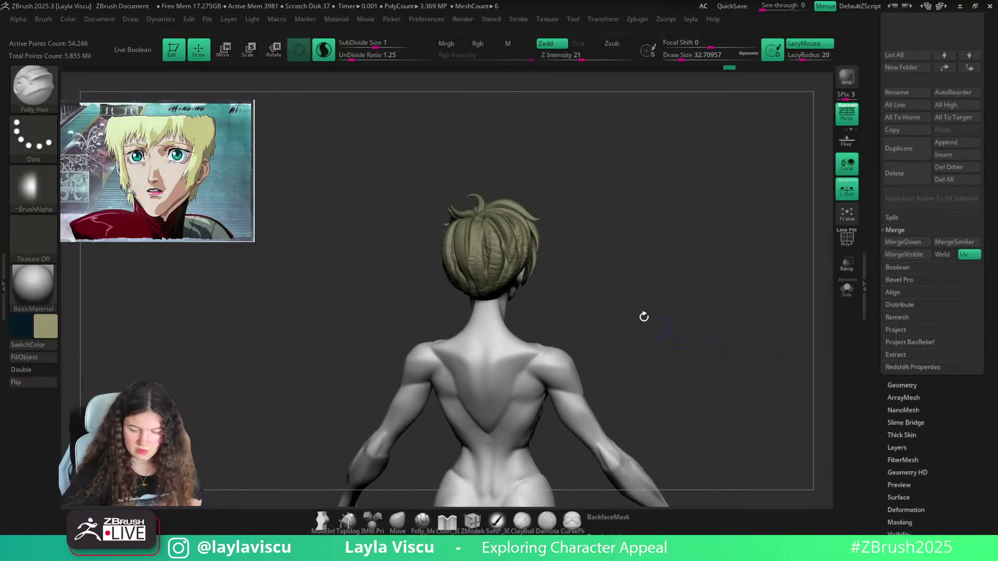
left_click_drag(644, 317, 621, 325, "shift")
left_click(398, 521)
key("s")
mouse_move(468, 267)
left_mouse_down()
mouse_move(482, 268)
mouse_move(453, 274)
left_mouse_up()
key("s")
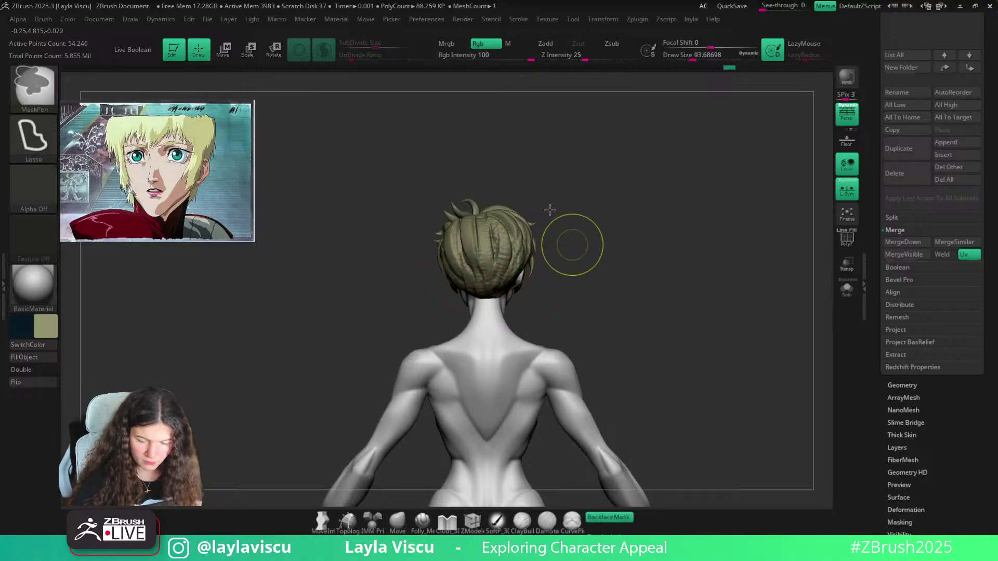
mouse_move(572, 241)
left_mouse_down()
mouse_move(537, 277)
mouse_move(570, 212)
left_mouse_up()
Check the skull cap's wireframe and apply ClayPolish to it twice to sharpen and clean up the locks
key("shift+f")
left_click(906, 386)
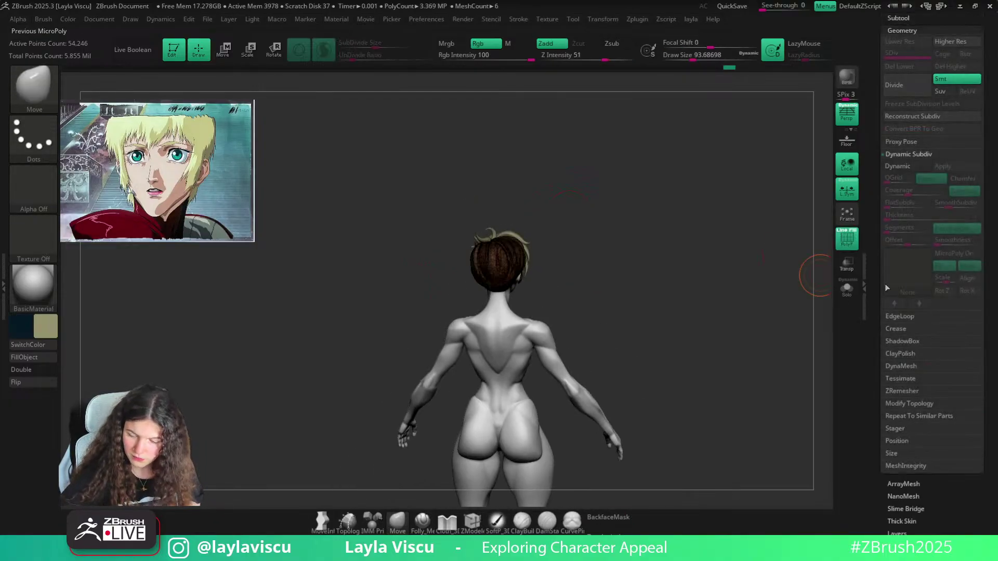
left_click(898, 155)
left_click(900, 204)
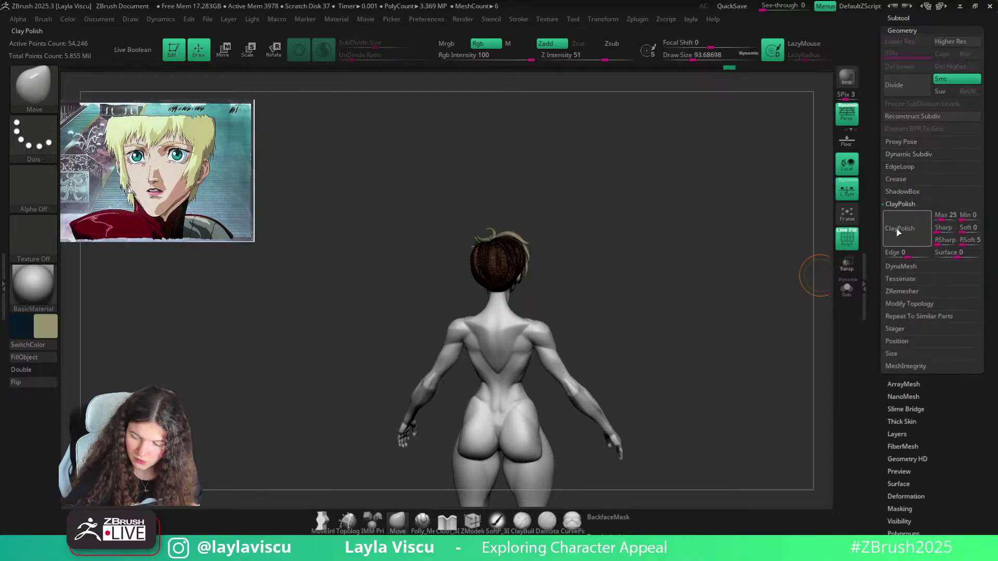
left_click(898, 236)
right_click_drag(713, 312, 919, 238, "ctrl")
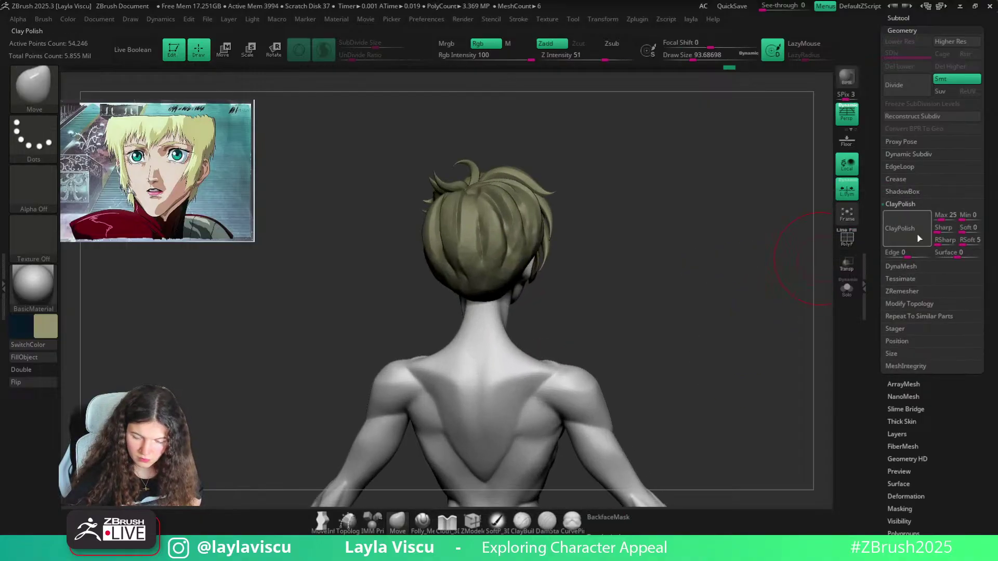
left_click(910, 237)
Flatten the planes of the skull cap's locks with TrimDynamic at a draw size of about 54, with Sculptris Pro off
mouse_move(736, 274)
left_mouse_down()
mouse_move(764, 278)
mouse_move(724, 333)
mouse_move(662, 291)
mouse_move(644, 298)
mouse_move(681, 332)
mouse_move(677, 314)
mouse_move(698, 301)
mouse_move(715, 307)
mouse_move(642, 174)
left_mouse_up()
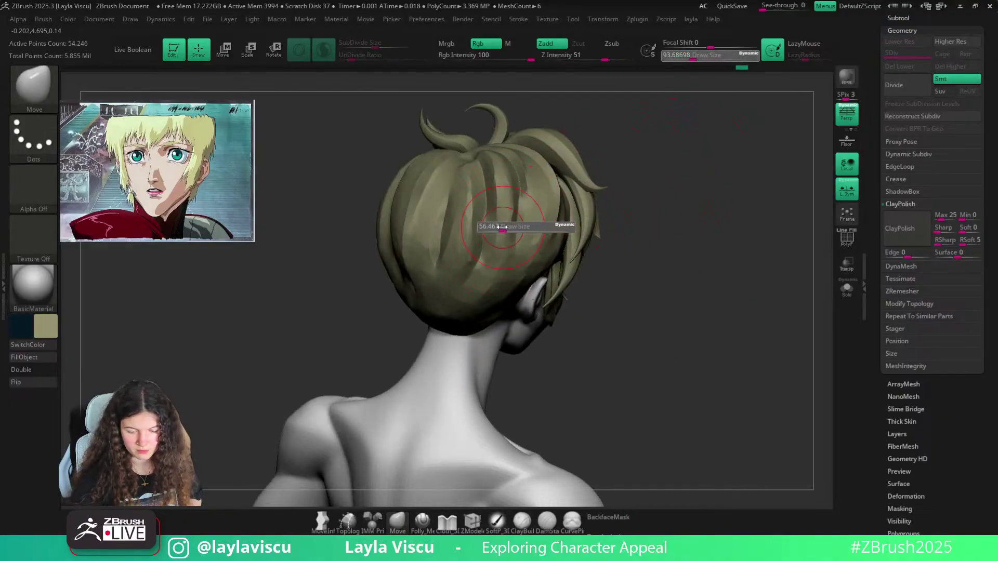
key("ctrl")
right_click_drag(653, 179, 637, 158, "ctrl")
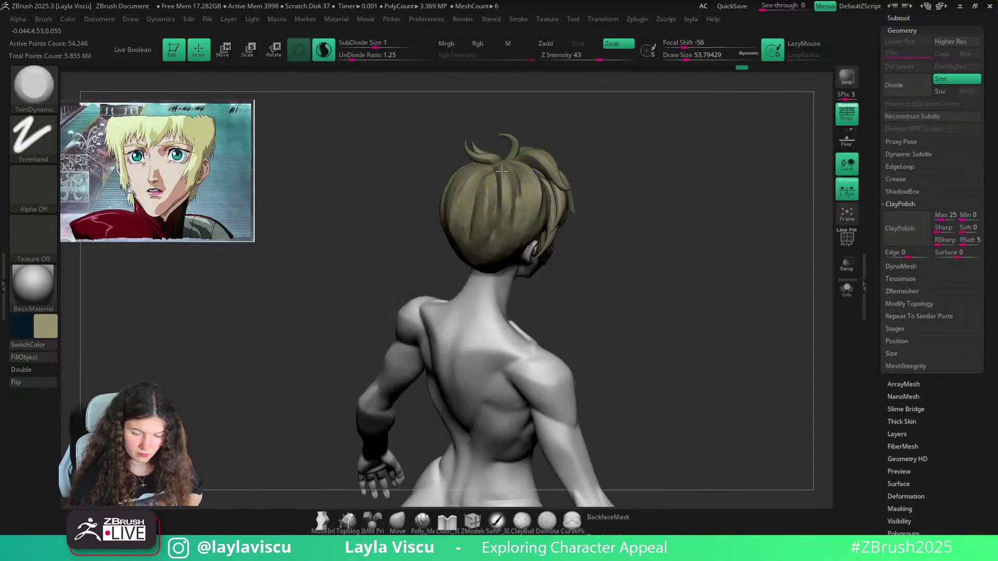
key("ctrl+z")
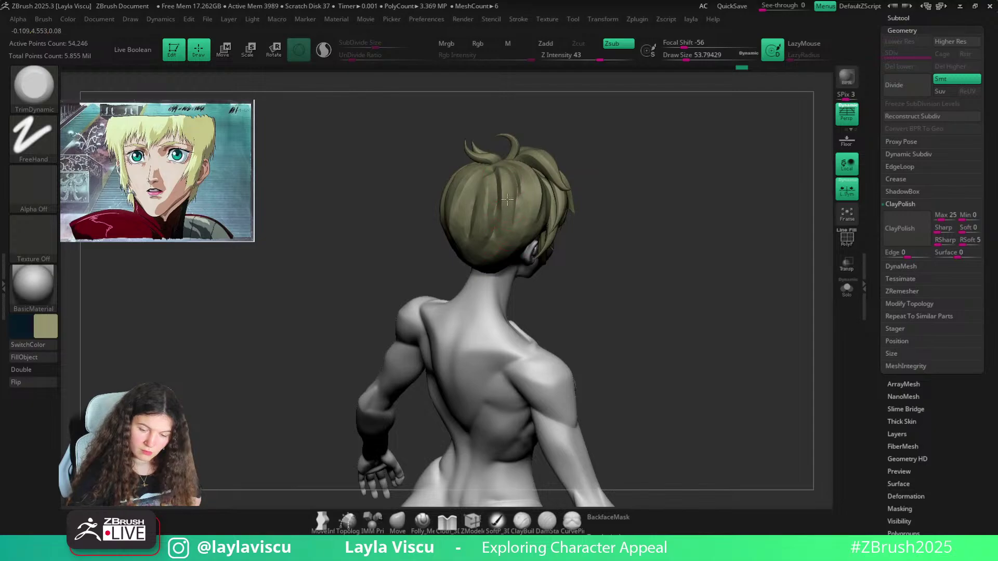
left_click(480, 243, "alt")
left_click_drag(479, 243, 556, 190)
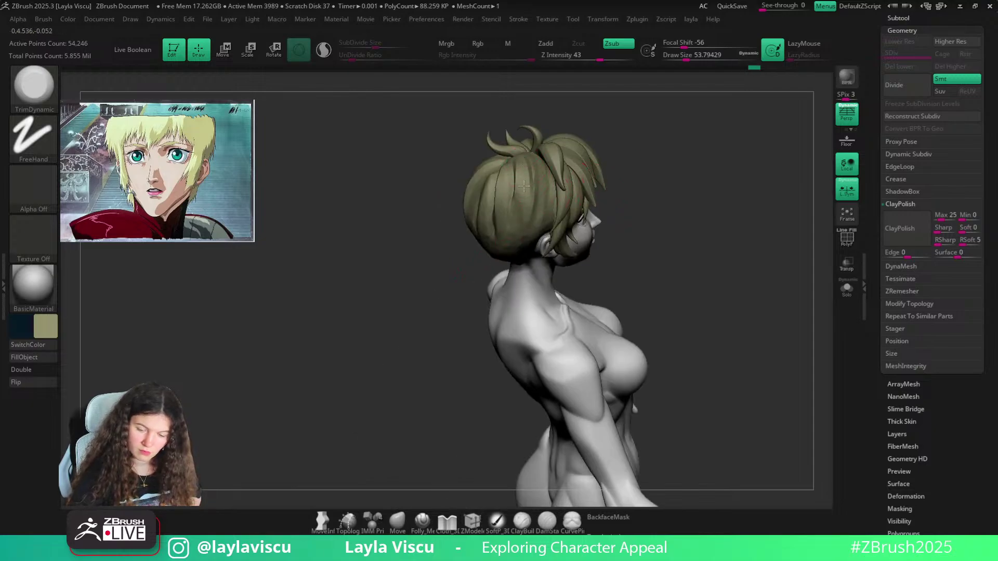
left_click_drag(619, 176, 487, 162)
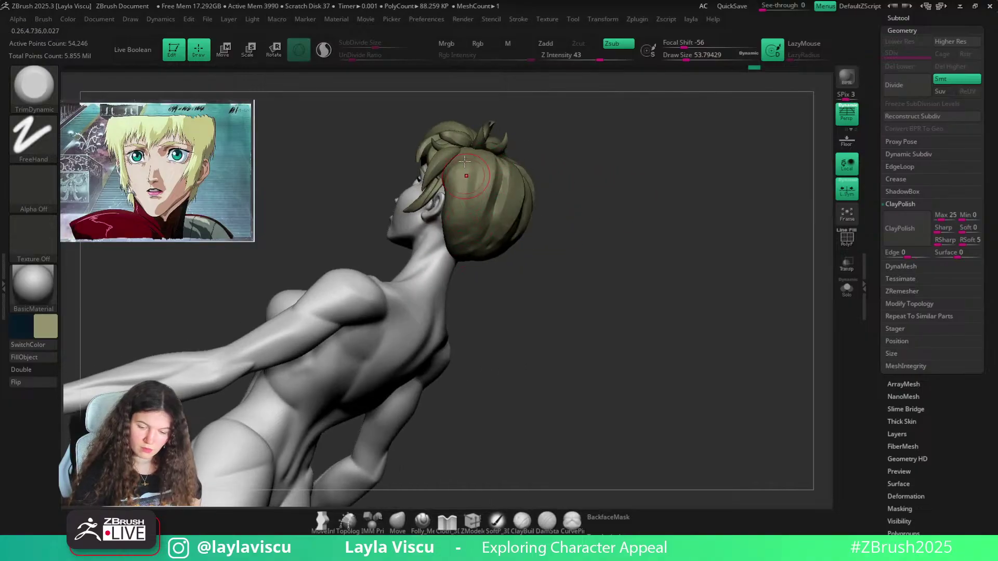
mouse_move(552, 166)
left_mouse_down()
mouse_move(651, 178)
mouse_move(664, 160)
mouse_move(644, 252)
mouse_move(613, 225)
mouse_move(604, 234)
mouse_move(644, 219)
mouse_move(558, 222)
left_mouse_up()
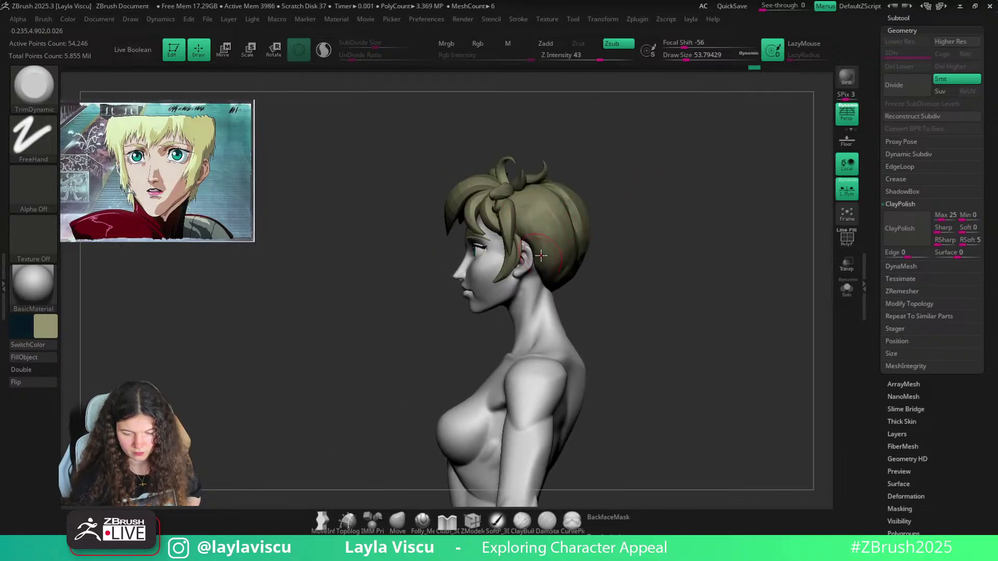
left_click_drag(540, 255, 606, 188)
Switch to the DamStandard brush and examine the skull cap's locks from the side, back and front
key("b")
key("d")
key("s")
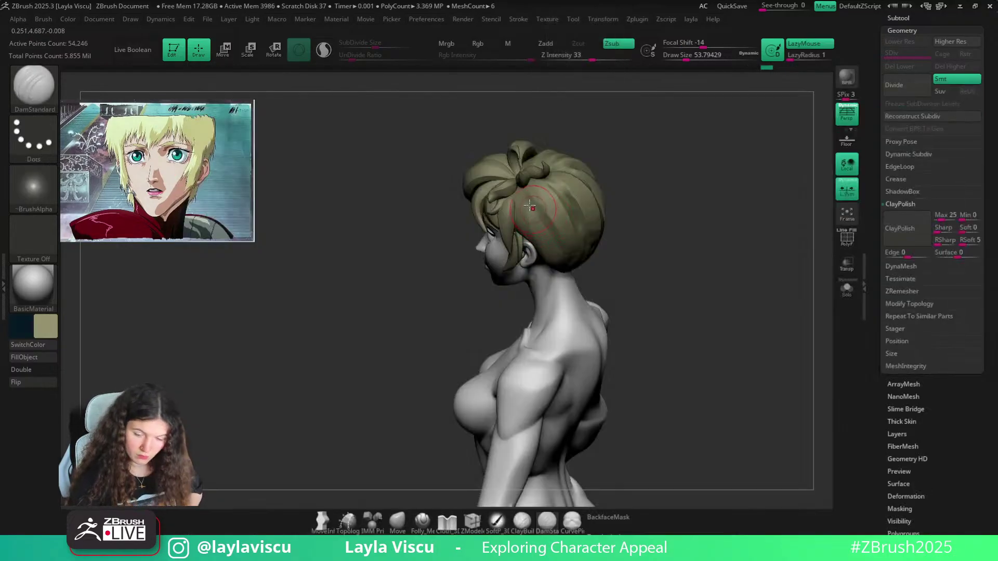
left_click_drag(632, 194, 549, 198)
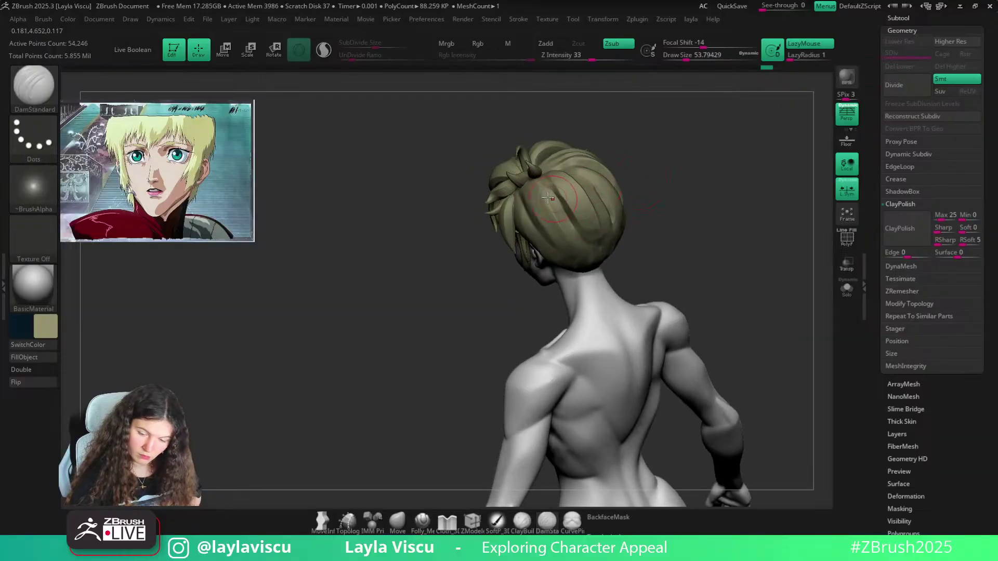
mouse_move(639, 191)
left_mouse_down()
mouse_move(704, 134)
mouse_move(651, 251)
left_mouse_up()
mouse_move(645, 264)
right_mouse_down("ctrl")
mouse_move(626, 223)
mouse_move(555, 194)
mouse_move(566, 216)
right_mouse_up("ctrl")
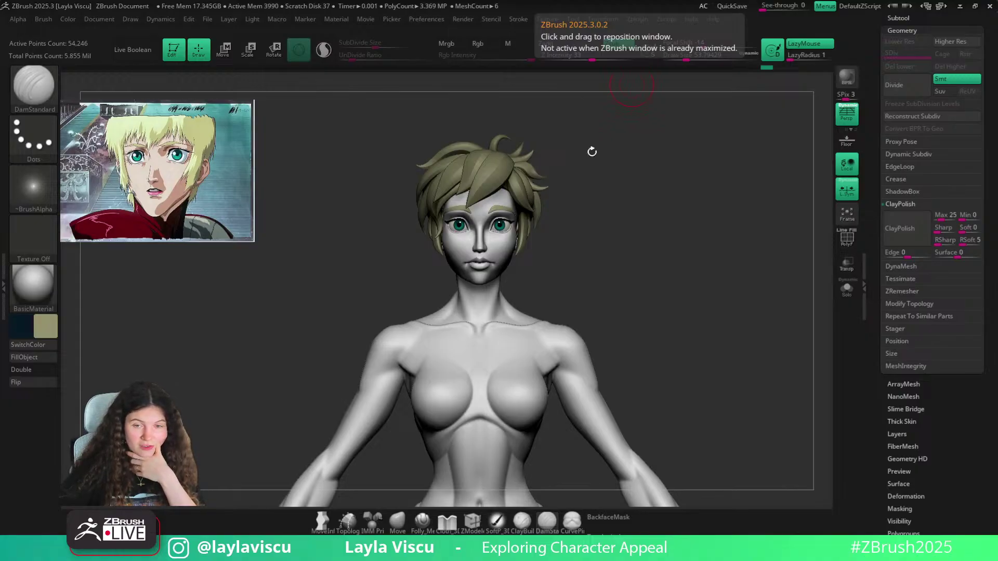
Make the front hair locks the active subtool and preview the character in the NPRShade material from several angles
right_click_drag(615, 242, 632, 278, "ctrl")
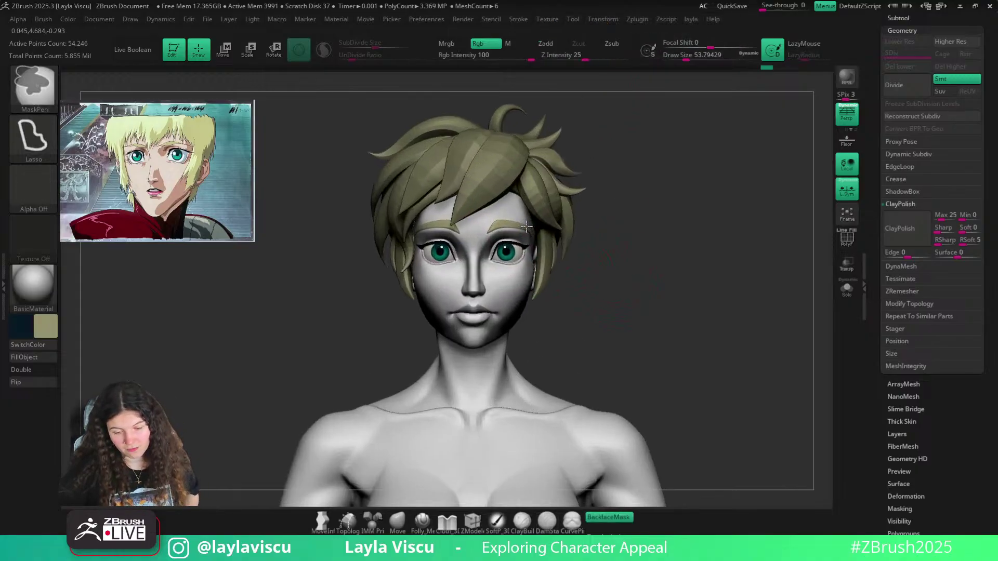
right_click_drag(645, 228, 640, 274, "alt")
left_click(464, 215, "alt")
right_click_drag(647, 221, 604, 225, "ctrl")
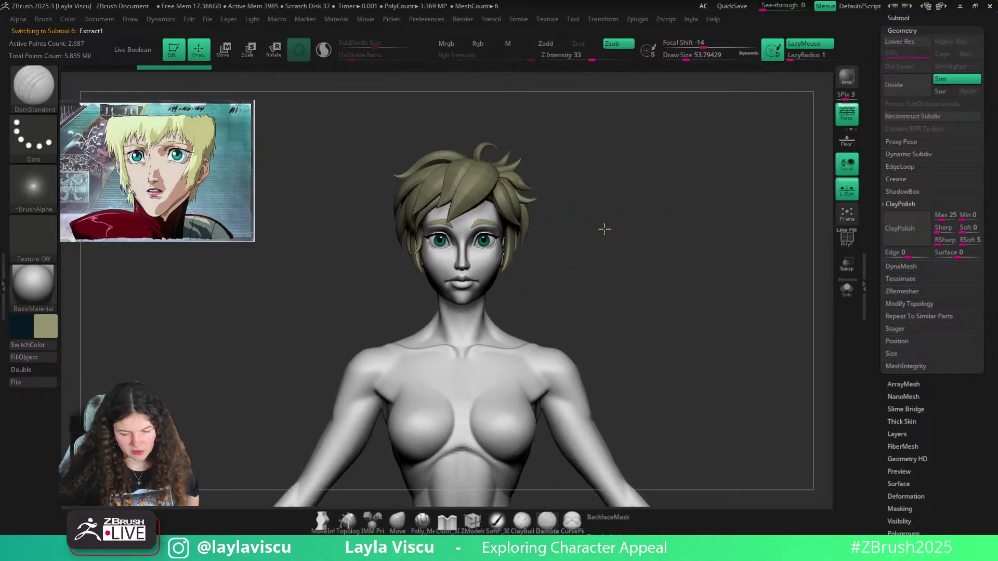
left_click(34, 283)
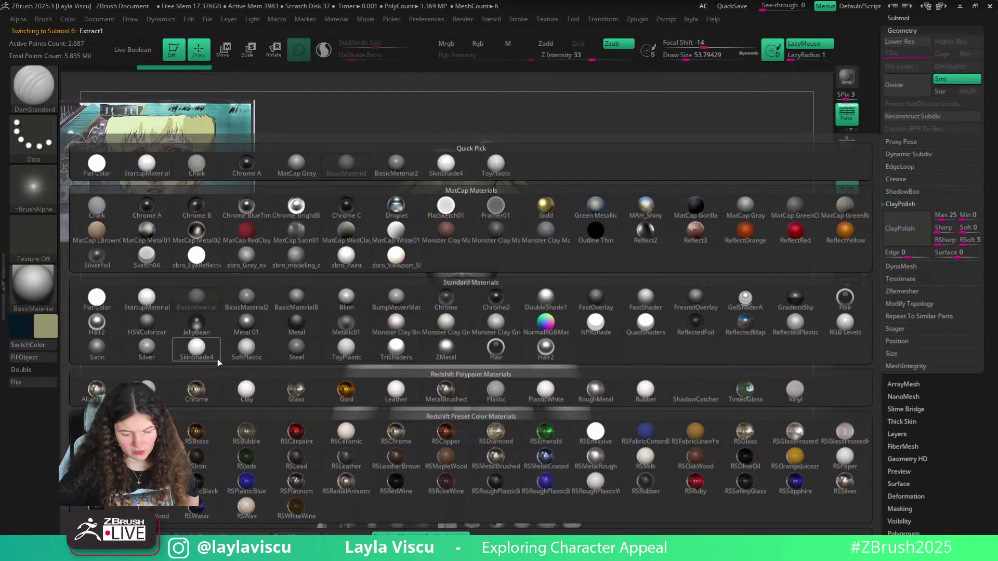
left_click(596, 325)
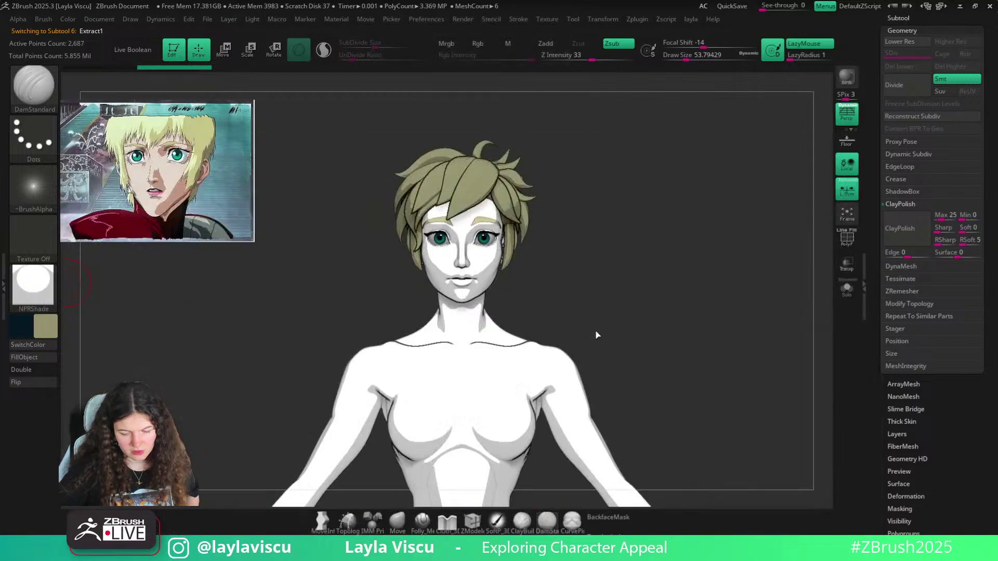
mouse_move(607, 322)
right_mouse_down("ctrl")
mouse_move(541, 304)
mouse_move(553, 298)
right_mouse_up("ctrl")
mouse_move(613, 276)
right_mouse_down()
mouse_move(535, 271)
mouse_move(657, 267)
mouse_move(563, 263)
mouse_move(657, 292)
mouse_move(685, 316)
mouse_move(604, 307)
mouse_move(593, 235)
right_mouse_up()
right_click_drag(505, 212, 499, 248, "ctrl")
right_click_drag(565, 237, 283, 222)
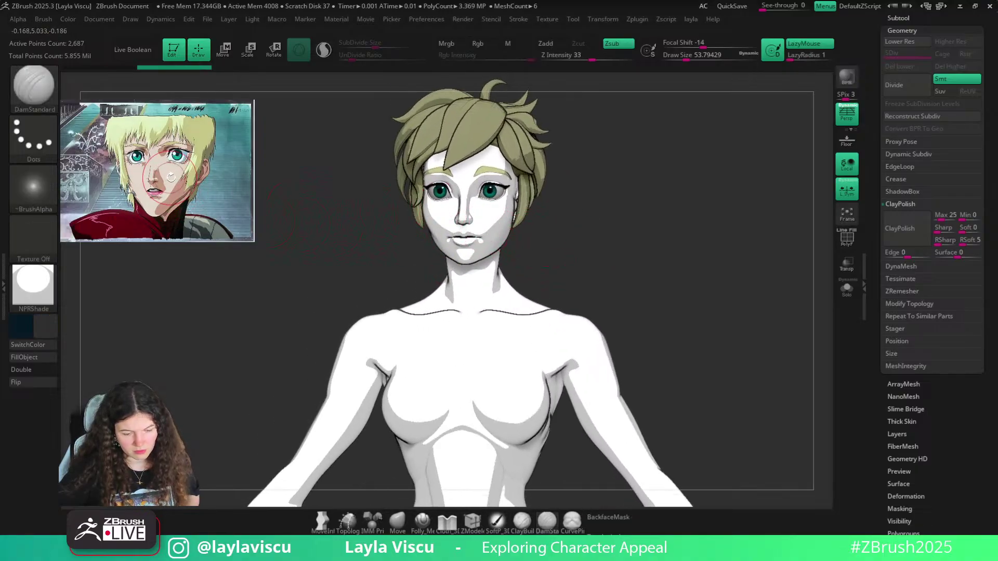
Sample the light beige skin tone from the reference image and fill the body subtool with it
key("shift+z")
key("shift+z")
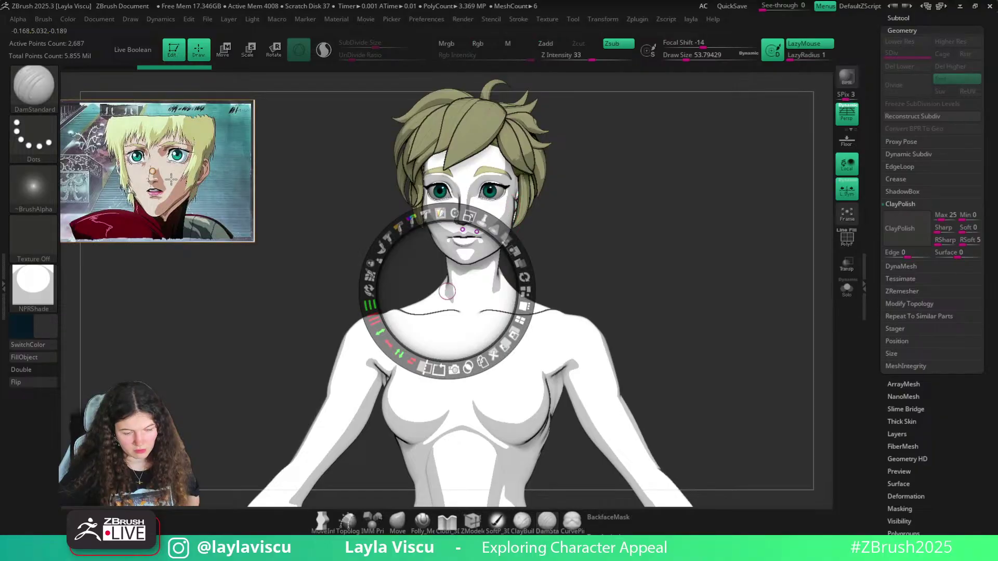
key("shift+z")
key("shift+z")
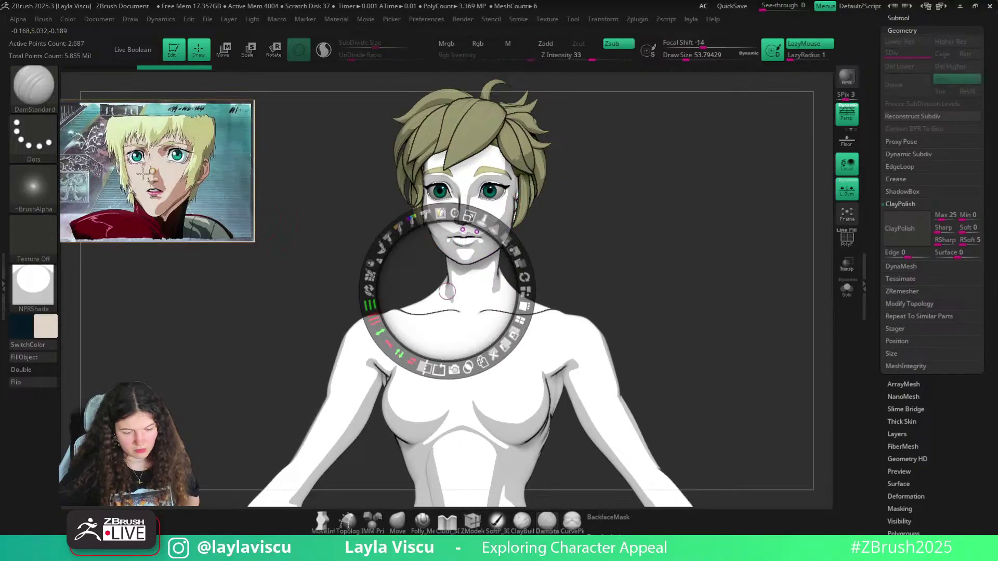
key("z")
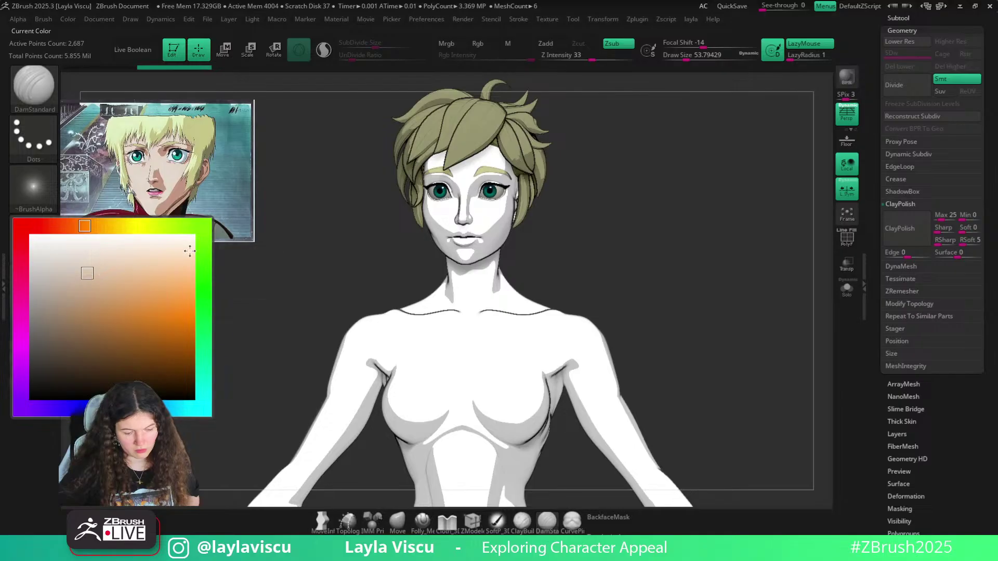
left_click(450, 236, "alt")
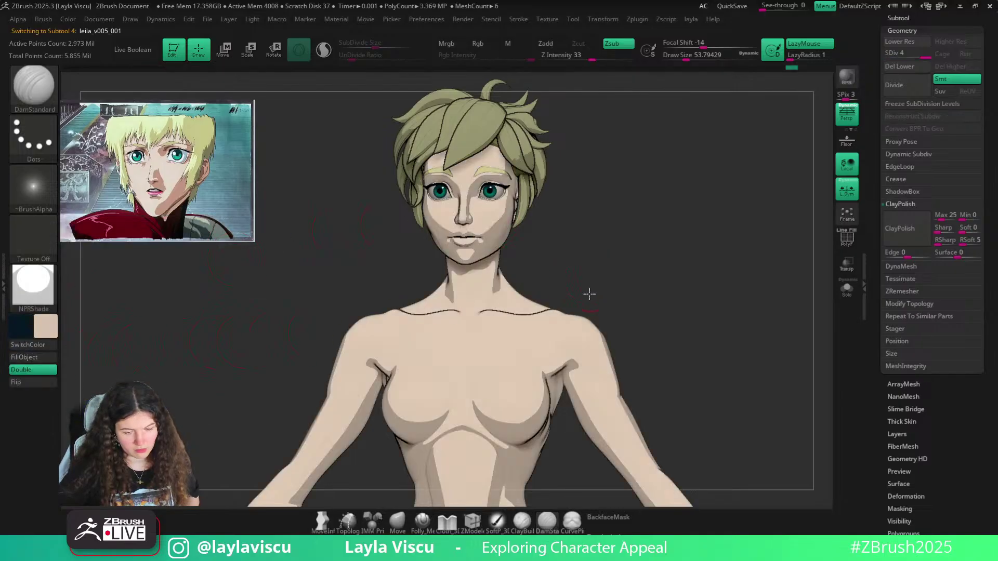
right_click_drag(589, 295, 579, 324, "alt")
mouse_move(579, 324)
right_mouse_down("ctrl")
mouse_move(607, 266)
mouse_move(613, 276)
mouse_move(584, 265)
mouse_move(584, 285)
mouse_move(523, 263)
mouse_move(537, 285)
mouse_move(601, 290)
mouse_move(572, 291)
right_mouse_up("ctrl")
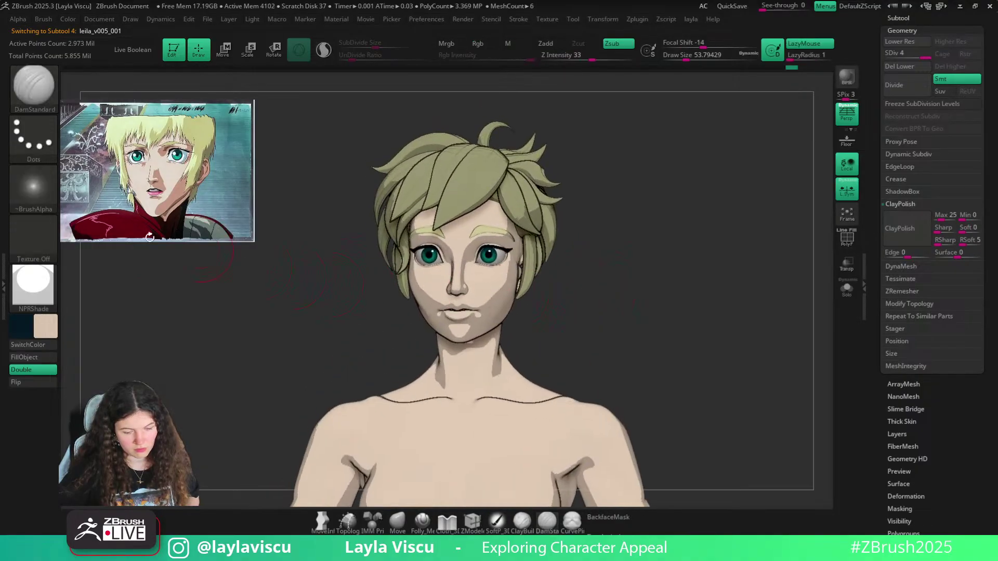
Switch the material to SkinShade4 to view the head with soft shading
left_click(23, 299)
left_click(495, 167)
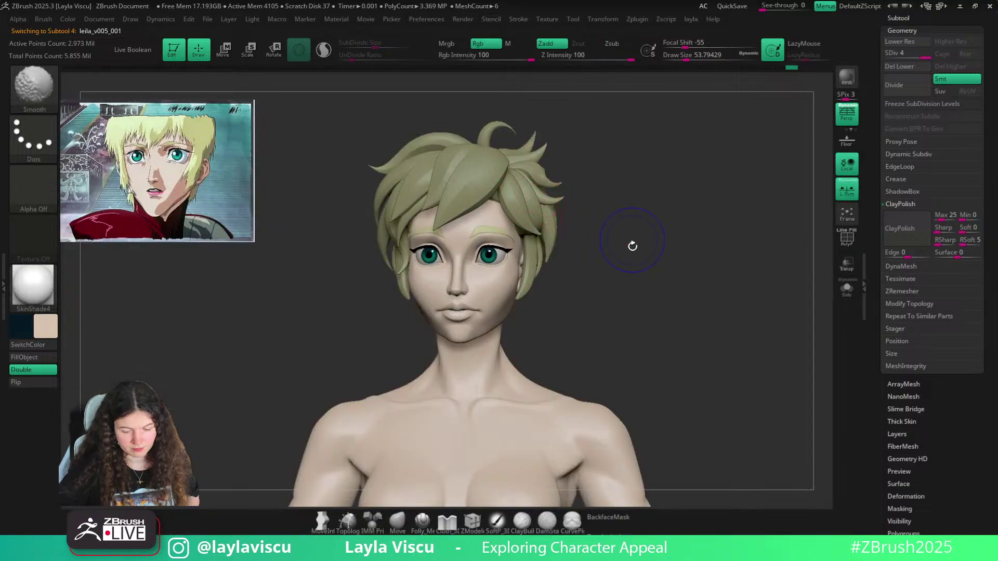
mouse_move(670, 278)
right_mouse_down()
mouse_move(688, 265)
mouse_move(629, 286)
right_mouse_up()
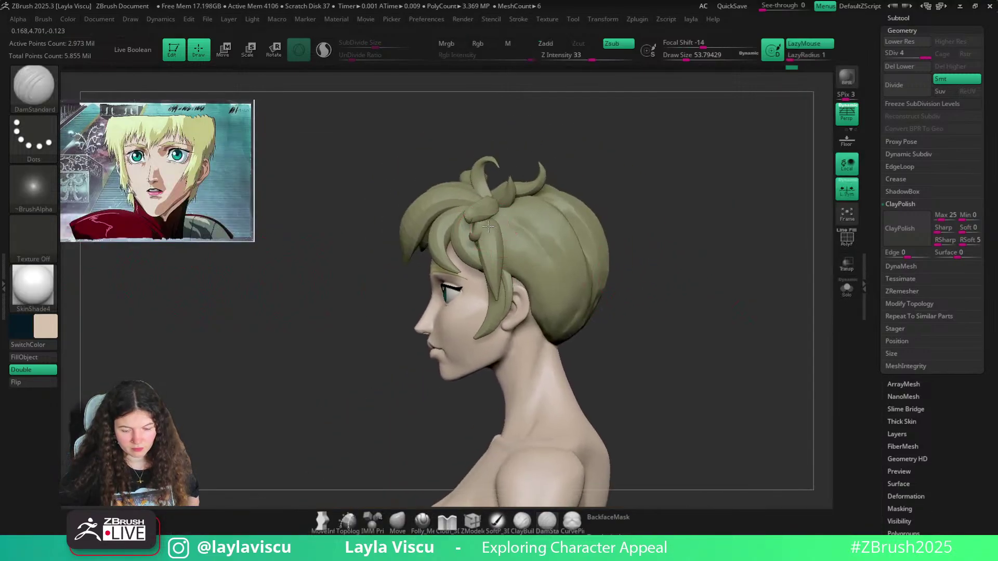
Make the front hair locks active and set the Move brush to a draw size of about 116
left_click(493, 234, "alt")
key("s")
left_click(494, 228)
left_click(397, 522)
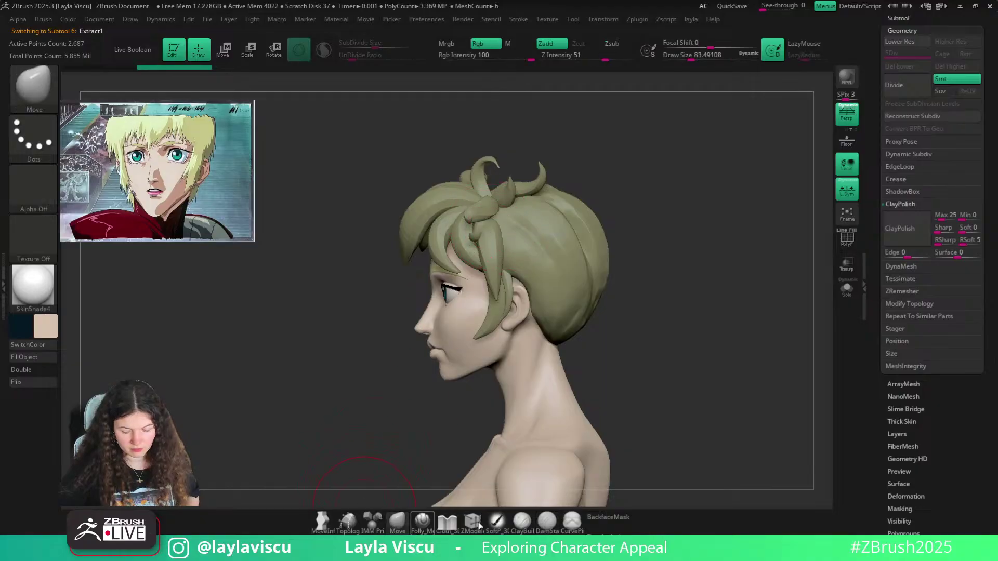
left_click(593, 533)
mouse_move(619, 416)
right_mouse_down("alt")
mouse_move(629, 406)
mouse_move(624, 453)
right_mouse_up("alt")
key("s")
left_click(479, 213)
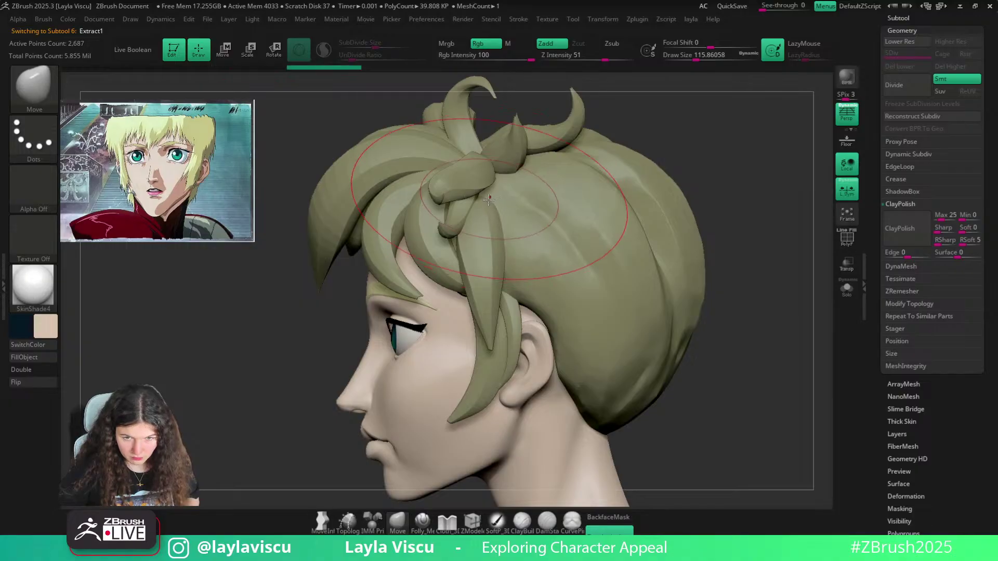
Nudge the small side lock above the temple with the Move brush and check the hair from the side and front
right_click_drag(489, 199, 680, 274, "alt")
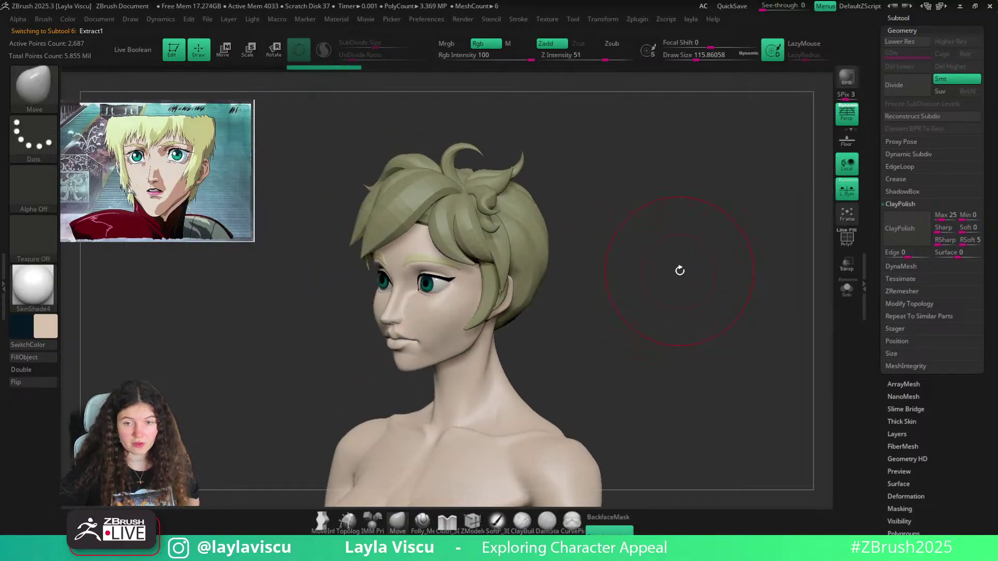
right_click_drag(680, 271, 636, 278)
right_click_drag(635, 277, 629, 332, "ctrl")
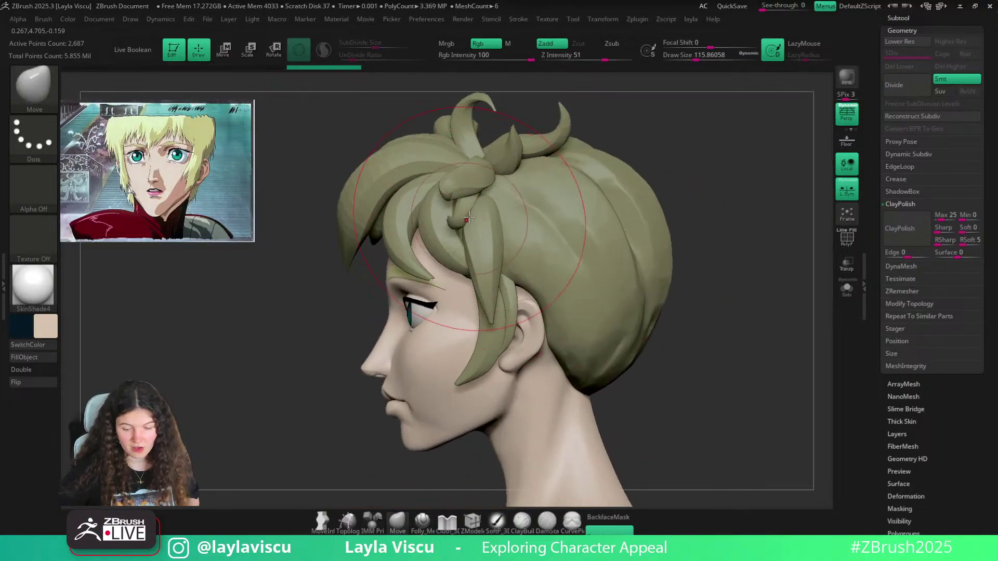
mouse_move(468, 224)
right_mouse_down("ctrl")
mouse_move(657, 236)
mouse_move(624, 219)
mouse_move(670, 229)
mouse_move(427, 245)
mouse_move(609, 260)
mouse_move(617, 252)
mouse_move(435, 232)
mouse_move(608, 241)
mouse_move(655, 265)
mouse_move(471, 278)
right_mouse_up("ctrl")
left_click_drag(470, 271, 465, 276)
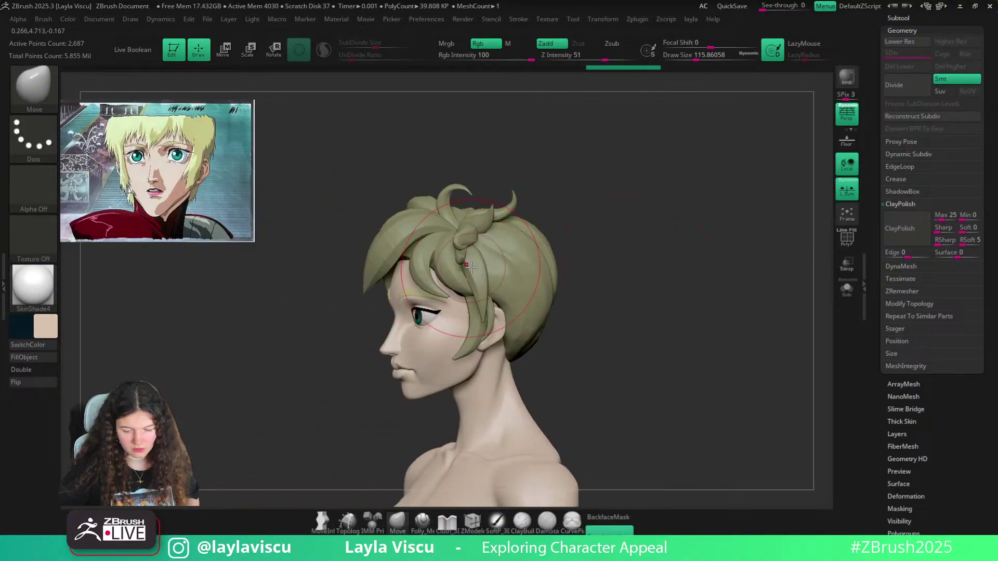
mouse_move(676, 244)
right_mouse_down()
mouse_move(640, 252)
mouse_move(652, 276)
mouse_move(546, 281)
right_mouse_up()
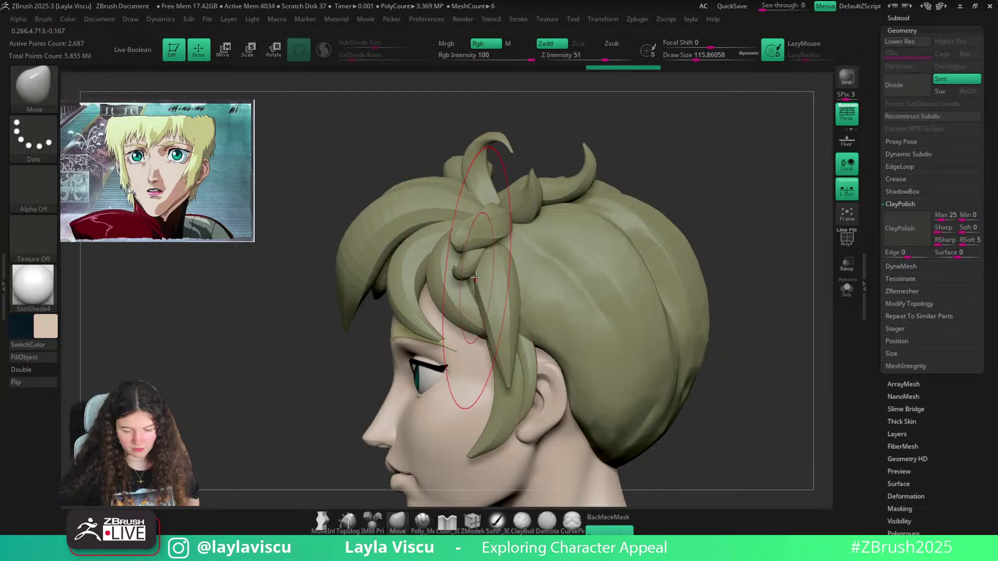
right_click_drag(470, 278, 702, 208, "ctrl")
right_click_drag(702, 208, 519, 232, "ctrl")
right_click_drag(519, 231, 521, 268, "ctrl")
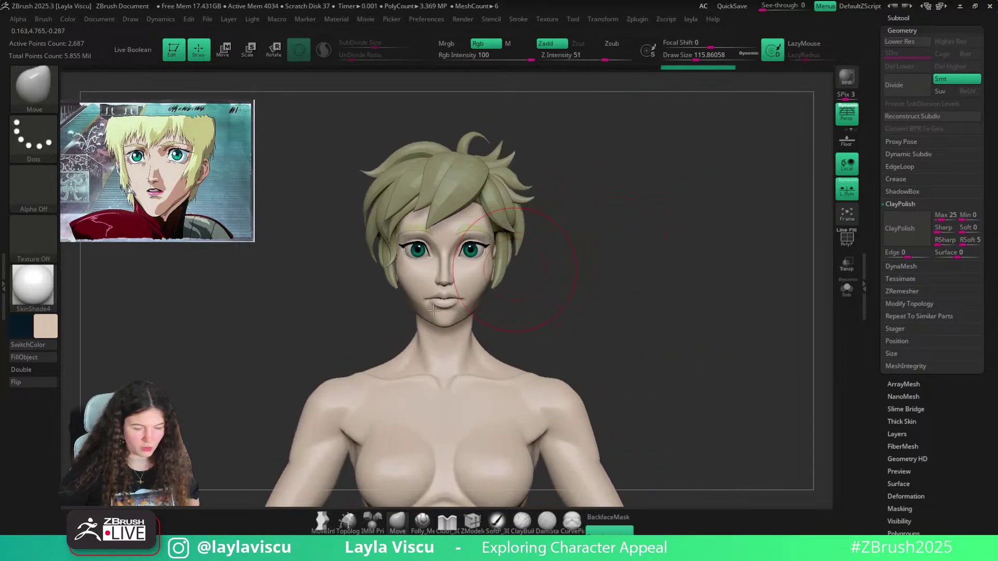
Preview the character in NPRShade once more, and change the material to StartupMaterial
left_click(48, 307)
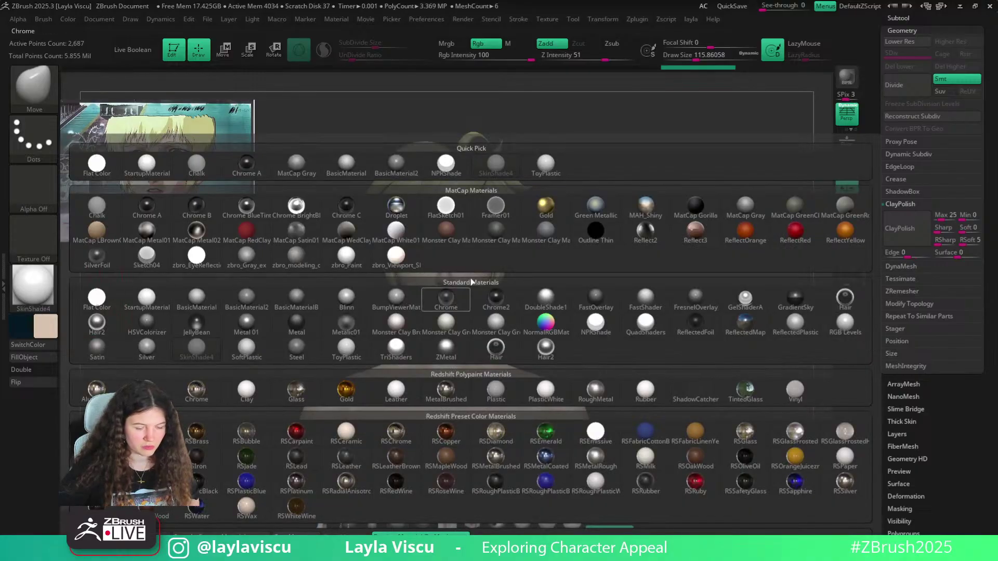
left_click(596, 323)
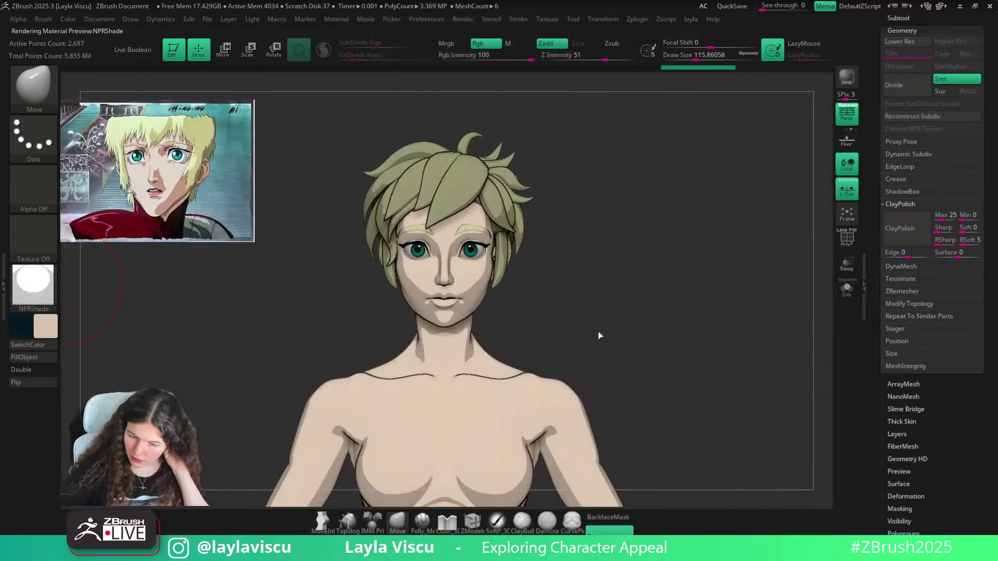
left_click(33, 286)
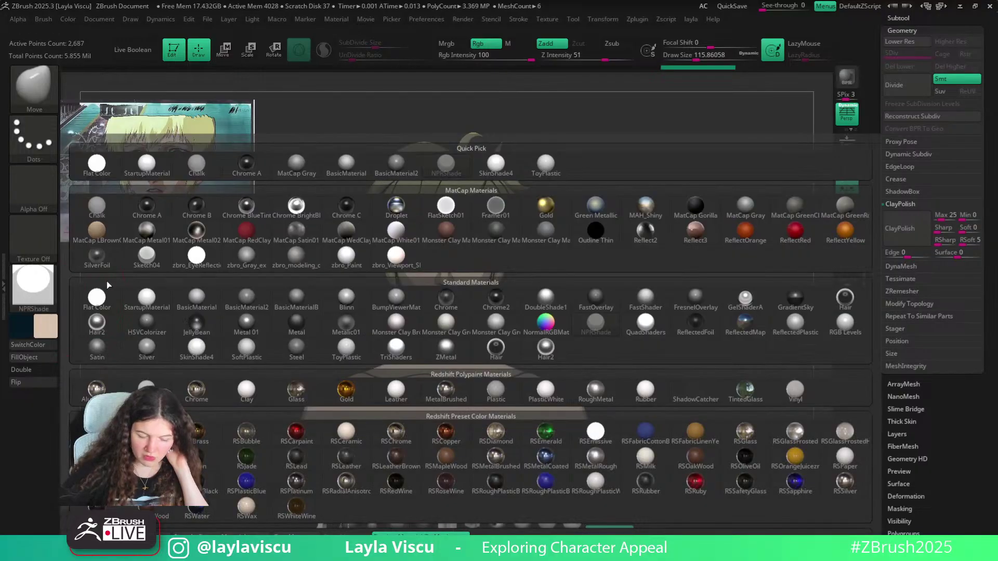
left_click(146, 294)
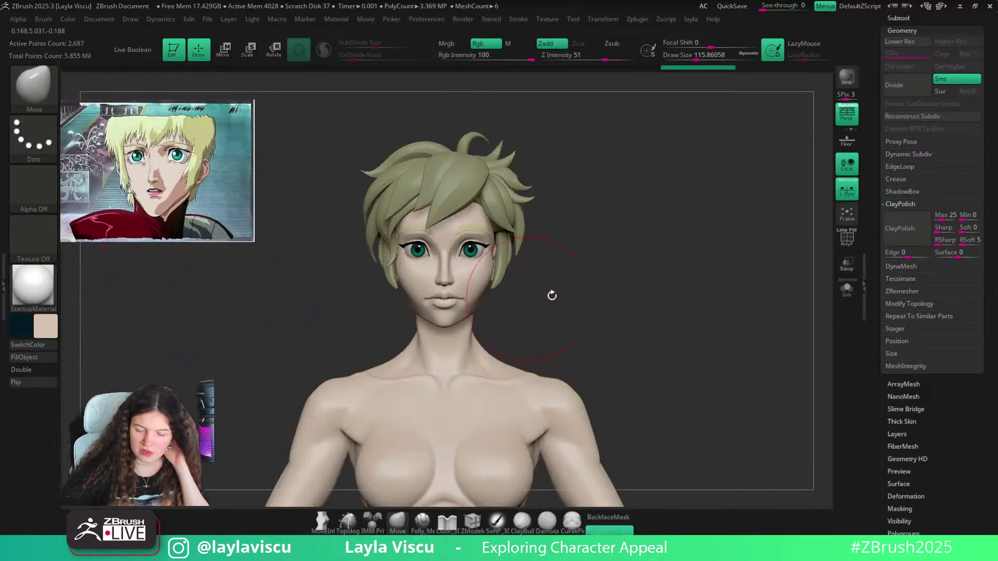
Sample a pale yellow-green from the reference image and fill the front hair locks with it
key("s")
mouse_move(588, 276)
left_mouse_down()
mouse_move(575, 287)
mouse_move(599, 292)
mouse_move(587, 276)
left_mouse_up()
key("z")
key("c")
key("z")
key("shift+z")
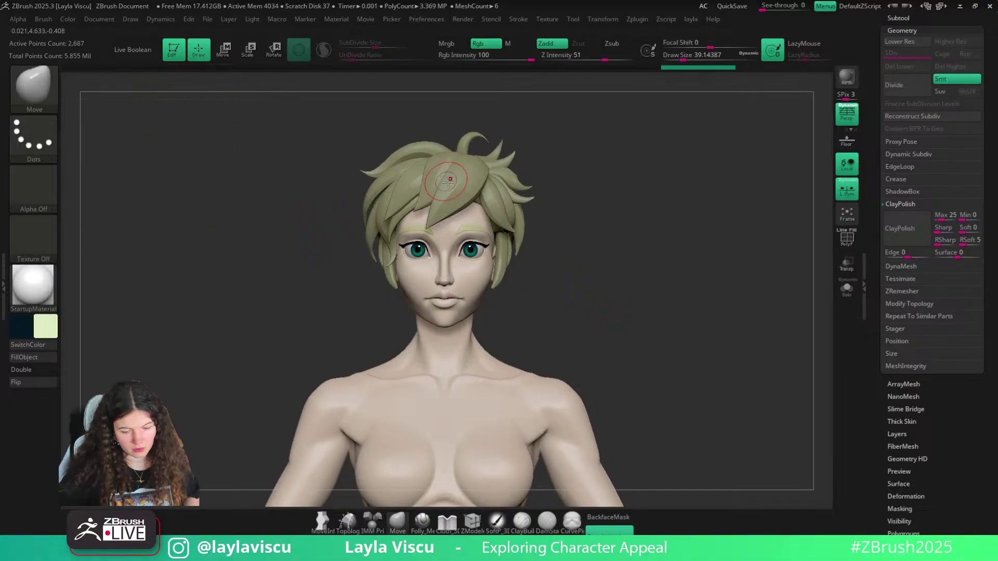
key("shift+z")
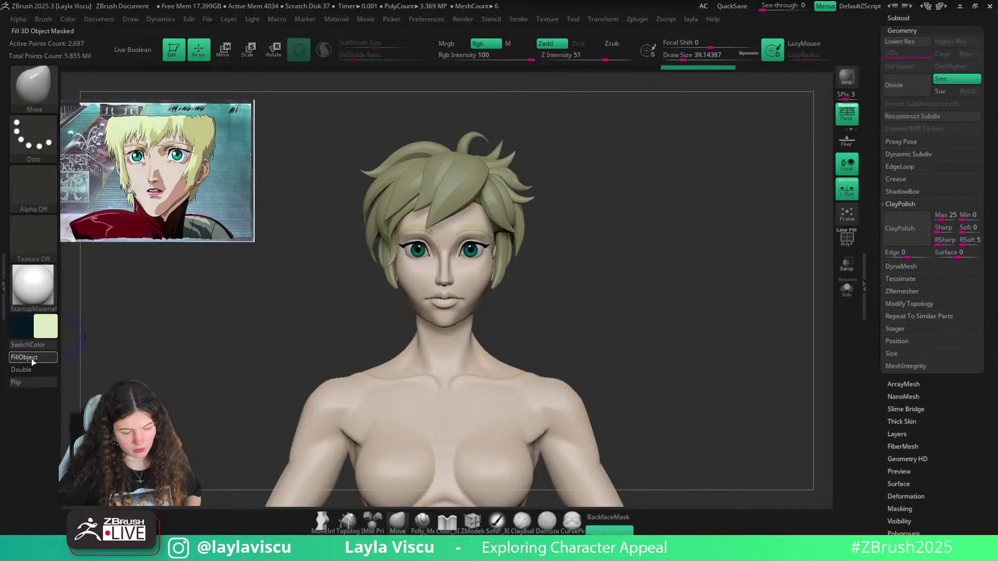
left_click(31, 358)
Sample the darker blonde yellow from the reference hair and fill the front locks and the skull cap with it
key("z")
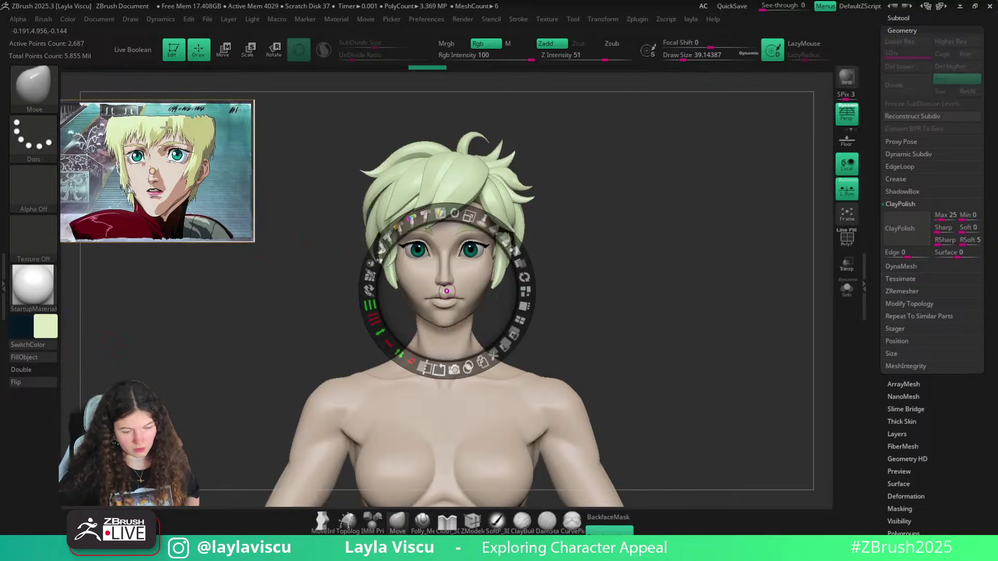
key("c")
key("z")
left_click(31, 358)
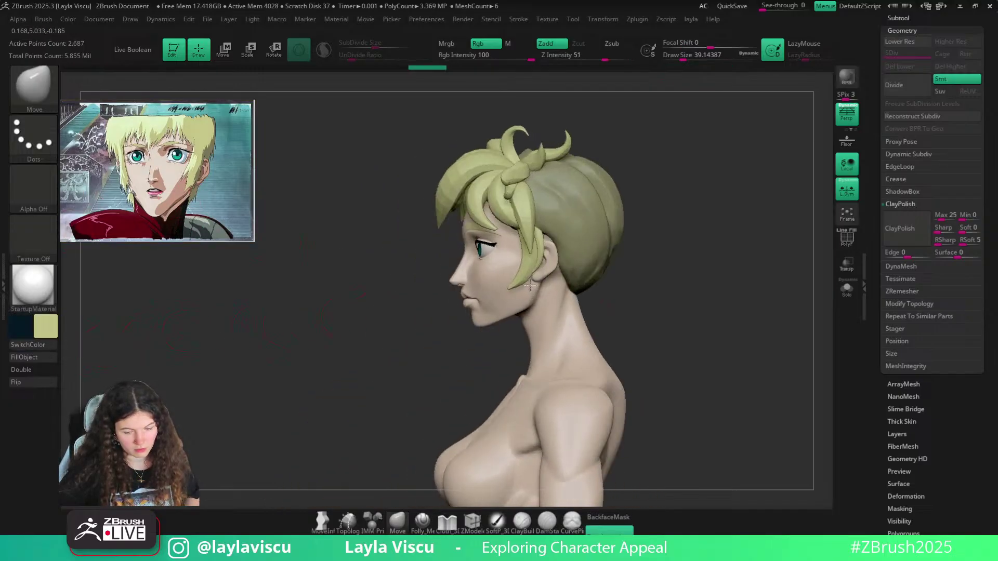
left_click(44, 361)
mouse_move(204, 350)
right_mouse_down()
mouse_move(606, 332)
mouse_move(546, 285)
mouse_move(423, 276)
right_mouse_up()
mouse_move(616, 278)
right_mouse_down("alt")
mouse_move(619, 298)
mouse_move(535, 283)
mouse_move(600, 278)
mouse_move(600, 296)
right_mouse_up("alt")
Sample a pink from the reference image, make the body subtool active and set the draw size to about 20
key("b")
key("m")
key("v")
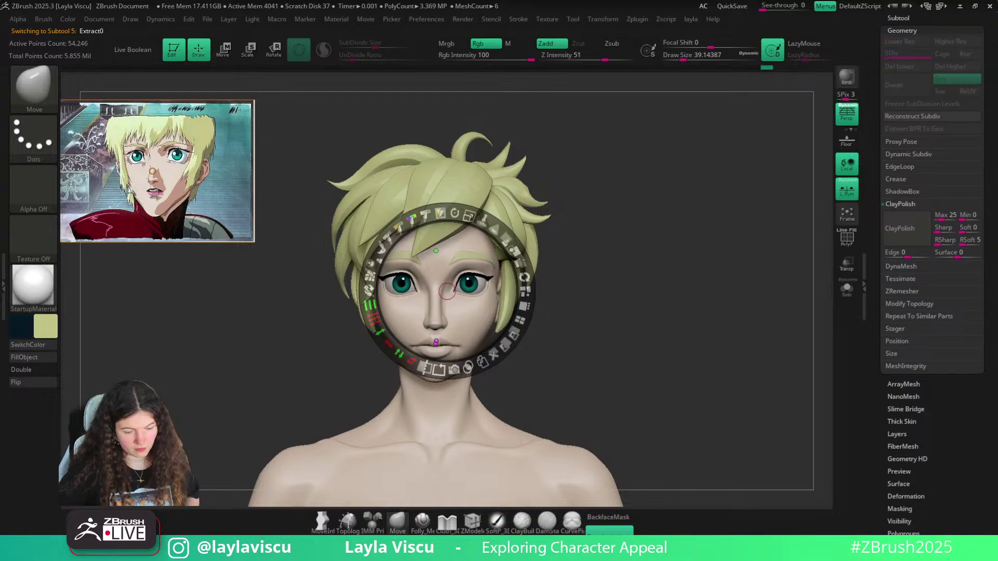
key("c")
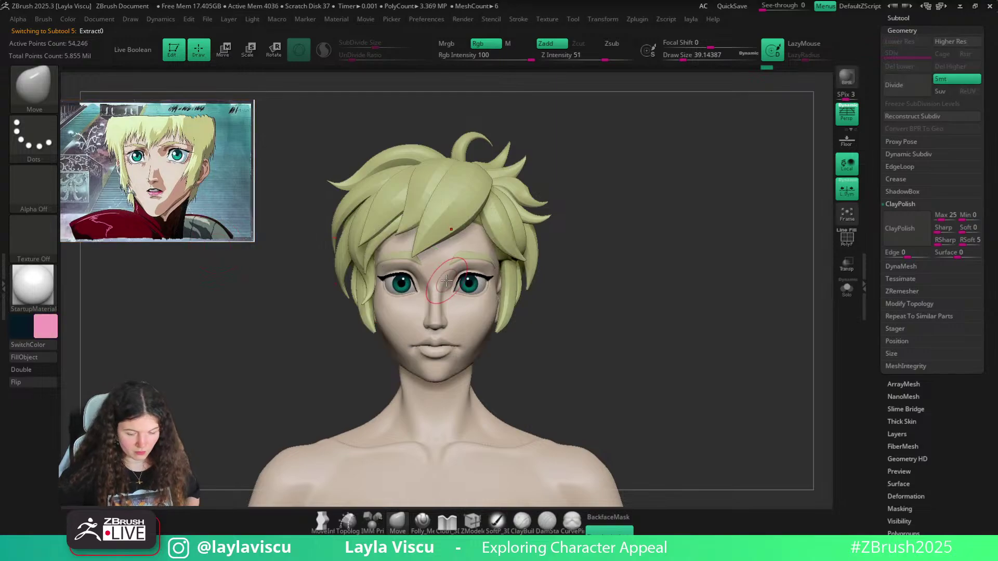
left_click(459, 317, "alt")
key("s")
left_click_drag(458, 318, 452, 318)
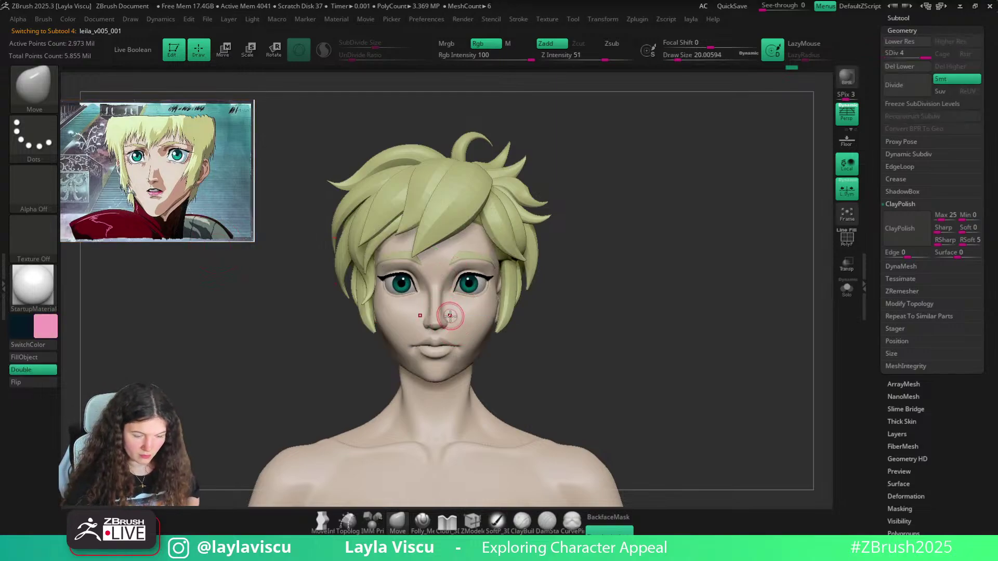
Switch to the Standard brush with only Rgb active and paint the lips light pink
key("b")
key("s")
key("t")
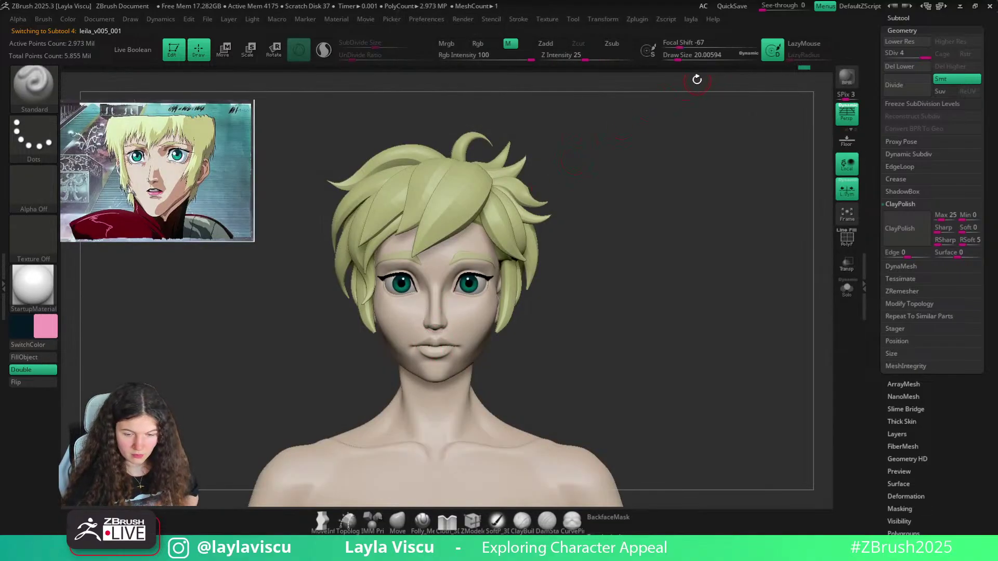
key("ctrl")
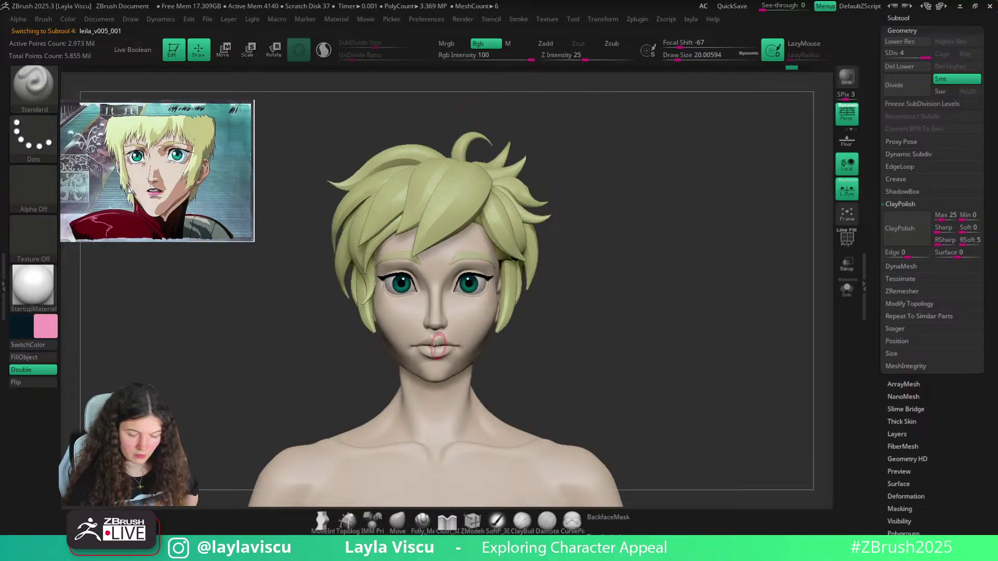
left_click_drag(459, 344, 451, 348)
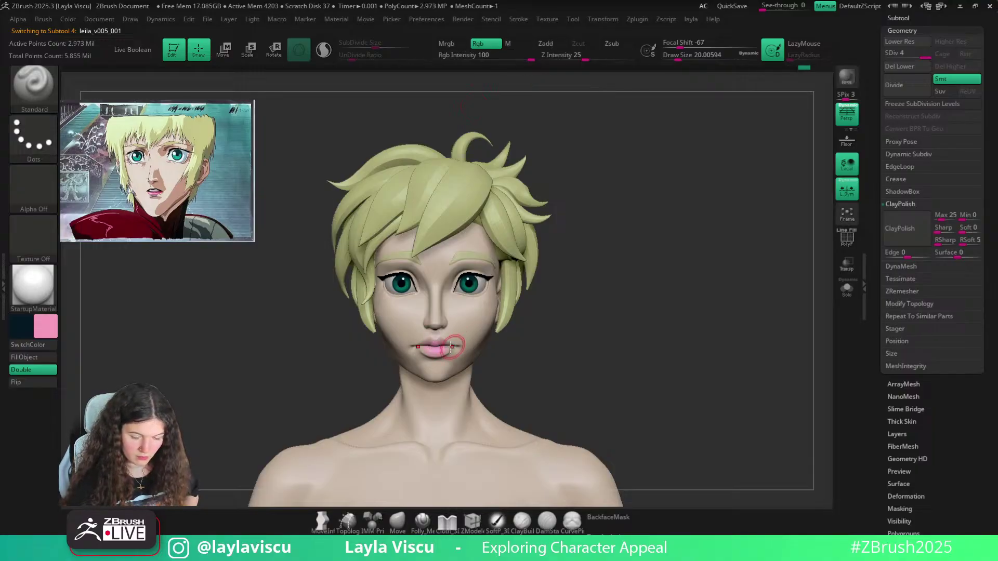
Pick a deeper magenta pink and repaint the lips with it
key("z")
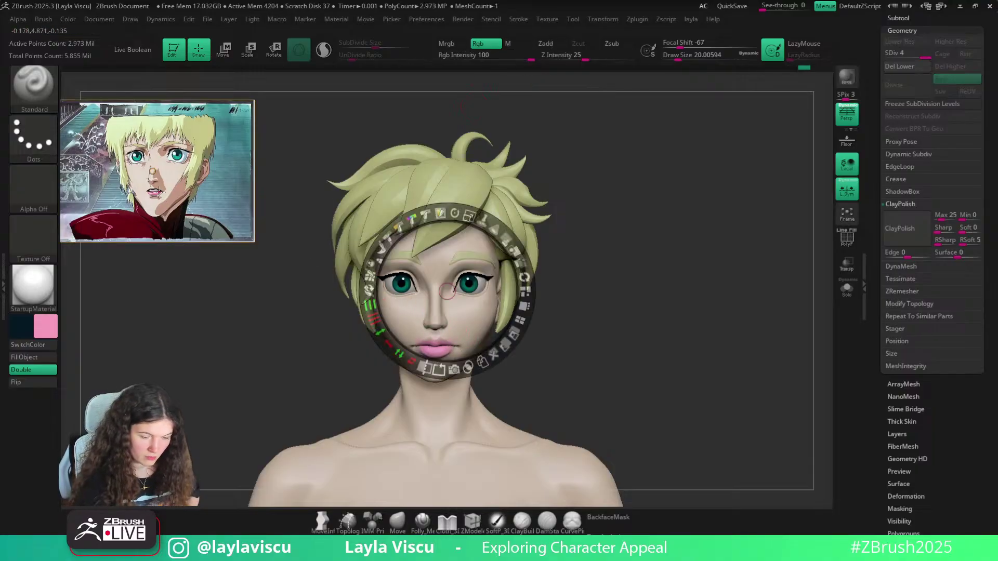
key("c")
key("z")
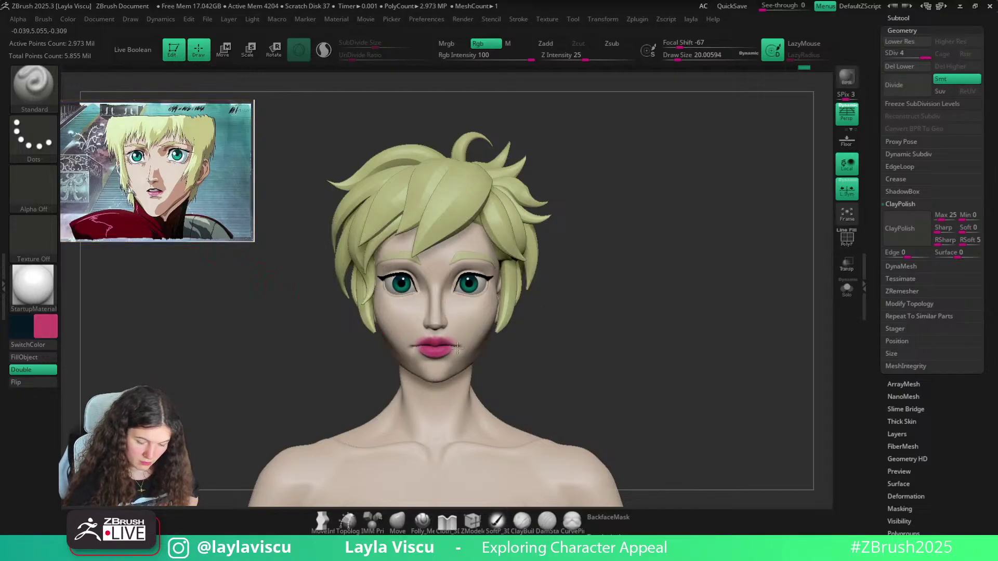
Sample the skin tone and clean up the painted lip edges with draw sizes between about 5 and 17
key("c")
key("s")
left_click_drag(461, 331, 456, 331)
mouse_move(538, 343)
right_mouse_down("ctrl")
mouse_move(553, 394)
mouse_move(511, 367)
right_mouse_up("ctrl")
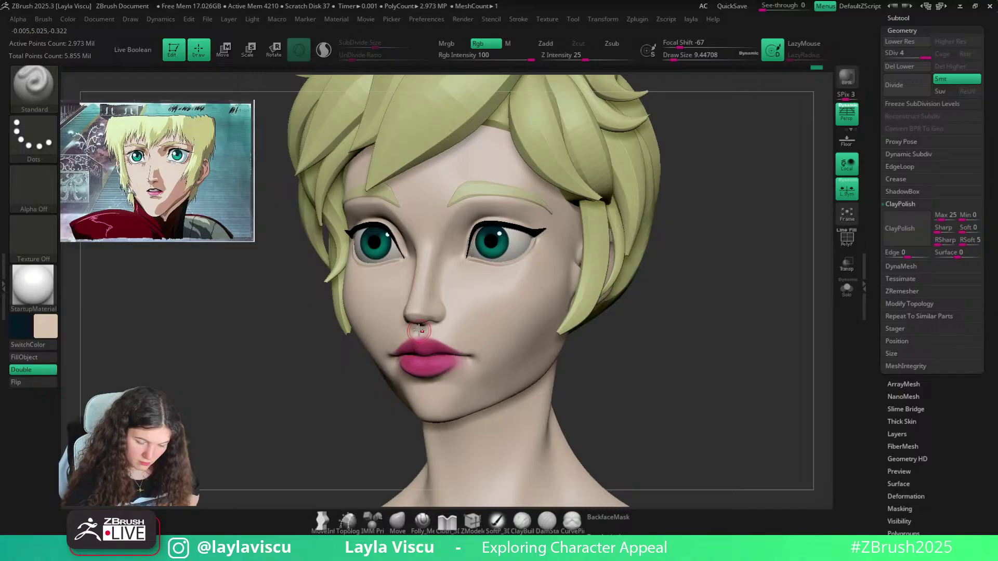
key("bracketleft")
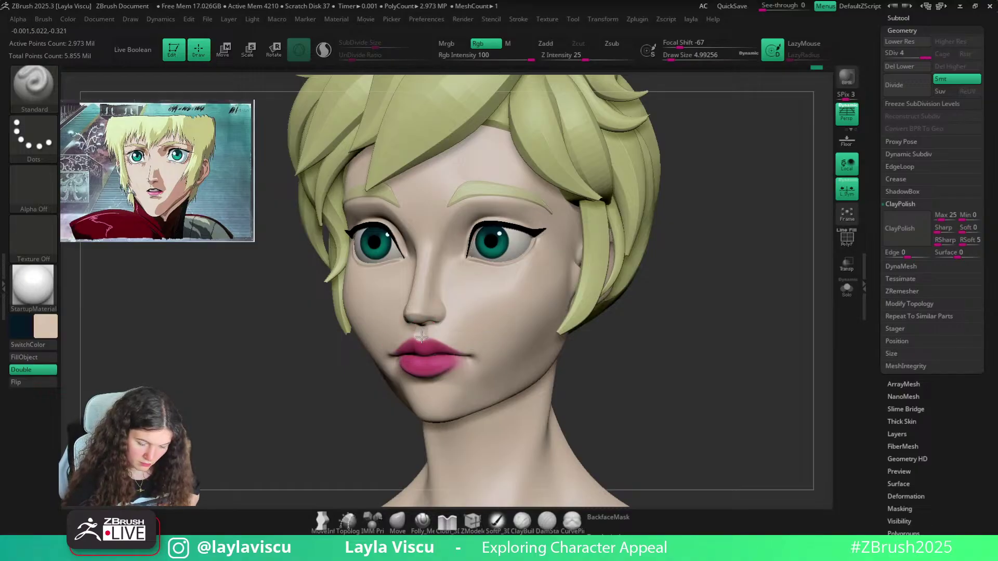
key("bracketright")
key("bracketright")
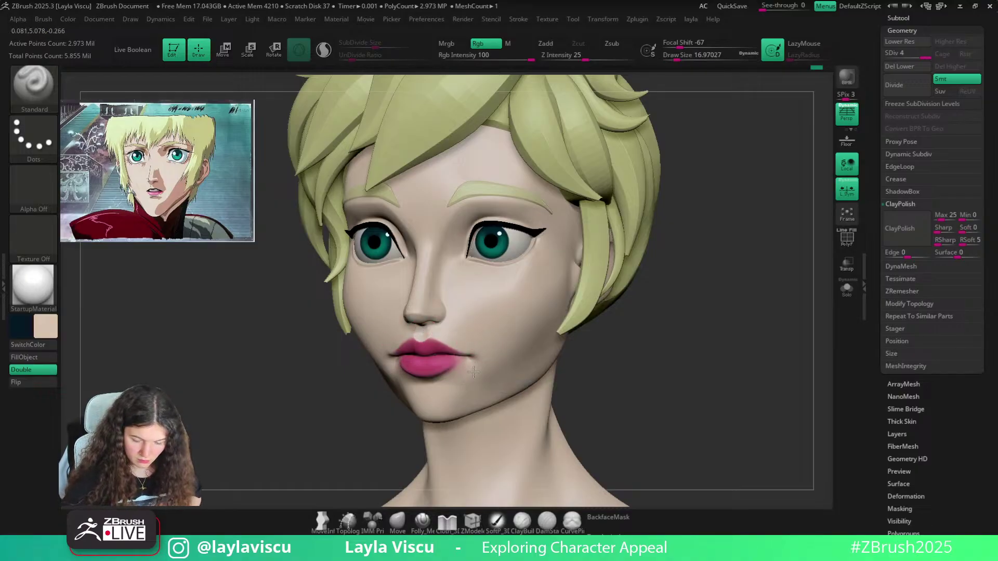
mouse_move(613, 383)
right_mouse_down()
mouse_move(517, 345)
mouse_move(567, 306)
right_mouse_up()
mouse_move(567, 307)
right_mouse_down()
mouse_move(669, 316)
mouse_move(586, 289)
mouse_move(555, 405)
right_mouse_up()
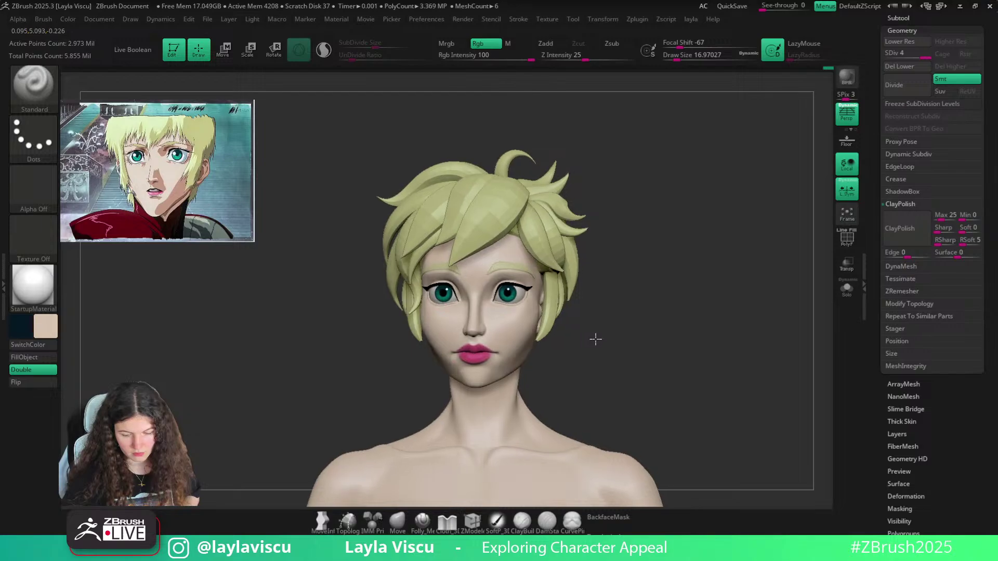
Set the draw size to about 33 and lower the body to subdivision level 1 for reshaping the mouth
key("s")
left_click_drag(489, 346, 493, 345)
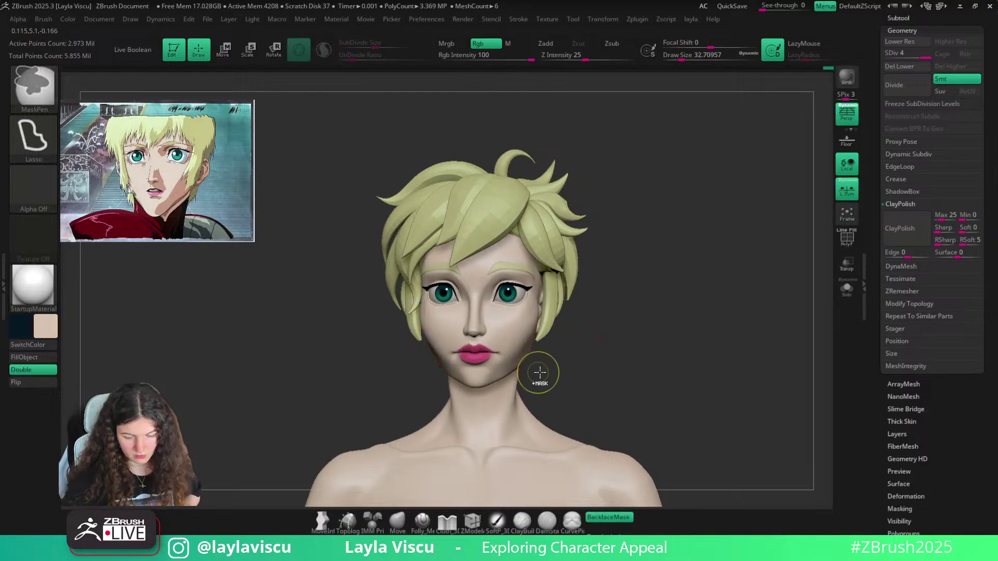
mouse_move(540, 373)
right_mouse_down("ctrl")
mouse_move(595, 310)
mouse_move(611, 328)
mouse_move(554, 372)
right_mouse_up("ctrl")
key("shift+d")
key("shift+d")
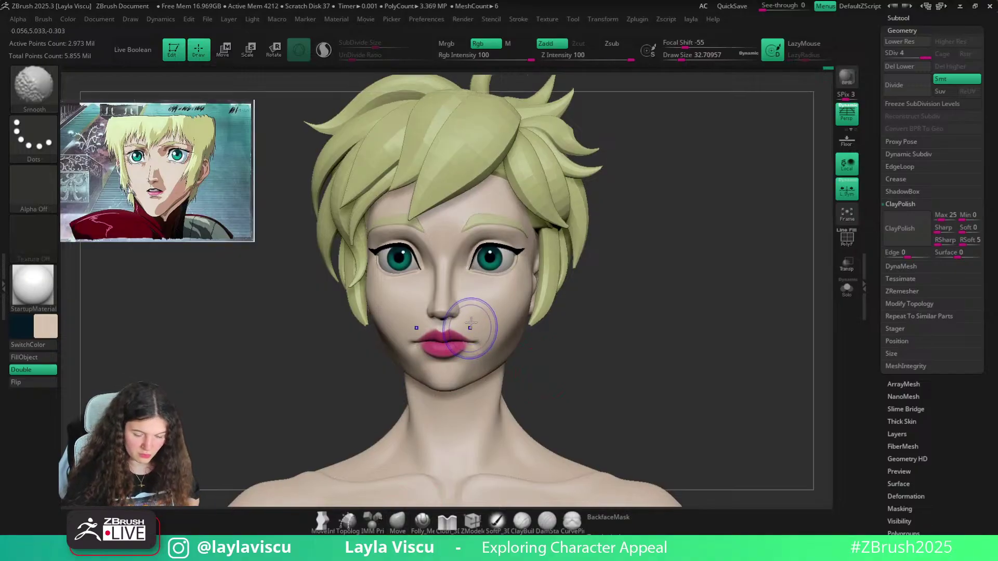
key("shift+d")
right_click_drag(468, 364, 475, 430, "ctrl")
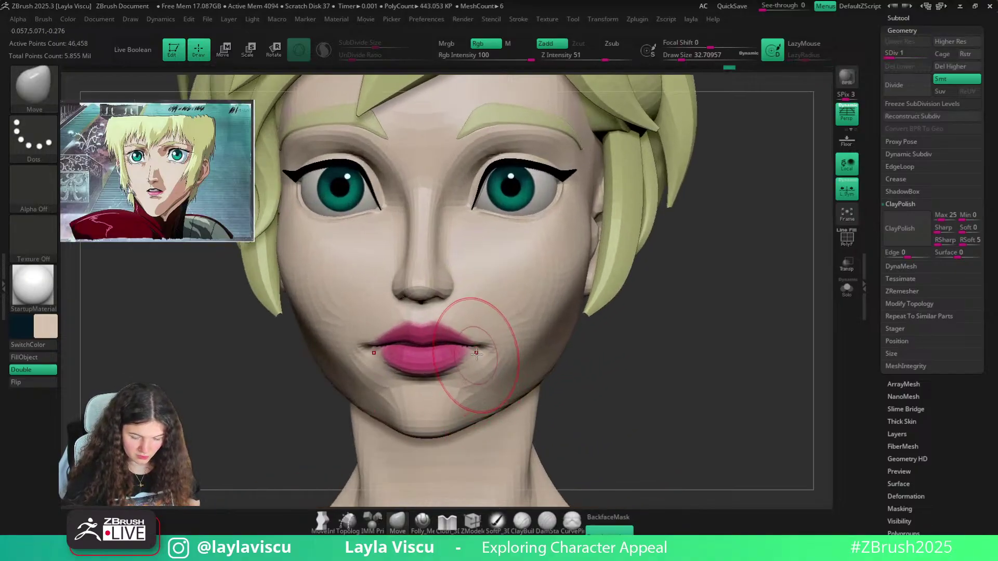
Apply a topological mask to the face above the mouth line and return the body to subdivision level 4
key("w")
left_click_drag(490, 344, 481, 358, "ctrl")
key("q")
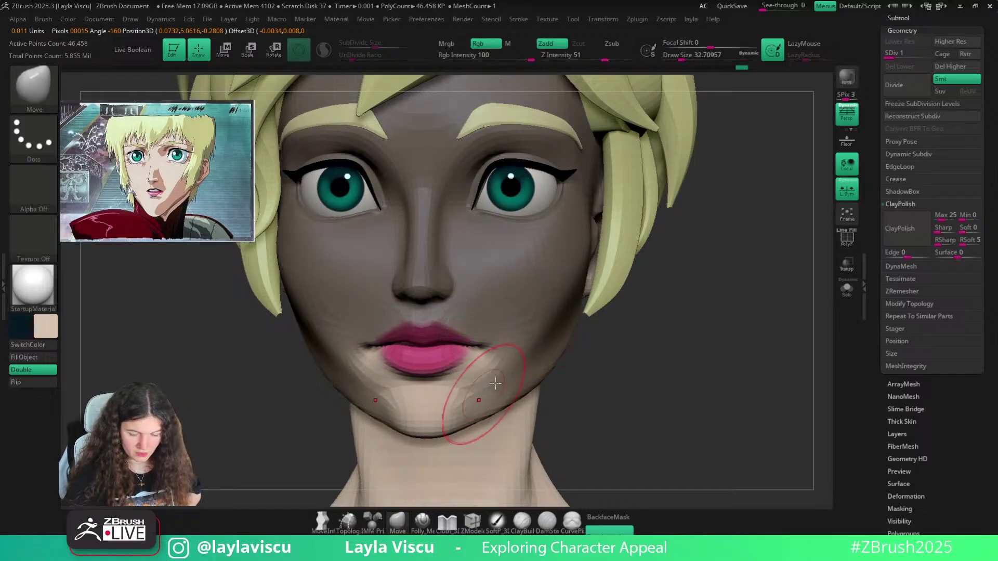
key("d")
key("d")
key("d")
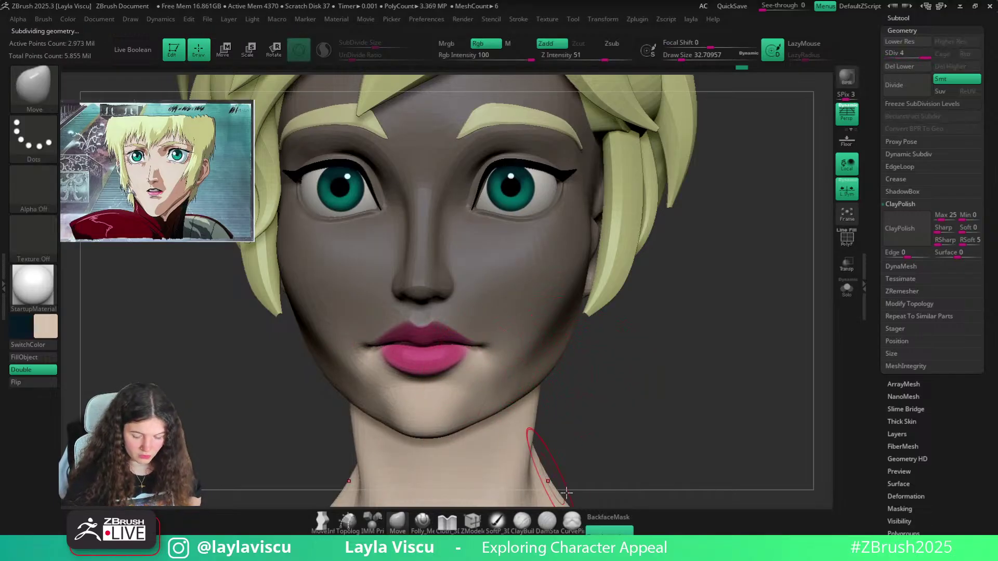
Adjust the mouth corner with the Move brush at a draw size of about 23, and clear the face mask
key("s")
left_click(449, 374)
mouse_move(461, 354)
left_mouse_down()
mouse_move(455, 365)
mouse_move(457, 347)
left_mouse_up()
left_click(463, 343, "ctrl")
key("s")
left_click(458, 353, "ctrl")
left_click(526, 337, "ctrl")
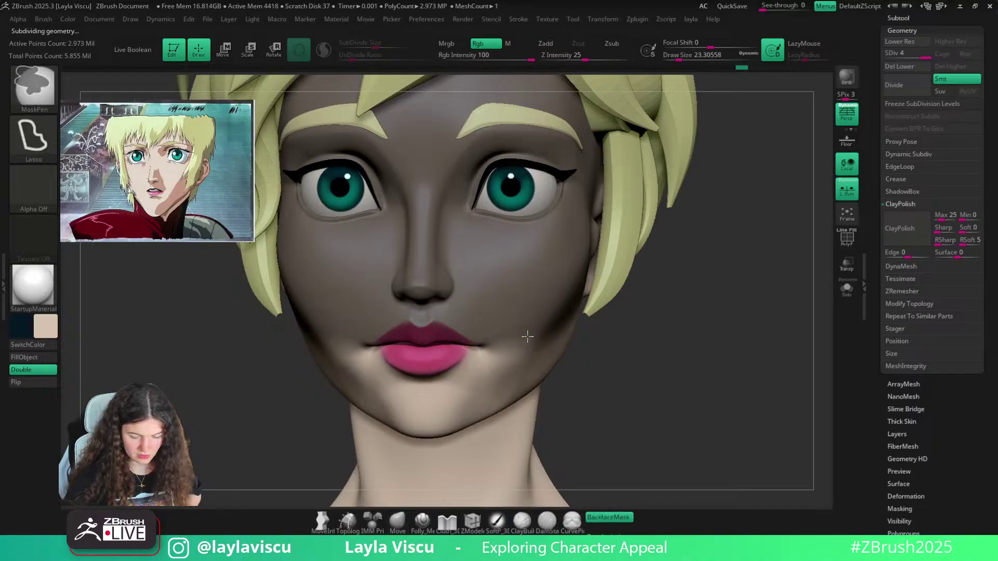
left_click(578, 399, "ctrl")
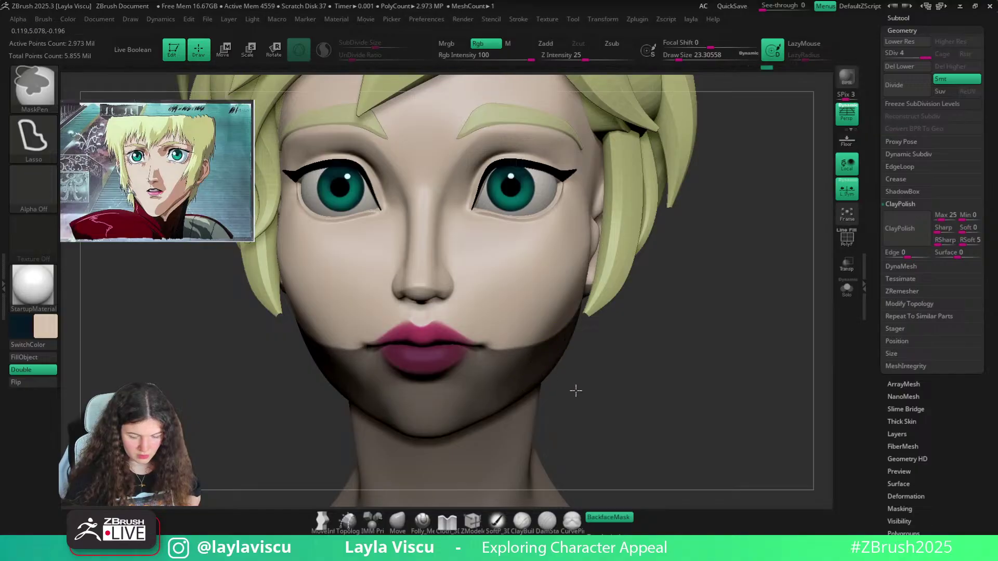
left_click_drag(579, 391, 601, 409, "ctrl")
Try to mask the lower face with a topological mask starting at the mouth corner
right_click_drag(603, 406, 575, 357)
key("w")
right_click_drag(474, 342, 515, 349, "ctrl")
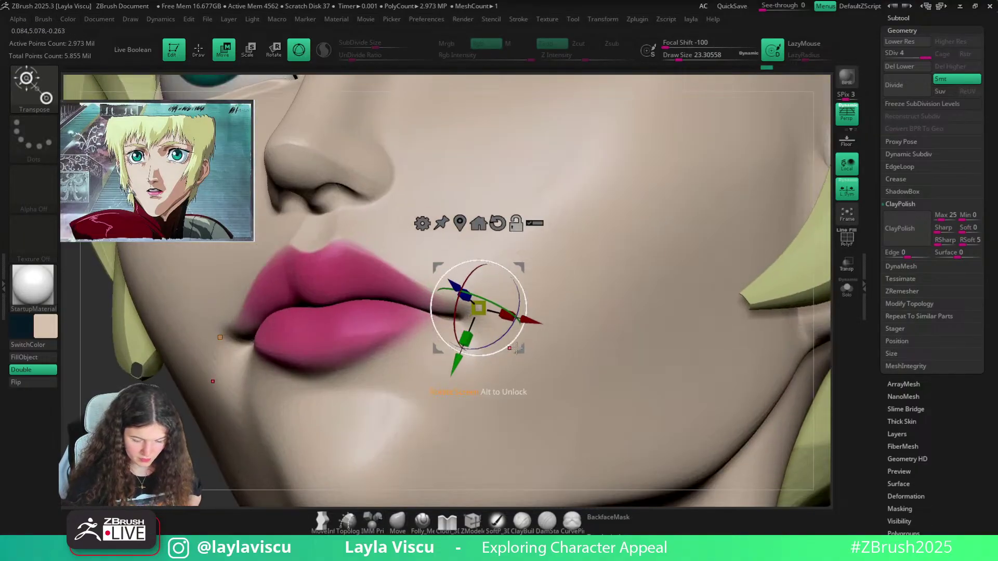
left_click_drag(467, 314, 464, 312, "ctrl")
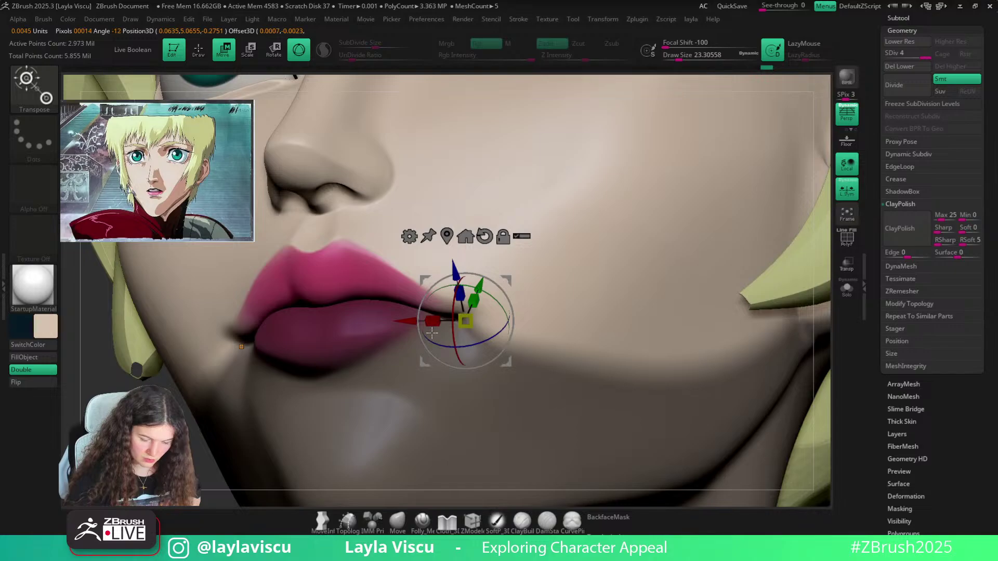
At subdivision level 1 with polyframe shown, redo the topological mask from the mouth corner and invert it to cover the lower face
key("shift+d")
key("shift+d")
key("shift+d")
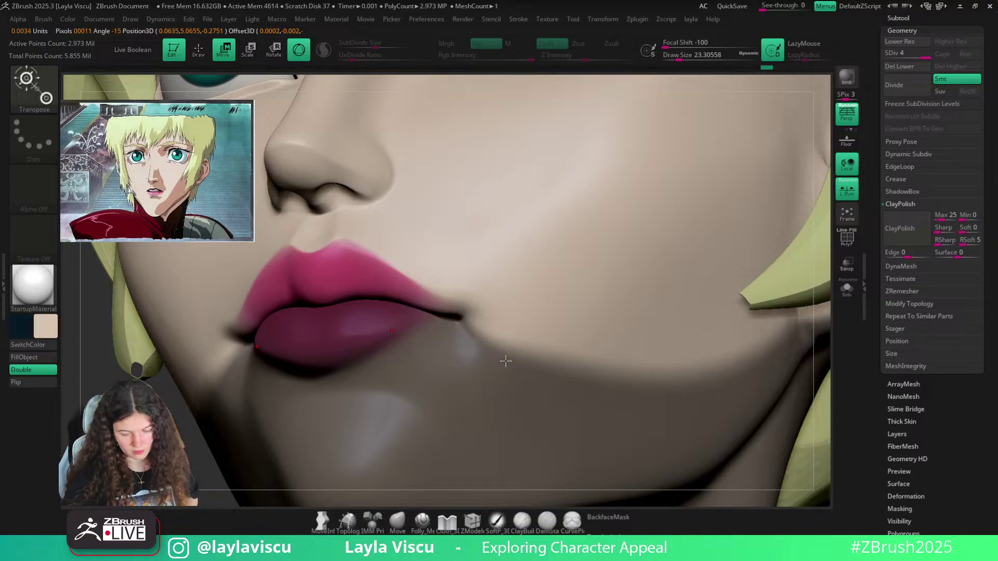
key("shift+f")
left_click_drag(471, 315, 485, 206, "ctrl")
left_click(398, 524)
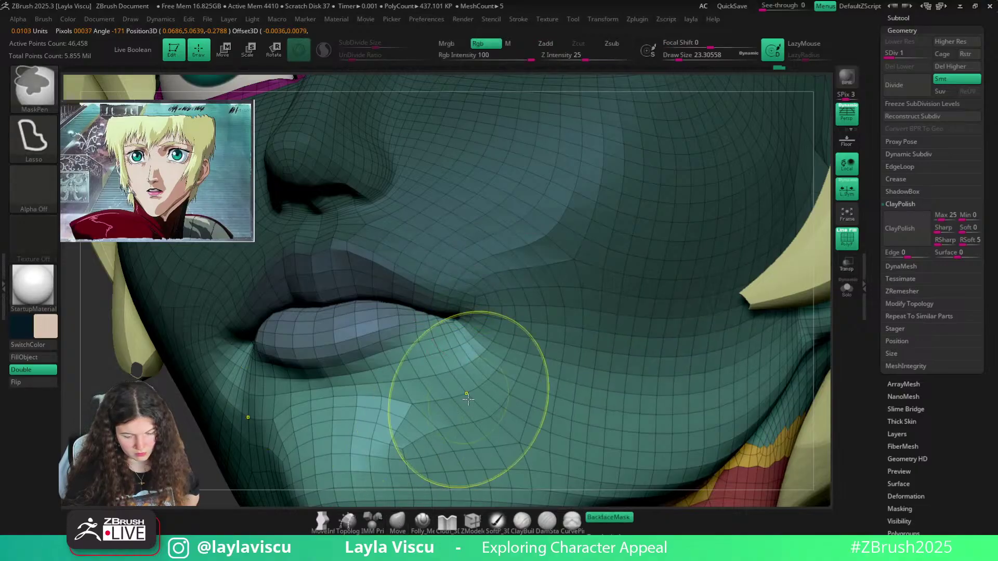
left_click(469, 401, "ctrl+alt")
right_click_drag(468, 402, 403, 450, "ctrl")
key("ctrl+shift+a")
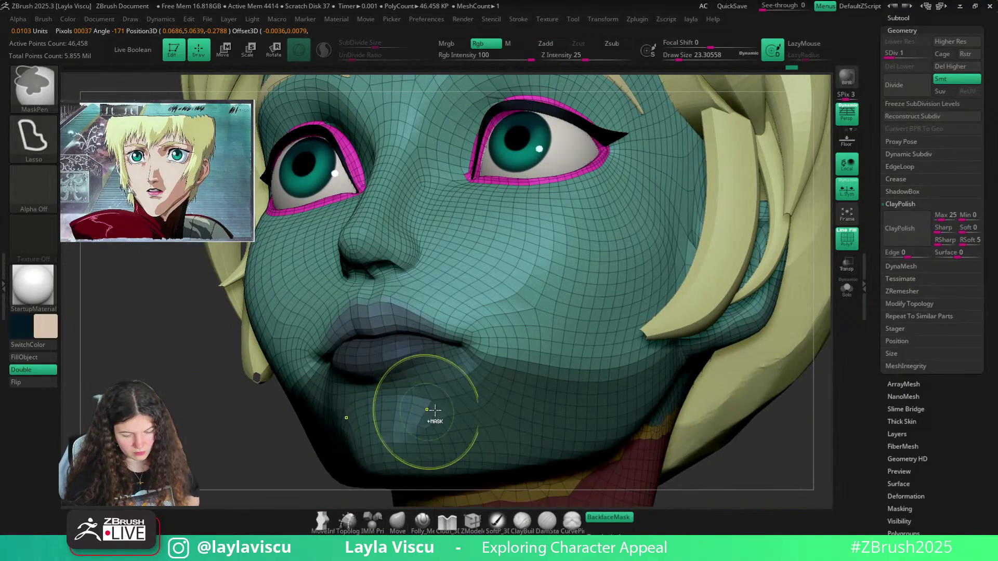
Group the masked lower face, undo that grouping, and make it its own polygroup with only the head visible
key("ctrl+w")
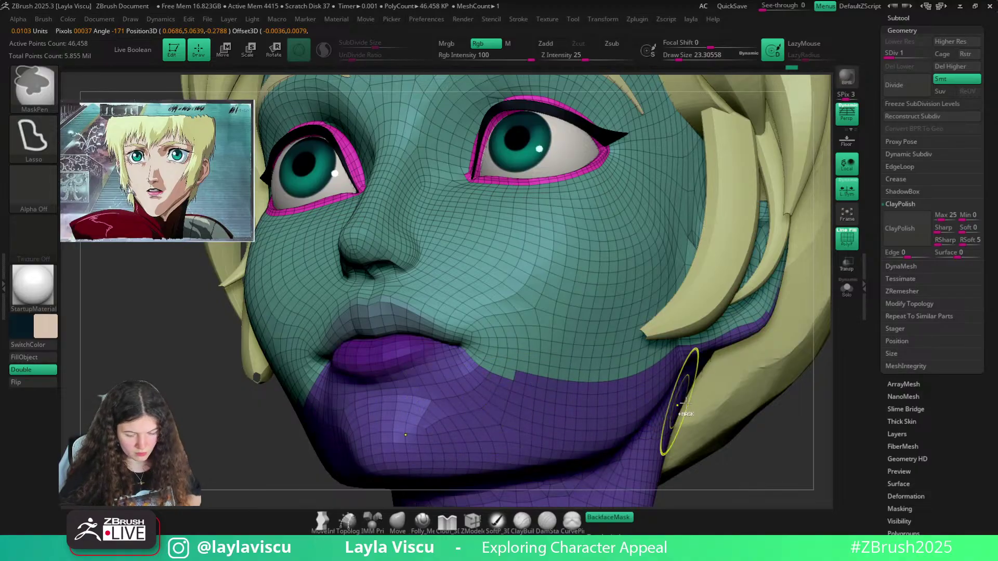
right_click_drag(695, 421, 766, 467, "ctrl")
right_click_drag(563, 174, 575, 215, "ctrl")
key("ctrl+z")
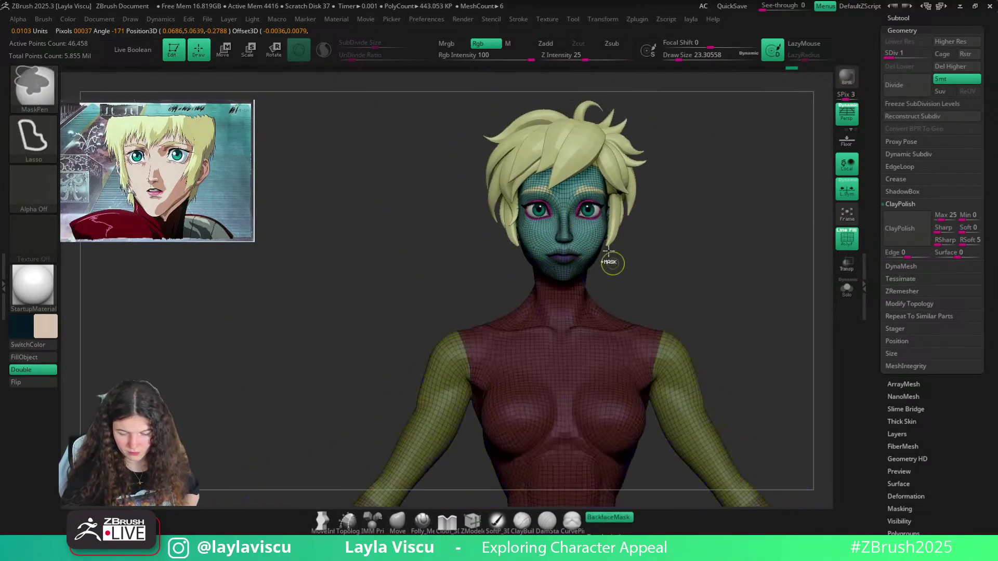
right_click_drag(607, 246, 601, 299, "ctrl")
left_click(597, 256, "ctrl+shift")
left_click(665, 259, "ctrl+shift")
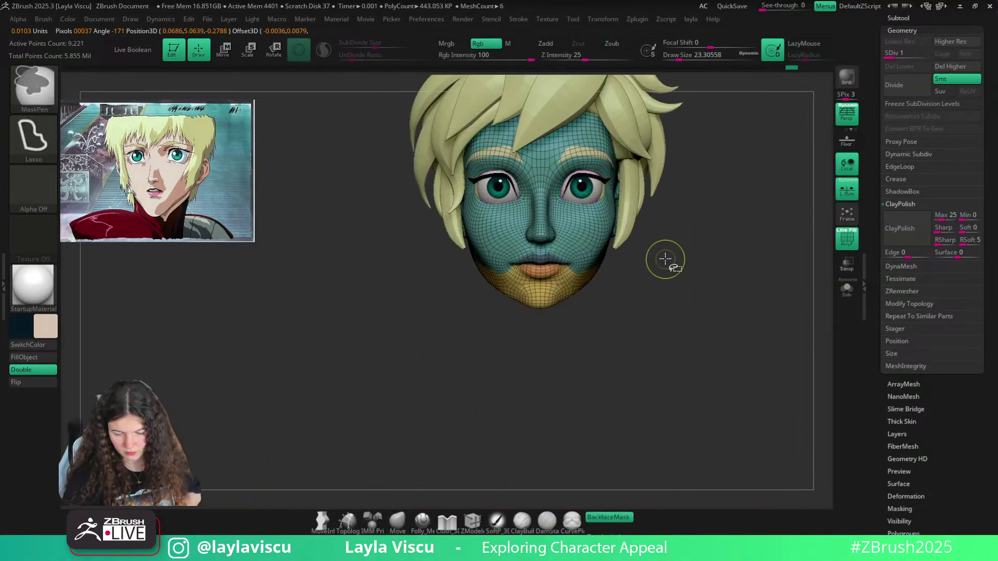
Set the Move brush's draw size to about 12 and show the whole body again without polyframe
right_click_drag(659, 276, 541, 295)
key("s")
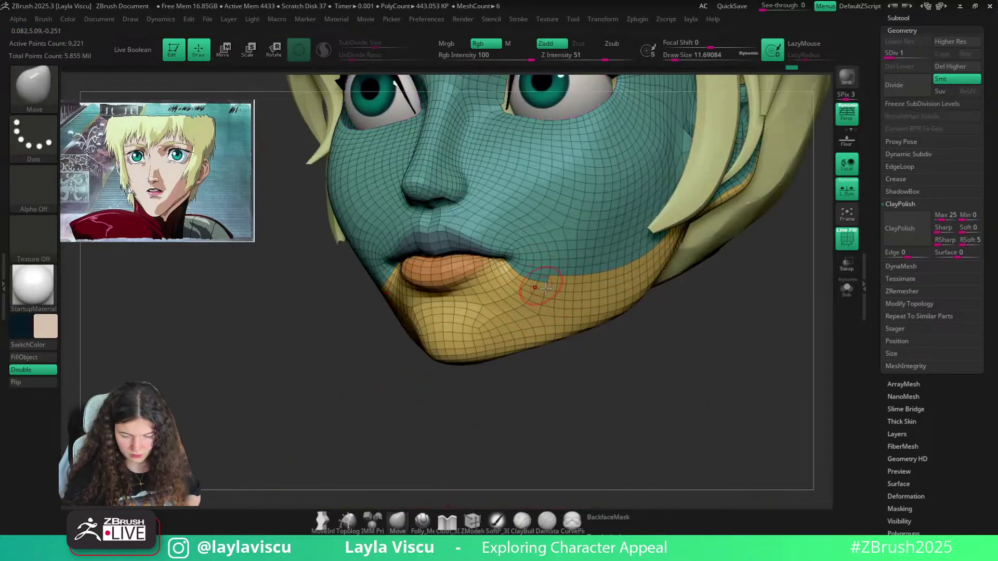
left_click(698, 341, "ctrl+shift")
right_click_drag(701, 340, 710, 316, "ctrl")
key("shift+f")
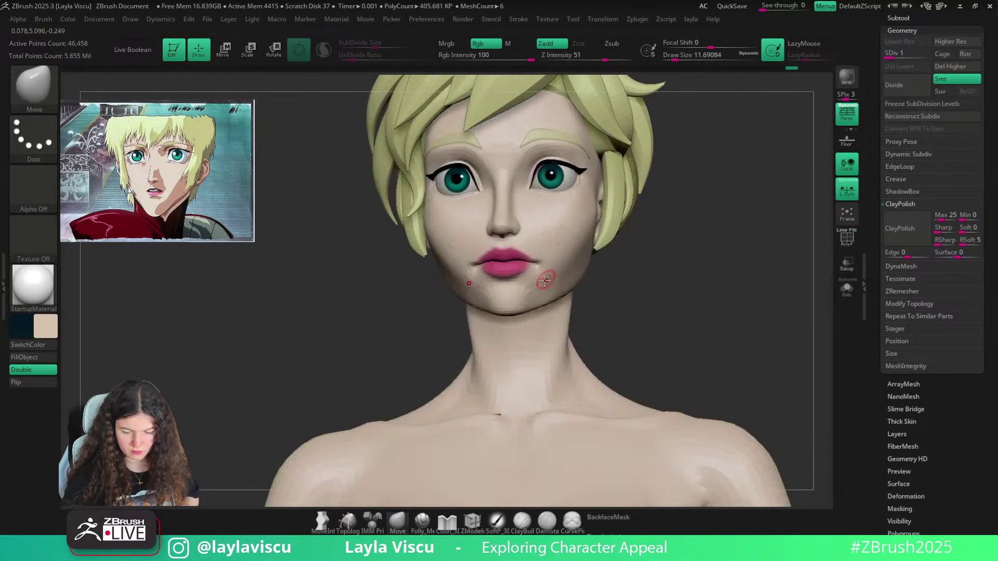
Isolate the lower-face polygroup, mask it, unhide the body and invert the mask to protect everything except the lower face
left_click(546, 280, "ctrl+shift")
left_click(659, 269, "ctrl")
left_click(690, 247, "ctrl+shift")
left_click(686, 263, "ctrl")
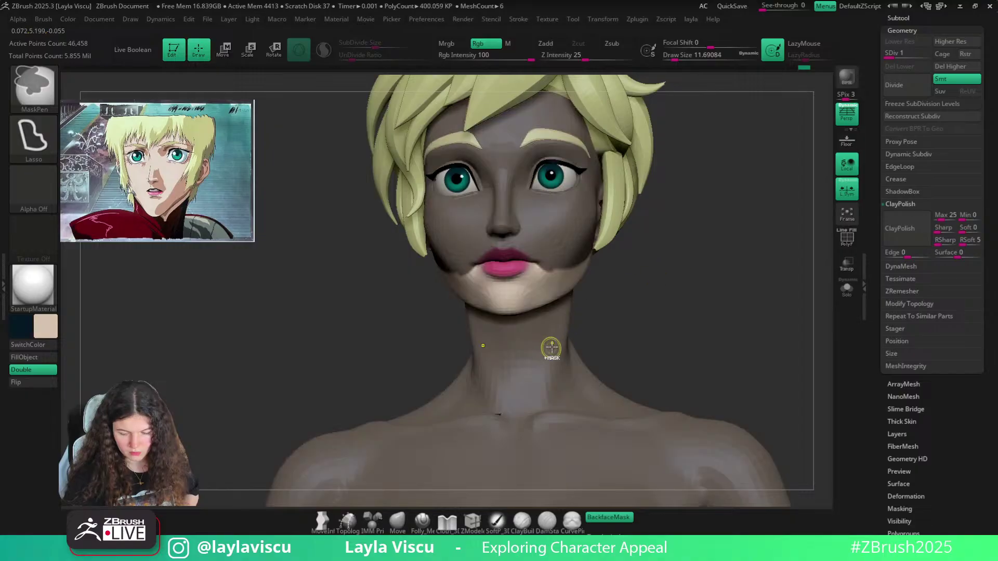
Raise the body to subdivision level 3, and adjust the lower-face mask by softening, sharpening and inverting it
right_click_drag(548, 346, 593, 296, "ctrl")
key("d")
key("d")
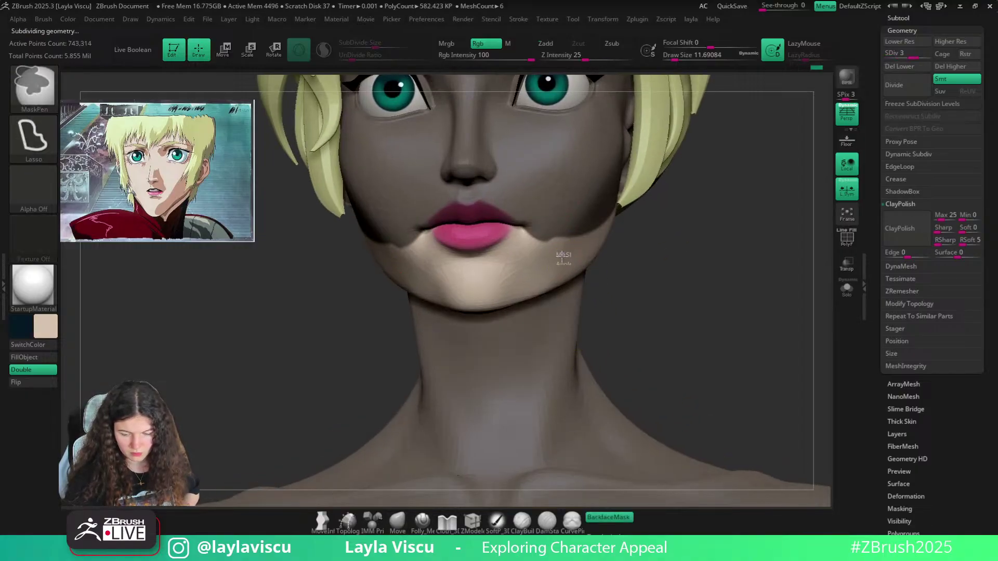
left_click(563, 256, "ctrl")
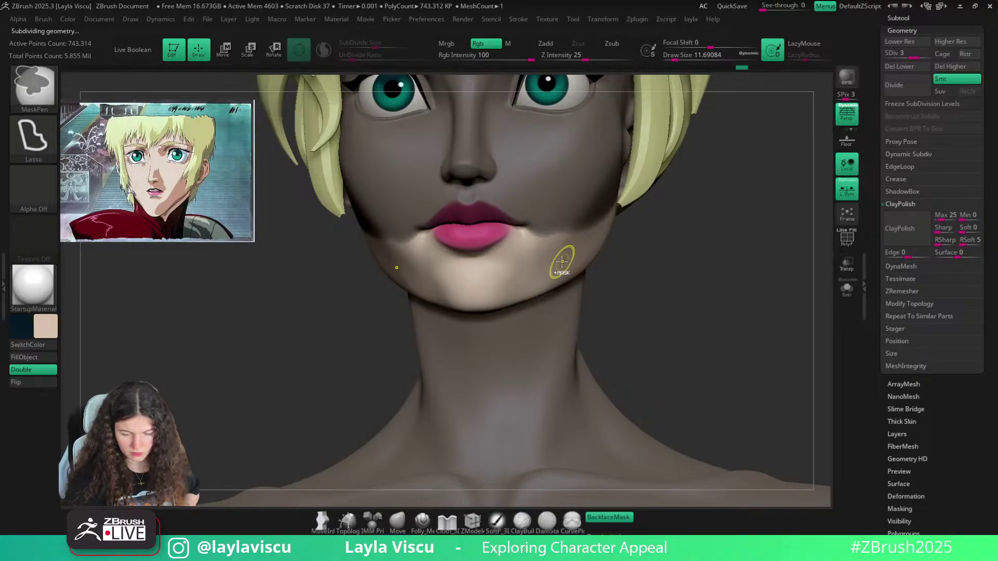
left_click(584, 286, "ctrl")
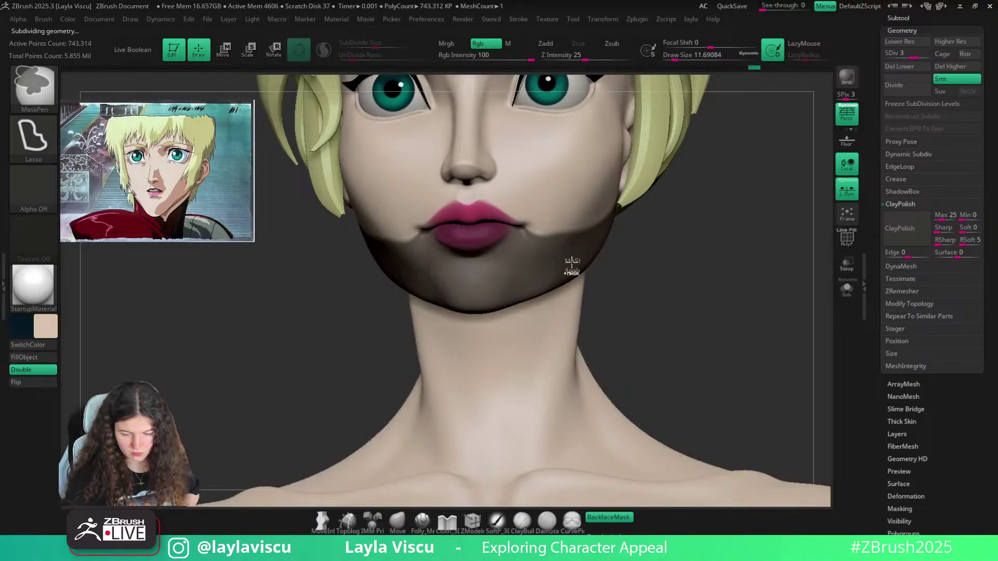
left_click(571, 264, "ctrl")
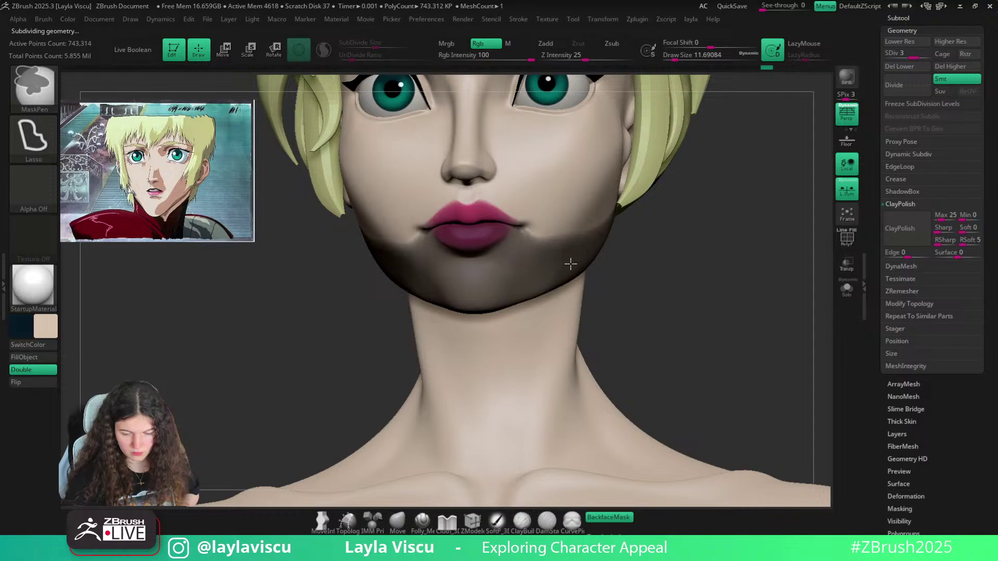
left_click(570, 265, "ctrl+alt")
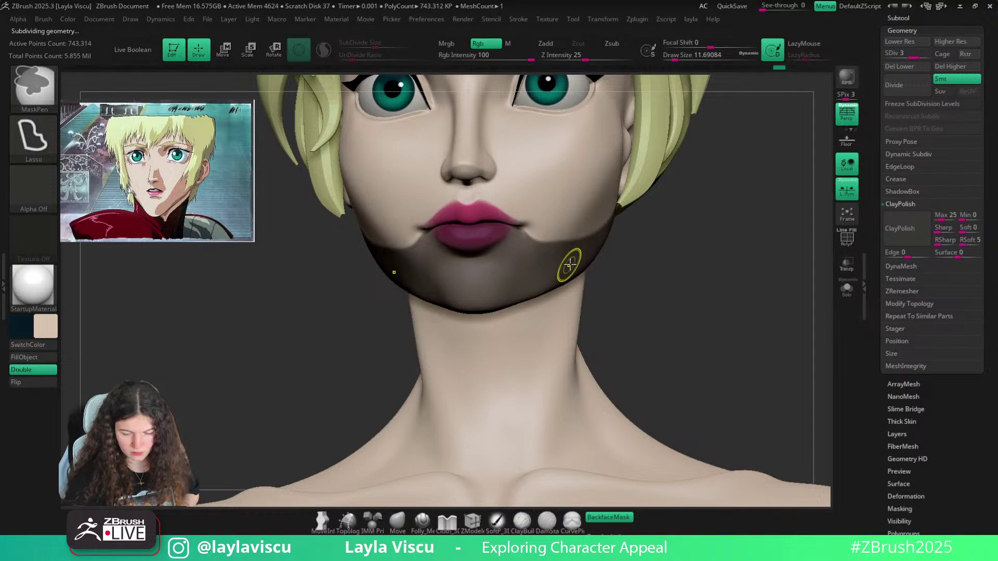
left_click(630, 285, "ctrl")
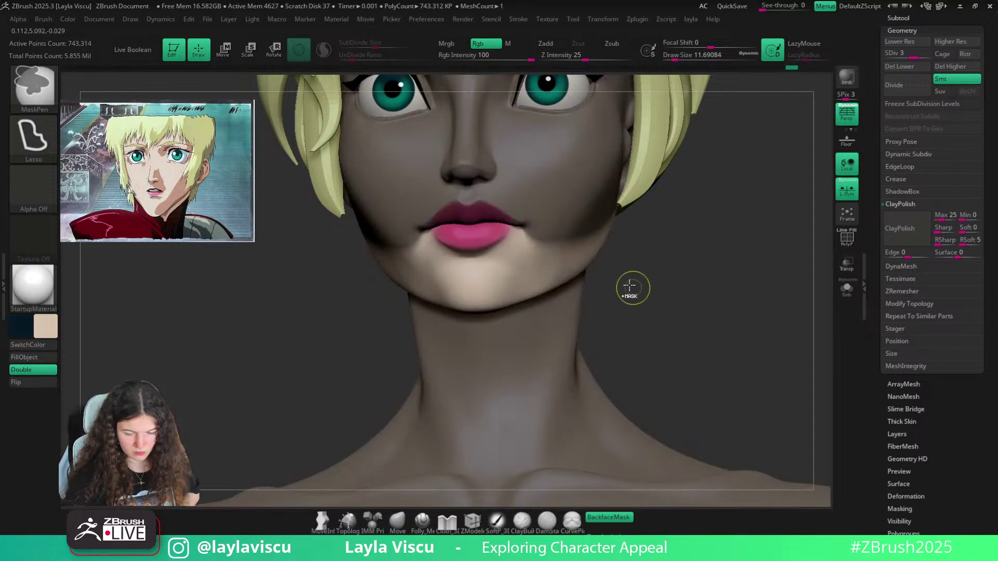
Clear the mask, lower the body to subdivision level 1 and set the Move brush's draw size to about 23
left_click_drag(628, 281, 647, 301, "ctrl")
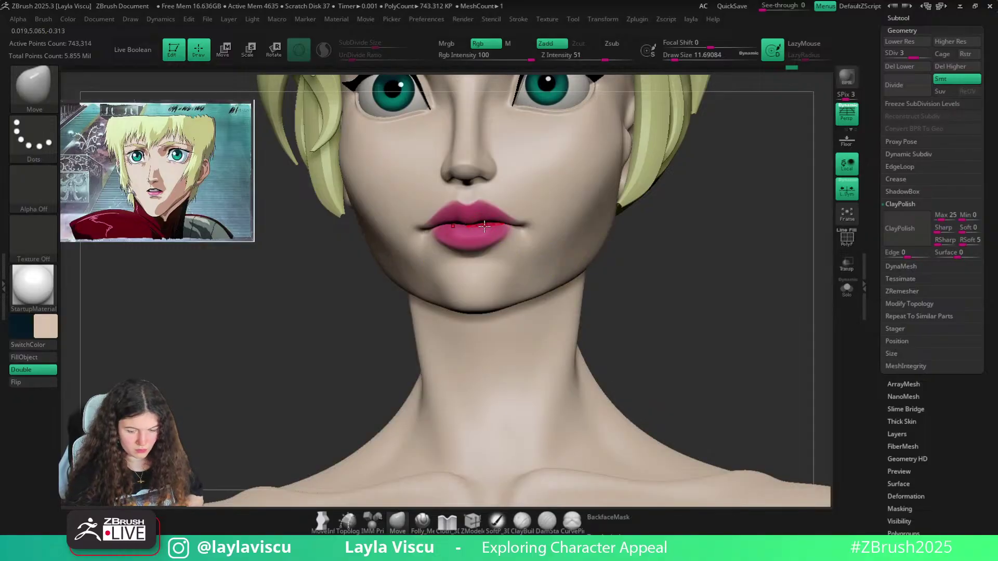
key("shift+d")
key("shift+d")
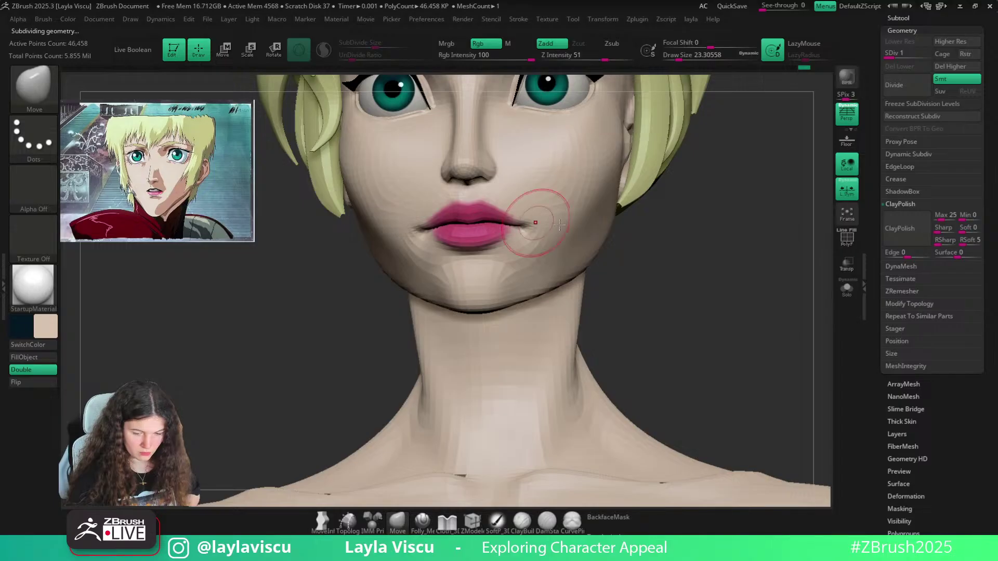
Tighten the lip line near the mouth corners with the Pinch brush and mask the lower face
left_click_drag(639, 299, 680, 328, "shift")
key("b")
key("p")
key("i")
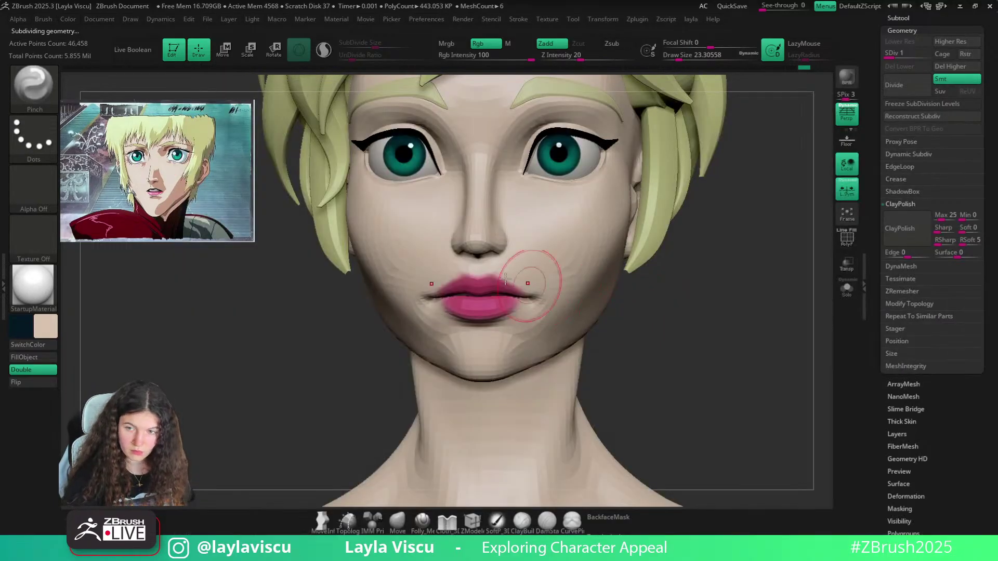
mouse_move(454, 279)
left_mouse_down()
mouse_move(437, 267)
mouse_move(508, 290)
mouse_move(467, 285)
mouse_move(462, 310)
left_mouse_up()
left_click(646, 346, "ctrl")
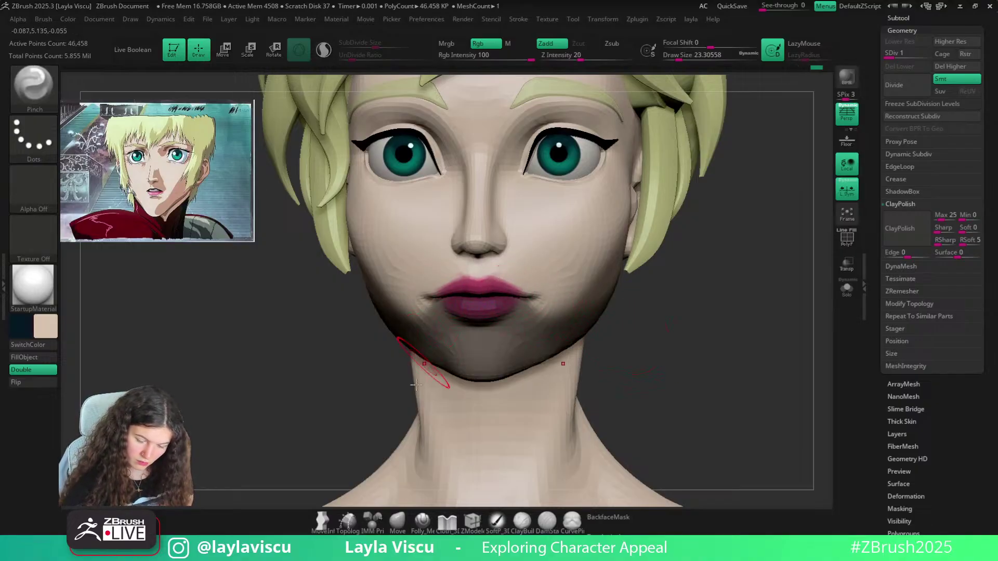
Set the Move brush's draw size to about 31, invert the mask to work on the lower face, and clear it
key("b")
key("m")
key("v")
key("s")
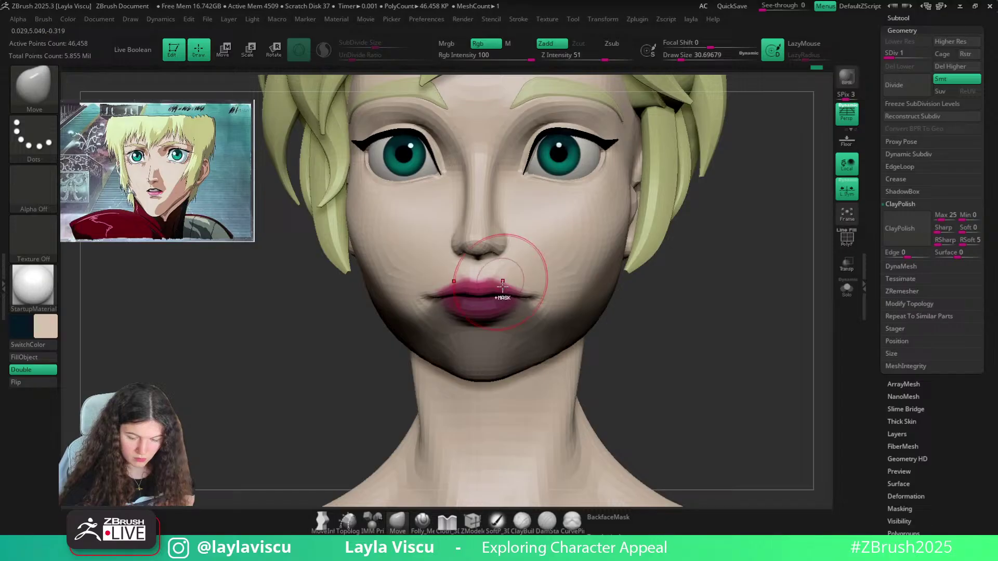
key("ctrl+i")
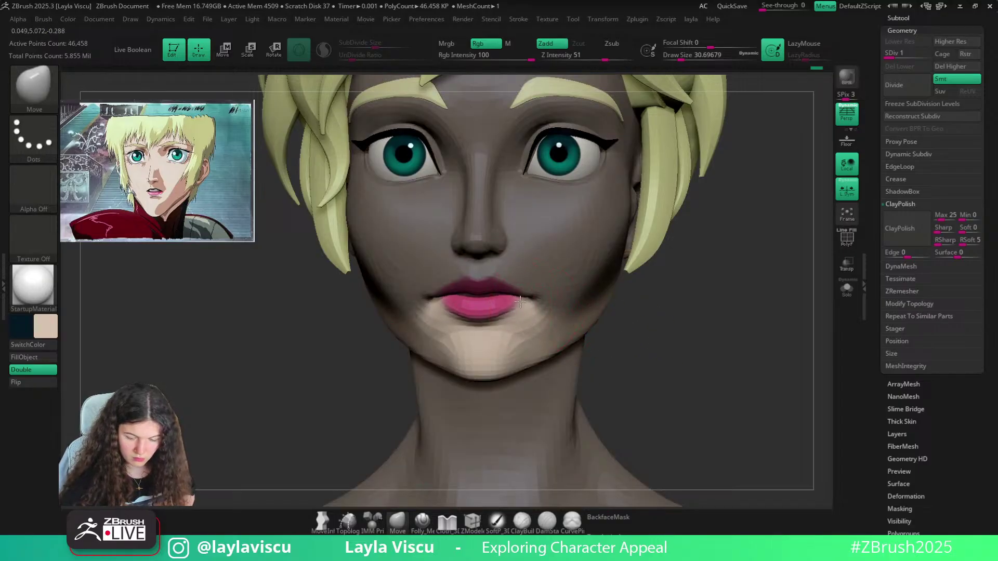
key("f")
left_click(619, 312, "ctrl")
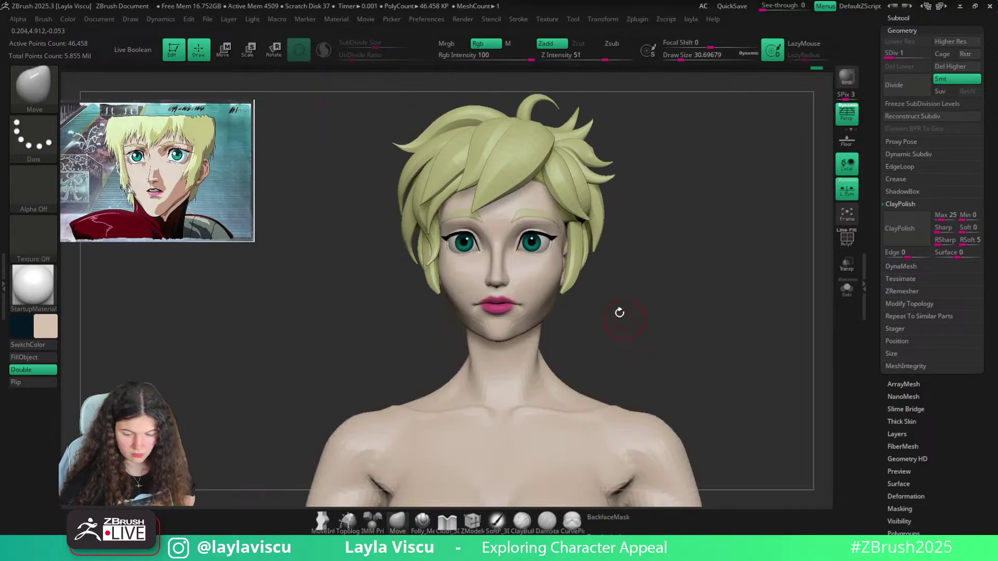
Raise the body to subdivision level 4 to check the face and neck in smooth detail
key("d")
key("d")
key("d")
right_click_drag(653, 358, 550, 382, "ctrl")
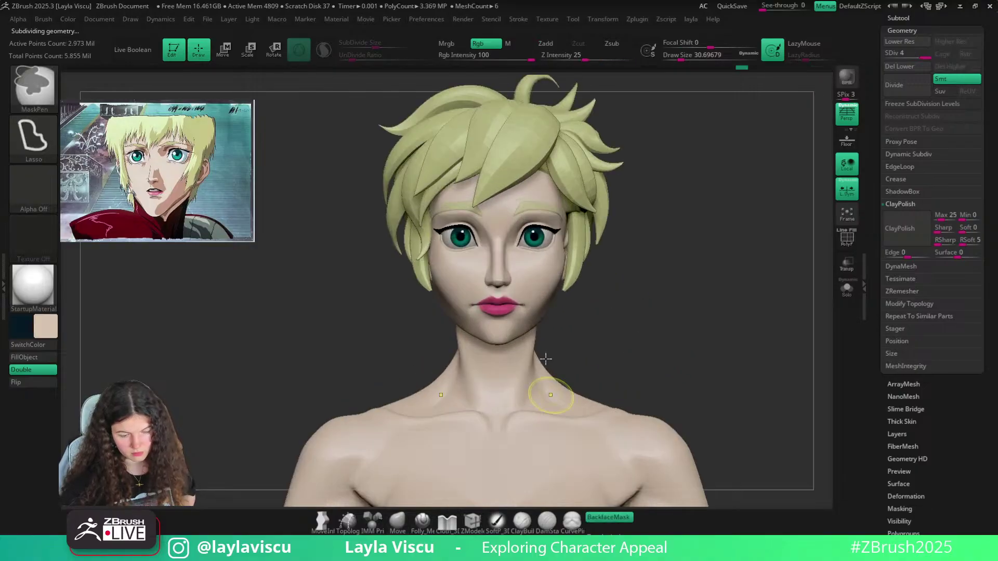
Return the body to subdivision level 1, set the Move brush's draw size to about 25 and mask all but the lower face
key("shift+d")
key("shift+d")
mouse_move(518, 318)
right_mouse_down("ctrl")
mouse_move(561, 378)
mouse_move(562, 327)
mouse_move(512, 301)
right_mouse_up("ctrl")
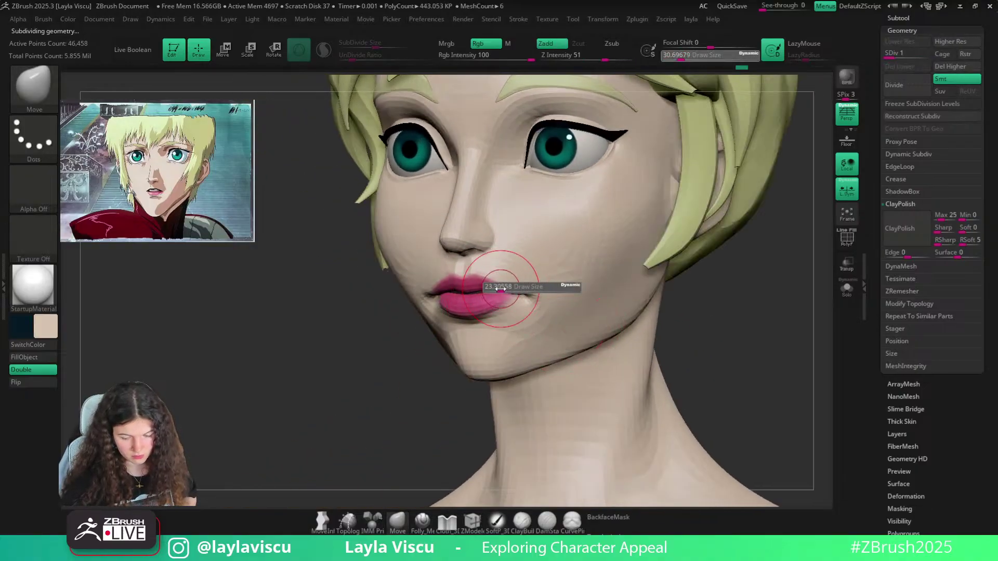
key("shift+d")
left_click(502, 293, "ctrl")
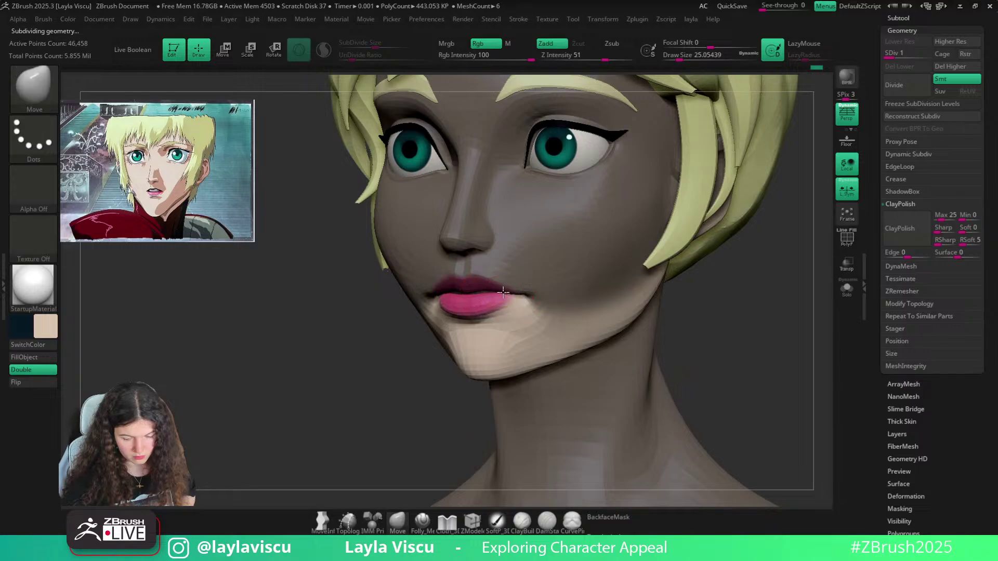
right_click_drag(698, 346, 579, 303)
Adjust the chin and lower lip area with the Move brush at draw size about 37, inverting and clearing the mask
key("ctrl+i")
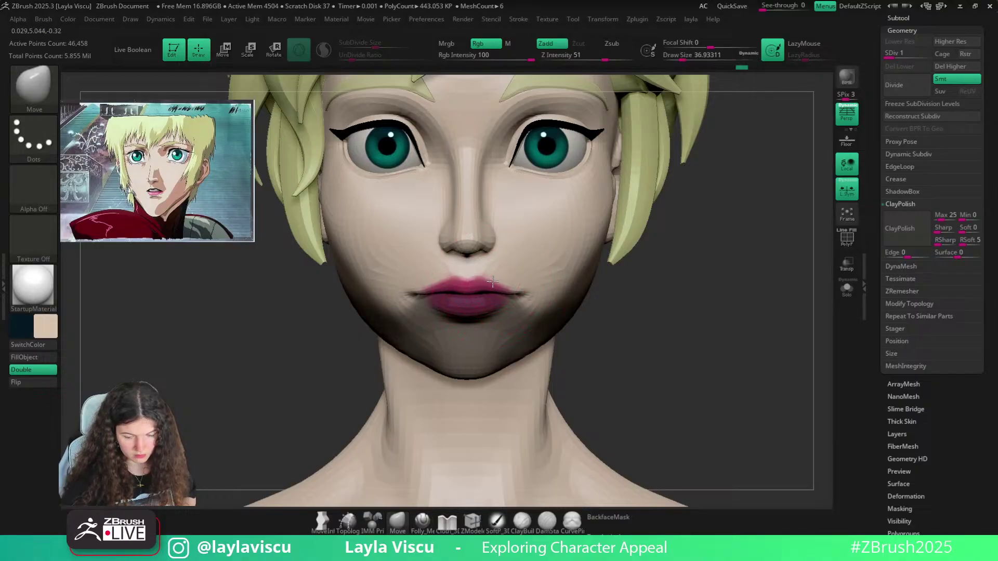
key("ctrl+i")
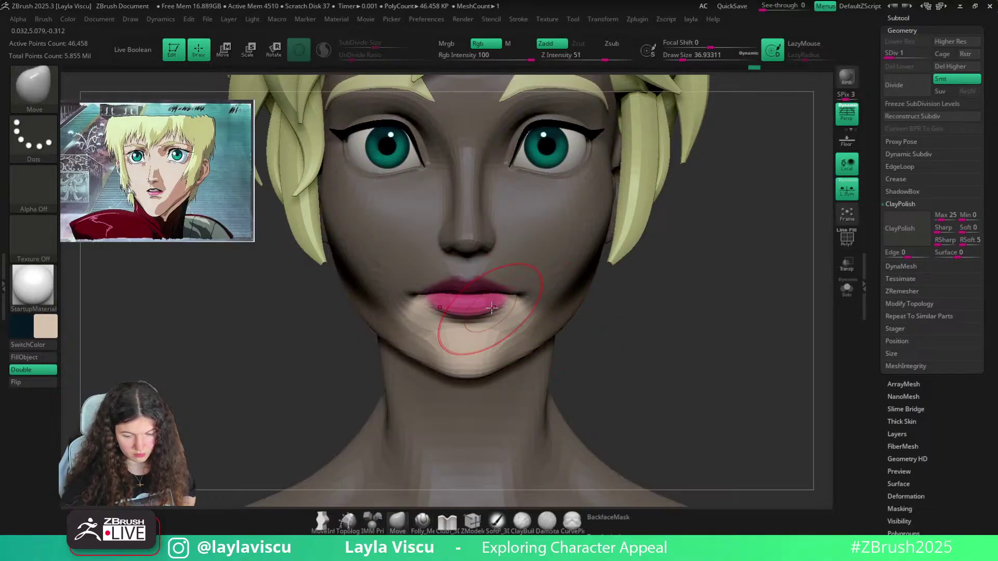
right_click_drag(487, 302, 516, 221, "ctrl")
key("ctrl+h")
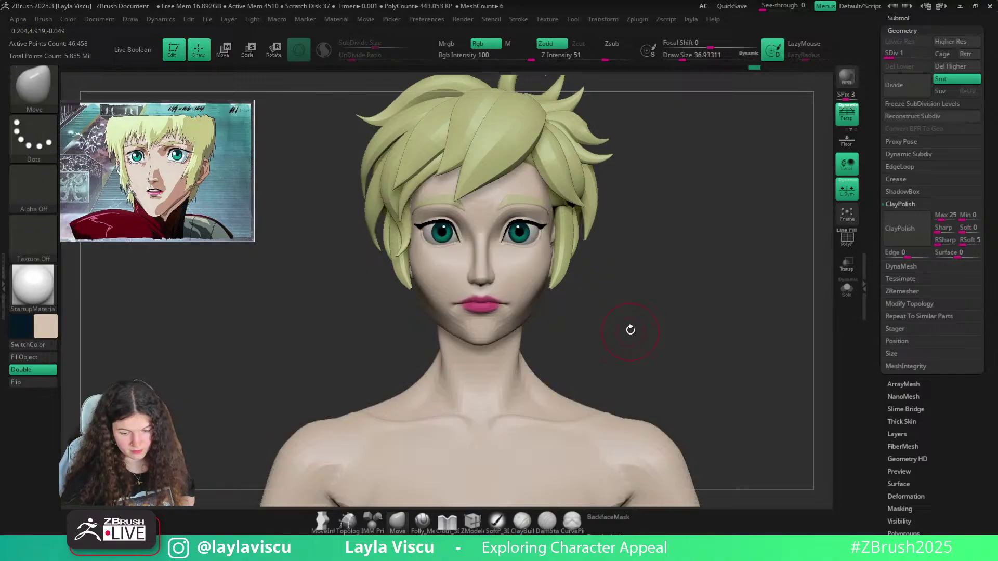
mouse_move(631, 330)
right_mouse_down()
mouse_move(575, 310)
mouse_move(631, 341)
mouse_move(613, 268)
right_mouse_up()
key("ctrl+h")
mouse_move(696, 264)
right_mouse_down()
mouse_move(686, 329)
mouse_move(650, 319)
mouse_move(639, 290)
mouse_move(602, 283)
mouse_move(579, 305)
mouse_move(594, 351)
right_mouse_up()
Raise the body to subdivision level 4 and turn off its polypaint display
key("d")
key("d")
key("d")
left_click(905, 17)
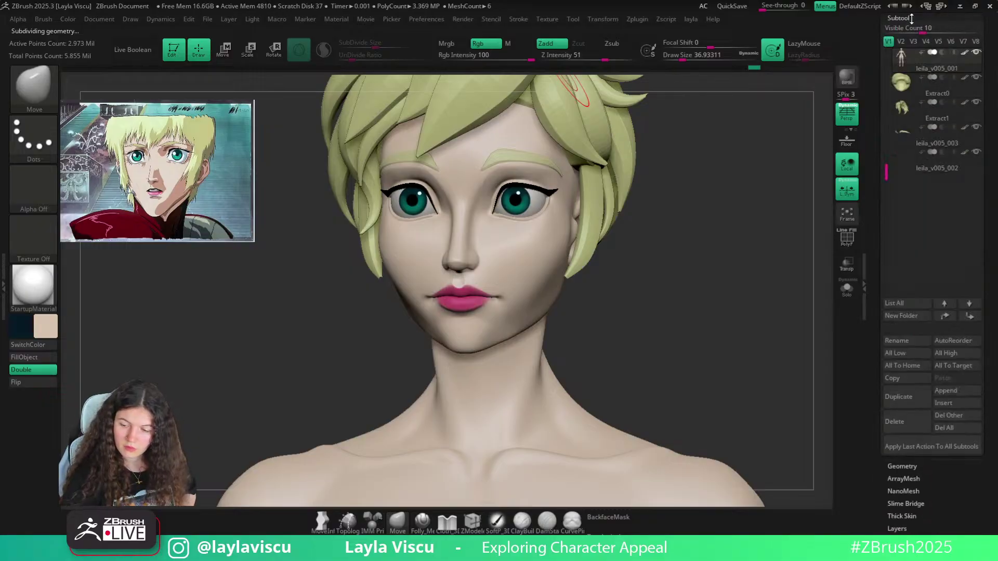
left_click(965, 53)
Set the active colour to white and switch the material to BasicMaterial
left_click(46, 327)
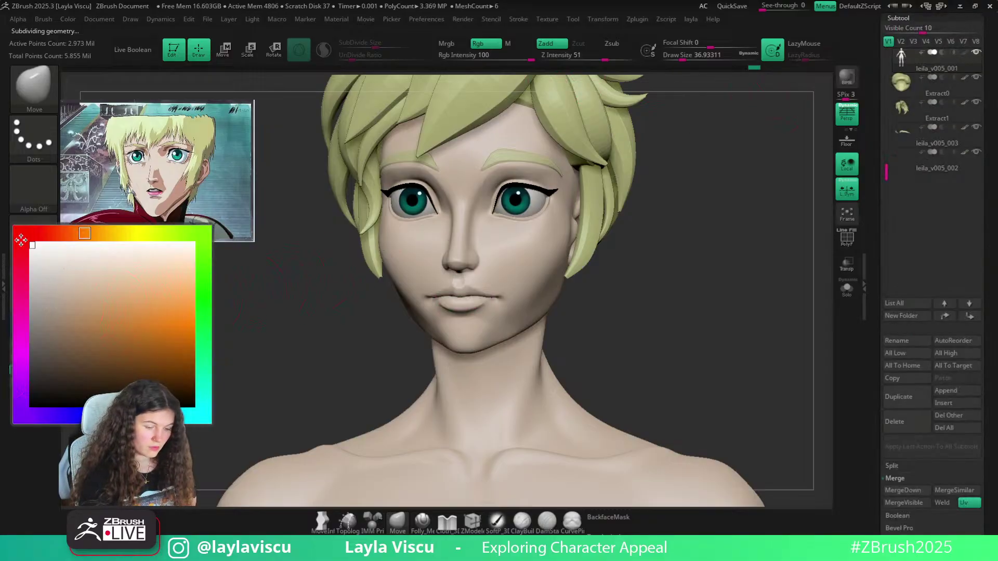
left_click(30, 245)
left_click(33, 286)
left_click(198, 300)
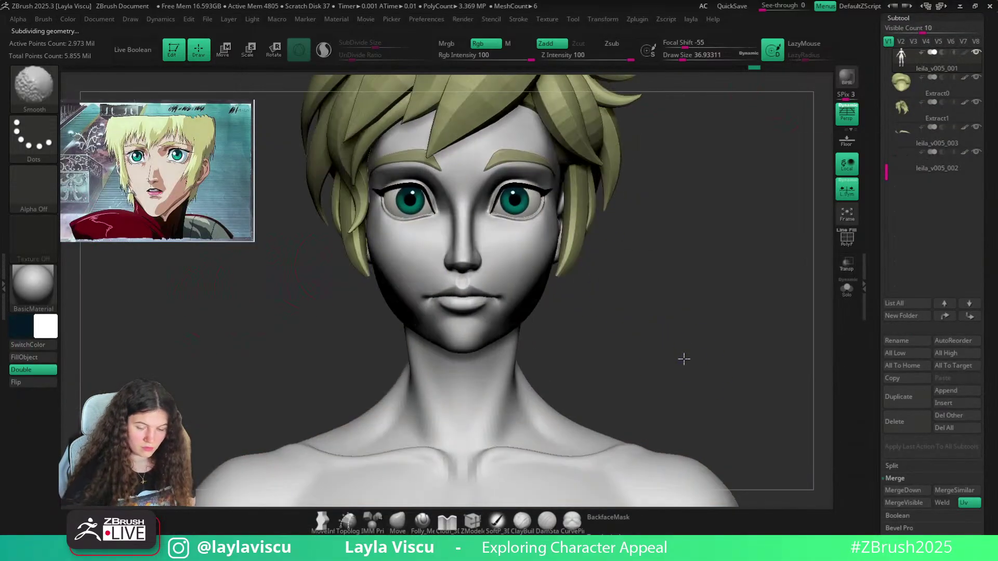
mouse_move(619, 333)
right_mouse_down("ctrl")
mouse_move(619, 278)
mouse_move(622, 290)
mouse_move(608, 290)
mouse_move(613, 328)
mouse_move(585, 332)
mouse_move(610, 339)
mouse_move(593, 327)
mouse_move(604, 323)
mouse_move(590, 294)
mouse_move(609, 357)
mouse_move(621, 327)
mouse_move(640, 379)
right_mouse_up("ctrl")
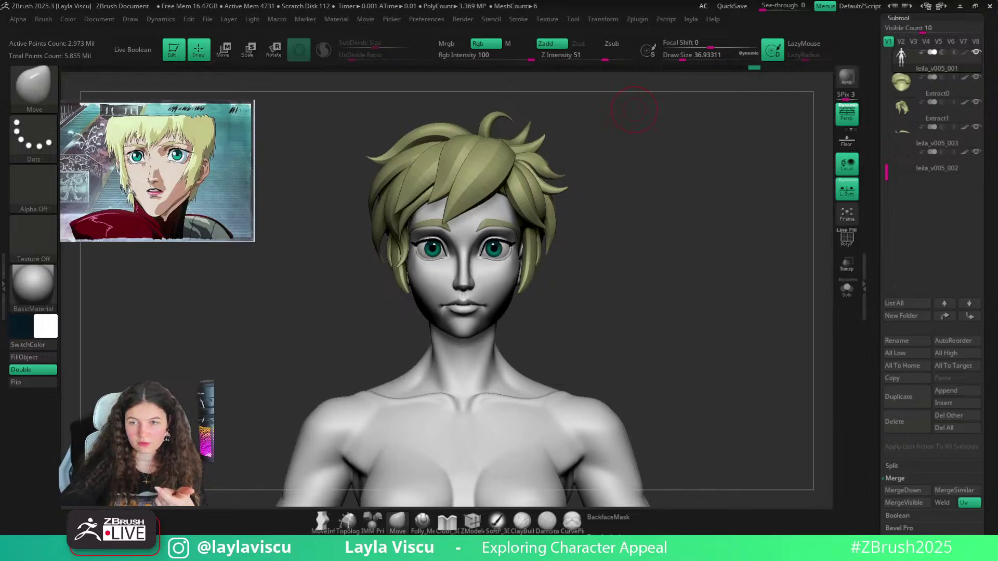
Bring the whole figure into view, lower the body to subdivision level 1 and set the Z Intensity to 51
mouse_move(674, 209)
left_mouse_down()
mouse_move(655, 203)
mouse_move(680, 224)
left_mouse_up()
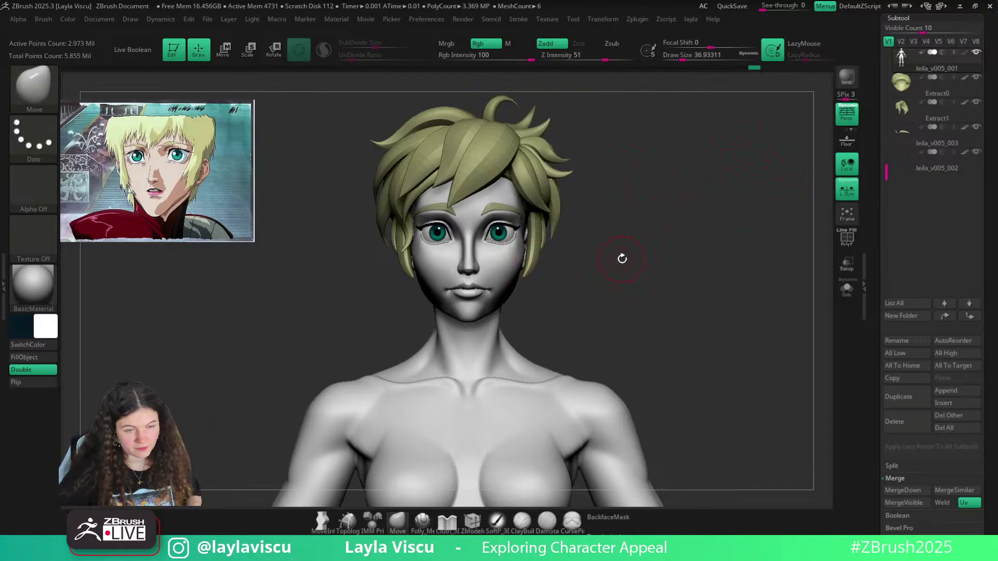
right_click_drag(653, 302, 576, 274, "ctrl")
mouse_move(618, 280)
left_mouse_down()
mouse_move(545, 292)
mouse_move(614, 287)
left_mouse_up()
right_click_drag(613, 287, 535, 338, "ctrl")
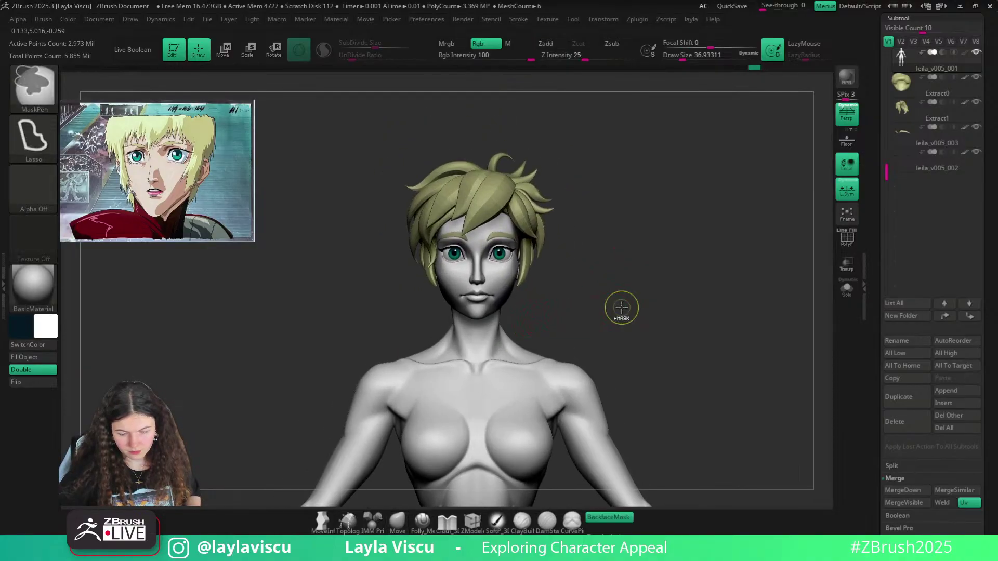
right_click_drag(624, 310, 598, 291, "ctrl")
right_click_drag(588, 326, 563, 266, "alt")
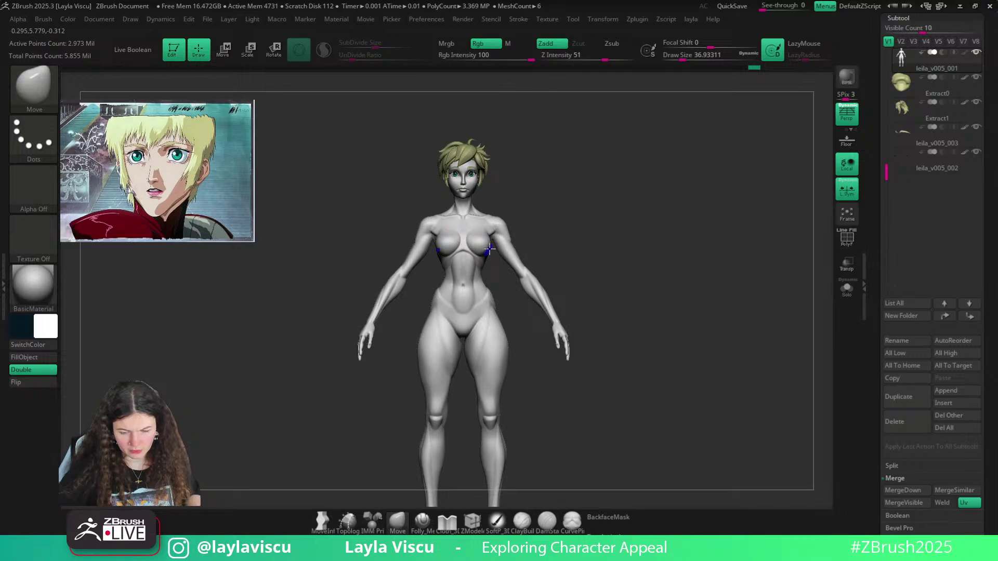
key("shift+d")
key("shift+d")
key("shift+d")
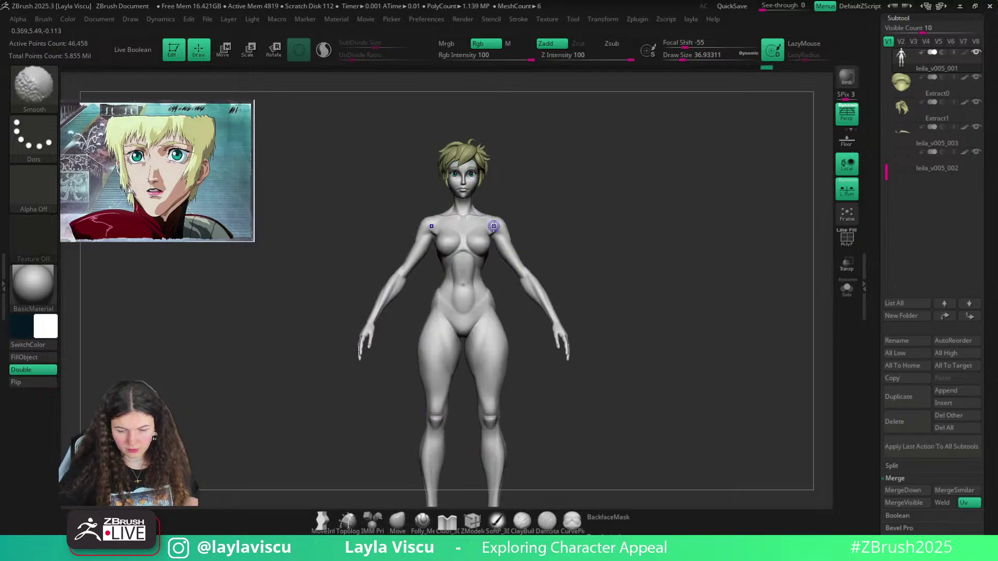
type("u51")
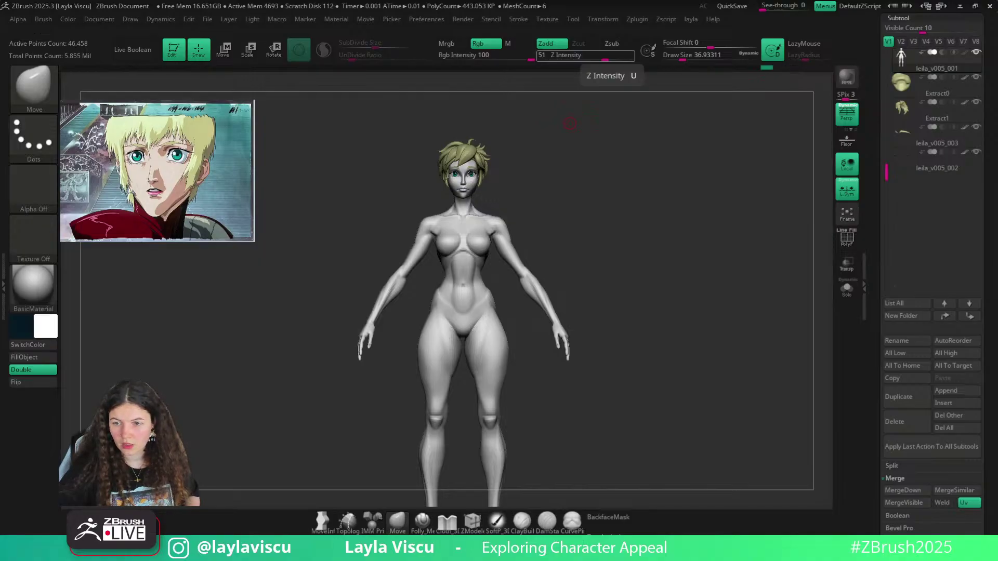
Open the body's layers and adjust the waist with the Move brush at draw size about 71
left_click_drag(606, 287, 506, 339, "alt")
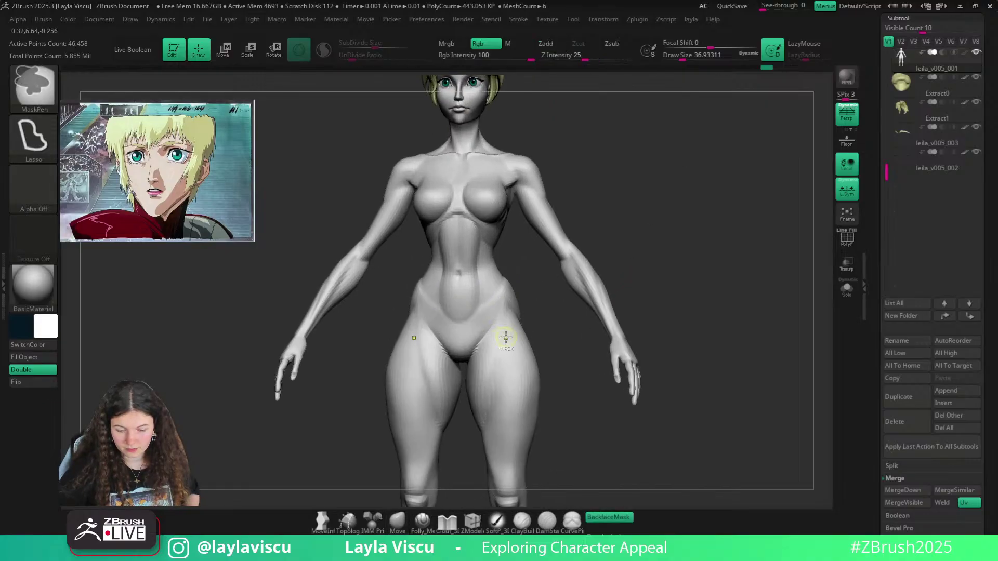
scroll(900, 382, "down", 10)
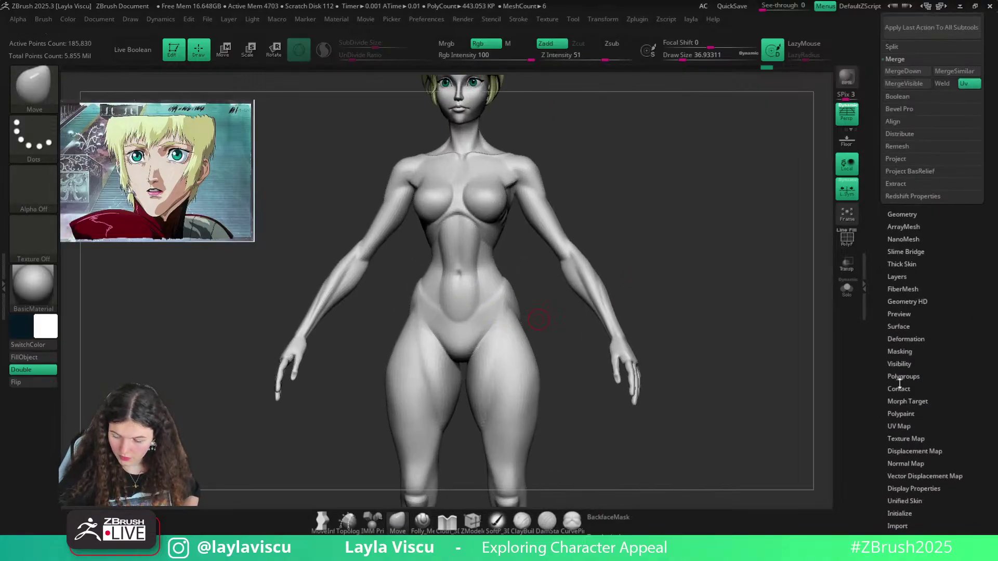
left_click(898, 277)
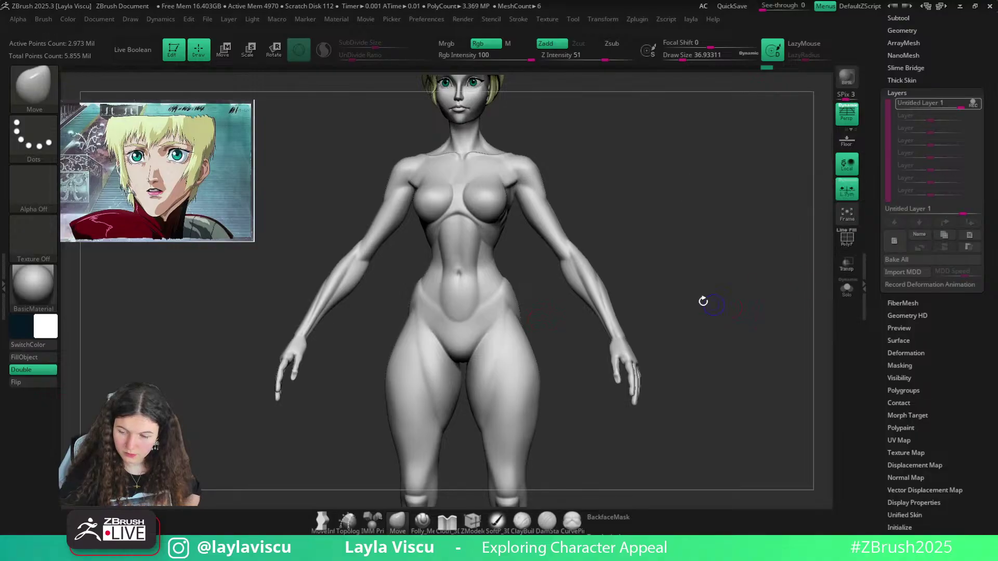
key("shift")
key("s")
left_click_drag(479, 253, 482, 254)
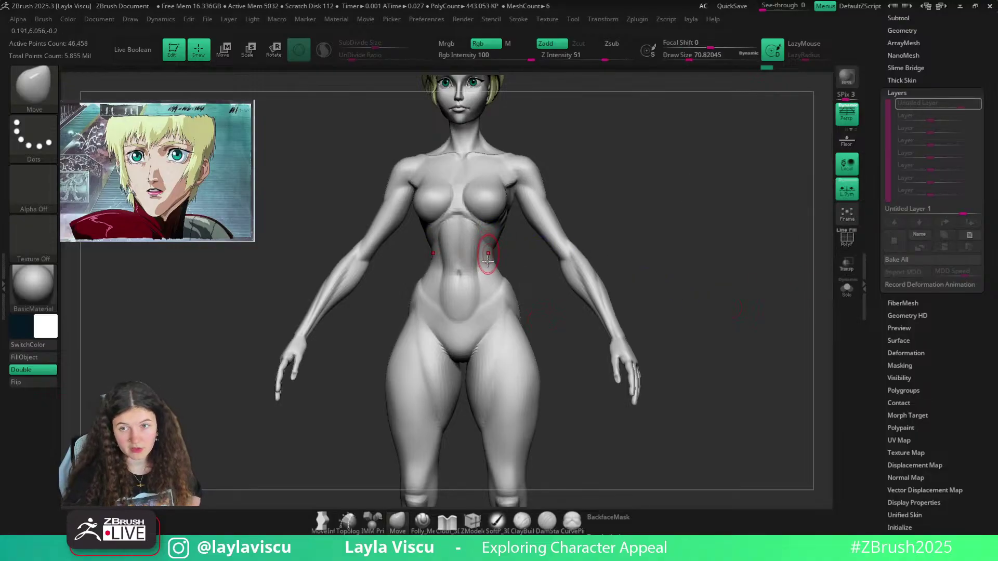
Raise the body to subdivision level 3 and smooth the abdomen around the navel
right_click_drag(481, 259, 490, 286, "ctrl")
key("ctrl+d")
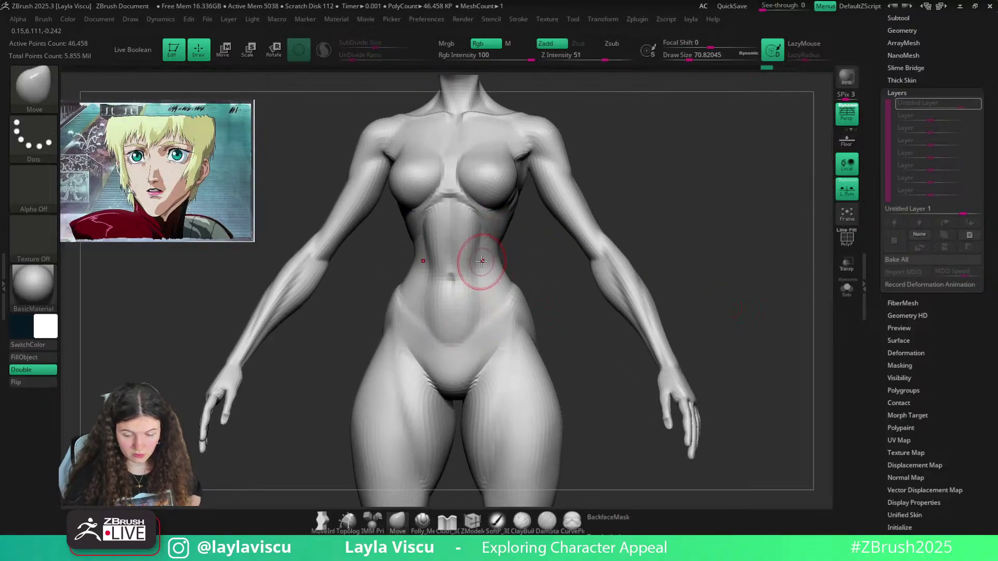
key("ctrl+d")
key("shift")
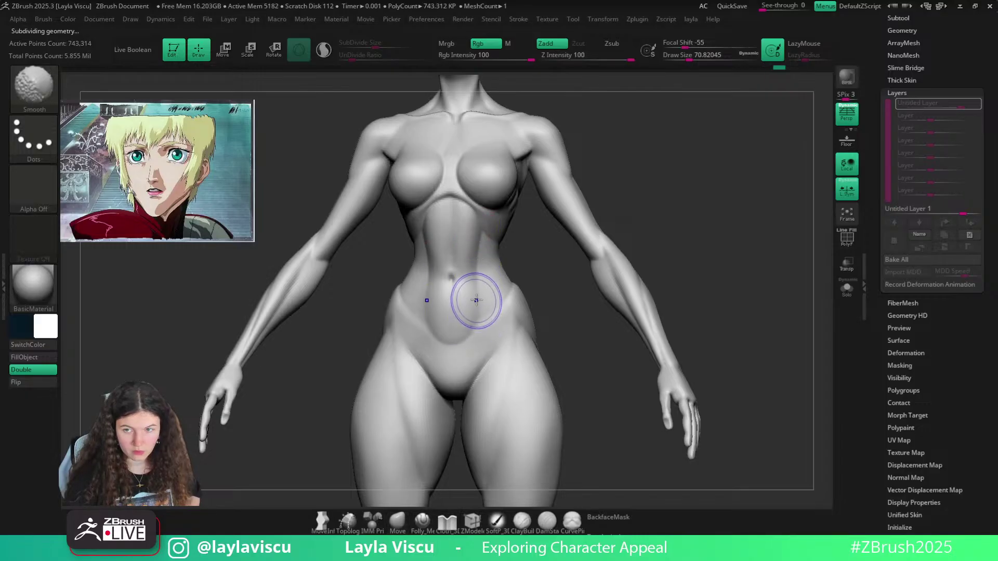
left_click_drag(482, 288, 465, 335, "shift")
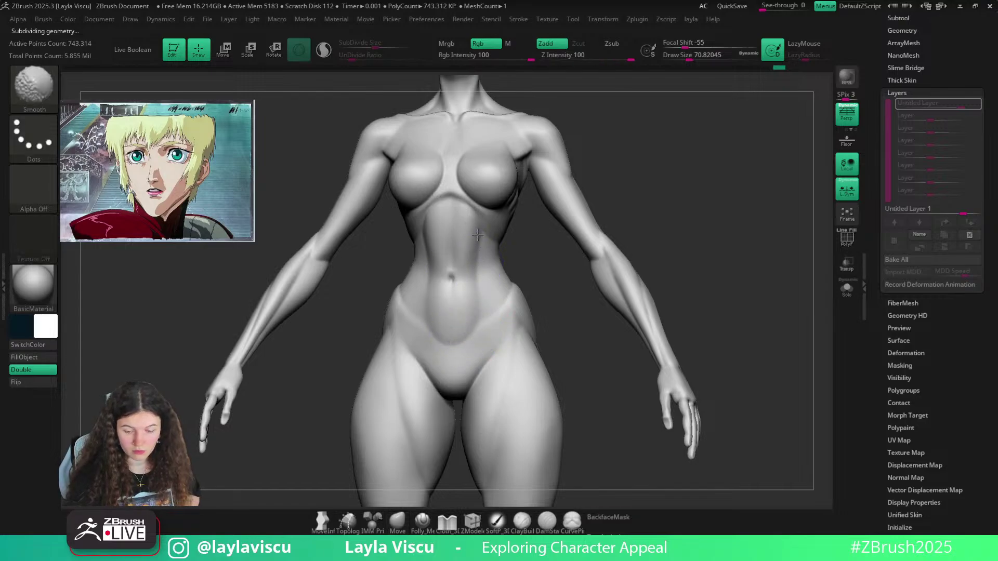
Build up the front armpit fold beside the chest with ClayBuildup at draw size about 54, and smooth it
left_click_drag(541, 246, 540, 322, "alt")
left_click_drag(579, 173, 559, 179)
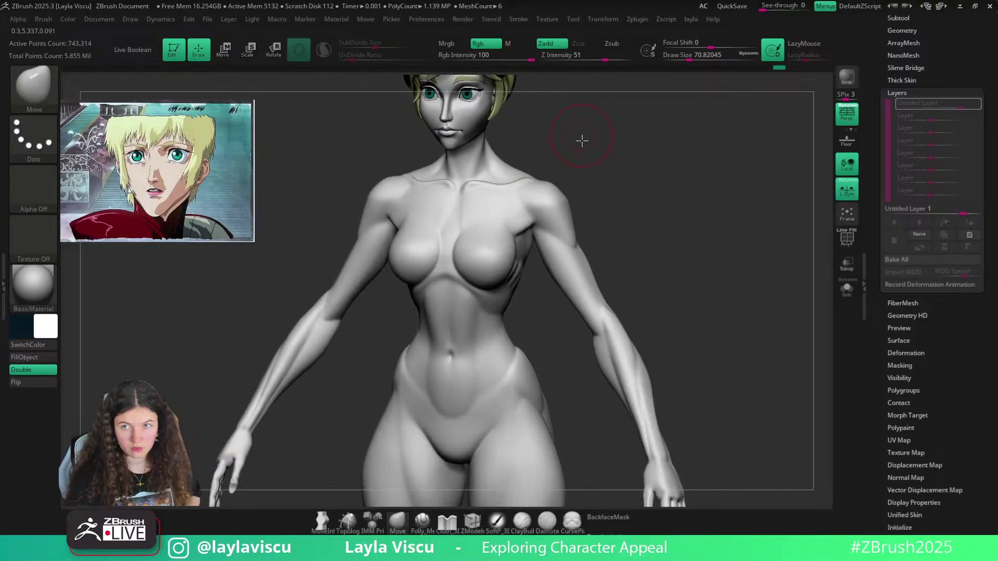
mouse_move(579, 140)
left_mouse_down()
mouse_move(616, 183)
mouse_move(609, 230)
mouse_move(575, 210)
mouse_move(507, 207)
left_mouse_up()
key("ctrl")
right_click_drag(508, 206, 512, 207, "ctrl")
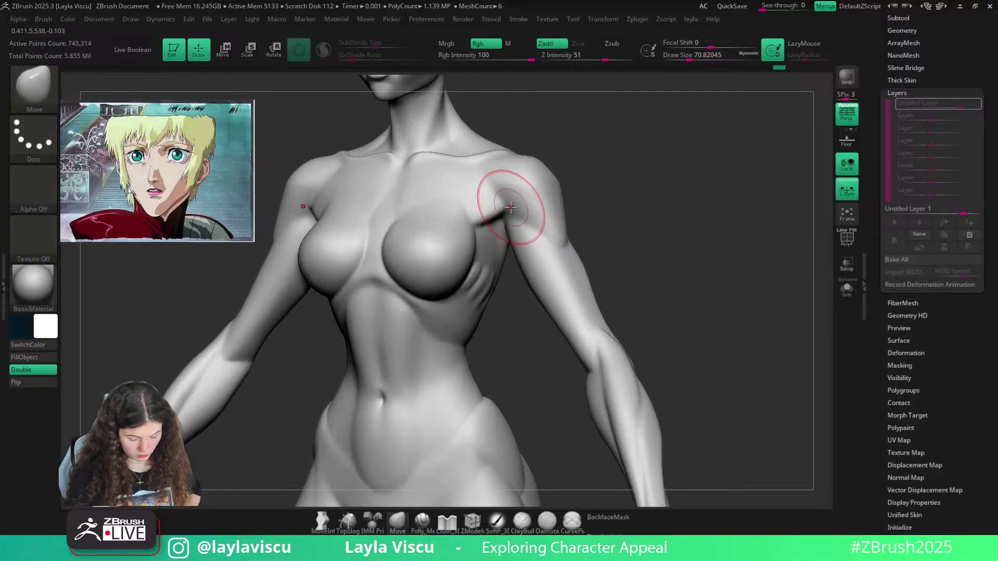
key("b")
key("c")
key("b")
key("s")
left_click(492, 205)
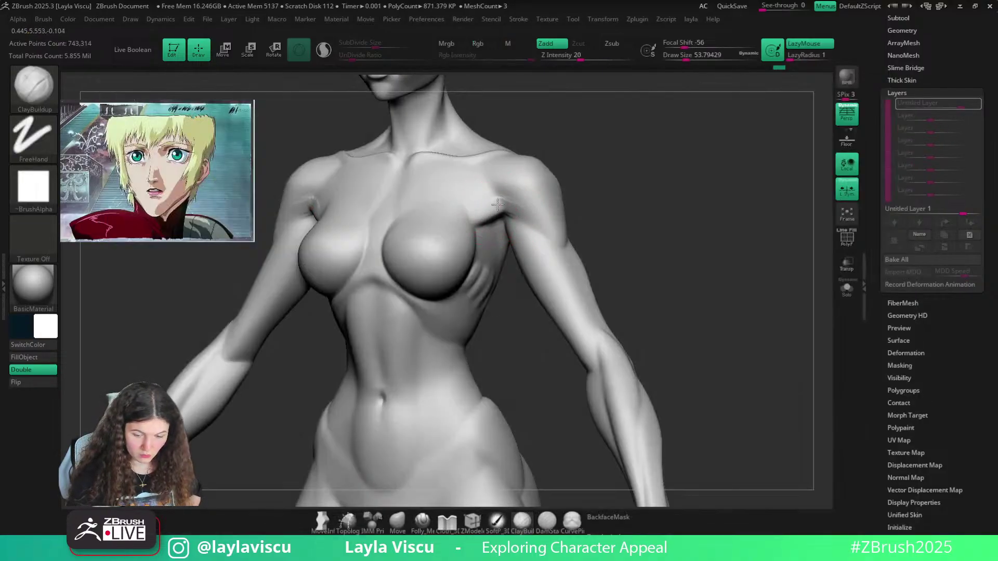
left_click_drag(494, 202, 512, 205)
left_click_drag(512, 204, 483, 211, "shift")
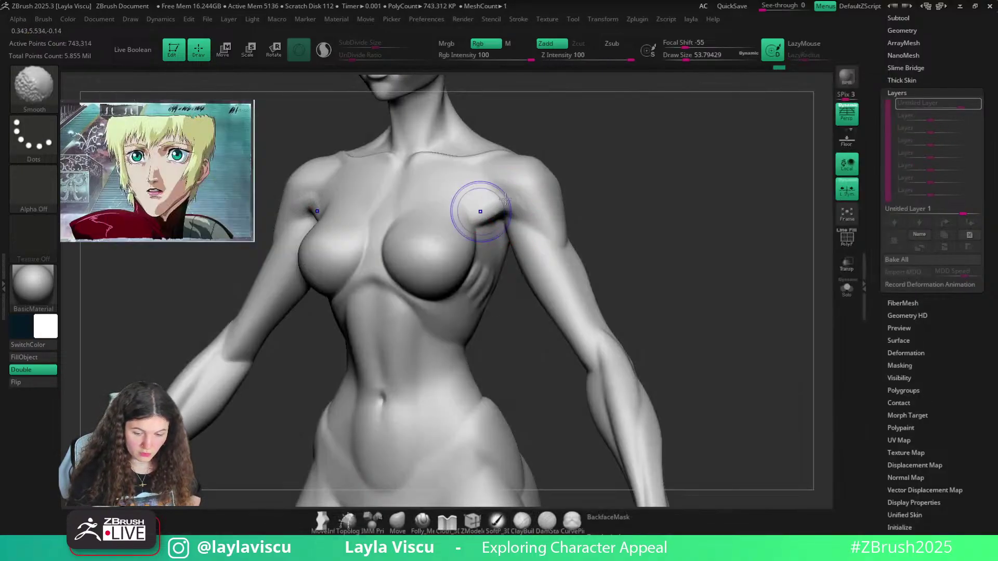
Continue refining the transition between the outer chest and the armpit with the ClayBuildup brush
mouse_move(588, 192)
left_mouse_down("shift")
mouse_move(615, 185)
mouse_move(513, 201)
mouse_move(477, 235)
left_mouse_up("shift")
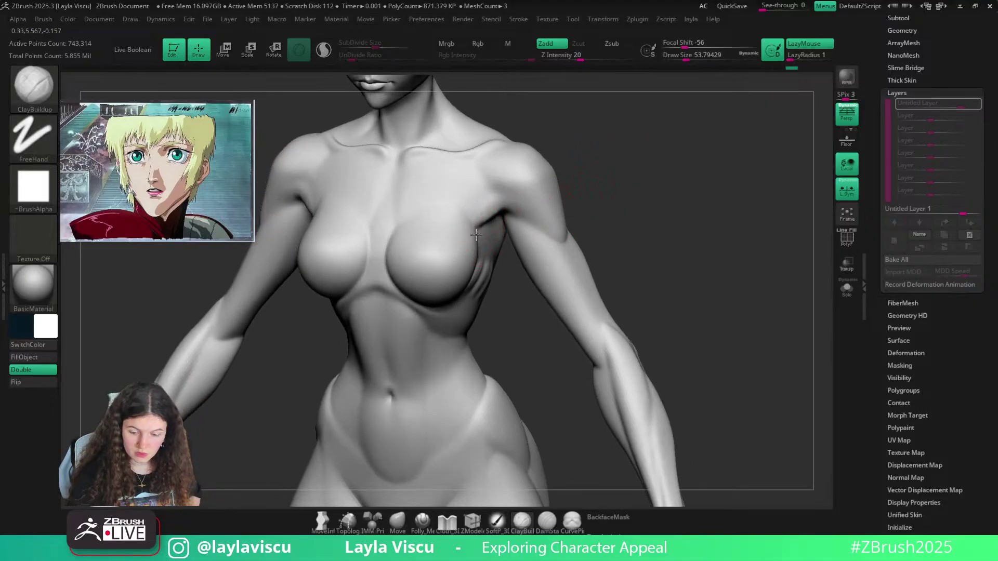
left_click_drag(563, 178, 478, 227)
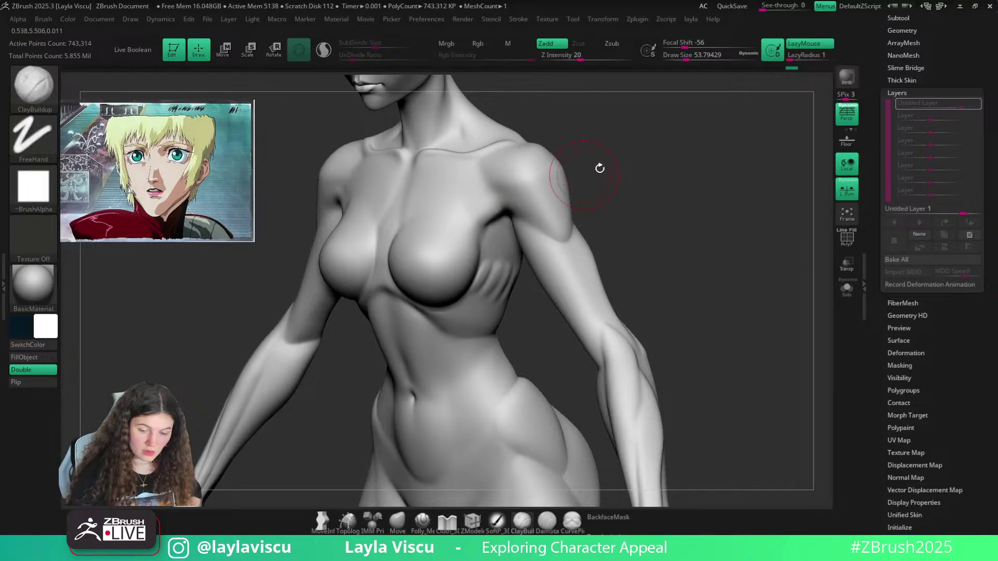
left_click_drag(597, 167, 500, 210)
key("b")
key("c")
key("b")
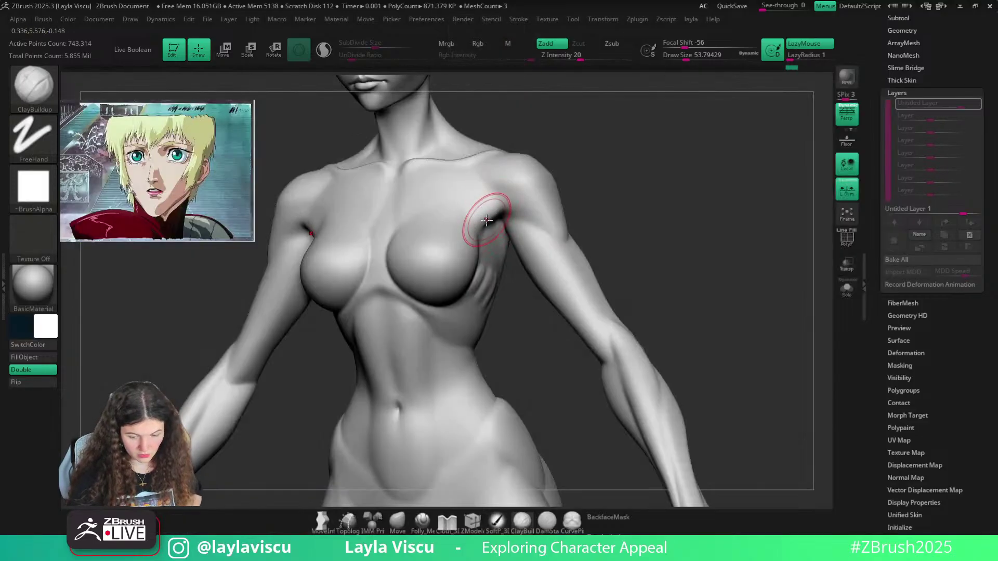
Build up the fold between the chest and the front of the armpit with ClayBuildup and smooth it into the chest
key("b")
key("c")
key("b")
key("bracketleft")
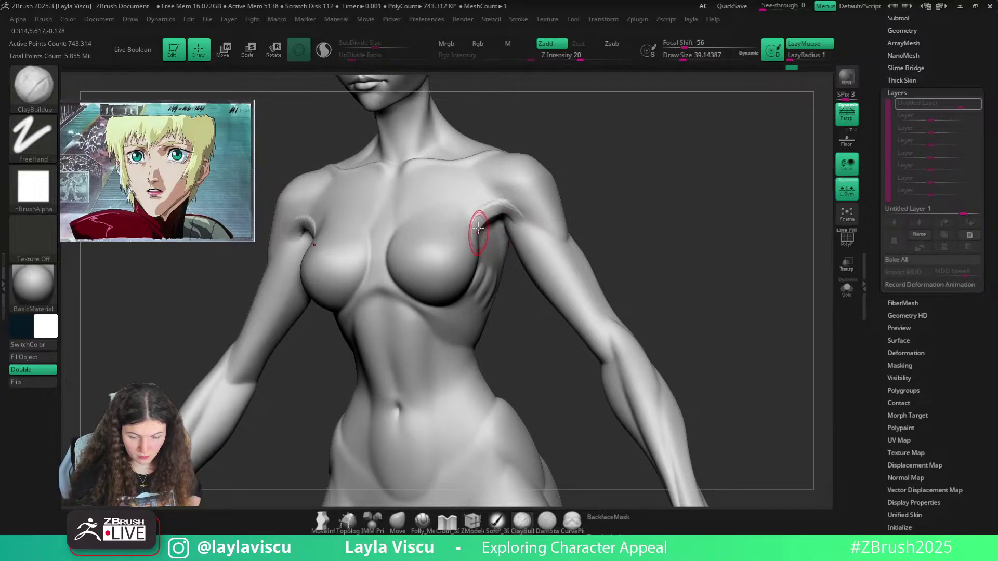
left_click_drag(482, 217, 501, 206, "shift")
mouse_move(587, 179)
left_mouse_down()
mouse_move(512, 208)
mouse_move(512, 223)
mouse_move(639, 189)
mouse_move(628, 216)
mouse_move(603, 202)
left_mouse_up()
key("bracketright")
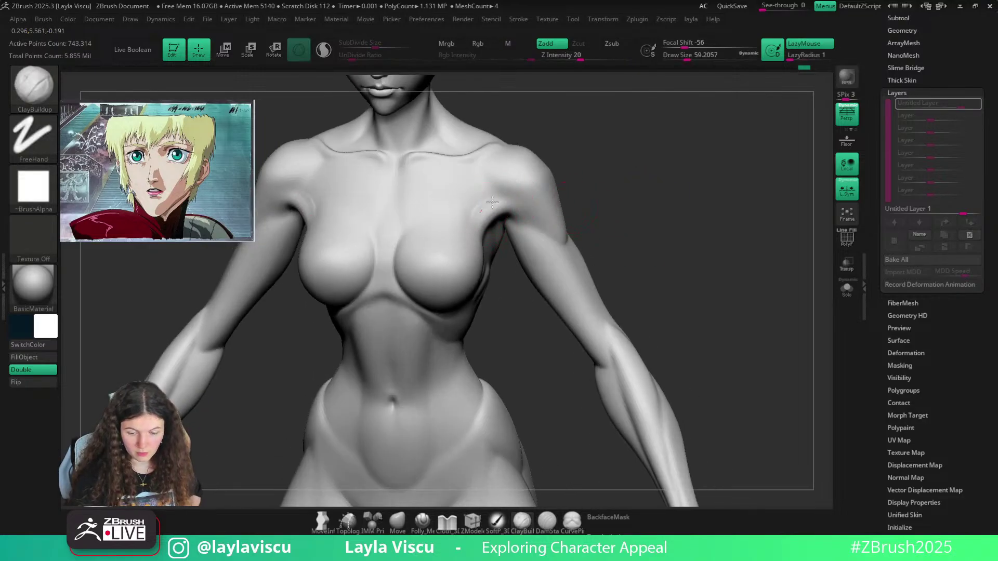
key("shift")
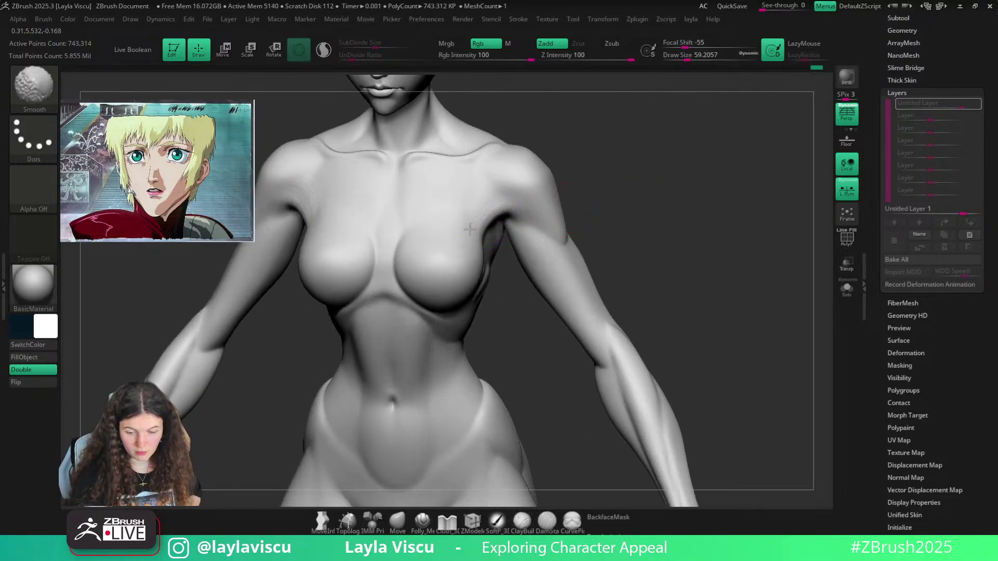
mouse_move(623, 177)
right_mouse_down("shift")
mouse_move(608, 208)
mouse_move(579, 180)
mouse_move(576, 228)
right_mouse_up("shift")
mouse_move(515, 287)
right_mouse_down("ctrl")
mouse_move(564, 193)
mouse_move(500, 186)
right_mouse_up("ctrl")
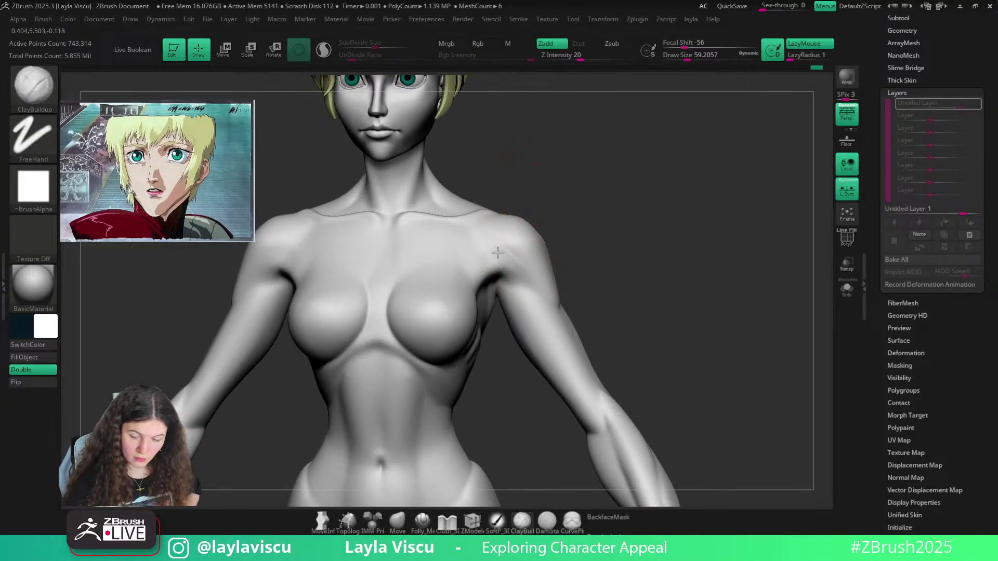
Build up the front of the deltoid with ClayBuildup and smooth the strokes into the shoulder and upper arm
right_click_drag(498, 253, 540, 239)
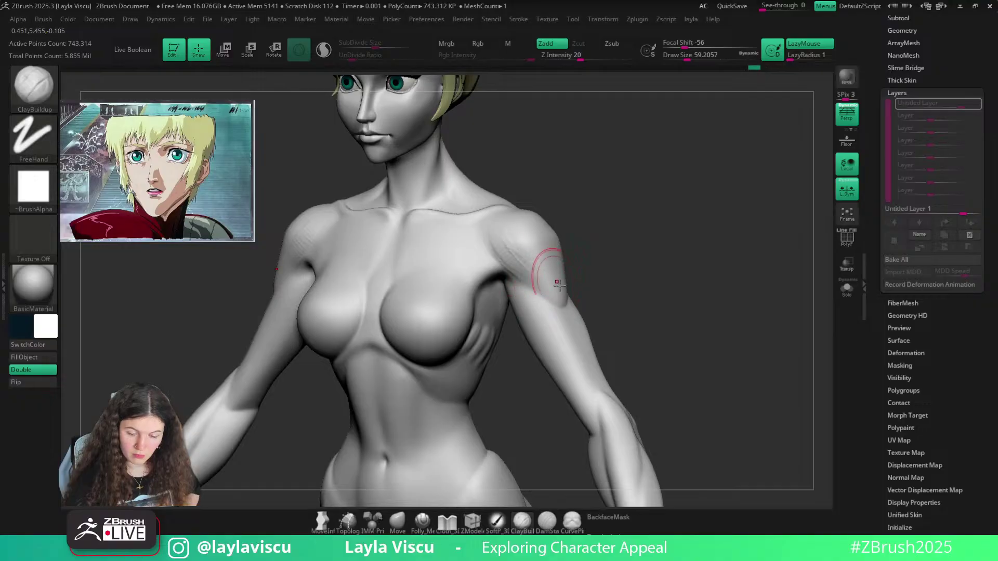
left_click_drag(523, 268, 503, 243, "shift")
mouse_move(585, 219)
right_mouse_down("shift")
mouse_move(606, 209)
mouse_move(577, 195)
mouse_move(494, 206)
right_mouse_up("shift")
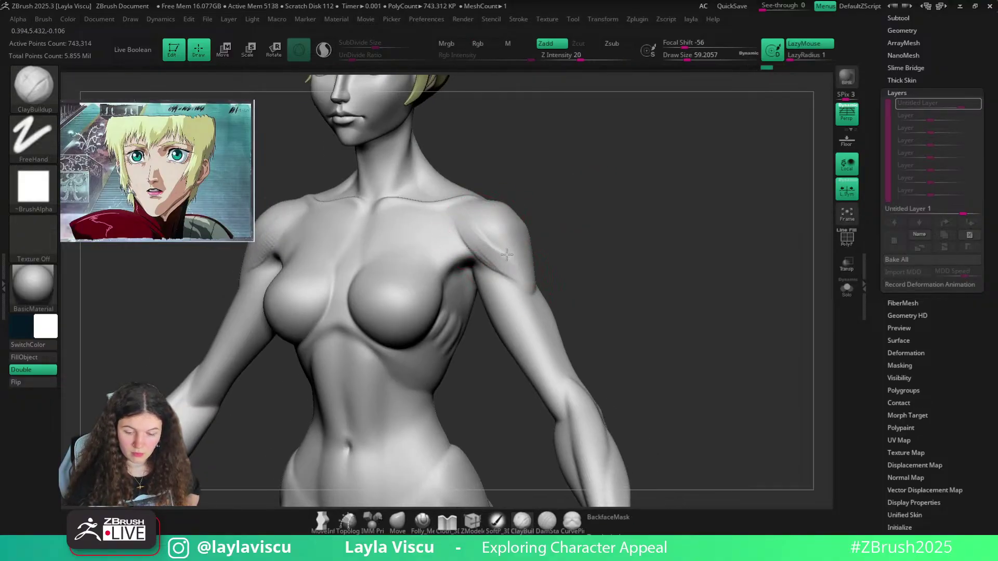
left_click_drag(520, 272, 493, 242, "shift")
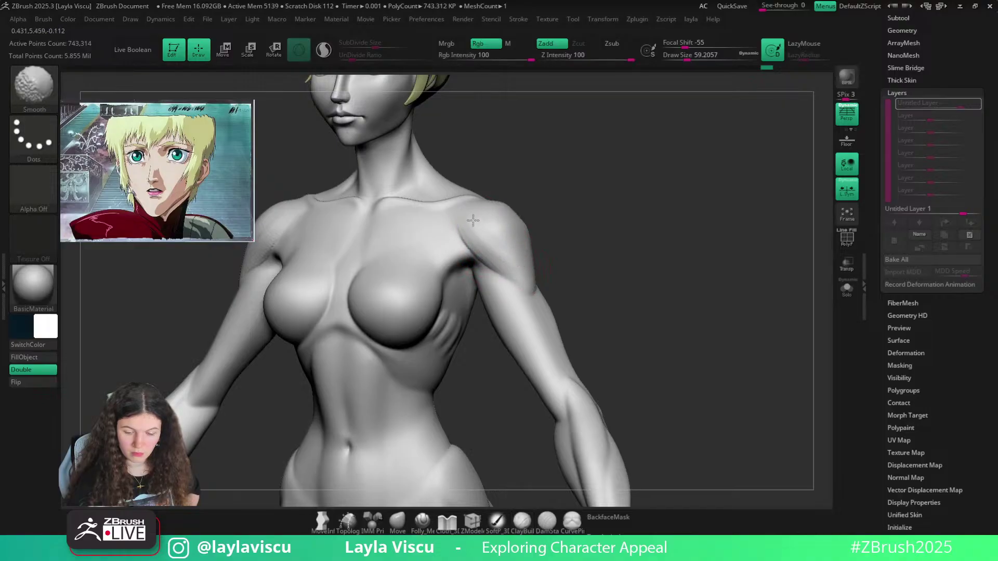
mouse_move(502, 222)
right_mouse_down("shift")
mouse_move(566, 201)
mouse_move(548, 164)
mouse_move(508, 229)
right_mouse_up("shift")
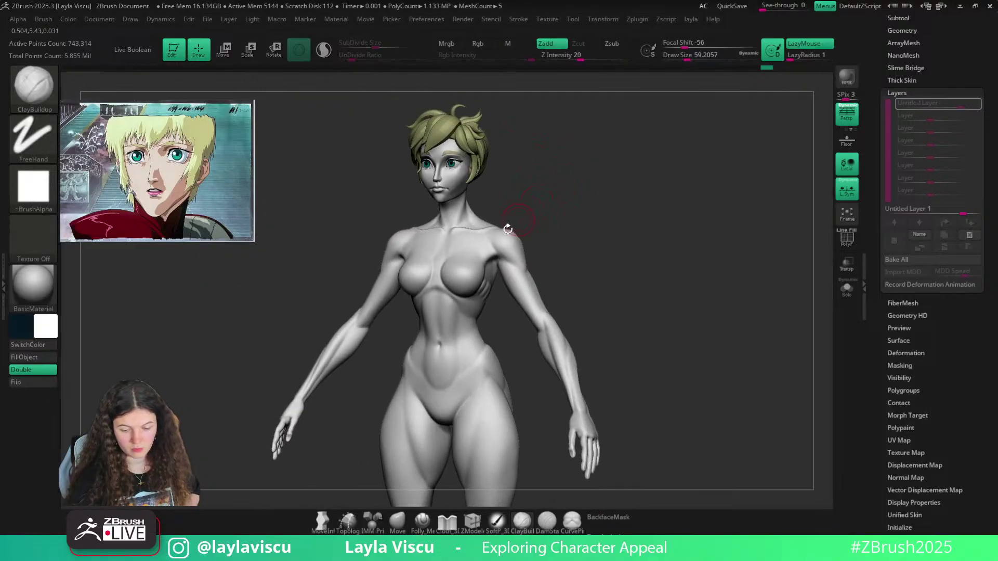
Add volume with a smaller ClayBuildup brush where the upper arm meets the armpit and smooth the transition
right_click_drag(568, 216, 504, 268, "ctrl")
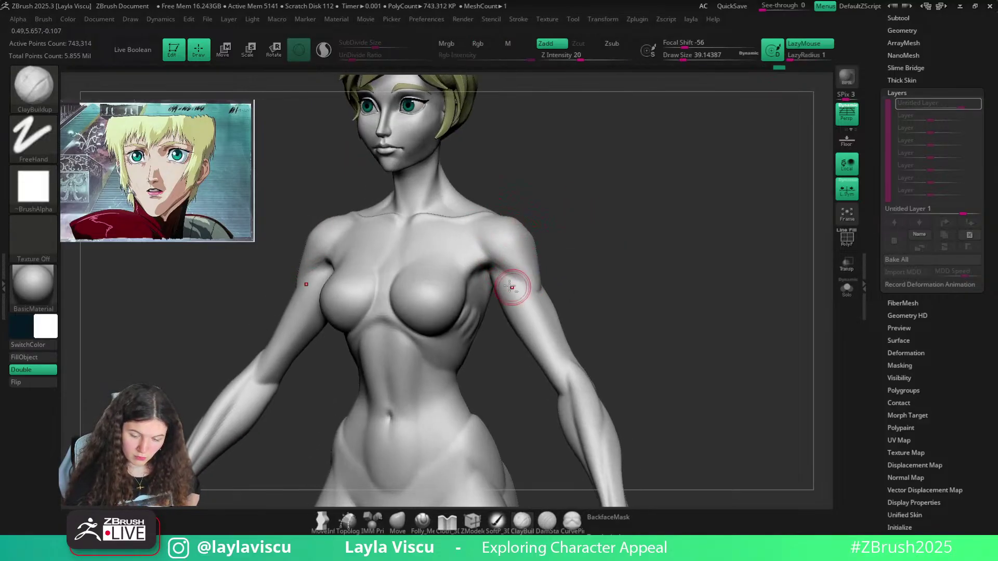
mouse_move(495, 268)
right_mouse_down("ctrl")
mouse_move(592, 261)
mouse_move(557, 229)
mouse_move(501, 257)
mouse_move(486, 250)
right_mouse_up("ctrl")
mouse_move(485, 250)
left_mouse_down()
mouse_move(490, 288)
mouse_move(521, 287)
mouse_move(480, 270)
mouse_move(504, 276)
mouse_move(491, 256)
left_mouse_up()
left_click_drag(524, 292, 482, 252)
left_click_drag(553, 211, 561, 235, "shift")
Carve the armpit crease toward the upper arm with DamStandard, redoing an undone stroke, and smooth around it
key("b")
key("d")
key("s")
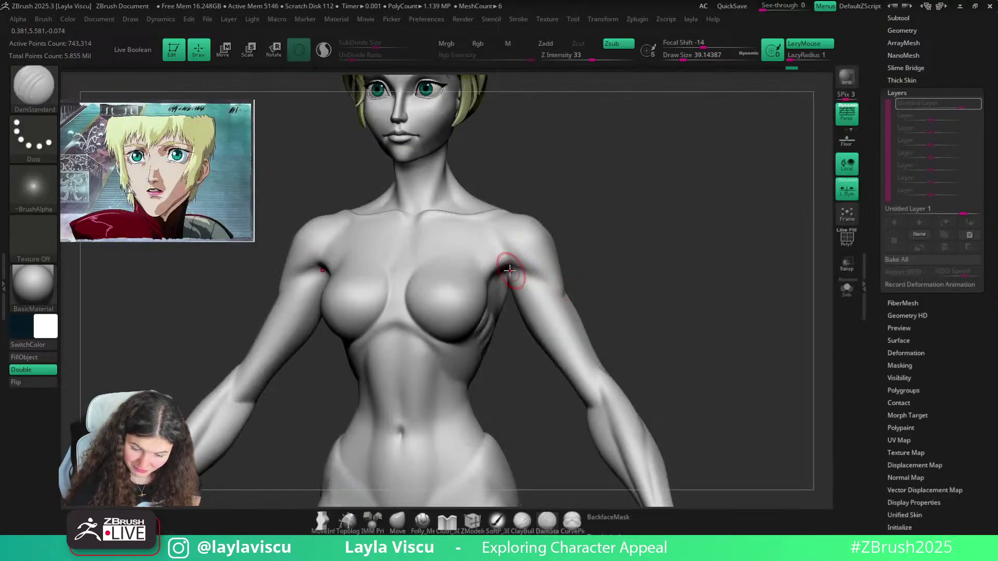
key("ctrl+z")
mouse_move(553, 294)
left_mouse_down()
mouse_move(520, 270)
mouse_move(558, 289)
mouse_move(534, 258)
left_mouse_up()
mouse_move(566, 225)
left_mouse_down("shift")
mouse_move(594, 224)
mouse_move(597, 196)
mouse_move(524, 245)
left_mouse_up("shift")
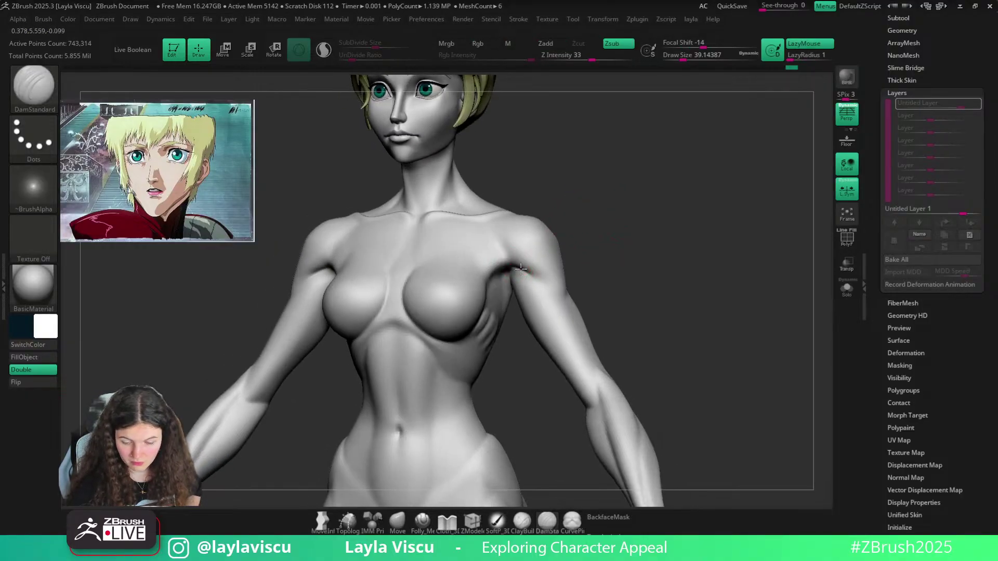
left_click_drag(570, 179, 555, 170)
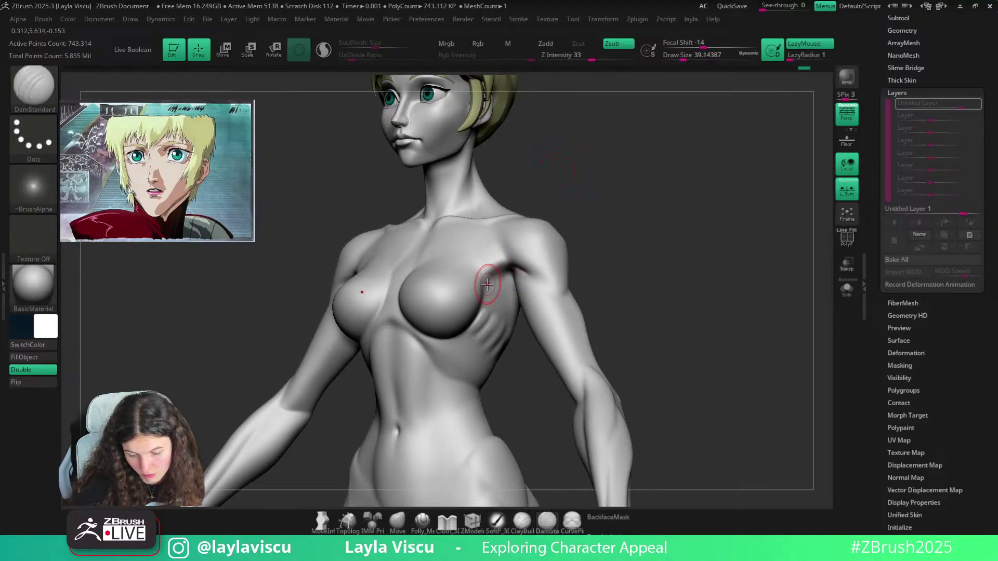
key("shift")
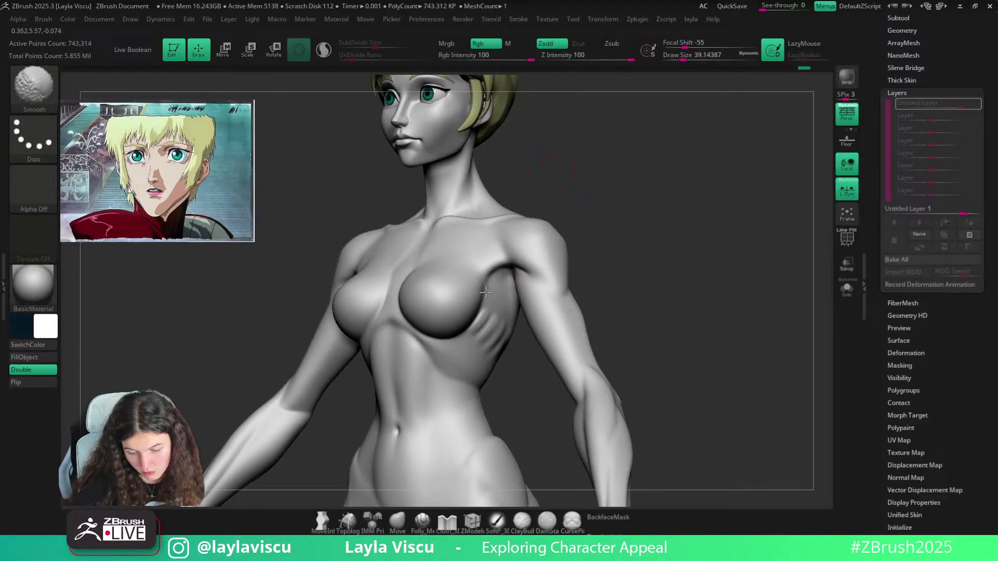
Reshape the armpit fold below the deltoid with a small Move brush and smooth its edge
right_click_drag(588, 234, 590, 201)
mouse_move(521, 265)
right_mouse_down("ctrl")
mouse_move(535, 249)
mouse_move(530, 267)
right_mouse_up("ctrl")
key("shift")
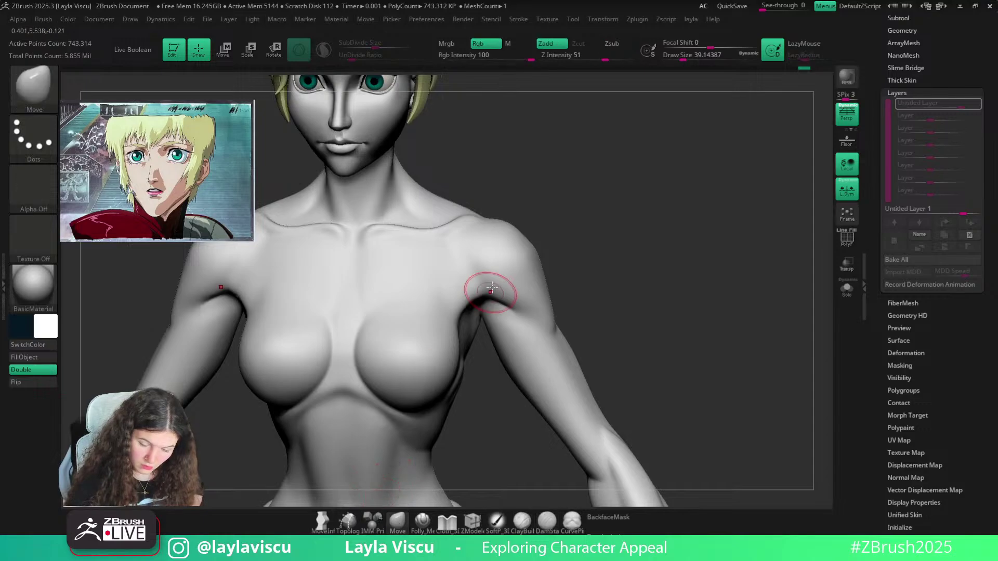
key("s")
left_click_drag(494, 295, 475, 298)
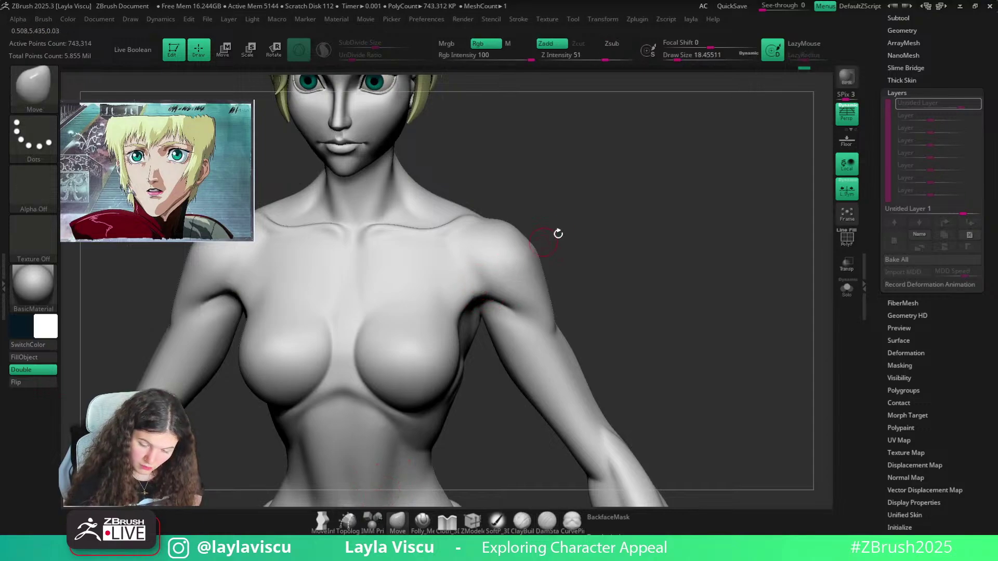
key("f")
right_click_drag(552, 239, 509, 291, "ctrl")
key("shift")
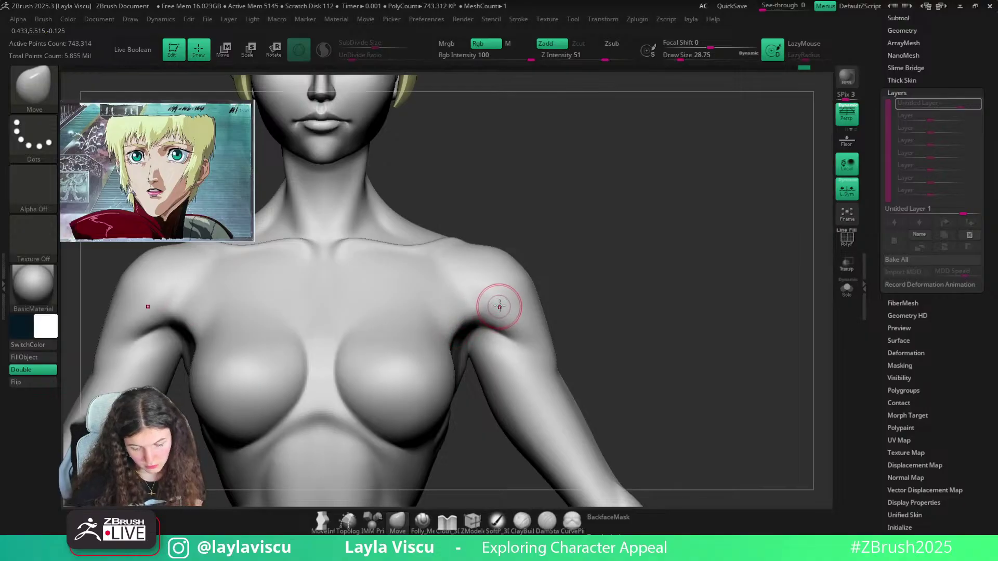
left_click_drag(481, 323, 463, 320, "shift")
left_click_drag(540, 287, 549, 328, "ctrl")
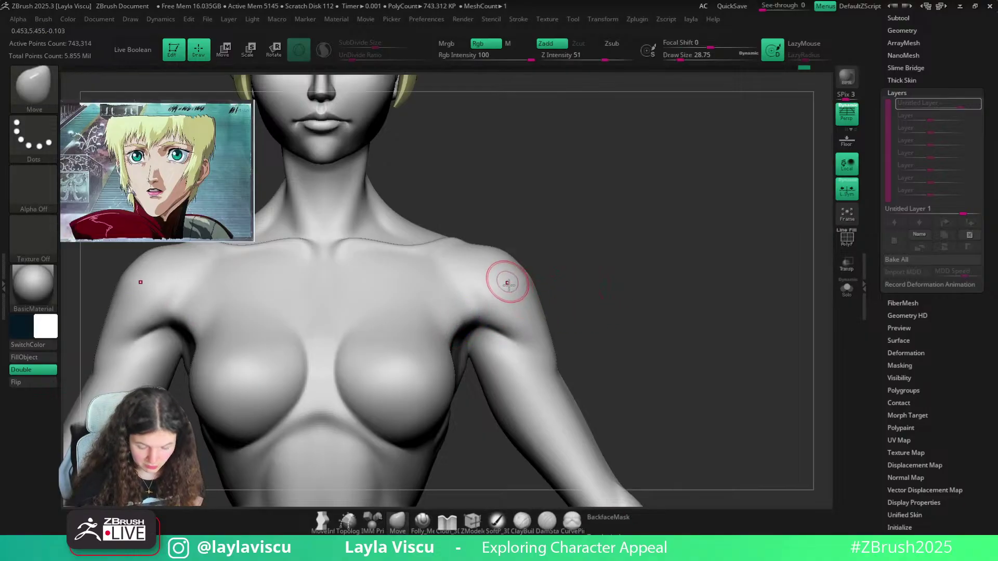
Tighten the armpit crease between the chest and the upper arm with the Pinch brush
key("b")
key("p")
key("i")
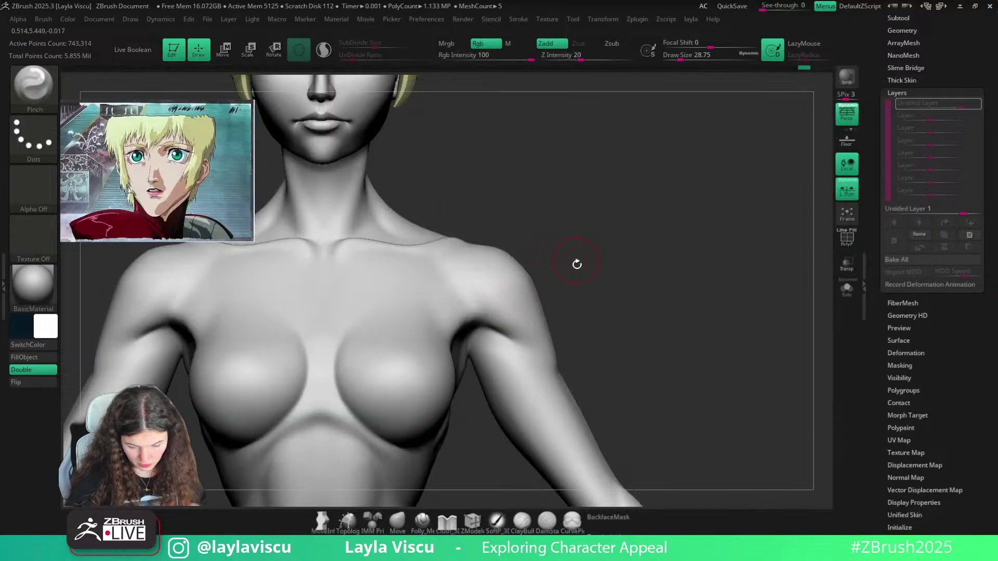
mouse_move(575, 264)
left_mouse_down()
mouse_move(619, 279)
mouse_move(579, 332)
mouse_move(550, 305)
mouse_move(461, 328)
left_mouse_up()
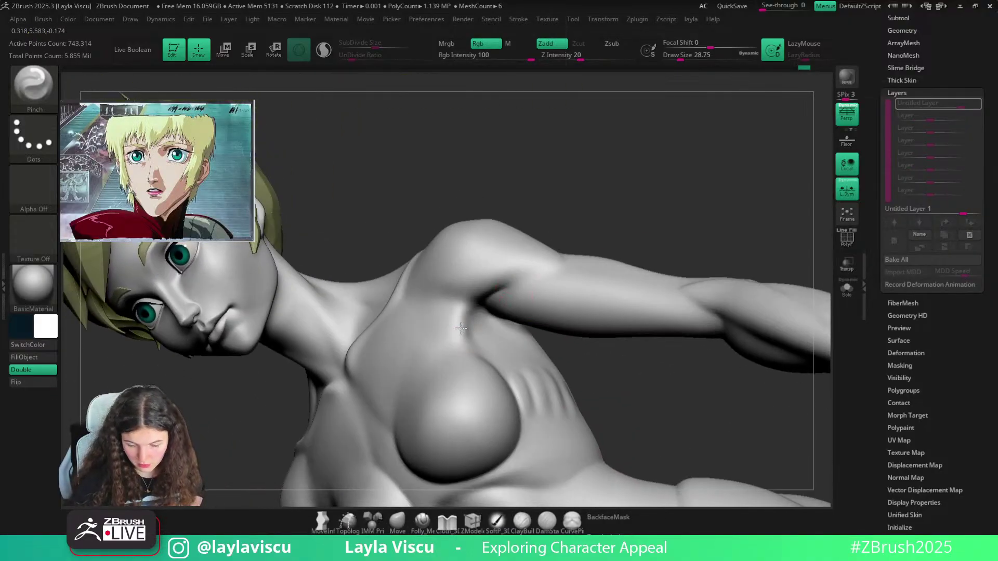
mouse_move(483, 282)
left_mouse_down()
mouse_move(679, 245)
mouse_move(611, 249)
mouse_move(591, 192)
mouse_move(545, 298)
left_mouse_up()
Refine the shoulder and armpit contour with the Move brush at varying sizes and smooth the chest edge
left_click(398, 520)
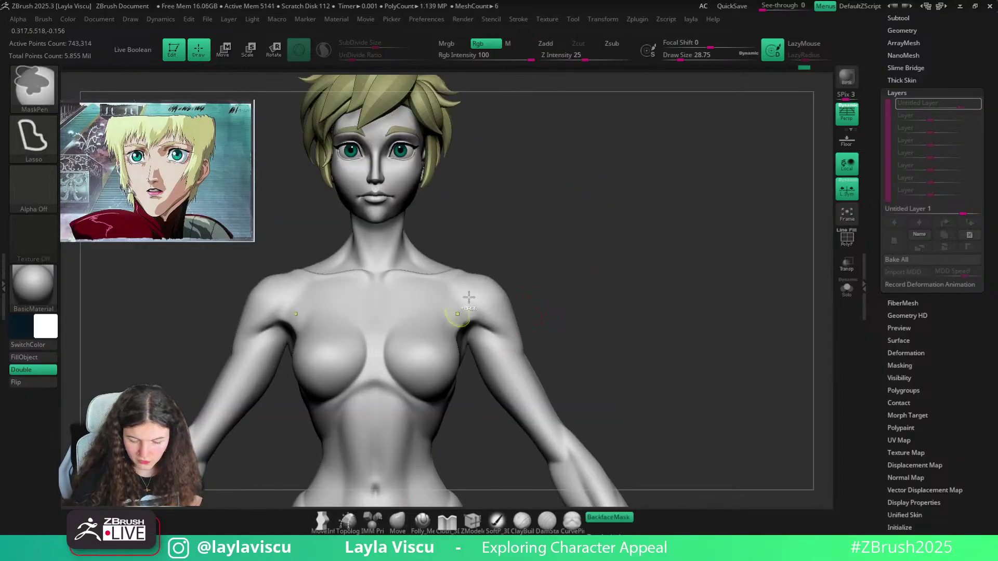
right_click_drag(469, 297, 459, 349, "ctrl")
key("bracketleft")
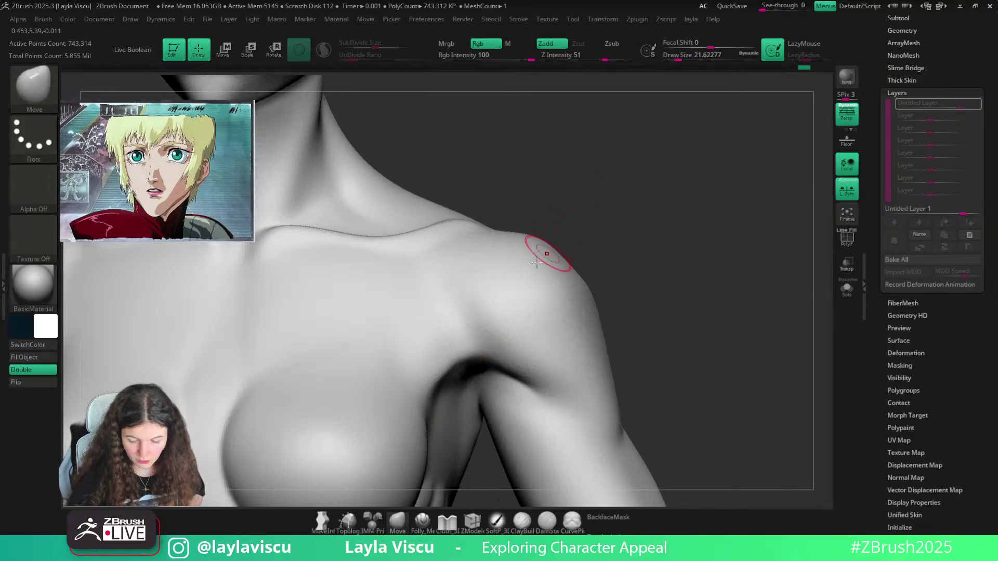
left_click_drag(463, 355, 423, 386, "shift")
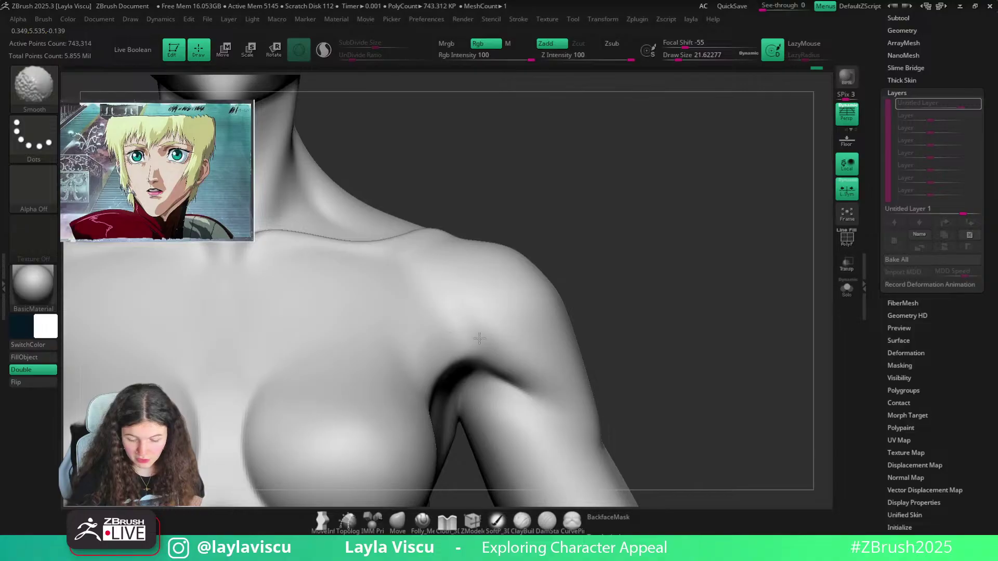
right_click_drag(444, 342, 399, 241, "ctrl")
left_click_drag(576, 241, 569, 258)
right_click_drag(566, 291, 550, 263, "ctrl")
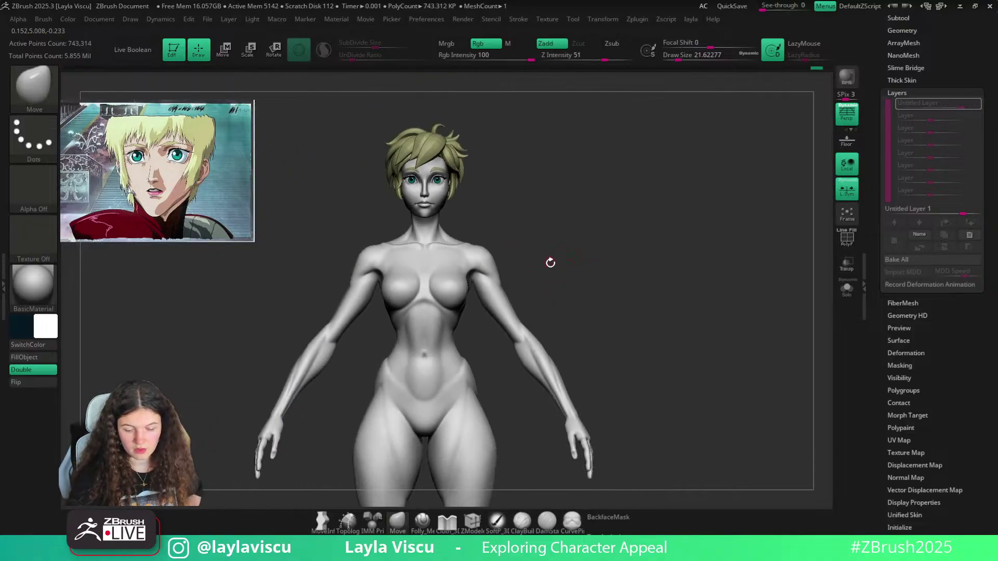
left_click_drag(550, 263, 546, 267)
right_click_drag(488, 302, 501, 335, "ctrl")
key("s")
left_click_drag(496, 237, 502, 238)
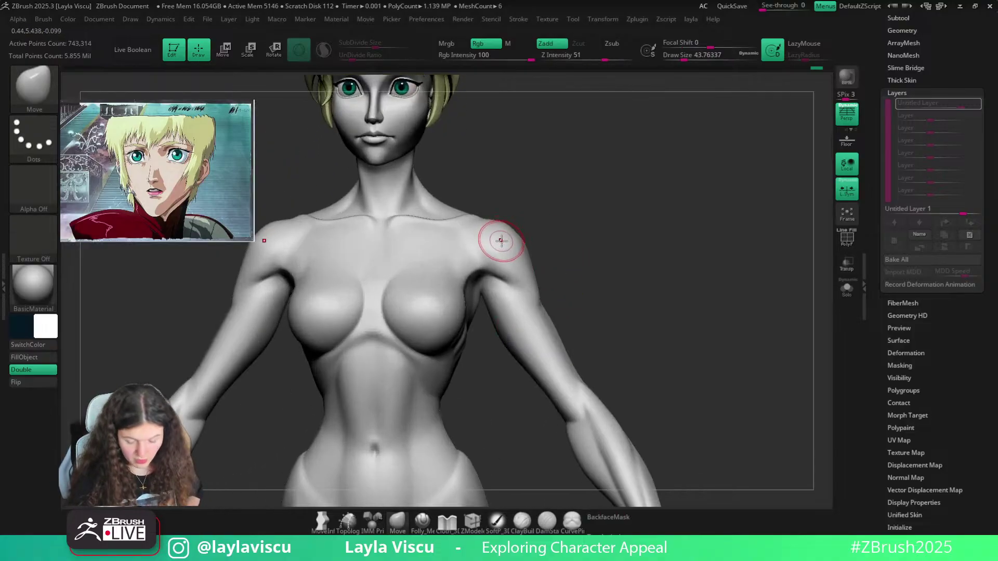
Switch the material to BasicMaterial2 and refine the shoulder and armpit area with ClayBuildup and smoothing
key("b")
key("c")
key("b")
key("m")
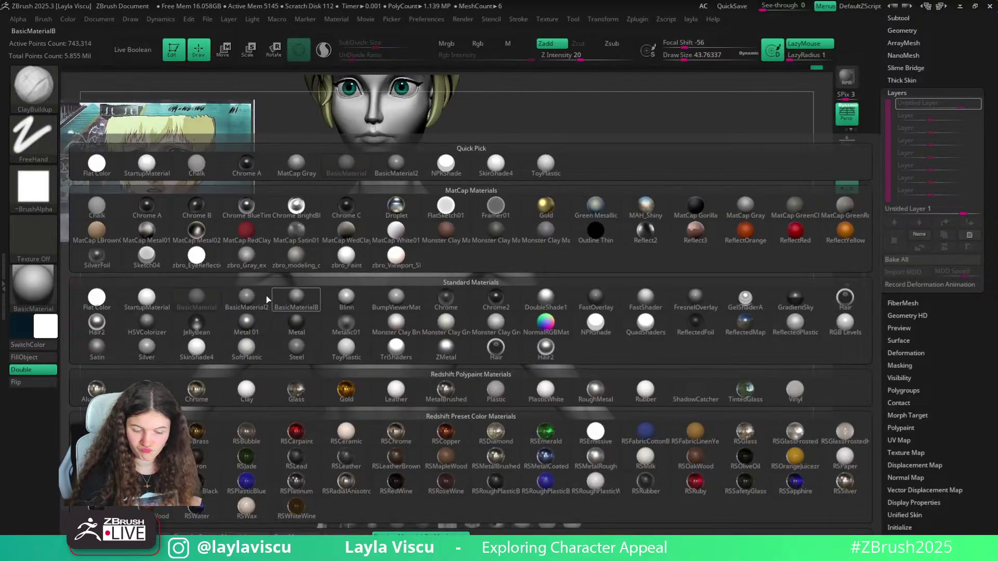
left_click(246, 297)
left_click_drag(519, 201, 487, 248)
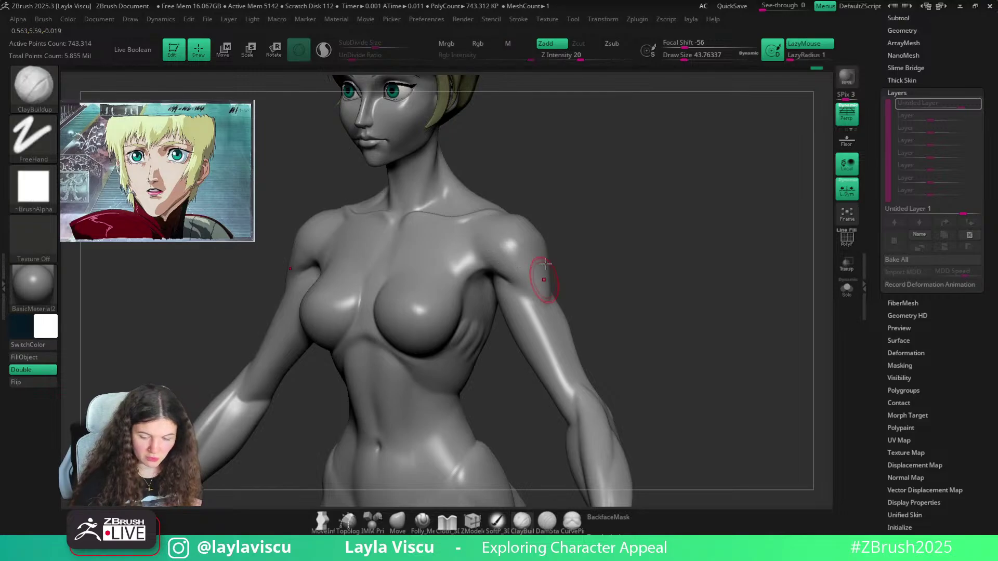
mouse_move(597, 283)
left_mouse_down("shift")
mouse_move(600, 213)
mouse_move(565, 170)
mouse_move(579, 147)
mouse_move(591, 172)
mouse_move(541, 198)
left_mouse_up("shift")
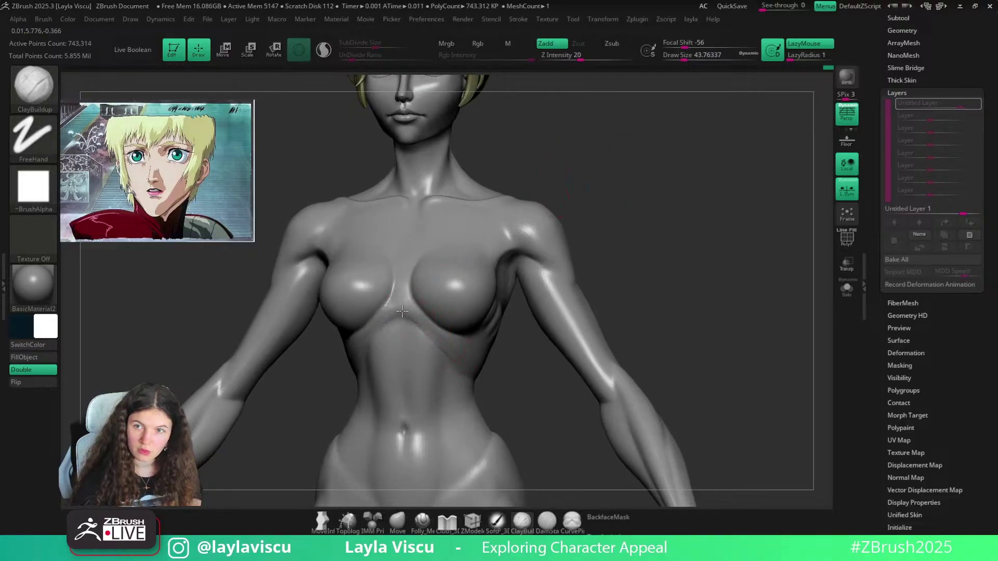
Build up the lower edge of the rib cage beneath the breasts with ClayBuildup and smooth it
key("shift")
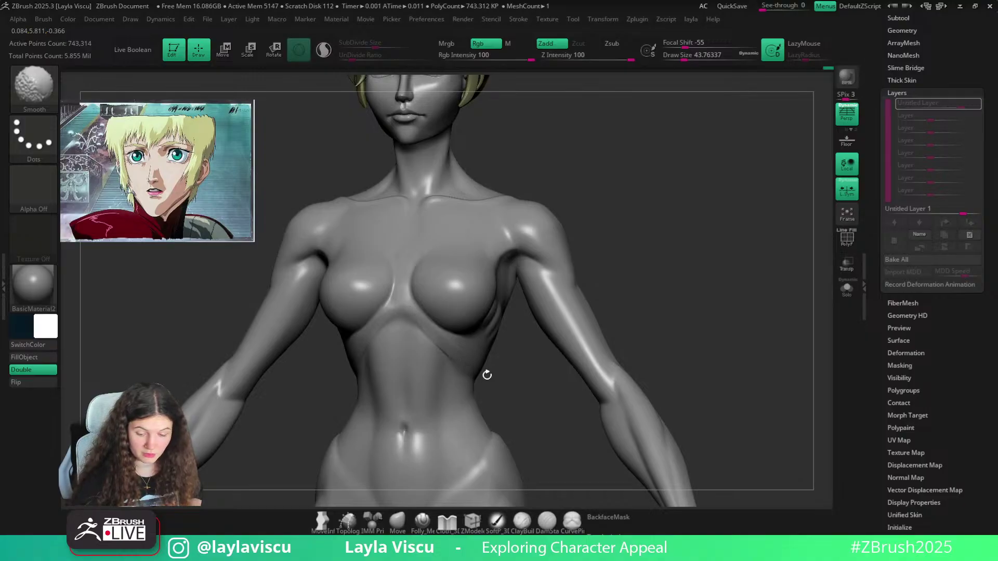
mouse_move(487, 374)
left_mouse_down()
mouse_move(502, 352)
mouse_move(483, 345)
left_mouse_up()
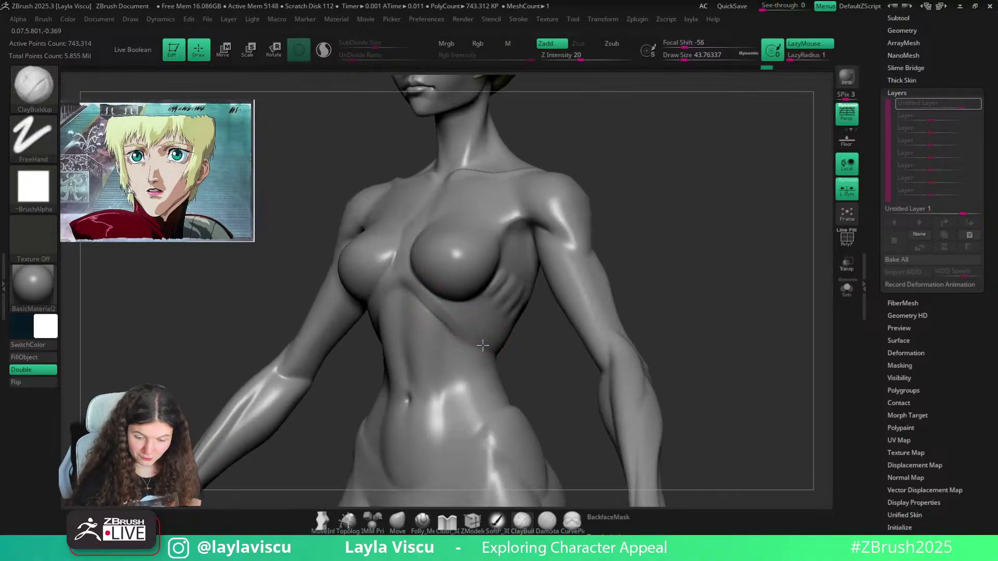
key("shift")
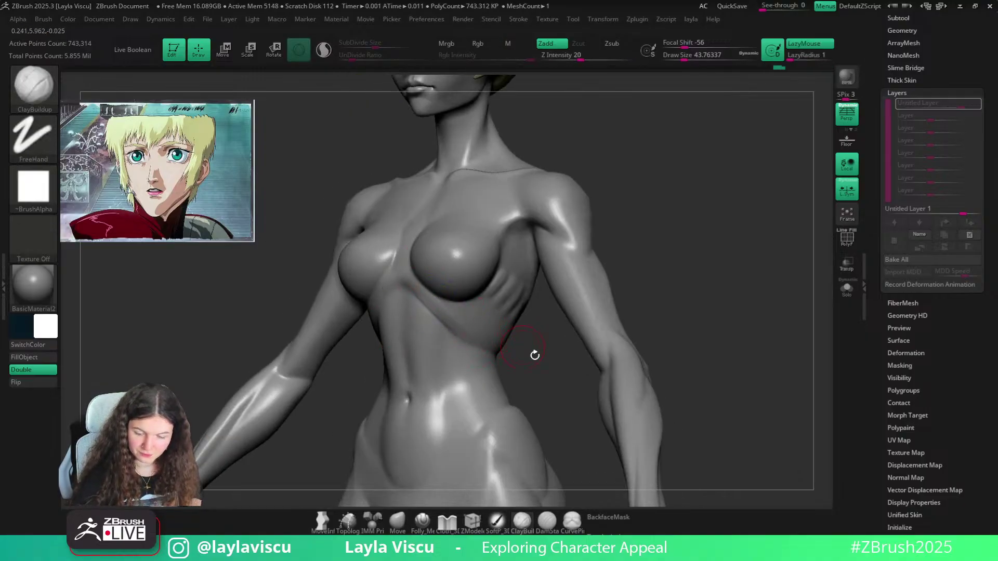
mouse_move(535, 352)
left_mouse_down()
mouse_move(508, 363)
mouse_move(526, 342)
mouse_move(475, 311)
left_mouse_up()
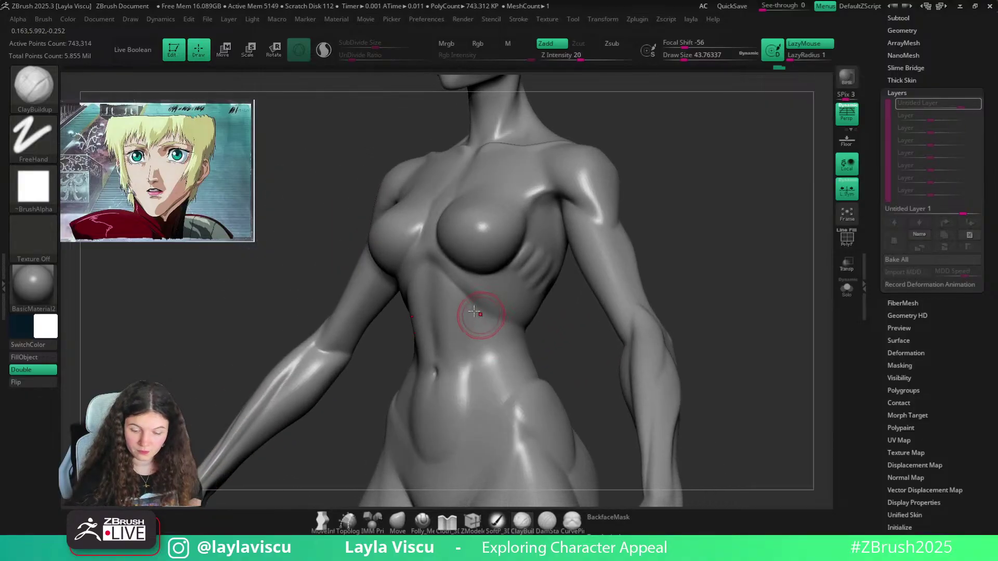
Smooth out the rib ridges along the side of the torso below the armpit
key("shift")
mouse_move(577, 350)
left_mouse_down()
mouse_move(544, 332)
mouse_move(520, 249)
left_mouse_up()
key("shift")
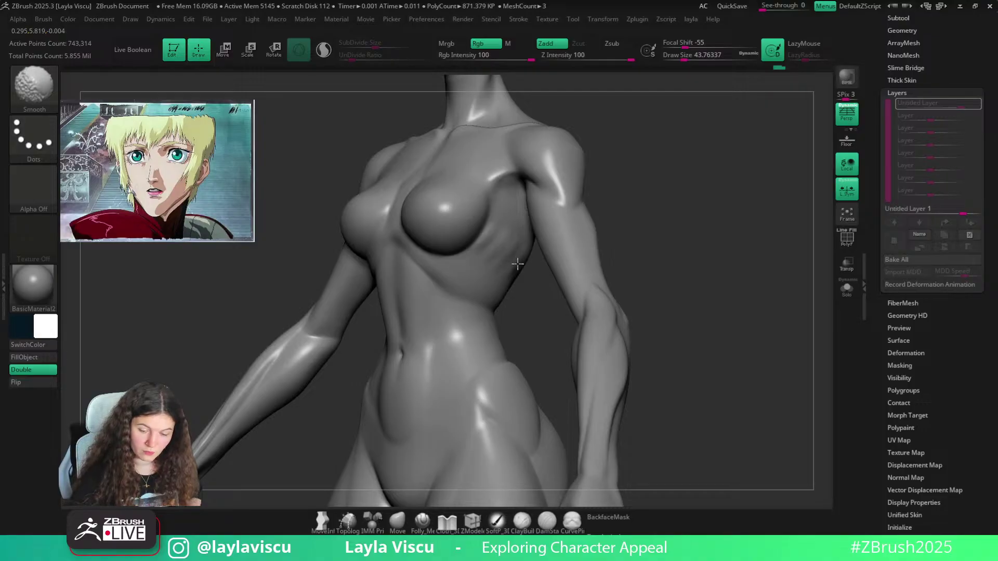
right_click_drag(506, 218, 533, 156, "ctrl")
right_click_drag(582, 177, 569, 223)
Step down two subdivision levels and back up one, and smooth the side of the torso with a larger brush
key("shift+d")
key("shift+d")
key("bracketright")
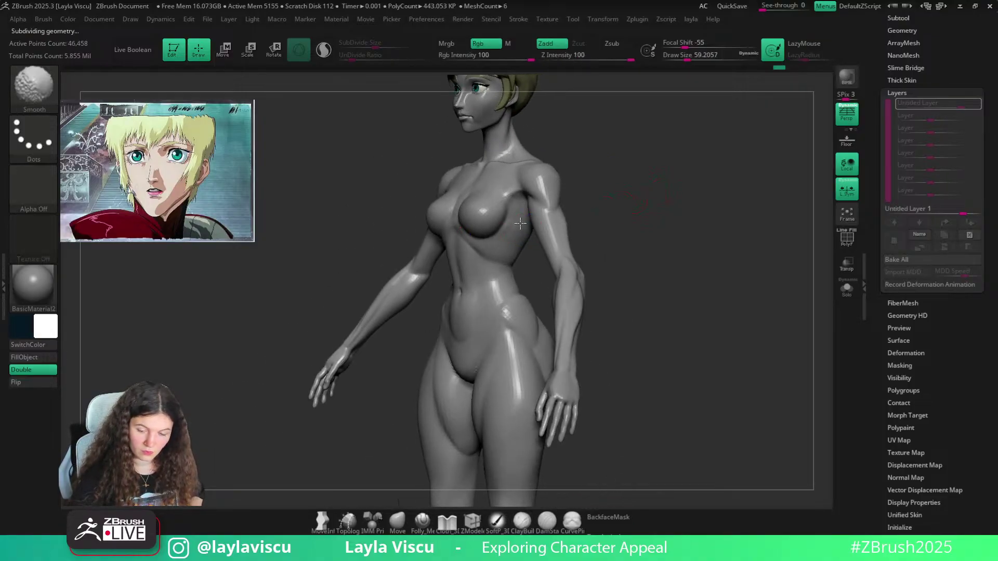
key("d")
left_click_drag(525, 234, 510, 241, "shift")
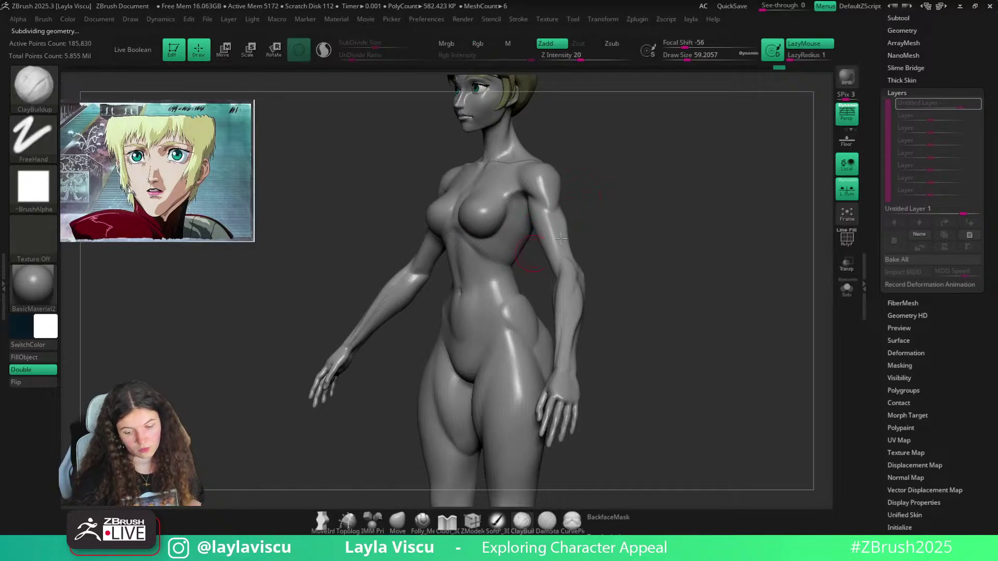
mouse_move(670, 224)
right_mouse_down()
mouse_move(542, 218)
mouse_move(697, 214)
mouse_move(702, 223)
mouse_move(635, 205)
right_mouse_up()
right_click_drag(568, 247, 578, 274, "alt")
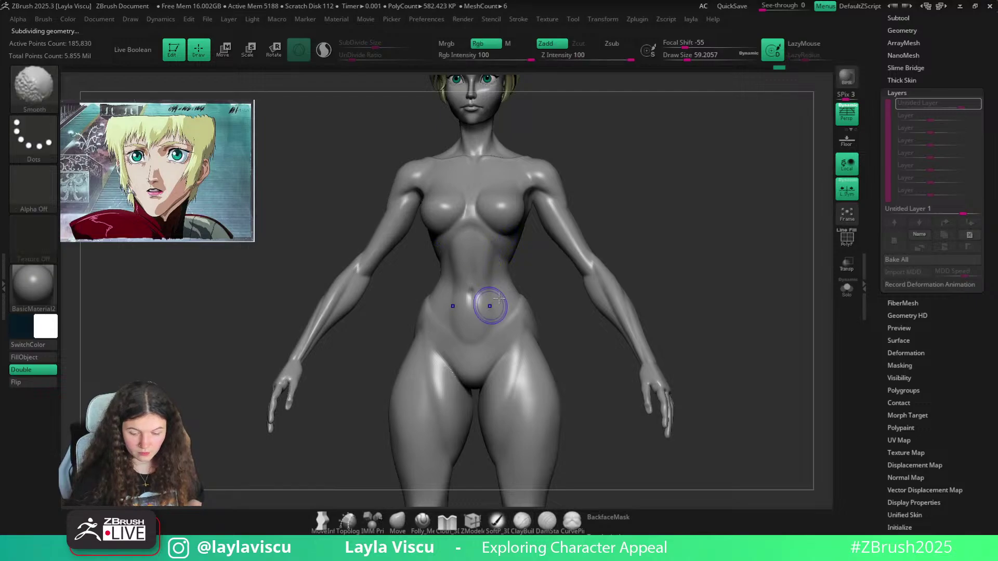
Step down one subdivision level, smooth the abdomen around the navel, and return to the highest level
key("shift+d")
left_click_drag(489, 294, 488, 323)
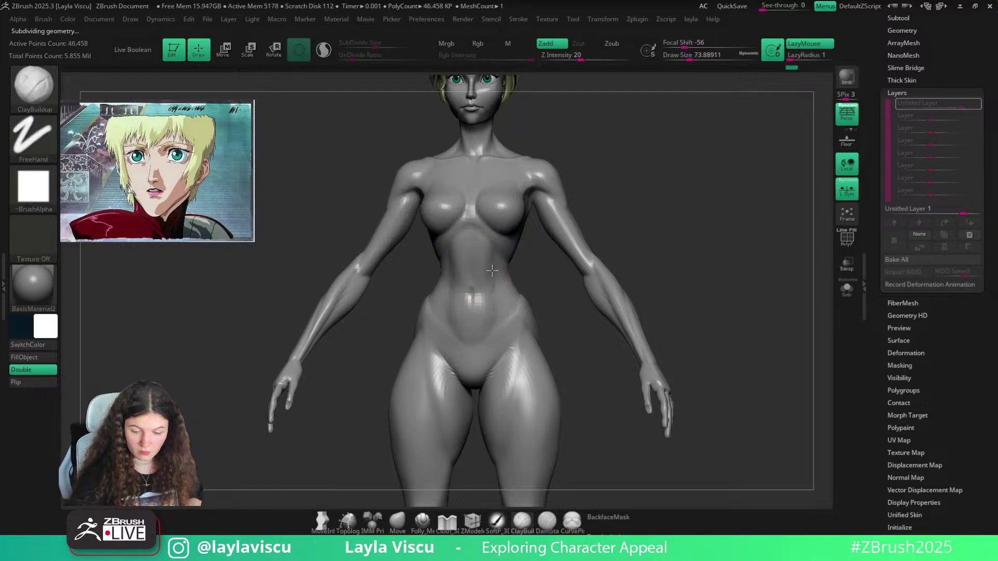
key("d")
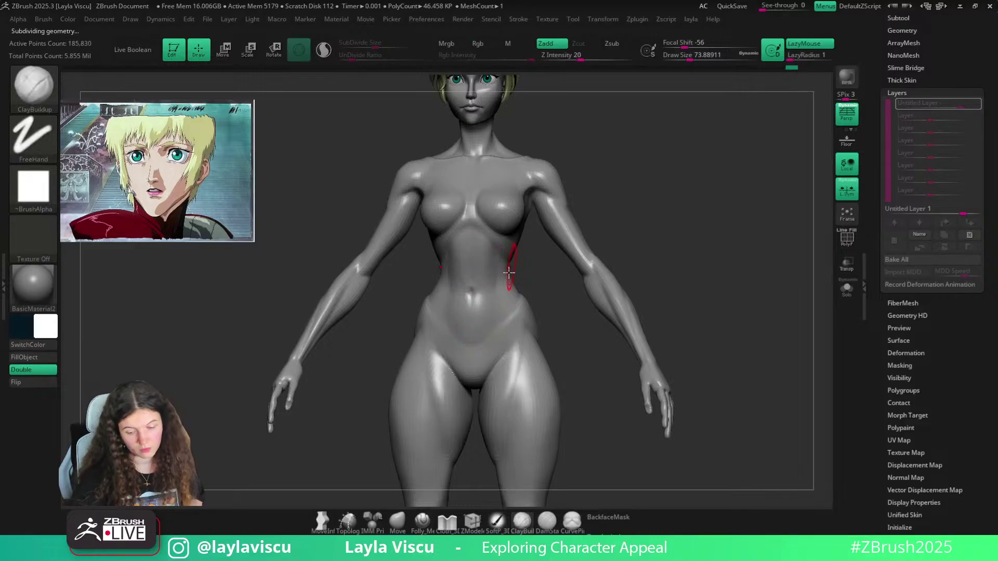
left_click_drag(482, 318, 483, 308, "shift")
key("d")
key("d")
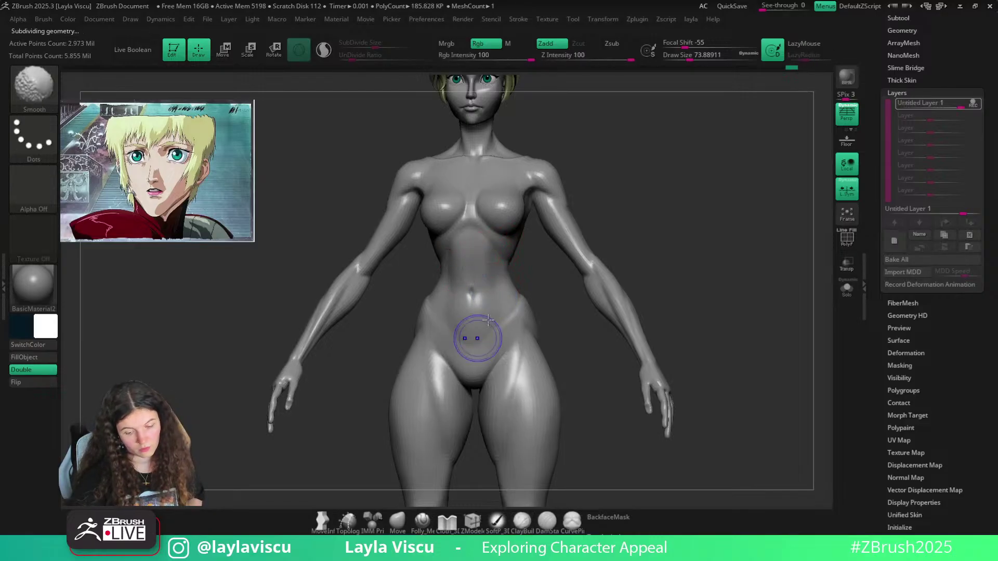
Carve the midline groove of the abdomen down to the navel with DamStandard and soften it
right_click_drag(623, 220, 621, 270, "alt")
mouse_move(479, 270)
right_mouse_down("ctrl")
mouse_move(508, 316)
mouse_move(496, 291)
right_mouse_up("ctrl")
key("b")
key("d")
key("s")
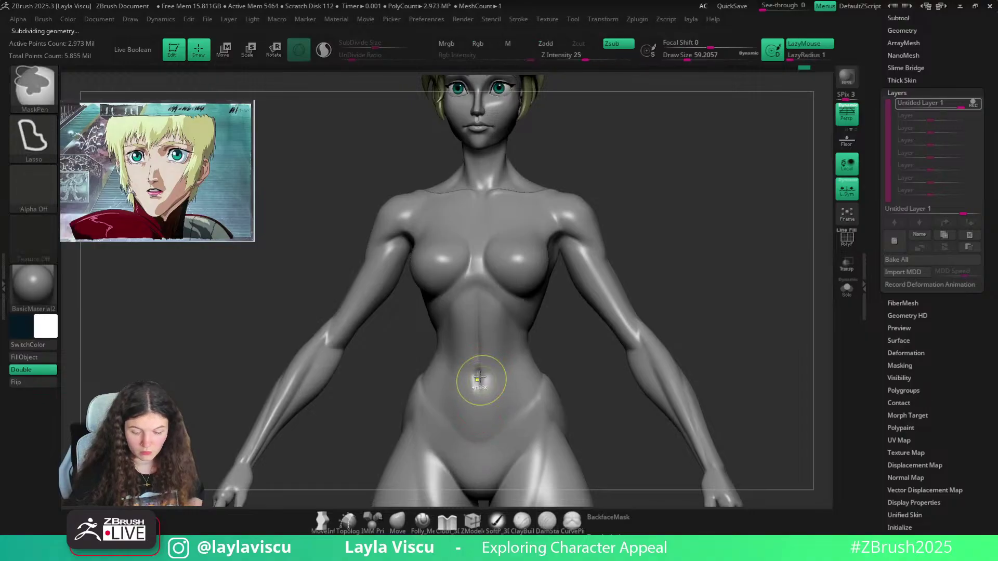
key("shift")
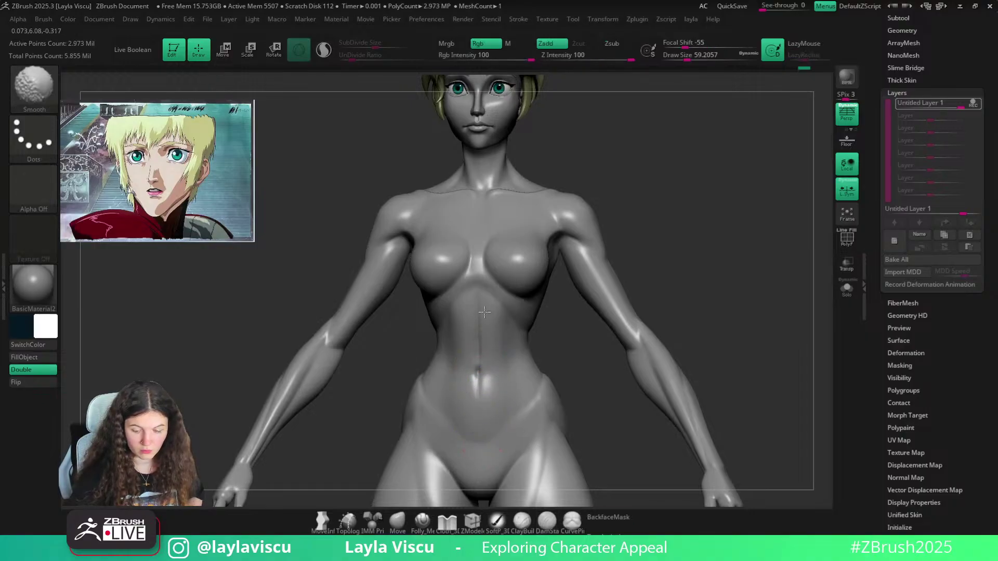
right_click_drag(484, 312, 483, 339)
Fill out the upper abdomen along the midline with ClayBuildup and smooth it
key("b")
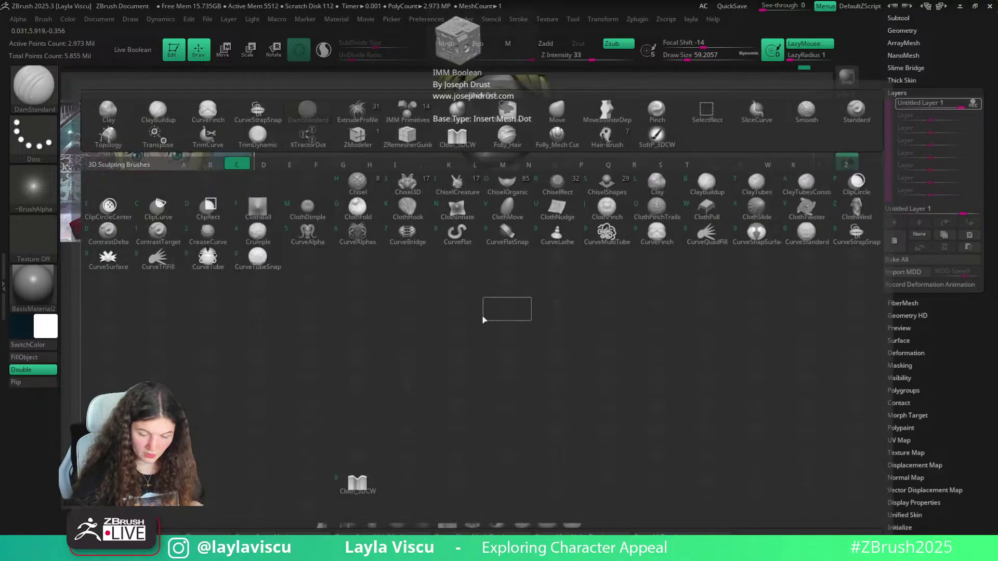
key("c")
key("b")
mouse_move(486, 344)
left_mouse_down("shift")
mouse_move(486, 359)
mouse_move(487, 346)
left_mouse_up("shift")
mouse_move(577, 364)
left_mouse_down("shift")
mouse_move(584, 393)
mouse_move(568, 367)
left_mouse_up("shift")
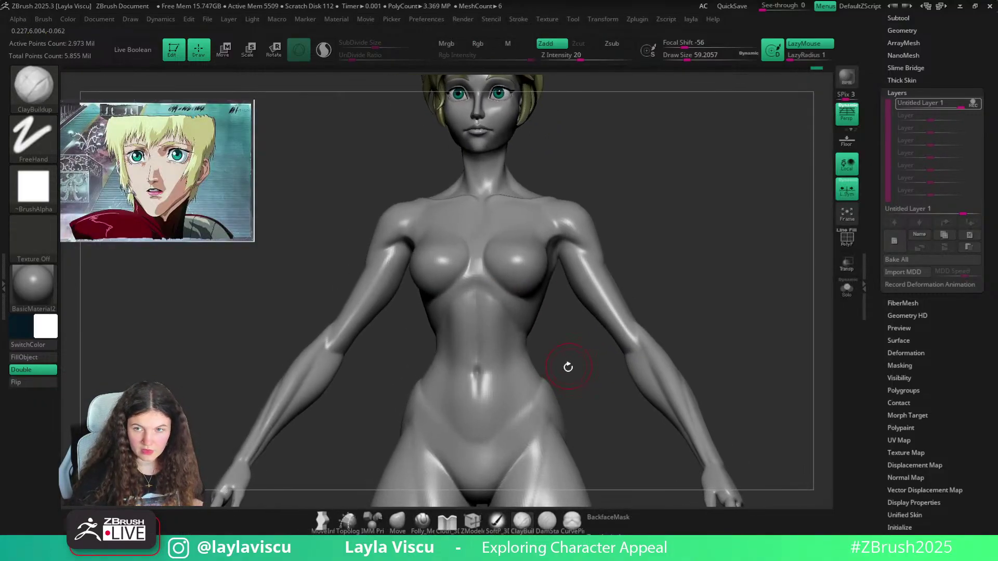
Carve a groove down the sternum between the breasts with DamStandard
key("b")
key("d")
key("s")
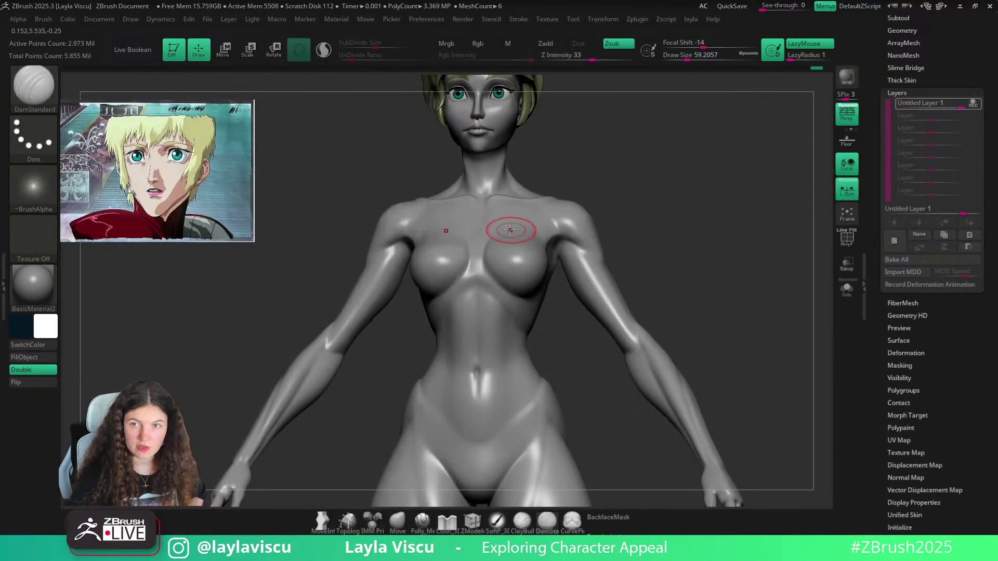
left_click_drag(478, 243, 483, 290)
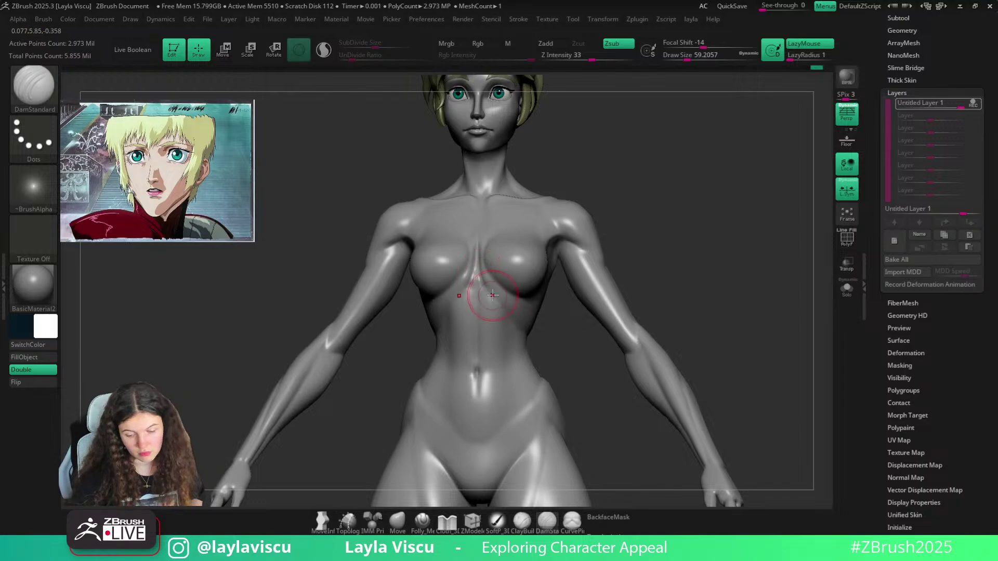
left_click_drag(535, 178, 592, 187)
left_click_drag(577, 149, 508, 211)
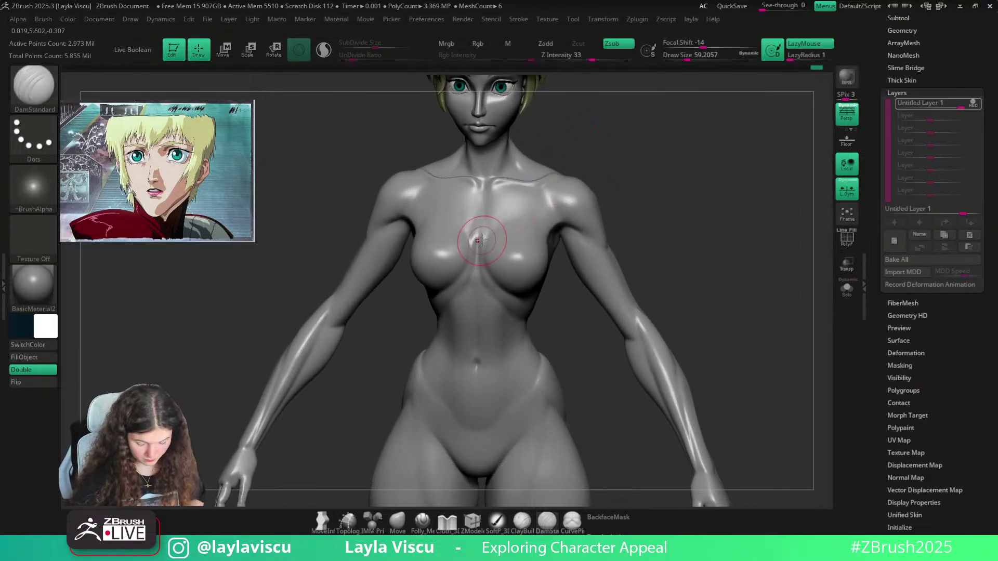
Build up the sternum between the breasts using ClayBuildup with a smaller brush and smooth the transitions
key("b")
key("c")
key("b")
key("bracketleft")
key("bracketleft")
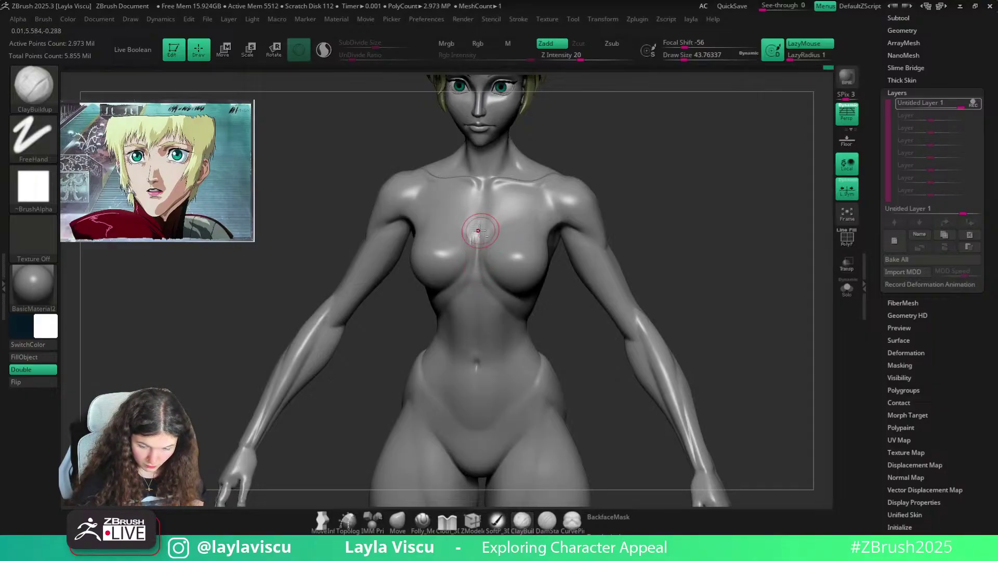
key("shift")
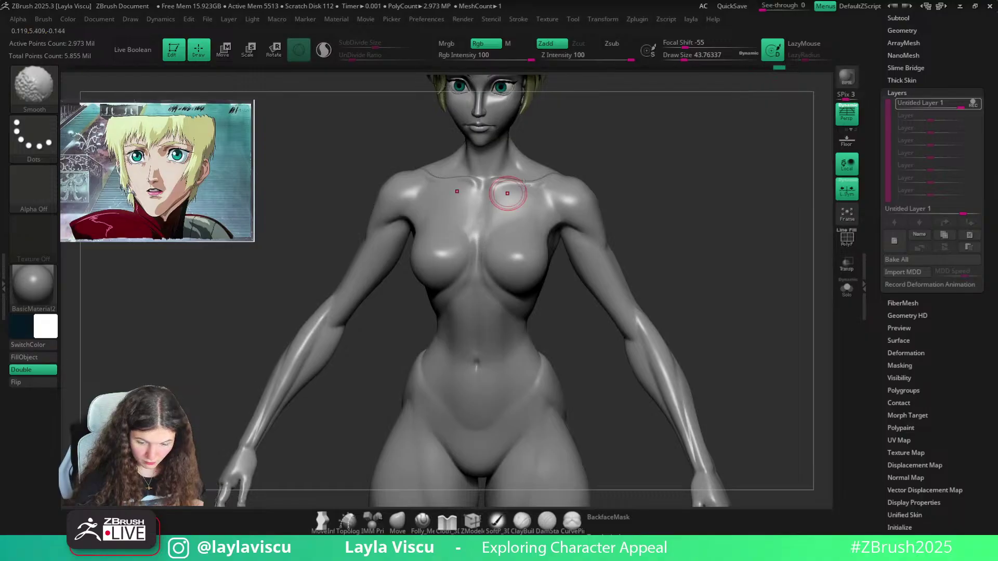
mouse_move(587, 185)
left_mouse_down()
mouse_move(597, 173)
mouse_move(591, 161)
mouse_move(578, 182)
left_mouse_up()
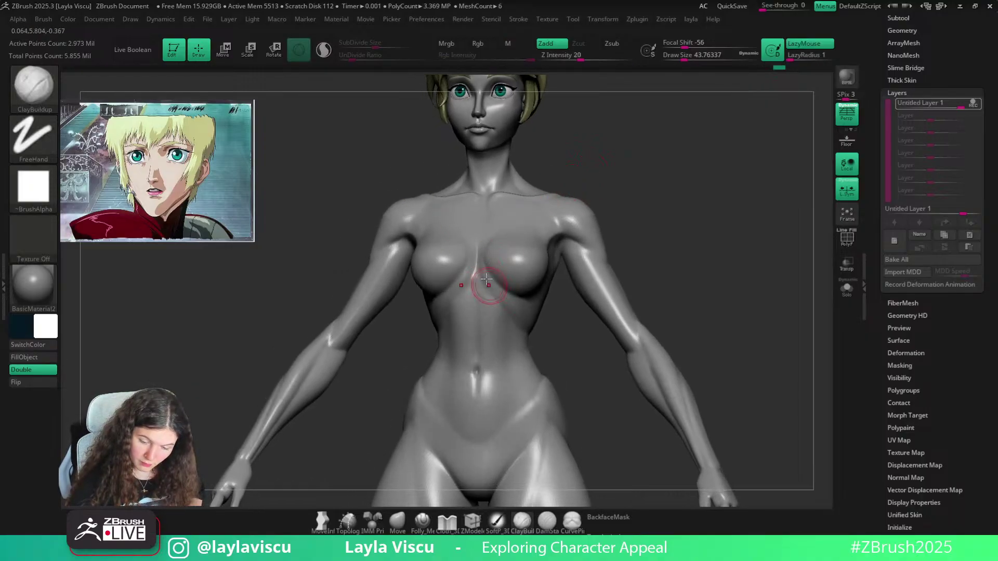
key("shift")
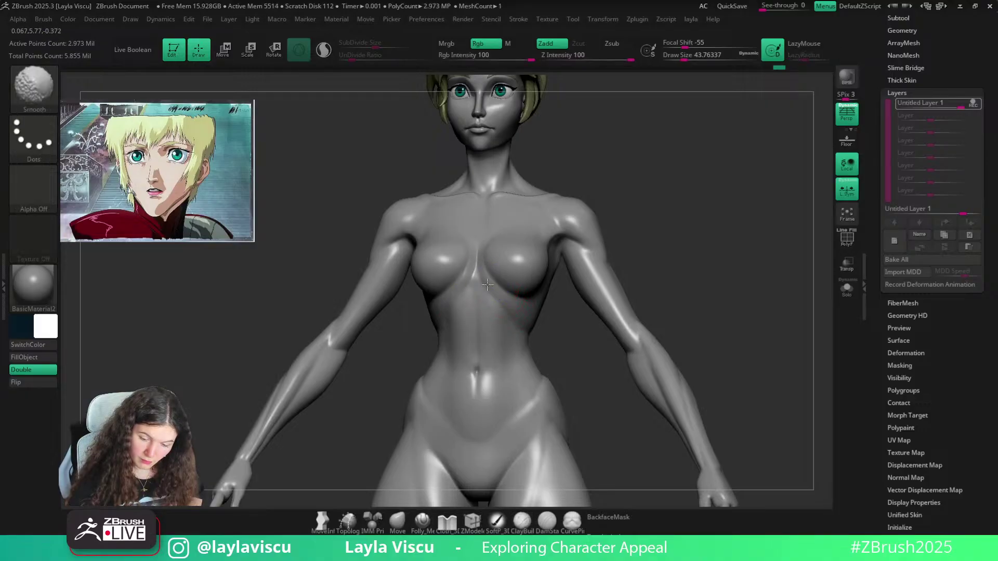
Shape the lower end of the sternum and the rib arch beneath the breasts with ClayBuildup and smoothing
right_click_drag(487, 285, 468, 167, "ctrl")
right_click_drag(495, 272, 549, 354, "ctrl")
left_click_drag(620, 212, 621, 192)
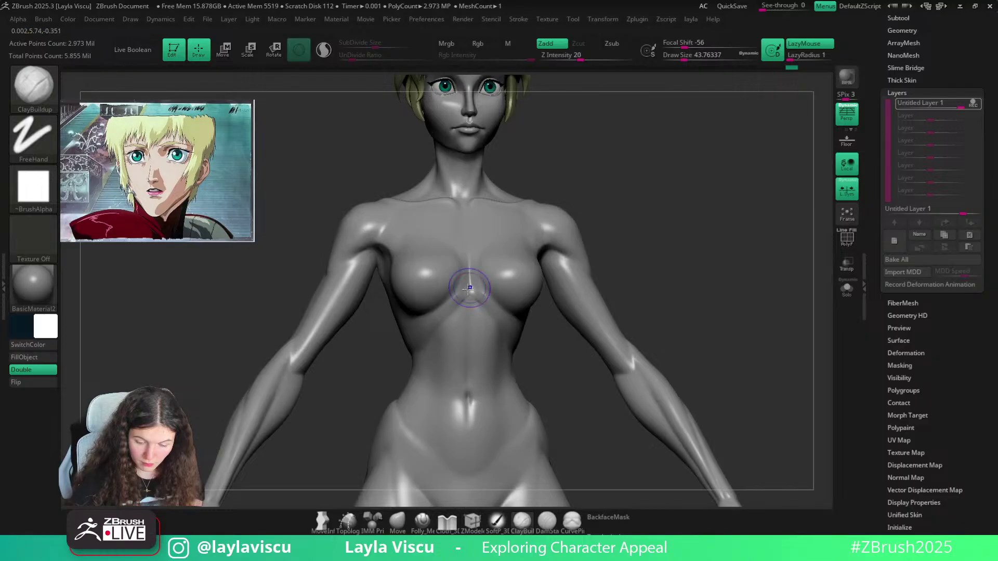
key("shift")
mouse_move(472, 272)
right_mouse_down("ctrl")
mouse_move(560, 156)
mouse_move(457, 224)
right_mouse_up("ctrl")
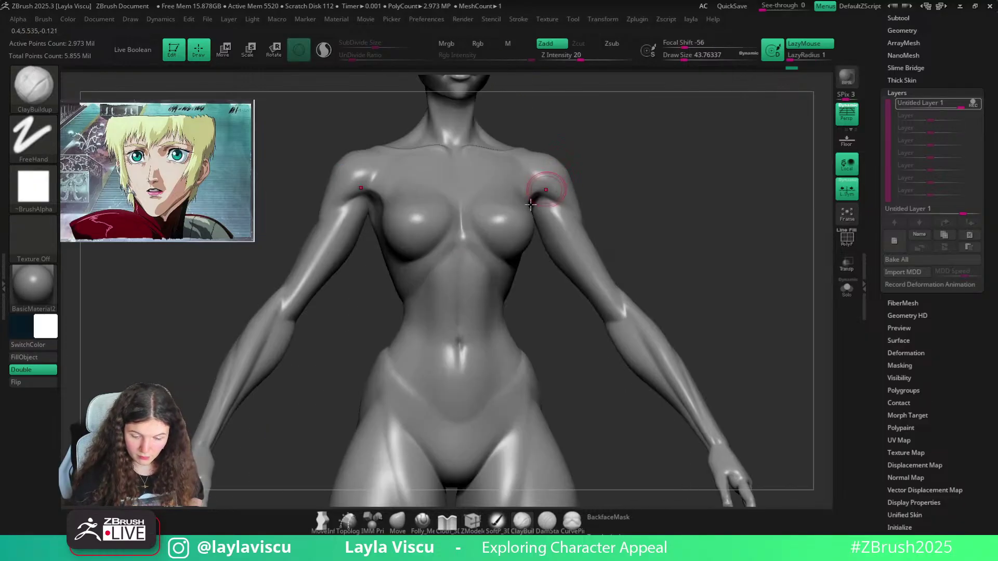
key("shift")
key("shift")
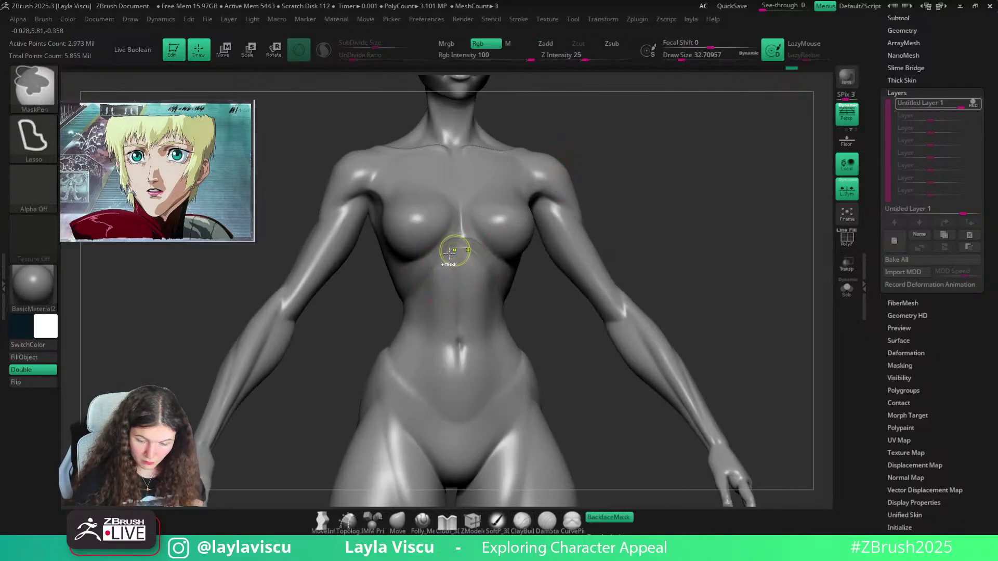
key("shift")
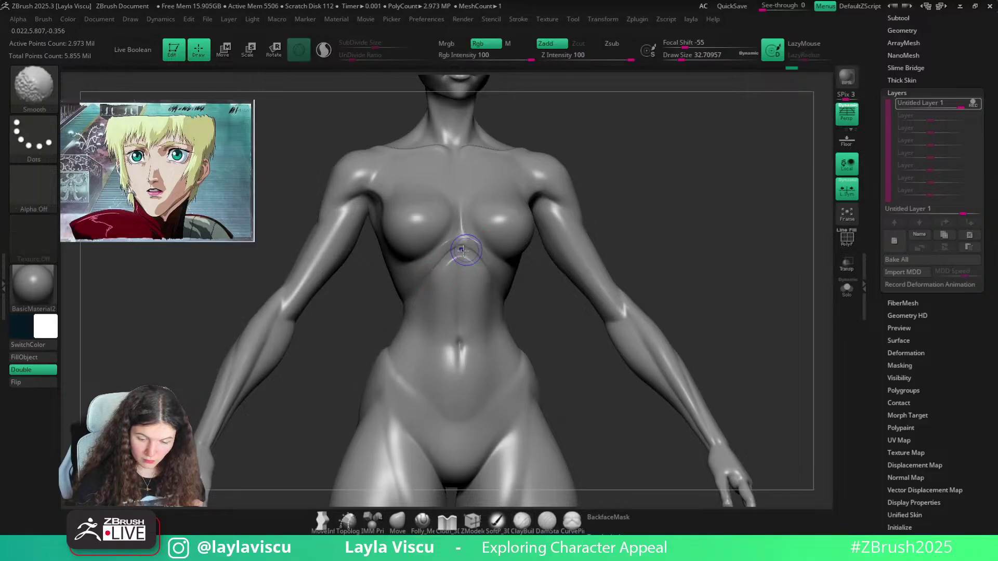
Smooth the area between and beneath the breasts at a lower subdivision level, stepping back up two levels while smoothing
key("f")
right_click_drag(442, 259, 478, 262)
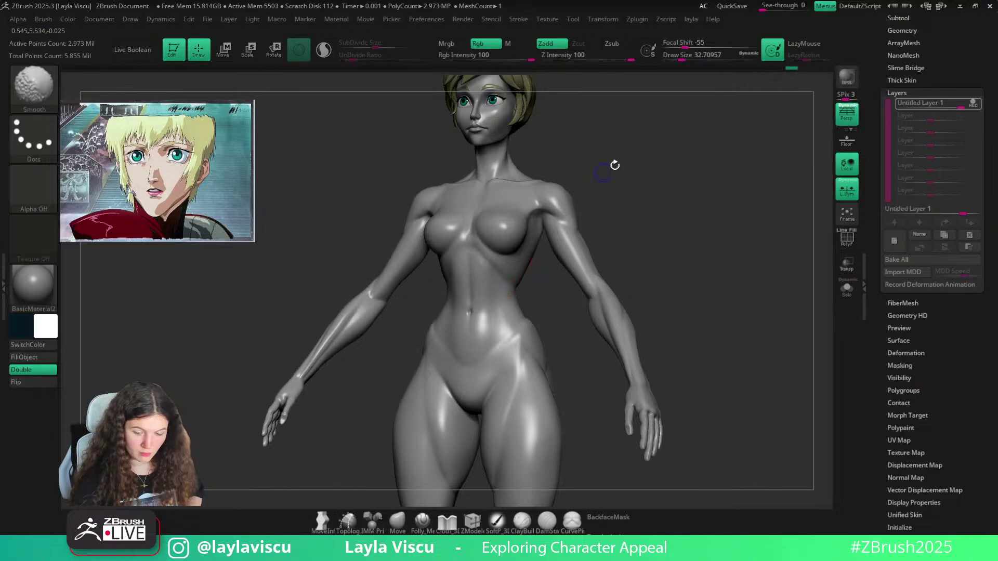
right_click_drag(615, 166, 631, 174, "shift")
left_click(473, 239, "alt")
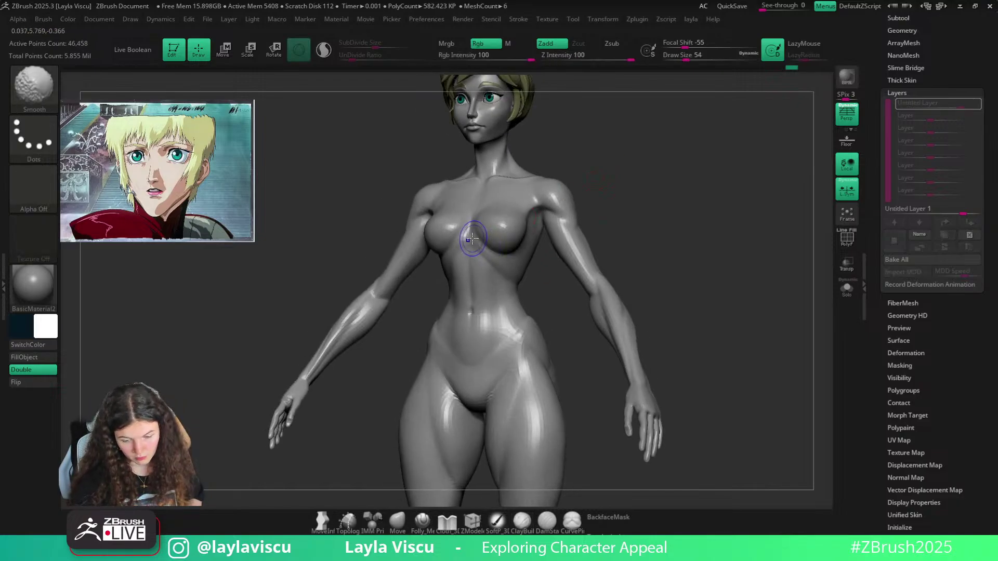
left_click_drag(480, 250, 499, 273, "shift")
key("ctrl+d")
left_click_drag(482, 237, 496, 272, "shift")
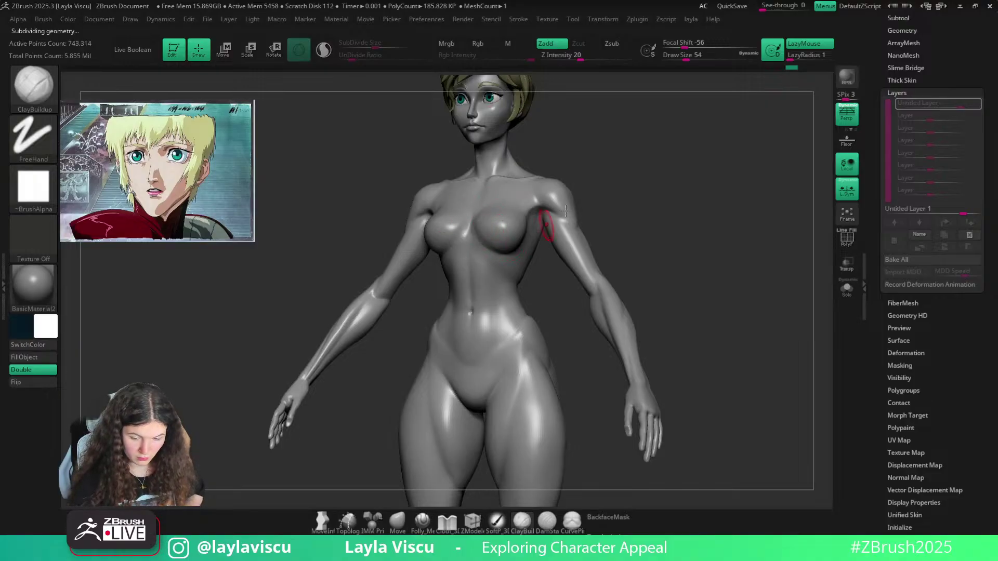
key("ctrl+d")
left_click_drag(503, 241, 492, 240, "shift")
mouse_move(589, 212)
right_mouse_down("ctrl")
mouse_move(562, 183)
mouse_move(536, 291)
right_mouse_up("ctrl")
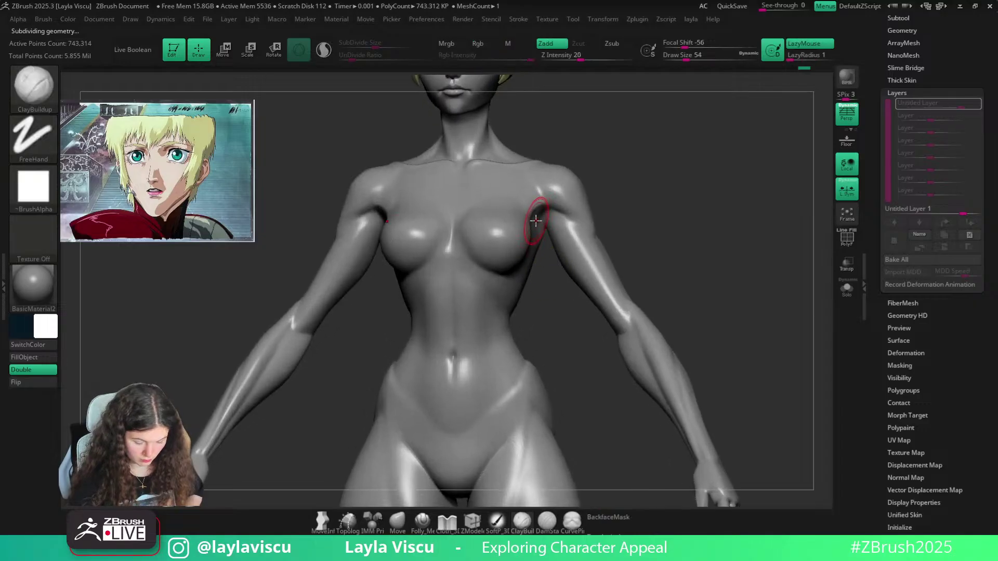
Try to carve the crease along the inner and lower edge of the breasts with DamStandard
key("b")
key("d")
key("s")
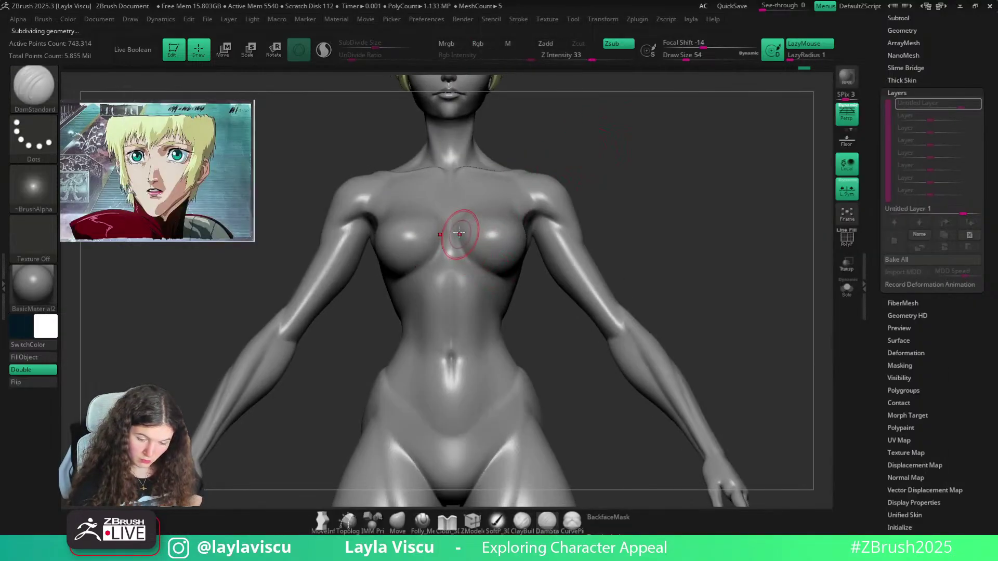
key("ctrl+z")
left_click_drag(458, 235, 511, 278)
key("ctrl+z")
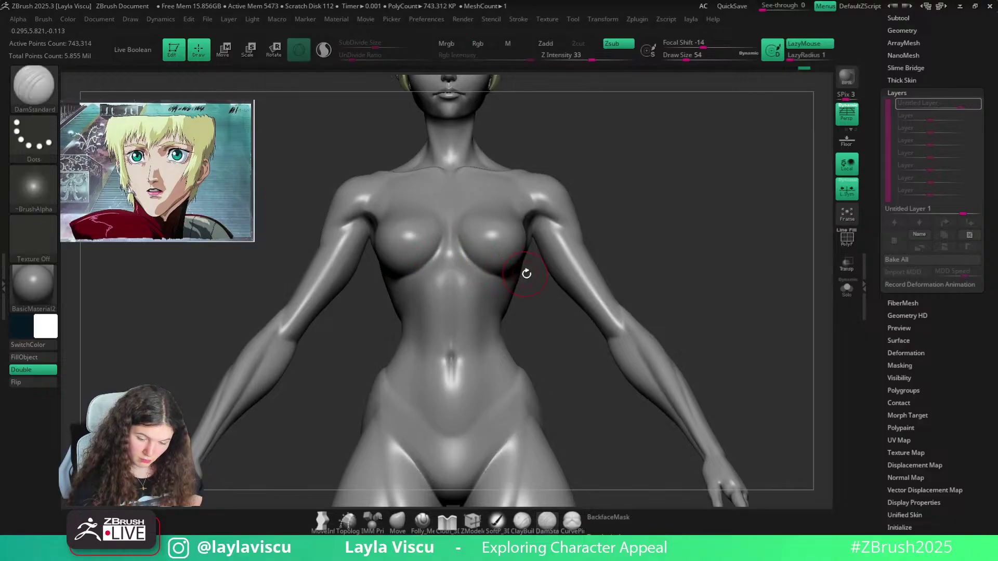
Examine the torso's forms from front and three-quarter views, both close up and at full-body distance
right_click_drag(606, 229, 543, 156)
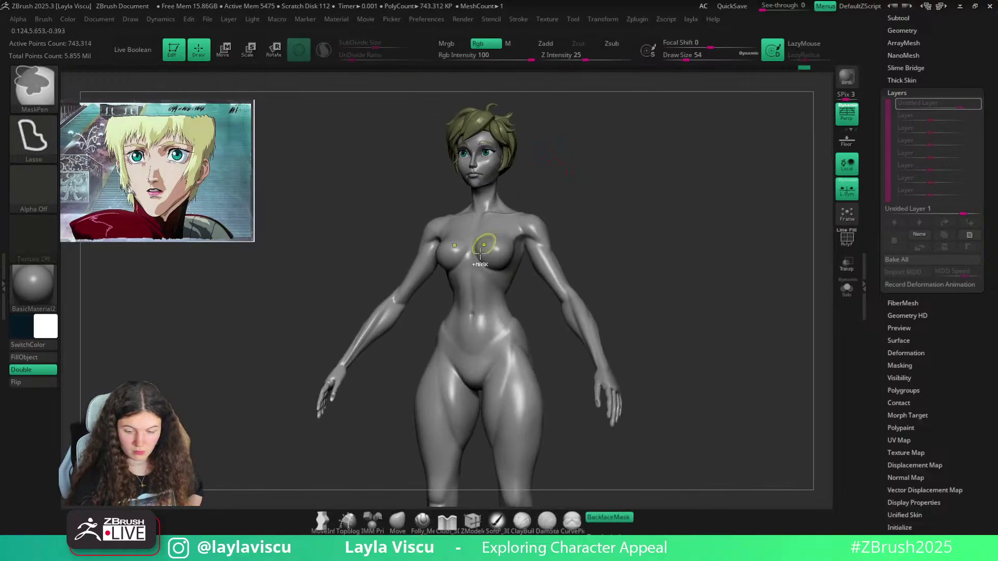
right_click_drag(481, 252, 470, 275, "ctrl")
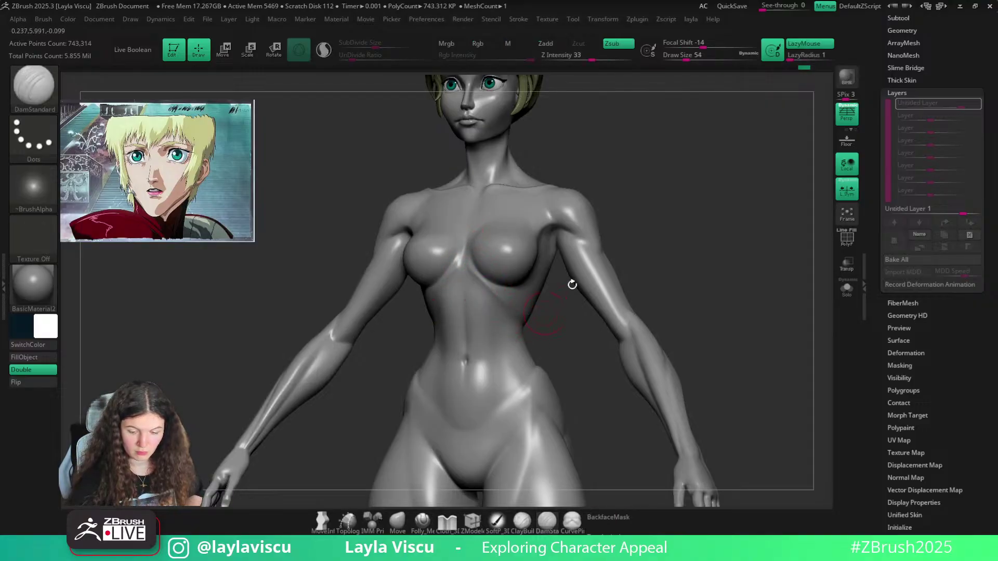
right_click_drag(572, 285, 523, 299, "ctrl")
right_click_drag(522, 299, 505, 239, "alt")
right_click_drag(602, 147, 625, 177, "alt")
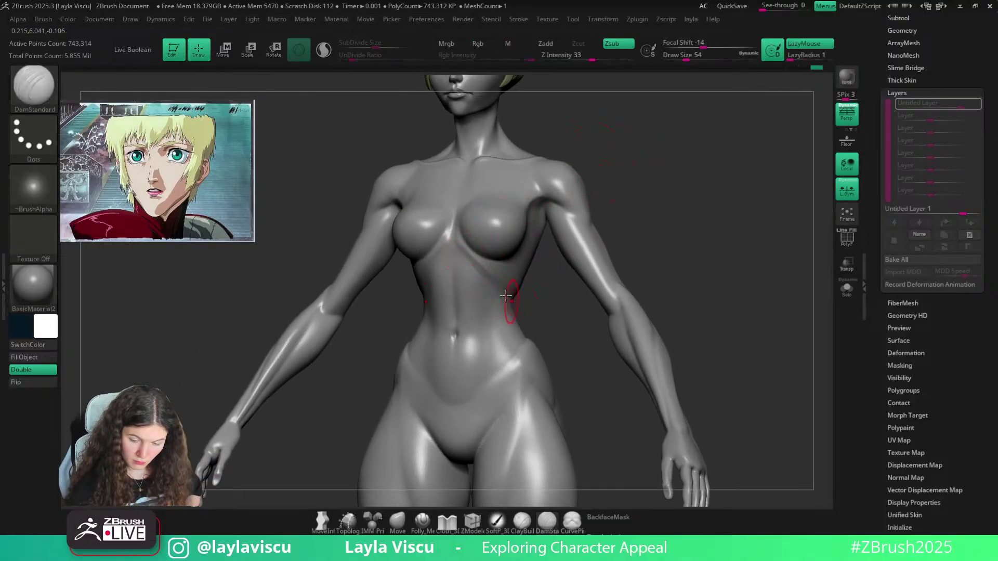
right_click_drag(525, 270, 596, 194, "ctrl")
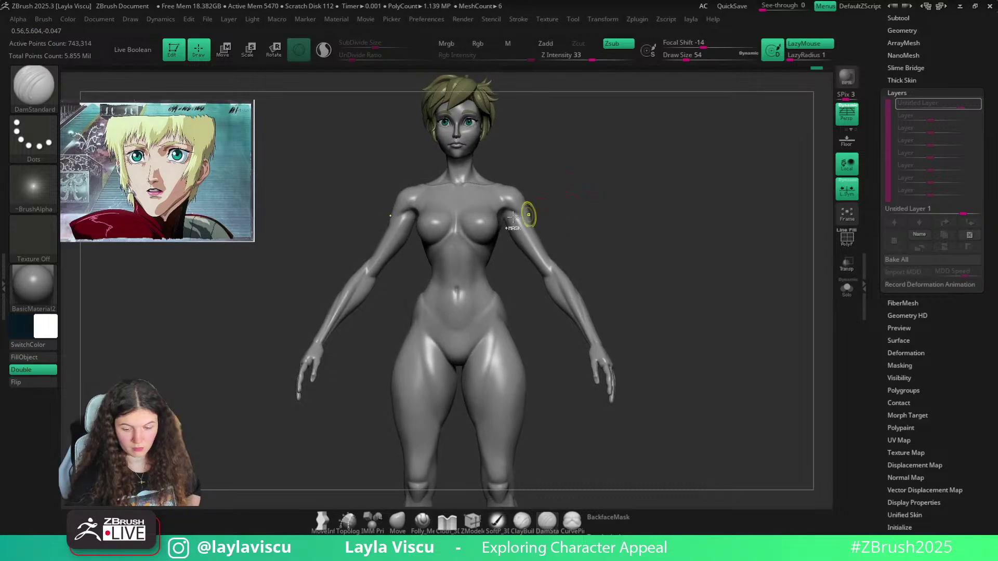
mouse_move(524, 216)
right_mouse_down("ctrl")
mouse_move(451, 241)
mouse_move(588, 140)
mouse_move(603, 145)
mouse_move(577, 143)
mouse_move(592, 196)
mouse_move(517, 196)
right_mouse_up("ctrl")
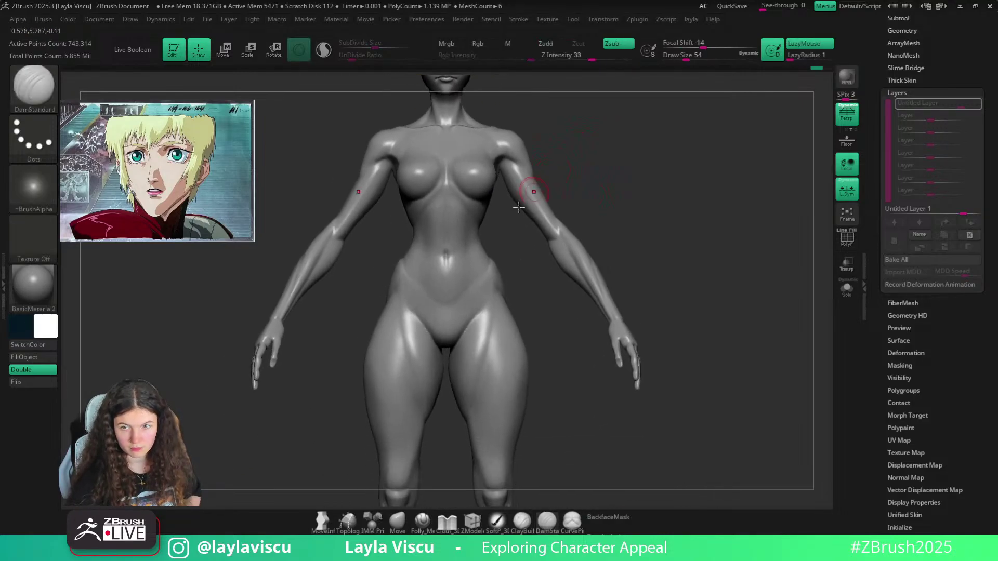
Build up the lower abdomen between the navel and pelvis using ClayBuildup with a larger brush
key("b")
key("c")
key("b")
key("bracketright")
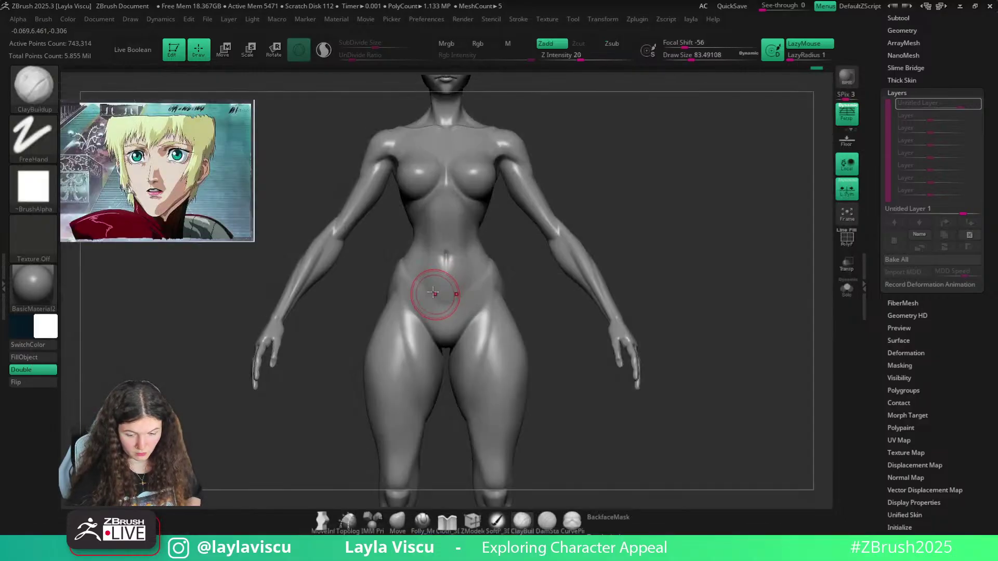
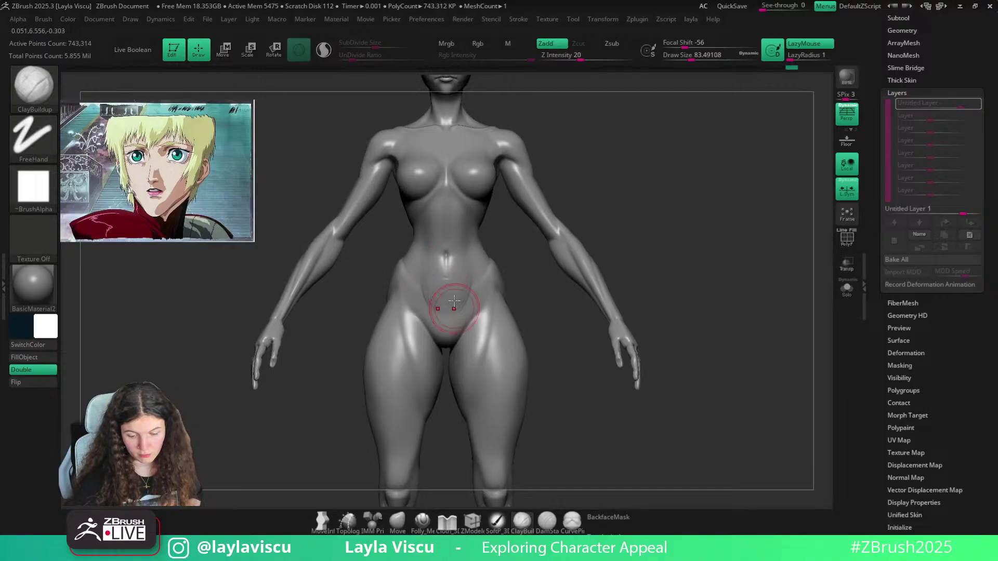
key("shift")
left_click_drag(564, 304, 535, 300)
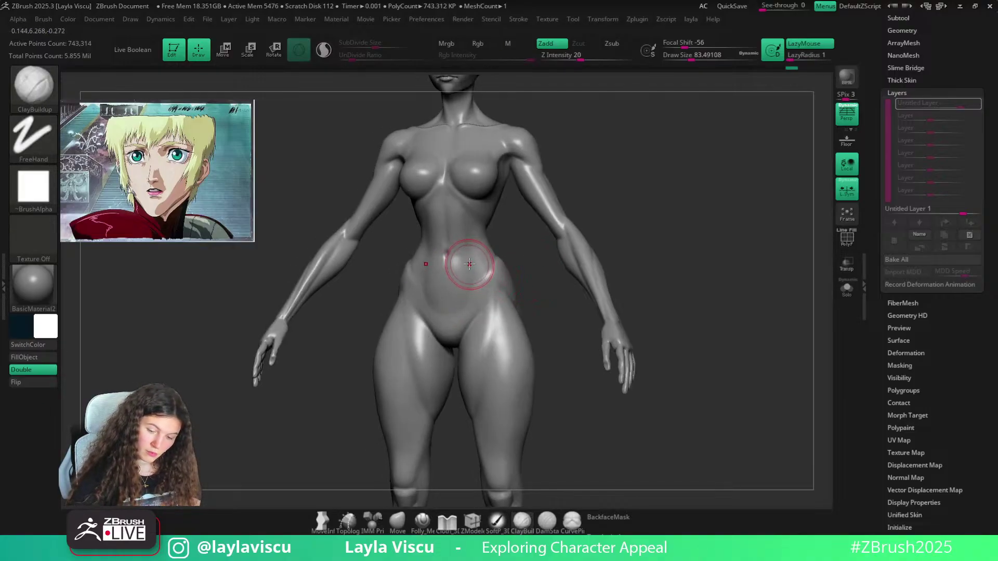
left_click_drag(471, 267, 462, 287)
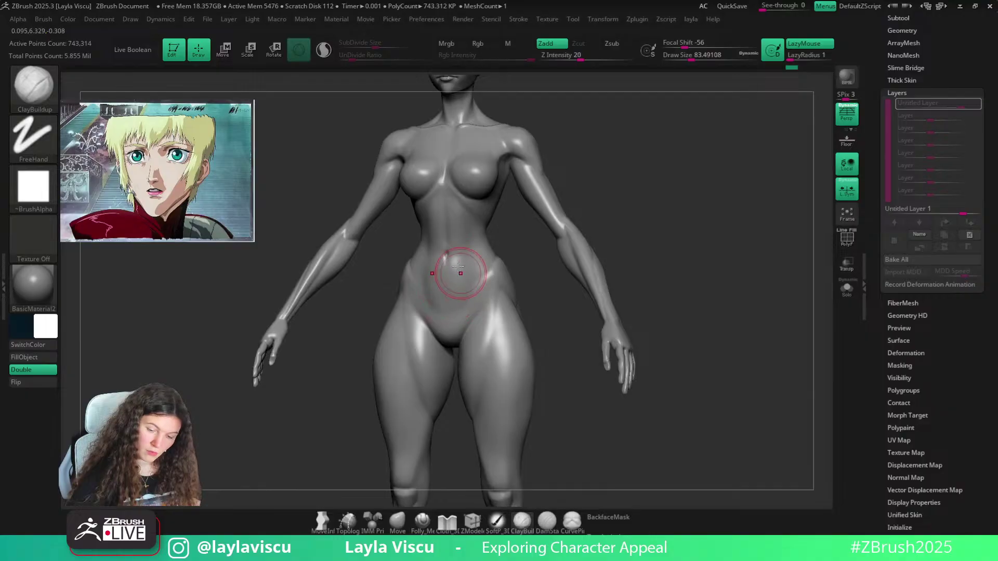
Smooth the lower abdomen around the navel at lower subdivision levels and return to the highest level
key("shift")
key("v")
key("shift+d")
key("shift+d")
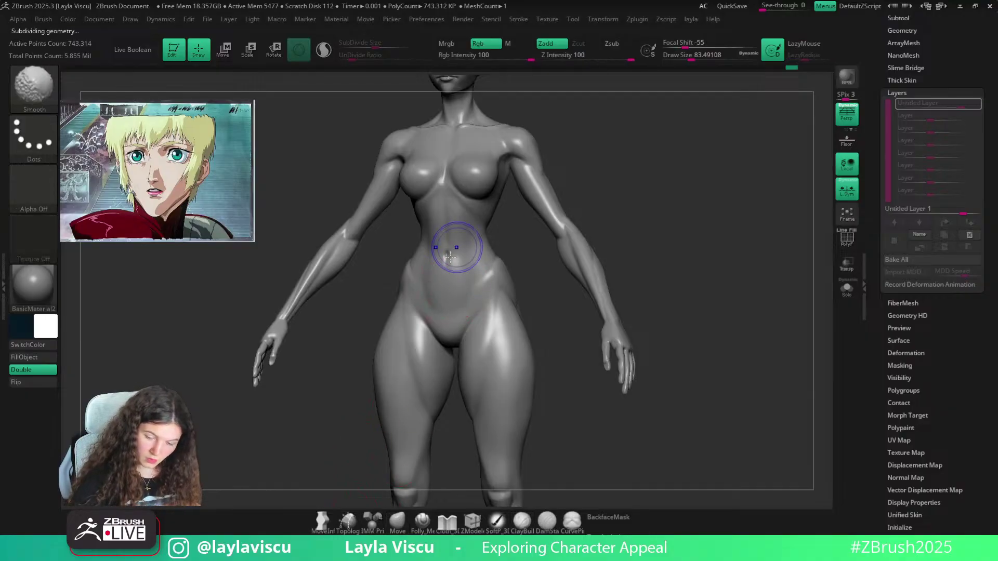
key("f")
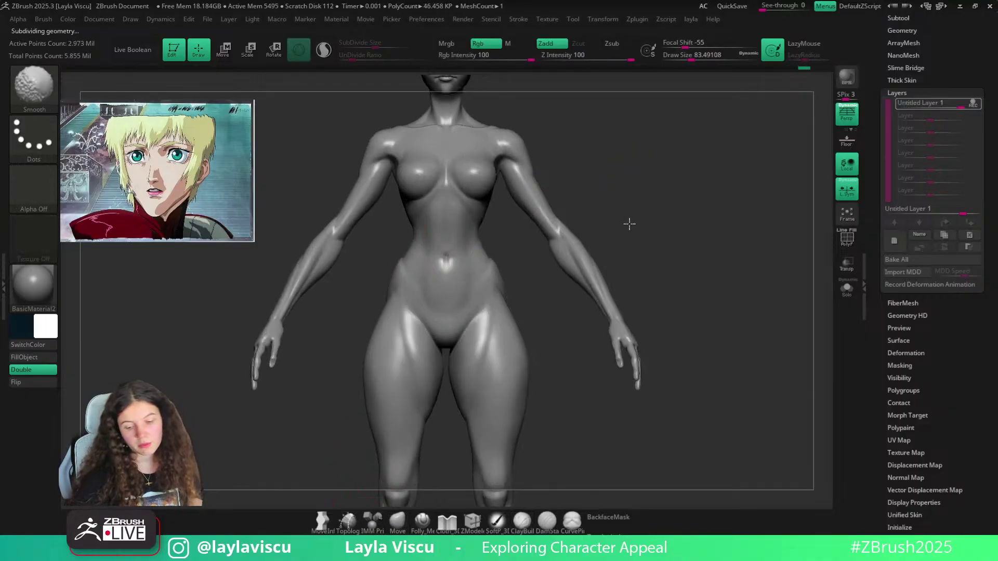
Switch to DamStandard at the highest subdivision level and resume recording on Untitled Layer 1
key("d")
key("d")
key("d")
key("ctrl")
left_click_drag(560, 207, 664, 172)
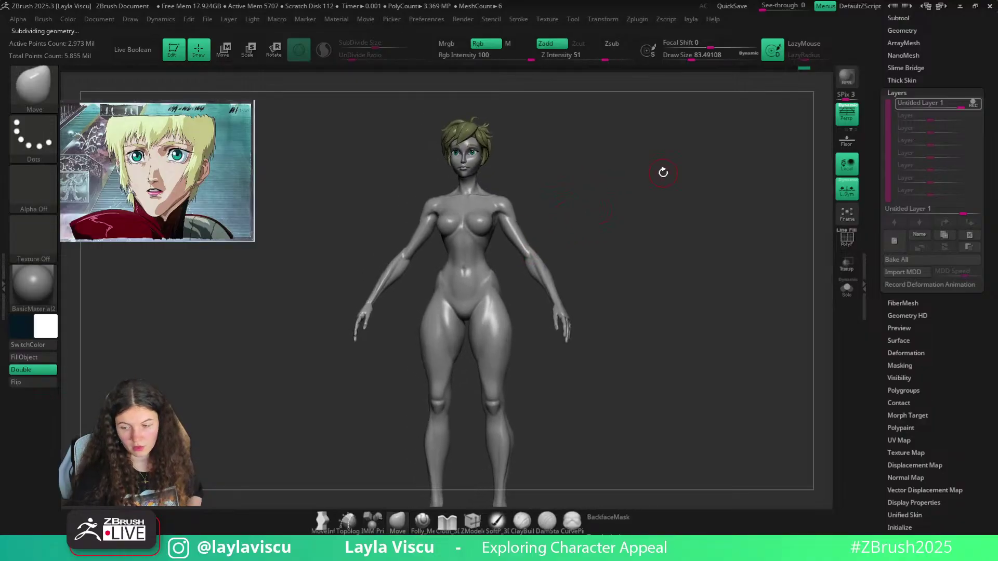
left_click(977, 105)
right_click_drag(664, 174, 644, 229, "ctrl")
key("b")
key("d")
key("s")
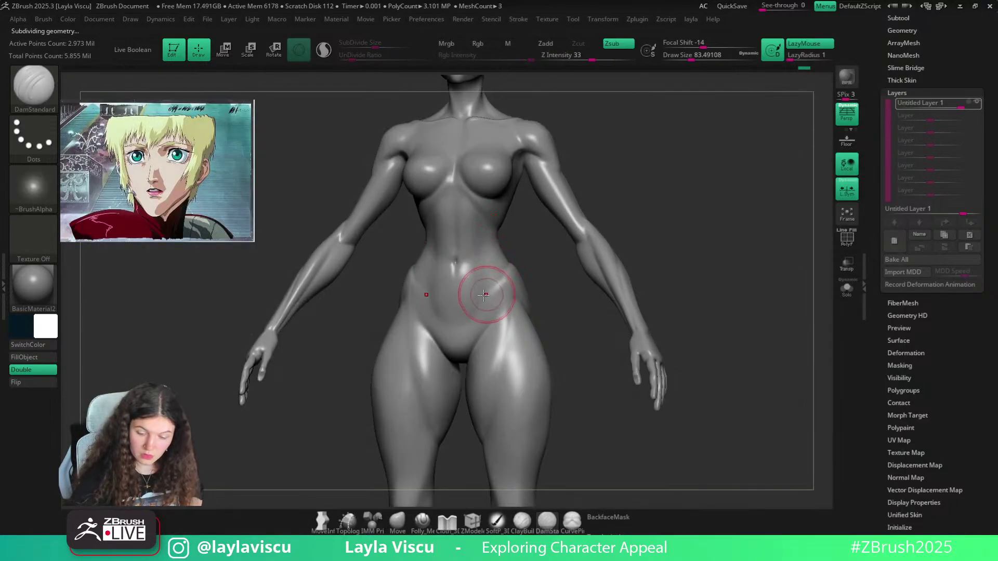
left_click(483, 269)
left_click(973, 103)
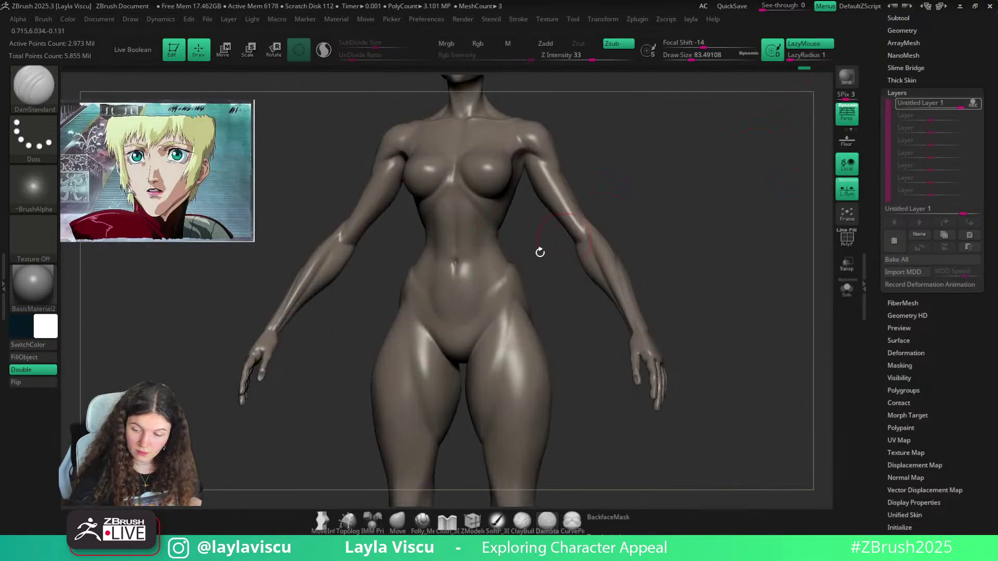
mouse_move(965, 78)
left_mouse_down()
mouse_move(965, 106)
mouse_move(975, 21)
left_mouse_up()
left_click(896, 46)
left_click(965, 53)
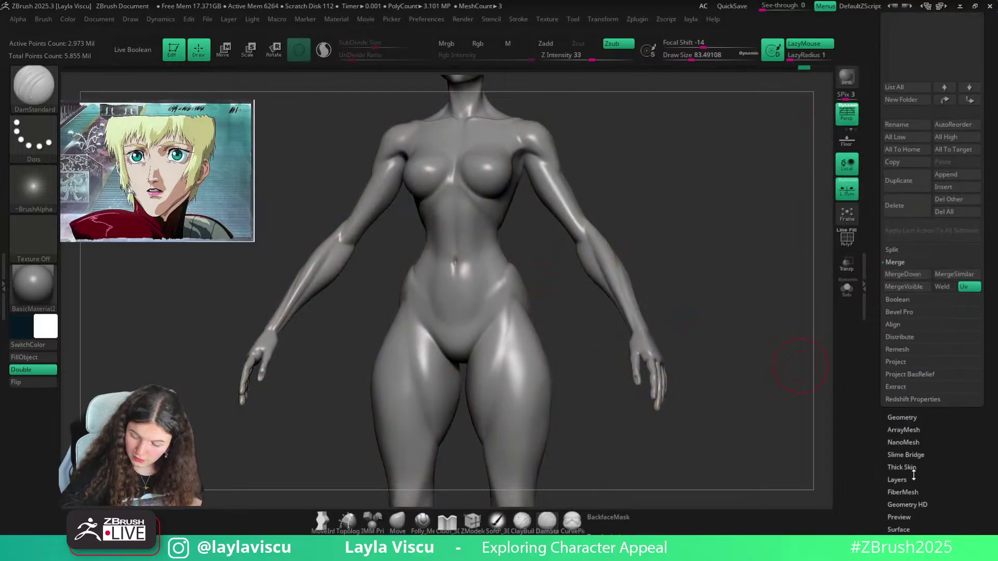
left_click(912, 478)
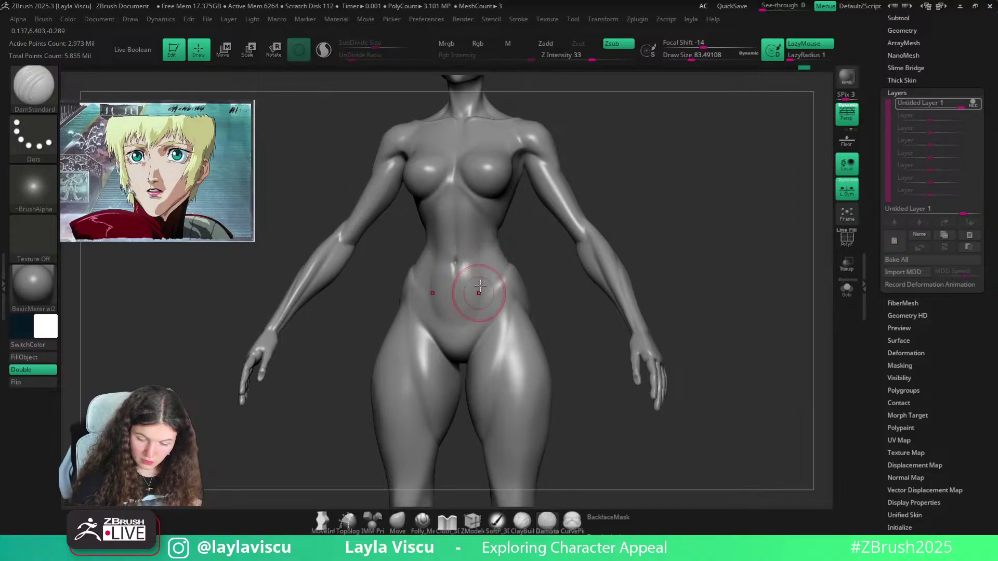
Carve and soften the rounded outline of the lower abdomen below the navel, and adjust the area with the Move brush
key("shift")
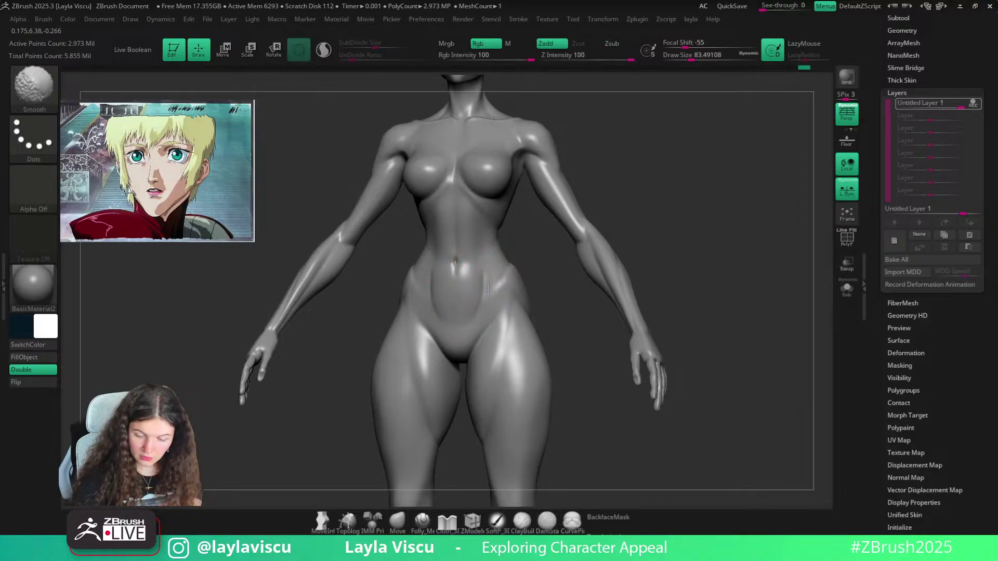
mouse_move(473, 321)
right_mouse_down("ctrl")
mouse_move(581, 219)
mouse_move(593, 359)
right_mouse_up("ctrl")
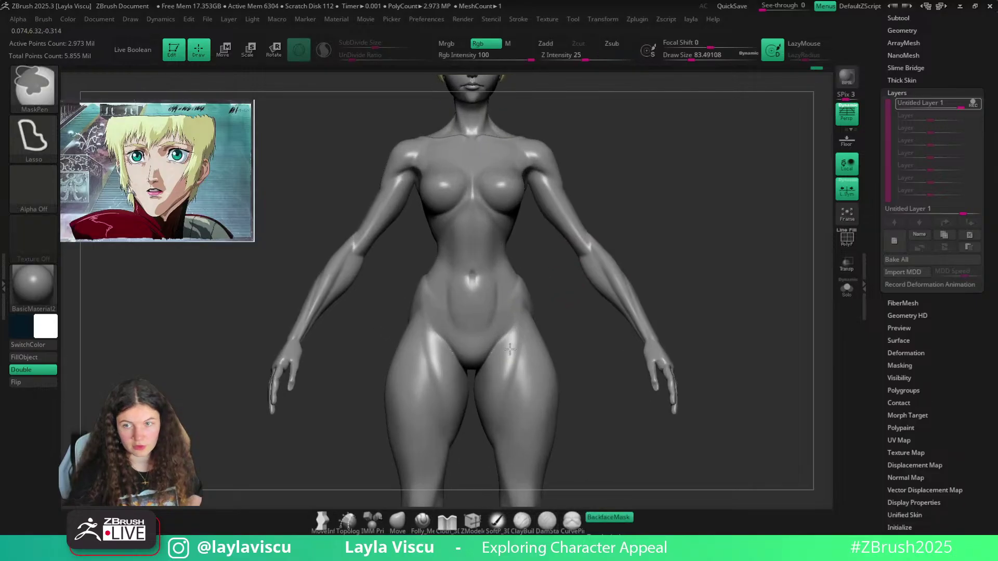
left_click(395, 524)
left_click_drag(448, 297, 452, 336)
mouse_move(553, 301)
right_mouse_down()
mouse_move(530, 286)
mouse_move(522, 294)
mouse_move(525, 259)
right_mouse_up()
right_click_drag(482, 299, 474, 285, "ctrl")
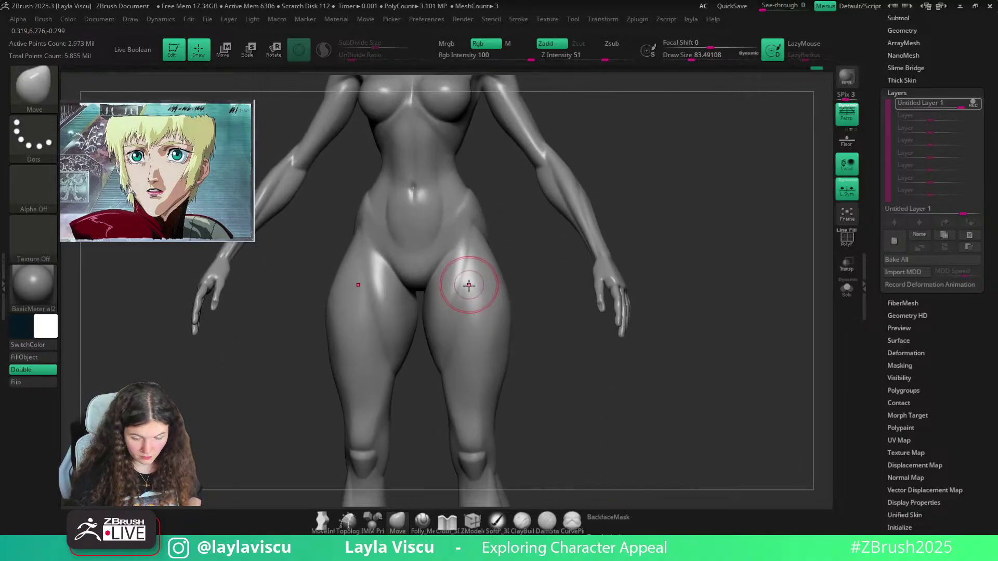
Define the front of the upper thighs with DamStandard, smooth them at lower subdivision levels and return to the highest level
key("b")
key("d")
key("s")
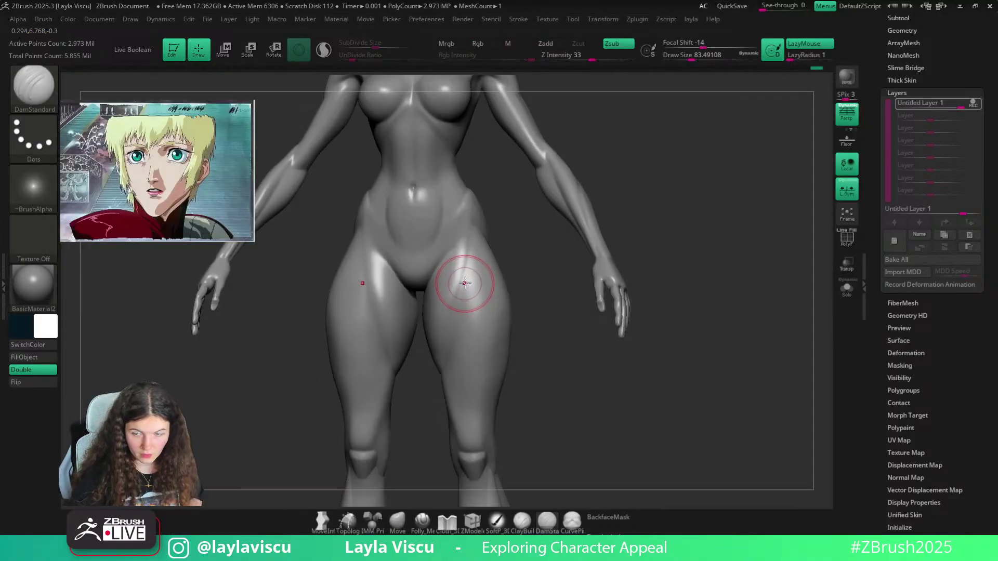
key("shift+d")
key("shift+d")
key("shift+d")
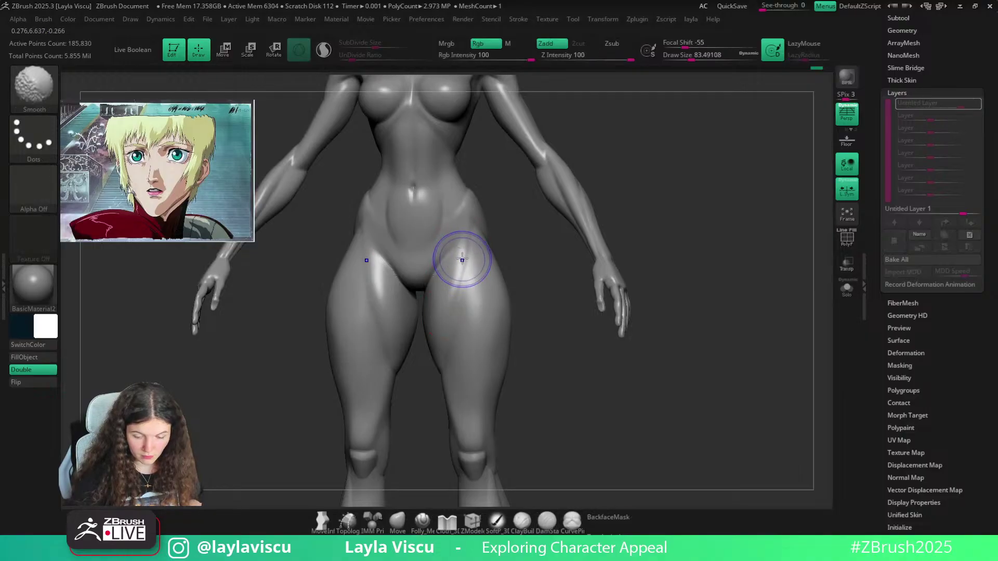
key("shift")
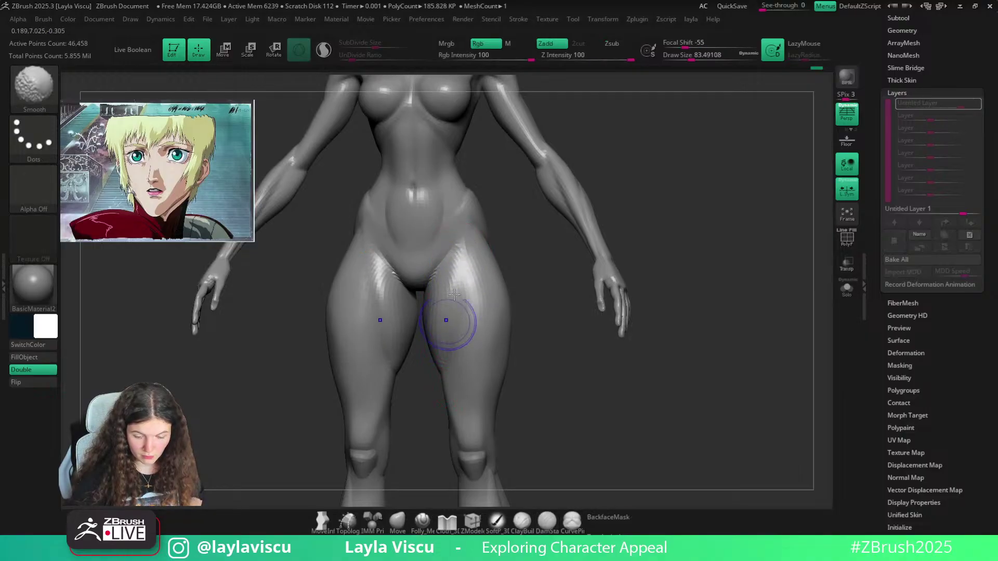
key("d")
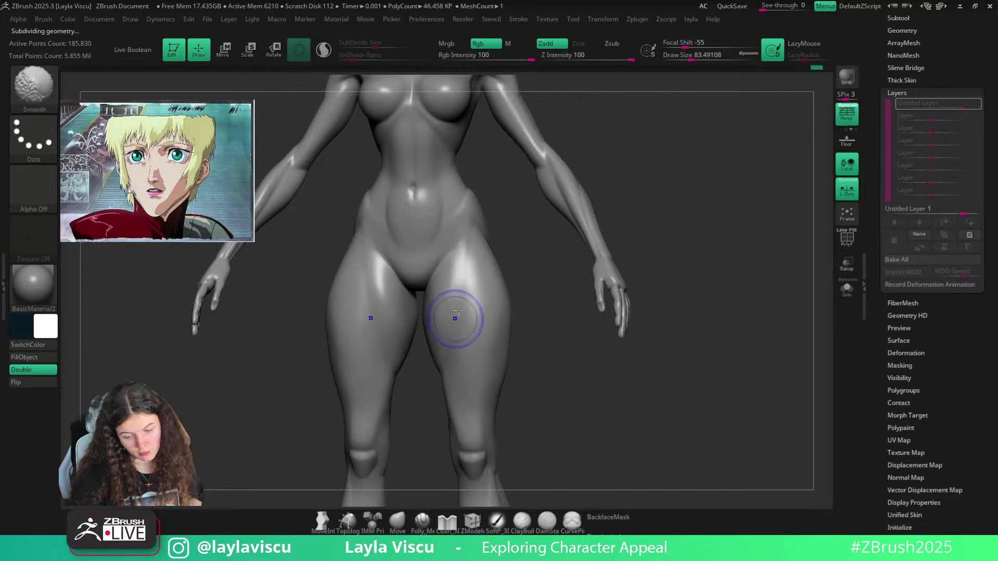
key("d")
key("d")
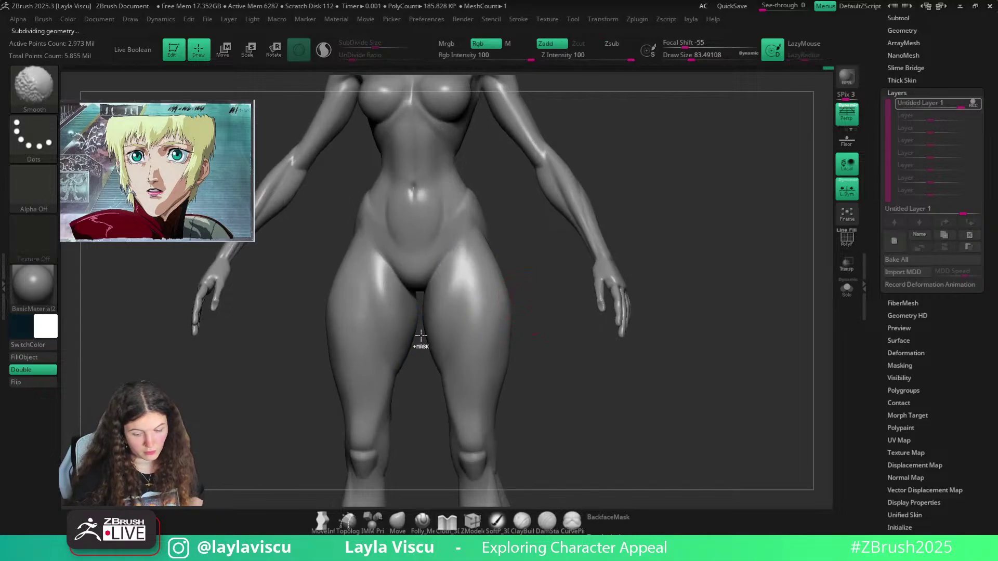
Smooth the inner thighs below the crotch at lower subdivision levels using a draw size of about 104
right_click_drag(421, 336, 564, 234, "ctrl")
left_click_drag(563, 234, 546, 255, "shift")
right_click_drag(506, 305, 379, 468, "ctrl")
left_click(397, 520)
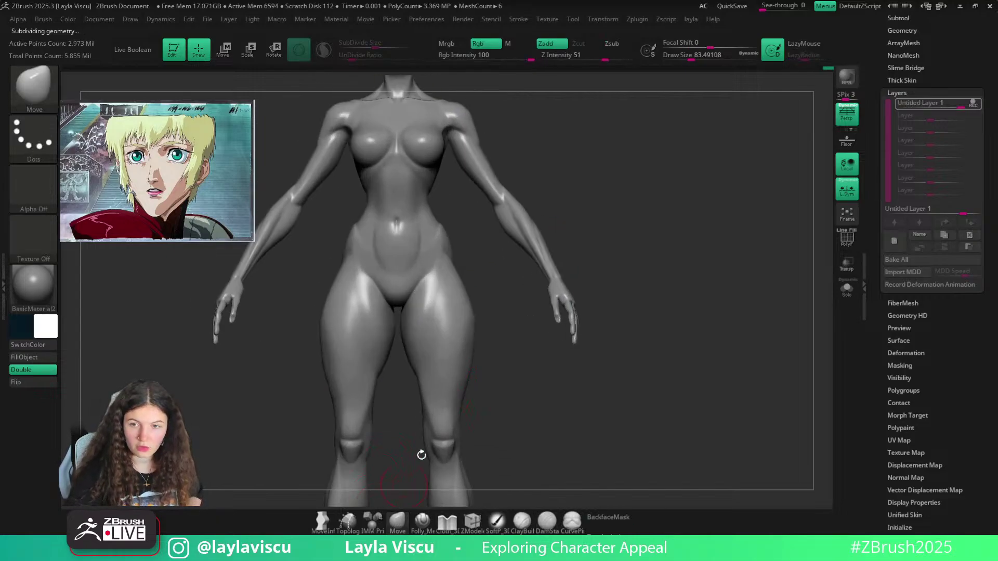
right_click_drag(533, 364, 581, 343, "alt")
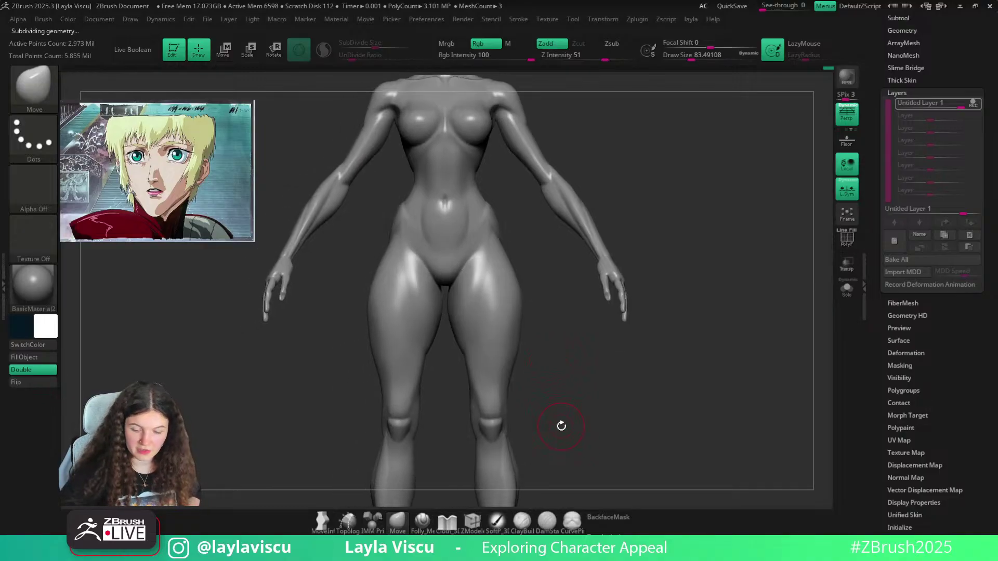
key("shift")
key("shift+d")
key("shift+d")
key("shift+d")
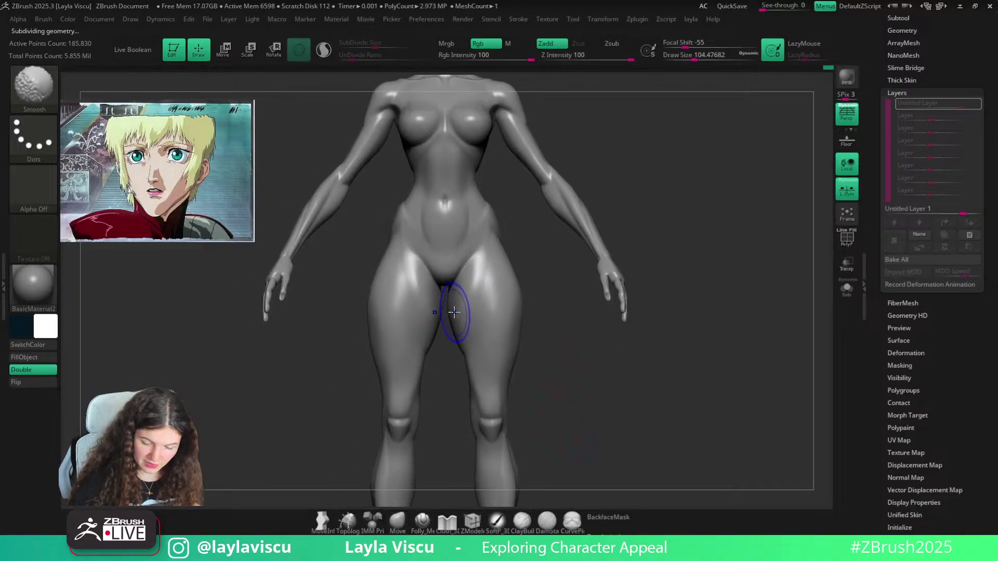
left_click_drag(451, 320, 471, 367, "shift")
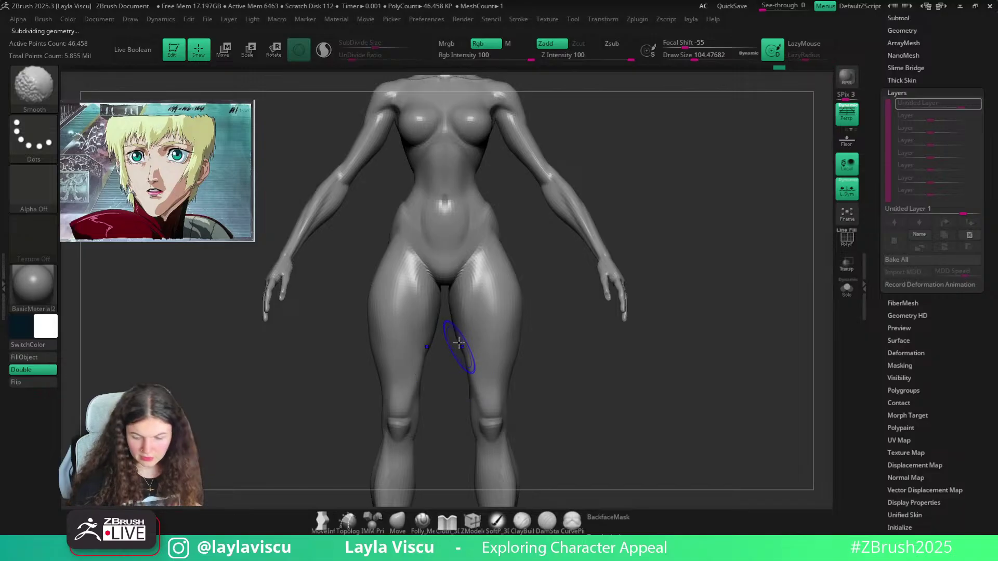
key("d")
key("d")
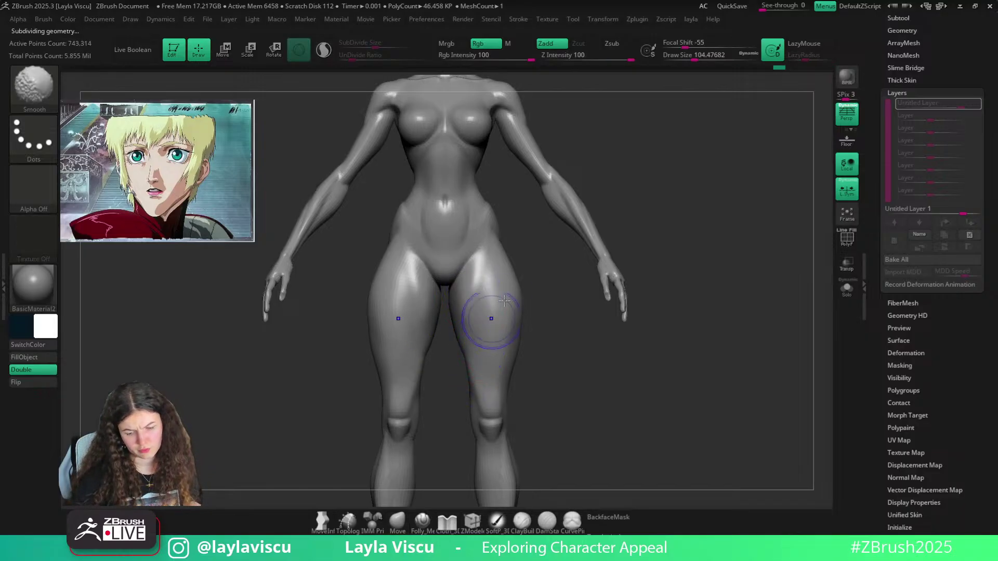
Reshape the inner thighs with the Move brush, smooth them at a lower subdivision level and restore the highest level
key("b")
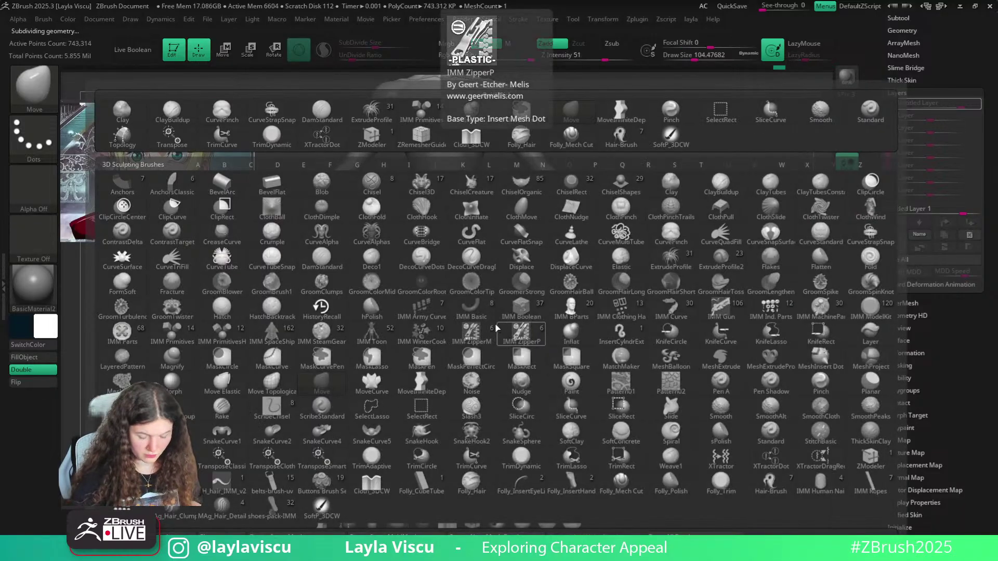
key("m")
key("v")
key("shift+d")
key("shift+d")
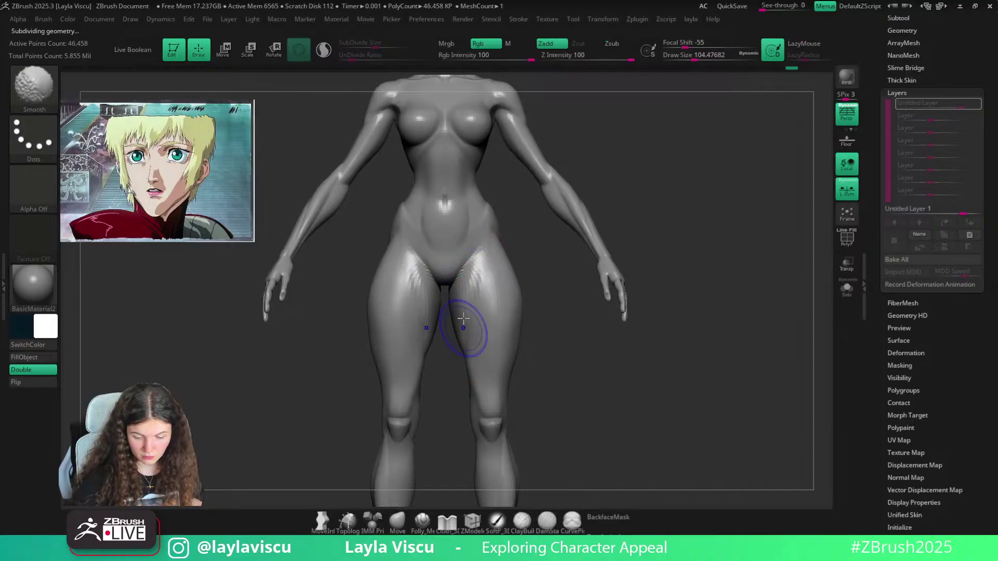
key("d")
key("d")
key("d")
right_click_drag(501, 254, 492, 364, "ctrl")
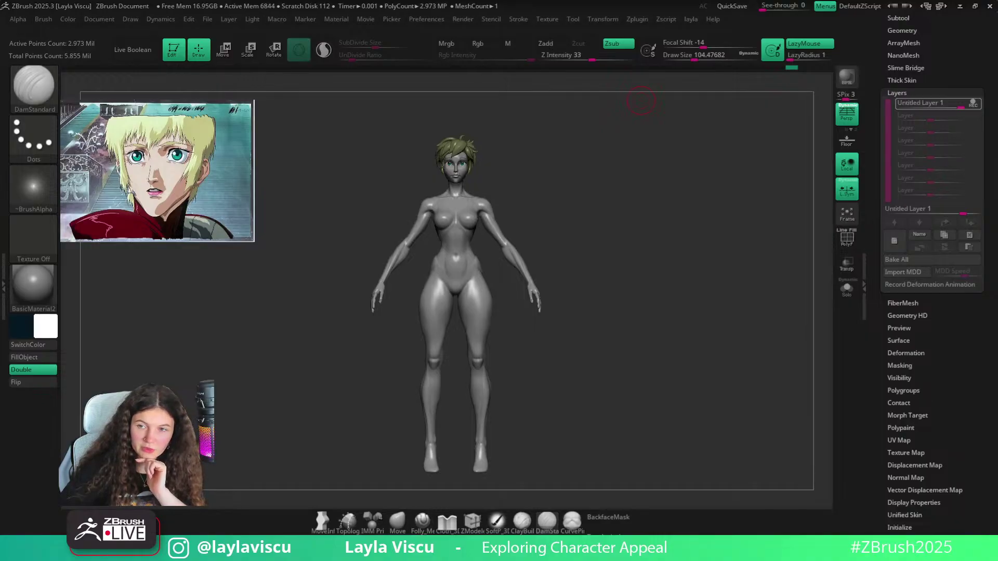
Reshape the breast's profile in side view with the Move brush, varying the draw size between broad and fine adjustments
right_click_drag(787, 245, 512, 316)
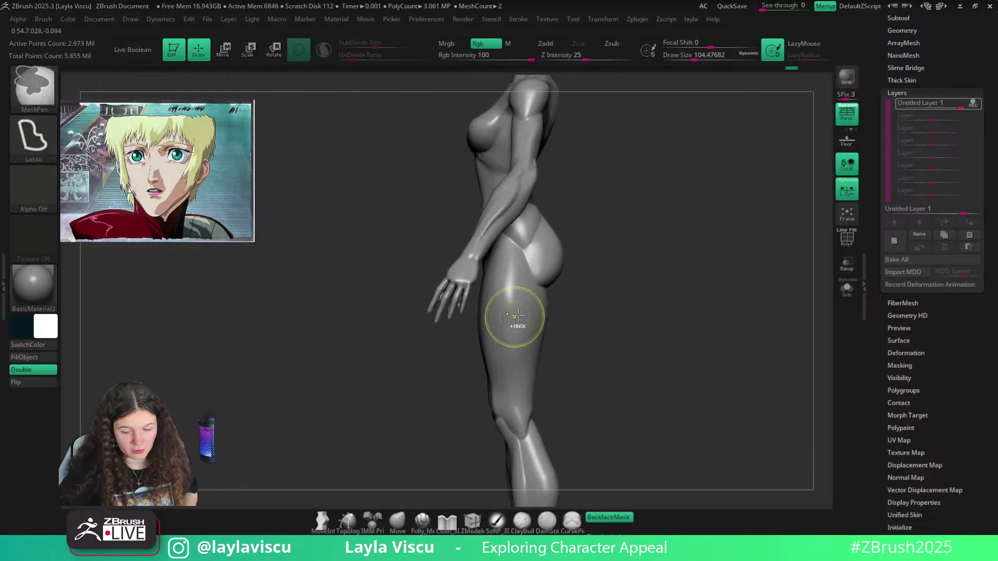
right_click_drag(655, 224, 641, 281)
mouse_move(549, 259)
right_mouse_down("ctrl")
mouse_move(524, 243)
mouse_move(496, 250)
right_mouse_up("ctrl")
left_click(398, 522)
key("s")
left_click_drag(415, 214, 421, 213)
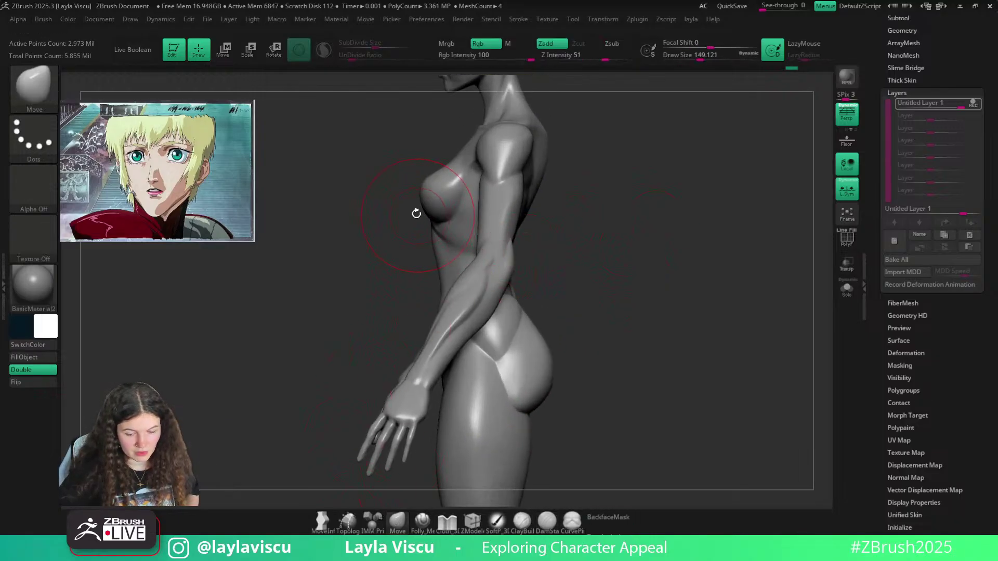
mouse_move(416, 213)
right_mouse_down("ctrl")
mouse_move(421, 288)
mouse_move(437, 302)
mouse_move(567, 325)
right_mouse_up("ctrl")
key("s")
mouse_move(435, 230)
left_mouse_down()
mouse_move(424, 228)
mouse_move(427, 209)
left_mouse_up()
key("s")
right_click_drag(428, 212, 444, 255, "ctrl")
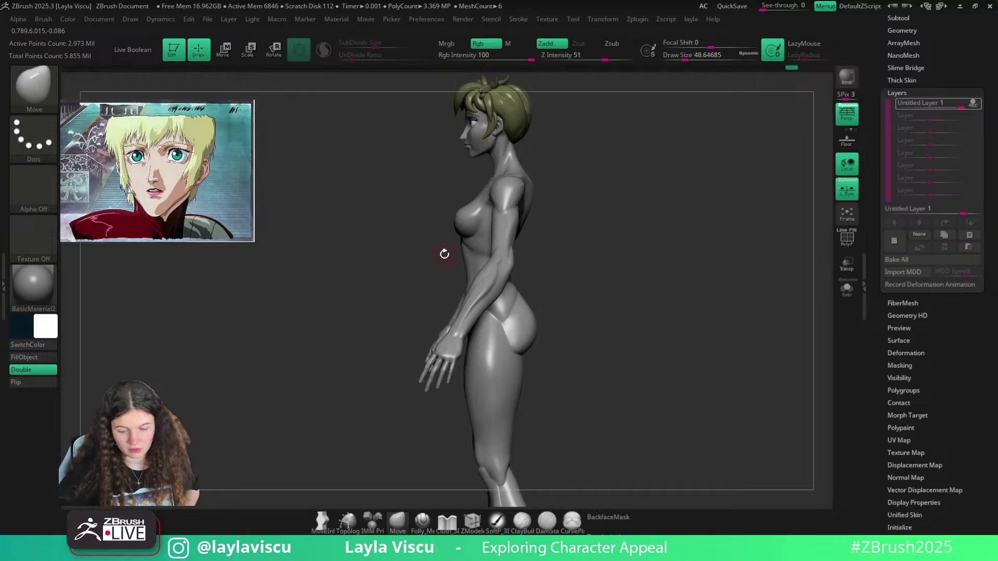
Smooth the transition between the outer hip, buttock and thigh at a lower subdivision level
right_click_drag(560, 304, 587, 263, "alt")
right_click_drag(550, 294, 527, 286)
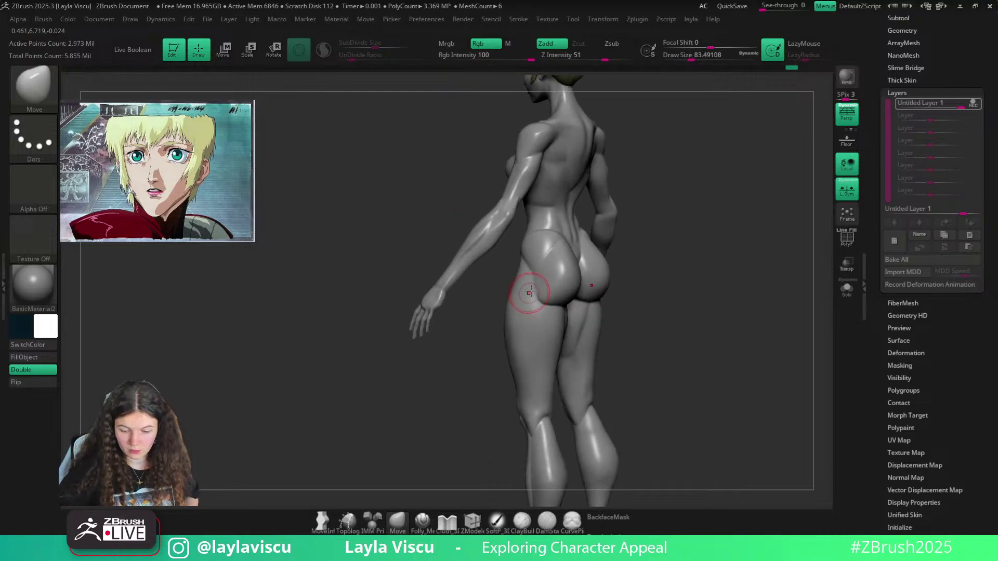
key("shift")
left_click_drag(539, 287, 545, 304, "shift")
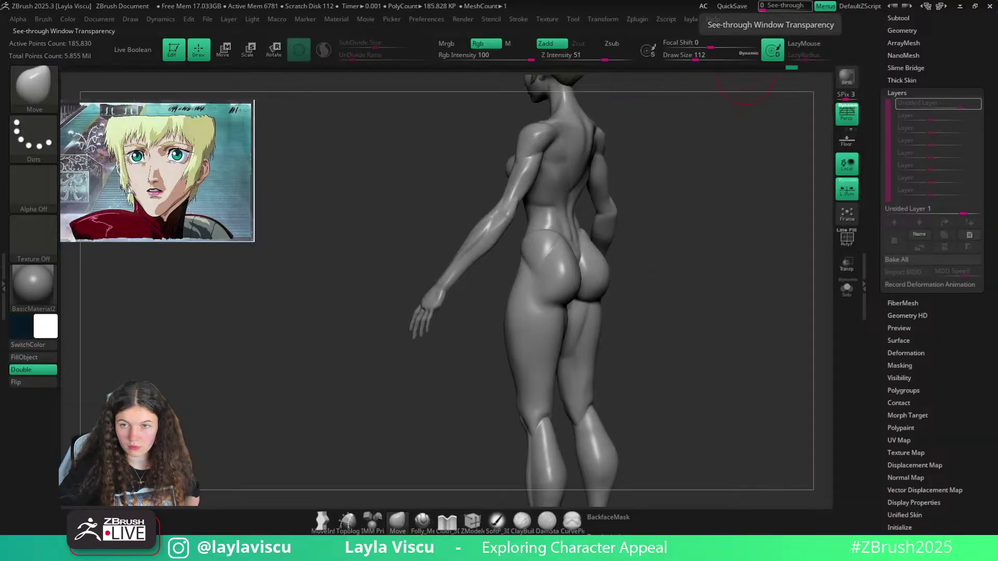
mouse_move(639, 329)
right_mouse_down()
mouse_move(633, 337)
mouse_move(728, 328)
right_mouse_up()
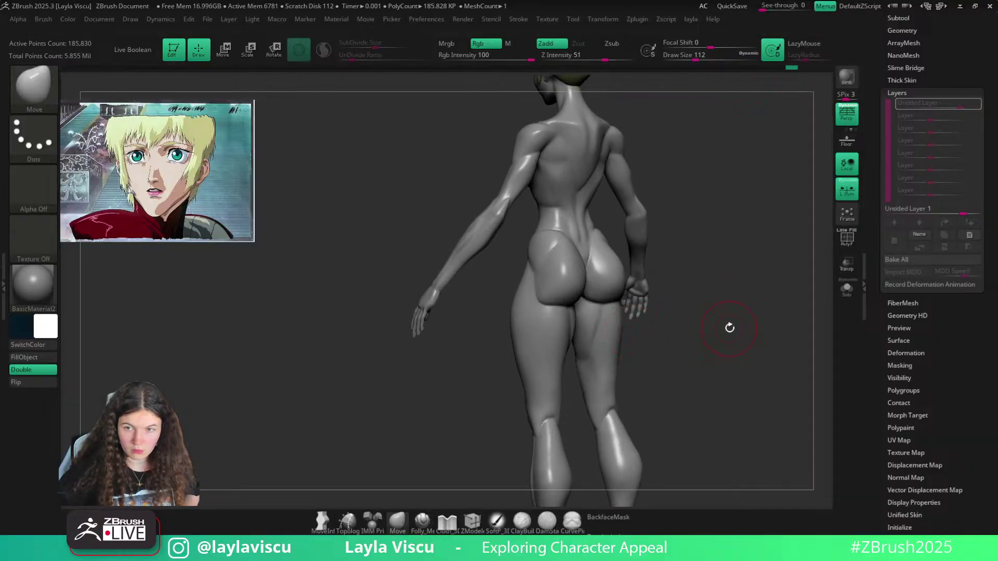
left_click_drag(530, 286, 539, 272, "shift")
Build up the side of the hip above the thigh with ClayBuildup and blend it smoothly
mouse_move(660, 258)
left_mouse_down()
mouse_move(675, 216)
mouse_move(687, 214)
left_mouse_up()
key("b")
key("b")
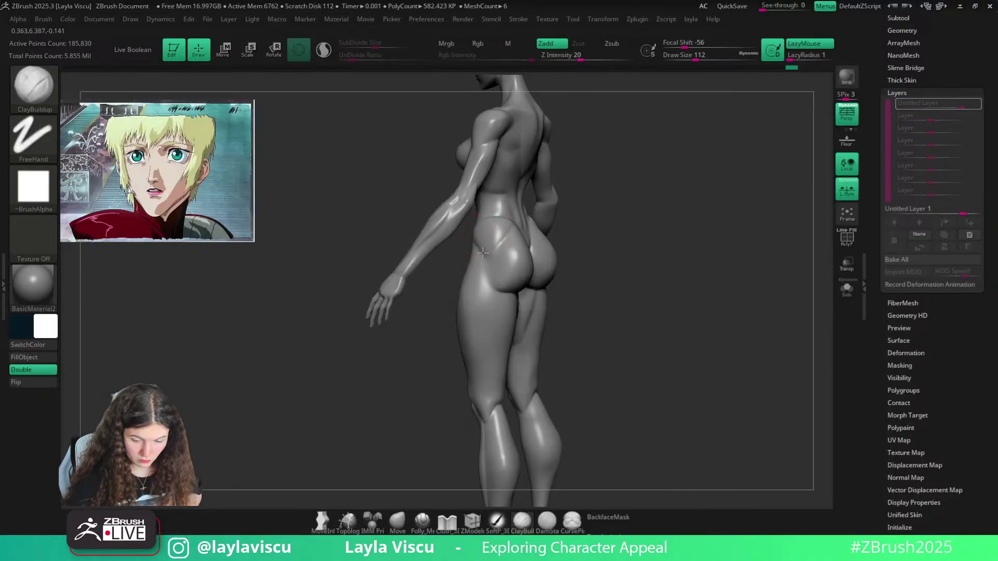
left_click_drag(477, 241, 484, 259)
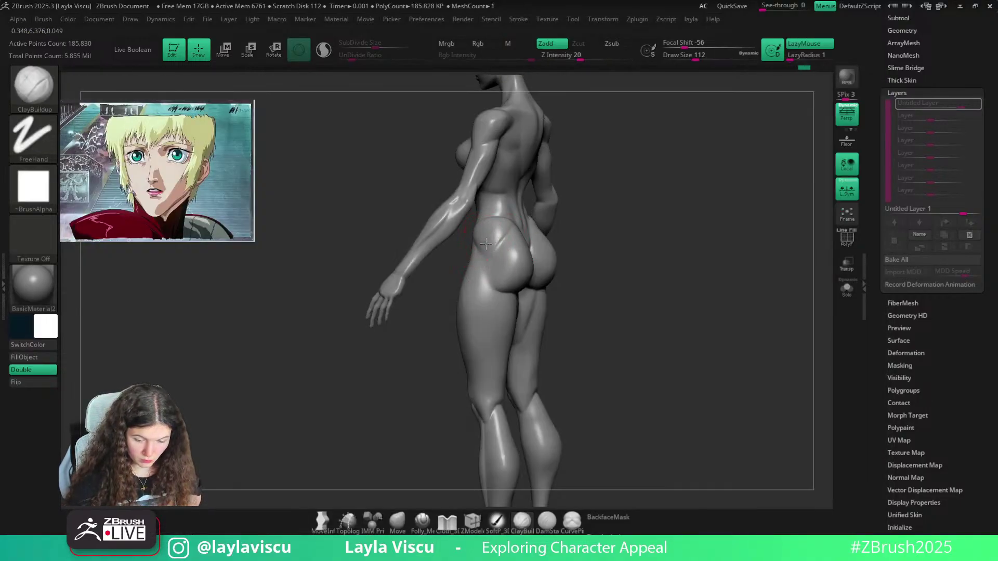
key("shift")
left_click_drag(582, 231, 700, 230, "shift")
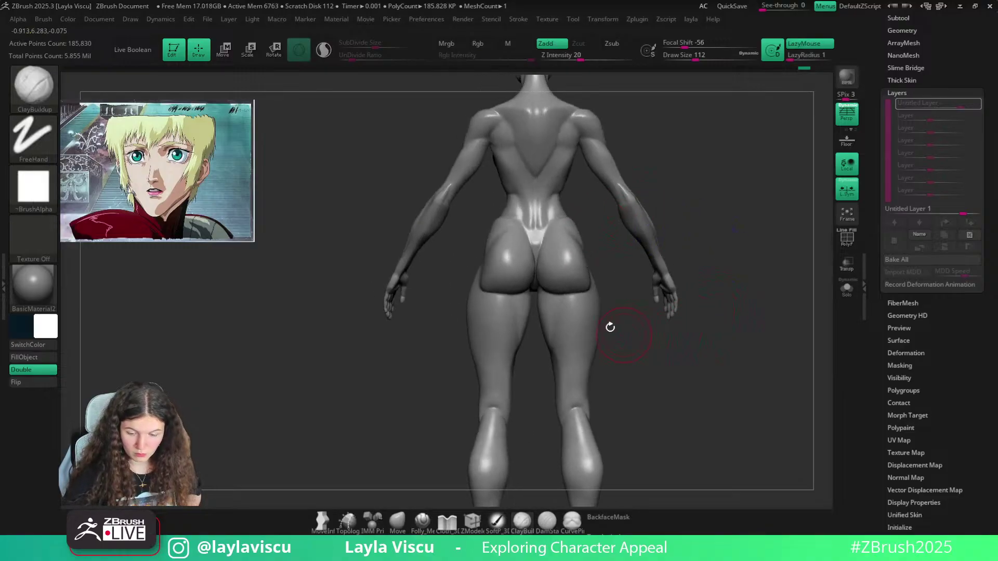
Fill out the middle of the lower back with ClayBuildup at a draw size of about 80 and smooth it
left_click_drag(584, 217, 573, 268)
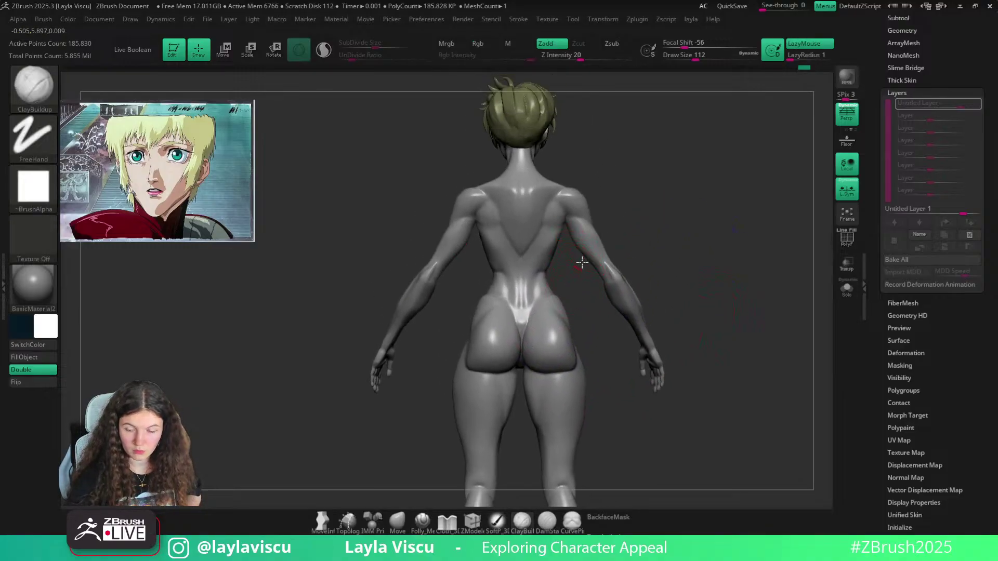
key("shift")
left_click_drag(640, 167, 604, 207)
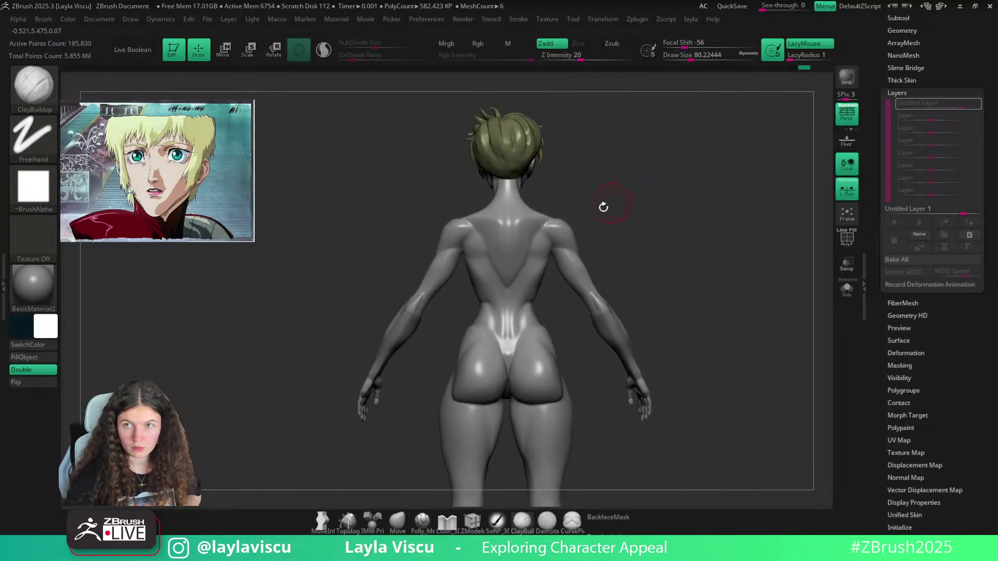
mouse_move(519, 275)
left_mouse_down()
mouse_move(530, 253)
mouse_move(520, 291)
left_mouse_up()
left_click_drag(520, 291, 510, 293, "shift")
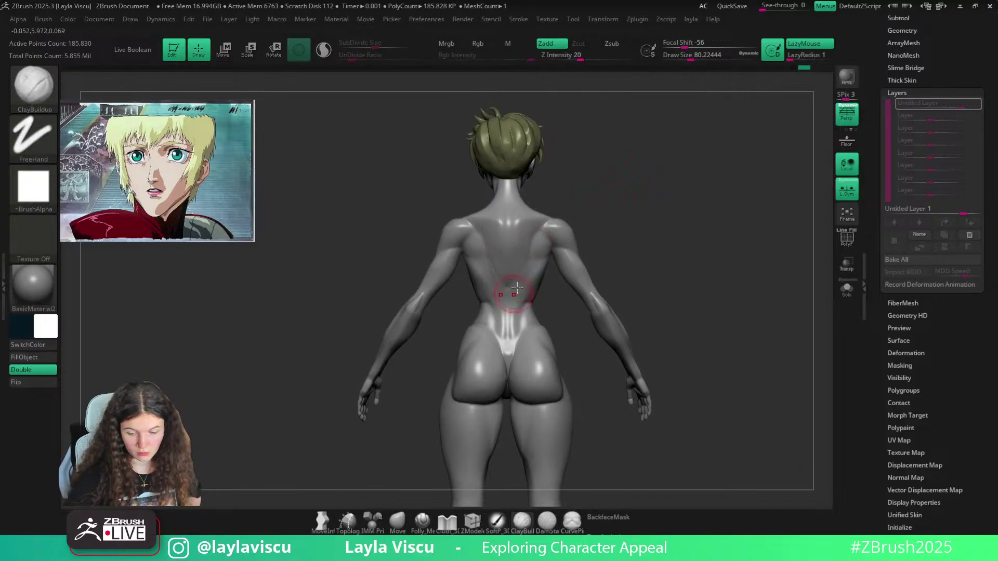
Carve the spine's furrow down the middle of the back with DamStandard
mouse_move(620, 232)
left_mouse_down()
mouse_move(633, 222)
mouse_move(647, 237)
left_mouse_up()
key("shift+f")
key("shift+f")
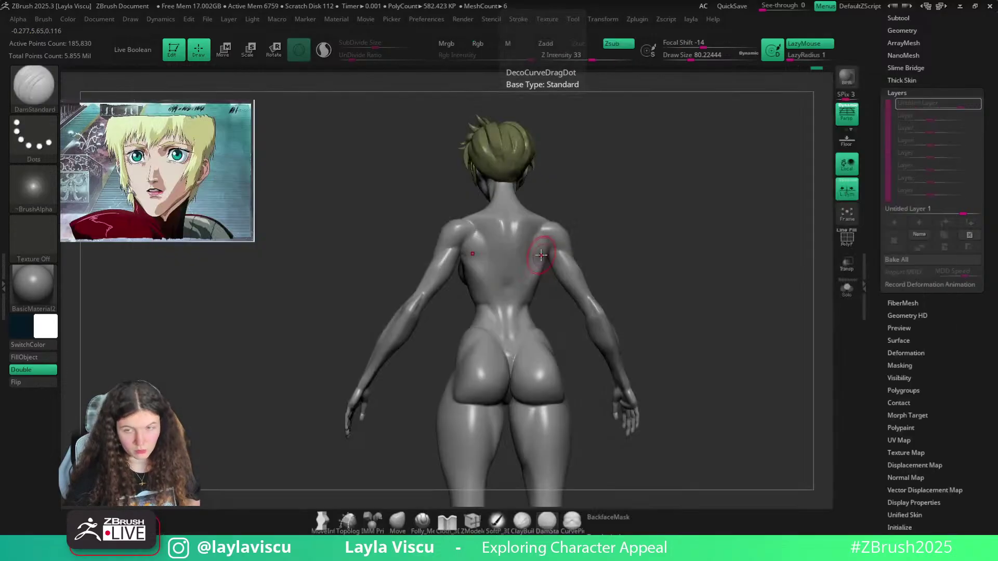
left_click_drag(647, 281, 578, 217)
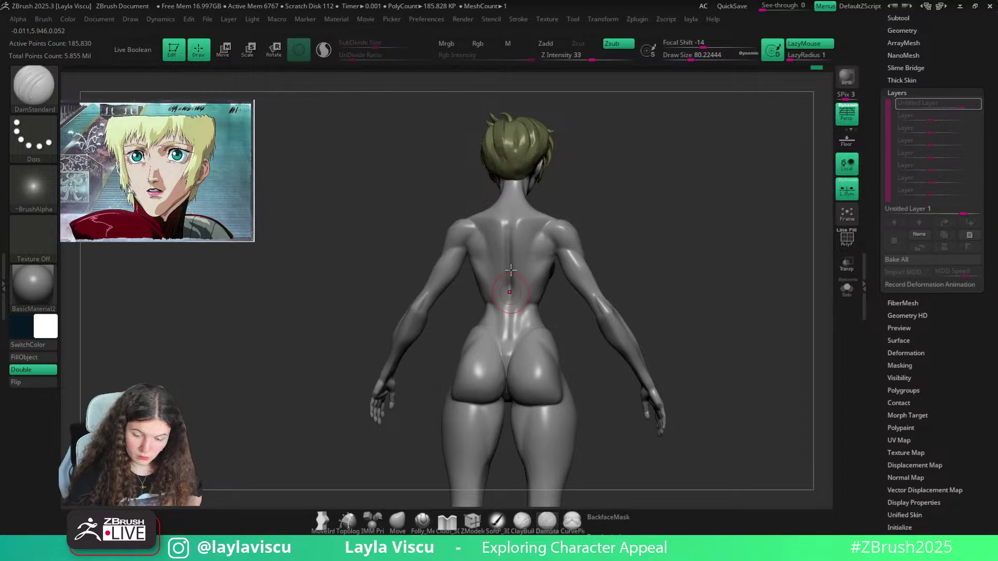
Soften the spine furrow down the middle of the back with the Smooth brush
key("shift")
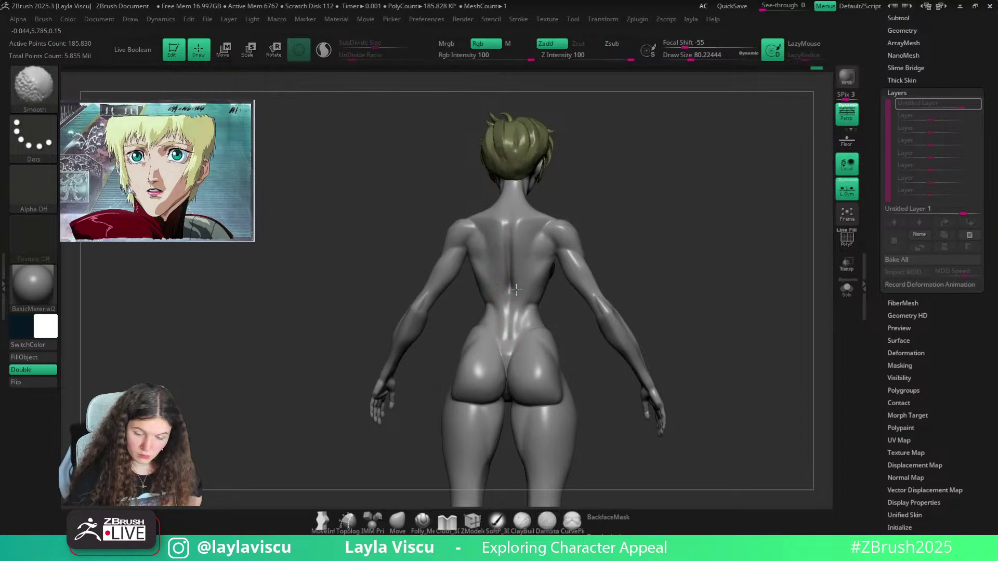
mouse_move(622, 249)
left_mouse_down("shift")
mouse_move(624, 241)
mouse_move(572, 250)
left_mouse_up("shift")
left_click_drag(514, 265, 519, 301, "shift")
left_click_drag(583, 224, 629, 209)
left_click_drag(503, 260, 505, 291, "shift")
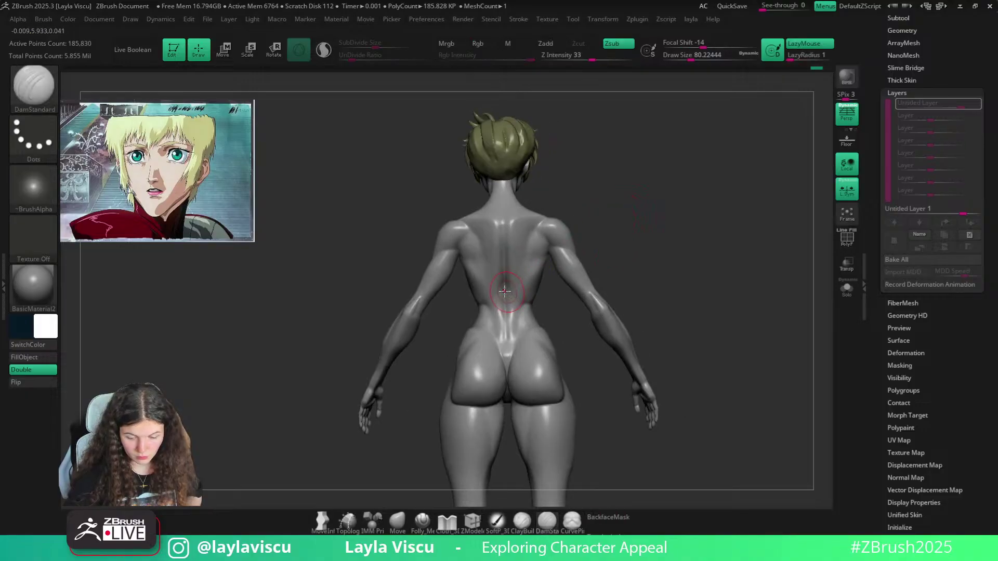
left_click_drag(627, 221, 579, 238)
left_click_drag(508, 280, 507, 302, "shift")
left_click_drag(605, 221, 656, 210)
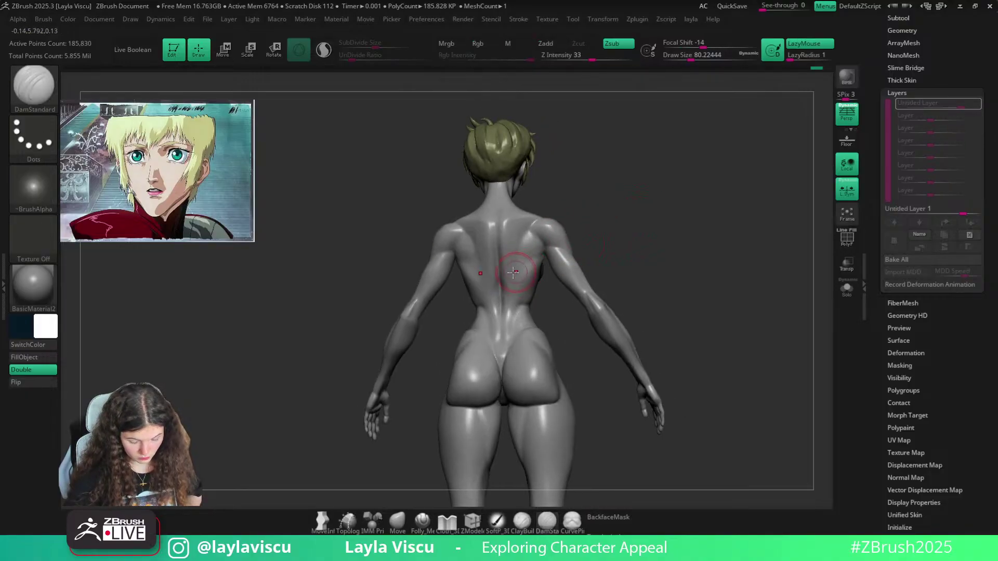
Refine the back muscles beside the spine with ClayBuildup at the highest subdivision level and smooth them
key("b")
key("c")
key("b")
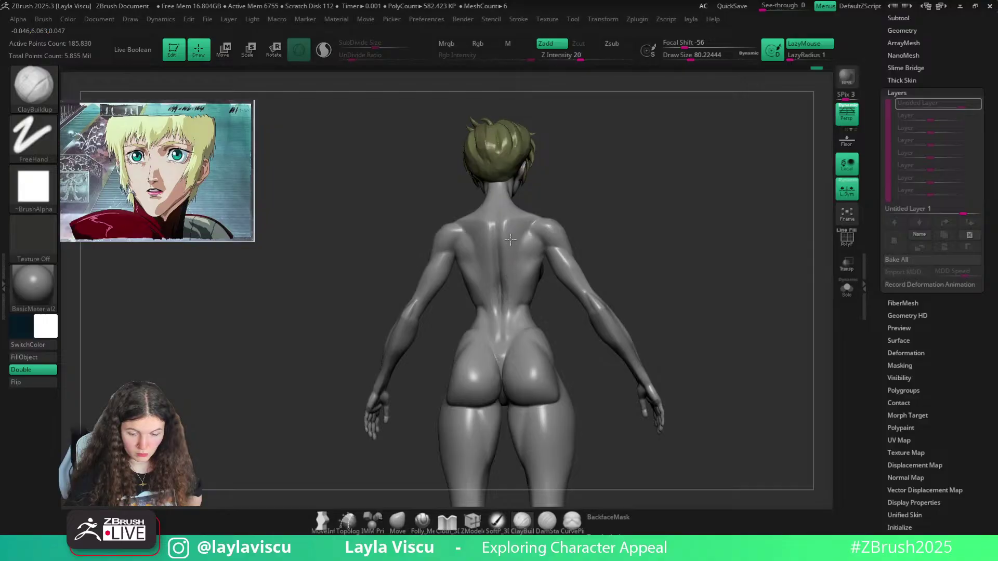
key("shift")
key("d")
key("d")
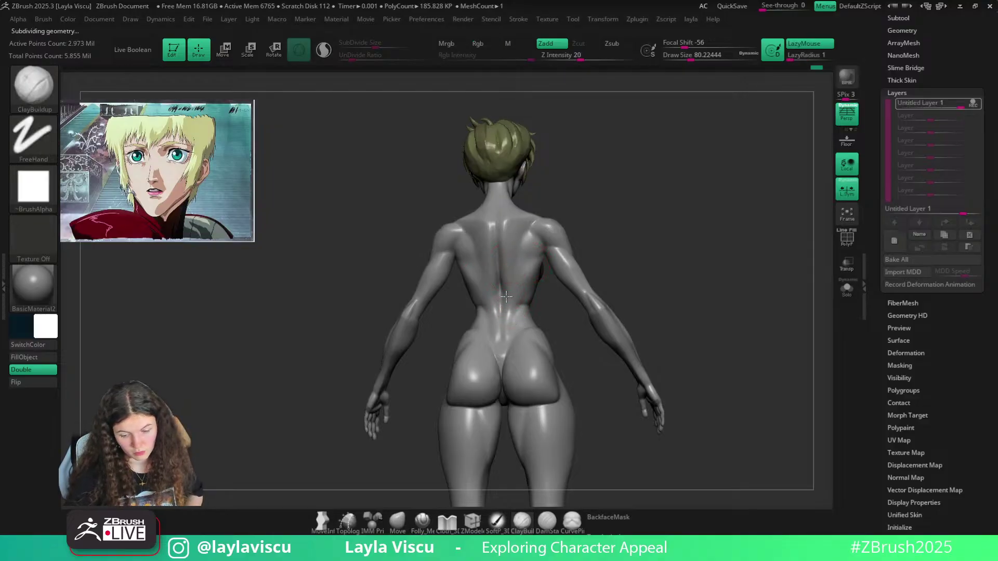
key("shift")
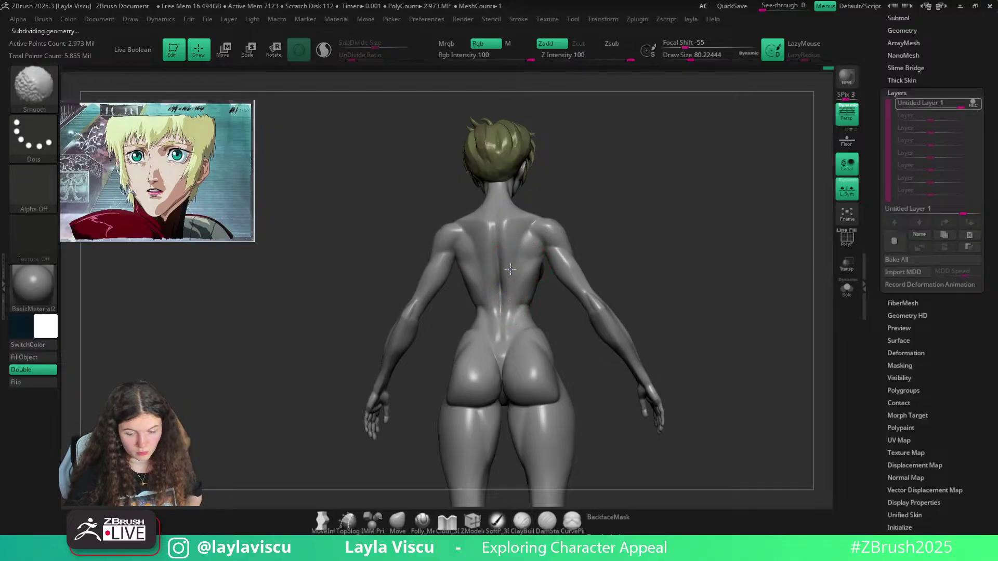
mouse_move(617, 222)
left_mouse_down()
mouse_move(600, 217)
mouse_move(620, 225)
mouse_move(624, 217)
left_mouse_up()
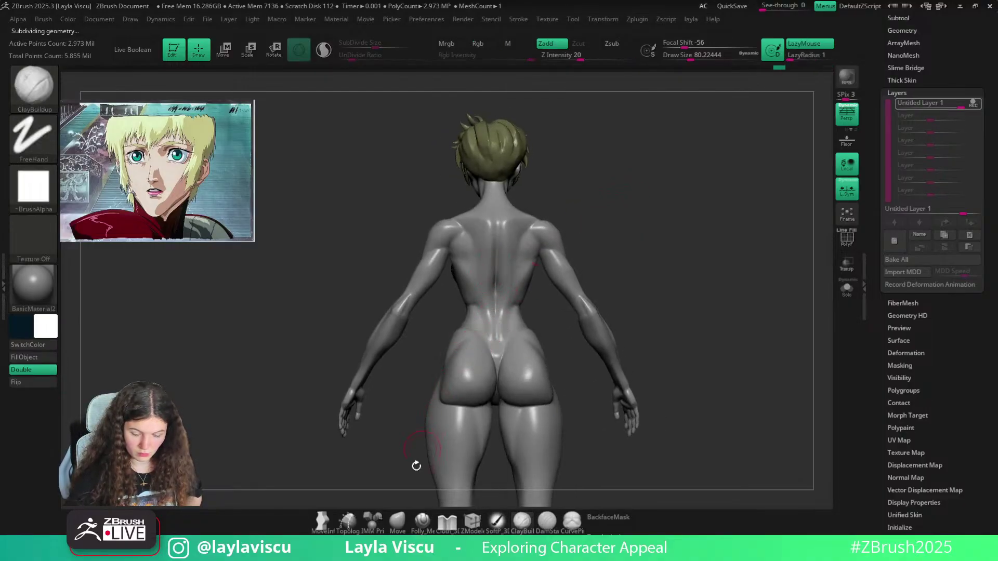
Adjust the shape of the mid back with the Move brush at a draw size of about 120 with BackfaceMask on
left_click(397, 520)
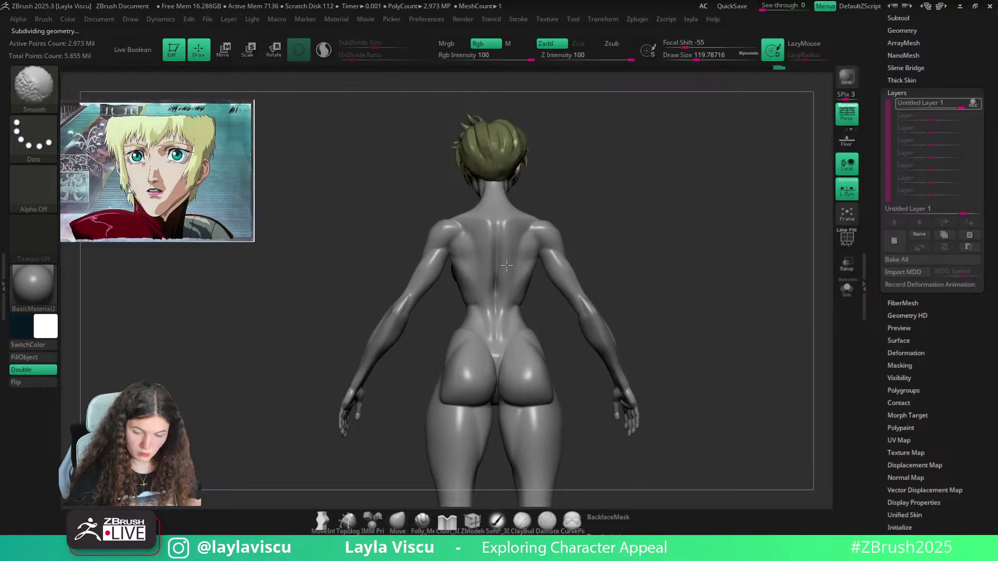
left_click_drag(577, 223, 594, 209, "shift")
left_click(608, 517)
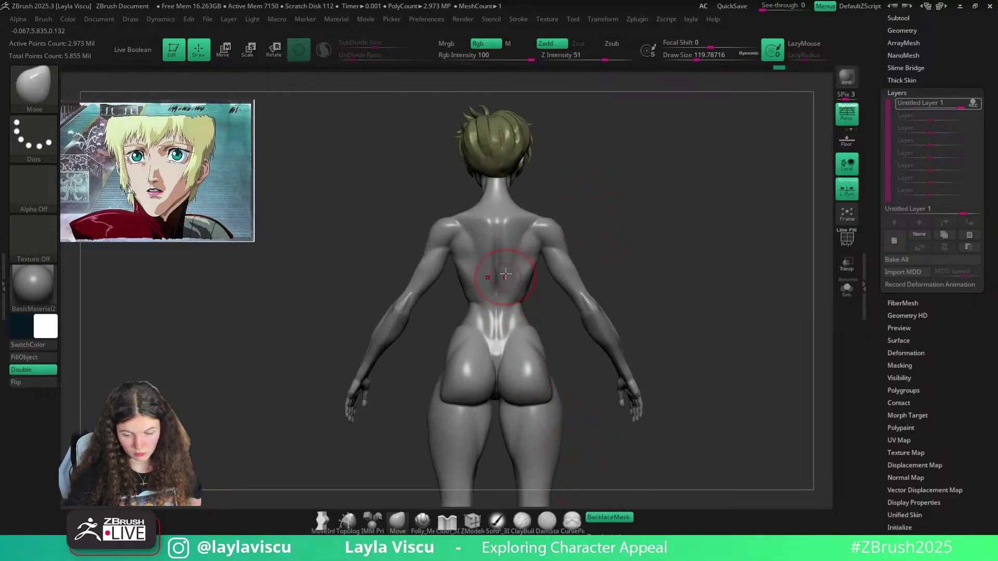
left_click_drag(601, 189, 529, 269)
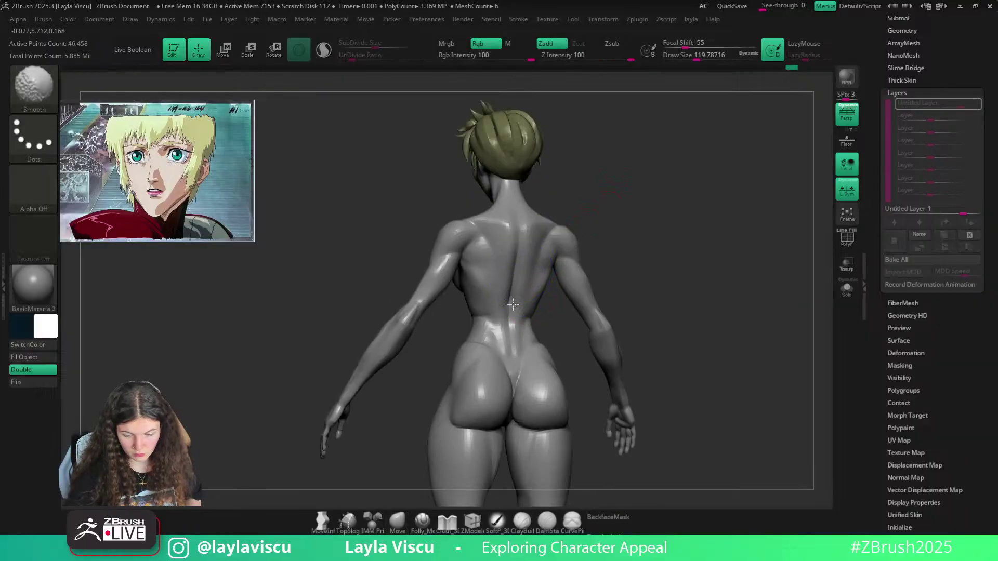
Smooth out the middle of the back at a lower subdivision level with a draw size of about 87, and return to the highest level
key("shift+d")
key("s")
mouse_move(515, 290)
left_mouse_down()
mouse_move(502, 290)
mouse_move(519, 340)
left_mouse_up()
mouse_move(617, 256)
left_mouse_down("alt")
mouse_move(615, 214)
mouse_move(631, 249)
mouse_move(590, 203)
mouse_move(546, 212)
mouse_move(505, 187)
mouse_move(513, 290)
mouse_move(577, 270)
mouse_move(488, 218)
left_mouse_up("alt")
key("shift+f")
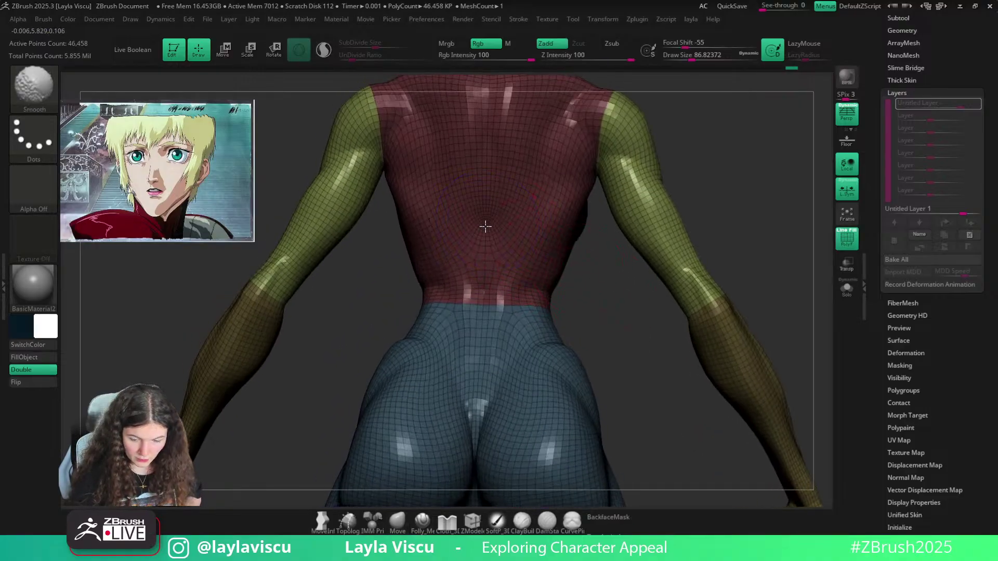
key("shift+f")
left_click_drag(598, 308, 514, 196, "alt")
key("d")
key("d")
key("d")
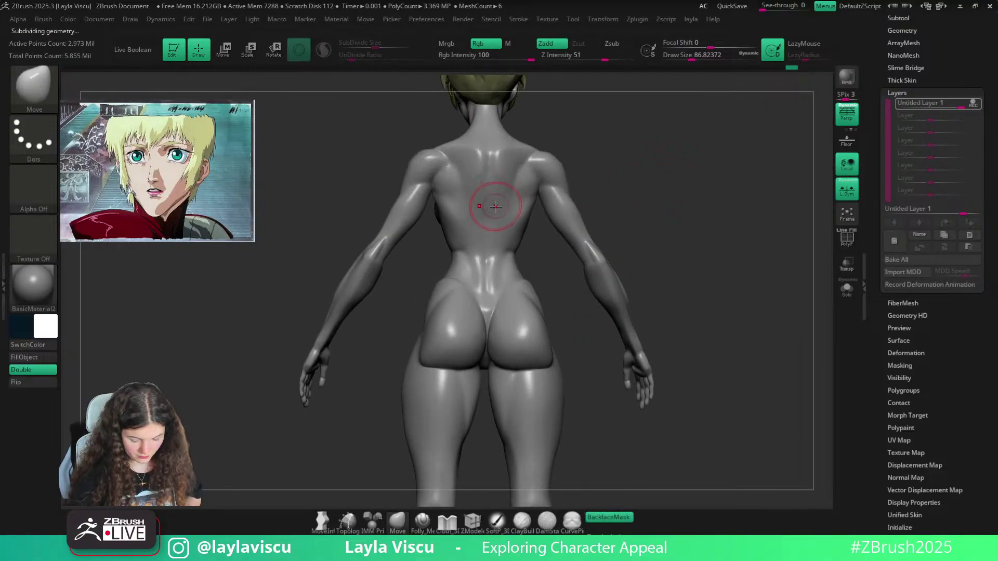
Sculpt the muscles running from the sides of the ribcage into the lower back with ClayBuildup and blend them smoothly
key("b")
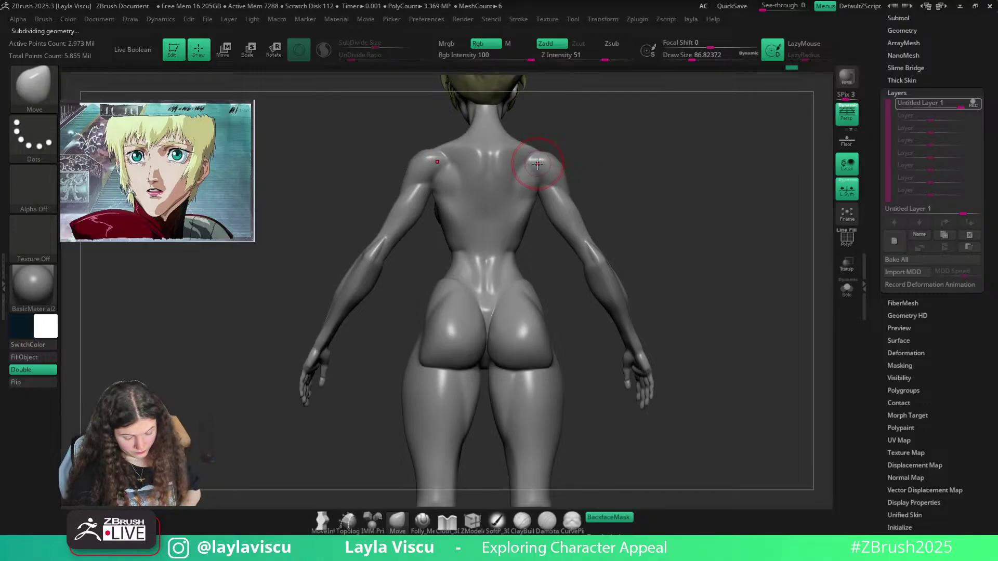
key("b")
key("c")
key("b")
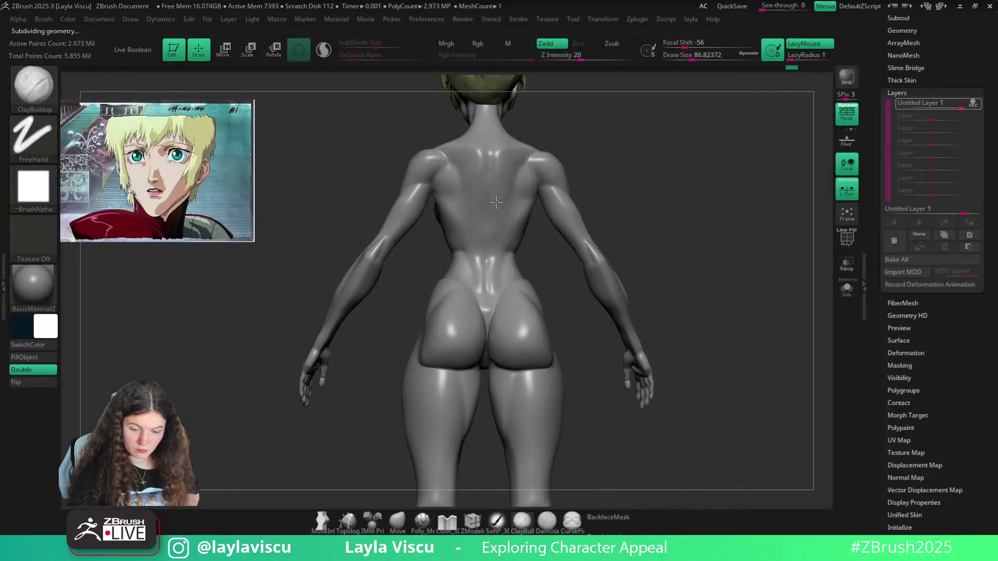
key("shift")
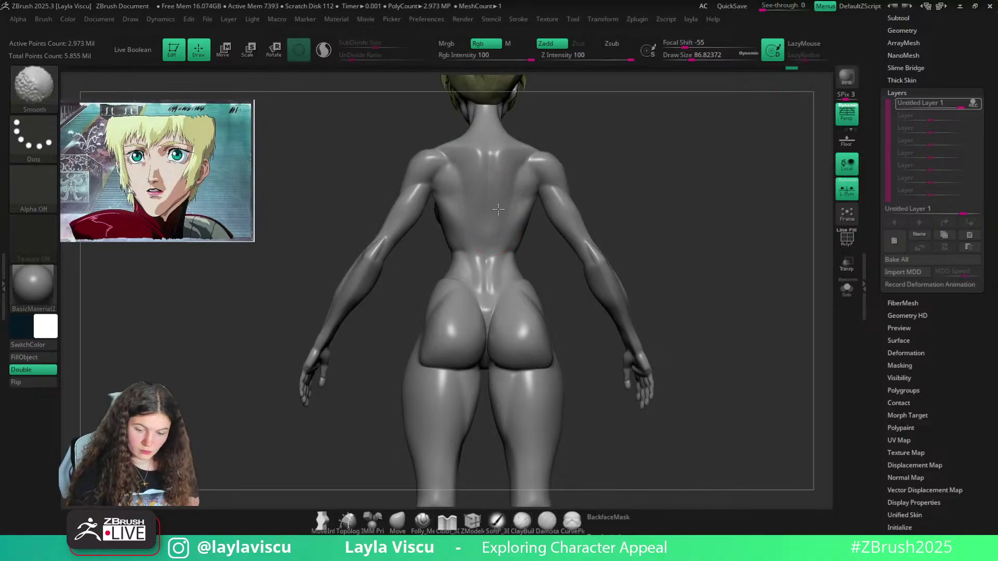
mouse_move(494, 255)
right_mouse_down()
mouse_move(642, 167)
mouse_move(654, 346)
right_mouse_up()
right_click_drag(517, 265, 573, 230)
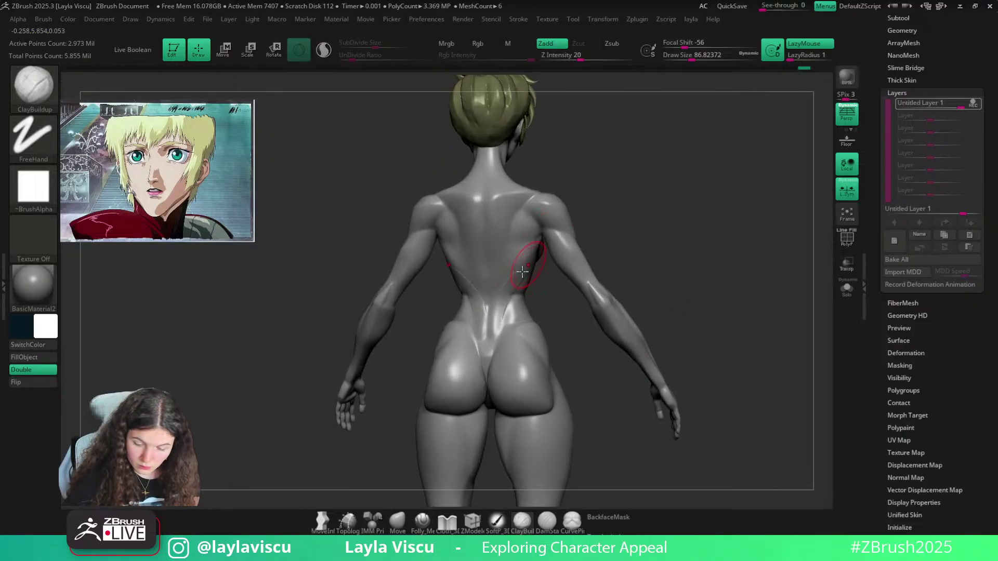
left_click(499, 286, "alt")
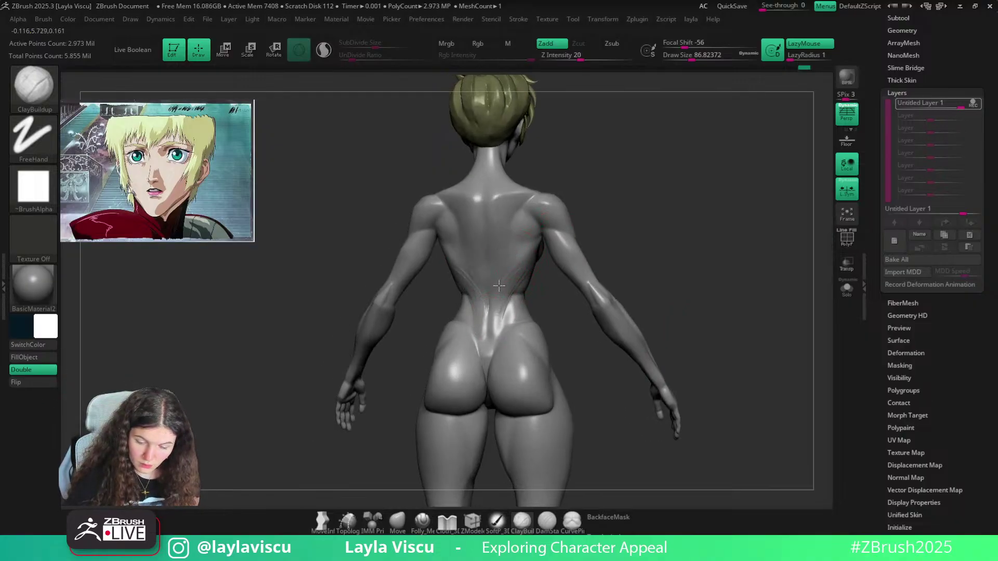
left_click_drag(500, 302, 494, 324)
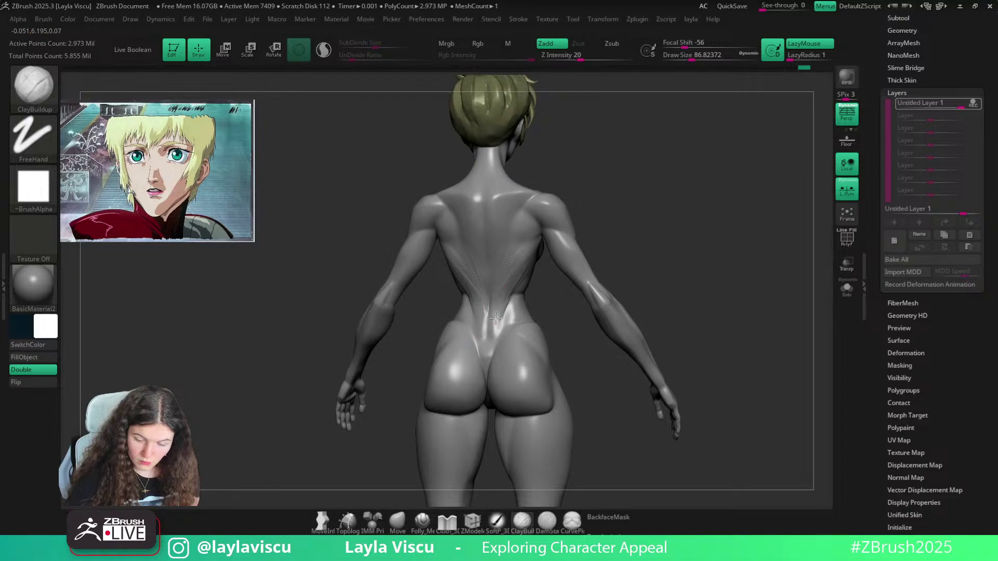
key("shift")
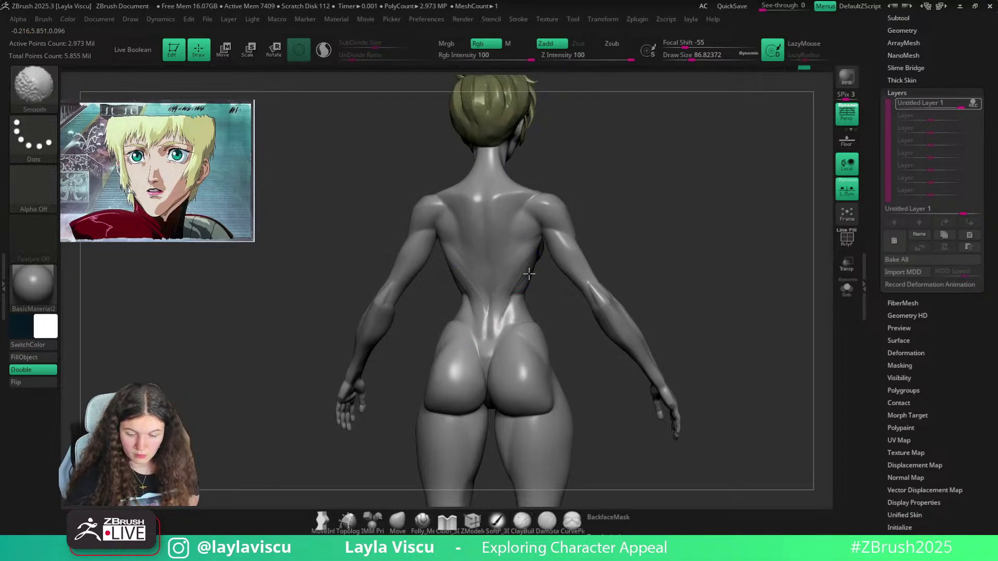
mouse_move(562, 258)
right_mouse_down("shift")
mouse_move(593, 262)
mouse_move(605, 250)
right_mouse_up("shift")
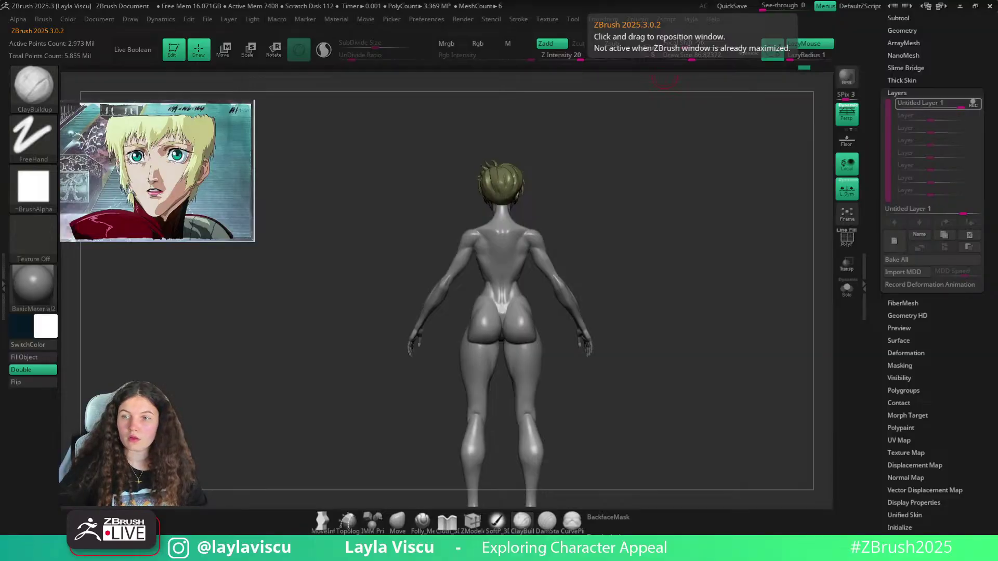
Recarve the spine furrow from the neck to the lower back with DamStandard at a draw size of about 116 and soften it
right_click_drag(590, 255, 548, 312)
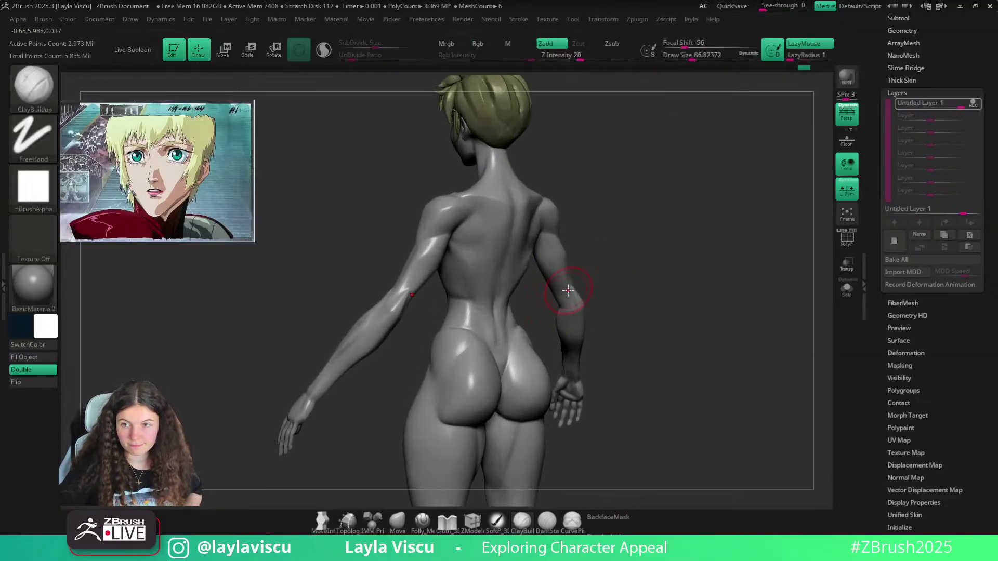
key("b")
key("d")
key("s")
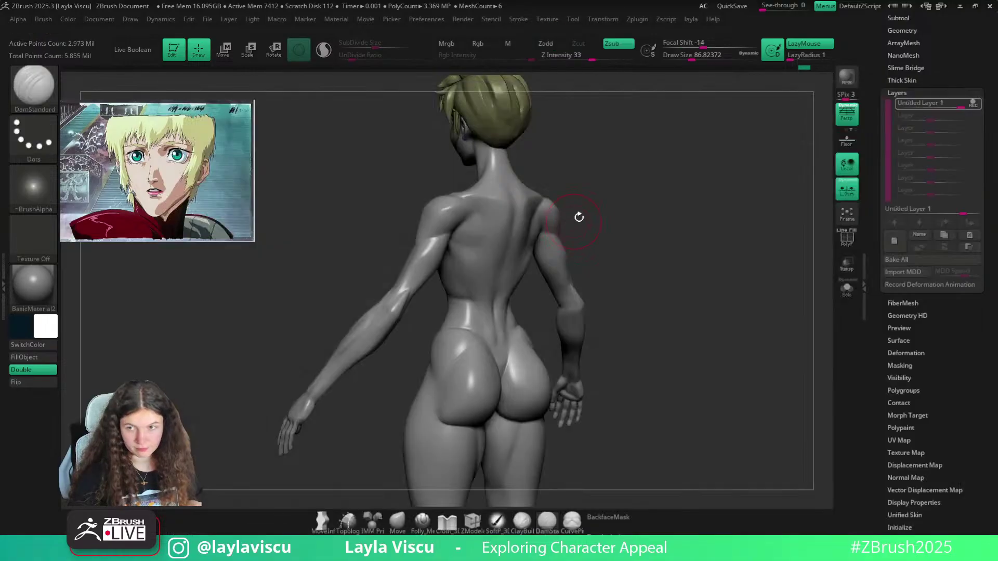
right_click_drag(618, 193, 587, 199)
key("s")
mouse_move(531, 209)
left_mouse_down()
mouse_move(511, 200)
mouse_move(508, 263)
left_mouse_up()
right_click_drag(585, 165, 554, 168)
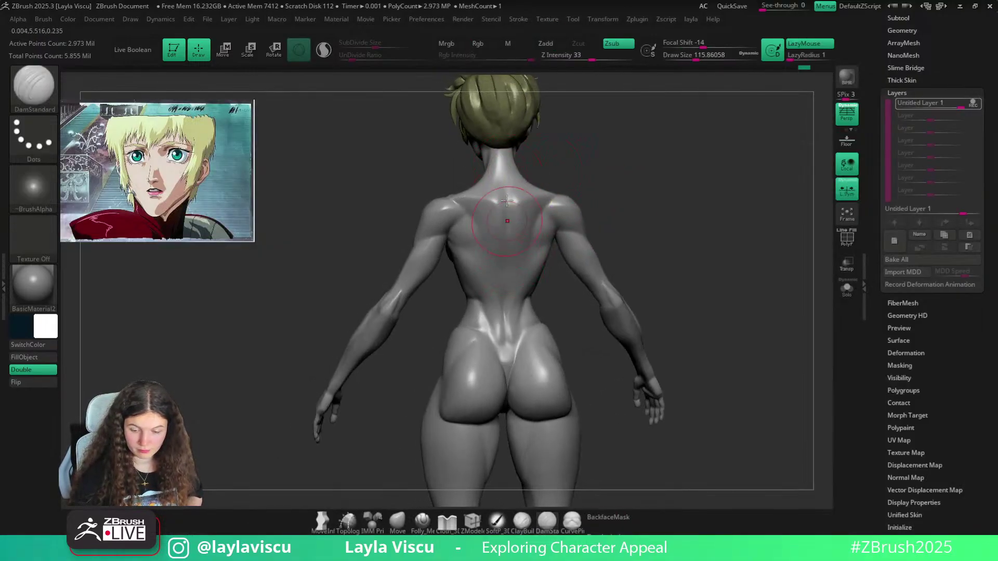
key("shift")
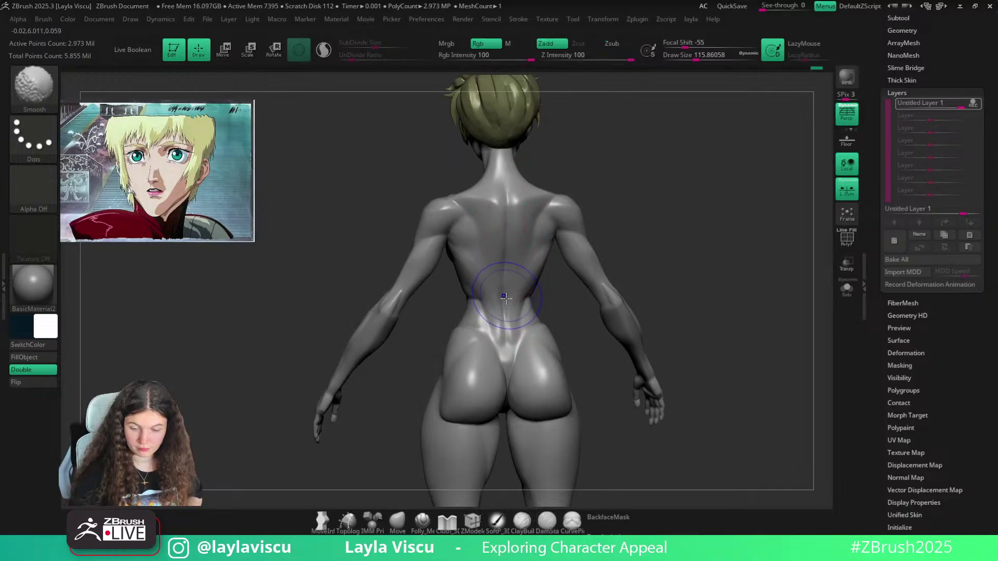
left_click_drag(503, 168, 506, 294)
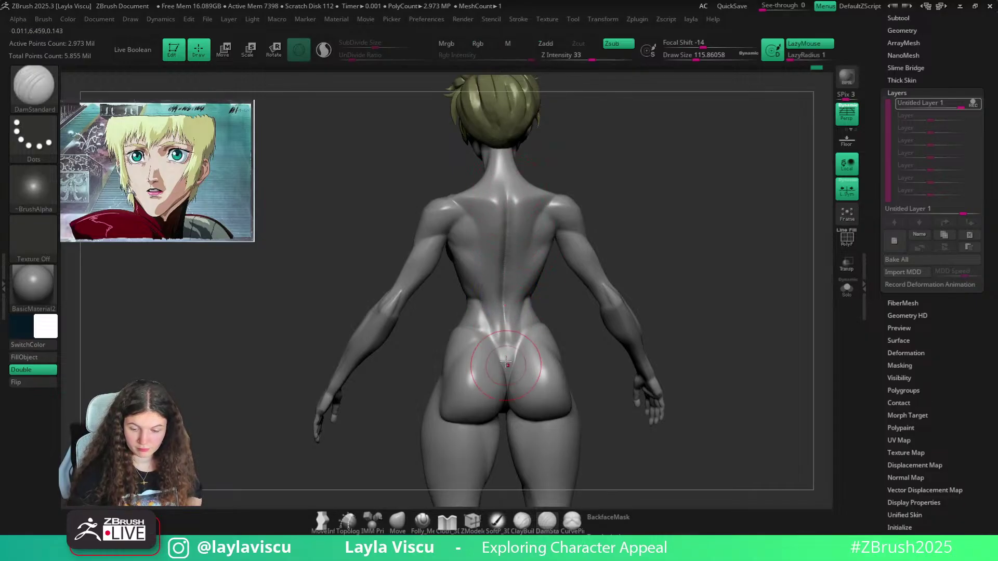
Refine the waist and lower back beside the spine at a lower subdivision level with the Move brush at a draw size of about 83
right_click_drag(597, 185, 582, 189)
mouse_move(512, 186)
right_mouse_down()
mouse_move(578, 160)
mouse_move(596, 189)
mouse_move(546, 217)
right_mouse_up()
left_click(398, 521)
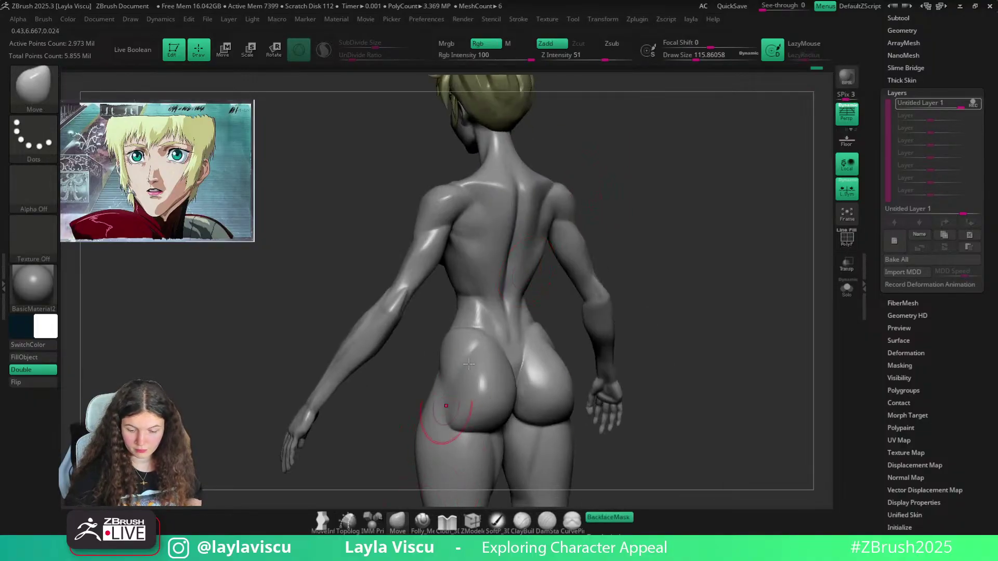
key("shift")
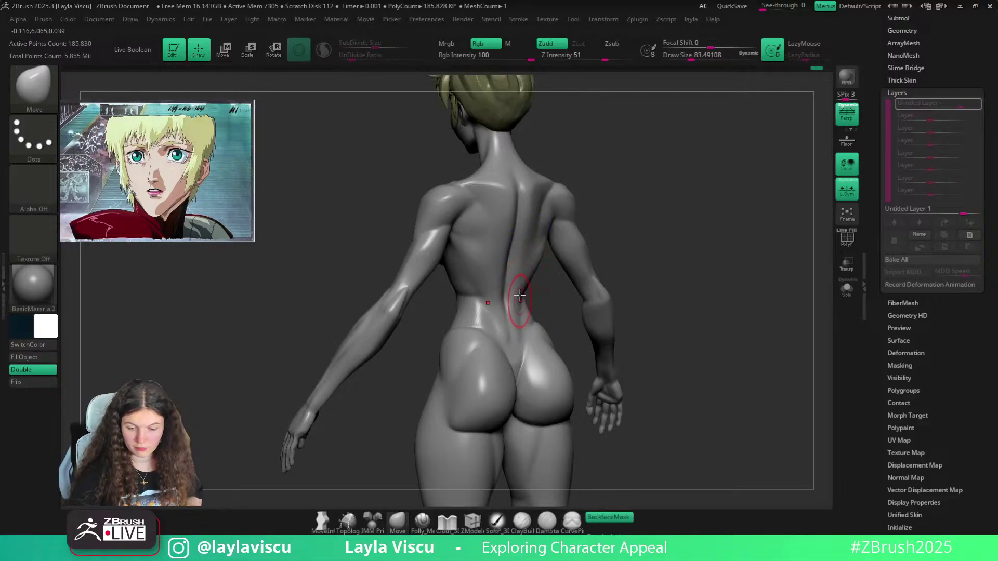
key("shift")
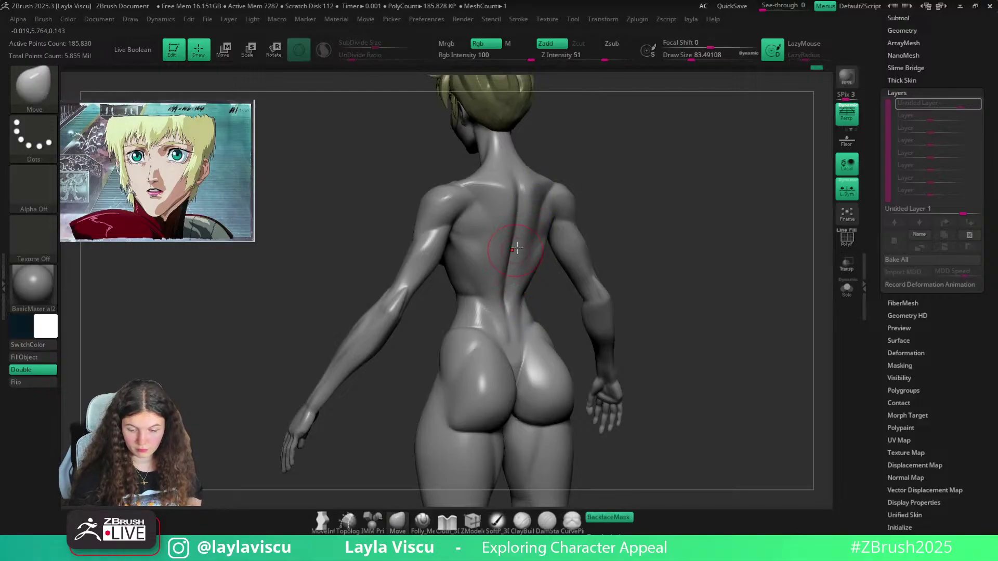
mouse_move(625, 225)
left_mouse_down()
mouse_move(635, 183)
mouse_move(642, 228)
mouse_move(628, 218)
left_mouse_up()
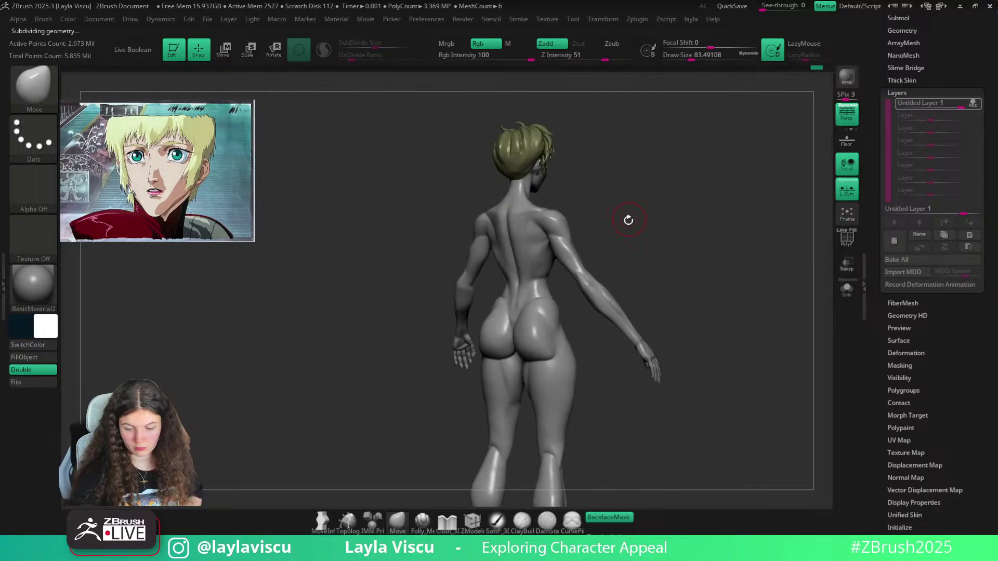
Refine the contours of the upper back and shoulder blades with the Move brush at a draw size of about 136
key("shift")
right_click_drag(523, 282, 539, 272, "ctrl")
key("s")
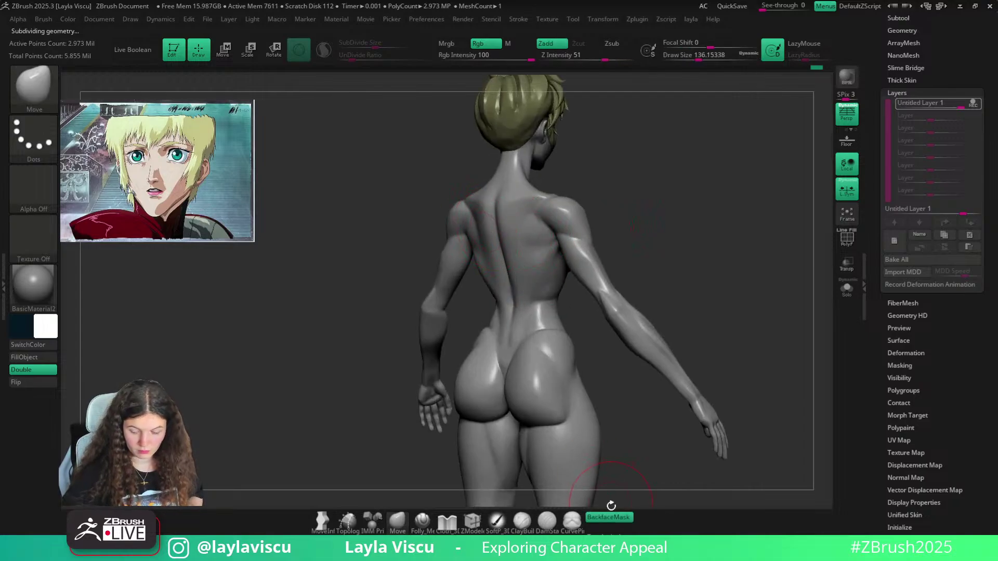
left_click_drag(606, 185, 497, 236)
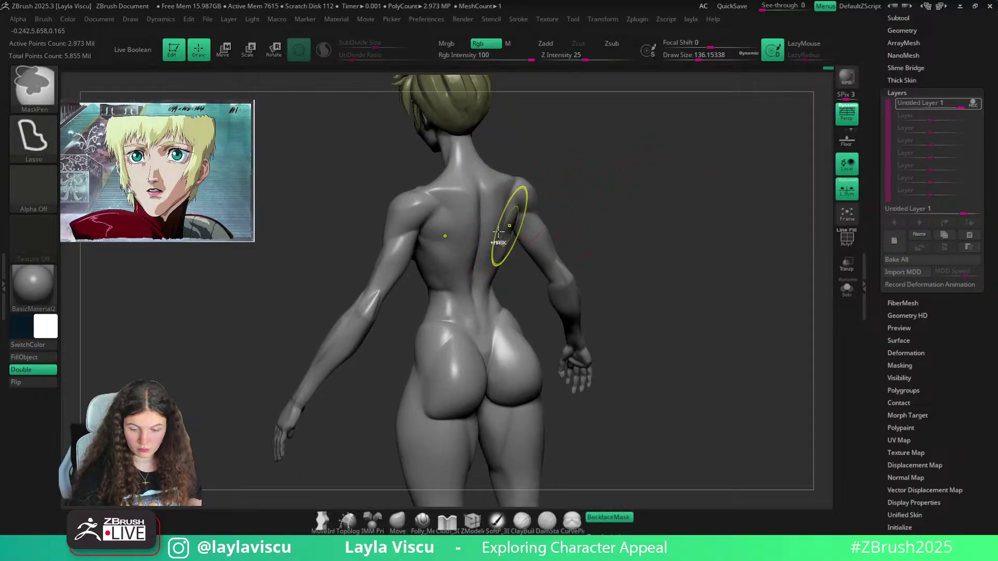
mouse_move(590, 196)
left_mouse_down()
mouse_move(592, 210)
mouse_move(595, 173)
mouse_move(497, 229)
mouse_move(566, 163)
mouse_move(637, 222)
mouse_move(606, 225)
mouse_move(618, 152)
mouse_move(520, 234)
left_mouse_up()
key("shift")
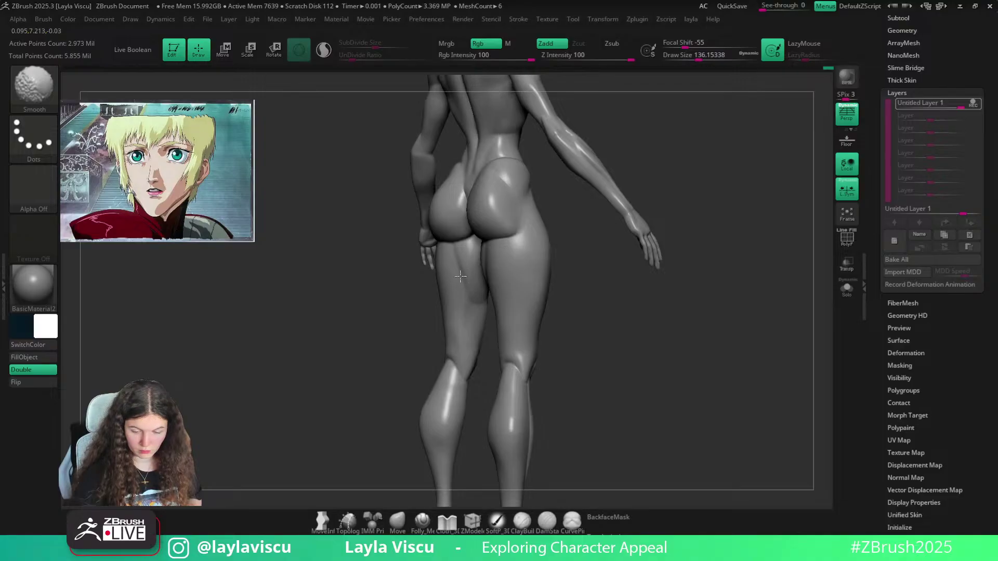
Smooth the back of the inner thigh at a lower subdivision level
left_click_drag(562, 312, 553, 242, "alt")
key("shift+d")
key("shift+d")
left_click_drag(467, 240, 468, 232, "shift")
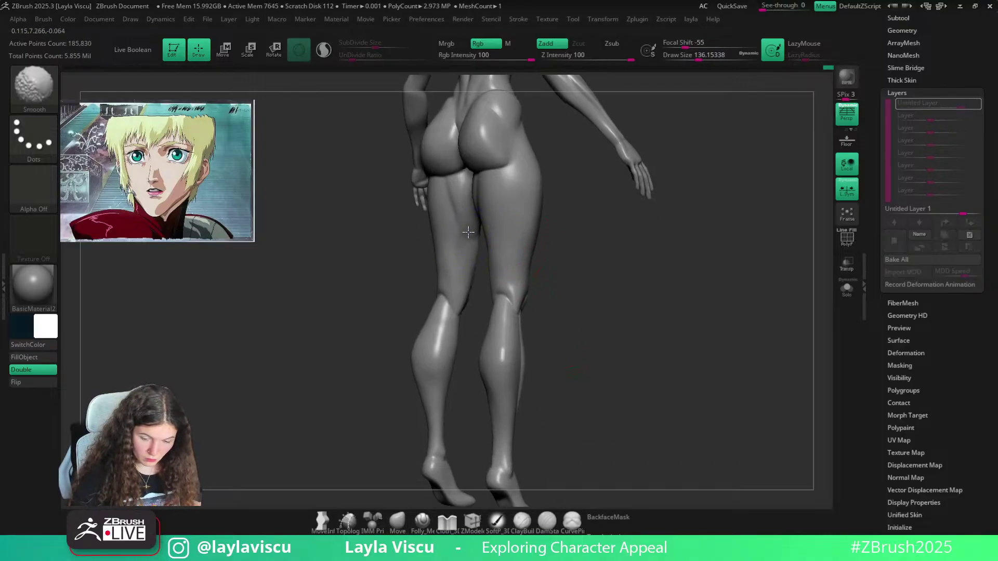
left_click_drag(598, 312, 517, 276)
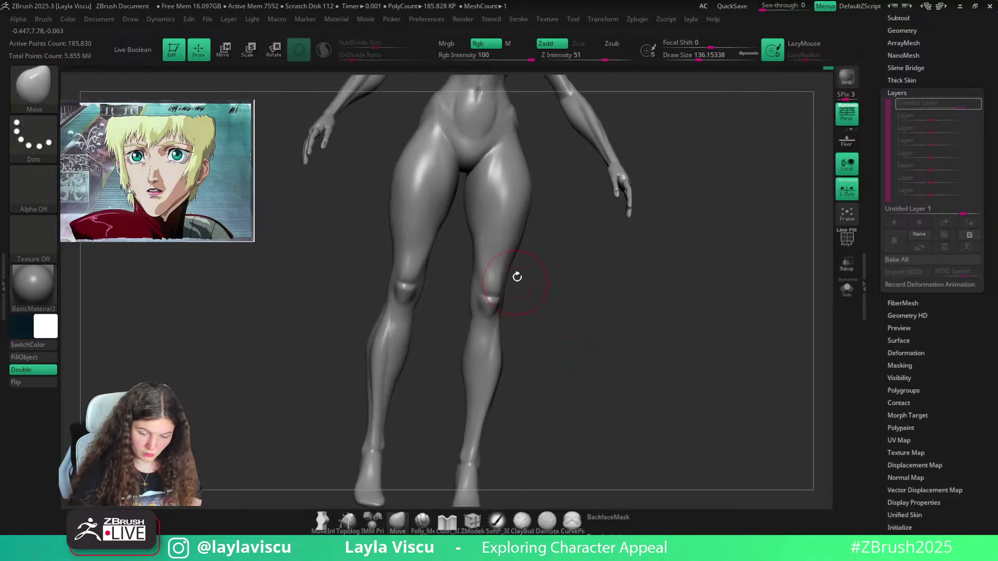
left_click_drag(567, 400, 536, 396, "shift")
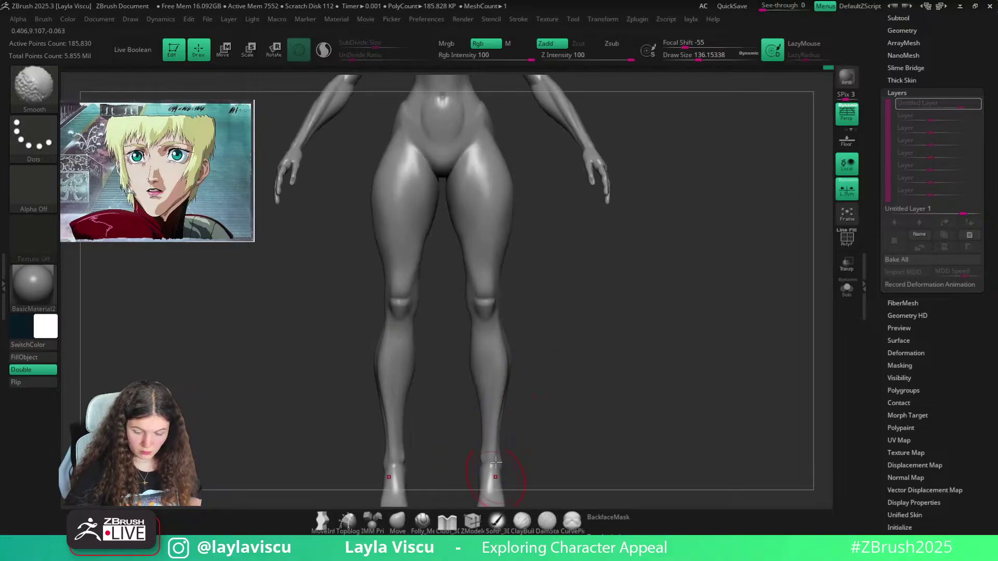
Smooth the front of the legs and set the Move brush's draw size to about 90
mouse_move(511, 262)
left_mouse_down("alt")
mouse_move(509, 356)
mouse_move(480, 275)
left_mouse_up("alt")
left_click_drag(481, 276, 503, 329, "shift")
mouse_move(514, 198)
left_mouse_down("alt")
mouse_move(505, 294)
mouse_move(526, 299)
mouse_move(482, 318)
mouse_move(491, 301)
left_mouse_up("alt")
key("s")
left_click_drag(491, 300, 505, 331)
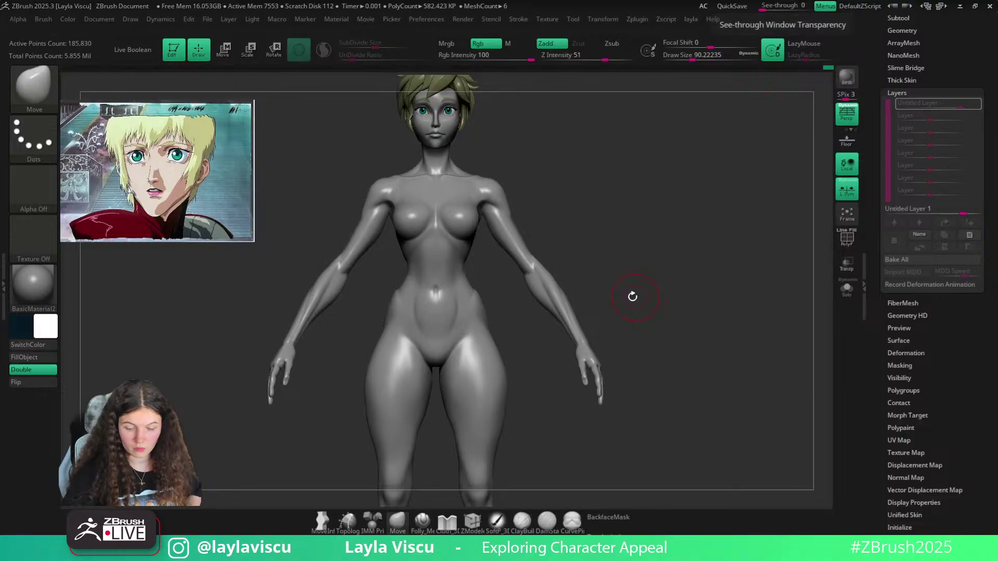
Build up the front of the hip bones beside the belly with ClayBuildup at a draw size of about 74 and smooth the strokes
mouse_move(635, 294)
left_mouse_down()
mouse_move(641, 278)
mouse_move(676, 273)
left_mouse_up()
key("ctrl")
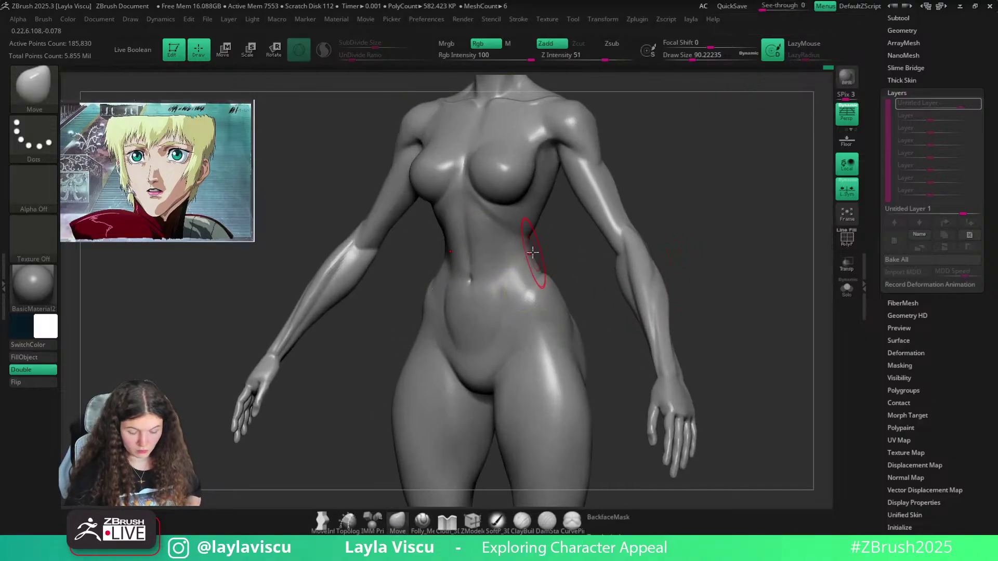
key("b")
key("c")
key("b")
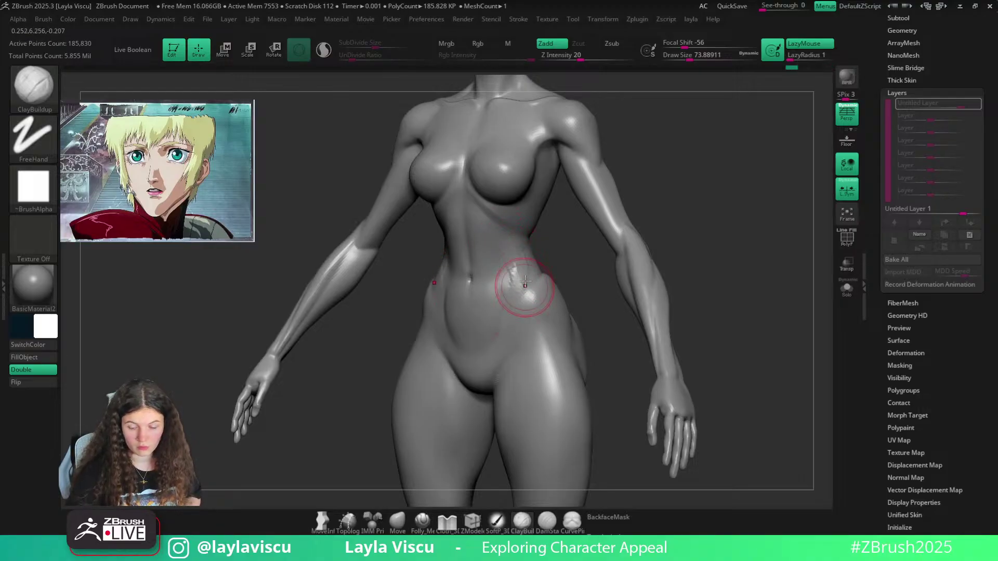
mouse_move(525, 284)
left_mouse_down()
mouse_move(510, 327)
mouse_move(522, 320)
left_mouse_up()
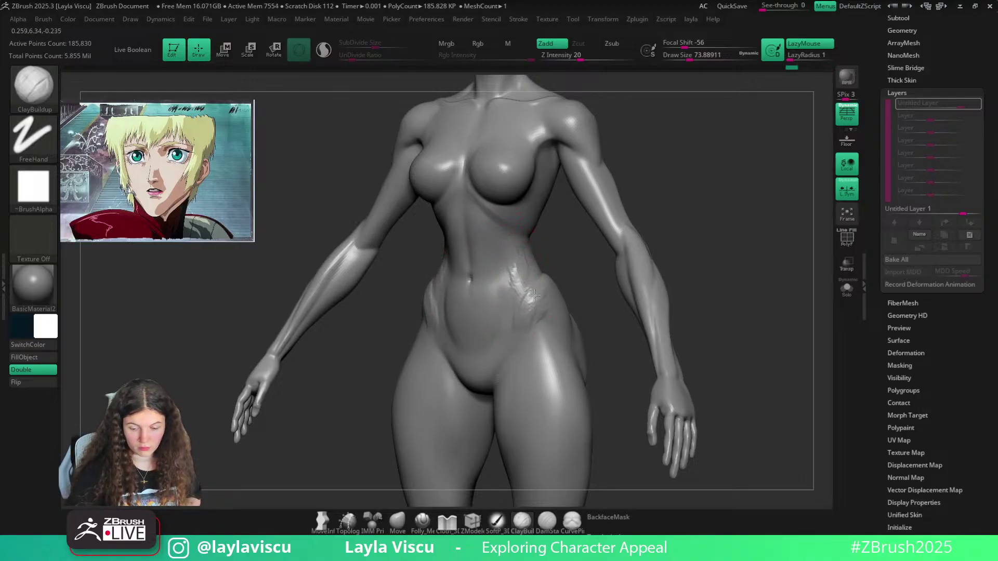
key("shift")
right_click_drag(575, 272, 548, 281)
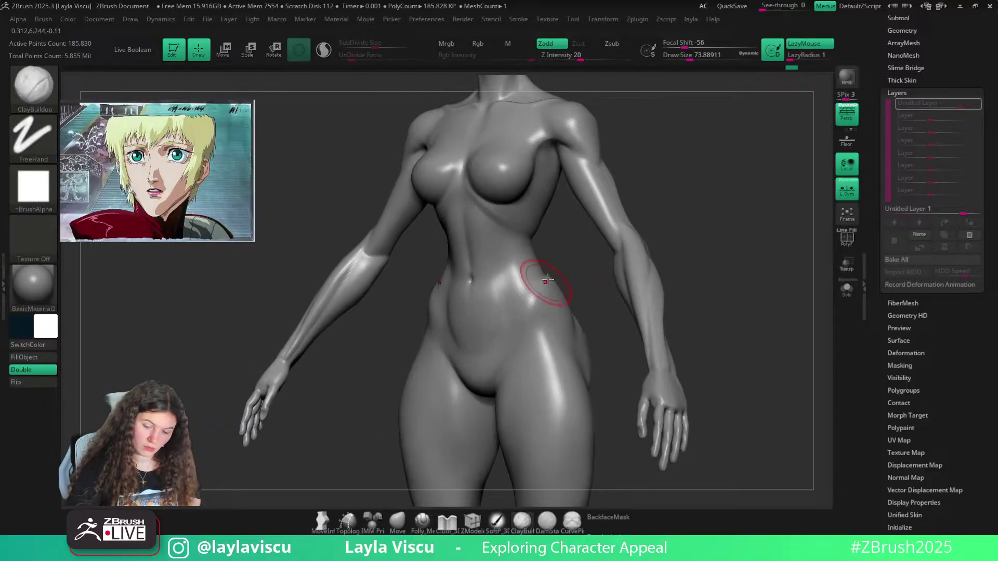
left_click_drag(525, 320, 535, 299, "shift")
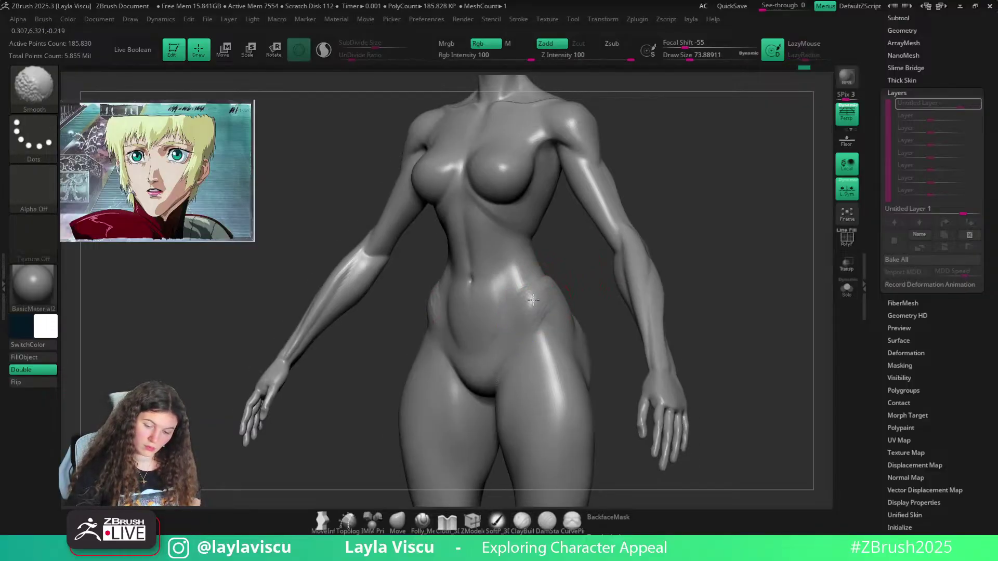
Fill out the side of the hips below the hip bones with ClayBuildup and blend the transition
right_click_drag(546, 279, 591, 261)
mouse_move(540, 315)
right_mouse_down()
mouse_move(584, 281)
mouse_move(570, 287)
right_mouse_up()
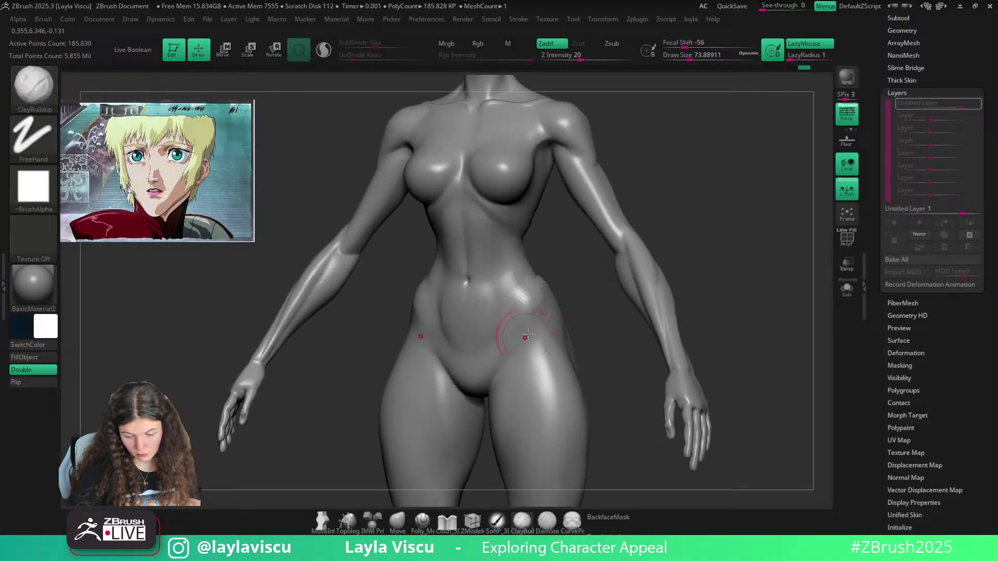
mouse_move(548, 299)
left_mouse_down()
mouse_move(531, 333)
mouse_move(543, 312)
left_mouse_up()
right_click_drag(551, 307, 568, 279, "shift")
left_click_drag(552, 267, 570, 301)
mouse_move(570, 299)
right_mouse_down("ctrl")
mouse_move(570, 251)
mouse_move(538, 303)
right_mouse_up("ctrl")
Define the crease between the groin and the upper thigh with DamStandard at the highest subdivision level
key("b")
key("d")
key("s")
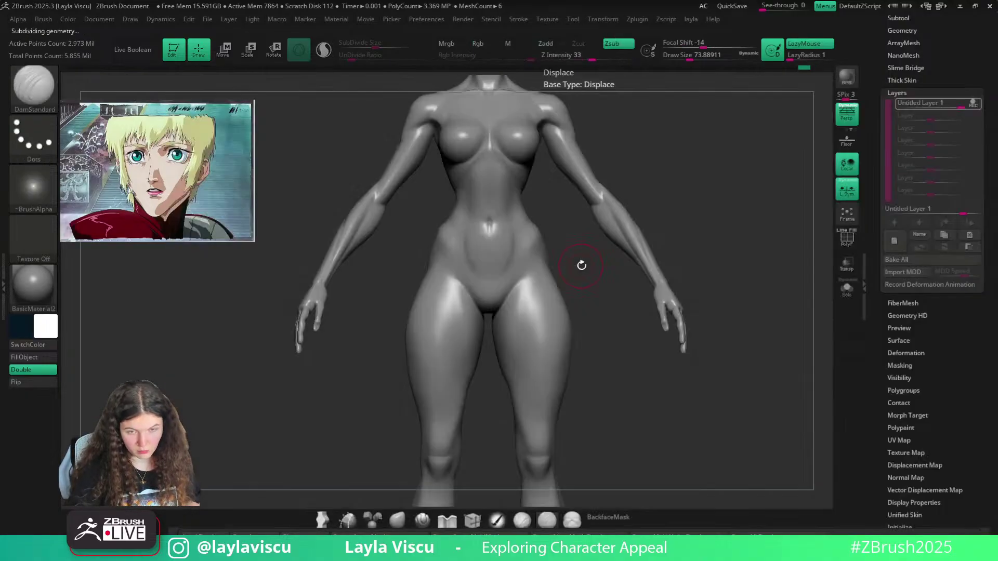
right_click_drag(583, 265, 563, 271)
mouse_move(499, 313)
left_mouse_down()
mouse_move(509, 295)
mouse_move(523, 303)
left_mouse_up()
Soften the sacrum area above the buttocks at a lower subdivision level and enlarge the draw size to about 101
mouse_move(582, 303)
right_mouse_down("shift")
mouse_move(617, 239)
mouse_move(611, 205)
mouse_move(567, 210)
right_mouse_up("shift")
right_click_drag(697, 261, 655, 291, "alt")
right_click_drag(499, 283, 515, 312, "ctrl")
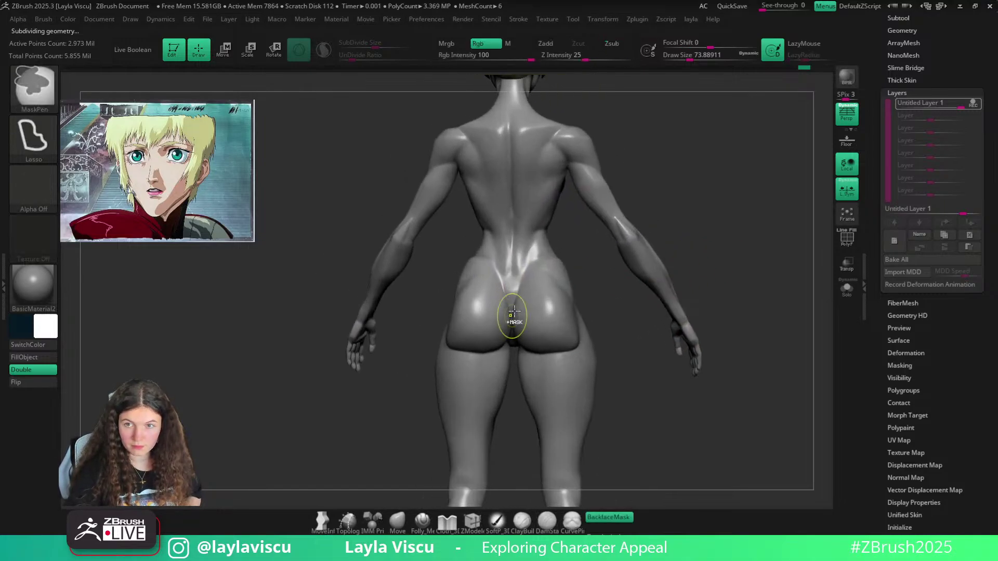
key("shift+d")
key("b")
key("d")
key("s")
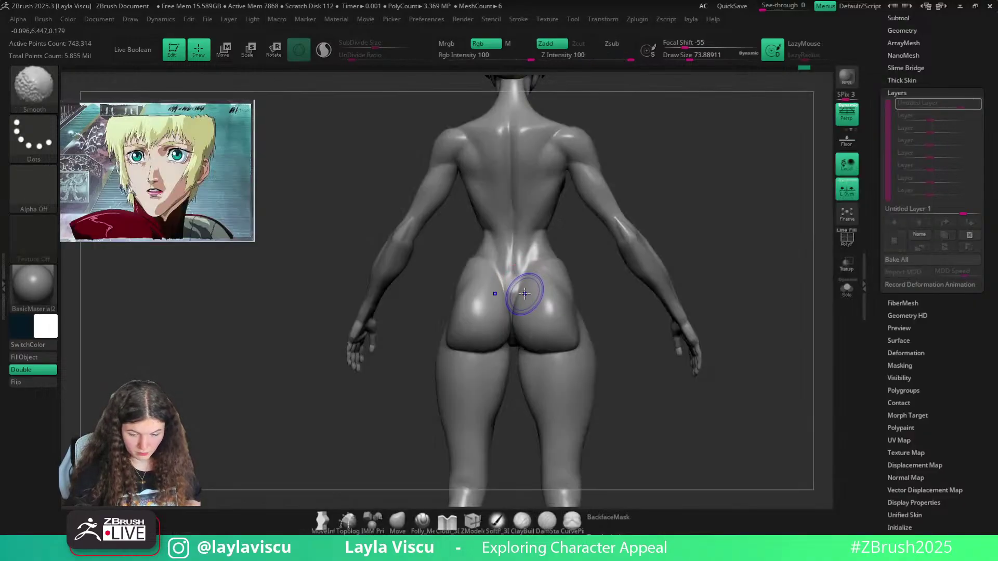
key("s")
mouse_move(525, 294)
left_mouse_down()
mouse_move(520, 285)
mouse_move(522, 310)
mouse_move(526, 272)
left_mouse_up()
key("shift+d")
right_click_drag(588, 241, 581, 244, "shift")
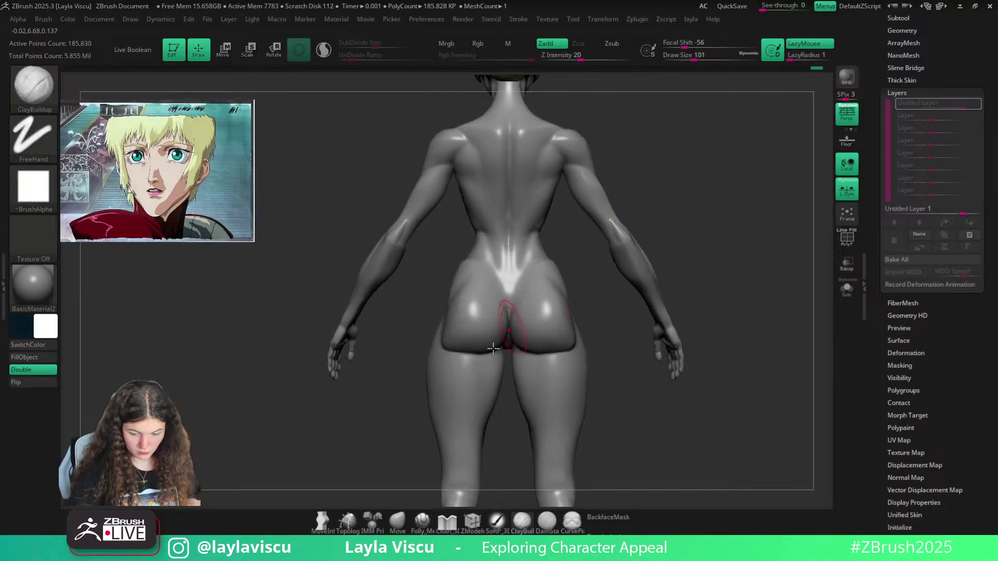
Reshape the buttocks and outer hips with the Move brush at a draw size of about 120, using BackfaceMask
left_click(403, 520)
left_click(604, 521)
key("s")
mouse_move(496, 294)
left_mouse_down()
mouse_move(508, 294)
mouse_move(495, 285)
left_mouse_up()
key("s")
mouse_move(565, 292)
right_mouse_down("ctrl")
mouse_move(568, 278)
mouse_move(582, 312)
right_mouse_up("ctrl")
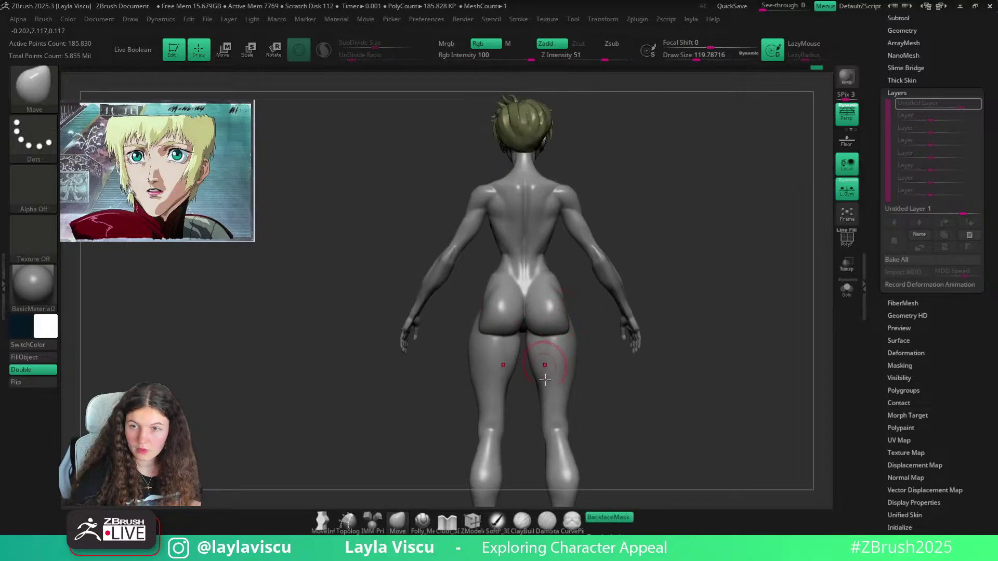
left_click(605, 518)
left_click_drag(597, 304, 586, 318)
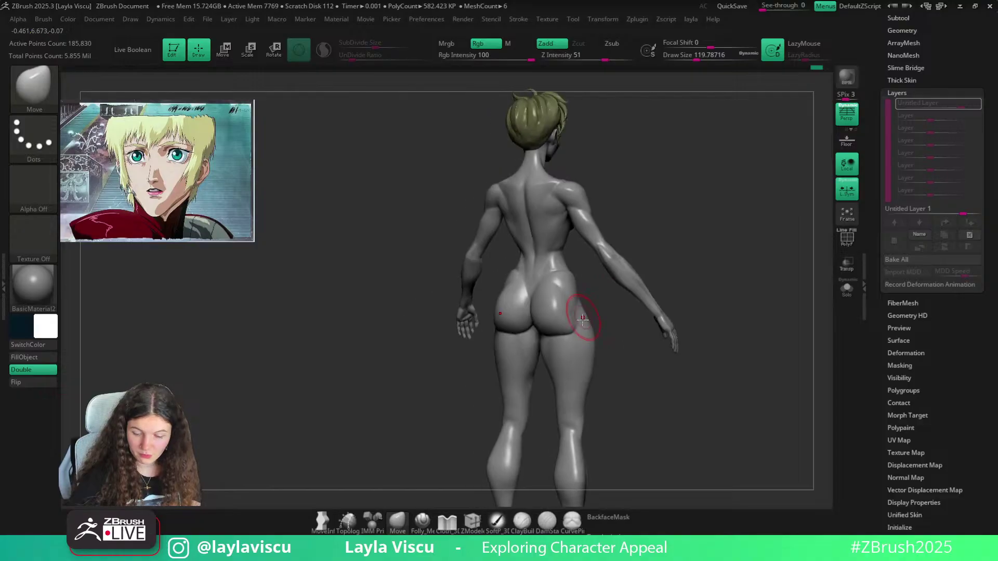
key("shift")
mouse_move(575, 350)
right_mouse_down("shift")
mouse_move(598, 320)
mouse_move(587, 322)
right_mouse_up("shift")
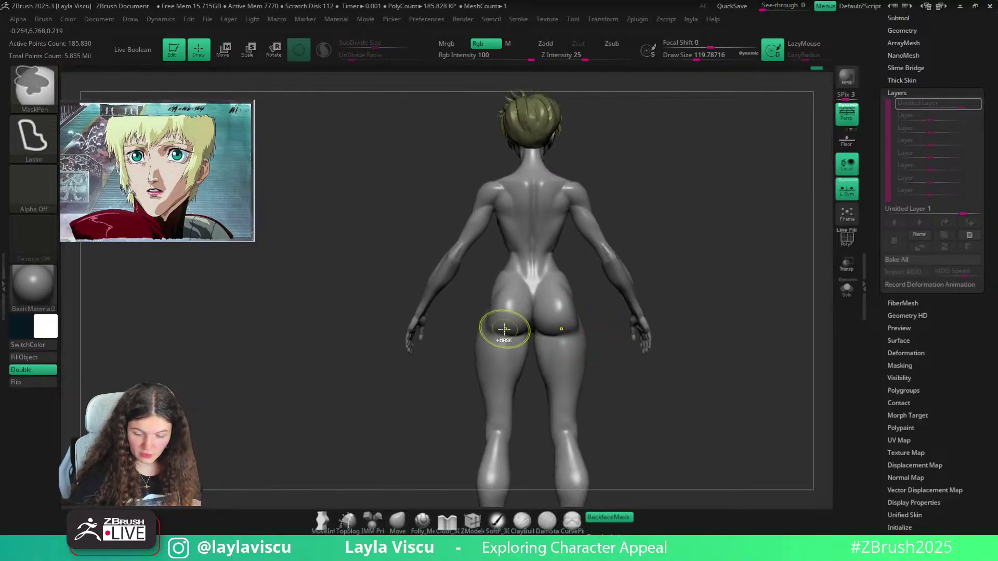
Round the lower contour of the buttocks with the Move brush at a draw size of about 101 with BackfaceMask on
right_click_drag(506, 329, 473, 293, "ctrl")
key("s")
left_click_drag(495, 320, 502, 329)
left_click(608, 517)
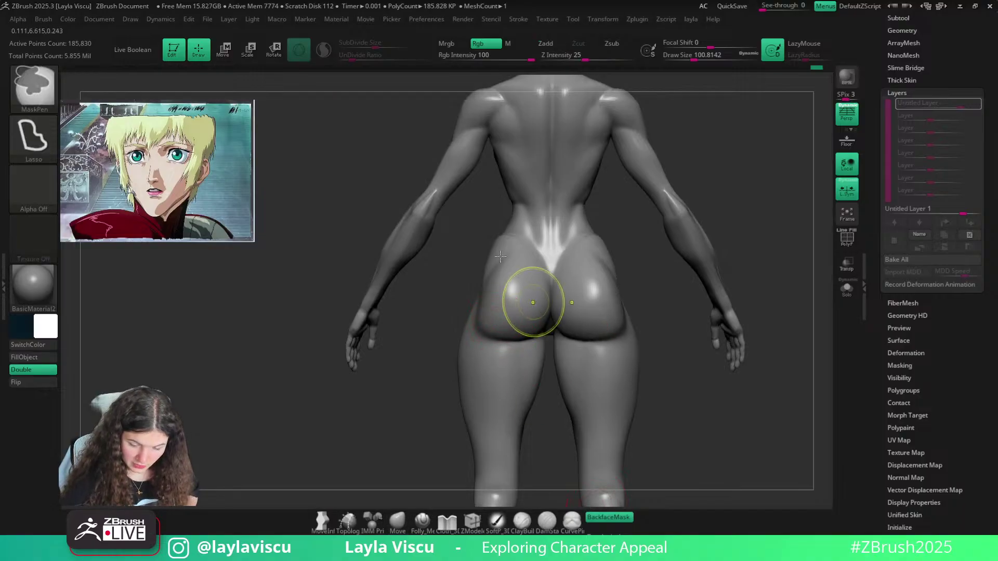
mouse_move(532, 304)
right_mouse_down("ctrl")
mouse_move(608, 320)
mouse_move(588, 332)
right_mouse_up("ctrl")
right_click_drag(588, 332, 544, 334, "ctrl")
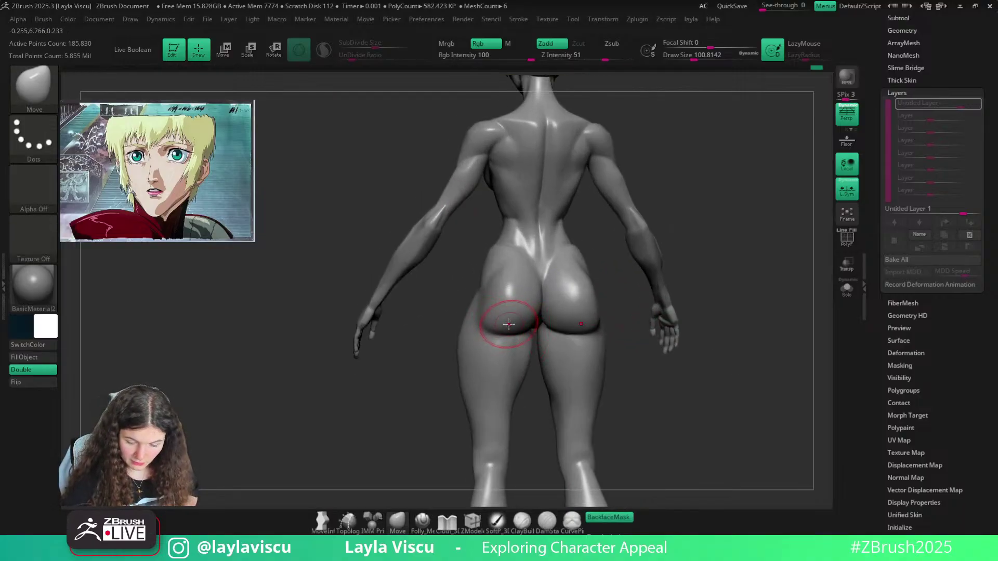
Refine the transition from the buttocks to the outer hips and smooth the backs of the thighs
right_click_drag(607, 323, 578, 233)
mouse_move(606, 248)
left_mouse_down()
mouse_move(664, 198)
mouse_move(639, 185)
mouse_move(591, 250)
mouse_move(587, 314)
mouse_move(603, 314)
left_mouse_up()
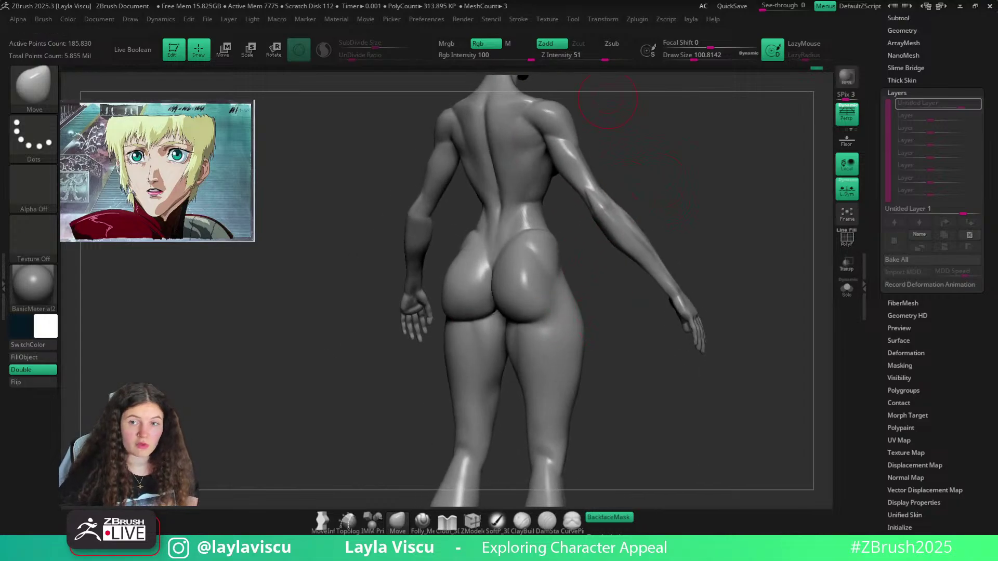
mouse_move(624, 367)
left_mouse_down()
mouse_move(619, 374)
mouse_move(553, 338)
left_mouse_up()
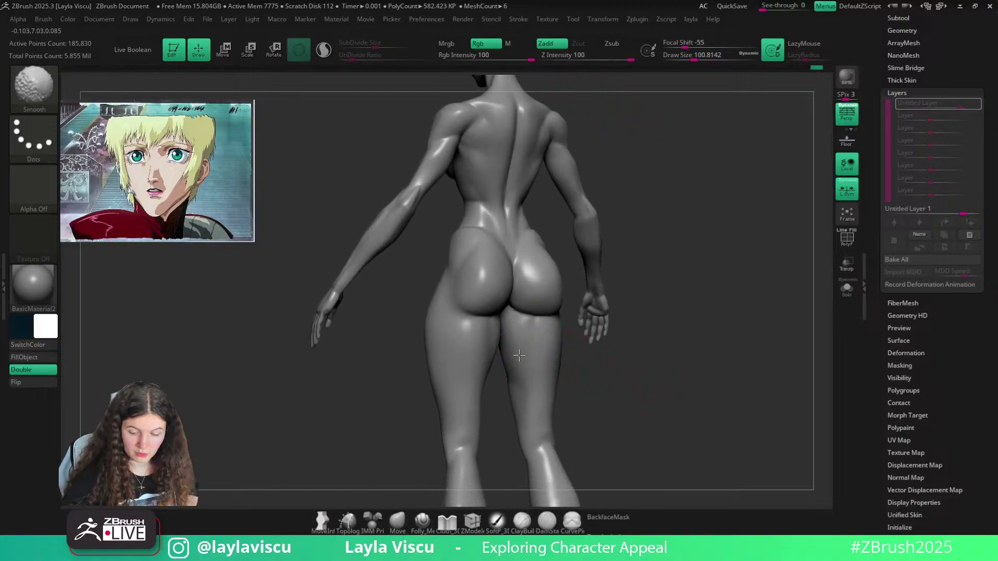
left_click_drag(597, 394, 646, 376)
key("shift")
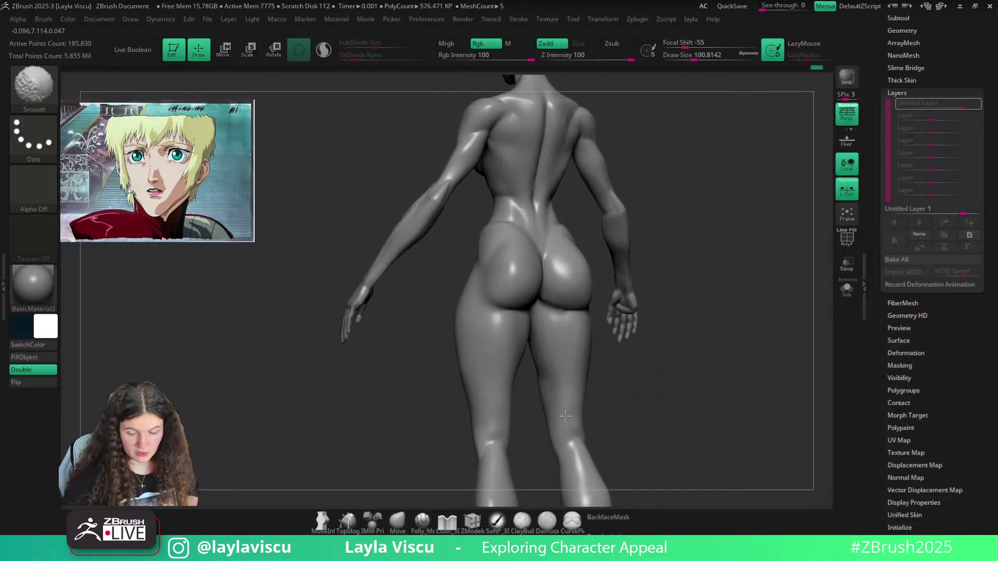
Sharpen the crease beneath the buttocks at the inner thighs with DamStandard at a draw size of about 65
key("b")
key("d")
key("s")
left_click_drag(704, 296, 608, 283)
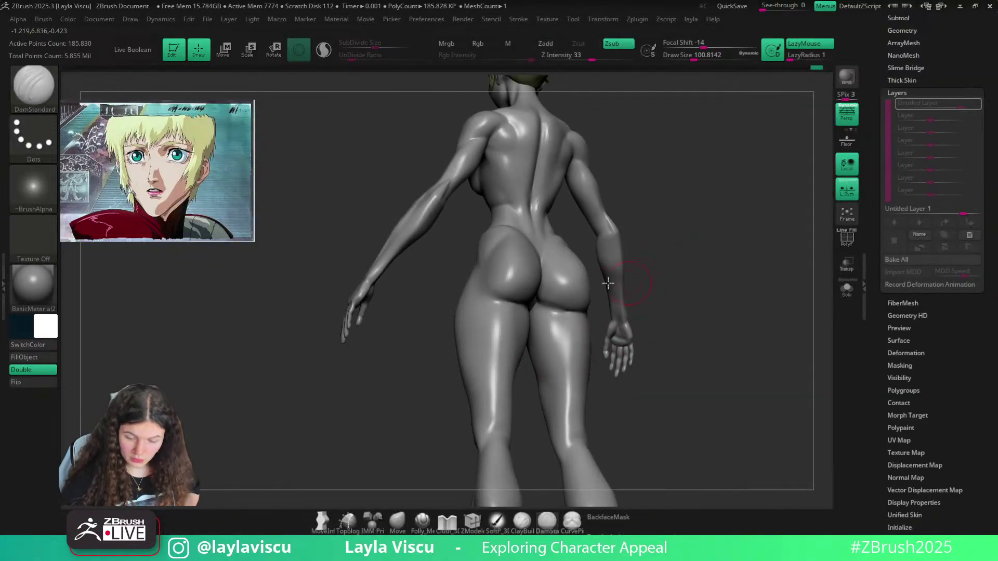
key("s")
left_click(547, 306)
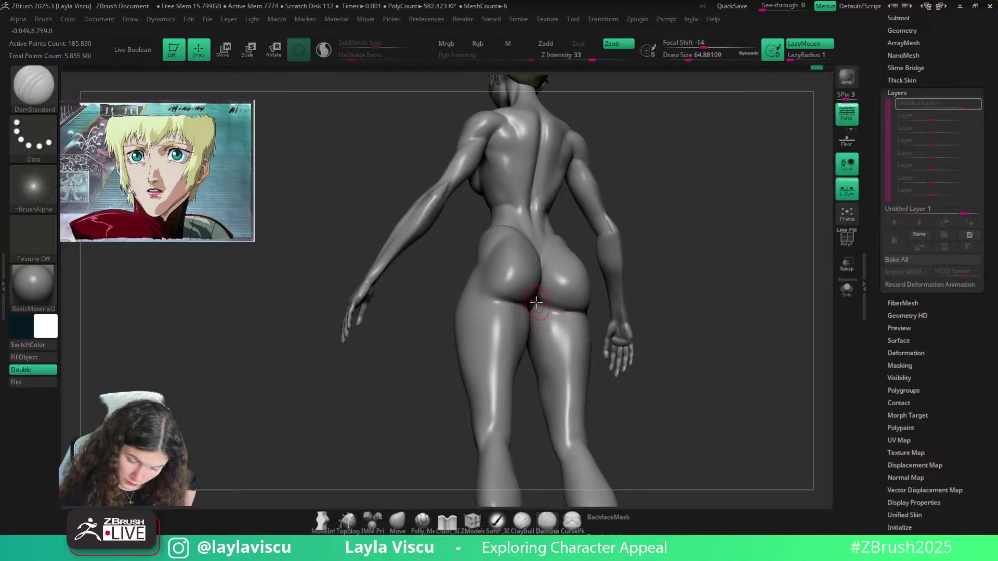
right_click_drag(655, 260, 649, 373, "shift")
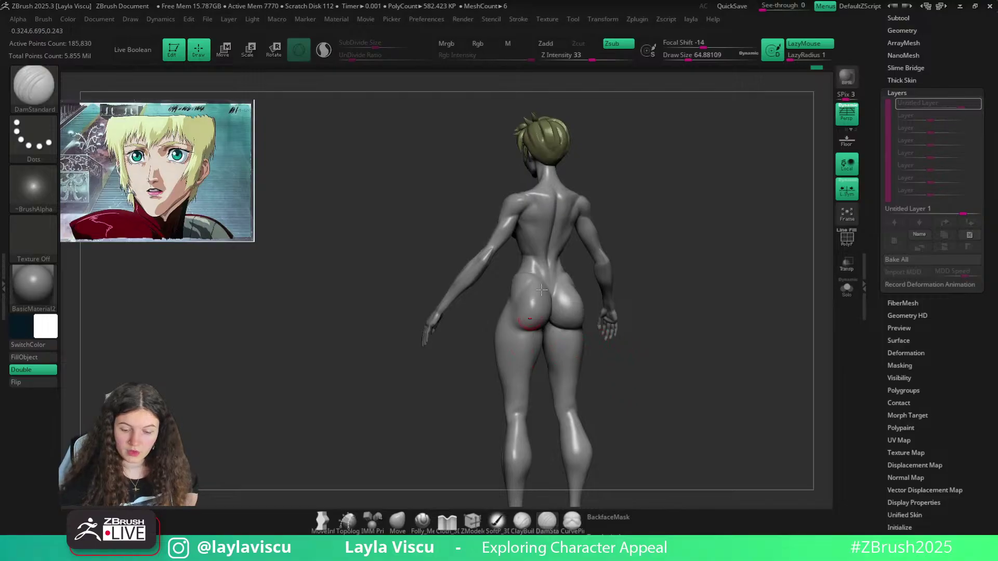
Smooth the outer forearm at a draw size of about 80
right_click_drag(636, 216, 699, 223)
right_click_drag(529, 276, 529, 301, "ctrl")
key("s")
left_click(529, 279)
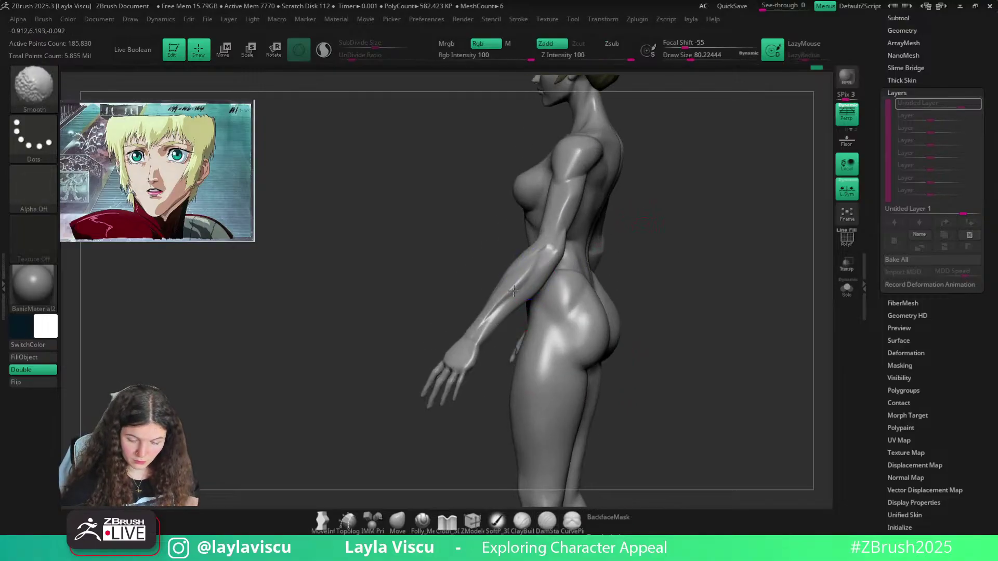
right_click_drag(639, 223, 715, 229)
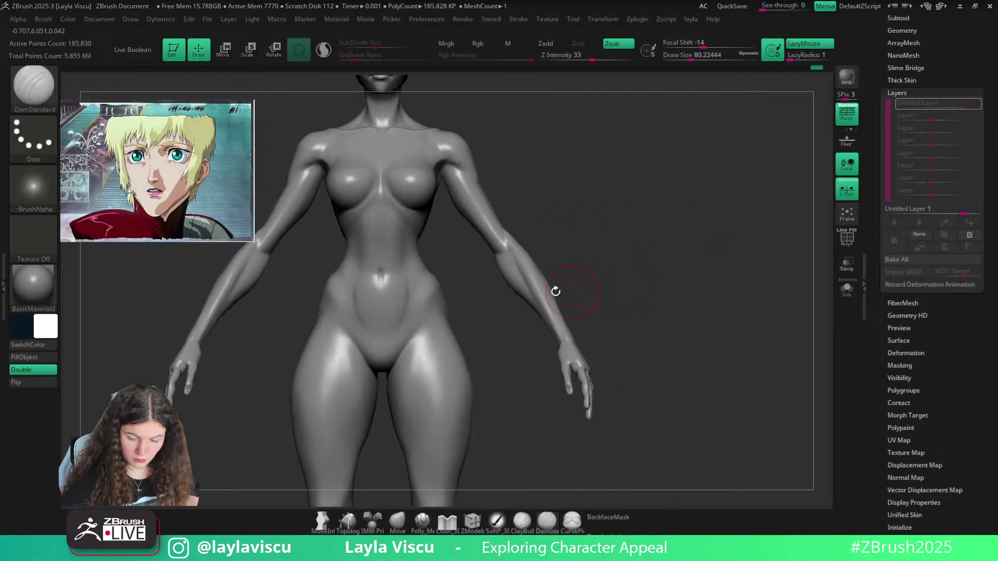
right_click_drag(564, 201, 603, 239, "alt")
mouse_move(603, 239)
right_mouse_down("ctrl")
mouse_move(550, 208)
mouse_move(543, 265)
mouse_move(606, 214)
mouse_move(619, 216)
mouse_move(598, 241)
right_mouse_up("ctrl")
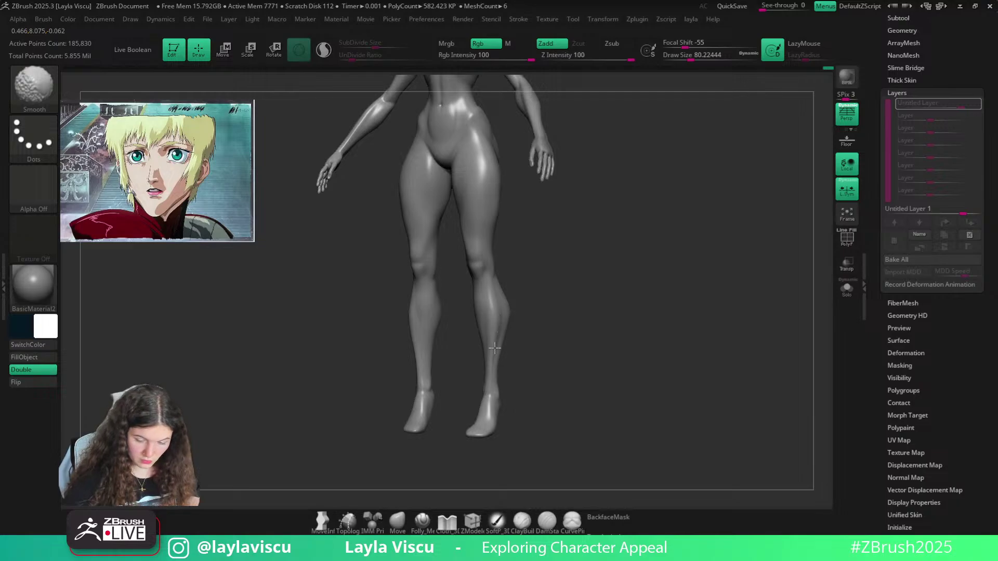
Smooth the calves and shins at a lower subdivision level with a draw size of about 101
right_click_drag(494, 320, 556, 341, "shift")
right_click_drag(524, 307, 495, 309)
key("s")
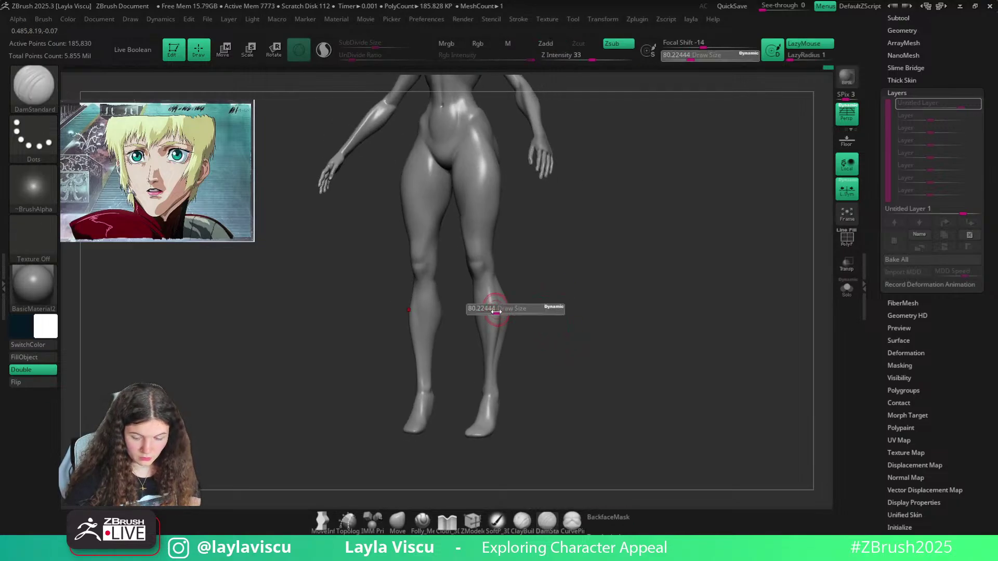
left_click_drag(494, 310, 498, 310)
key("shift+d")
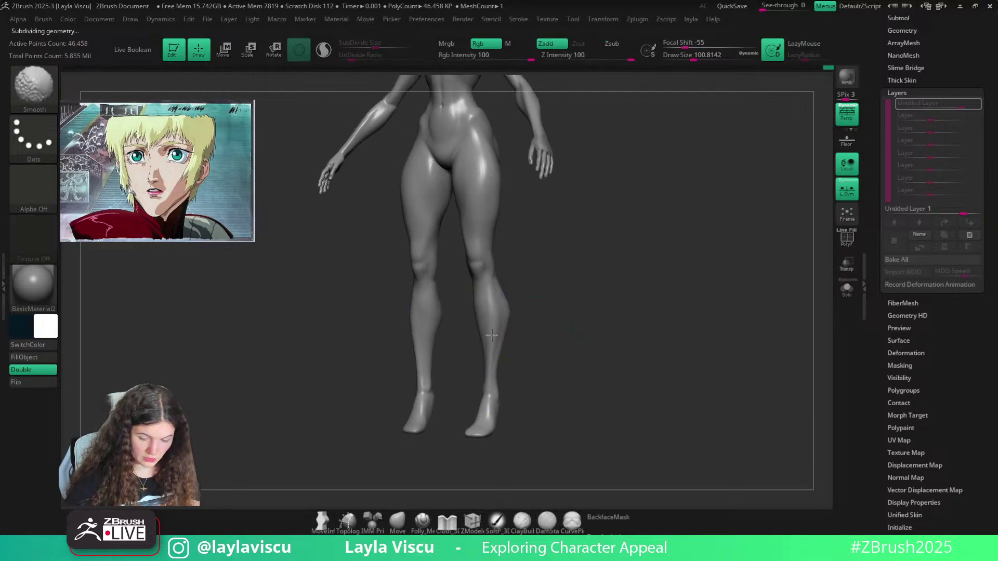
right_click_drag(491, 335, 548, 341, "shift")
key("d")
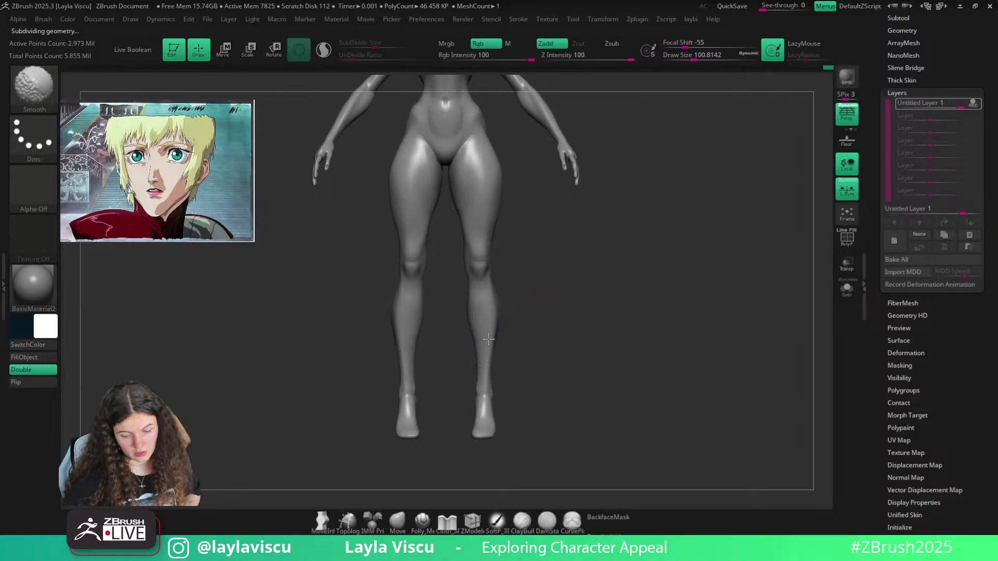
Smooth the lower legs from the shins and calves down to the ankles at the highest subdivision level
left_click_drag(485, 341, 488, 408, "shift")
right_click_drag(540, 371, 489, 348)
left_click_drag(503, 350, 506, 398, "shift")
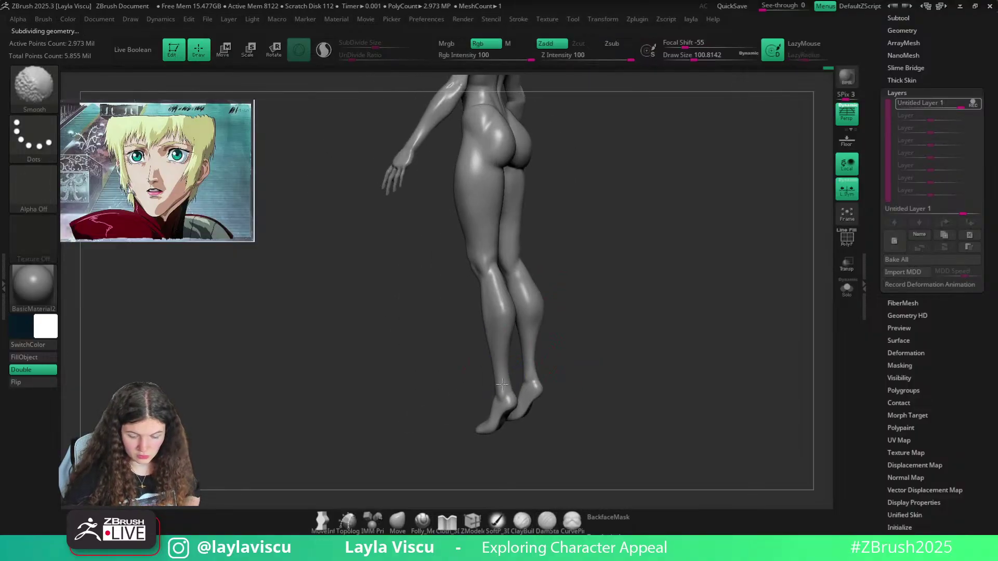
right_click_drag(525, 379, 494, 370)
mouse_move(574, 303)
right_mouse_down()
mouse_move(564, 339)
mouse_move(495, 299)
mouse_move(502, 262)
right_mouse_up()
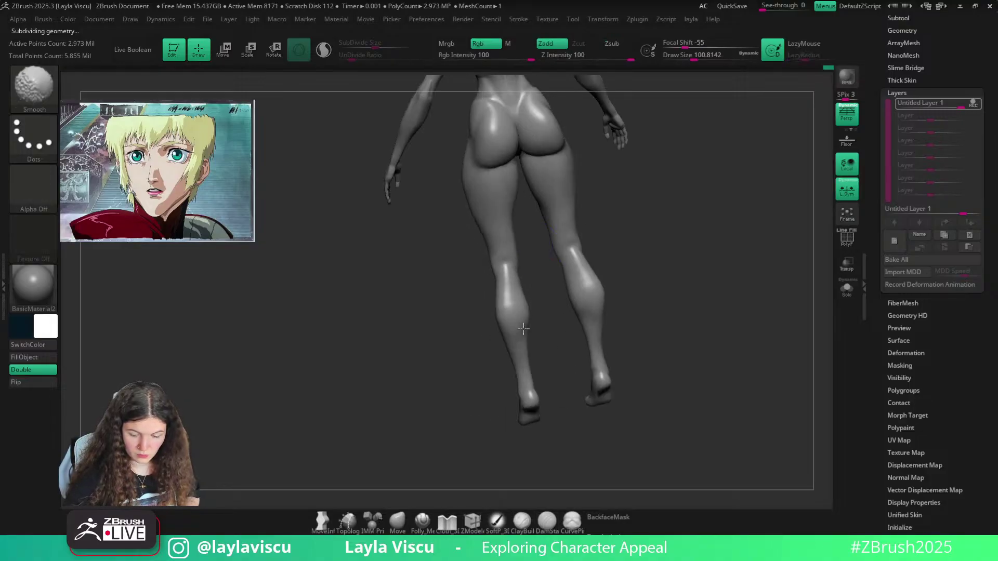
Smooth the forearm, wrist and side of the hip at the highest subdivision level
right_click_drag(538, 326, 566, 312, "shift")
mouse_move(531, 152)
right_mouse_down("alt")
mouse_move(525, 256)
mouse_move(460, 274)
mouse_move(436, 255)
mouse_move(373, 241)
right_mouse_up("alt")
left_click_drag(402, 176, 395, 184, "shift")
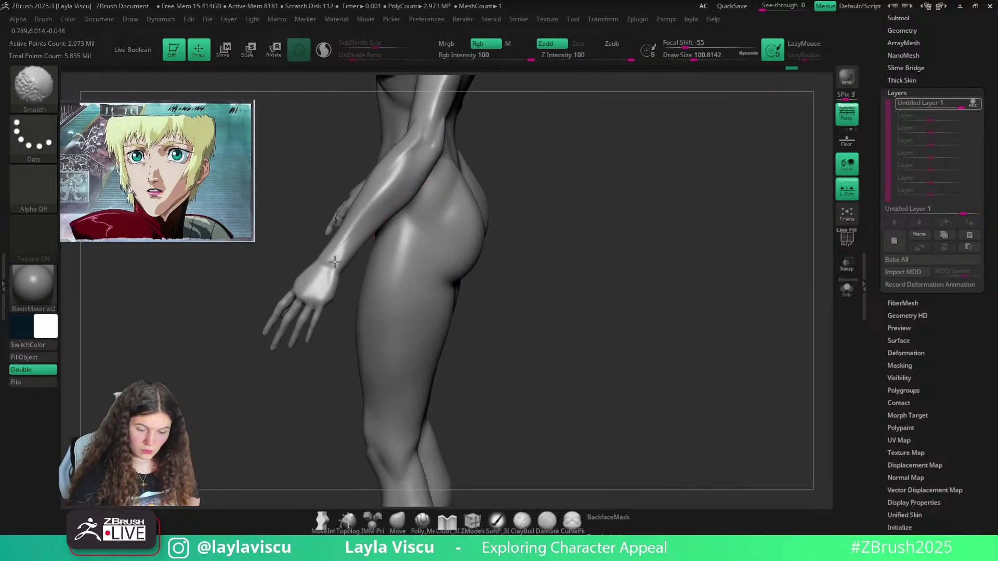
mouse_move(335, 261)
right_mouse_down()
mouse_move(594, 163)
mouse_move(554, 285)
mouse_move(694, 324)
mouse_move(679, 294)
right_mouse_up()
left_click_drag(484, 250, 476, 286, "shift")
mouse_move(702, 281)
right_mouse_down("ctrl")
mouse_move(648, 220)
mouse_move(617, 210)
right_mouse_up("ctrl")
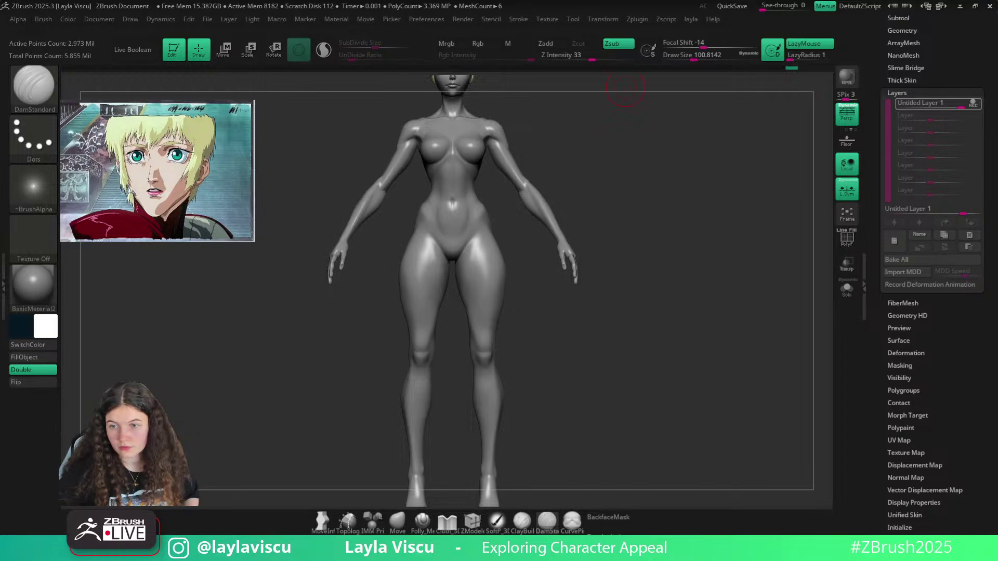
Refine the front of the upper thighs and hip creases with the TrimDynamic and Folly_Mech Cut brushes, then smooth the surface
right_click_drag(652, 263, 626, 291, "ctrl")
key("b")
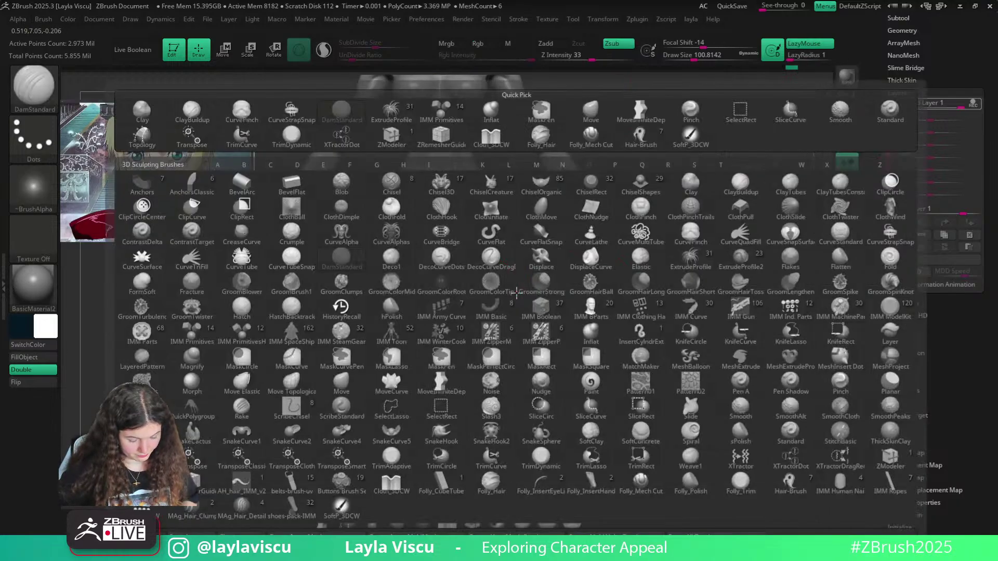
key("t")
key("d")
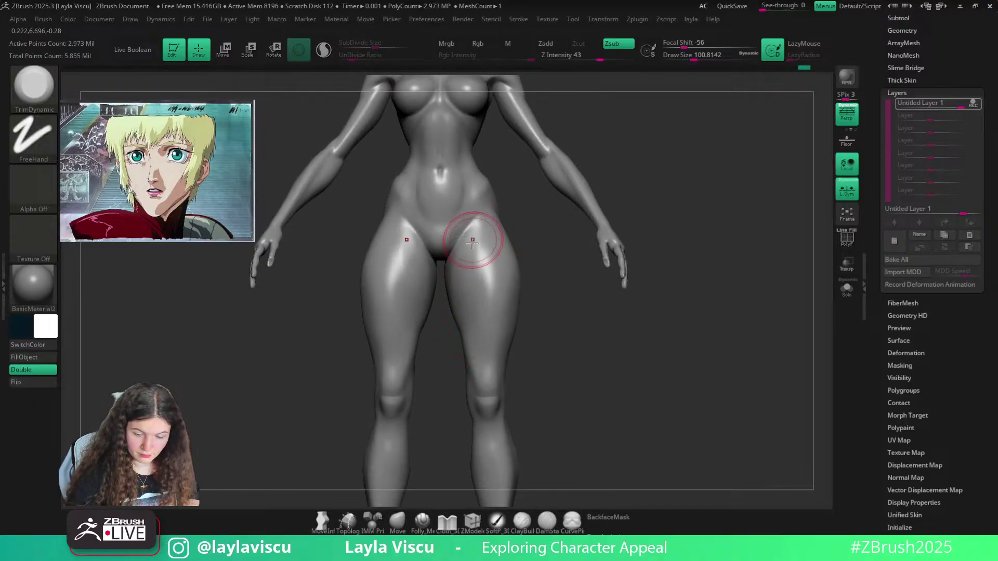
left_click(422, 522)
left_click_drag(568, 254, 554, 311)
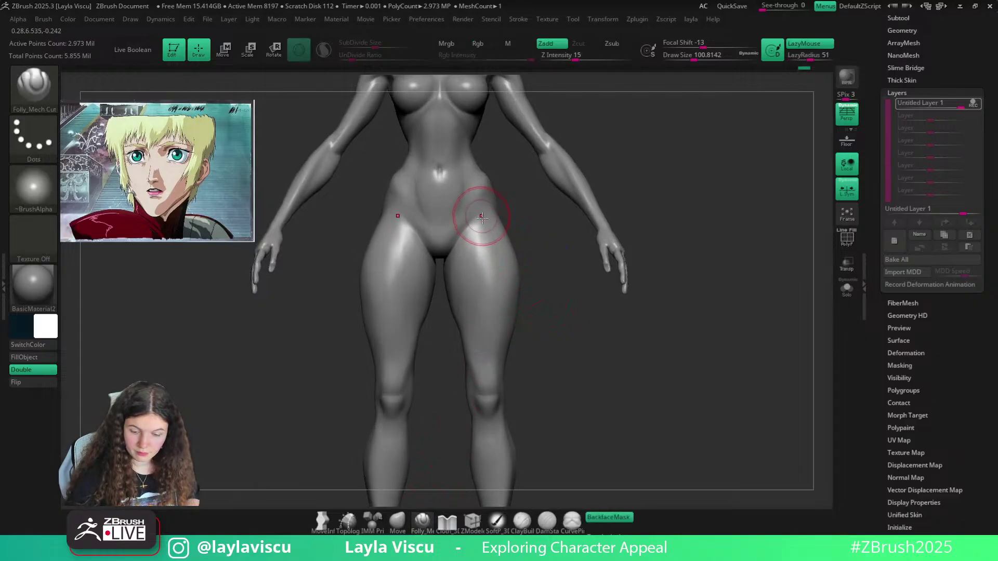
key("shift")
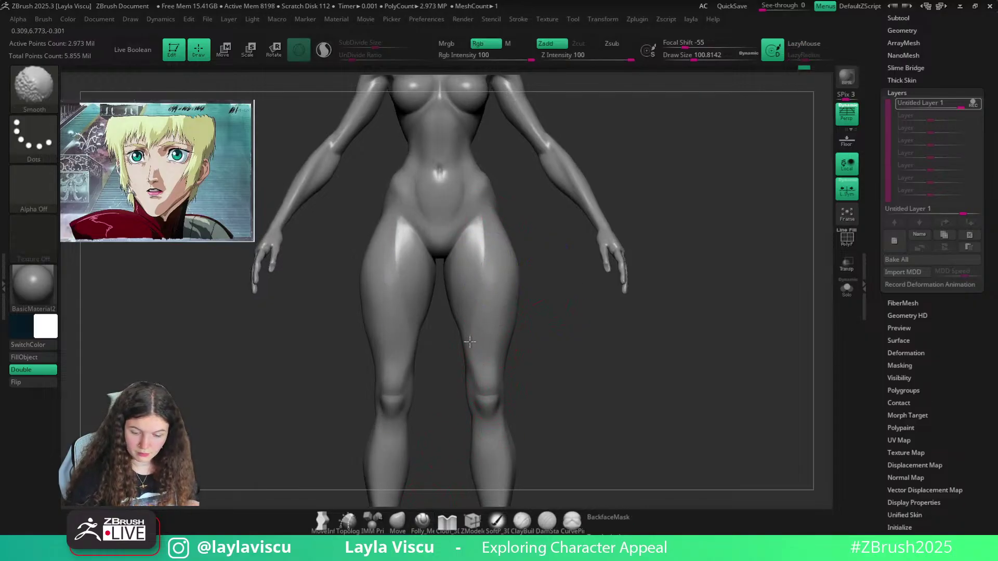
key("f")
left_click_drag(526, 301, 482, 275)
mouse_move(527, 284)
right_mouse_down("alt")
mouse_move(519, 341)
mouse_move(526, 299)
mouse_move(476, 319)
mouse_move(579, 263)
mouse_move(581, 223)
mouse_move(528, 230)
mouse_move(548, 207)
mouse_move(510, 204)
mouse_move(530, 223)
mouse_move(539, 213)
mouse_move(537, 274)
mouse_move(526, 279)
mouse_move(601, 251)
right_mouse_up("alt")
right_click_drag(580, 314, 499, 316, "alt")
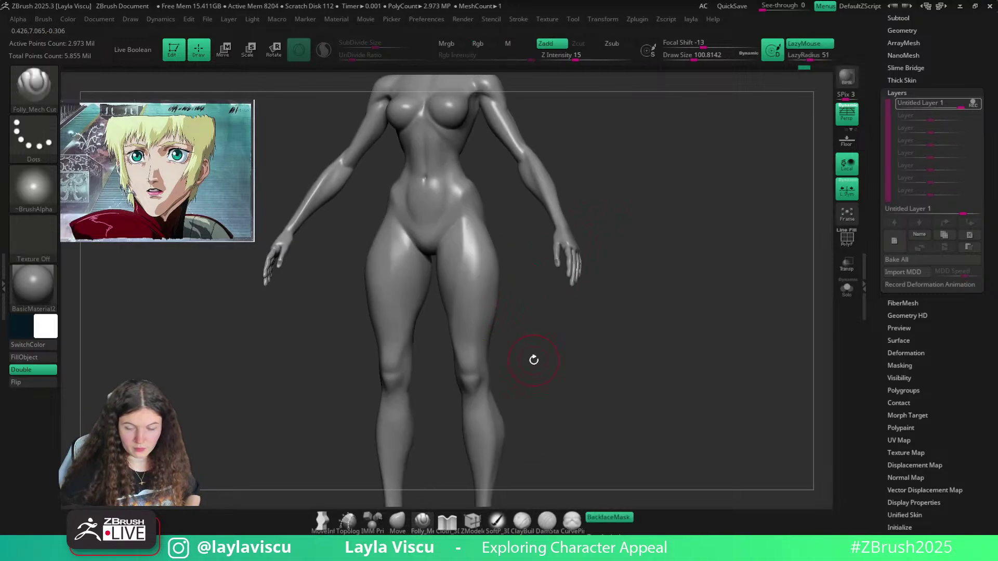
Reshape the outer thigh contour with the Move brush at a draw size of 112 with backface masking off, and smooth it
key("b")
key("m")
key("v")
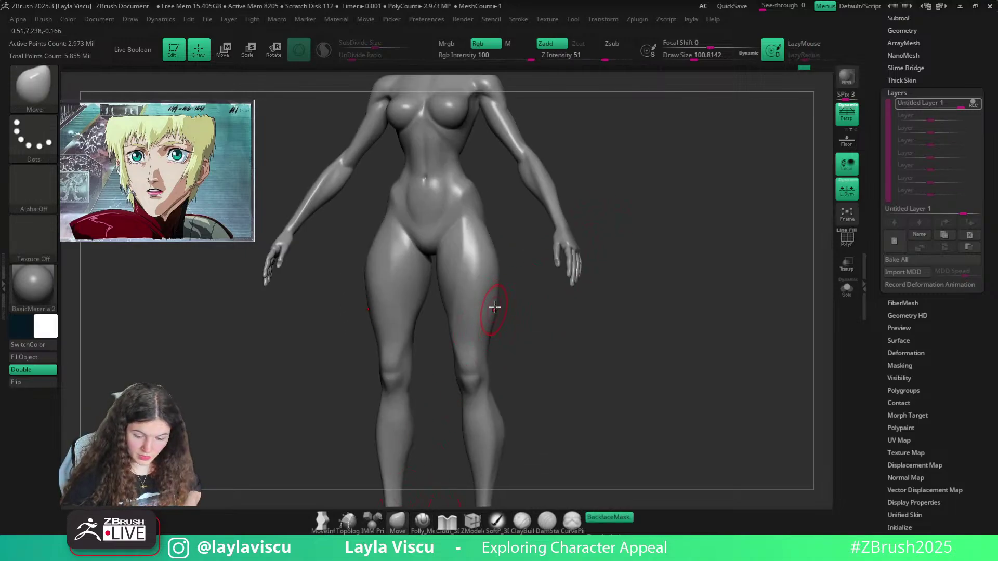
key("s")
left_click(502, 316)
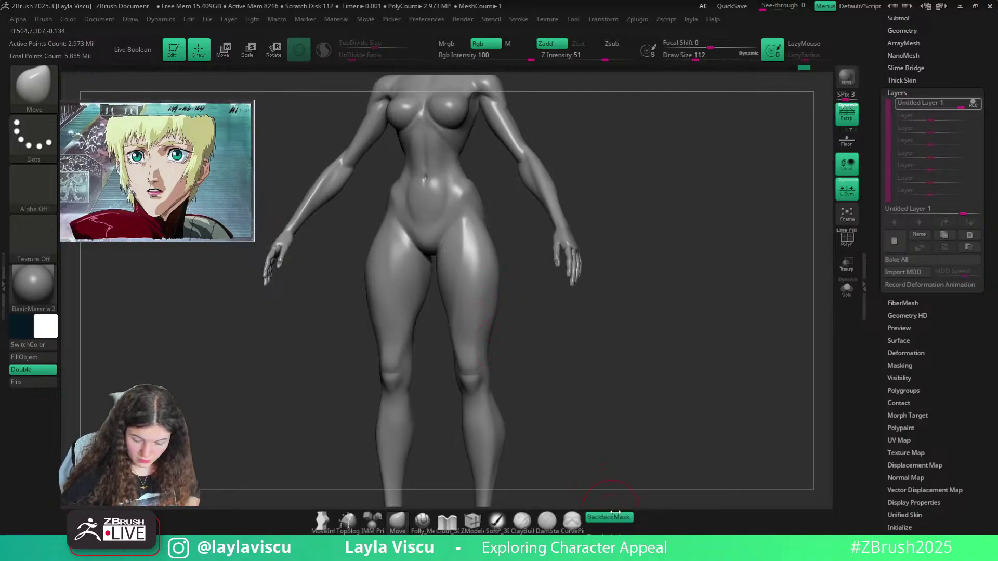
right_click_drag(501, 322, 497, 320, "ctrl")
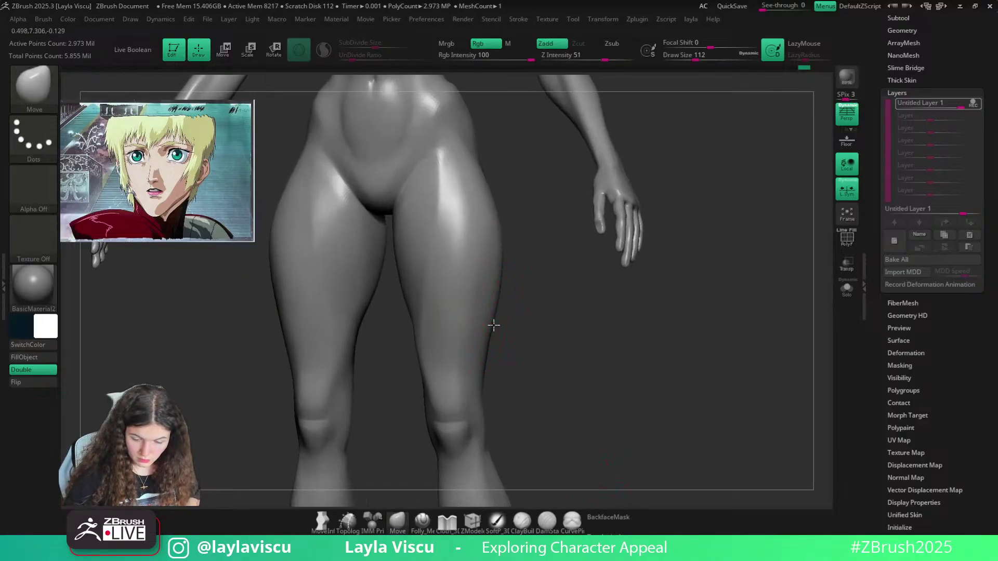
key("shift")
mouse_move(513, 335)
right_mouse_down("ctrl")
mouse_move(572, 419)
mouse_move(541, 373)
mouse_move(576, 328)
mouse_move(642, 334)
mouse_move(593, 377)
mouse_move(610, 419)
mouse_move(524, 283)
mouse_move(646, 178)
mouse_move(591, 223)
mouse_move(692, 226)
mouse_move(673, 234)
mouse_move(679, 263)
mouse_move(660, 236)
mouse_move(647, 247)
mouse_move(582, 156)
mouse_move(513, 208)
right_mouse_up("ctrl")
mouse_move(570, 295)
right_mouse_down("ctrl")
mouse_move(557, 226)
mouse_move(526, 182)
mouse_move(579, 191)
mouse_move(595, 216)
mouse_move(658, 175)
mouse_move(513, 223)
mouse_move(517, 249)
mouse_move(617, 219)
right_mouse_up("ctrl")
key("shift")
Smooth the side of the waist and lower back at a lower subdivision level and again at the highest one
key("b")
key("c")
key("b")
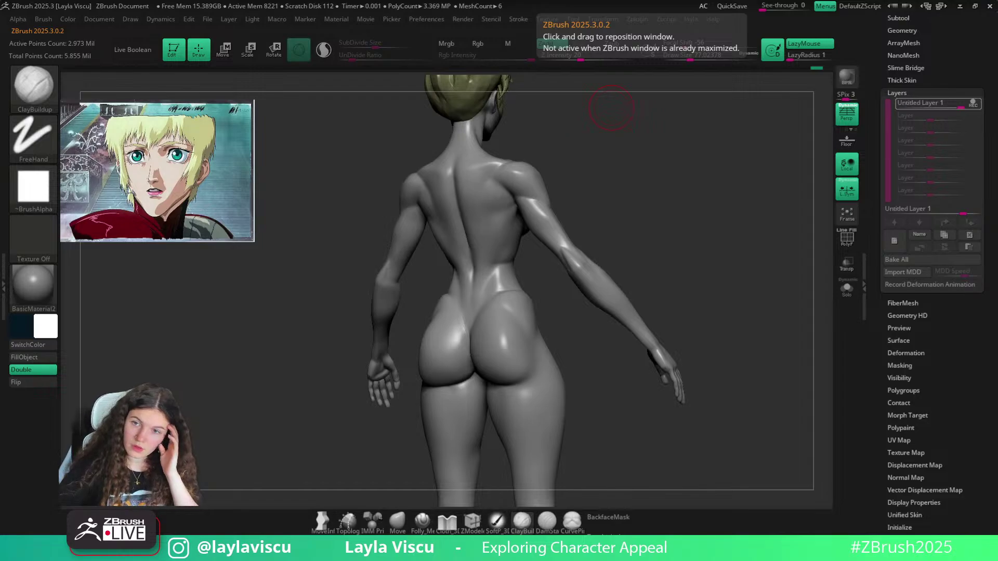
right_click_drag(701, 167, 754, 203)
right_click_drag(599, 186, 434, 261)
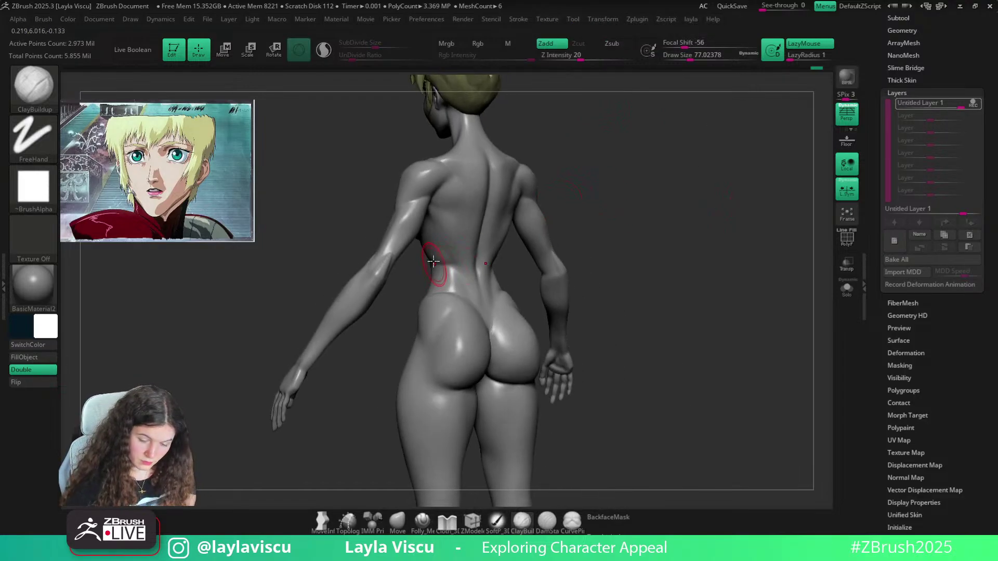
key("shift")
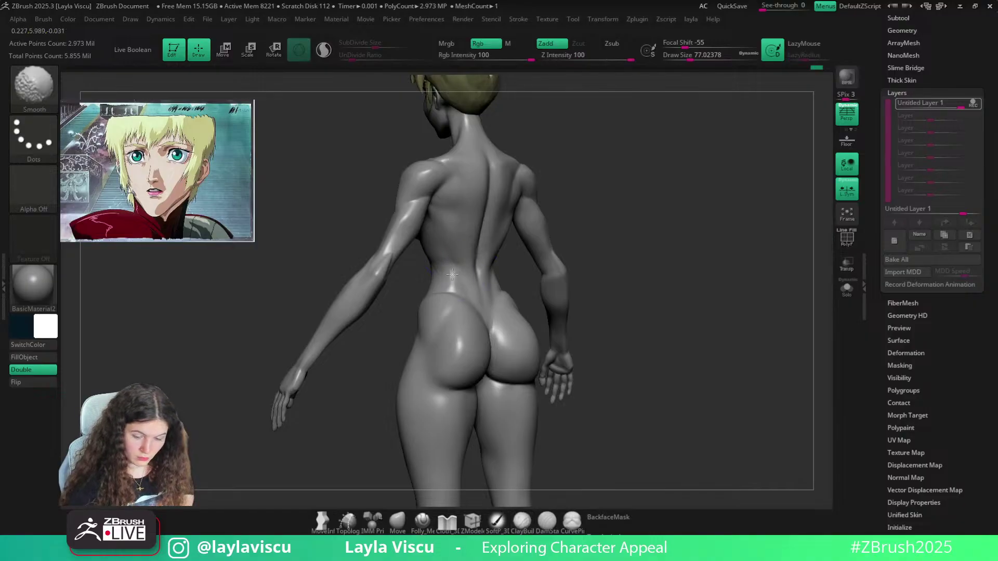
left_click_drag(454, 272, 429, 254, "shift")
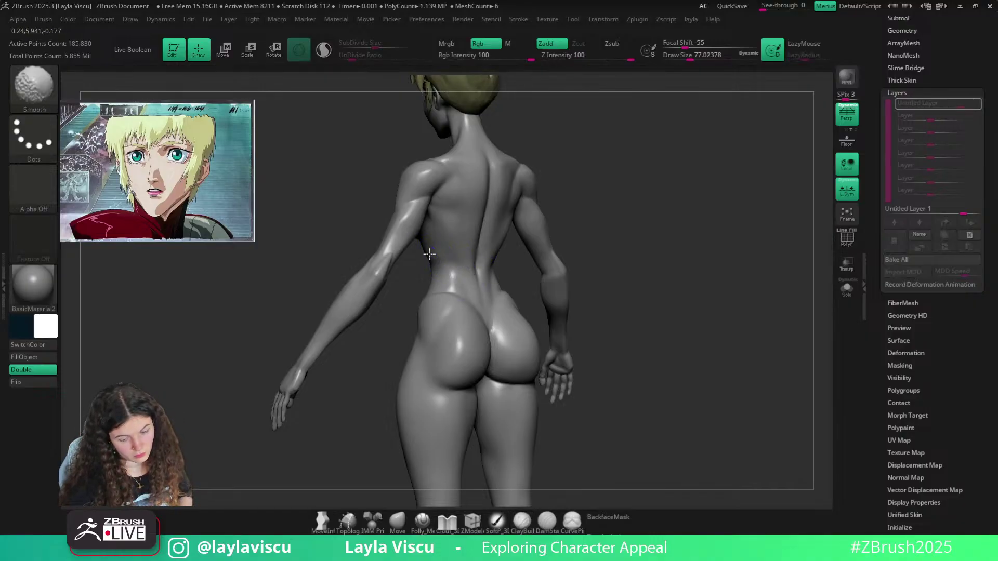
key("d")
key("d")
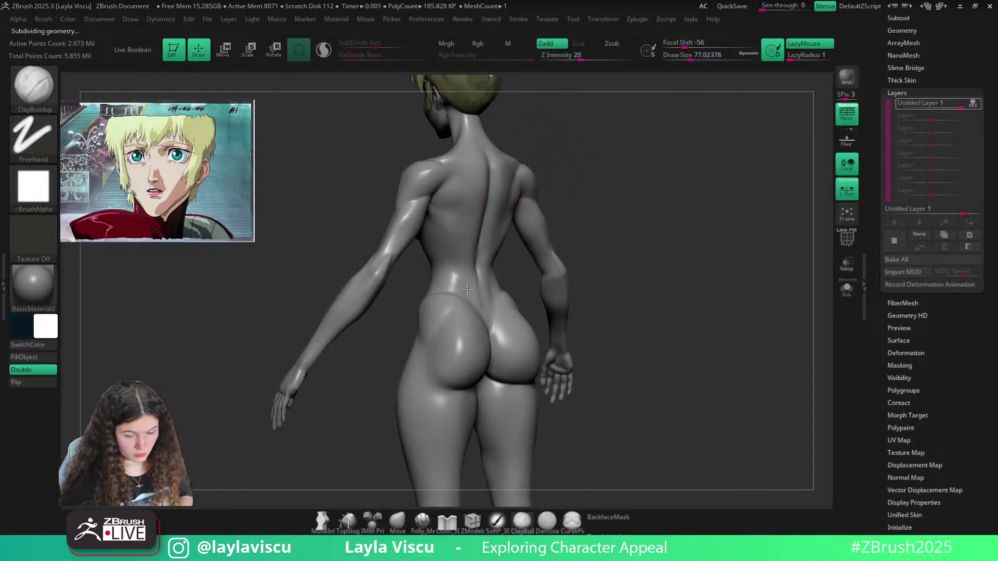
left_click_drag(445, 272, 456, 279, "shift")
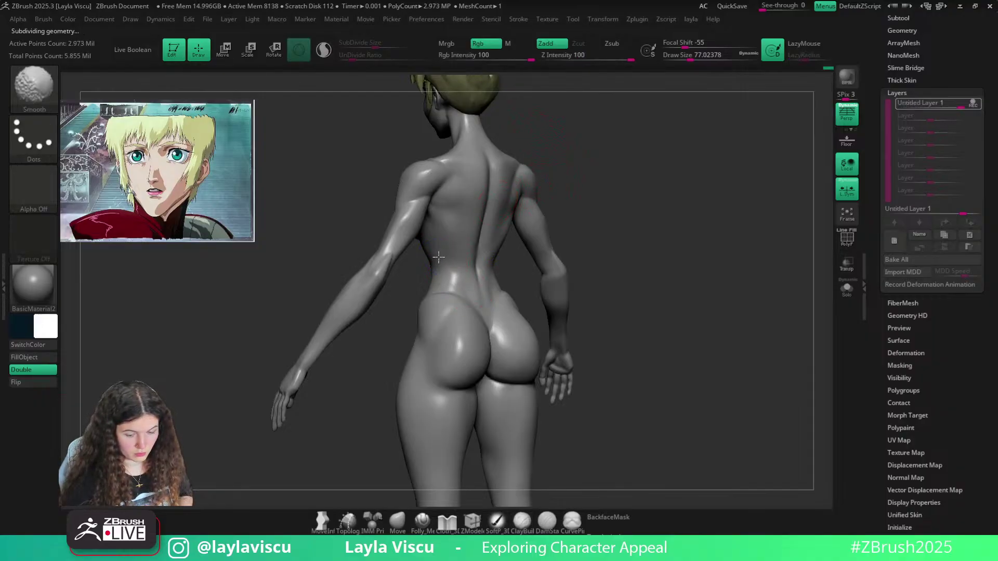
Smooth the lower back along both sides of the spine, from the waist up to the ribcage
mouse_move(631, 185)
left_mouse_down("shift")
mouse_move(622, 167)
mouse_move(614, 172)
left_mouse_up("shift")
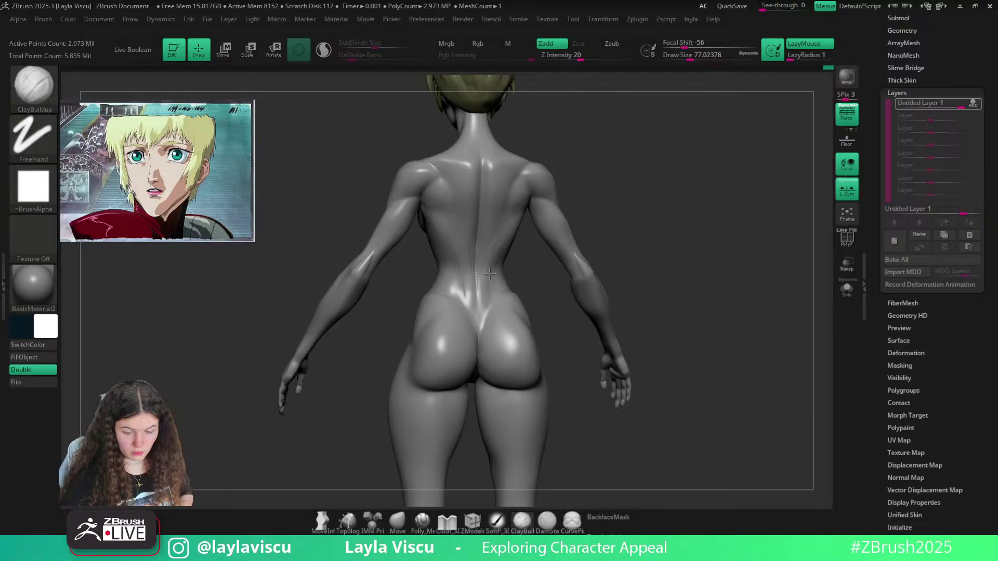
left_click_drag(485, 273, 486, 275, "shift")
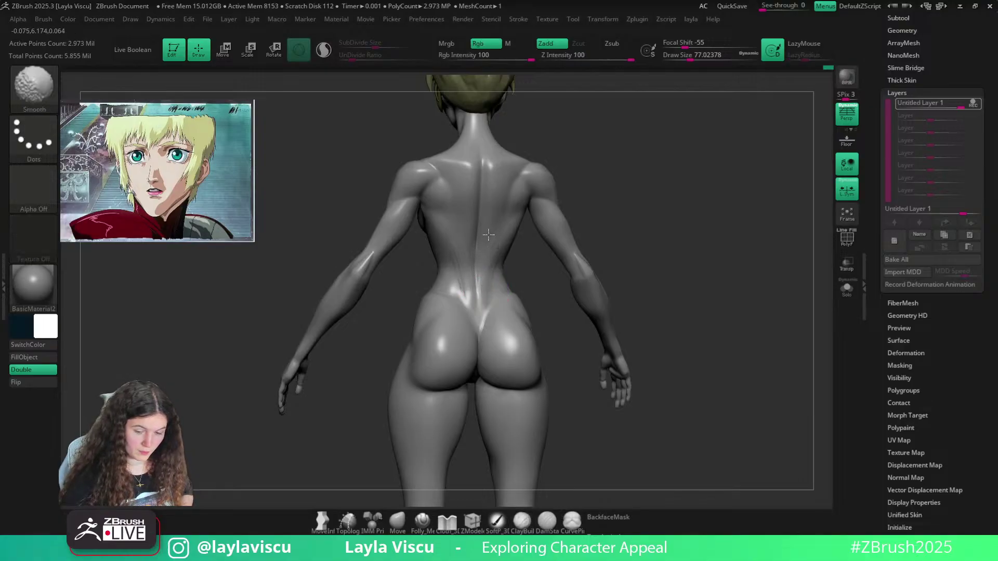
mouse_move(604, 169)
left_mouse_down()
mouse_move(624, 158)
mouse_move(523, 223)
left_mouse_up()
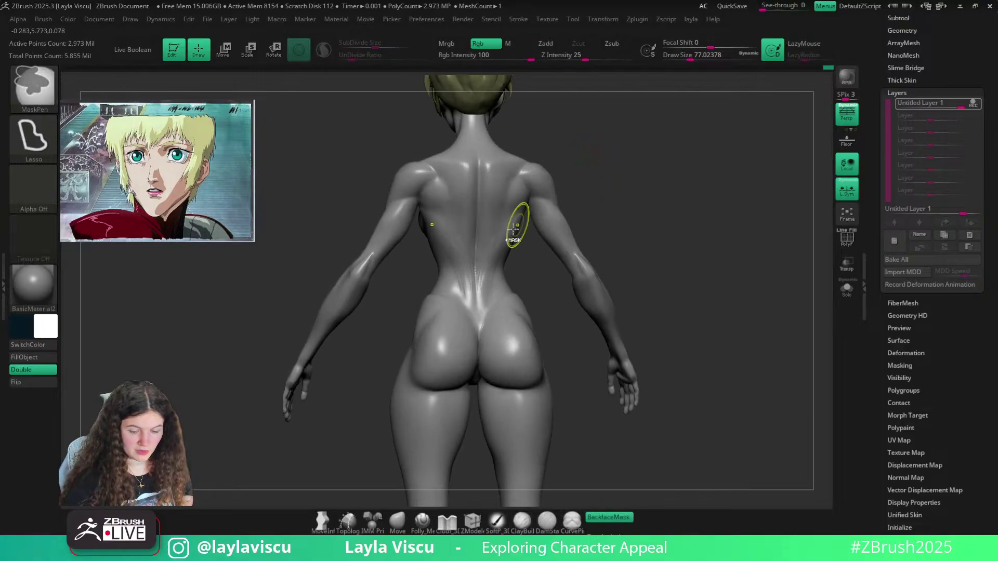
key("shift")
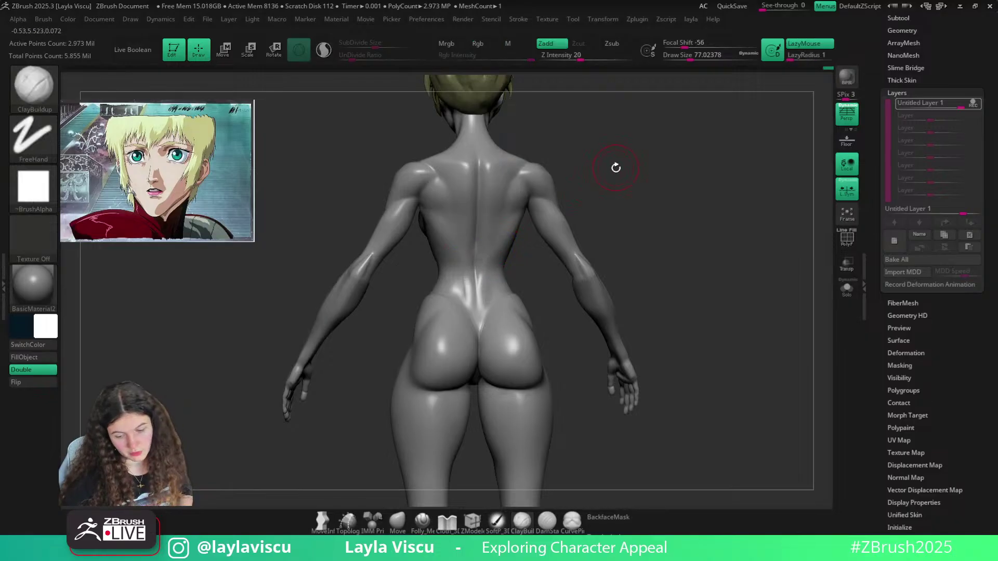
mouse_move(615, 164)
left_mouse_down()
mouse_move(608, 156)
mouse_move(454, 325)
left_mouse_up()
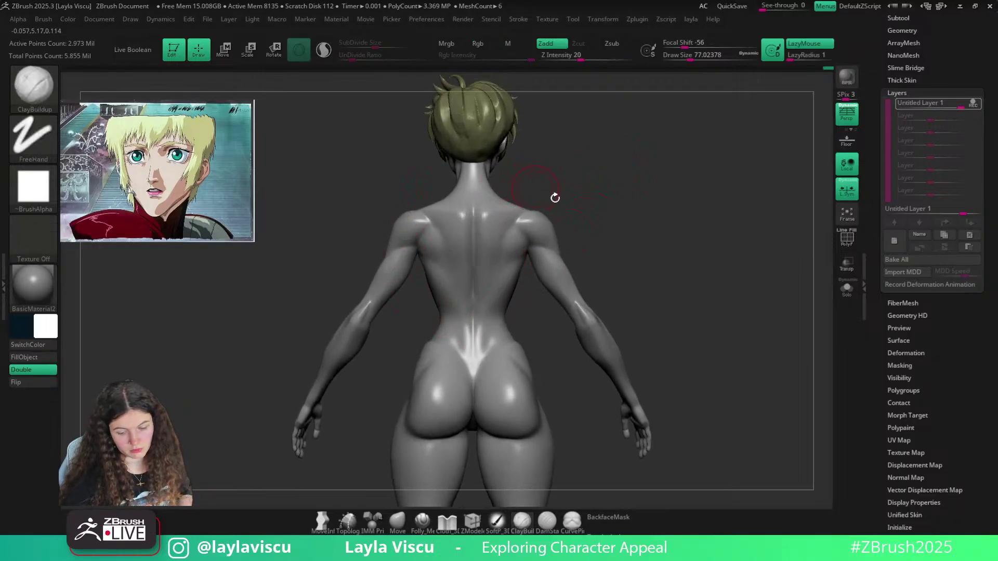
left_click_drag(608, 229, 603, 232)
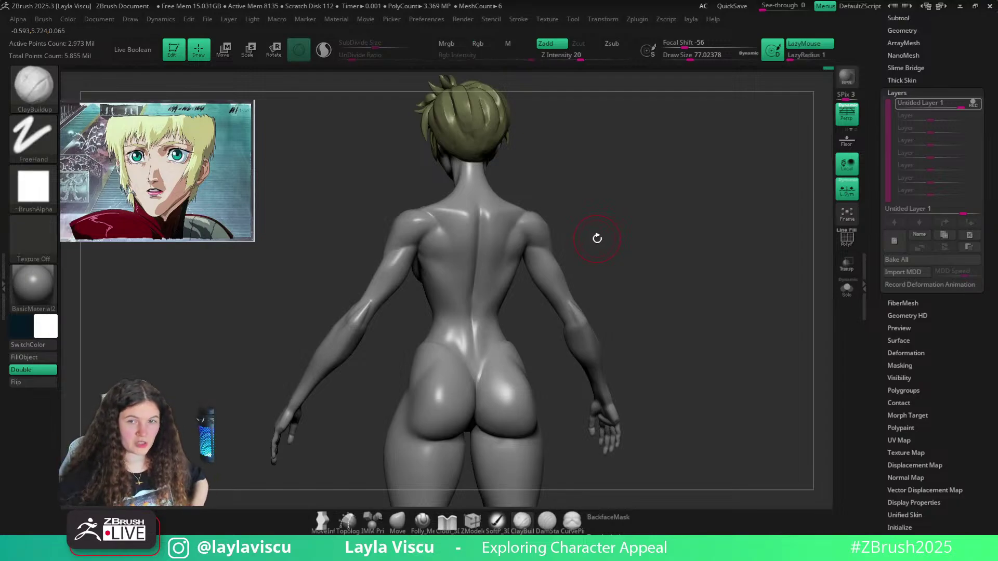
Build up the outer lower buttock above the thigh with the ClayBuildup brush at a draw size of about 77, then smooth it
left_click_drag(619, 214, 587, 273)
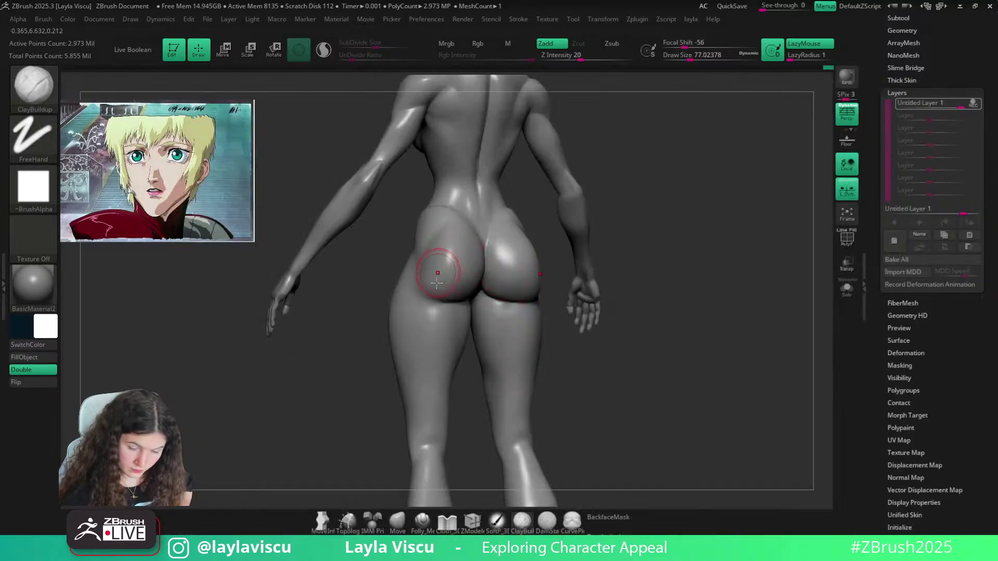
mouse_move(421, 292)
left_mouse_down()
mouse_move(466, 299)
mouse_move(443, 298)
mouse_move(450, 290)
left_mouse_up()
mouse_move(380, 248)
left_mouse_down()
mouse_move(396, 246)
mouse_move(449, 300)
left_mouse_up()
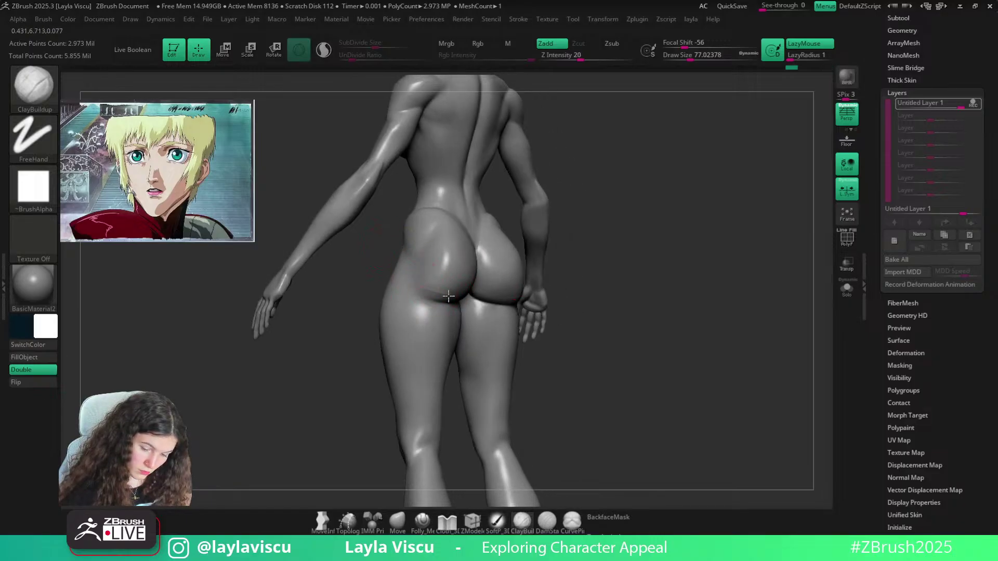
key("shift")
left_click_drag(582, 218, 642, 214)
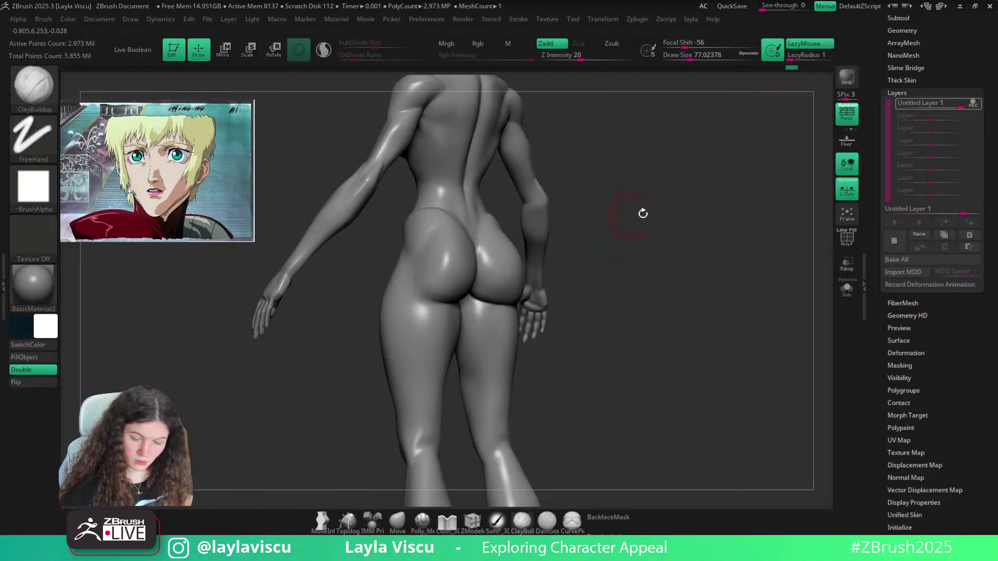
key("shift")
Build up the tendons at the back of the knees with the ClayBuildup brush at a draw size of about 59
mouse_move(596, 320)
left_mouse_down("alt")
mouse_move(620, 356)
mouse_move(591, 357)
mouse_move(581, 318)
left_mouse_up("alt")
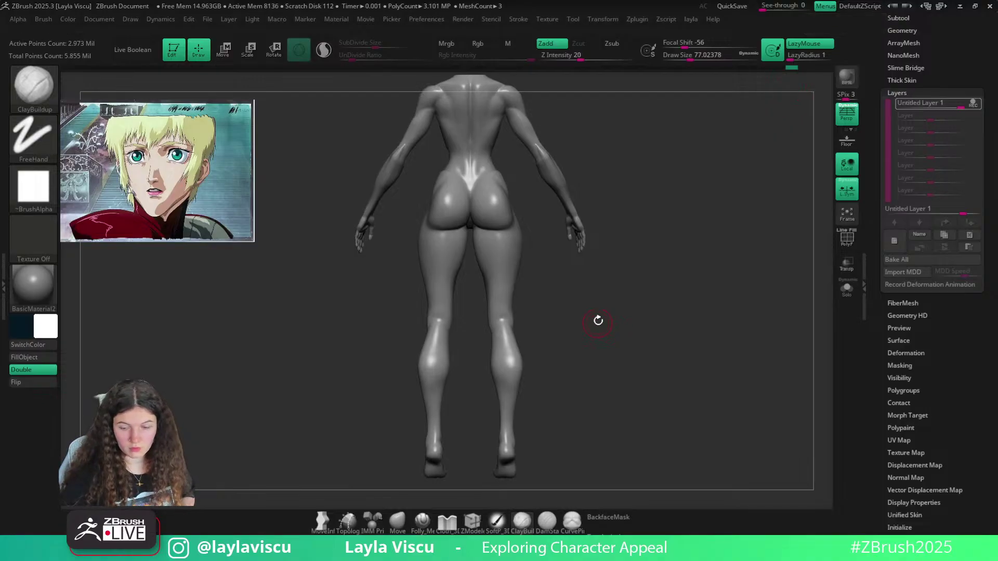
right_click_drag(481, 325, 512, 388, "ctrl")
left_click_drag(617, 317, 573, 355)
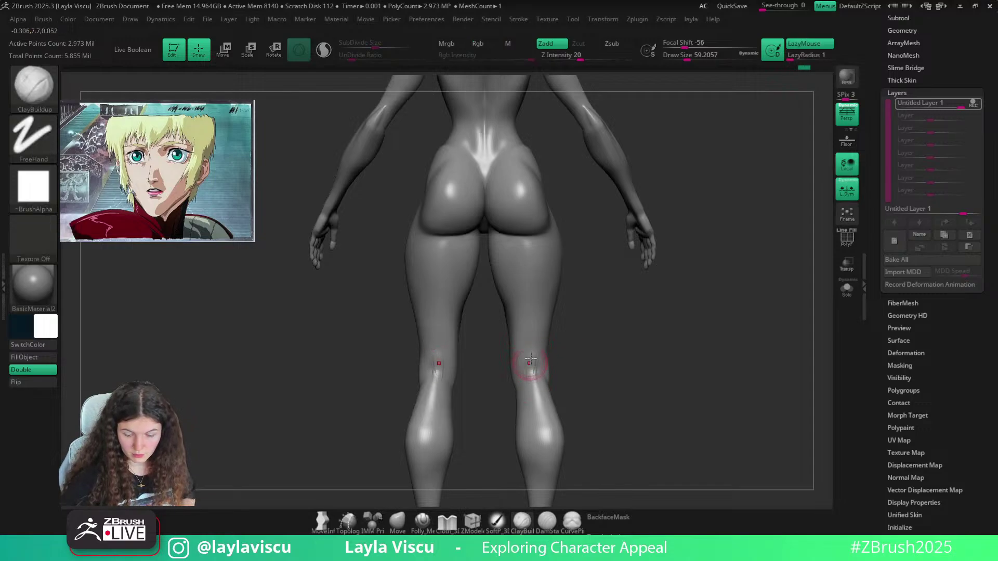
mouse_move(530, 359)
left_mouse_down()
mouse_move(533, 387)
mouse_move(536, 348)
mouse_move(541, 401)
mouse_move(566, 338)
mouse_move(545, 337)
mouse_move(554, 351)
mouse_move(573, 318)
mouse_move(516, 325)
left_mouse_up()
Carve the creases between the tendons and upper calves behind the knees with the DamStandard brush, then soften the strokes
key("b")
key("d")
key("s")
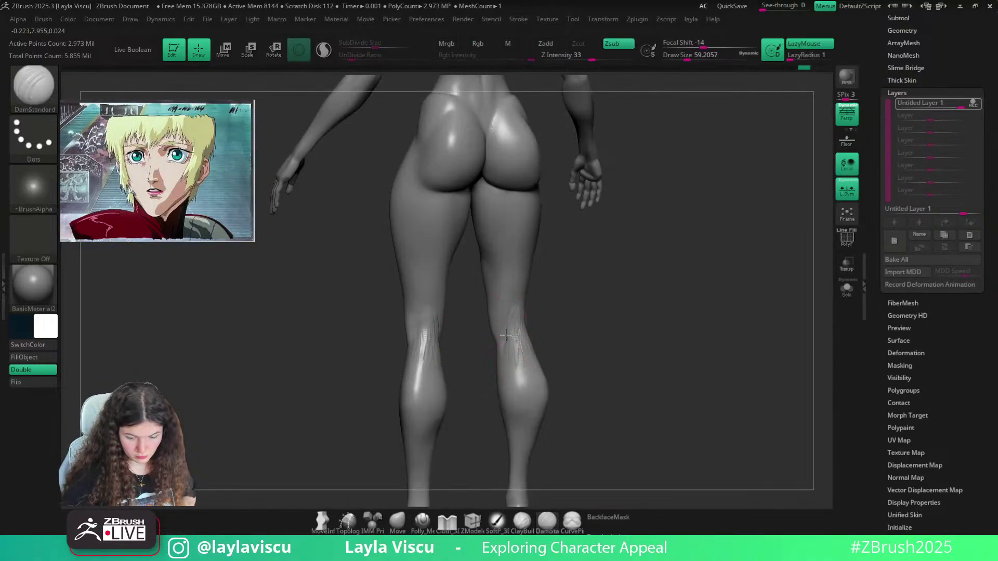
left_click_drag(577, 295, 527, 310)
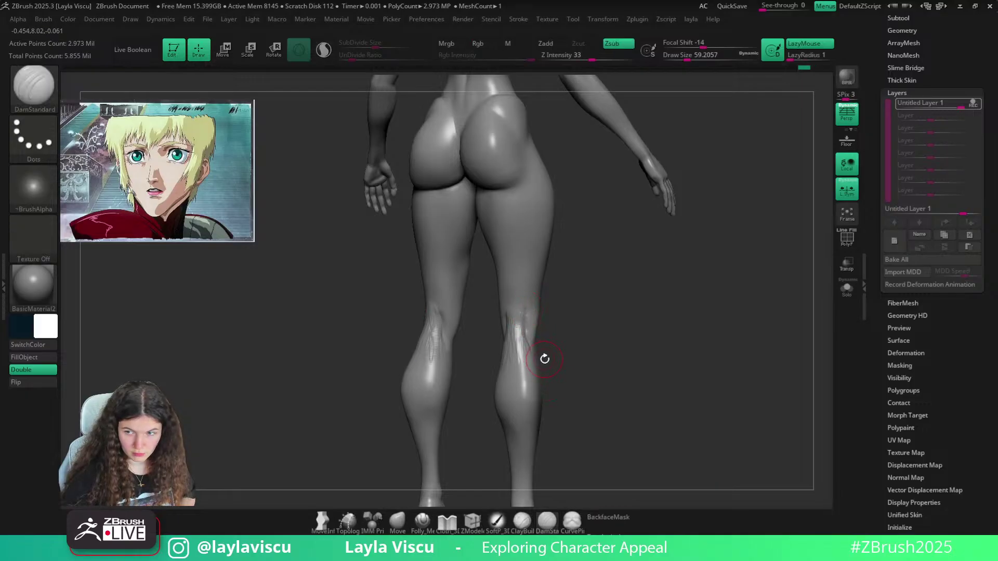
left_click_drag(545, 359, 602, 320)
left_click_drag(597, 326, 517, 310)
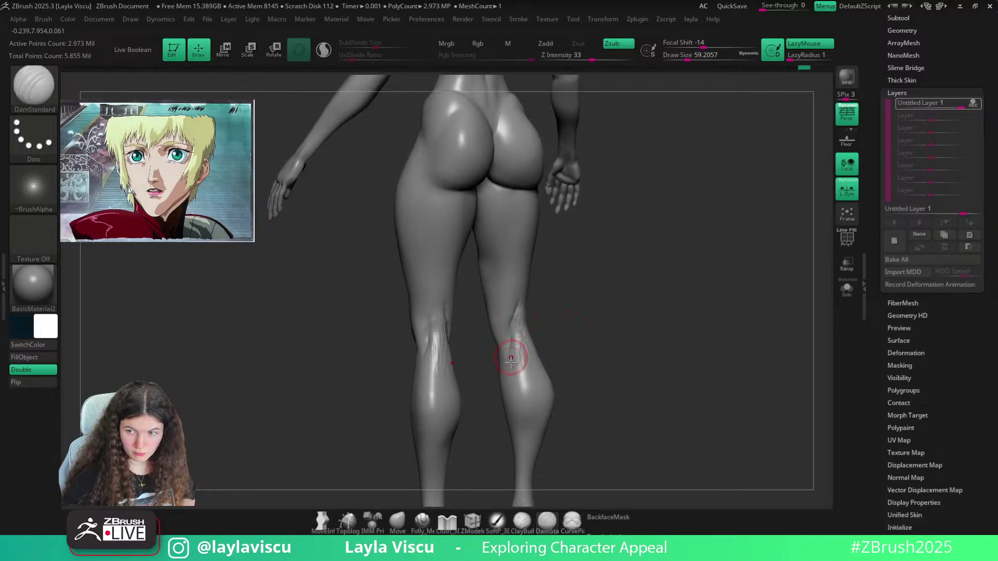
key("shift")
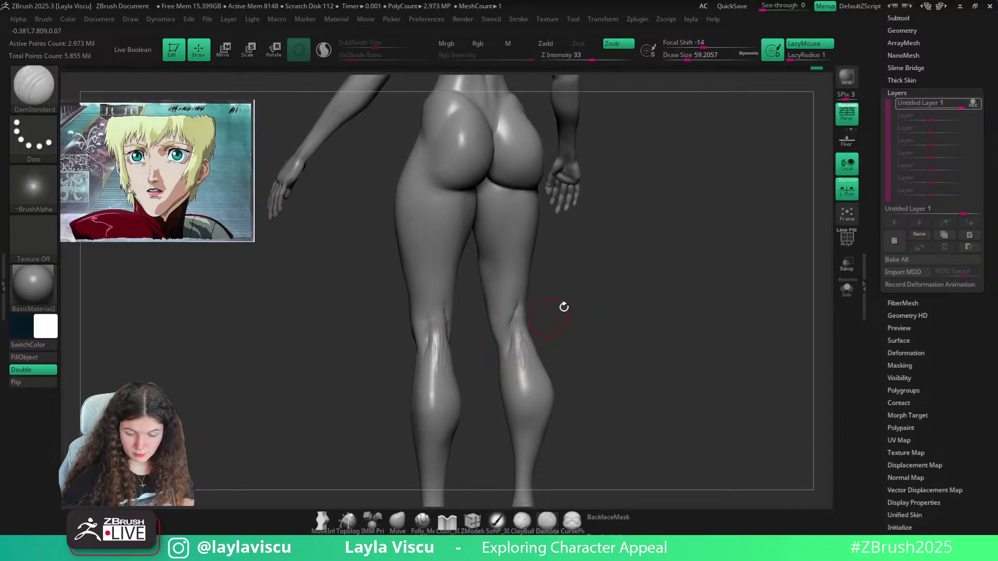
Smooth the backs of the knees and lower thighs at a draw size of about 94, including at a lower subdivision level
left_click_drag(564, 308, 541, 328)
key("s")
left_click(532, 330)
key("shift")
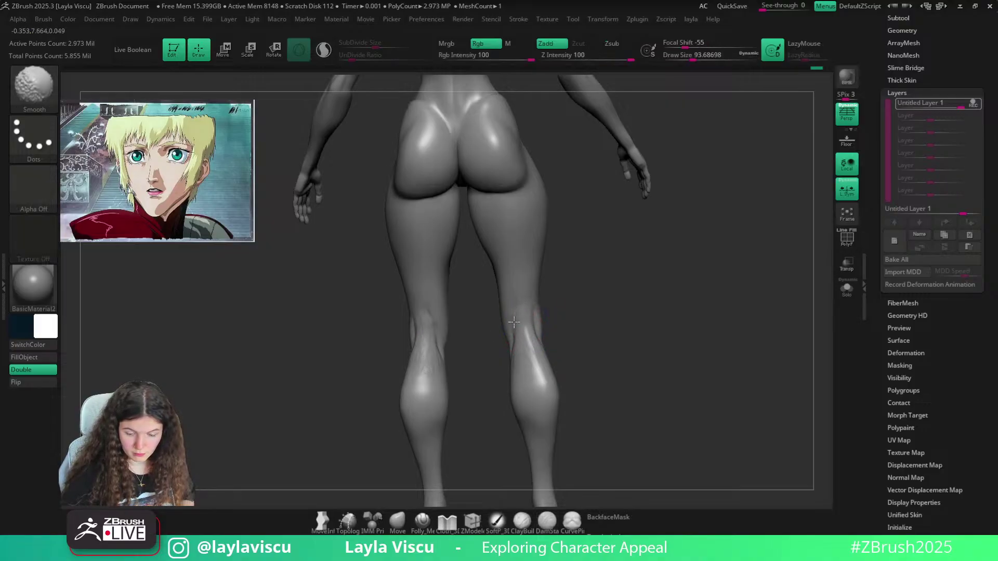
mouse_move(512, 307)
left_mouse_down("shift")
mouse_move(518, 291)
mouse_move(519, 305)
left_mouse_up("shift")
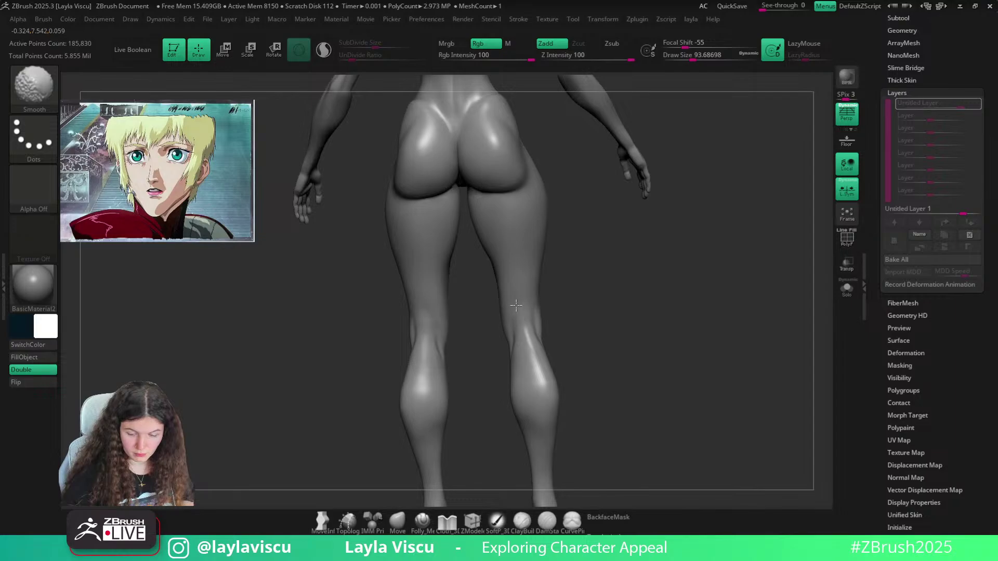
key("d")
Build up the kneecap forms on the front of the knees with the ClayBuildup brush at a draw size of about 54
mouse_move(582, 279)
right_mouse_down("ctrl")
mouse_move(547, 303)
mouse_move(515, 298)
mouse_move(669, 337)
mouse_move(575, 310)
right_mouse_up("ctrl")
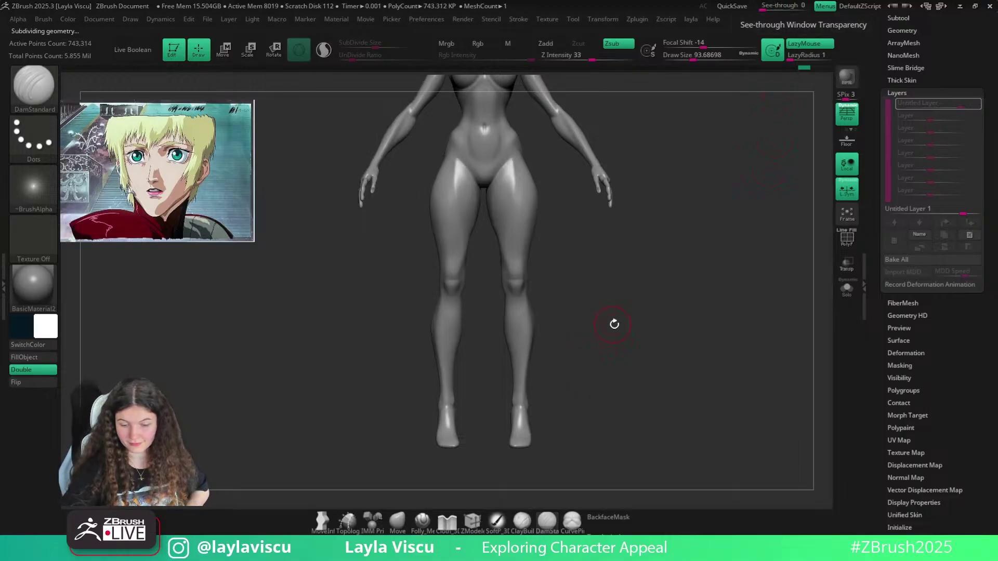
right_click_drag(515, 267, 519, 241, "ctrl")
key("b")
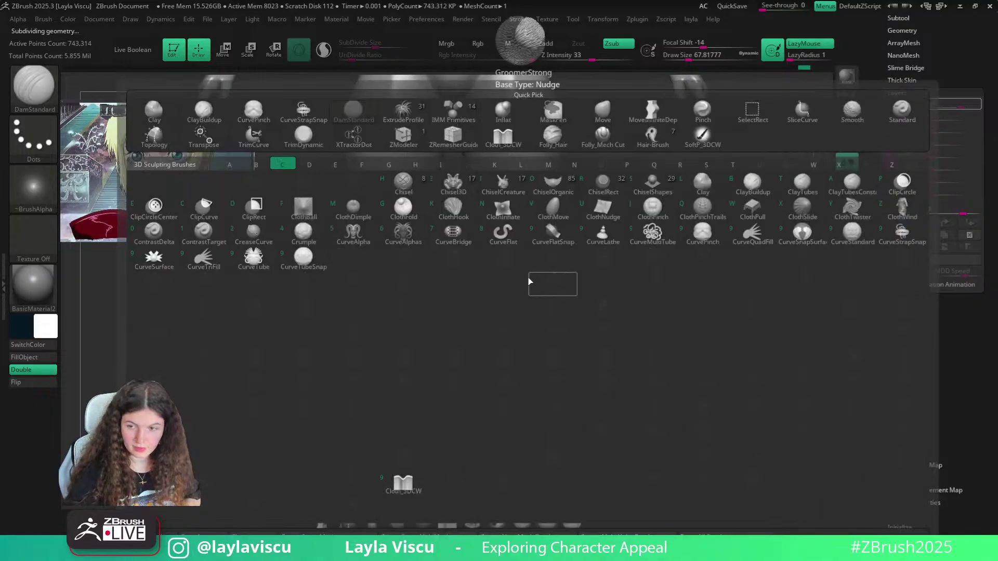
key("c")
key("b")
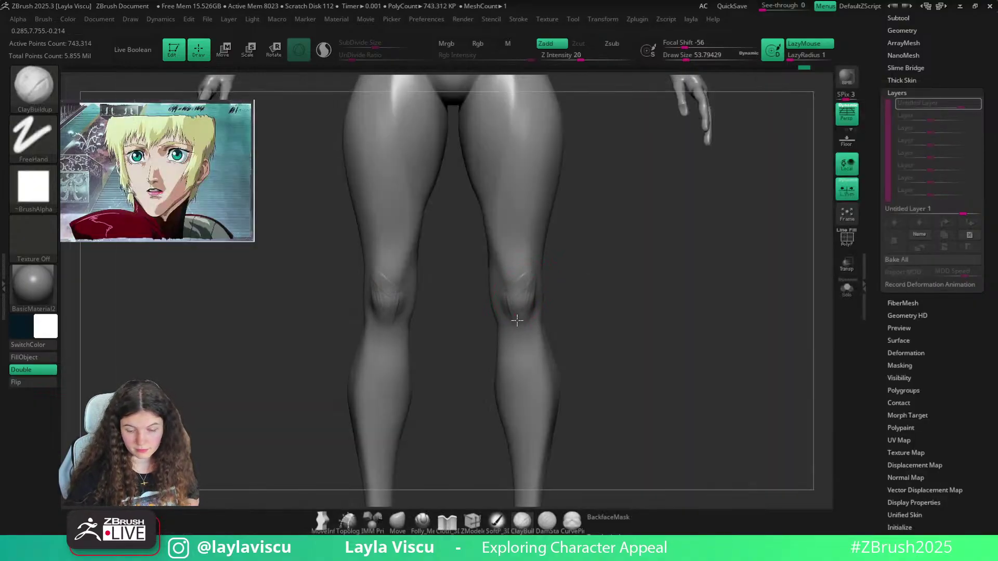
mouse_move(555, 296)
left_mouse_down()
mouse_move(570, 279)
mouse_move(523, 297)
left_mouse_up()
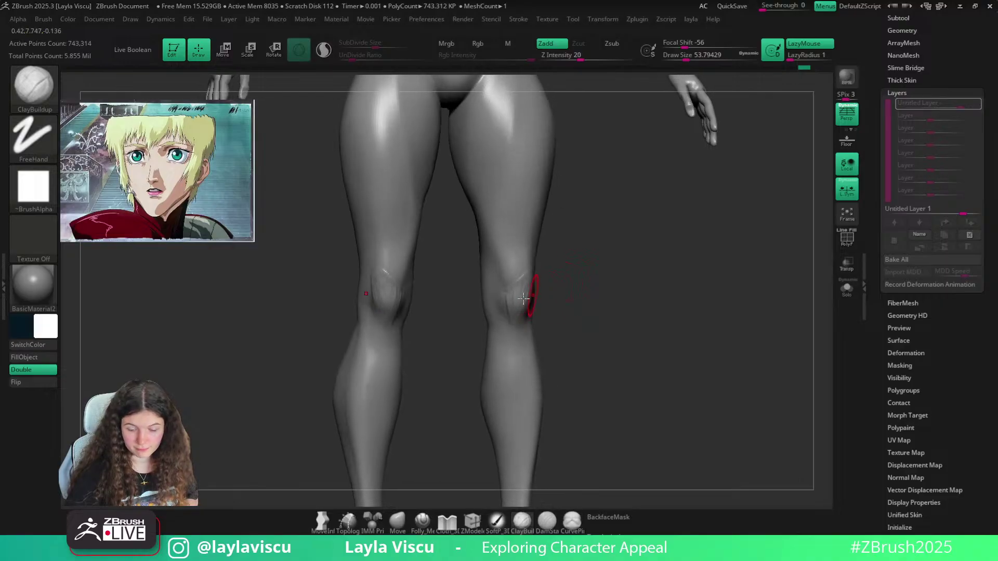
Carve the creases along the inner sides of the kneecaps with the DamStandard brush at a draw size of about 62, then smooth the clay strokes
key("b")
key("d")
key("s")
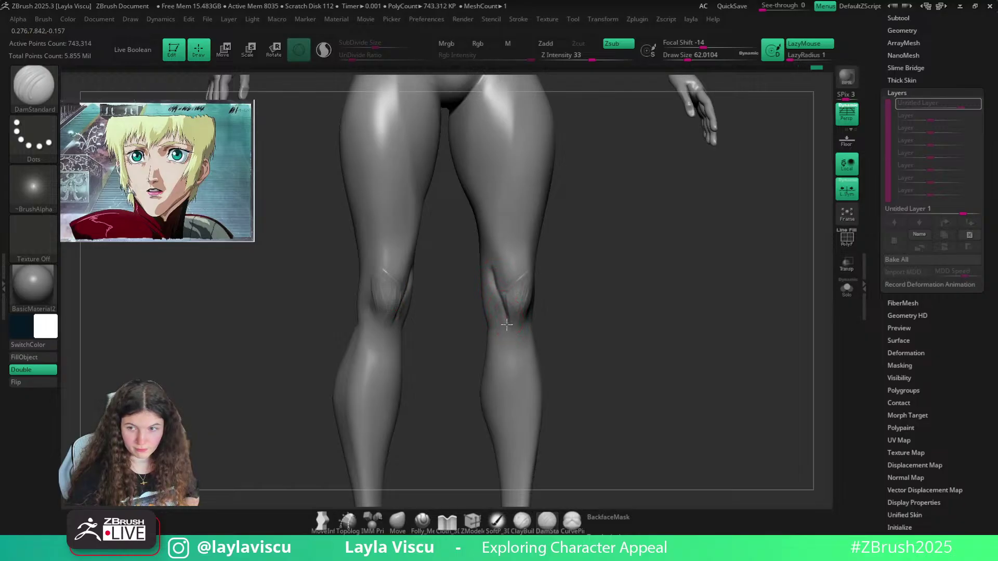
key("b")
key("c")
key("b")
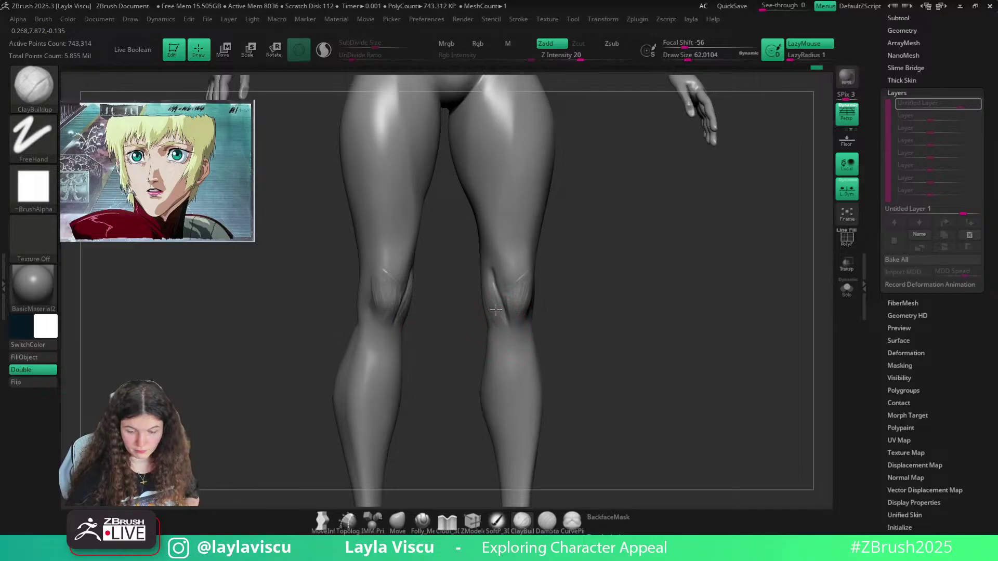
key("shift")
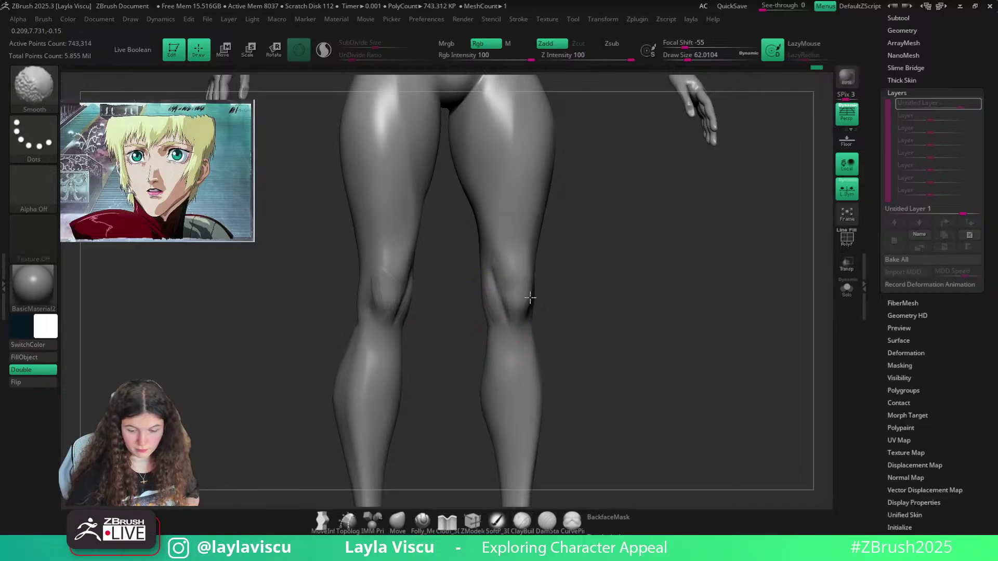
Add volume to the kneecaps with the ClayBuildup brush, using draw sizes of about 59 and 41
mouse_move(531, 297)
right_mouse_down("ctrl")
mouse_move(586, 296)
mouse_move(530, 263)
mouse_move(526, 311)
right_mouse_up("ctrl")
key("s")
left_click(511, 297)
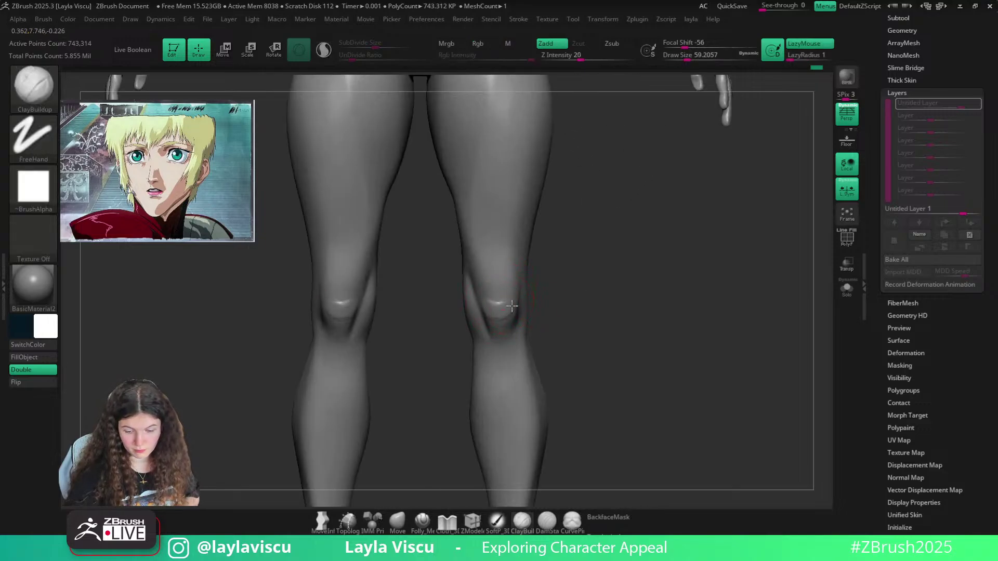
key("s")
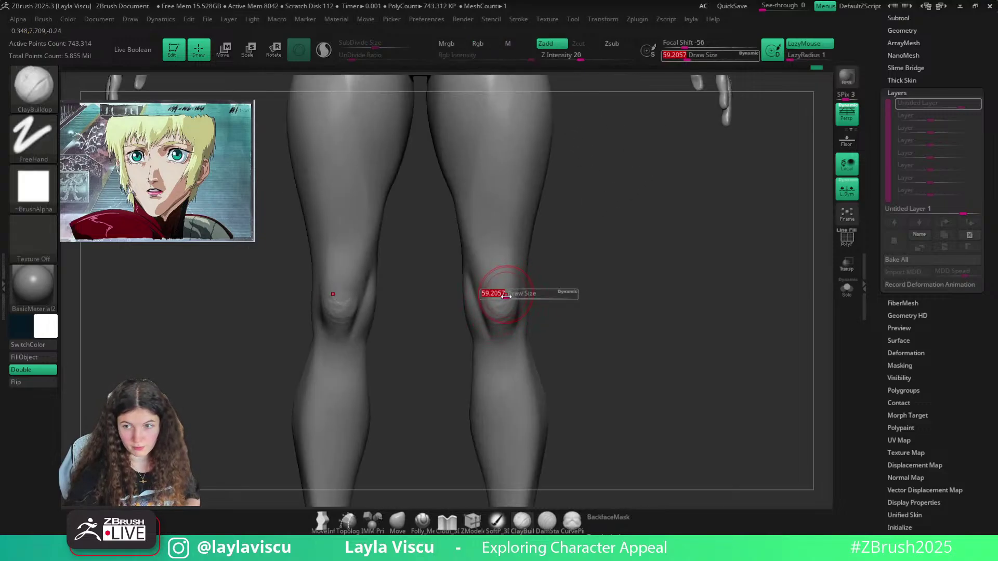
left_click(494, 294)
mouse_move(546, 323)
right_mouse_down()
mouse_move(505, 337)
mouse_move(573, 286)
right_mouse_up()
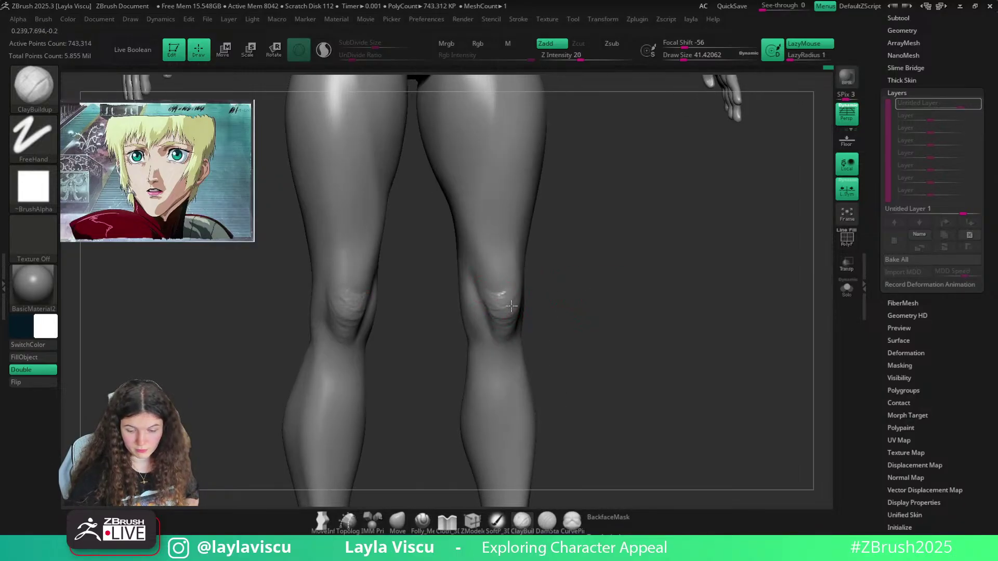
right_click_drag(534, 294, 515, 304)
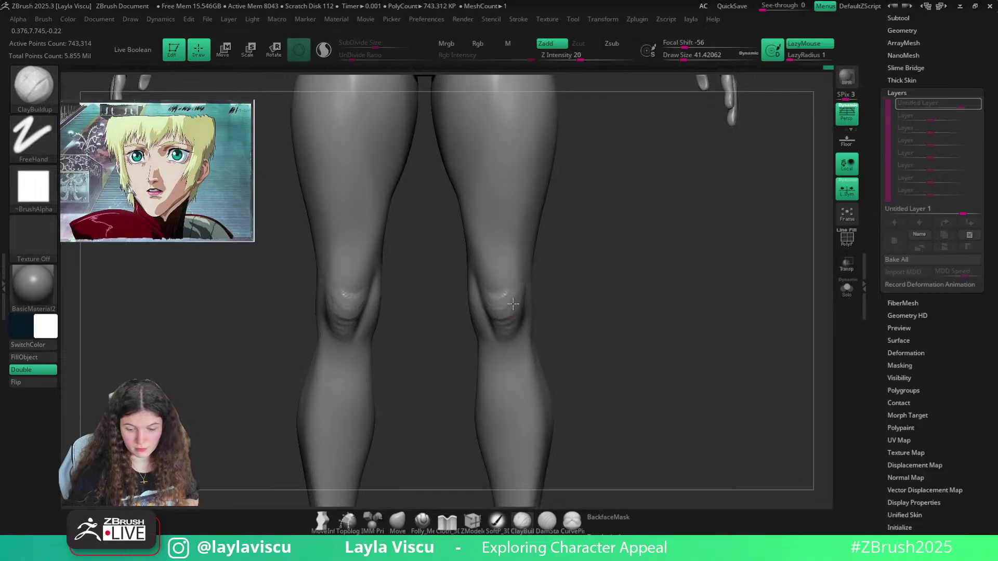
Carve the upper and side edges of the kneecaps with the DamStandard brush at a draw size of about 41
key("b")
key("d")
key("s")
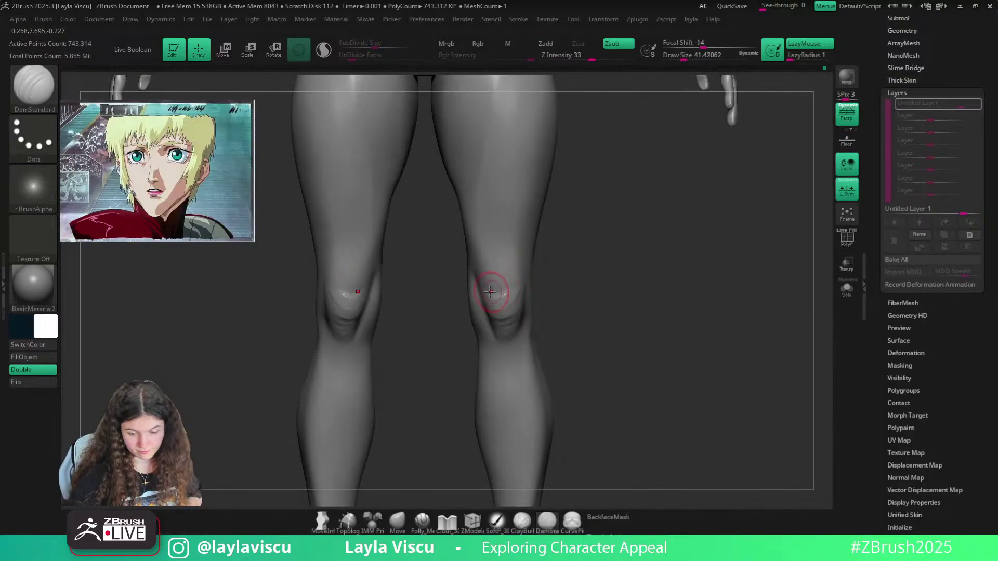
right_click_drag(587, 290, 502, 292)
left_click_drag(501, 293, 518, 281)
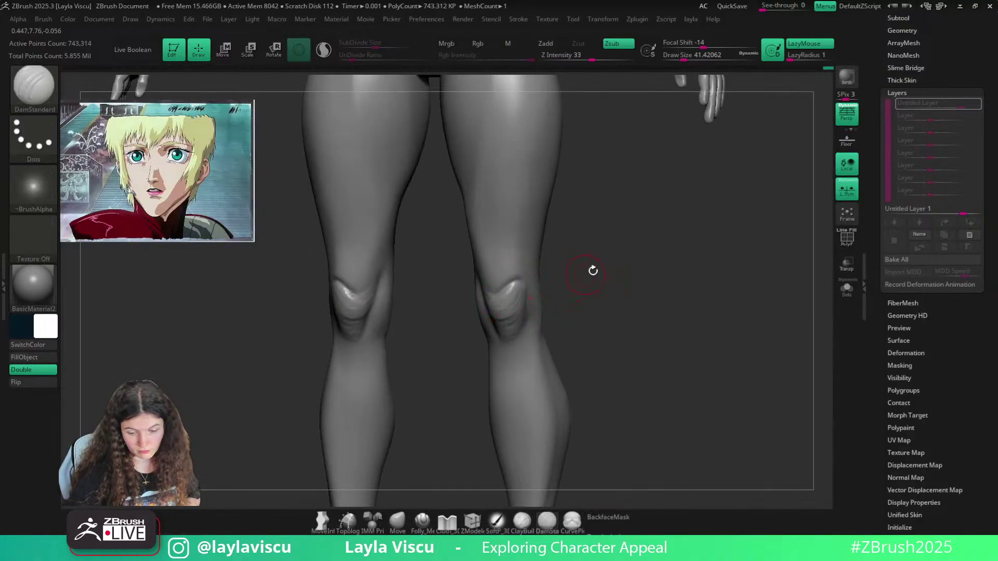
right_click_drag(593, 270, 575, 291)
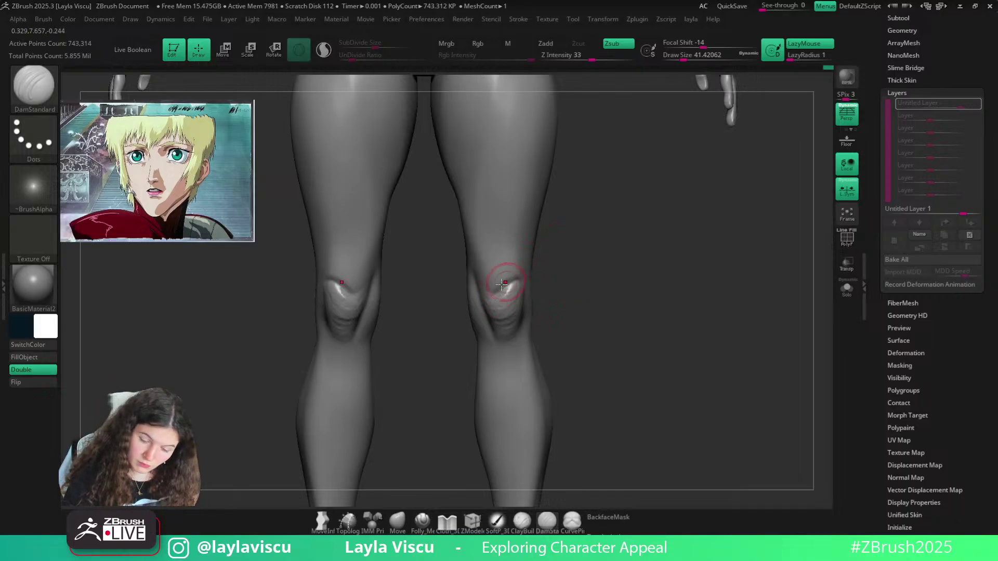
right_click_drag(502, 284, 526, 286)
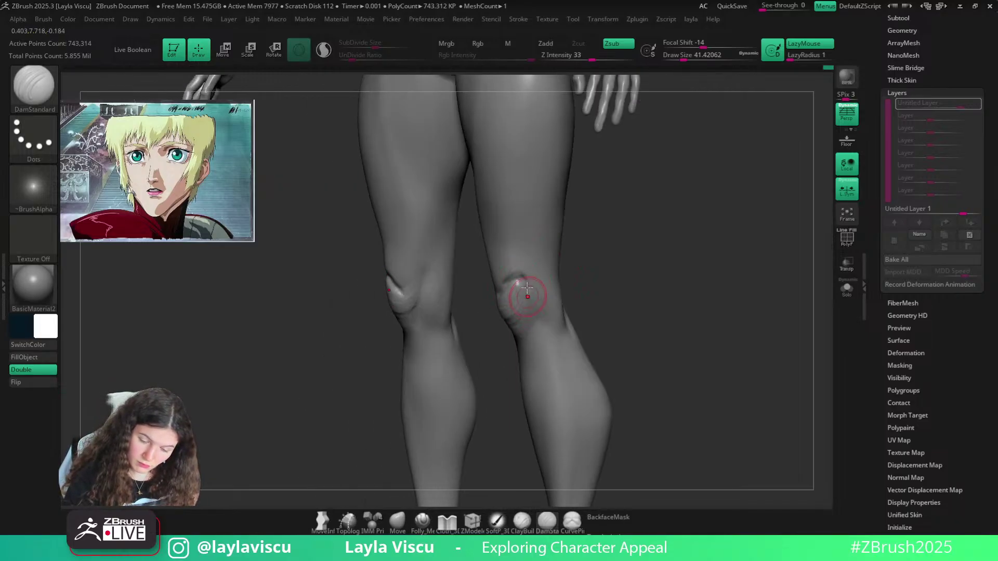
right_click_drag(608, 246, 520, 286)
Smooth the carved kneecap edges at a draw size of about 87
left_click_drag(524, 277, 512, 317, "shift")
key("s")
right_click_drag(536, 299, 561, 291)
mouse_move(554, 372)
right_mouse_down("ctrl")
mouse_move(535, 304)
mouse_move(539, 362)
right_mouse_up("ctrl")
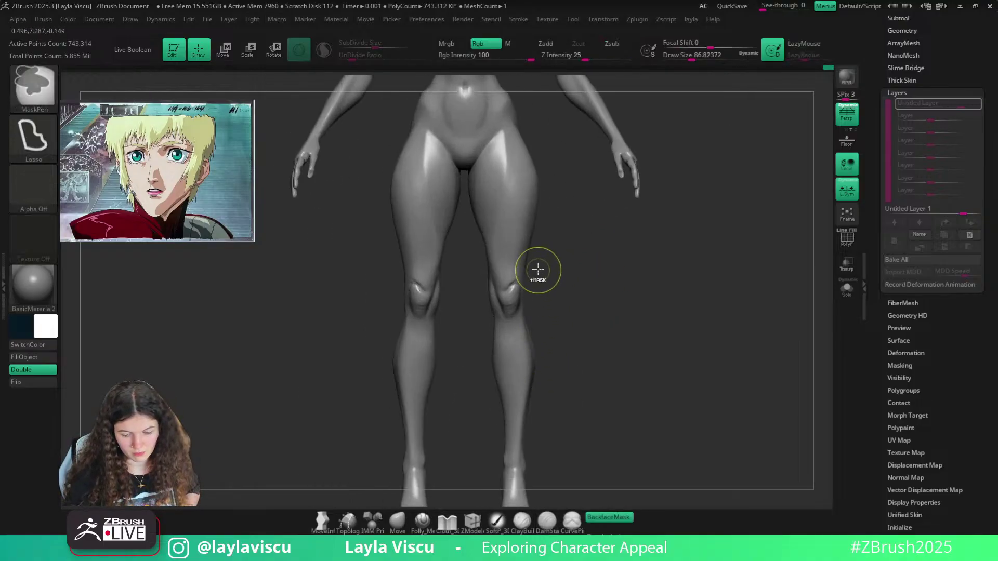
left_click_drag(519, 300, 513, 325, "shift")
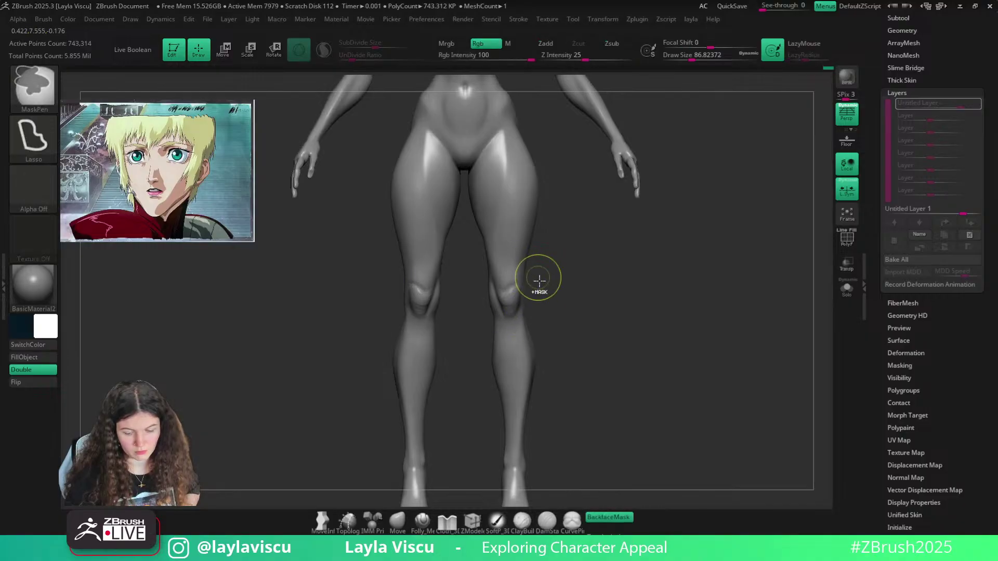
Adjust the shape of the knees and upper calves with the Move brush at a draw size of about 62, then smooth them
mouse_move(537, 279)
right_mouse_down("ctrl")
mouse_move(517, 263)
mouse_move(510, 307)
mouse_move(532, 285)
right_mouse_up("ctrl")
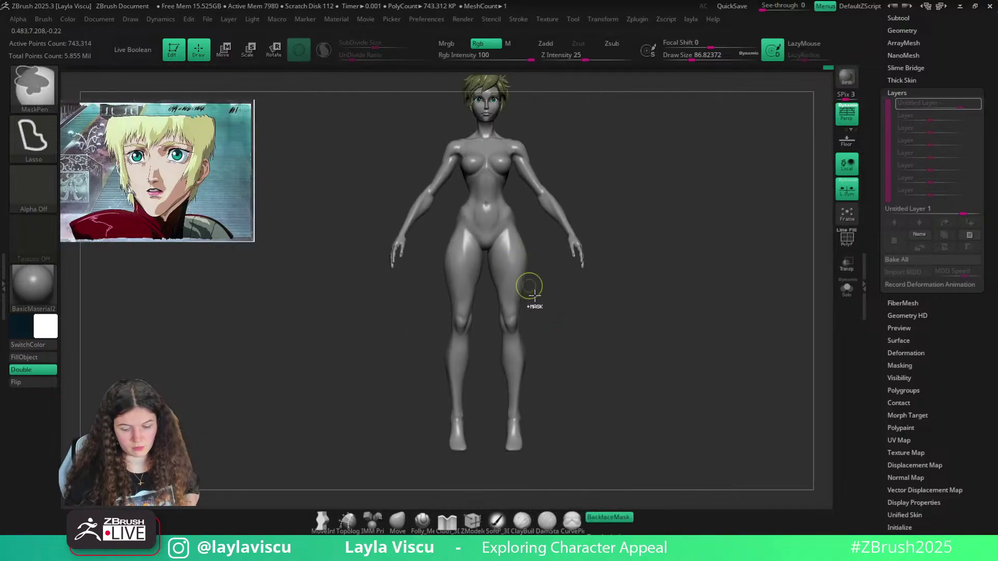
mouse_move(551, 323)
right_mouse_down("ctrl")
mouse_move(555, 403)
mouse_move(563, 337)
right_mouse_up("ctrl")
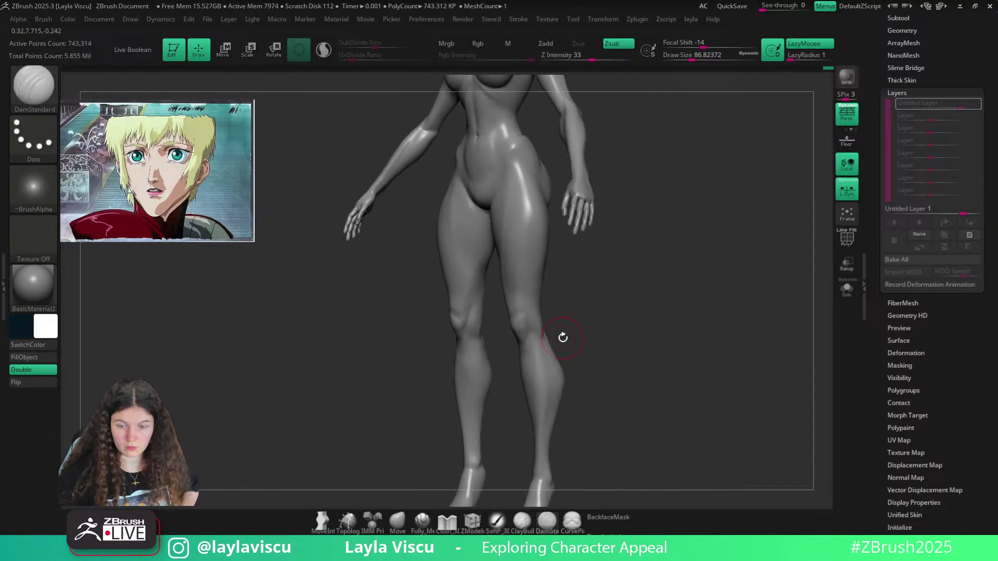
left_click(398, 522)
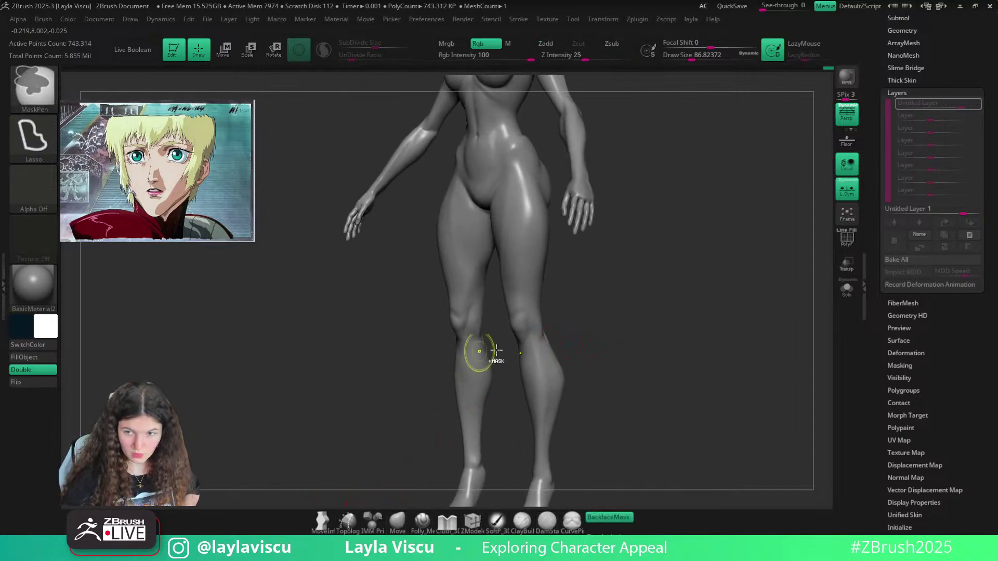
right_click_drag(479, 352, 612, 308, "ctrl")
key("s")
left_click_drag(585, 320, 582, 321)
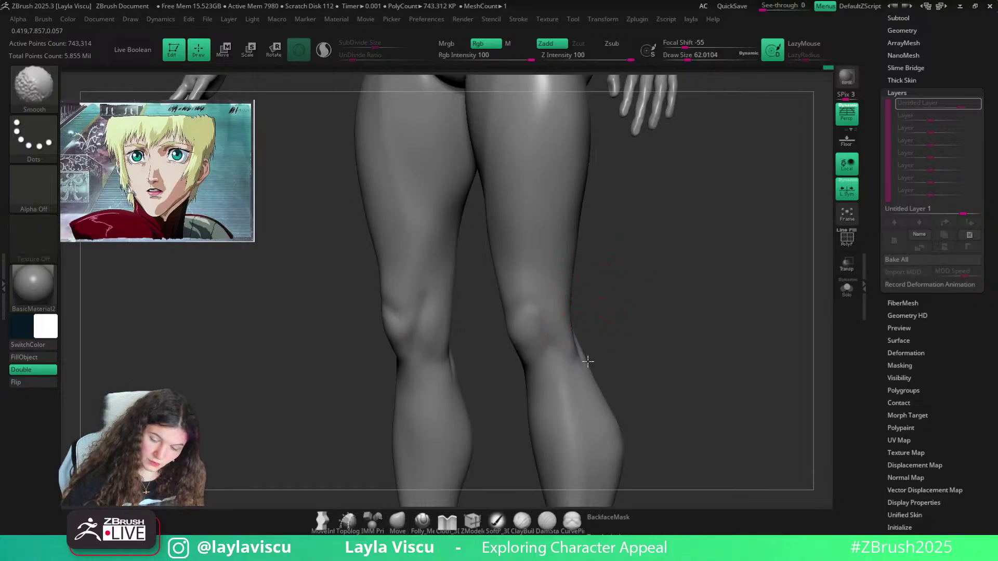
mouse_move(572, 297)
right_mouse_down("ctrl")
mouse_move(577, 258)
mouse_move(606, 250)
mouse_move(616, 274)
mouse_move(672, 278)
mouse_move(570, 344)
mouse_move(593, 353)
mouse_move(692, 329)
right_mouse_up("ctrl")
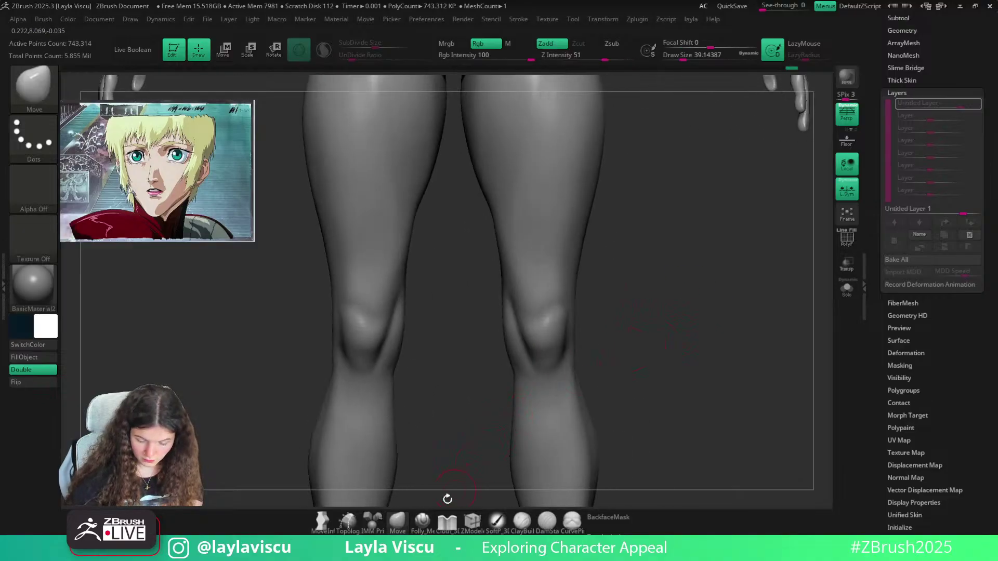
Tighten the lower edges of the kneecaps with the Pinch brush at a draw size of about 39, then smooth the area
key("b")
key("p")
key("i")
left_click_drag(544, 347, 546, 344)
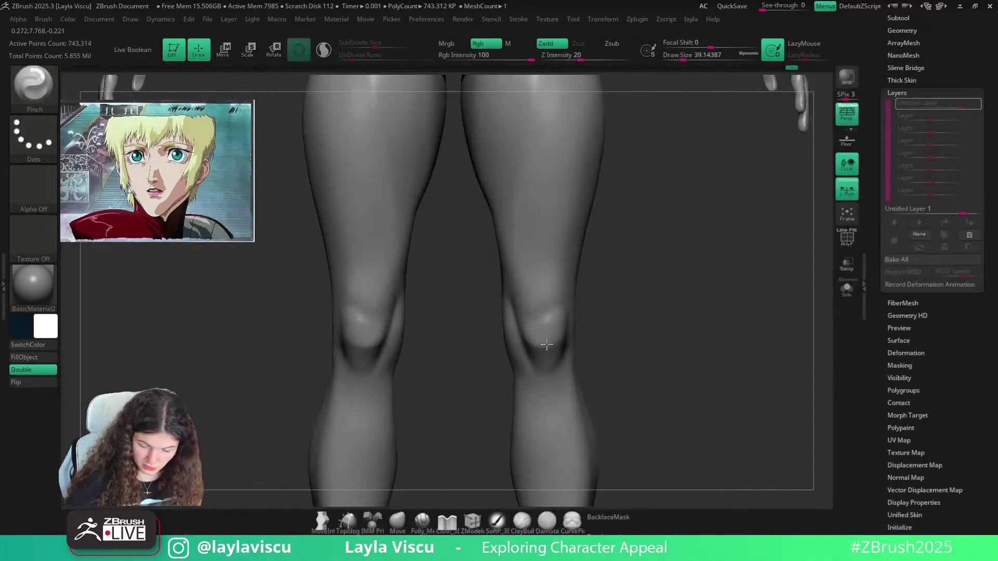
right_click_drag(597, 310, 537, 345)
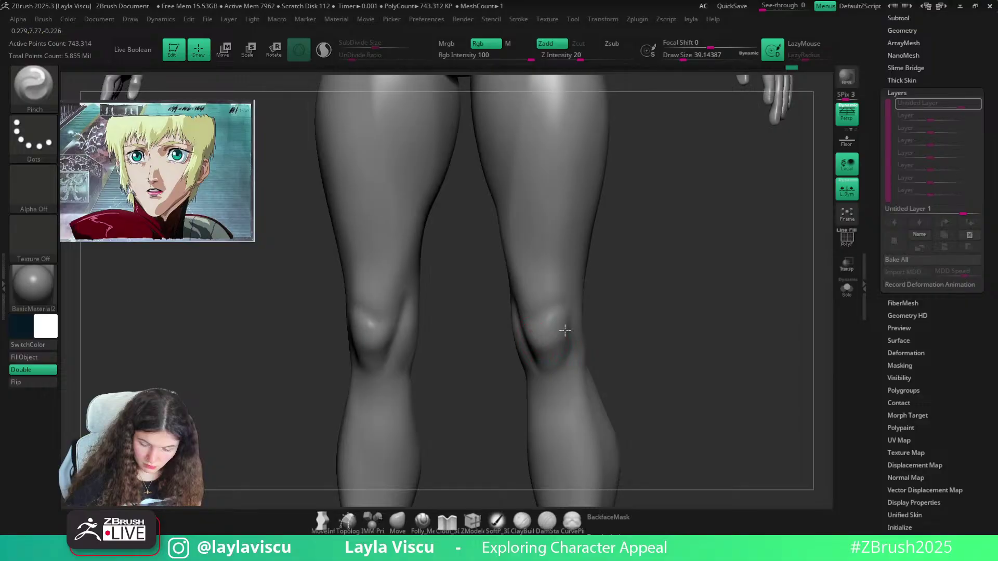
mouse_move(570, 308)
right_mouse_down()
mouse_move(640, 327)
mouse_move(692, 310)
mouse_move(583, 328)
right_mouse_up()
key("shift")
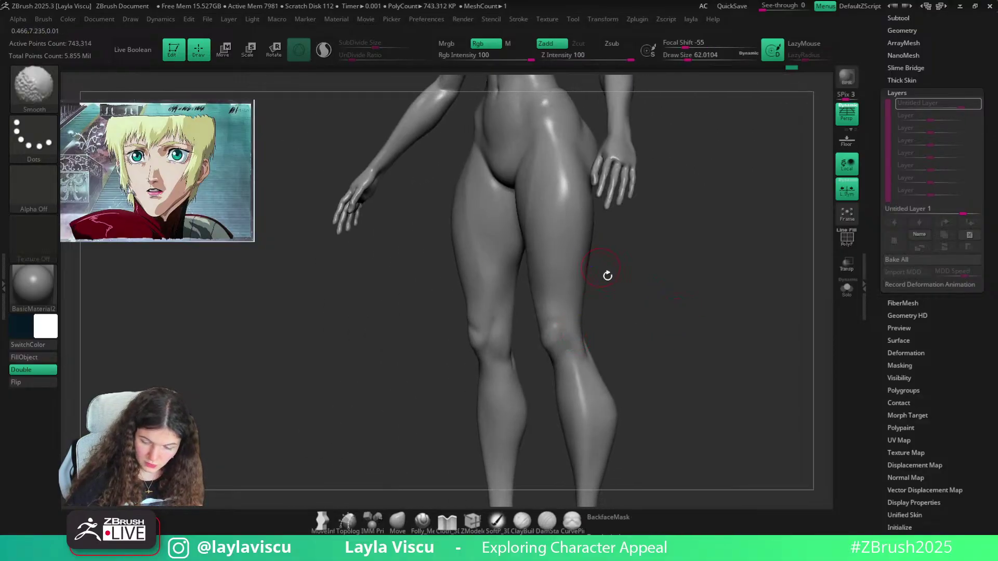
Define the upper edges of the kneecaps with the Folly_Mech Cut brush at a draw size of about 83, then smooth the strokes
mouse_move(607, 276)
right_mouse_down("shift")
mouse_move(628, 281)
mouse_move(593, 295)
mouse_move(682, 319)
mouse_move(684, 292)
mouse_move(702, 296)
right_mouse_up("shift")
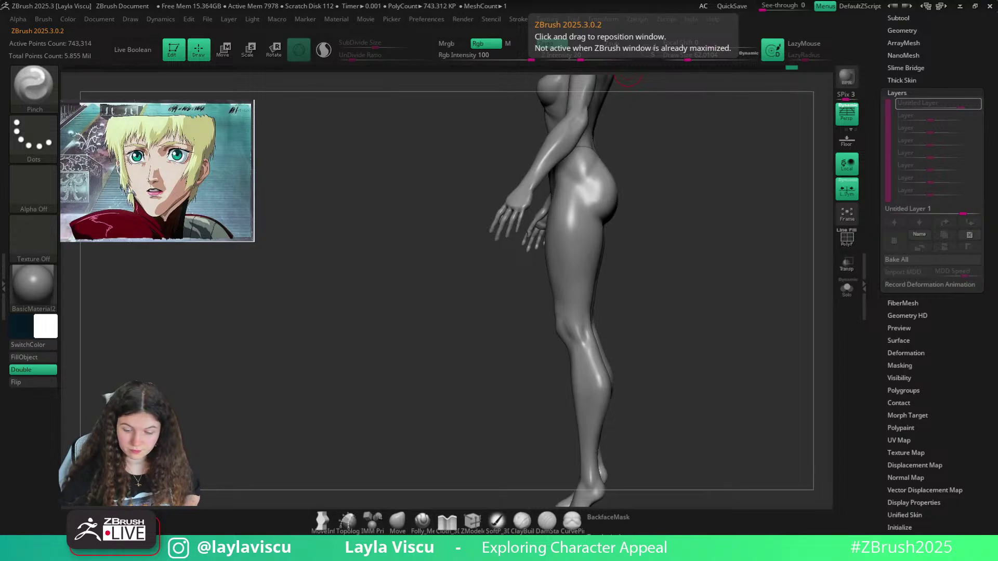
mouse_move(671, 244)
right_mouse_down("ctrl")
mouse_move(693, 301)
mouse_move(691, 283)
mouse_move(721, 287)
mouse_move(696, 294)
mouse_move(693, 274)
mouse_move(673, 274)
mouse_move(694, 272)
right_mouse_up("ctrl")
left_click(422, 523)
key("s")
left_click_drag(532, 283, 560, 287)
mouse_move(607, 303)
right_mouse_down()
mouse_move(669, 299)
mouse_move(606, 321)
right_mouse_up()
right_click_drag(461, 312, 511, 307)
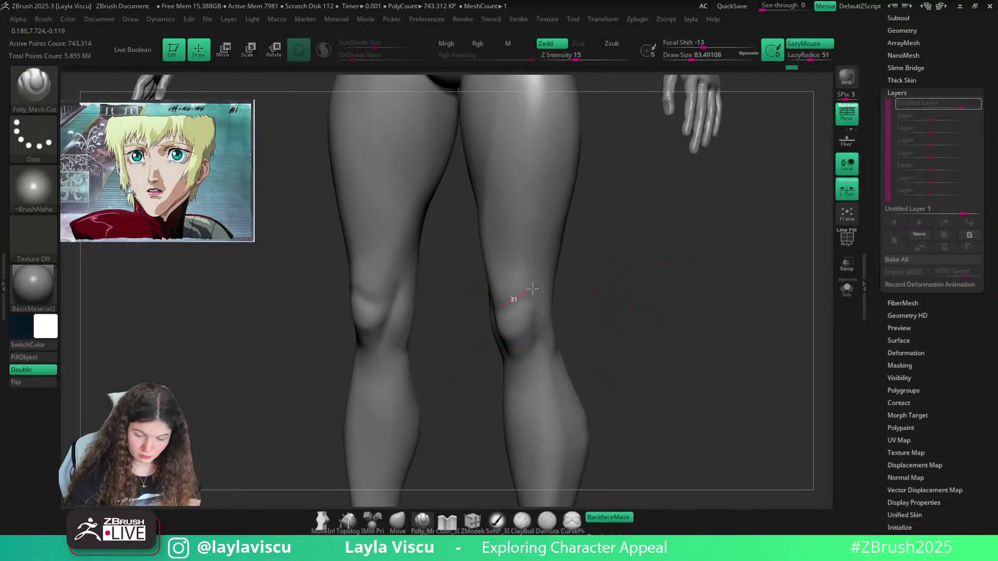
left_click_drag(533, 289, 538, 287)
left_click_drag(619, 277, 630, 282)
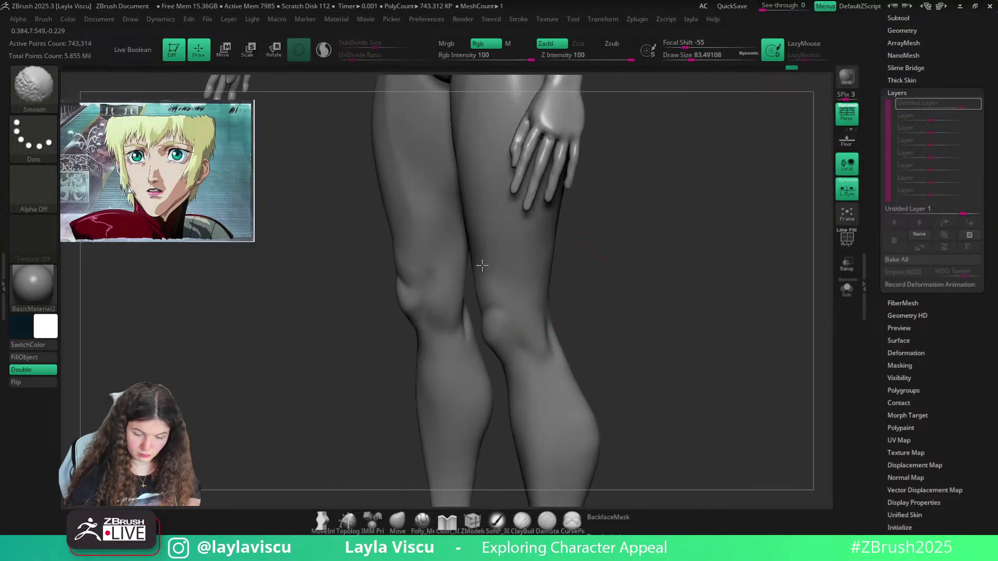
right_click_drag(738, 267, 610, 244)
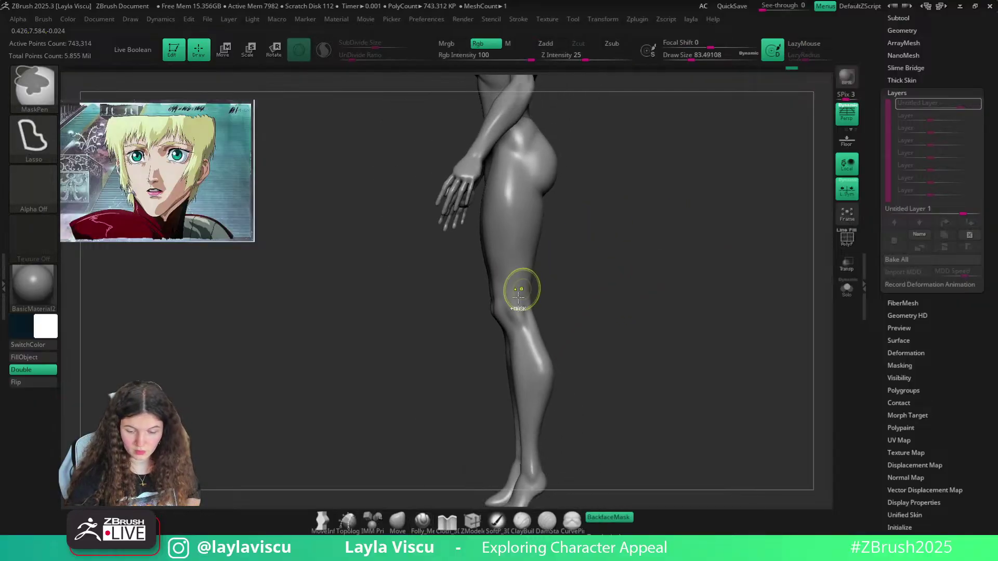
Refine the front profile of the knees in side view with the Move brush at a draw size of about 68
right_click_drag(521, 290, 479, 359, "ctrl")
key("s")
left_click_drag(473, 288, 469, 338)
left_click(608, 517)
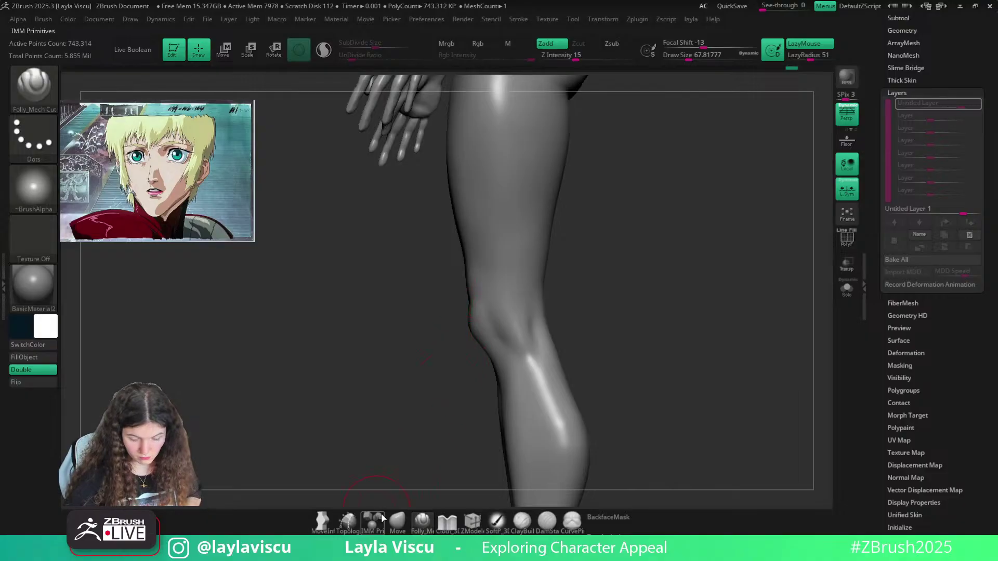
left_click(399, 522)
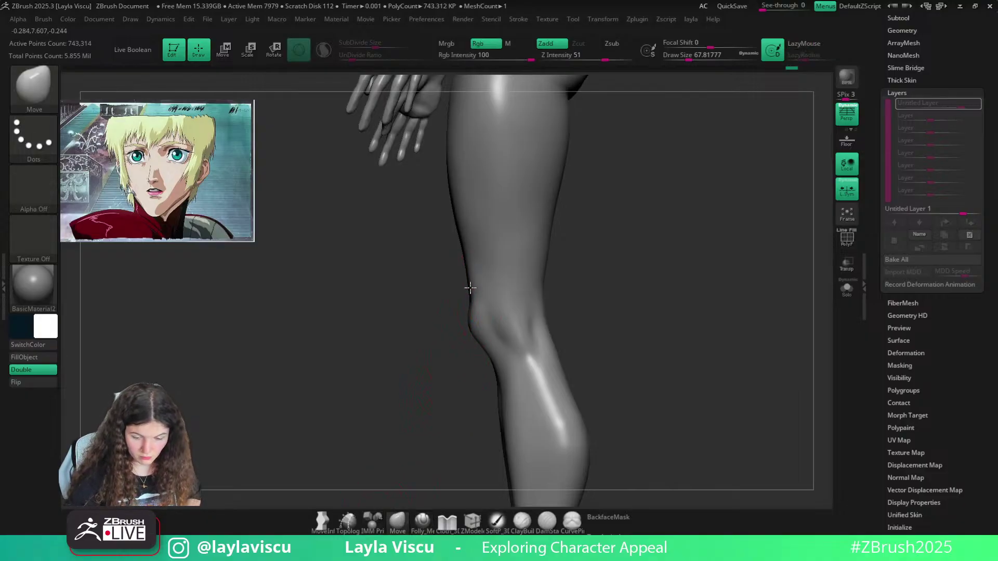
right_click_drag(550, 207, 625, 259, "ctrl")
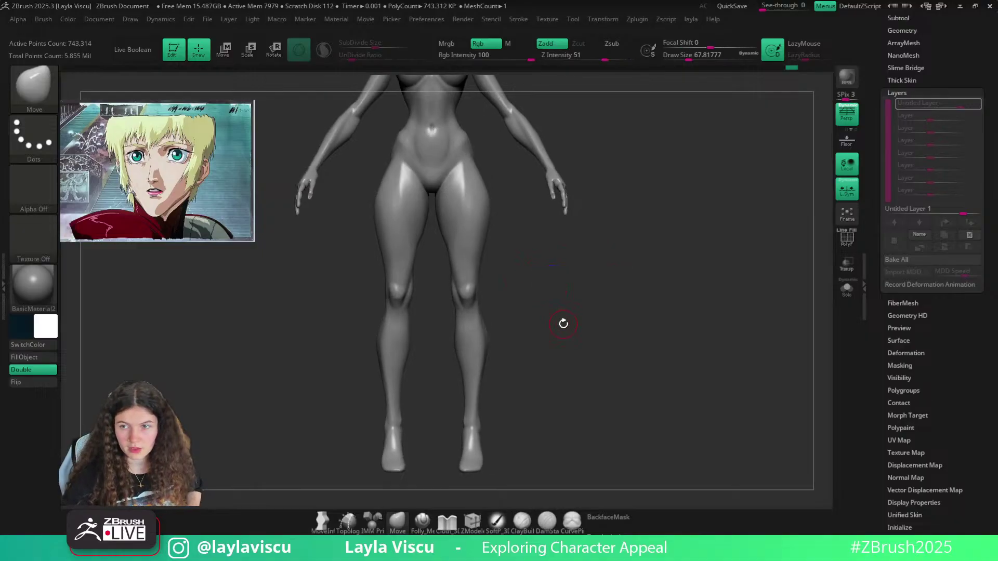
Build up the tendons along the outer sides of the knees with the ClayBuildup brush at a draw size of about 59, then smooth them
left_click_drag(563, 323, 613, 348)
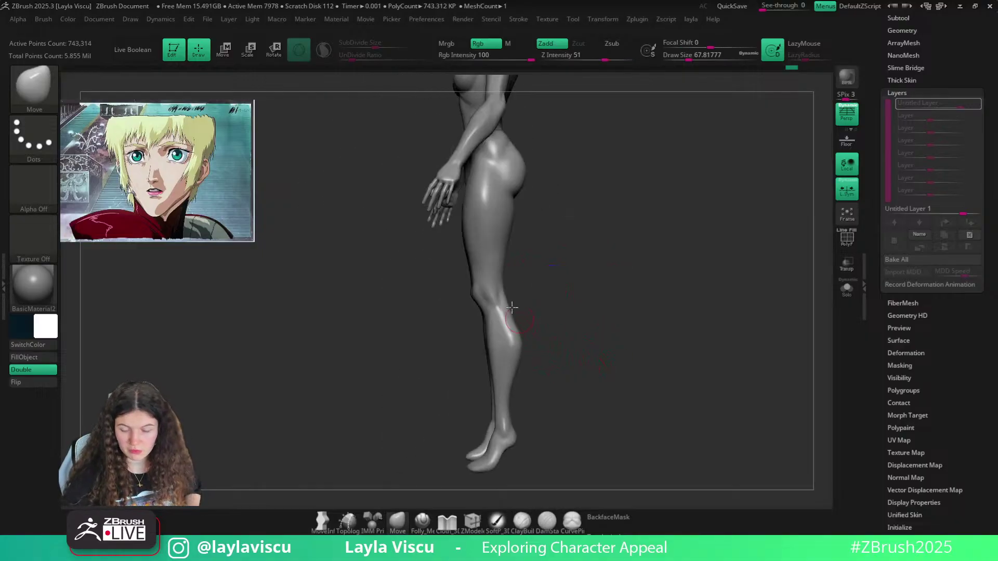
key("b")
key("c")
key("b")
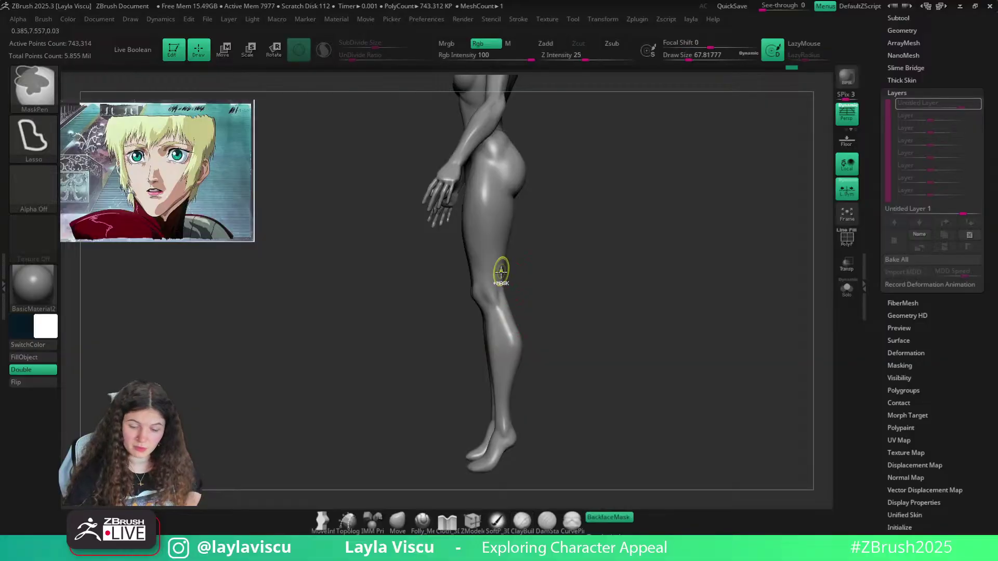
right_click_drag(501, 272, 475, 321, "ctrl")
mouse_move(468, 294)
left_mouse_down()
mouse_move(491, 336)
mouse_move(491, 363)
left_mouse_up()
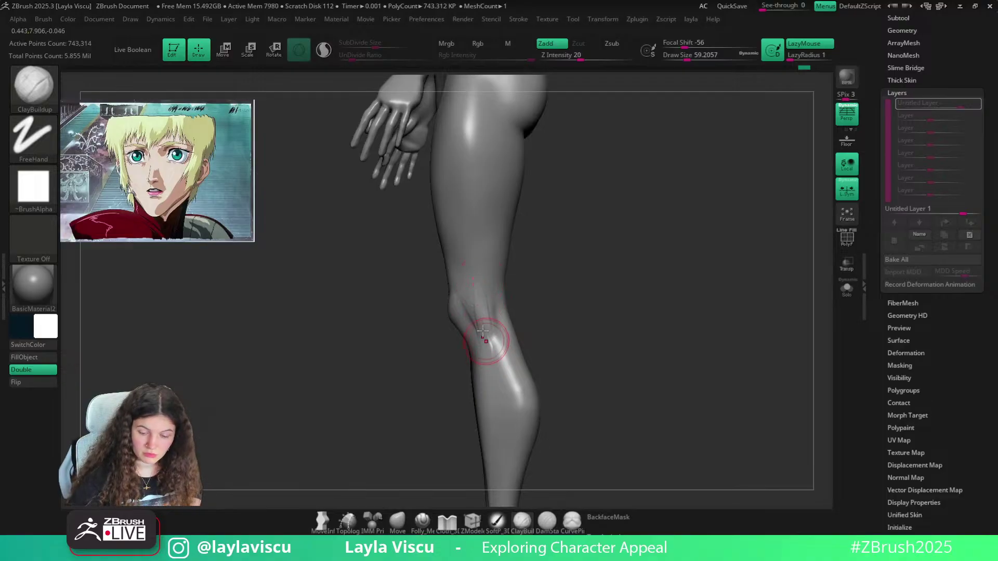
left_click_drag(487, 293, 504, 373)
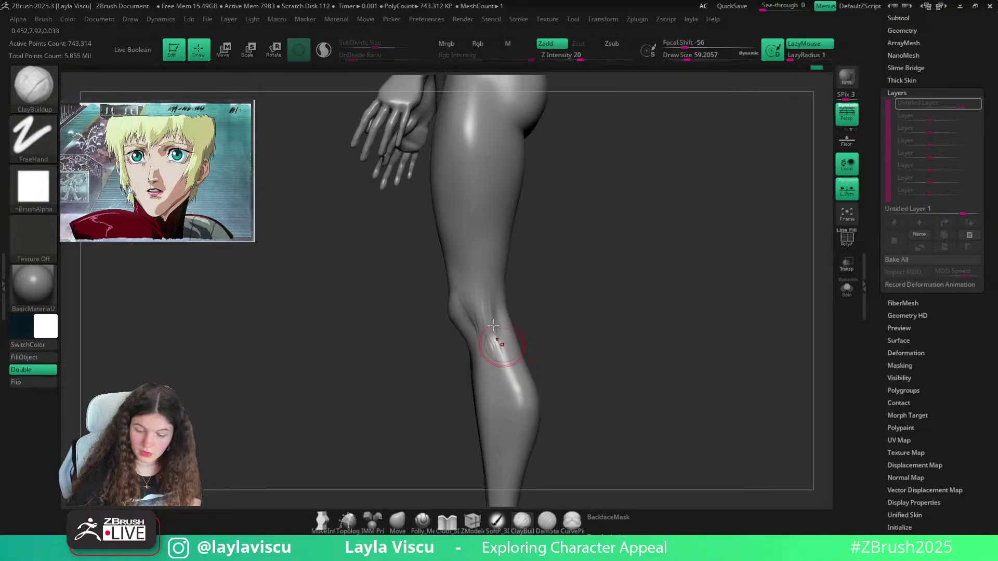
key("shift")
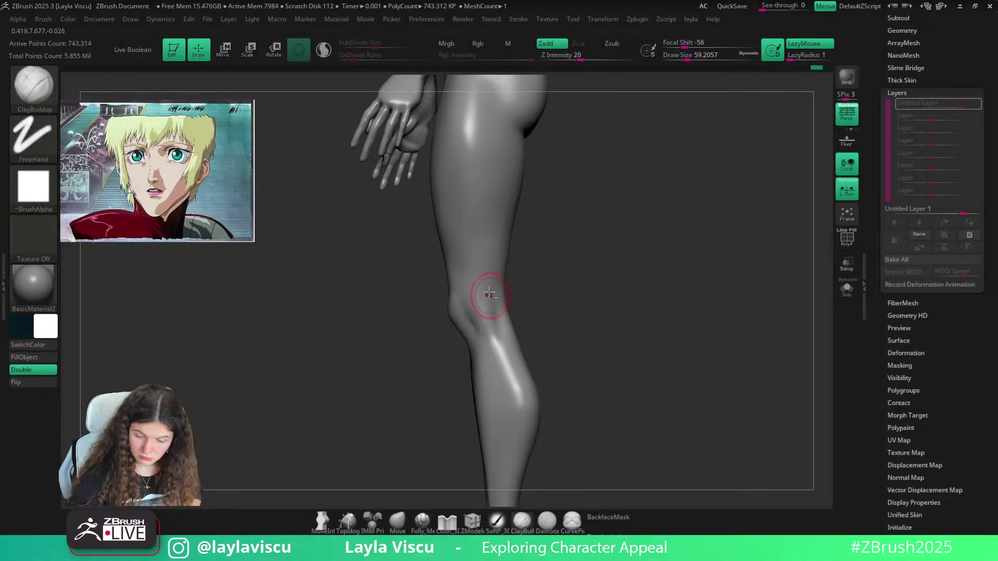
key("shift")
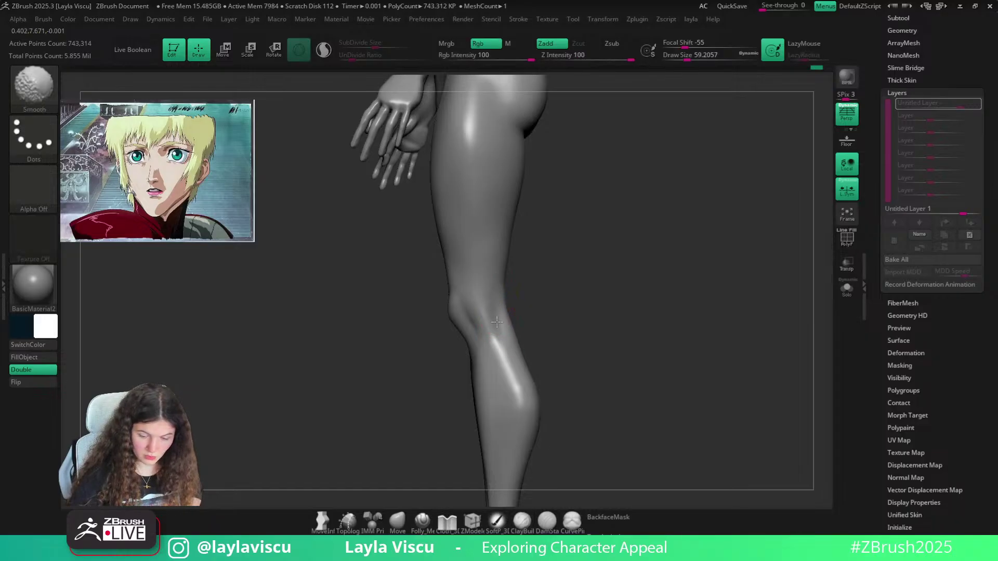
mouse_move(520, 312)
right_mouse_down("ctrl")
mouse_move(551, 268)
mouse_move(535, 333)
right_mouse_up("ctrl")
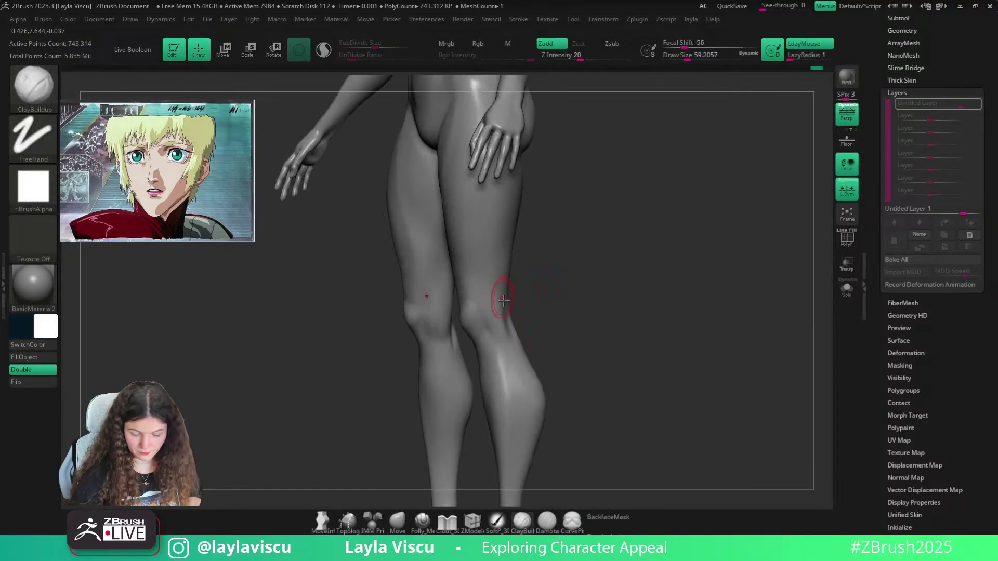
Tighten the forms along the outer sides of the knees and upper calves with the Pinch brush at a draw size of about 83
key("b")
key("p")
key("i")
right_click_drag(587, 291, 526, 286)
key("s")
left_click_drag(491, 308, 495, 307)
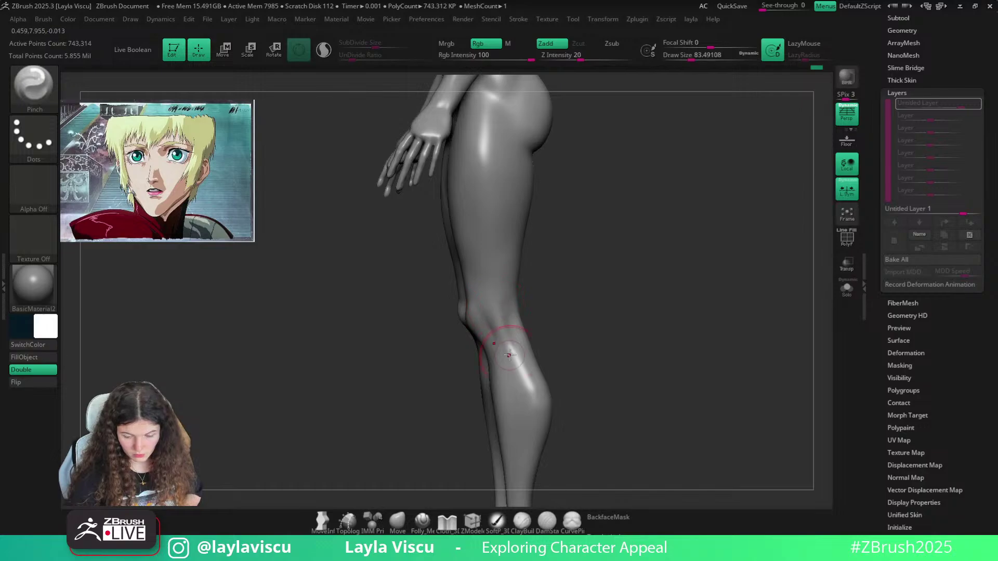
mouse_move(581, 298)
right_mouse_down()
mouse_move(568, 288)
mouse_move(586, 245)
mouse_move(565, 255)
right_mouse_up()
mouse_move(520, 311)
right_mouse_down("shift")
mouse_move(501, 291)
mouse_move(552, 296)
mouse_move(519, 305)
mouse_move(630, 252)
mouse_move(692, 256)
mouse_move(621, 272)
mouse_move(635, 272)
mouse_move(537, 397)
right_mouse_up("shift")
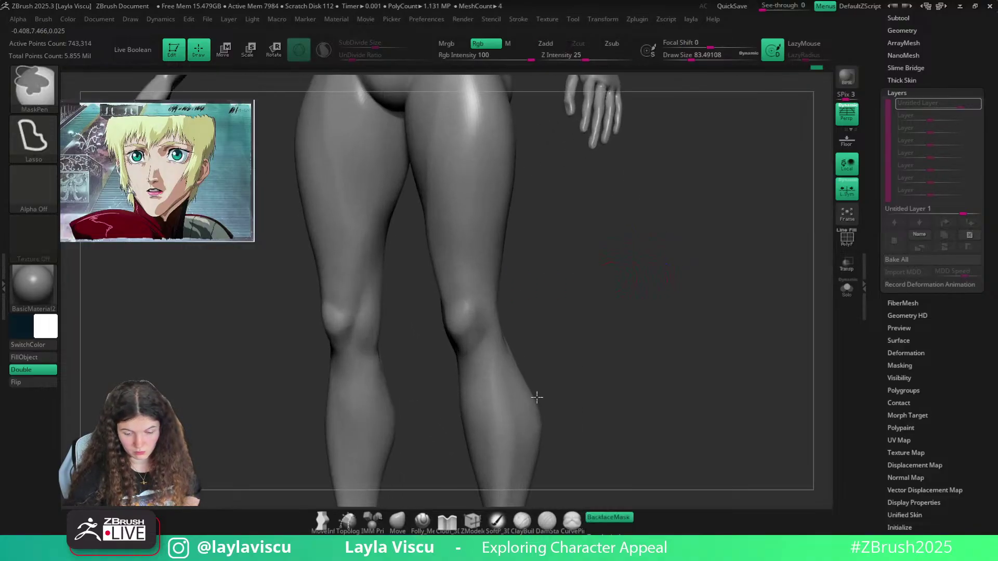
mouse_move(605, 429)
right_mouse_down("ctrl")
mouse_move(586, 352)
mouse_move(499, 267)
mouse_move(548, 356)
mouse_move(591, 256)
mouse_move(600, 308)
mouse_move(498, 300)
mouse_move(660, 263)
mouse_move(653, 225)
mouse_move(669, 185)
right_mouse_up("ctrl")
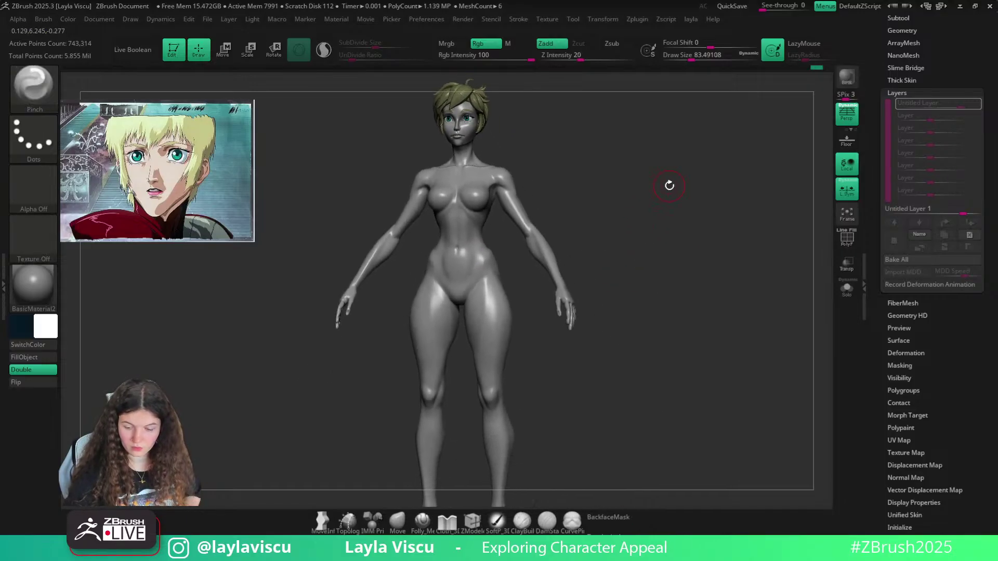
Stop recording Untitled Layer 1 and toggle its visibility to compare the body before and after the sculpting
left_click(969, 109)
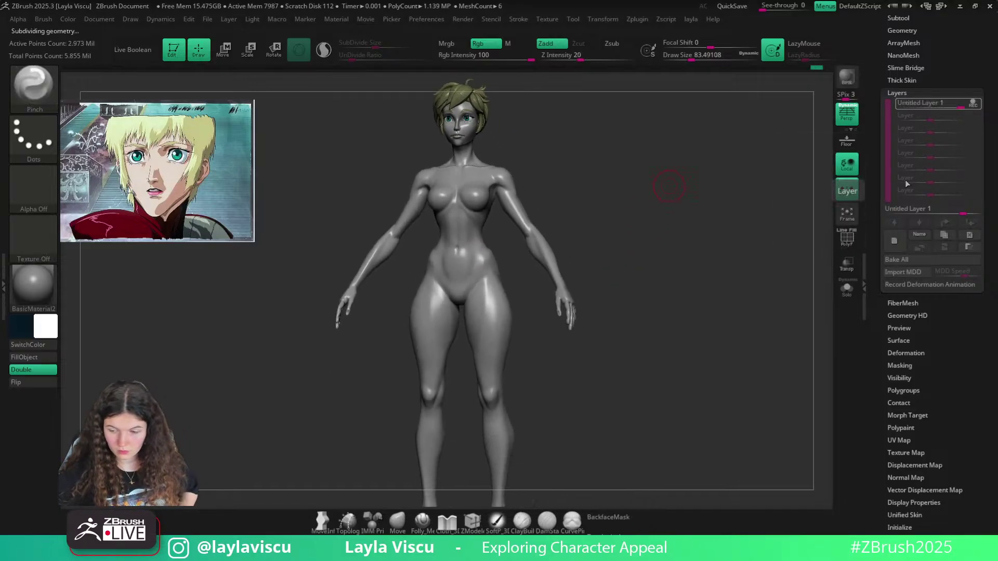
left_click(973, 104)
right_click_drag(651, 307, 649, 283, "alt")
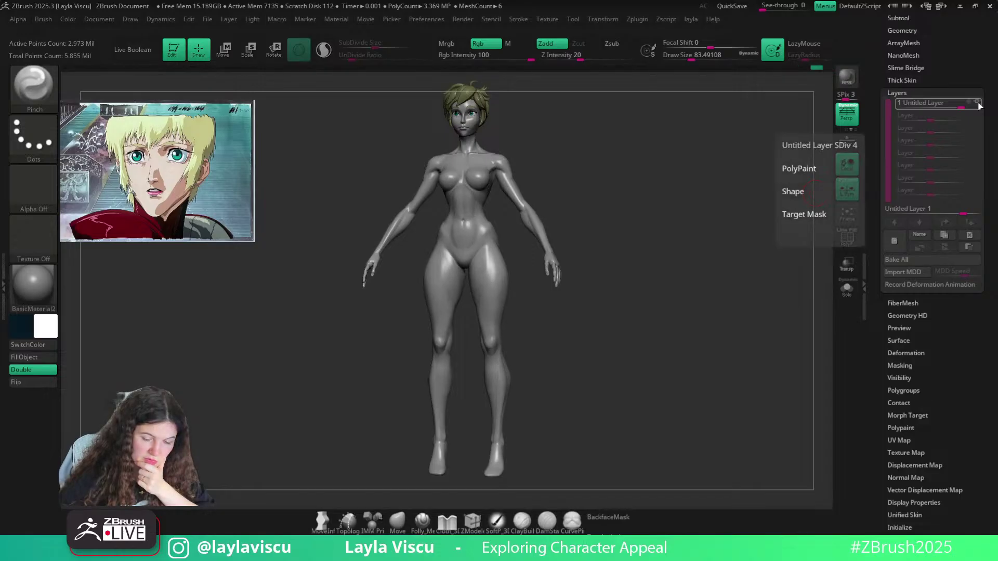
left_click(979, 106)
left_click(979, 104)
left_click(979, 104)
left_click(979, 103)
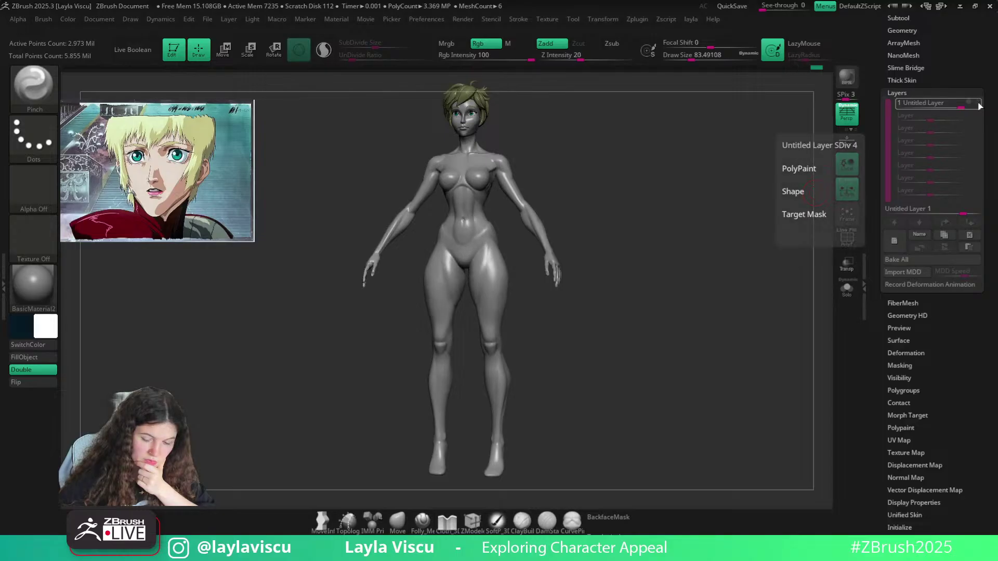
left_click_drag(738, 218, 642, 210)
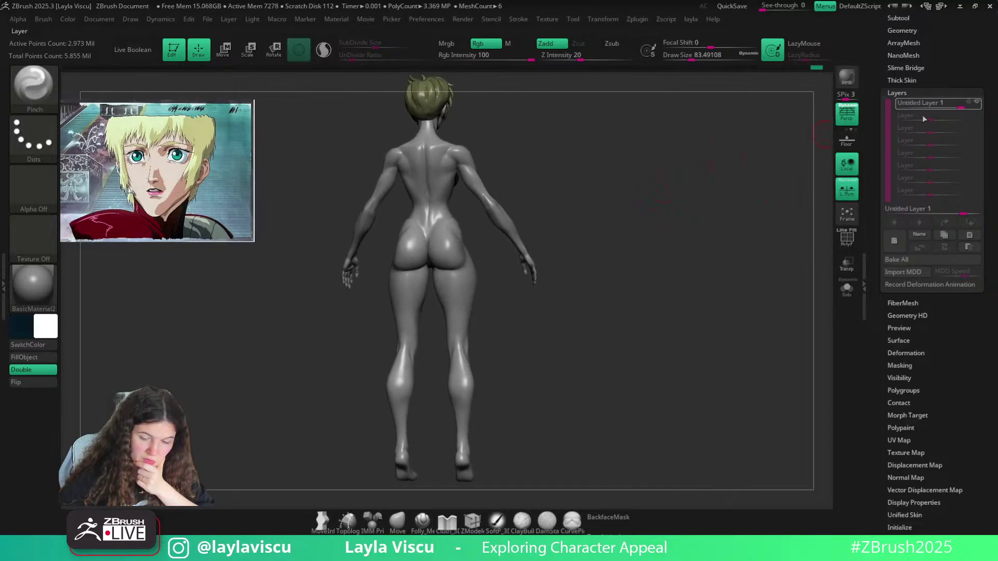
mouse_move(978, 105)
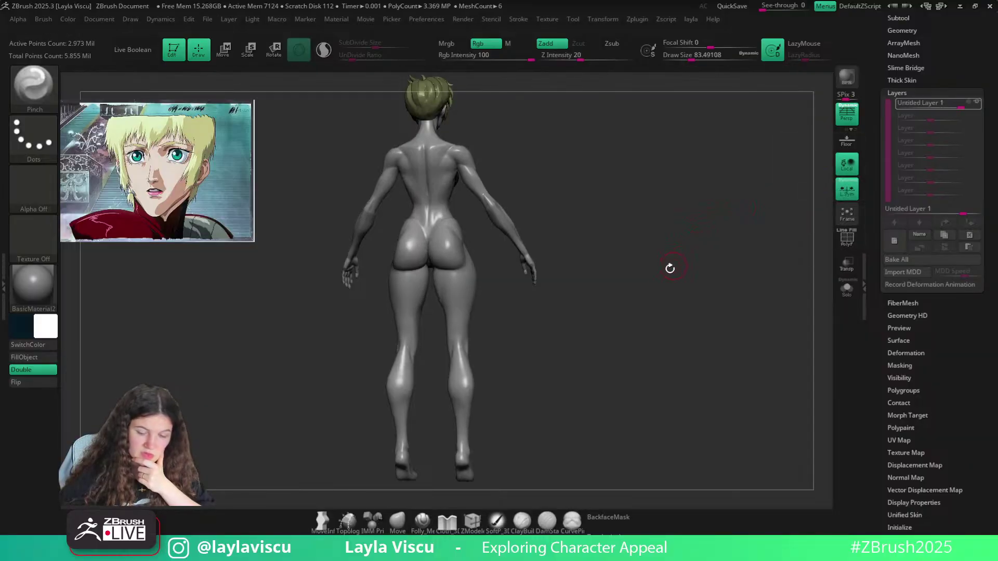
key("o")
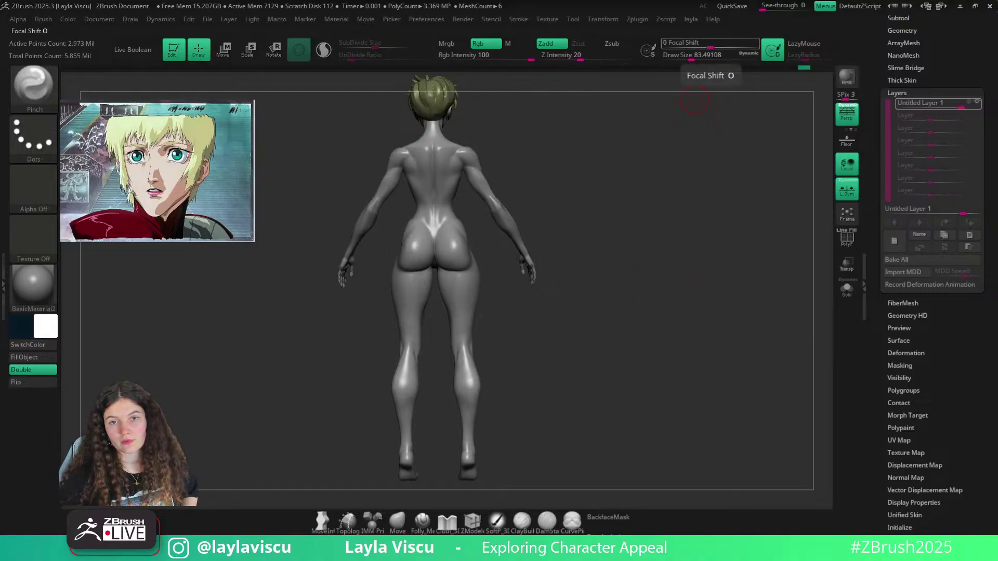
Resume recording on Untitled Layer 1 of the body
left_click_drag(510, 264, 638, 298)
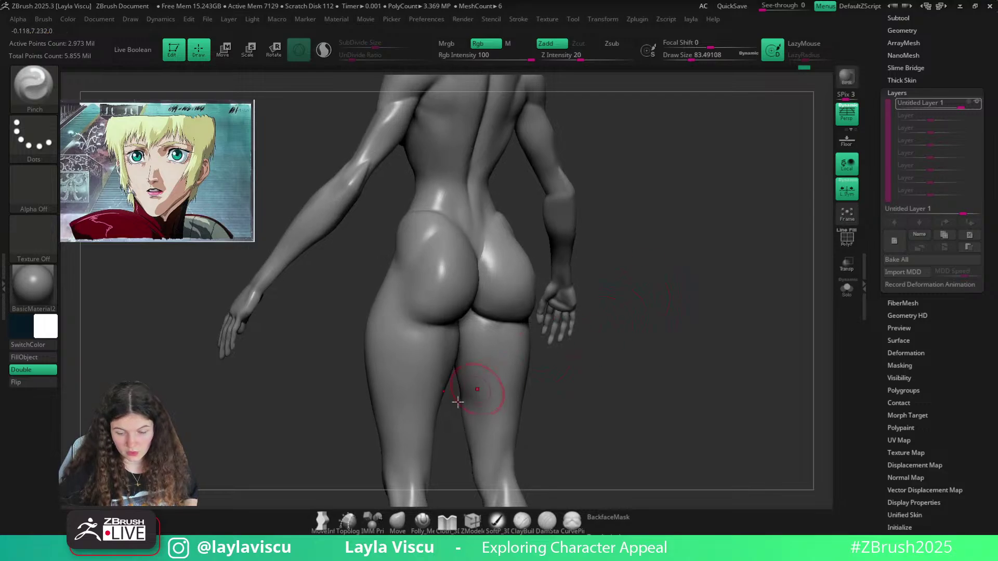
left_click(968, 100)
left_click(912, 19)
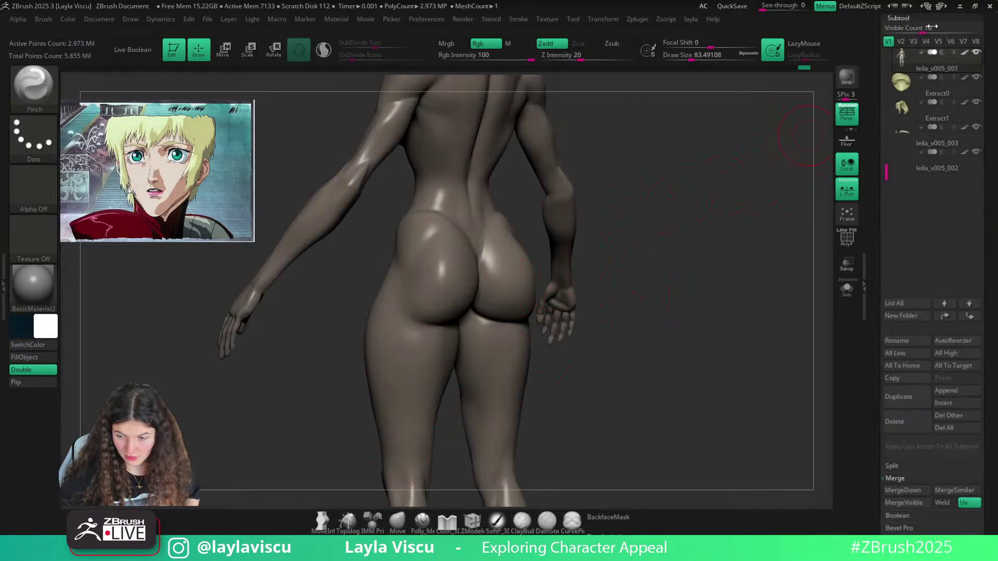
scroll(905, 235, "down", 8)
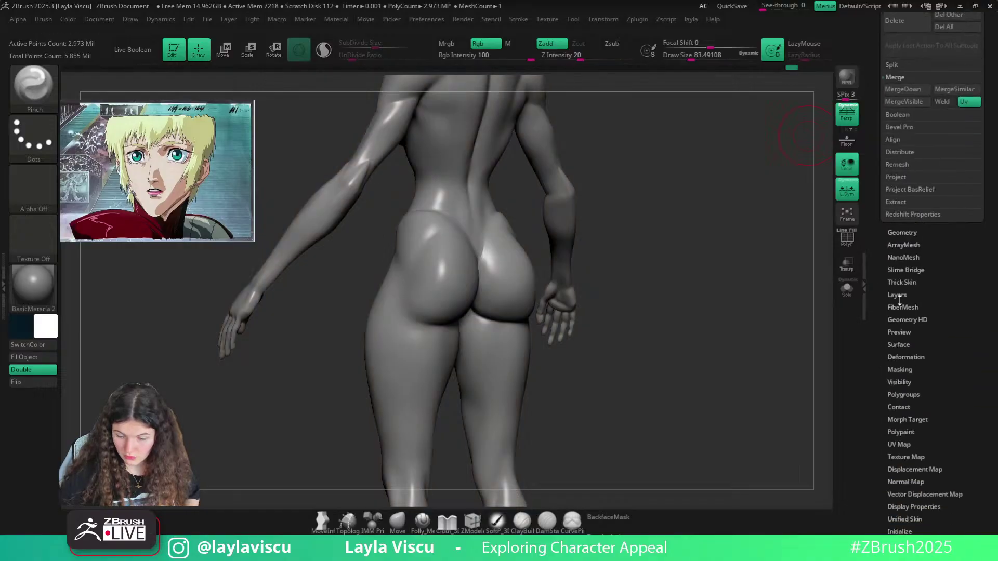
left_click(898, 296)
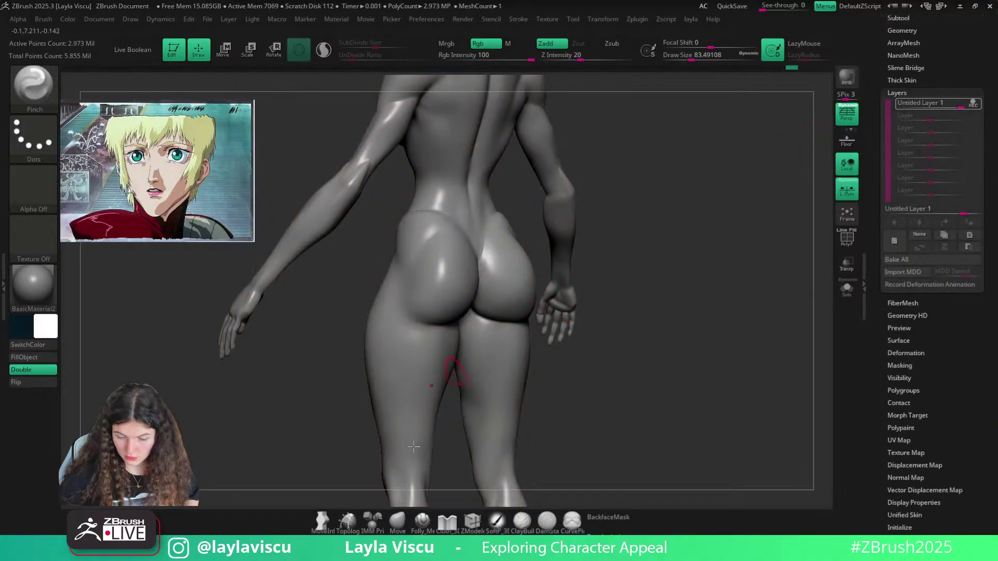
Refine the outer contour of the buttocks with the Move brush at draw sizes of about 83 and 124, smoothing between strokes
left_click(392, 526)
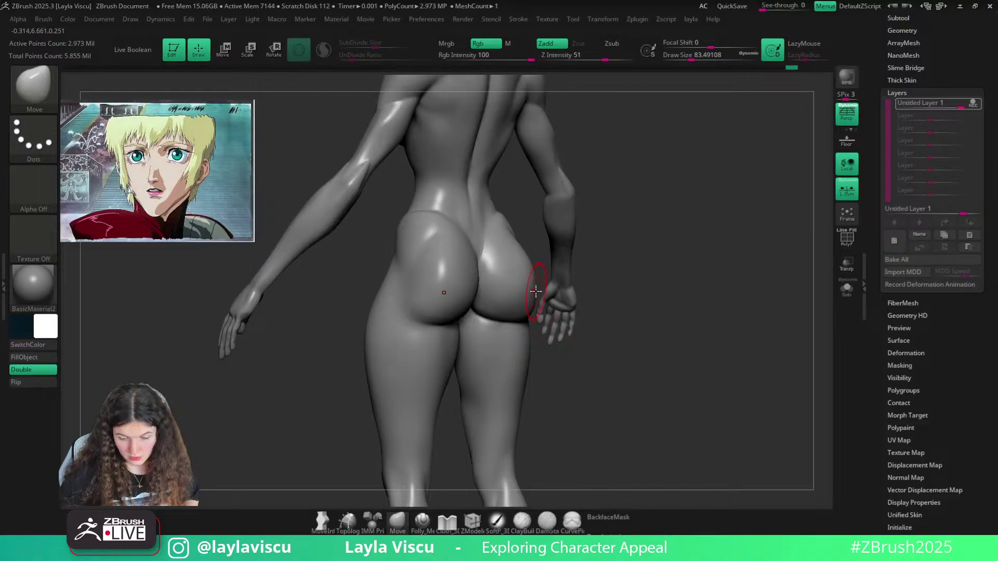
mouse_move(540, 292)
right_mouse_down("ctrl")
mouse_move(541, 307)
mouse_move(541, 270)
mouse_move(547, 281)
right_mouse_up("ctrl")
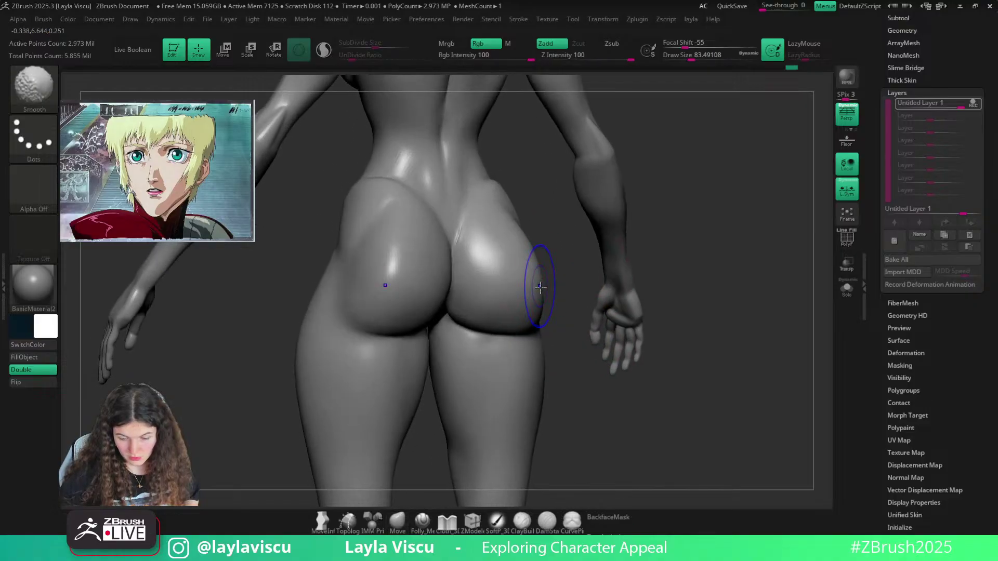
mouse_move(539, 290)
left_mouse_down("shift")
mouse_move(538, 265)
mouse_move(502, 268)
left_mouse_up("shift")
right_click_drag(502, 267, 622, 407)
right_click_drag(583, 363, 512, 284)
key("bracketright")
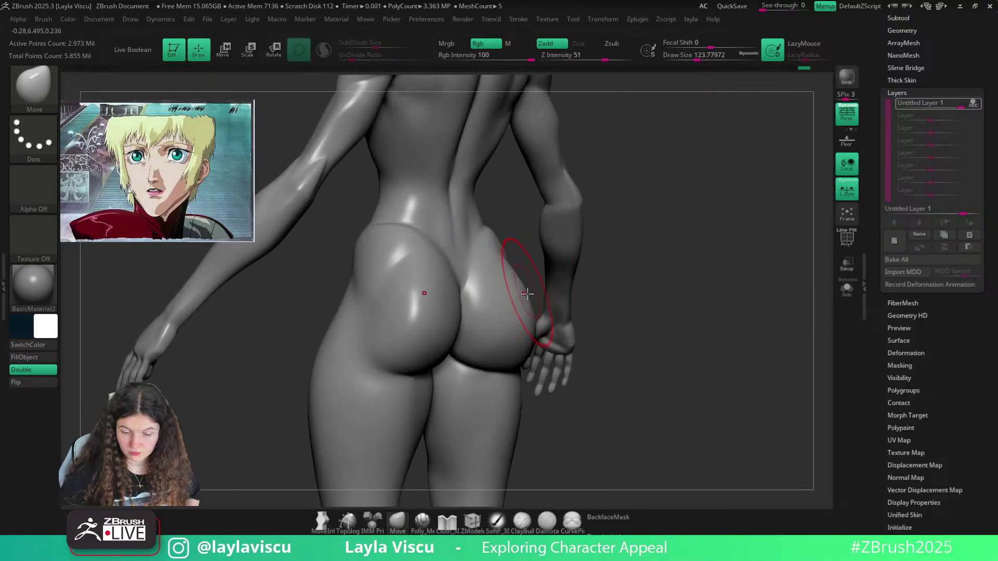
left_click_drag(528, 314, 503, 261)
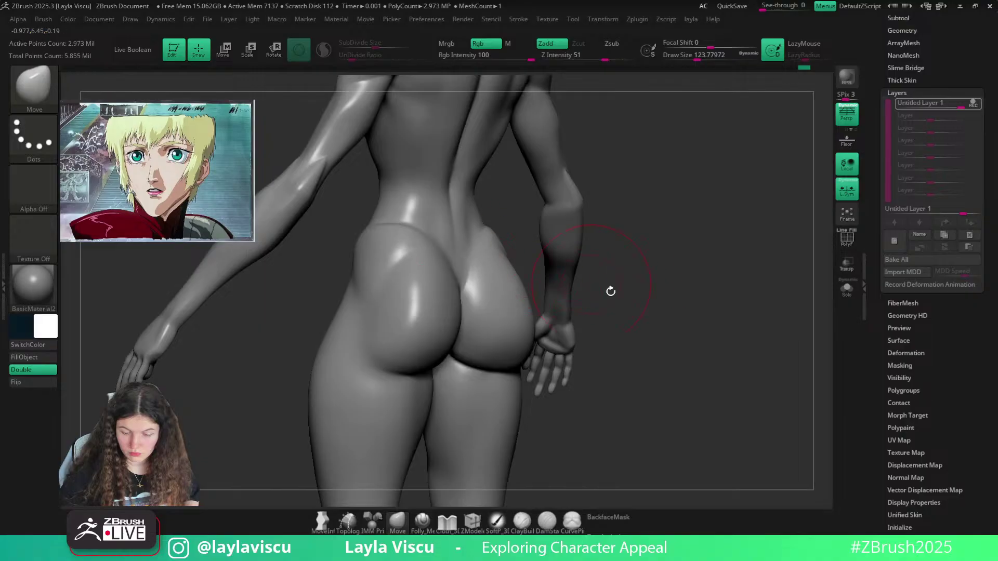
Smooth the lower creases and outer sides of the buttocks at a draw size of about 80
mouse_move(610, 291)
left_mouse_down()
mouse_move(625, 294)
mouse_move(520, 282)
left_mouse_up()
key("bracketleft")
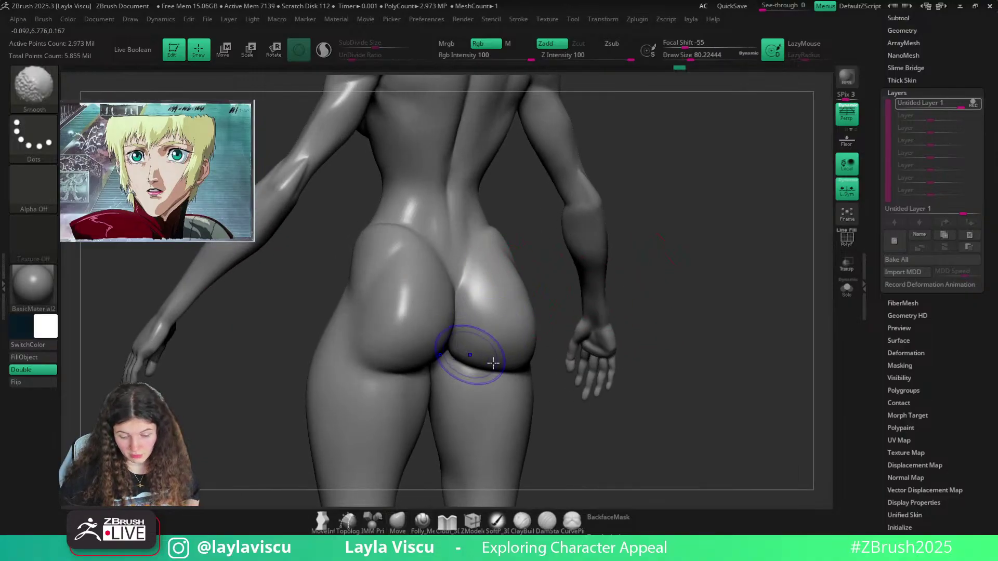
right_click_drag(587, 385, 615, 361, "ctrl")
left_click_drag(616, 362, 585, 359)
right_click_drag(522, 340, 582, 372, "ctrl")
mouse_move(581, 372)
left_mouse_down()
mouse_move(555, 370)
mouse_move(649, 356)
left_mouse_up()
right_click_drag(496, 290, 520, 306, "ctrl")
left_click_drag(528, 292, 515, 278, "shift")
right_click_drag(484, 278, 536, 250, "ctrl")
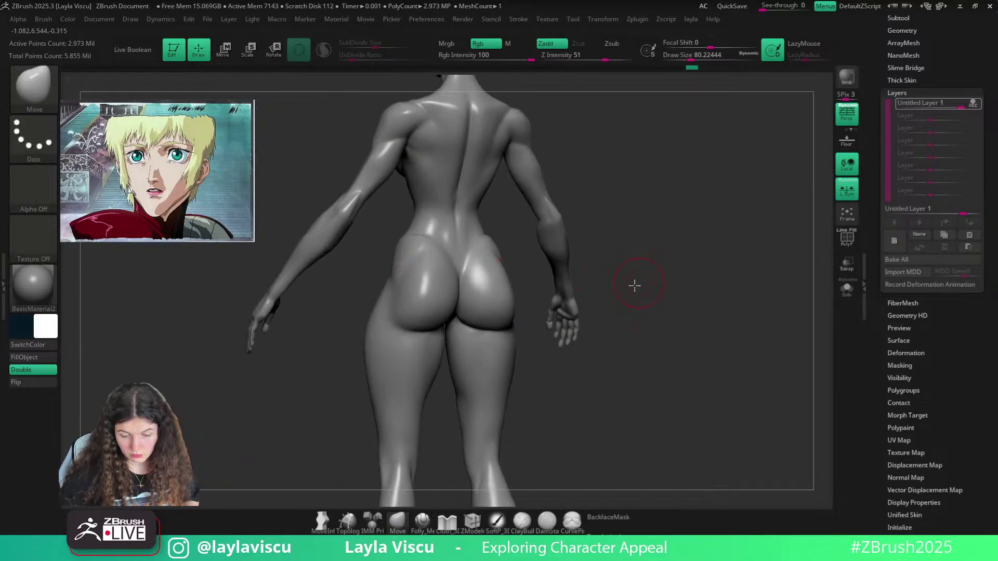
Try to reshape the top of the buttocks beside the cleft with the Move brush and BackfaceMask at a draw size of about 158
left_click_drag(633, 286, 655, 292, "shift")
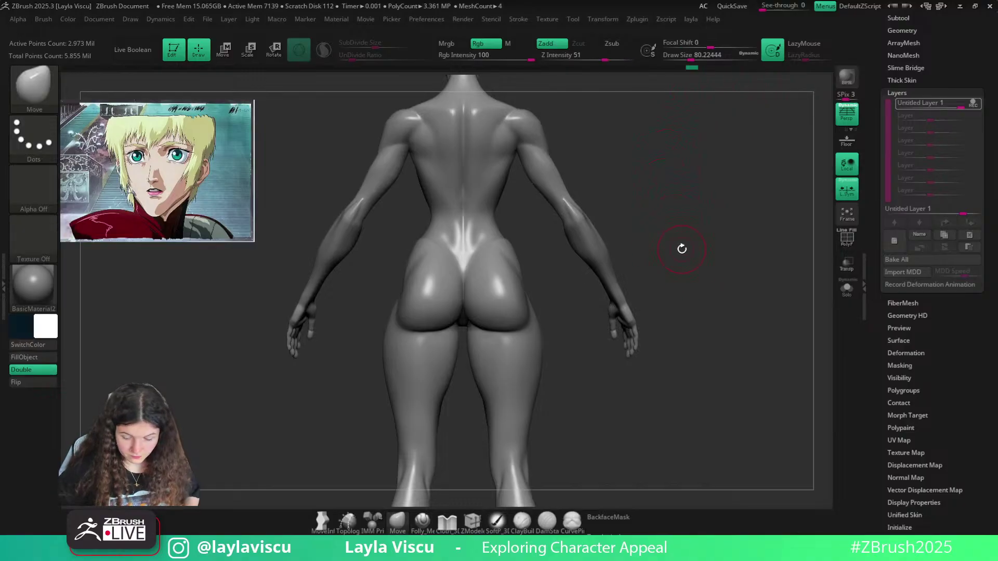
left_click(612, 519)
key("s")
left_click(484, 264)
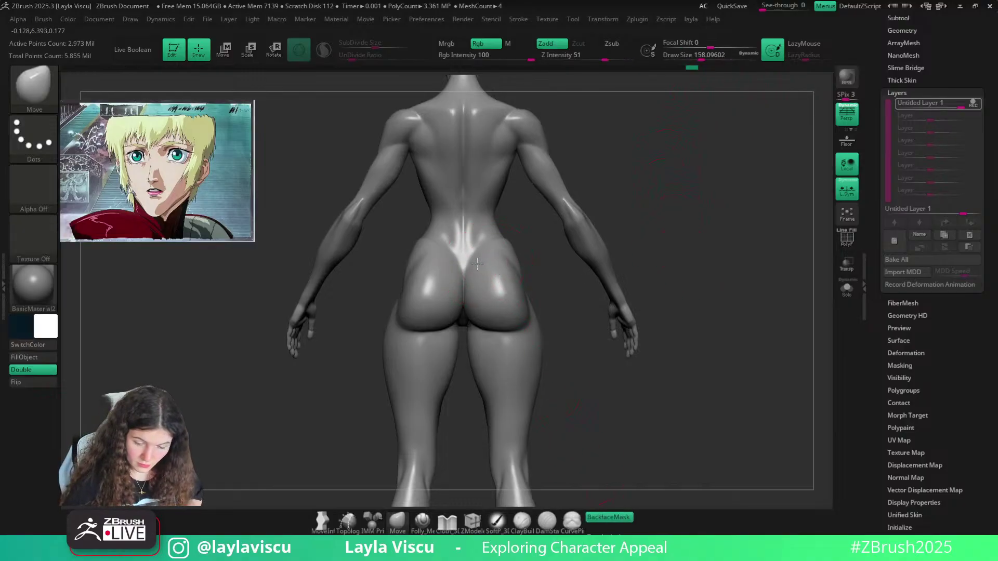
left_click_drag(477, 264, 472, 270)
key("ctrl+z")
key("s")
left_click(473, 264)
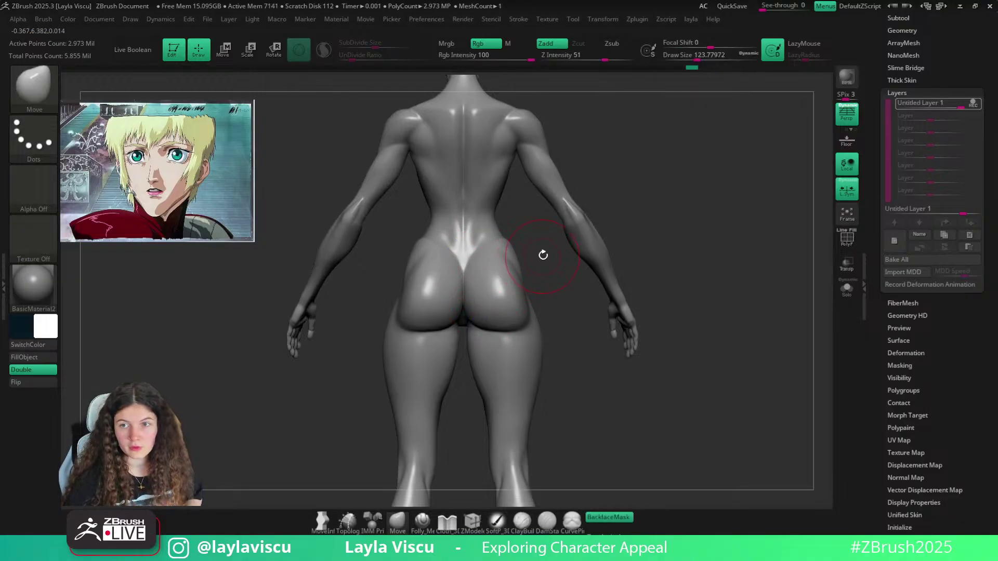
left_click_drag(543, 254, 547, 286)
Carve two dimples into the lower back above the buttocks with the DamStandard brush at a draw size of about 37, then smooth them
key("s")
key("b")
key("d")
key("s")
key("s")
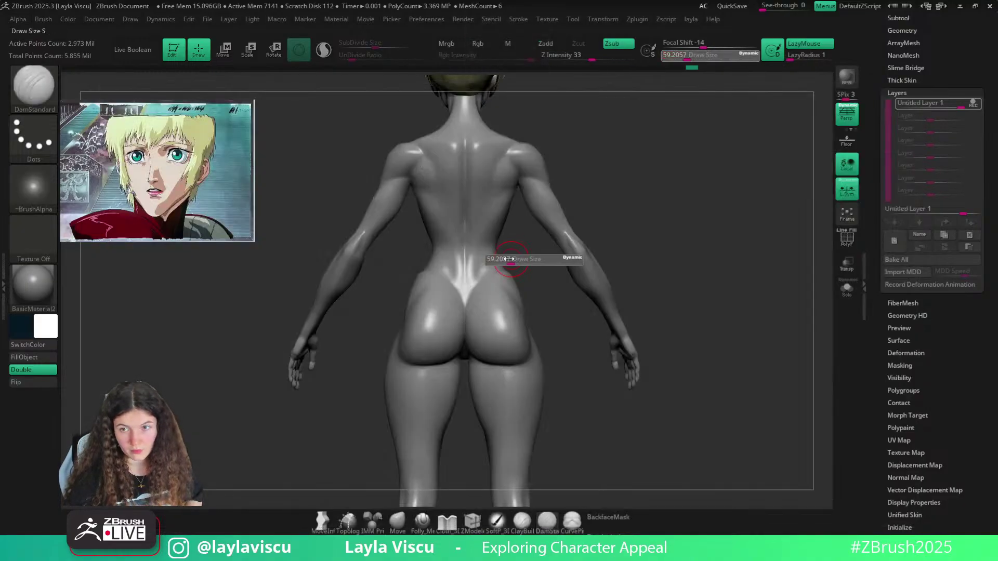
left_click(506, 259)
left_click_drag(531, 253, 529, 276)
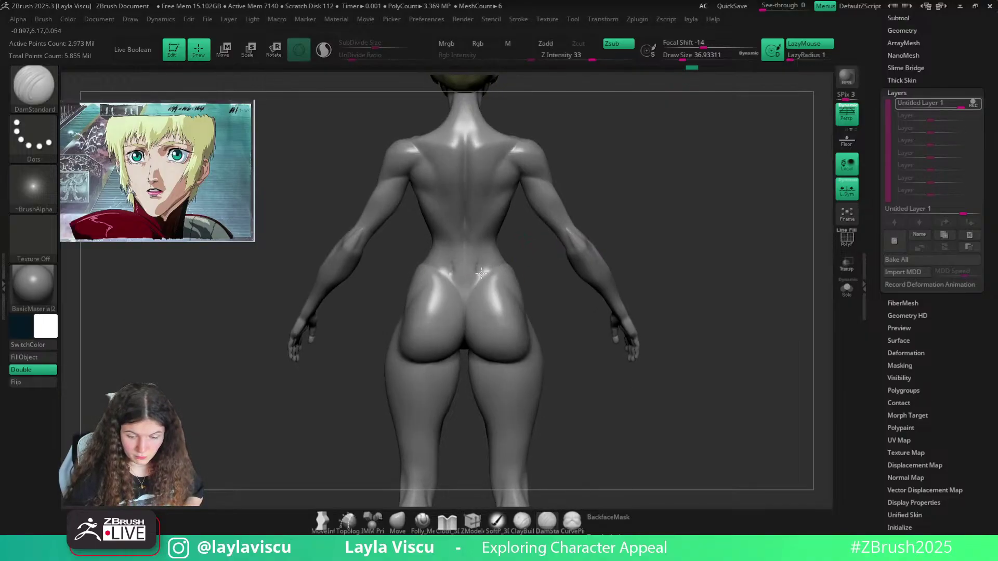
mouse_move(520, 271)
right_mouse_down("shift")
mouse_move(522, 285)
mouse_move(494, 303)
right_mouse_up("shift")
key("ctrl+z")
left_click_drag(477, 267, 477, 282)
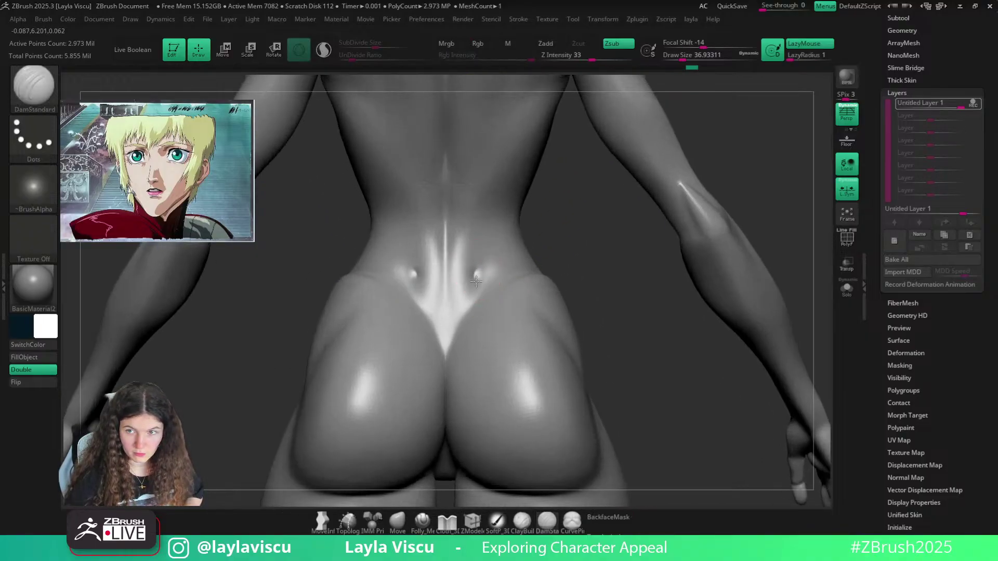
mouse_move(506, 292)
right_mouse_down("ctrl")
mouse_move(572, 307)
mouse_move(535, 317)
mouse_move(517, 288)
right_mouse_up("ctrl")
mouse_move(520, 271)
left_mouse_down()
mouse_move(523, 298)
mouse_move(525, 283)
left_mouse_up()
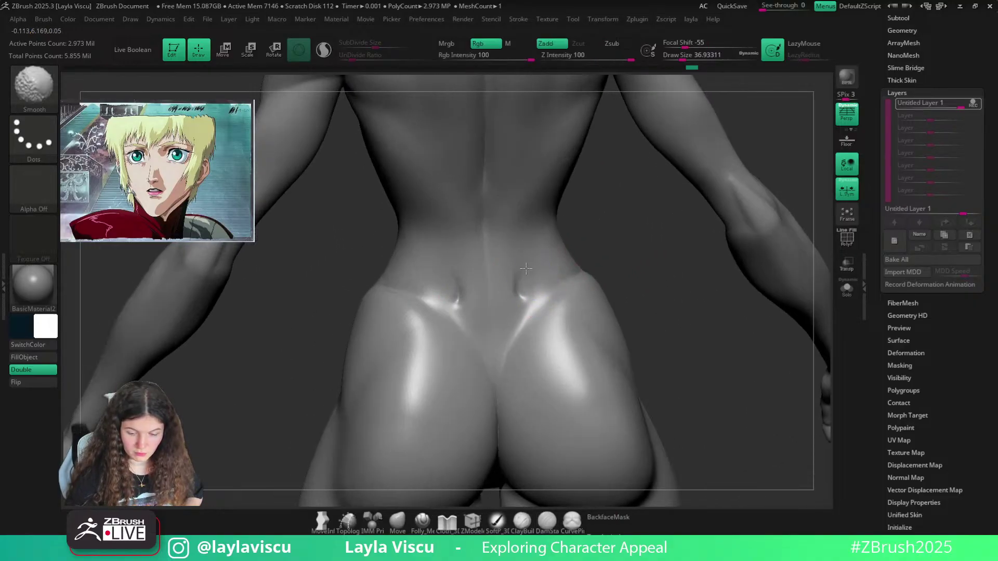
Deepen the groove of the lower spine between the back dimples with the DamStandard brush at a draw size of about 62
mouse_move(527, 269)
right_mouse_down("ctrl")
mouse_move(613, 278)
mouse_move(669, 245)
mouse_move(657, 212)
mouse_move(539, 310)
right_mouse_up("ctrl")
mouse_move(555, 241)
right_mouse_down()
mouse_move(541, 258)
mouse_move(580, 214)
mouse_move(638, 187)
mouse_move(619, 188)
right_mouse_up()
key("s")
mouse_move(505, 218)
right_mouse_down("ctrl")
mouse_move(514, 273)
mouse_move(506, 209)
mouse_move(553, 162)
right_mouse_up("ctrl")
right_click_drag(549, 263, 544, 317, "ctrl")
left_click_drag(482, 319, 473, 343)
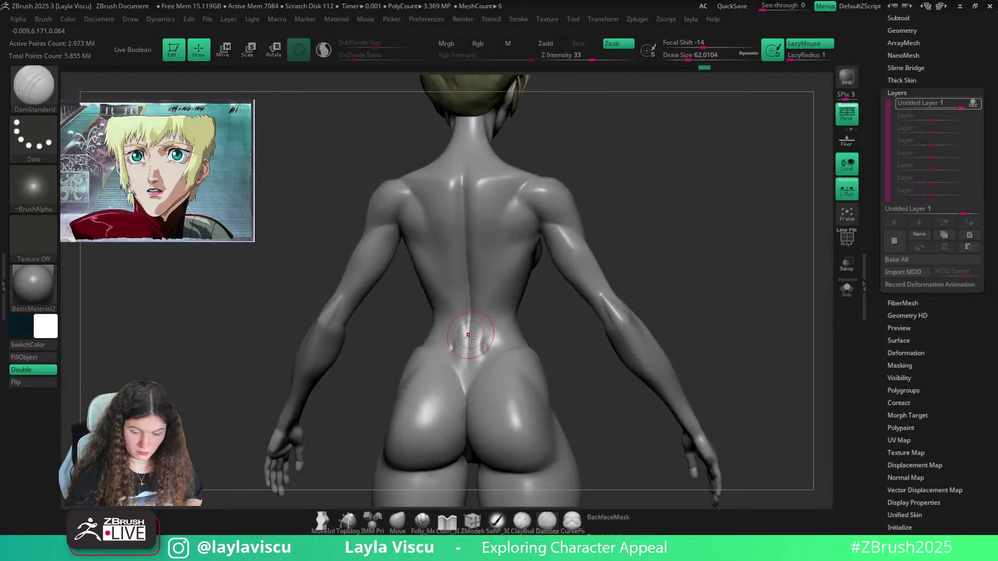
right_click_drag(470, 312, 530, 208, "ctrl")
mouse_move(550, 169)
right_mouse_down()
mouse_move(582, 235)
mouse_move(592, 207)
mouse_move(693, 230)
mouse_move(714, 223)
mouse_move(636, 248)
right_mouse_up()
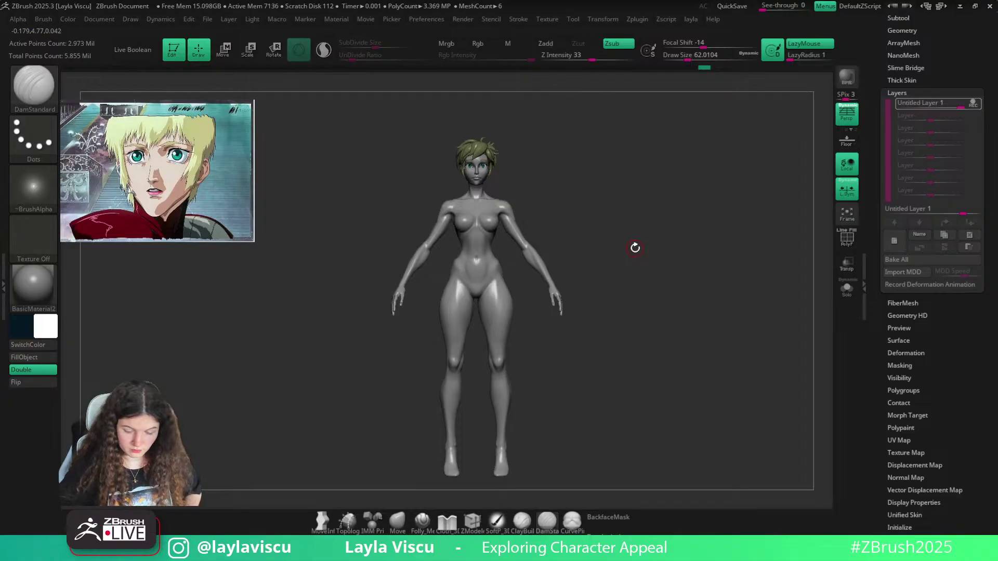
Try to carve the groin crease along the top of the thigh with the Folly_Mech Cut brush at a draw size of about 62
mouse_move(608, 408)
right_mouse_down("ctrl")
mouse_move(535, 374)
mouse_move(626, 430)
mouse_move(582, 352)
mouse_move(515, 359)
mouse_move(490, 423)
mouse_move(597, 383)
right_mouse_up("ctrl")
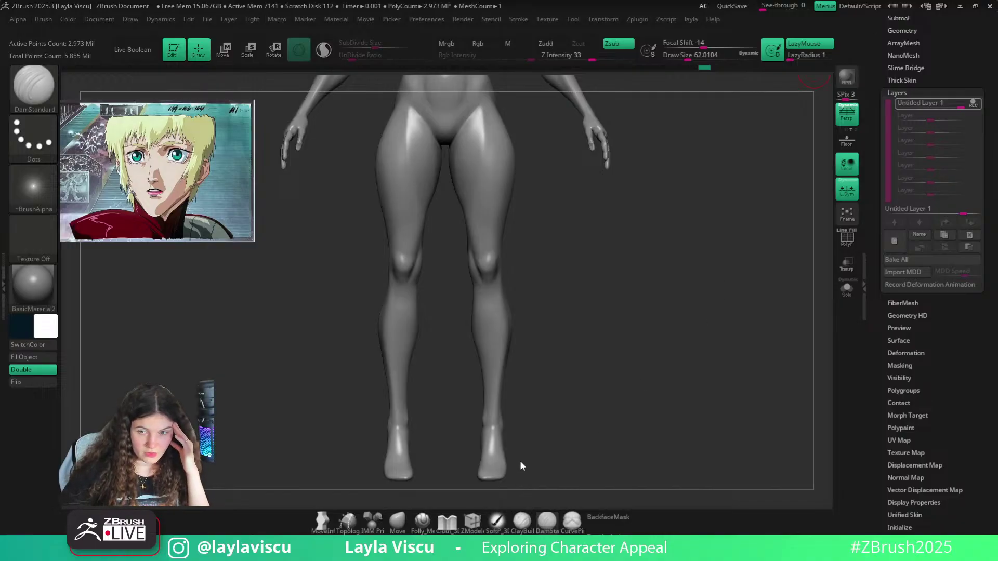
mouse_move(478, 259)
right_mouse_down("ctrl")
mouse_move(528, 363)
mouse_move(496, 321)
mouse_move(573, 275)
right_mouse_up("ctrl")
right_click_drag(573, 276, 607, 375, "alt")
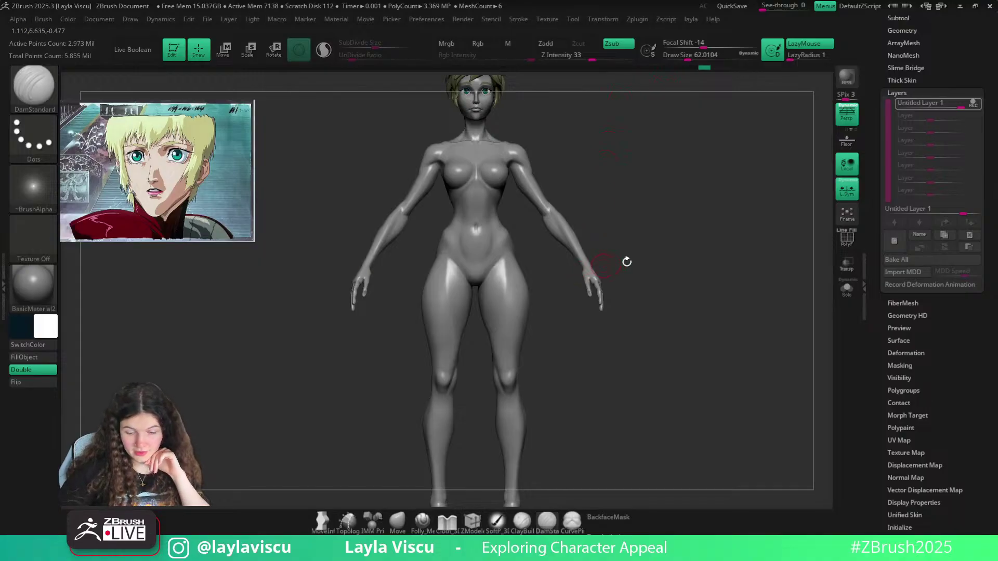
right_click_drag(661, 250, 643, 247)
right_click_drag(530, 214, 575, 303, "ctrl")
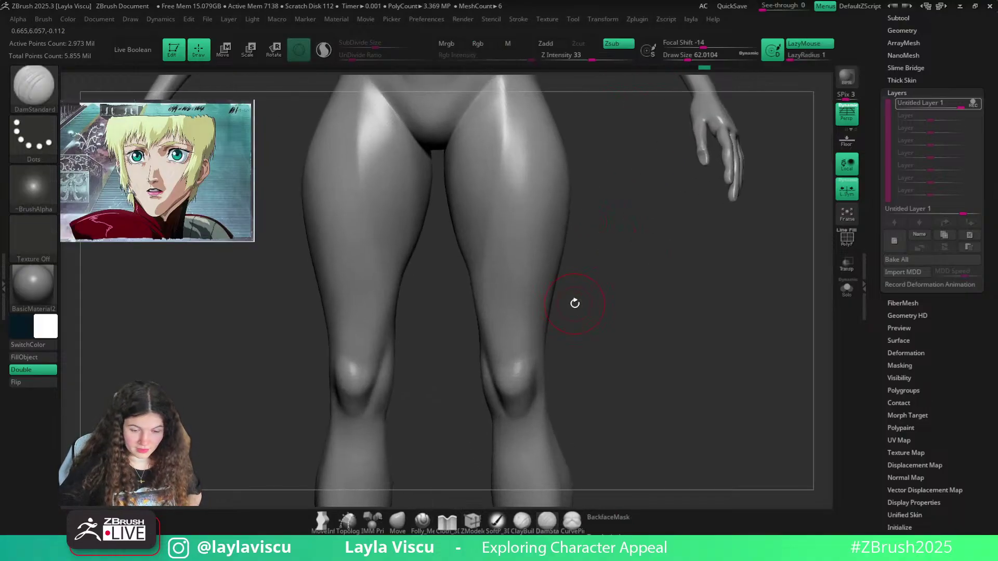
right_click_drag(602, 189, 640, 341, "alt")
left_click(422, 523)
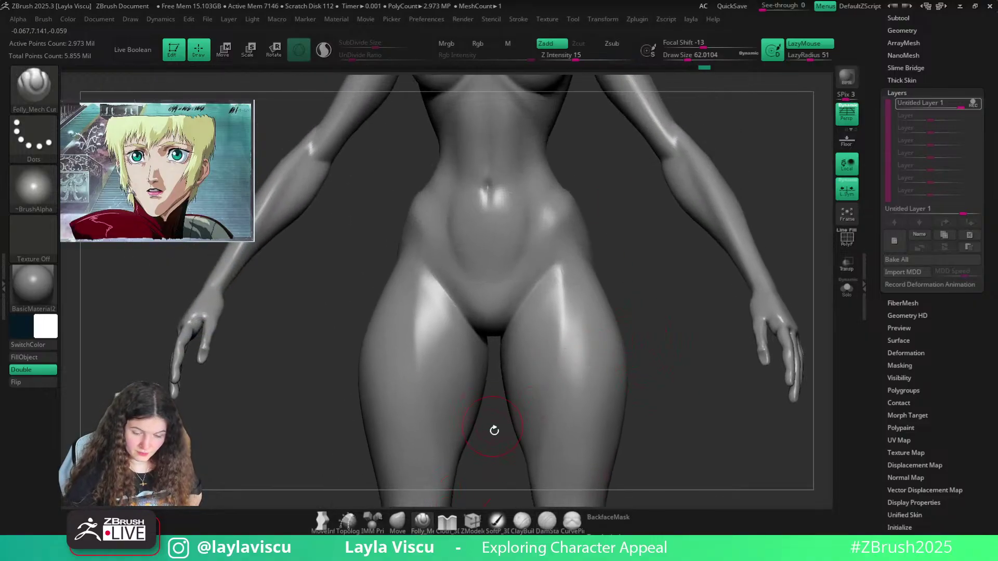
right_click_drag(495, 430, 481, 421)
left_click_drag(432, 273, 495, 355)
key("ctrl+z")
Define the creases beneath the breasts from the sternum outward with the Folly_Mech Cut brush at a draw size of about 62, then smooth them
right_click_drag(579, 290, 445, 274)
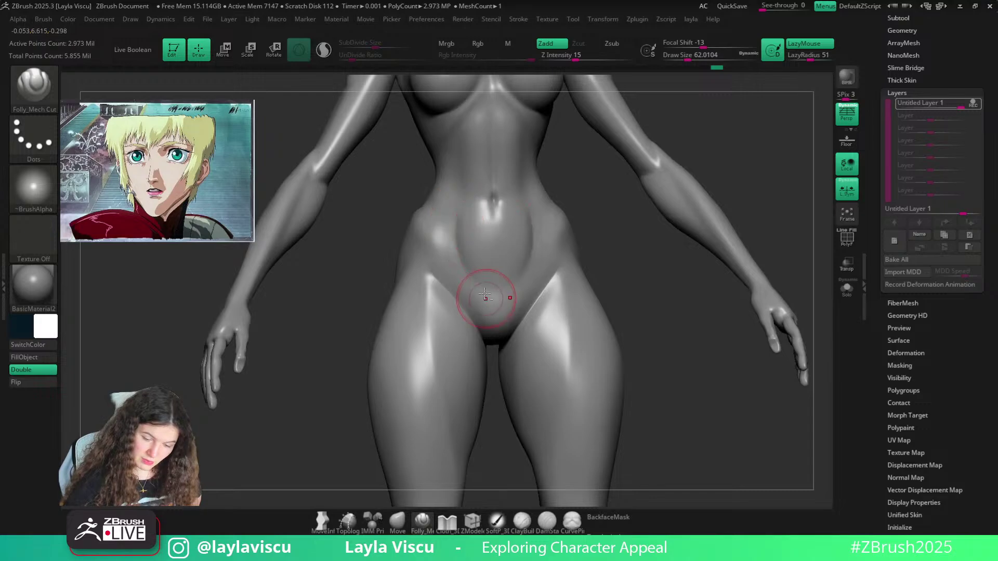
right_click_drag(456, 207, 458, 244, "ctrl")
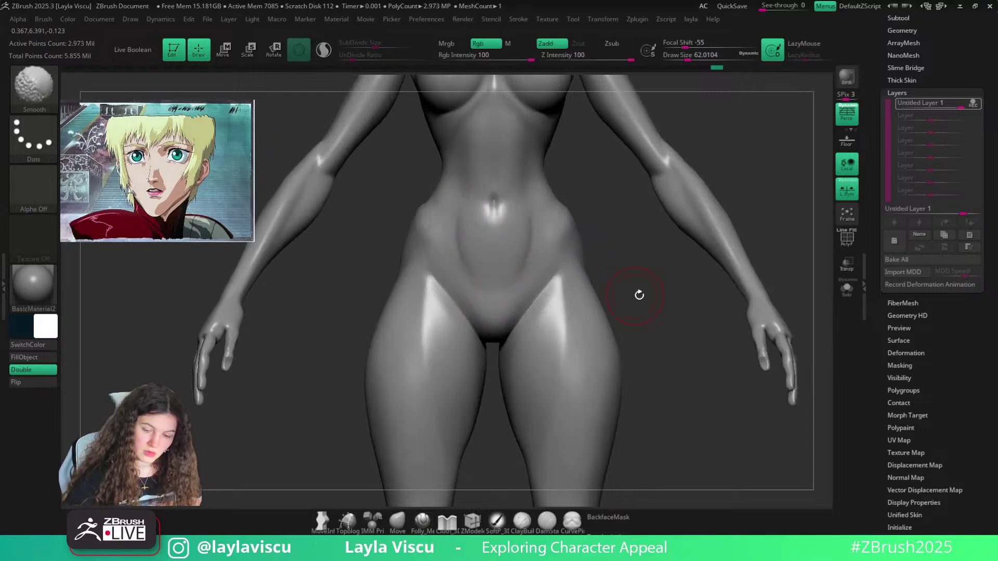
right_click_drag(638, 292, 629, 227, "ctrl")
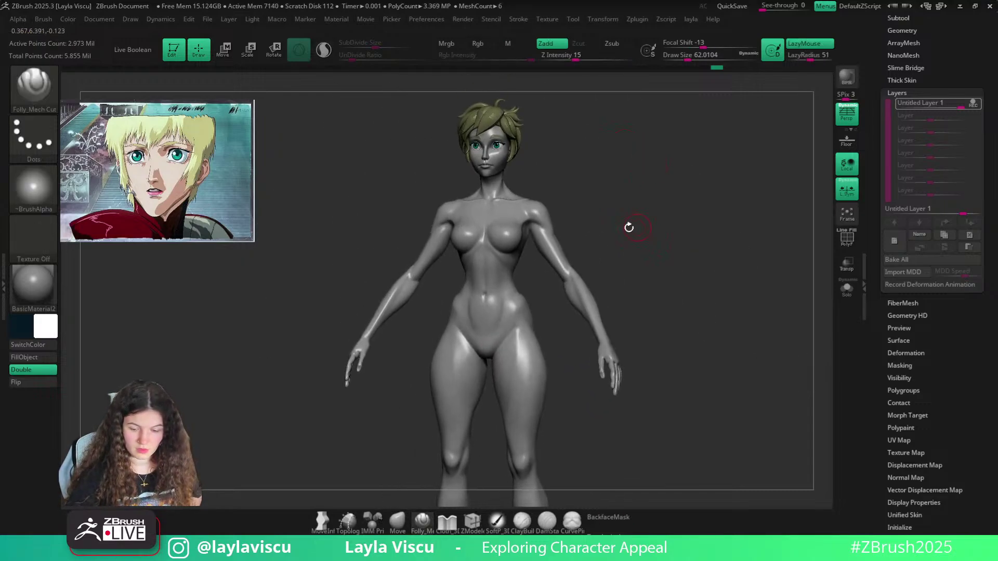
right_click_drag(520, 226, 522, 293, "ctrl")
right_click_drag(631, 143, 646, 169)
left_click_drag(496, 264, 503, 293)
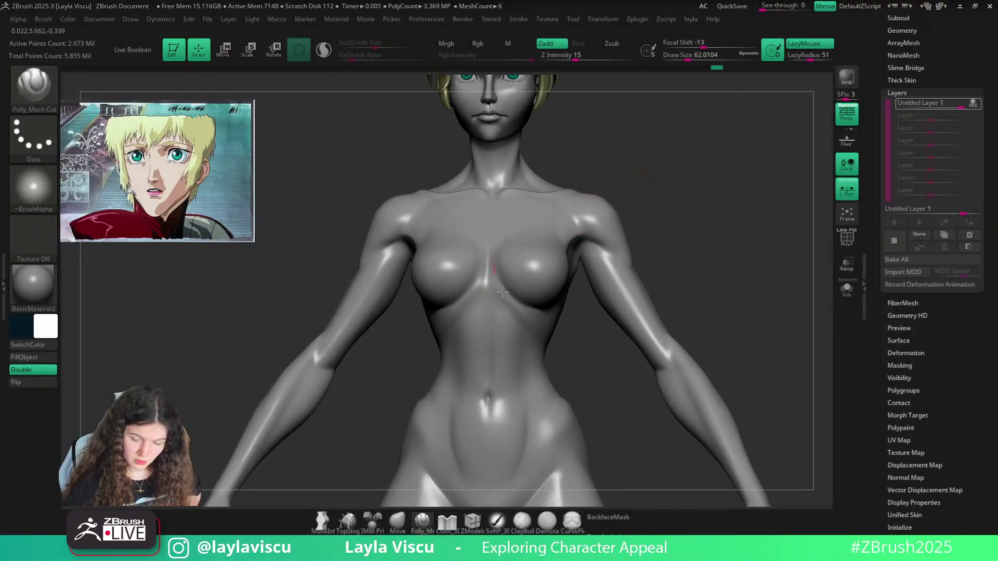
left_click_drag(558, 316, 562, 315)
right_click_drag(631, 206, 622, 144)
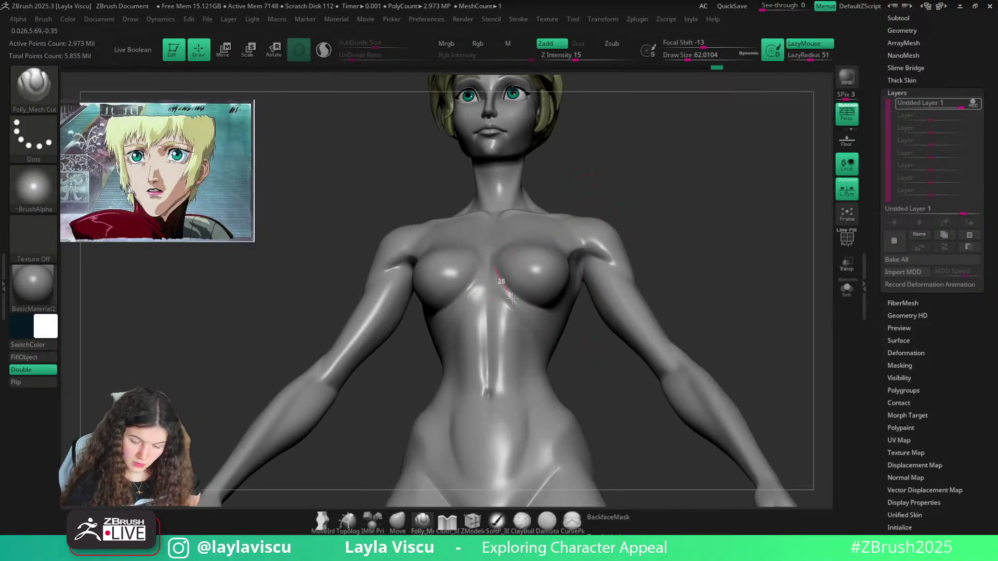
left_click_drag(573, 308, 581, 305)
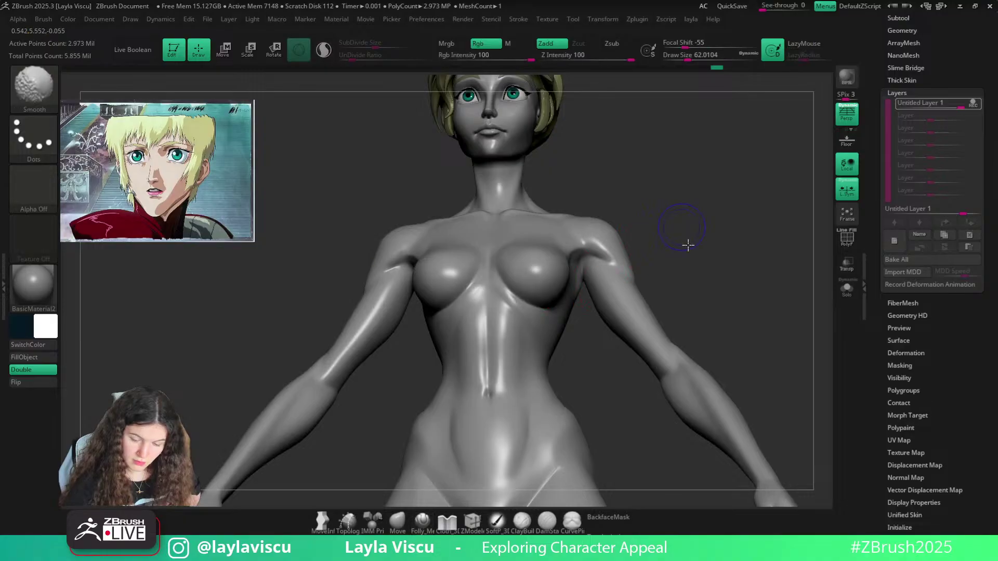
Adjust the inner contour of the breasts beside the sternum with the Move brush at a draw size of about 54
right_click_drag(686, 245, 624, 165, "ctrl")
right_click_drag(624, 165, 617, 200)
right_click_drag(508, 263, 509, 325, "ctrl")
left_click(397, 521)
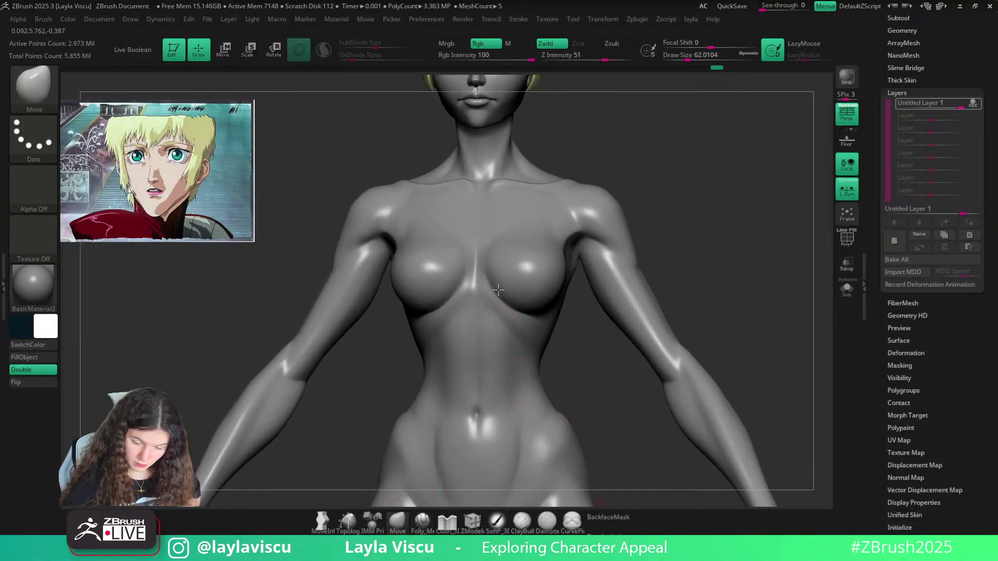
key("s")
left_click(487, 261)
left_click_drag(489, 264, 491, 271)
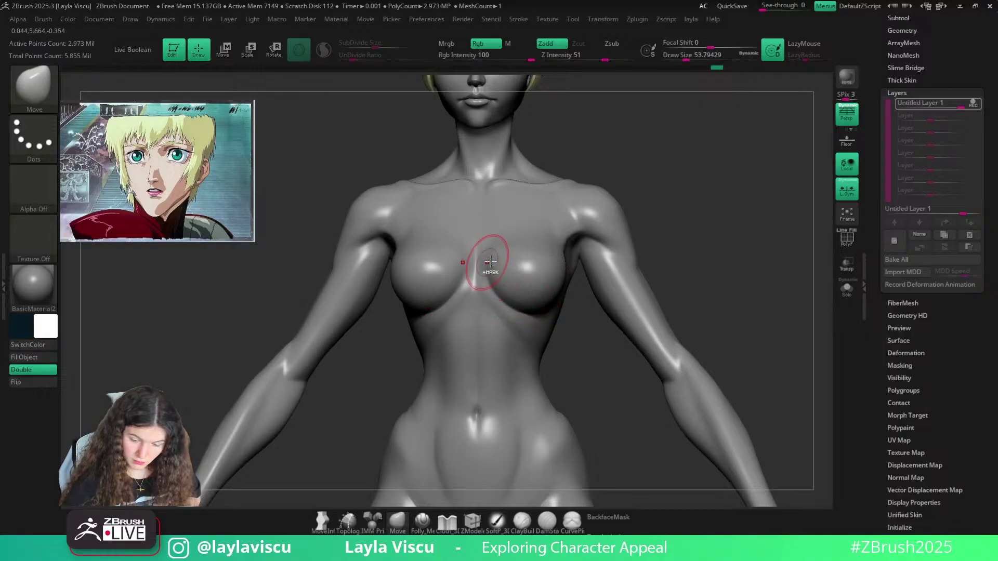
mouse_move(552, 244)
right_mouse_down("ctrl")
mouse_move(575, 179)
mouse_move(618, 209)
right_mouse_up("ctrl")
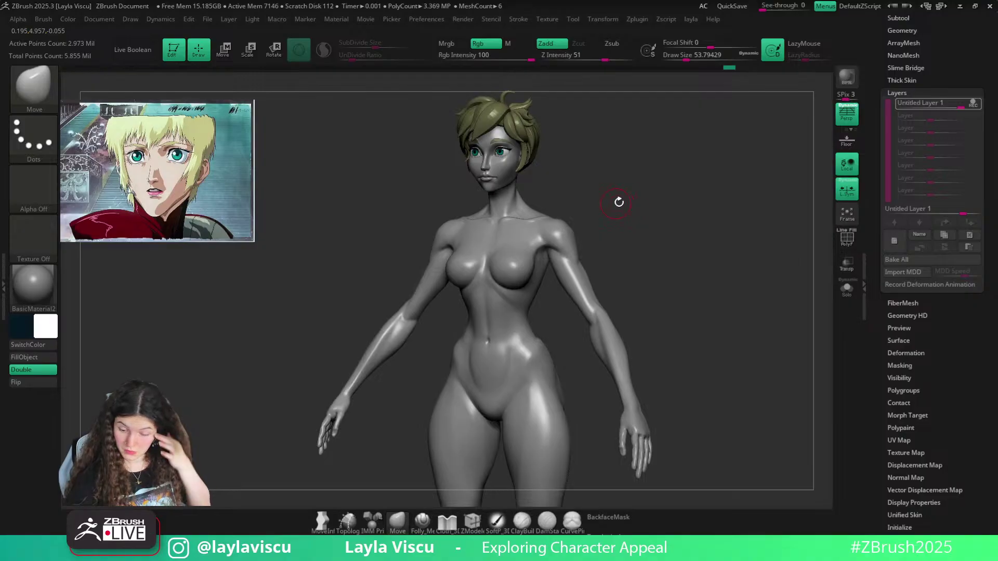
Compare the sculpt's overall proportions with the full-body costume drawing on the reference board
mouse_move(635, 223)
right_mouse_down()
mouse_move(601, 258)
mouse_move(640, 225)
mouse_move(643, 244)
mouse_move(666, 198)
mouse_move(720, 196)
mouse_move(673, 229)
right_mouse_up()
mouse_move(506, 283)
right_mouse_down("ctrl")
mouse_move(561, 290)
mouse_move(552, 275)
right_mouse_up("ctrl")
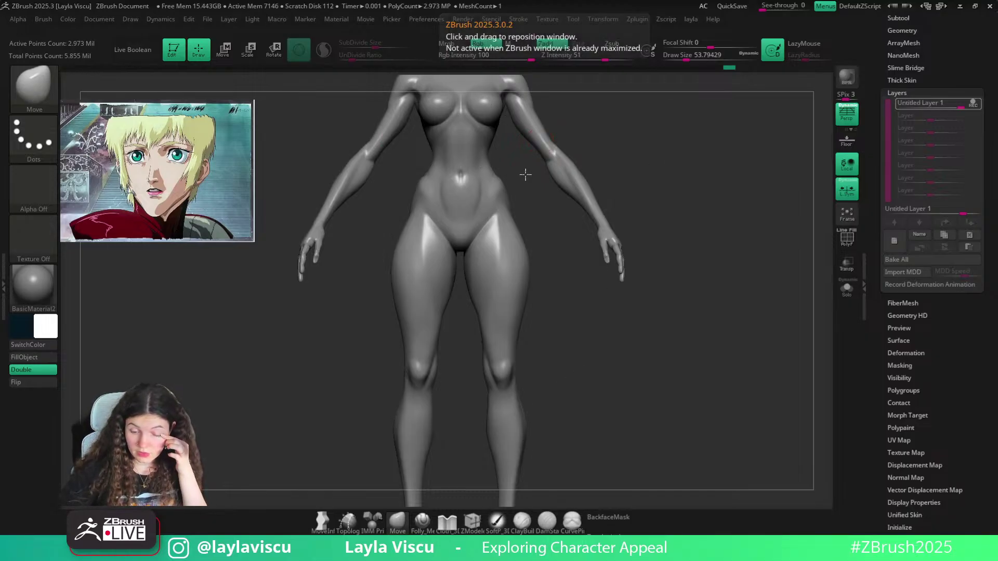
left_click_drag(609, 128, 609, 227, "alt")
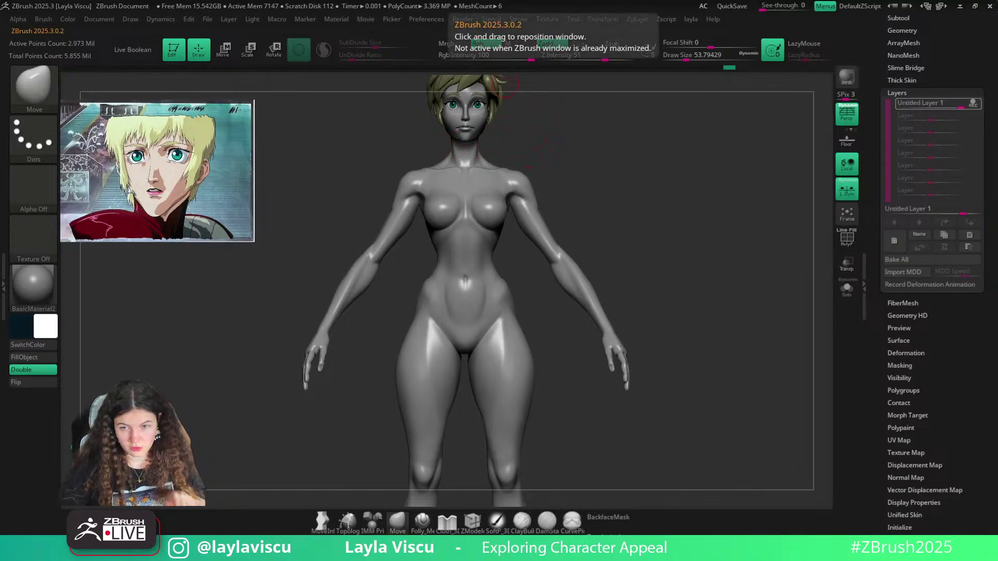
key("ctrl+shift+a")
right_click_drag(548, 1, 548, 313)
scroll(541, 323, "down", 5)
middle_click_drag(489, 358, 382, 239)
scroll(357, 250, "up", 2)
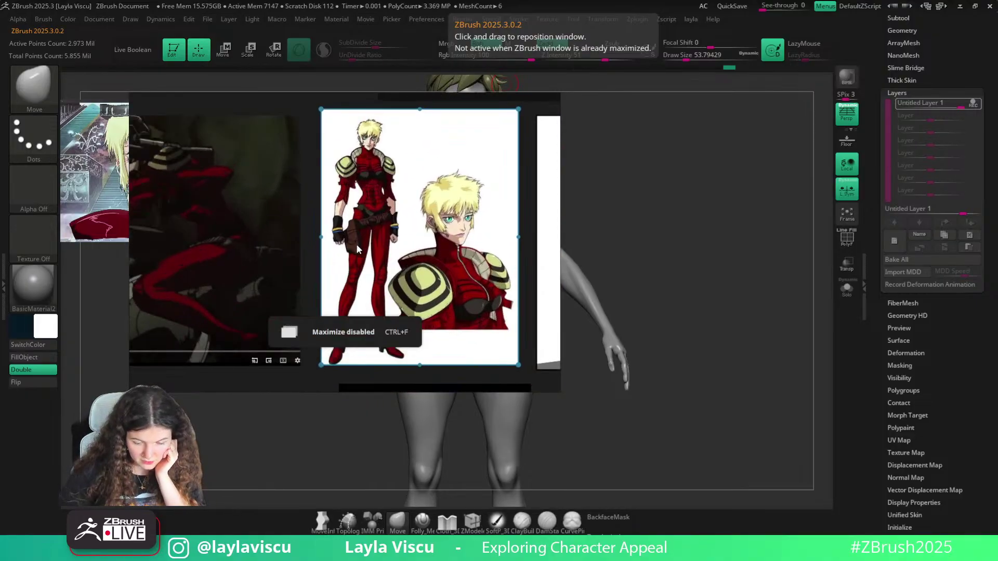
middle_click_drag(388, 313, 369, 295)
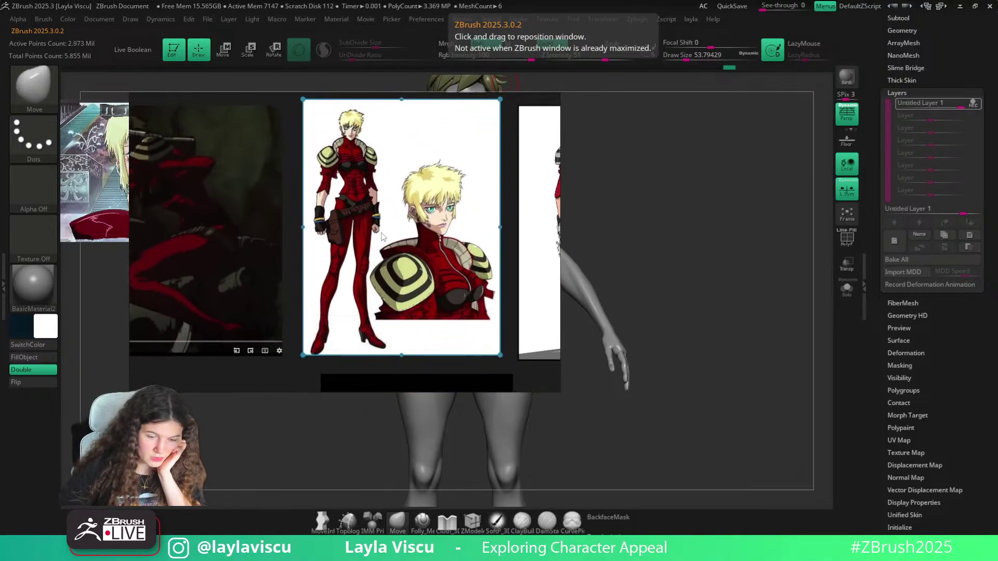
Examine the upper-body portraits, armour and painted costume references, recheck the full-body drawings, and return to the sculpt
scroll(416, 224, "down", 3)
middle_click_drag(628, 233, 400, 242)
middle_click_drag(413, 219, 185, 345)
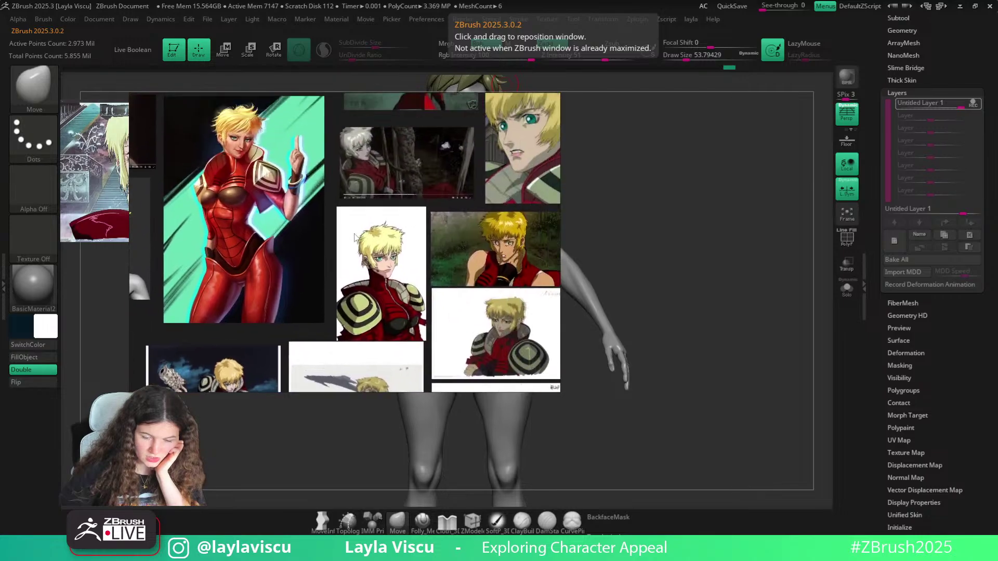
middle_click_drag(406, 120, 365, 155)
scroll(468, 290, "up", 4)
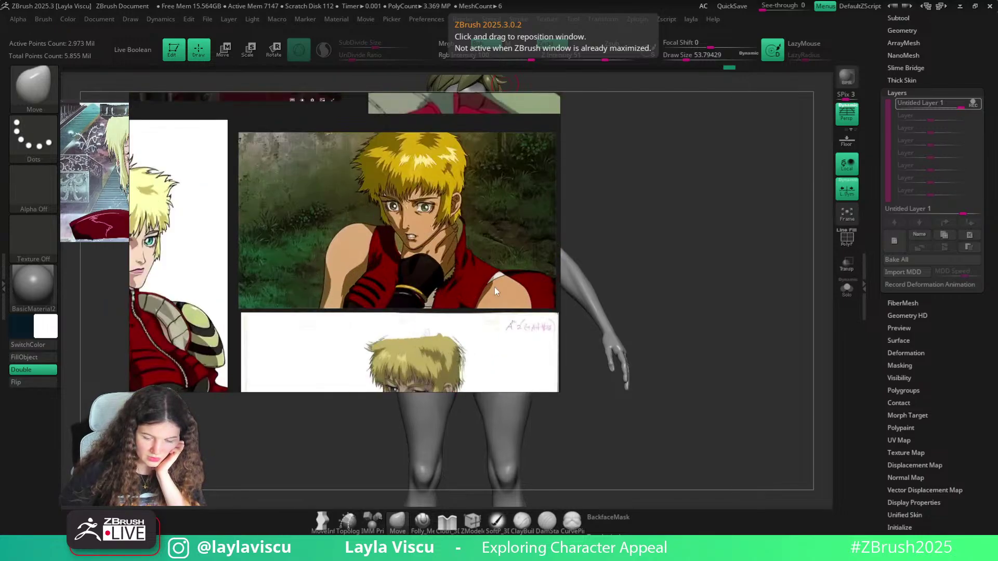
scroll(492, 286, "down", 3)
middle_click_drag(306, 297, 339, 207)
scroll(340, 207, "up", 3)
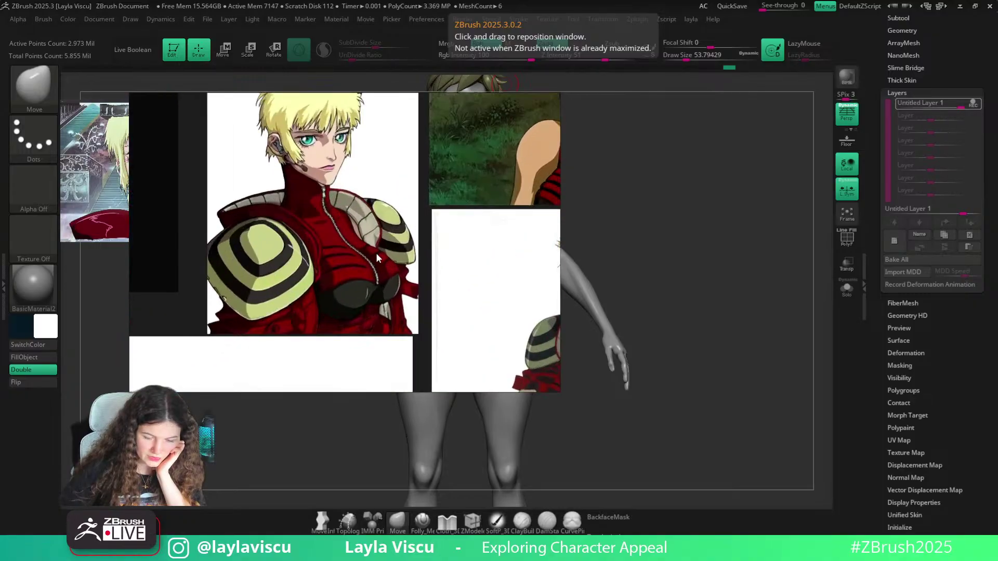
scroll(376, 255, "down", 3)
middle_click_drag(414, 267, 403, 271)
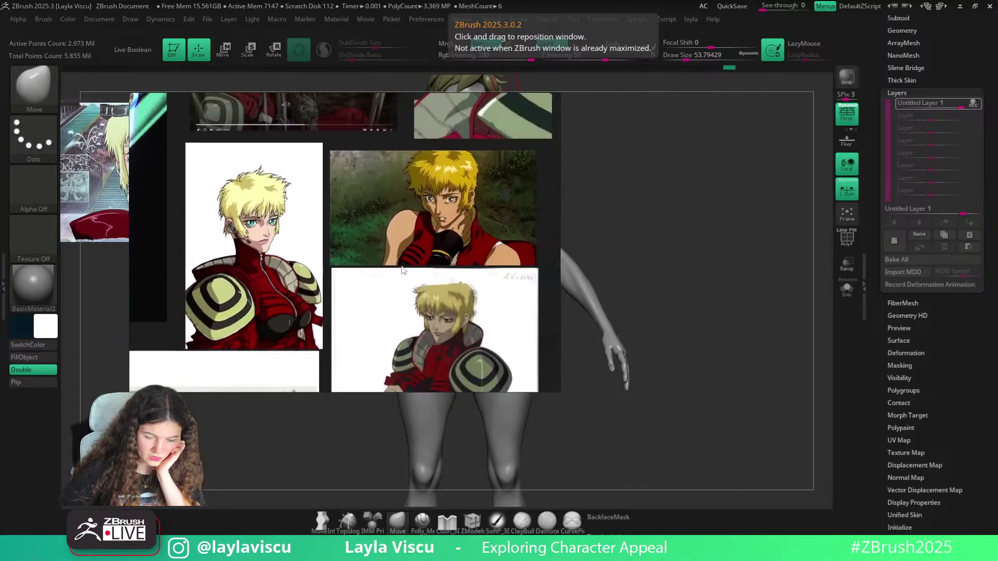
scroll(403, 270, "down", 3)
middle_click_drag(249, 254, 398, 198)
scroll(428, 180, "up", 3)
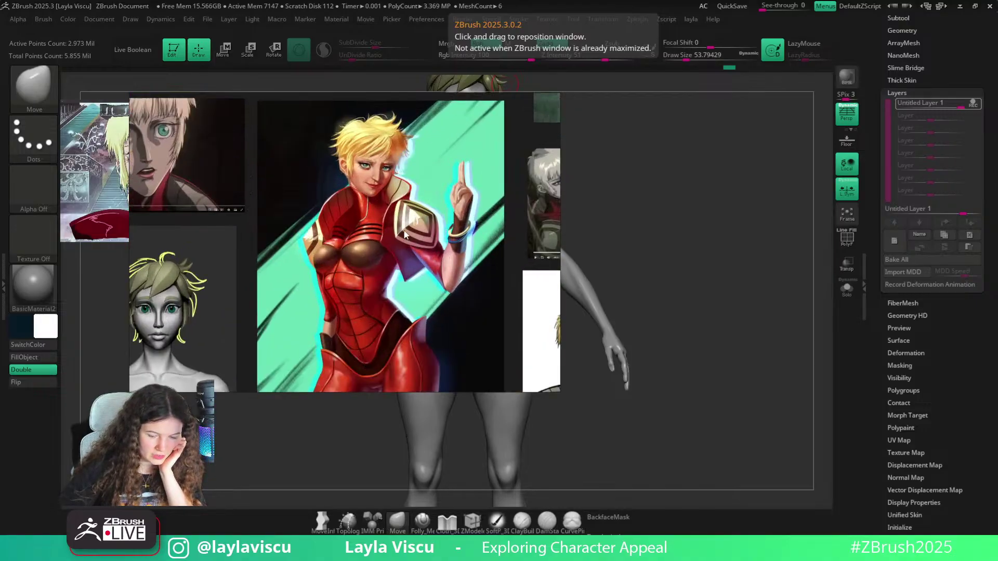
scroll(405, 235, "down", 3)
scroll(361, 136, "up", 3)
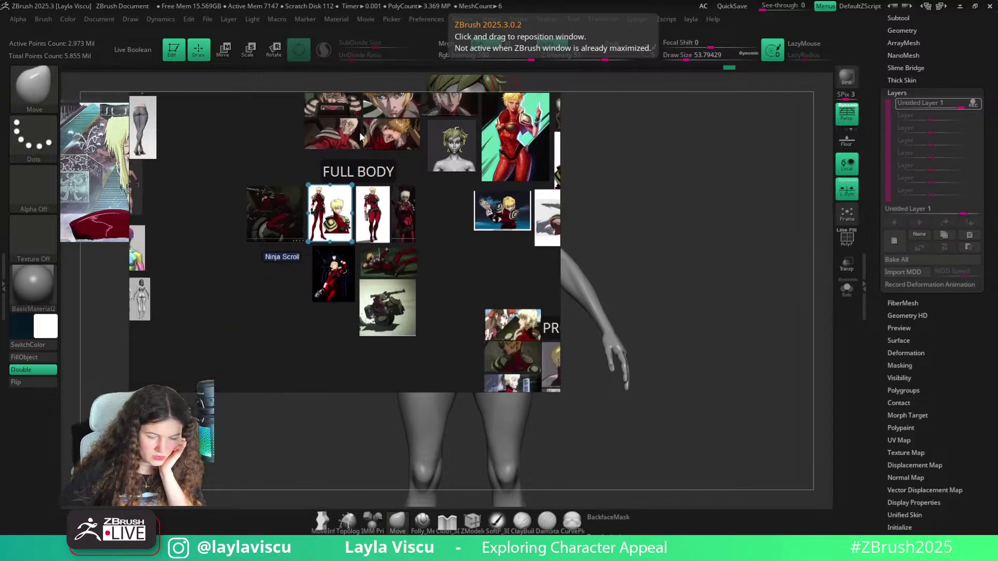
scroll(340, 209, "up", 5)
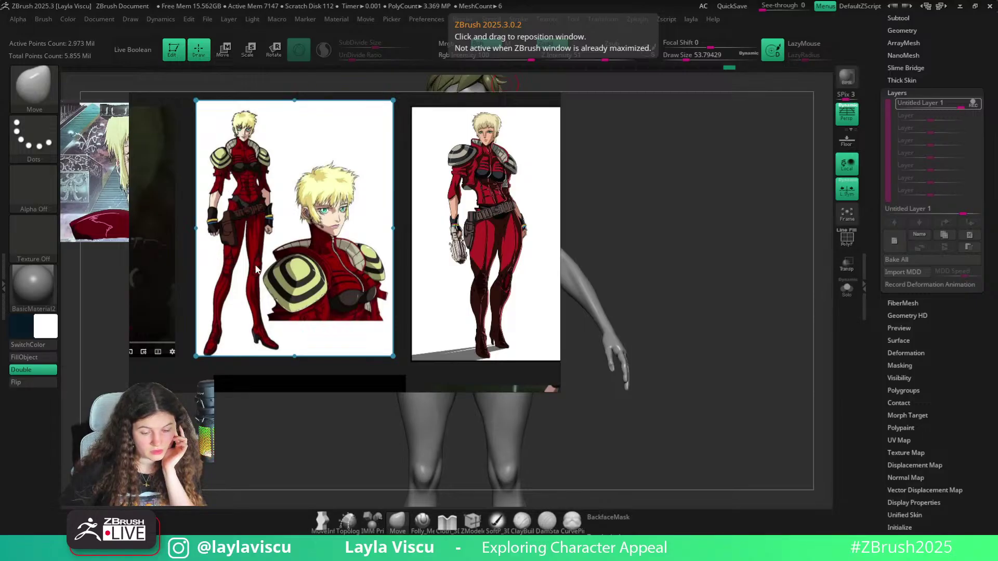
right_click_drag(255, 266, 406, 1)
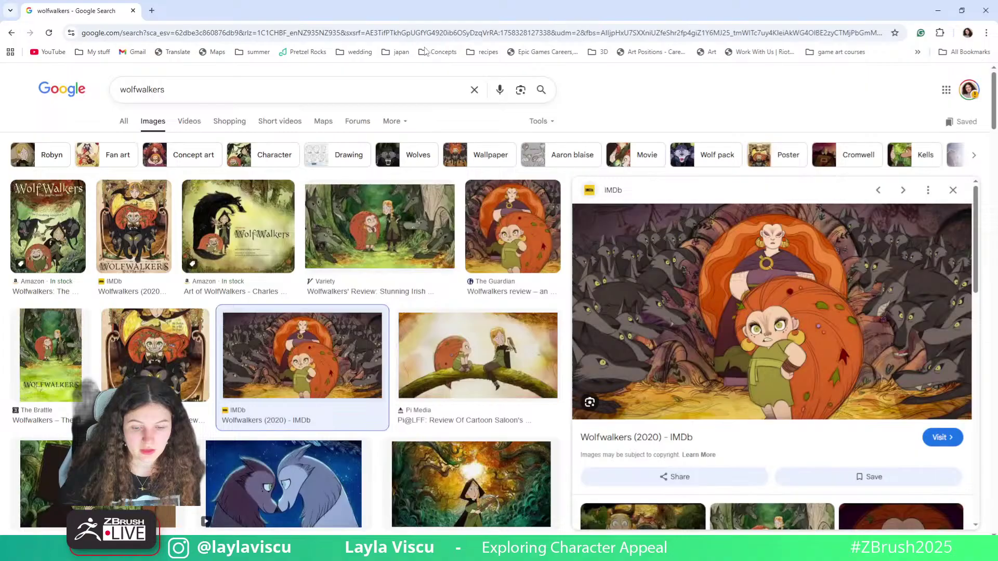
left_click_drag(405, 11, 397, 0)
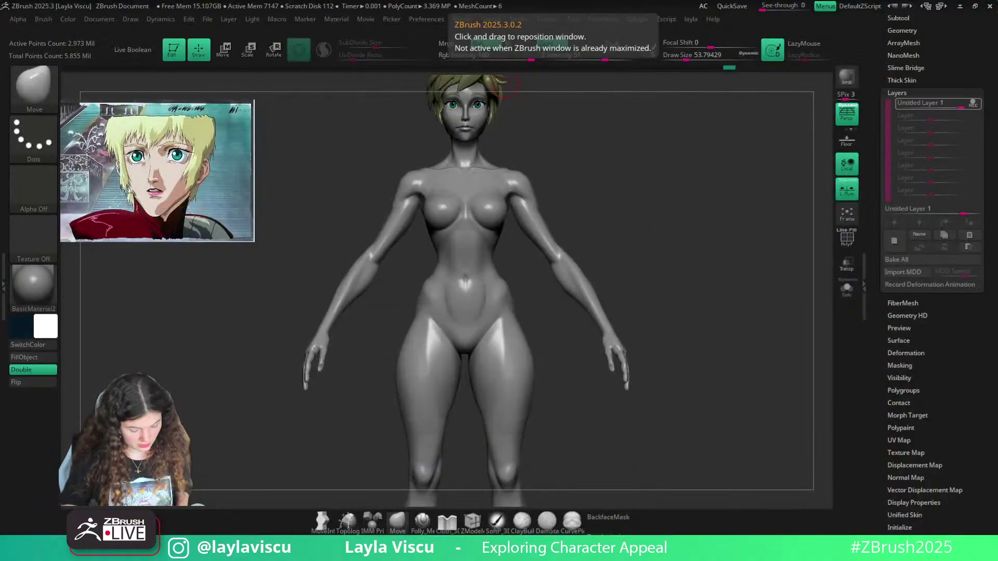
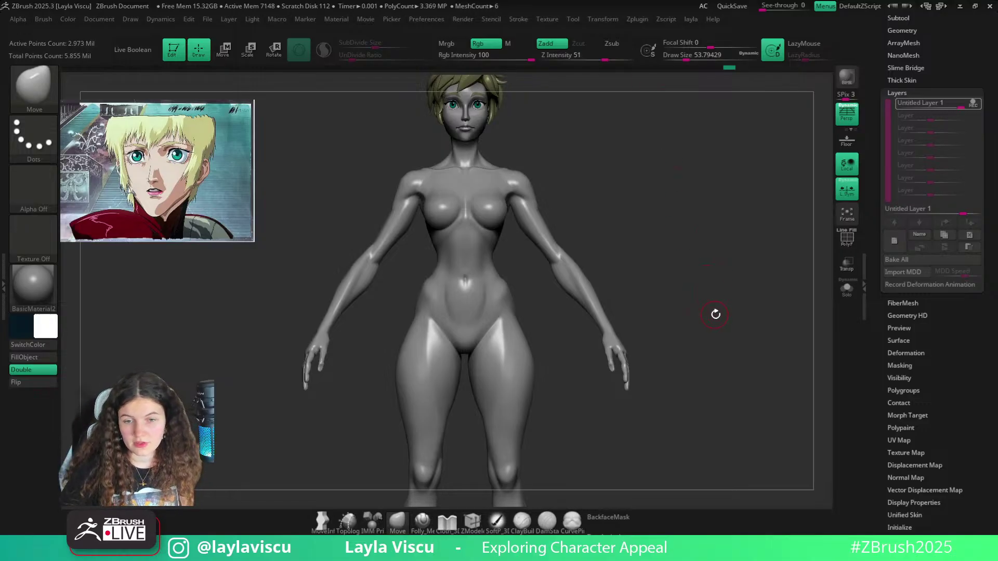
Smooth the upper arm below the deltoid on a lower subdivision level at a draw size of about 77, then return to the highest level
mouse_move(760, 169)
left_mouse_down()
mouse_move(579, 222)
mouse_move(601, 174)
left_mouse_up()
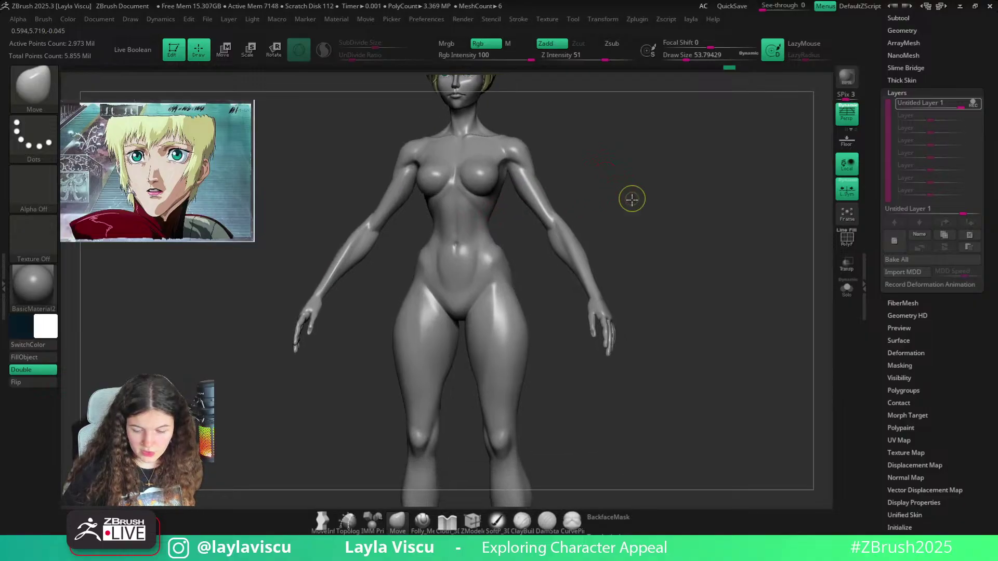
right_click_drag(633, 201, 528, 192, "ctrl")
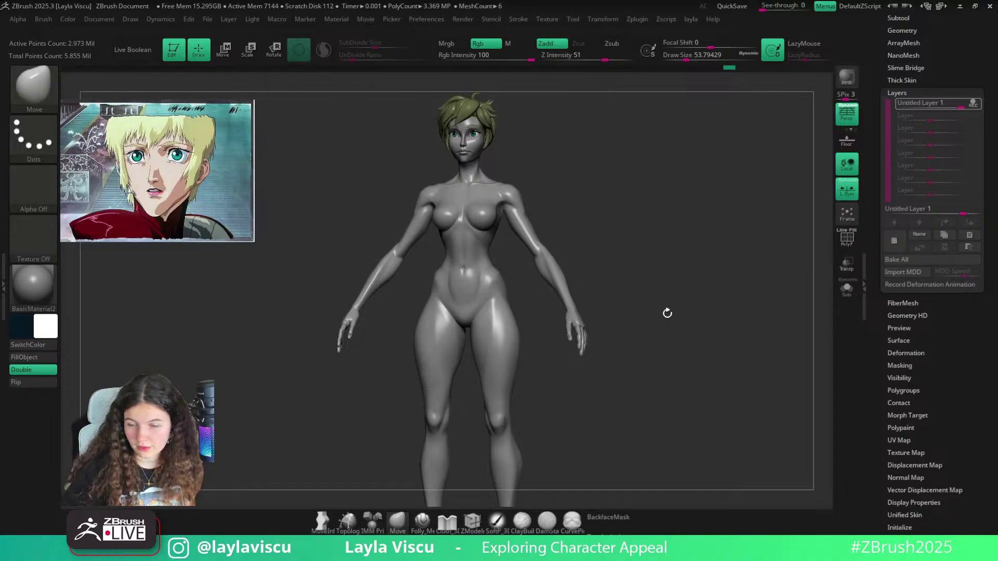
left_click_drag(637, 337, 562, 276)
right_click_drag(561, 276, 564, 270, "ctrl")
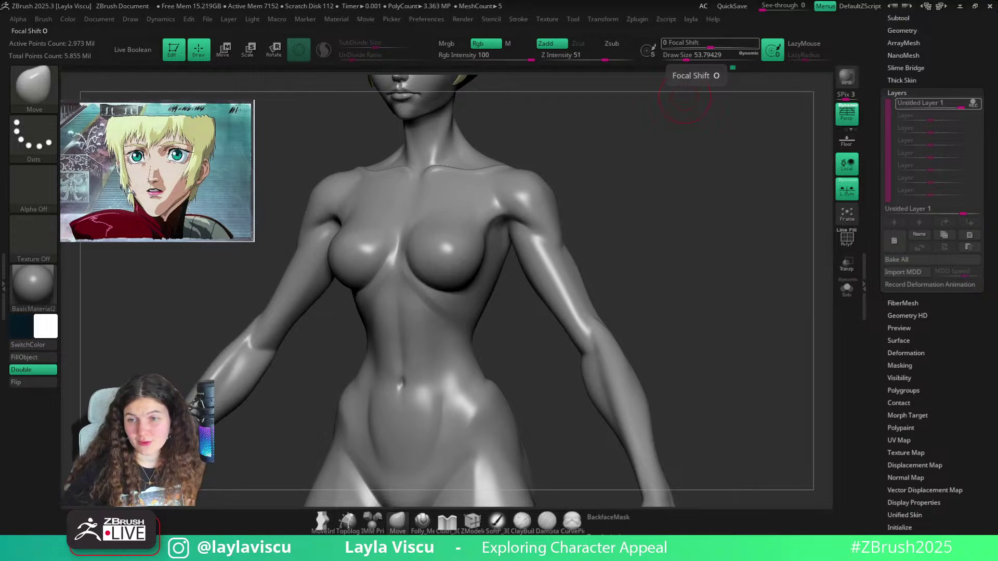
mouse_move(713, 212)
left_mouse_down()
mouse_move(584, 301)
mouse_move(577, 252)
left_mouse_up()
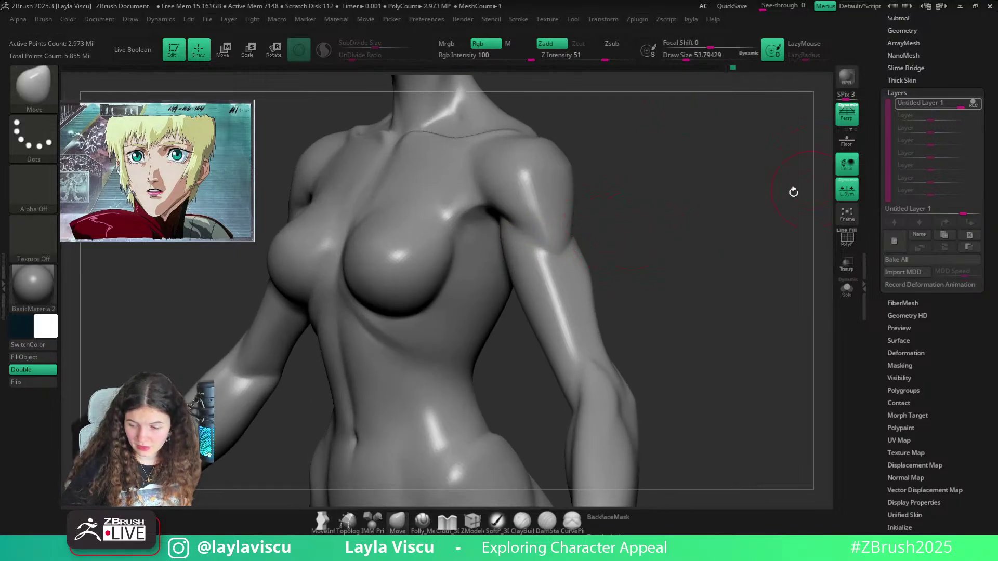
left_click_drag(793, 193, 564, 263)
key("shift+d")
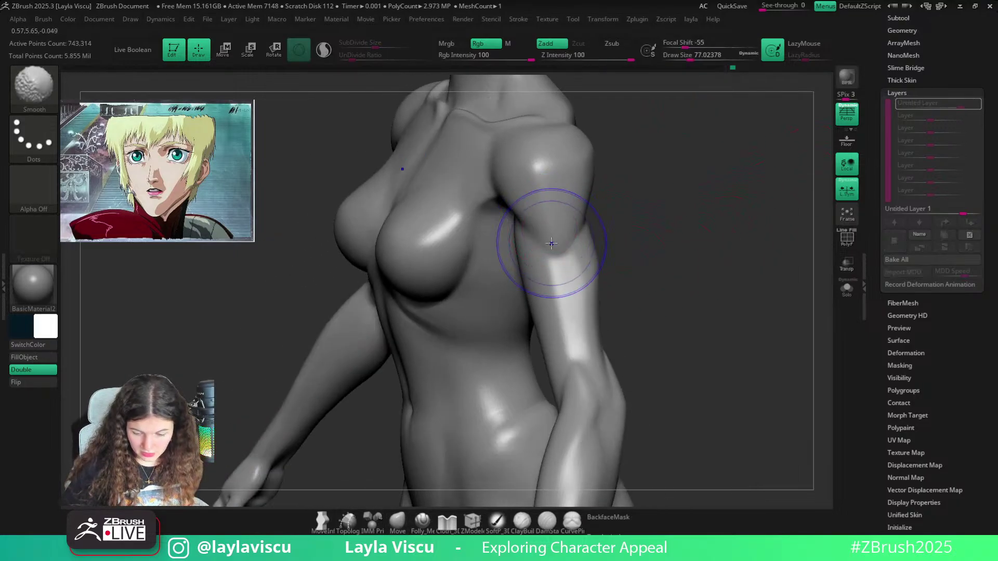
key("shift+d")
key("shift+d")
mouse_move(555, 242)
right_mouse_down()
mouse_move(660, 236)
mouse_move(566, 192)
mouse_move(615, 248)
mouse_move(580, 236)
right_mouse_up()
key("d")
key("d")
key("d")
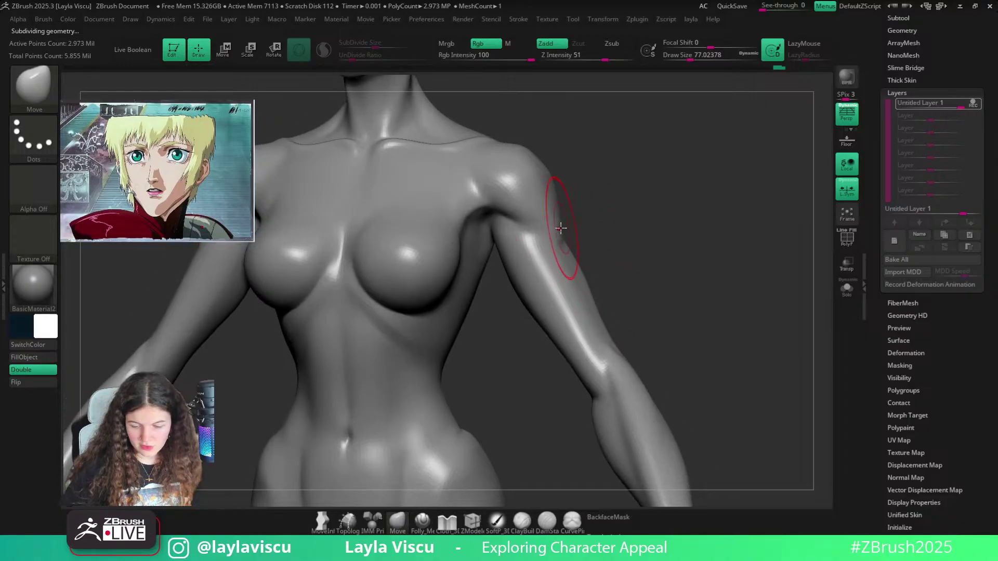
Build up the front of the upper arm below the deltoid with ClayBuildup on a lower subdivision level at a draw size of about 33, then raise the level
key("f")
key("ctrl")
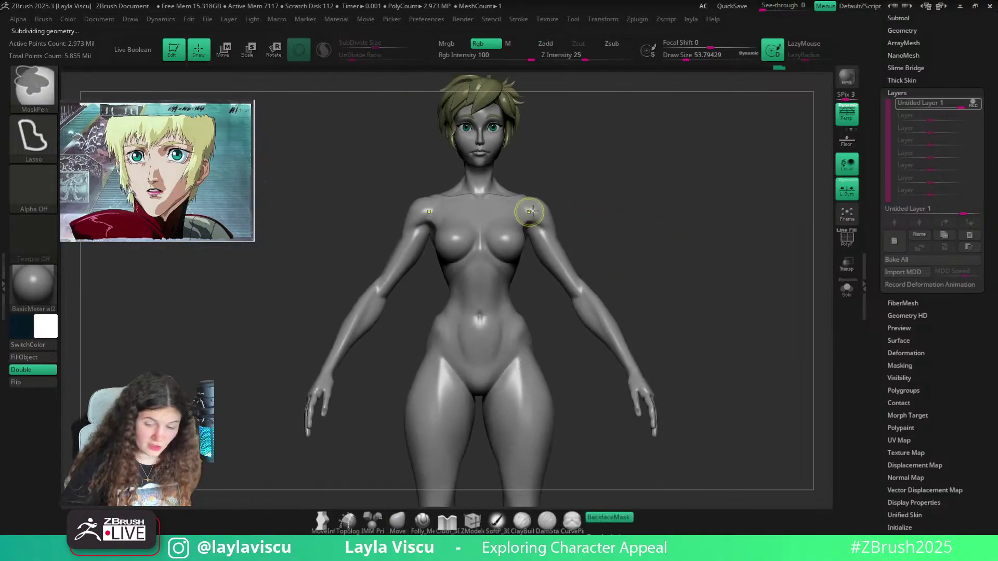
right_click_drag(530, 211, 598, 264, "ctrl")
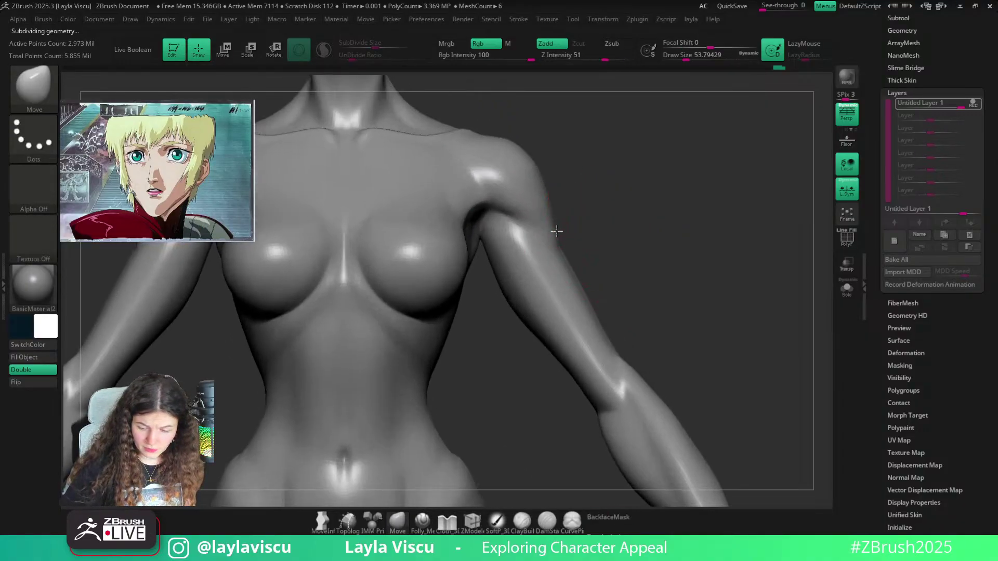
mouse_move(566, 212)
right_mouse_down()
mouse_move(605, 261)
mouse_move(686, 267)
mouse_move(632, 259)
right_mouse_up()
key("b")
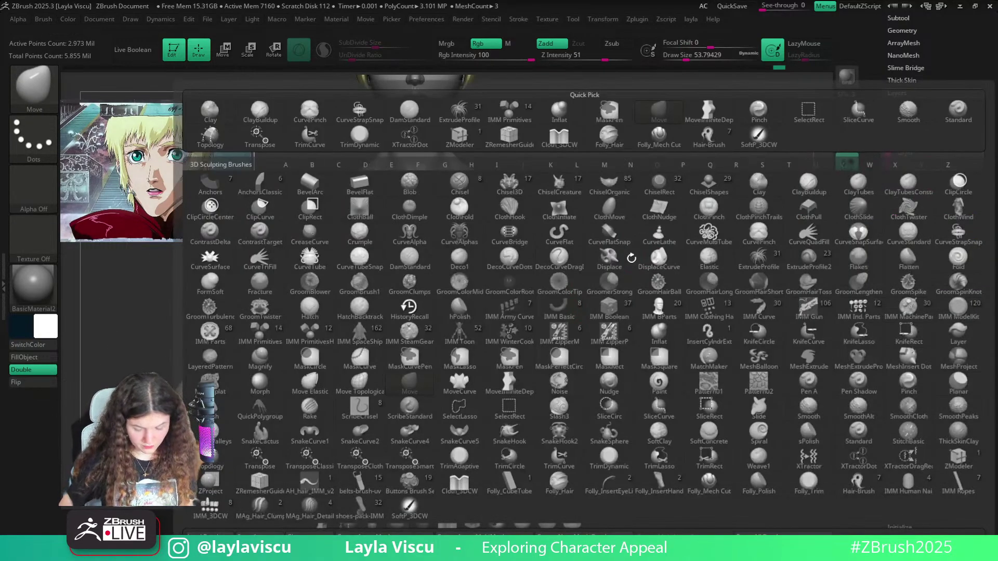
key("c")
key("b")
right_click_drag(558, 260, 568, 279)
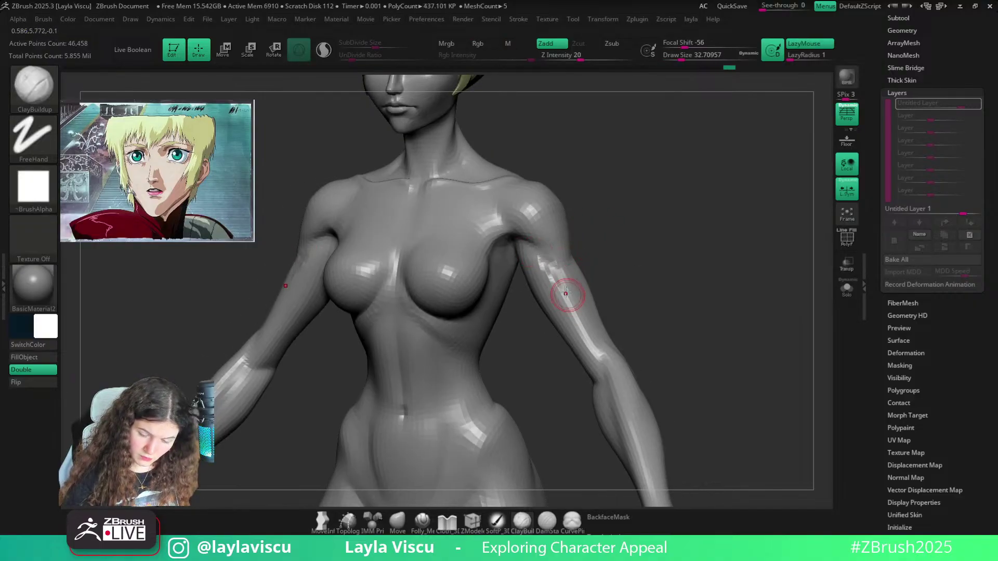
key("ctrl+d")
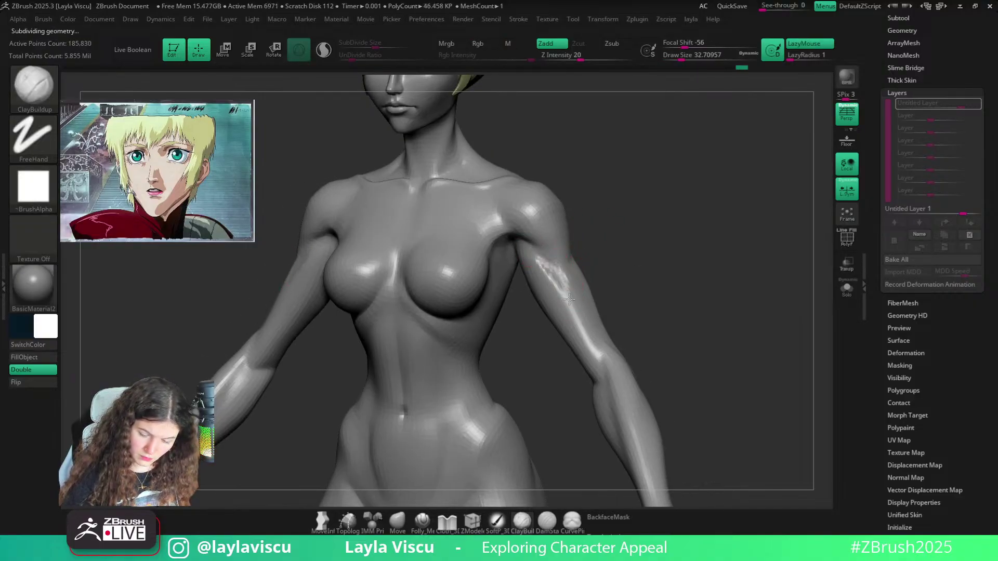
key("shift")
key("ctrl+d")
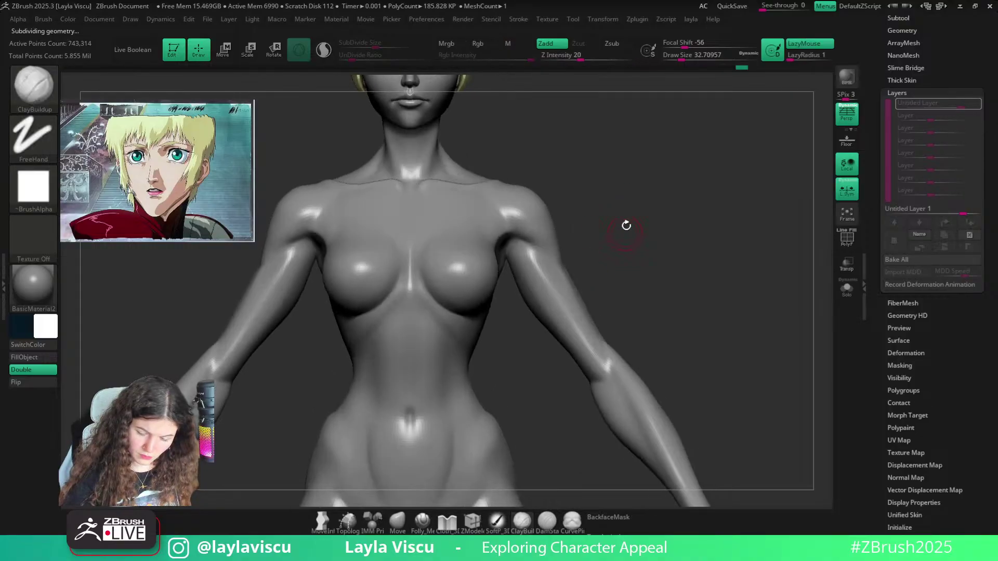
Smooth the transition between the deltoid and upper arm at a draw size of about 44
right_click_drag(626, 226, 560, 264)
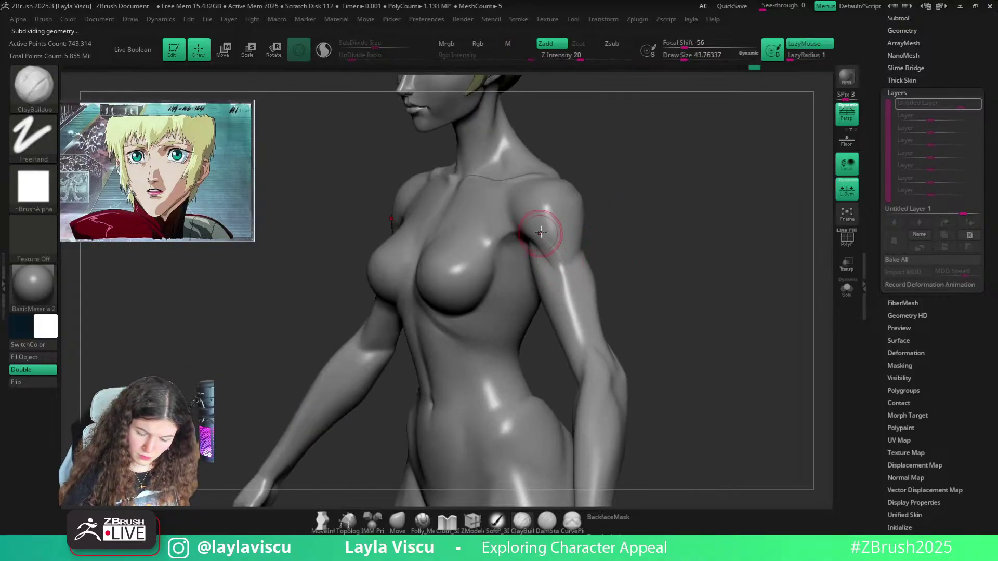
key("shift")
mouse_move(550, 245)
right_mouse_down()
mouse_move(641, 203)
mouse_move(600, 205)
mouse_move(575, 221)
mouse_move(578, 325)
right_mouse_up()
right_click_drag(603, 219, 668, 219)
right_click_drag(655, 268, 454, 218, "ctrl")
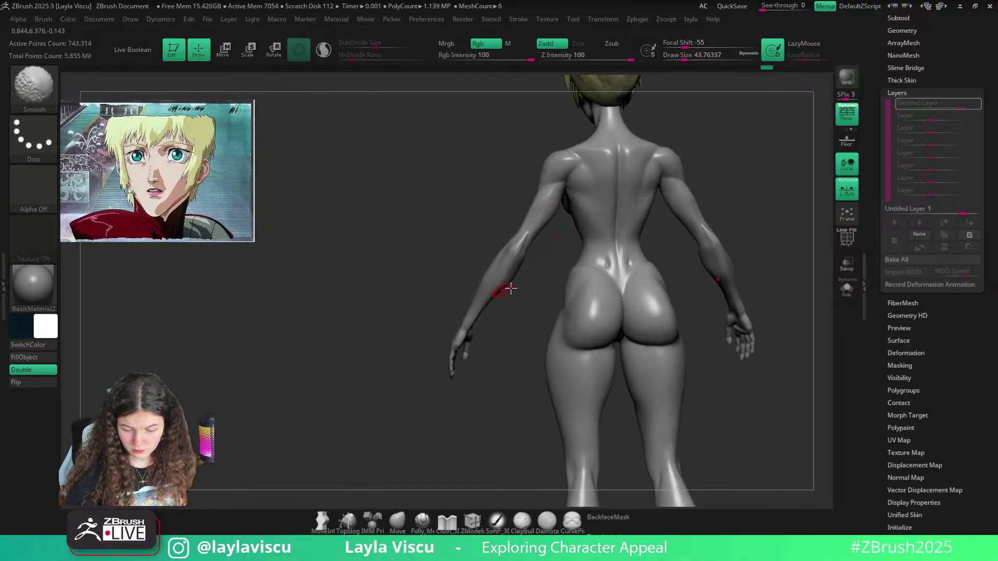
right_click_drag(509, 287, 653, 251)
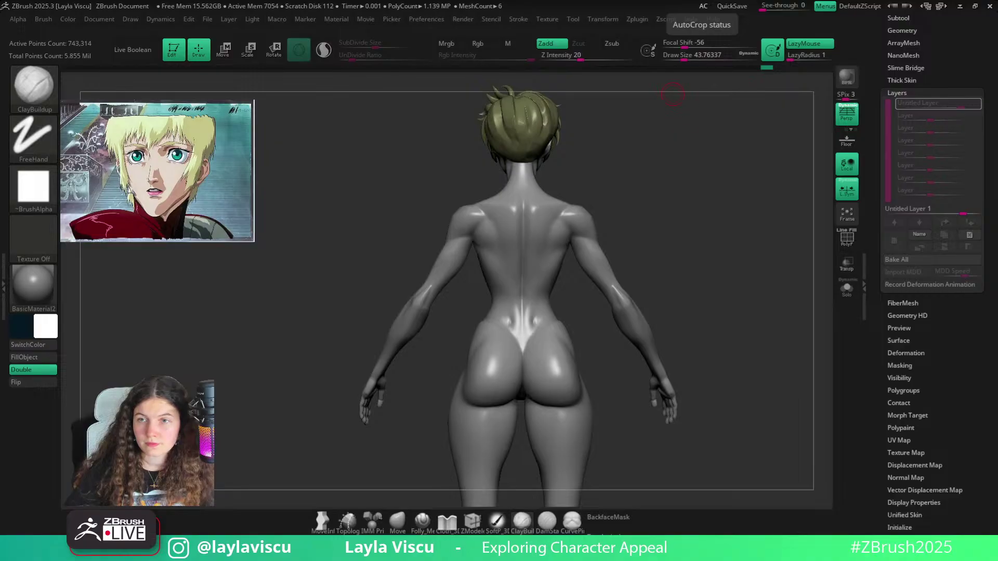
Build up the shoulder blades and upper back with ClayBuildup at a draw size of about 90 and smooth the strokes
left_click_drag(677, 319, 693, 311)
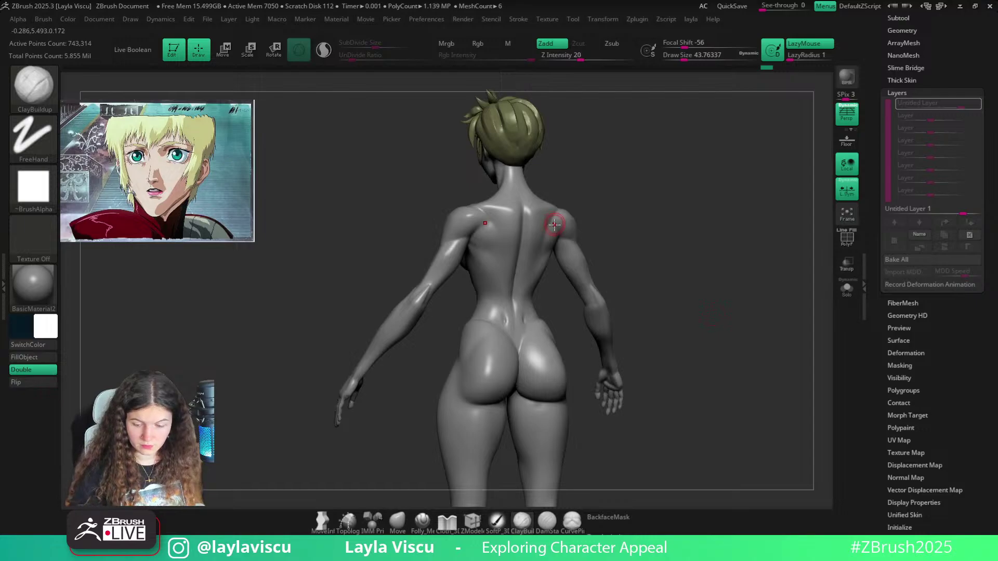
key("s")
left_click_drag(553, 225, 540, 249)
key("s")
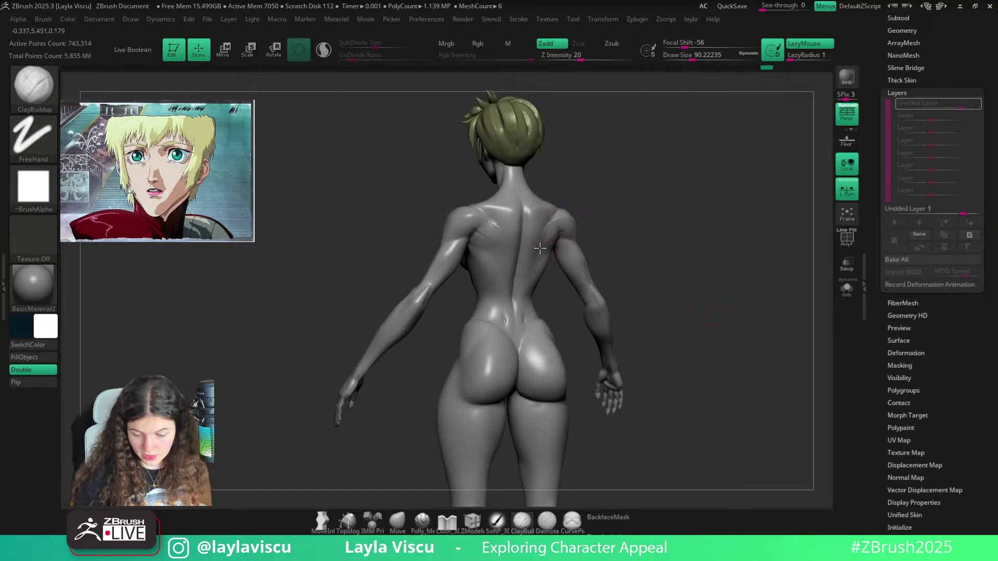
mouse_move(557, 213)
left_mouse_down()
mouse_move(526, 244)
mouse_move(567, 227)
mouse_move(524, 281)
left_mouse_up()
key("shift")
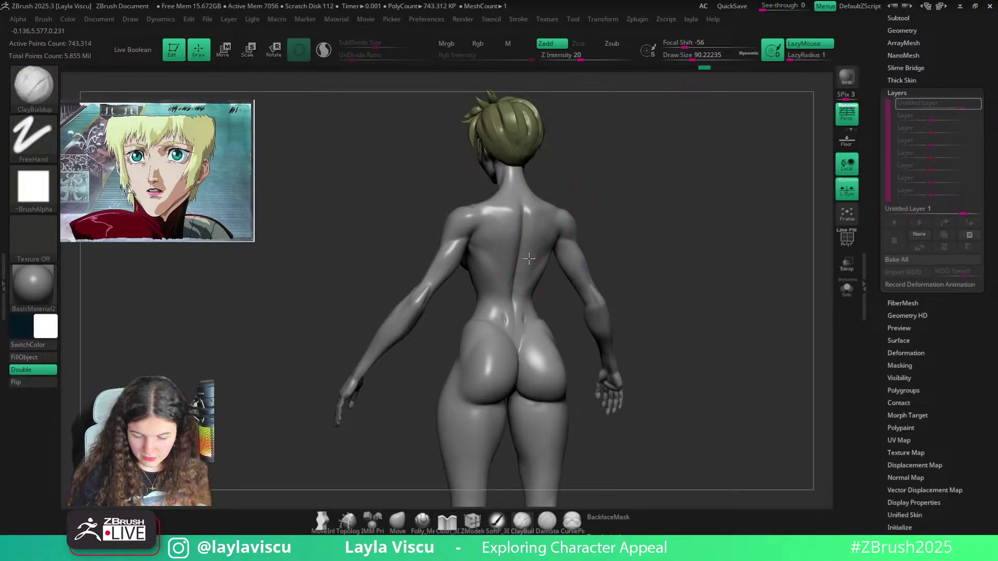
key("shift")
left_click_drag(539, 236, 544, 255, "shift")
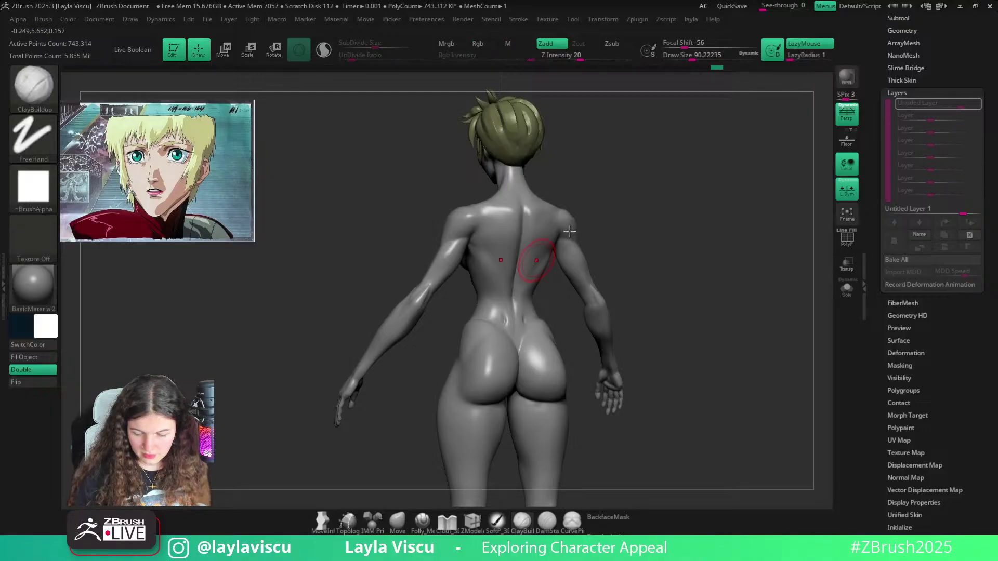
left_click_drag(661, 224, 630, 223, "shift")
mouse_move(554, 254)
left_mouse_down("shift")
mouse_move(528, 277)
mouse_move(547, 218)
left_mouse_up("shift")
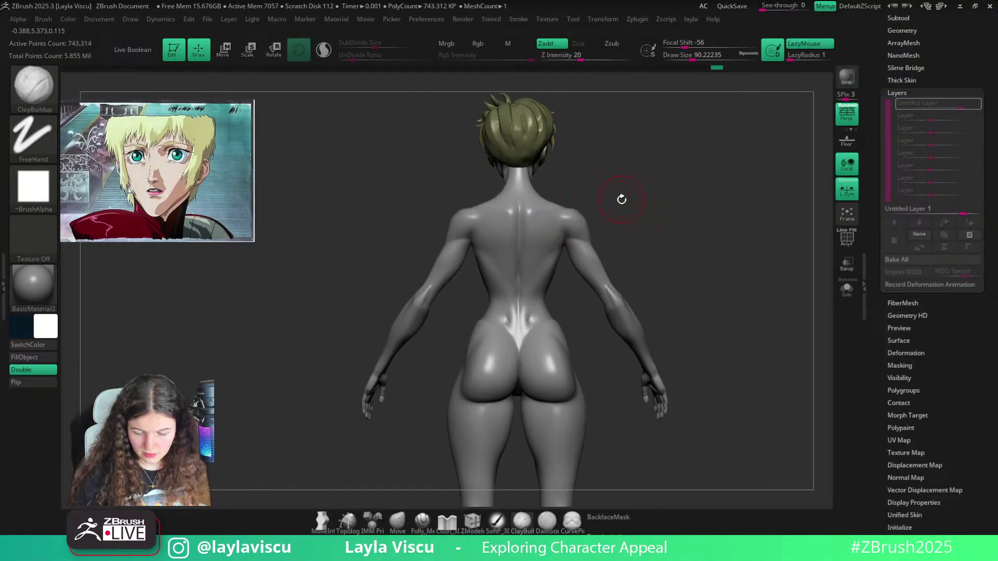
Smooth the back along the spine at a draw size of about 59
left_click_drag(622, 200, 607, 214)
mouse_move(537, 256)
right_mouse_down("ctrl")
mouse_move(534, 280)
mouse_move(504, 284)
mouse_move(510, 293)
right_mouse_up("ctrl")
key("shift")
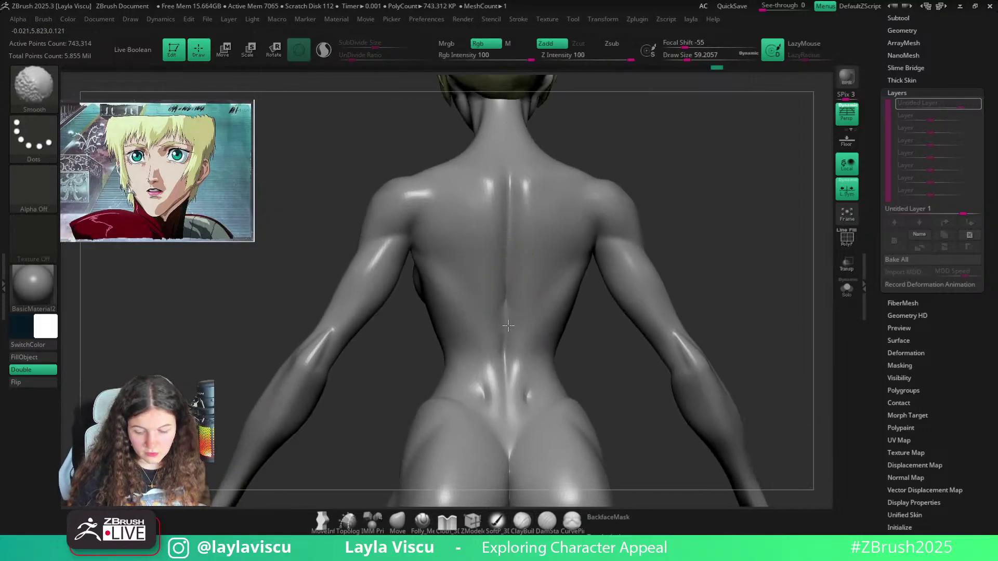
left_click_drag(695, 256, 707, 250, "shift")
Refine the back muscles beside the spine with ClayBuildup at a draw size of about 87 and smooth them
left_click_drag(711, 185, 694, 236, "alt")
right_click_drag(697, 267, 696, 235, "ctrl")
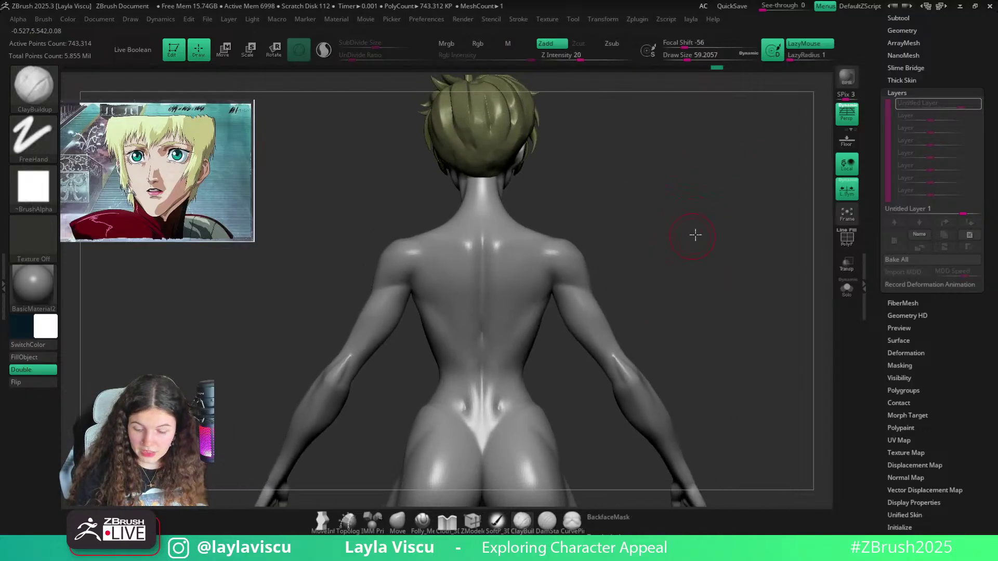
left_click_drag(696, 235, 699, 235)
key("ctrl")
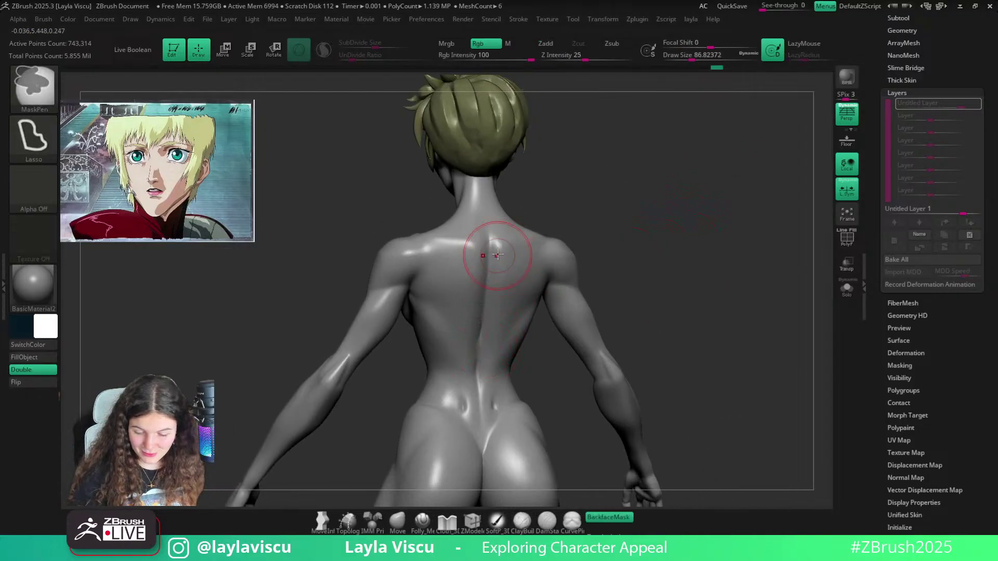
key("ctrl")
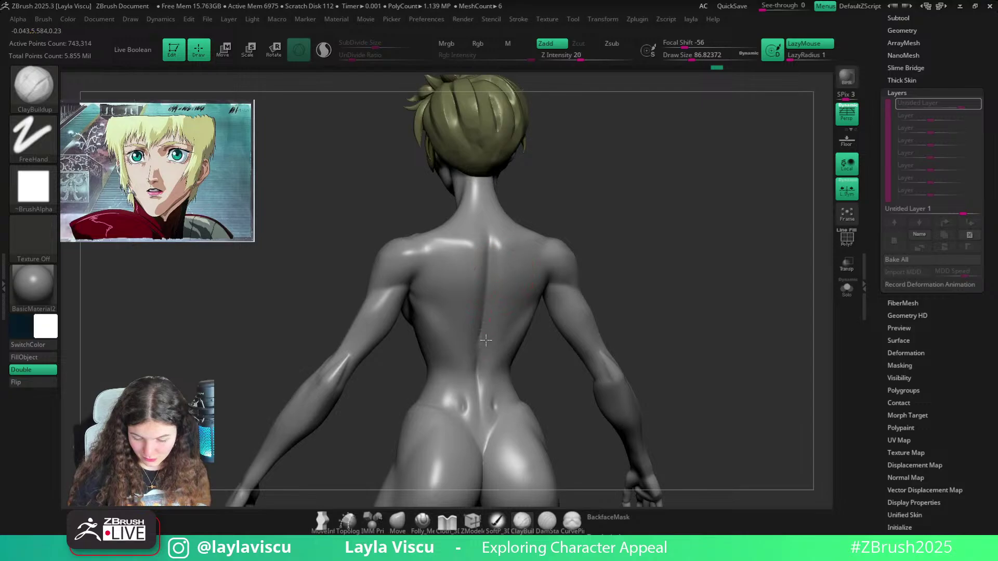
key("shift")
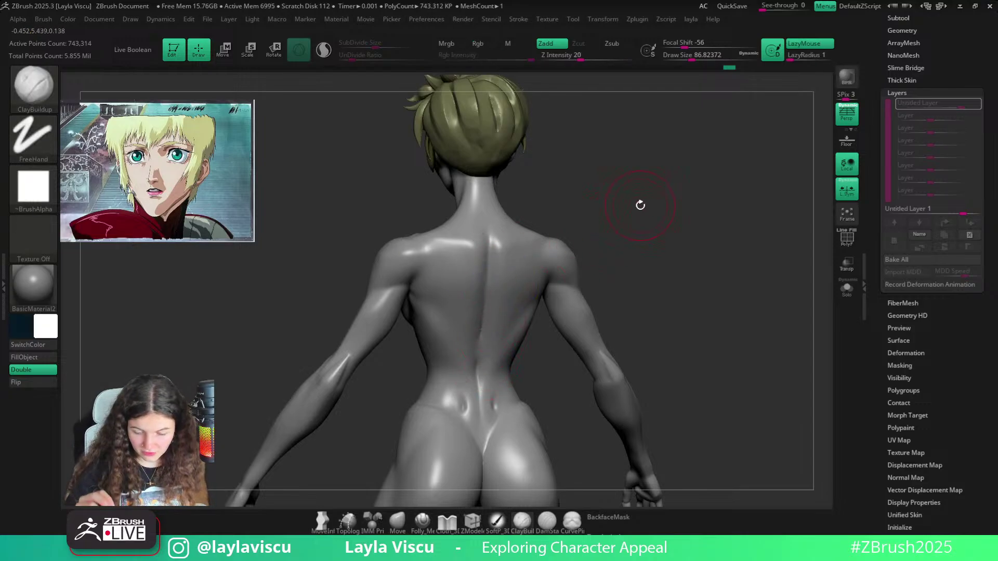
left_click_drag(640, 205, 624, 261, "shift")
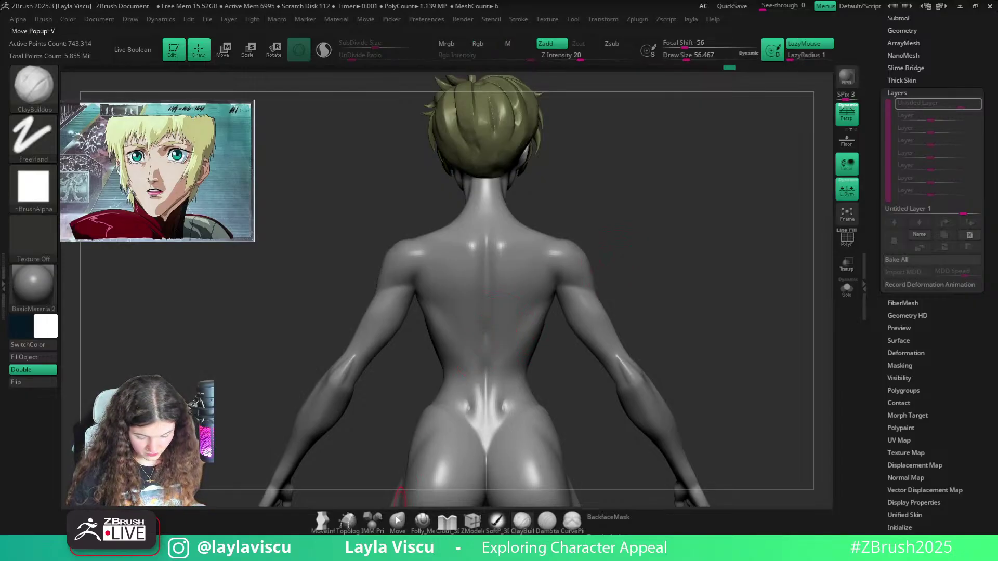
Define the spine groove from the neck to the lower back with the Folly_Mech Cut brush at a draw size of about 74
left_click(422, 521)
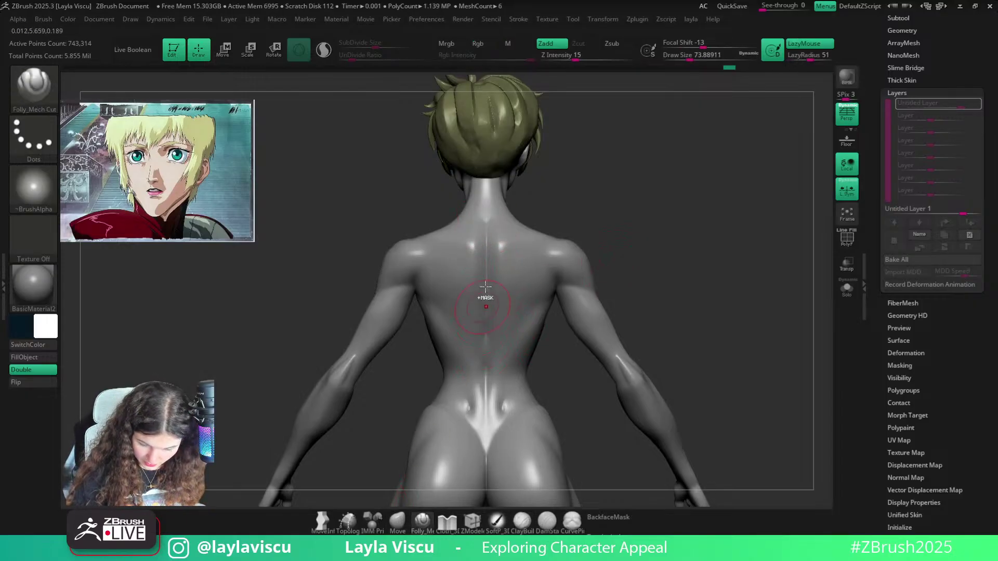
left_click_drag(485, 235, 483, 323)
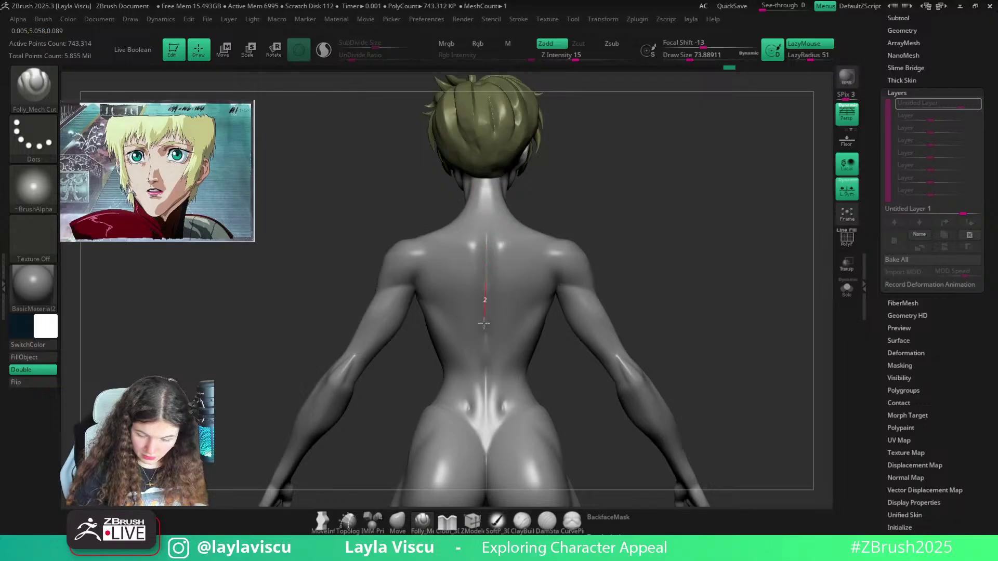
left_click_drag(482, 393, 483, 401)
mouse_move(486, 227)
left_mouse_down()
mouse_move(487, 344)
mouse_move(485, 297)
left_mouse_up()
left_click_drag(486, 194, 485, 347)
left_click_drag(617, 284, 658, 261)
key("shift")
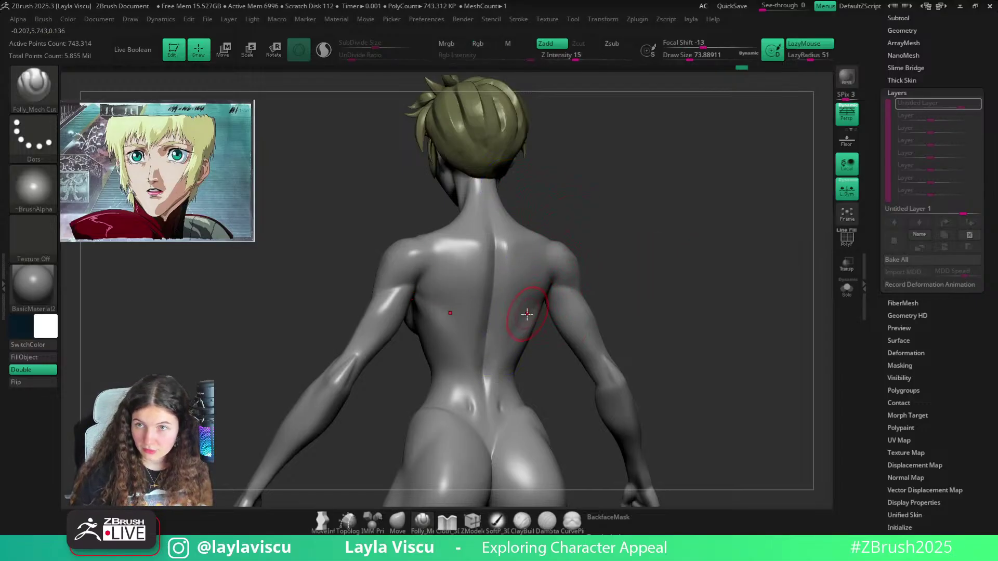
Shape the broad muscle forms beside the spine with Folly_Mech Cut at a draw size of about 108, then smooth them
key("s")
left_click_drag(527, 282, 534, 282)
key("ctrl+z")
mouse_move(508, 225)
left_mouse_down()
mouse_move(503, 320)
mouse_move(608, 232)
mouse_move(519, 312)
mouse_move(510, 345)
left_mouse_up()
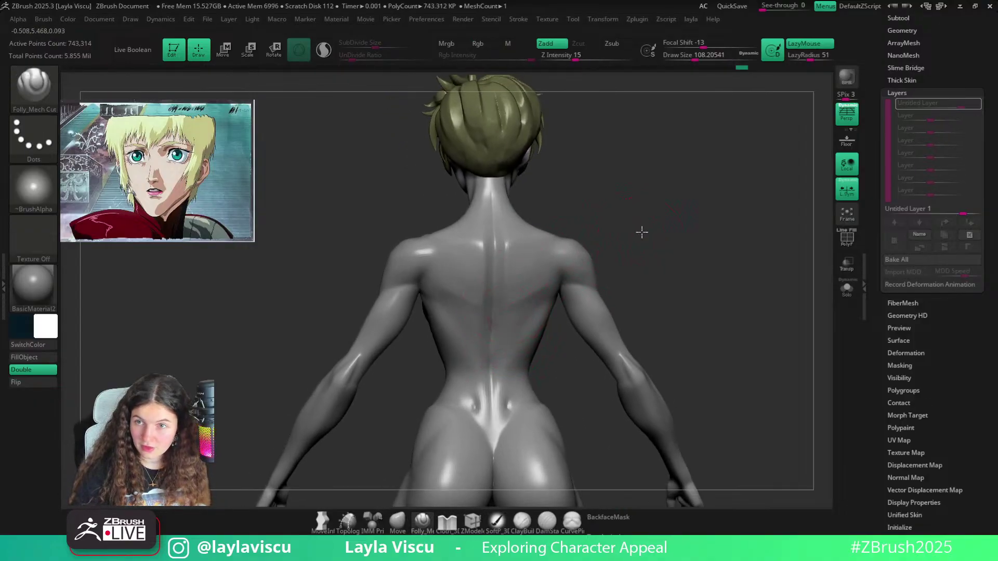
left_click_drag(642, 231, 590, 241)
left_click_drag(512, 291, 516, 330)
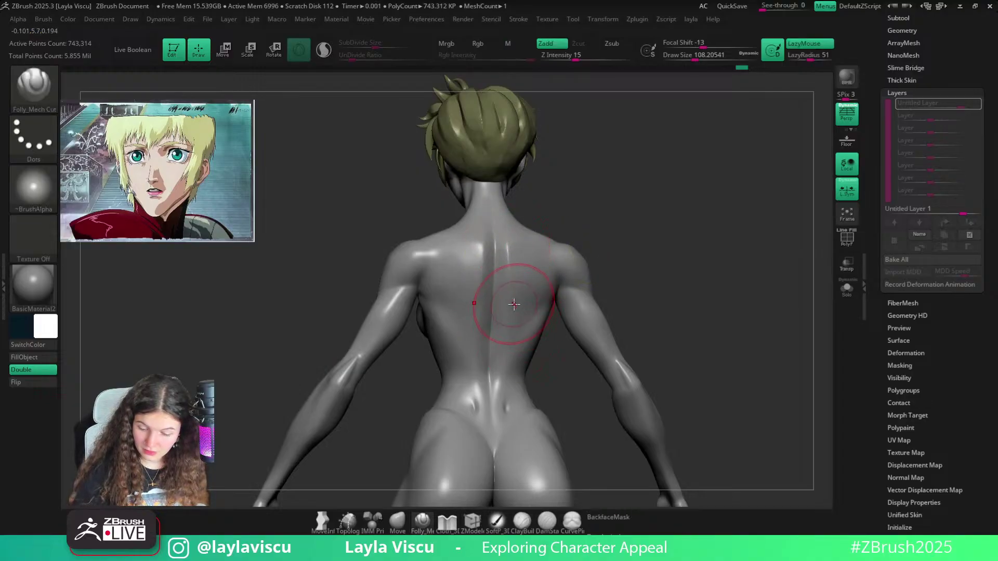
mouse_move(621, 244)
left_mouse_down()
mouse_move(640, 267)
mouse_move(566, 279)
left_mouse_up()
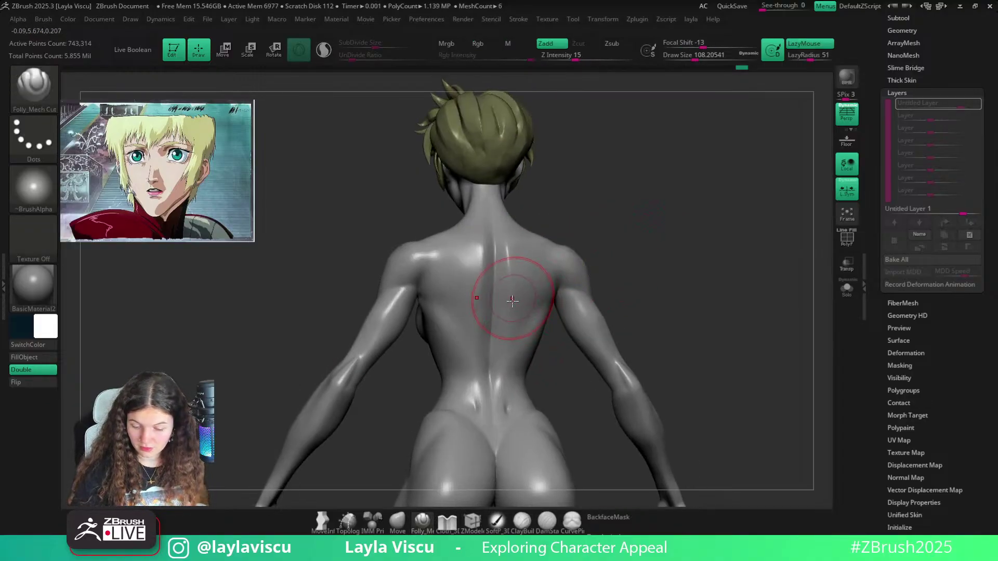
key("shift")
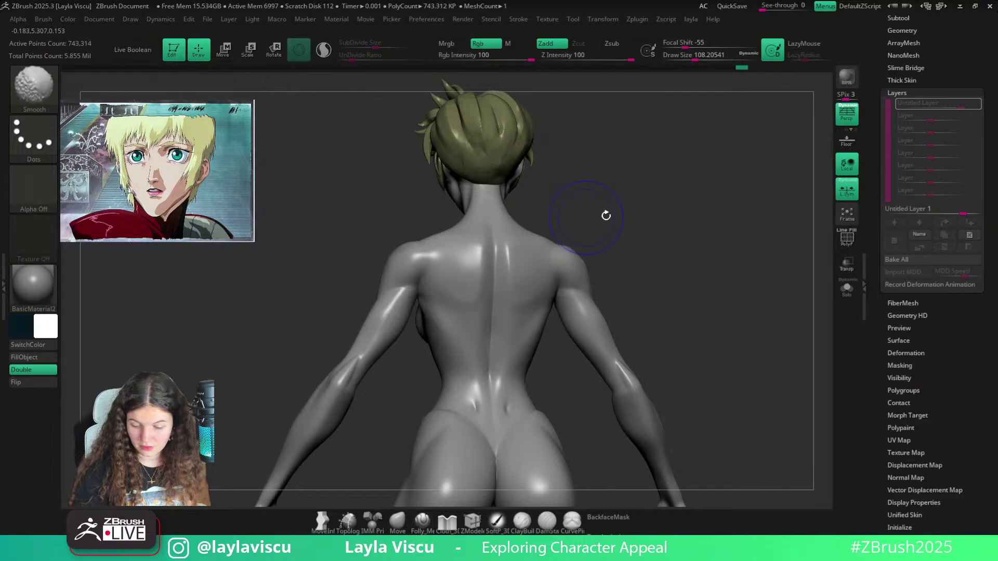
mouse_move(606, 214)
left_mouse_down()
mouse_move(646, 249)
mouse_move(625, 224)
mouse_move(623, 246)
left_mouse_up()
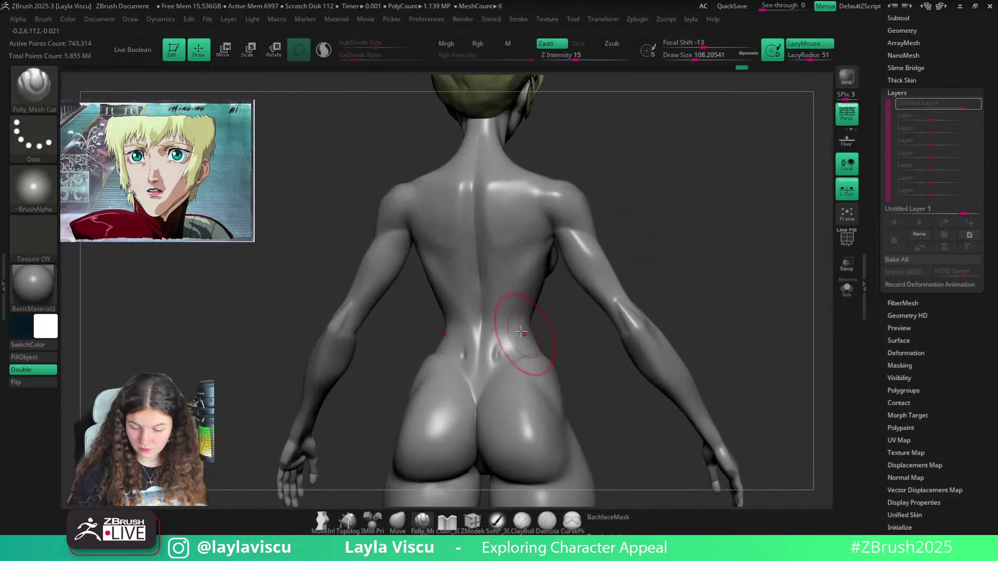
Define the lower back from the sacral dimple up towards the side of the ribcage with Folly_Mech Cut, using a draw size of about 74
left_click_drag(559, 337, 543, 321)
left_click_drag(498, 346, 550, 276)
key("shift")
left_click_drag(496, 345, 503, 323)
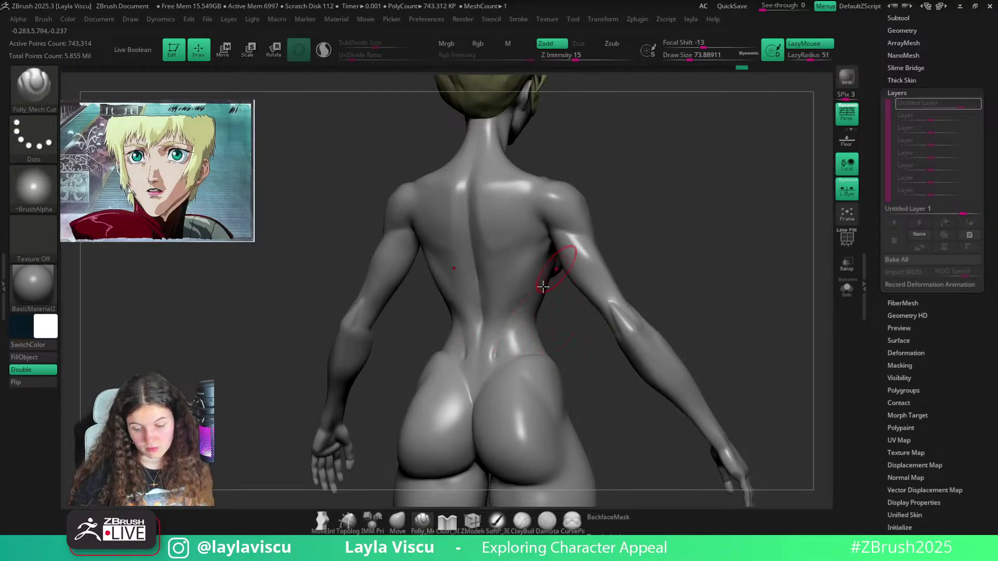
left_click_drag(543, 287, 556, 269)
key("ctrl+z")
left_click_drag(492, 355, 562, 268)
mouse_move(562, 306)
left_mouse_down()
mouse_move(557, 323)
mouse_move(486, 312)
left_mouse_up()
Carve the grooves rising from the sacral dimples with DamStandard at a draw size of about 54 and soften them
key("b")
key("d")
key("s")
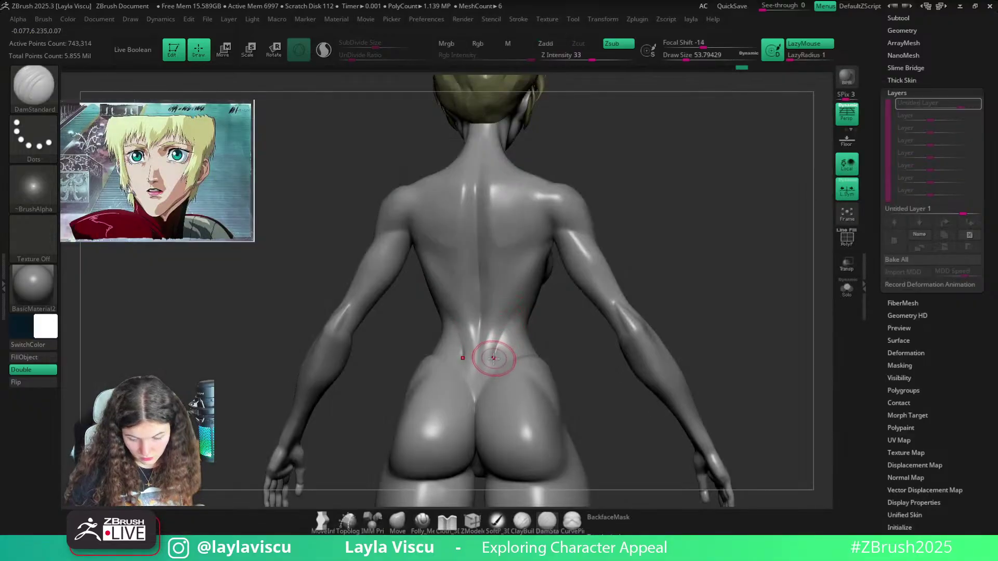
key("shift")
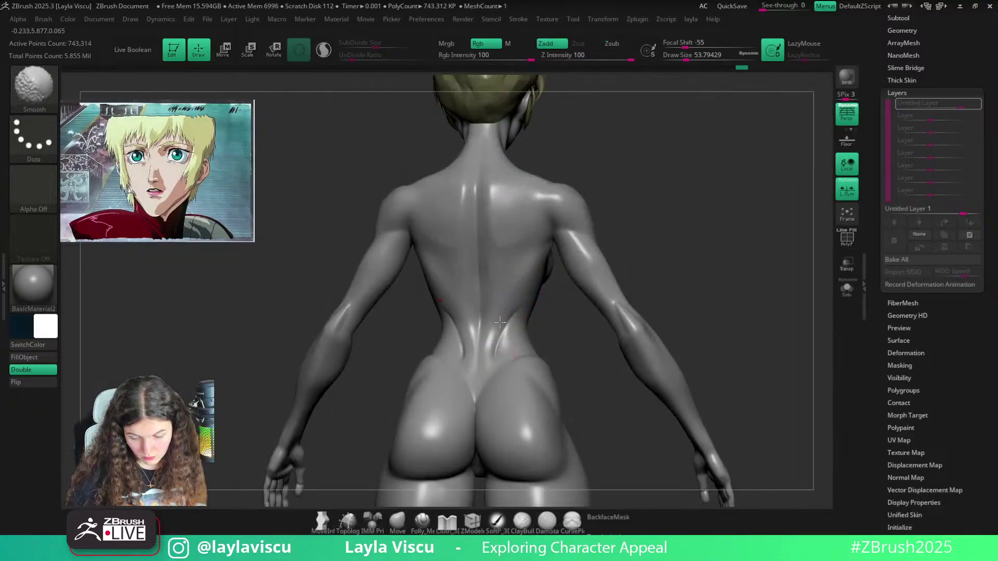
left_click_drag(554, 323, 555, 338, "shift")
Add volume to the lower back above the dimples with ClayBuildup at a draw size of about 54 and smooth it
key("b")
key("c")
key("b")
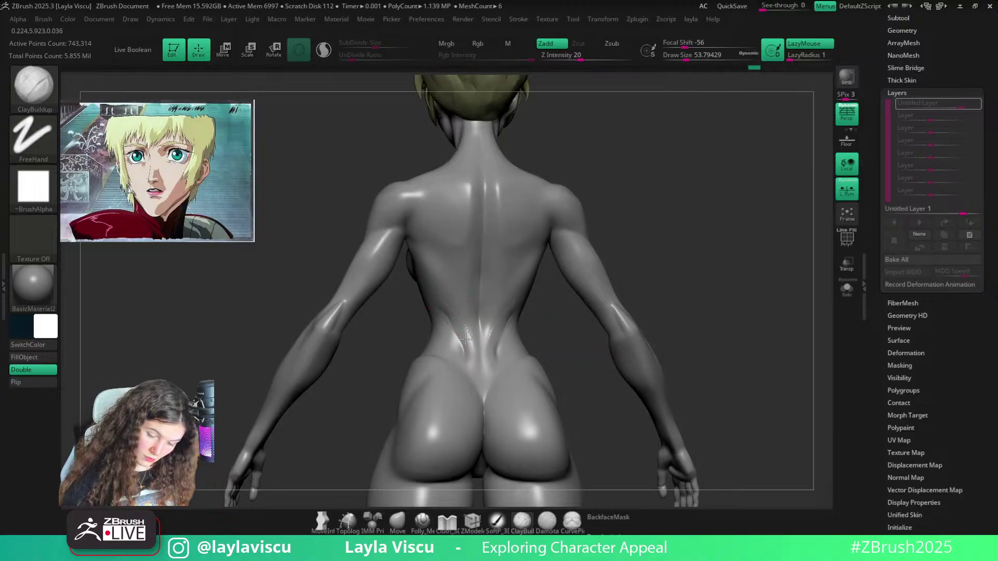
left_click_drag(458, 333, 432, 299)
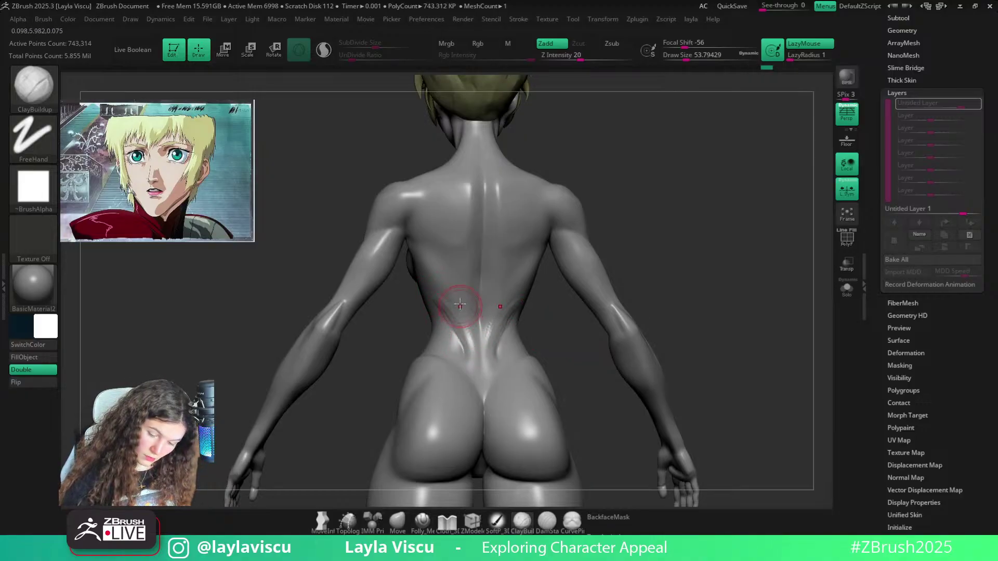
key("shift")
mouse_move(469, 329)
right_mouse_down()
mouse_move(535, 334)
mouse_move(528, 312)
mouse_move(505, 314)
mouse_move(488, 364)
mouse_move(434, 417)
right_mouse_up()
Deepen the dimples and furrows beside the lower spine with DamStandard at a draw size of about 54
key("b")
key("d")
key("s")
right_click_drag(570, 338, 479, 379, "shift")
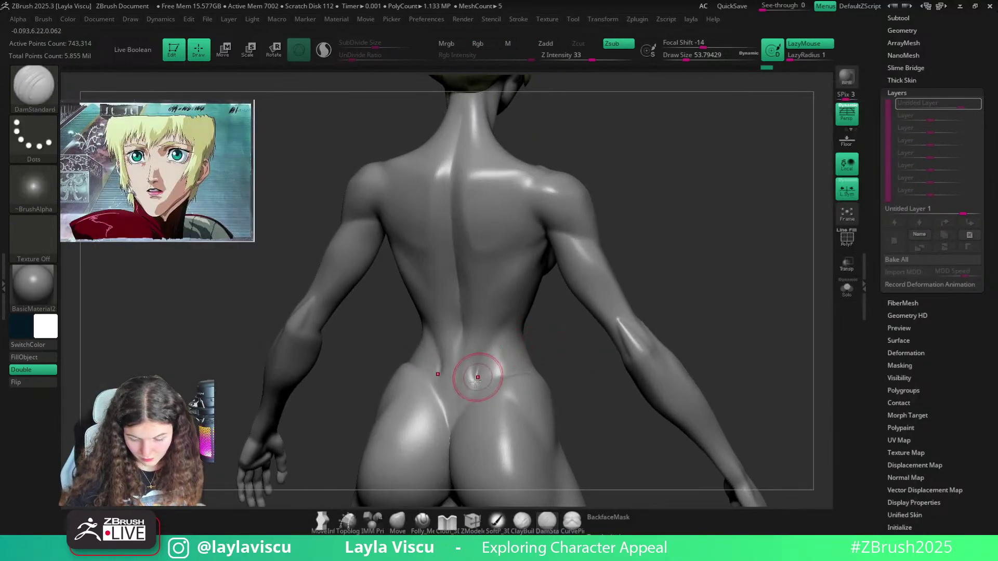
right_click_drag(534, 302, 450, 281, "shift")
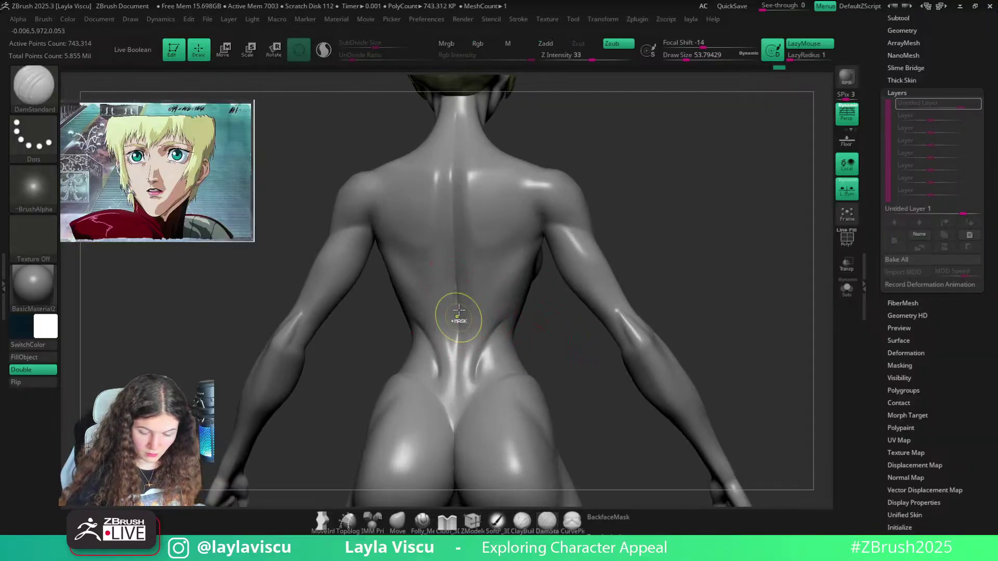
Carve the spine furrow down the middle of the lower back with DamStandard at a draw size of about 54
left_click_drag(454, 290, 457, 360)
right_click_drag(458, 360, 457, 252, "ctrl")
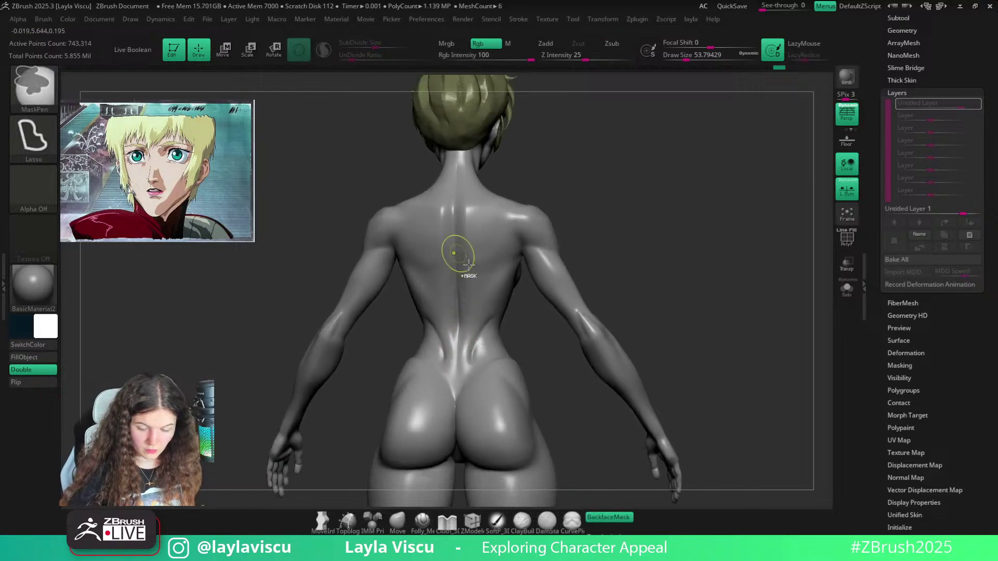
mouse_move(525, 239)
right_mouse_down("shift")
mouse_move(614, 236)
mouse_move(639, 216)
mouse_move(606, 189)
mouse_move(607, 226)
right_mouse_up("shift")
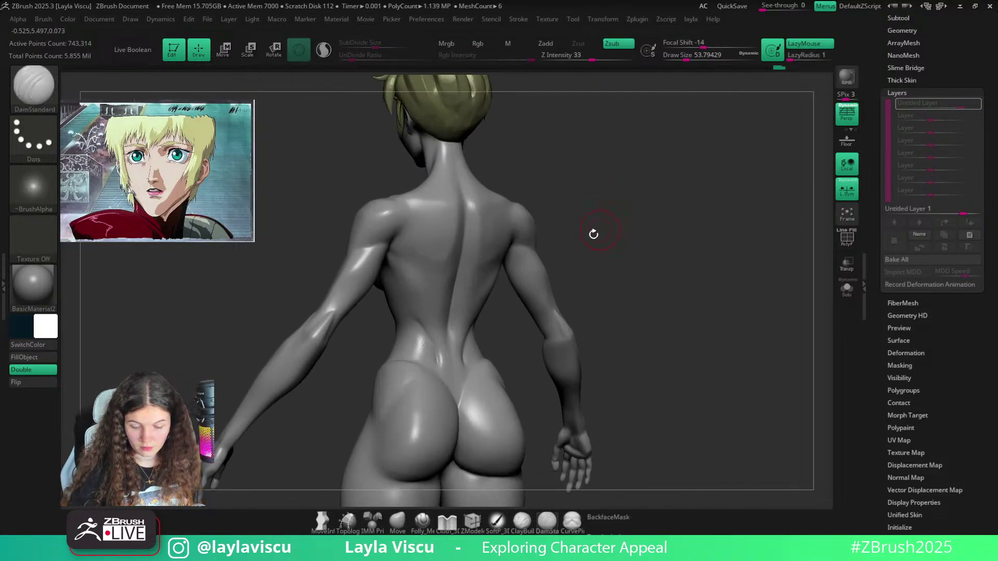
Reshape the waist and lower back at the lowest subdivision level with Move, using draw sizes of about 116 and 83
left_click(398, 522)
key("s")
left_click_drag(421, 310, 424, 322)
key("s")
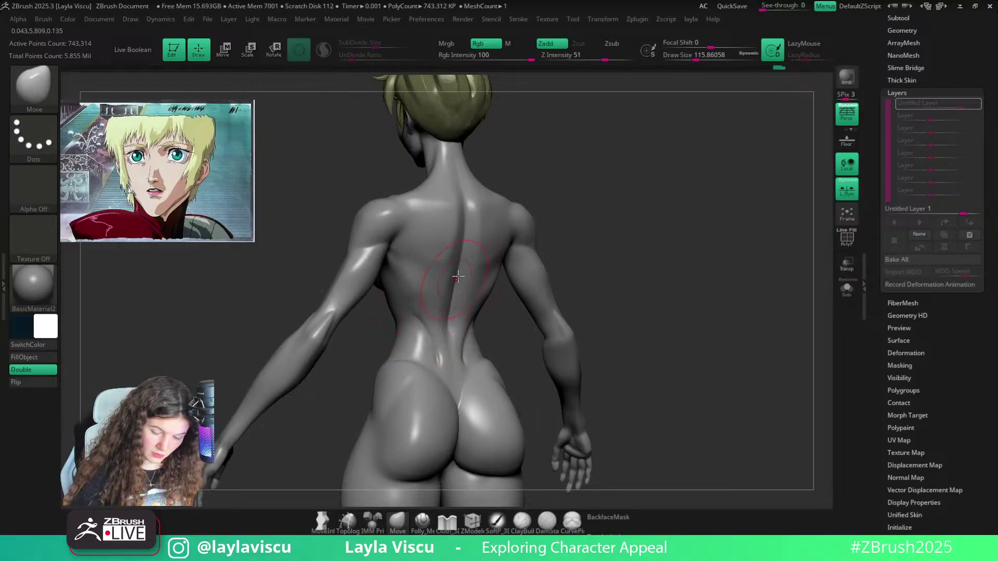
key("shift")
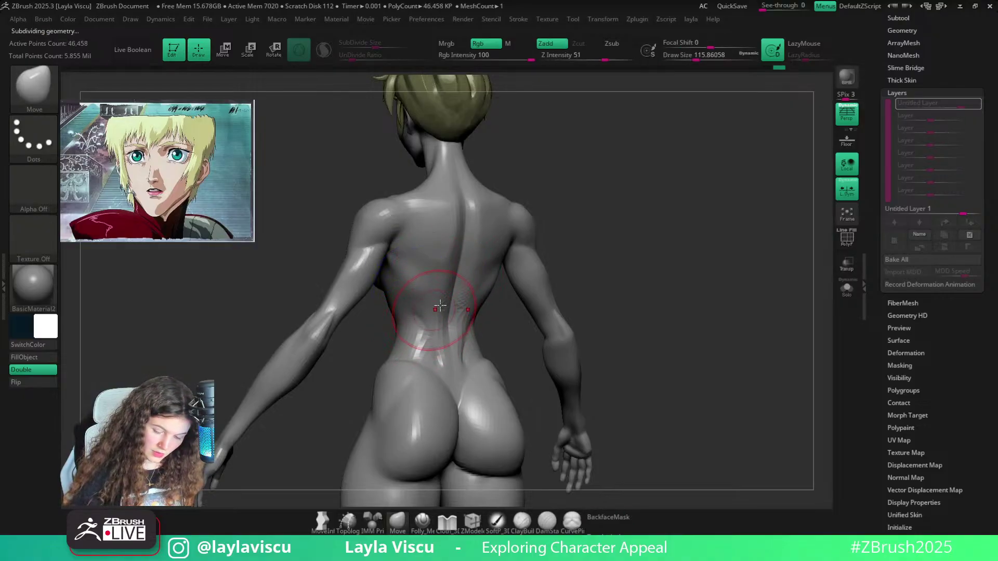
key("s")
left_click_drag(445, 333, 441, 333)
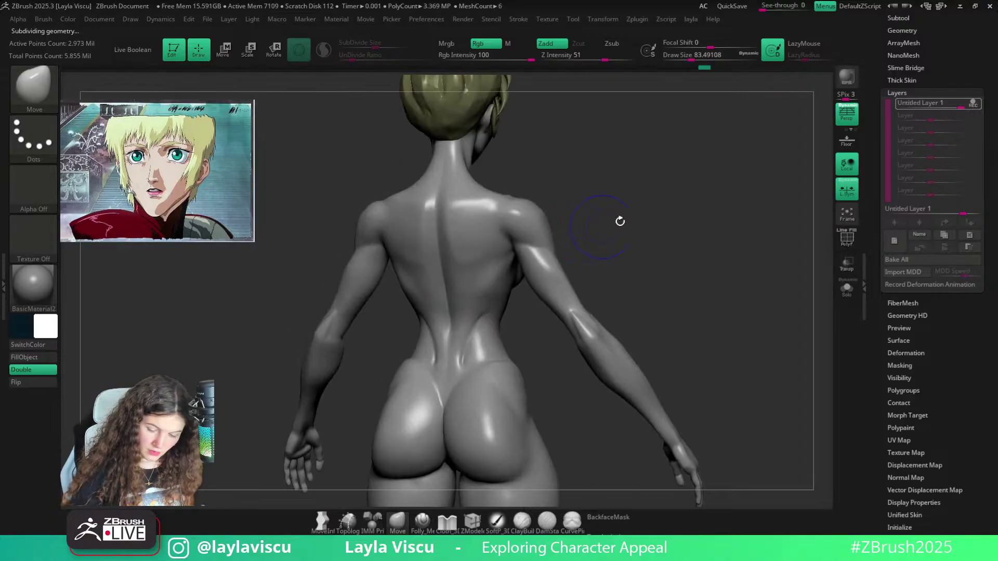
Build up the side of the mid-back over the ribcage with ClayBuildup at a draw size of about 68 and smooth it
key("f")
mouse_move(535, 188)
left_mouse_down()
mouse_move(505, 277)
mouse_move(555, 281)
left_mouse_up()
key("b")
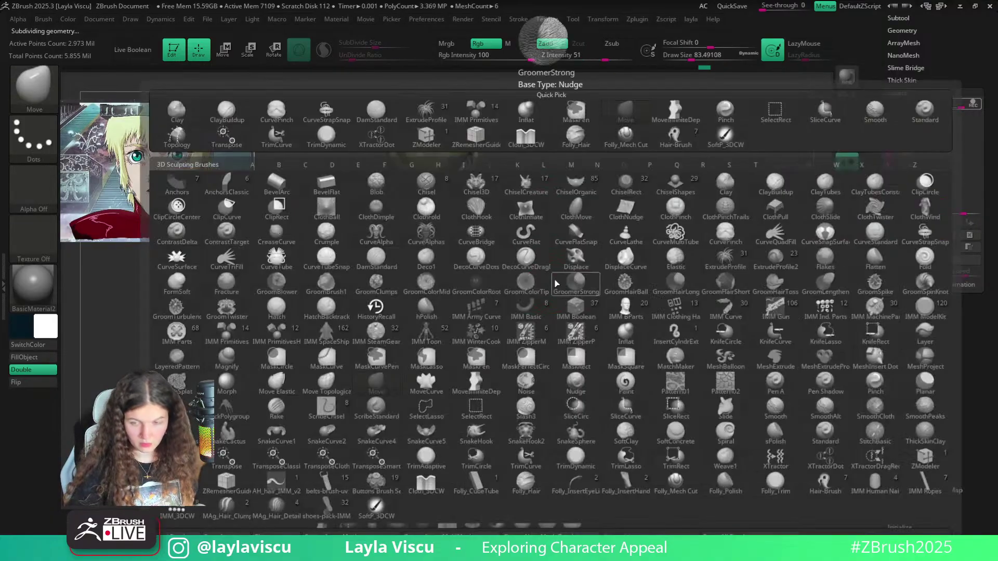
key("c")
key("b")
mouse_move(597, 254)
left_mouse_down()
mouse_move(617, 249)
mouse_move(598, 252)
left_mouse_up()
key("space")
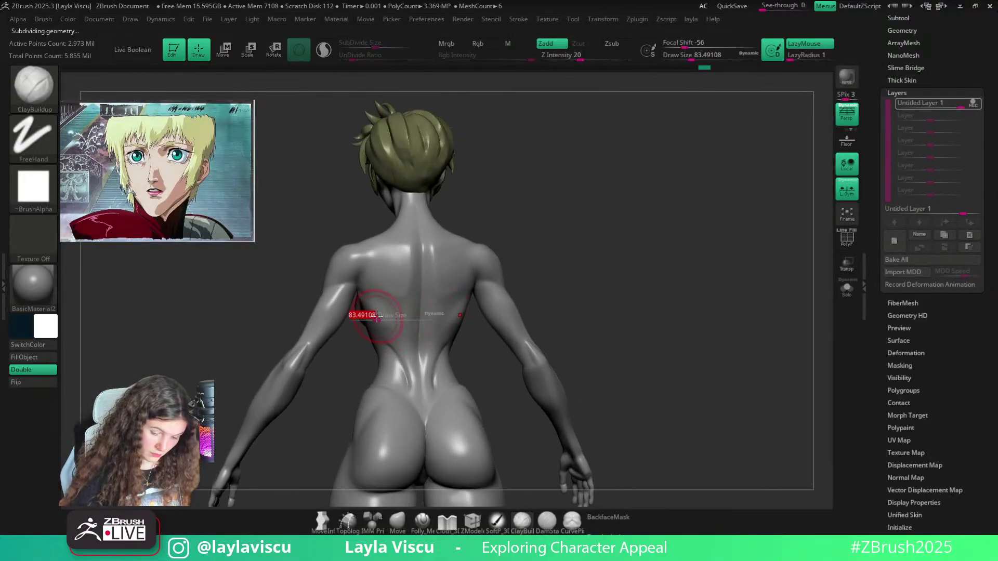
left_click_drag(334, 224, 382, 231)
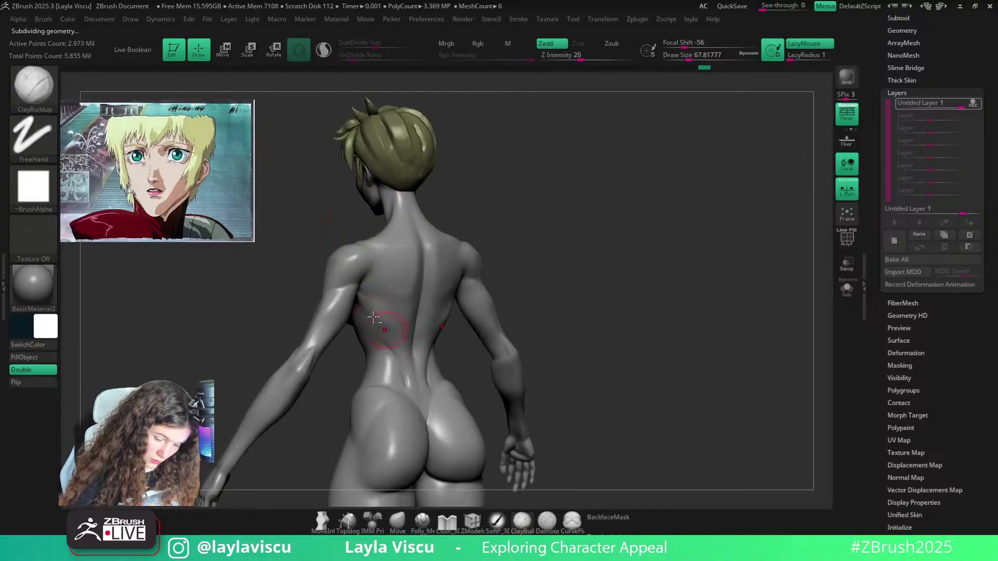
key("shift")
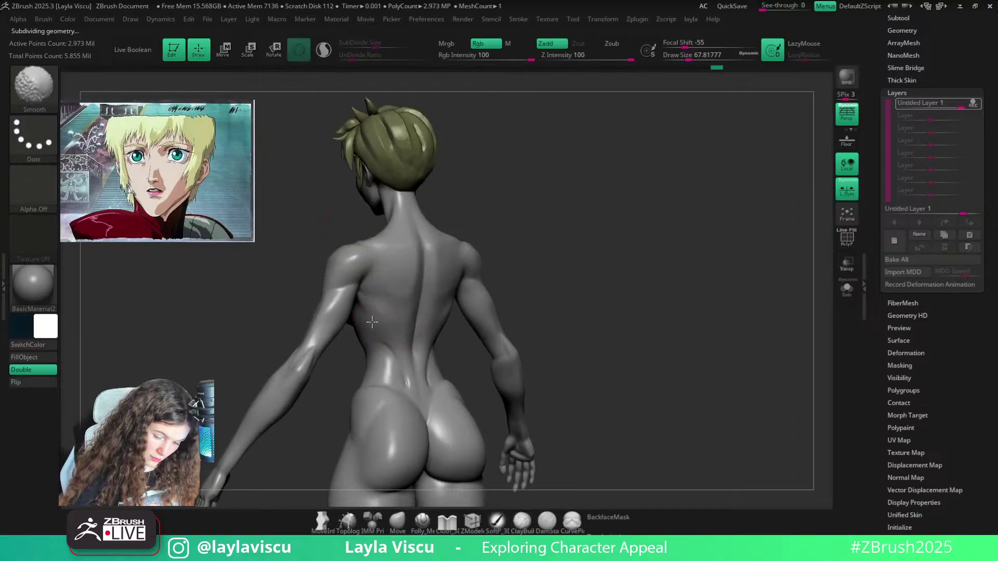
left_click_drag(499, 218, 390, 267, "shift")
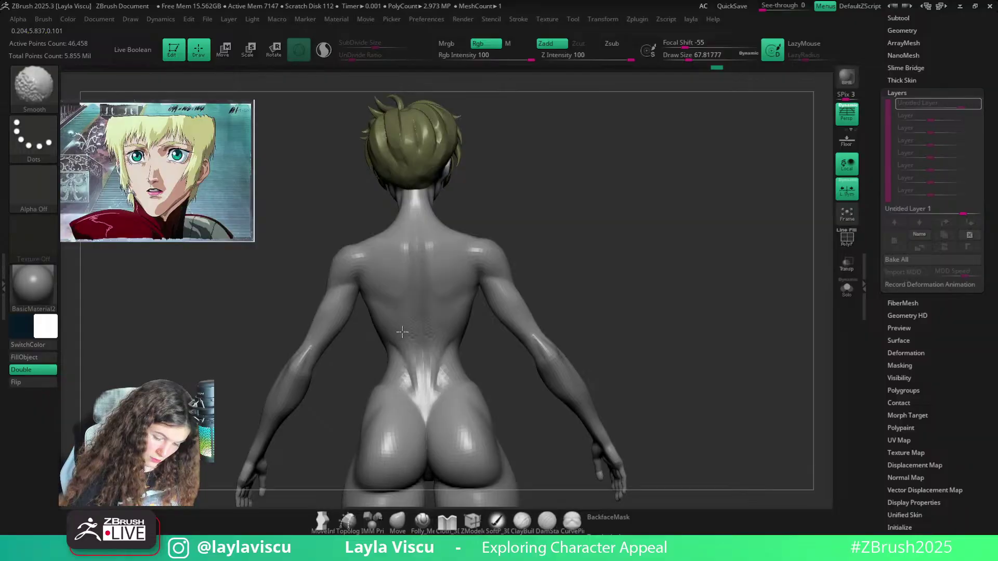
Raise the body two subdivision levels and smooth both sides of the mid-back at a draw size of about 68
key("d")
key("d")
key("shift")
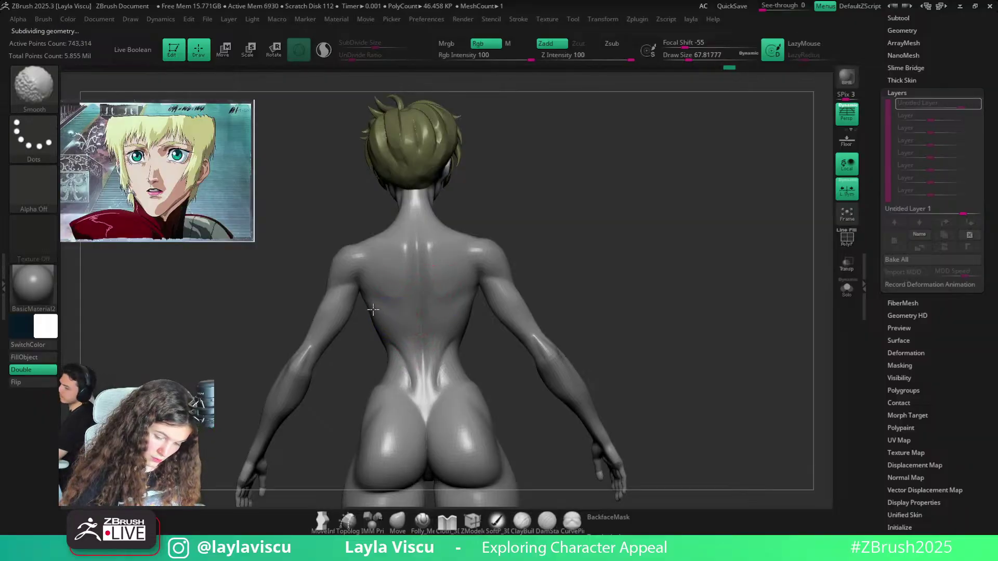
left_click_drag(538, 182, 551, 228, "shift")
key("shift")
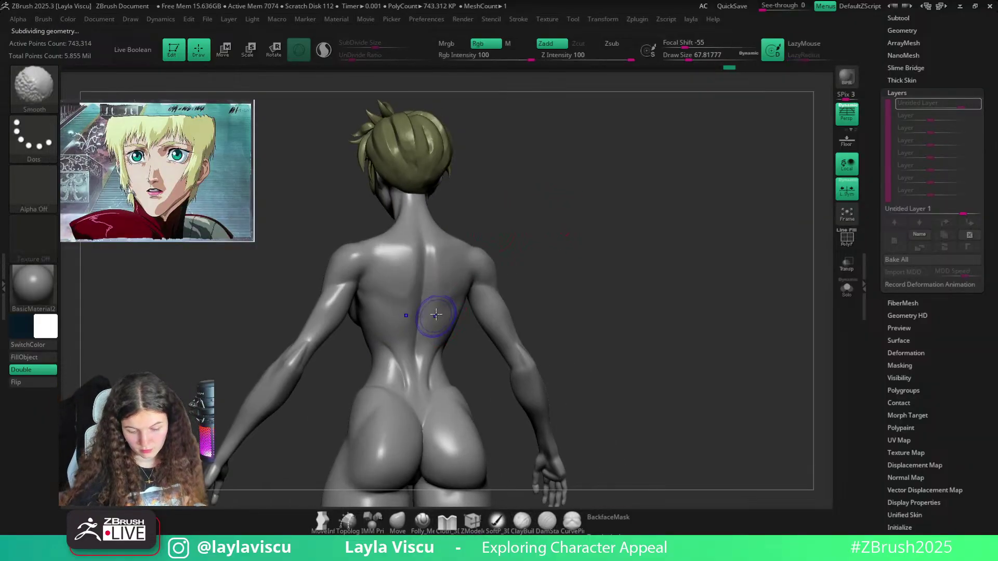
left_click_drag(436, 314, 432, 331, "shift")
left_click_drag(559, 221, 499, 240)
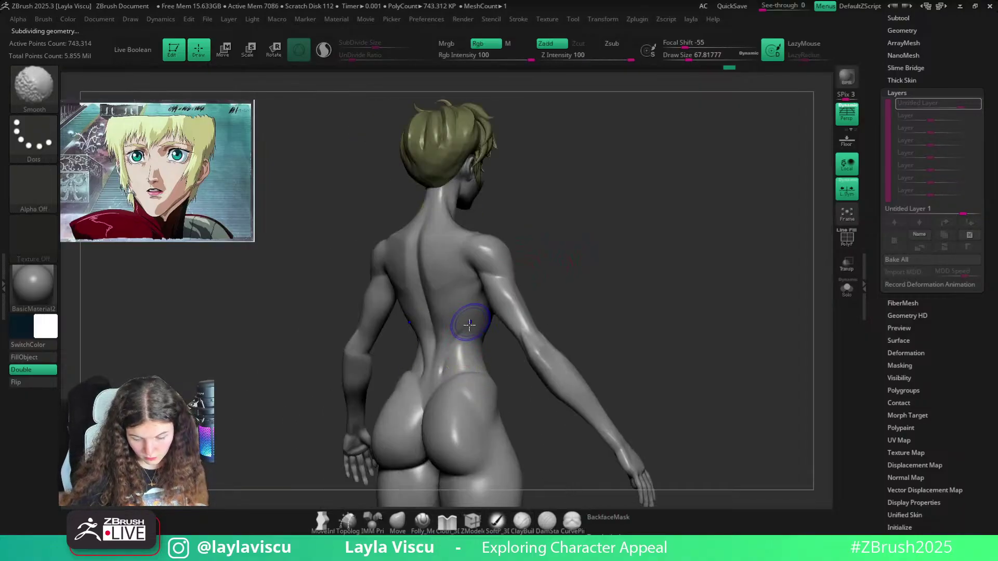
left_click_drag(470, 326, 457, 333, "shift")
left_click_drag(560, 272, 598, 275)
left_click_drag(454, 330, 455, 333, "shift")
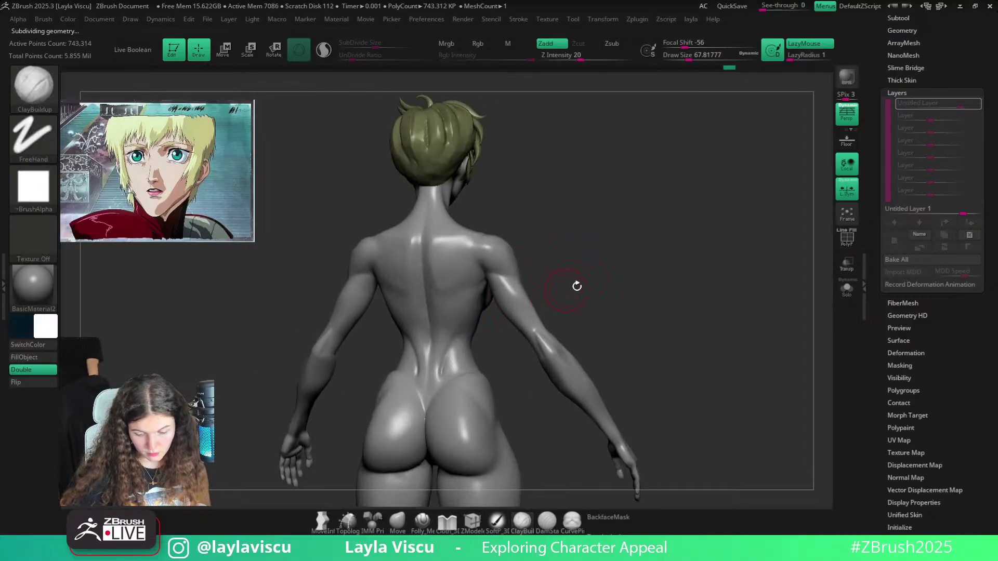
Define the lower spine down to the sacrum with Folly_Mech Cut at a draw size of about 68
left_click_drag(577, 286, 578, 250, "alt")
left_click(422, 521)
right_click_drag(462, 290, 467, 307, "ctrl")
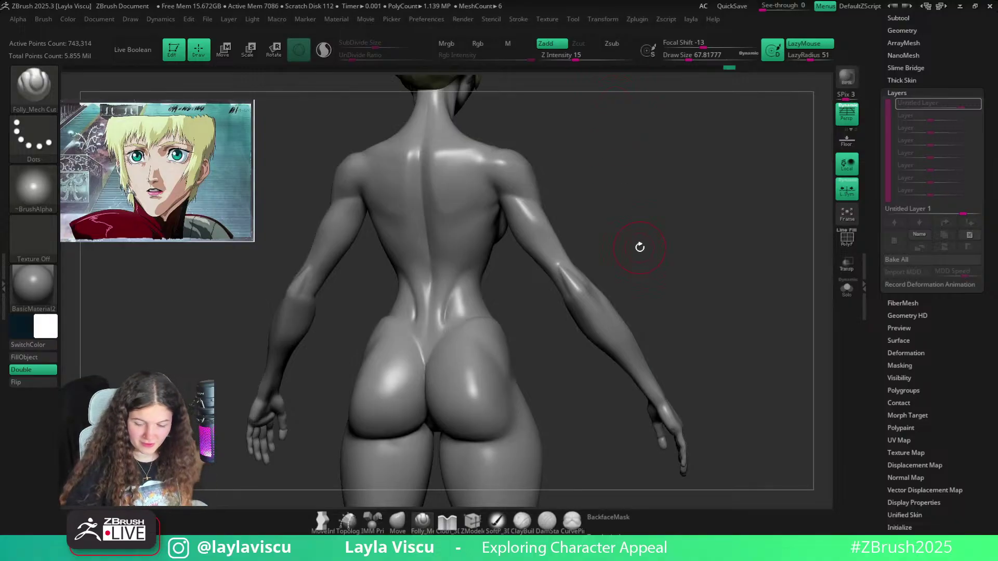
left_click_drag(640, 247, 641, 236, "shift")
scroll(635, 237, "down", 3)
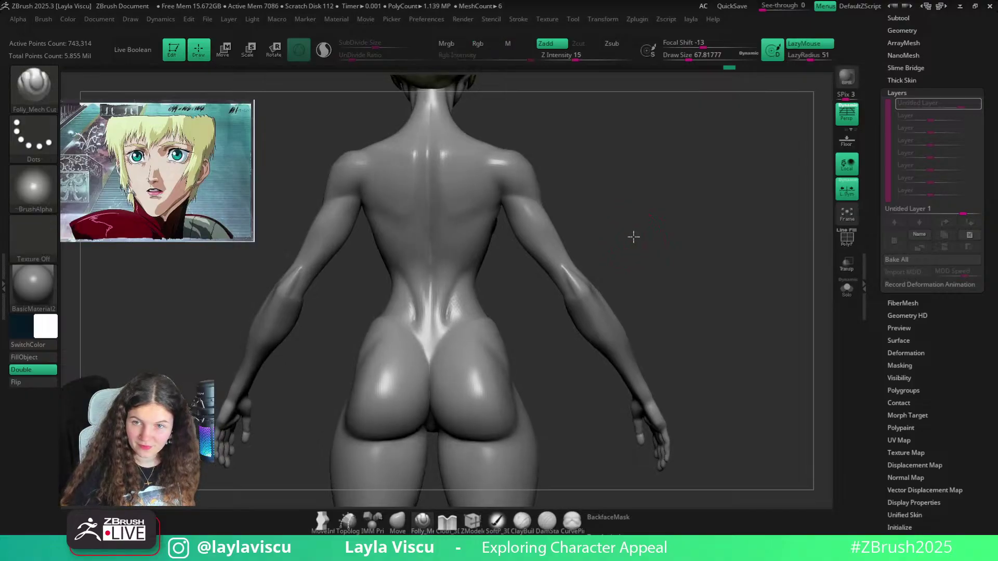
key("shift")
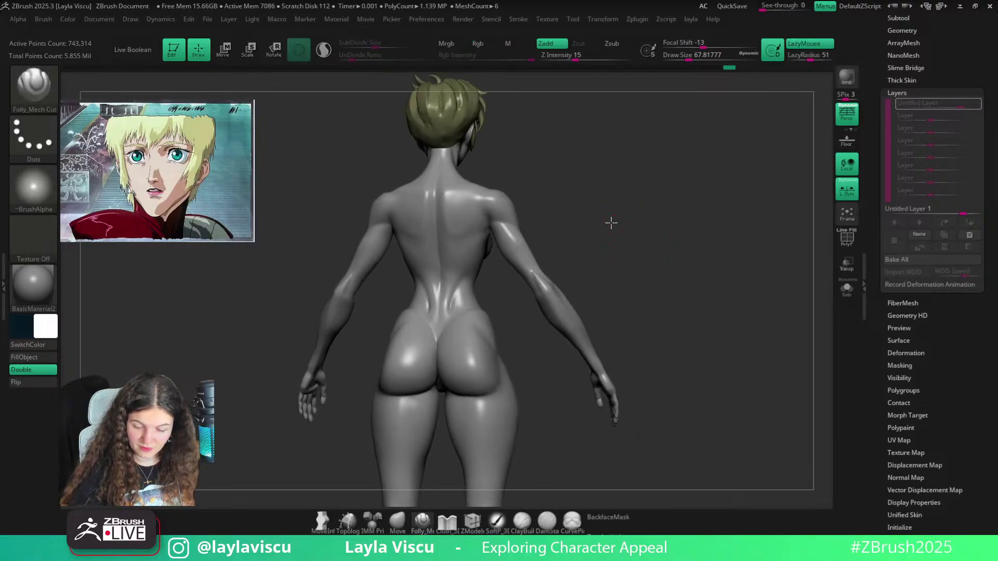
scroll(455, 250, "up", 3)
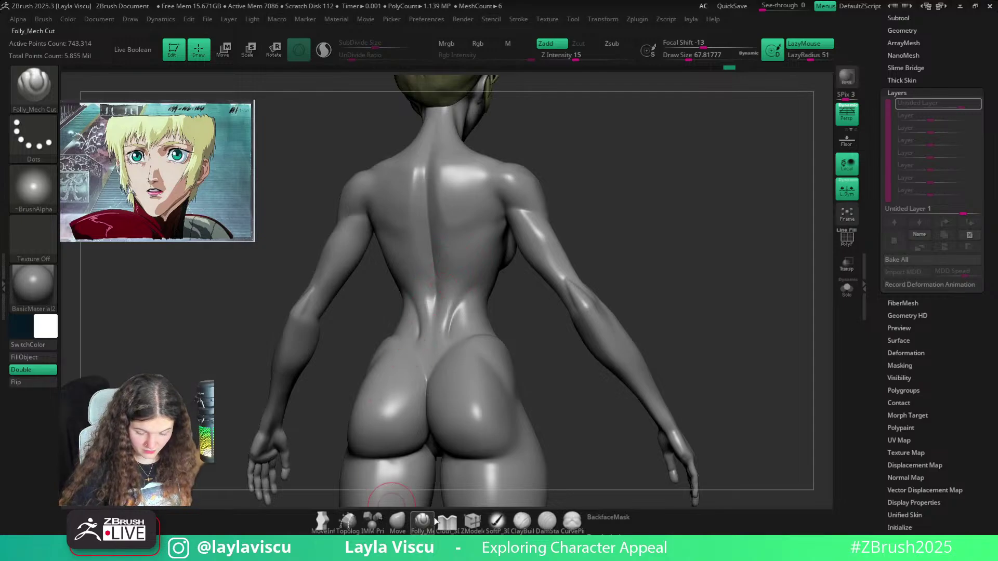
left_click_drag(602, 188, 606, 187, "shift")
left_click_drag(429, 266, 428, 364)
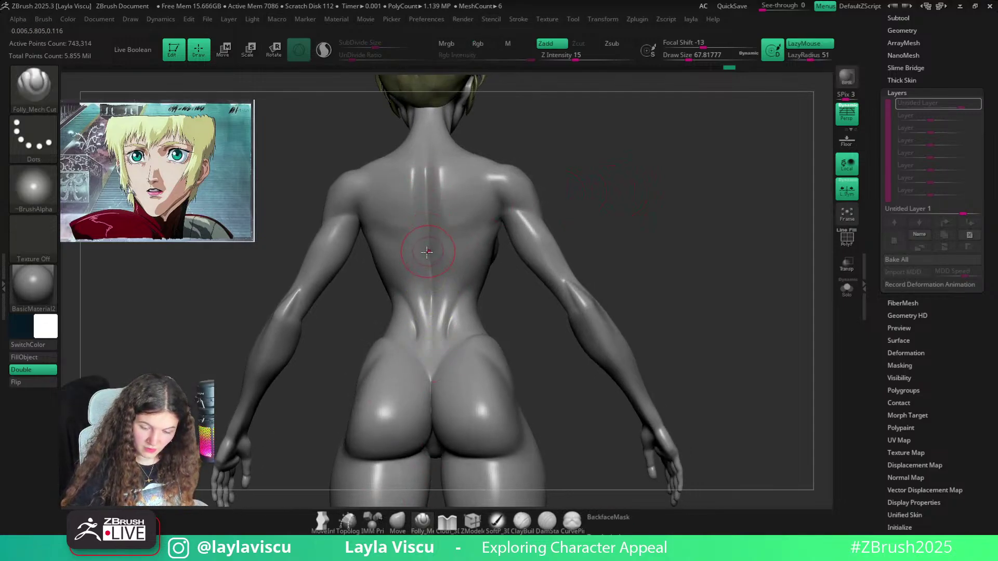
Add volume behind the shoulder towards the armpit with ClayBuildup at a draw size of about 56 and smooth it
left_click_drag(582, 190, 447, 263)
mouse_move(593, 231)
left_mouse_down("alt")
mouse_move(595, 189)
mouse_move(565, 181)
mouse_move(600, 207)
left_mouse_up("alt")
key("b")
key("c")
key("b")
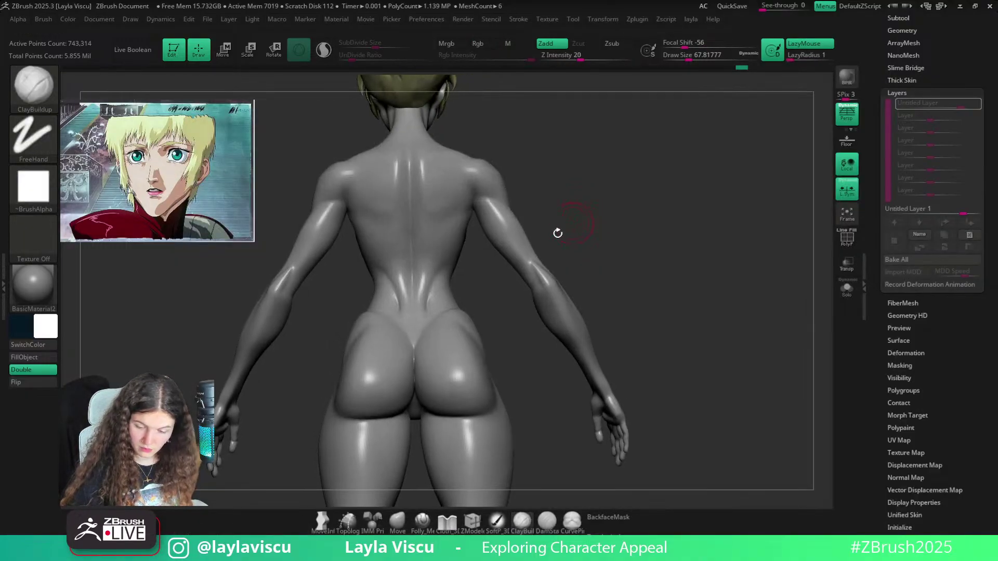
key("s")
left_click_drag(526, 266, 529, 263)
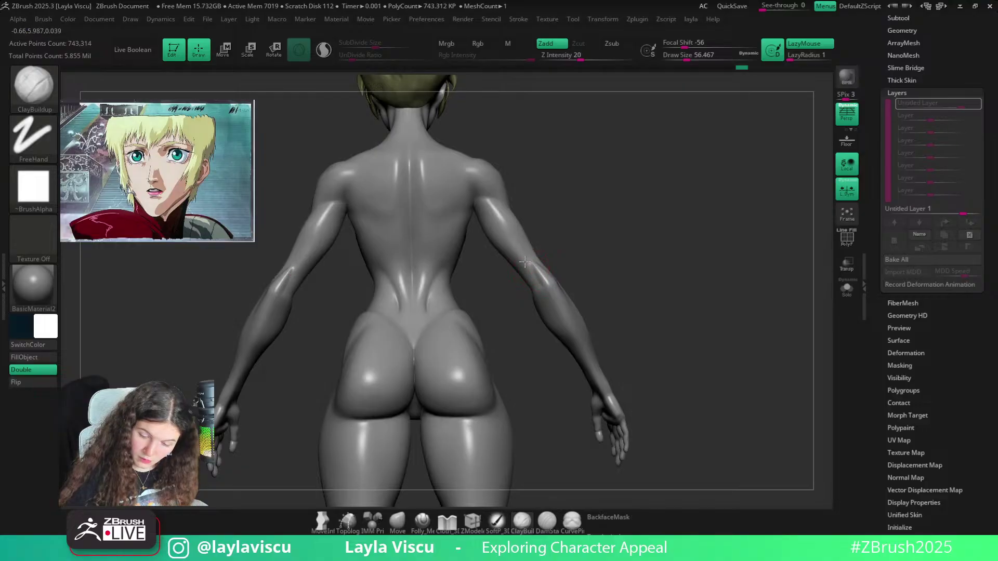
mouse_move(556, 242)
left_mouse_down()
mouse_move(541, 271)
mouse_move(532, 258)
mouse_move(542, 263)
mouse_move(546, 250)
left_mouse_up()
right_click_drag(545, 254, 514, 217, "ctrl")
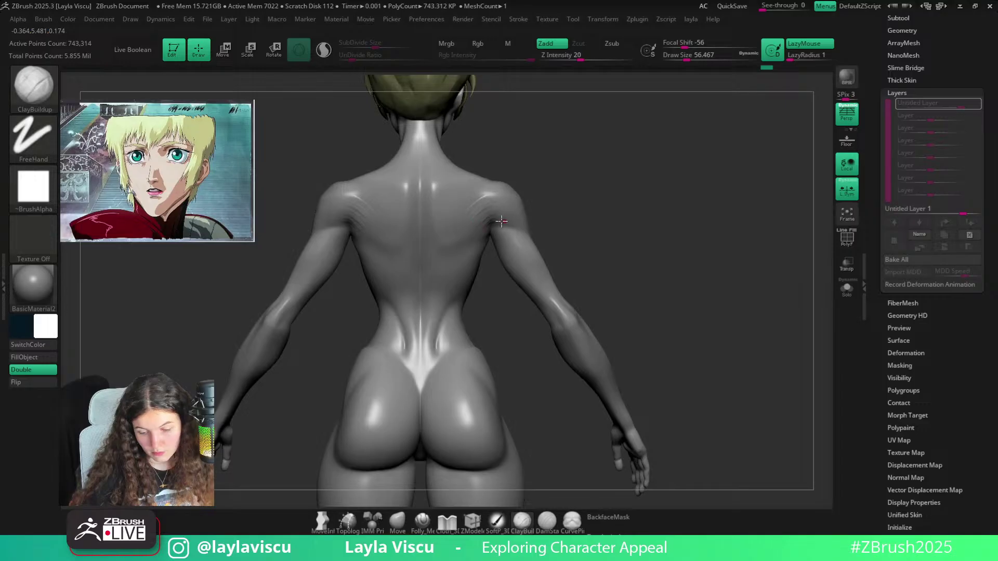
key("shift")
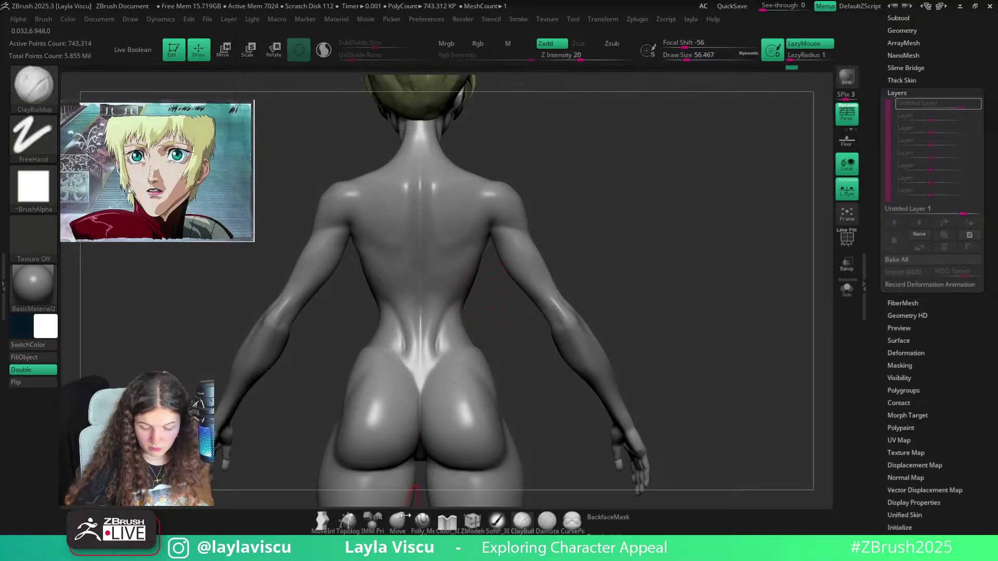
Adjust the contour of the ribcage below the armpit with Move at a draw size of about 59
left_click(403, 517)
right_click_drag(484, 259, 490, 272)
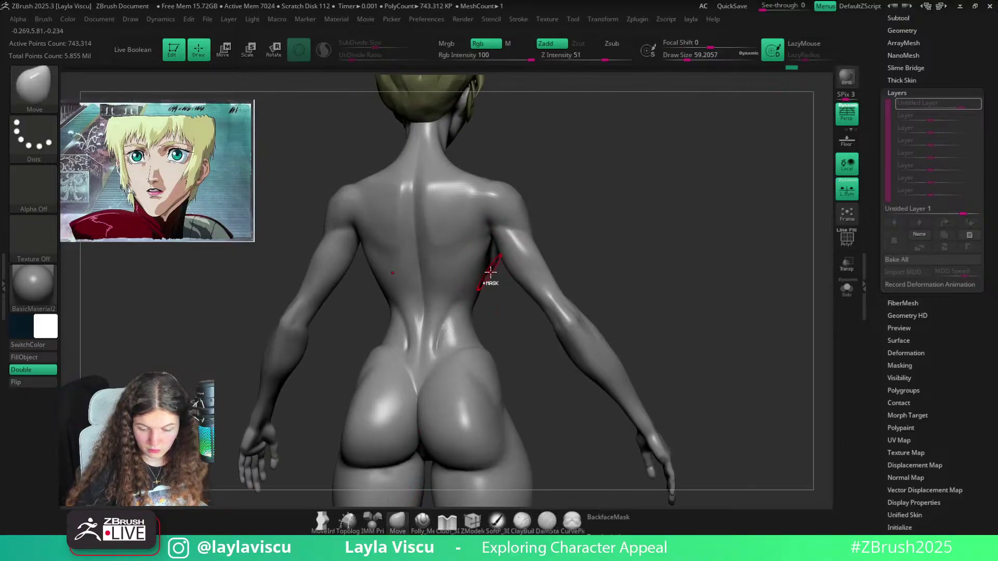
right_click_drag(515, 235, 581, 225)
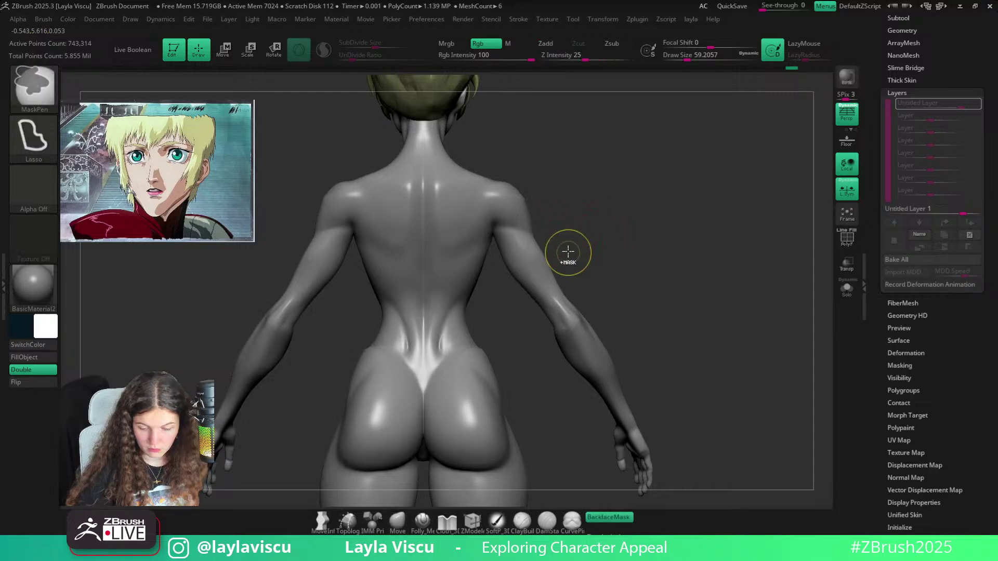
mouse_move(486, 261)
right_mouse_down("ctrl")
mouse_move(515, 225)
mouse_move(508, 259)
right_mouse_up("ctrl")
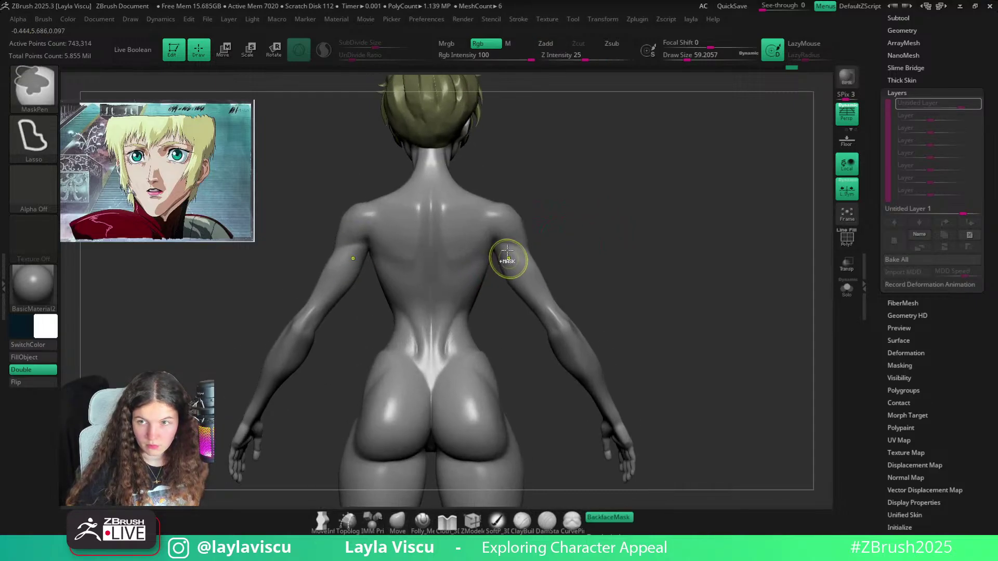
Carve the crease where the rear shoulder meets the back with DamStandard, using draw sizes of about 41 and 56
key("b")
key("d")
key("s")
mouse_move(544, 228)
right_mouse_down()
mouse_move(561, 208)
mouse_move(552, 217)
right_mouse_up()
key("s")
left_click_drag(498, 237, 506, 243)
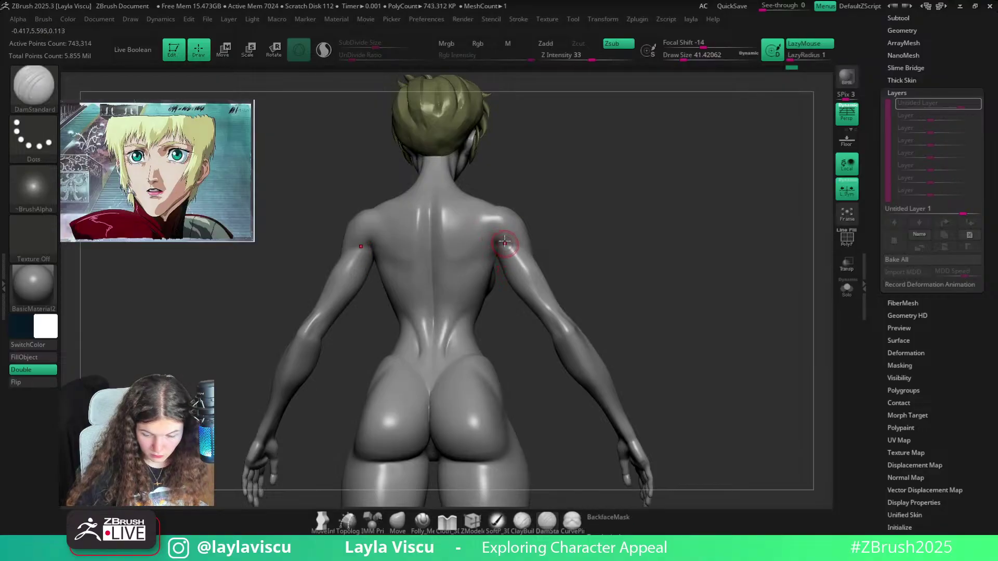
right_click_drag(552, 200, 539, 243, "shift")
key("s")
left_click_drag(512, 232, 515, 232)
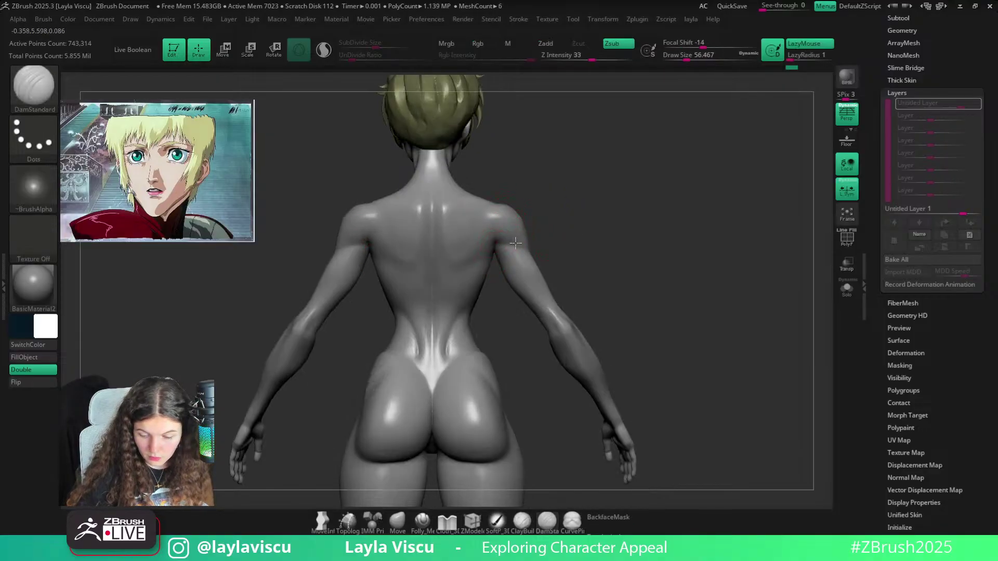
Carve the inner and lower edges of the shoulder blades with DamStandard at a draw size of about 101, undoing an unwanted stroke
mouse_move(575, 256)
right_mouse_down("ctrl")
mouse_move(552, 218)
mouse_move(554, 234)
mouse_move(565, 207)
mouse_move(582, 214)
mouse_move(576, 228)
right_mouse_up("ctrl")
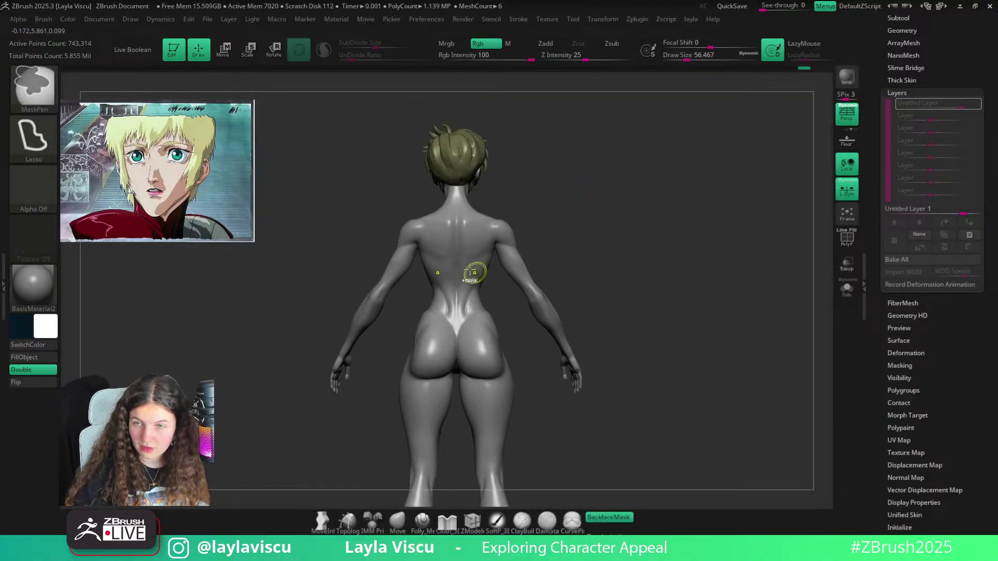
right_click_drag(474, 274, 486, 312, "ctrl")
right_click_drag(586, 204, 615, 174)
key("bracketright")
key("bracketright")
key("bracketright")
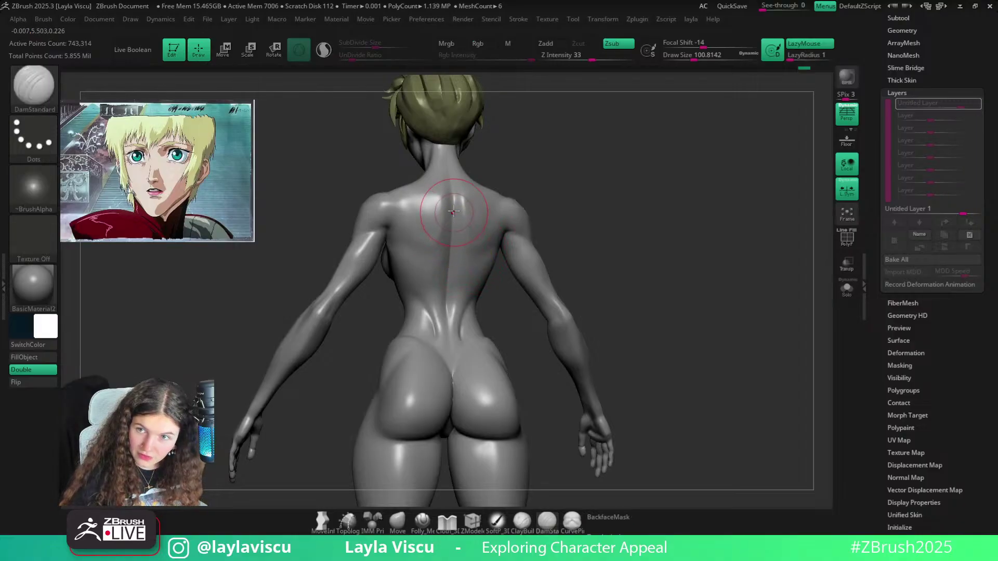
right_click_drag(468, 266, 477, 218)
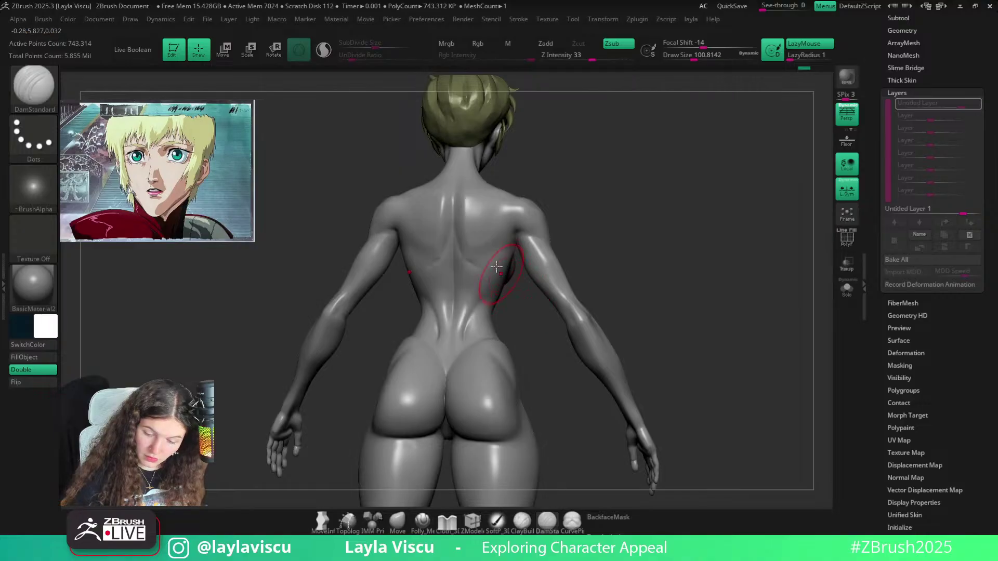
key("ctrl+z")
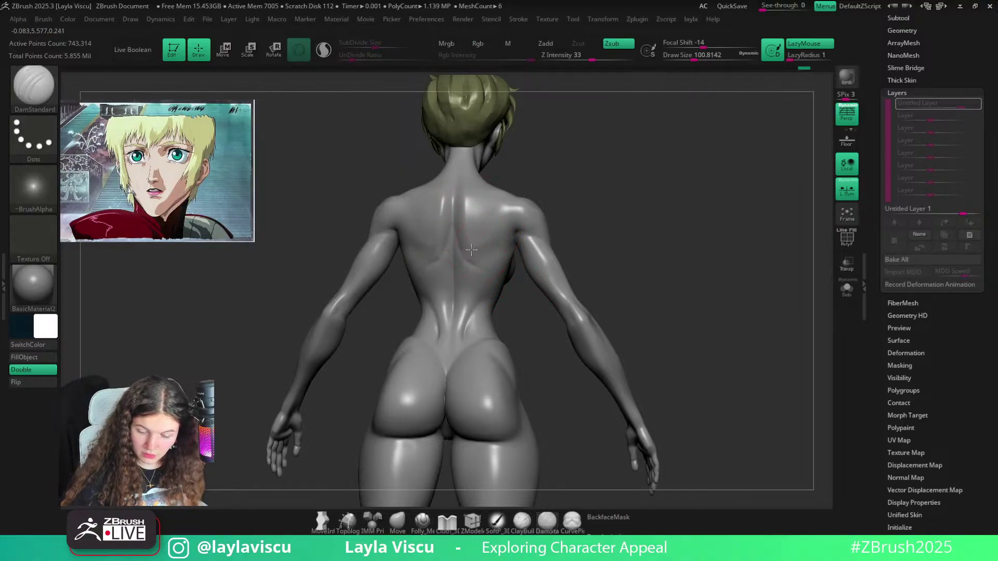
right_click_drag(491, 257, 595, 236)
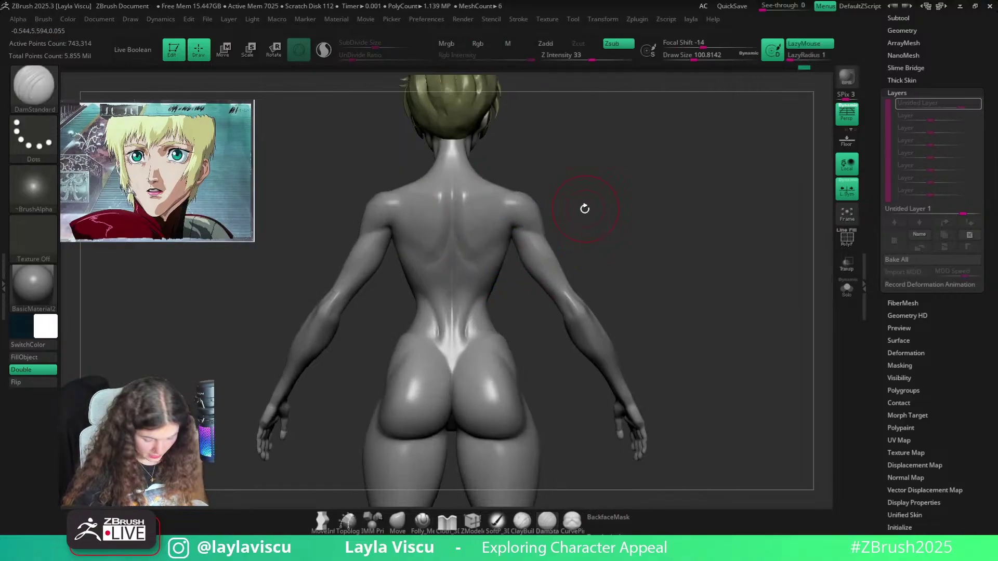
Add volume to the shoulder blade area with ClayBuildup at a draw size of about 101 and soften it
key("b")
key("c")
key("b")
left_click_drag(586, 205, 554, 208)
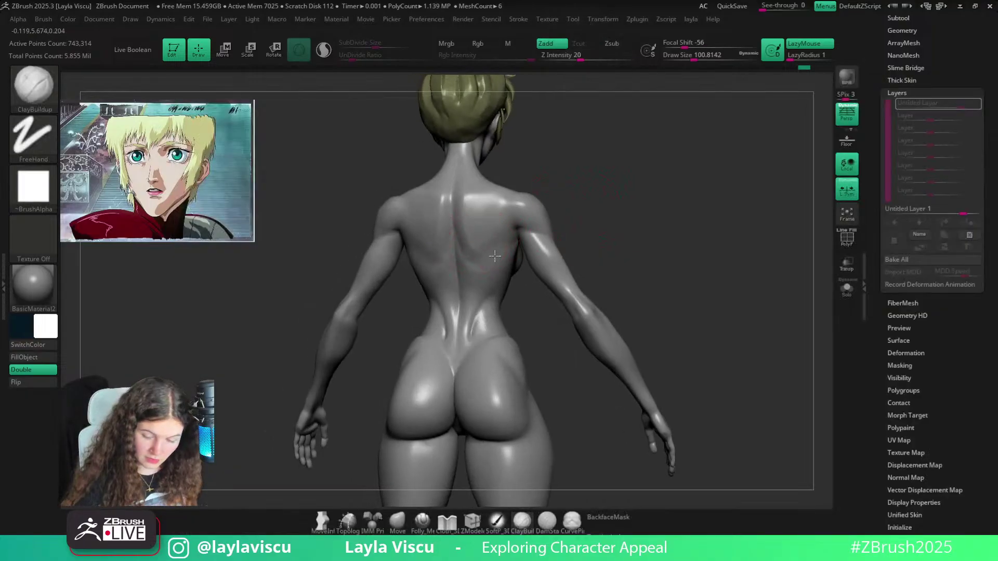
key("shift")
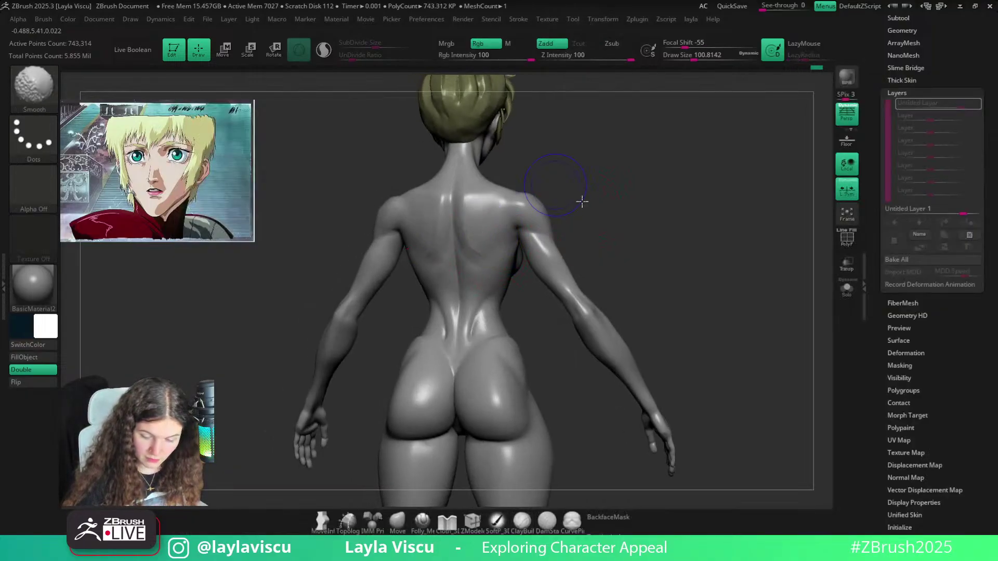
Sculpt a crease beside the shoulder blade with the Folly_Mech Cut brush at draw size about 74, and smooth the upper back
left_click_drag(582, 202, 525, 213, "shift")
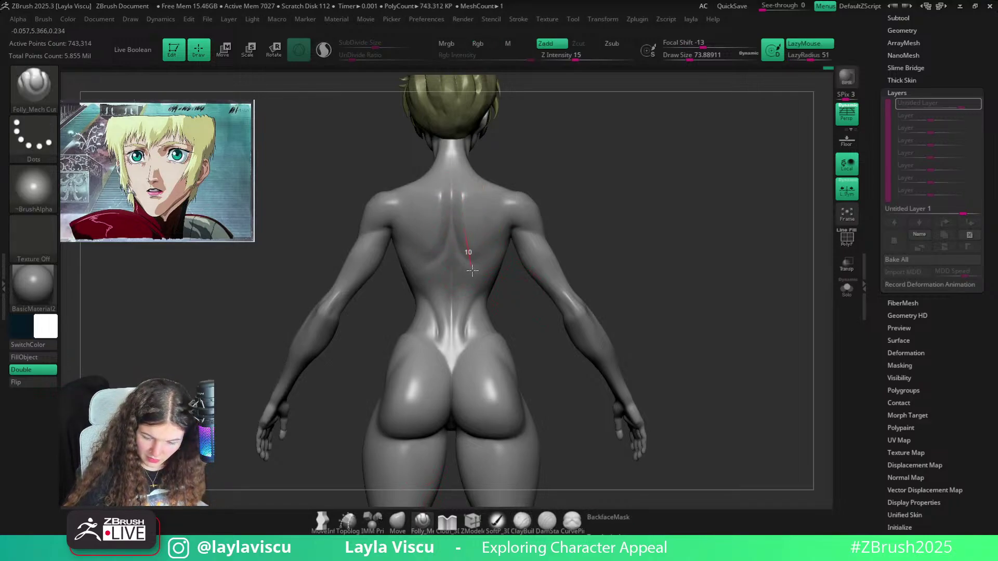
left_click_drag(473, 271, 477, 280)
key("shift")
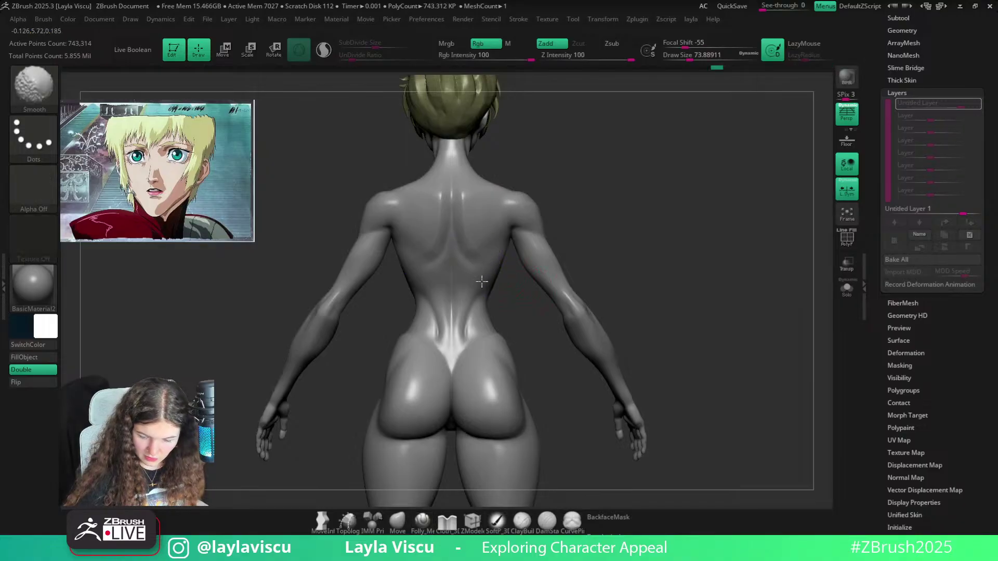
mouse_move(582, 167)
left_mouse_down()
mouse_move(584, 145)
mouse_move(600, 149)
mouse_move(590, 224)
left_mouse_up()
key("ctrl")
right_click_drag(590, 224, 581, 183, "ctrl")
right_click_drag(481, 238, 476, 278, "ctrl")
left_click_drag(436, 251, 425, 264, "shift")
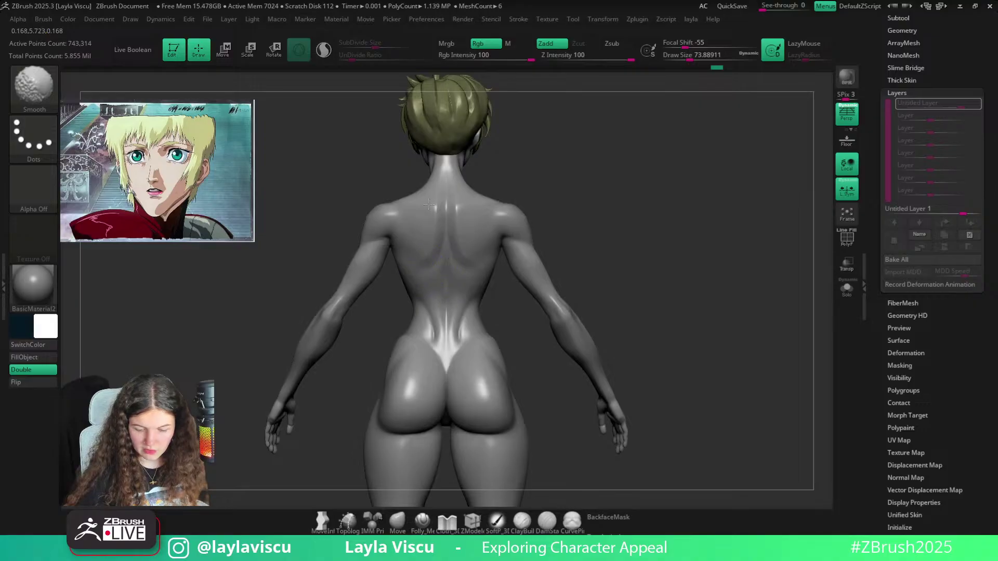
Adjust the outer side of the back below the armpit with the Move brush at draw size about 97
mouse_move(580, 166)
left_mouse_down()
mouse_move(589, 152)
mouse_move(564, 165)
left_mouse_up()
right_click_drag(563, 213, 549, 176, "ctrl")
left_click_drag(549, 175, 531, 183)
mouse_move(477, 271)
right_mouse_down("ctrl")
mouse_move(472, 315)
mouse_move(439, 290)
right_mouse_up("ctrl")
mouse_move(544, 196)
left_mouse_down()
mouse_move(556, 211)
mouse_move(530, 187)
mouse_move(530, 204)
mouse_move(435, 240)
mouse_move(539, 225)
mouse_move(517, 201)
mouse_move(529, 218)
mouse_move(566, 190)
mouse_move(557, 189)
mouse_move(554, 227)
mouse_move(489, 222)
left_mouse_up()
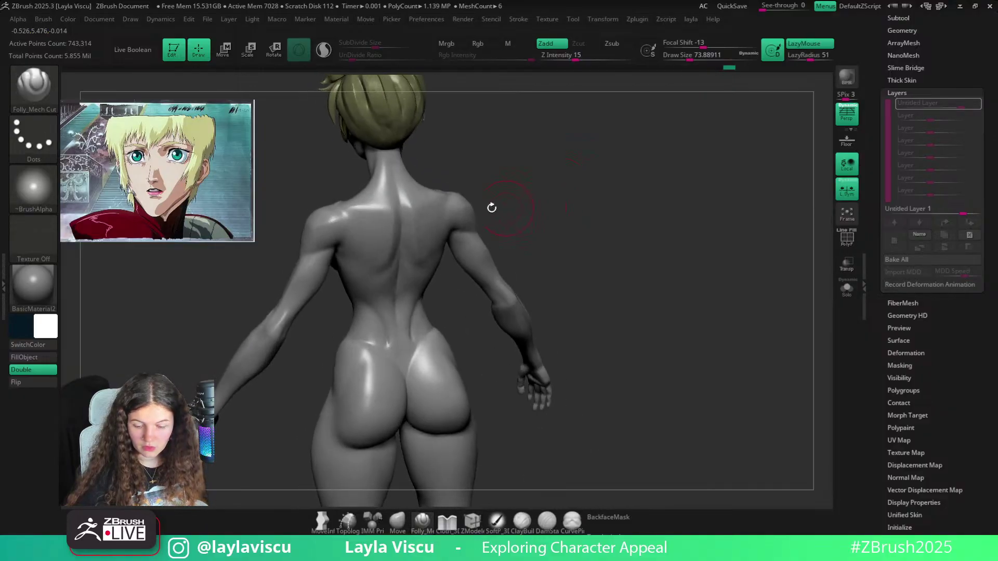
mouse_move(549, 192)
left_mouse_down()
mouse_move(508, 211)
mouse_move(519, 221)
left_mouse_up()
left_click(397, 521)
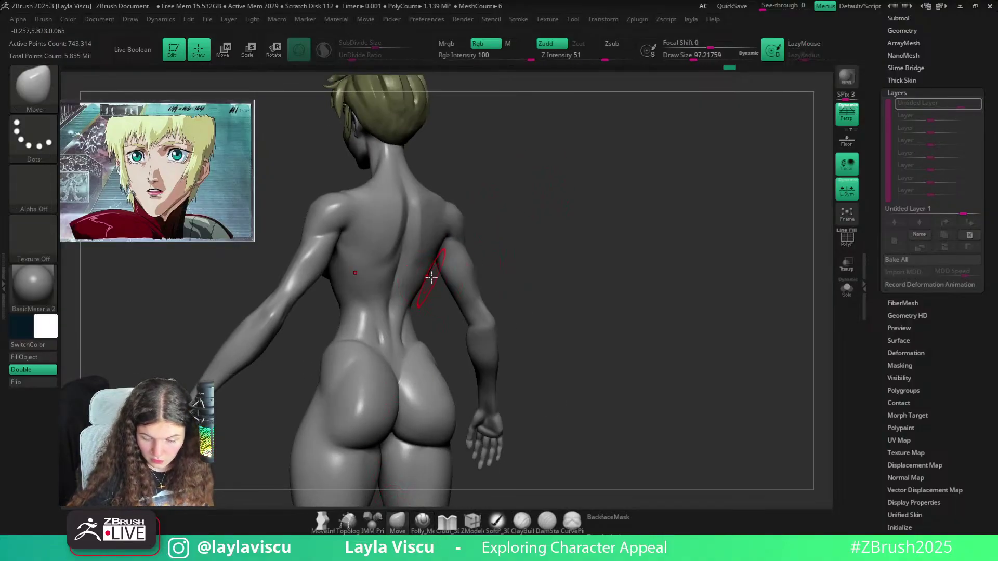
left_click_drag(526, 259, 575, 176)
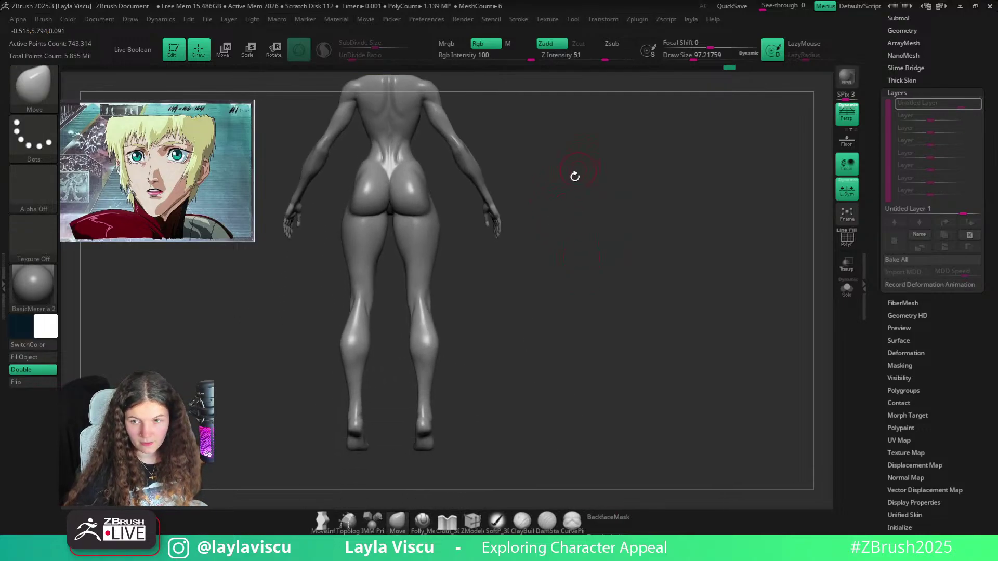
Flatten the back of the inner thigh with the TrimDynamic brush and smooth the area
left_click_drag(578, 258, 583, 222, "alt")
right_click_drag(414, 276, 506, 236, "ctrl")
left_click_drag(506, 236, 501, 292, "alt")
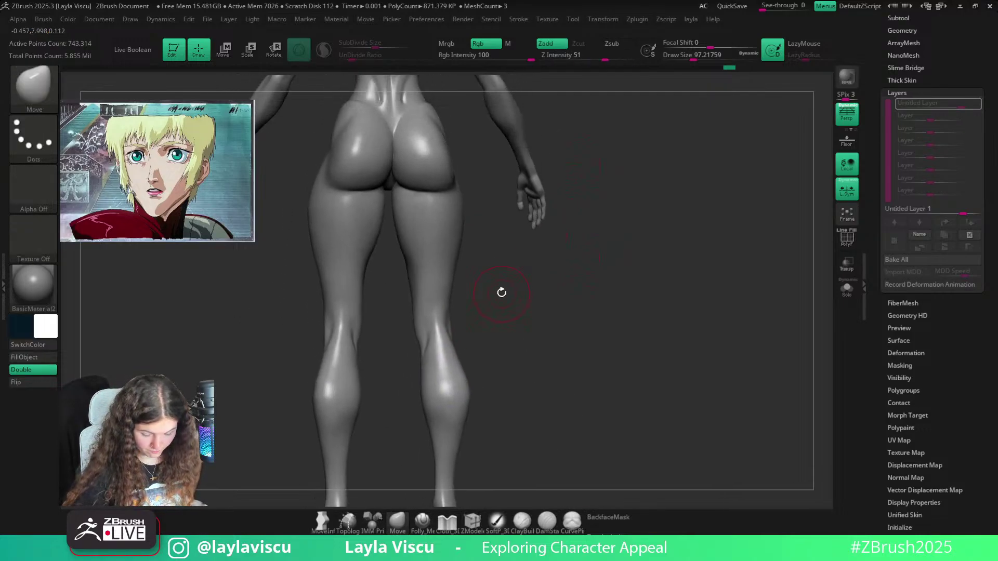
key("b")
key("t")
key("d")
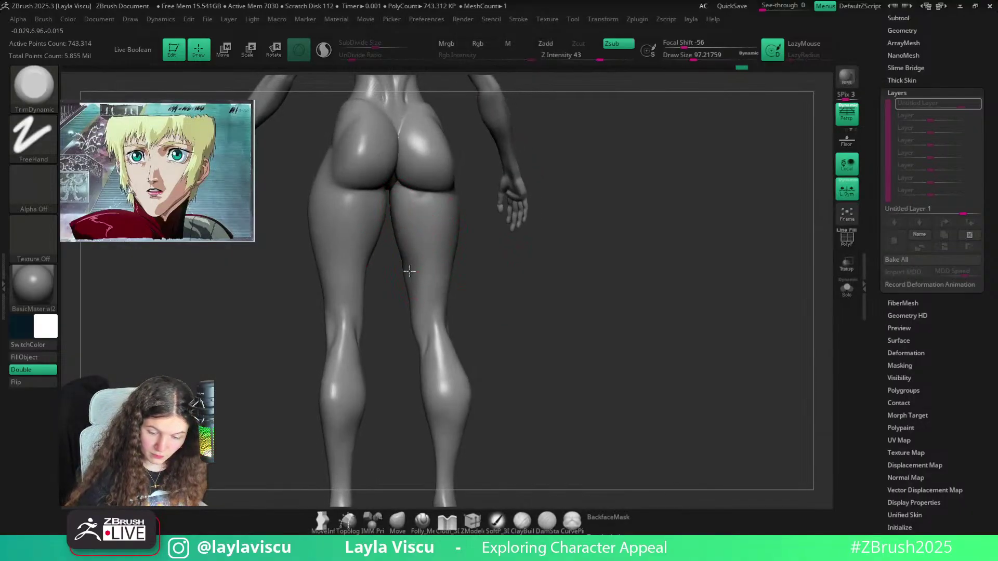
left_click_drag(405, 244, 413, 263, "shift")
Sculpt along the inner thigh from the gluteal fold with the Folly_Mech Cut brush, and smooth toward the knee
mouse_move(486, 299)
left_mouse_down()
mouse_move(508, 274)
mouse_move(499, 299)
mouse_move(415, 296)
left_mouse_up()
left_click(422, 520)
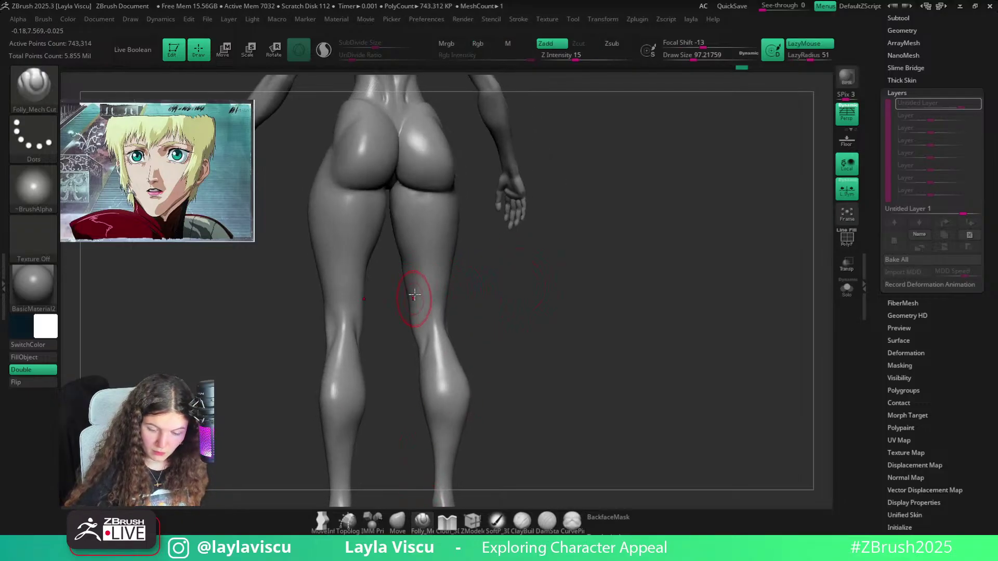
left_click_drag(398, 177, 410, 222)
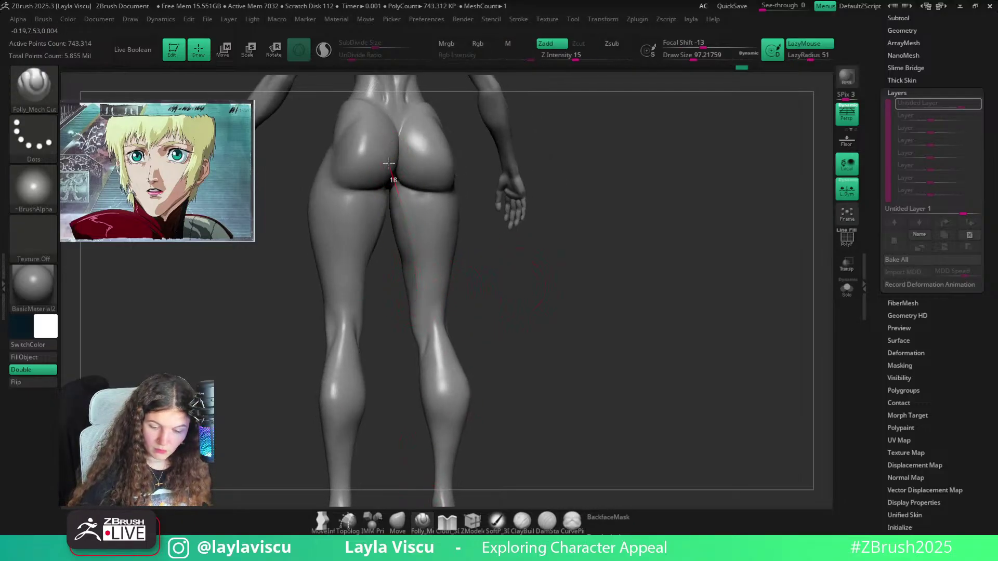
right_click_drag(425, 239, 496, 238)
key("shift")
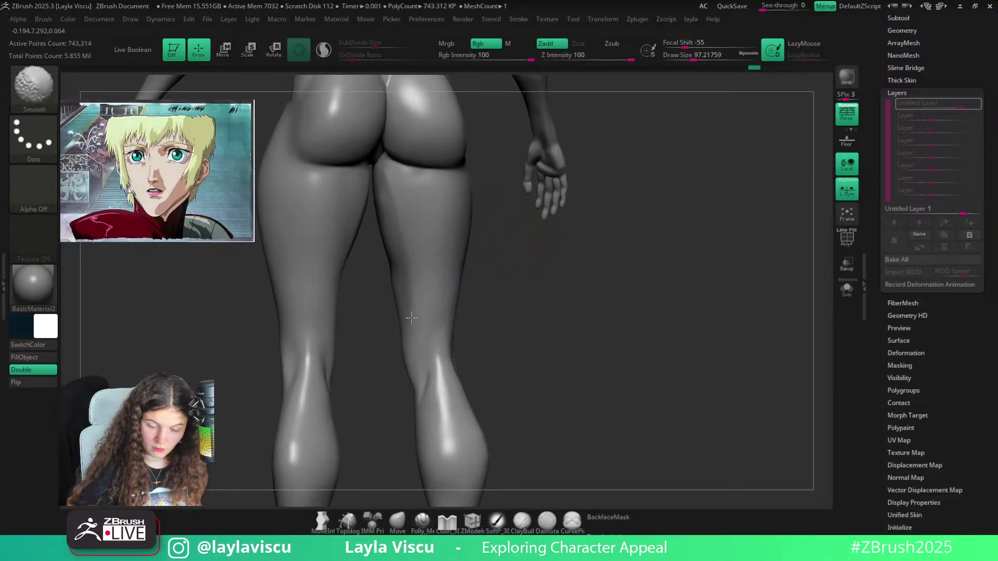
Return the body to its highest subdivision level and toggle the visibility of Untitled Layer 1
key("f")
mouse_move(510, 263)
right_mouse_down()
mouse_move(582, 269)
mouse_move(591, 279)
mouse_move(573, 243)
mouse_move(545, 311)
right_mouse_up()
mouse_move(451, 308)
right_mouse_down("ctrl")
mouse_move(550, 229)
mouse_move(544, 235)
mouse_move(548, 216)
mouse_move(499, 285)
right_mouse_up("ctrl")
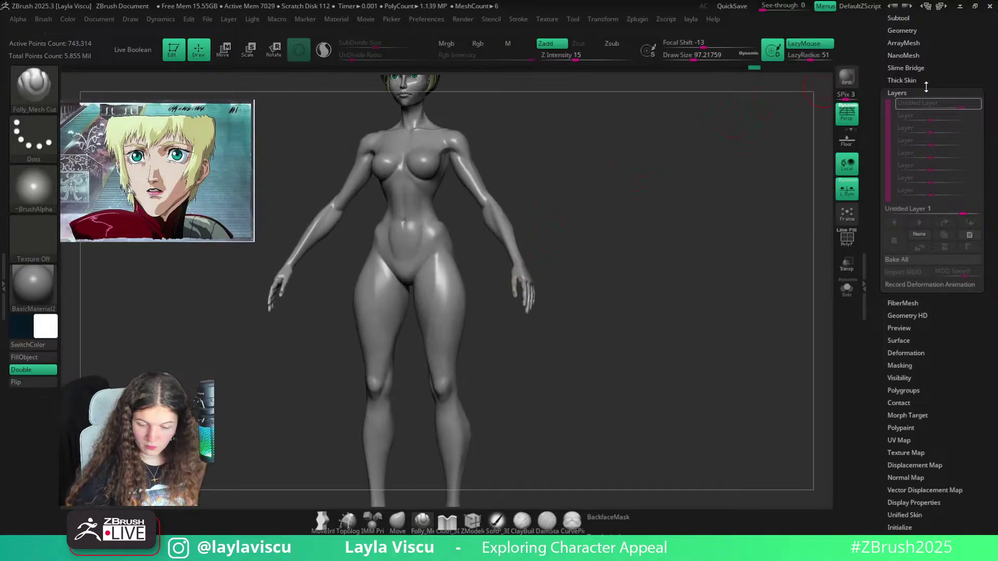
left_click(978, 110)
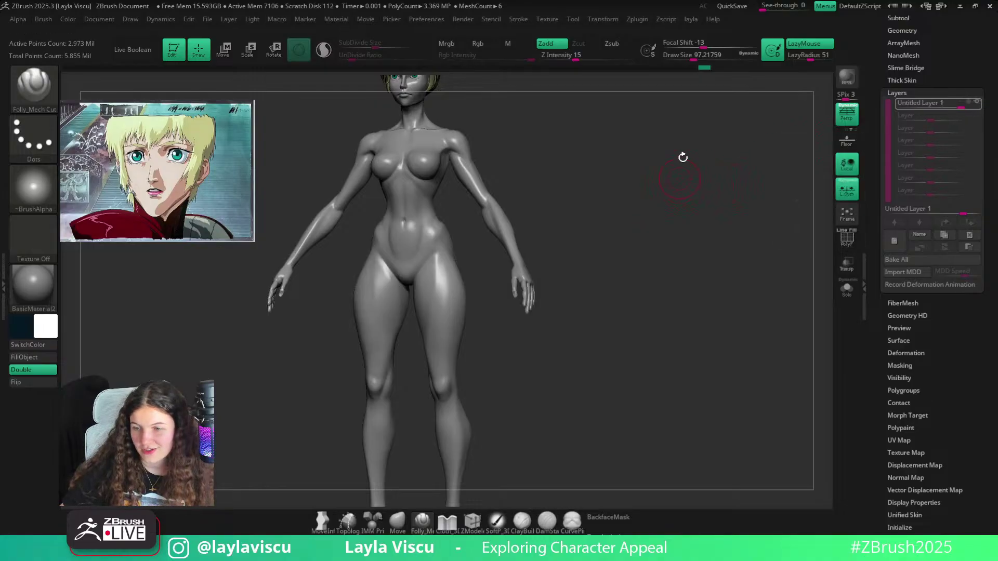
left_click_drag(664, 232, 561, 296)
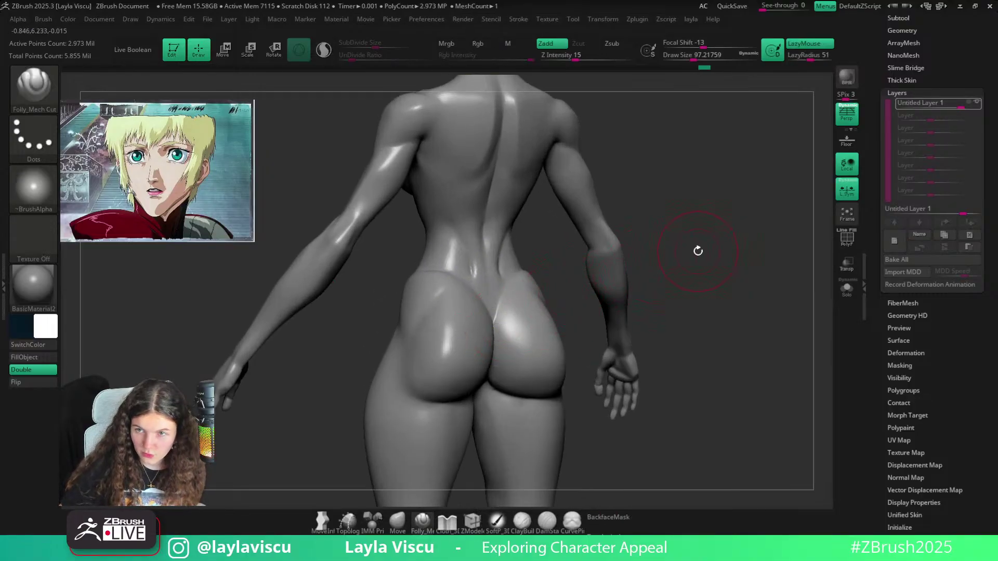
left_click_drag(698, 251, 643, 289)
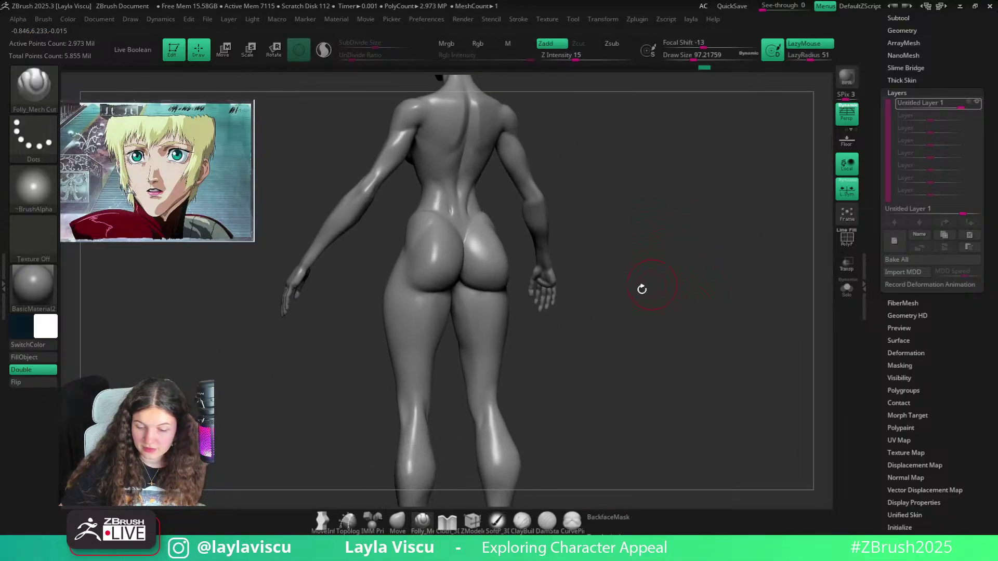
Put Untitled Layer 1 in record mode and turn off the body subtool's polypaint display
left_click(397, 520)
left_click(465, 286)
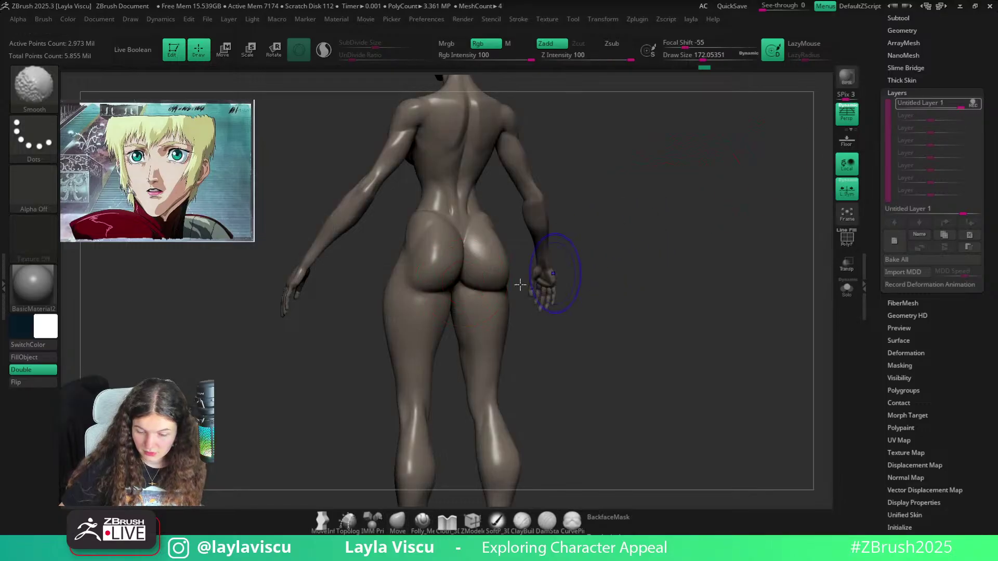
left_click(910, 19)
left_click(967, 54)
left_click_drag(958, 383, 919, 279)
left_click(900, 351)
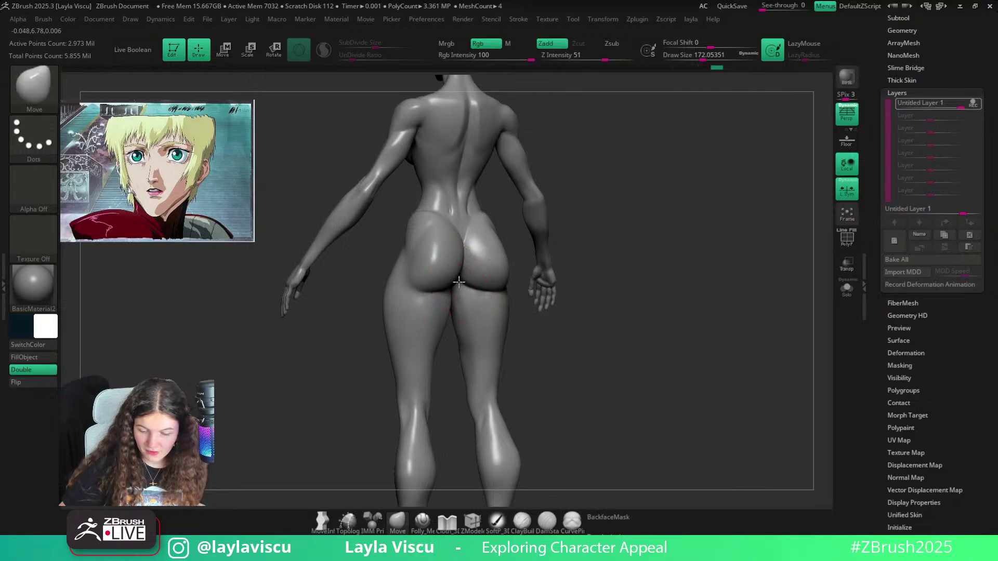
Build up the outer lower edge of the glutes with ClayBuildup at draw size about 74, and smooth the transition into the hip
right_click_drag(459, 281, 423, 290)
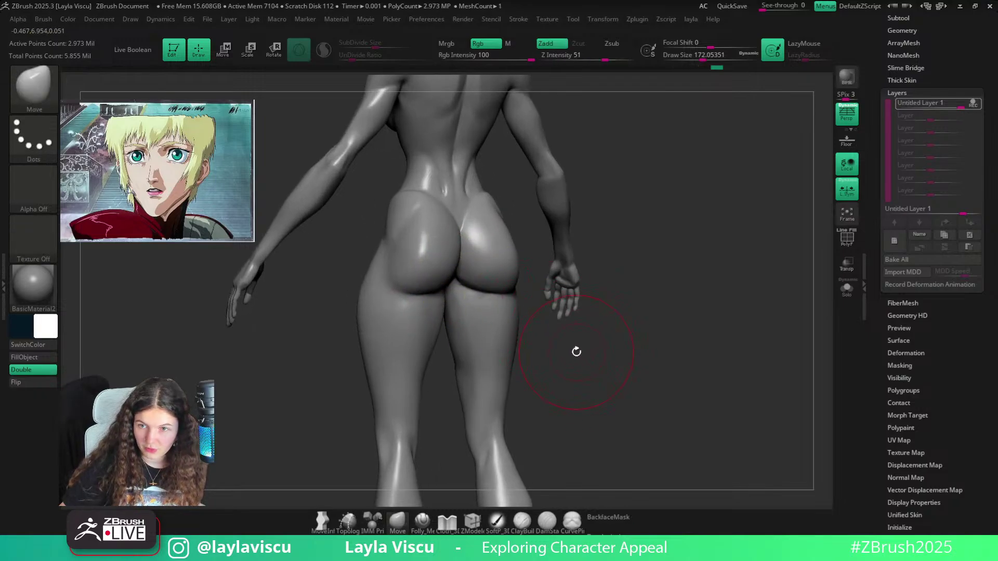
key("b")
key("c")
key("b")
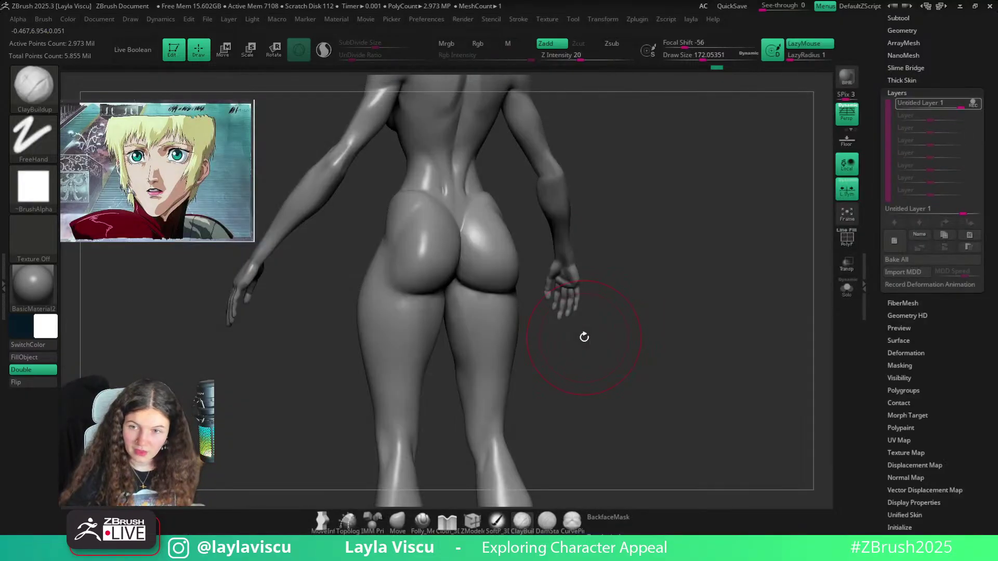
key("s")
mouse_move(395, 277)
left_mouse_down()
mouse_move(368, 283)
mouse_move(397, 280)
left_mouse_up()
key("shift")
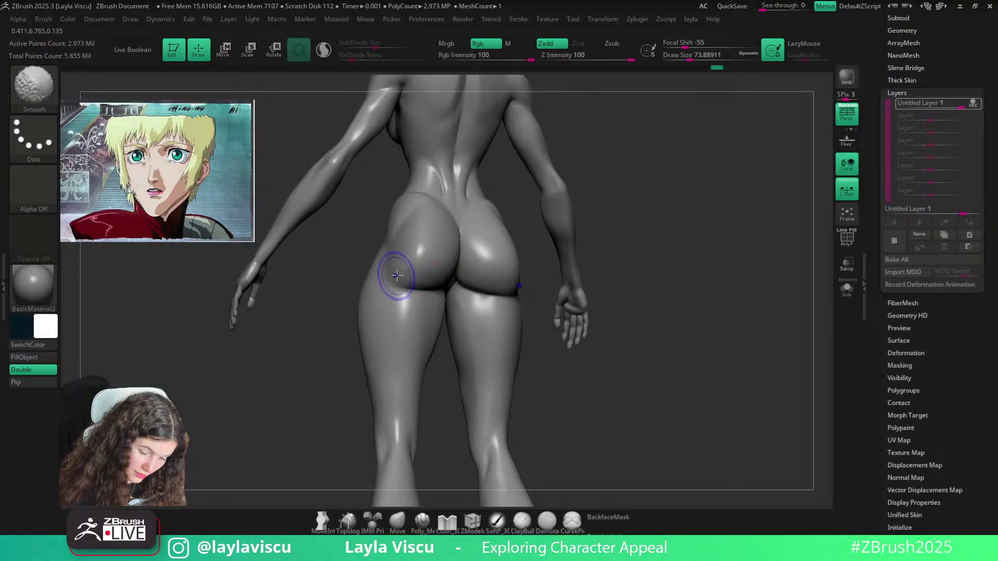
left_click_drag(366, 251, 523, 284, "shift")
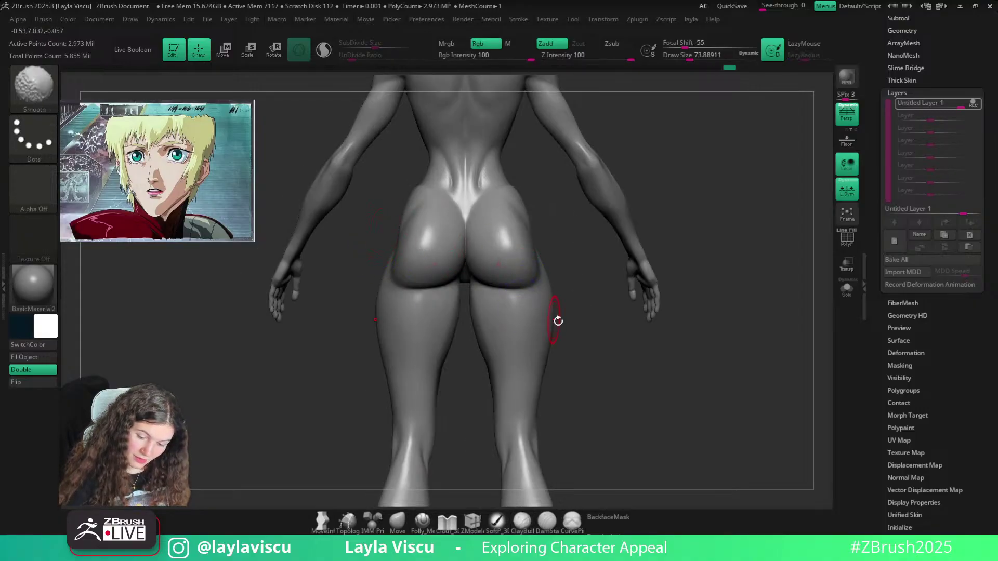
Set the MaskPen brush's stroke type to FreeHand
mouse_move(557, 320)
right_mouse_down("ctrl")
mouse_move(624, 210)
mouse_move(601, 254)
right_mouse_up("ctrl")
mouse_move(528, 251)
right_mouse_down("ctrl")
mouse_move(537, 304)
mouse_move(559, 295)
right_mouse_up("ctrl")
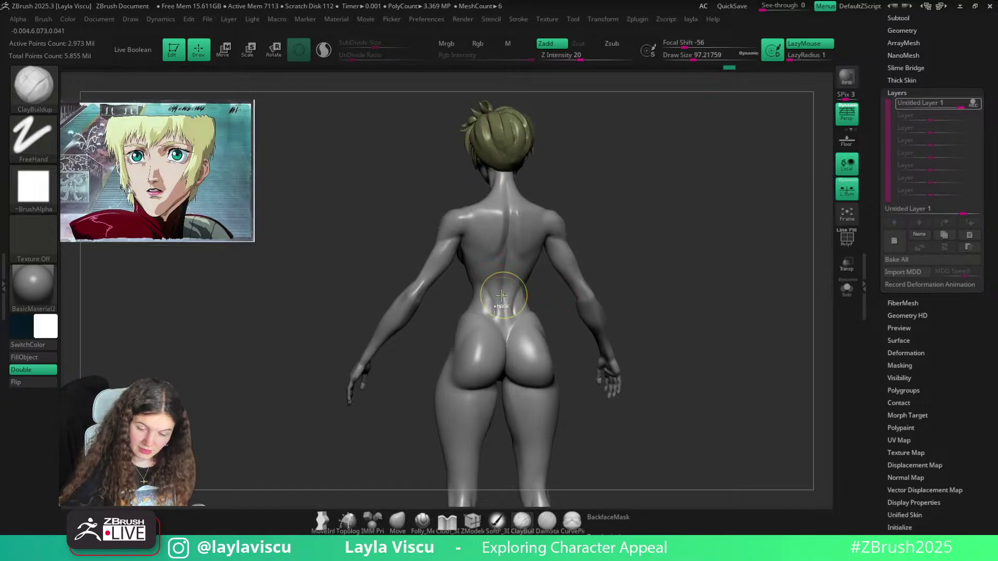
left_click(33, 138, "ctrl")
left_click(195, 147)
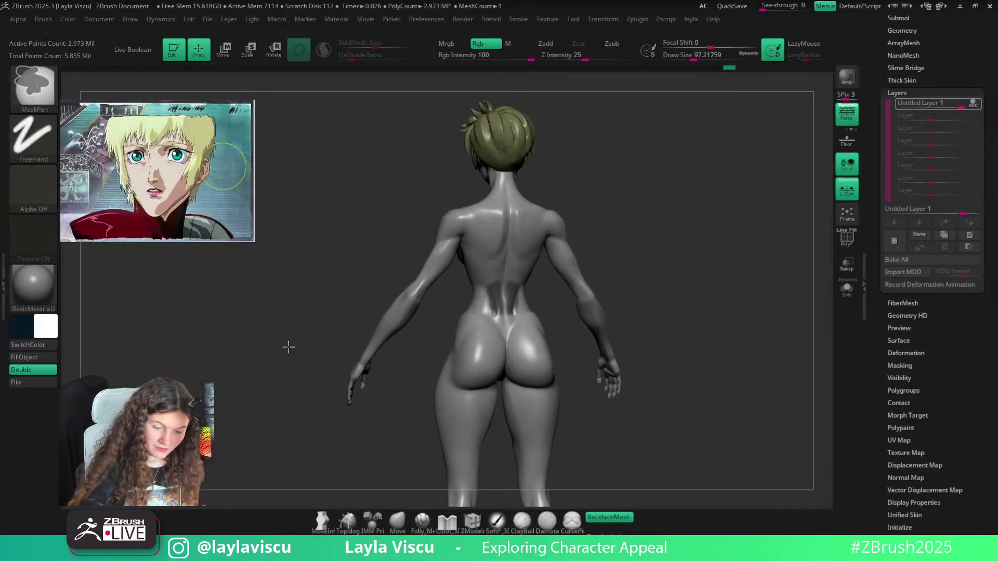
Lower the body by three subdivision levels and mask everything except the lower back with a softened edge
key("shift+d")
key("shift+d")
key("shift+d")
left_click(513, 293, "ctrl")
left_click(549, 308, "ctrl")
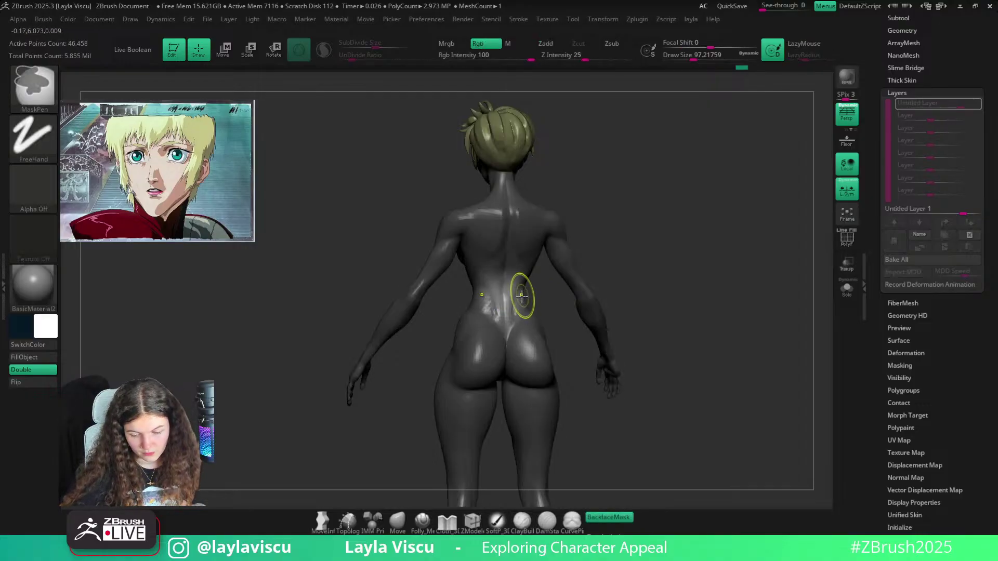
Undo the first gizmo edit and nudge the unmasked lower back slightly upward with the gizmo
key("w")
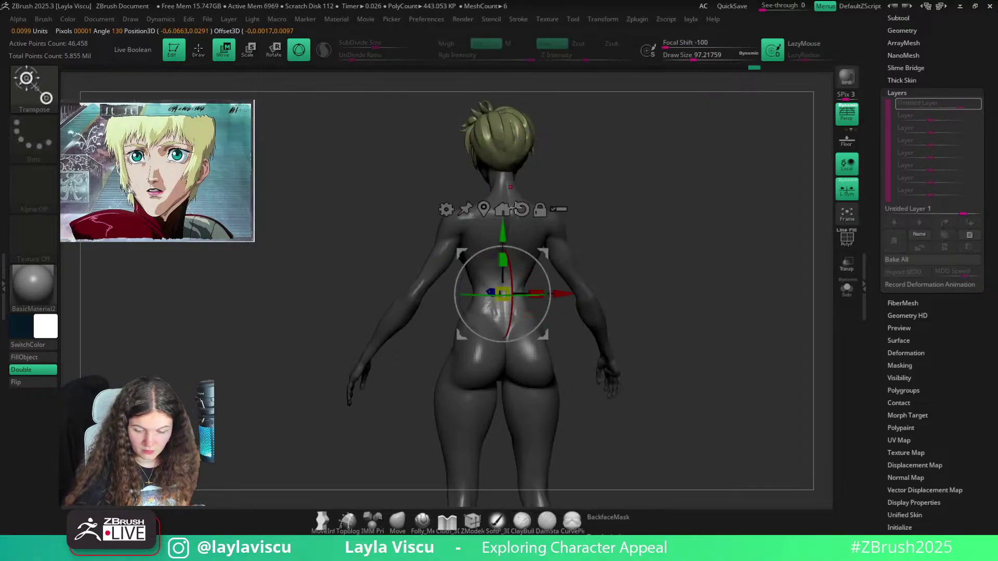
key("ctrl+z")
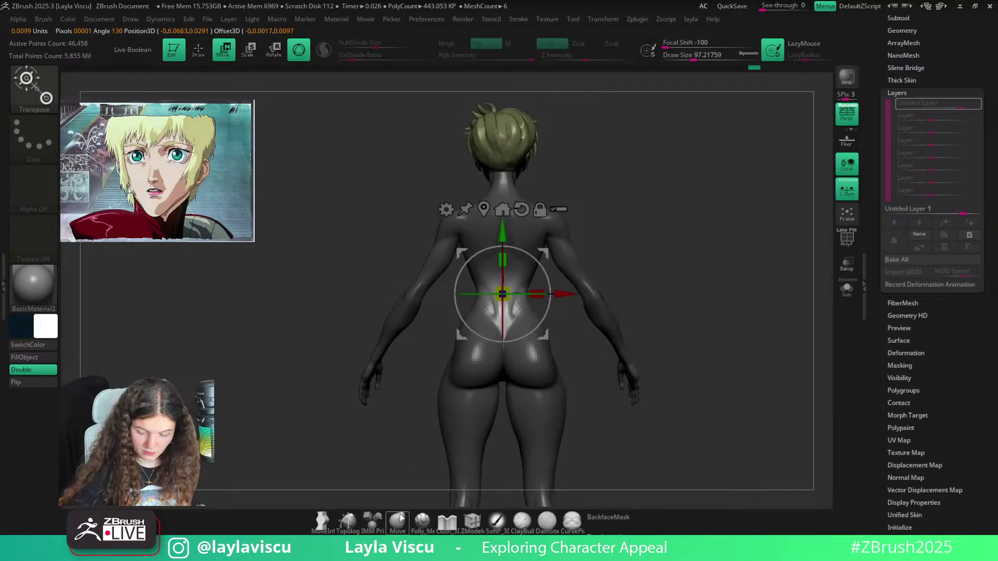
key("q")
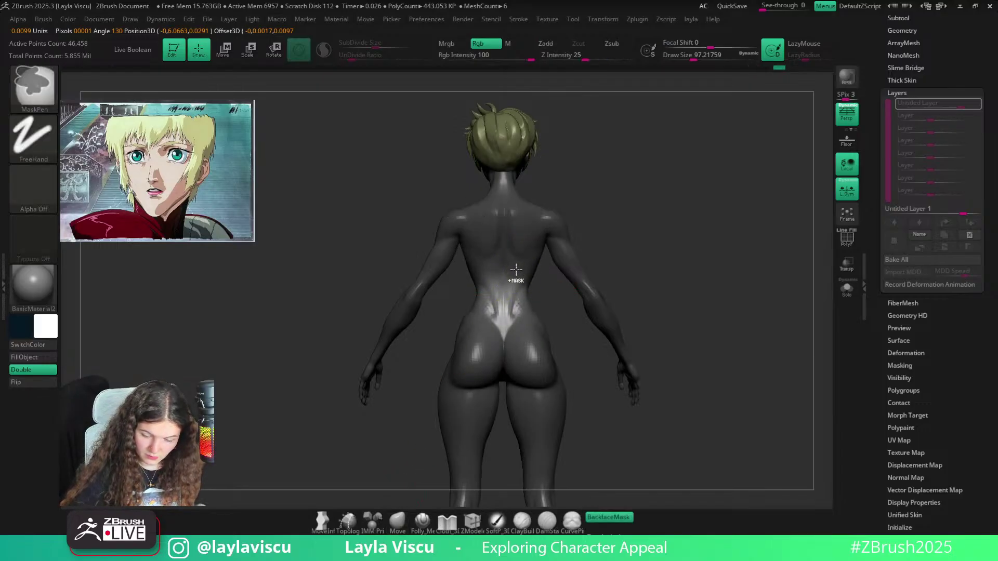
key("w")
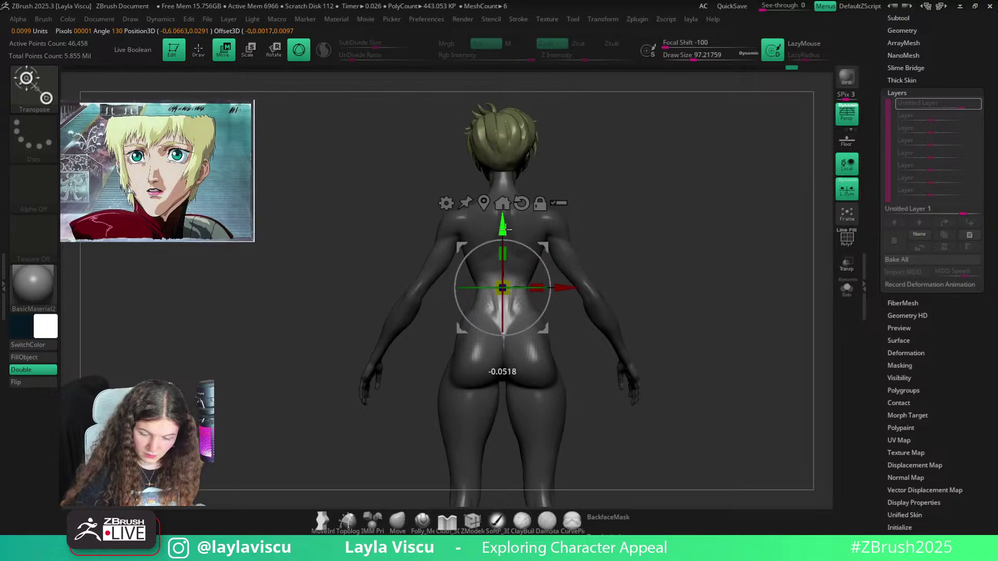
key("q")
Try isolating the lower back with a mask while the polyframe is displayed, and clear the mask
key("shift+f")
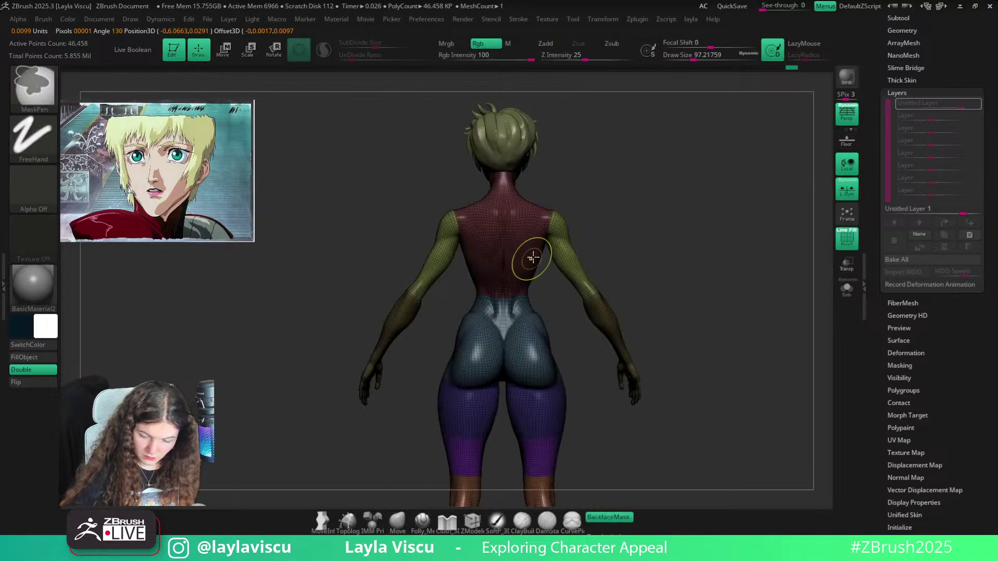
left_click(584, 206, "ctrl")
left_click(530, 254, "ctrl")
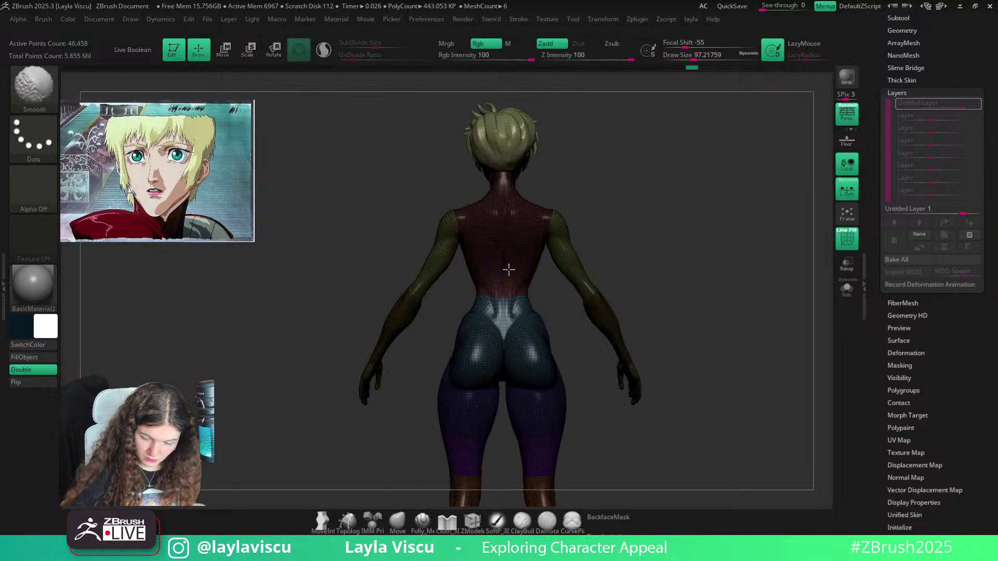
left_click_drag(593, 195, 587, 204, "ctrl")
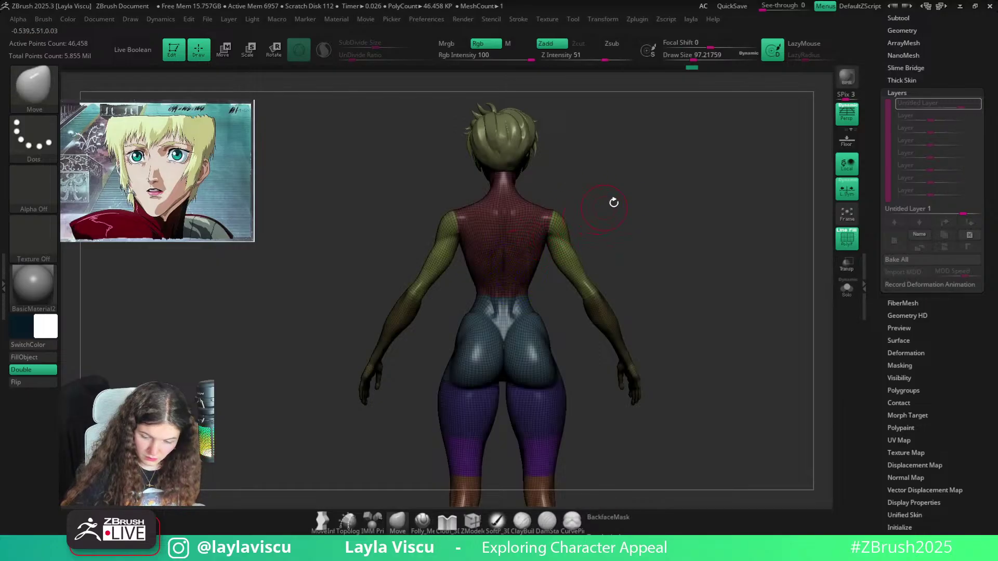
key("shift+f")
Raise the body by two subdivision levels and mask everything except the lower back
key("ctrl+d")
key("w")
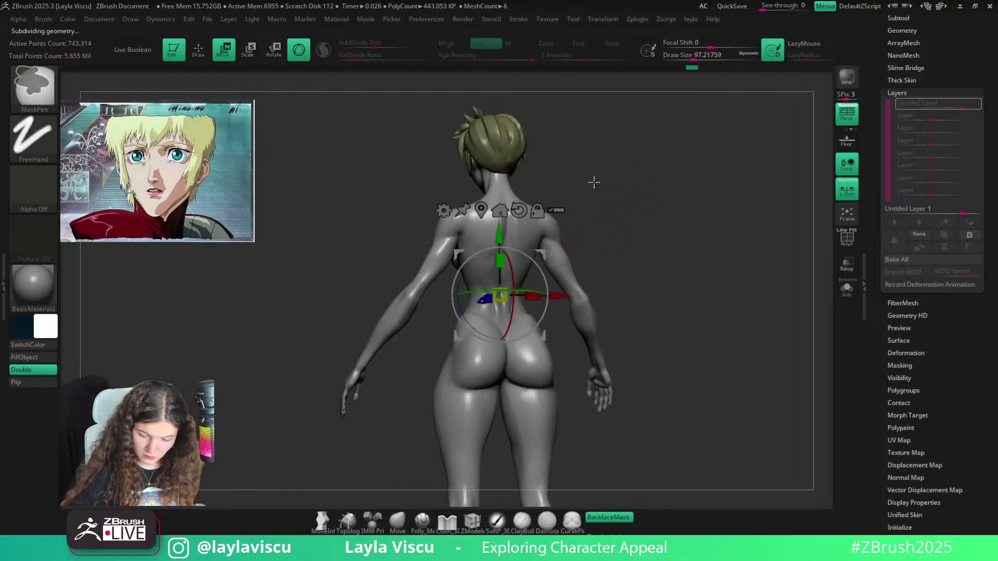
key("q")
left_click_drag(412, 471, 398, 468, "shift")
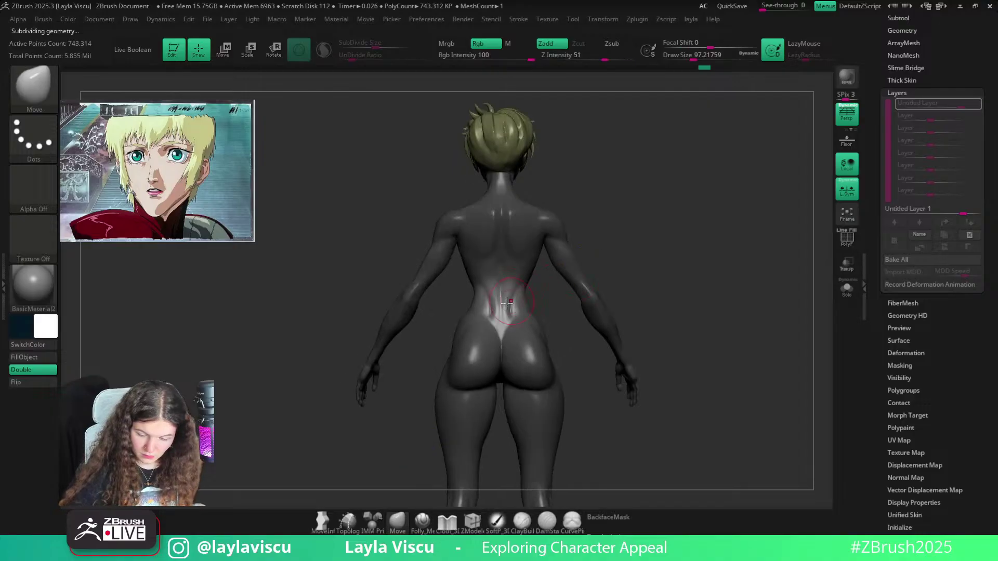
Refine the unmasked lower back with the Move brush and clear the mask
key("s")
left_click(539, 299, "ctrl")
key("s")
mouse_move(507, 312)
left_mouse_down()
mouse_move(563, 234)
mouse_move(665, 208)
mouse_move(646, 239)
left_mouse_up()
Carve the spine groove down the middle of the back with the DamStandard brush at draw size about 71
key("b")
key("d")
key("s")
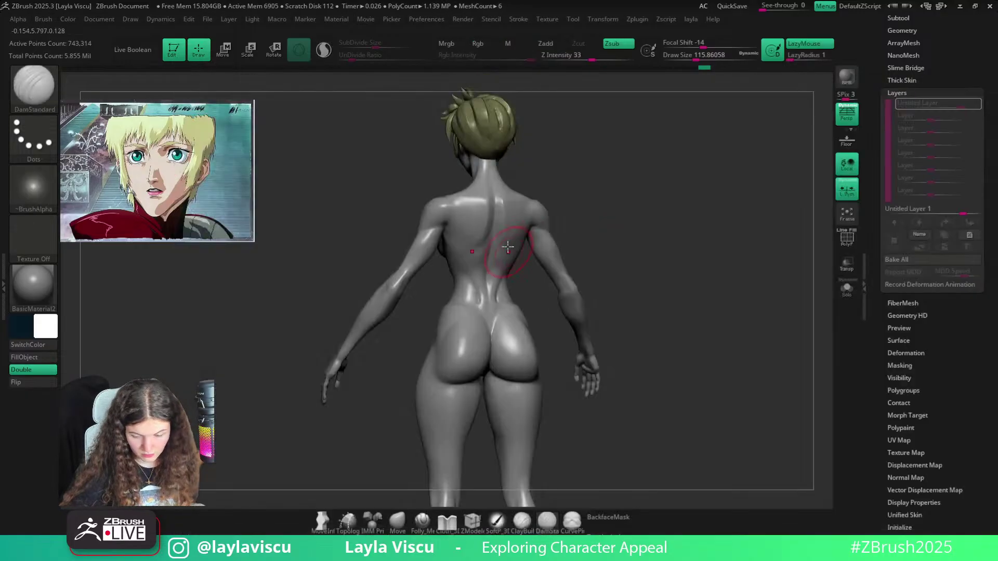
right_click_drag(506, 241, 490, 261, "ctrl")
key("s")
left_click_drag(489, 261, 482, 303)
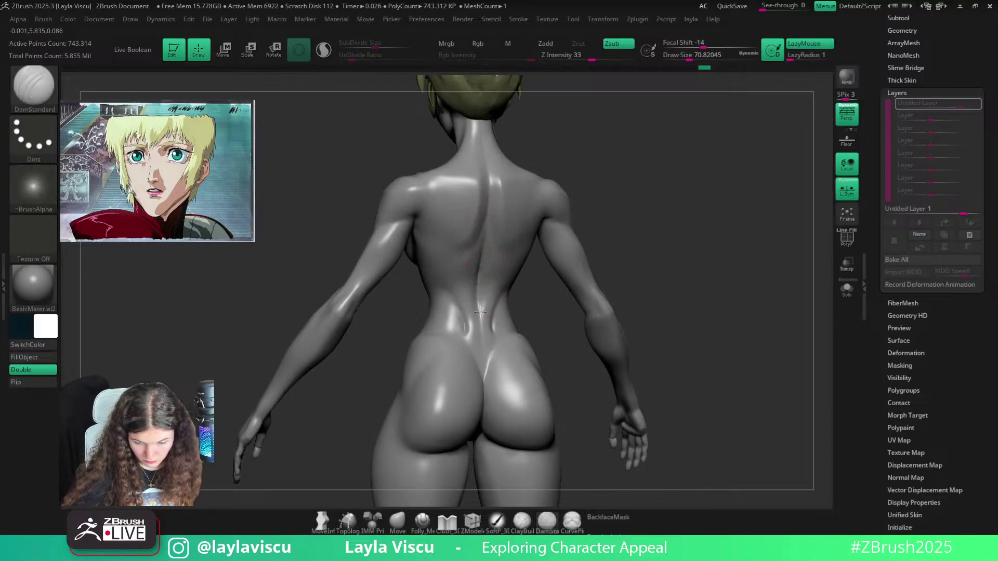
Build up the mid-back muscles with ClayBuildup at draw size about 83, one subdivision level lower, and smooth the strokes
right_click_drag(507, 239, 535, 178, "ctrl")
mouse_move(548, 184)
left_mouse_down()
mouse_move(595, 177)
mouse_move(589, 213)
mouse_move(618, 214)
left_mouse_up()
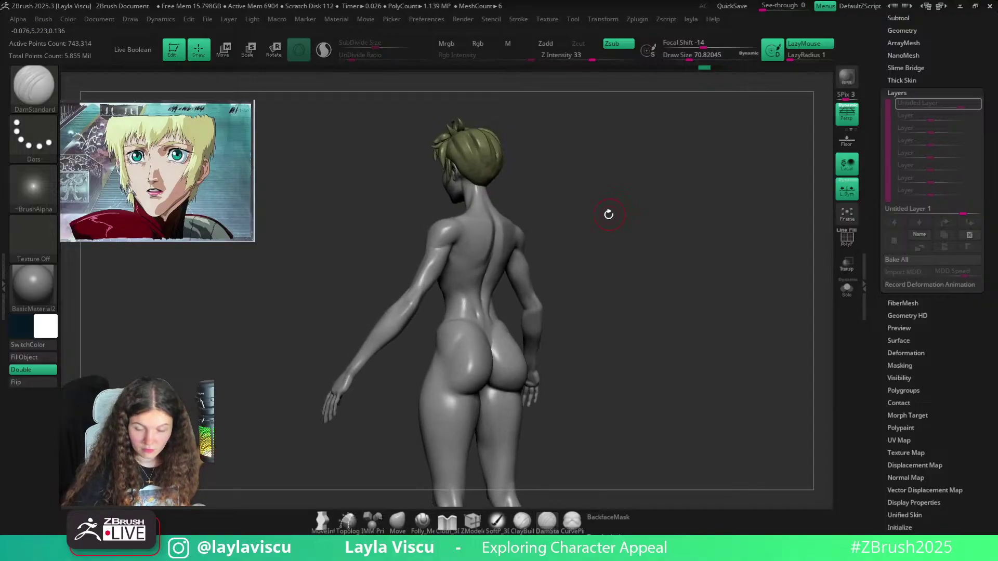
key("b")
key("c")
key("b")
key("s")
left_click_drag(465, 286, 467, 281)
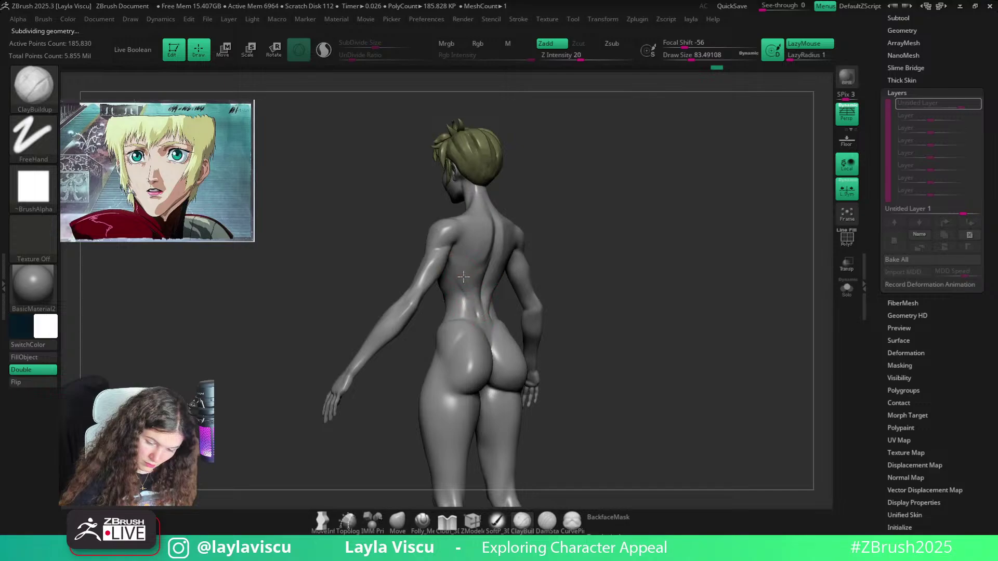
left_click_drag(548, 214, 465, 270)
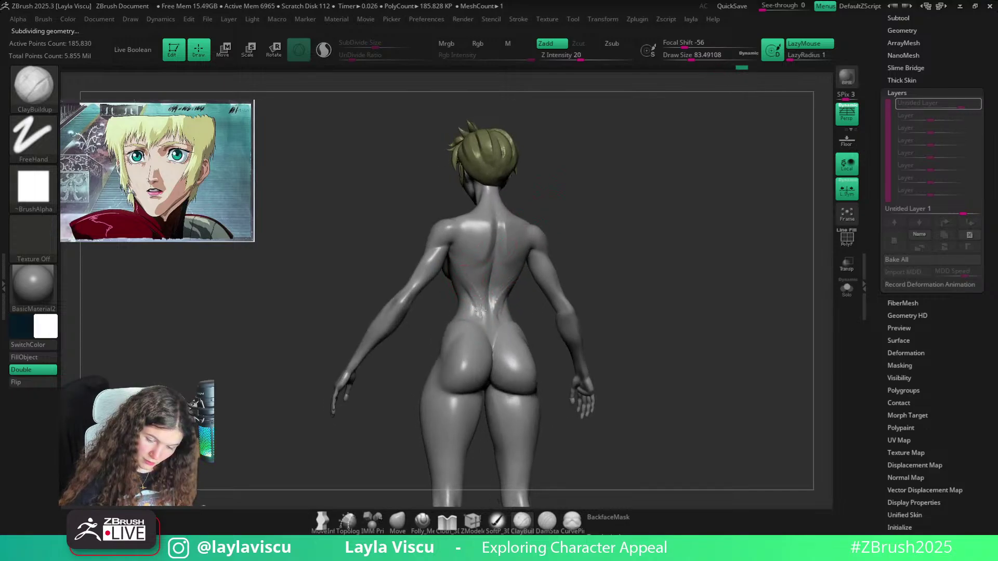
left_click_drag(566, 208, 553, 227, "shift")
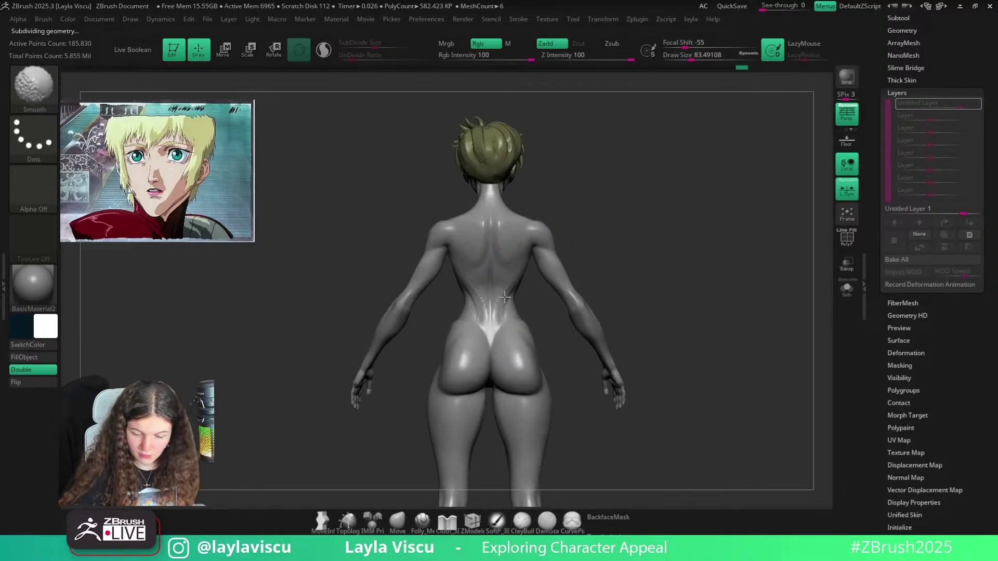
left_click_drag(612, 185, 611, 211)
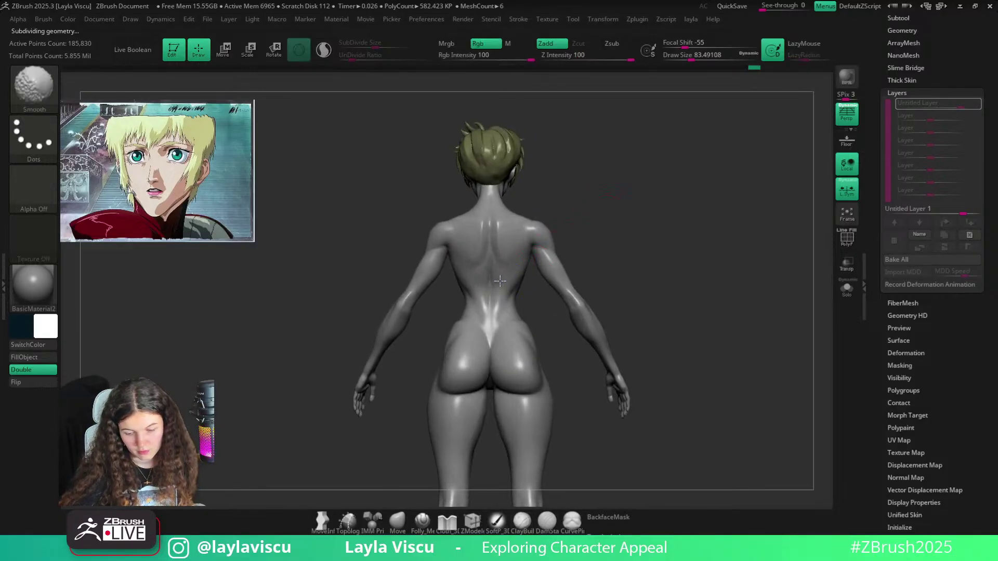
Carve the spine line up from the lower back with the Folly_Mech Cut brush, and undo the last stroke
right_click_drag(547, 260, 463, 458, "ctrl")
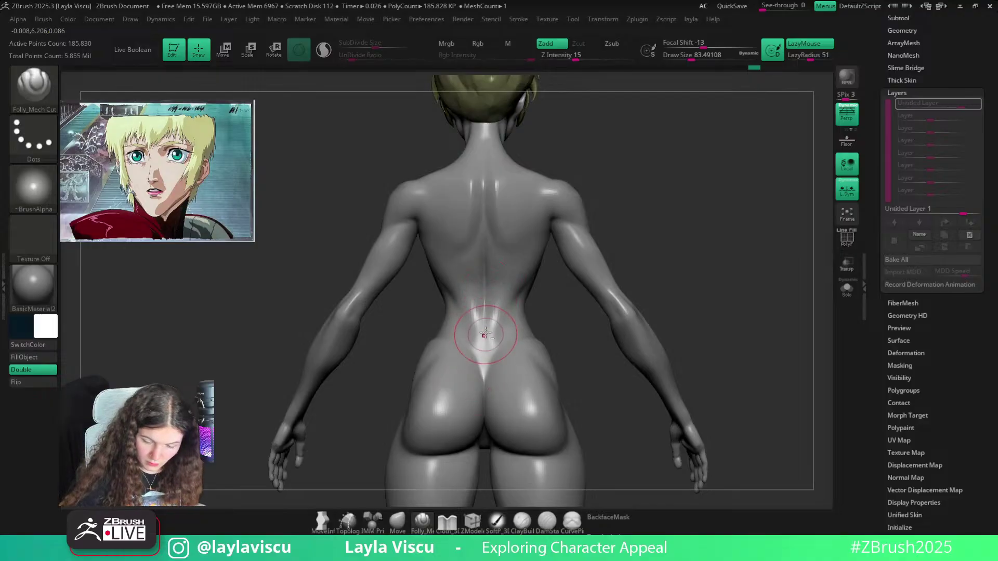
left_click_drag(485, 331, 484, 263)
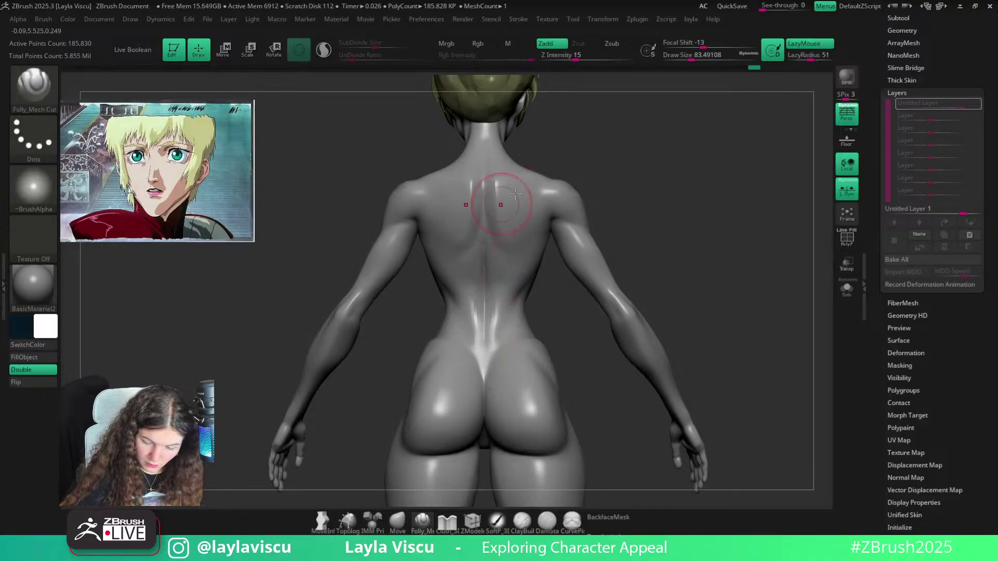
mouse_move(603, 197)
left_mouse_down()
mouse_move(637, 181)
mouse_move(582, 203)
left_mouse_up()
left_click_drag(500, 331, 546, 255)
key("ctrl+z")
Examine the back and glutes from several angles and distances
mouse_move(597, 245)
right_mouse_down("ctrl")
mouse_move(659, 234)
mouse_move(633, 211)
right_mouse_up("ctrl")
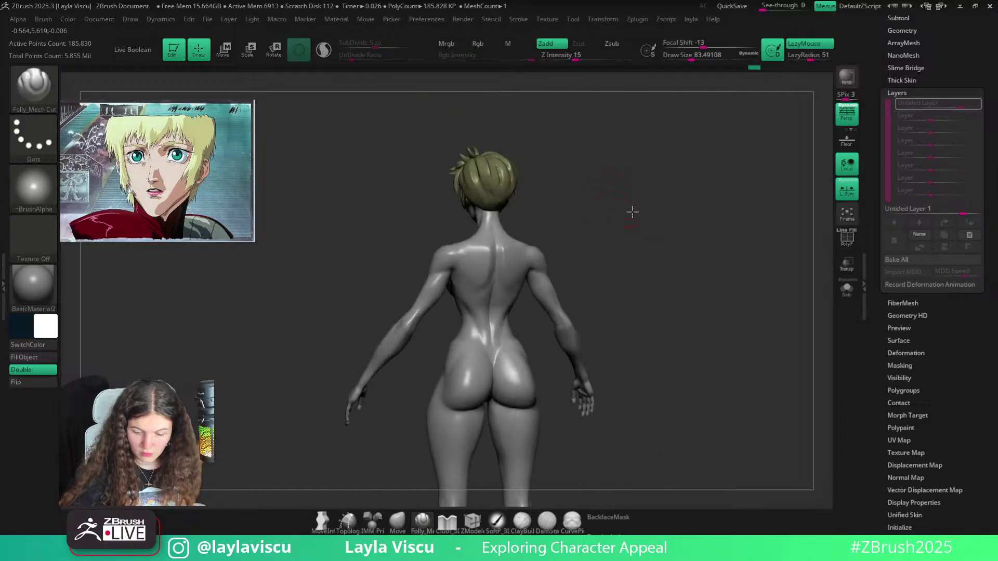
left_click_drag(633, 212, 604, 238)
right_click_drag(505, 295, 506, 326, "ctrl")
left_click_drag(593, 270, 626, 287)
right_click_drag(625, 288, 613, 242, "ctrl")
mouse_move(574, 239)
left_mouse_down()
mouse_move(595, 236)
mouse_move(587, 247)
left_mouse_up()
right_click_drag(529, 285, 525, 317, "ctrl")
Add volume to the lower back beside the spine with ClayBuildup at draw size about 59
key("b")
key("c")
key("b")
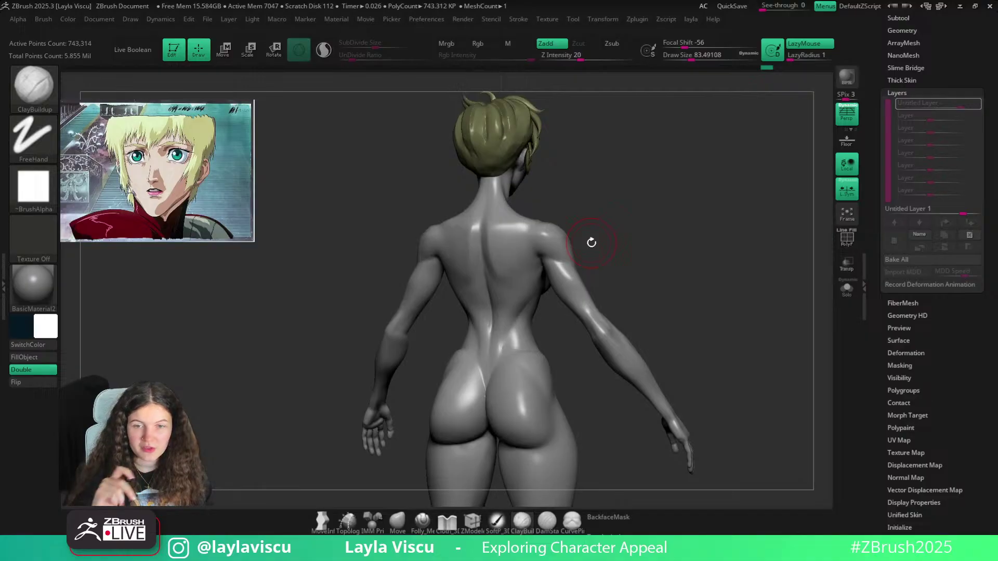
left_click_drag(631, 247, 638, 248, "shift")
right_click_drag(520, 291, 510, 322, "ctrl")
key("s")
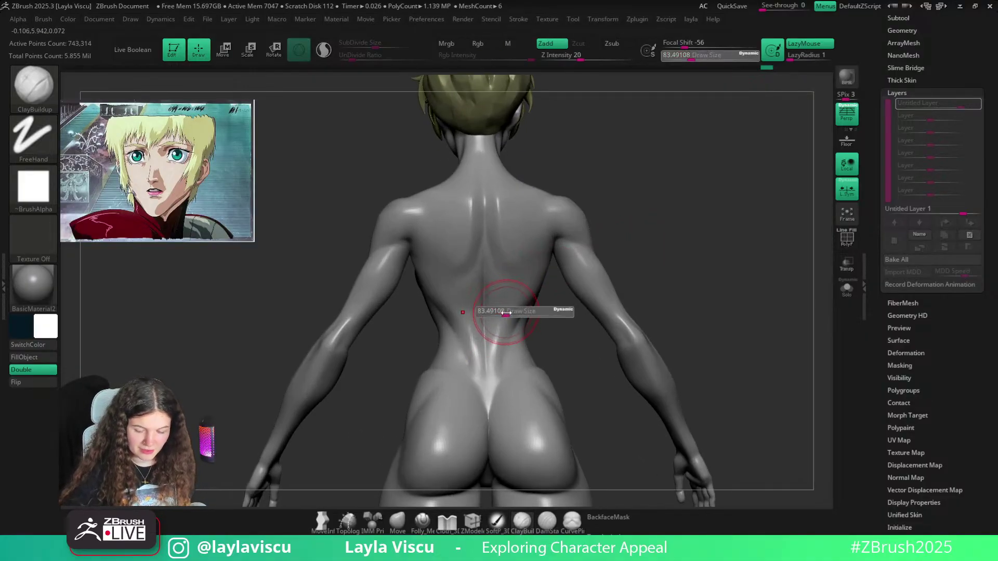
mouse_move(506, 312)
left_mouse_down()
mouse_move(489, 334)
mouse_move(493, 359)
mouse_move(487, 335)
mouse_move(491, 369)
left_mouse_up()
left_click_drag(491, 369, 492, 360)
mouse_move(510, 305)
left_mouse_down()
mouse_move(518, 313)
mouse_move(497, 355)
mouse_move(498, 330)
left_mouse_up()
left_click_drag(546, 328, 617, 276)
Inspect the lower back's topology with the polyframe two subdivision levels down, and restore the plain display and higher level
key("shift+f")
key("shift+f")
key("shift+f")
right_click_drag(488, 304, 524, 411, "ctrl")
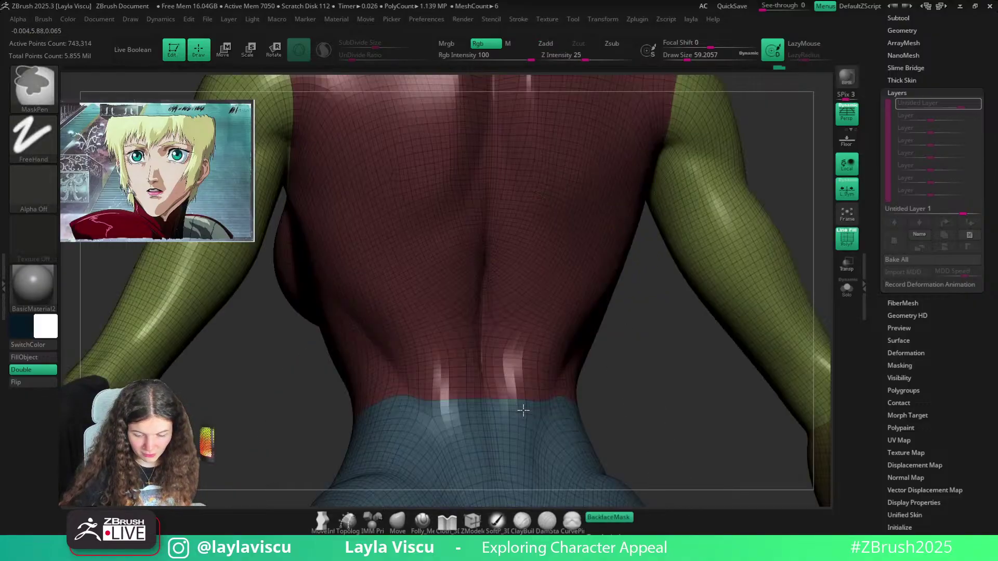
key("shift+d")
key("shift+d")
left_click_drag(643, 320, 587, 329)
right_click_drag(513, 281, 521, 356, "ctrl")
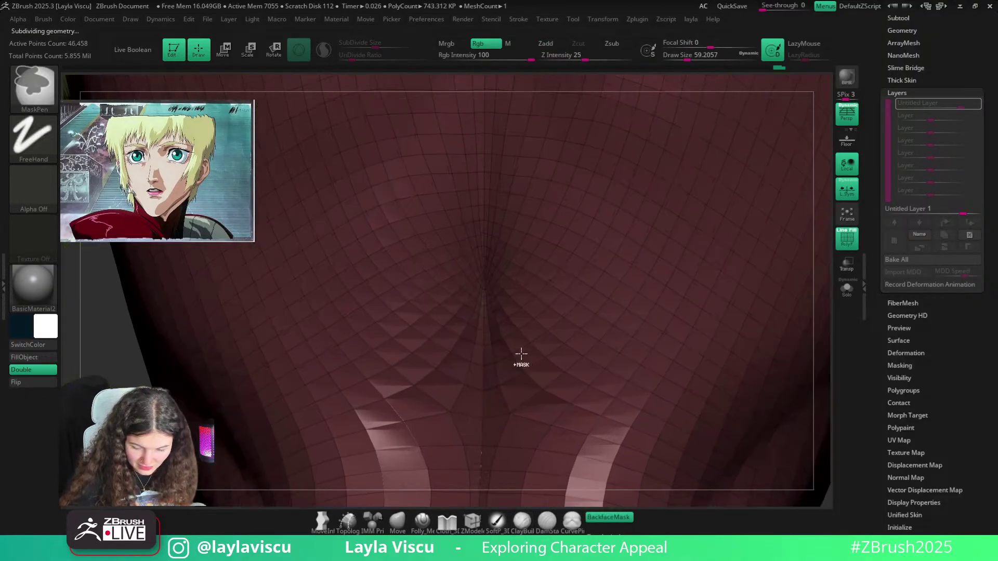
right_click_drag(493, 312, 437, 164, "ctrl")
key("shift+f")
key("d")
key("d")
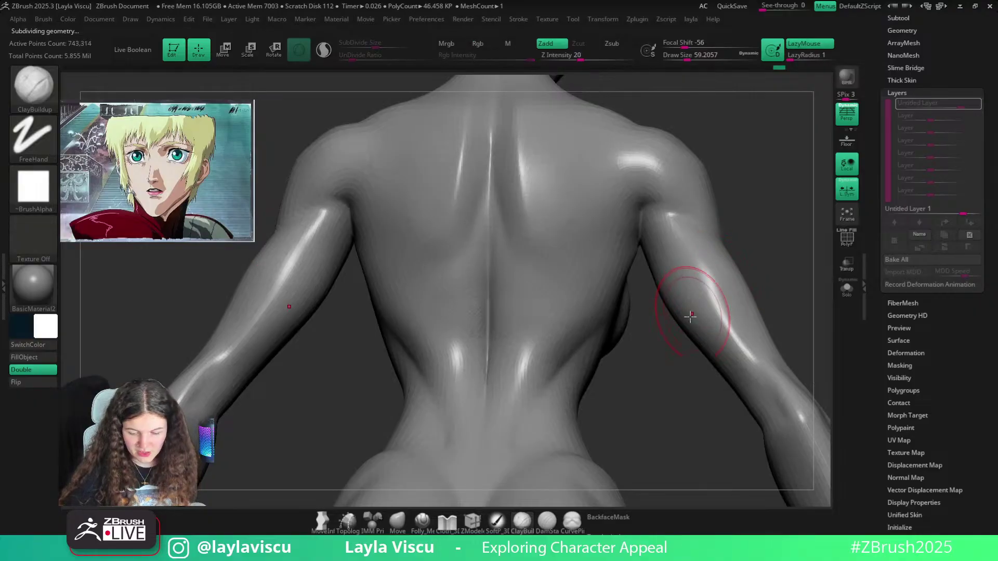
Smooth the back around the spine and refine its muscles with ClayBuildup at draw size about 71
right_click_drag(691, 313, 599, 381, "ctrl")
left_click_drag(599, 382, 581, 371)
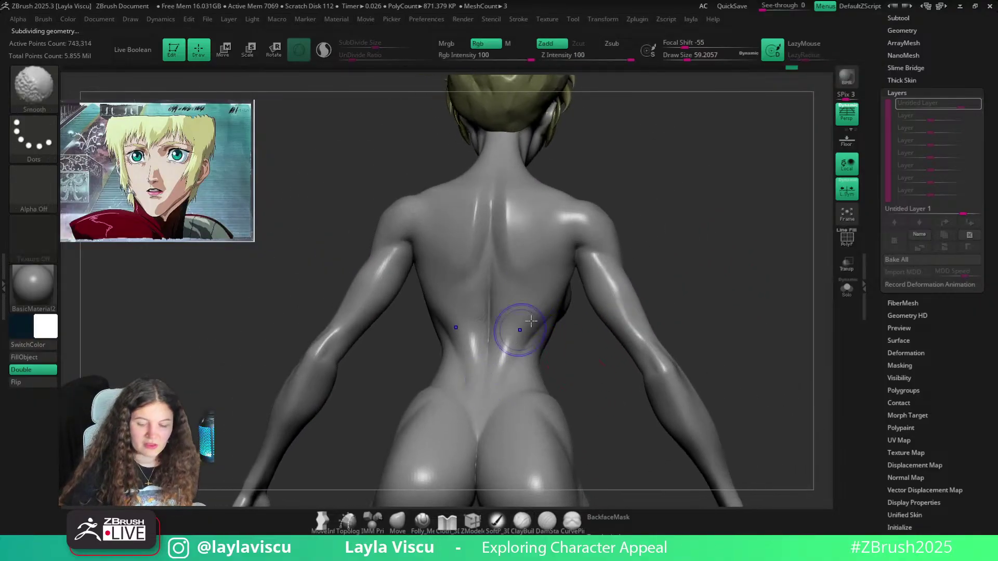
right_click_drag(570, 345, 635, 234, "ctrl")
left_click_drag(635, 234, 519, 307)
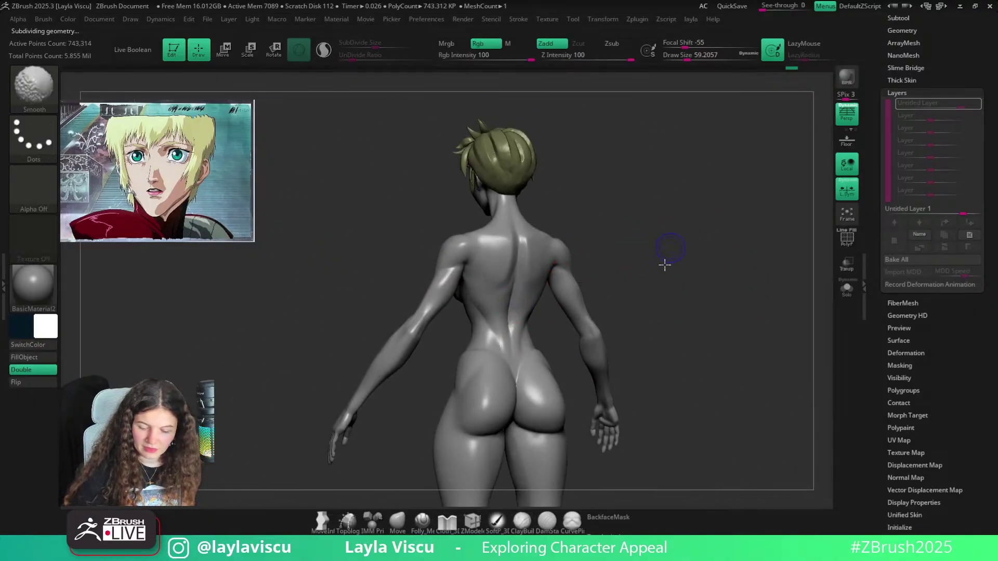
left_click_drag(664, 265, 671, 261, "shift")
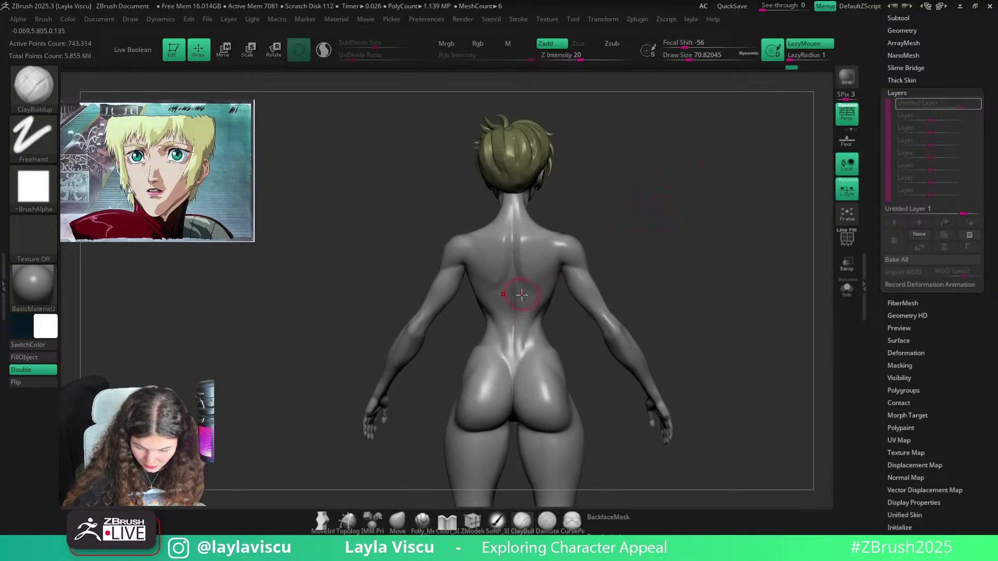
key("shift")
left_click_drag(522, 292, 529, 303, "shift")
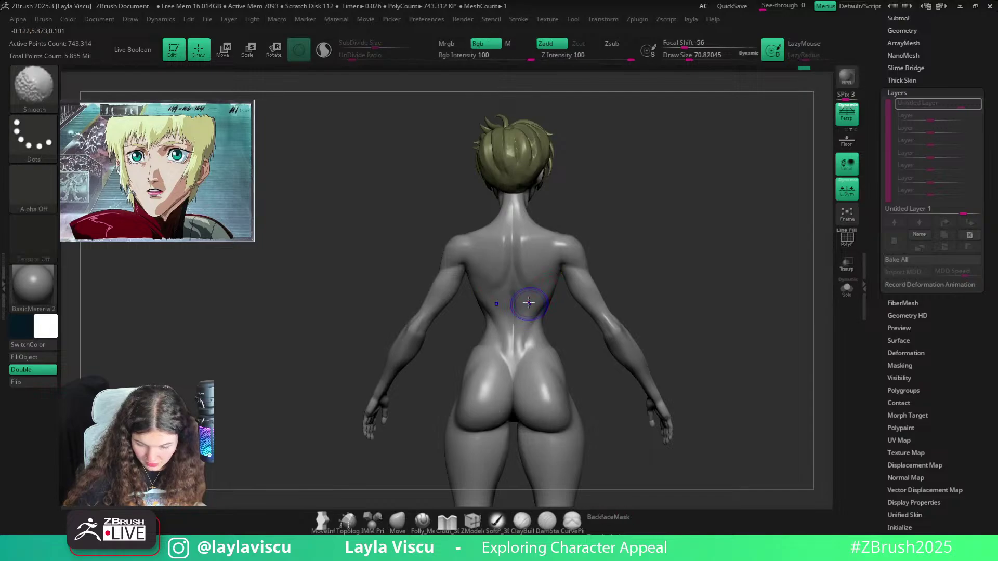
left_click_drag(624, 292, 652, 285, "shift")
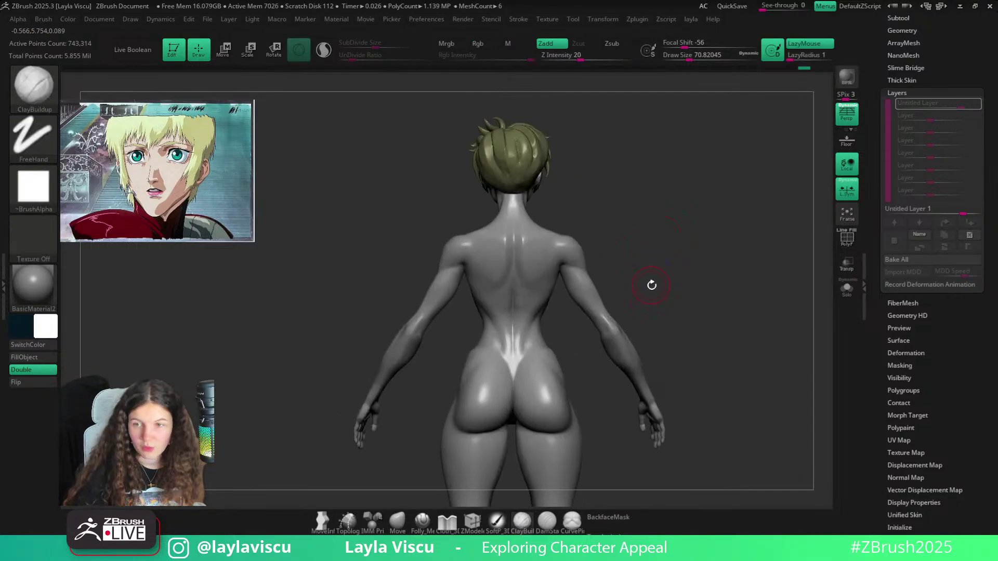
Carve the V-shaped crease at the sacrum above the glutes with DamStandard at draw size about 33, and soften it
key("s")
left_click_drag(532, 345, 528, 345)
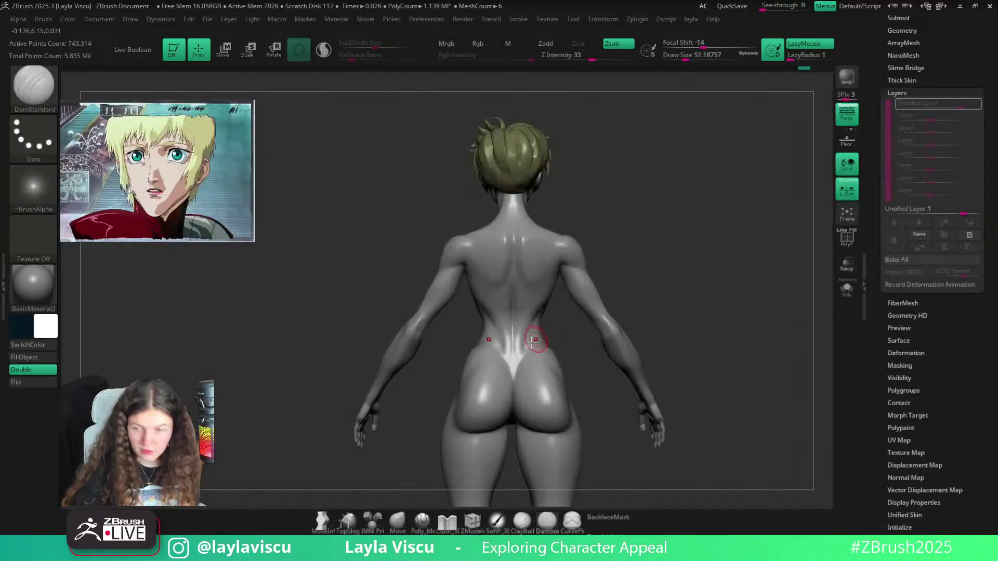
right_click_drag(540, 342, 555, 360, "ctrl")
left_click_drag(615, 332, 606, 333)
key("s")
left_click_drag(540, 336, 535, 337)
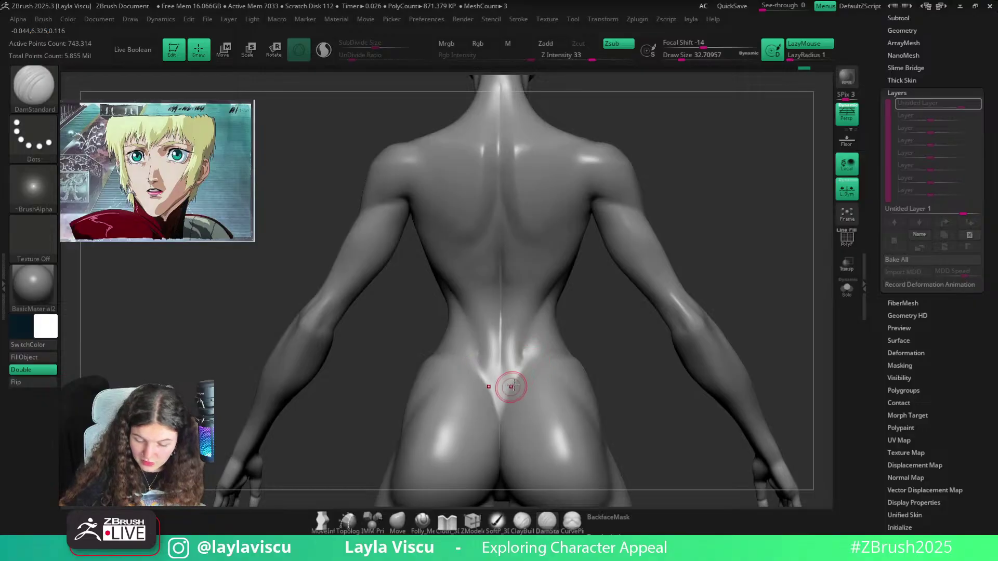
left_click_drag(510, 388, 503, 416)
key("ctrl+z")
left_click_drag(526, 366, 501, 422)
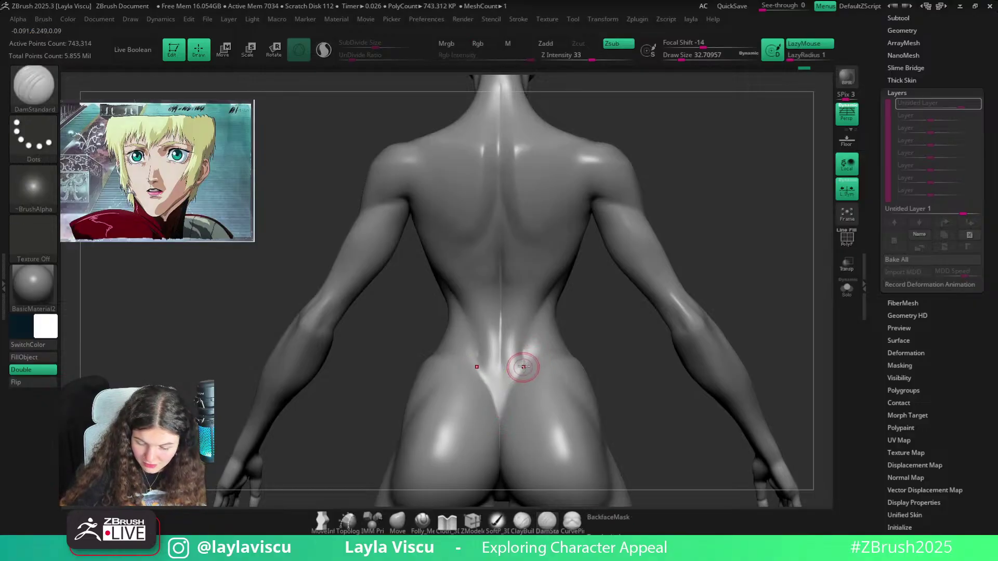
key("shift")
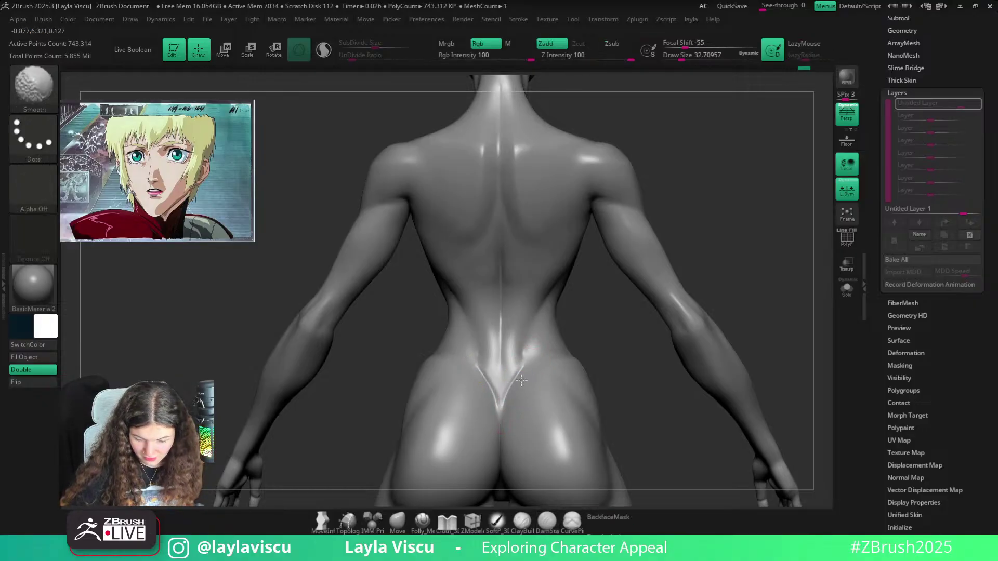
Fill in along the sacral V crease with ClayBuildup at draw size about 46
key("b")
key("c")
key("b")
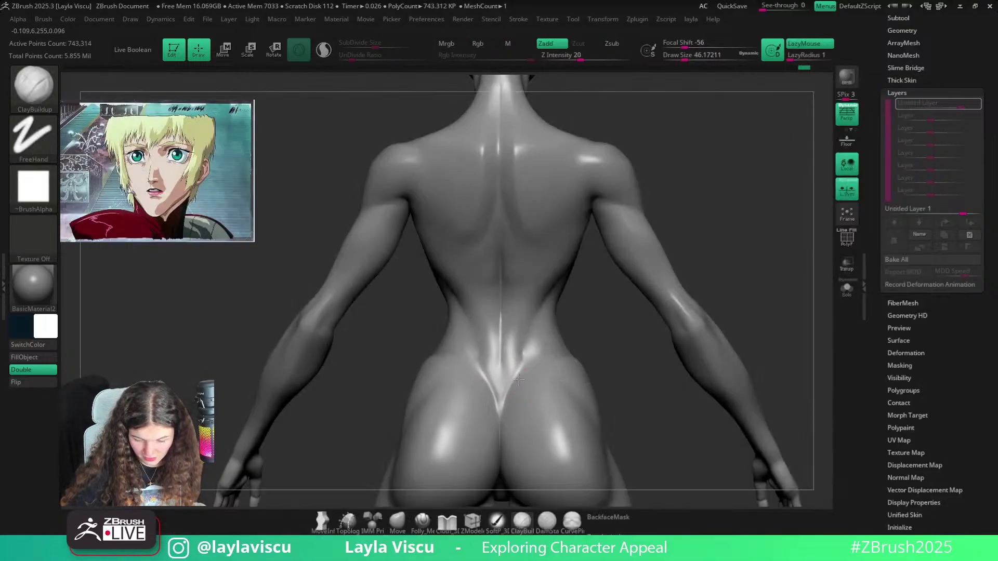
mouse_move(506, 420)
left_mouse_down()
mouse_move(528, 388)
mouse_move(506, 401)
mouse_move(532, 359)
left_mouse_up()
Adjust the top of the glutes with the Move brush at draw size about 62 and BackfaceMask enabled, and disable BackfaceMask
right_click_drag(595, 356, 590, 334, "ctrl")
key("b")
key("m")
key("v")
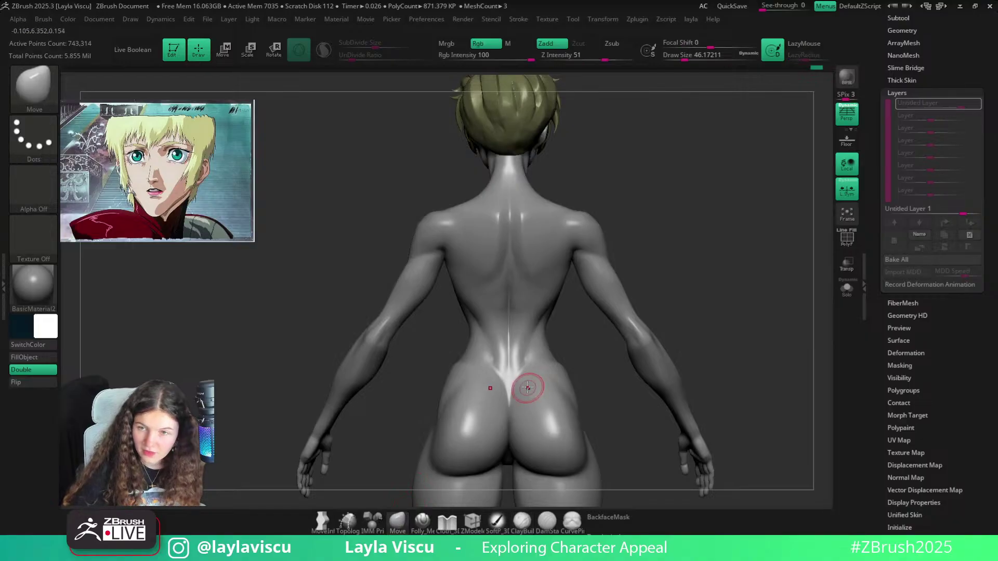
left_click(602, 528)
key("bracketright")
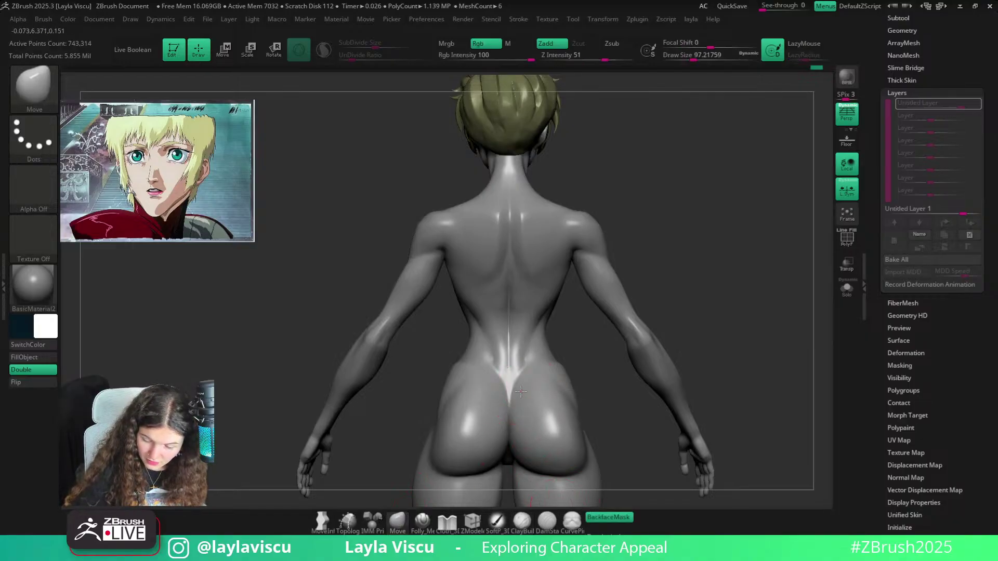
key("bracketleft")
key("bracketleft")
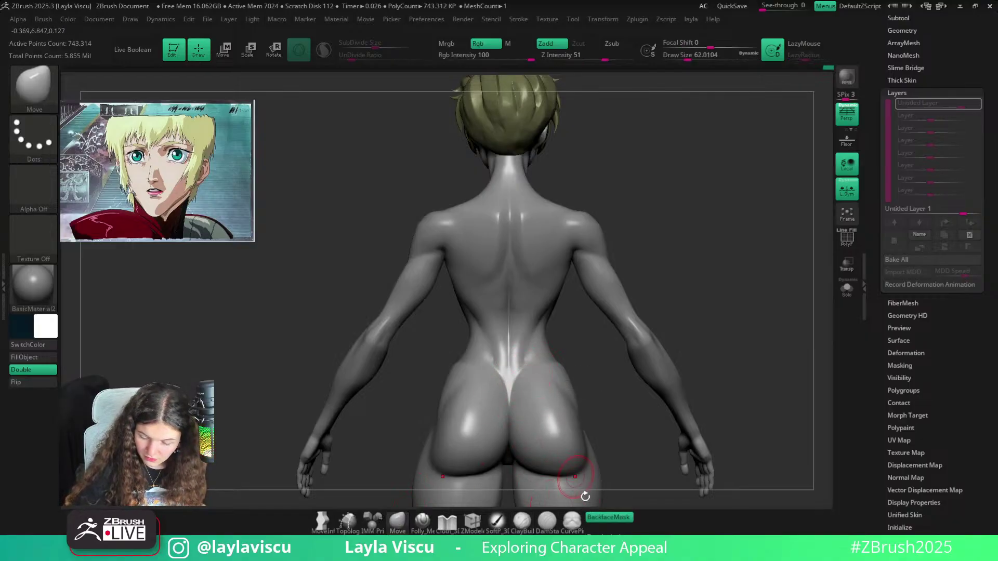
left_click(601, 519)
Build up the muscles along both sides of the lower spine with ClayBuildup at draw size about 46, and smooth them
key("bracketleft")
scroll(521, 378, "up", 3)
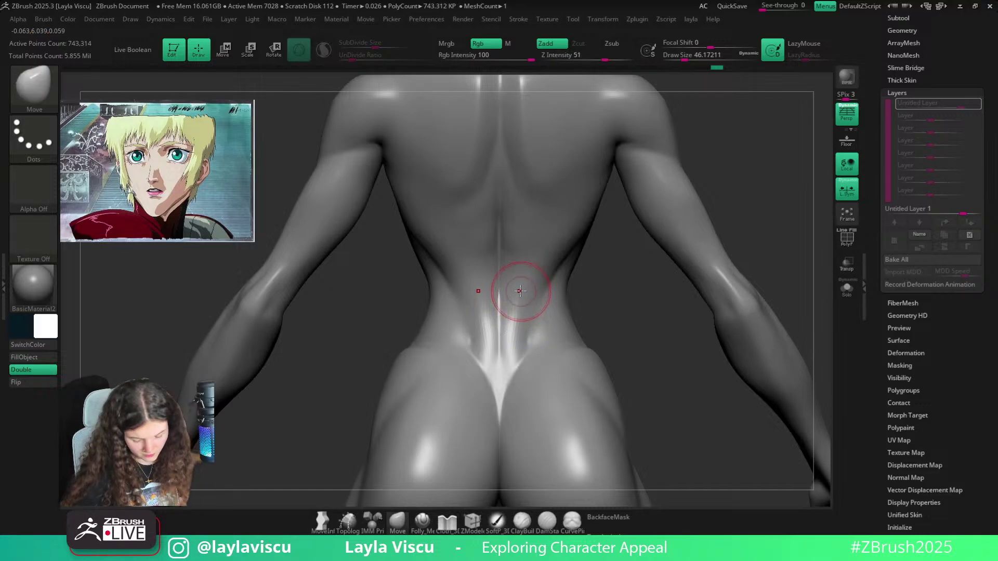
key("b")
key("c")
key("b")
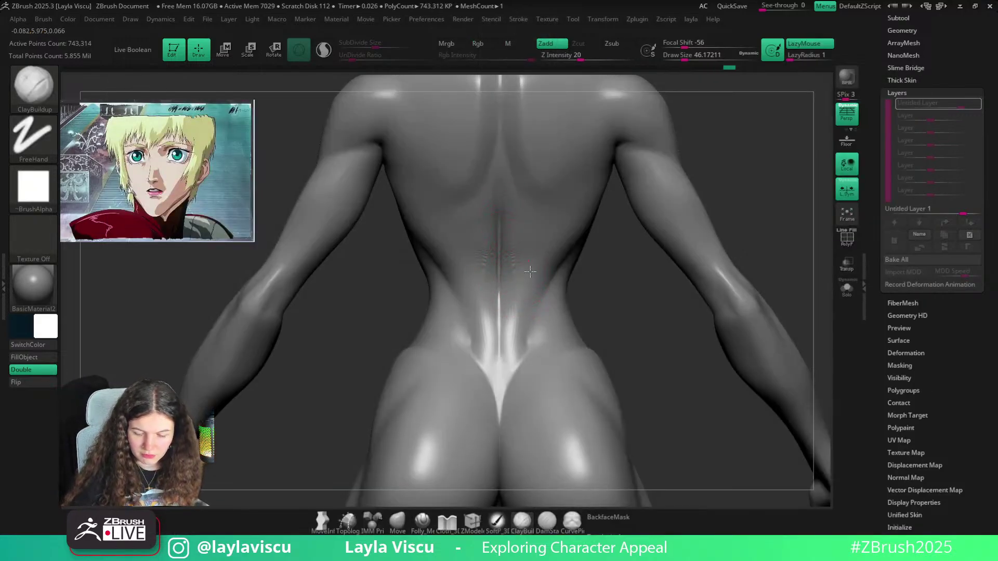
right_click_drag(546, 267, 638, 184, "ctrl")
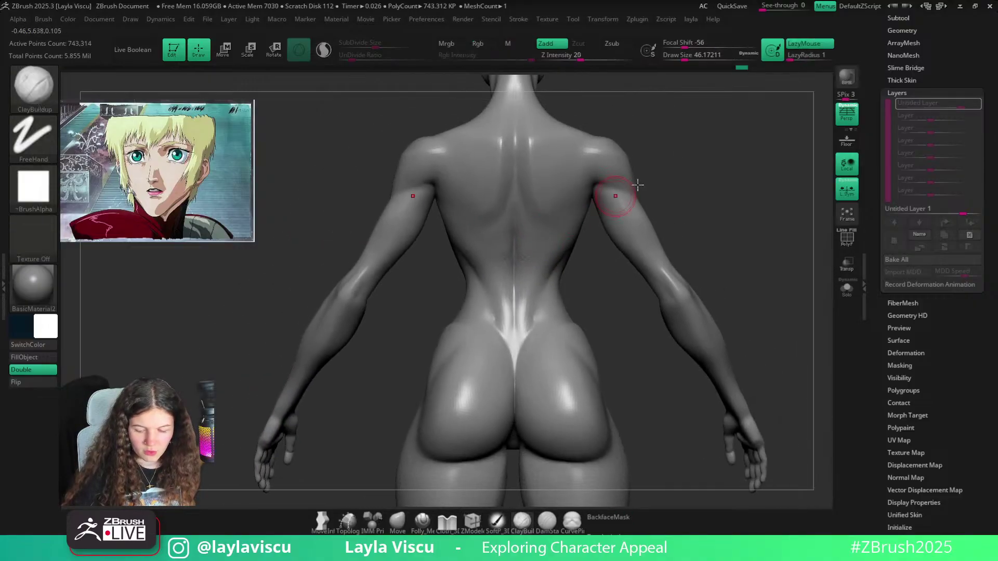
mouse_move(676, 171)
left_mouse_down()
mouse_move(683, 120)
mouse_move(598, 182)
left_mouse_up()
key("shift")
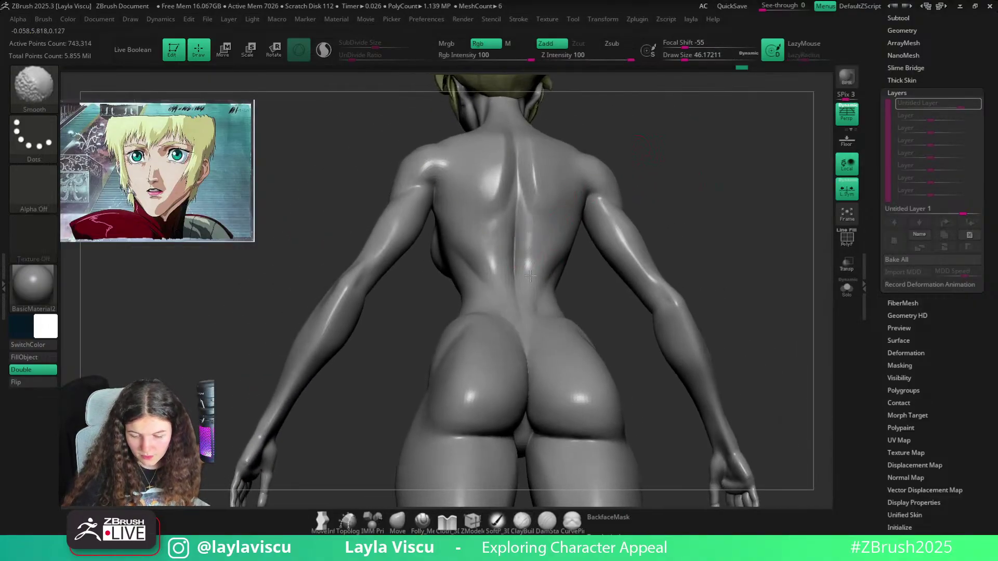
right_click_drag(530, 276, 688, 189, "ctrl")
mouse_move(689, 189)
left_mouse_down()
mouse_move(689, 198)
mouse_move(664, 171)
left_mouse_up()
left_click_drag(501, 317, 485, 294, "shift")
left_click_drag(727, 186, 714, 189, "shift")
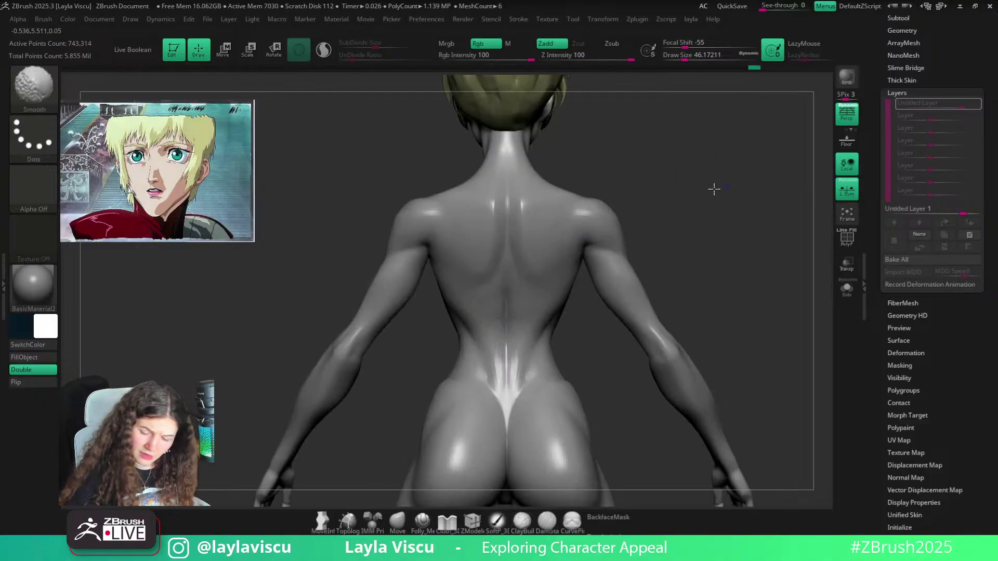
Redefine the spine line from the shoulder blades to the lower back with the Folly_Mech Cut brush, and smooth the area
mouse_move(657, 223)
left_mouse_down()
mouse_move(644, 190)
mouse_move(634, 206)
left_mouse_up()
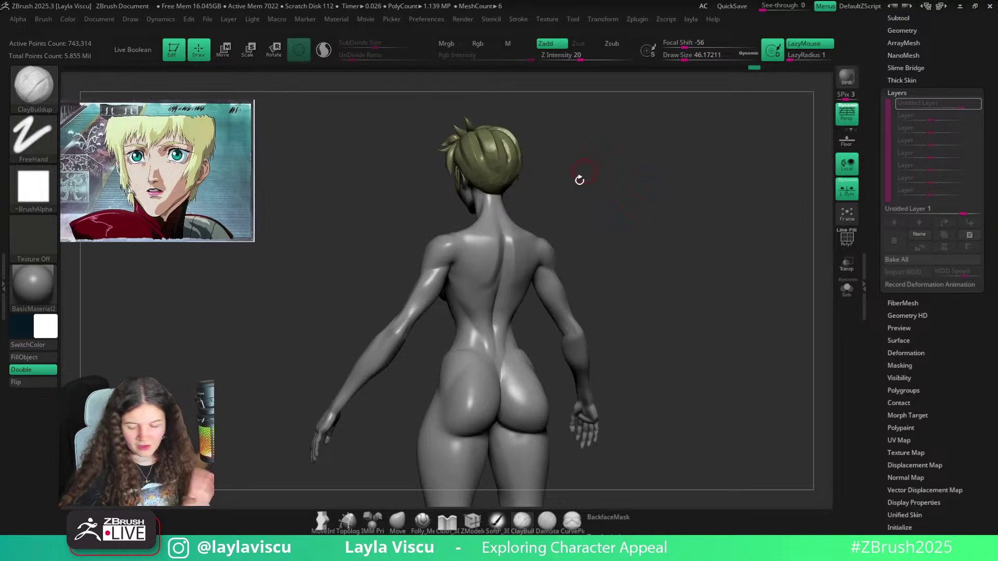
right_click_drag(603, 188, 606, 227)
mouse_move(514, 331)
right_mouse_down("ctrl")
mouse_move(529, 374)
mouse_move(468, 445)
mouse_move(553, 318)
right_mouse_up("ctrl")
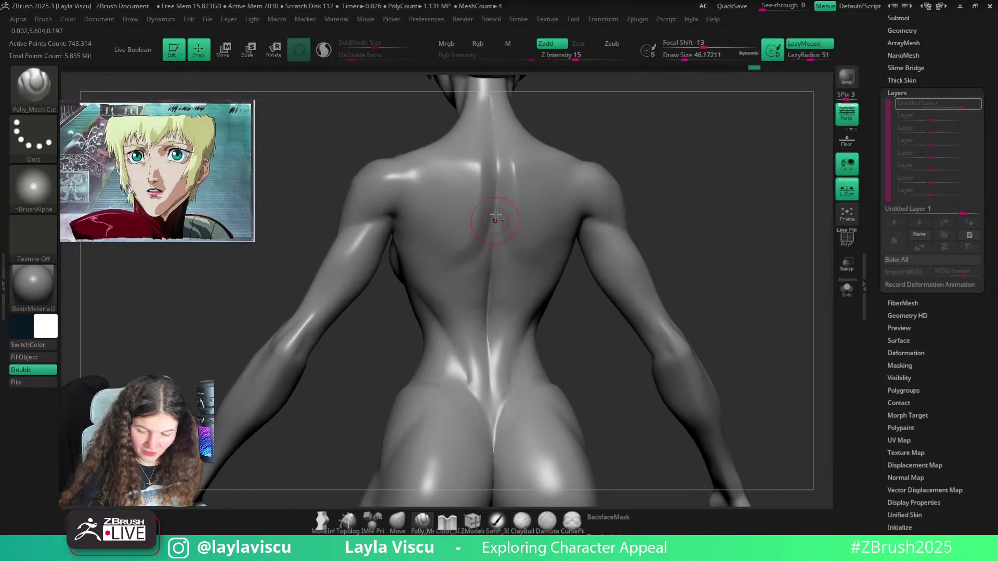
left_click_drag(495, 214, 490, 338)
left_click_drag(496, 190, 493, 348)
left_click_drag(492, 218, 486, 315)
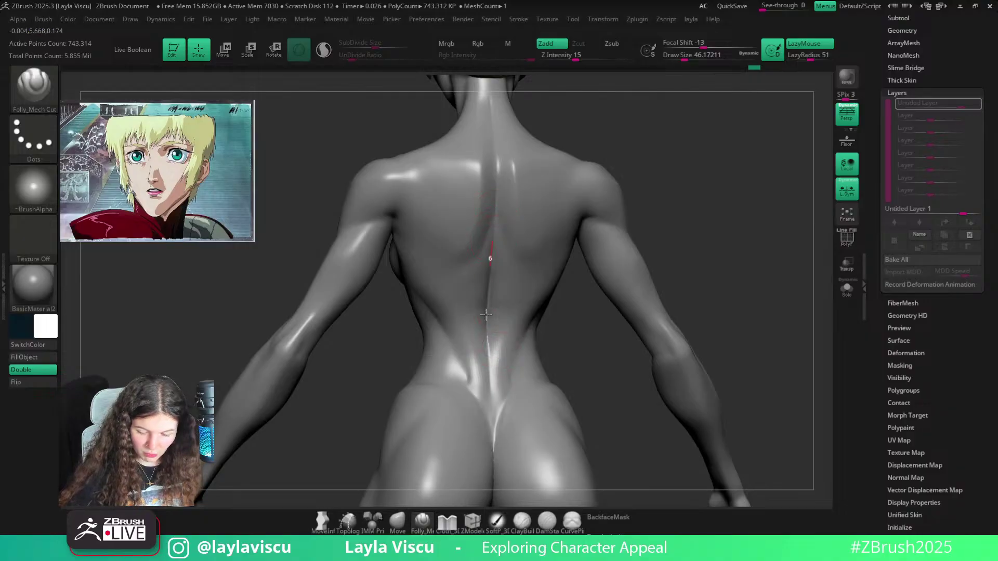
mouse_move(461, 395)
left_mouse_down("shift")
mouse_move(517, 397)
mouse_move(546, 364)
left_mouse_up("shift")
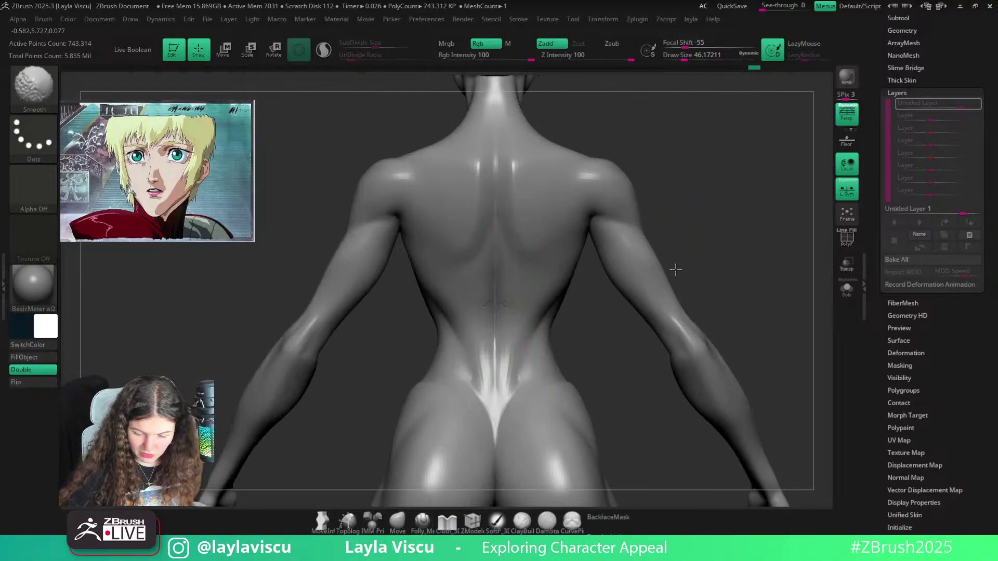
Carve the pair of sacral dimples above the glutes with the DamStandard brush at draw size about 46
mouse_move(676, 269)
right_mouse_down("ctrl")
mouse_move(598, 271)
mouse_move(657, 217)
mouse_move(640, 207)
mouse_move(666, 248)
mouse_move(648, 223)
mouse_move(495, 196)
right_mouse_up("ctrl")
key("b")
key("d")
key("s")
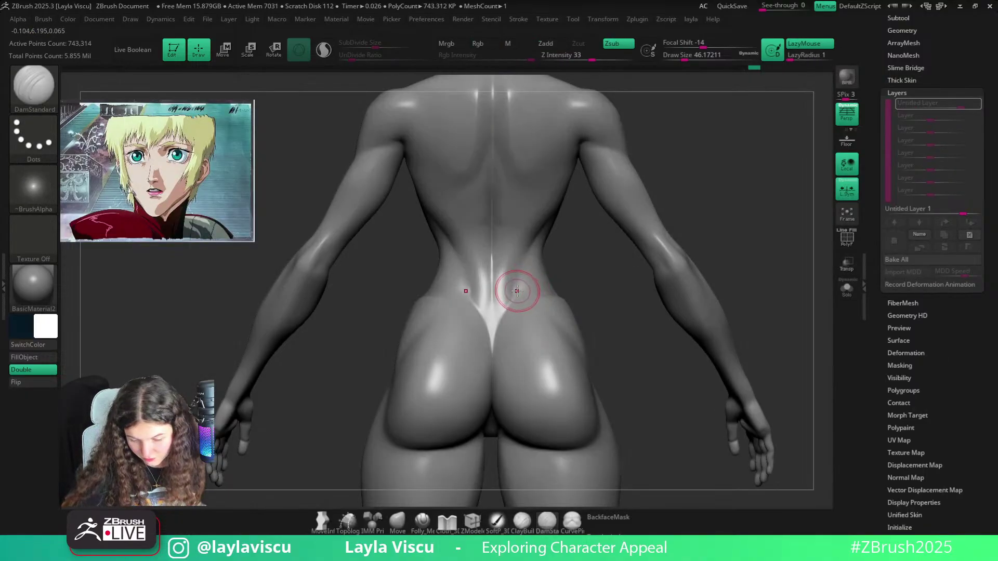
left_click_drag(517, 291, 528, 297)
key("ctrl+z")
mouse_move(543, 289)
right_mouse_down("ctrl")
mouse_move(632, 211)
mouse_move(671, 204)
mouse_move(614, 218)
mouse_move(572, 330)
right_mouse_up("ctrl")
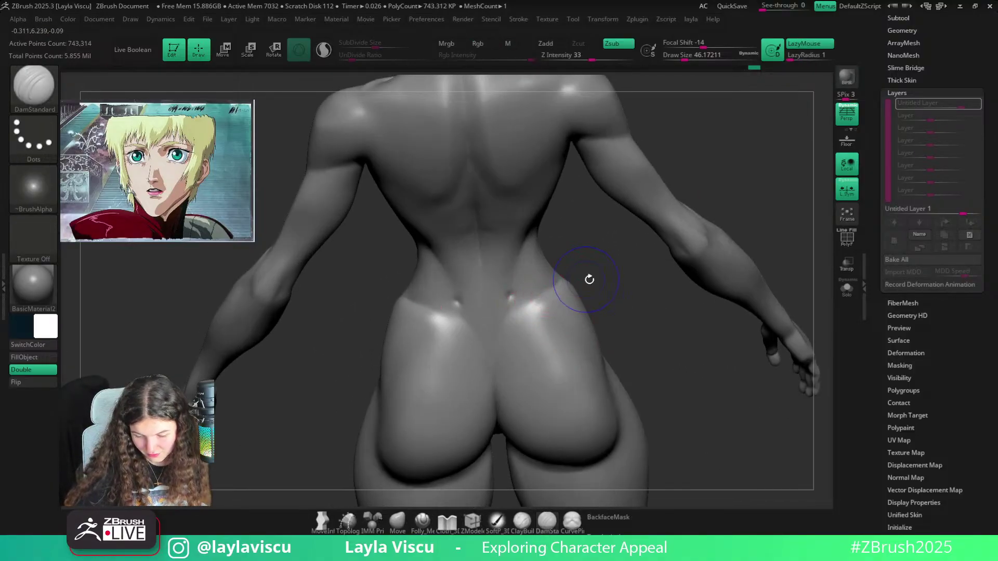
mouse_move(589, 280)
right_mouse_down("ctrl")
mouse_move(563, 151)
mouse_move(659, 212)
mouse_move(598, 258)
mouse_move(646, 307)
mouse_move(620, 255)
right_mouse_up("ctrl")
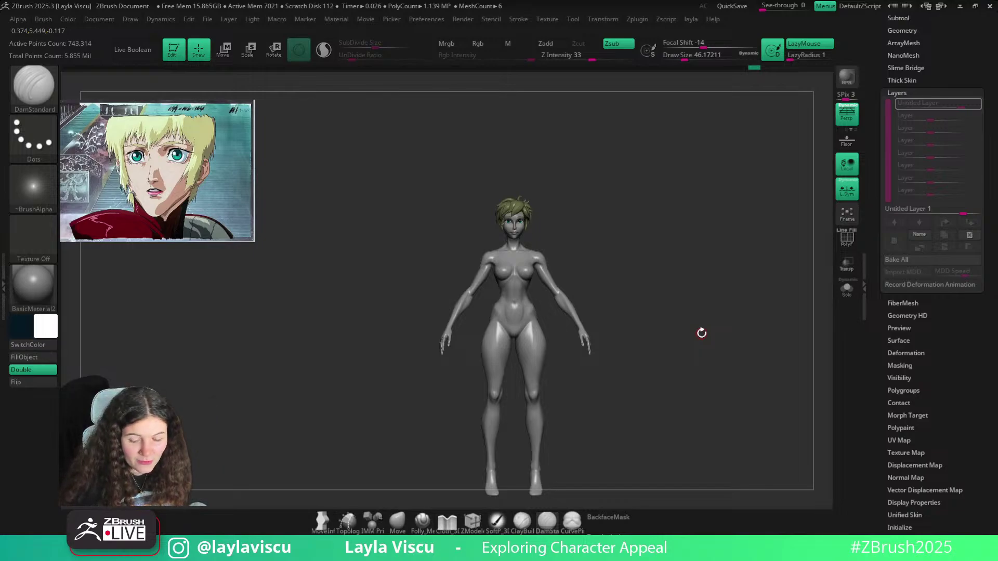
Build up the bands from the hip bones down along the groin creases with ClayBuildup at draw size about 59
left_click_drag(691, 372, 686, 365)
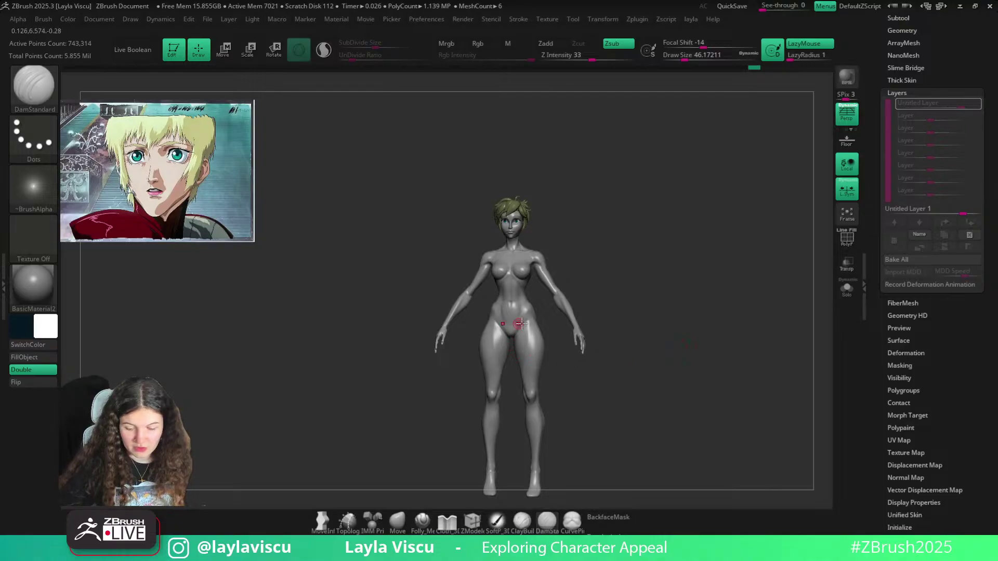
mouse_move(515, 332)
right_mouse_down("ctrl")
mouse_move(601, 381)
mouse_move(610, 334)
mouse_move(525, 347)
mouse_move(552, 352)
right_mouse_up("ctrl")
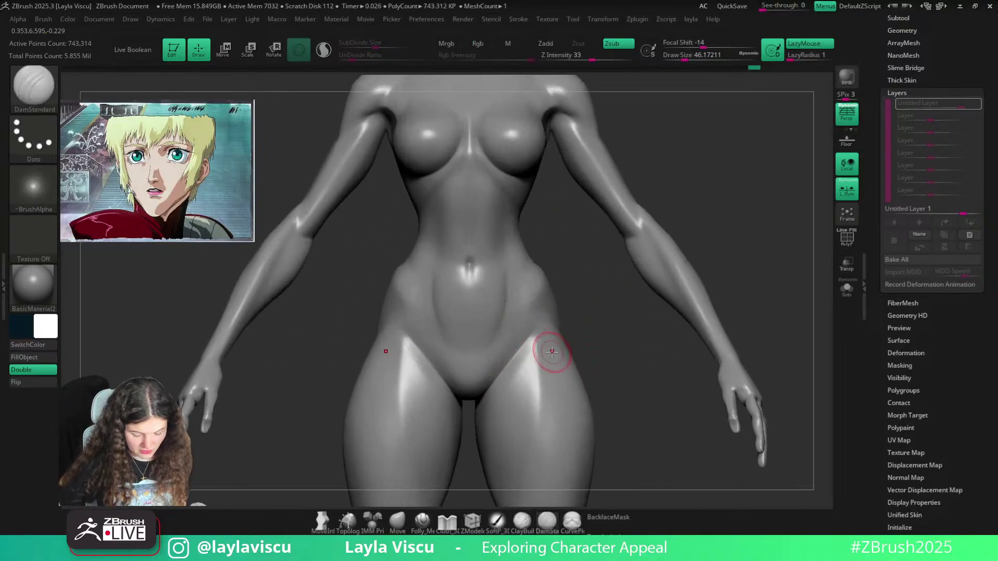
key("b")
key("c")
key("b")
key("s")
left_click_drag(530, 310, 534, 317)
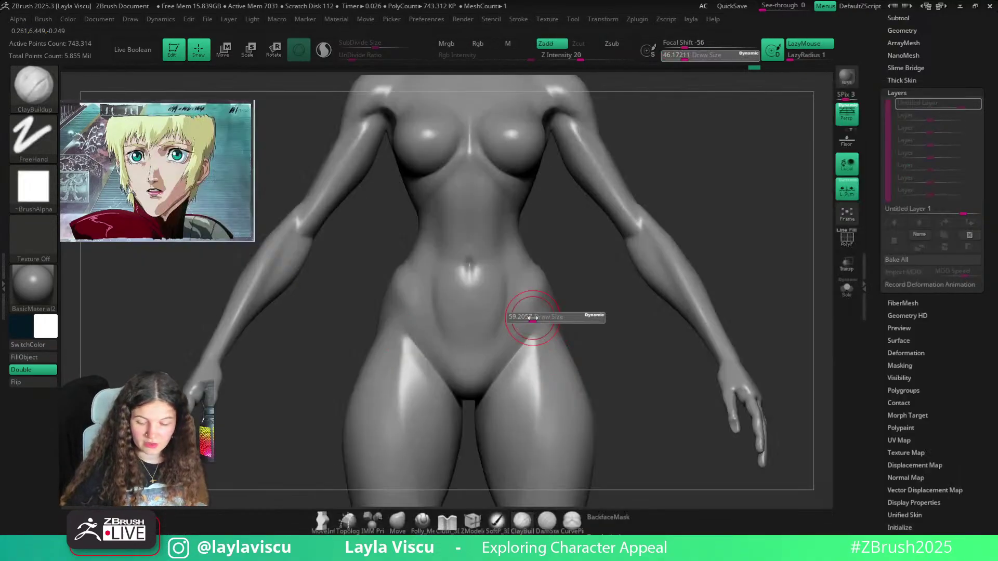
right_click_drag(538, 314, 569, 304)
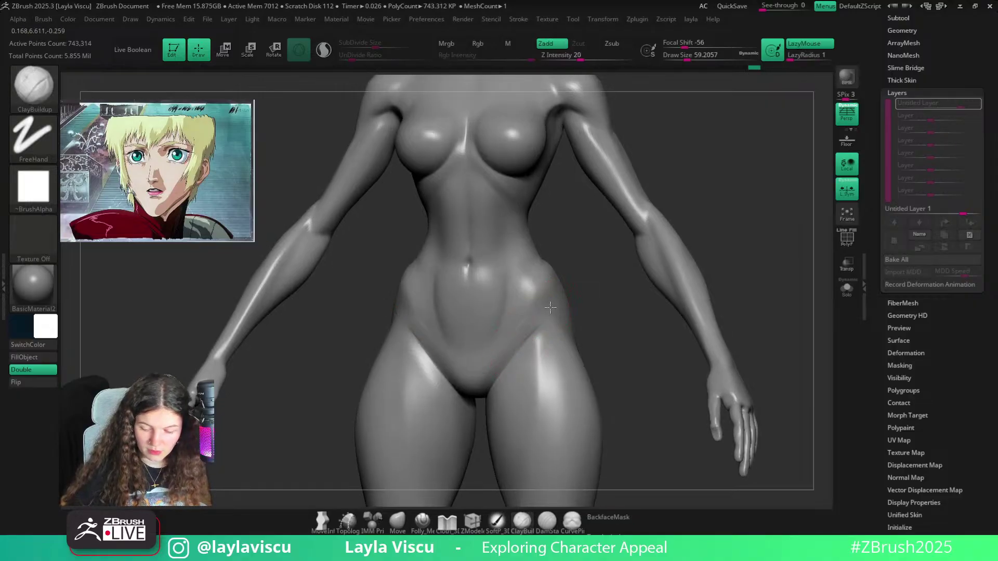
left_click_drag(519, 337, 561, 304)
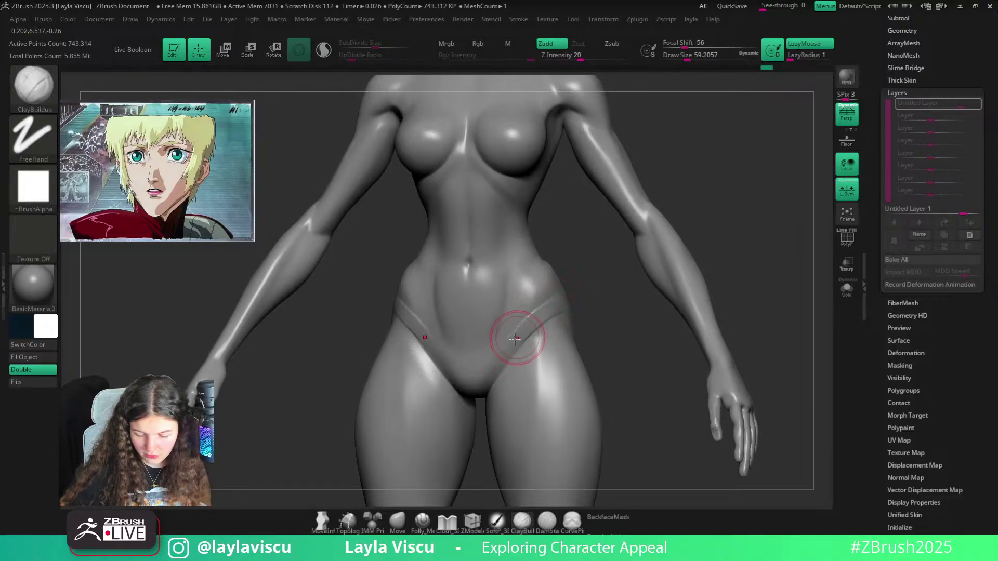
right_click_drag(575, 270, 544, 315)
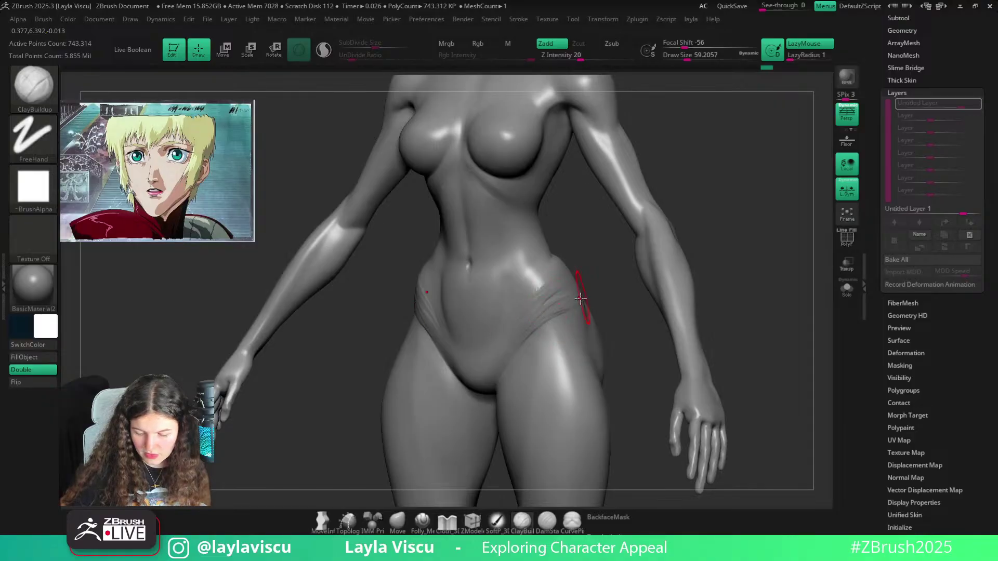
key("shift")
left_click_drag(603, 264, 584, 338, "shift")
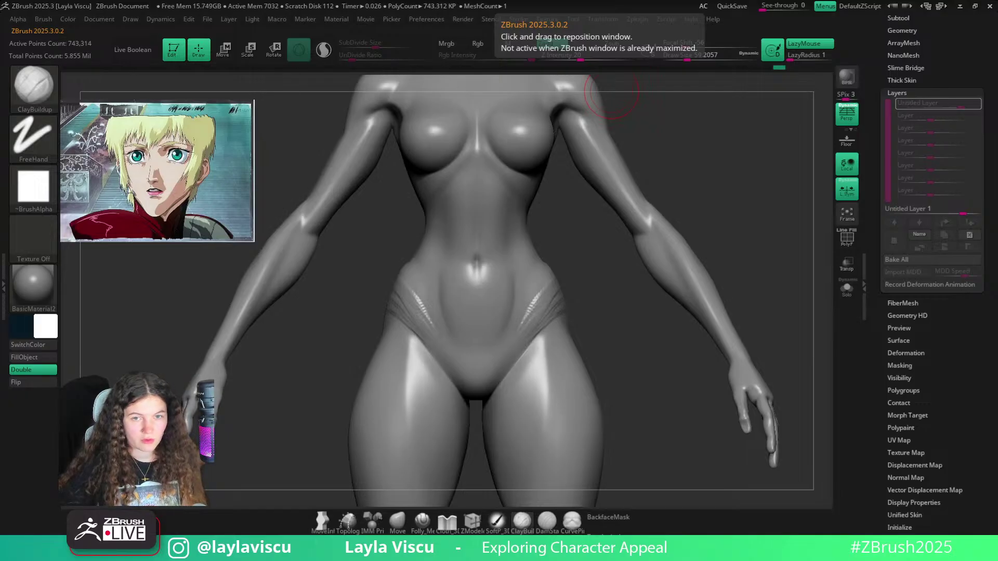
Switch to the browser, search ArtStation's artists for the character sculptor's handle, and open the sculptor's portfolio
key("alt+Tab")
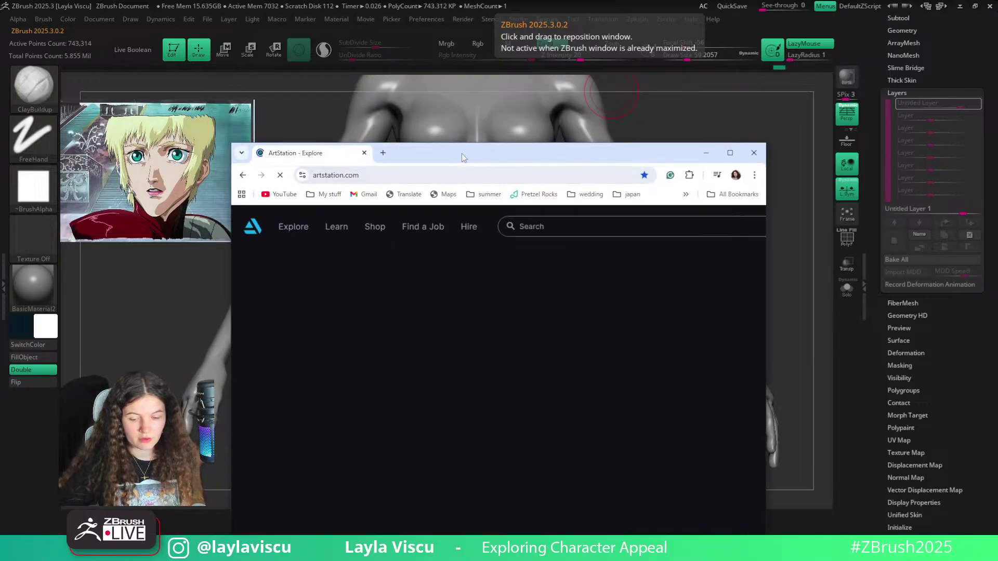
double_click(462, 154)
left_click(336, 88)
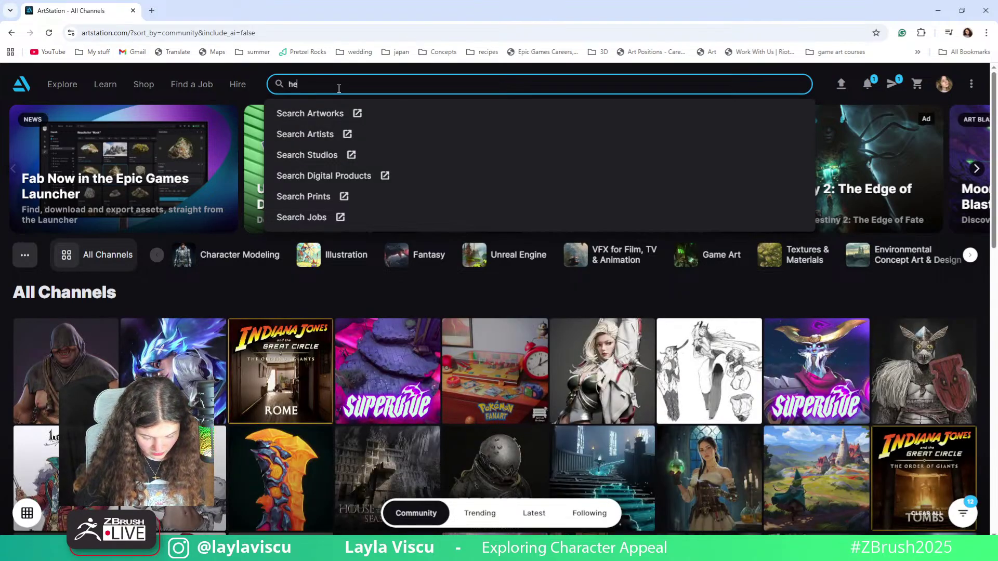
type("he77ga")
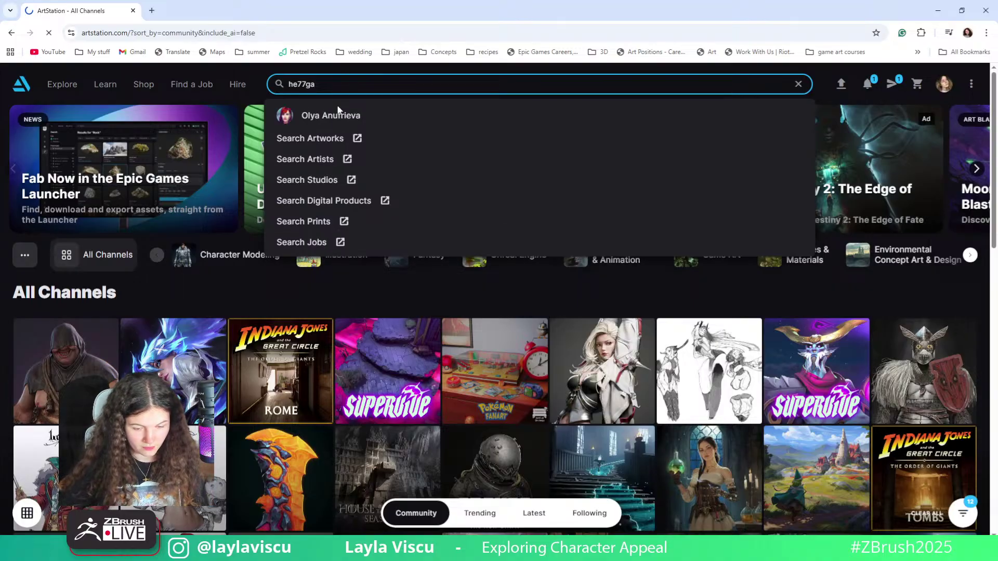
key("Return")
left_click(535, 188)
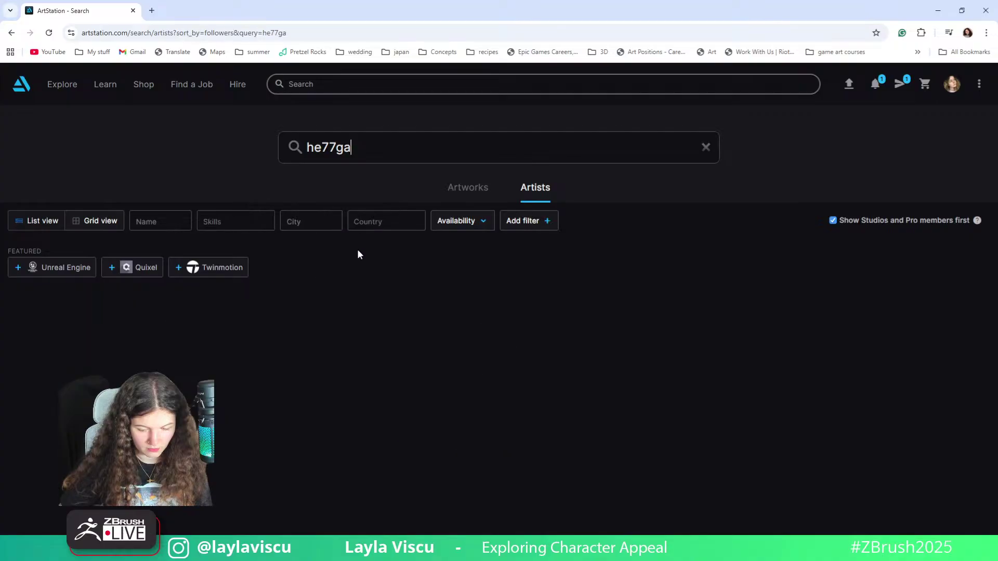
left_click(102, 326)
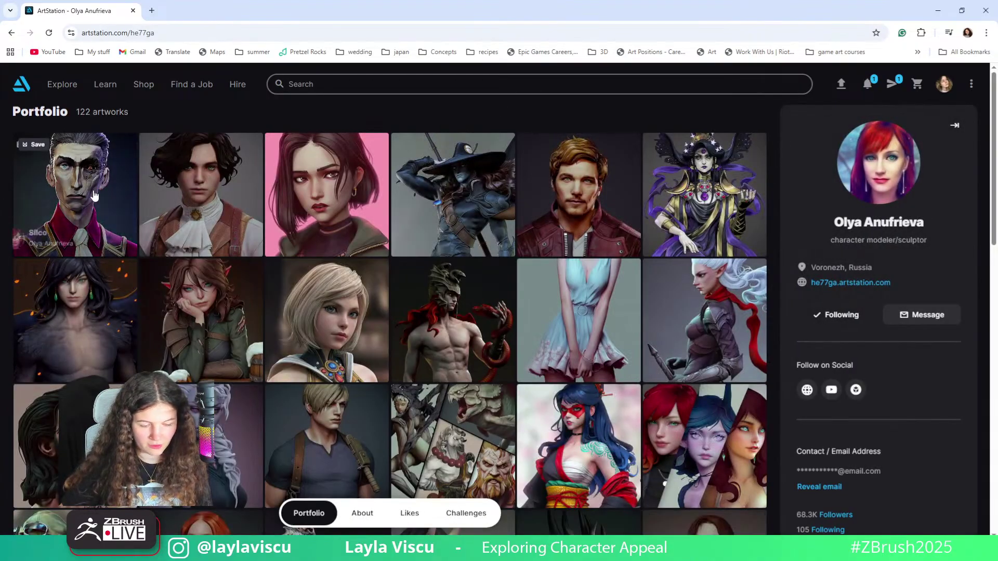
Open the Vampire Hunter D artwork and examine the torso, waist and hip anatomy in its renders, turntable and grey sculpt views
left_click(474, 192)
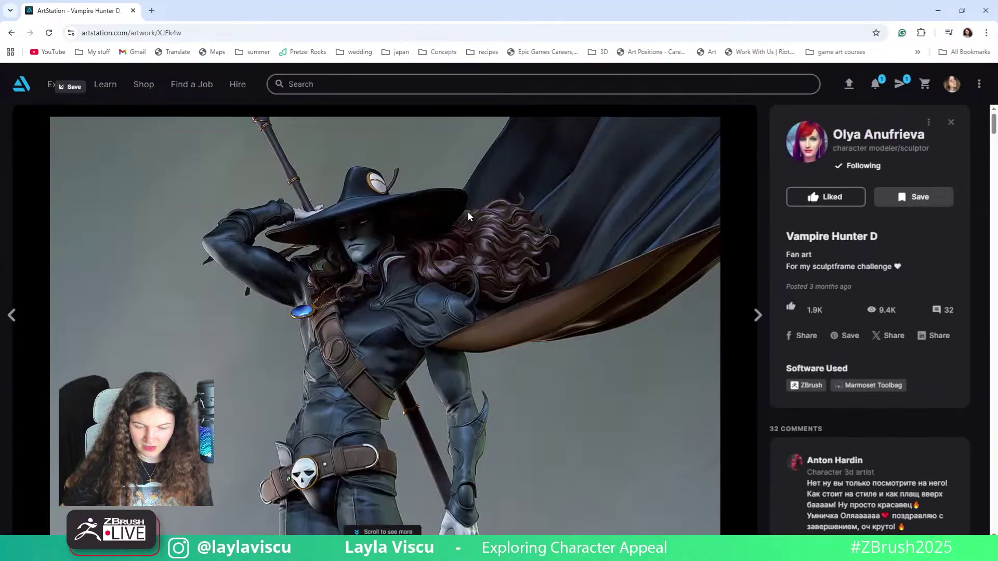
scroll(468, 216, "down", 8)
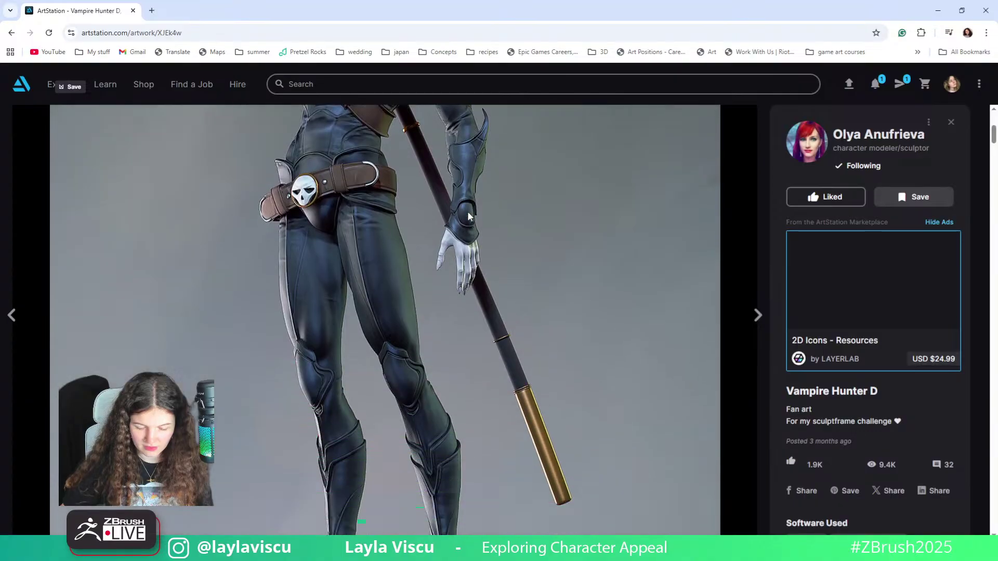
scroll(468, 216, "up", 6)
scroll(468, 215, "up", 4)
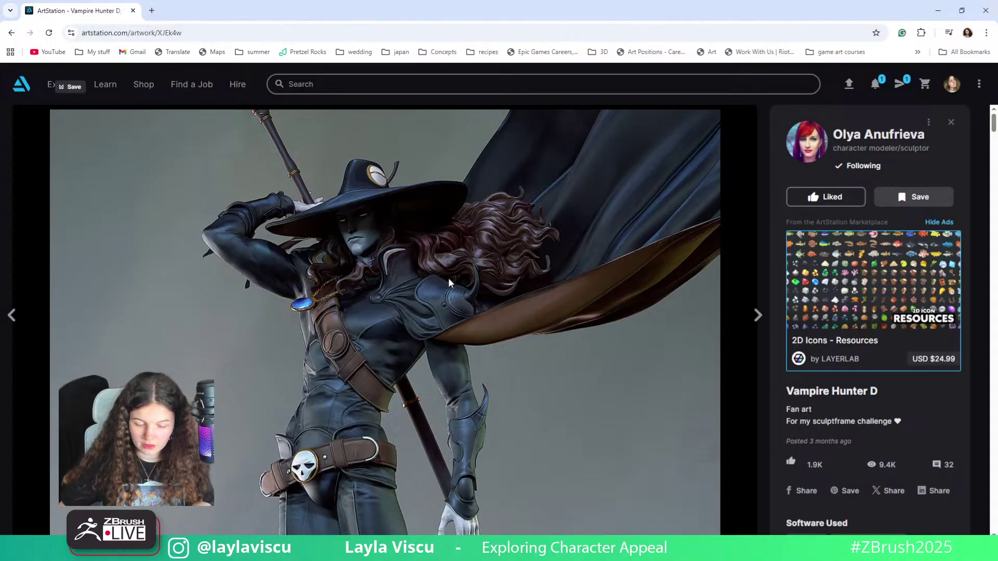
scroll(449, 288, "down", 6)
scroll(451, 293, "down", 4)
scroll(450, 290, "down", 14)
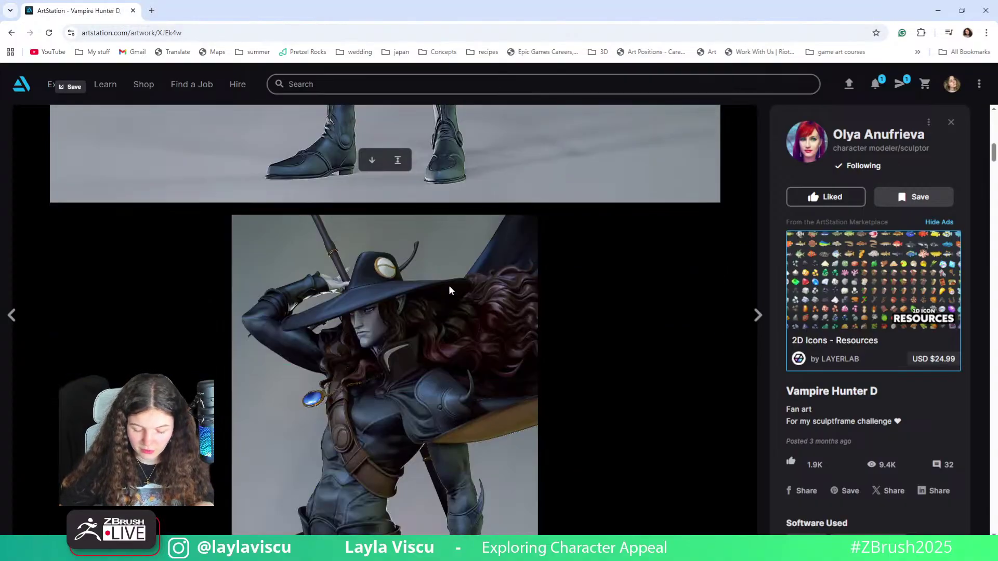
scroll(450, 290, "down", 15)
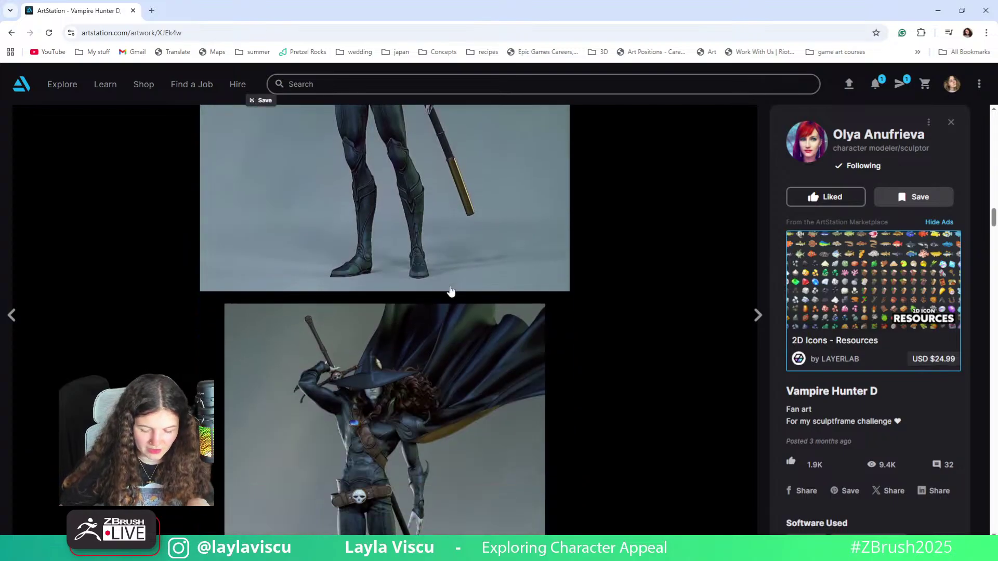
scroll(450, 291, "down", 10)
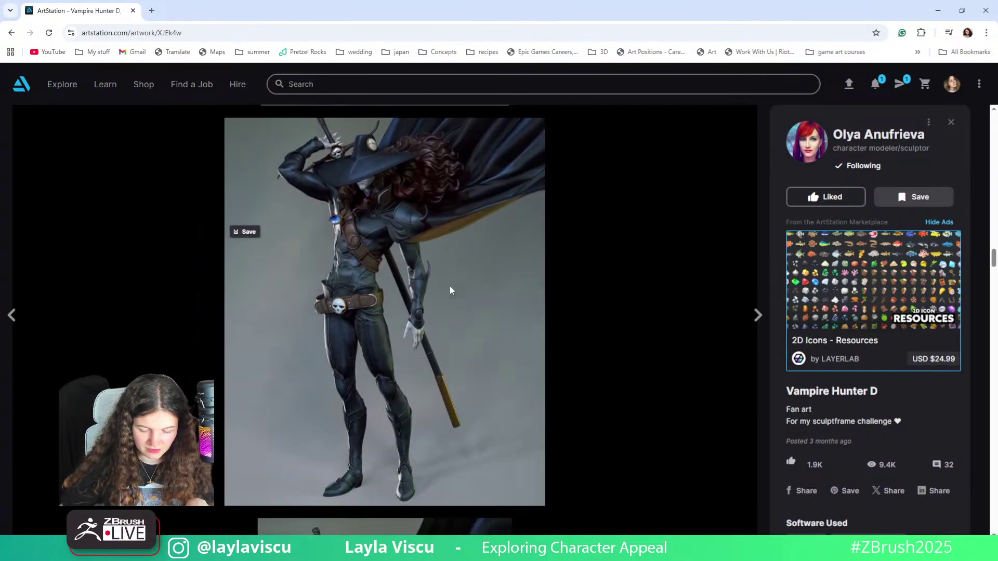
scroll(450, 291, "down", 7)
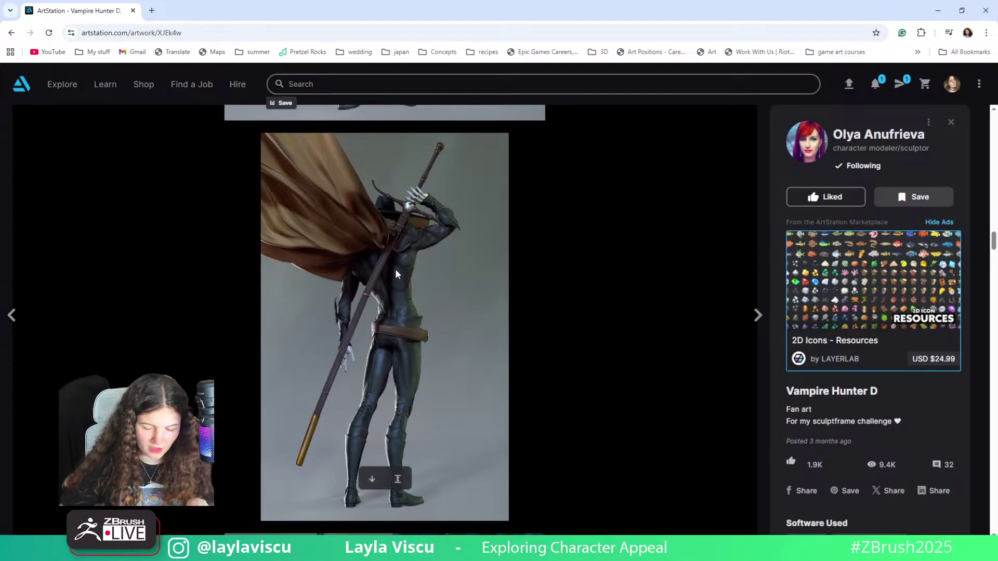
scroll(416, 276, "down", 10)
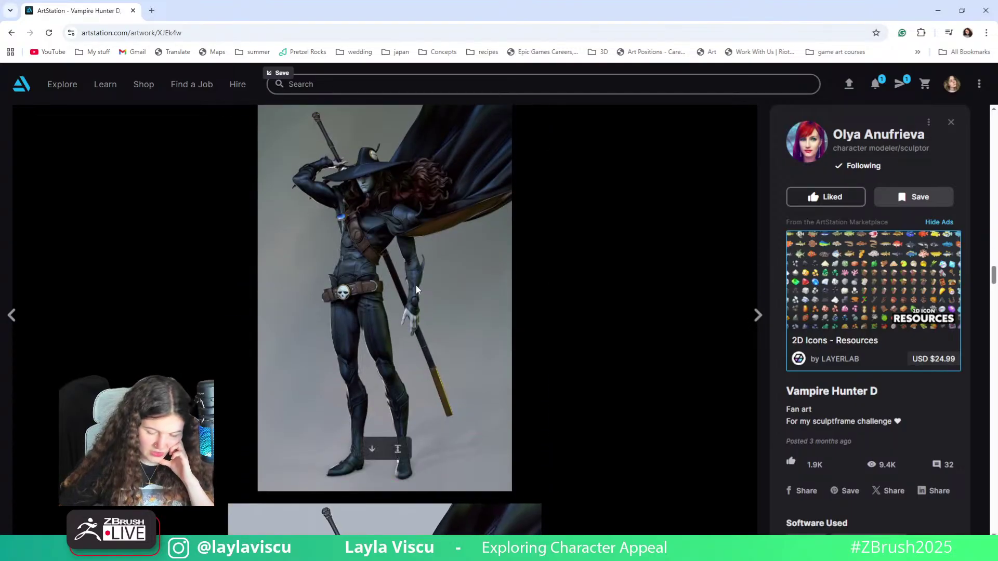
scroll(416, 285, "down", 3)
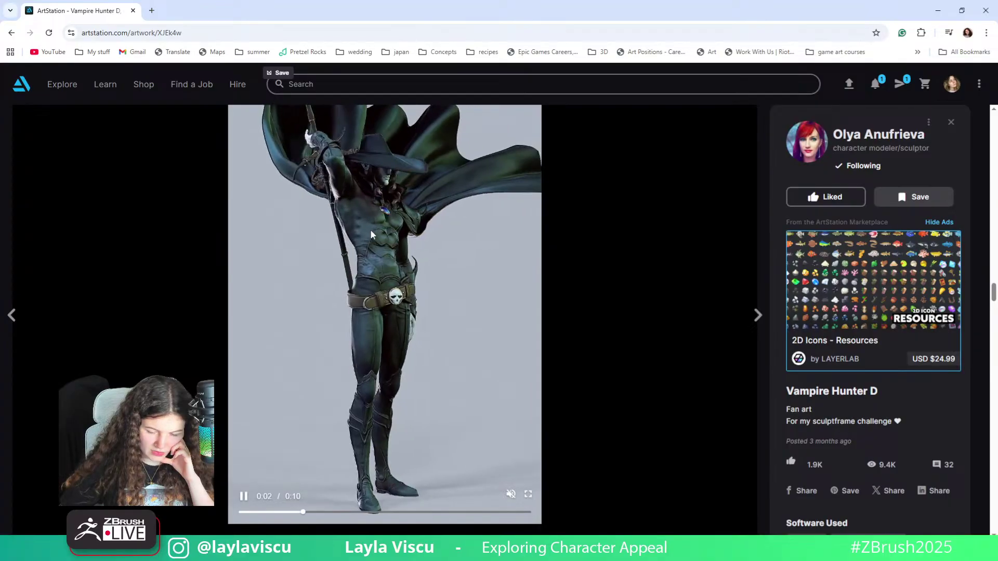
scroll(412, 267, "down", 10)
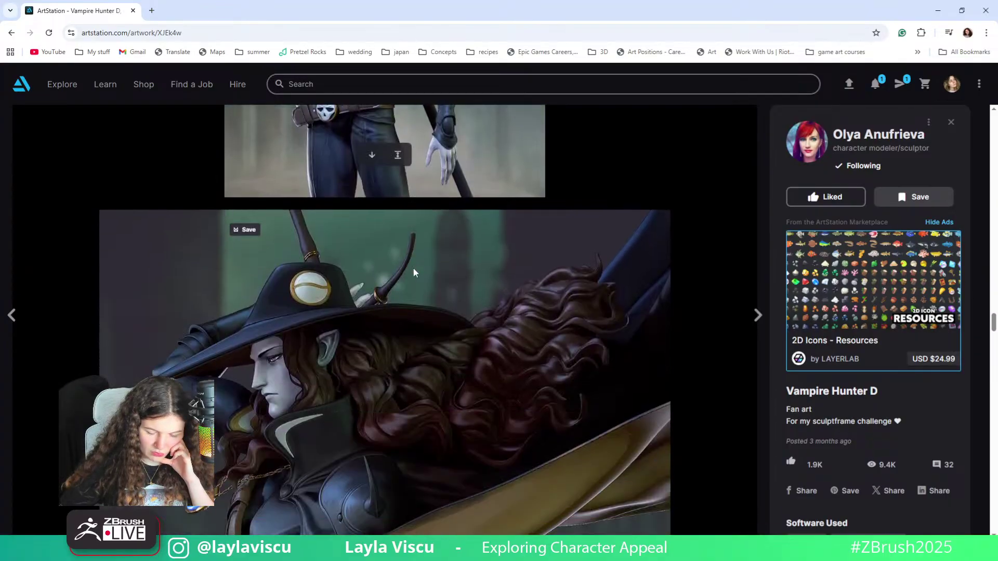
scroll(413, 267, "down", 5)
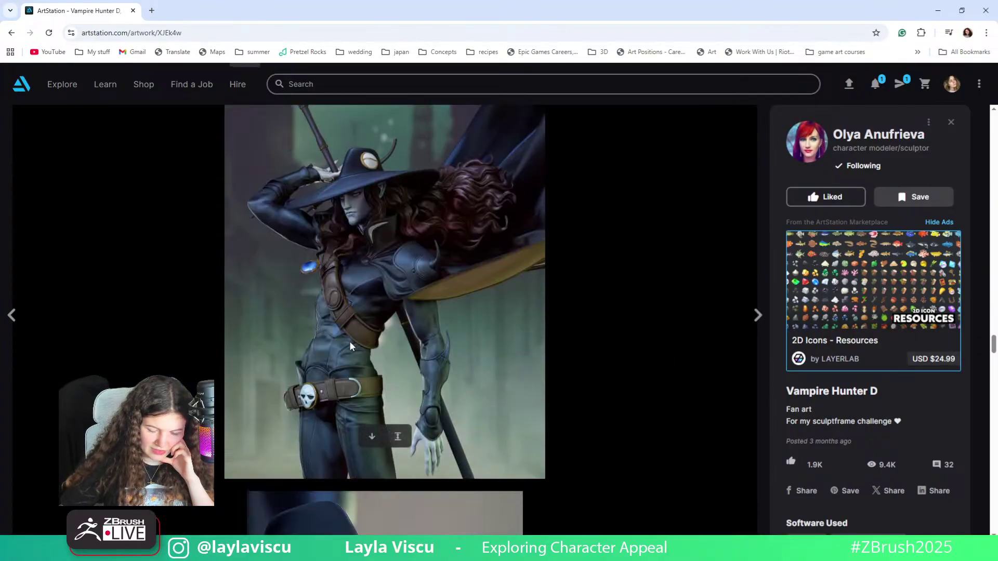
scroll(349, 341, "down", 5)
scroll(351, 343, "down", 10)
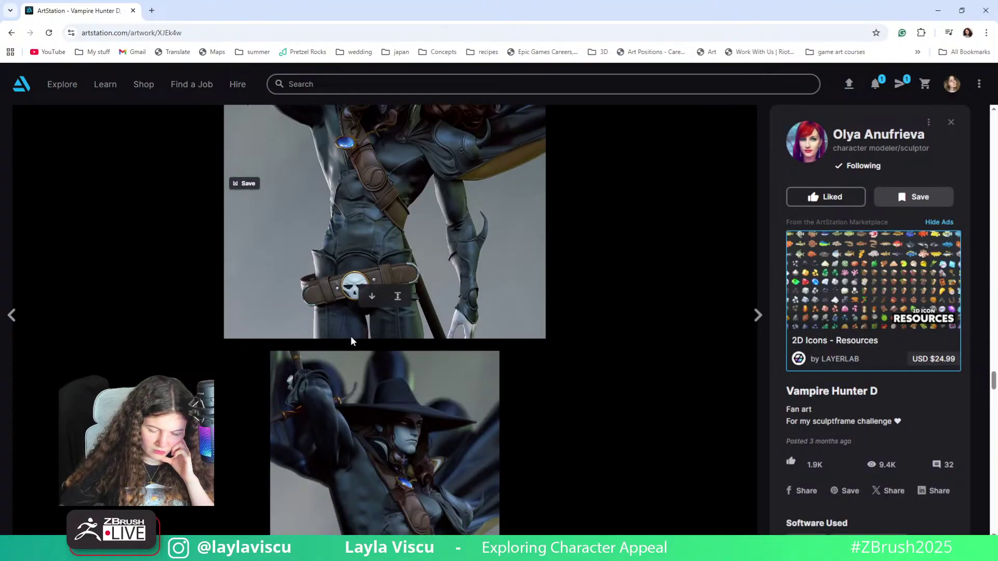
scroll(352, 341, "down", 10)
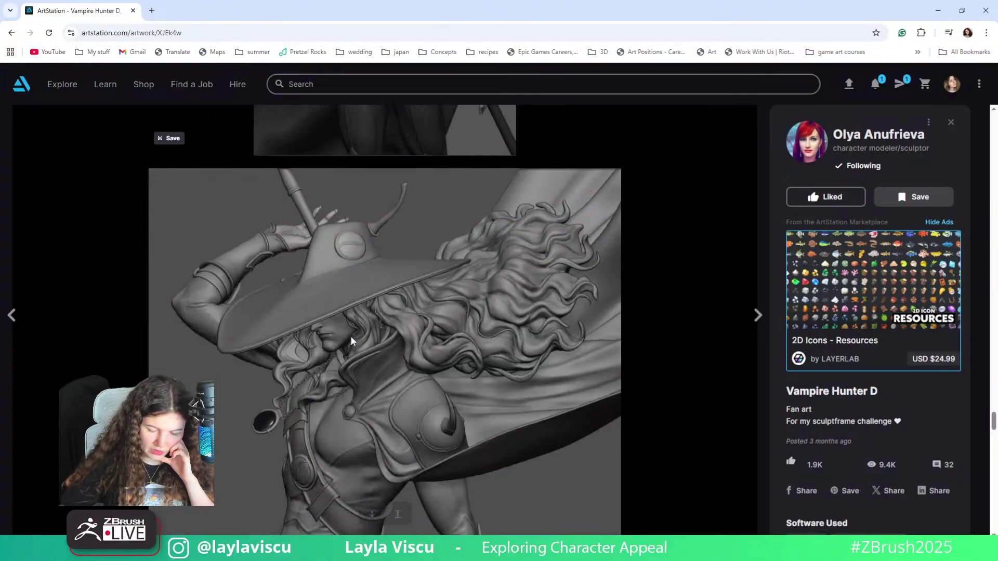
Switch back to ZBrush and smooth the ClayBuildup strokes along both sides of the hips
key("alt+Tab")
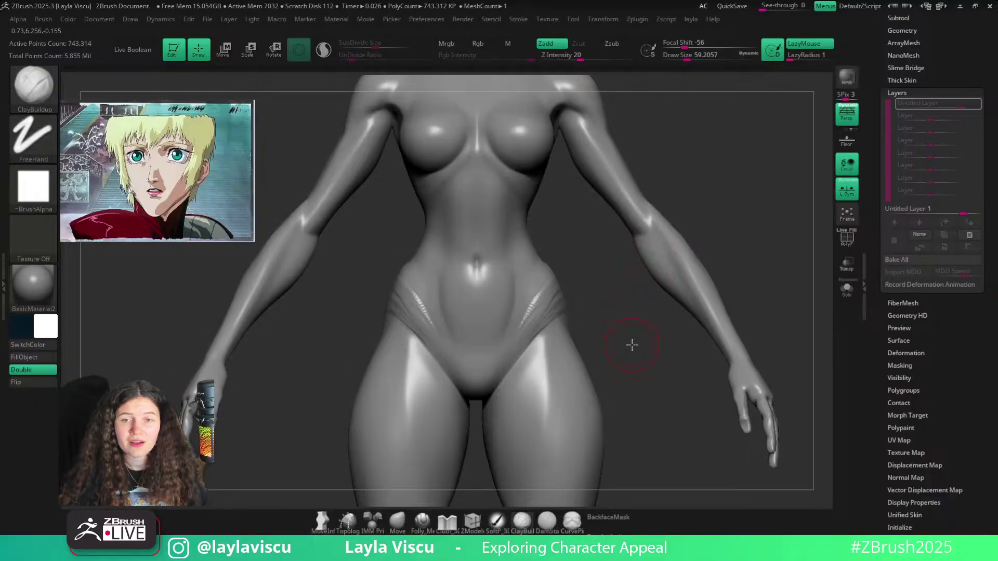
mouse_move(654, 340)
left_mouse_down("alt")
mouse_move(629, 334)
mouse_move(671, 297)
left_mouse_up("alt")
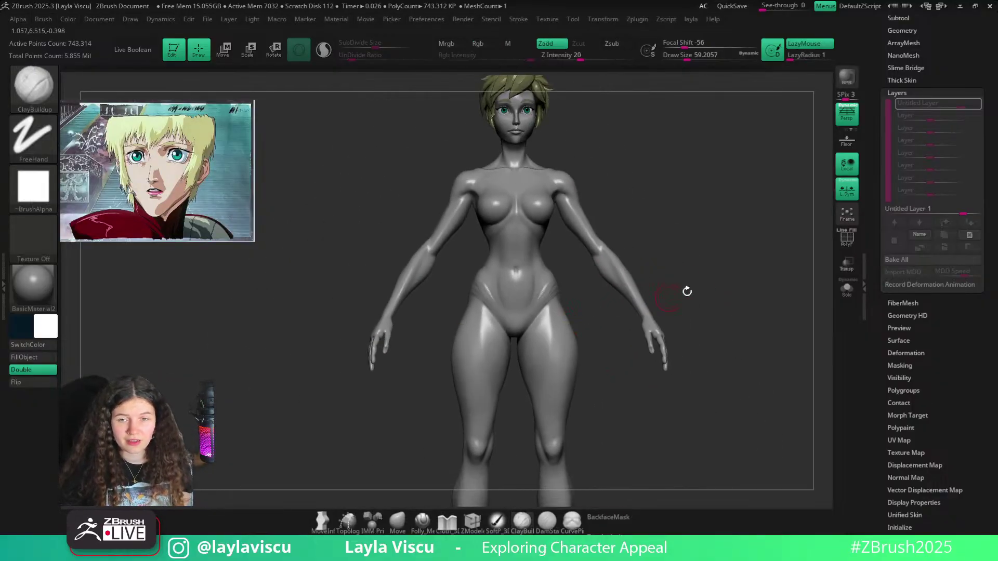
left_click_drag(731, 275, 637, 275, "alt")
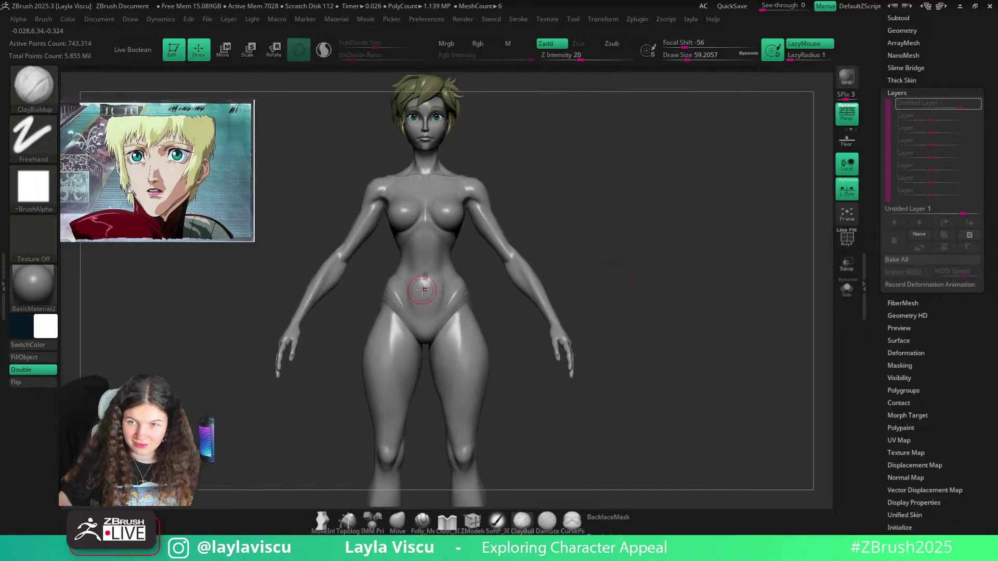
right_click_drag(497, 341, 497, 343, "ctrl")
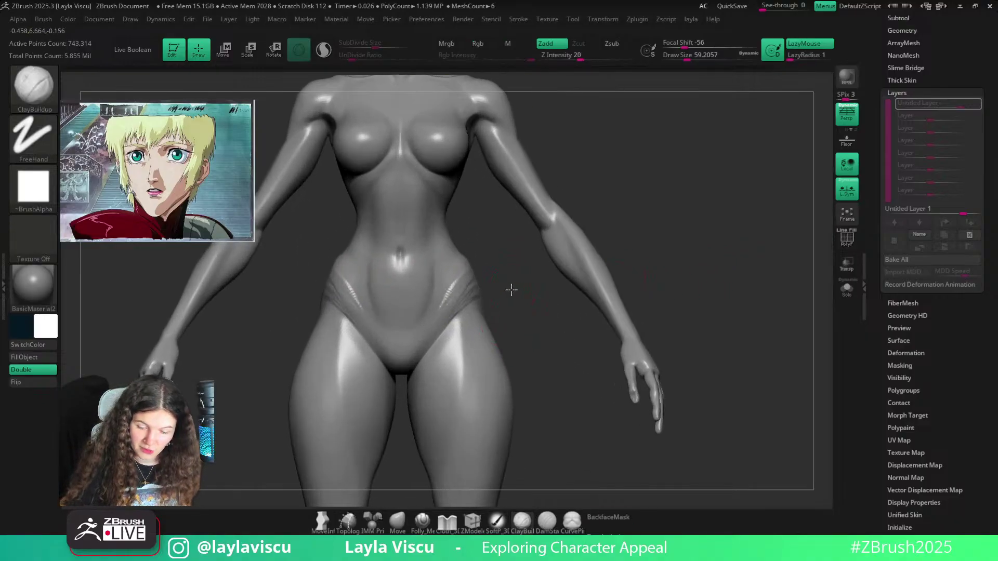
right_click_drag(510, 289, 485, 290)
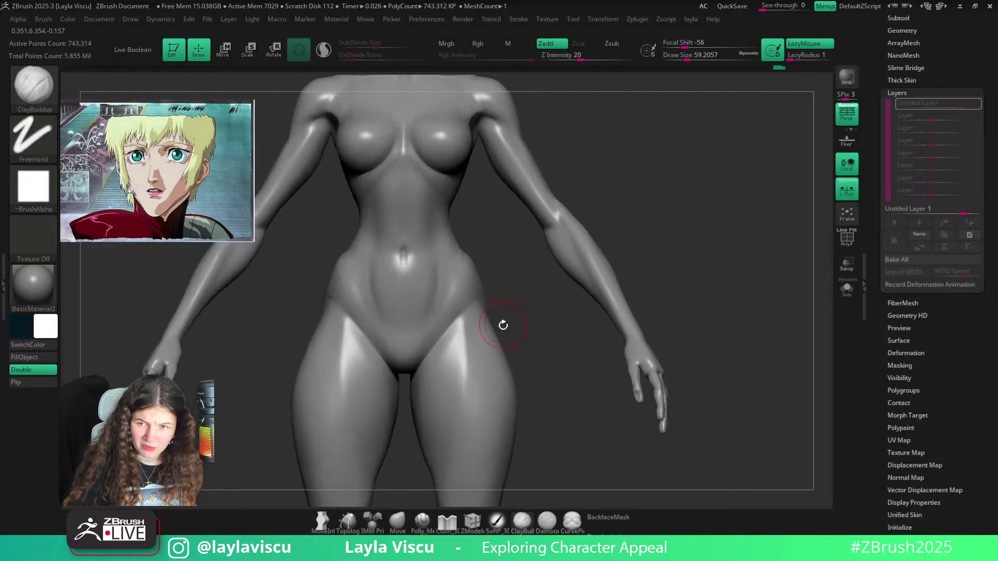
Adjust the outer contour of the hips with the Move brush at draw size about 90, and select the Folly_Mech Cut brush
left_click(397, 519)
key("s")
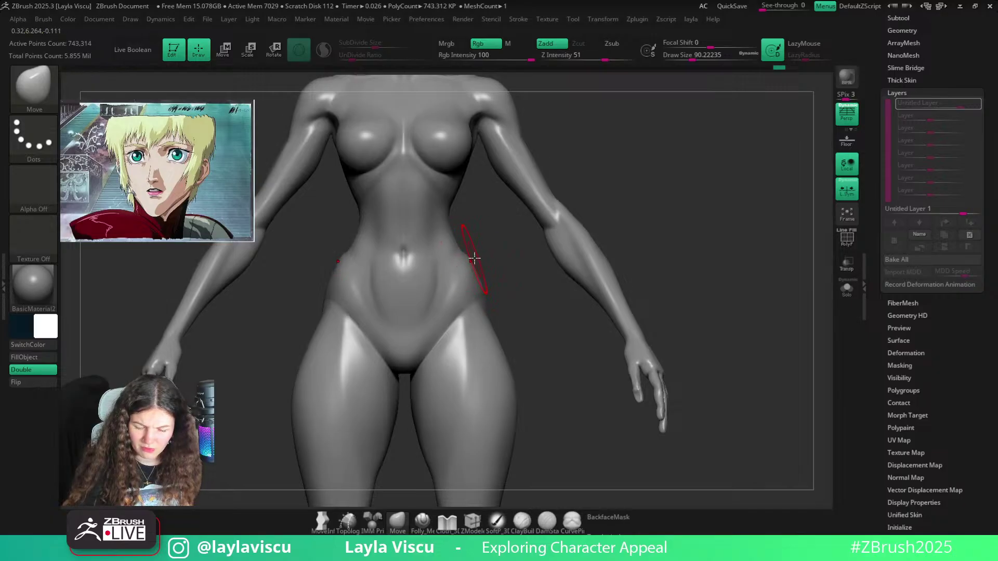
key("shift")
mouse_move(466, 250)
left_mouse_down("shift")
mouse_move(487, 222)
mouse_move(465, 298)
mouse_move(506, 287)
left_mouse_up("shift")
key("s")
mouse_move(517, 254)
left_mouse_down()
mouse_move(512, 270)
mouse_move(488, 279)
left_mouse_up()
key("2")
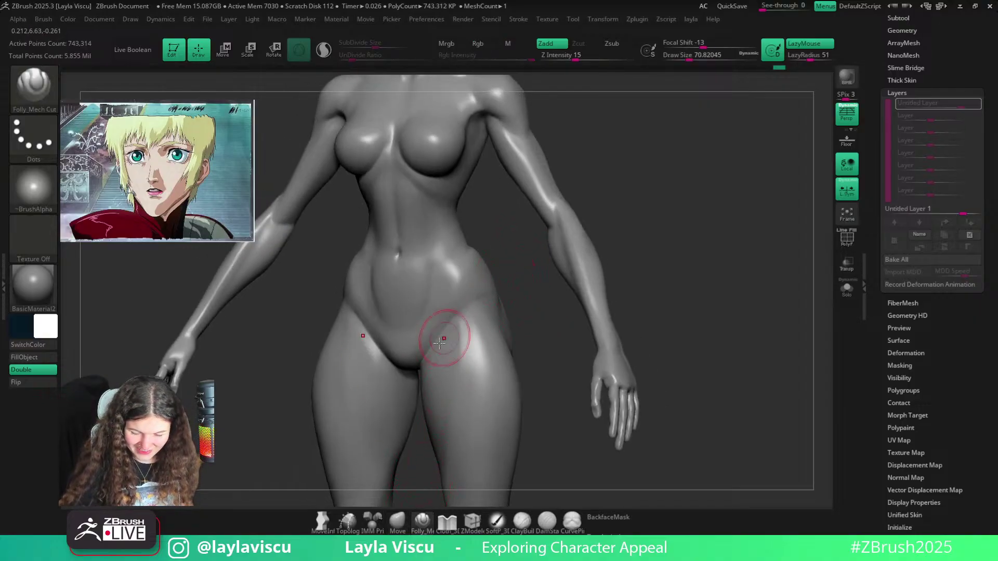
Deepen the groin creases with the Folly_Mech Cut brush and refine the outer hip contour with the Move brush
left_click_drag(446, 339, 422, 362)
mouse_move(513, 276)
right_mouse_down("shift")
mouse_move(521, 317)
mouse_move(497, 274)
mouse_move(502, 337)
right_mouse_up("shift")
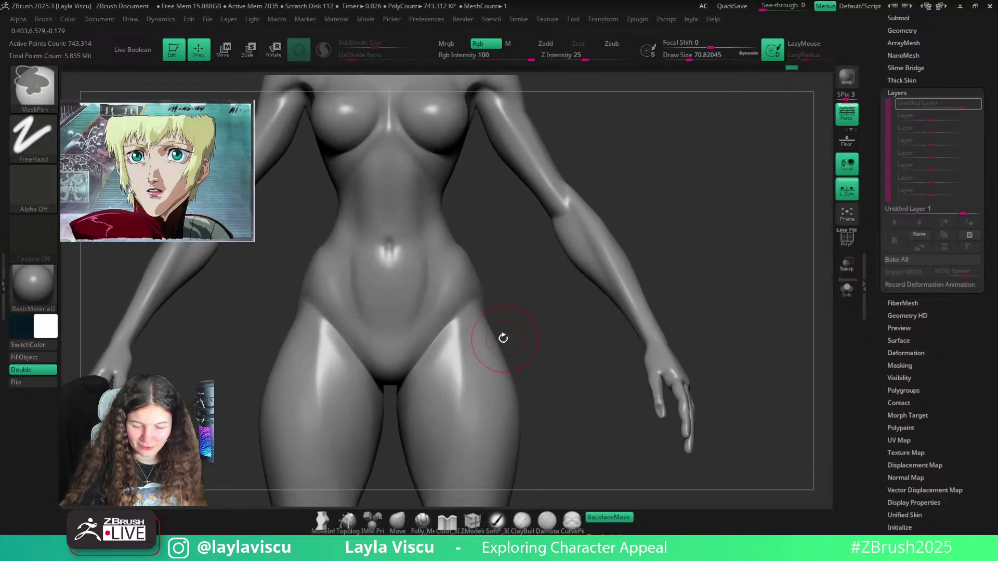
left_click(397, 521)
right_click_drag(479, 250, 498, 295, "alt")
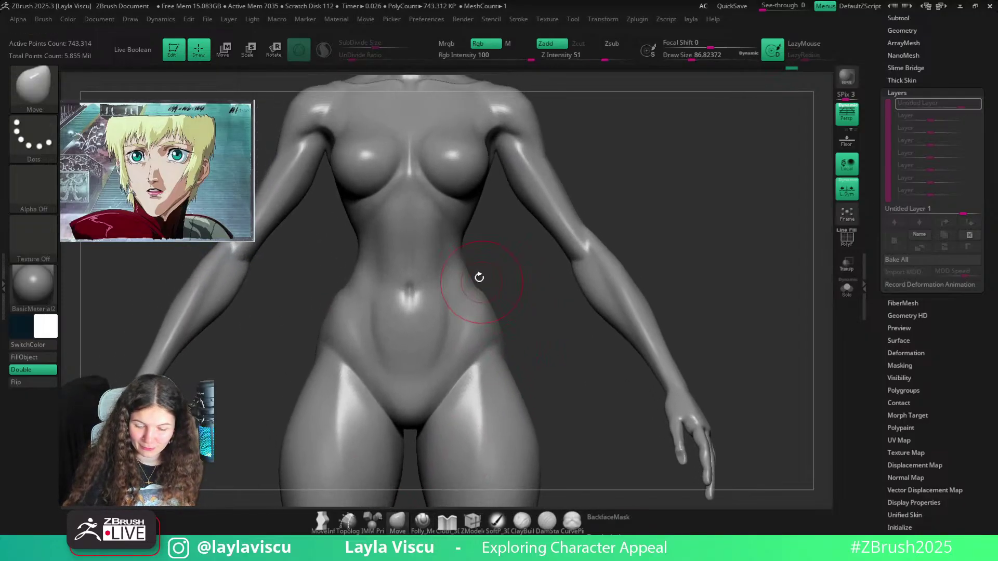
key("ctrl")
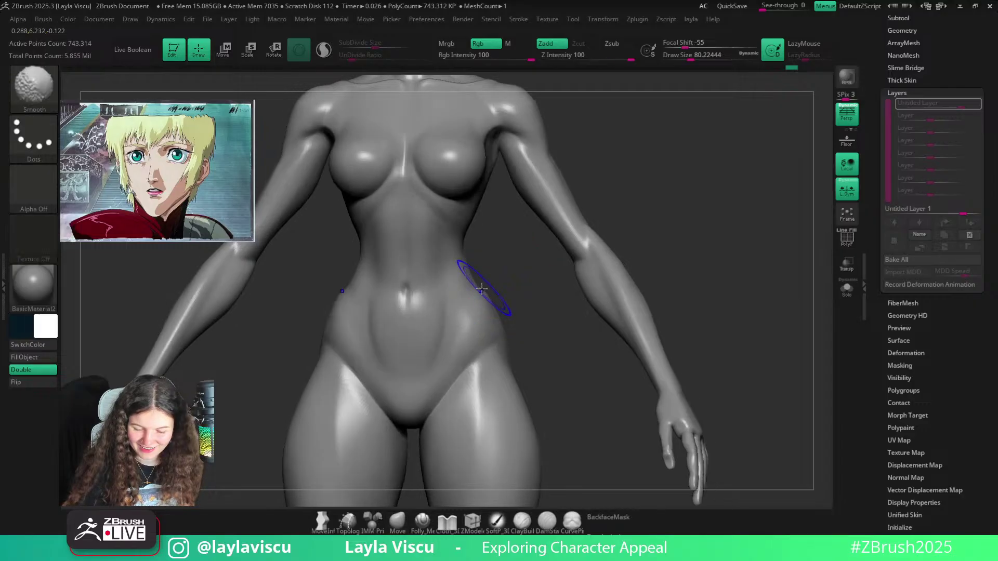
key("shift+d")
key("shift+d")
key("d")
key("d")
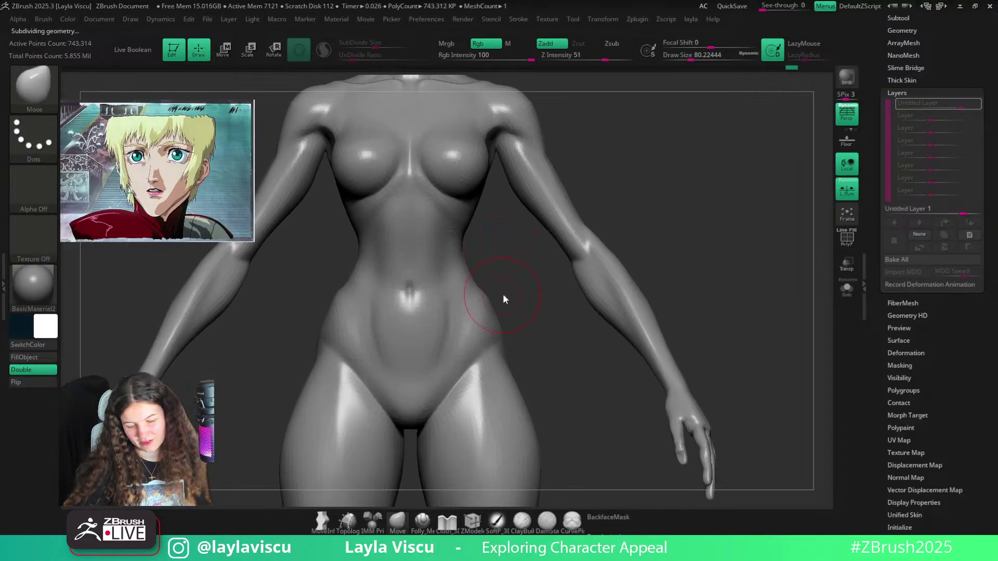
Build up the sides of the waist above the hips with the ClayBuildup brush at draw size about 59, and smooth the result
key("s")
left_click_drag(503, 294, 498, 295)
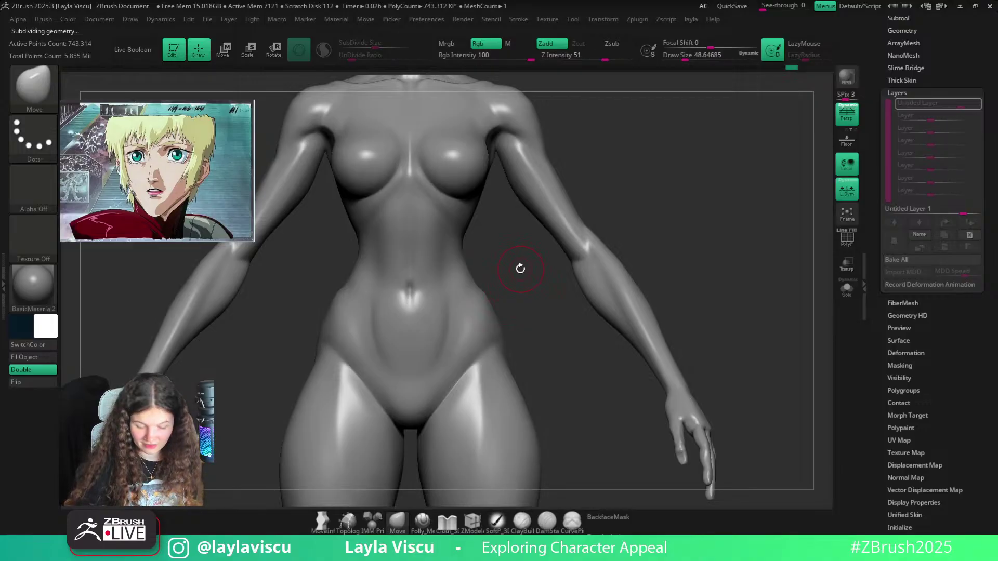
key("b")
key("c")
key("b")
left_click_drag(520, 269, 541, 280)
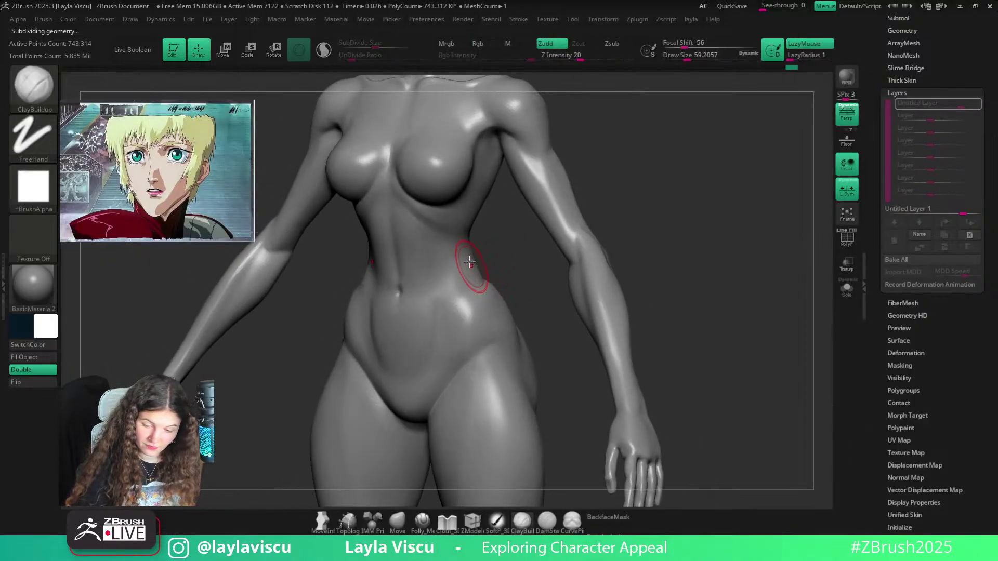
mouse_move(469, 261)
left_mouse_down()
mouse_move(453, 328)
mouse_move(465, 270)
mouse_move(479, 295)
mouse_move(503, 283)
mouse_move(491, 290)
mouse_move(497, 268)
mouse_move(582, 267)
left_mouse_up()
key("shift")
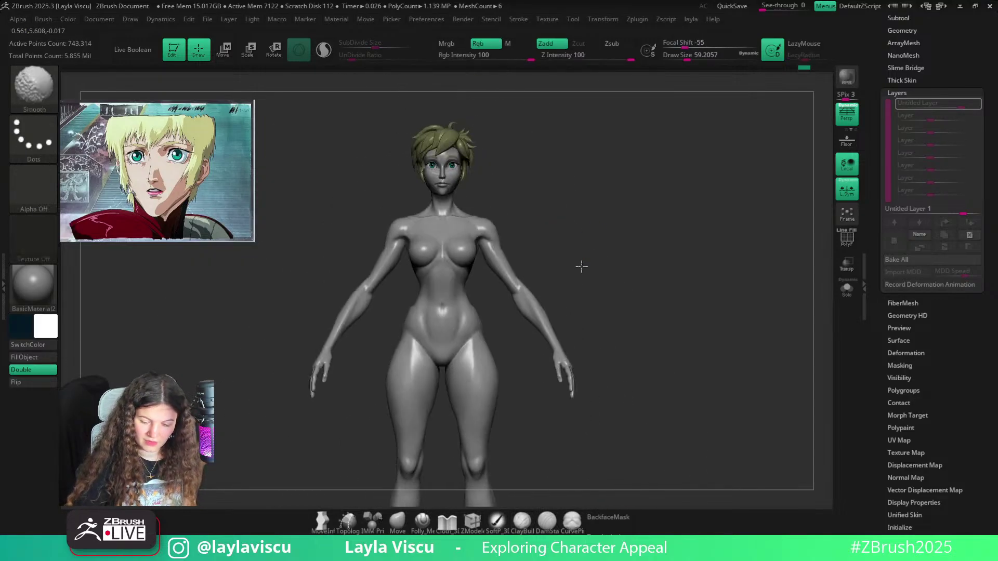
Raise the body mesh to its highest subdivision level so that Untitled Layer 1 can be sculpted
key("ctrl")
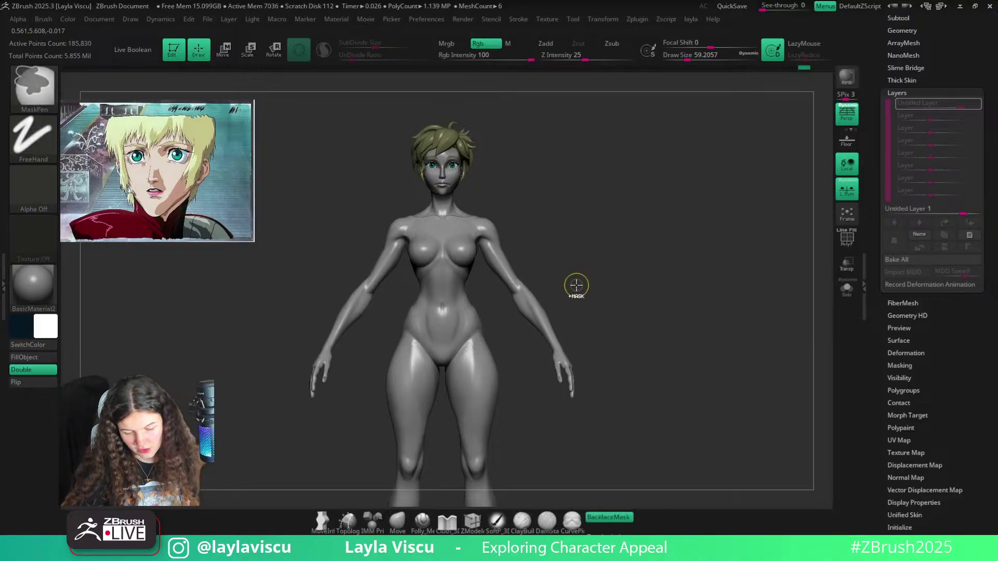
key("d")
key("ctrl")
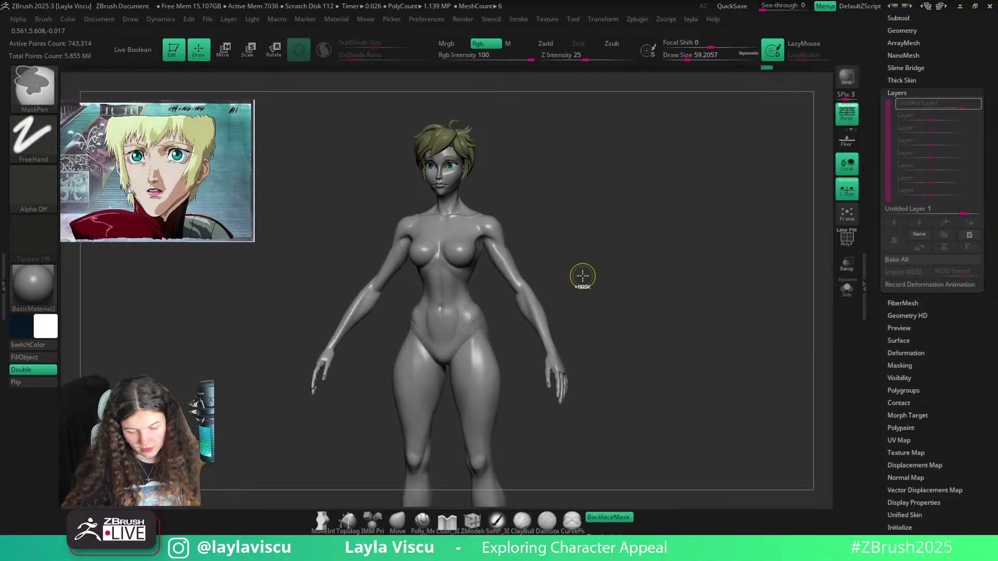
left_click_drag(582, 278, 586, 301, "shift")
key("d")
Define the front of the hip bones with ClayBuildup strokes and smooth them into the lower abdomen
mouse_move(484, 328)
right_mouse_down("ctrl")
mouse_move(505, 346)
mouse_move(454, 336)
right_mouse_up("ctrl")
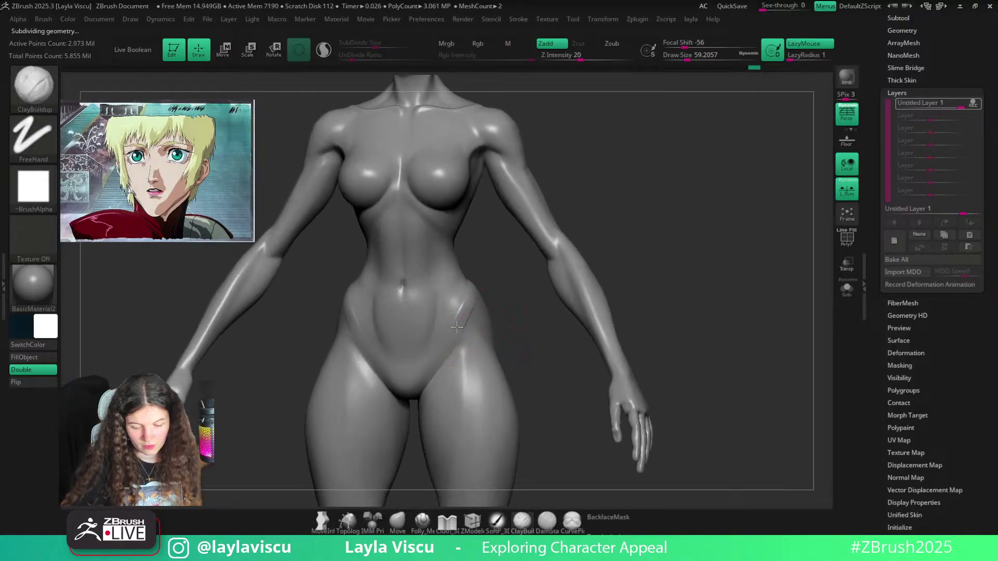
key("shift")
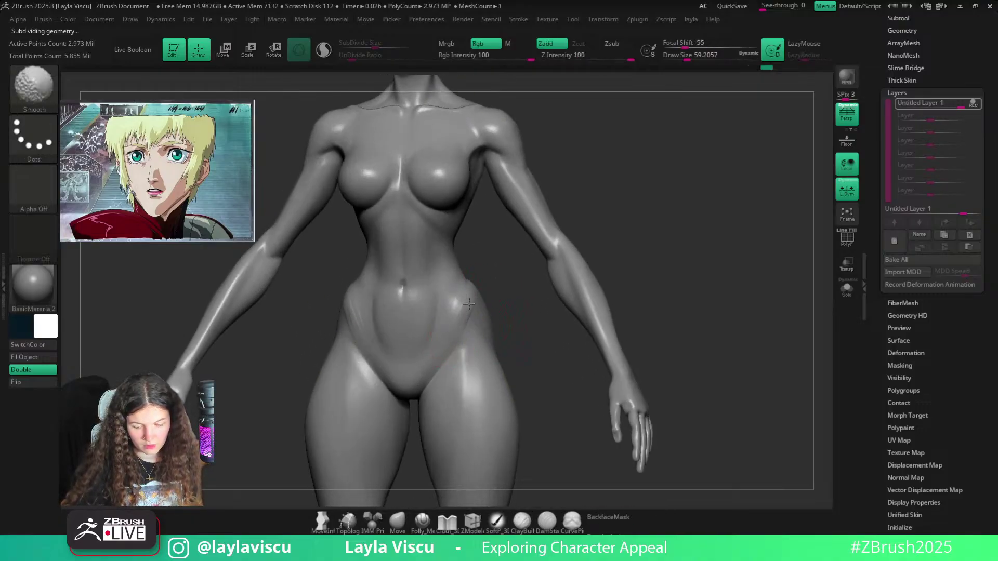
right_click_drag(469, 304, 491, 312, "shift")
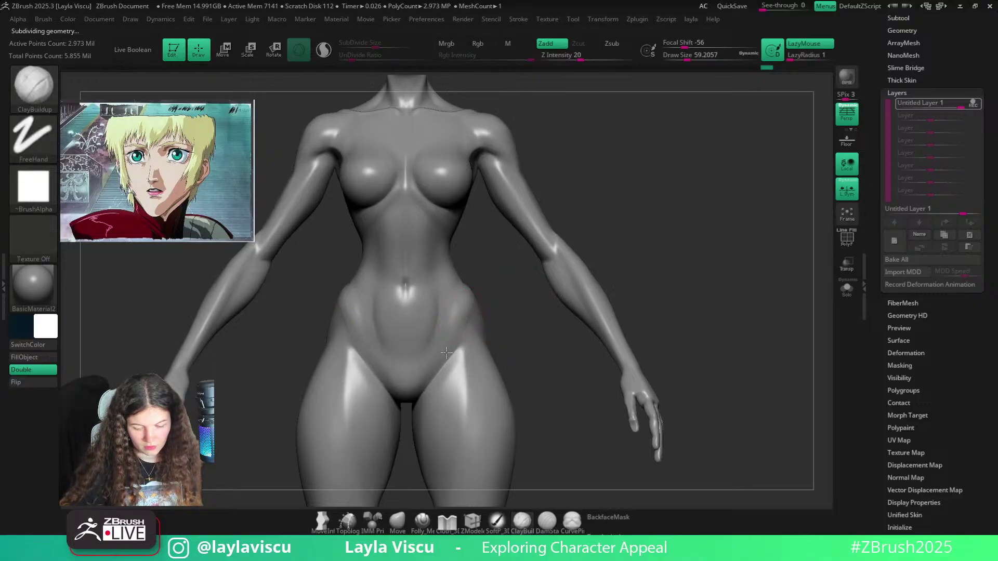
key("shift")
mouse_move(463, 305)
right_mouse_down("ctrl")
mouse_move(468, 263)
mouse_move(450, 318)
mouse_move(553, 234)
mouse_move(528, 302)
right_mouse_up("ctrl")
key("shift")
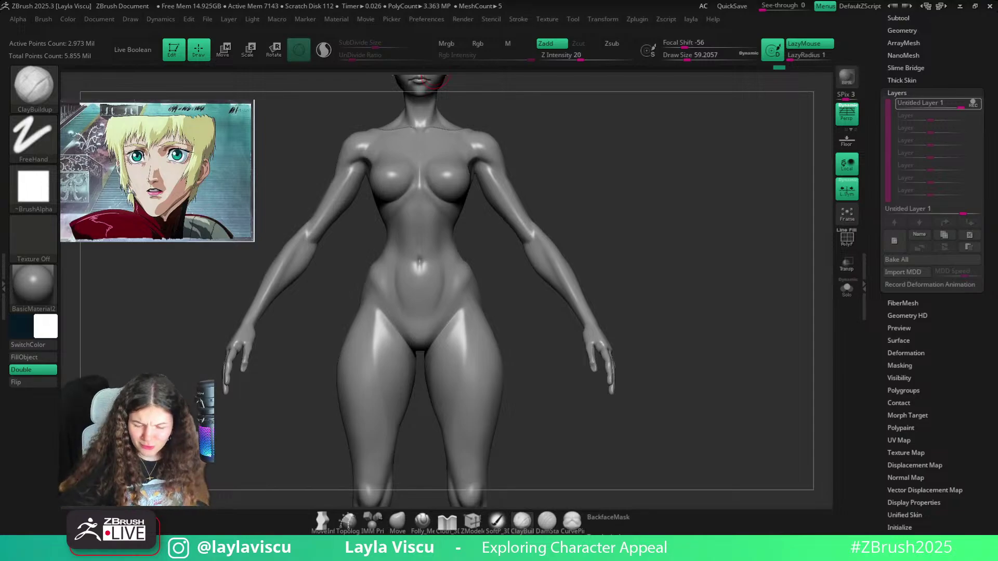
Carve the line from the groin up to the hip bone with the Folly_Mech Cut brush at draw size about 59, and smooth the outer hip
left_click(422, 521)
scroll(473, 339, "up", 3)
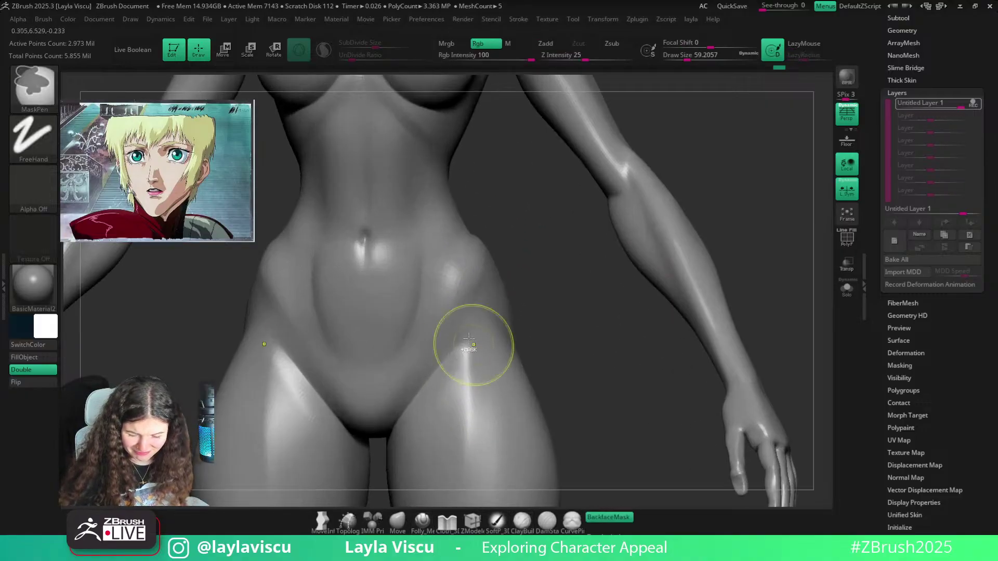
left_click_drag(462, 278, 469, 262)
key("ctrl+z")
left_click_drag(424, 366, 476, 265)
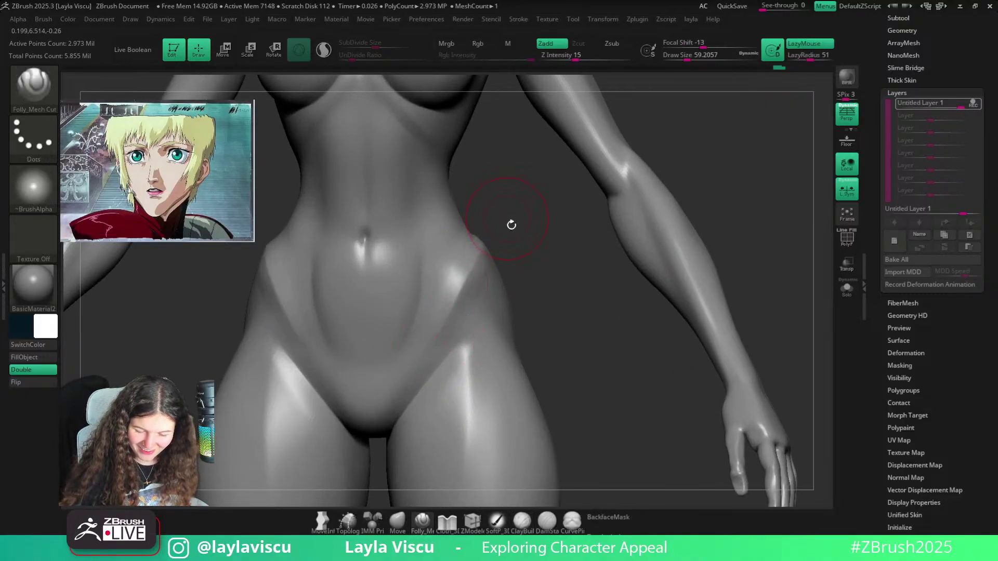
left_click_drag(532, 246, 499, 251)
left_click_drag(569, 268, 616, 239, "shift")
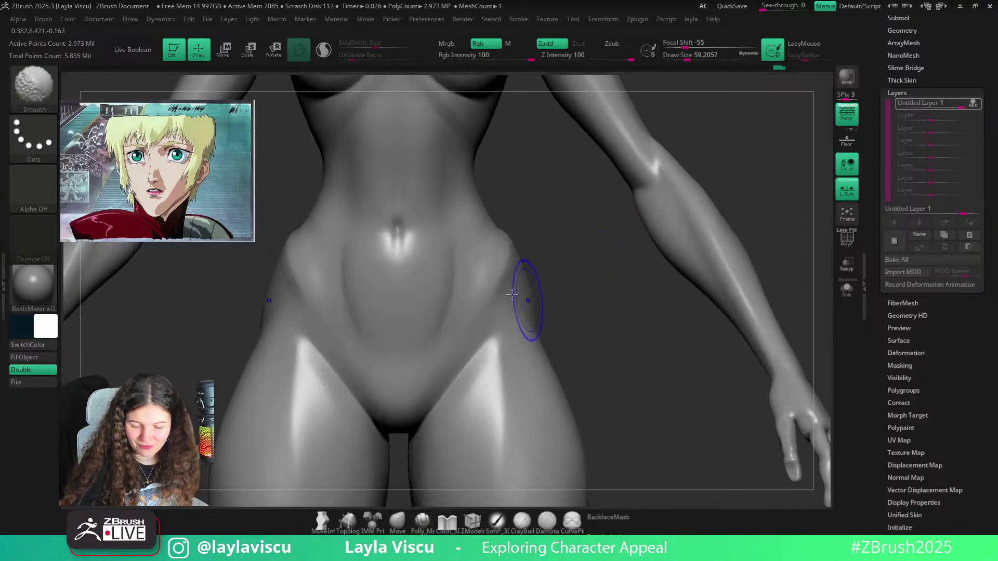
key("f")
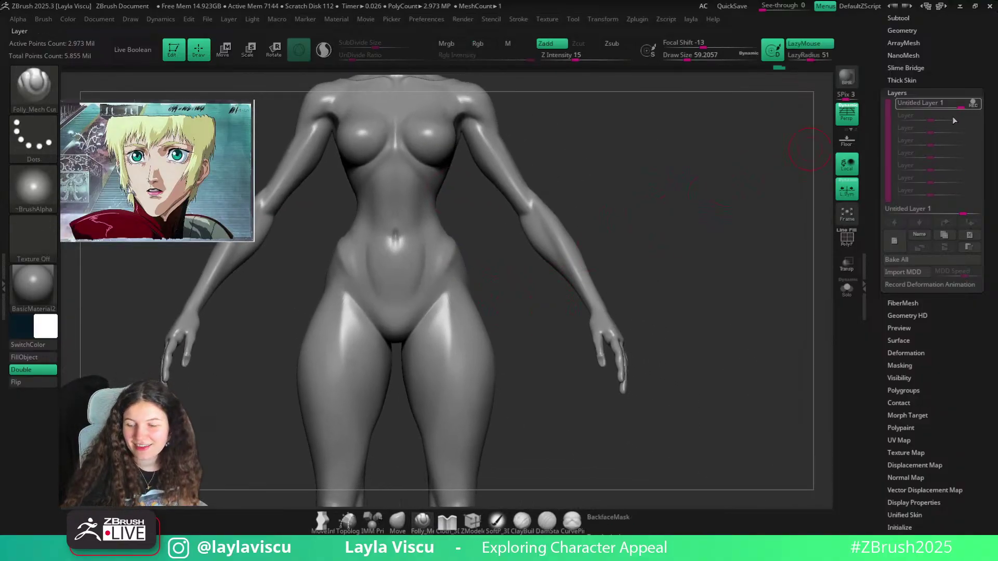
Stop recording on Untitled Layer 1 and toggle its visibility to compare the pelvis with and without the layer
left_click(974, 105)
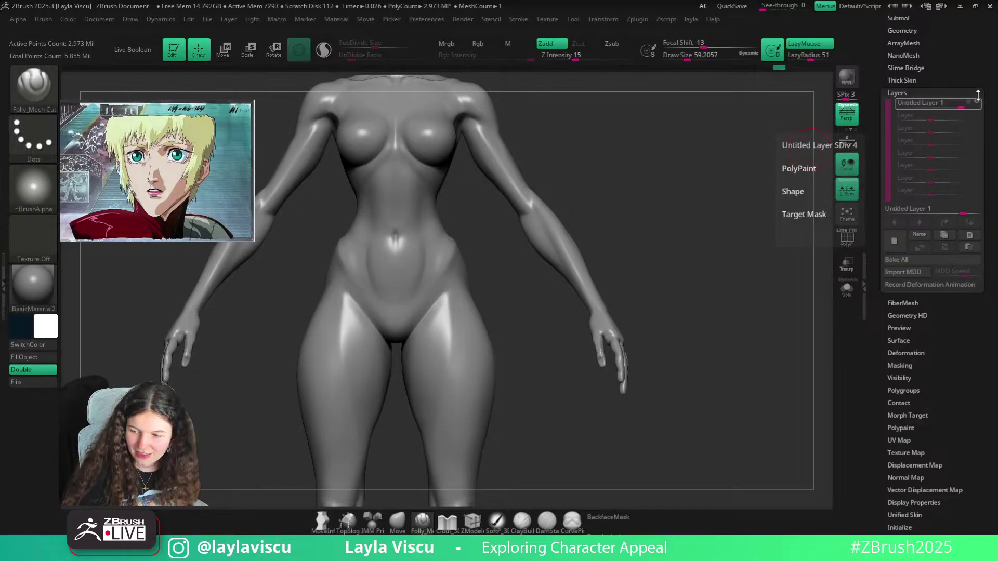
scroll(979, 96, "up", 1)
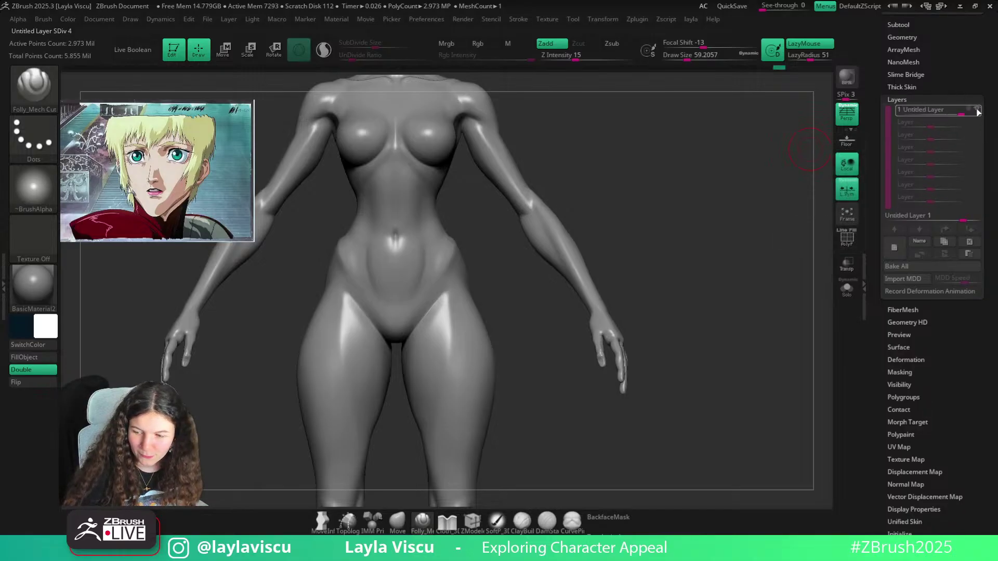
left_click(977, 110)
left_click(976, 112)
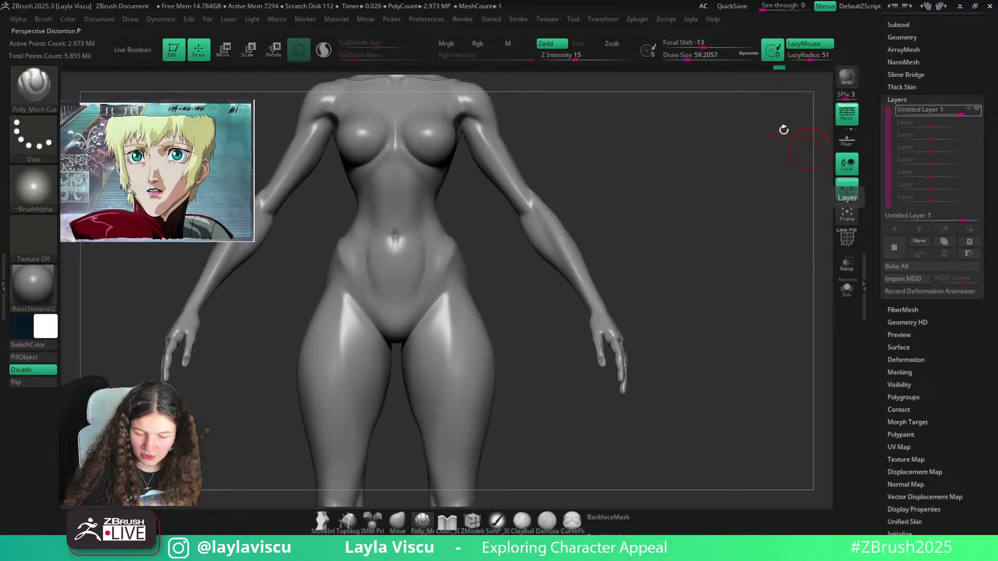
Select the ClayBuildup brush and resume recording on Untitled Layer 1
key("b")
key("c")
key("b")
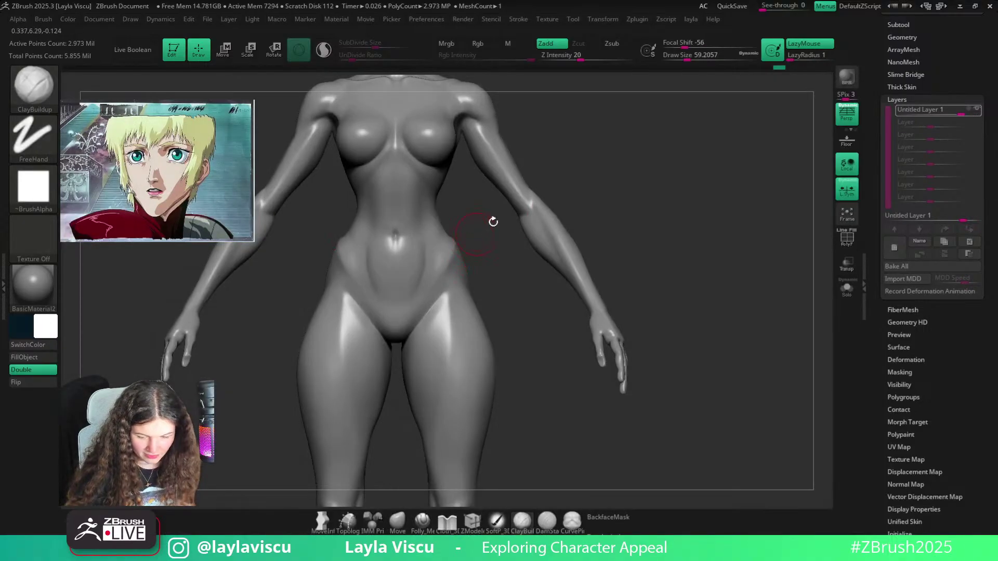
left_click(969, 110)
left_click(898, 25)
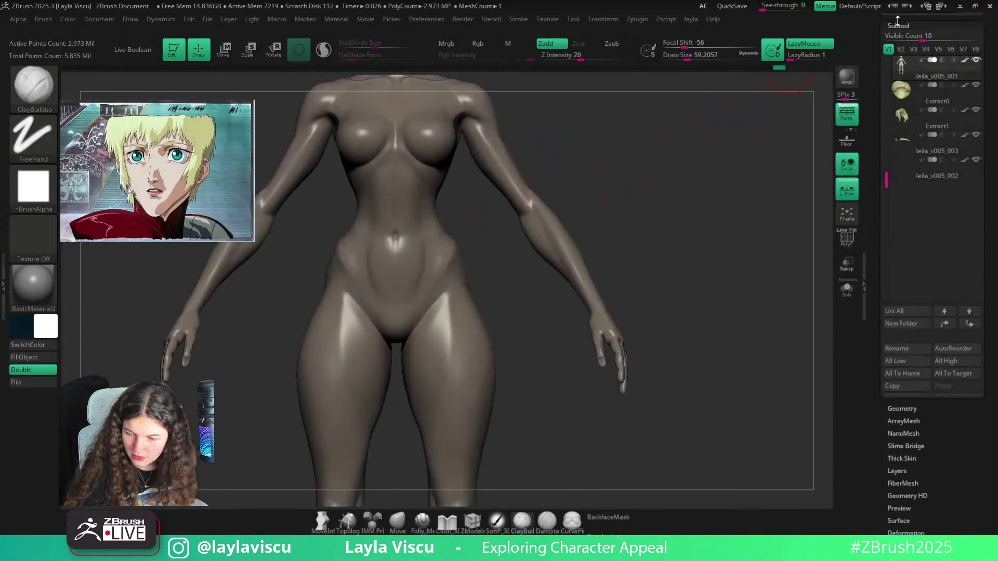
left_click_drag(993, 111, 968, 20)
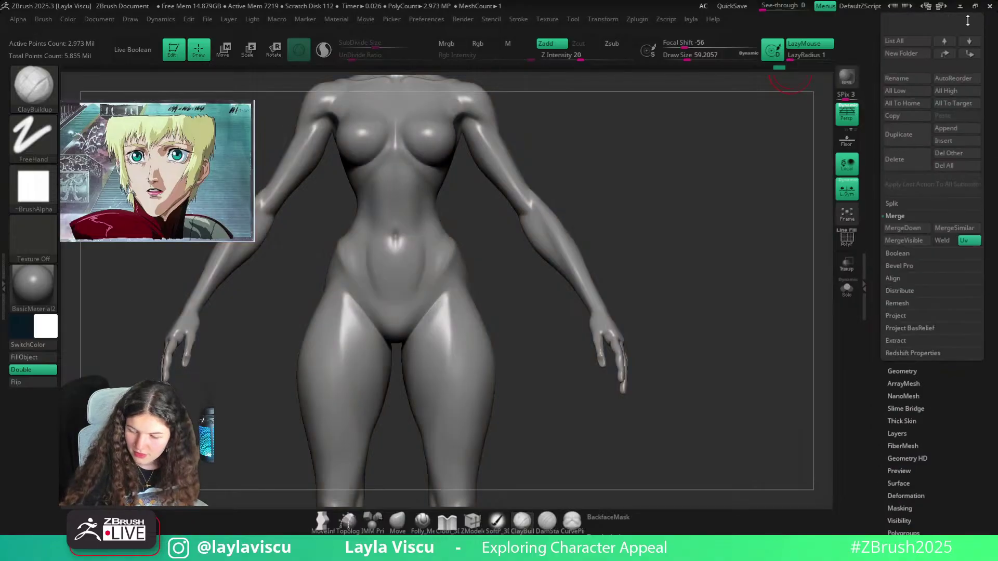
left_click(897, 432)
Refine the hip bone area with the ClayBuildup brush at draw size about 44
mouse_move(631, 269)
left_mouse_down()
mouse_move(517, 270)
mouse_move(474, 341)
left_mouse_up()
key("s")
mouse_move(444, 239)
left_mouse_down()
mouse_move(420, 256)
mouse_move(427, 249)
mouse_move(432, 260)
left_mouse_up()
mouse_move(451, 219)
left_mouse_down()
mouse_move(435, 243)
mouse_move(501, 321)
left_mouse_up()
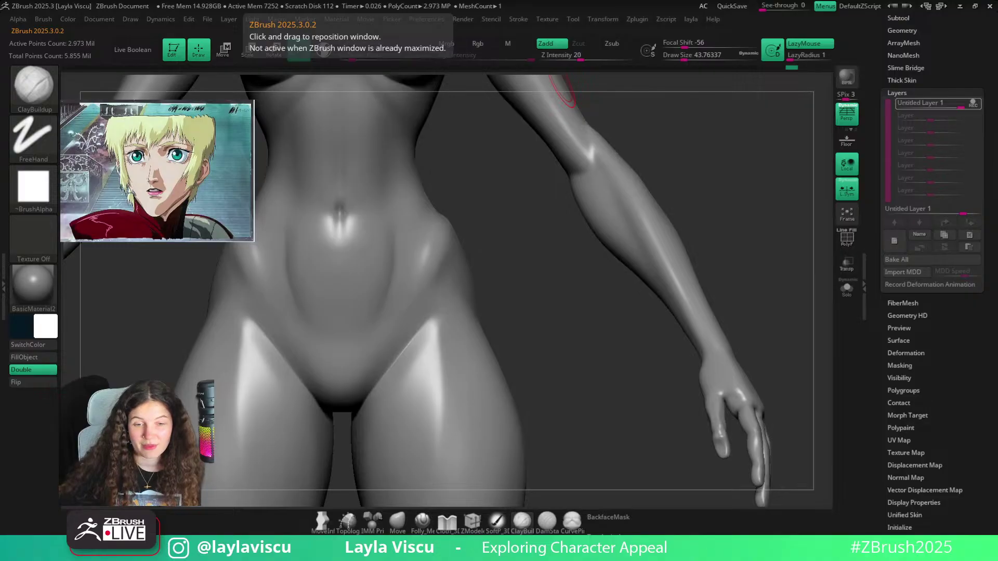
Switch to the browser and examine the waist and hip shapes in the Vampire Hunter D renders and grey sculpt views
key("alt+Tab")
scroll(994, 437, "down", 5)
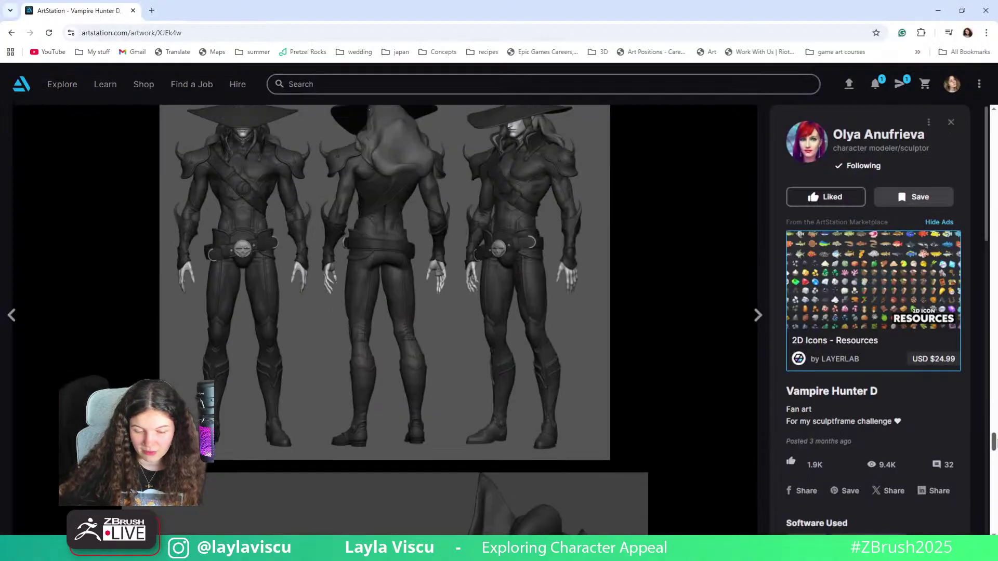
scroll(385, 312, "down", 5)
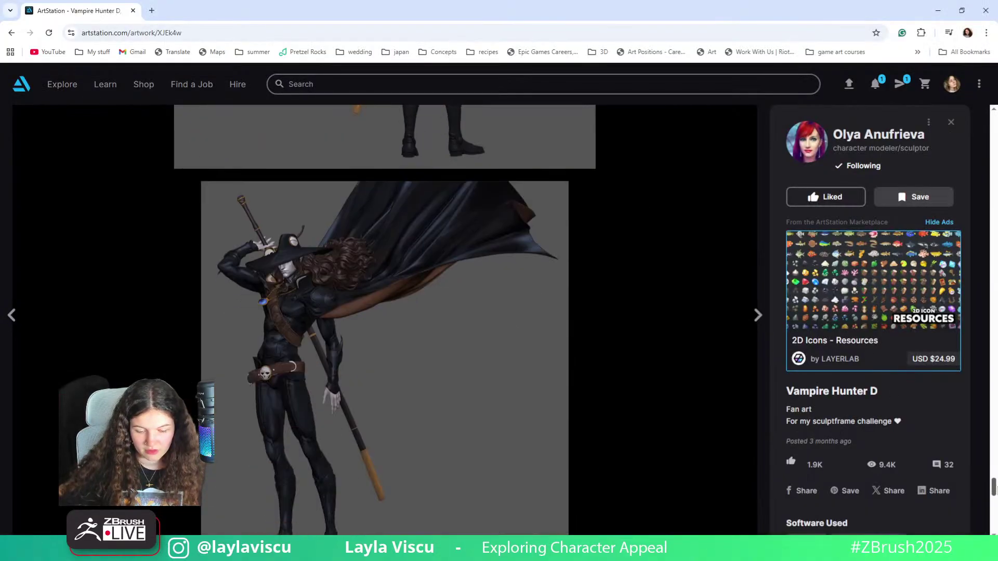
left_click_drag(996, 491, 994, 122)
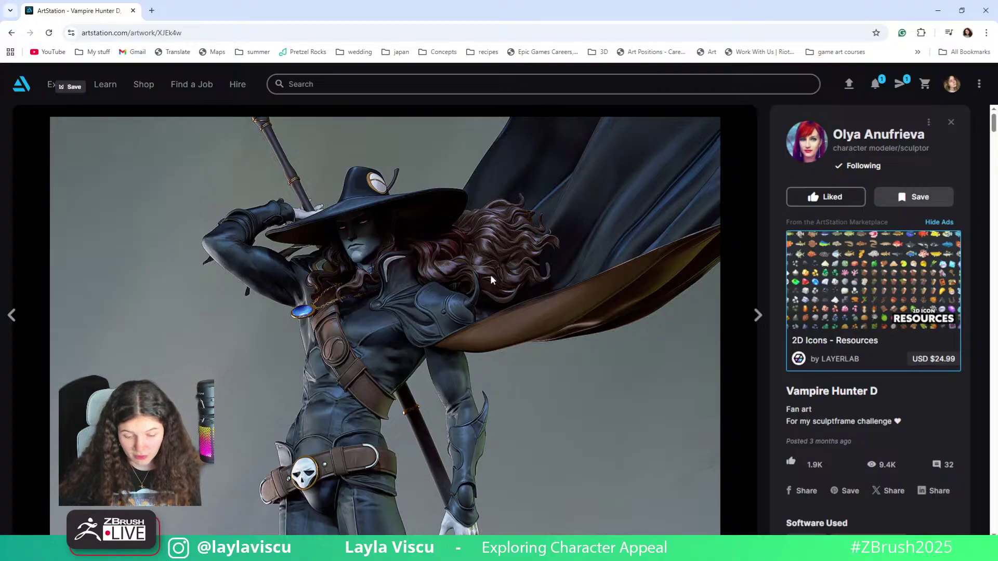
scroll(491, 275, "down", 8)
scroll(755, 201, "up", 8)
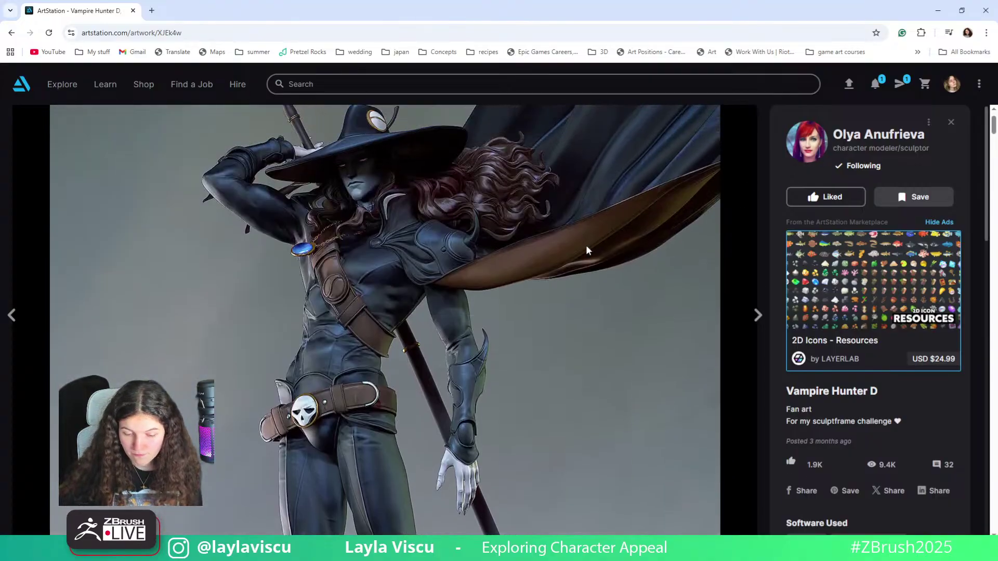
Switch back to ZBrush, undo the last sculpting change, and smooth the hip bone area
key("alt+Tab")
key("ctrl+z")
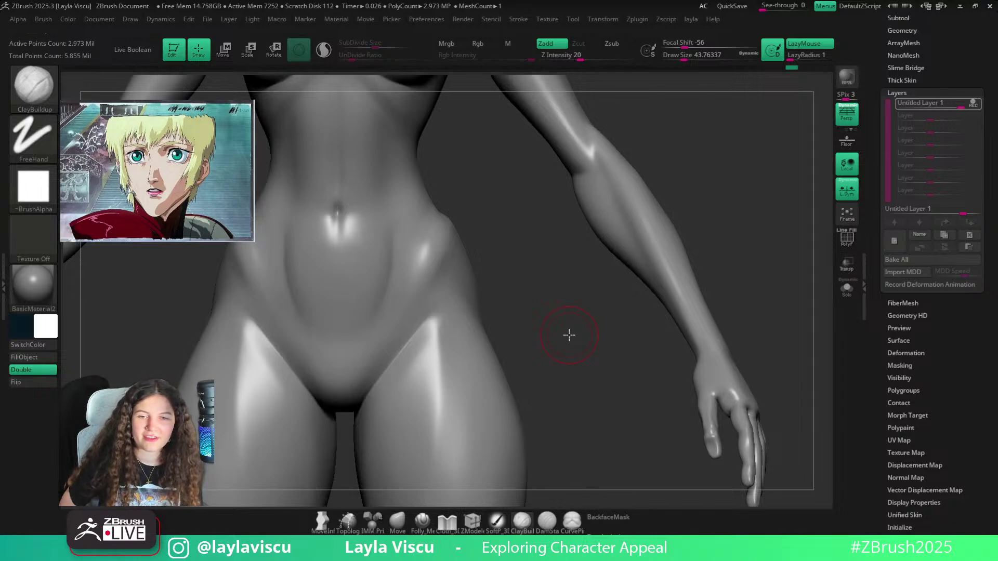
left_click_drag(569, 336, 550, 276)
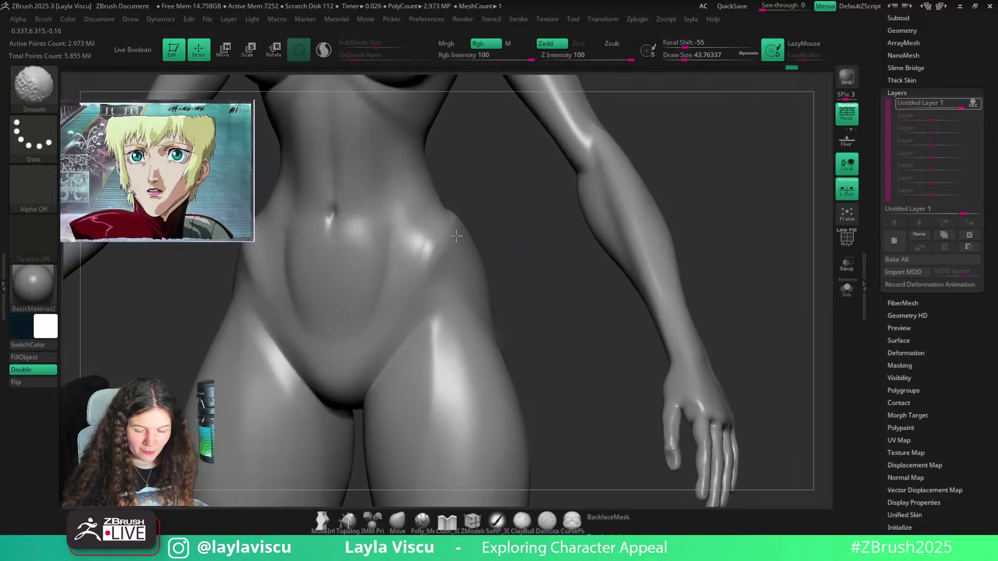
mouse_move(450, 266)
right_mouse_down()
mouse_move(516, 310)
mouse_move(633, 217)
mouse_move(635, 225)
right_mouse_up()
left_click_drag(653, 208, 644, 213)
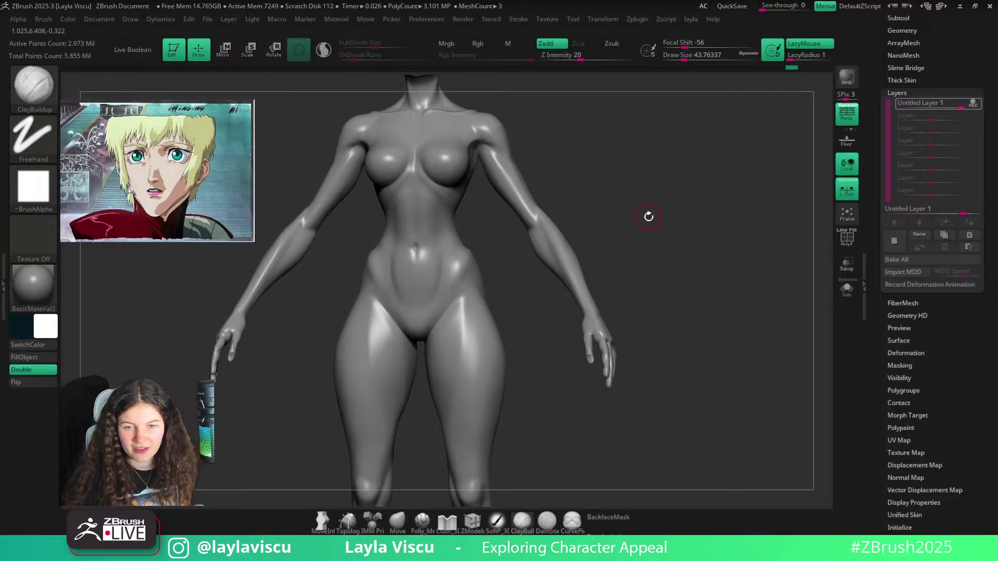
Polish the hip bone and pelvis planes with the hPolish brush at draw size about 68
left_click_drag(653, 202, 516, 298, "alt")
key("b")
key("h")
key("p")
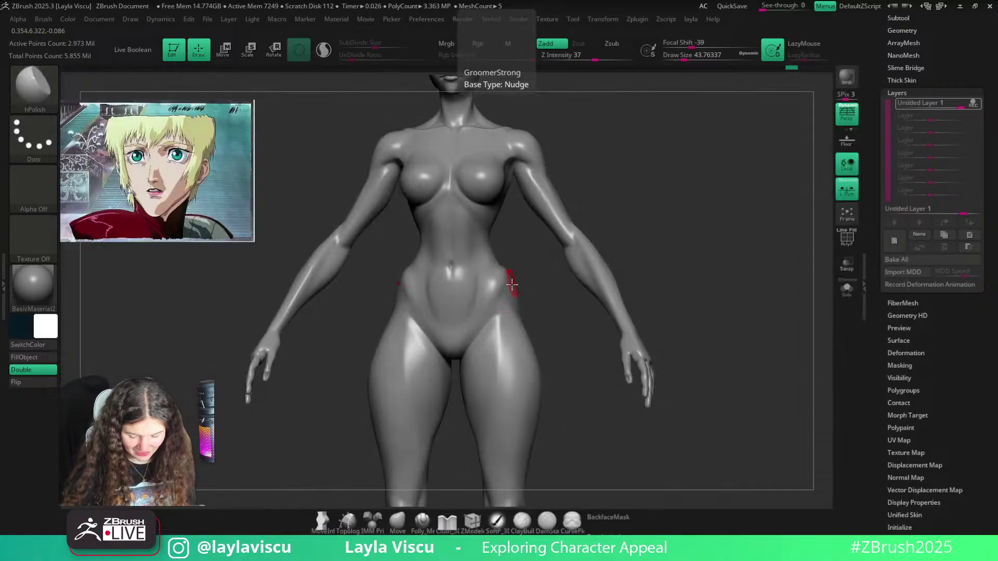
right_click_drag(509, 288, 508, 297, "ctrl")
key("s")
left_click_drag(507, 297, 509, 297)
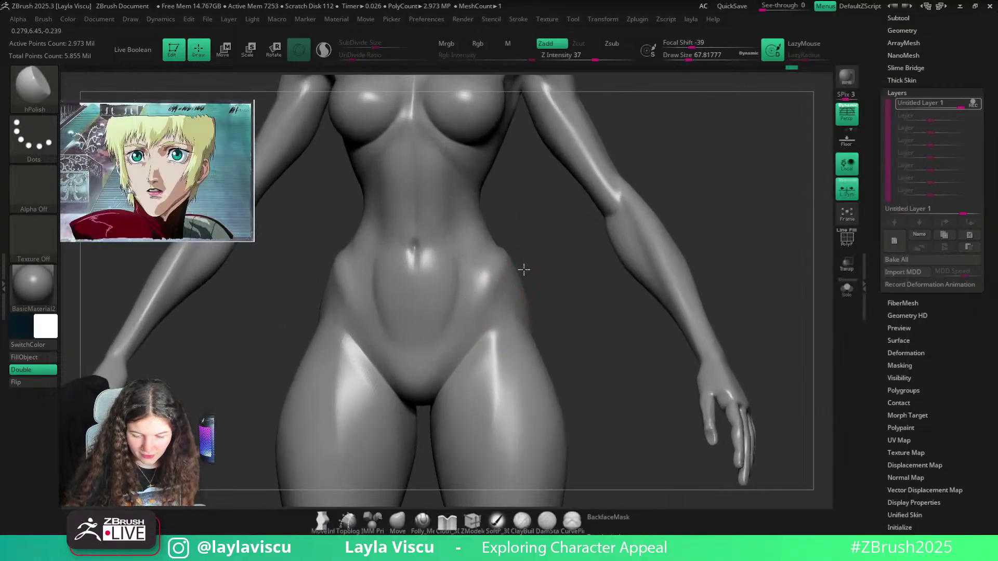
right_click_drag(535, 271, 499, 301)
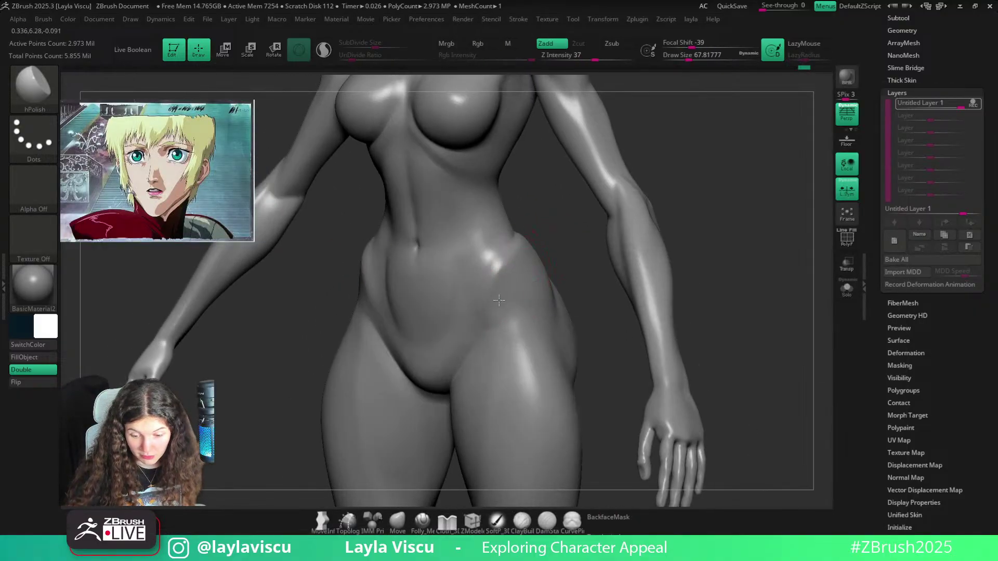
right_click_drag(565, 247, 528, 290, "shift")
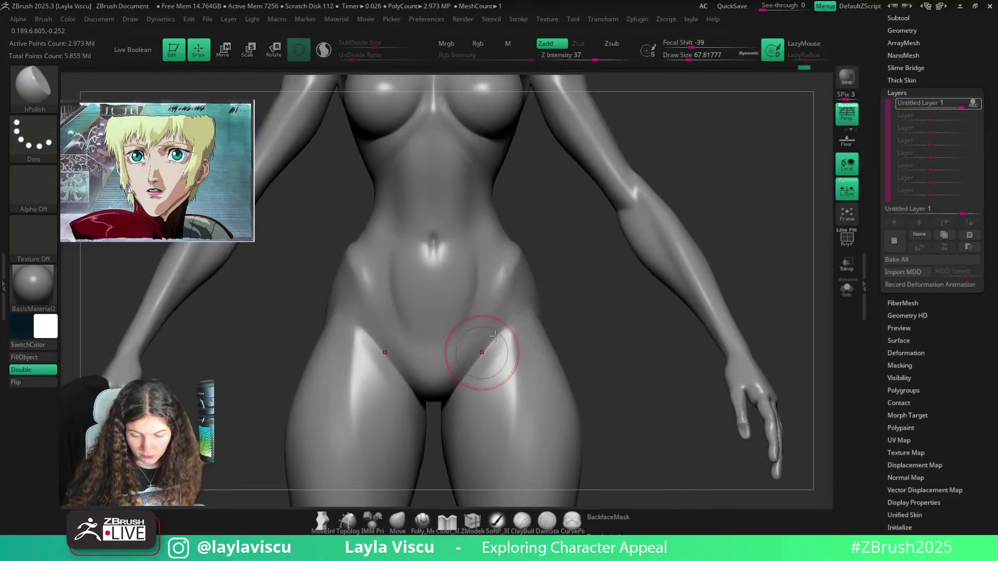
mouse_move(484, 350)
right_mouse_down("ctrl")
mouse_move(542, 291)
mouse_move(508, 289)
right_mouse_up("ctrl")
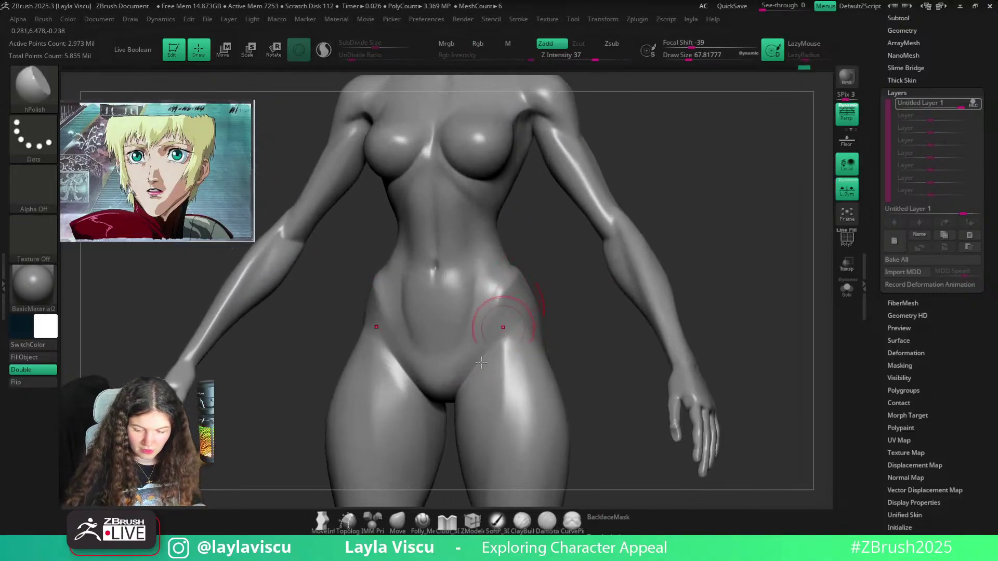
Adjust the contour of the hip bones with the Move brush, reducing the draw size from about 51 to 39
key("s")
left_click_drag(511, 280, 508, 280)
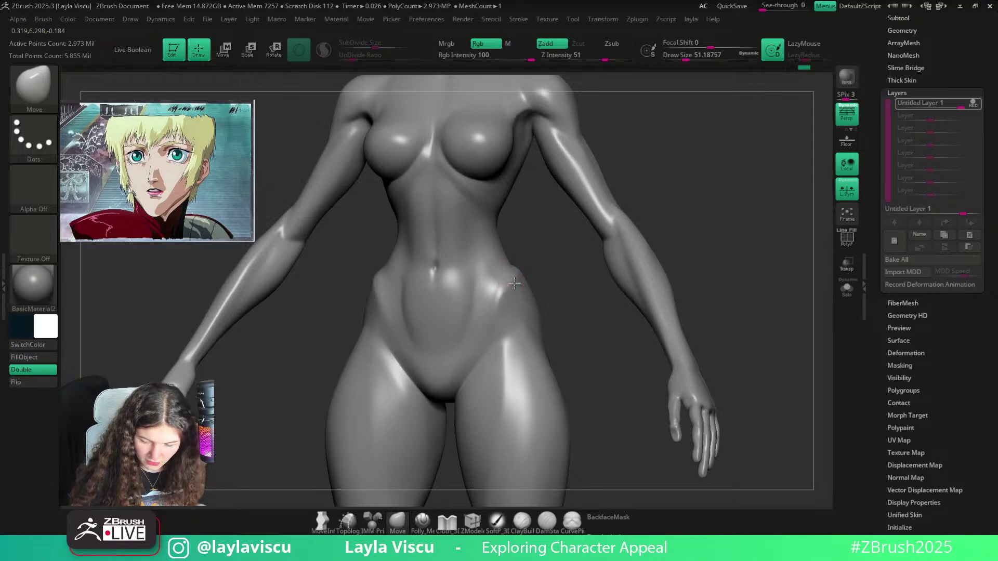
right_click_drag(537, 265, 583, 283)
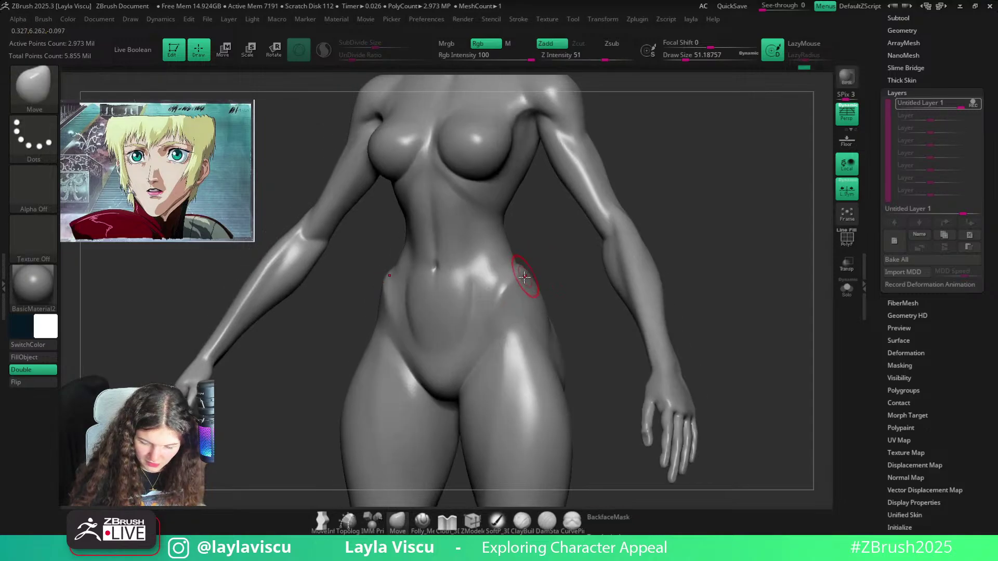
mouse_move(524, 277)
right_mouse_down("shift")
mouse_move(534, 287)
mouse_move(516, 305)
right_mouse_up("shift")
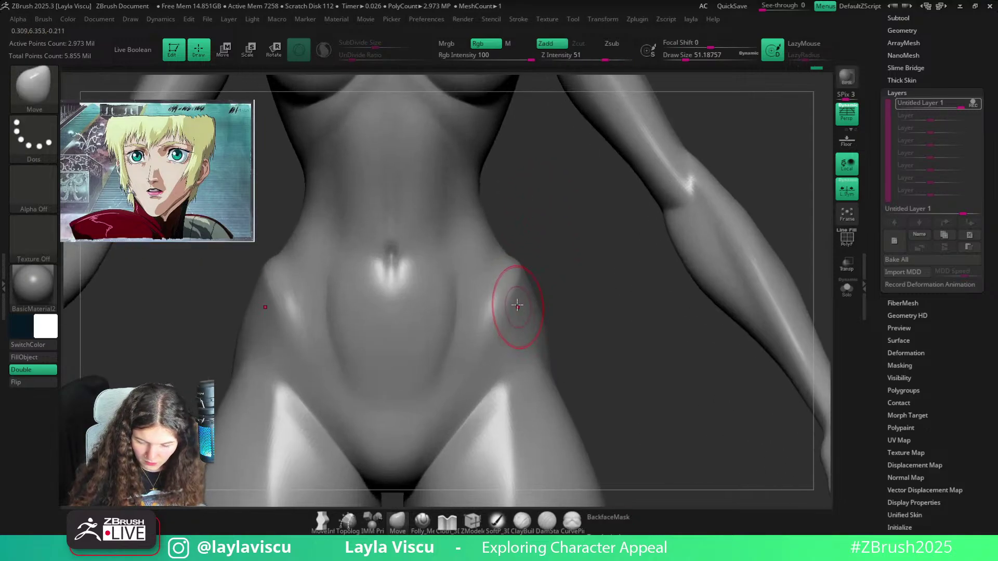
key("s")
left_click_drag(512, 305, 509, 306)
right_click_drag(510, 294, 522, 272, "ctrl")
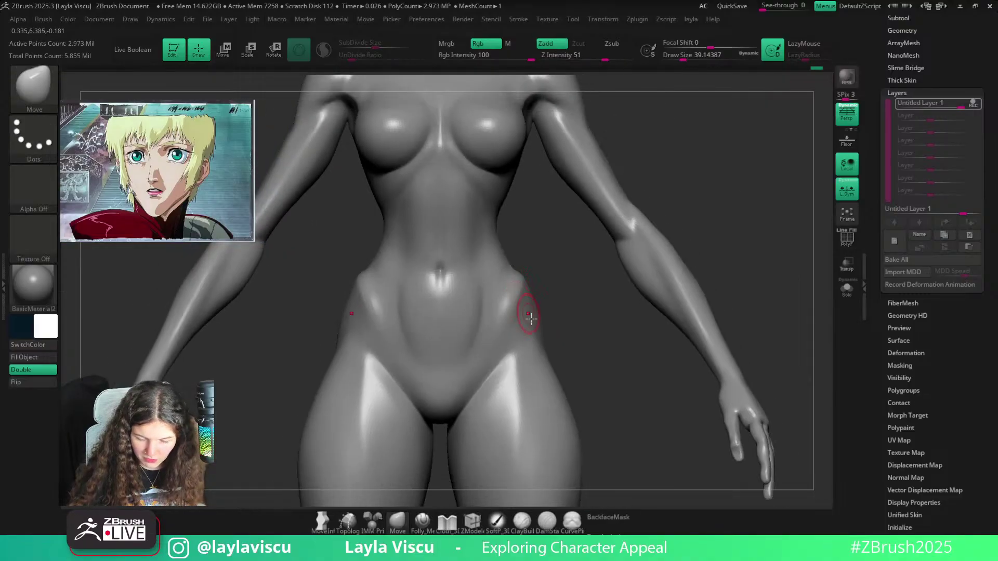
mouse_move(541, 319)
right_mouse_down("ctrl")
mouse_move(539, 263)
mouse_move(541, 306)
mouse_move(526, 321)
right_mouse_up("ctrl")
Flatten the hip bone and groin transition with the hPolish brush, starting at draw size about 56
key("b")
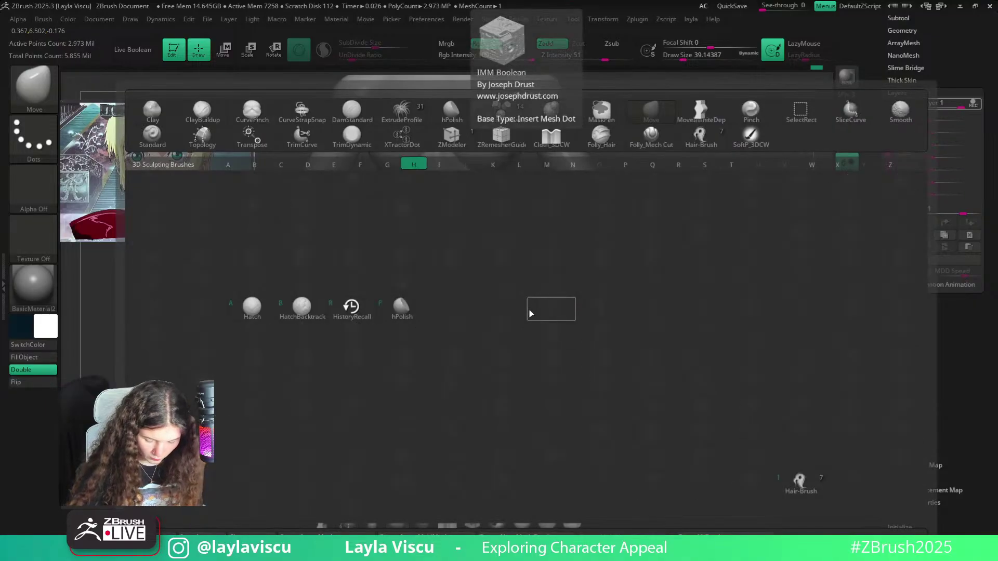
key("h")
key("p")
left_click_drag(500, 281, 520, 306)
right_click_drag(546, 289, 541, 311, "shift")
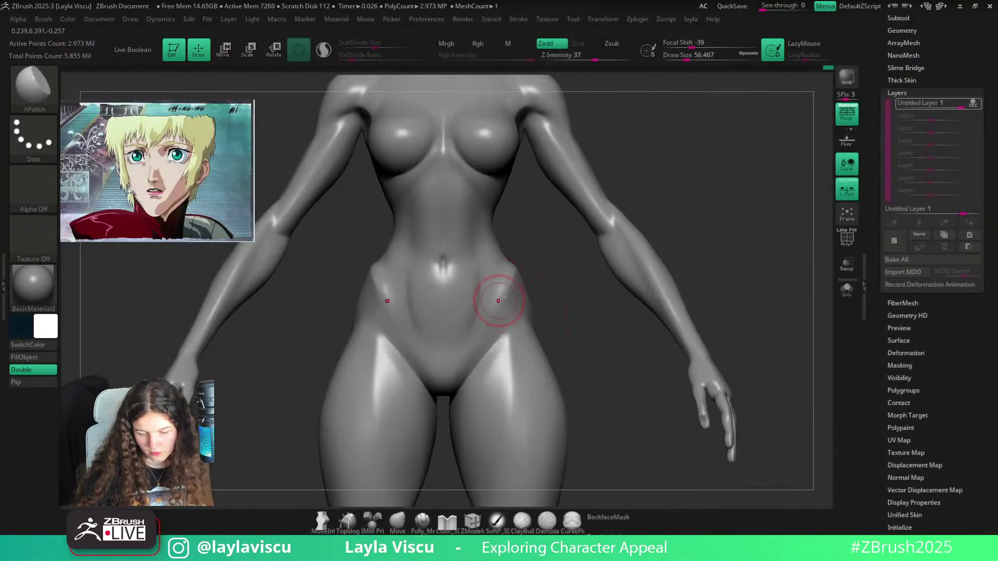
key("s")
left_click_drag(499, 298, 497, 299)
left_click_drag(487, 334, 510, 270)
mouse_move(550, 290)
right_mouse_down("ctrl")
mouse_move(617, 200)
mouse_move(580, 229)
right_mouse_up("ctrl")
right_click_drag(511, 279, 514, 317, "ctrl")
left_click_drag(510, 290, 500, 307)
Nudge the hip silhouette with the Move brush at draw size about 46
left_click(401, 526)
right_click_drag(513, 281, 519, 346, "ctrl")
right_click_drag(524, 275, 680, 206, "ctrl")
Stop recording on Untitled Layer 1 and toggle its visibility to compare the body's front, then examine the hips from behind
left_click(973, 104)
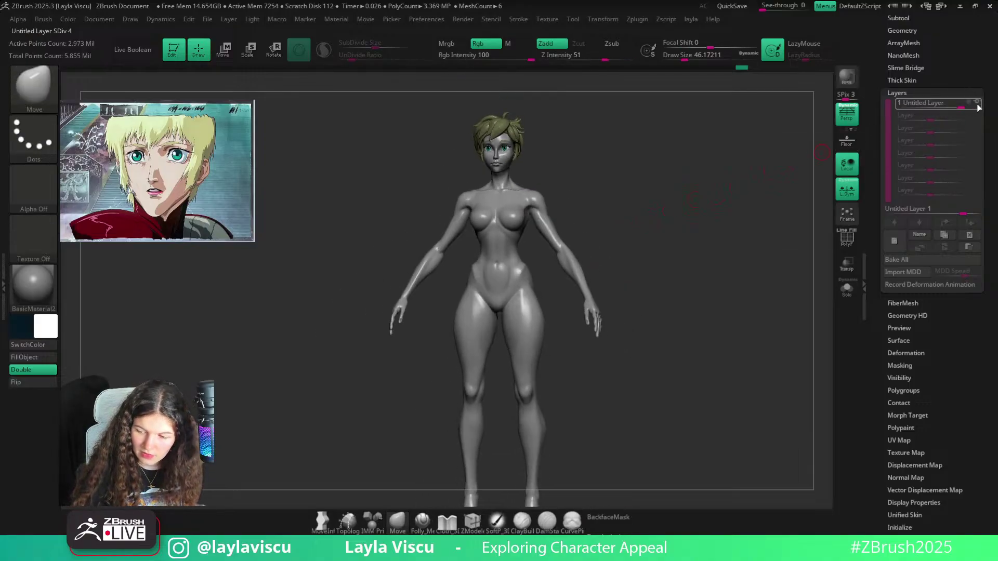
left_click(977, 104)
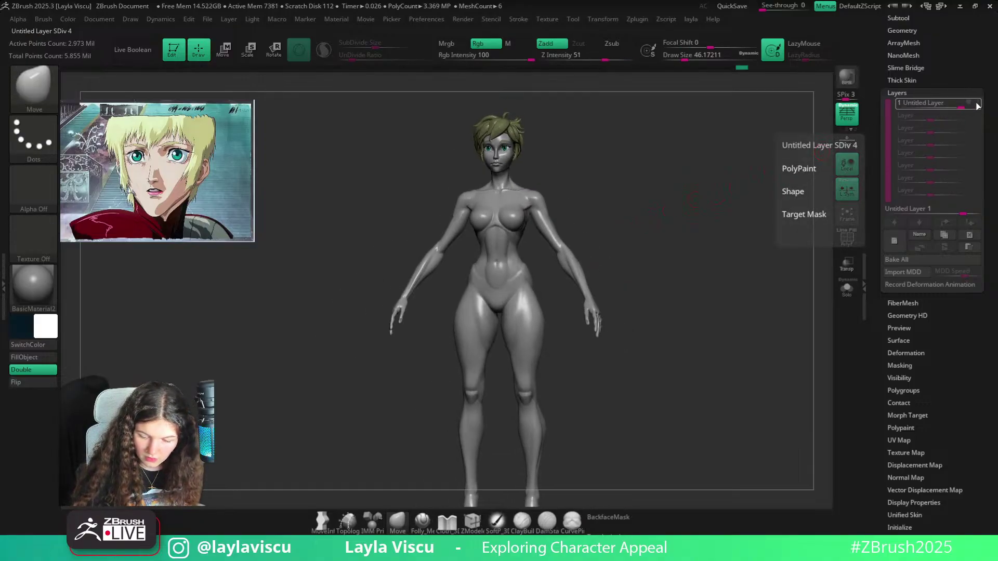
left_click(978, 104)
right_click_drag(529, 285, 562, 360, "ctrl")
right_click_drag(565, 283, 576, 242)
right_click_drag(791, 216, 709, 264)
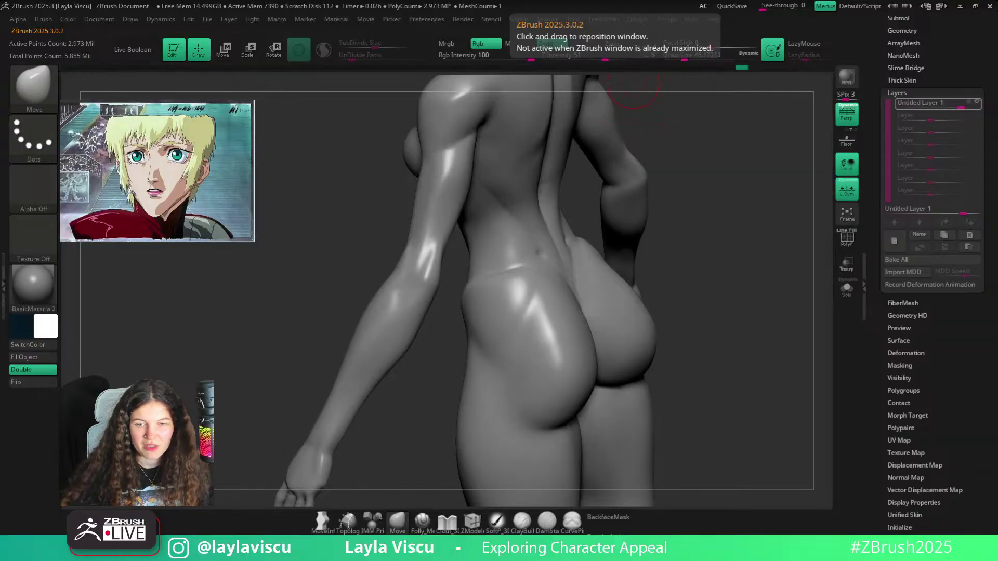
left_click_drag(926, 75, 925, 87)
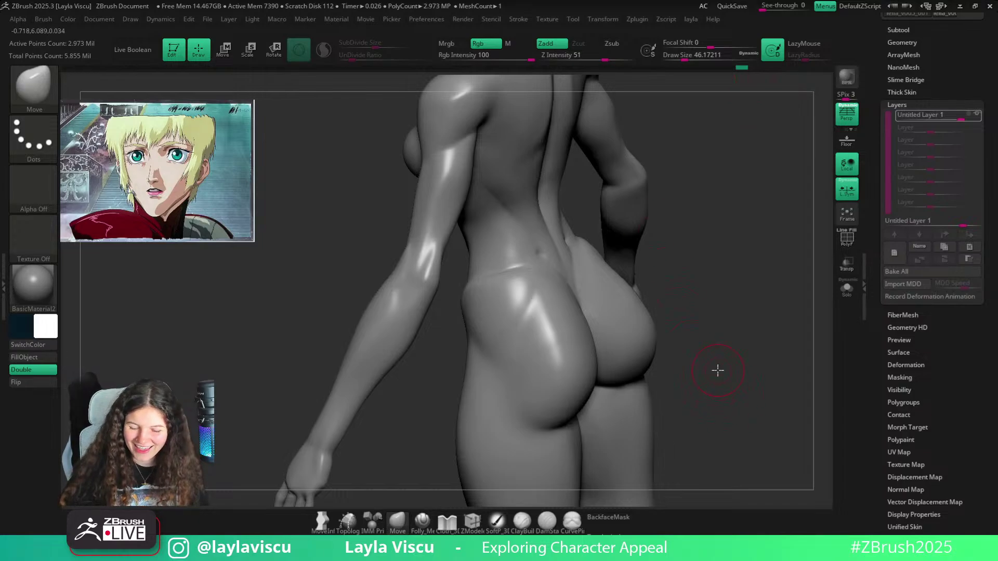
left_click_drag(718, 370, 719, 214)
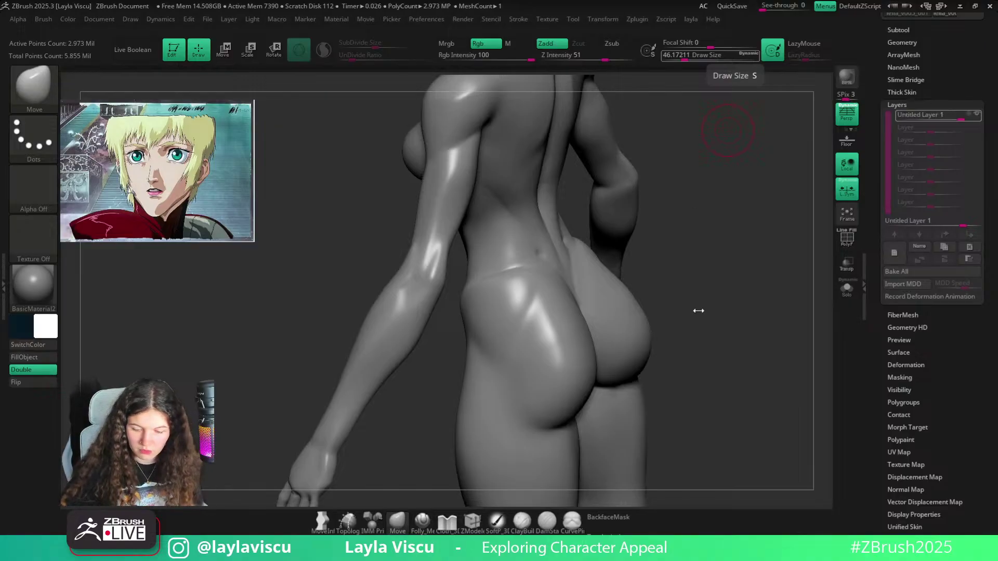
Select the ClayBuildup brush at draw size about 65 and resume recording on Untitled Layer 1
key("b")
key("c")
key("b")
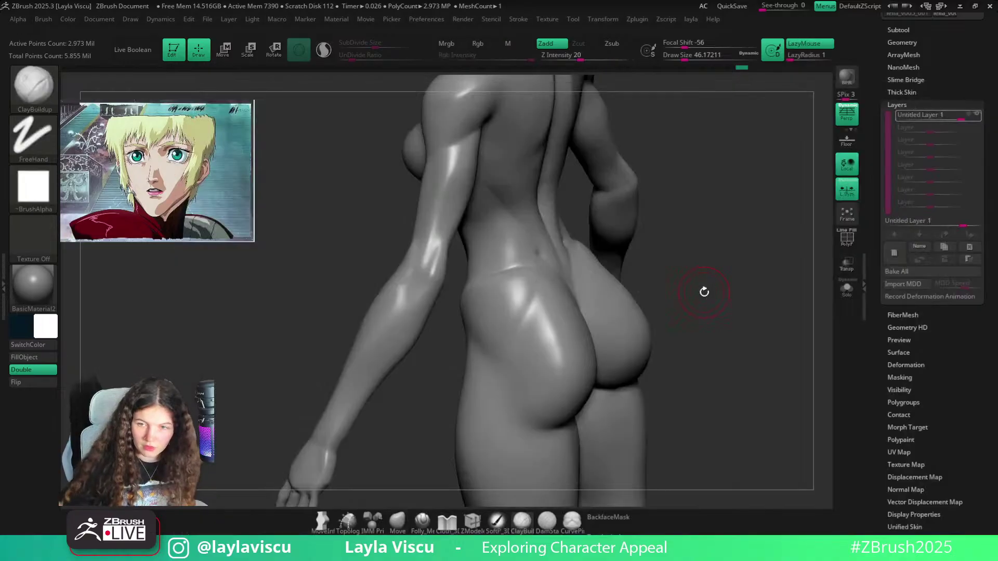
key("bracketright")
left_click(498, 284)
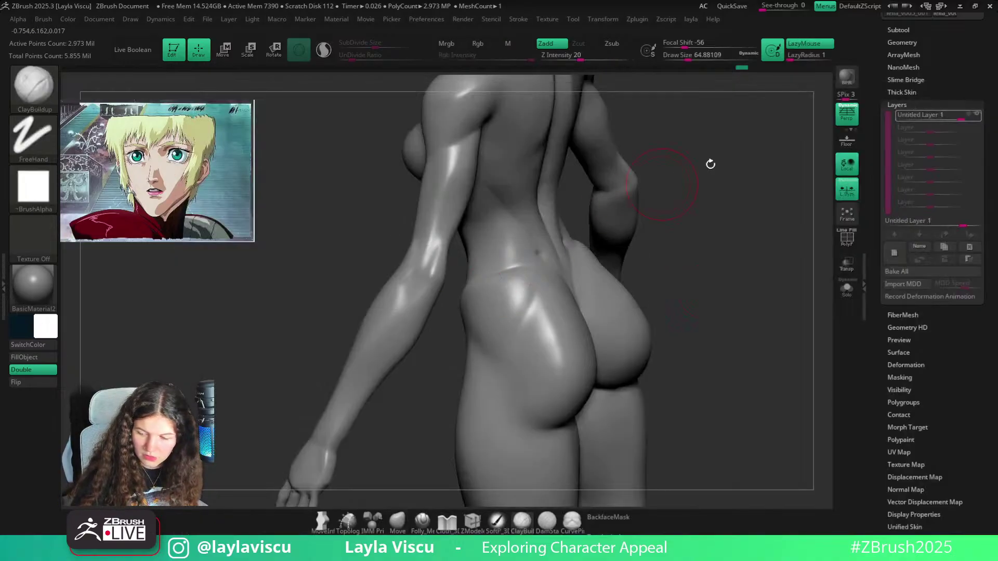
left_click(973, 115)
Turn off the polypaint display of the body subtool and return to the layer list
left_click(898, 30)
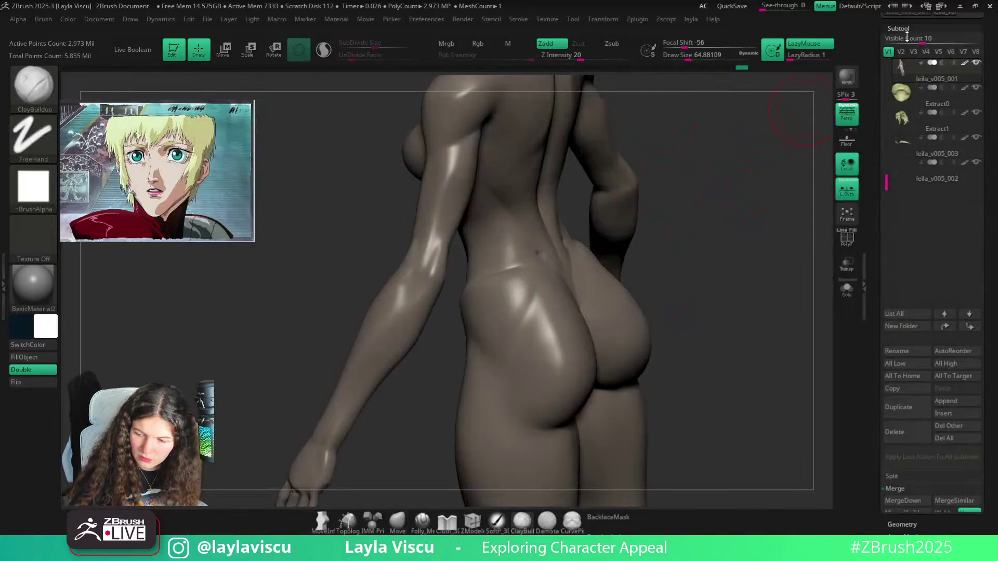
left_click(965, 53)
left_click_drag(985, 318, 983, 57)
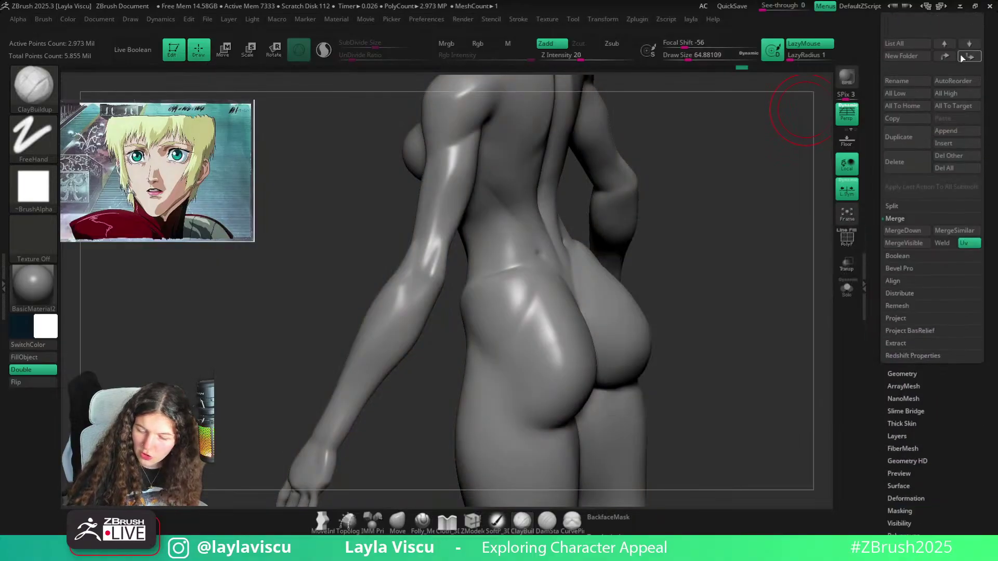
left_click(898, 436)
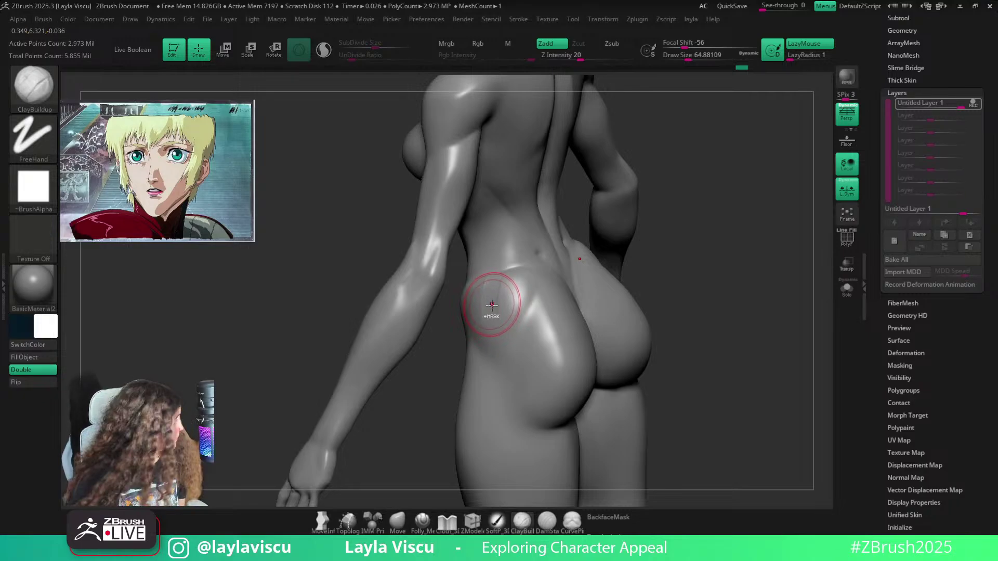
Drop the body two subdivision levels, then build up and smooth the area behind the hip bone above the buttock
key("shift+d")
key("shift+d")
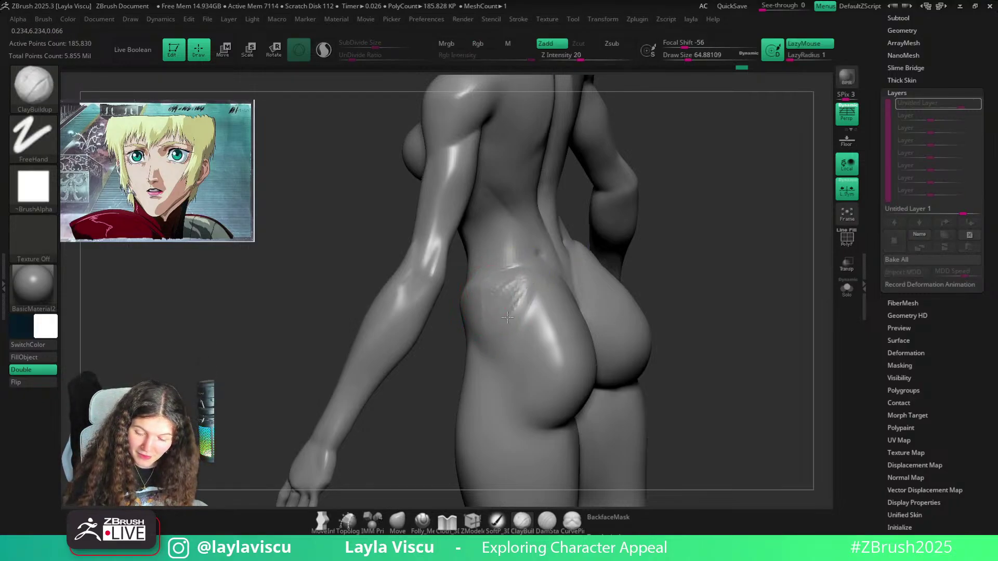
left_click_drag(501, 282, 498, 304, "shift")
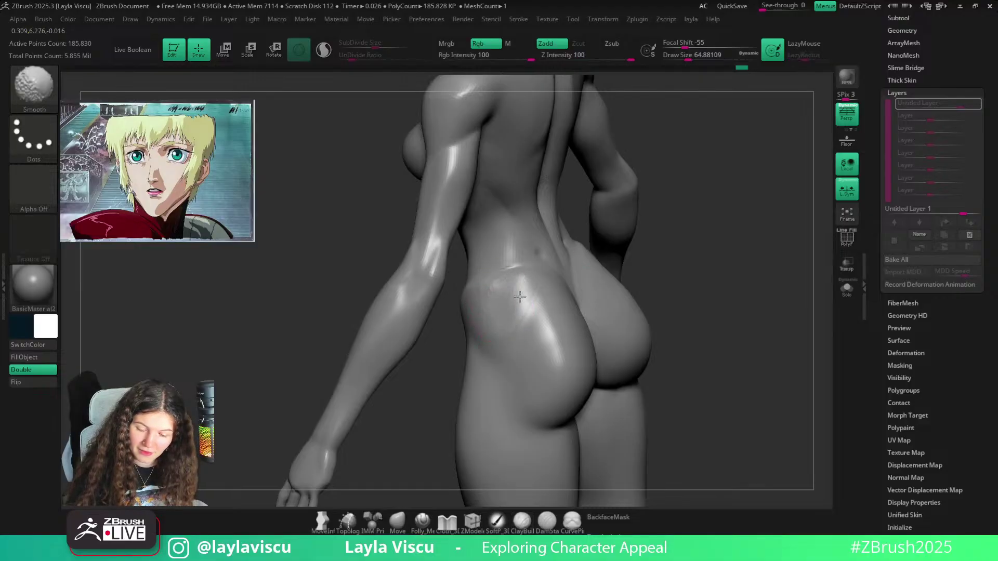
mouse_move(557, 272)
right_mouse_down()
mouse_move(723, 172)
mouse_move(584, 242)
right_mouse_up()
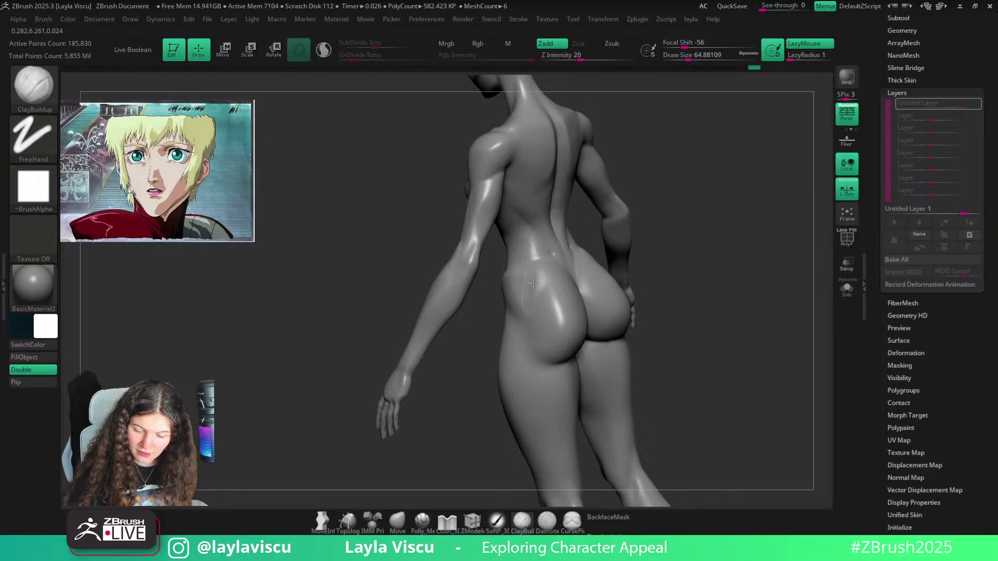
right_click_drag(546, 280, 522, 286)
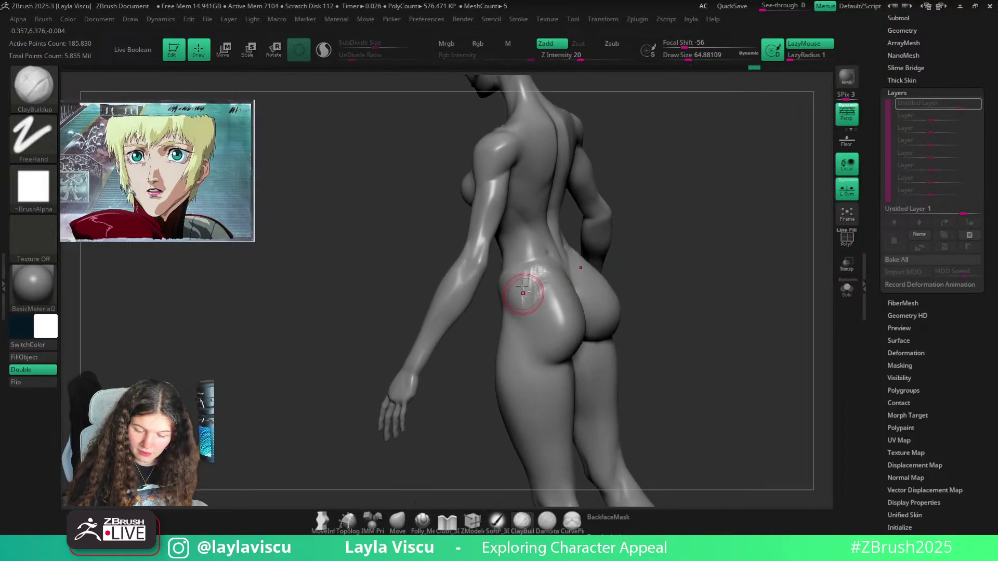
key("shift")
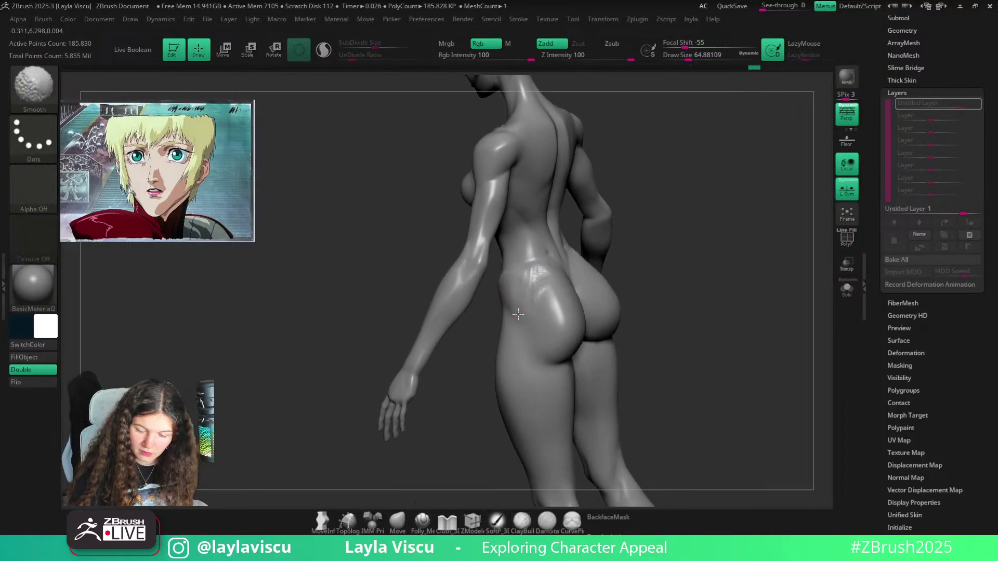
mouse_move(542, 266)
right_mouse_down()
mouse_move(693, 210)
mouse_move(613, 279)
right_mouse_up()
left_click_drag(567, 302, 541, 309, "shift")
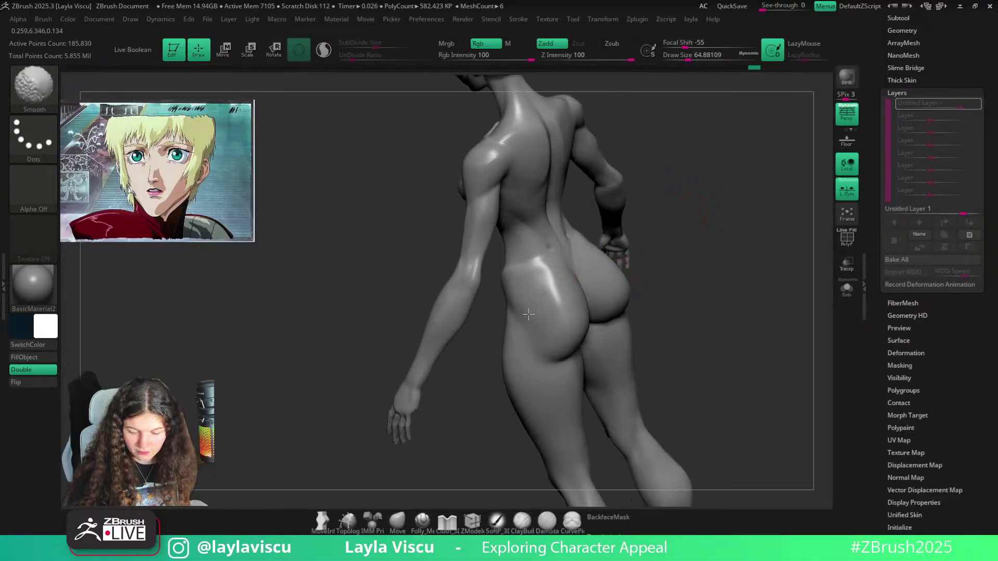
Smooth the outer hip between the hip bone and upper thigh at draw size about 65
mouse_move(561, 281)
right_mouse_down()
mouse_move(710, 203)
mouse_move(698, 226)
mouse_move(542, 300)
right_mouse_up()
key("shift")
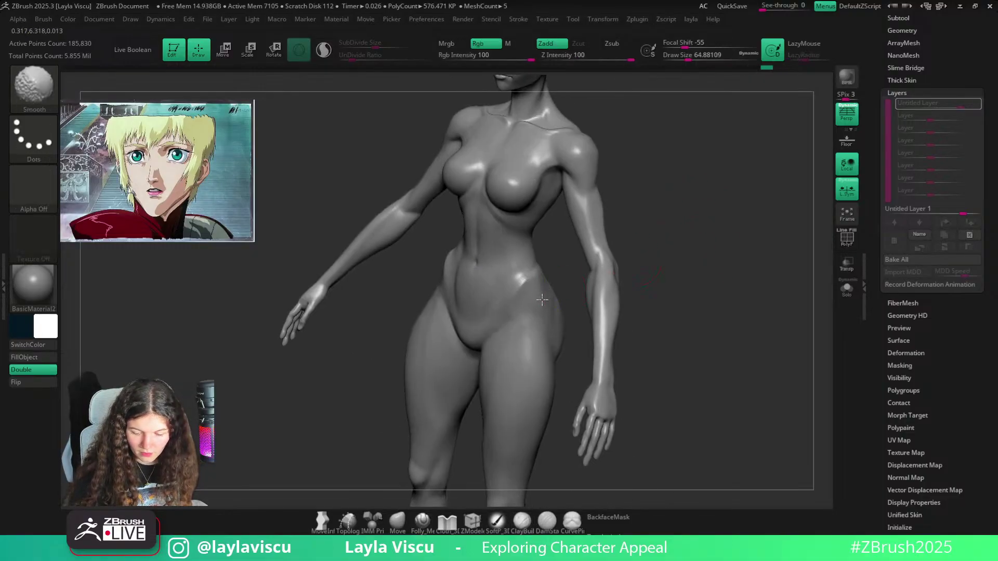
left_click_drag(552, 302, 558, 311, "shift")
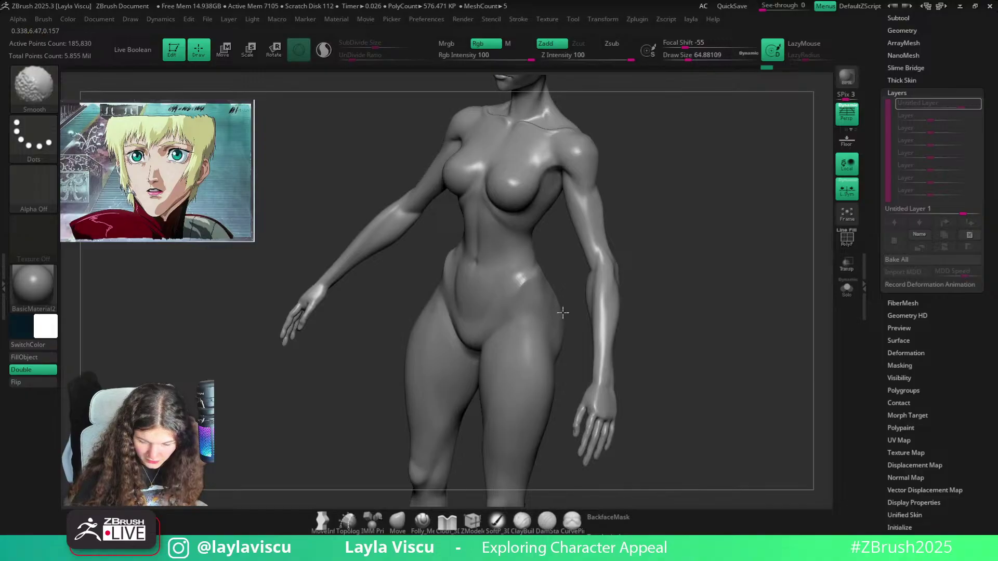
Smooth the buttocks and their transition into the outer hip from behind, and enlarge the ClayBuildup draw size to about 116
mouse_move(647, 270)
right_mouse_down()
mouse_move(702, 212)
mouse_move(655, 247)
mouse_move(689, 185)
mouse_move(651, 208)
mouse_move(685, 190)
mouse_move(712, 221)
mouse_move(709, 236)
mouse_move(544, 359)
right_mouse_up()
key("shift")
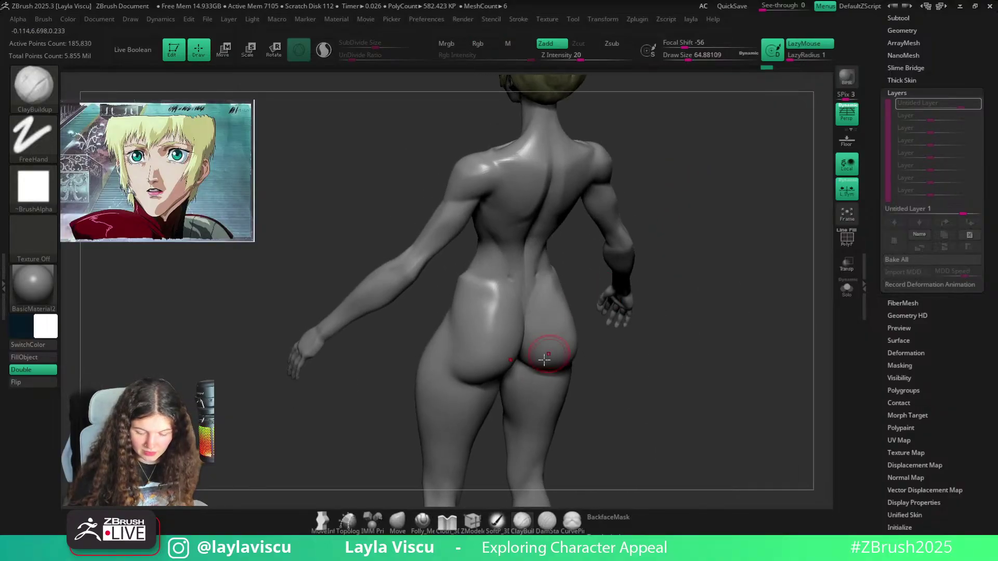
mouse_move(556, 433)
right_mouse_down()
mouse_move(712, 291)
mouse_move(777, 305)
mouse_move(708, 283)
mouse_move(681, 317)
mouse_move(593, 299)
mouse_move(447, 312)
mouse_move(595, 238)
mouse_move(452, 257)
right_mouse_up()
key("ctrl")
key("shift")
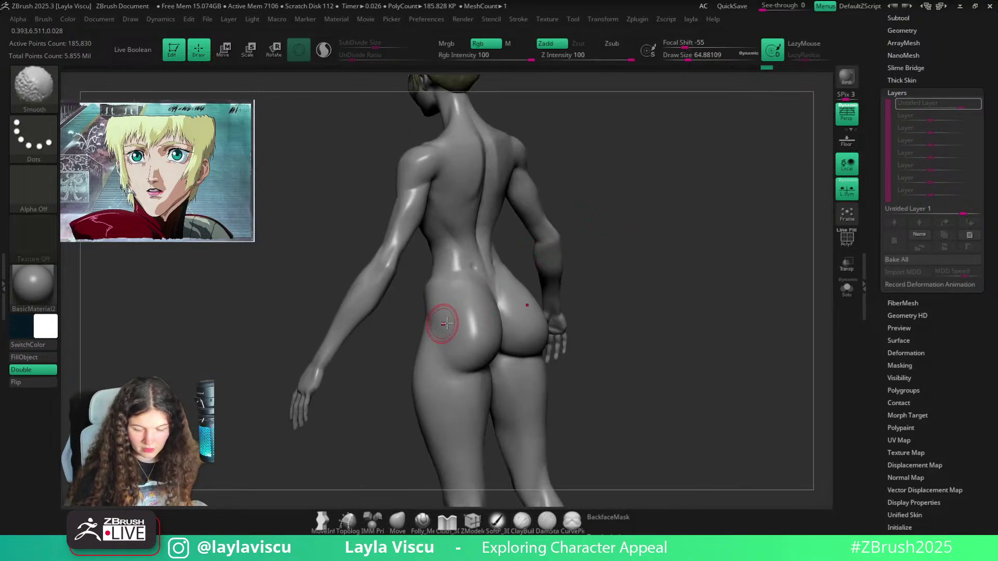
right_click_drag(575, 264, 622, 239)
key("s")
left_click_drag(427, 315, 435, 315)
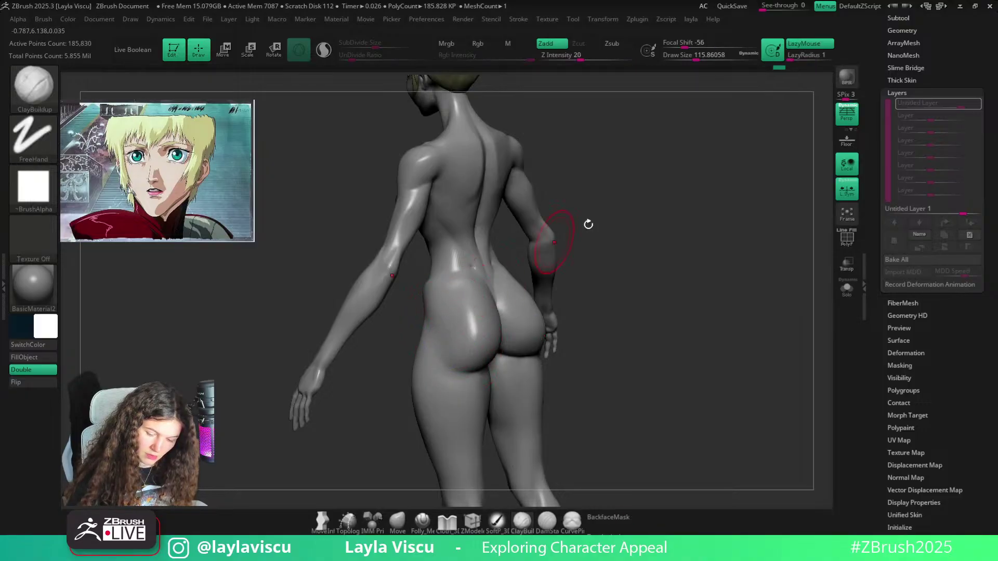
Reshape the buttocks and hip silhouette from behind with the Move brush, raising the draw size from about 149 to 239
mouse_move(586, 223)
right_mouse_down("shift")
mouse_move(663, 205)
mouse_move(652, 217)
right_mouse_up("shift")
key("b")
key("m")
key("v")
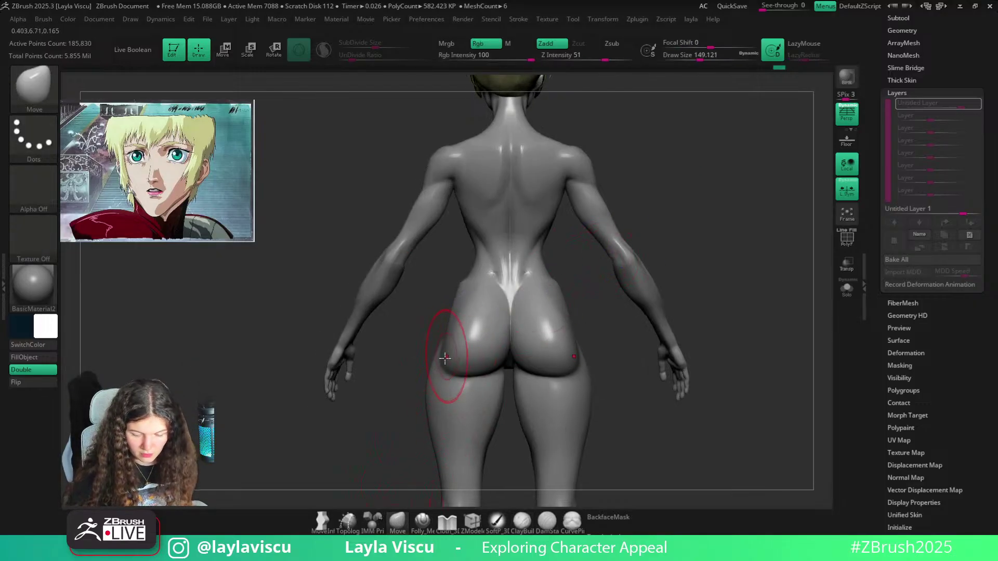
right_click_drag(487, 315, 612, 253, "ctrl")
key("s")
mouse_move(494, 355)
left_mouse_down()
mouse_move(517, 344)
mouse_move(516, 324)
left_mouse_up()
key("s")
key("s")
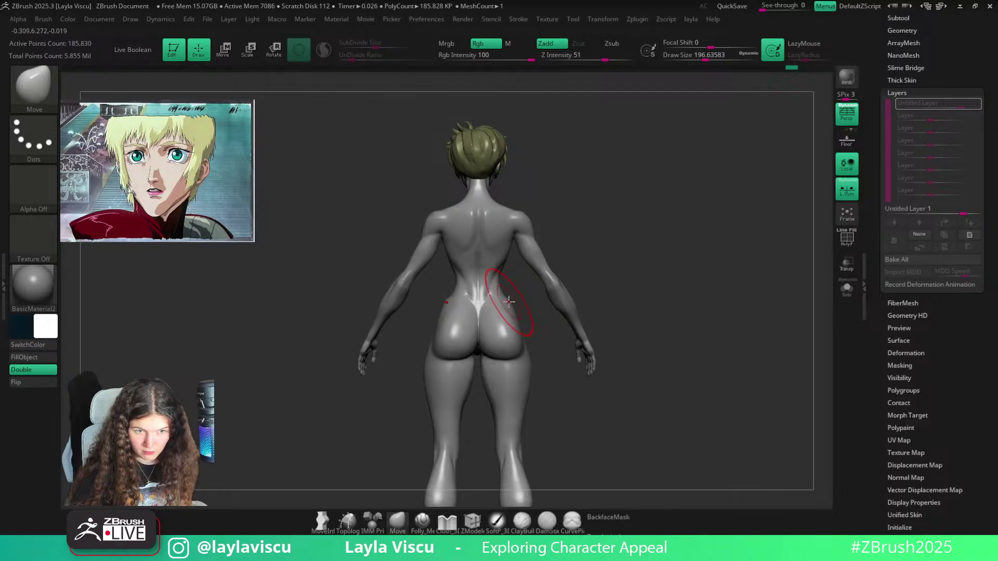
right_click_drag(534, 293, 606, 256, "ctrl")
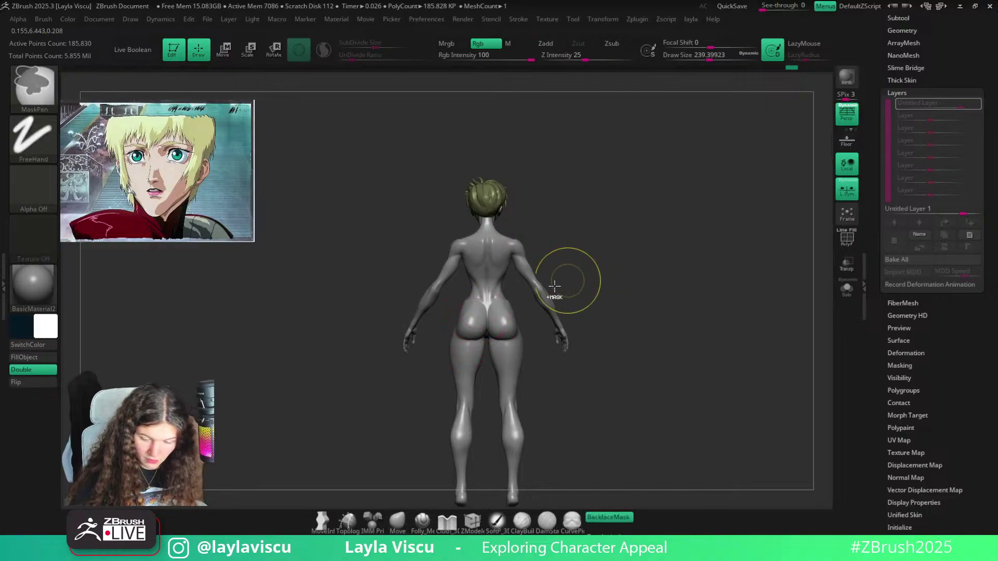
Refine and smooth the outer buttock with the Folly_Mech Cut brush at a draw size of about 108
mouse_move(557, 289)
right_mouse_down("ctrl")
mouse_move(536, 331)
mouse_move(574, 280)
right_mouse_up("ctrl")
mouse_move(574, 281)
right_mouse_down()
mouse_move(615, 245)
mouse_move(586, 261)
right_mouse_up()
mouse_move(539, 296)
right_mouse_down("ctrl")
mouse_move(598, 358)
mouse_move(528, 350)
mouse_move(548, 296)
mouse_move(646, 289)
mouse_move(631, 250)
mouse_move(623, 281)
mouse_move(644, 283)
mouse_move(623, 285)
right_mouse_up("ctrl")
right_click_drag(623, 285, 616, 346, "ctrl")
mouse_move(414, 344)
right_mouse_down()
mouse_move(385, 372)
mouse_move(441, 346)
mouse_move(601, 312)
mouse_move(586, 329)
right_mouse_up()
left_click(422, 522)
key("bracketright")
key("bracketright")
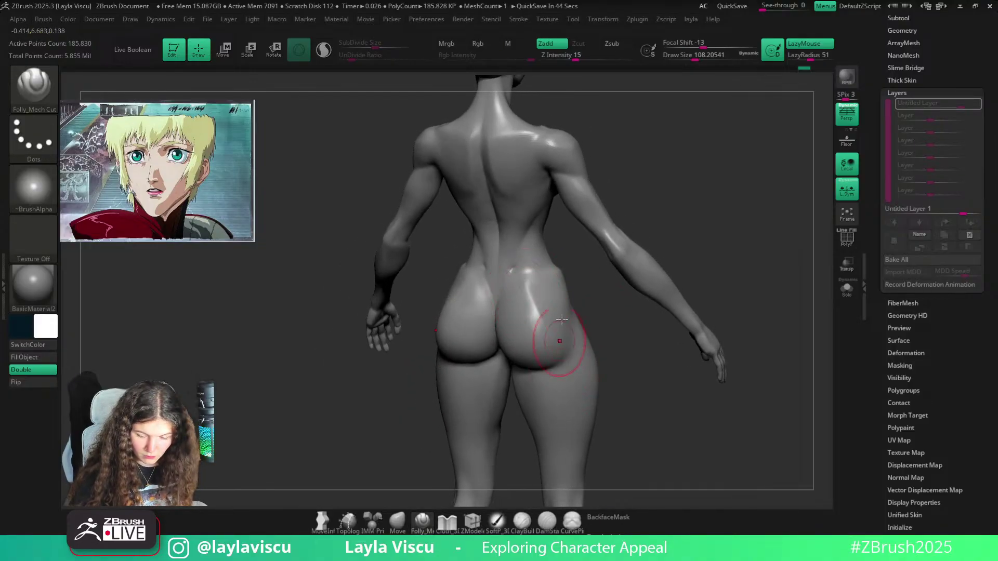
mouse_move(586, 283)
right_mouse_down()
mouse_move(653, 232)
mouse_move(557, 326)
mouse_move(720, 161)
mouse_move(770, 177)
right_mouse_up()
left_click_drag(548, 301, 551, 311, "shift")
mouse_move(551, 312)
right_mouse_down()
mouse_move(604, 357)
mouse_move(570, 291)
mouse_move(578, 368)
mouse_move(639, 216)
mouse_move(655, 238)
mouse_move(726, 240)
mouse_move(695, 301)
right_mouse_up()
key("f")
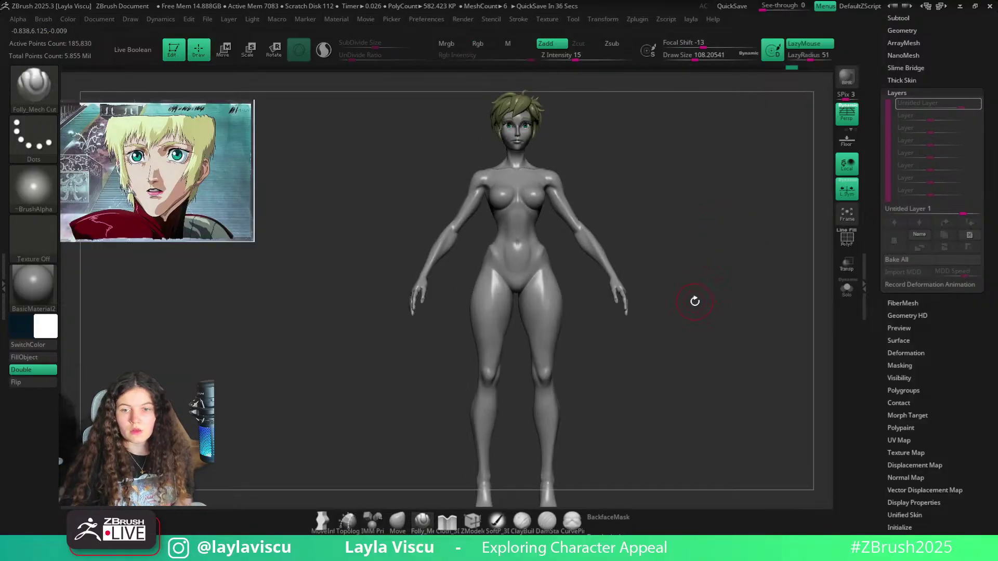
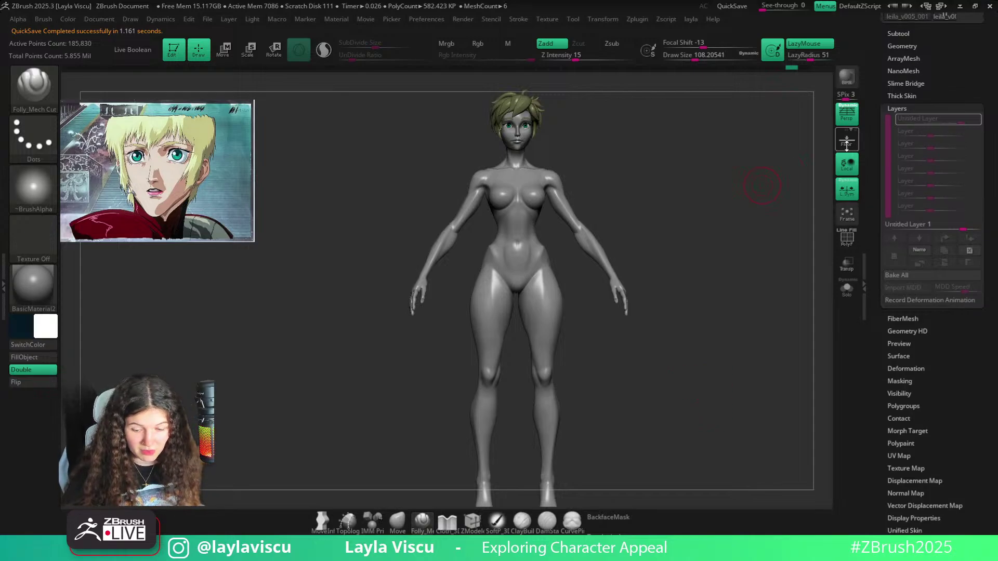
Switch to the Move brush for the elbow area and set its draw size to about 145
right_click_drag(618, 264, 610, 287, "ctrl")
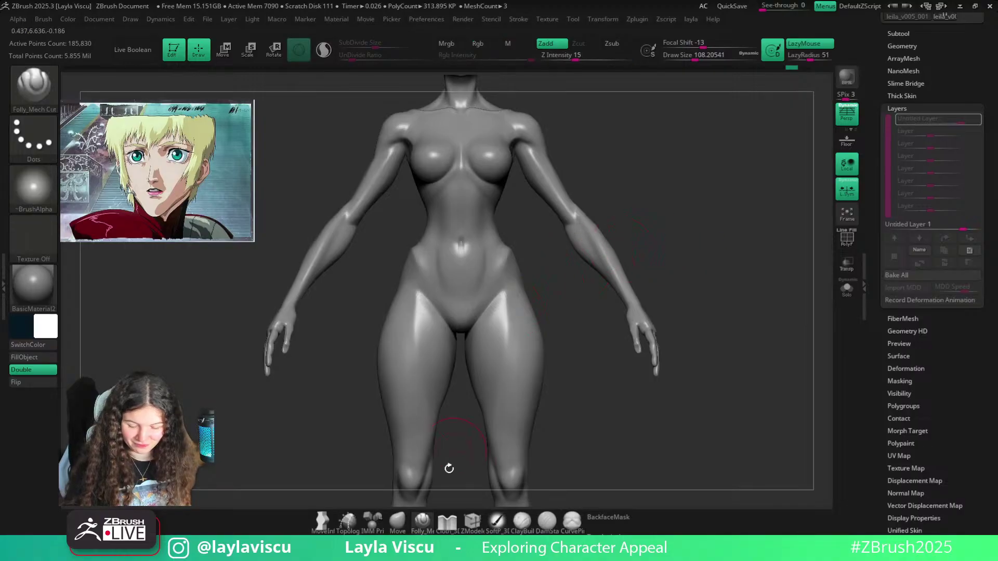
left_click(398, 520)
key("s")
left_click_drag(584, 217, 589, 217)
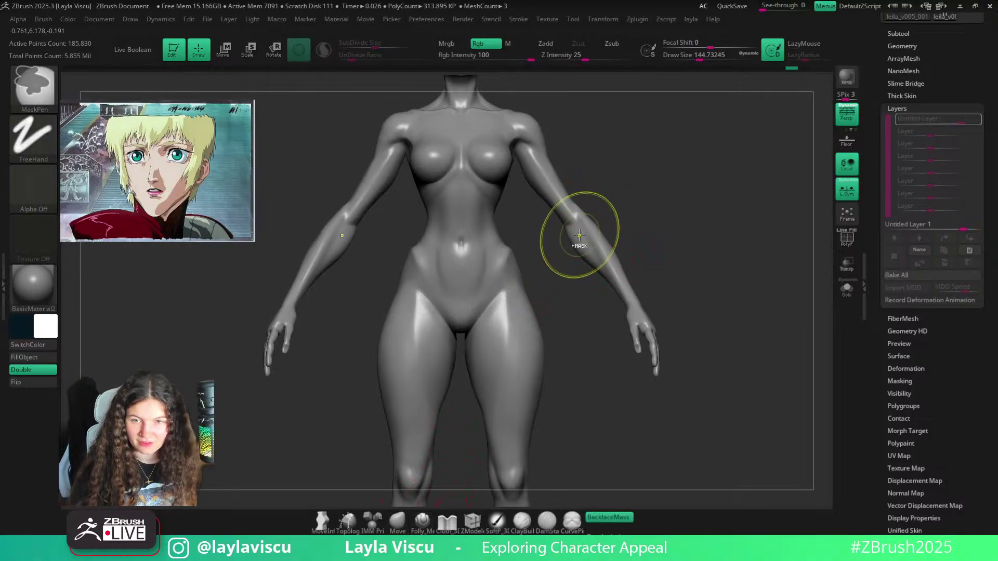
right_click_drag(579, 235, 569, 193, "ctrl")
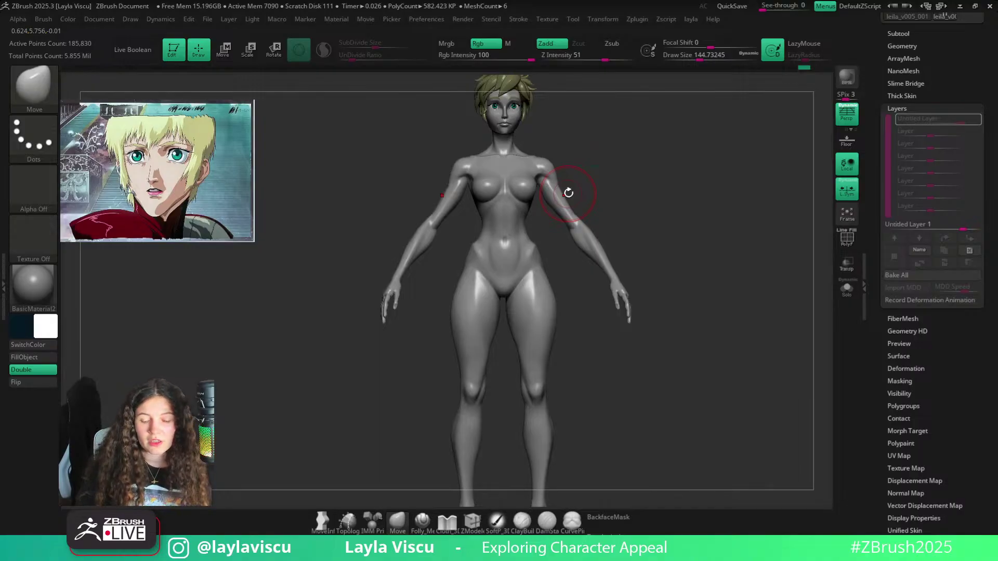
Check the body's polygroups with the wireframe display and adjust the elbow contour from the front with the Move brush
mouse_move(648, 172)
right_mouse_down()
mouse_move(630, 180)
mouse_move(588, 159)
right_mouse_up()
mouse_move(507, 124)
right_mouse_down("ctrl")
mouse_move(694, 152)
mouse_move(677, 225)
mouse_move(644, 236)
mouse_move(652, 206)
mouse_move(588, 216)
mouse_move(702, 232)
mouse_move(733, 250)
right_mouse_up("ctrl")
key("shift+f")
key("shift+f")
key("shift+f")
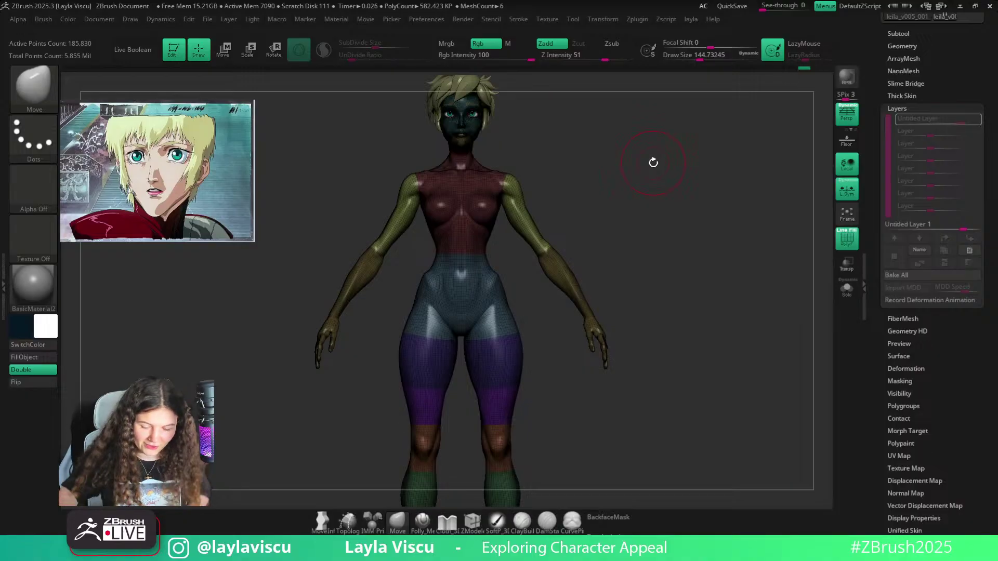
key("shift+f")
right_click_drag(524, 229, 597, 291, "ctrl")
left_click(609, 517)
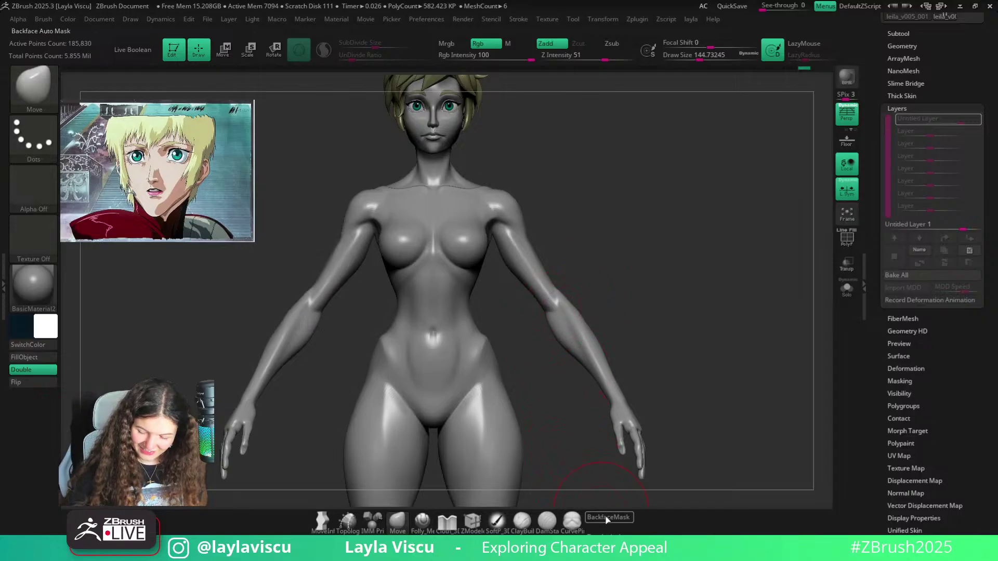
left_click_drag(544, 304, 538, 298)
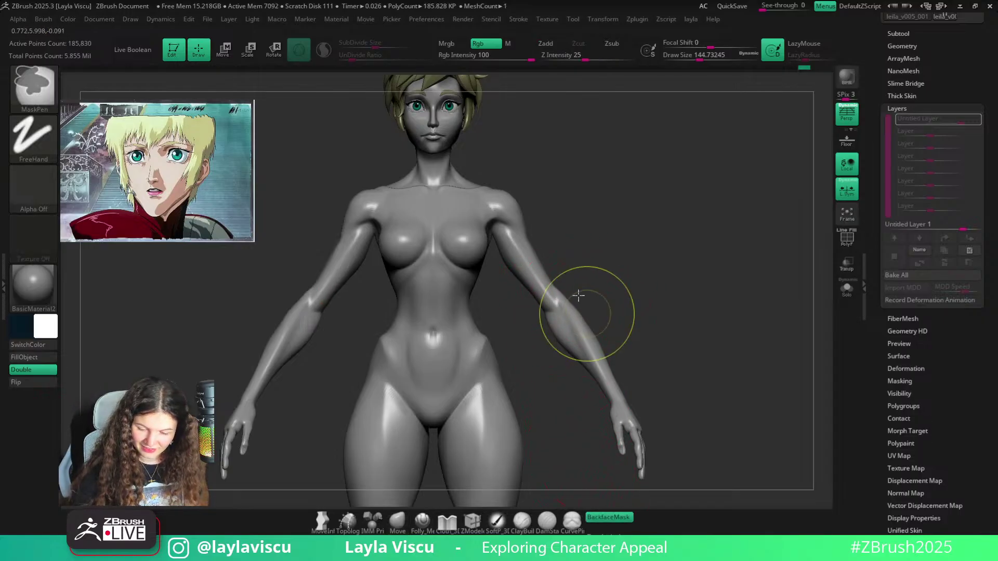
right_click_drag(579, 294, 551, 254, "ctrl")
left_click(604, 519)
right_click_drag(675, 405, 677, 430, "alt")
Refine the upper arm and shoulder area with the Move brush, reducing the draw size to about 65
right_click_drag(549, 307, 574, 239, "ctrl")
key("s")
left_click_drag(592, 240, 588, 240)
mouse_move(594, 261)
right_mouse_down("ctrl")
mouse_move(592, 228)
mouse_move(606, 279)
mouse_move(573, 163)
mouse_move(577, 239)
mouse_move(568, 211)
right_mouse_up("ctrl")
right_click_drag(515, 283, 514, 238, "ctrl")
key("s")
left_click_drag(516, 292, 509, 290)
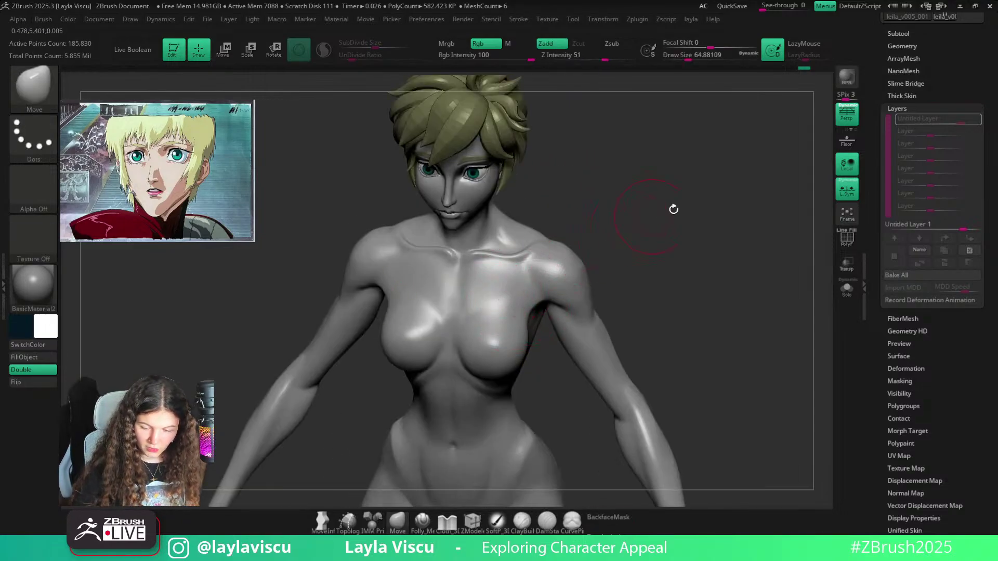
Raise the body to its highest subdivision level and check the upper body from several angles
key("d")
left_click(975, 120)
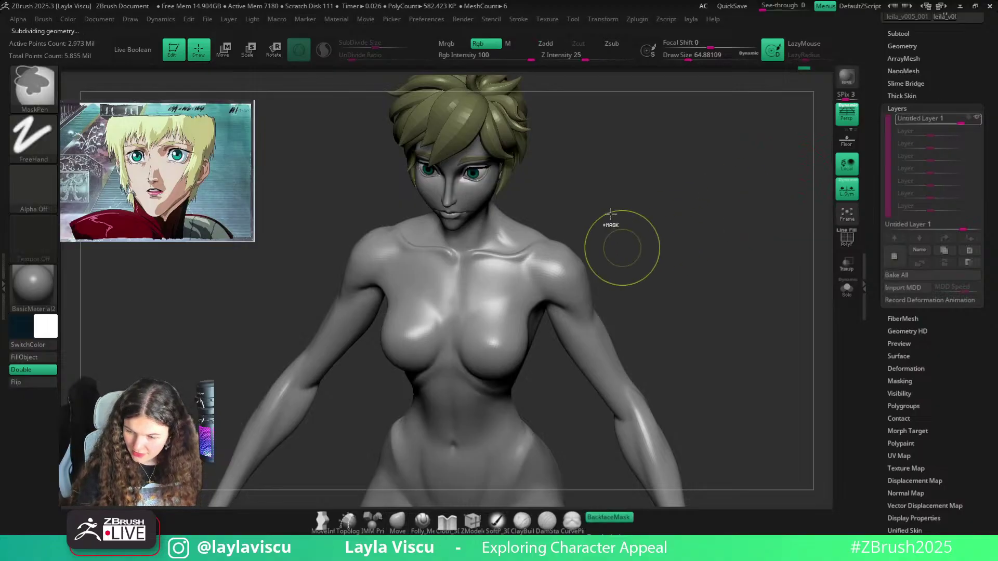
right_click_drag(622, 248, 632, 291, "ctrl")
mouse_move(631, 291)
right_mouse_down("shift")
mouse_move(641, 265)
mouse_move(615, 265)
right_mouse_up("shift")
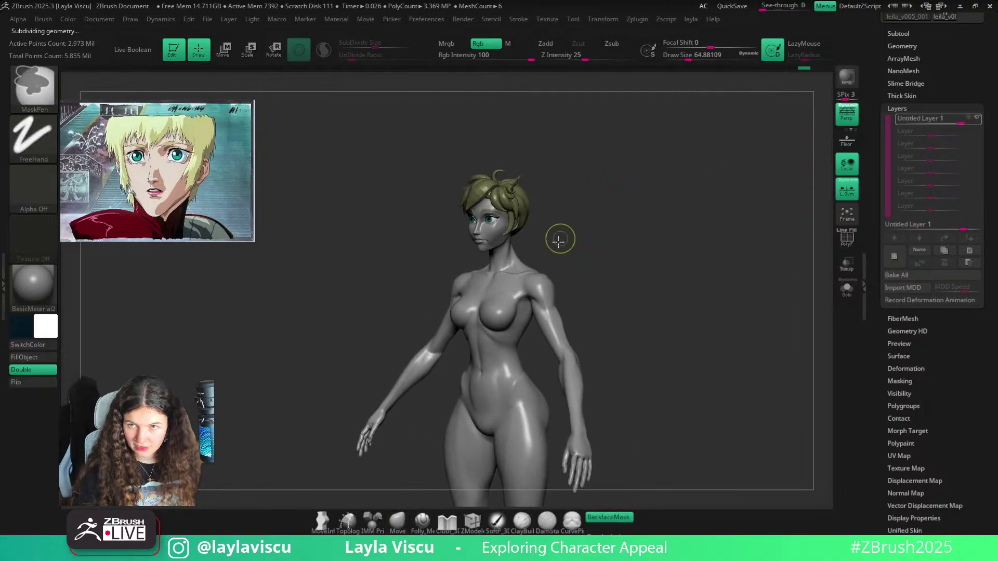
mouse_move(560, 239)
right_mouse_down("ctrl")
mouse_move(563, 208)
mouse_move(601, 211)
right_mouse_up("ctrl")
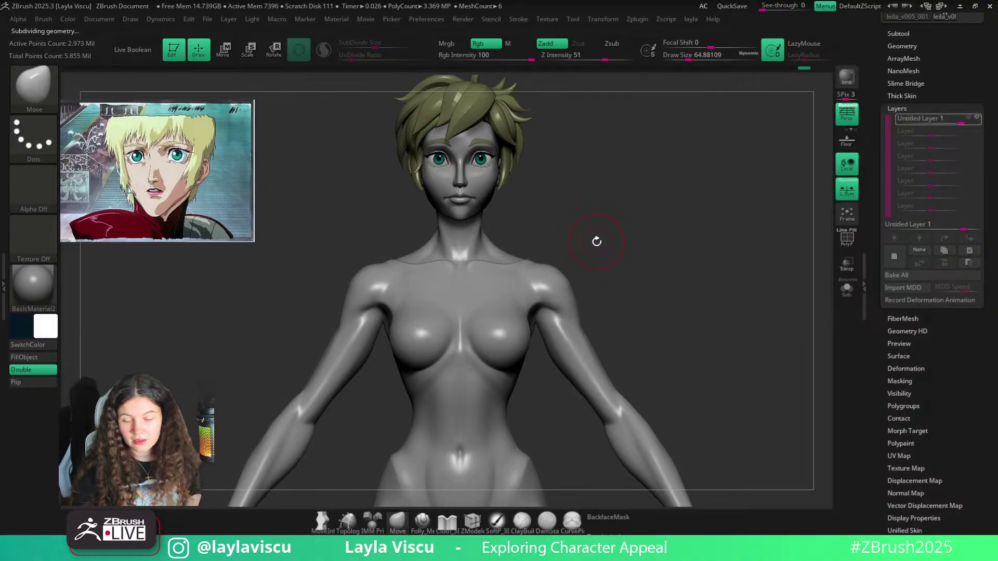
mouse_move(597, 259)
right_mouse_down()
mouse_move(597, 223)
mouse_move(625, 225)
mouse_move(553, 270)
mouse_move(401, 330)
mouse_move(340, 212)
mouse_move(397, 222)
mouse_move(356, 263)
right_mouse_up()
Turn on recording for Untitled Layer 1 and open the body's Geometry settings
left_click(973, 119)
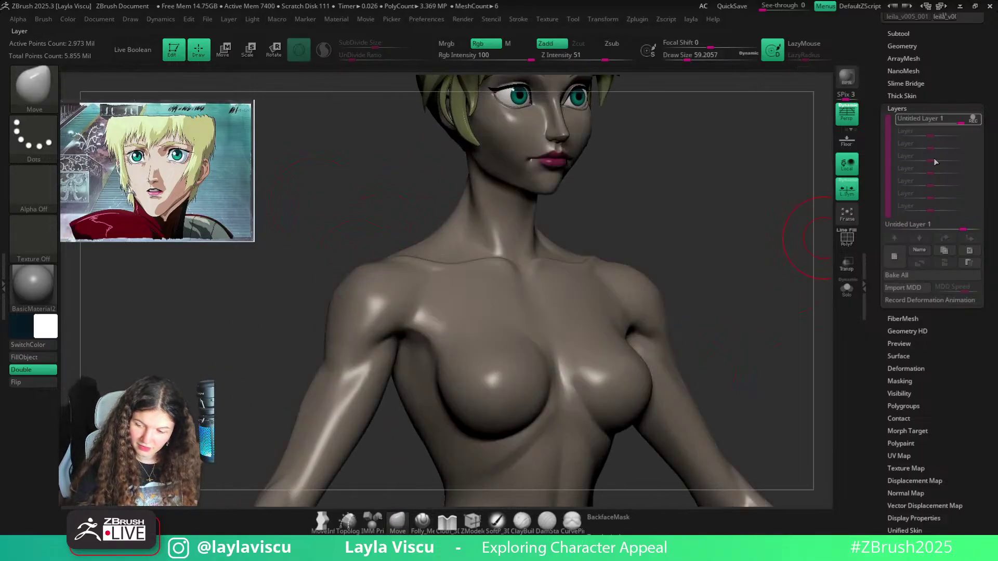
left_click(900, 34)
scroll(880, 315, "down", 1)
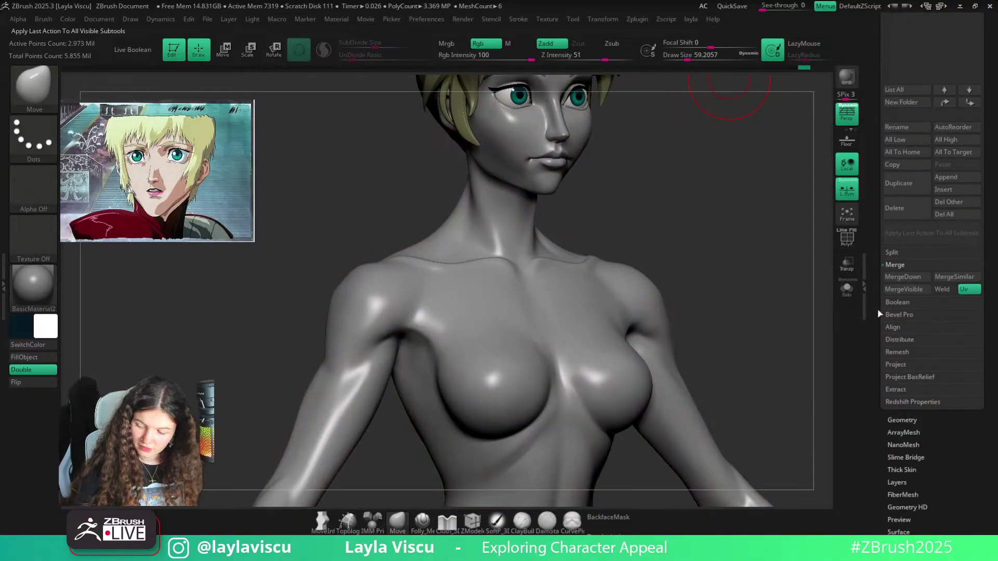
left_click(901, 420)
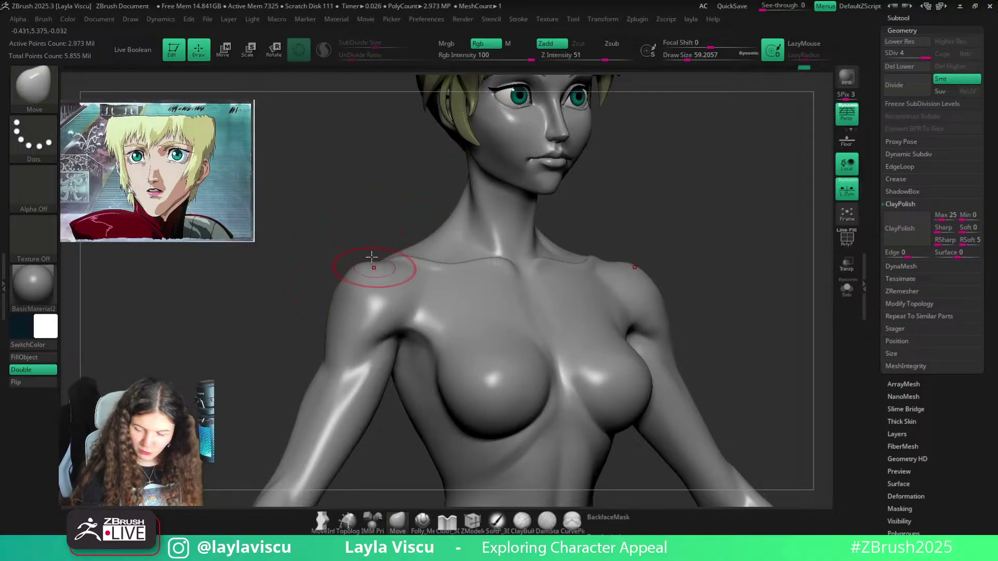
Reshape the top of the shoulder with the Move brush at draw size about 59 and smooth the deltoid
left_click_drag(381, 219, 372, 226)
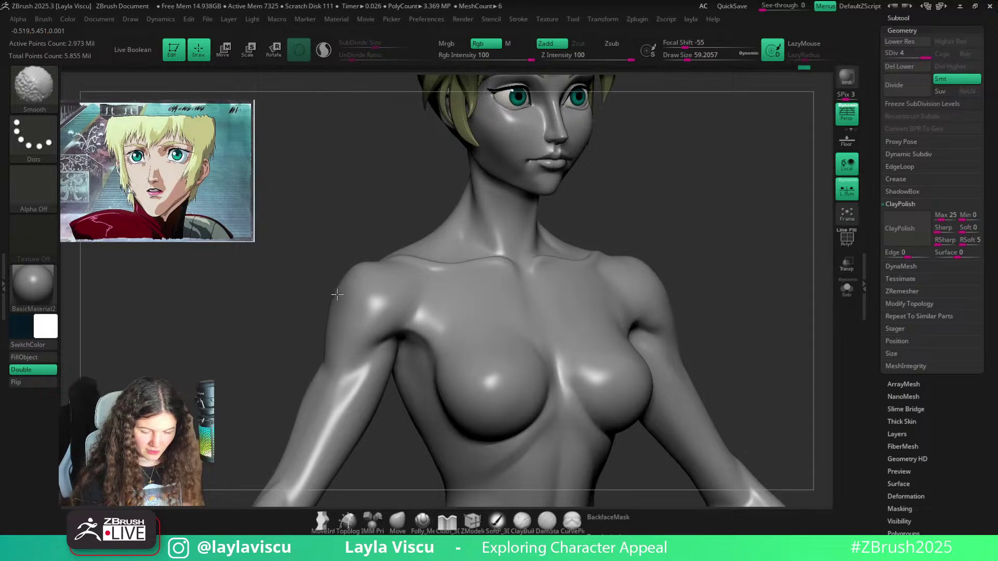
left_click_drag(359, 330, 368, 319, "shift")
left_click_drag(675, 195, 673, 198)
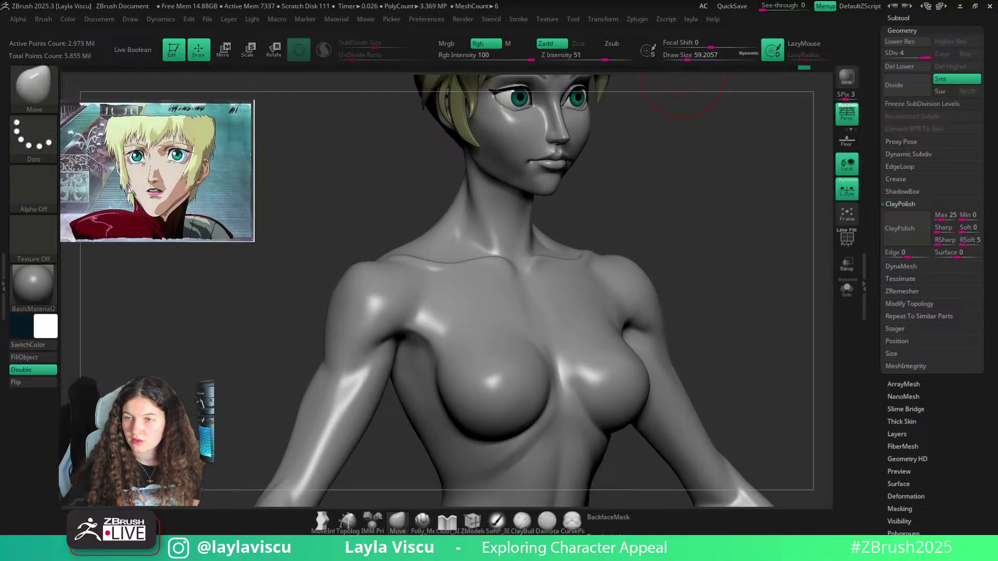
left_click_drag(627, 194, 639, 204)
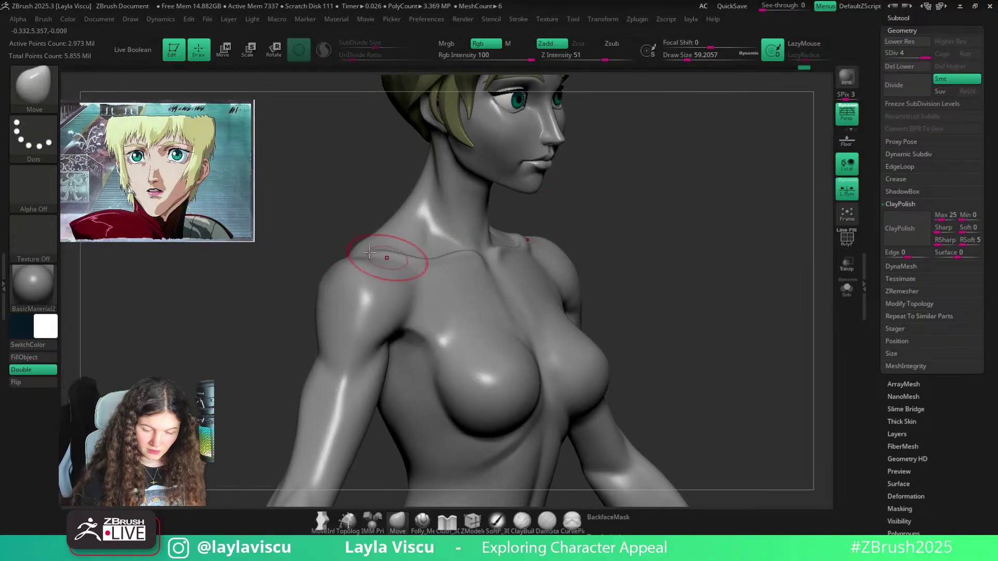
Smooth the deltoid at subdivision level 2, and return the body to level 4
key("shift")
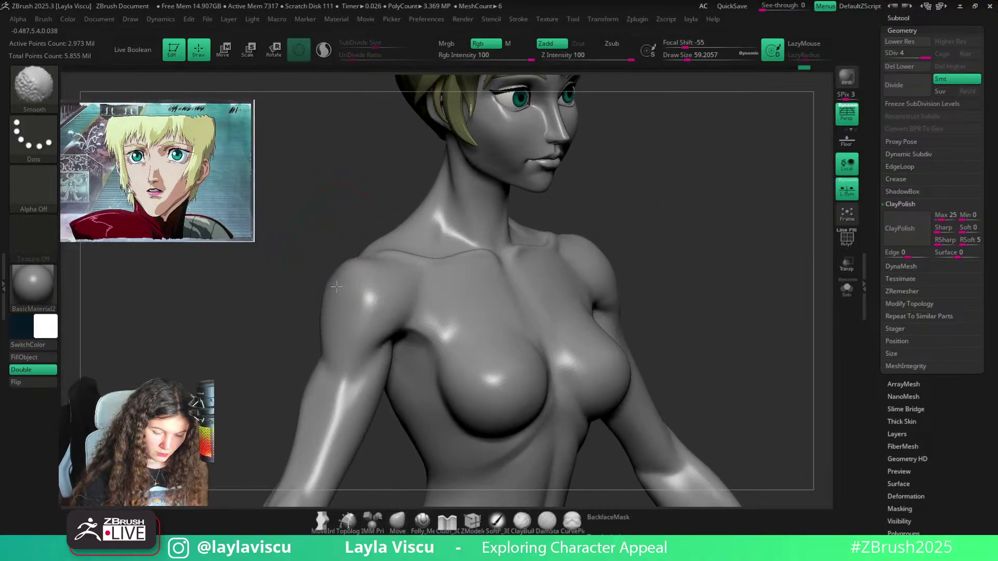
key("shift+d")
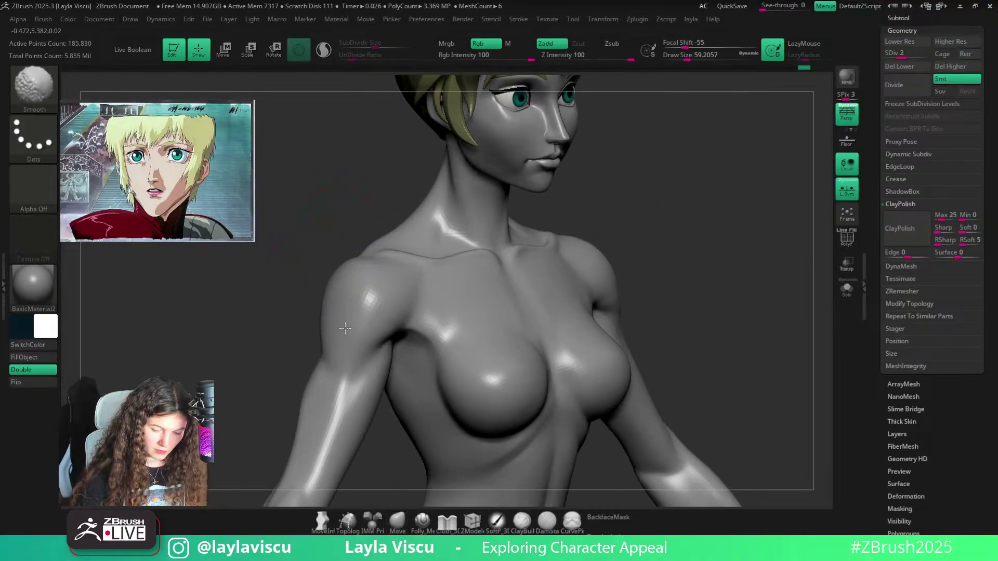
mouse_move(652, 215)
left_mouse_down("shift")
mouse_move(676, 218)
mouse_move(628, 239)
left_mouse_up("shift")
key("d")
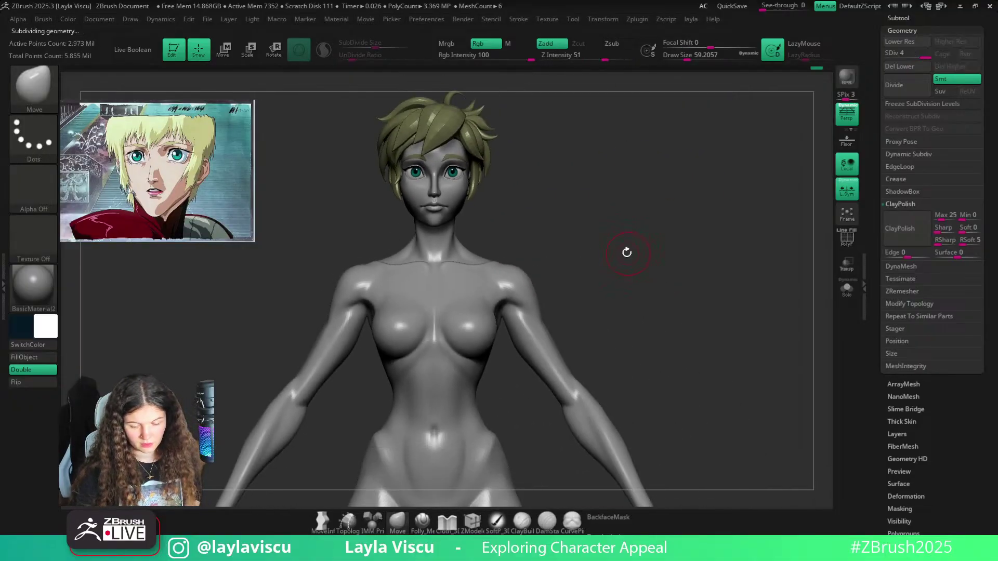
Reshape the shoulder from the side with the Move brush, reducing the draw size from about 104 to 74
key("ctrl")
mouse_move(534, 272)
right_mouse_down("ctrl")
mouse_move(632, 250)
mouse_move(593, 249)
mouse_move(654, 248)
mouse_move(566, 250)
mouse_move(606, 270)
mouse_move(606, 226)
right_mouse_up("ctrl")
right_click_drag(623, 265, 606, 243, "ctrl")
mouse_move(615, 283)
right_mouse_down("alt")
mouse_move(593, 249)
mouse_move(527, 247)
mouse_move(548, 337)
right_mouse_up("alt")
right_click_drag(530, 259, 515, 229, "ctrl")
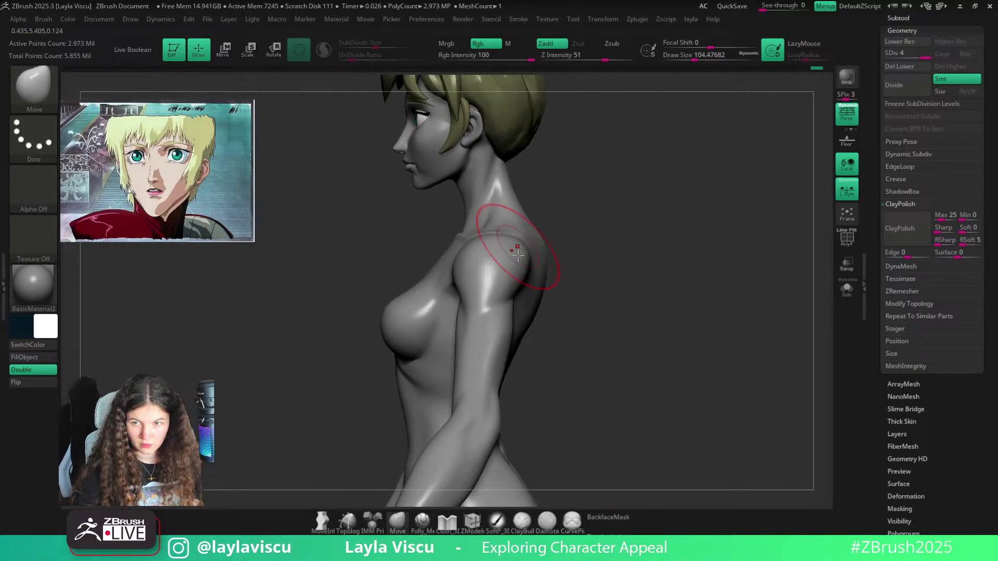
key("s")
left_click_drag(514, 251, 508, 250)
right_click_drag(509, 251, 525, 296, "ctrl")
right_click_drag(577, 207, 563, 279)
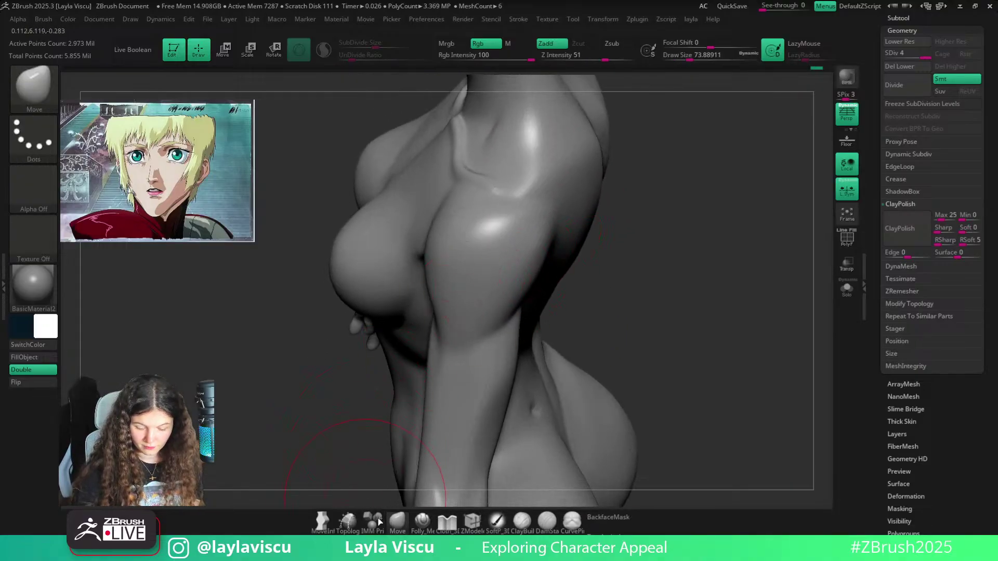
Tighten the edges of the deltoid with the Pinch brush at a draw size of about 71
key("b")
key("p")
key("i")
key("s")
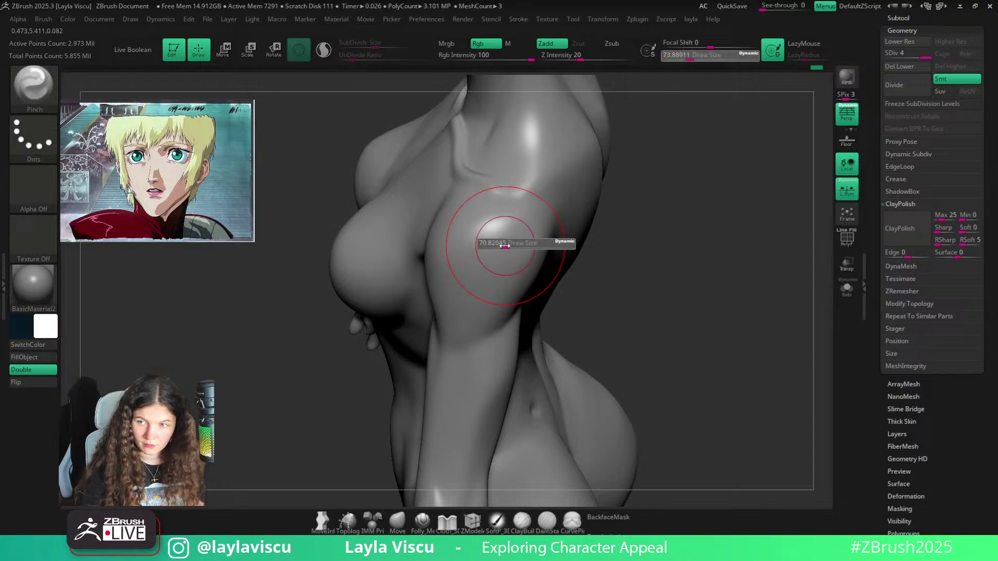
left_click_drag(509, 244, 543, 227)
key("s")
mouse_move(467, 204)
right_mouse_down()
mouse_move(639, 163)
mouse_move(639, 187)
mouse_move(606, 236)
mouse_move(490, 214)
mouse_move(482, 227)
right_mouse_up()
mouse_move(513, 177)
right_mouse_down()
mouse_move(555, 203)
mouse_move(520, 232)
mouse_move(476, 231)
right_mouse_up()
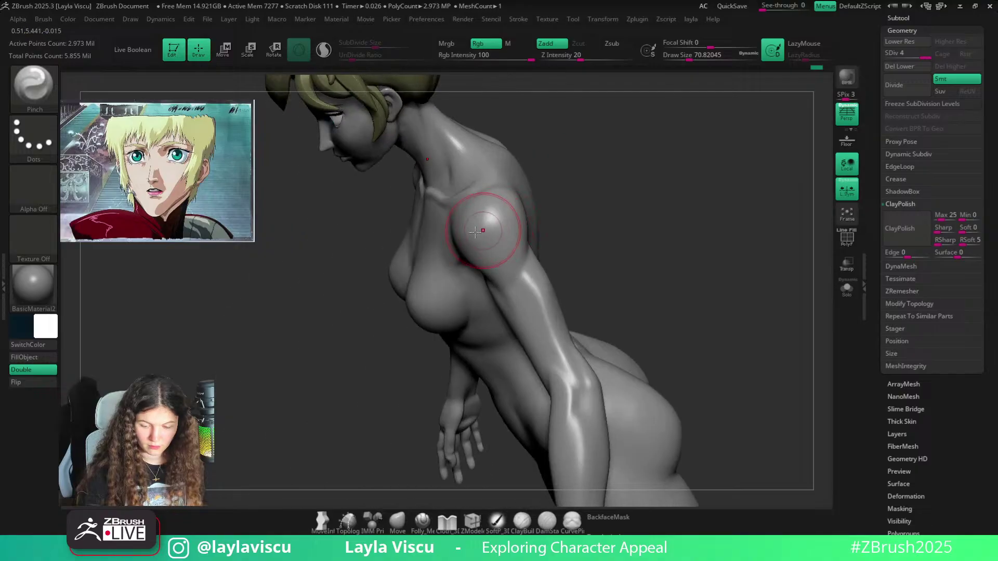
mouse_move(514, 174)
right_mouse_down("shift")
mouse_move(608, 182)
mouse_move(506, 160)
mouse_move(517, 272)
right_mouse_up("shift")
Adjust the shoulder silhouette from the front with the Move brush at a draw size of about 59
right_click_drag(512, 220, 485, 166, "ctrl")
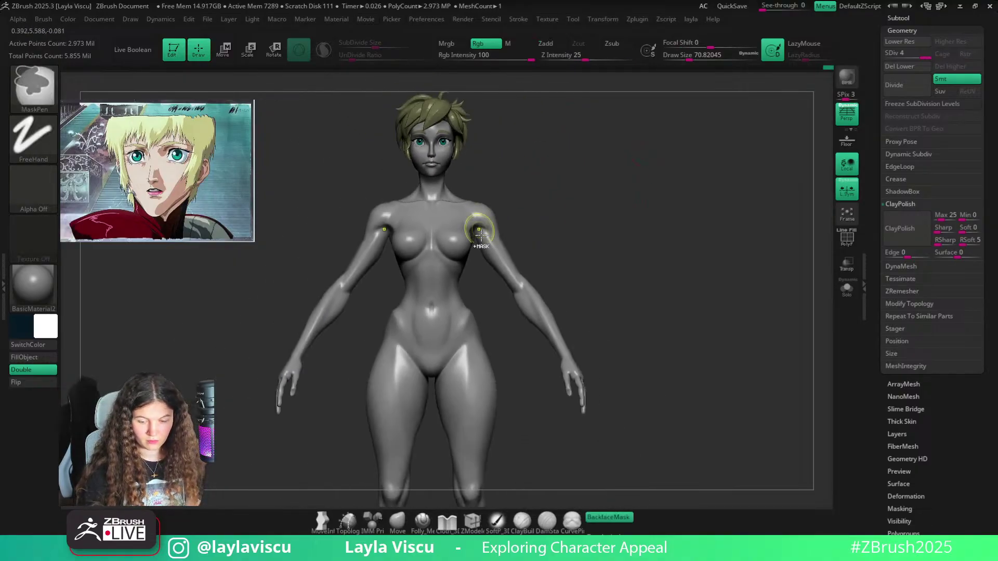
right_click_drag(479, 239, 475, 348, "ctrl")
left_click(398, 521)
key("s")
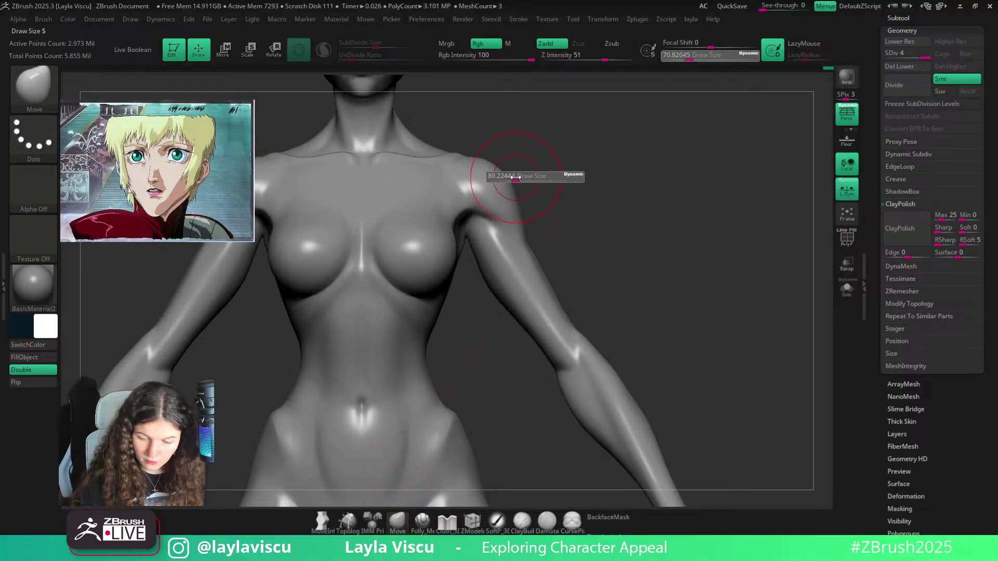
mouse_move(515, 176)
left_mouse_down()
mouse_move(489, 161)
mouse_move(488, 172)
left_mouse_up()
key("s")
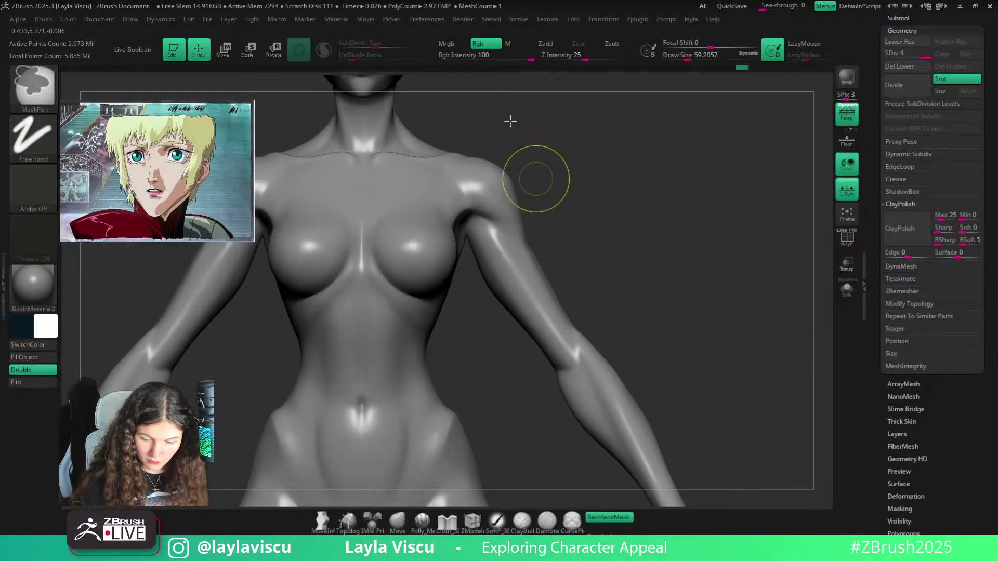
right_click_drag(535, 179, 510, 120, "ctrl")
right_click_drag(611, 239, 559, 227, "ctrl")
right_click_drag(577, 174, 649, 240, "ctrl")
right_click_drag(606, 205, 596, 195, "ctrl")
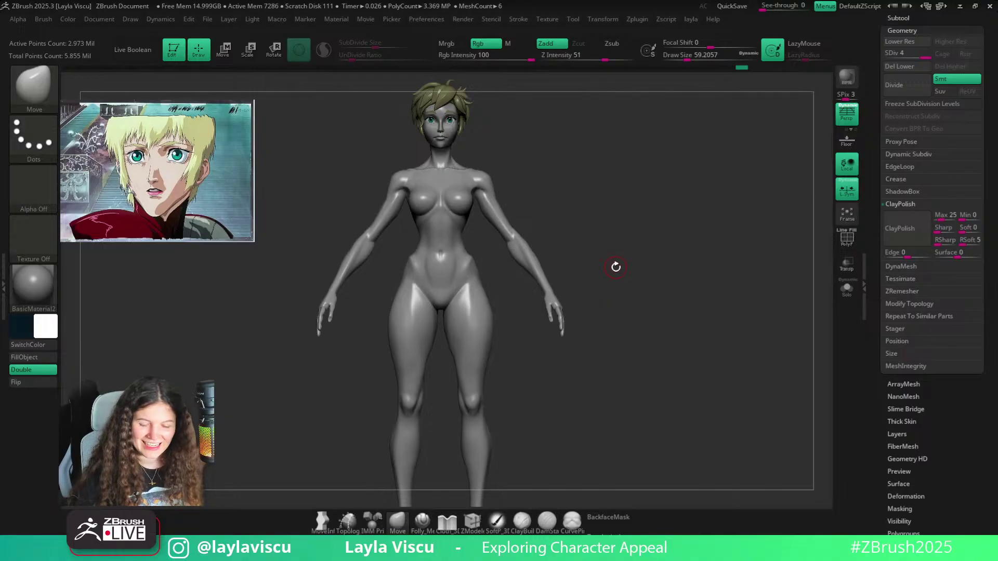
left_click_drag(615, 267, 604, 267)
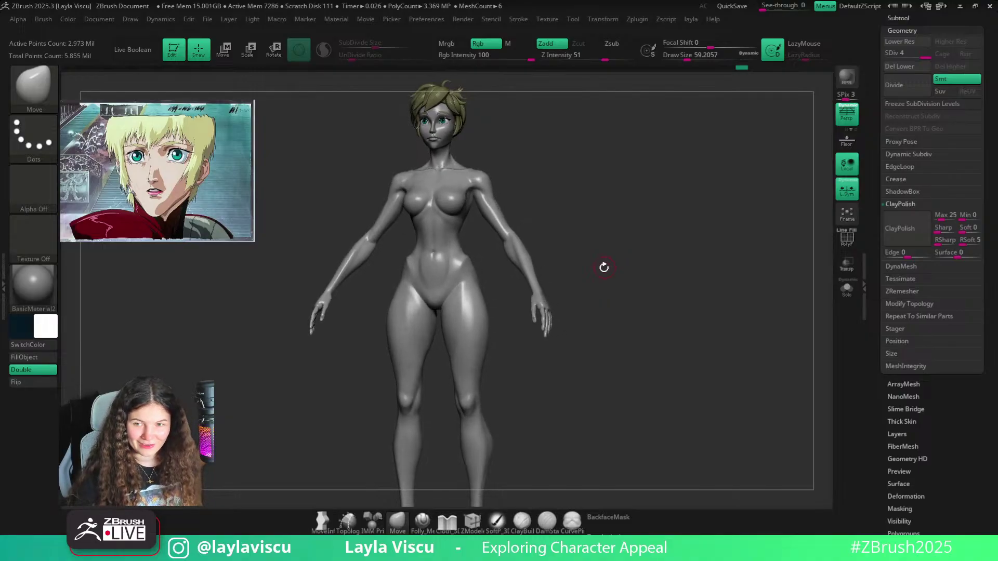
Define the lower abdomen contours with the Folly_Mech Cut brush at draw size about 83, undoing unwanted strokes
left_click(425, 527)
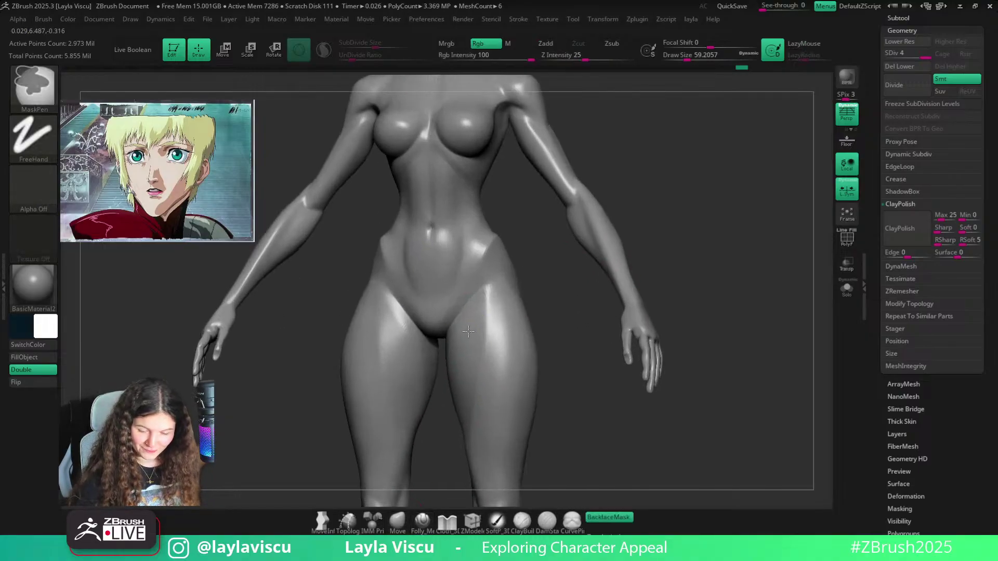
left_click_drag(402, 268, 438, 318)
key("ctrl+z")
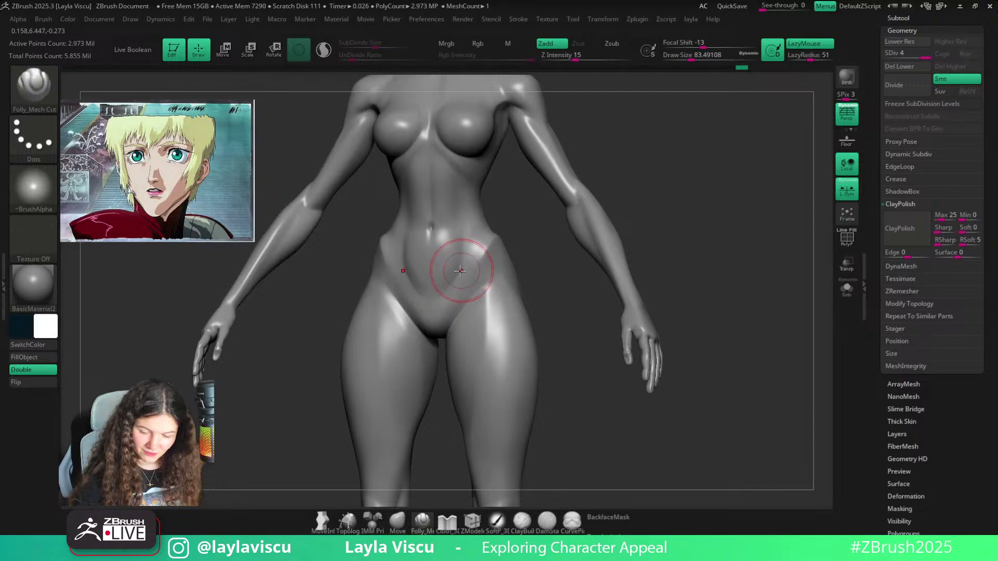
left_click_drag(465, 224, 463, 212)
key("ctrl+z")
left_click_drag(462, 267, 464, 266)
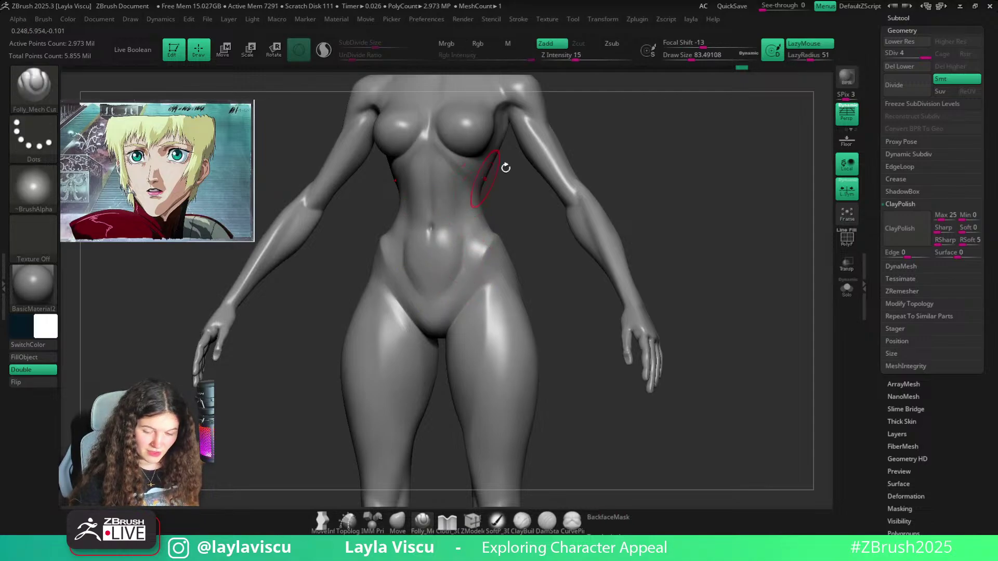
Adjust the waist and hip silhouette with the Move brush at a draw size of about 80
right_click_drag(605, 179, 617, 138, "ctrl")
left_click(400, 521)
right_click_drag(475, 229, 479, 301, "ctrl")
key("s")
key("s")
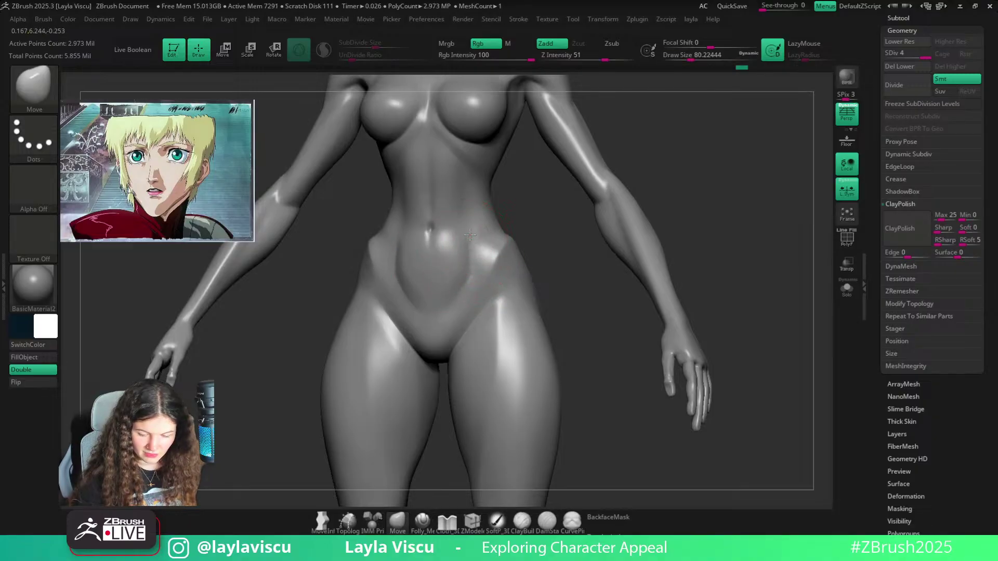
right_click_drag(473, 240, 481, 187, "ctrl")
mouse_move(650, 150)
right_mouse_down()
mouse_move(599, 154)
mouse_move(572, 190)
right_mouse_up()
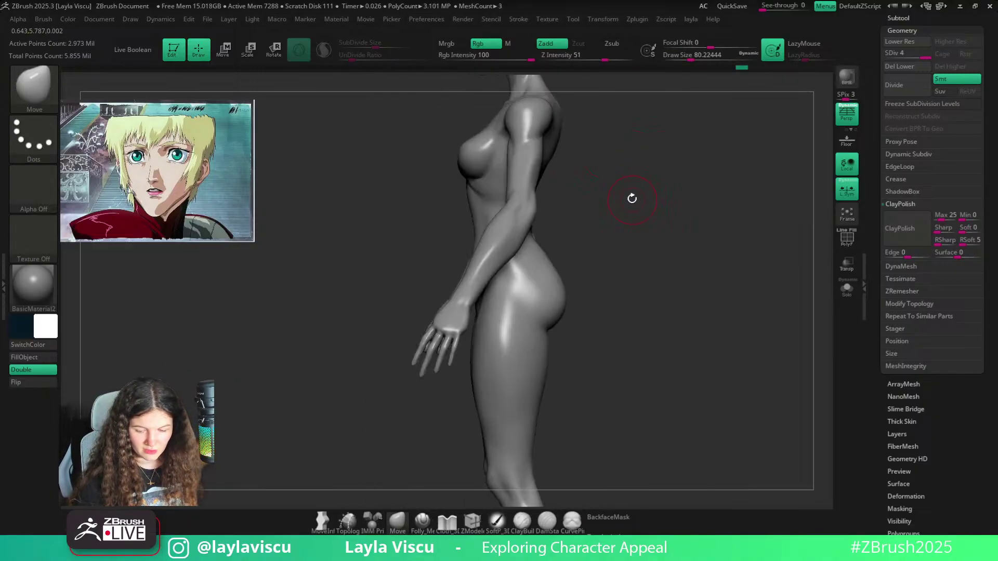
mouse_move(630, 216)
right_mouse_down("ctrl")
mouse_move(597, 179)
mouse_move(622, 217)
mouse_move(602, 222)
mouse_move(537, 334)
mouse_move(559, 212)
mouse_move(520, 215)
mouse_move(625, 216)
mouse_move(546, 245)
right_mouse_up("ctrl")
right_click_drag(653, 167, 618, 207, "ctrl")
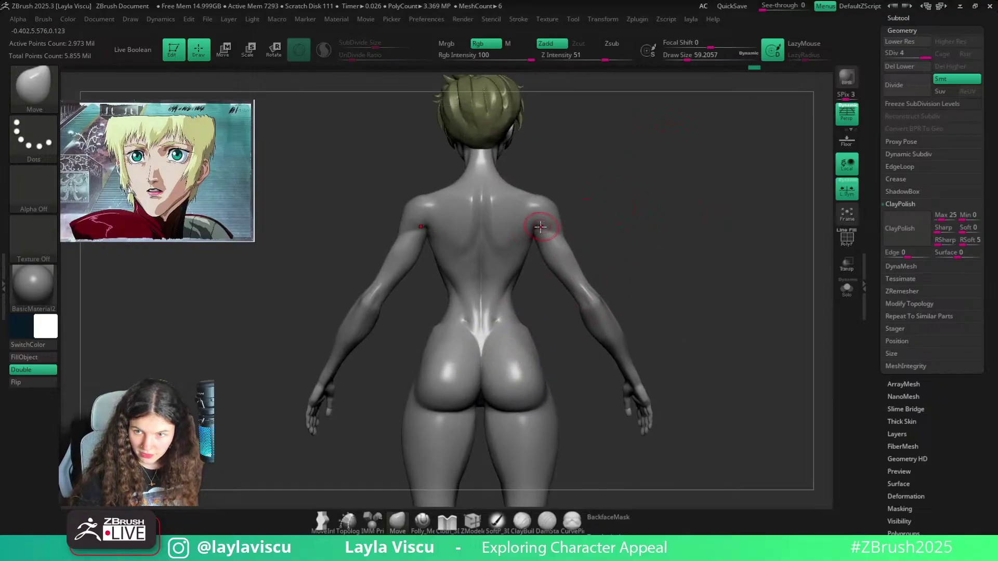
Reshape the armpit and side contours of the back with the Move brush, using draw sizes of about 112 and 77
key("s")
left_click_drag(540, 227, 548, 231)
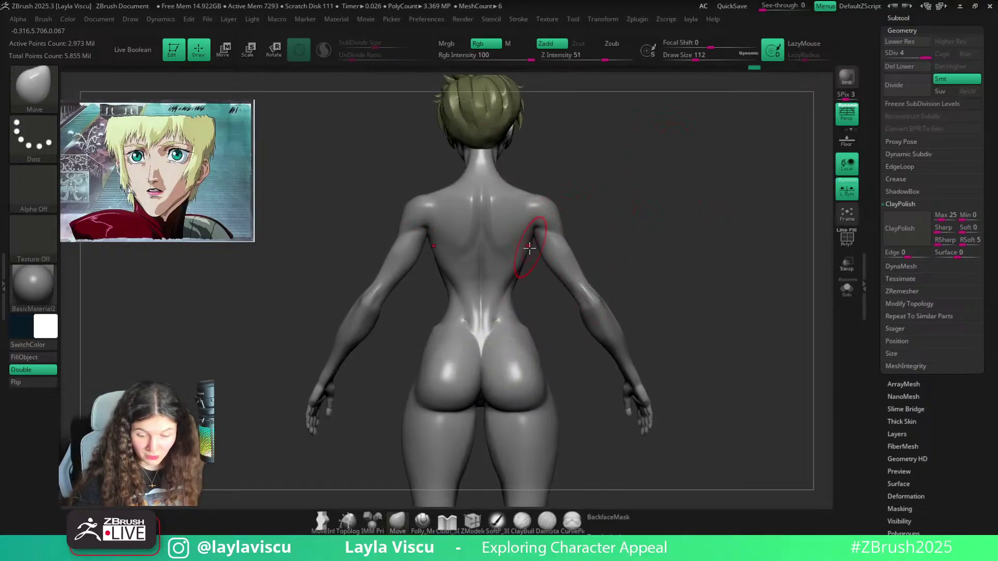
right_click_drag(525, 235, 468, 249, "ctrl")
key("s")
left_click_drag(422, 258, 413, 258)
right_click_drag(415, 260, 378, 173, "ctrl")
right_click_drag(486, 254, 390, 289, "ctrl")
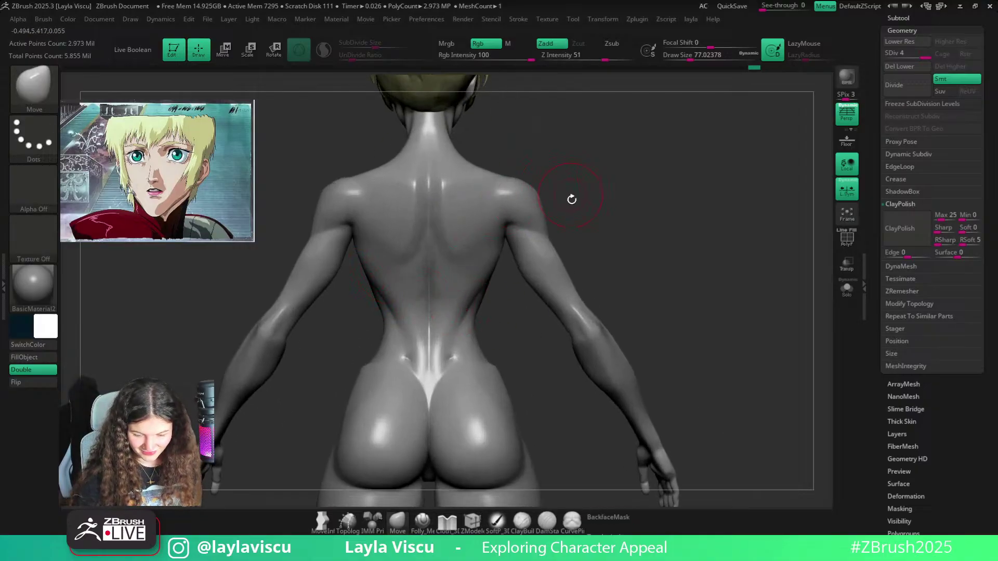
Open the layer settings and stop recording on Untitled Layer 1
right_click_drag(570, 198, 718, 362, "ctrl")
left_click(908, 434)
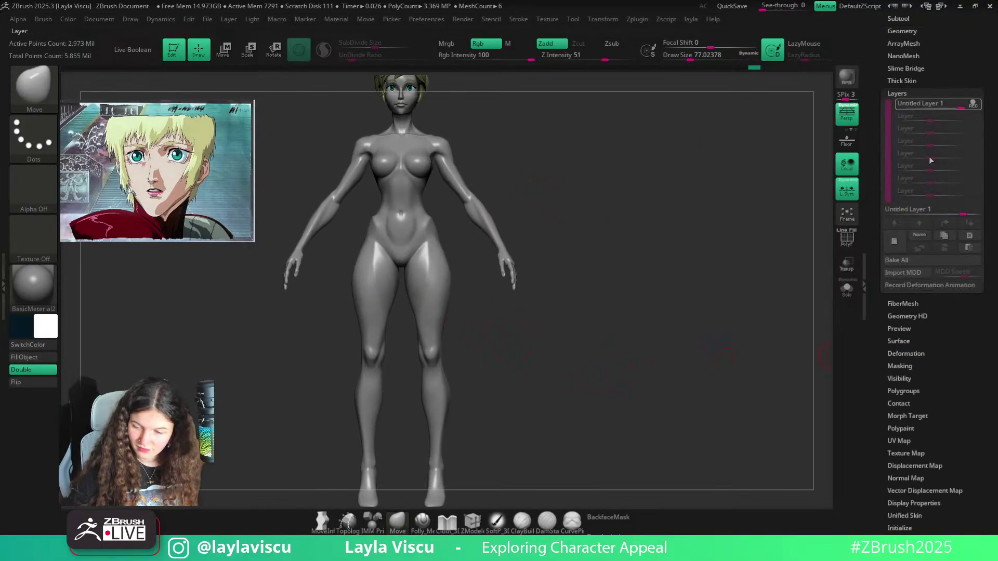
left_click(976, 107)
left_click(976, 105)
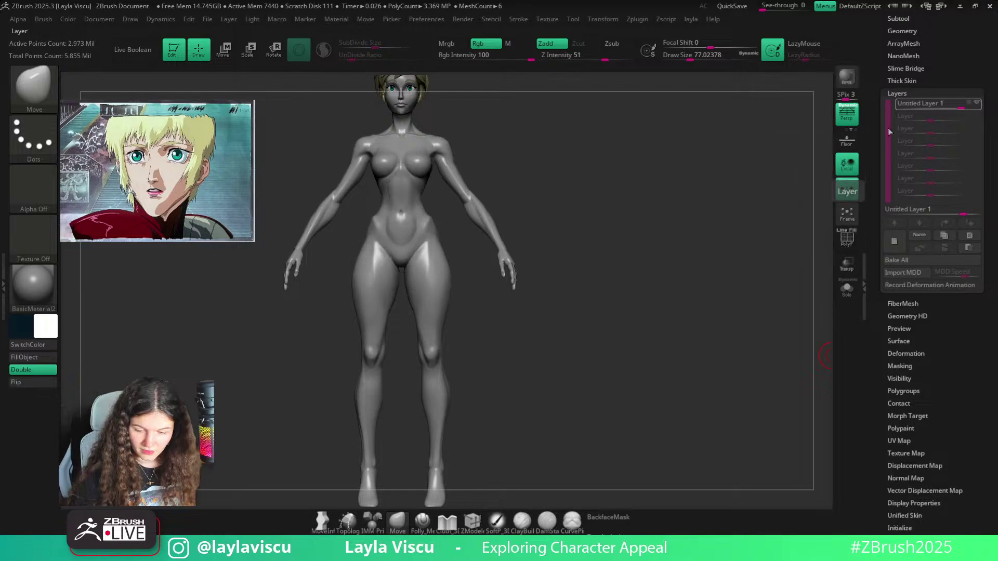
Toggle Untitled Layer 1 on and off to compare the body shapes from a three-quarter front view
right_click_drag(741, 208, 554, 283)
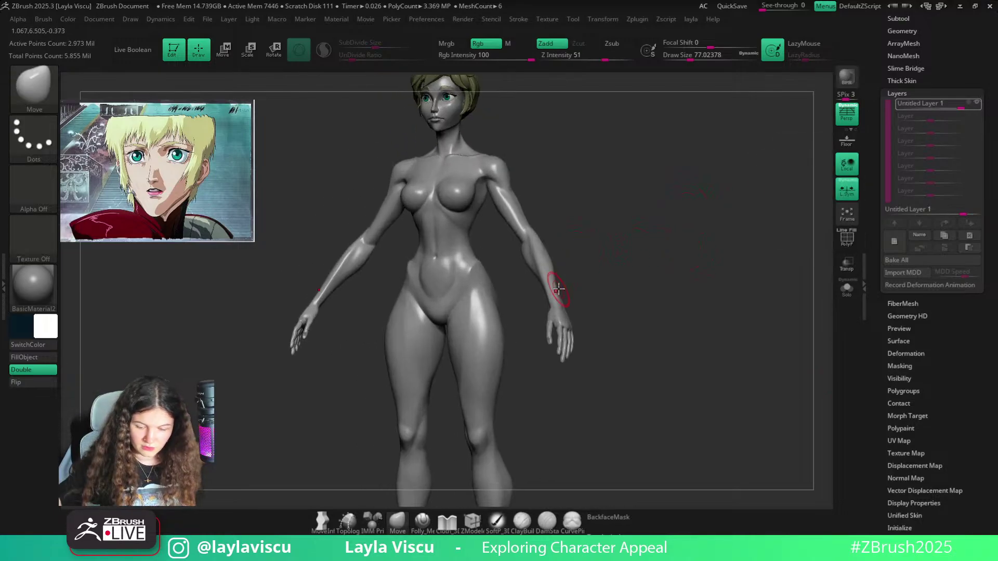
left_click(978, 104)
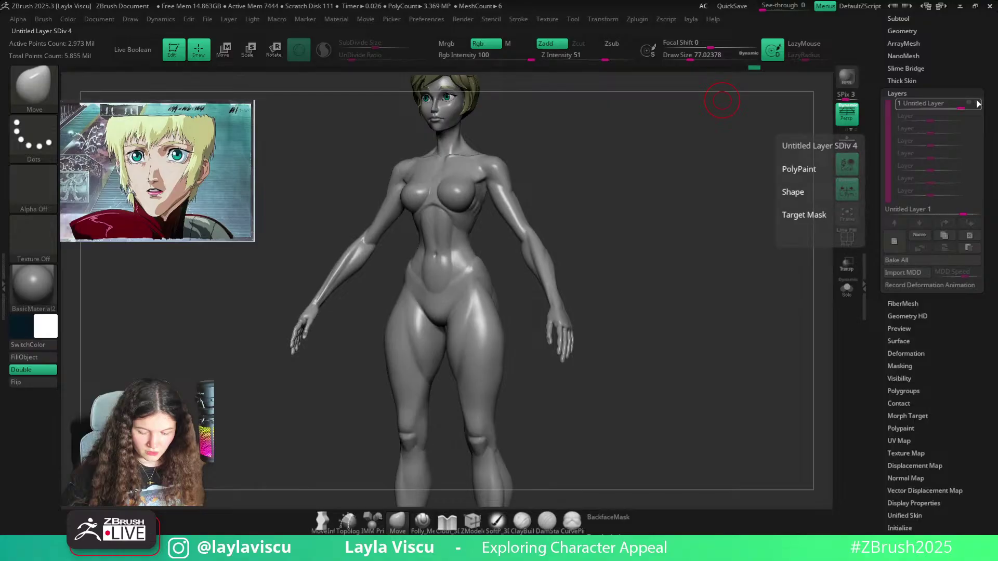
left_click(978, 104)
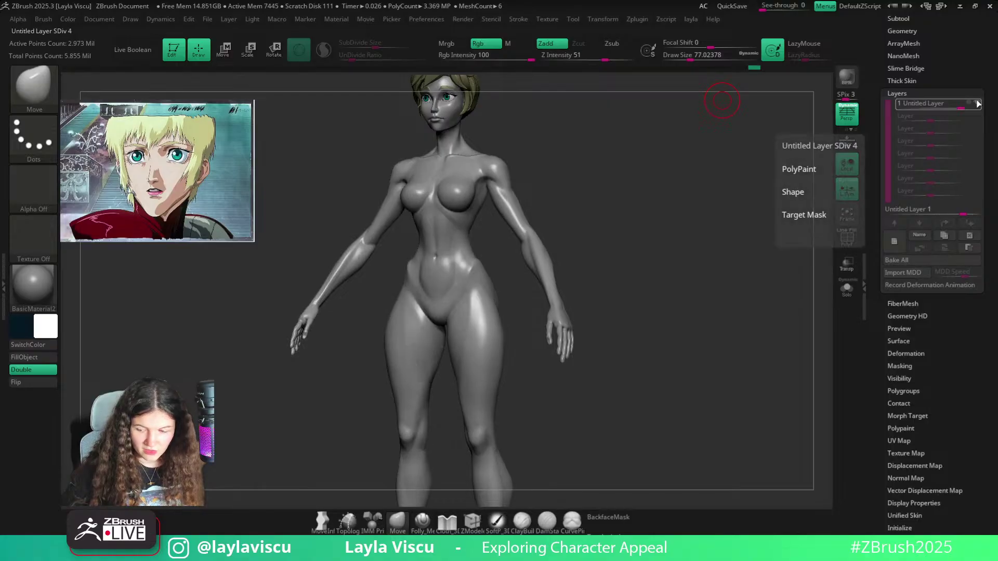
left_click(978, 104)
left_click(977, 104)
left_click(977, 104)
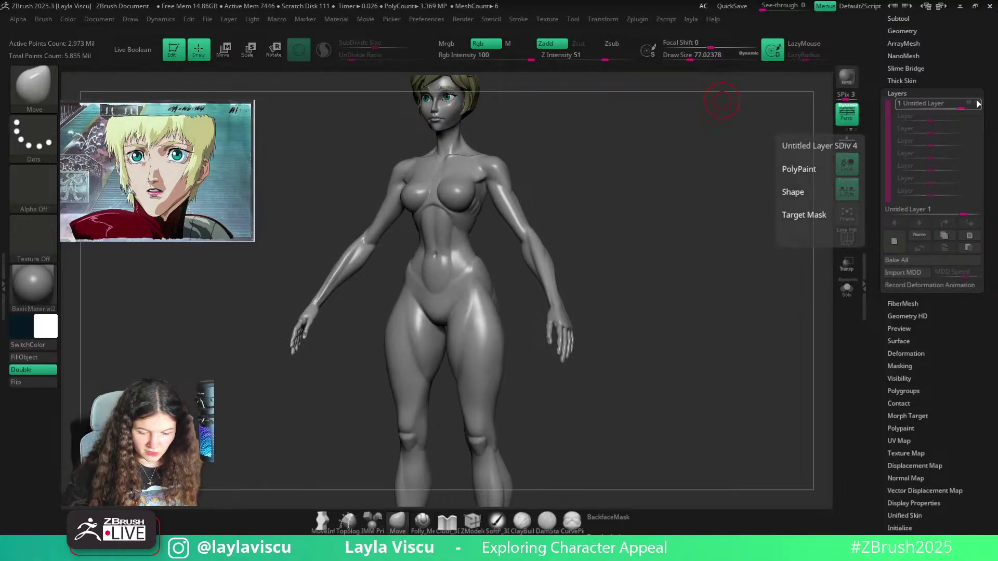
left_click(978, 104)
left_click(977, 104)
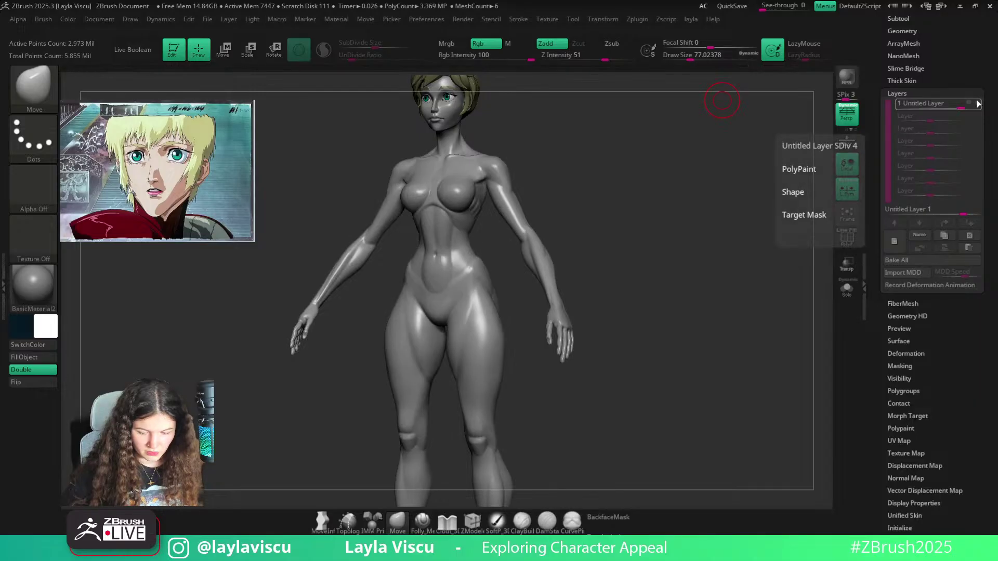
left_click(977, 104)
left_click(977, 104)
left_click(978, 104)
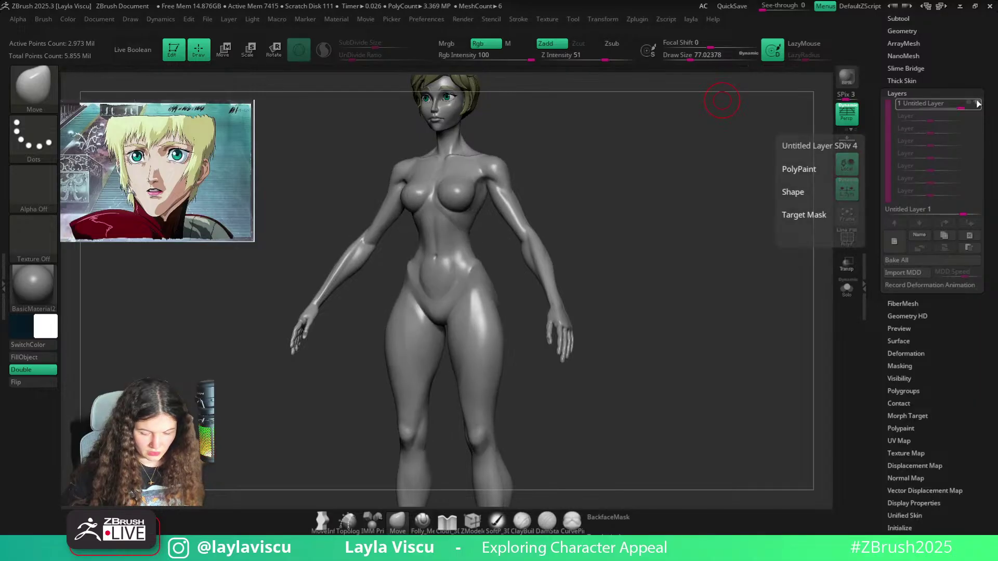
left_click(977, 104)
left_click(977, 104)
left_click(977, 104)
left_click(977, 104)
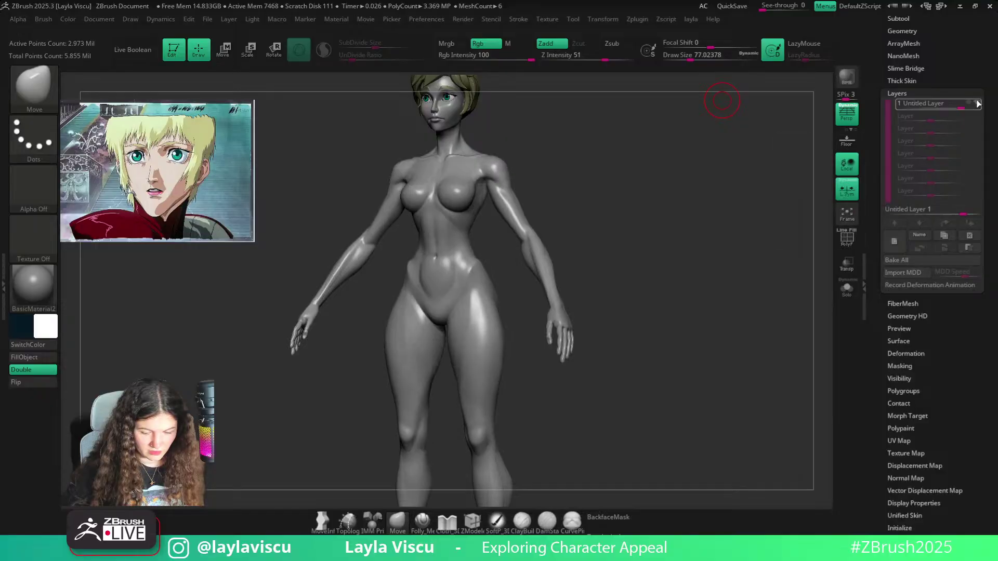
Compare the back, buttocks and legs from behind with Untitled Layer 1 switched on and off
left_click_drag(689, 154, 588, 174)
left_click_drag(755, 208, 620, 186)
left_click(978, 104)
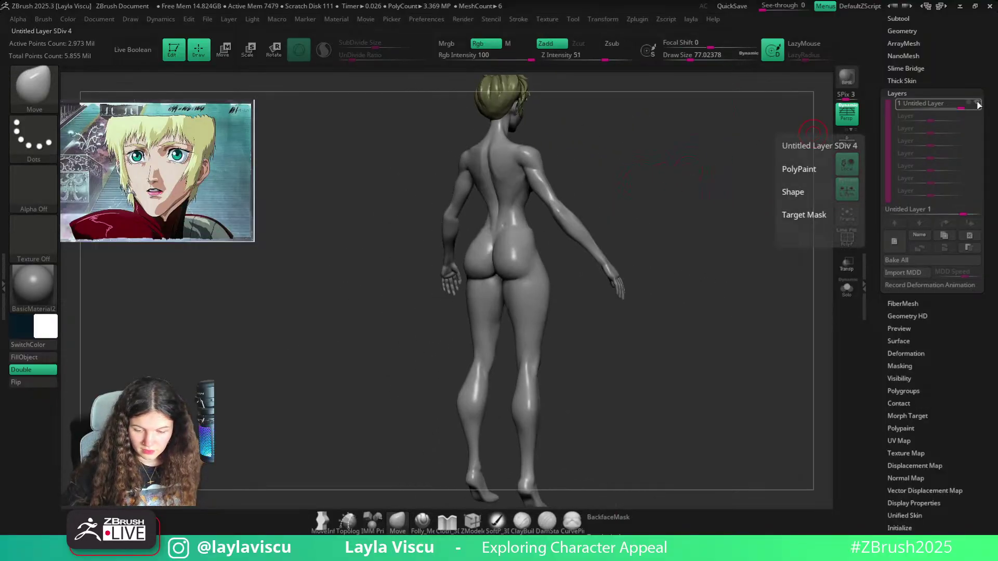
left_click(978, 104)
left_click(977, 104)
left_click(977, 104)
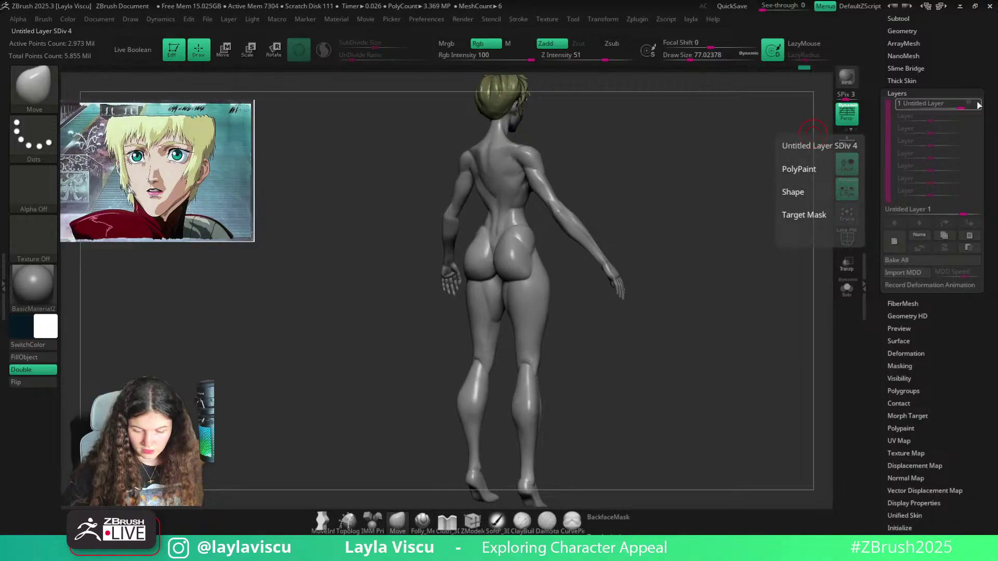
left_click(978, 104)
Display the silhouette thumbnail preview for checking the thighs and set its size to 363
scroll(531, 397, "up", 5)
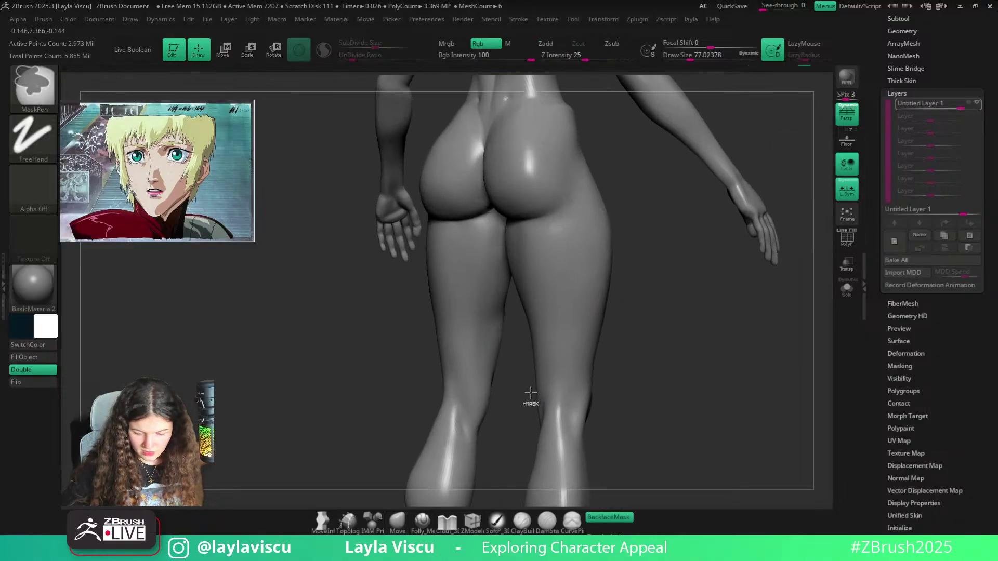
left_click_drag(509, 298, 514, 310)
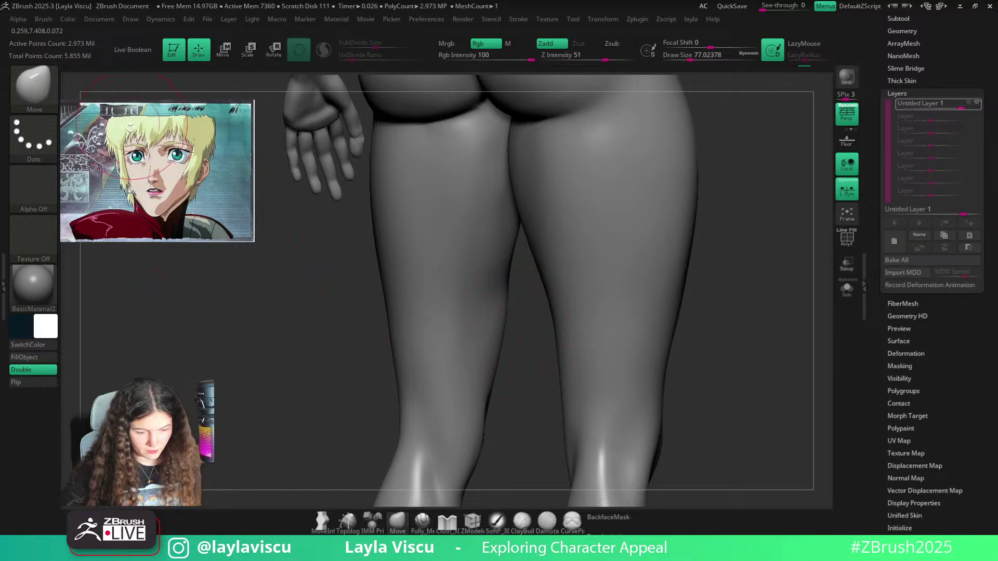
left_click(413, 22)
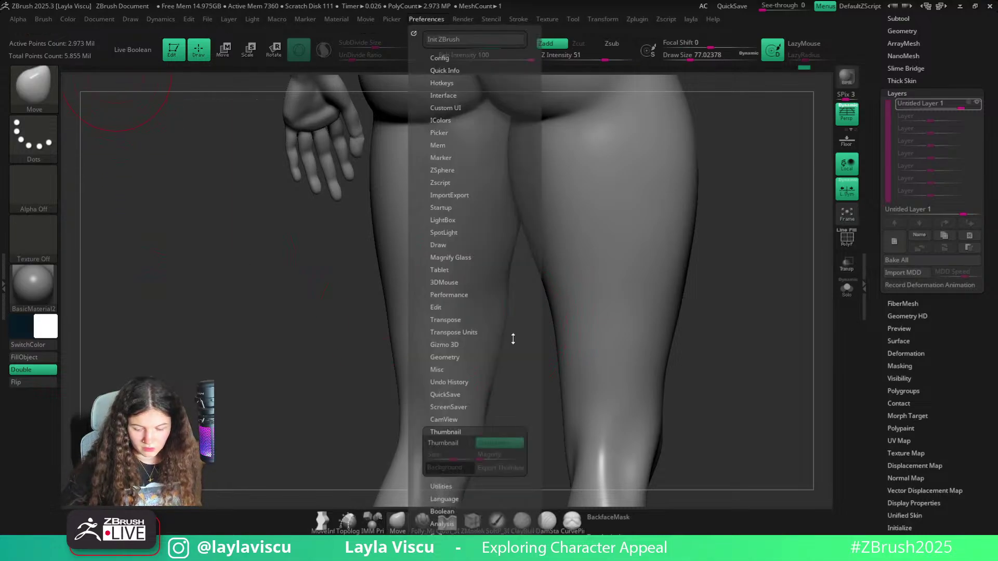
left_click(439, 447)
left_click_drag(114, 130, 191, 142)
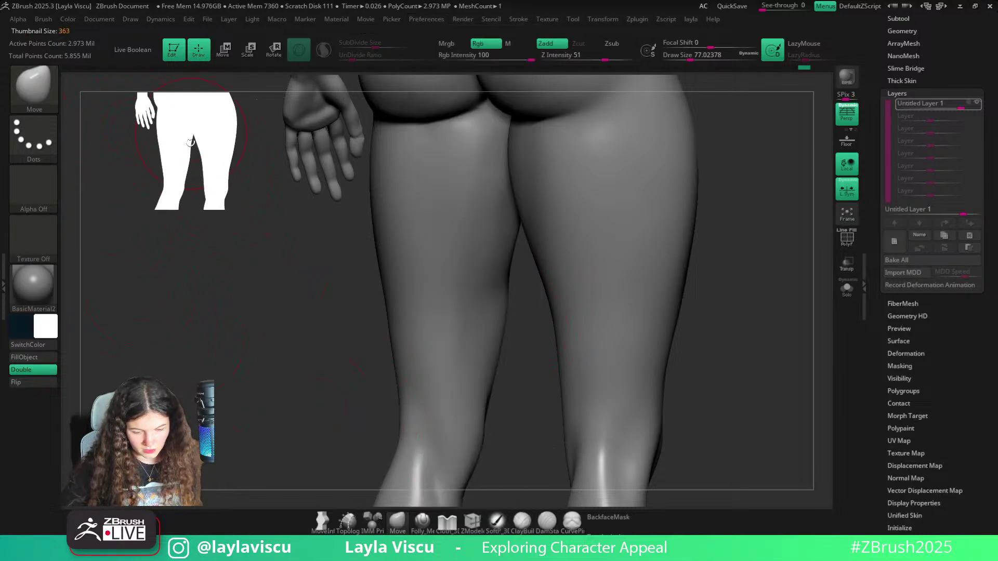
Adjust the inner thigh contour with the Move brush at a draw size of about 83 and turn on recording for Untitled Layer 1
mouse_move(519, 314)
left_mouse_down()
mouse_move(551, 312)
mouse_move(446, 314)
mouse_move(529, 308)
mouse_move(510, 281)
left_mouse_up()
left_click(508, 276)
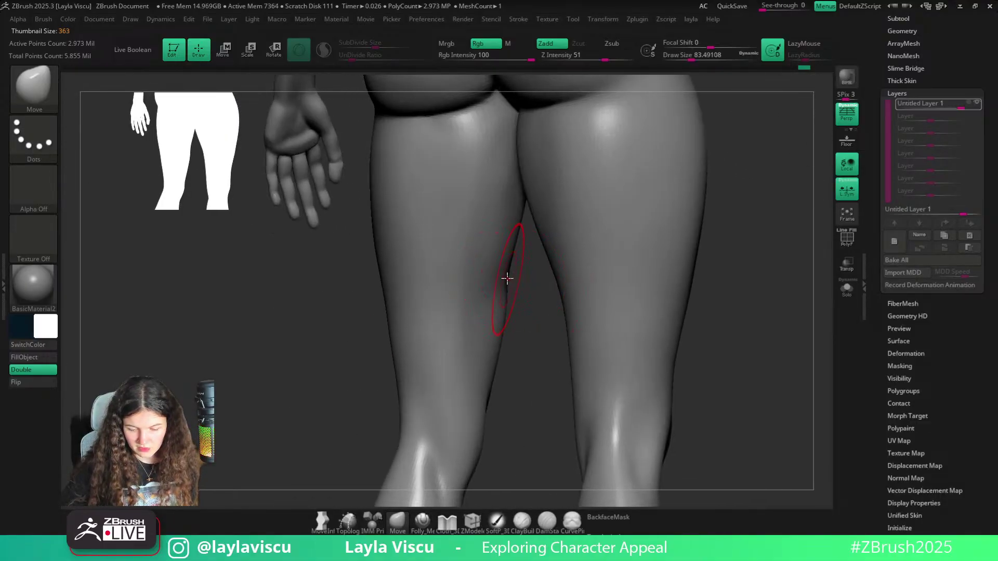
left_click(972, 103)
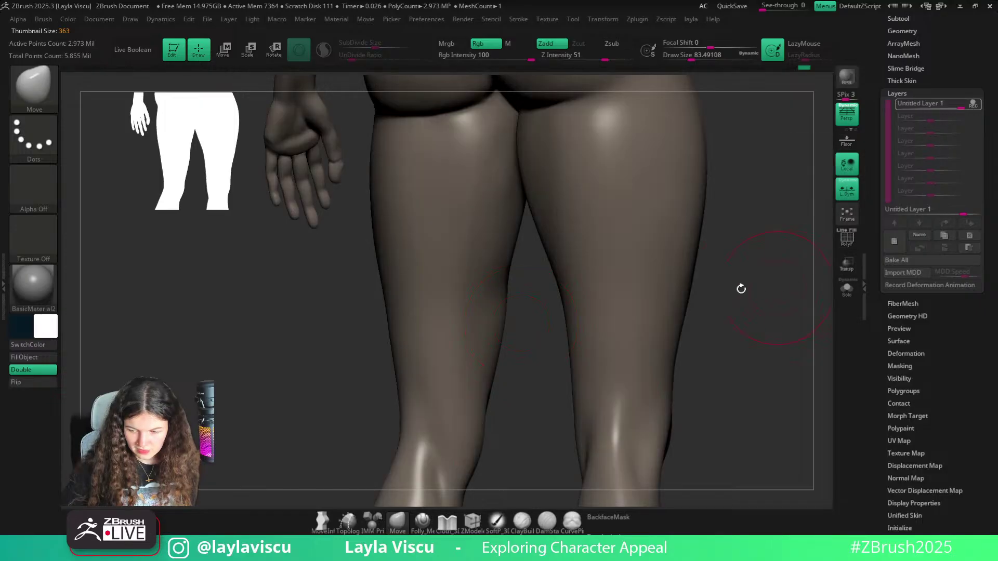
left_click(908, 17)
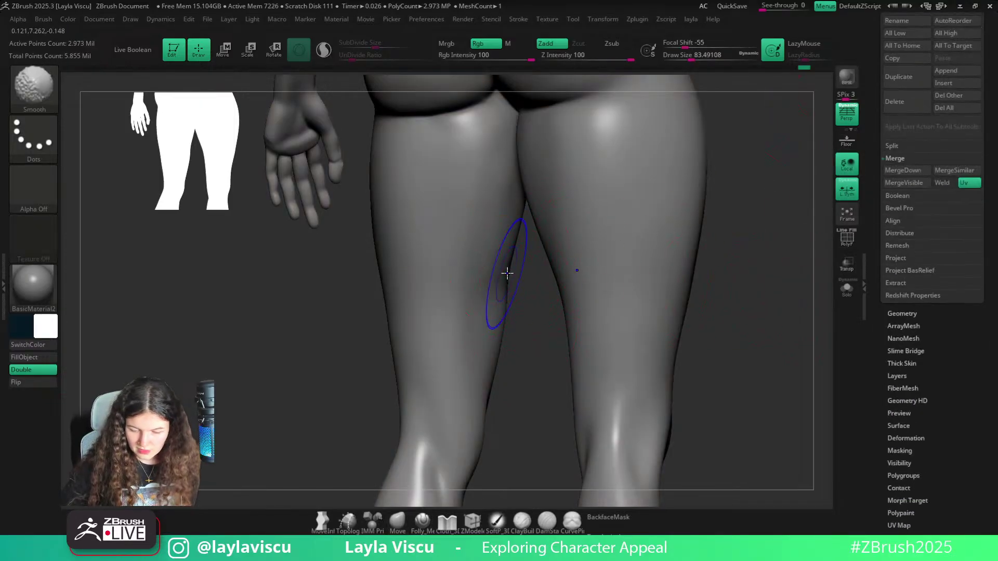
Lower the body mesh by three subdivision levels and refine the inner thigh with the Move brush at a draw size of about 56
key("shift+d")
key("shift+d")
key("shift+d")
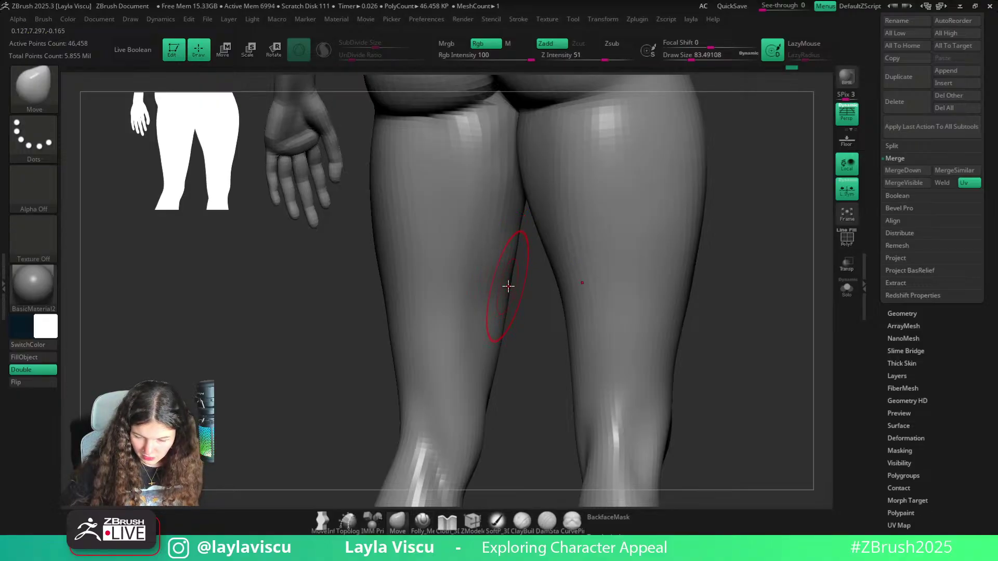
right_click_drag(525, 300, 524, 295)
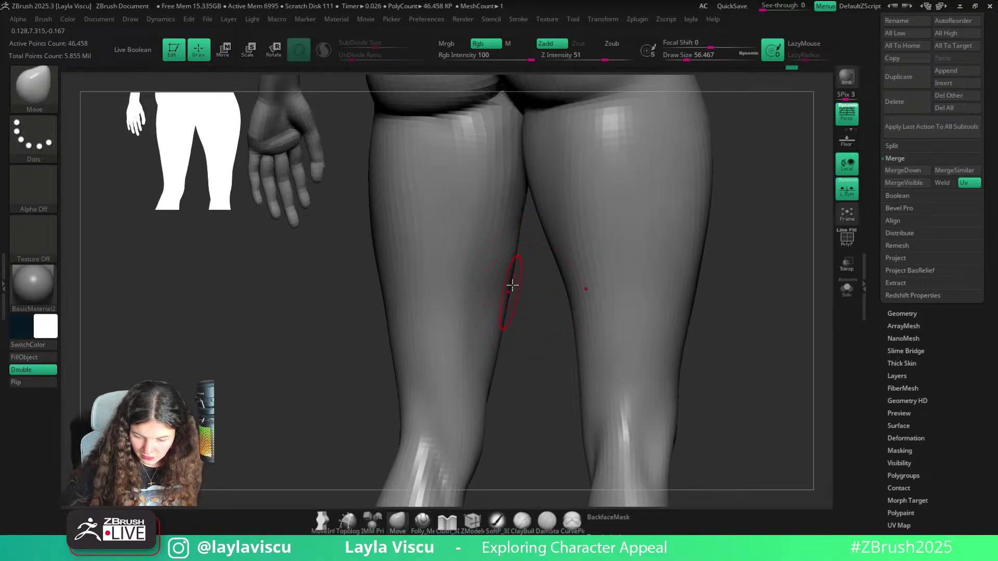
Raise the body mesh by two subdivision levels and smooth the inner thigh contour
key("d")
key("d")
mouse_move(532, 288)
right_mouse_down("ctrl")
mouse_move(430, 265)
mouse_move(528, 318)
mouse_move(533, 328)
mouse_move(520, 333)
mouse_move(653, 290)
mouse_move(659, 319)
mouse_move(601, 297)
mouse_move(485, 307)
mouse_move(468, 291)
right_mouse_up("ctrl")
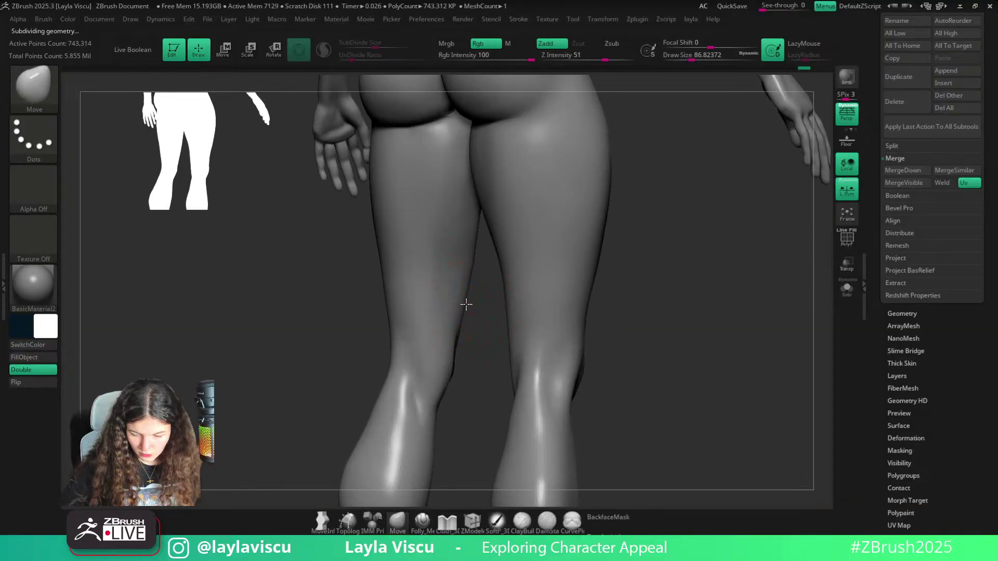
mouse_move(467, 304)
left_mouse_down("shift")
mouse_move(479, 264)
mouse_move(472, 274)
left_mouse_up("shift")
key("s")
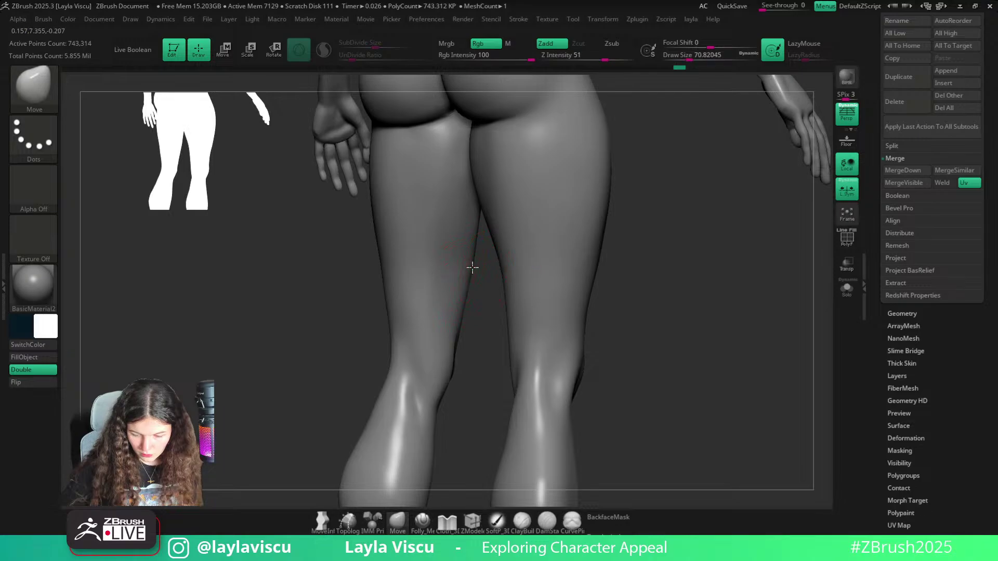
Polish and smooth the inner thighs from the front with the hPolish brush at a draw size of about 71
right_click_drag(545, 302, 696, 338)
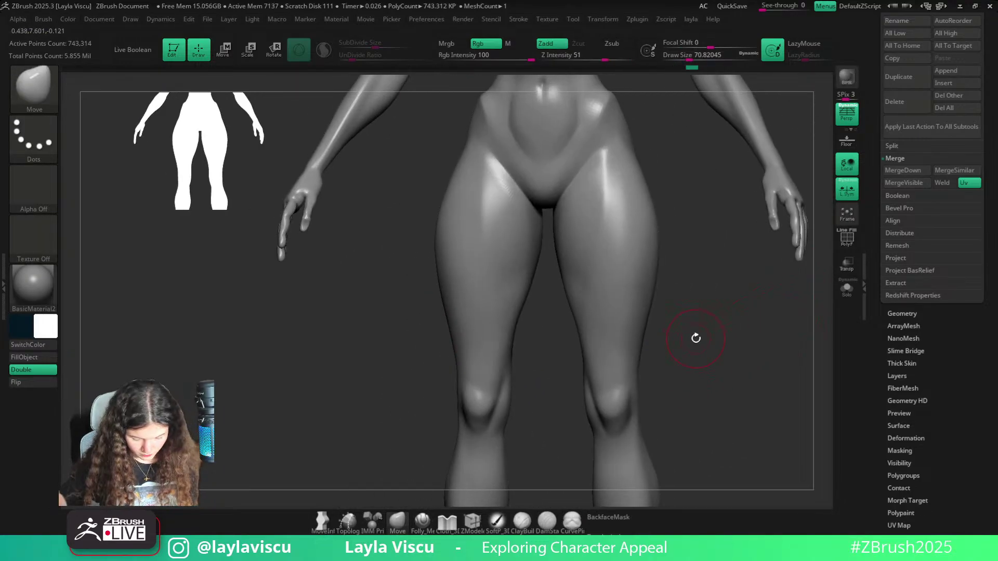
key("b")
key("h")
key("p")
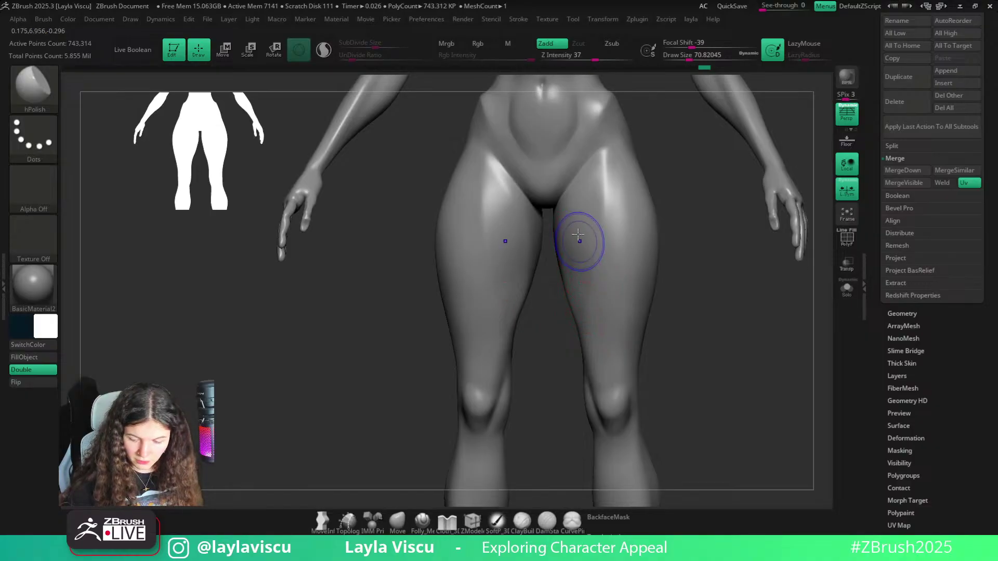
key("shift")
key("f")
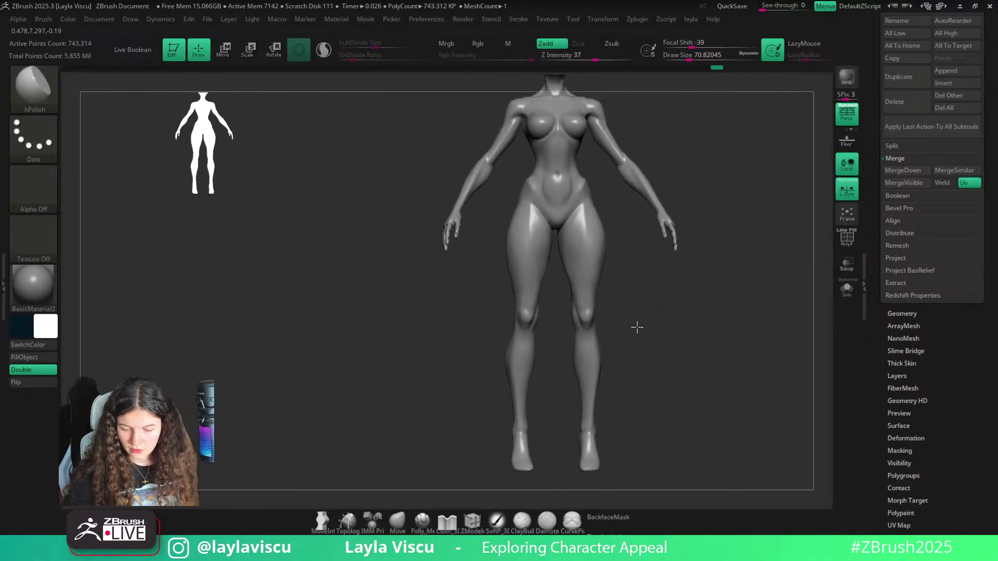
right_click_drag(639, 327, 614, 317)
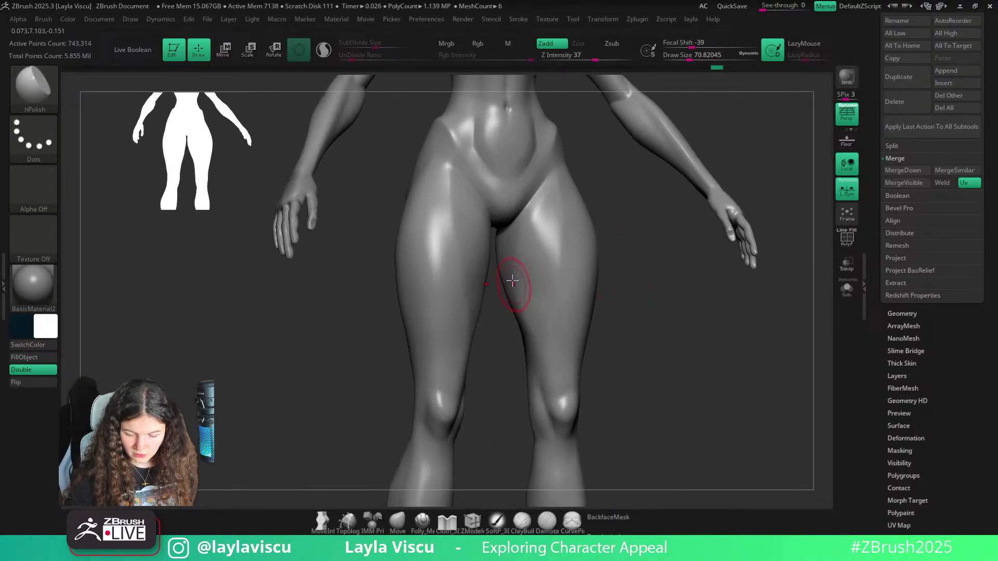
right_click_drag(523, 244, 529, 286, "shift")
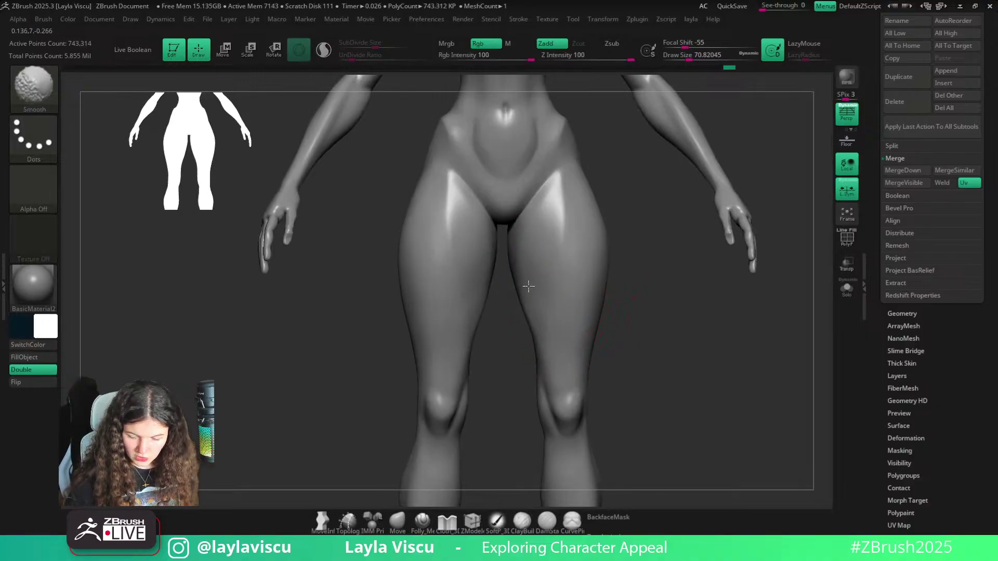
Build up the inner thighs with the ClayBuildup brush at a draw size of about 101 and smooth the result
mouse_move(639, 389)
right_mouse_down("ctrl")
mouse_move(610, 296)
mouse_move(586, 294)
mouse_move(483, 468)
right_mouse_up("ctrl")
key("b")
key("c")
key("b")
key("s")
left_click(552, 267)
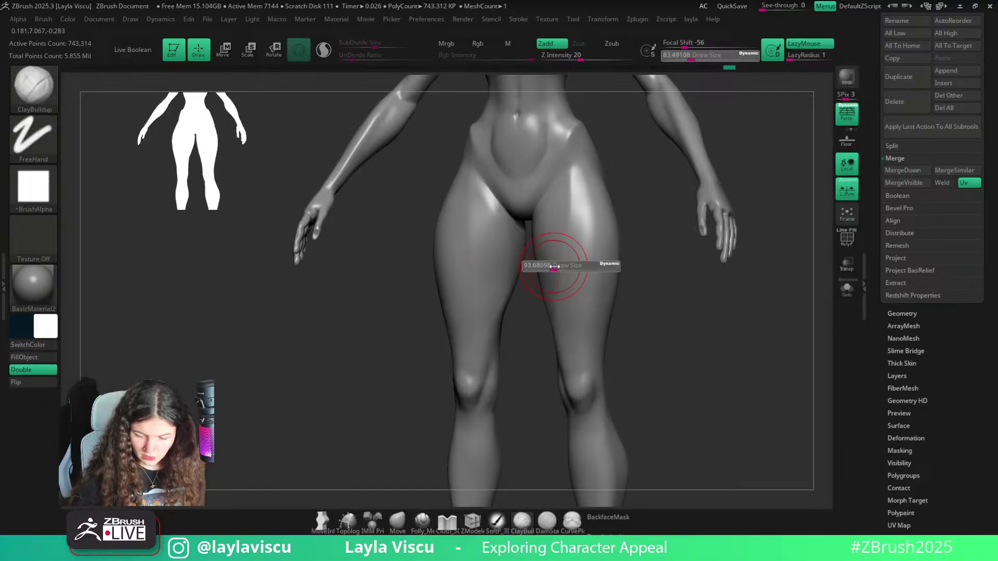
right_click_drag(551, 309, 537, 273, "shift")
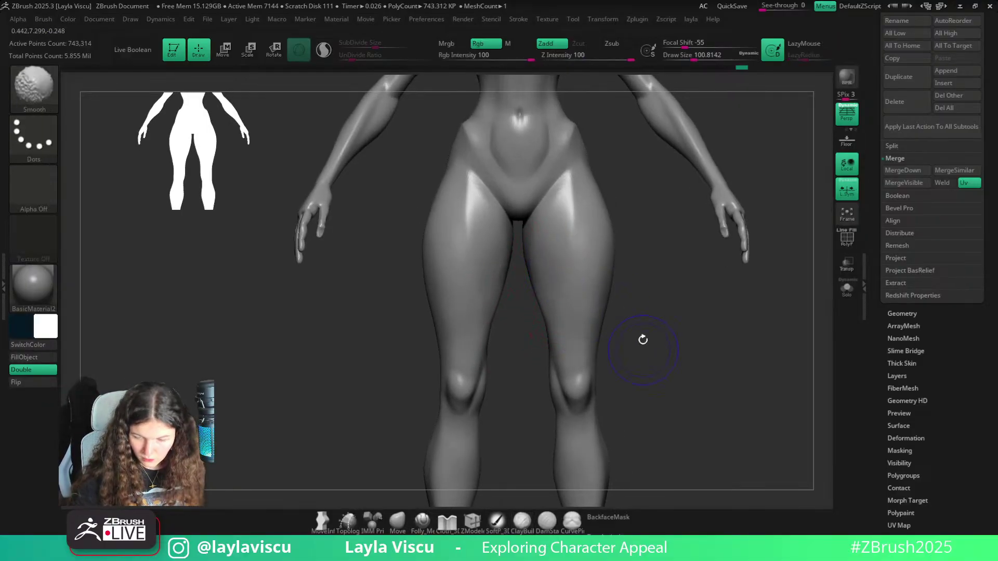
right_click_drag(641, 339, 600, 317, "ctrl")
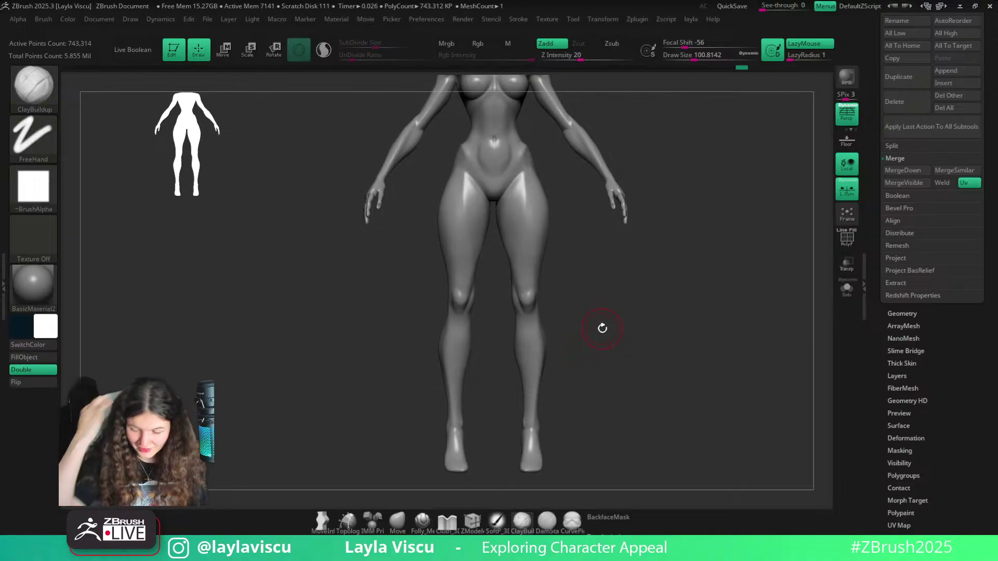
Stop recording on the body mesh's sculpt layer
left_click(897, 375)
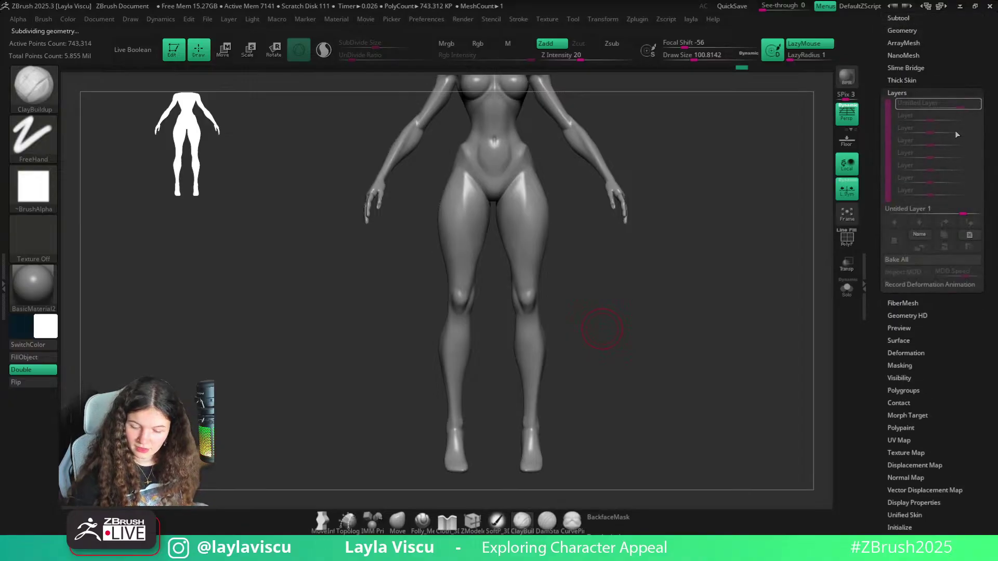
left_click(972, 104)
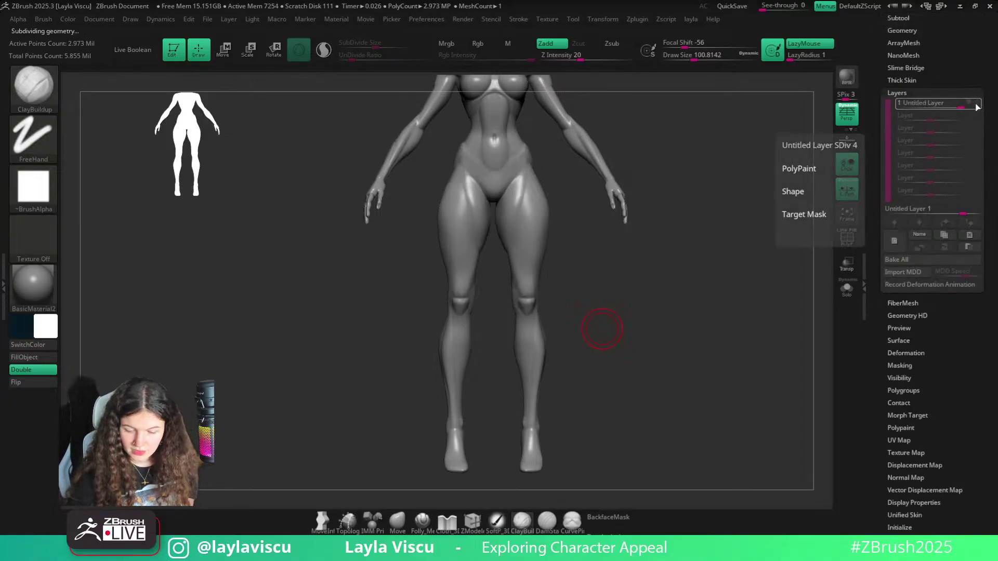
left_click_drag(737, 200, 744, 211)
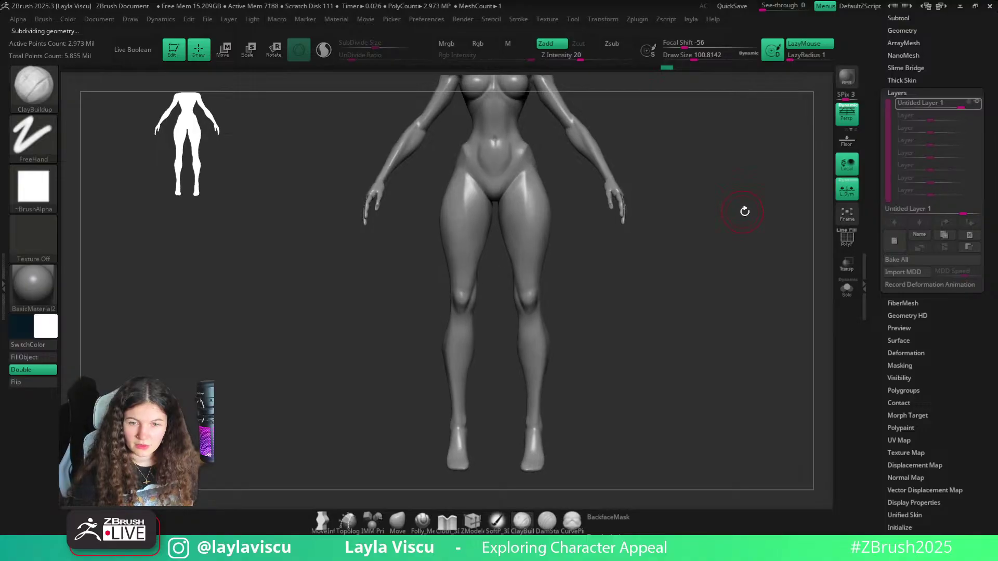
Examine the full figure and its silhouette thumbnail from the front and from behind
left_click_drag(715, 145, 695, 260, "alt")
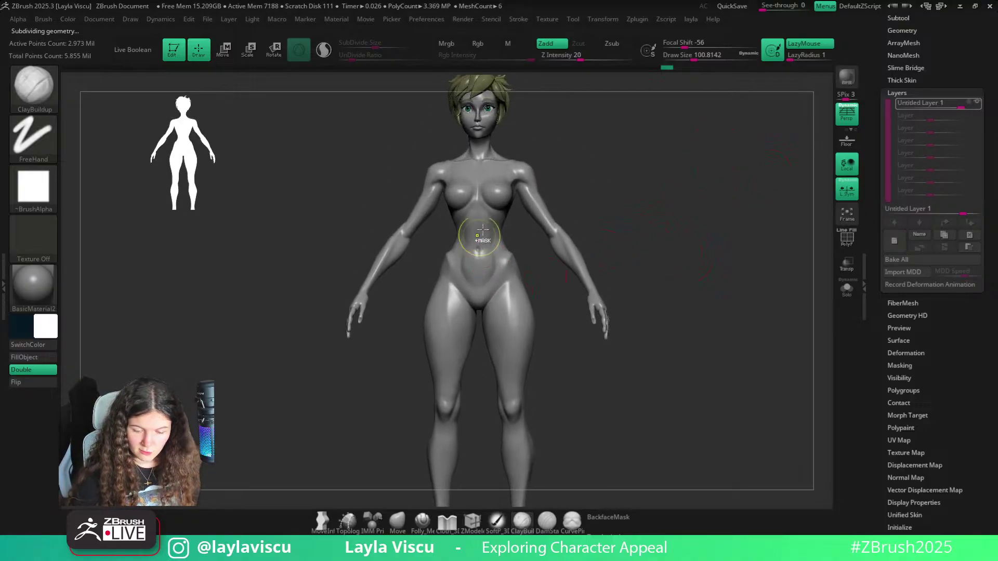
right_click_drag(484, 239, 486, 296, "ctrl")
left_click_drag(700, 176, 699, 244, "alt")
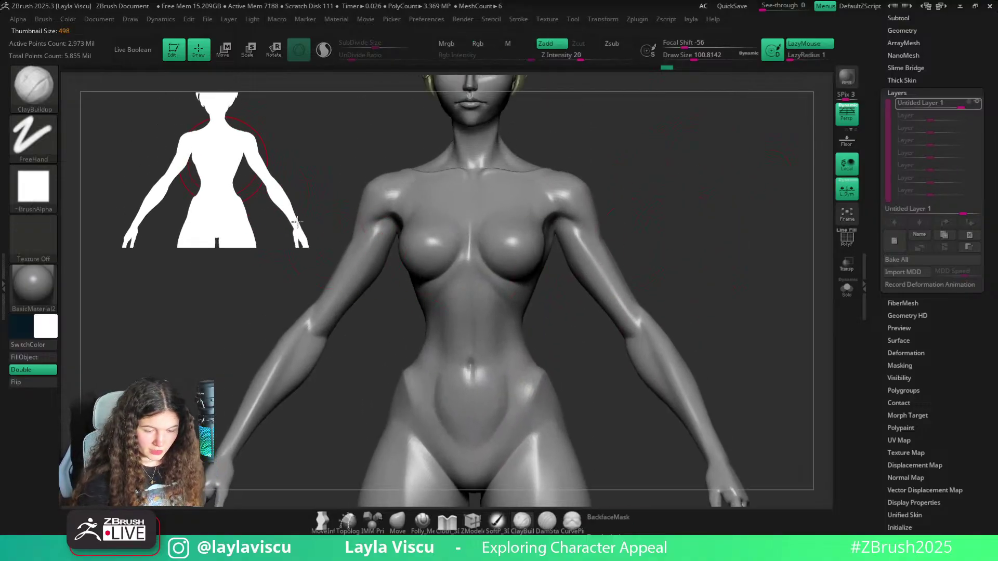
right_click_drag(736, 345, 700, 305, "ctrl")
left_click_drag(699, 304, 707, 317)
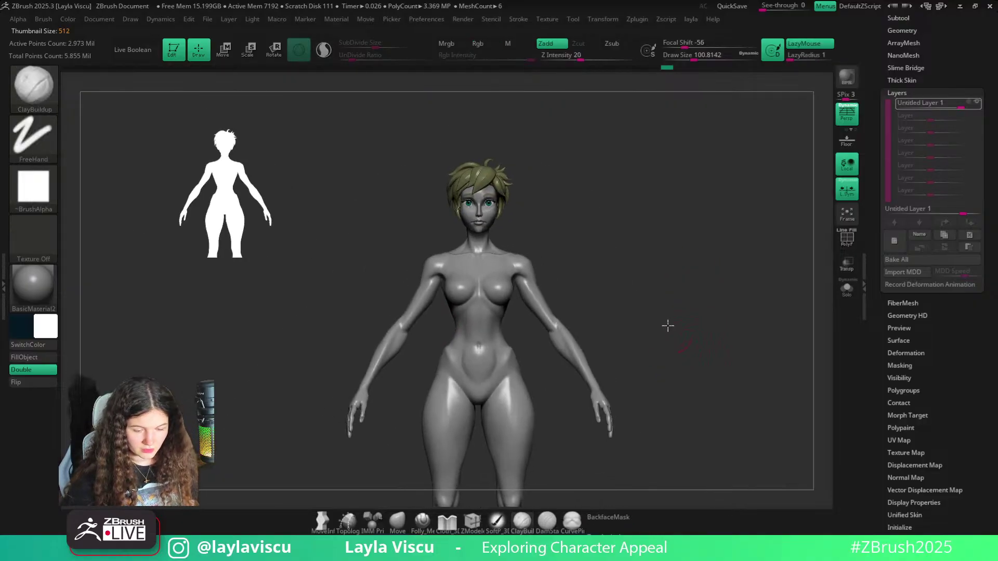
right_click_drag(666, 325, 657, 276, "ctrl")
left_click_drag(660, 291, 656, 275, "alt")
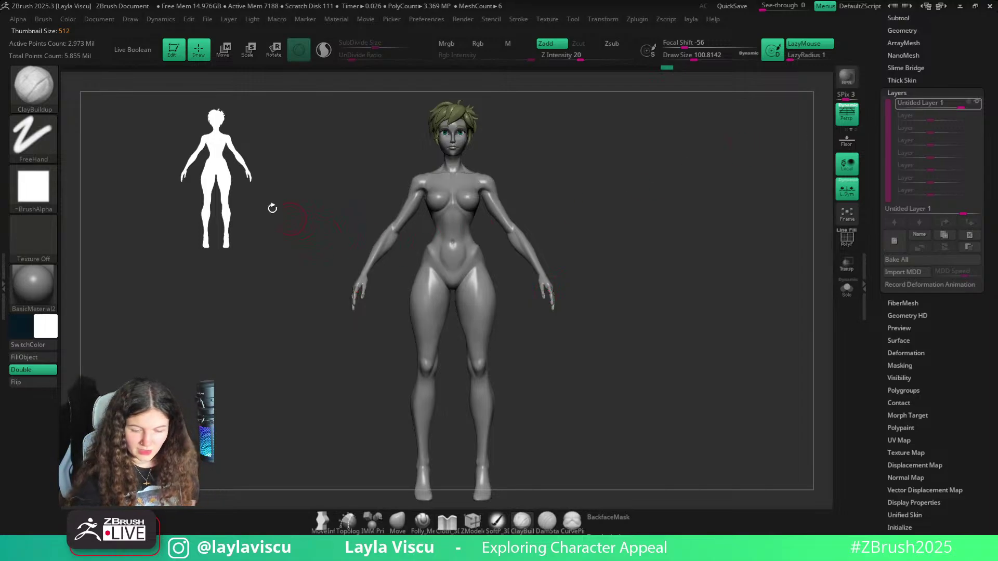
left_click_drag(650, 182, 603, 211)
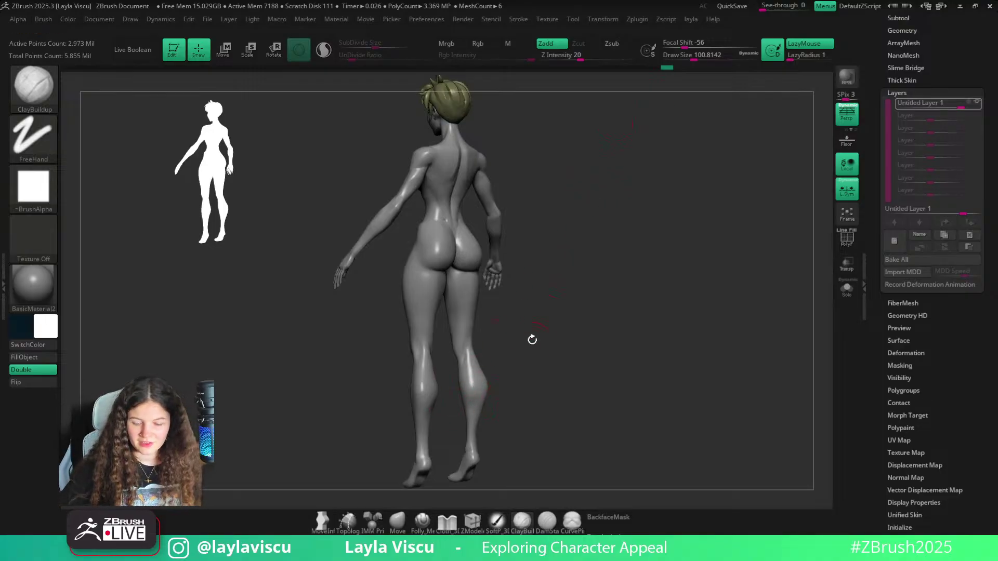
key("ctrl+z")
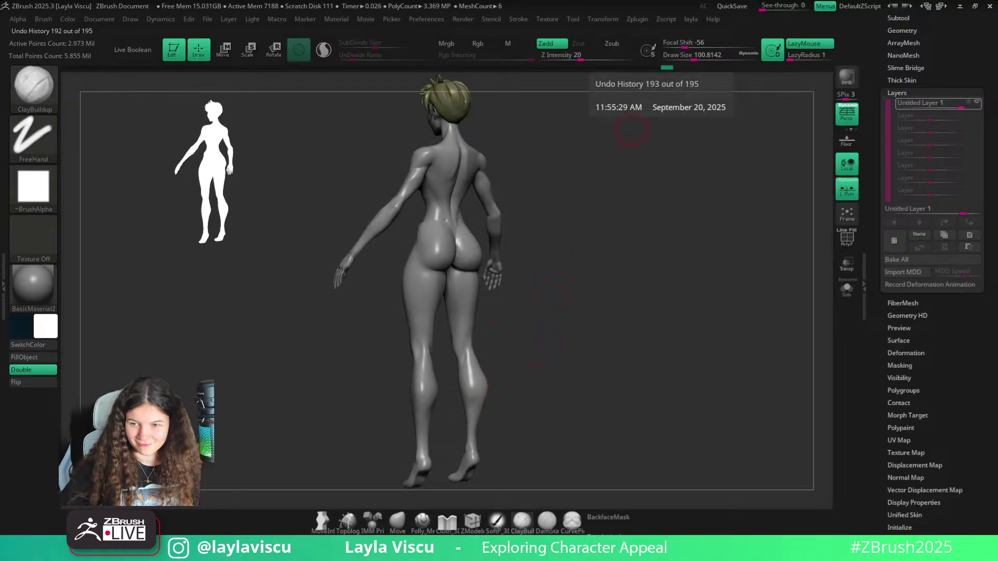
left_click_drag(626, 366, 628, 339, "alt")
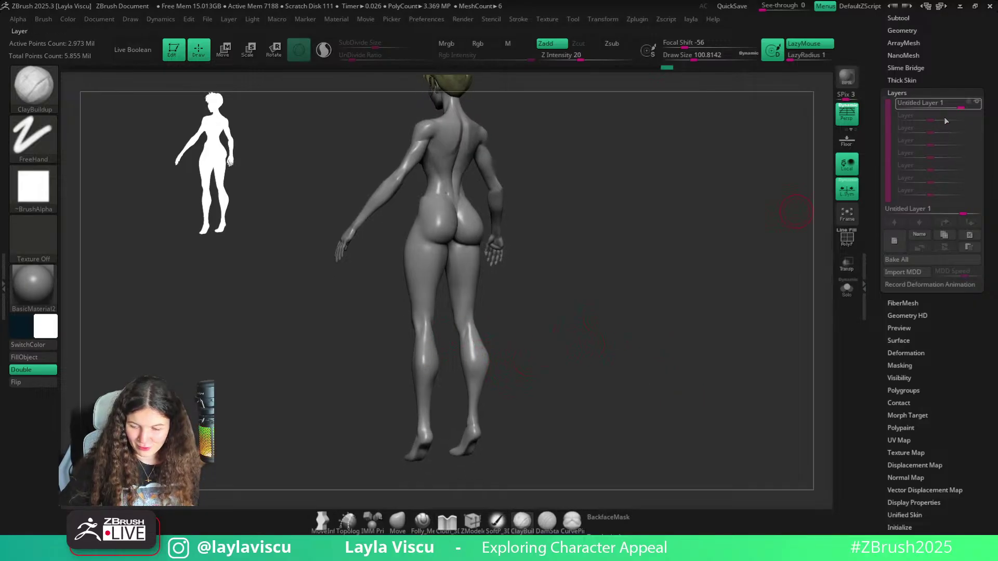
Resume recording on the body mesh's layer and turn off the body's polypaint display
left_click(971, 103)
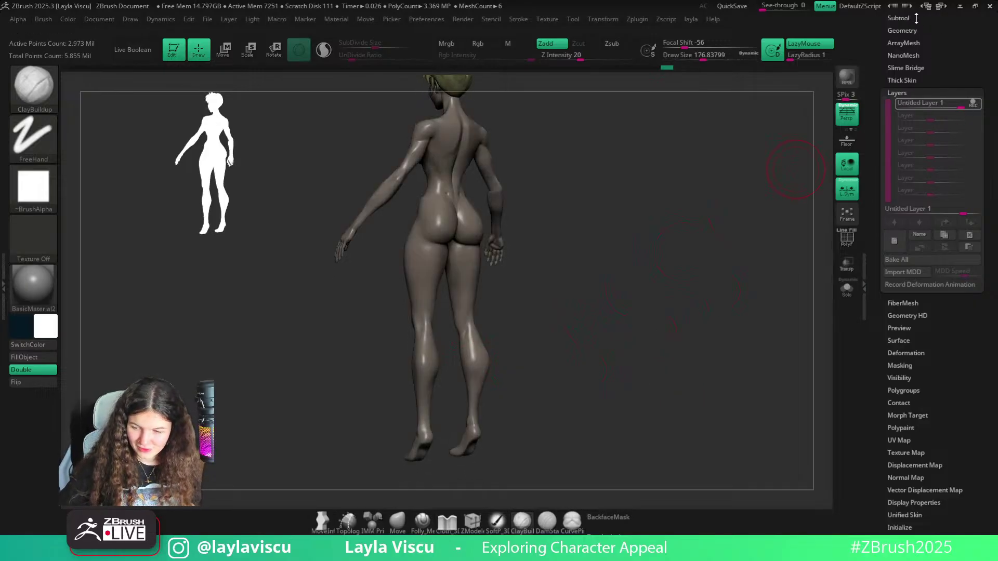
left_click(916, 18)
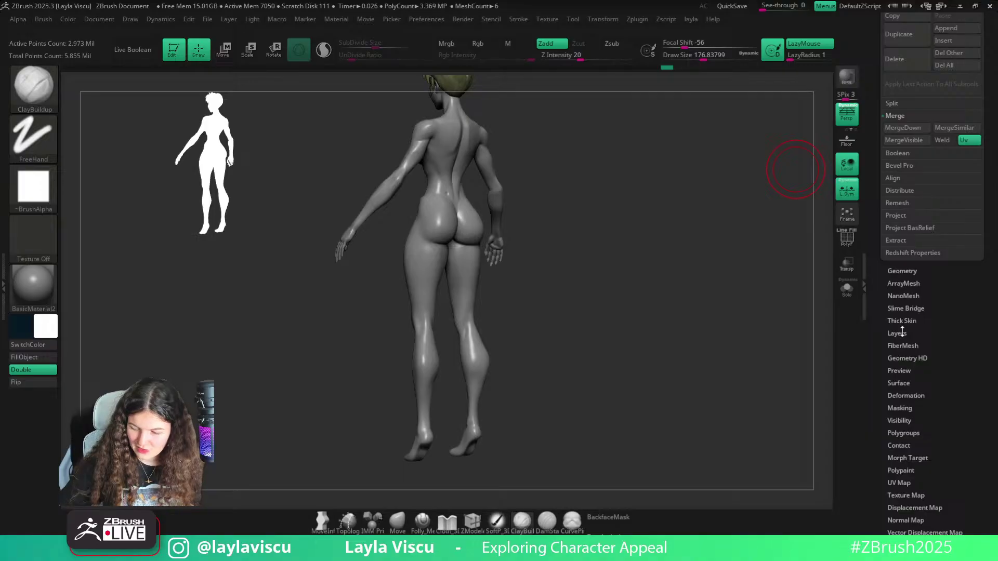
left_click(898, 332)
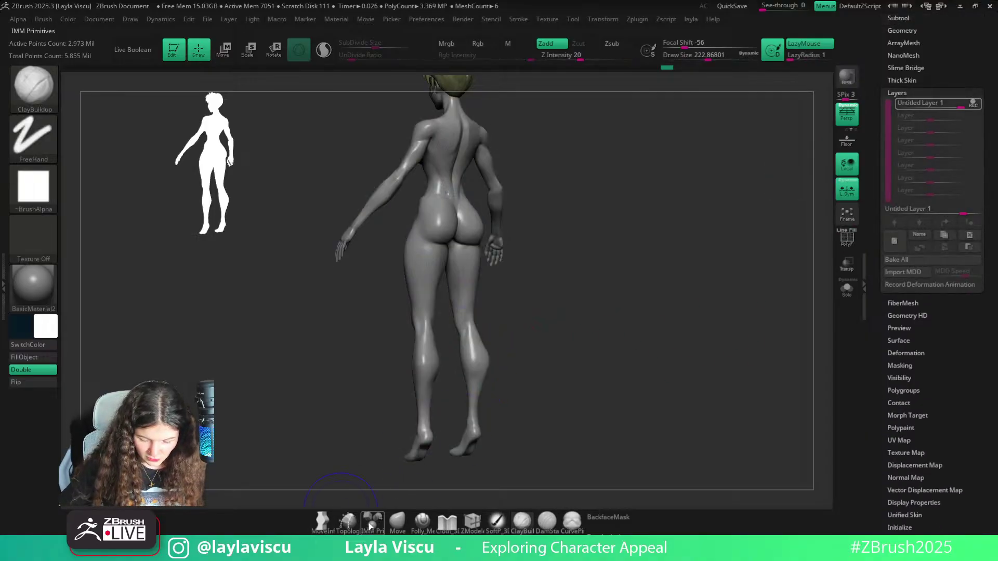
Lower the body mesh by three subdivision levels and reshape the calf from behind with the Move brush at a draw size of about 163
left_click(397, 521)
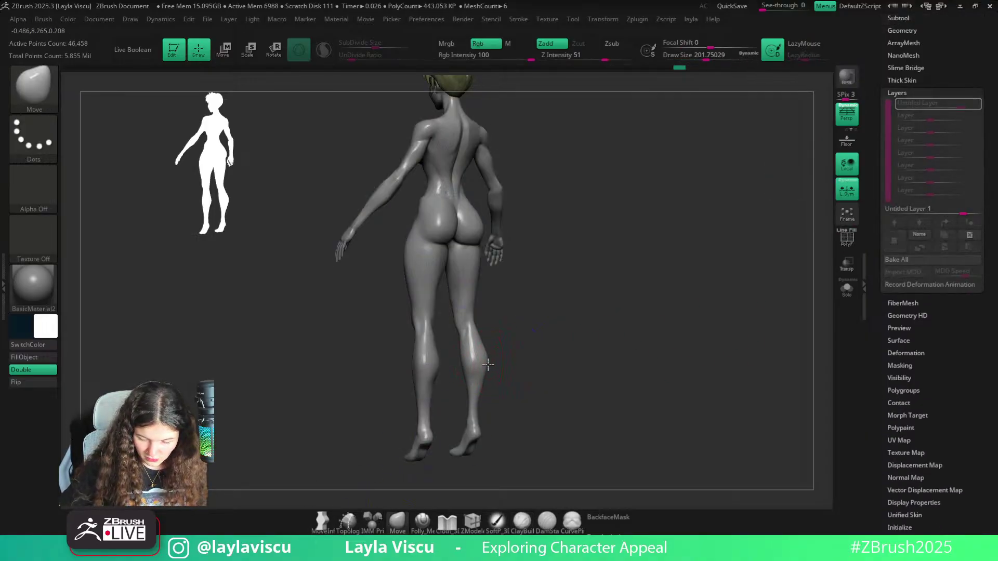
key("[")
right_click_drag(482, 393, 510, 444, "ctrl")
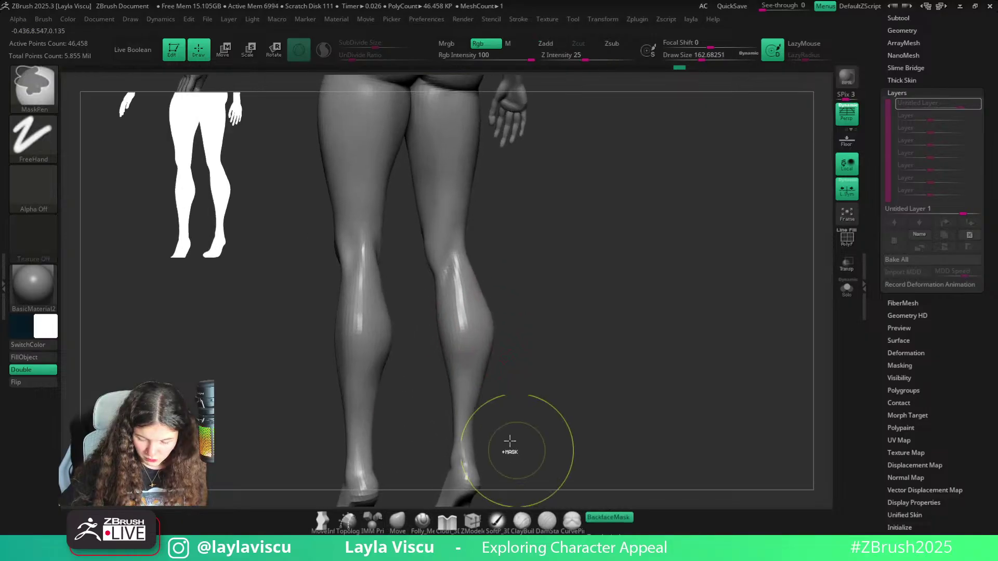
key("s")
mouse_move(484, 397)
left_mouse_down()
mouse_move(474, 396)
mouse_move(495, 342)
left_mouse_up()
key("s")
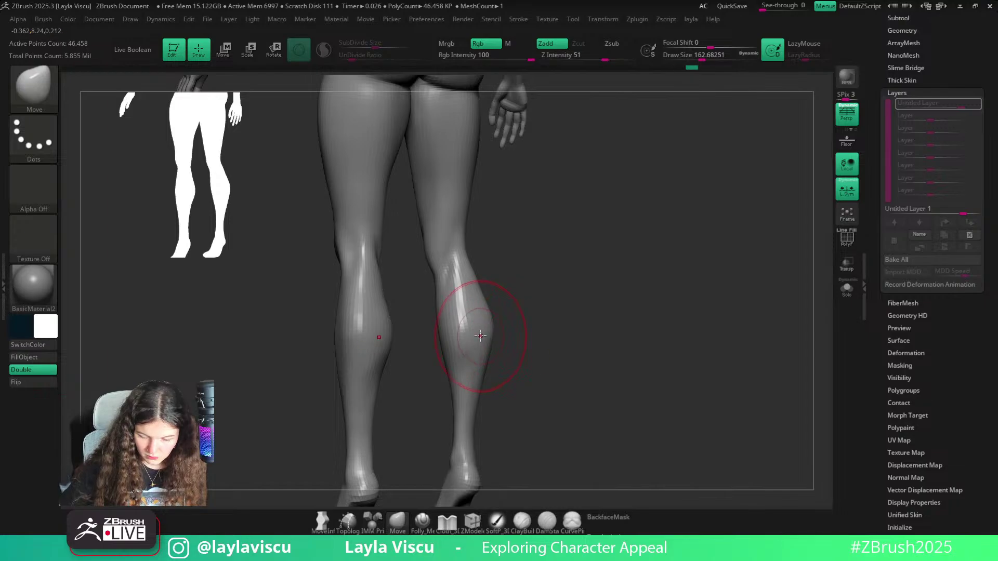
key("f")
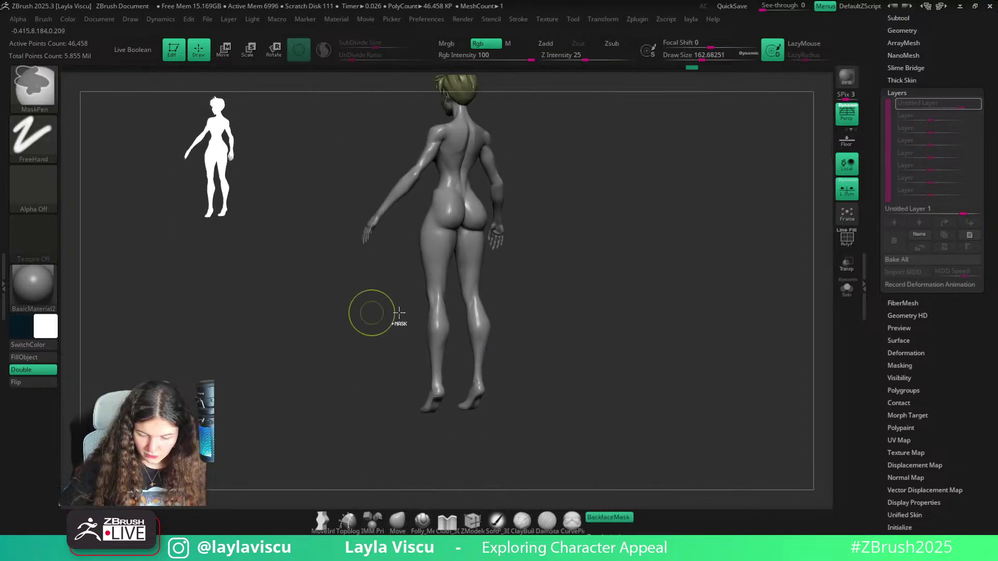
Adjust the contour just below the knee from behind with the Move brush at a draw size of about 97
right_click_drag(372, 307, 502, 335, "ctrl")
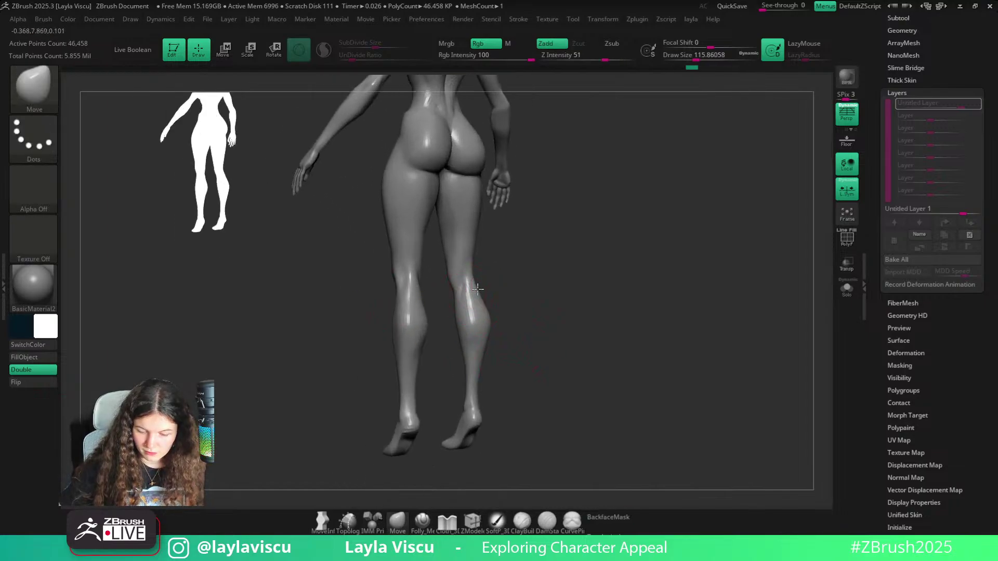
left_click_drag(478, 290, 479, 291)
right_click_drag(480, 293, 485, 311, "ctrl")
key("s")
left_click_drag(481, 288, 478, 288)
left_click_drag(479, 286, 479, 288)
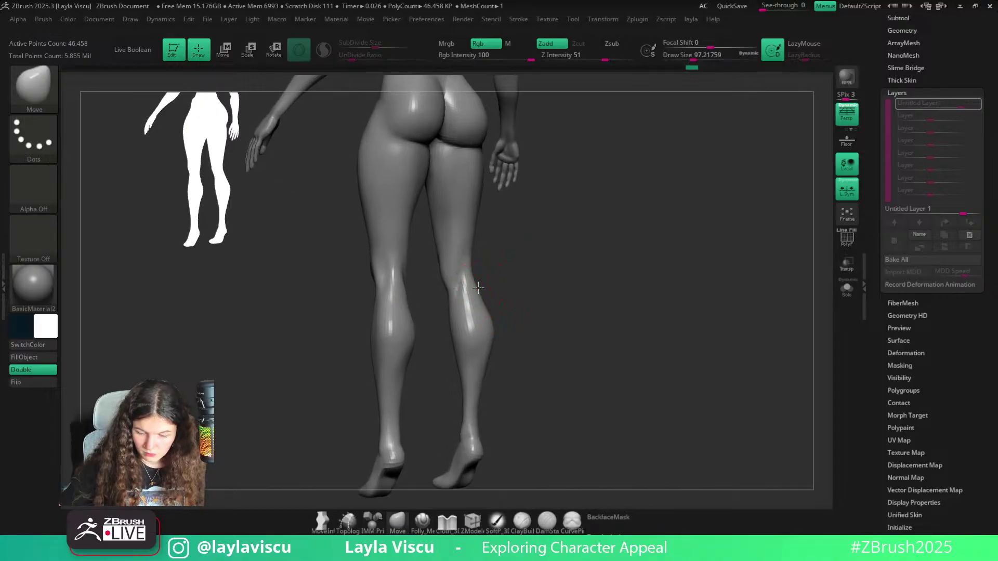
Refine the rear contour of the lower leg in side view with the Move brush at a draw size of about 132
mouse_move(520, 314)
right_mouse_down("ctrl")
mouse_move(551, 305)
mouse_move(467, 316)
mouse_move(537, 354)
mouse_move(521, 379)
right_mouse_up("ctrl")
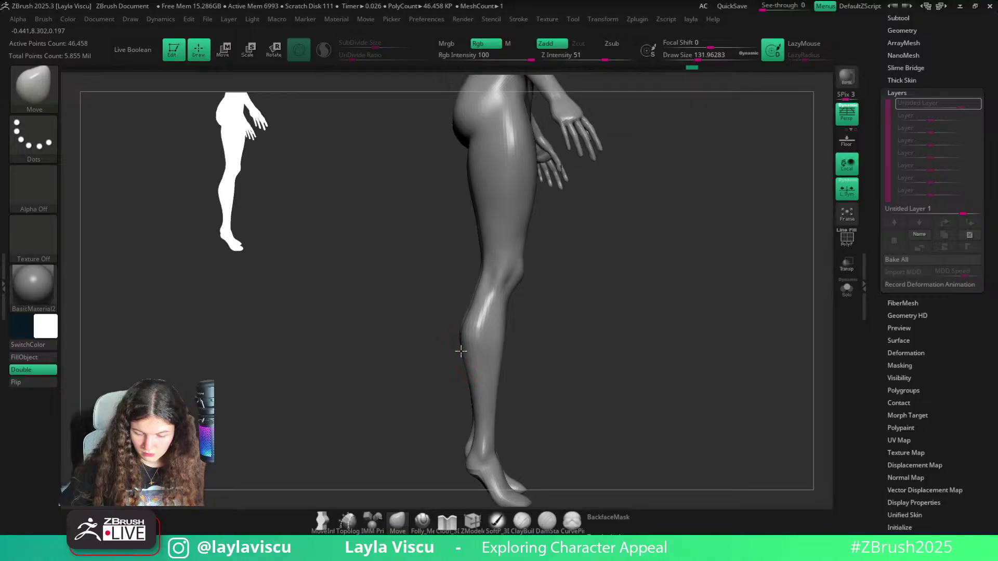
mouse_move(508, 368)
right_mouse_down()
mouse_move(532, 366)
mouse_move(504, 351)
mouse_move(496, 323)
right_mouse_up()
key("s")
left_click_drag(489, 236, 496, 216)
key("s")
Stop the layer recording and examine the legs, head and upper body from several angles against the silhouette, ending with the body subtool active
mouse_move(459, 202)
right_mouse_down("ctrl")
mouse_move(440, 226)
mouse_move(687, 281)
mouse_move(678, 296)
mouse_move(549, 256)
right_mouse_up("ctrl")
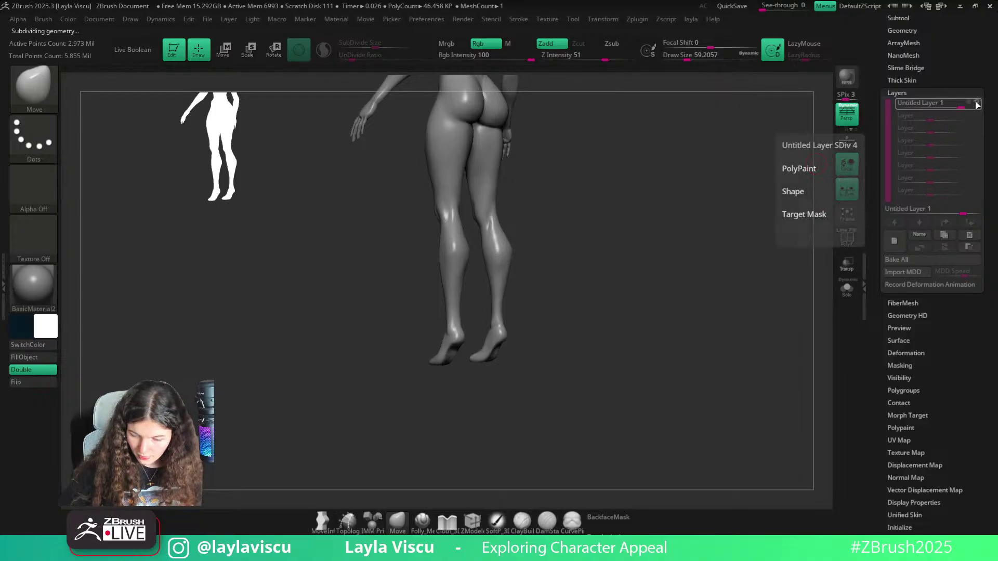
mouse_move(614, 191)
right_mouse_down("alt")
mouse_move(629, 265)
mouse_move(594, 305)
mouse_move(570, 297)
mouse_move(564, 317)
mouse_move(635, 297)
mouse_move(614, 310)
mouse_move(618, 176)
mouse_move(661, 276)
mouse_move(587, 255)
mouse_move(608, 252)
mouse_move(608, 276)
mouse_move(622, 272)
right_mouse_up("alt")
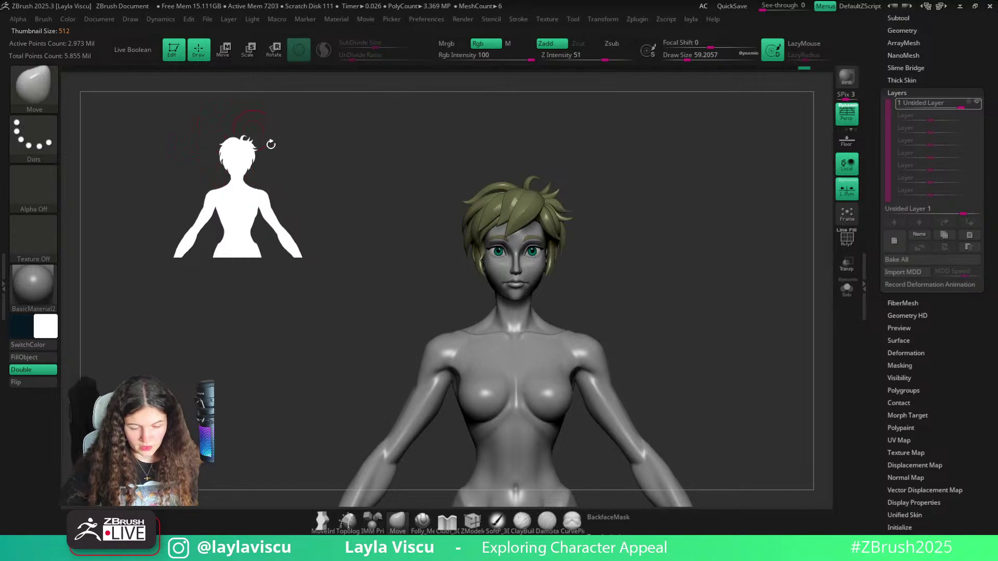
right_click_drag(591, 239, 577, 247, "alt")
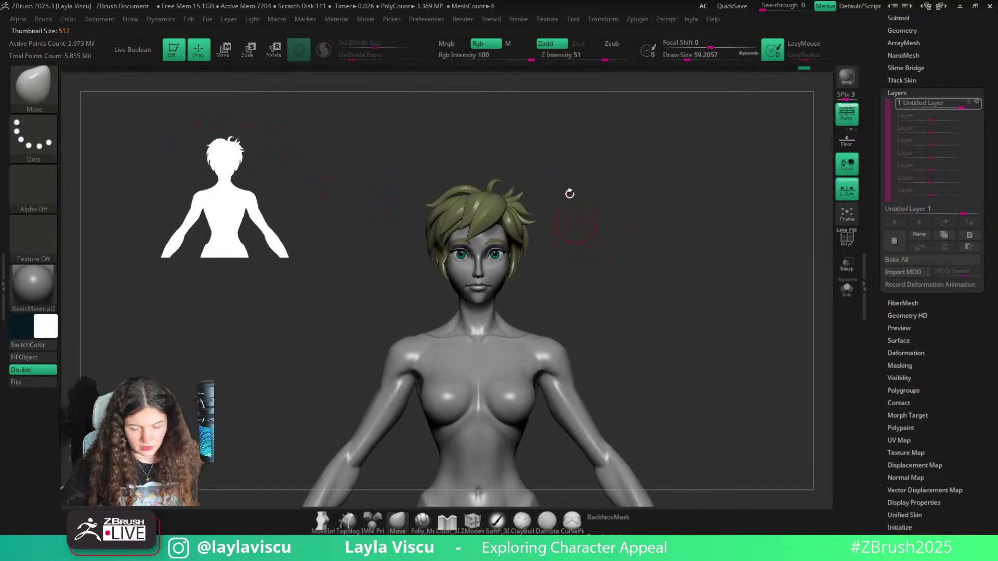
right_click_drag(728, 213, 722, 174)
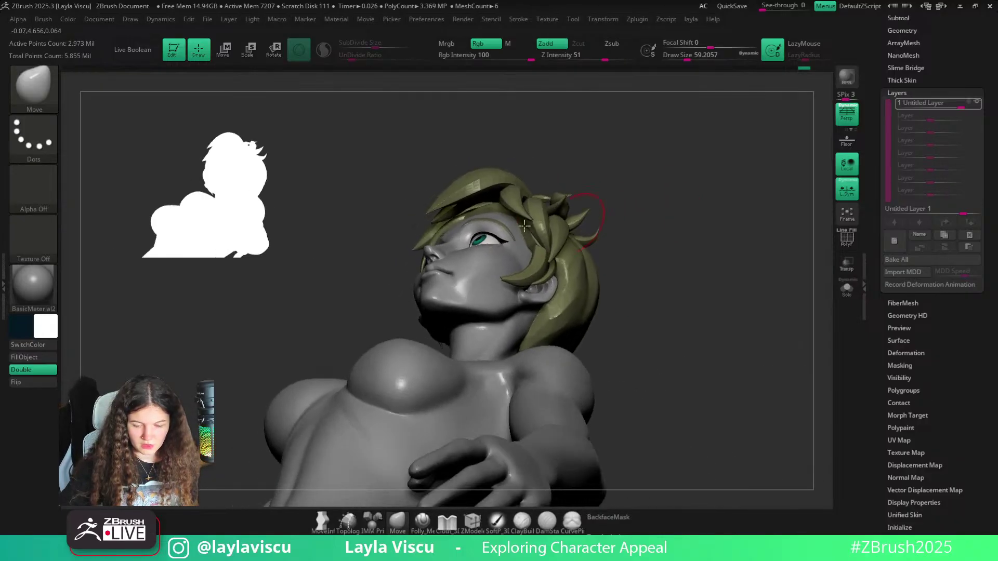
left_click(481, 204, "alt")
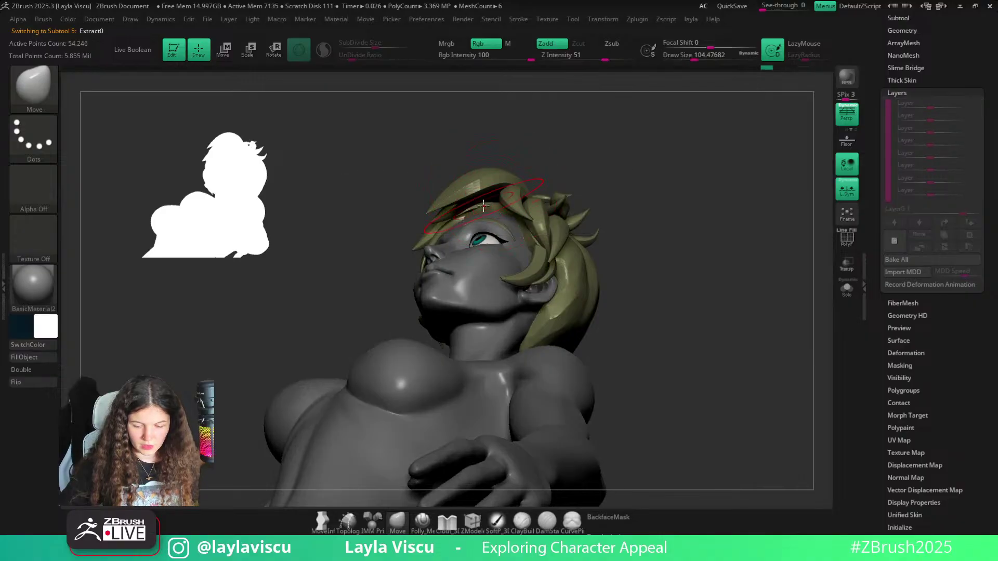
mouse_move(504, 184)
right_mouse_down()
mouse_move(608, 216)
mouse_move(704, 196)
mouse_move(697, 225)
mouse_move(587, 204)
mouse_move(600, 202)
right_mouse_up()
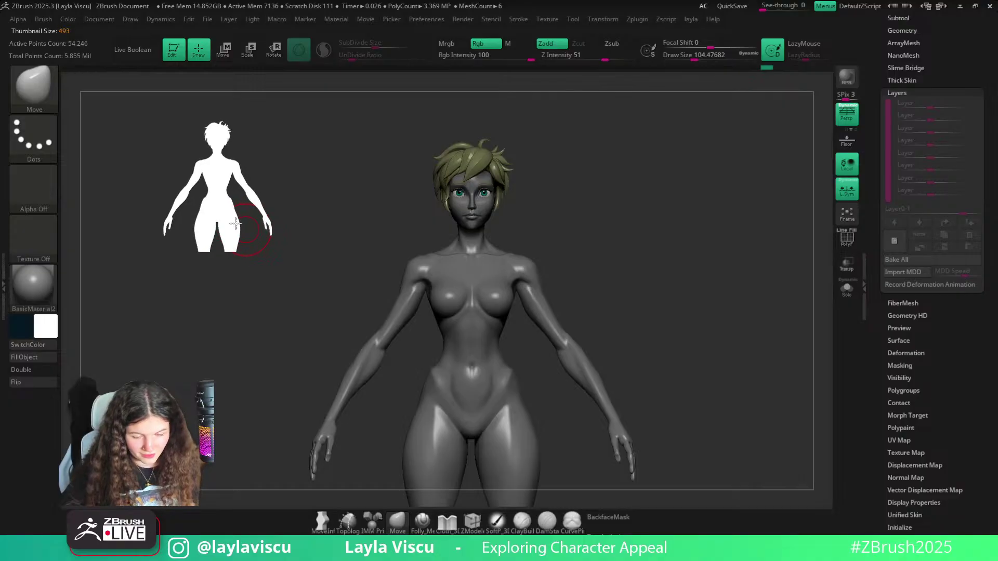
left_click(576, 363, "alt")
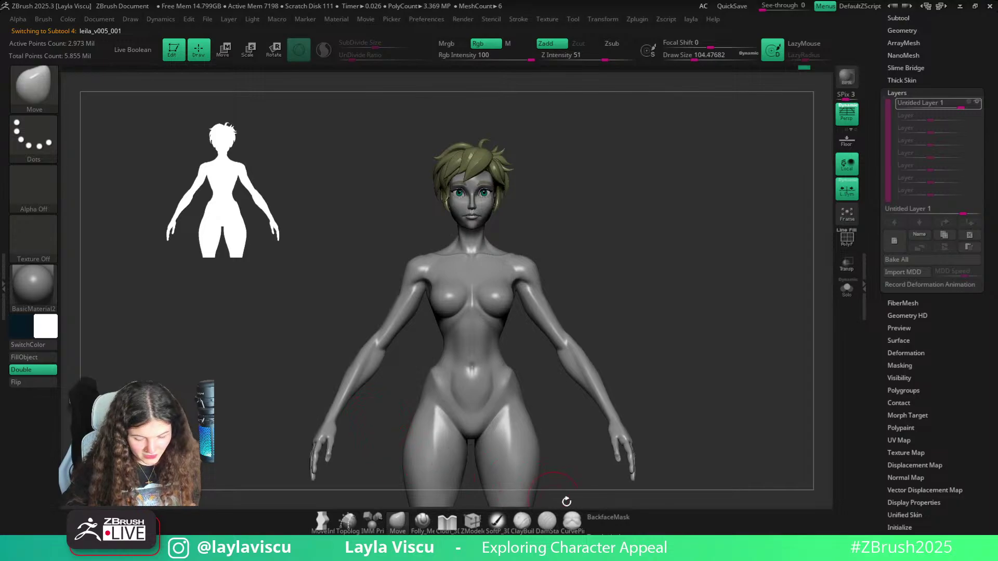
Enable backface masking for the Move brush
left_click(598, 517)
left_click_drag(541, 479, 364, 379, "alt")
left_click_drag(267, 403, 290, 332, "alt")
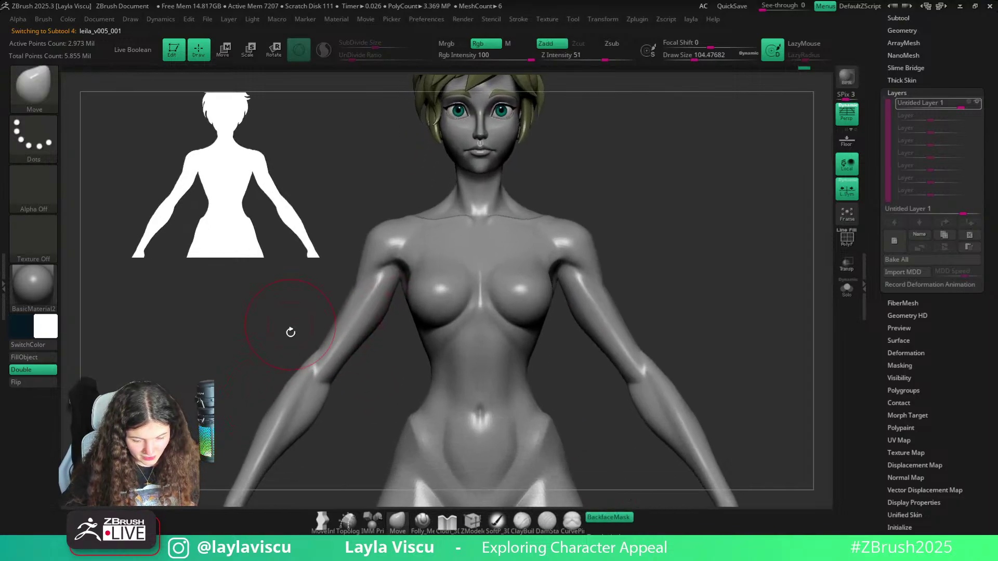
Switch the body's layer back to recording and hide the body's polypaint color
left_click(971, 104)
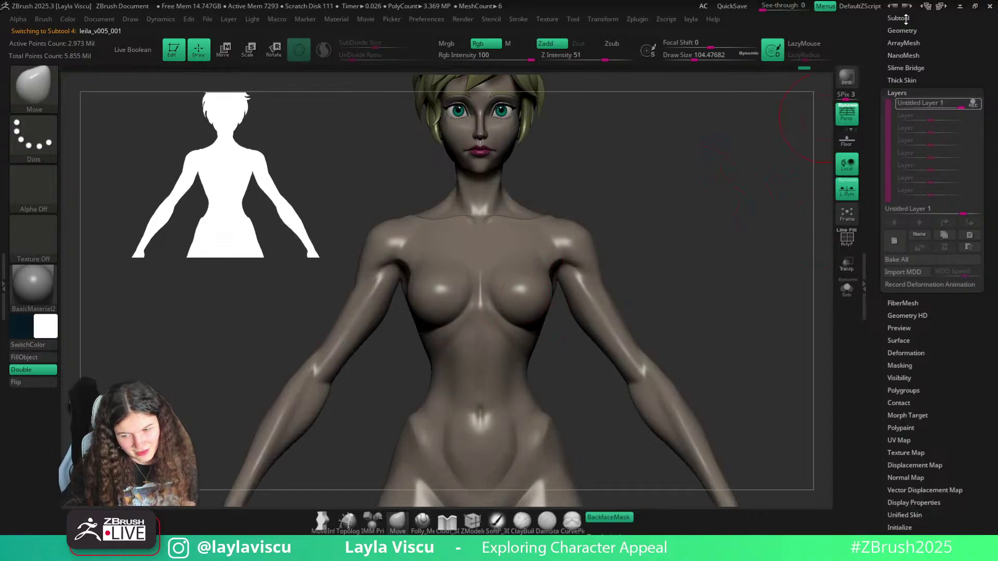
left_click(906, 19)
left_click(970, 79)
left_click_drag(982, 113, 972, 51)
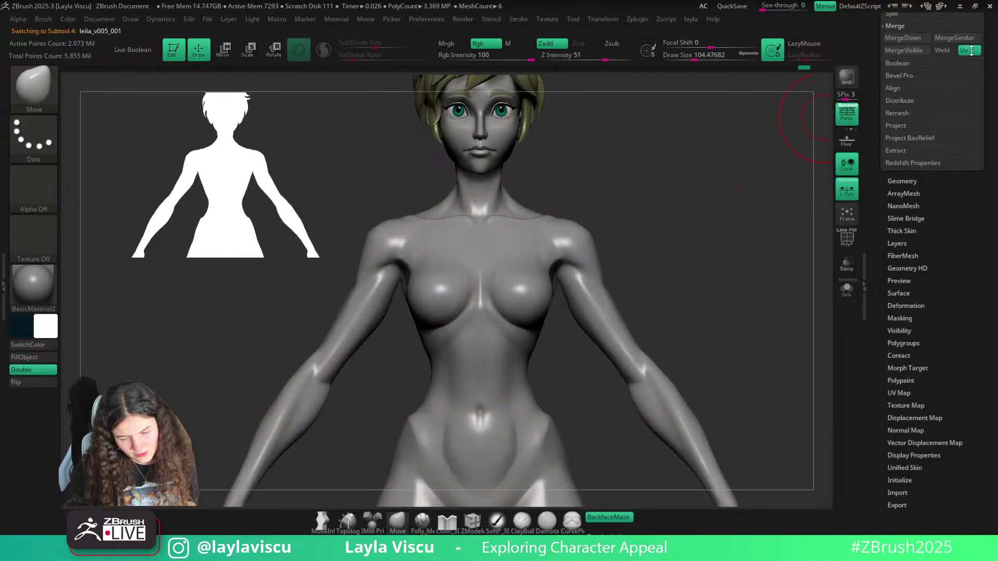
scroll(918, 118, "down", 3)
left_click(898, 143)
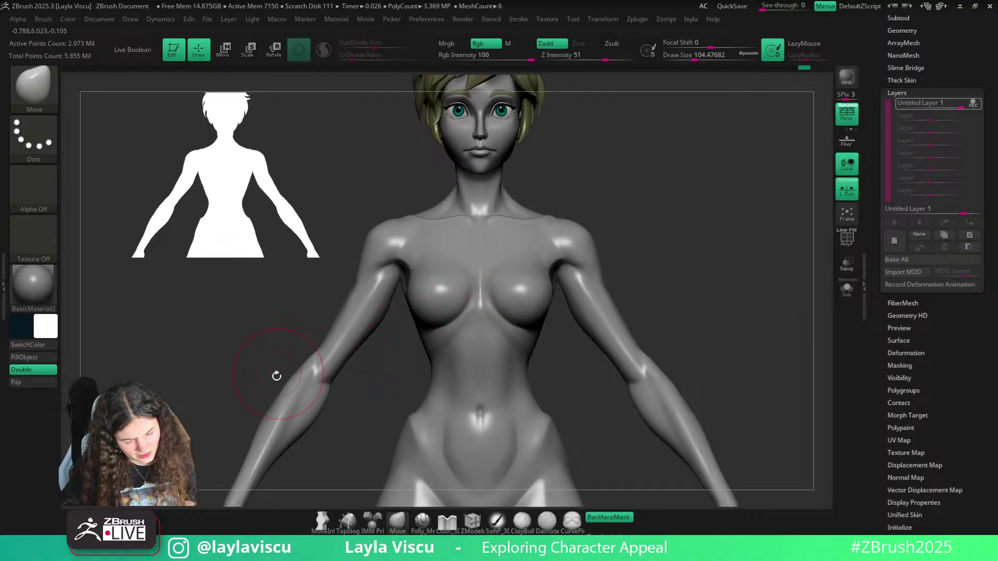
Refine the contours of the forearms and elbows in front view with the Move brush at a draw size of about 71
key("bracketleft")
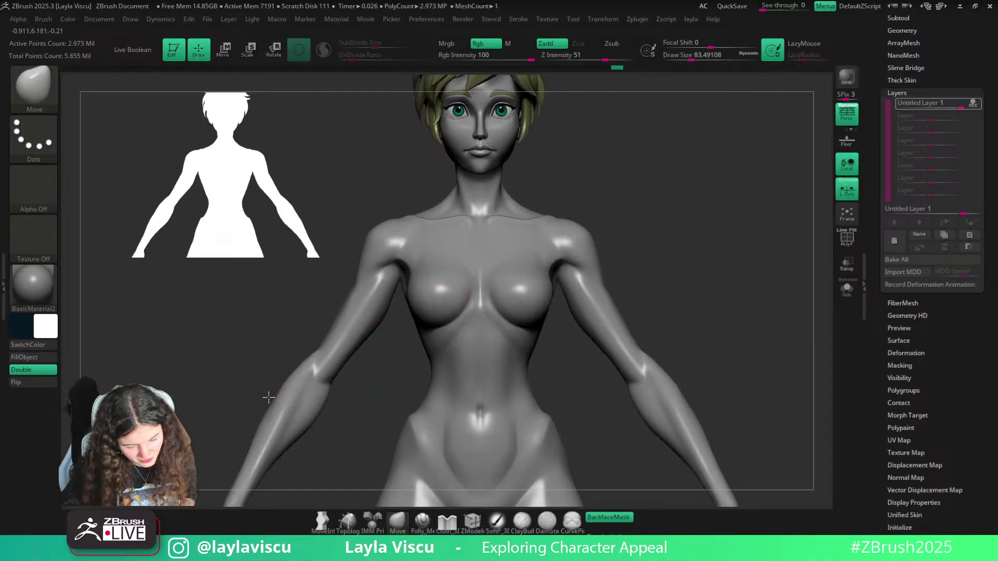
key("bracketleft")
right_click_drag(315, 399, 331, 328, "ctrl")
right_click_drag(330, 328, 301, 366, "ctrl")
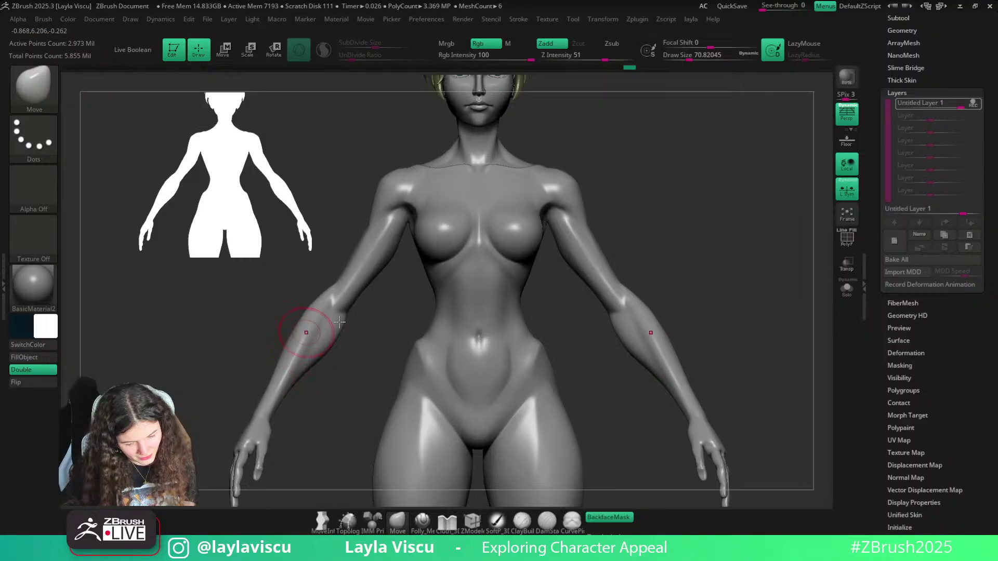
right_click_drag(624, 278, 681, 251)
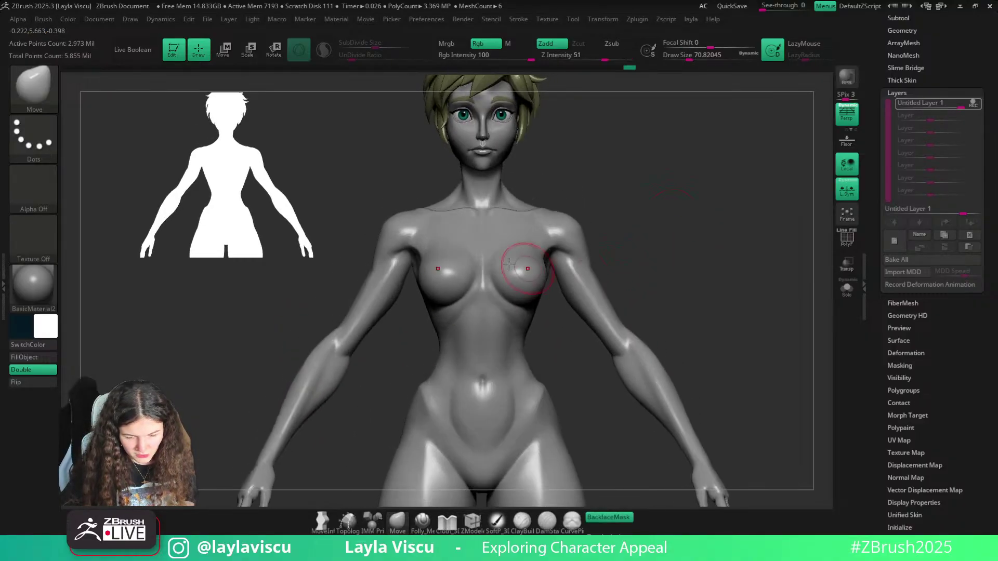
key("shift")
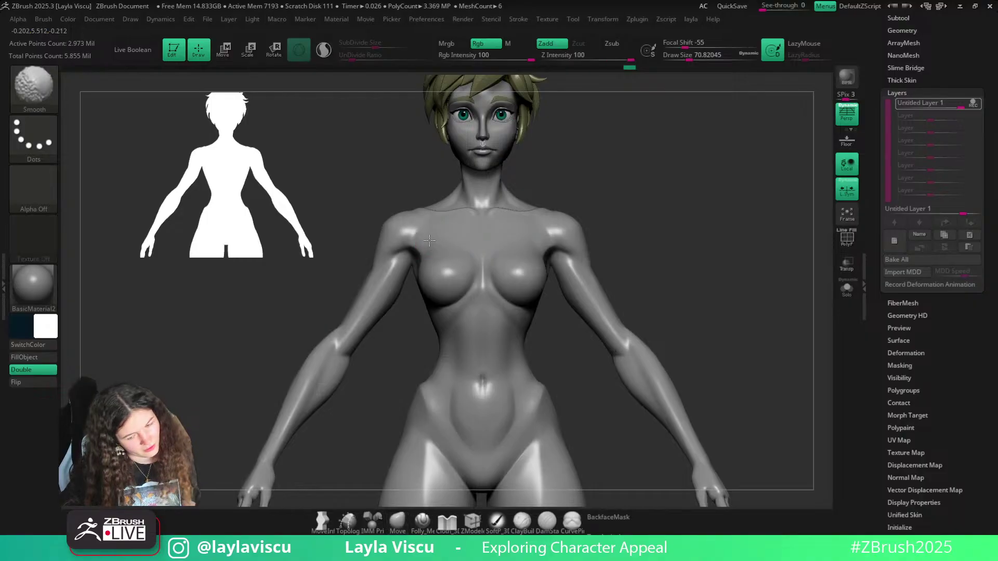
mouse_move(430, 240)
right_mouse_down("ctrl")
mouse_move(606, 223)
mouse_move(554, 187)
mouse_move(424, 232)
mouse_move(416, 301)
mouse_move(530, 276)
mouse_move(496, 291)
mouse_move(439, 254)
mouse_move(318, 257)
right_mouse_up("ctrl")
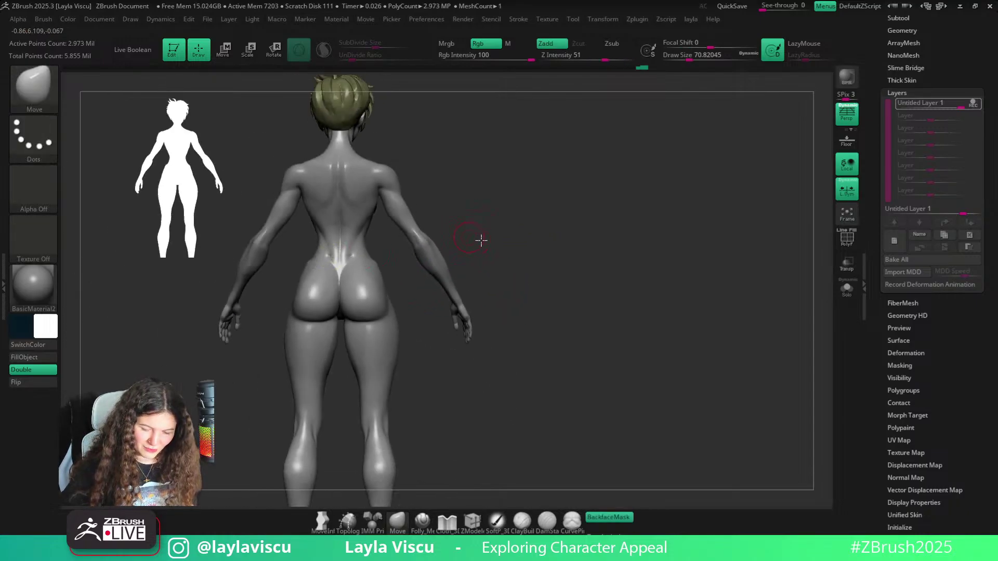
Select the Folly_Mech Cut brush in the rear view and set the silhouette thumbnail size to 217
right_click_drag(482, 240, 538, 263, "alt")
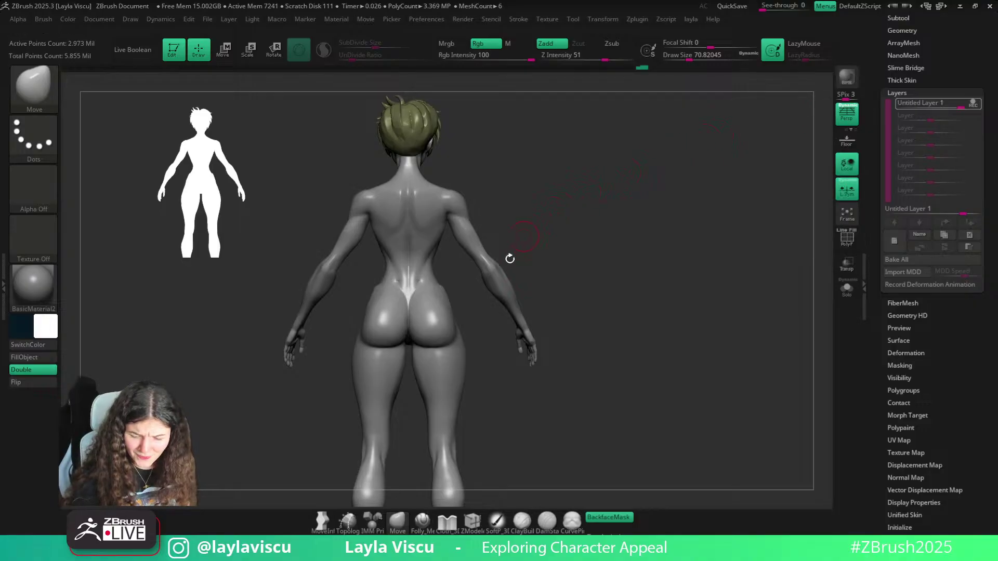
right_click_drag(511, 256, 510, 307, "ctrl")
left_click(422, 522)
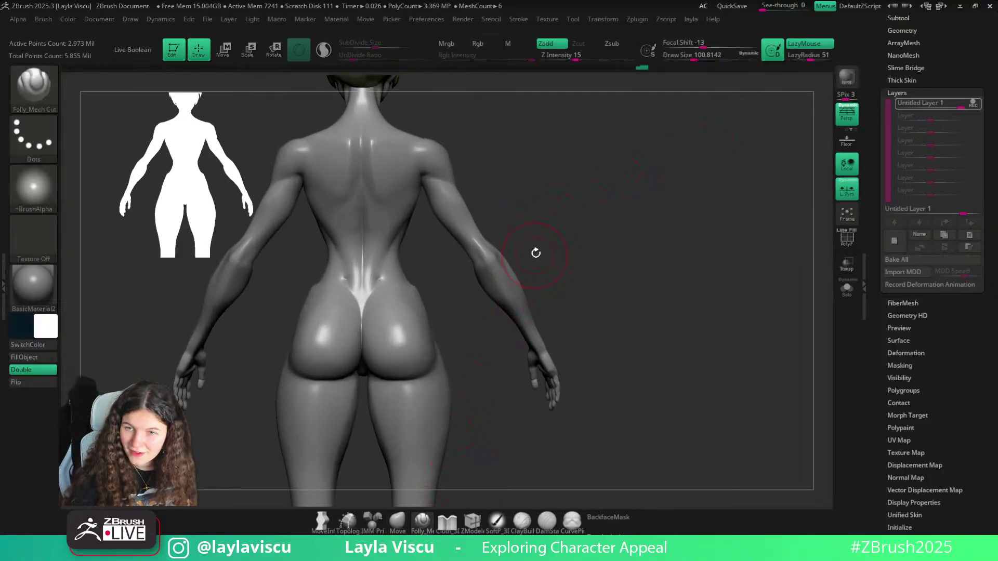
right_click_drag(570, 241, 564, 290)
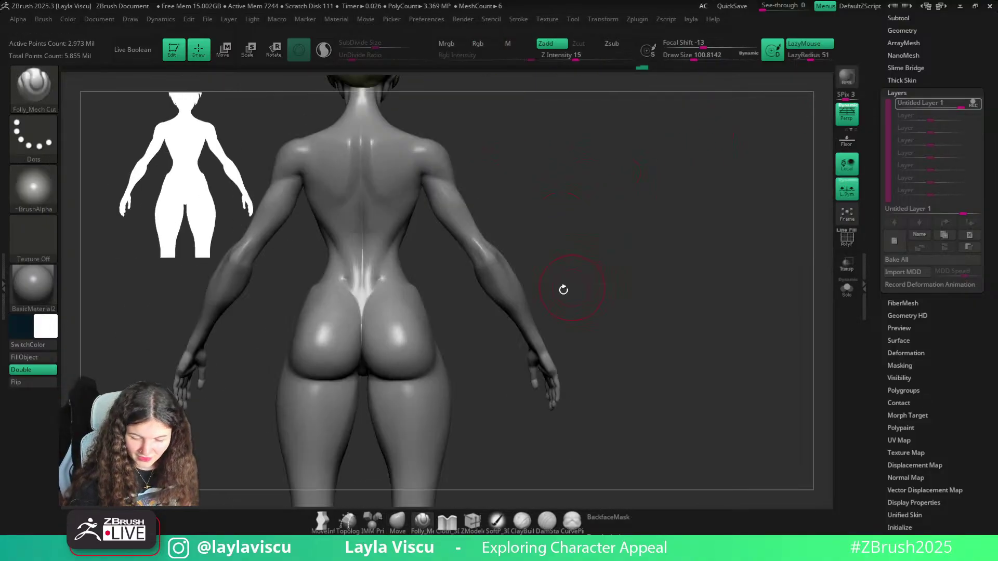
scroll(161, 139, "down", 3)
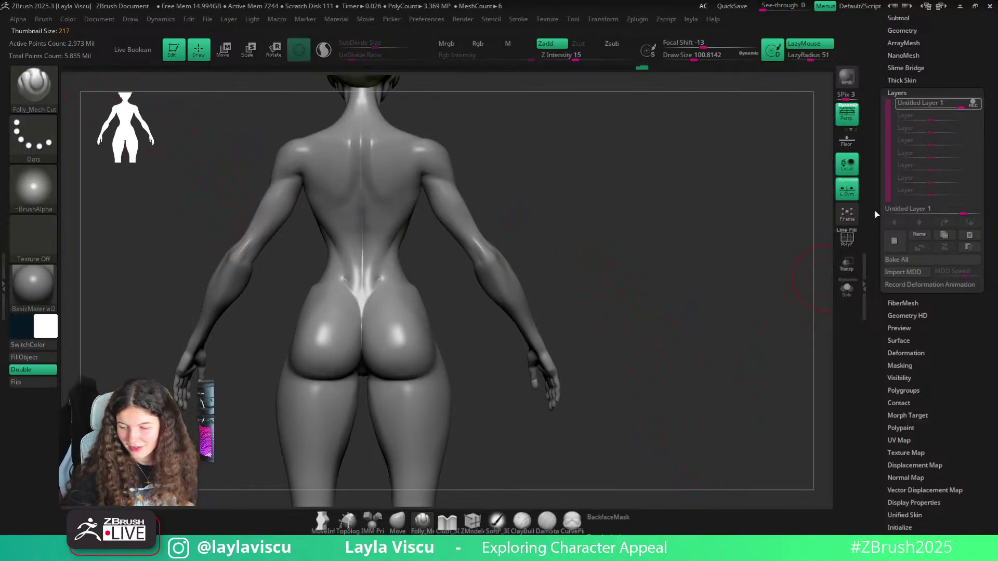
Adjust the elbow and upper forearm contour from the side with the Move brush at a draw size of about 101
right_click_drag(568, 307, 578, 264)
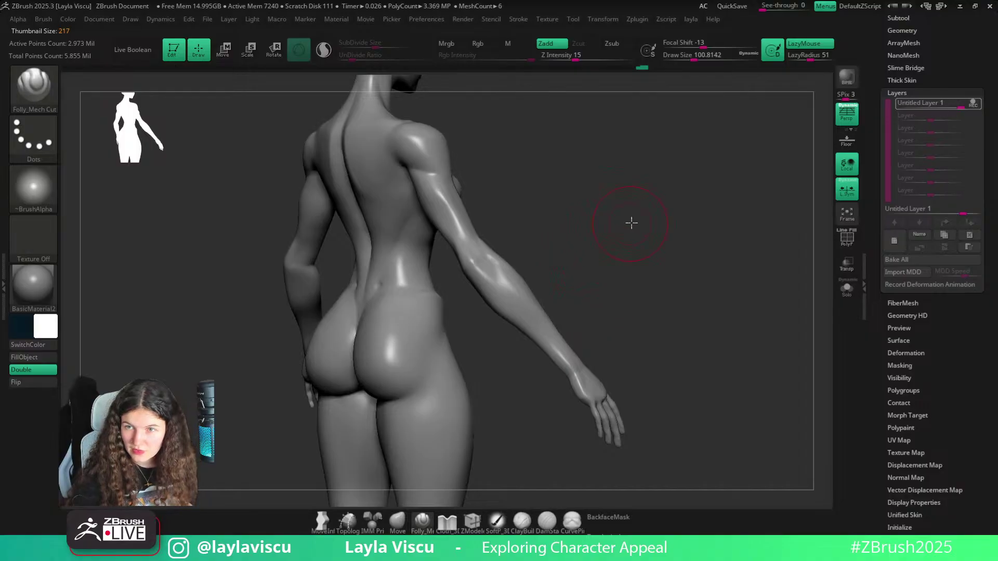
right_click_drag(632, 223, 589, 217)
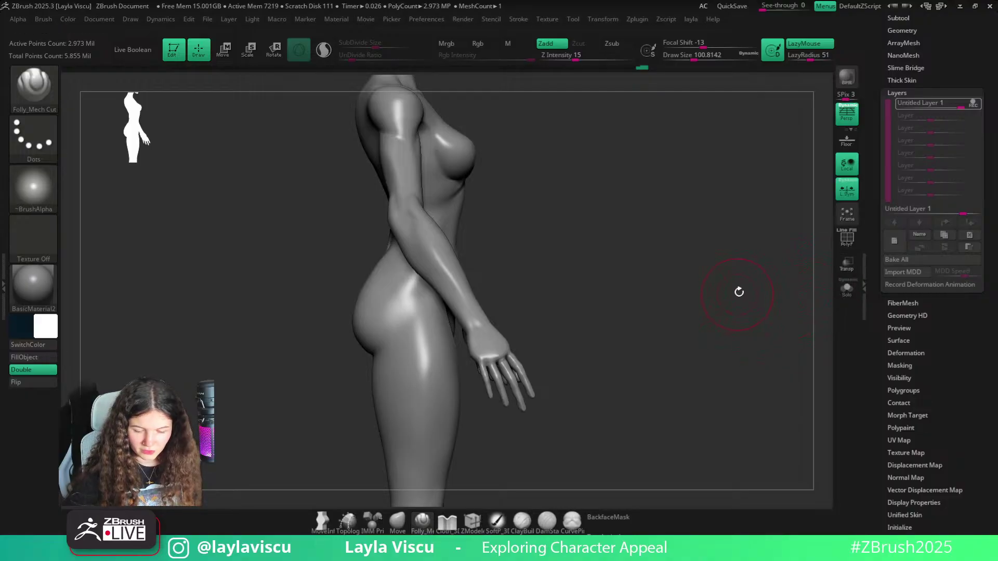
right_click_drag(739, 292, 649, 290)
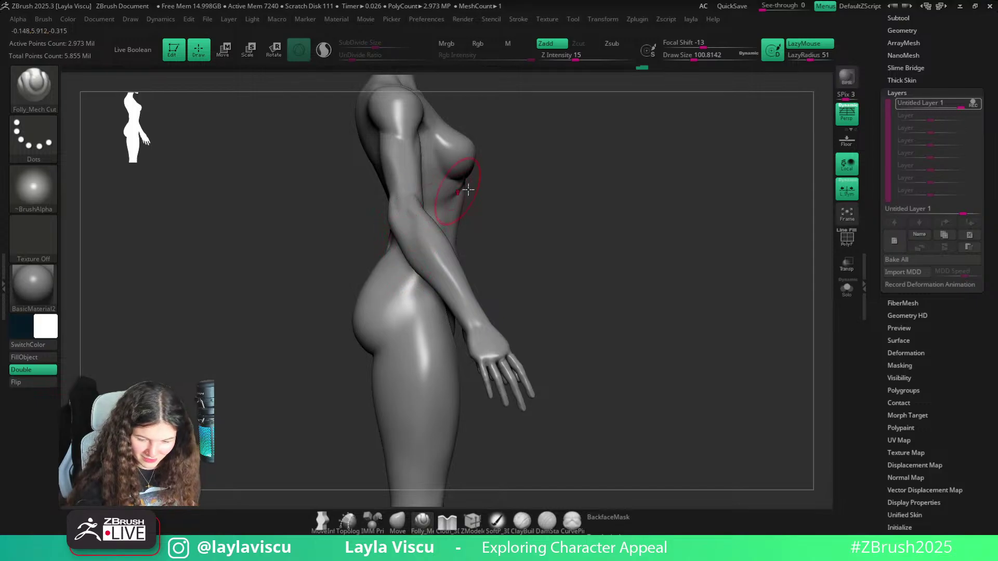
right_click_drag(456, 200, 385, 500)
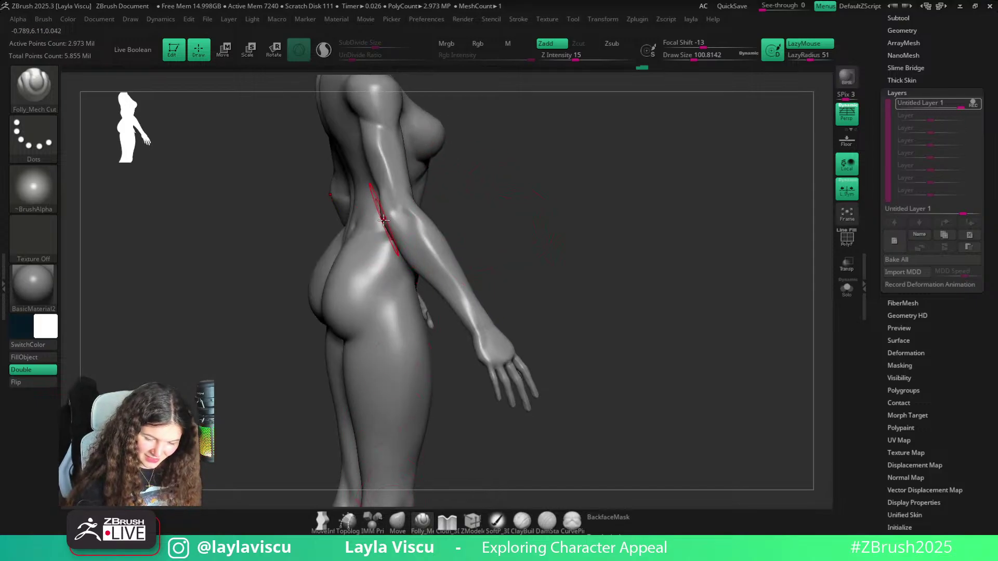
key("shift")
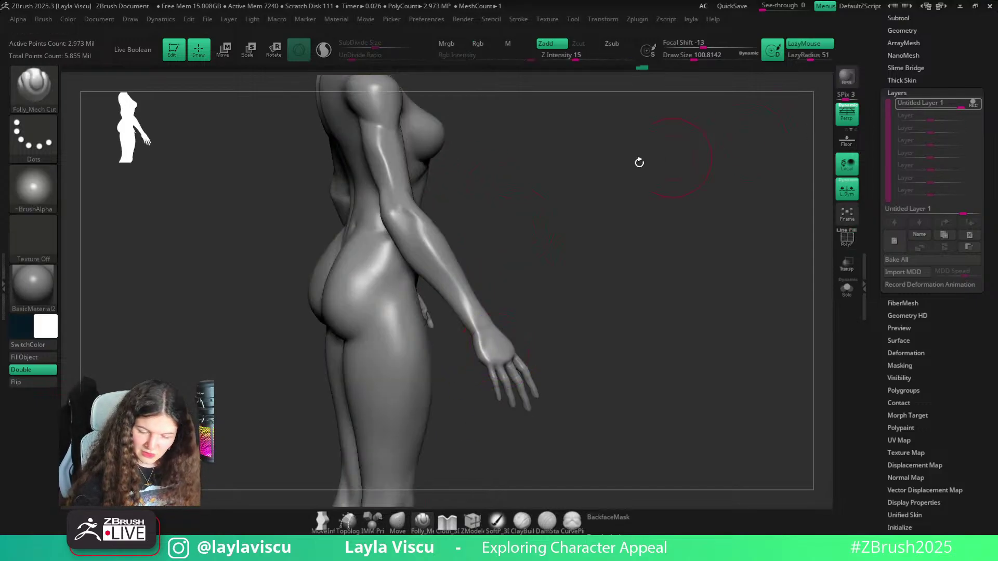
left_click(398, 522)
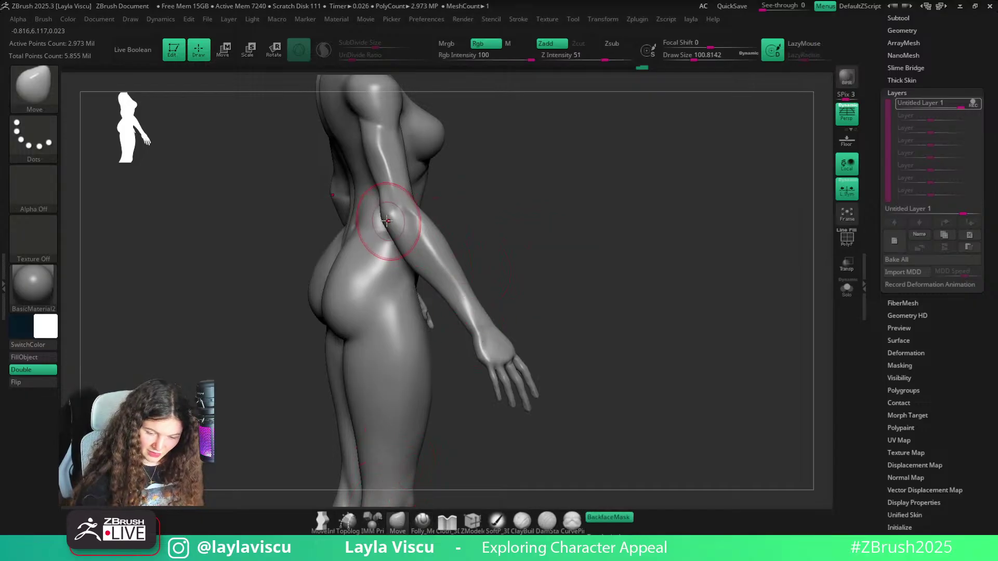
left_click_drag(626, 442, 410, 265)
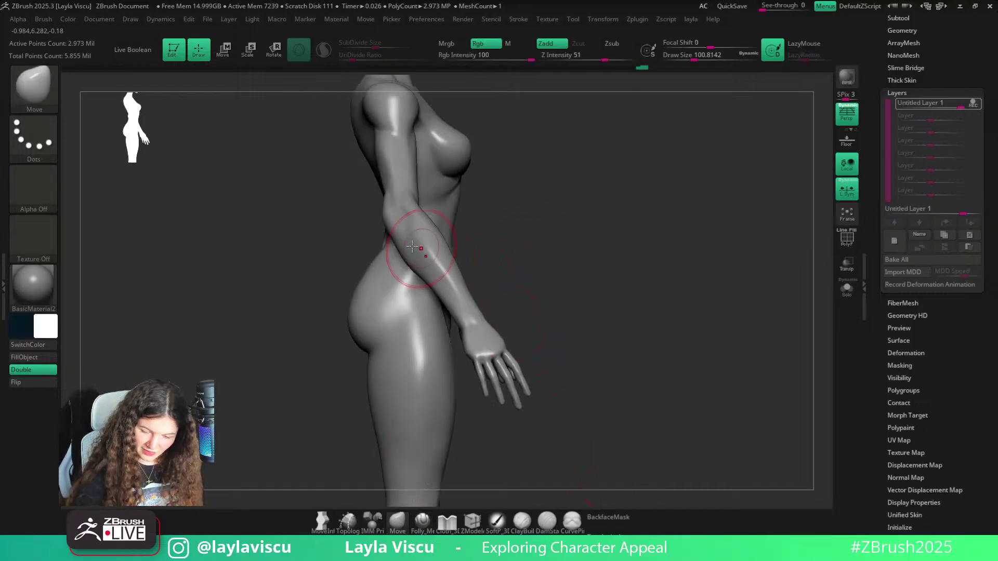
mouse_move(417, 279)
right_mouse_down("ctrl")
mouse_move(500, 236)
mouse_move(507, 266)
mouse_move(412, 257)
mouse_move(508, 229)
mouse_move(468, 178)
mouse_move(503, 160)
mouse_move(666, 194)
mouse_move(597, 169)
mouse_move(658, 180)
mouse_move(693, 231)
mouse_move(707, 223)
mouse_move(660, 213)
right_mouse_up("ctrl")
Stop the body's layer recording and set up the Folly_Mech Cut brush with a draw size of about 54
left_click(973, 104)
left_click(975, 103)
right_click_drag(378, 277, 398, 343, "ctrl")
left_click(422, 521)
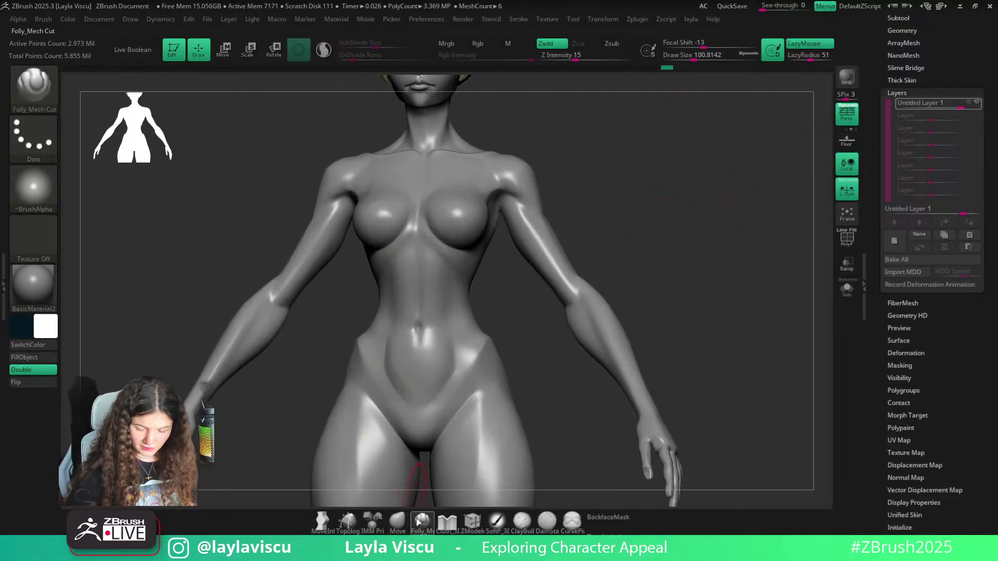
right_click_drag(483, 312, 508, 272)
key("s")
left_click(383, 270)
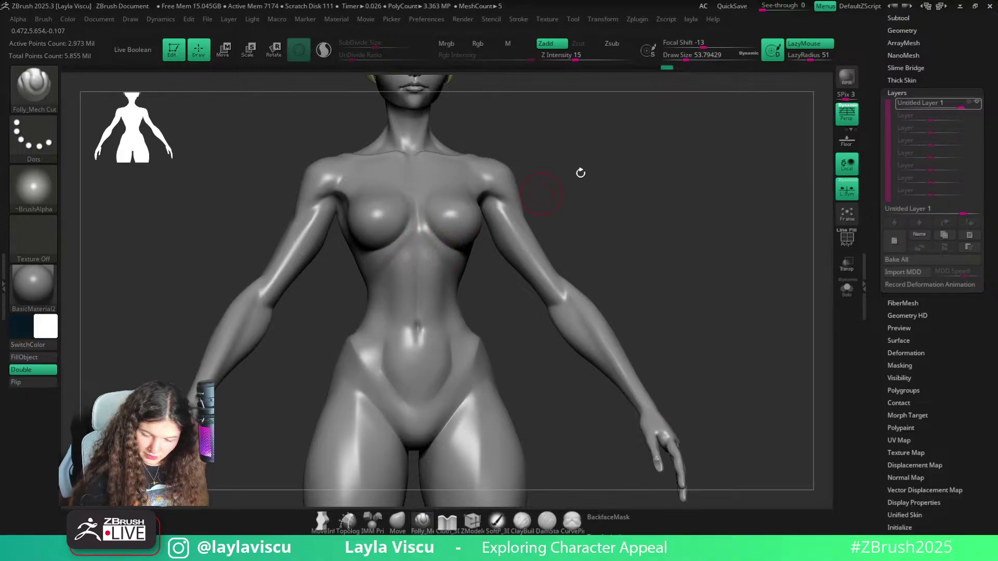
Resume recording on the body's layer and hide the body's polypaint color
left_click(975, 103)
left_click(945, 19)
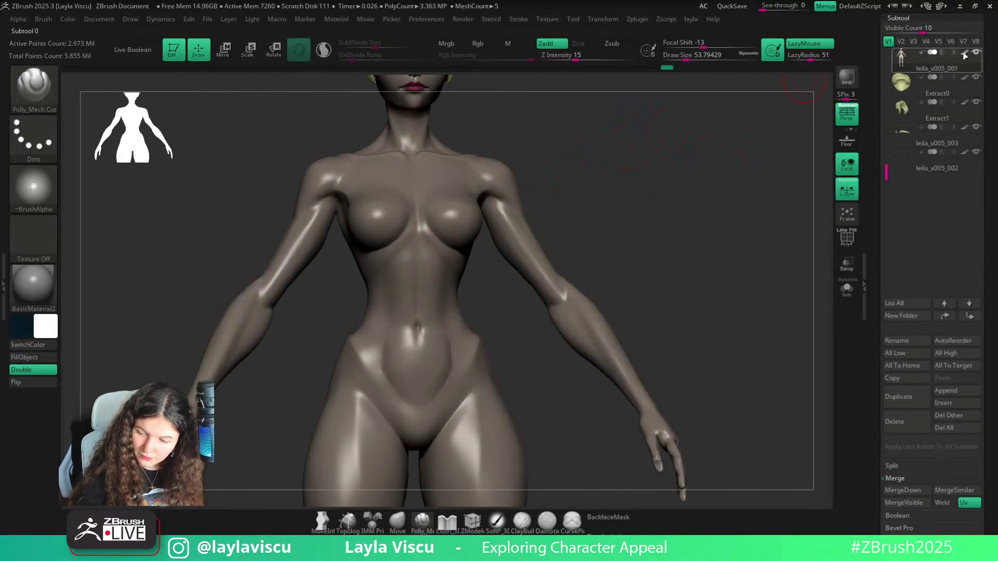
left_click(965, 53)
left_click_drag(985, 84, 892, 397)
left_click(897, 383)
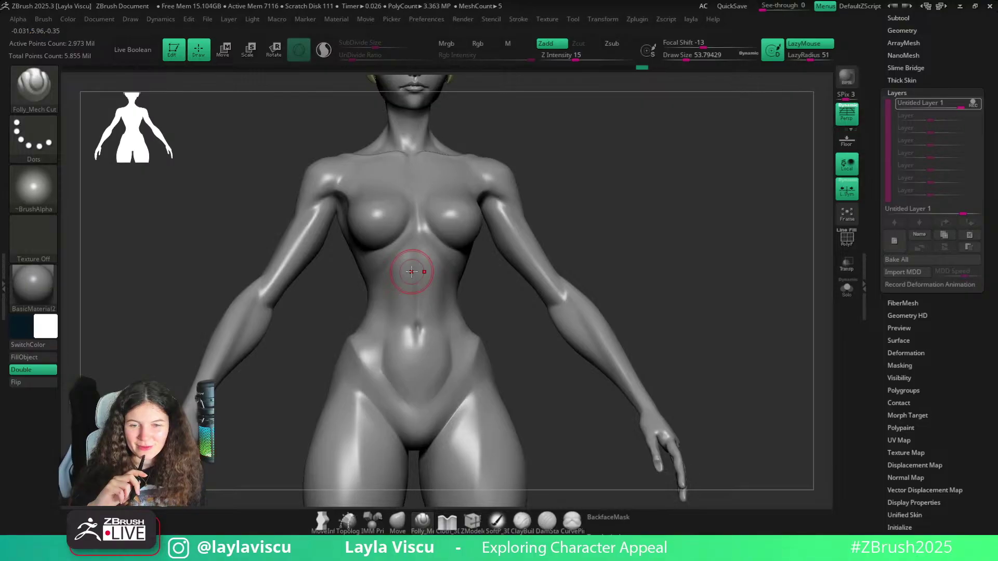
Carve the rib cage arch beneath the breasts symmetrically with the Folly_Mech Cut brush at a draw size of about 46
key("bracketleft")
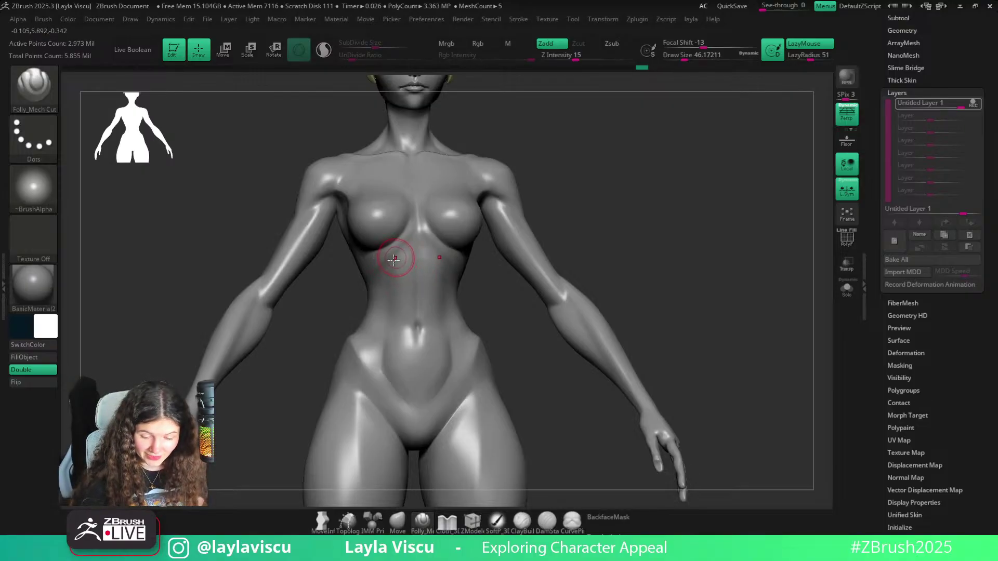
mouse_move(415, 240)
left_mouse_down()
mouse_move(431, 216)
mouse_move(450, 240)
left_mouse_up()
right_click_drag(405, 254, 399, 273, "ctrl")
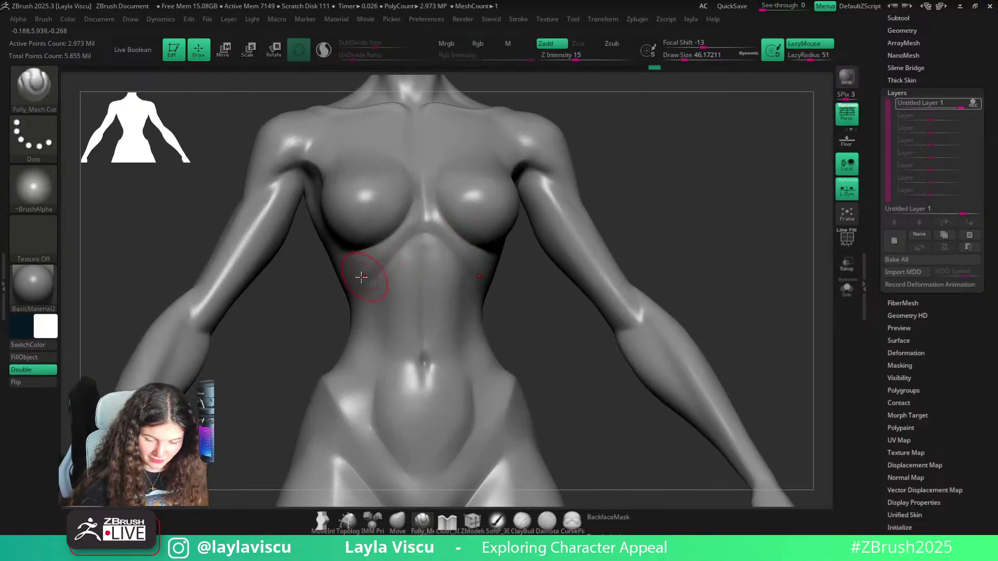
left_click_drag(410, 227, 395, 245)
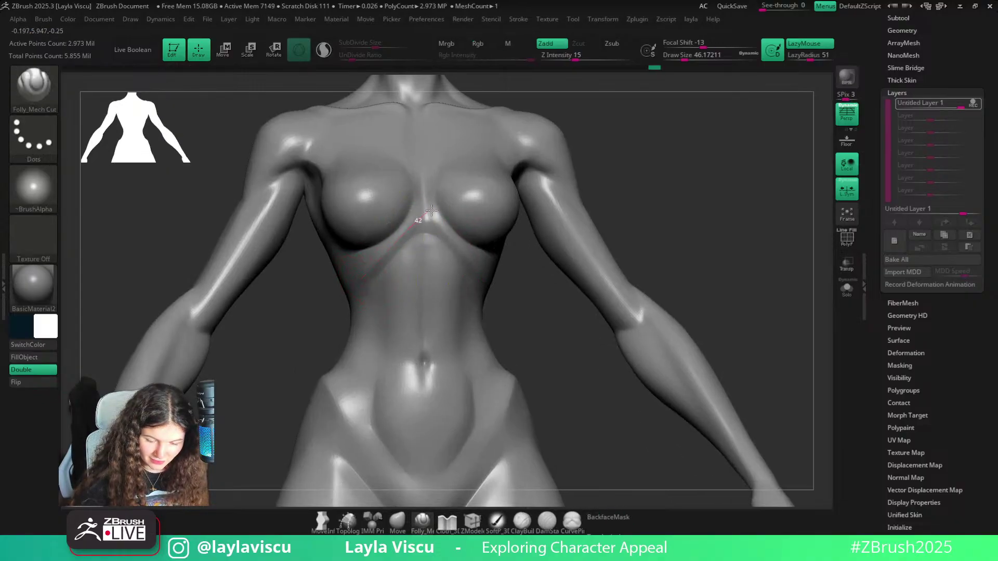
left_click_drag(447, 221, 454, 224)
mouse_move(465, 229)
right_mouse_down("ctrl")
mouse_move(435, 176)
mouse_move(579, 176)
right_mouse_up("ctrl")
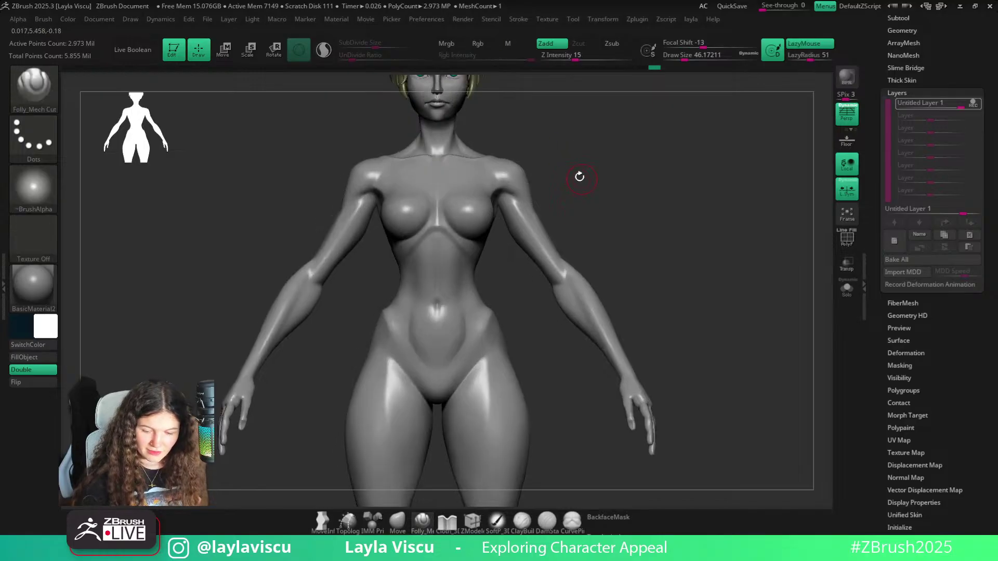
right_click_drag(399, 224, 394, 274, "ctrl")
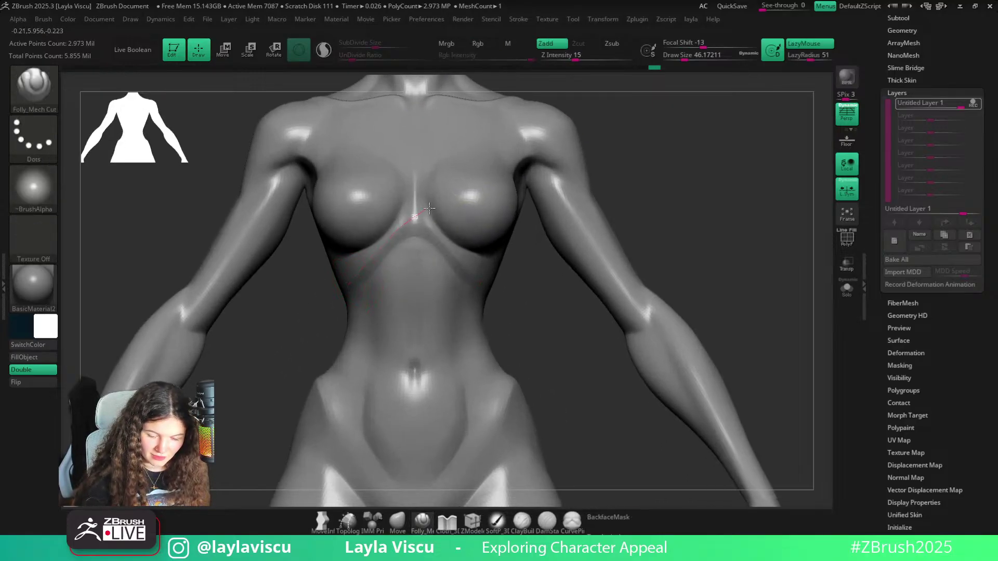
right_click_drag(453, 217, 603, 203, "ctrl")
Carve the vertical midline of the abdomen from the rib arch toward the navel with the Folly_Mech Cut brush
right_click_drag(426, 244, 423, 234, "ctrl")
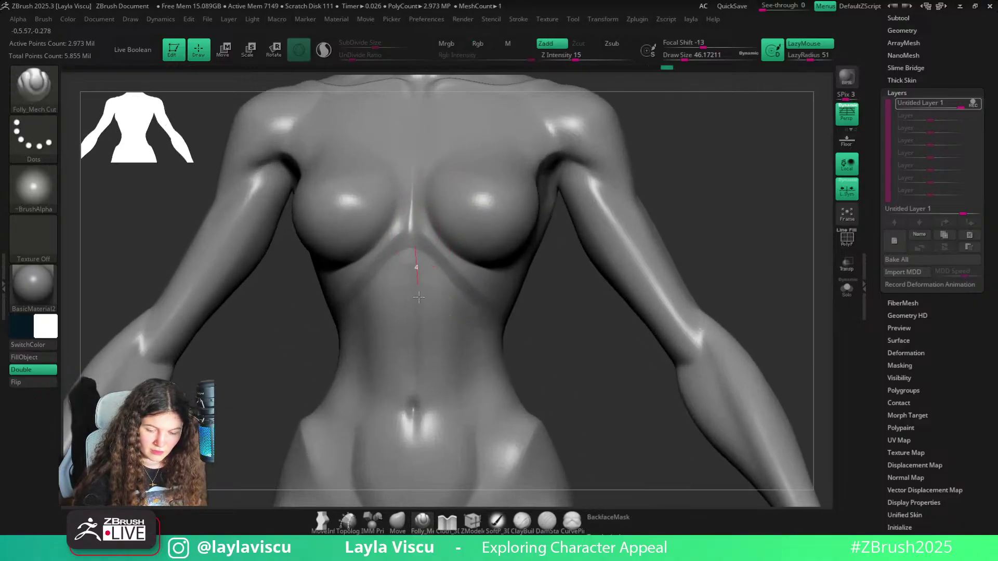
left_click_drag(419, 298, 420, 312)
mouse_move(432, 291)
right_mouse_down("ctrl")
mouse_move(530, 195)
mouse_move(584, 189)
right_mouse_up("ctrl")
right_click_drag(543, 182, 520, 232, "ctrl")
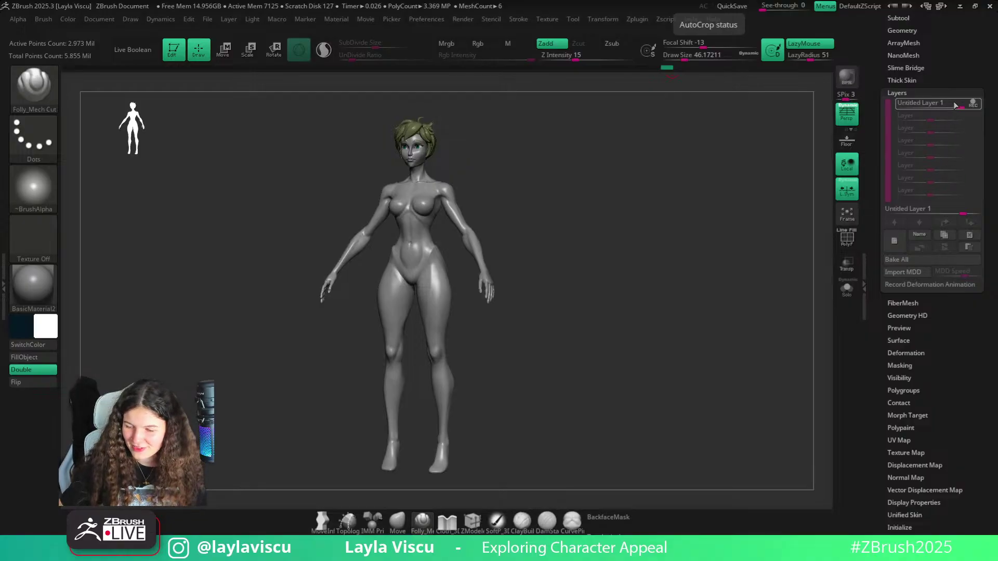
Switch to the browser to view the Vampire Hunter D artwork on ArtStation and return to ZBrush
scroll(925, 111, "up", 3)
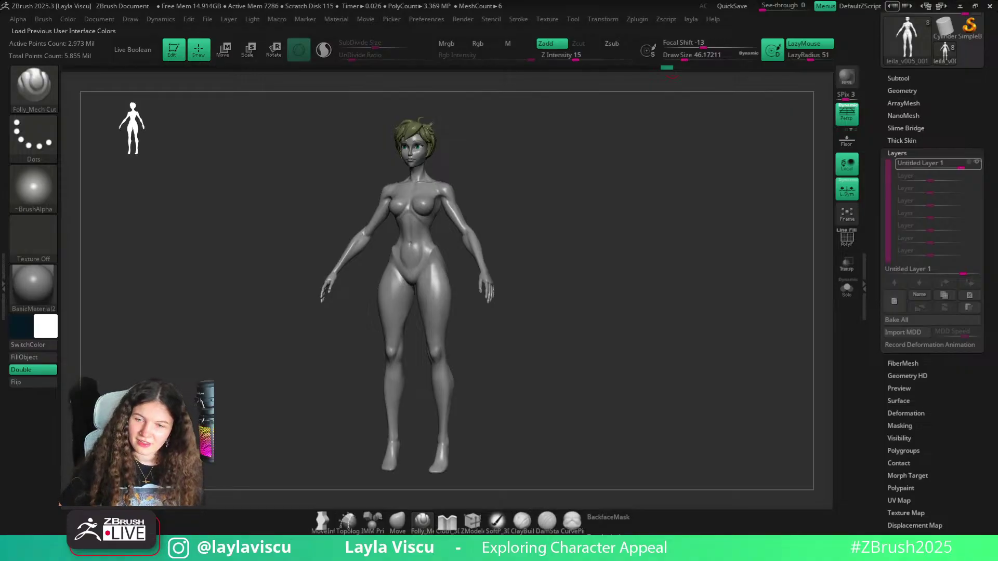
key("alt+Tab")
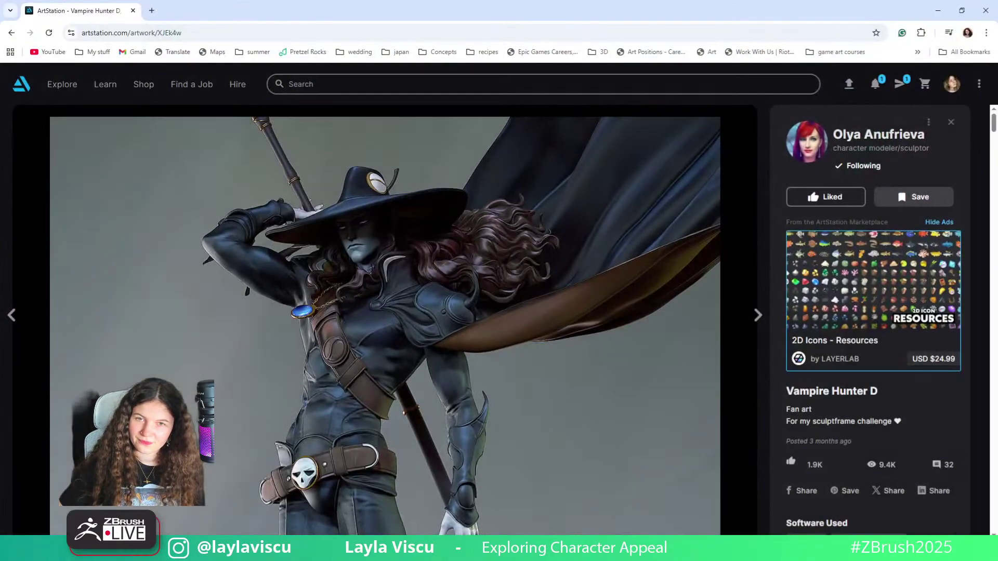
key("alt+Tab")
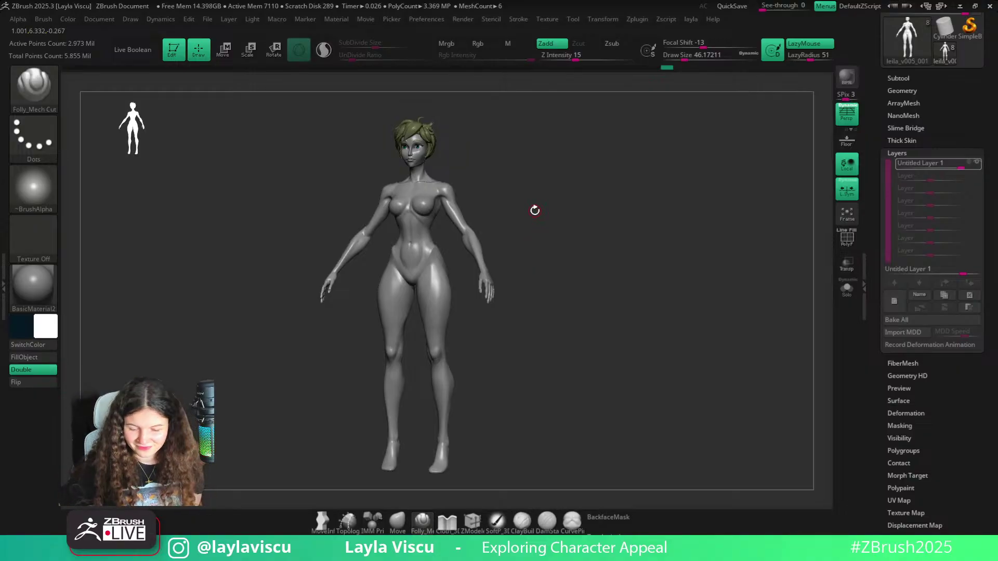
Inspect the head, torso, back and arms from several angles and switch the body's layer back to recording
left_click_drag(556, 219, 600, 259, "shift")
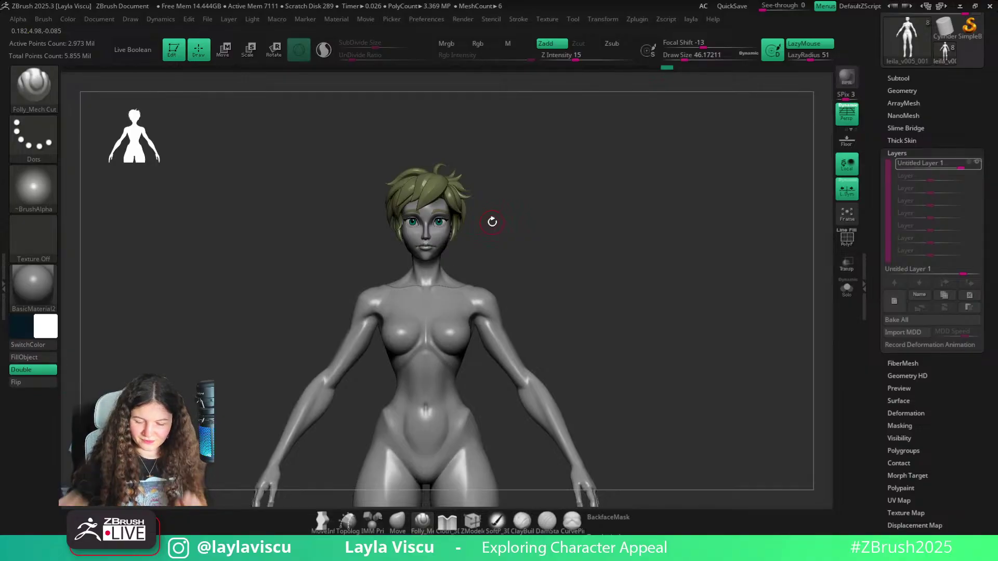
left_click_drag(666, 182, 547, 232, "alt")
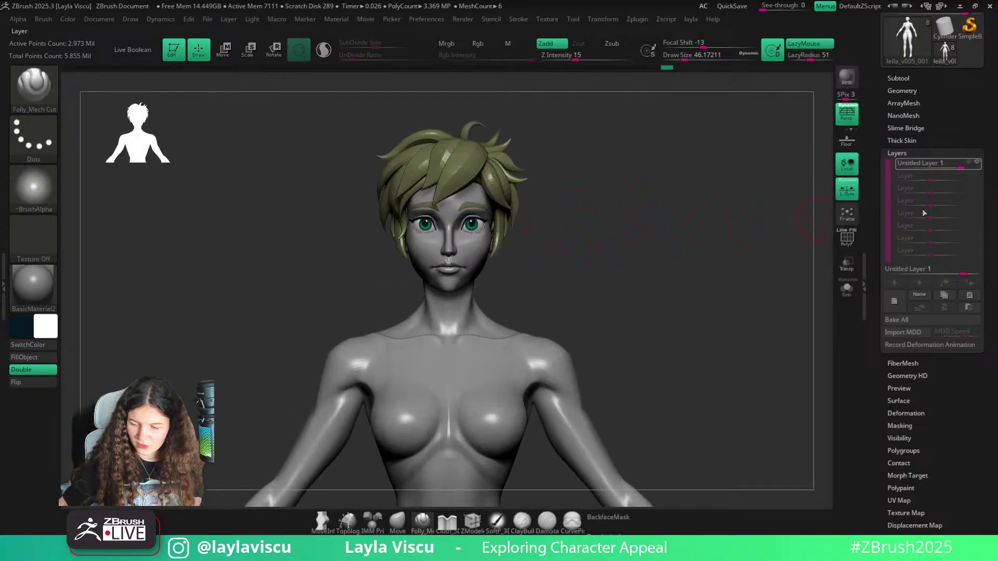
left_click_drag(617, 279, 501, 267)
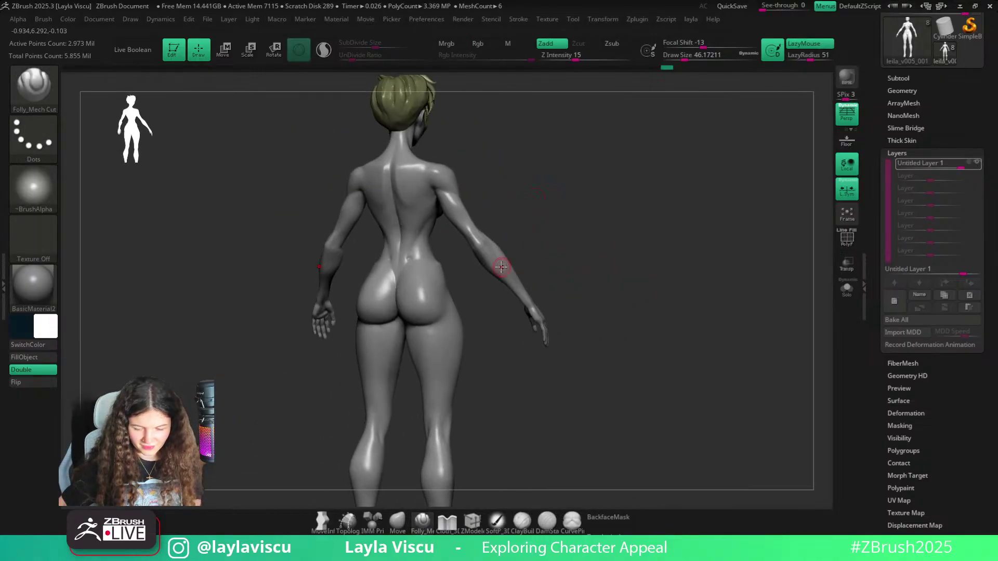
left_click(502, 267)
left_click_drag(656, 270, 598, 317)
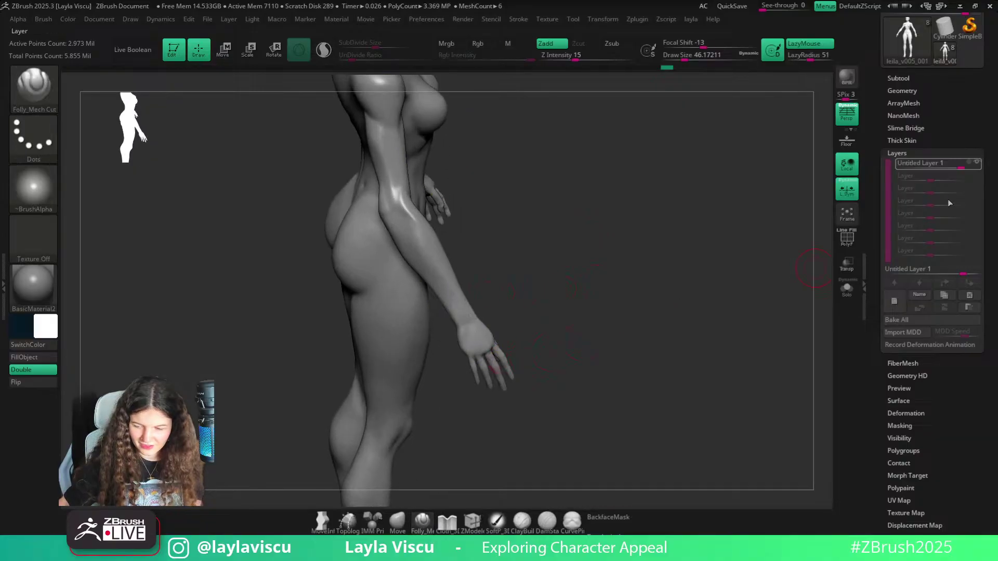
left_click(973, 163)
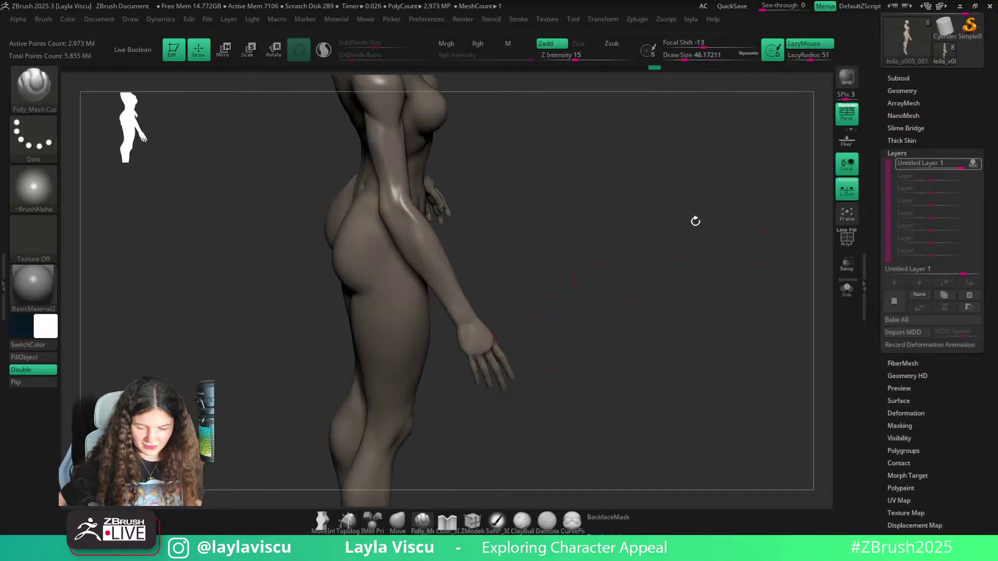
Toggle the polypaint display of the body subtool and reopen its layer list
left_click(914, 76)
left_click(964, 53)
left_click_drag(995, 215, 995, 209)
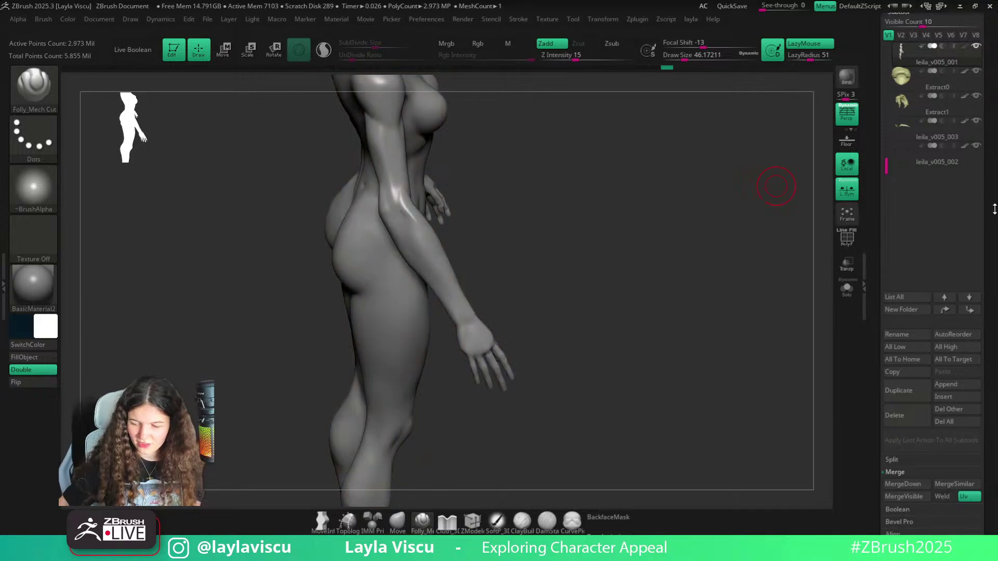
left_click(905, 327)
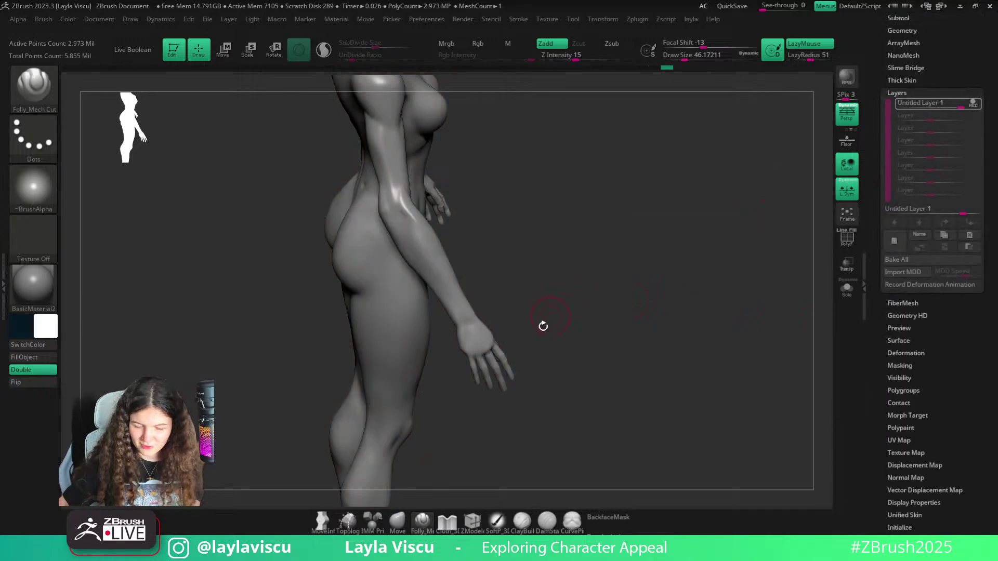
Reshape the forearm near the wrist at a lower subdivision level with the Move brush at a draw size of about 71, and restore the highest level
left_click(398, 520)
key("s")
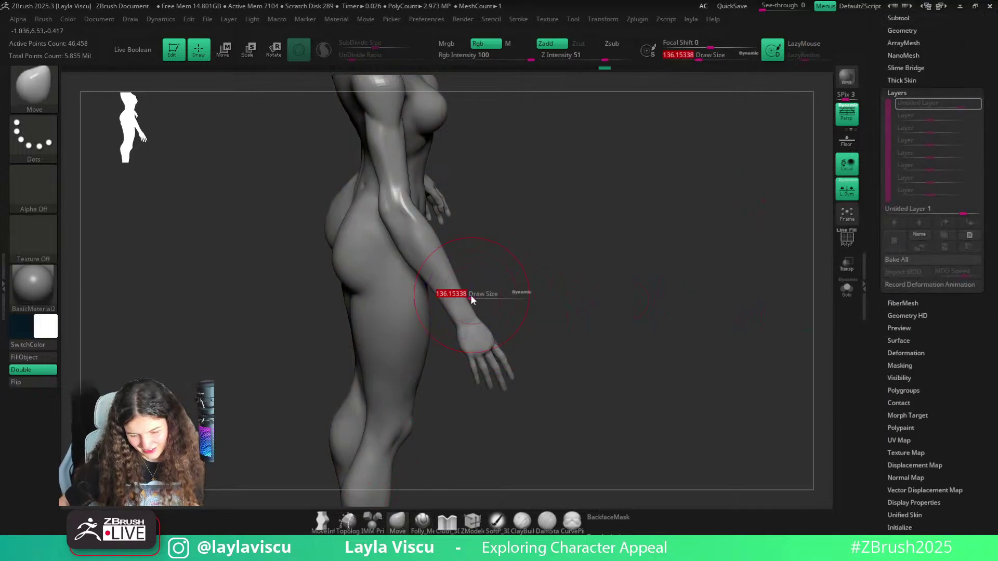
left_click_drag(471, 300, 462, 299)
right_click_drag(466, 295, 468, 319, "ctrl")
left_click_drag(474, 308, 470, 312)
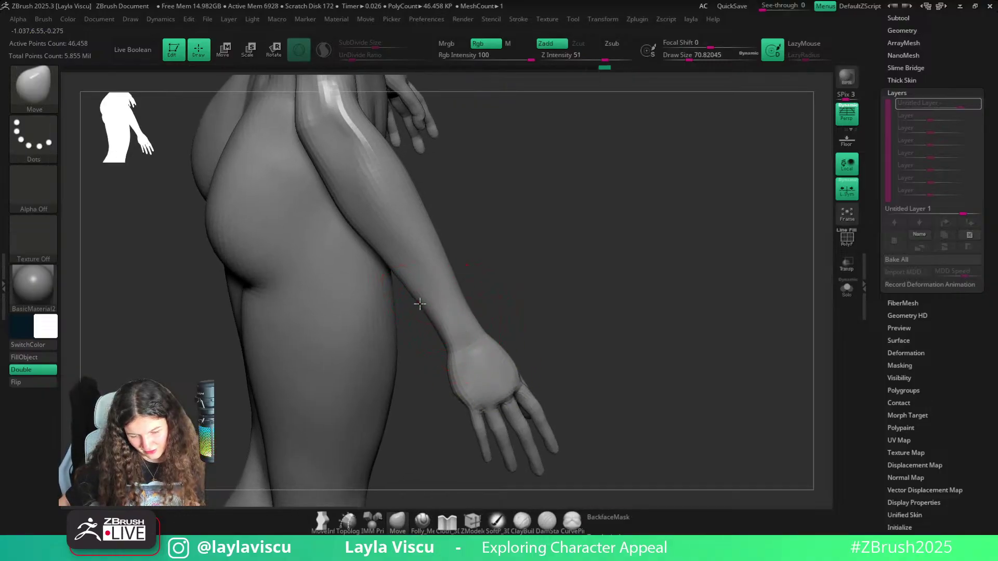
right_click_drag(470, 333, 432, 359, "ctrl")
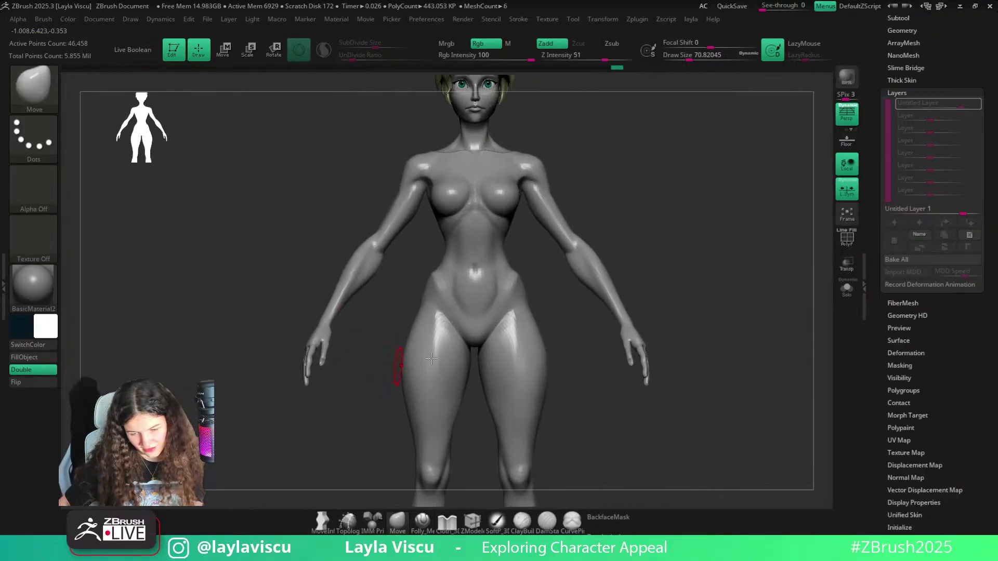
key("d")
key("d")
key("d")
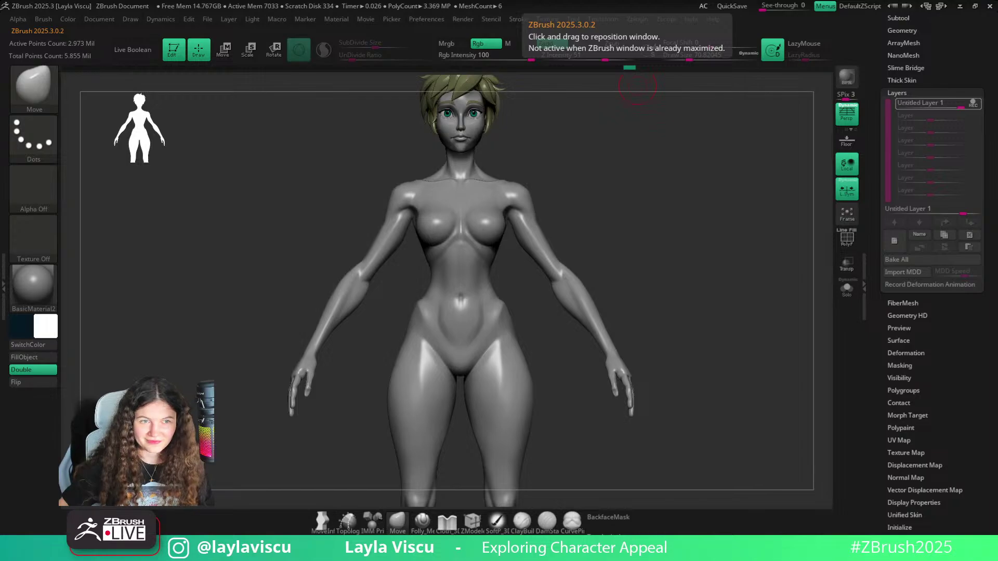
Glance at the gem shapes image search in the browser, return to ZBrush and check the figure's polygroups with the polyframe display
key("alt+Tab")
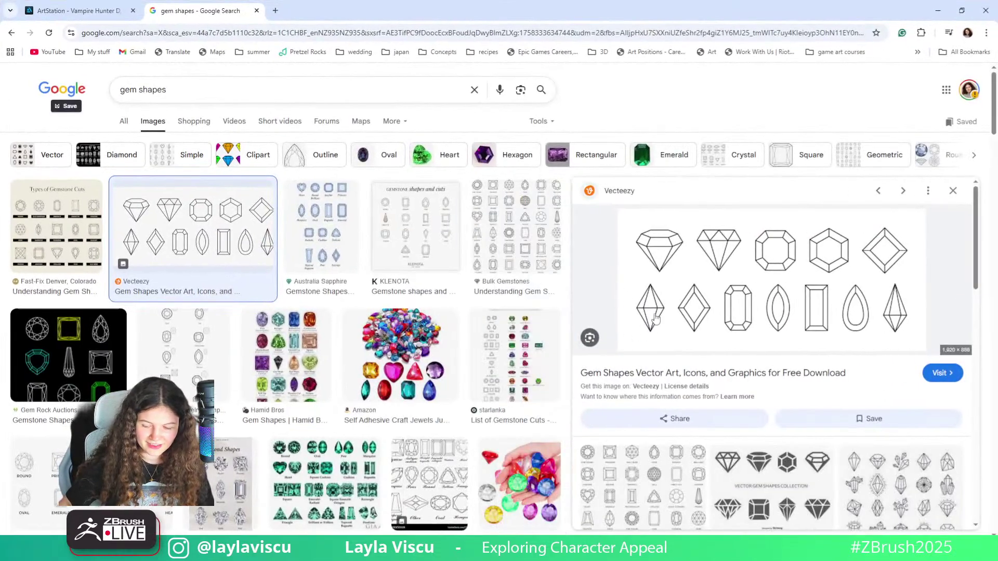
key("alt+Tab")
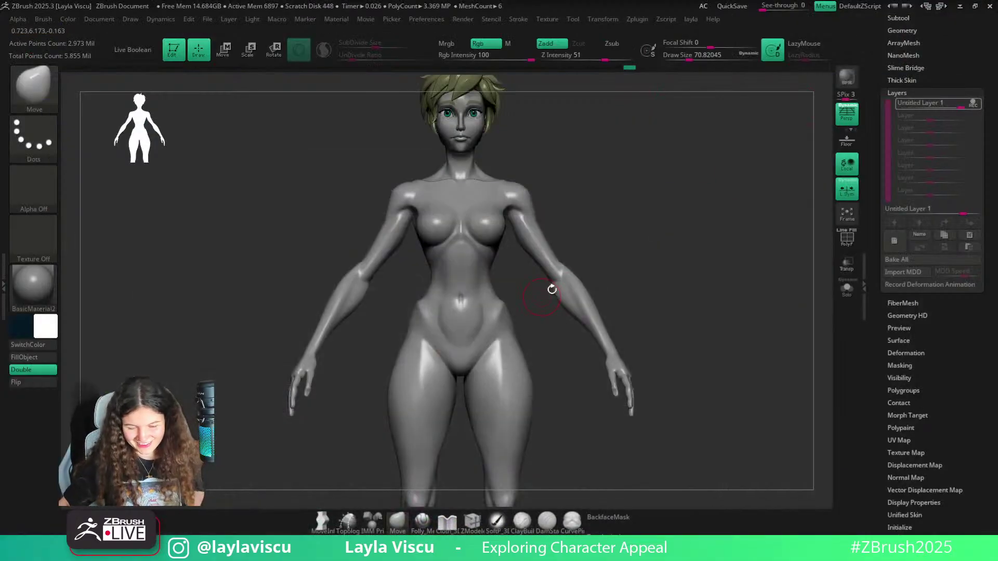
scroll(631, 241, "down", 5)
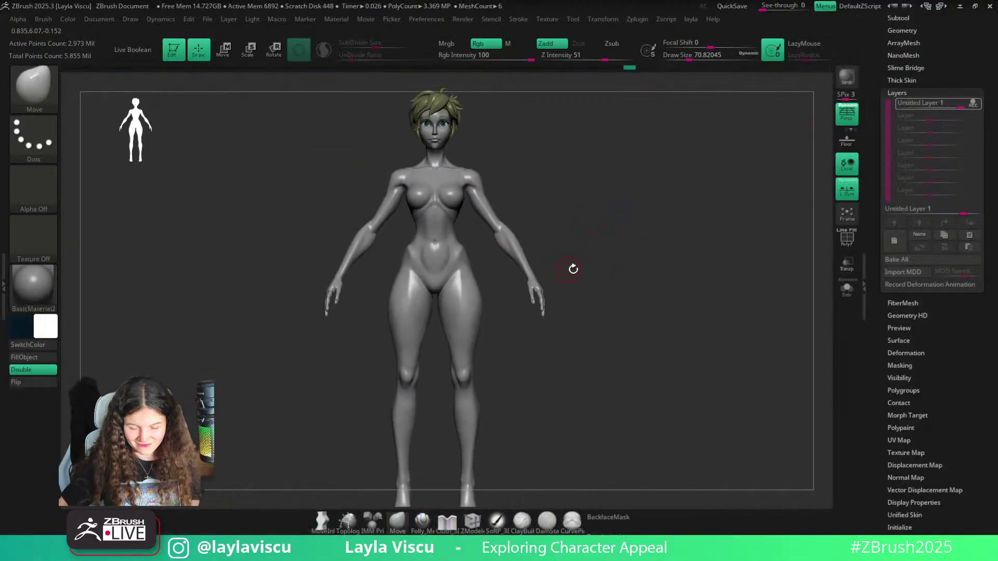
key("shift+f")
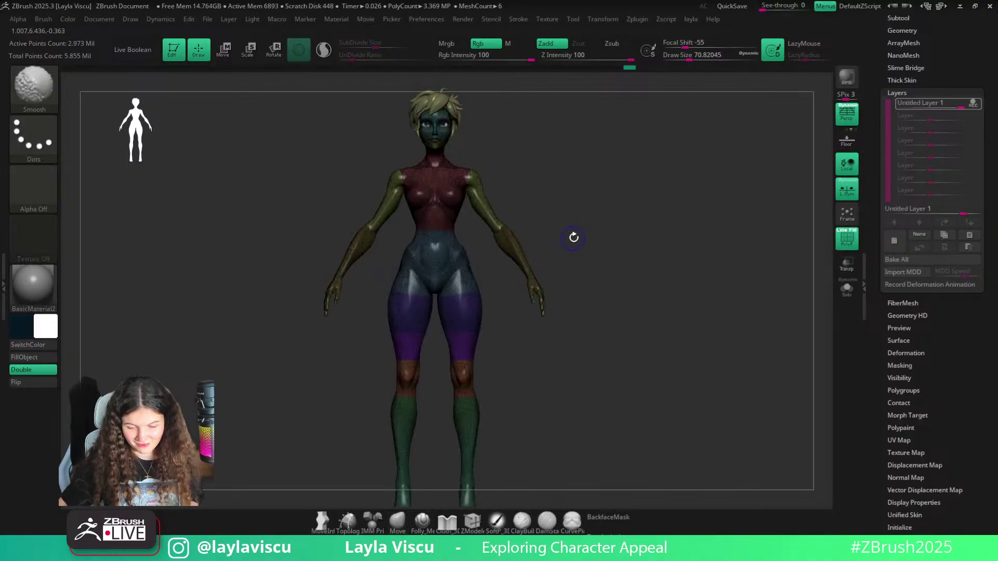
key("shift+f")
key("ctrl")
mouse_move(509, 235)
left_mouse_down("shift")
mouse_move(601, 272)
mouse_move(672, 272)
mouse_move(666, 289)
mouse_move(502, 361)
mouse_move(422, 374)
mouse_move(417, 383)
mouse_move(416, 299)
mouse_move(403, 361)
mouse_move(468, 383)
mouse_move(610, 258)
left_mouse_up("shift")
Refine the back of the elbow with the Move and Smooth brushes at a draw size of about 49, and stop recording on the body's layer
key("o")
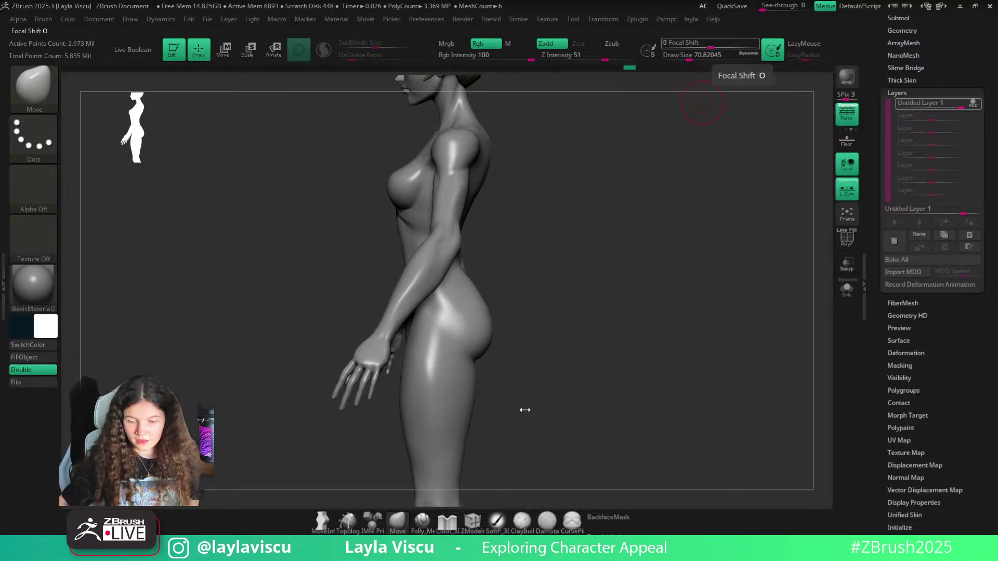
mouse_move(523, 410)
left_mouse_down()
mouse_move(538, 441)
mouse_move(473, 357)
left_mouse_up()
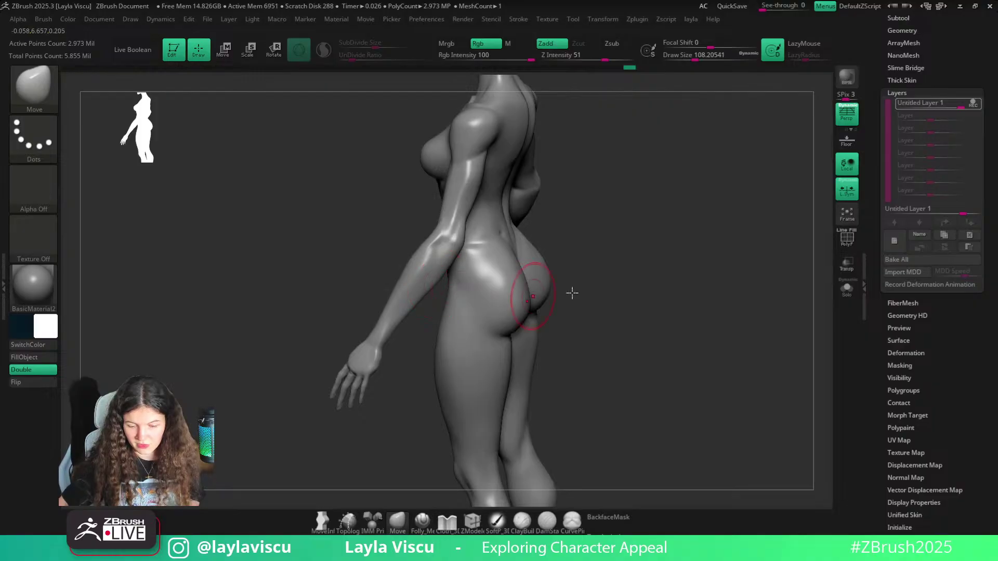
left_click_drag(573, 291, 602, 310)
right_click_drag(602, 309, 519, 259)
right_click_drag(383, 263, 577, 327, "ctrl")
mouse_move(577, 327)
right_mouse_down()
mouse_move(442, 290)
mouse_move(366, 361)
right_mouse_up()
key("s")
left_click_drag(343, 318, 325, 305)
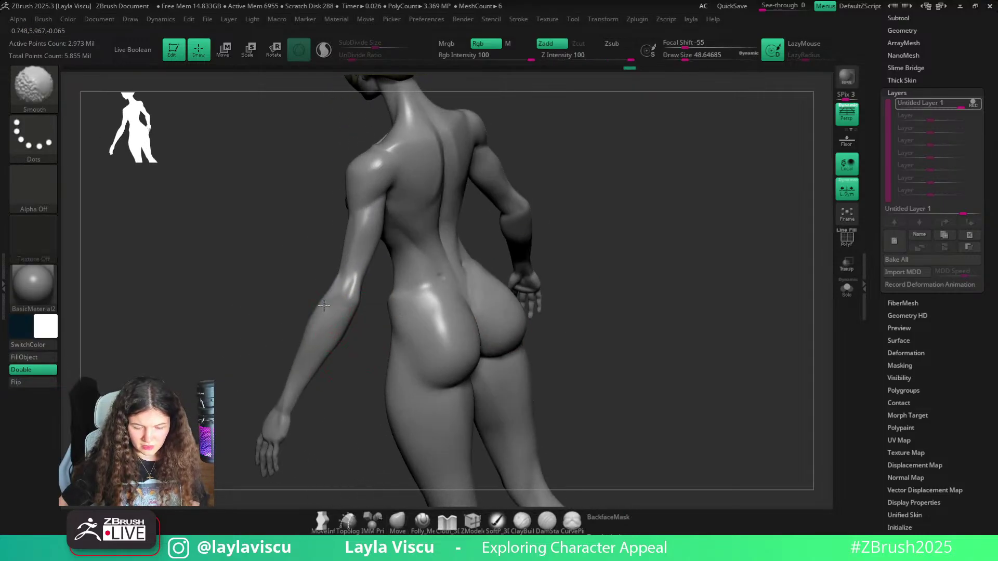
mouse_move(245, 328)
right_mouse_down()
mouse_move(295, 310)
mouse_move(492, 283)
mouse_move(495, 314)
mouse_move(559, 216)
mouse_move(521, 216)
mouse_move(562, 185)
mouse_move(525, 213)
mouse_move(550, 221)
mouse_move(539, 223)
mouse_move(515, 287)
right_mouse_up()
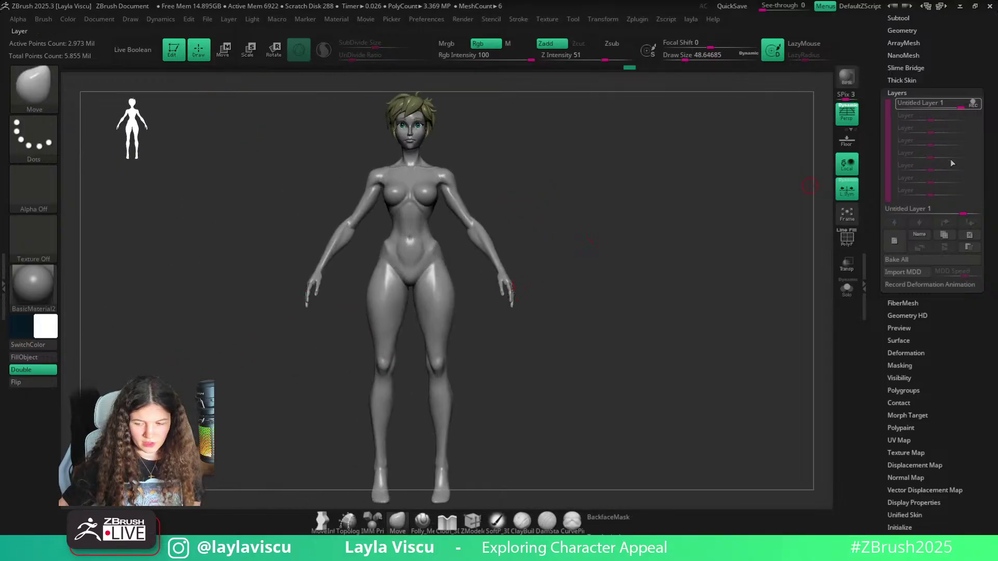
left_click(973, 105)
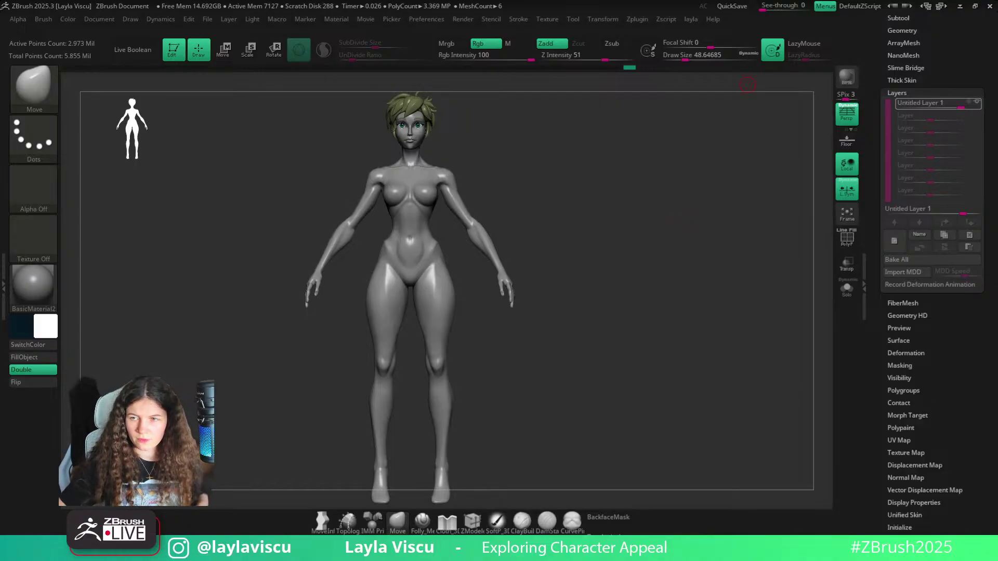
Switch to the PureRef board, shrink it to a floating window kept on top, and examine the full-body costume references from head to boots
key("ctrl+shift+a")
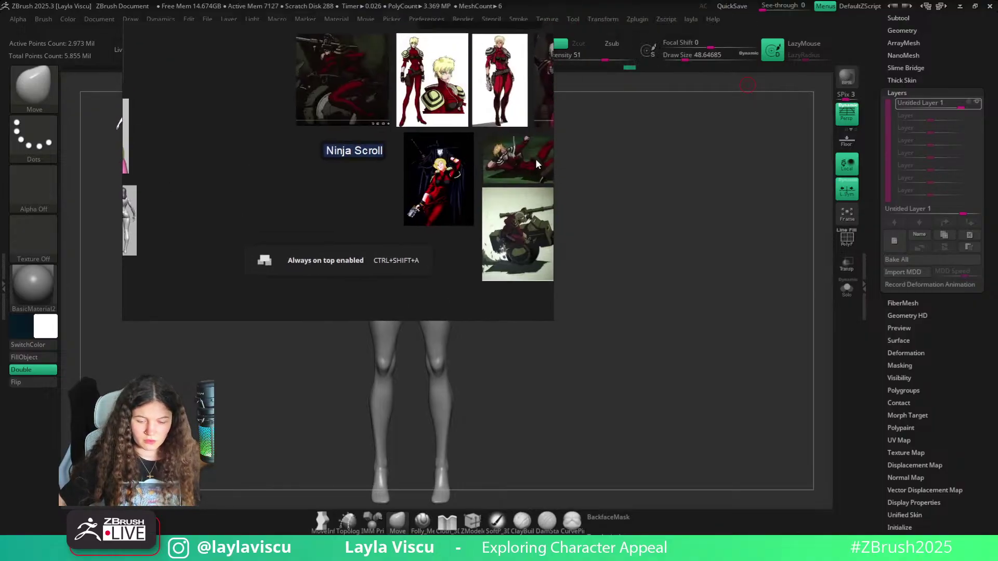
right_click_drag(536, 158, 623, 274)
right_click(485, 307)
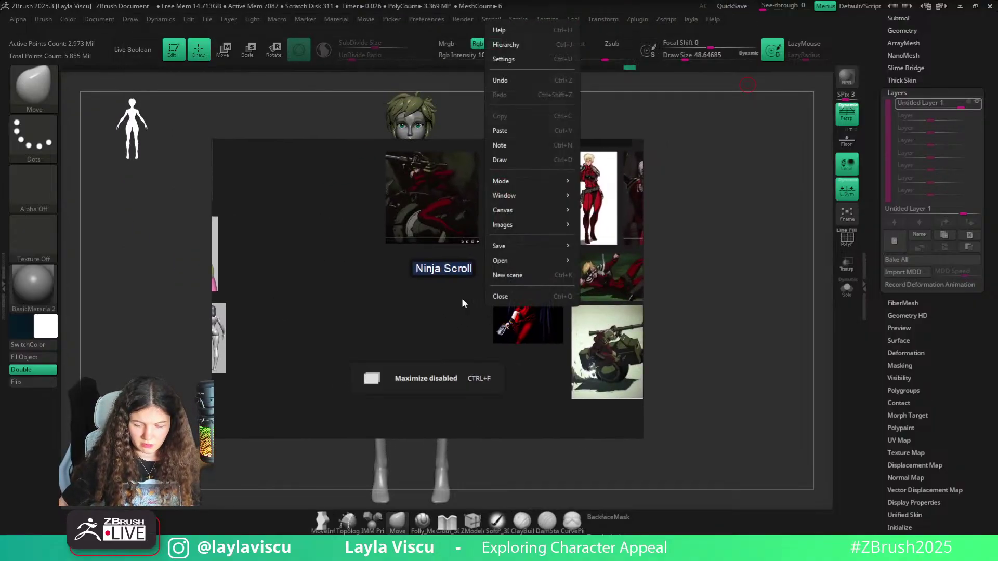
middle_click_drag(439, 299, 319, 298)
middle_click_drag(468, 208, 459, 270)
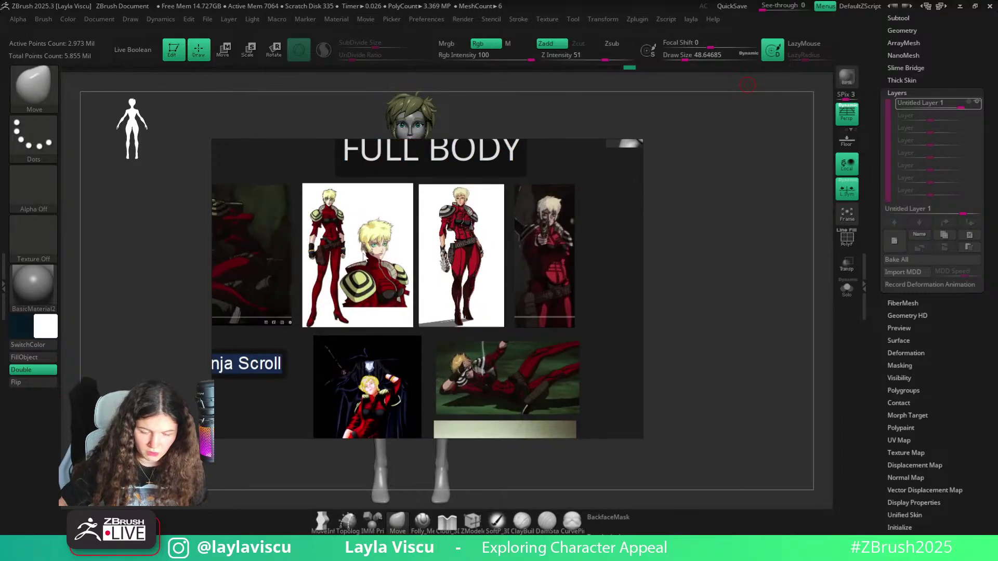
double_click(366, 263)
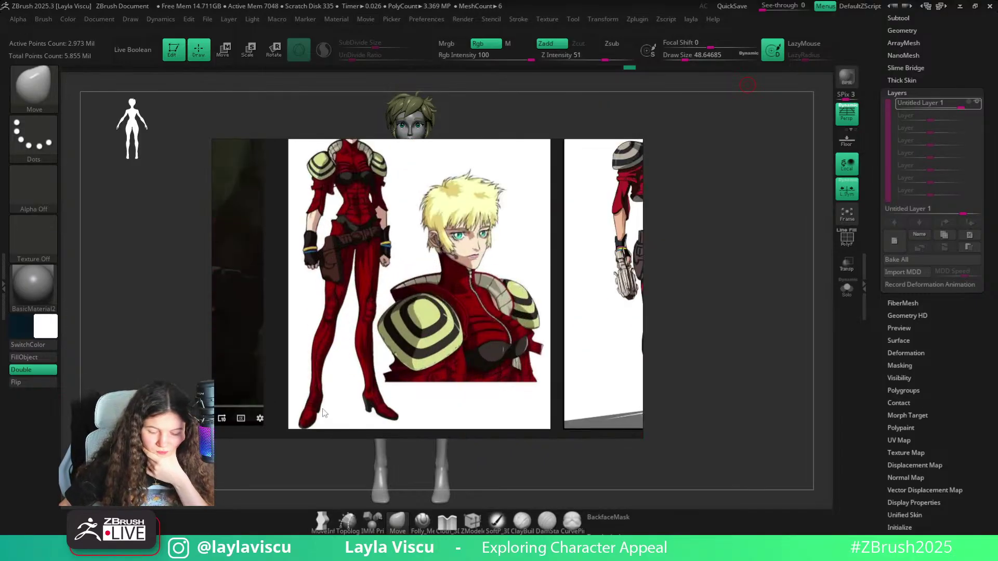
middle_click_drag(339, 323, 341, 346)
middle_click_drag(331, 390, 348, 325)
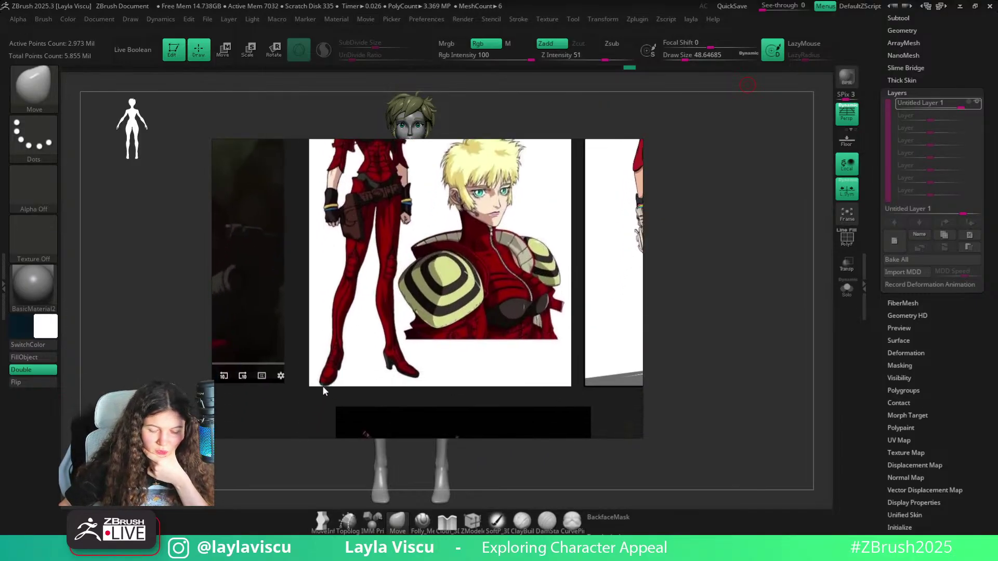
scroll(323, 371, "down", 3)
scroll(352, 221, "up", 3)
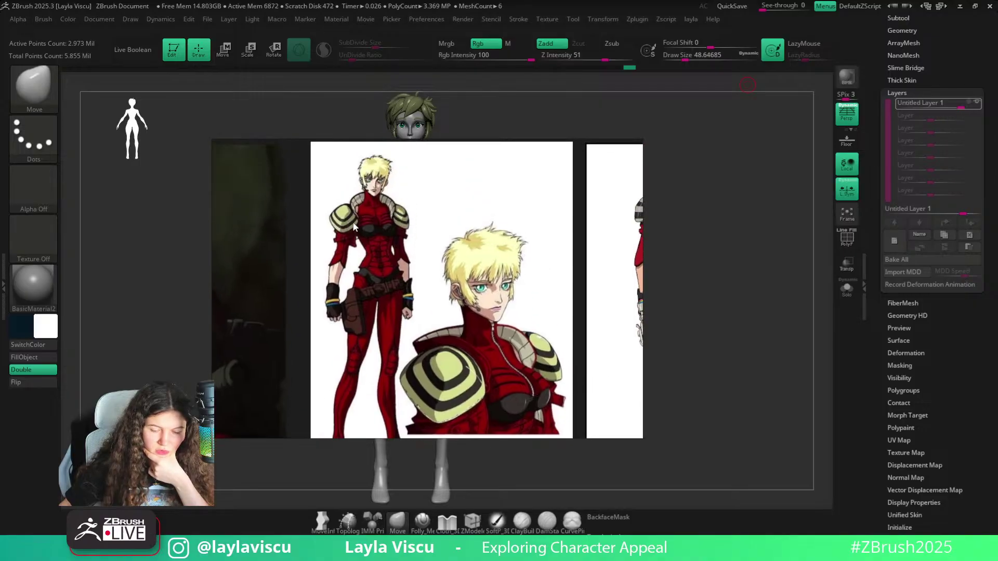
Examine the painted red-suit artwork and the anime stills of the character's head, shoulders and bare upper arm
scroll(351, 208, "down", 4)
middle_click_drag(470, 232, 348, 303)
middle_click_drag(515, 234, 359, 322)
middle_click_drag(442, 230, 302, 322)
scroll(302, 321, "up", 4)
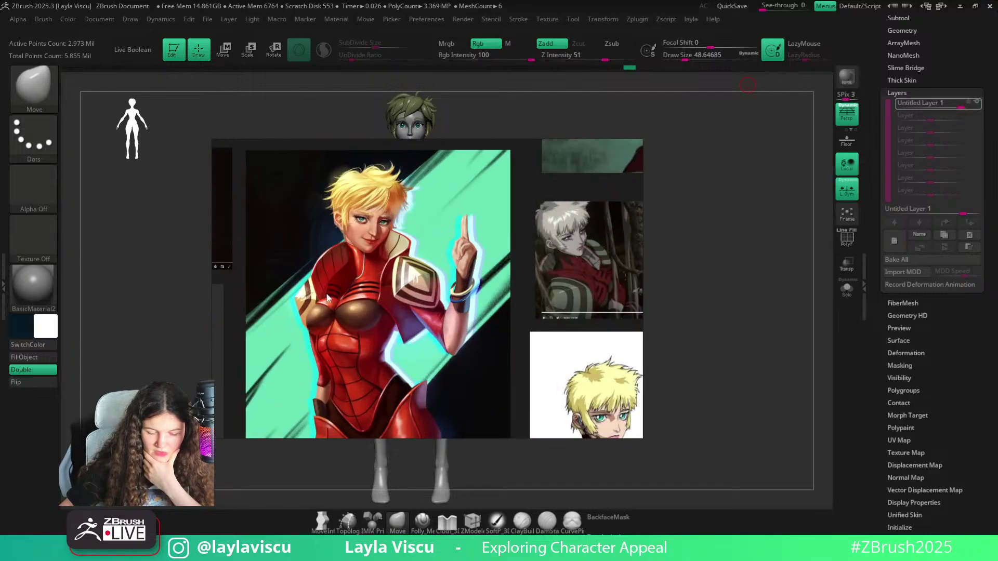
middle_click_drag(443, 272, 308, 311)
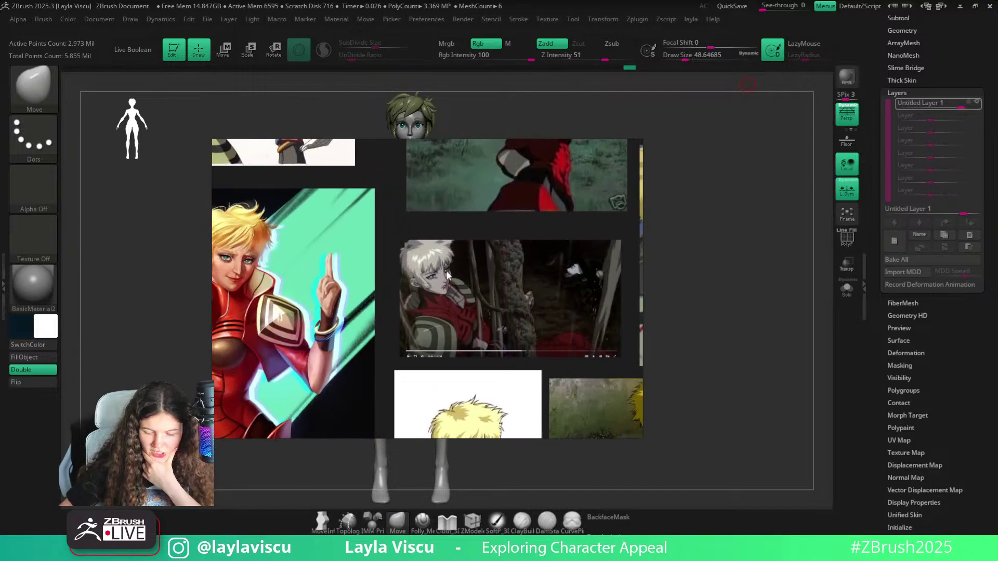
middle_click_drag(506, 217, 377, 295)
middle_click_drag(453, 268, 402, 244)
scroll(402, 247, "down", 3)
scroll(338, 311, "up", 3)
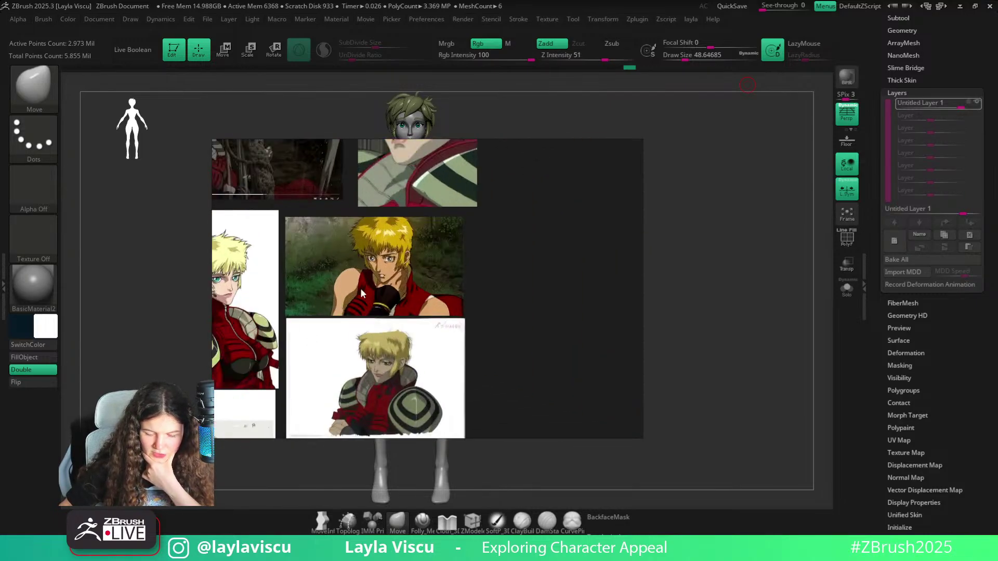
middle_click_drag(359, 281, 414, 282)
scroll(414, 282, "up", 3)
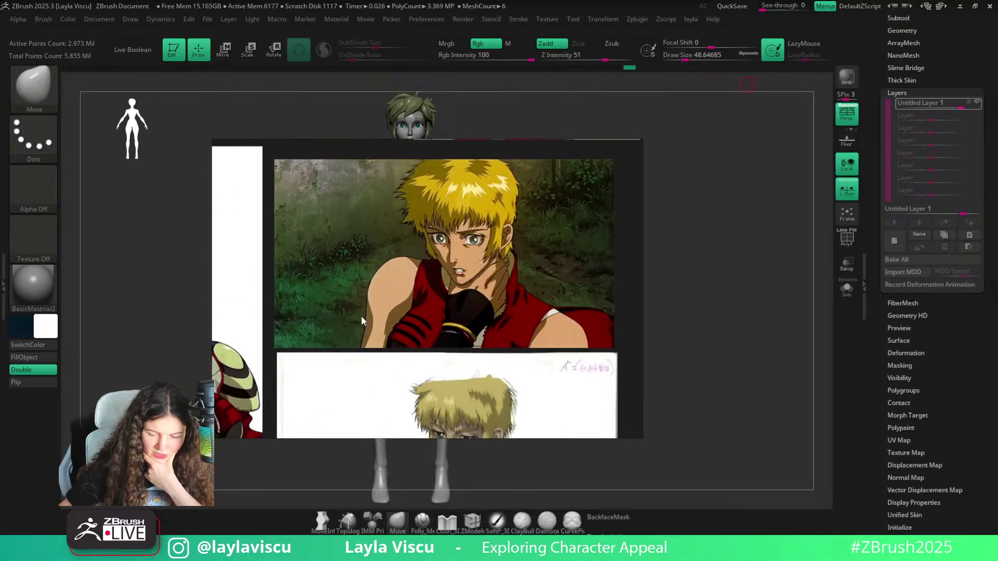
Reposition the reference window, compare the shoulder references with the painted suit's torso, and move the board out of view
left_click_drag(391, 282, 332, 278)
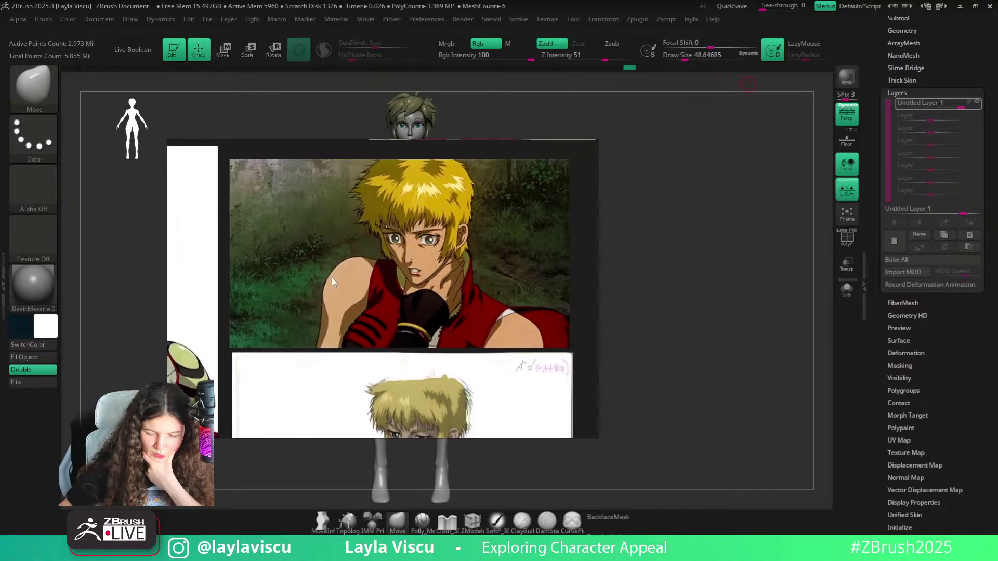
scroll(342, 286, "down", 2)
scroll(426, 244, "up", 2)
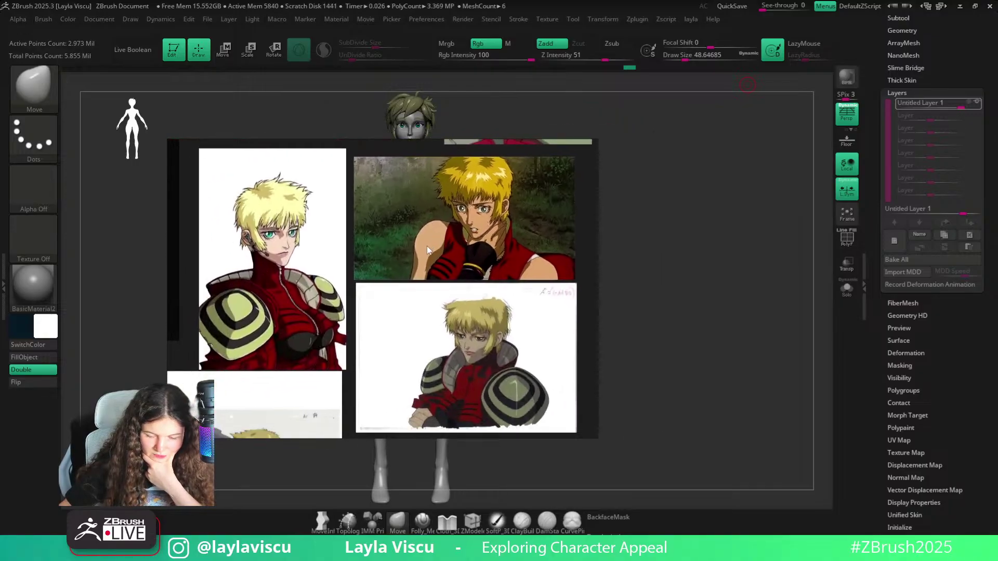
scroll(479, 290, "down", 3)
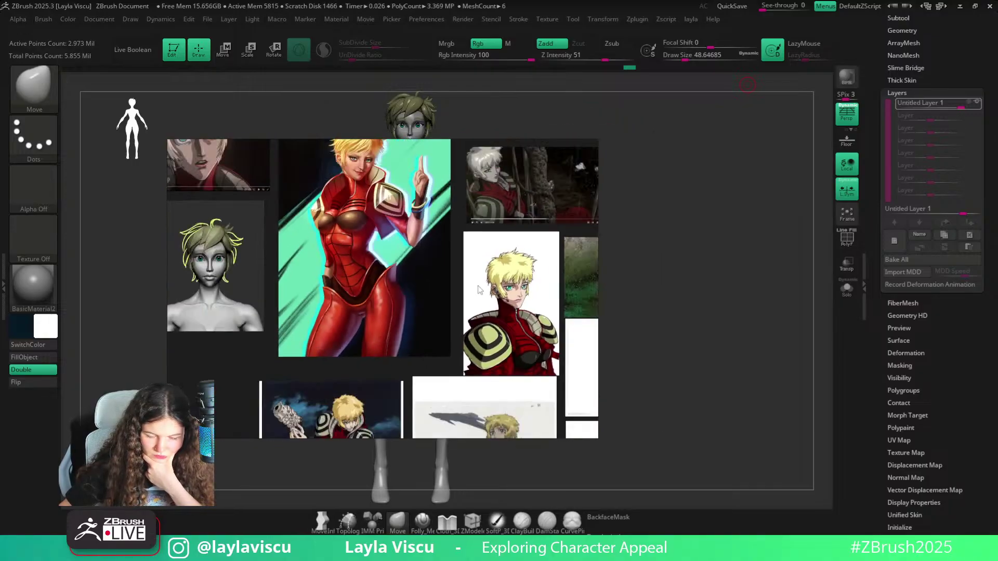
middle_click_drag(405, 275, 394, 300)
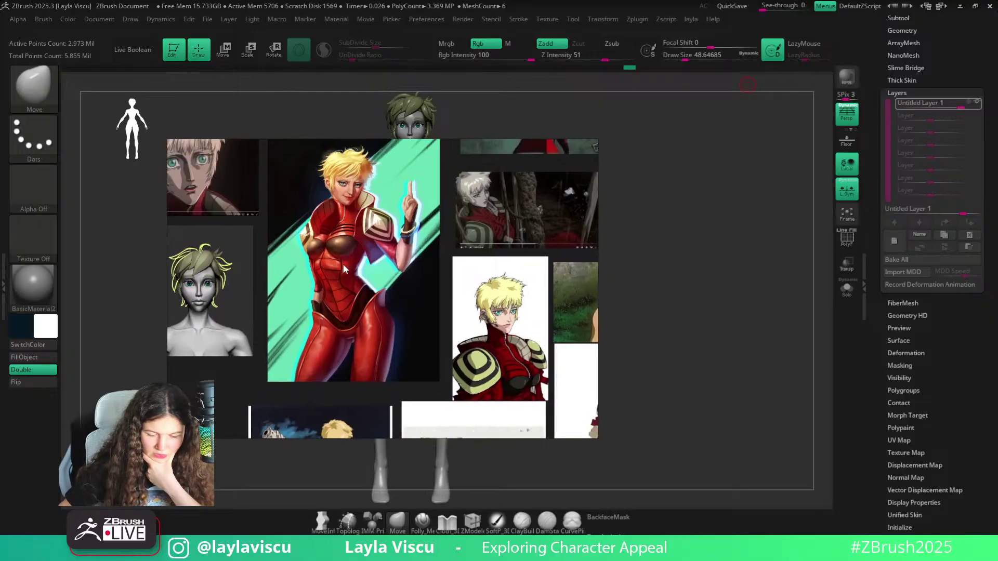
scroll(354, 279, "up", 4)
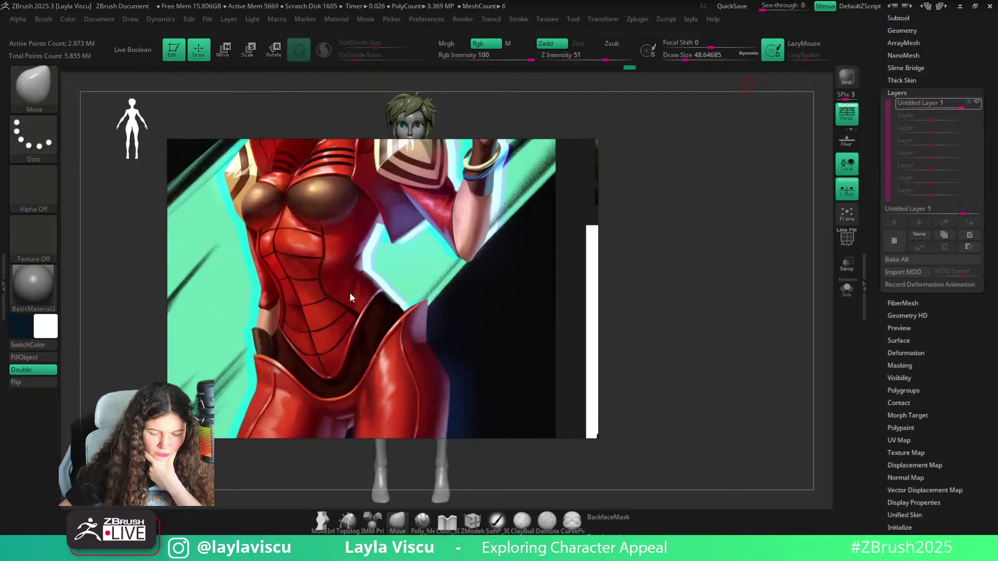
scroll(367, 254, "down", 3)
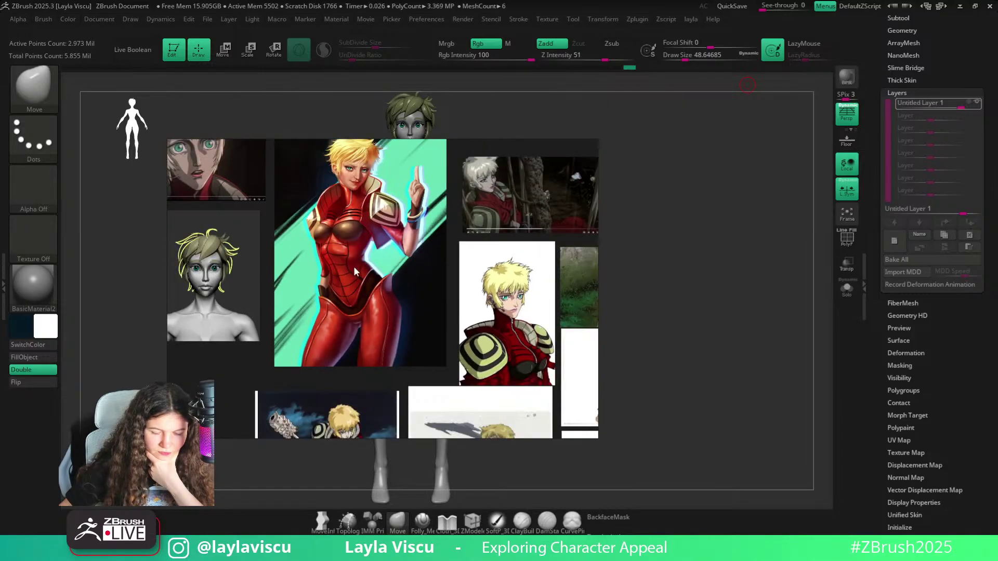
scroll(390, 289, "down", 3)
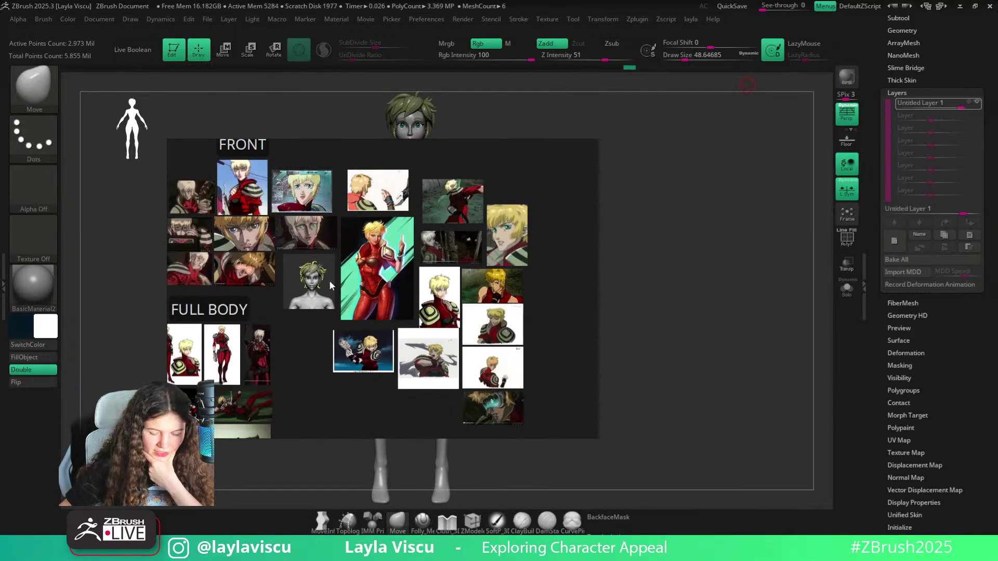
right_click_drag(331, 284, 779, 0)
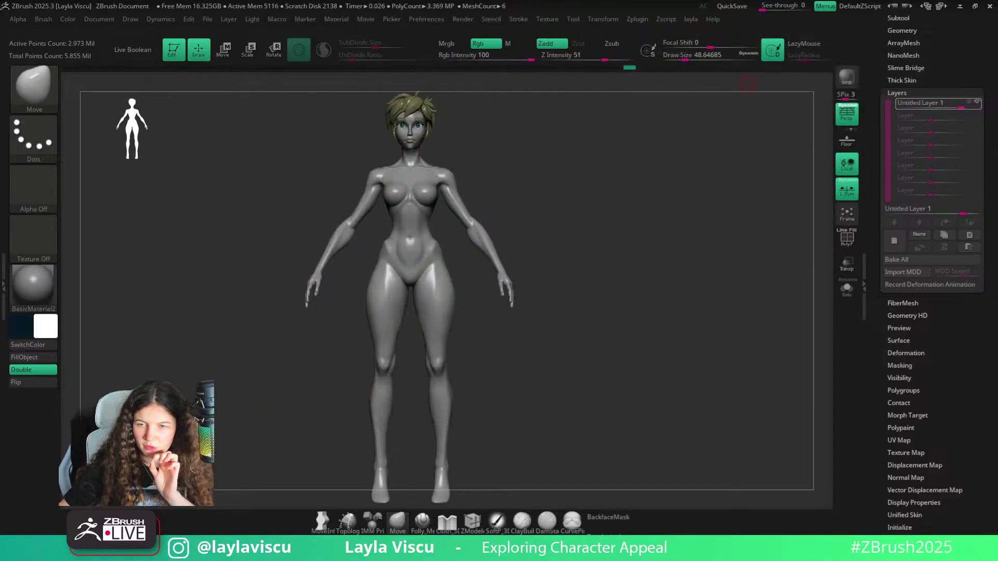
Inspect the head and torso of the sculpt up close from the front and switch to the browser
mouse_move(677, 301)
left_mouse_down()
mouse_move(601, 310)
mouse_move(631, 326)
mouse_move(450, 370)
mouse_move(407, 354)
mouse_move(533, 344)
left_mouse_up()
right_click_drag(482, 125, 463, 191, "ctrl")
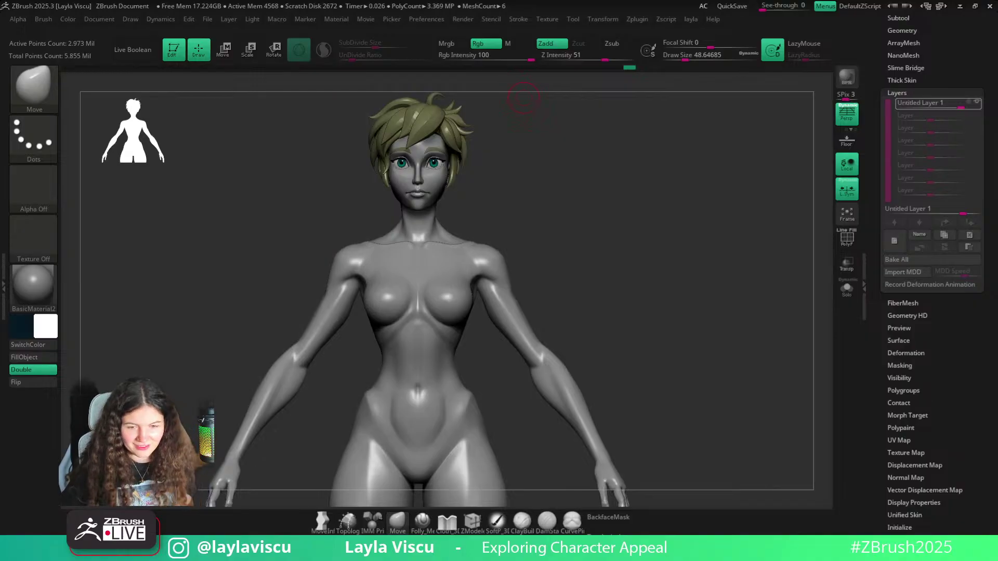
key("alt+Tab")
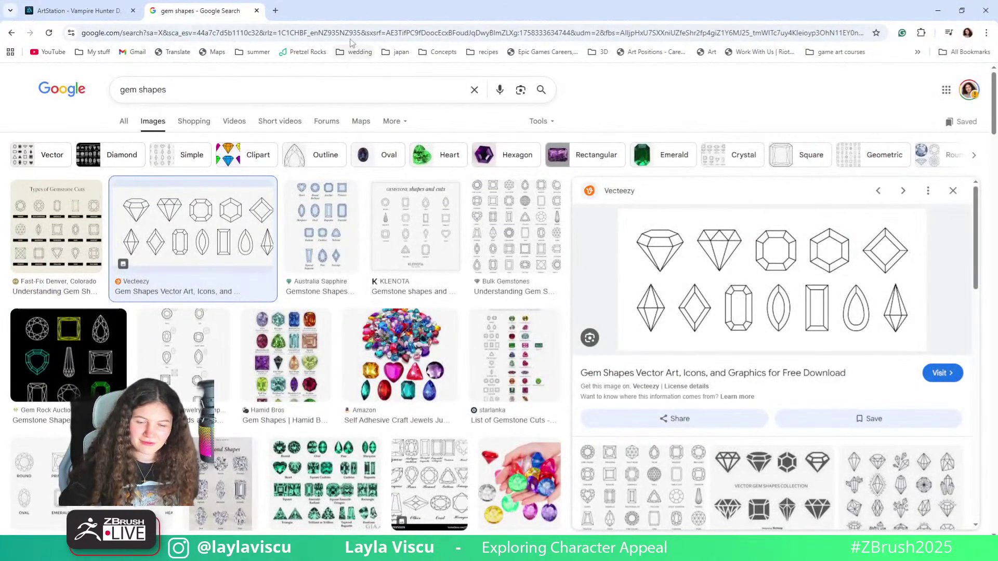
Check the gem shape and octahedron image results in the browser, put the browser away and return to ZBrush
mouse_move(344, 14)
left_mouse_down()
mouse_move(307, 0)
mouse_move(432, 0)
left_mouse_up()
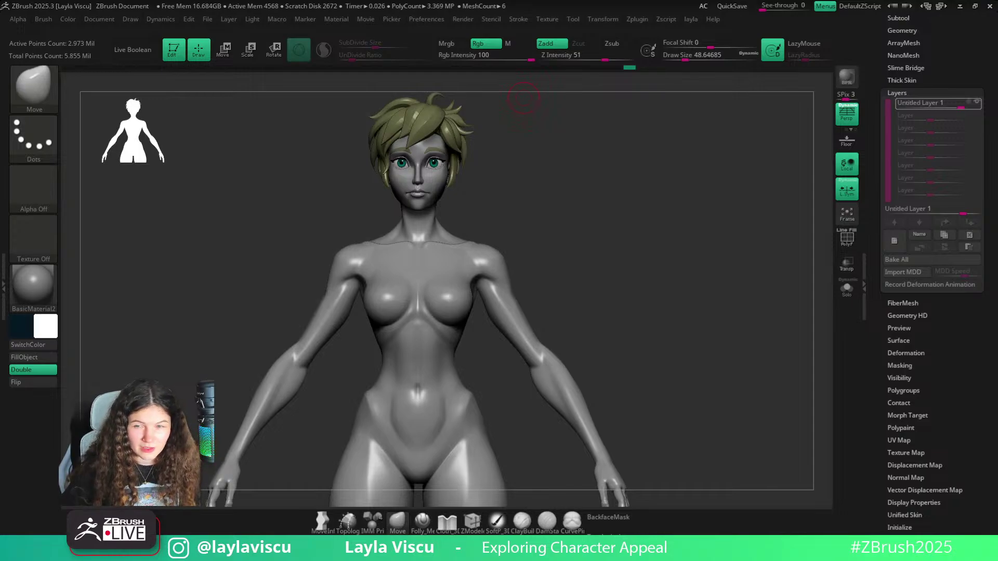
left_click_drag(525, 0, 525, 167)
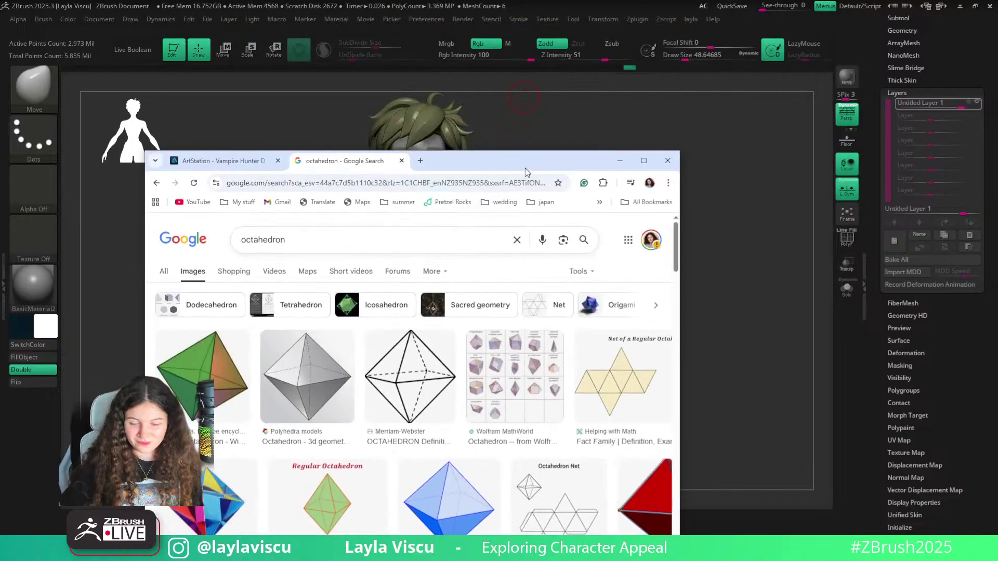
double_click(525, 167)
left_click(934, 13)
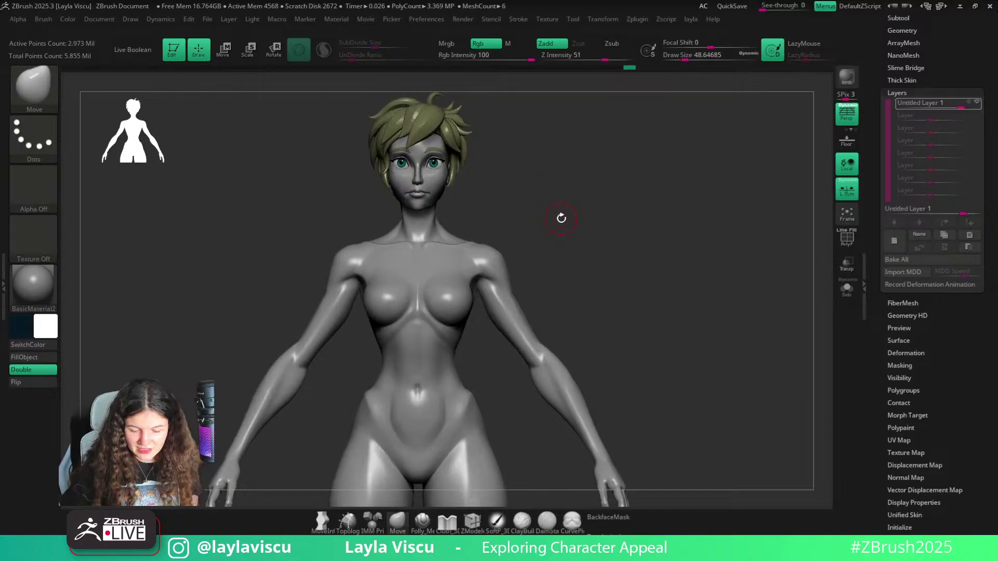
Add a new recording layer to the body mesh at its highest subdivision level
left_click_drag(541, 252, 583, 254)
right_click_drag(584, 254, 501, 252, "ctrl")
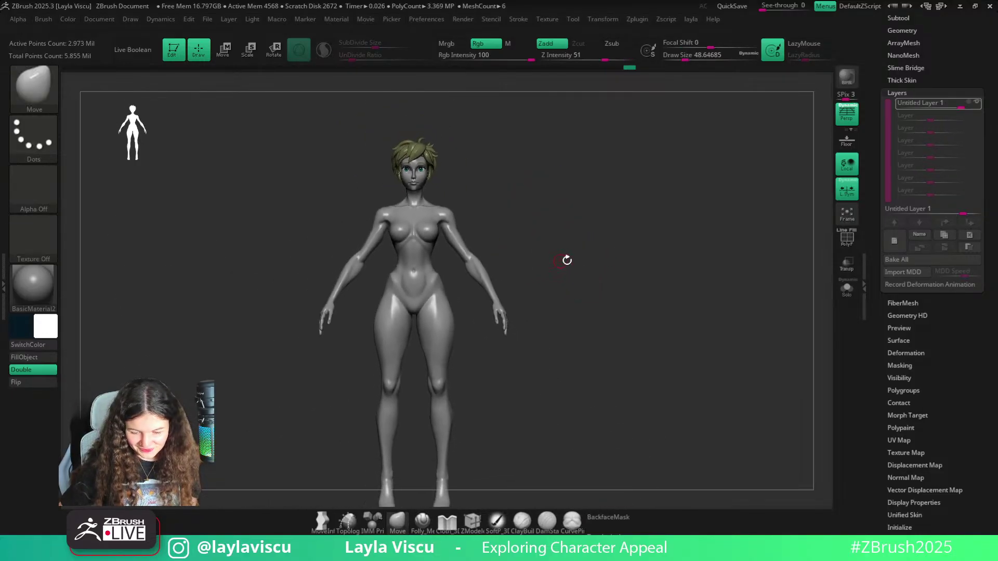
mouse_move(566, 260)
right_mouse_down()
mouse_move(566, 241)
mouse_move(564, 263)
right_mouse_up()
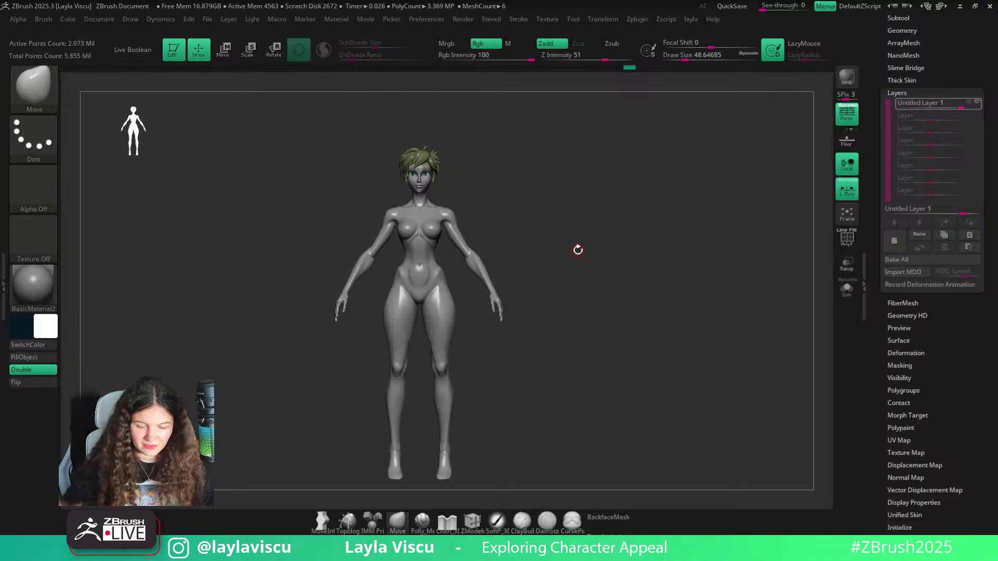
key("shift")
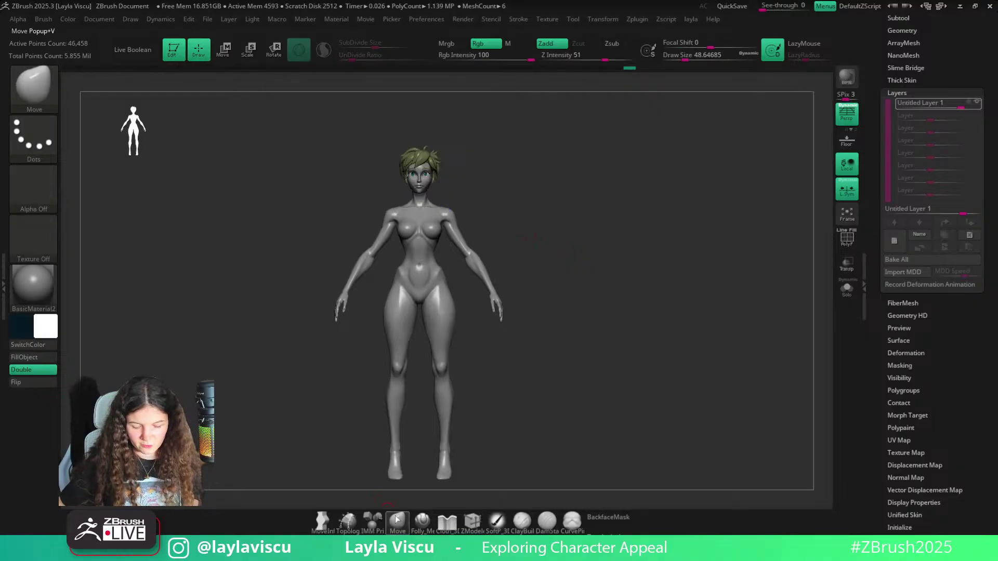
key("shift+d")
left_click(981, 99)
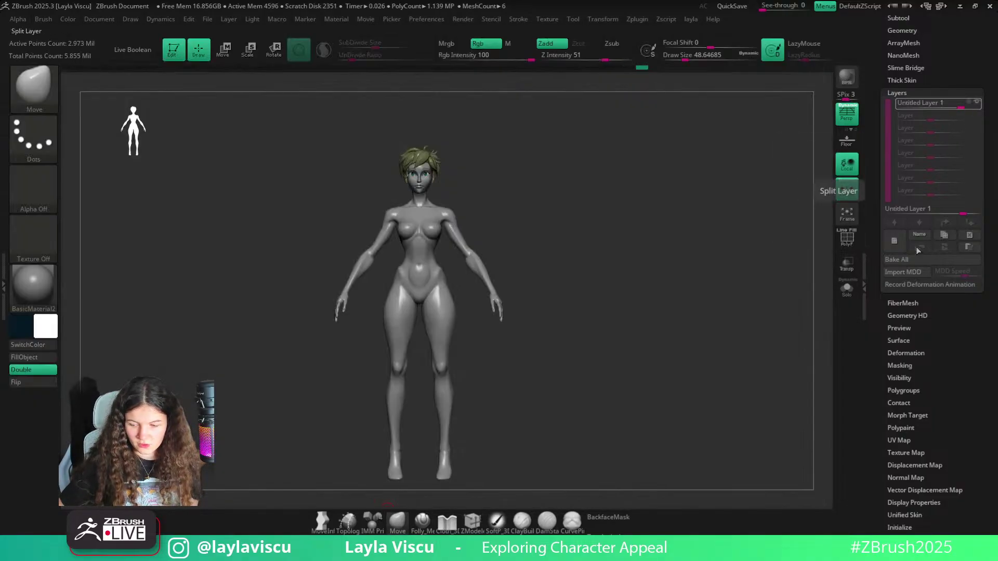
Drop the body to its lowest subdivision level and adjust the shoulders and upper arms with a large Move brush
key("s")
left_click_drag(429, 189, 454, 191)
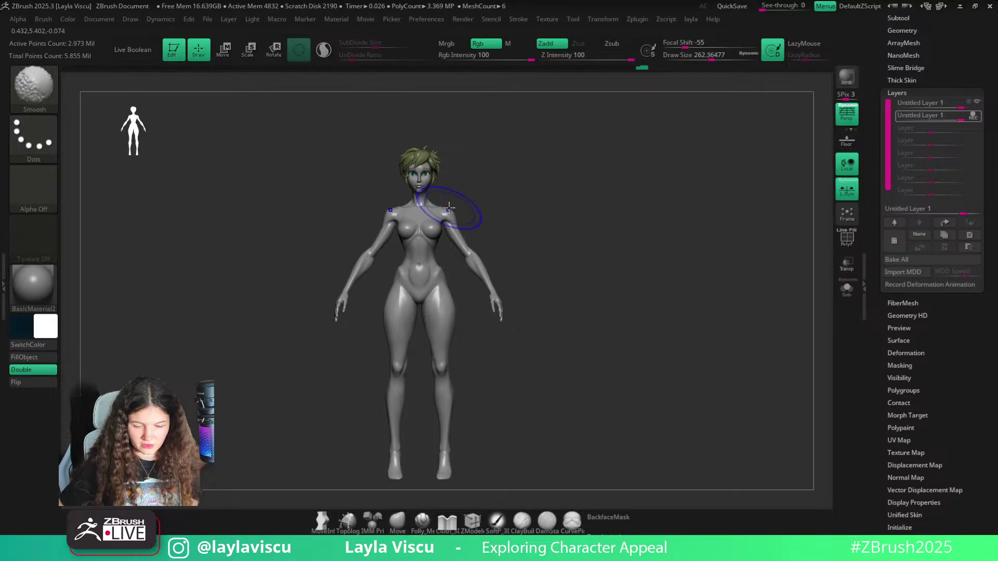
key("shift+d")
key("shift+d")
key("shift+d")
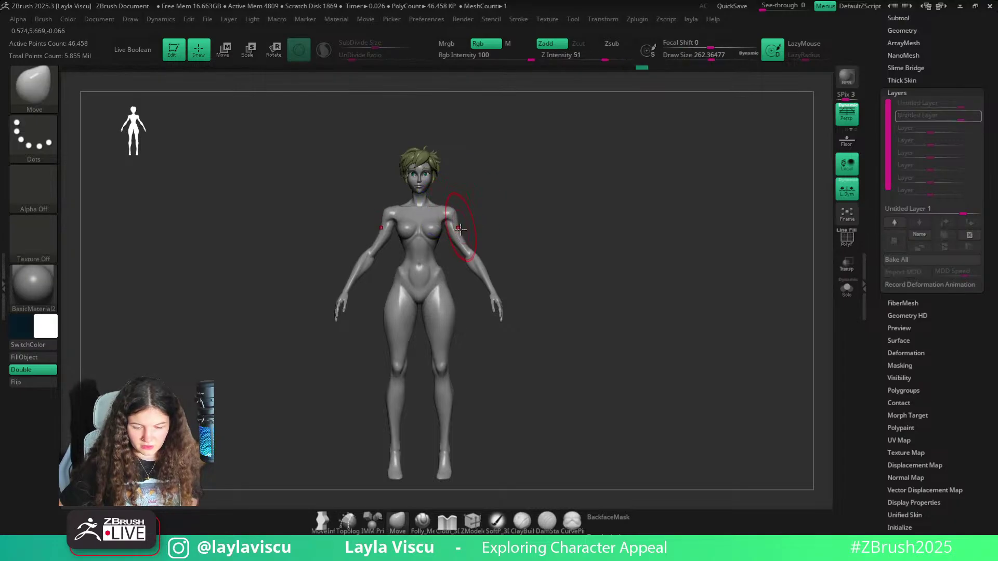
key("s")
left_click_drag(457, 231, 450, 240)
key("s")
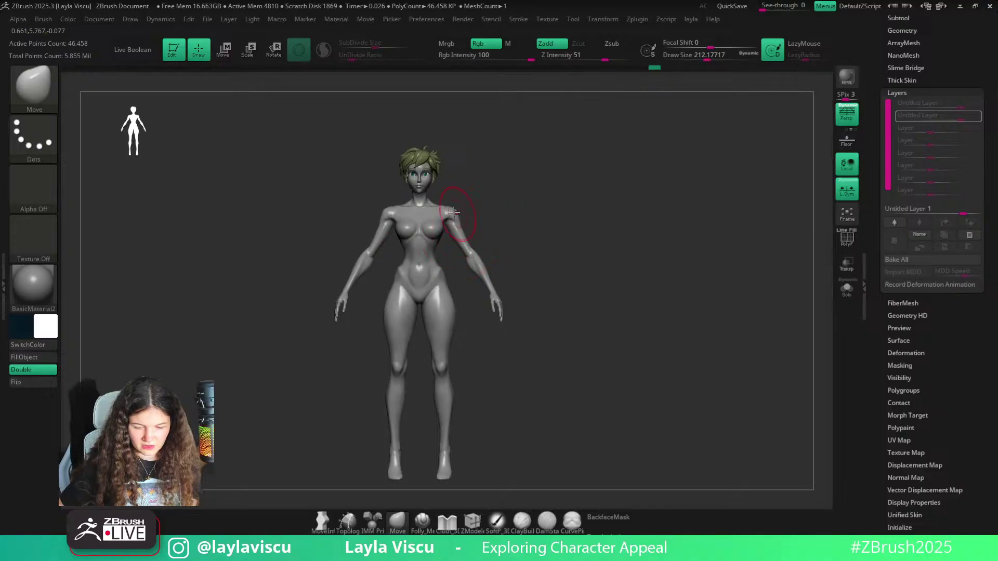
key("s")
left_click_drag(486, 208, 442, 205)
Add volume to the shoulders and upper arms with the Inflat brush at intensity 10 and draw size about 338, ending on the Move brush
key("b")
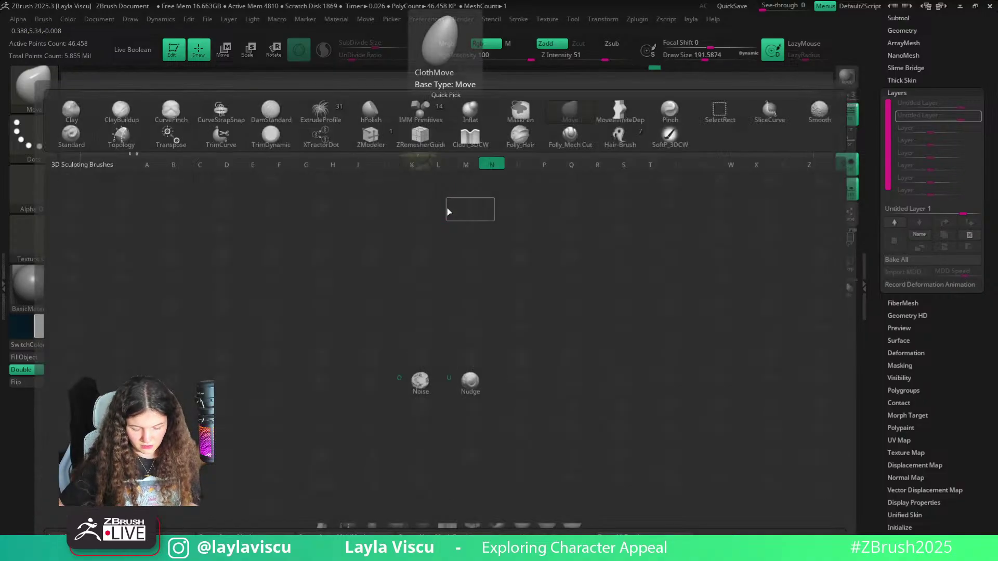
key("b")
key("i")
key("n")
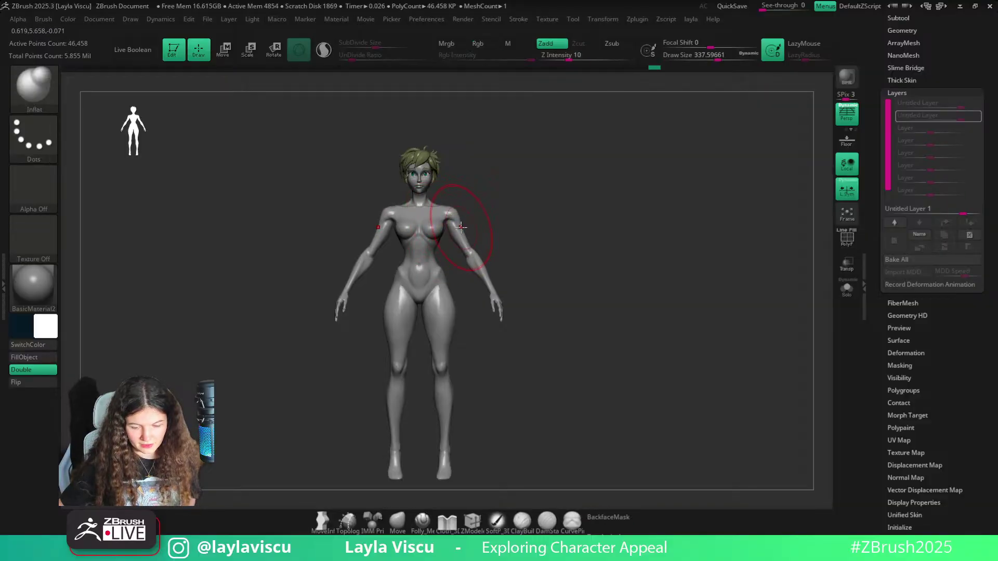
mouse_move(546, 240)
left_mouse_down()
mouse_move(457, 246)
mouse_move(539, 250)
left_mouse_up()
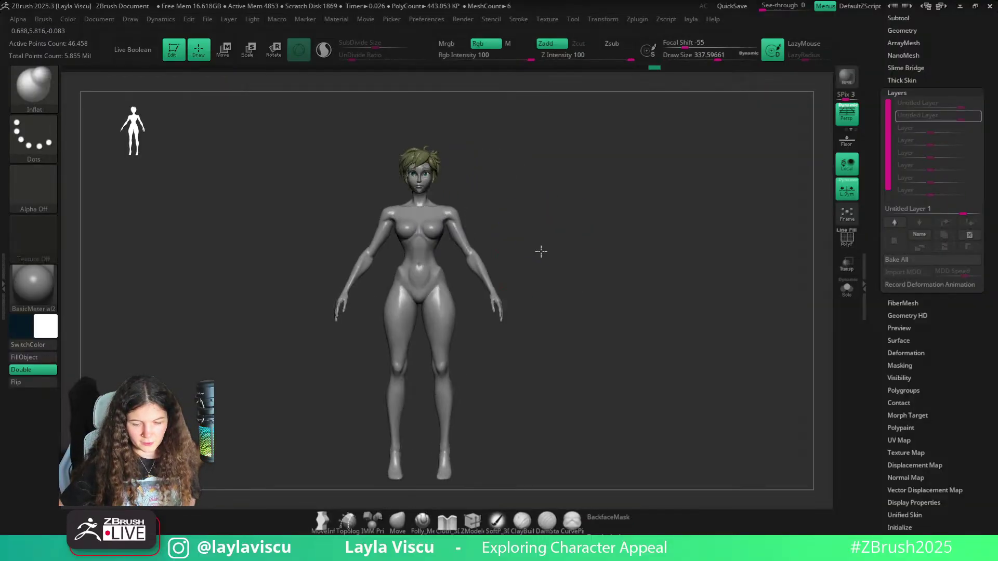
left_click(396, 522)
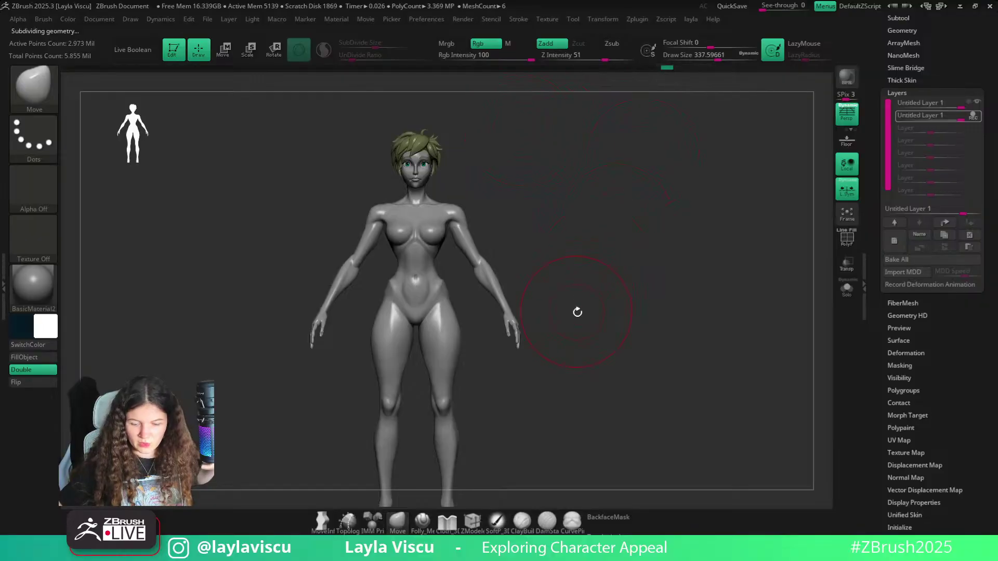
Stop recording the new layer and blend its intensity to about 0.345
left_click(974, 117)
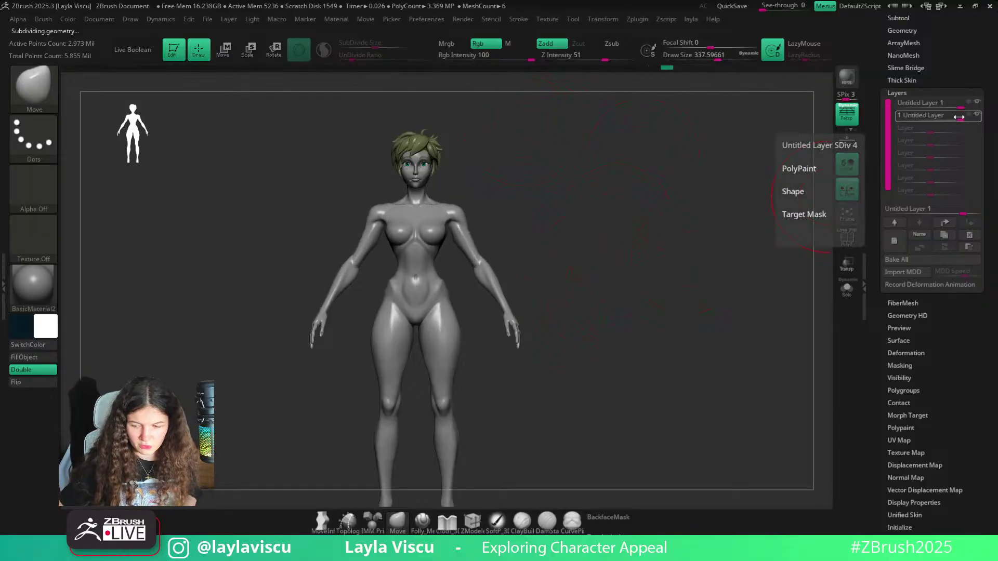
left_click_drag(960, 116, 936, 117)
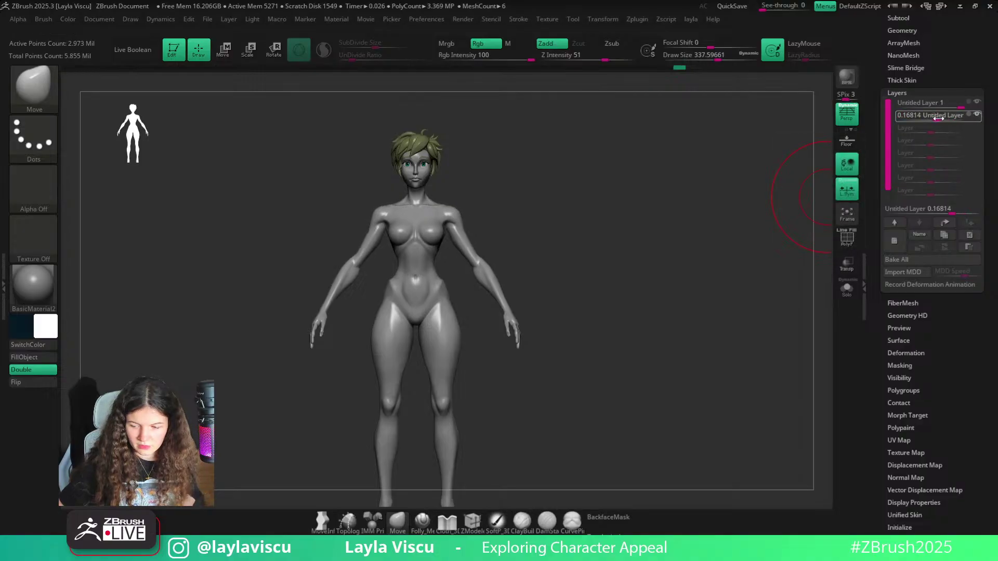
left_click_drag(940, 118, 962, 118)
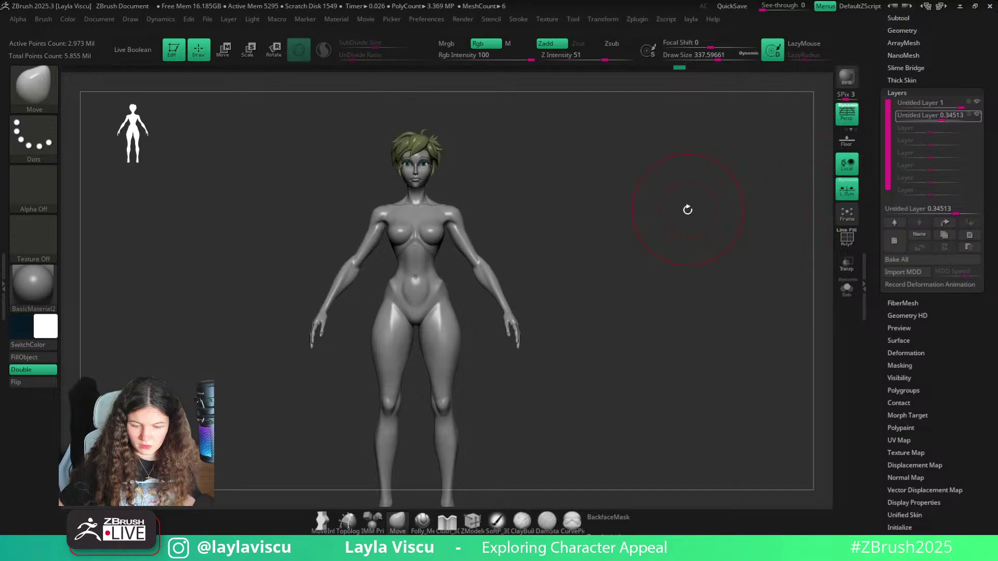
Examine the full figure from several angles and compare it with the front and full-body costume images on the reference board
mouse_move(686, 210)
left_mouse_down()
mouse_move(563, 218)
mouse_move(670, 217)
mouse_move(637, 263)
mouse_move(615, 256)
mouse_move(641, 250)
left_mouse_up()
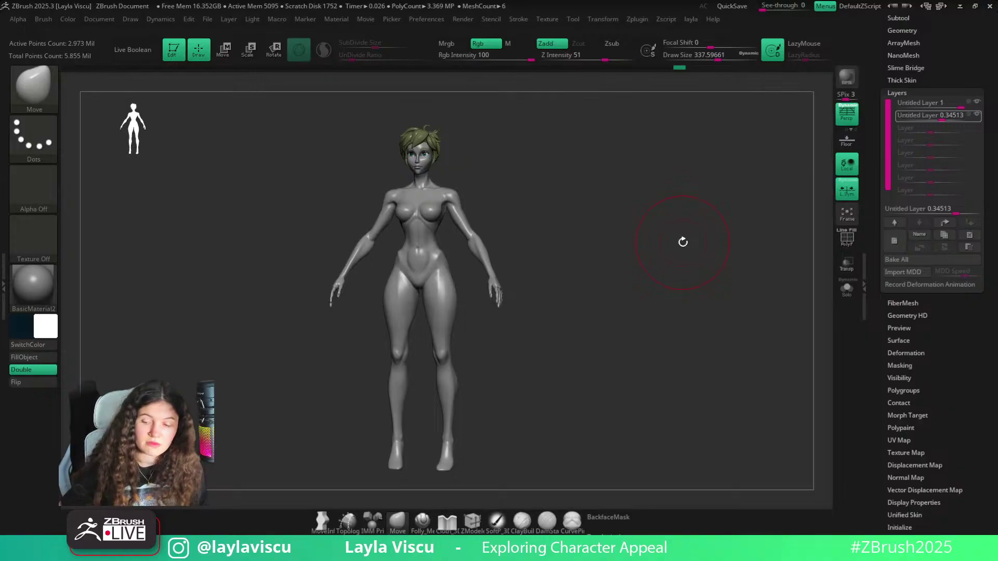
mouse_move(922, 99)
left_click_drag(919, 93, 916, 157)
mouse_move(643, 233)
left_mouse_down()
mouse_move(510, 270)
mouse_move(602, 234)
mouse_move(639, 242)
left_mouse_up()
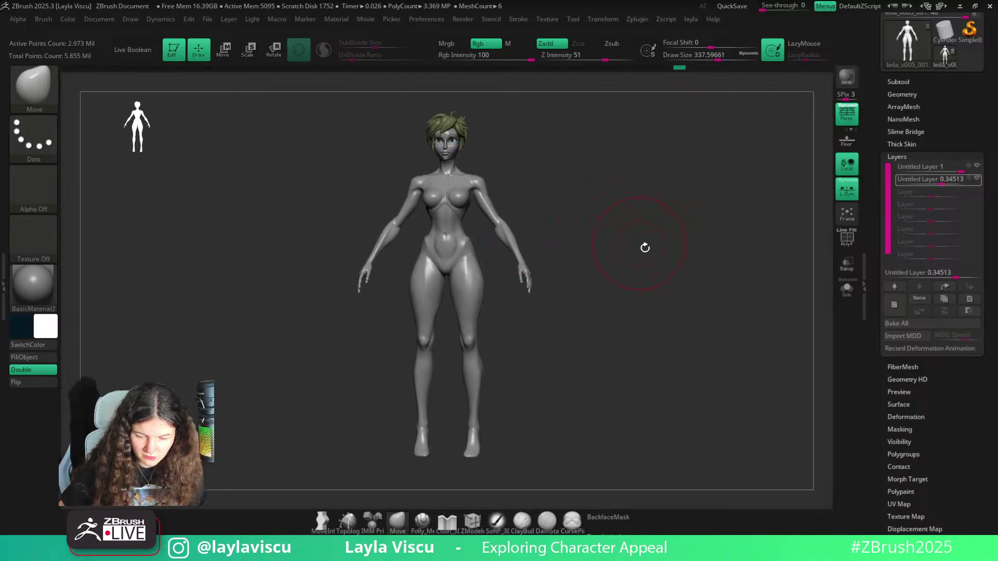
mouse_move(644, 245)
left_mouse_down()
mouse_move(713, 261)
mouse_move(610, 265)
mouse_move(601, 284)
mouse_move(537, 282)
mouse_move(611, 276)
mouse_move(557, 270)
mouse_move(611, 278)
mouse_move(604, 312)
mouse_move(588, 322)
left_mouse_up()
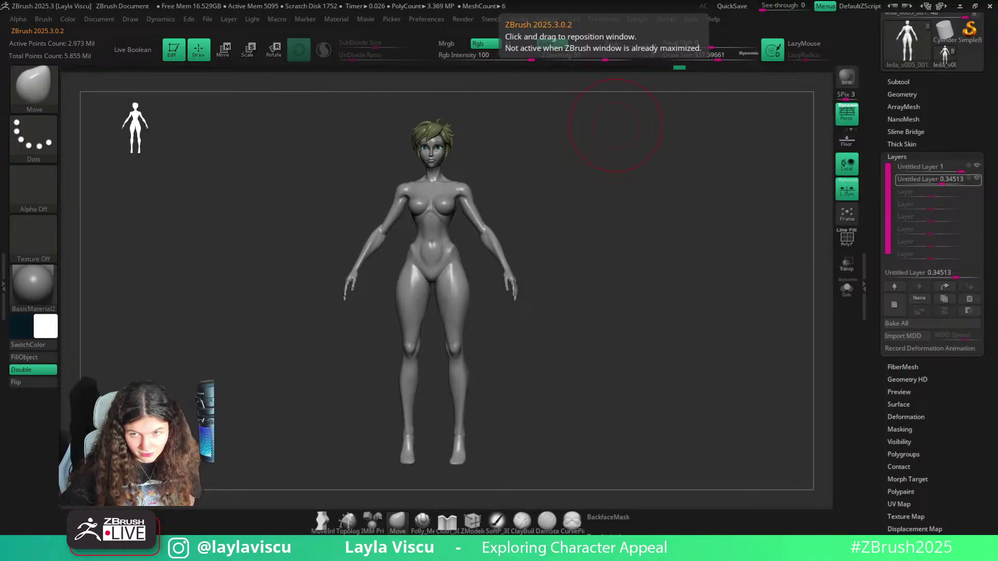
right_click_drag(778, 0, 666, 305)
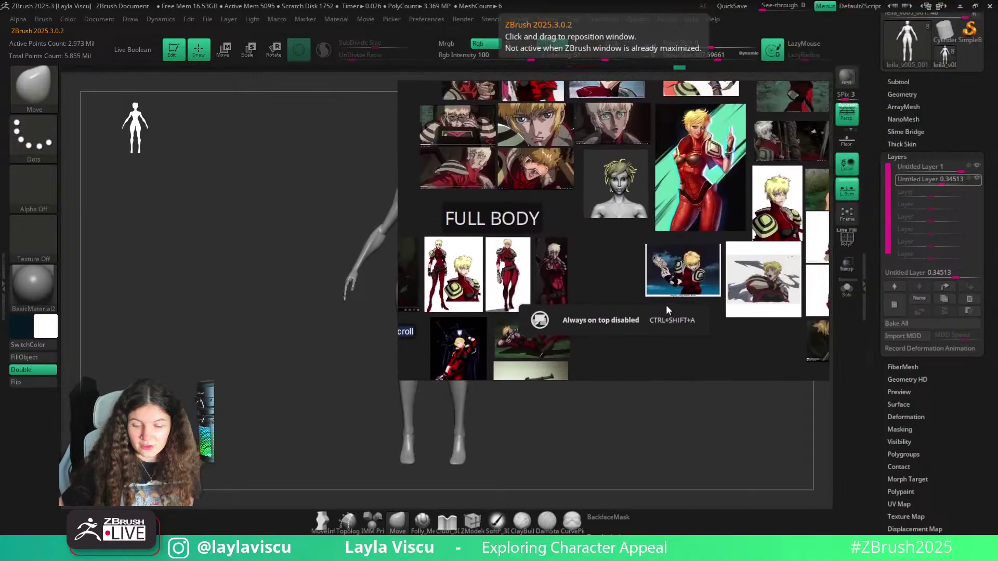
middle_click_drag(594, 158, 598, 255)
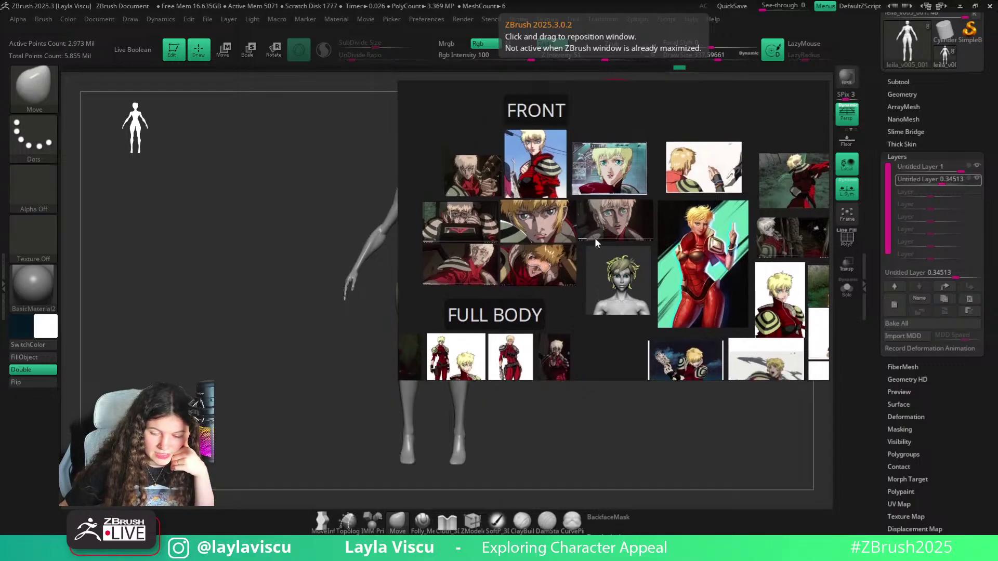
right_click_drag(598, 349, 744, 0)
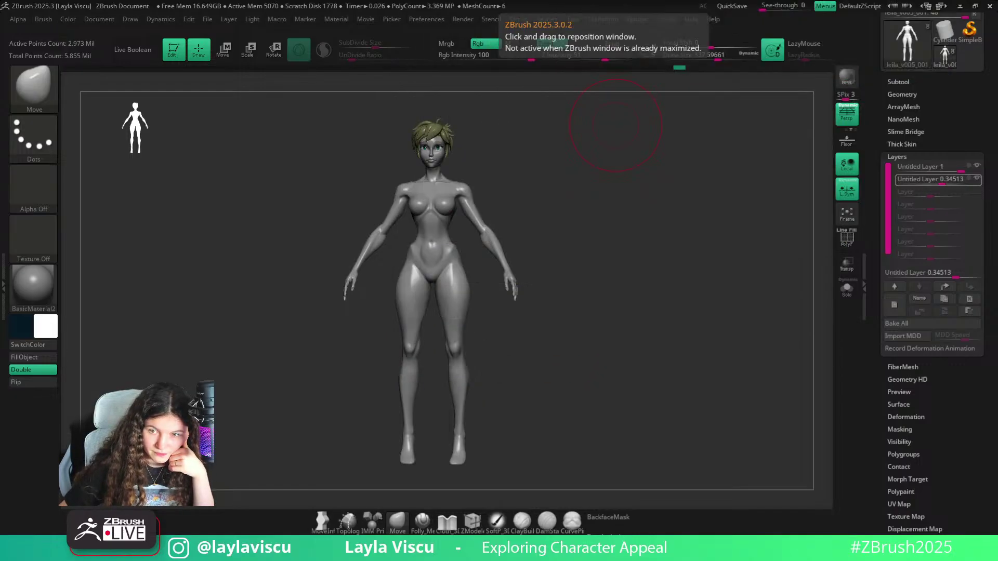
Review the figure's overall silhouette and proportions from the front and back
mouse_move(572, 268)
left_mouse_down()
mouse_move(522, 269)
mouse_move(591, 270)
mouse_move(550, 263)
mouse_move(576, 271)
left_mouse_up()
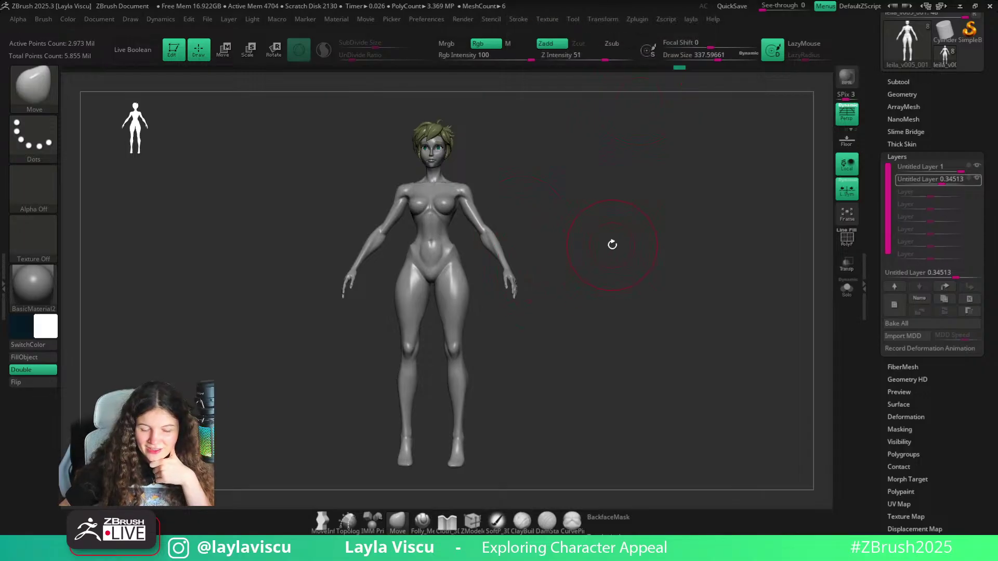
left_click_drag(613, 241, 588, 250)
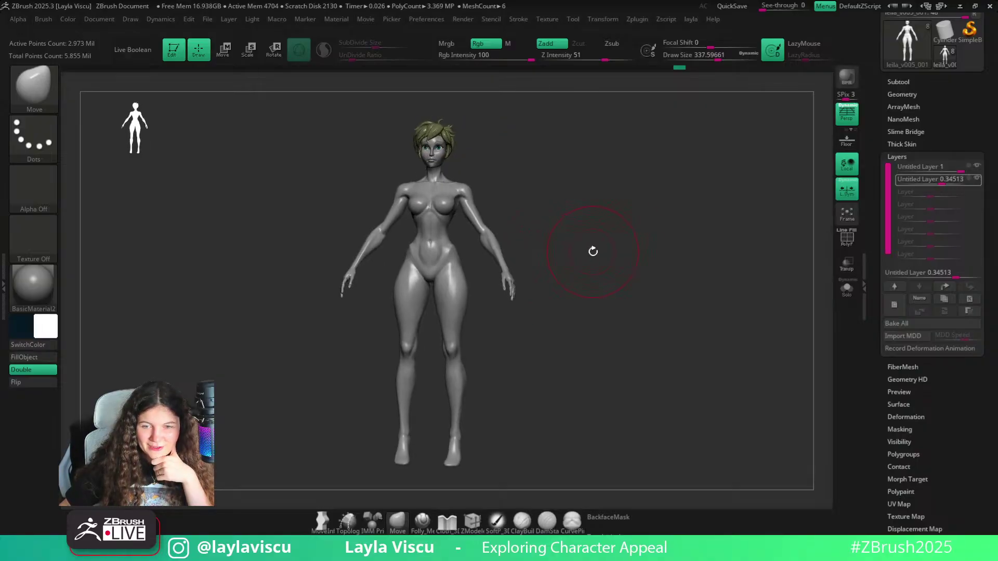
mouse_move(612, 253)
left_mouse_down()
mouse_move(626, 252)
mouse_move(618, 252)
left_mouse_up()
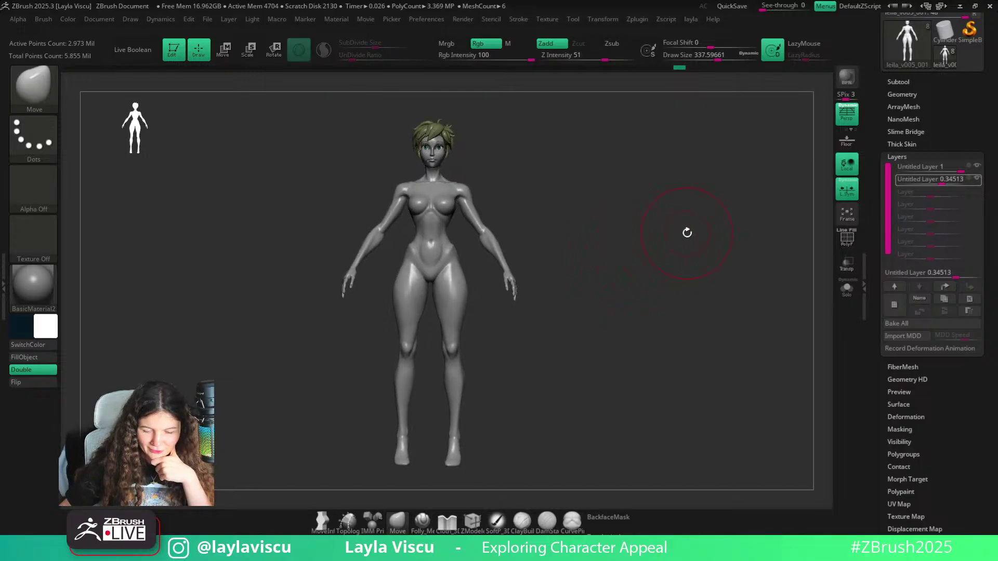
mouse_move(687, 232)
left_mouse_down()
mouse_move(624, 232)
mouse_move(600, 247)
mouse_move(680, 250)
left_mouse_up()
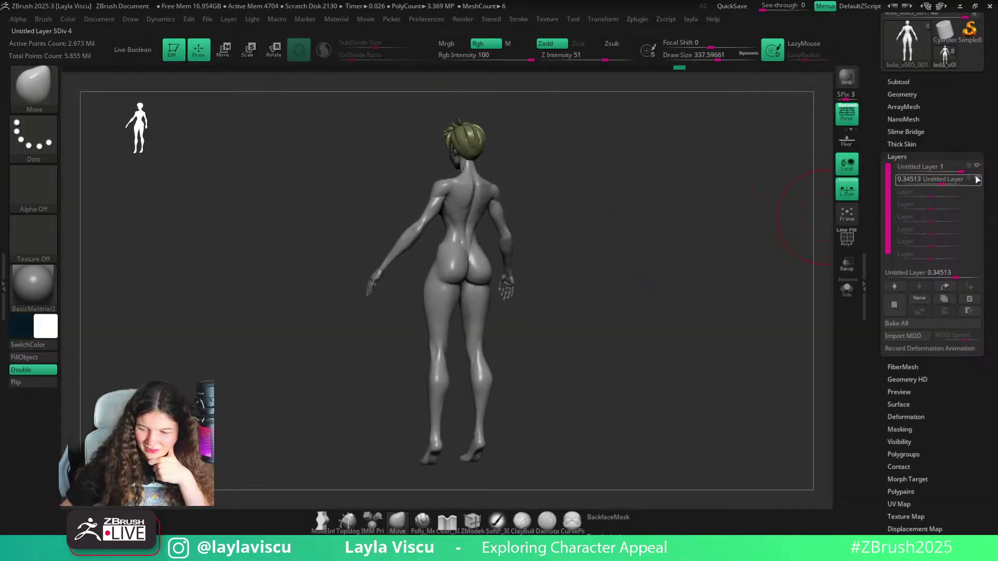
left_click_drag(678, 208, 748, 239)
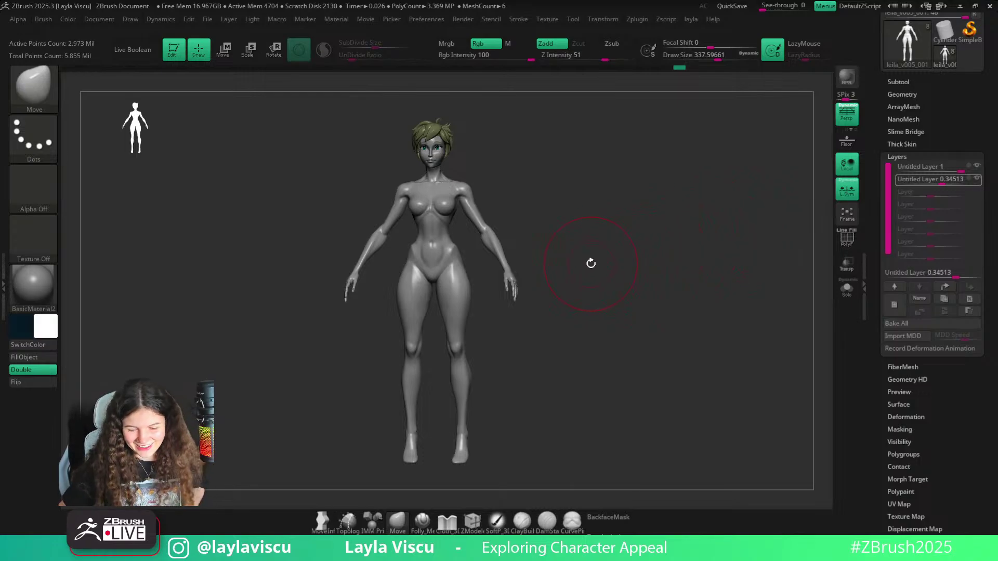
key("ctrl+z")
mouse_move(601, 270)
left_mouse_down()
mouse_move(581, 276)
mouse_move(604, 276)
left_mouse_up()
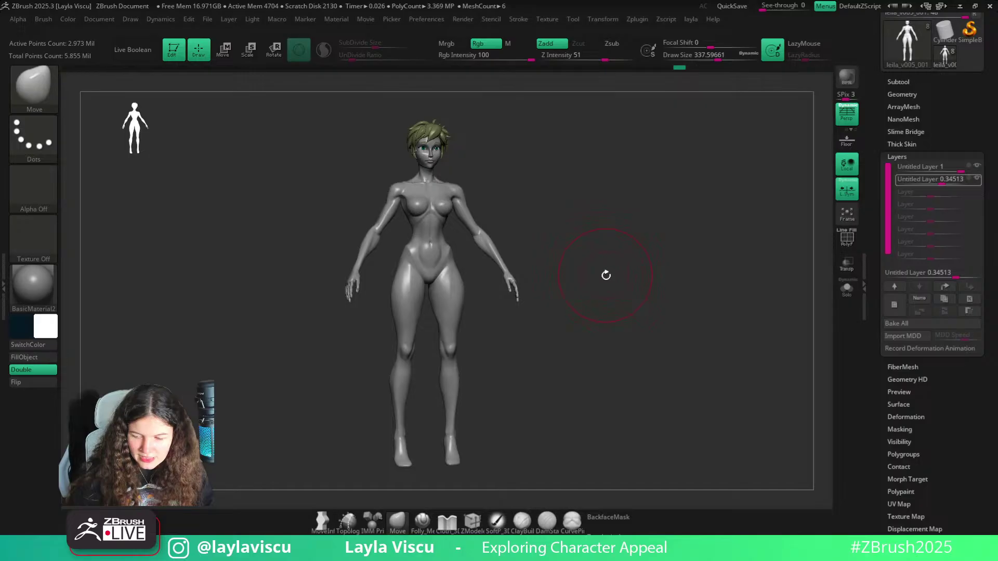
Open the subtool list, frame the upper body and set the Move brush's draw size to about 167
left_click(899, 82)
left_click_drag(888, 140, 879, 57)
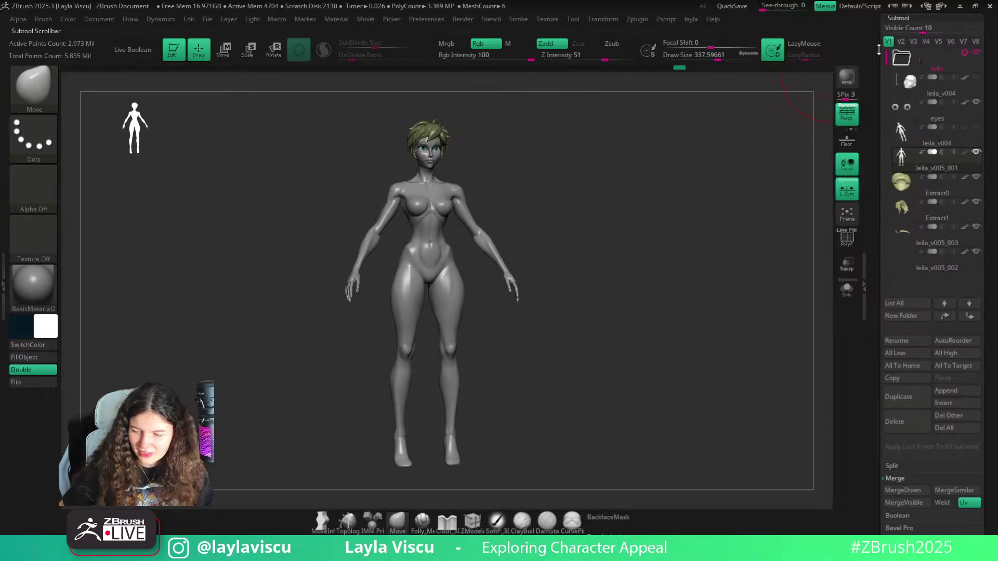
mouse_move(963, 137)
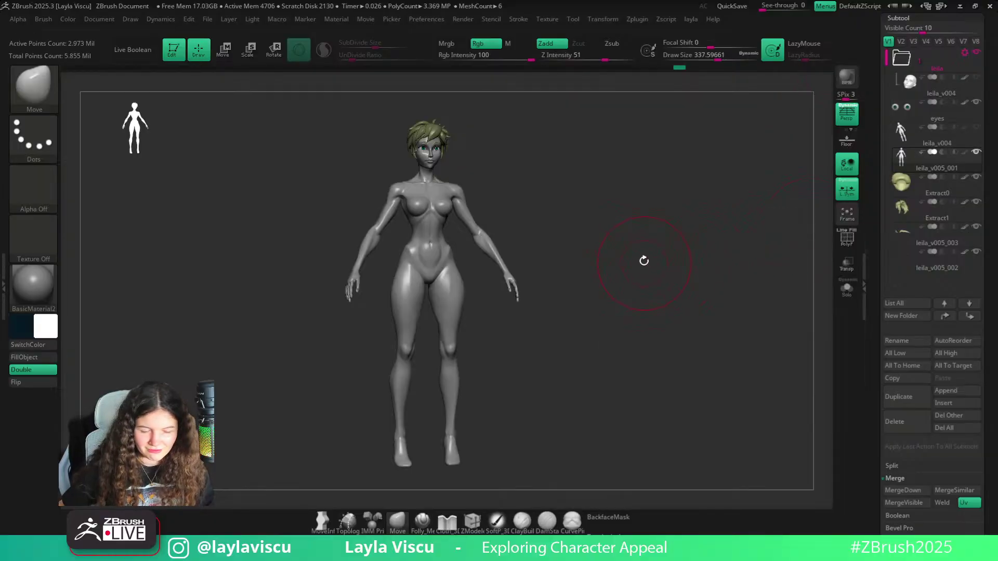
right_click_drag(512, 195, 524, 185, "ctrl")
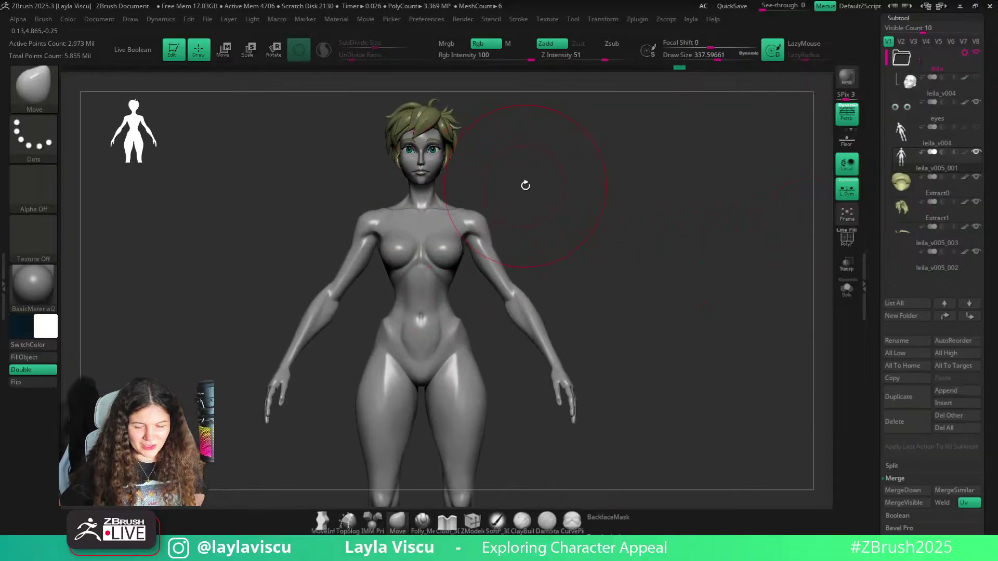
left_click_drag(693, 207, 681, 205)
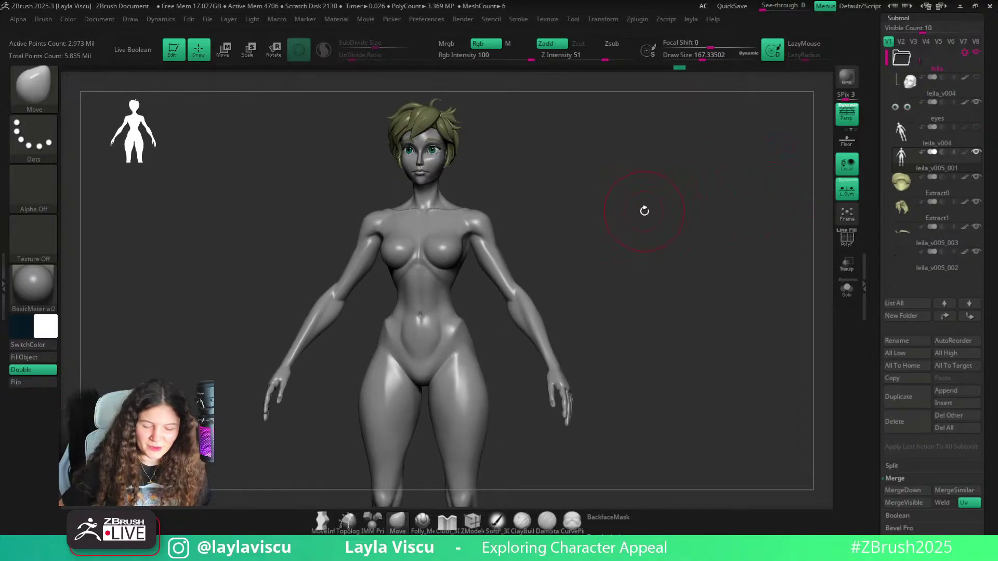